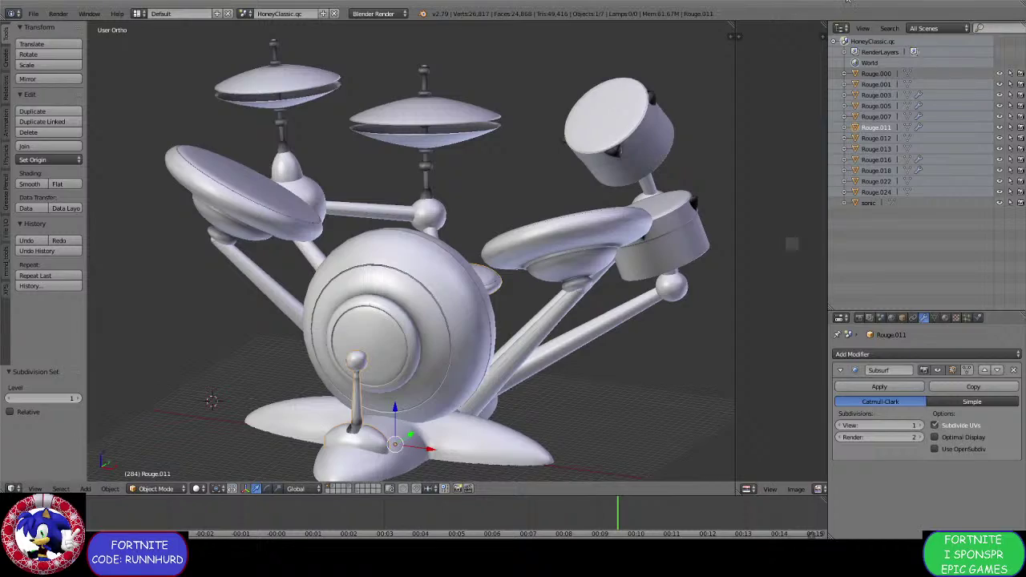
Examine the character model's body, vest, belt and footwear from several angles and distances.
middle_click_drag(577, 234, 648, 271)
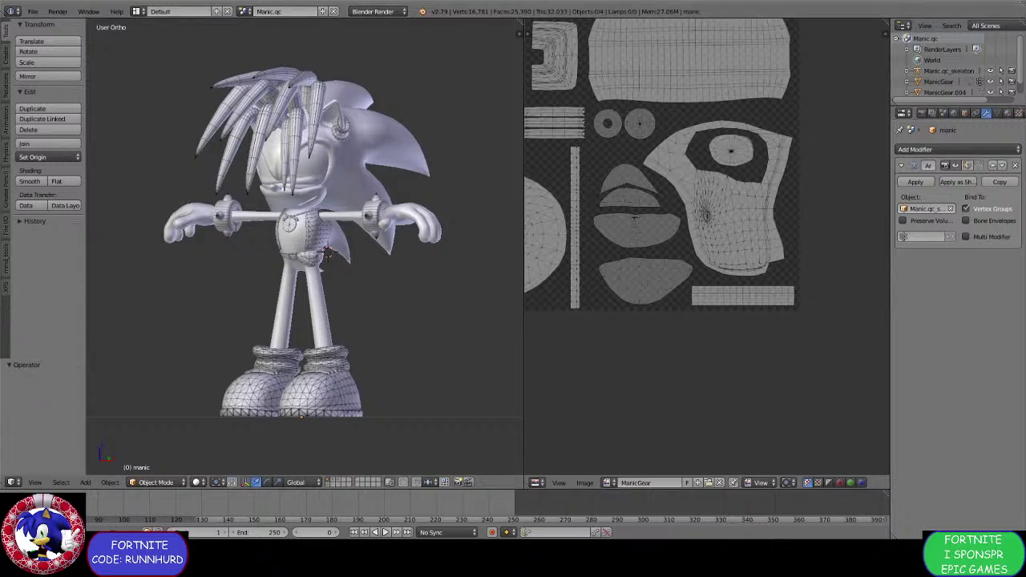
scroll(374, 282, "up", 3)
middle_click_drag(374, 282, 286, 207)
scroll(286, 206, "up", 3)
scroll(286, 206, "up", 6)
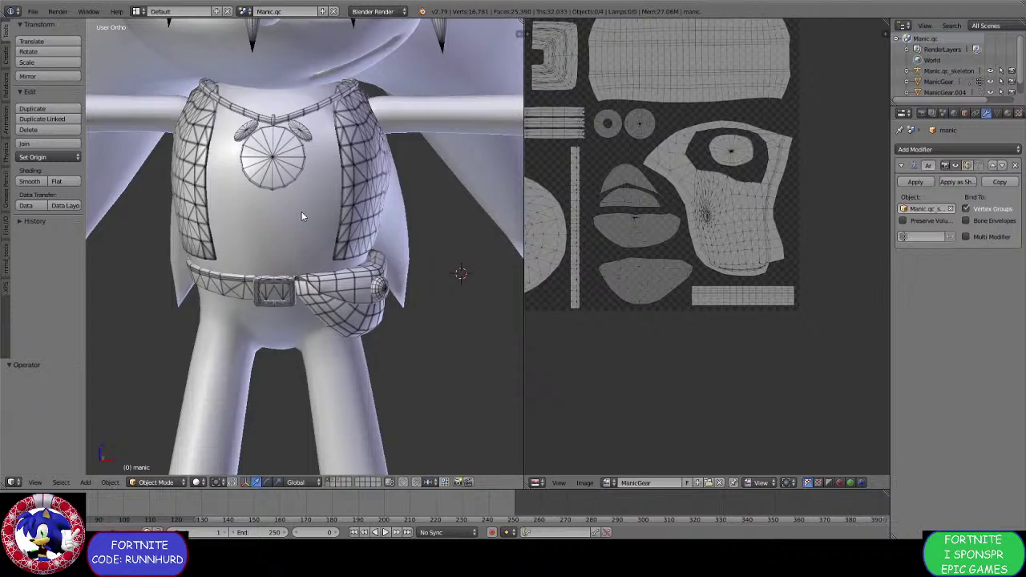
scroll(302, 216, "down", 5)
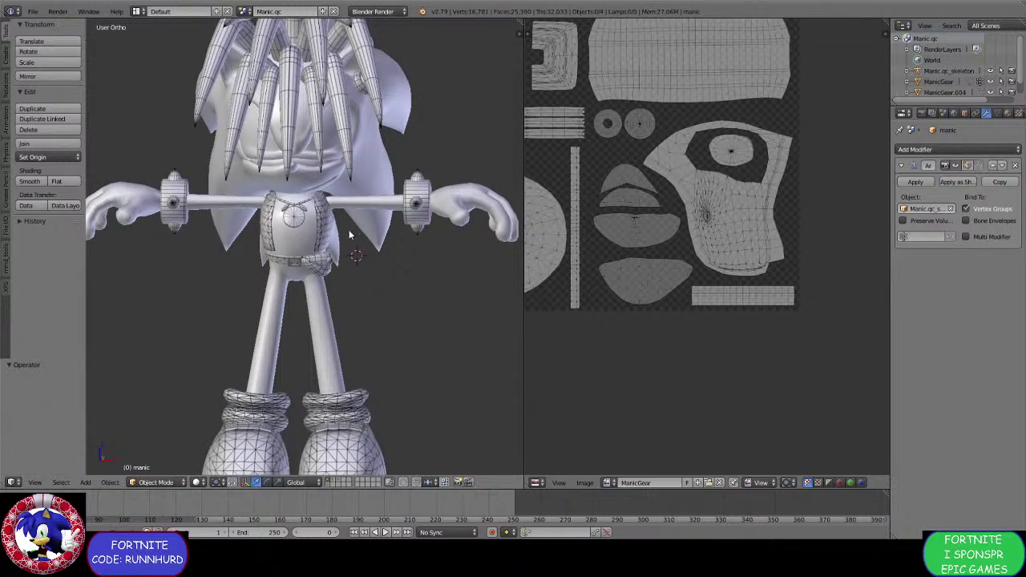
mouse_move(348, 229)
middle_mouse_down()
mouse_move(239, 228)
mouse_move(355, 234)
mouse_move(285, 240)
mouse_move(337, 237)
middle_mouse_up()
scroll(256, 232, "up", 2)
scroll(268, 238, "down", 3)
scroll(355, 233, "down", 3)
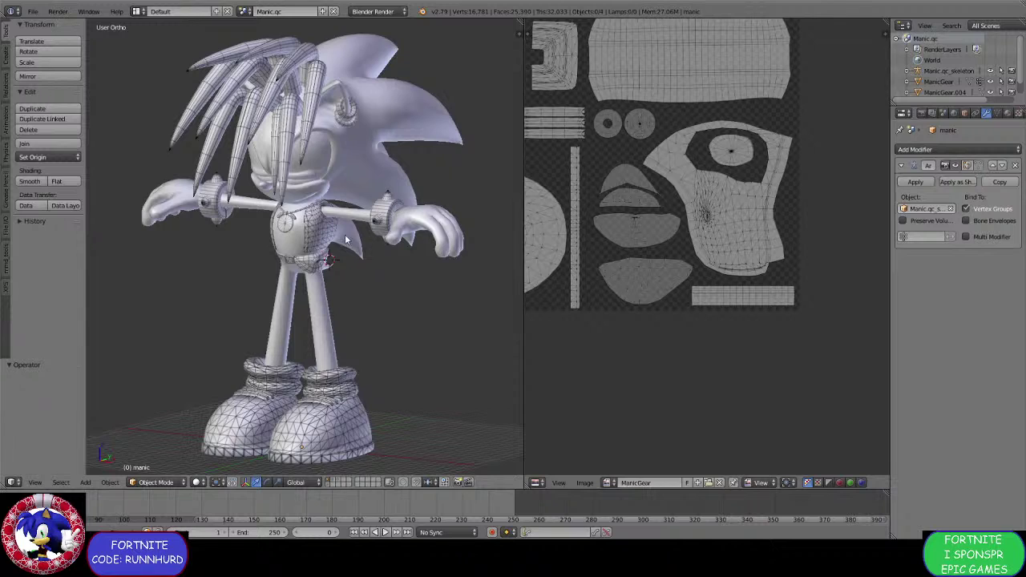
scroll(349, 235, "up", 2)
middle_click_drag(353, 238, 358, 298)
scroll(346, 283, "up", 2)
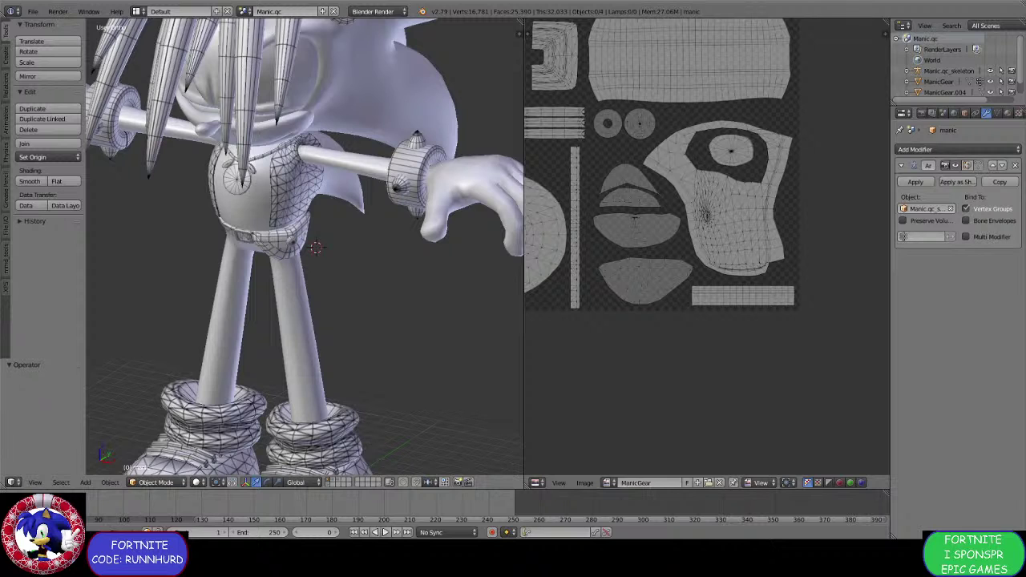
left_click(421, 435)
middle_click_drag(366, 281, 384, 296)
scroll(283, 249, "up", 4)
scroll(311, 245, "up", 3)
scroll(308, 245, "down", 4)
scroll(354, 300, "up", 2)
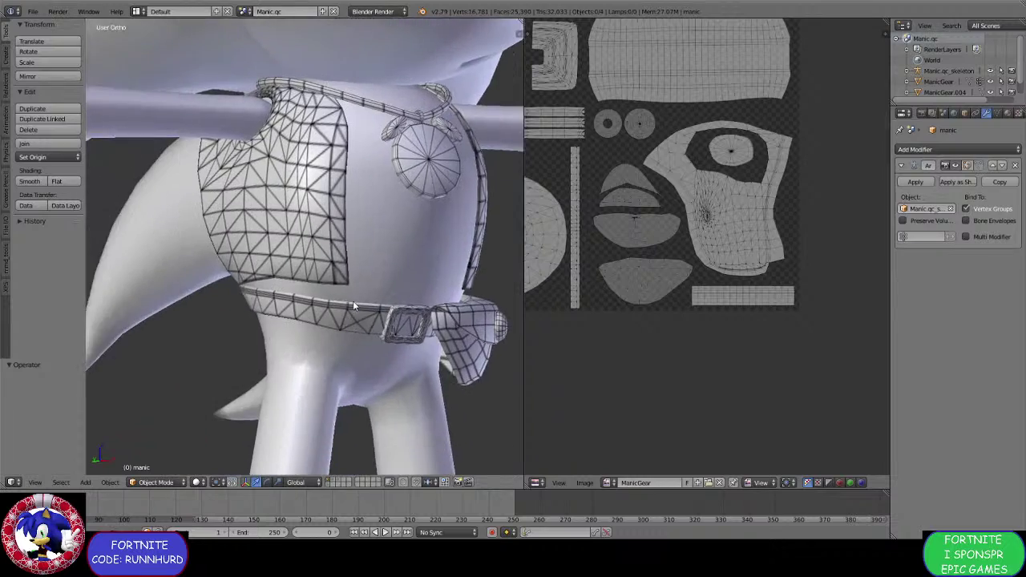
Select the ManicGear object on the character and enter Edit Mode.
right_click(324, 313)
scroll(325, 315, "up", 2)
scroll(324, 316, "down", 4)
middle_click_drag(325, 321, 253, 357)
right_click(288, 341)
scroll(347, 348, "up", 2)
middle_click_drag(347, 349, 356, 295)
scroll(297, 304, "up", 3)
right_click(305, 327)
scroll(305, 323, "down", 7)
scroll(362, 294, "down", 5)
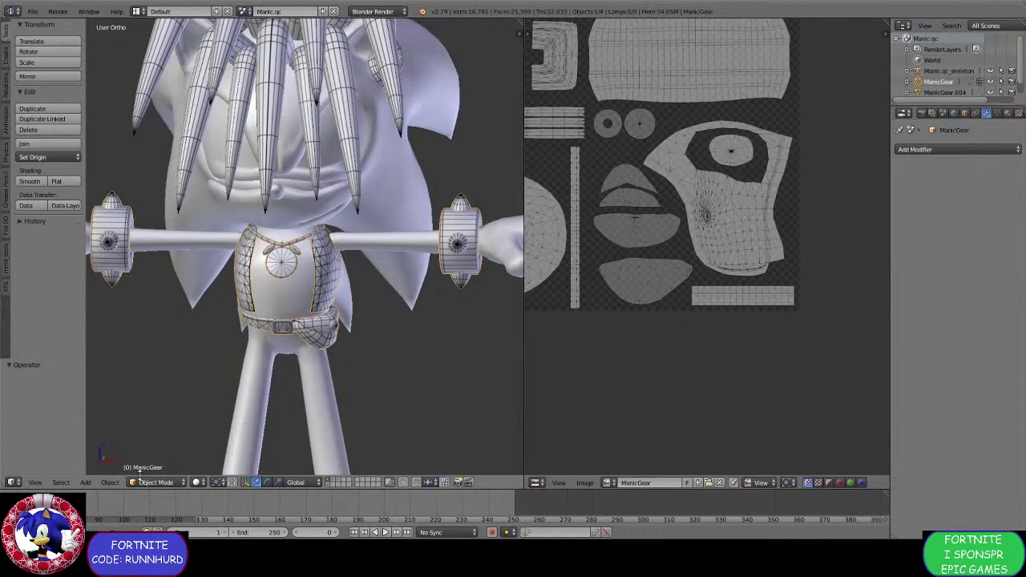
left_click(152, 483)
left_click(161, 455)
Select the linked geometry of the vest, belt, pouch and both wrist cuffs and separate the selection into its own object.
middle_click_drag(263, 359, 316, 292)
right_click(319, 291)
key("ctrl+l")
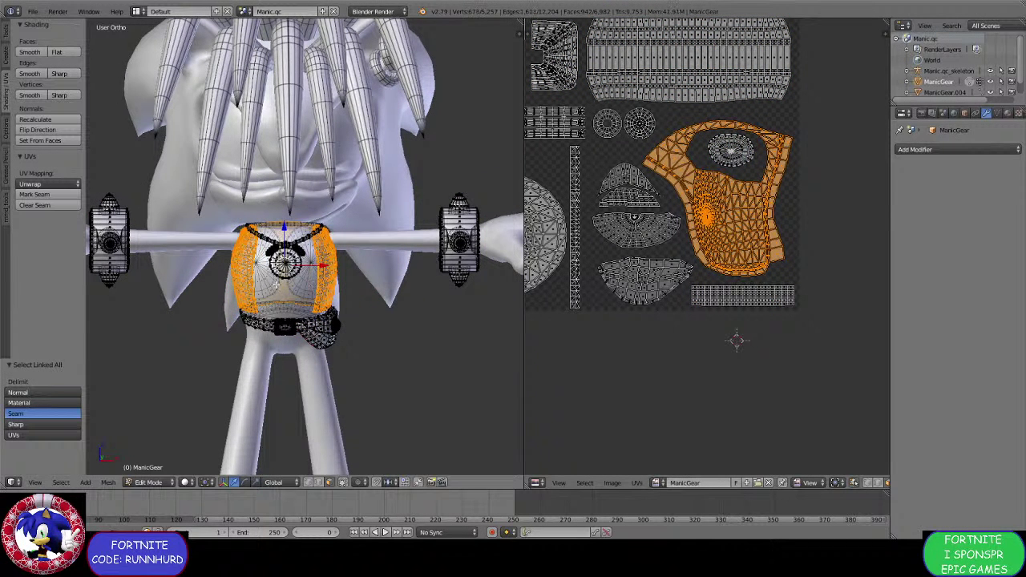
scroll(317, 313, "down", 2)
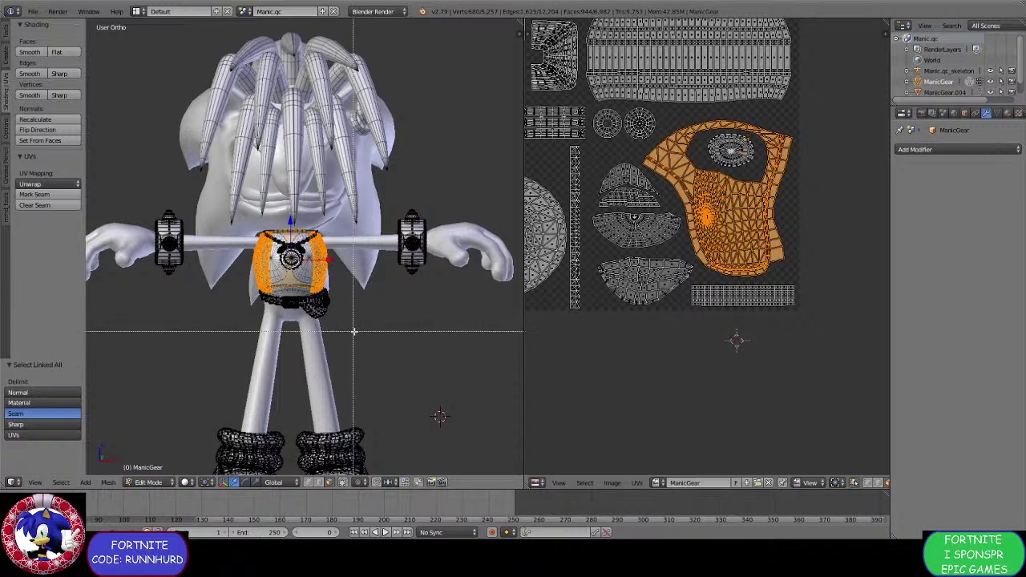
key("l")
key("l")
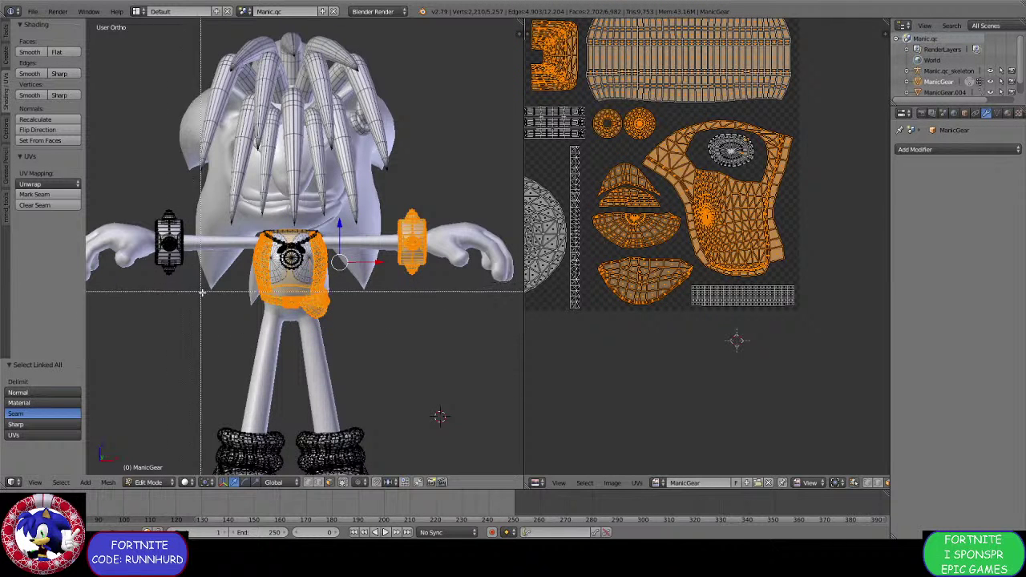
key("l")
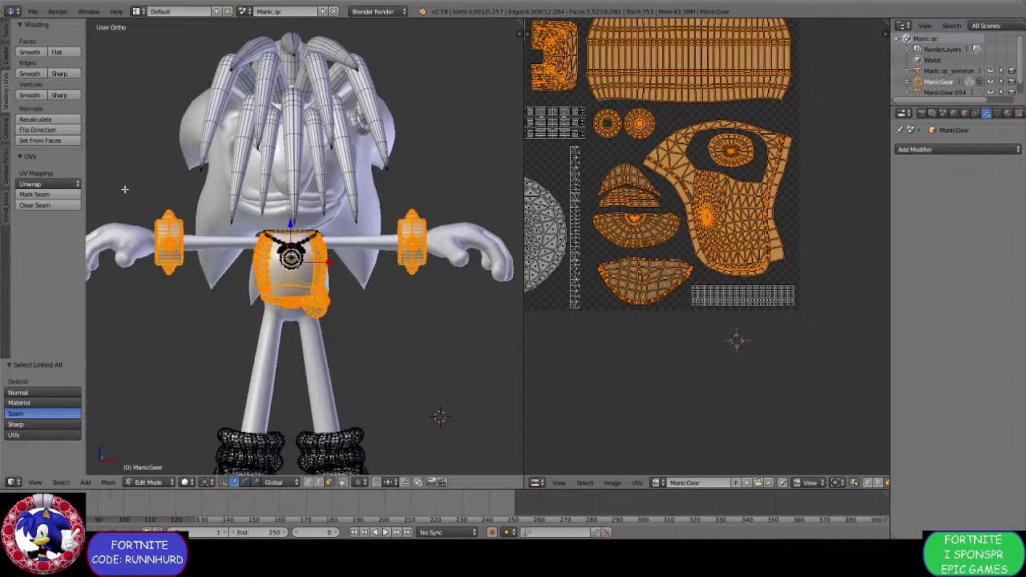
middle_click_drag(352, 250, 335, 226)
key("p")
left_click(335, 262)
Box-select the shoe on the pouch side, extend the selection to its linked geometry and separate it into its own object.
middle_click_drag(345, 323, 358, 360)
key("a")
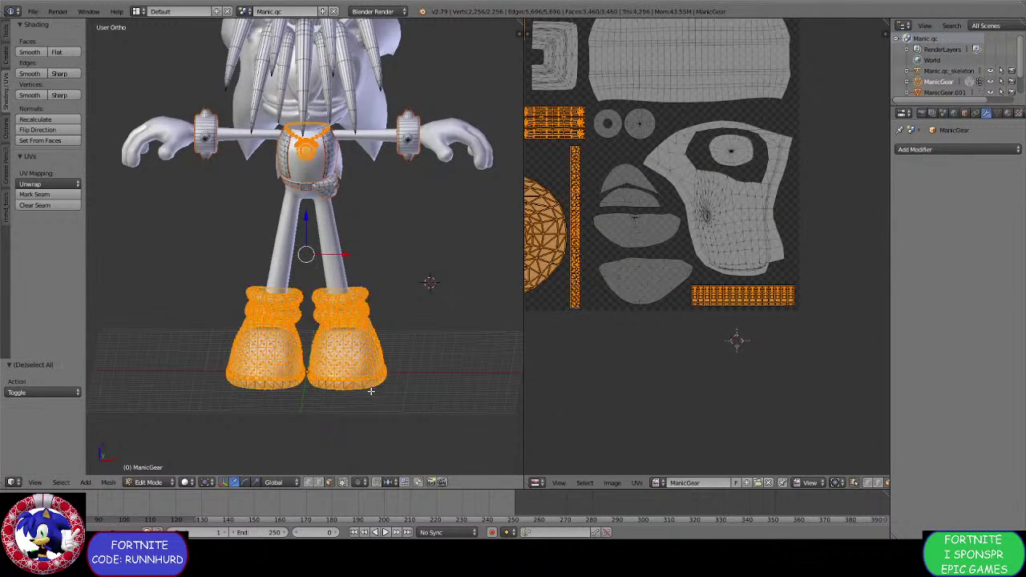
key("a")
key("b")
left_click_drag(394, 412, 329, 278)
key("ctrl+l")
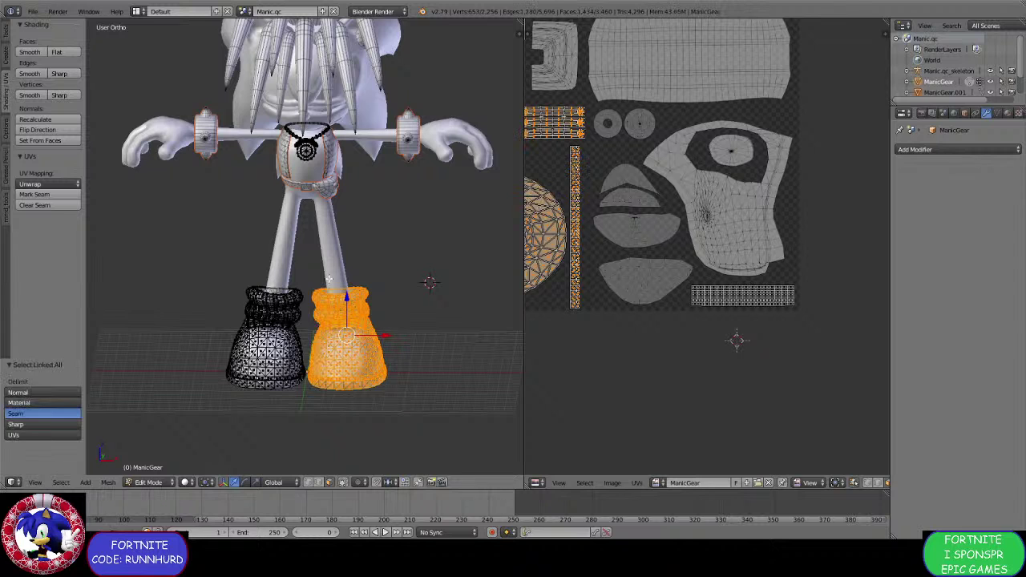
key("p")
left_click(329, 278)
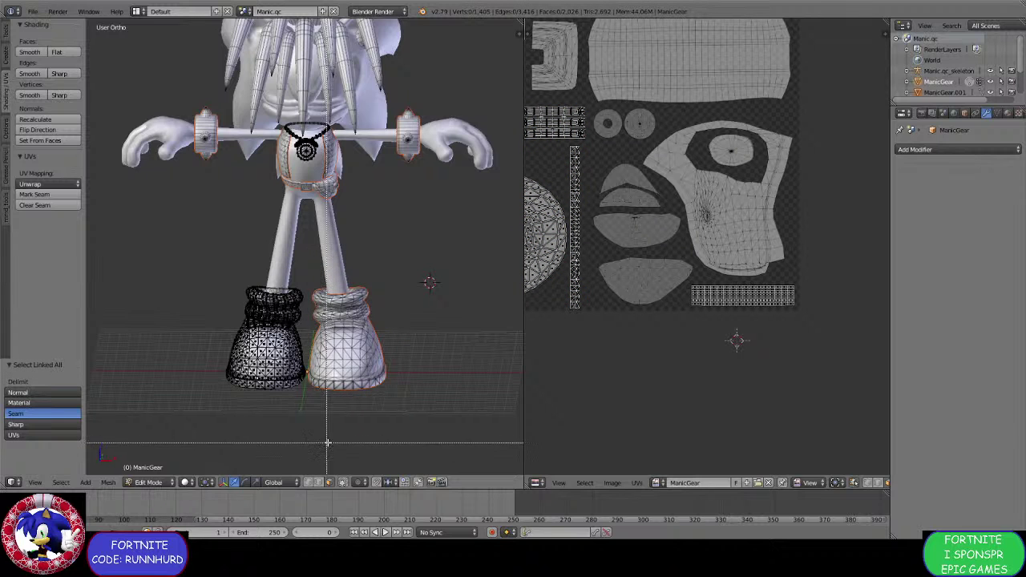
Select the linked geometry of the other shoe and separate it into its own object.
key("l")
key("p")
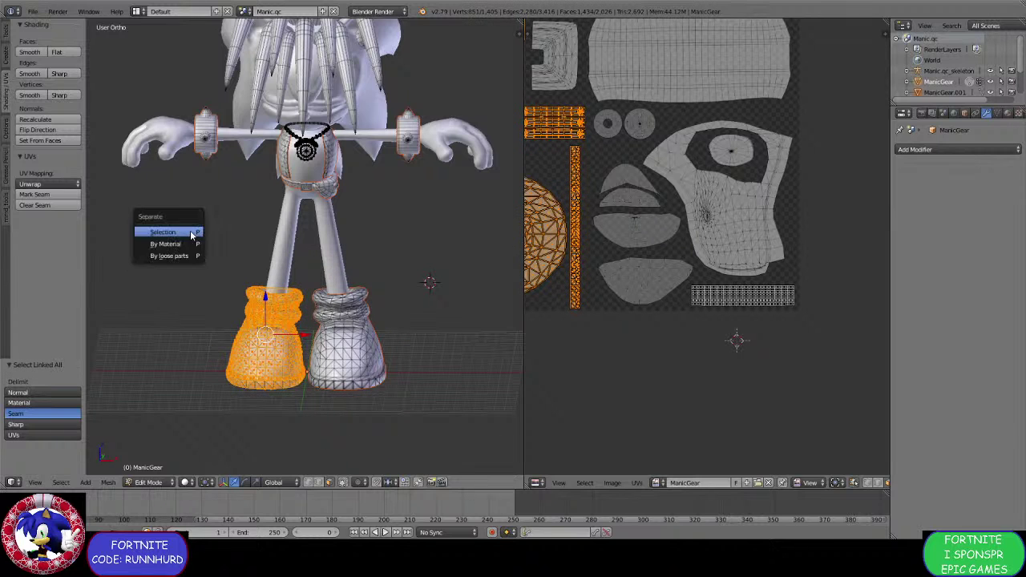
left_click(190, 231)
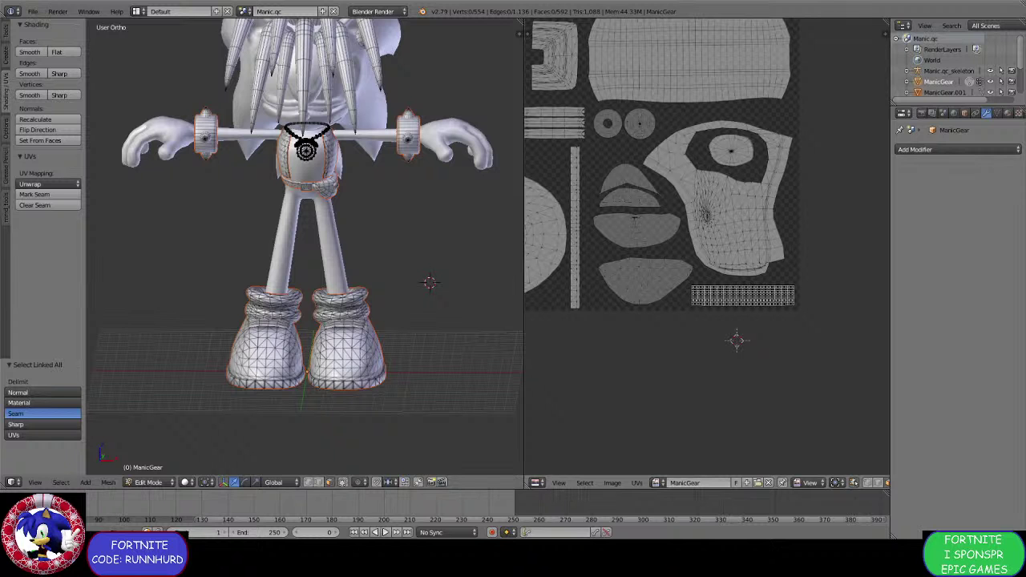
Select all of the remaining necklace mesh to check its UV islands and return to Object Mode.
left_click(825, 417)
scroll(446, 360, "up", 4)
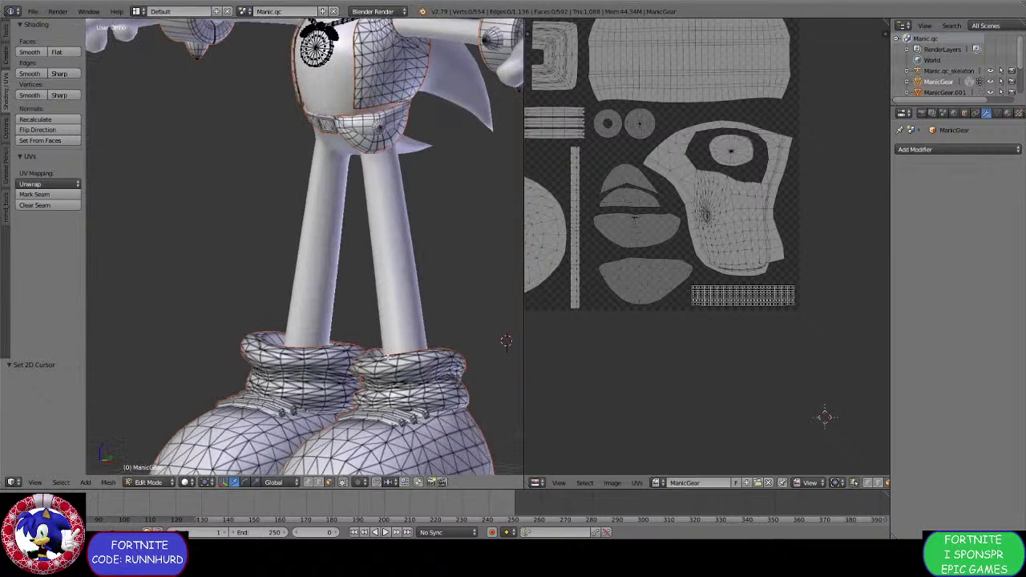
scroll(505, 341, "down", 5)
scroll(266, 409, "up", 8)
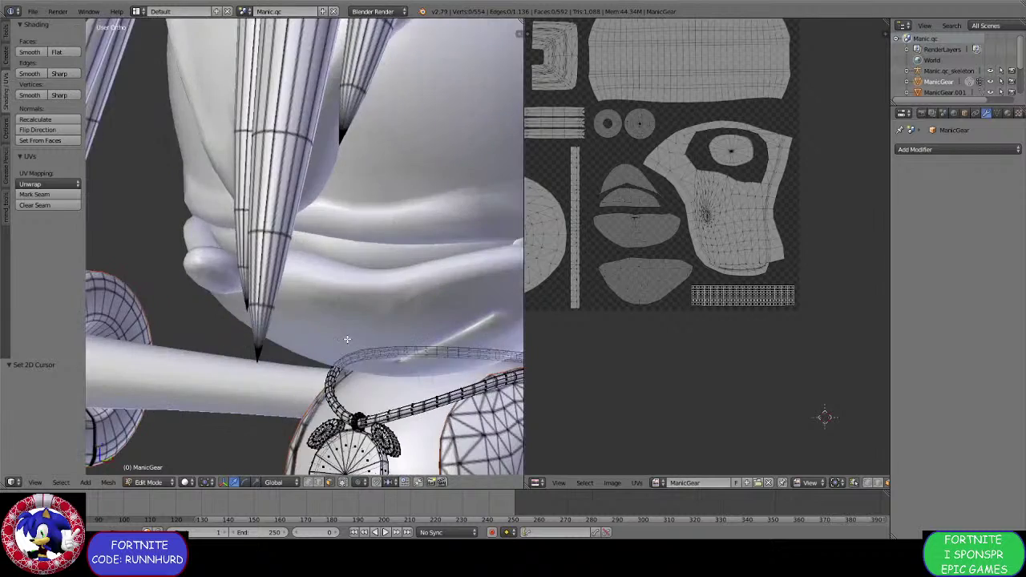
scroll(266, 409, "down", 1)
key("a")
scroll(745, 297, "down", 3)
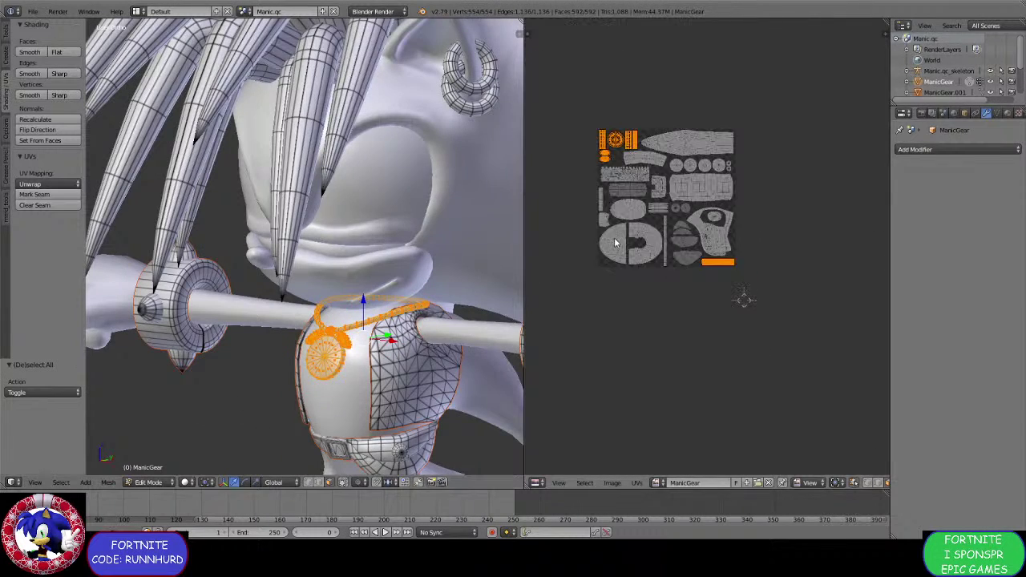
scroll(560, 299, "up", 2)
middle_click_drag(481, 305, 353, 316)
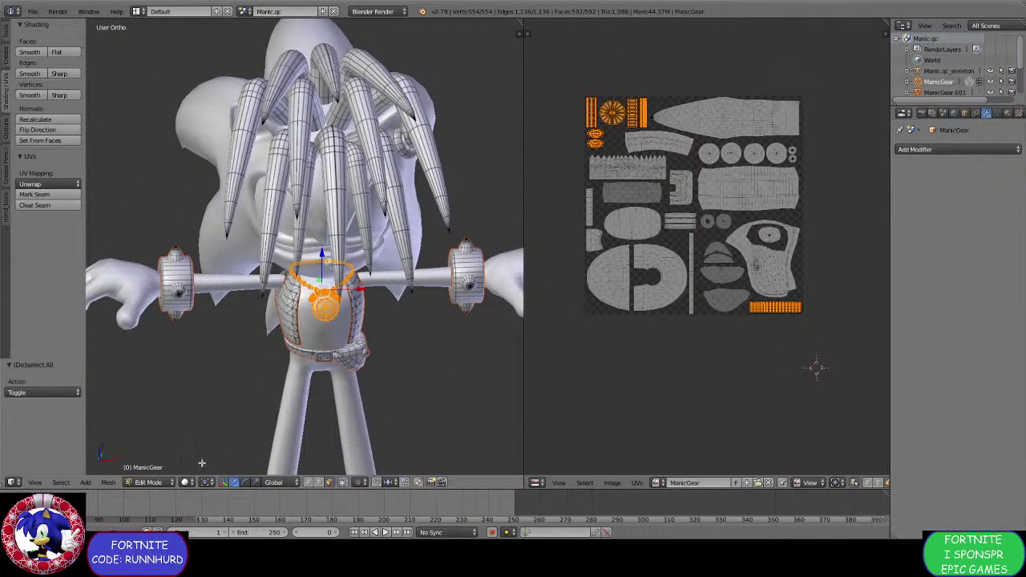
left_click(157, 481)
left_click(155, 470)
Widen the 3D viewport by narrowing the UV editor and view the separated gear up close.
middle_click_drag(265, 281, 467, 302)
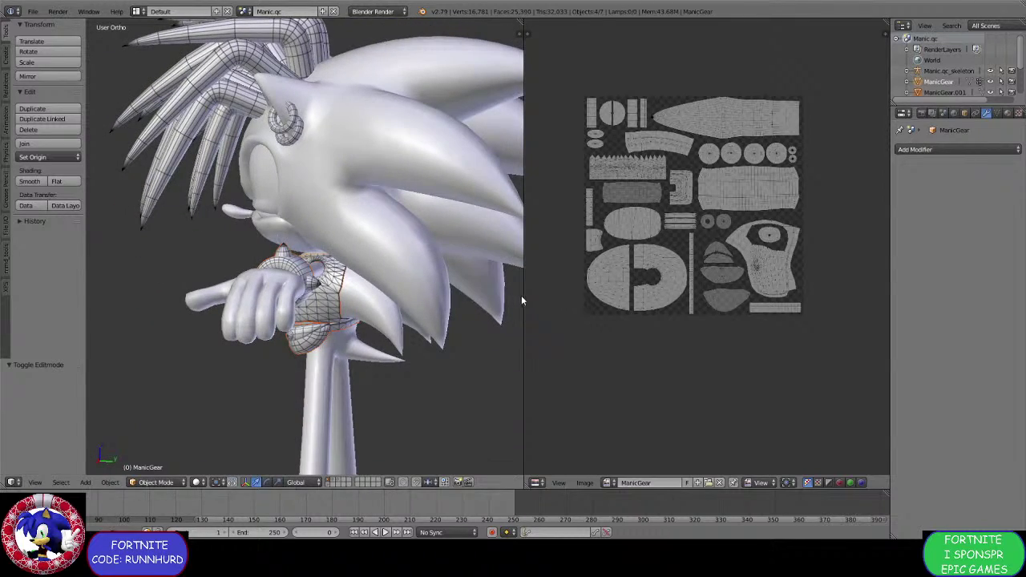
left_click_drag(523, 301, 689, 304)
middle_click_drag(678, 308, 515, 310)
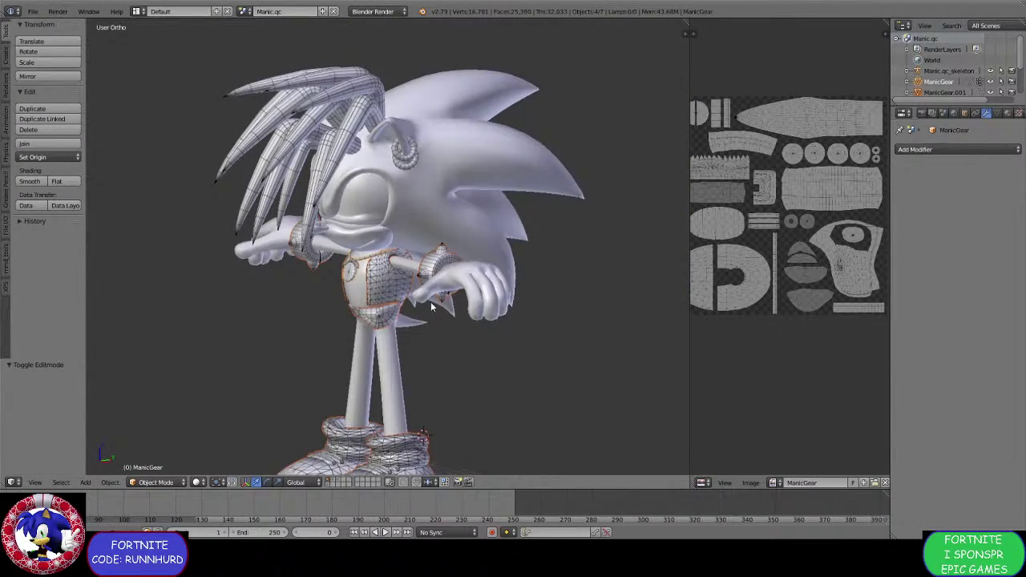
scroll(431, 302, "up", 8)
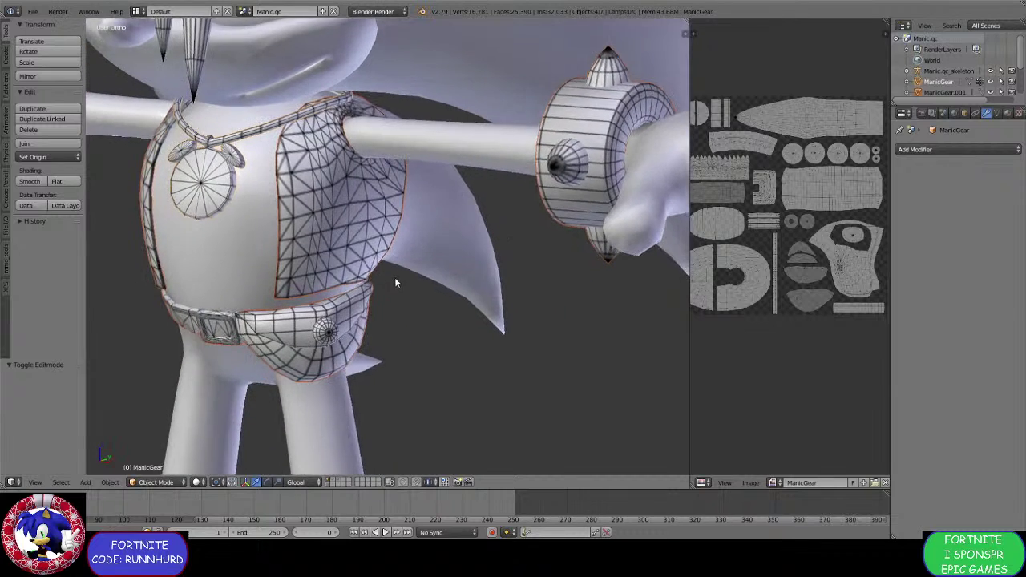
mouse_move(394, 282)
middle_mouse_down()
mouse_move(427, 282)
mouse_move(366, 278)
mouse_move(374, 262)
mouse_move(410, 271)
middle_mouse_up()
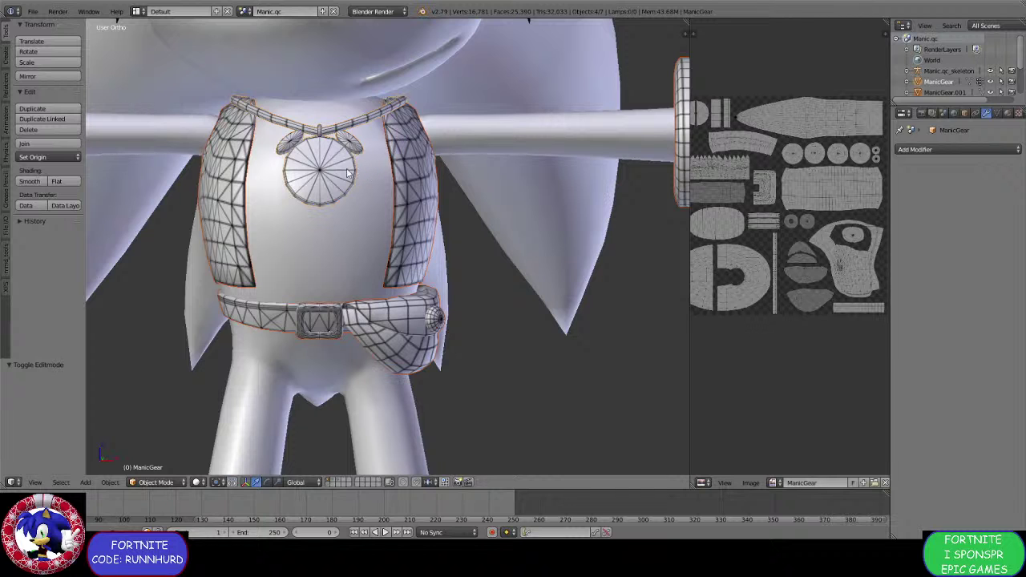
Display layer 2 alone to examine the spiky hair mesh and return to layer 1.
key("2")
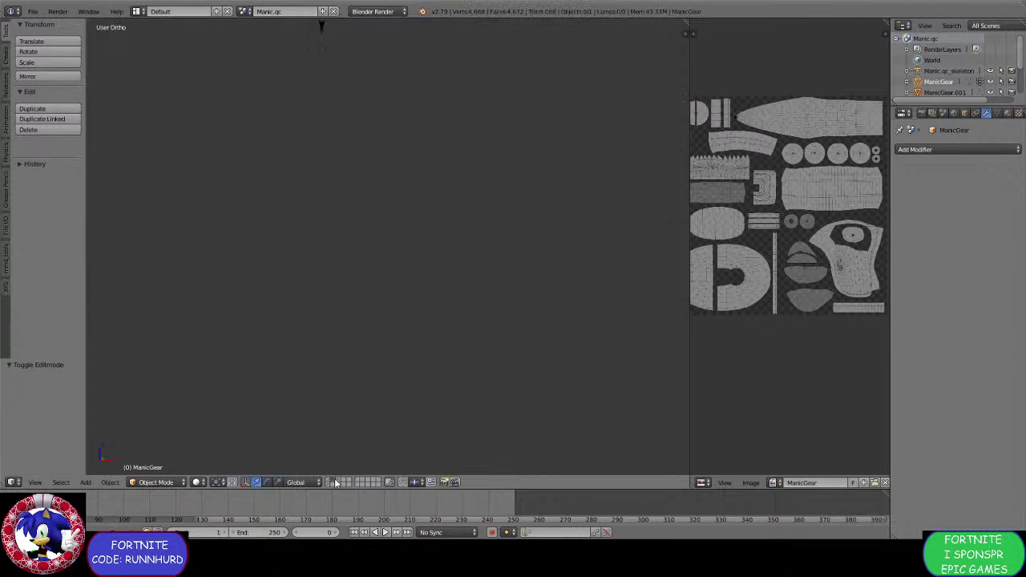
scroll(355, 380, "down", 3)
middle_click_drag(377, 291, 307, 209)
scroll(410, 333, "up", 3)
middle_click_drag(406, 217, 304, 419)
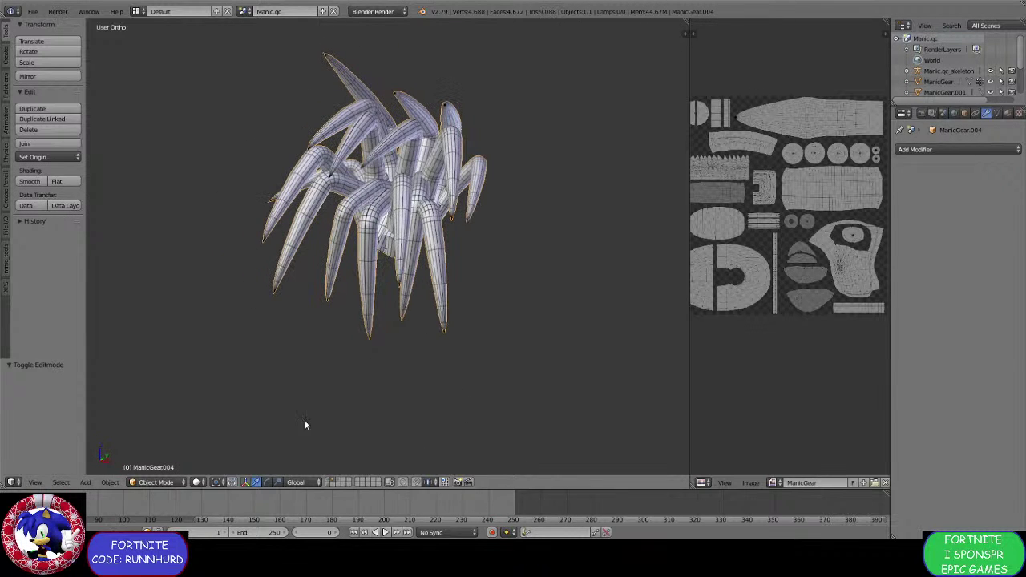
left_click(331, 482)
left_click(330, 482)
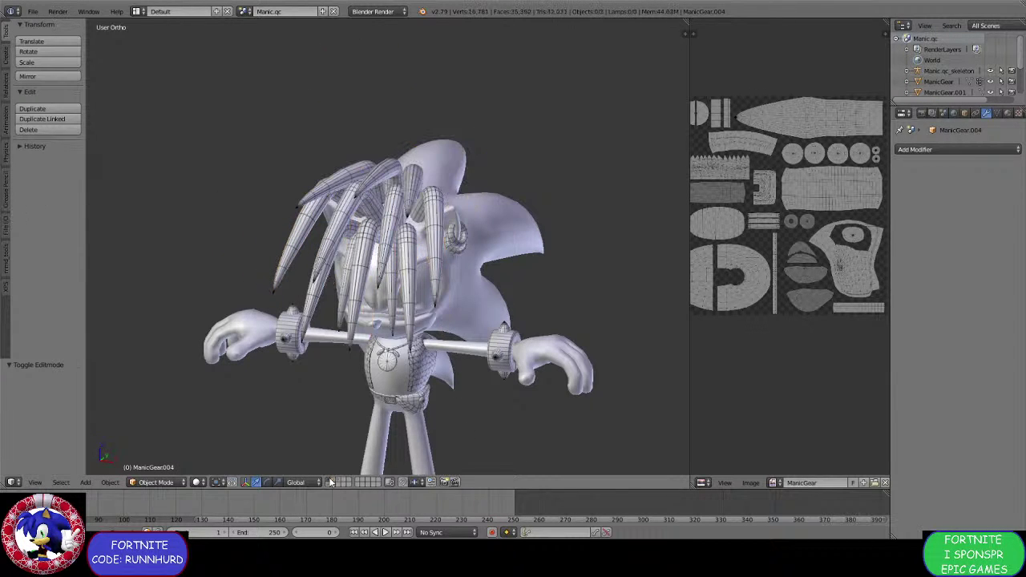
Show layer 2 together with layer 1 to compare the hair, view the other layers individually and return to layer 1.
middle_click_drag(313, 457, 344, 398)
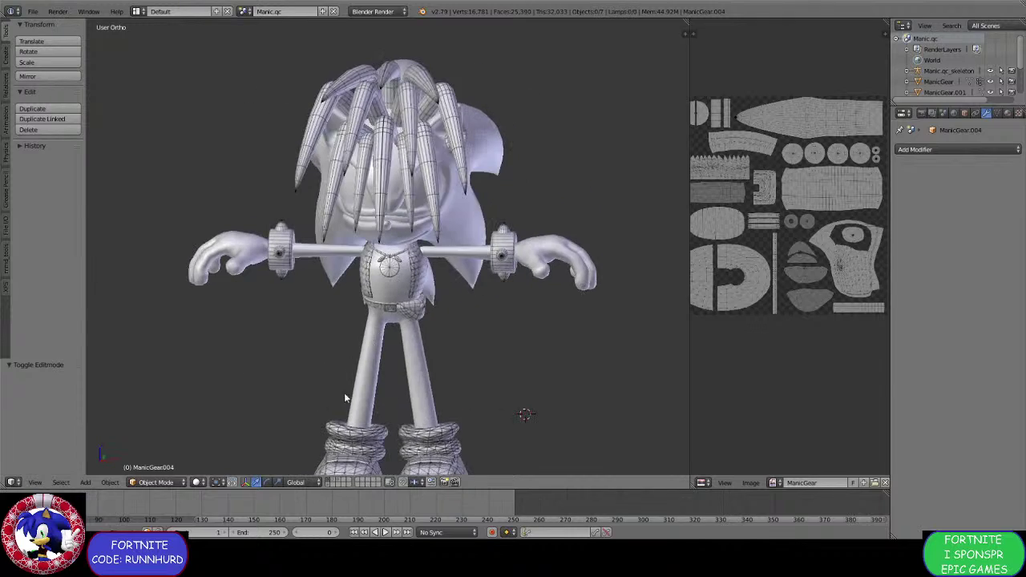
left_click(334, 482, "shift")
mouse_move(508, 346)
middle_mouse_down()
mouse_move(408, 339)
mouse_move(406, 329)
mouse_move(473, 343)
middle_mouse_up()
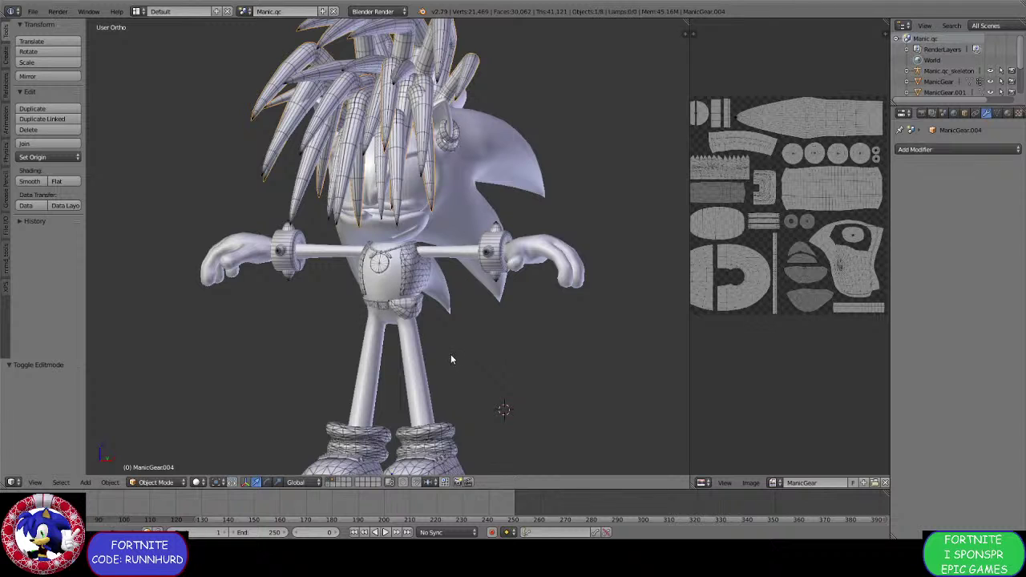
left_click(334, 482)
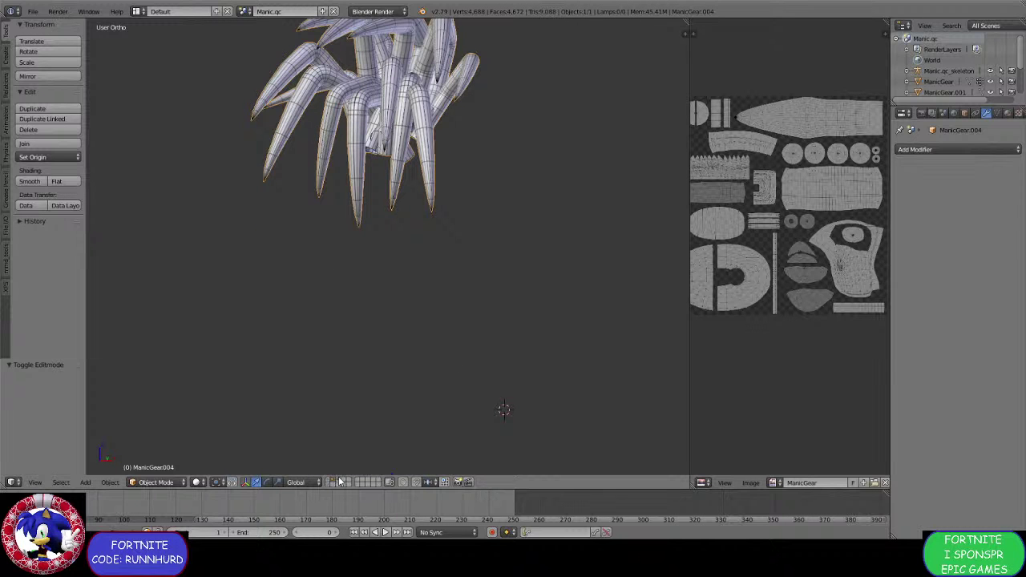
left_click(342, 482)
middle_click_drag(405, 348, 444, 359)
left_click(327, 483)
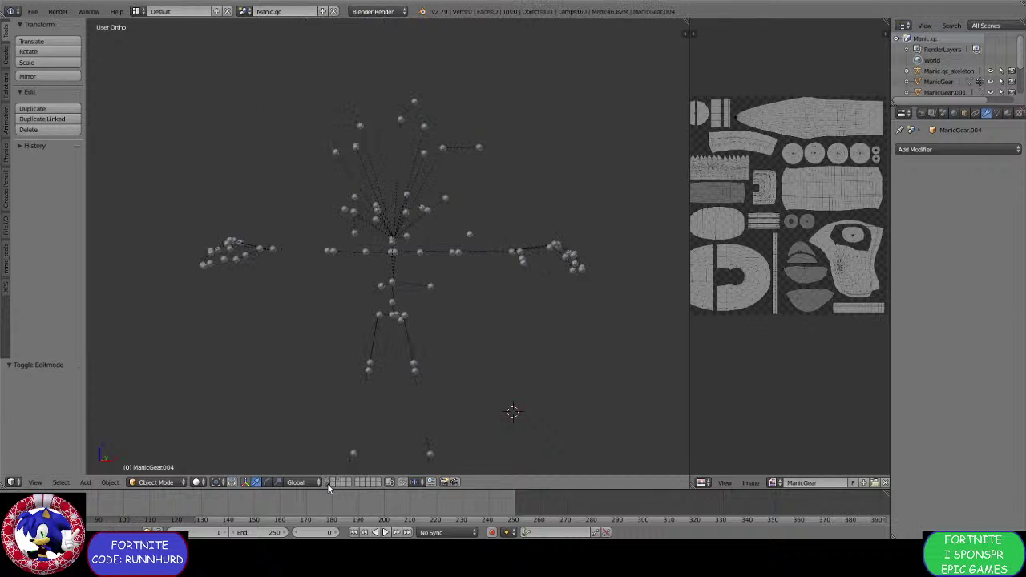
left_click(328, 483)
scroll(381, 368, "up", 3)
scroll(380, 369, "down", 6)
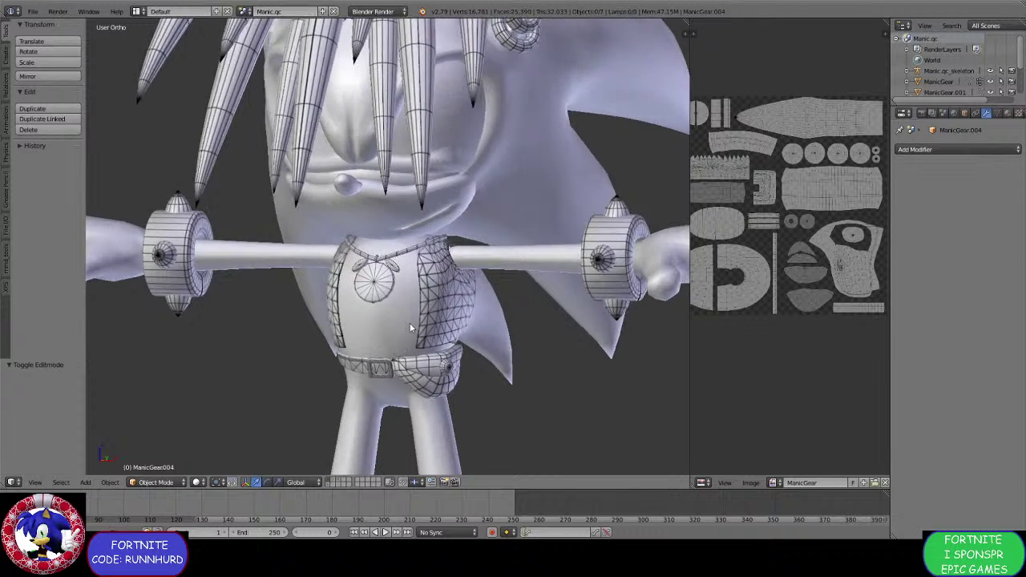
middle_click_drag(387, 255, 348, 385)
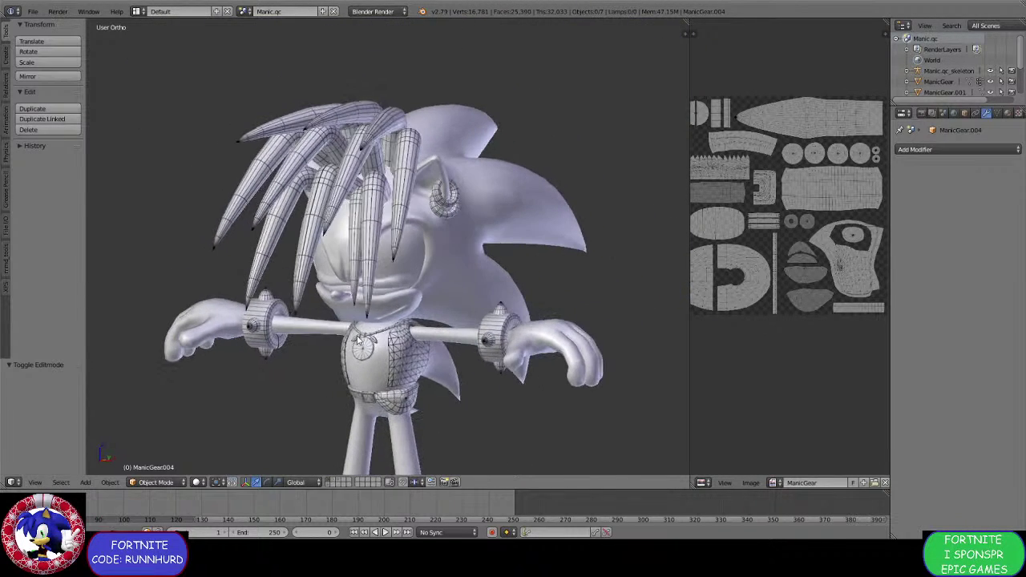
Show layers 2 and 3 together, select all of their objects and move them to layer 5.
left_click(335, 482)
left_click(341, 481, "shift")
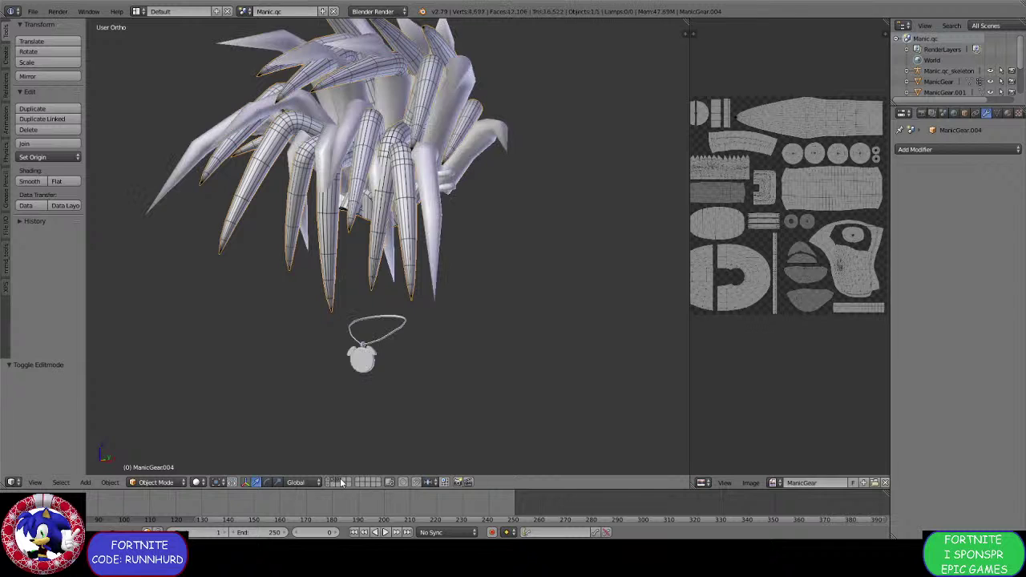
key("a")
key("m")
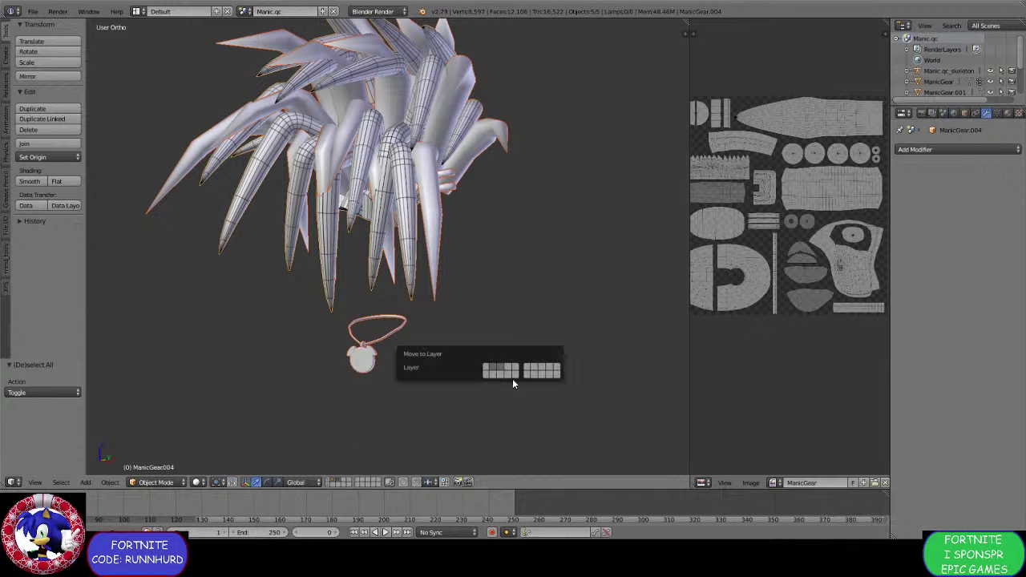
left_click(514, 370)
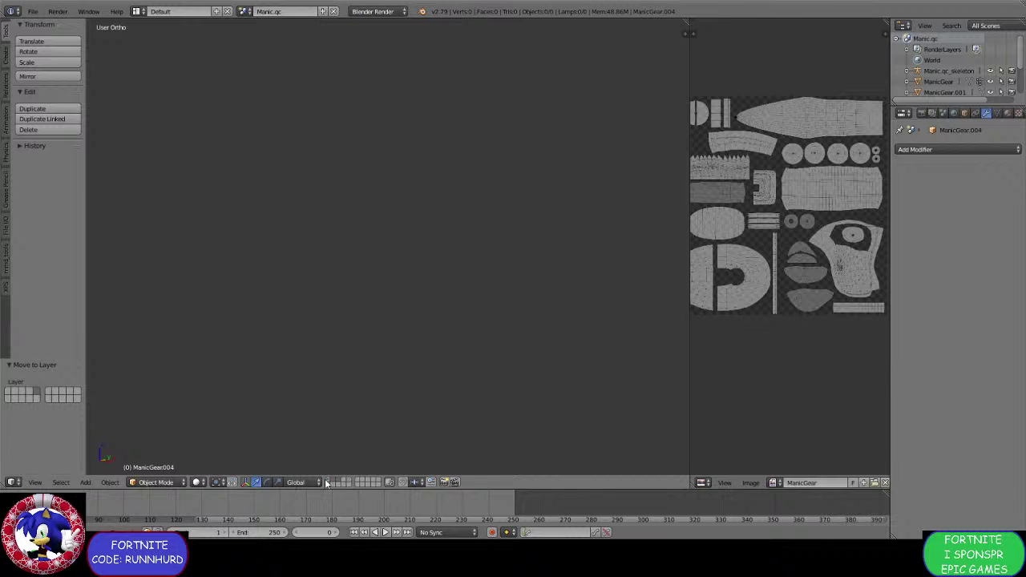
Return to layer 1 and move the spiky hair object to layer 3.
left_click(329, 482)
scroll(368, 254, "up", 3)
right_click(359, 215)
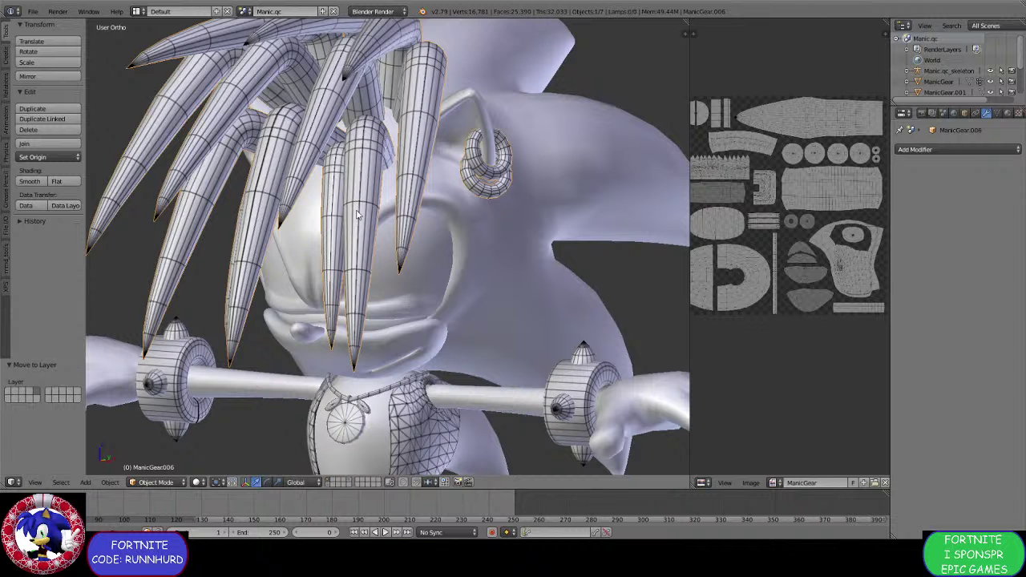
key("m")
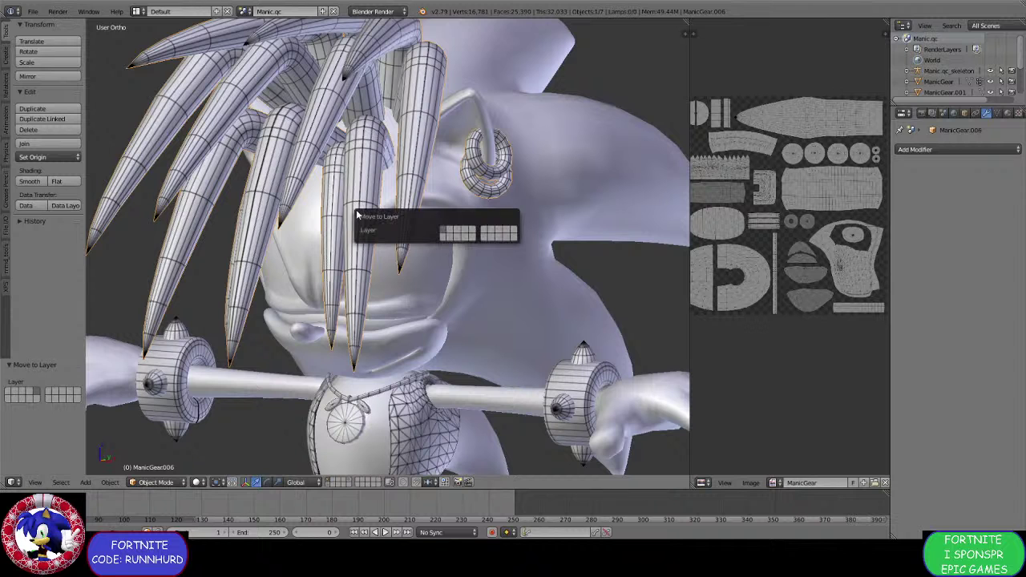
left_click(457, 234)
scroll(436, 367, "down", 3)
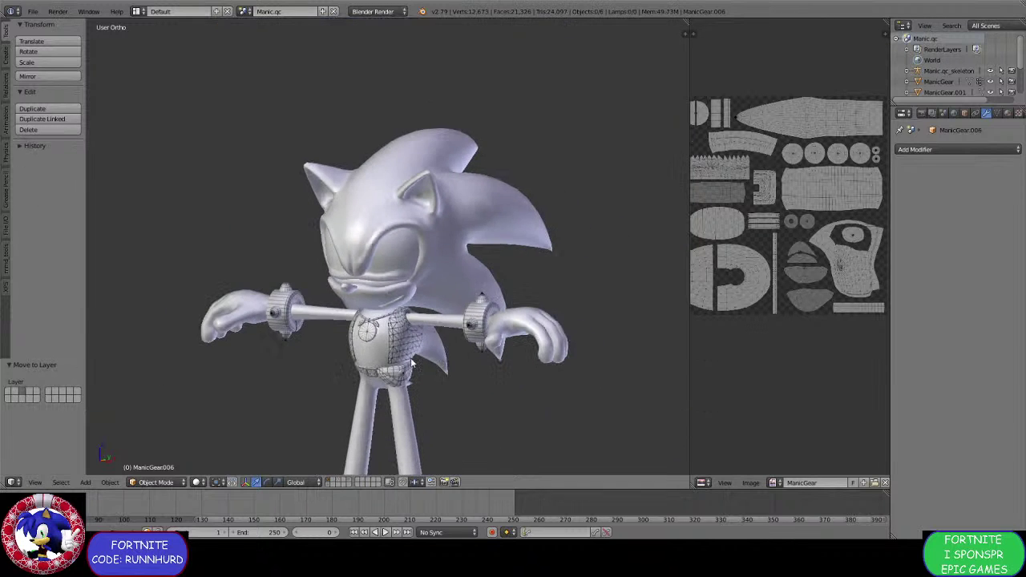
Select the shoe on the character's right foot and move it to layer 4.
right_click(484, 339)
scroll(332, 374, "down", 5, "shift")
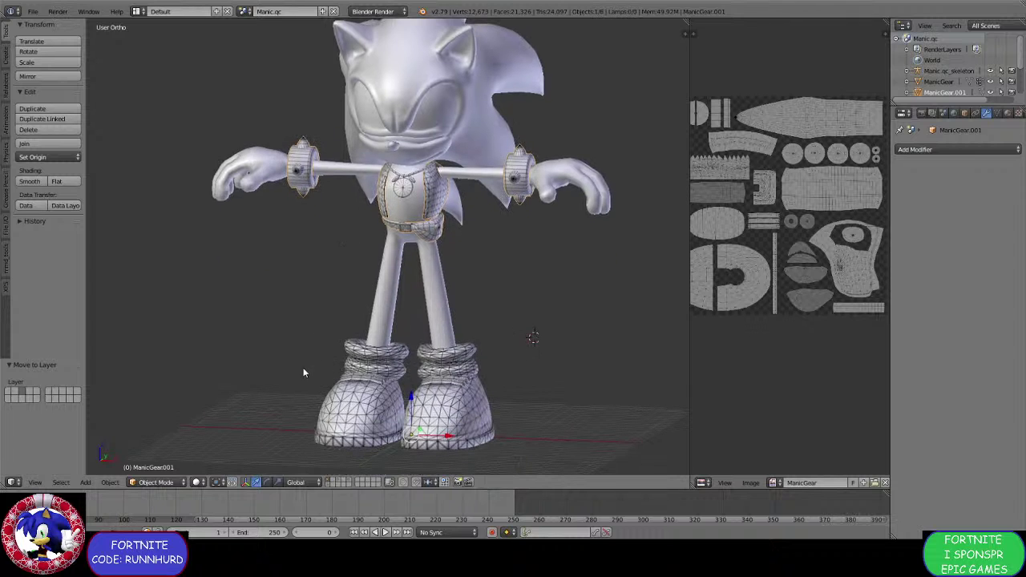
right_click(337, 405)
key("m")
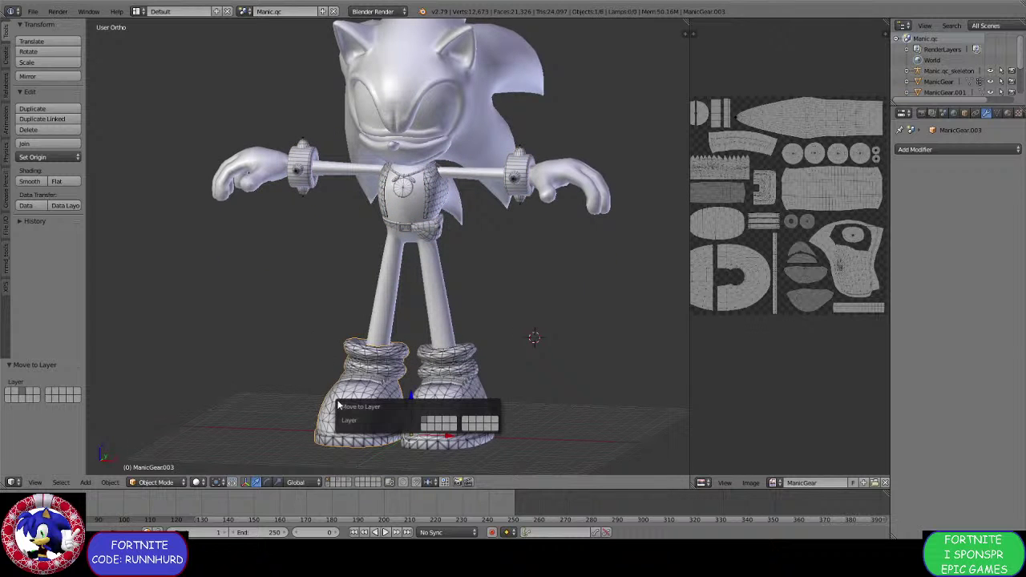
left_click(445, 424)
scroll(390, 312, "up", 4, "shift")
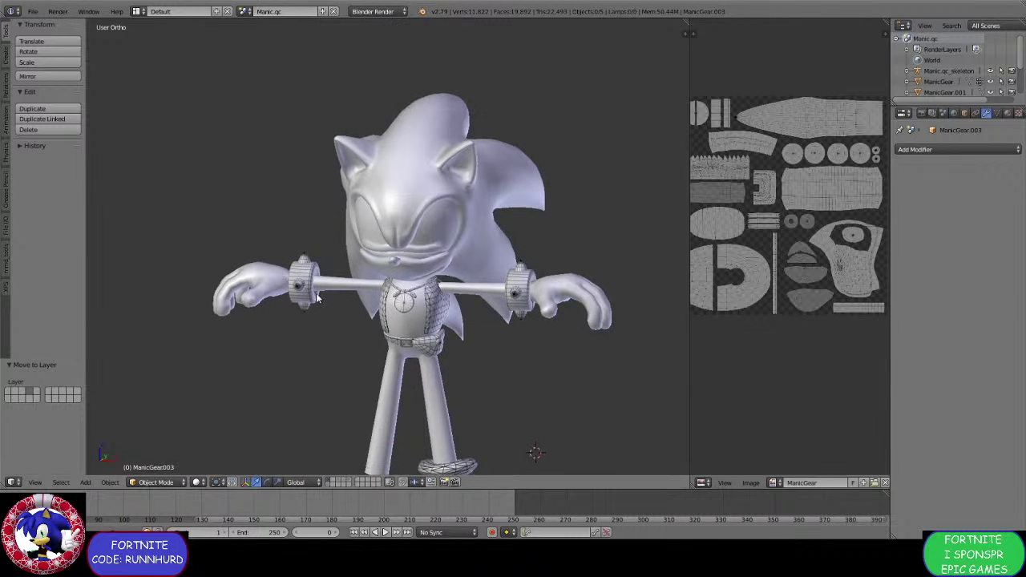
Enter Edit Mode on the gear mesh and separate both spiked wristbands into their own object.
left_click(156, 482)
left_click(157, 456)
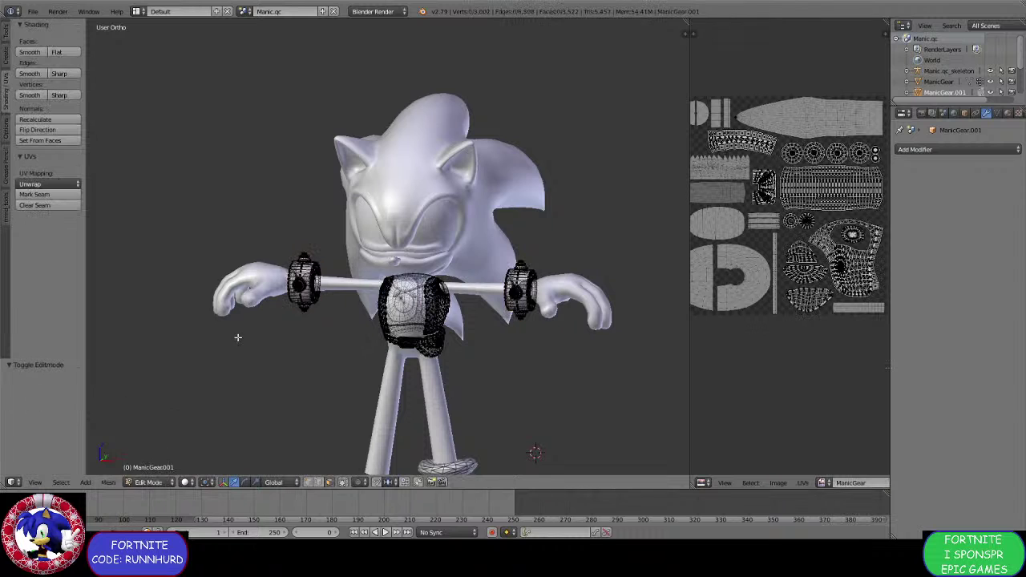
middle_click_drag(157, 455, 291, 339)
key("l")
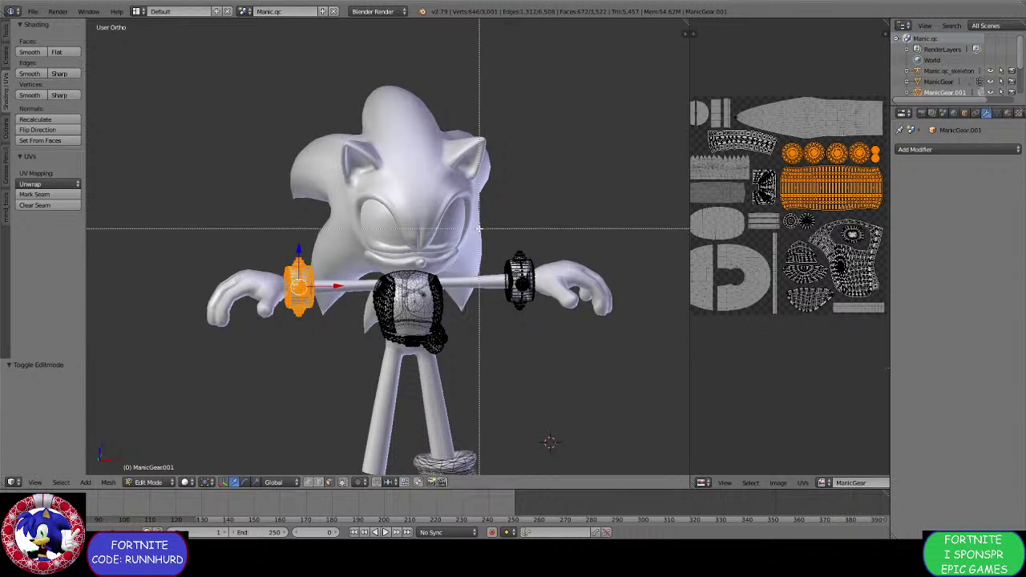
key("l")
key("ctrl+l")
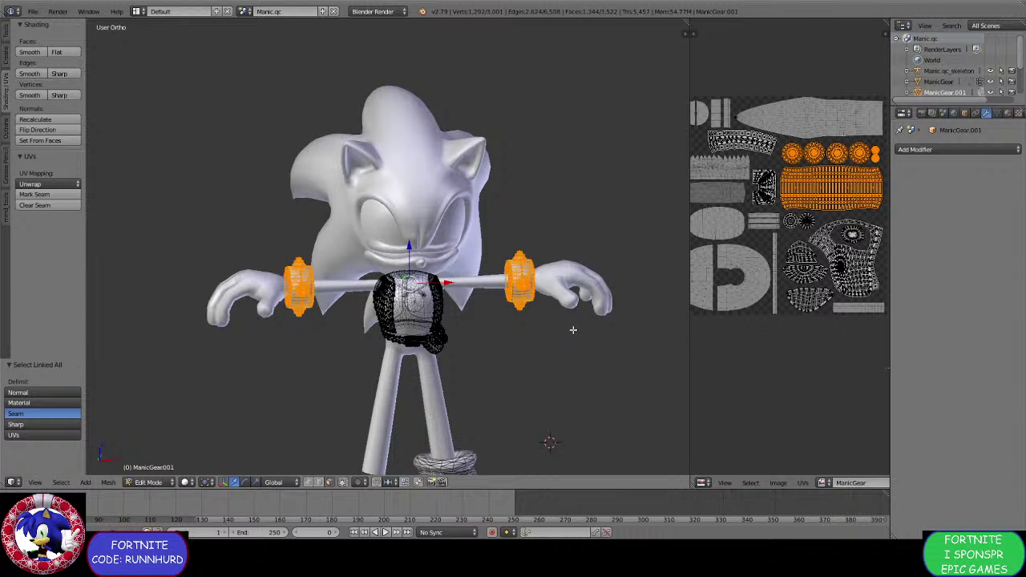
key("a")
Separate the linked vest geometry from the belt mesh into its own object, return to Object Mode and deselect everything.
scroll(433, 370, "up", 5)
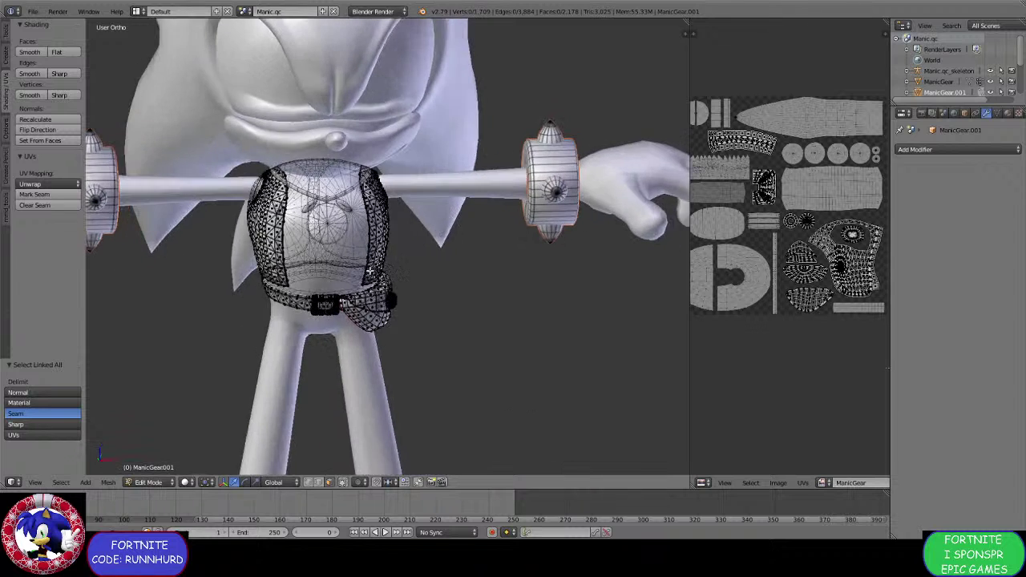
right_click(403, 263)
key("ctrl+l")
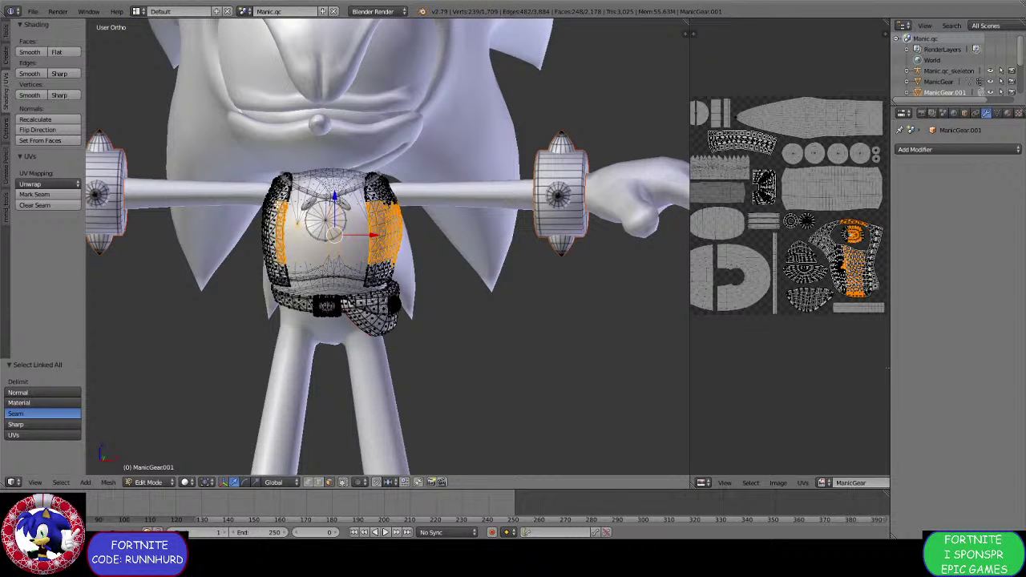
key("l")
key("a")
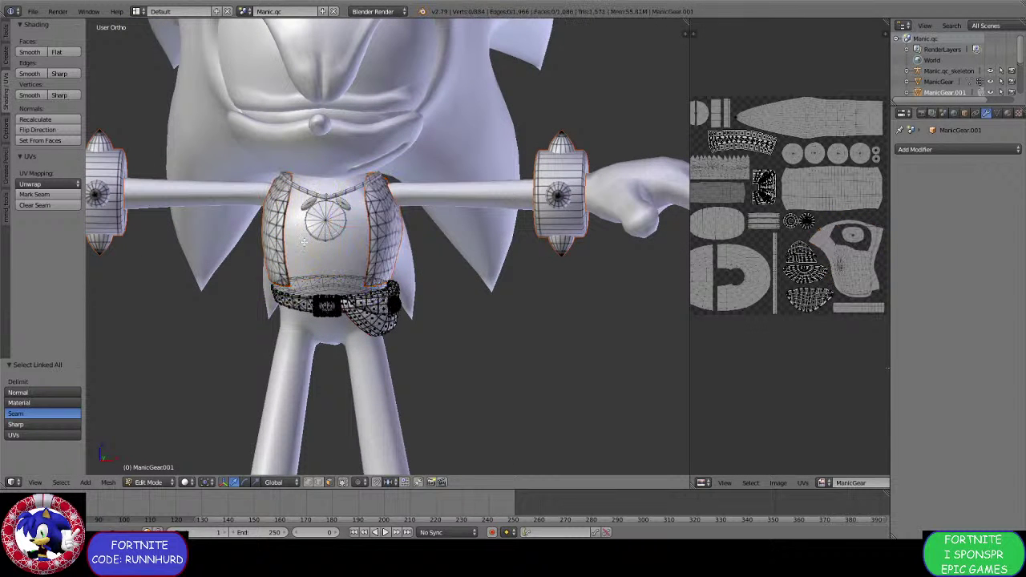
middle_click_drag(336, 241, 382, 329)
left_click(146, 482)
left_click(144, 470)
key("a")
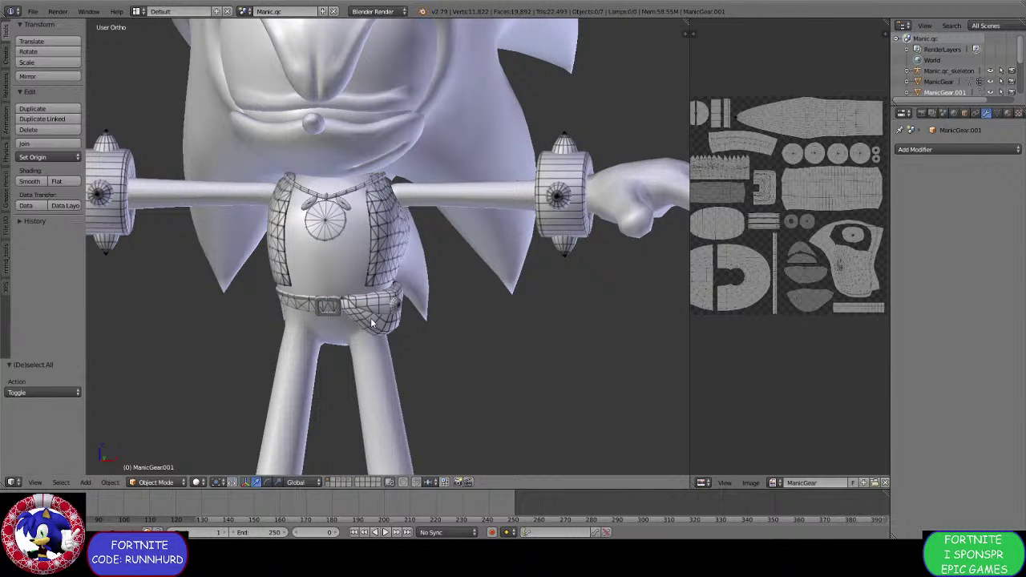
Select the separated vest, enter Edit Mode and examine how it fits around the torso and arms.
middle_click_drag(368, 321, 369, 321)
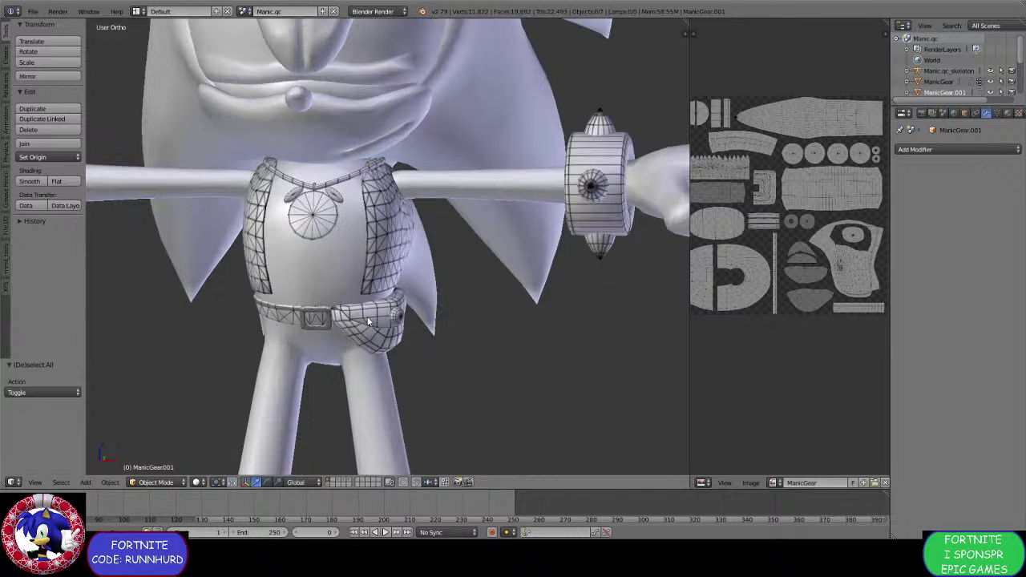
scroll(359, 291, "down", 4)
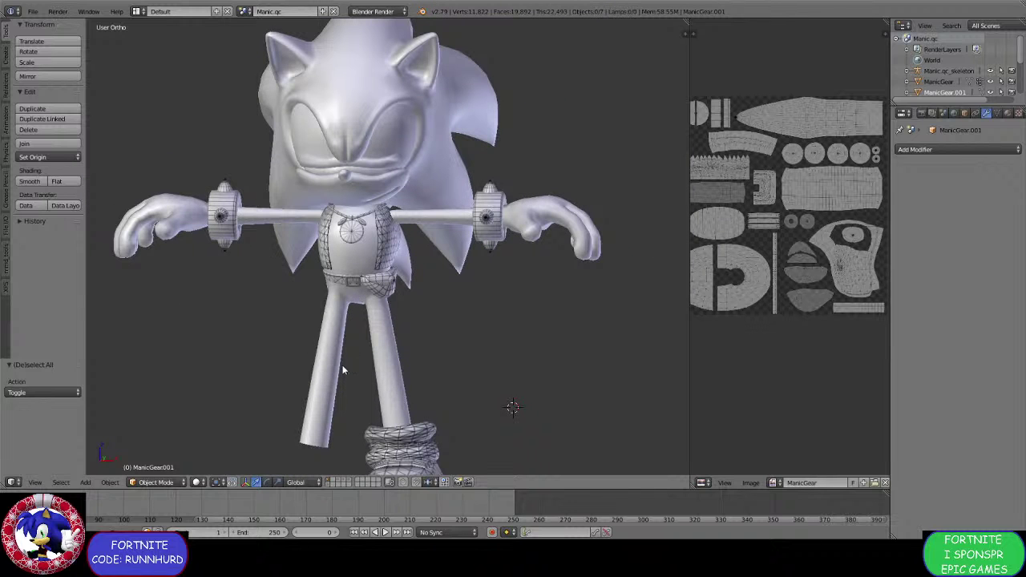
right_click(343, 370)
scroll(378, 264, "up", 3)
right_click(378, 263)
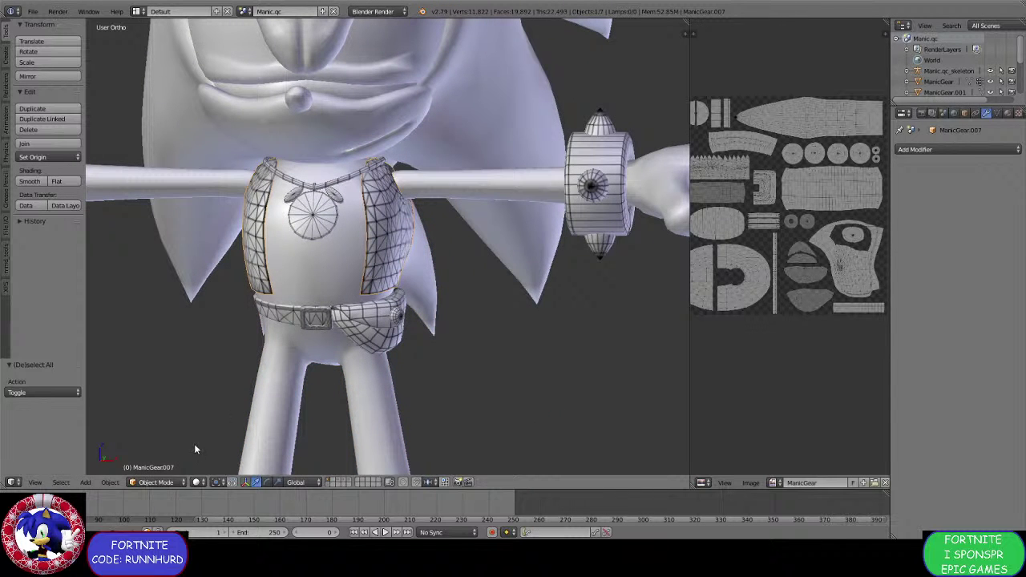
left_click(157, 482)
left_click(155, 457)
scroll(330, 323, "up", 3)
middle_click_drag(330, 323, 208, 329)
middle_click_drag(605, 331, 525, 250)
scroll(394, 241, "up", 4)
scroll(335, 252, "down", 4)
middle_click_drag(336, 251, 457, 315)
Try to scale the whole vest mesh by about 1.037 and shift it slightly downward, undo the edits and return to Object Mode.
key("a")
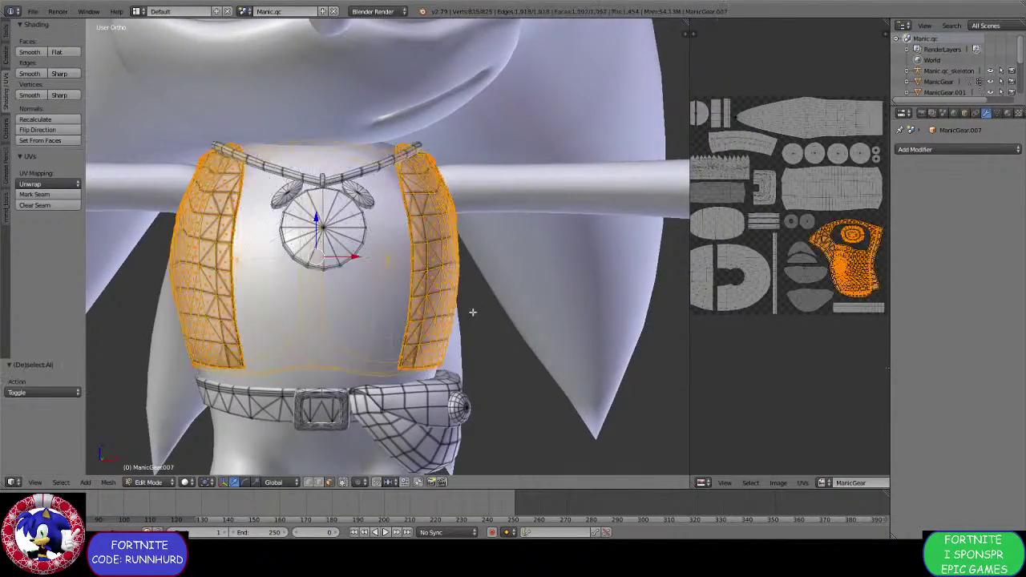
scroll(481, 316, "up", 2)
key("s")
left_click(492, 325)
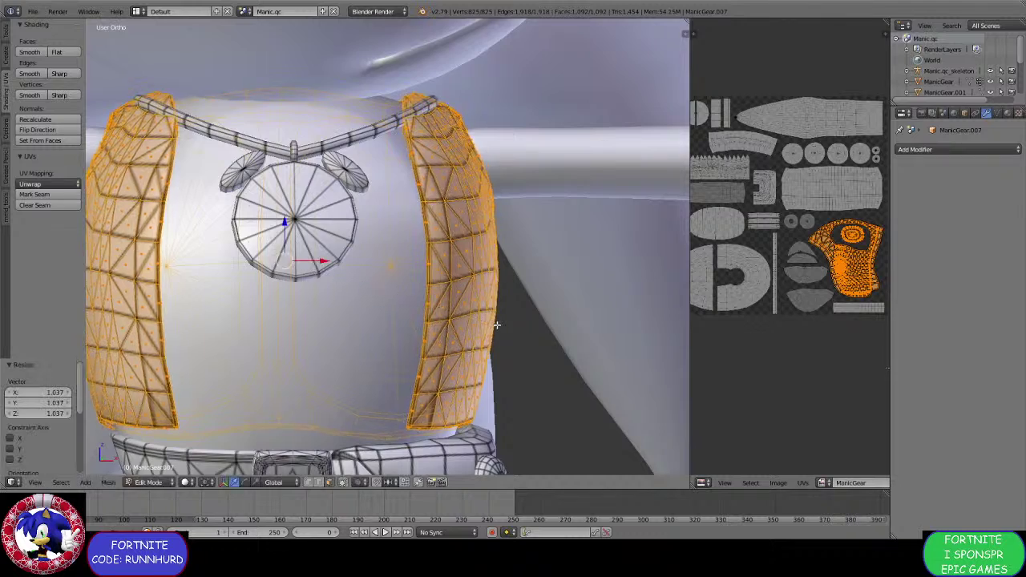
middle_click_drag(492, 326, 423, 323)
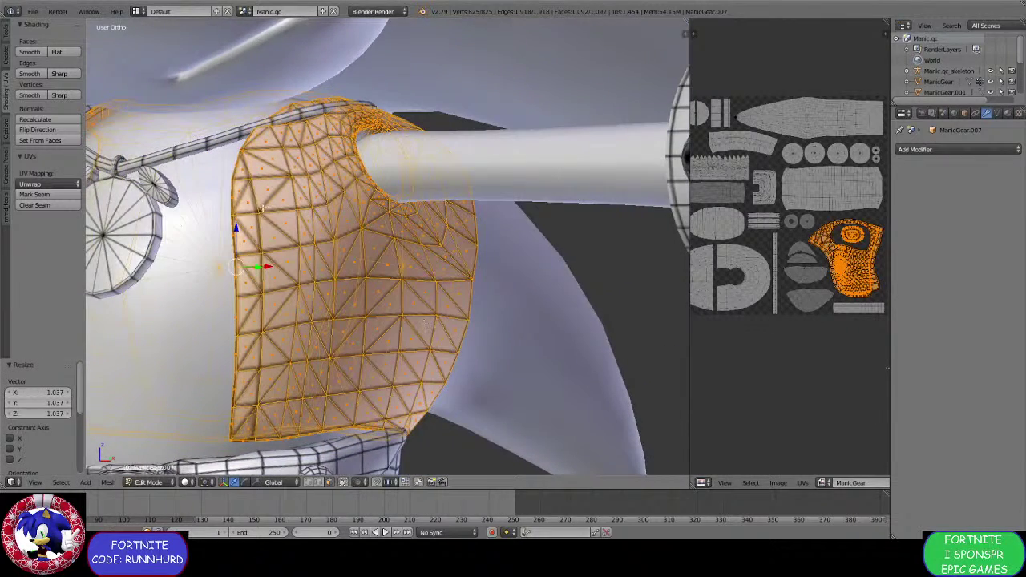
key("g")
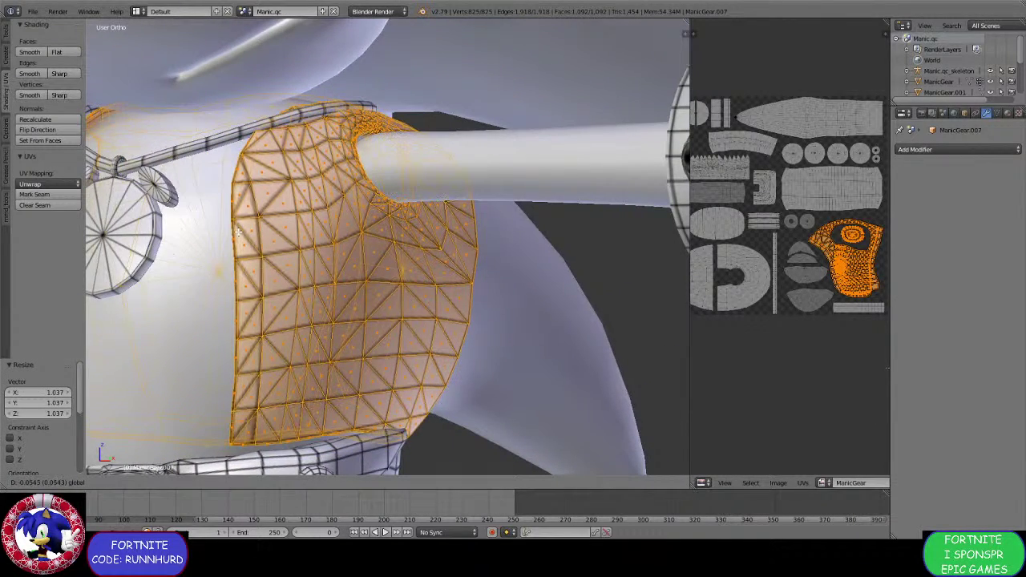
left_click(238, 233)
middle_click_drag(238, 233, 277, 248)
scroll(270, 235, "up", 2)
key("ctrl+z")
middle_click_drag(321, 294, 338, 287)
scroll(336, 288, "up", 2)
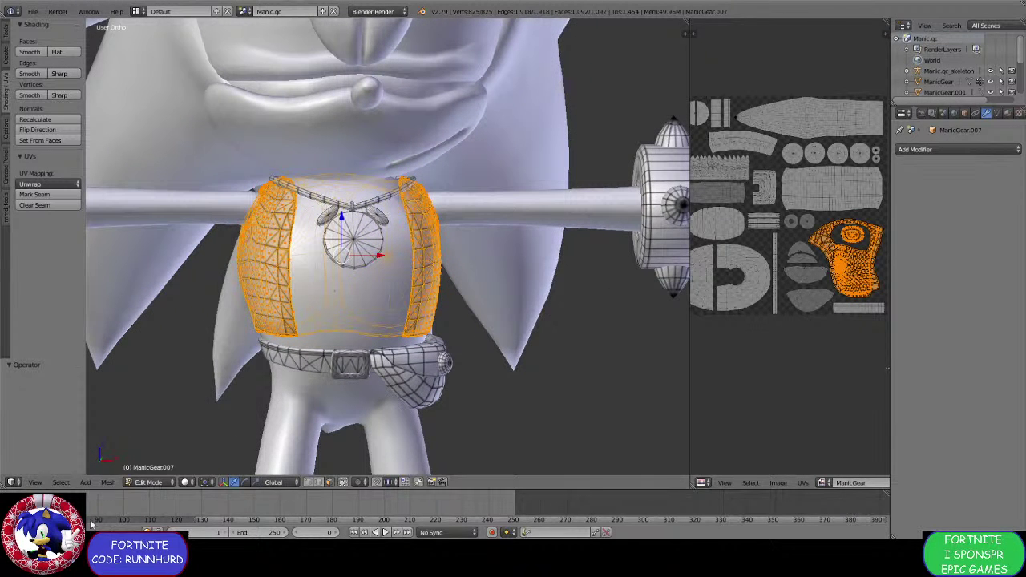
left_click(149, 482)
left_click(152, 463)
Select the character's body mesh and enter Edit Mode.
right_click(276, 401)
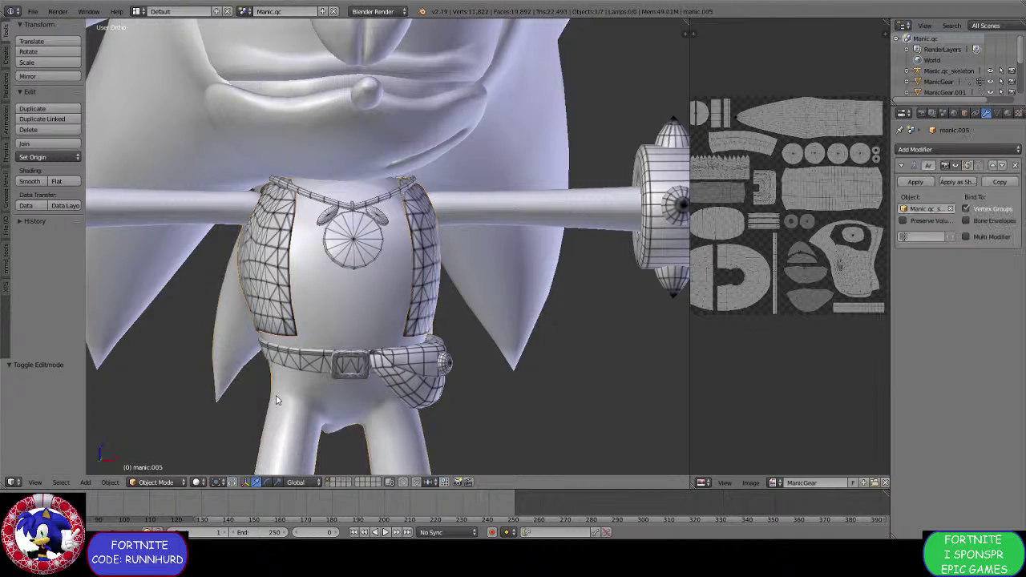
left_click(157, 482)
left_click(152, 461)
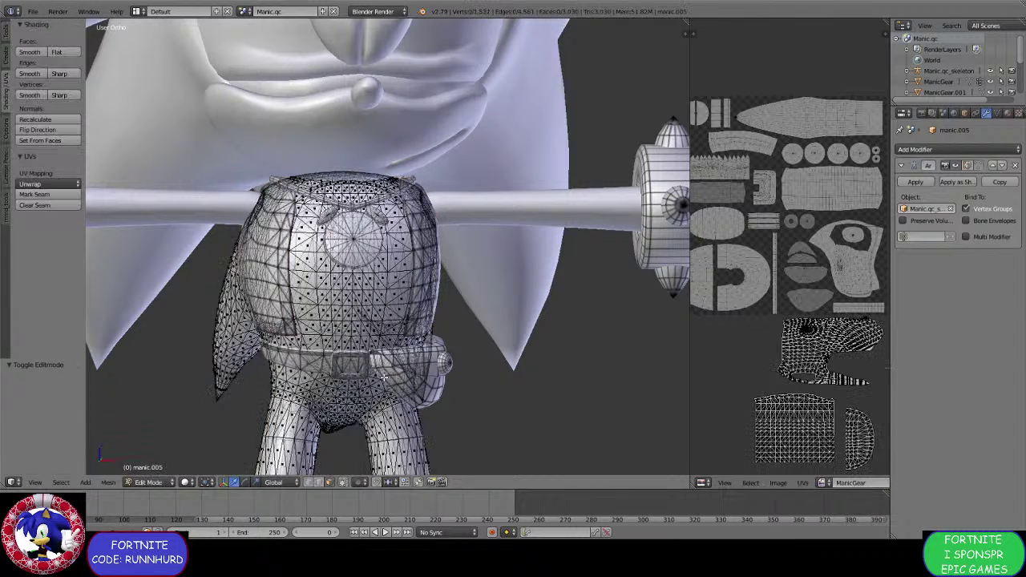
Try to convert all triangles of the body mesh to quads and inspect the resulting UV islands.
mouse_move(385, 377)
middle_mouse_down()
mouse_move(305, 387)
mouse_move(386, 382)
middle_mouse_up()
key("a")
key("alt+j")
scroll(798, 310, "up", 10)
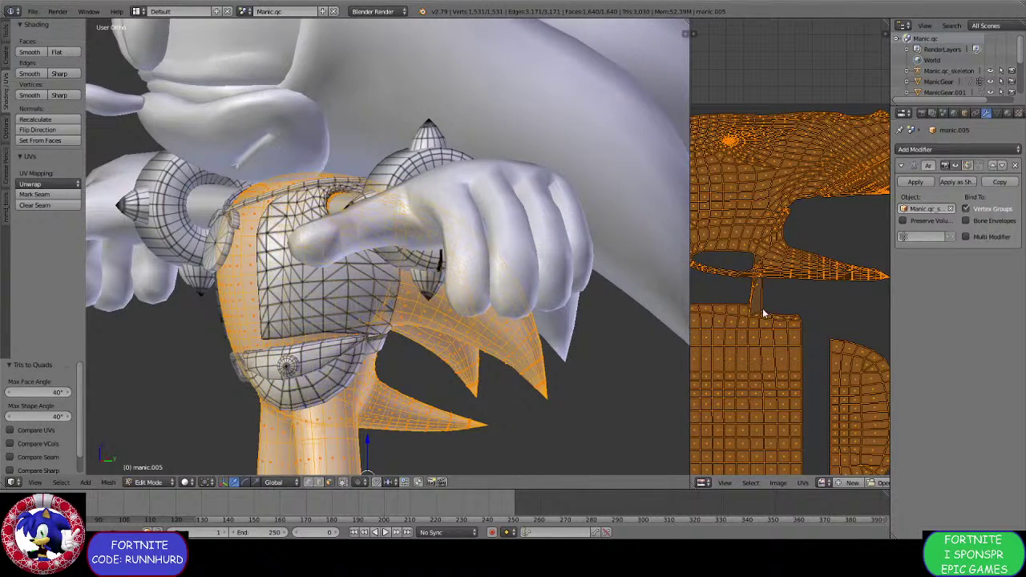
scroll(760, 329, "down", 5)
scroll(801, 331, "up", 1)
Select only the UV island of the back and spines and convert its triangles to quads.
key("a")
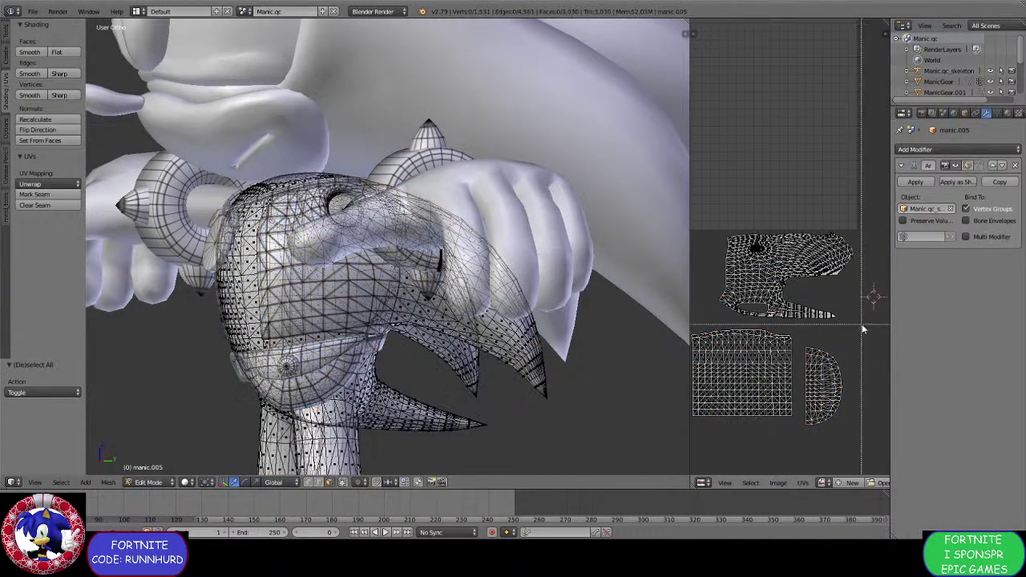
key("b")
left_click_drag(863, 325, 711, 227)
key("alt+j")
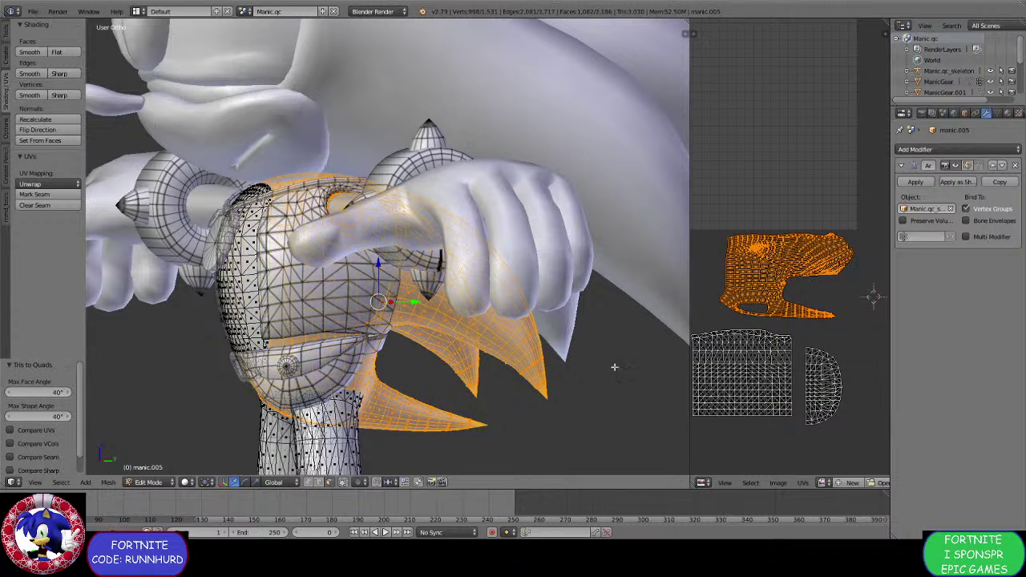
Select the two lower UV islands covering the belly and legs and convert their triangles to quads.
scroll(788, 430, "down", 1)
key("a")
key("b")
left_click_drag(839, 414, 702, 309)
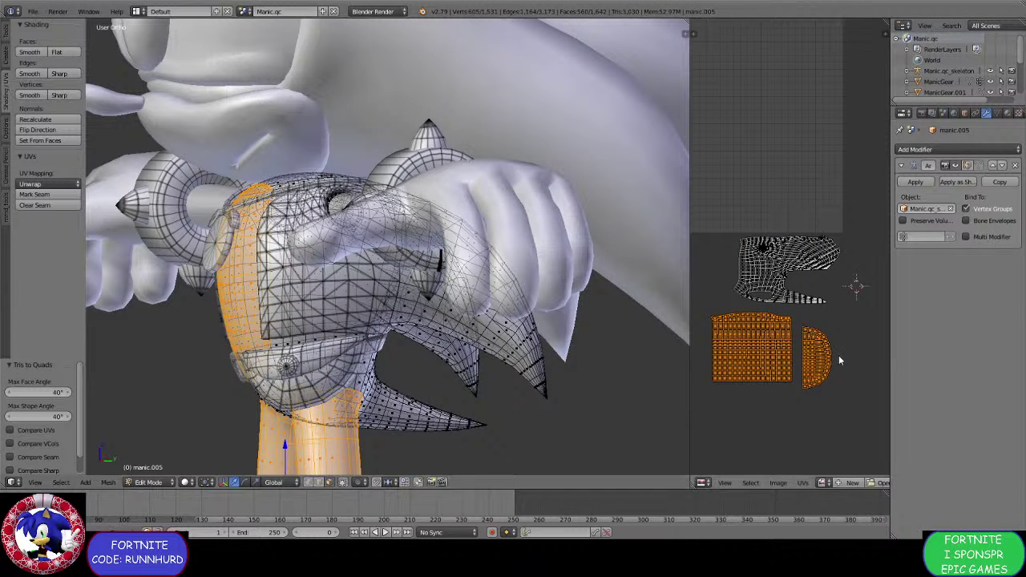
Try to duplicate the back and spines part of the body, cancel its move, and undo the duplication and selection.
key("a")
key("b")
left_click_drag(851, 311, 696, 199)
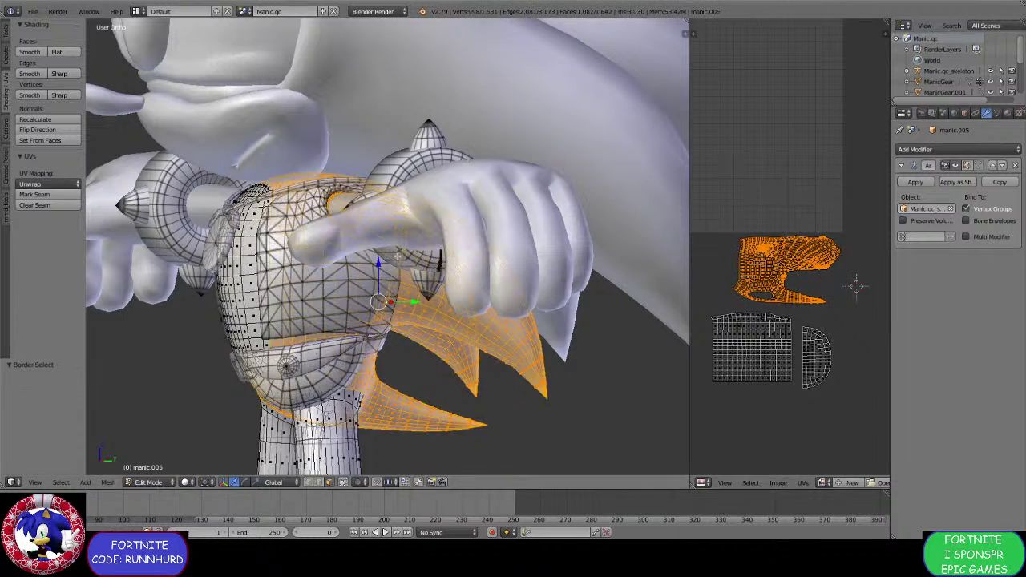
middle_click_drag(622, 220, 526, 463)
scroll(454, 355, "down", 3)
scroll(454, 356, "up", 2)
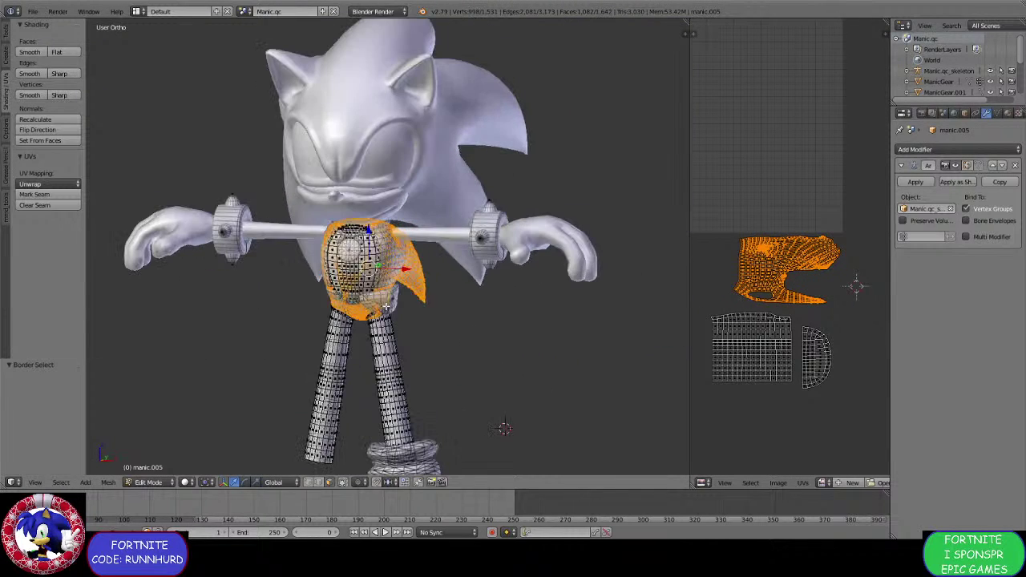
key("g")
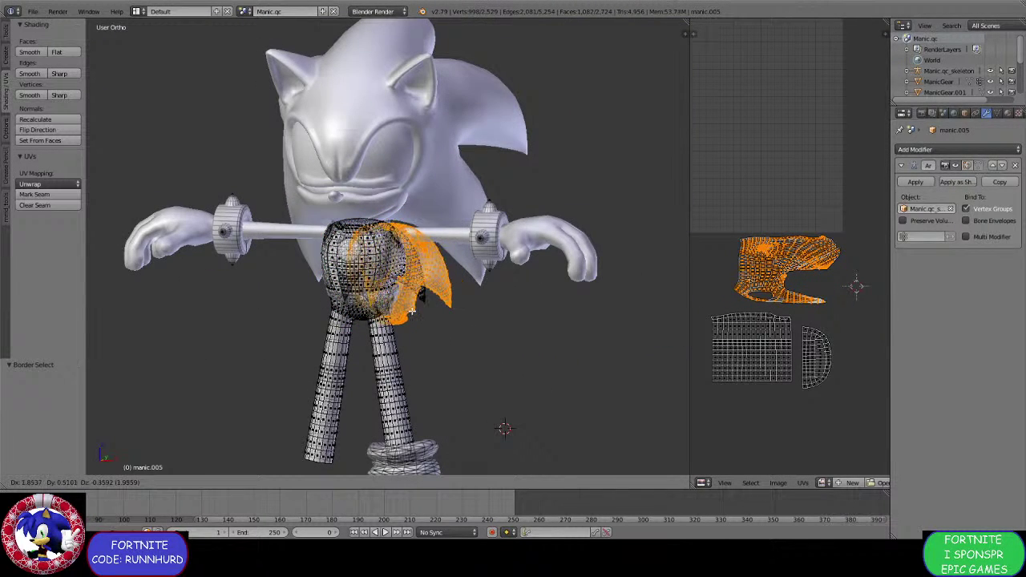
key("Escape")
key("ctrl+z")
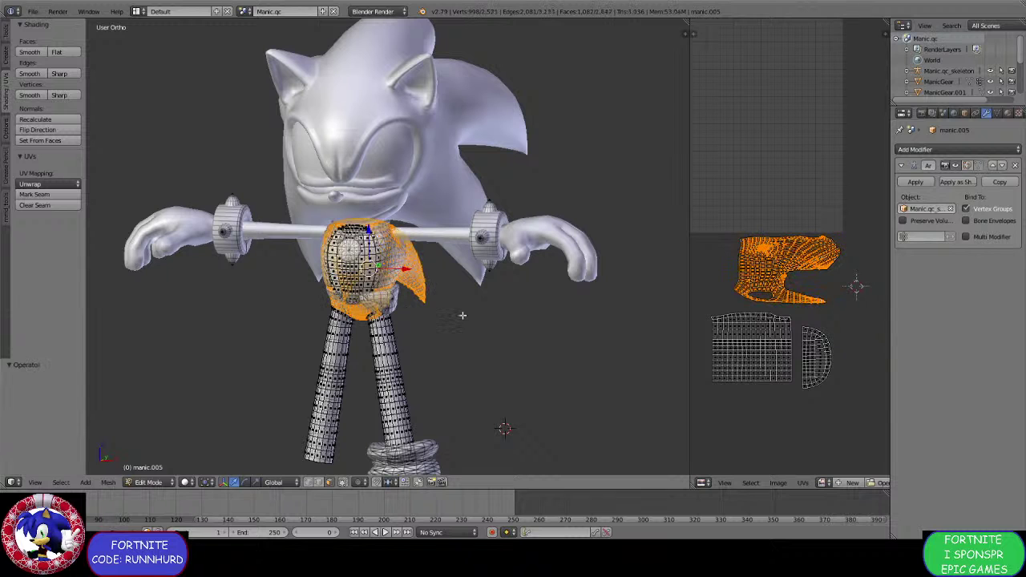
key("ctrl+z")
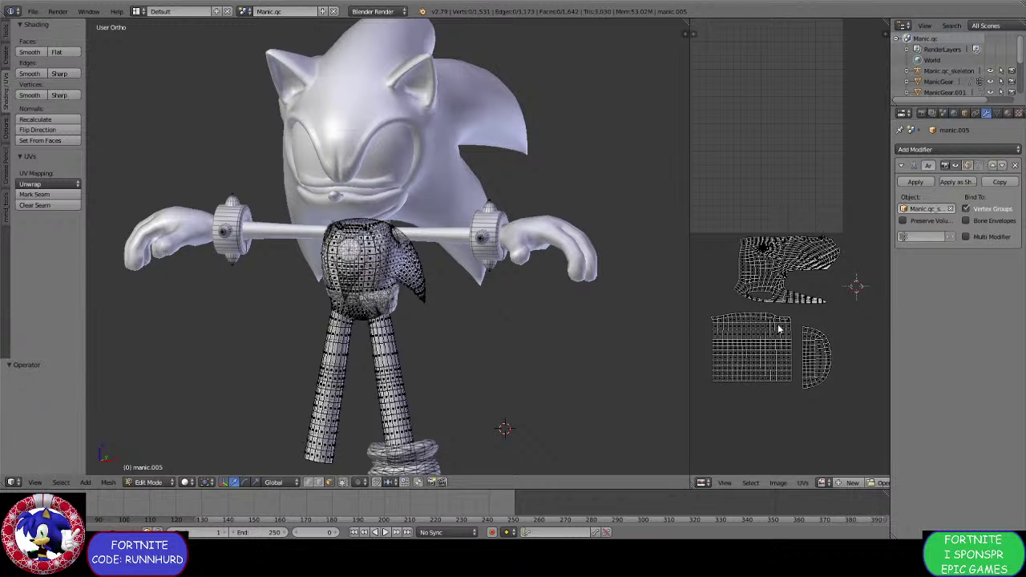
Duplicate the back, spines and belly parts of the body in place and separate the copy into its own object.
left_click_drag(808, 279, 717, 217)
key("b")
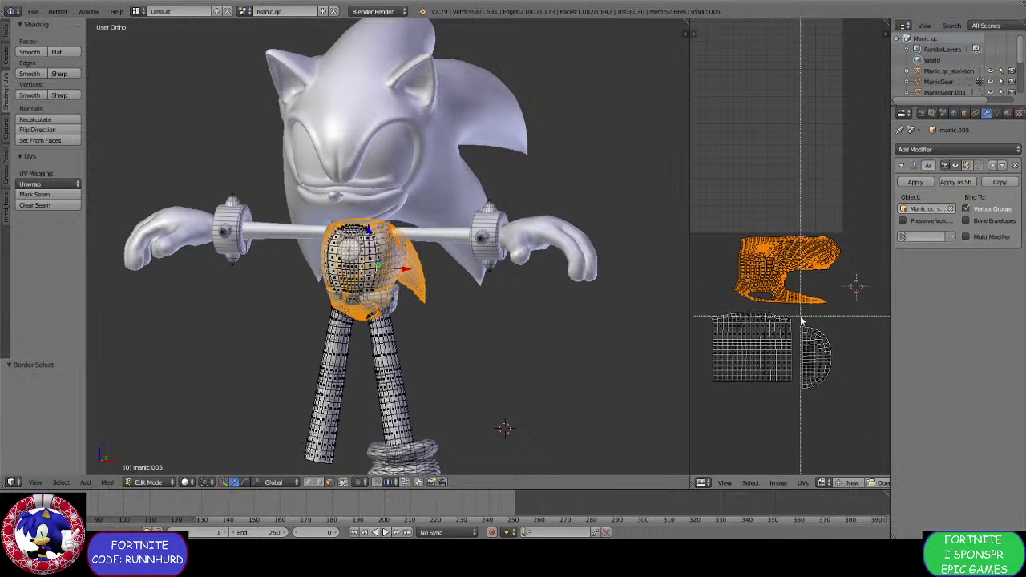
left_click_drag(801, 315, 852, 396)
scroll(509, 316, "up", 3)
key("shift+d")
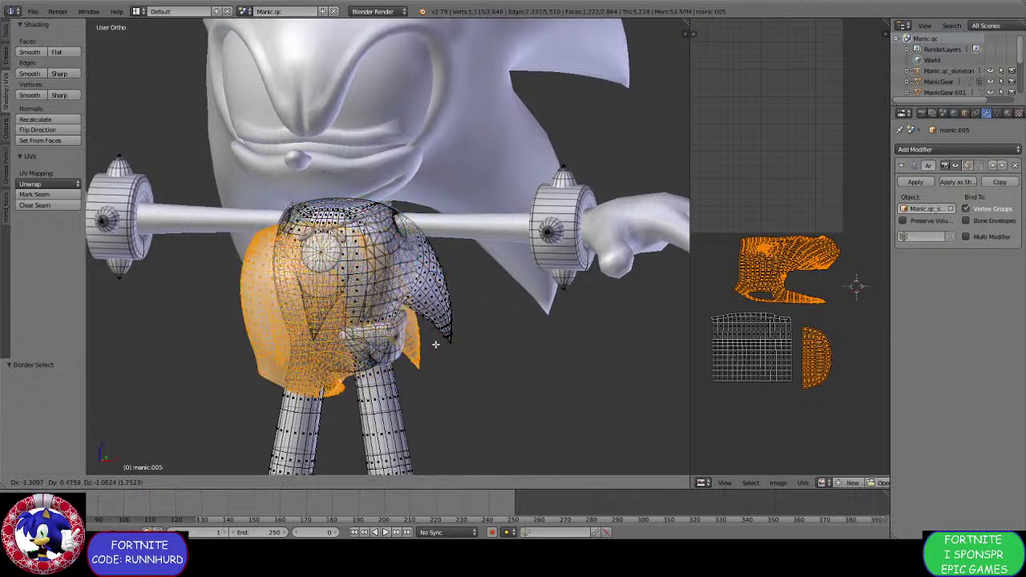
right_click(492, 303)
key("ctrl+z")
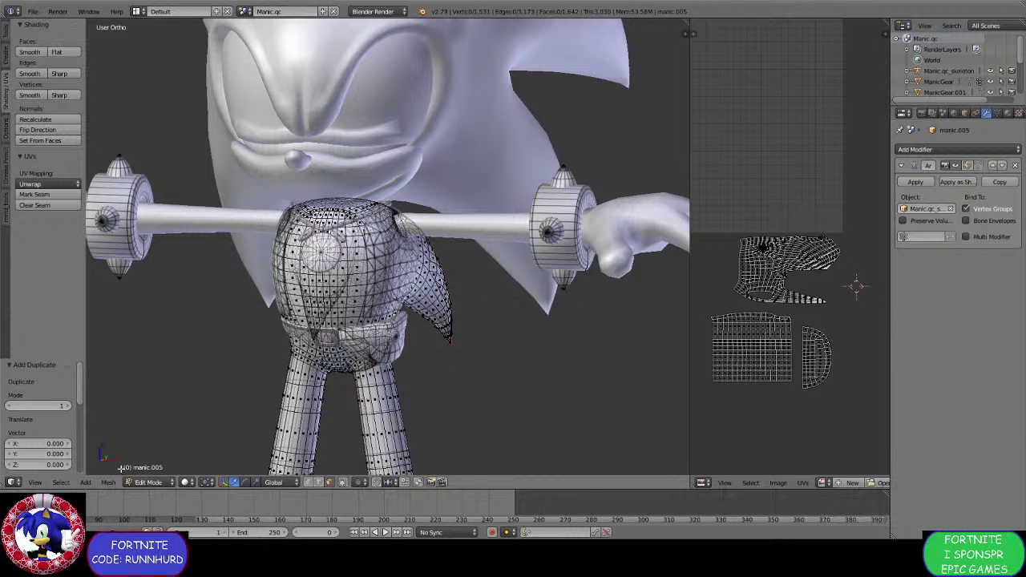
Return to Object Mode, select the separated torso copy, and open its mesh in Edit Mode.
left_click(148, 482)
left_click(141, 468)
right_click(261, 388)
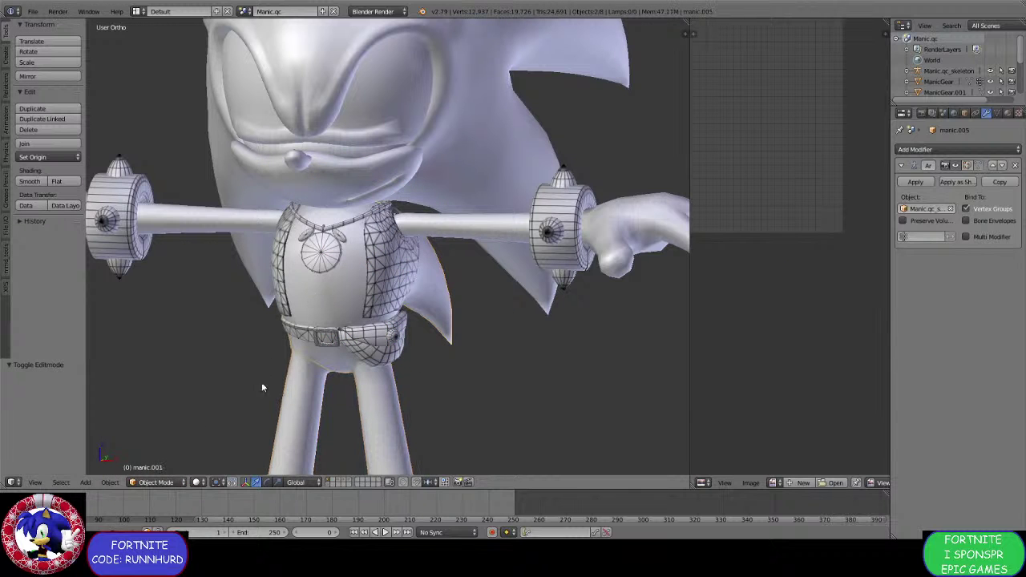
left_click(153, 482)
left_click(140, 458)
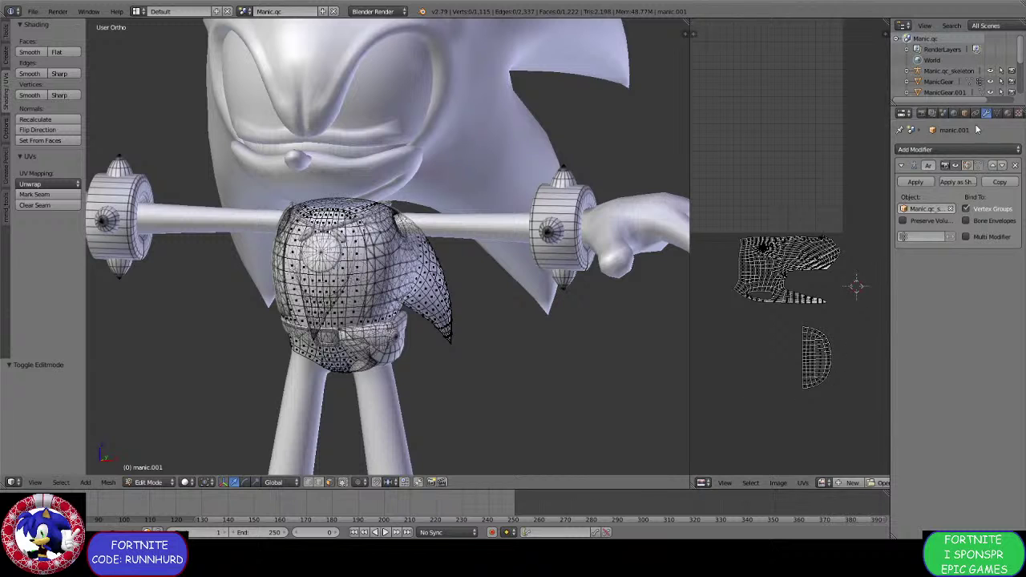
Remove all material slots from the torso copy in Object Mode.
left_click(1007, 113)
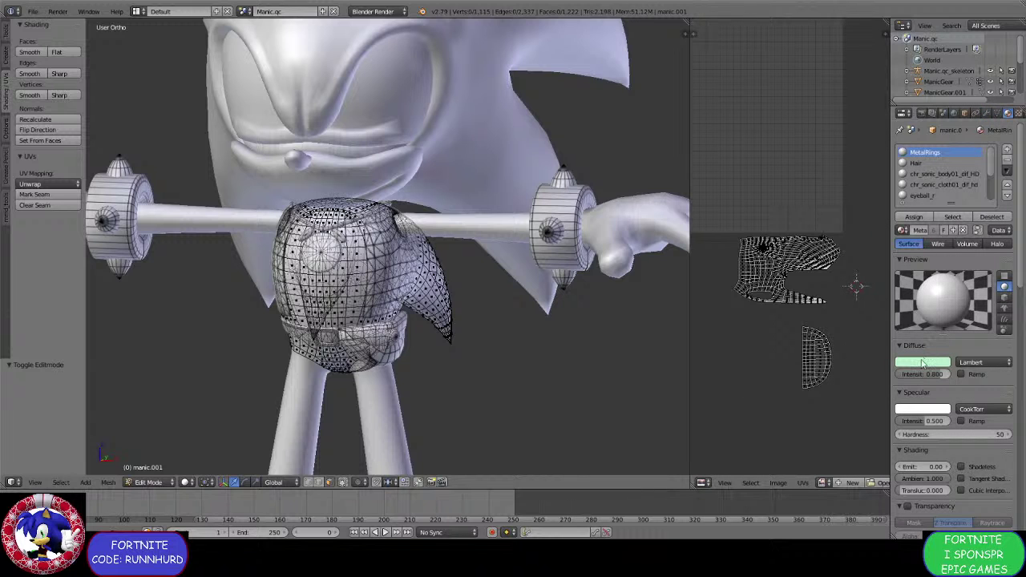
left_click(922, 363)
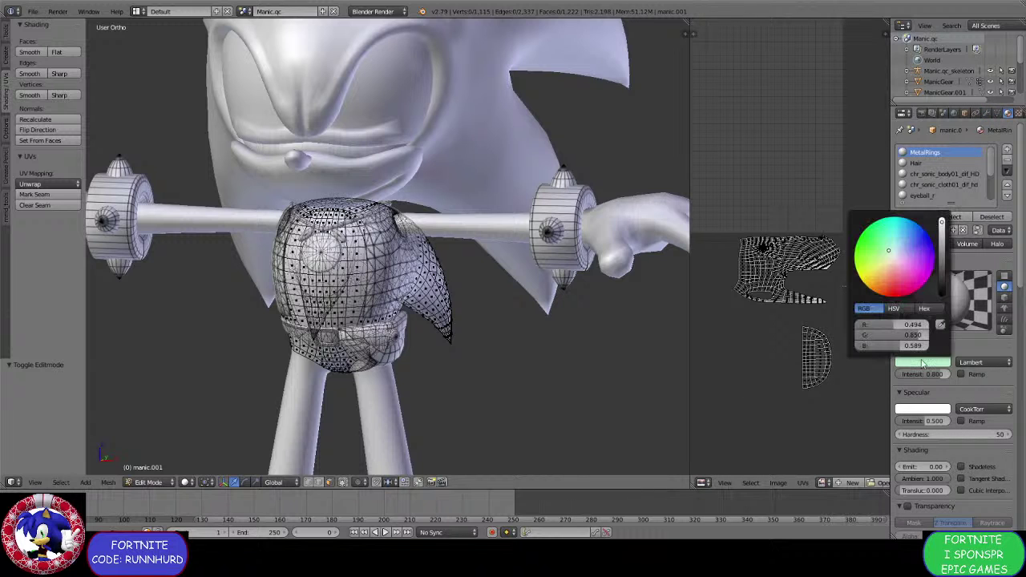
left_click(1008, 166)
left_click(148, 482)
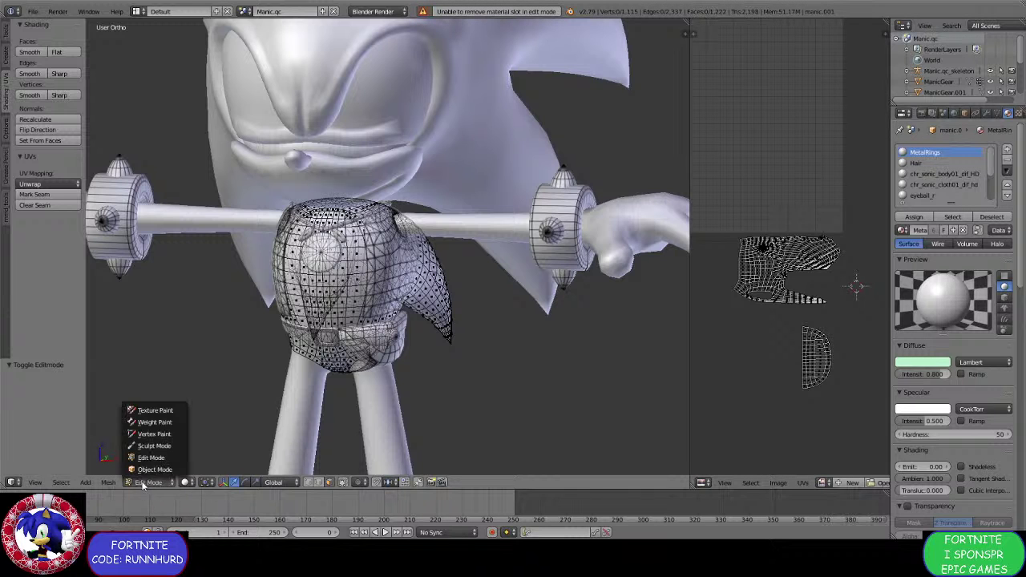
left_click(154, 469)
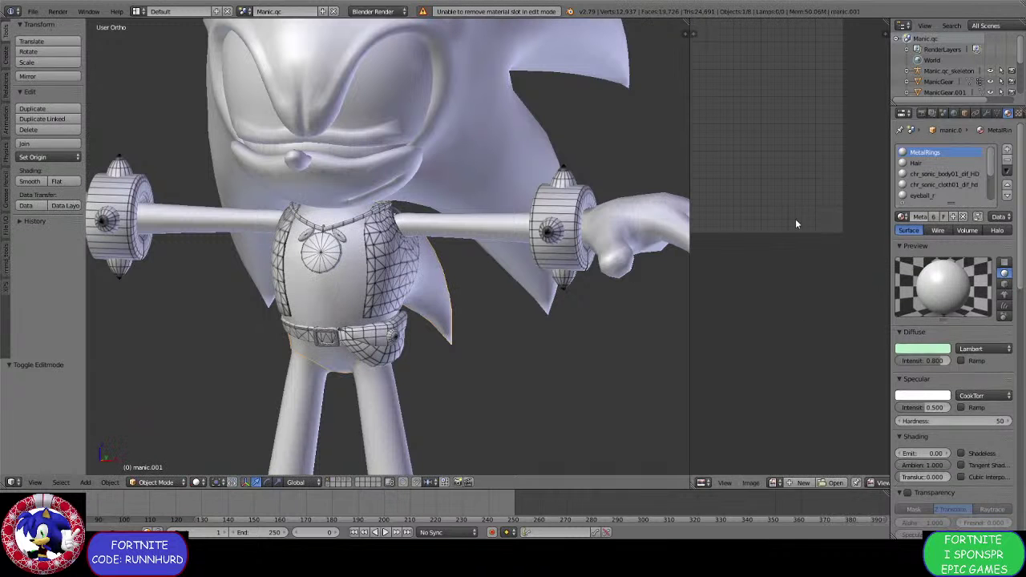
left_click(1007, 159)
left_click(1007, 159)
left_click(1007, 159)
left_click(1008, 159)
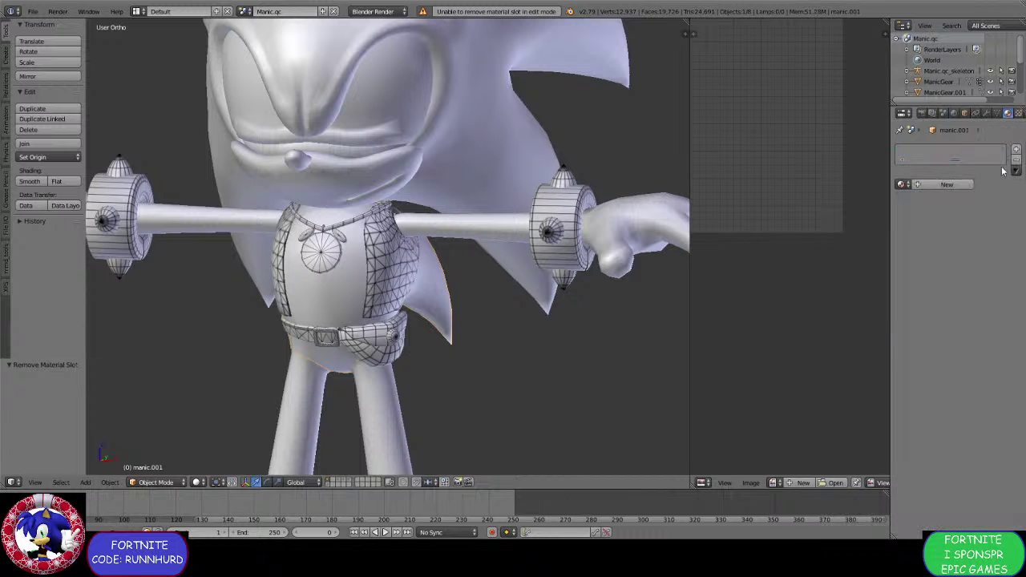
Give the torso copy a new red material with a diffuse intensity of 1.000.
left_click(947, 183)
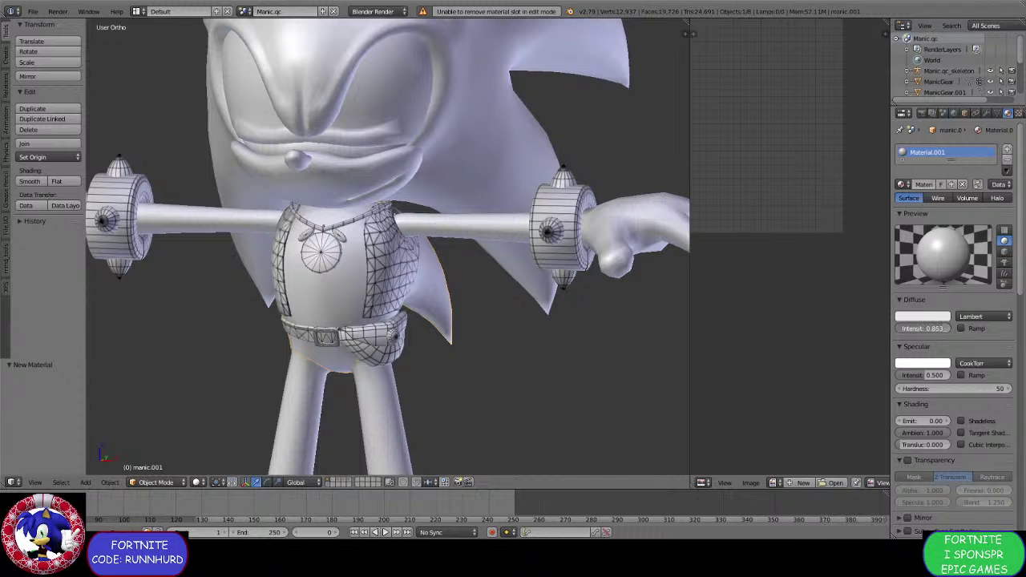
left_click_drag(921, 329, 950, 329)
left_click(930, 318)
left_click(898, 239)
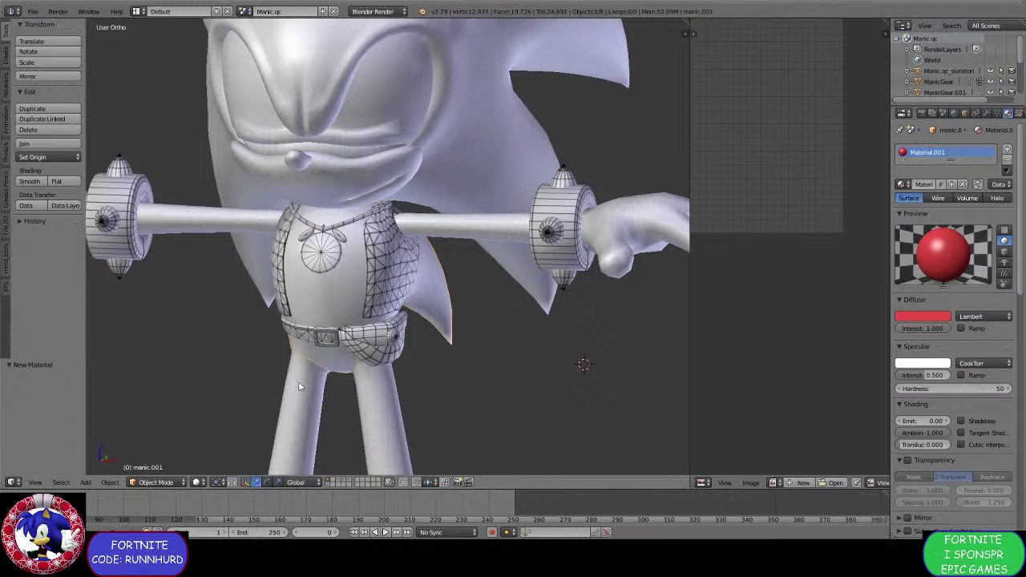
Select the entire torso copy mesh and scale it up uniformly by about 1.066.
left_click(157, 482)
left_click(149, 456)
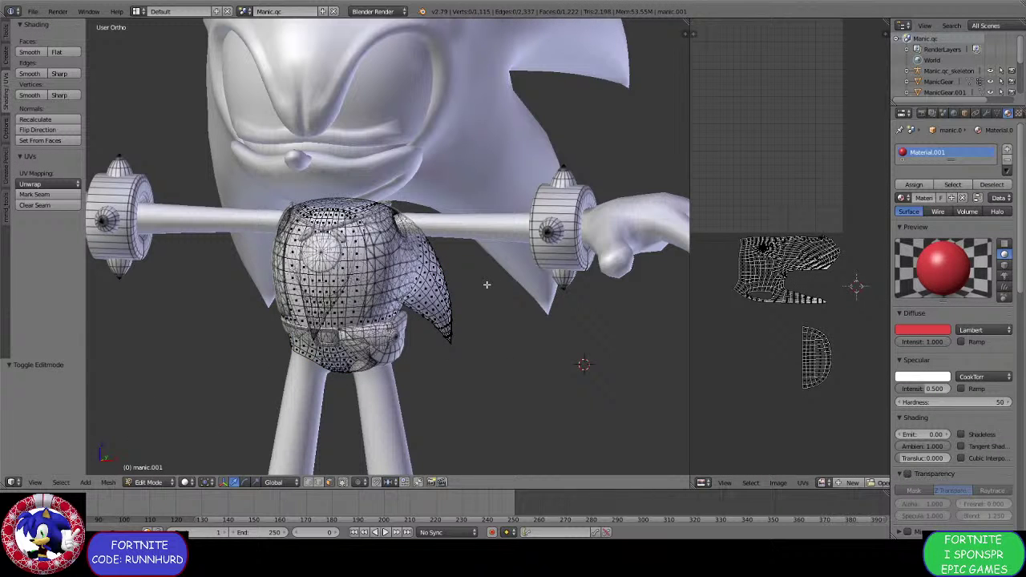
scroll(433, 298, "up", 3)
middle_click_drag(433, 298, 496, 244)
key("a")
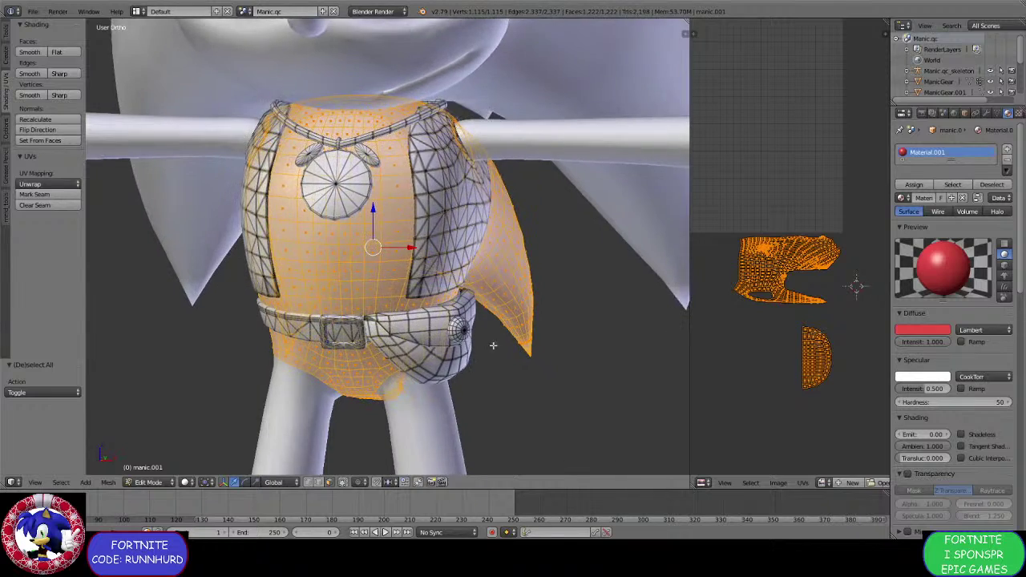
middle_click_drag(494, 345, 498, 361)
scroll(499, 362, "up", 1)
key("s")
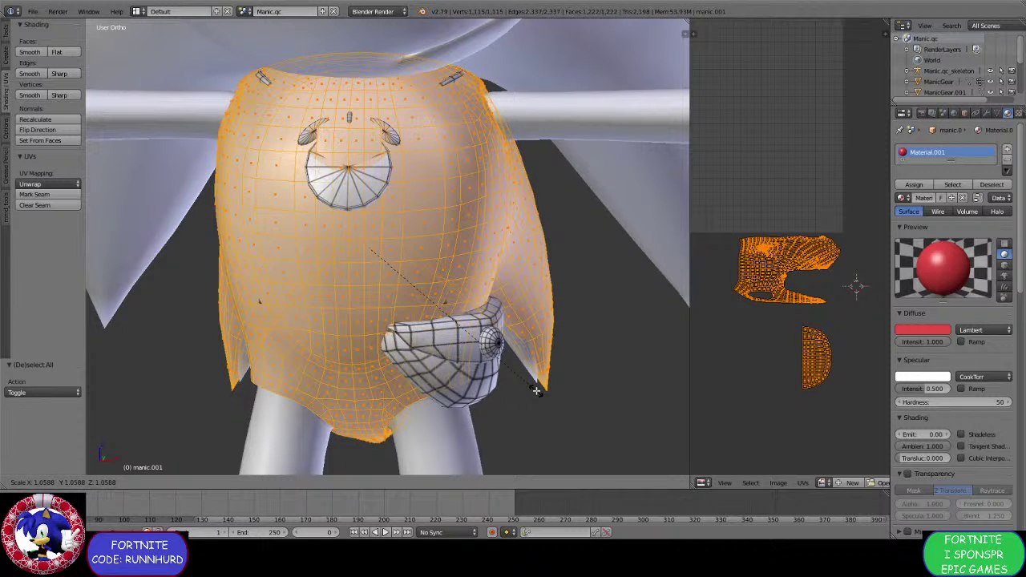
left_click(537, 390)
Scale the torso copy along the Z axis by about 0.939 and check its fit from the side and front.
middle_click_drag(537, 391, 473, 349)
key("s")
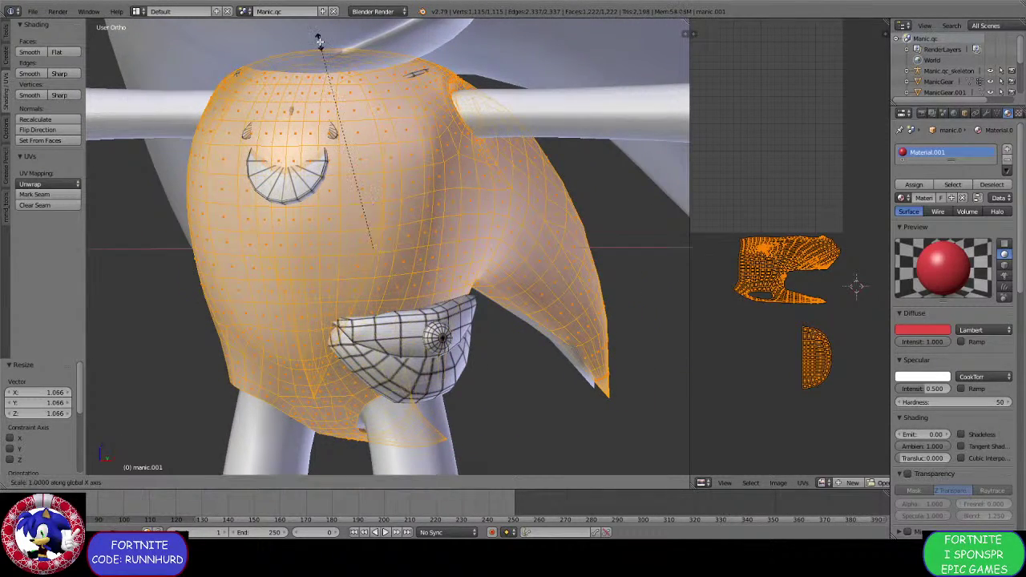
key("z")
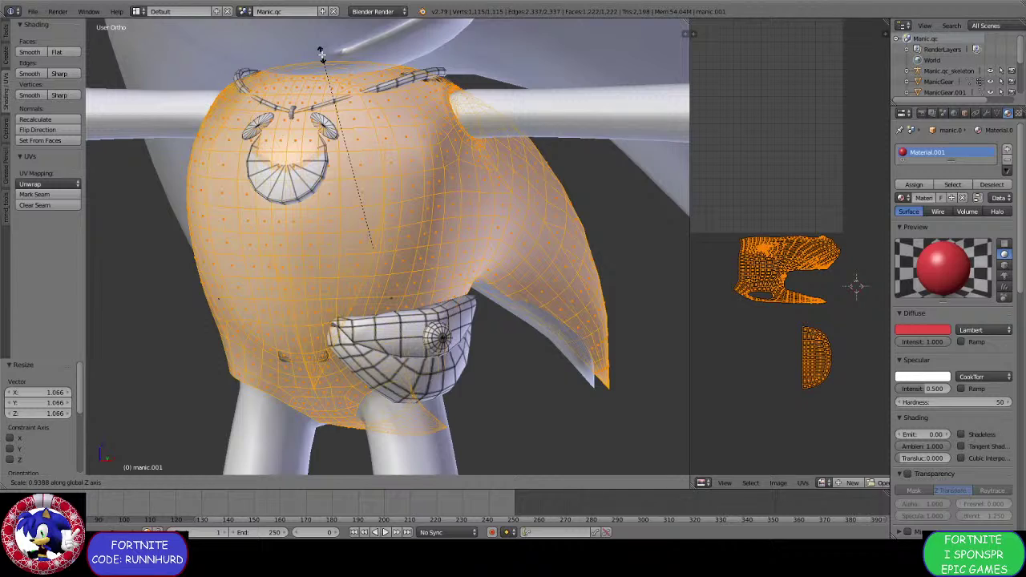
left_click(321, 55)
middle_click_drag(321, 54, 589, 214)
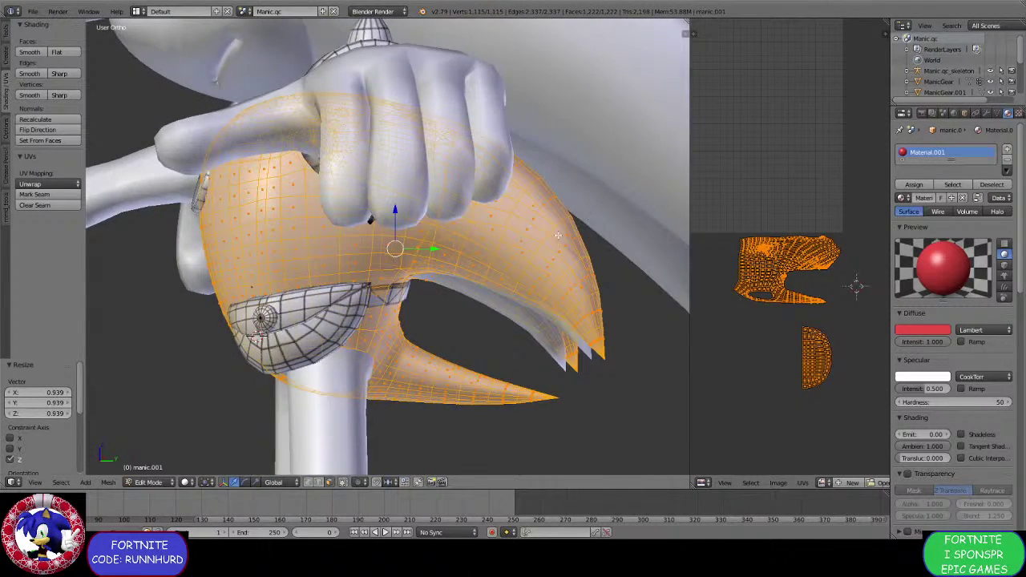
middle_click_drag(355, 308, 447, 310)
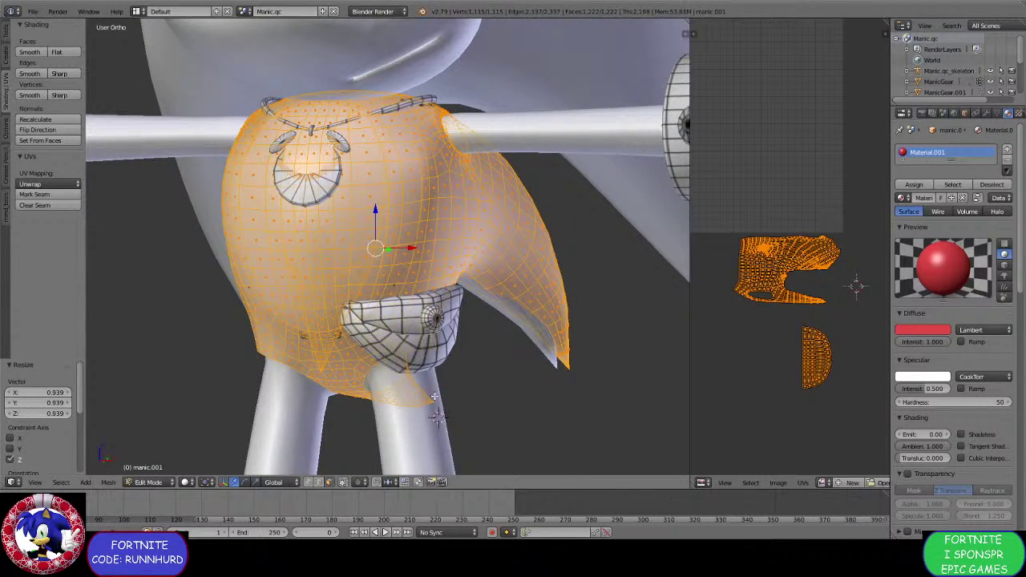
Clear the selection and select the faces of the tail and its base on the torso copy.
middle_click_drag(433, 396, 321, 303)
key("a")
key("b")
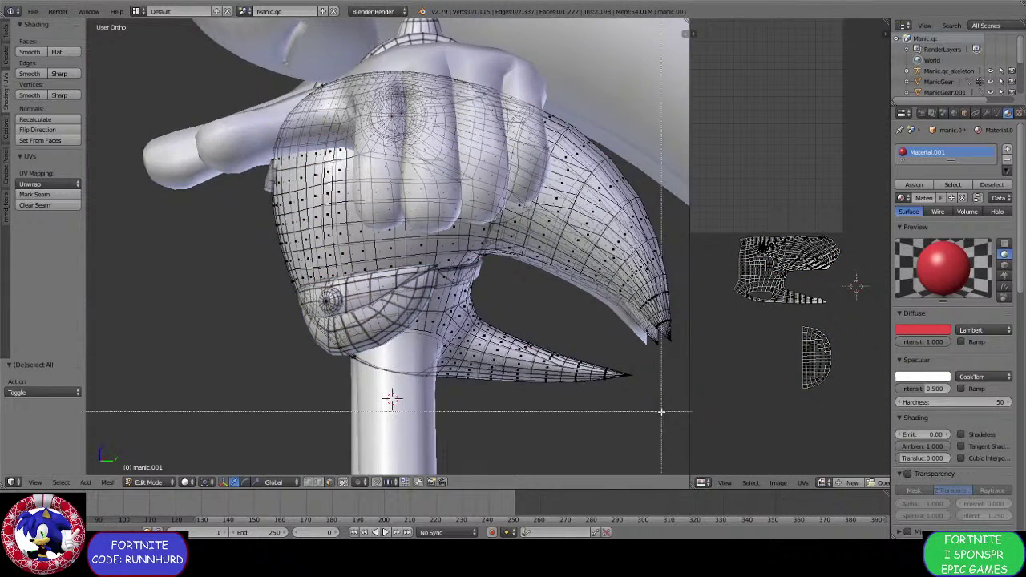
left_click_drag(661, 411, 433, 321)
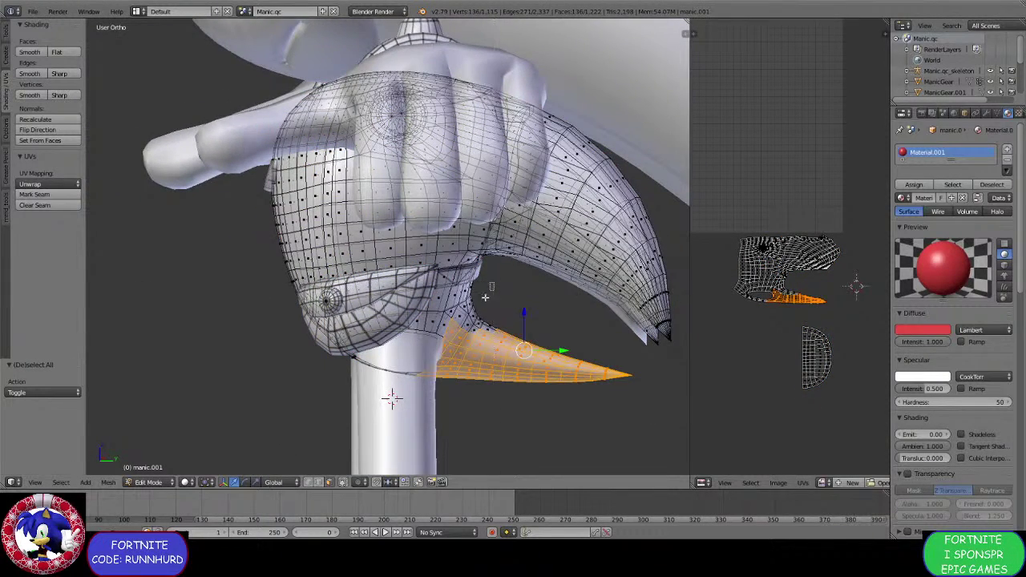
left_click_drag(496, 283, 432, 333)
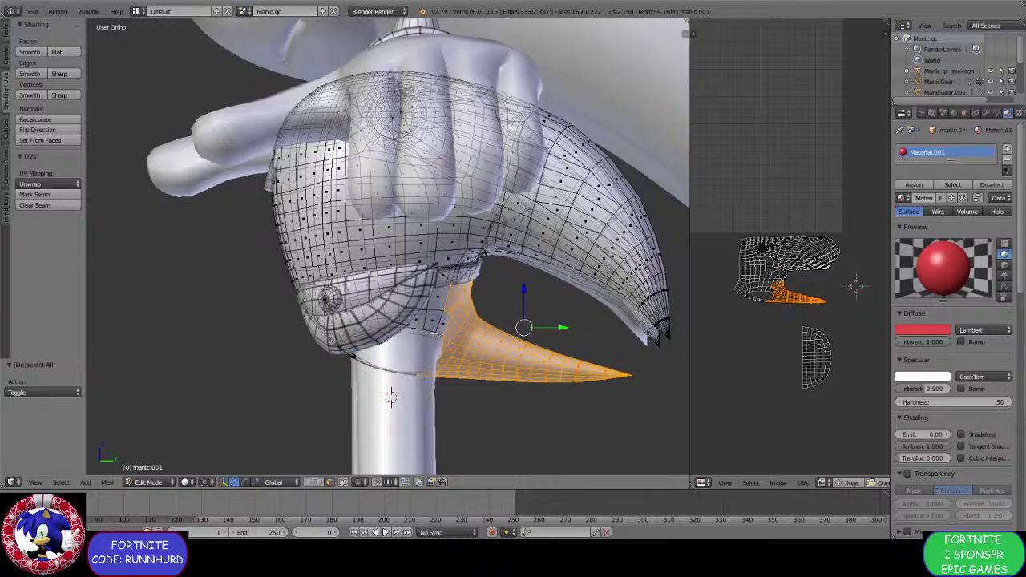
Extend the tail selection over the crotch and hip faces and separate these faces into their own object.
middle_click_drag(433, 332, 517, 390)
key("b")
left_click_drag(517, 407, 351, 349)
key("b")
middle_click_drag(351, 349, 514, 430)
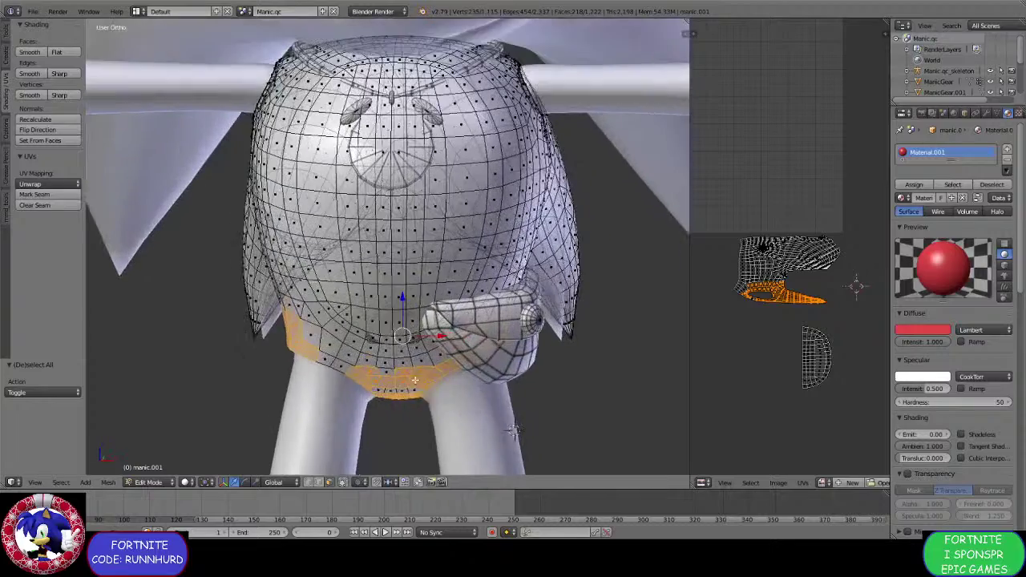
key("b")
left_click_drag(469, 405, 298, 338)
middle_click_drag(298, 338, 328, 354)
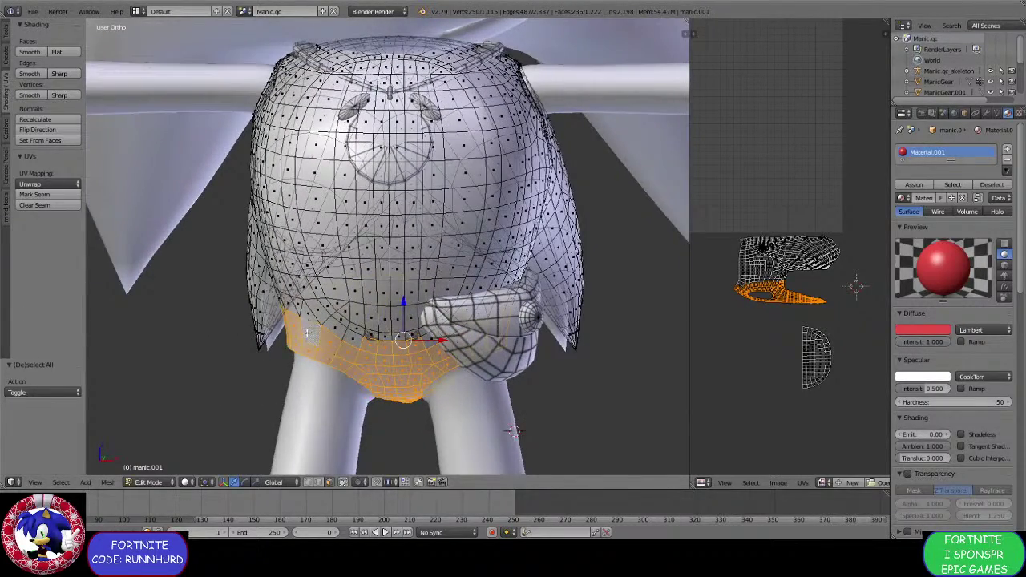
middle_click_drag(435, 339, 345, 271)
key("p")
left_click(430, 333)
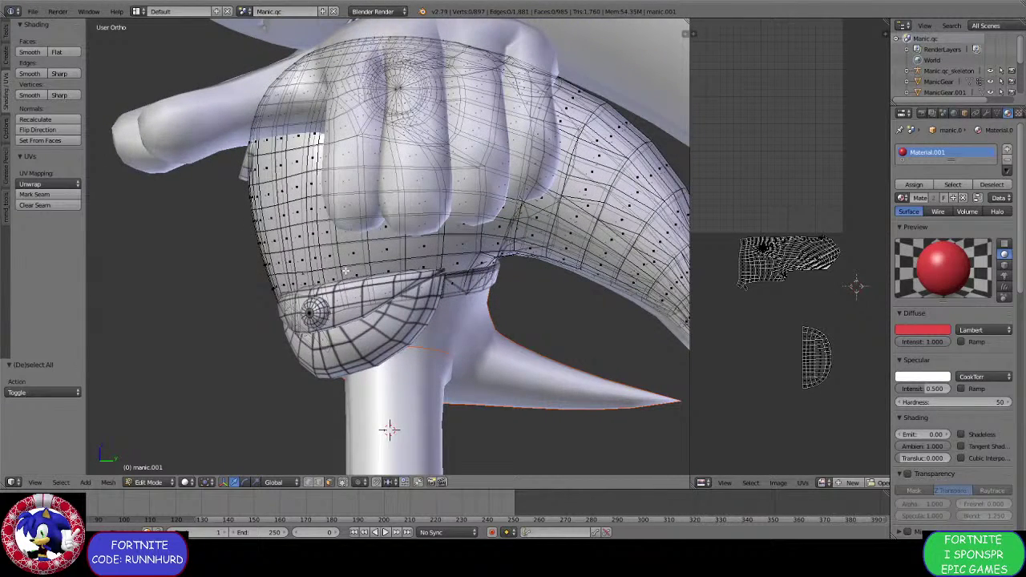
Select the chest, belly and side faces of the torso copy from the side view, leaving out the back spines.
key("b")
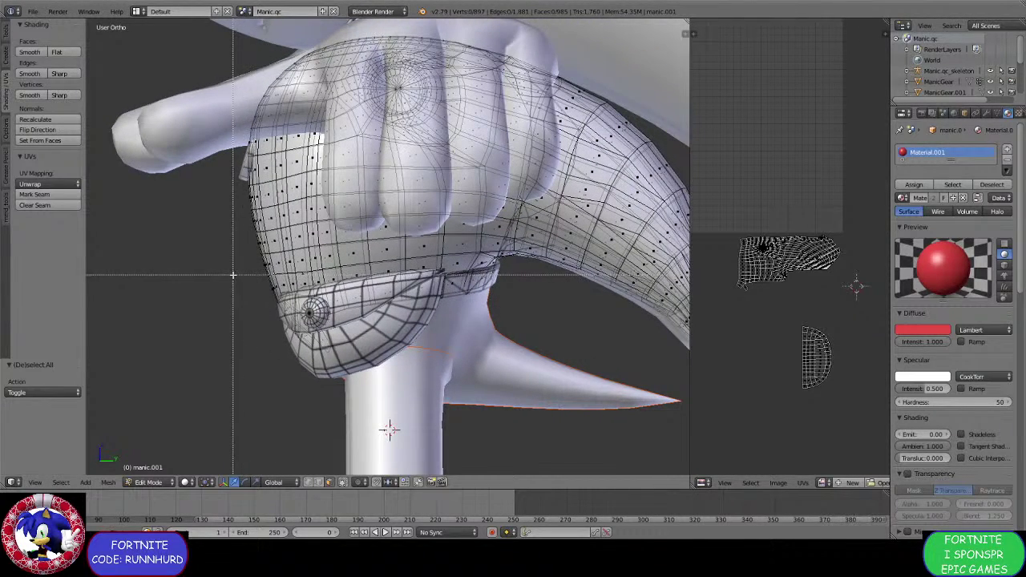
left_click_drag(230, 275, 404, 11)
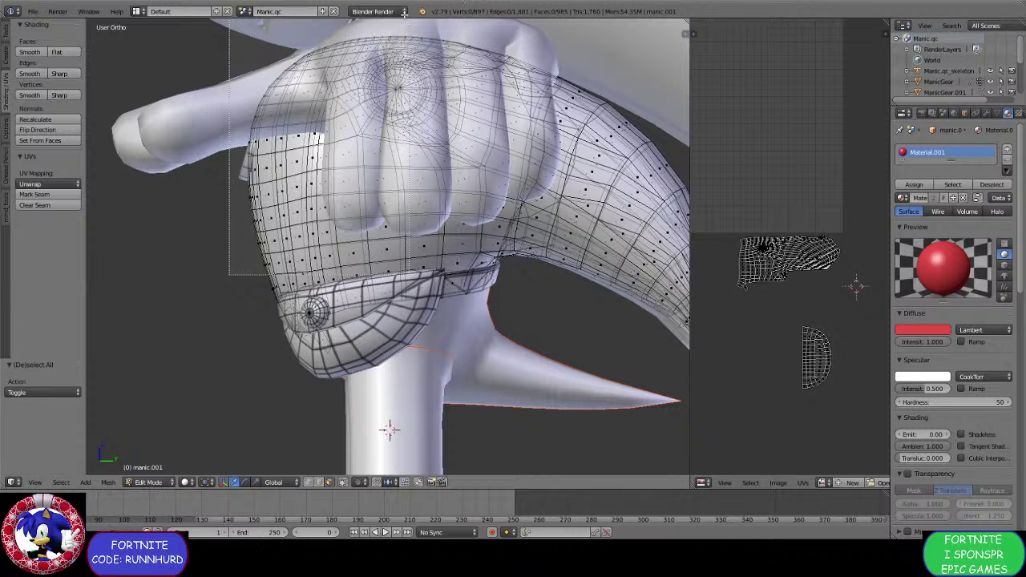
left_click_drag(348, 36, 348, 37)
key("b")
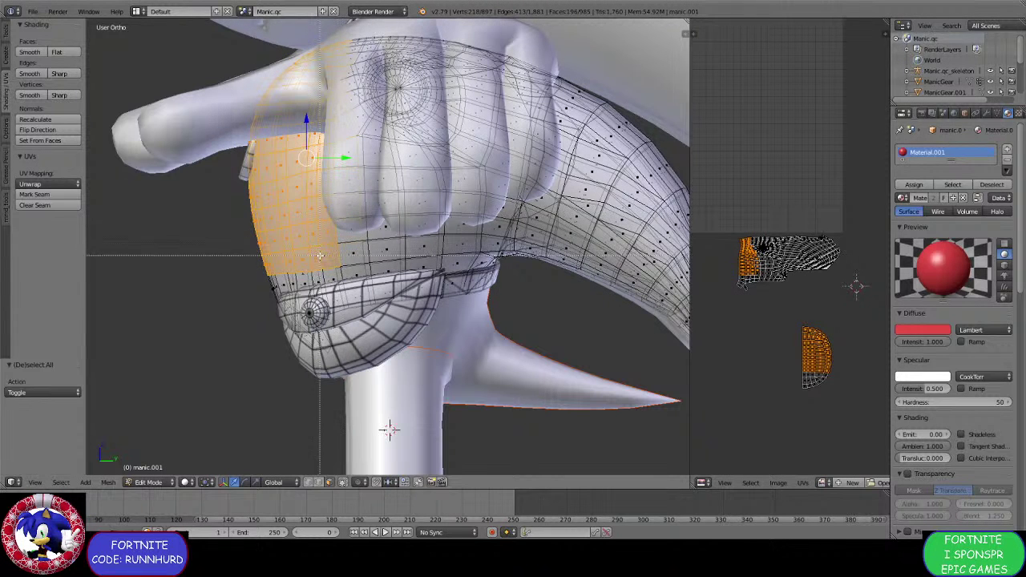
left_click_drag(319, 255, 495, 93)
key("b")
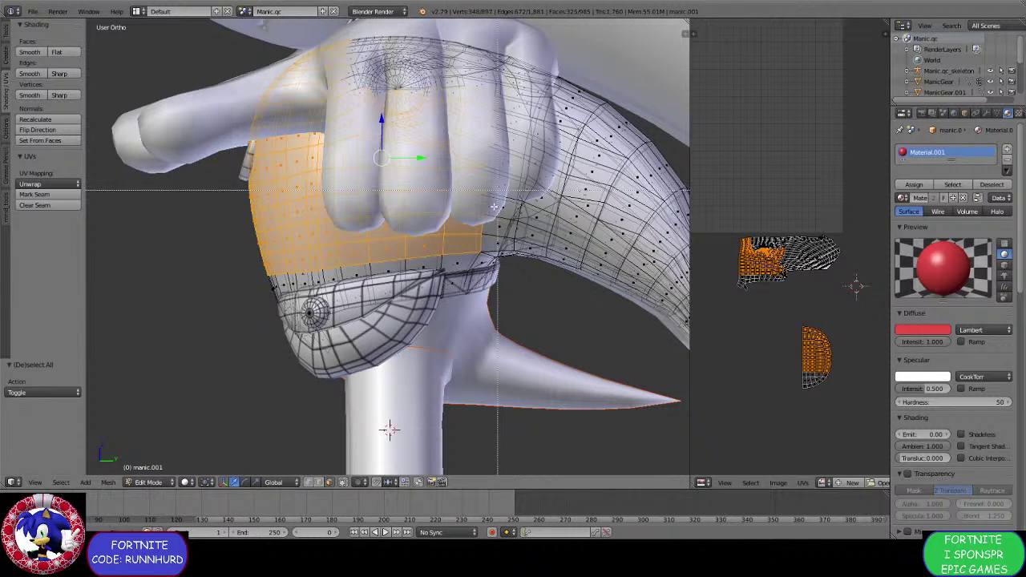
left_click_drag(515, 251, 309, 20)
Extend the face selection across the back faces of the torso copy between and beneath the spines, just above the belt.
middle_click_drag(433, 160, 339, 113)
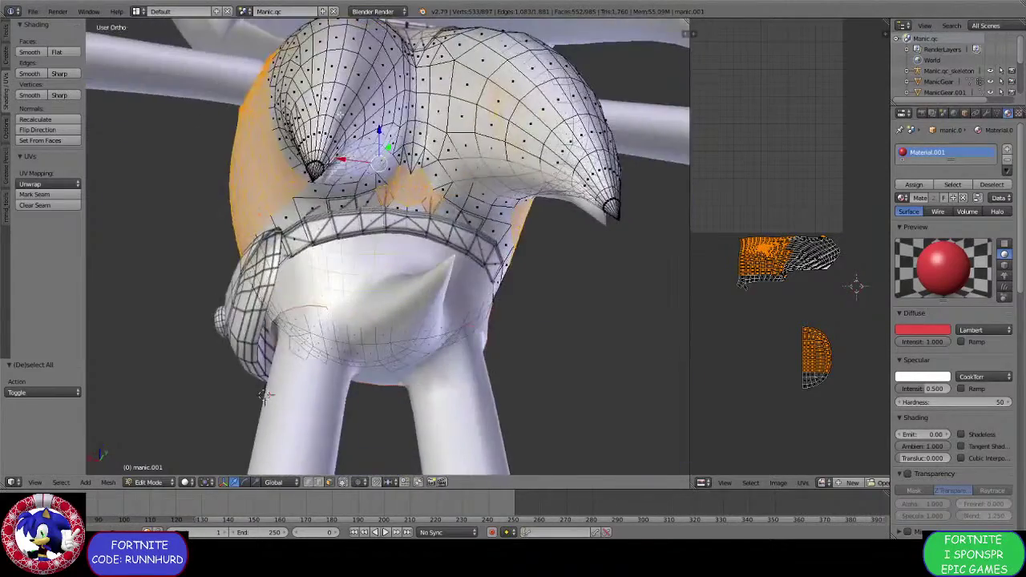
middle_click_drag(395, 151, 425, 190, "shift")
scroll(292, 434, "up", 2)
right_click(320, 217, "shift")
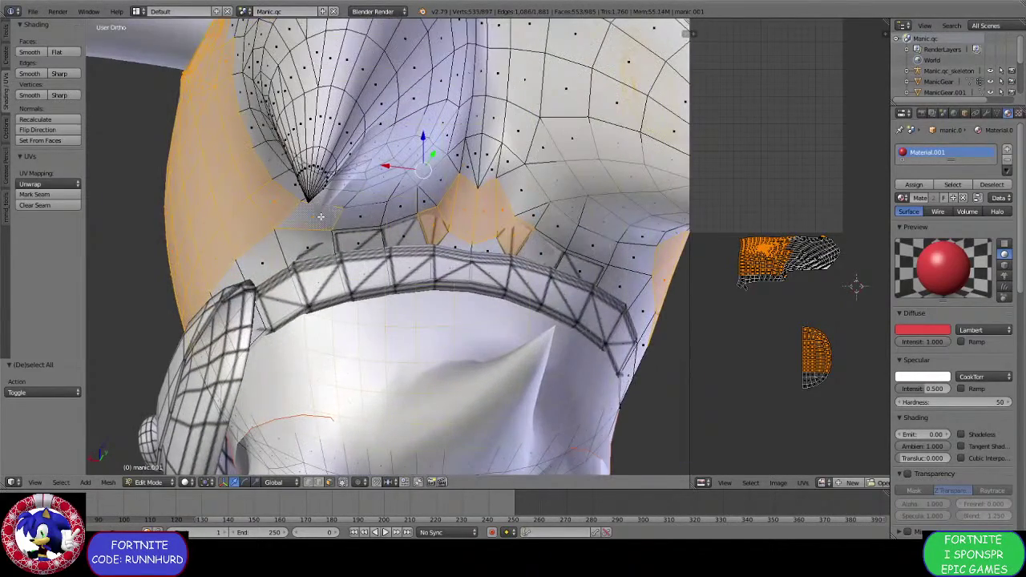
right_click(375, 212, "shift")
middle_click_drag(430, 205, 408, 225)
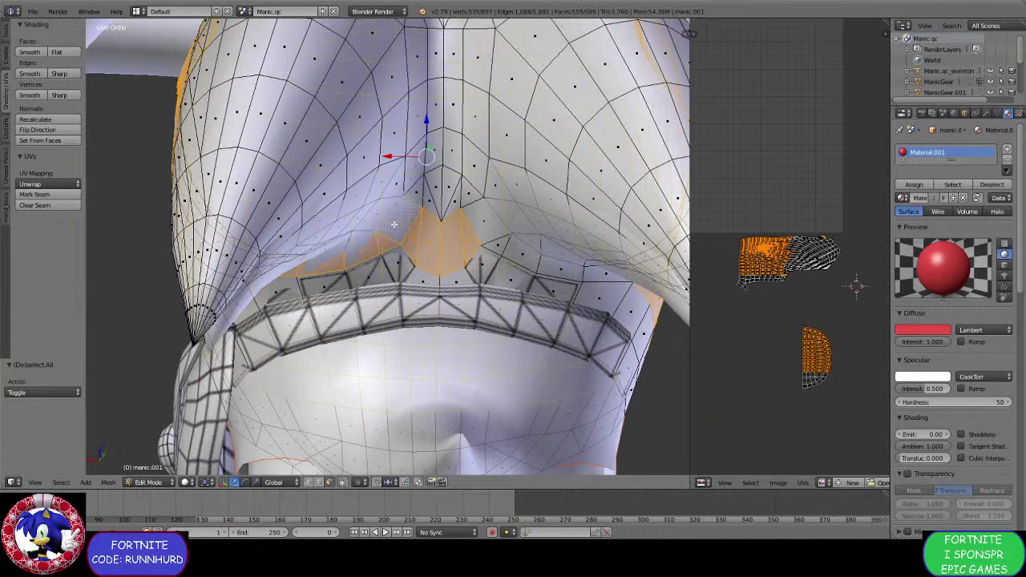
middle_click_drag(393, 225, 412, 243)
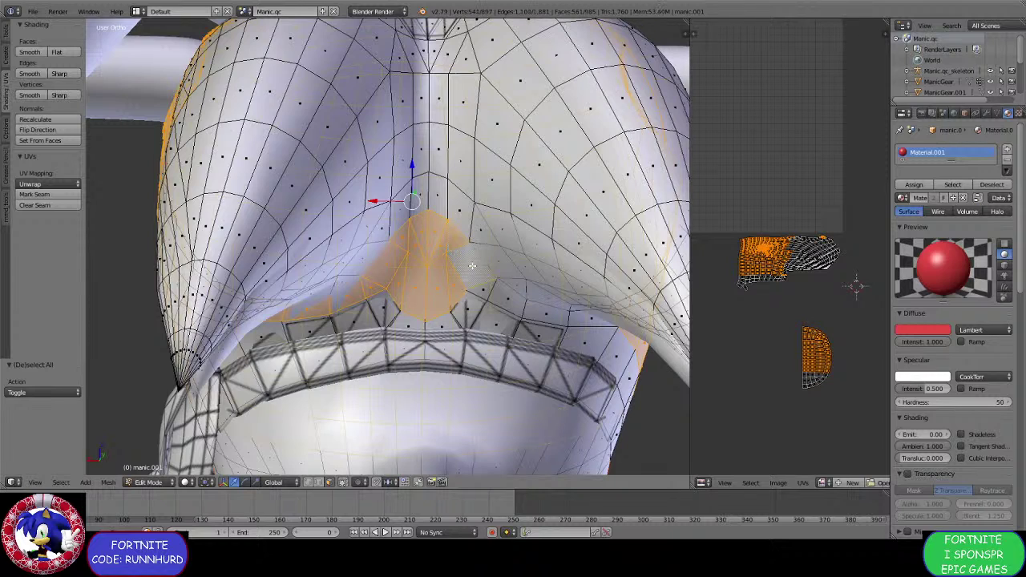
left_click(485, 287, "shift")
middle_click_drag(568, 310, 504, 291)
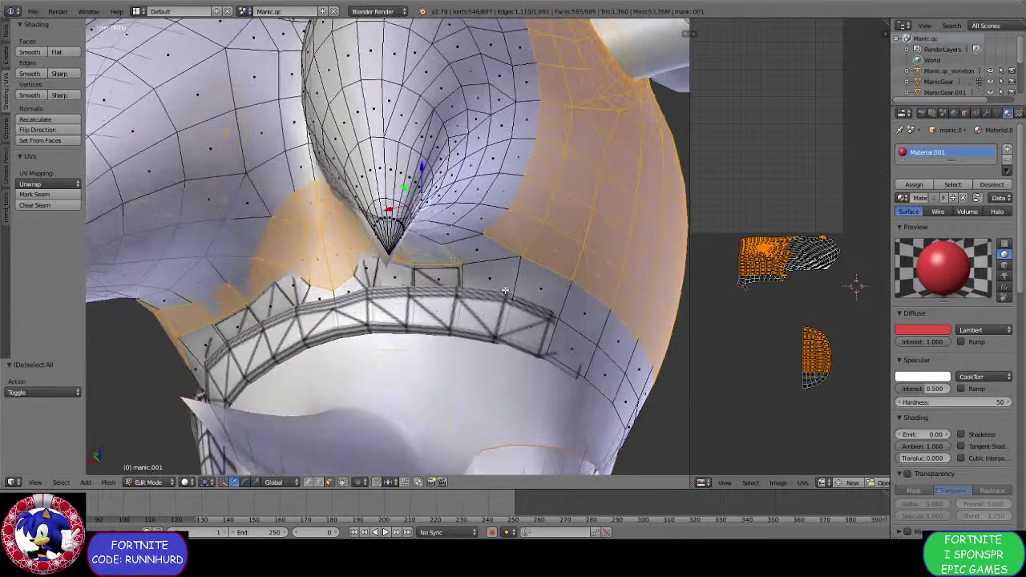
right_click(474, 245, "shift")
scroll(474, 242, "down", 2)
middle_click_drag(469, 231, 489, 261)
scroll(812, 275, "up", 4)
scroll(812, 275, "down", 2)
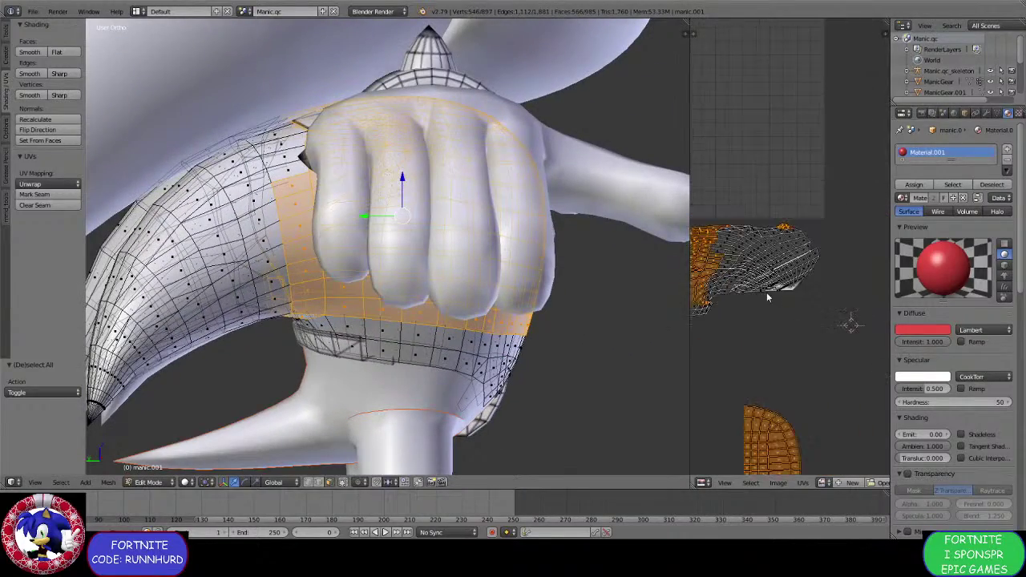
Add the spine faces to the selection through their UV island and separate the selected faces from the waist band.
middle_click_drag(767, 292, 810, 307)
key("b")
left_click_drag(851, 301, 723, 183)
middle_click_drag(401, 241, 384, 295)
key("p")
left_click(388, 266)
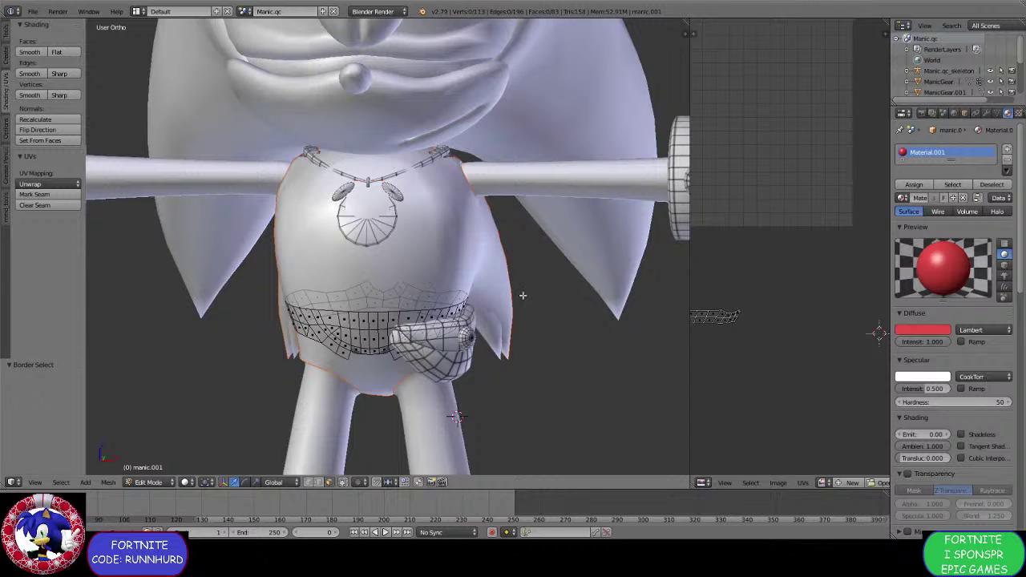
Merge the two vertices on the inner edge of each back peak of the waist band with At Last.
middle_click_drag(523, 296, 318, 256)
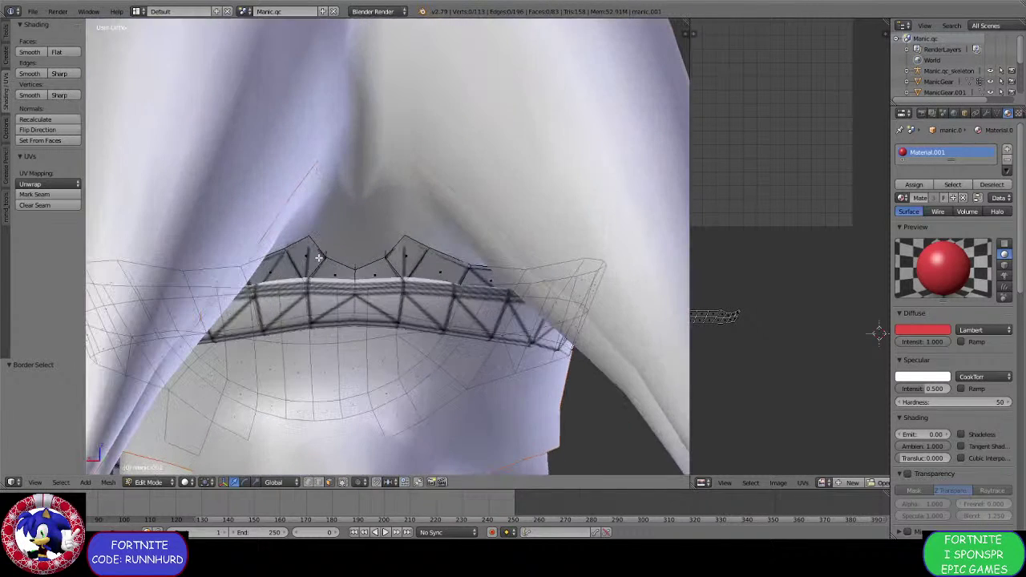
scroll(270, 335, "up", 4)
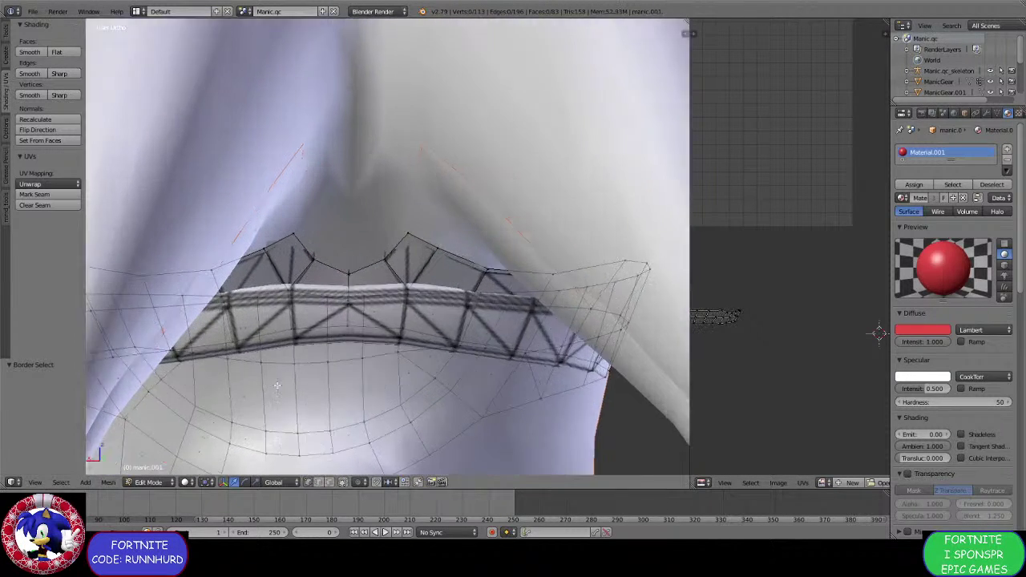
key("alt+m")
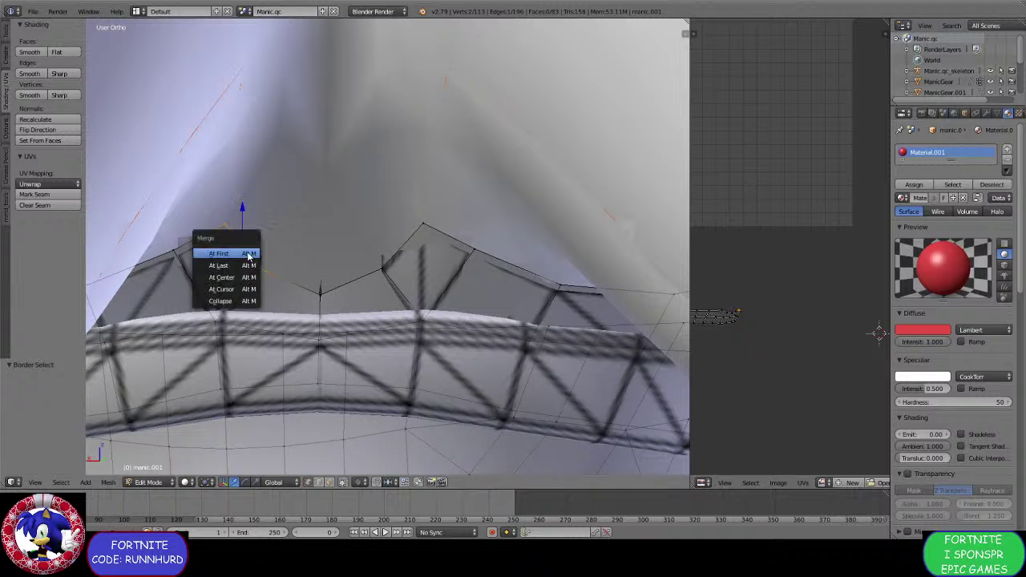
left_click(241, 265)
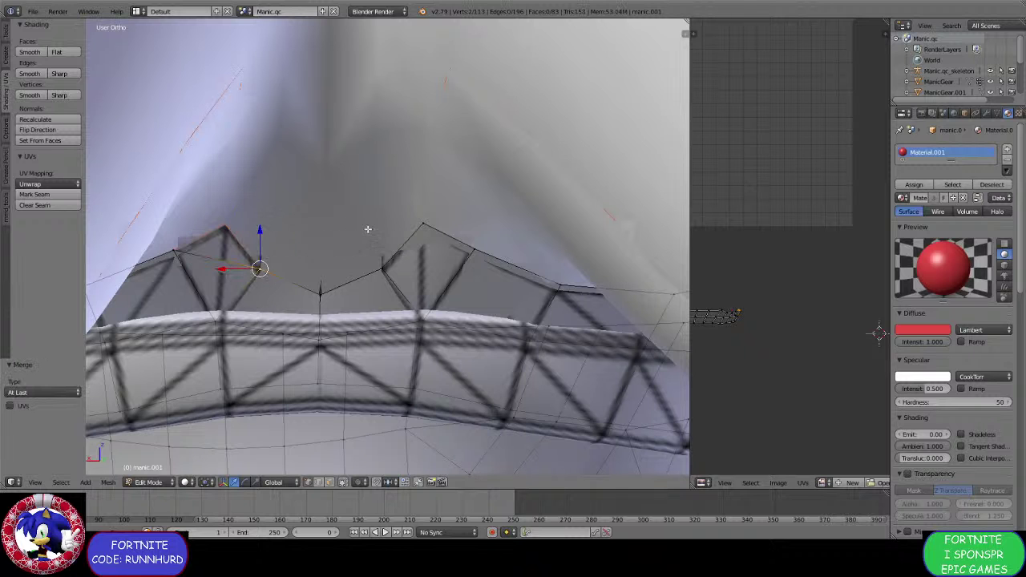
left_click(403, 265)
middle_click_drag(403, 265, 307, 238)
Extrude two vertices of the pouch-side back peak, merge the copies At Center, and merge the result with the upper vertex At Center.
right_click(308, 268, "shift")
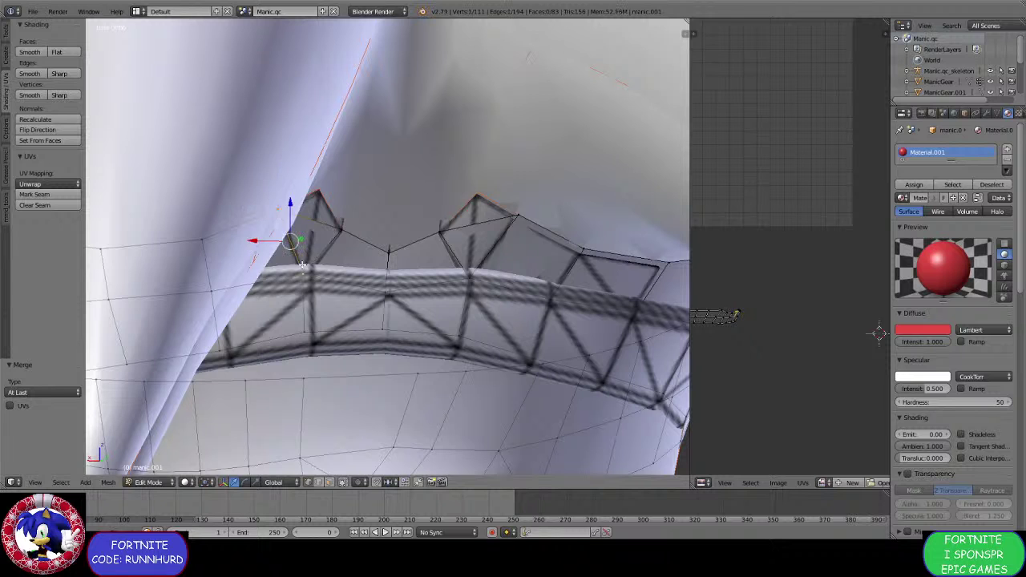
key("e")
left_click(309, 271)
key("alt+m")
left_click(309, 287)
middle_click_drag(323, 276, 231, 232)
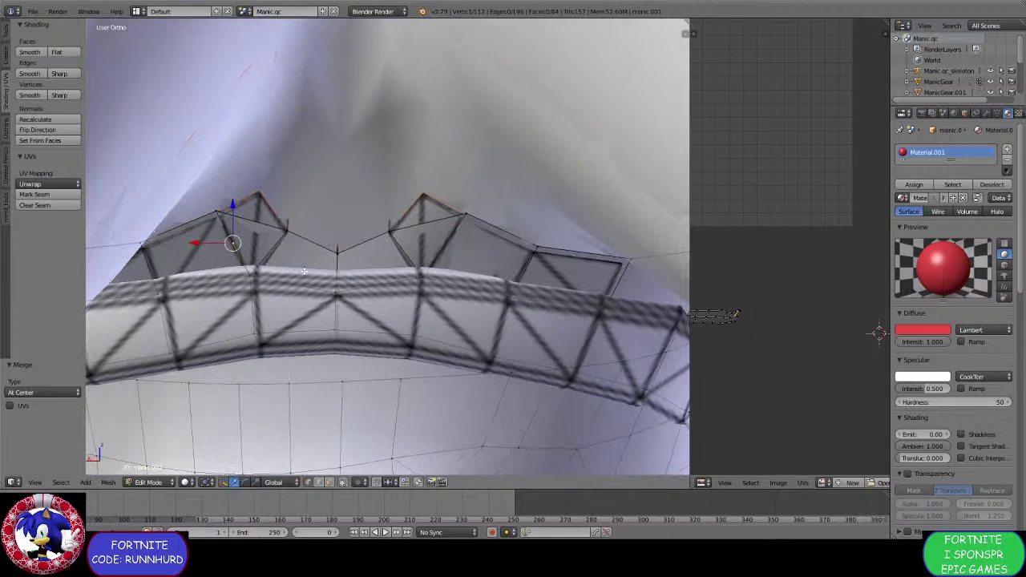
key("alt+m")
left_click(230, 220)
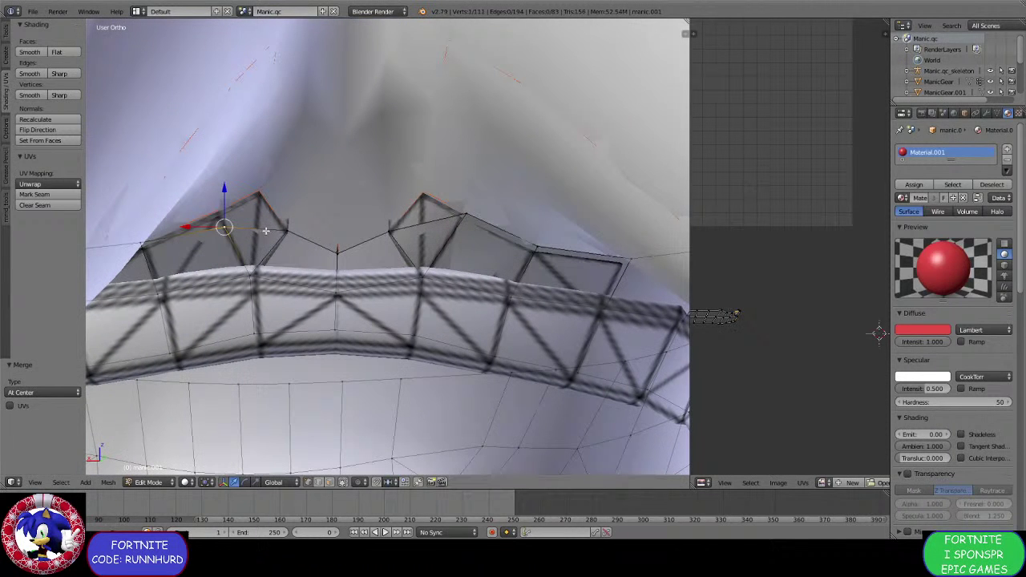
Repeat the extrude and the two At Center merges on the back peak opposite the pouch side.
right_click(458, 217)
right_click(429, 271, "shift")
key("e")
left_click(437, 278)
key("alt+m")
left_click(440, 281)
right_click(462, 225, "shift")
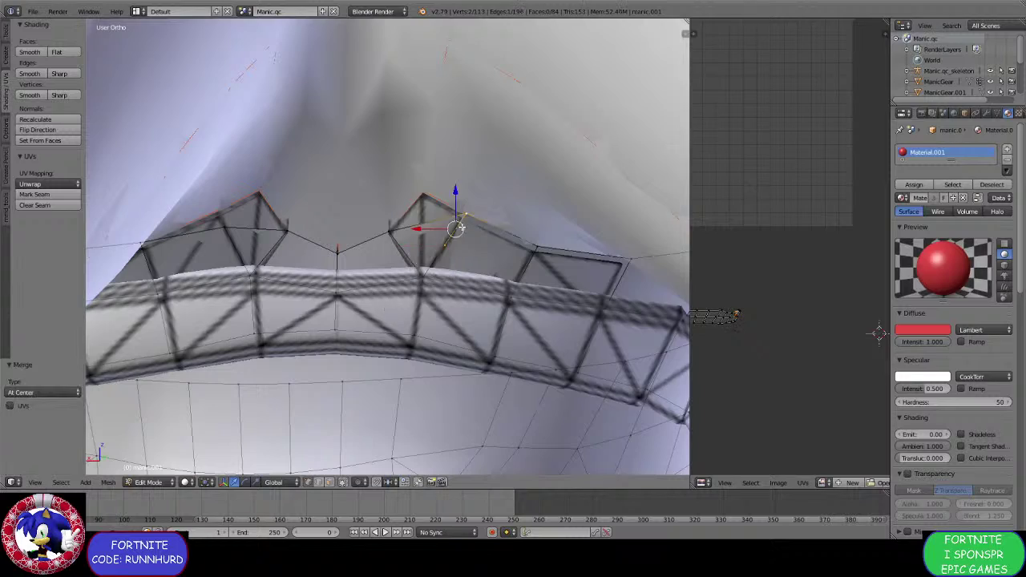
key("alt+m")
left_click(455, 229)
Merge the lowest centre vertex at the front of the waist band into the vertex above it with At Last.
scroll(455, 229, "down", 4)
middle_click_drag(456, 230, 489, 441)
scroll(497, 445, "up", 3)
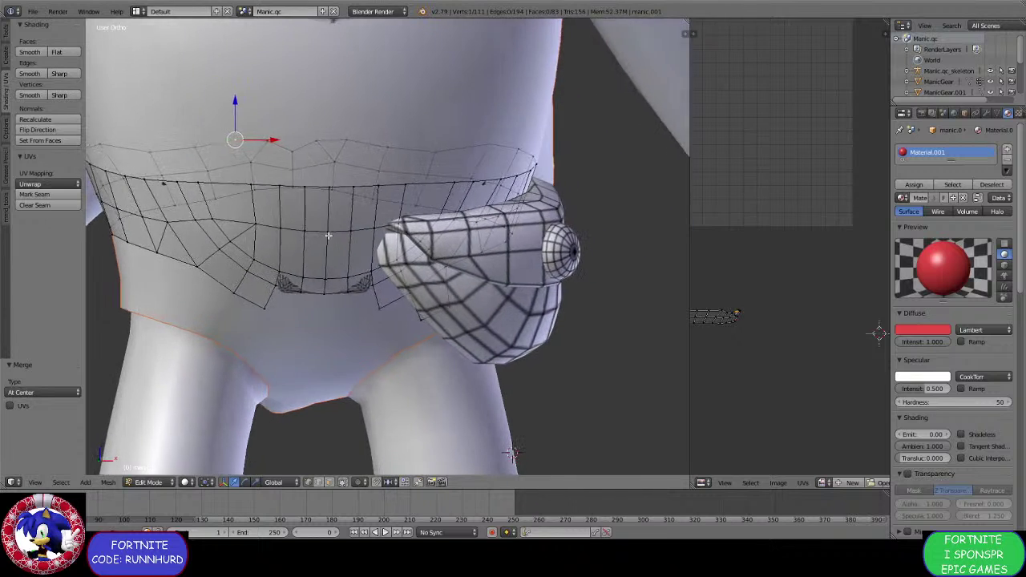
scroll(328, 235, "up", 3)
middle_click_drag(328, 235, 329, 337, "shift")
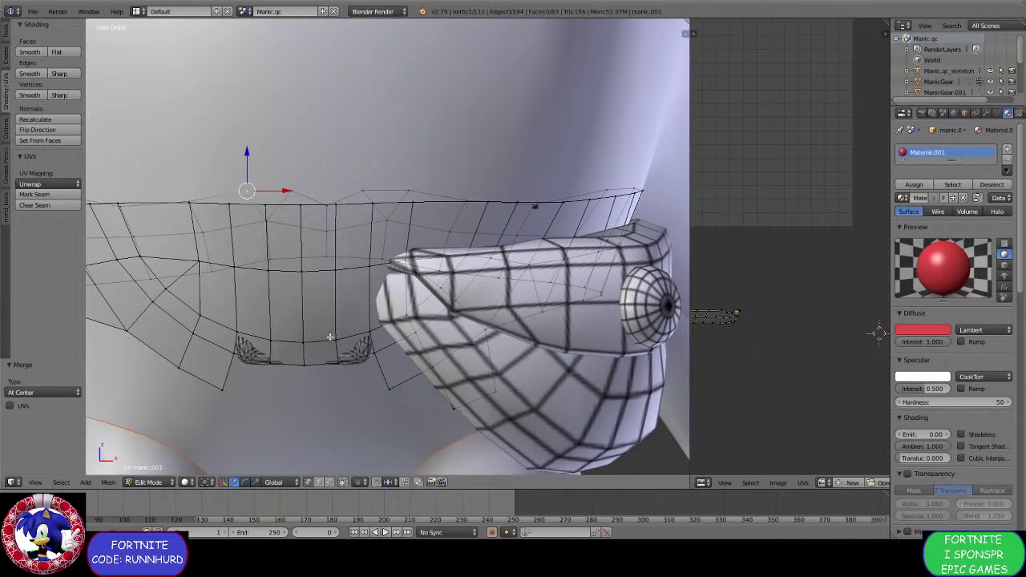
right_click(301, 367, "shift")
key("alt+m")
left_click(280, 345)
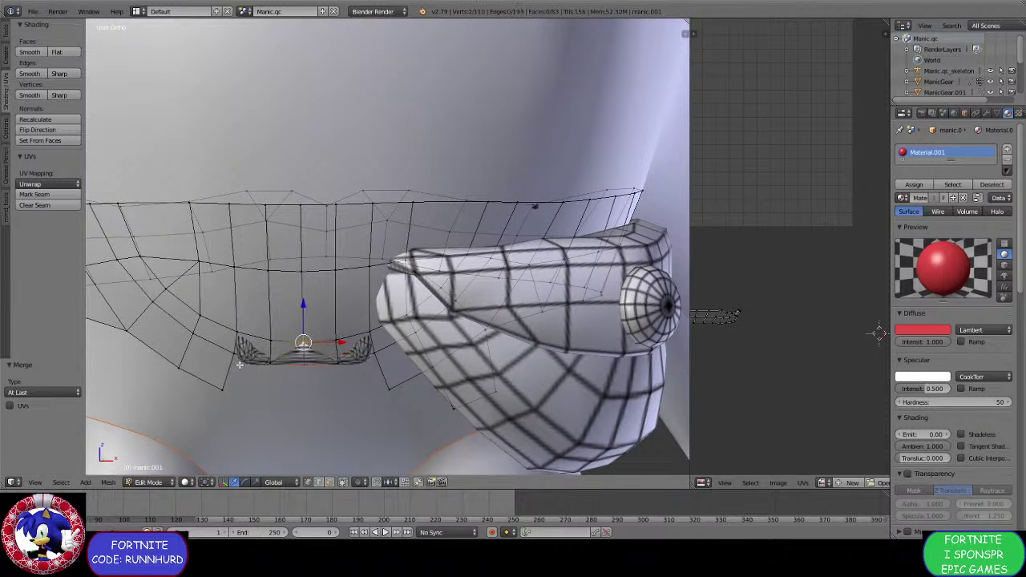
Merge the next two lower front vertices, away from the pouch, into the vertices above them with At Last.
right_click(266, 364)
right_click(273, 344, "shift")
key("alt+m")
left_click(274, 344)
right_click(231, 348)
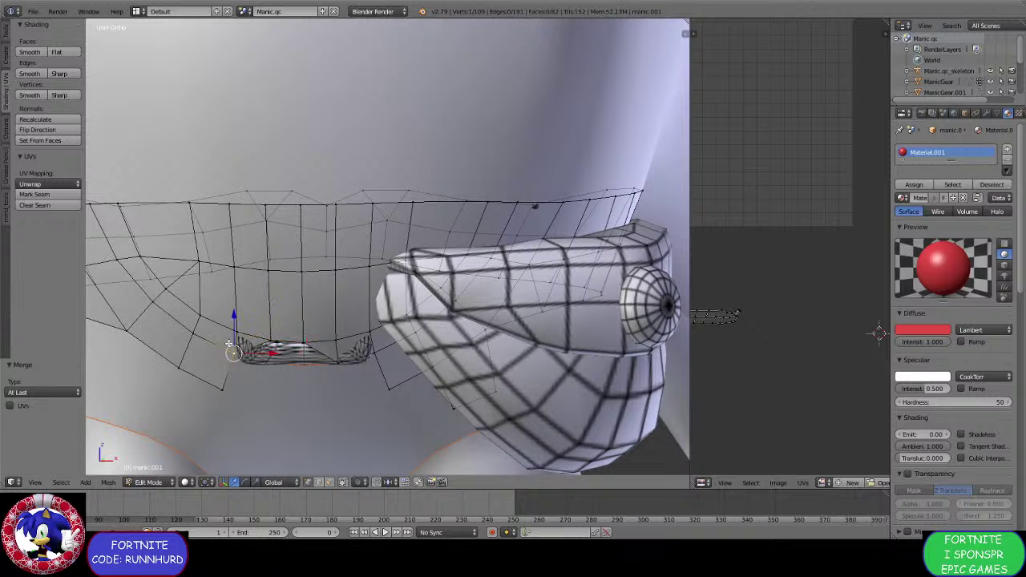
right_click(231, 341, "shift")
key("alt+m")
left_click(233, 341)
Merge the two protruding lower vertices beside the buckle, opposite the pouch, into the edge vertices above them with At Last.
middle_click_drag(233, 341, 298, 336, "shift")
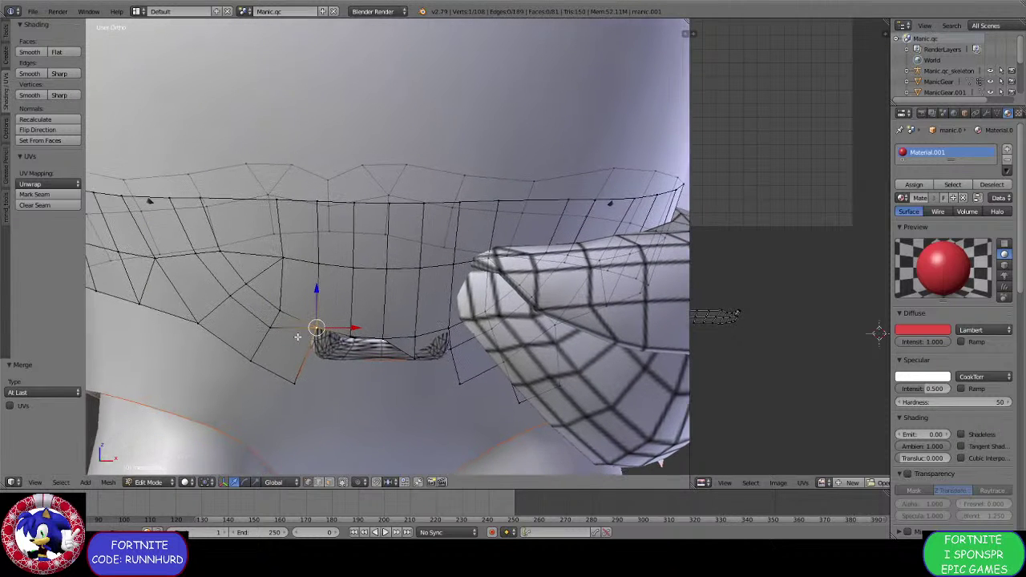
right_click(294, 383)
right_click(313, 333, "shift")
key("alt+m")
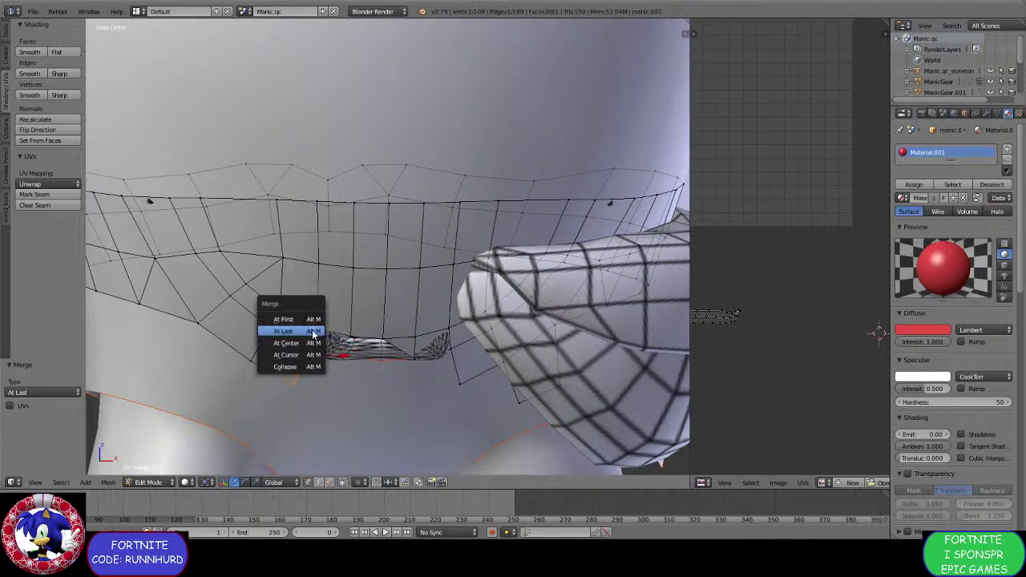
left_click(313, 334)
right_click(252, 354)
right_click(272, 330, "shift")
key("alt+m")
left_click(275, 327)
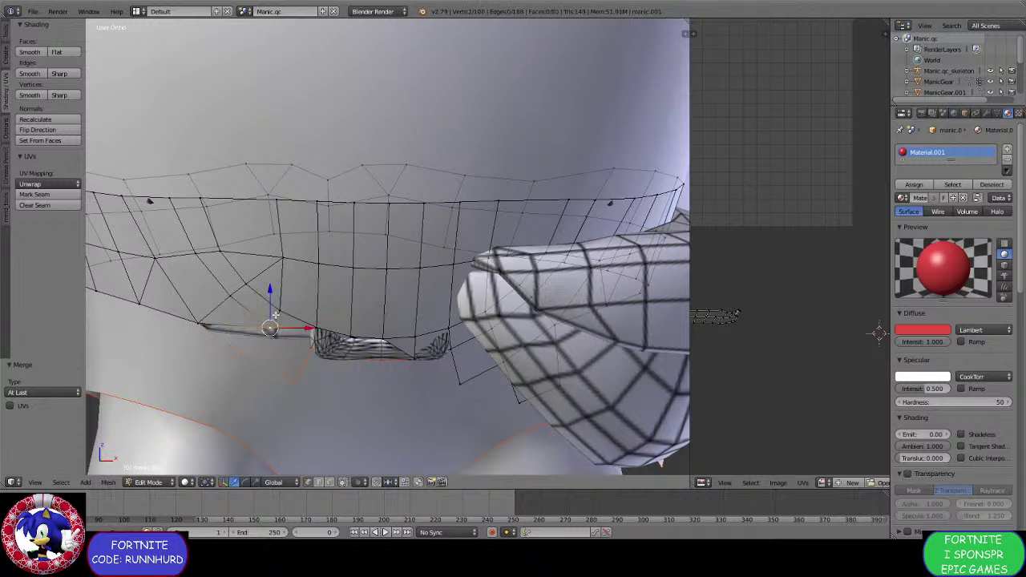
Raise the lower-edge hip vertex opposite the pouch by 0.032 along the Z axis.
scroll(191, 321, "down", 4)
middle_click_drag(266, 306, 283, 269)
scroll(260, 302, "up", 2)
right_click(237, 303)
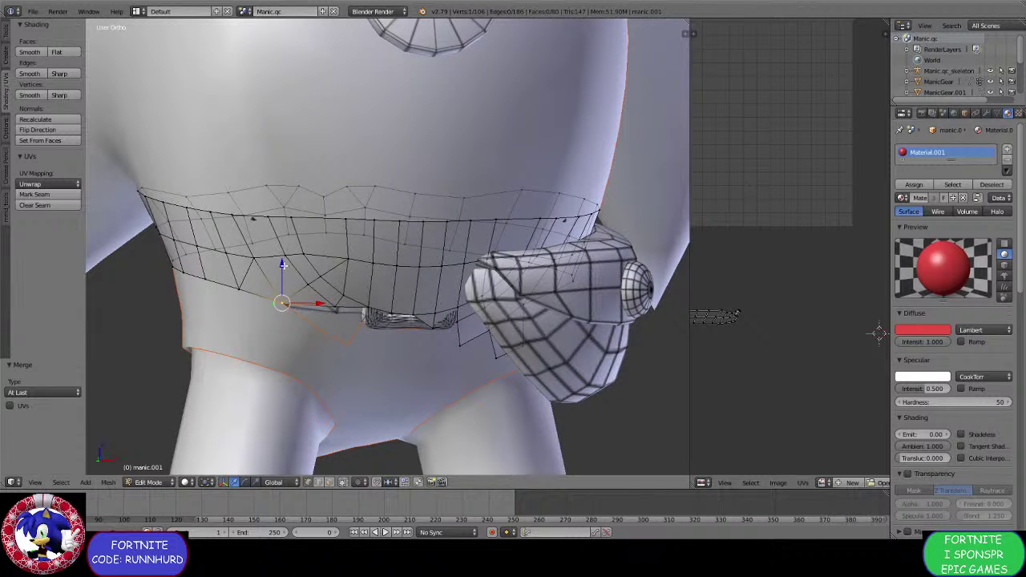
left_click_drag(282, 264, 283, 265)
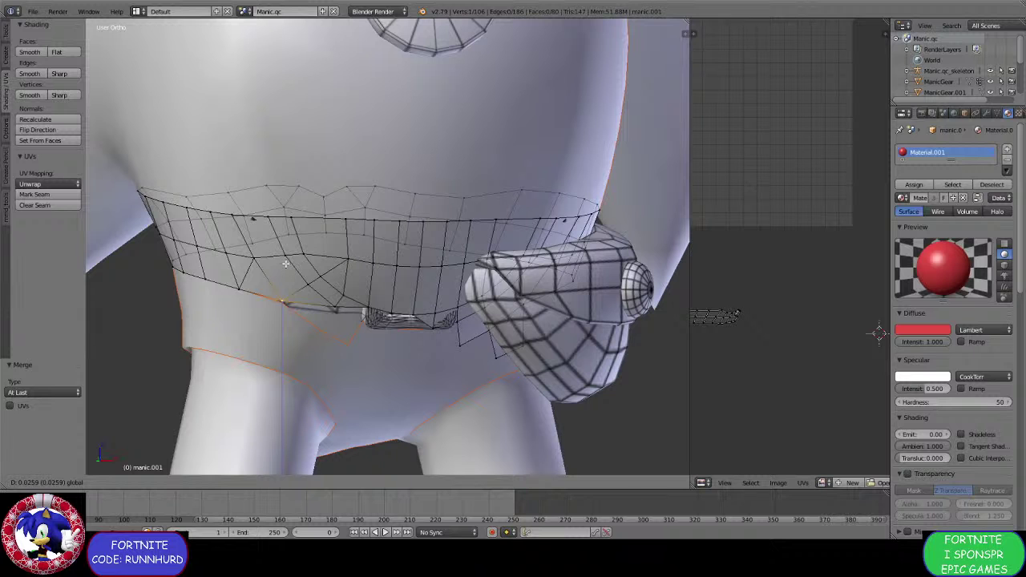
left_click(286, 263)
Select the pouch-side half of the waist band, separate it into its own object, and return to Object Mode.
middle_click_drag(287, 263, 325, 279)
scroll(325, 280, "down", 3)
key("b")
left_click_drag(359, 325, 581, 173)
key("p")
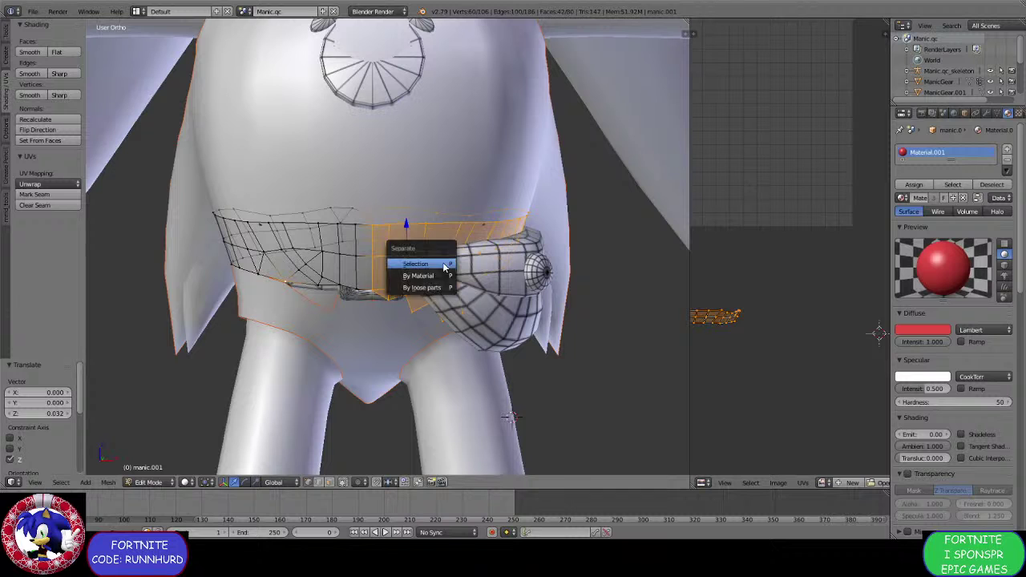
left_click(433, 260)
left_click(149, 483)
left_click(155, 461)
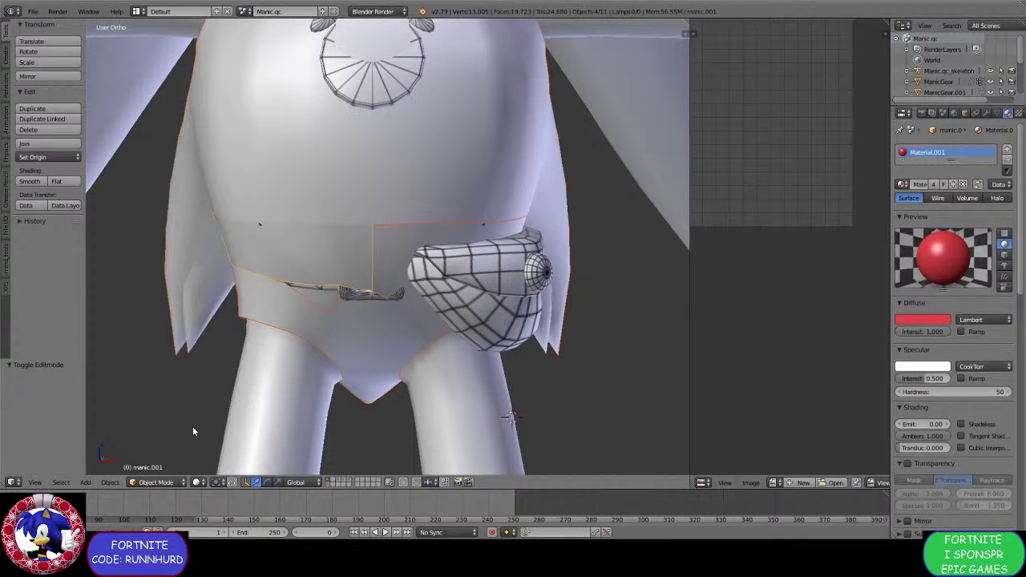
Move the separated pouch-side half of the waist band to another layer.
right_click(417, 243, "shift")
key("m")
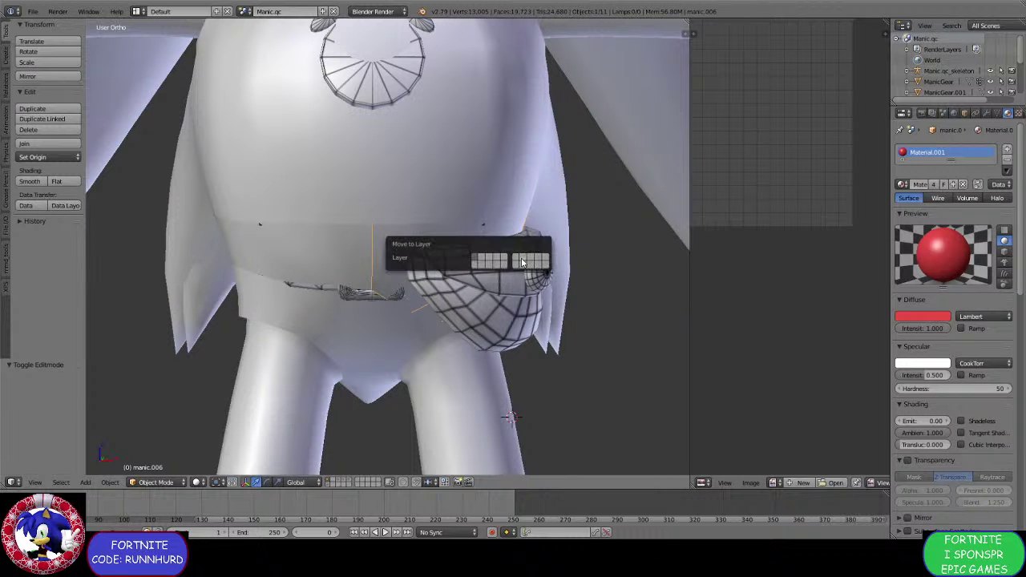
left_click(497, 267)
Add a Mirror modifier to the remaining half of the waist band and apply it.
right_click(276, 260)
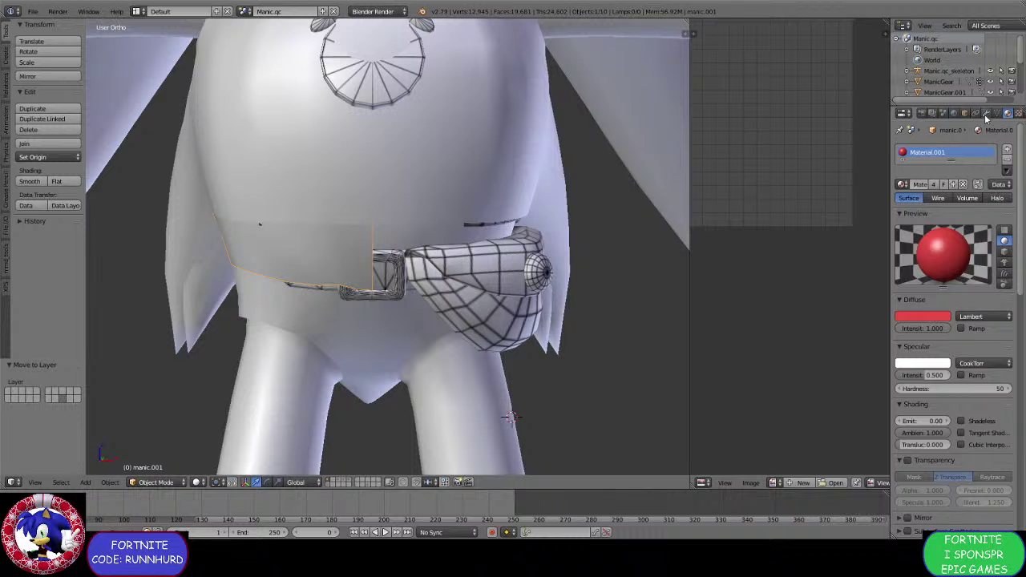
left_click(985, 114)
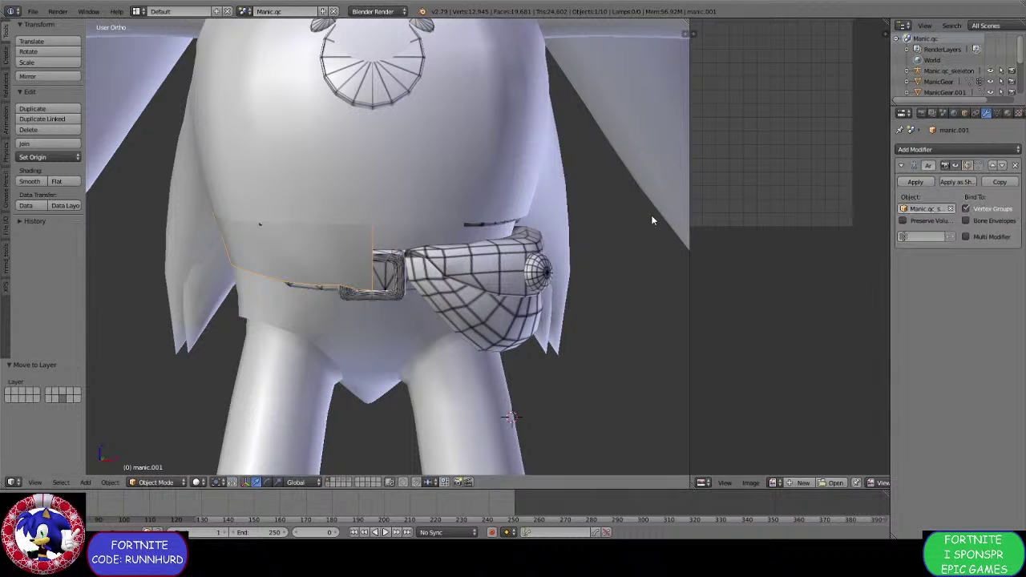
middle_click_drag(651, 216, 529, 261)
left_click(914, 149)
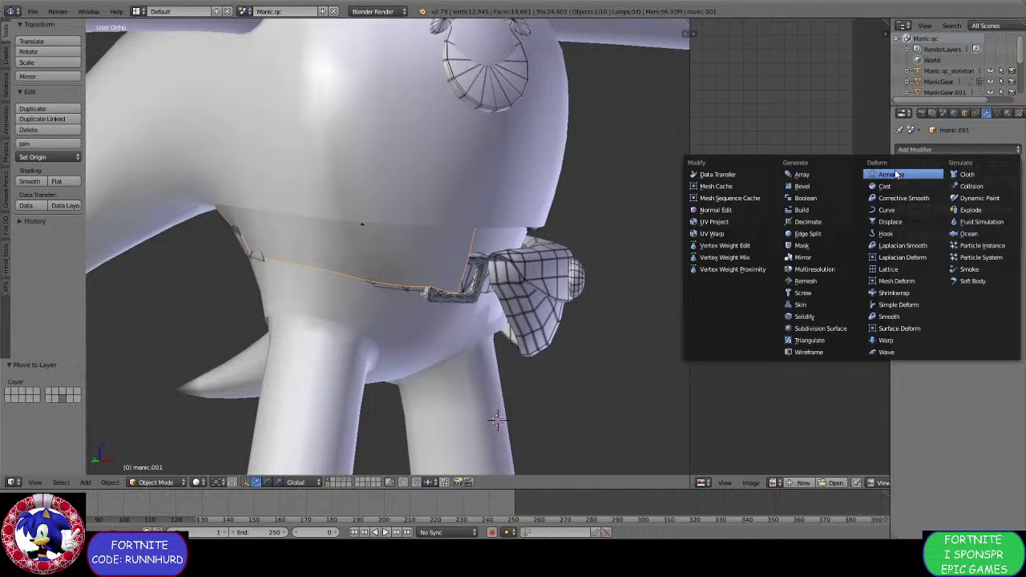
left_click(804, 257)
left_click(914, 278)
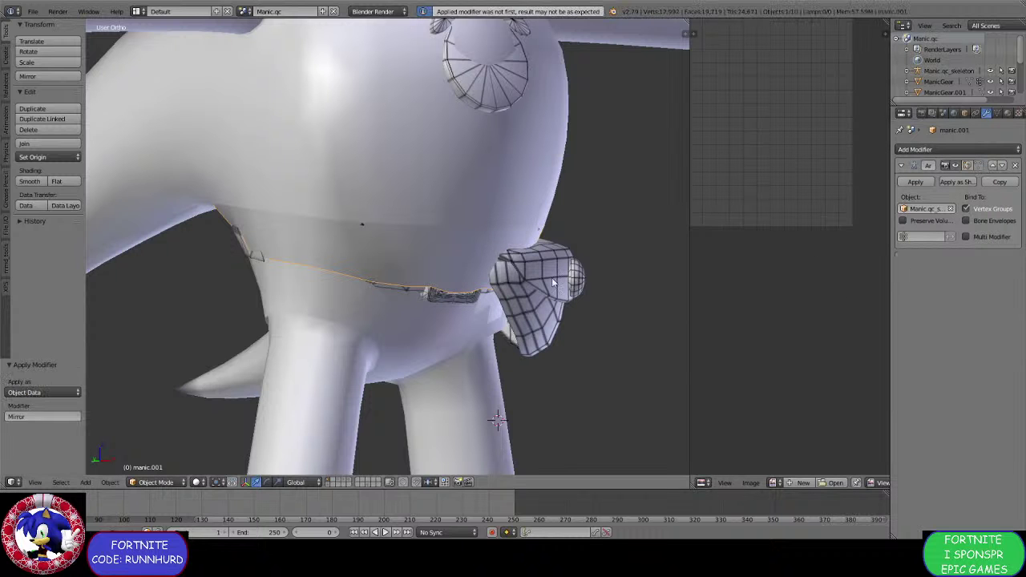
In Edit Mode, select the five waist band lower-edge vertices above the buckle and scale them along Z into a nearly flat line.
middle_click_drag(551, 277, 417, 280)
scroll(417, 280, "up", 2)
left_click(156, 482)
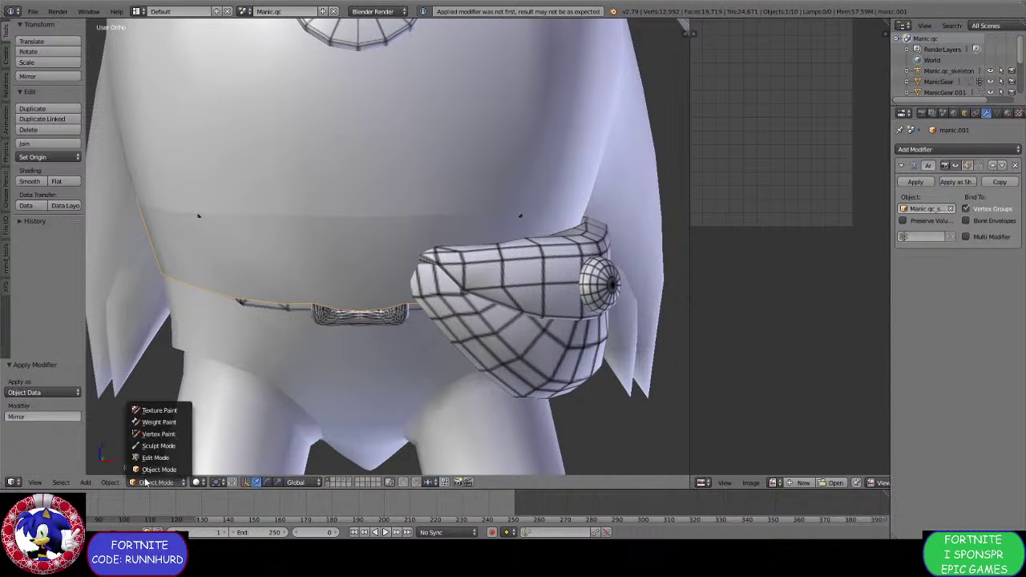
left_click(149, 454)
scroll(279, 367, "up", 1)
scroll(316, 340, "up", 2)
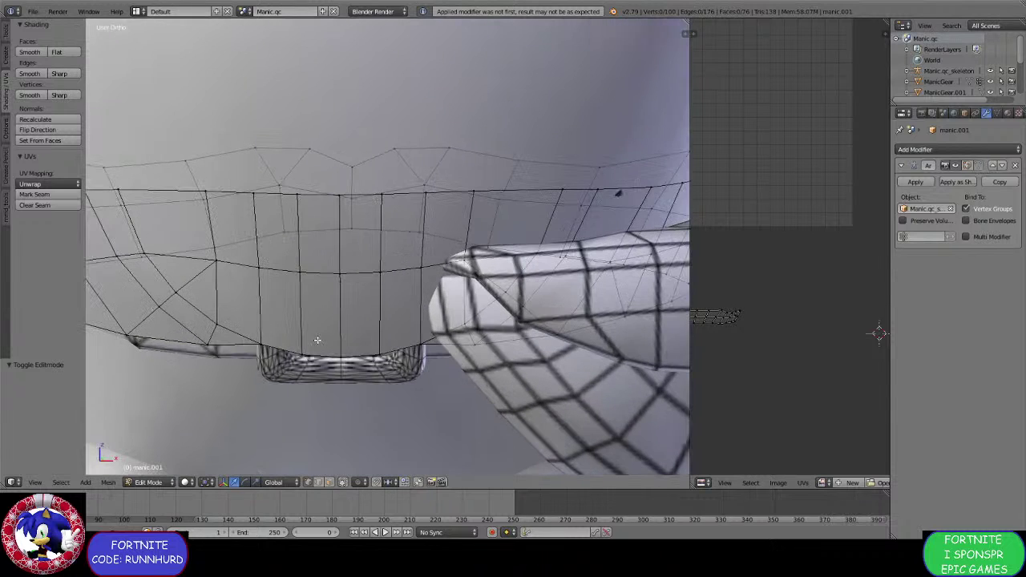
right_click(302, 352)
right_click(266, 342, "shift")
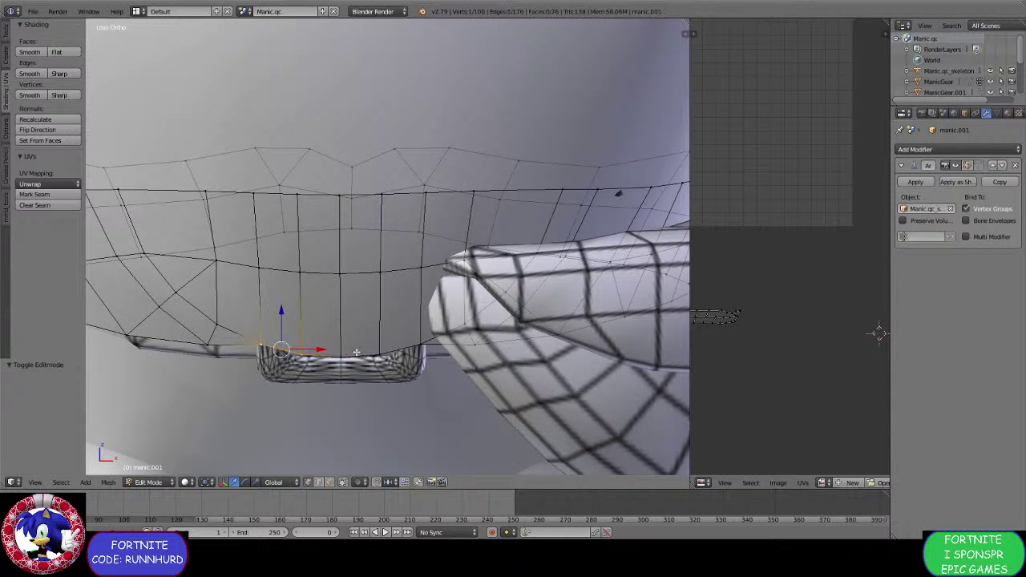
right_click(353, 352, "shift")
right_click(375, 351, "shift")
right_click(421, 333, "shift")
key("s")
key("z")
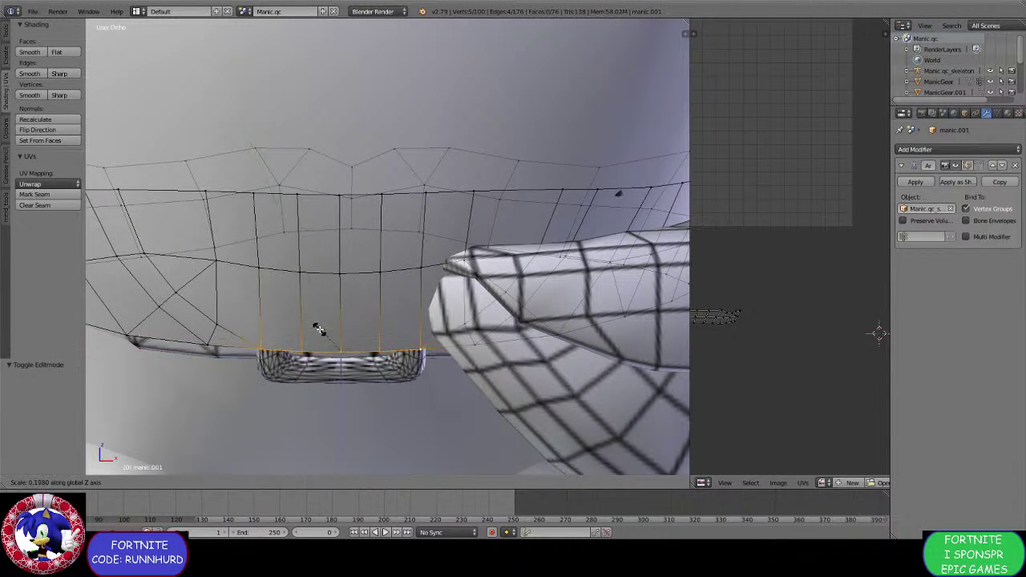
left_click(325, 310)
Flatten the five selected vertices again with a Z scale of 0.041 and raise them by 0.011 along Z.
key("s")
key("x")
right_click(356, 186)
key("s")
key("z")
left_click(346, 342)
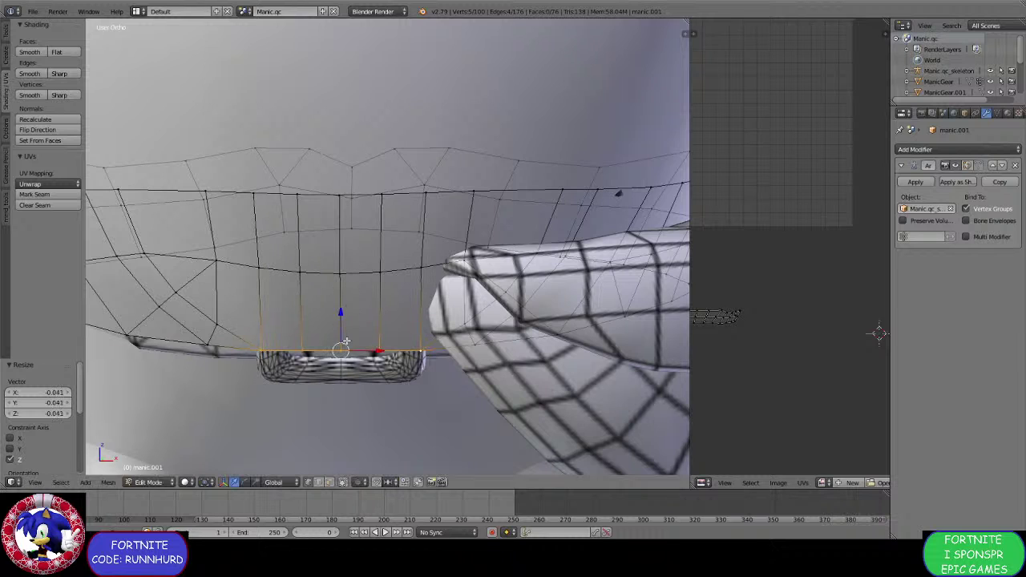
key("g")
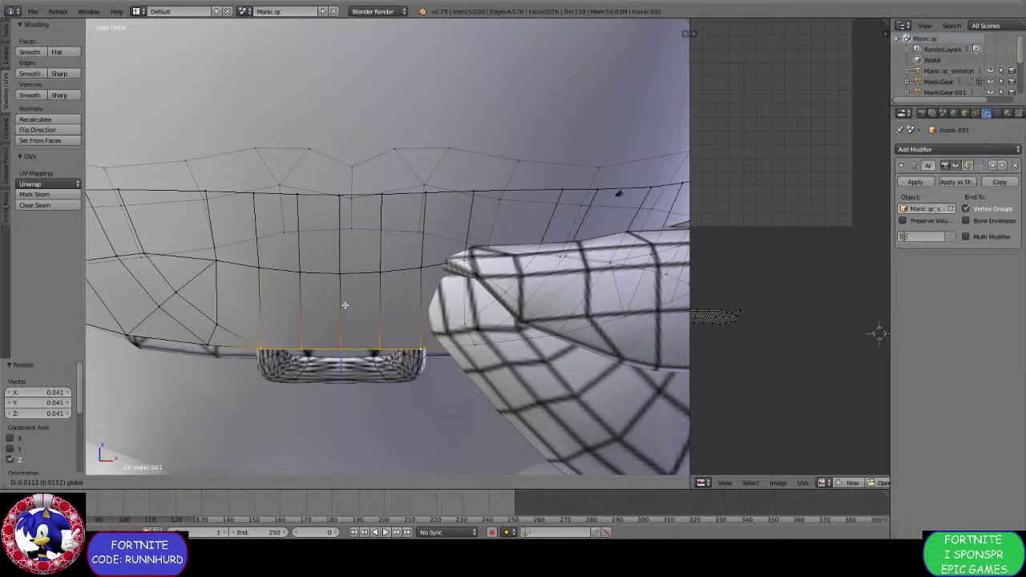
left_click(345, 305)
Lower the middle of the waist band's front lower edge by 0.004 along the Z axis.
right_click(302, 348)
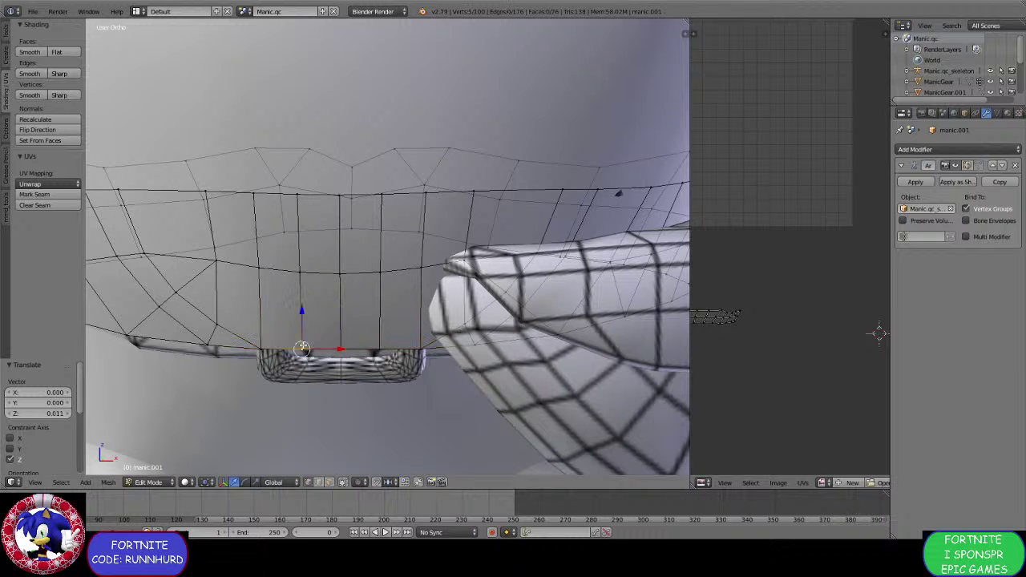
left_click_drag(340, 312, 343, 317)
scroll(339, 306, "down", 3)
middle_click_drag(340, 304, 391, 311)
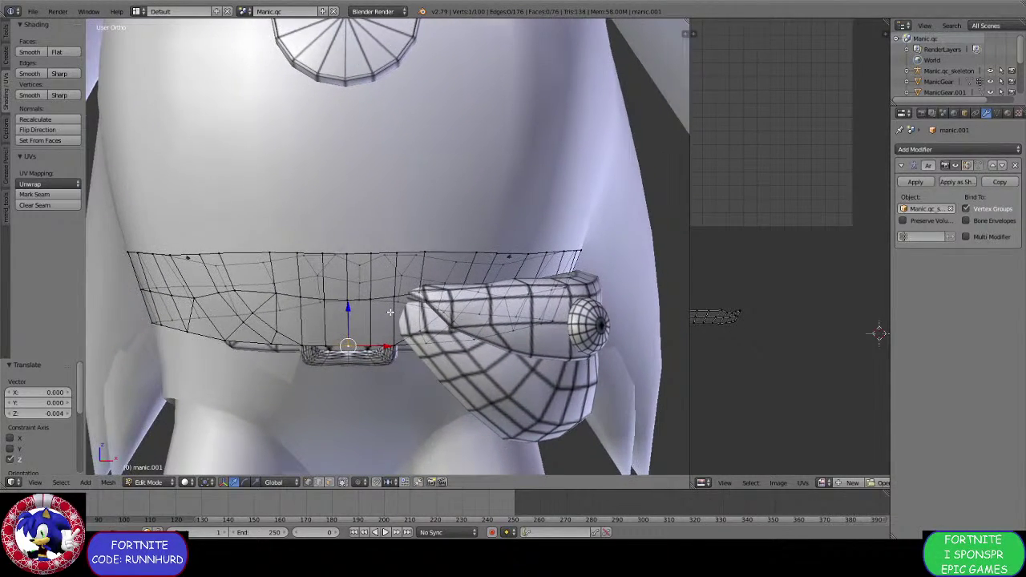
Clear the selection, select the waist band's entire top edge loop, and return to Object Mode.
key("a")
key("a")
key("a")
key("b")
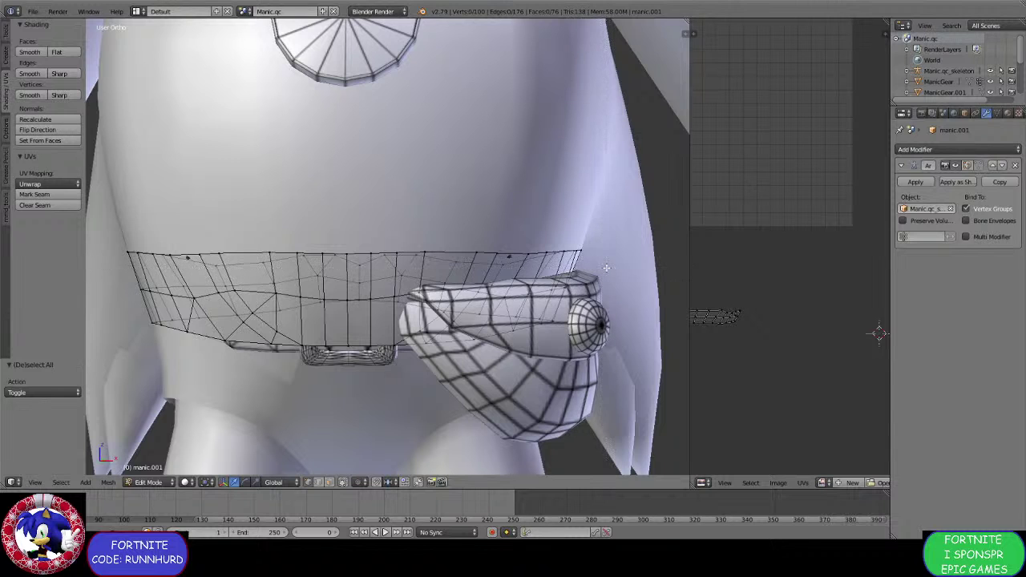
left_click_drag(607, 267, 97, 214)
middle_click_drag(304, 303, 353, 329)
scroll(358, 325, "down", 4)
left_click(148, 481)
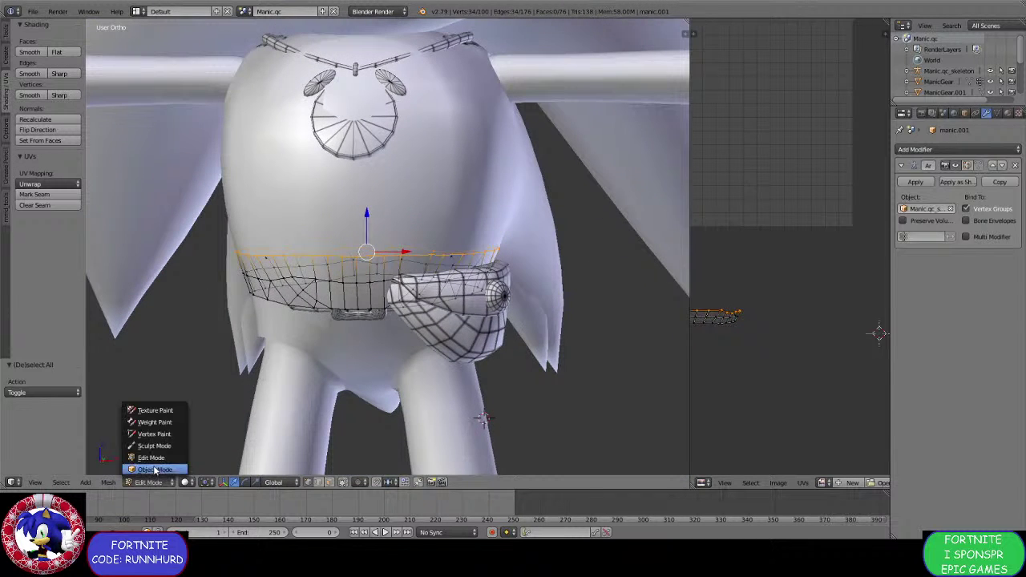
left_click(151, 469)
Move the outer torso mesh manic.003 and the vest mesh ManicGear.007 to another layer.
right_click(237, 224)
key("m")
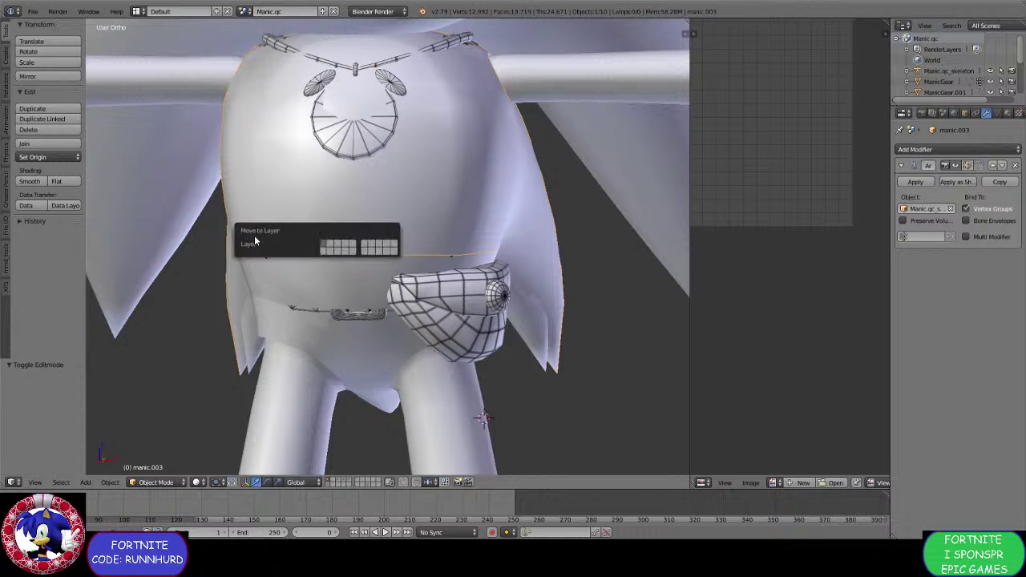
left_click(324, 250)
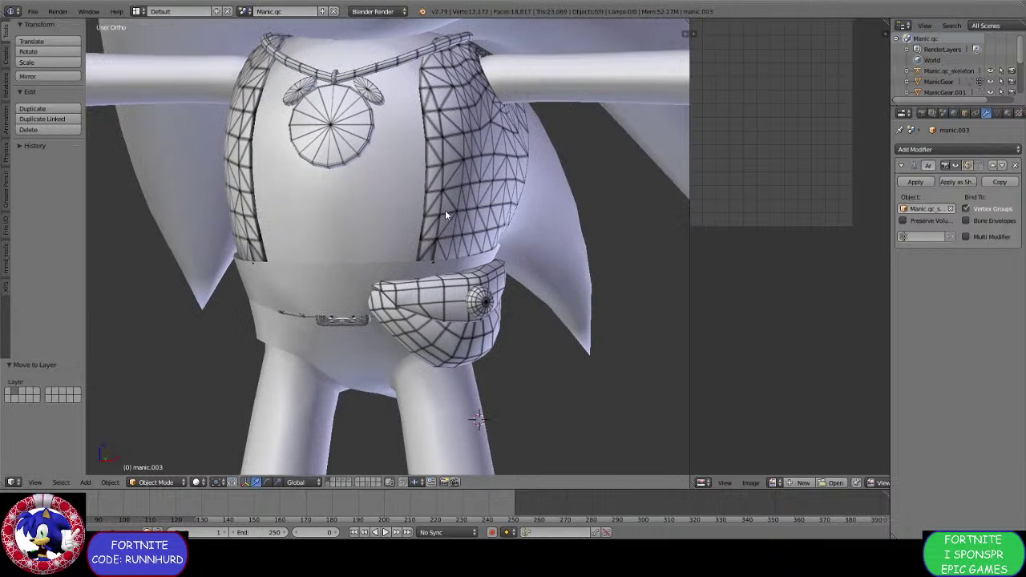
right_click(447, 208)
key("m")
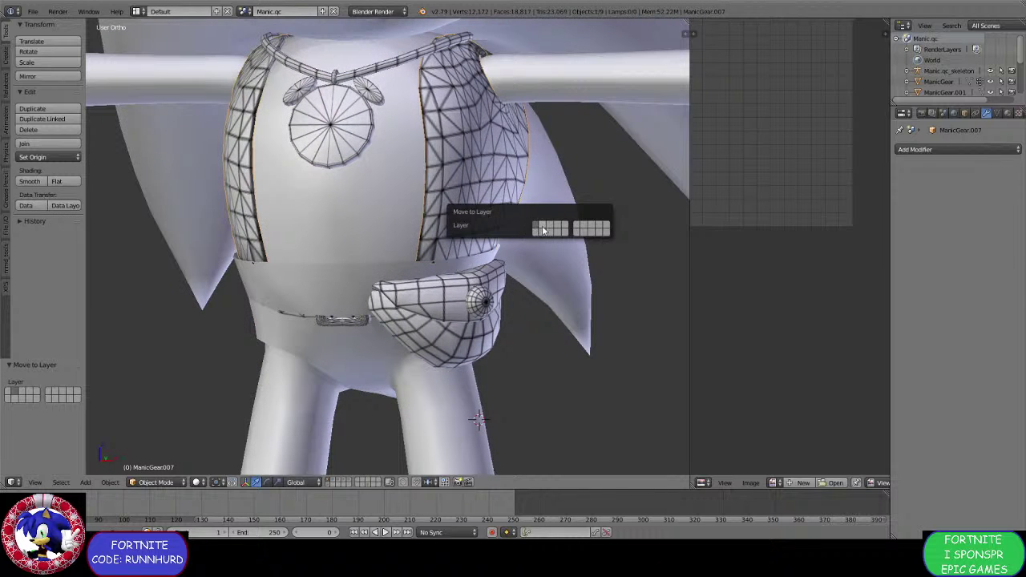
left_click(543, 230)
Move the pouch and belt mesh ManicGear.001 and the hip mesh manic.002 to other layers.
key("m")
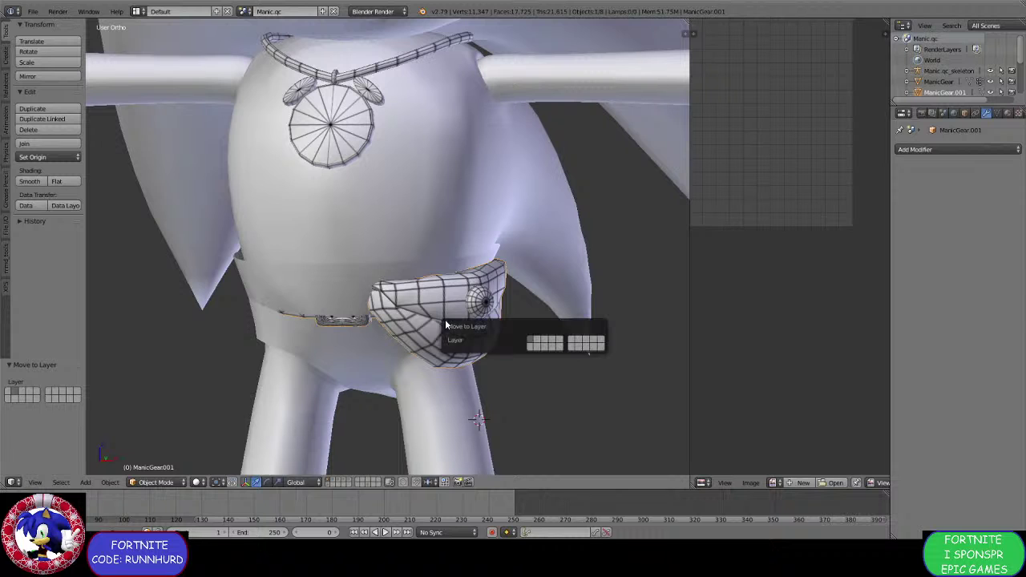
left_click(525, 336)
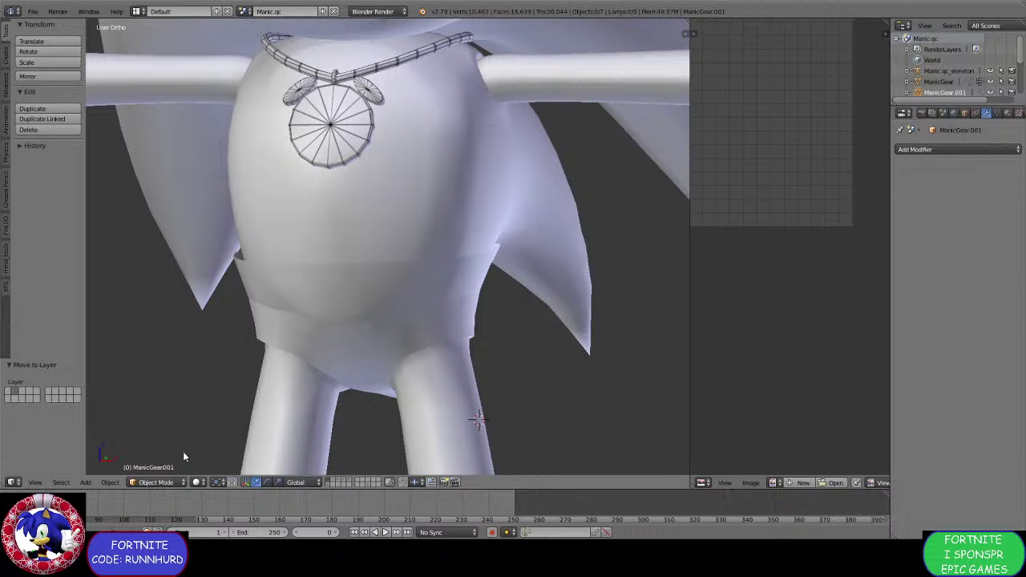
right_click(265, 359)
key("m")
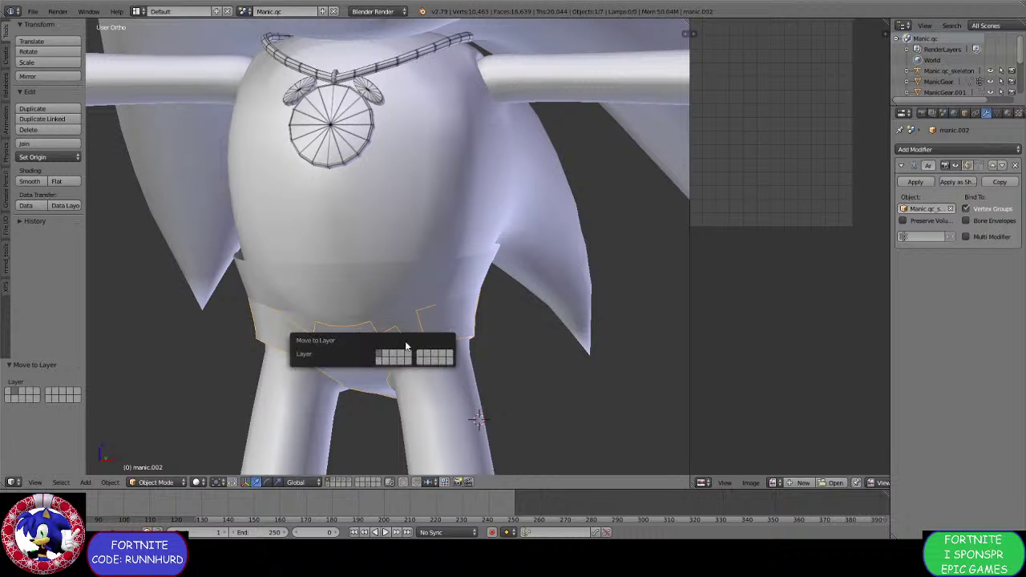
left_click(440, 365)
Reopen the waist band in Edit Mode, extrude its selected top edge loop in place, and scale the new loop to 0.934.
right_click(271, 298)
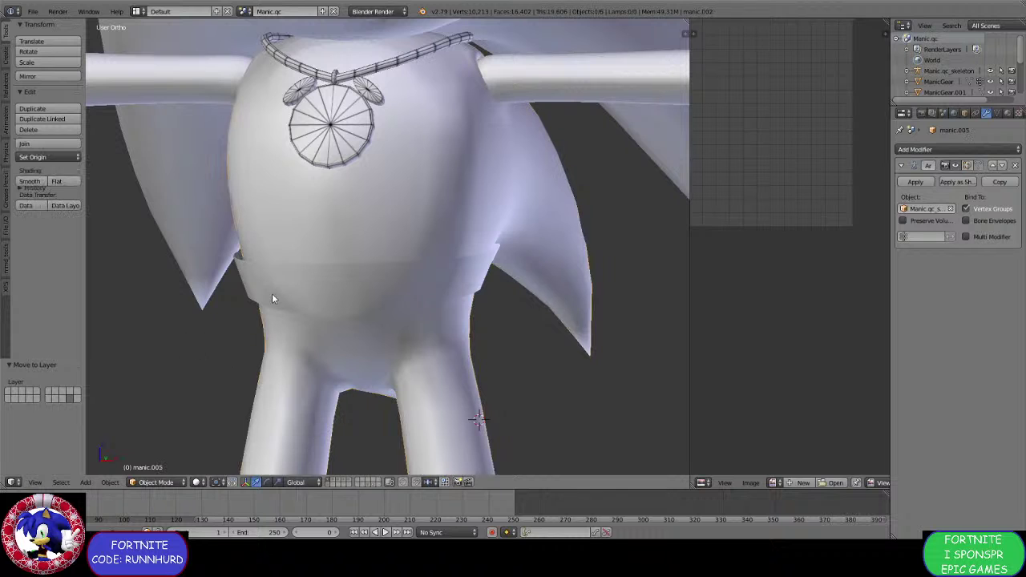
right_click(245, 282)
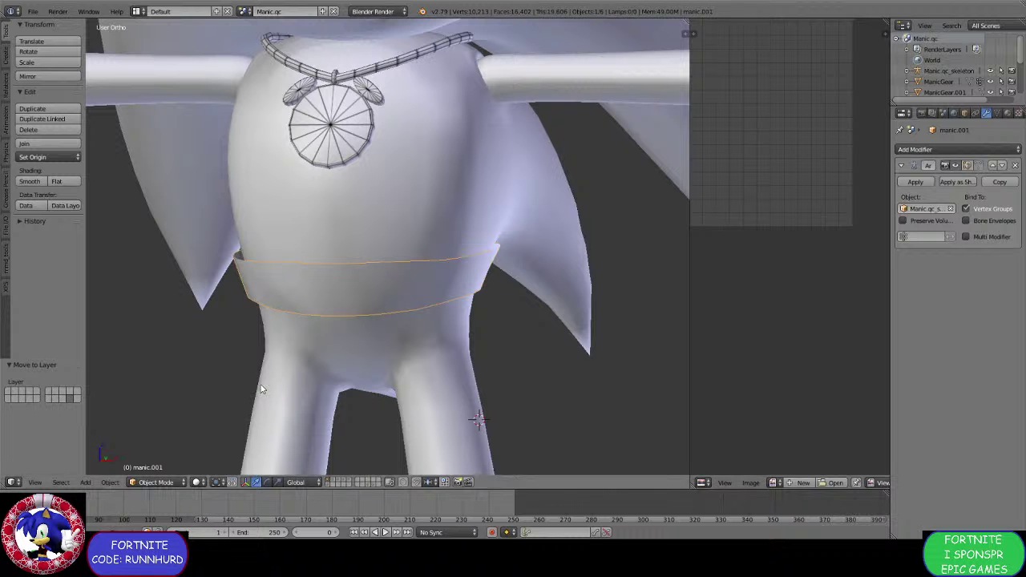
left_click(156, 482)
left_click(150, 461)
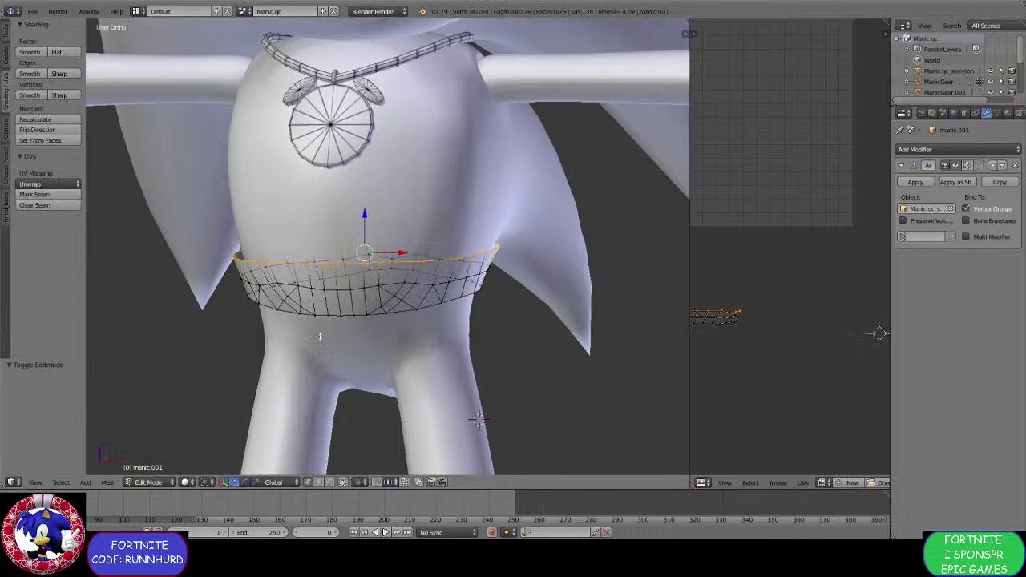
middle_click_drag(304, 336, 420, 339)
scroll(352, 341, "up", 2)
scroll(434, 337, "up", 1)
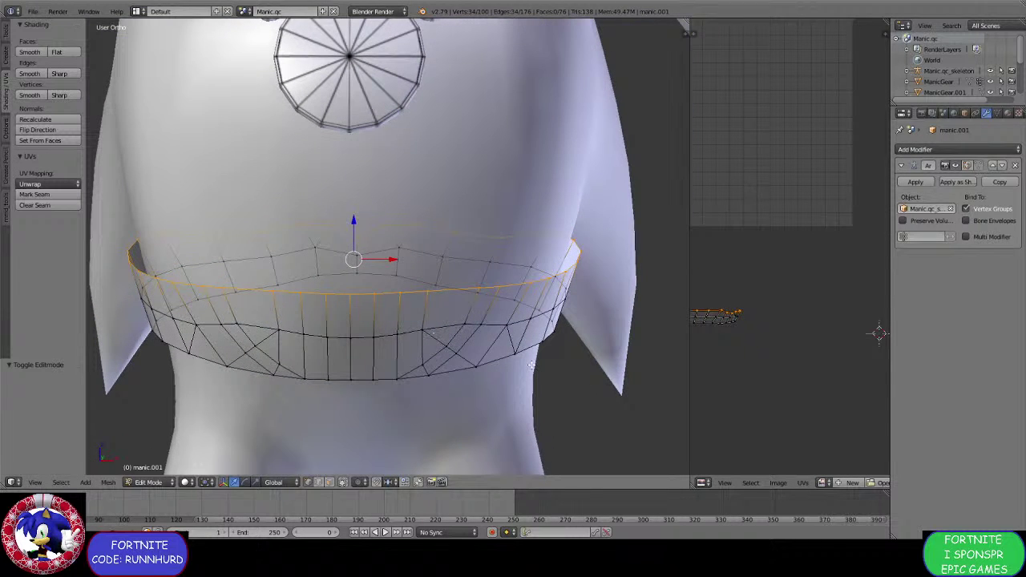
key("e")
key("Escape")
key("s")
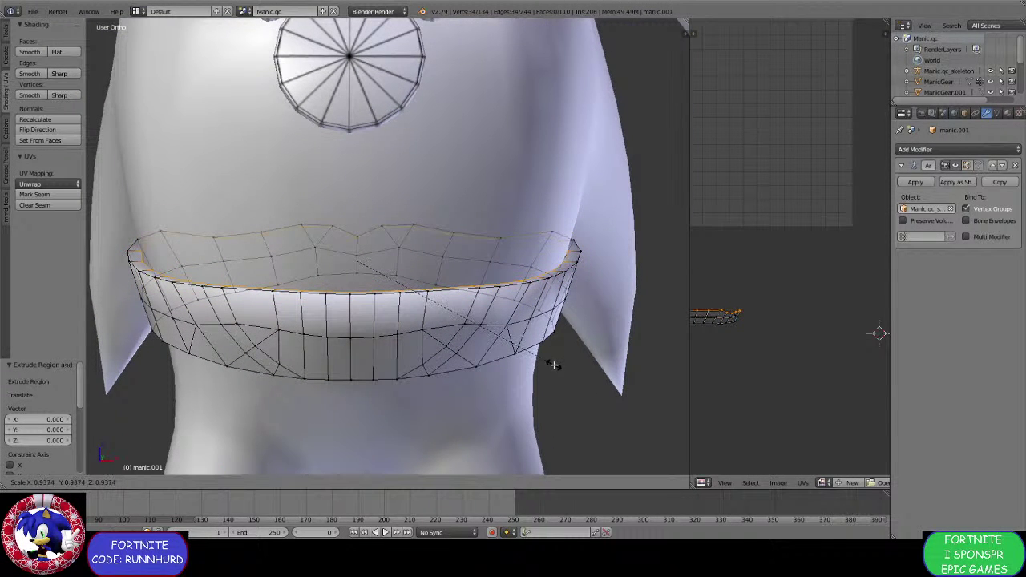
left_click(553, 365)
Select the whole waist band mesh and move it 0.106 along the Y axis.
middle_click_drag(542, 369, 437, 275)
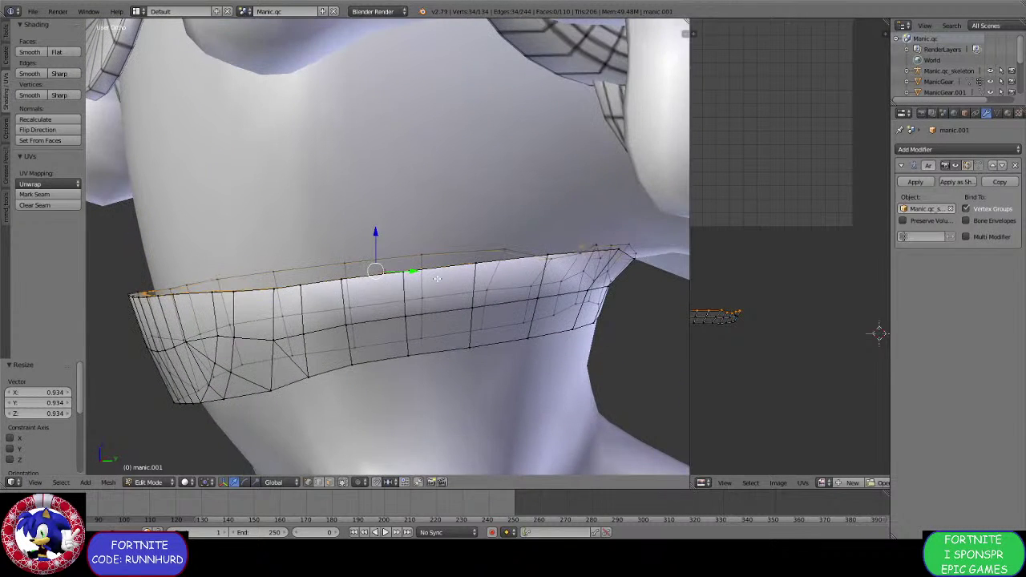
key("a")
left_click_drag(408, 323, 410, 324)
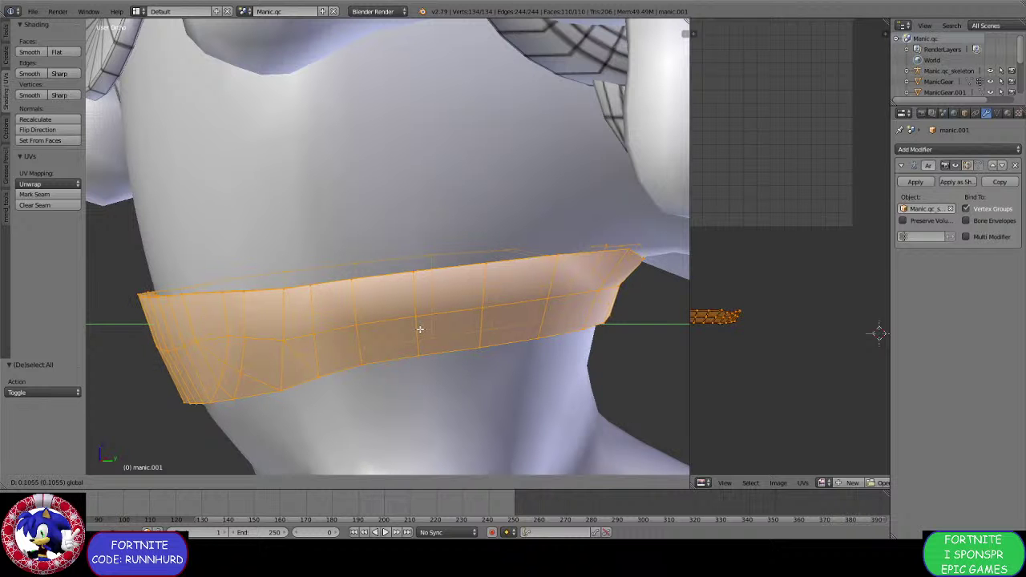
left_click_drag(419, 329, 419, 329)
Select the raised vertex pair on the rear top rim, lower it by 0.109 along Z and move it -0.082 along Y.
middle_click_drag(420, 329, 317, 305)
right_click(255, 236)
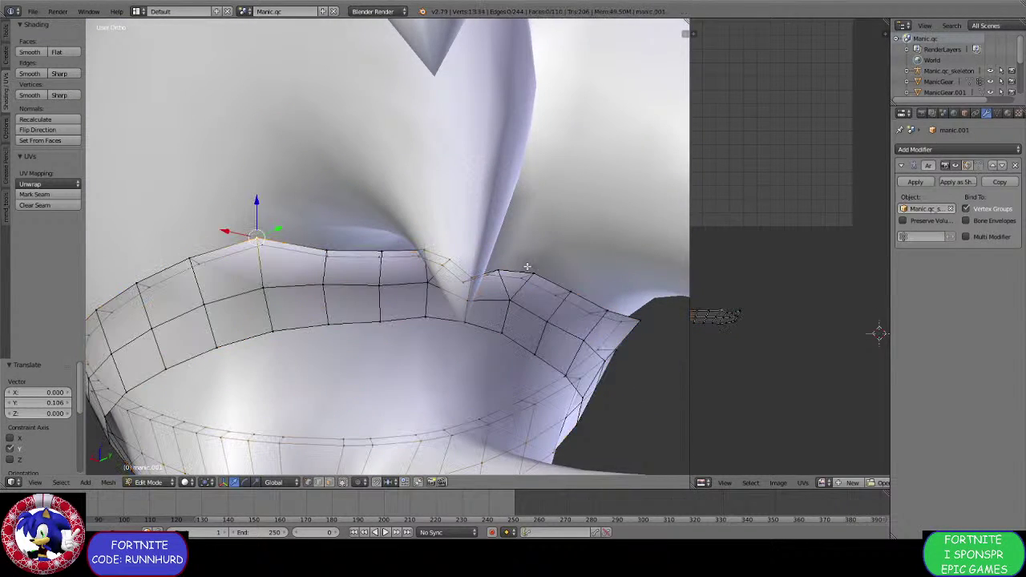
middle_click_drag(604, 300, 264, 293)
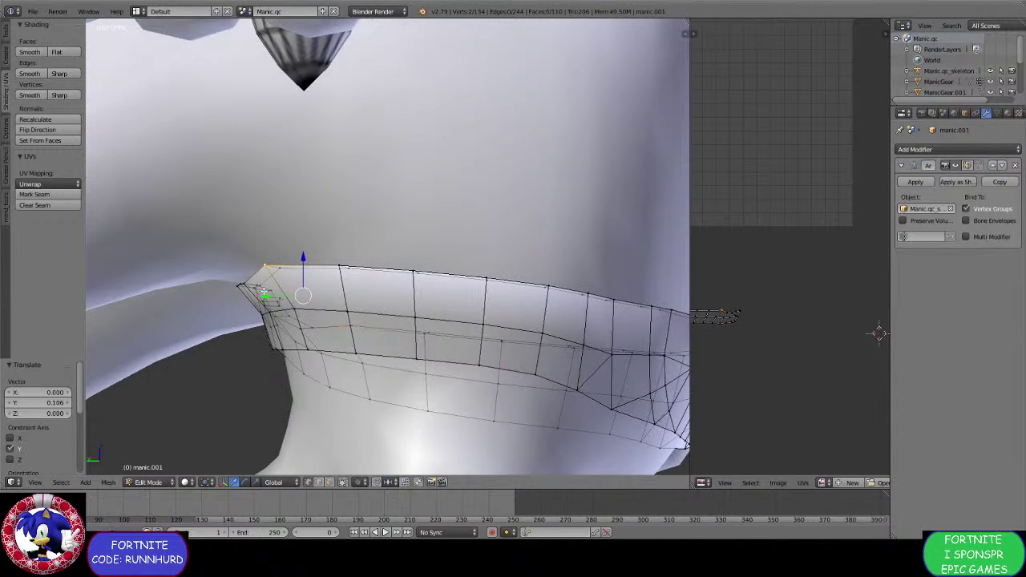
left_click_drag(302, 258, 313, 271)
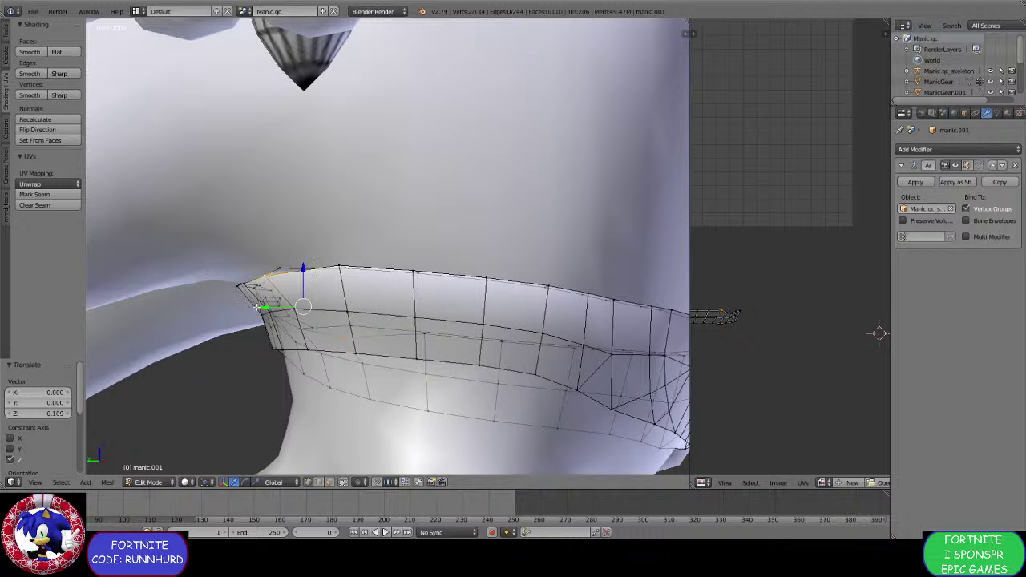
left_click_drag(270, 308, 271, 300)
Select the next mirrored vertex pair along the rear top rim, lower it by 0.094 along Z and scale it to 0.969.
right_click(339, 265)
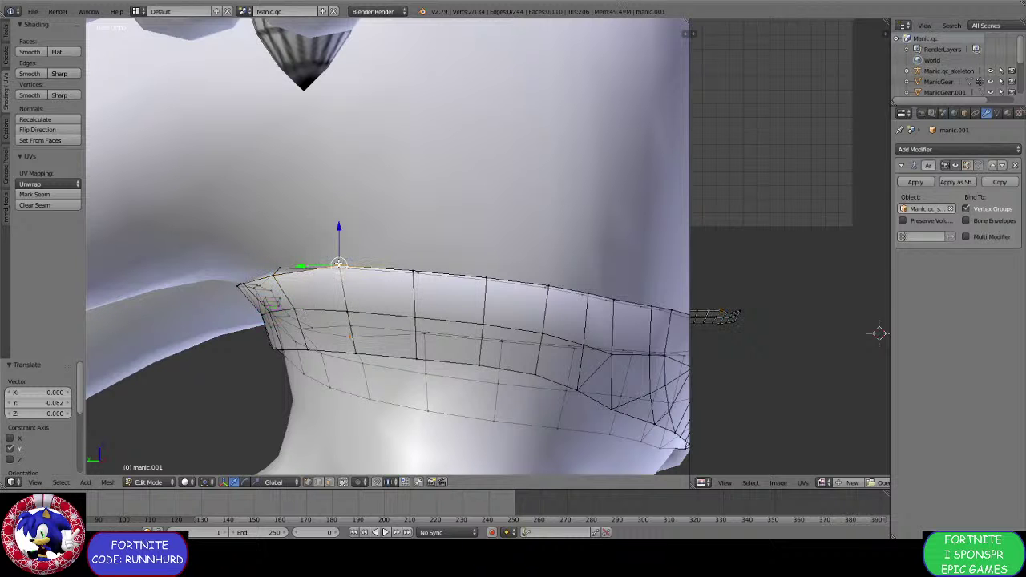
middle_click_drag(421, 326, 402, 335)
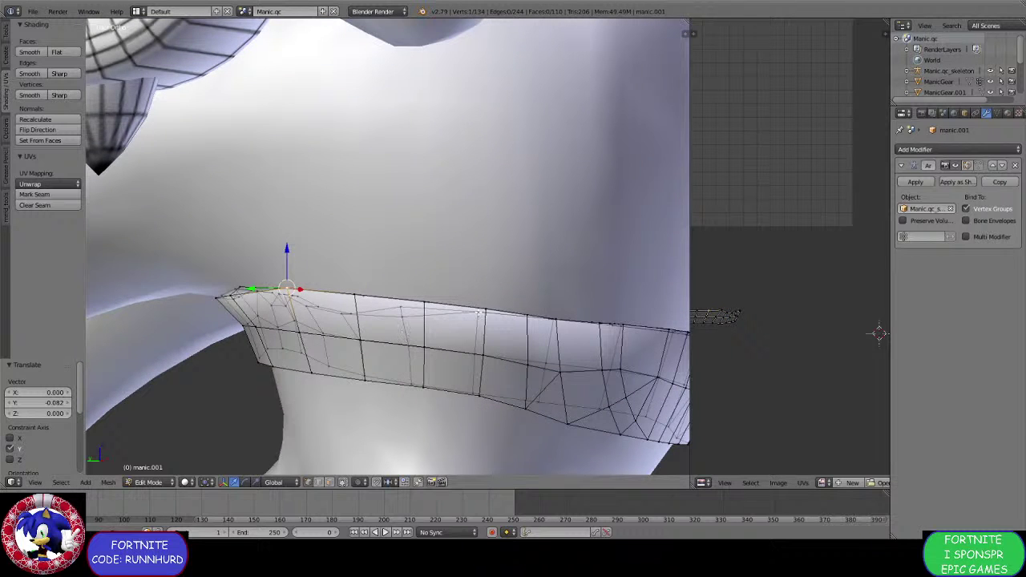
middle_click_drag(486, 312, 459, 333)
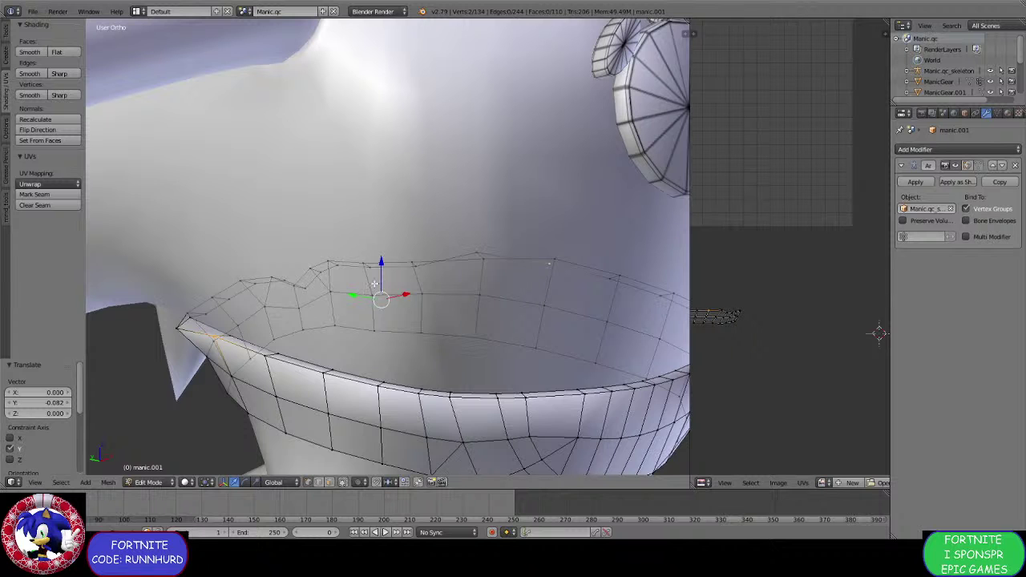
middle_click_drag(371, 270, 326, 268)
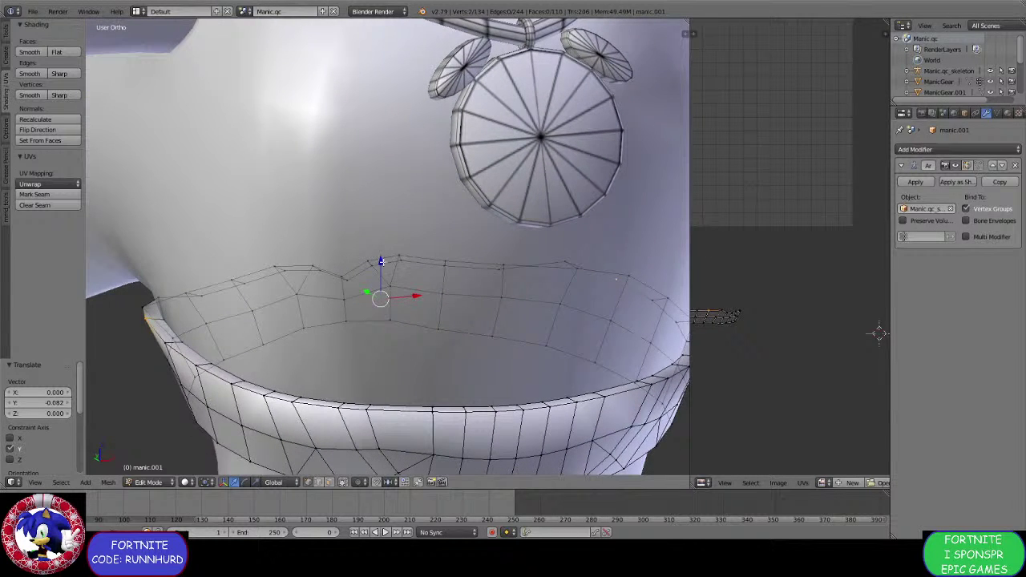
left_click_drag(382, 261, 392, 273)
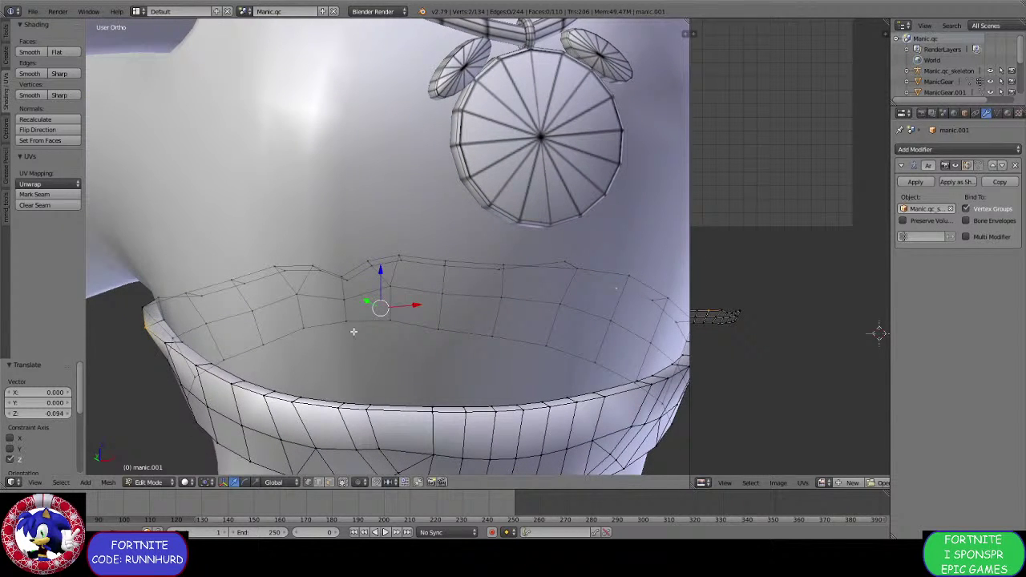
key("s")
left_click(342, 412)
Select the adjoining mirrored vertex pair on the rear top rim and pull it inward with scales of 0.968 and 0.983.
middle_click_drag(301, 407, 345, 392)
right_click(183, 327)
middle_click_drag(184, 329, 523, 217)
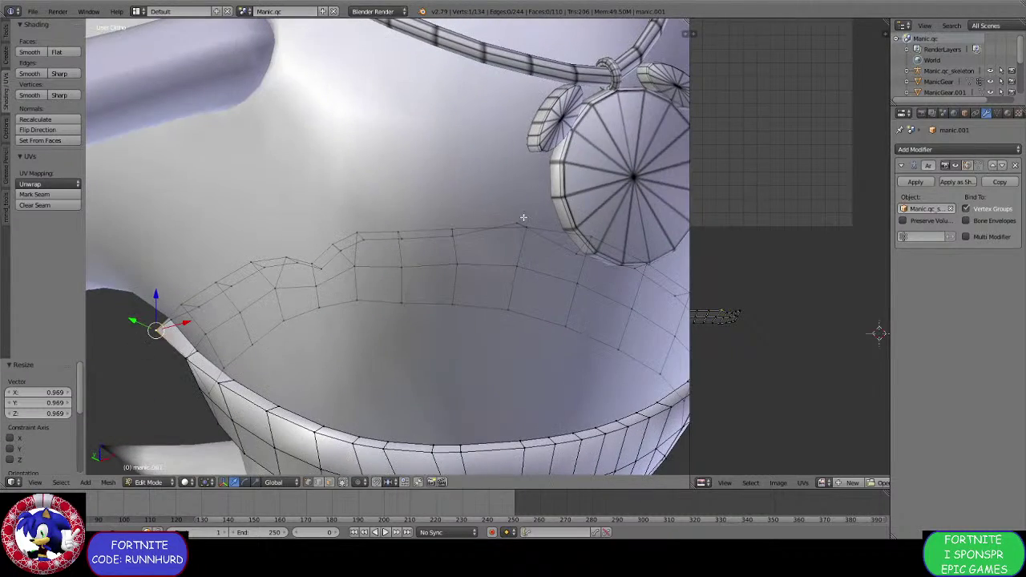
right_click(465, 371, "shift")
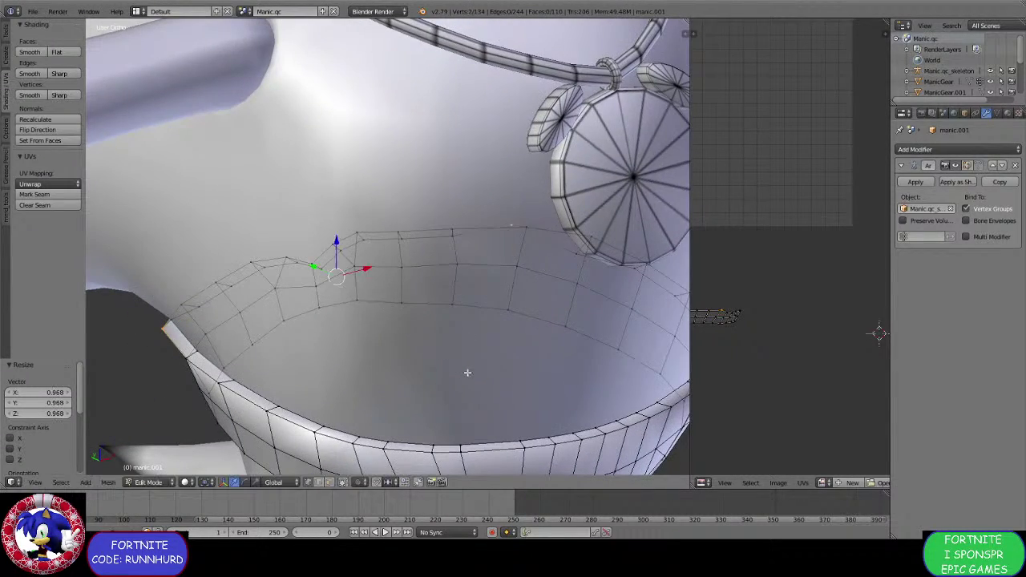
middle_click_drag(469, 373, 481, 305)
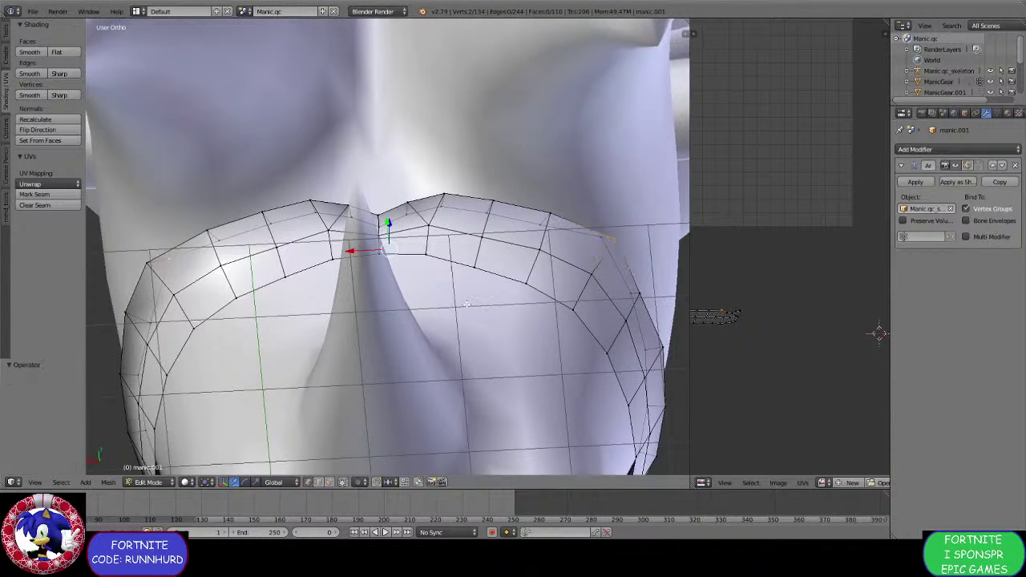
middle_click_drag(180, 271, 495, 417)
key("s")
left_click(466, 350)
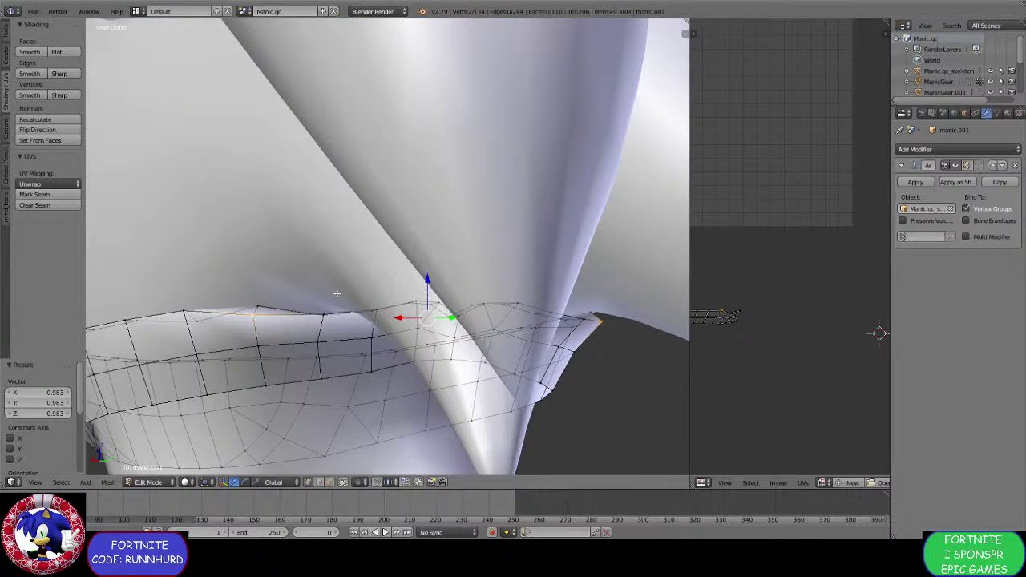
Select the next mirrored vertex pair on the band's rear top rim and lower it by 0.093 along Z.
right_click(198, 303)
middle_click_drag(198, 304, 594, 299)
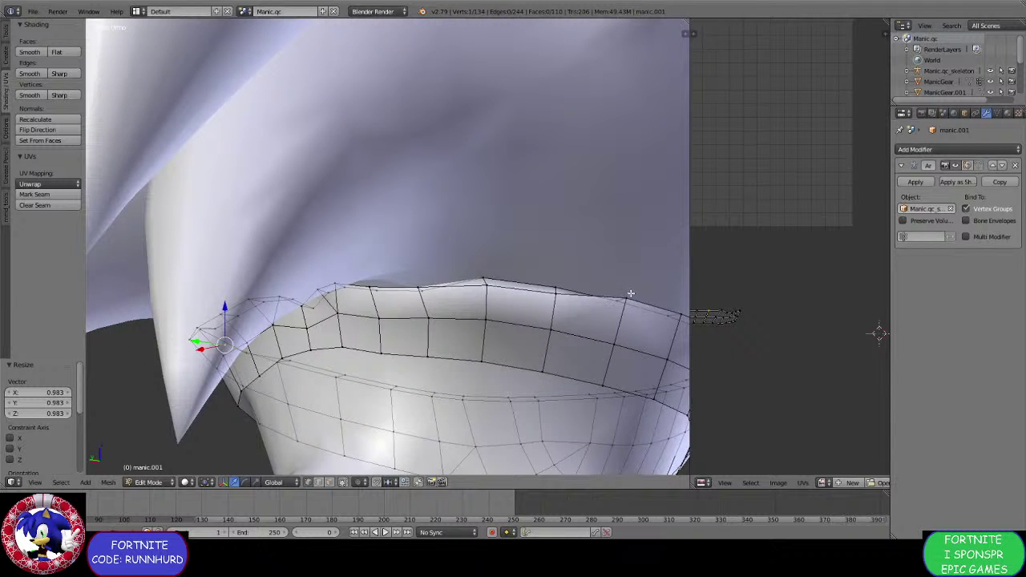
right_click(630, 293, "shift")
left_click_drag(425, 284, 426, 294)
Select the outer top-rim vertices around the band's front and sides, lower them slightly along Z and move them 0.038 along Y.
middle_click_drag(497, 305, 333, 359)
middle_click_drag(285, 367, 170, 237, "shift")
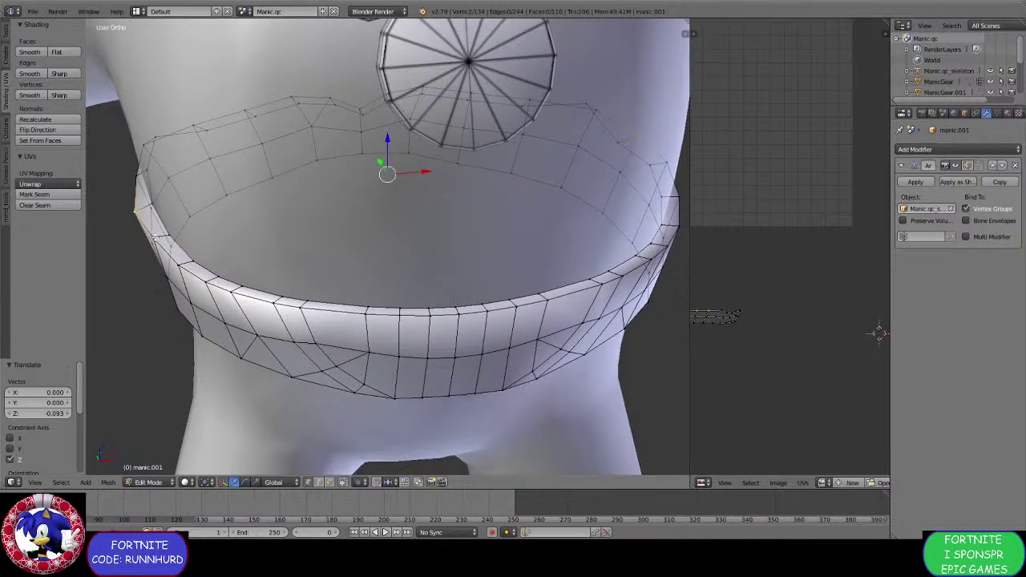
right_click(155, 239)
right_click(178, 265, "shift")
right_click(209, 285, "shift")
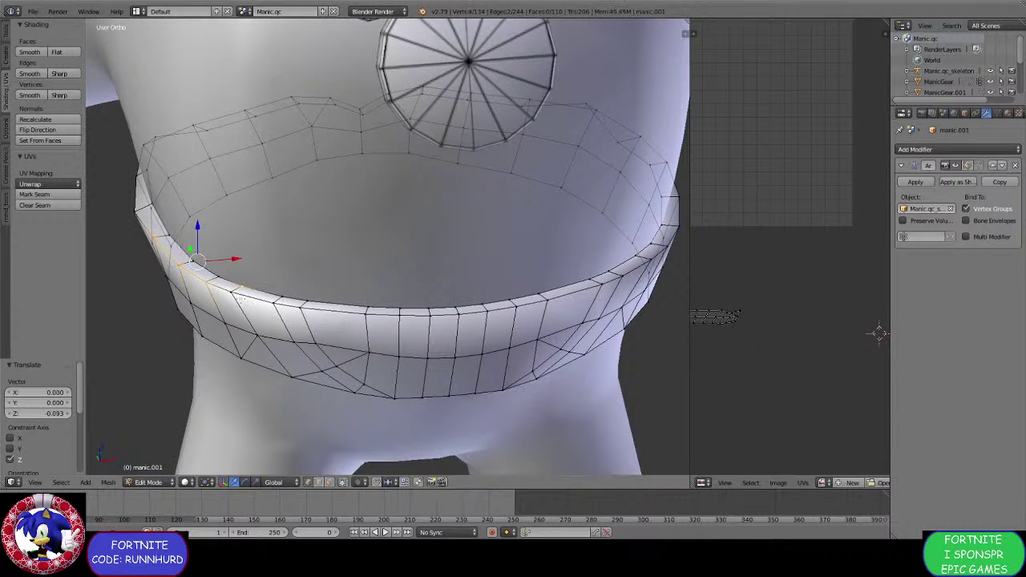
right_click(275, 303, "shift")
right_click(305, 308, "shift")
right_click(337, 310, "shift")
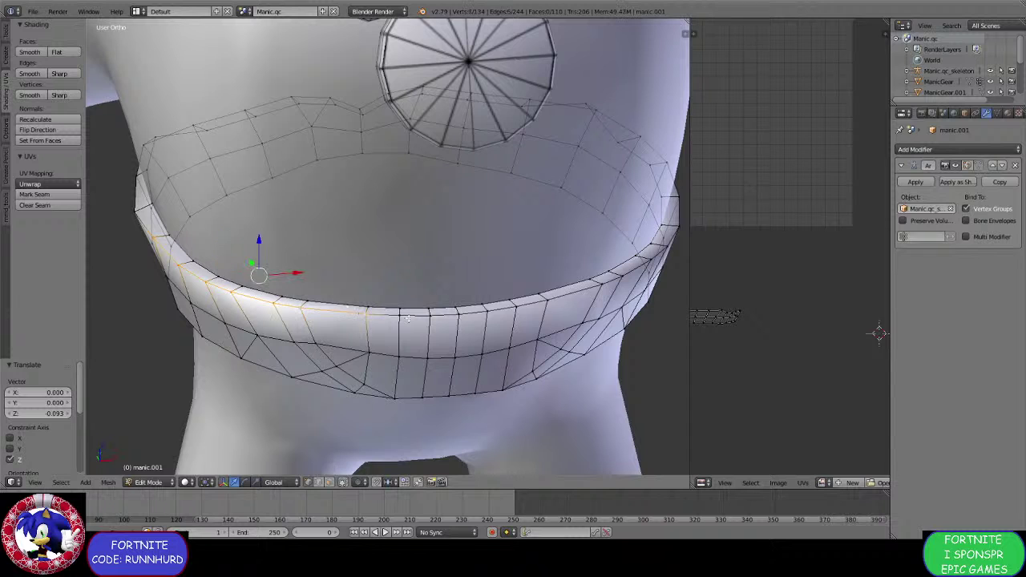
right_click(367, 312, "shift")
right_click(400, 313, "shift")
right_click(431, 312, "shift")
right_click(458, 310, "shift")
right_click(487, 307, "shift")
right_click(515, 302, "shift")
right_click(543, 298, "shift")
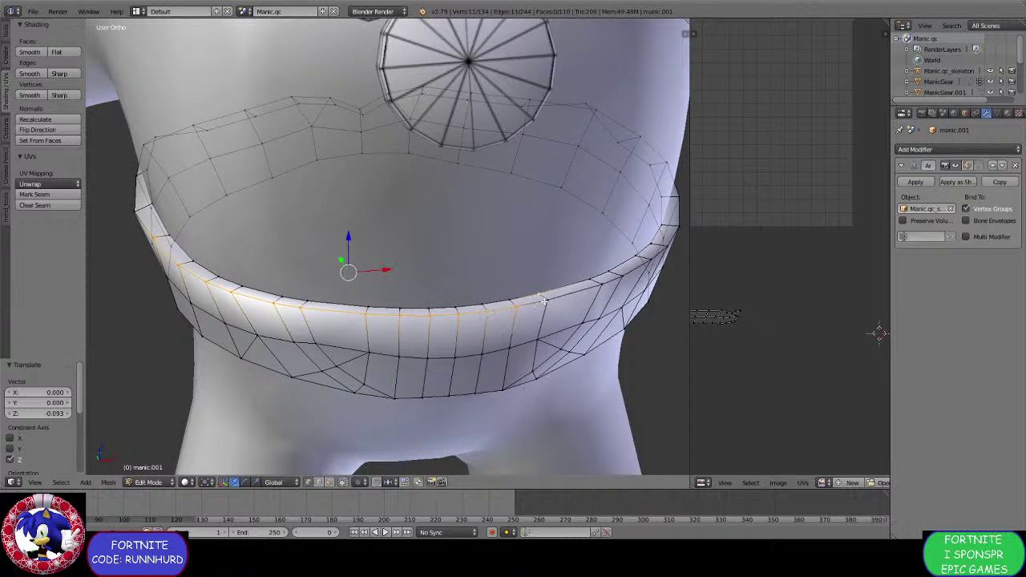
right_click(545, 298, "shift")
right_click(598, 287, "shift")
right_click(620, 278, "shift")
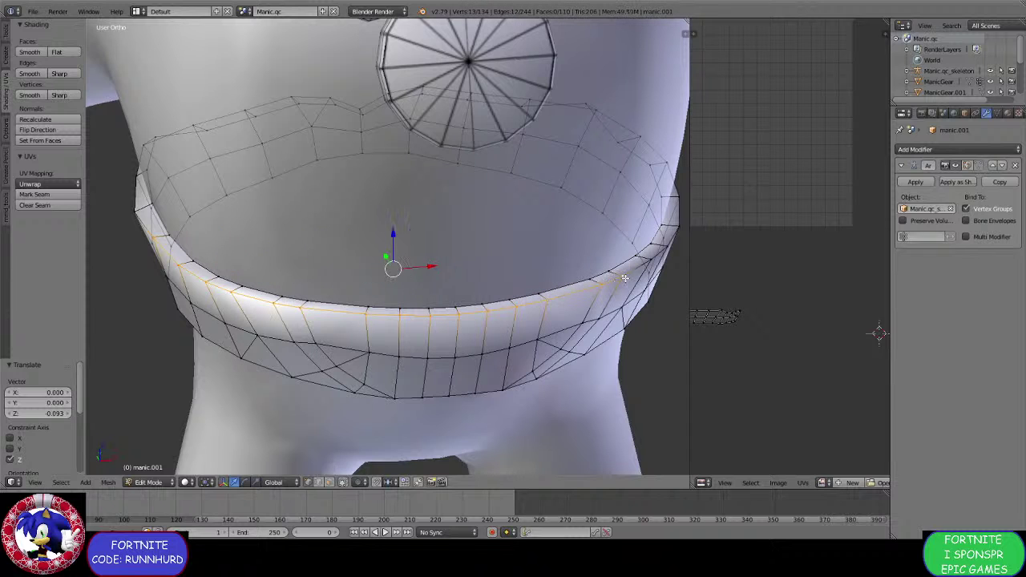
right_click(641, 264, "shift")
right_click(661, 247, "shift")
right_click(677, 227, "shift")
right_click(678, 193, "shift")
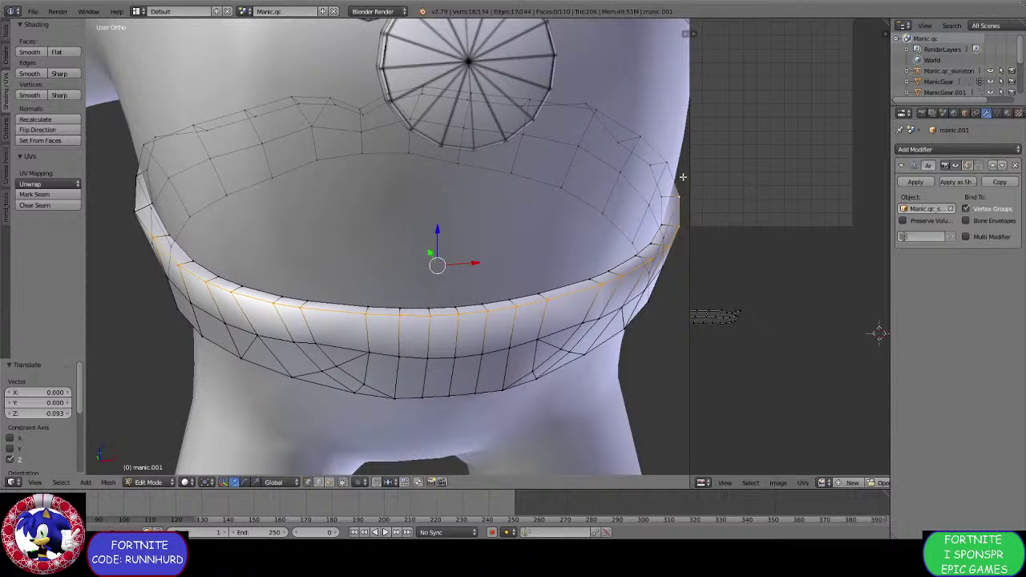
right_click(670, 167, "shift")
right_click(662, 136, "shift")
middle_click_drag(491, 215, 412, 273)
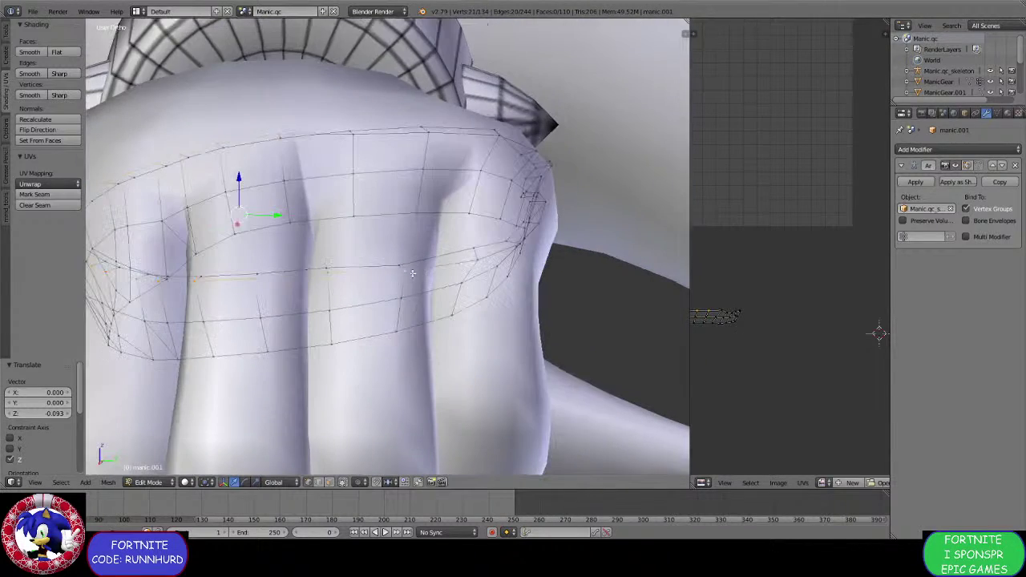
middle_click_drag(332, 273, 371, 290)
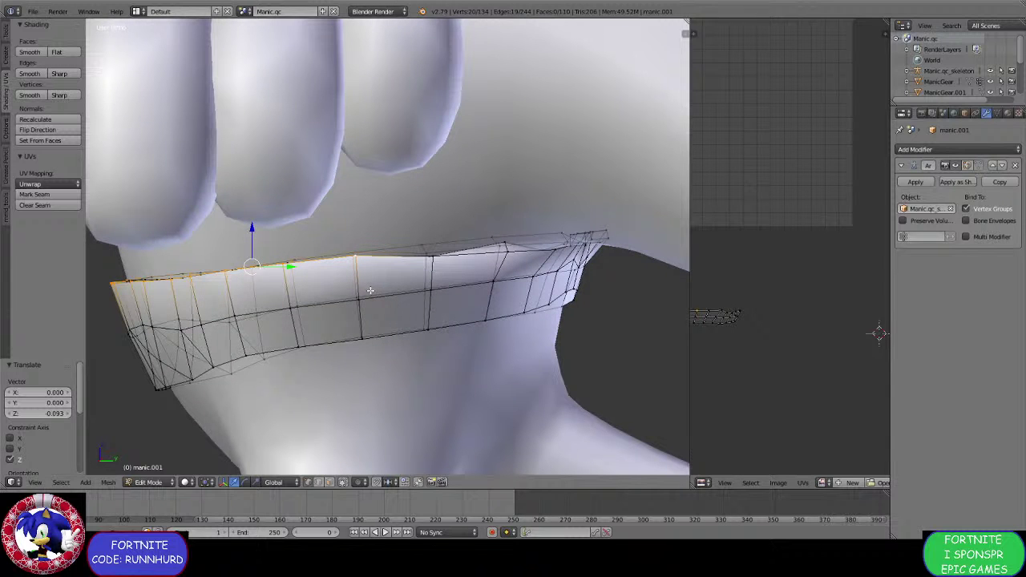
left_click_drag(251, 227, 251, 237)
left_click_drag(275, 277, 293, 273)
Move two neighbouring middle-row vertices on the band's rear side along Y, the first by 0.082 and the second by 0.101.
middle_click_drag(294, 273, 416, 272)
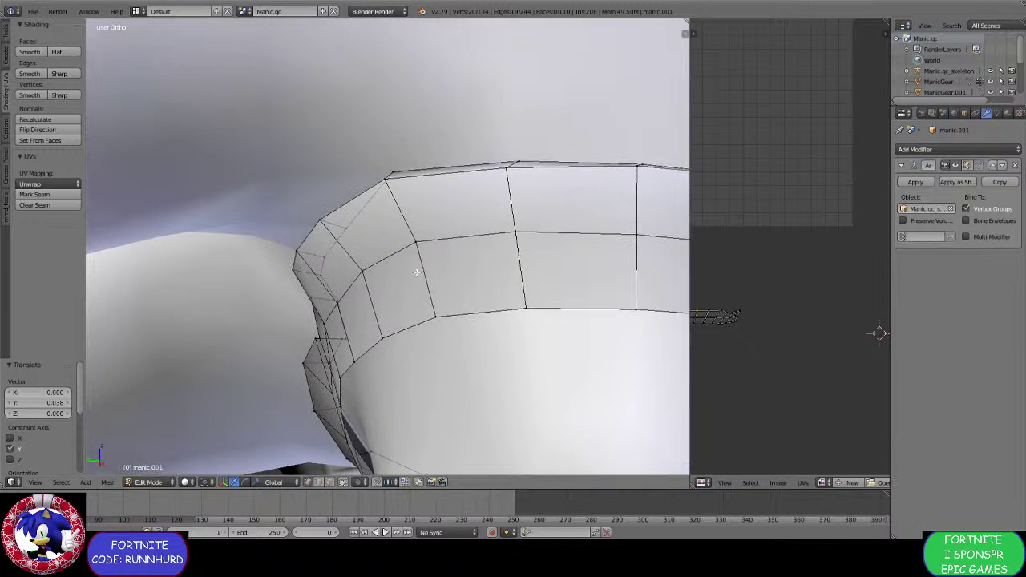
right_click(417, 272)
key("g")
key("y")
left_click(366, 245)
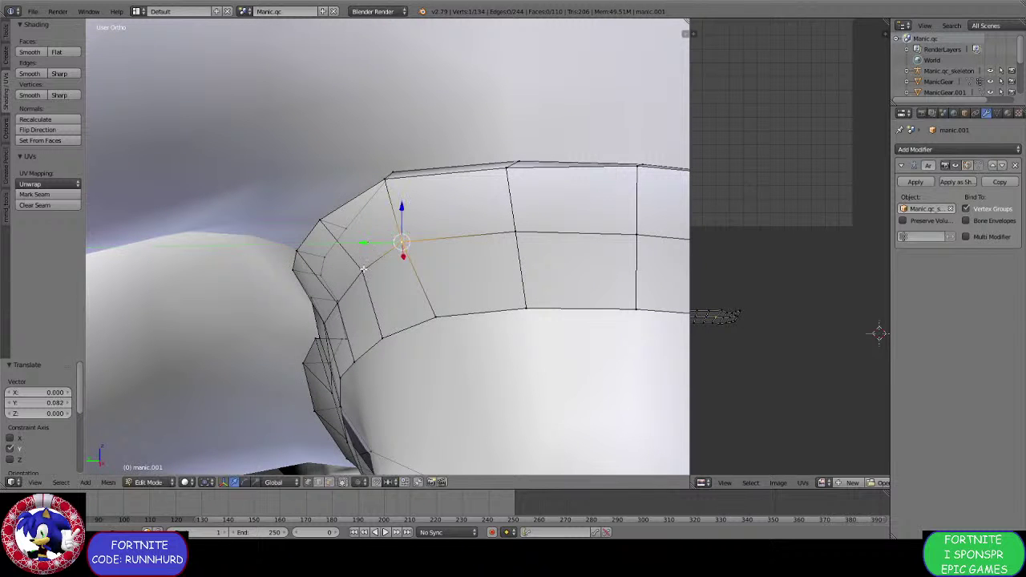
right_click(344, 270)
key("g")
key("y")
left_click_drag(323, 278, 323, 277)
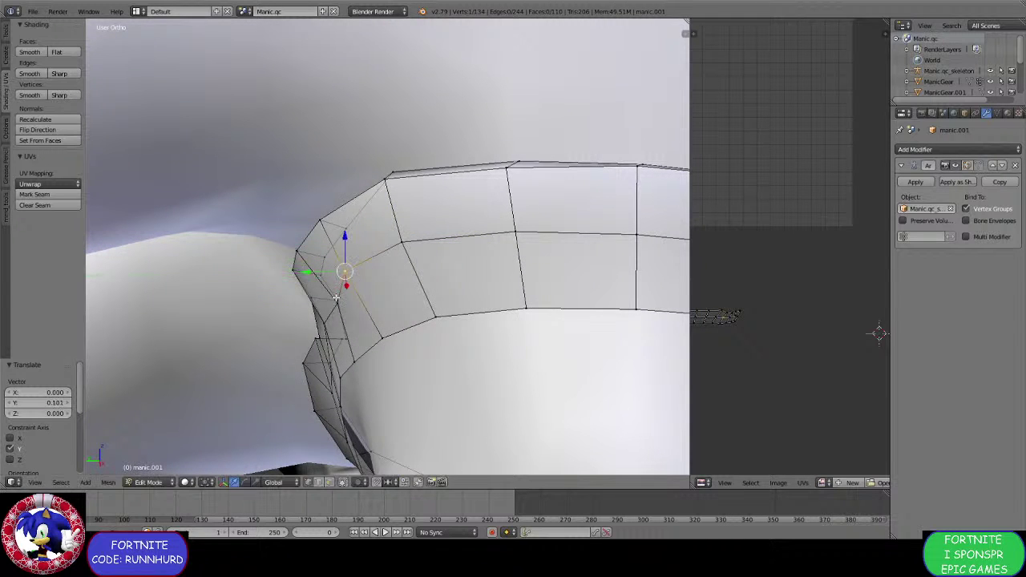
Move the following middle-row vertices toward the rear centre outward along Y, using 0.070 and 0.055 for the first two.
middle_click_drag(337, 296, 394, 294)
right_click(443, 298)
key("g")
key("y")
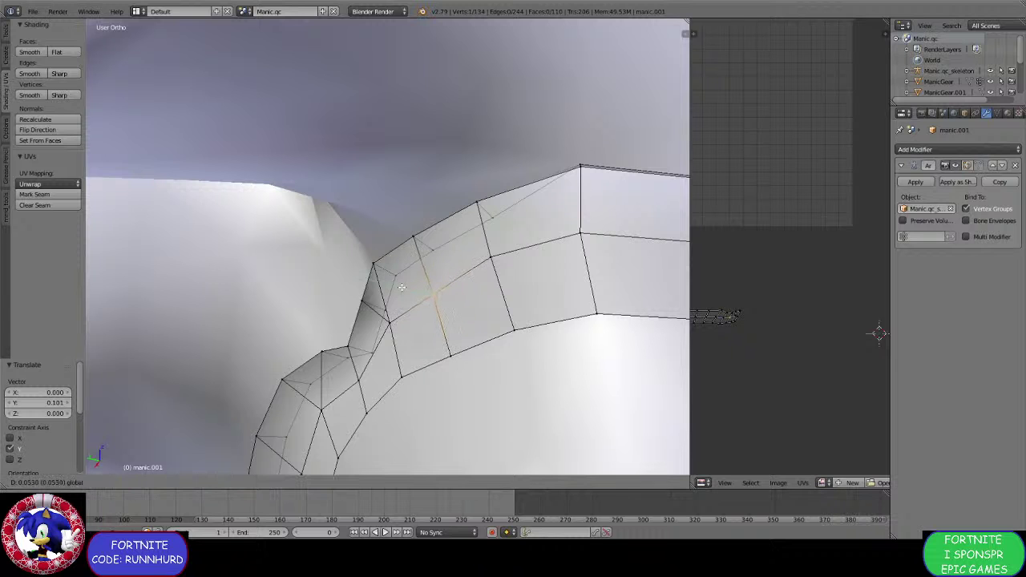
left_click(382, 313)
middle_click_drag(350, 361, 399, 316)
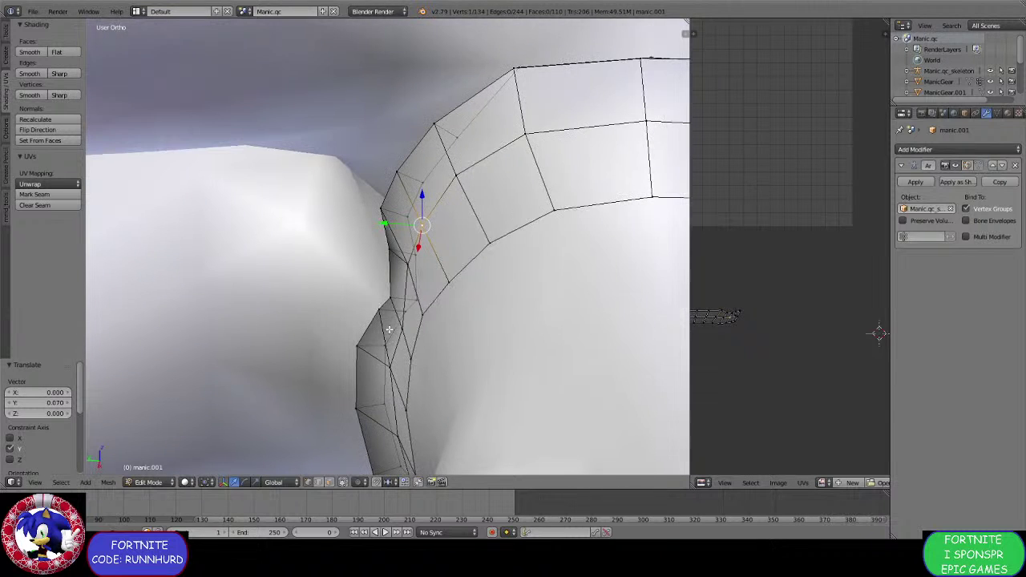
left_click_drag(366, 322, 356, 328)
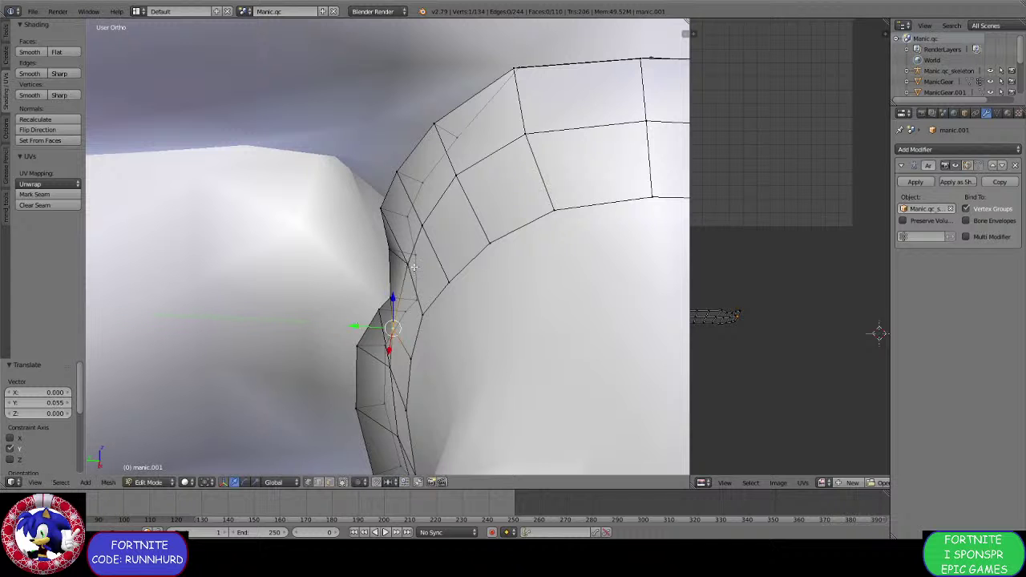
left_click_drag(376, 268, 366, 264)
Lower three connected vertices on the rear top rim by 0.075 along Z and the adjoining rim vertices by 0.044.
middle_click_drag(367, 264, 425, 277)
key("g")
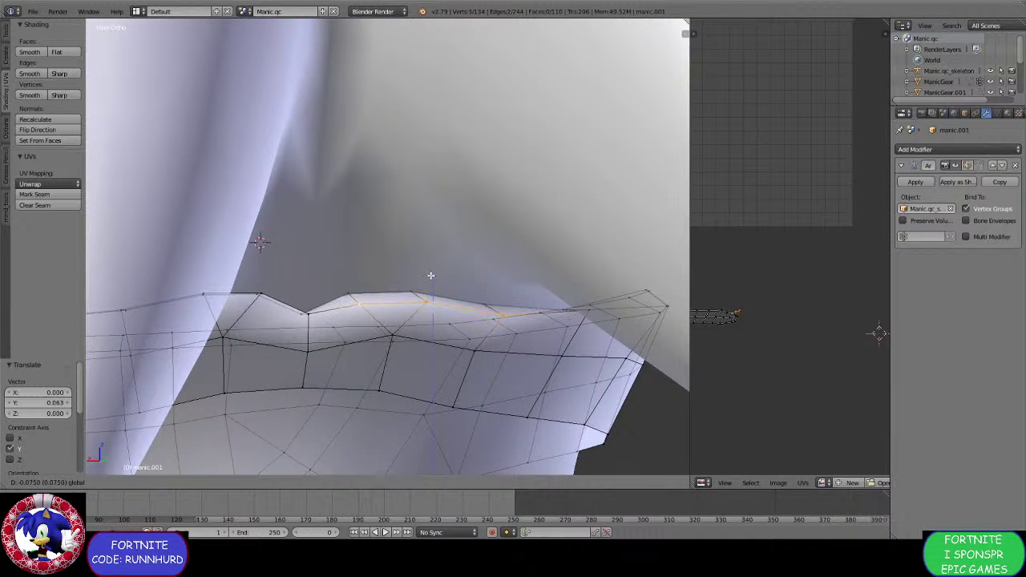
left_click_drag(430, 276, 430, 276)
middle_click_drag(535, 311, 548, 316)
right_click(587, 304)
left_click_drag(588, 280, 587, 287)
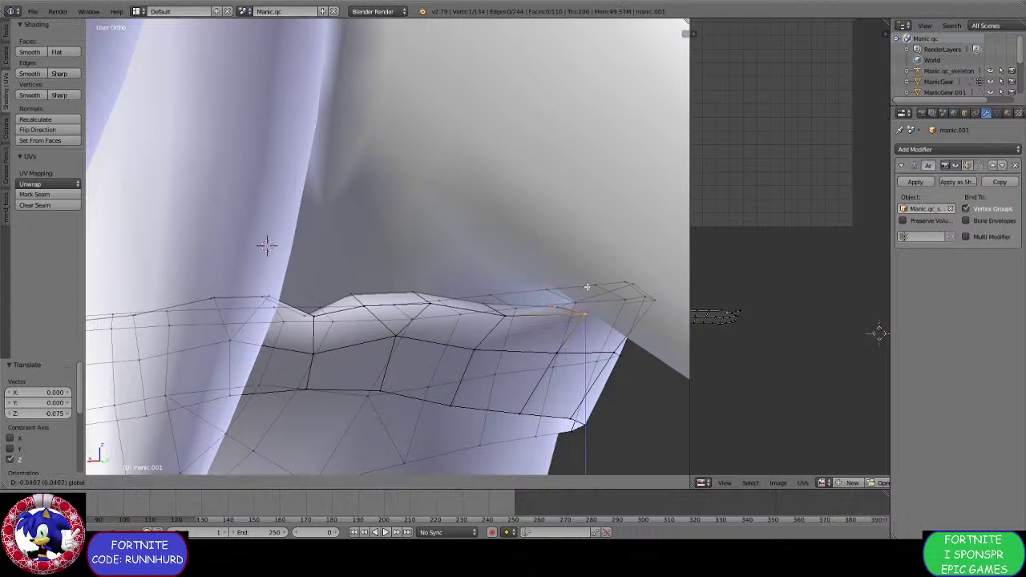
left_click(588, 287)
Select the five central vertices of the band's rear lower edge and extrude them downward as a new strip.
middle_click_drag(588, 287, 422, 284)
scroll(396, 273, "up", 2)
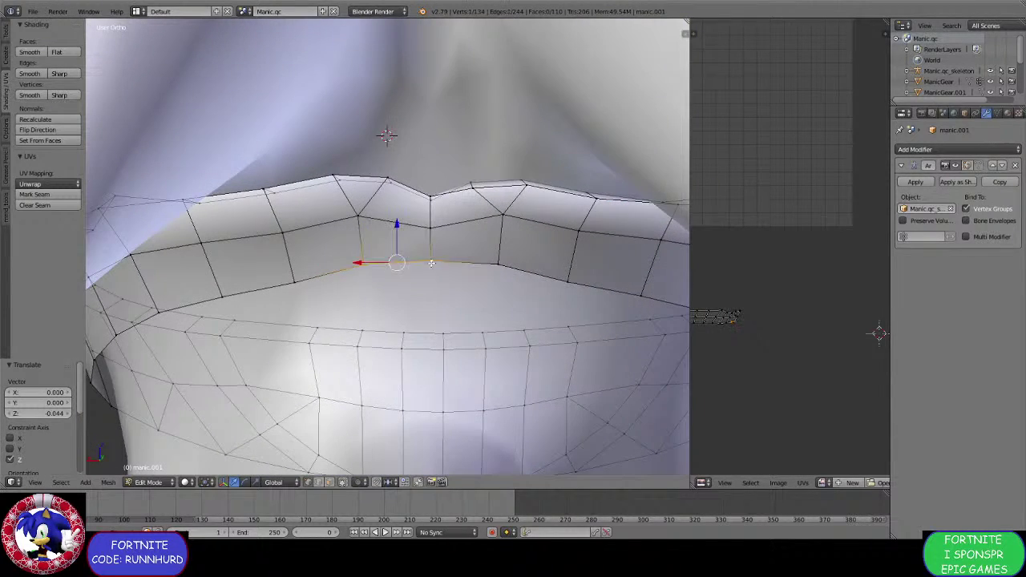
left_click_drag(430, 225, 429, 233)
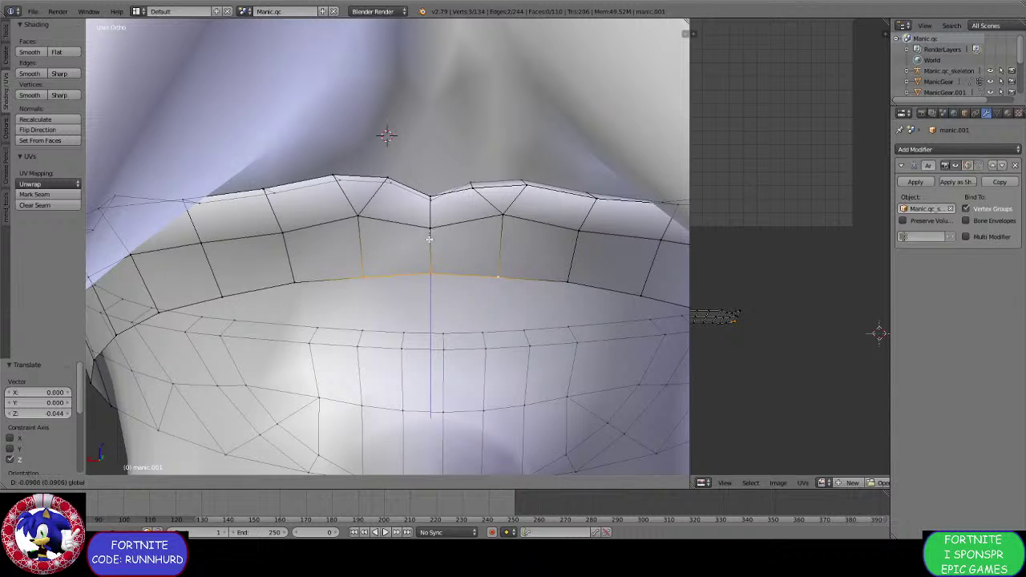
right_click(431, 240)
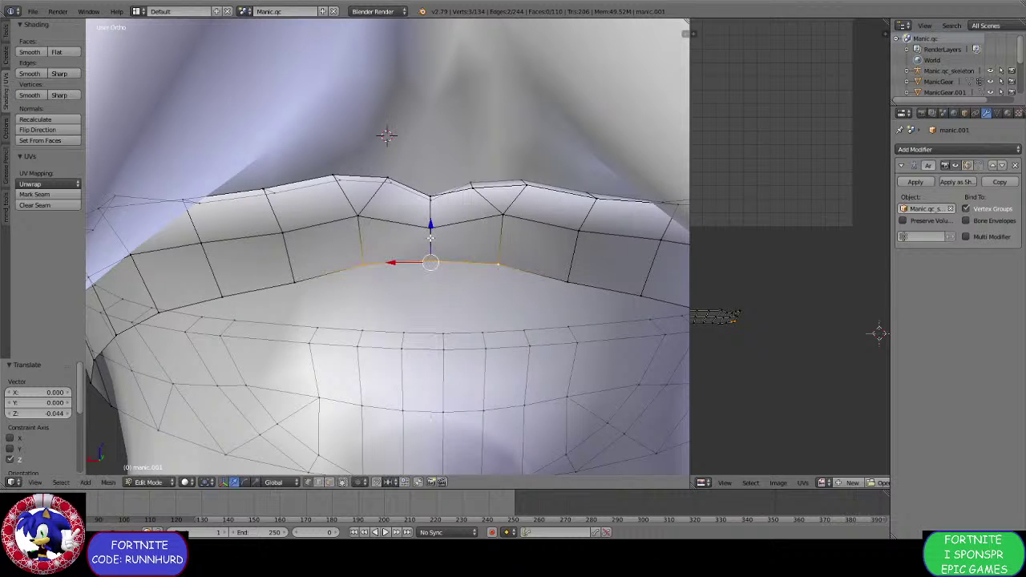
right_click(302, 282, "shift")
right_click(563, 283, "shift")
key("e")
key("x")
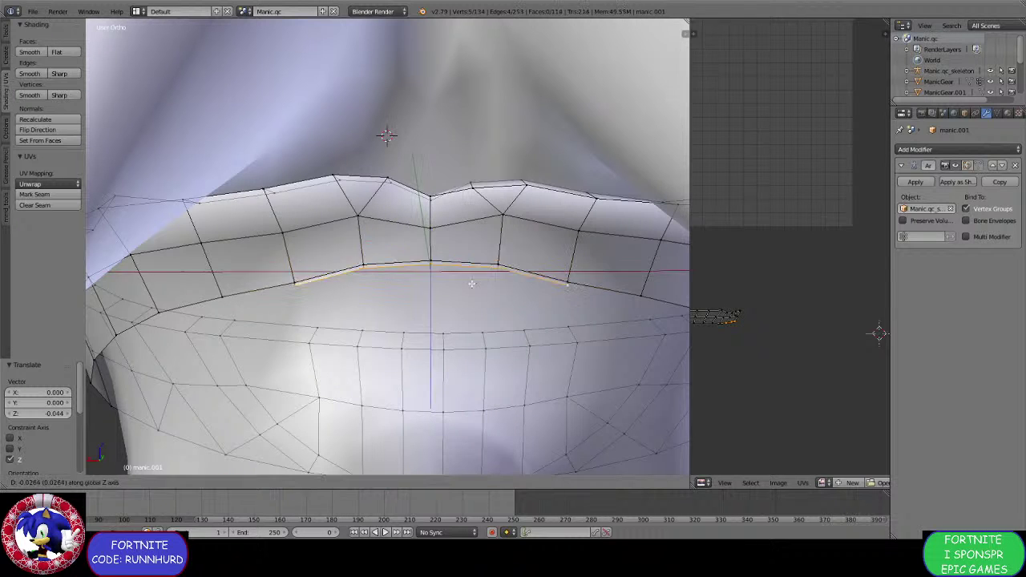
key("y")
right_click(458, 304)
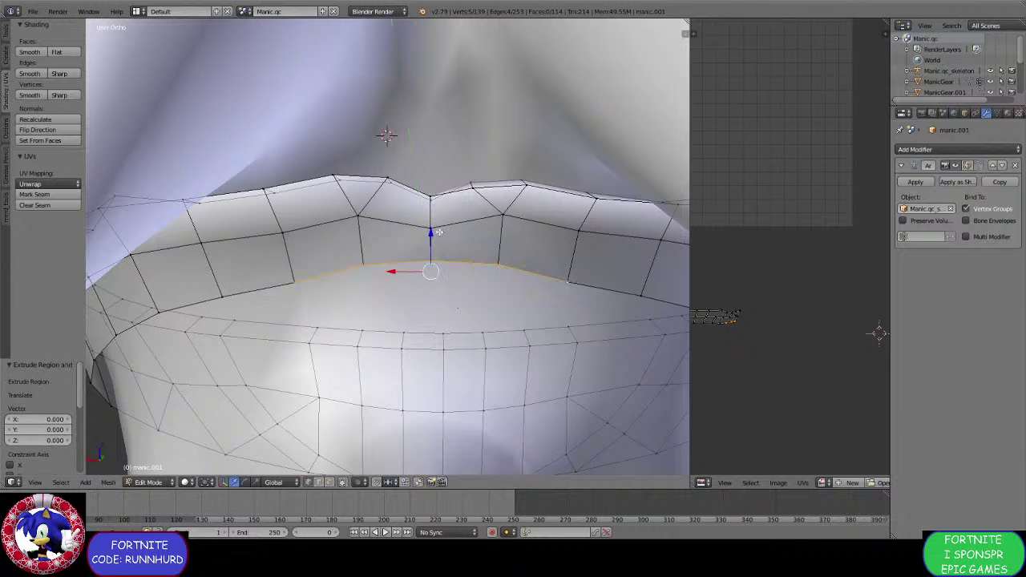
left_click_drag(430, 233, 440, 262)
middle_click_drag(440, 262, 309, 350)
left_click_drag(308, 351, 315, 343)
Merge each end vertex of the new rear strip into its inner neighbour using At Last.
middle_click_drag(314, 343, 499, 325)
right_click(501, 329, "shift")
key("alt+m")
left_click(497, 327)
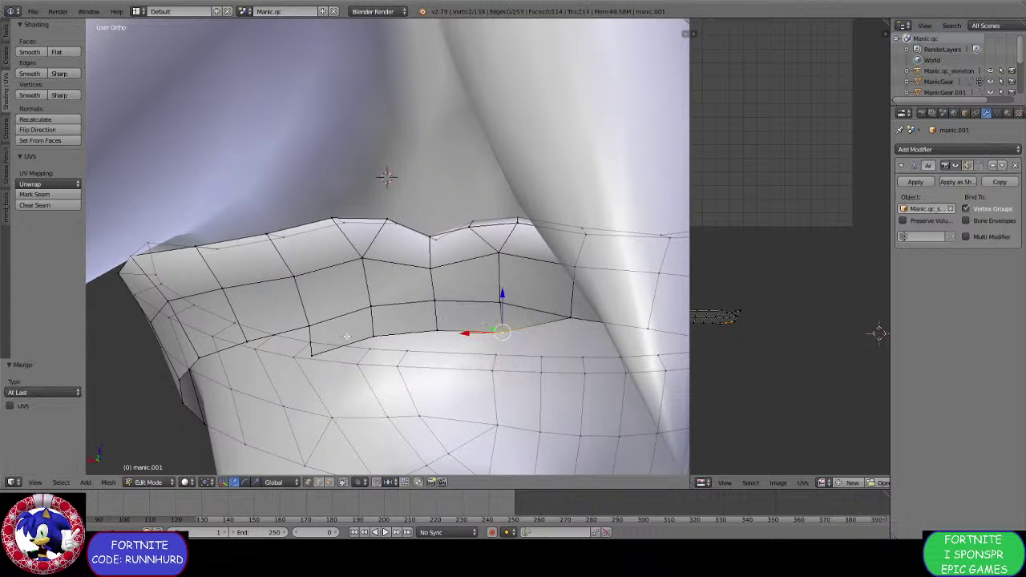
middle_click_drag(347, 337, 333, 348)
right_click(314, 354)
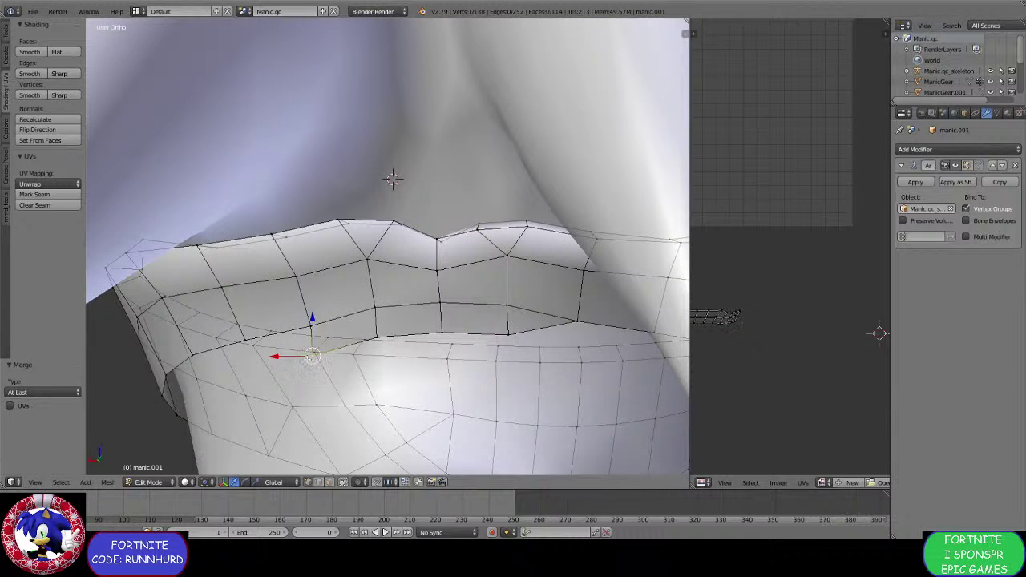
right_click(388, 333, "shift")
key("alt+m")
left_click(389, 337)
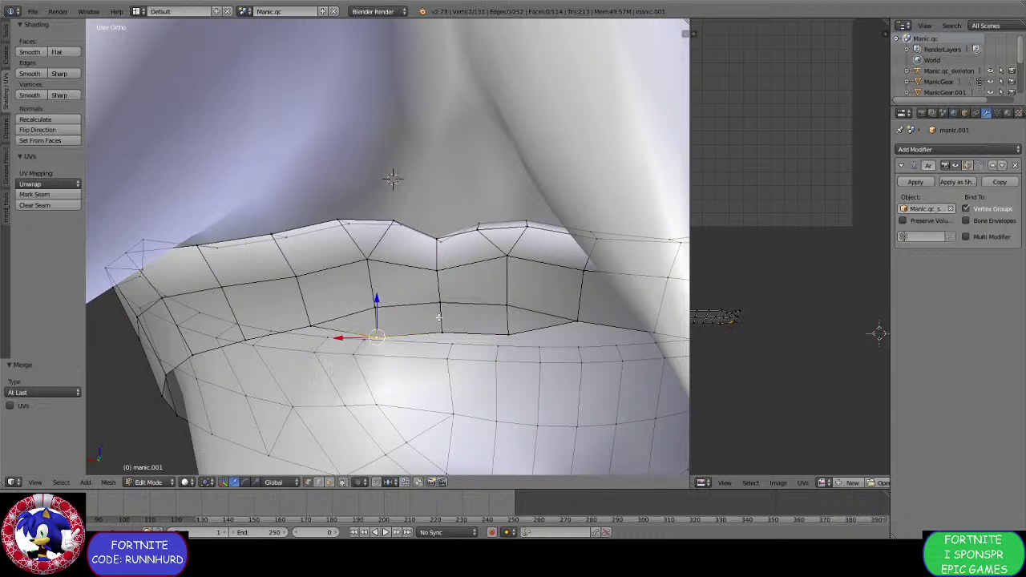
Select the two outer lower vertices of the rear strip and raise them by 0.079 along Z.
middle_click_drag(448, 329, 511, 343)
right_click(511, 343)
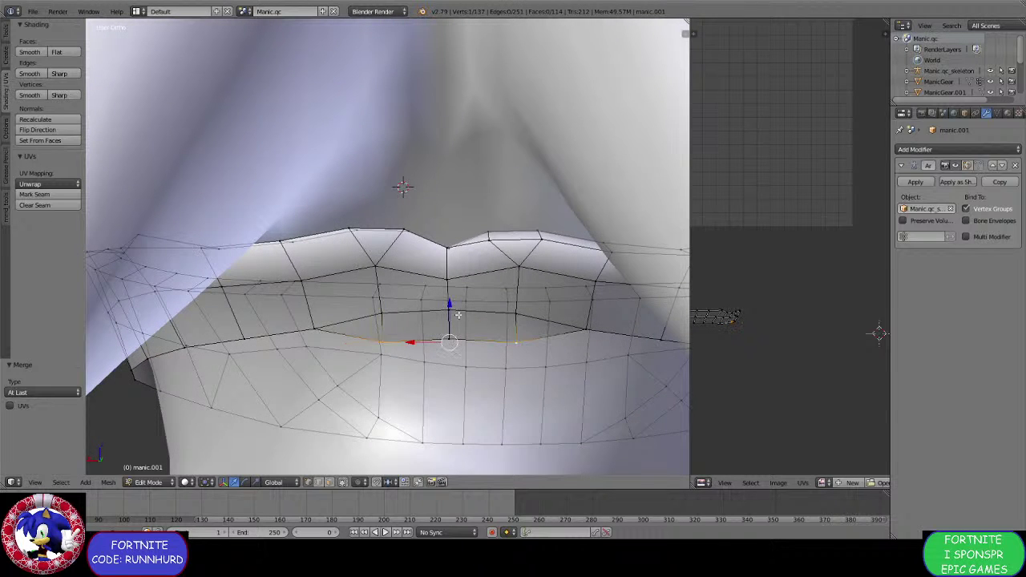
key("g")
left_click(450, 298)
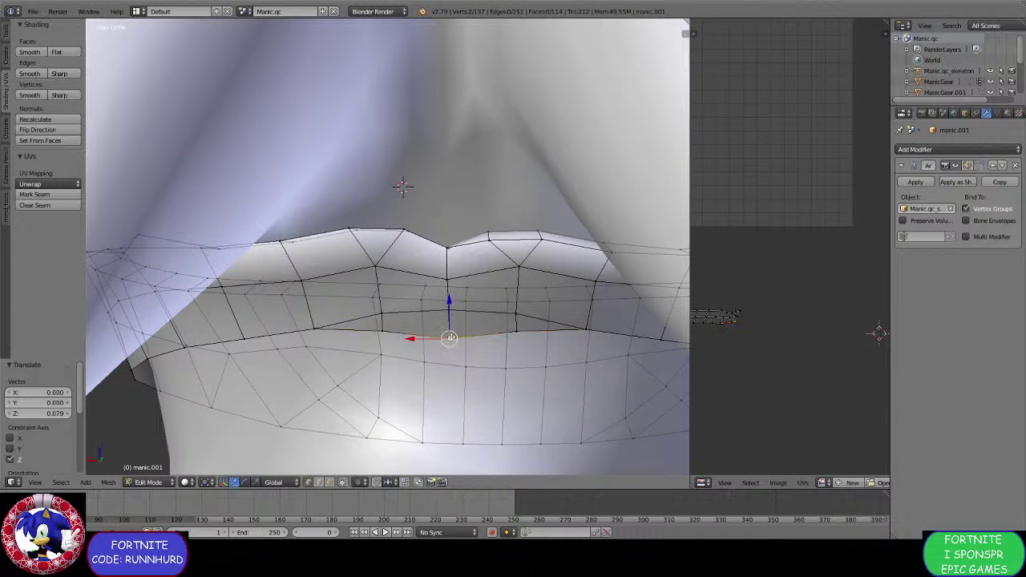
Raise the rear strip's lower centre vertex by 0.045 along Z and move it 0.007 along Y.
key("g")
key("z")
left_click(451, 305)
middle_click_drag(450, 306, 322, 286)
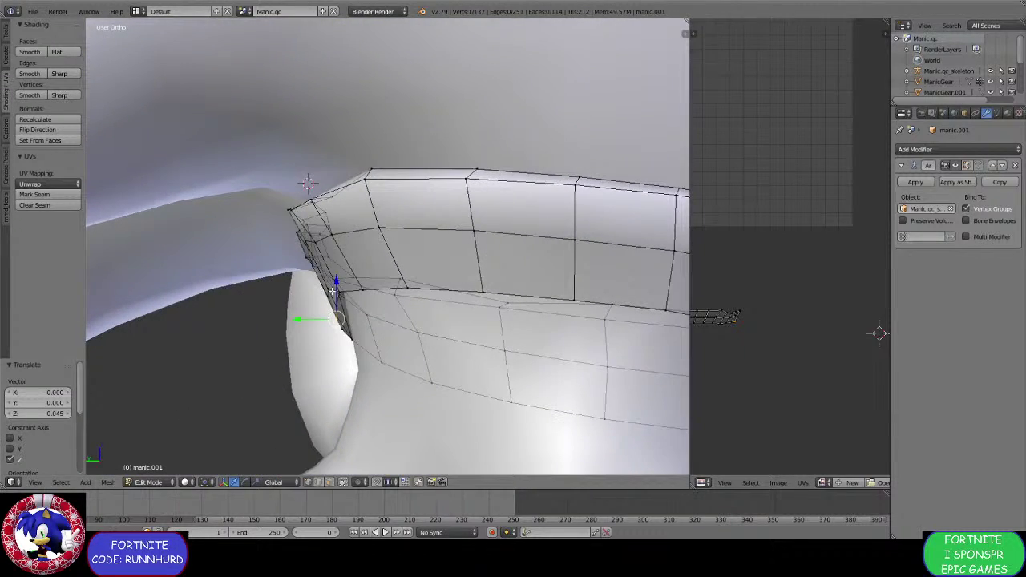
middle_click_drag(388, 311, 327, 300)
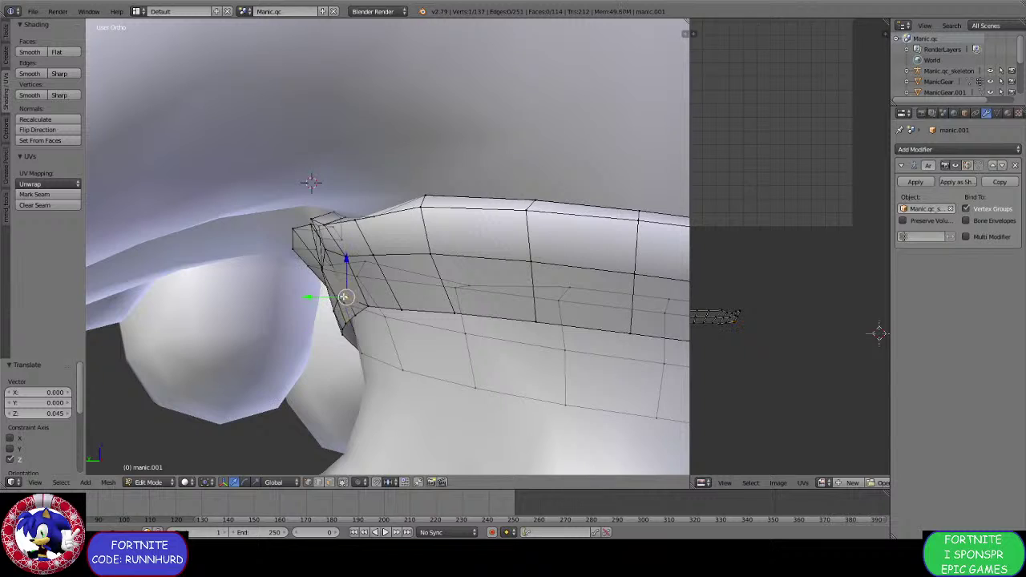
left_click_drag(314, 297, 311, 297)
Raise the mirrored vertex pair on the lower edge near the band's front along Z and move it 0.027 along Y.
scroll(316, 296, "down", 5)
middle_click_drag(441, 270, 351, 250)
scroll(328, 243, "up", 2)
scroll(351, 250, "up", 2)
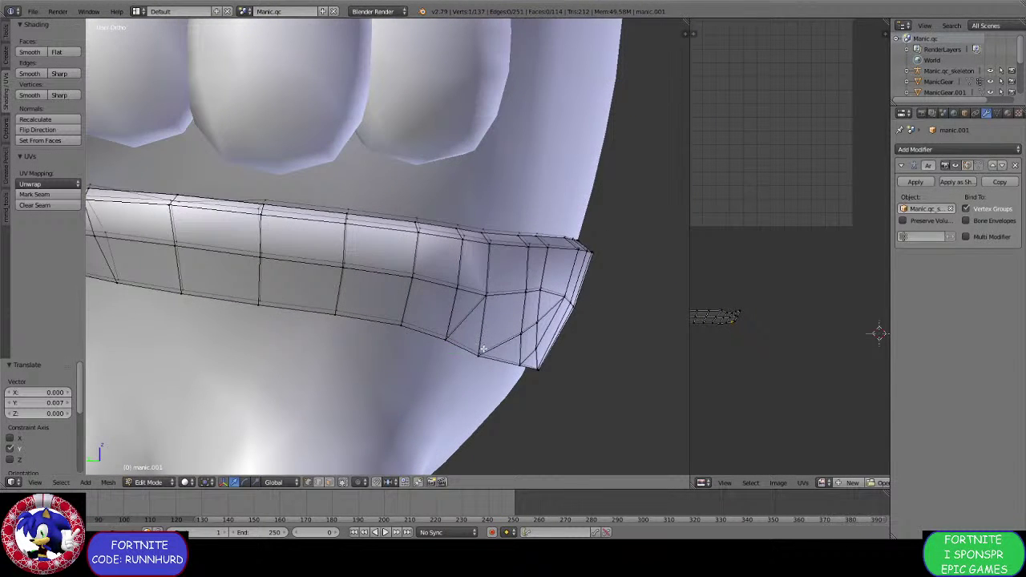
key("g")
key("z")
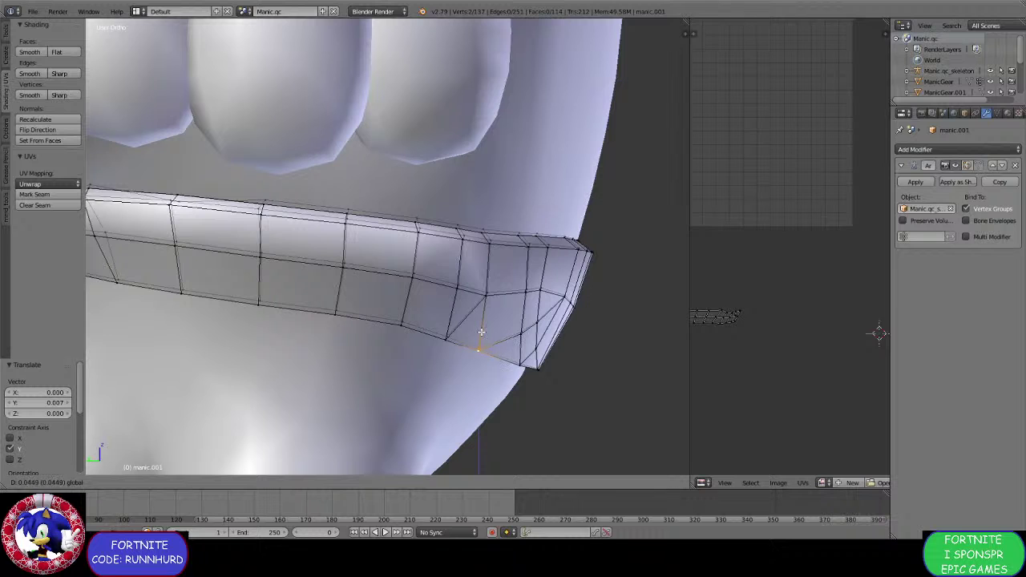
left_click(482, 330)
left_click(448, 348)
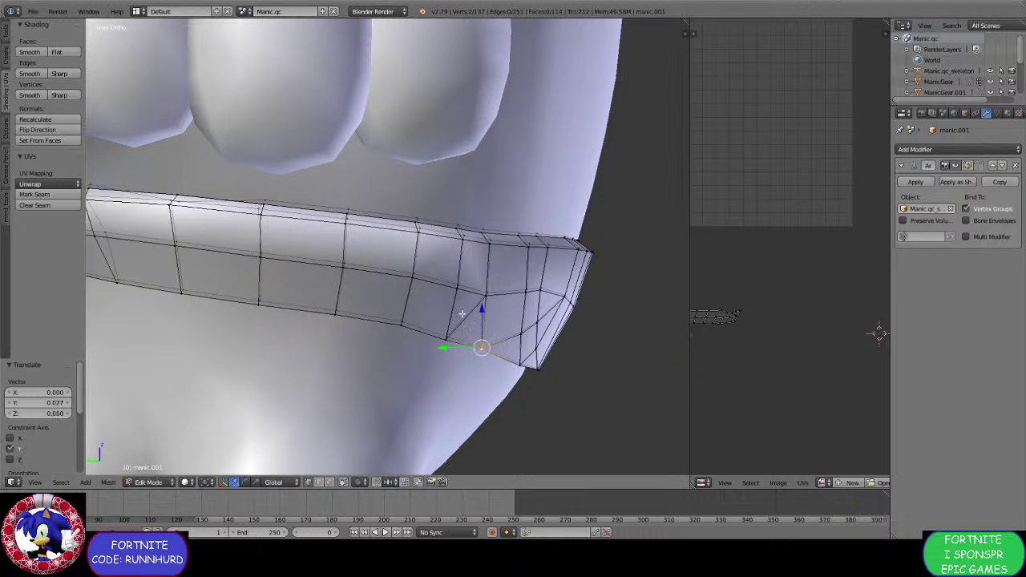
Select the adjoining lower-edge vertex pair toward the rear and raise it by 0.031 along Z.
mouse_move(481, 309)
left_mouse_down()
mouse_move(447, 315)
mouse_move(484, 321)
left_mouse_up()
right_click(447, 339)
right_click(446, 338, "shift")
right_click(446, 340, "shift")
Raise the lower-edge vertex pairs at the front end of the band and move the last pair -0.049 along Y.
right_click(481, 348)
right_click(519, 365)
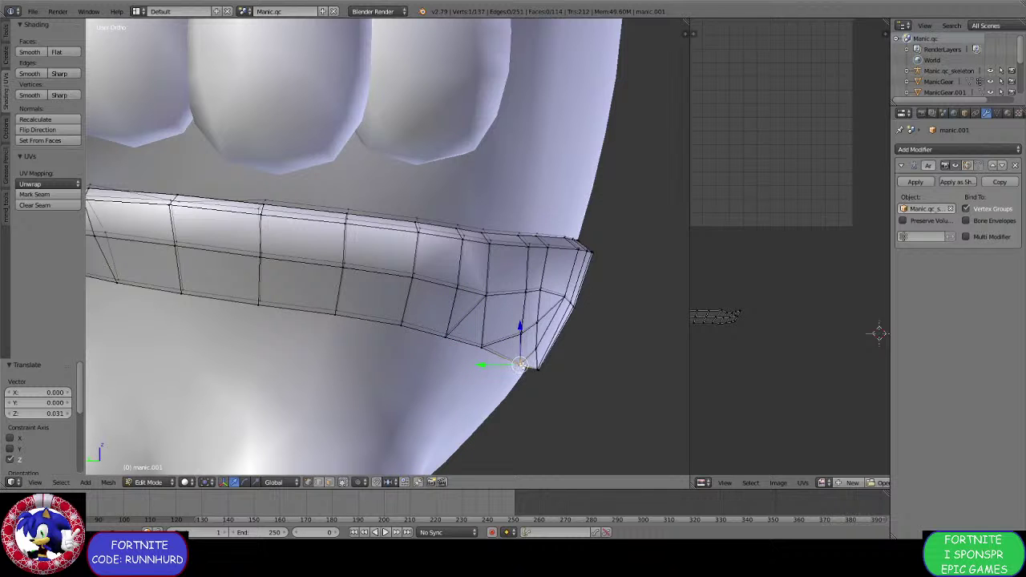
right_click(546, 374, "shift")
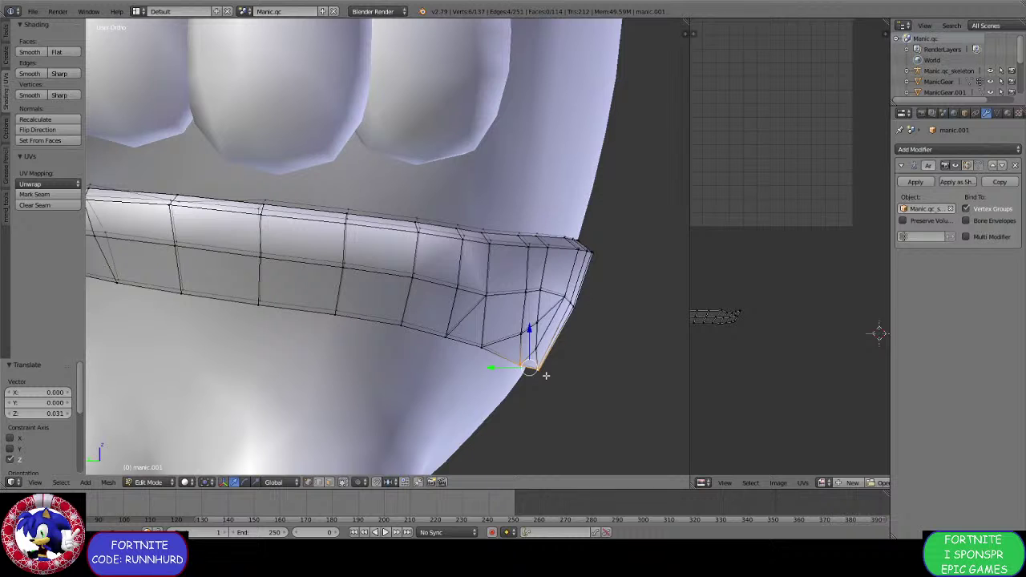
left_click_drag(533, 341, 517, 353)
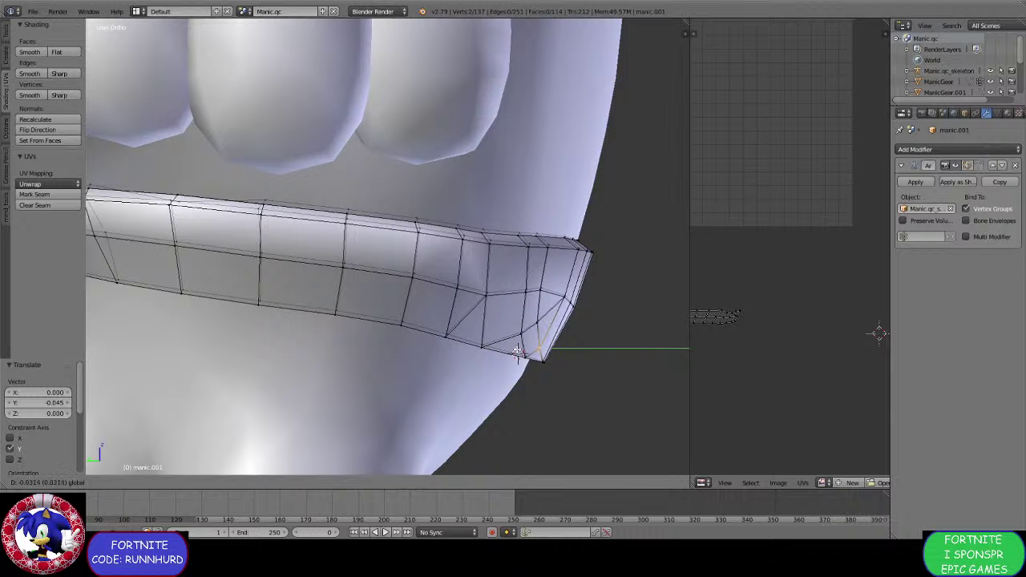
left_click(517, 354)
middle_click_drag(517, 353, 458, 339)
right_click(482, 349)
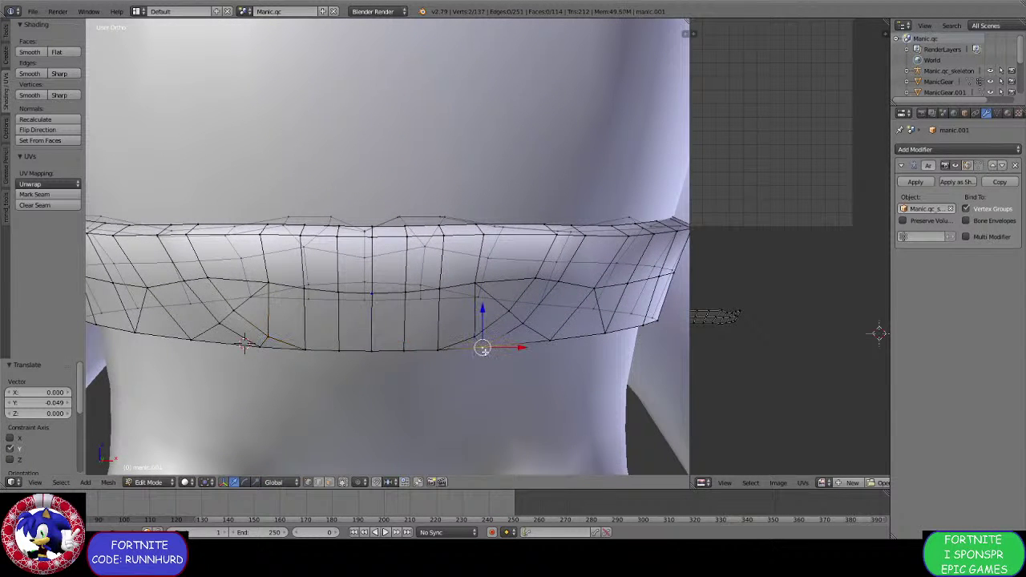
right_click(279, 353, "alt")
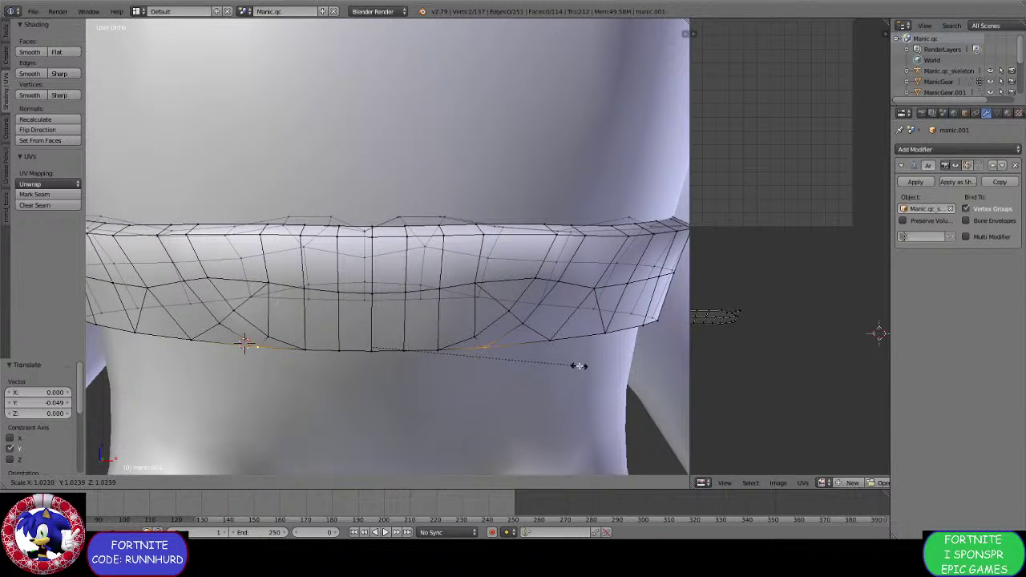
scroll(529, 348, "down", 4)
scroll(530, 345, "up", 1)
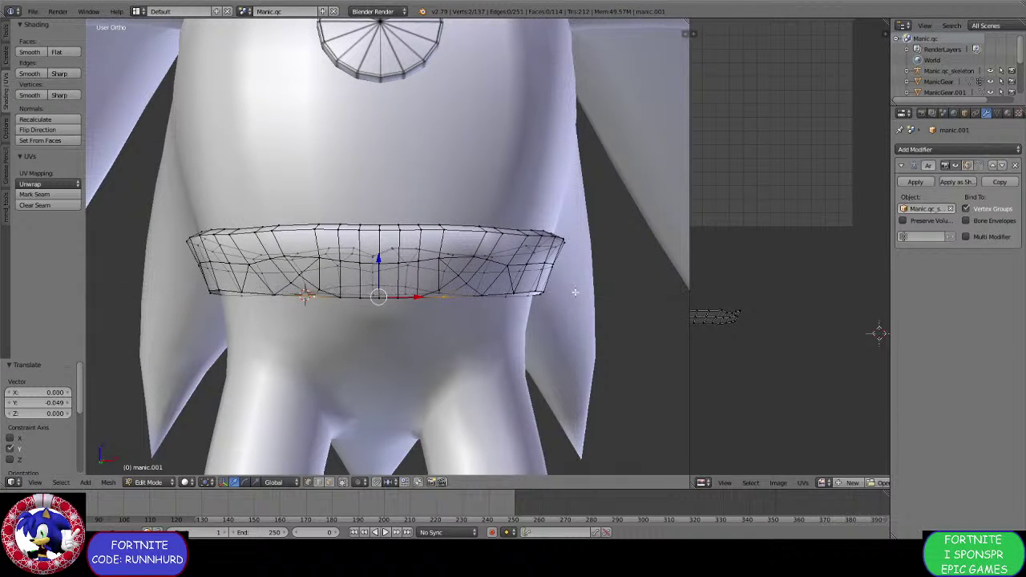
Select the entire lower edge loop of the waist band.
right_click(176, 327, "alt")
key("b")
left_click_drag(195, 286, 262, 320)
middle_click_drag(262, 319, 266, 333)
scroll(273, 333, "up", 3)
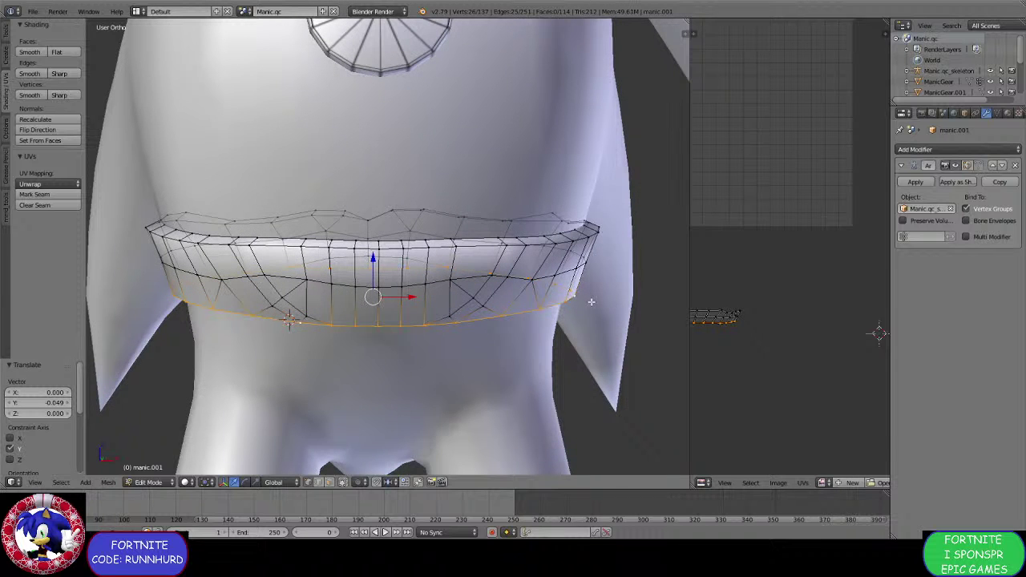
middle_click_drag(485, 360, 462, 396)
Extrude the lower edge loop, scale it inward to 0.934, and shift it 0.026 along Y to form an inner lip.
key("e")
right_click(492, 361)
key("s")
left_click(508, 380)
key("s")
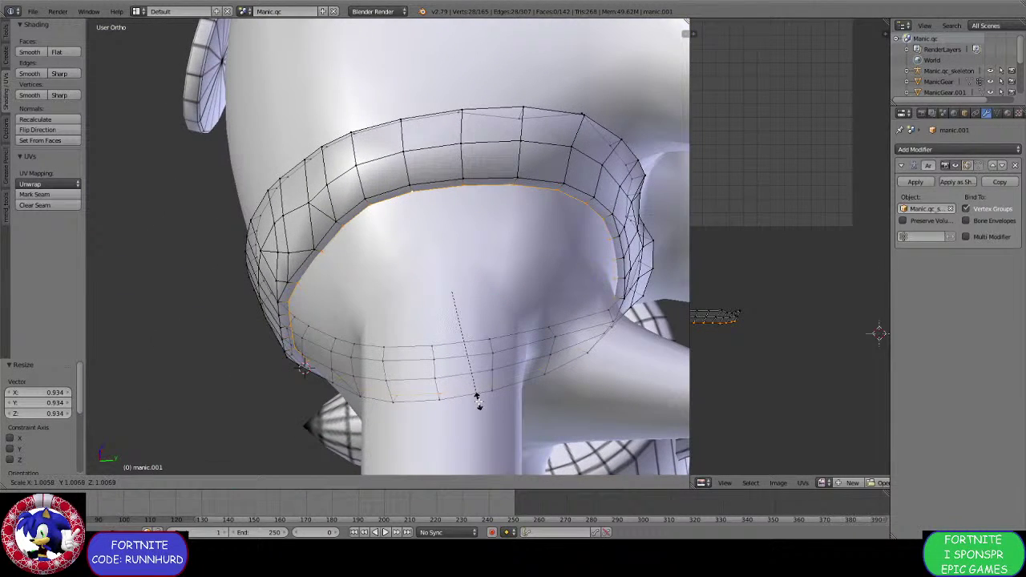
left_click(478, 401)
left_click_drag(477, 296, 487, 292)
mouse_move(487, 292)
middle_mouse_down()
mouse_move(518, 332)
mouse_move(469, 310)
mouse_move(487, 310)
middle_mouse_up()
Add a loop cut around the band's upper rim, slide it toward the inner edge, and raise it 0.045 along Z.
middle_click_drag(417, 301, 433, 316, "shift")
middle_click_drag(433, 316, 424, 330)
scroll(424, 330, "up", 2)
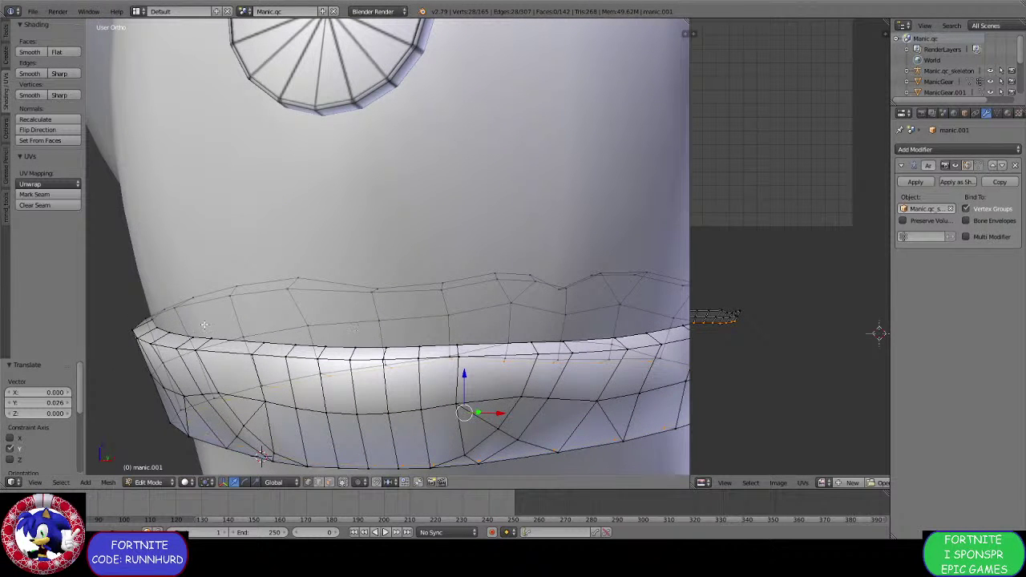
key("ctrl+r")
left_click(142, 326)
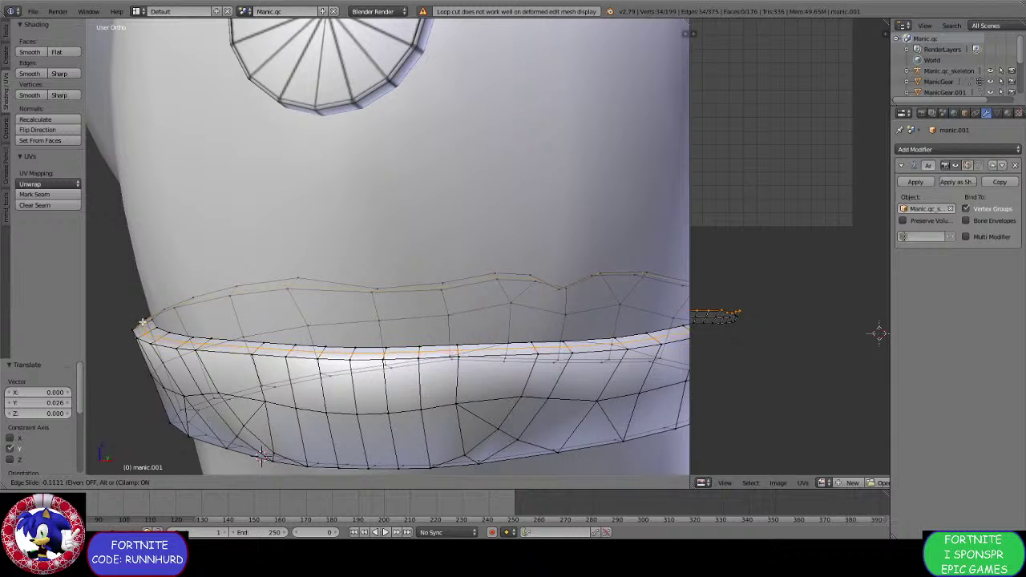
left_click(145, 322)
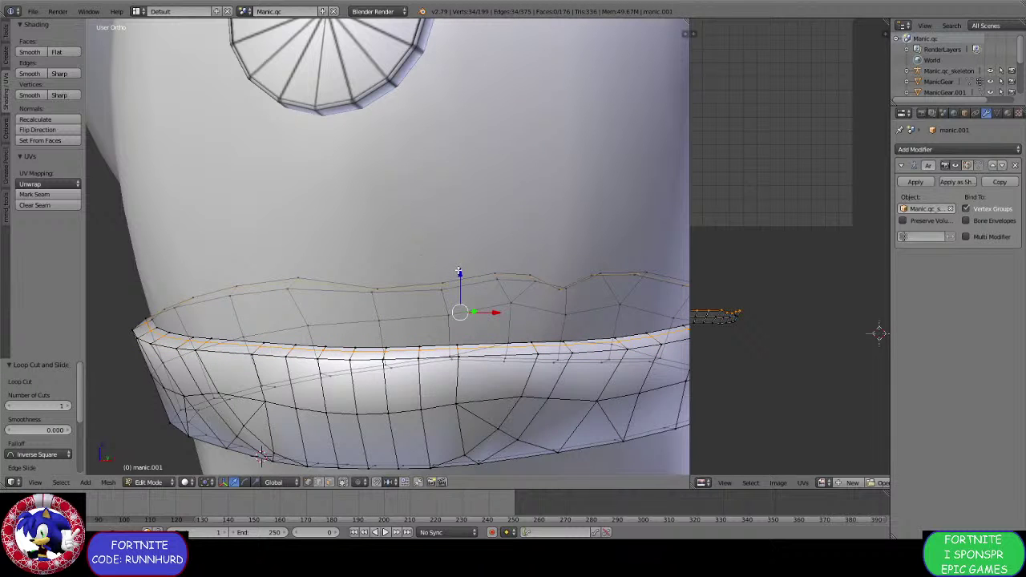
left_click_drag(459, 273, 461, 267)
Add a second loop cut on the upper rim nearer the outer edge and raise it 0.031 along Z.
key("ctrl+r")
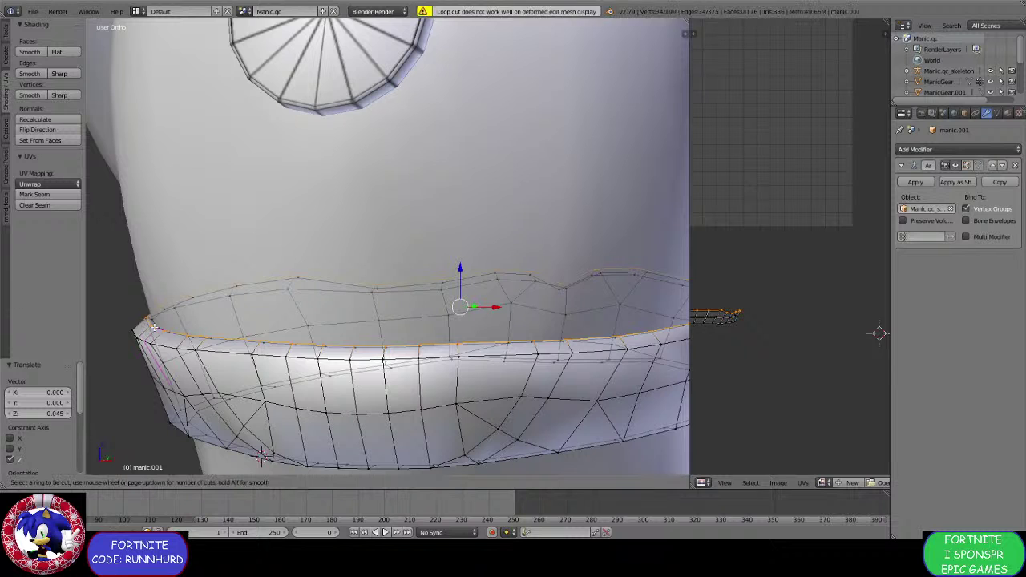
left_click(141, 328)
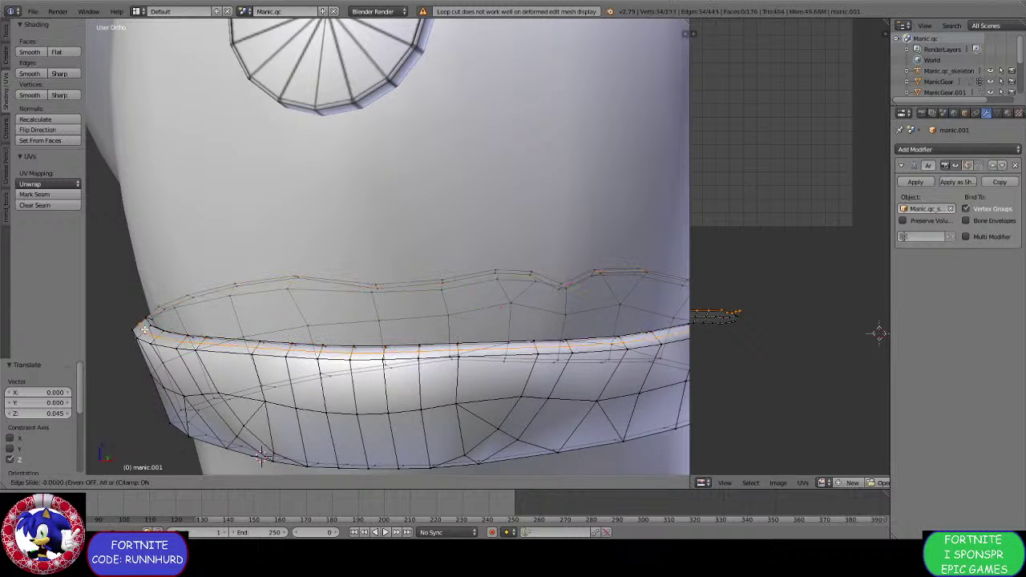
left_click(141, 328)
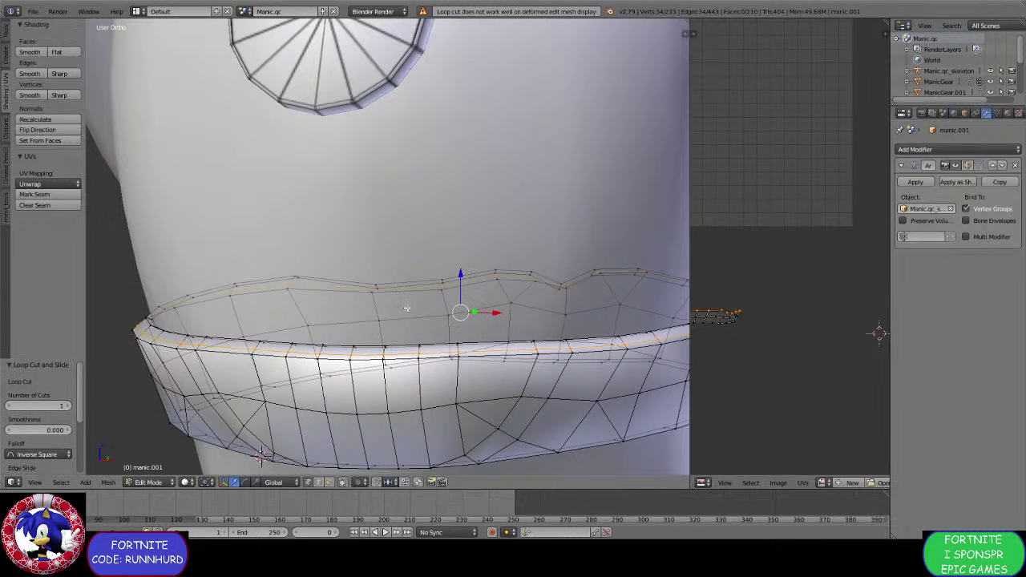
left_click_drag(460, 278, 465, 277)
Try raising the second upper-rim loop by 0.019 along Z and rescaling it slightly, and lower it by 0.019.
scroll(473, 289, "down", 3)
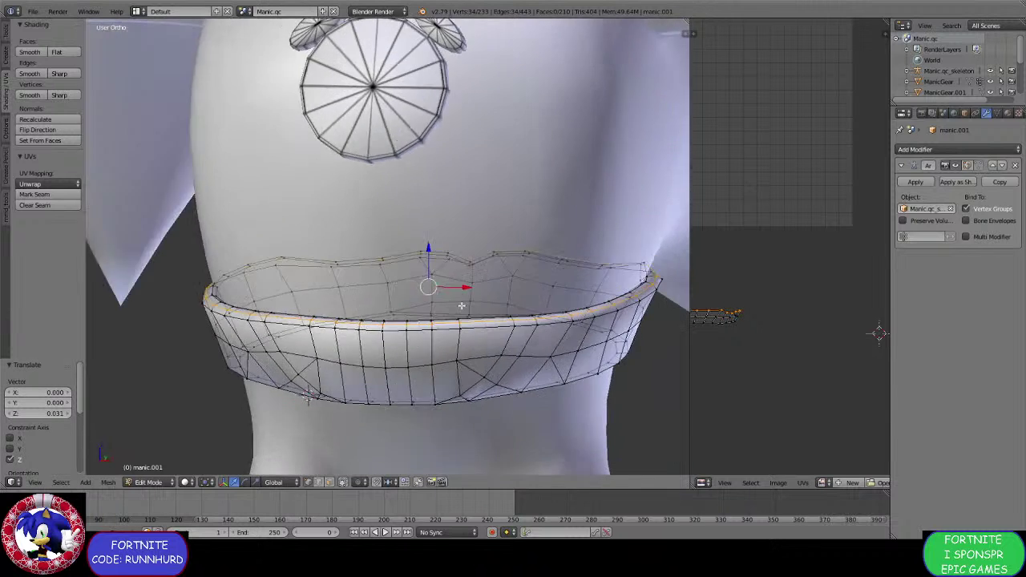
middle_click_drag(473, 289, 423, 254)
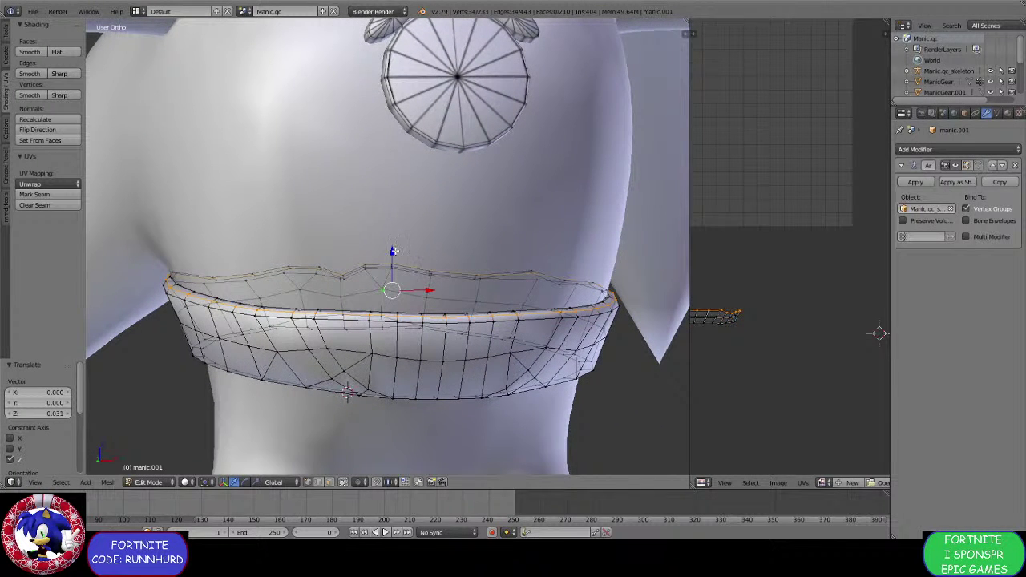
left_click_drag(393, 251, 393, 249)
middle_click_drag(393, 249, 521, 369)
key("s")
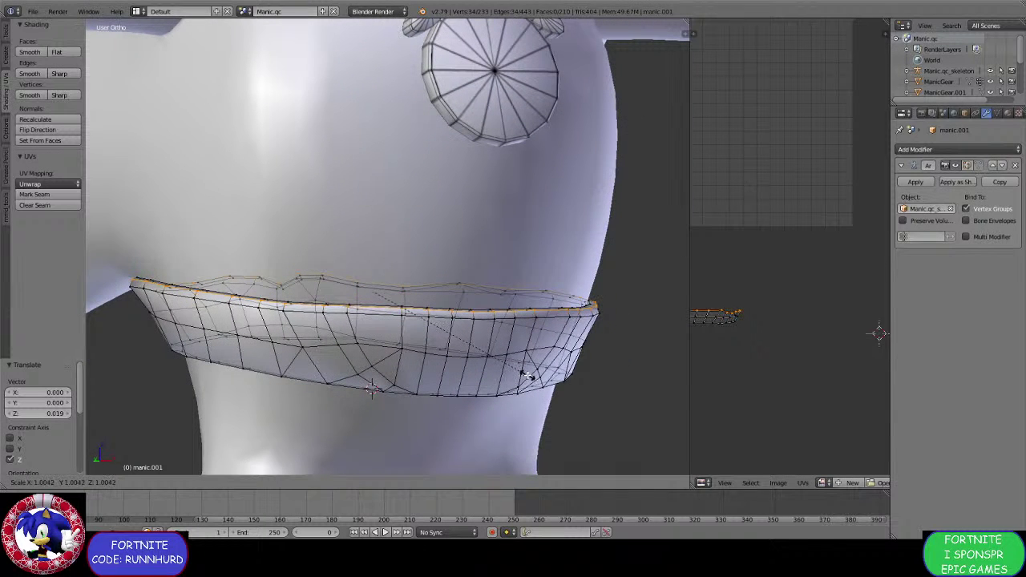
left_click(528, 374)
left_click_drag(374, 253, 373, 253)
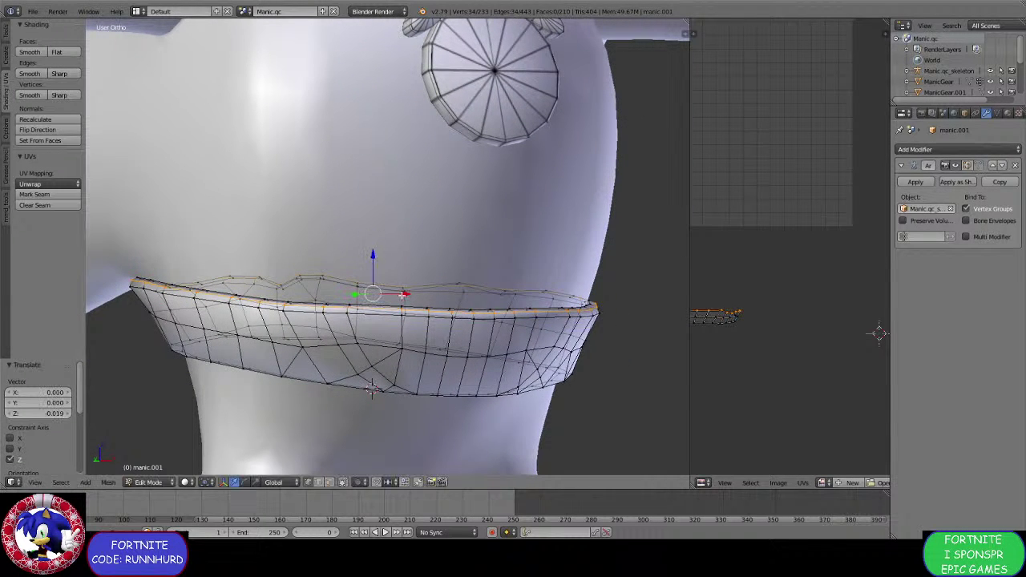
Add a loop cut around the band's lower lip, slide it toward the inner edge, and move it -0.045 along Z.
middle_click_drag(454, 339, 407, 336)
scroll(492, 344, "up", 6)
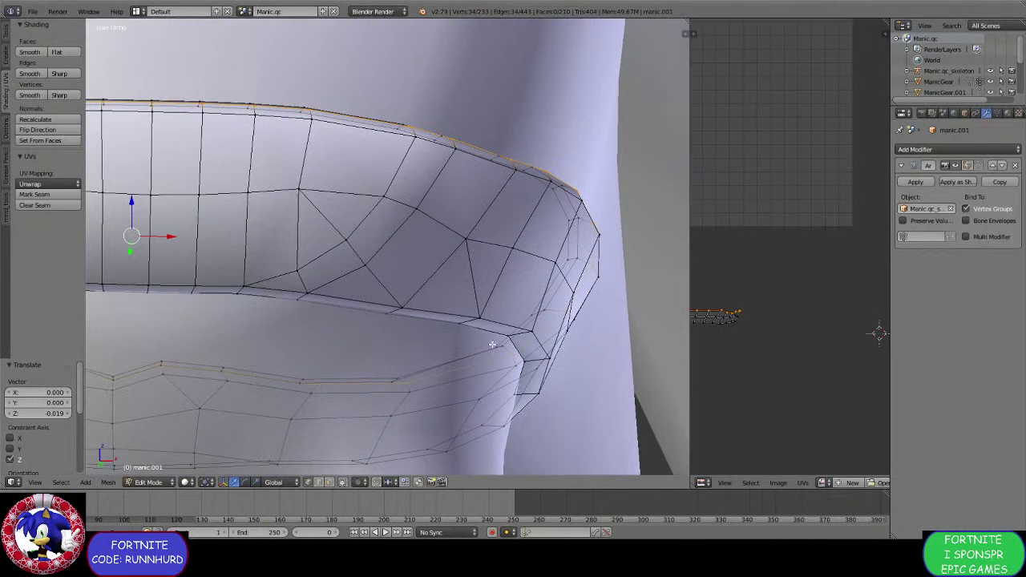
key("ctrl+r")
left_click(513, 338)
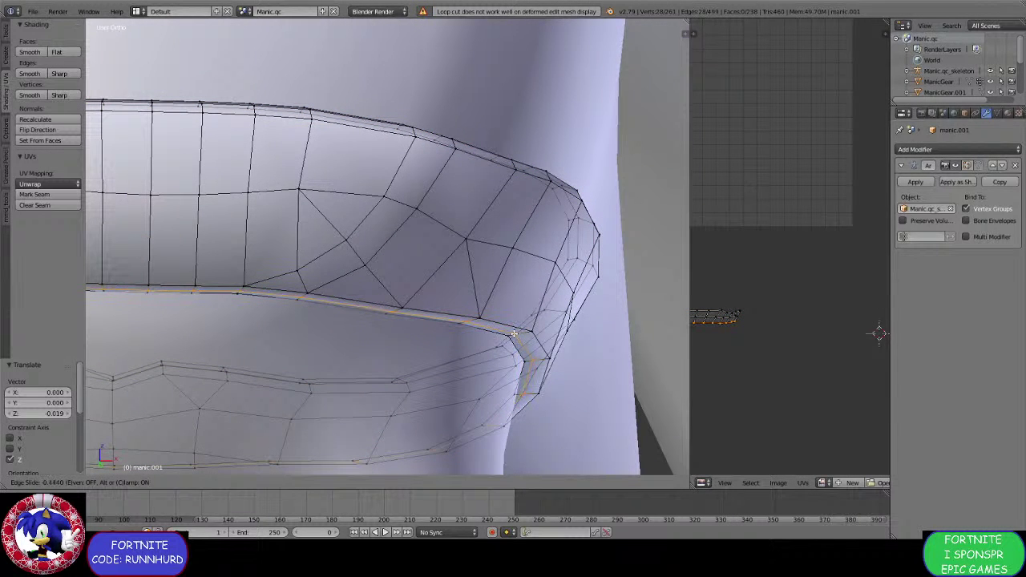
left_click(495, 332)
middle_click_drag(287, 311, 253, 329)
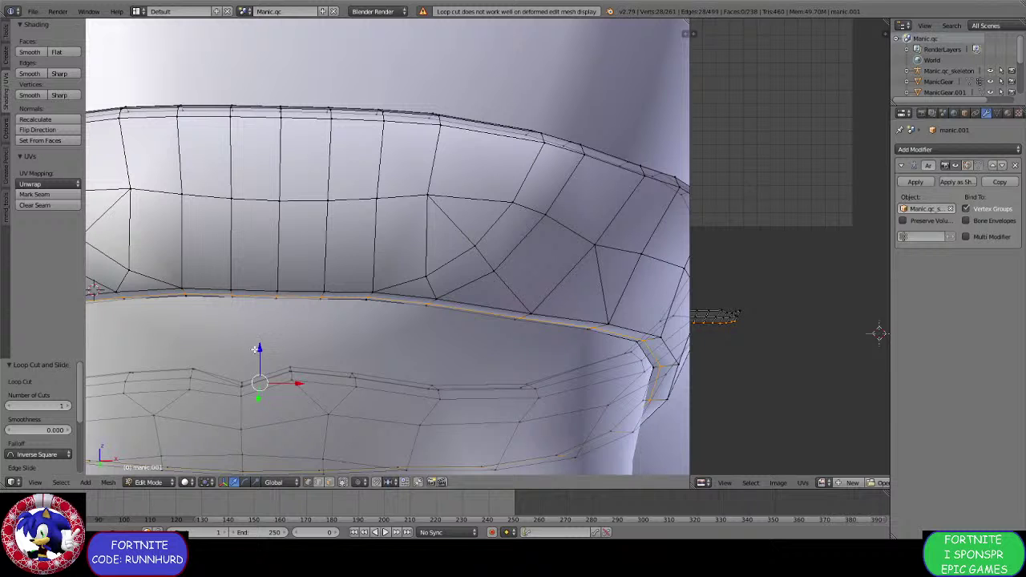
left_click_drag(256, 349, 258, 356)
Add a second loop cut on the lower lip nearer the outer edge and move it -0.031 along Z.
key("ctrl+r")
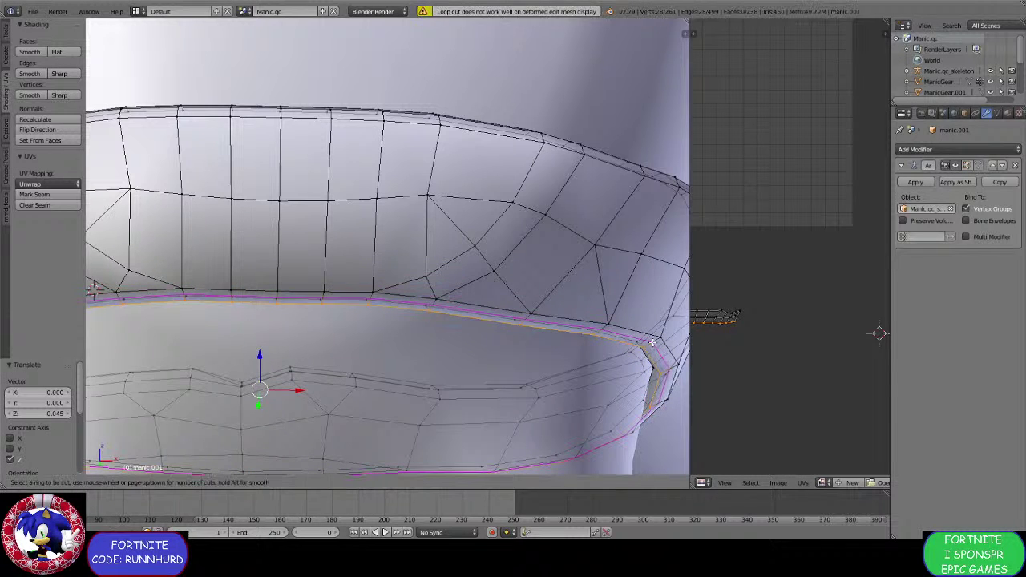
left_click(646, 356)
left_click(655, 342)
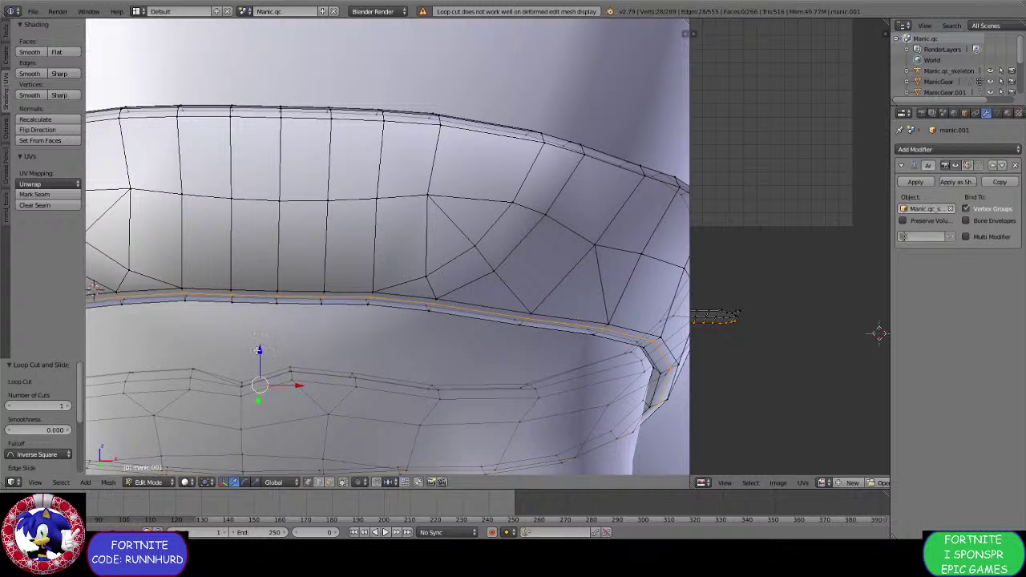
left_click_drag(258, 351, 264, 357)
middle_click_drag(264, 357, 272, 379)
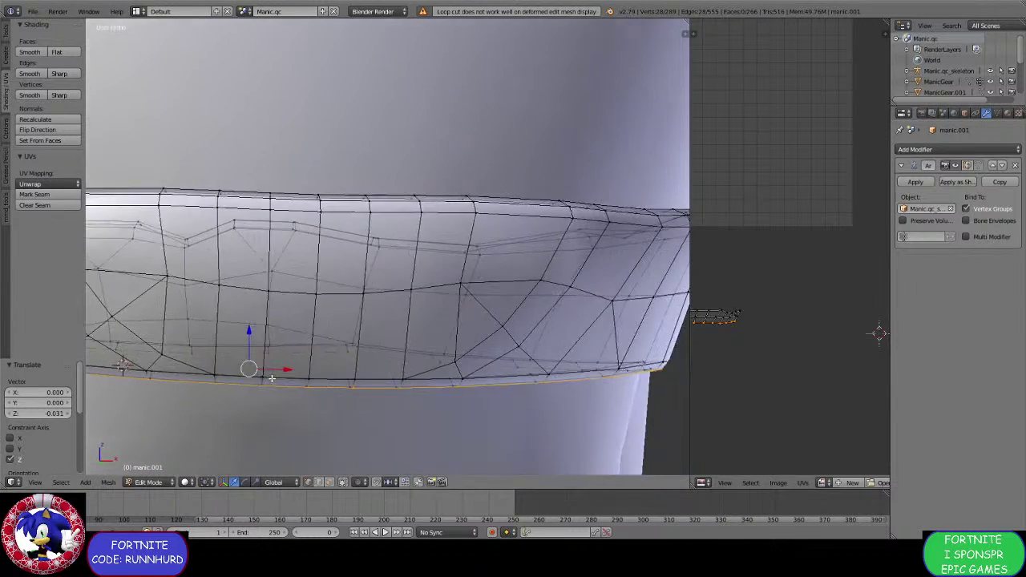
key("KP_5")
scroll(369, 414, "down", 4)
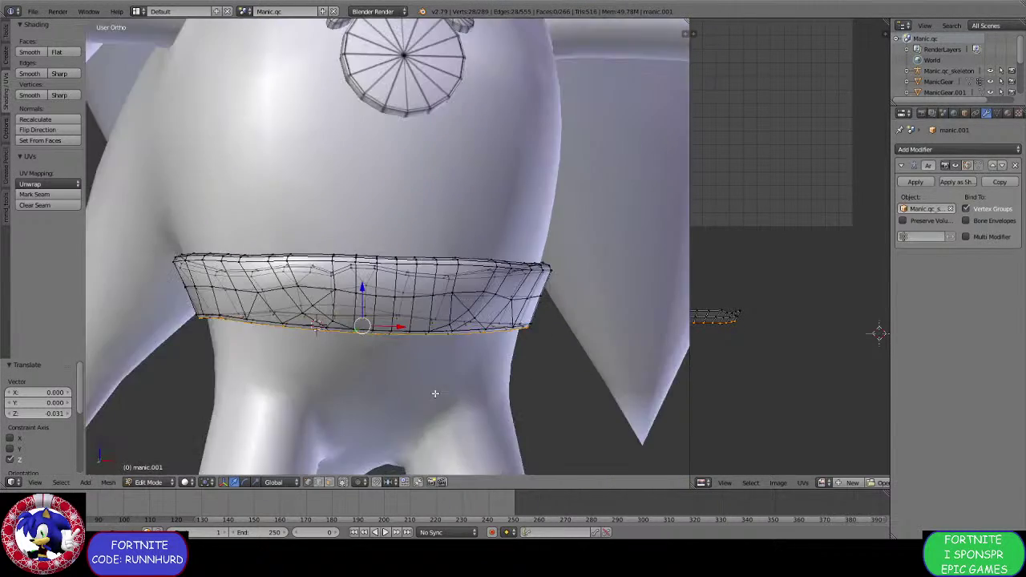
middle_click_drag(435, 393, 410, 385)
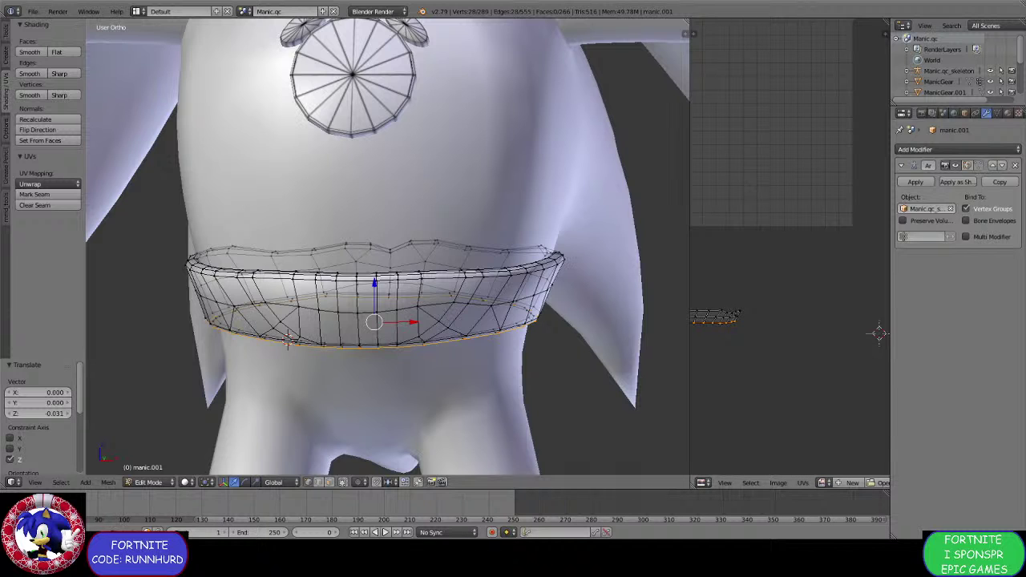
left_click(853, 425)
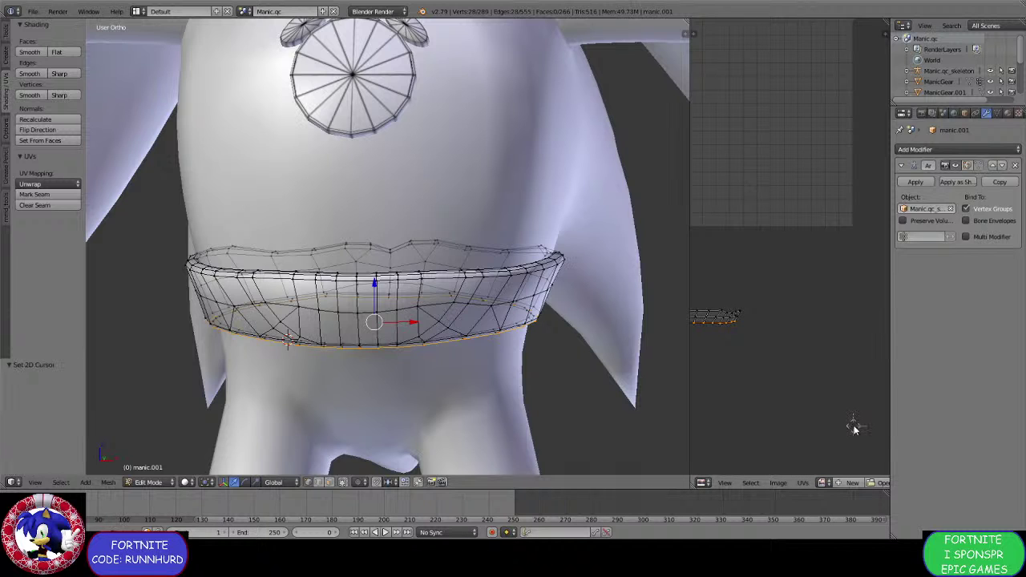
Select only the positive-X half of the waist band and separate it into its own object.
middle_click_drag(399, 354, 407, 346)
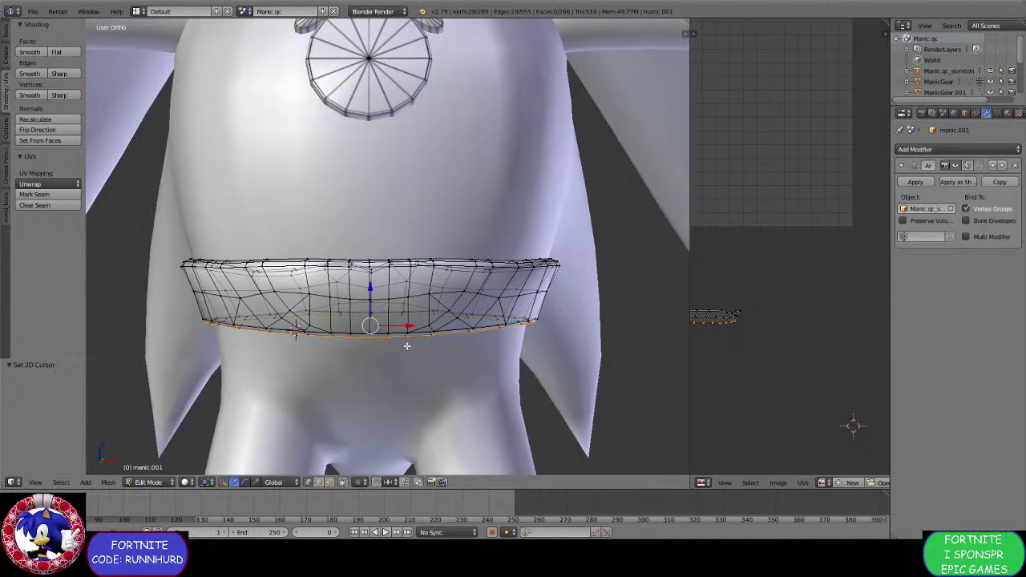
key("a")
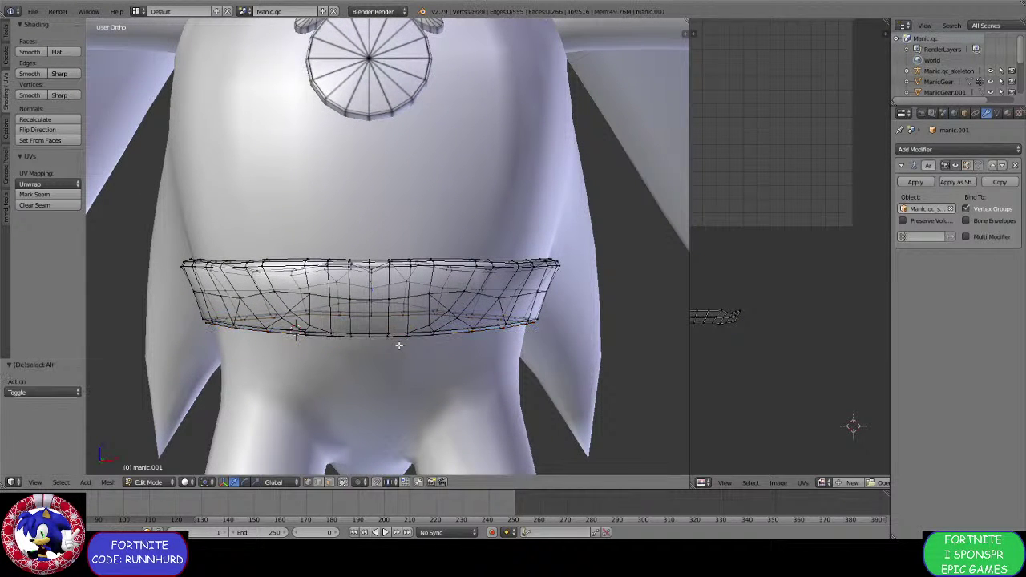
key("b")
left_click_drag(362, 344, 655, 200)
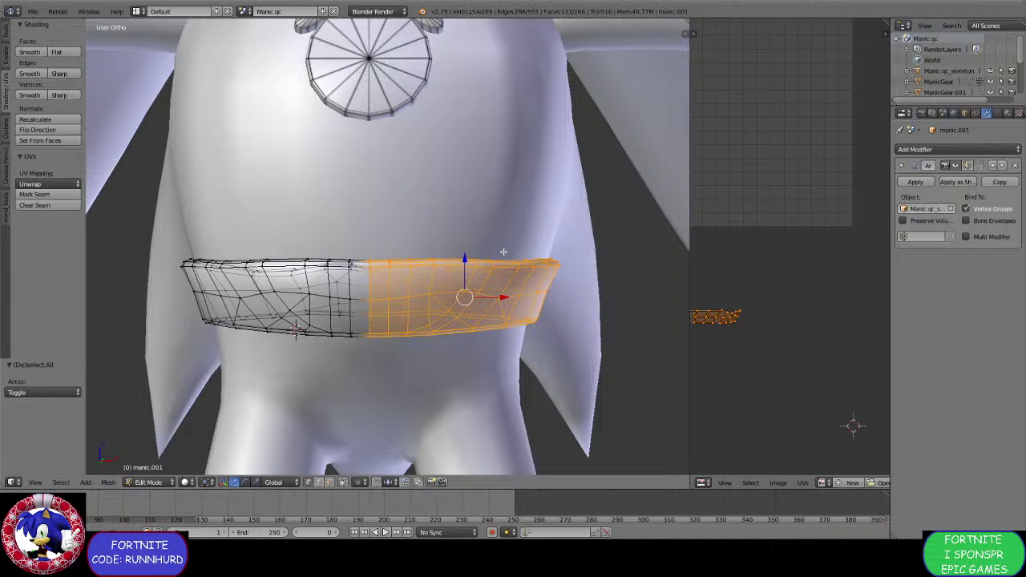
key("p")
left_click(498, 254)
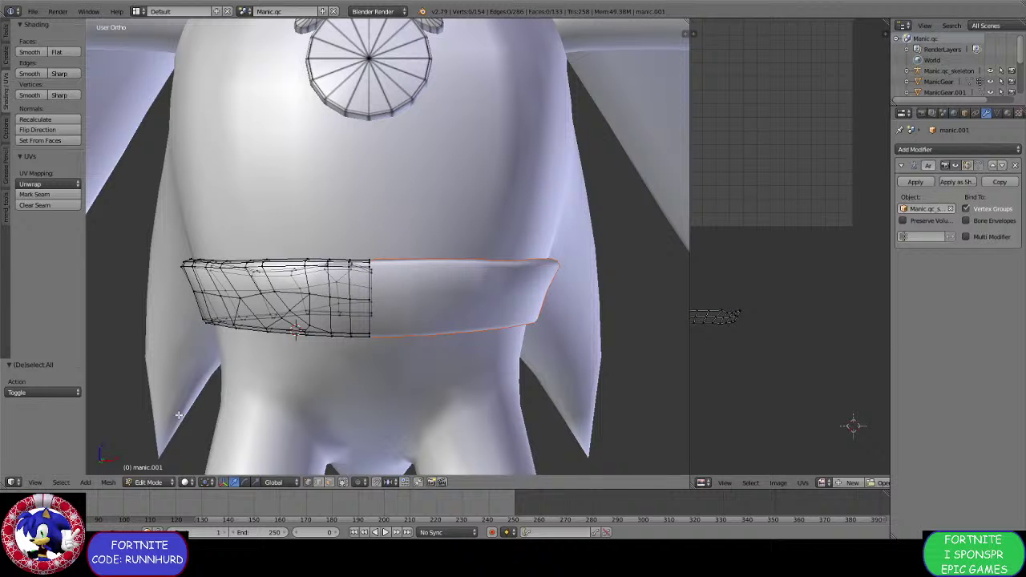
Switch to Object Mode and move the separated half of the band to another layer.
left_click(144, 482)
left_click(154, 469)
right_click(505, 313)
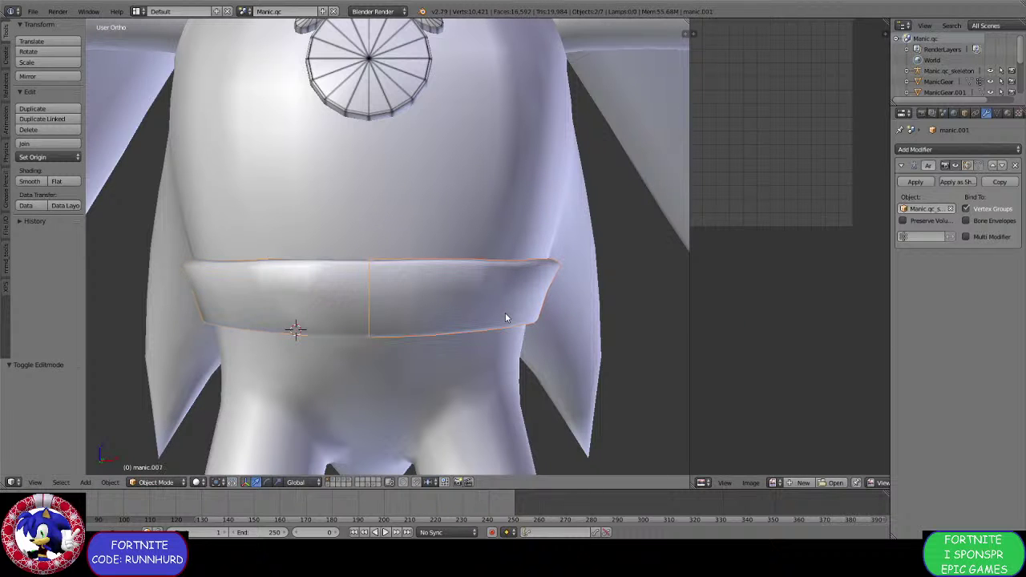
key("m")
left_click(656, 339)
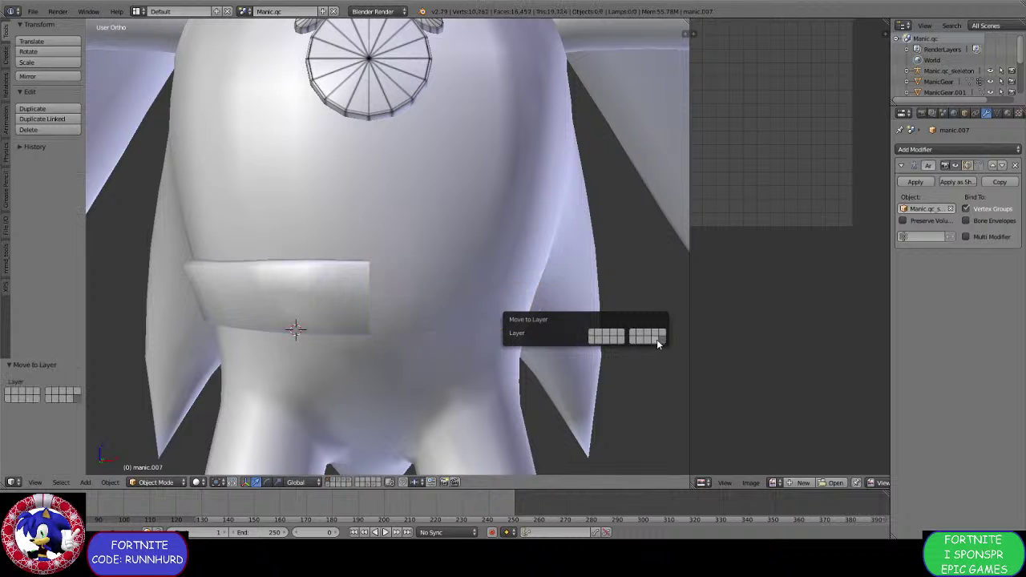
Select Manic's body mesh and duplicate it in place.
middle_click_drag(497, 328, 258, 329)
middle_click_drag(306, 290, 336, 328)
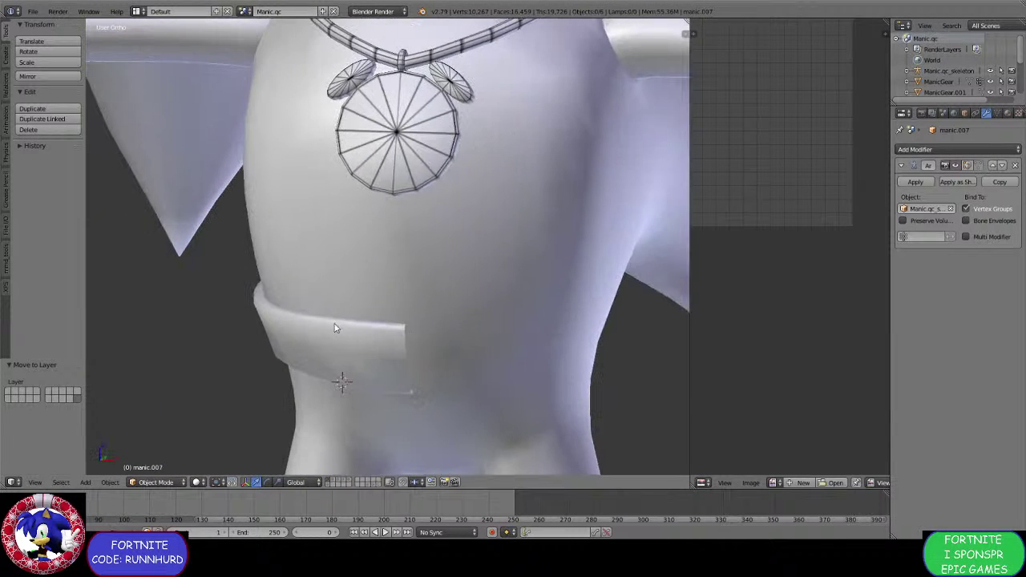
right_click(348, 258)
scroll(349, 258, "down", 2)
middle_click_drag(347, 255, 350, 332)
key("shift+d")
right_click(379, 341)
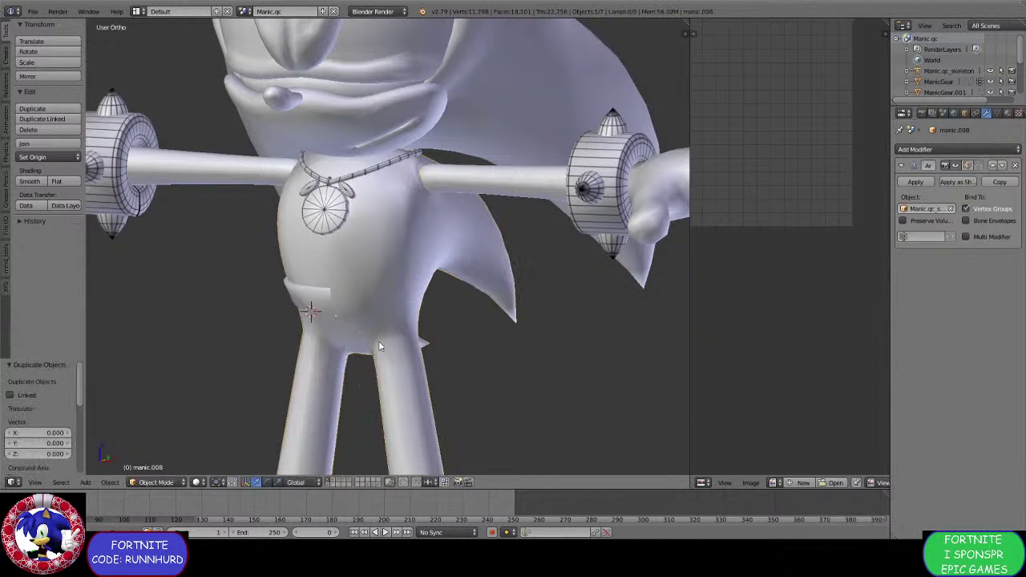
Move the body duplicate to another layer and open the remaining original body mesh in Edit Mode.
key("m")
left_click(471, 369)
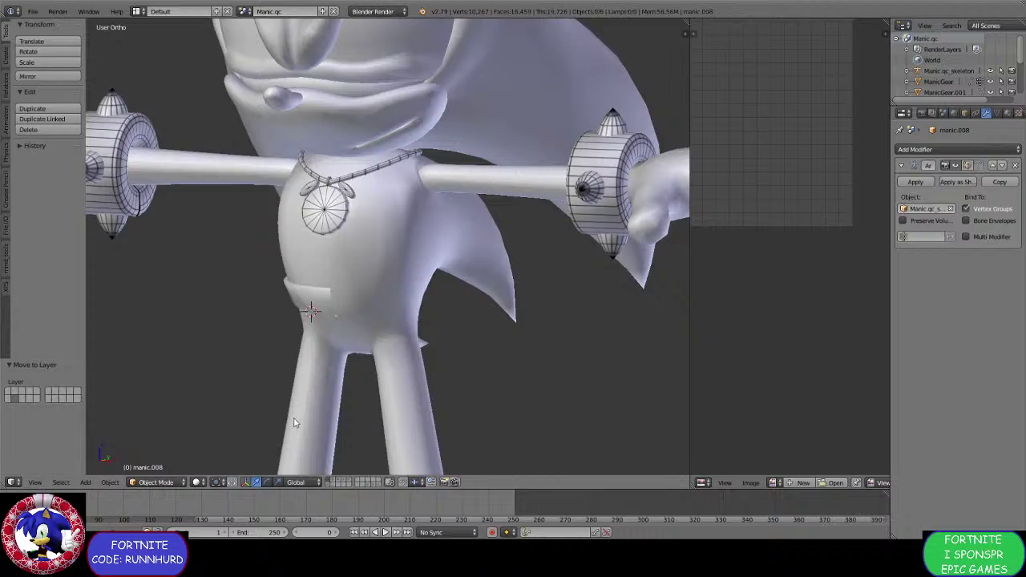
scroll(305, 419, "up", 2)
left_click(155, 482)
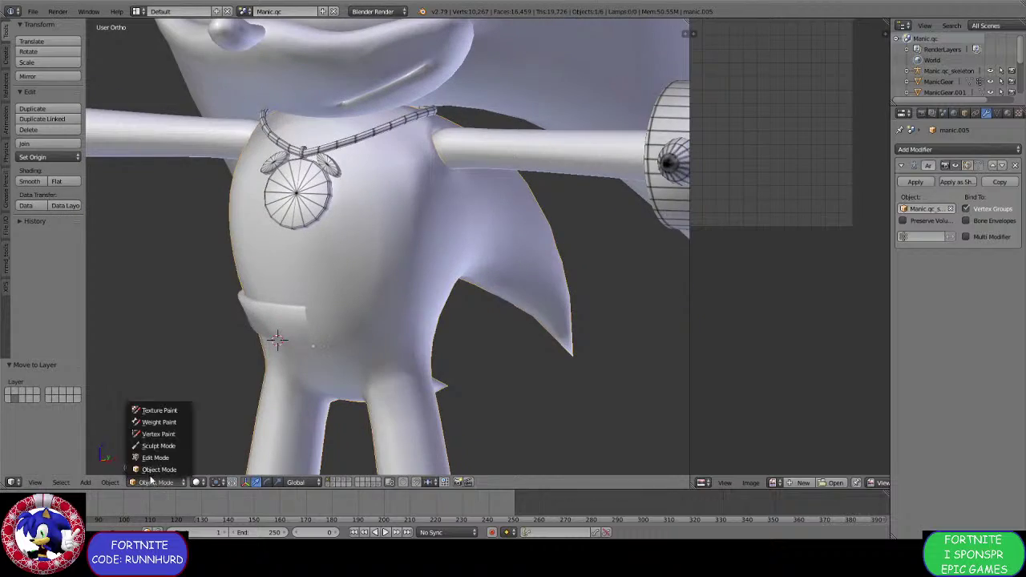
left_click(153, 457)
In face selection, box-select the body faces covered by the waist band from the belly round towards the back.
middle_click_drag(370, 334, 462, 321)
scroll(479, 338, "up", 2)
left_click(329, 483)
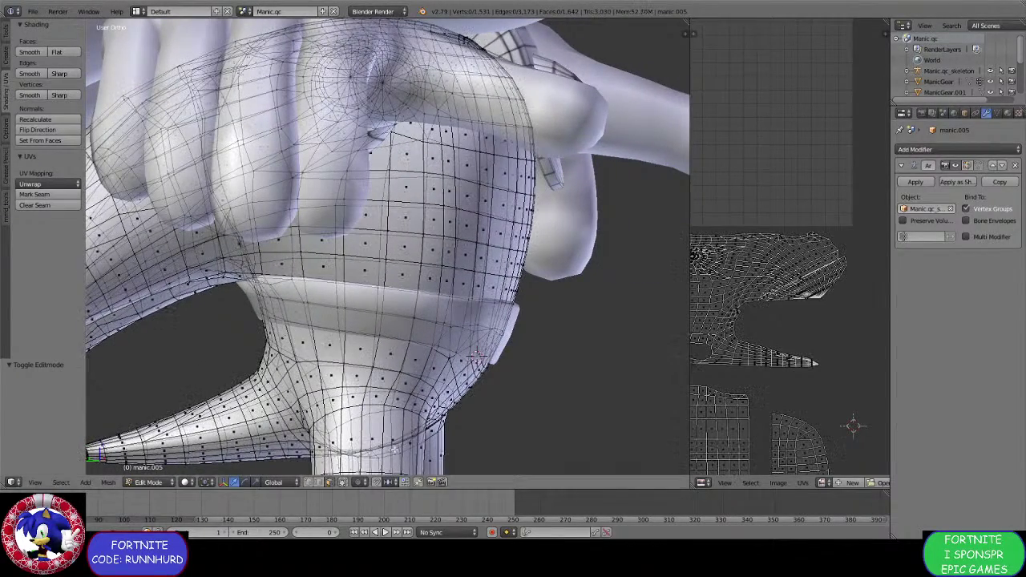
key("b")
left_click_drag(517, 350, 426, 307)
middle_click_drag(426, 307, 450, 356)
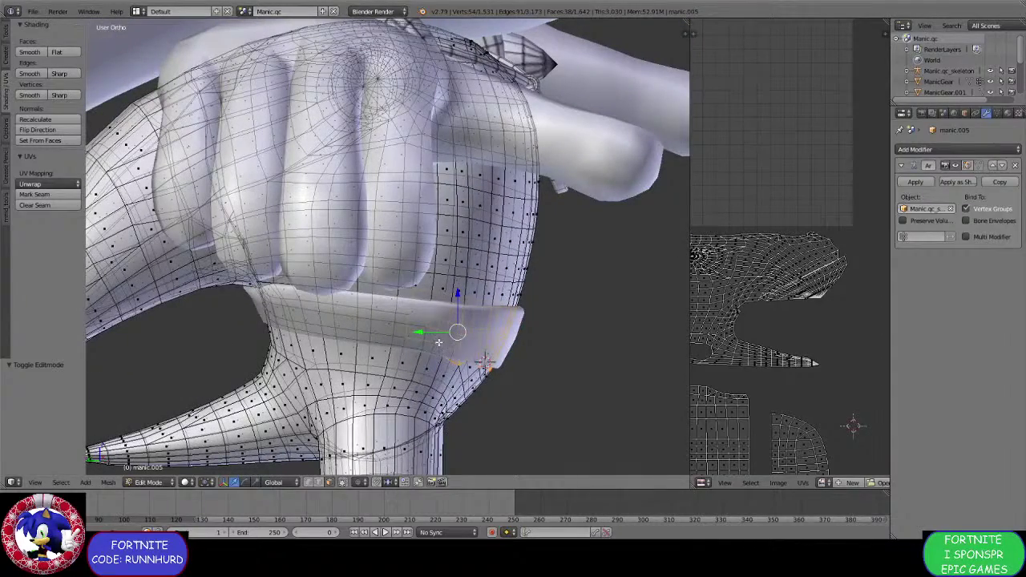
key("b")
left_click_drag(440, 345, 391, 301)
middle_click_drag(352, 299, 395, 286)
key("b")
left_click_drag(395, 285, 328, 320)
Add the missed back face beneath the waist band to the selection and separate the selected strip into its own object.
middle_click_drag(328, 321, 405, 285)
scroll(370, 298, "up", 4)
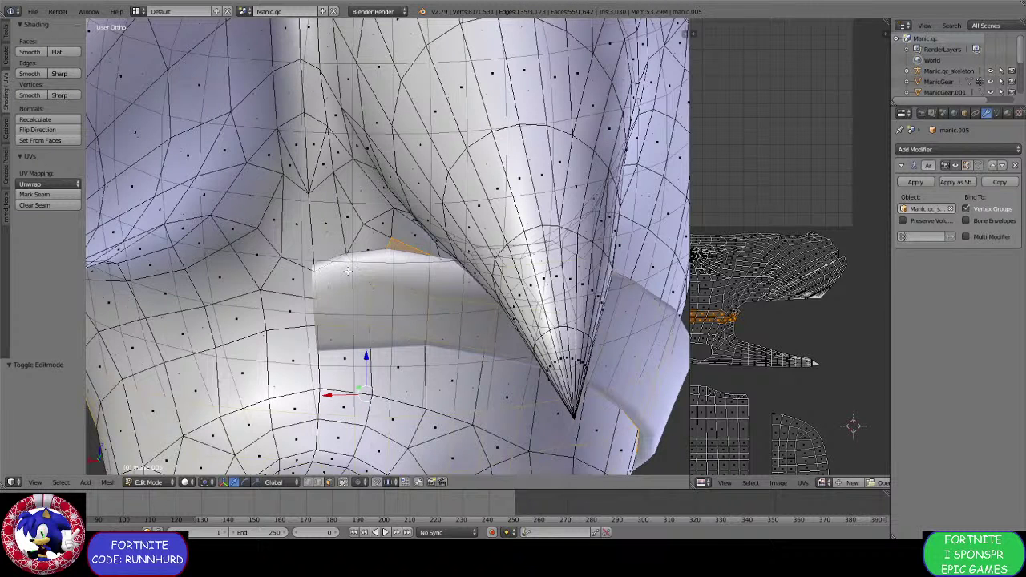
right_click(368, 250, "shift")
right_click(366, 255, "shift")
scroll(324, 280, "down", 6)
middle_click_drag(324, 280, 263, 301)
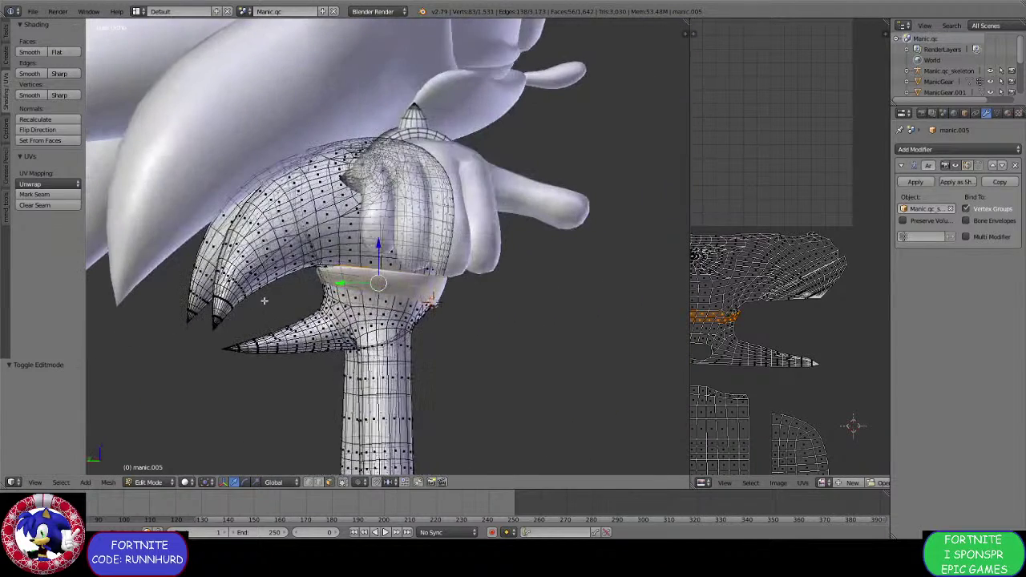
key("x")
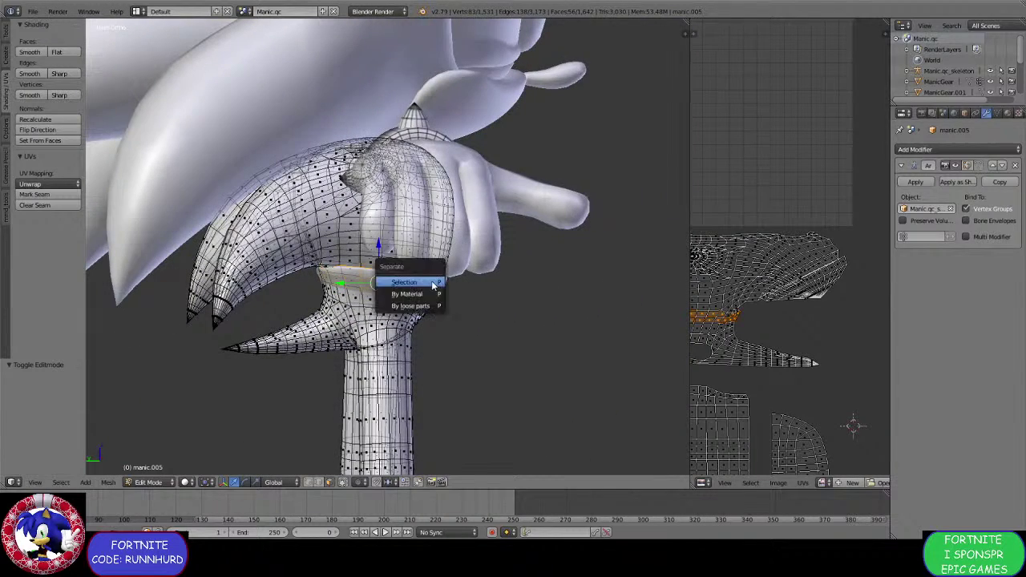
left_click(431, 280)
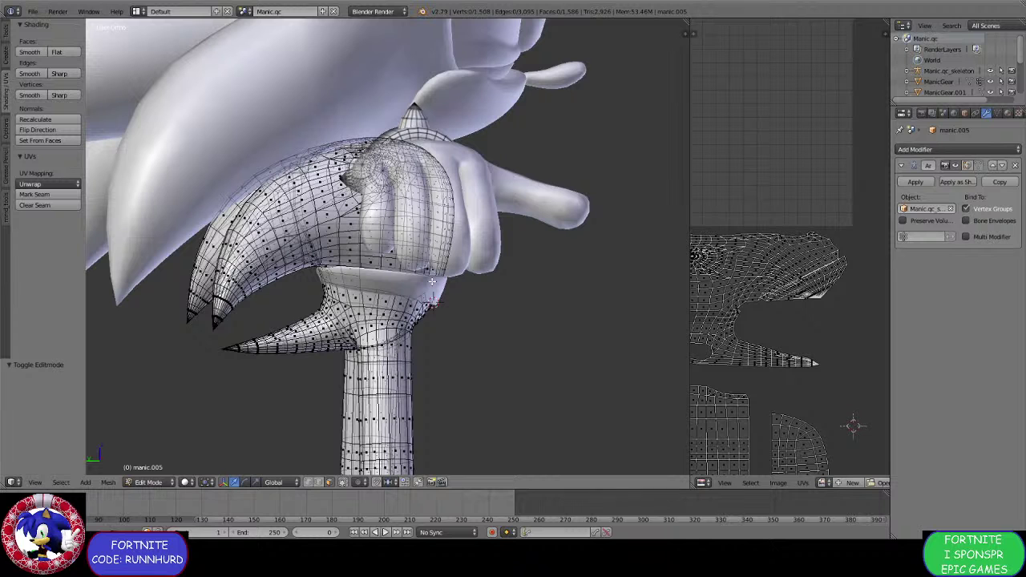
From the front view, box-select the leg and torso faces on the positive-X half of the body.
key("KP_5")
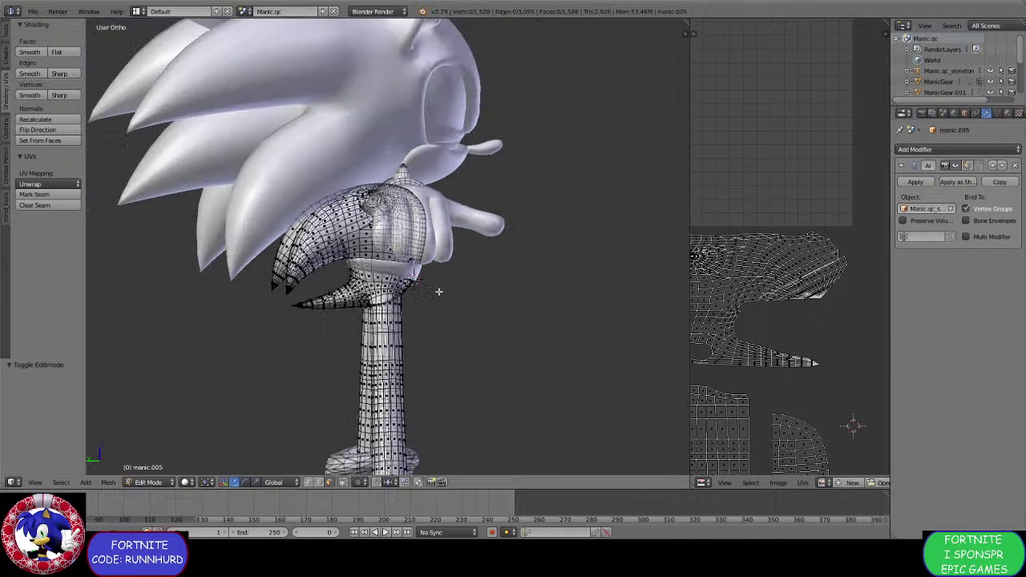
middle_click_drag(439, 321, 213, 310)
key("KP_1")
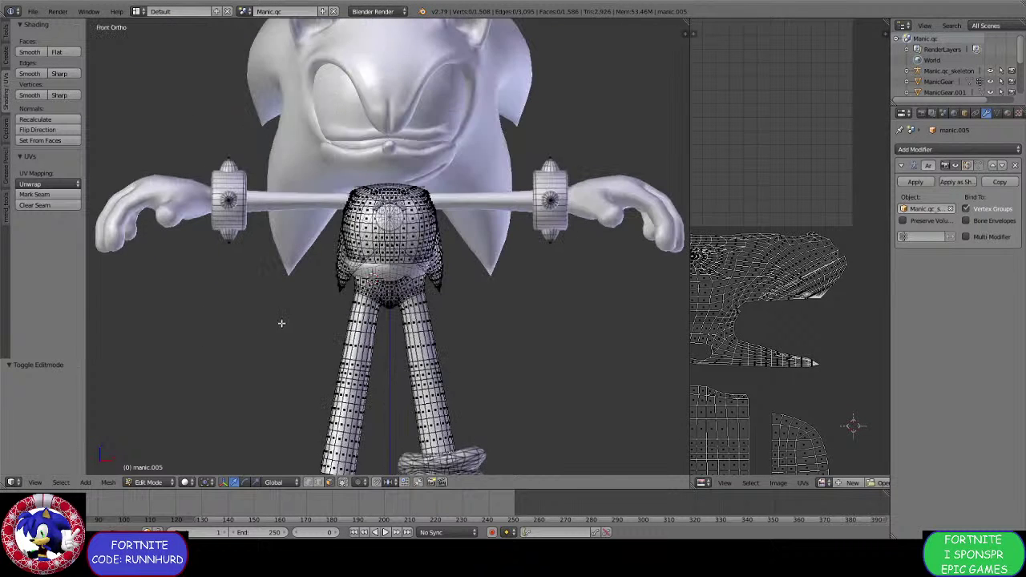
key("KP_5")
scroll(373, 331, "up", 2)
key("b")
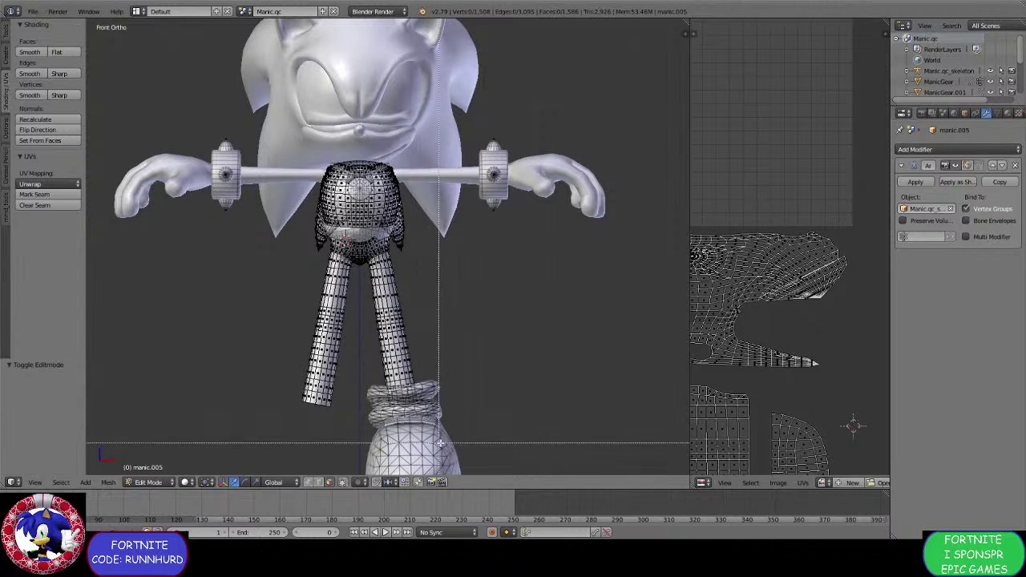
left_click_drag(448, 446, 370, 236)
scroll(384, 256, "up", 4)
key("b")
left_click_drag(473, 351, 331, 62)
Complete the half-body selection along the rear centre line and separate it into its own object.
scroll(393, 320, "up", 4)
middle_click_drag(469, 401, 237, 273)
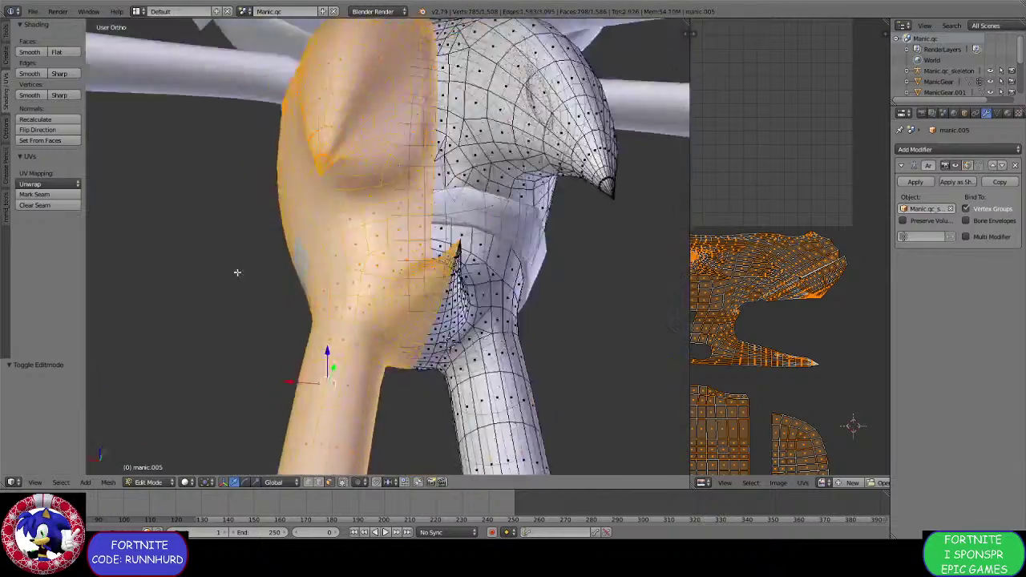
scroll(382, 260, "up", 7)
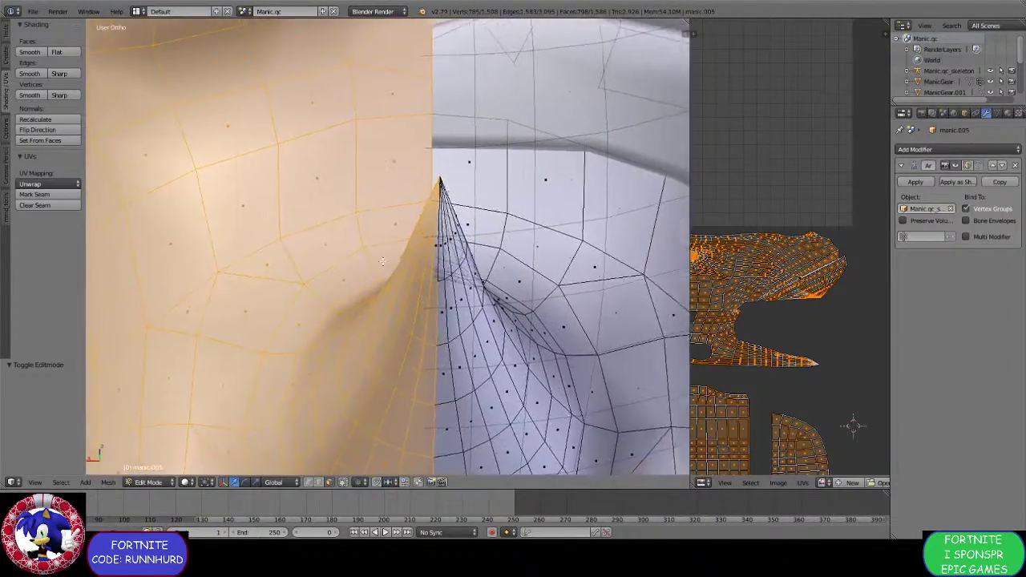
scroll(428, 296, "up", 5)
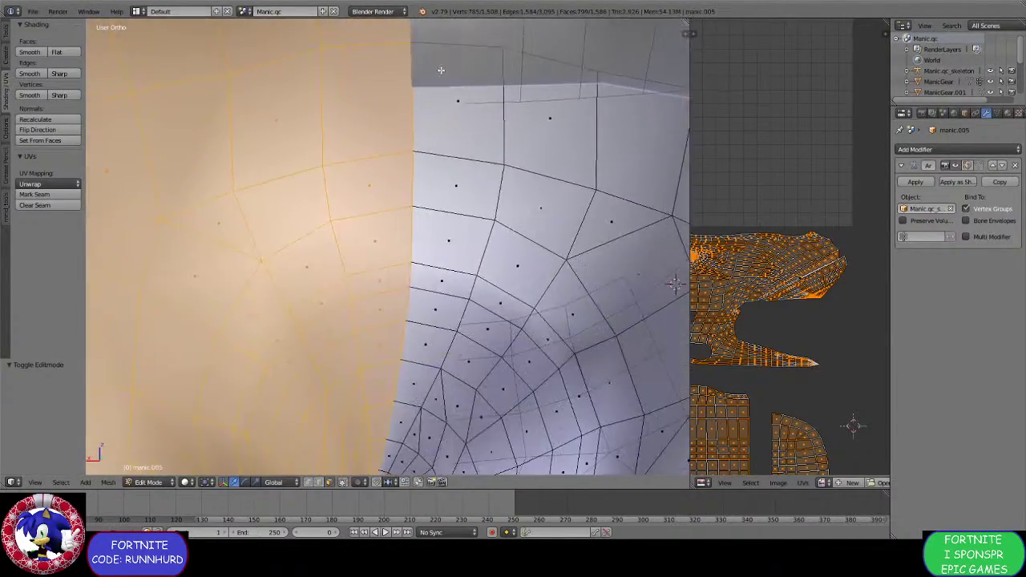
scroll(440, 71, "down", 5)
middle_click_drag(427, 210, 429, 172, "shift")
scroll(427, 173, "up", 2)
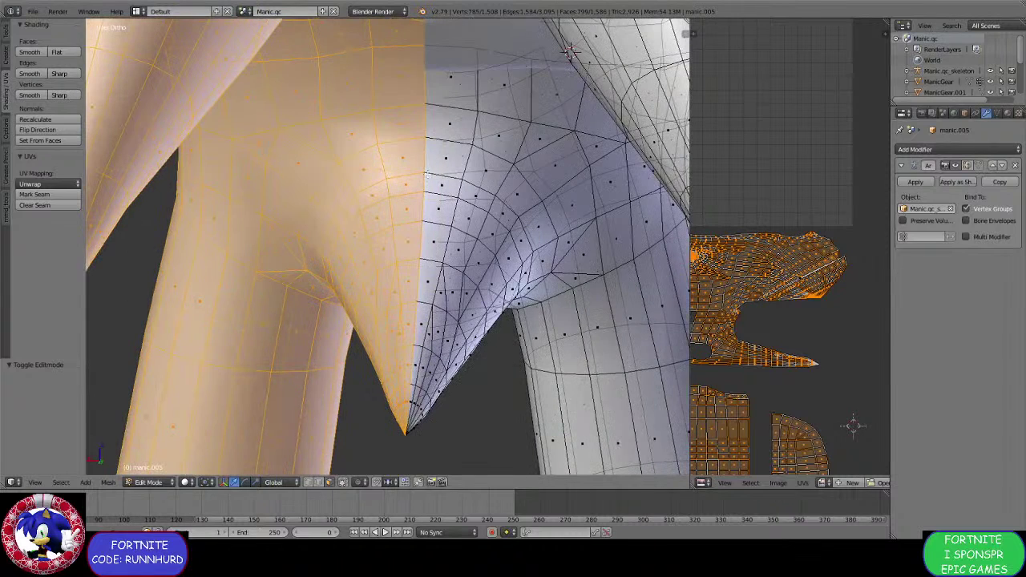
left_click(417, 177)
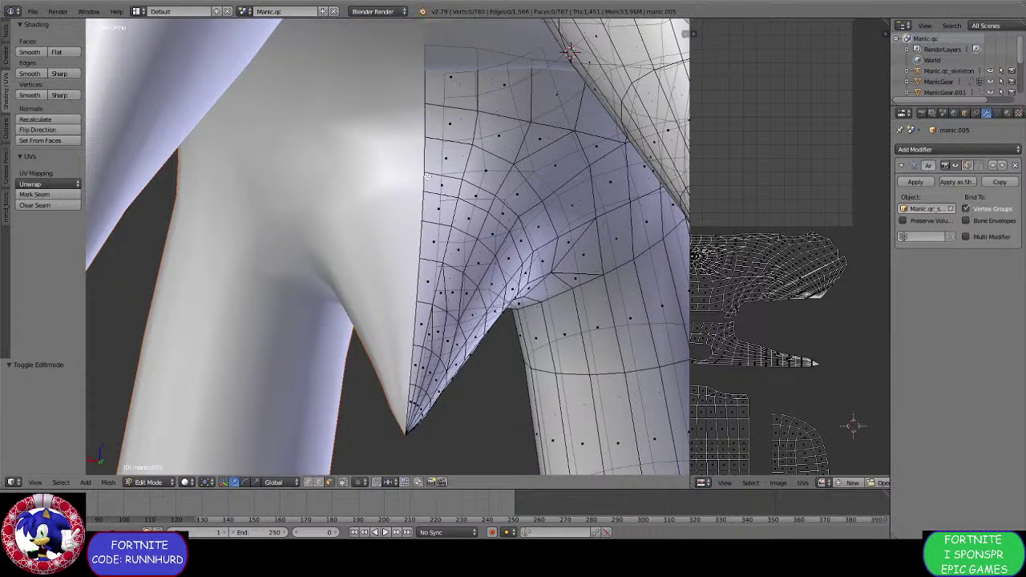
Switch to Object Mode and move the separated half of the body to the last layer.
scroll(427, 178, "down", 3)
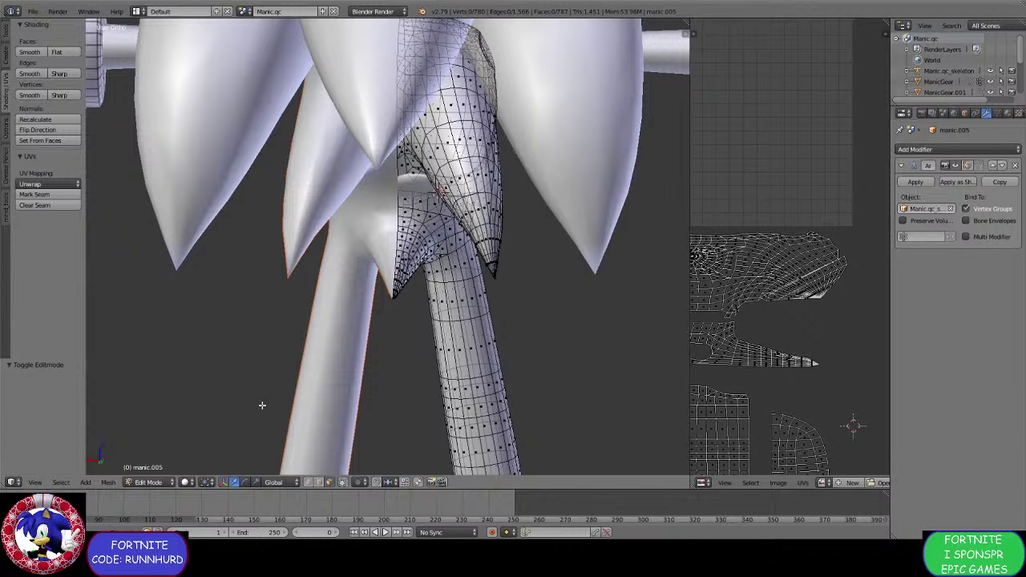
left_click(148, 482)
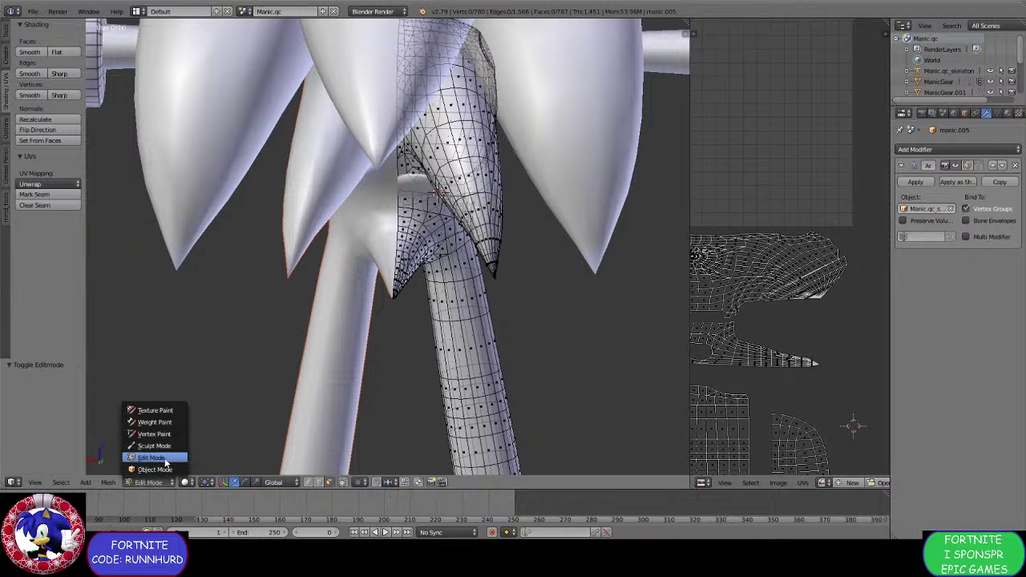
left_click(148, 469)
key("m")
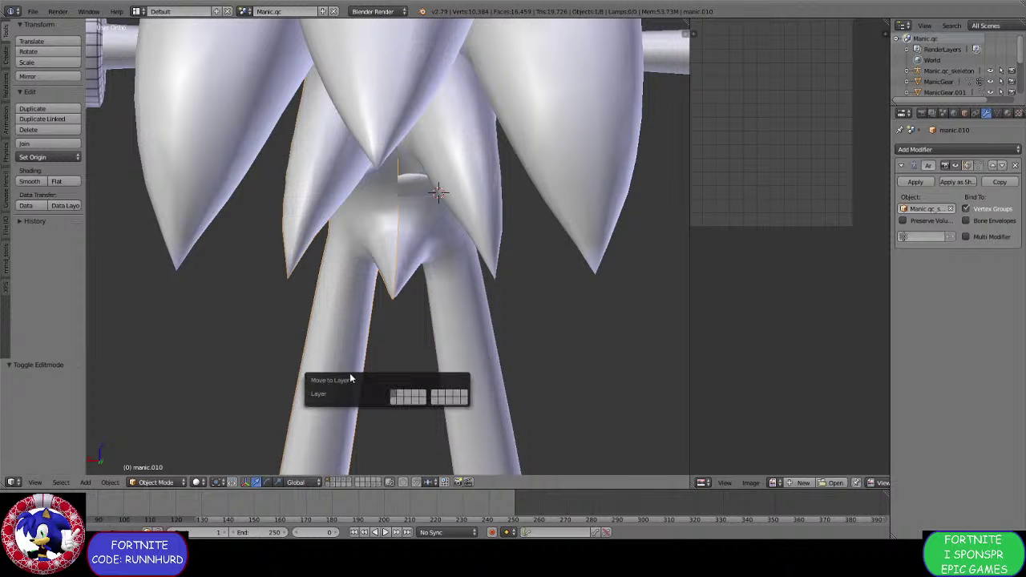
left_click(463, 400)
Move the torso strip cut from under the waist band to another layer.
right_click(349, 176)
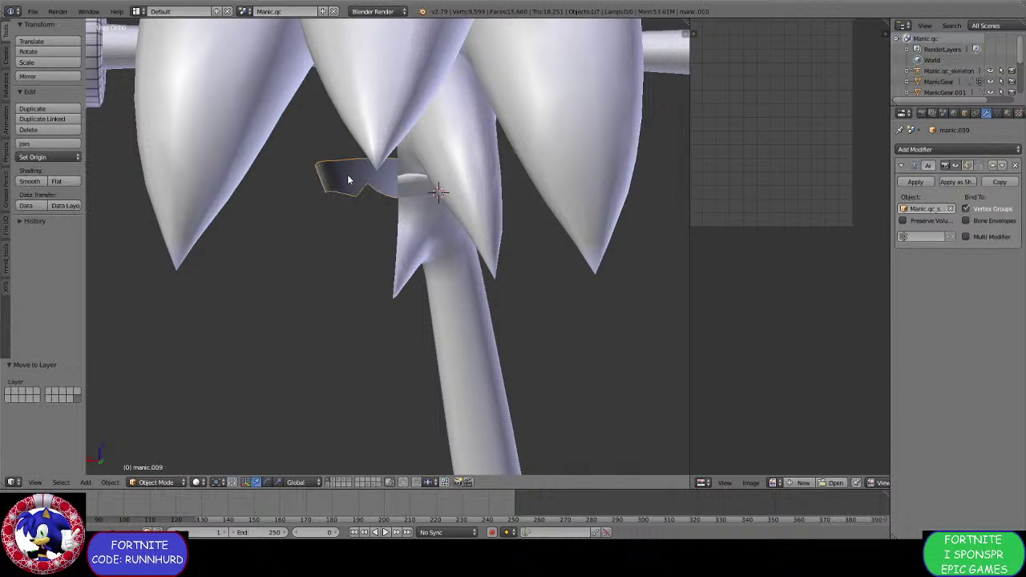
middle_click_drag(347, 174, 451, 209)
key("m")
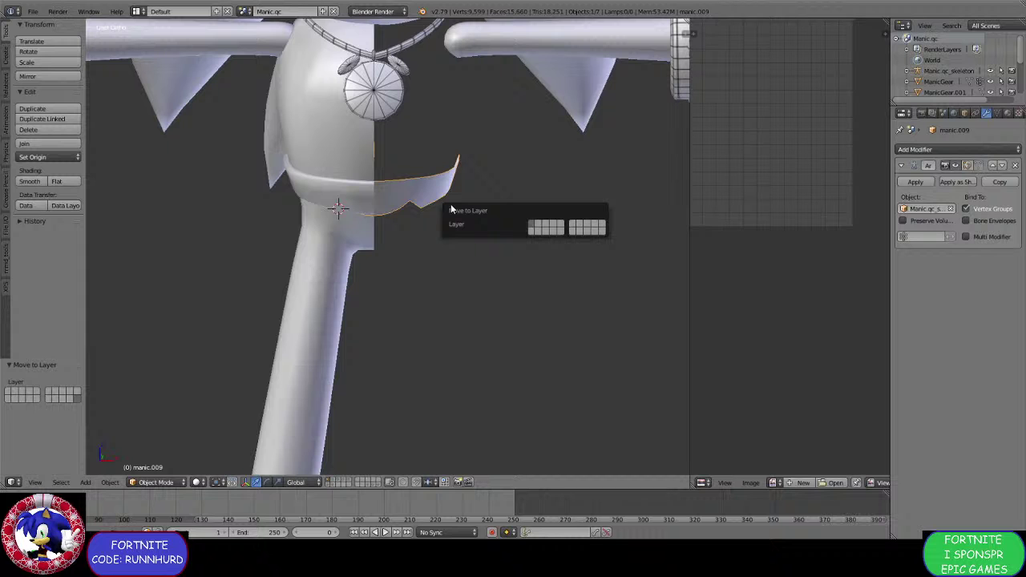
left_click(574, 229)
middle_click_drag(345, 237, 380, 298)
scroll(380, 298, "up", 2)
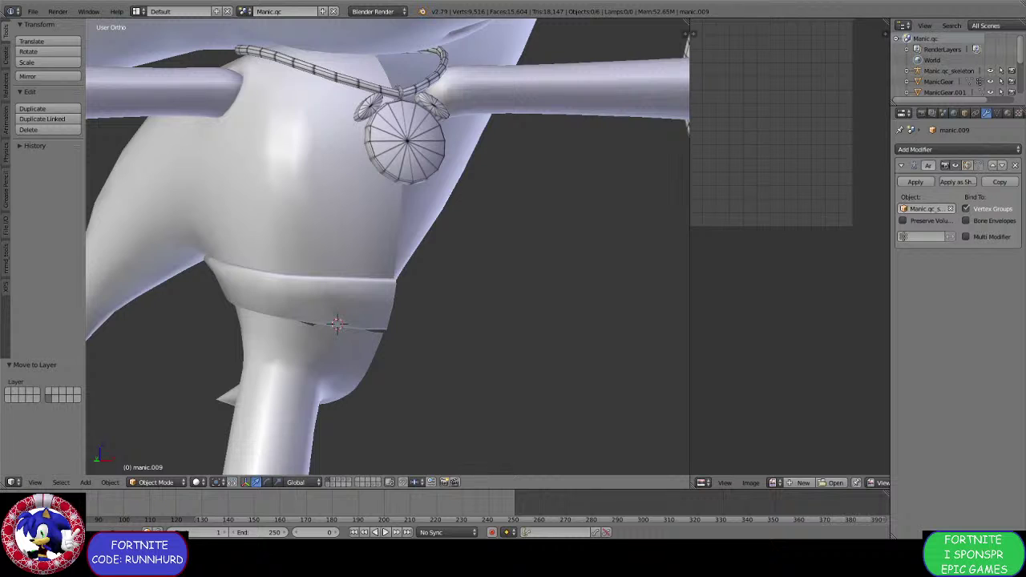
left_click(425, 427)
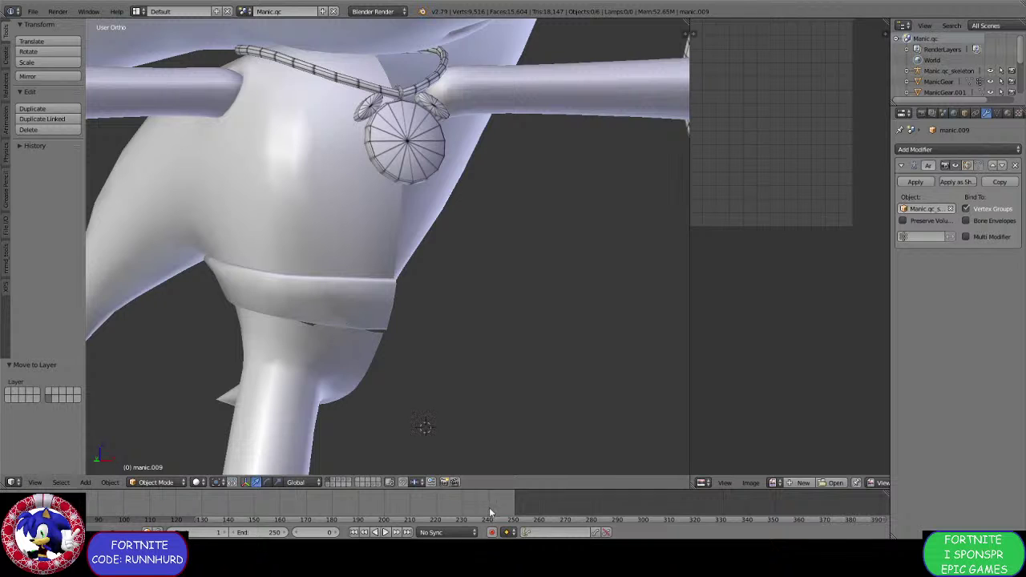
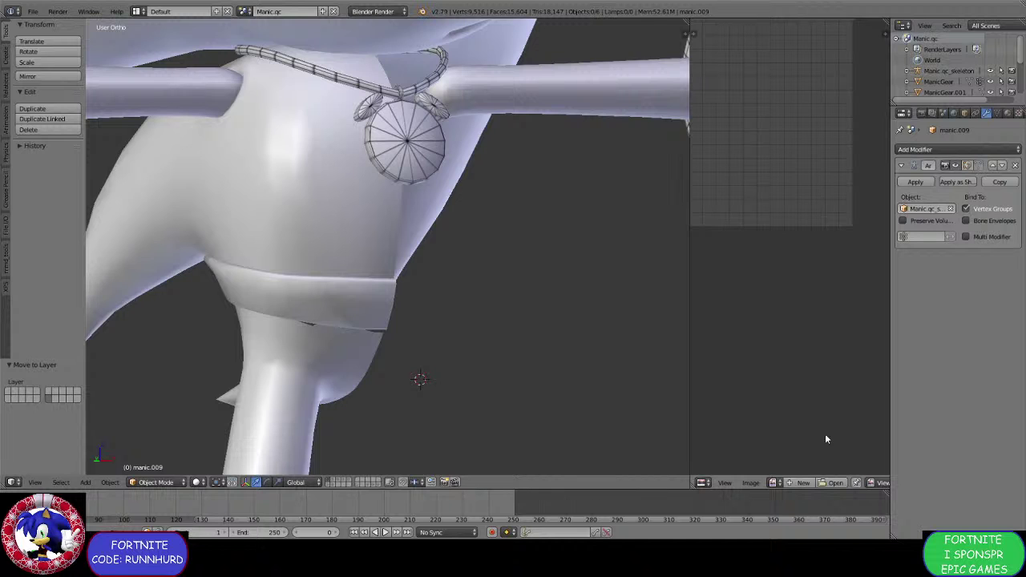
Select the half waist band together with the half body and join them into one mesh, keeping the body active.
scroll(270, 289, "down", 3)
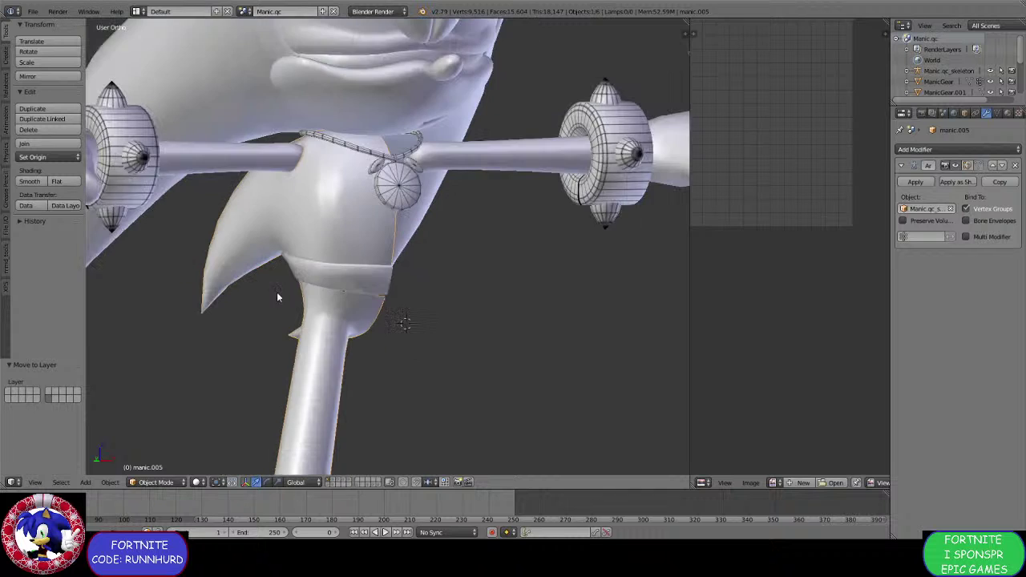
scroll(277, 305, "up", 1)
right_click(275, 321)
scroll(275, 320, "up", 4)
middle_click_drag(275, 321, 335, 343)
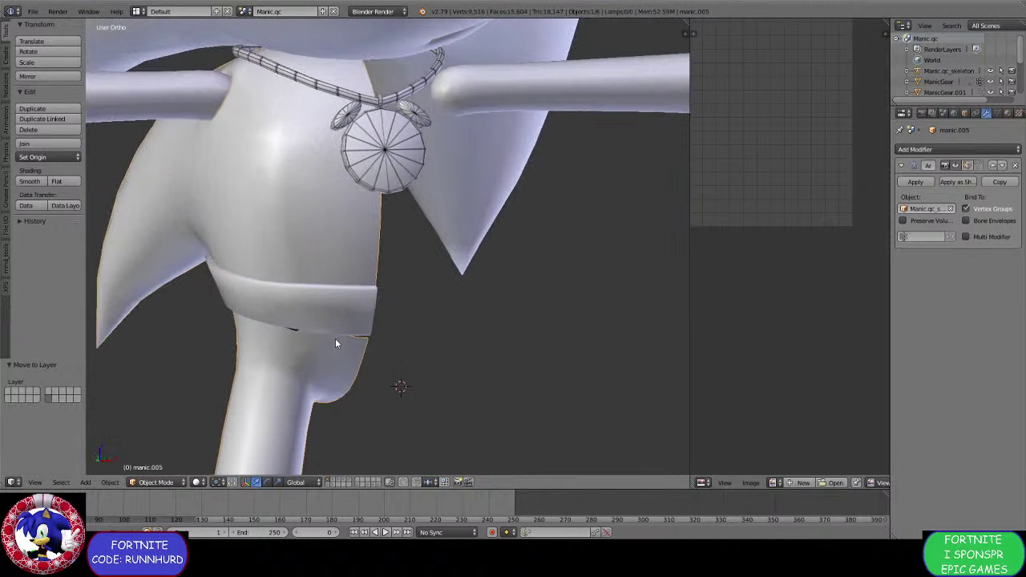
right_click(252, 297)
right_click(274, 340, "shift")
key("ctrl+j")
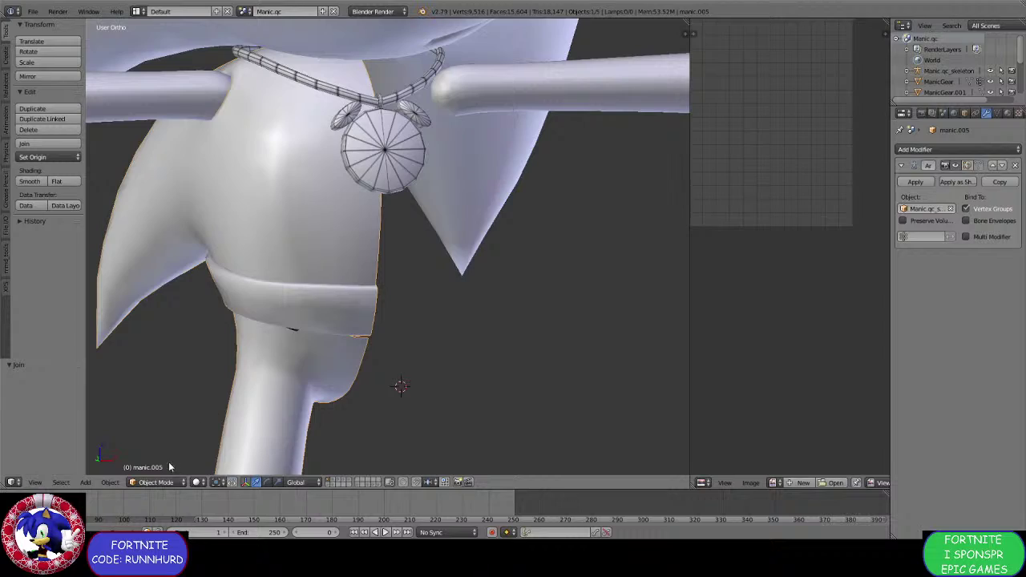
In Edit Mode with vertex selection, merge a front body cut-edge vertex into the waist band's lower rim vertex using At Last.
left_click(155, 482)
left_click(149, 456)
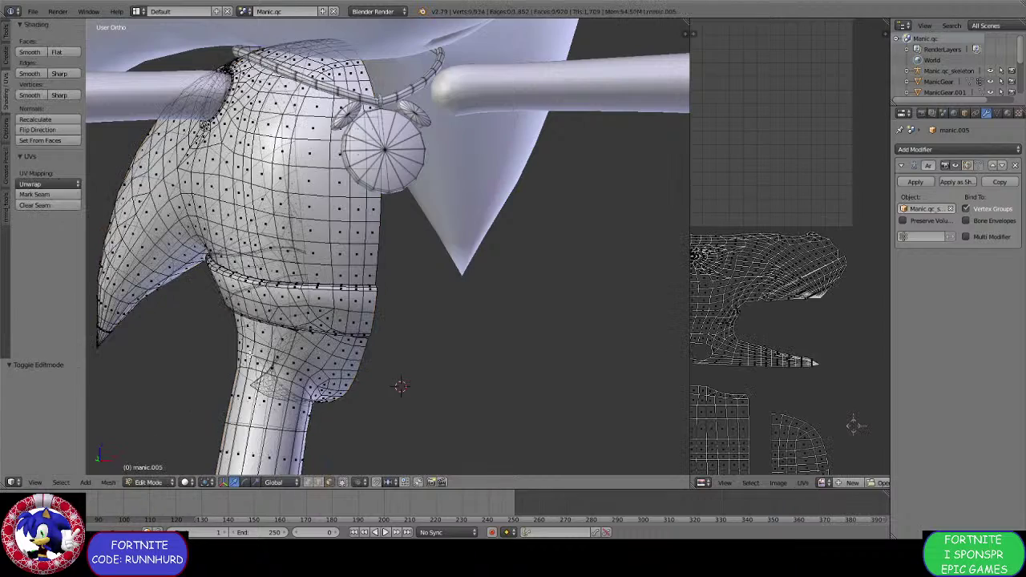
scroll(368, 249, "up", 6)
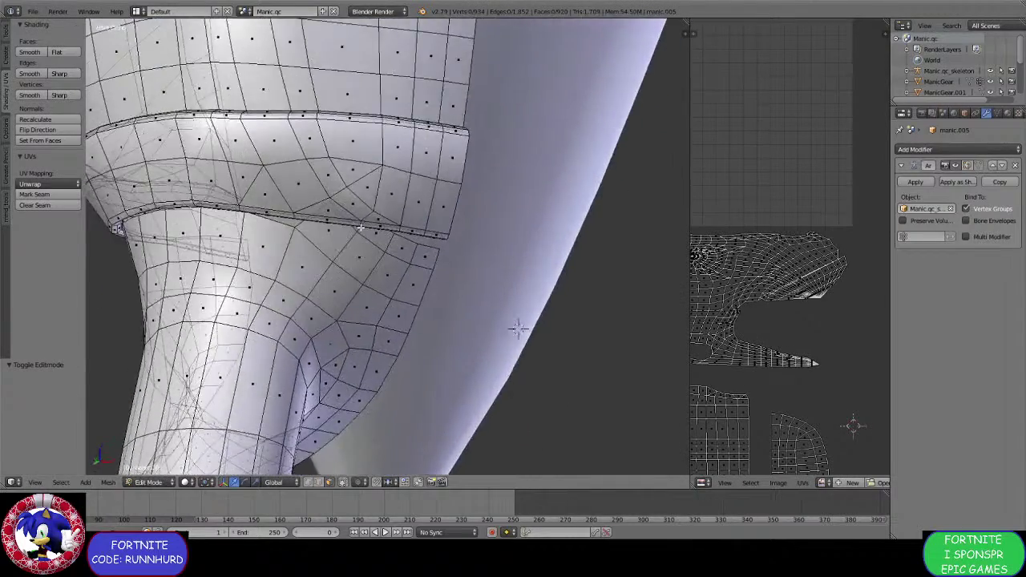
scroll(360, 228, "up", 5)
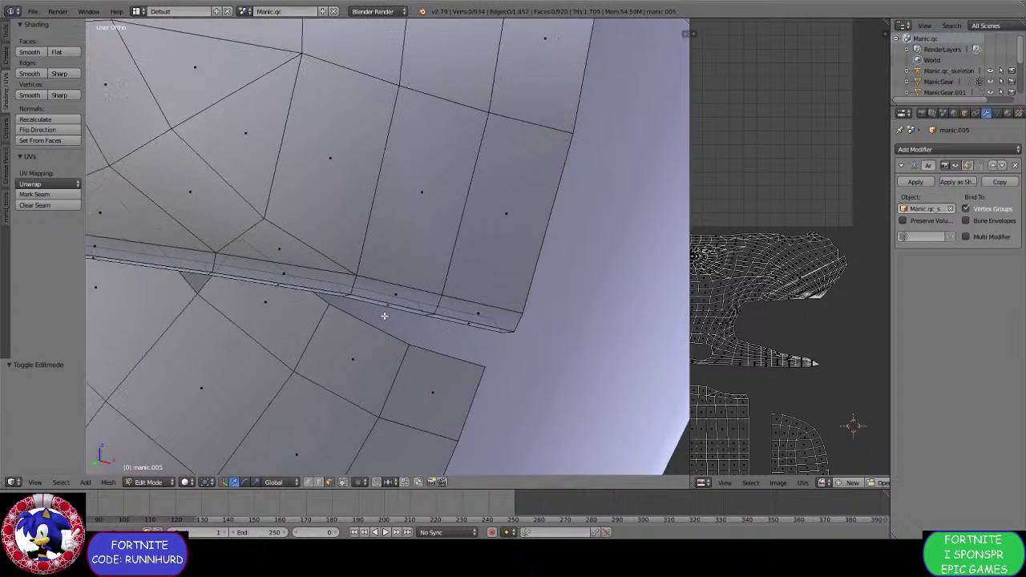
scroll(384, 315, "down", 2)
scroll(351, 332, "up", 4)
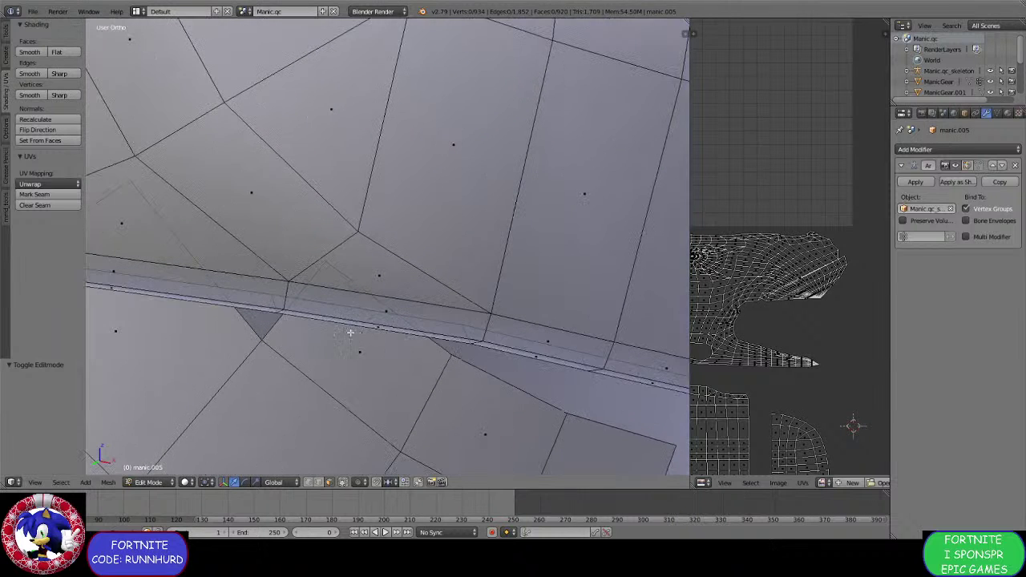
left_click(309, 482)
right_click(327, 265)
right_click(274, 293, "shift")
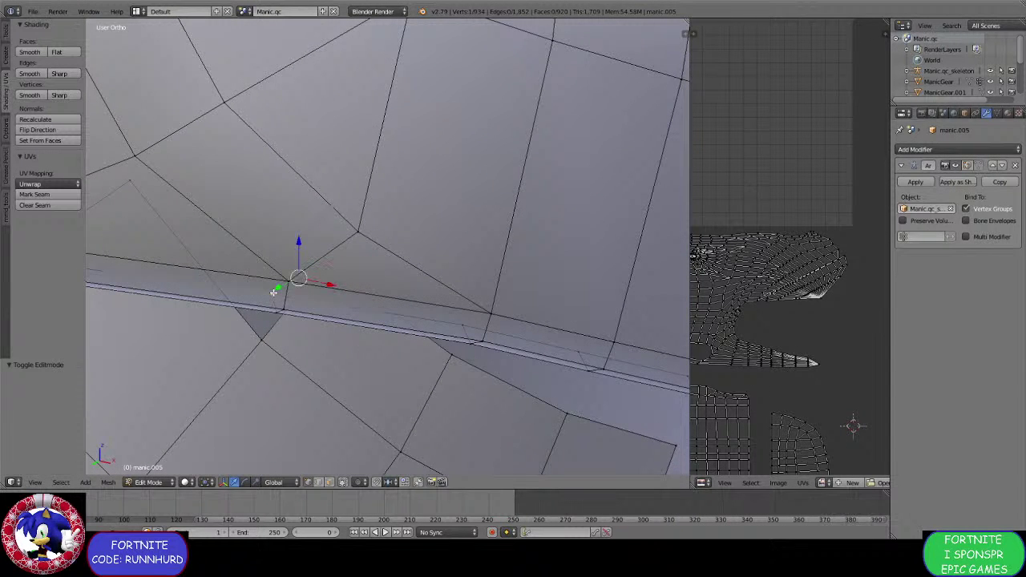
key("alt+m")
left_click(257, 290)
middle_click_drag(202, 263, 326, 270, "shift")
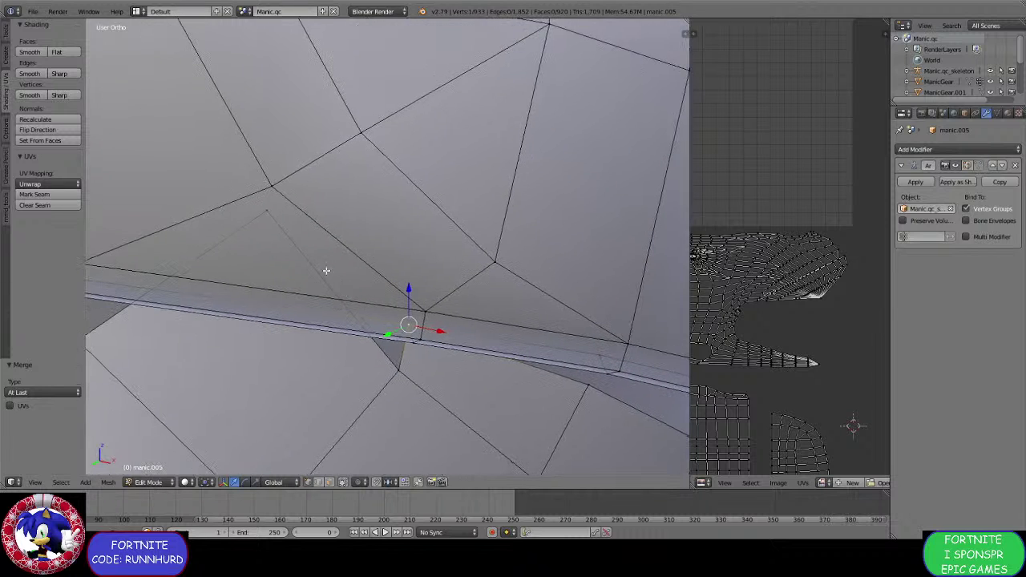
Try to merge the hidden front cut-edge vertex of the body into a lower rim vertex of the waist band using At Last.
right_click(269, 218)
scroll(269, 218, "down", 5)
scroll(321, 259, "up", 5)
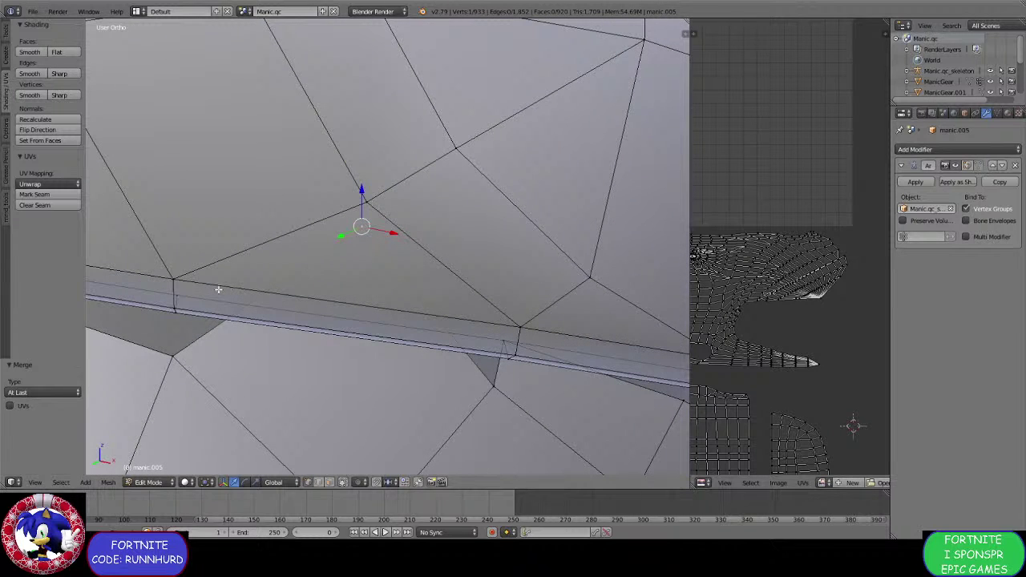
right_click(503, 332, "shift")
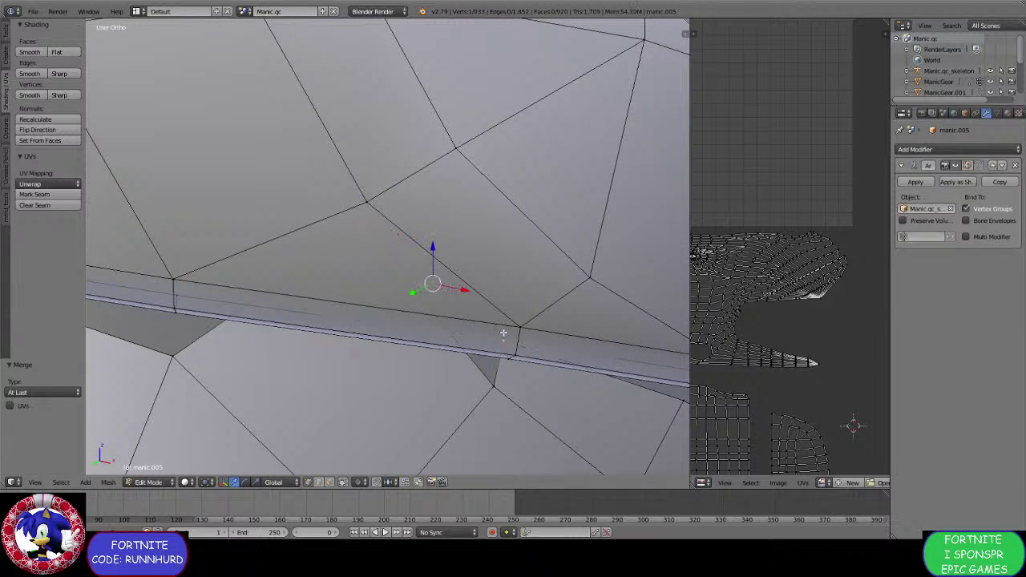
key("alt+m")
left_click(503, 332)
right_click(192, 348)
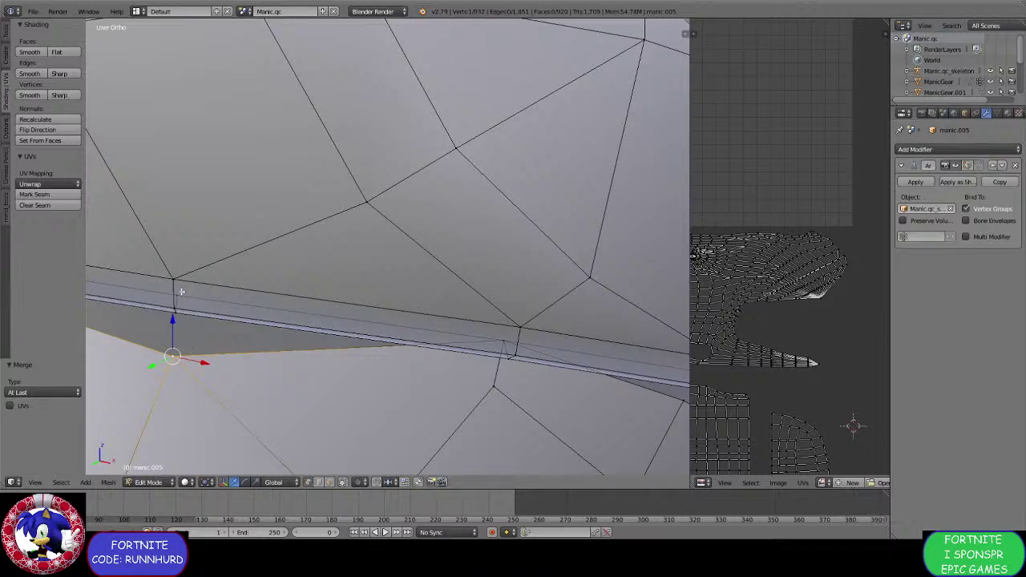
Check the gap below the waist band and undo the last vertex merge.
scroll(365, 293, "down", 4)
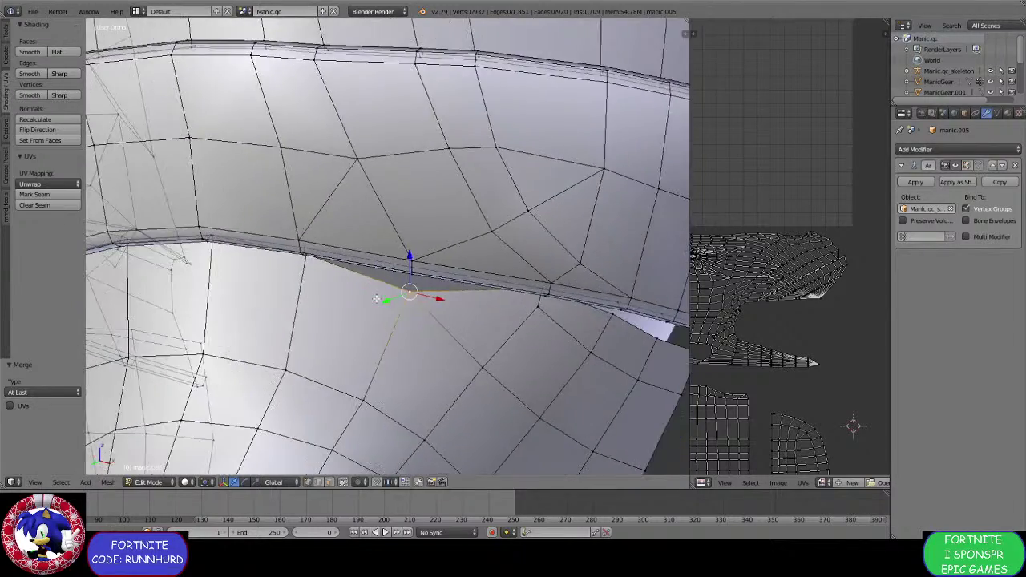
scroll(365, 302, "up", 2)
middle_click_drag(377, 299, 400, 303)
scroll(410, 290, "down", 2)
scroll(393, 298, "up", 2)
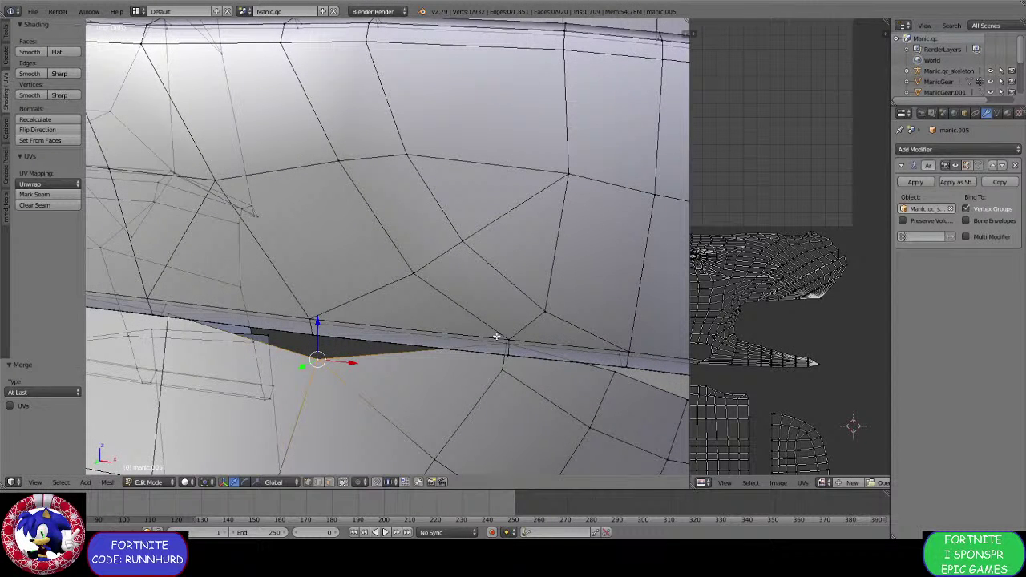
key("ctrl+z")
key("ctrl+z")
key("ctrl+z")
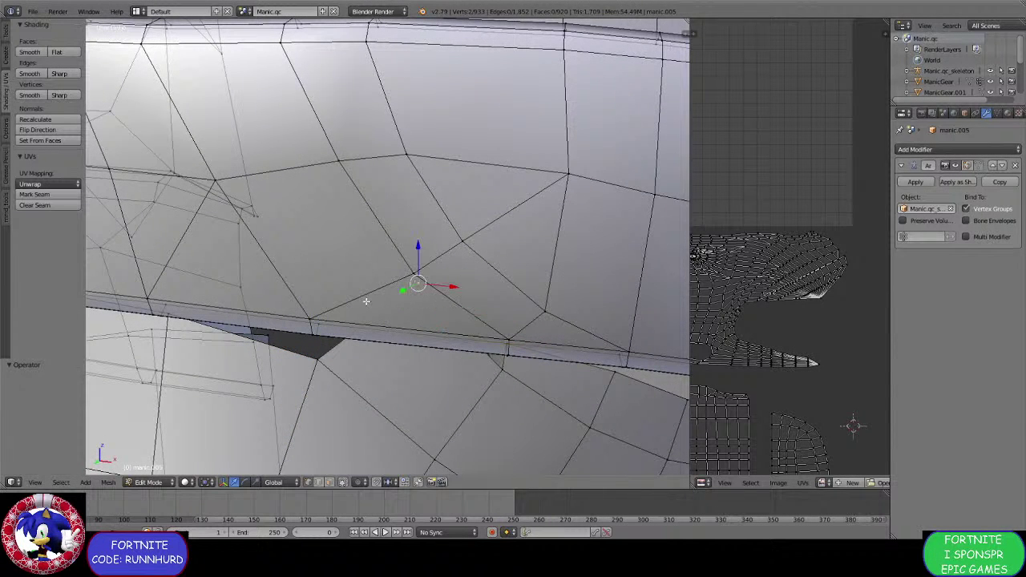
Merge the front cut-edge vertex into the neighbouring lower rim vertex of the waist band using At Last.
right_click(321, 324, "shift")
key("alt+m")
left_click(321, 324)
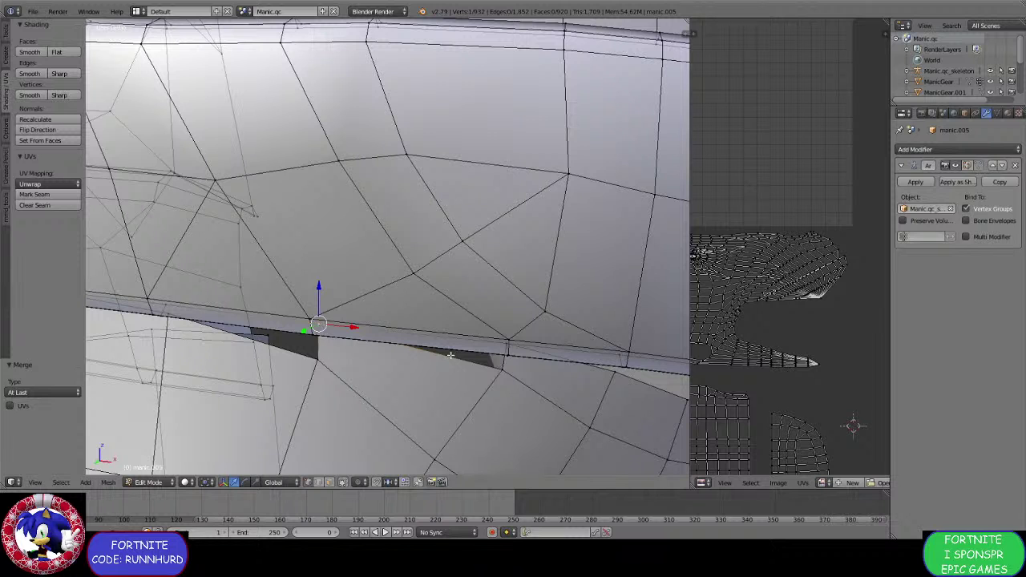
Extrude the open front edge toward the waist band's lower rim and merge the new vertices there using At Last.
right_click(506, 351, "shift")
key("e")
left_click(503, 335)
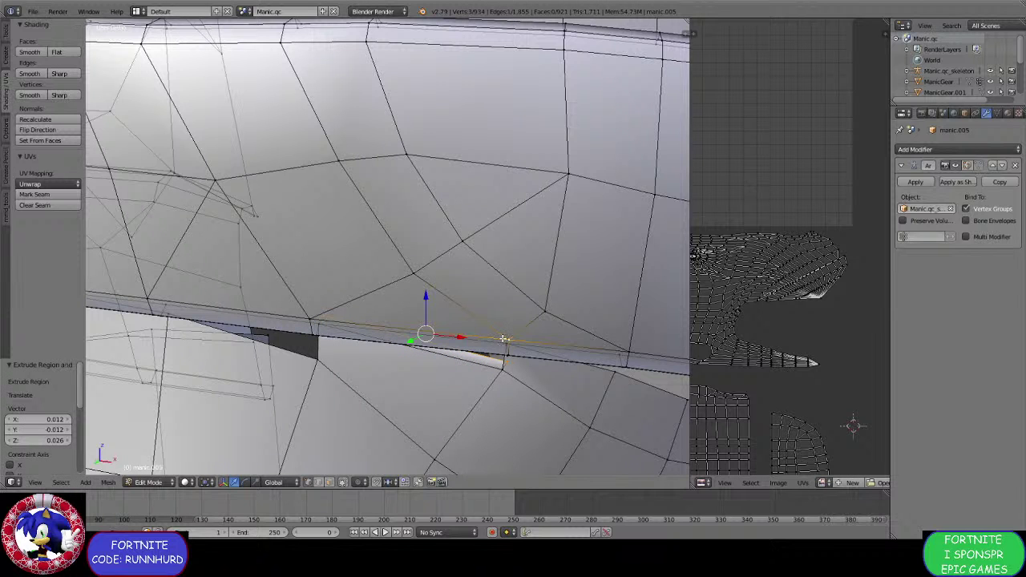
key("alt+m")
left_click(504, 338)
Extrude the adjacent gap edge along the lower rim and merge its vertices into the next rim vertex using At Last.
middle_click_drag(504, 340, 589, 331)
right_click(503, 374, "shift")
right_click(537, 307, "shift")
key("e")
left_click(515, 337)
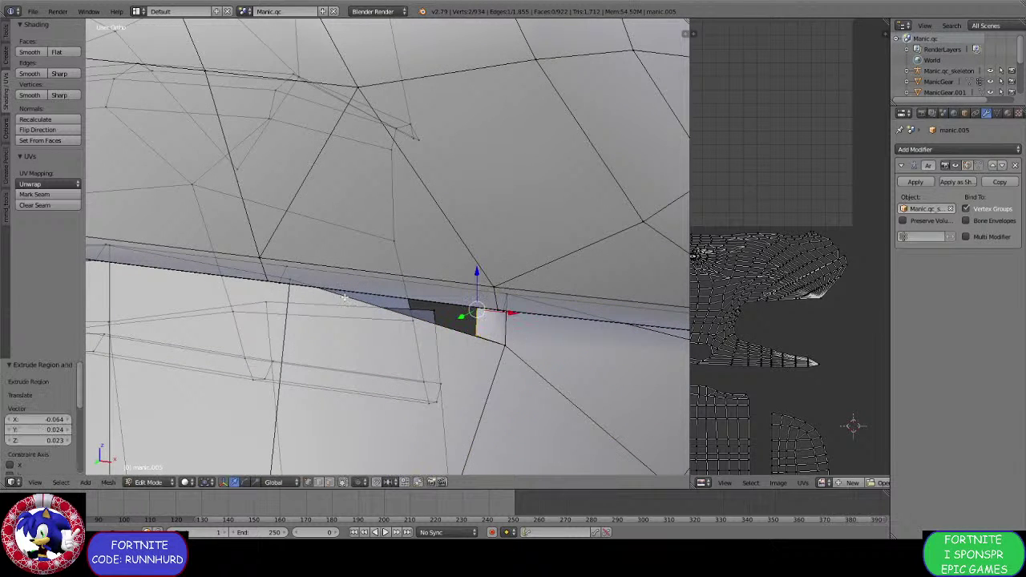
middle_click_drag(296, 282, 235, 256)
right_click(377, 265, "shift")
key("alt+m")
left_click(379, 262)
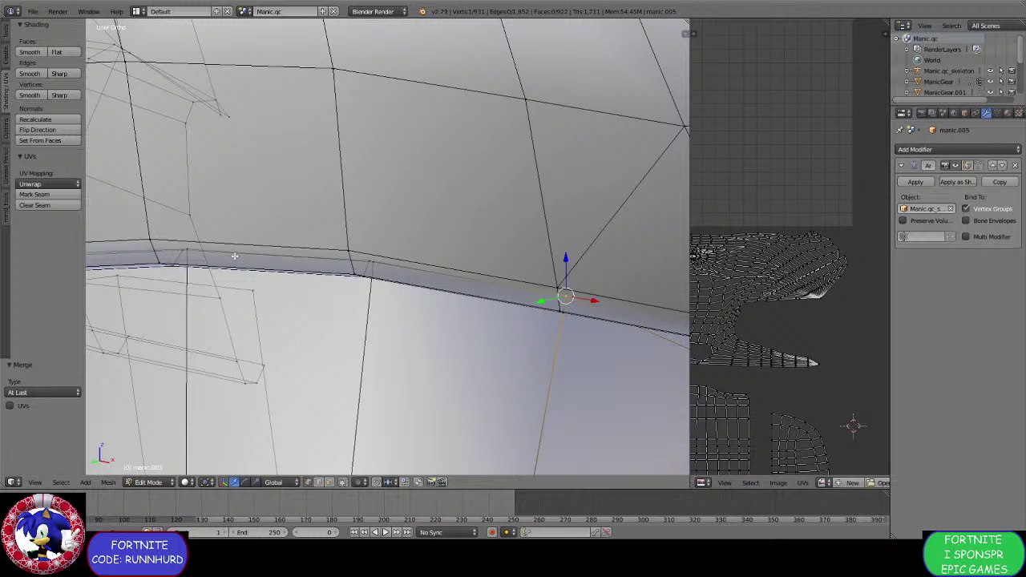
Merge the next two front body cut-edge vertices into their matching lower rim vertices, each using At Last.
right_click(375, 262)
right_click(370, 259, "shift")
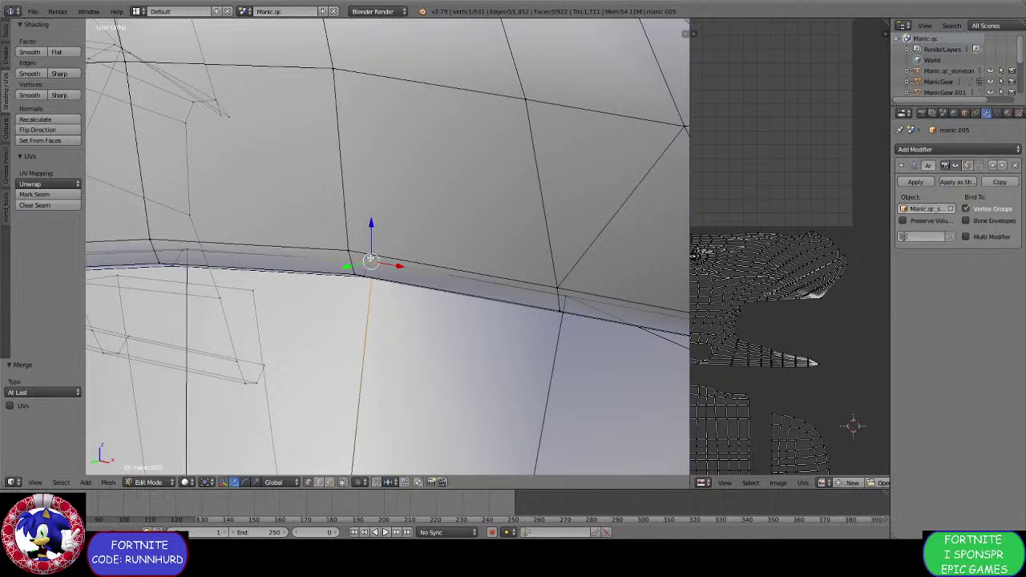
key("alt+m")
left_click(370, 259)
middle_click_drag(253, 258, 360, 265, "shift")
right_click(319, 261)
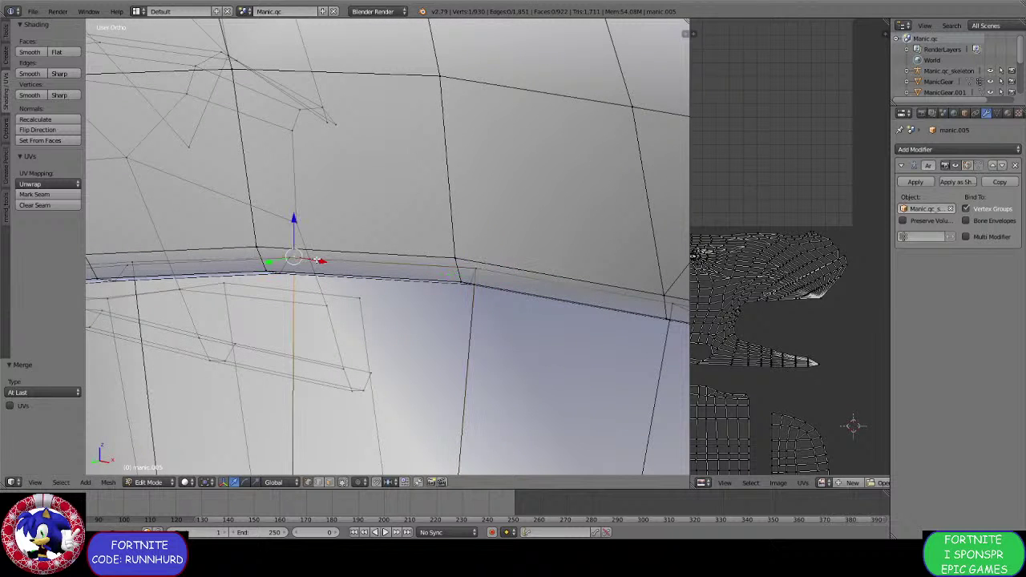
right_click(298, 258, "shift")
right_click(292, 258, "shift")
right_click(289, 258, "shift")
key("alt+m")
left_click(289, 259)
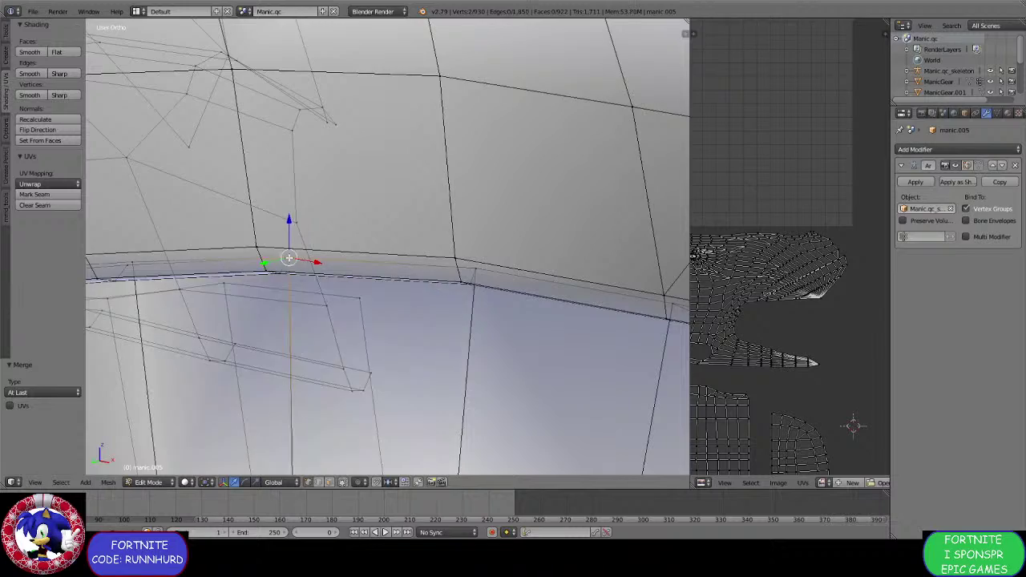
Continue around the side and merge the next body cut-edge vertex into its lower rim vertex using At Last.
scroll(288, 259, "down", 4)
middle_click_drag(289, 258, 431, 219)
middle_click_drag(430, 308, 243, 200)
right_click(195, 196, "shift")
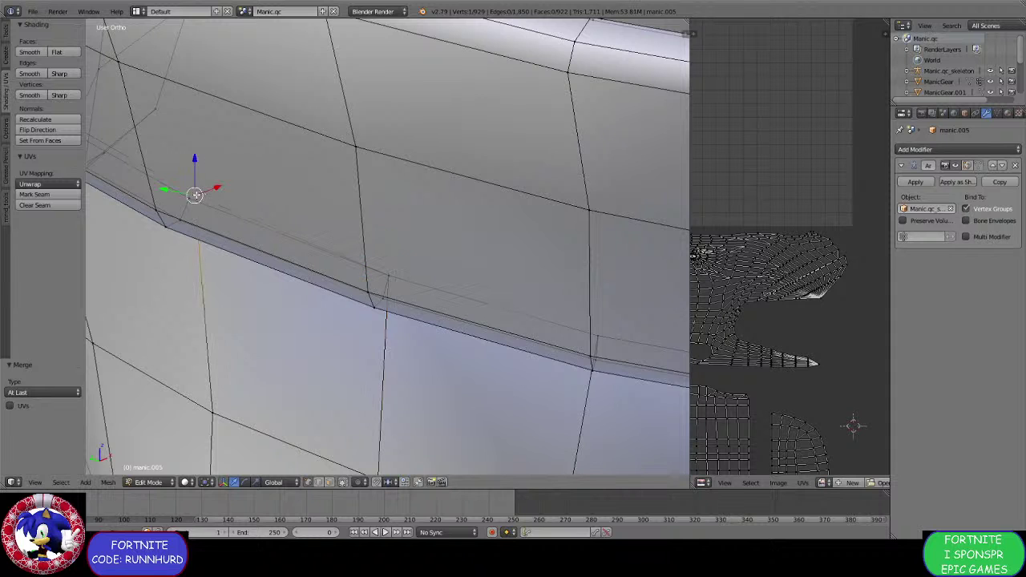
key("alt+m")
left_click(189, 196)
Merge the following two side cut-edge vertices into the waist band's lower rim, each pair using At Last.
middle_click_drag(189, 197, 295, 226)
right_click(206, 227, "shift")
key("alt+m")
left_click(207, 233)
right_click(253, 231)
right_click(253, 232, "shift")
key("alt+m")
left_click(252, 227)
Merge the next overlapping body and rim vertices toward the back of the waist band using At Center.
right_click(231, 184)
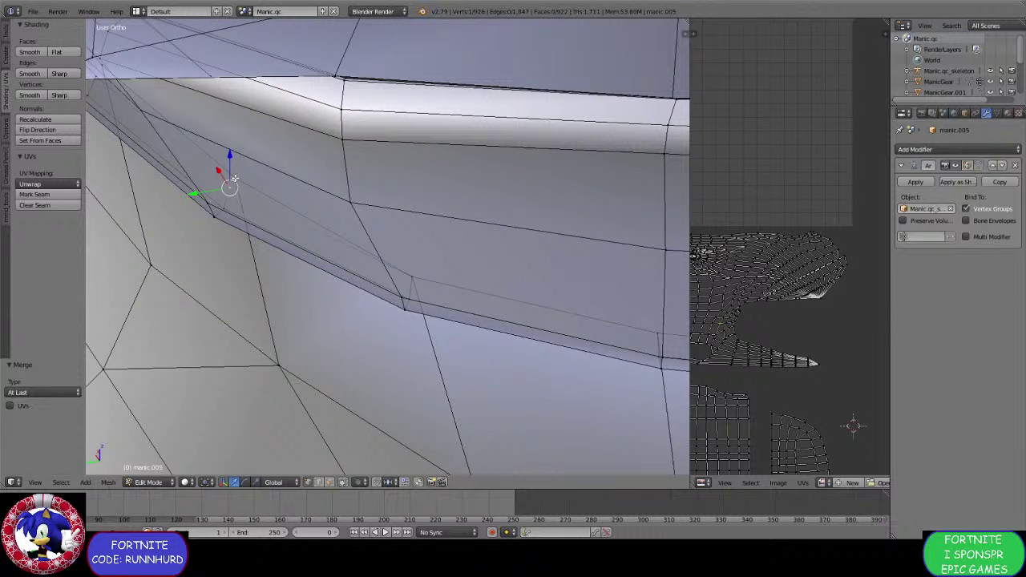
right_click(232, 182, "shift")
key("alt+m")
left_click(228, 183)
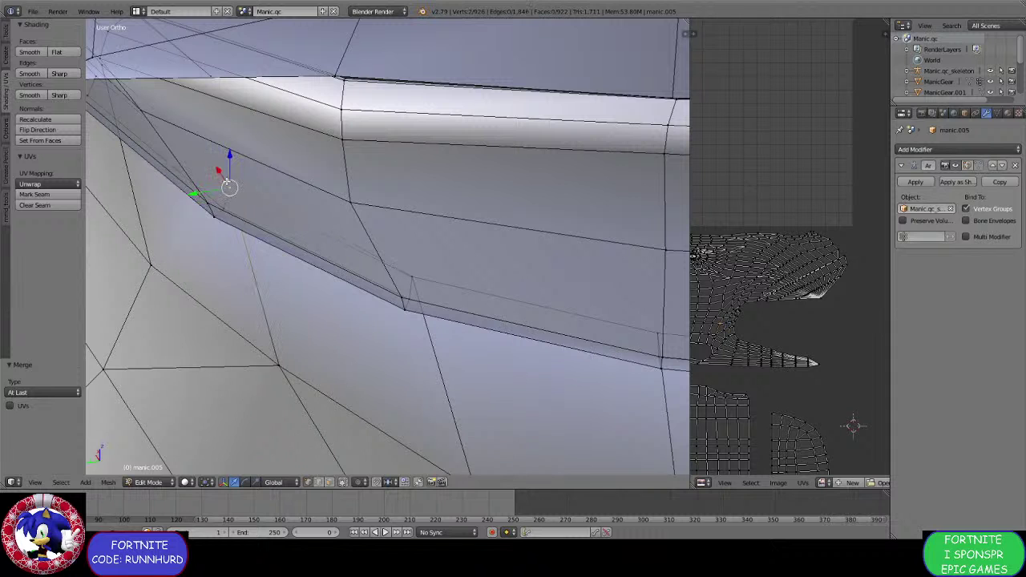
key("alt+m")
left_click(228, 195)
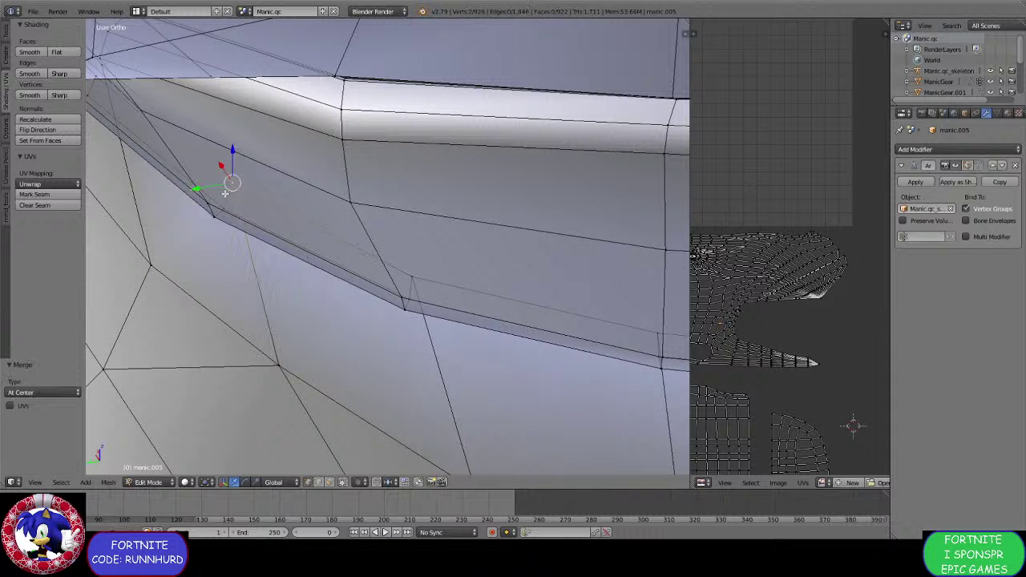
Merge the following cut-edge vertex near the back into the waist band's lower rim vertex.
middle_click_drag(228, 195, 358, 262)
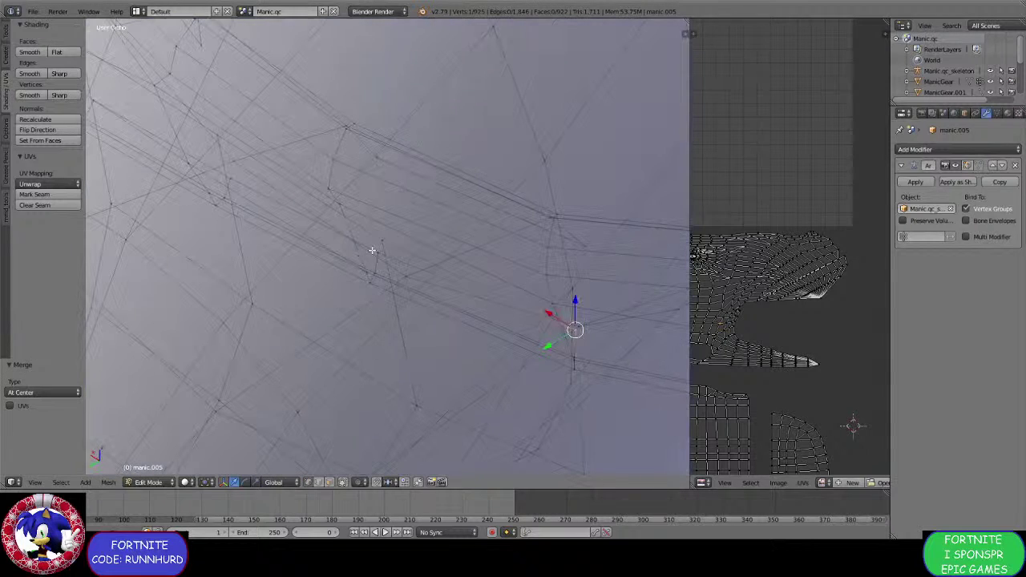
right_click(373, 251)
right_click(380, 239, "shift")
key("alt+m")
left_click(380, 238)
Try to merge the body vertices at the back seam with the waist band's lower rim vertices using At Center.
middle_click_drag(235, 215, 317, 254)
scroll(256, 216, "up", 6)
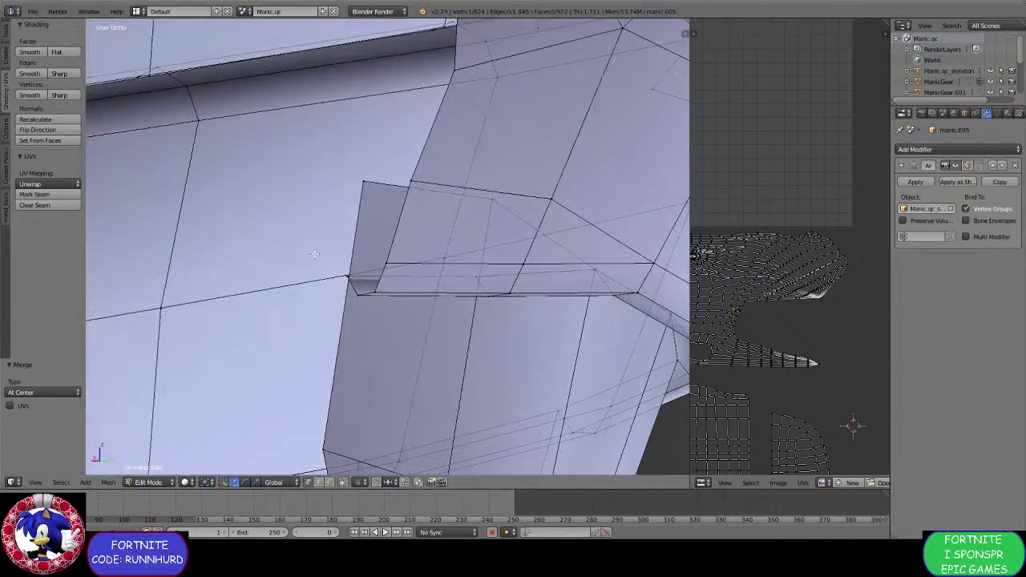
right_click(351, 192)
right_click(349, 263, "shift")
key("alt+m")
left_click(350, 257)
right_click(485, 195)
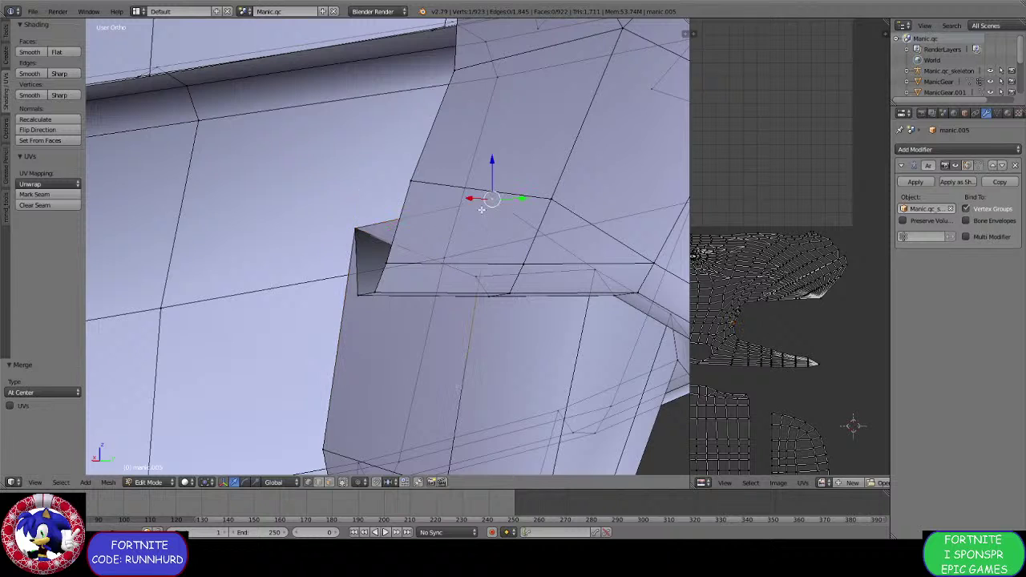
right_click(476, 269, "shift")
key("alt+m")
left_click(476, 259)
middle_click_drag(477, 261, 501, 261)
key("ctrl+z")
Merge the back-seam body vertex and the adjacent cut-edge vertices into the waist band's lower rim using At Last.
key("alt+m")
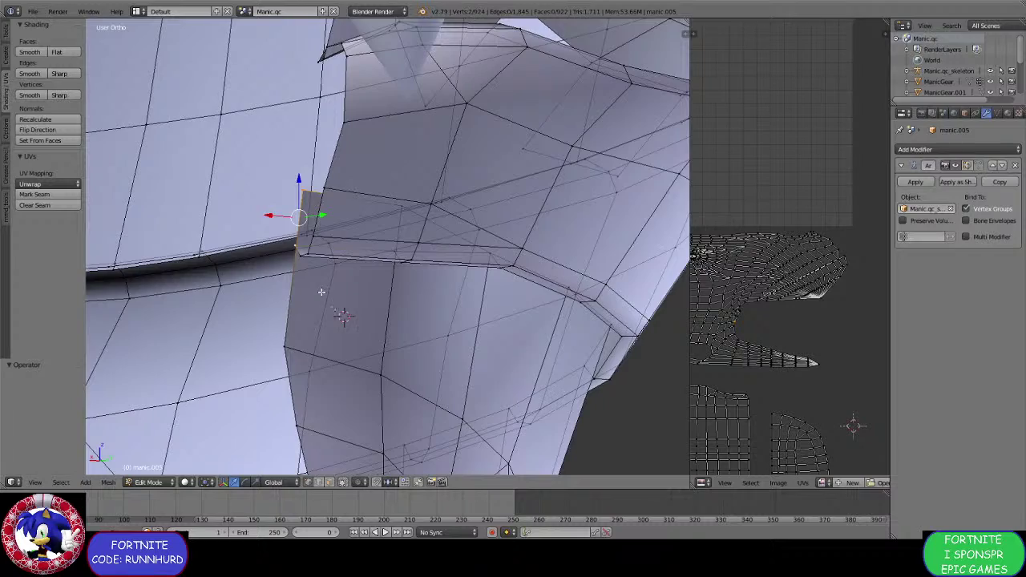
left_click(306, 269)
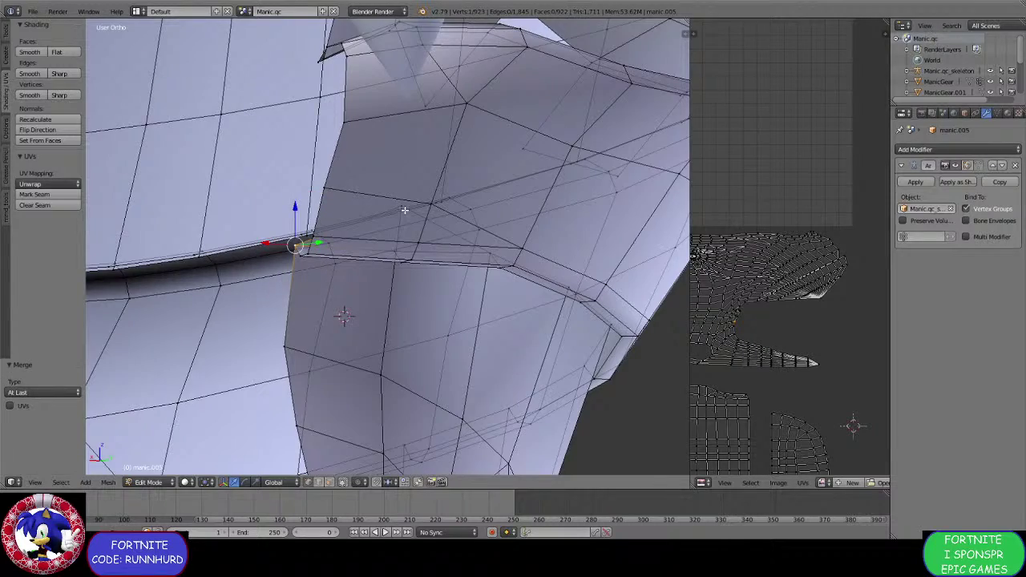
left_click(393, 253)
middle_click_drag(393, 254, 363, 266)
key("g")
key("x")
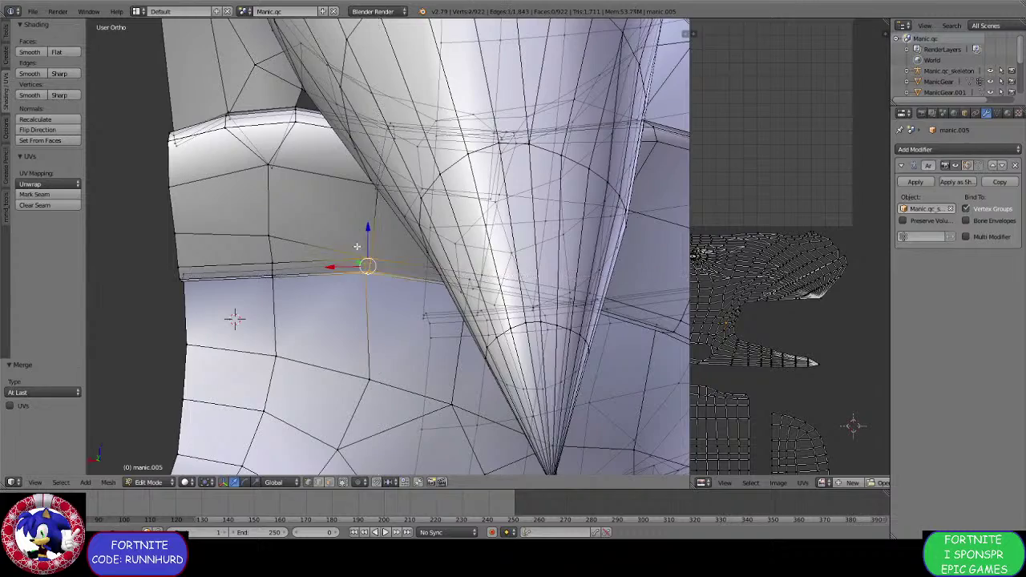
left_click(369, 248)
Merge the upper body's cut-edge vertices at the back into the waist band's upper rim vertices using At Last.
middle_click_drag(369, 248, 427, 303)
right_click(360, 264)
mouse_move(360, 264)
middle_mouse_down()
mouse_move(385, 277)
mouse_move(383, 290)
mouse_move(338, 319)
mouse_move(404, 348)
mouse_move(349, 276)
middle_mouse_up()
scroll(380, 279, "up", 4)
scroll(377, 292, "up", 4)
middle_click_drag(274, 266, 272, 392)
left_click(388, 298)
left_click_drag(272, 392, 260, 389)
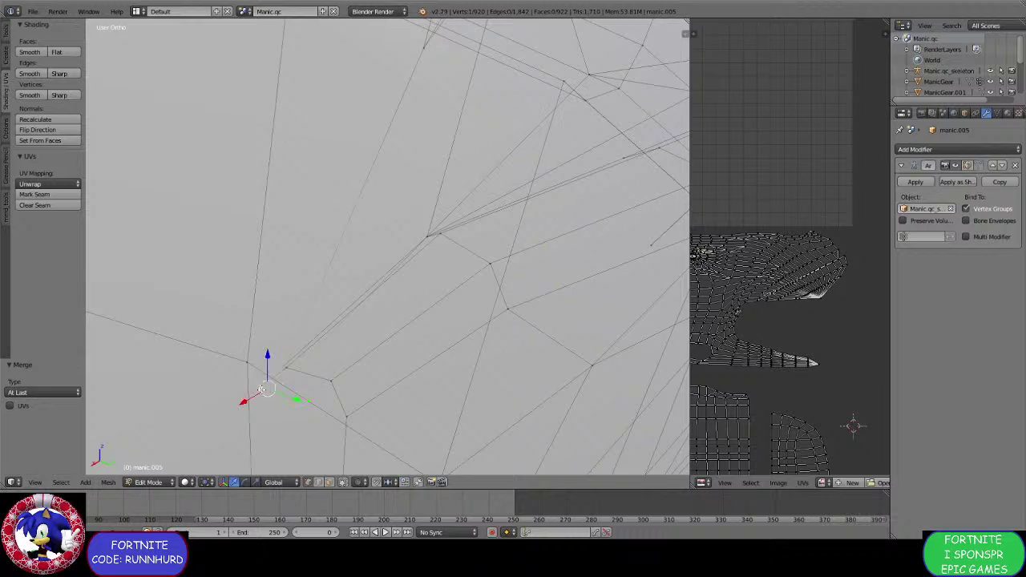
key("alt+m")
left_click(262, 389)
Try to extrude the selected cut edge of the upper body toward the waist band's upper rim to close the back gap.
scroll(385, 322, "down", 3)
middle_click_drag(392, 321, 346, 305)
right_click(348, 284)
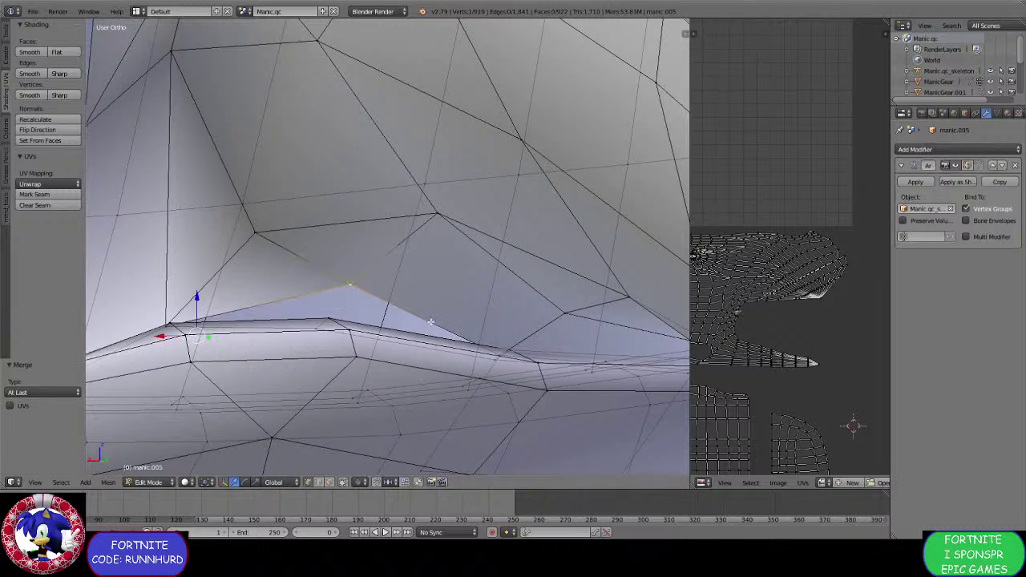
middle_click_drag(493, 347, 366, 292)
right_click(437, 337, "shift")
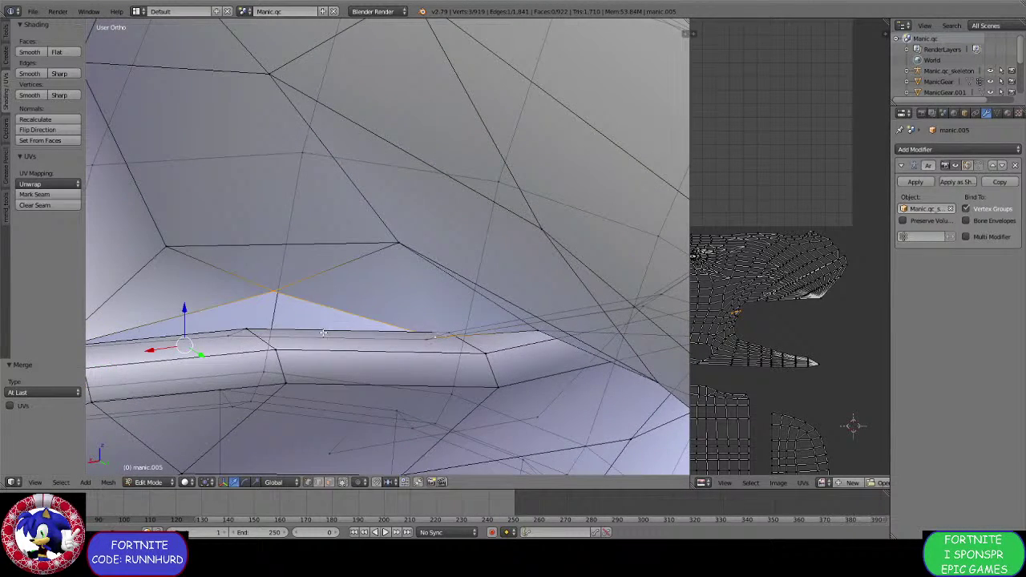
middle_click_drag(323, 332, 315, 280)
key("e")
left_click(306, 314)
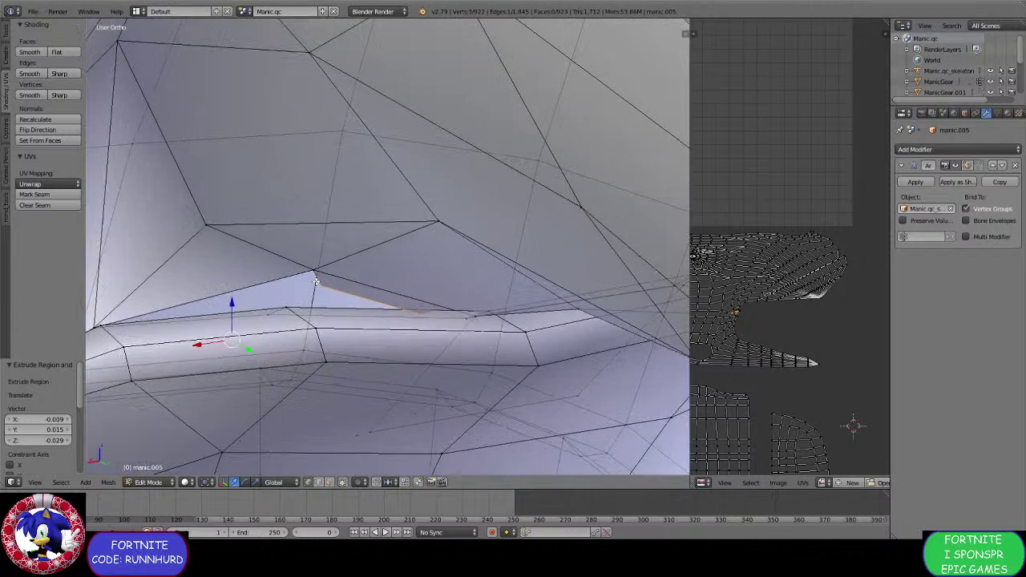
key("ctrl+z")
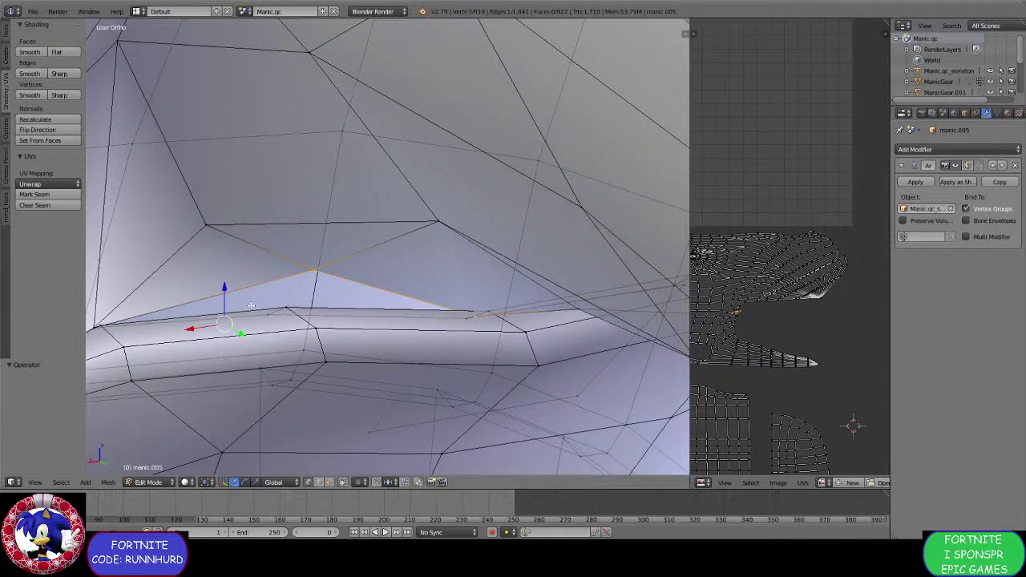
key("ctrl+z")
Select the open edges around the upper back gap, extrude them to the rim and merge the new vertices using At Last.
right_click(472, 319, "shift")
middle_click_drag(214, 324, 301, 329)
right_click(152, 399, "shift")
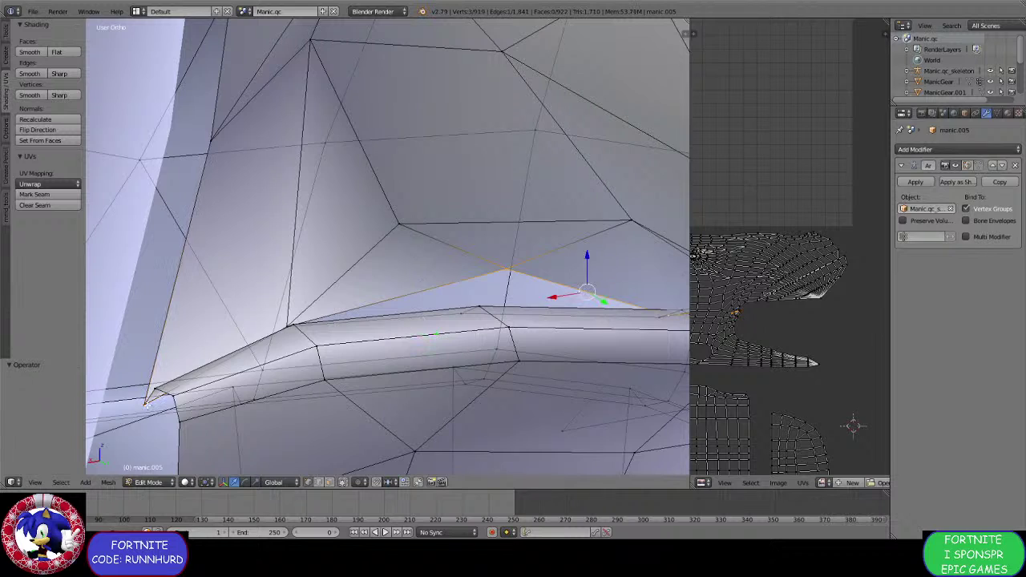
right_click(150, 400, "shift")
right_click(150, 401, "shift")
scroll(587, 291, "up", 5)
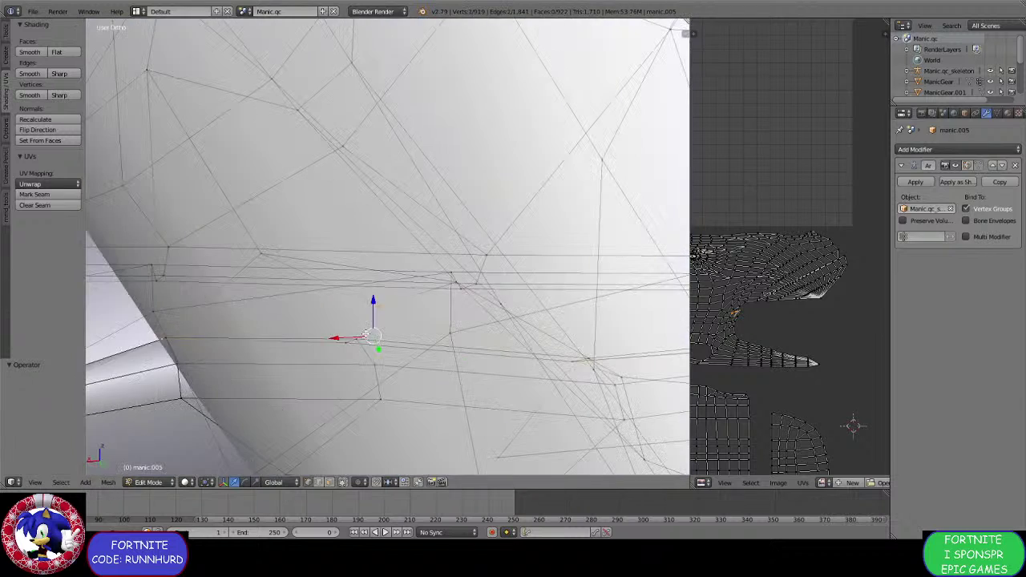
key("e")
left_click(374, 346)
middle_click_drag(374, 346, 355, 286)
key("alt+m")
left_click(414, 288)
Merge the next upper body cut-edge vertex into the waist band's upper rim using At Last.
right_click(276, 366)
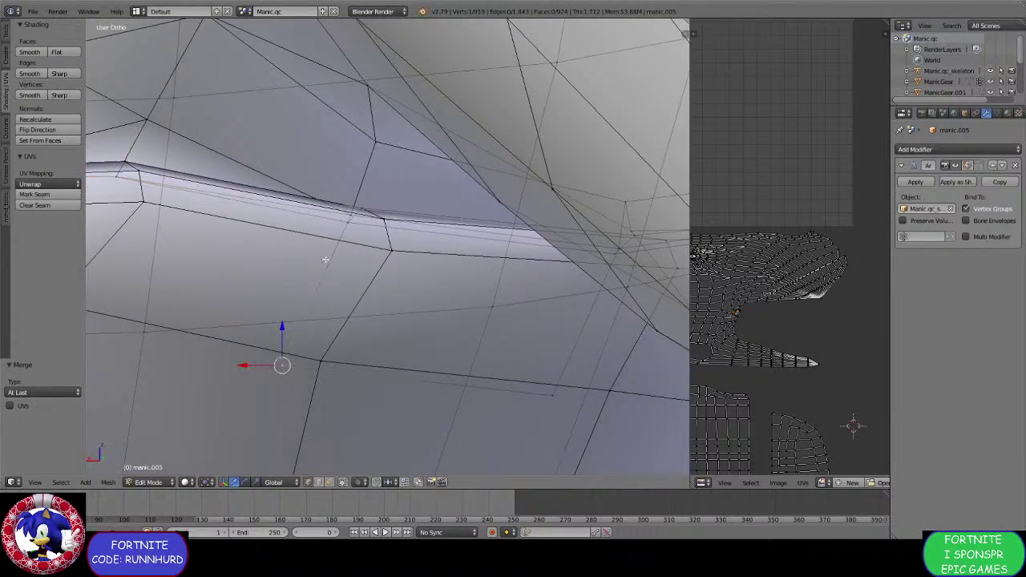
right_click(345, 225)
middle_click_drag(479, 248, 380, 350)
right_click(506, 364)
scroll(401, 351, "up", 4)
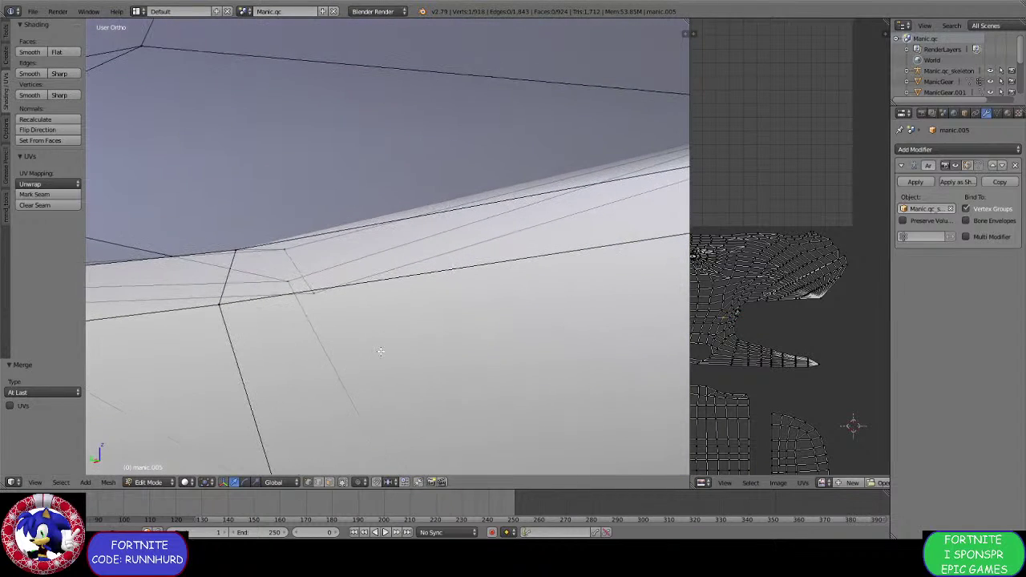
Select the overlapping vertices at the inner upper rim and merge them into one using At Last.
right_click(297, 284, "shift")
right_click(314, 292, "shift")
key("alt+m")
left_click(315, 291)
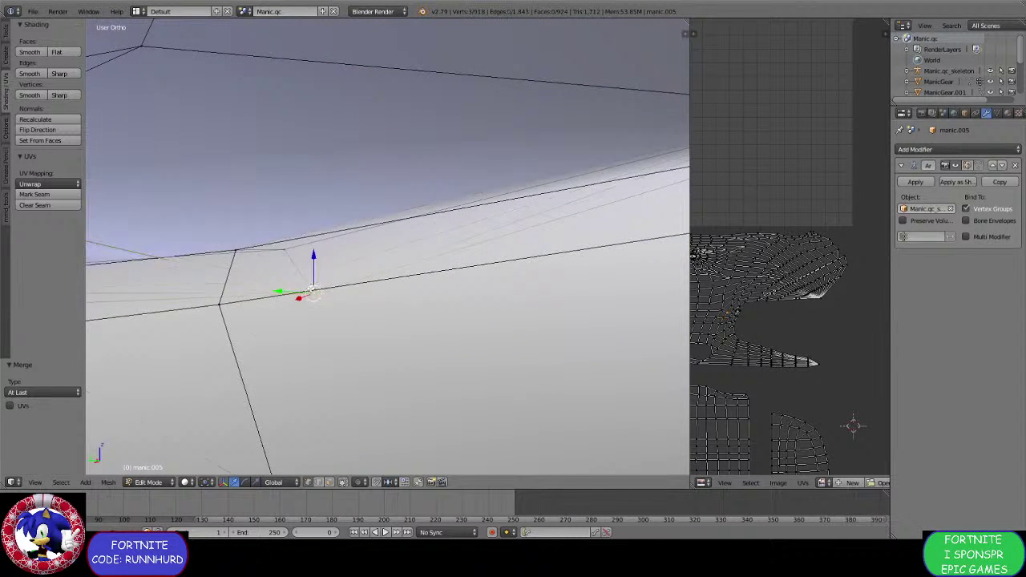
Select two neighbouring upper rim vertices and move them slightly along Y and down about 0.034 along Z.
scroll(444, 259, "down", 5)
middle_click_drag(444, 259, 407, 321, "shift")
right_click(407, 322)
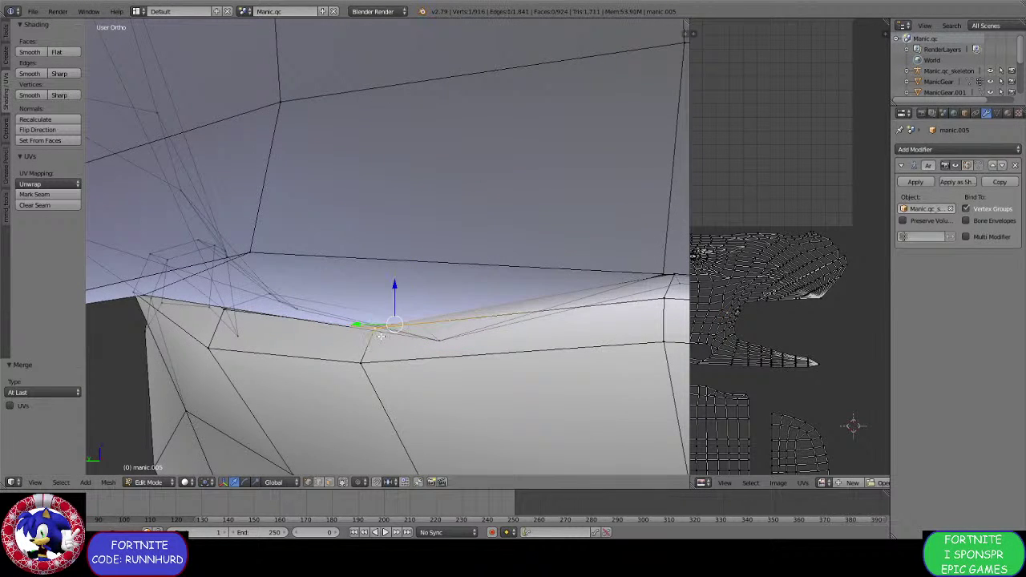
right_click(360, 356, "shift")
left_click_drag(361, 341, 355, 341)
left_click_drag(380, 298, 380, 319)
middle_click_drag(379, 319, 481, 300)
Select the stacked vertices at the next upper rim corner and move them 0.019 along Y.
right_click(559, 287)
right_click(551, 311, "shift")
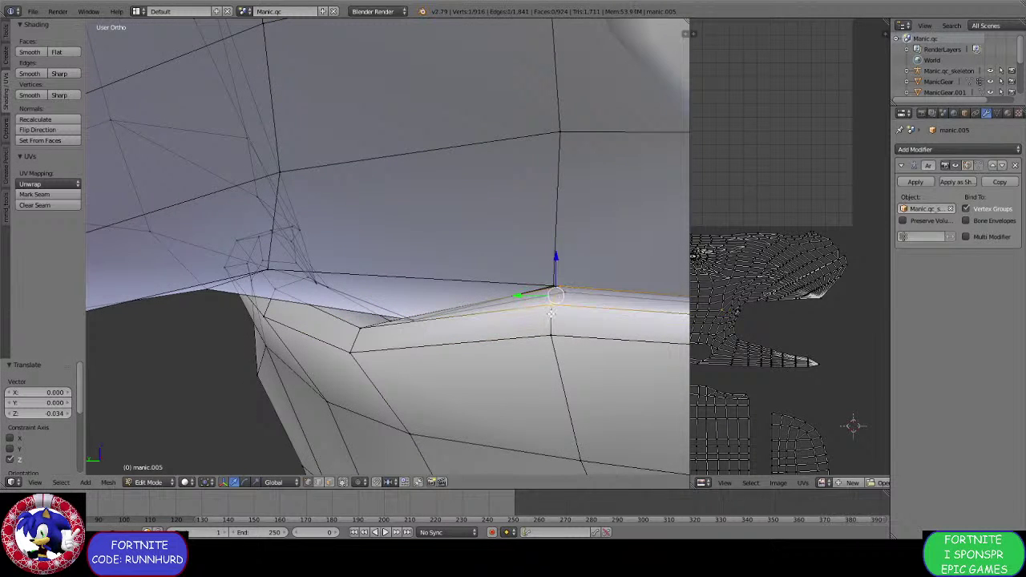
right_click(550, 335, "shift")
left_click_drag(518, 307, 511, 319)
middle_click_drag(512, 319, 475, 327)
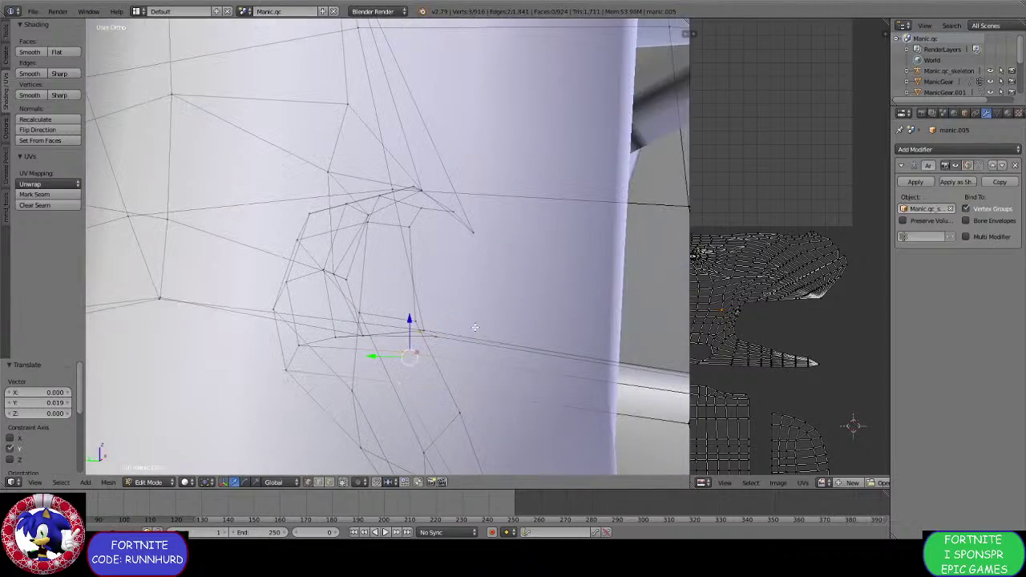
Adjust the adjacent upper rim vertices and lower the selected rim vertices 0.027 along Z.
key("g")
left_click(407, 346)
middle_click_drag(407, 346, 384, 281)
right_click(401, 293)
mouse_move(413, 327)
middle_mouse_down()
mouse_move(435, 340)
mouse_move(459, 308)
middle_mouse_up()
right_click(437, 318)
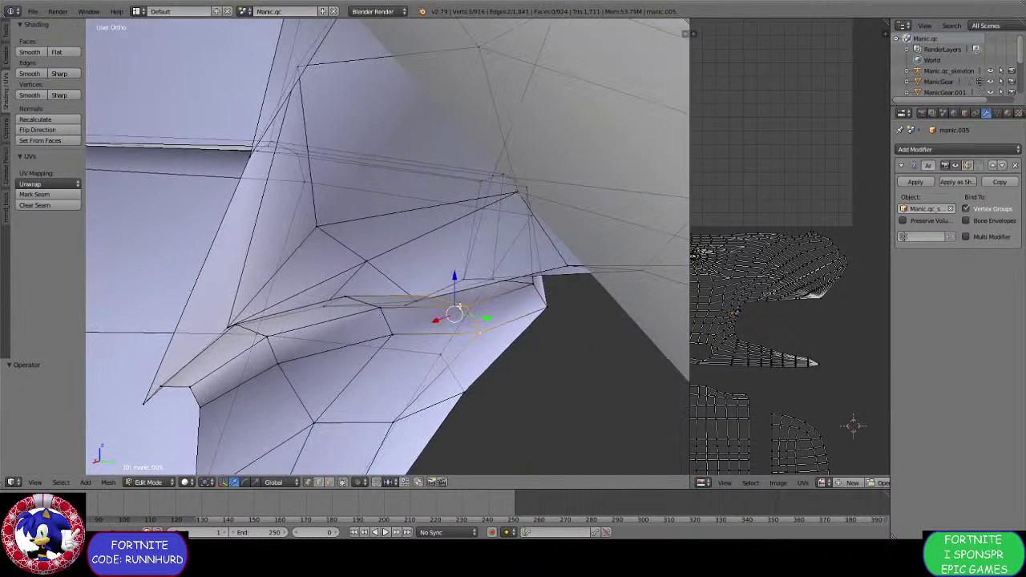
right_click(363, 295)
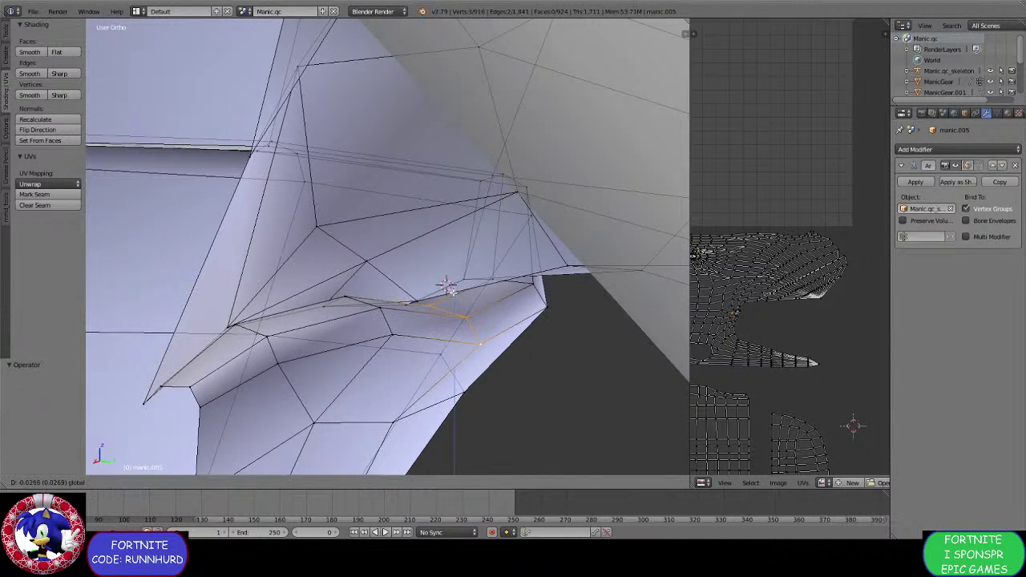
key("g")
key("z")
left_click(363, 292)
Select the next column of upper rim vertices and lower it 0.029 along Z.
right_click(378, 320, "shift")
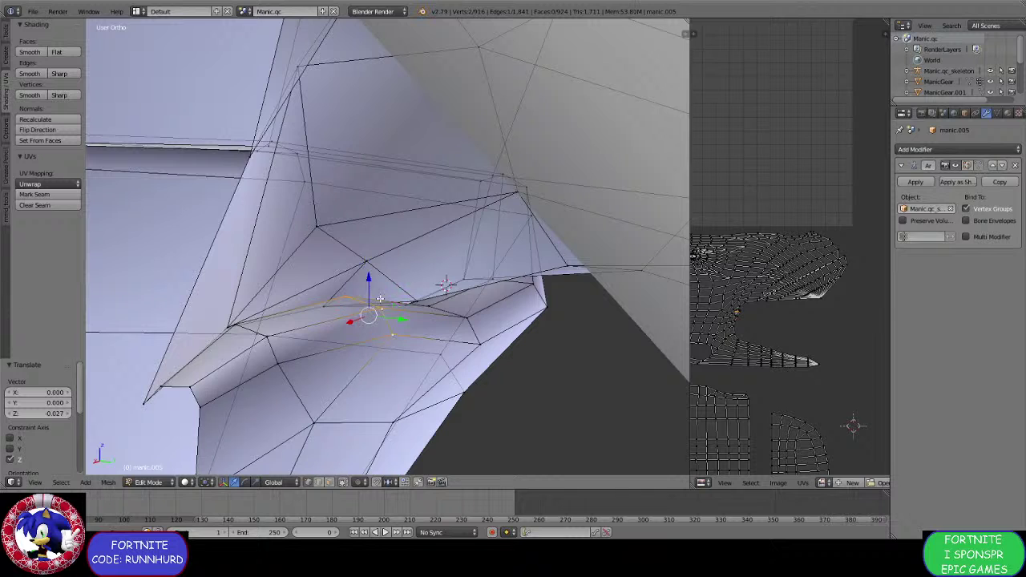
key("g")
key("z")
left_click(369, 305)
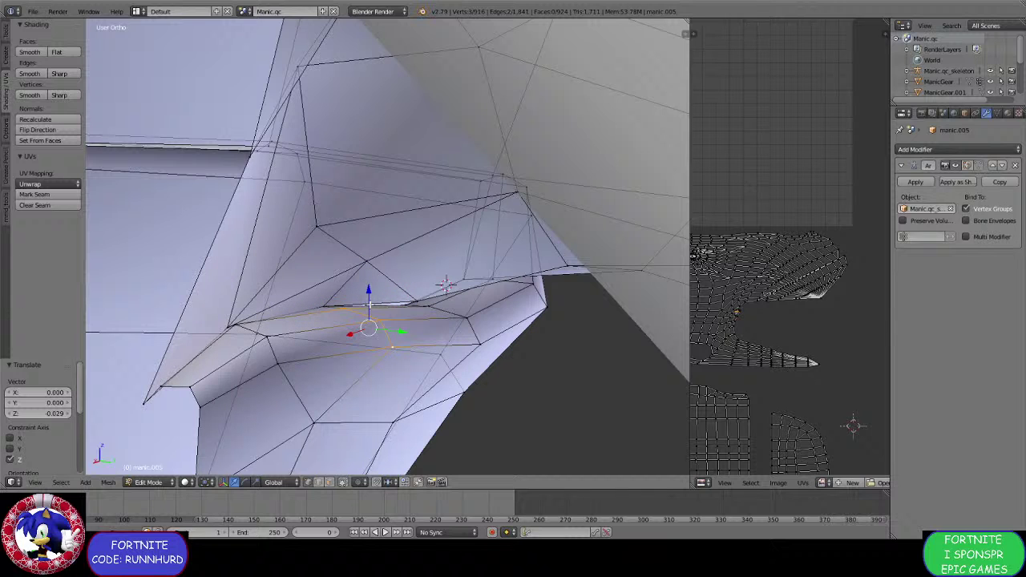
Lower the following column of upper rim vertices 0.017 along Z and the end column 0.008.
right_click(236, 329)
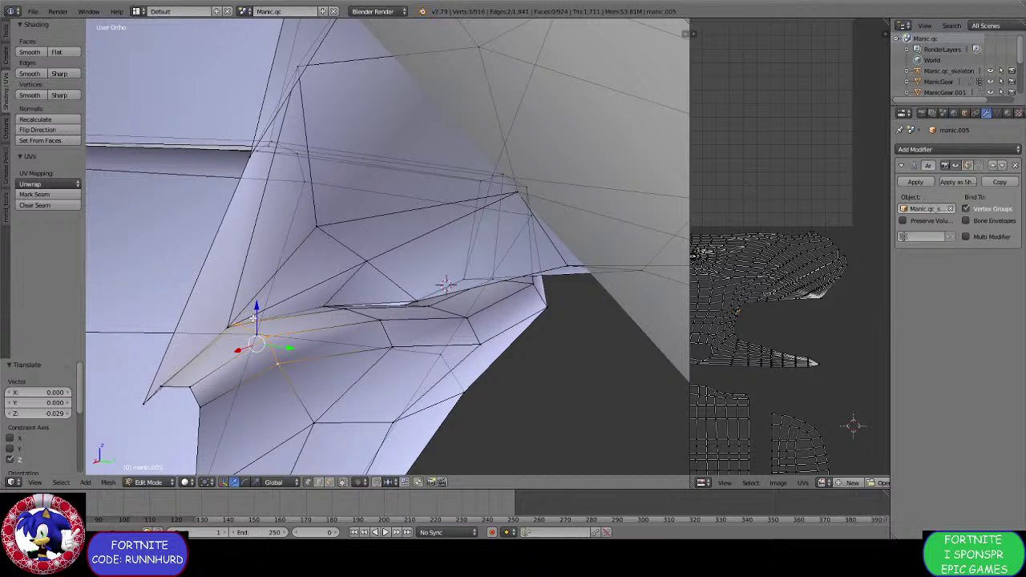
key("g")
key("z")
left_click(248, 333)
right_click(180, 386)
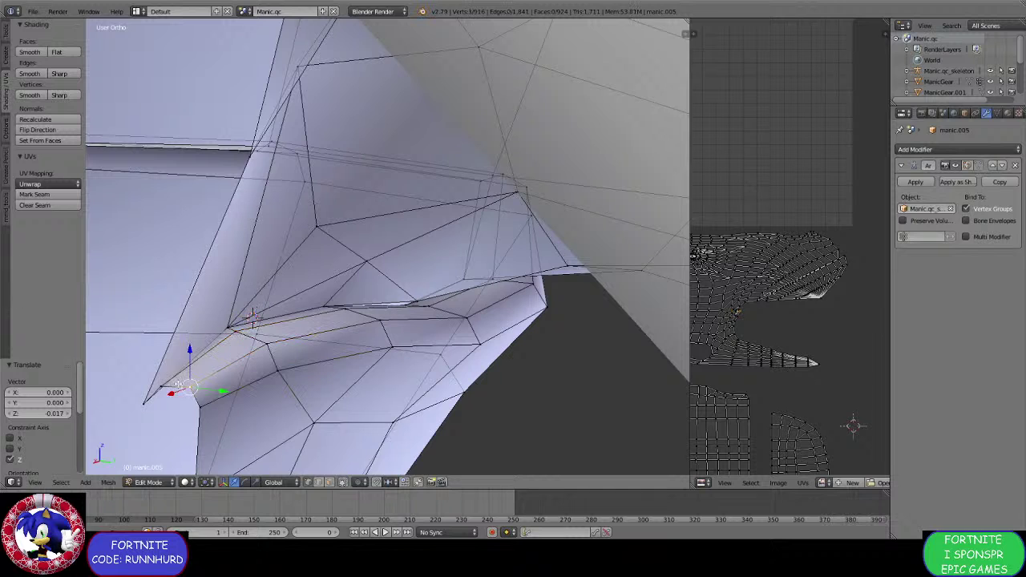
key("g")
key("z")
left_click(188, 353)
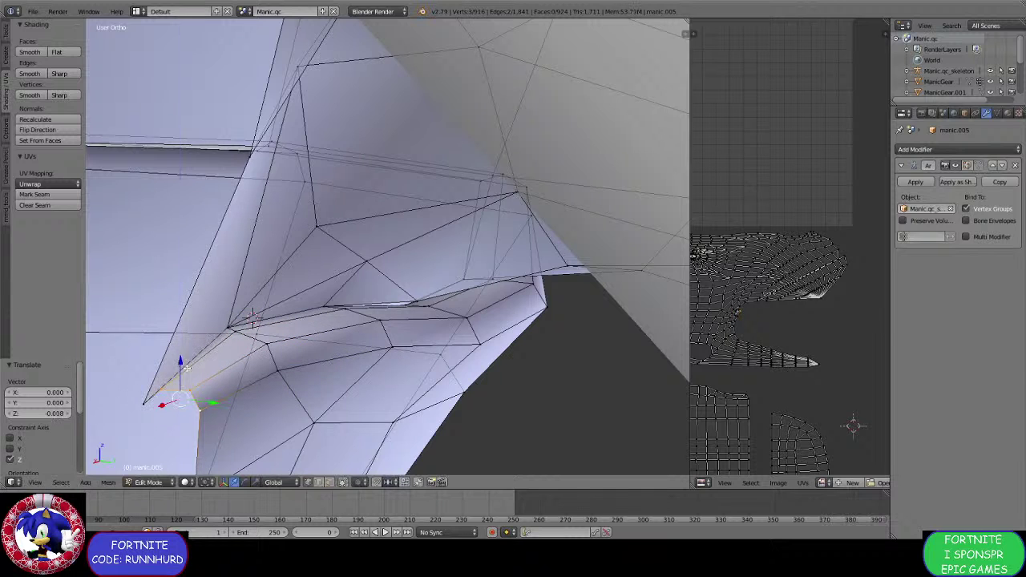
middle_click_drag(188, 353, 268, 351)
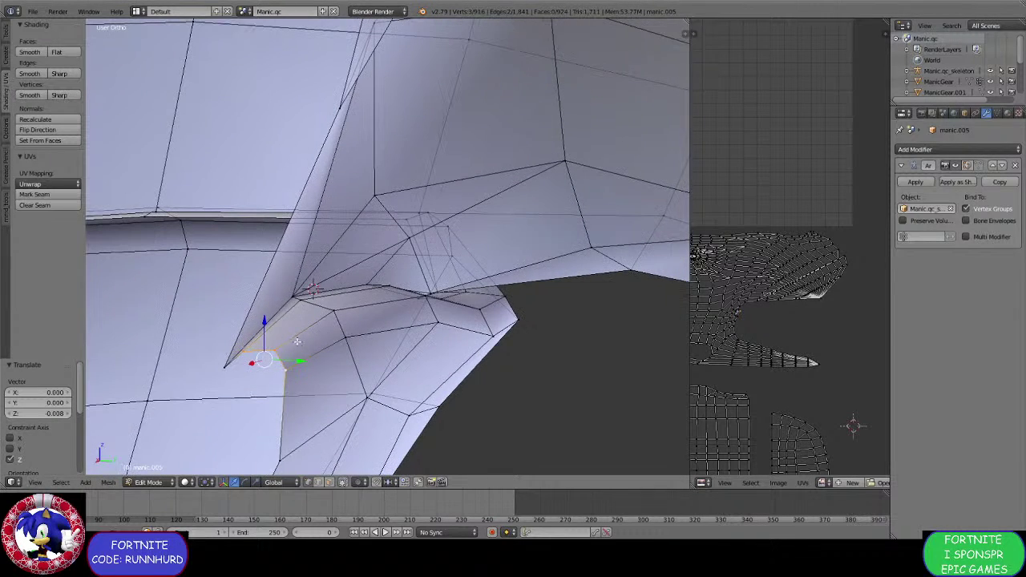
Move the single inner upper rim vertex 0.014 along Y and raise it about 0.013 along Z.
right_click(298, 303)
middle_click_drag(299, 303, 340, 301)
key("g")
key("y")
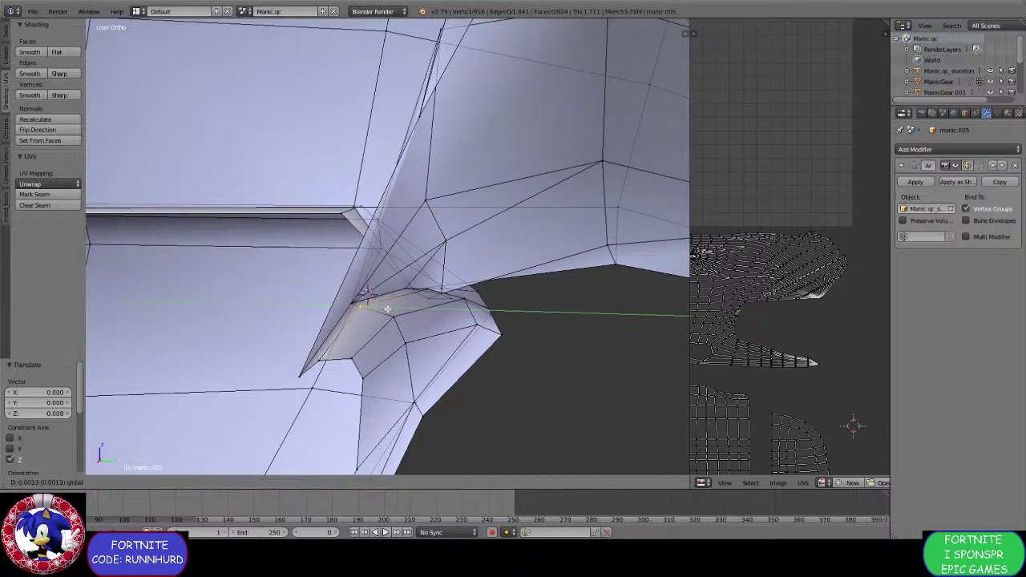
left_click(393, 309)
key("g")
key("z")
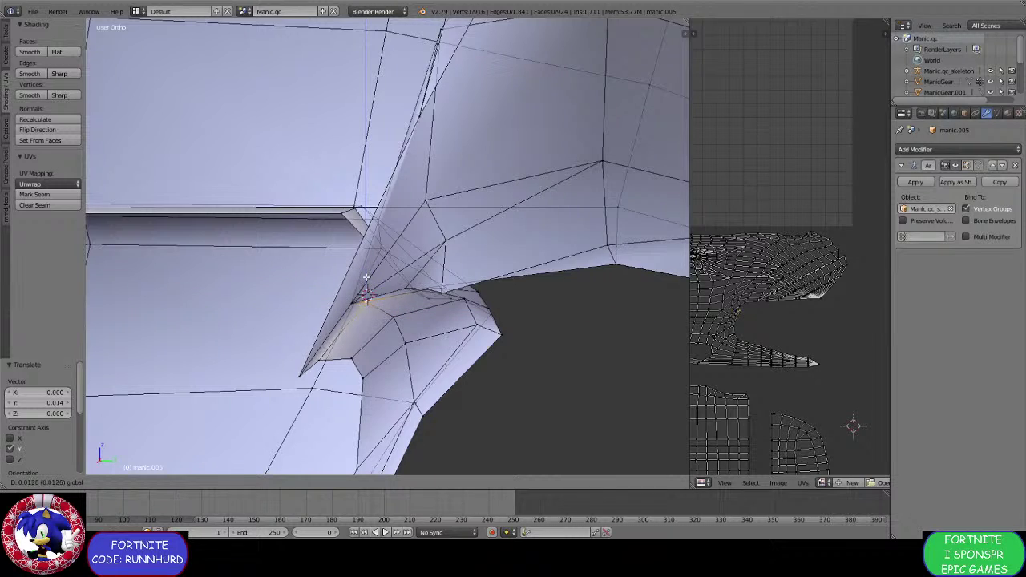
left_click(365, 278)
Add the neighbouring inner rim vertex to the selection and adjust its height along Z.
middle_click_drag(360, 294, 367, 316)
right_click(311, 295, "shift")
key("g")
key("z")
left_click(315, 271)
Join the loose body cut-edge vertices near the inner rim corner to the upper rim using Merge At Last.
key("e")
left_click(335, 325)
left_click(414, 343)
middle_click_drag(352, 359, 379, 324)
left_click(387, 410)
left_click(331, 354)
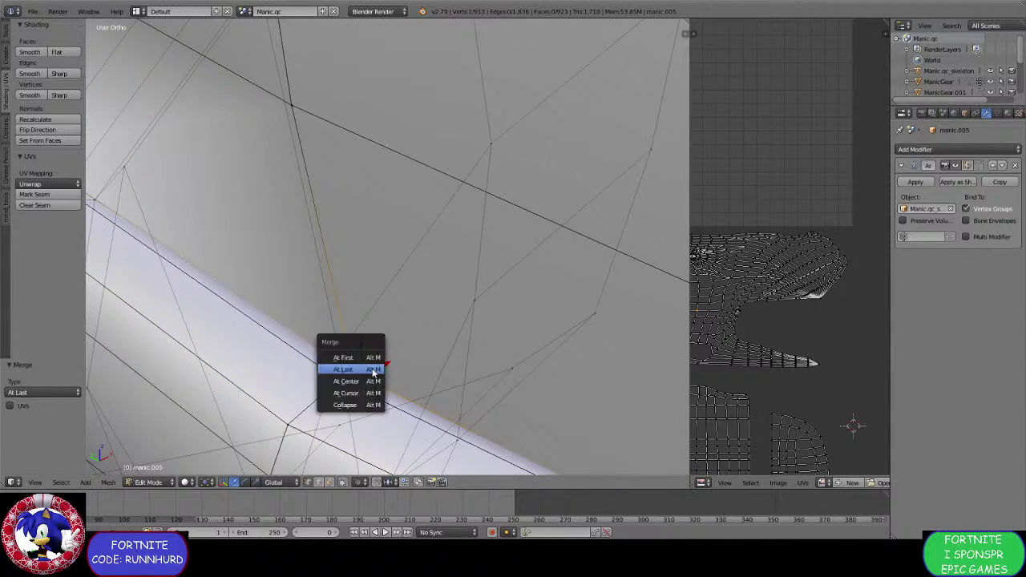
left_click(373, 370)
Merge the next two body cut-edge vertices into their matching upper rim vertices using At Last.
middle_click_drag(372, 369, 479, 408)
key("alt+m")
left_click(457, 404)
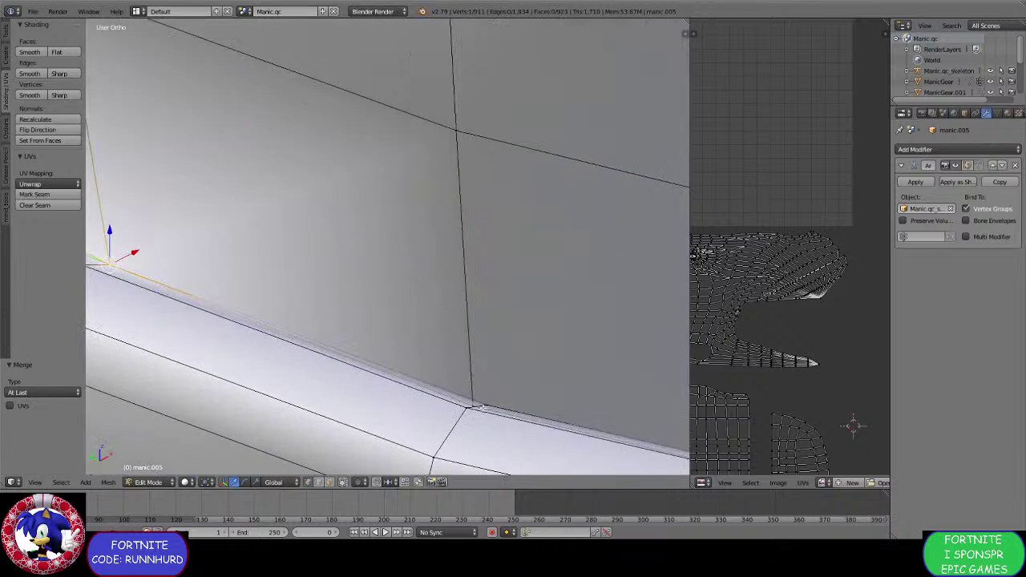
right_click(477, 407)
right_click(494, 404, "shift")
key("alt+m")
left_click(495, 404)
Continue along the side of the waist band, merging two more body vertices into the upper rim using At Last.
scroll(553, 381, "down", 2)
middle_click_drag(565, 351, 281, 260, "shift")
scroll(304, 277, "up", 3)
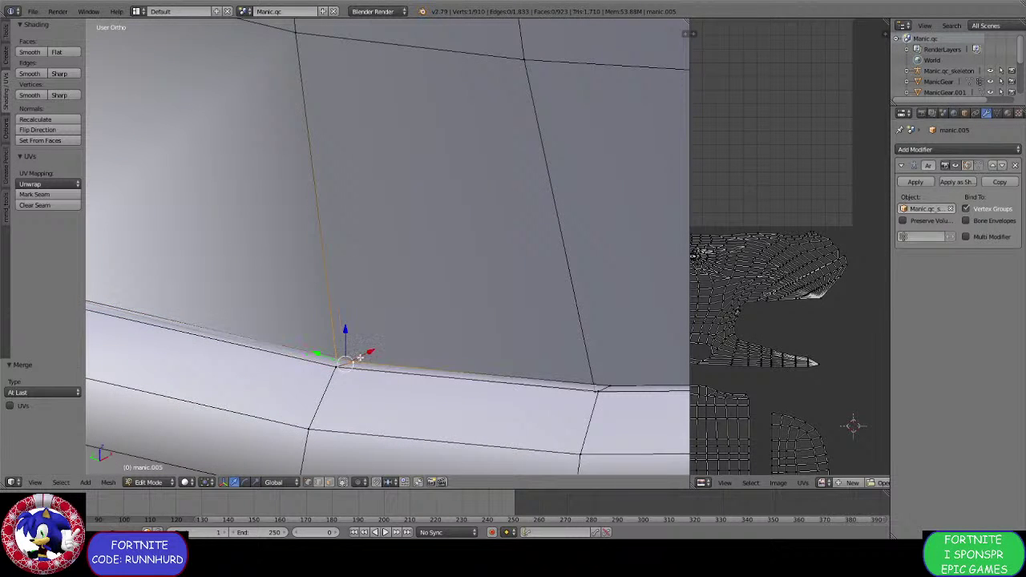
key("alt+m")
left_click(362, 358)
middle_click_drag(563, 348, 290, 254, "shift")
middle_click_drag(291, 255, 300, 267)
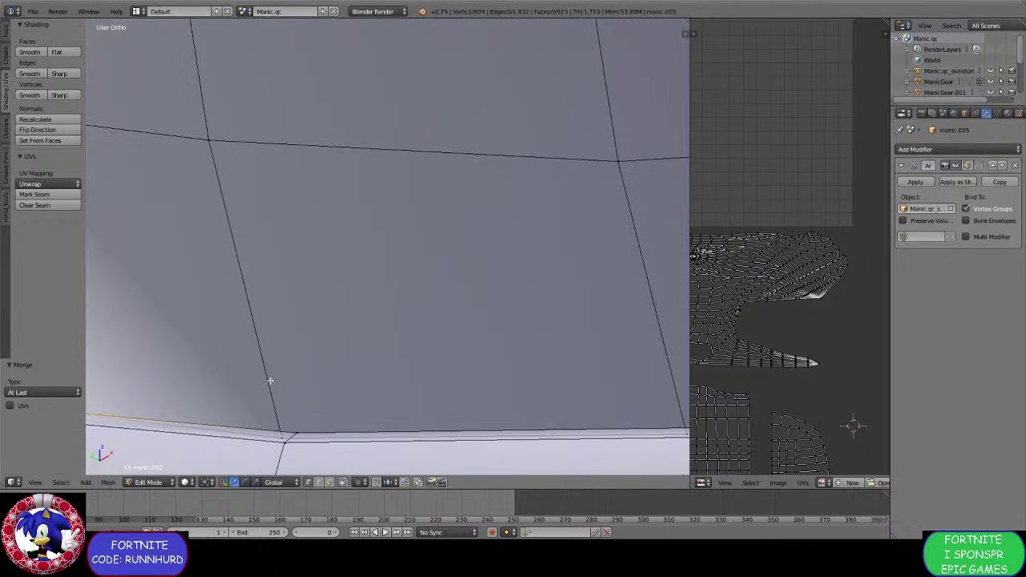
right_click(281, 425)
right_click(293, 422, "shift")
key("alt+m")
left_click(294, 422)
Merge the body vertices at the following two upper rim columns into the rim using At Last.
middle_click_drag(595, 323, 365, 324, "shift")
key("alt+m")
left_click(391, 338)
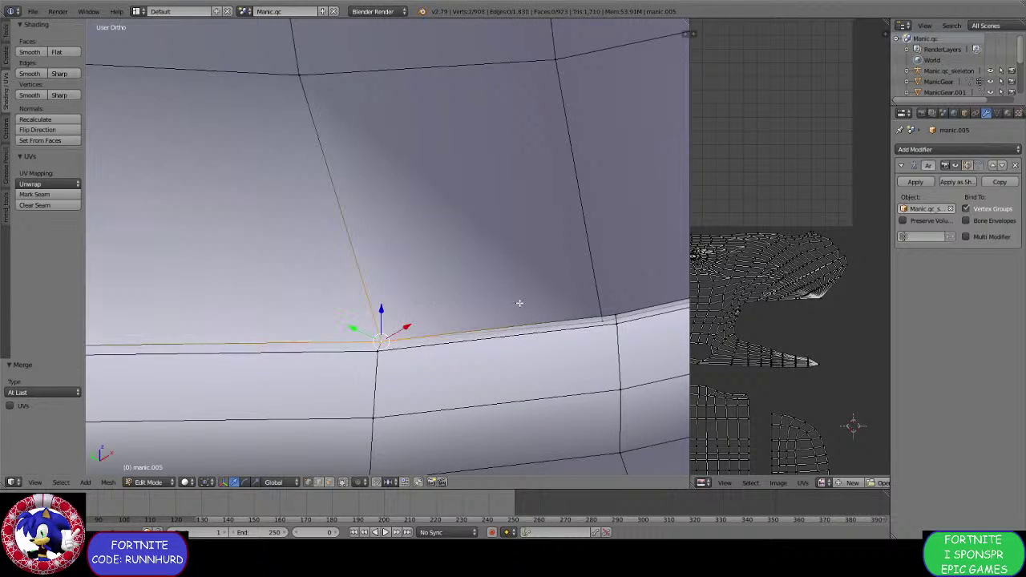
right_click(601, 321)
right_click(618, 315, "shift")
scroll(633, 294, "down", 1)
key("alt+m")
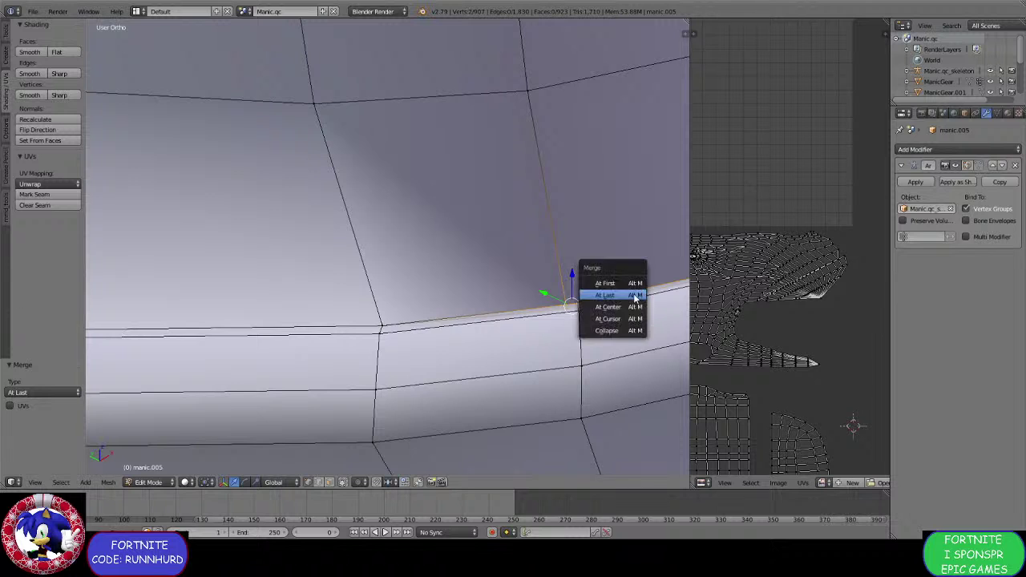
left_click(634, 294)
Merge the two body vertices on the rising stretch of the upper rim into the rim using At Last.
middle_click_drag(634, 294, 270, 335, "shift")
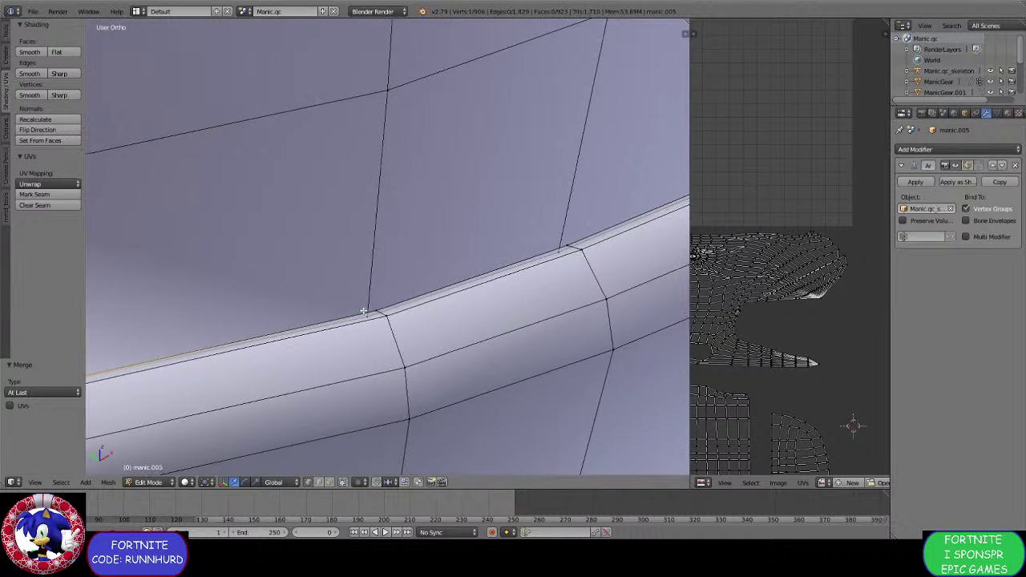
right_click(365, 313)
right_click(379, 309, "shift")
key("alt+m")
left_click(385, 302)
right_click(549, 250)
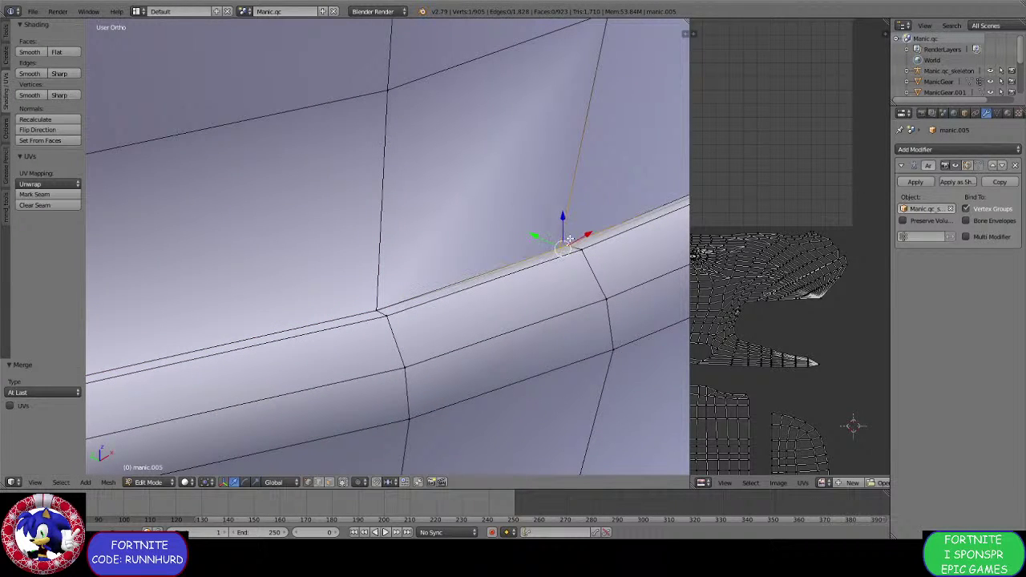
key("alt+m")
left_click(570, 239)
Merge the last two body vertices, up to the halved body's centre edge, into the upper rim using At Last.
scroll(574, 237, "down", 3)
middle_click_drag(607, 226, 393, 339, "shift")
scroll(393, 339, "up", 4)
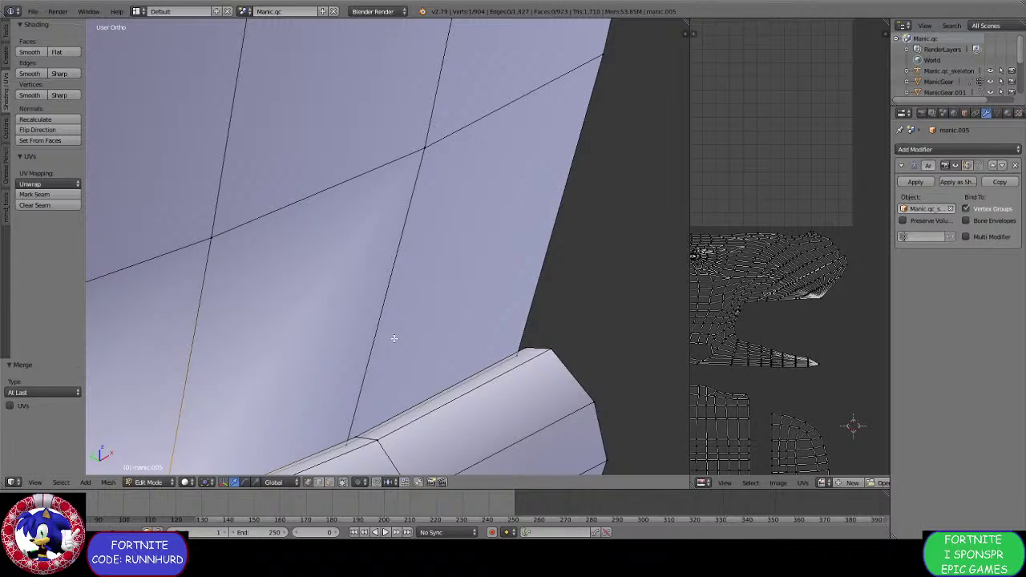
right_click(343, 443)
right_click(357, 433, "shift")
key("alt+m")
left_click(359, 424)
right_click(513, 356)
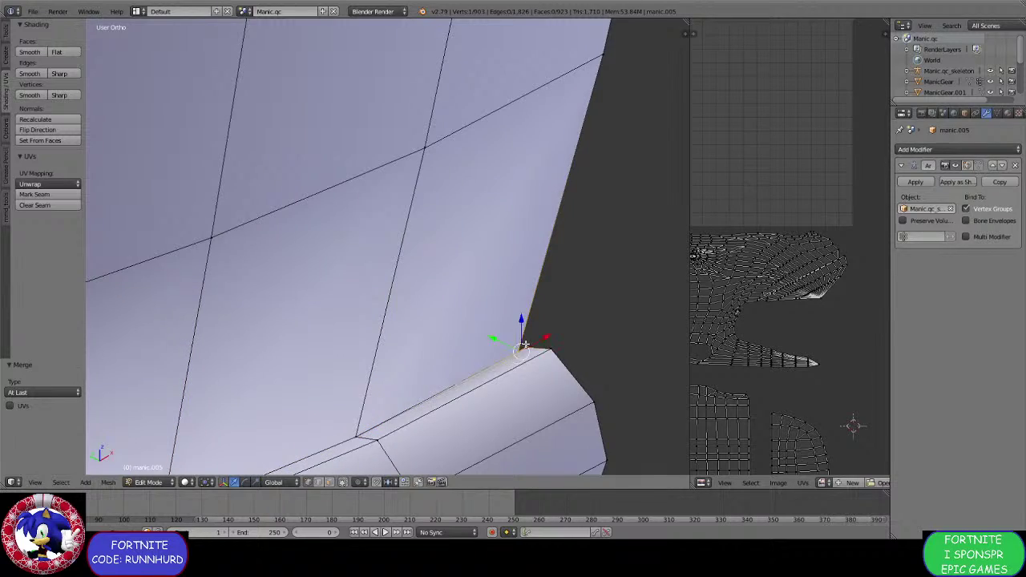
right_click(526, 344, "shift")
key("alt+m")
left_click(526, 342)
Select the edge path where the body meets the waist band's upper rim, starting from the centre edge.
scroll(505, 340, "down", 10)
scroll(434, 313, "down", 2)
middle_click_drag(309, 312, 424, 296, "shift")
scroll(435, 313, "down", 2)
scroll(418, 265, "up", 5)
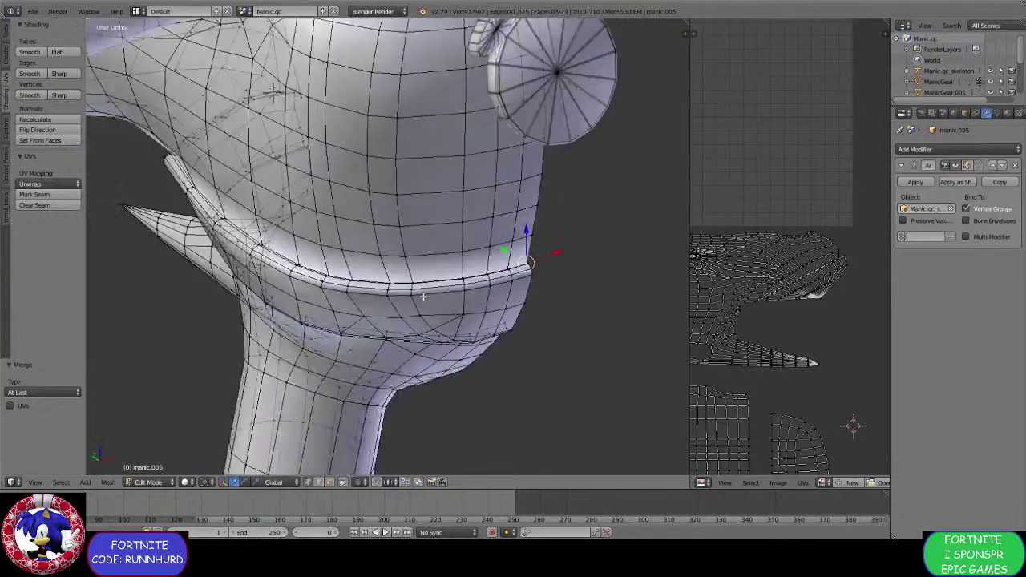
scroll(423, 297, "up", 4)
scroll(433, 280, "up", 1)
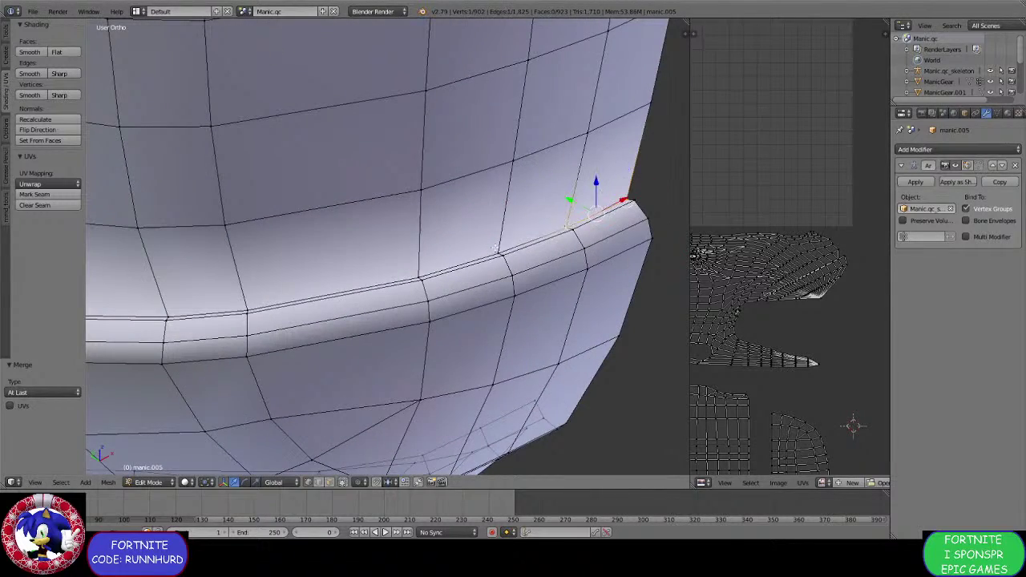
right_click(399, 270, "ctrl")
middle_click_drag(270, 292, 466, 352)
middle_click_drag(262, 362, 308, 313)
right_click(229, 308, "shift")
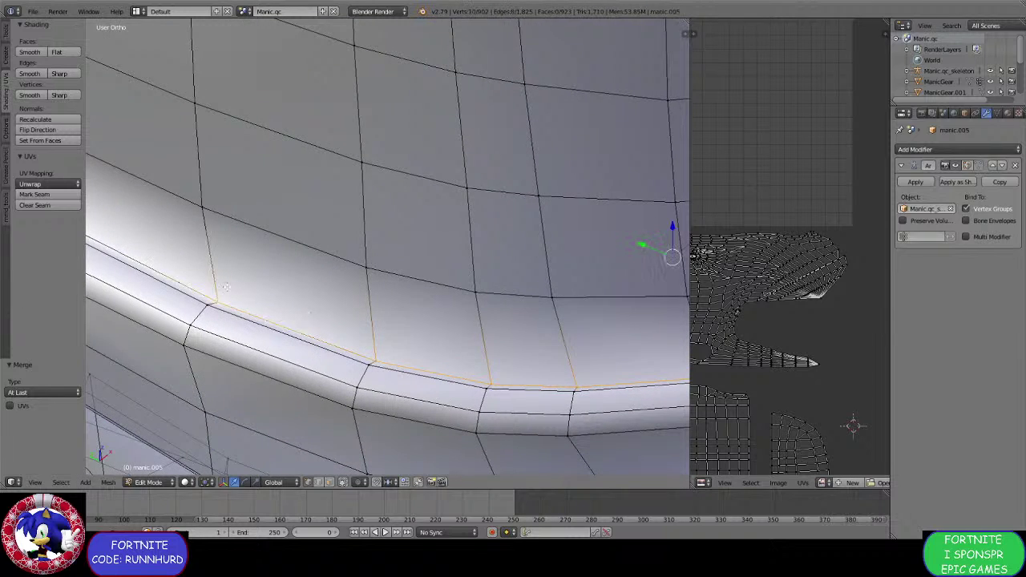
middle_click_drag(229, 308, 325, 311)
Extend the upper rim edge selection vertex by vertex around the body to its other end.
right_click(474, 341, "shift")
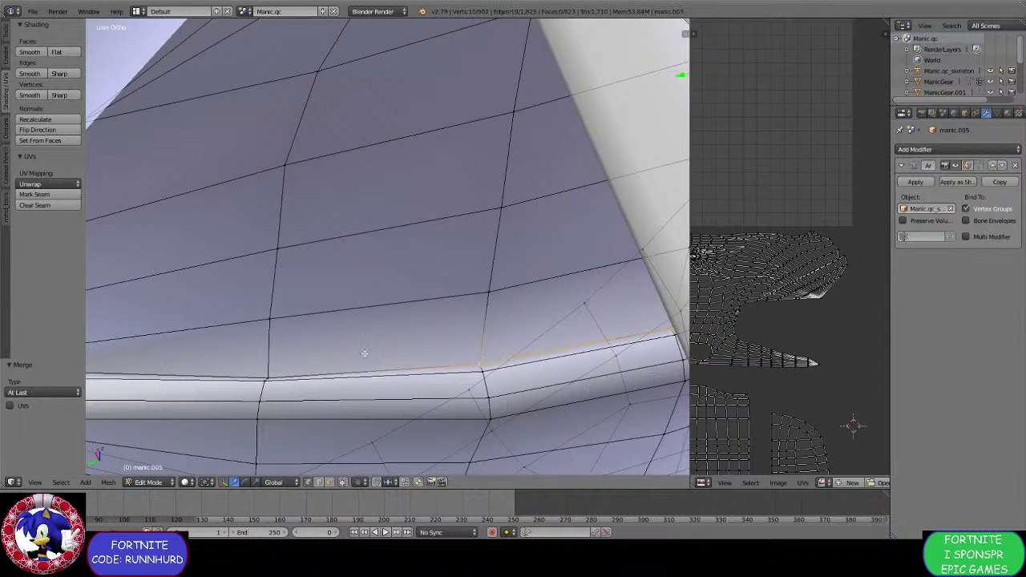
right_click(261, 359, "shift")
middle_click_drag(262, 359, 371, 337)
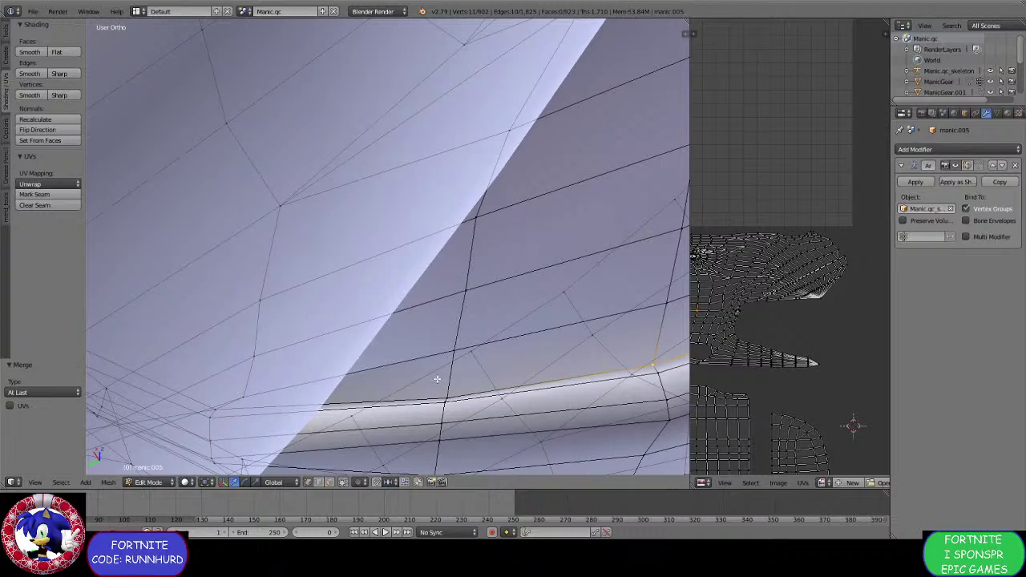
right_click(216, 401, "shift")
middle_click_drag(216, 400, 349, 331)
right_click(292, 393, "shift")
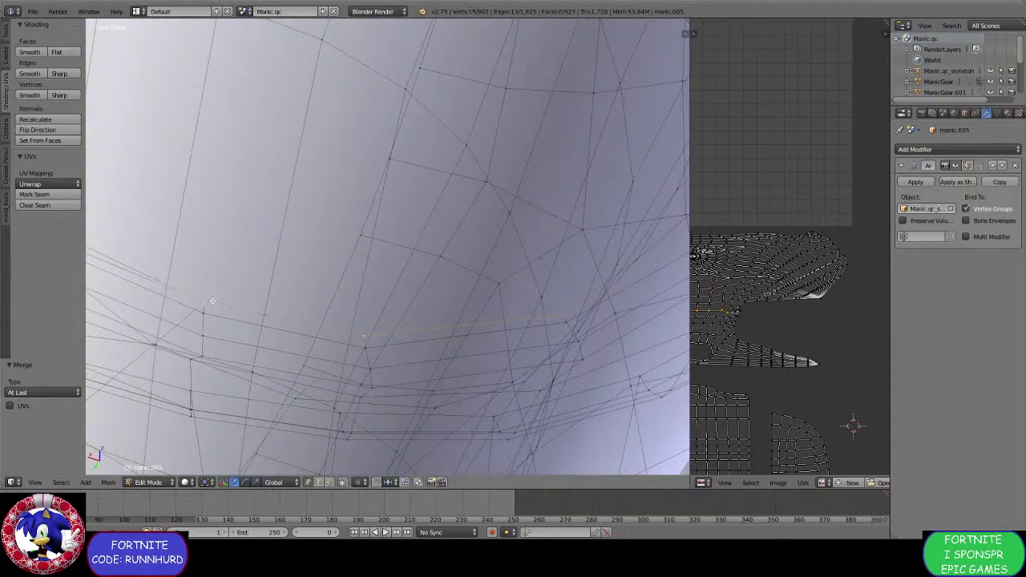
mouse_move(212, 300)
middle_mouse_down()
mouse_move(266, 336)
mouse_move(273, 208)
mouse_move(281, 259)
mouse_move(217, 301)
middle_mouse_up()
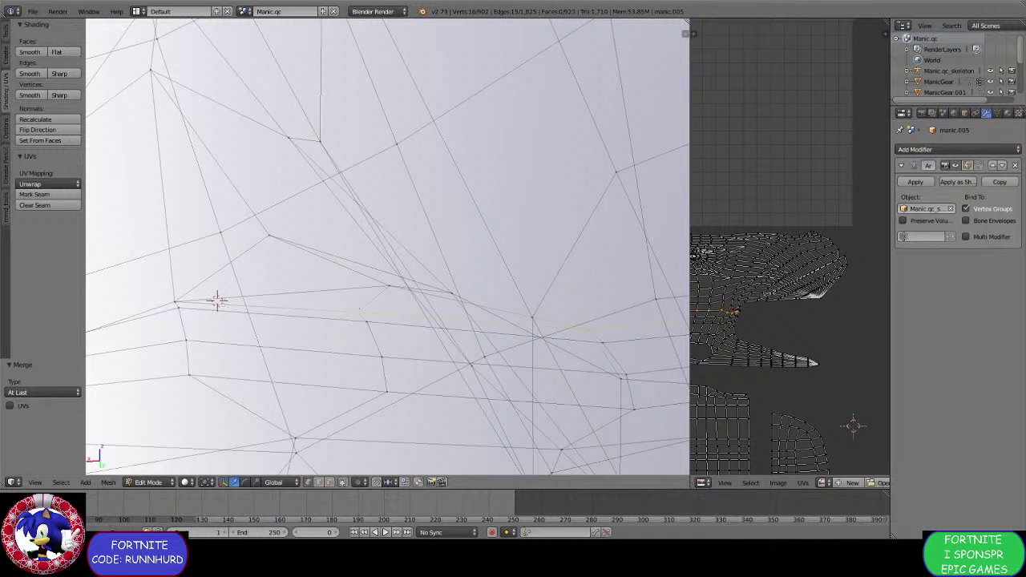
middle_click_drag(179, 313, 347, 317)
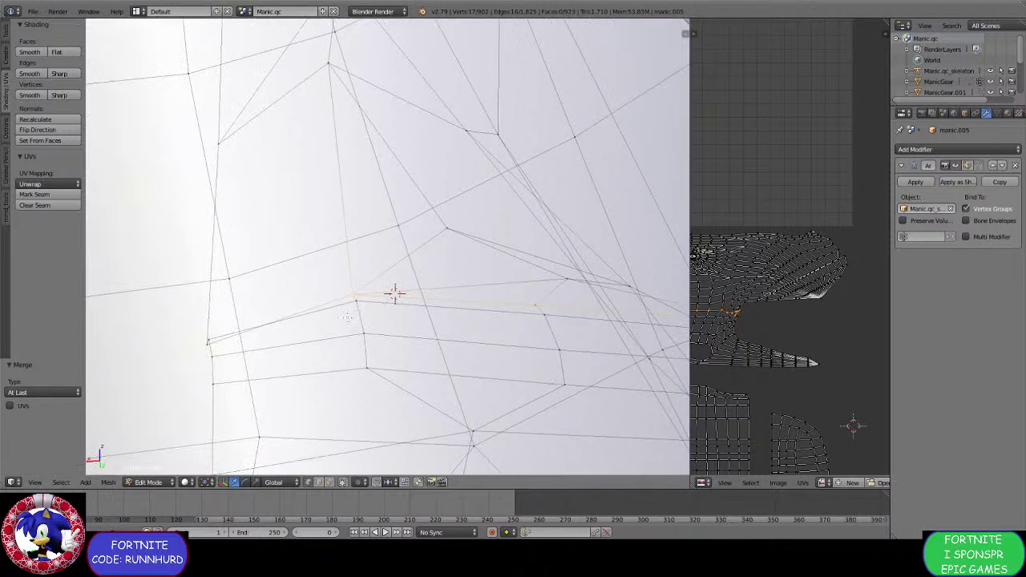
Mark the selected edges between the body and the waist band's upper rim as a seam and as sharp.
scroll(197, 350, "down", 10)
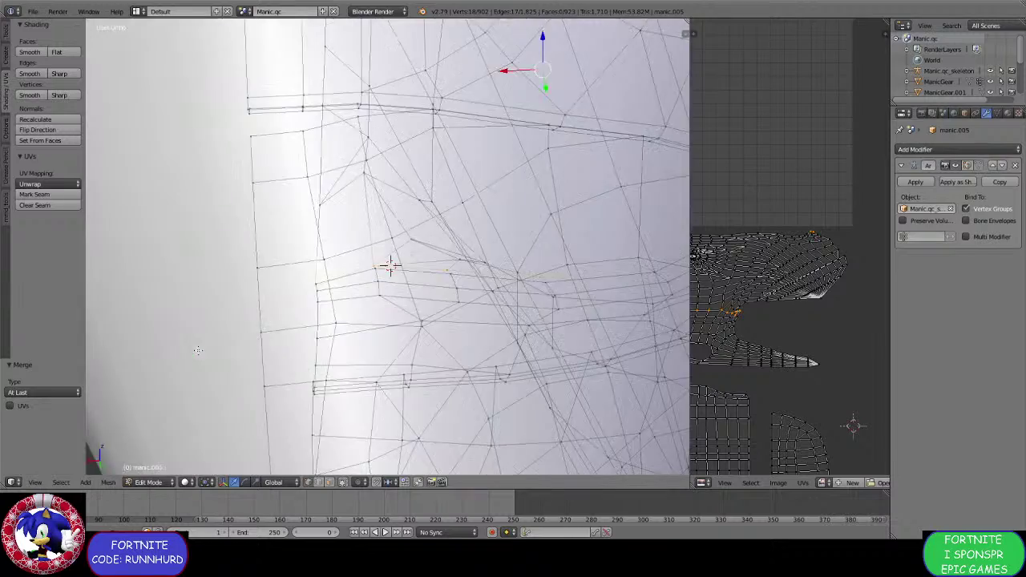
middle_click_drag(198, 350, 470, 301)
key("ctrl+e")
left_click(461, 340)
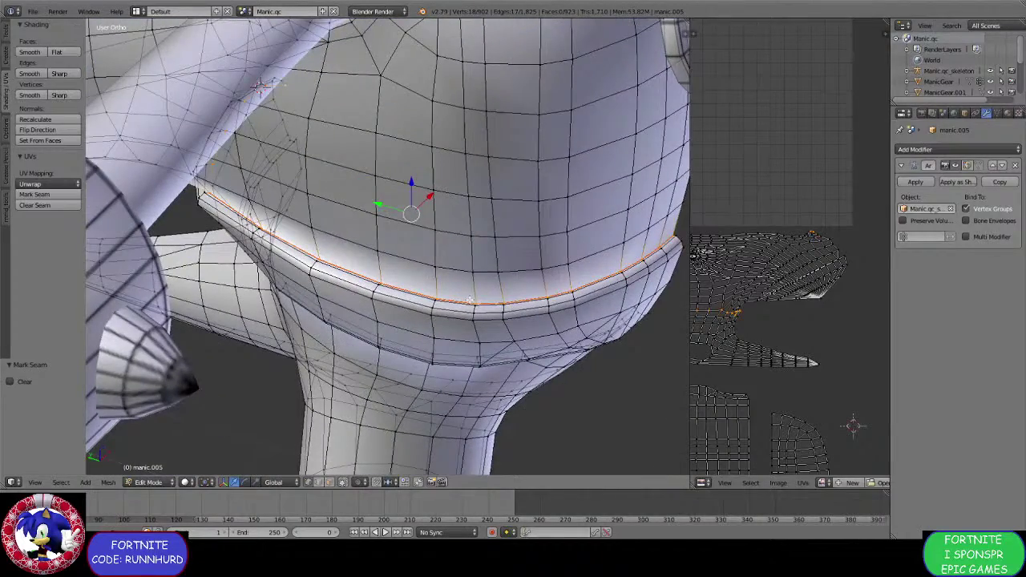
middle_click_drag(468, 260, 445, 201)
key("ctrl+e")
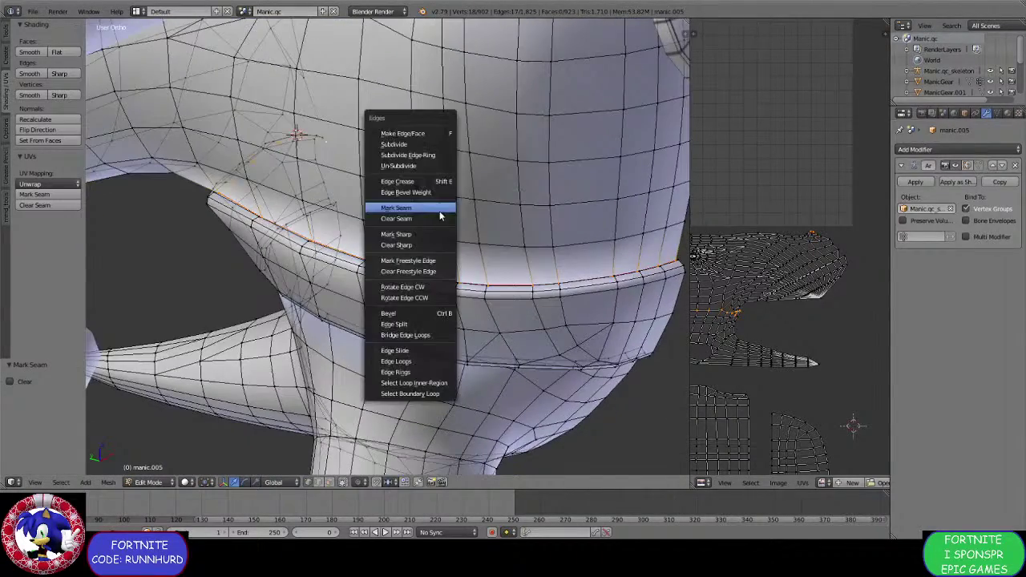
left_click(423, 233)
middle_click_drag(432, 241, 386, 294)
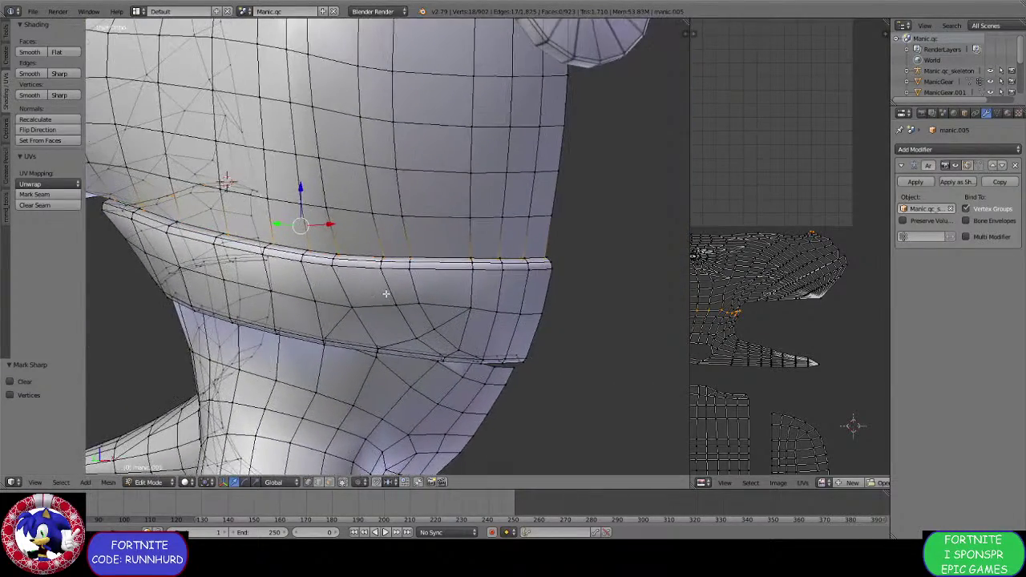
scroll(386, 293, "up", 8)
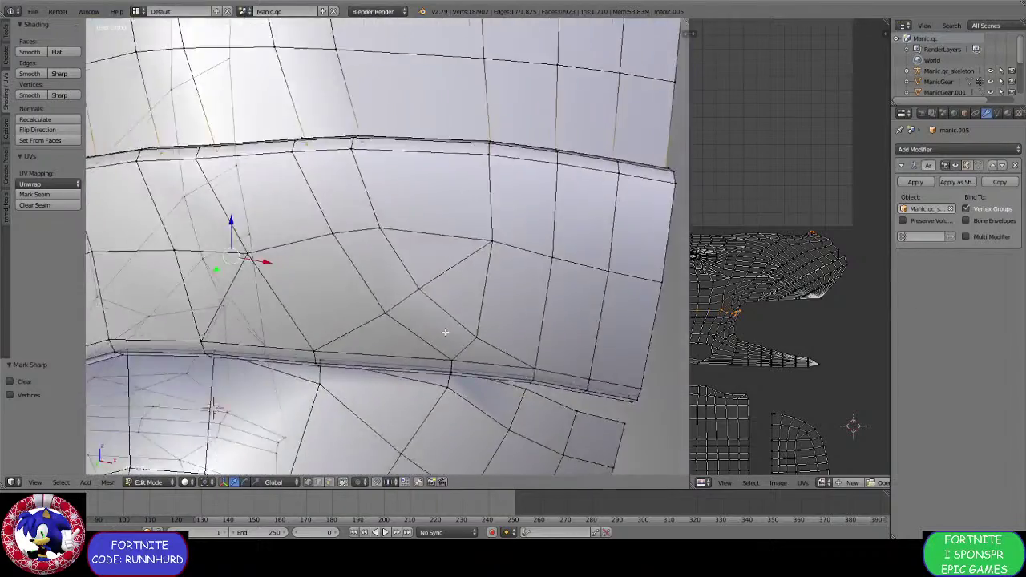
Move vertices on the waist band's lower rim along Y to fit against the body, using offsets of about -0.025, -0.019 and -0.058.
middle_click_drag(445, 332, 480, 232)
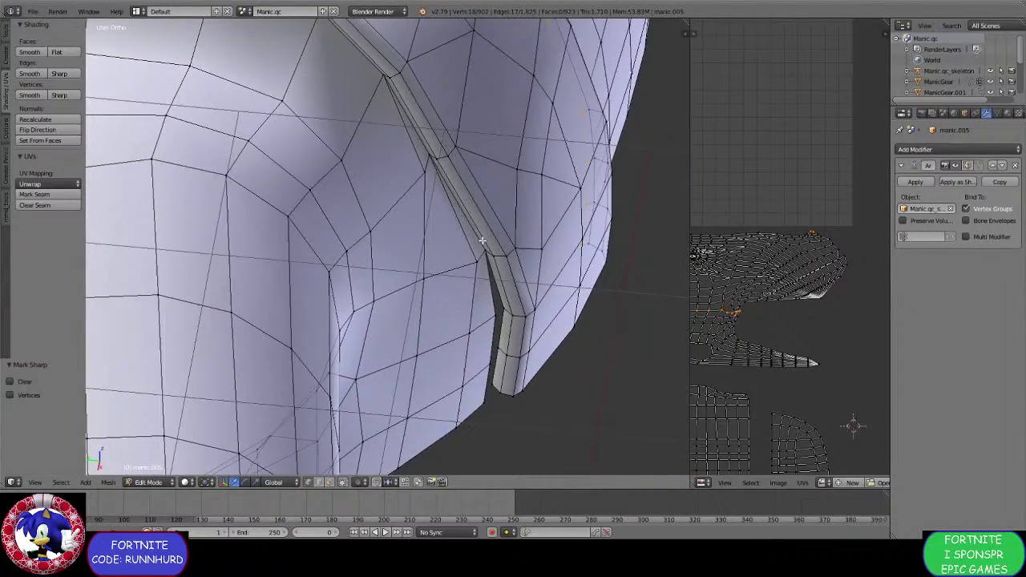
right_click(482, 240)
scroll(501, 265, "up", 3)
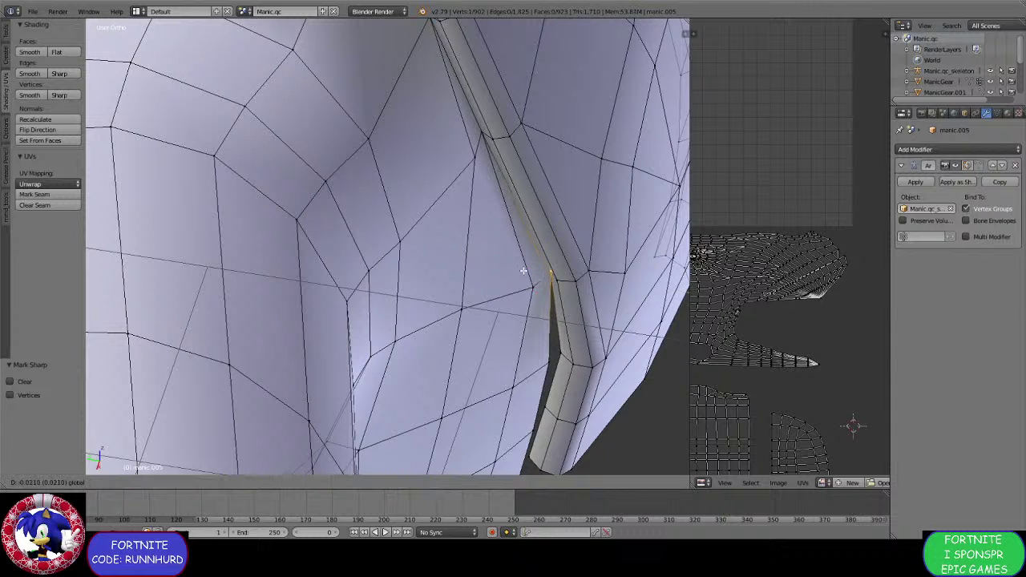
left_click(524, 273)
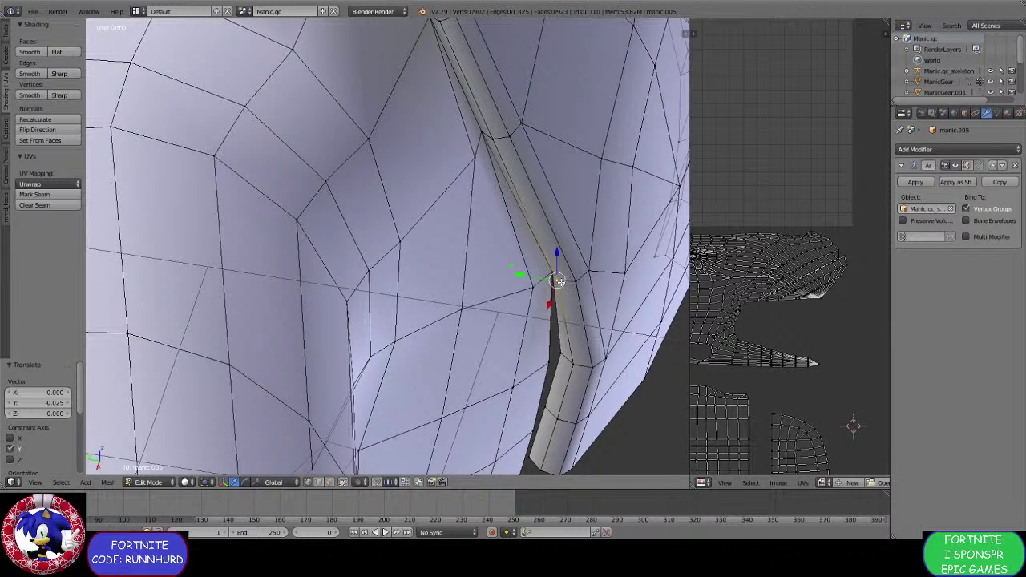
middle_click_drag(590, 272, 583, 280)
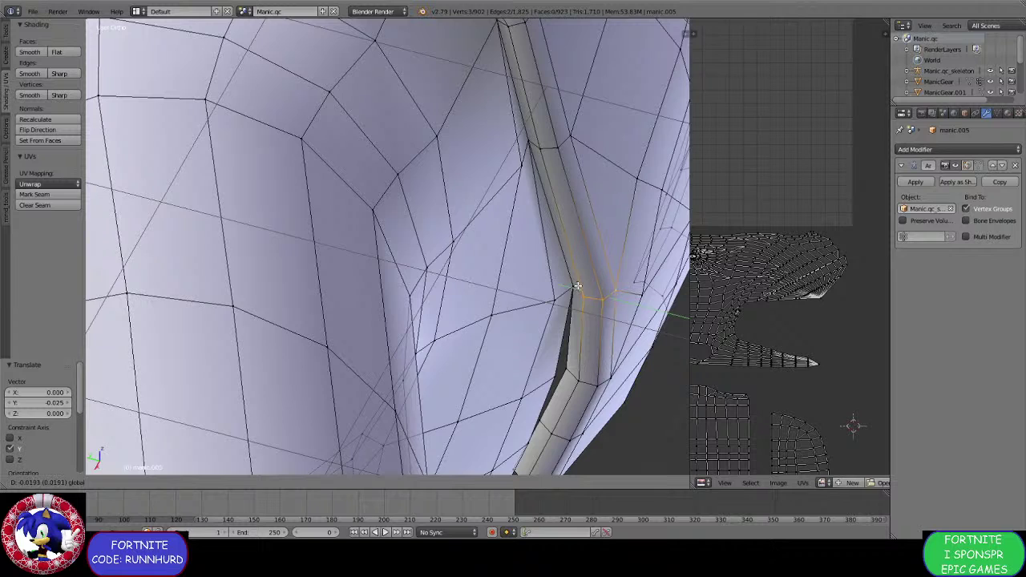
middle_click_drag(534, 171, 495, 278)
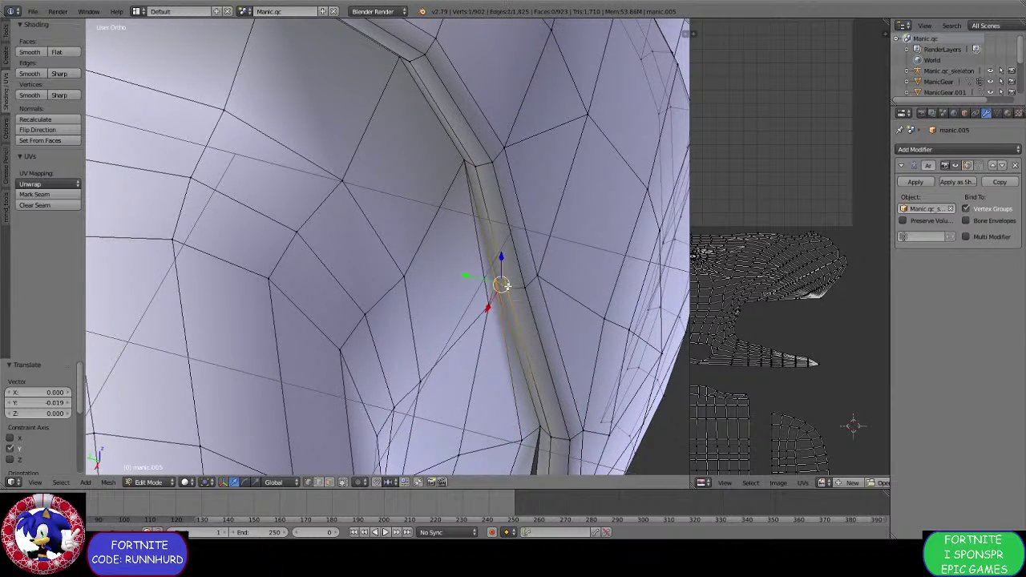
left_click_drag(499, 275, 514, 281)
scroll(513, 282, "down", 3)
middle_click_drag(513, 284, 295, 293)
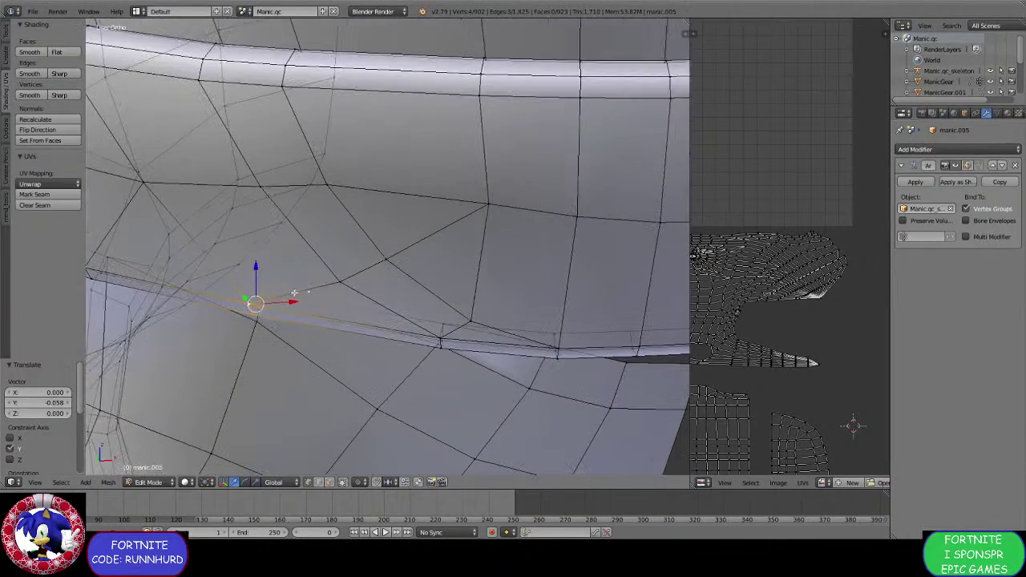
Extrude the body's open edge beneath the waist band's lower rim and merge the extruded vertices.
key("e")
right_click(416, 314)
left_click(405, 327)
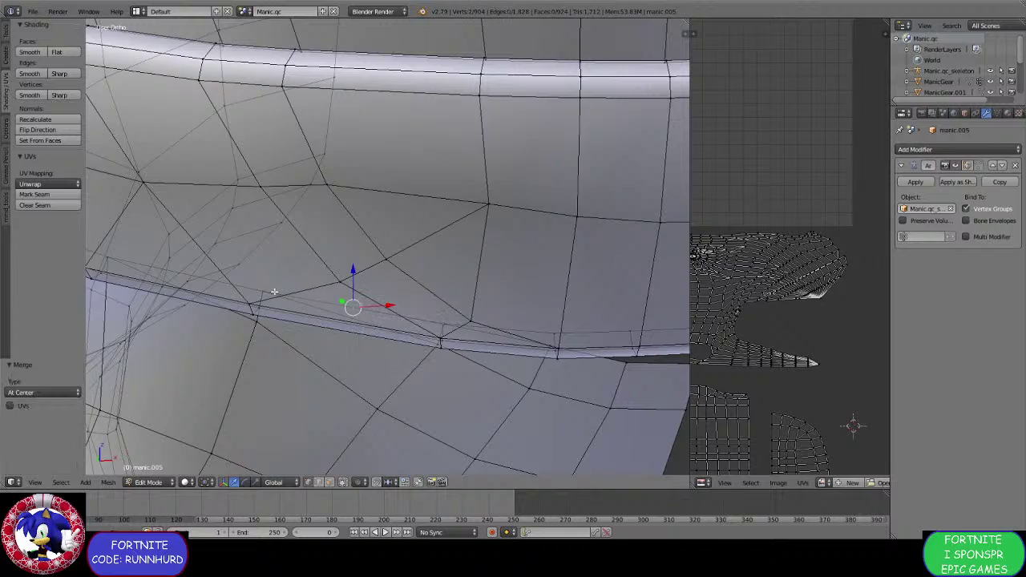
middle_click_drag(432, 317, 279, 302)
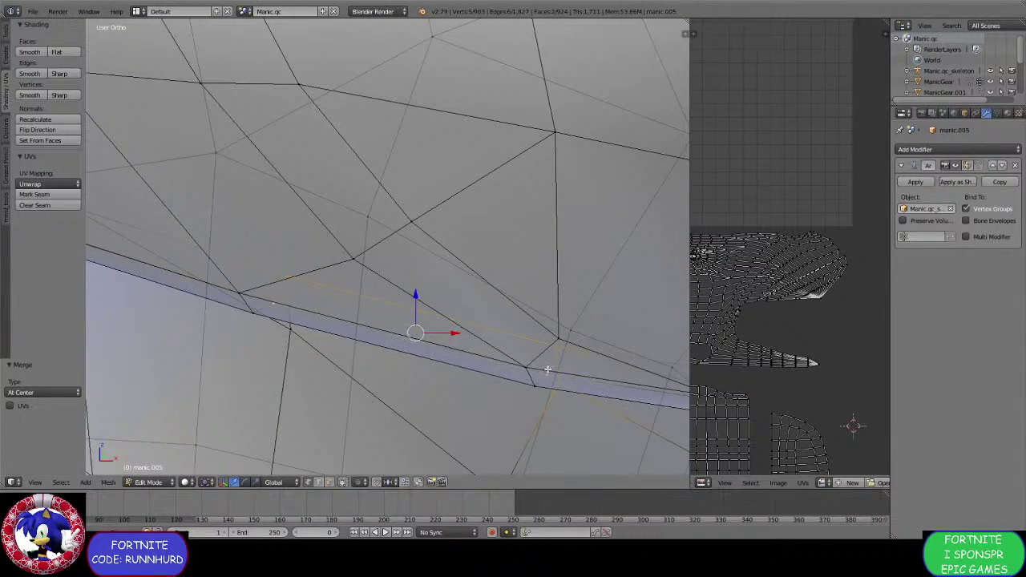
key("e")
left_click(427, 310)
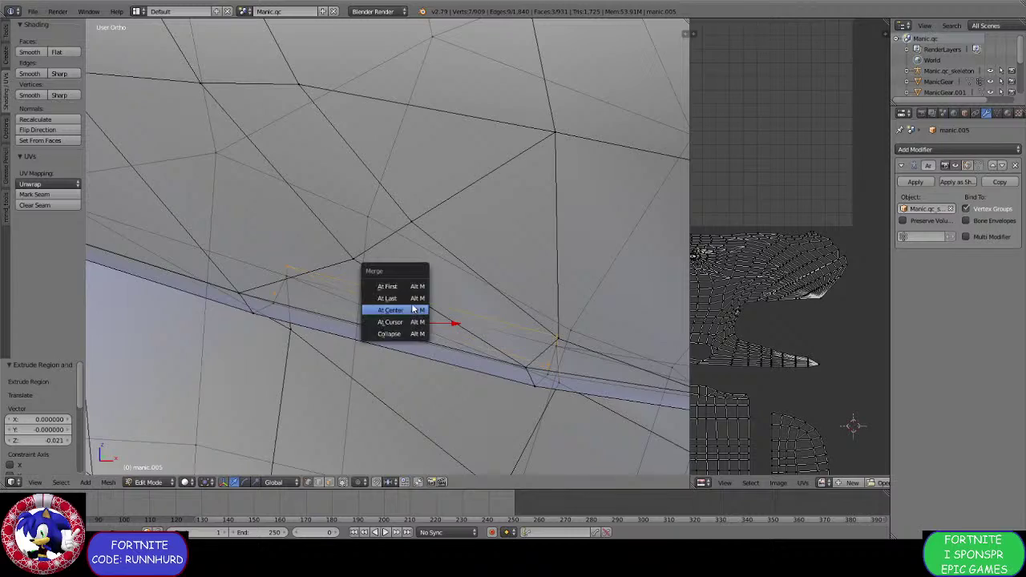
left_click(408, 298)
Merge the leftover extruded vertices at the waist band's lower rim, using At Center and At Last.
middle_click_drag(405, 323, 390, 284)
key("alt+m")
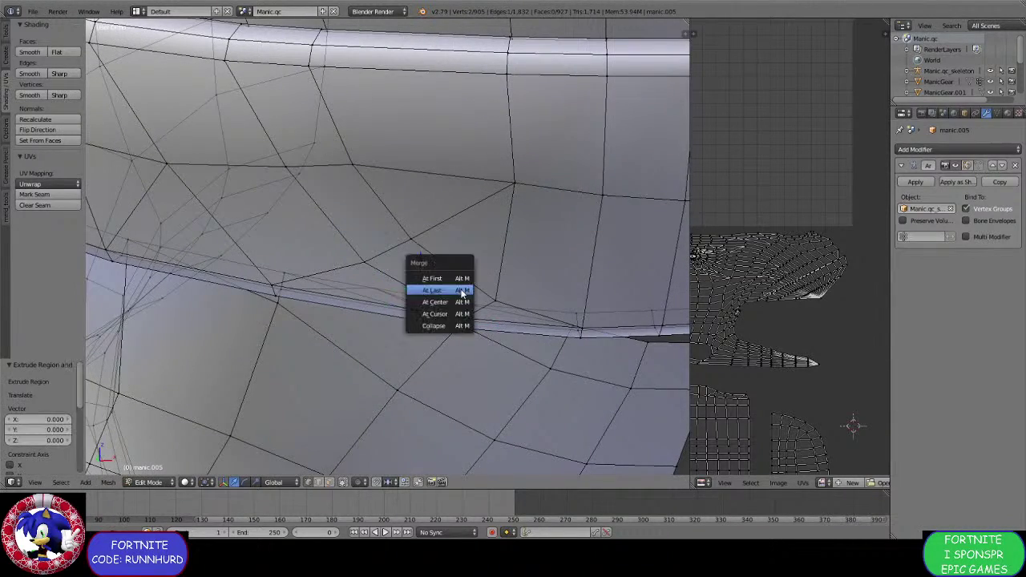
left_click(458, 294)
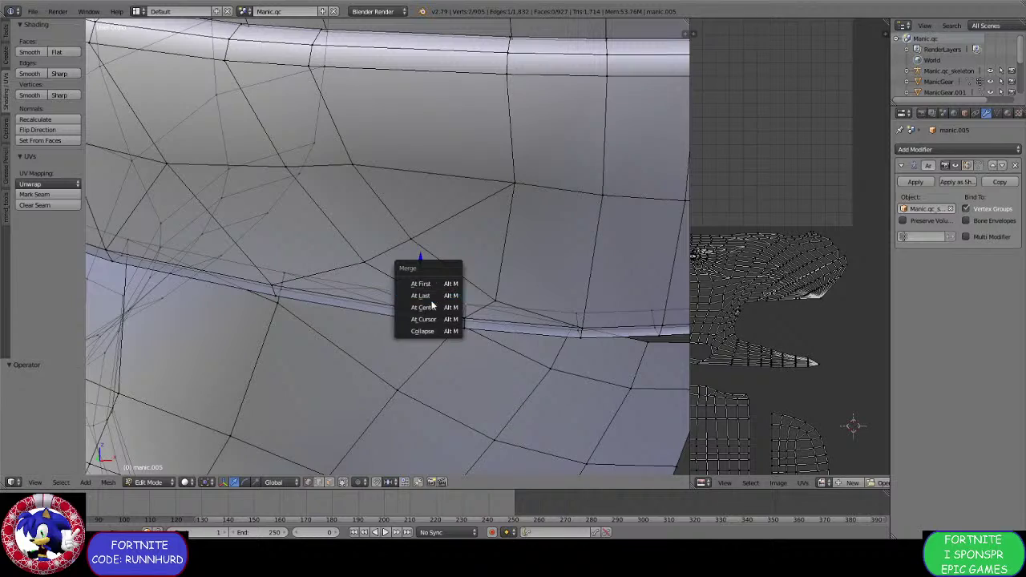
left_click(431, 306)
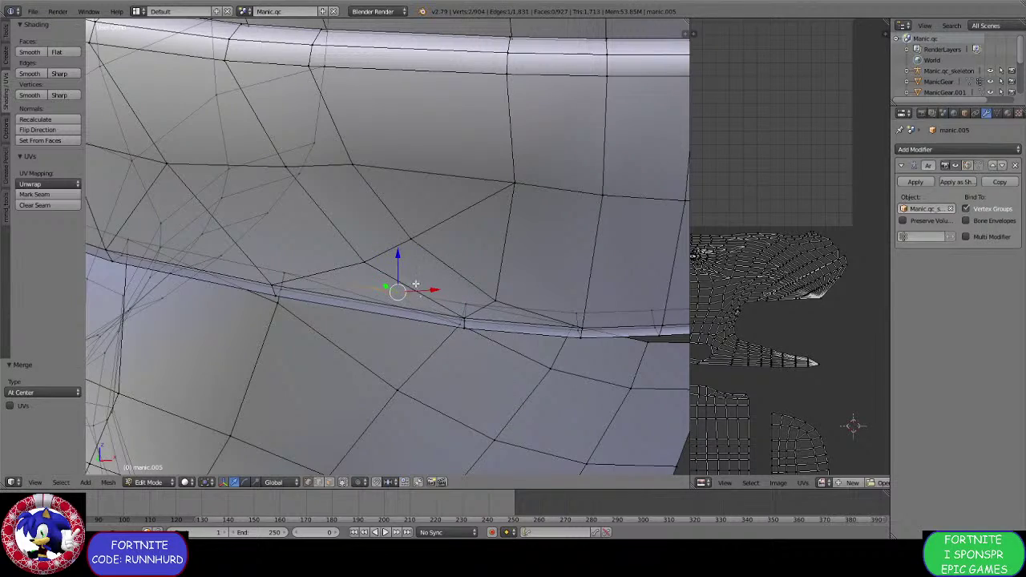
left_click(412, 273)
Select the edge path where the body meets the waist band's lower rim, from the merged section toward the side.
middle_click_drag(412, 272, 297, 269)
scroll(463, 246, "down", 4)
scroll(462, 231, "up", 4)
right_click(298, 269, "shift")
right_click(485, 279, "shift")
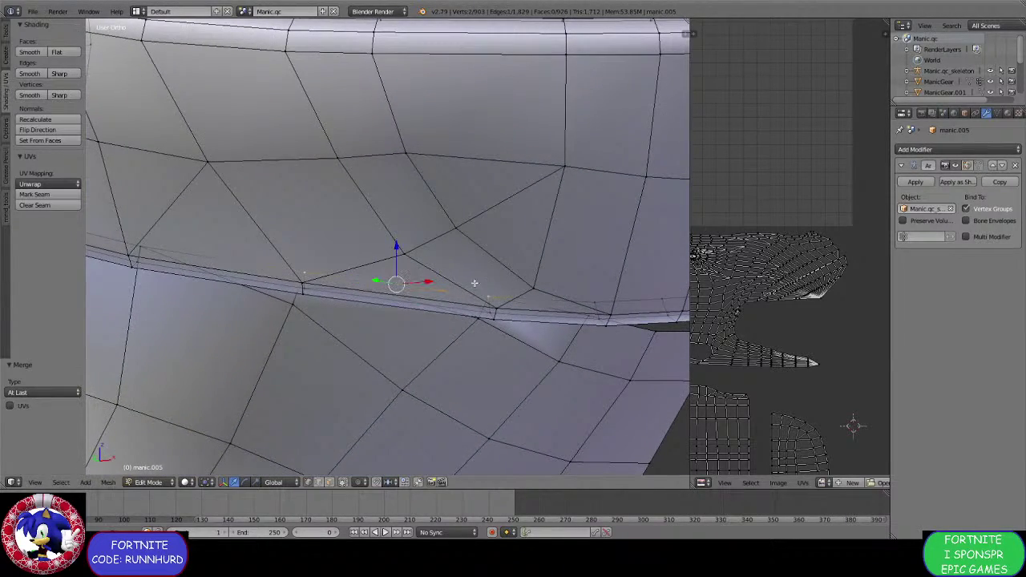
right_click(161, 237, "shift")
middle_click_drag(161, 237, 493, 285)
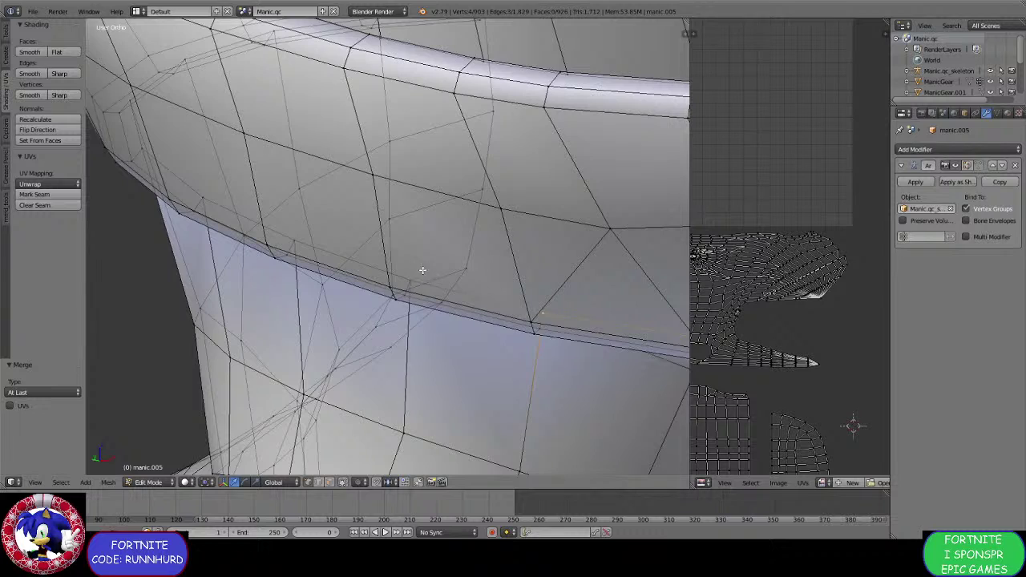
right_click(393, 268, "shift")
middle_click_drag(347, 259, 481, 279)
right_click(260, 245, "shift")
middle_click_drag(252, 243, 440, 284)
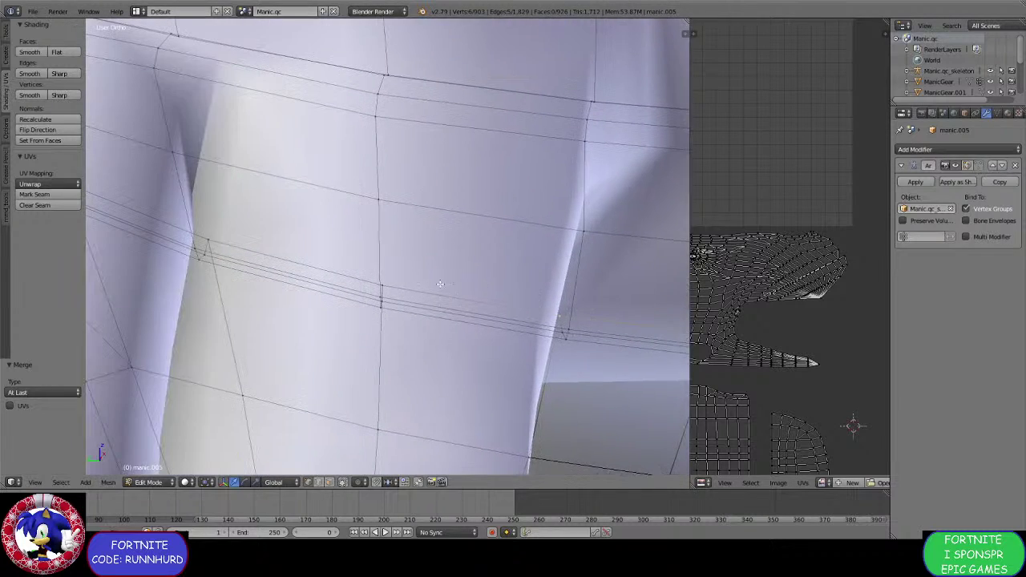
Extend the lower rim edge selection vertex by vertex around the body to its far centre edge.
right_click(341, 267, "shift")
middle_click_drag(341, 267, 402, 278)
right_click(239, 290, "shift")
middle_click_drag(239, 290, 348, 291)
right_click(348, 291, "shift")
right_click(234, 261, "shift")
middle_click_drag(234, 262, 435, 304)
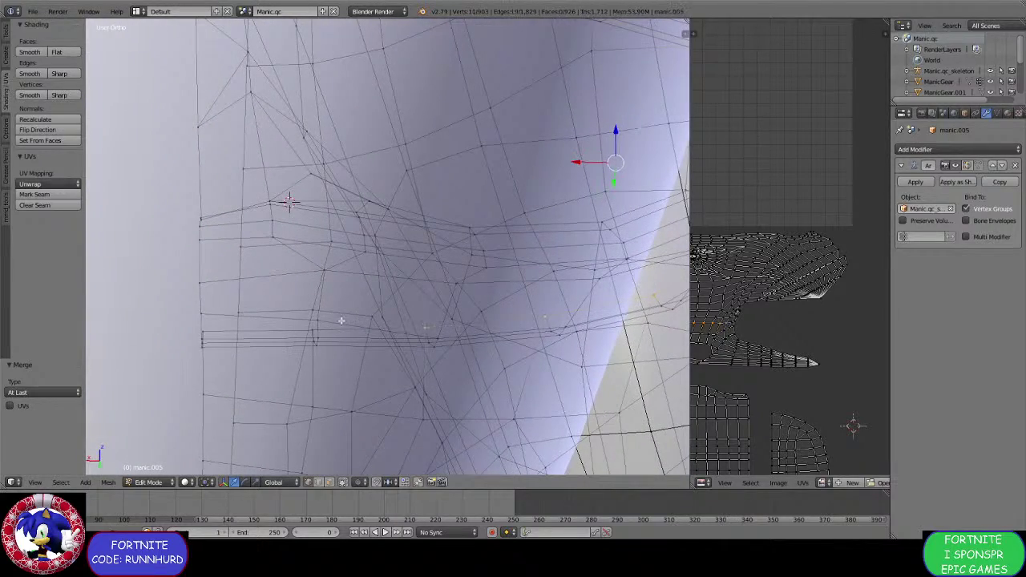
right_click(312, 323, "shift")
right_click(207, 324, "shift")
Mark the selected edges between the body and the waist band's lower rim as a seam and as sharp.
scroll(335, 319, "down", 3)
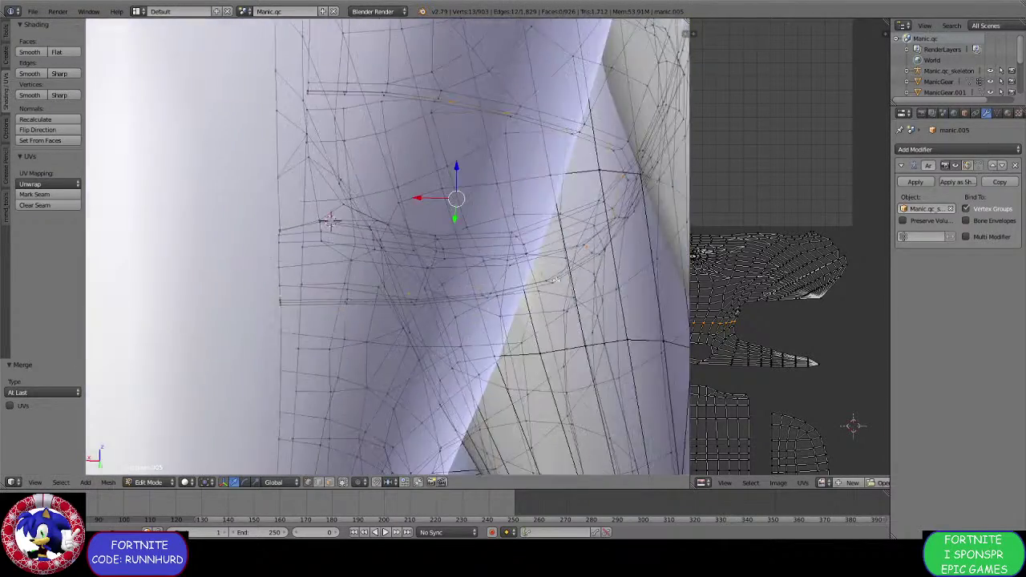
middle_click_drag(641, 307, 419, 256)
scroll(550, 279, "down", 3)
key("ctrl+e")
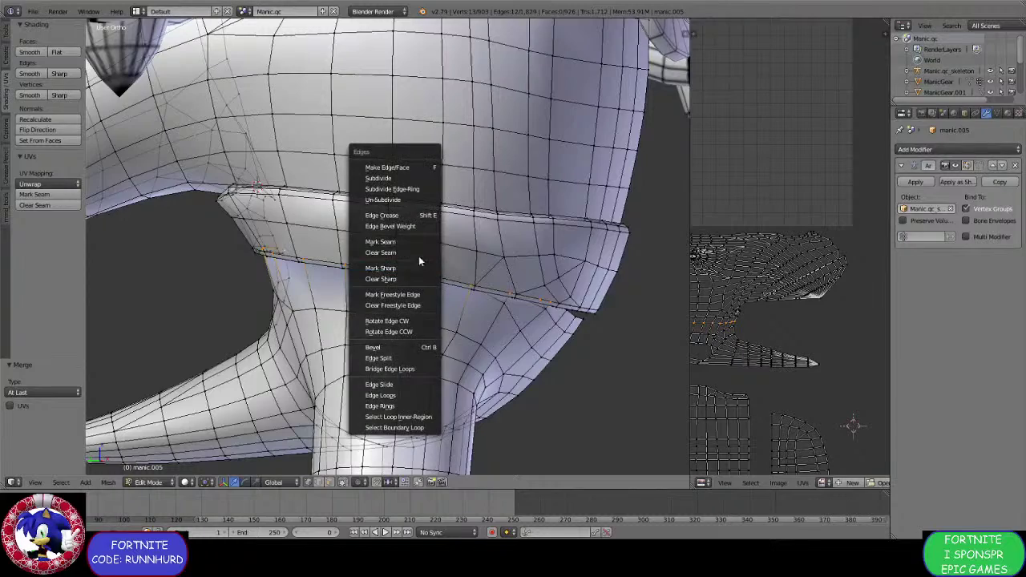
left_click(414, 252)
key("ctrl+e")
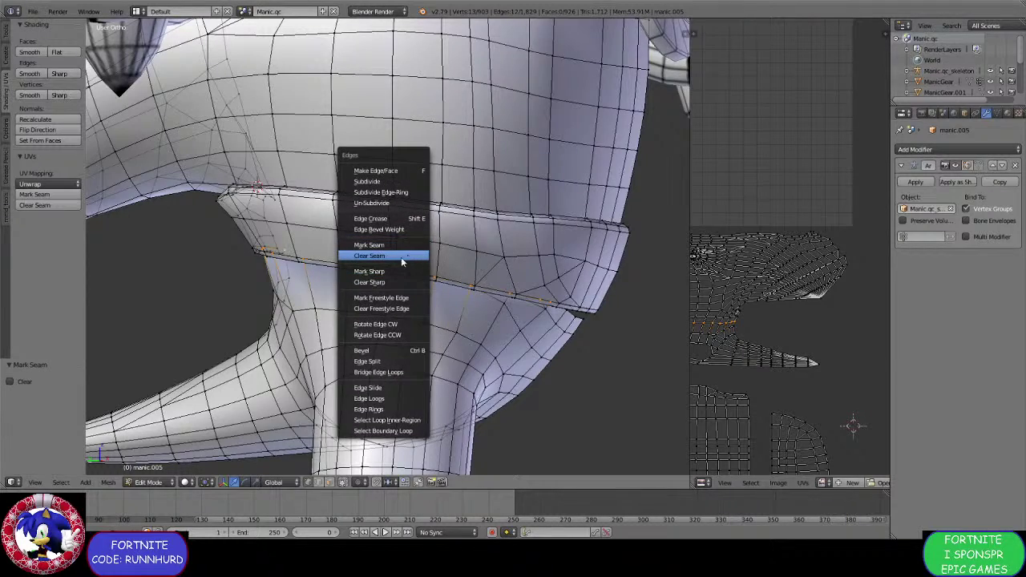
left_click(398, 271)
Extrude the body's remaining open edge near the centre toward the lower rim by about X 0.009, Y -0.007, Z 0.026.
scroll(452, 259, "up", 5)
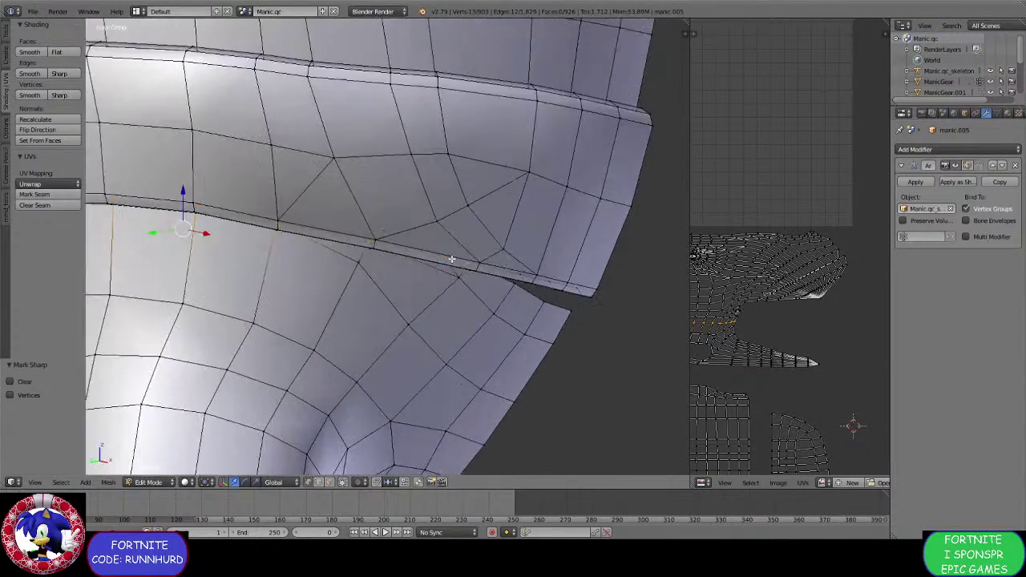
middle_click_drag(451, 259, 461, 288)
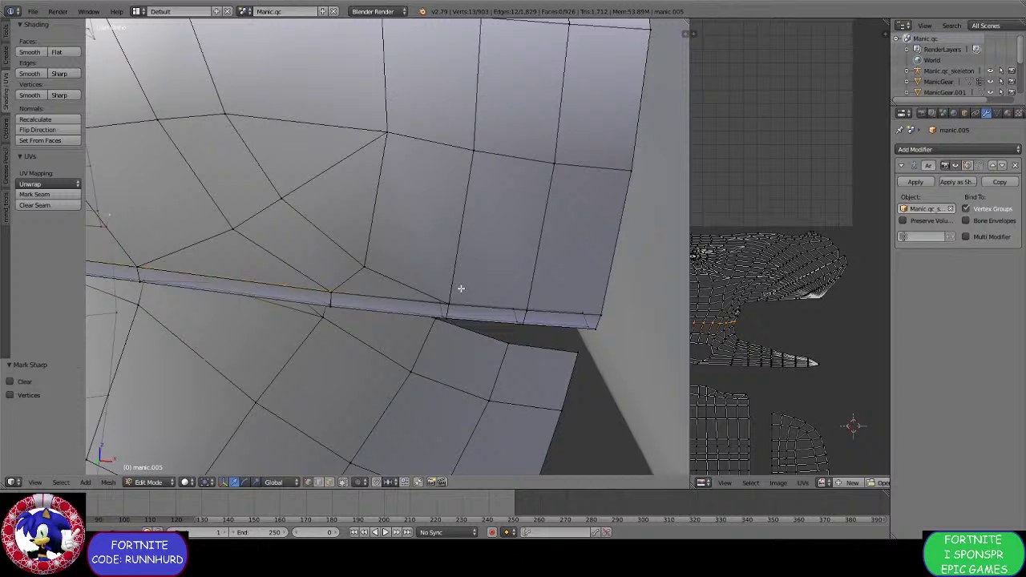
right_click(330, 291)
key("KP_5")
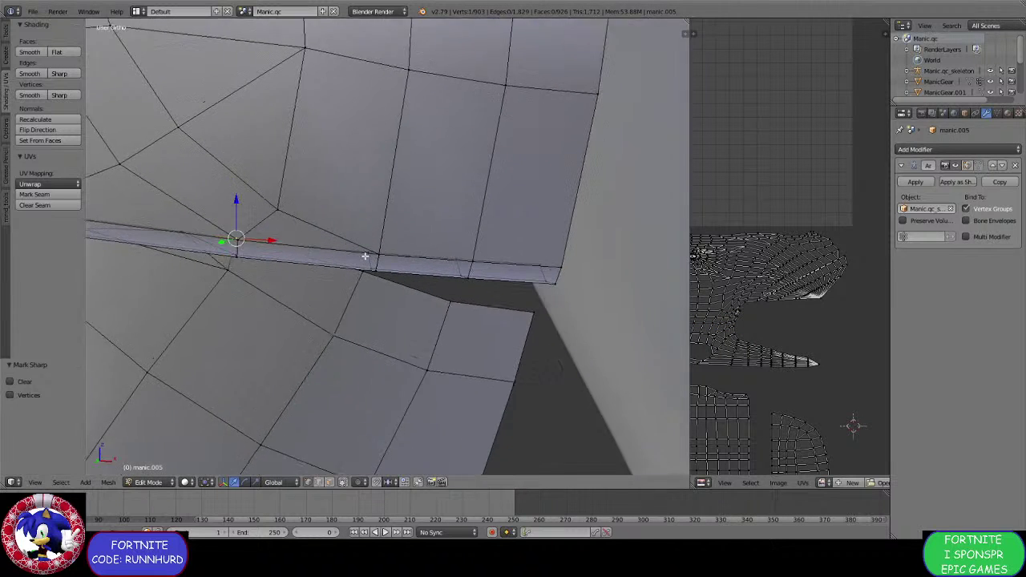
right_click(561, 315, "shift")
key("e")
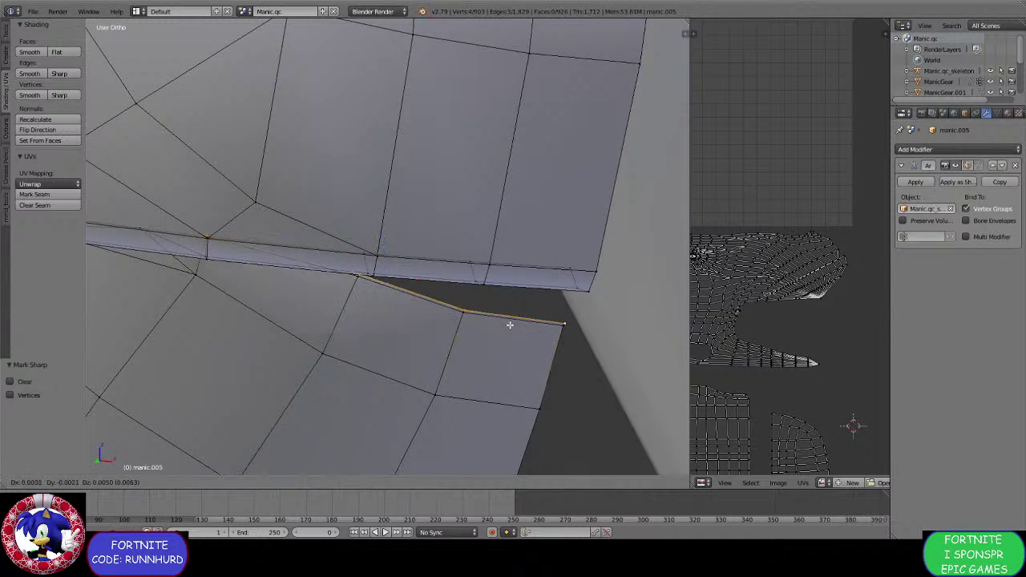
left_click(515, 320)
Merge the extruded strip's first vertices, beside the finished join, into the waist band's lower rim using At Last.
right_click(474, 293, "shift")
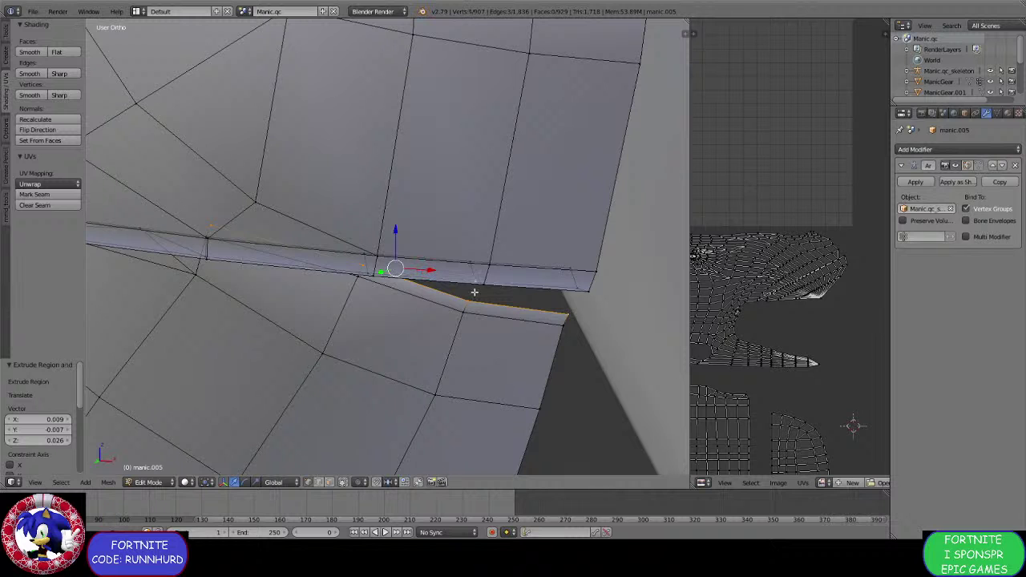
right_click(476, 290, "shift")
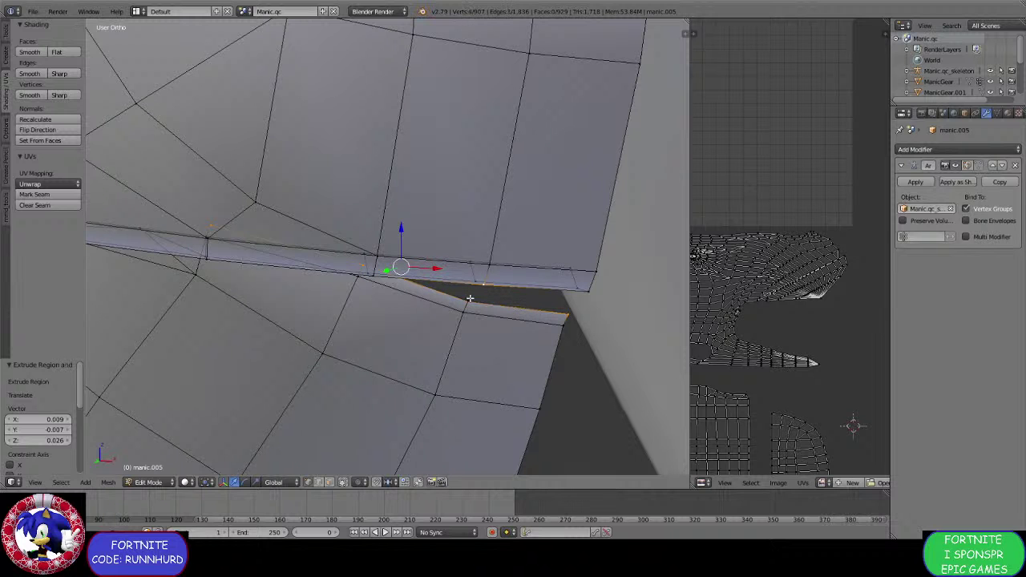
right_click(568, 309, "shift")
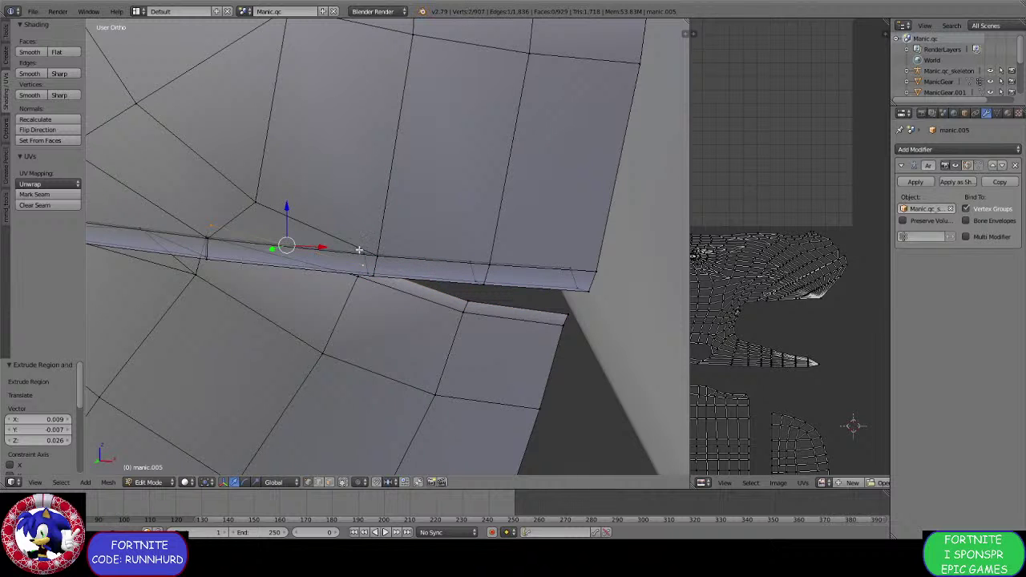
middle_click_drag(359, 250, 378, 275)
key("alt+m")
left_click(493, 282)
Merge the strip's last two vertices, out to the body's centre edge, into the lower rim using At Last.
right_click(448, 336)
right_click(458, 287, "shift")
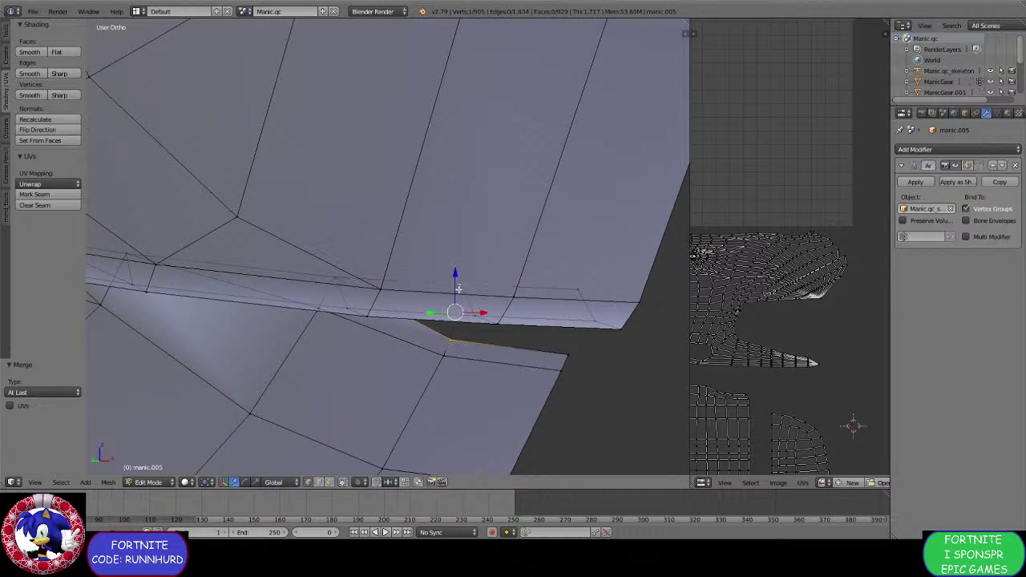
key("alt+m")
left_click(462, 288)
right_click(566, 340)
right_click(584, 288, "shift")
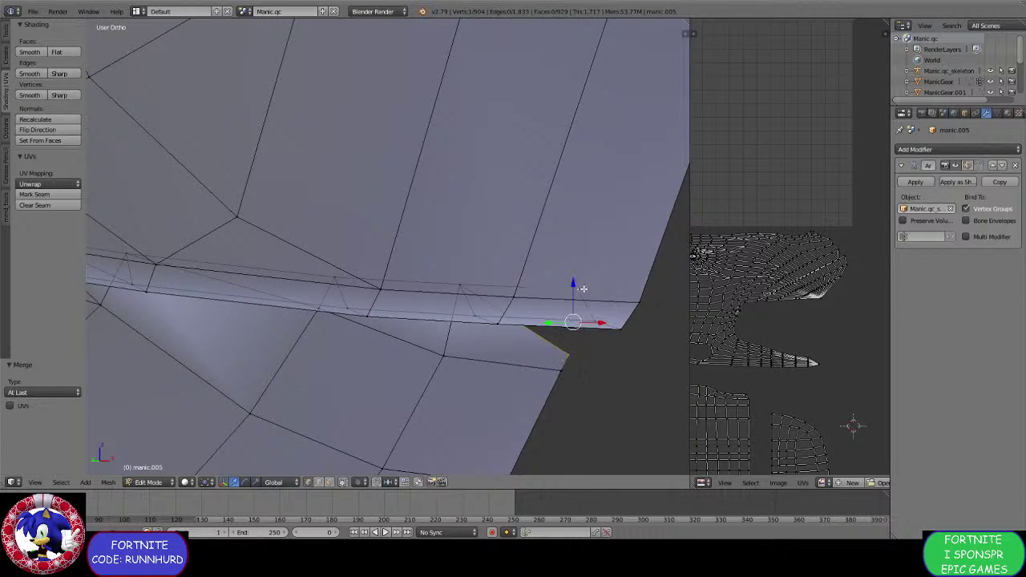
key("alt+m")
left_click(583, 289)
Select the newly merged lower rim edges from the centre edge back toward the existing seam.
right_click(460, 283, "shift")
right_click(341, 274, "shift")
middle_click_drag(197, 239, 409, 301, "shift")
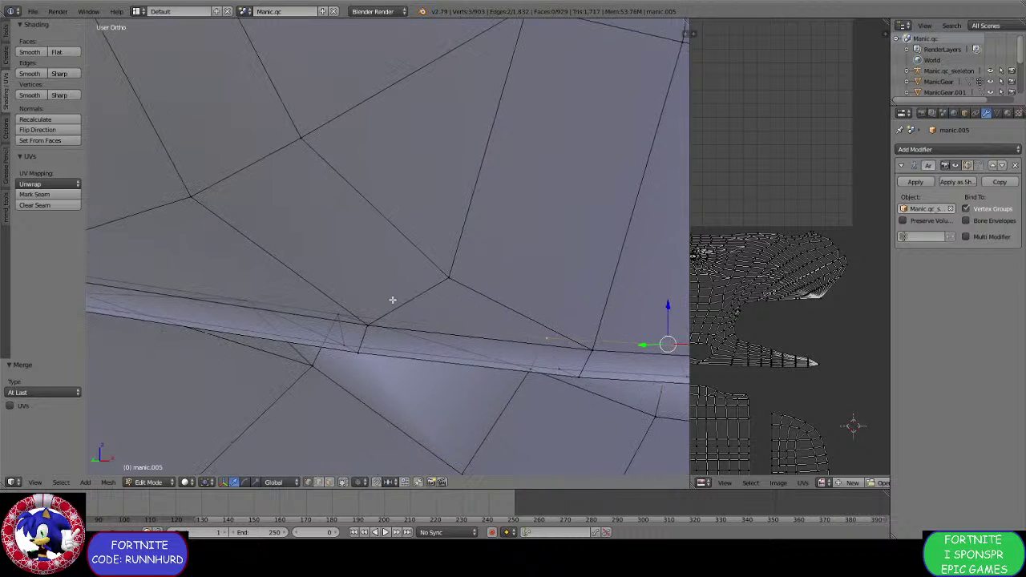
Select the connected vertices along the waistband's hidden inner edge and mark those edges as both sharp and seam.
right_click(340, 305, "shift")
right_click(257, 289, "shift")
scroll(265, 289, "down", 4)
middle_click_drag(265, 288, 259, 295)
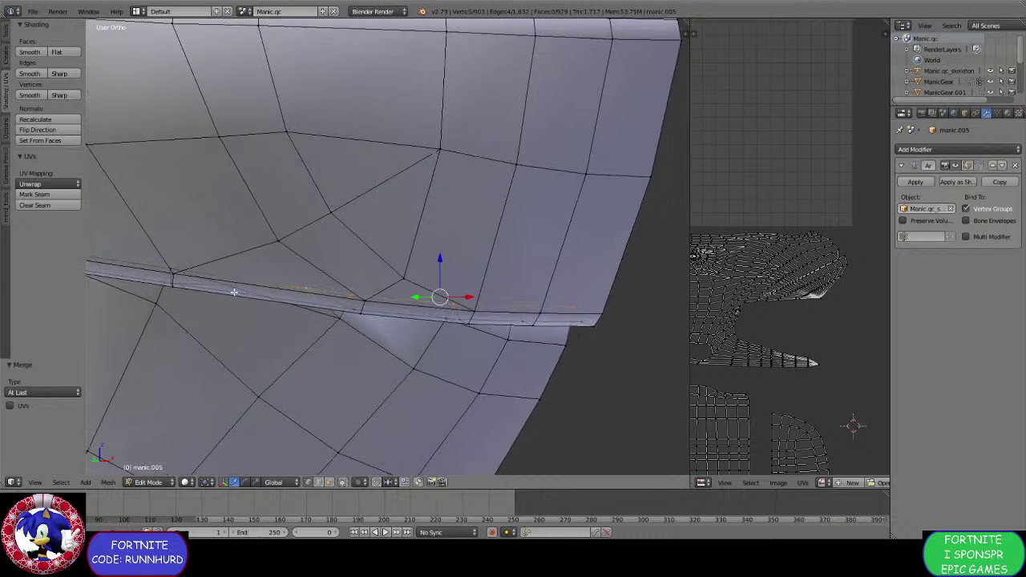
right_click(181, 262, "shift")
key("ctrl+e")
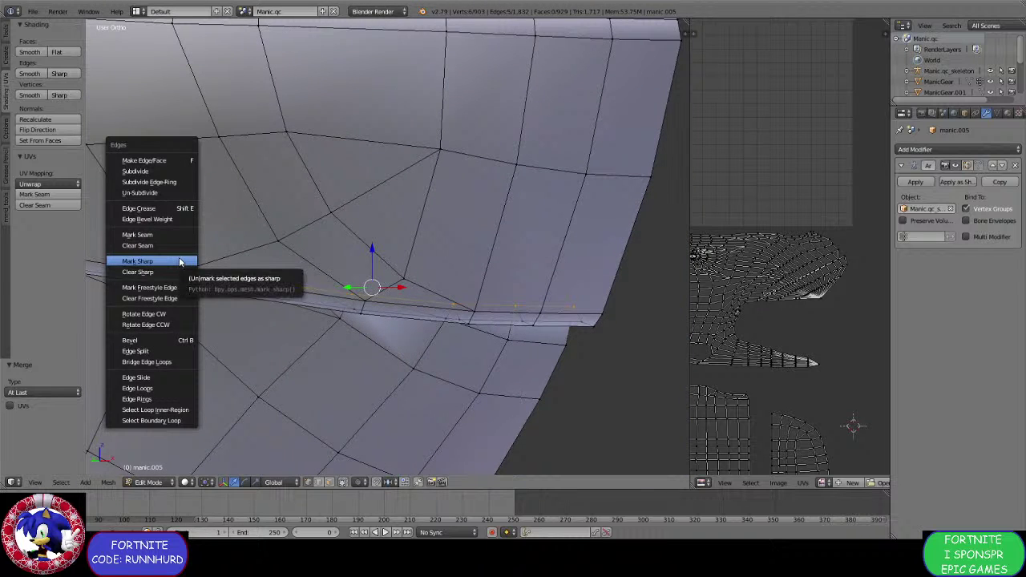
left_click(180, 260)
key("ctrl+e")
left_click(176, 230)
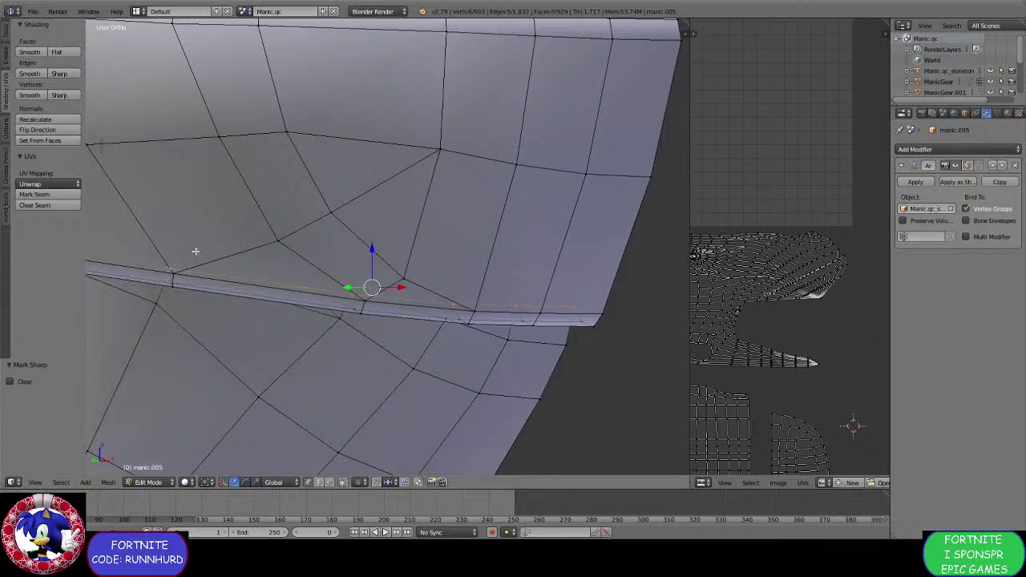
Nudge the vertices at the front end of the waistband's inner edge along Y, the last by about -0.010.
middle_click_drag(196, 251, 424, 317)
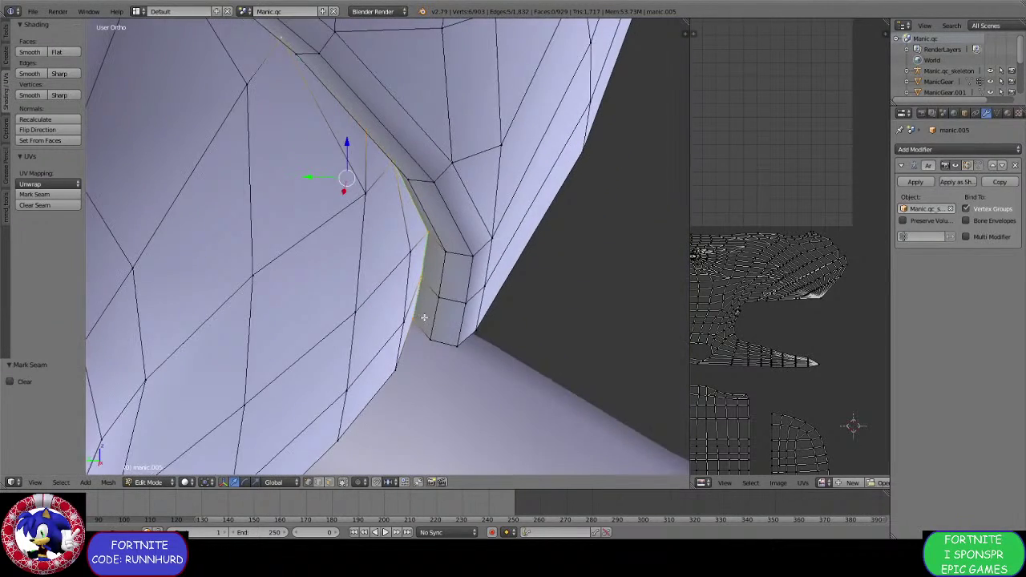
right_click(419, 275)
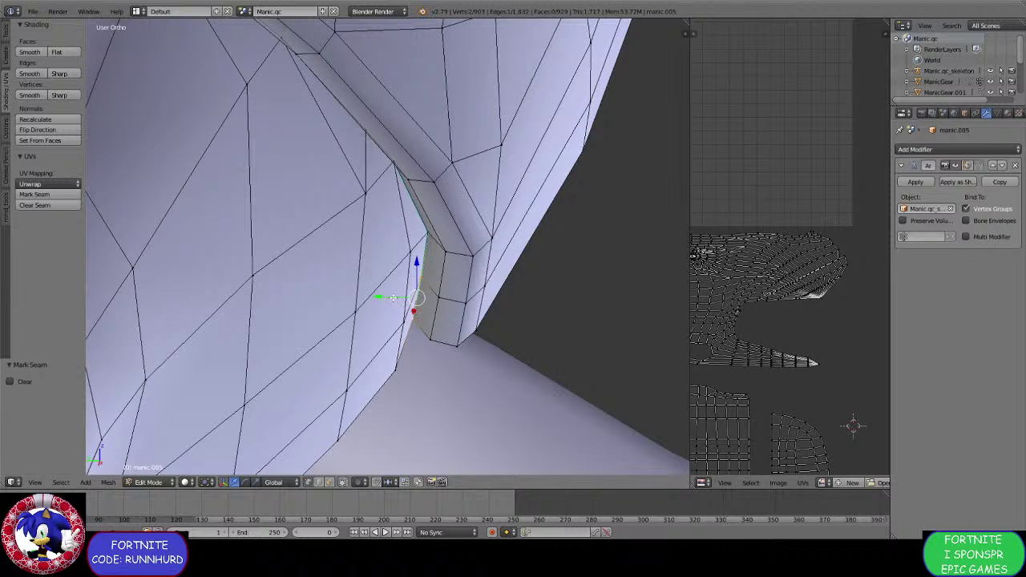
mouse_move(392, 298)
left_mouse_down()
mouse_move(420, 320)
mouse_move(399, 314)
left_mouse_up()
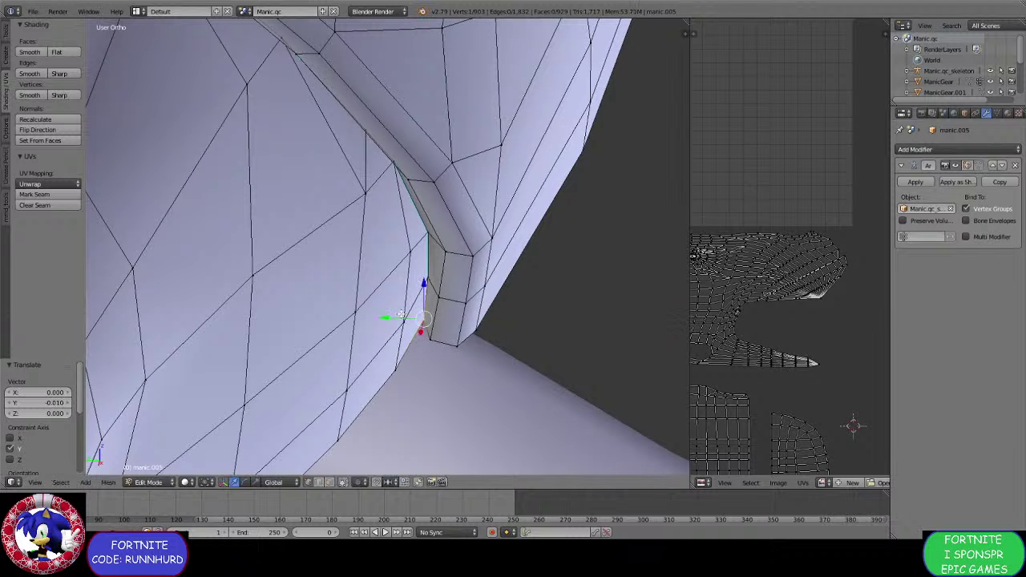
scroll(401, 309, "down", 2)
middle_click_drag(409, 278, 501, 337)
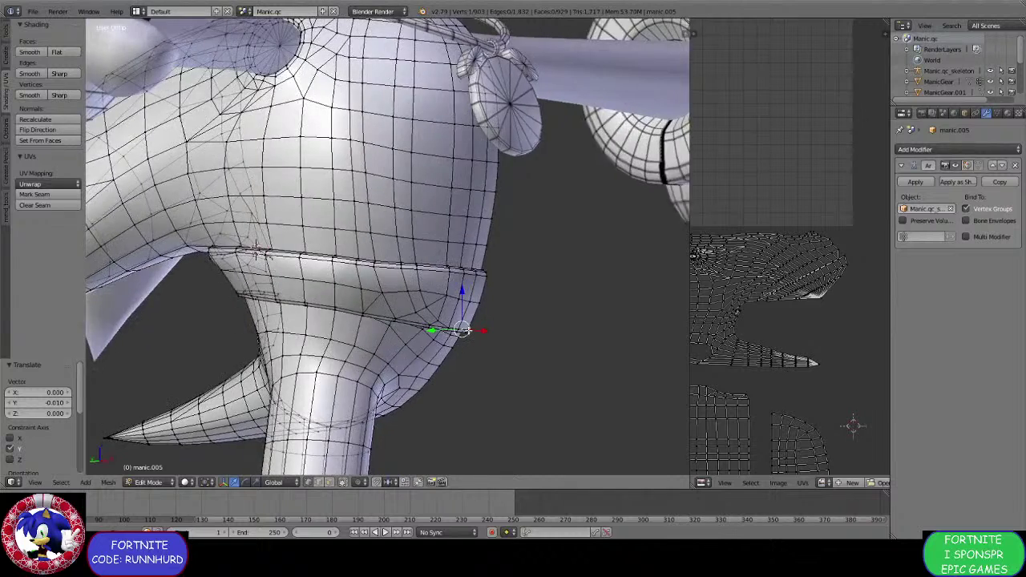
middle_click_drag(423, 321, 421, 323)
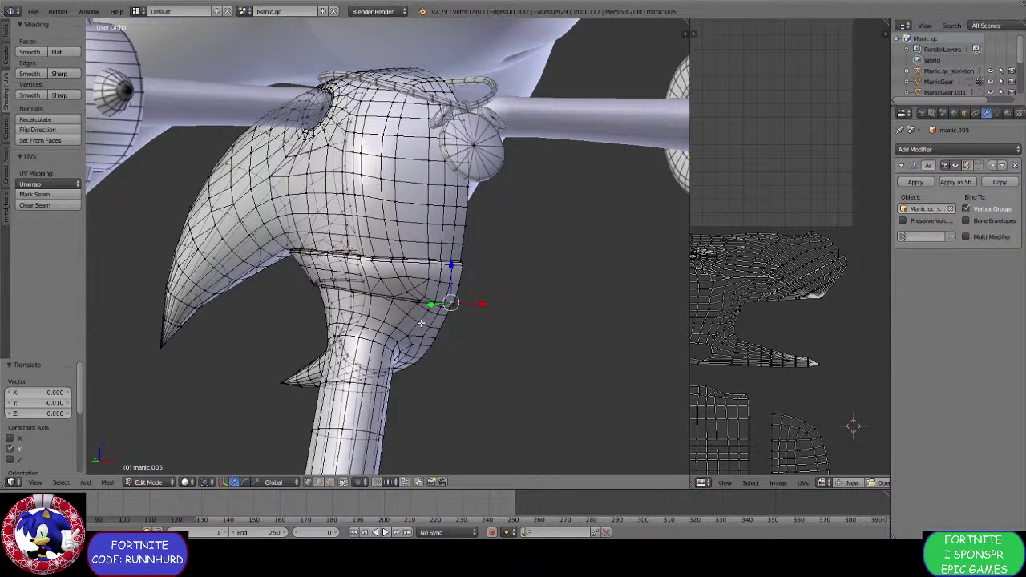
Add a Mirror modifier to the half body mesh so both sides of the body are generated.
scroll(421, 323, "down", 3)
middle_click_drag(421, 303, 377, 281)
left_click(914, 149)
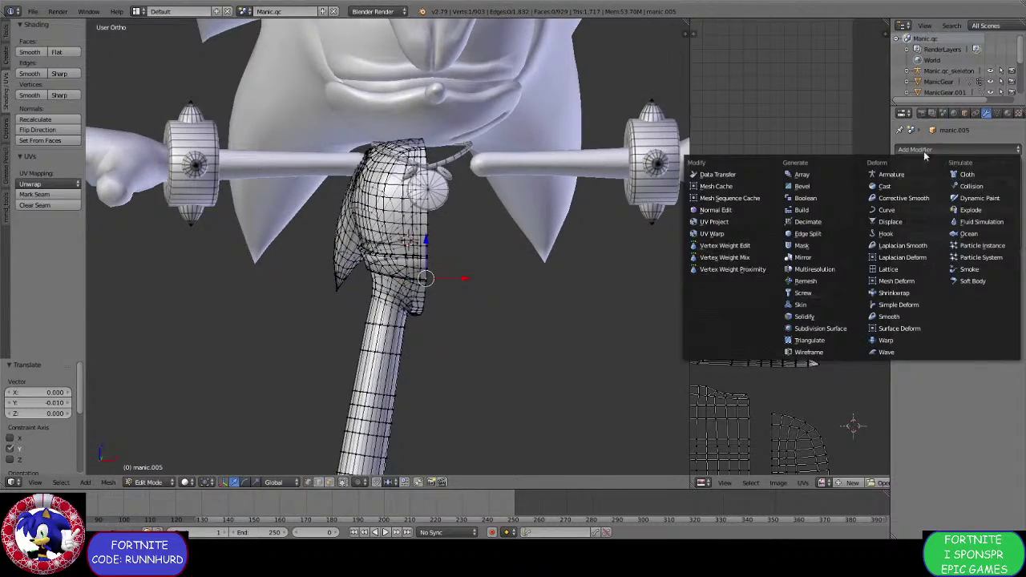
left_click(831, 253)
middle_click_drag(547, 248, 502, 244)
scroll(531, 268, "up", 3)
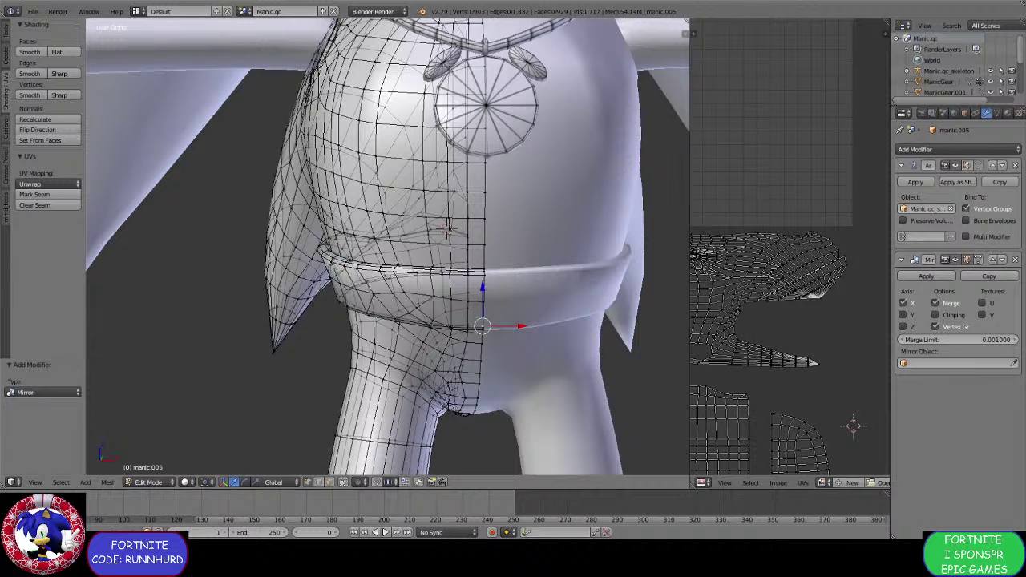
left_click(33, 11)
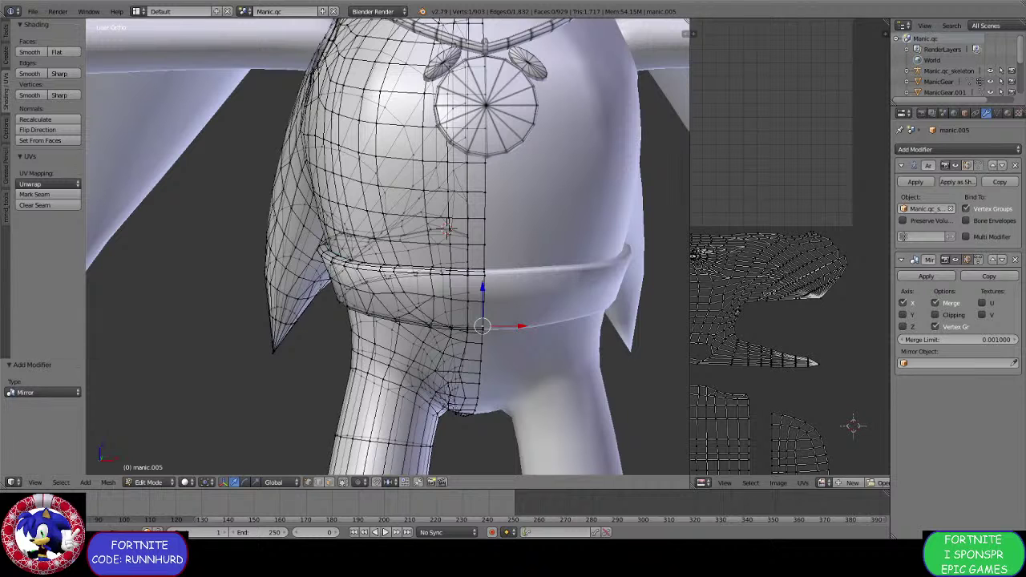
Return to Object Mode and additionally show the layer containing the belt and pouch.
scroll(496, 232, "down", 3)
middle_click_drag(496, 233, 415, 305)
middle_click_drag(415, 305, 462, 363)
scroll(447, 366, "down", 4)
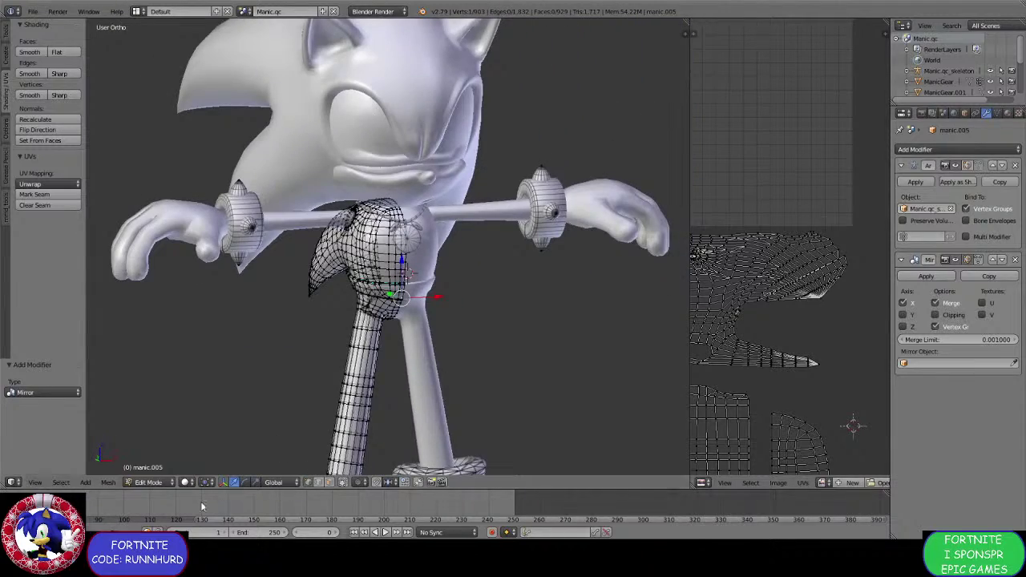
middle_click_drag(345, 353, 287, 358)
left_click(148, 481)
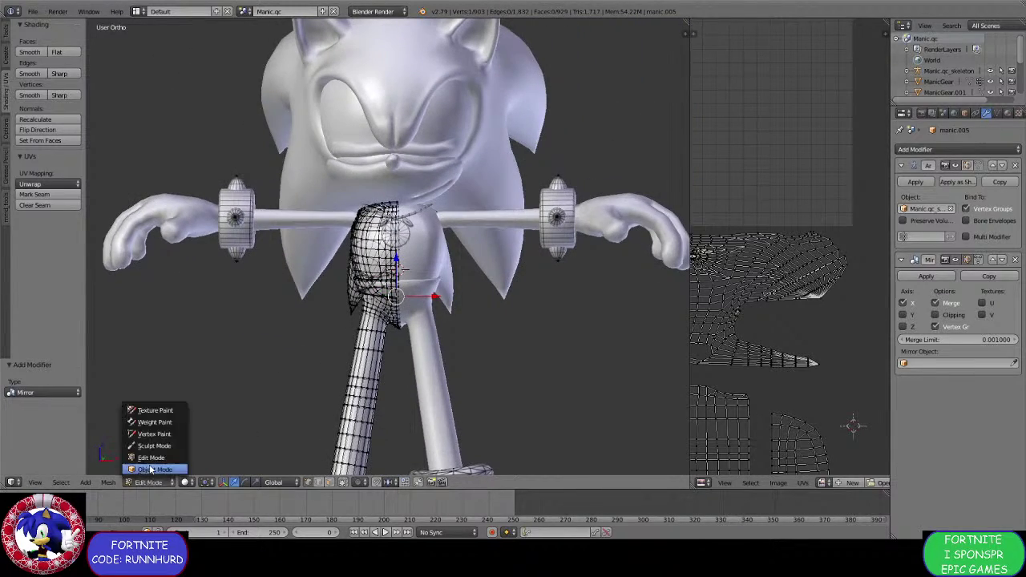
left_click(152, 467)
middle_click_drag(455, 331, 334, 458)
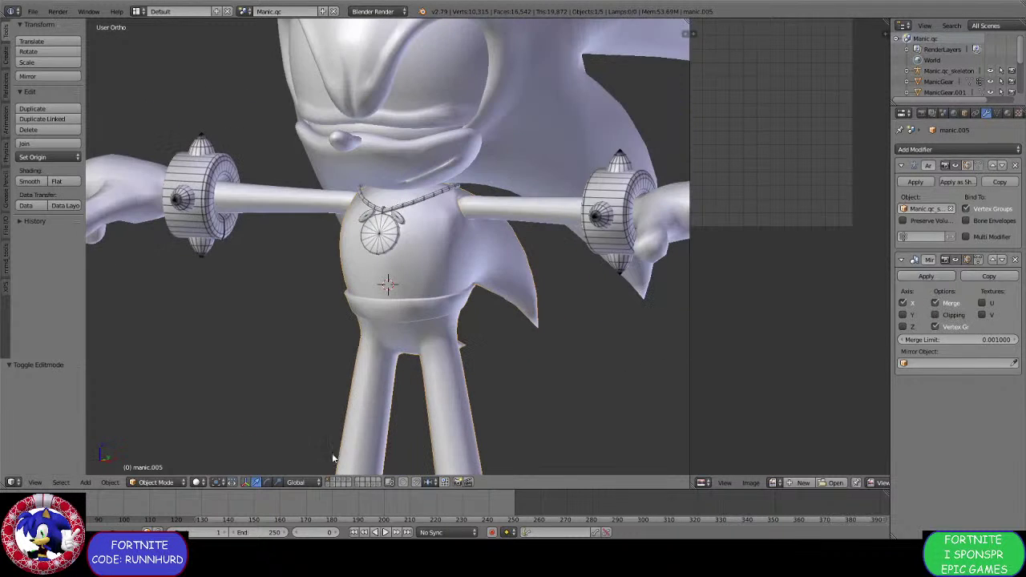
left_click(335, 482, "shift")
middle_click_drag(356, 308, 385, 311)
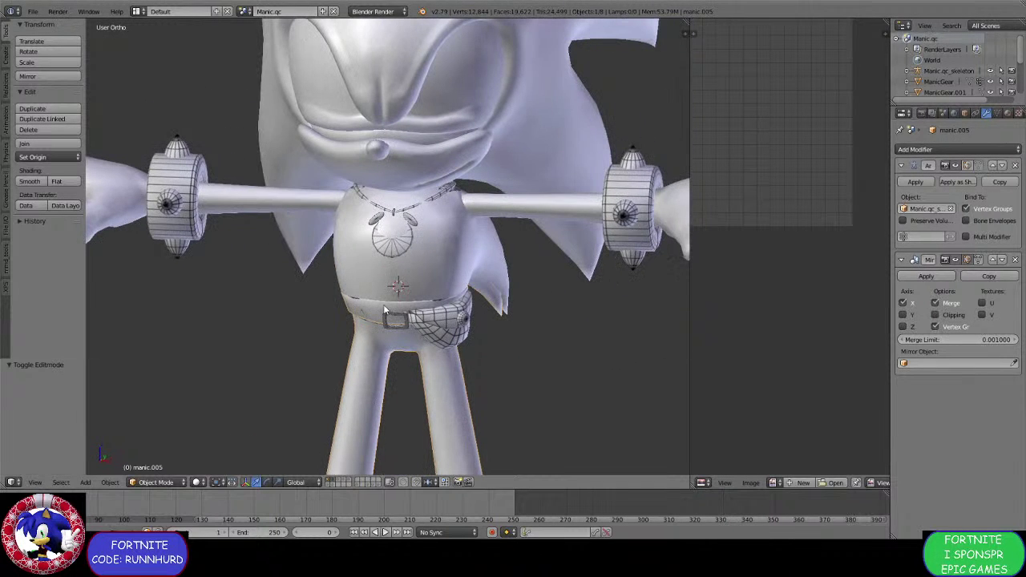
Open the upper torso mesh in Edit Mode and widen the UV editor beside the 3D view.
right_click(367, 242)
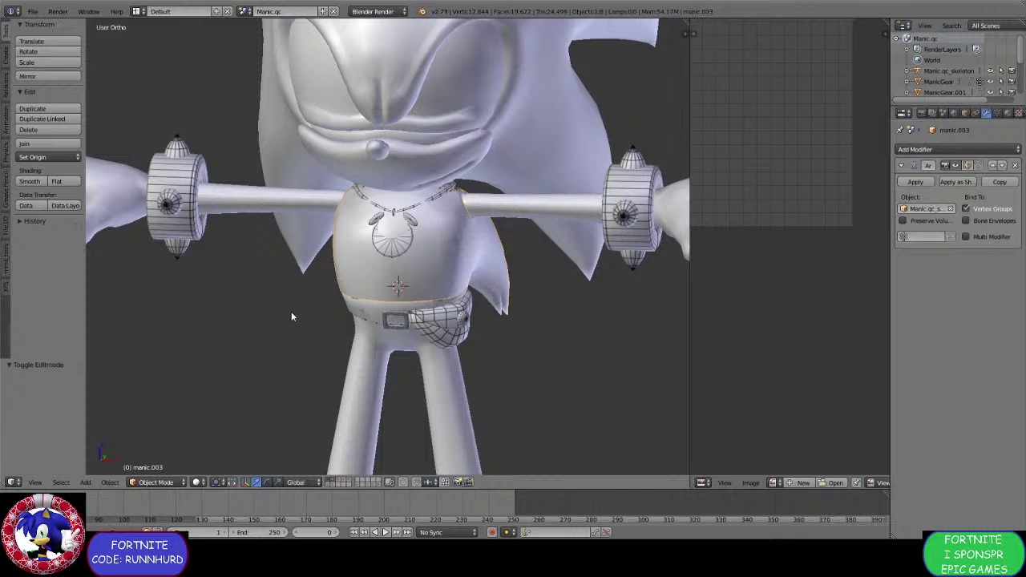
left_click(162, 483)
left_click(161, 457)
middle_click_drag(425, 320, 328, 306)
scroll(808, 308, "up", 2)
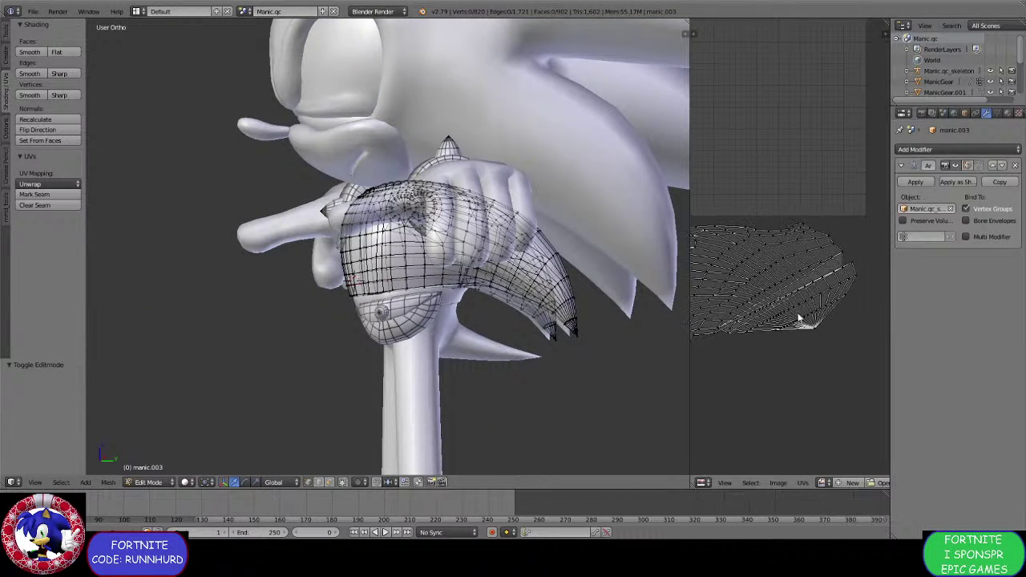
left_click_drag(689, 372, 570, 359)
scroll(767, 356, "up", 1)
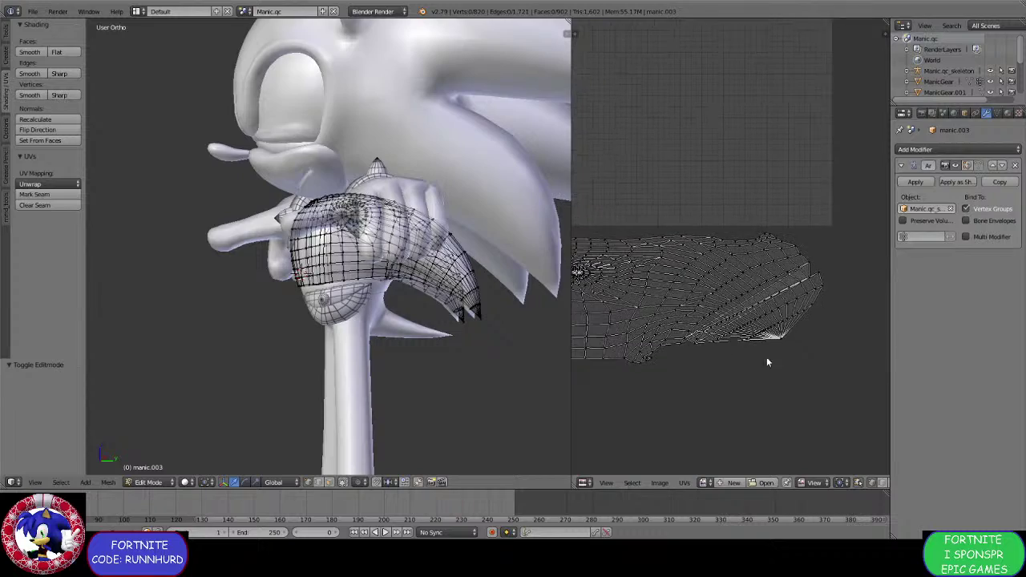
Examine which part of the torso belongs to the outer end of the UV island, leaving nothing selected.
key("a")
key("a")
key("b")
left_click_drag(827, 372, 702, 232)
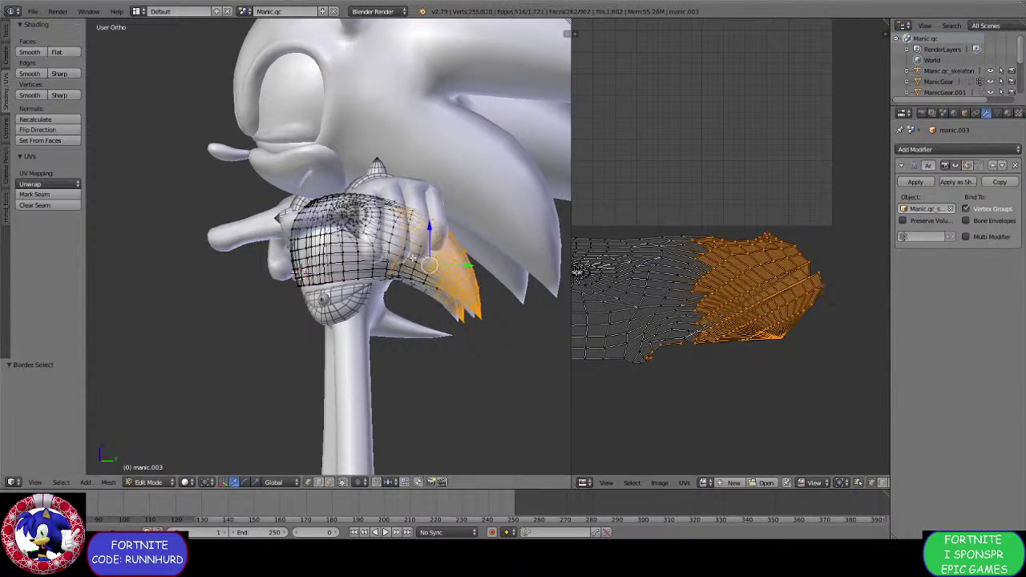
mouse_move(417, 264)
middle_mouse_down()
mouse_move(339, 275)
mouse_move(419, 277)
mouse_move(408, 277)
middle_mouse_up()
key("a")
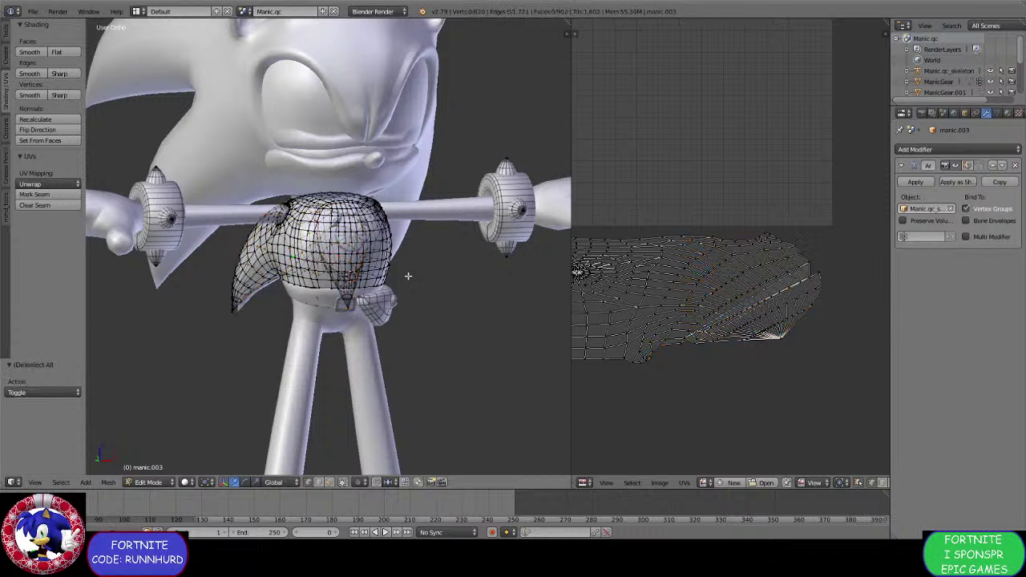
In front view with face selection, select the faces of the character's right torso half and separate them into their own object.
key("KP_1")
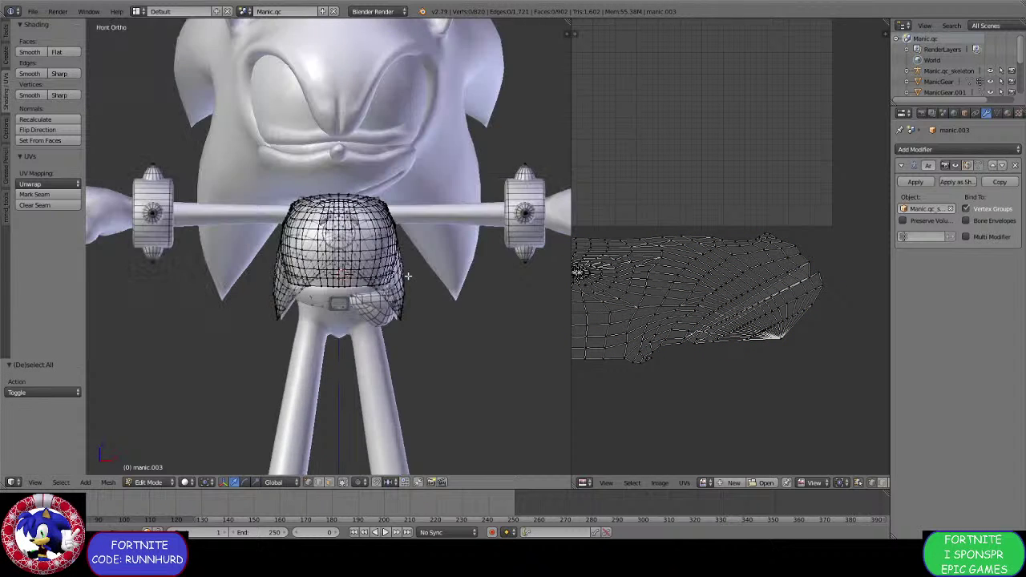
scroll(407, 276, "up", 3)
left_click(330, 483)
middle_click_drag(370, 338, 387, 353, "shift")
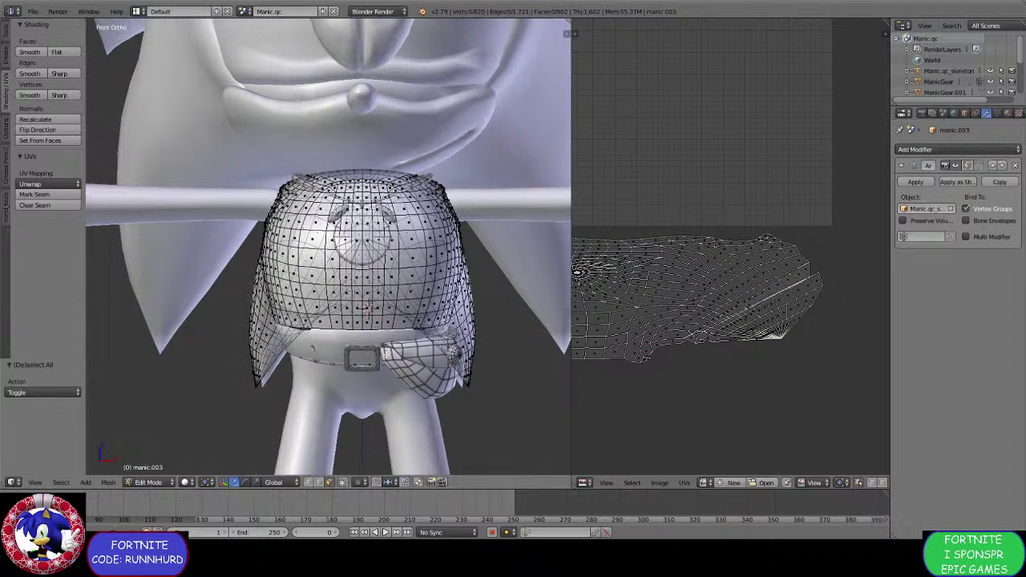
left_click_drag(233, 418, 363, 119)
key("p")
left_click(319, 259)
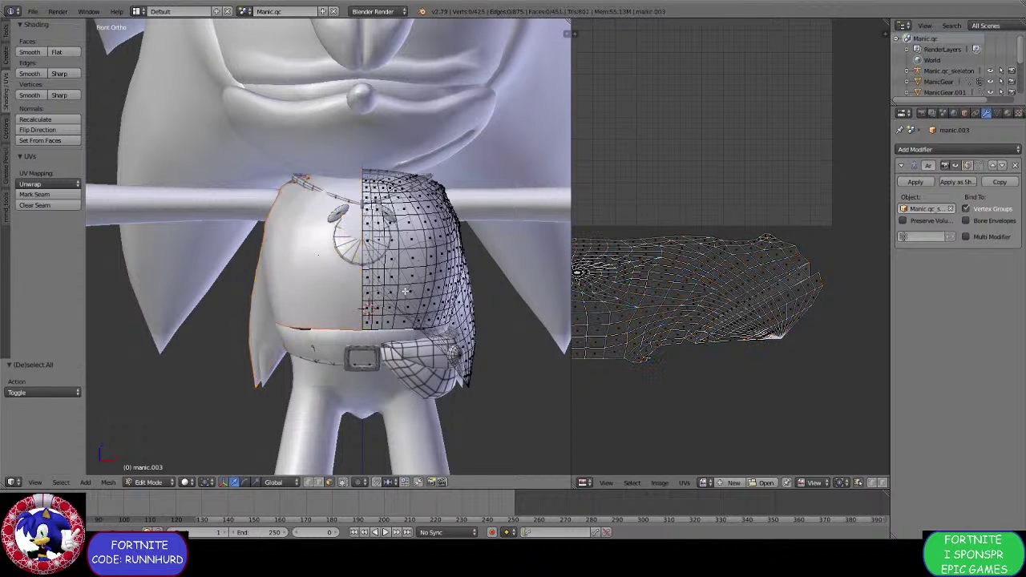
Select the back quill's faces on the remaining torso half and separate them into their own object.
middle_click_drag(485, 291, 353, 275)
scroll(373, 266, "up", 2)
scroll(373, 266, "up", 2)
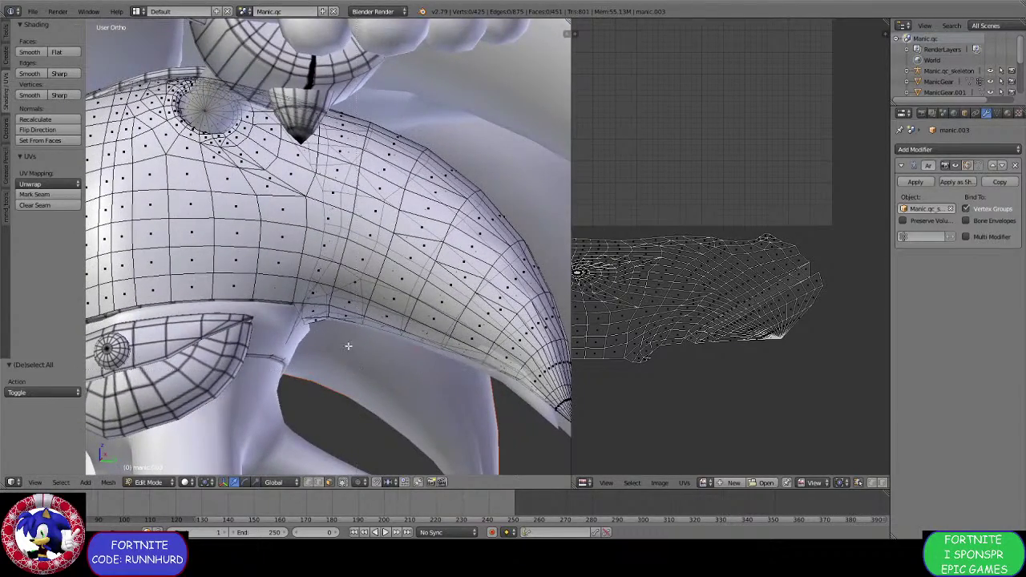
middle_click_drag(358, 370, 397, 381)
key("b")
left_click_drag(550, 417, 383, 248)
middle_click_drag(383, 248, 230, 407)
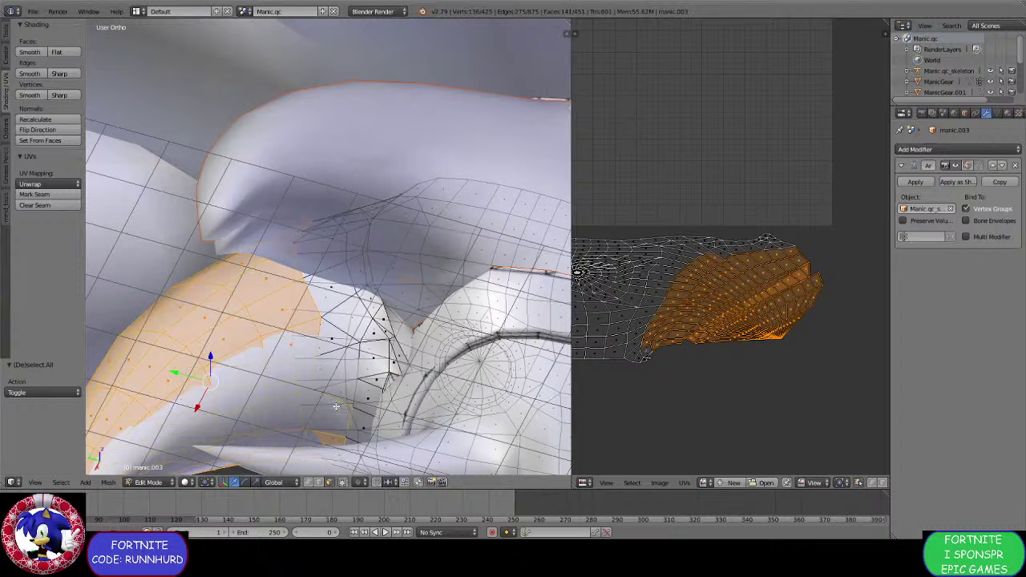
middle_click_drag(342, 371, 342, 278)
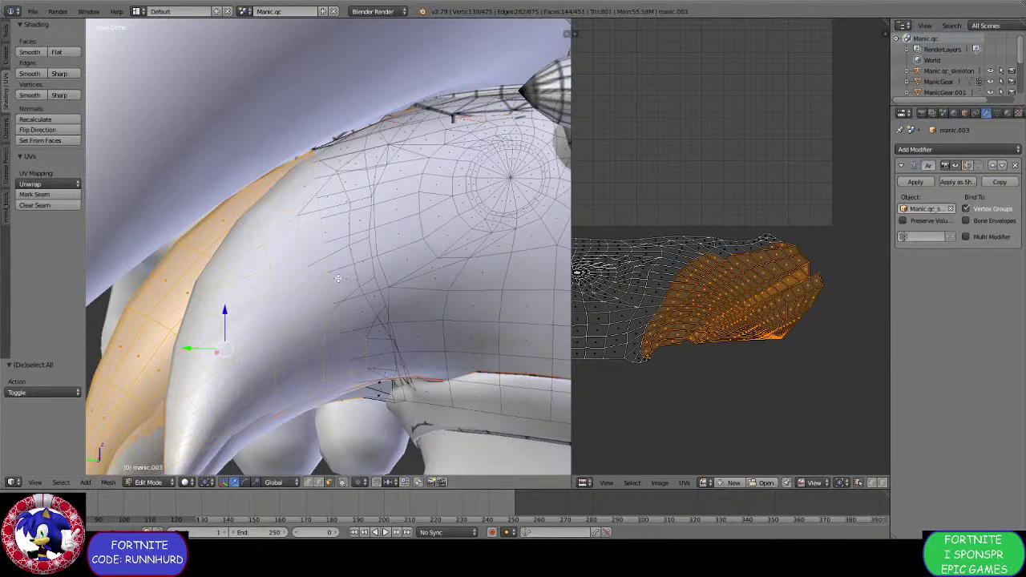
middle_click_drag(324, 225, 220, 278)
right_click(237, 283, "shift")
key("a")
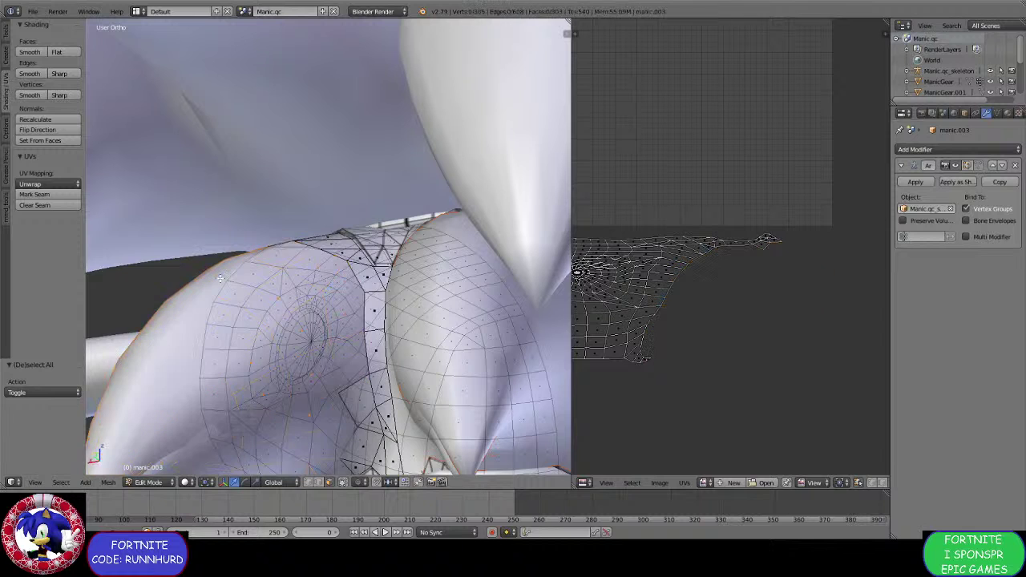
Merge two neighbouring vertices on the back strip of the torso half, using At Last.
right_click(339, 390)
right_click(367, 373, "shift")
key("alt+m")
left_click(369, 372)
middle_click_drag(368, 373, 201, 449)
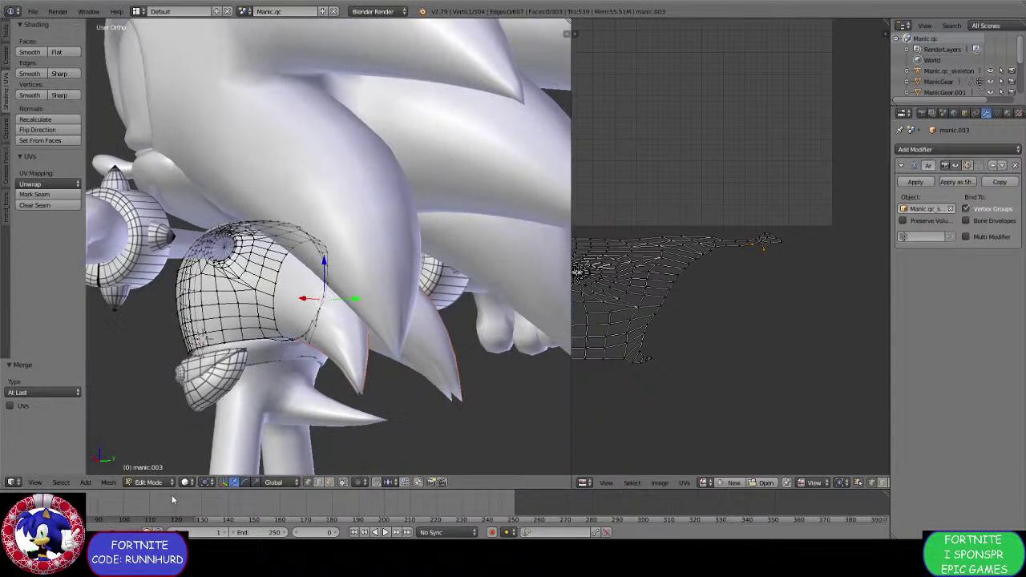
Return to Object Mode and move the separated back quill object to a hidden layer in the second layer block.
left_click(148, 482)
left_click(158, 465)
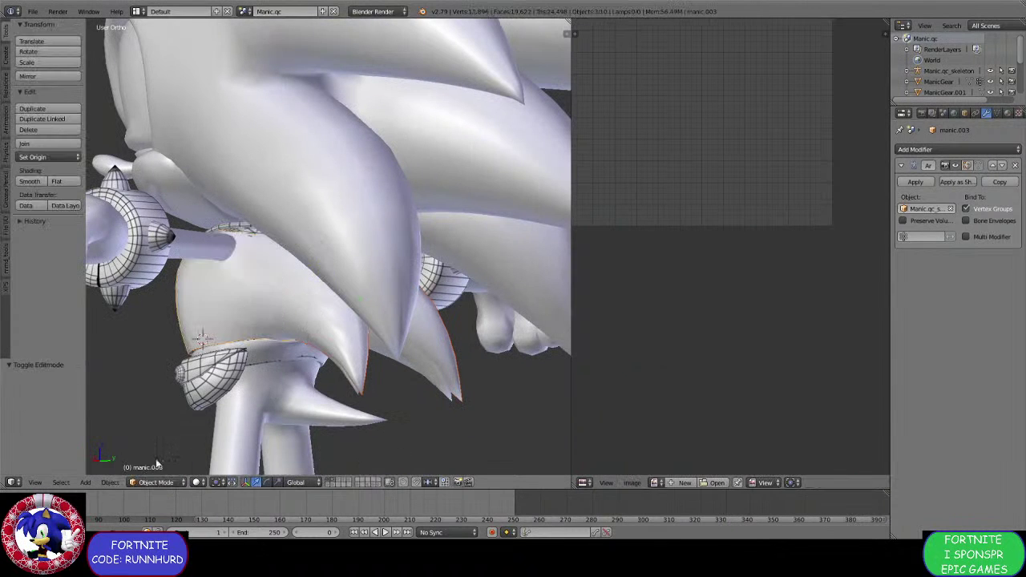
right_click(341, 327)
key("m")
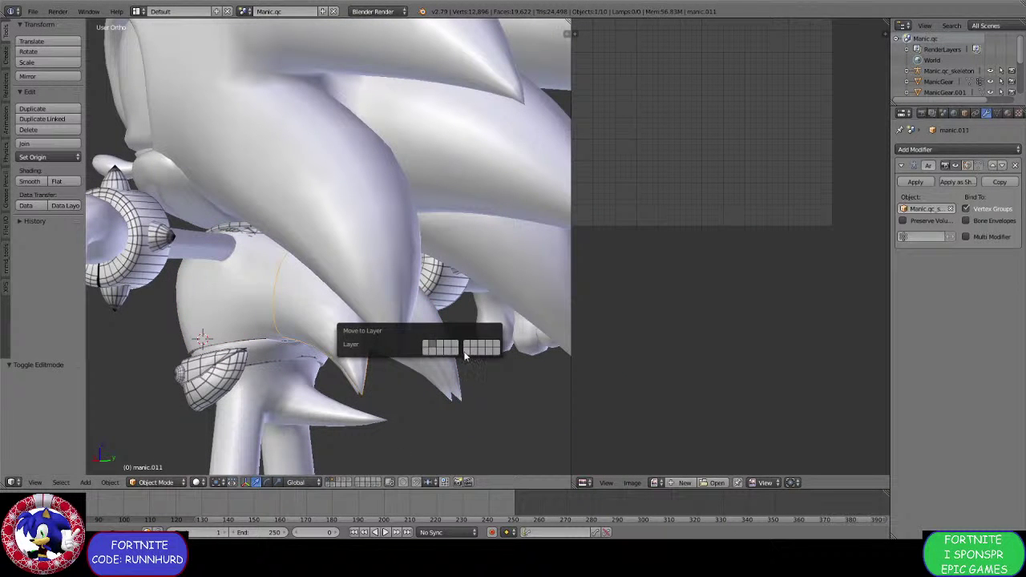
left_click(465, 351)
Move the separated other torso half, with its quill, to a hidden layer in the second layer block.
middle_click_drag(255, 382, 190, 364)
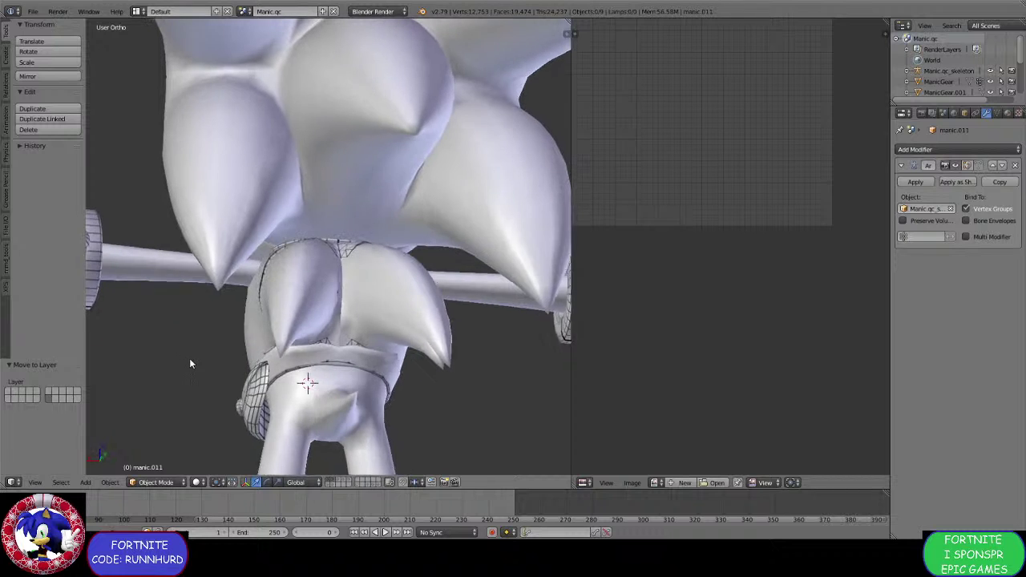
right_click(426, 313)
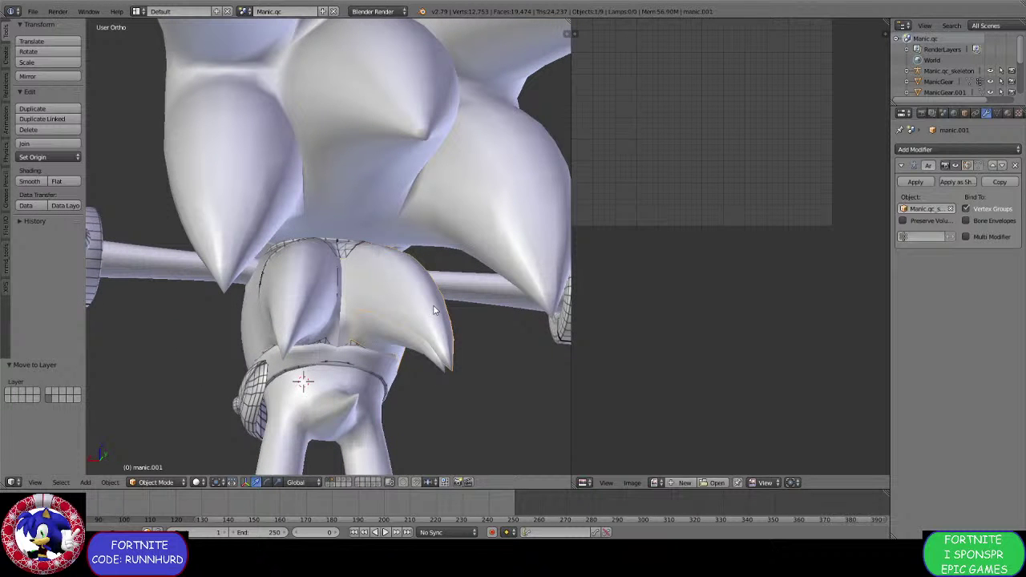
key("m")
left_click(571, 334)
Select the remaining front torso half and open it in Edit Mode.
middle_click_drag(181, 397, 349, 360)
scroll(340, 314, "up", 3)
right_click(340, 315)
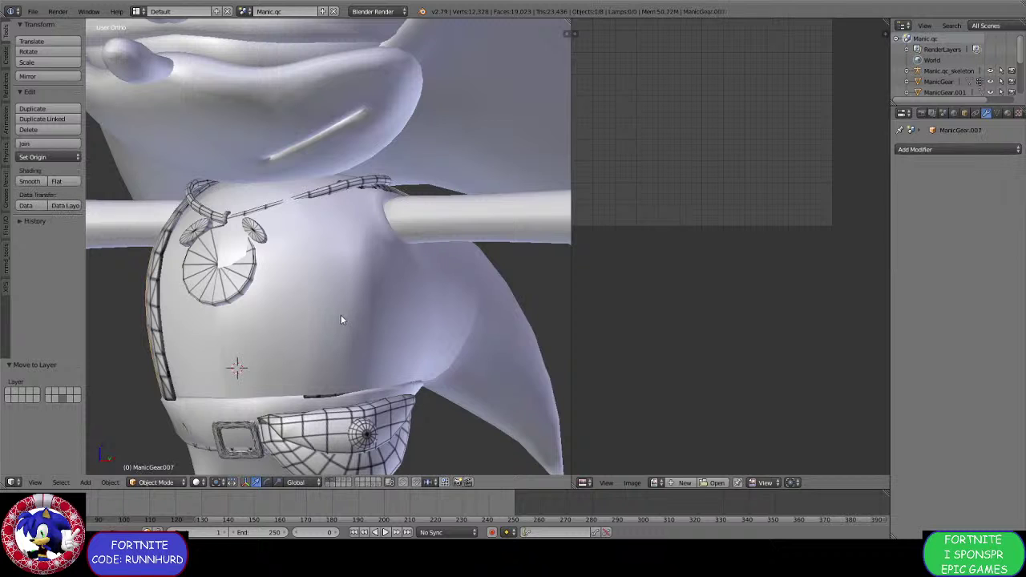
middle_click_drag(255, 319, 393, 341)
right_click(426, 323)
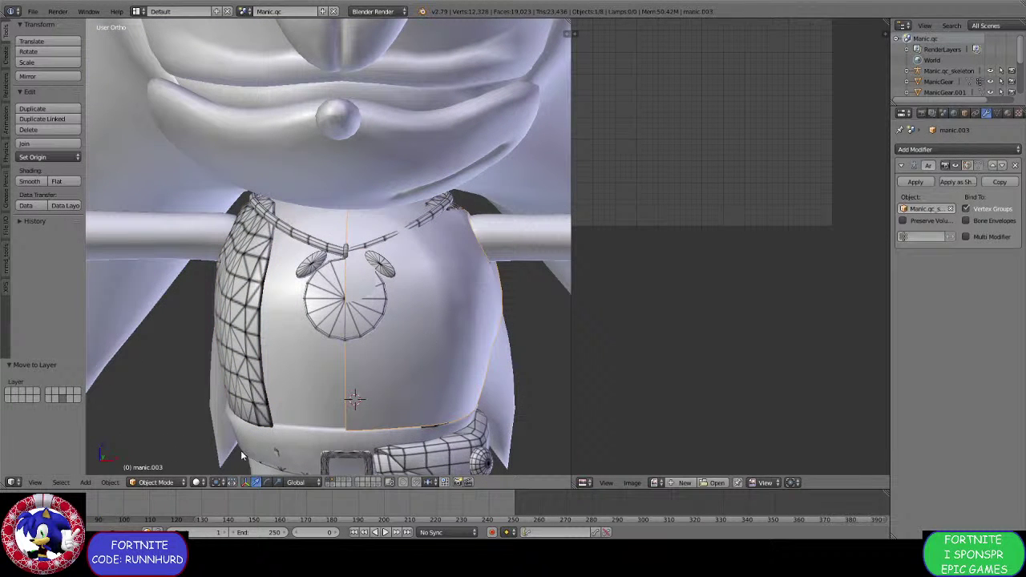
left_click(156, 482)
left_click(149, 458)
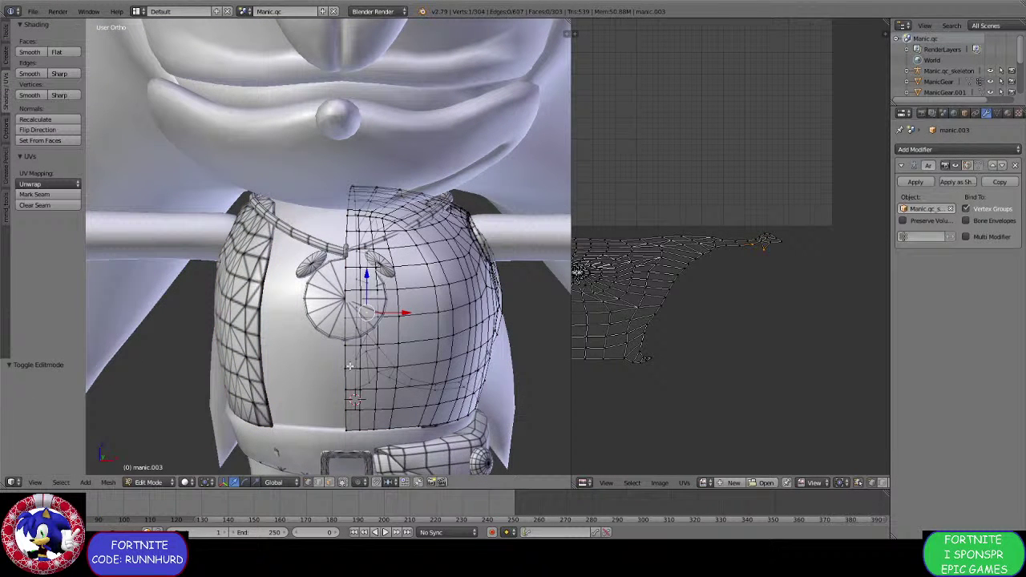
Deselect the torso mesh and display the ManicGear image in the UV editor.
key("a")
left_click(703, 482)
key("Return")
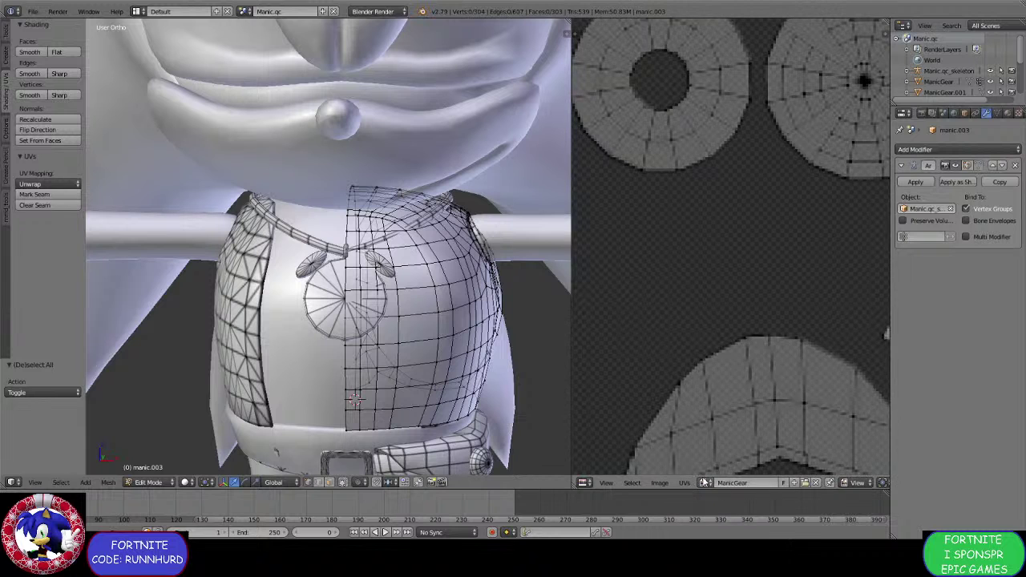
left_click(703, 482)
scroll(621, 366, "down", 6)
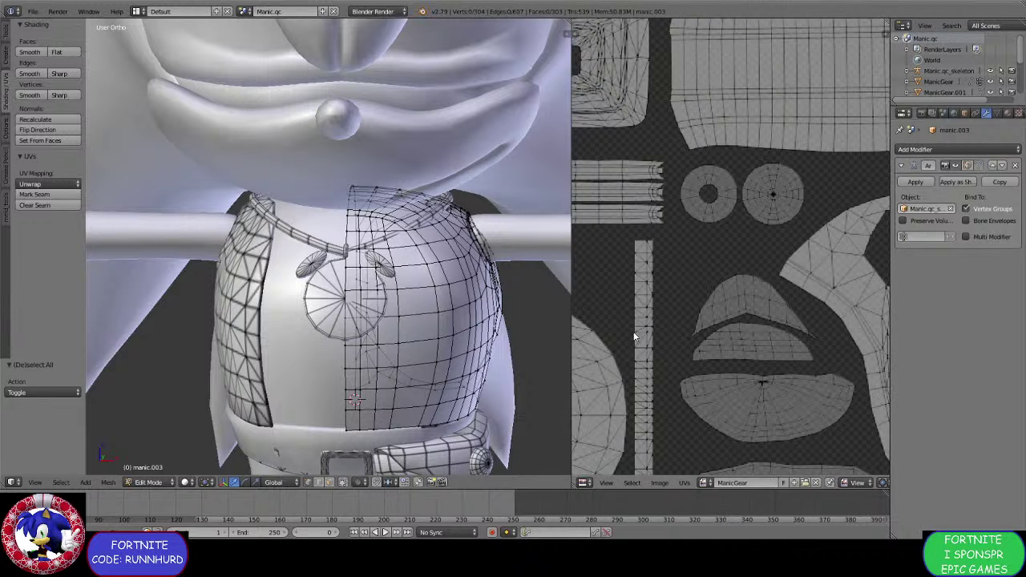
Create a new blank 1024 × 1024 px image named mew in the UV editor.
left_click(795, 482)
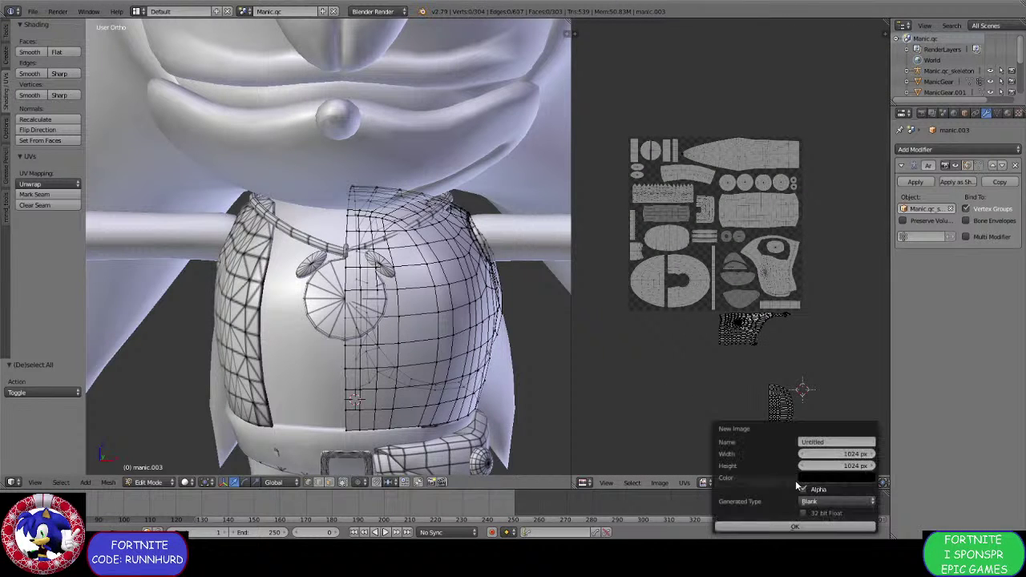
left_click(807, 441)
key("Return")
left_click(732, 528)
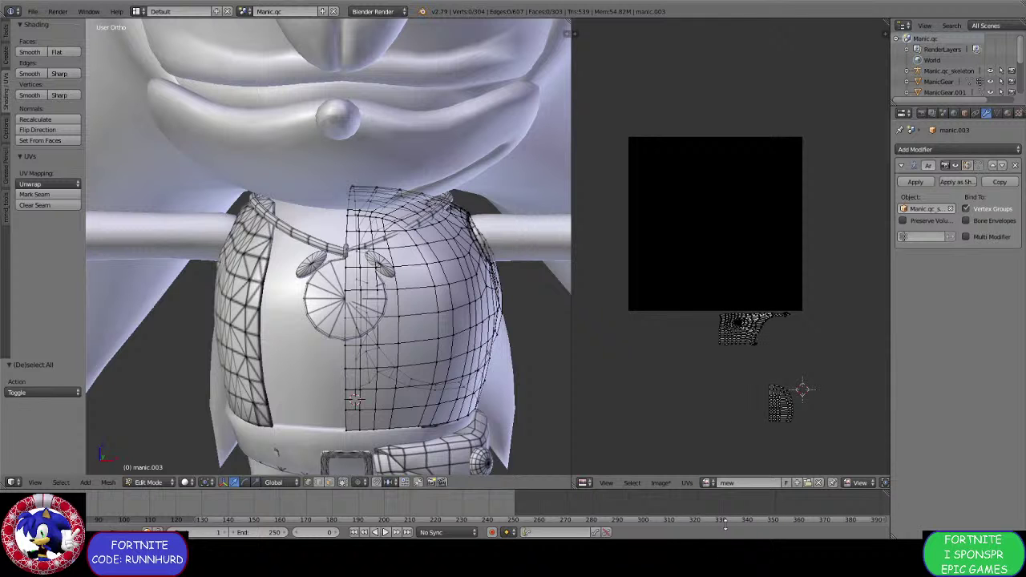
Replace the new image with the file Manic's Drumset.png.
left_click(656, 482)
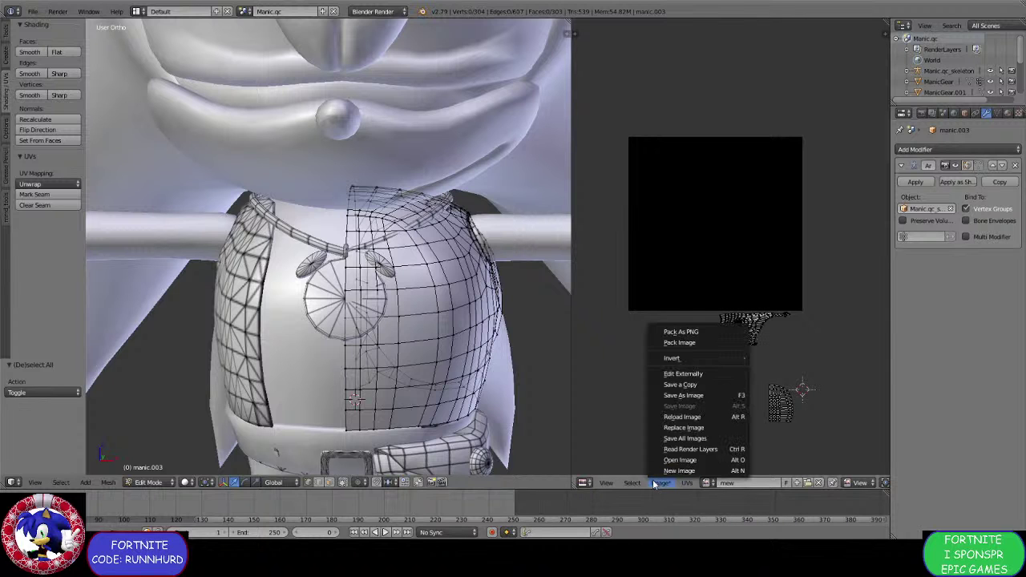
left_click(683, 427)
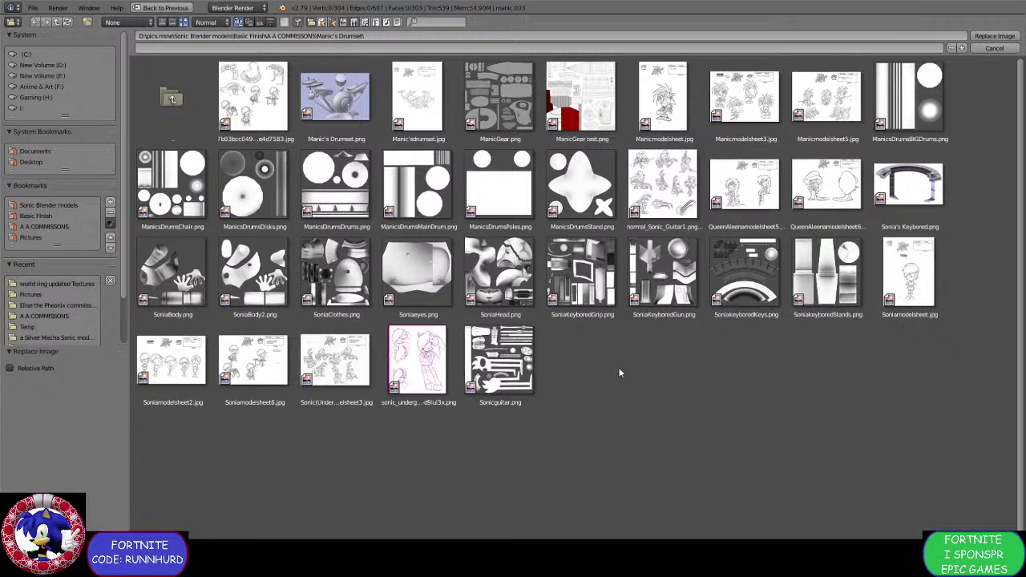
double_click(339, 103)
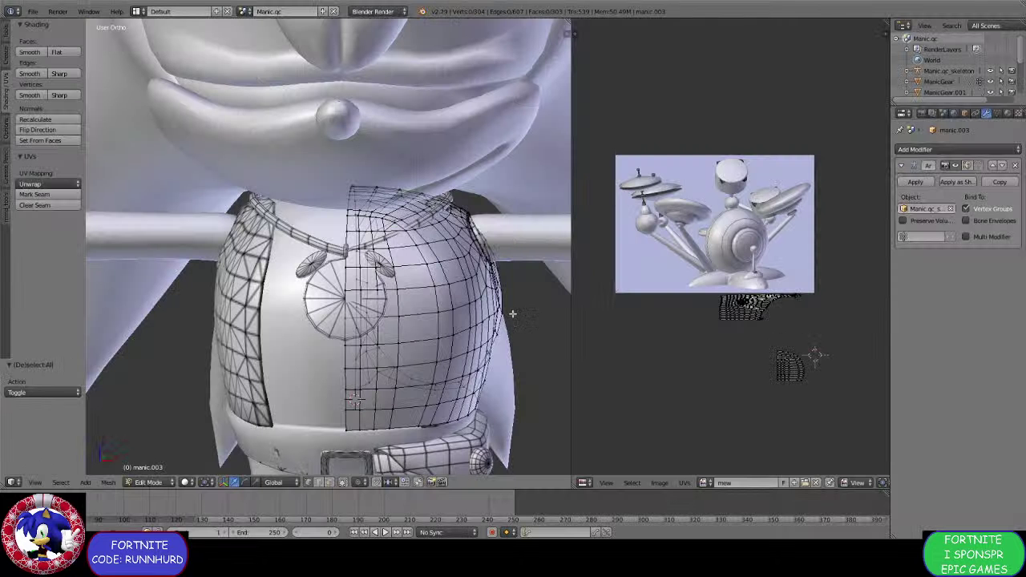
Select the whole torso half and assign the mew image to its faces.
key("a")
left_click(703, 481)
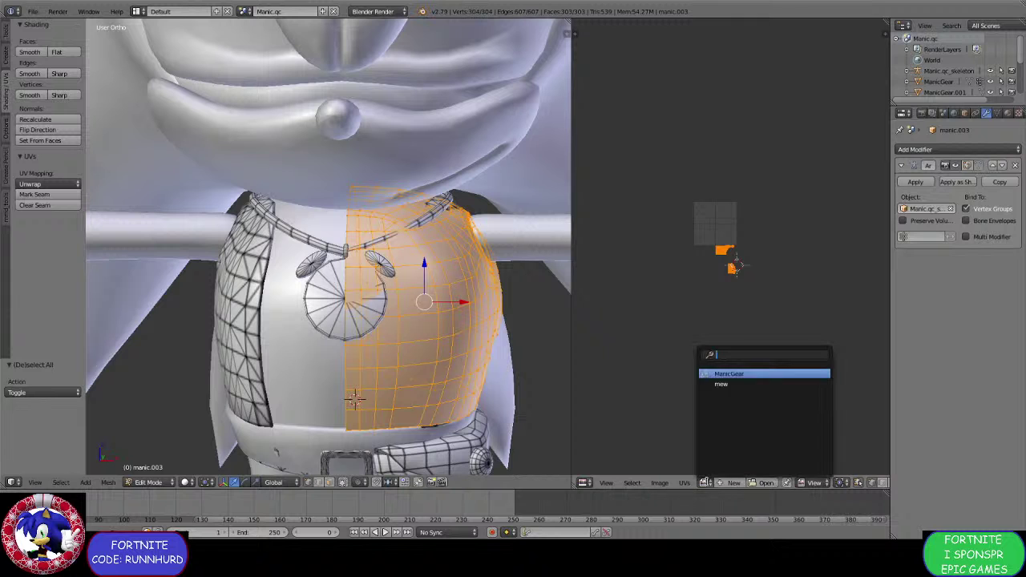
left_click(725, 384)
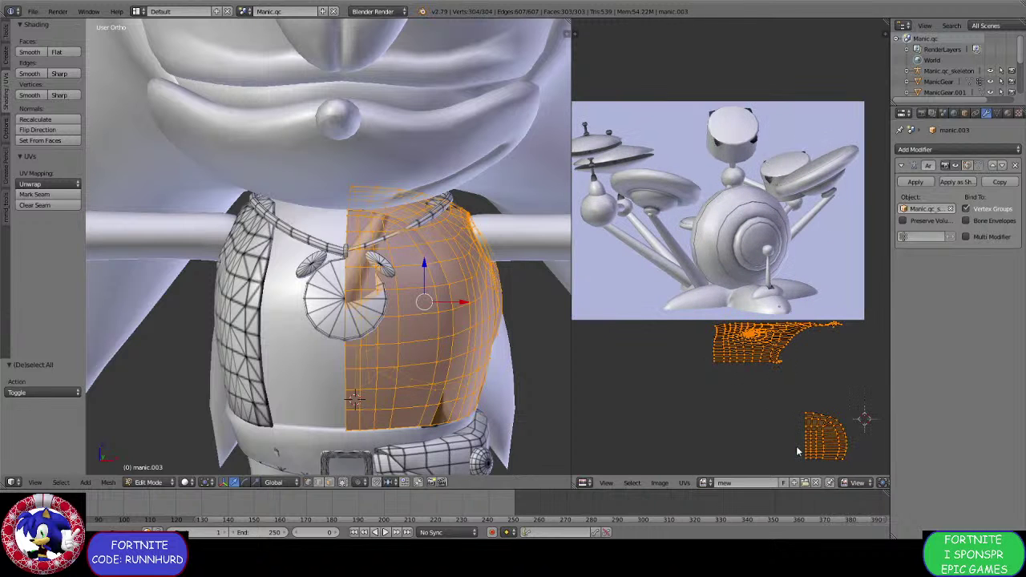
Scale the torso half's UV islands by about 0.313, place them on the lower part of the drum set image, and deselect the mesh.
key("h")
key("ctrl+z")
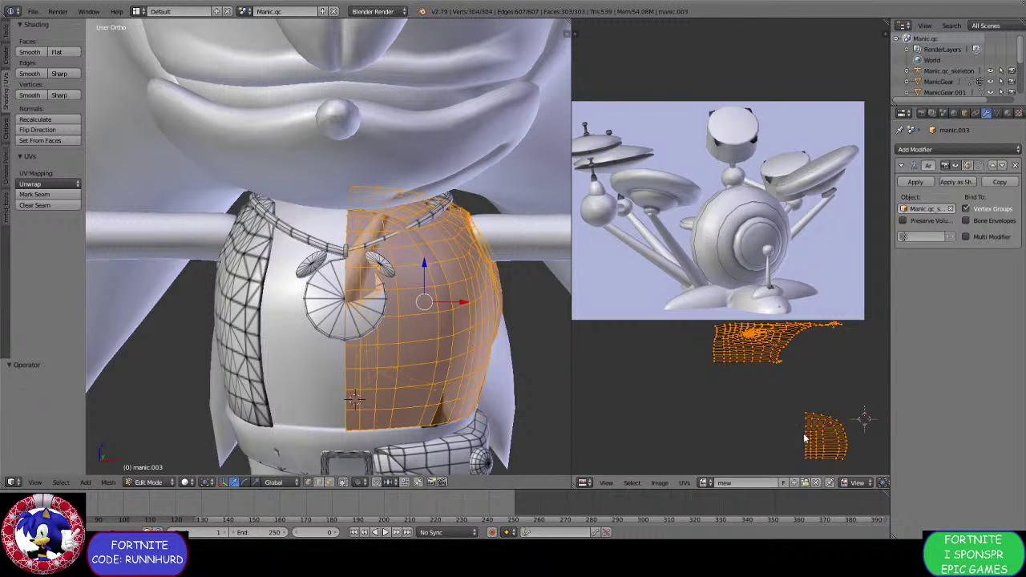
key("s")
left_click(669, 343)
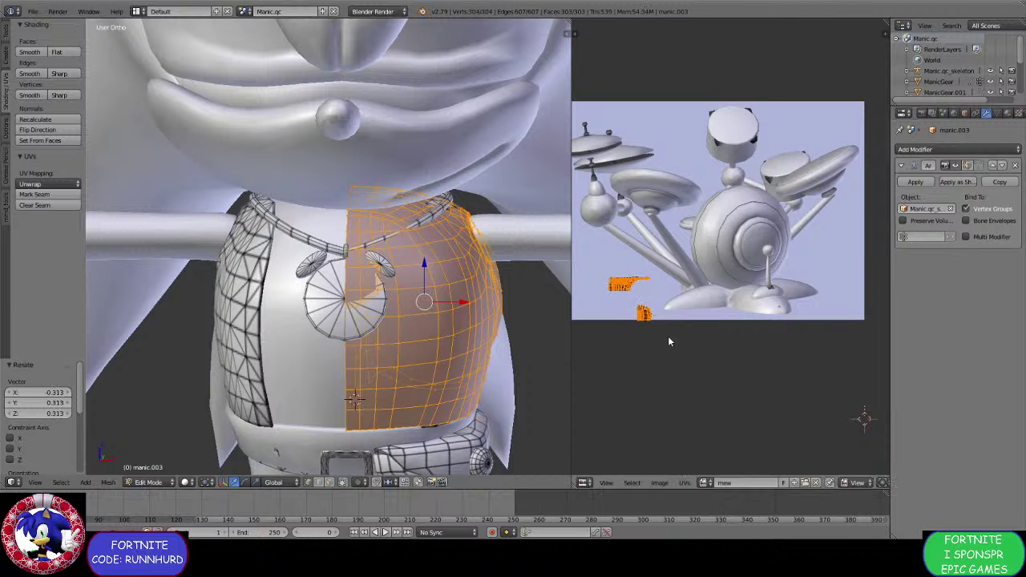
left_click(425, 339)
key("a")
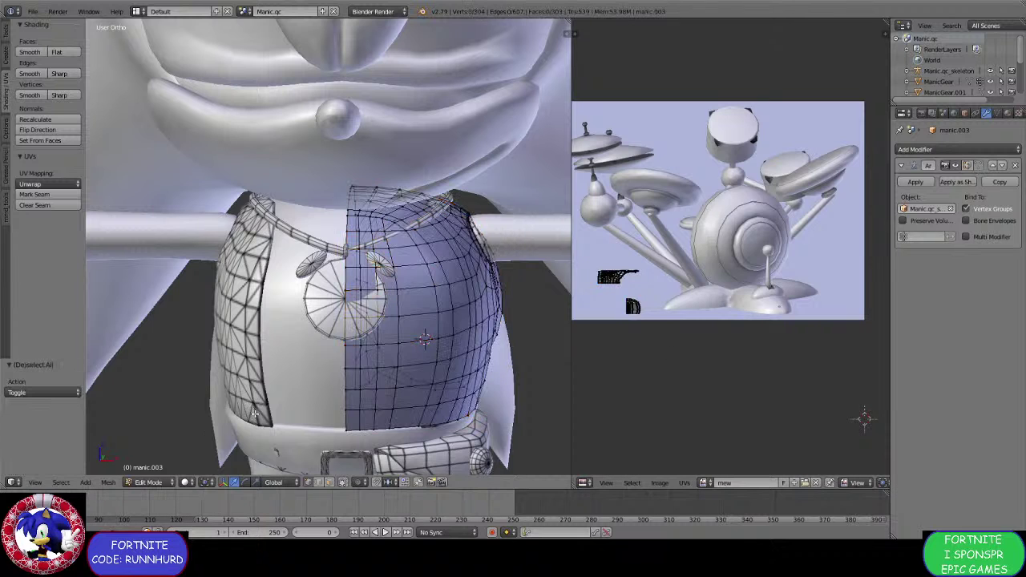
Select the vertical edge line on the front of the torso half from the waist to the chest and mark it as a seam.
middle_click_drag(254, 415, 293, 346)
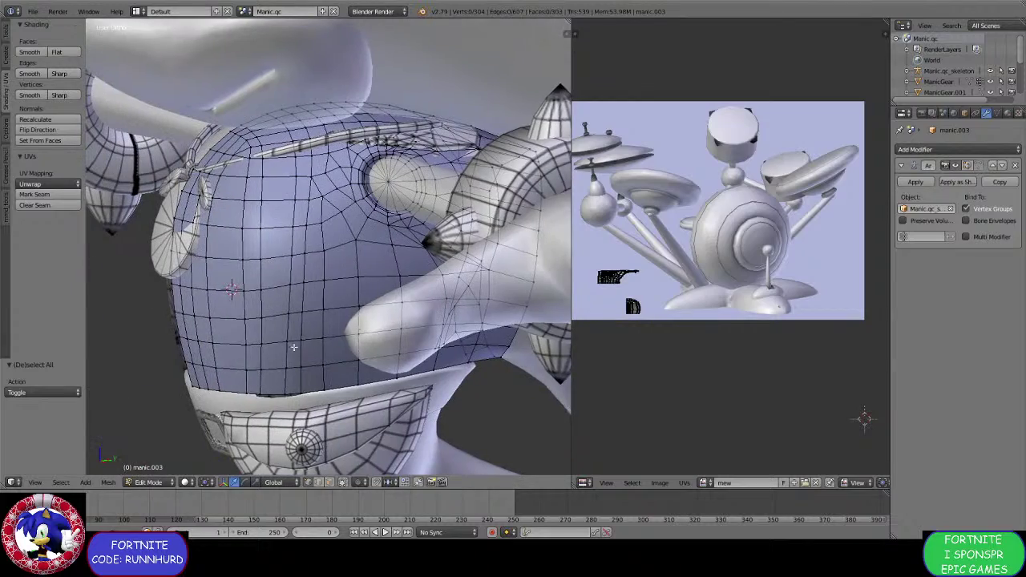
middle_click_drag(244, 388, 391, 396)
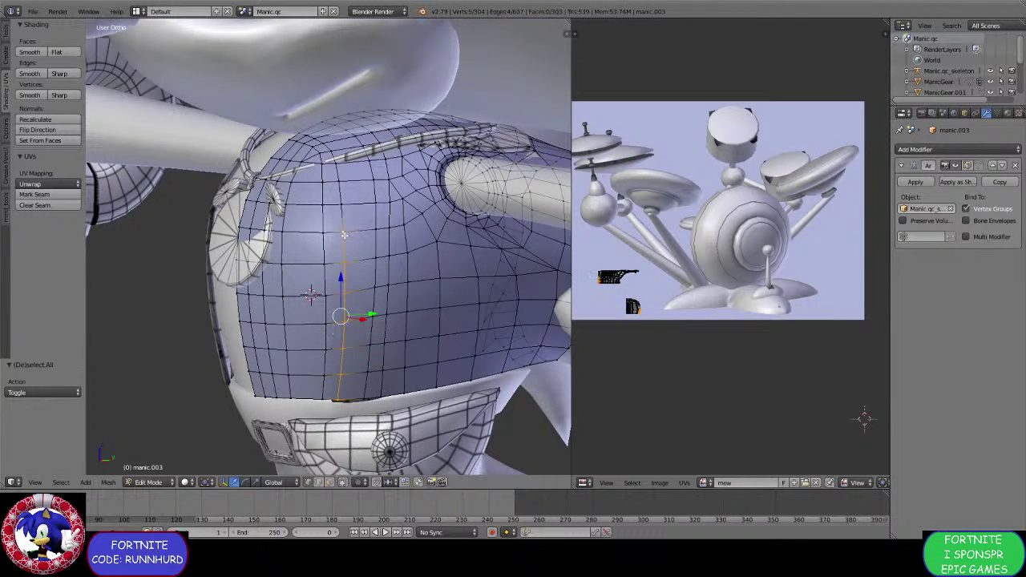
middle_click_drag(341, 206, 354, 333)
key("ctrl+e")
left_click(368, 310)
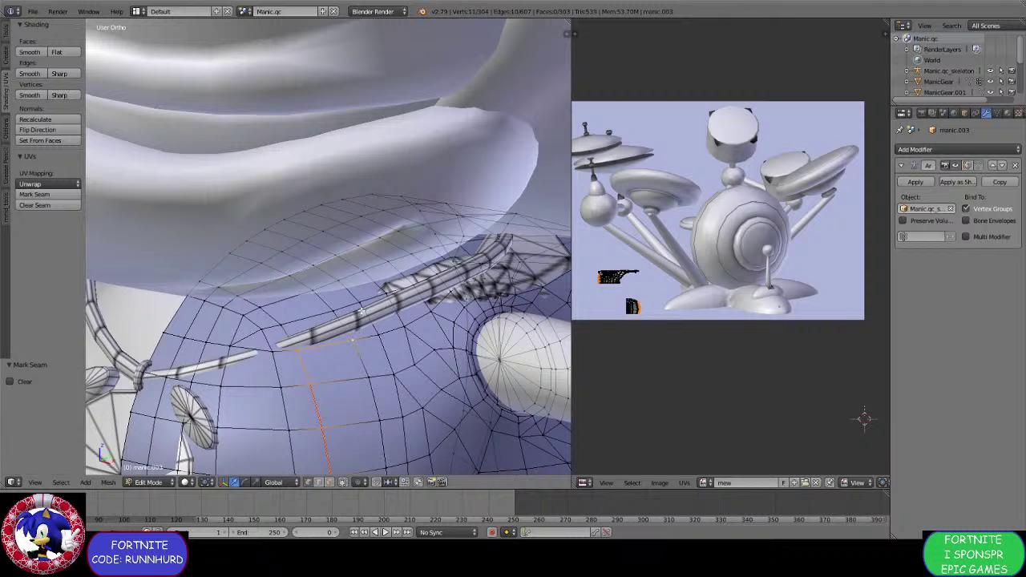
Extend the edge selection from the chest along the necklace strap over the shoulder and mark it as a seam.
right_click(345, 309, "shift")
middle_click_drag(416, 284, 369, 299)
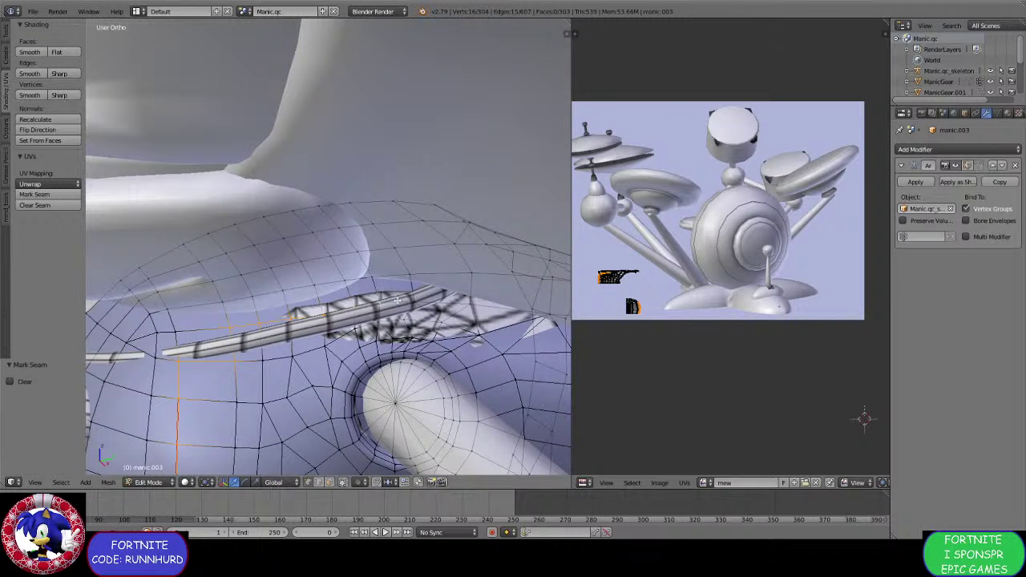
middle_click_drag(469, 300, 419, 285)
right_click(426, 257, "ctrl")
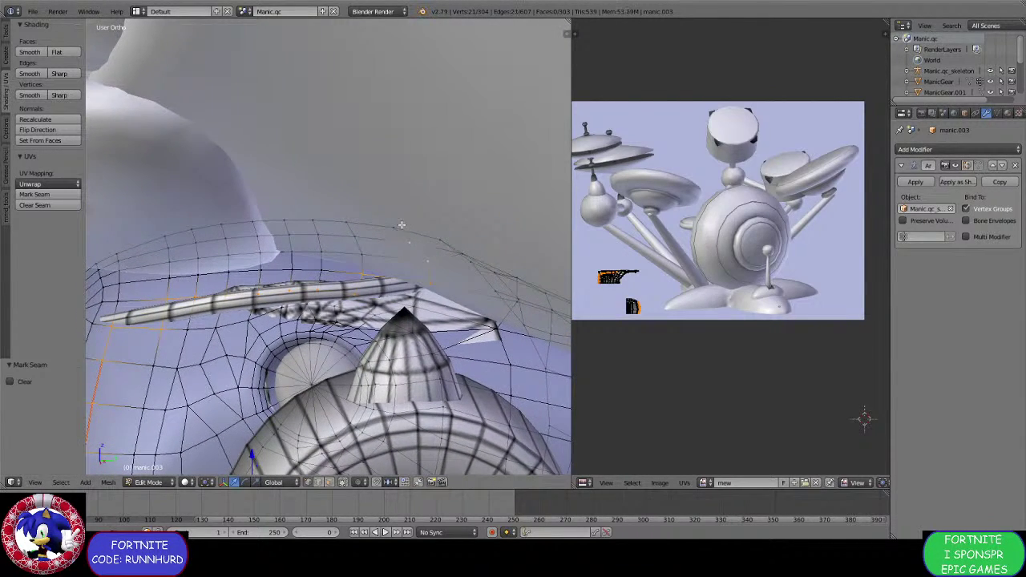
right_click(345, 273, "shift")
scroll(345, 272, "down", 2)
middle_click_drag(345, 273, 364, 291)
key("ctrl+e")
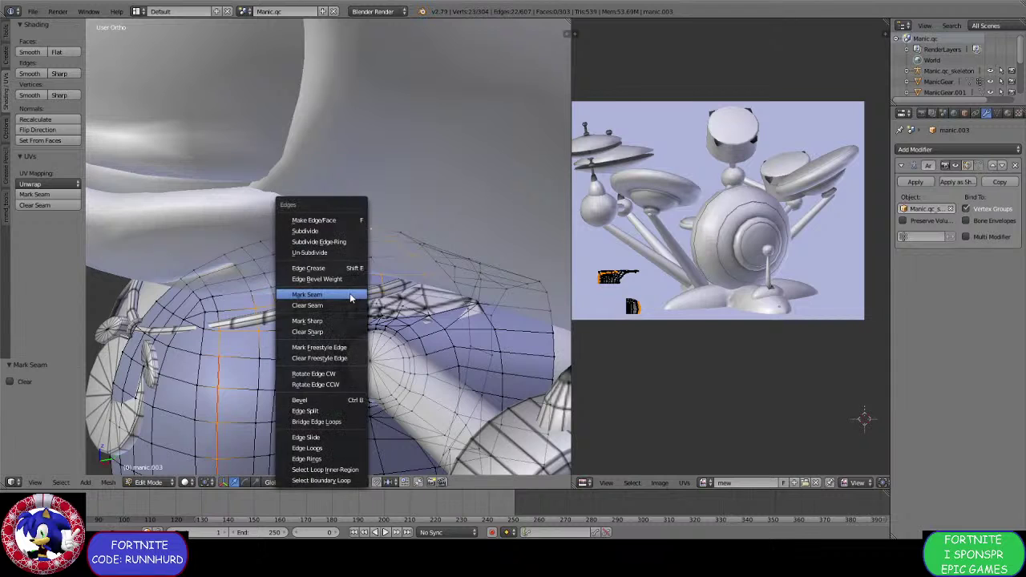
left_click(349, 292)
Select the linked front chest faces bounded by the seam and separate them into their own object.
scroll(285, 332, "down", 3)
middle_click_drag(281, 346, 245, 392)
left_click(328, 482)
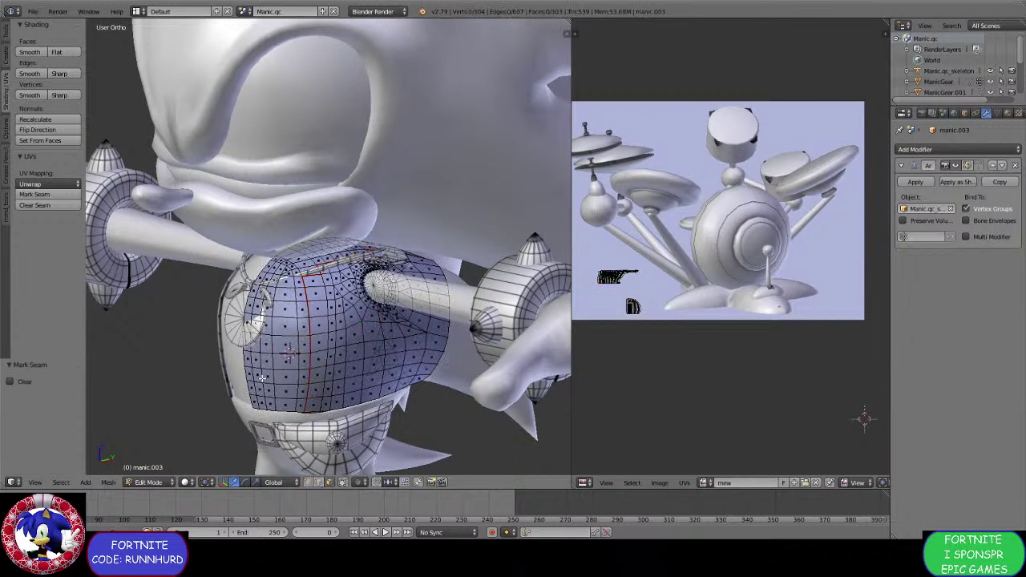
right_click(259, 374)
key("ctrl+l")
key("h")
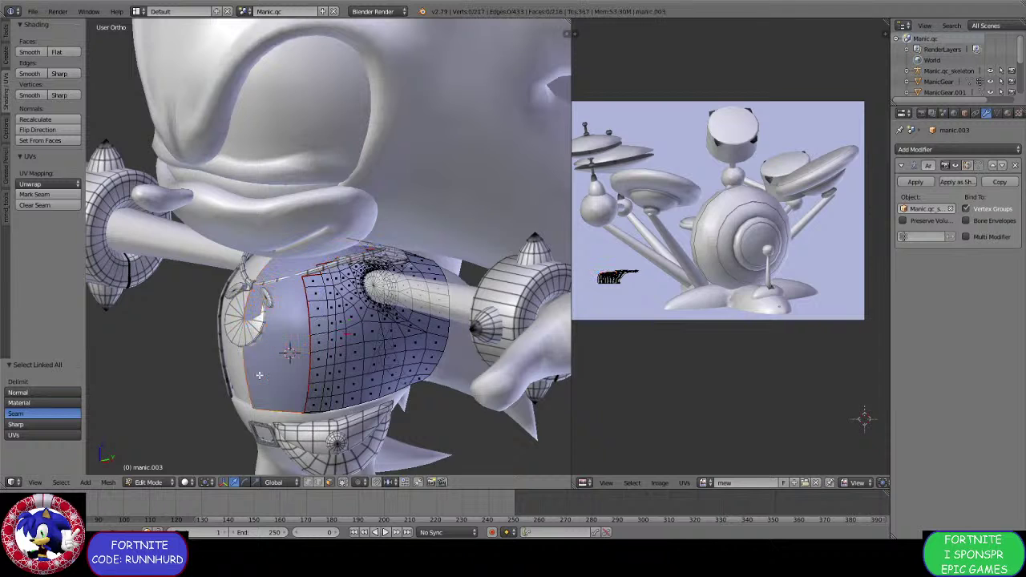
Return to Object Mode and move the separated front chest part to a hidden layer in the second layer block.
left_click(148, 482)
left_click(149, 471)
right_click(260, 360)
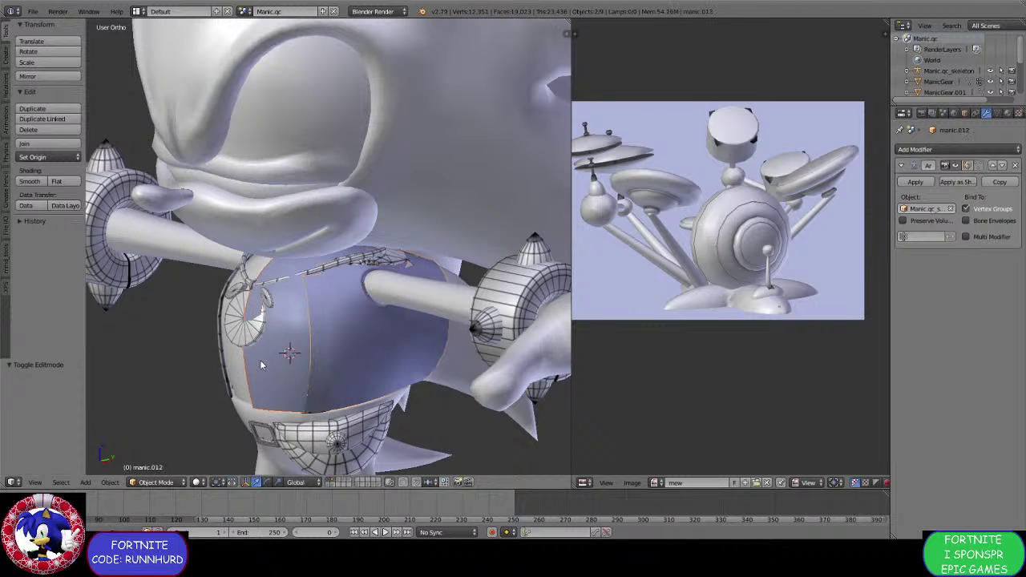
key("m")
left_click(395, 382)
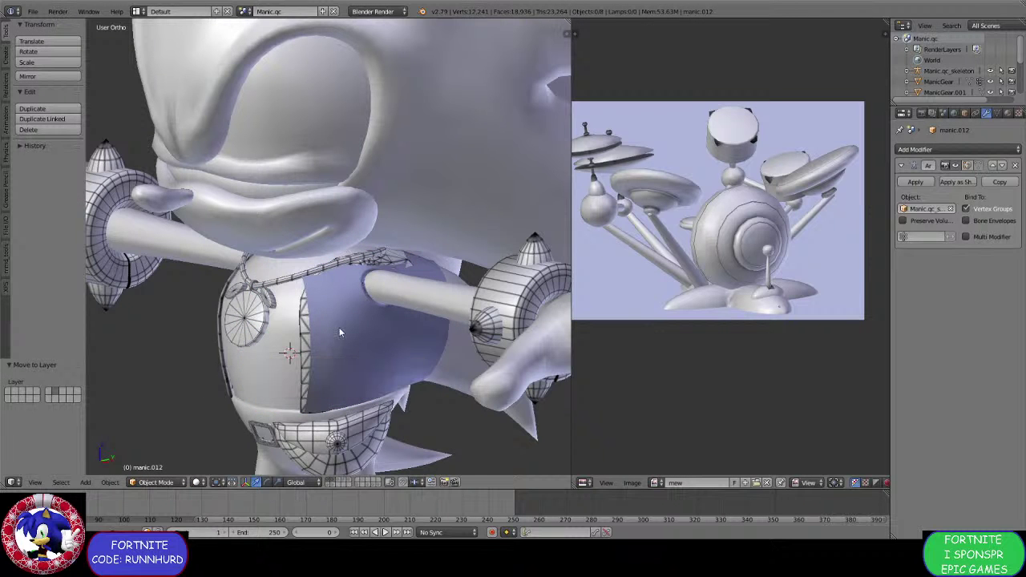
Select the remaining side part of the torso half and open it in Edit Mode.
right_click(337, 334)
middle_click_drag(337, 335, 328, 384)
right_click(393, 357)
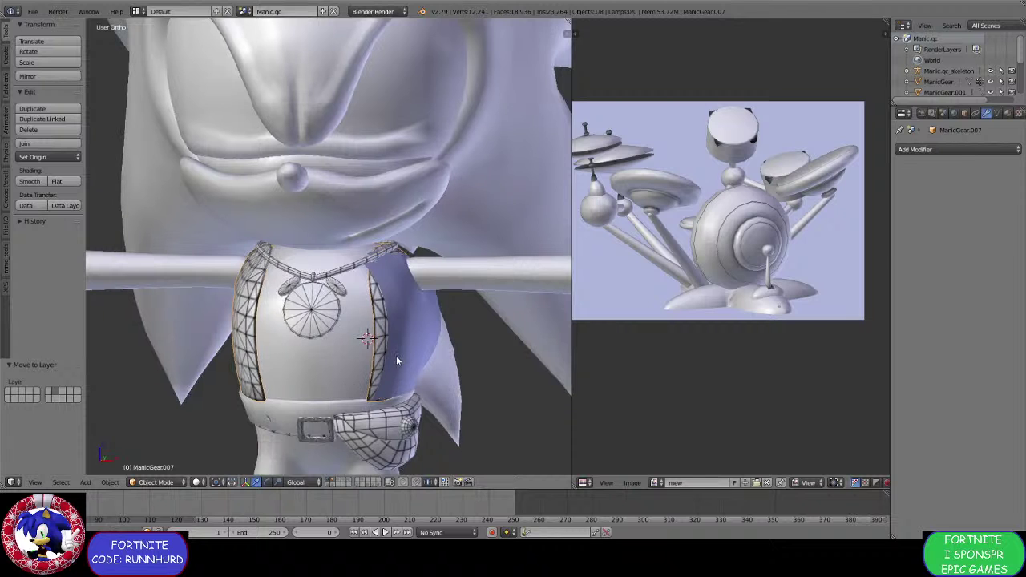
left_click(156, 482)
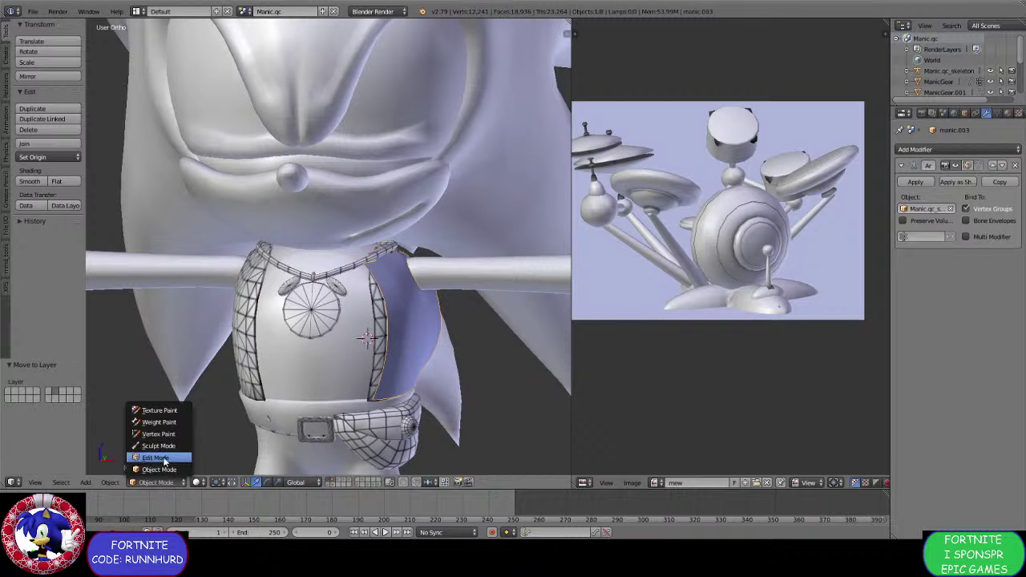
left_click(168, 454)
Add one centred loop cut through the lowest row of faces, parallel to the waist, on the side part.
scroll(416, 361, "down", 4)
scroll(366, 338, "up", 5)
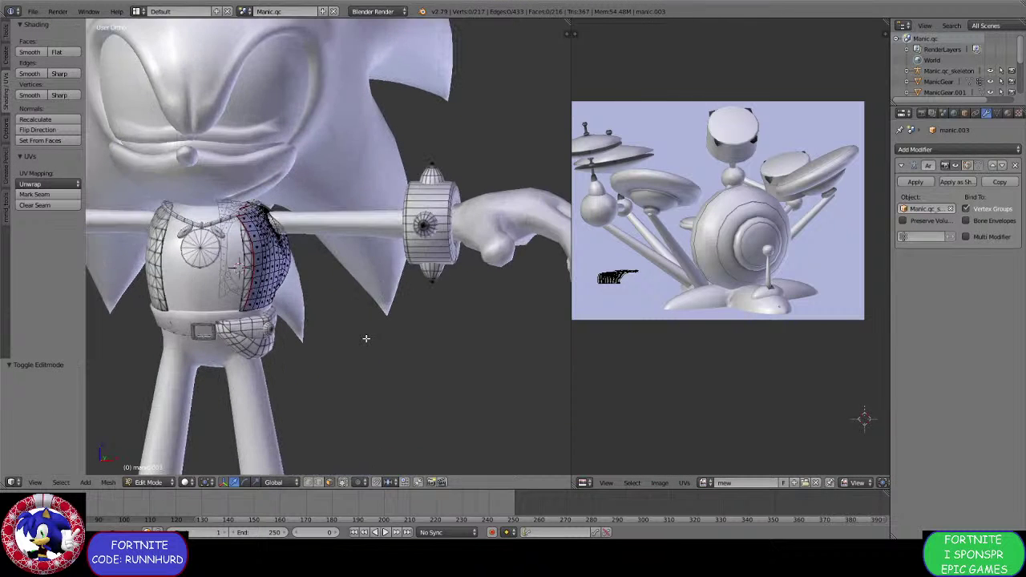
middle_click_drag(366, 338, 289, 362)
scroll(361, 343, "up", 4)
scroll(376, 351, "up", 2)
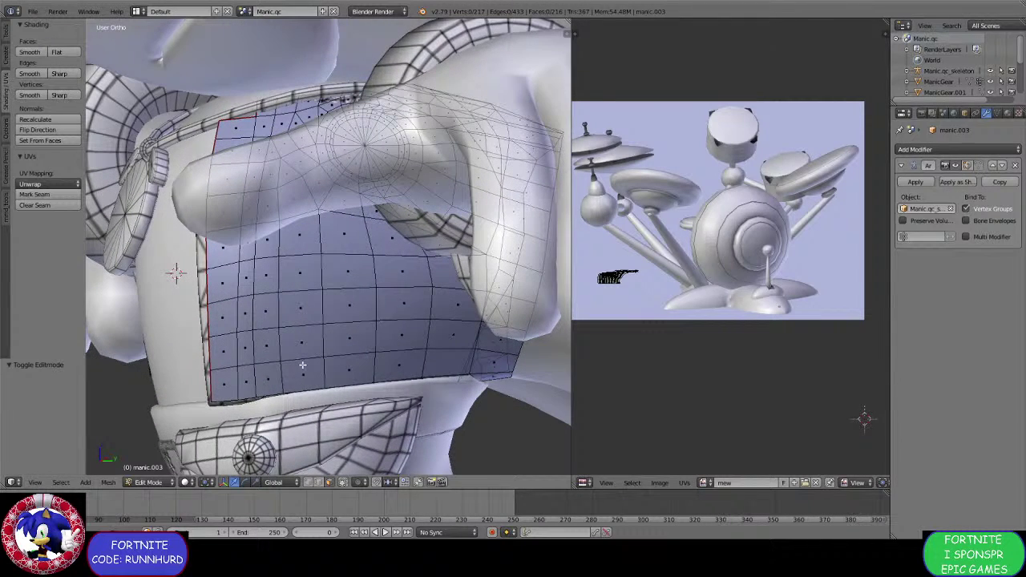
key("ctrl+r")
left_click(327, 372)
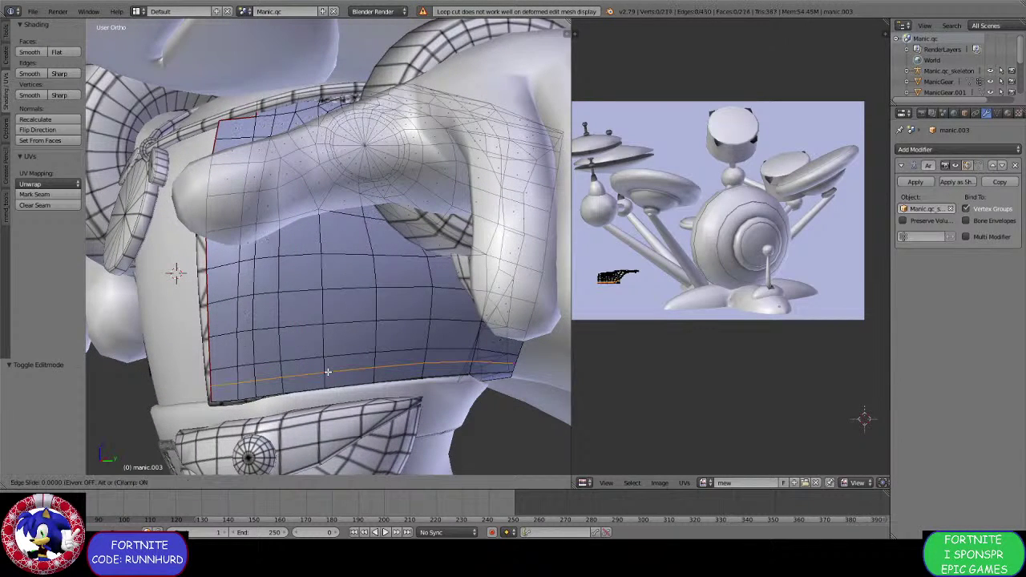
left_click(327, 372)
Dissolve the two rearmost edges of the new waist loop.
scroll(340, 371, "up", 2)
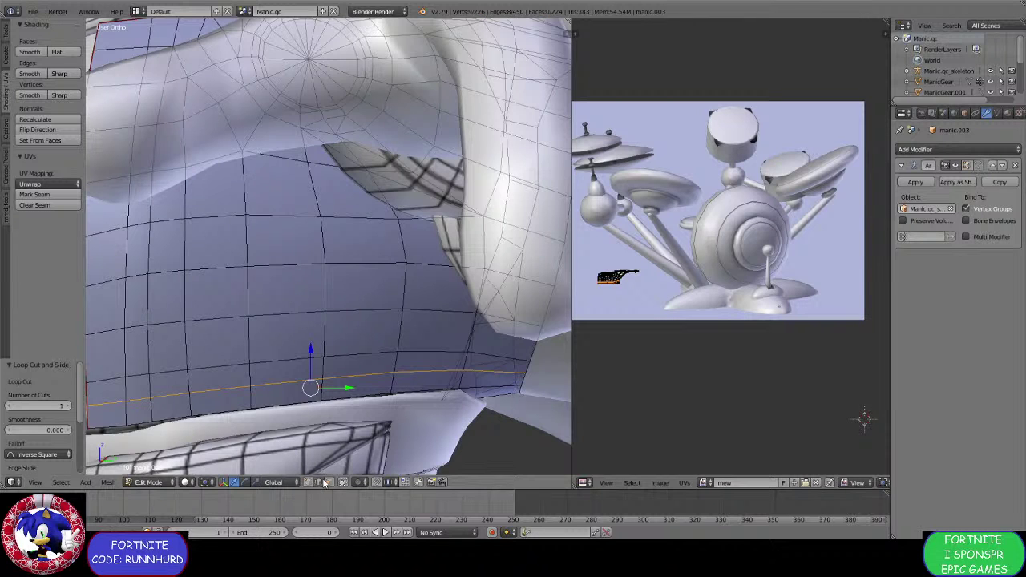
right_click(485, 369)
right_click(429, 370, "shift")
middle_click_drag(397, 378, 387, 383)
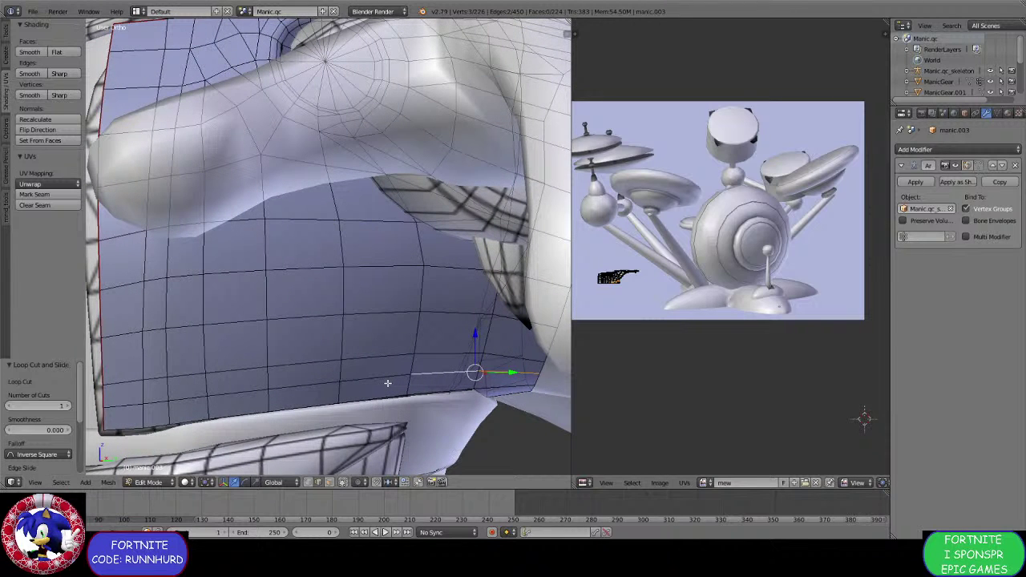
key("ctrl+x")
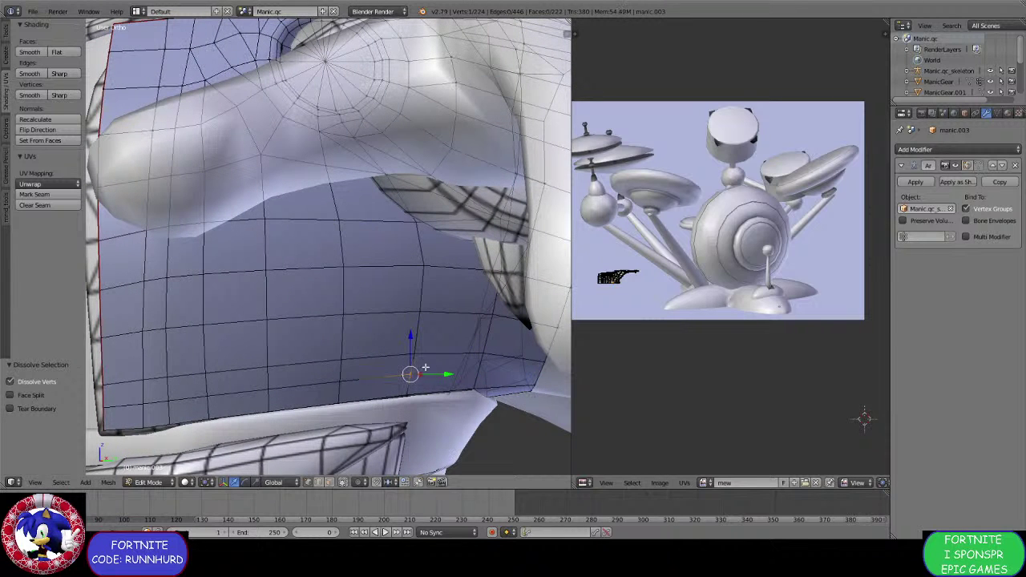
Merge the waist border vertex into the end vertex of the shortened loop, using At Last.
middle_click_drag(408, 377, 403, 399)
right_click(407, 377, "shift")
key("alt+m")
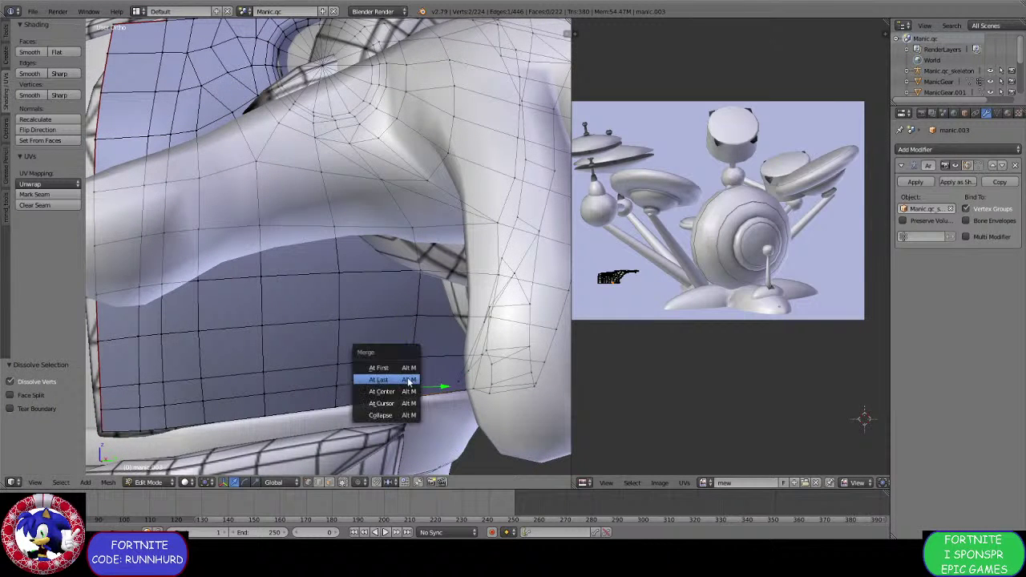
left_click(392, 377)
Select the strip of faces between the new loop and the waist border and separate it into its own object.
right_click(337, 402, "shift")
right_click(335, 391, "shift")
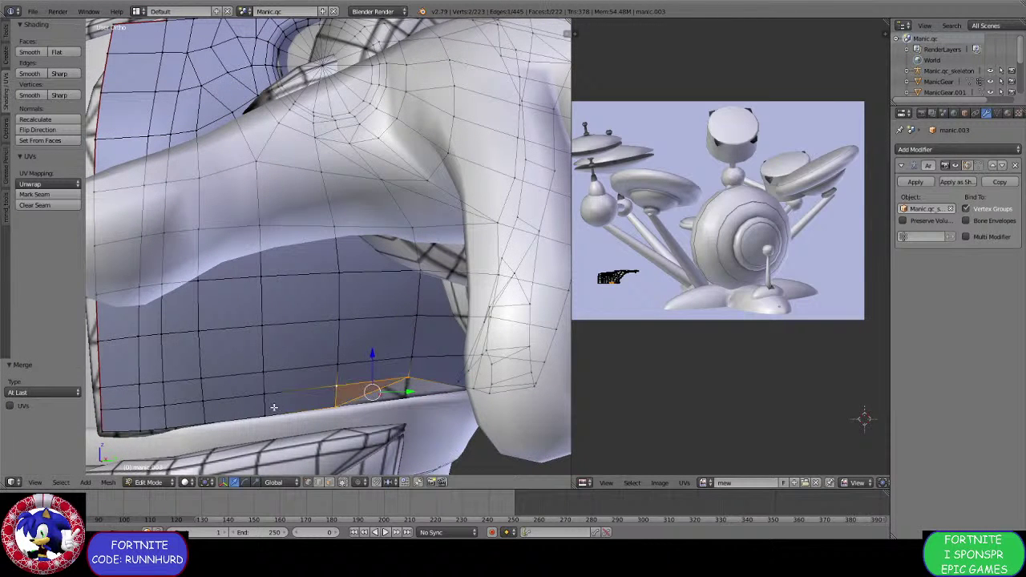
right_click(268, 411, "shift")
right_click(261, 400, "shift")
right_click(206, 416, "shift")
right_click(200, 403, "shift")
right_click(165, 418, "shift")
right_click(164, 400, "shift")
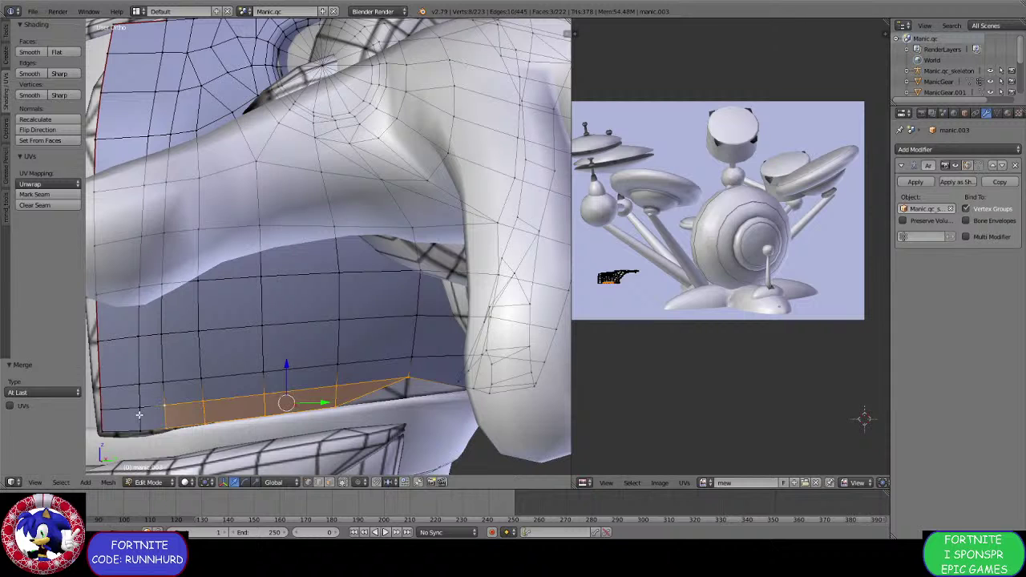
right_click(139, 408, "shift")
right_click(103, 412, "shift")
right_click(102, 413, "shift")
key("p")
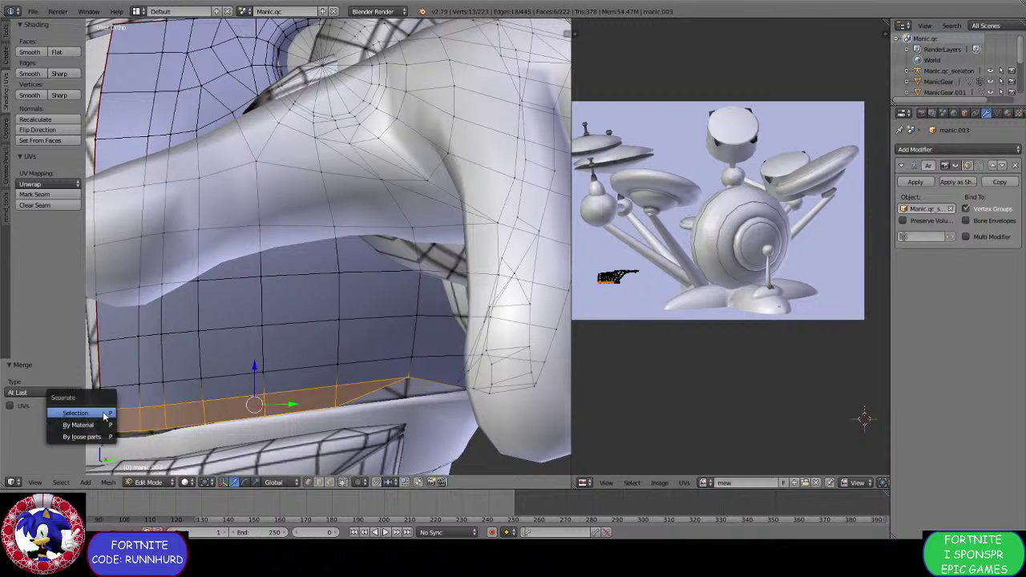
left_click(104, 414)
Leave Edit Mode, select the separated waist strip object and move it to a different layer.
scroll(129, 408, "down", 4)
middle_click_drag(192, 399, 276, 397)
left_click(152, 482)
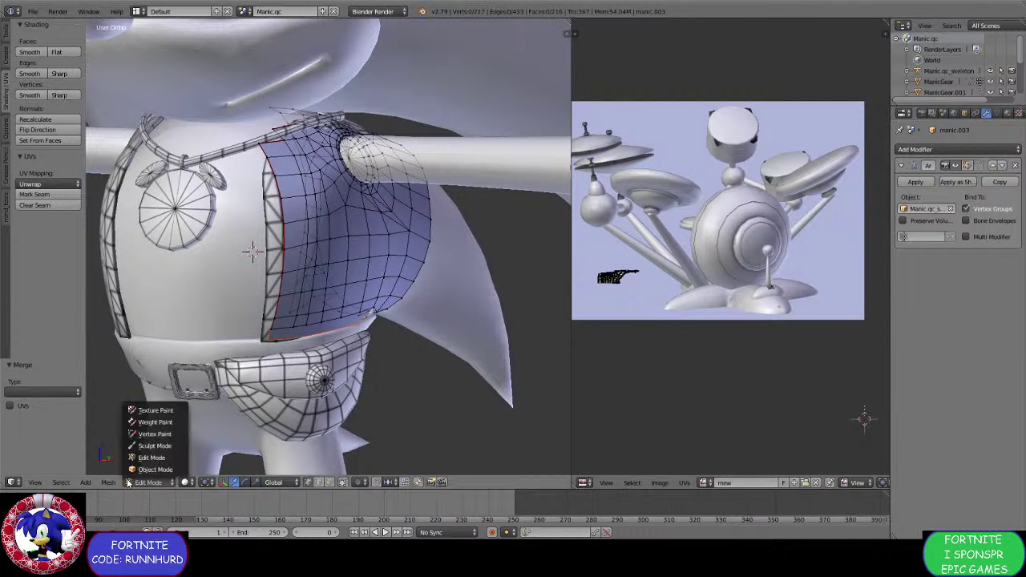
left_click(152, 473)
right_click(285, 337)
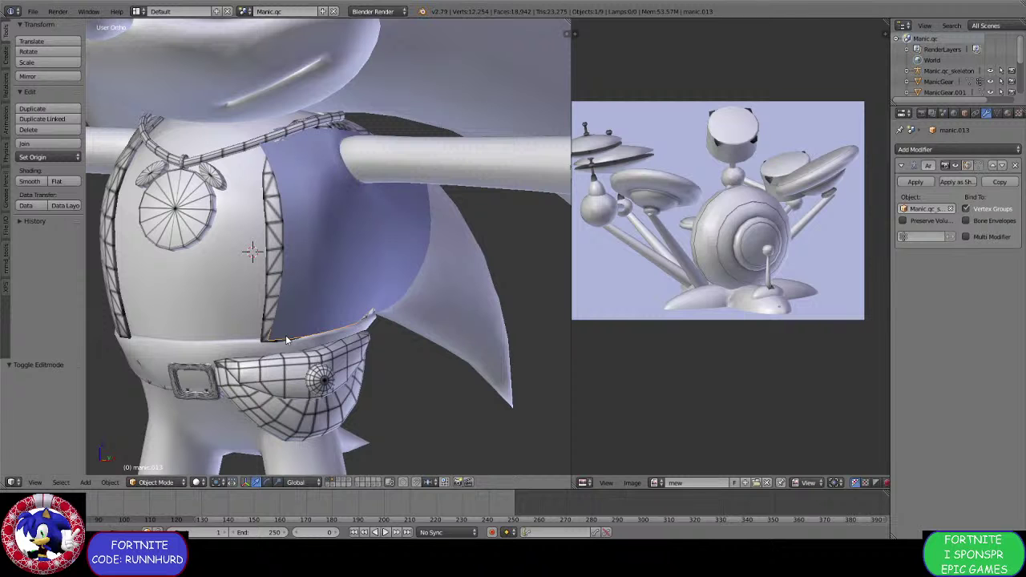
key("m")
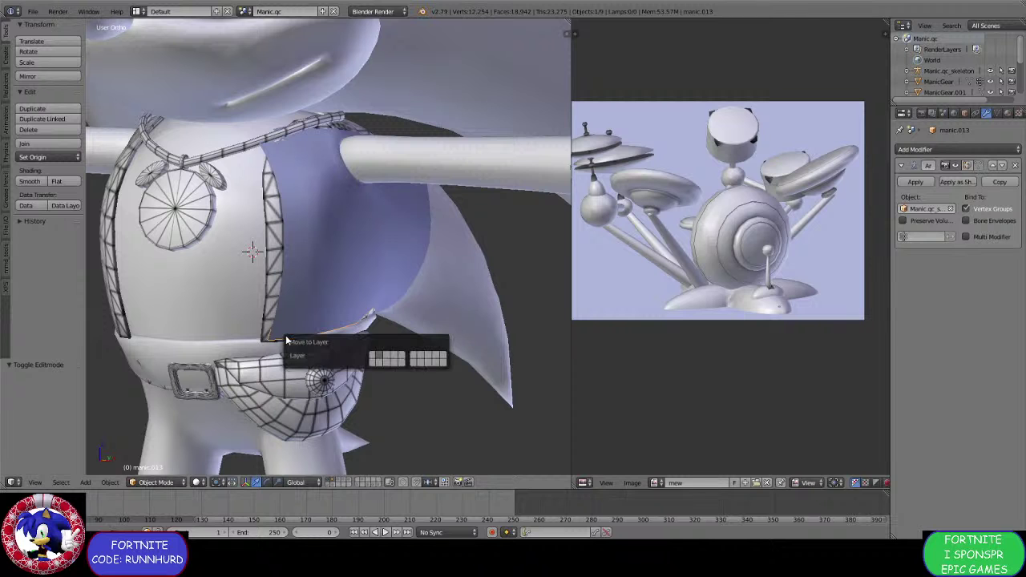
left_click(419, 365)
Edit the torso side part and add one loop cut in the face column bordering its rear opening, slid about 0.11.
middle_click_drag(425, 425, 326, 412)
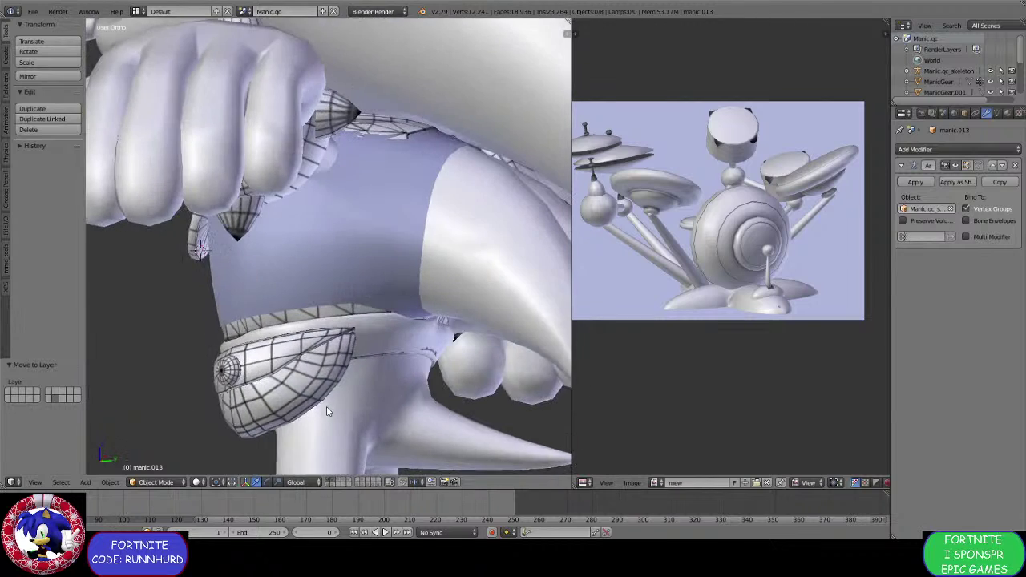
middle_click_drag(376, 287, 338, 372, "shift")
right_click(322, 307)
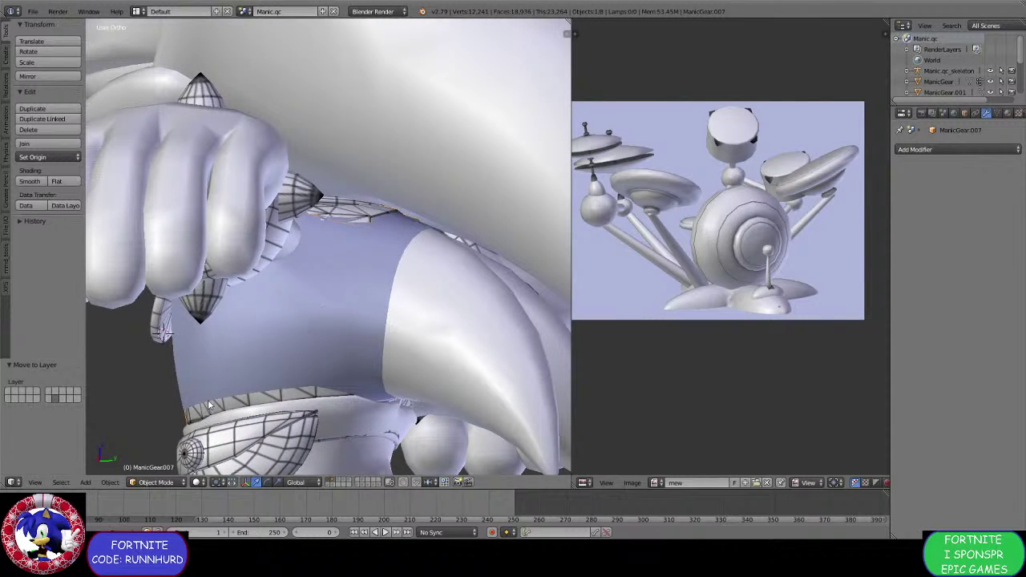
right_click(189, 380)
left_click(156, 482)
left_click(160, 454)
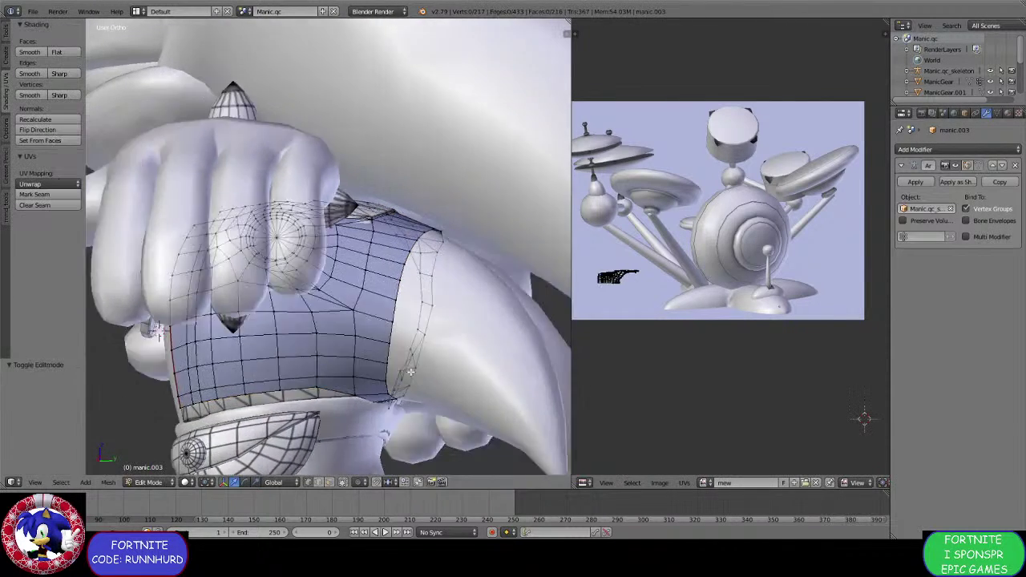
middle_click_drag(409, 371, 372, 325)
key("ctrl+r")
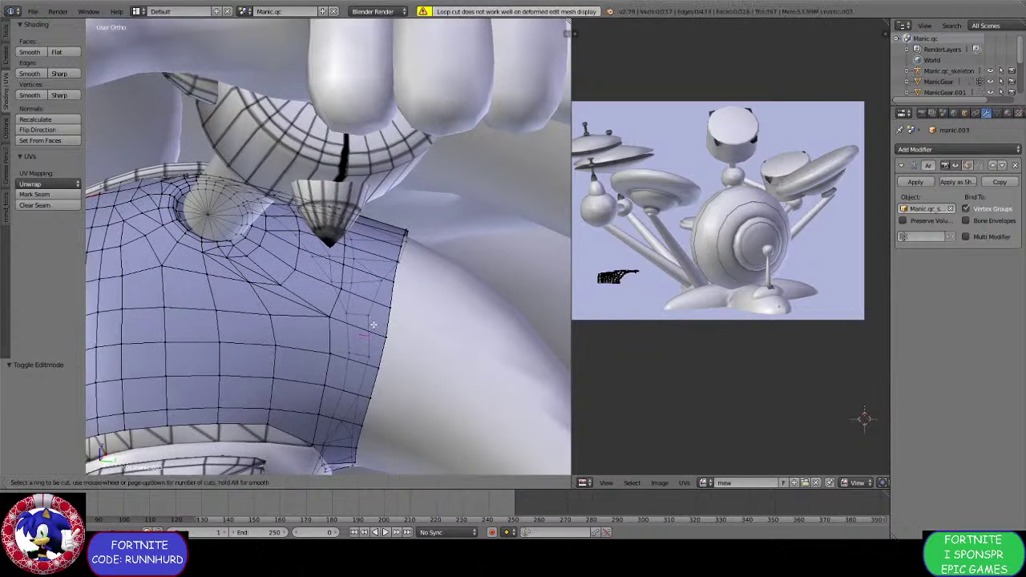
left_click(370, 298)
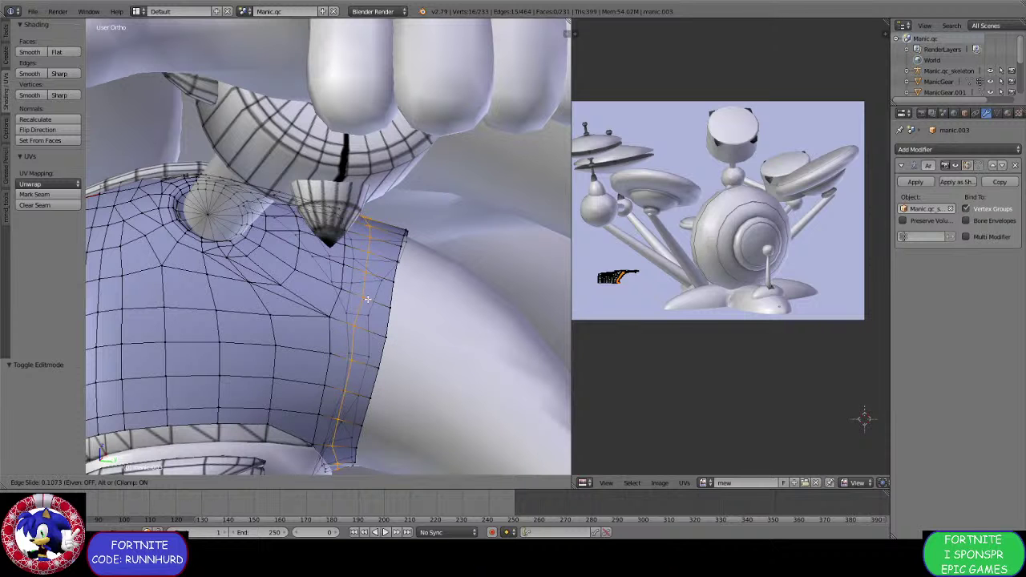
left_click(367, 299)
Add a second single loop cut around the rim of the rear opening and slide it off centre.
middle_click_drag(368, 299, 351, 331)
key("ctrl+r")
left_click(350, 335)
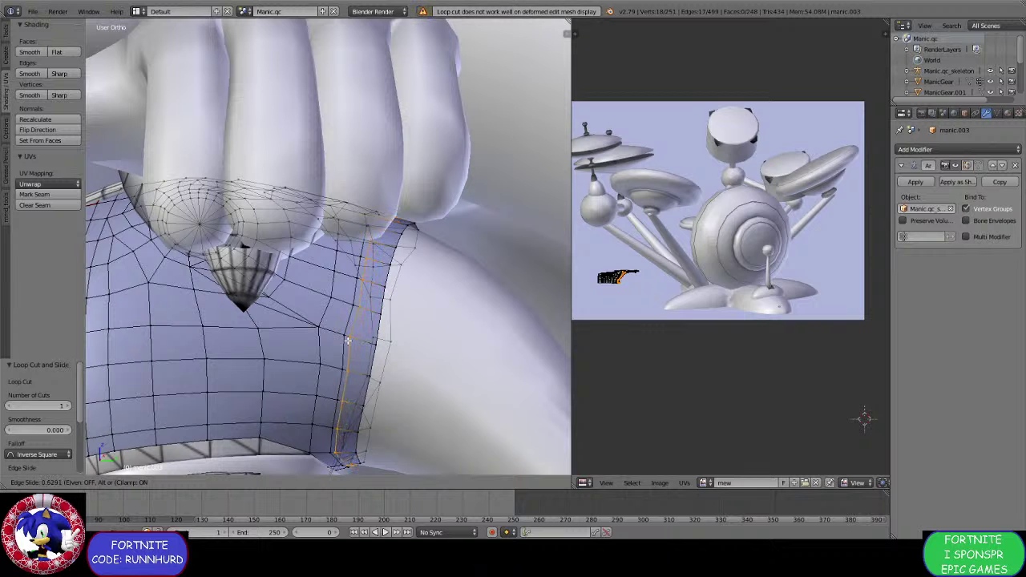
left_click(344, 340)
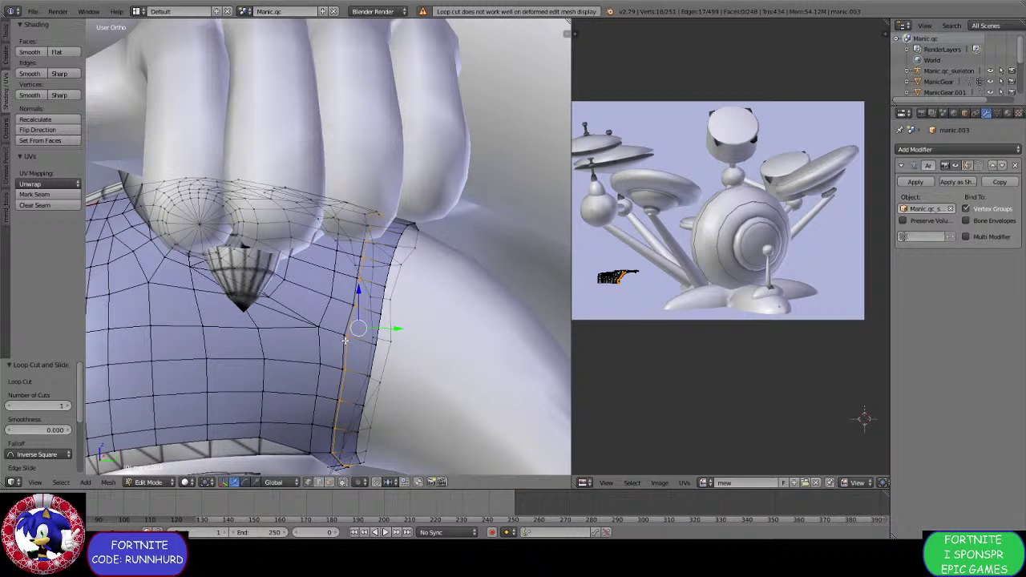
Scale the new rim loop uniformly by 0.925, and again by 1.023.
key("s")
left_click(414, 422)
middle_click_drag(413, 422, 325, 403)
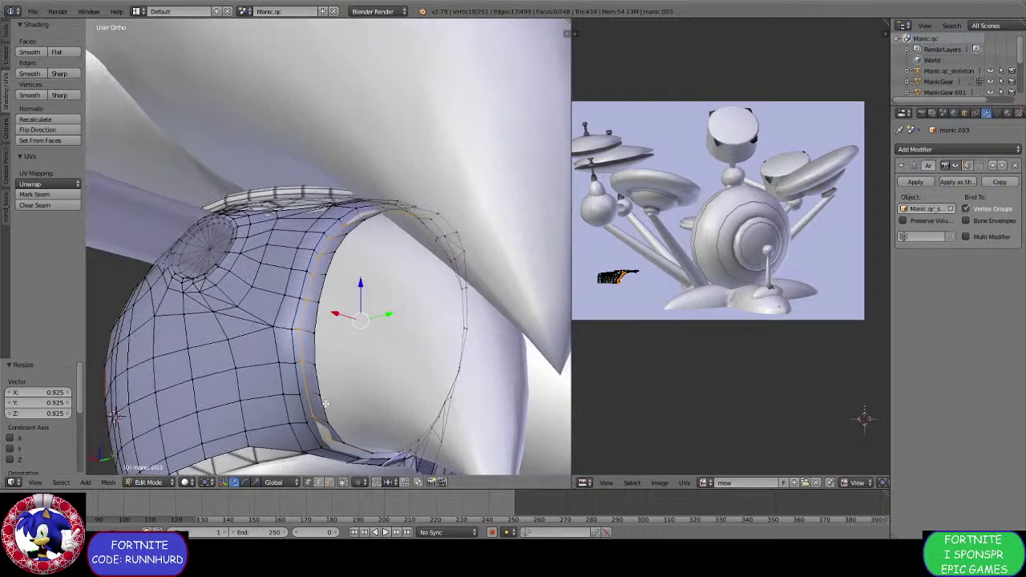
key("s")
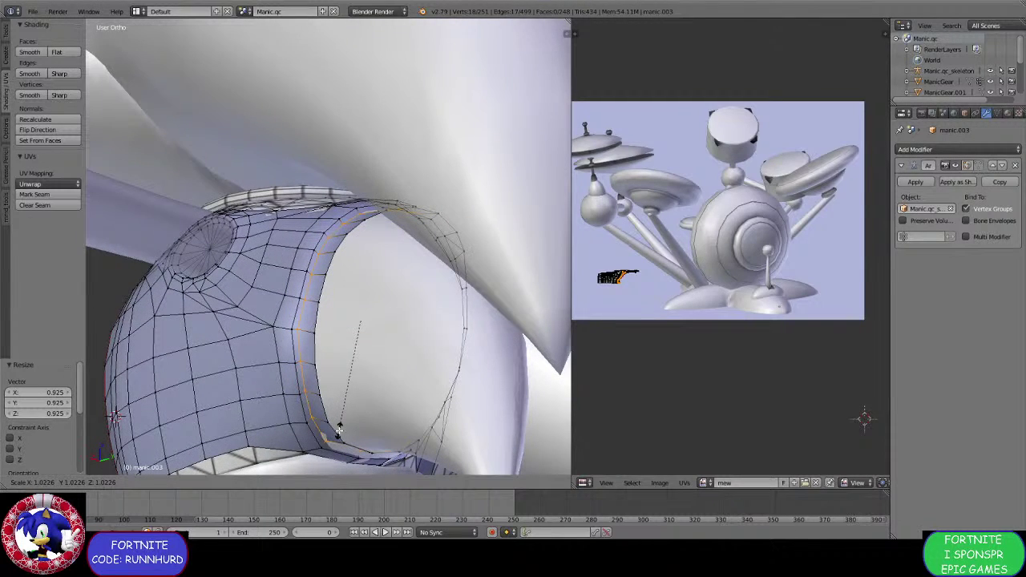
left_click(339, 430)
Merge the stray vertices at the upper end of the rim loop, using At Last.
middle_click_drag(339, 430, 524, 385)
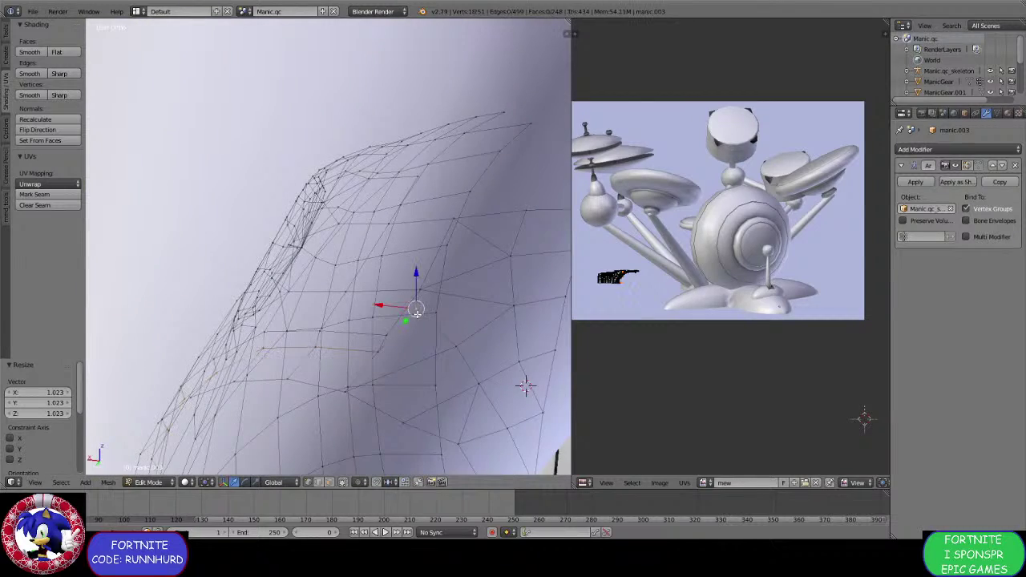
key("alt+m")
left_click(381, 353)
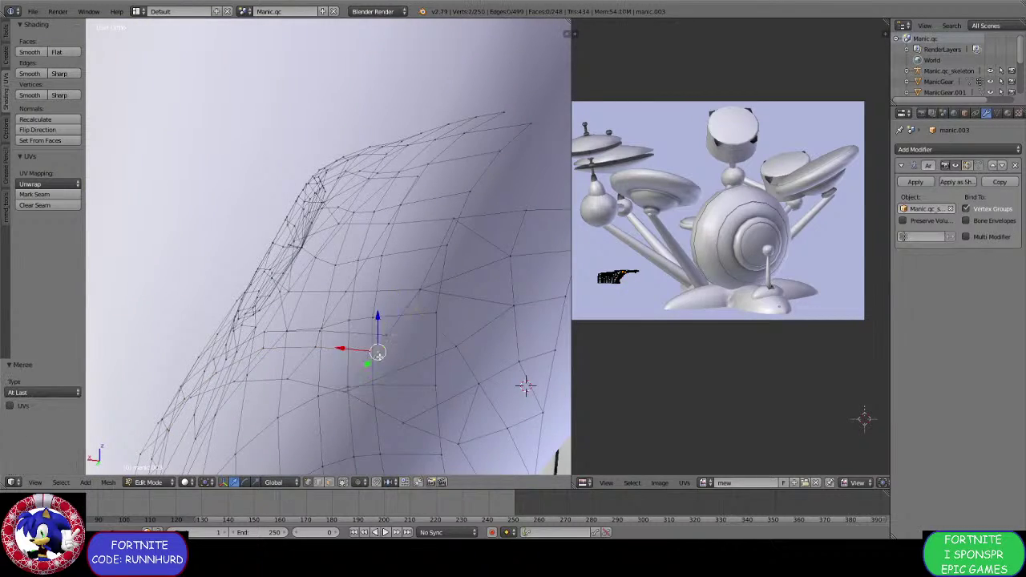
middle_click_drag(381, 352, 441, 313)
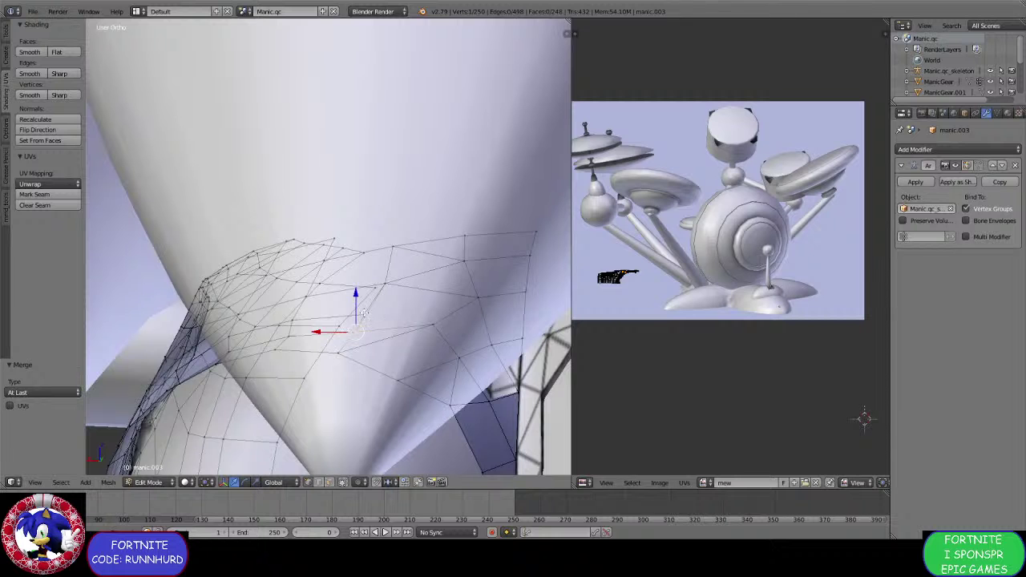
Extrude the selected edges at the opening's upper corner and merge the new vertices into the neighbouring vertex, using At Last.
key("g")
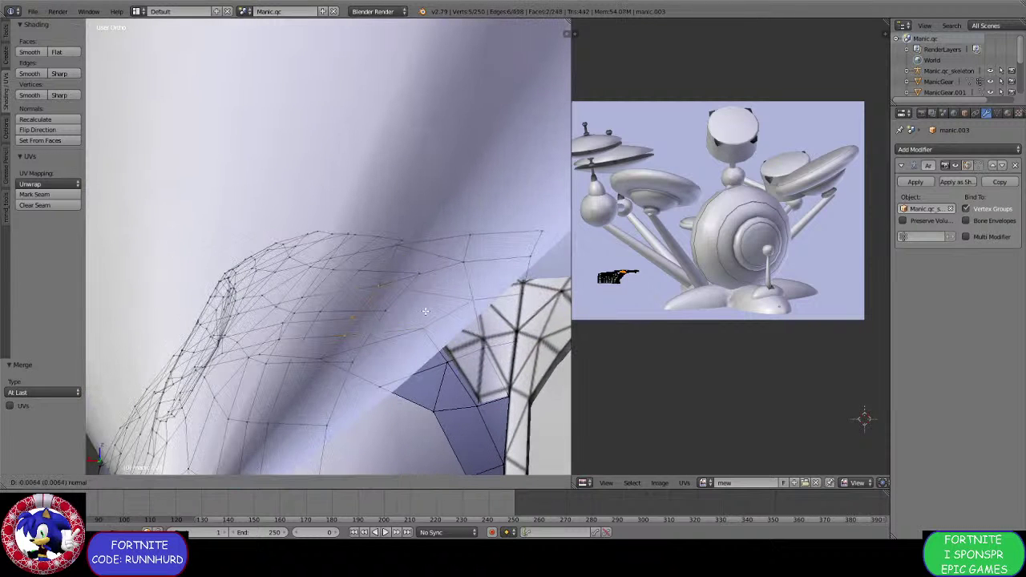
left_click(416, 309)
key("alt+m")
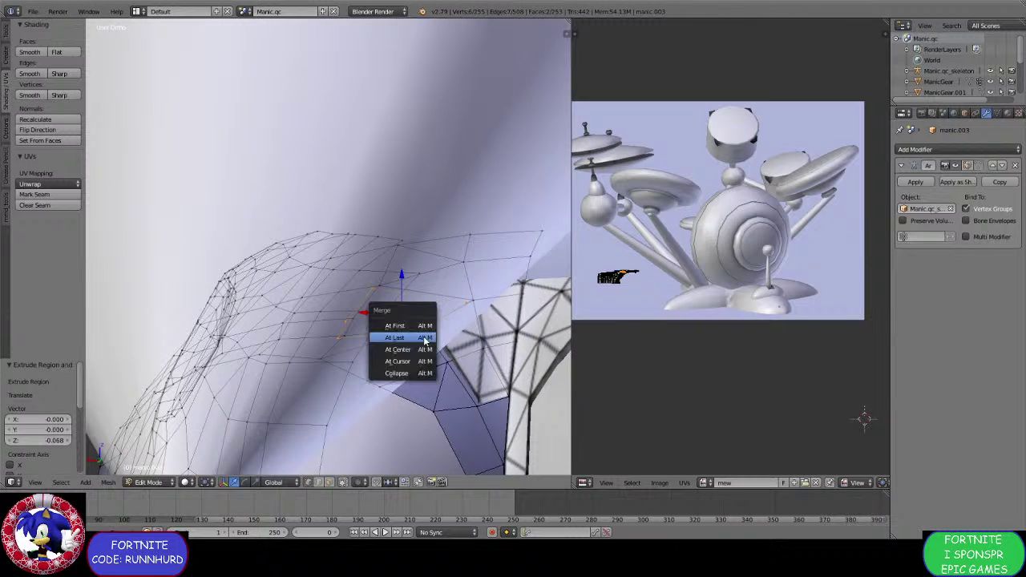
left_click(418, 335)
middle_click_drag(418, 335, 416, 343)
middle_click_drag(405, 303, 400, 267)
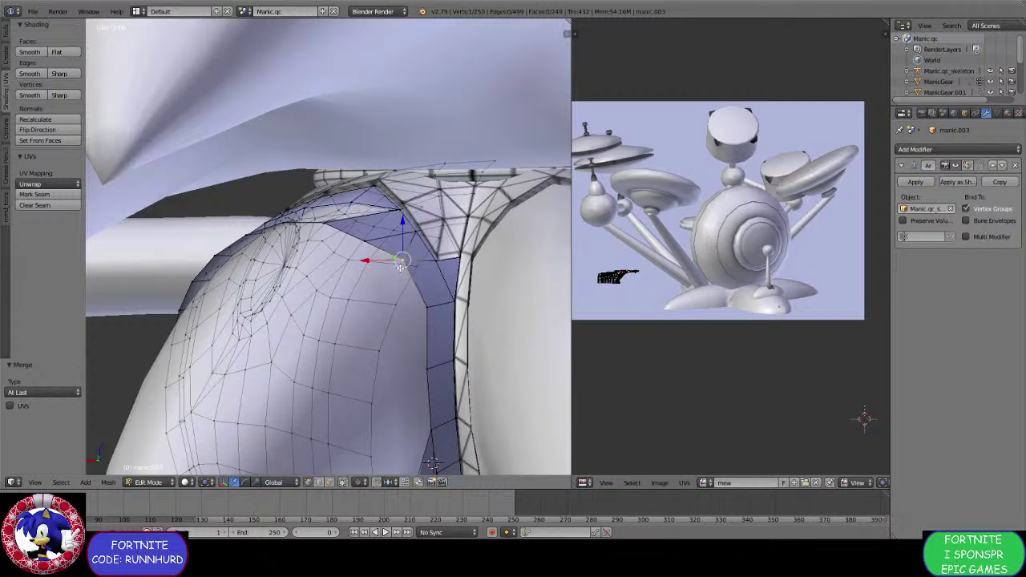
Extrude the three border edges along the opening's inner side and move the extrusion 0.057 along X.
middle_click_drag(426, 393, 442, 270)
key("e")
key("y")
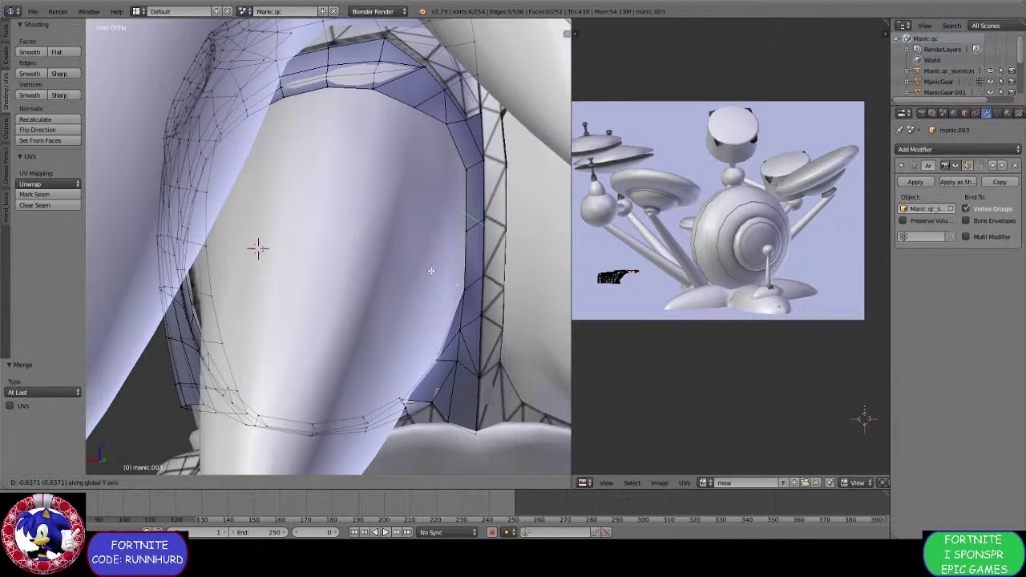
right_click(432, 269)
left_click_drag(422, 210, 421, 210)
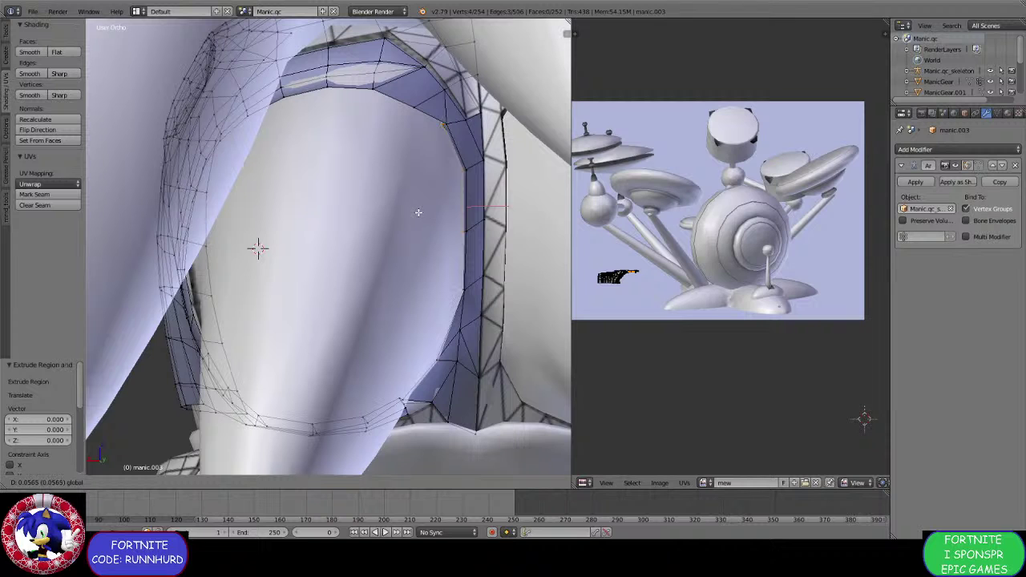
left_click(418, 212)
Extend the selection down the inner border strip and move it -0.039 along X.
right_click(465, 168)
right_click(466, 232)
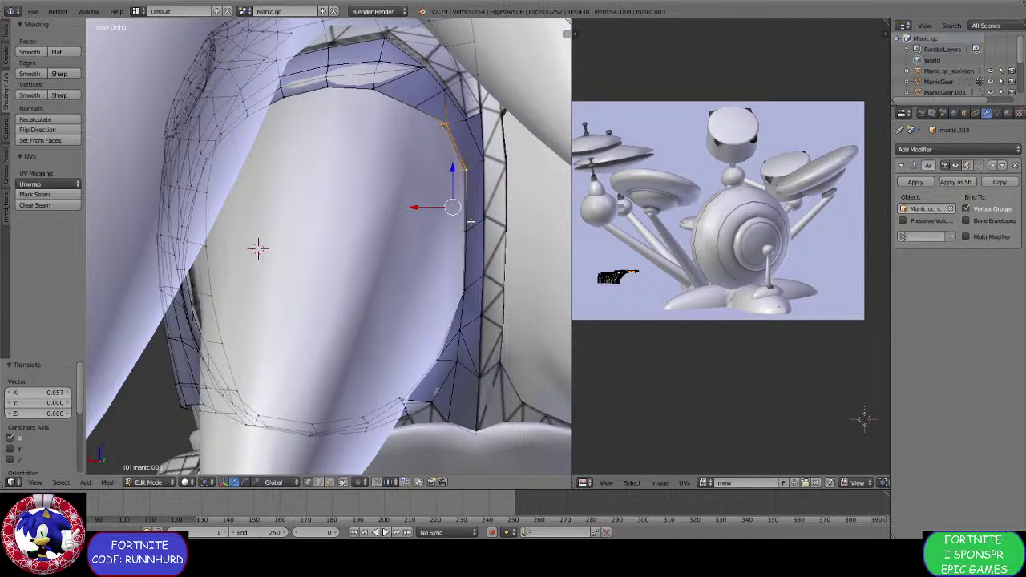
right_click(467, 287)
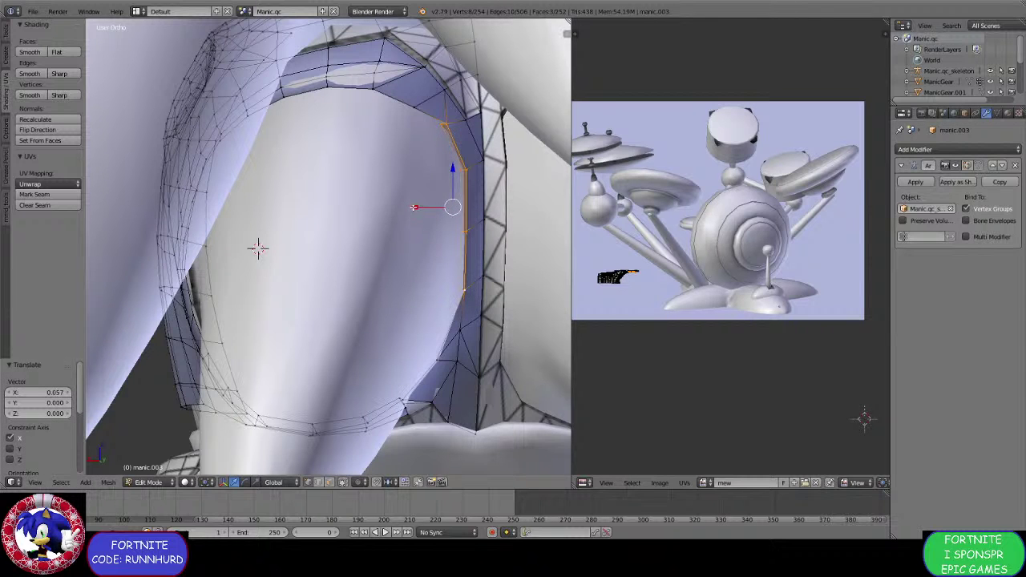
left_click_drag(414, 207, 400, 208)
Move the border vertex below the new strip -0.062 along X and adjust the vertex above it on the same axis.
mouse_move(400, 207)
middle_mouse_down()
mouse_move(395, 197)
mouse_move(398, 208)
middle_mouse_up()
right_click(415, 329)
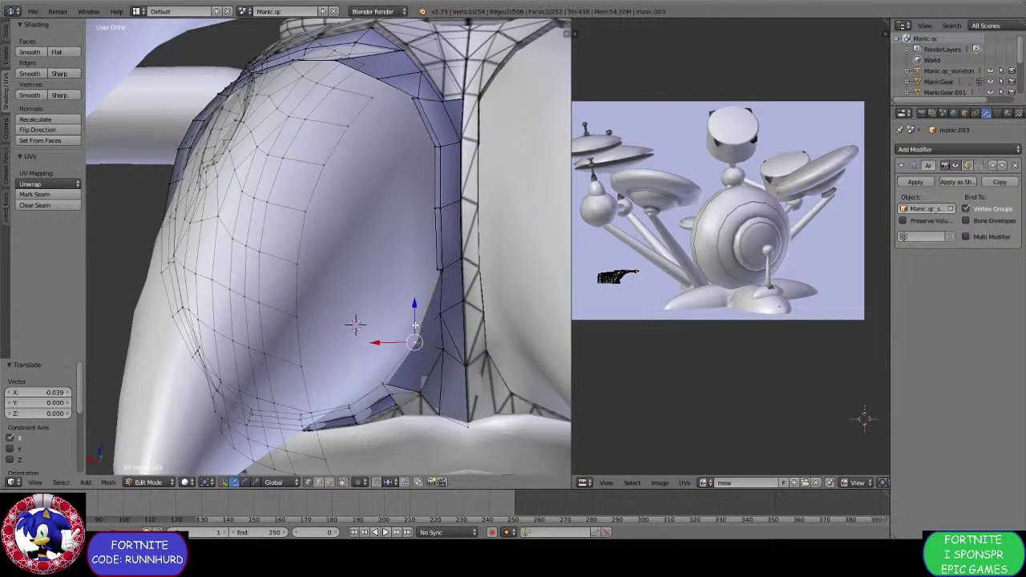
key("g")
key("x")
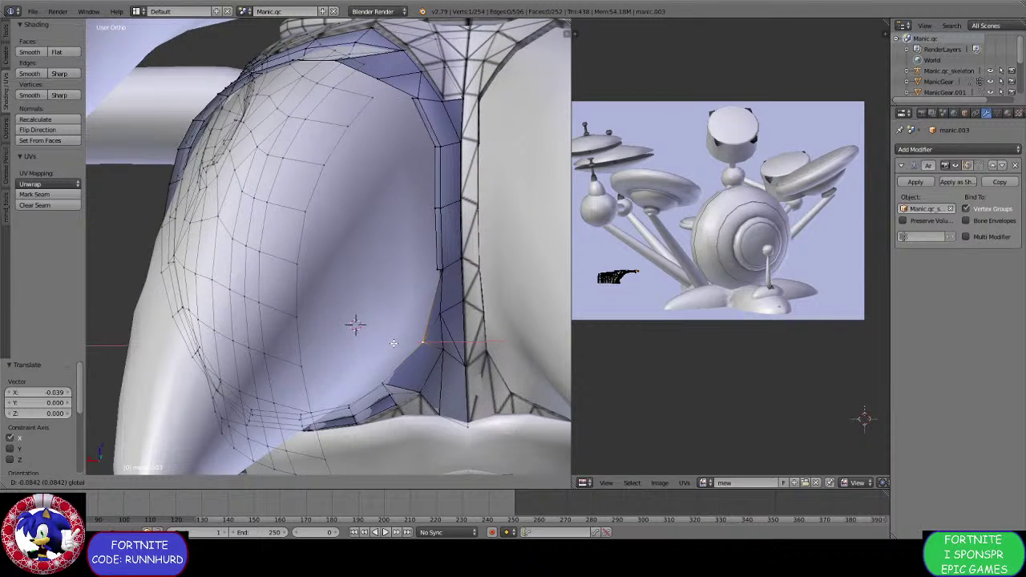
left_click(394, 343)
key("g")
key("x")
left_click(412, 313)
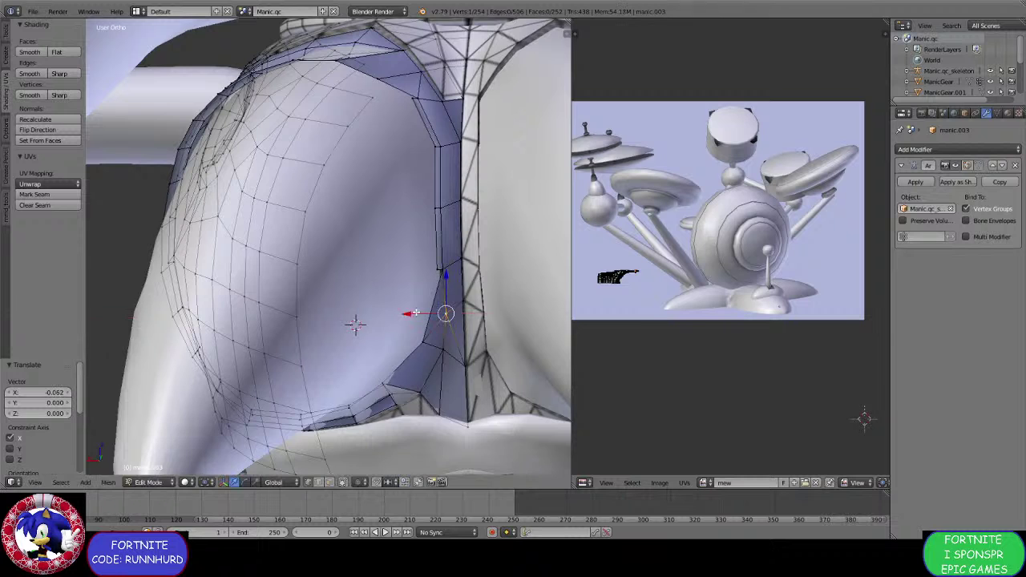
Extrude the border edge below the inner strip along X by about 0.047.
scroll(447, 296, "up", 2)
right_click(485, 283)
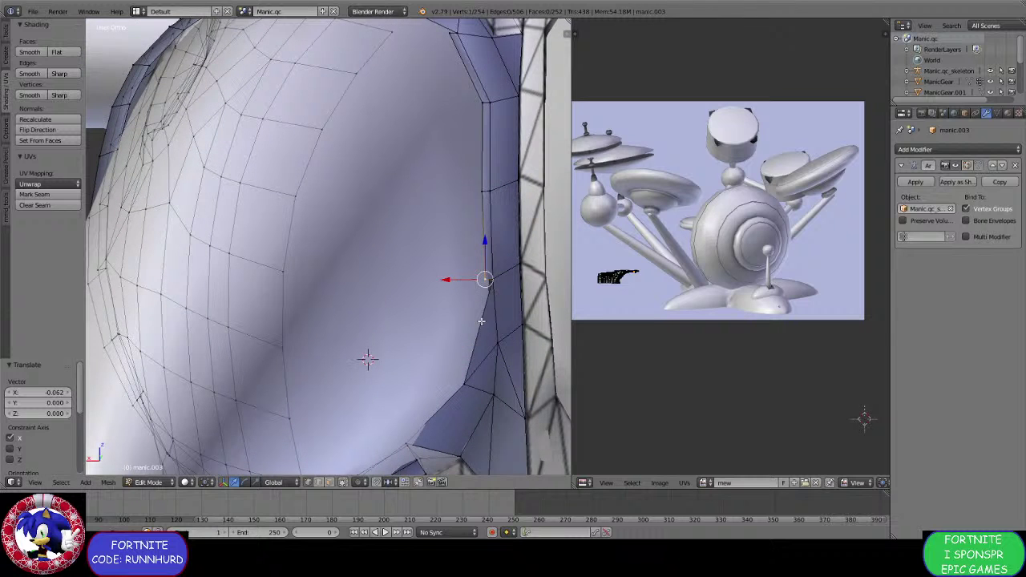
right_click(466, 380, "shift")
key("g")
key("x")
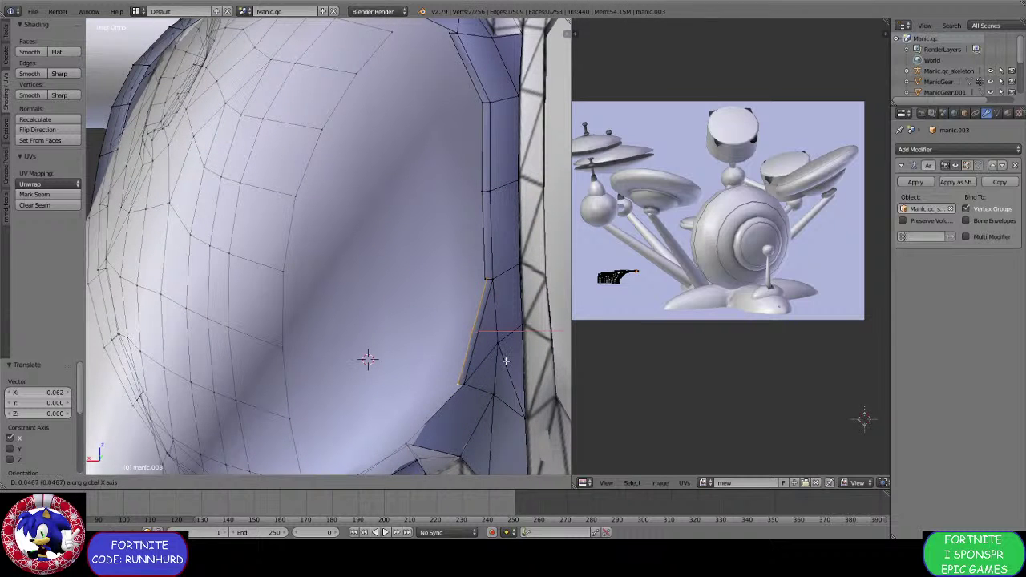
left_click(504, 358)
Merge the extruded edge's upper end with the strip's end vertex using At Center, and adjust its lower vertex along Z.
middle_click_drag(503, 358, 439, 320)
key("alt+m")
left_click(439, 302)
right_click(467, 289)
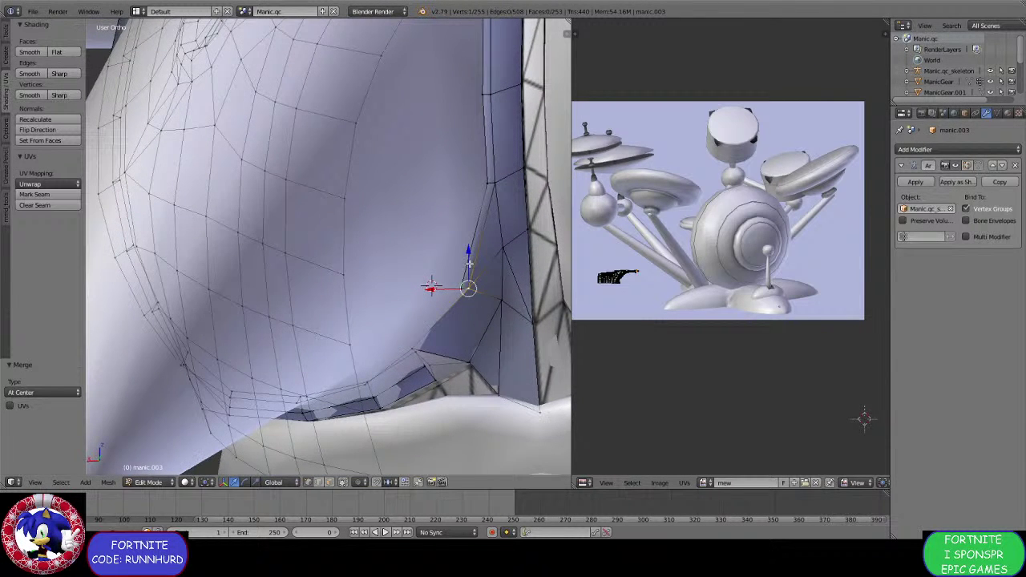
key("g")
key("z")
left_click(470, 271)
Merge the pair of border vertices at the opening's lower inner corner above the waist, using At Last.
middle_click_drag(406, 321, 413, 295)
right_click(441, 346)
right_click(434, 387, "shift")
key("alt+m")
left_click(434, 389)
right_click(413, 295, "shift")
key("alt+m")
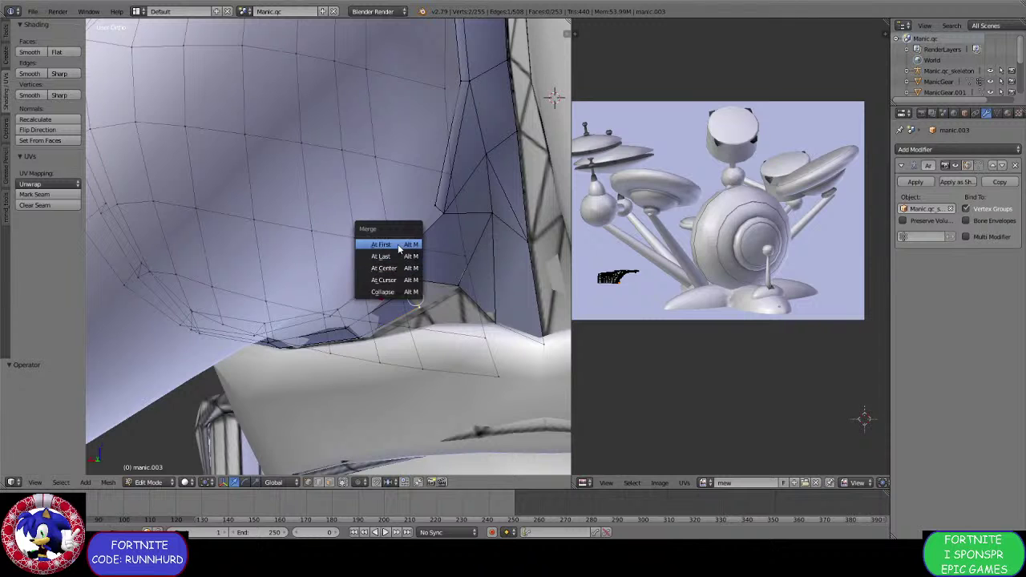
left_click(398, 256)
middle_click_drag(398, 257, 373, 281)
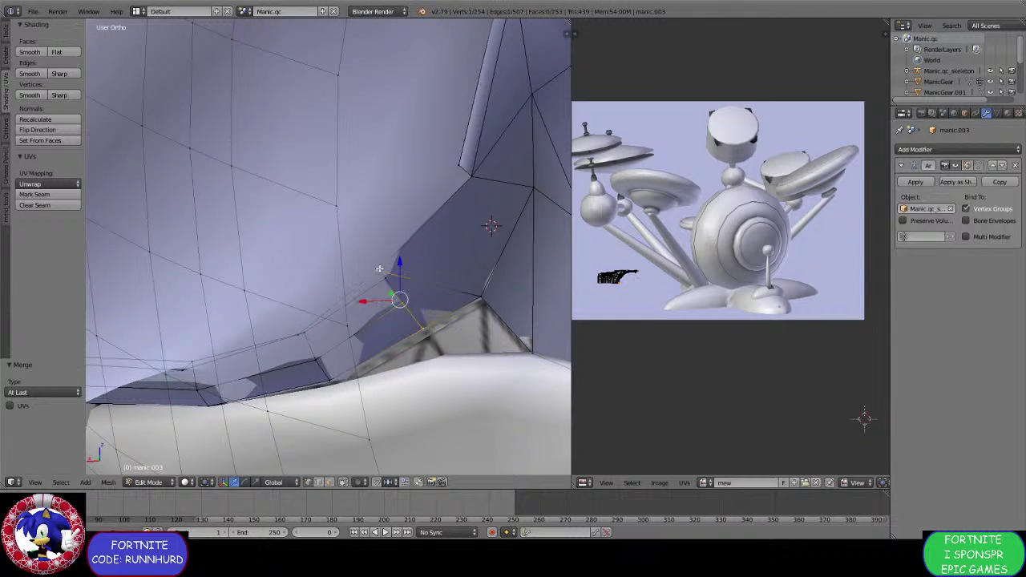
key("e")
left_click(474, 299)
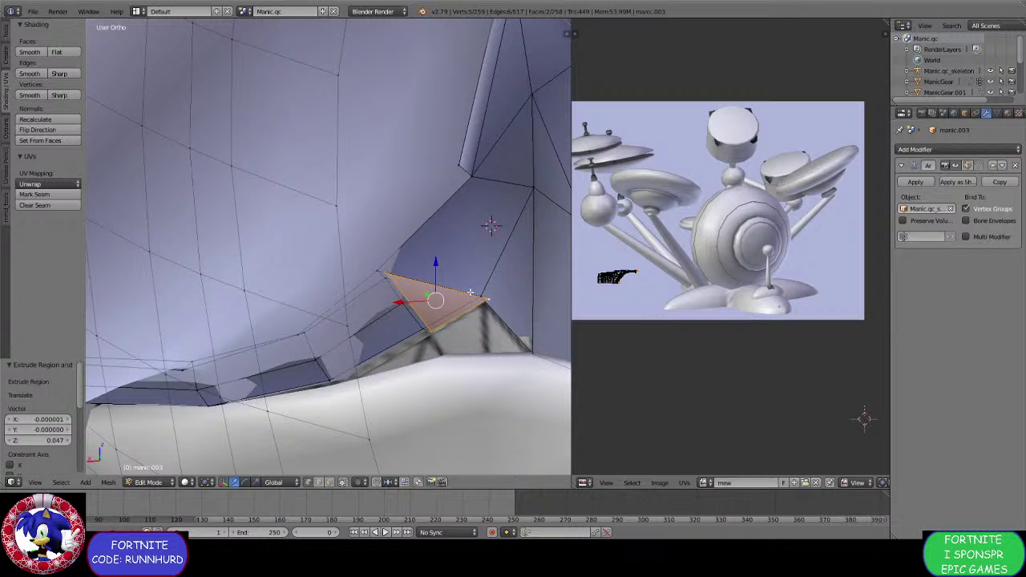
key("ctrl+z")
Extrude the edge at the opening's lower inner corner and merge the new geometry into the adjacent border vertex, using At Last.
middle_click_drag(477, 295, 360, 255)
scroll(430, 245, "down", 3)
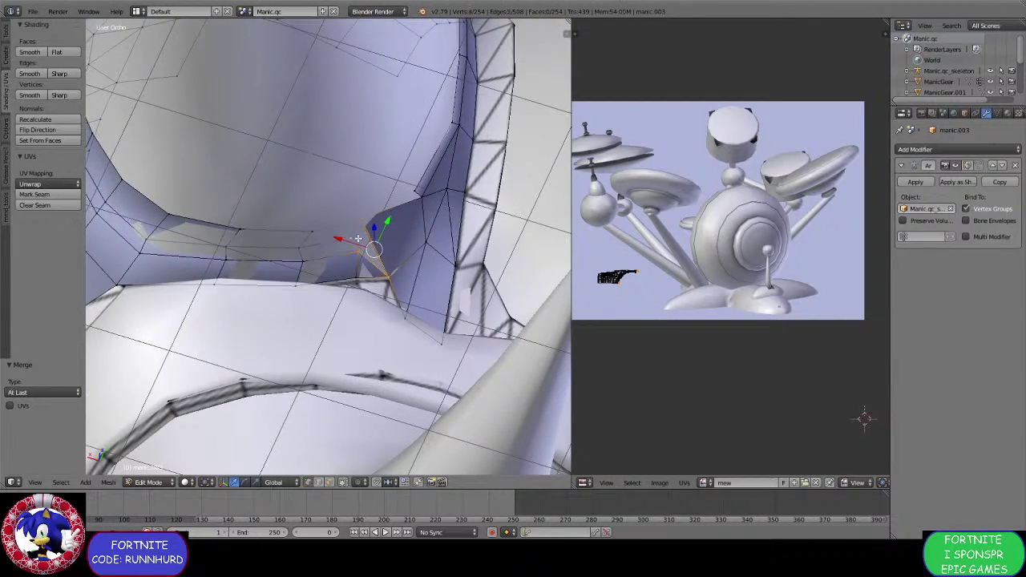
key("e")
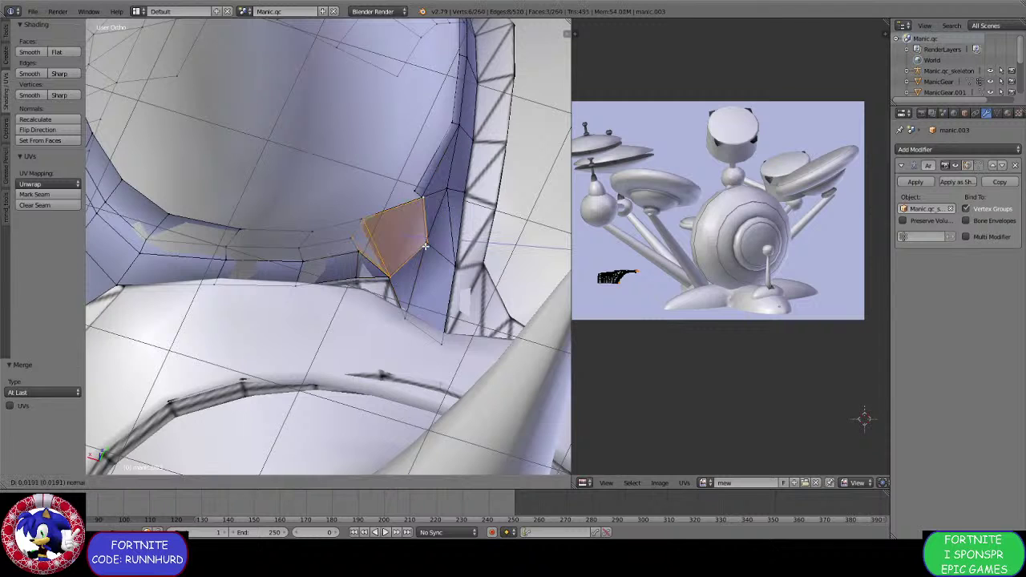
left_click(424, 240)
key("alt+m")
left_click(429, 242)
Merge the remaining loose vertex beside the lower corner into the neighbouring rim vertex, using At Last.
middle_click_drag(428, 242, 410, 270)
right_click(417, 253)
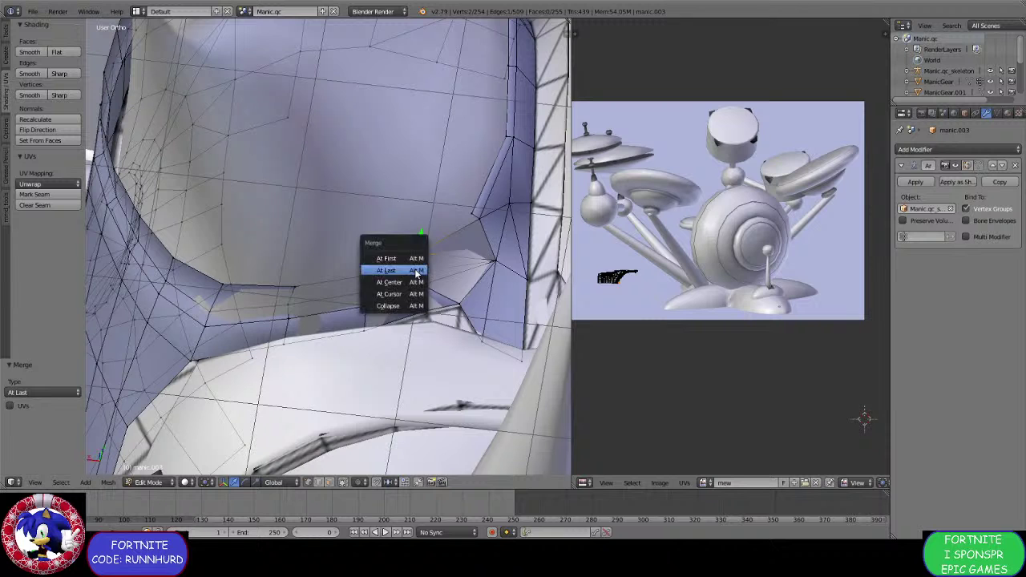
left_click(416, 271)
middle_click_drag(416, 271, 396, 278)
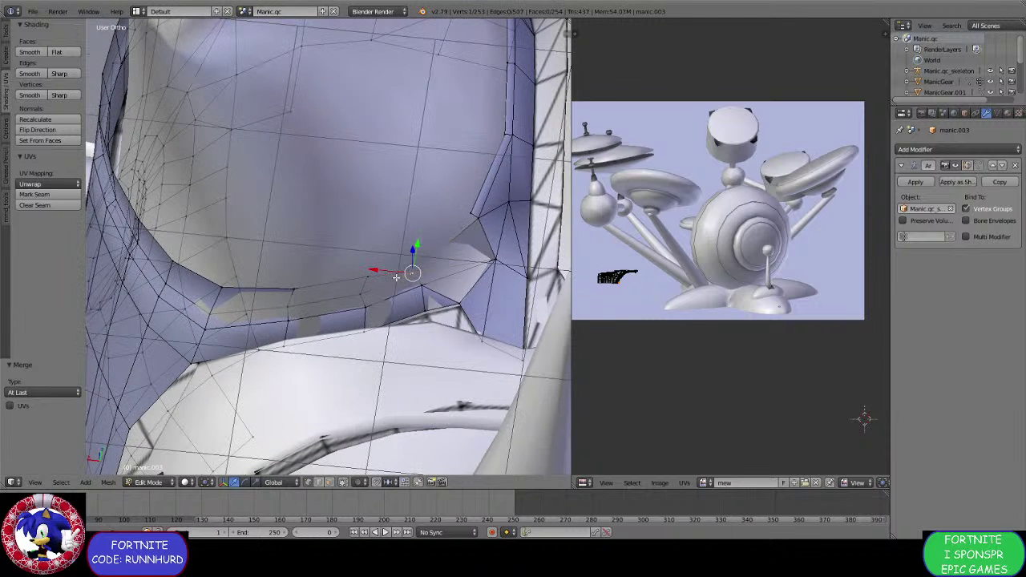
Select the strip of inner rim faces from the opening's lower corner up its inner side and along the top, and delete it.
right_click(292, 294, "shift")
right_click(217, 300, "shift")
right_click(210, 310, "shift")
middle_click_drag(210, 310, 307, 336)
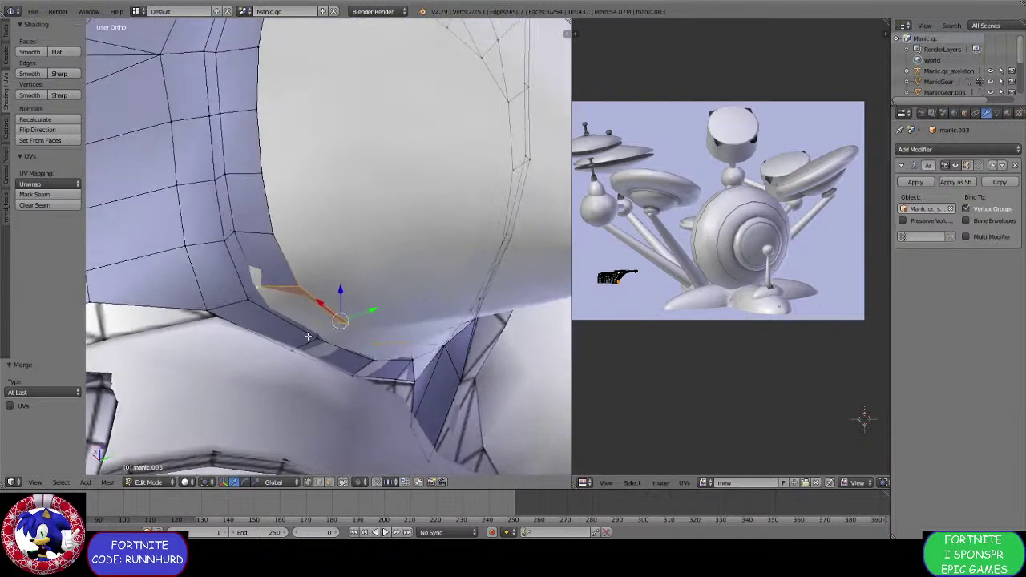
right_click(287, 255, "shift")
right_click(264, 232, "shift")
right_click(274, 176, "shift")
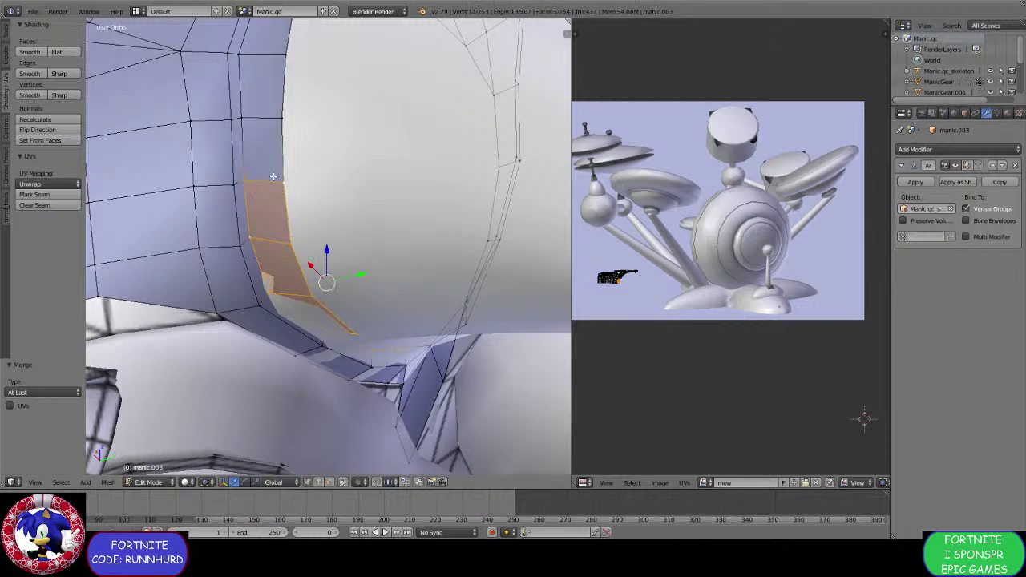
middle_click_drag(274, 176, 341, 339, "shift")
right_click(327, 348, "shift")
right_click(365, 353, "shift")
right_click(339, 287, "shift")
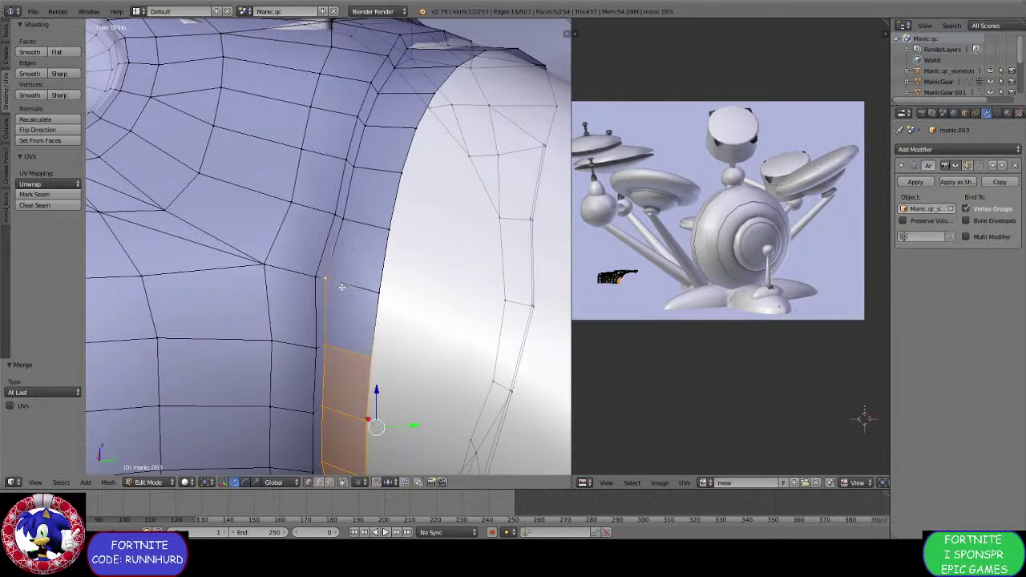
right_click(370, 290, "shift")
right_click(381, 229, "shift")
middle_click_drag(382, 229, 373, 315)
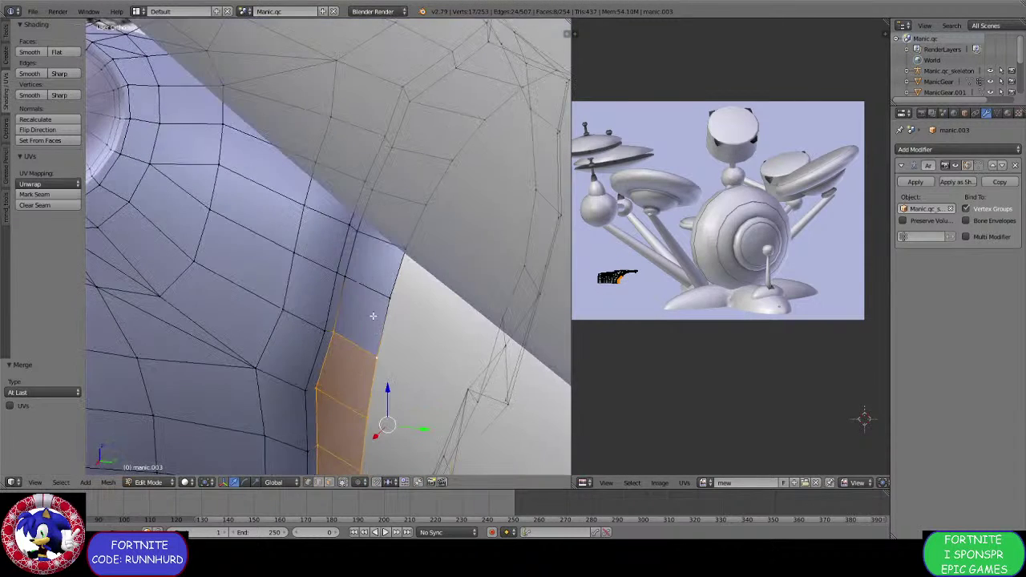
right_click(357, 280, "shift")
right_click(379, 290, "shift")
right_click(367, 233, "shift")
right_click(389, 241, "shift")
right_click(380, 195, "shift")
right_click(417, 191, "shift")
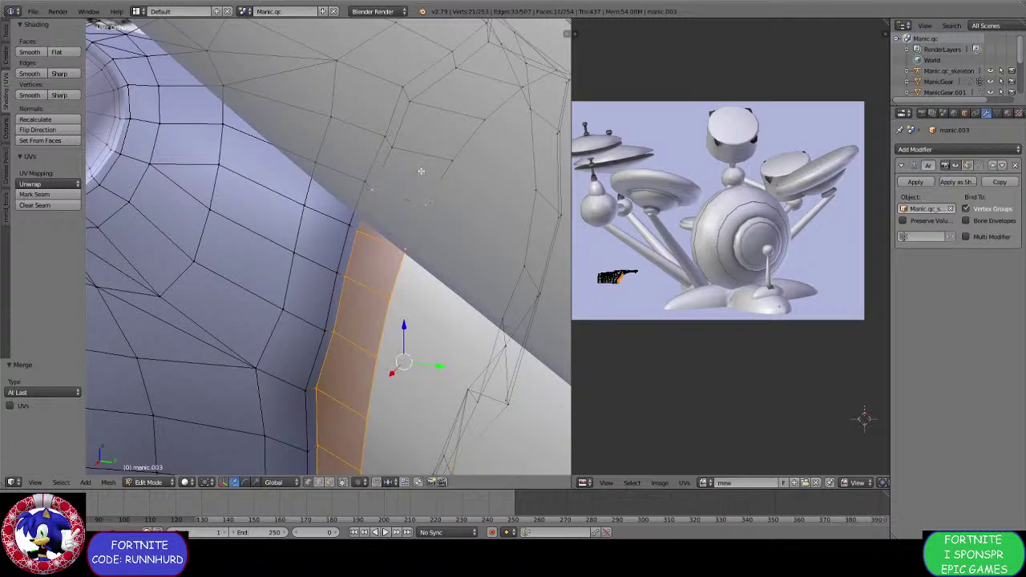
mouse_move(452, 168)
middle_mouse_down()
mouse_move(413, 269)
mouse_move(426, 277)
mouse_move(412, 289)
middle_mouse_up()
left_click(425, 280)
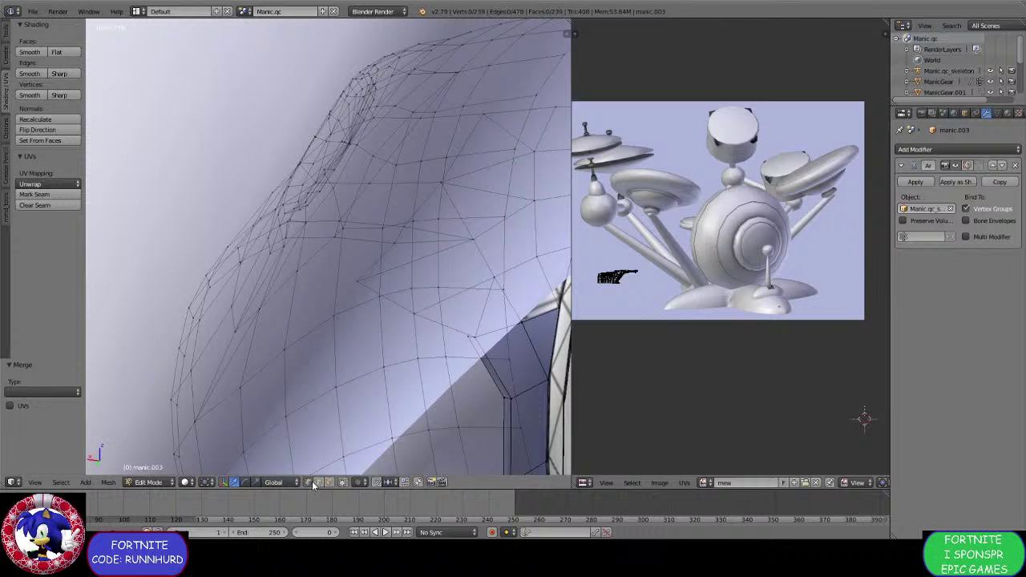
Merge the two border vertices above the opening's upper inner corner.
right_click(370, 283)
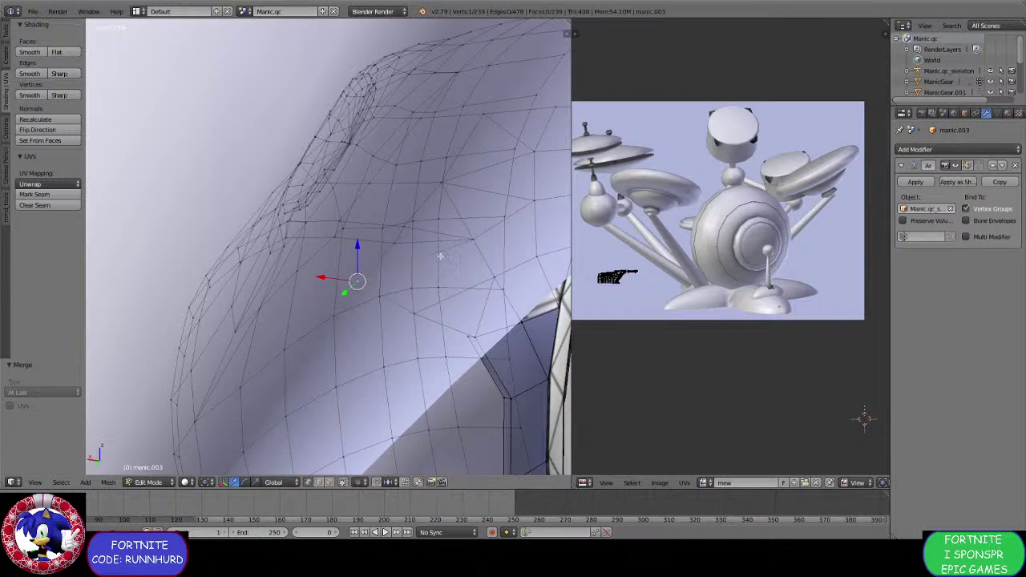
right_click(470, 243)
key("alt+m")
left_click(470, 241)
Extrude the border edge at the upper inner corner in place and merge the new geometry At Center.
middle_click_drag(471, 240, 416, 276)
right_click(475, 255, "shift")
middle_click_drag(476, 255, 360, 299)
key("e")
key("Escape")
key("alt+m")
left_click(407, 293)
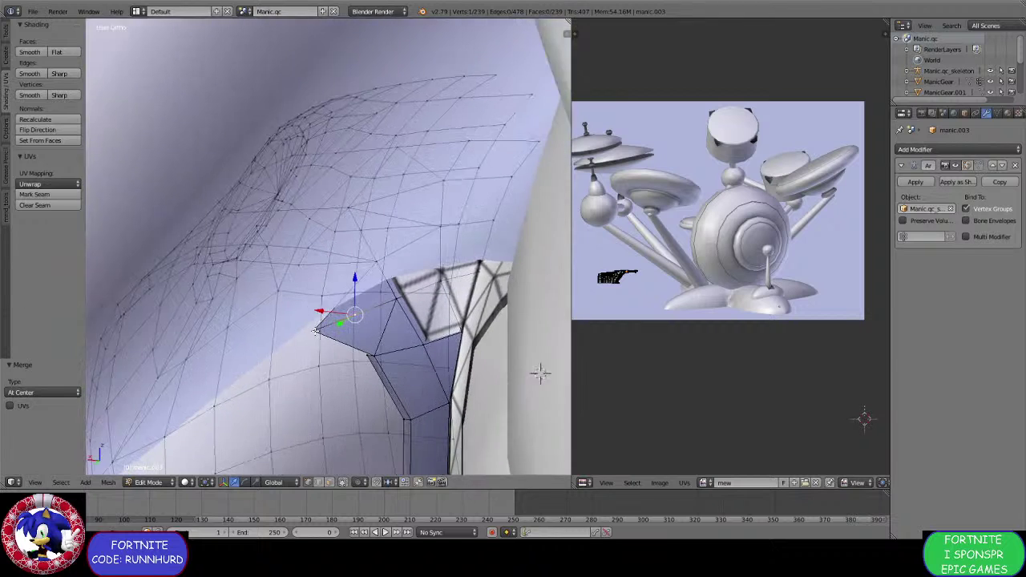
Extrude the adjacent corner edge in place, merge it At Center, and merge the outlying corner vertex into it.
middle_click_drag(315, 331, 326, 331)
right_click(380, 305, "shift")
key("e")
right_click(391, 312)
key("alt+m")
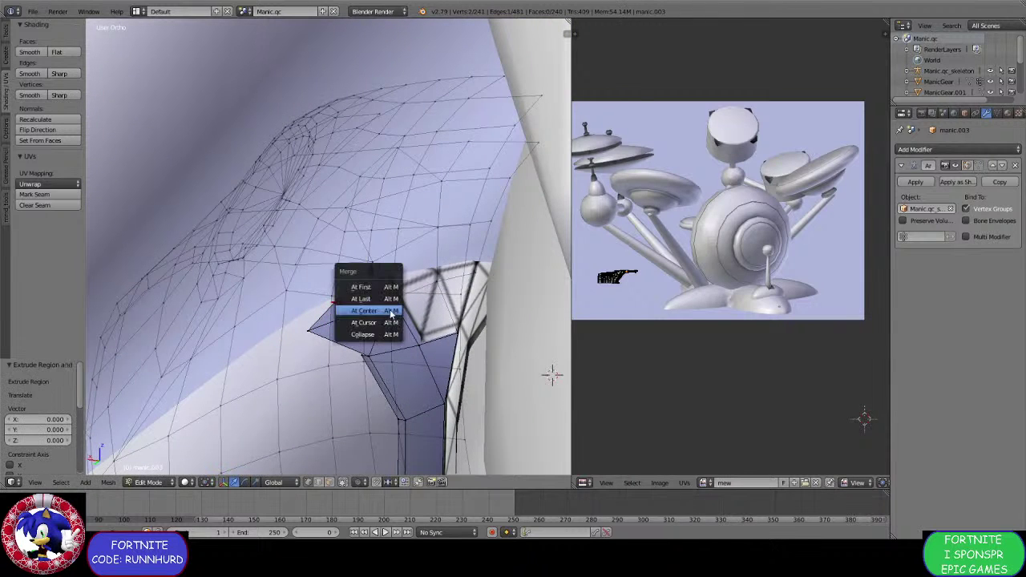
left_click(391, 313)
right_click(308, 328, "shift")
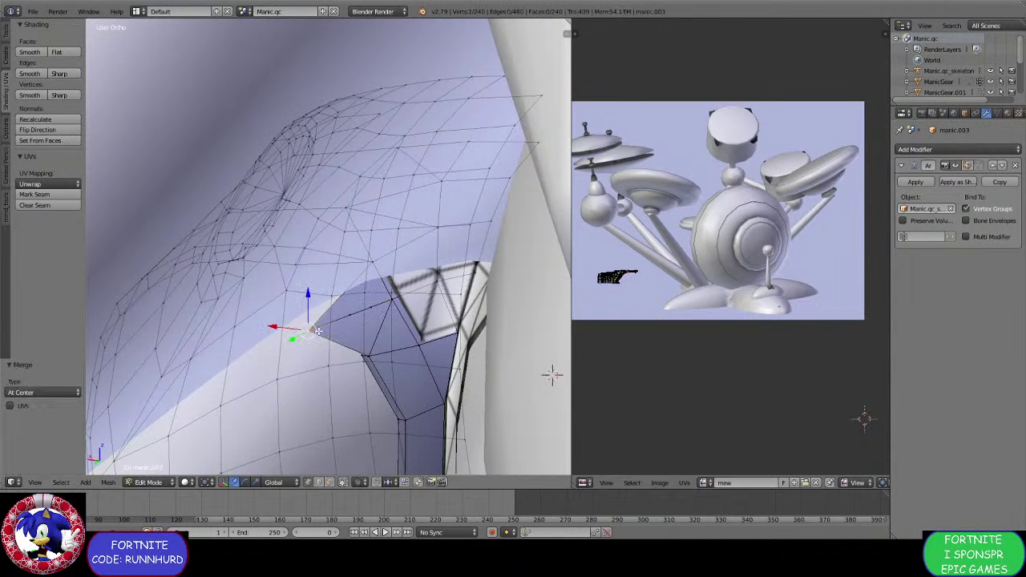
key("alt+m")
left_click(370, 304)
Extrude the short cross edge just below the corner in place and merge the new edge At Center.
right_click(371, 353)
right_click(419, 341, "shift")
key("e")
right_click(426, 345)
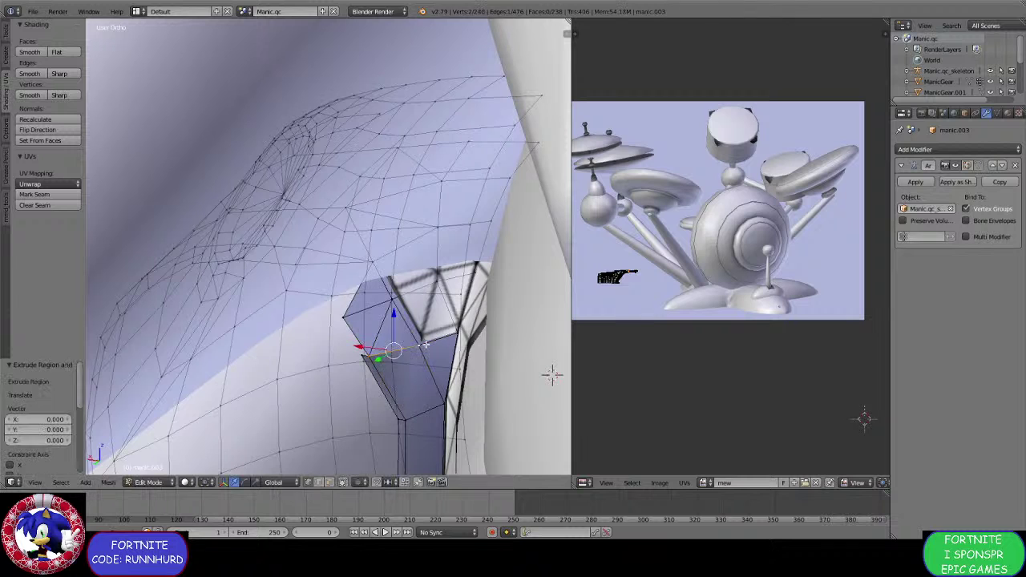
key("alt+m")
left_click(420, 346)
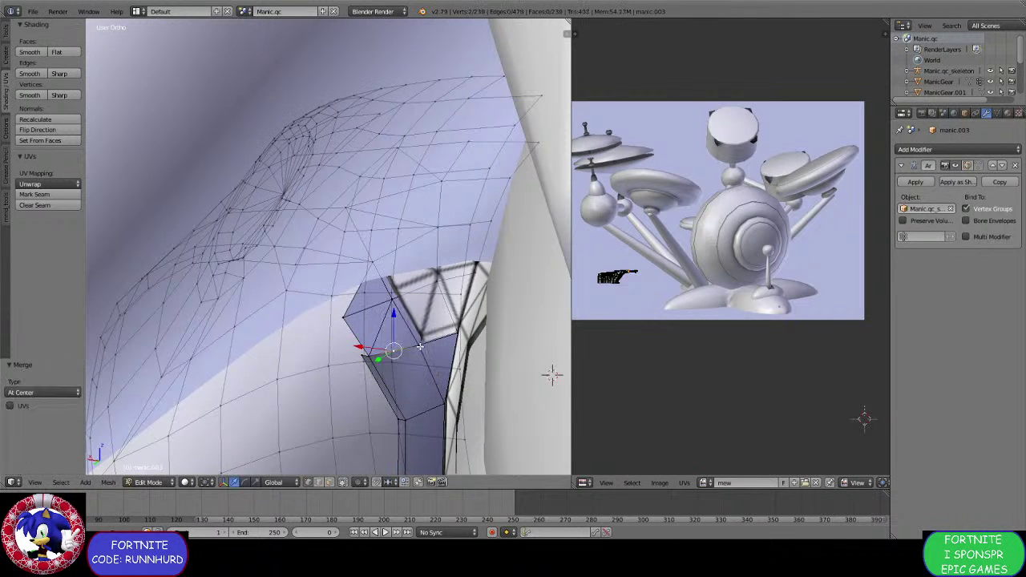
Merge the vertex at the top of the vertical rim strip into the newly merged vertex, using At Last.
right_click(366, 359)
right_click(393, 351, "shift")
key("alt+m")
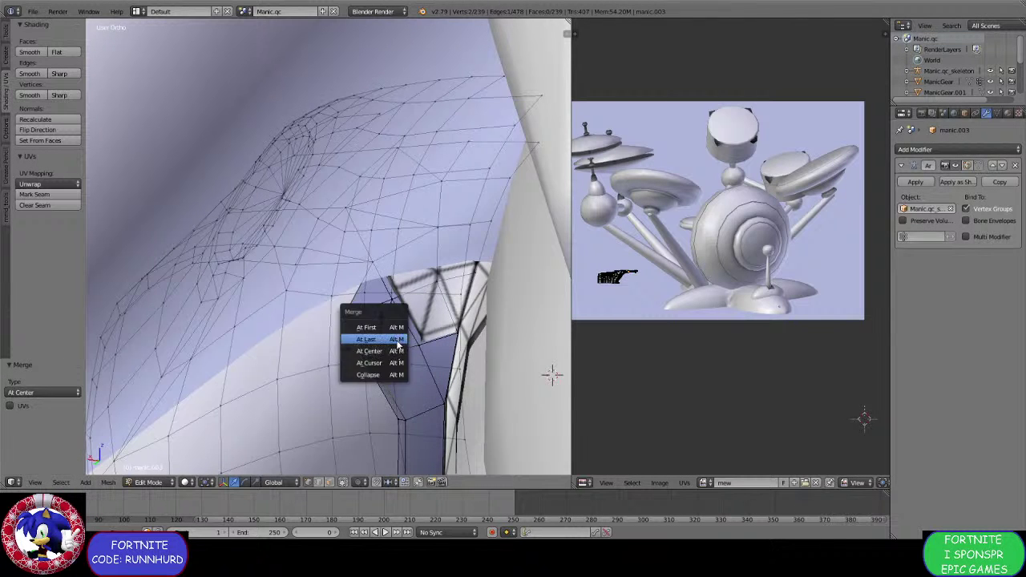
left_click(397, 343)
Move the merged vertex -0.205 along Y and -0.026 along X to shape the rim below the corner.
key("g")
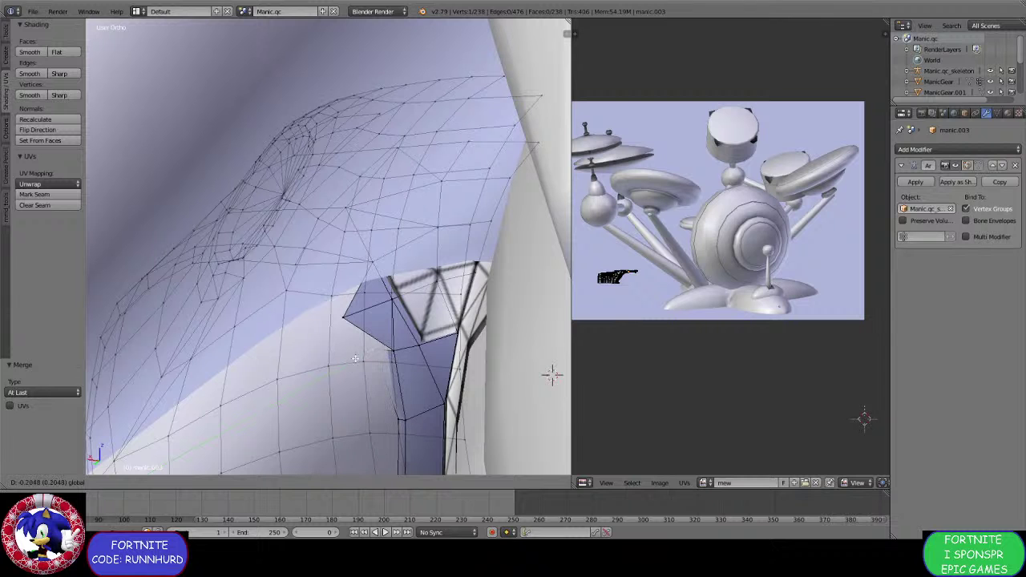
left_click(355, 359)
key("g")
key("y")
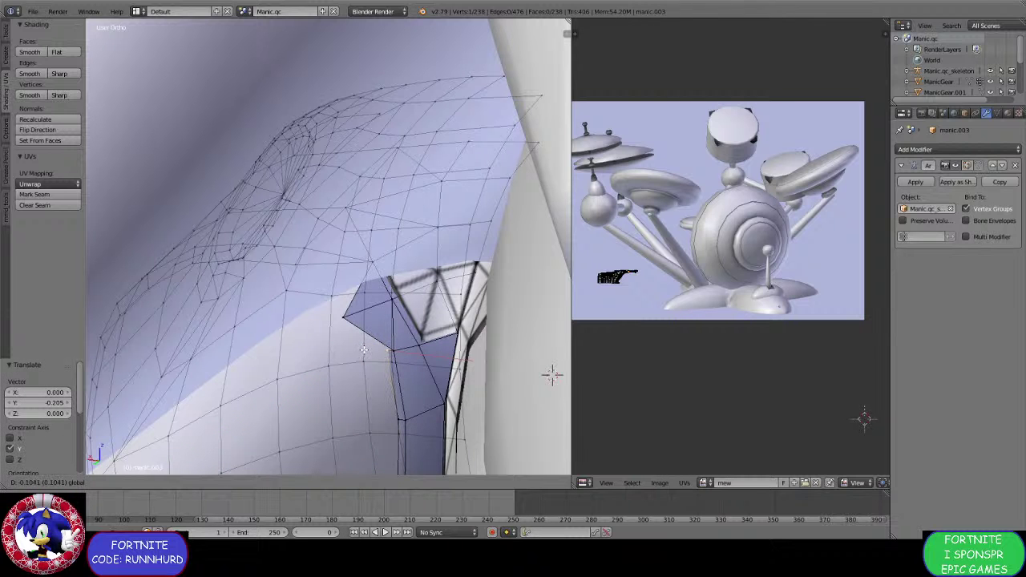
left_click_drag(363, 350, 374, 350)
middle_click_drag(375, 350, 401, 334)
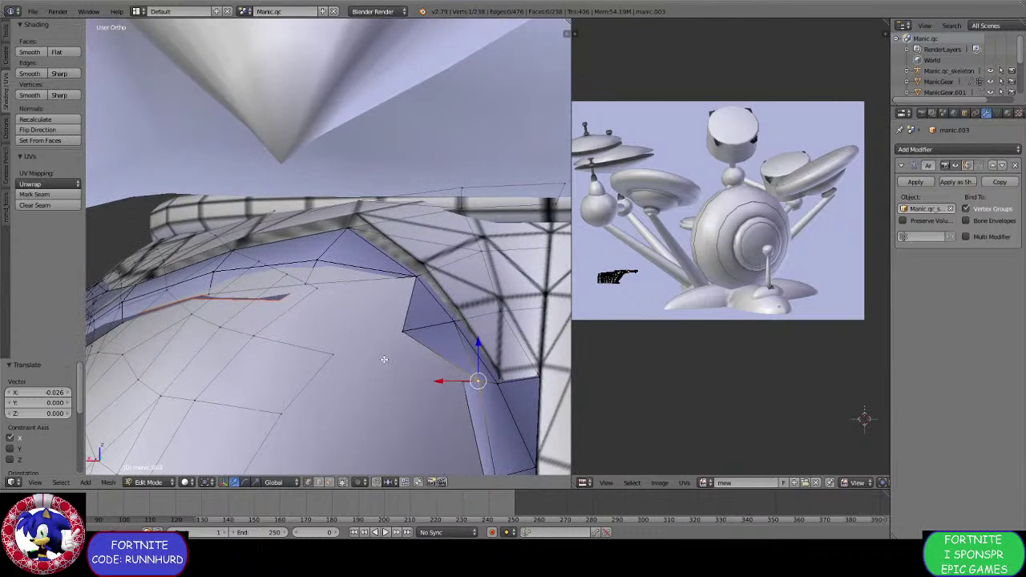
Shift the protruding rim vertex above it -0.224 along Y and adjust it along X and Z to follow the opening.
left_click_drag(365, 330, 421, 291)
mouse_move(421, 291)
middle_mouse_down()
mouse_move(480, 365)
mouse_move(212, 359)
middle_mouse_up()
left_click_drag(212, 359, 251, 349)
middle_click_drag(251, 349, 390, 352)
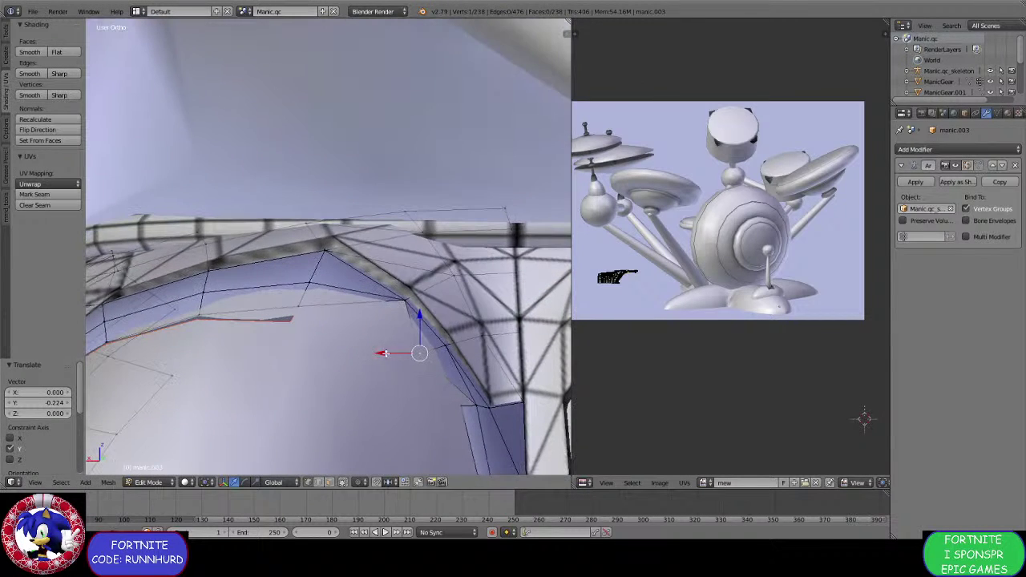
left_click_drag(390, 352, 404, 348)
left_click_drag(434, 317, 435, 310)
Raise the rim vertices beneath the opening's top peak along Z, and move the lower one -0.033 along X.
middle_click_drag(435, 346, 465, 350)
middle_click_drag(331, 313, 384, 314)
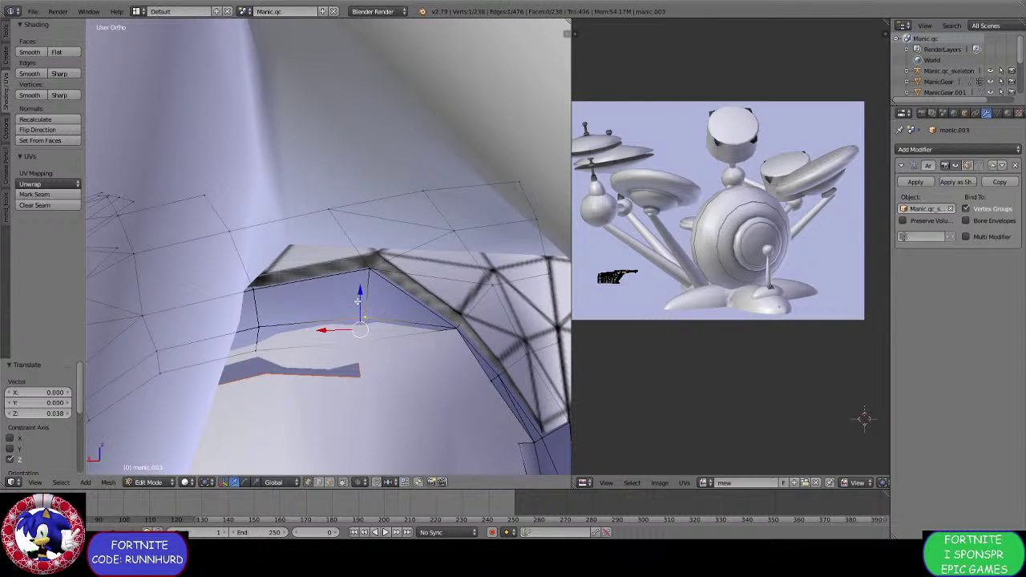
left_click_drag(358, 299, 362, 277)
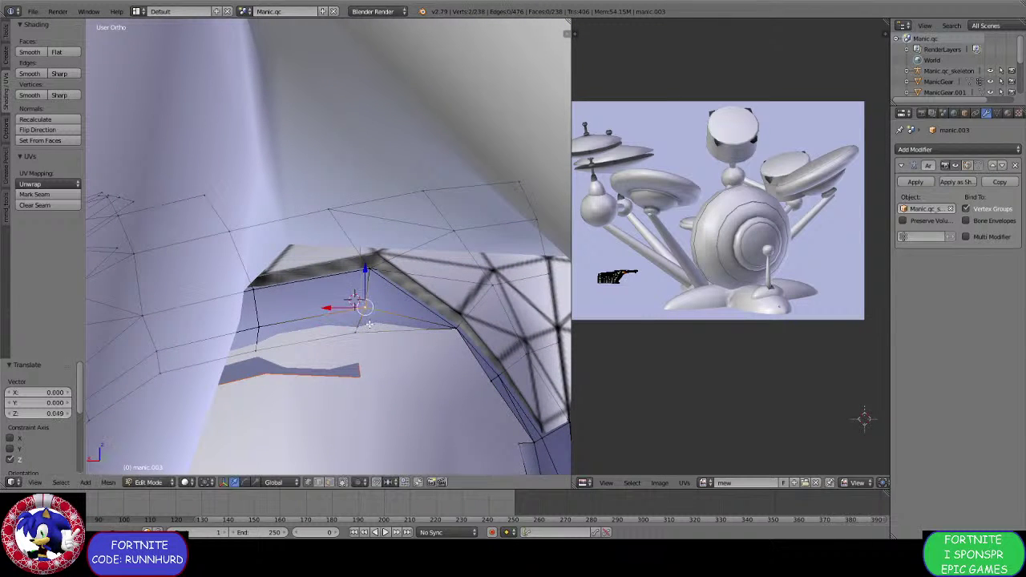
key("g")
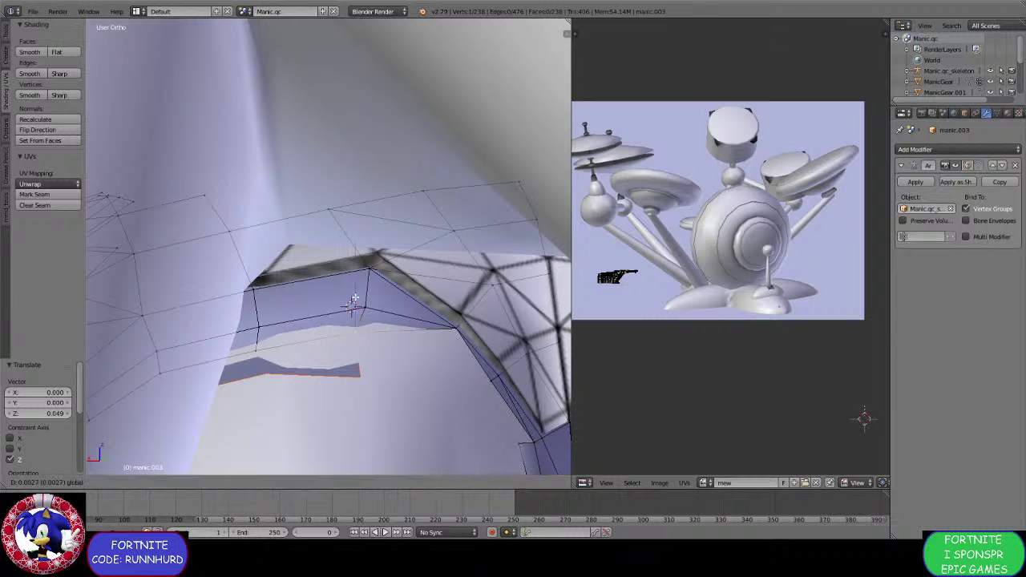
left_click(350, 305)
key("g")
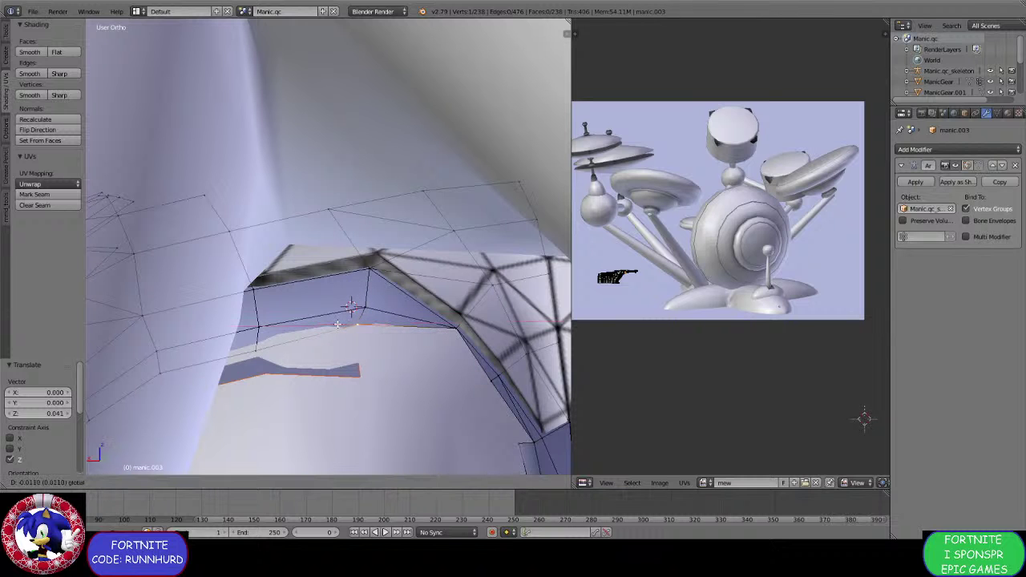
key("x")
left_click(339, 324)
Raise the neighbouring pair of top rim vertices 0.049 along Z.
middle_click_drag(273, 345, 334, 341)
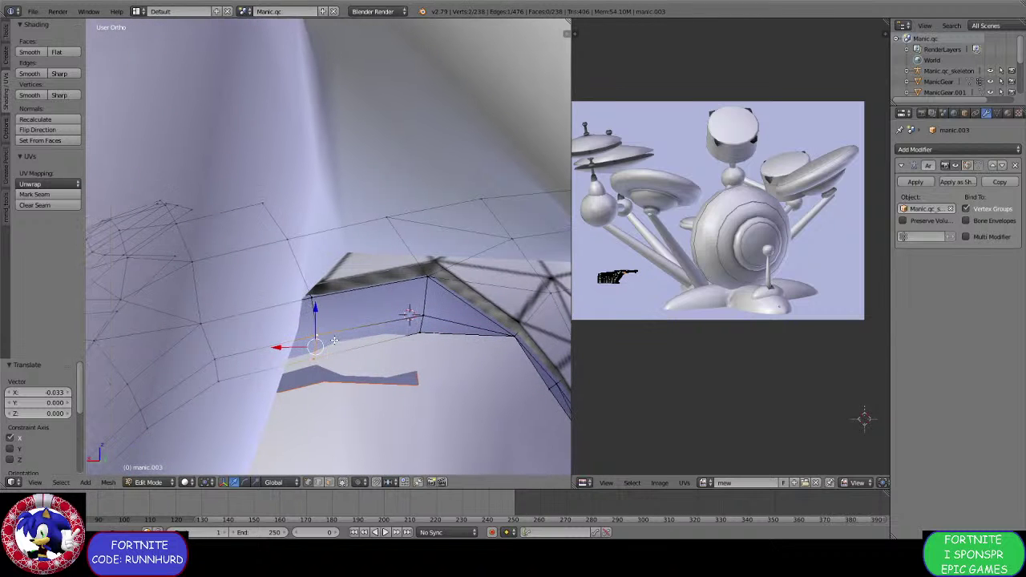
key("g")
key("z")
left_click(315, 307)
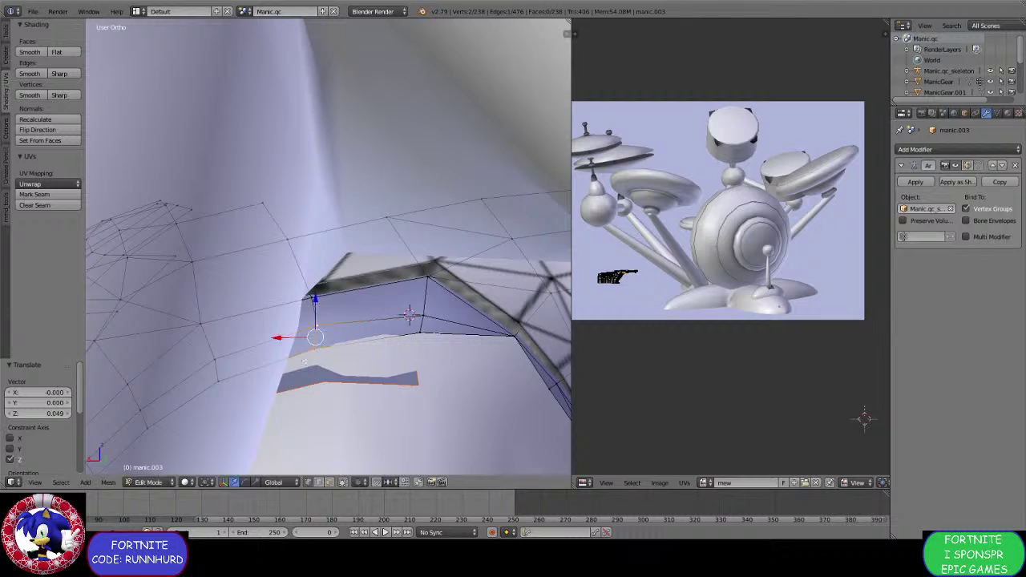
middle_click_drag(315, 307, 392, 332)
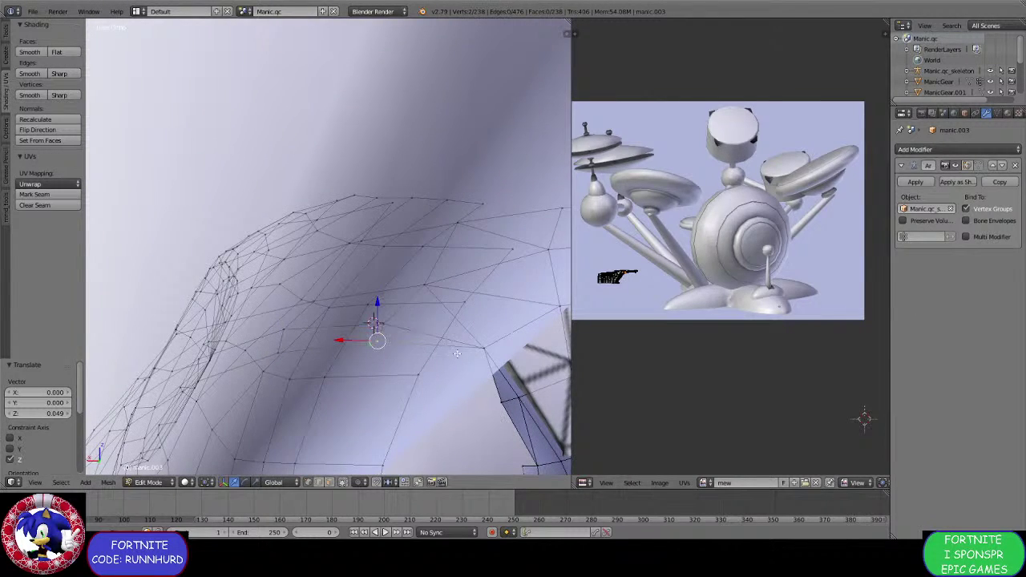
Extrude the chain of rim edges around the upper inner corner by -0.068 along Z.
middle_click_drag(456, 353, 408, 338)
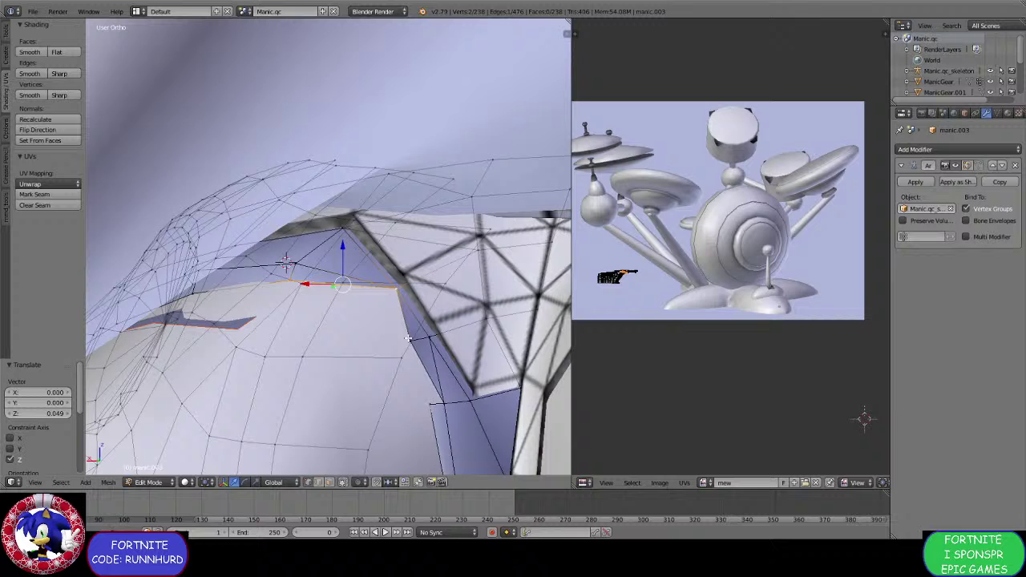
right_click(435, 391, "shift")
right_click(441, 397, "shift")
right_click(427, 407, "shift")
key("e")
key("x")
mouse_move(427, 406)
middle_mouse_down()
mouse_move(408, 383)
mouse_move(341, 349)
mouse_move(332, 355)
mouse_move(424, 382)
mouse_move(410, 397)
middle_mouse_up()
left_click(405, 391)
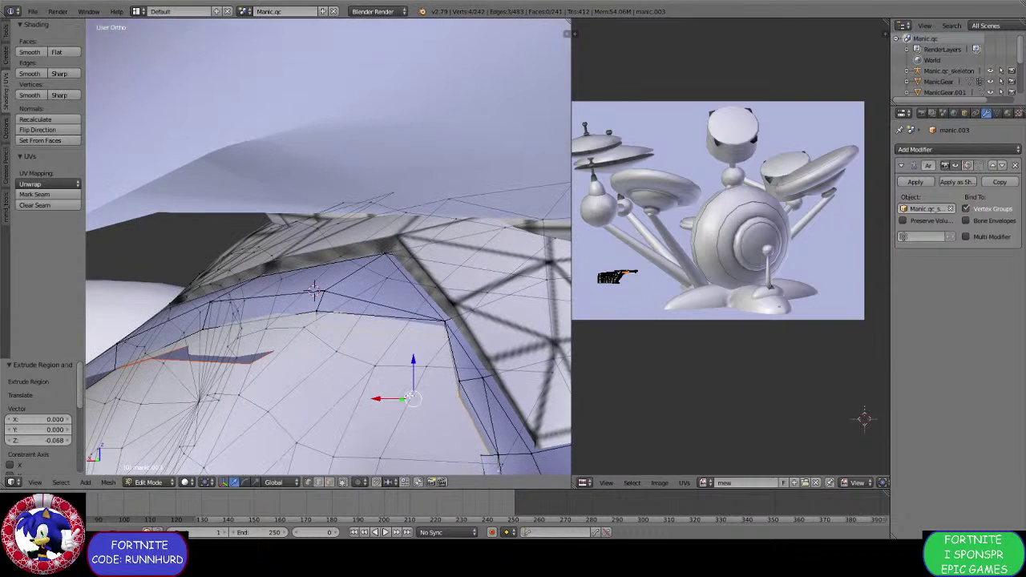
Merge the extruded strip's end vertex into the existing top rim vertex, using At Last.
right_click(315, 311, "shift")
key("alt+m")
left_click(297, 305)
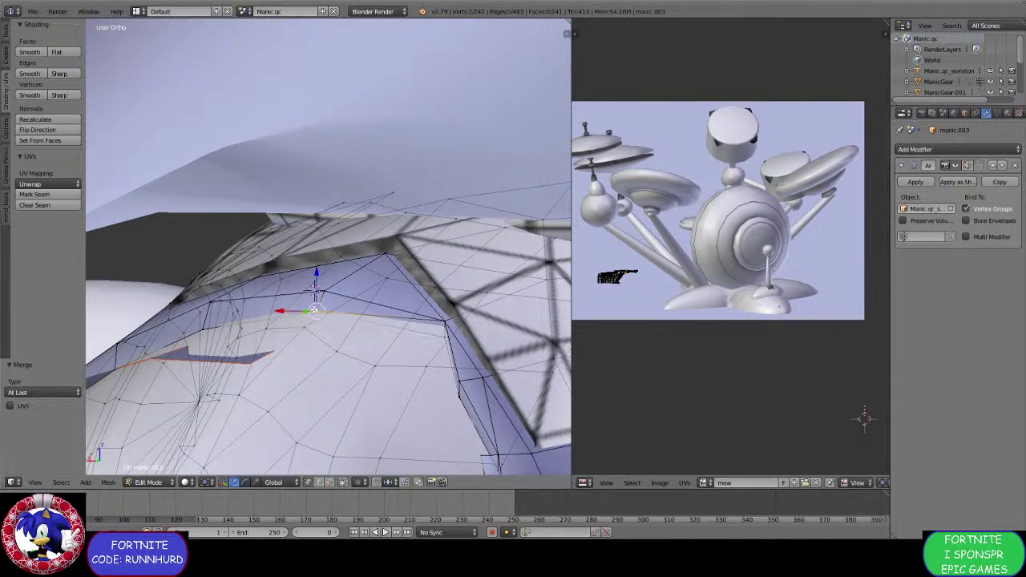
Raise the vertex pair at the upper inner corner 0.029 along Z and shift the lower vertex 0.038 along X.
right_click(441, 320)
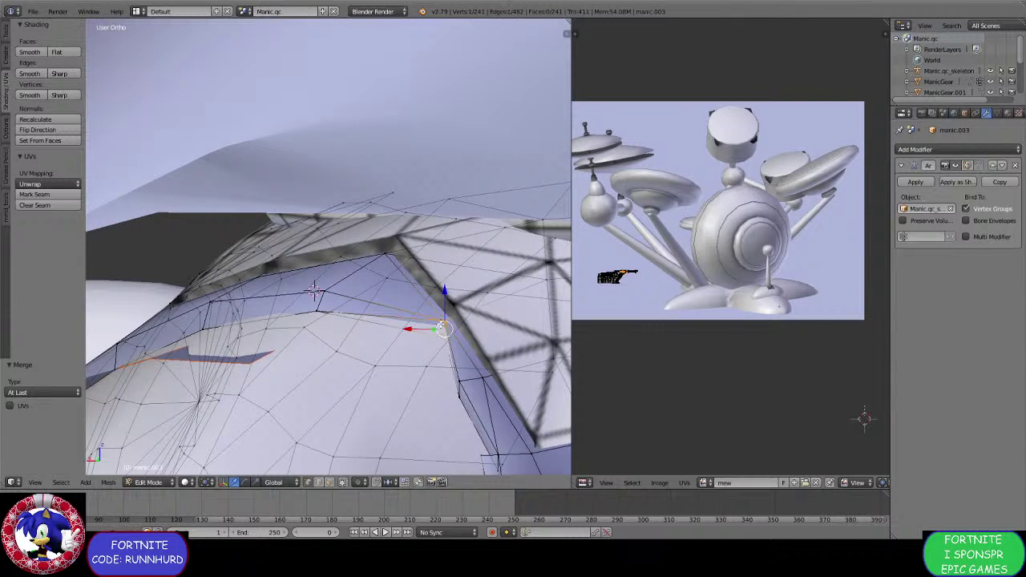
right_click(440, 321, "shift")
left_click_drag(445, 292, 445, 286)
scroll(368, 300, "up", 4)
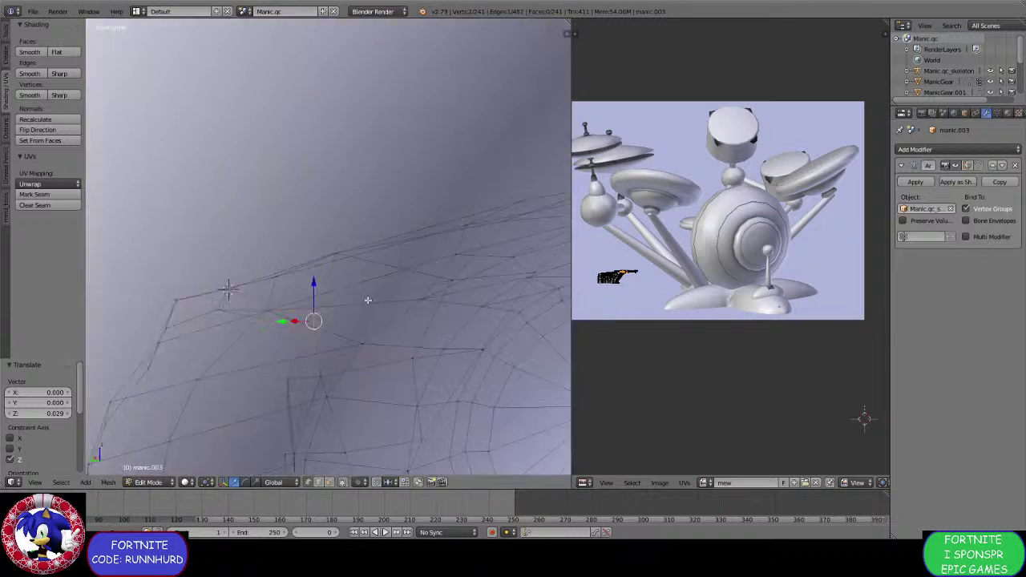
middle_click_drag(367, 300, 343, 309)
left_click_drag(250, 338, 188, 339)
middle_click_drag(219, 341, 380, 321)
left_click_drag(467, 298, 429, 346)
middle_click_drag(452, 376, 478, 415)
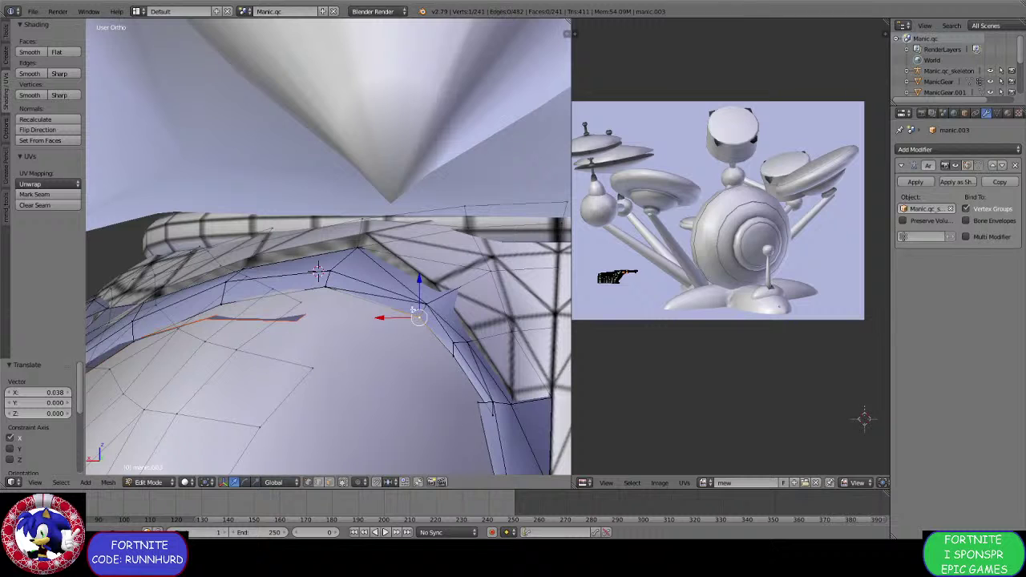
Dissolve the surplus edge between the upper corner and top rim vertices in edge select mode, and return to vertex select mode.
right_click(414, 310)
right_click(313, 283, "shift")
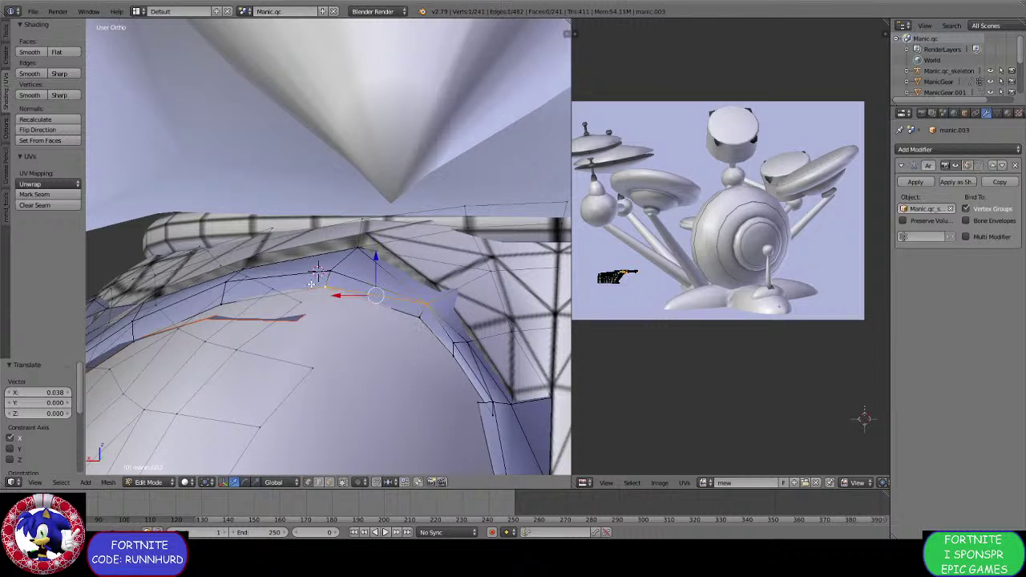
left_click(319, 481)
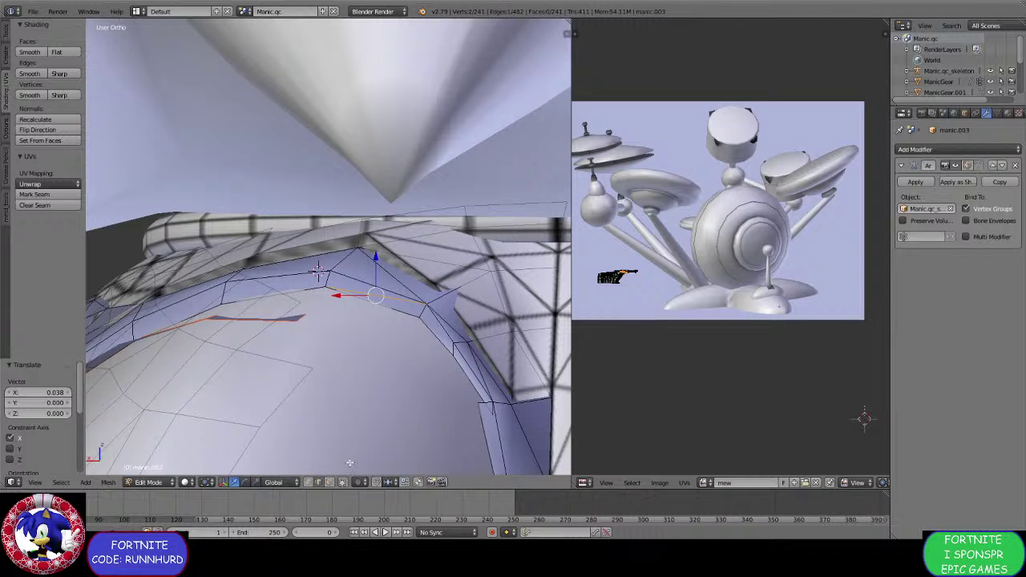
key("ctrl+x")
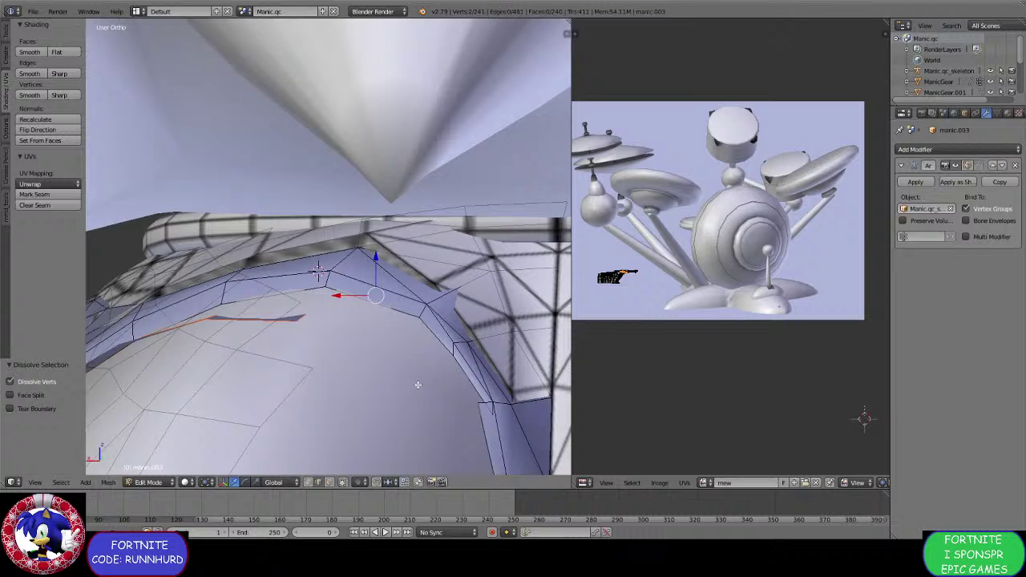
middle_click_drag(417, 385, 344, 472)
left_click(307, 482)
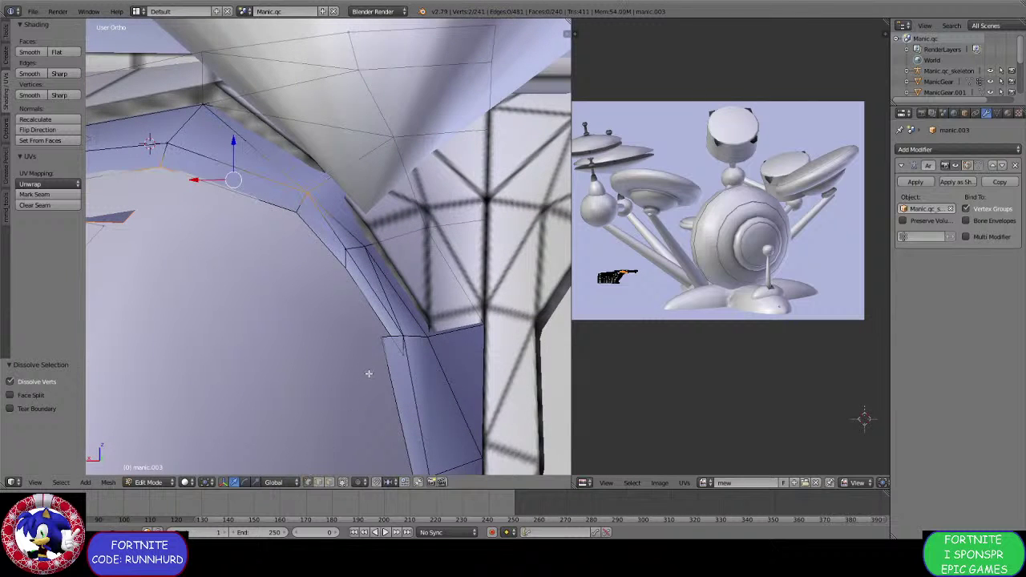
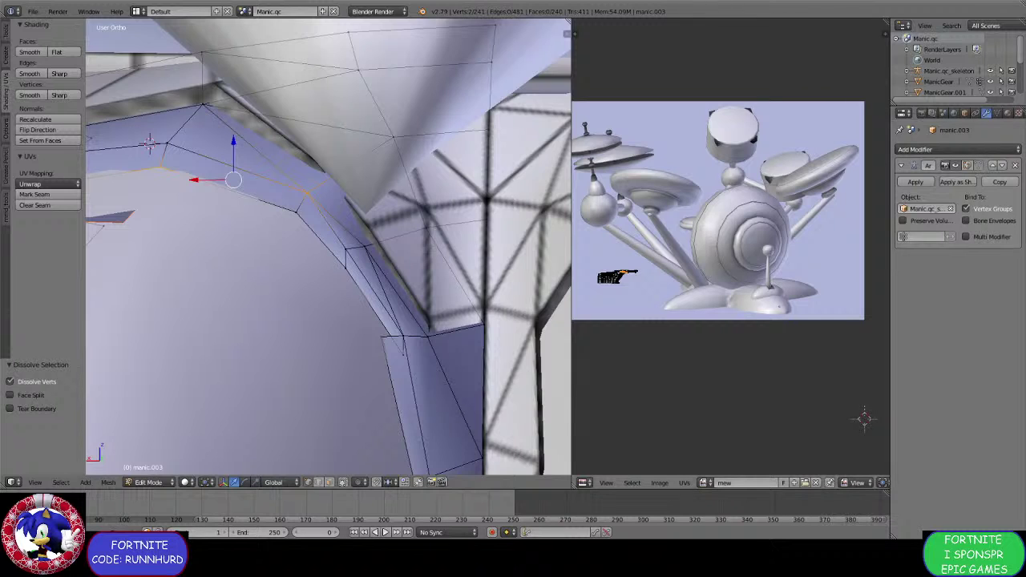
Merge the two neighbouring vertices at the lower end of the upper inner corner strip, using At Center.
left_click(849, 437)
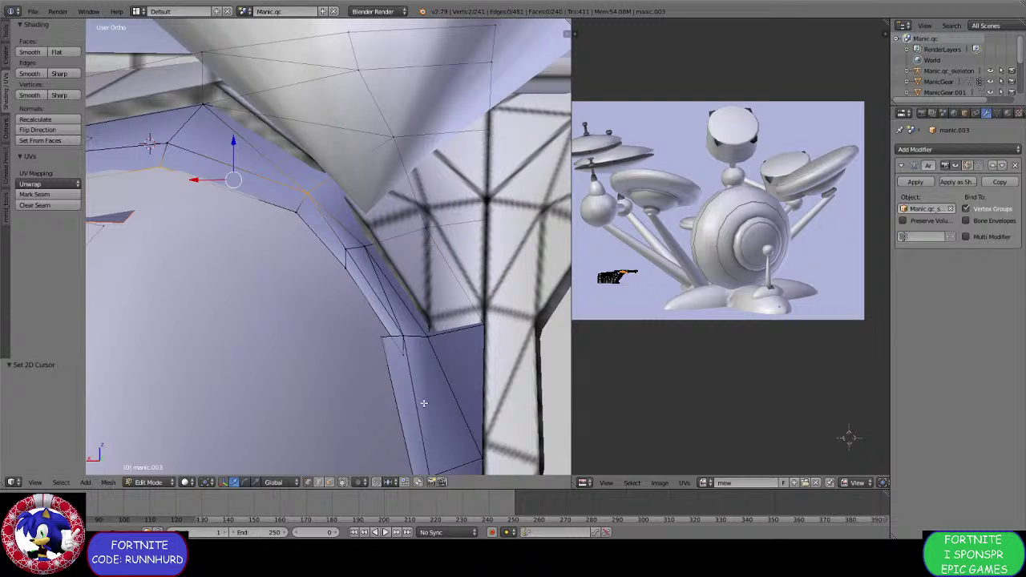
middle_click_drag(424, 403, 387, 342)
right_click(405, 372)
right_click(329, 341)
key("alt+m")
left_click(341, 359)
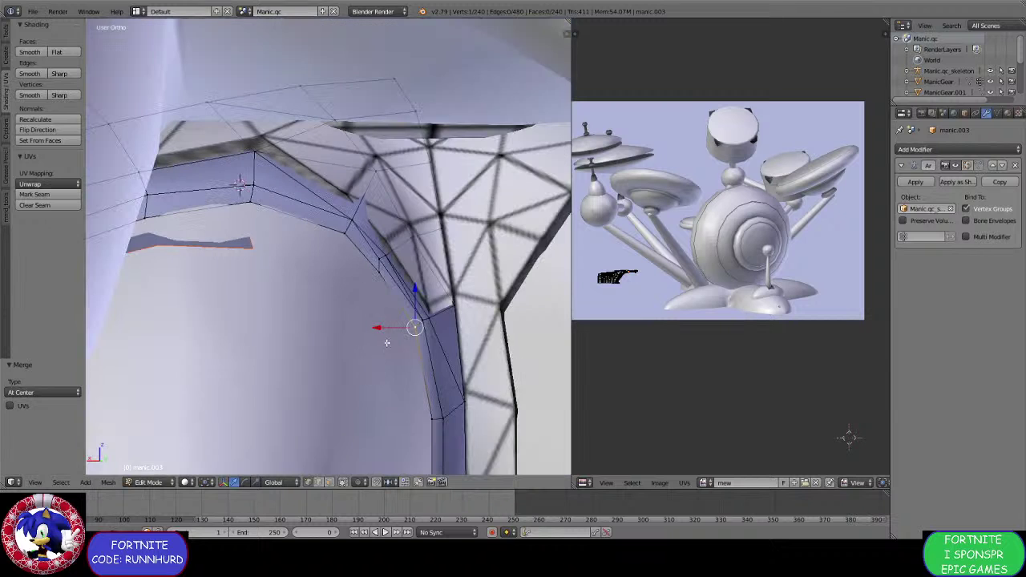
Shift the rim vertex just above the merged one 0.028 along X and raise it 0.016 along Z.
key("g")
key("x")
left_click(383, 245)
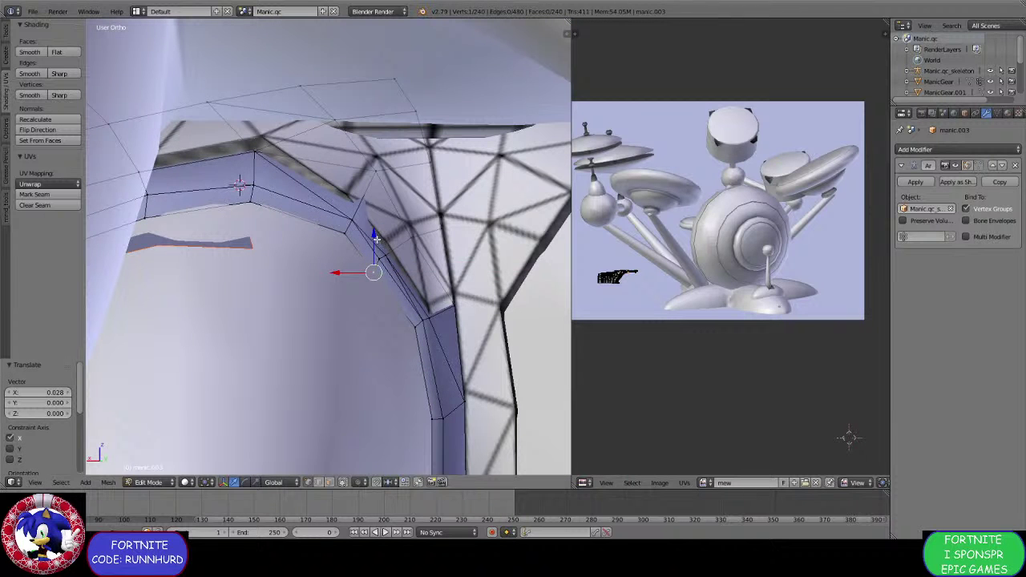
key("g")
key("z")
left_click(377, 240)
Shift the upper inner corner's rim vertices -0.034 along Y and 0.019 along X to even out the rim.
middle_click_drag(377, 240, 428, 294)
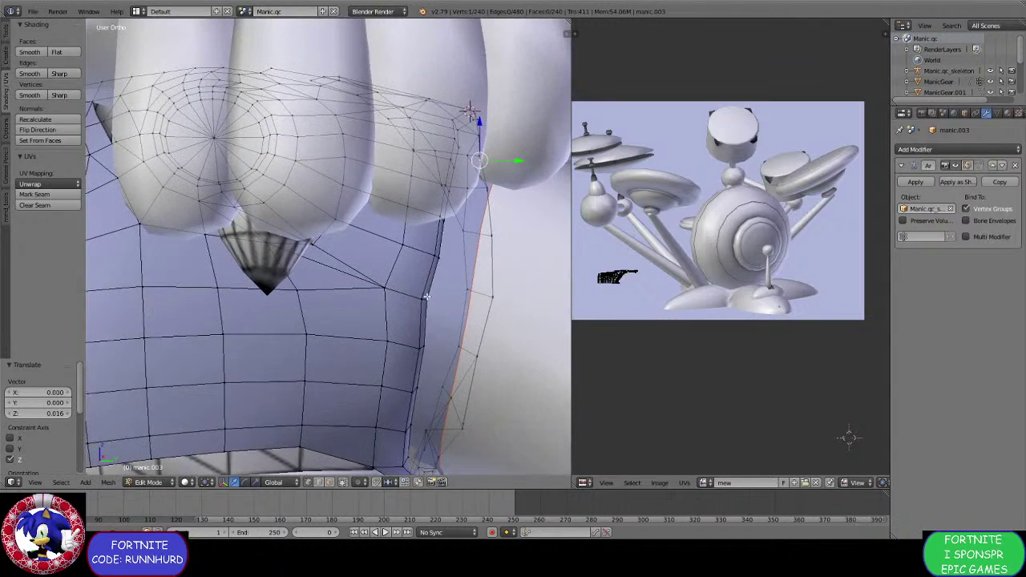
left_click_drag(465, 255, 463, 255)
left_click(463, 255)
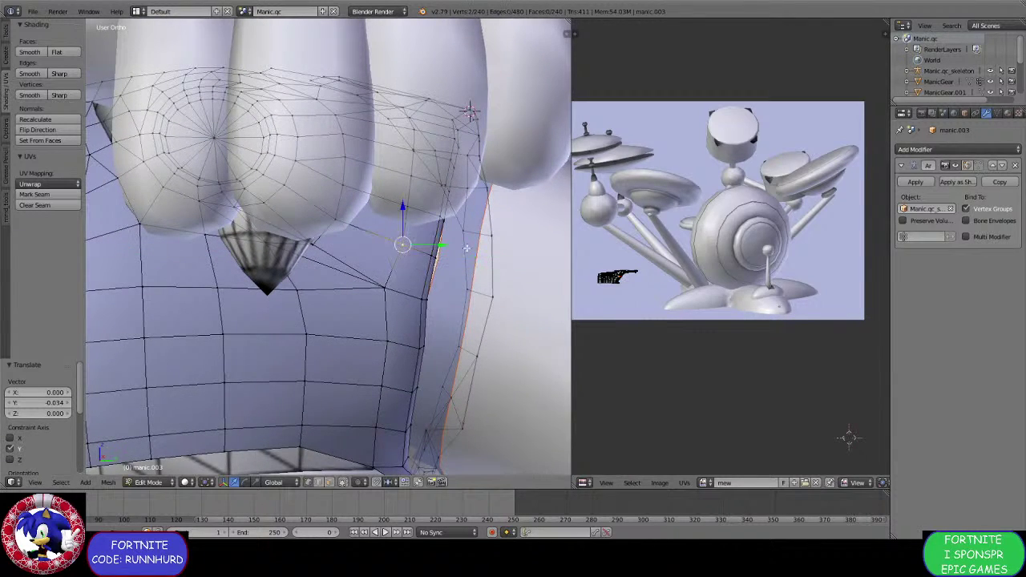
key("g")
key("y")
left_click(439, 247)
middle_click_drag(439, 247, 412, 314)
key("g")
key("x")
left_click(228, 231)
Move the rim vertex at the opening's lower outer corner -0.030 along Z.
scroll(287, 275, "up", 3)
scroll(338, 264, "up", 2)
right_click(422, 346)
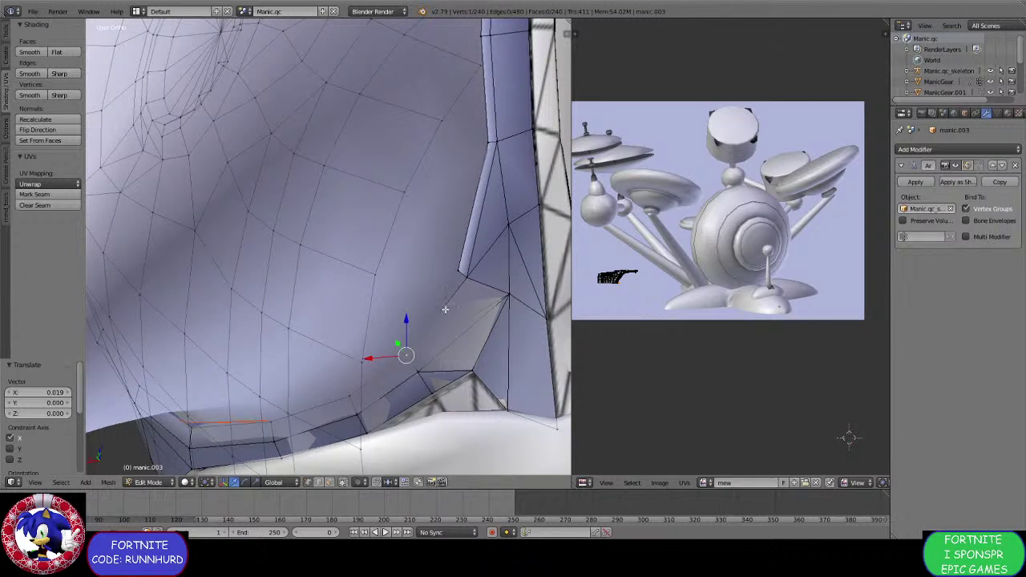
middle_click_drag(423, 346, 343, 339)
right_click(320, 321)
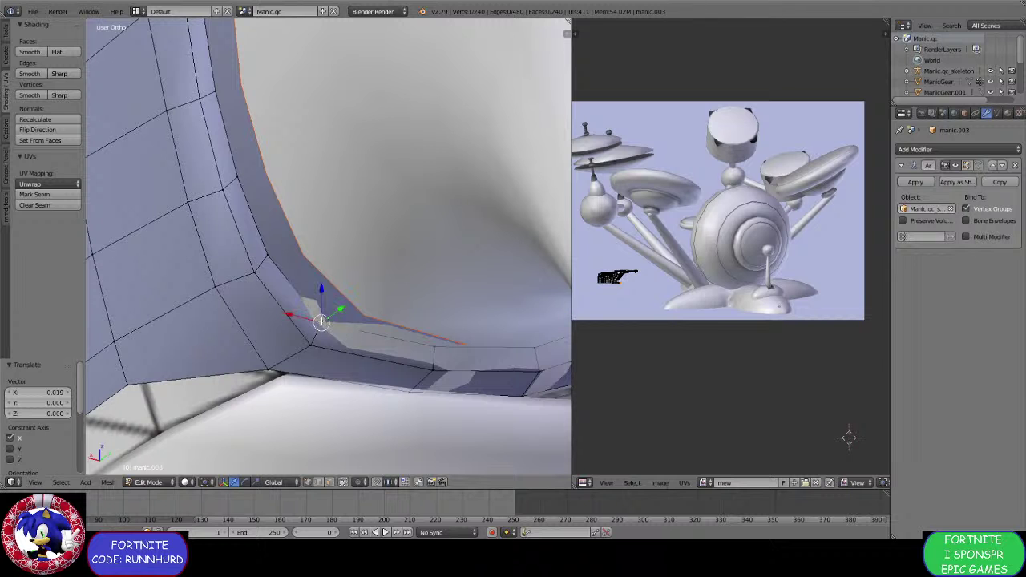
key("g")
key("z")
left_click(324, 307)
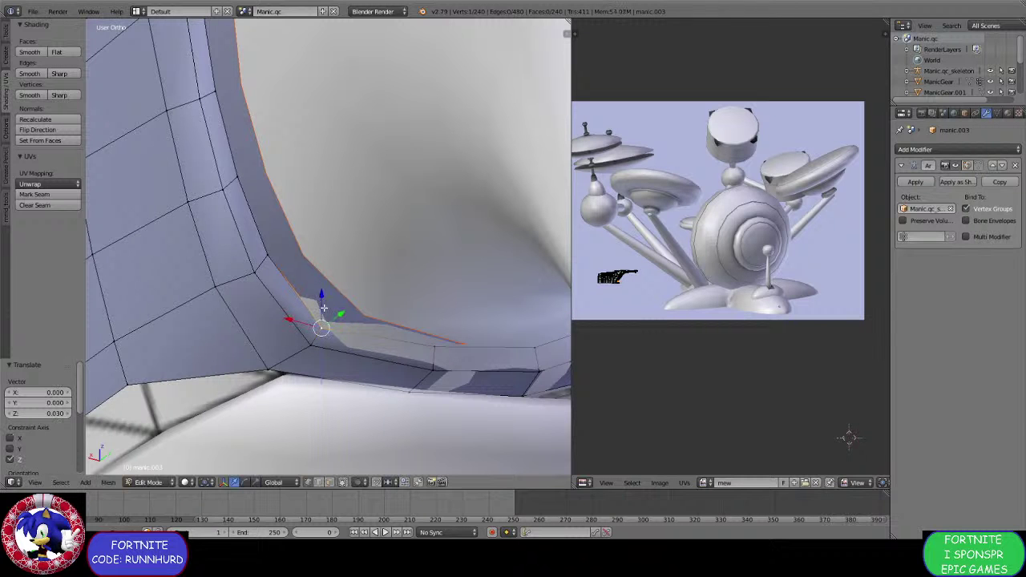
Move the next vertex along the lower rim -0.046 along Z and the vertex pair beside it -0.040.
right_click(426, 342)
middle_click_drag(437, 355, 249, 347)
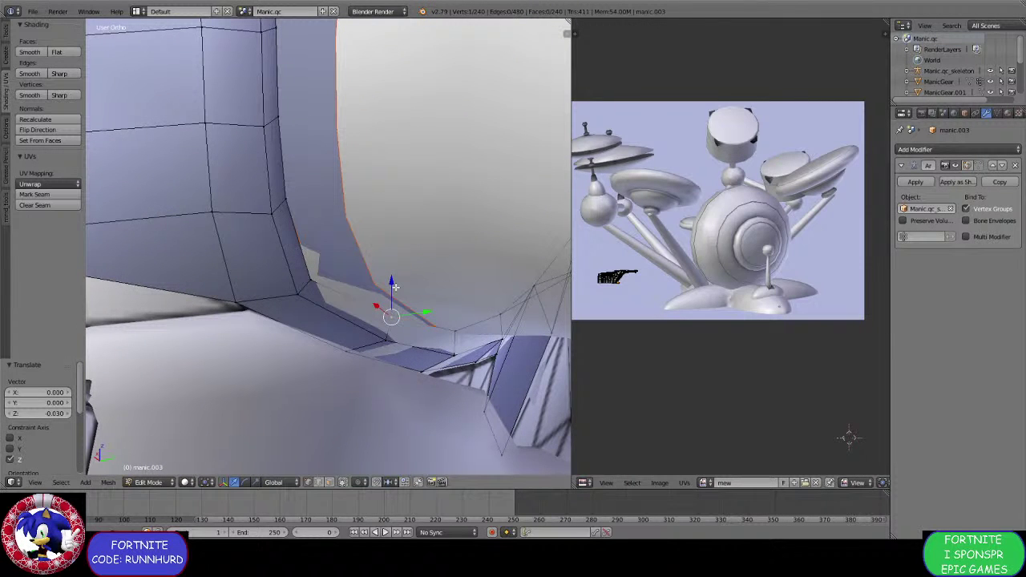
key("g")
key("z")
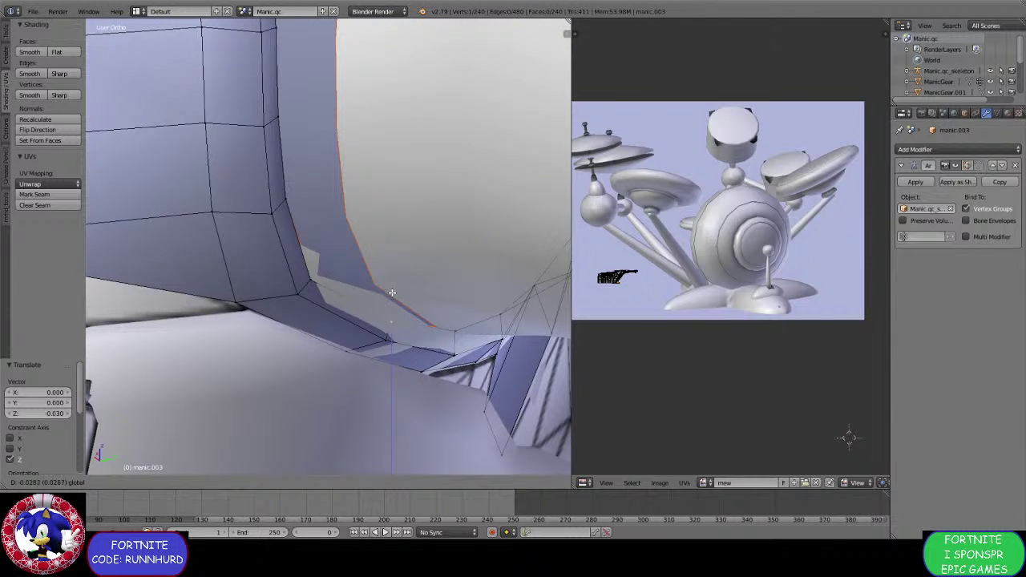
left_click(387, 336)
key("g")
key("z")
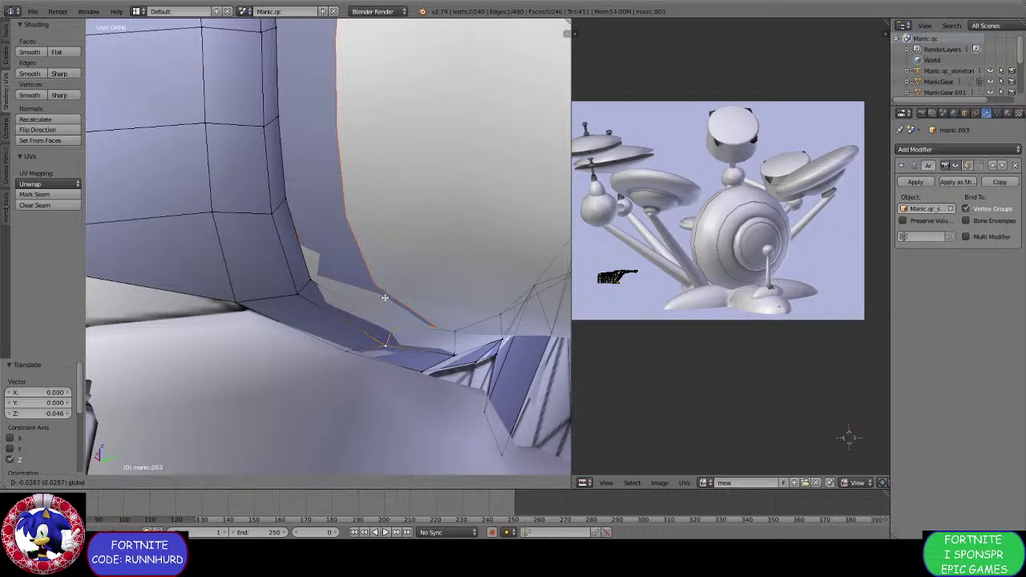
left_click(387, 298)
Shift the vertex pair at the lower outer corner of the rim -0.082 along X.
middle_click_drag(388, 298, 265, 281)
right_click(167, 277)
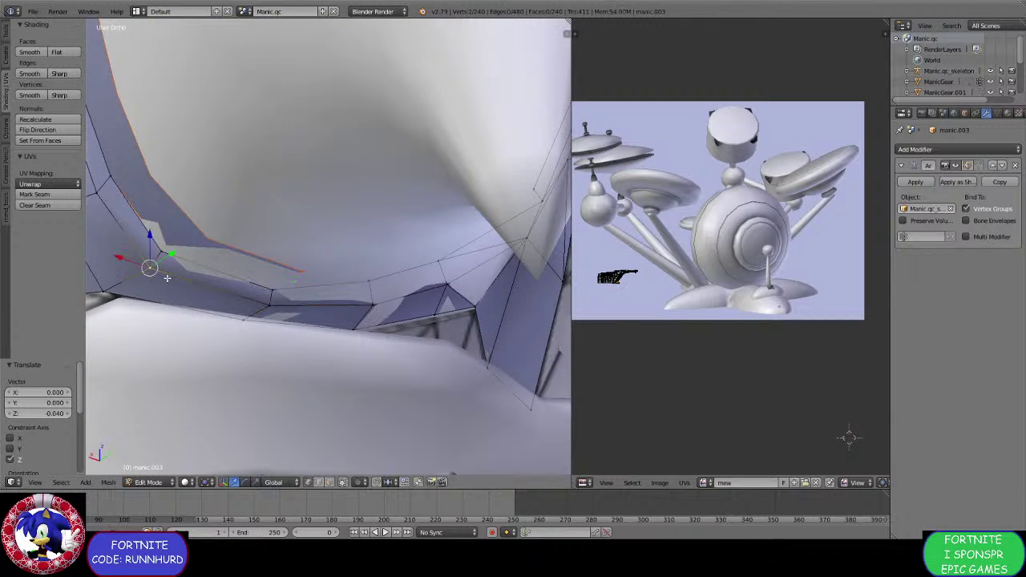
right_click(161, 240)
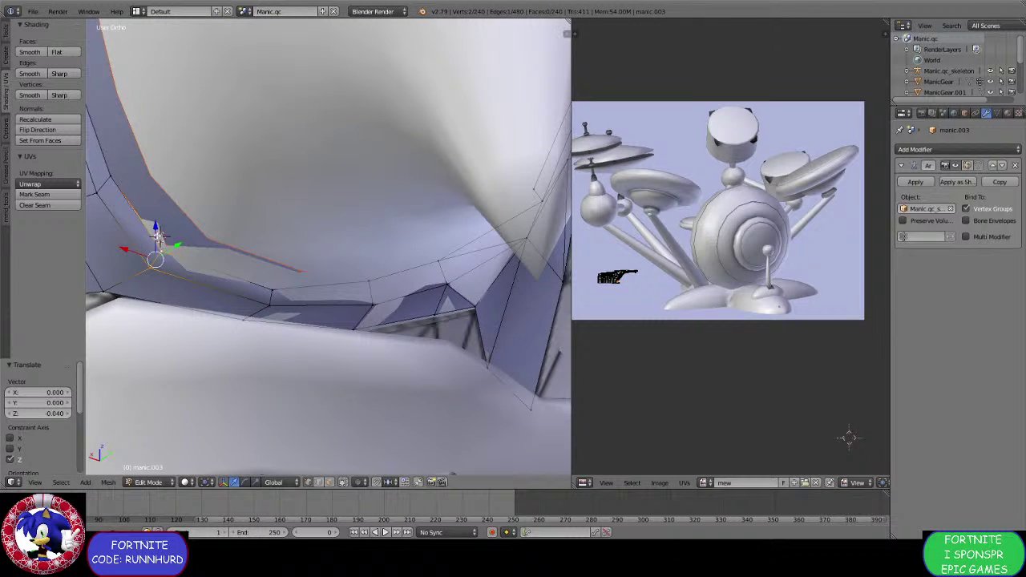
key("g")
key("x")
left_click(159, 236)
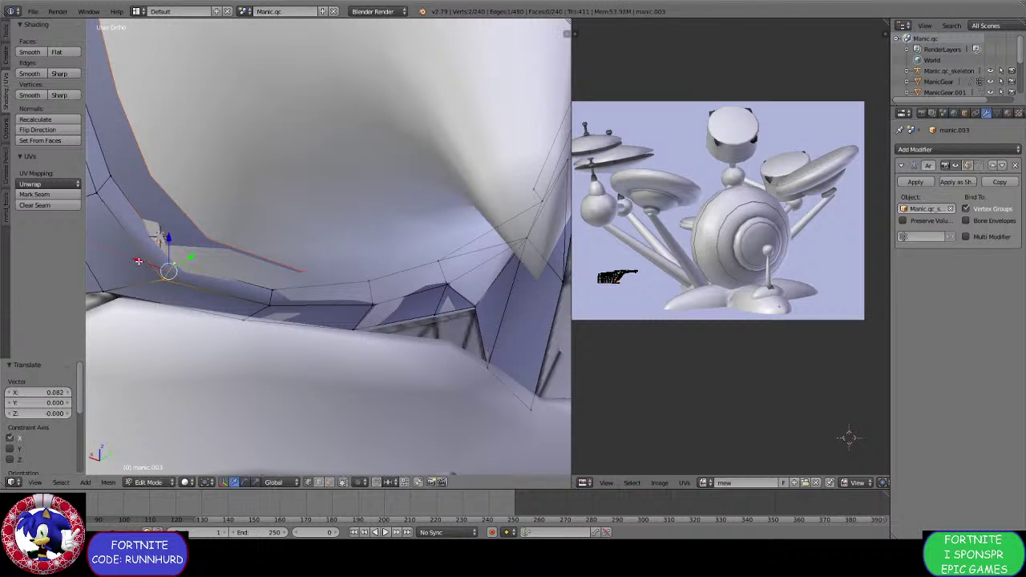
Move the vertex midway along the lower rim -0.048 along Z and its adjoining vertex pair -0.054.
mouse_move(263, 278)
middle_mouse_down()
mouse_move(244, 276)
mouse_move(263, 269)
middle_mouse_up()
right_click(274, 282)
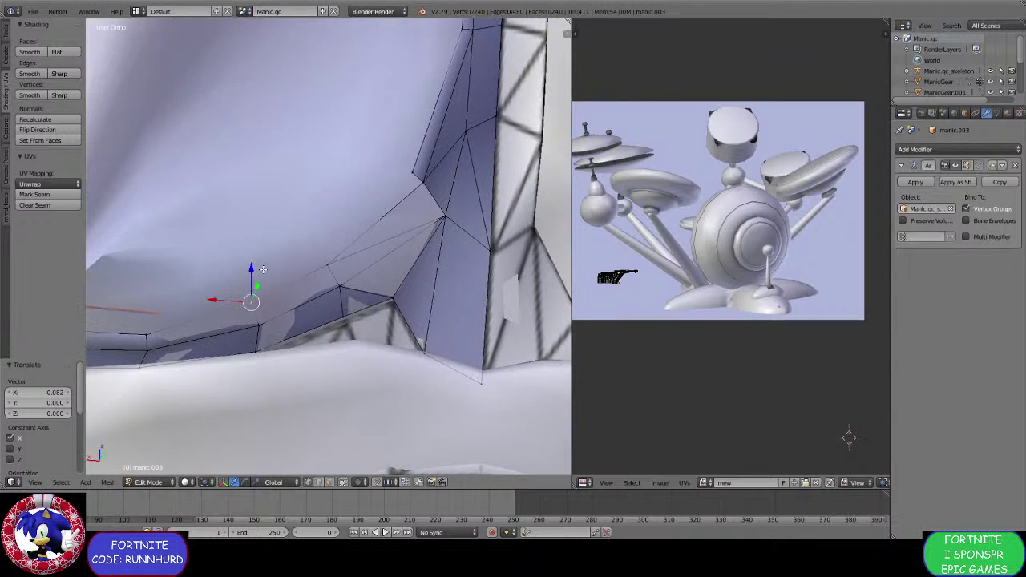
key("g")
key("z")
left_click(261, 275)
right_click(261, 301)
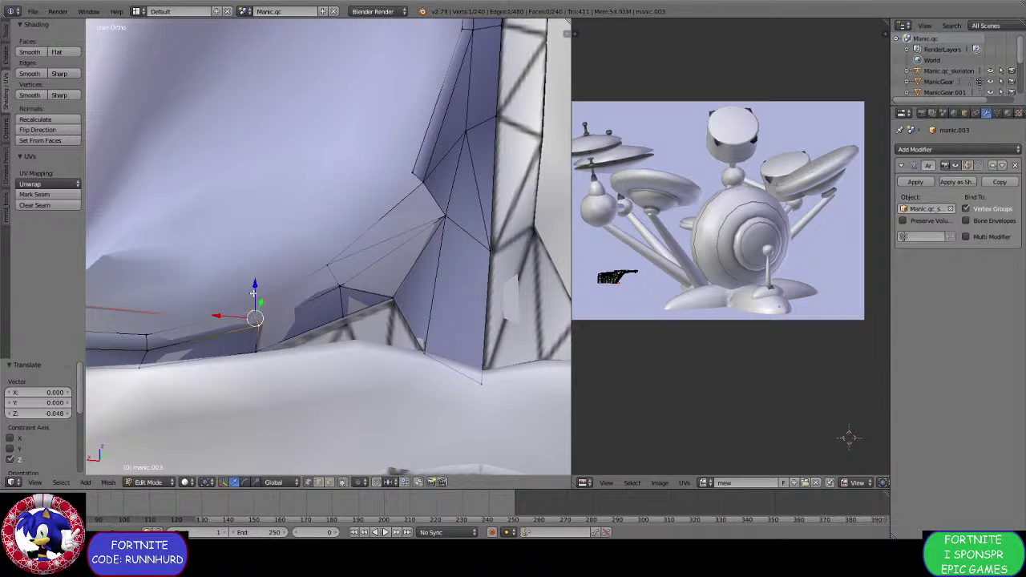
key("g")
key("z")
left_click(261, 301)
Move the vertex pair near the lower inner corner -0.096 along Z and -0.032 along X.
middle_click_drag(261, 301, 265, 290)
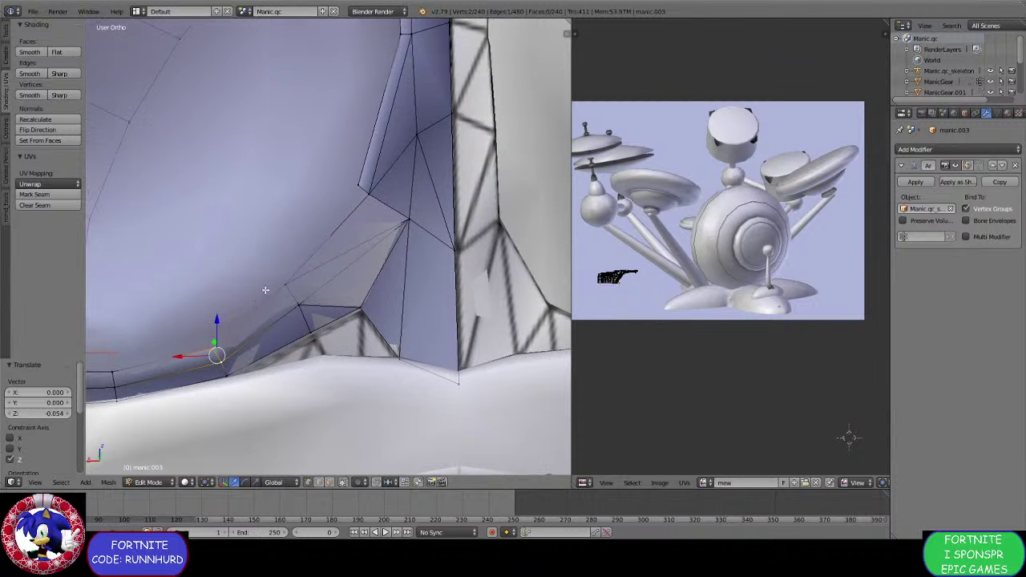
right_click(293, 294)
key("g")
key("z")
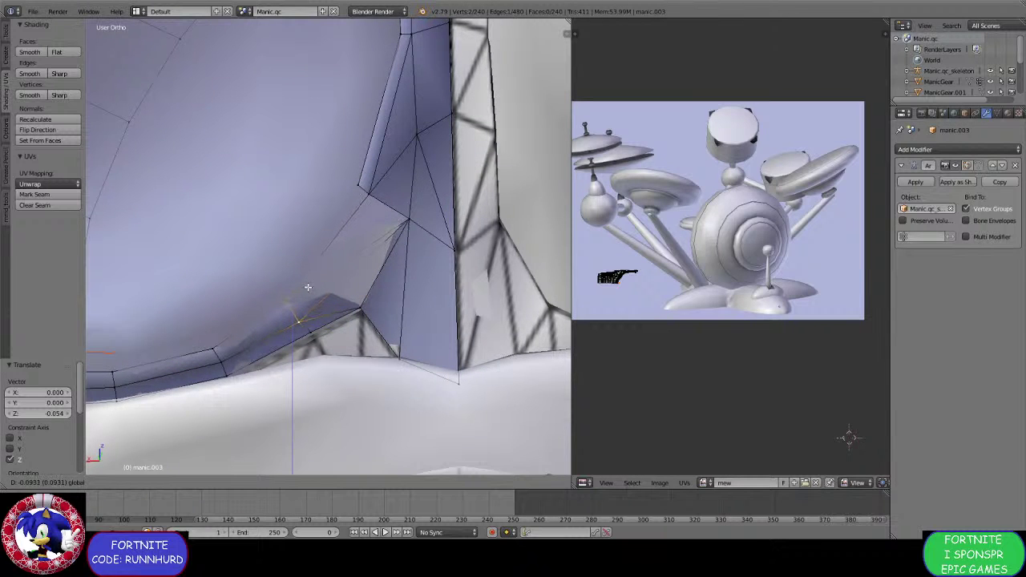
left_click(276, 293)
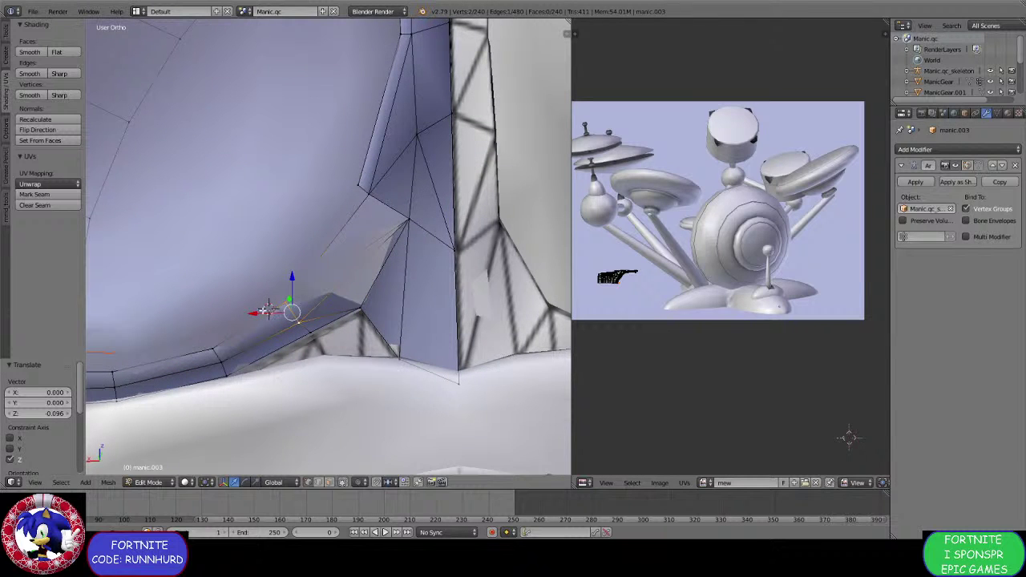
key("g")
key("x")
left_click(269, 306)
mouse_move(269, 307)
middle_mouse_down()
mouse_move(235, 330)
mouse_move(268, 318)
middle_mouse_up()
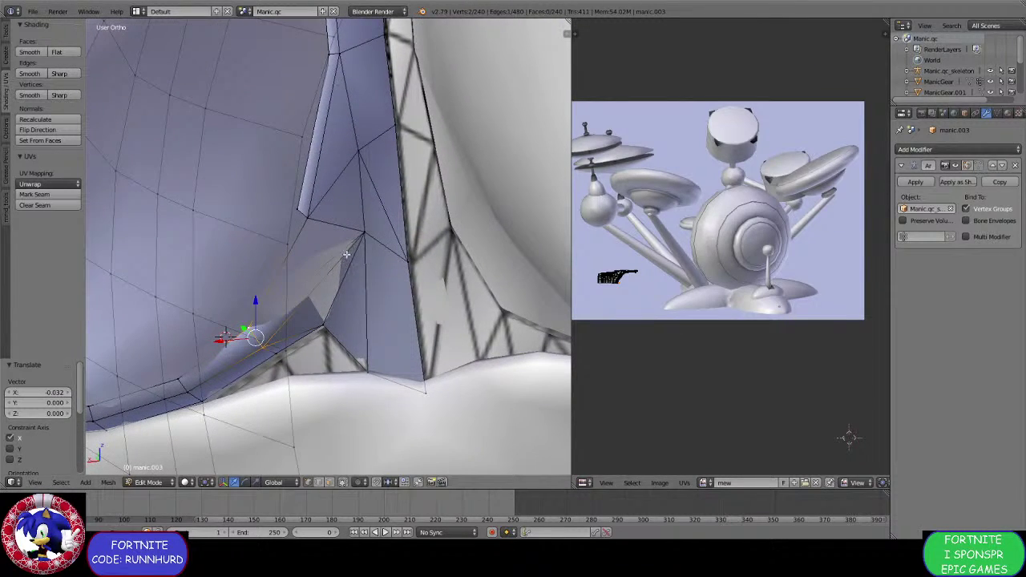
middle_click_drag(346, 255, 364, 306)
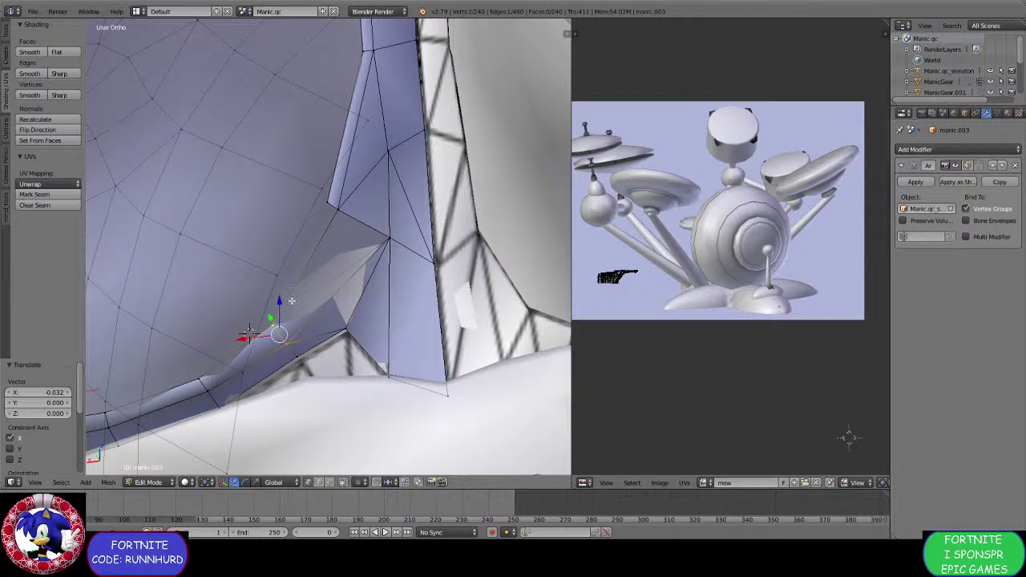
Extrude the open end of the inner side rim strip by 0.046, -0.017, -0.052 and merge it into the lower corner strip, using At Last.
right_click(328, 208, "shift")
right_click(329, 208)
key("e")
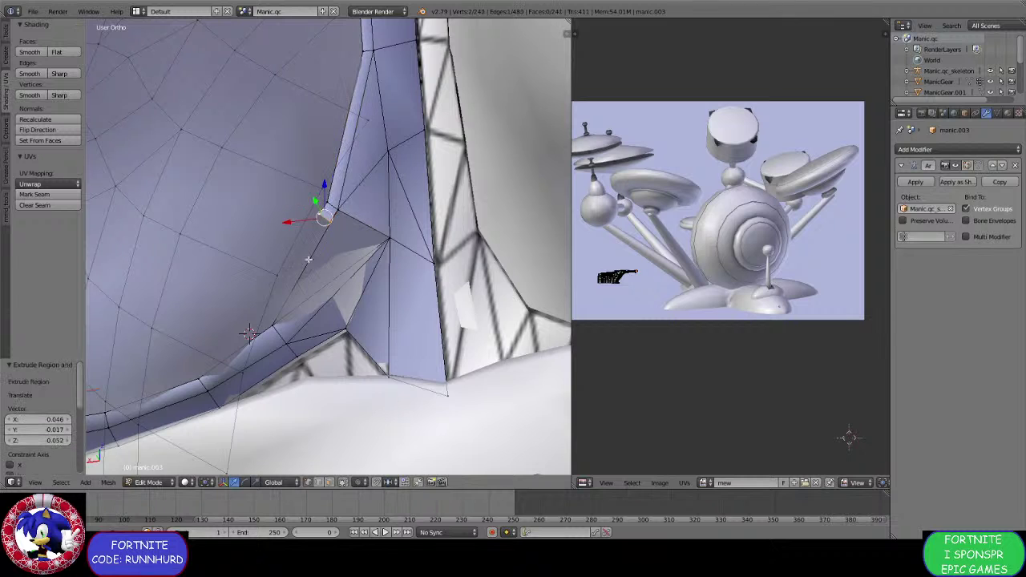
left_click(307, 275)
key("alt+m")
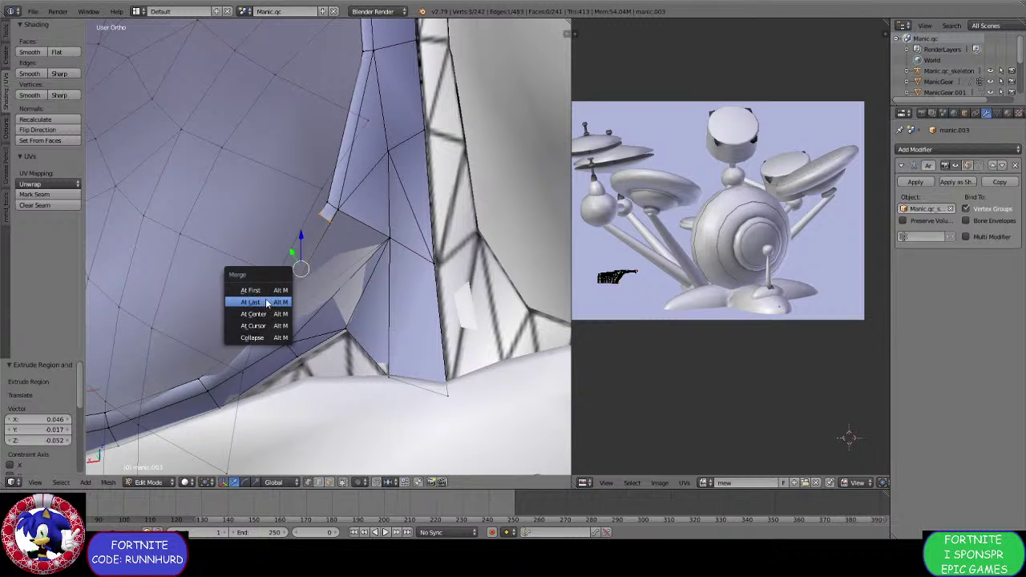
left_click(250, 301)
Extrude the selected lower inner corner geometry -0.041 along Z and merge it into the side rim vertex, using At Last.
right_click(375, 250, "shift")
right_click(346, 218, "shift")
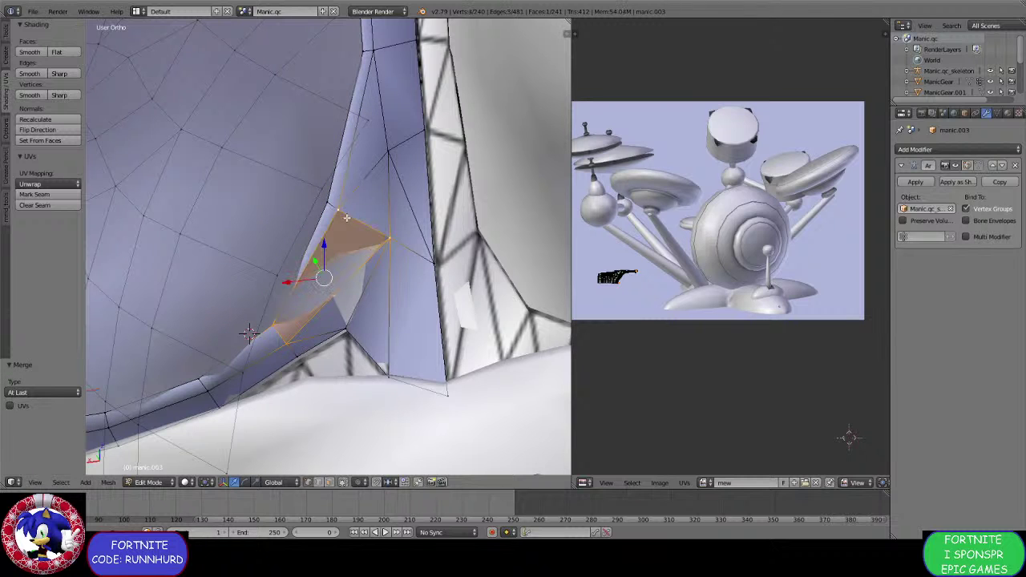
key("e")
left_click(335, 225)
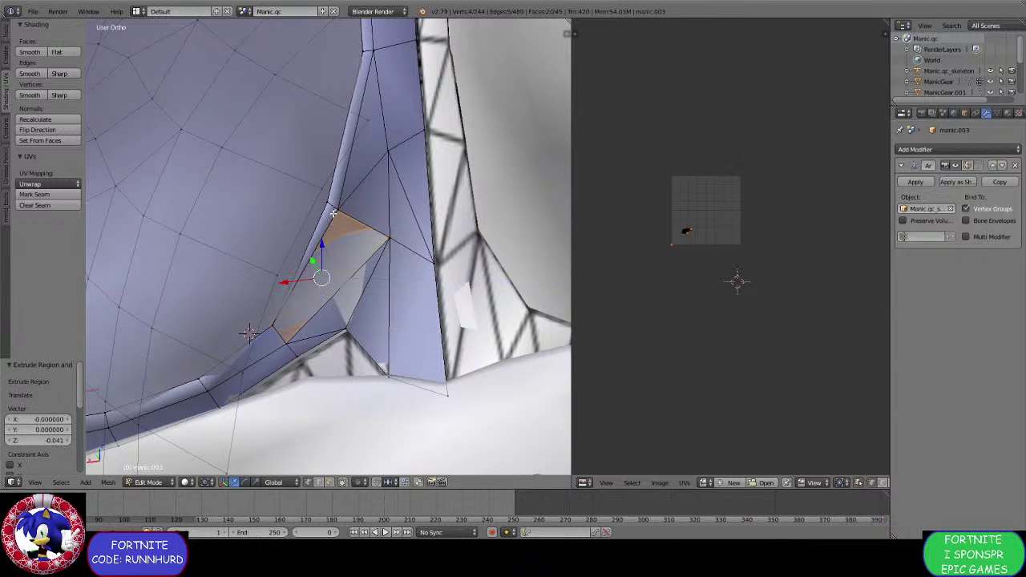
key("alt+m")
left_click(335, 212)
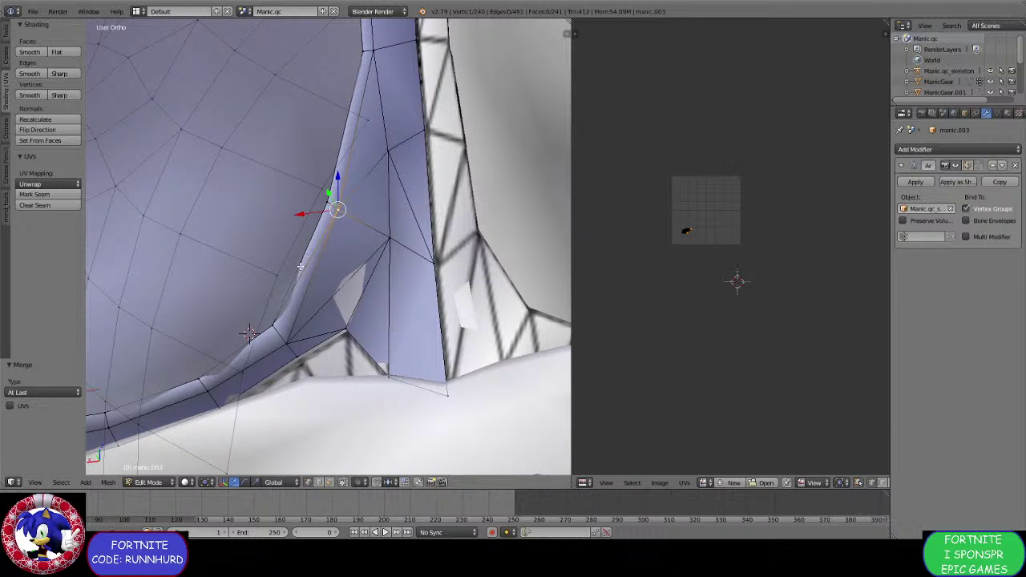
Dissolve the surplus edge between the side rim and lower corner vertices in edge select mode, and return to vertex select mode.
right_click(275, 319, "shift")
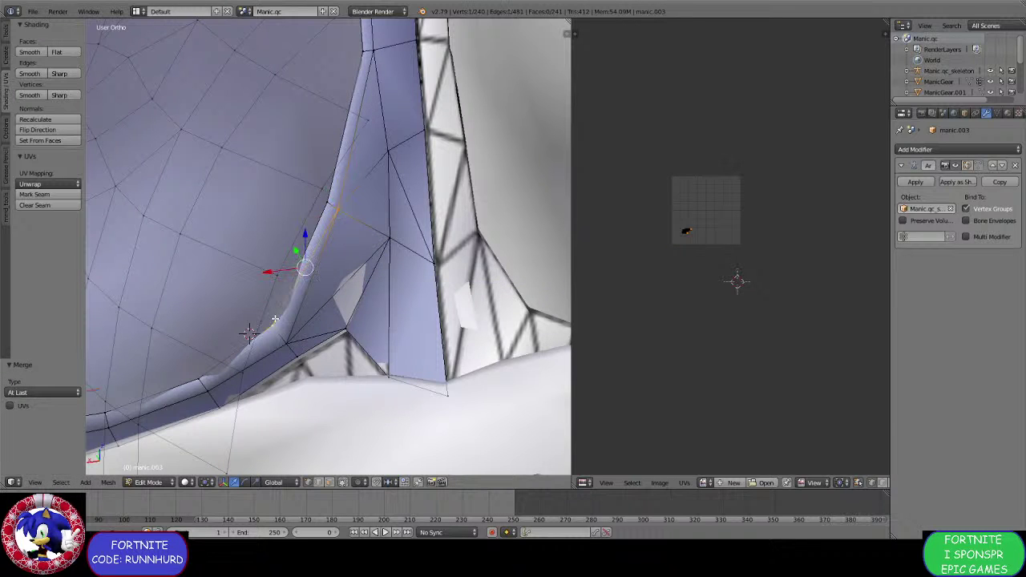
left_click(317, 482)
key("ctrl+x")
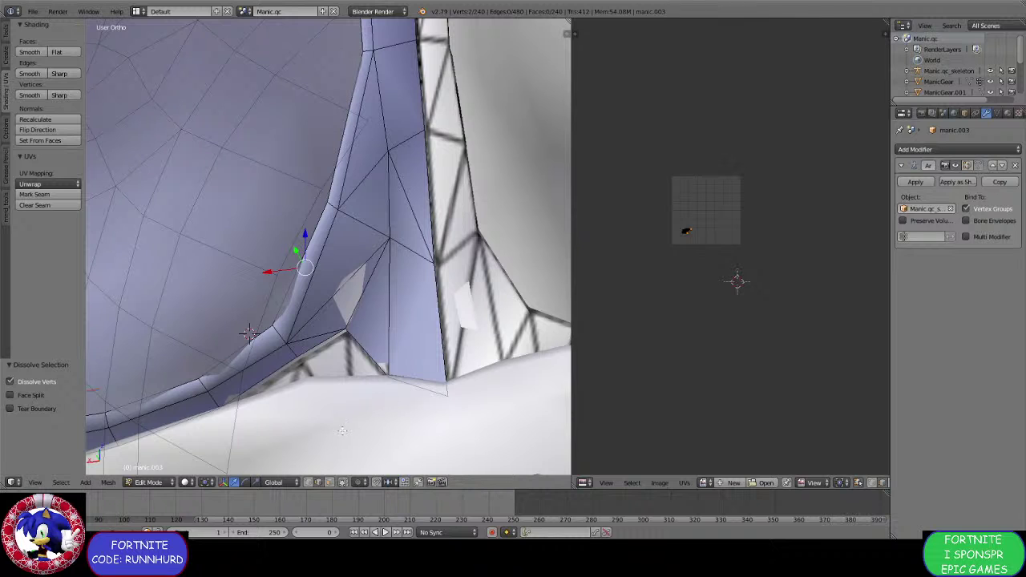
left_click(308, 481)
Extrude the two triangles beside the lower inner rim corner 0.018 along Z and merge them into the side rim vertex, using At Last.
right_click(303, 340)
right_click(340, 332, "shift")
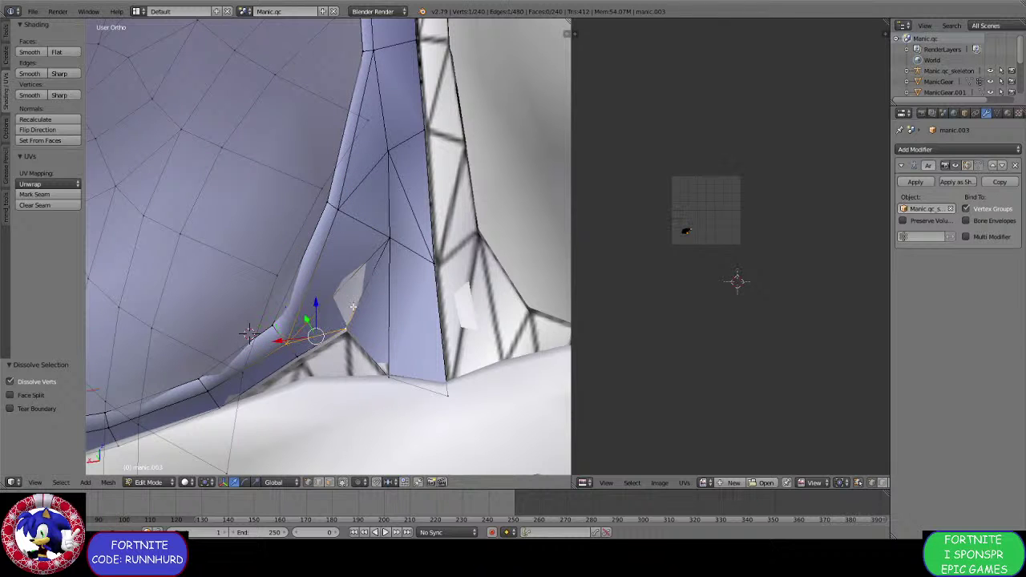
right_click(386, 241, "shift")
key("f")
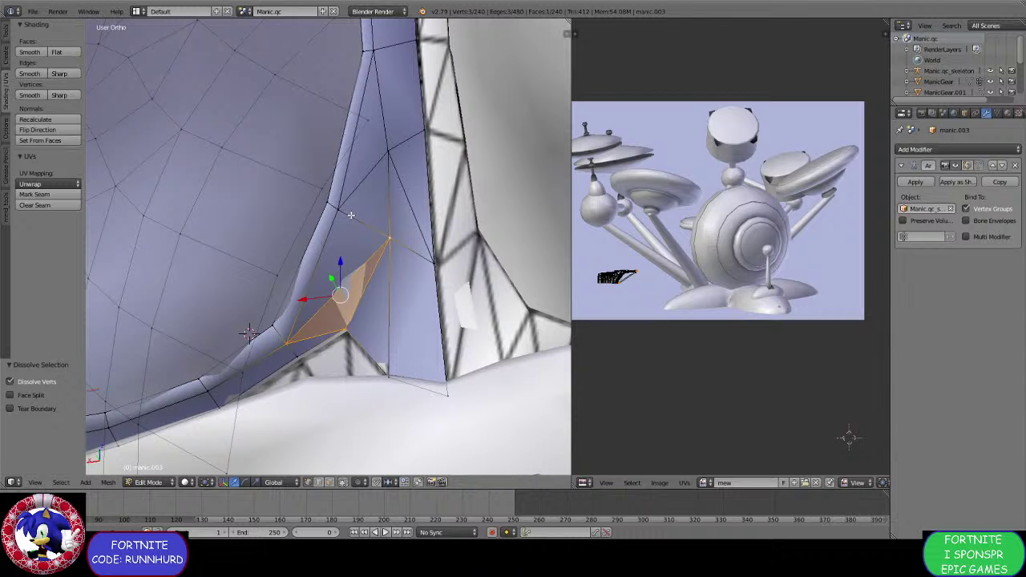
right_click(337, 214, "shift")
key("f")
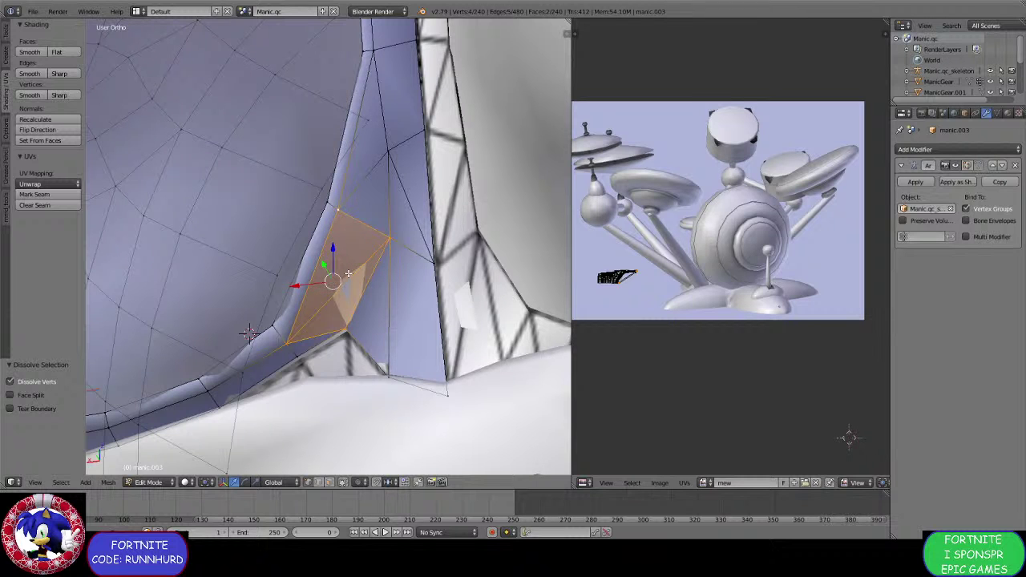
key("e")
left_click(349, 277)
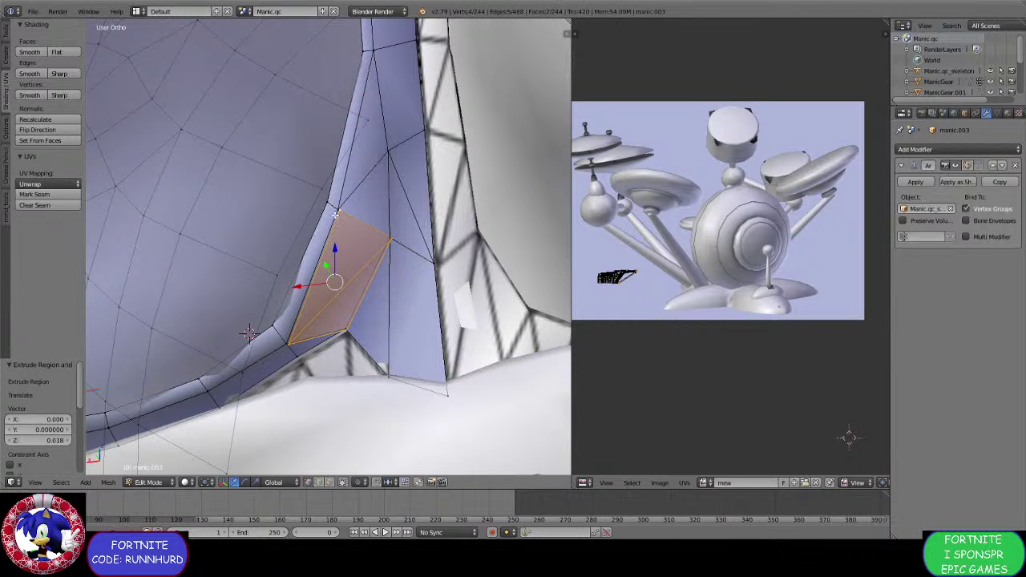
key("alt+m")
left_click(335, 210)
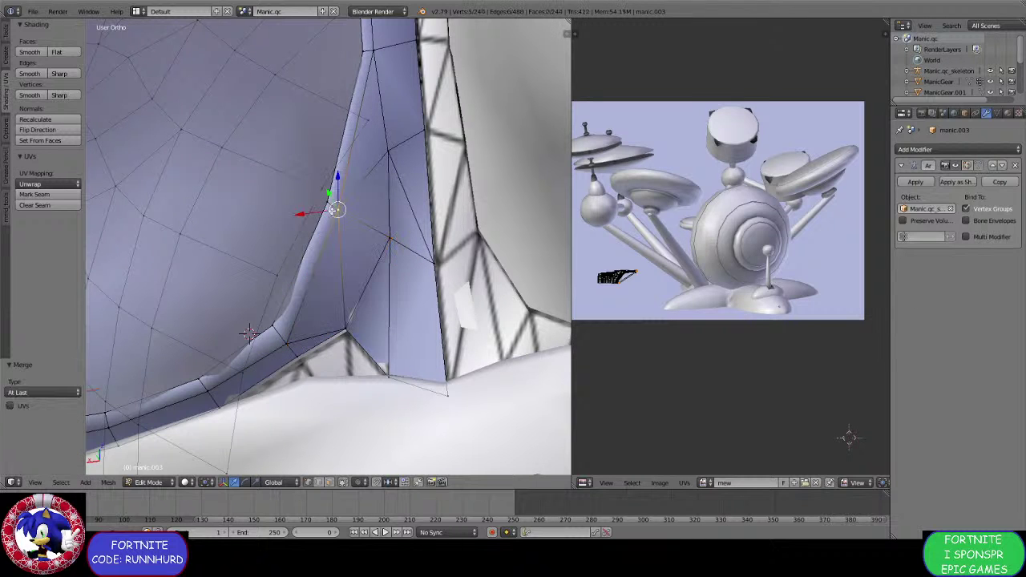
Move the rim's lower inner corner vertex about -0.025 in Z, 0.009 and -0.023 in X, and 0.016 in Y.
right_click(346, 324)
middle_click_drag(348, 339, 350, 366)
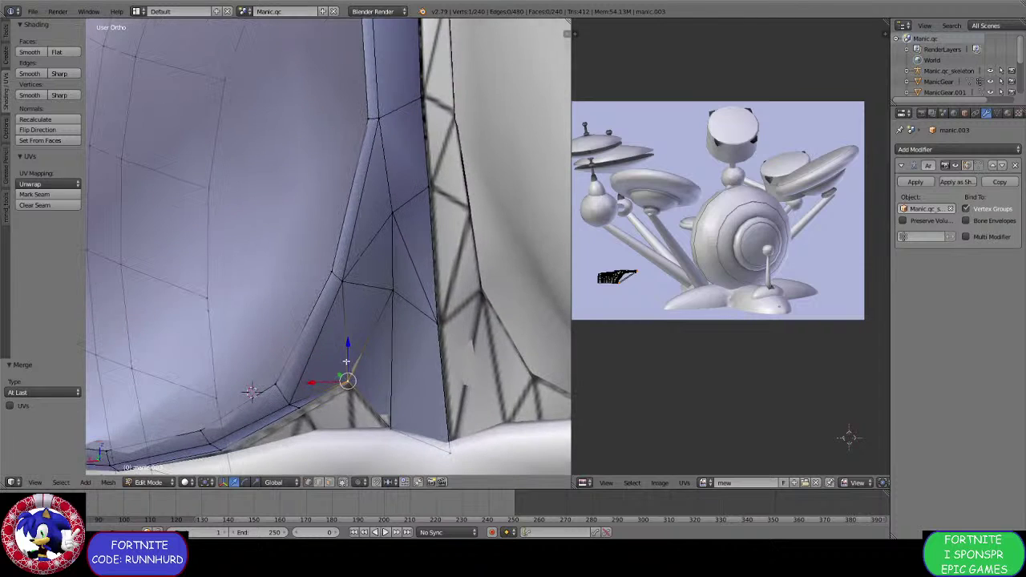
left_click_drag(348, 358, 348, 364)
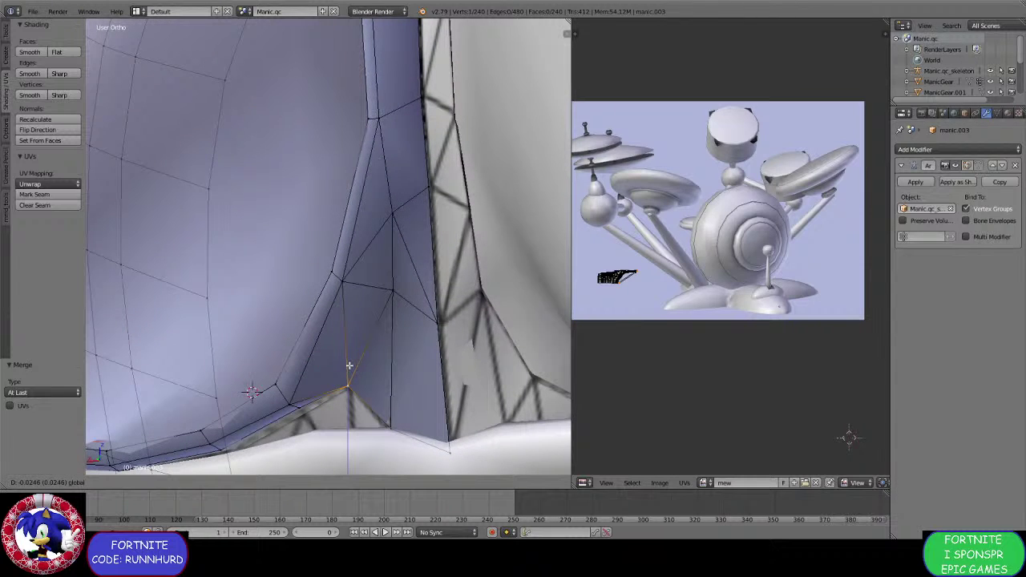
left_click(348, 366)
middle_click_drag(349, 365, 271, 326)
left_click_drag(273, 327, 266, 328)
middle_click_drag(266, 328, 243, 290)
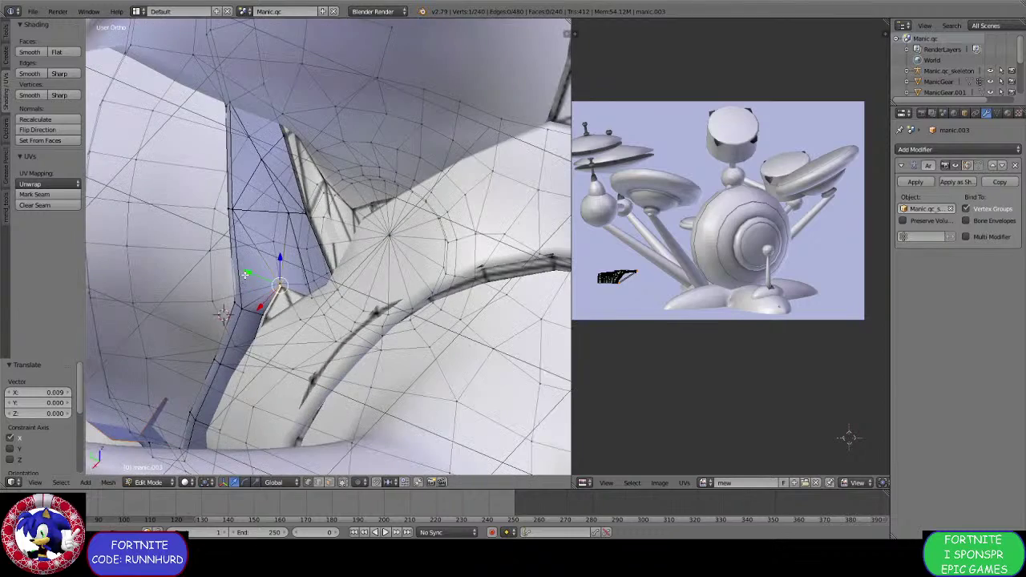
left_click_drag(245, 276, 247, 274)
middle_click_drag(247, 275, 335, 311)
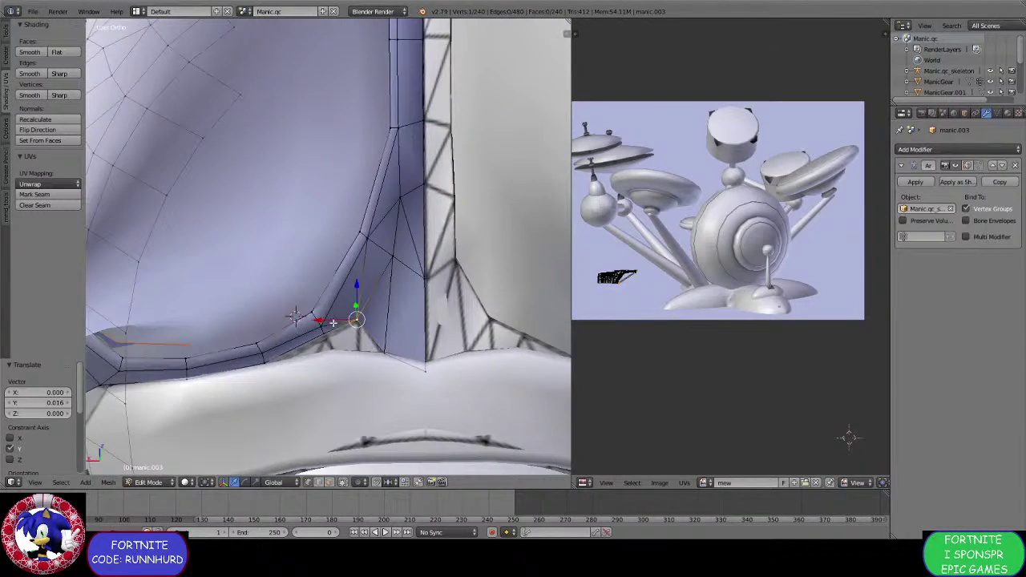
left_click_drag(333, 322, 328, 323)
middle_click_drag(347, 290, 353, 323)
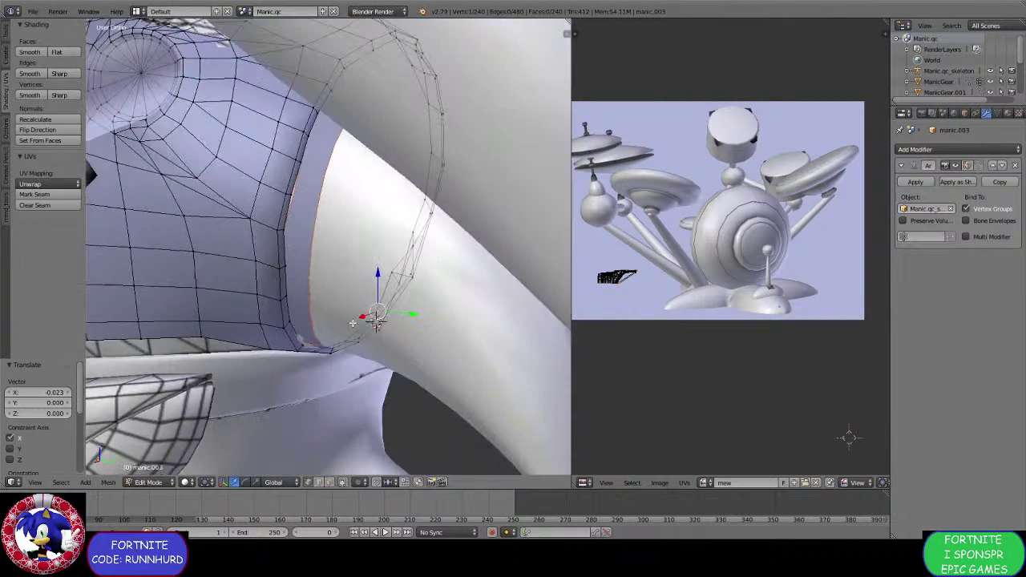
Extrude the eight vertices along the side part's lower border by -0.102 along X.
middle_click_drag(236, 321, 347, 322)
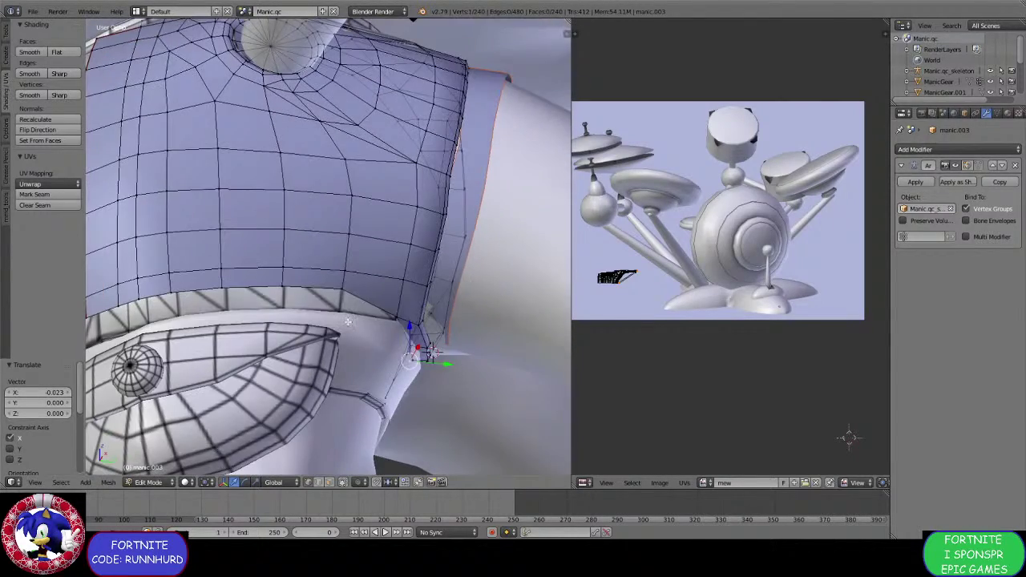
right_click(393, 318)
right_click(351, 293, "shift")
right_click(272, 287, "shift")
right_click(216, 289, "shift")
right_click(176, 294, "shift")
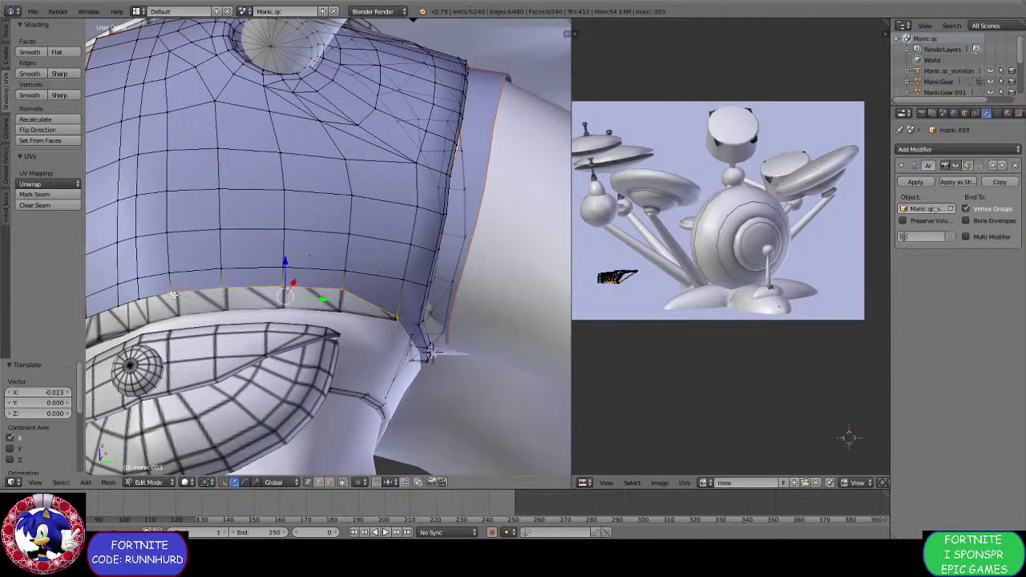
right_click(140, 298, "shift")
right_click(114, 306, "shift")
right_click(96, 314, "shift")
middle_click_drag(95, 319, 441, 346)
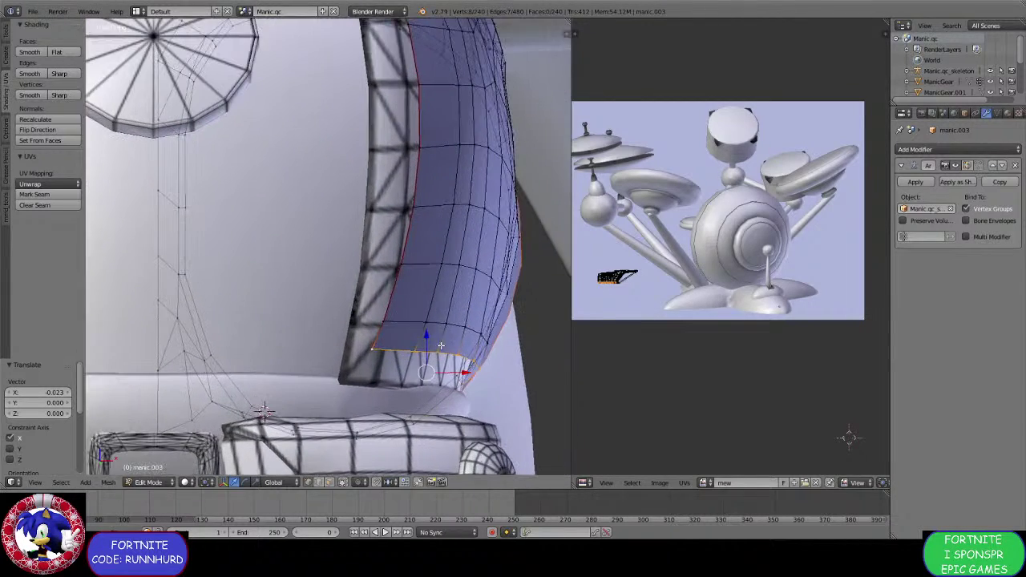
key("e")
key("x")
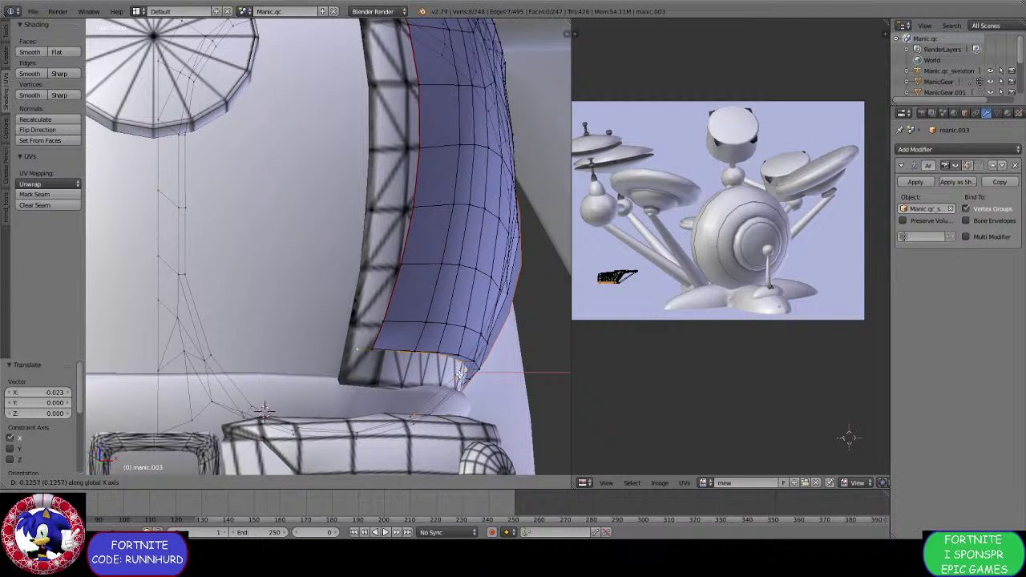
left_click(263, 412)
Move the four front vertices of the newly extruded lower border strip 0.078 along Y.
middle_click_drag(263, 412, 360, 338)
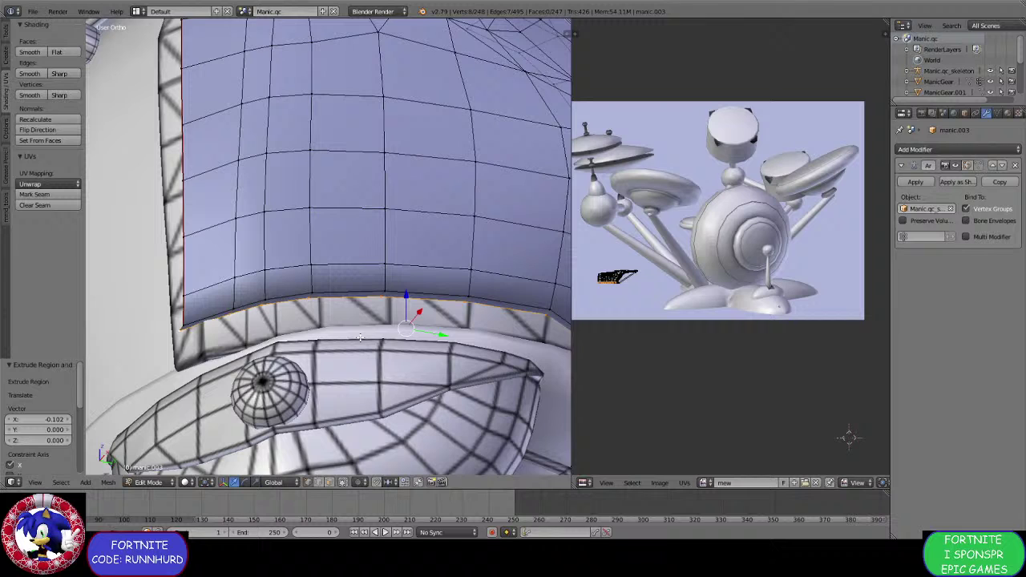
right_click(183, 329)
right_click(240, 318)
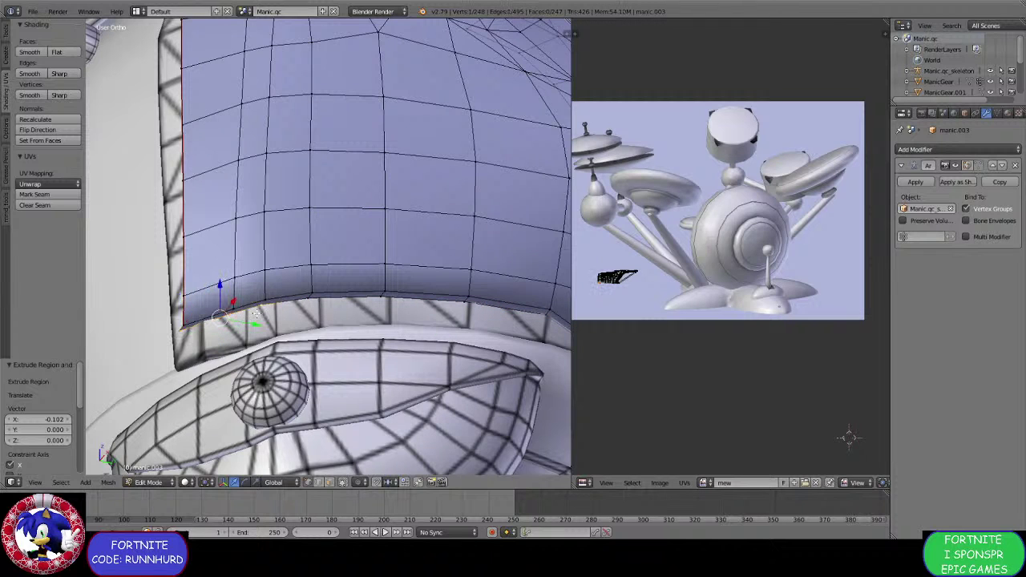
right_click(276, 306, "shift")
key("g")
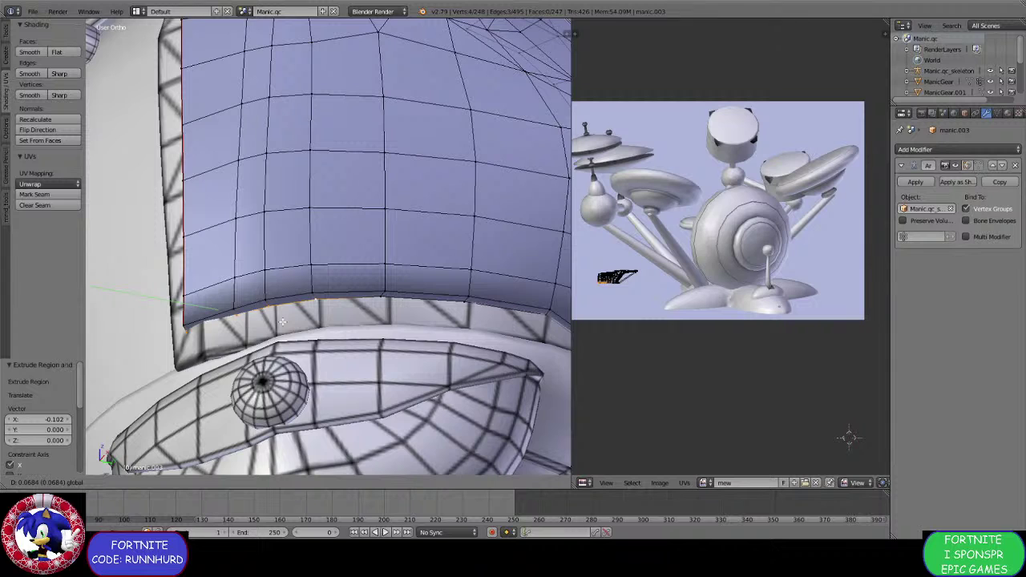
left_click(283, 322)
Extrude the chain of vertices along the side part's front border inward along X and move it 0.161 along Y.
middle_click_drag(283, 322, 295, 406)
right_click(378, 394)
right_click(248, 410, "shift")
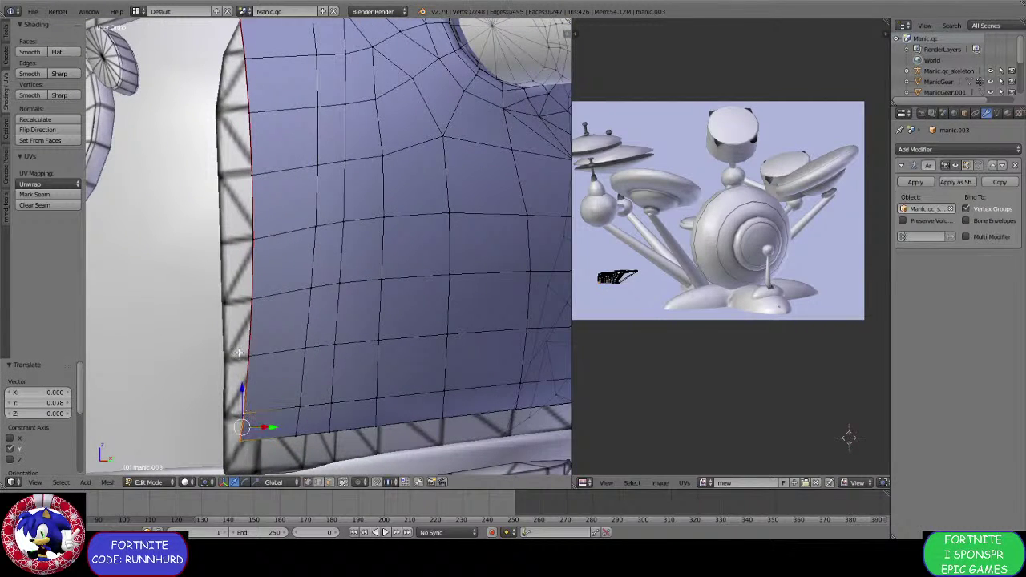
right_click(239, 353, "shift")
right_click(252, 305, "shift")
right_click(251, 247, "shift")
right_click(252, 186, "shift")
right_click(248, 125, "shift")
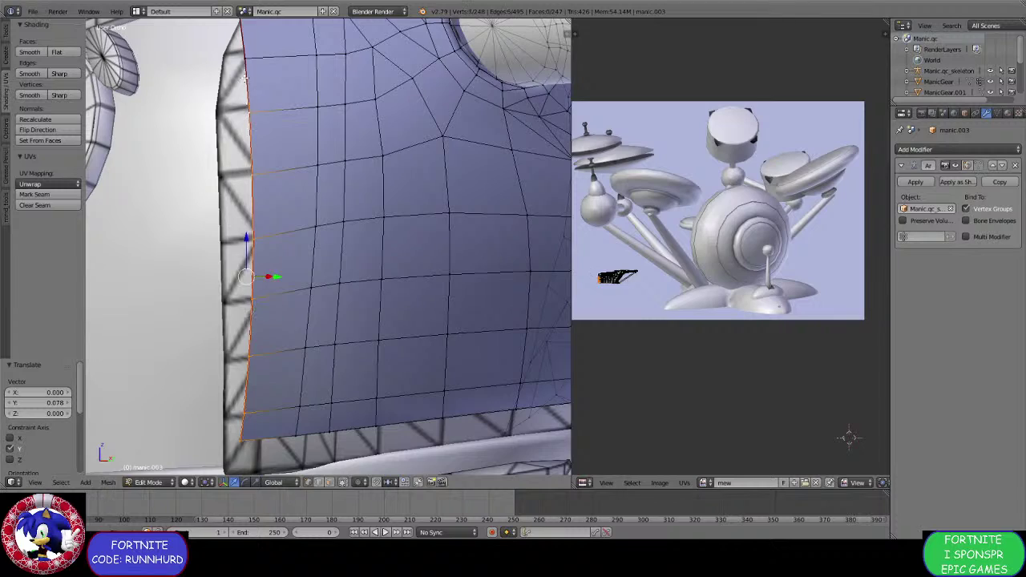
right_click(245, 72, "shift")
middle_click_drag(259, 106, 364, 368)
key("e")
key("x")
left_click(436, 345)
left_click_drag(345, 357, 363, 351)
Extrude the upper front corner edge in place and merge the new vertices, using At Center.
middle_click_drag(363, 351, 251, 309)
right_click(251, 309)
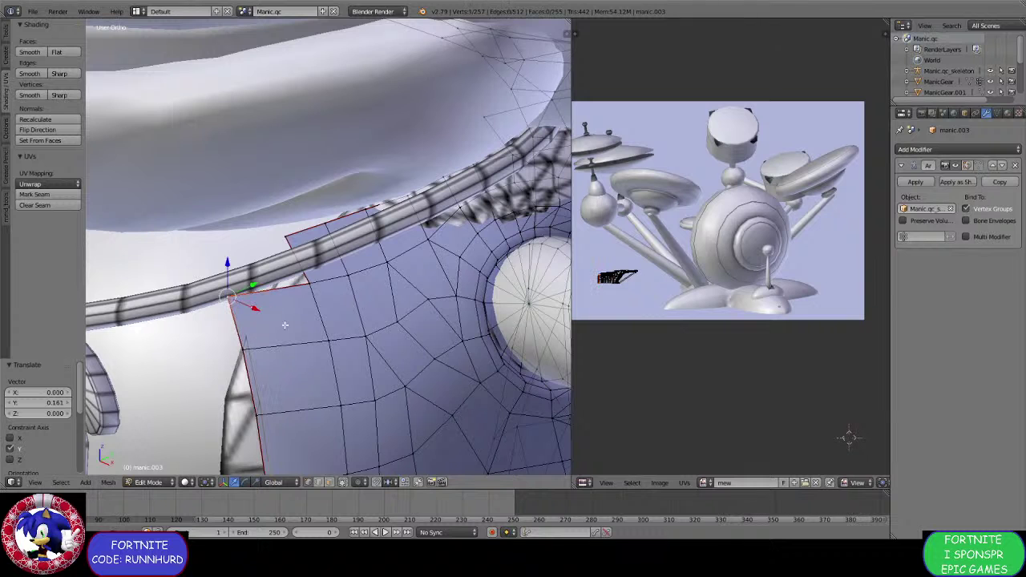
right_click(325, 335, "shift")
key("alt+m")
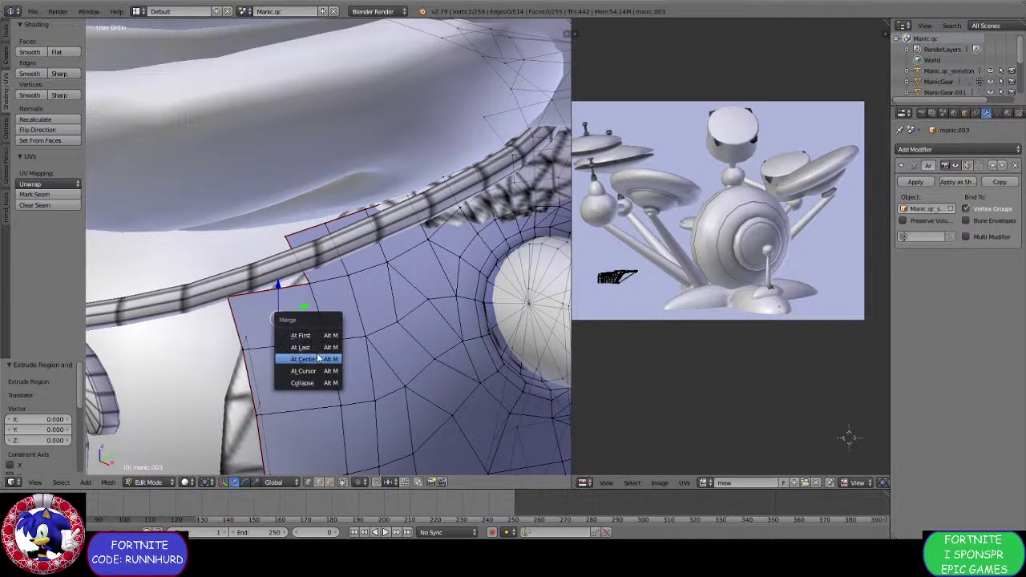
left_click(320, 362)
Merge the outer upper front corner vertex with the adjacent new corner vertex, using At Center.
right_click(235, 300)
right_click(271, 314, "shift")
key("alt+m")
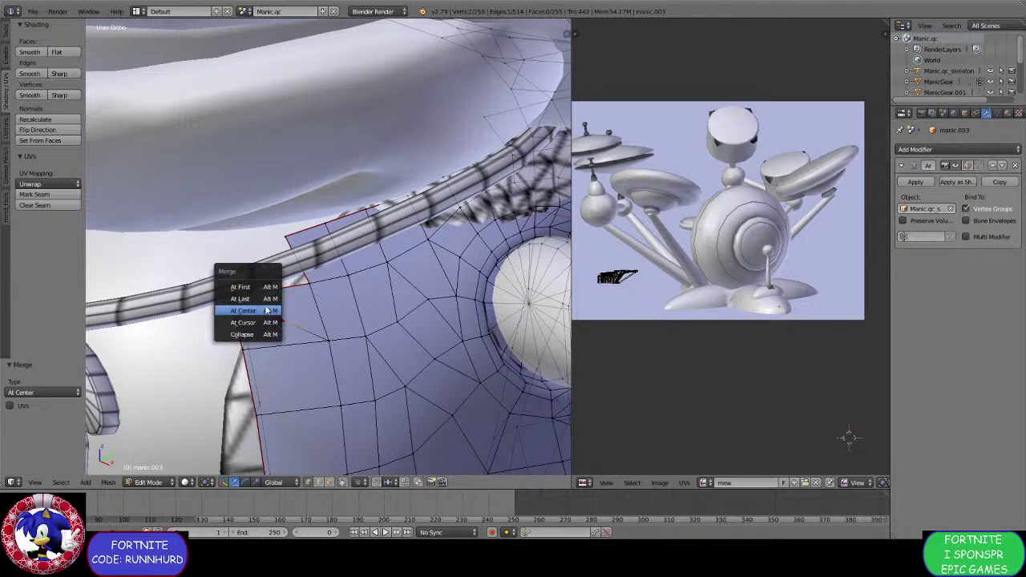
left_click(257, 298)
middle_click_drag(262, 302, 380, 360)
key("ctrl+z")
key("alt+m")
left_click(247, 309)
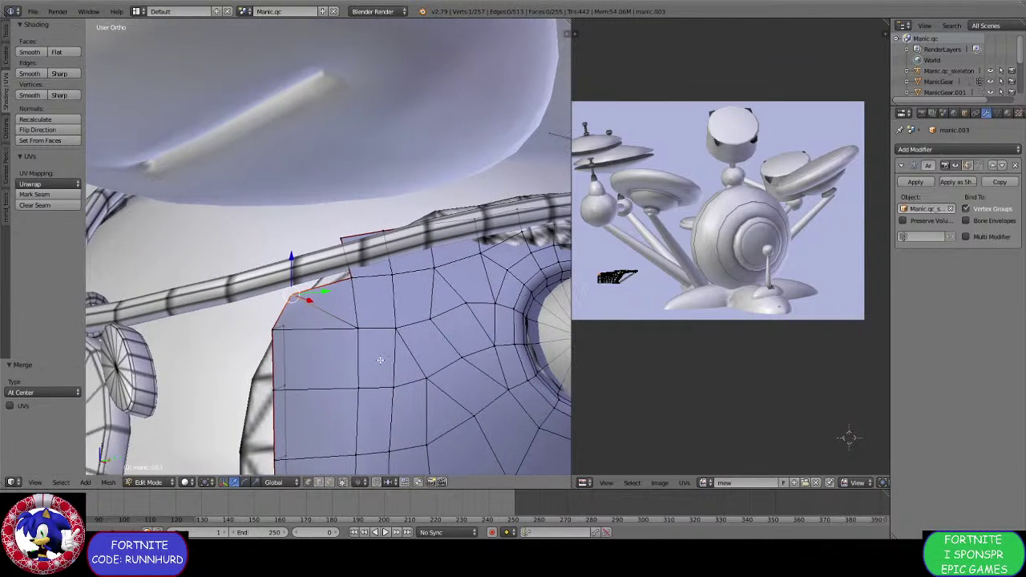
Extrude the geometry beside the upper front corner 0.118 along Z and merge it into the neighbouring vertex, using At Last.
left_click(276, 327, "shift")
left_click(356, 328, "shift")
key("e")
left_click(296, 295)
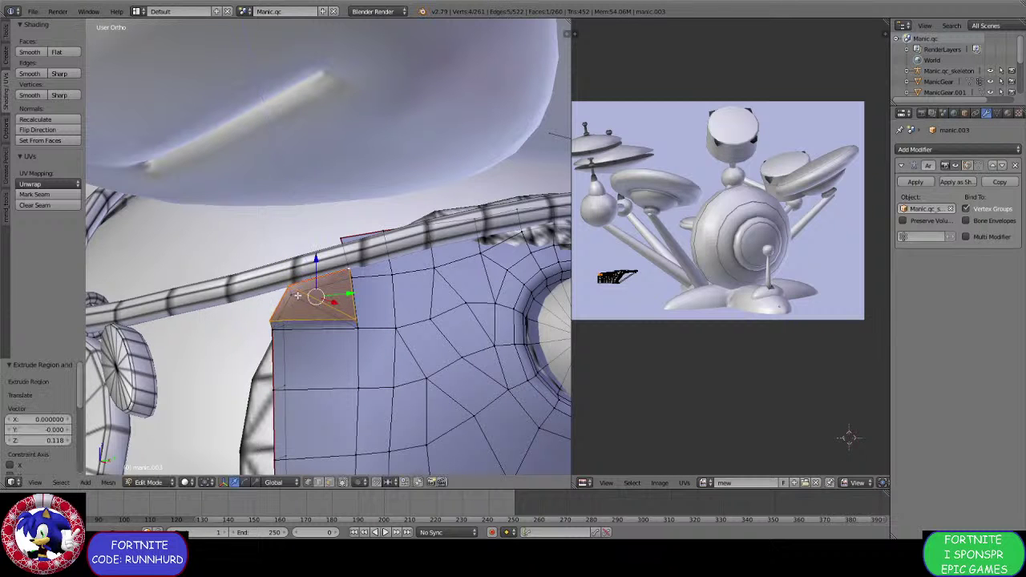
key("alt+m")
left_click(282, 283)
Extrude the edge across the gap behind the upper front corner in place and merge its vertices into a single rim vertex.
middle_click_drag(328, 289, 335, 326)
right_click(345, 318)
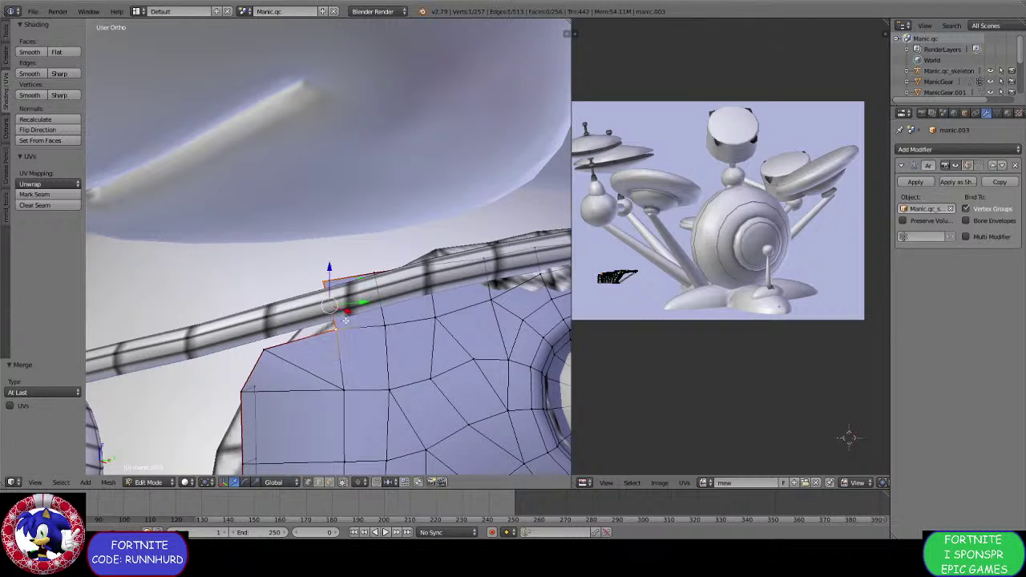
key("e")
right_click(347, 331)
key("alt+m")
left_click(345, 343)
right_click(327, 284, "shift")
key("alt+m")
left_click(320, 295)
Fill the triangular gap between the upper front corner and the new rim vertex by merging its vertices, using At Last.
right_click(265, 350, "shift")
key("shift+e")
left_click(341, 323)
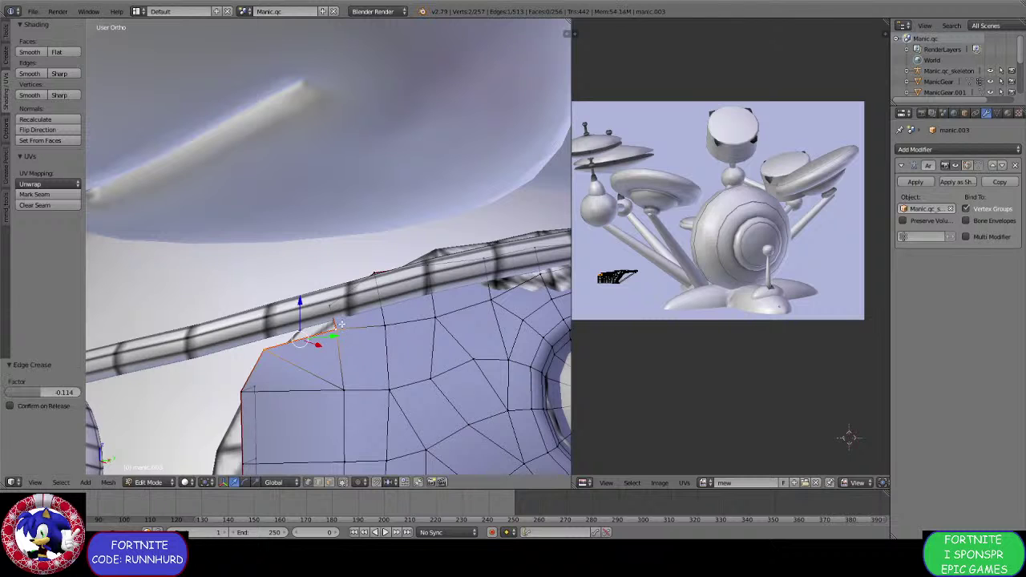
right_click(341, 323)
right_click(328, 304, "shift")
key("alt+m")
left_click(326, 304)
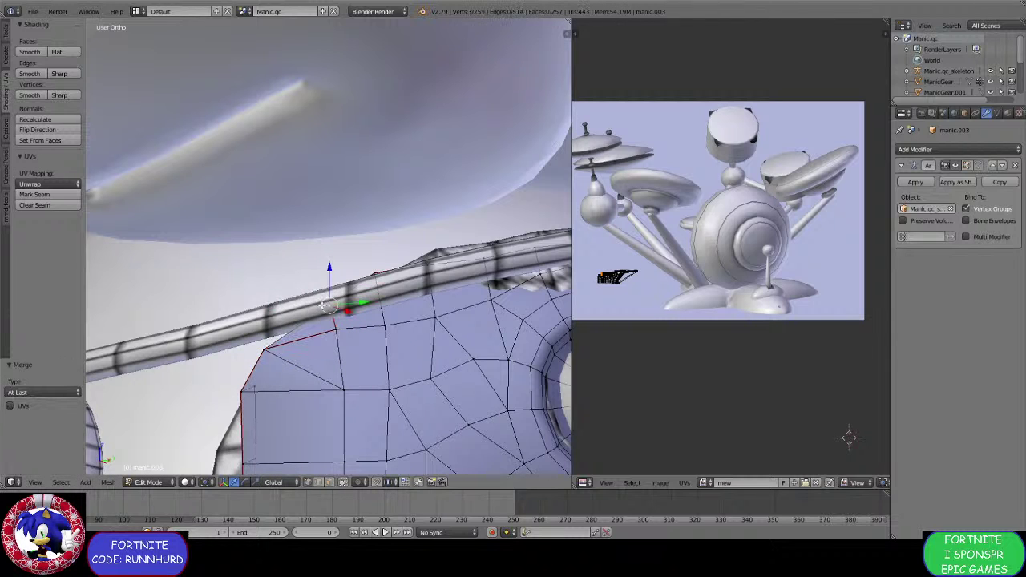
Clear the seam from the edge running back from the upper front corner.
right_click(336, 345, "shift")
right_click(269, 346, "shift")
right_click(333, 312, "shift")
right_click(332, 313, "shift")
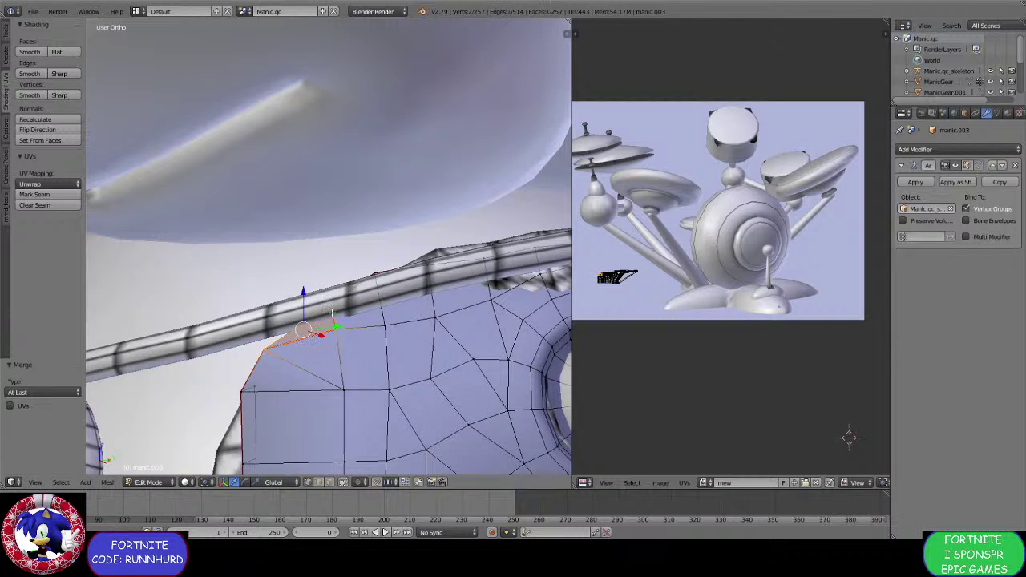
key("ctrl+e")
left_click(322, 311)
Merge the next pair of vertices across the upper border gap into one rim vertex, using At Center.
mouse_move(322, 312)
middle_mouse_down()
mouse_move(353, 344)
mouse_move(312, 310)
middle_mouse_up()
key("a")
right_click(325, 338)
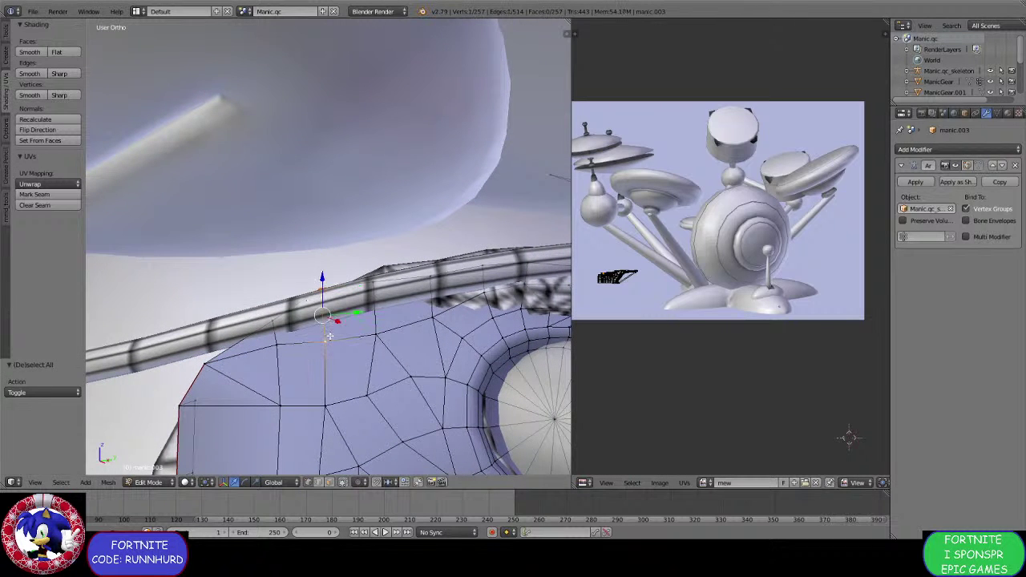
right_click(323, 310, "shift")
key("alt+m")
left_click(325, 335)
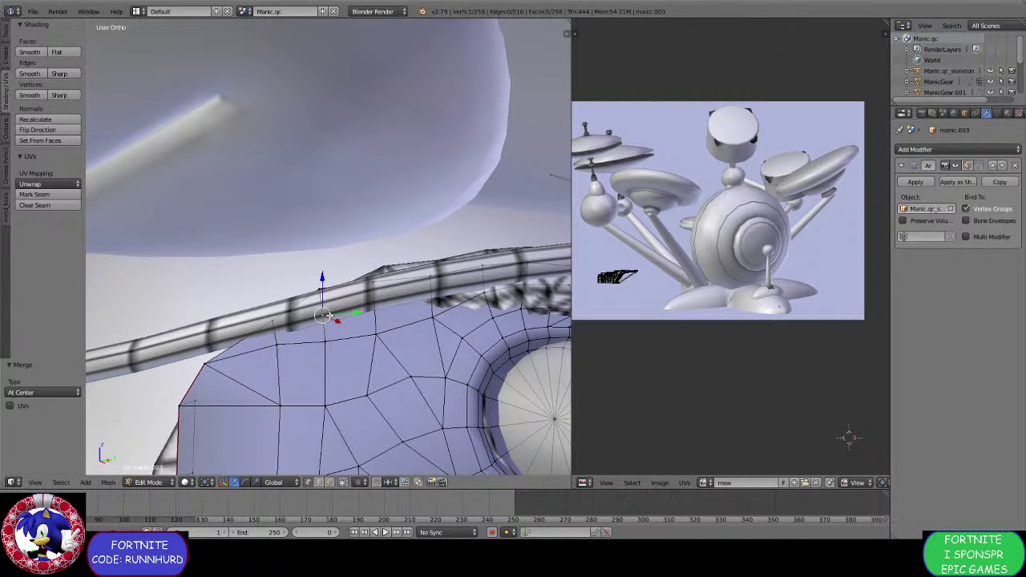
right_click(324, 305)
key("alt+m")
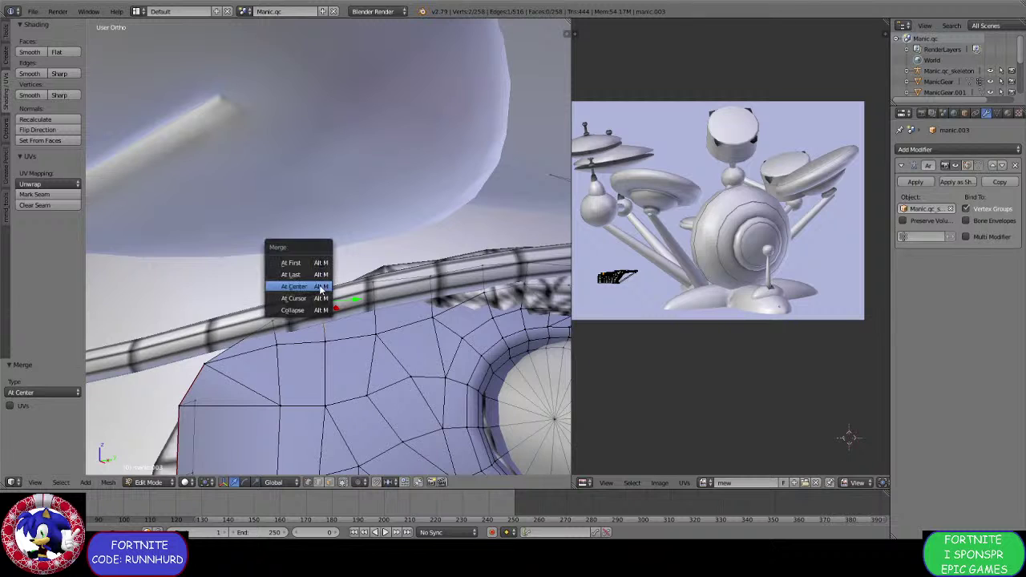
left_click(318, 286)
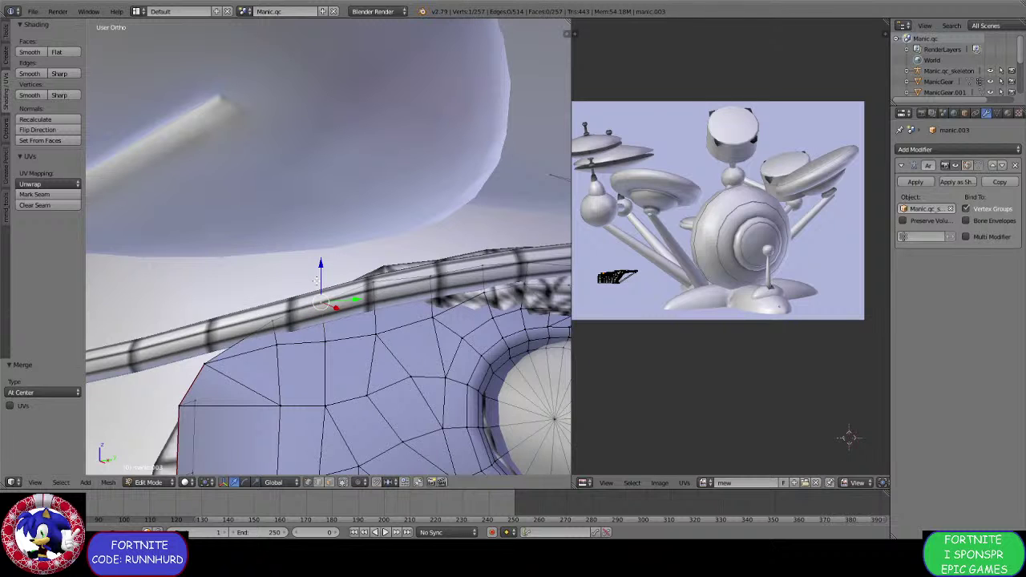
Merge the following vertices along the upper border gap into their neighbouring rim vertices, using At Last.
key("e")
right_click(337, 299)
left_click(337, 303)
key("ctrl+z")
key("alt+m")
left_click(315, 287)
mouse_move(317, 287)
middle_mouse_down()
mouse_move(306, 342)
mouse_move(321, 282)
middle_mouse_up()
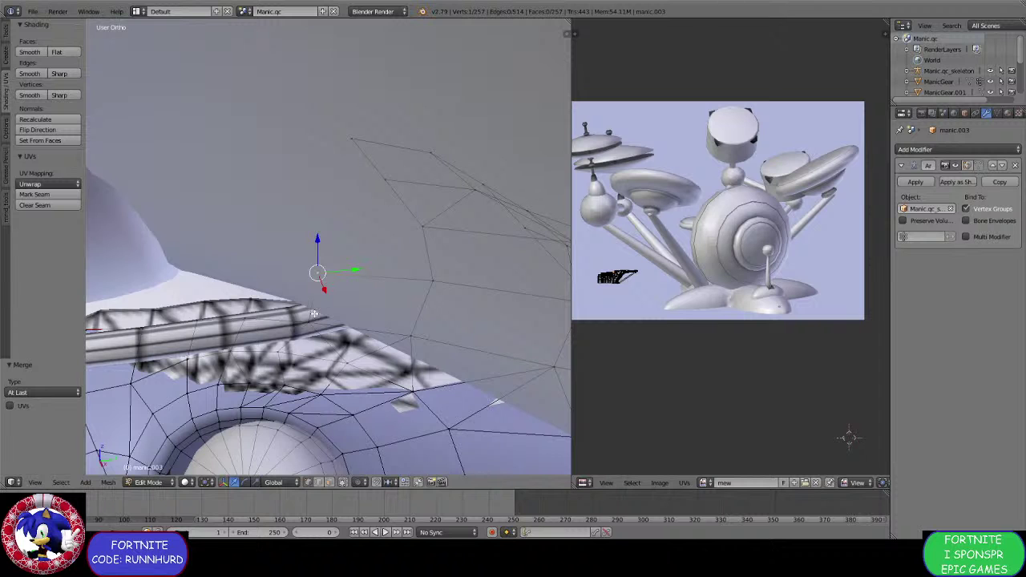
key("alt+m")
left_click(314, 306)
Extrude the five vertices along the upper back border -0.107 along Z and raise the new edge by 0.081.
middle_click_drag(314, 308, 325, 331)
right_click(364, 317, "shift")
right_click(383, 261, "shift")
right_click(356, 218, "shift")
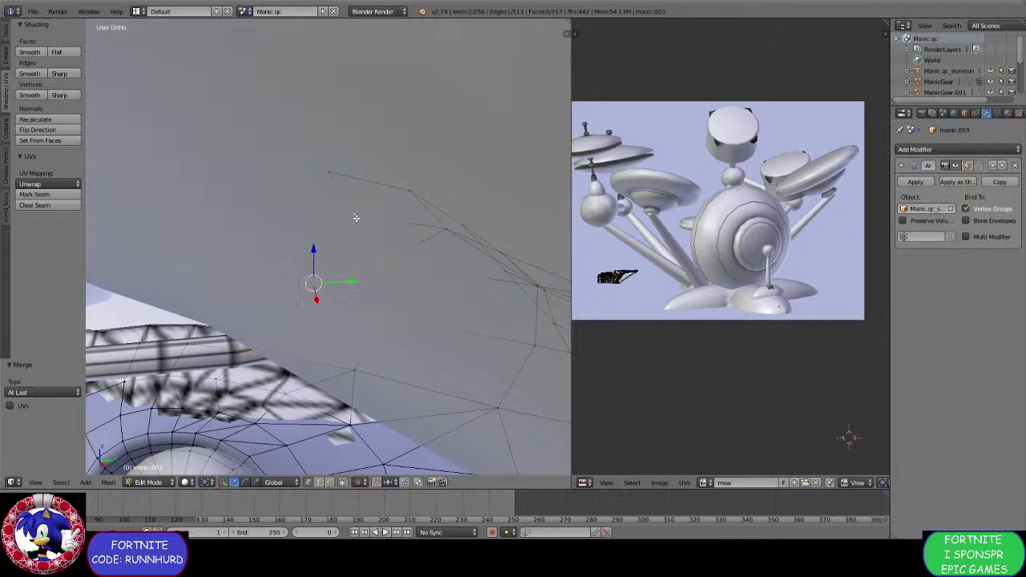
right_click(330, 173, "shift")
middle_click_drag(330, 208, 351, 234)
key("g")
key("z")
left_click(353, 209)
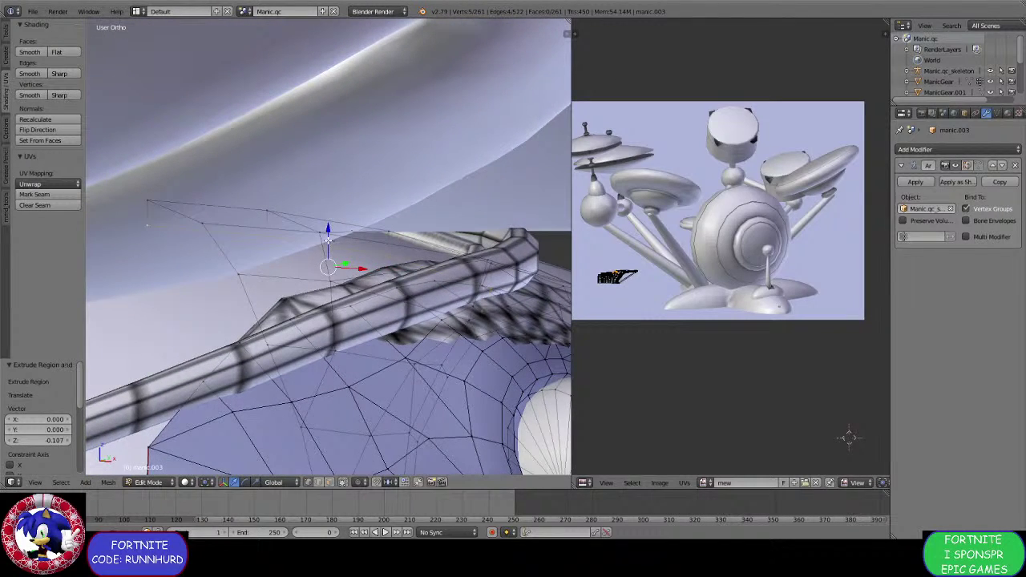
key("g")
key("z")
left_click(331, 223)
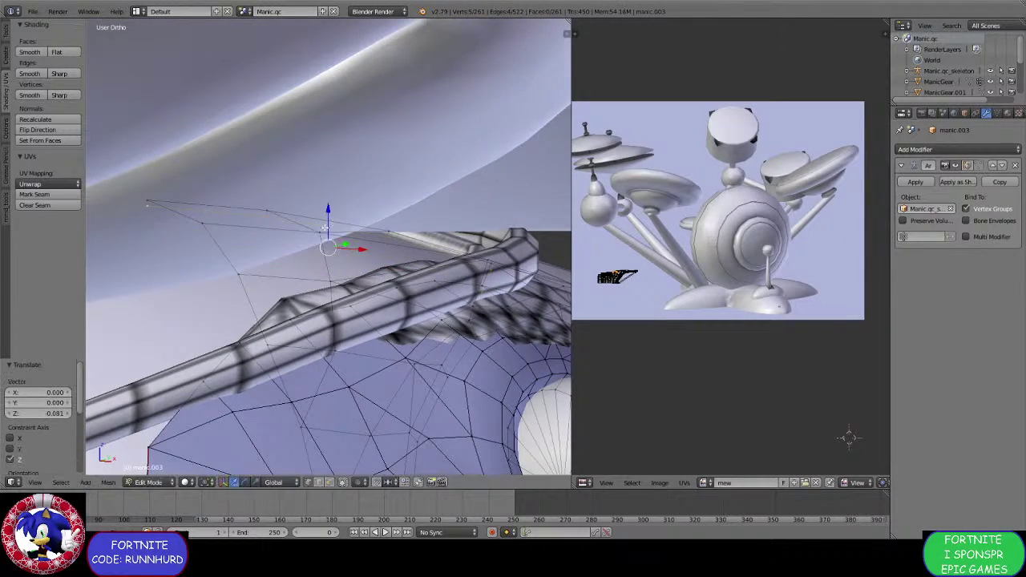
Reselect the five vertices of the new upper back edge and raise them 0.034 along Z.
middle_click_drag(331, 225, 273, 210)
right_click(171, 189)
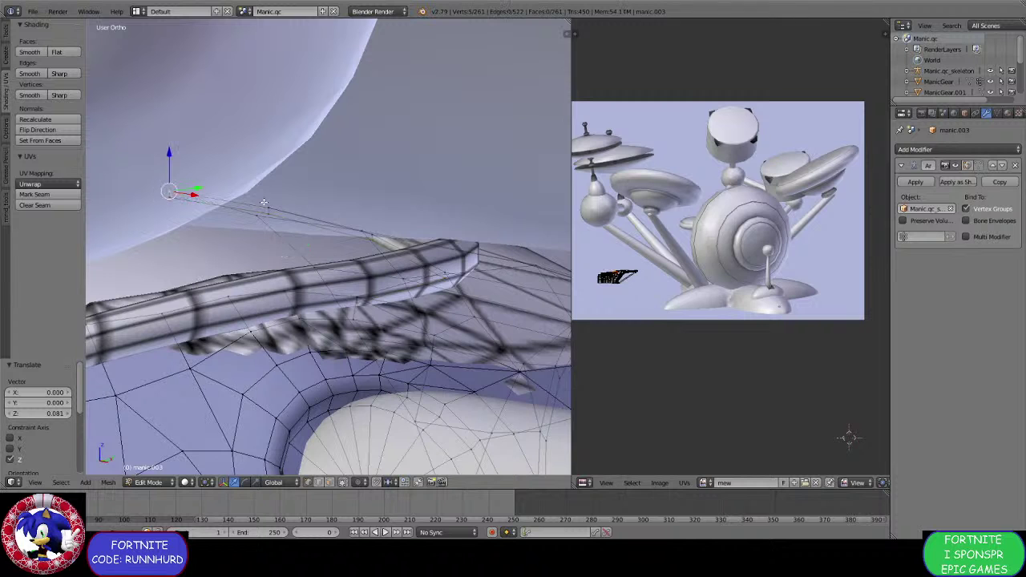
right_click(270, 205, "shift")
middle_click_drag(355, 238, 380, 230)
right_click(380, 233, "shift")
middle_click_drag(439, 256, 392, 251)
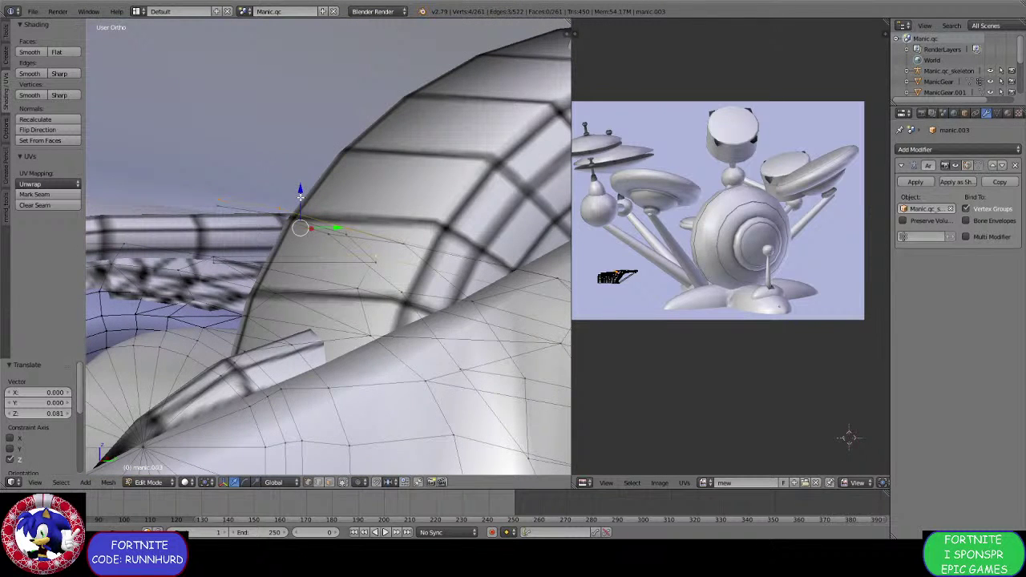
right_click(240, 217, "shift")
key("g")
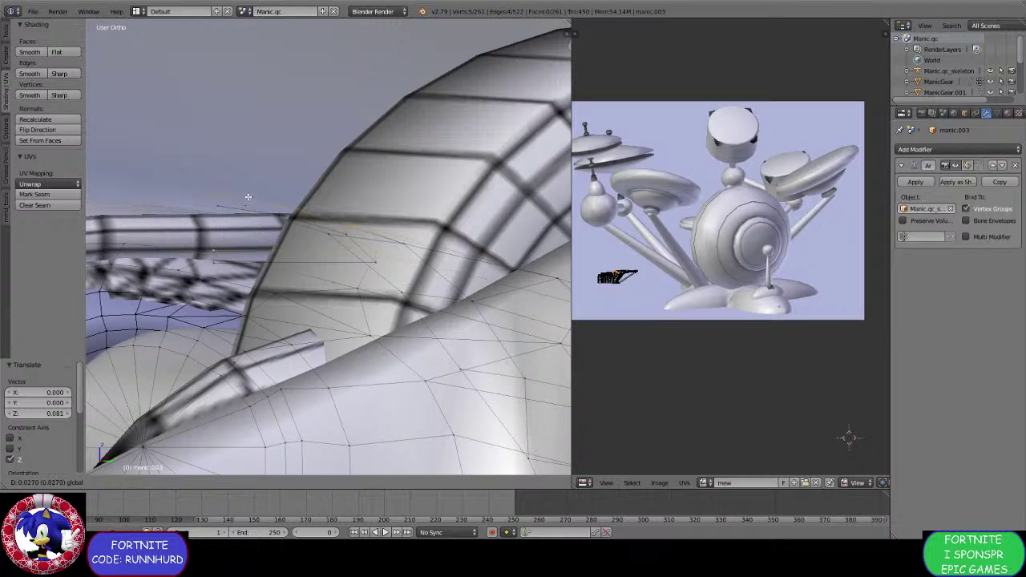
left_click(251, 194)
Select the eight vertices along the upper front border of the side part and extrude them -0.057 along Z.
middle_click_drag(250, 195, 364, 262)
right_click(346, 265)
right_click(300, 264, "shift")
right_click(255, 268, "shift")
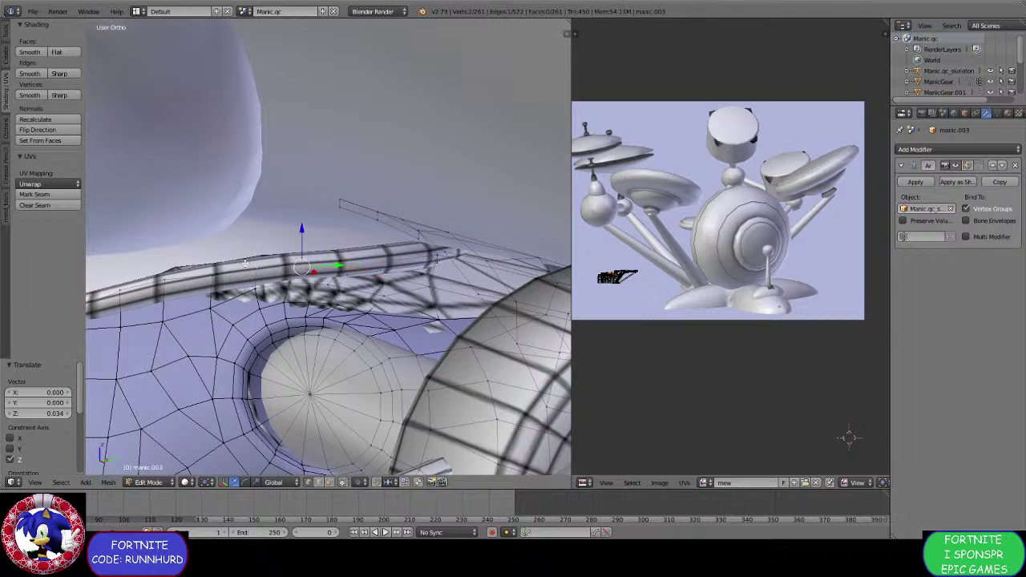
right_click(221, 267, "shift")
right_click(181, 278, "shift")
middle_click_drag(168, 281, 229, 284)
right_click(229, 285, "shift")
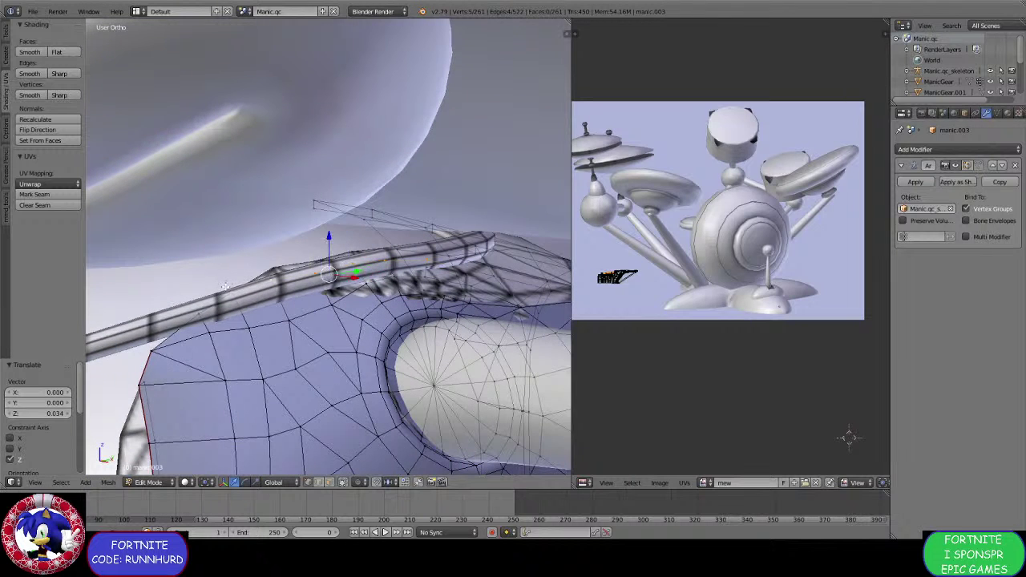
right_click(207, 304, "shift")
right_click(158, 347, "shift")
middle_click_drag(274, 302, 298, 313)
key("e")
left_click(298, 313)
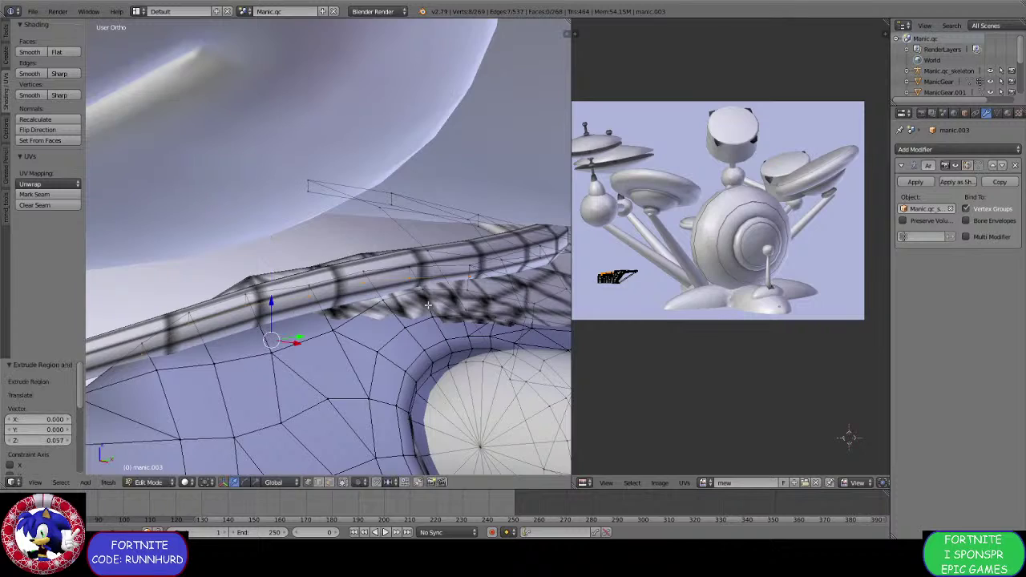
Merge the two neighbouring vertices at the back end of the new upper rim strip, using At Center.
middle_click_drag(428, 305, 437, 303)
right_click(530, 293)
key("alt+m")
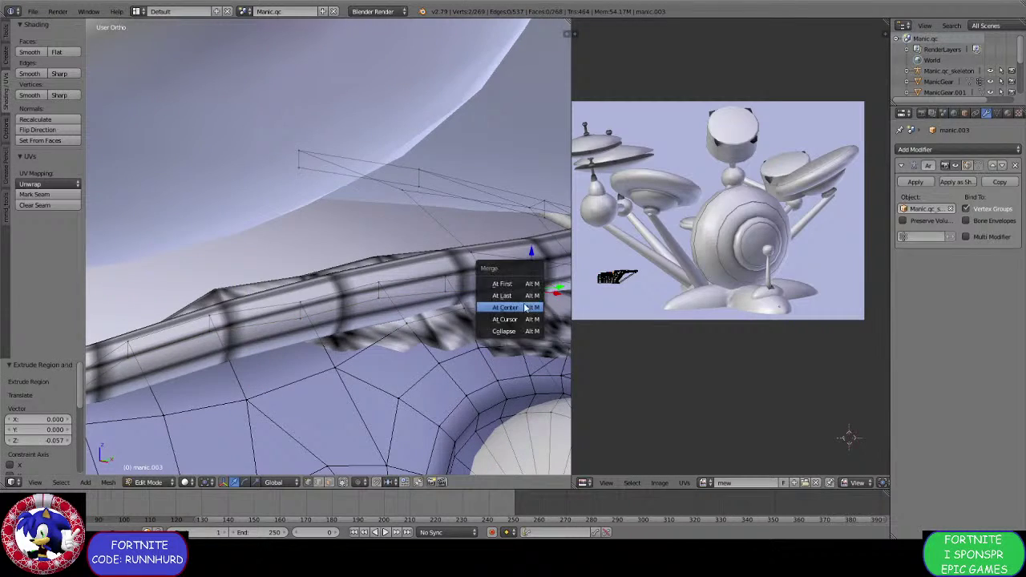
left_click(527, 307)
Lower the vertex at the side part's upper front corner slightly along Z and shift it 0.030 along X.
scroll(321, 321, "down", 4)
middle_click_drag(275, 328, 297, 311)
right_click(299, 316)
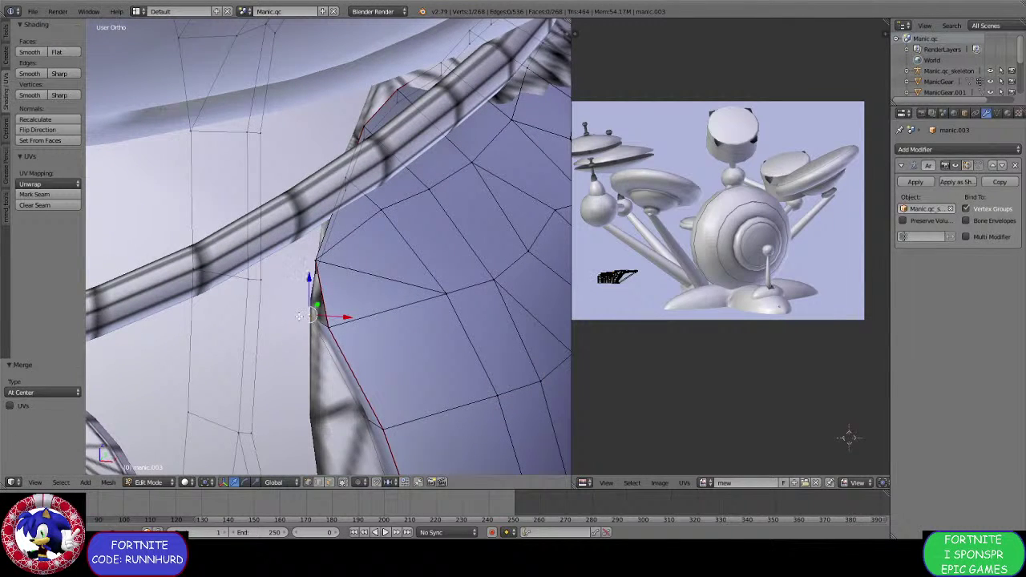
left_click_drag(310, 282, 311, 296)
left_click_drag(339, 330, 345, 330)
Extrude the front corner edge about -0.051 along X and merge its new vertices into the adjoining rim vertices, using At Last.
middle_click_drag(346, 329, 457, 341)
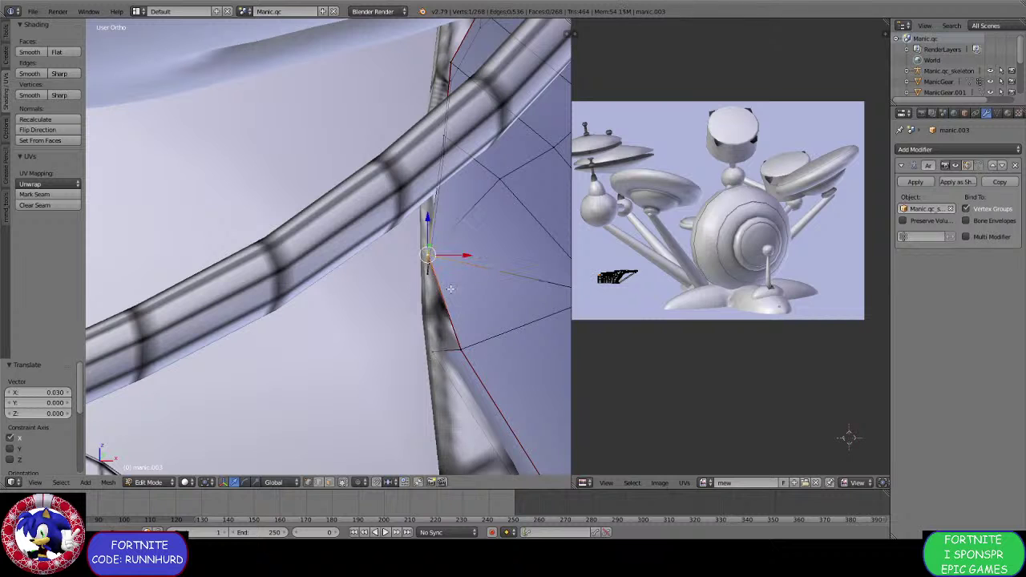
right_click(469, 342, "shift")
key("e")
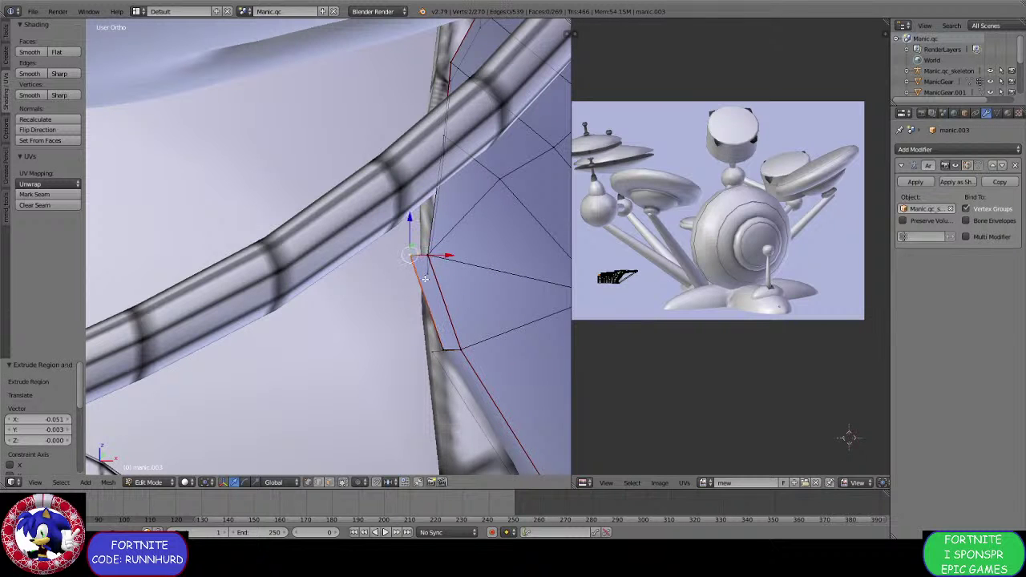
left_click(428, 278)
key("alt+m")
left_click(414, 289)
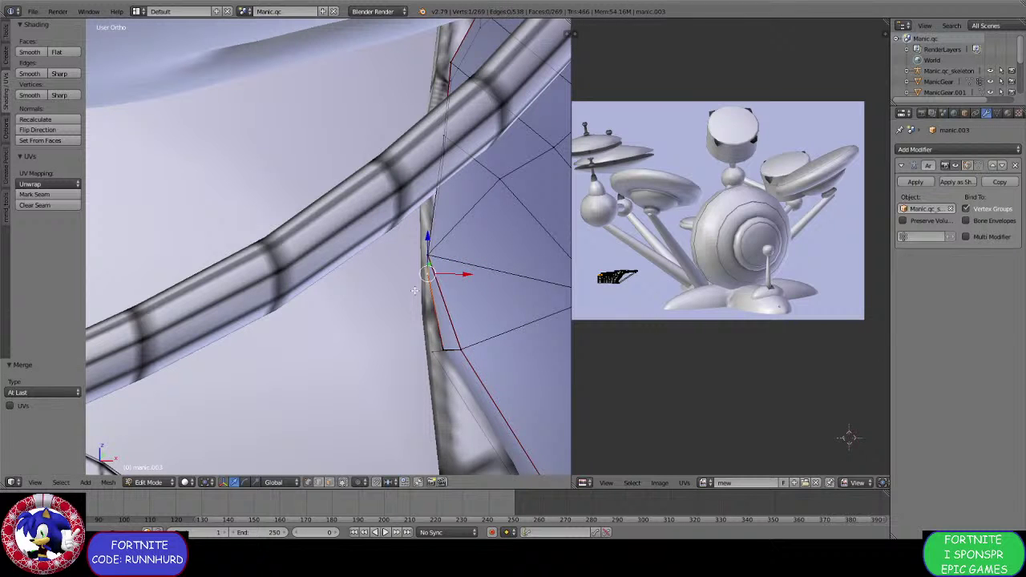
key("alt+m")
left_click(430, 351)
Return to Object Mode and move the triangulated torso trim object ManicGear.007 to another layer.
middle_click_drag(430, 351, 346, 317)
scroll(441, 337, "down", 4)
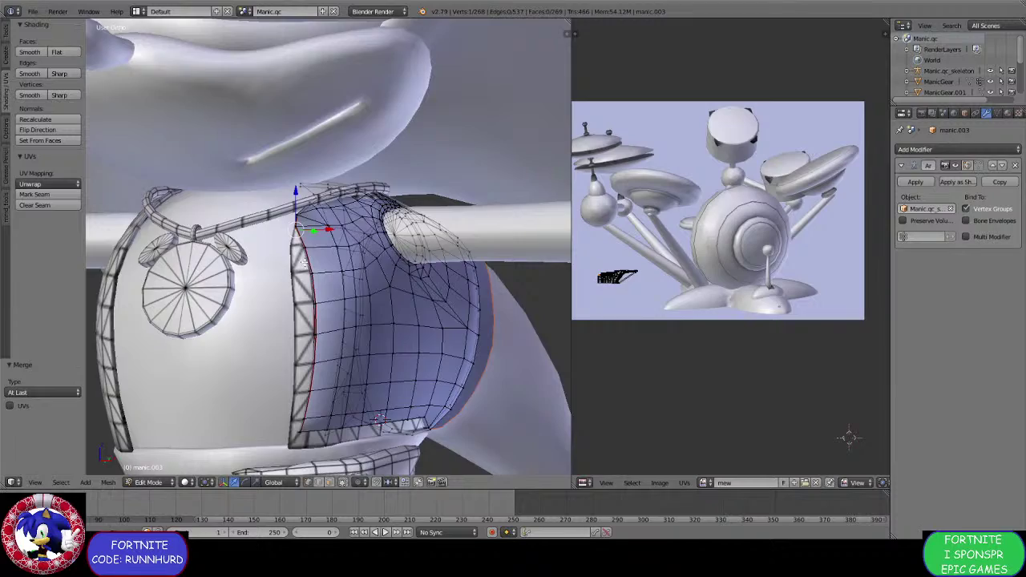
middle_click_drag(306, 263, 386, 358)
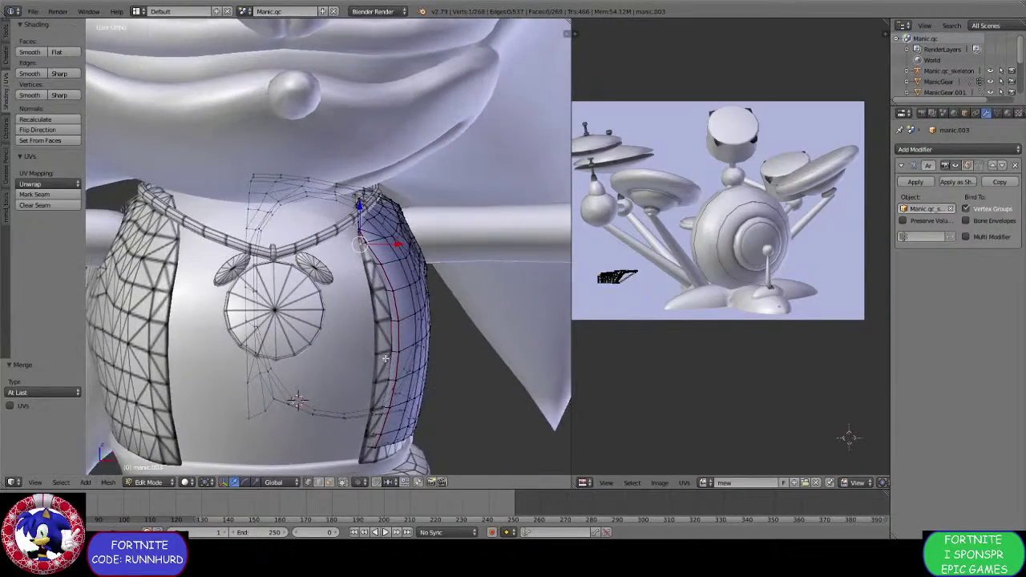
scroll(380, 270, "up", 3)
mouse_move(380, 270)
middle_mouse_down()
mouse_move(346, 290)
mouse_move(384, 277)
mouse_move(254, 278)
mouse_move(380, 265)
middle_mouse_up()
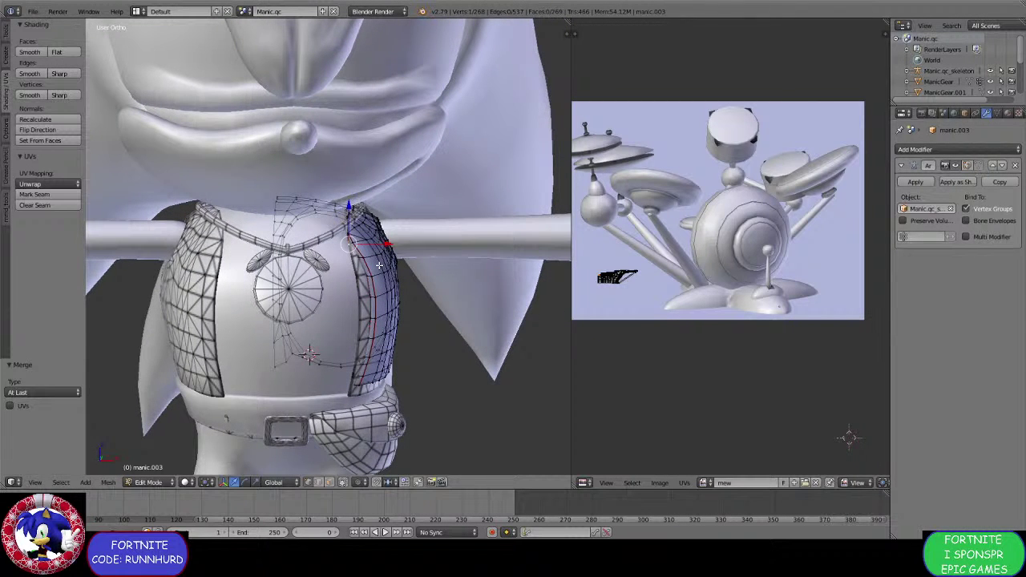
middle_click_drag(379, 265, 311, 323)
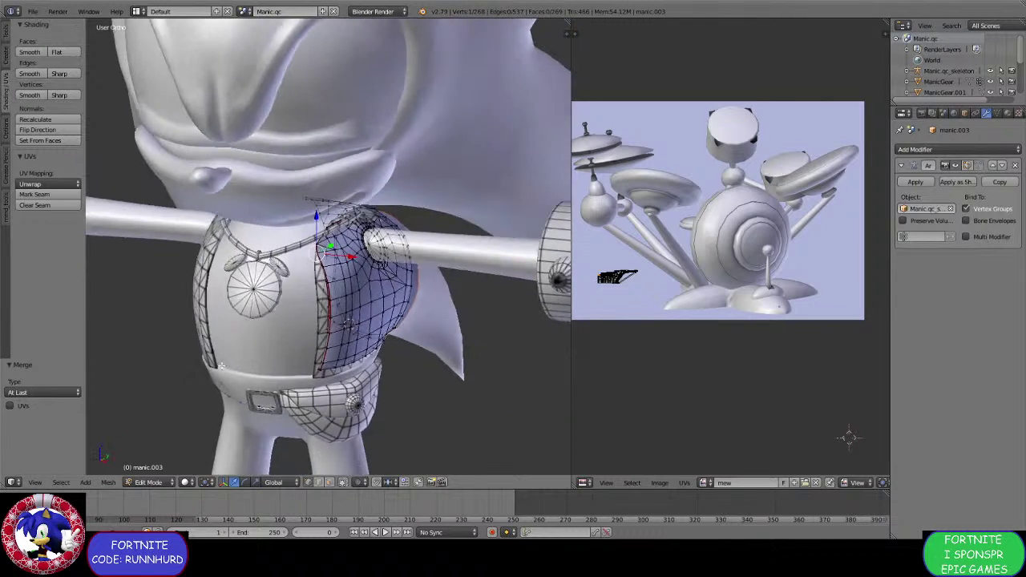
left_click(145, 483)
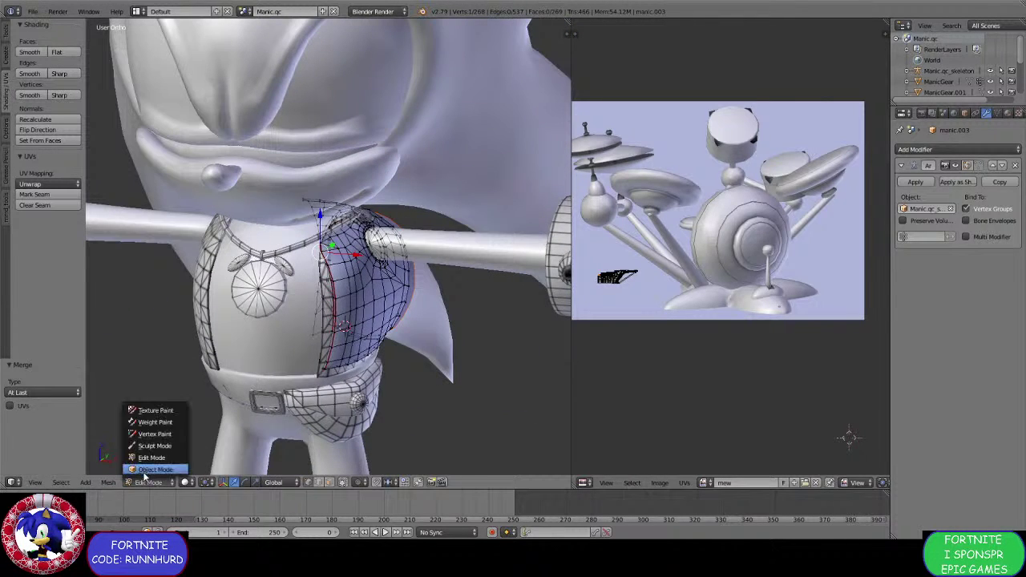
left_click(147, 467)
right_click(209, 336)
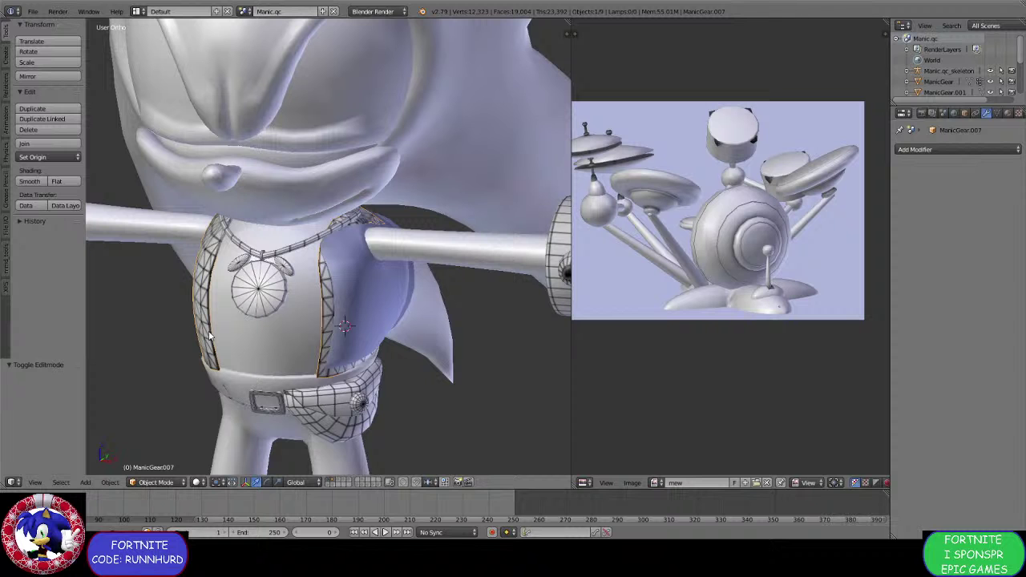
key("m")
left_click(316, 356)
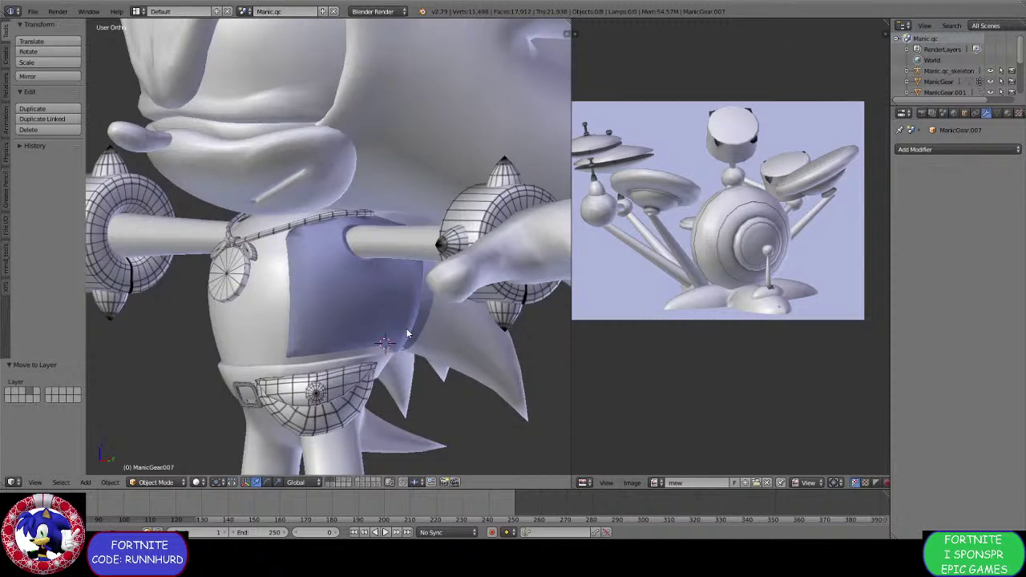
Move the leftover piece manic.014 behind the side part's back border to another layer.
scroll(383, 325, "up", 2)
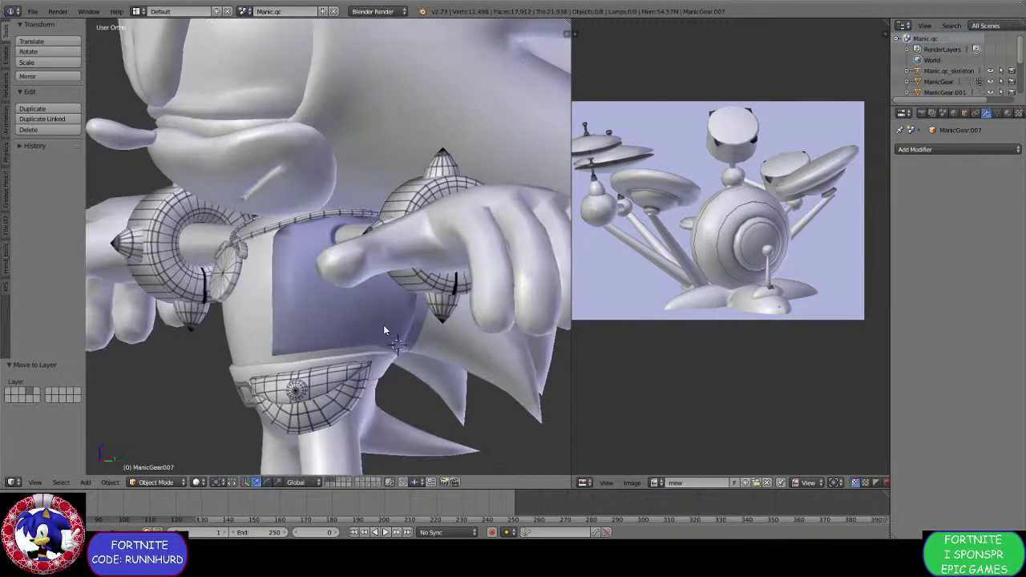
middle_click_drag(383, 325, 404, 326)
right_click(416, 325)
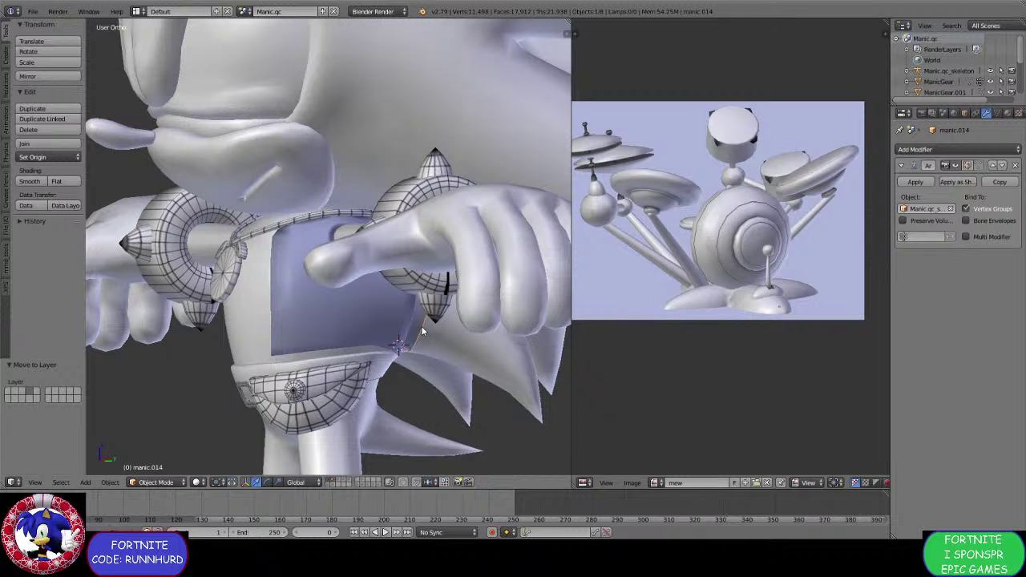
key("m")
left_click(555, 354)
Select the blue side part, manic.003, and add a Mirror modifier to it.
middle_click_drag(241, 371, 364, 348)
right_click(336, 354)
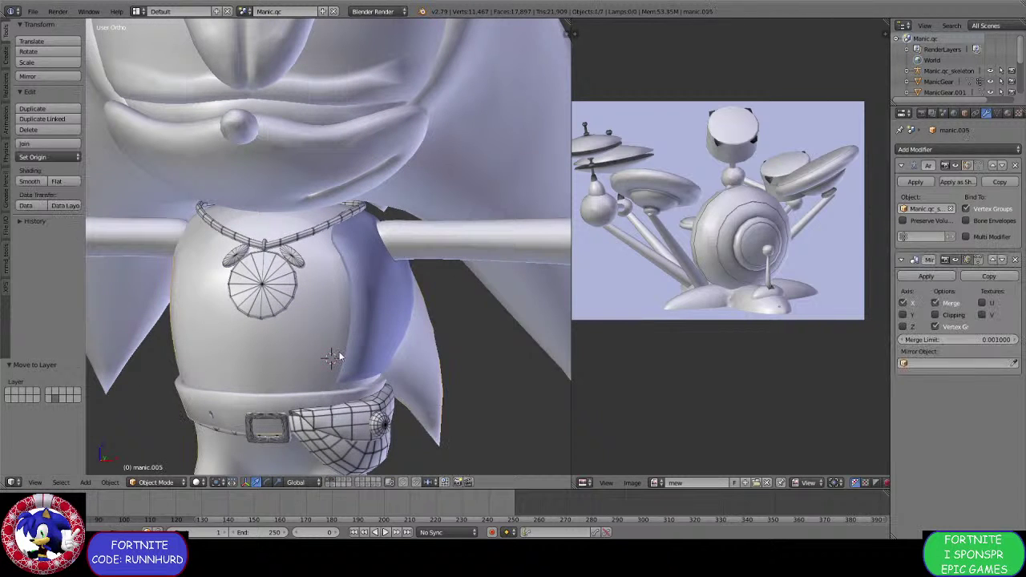
right_click(348, 353)
right_click(271, 353)
scroll(272, 353, "down", 3)
middle_click_drag(270, 354, 287, 353)
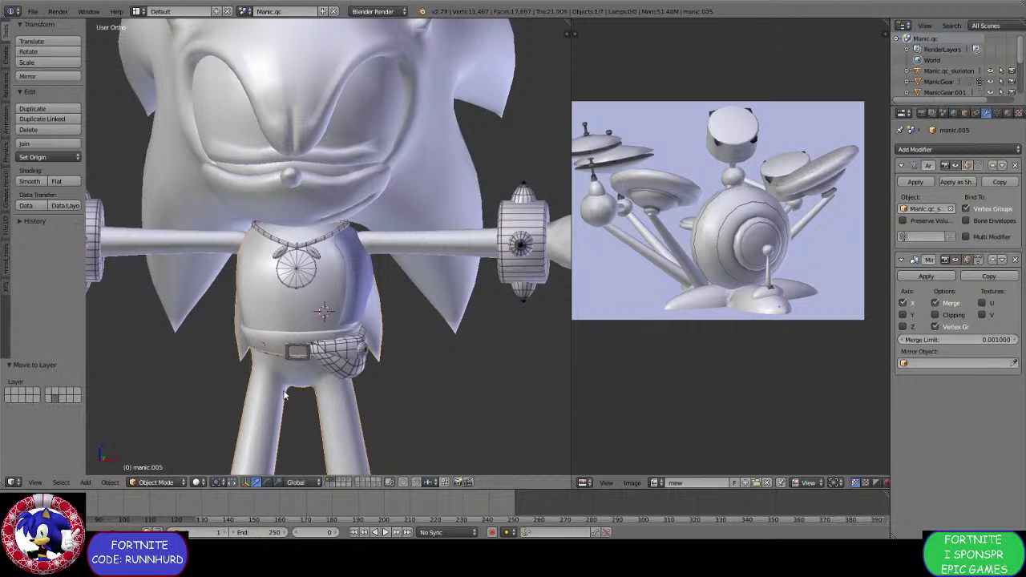
right_click(359, 309)
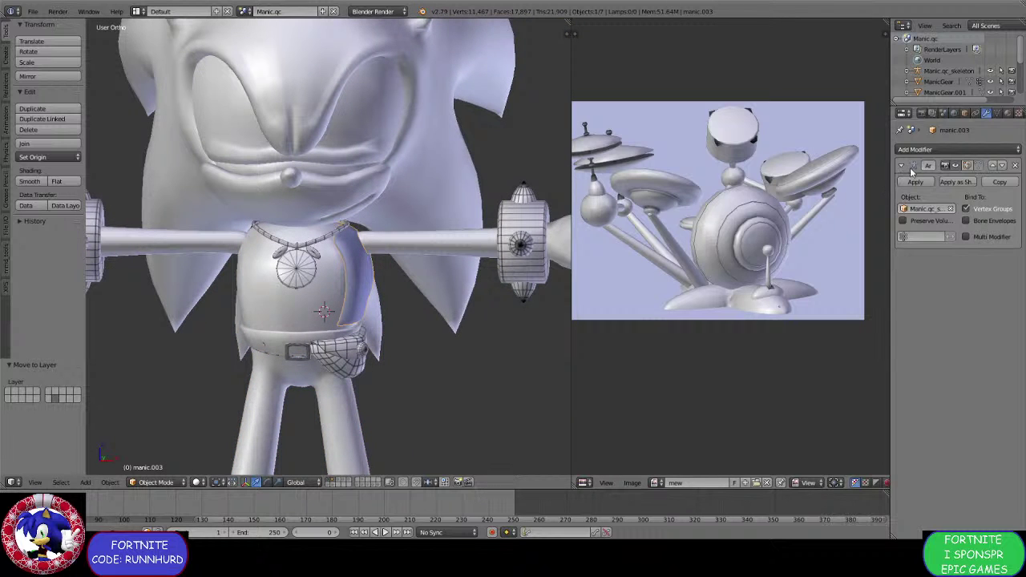
left_click(943, 150)
left_click(809, 251)
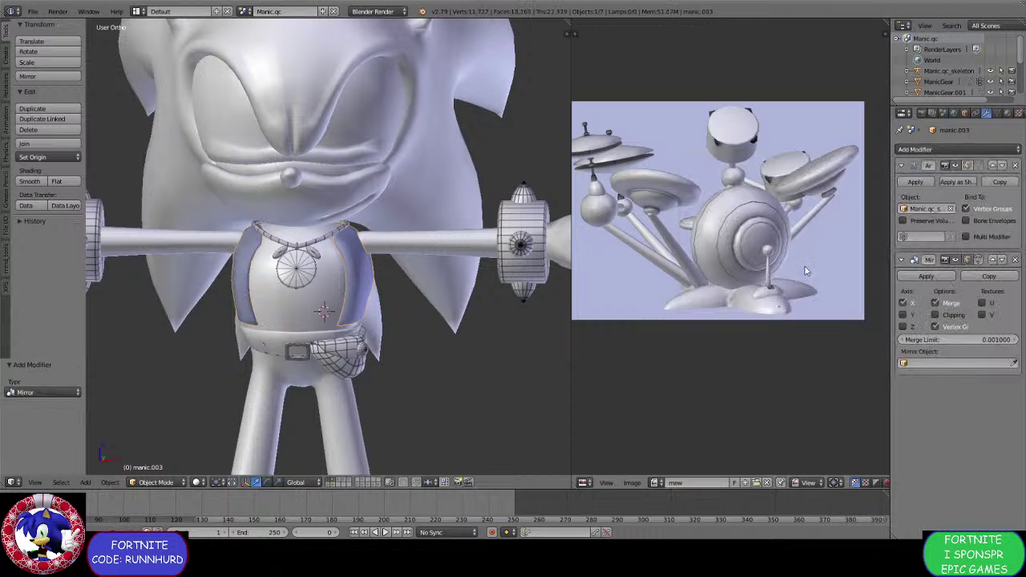
Remove the Mirror modifier from the body object manic.005 and apply the side part's Mirror modifier.
right_click(333, 389)
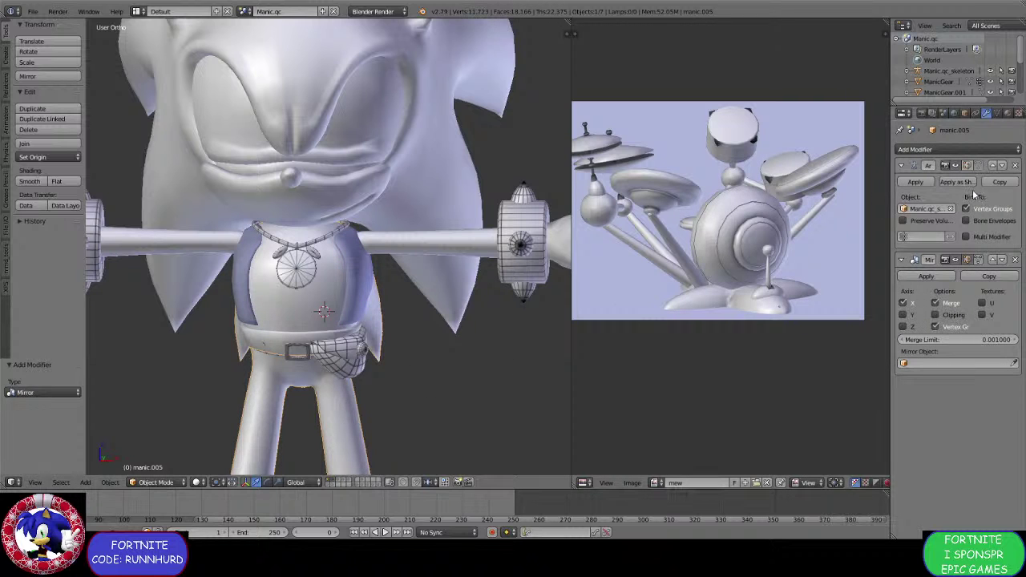
left_click(1014, 260)
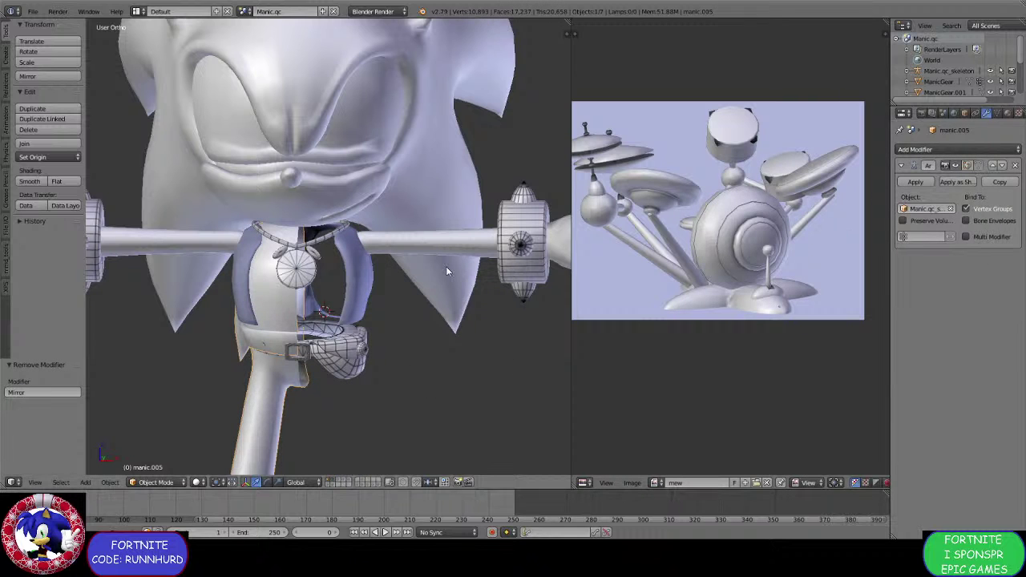
right_click(344, 279)
left_click(926, 276)
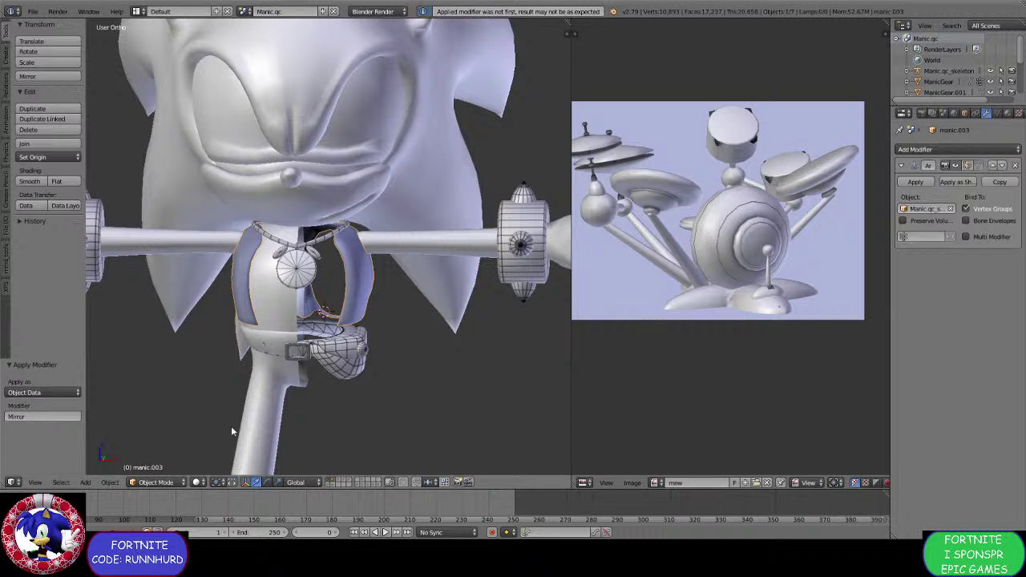
In Edit Mode, select all faces of the side part's half on the pouch side and separate them by Selection.
left_click(163, 484)
left_click(149, 458)
scroll(319, 320, "up", 5)
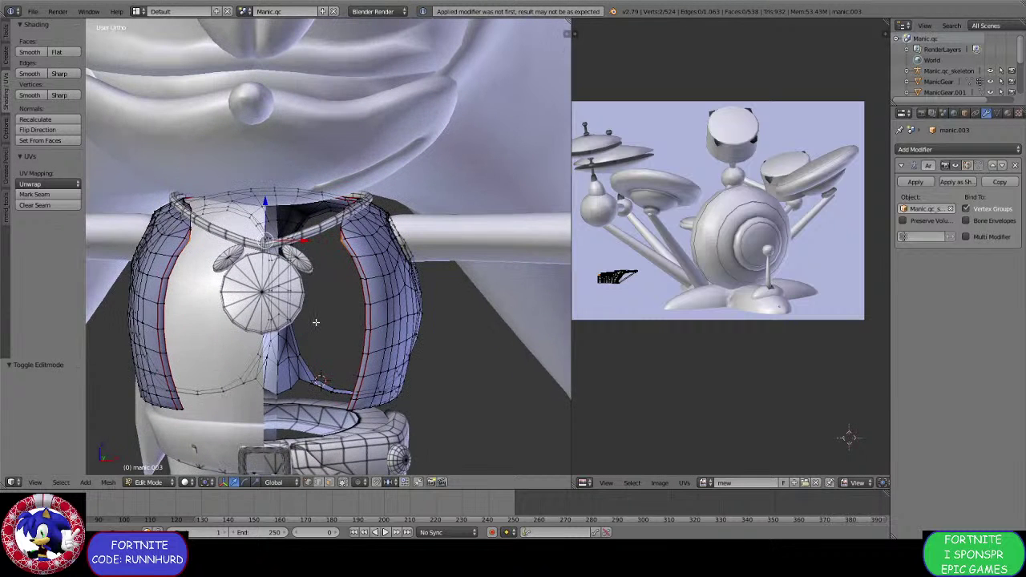
middle_click_drag(319, 321, 319, 321)
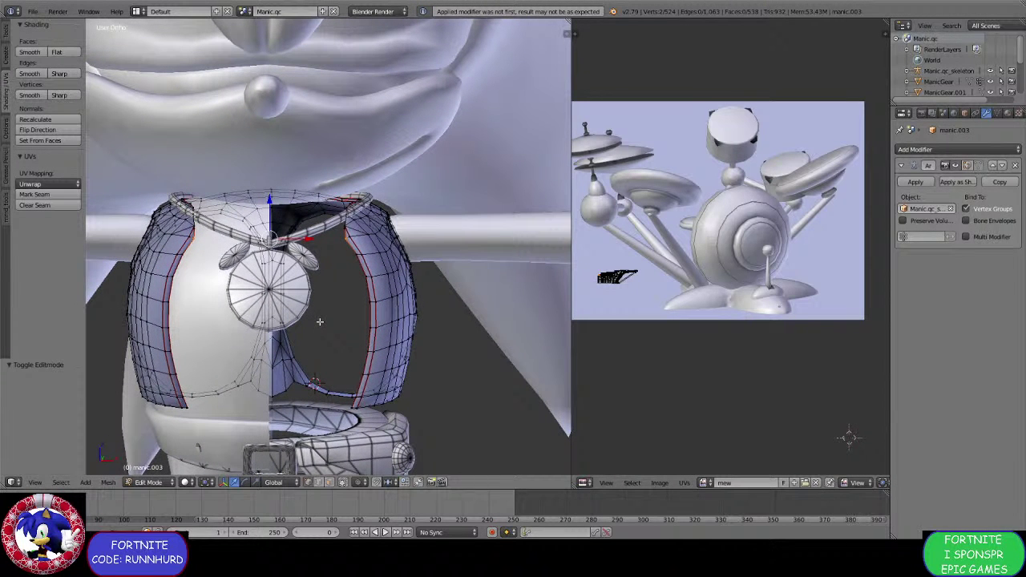
key("a")
key("a")
key("a")
key("b")
left_click_drag(444, 438, 268, 157)
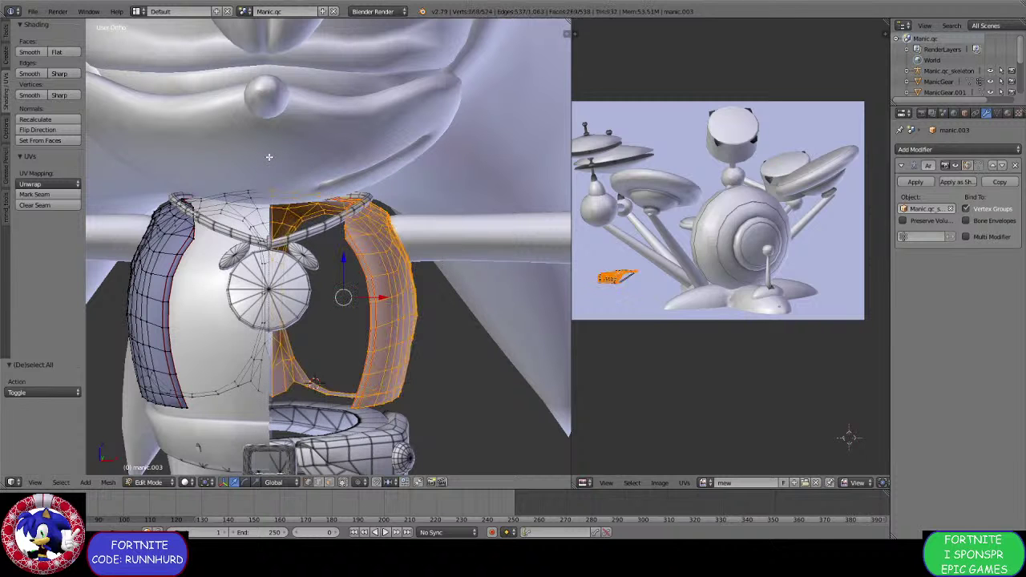
left_click(329, 483)
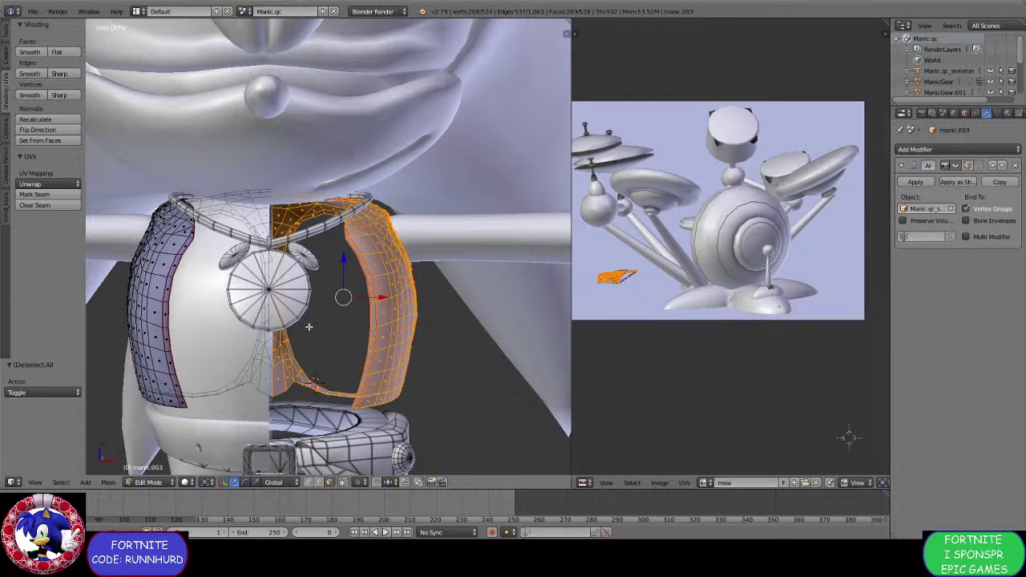
middle_click_drag(309, 326, 303, 301)
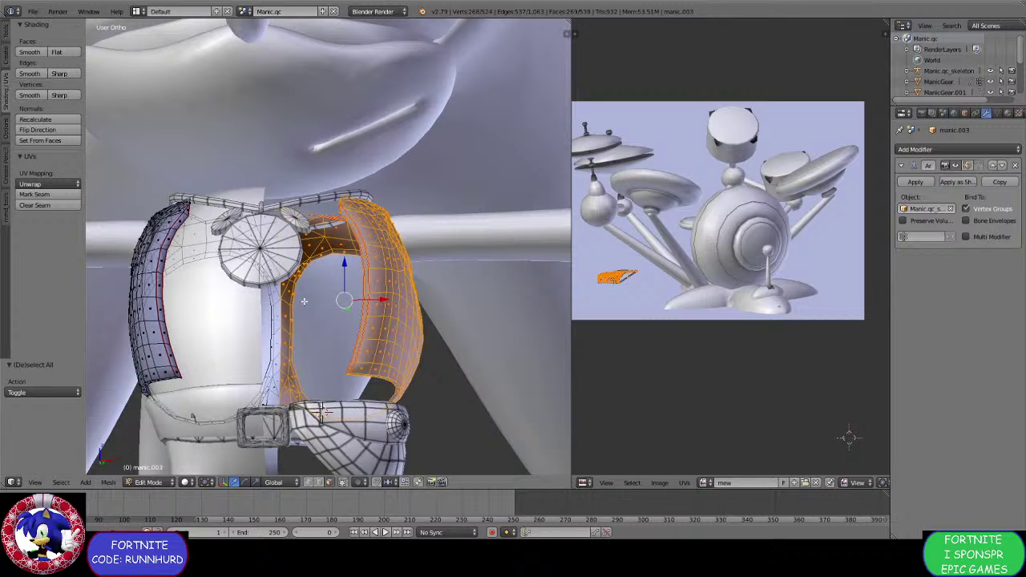
key("p")
left_click(303, 302)
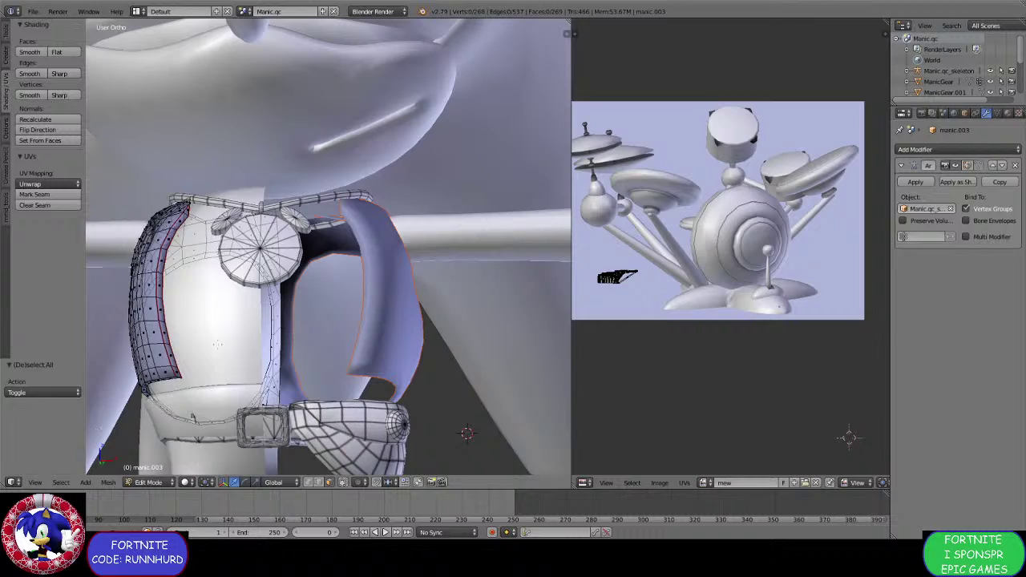
Leave the side part's Edit Mode, select the body object manic.005 and enter Edit Mode on it.
middle_click_drag(217, 345, 268, 362)
middle_click_drag(304, 307, 343, 368, "shift")
scroll(385, 295, "up", 2)
scroll(340, 333, "up", 2)
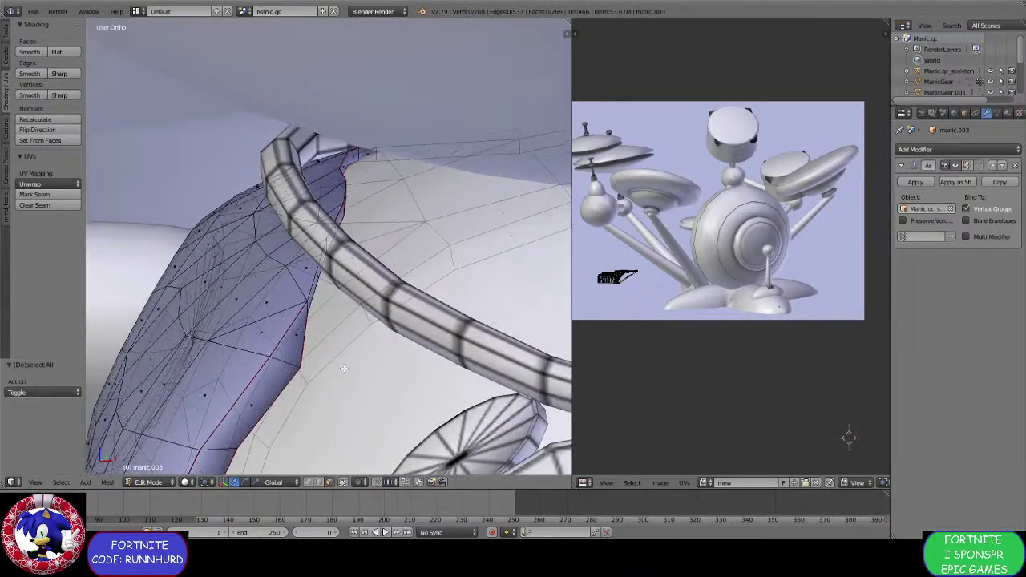
middle_click_drag(280, 388, 340, 316)
left_click(148, 481)
left_click(140, 470)
right_click(319, 345)
middle_click_drag(297, 419, 288, 464)
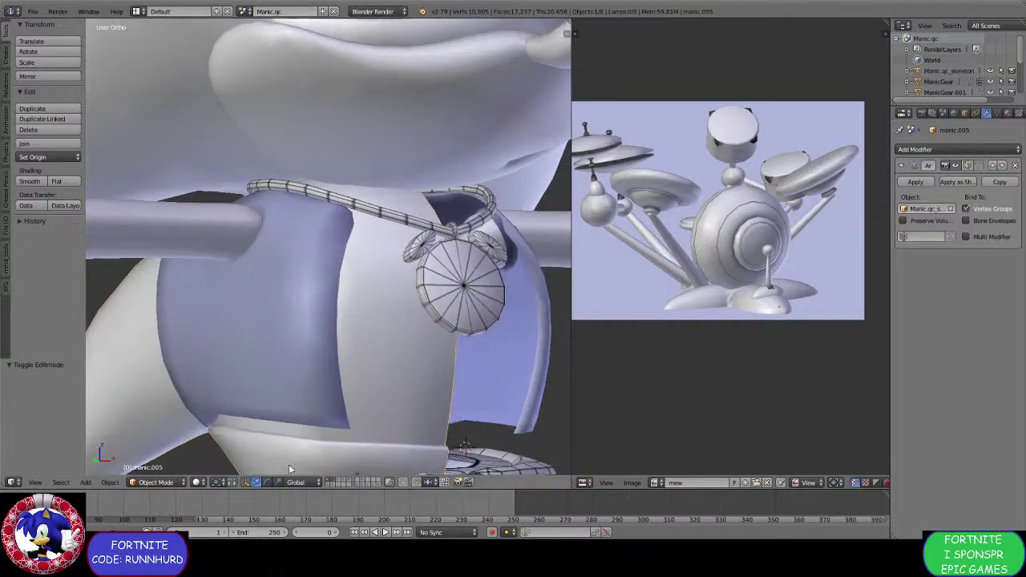
left_click(152, 482)
left_click(152, 459)
Select the body's upper torso and back spine faces as one linked region delimited by Seam.
middle_click_drag(162, 460, 404, 323)
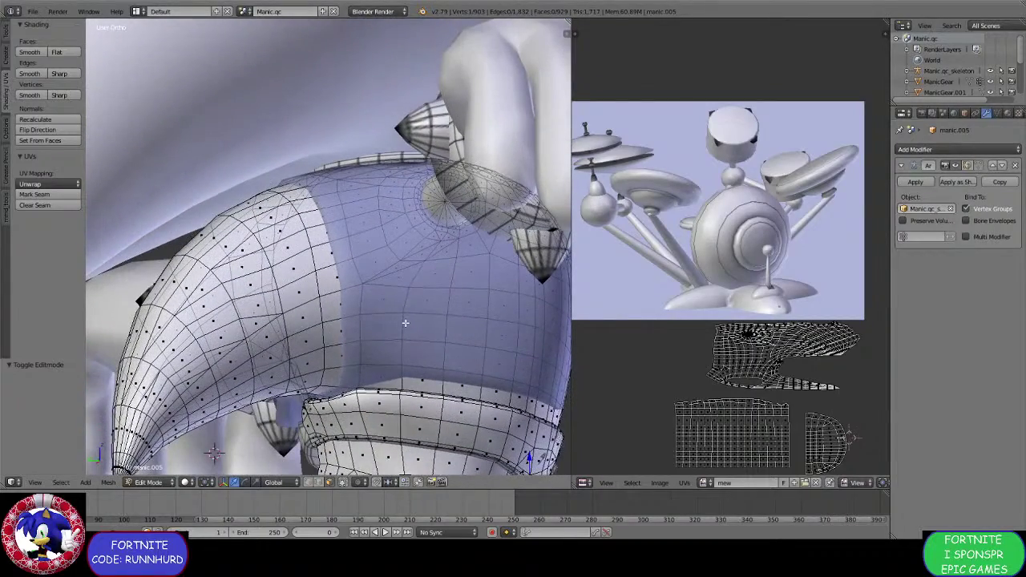
mouse_move(336, 338)
middle_mouse_down()
mouse_move(338, 285)
mouse_move(341, 323)
middle_mouse_up()
right_click(341, 323)
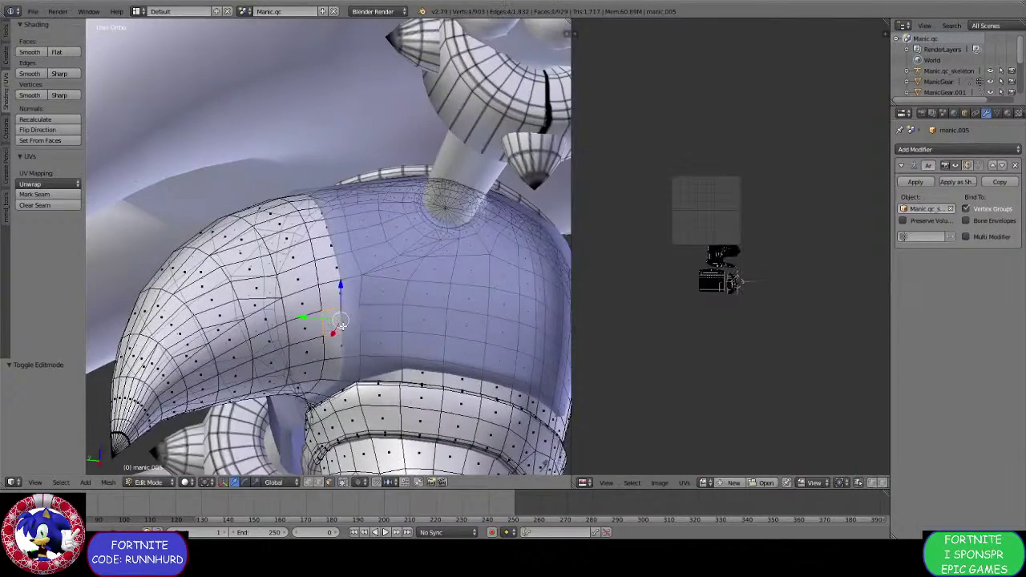
key("ctrl+l")
scroll(342, 326, "down", 2)
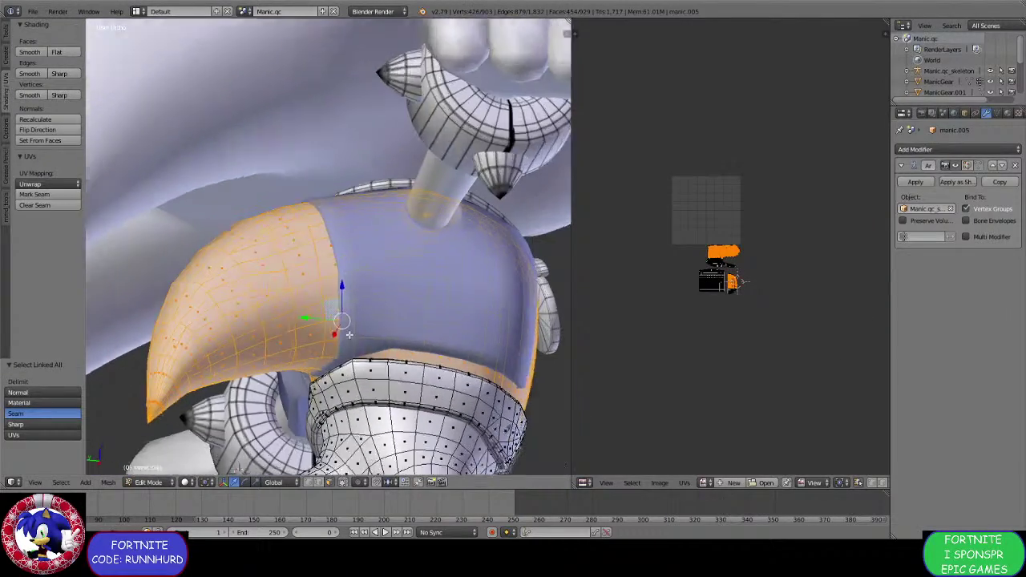
Separate the selected upper torso and back spine faces by Selection and return manic.005 to Object Mode.
key("p")
left_click(349, 339)
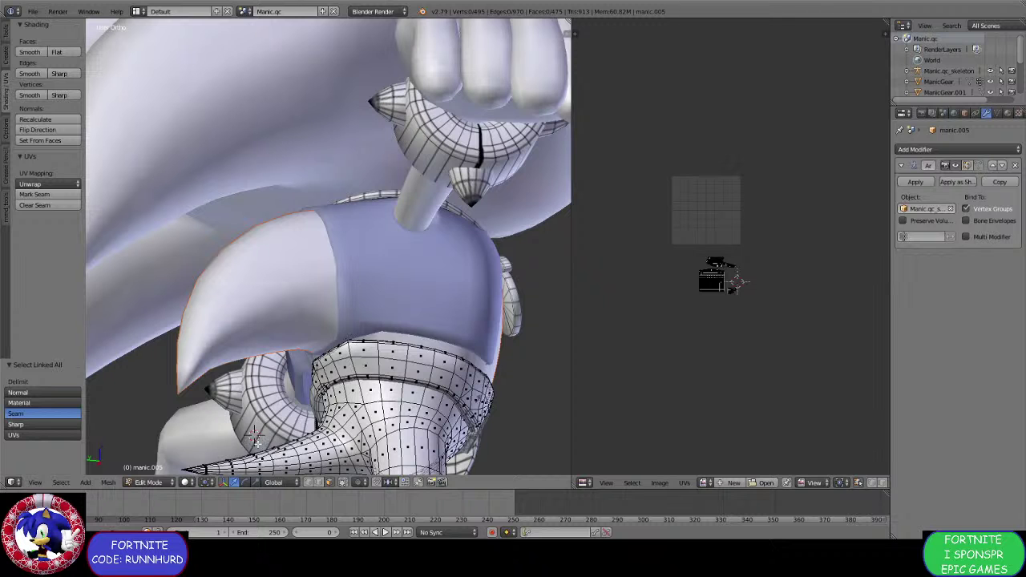
left_click(161, 484)
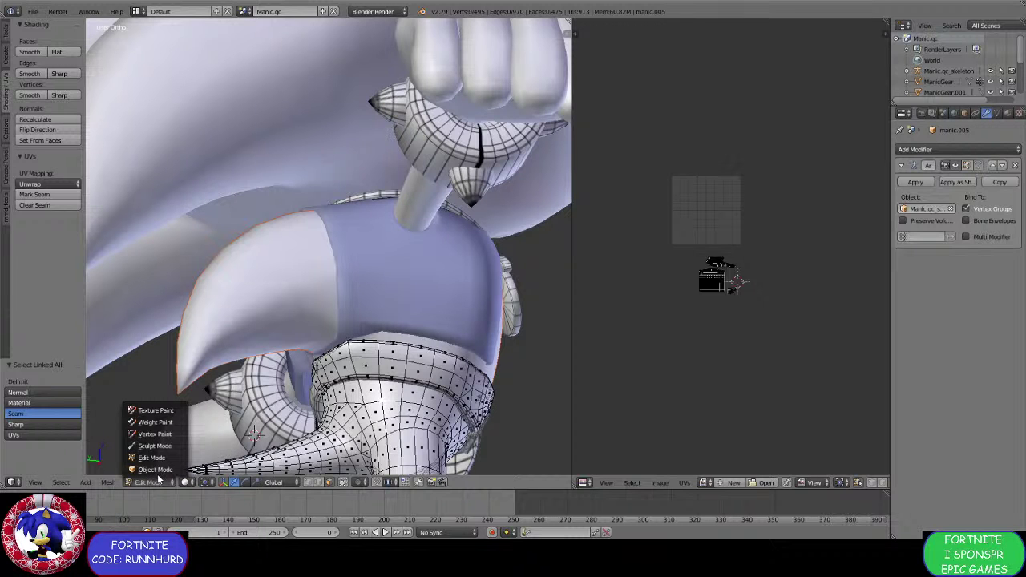
left_click(155, 469)
Select the separated torso and back spine object manic.016 and enter Edit Mode on it.
middle_click_drag(361, 352, 217, 457)
right_click(263, 356)
left_click(170, 484)
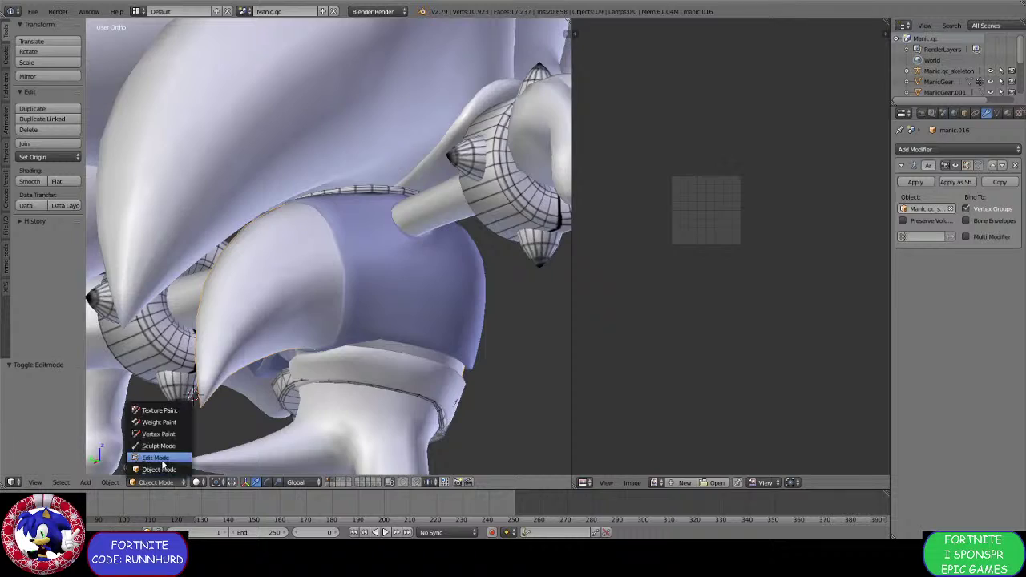
left_click(161, 451)
Box-select the torso faces hidden beneath the side part along its lower area and front edge.
scroll(330, 298, "up", 4)
middle_click_drag(329, 298, 353, 323)
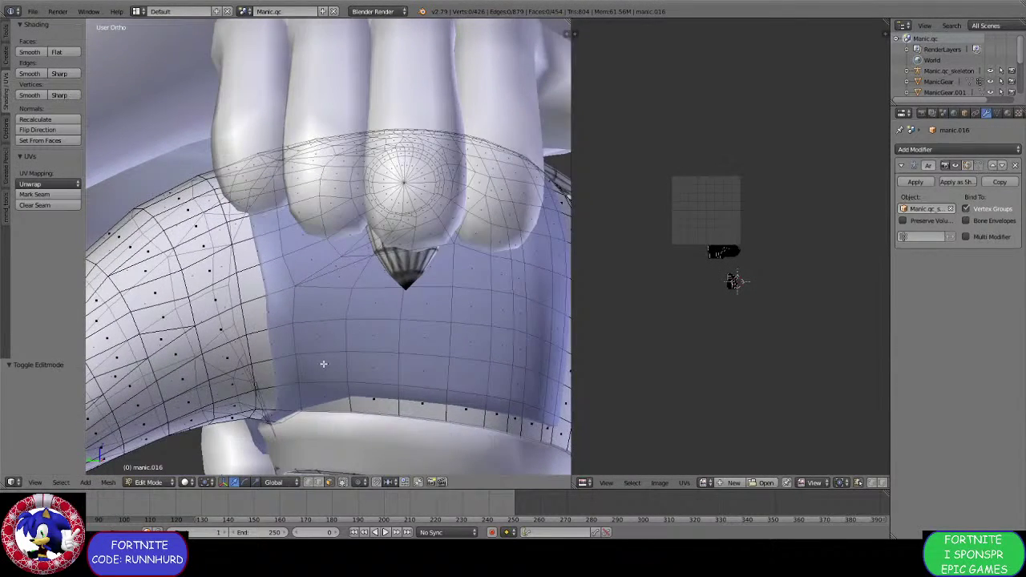
key("b")
left_click_drag(314, 371, 448, 314)
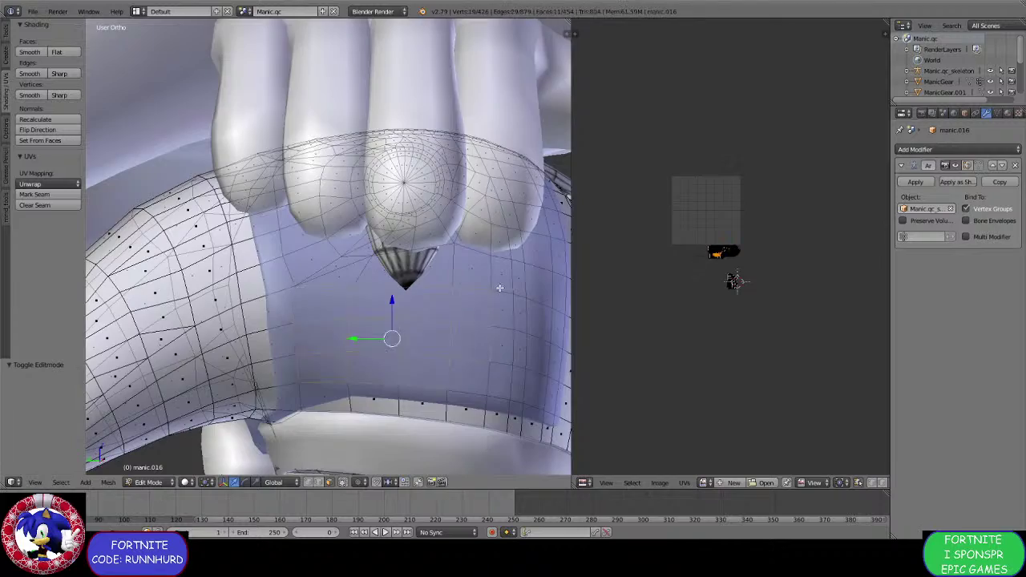
middle_click_drag(499, 288, 488, 337)
key("b")
left_click_drag(543, 351, 470, 393)
middle_click_drag(469, 393, 470, 331)
key("b")
left_click_drag(519, 370, 496, 238)
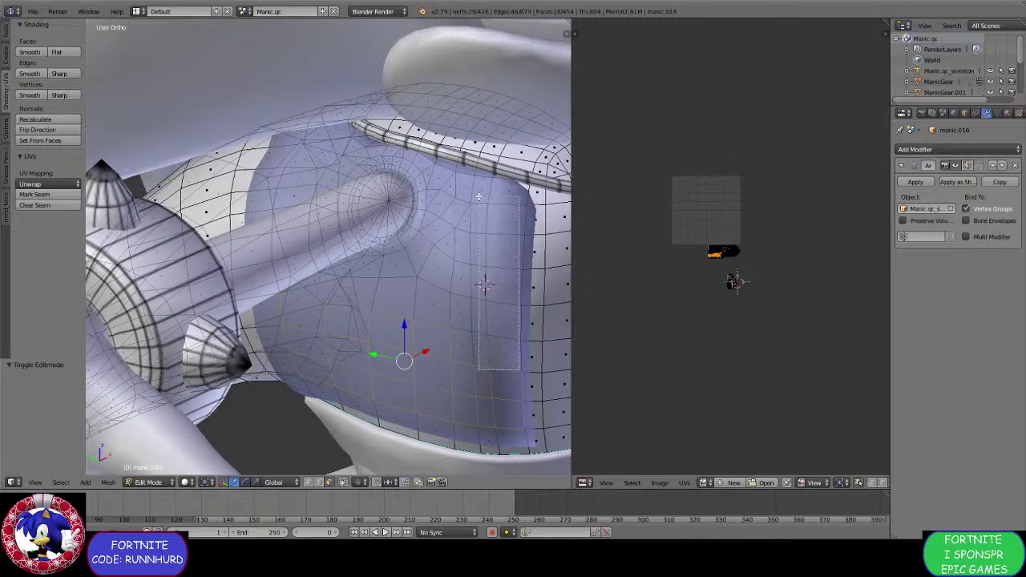
left_click_drag(473, 206, 473, 206)
Add the hidden upper torso faces around the arm socket to the selection with further box selections.
middle_click_drag(473, 206, 503, 305)
key("b")
left_click_drag(503, 317, 388, 168)
middle_click_drag(425, 174, 451, 279)
key("b")
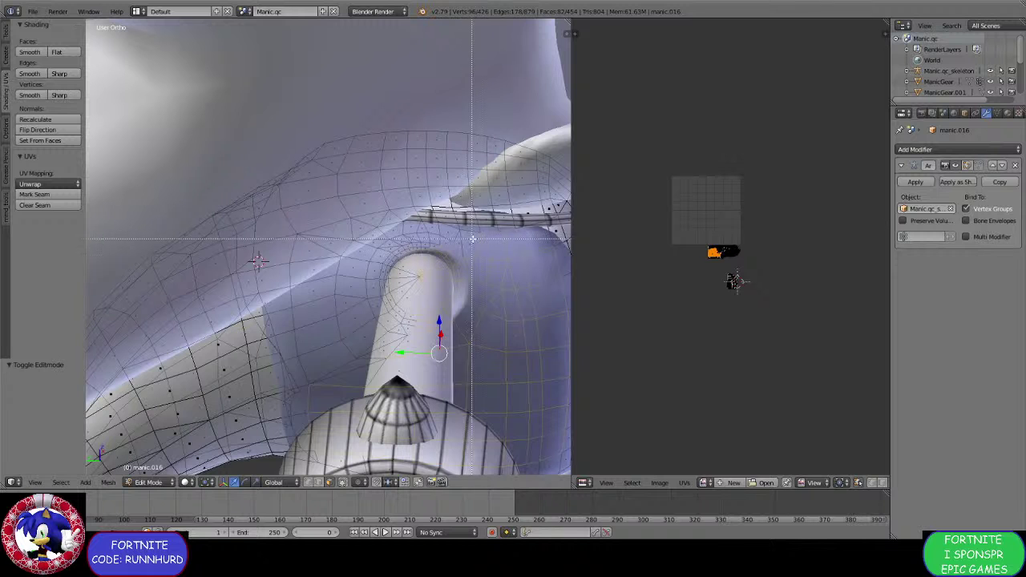
left_click_drag(471, 293, 309, 384)
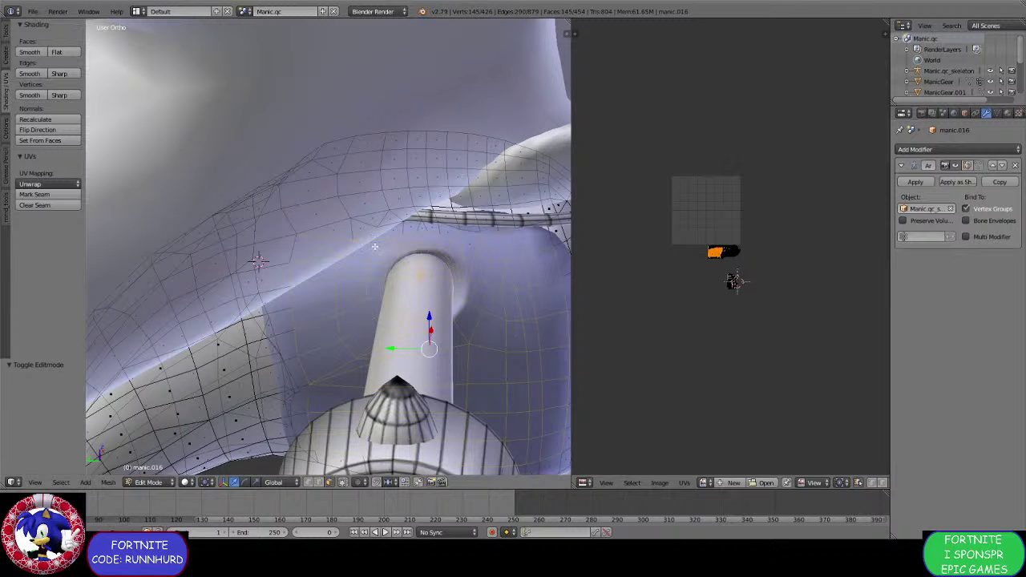
key("b")
left_click_drag(479, 226, 379, 270)
key("b")
left_click_drag(436, 226, 356, 254)
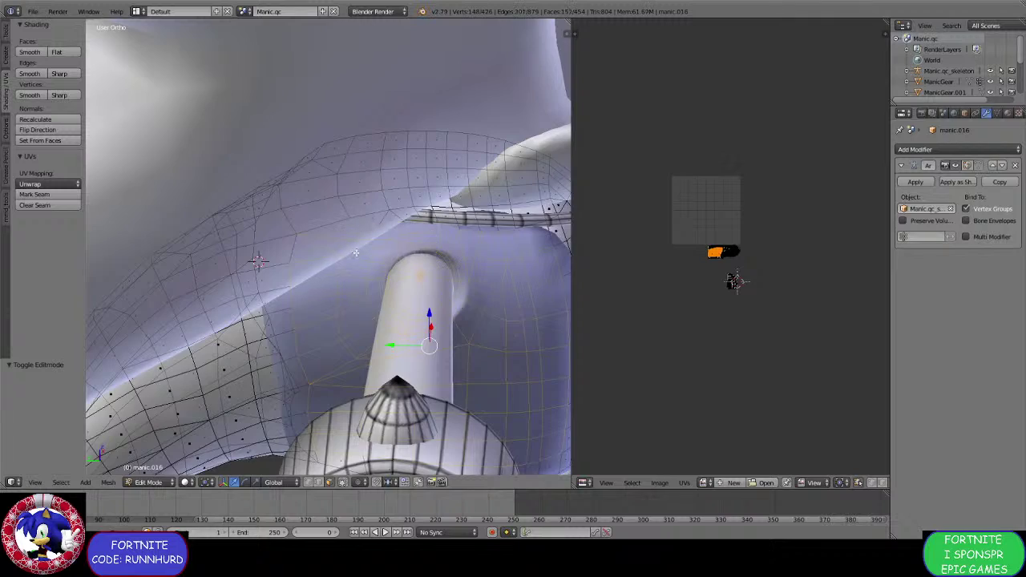
Add the remaining hidden faces across the upper back and around the spine's base to the selection.
middle_click_drag(355, 254, 333, 188)
scroll(332, 187, "up", 5)
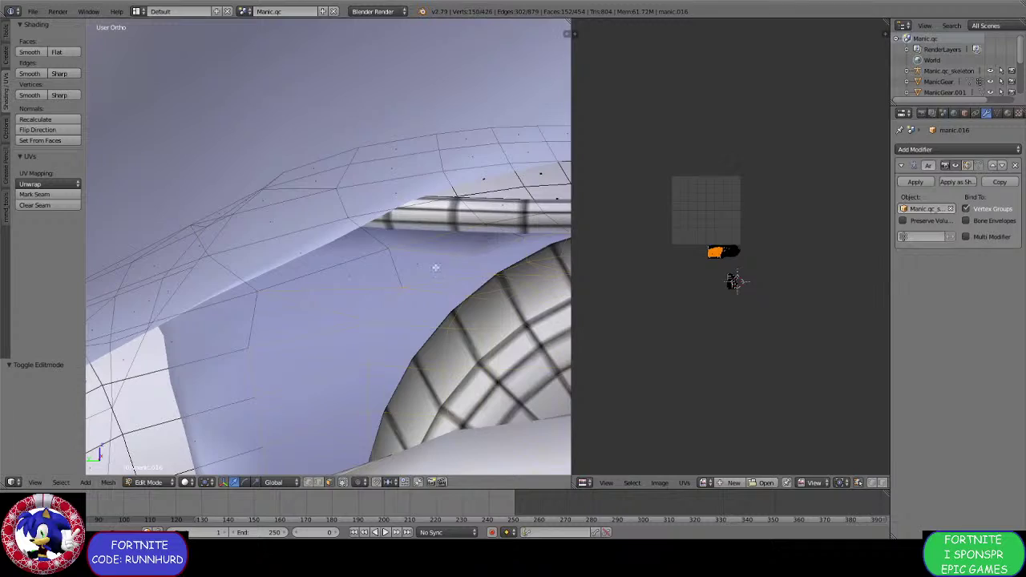
middle_click_drag(428, 270, 399, 290)
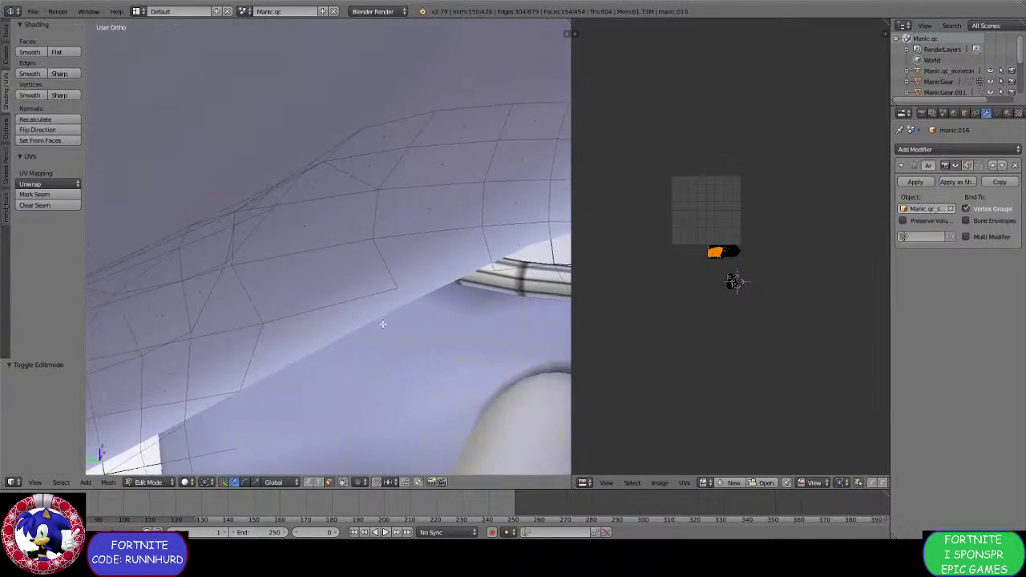
middle_click_drag(321, 280, 263, 273)
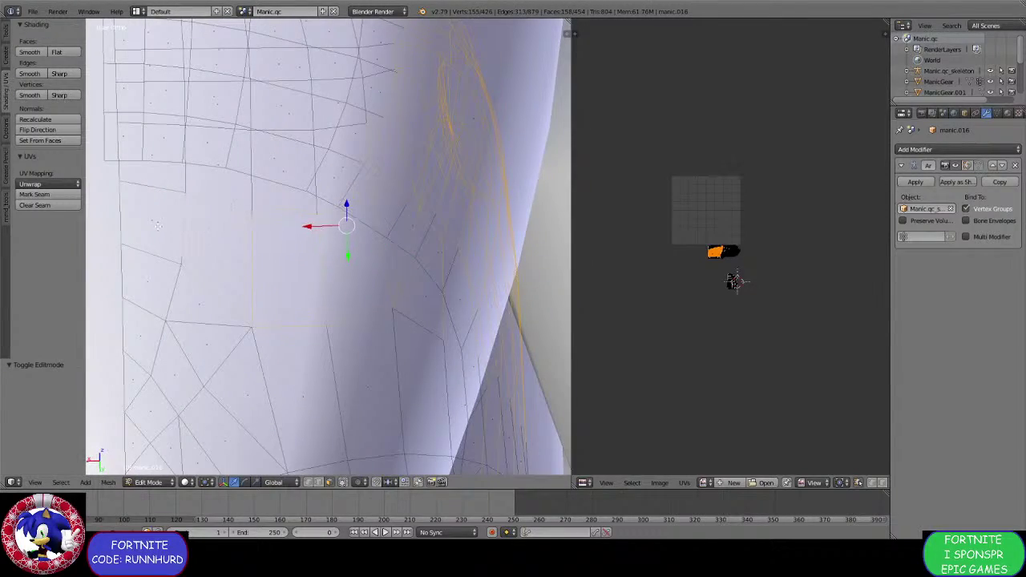
middle_click_drag(196, 302, 250, 263)
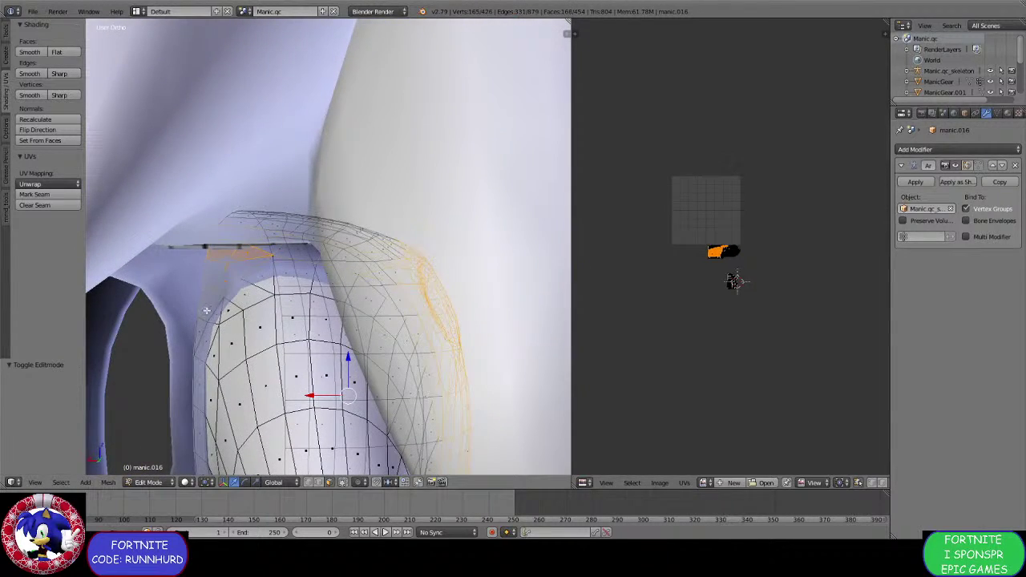
middle_click_drag(195, 335, 239, 303)
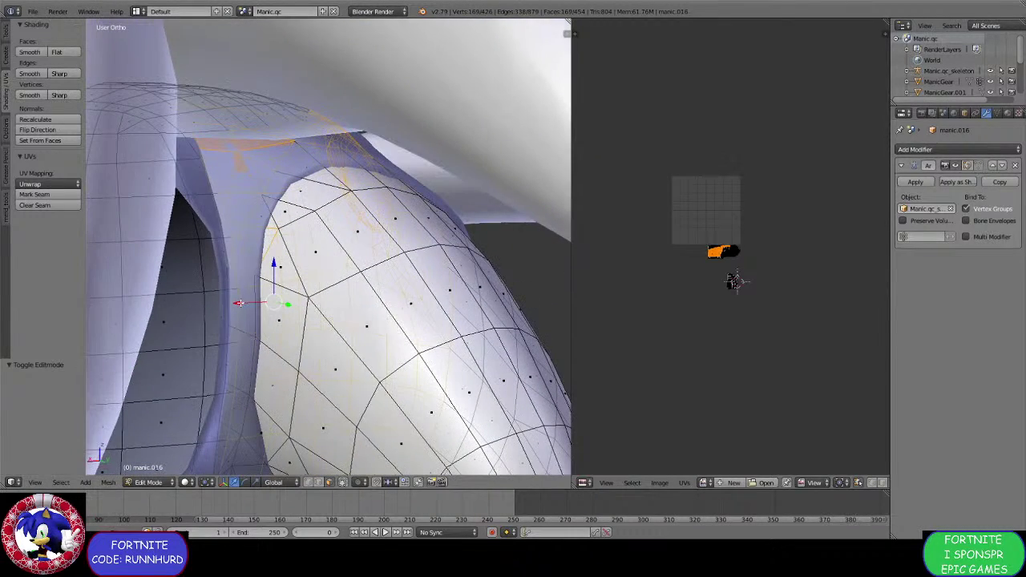
middle_click_drag(237, 400, 232, 286)
mouse_move(223, 328)
middle_mouse_down()
mouse_move(214, 319)
mouse_move(216, 333)
middle_mouse_up()
middle_click_drag(237, 377, 228, 365)
right_click(242, 386, "shift")
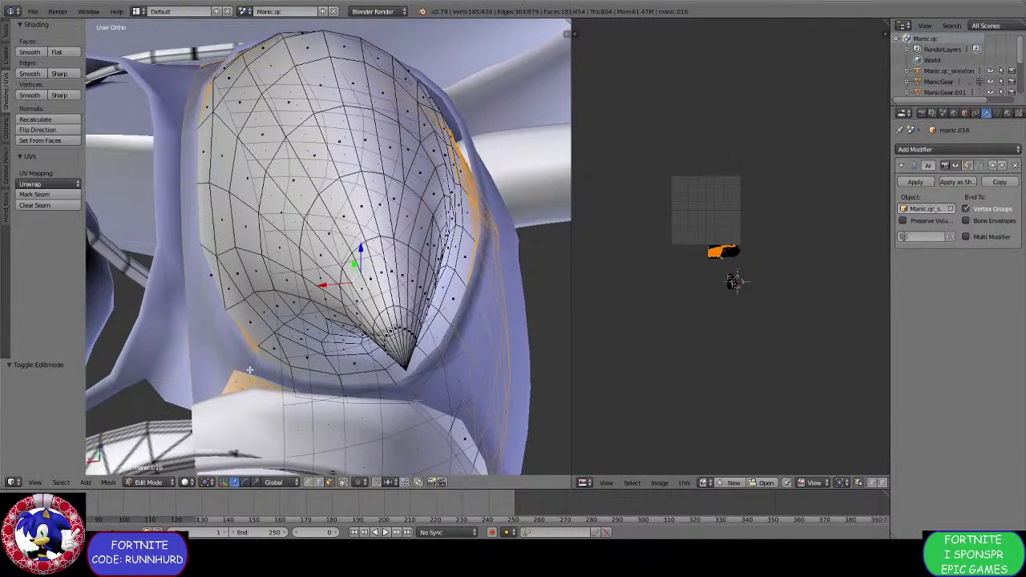
Complete the selection beneath the spine's base and delete all torso faces hidden by the side part.
middle_click_drag(253, 370, 298, 353)
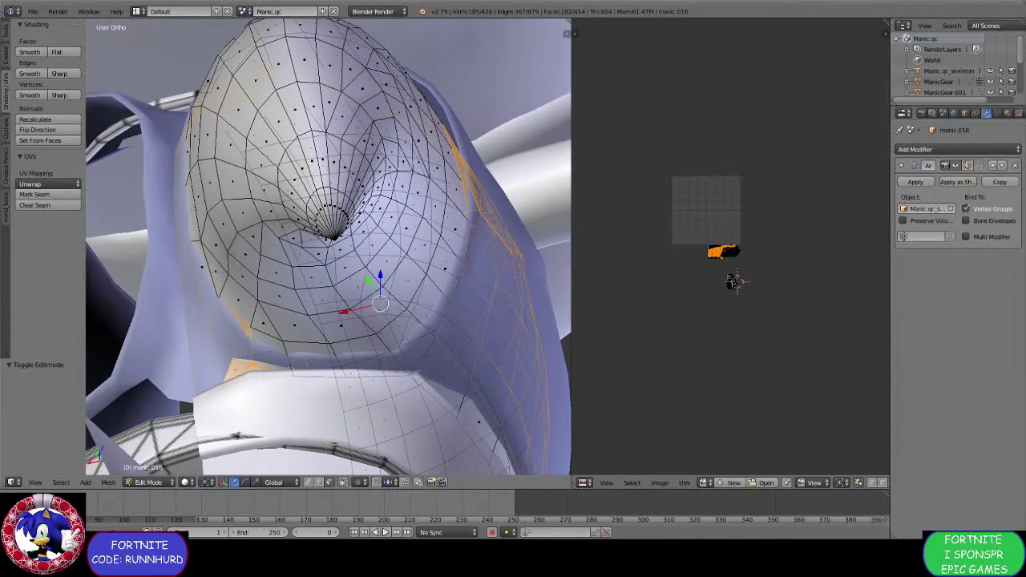
middle_click_drag(352, 372, 317, 391)
middle_click_drag(409, 366, 383, 356)
right_click(381, 344, "shift")
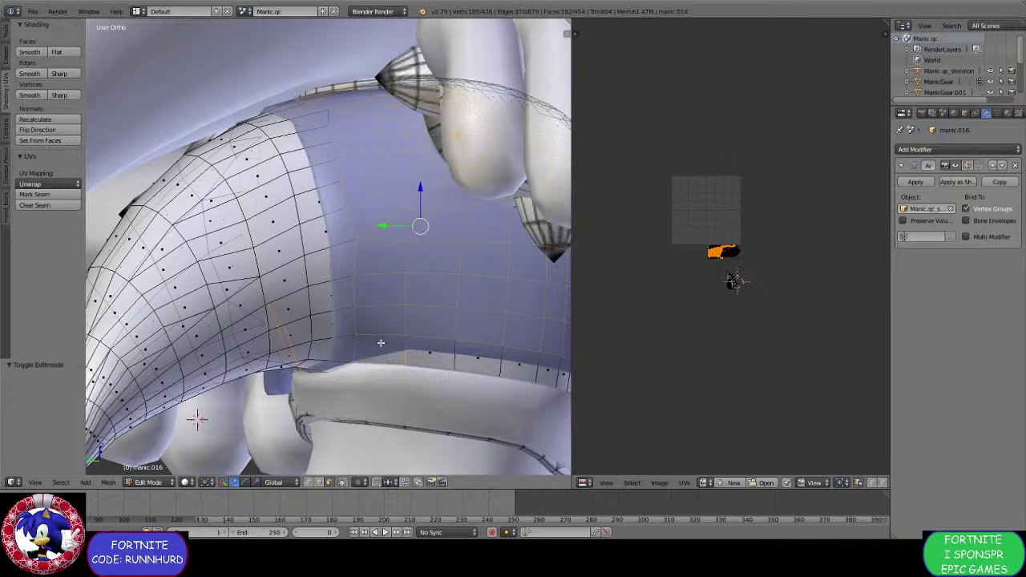
mouse_move(377, 297)
middle_mouse_down()
mouse_move(371, 305)
mouse_move(373, 297)
middle_mouse_up()
right_click(330, 344, "shift")
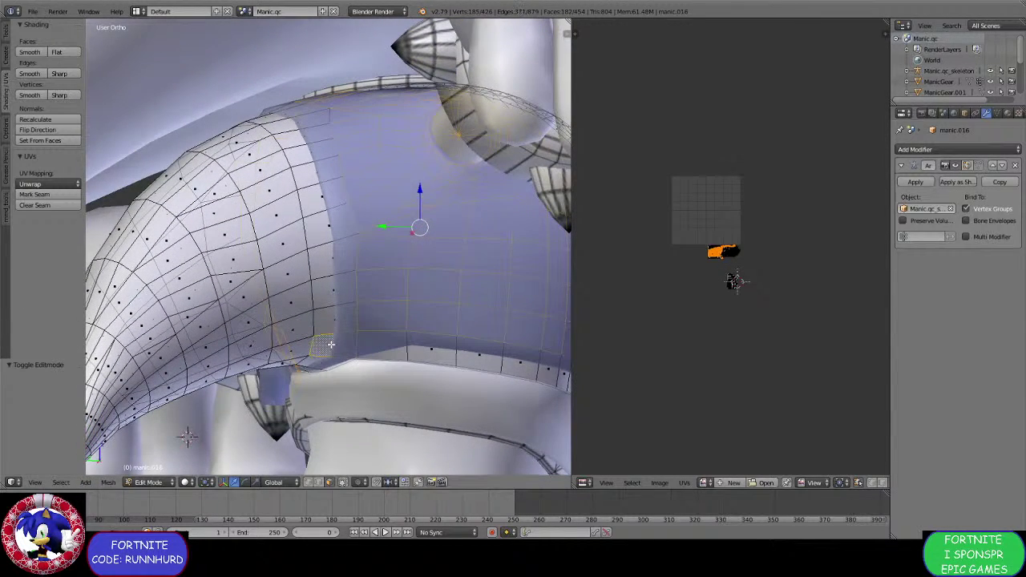
key("x")
left_click(330, 344)
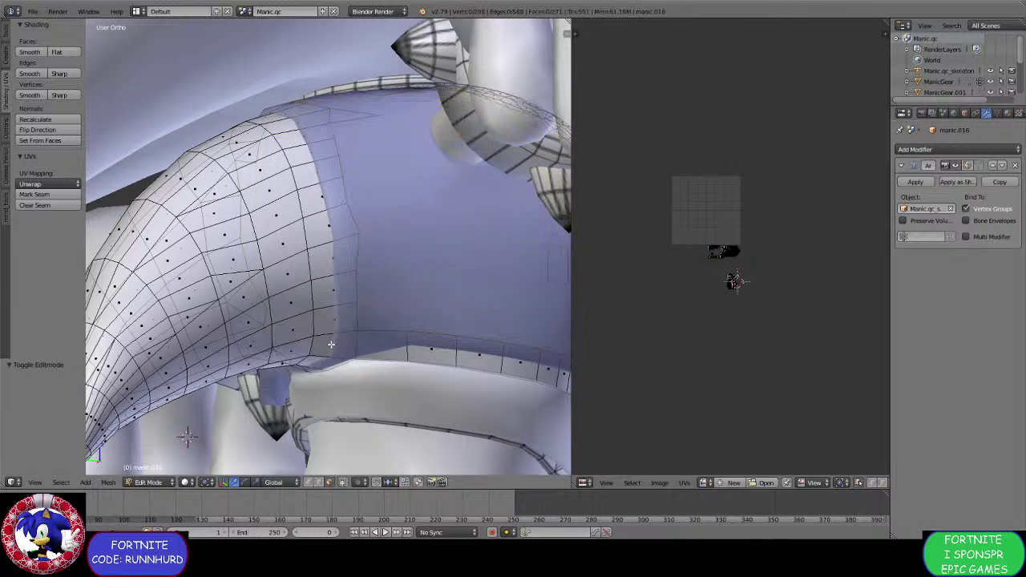
Separate the small face at the spine's lower base edge by Selection and delete the stray face on the torso's flank.
key("p")
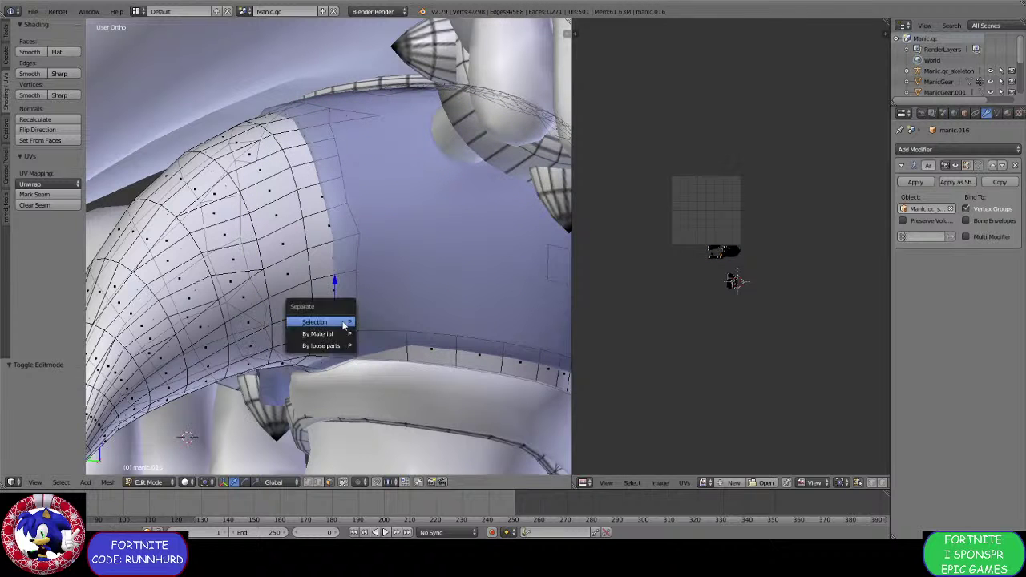
left_click(344, 321)
middle_click_drag(384, 320, 402, 286)
right_click(452, 251)
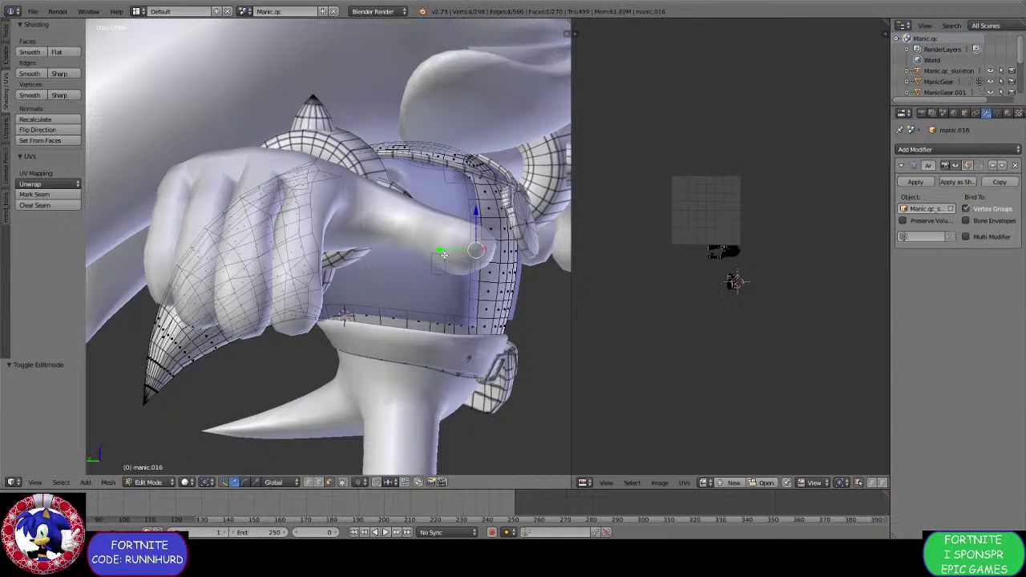
right_click(435, 267)
key("x")
left_click(434, 266)
Select the back spine as one linked region delimited by Seam and separate it by Selection.
middle_click_drag(481, 253, 481, 172)
scroll(329, 328, "up", 3)
right_click(334, 340)
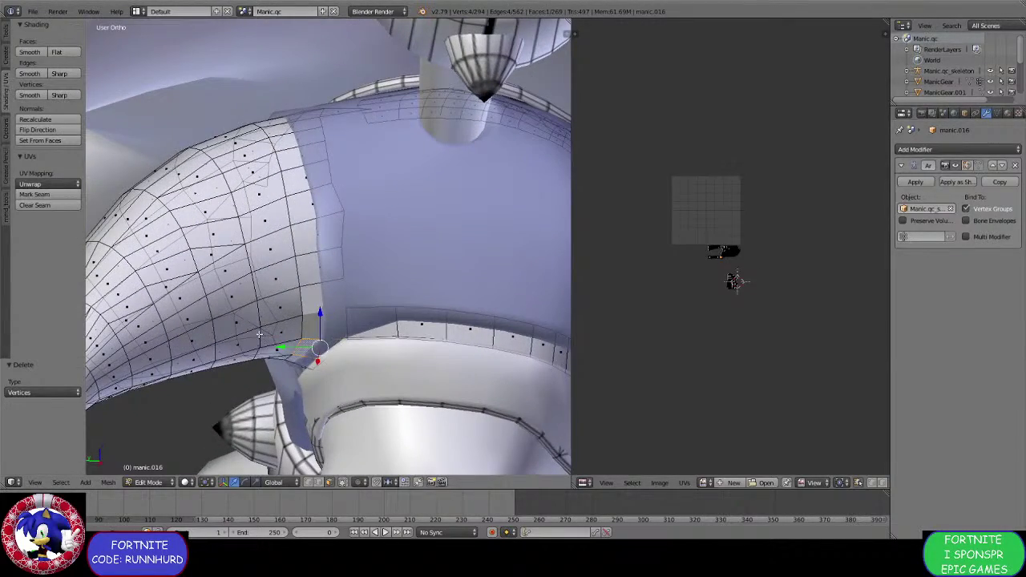
key("ctrl+l")
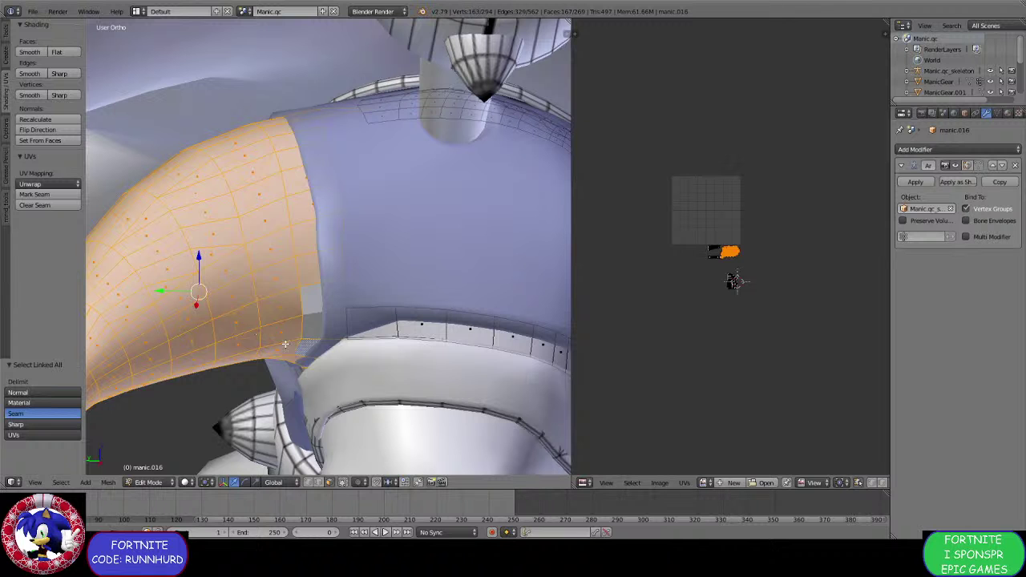
left_click_drag(166, 291, 135, 289)
right_click(134, 290)
key("p")
left_click(134, 290)
Leave Edit Mode and join the back spine and its separated small base faces into the side part manic.003.
middle_click_drag(292, 312, 274, 338)
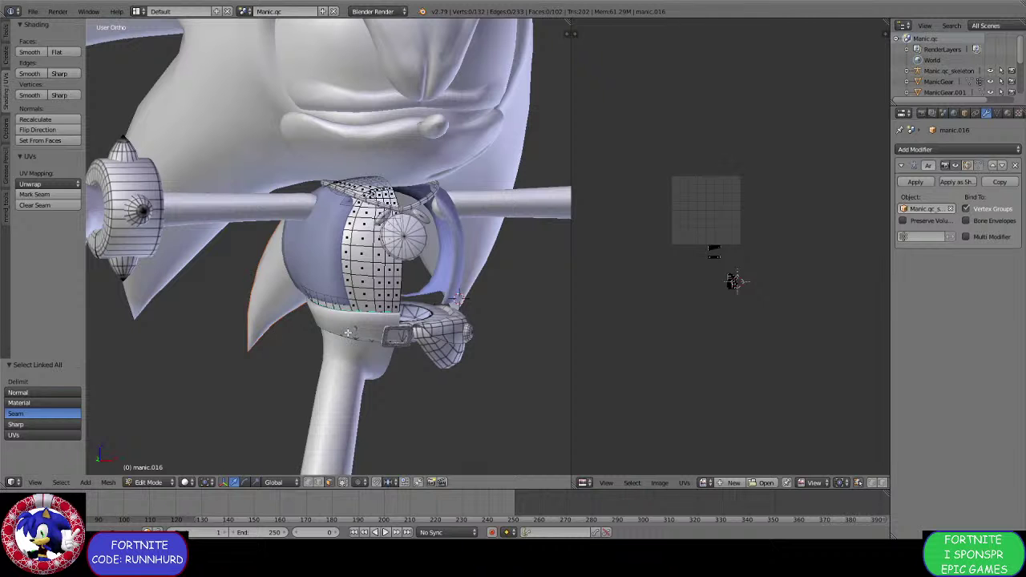
middle_click_drag(348, 332, 329, 340)
left_click(148, 481)
left_click(147, 466)
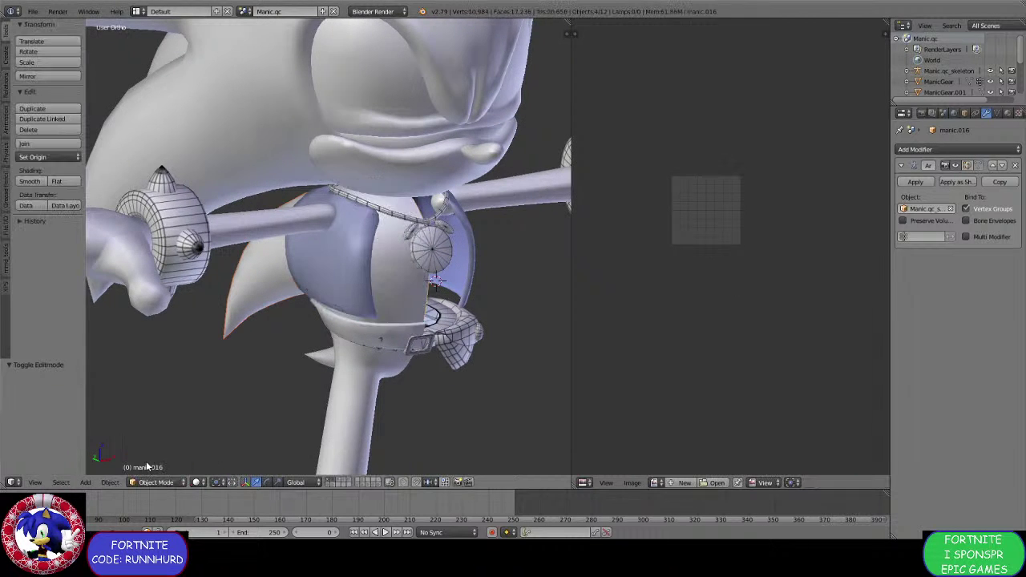
scroll(302, 293, "up", 2)
key("a")
middle_click_drag(380, 248, 326, 252)
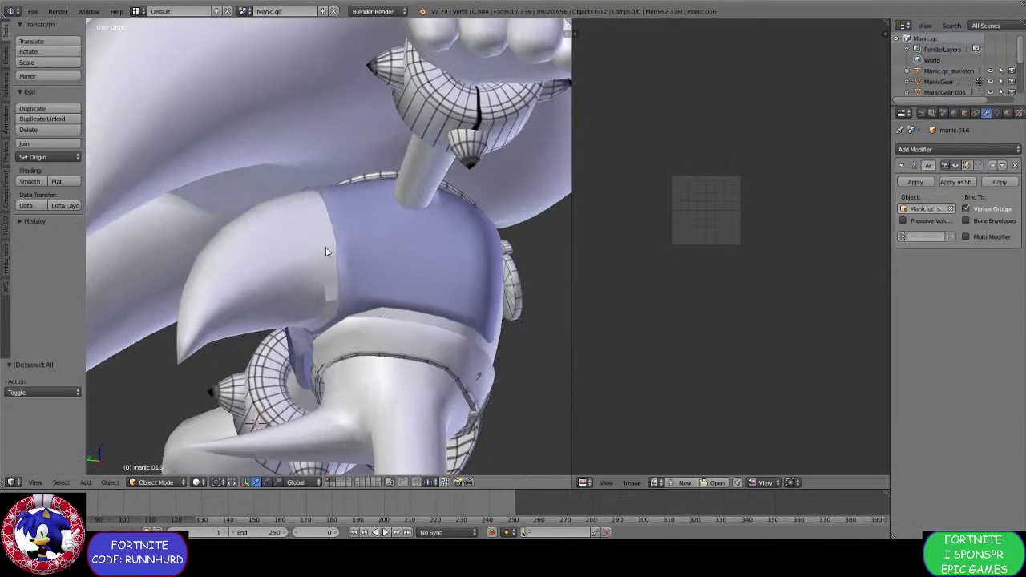
scroll(326, 252, "up", 2)
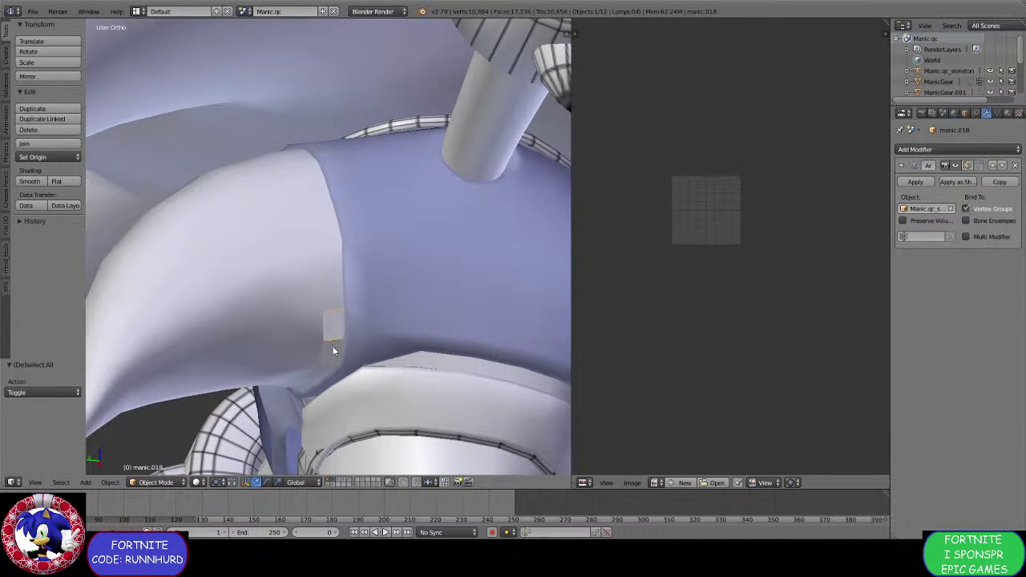
right_click(251, 311)
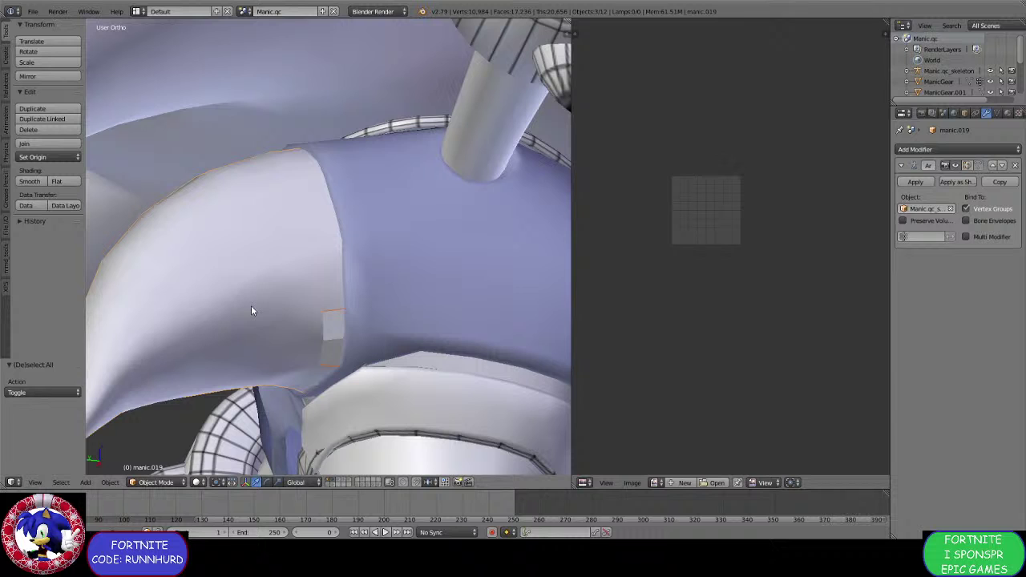
right_click(358, 257, "shift")
key("ctrl+j")
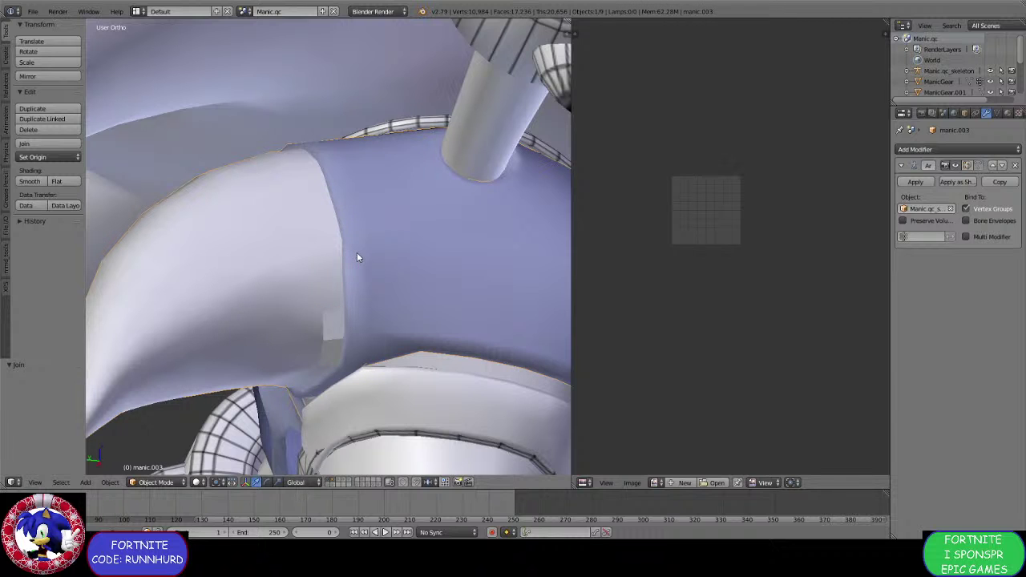
Enter Edit Mode on the joined object manic.003 and switch to vertex selection.
left_click(156, 482)
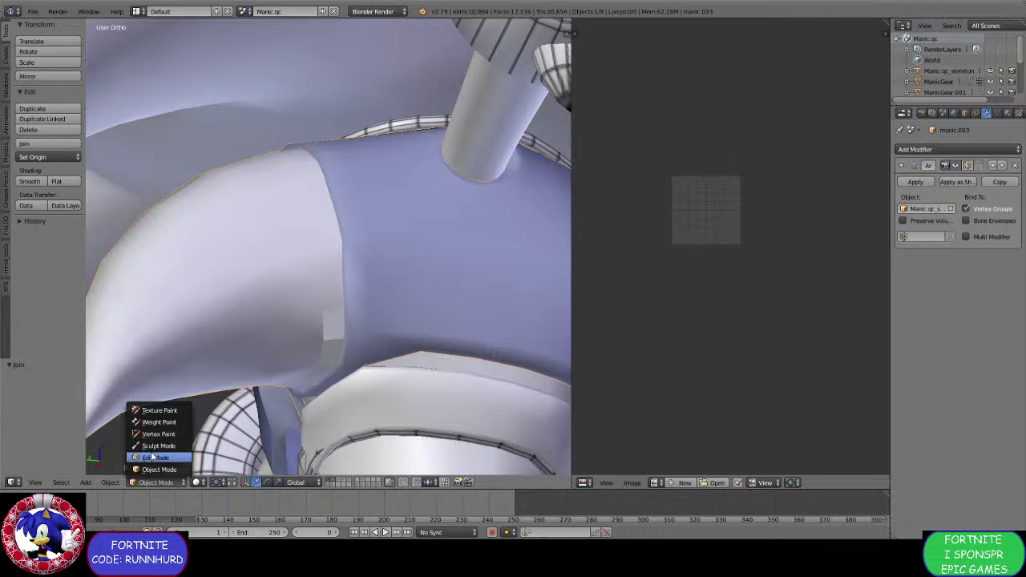
left_click(149, 456)
scroll(275, 375, "up", 4)
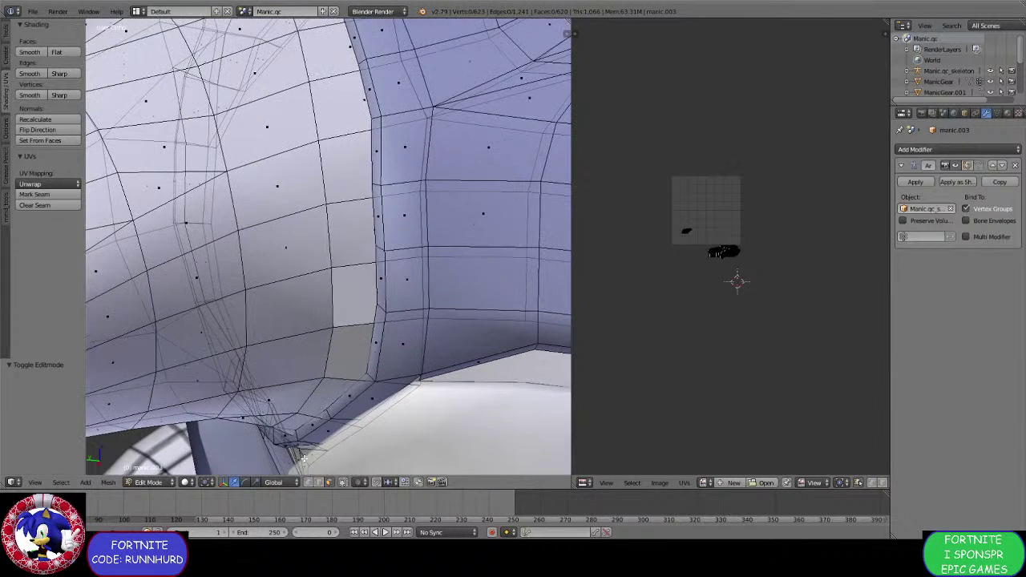
left_click(311, 483)
scroll(334, 323, "up", 2)
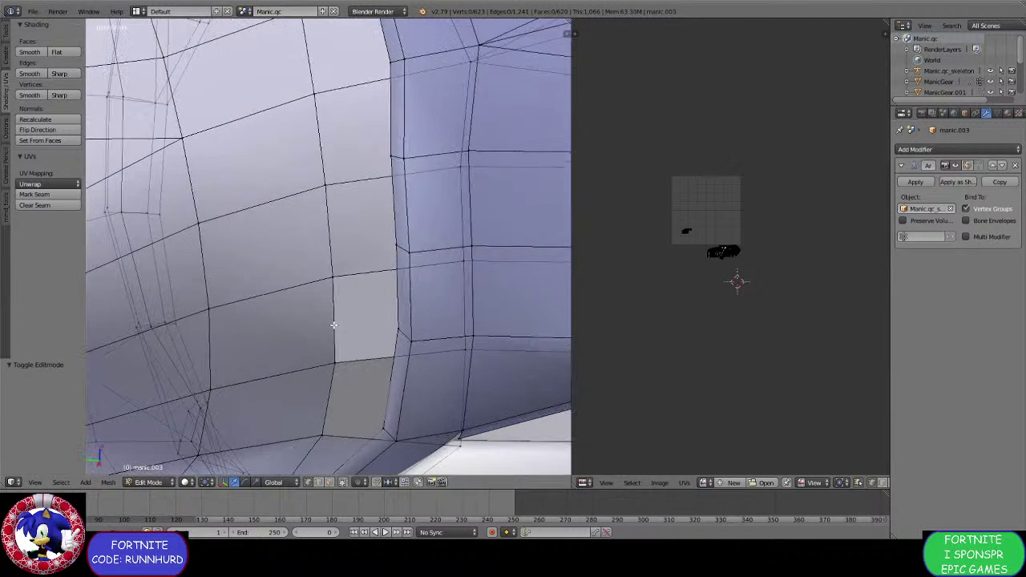
Merge the overlapping vertices At Center where the two small base faces meet the lower edge of the back spine.
right_click(336, 282)
right_click(335, 282, "shift")
key("alt+m")
left_click(334, 297)
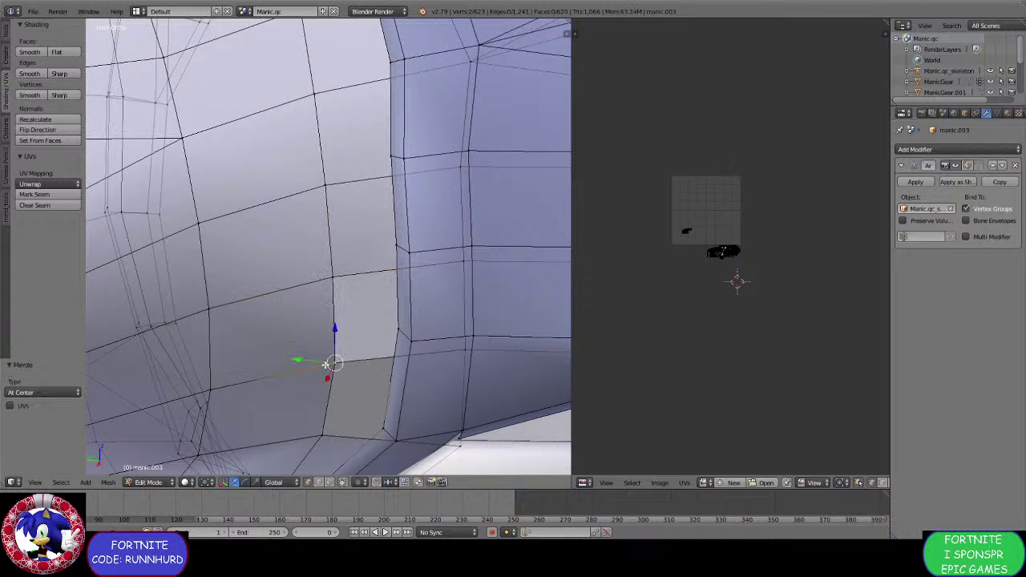
key("alt+m")
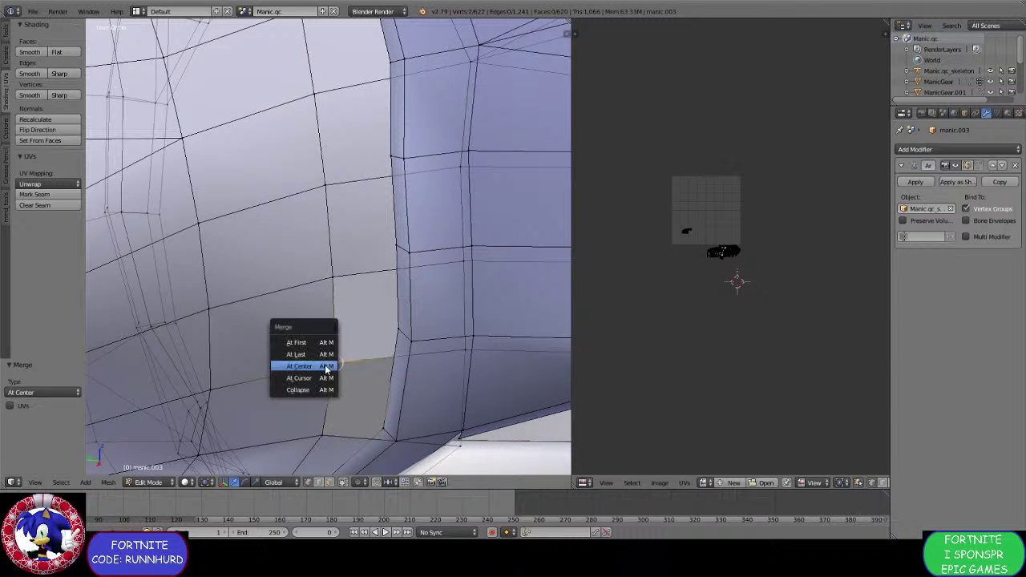
left_click(329, 365)
right_click(329, 422)
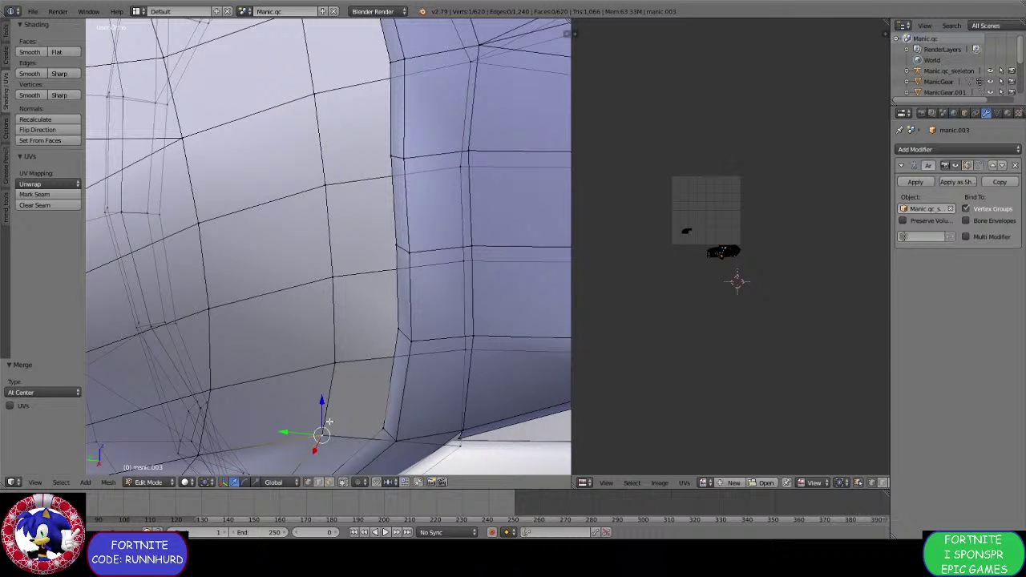
right_click(329, 421, "shift")
key("alt+m")
left_click(329, 421)
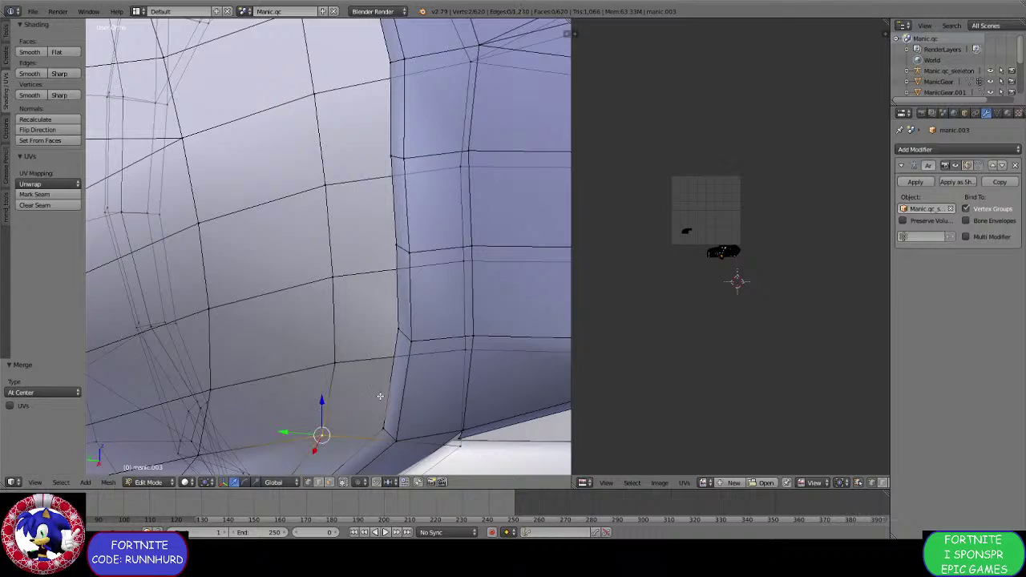
Select everything linked to a vertex of the inner torso layer and inspect which parts are connected to it.
middle_click_drag(329, 421, 301, 237)
scroll(228, 252, "down", 2)
scroll(270, 248, "down", 5)
scroll(270, 266, "up", 2)
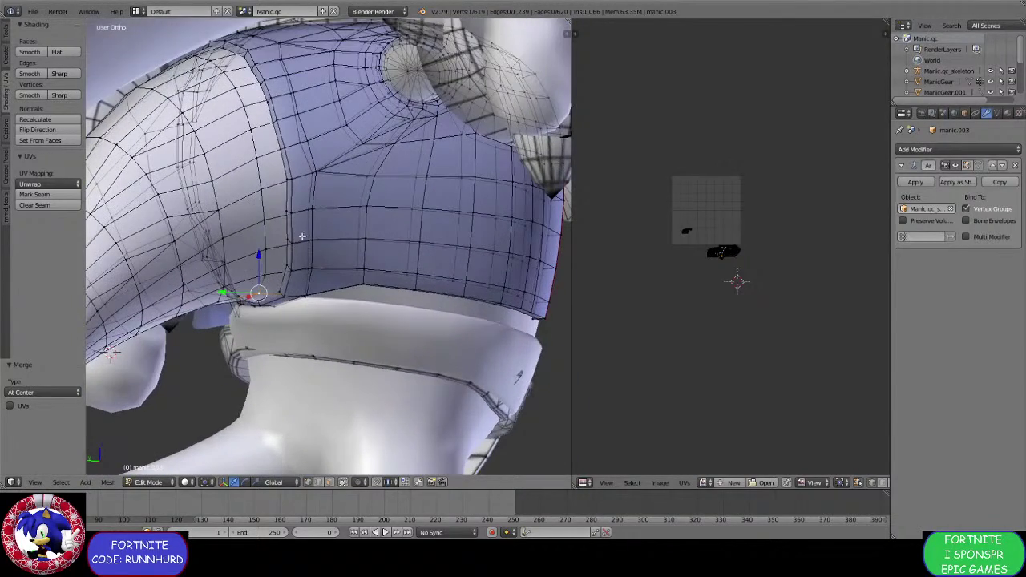
right_click(344, 238)
key("ctrl+l")
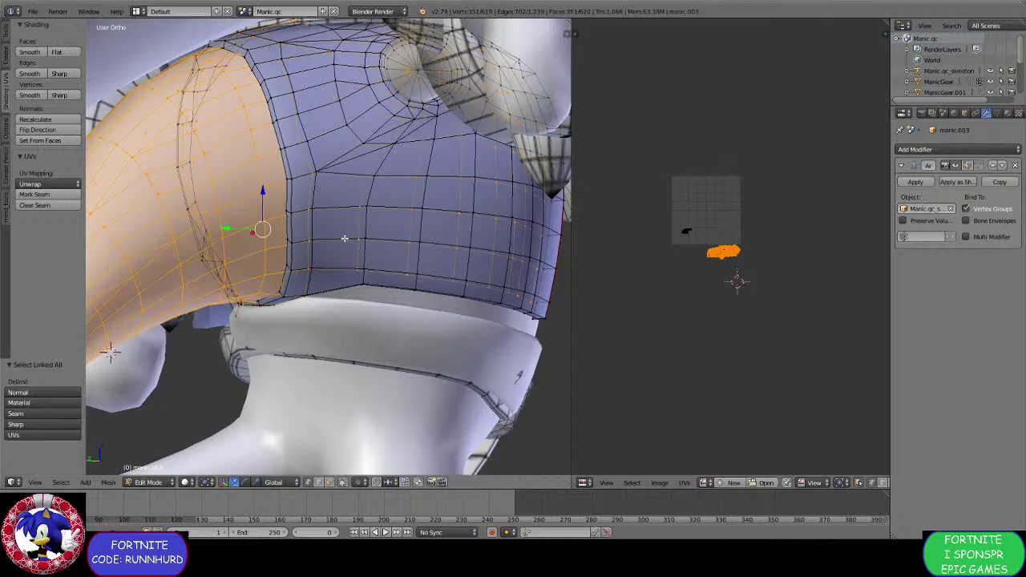
scroll(345, 239, "down", 3)
middle_click_drag(357, 237, 305, 264)
scroll(452, 220, "up", 3)
scroll(321, 236, "up", 2)
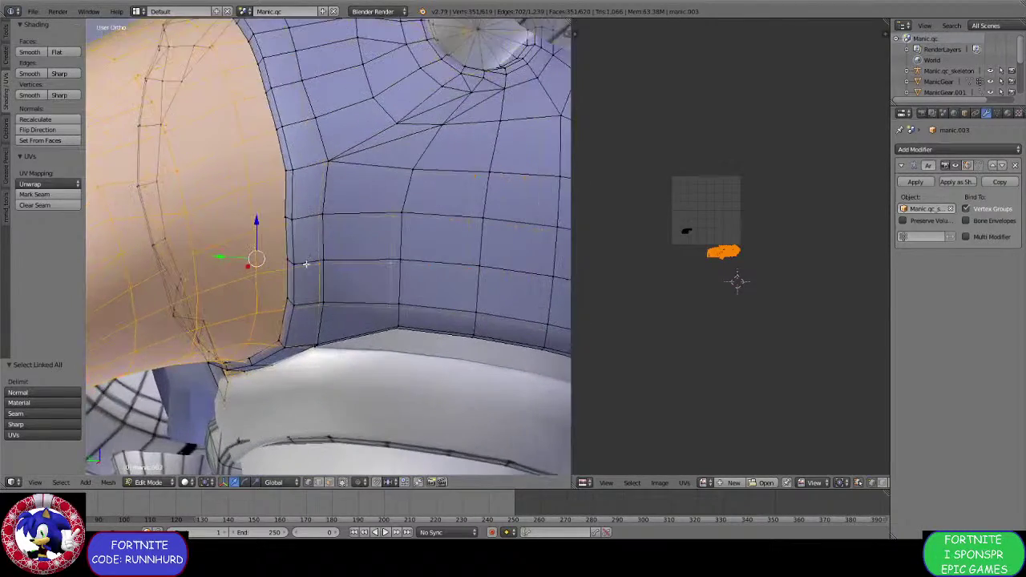
Merge the duplicate vertices of the inner torso layer just beside the lower spine rim At Center.
right_click(320, 301)
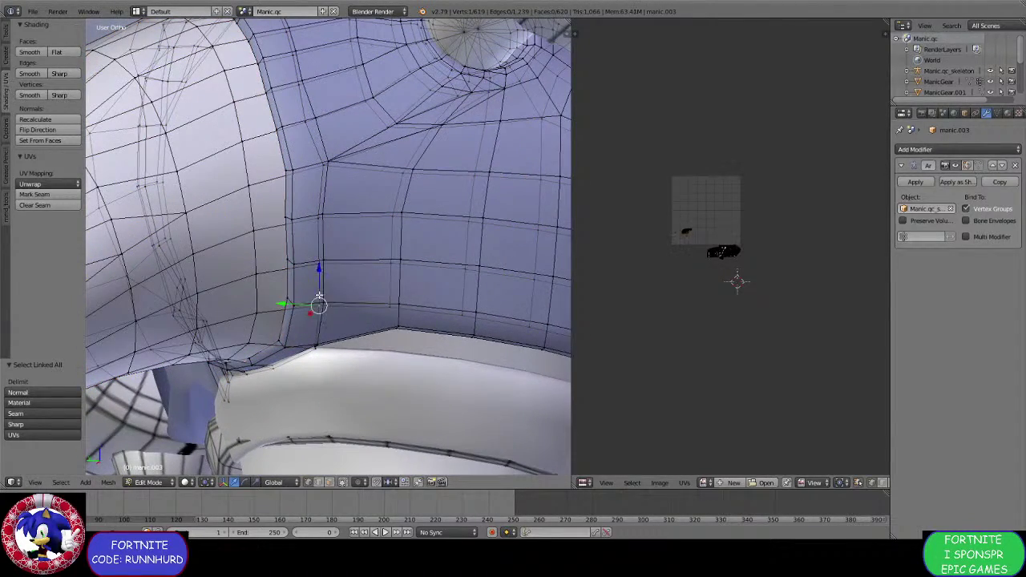
middle_click_drag(314, 217, 316, 278)
right_click(319, 287)
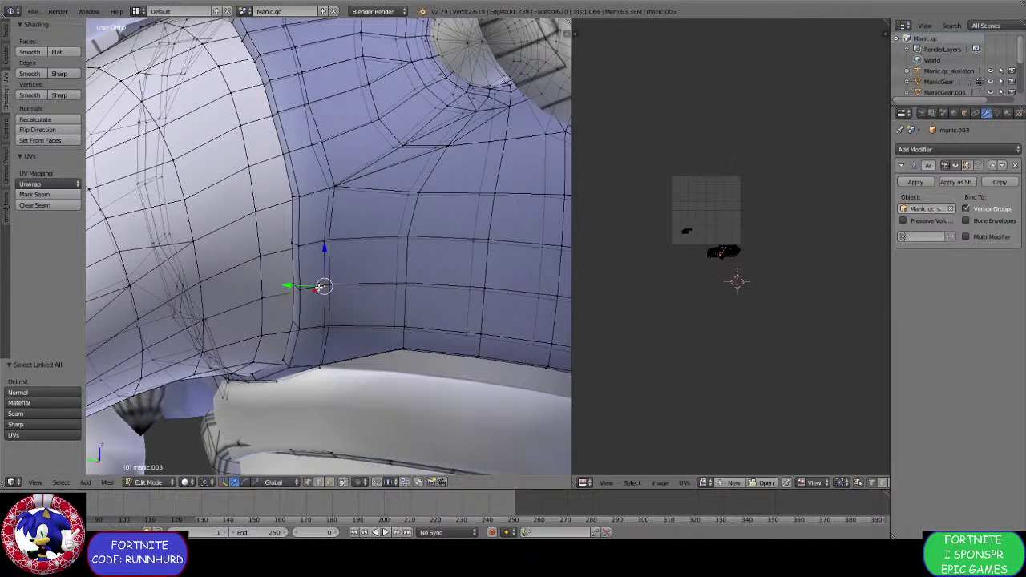
key("alt+m")
left_click(320, 287)
right_click(320, 309)
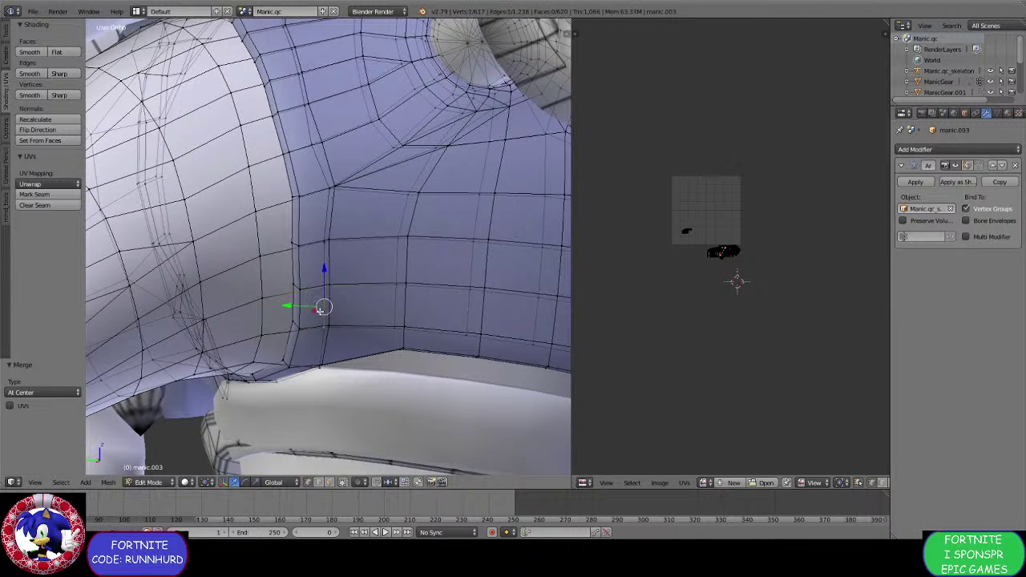
middle_click_drag(309, 323, 316, 300)
right_click(318, 298)
key("a")
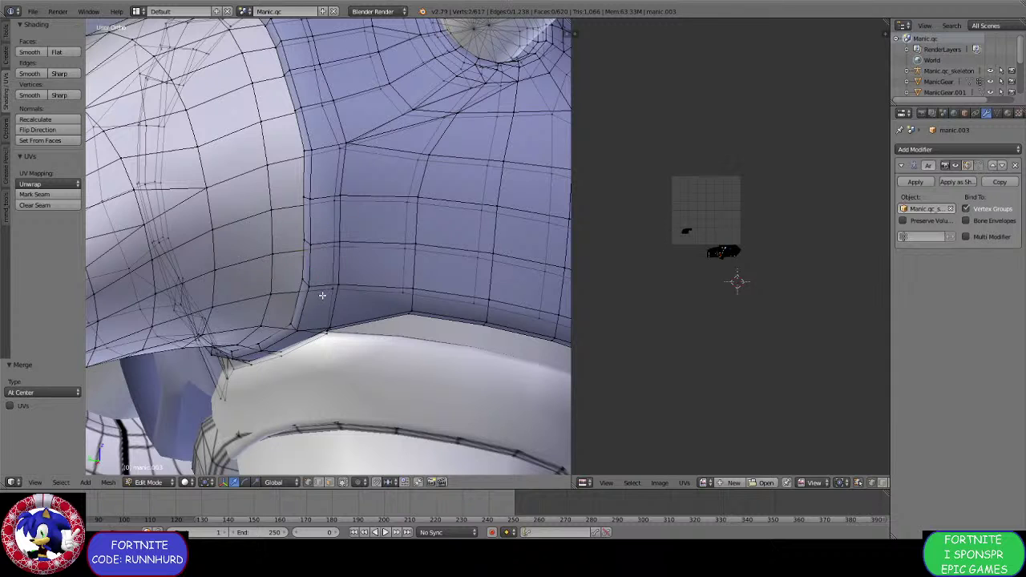
right_click(324, 294)
right_click(328, 290, "shift")
key("alt+m")
left_click(330, 291)
Mark the inner torso edge between the newly merged vertices beside the spine rim as a seam.
key("g")
left_click(333, 190)
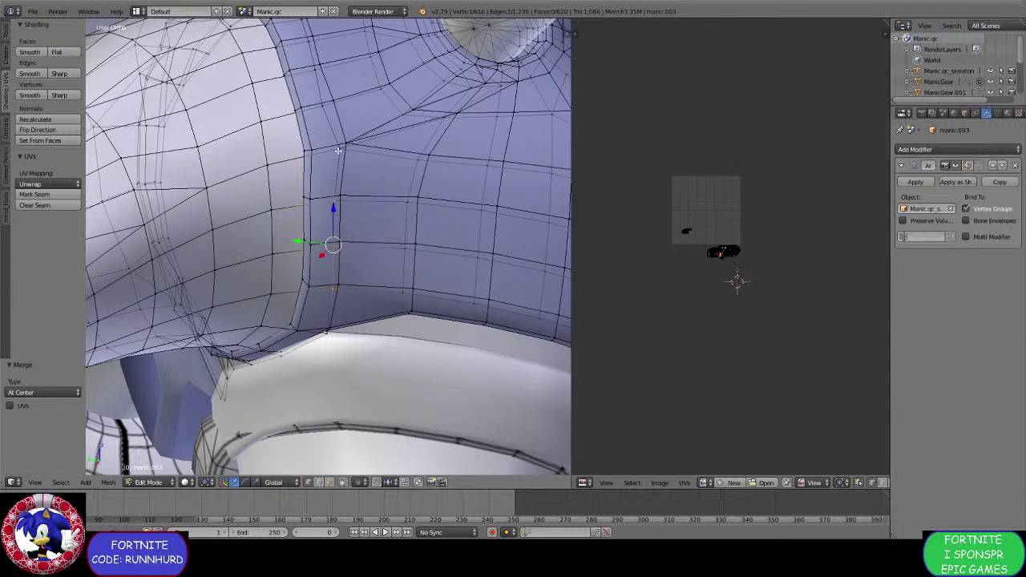
middle_click_drag(323, 198, 317, 277)
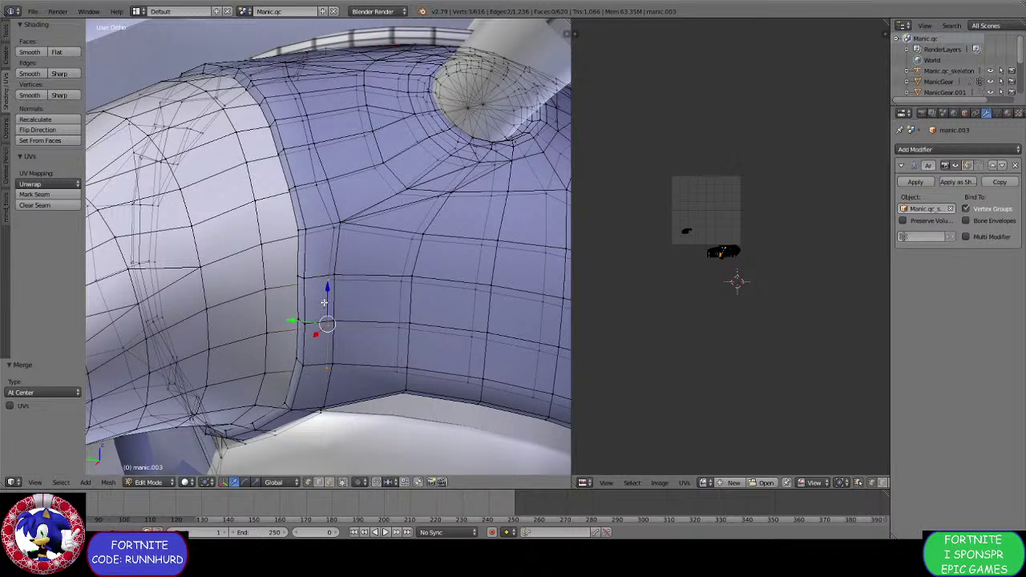
middle_click_drag(324, 302, 325, 304)
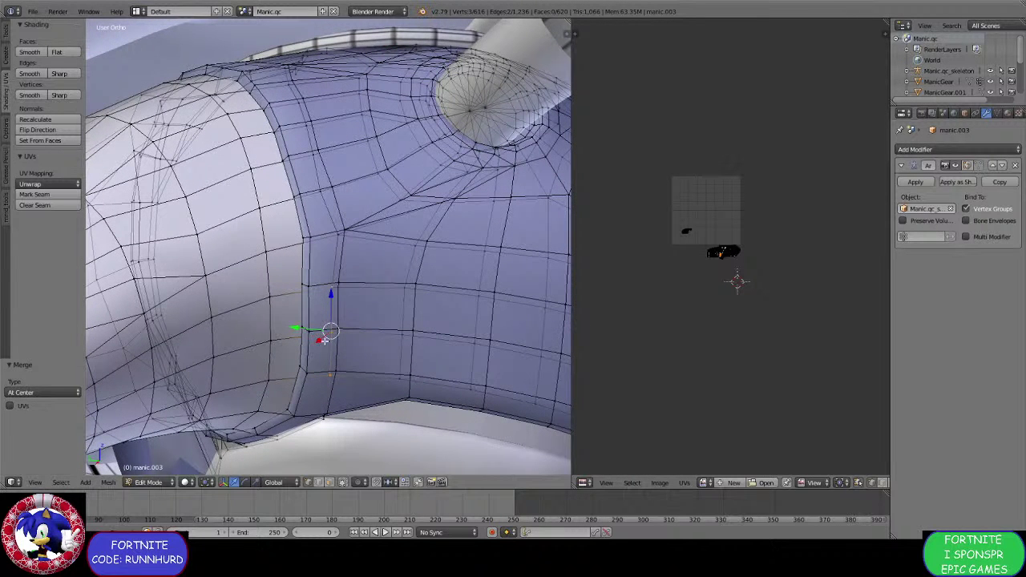
left_click(329, 482)
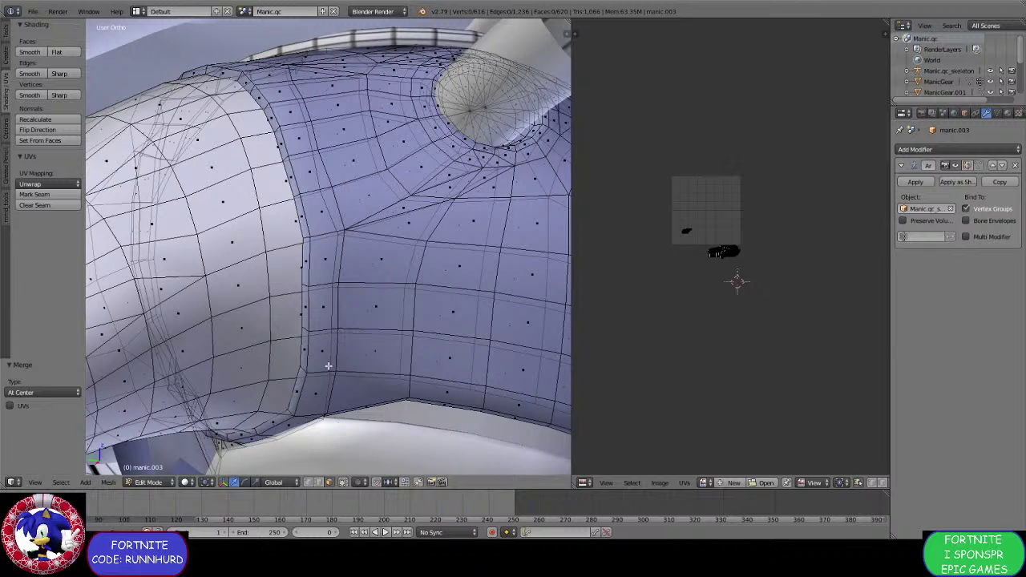
left_click(308, 482)
right_click(328, 375)
right_click(334, 335, "shift")
key("ctrl+e")
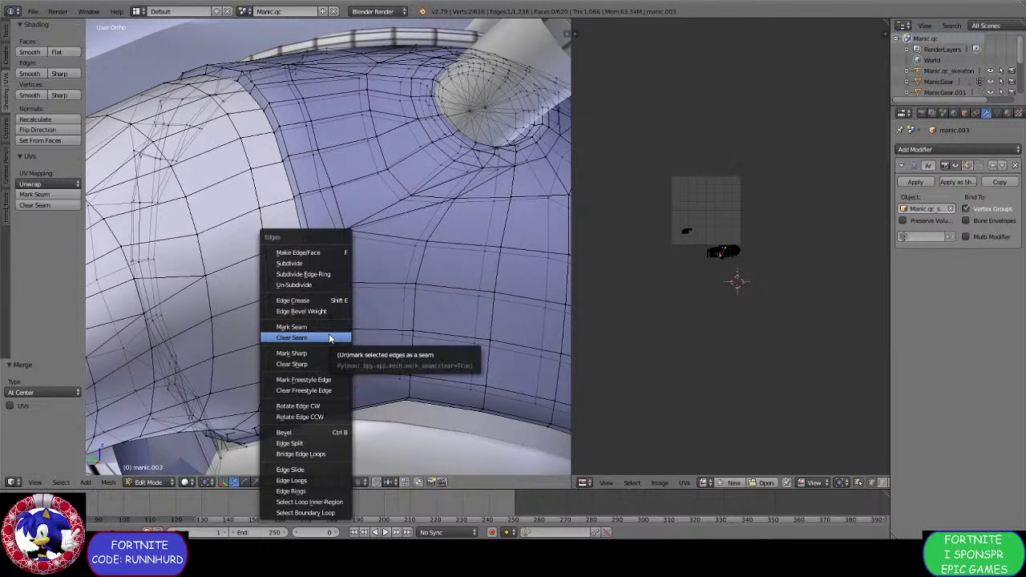
left_click(329, 327)
Select the inner torso faces as one linked region delimited by Seam and hide them.
left_click(328, 481)
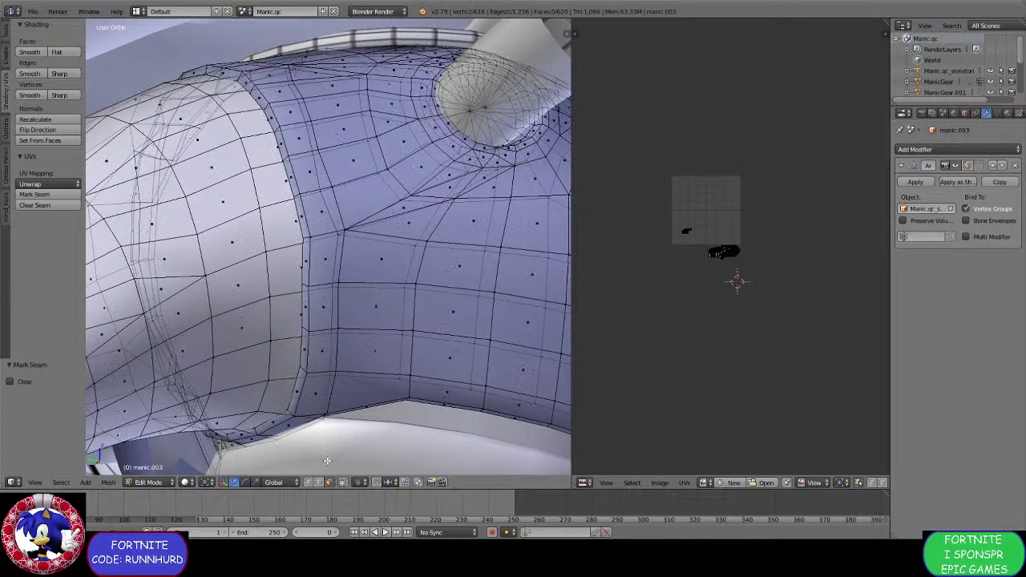
right_click(366, 351)
key("ctrl+l")
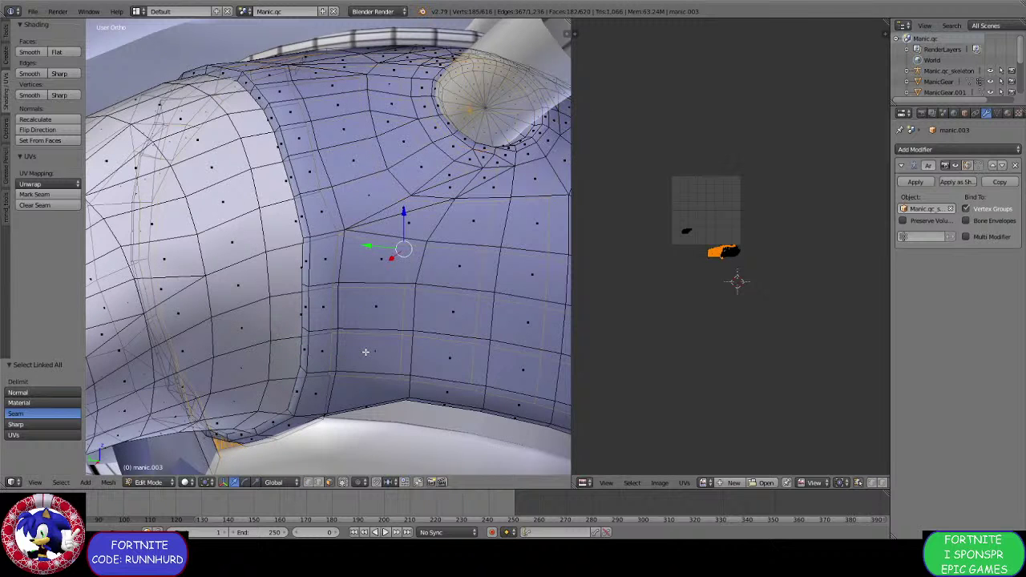
key("o")
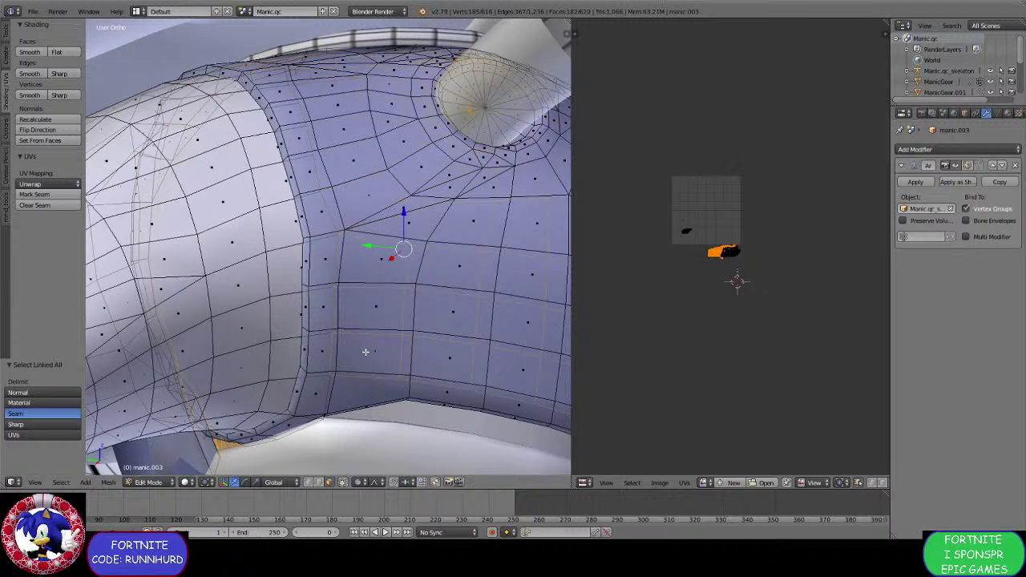
key("h")
In vertex selection, merge three inner-layer vertices At Last onto the matching vertices along the side of the spine rim.
middle_click_drag(357, 341, 353, 323)
left_click(309, 481)
scroll(373, 390, "up", 2)
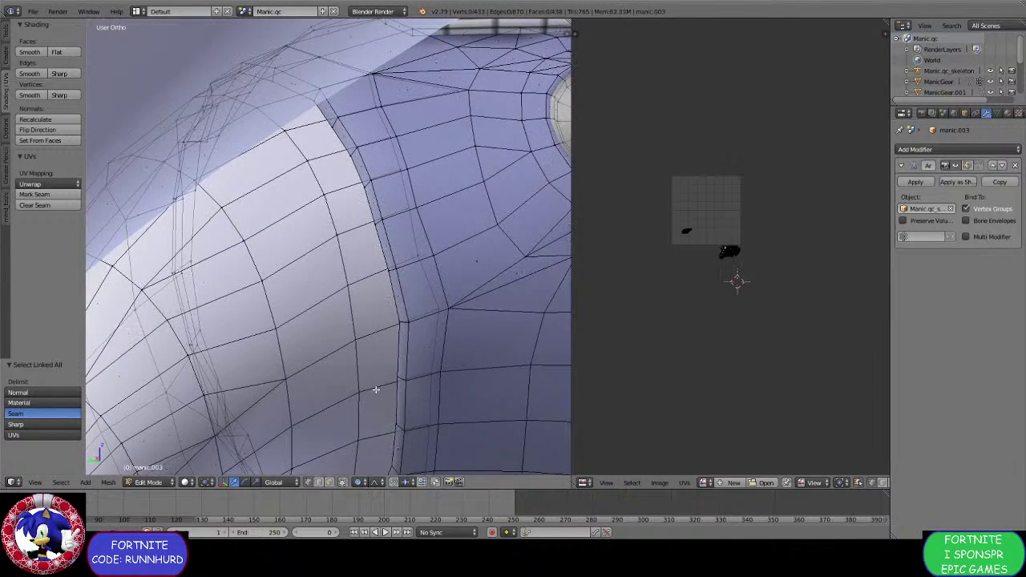
right_click(479, 338)
right_click(431, 355, "shift")
key("alt+m")
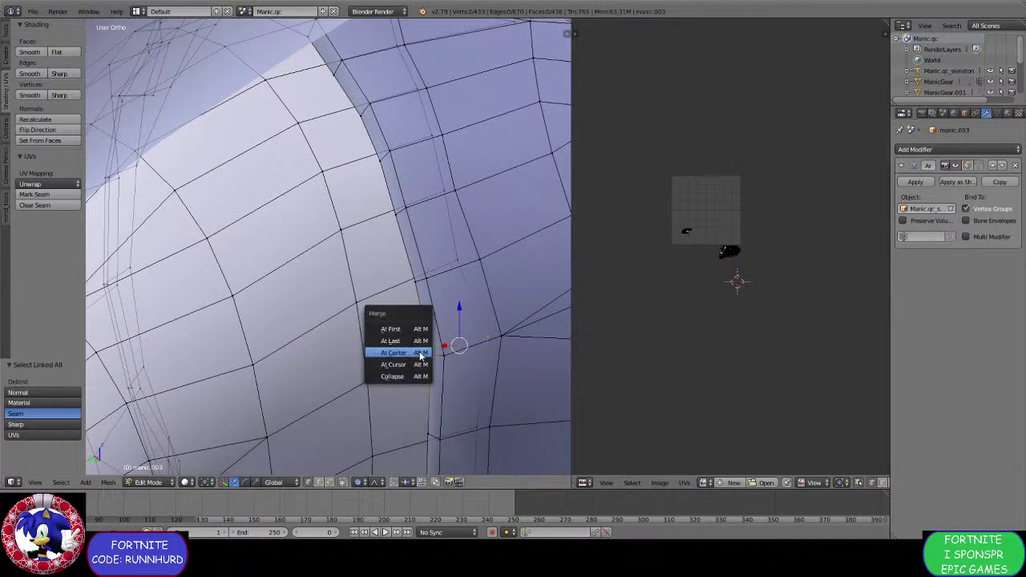
left_click(401, 332)
right_click(442, 266)
right_click(413, 281, "shift")
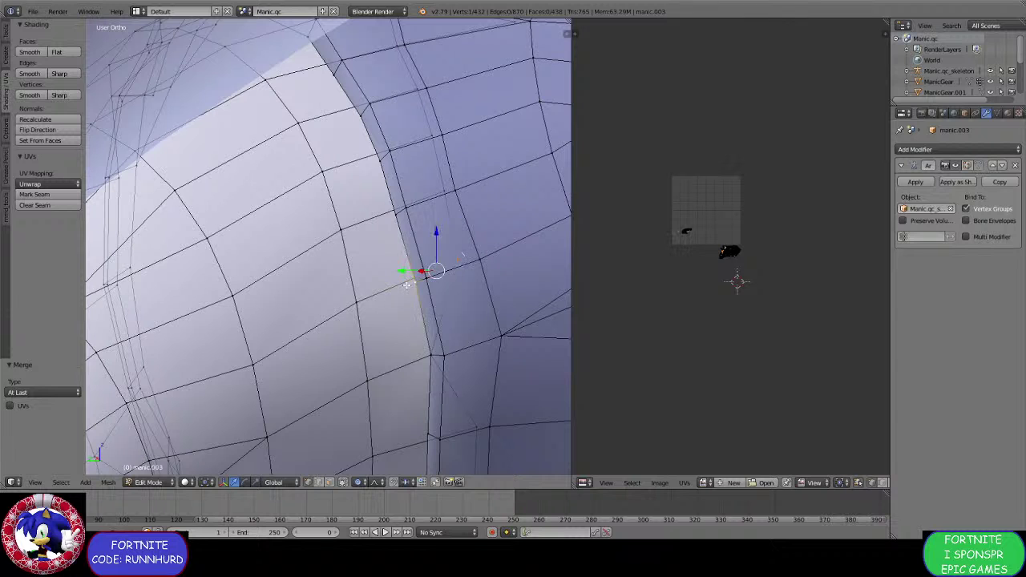
key("alt+m")
left_click(405, 287)
right_click(400, 209)
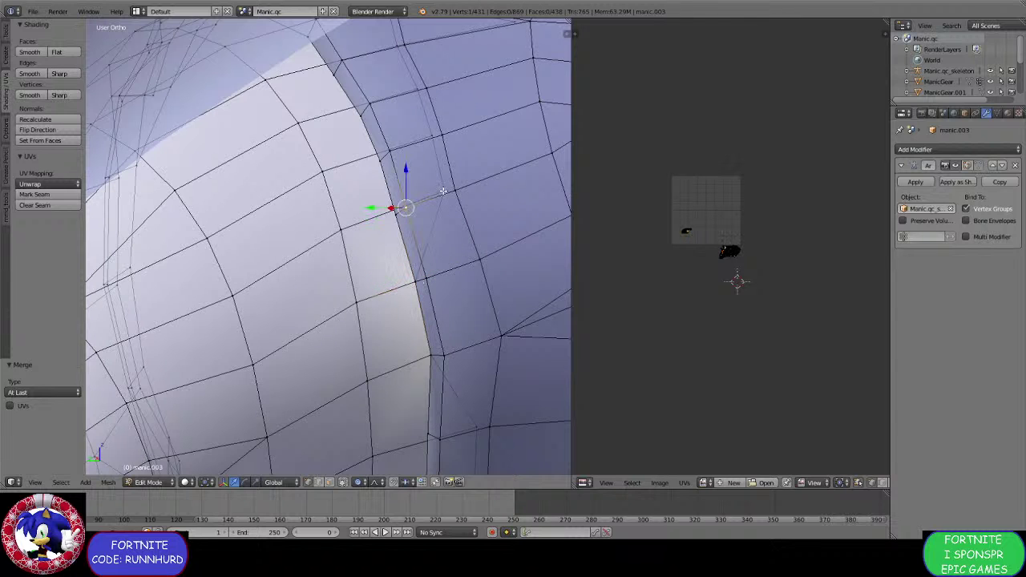
right_click(381, 215, "shift")
key("alt+m")
left_click(383, 212)
Merge two more inner-layer vertices At Last onto the next vertices up the spine rim.
middle_click_drag(411, 170, 424, 241)
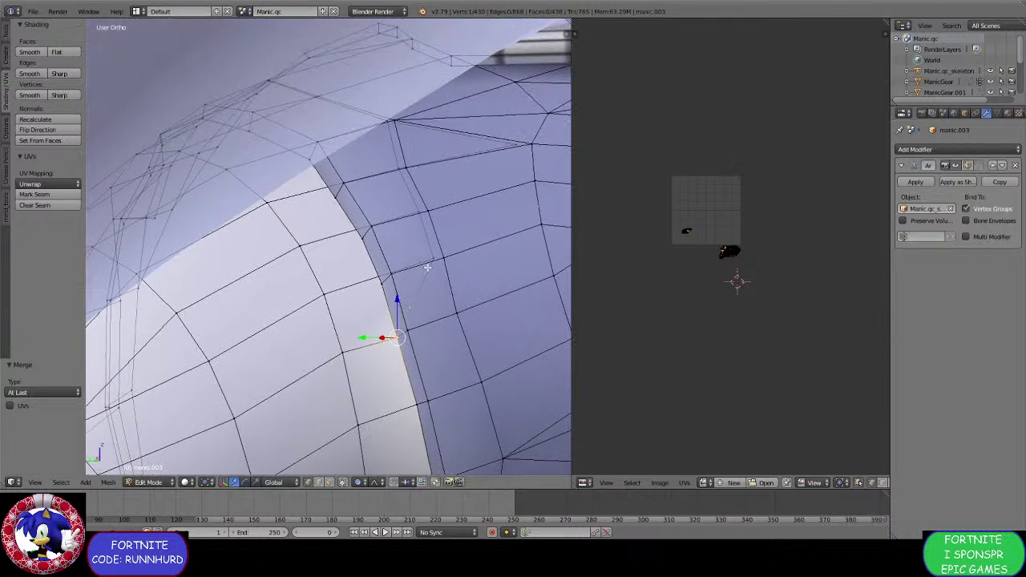
right_click(433, 258)
right_click(382, 284, "shift")
key("alt+m")
left_click(378, 282)
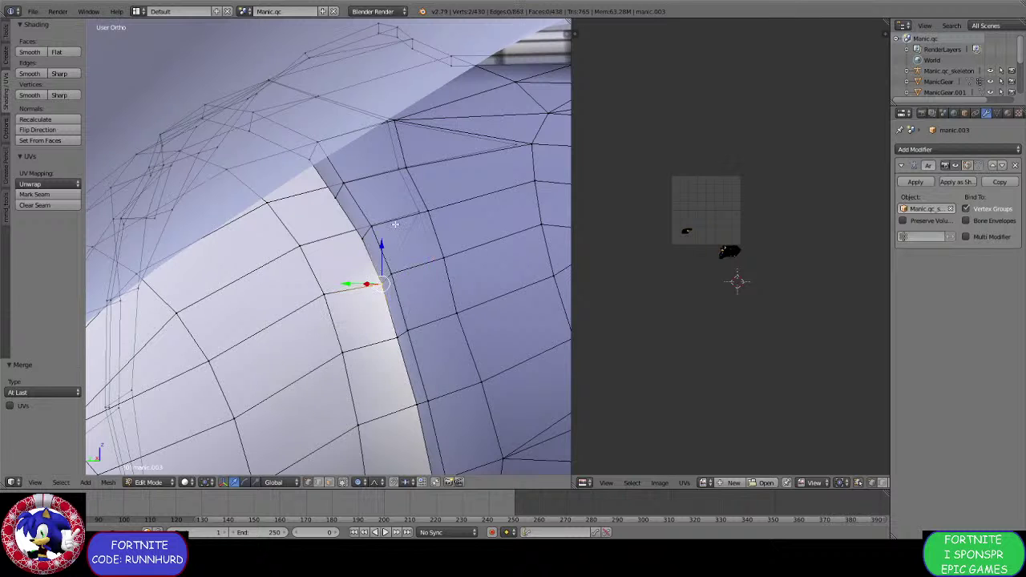
right_click(408, 212)
right_click(362, 239, "shift")
key("alt+m")
left_click(362, 240)
Merge the following two inner-layer vertices At Last onto the spine rim where it curves over its upper side.
middle_click_drag(362, 240, 367, 324)
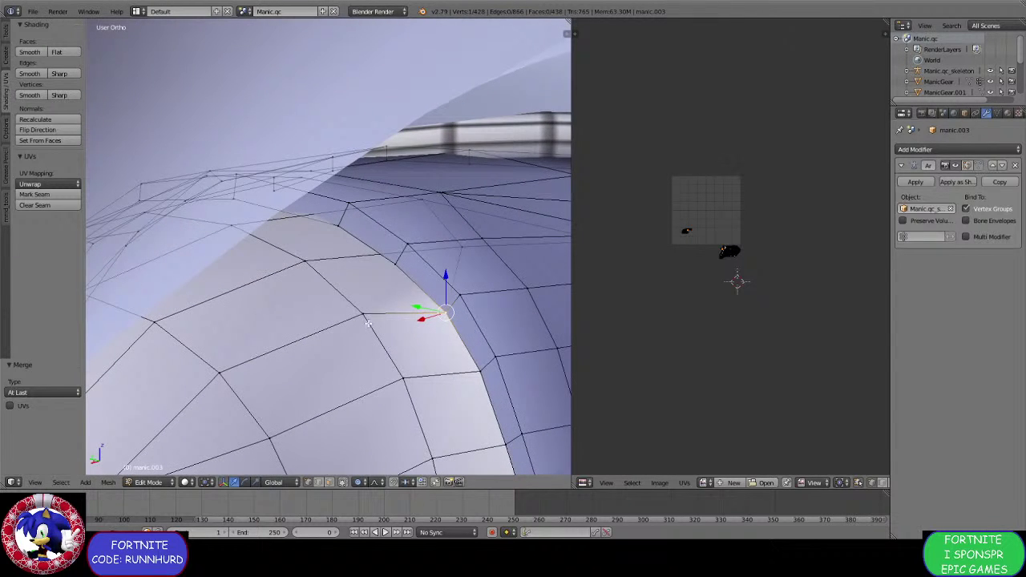
right_click(442, 256)
right_click(396, 268, "shift")
key("alt+m")
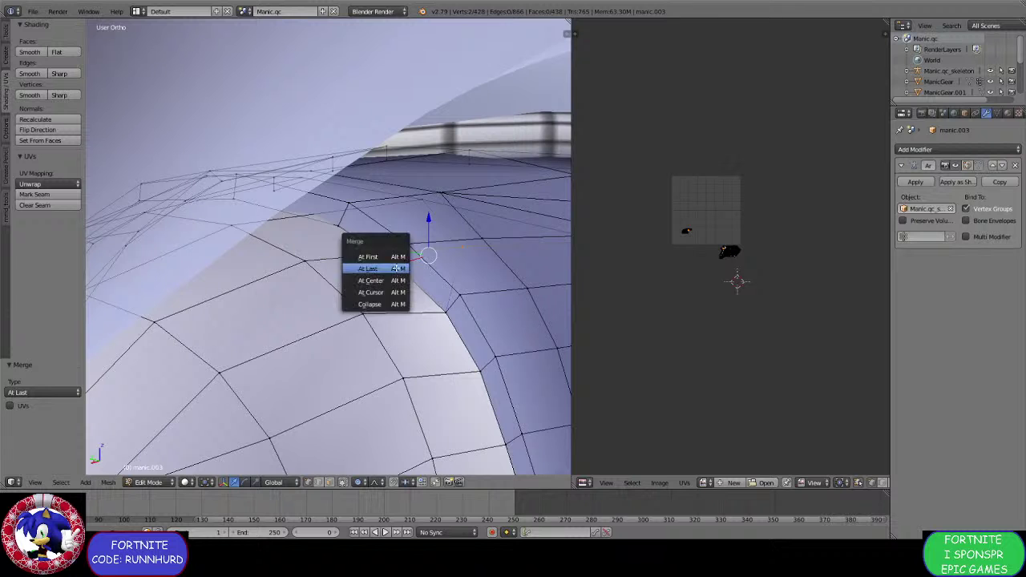
left_click(395, 267)
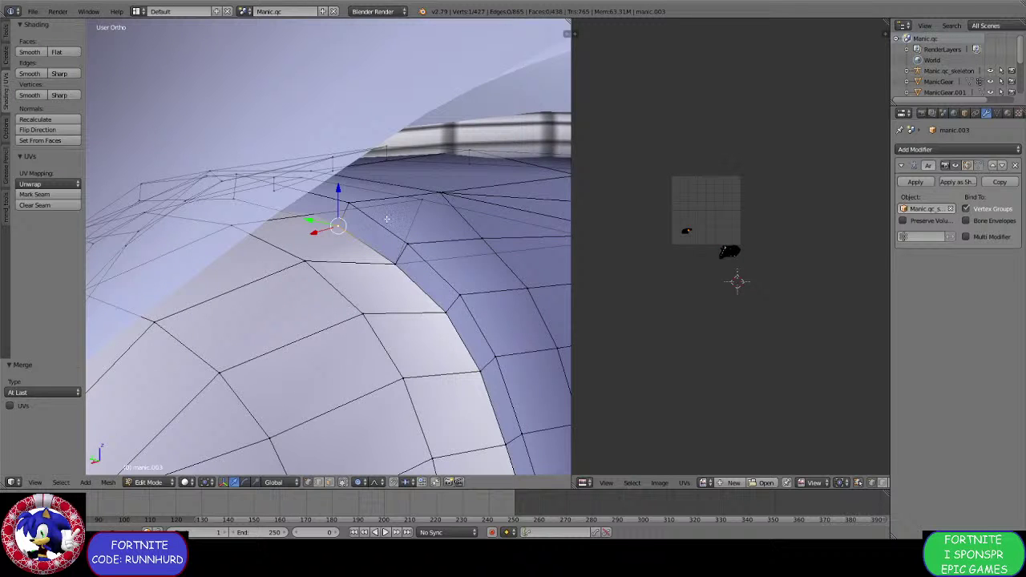
middle_click_drag(387, 219, 277, 211)
middle_click_drag(385, 284, 378, 244, "shift")
right_click(451, 247)
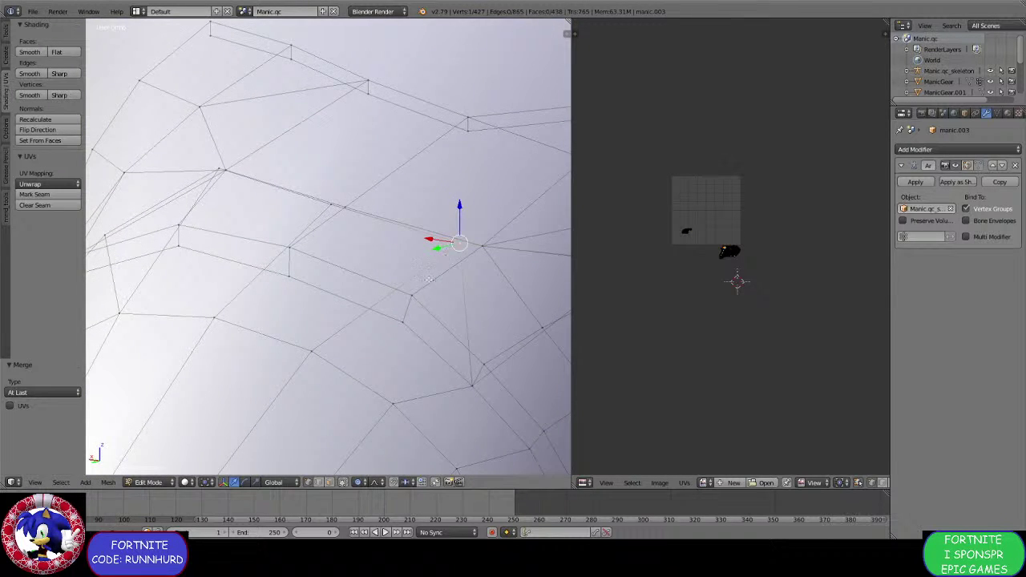
middle_click_drag(429, 279, 399, 270)
right_click(305, 283, "shift")
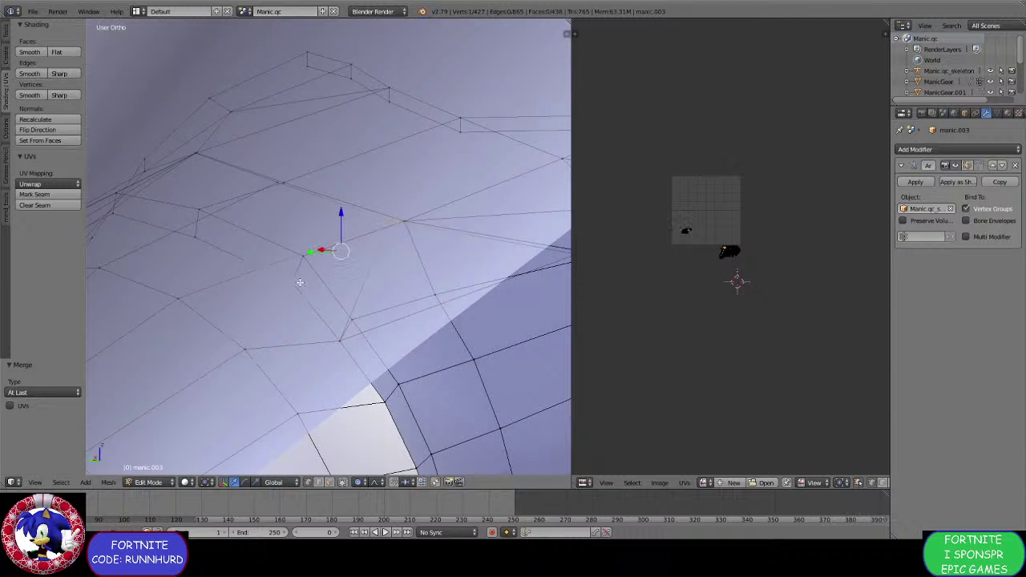
key("alt+m")
left_click(302, 282)
Merge the remaining stray inner-layer vertices At Last into the spine rim around its top.
middle_click_drag(301, 282, 429, 302)
right_click(504, 267)
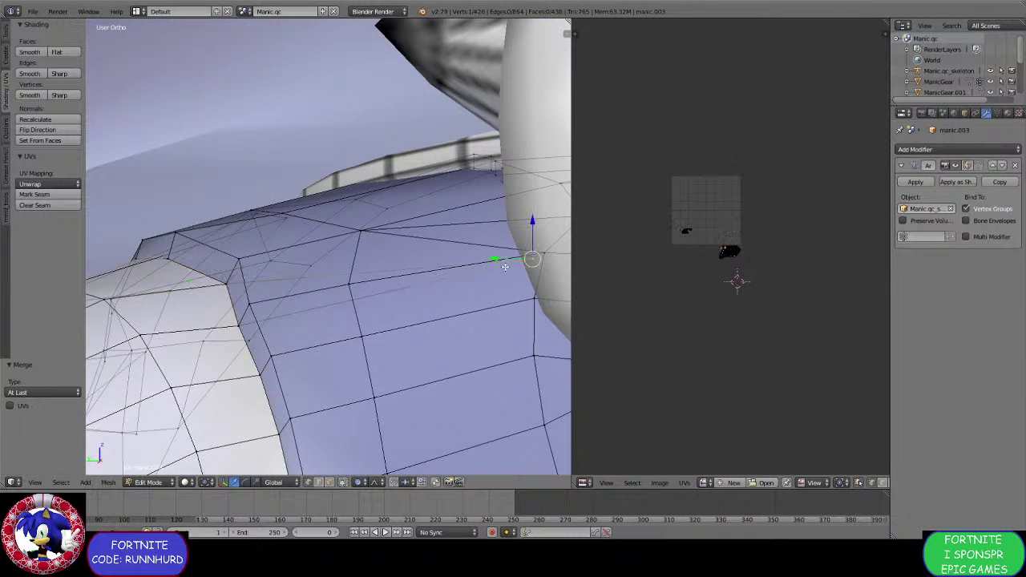
right_click(250, 305, "shift")
key("alt+m")
left_click(232, 318)
middle_click_drag(233, 318, 369, 277)
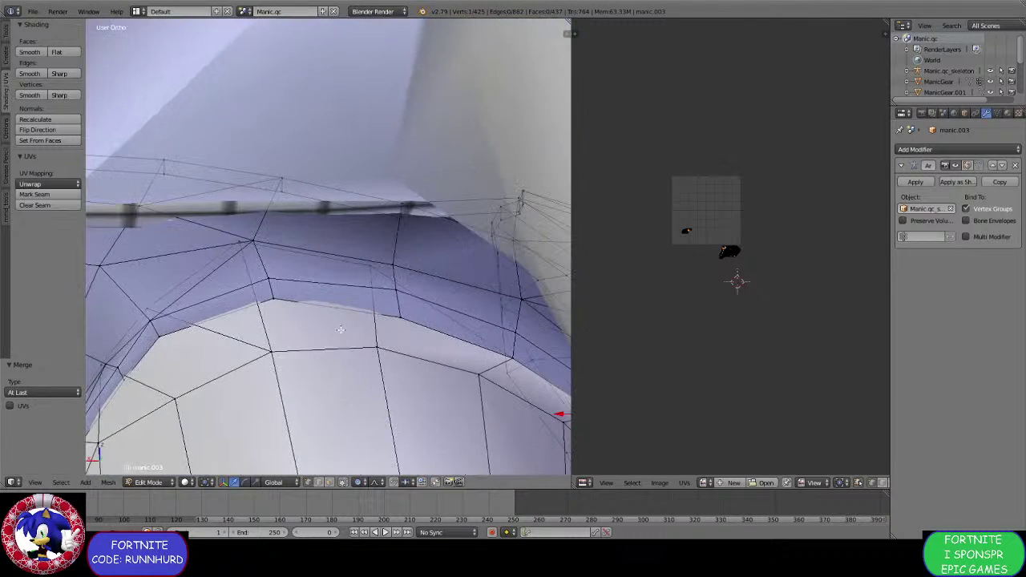
right_click(368, 269)
right_click(388, 323, "shift")
key("alt+m")
left_click(388, 324)
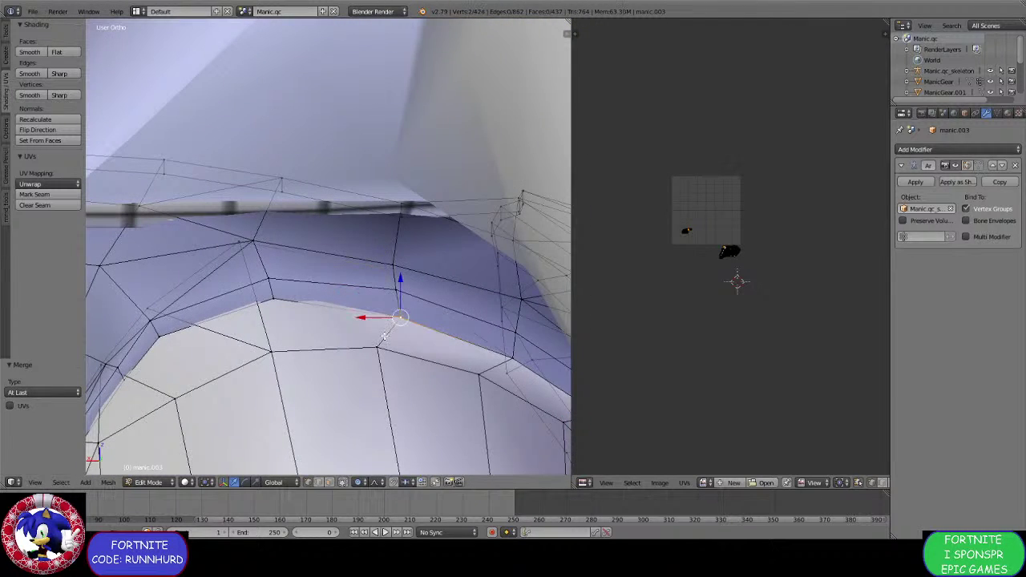
Turn off proportional editing and shift the merged top rim vertex along X, then by 0.020 along Z.
right_click(378, 346)
right_click(399, 317)
key("g")
key("Escape")
left_click(362, 481)
left_click(385, 472)
key("g")
key("x")
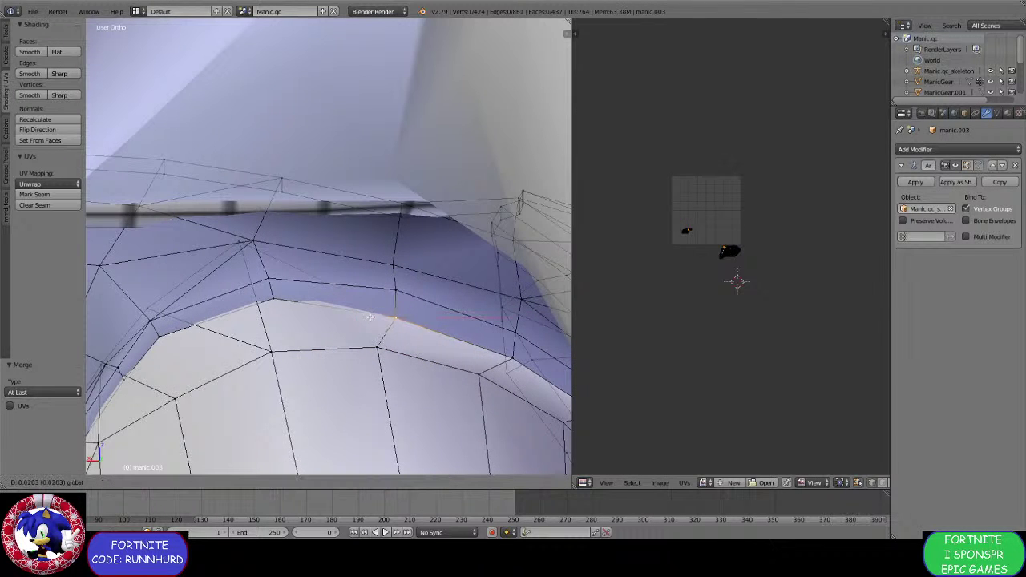
left_click(368, 305)
key("g")
key("z")
left_click(385, 273)
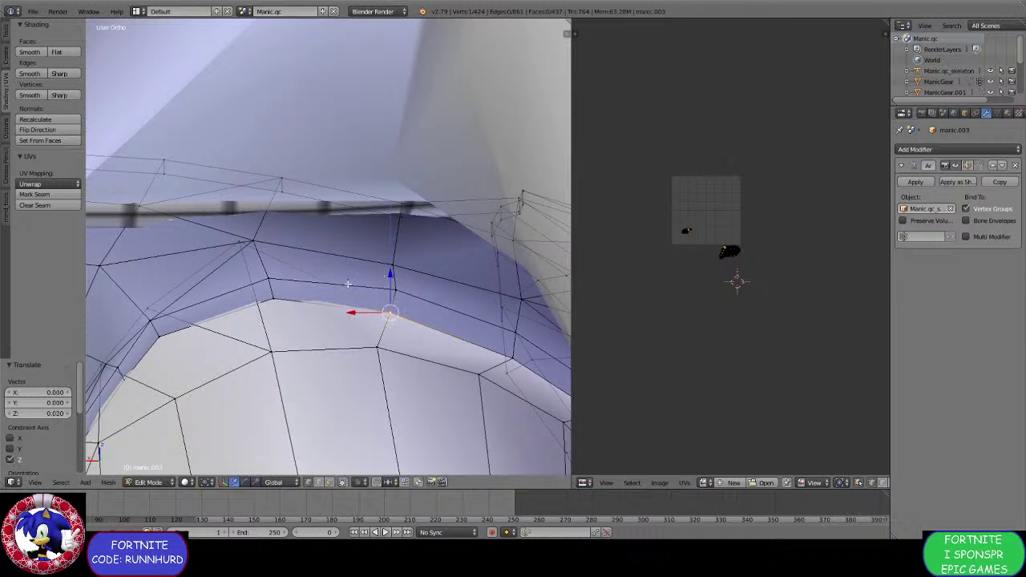
Merge three more inner-layer vertices At Last into the spine rim where its upper edge curves down the side.
middle_click_drag(385, 273, 304, 287)
right_click(320, 315, "shift")
key("alt+m")
left_click(321, 316)
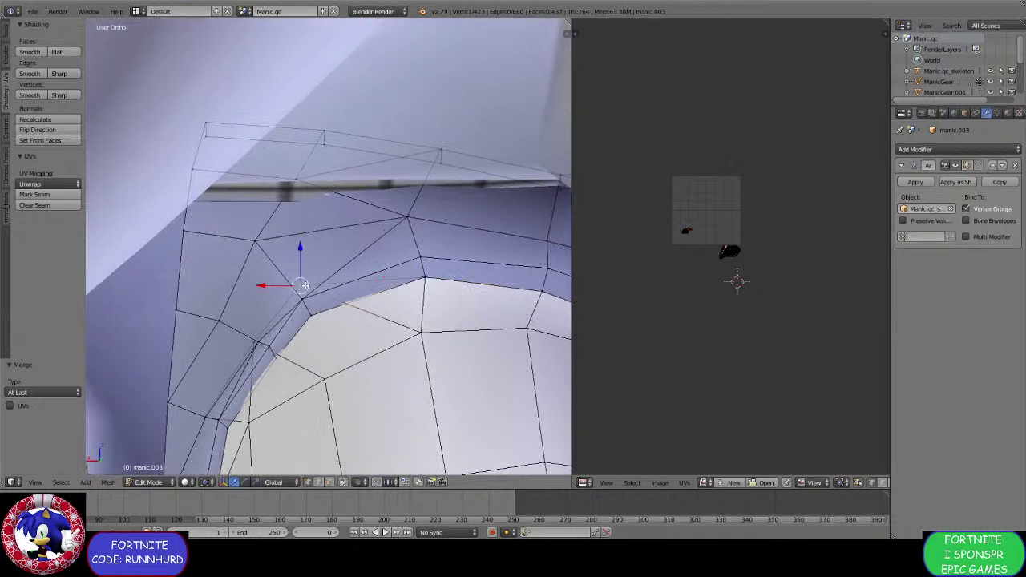
right_click(296, 323, "shift")
key("alt+m")
left_click(297, 320)
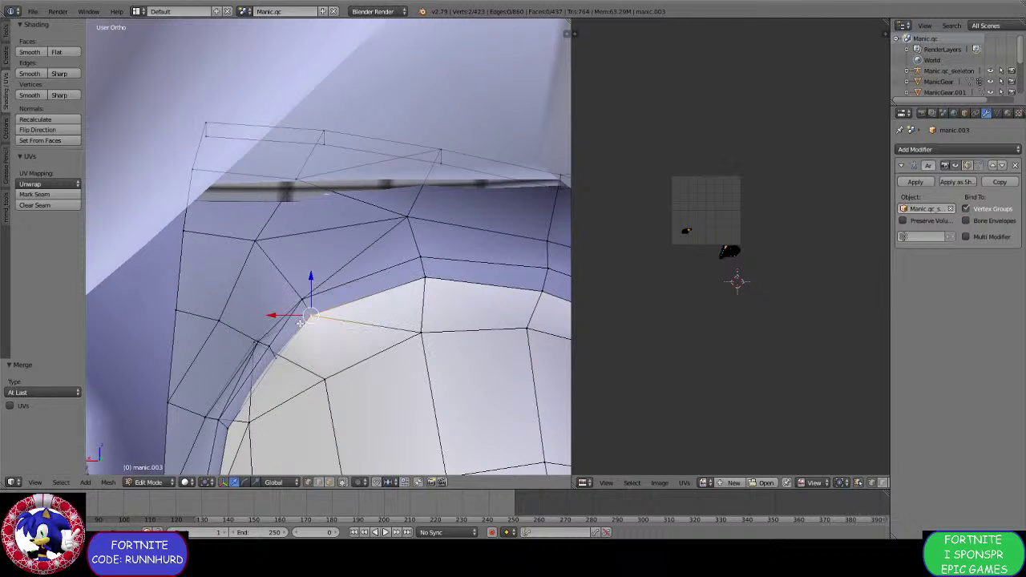
middle_click_drag(298, 325, 319, 292)
right_click(363, 320, "shift")
key("alt+m")
left_click(362, 321)
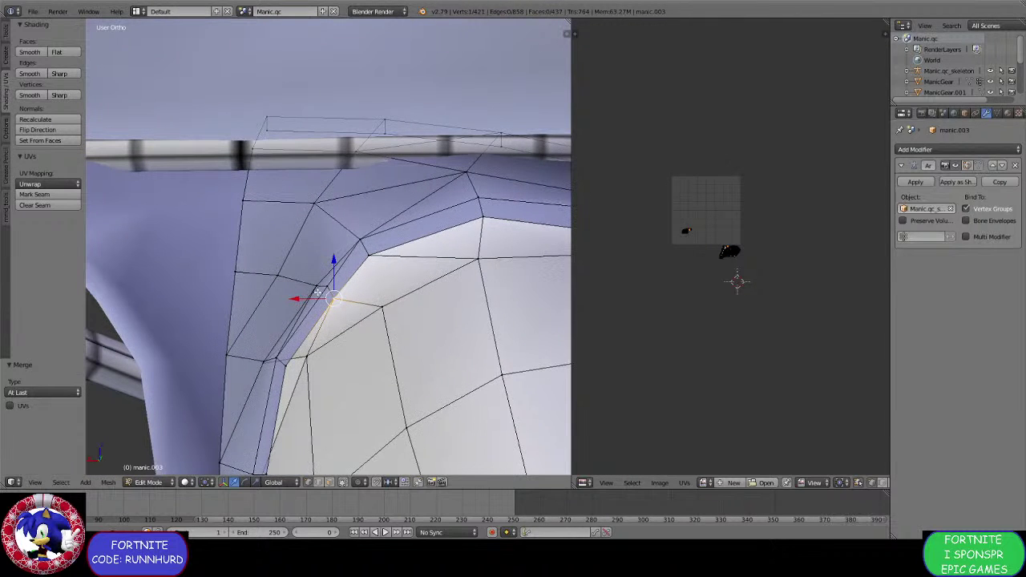
Shift the neighbouring seam vertex along X and by 0.027 along Z, then the rim vertices beside it by 0.045 along X.
key("g")
key("x")
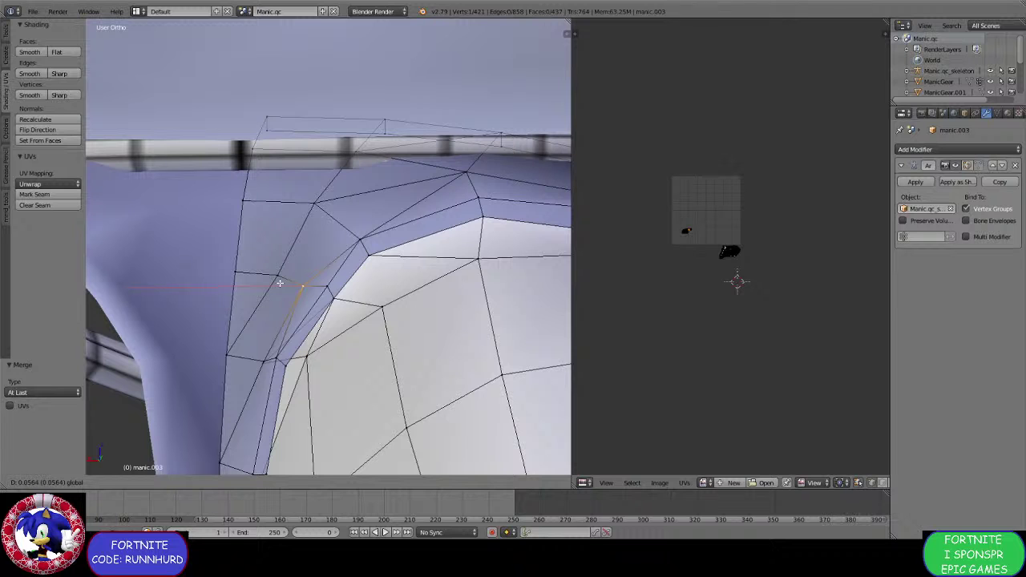
key("z")
left_click(282, 283)
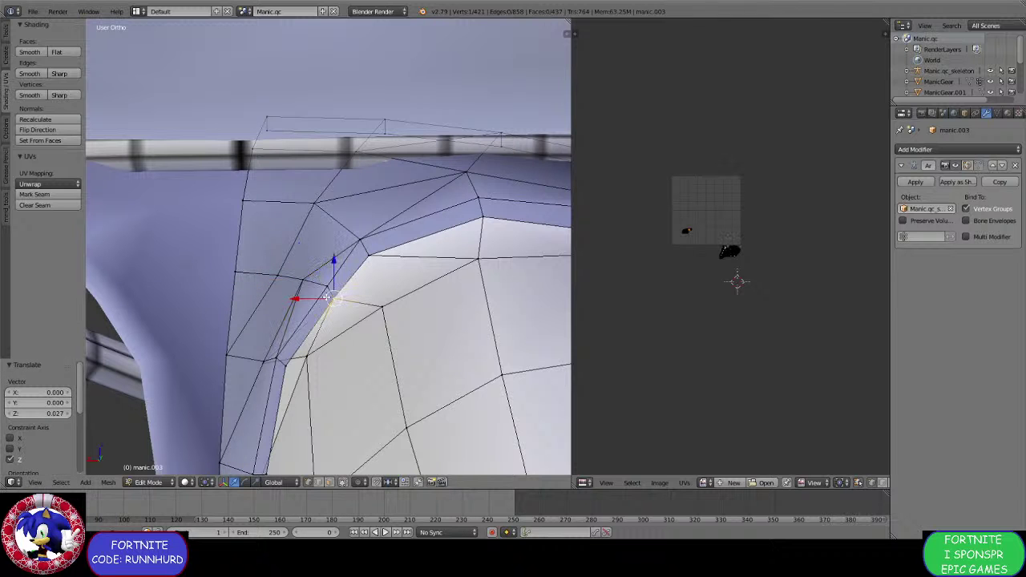
key("g")
key("x")
left_click(297, 289)
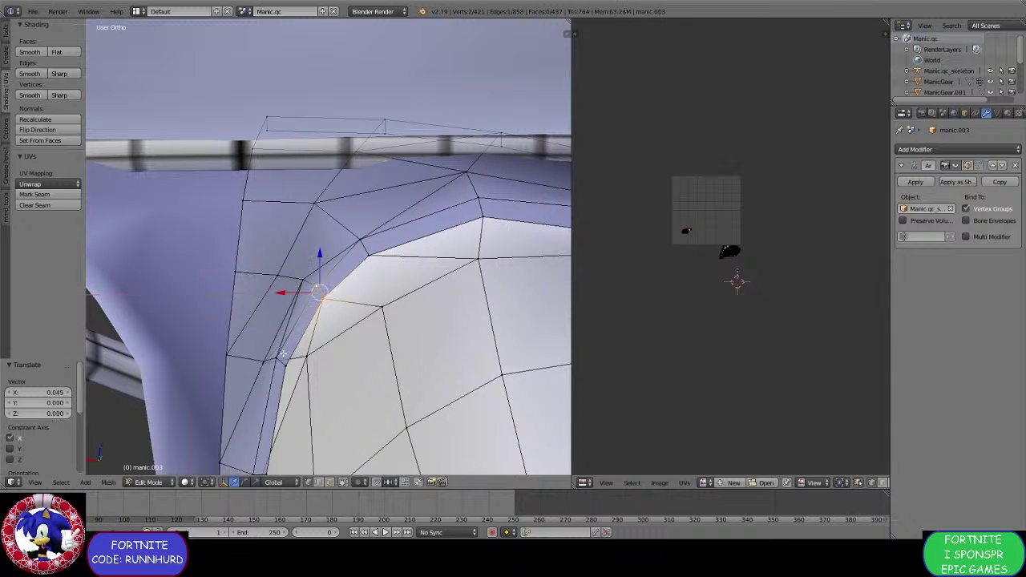
Merge the next inner-layer vertices At Last into the spine rim, working down its straight side.
middle_click_drag(296, 288, 318, 292)
left_click(353, 285)
right_click(341, 298)
right_click(303, 279, "shift")
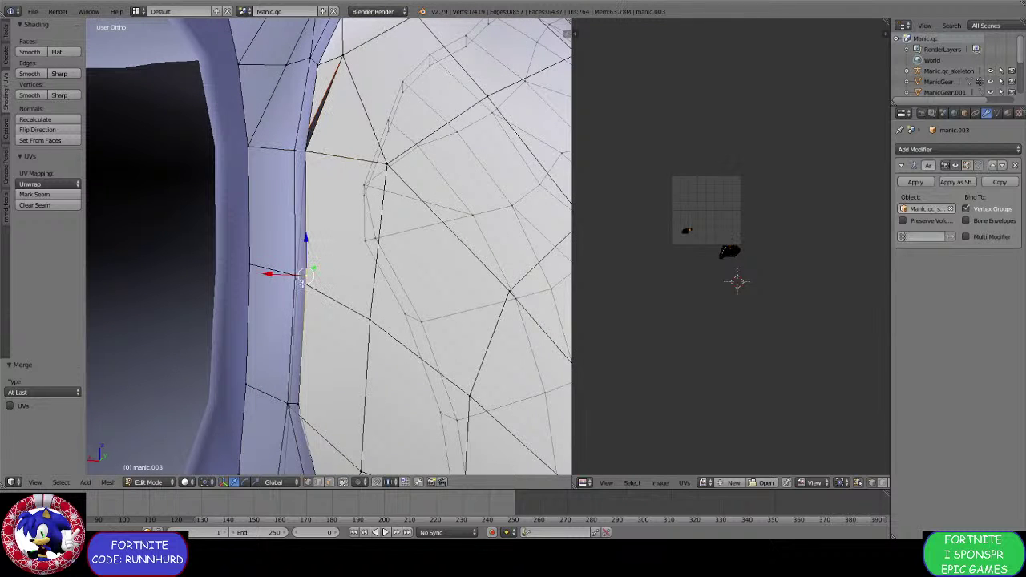
key("alt+m")
left_click(305, 277)
middle_click_drag(306, 406, 300, 288)
right_click(303, 282)
key("alt+m")
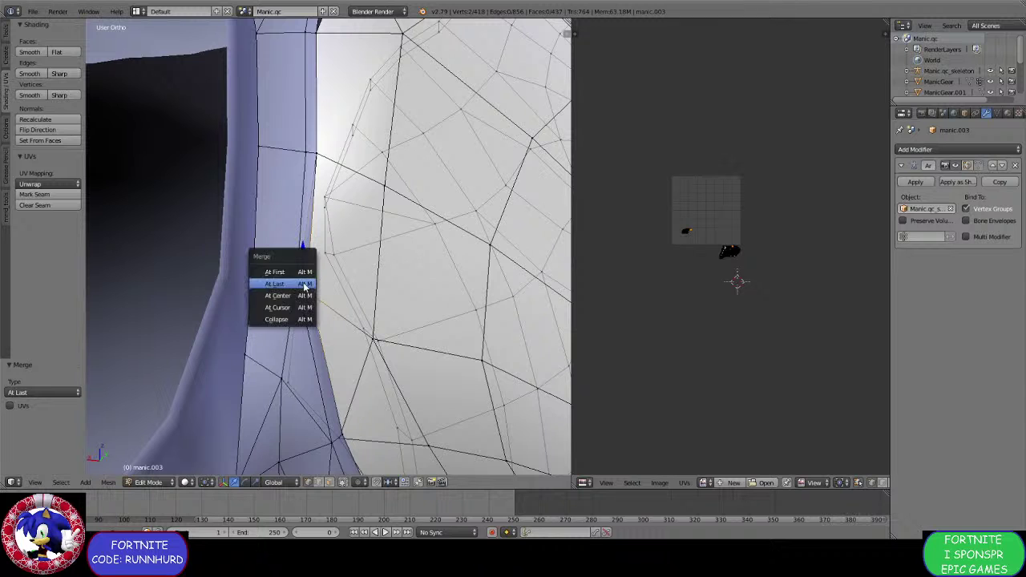
left_click(302, 281)
Merge the following two inner-layer vertices At Last onto the rim where the side curves into its lower edge.
right_click(289, 374)
middle_click_drag(289, 374, 286, 266)
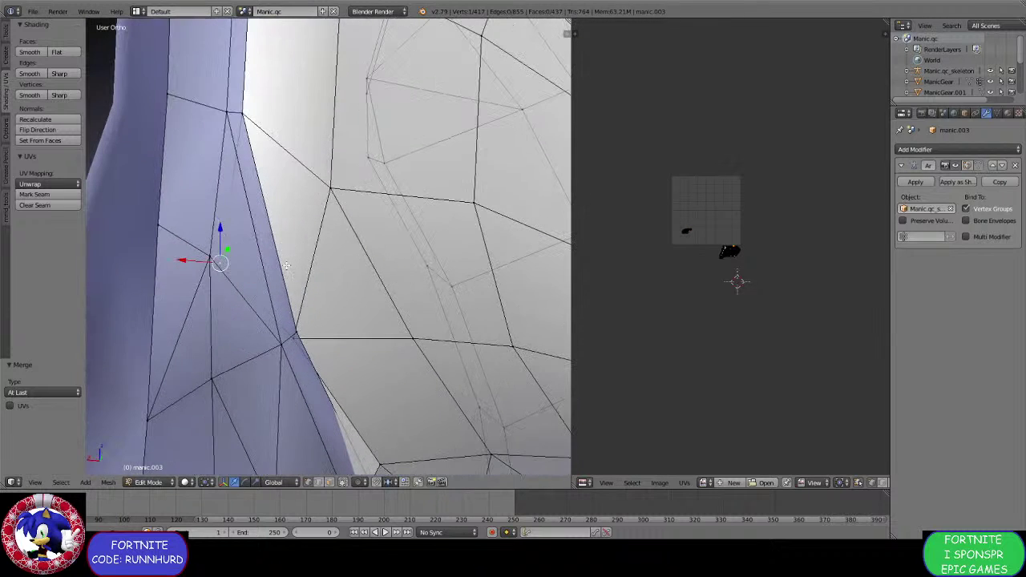
right_click(289, 340, "shift")
key("alt+m")
left_click(298, 328)
middle_click_drag(299, 328, 327, 253)
right_click(321, 365)
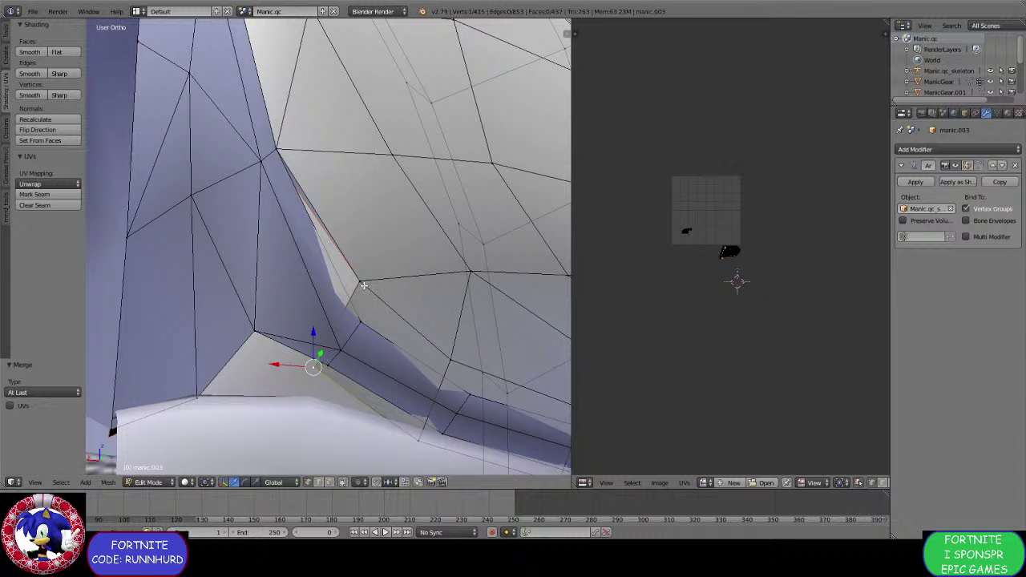
right_click(362, 319, "shift")
key("alt+m")
left_click(361, 321)
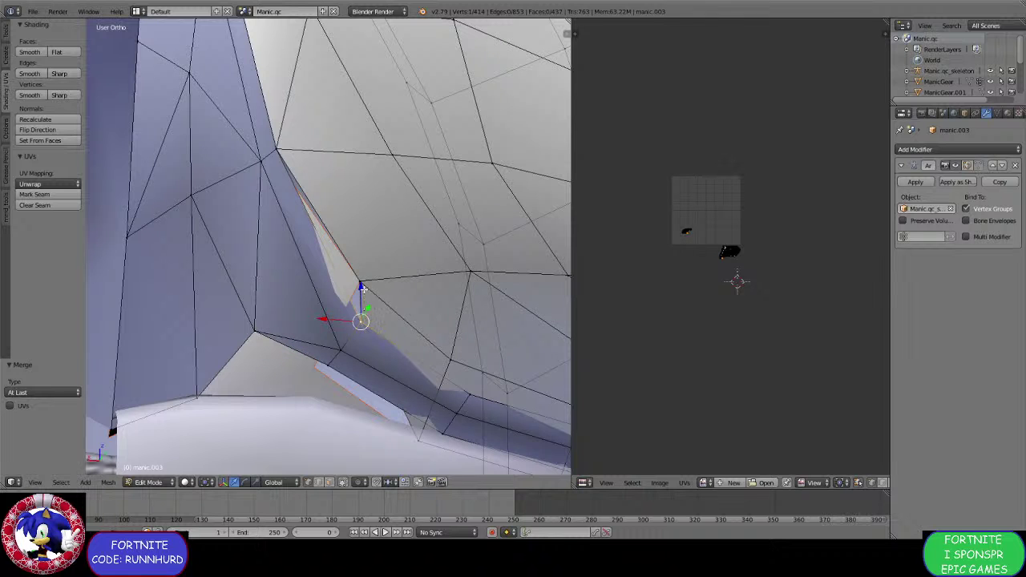
Extend a vertex from the merged lower-corner vertex and merge it At Last into the rim vertex above the gap.
key("alt+d")
left_click(345, 268)
right_click(285, 158, "shift")
key("alt+m")
left_click(283, 161)
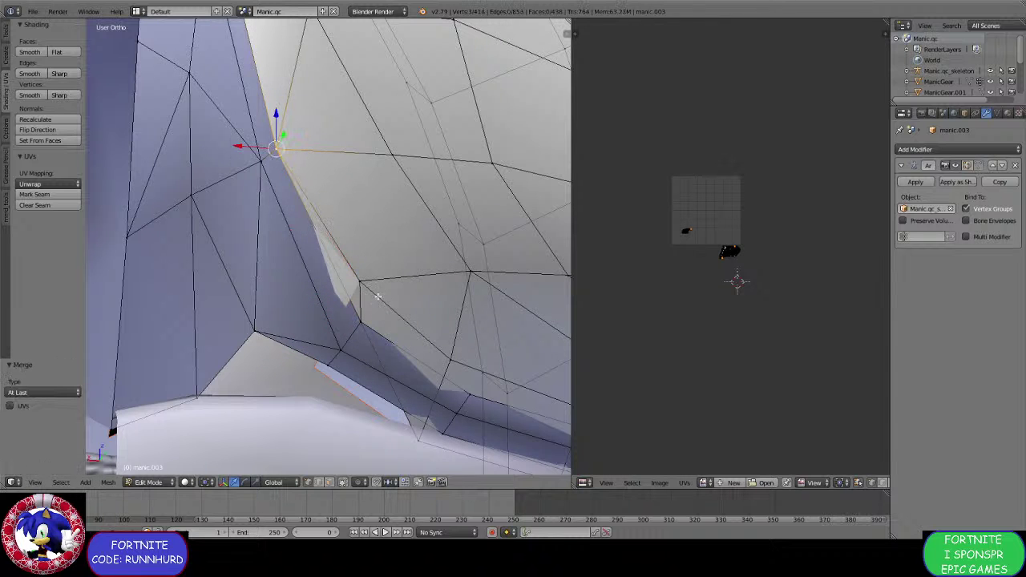
Merge the first inner-layer vertex along the lower edge At Last into the rim, and shift it 0.062 along X and 0.029 along Z.
middle_click_drag(416, 388, 321, 338)
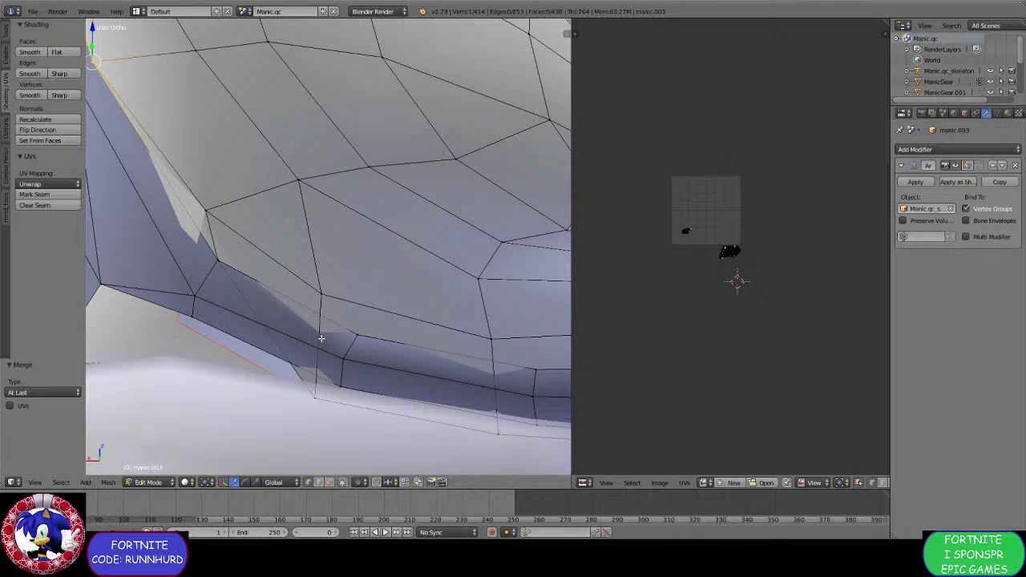
right_click(318, 392)
right_click(355, 334, "shift")
key("alt+m")
left_click(356, 334)
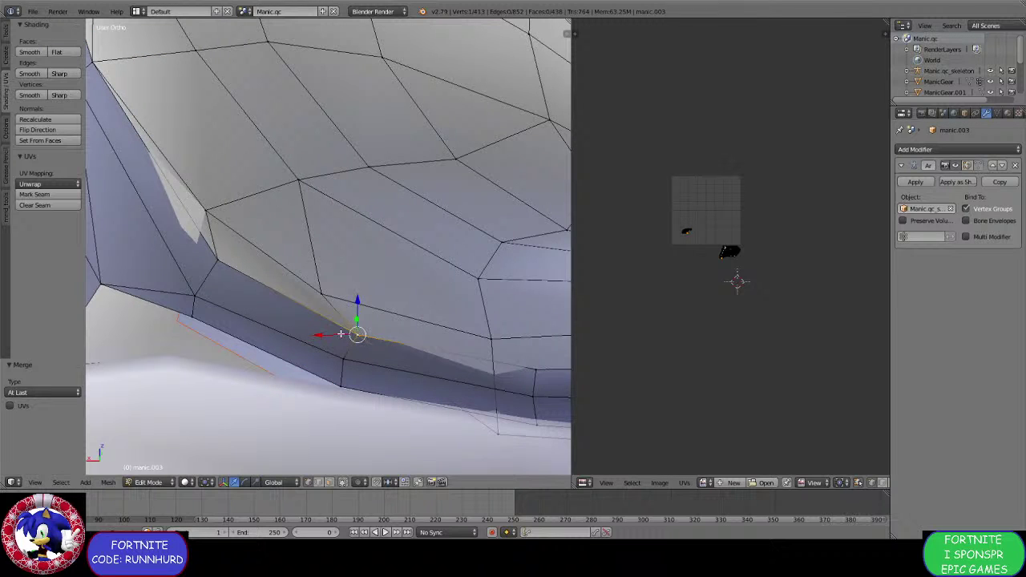
left_click_drag(341, 333, 318, 323)
key("g")
key("z")
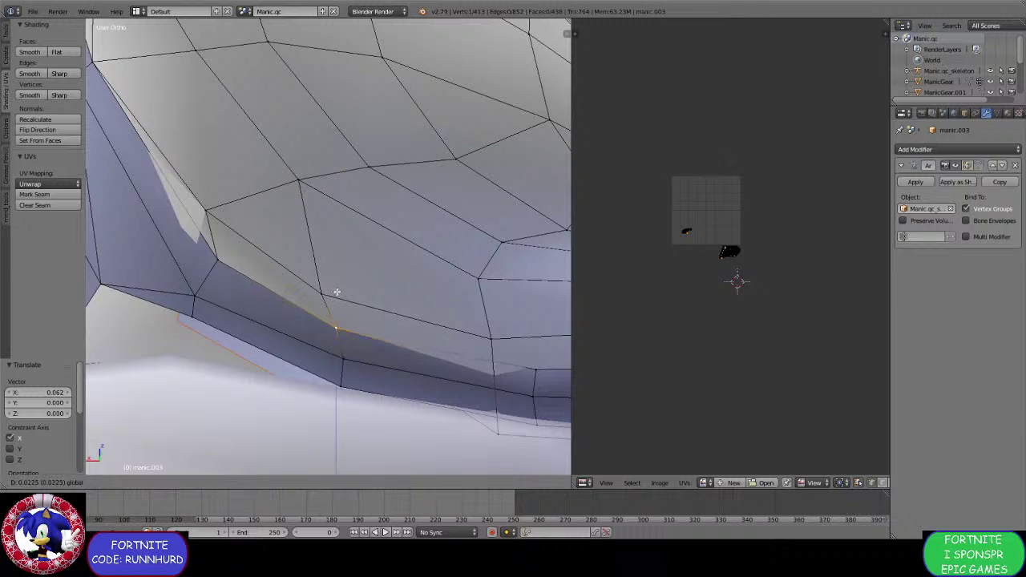
left_click(336, 290)
Merge the next inner-layer vertex along the lower edge At Last into the rim, and shift it 0.051 along X.
middle_click_drag(337, 290, 302, 302)
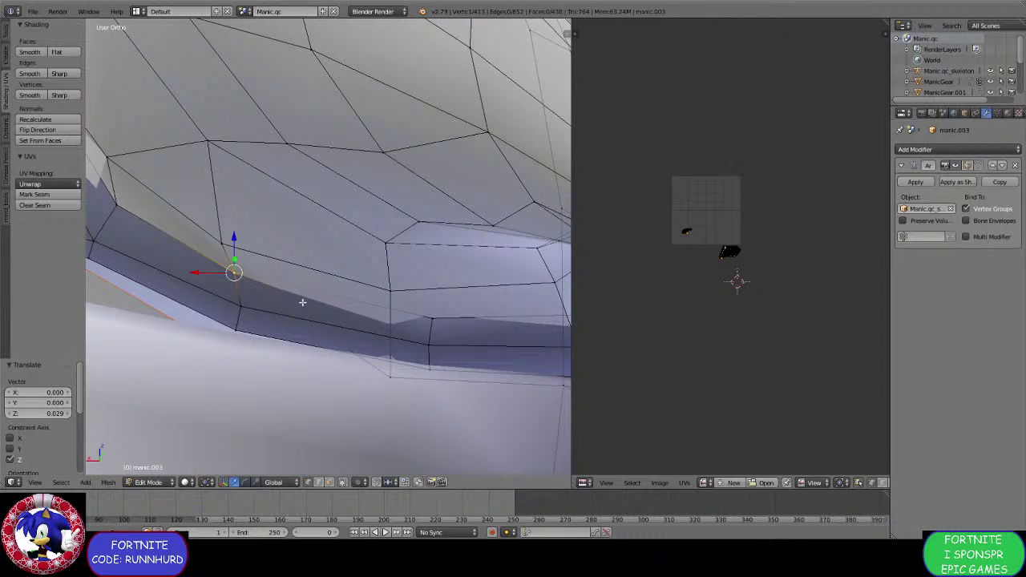
right_click(388, 371)
right_click(430, 318, "shift")
key("alt+m")
left_click(433, 318)
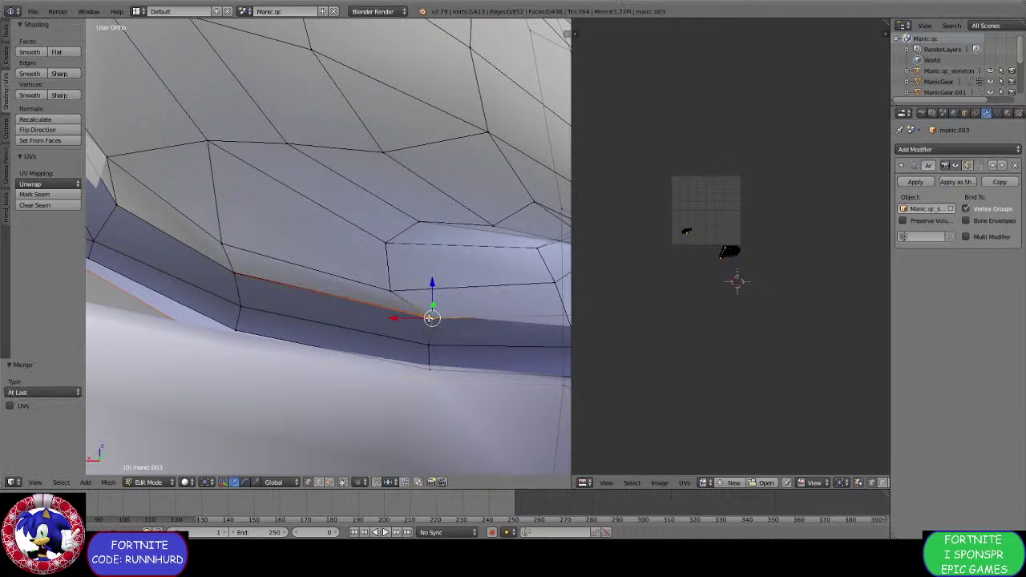
key("g")
key("x")
left_click(389, 314)
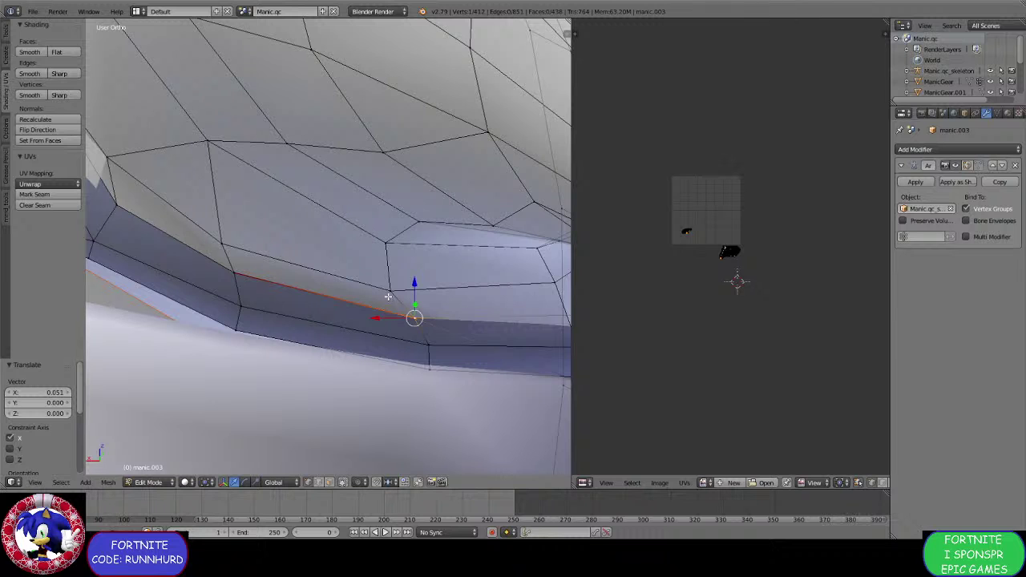
Adjust the lower edge's vertices along X, moving the seam vertex beneath the first merged one by 0.016.
right_click(390, 290)
right_click(403, 318)
key("g")
key("x")
left_click(413, 333)
middle_click_drag(413, 333, 206, 303)
right_click(186, 290)
key("g")
key("x")
left_click(152, 285)
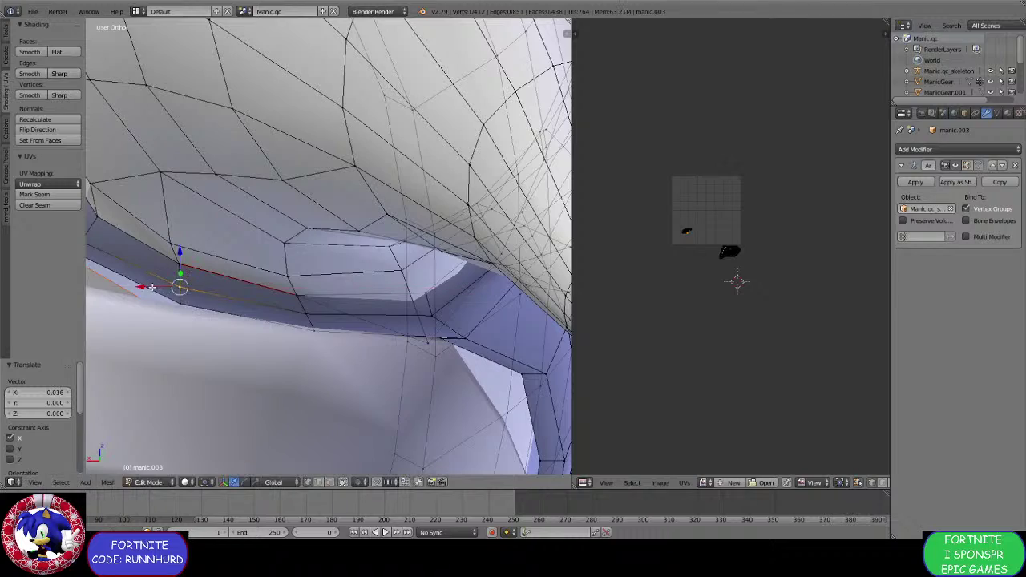
Merge the inner-layer vertex near the far end of the lower edge At Last into the rim vertex above it.
middle_click_drag(358, 306, 321, 356)
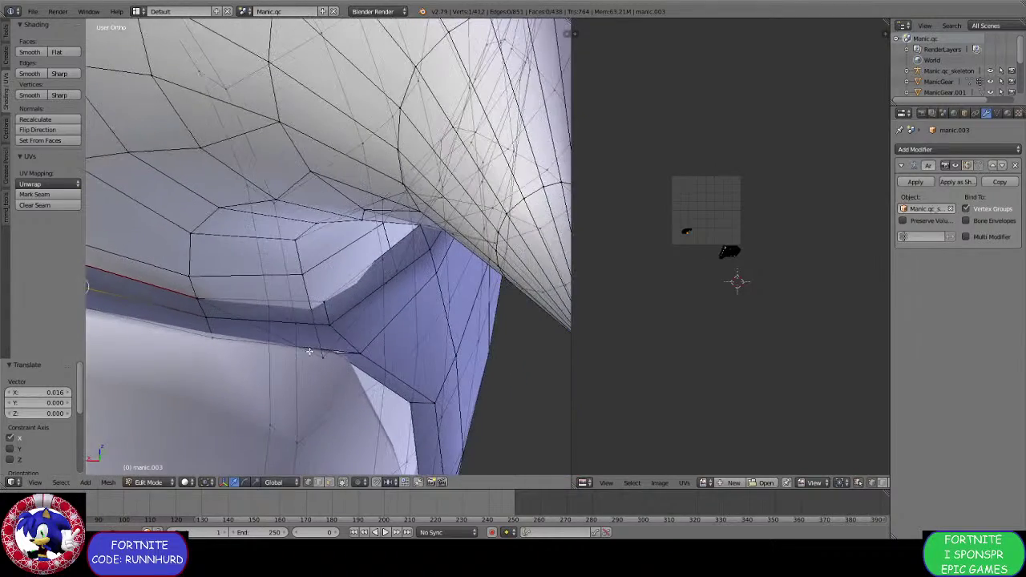
right_click(321, 356)
right_click(319, 308, "shift")
key("alt+m")
left_click(319, 306)
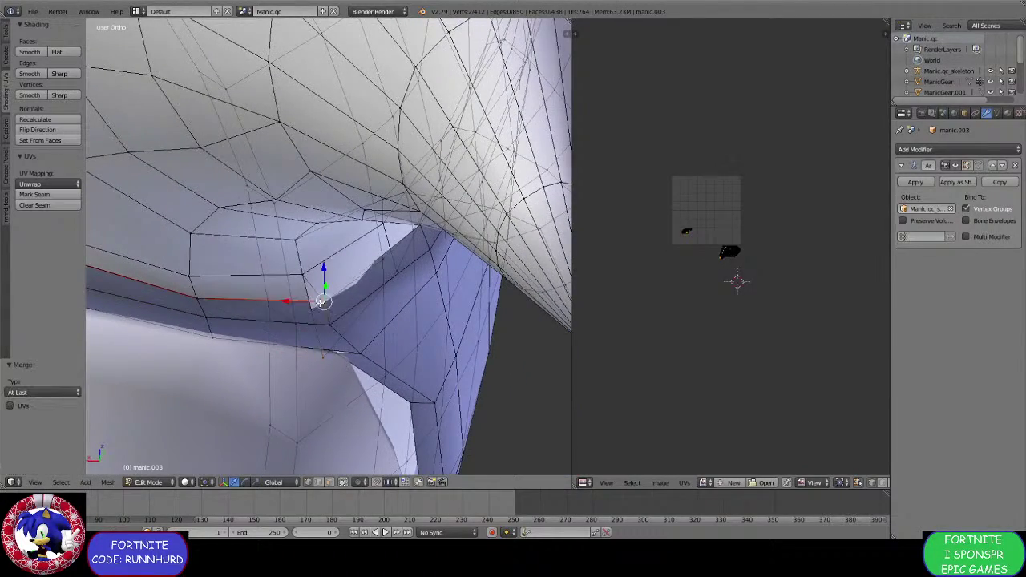
Merge the remaining stray vertex at the rim's far lower corner At Last and shift the result -0.025 along Z.
middle_click_drag(319, 305, 287, 306)
right_click(301, 343)
right_click(273, 290, "shift")
key("alt+m")
left_click(273, 290)
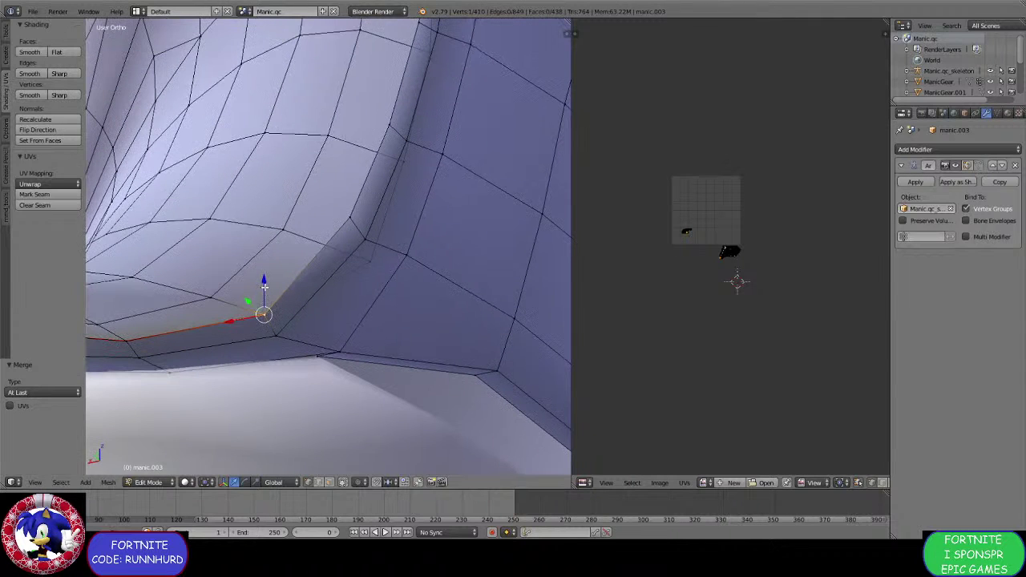
left_click_drag(264, 285, 265, 296)
Merge the inner-layer vertex above the far corner At Last into the rim, and shift it -0.096 along Z and 0.058 along X.
middle_click_drag(265, 296, 343, 327)
right_click(346, 324)
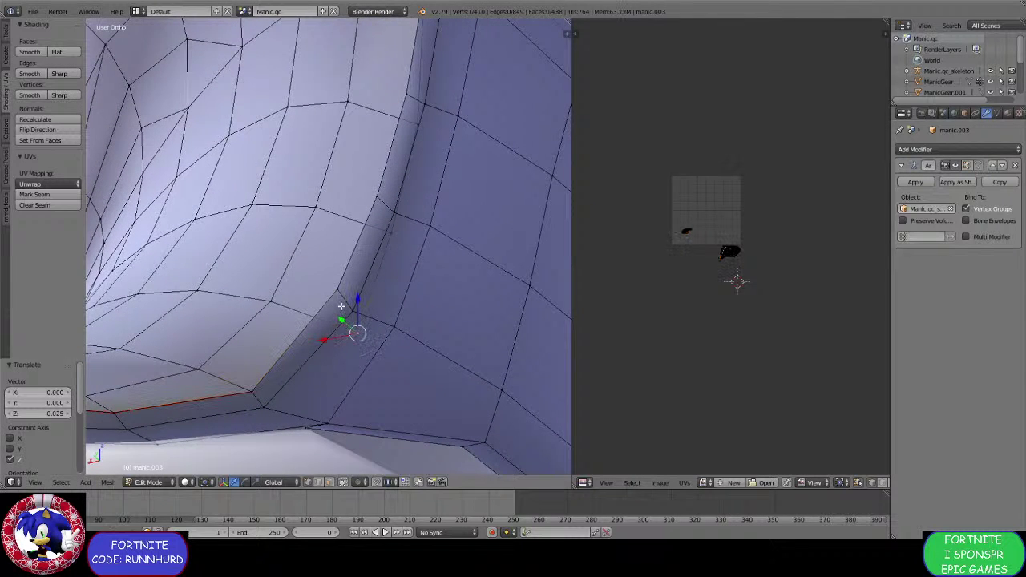
right_click(337, 290, "shift")
key("alt+m")
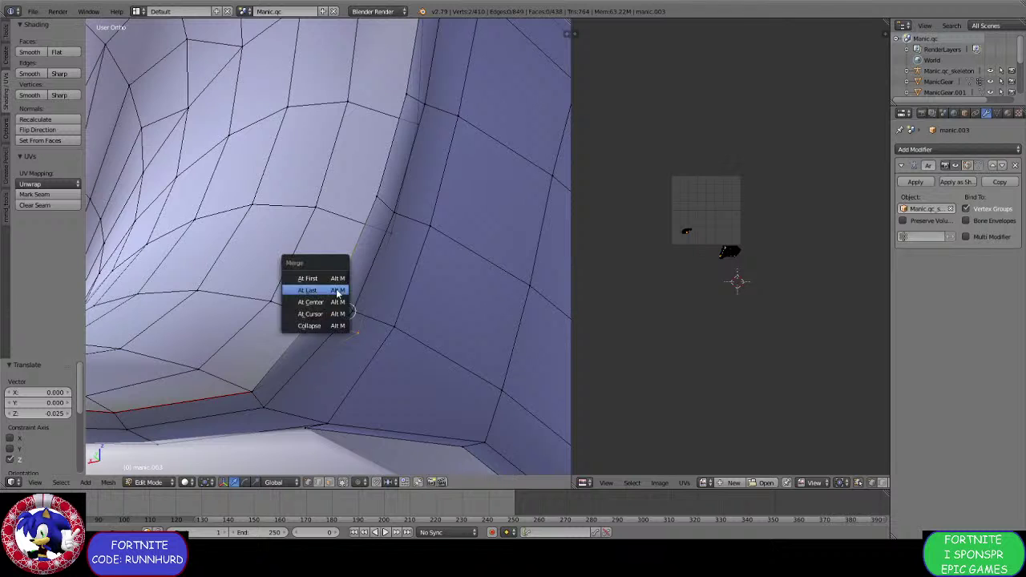
left_click(337, 291)
left_click_drag(325, 294, 332, 304)
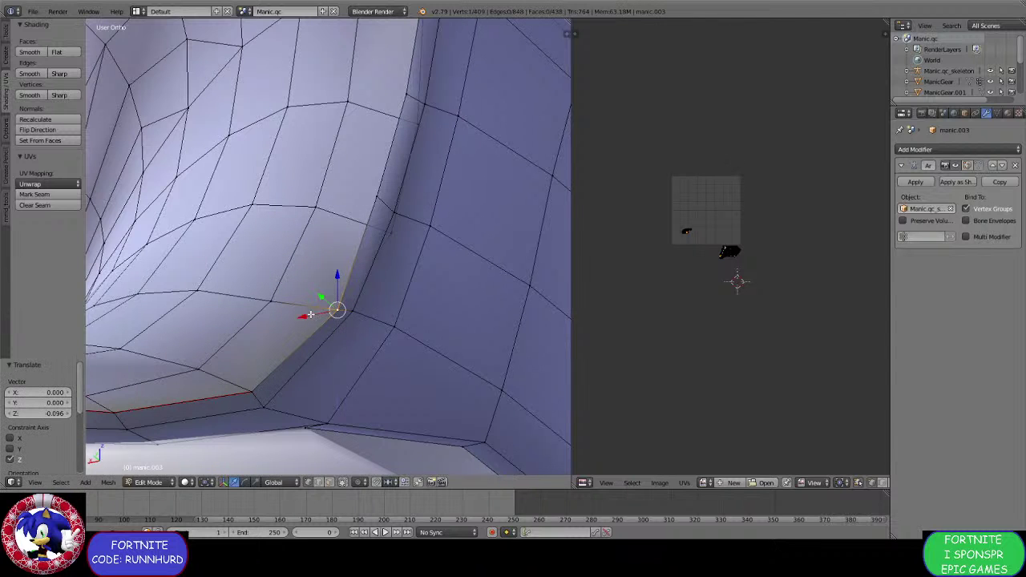
middle_click_drag(298, 316, 262, 343)
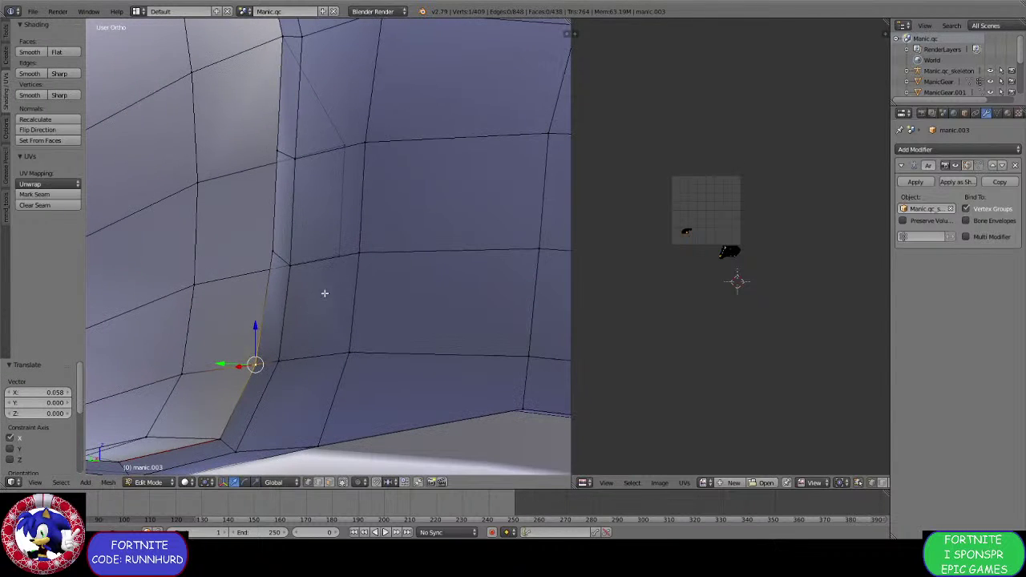
Merge the next inner-layer vertex up the far side At Last into the rim and shift it -0.047 along Z.
right_click(336, 263)
right_click(271, 252, "shift")
key("alt+m")
left_click(271, 252)
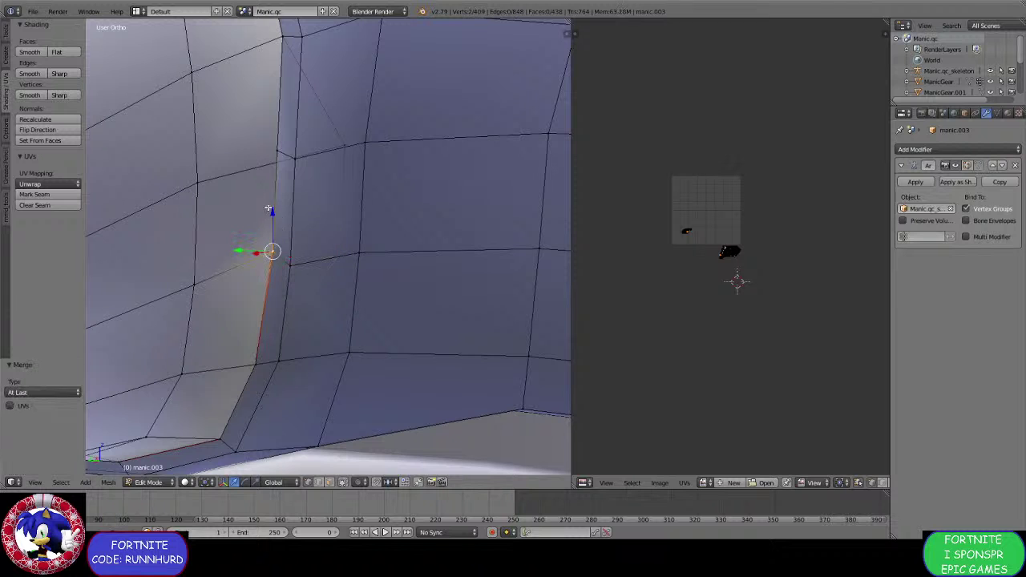
left_click_drag(270, 218, 270, 234)
Merge the last far-side inner-layer vertex At Last and shift it -0.038 along Z, then move the rim vertex above it by -0.031.
middle_click_drag(270, 234, 360, 278)
right_click(360, 278)
right_click(293, 284, "shift")
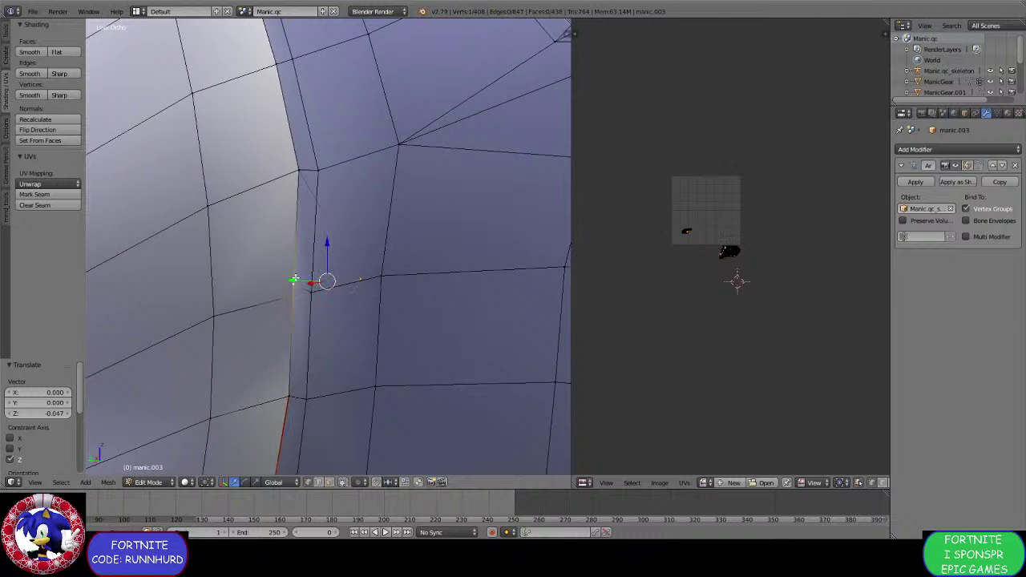
key("alt+m")
left_click(288, 277)
left_click_drag(293, 249, 293, 268)
middle_click_drag(293, 268, 318, 256)
right_click(320, 251)
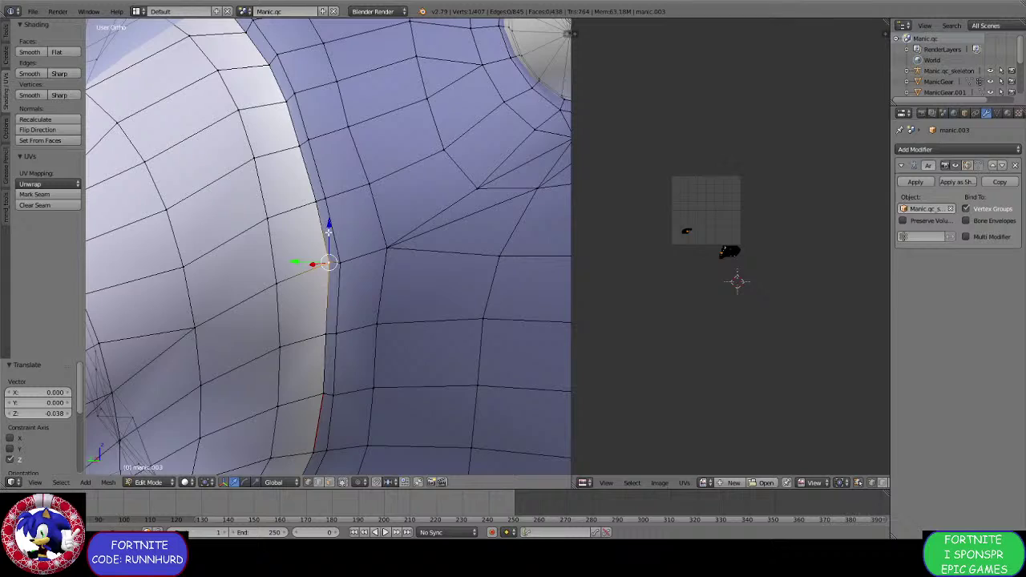
left_click_drag(329, 233, 329, 239)
Shift the rim vertex and its seam neighbour midway up the far side along Y.
scroll(329, 240, "down", 3)
middle_click_drag(328, 241, 295, 288)
scroll(283, 271, "up", 2)
right_click(298, 317)
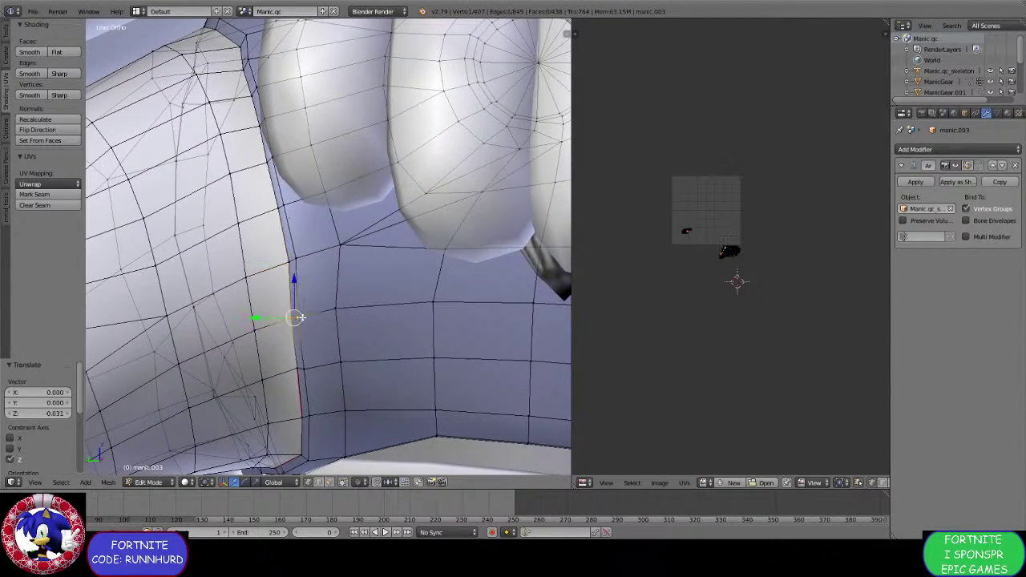
key("g")
key("y")
left_click(271, 317)
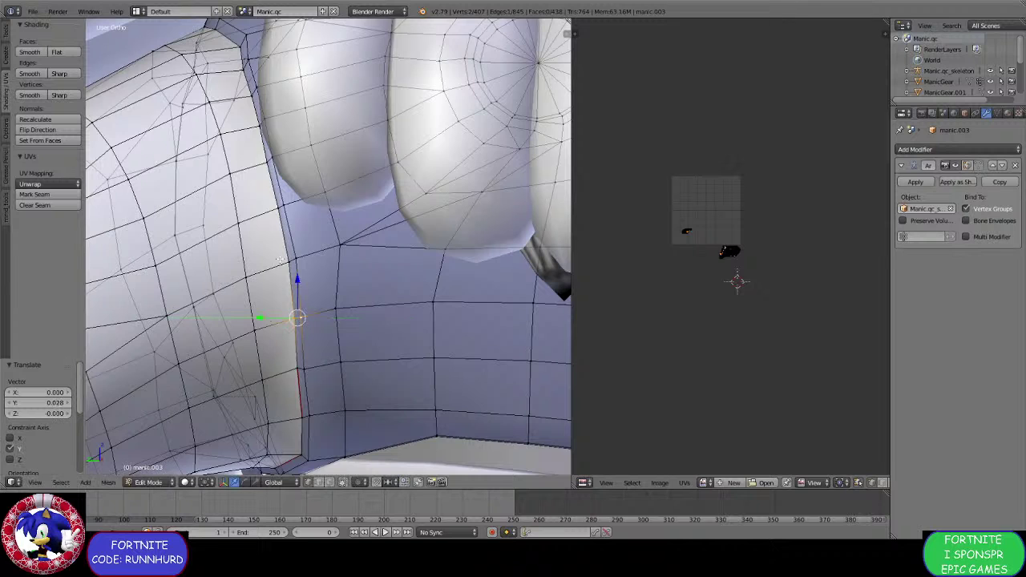
Shift the rim vertices one row above by 0.019 along Y and the pair one row below by -0.014 along Y.
right_click(273, 259)
key("g")
key("y")
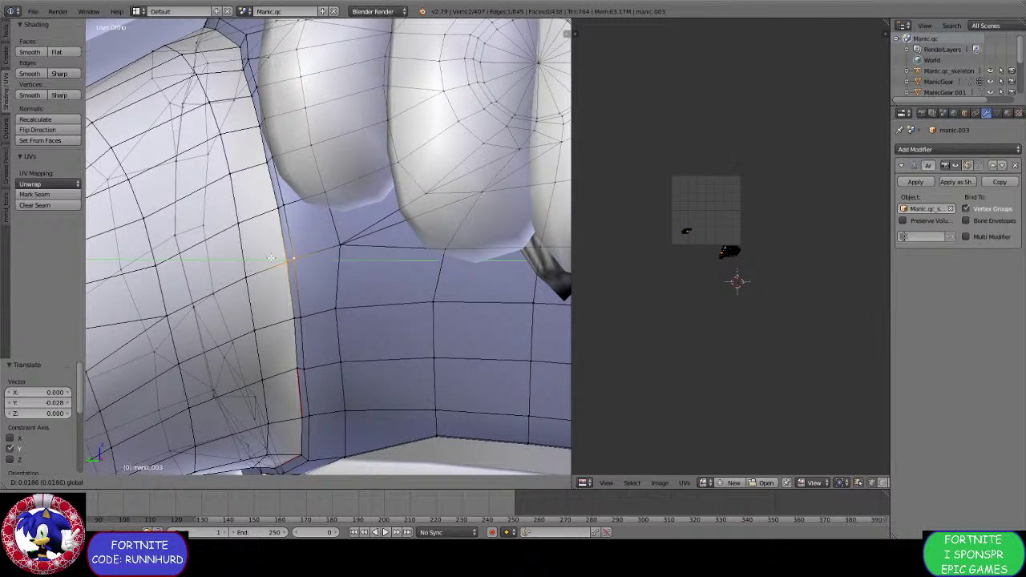
left_click(271, 258)
right_click(289, 378)
right_click(307, 371, "shift")
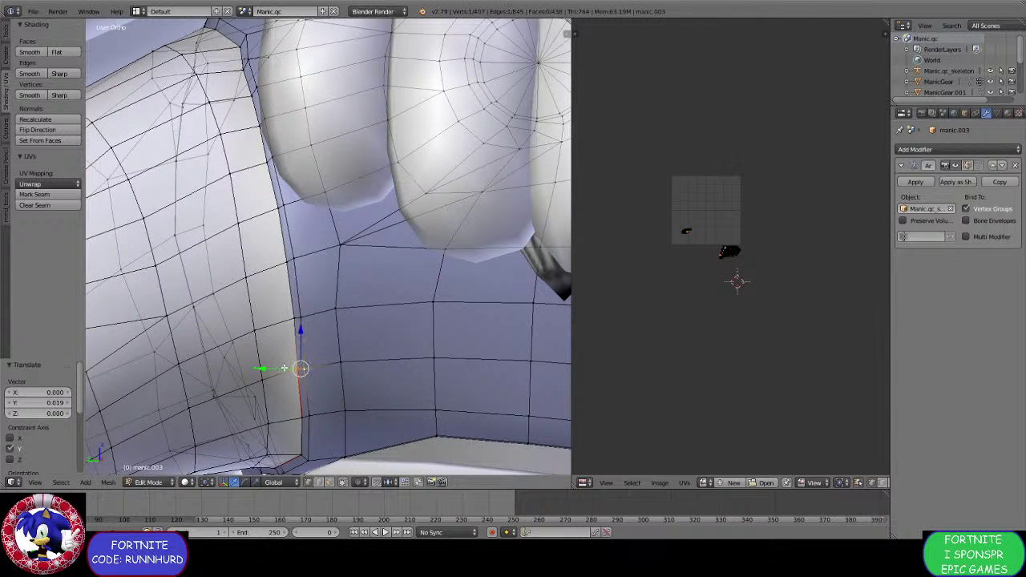
left_click_drag(282, 367, 287, 368)
Shift the corner vertex of the spine's lower inner rim 0.065 along X and the vertex just below it 0.069 along X.
scroll(280, 377, "down", 3)
middle_click_drag(280, 377, 324, 365)
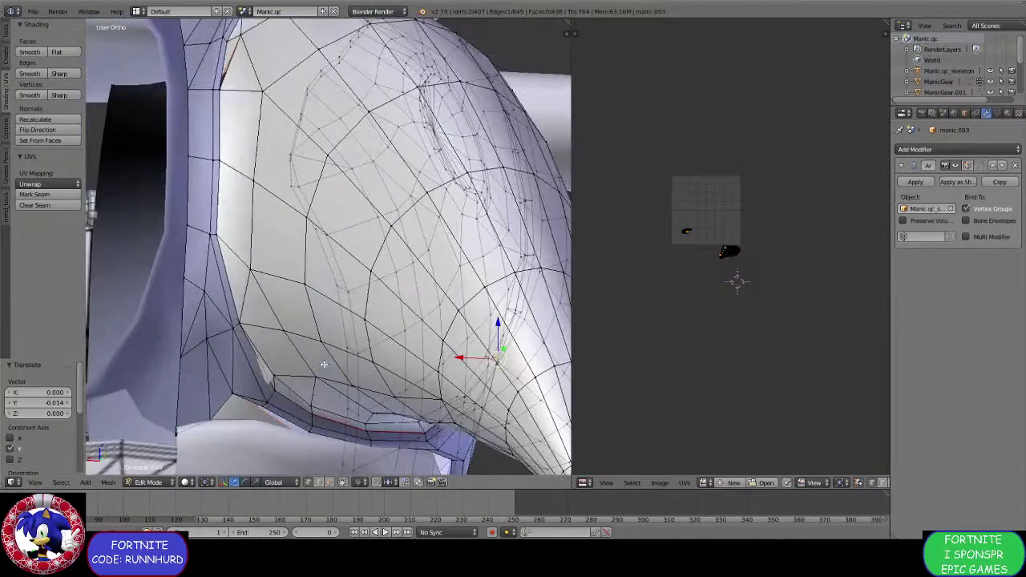
right_click(275, 391)
middle_click_drag(248, 340, 256, 281)
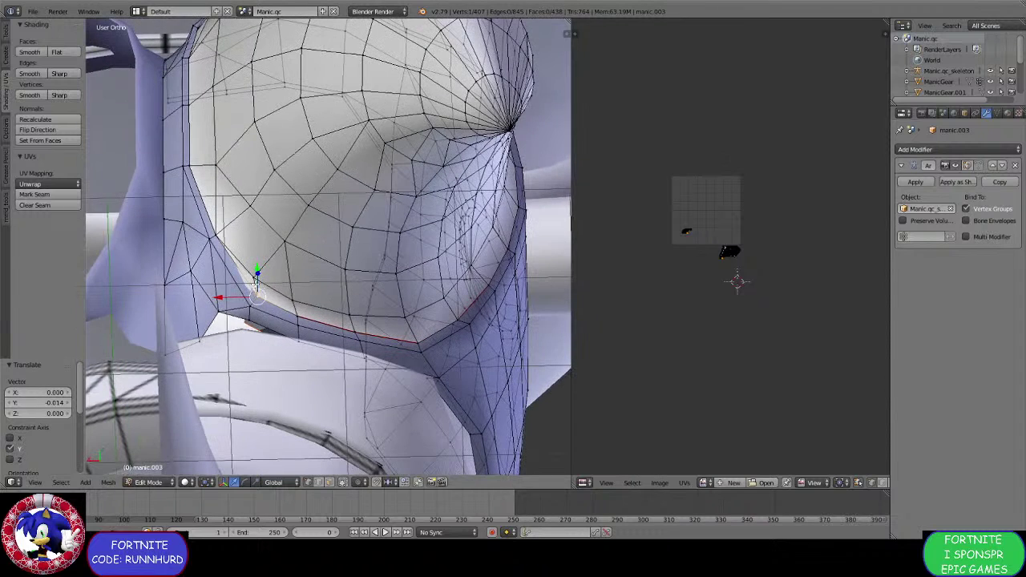
key("g")
key("x")
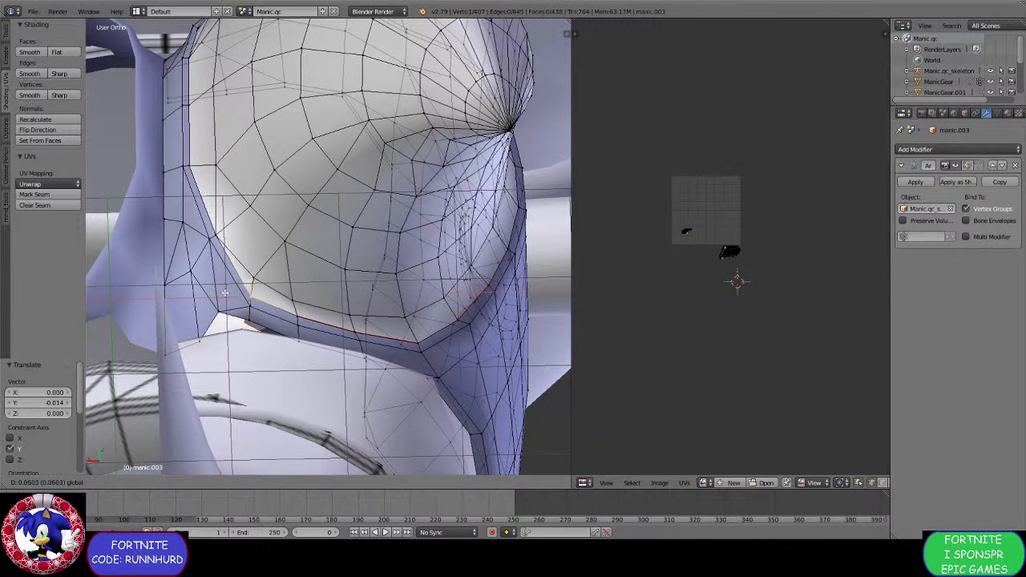
left_click(241, 301)
key("g")
key("x")
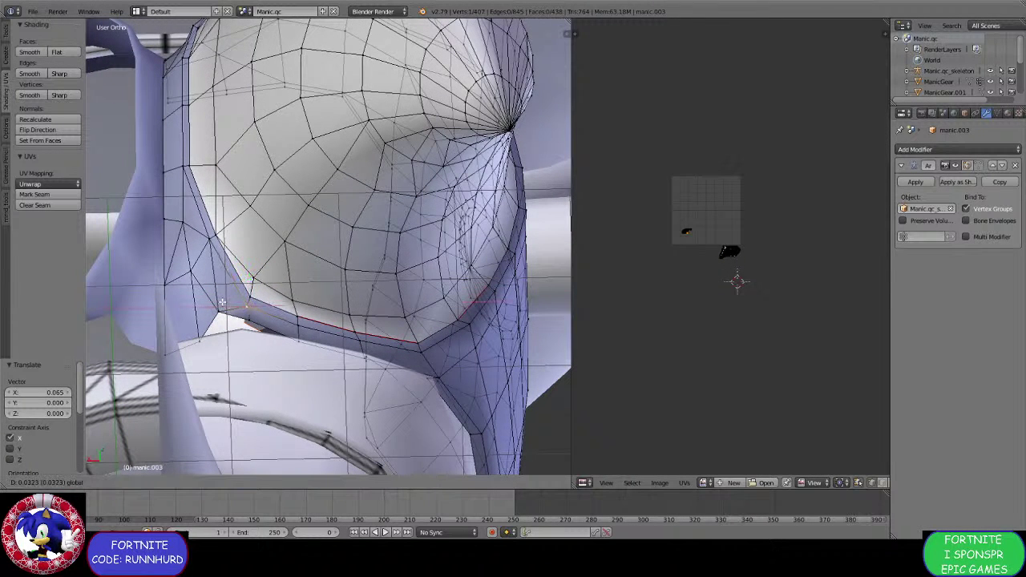
left_click_drag(218, 300, 217, 301)
Shift the next rim vertex up the inner side about 0.037 along X and the outer corner vertex 0.018 along Y.
right_click(195, 239)
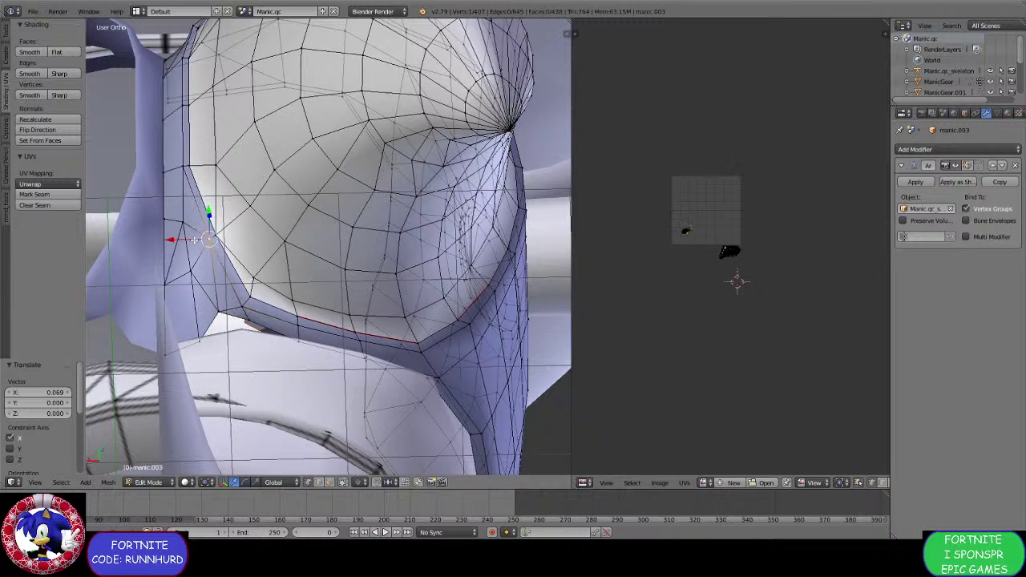
left_click_drag(189, 240, 183, 241)
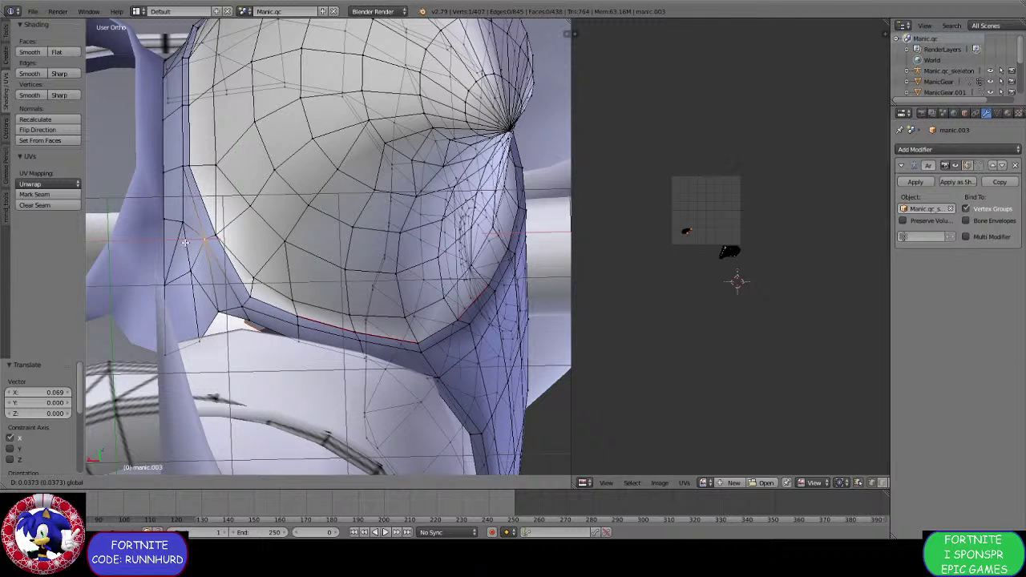
left_click(185, 242)
right_click(241, 304)
left_click_drag(213, 304, 242, 272)
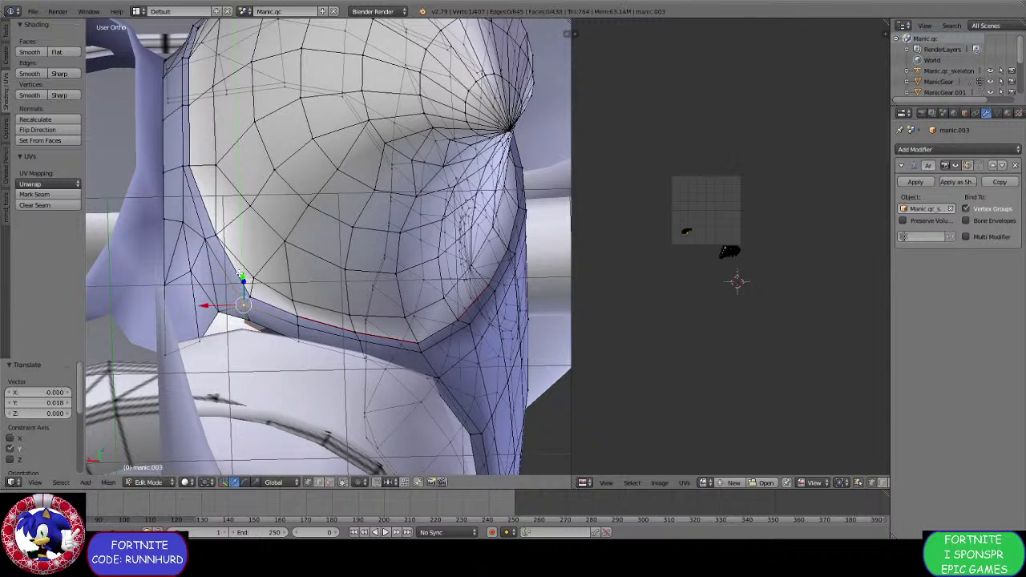
Shift the next two outer rim vertices up the inner side along X, the lower by 0.032 and the upper by 0.026.
middle_click_drag(242, 279, 291, 390, "shift")
scroll(281, 369, "up", 2)
right_click(185, 291)
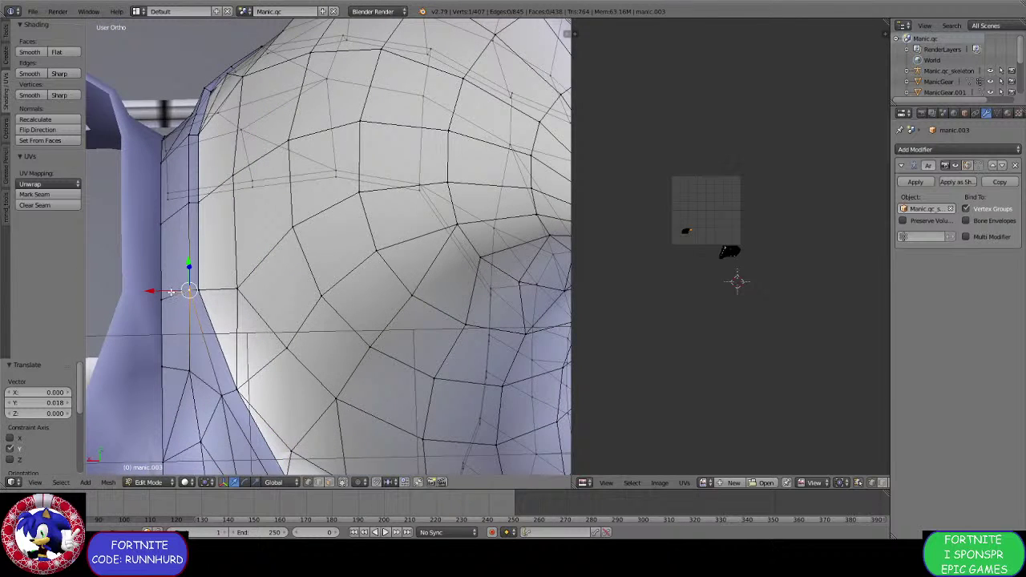
left_click_drag(171, 292, 165, 291)
middle_click_drag(165, 291, 171, 321)
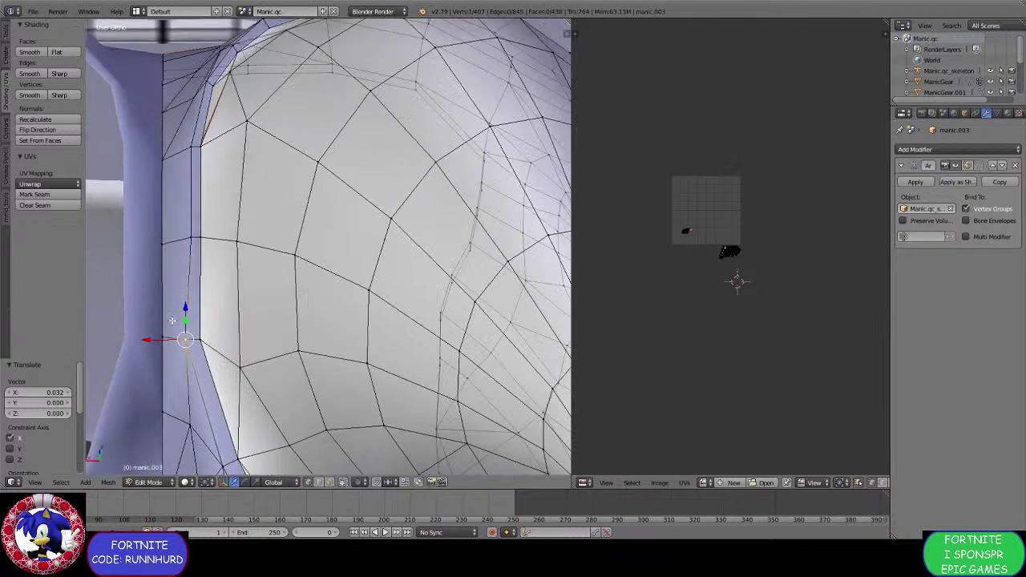
right_click(189, 244)
left_click_drag(169, 239, 165, 233)
scroll(197, 280, "down", 3)
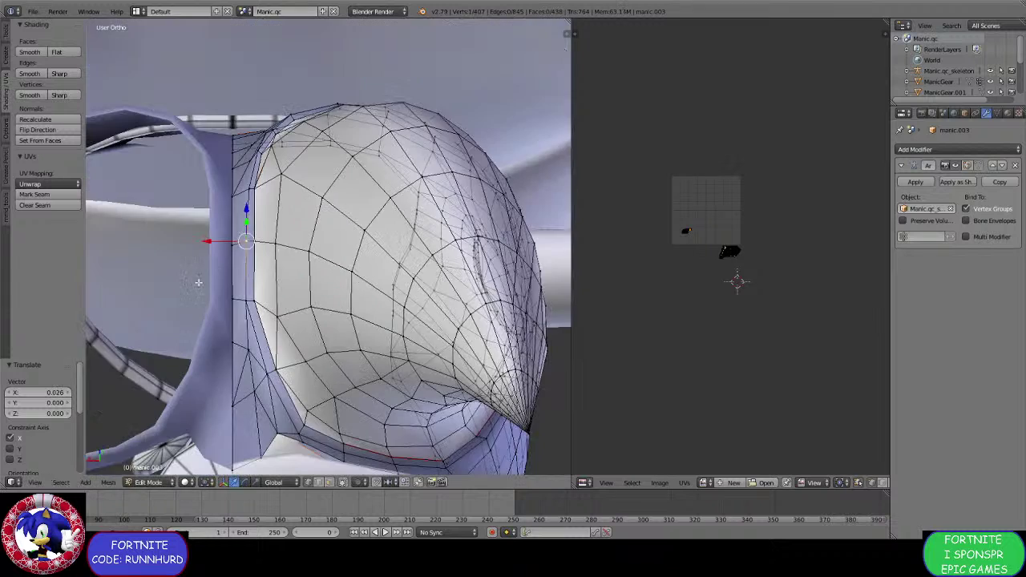
Shift the outer rim vertex beside the open gap 0.016 along X and the vertices one row above by 0.042.
middle_click_drag(199, 283, 206, 320)
middle_click_drag(206, 320, 250, 403, "shift")
scroll(250, 403, "up", 3)
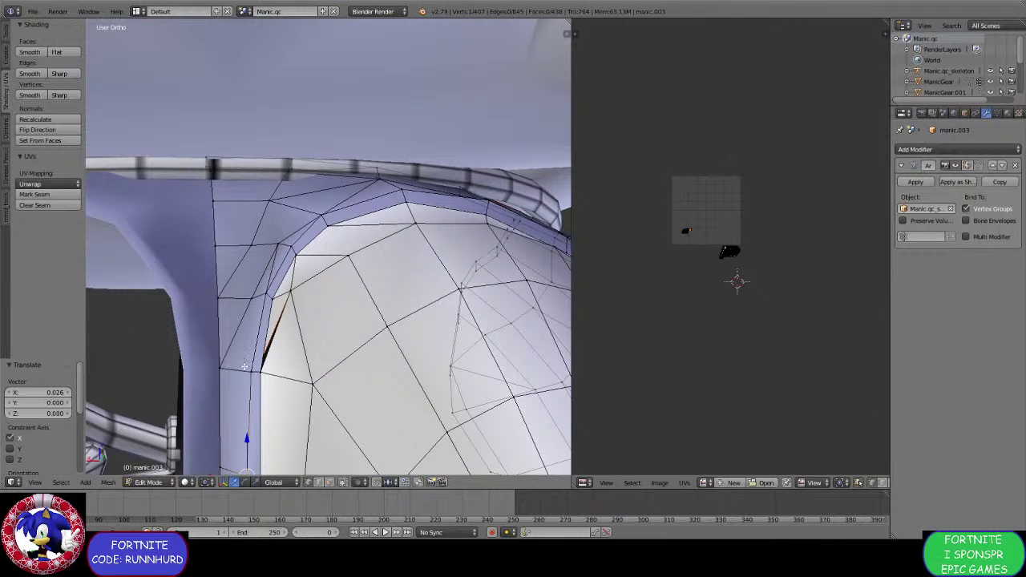
left_click_drag(245, 367, 229, 366)
right_click(264, 290)
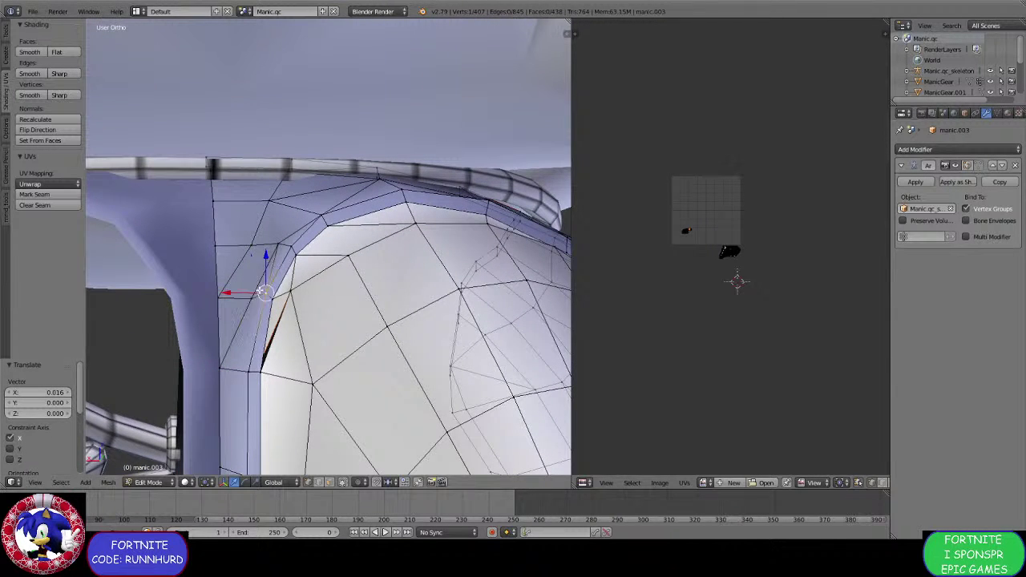
left_click_drag(249, 292, 219, 295)
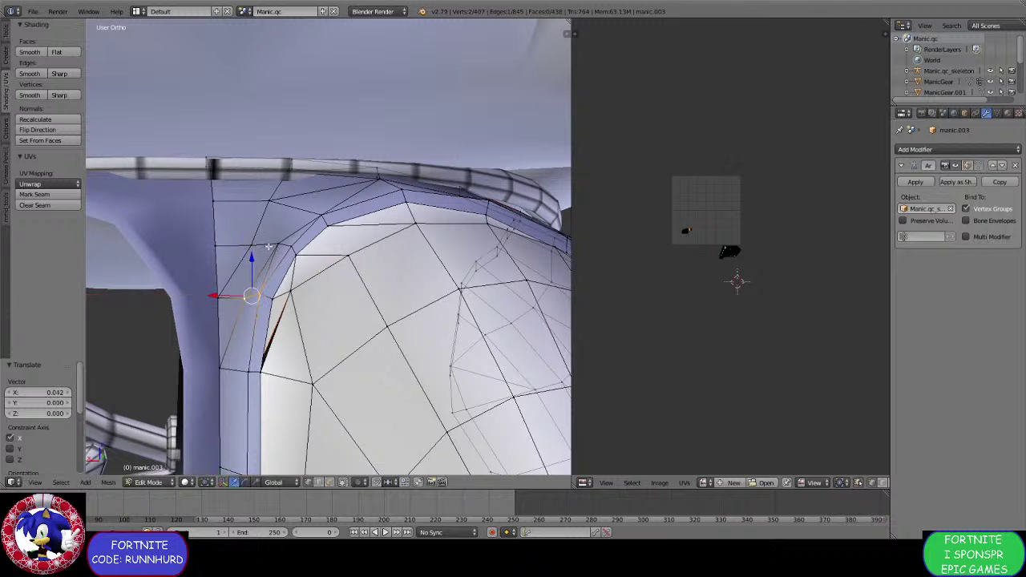
Shift the pair of outer rim vertices at the upper inner bend 0.026 along X.
right_click(279, 247)
right_click(289, 248, "shift")
left_click_drag(286, 236, 252, 242)
right_click(318, 214)
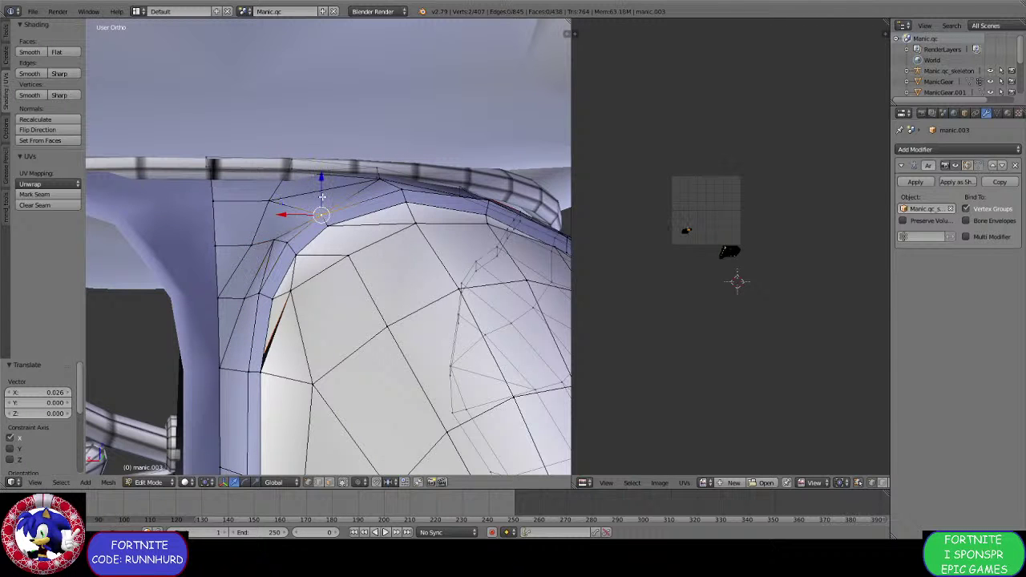
Close the triangular gap in the upper inner rim by extruding its open edge and merging the new vertices At Last into the rim vertex.
middle_click_drag(322, 196, 279, 392)
right_click(279, 392)
right_click(307, 319, "shift")
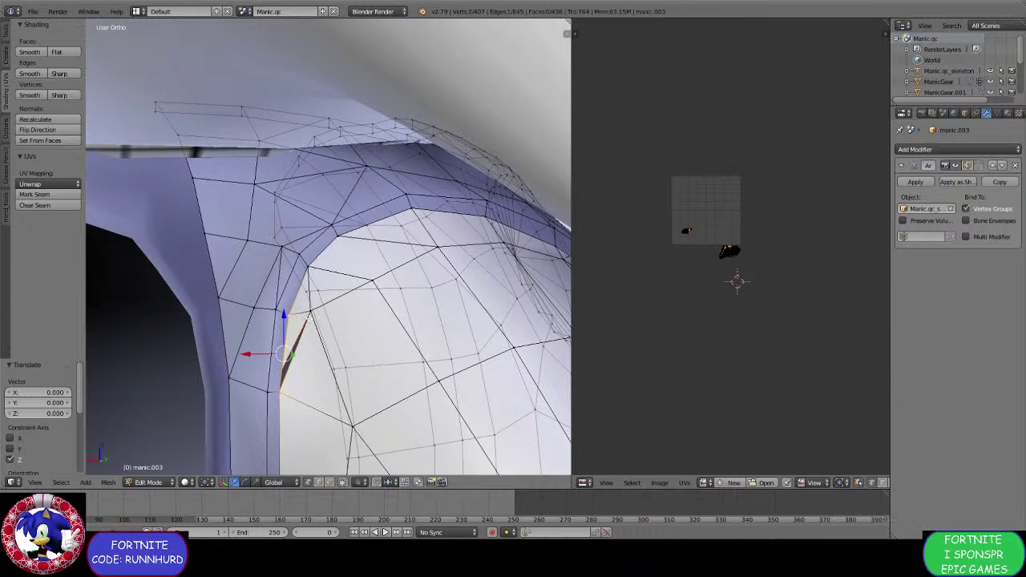
middle_click_drag(308, 319, 305, 296, "shift")
scroll(305, 298, "up", 3)
right_click(299, 322, "shift")
key("e")
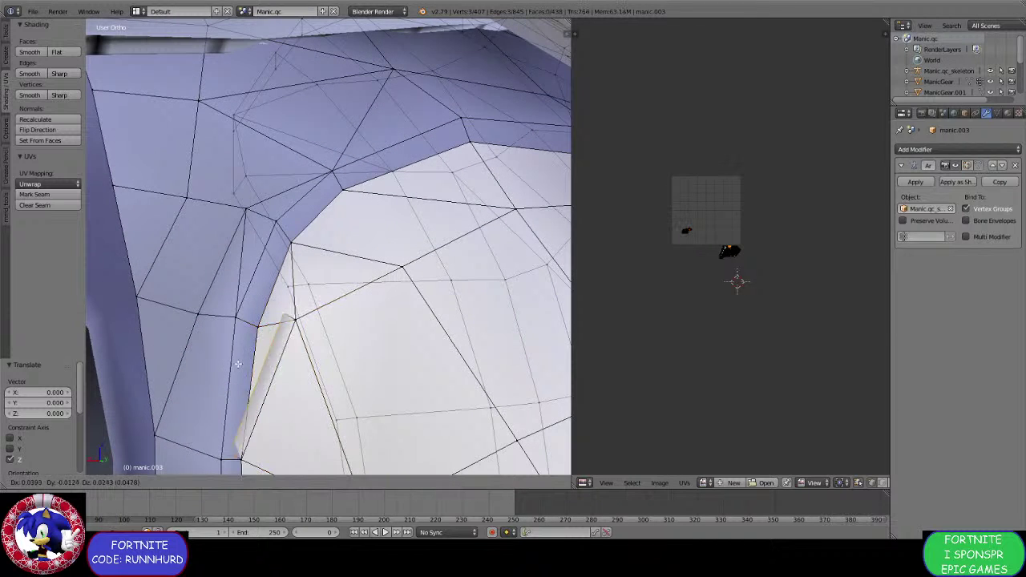
left_click(239, 358)
right_click(256, 329, "shift")
key("alt+m")
left_click(257, 331)
scroll(256, 331, "down", 3)
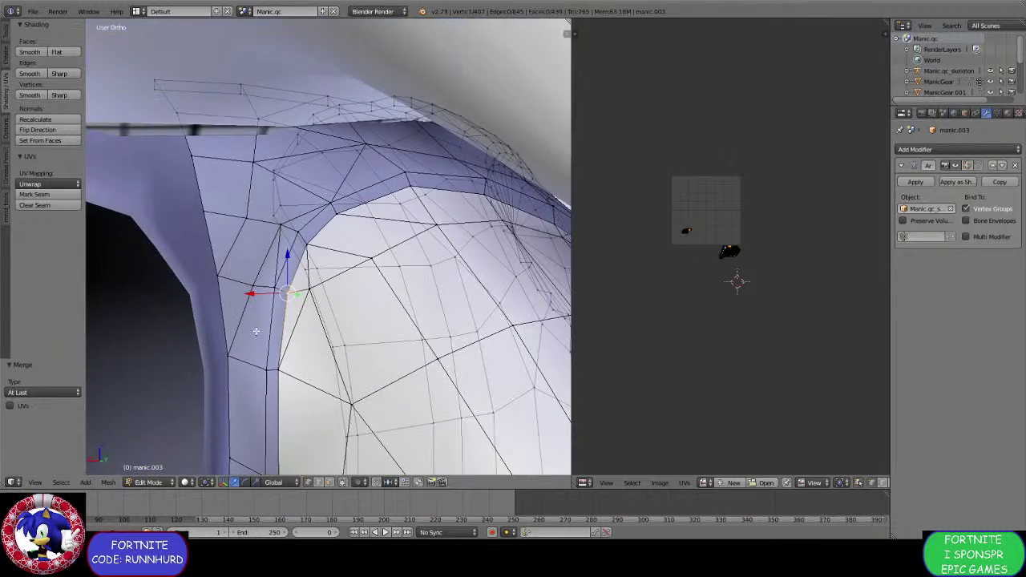
Select the vertices along the spine's inner rim loop, from the closed gap over the top, down the far side and along the underside.
middle_click_drag(257, 331, 299, 275)
right_click(299, 248, "shift")
right_click(331, 215, "shift")
middle_click_drag(331, 215, 297, 265)
right_click(230, 240, "shift")
right_click(259, 261, "shift")
right_click(328, 261, "shift")
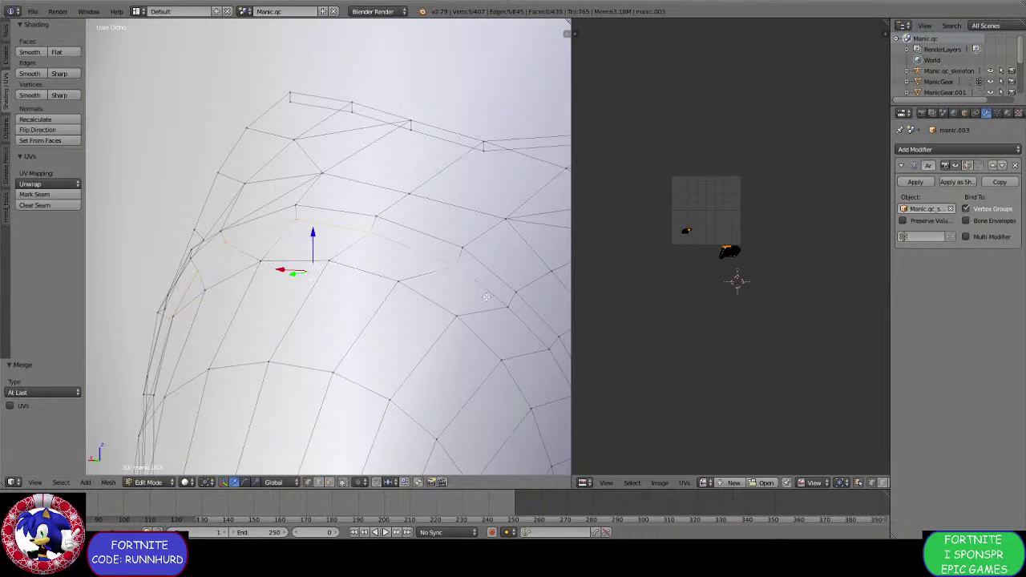
right_click(504, 307, "shift")
middle_click_drag(505, 306, 417, 276)
right_click(413, 272, "shift")
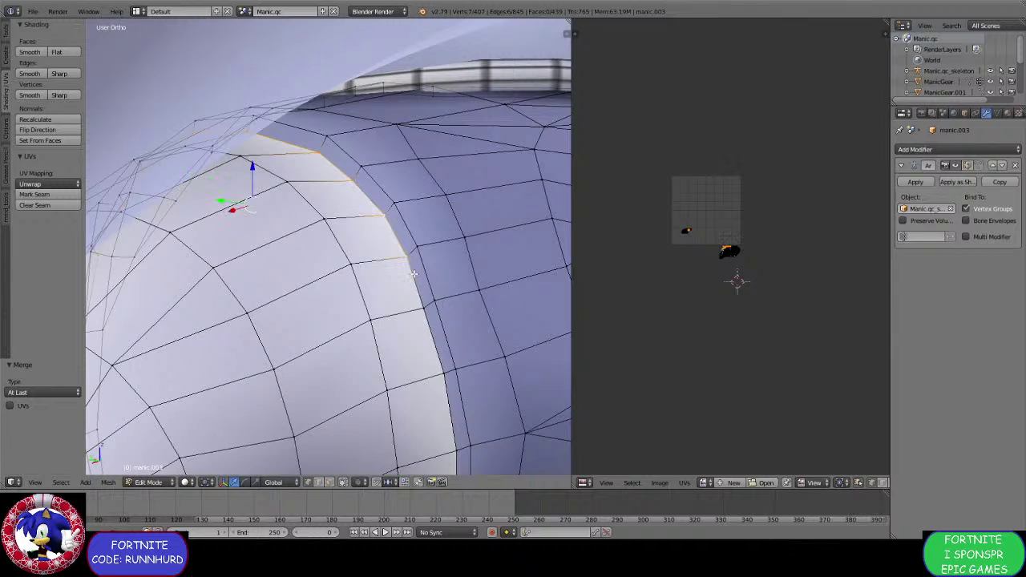
right_click(420, 306, "shift")
right_click(442, 367, "shift")
right_click(450, 448, "shift")
middle_click_drag(447, 448, 431, 243, "shift")
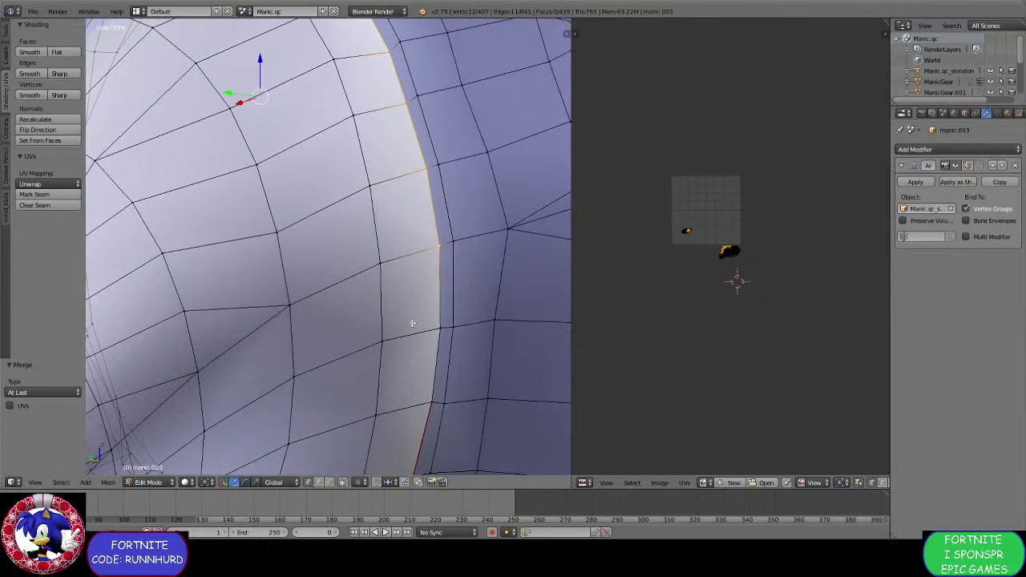
right_click(439, 327, "shift")
right_click(433, 401, "shift")
middle_click_drag(433, 401, 335, 338)
right_click(393, 321, "shift")
right_click(385, 337, "shift")
right_click(343, 349, "shift")
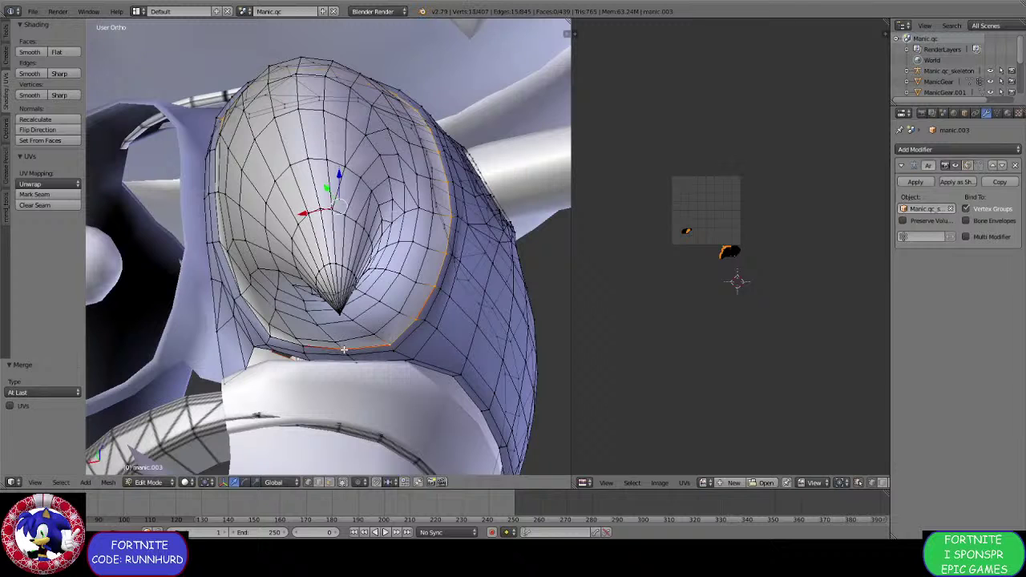
Complete the edge loop selection around the base of the back spike and mark it as seam and sharp.
middle_click_drag(260, 322, 253, 299)
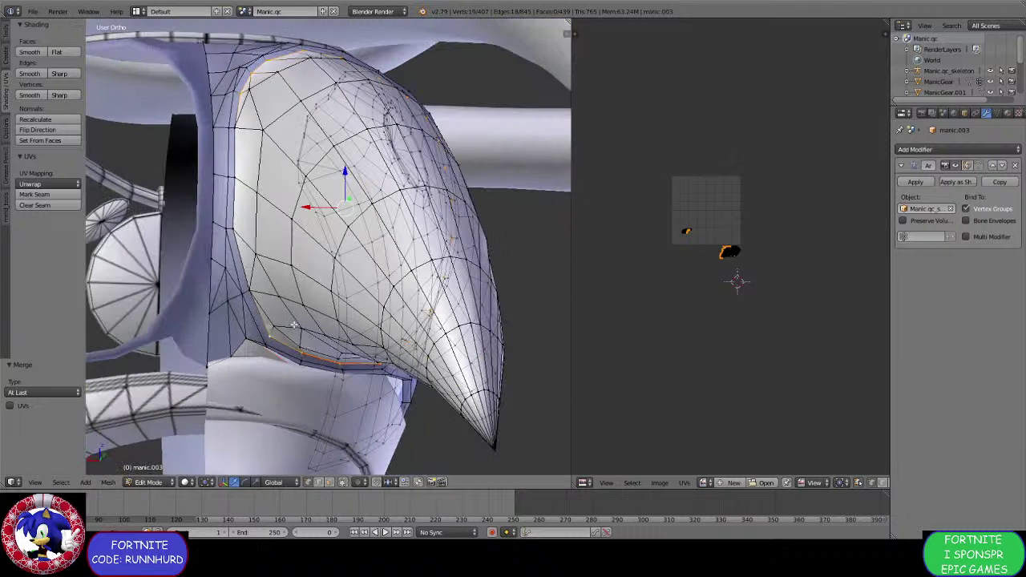
right_click(249, 292, "shift")
right_click(242, 129, "shift")
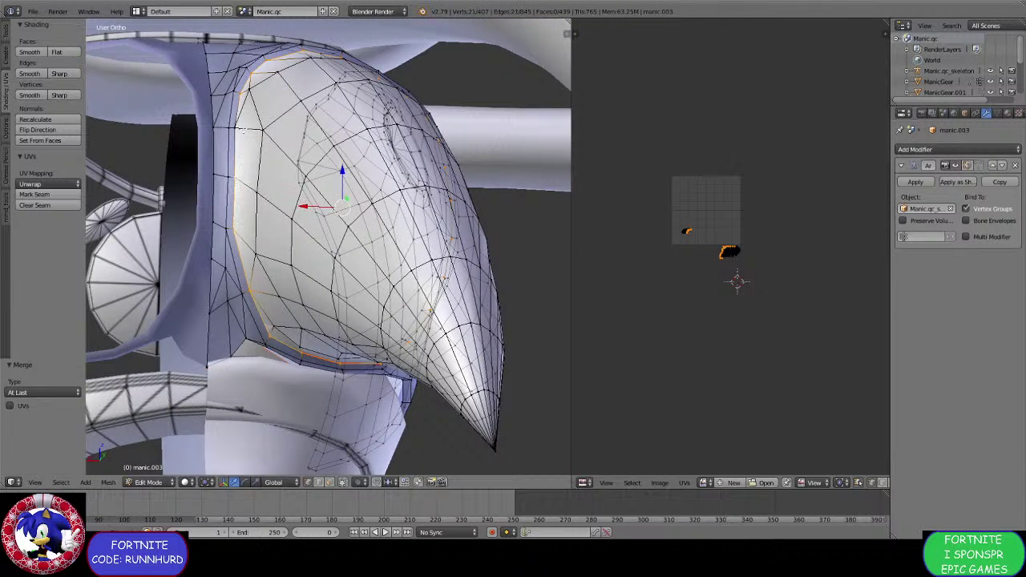
key("ctrl+e")
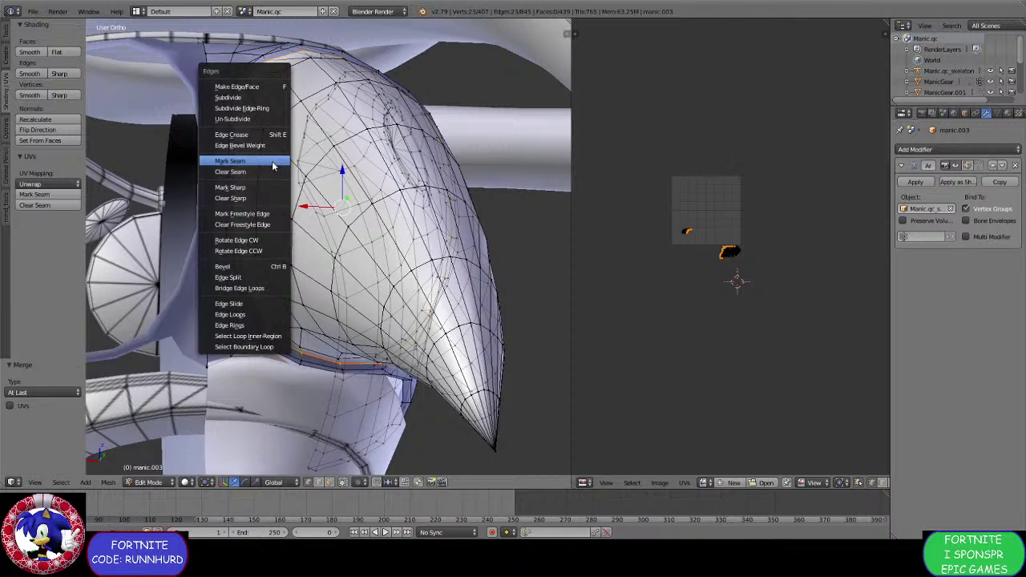
left_click(256, 187)
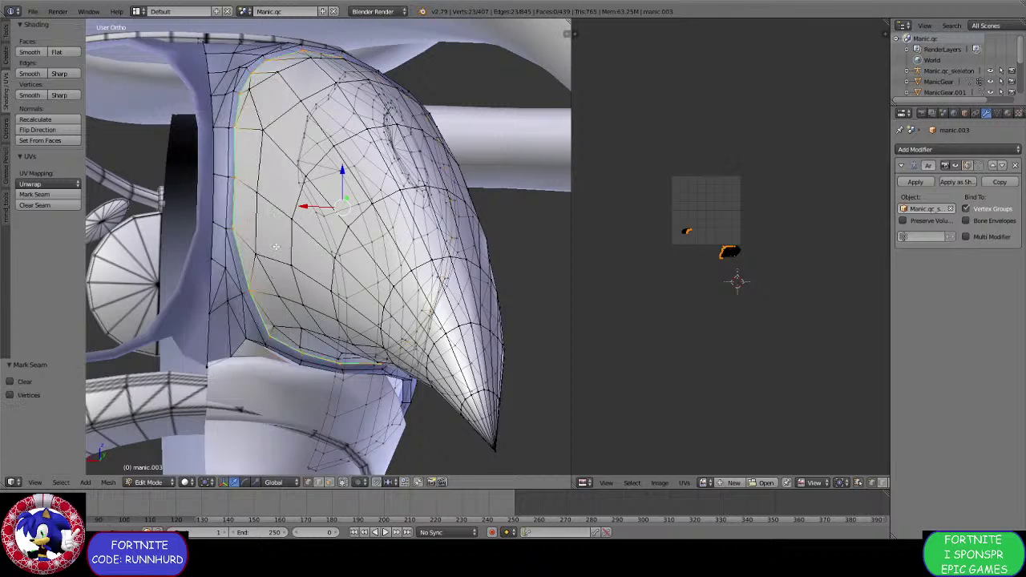
Select the line of edges running from the base of the back spike to its tip and mark it as a seam.
middle_click_drag(258, 189, 356, 350)
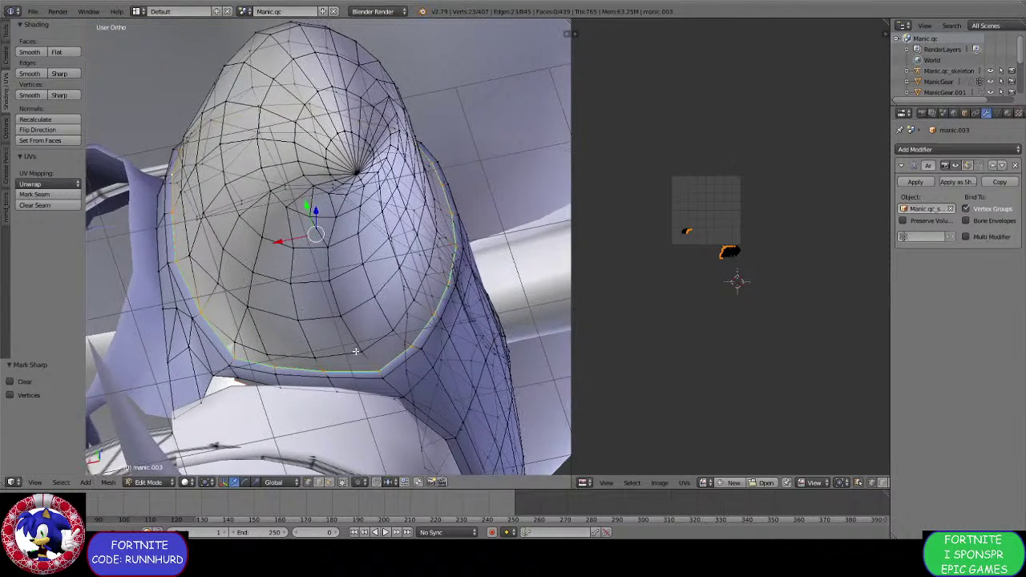
right_click(374, 365)
right_click(365, 356)
right_click(347, 329)
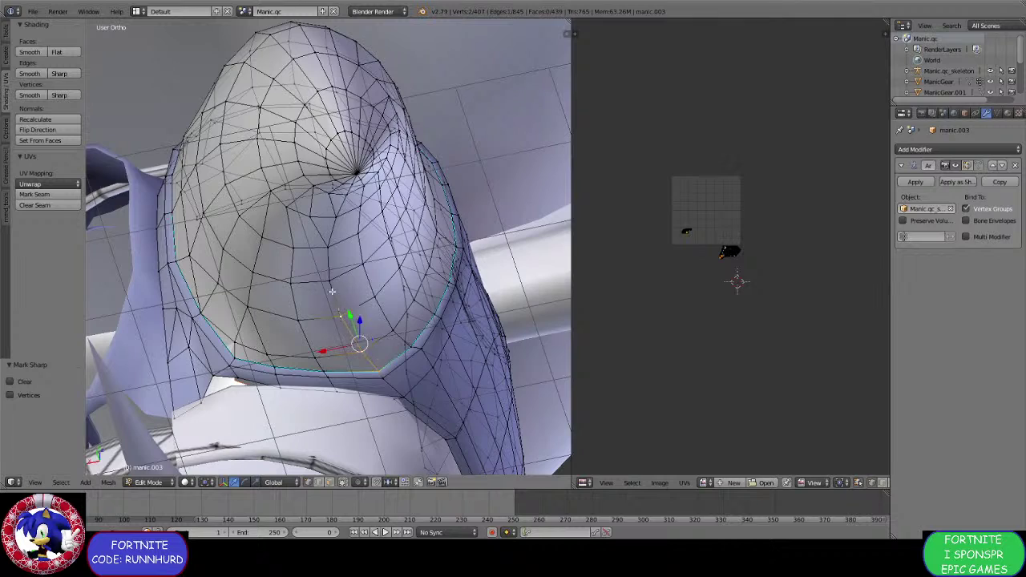
right_click(330, 280)
right_click(330, 257, "shift")
right_click(330, 216, "shift")
middle_click_drag(331, 216, 352, 401)
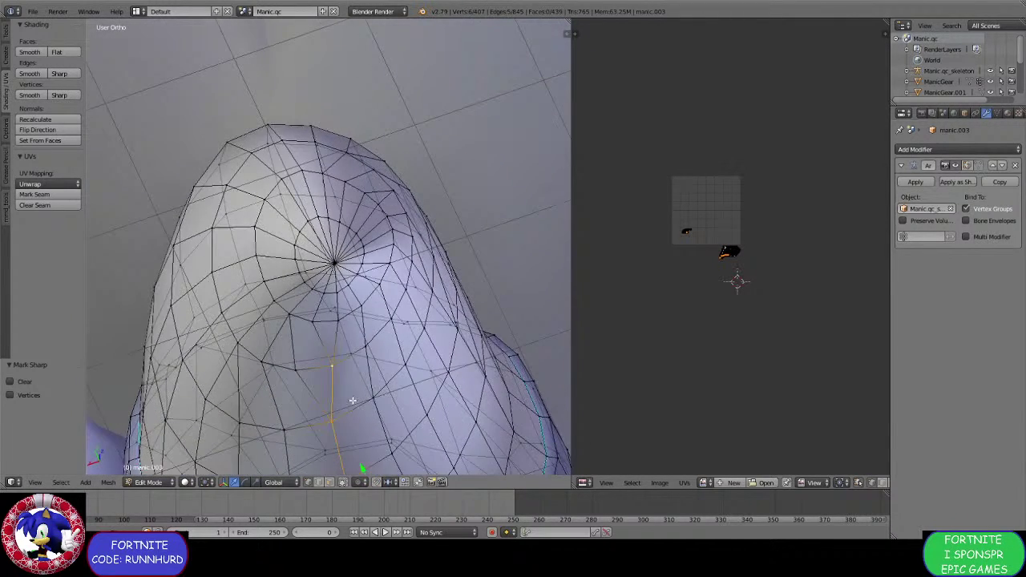
right_click(335, 322, "shift")
right_click(334, 295, "shift")
right_click(334, 270, "shift")
key("ctrl+e")
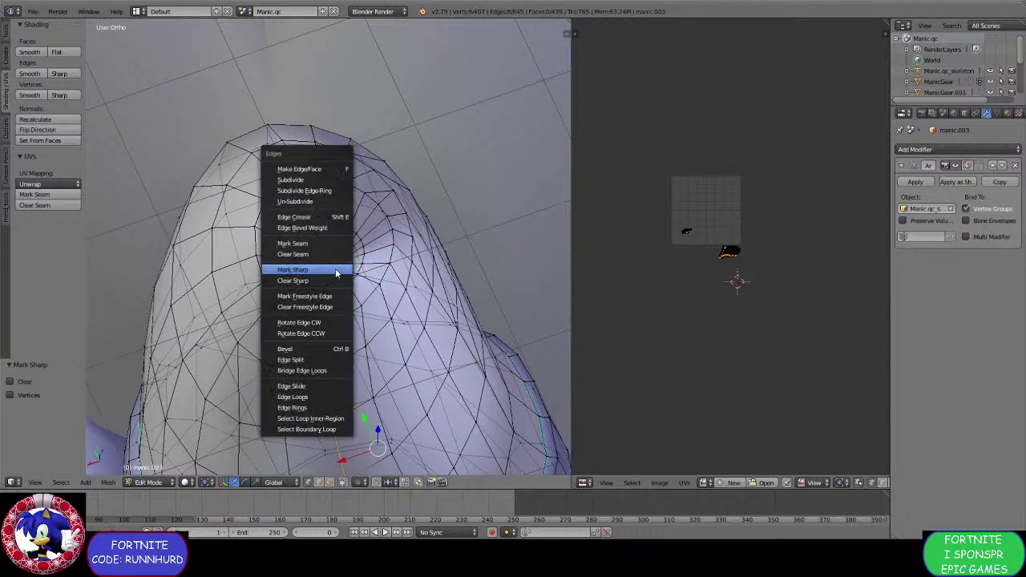
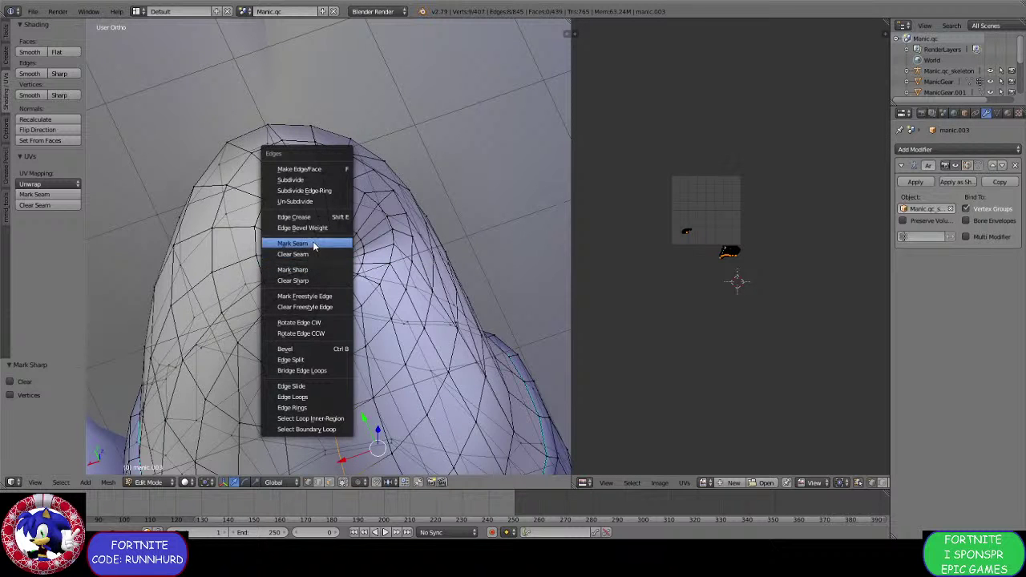
left_click(314, 244)
Continue the edge selection past the spike's tip along its opposite side and mark the selected edges as a seam.
middle_click_drag(313, 246, 337, 189)
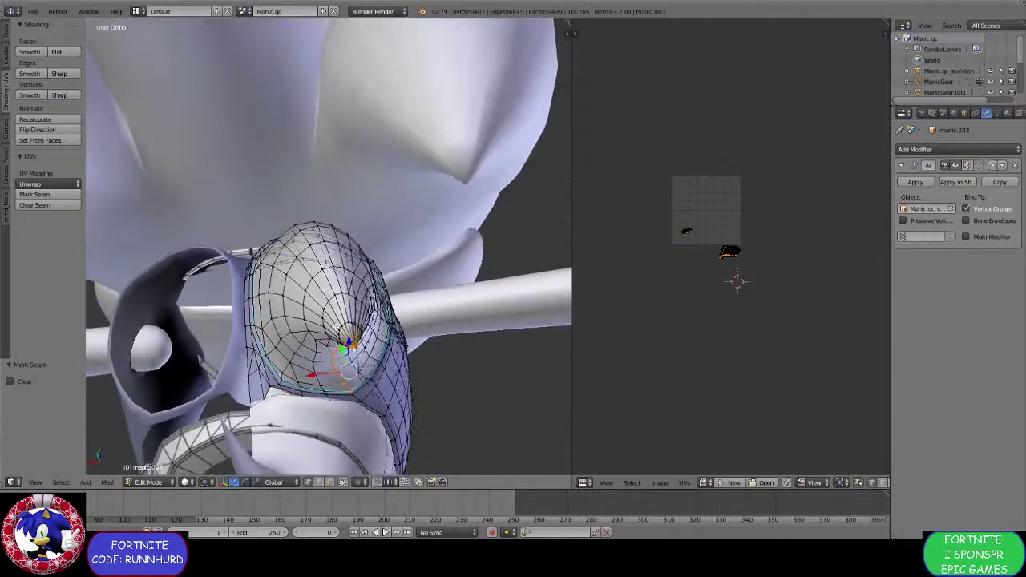
scroll(309, 304, "up", 5)
middle_click_drag(309, 304, 309, 304)
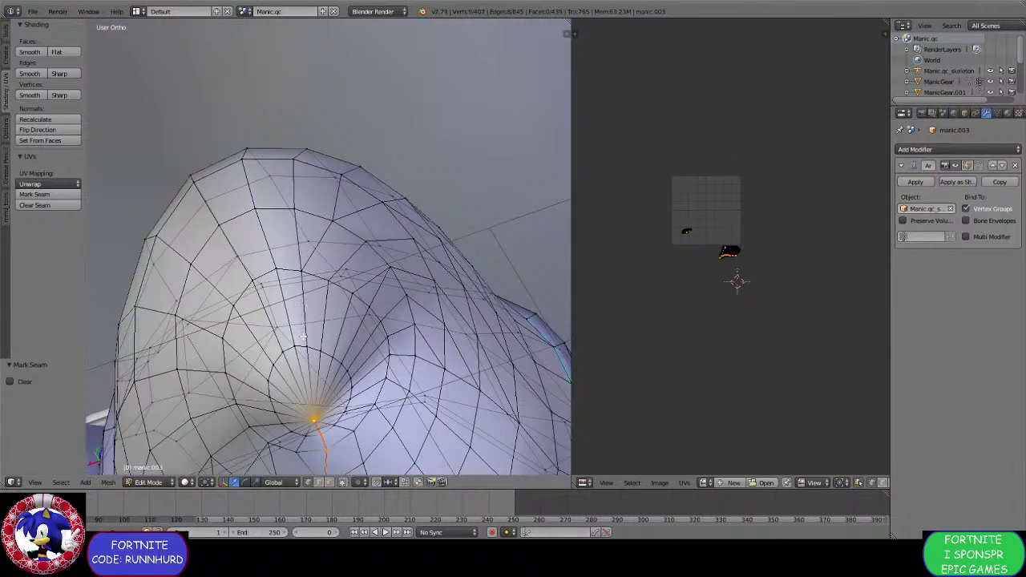
right_click(287, 309, "ctrl")
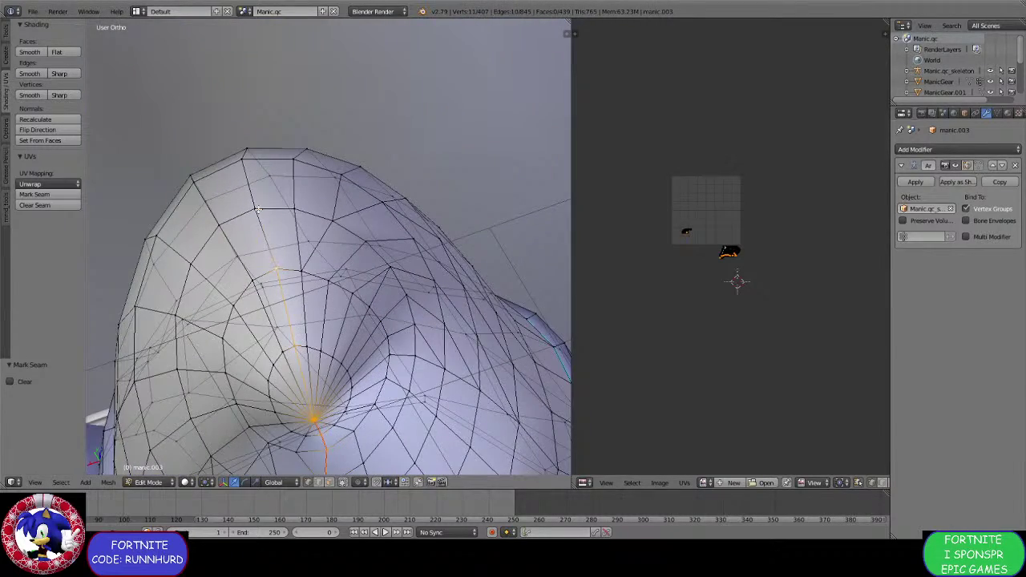
middle_click_drag(257, 210, 376, 349)
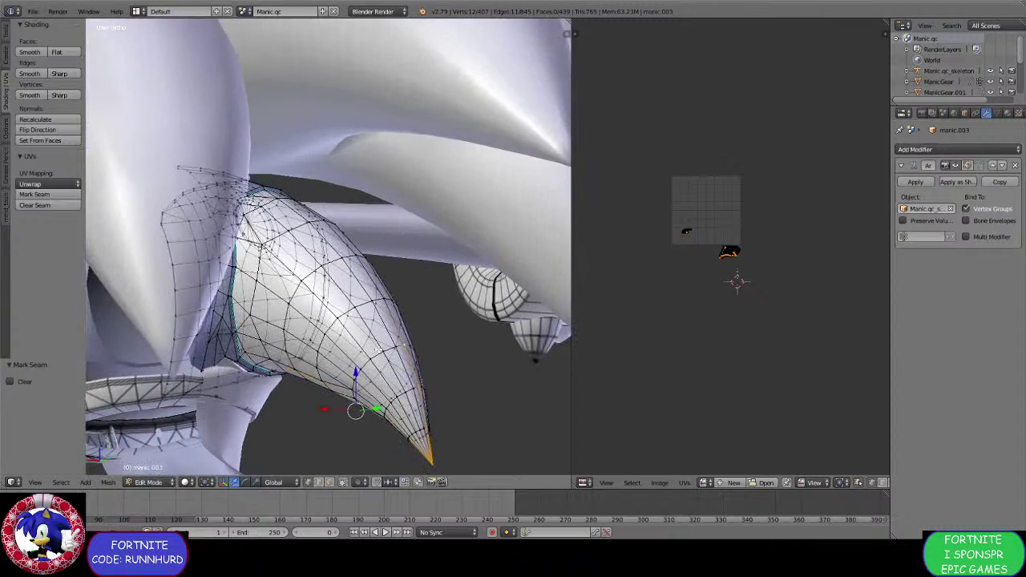
key("ctrl+e")
left_click(382, 305)
scroll(382, 305, "down", 2)
middle_click_drag(382, 304, 324, 321)
scroll(324, 321, "up", 4)
key("ctrl+e")
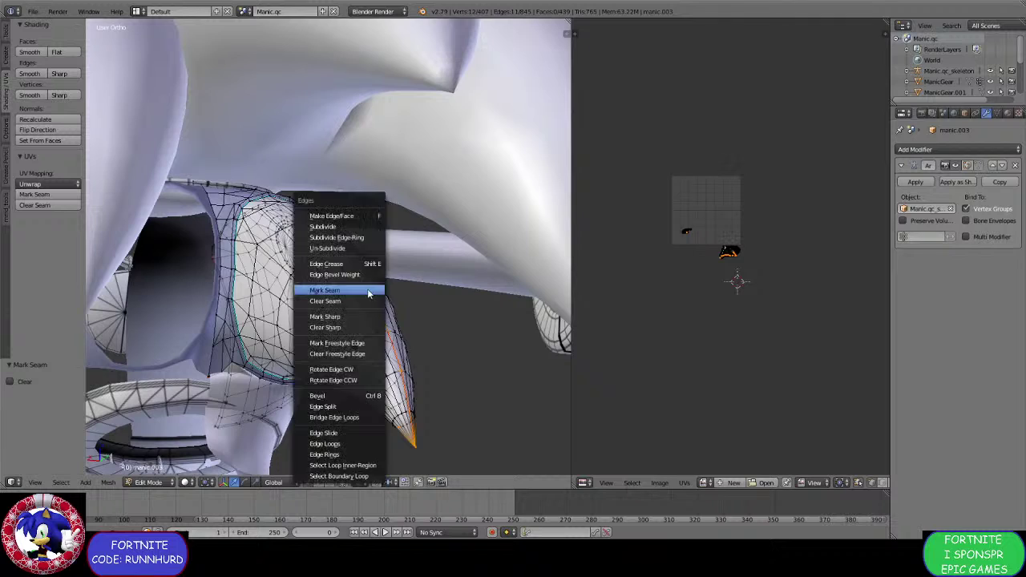
left_click(367, 290)
scroll(367, 290, "down", 2)
middle_click_drag(367, 291, 325, 406)
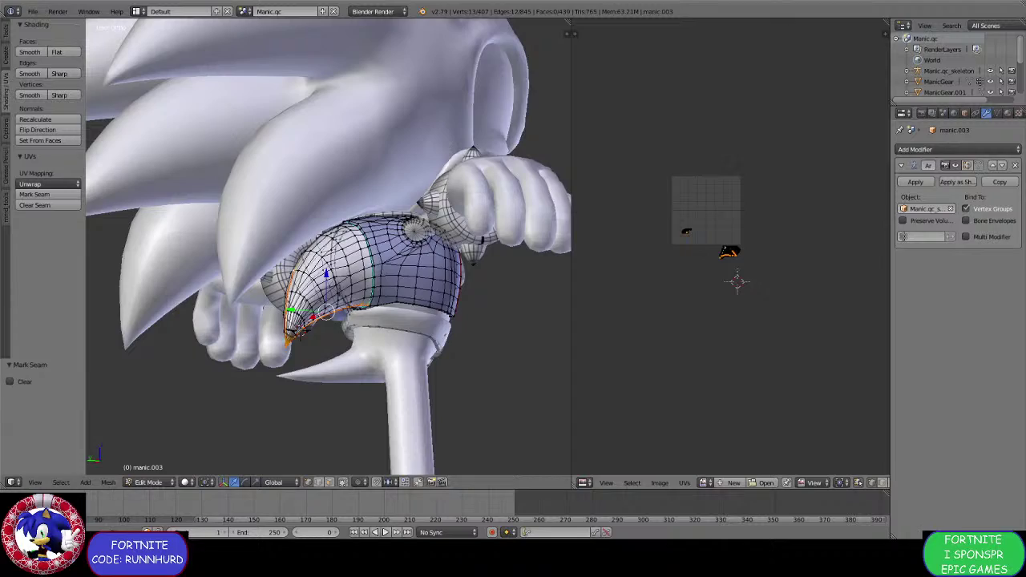
Return to Object Mode and join the white belly mesh with the blue side torso and spike mesh.
middle_click_drag(344, 305, 290, 384)
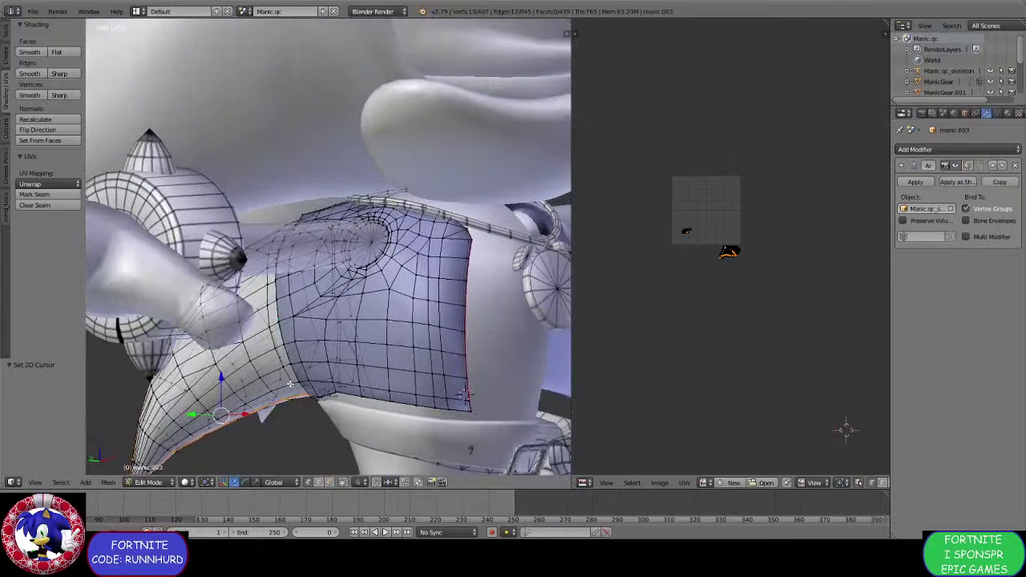
left_click(149, 482)
left_click(145, 465)
scroll(224, 423, "down", 5)
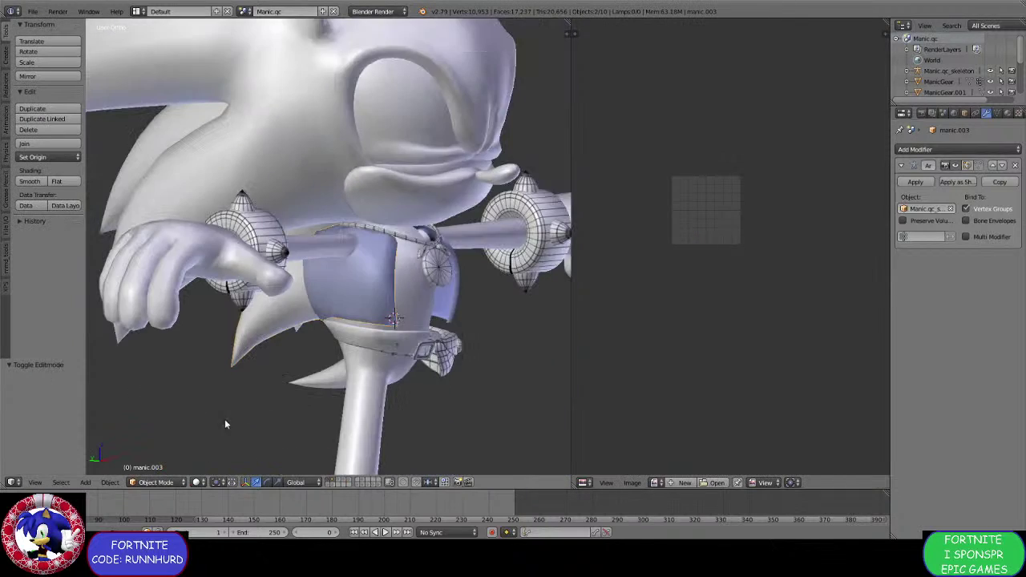
middle_click_drag(224, 423, 297, 371)
scroll(270, 372, "up", 3)
scroll(316, 352, "up", 2)
key("a")
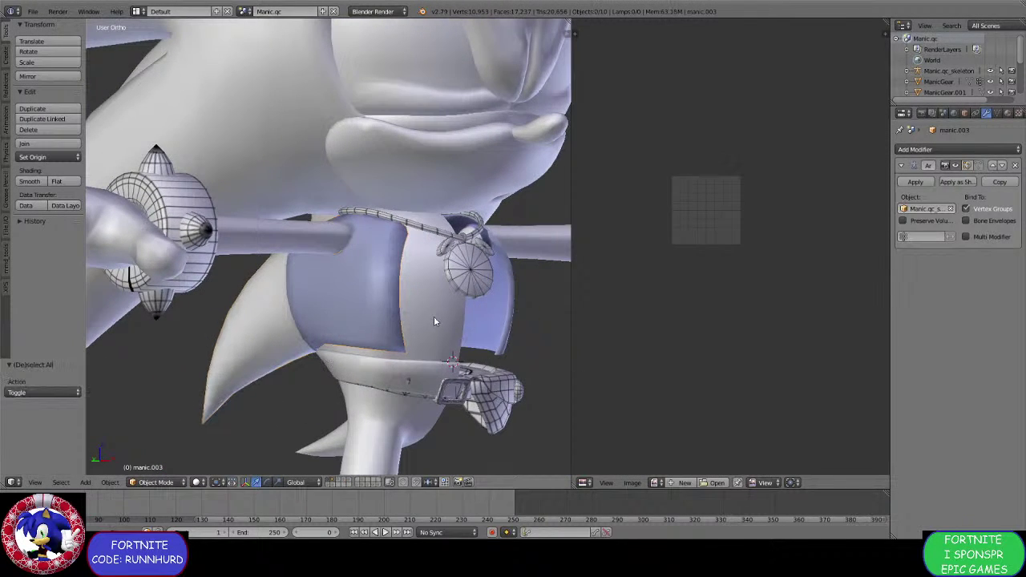
right_click(432, 316)
right_click(380, 325)
key("ctrl+j")
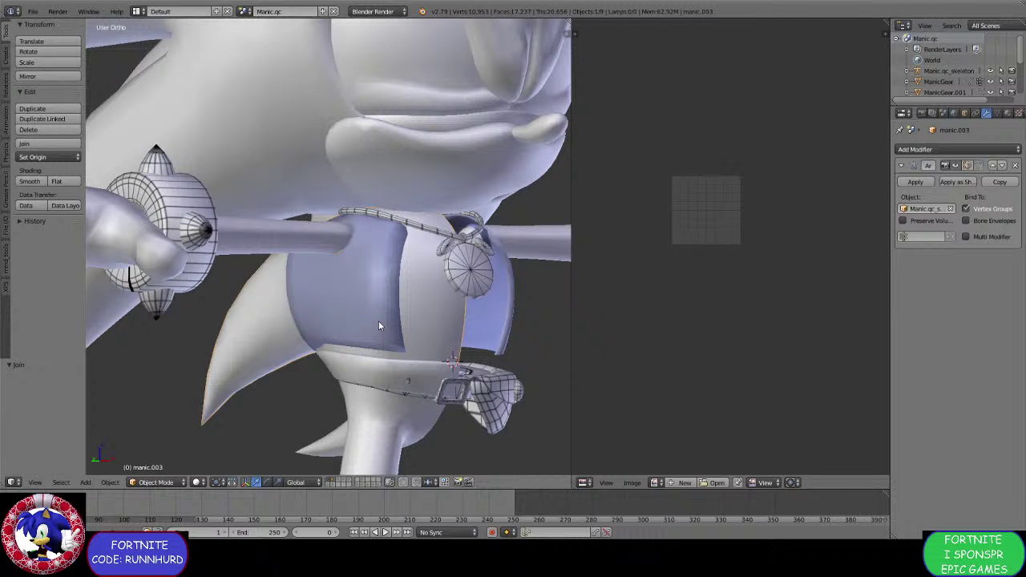
Move the torso piece on the opposite side of the body to another layer.
right_click(473, 340)
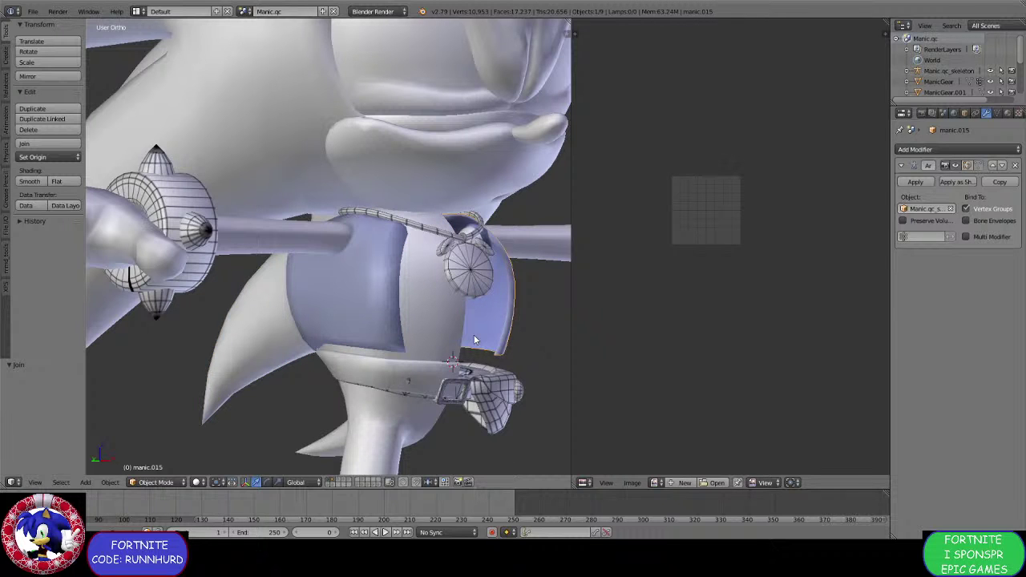
key("m")
left_click(624, 358)
Select the joined torso mesh and enter Edit Mode.
middle_click_drag(307, 320, 253, 396)
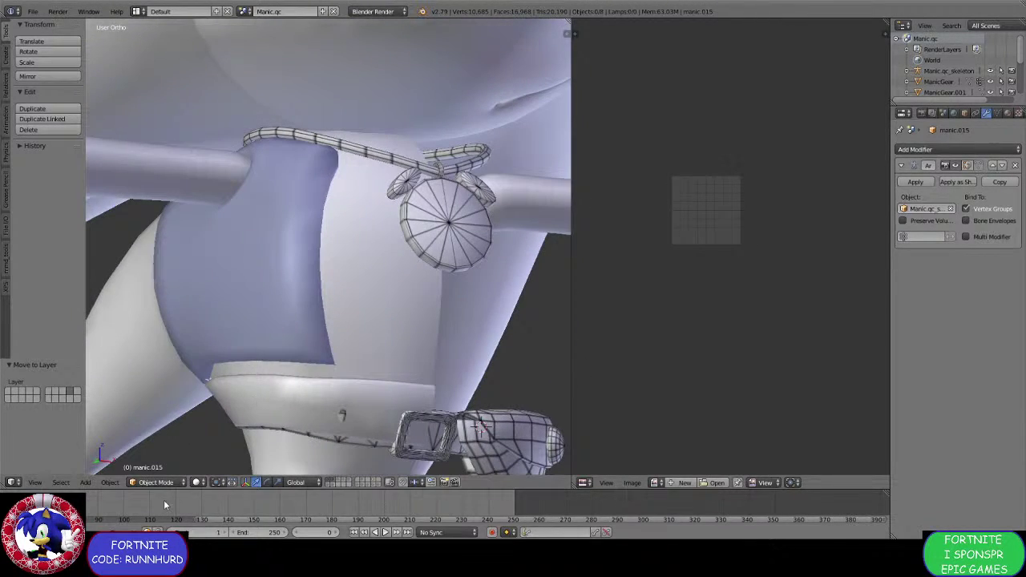
right_click(201, 396)
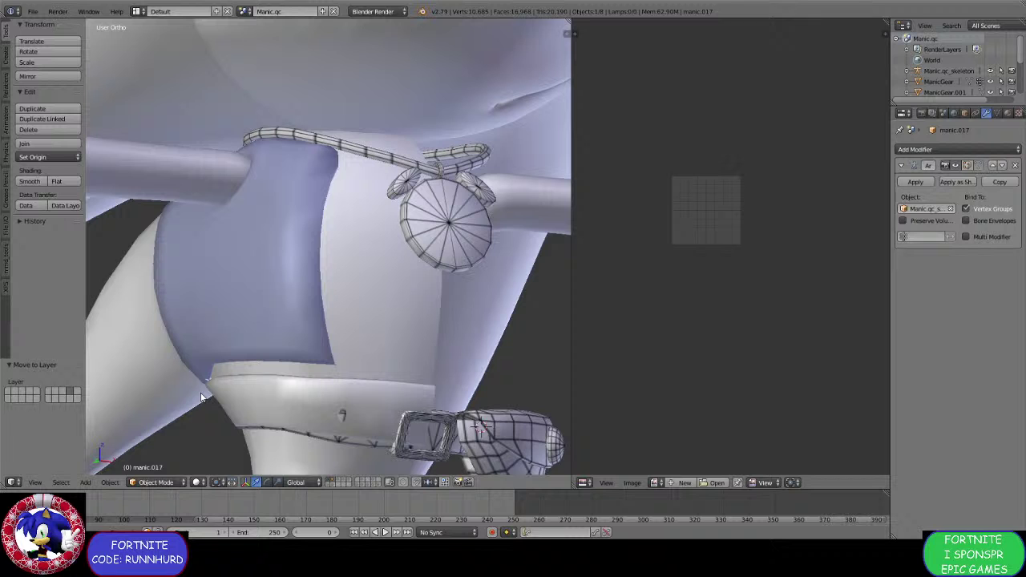
right_click(186, 307)
left_click(146, 481)
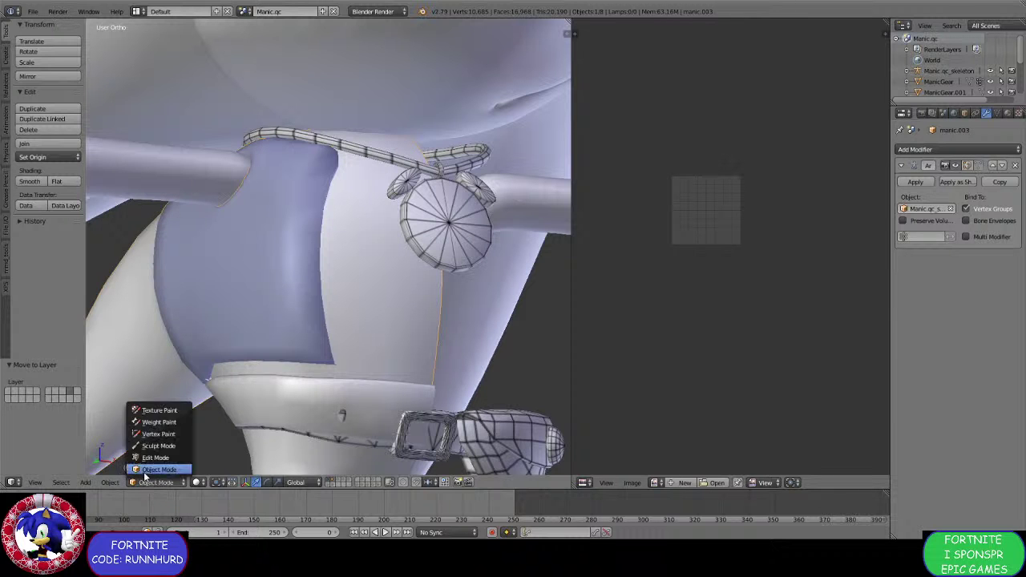
left_click(154, 457)
left_click(33, 14)
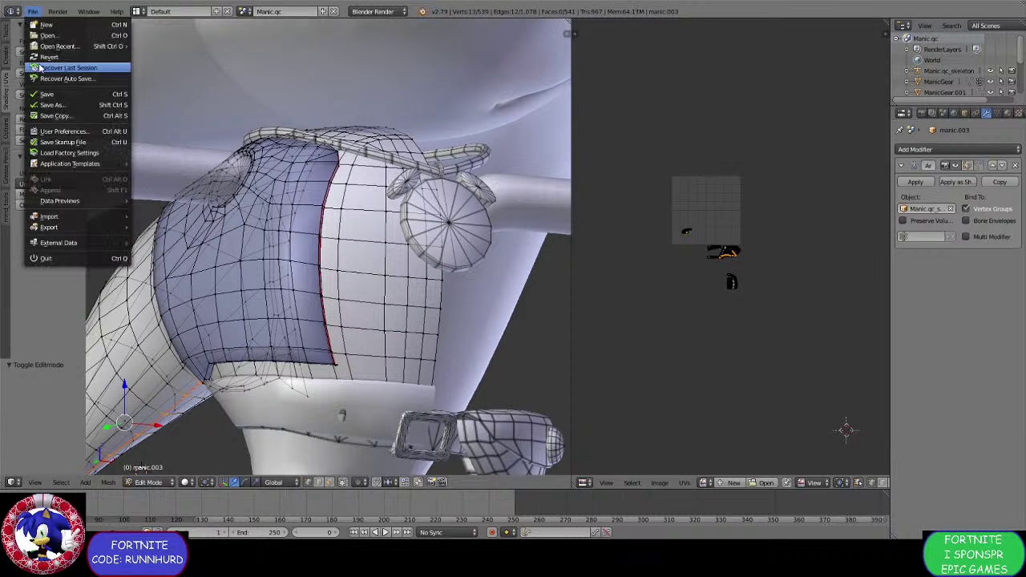
key("Escape")
Add a single loop cut across the lowest row of belly faces, level with the lower edge of the blue side panel.
scroll(210, 230, "up", 8)
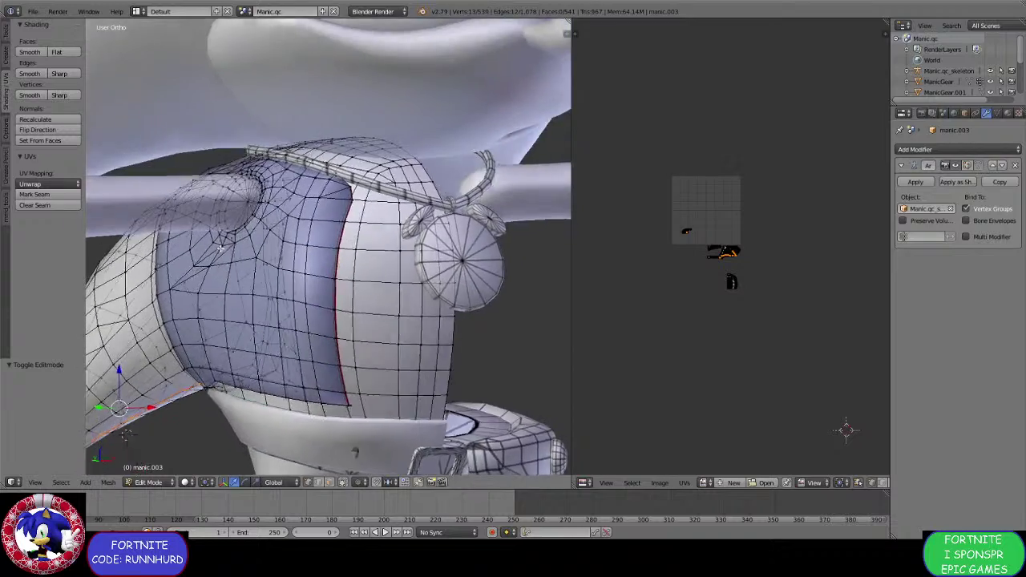
scroll(272, 194, "up", 1)
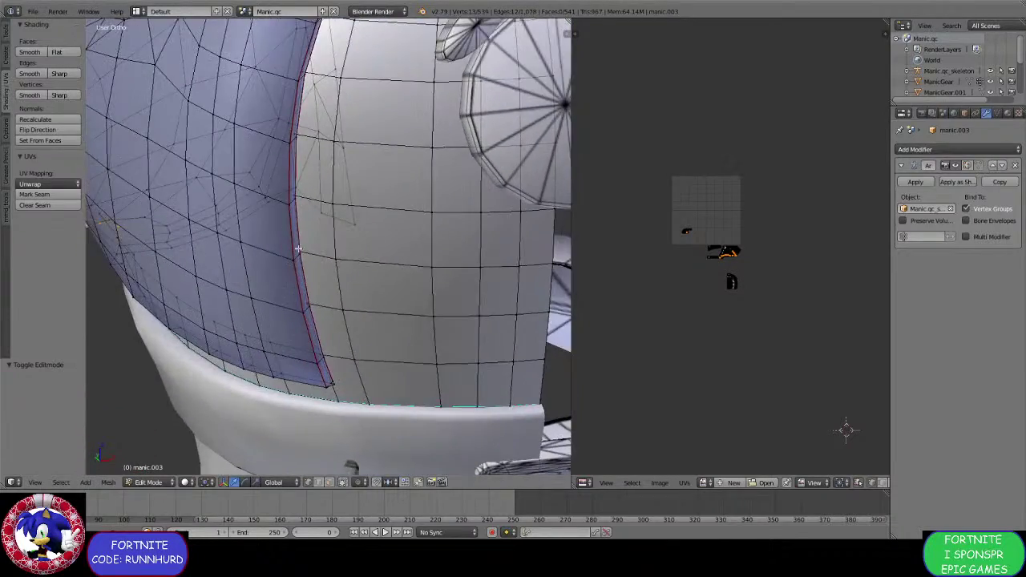
middle_click_drag(298, 248, 309, 173, "shift")
scroll(313, 188, "up", 3)
scroll(378, 202, "down", 3)
middle_click_drag(360, 250, 439, 268)
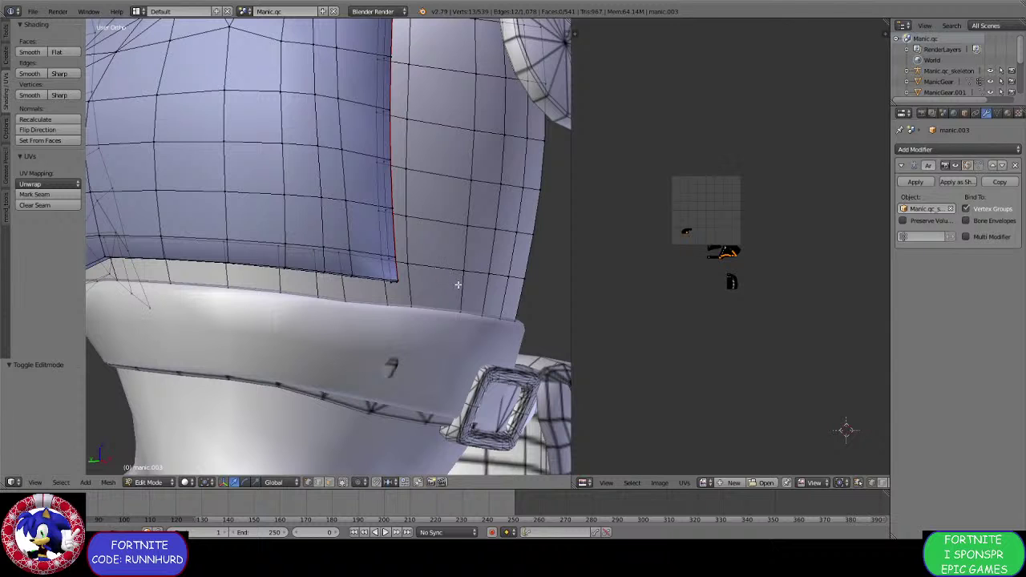
key("ctrl+r")
left_click(458, 284)
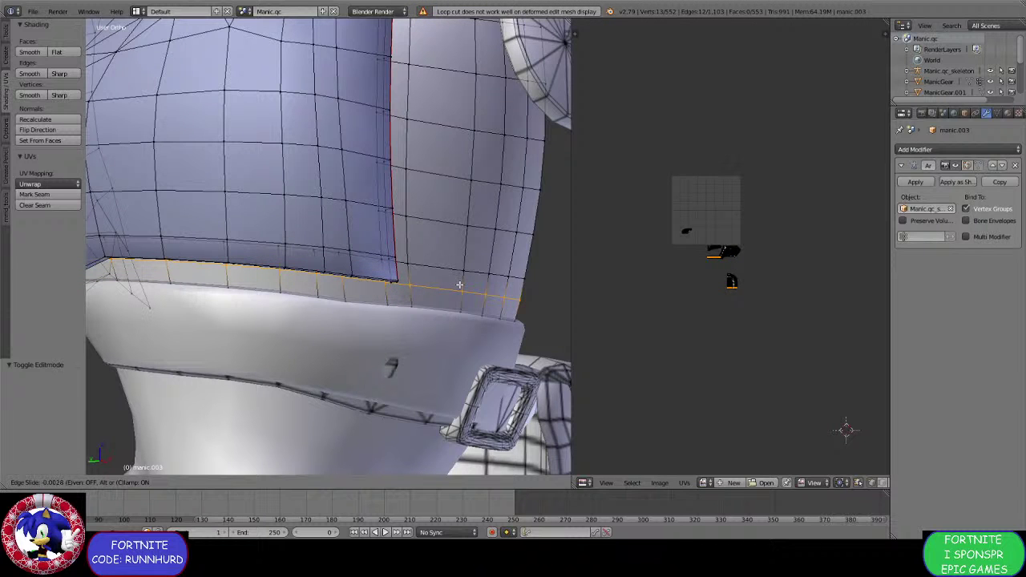
left_click(461, 285)
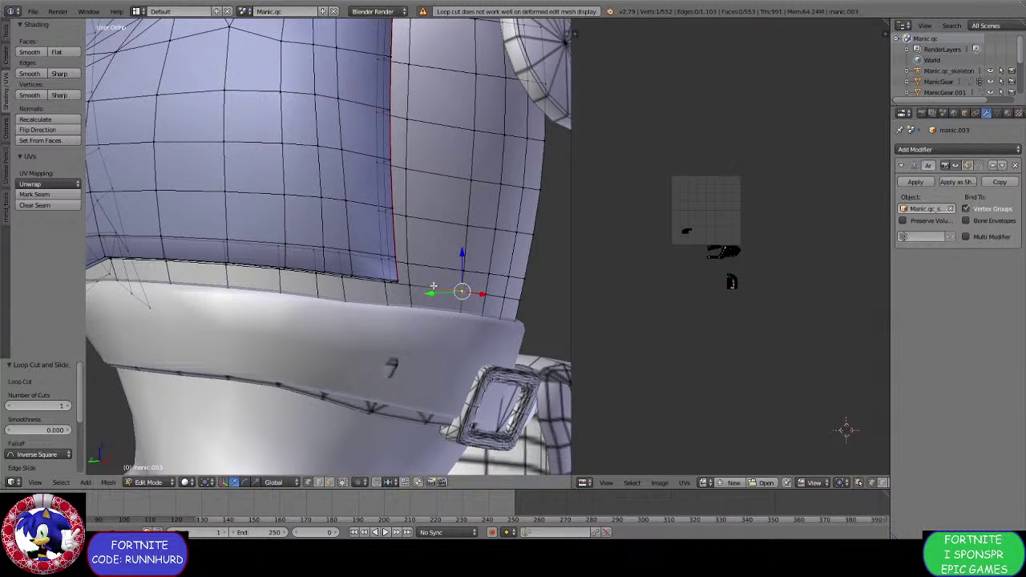
Switch to edge selection, select the new loop's edges across the front of the belly, and clear the selection.
scroll(434, 287, "up", 2)
middle_click_drag(432, 289, 362, 293, "shift")
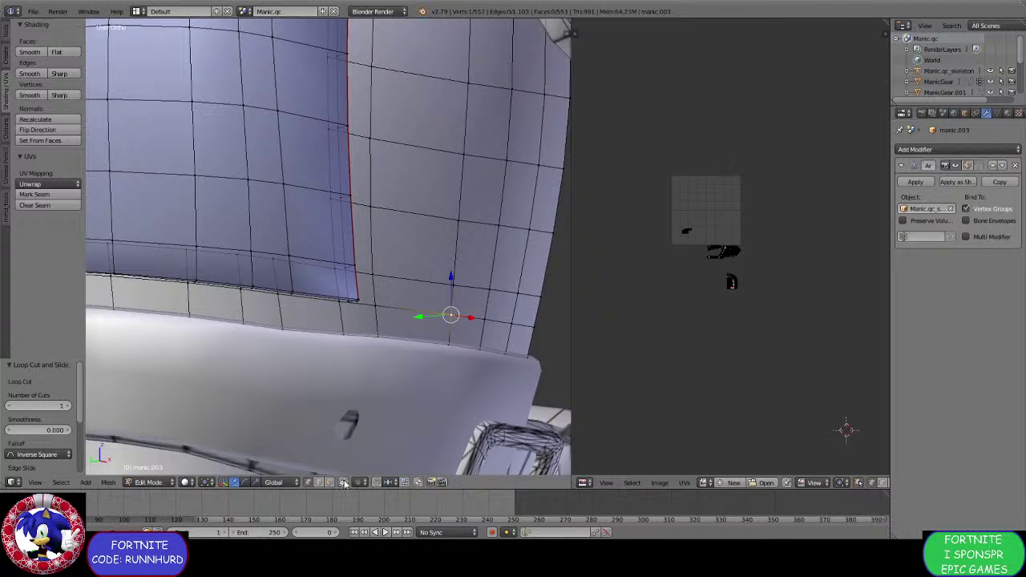
left_click(315, 483)
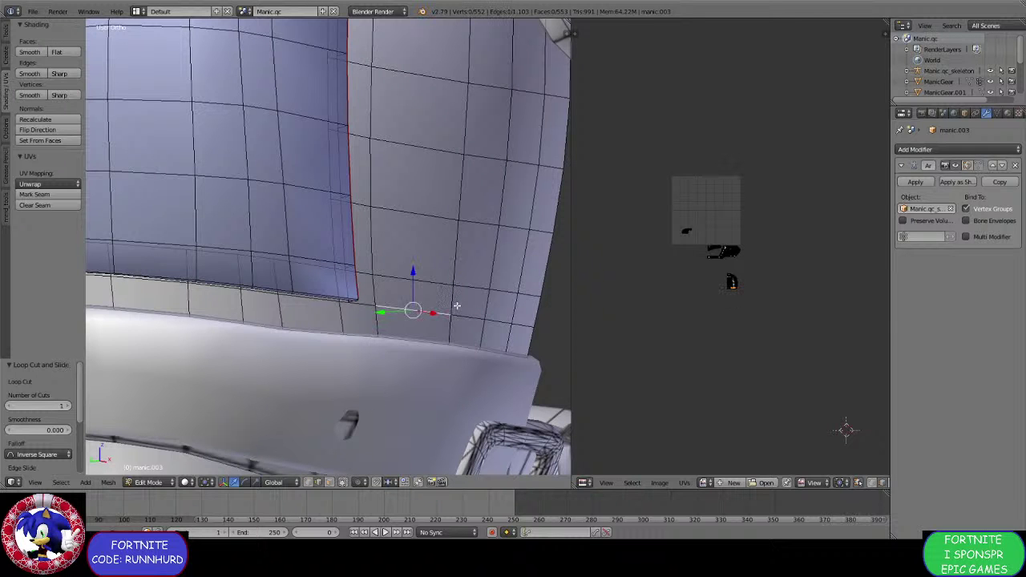
left_click(524, 319, "alt")
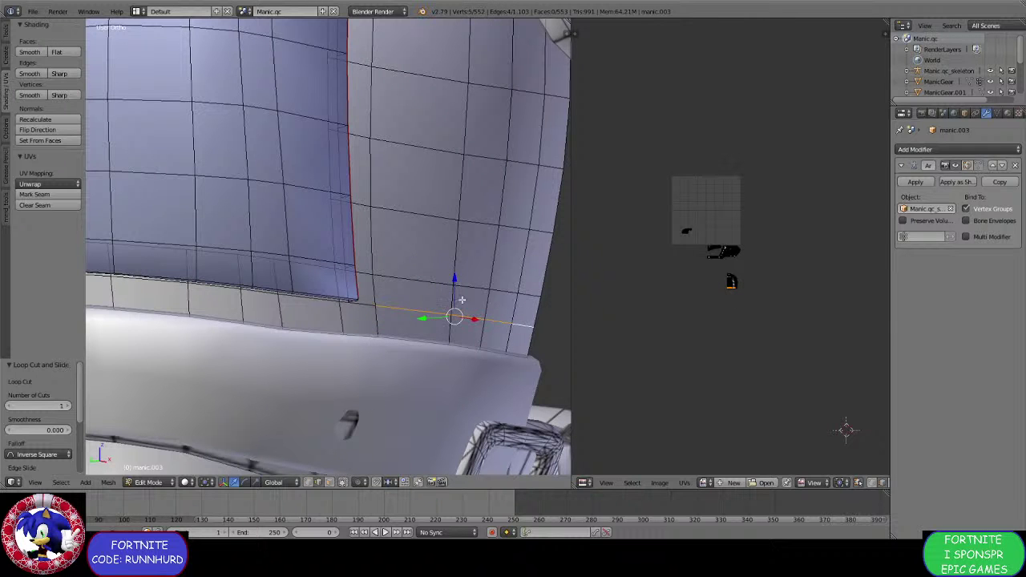
scroll(462, 300, "down", 4)
middle_click_drag(461, 300, 368, 269)
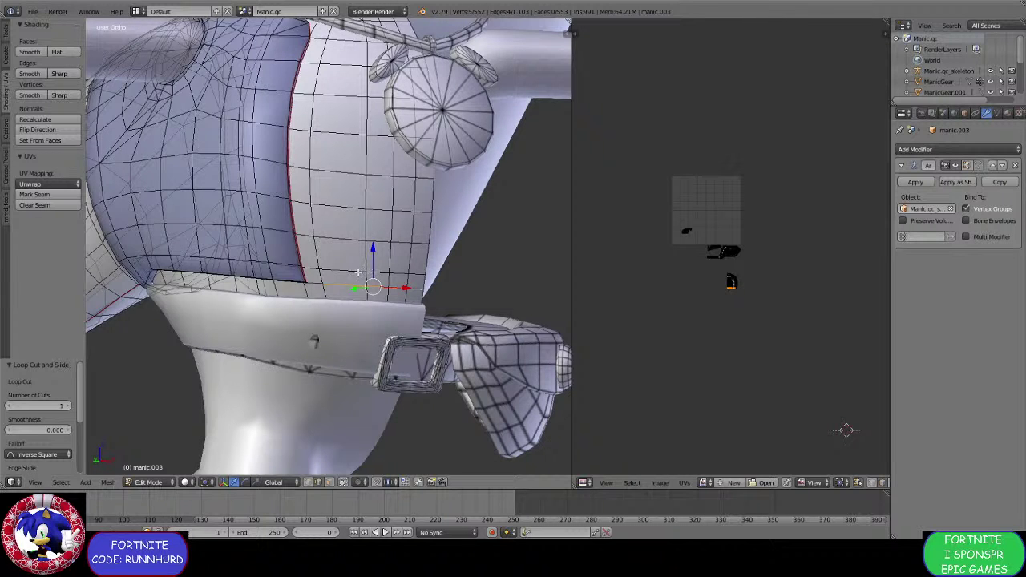
middle_click_drag(358, 273, 409, 275)
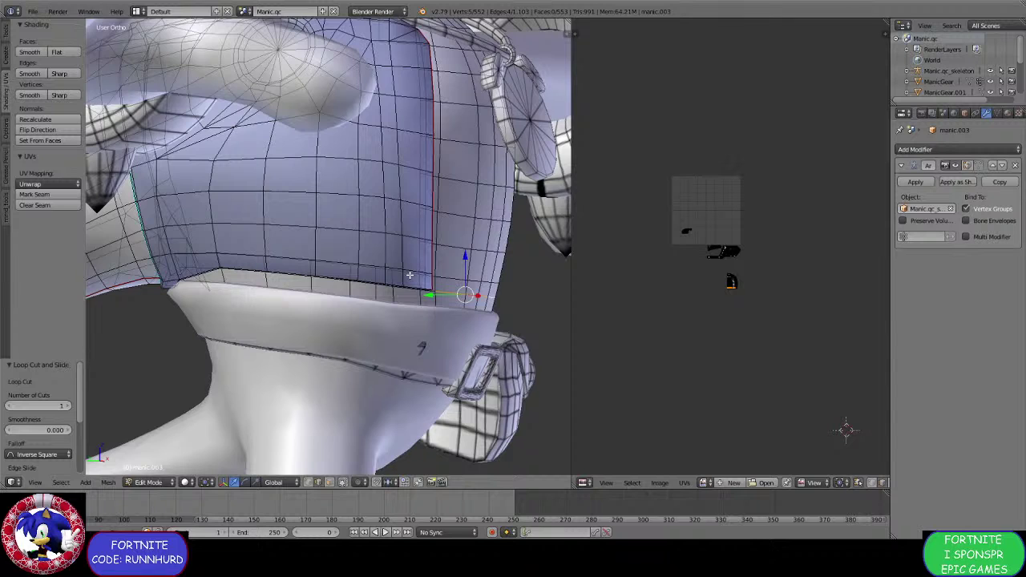
scroll(409, 275, "up", 2)
key("a")
middle_click_drag(432, 297, 391, 307)
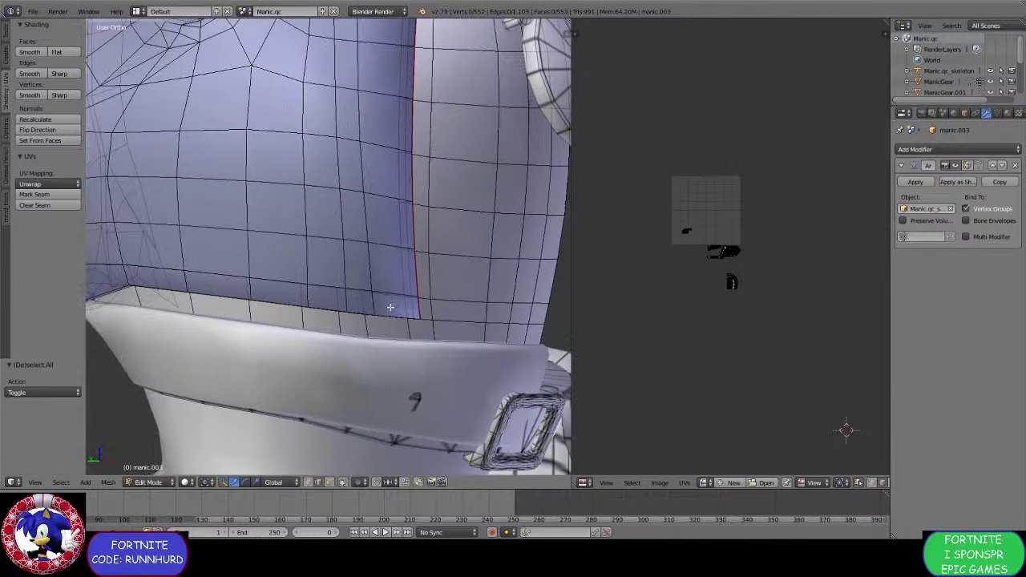
Switch to vertex selection and merge the side panel's lower-rim vertices nearest the front corner at the last selected belly loop vertex.
scroll(391, 307, "up", 1)
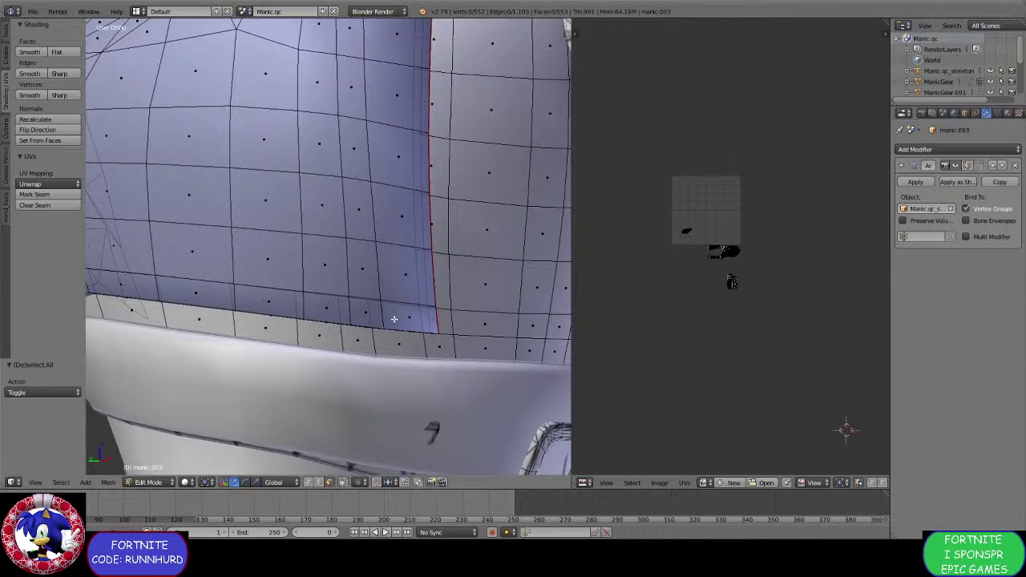
left_click(307, 482)
scroll(346, 371, "up", 2)
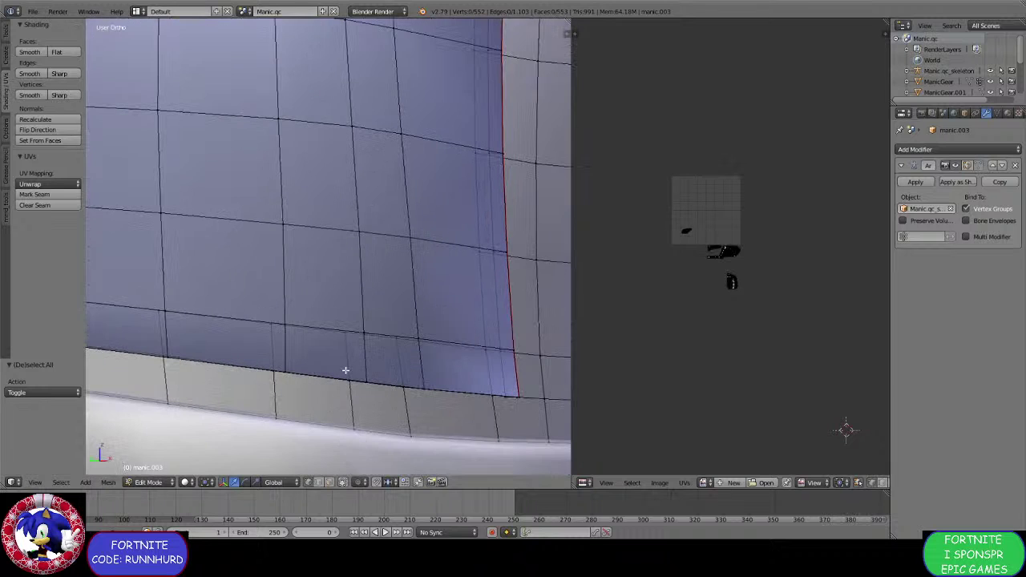
middle_click_drag(390, 332, 359, 317)
right_click(359, 315)
right_click(366, 325, "shift")
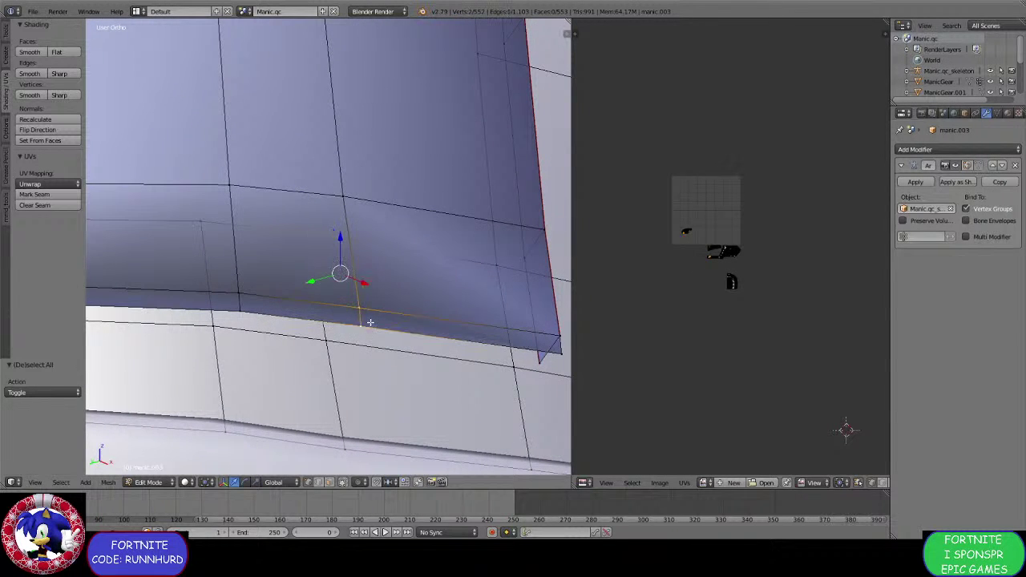
right_click(371, 313, "shift")
right_click(340, 339, "shift")
key("alt+m")
left_click(340, 340)
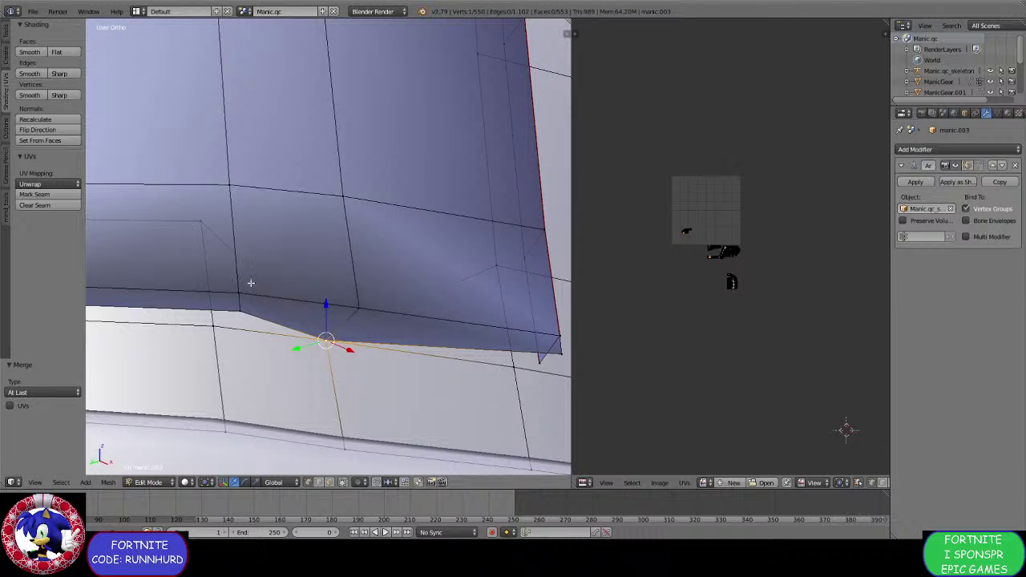
Merge the rim vertices of the next column toward the back at the last selected loop vertex.
right_click(215, 232)
right_click(231, 313, "shift")
right_click(220, 327, "shift")
key("alt+m")
left_click(230, 325)
scroll(192, 292, "down", 5)
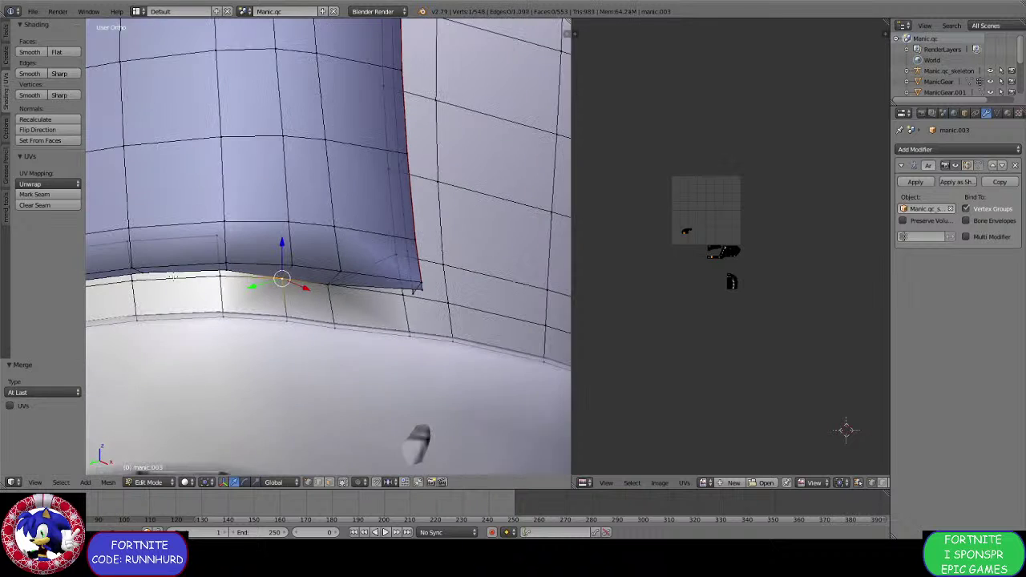
Merge the following two columns of lower-rim vertices, each at its last selected vertex on the belly loop.
middle_click_drag(173, 277, 273, 309, "shift")
right_click(312, 274)
right_click(318, 299, "shift")
right_click(313, 318, "shift")
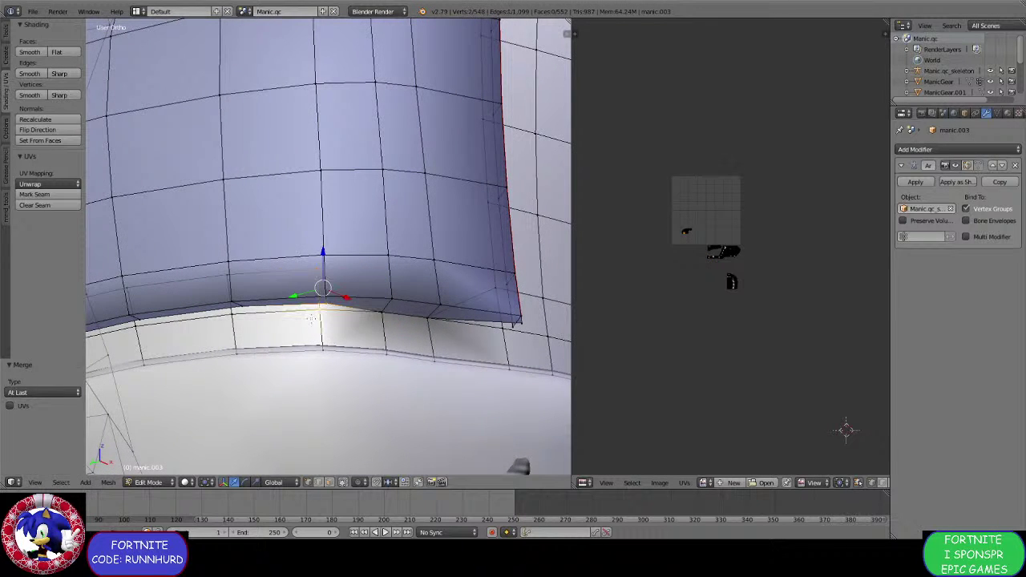
key("alt+m")
left_click(311, 322)
right_click(234, 314)
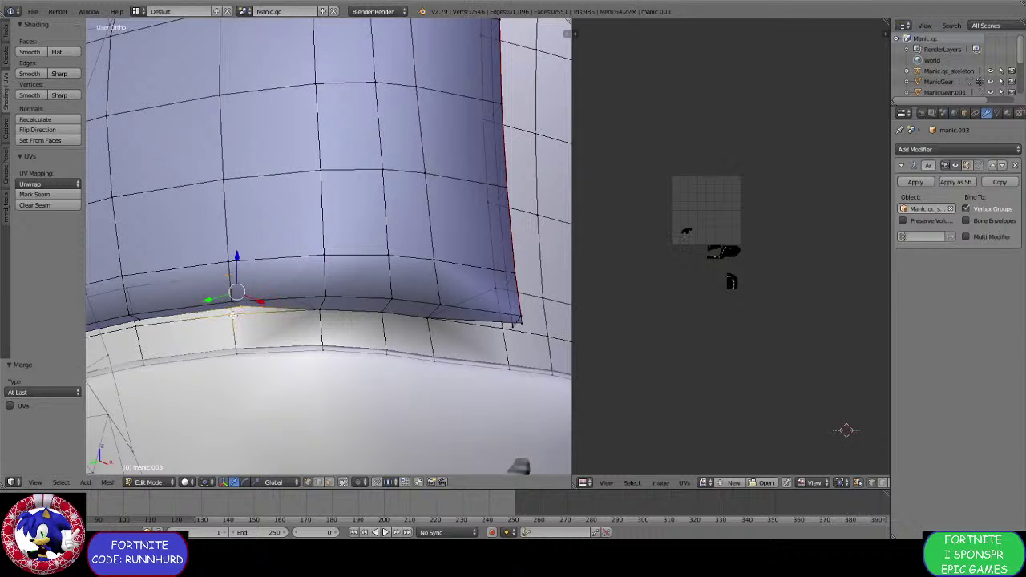
key("alt+m")
left_click(233, 315)
Merge the rim vertices one column before the panel's rear bend at the last selected loop vertex.
middle_click_drag(184, 300, 340, 269, "shift")
scroll(341, 269, "up", 2)
right_click(272, 268)
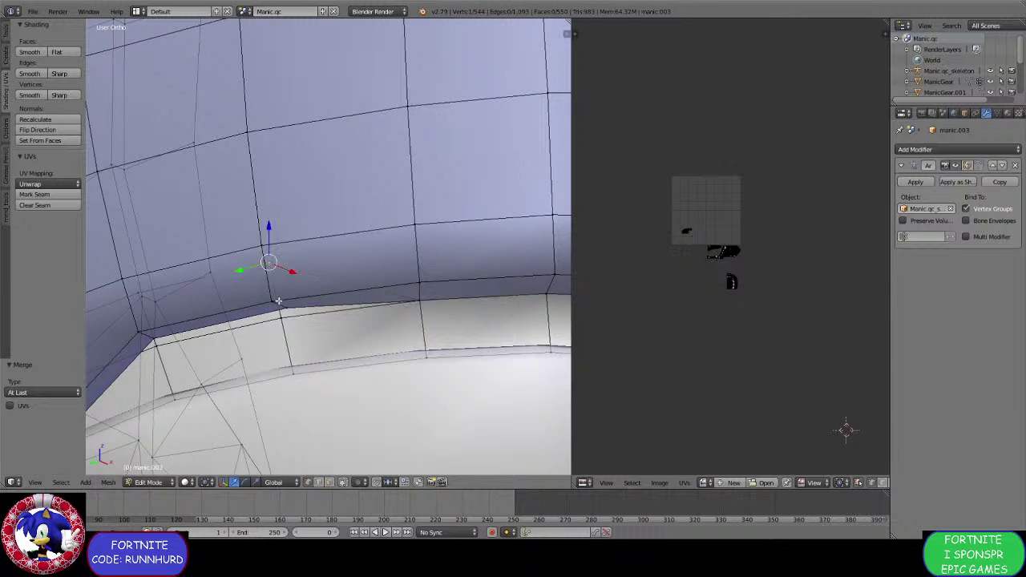
right_click(283, 307, "shift")
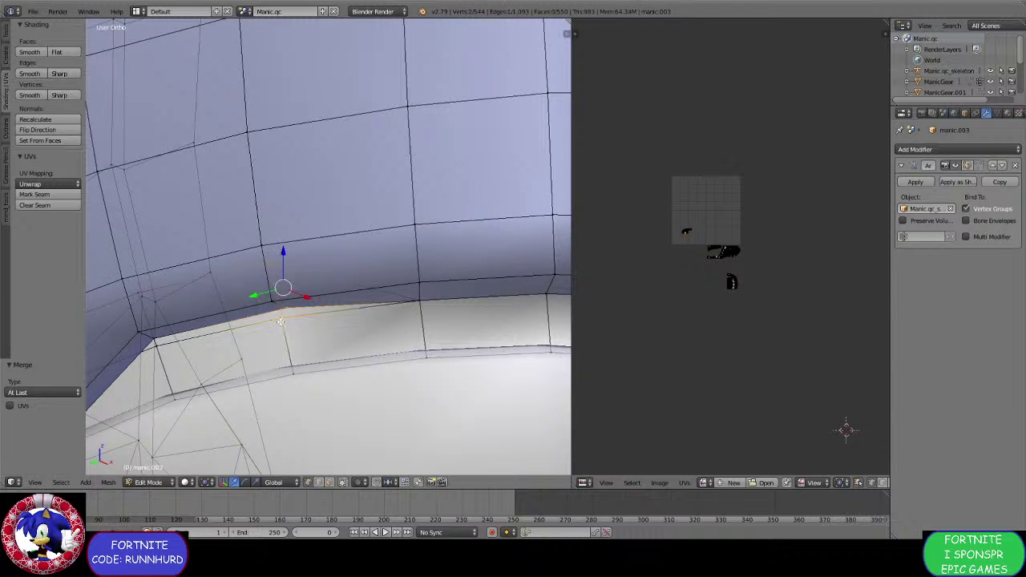
key("alt+m")
left_click(280, 321)
Try to merge the vertices at the panel's rear bend at the last selected one, and undo the merge.
mouse_move(284, 251)
middle_mouse_down()
mouse_move(321, 273)
mouse_move(299, 247)
middle_mouse_up()
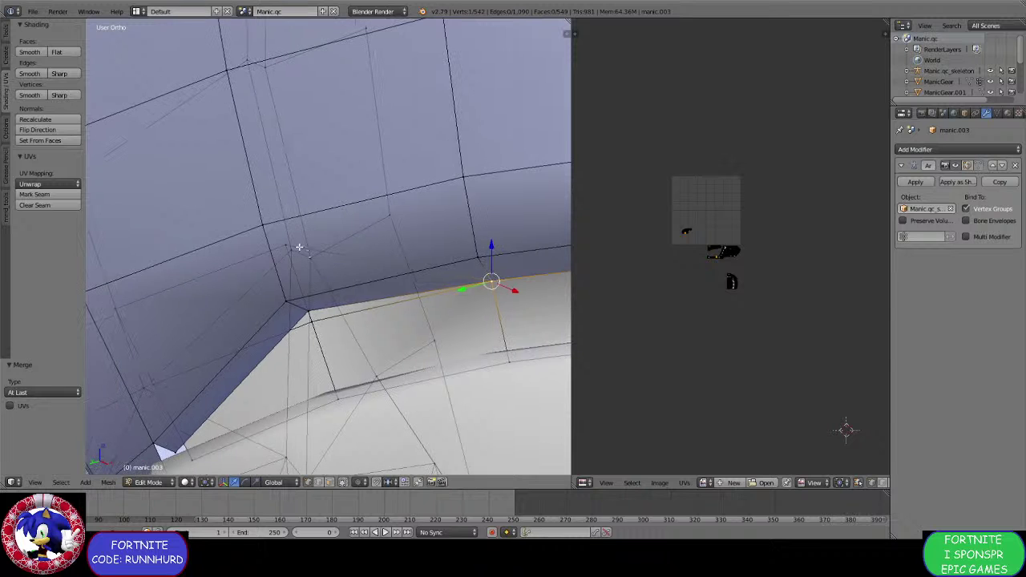
right_click(298, 249)
right_click(311, 308, "shift")
key("alt+m")
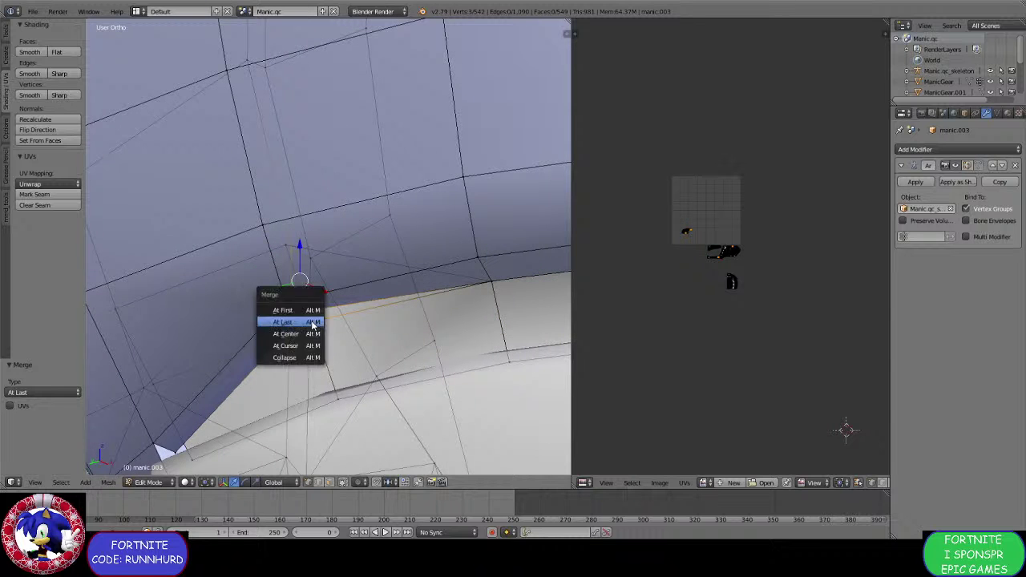
left_click(288, 325)
middle_click_drag(290, 324, 329, 319)
key("ctrl+z")
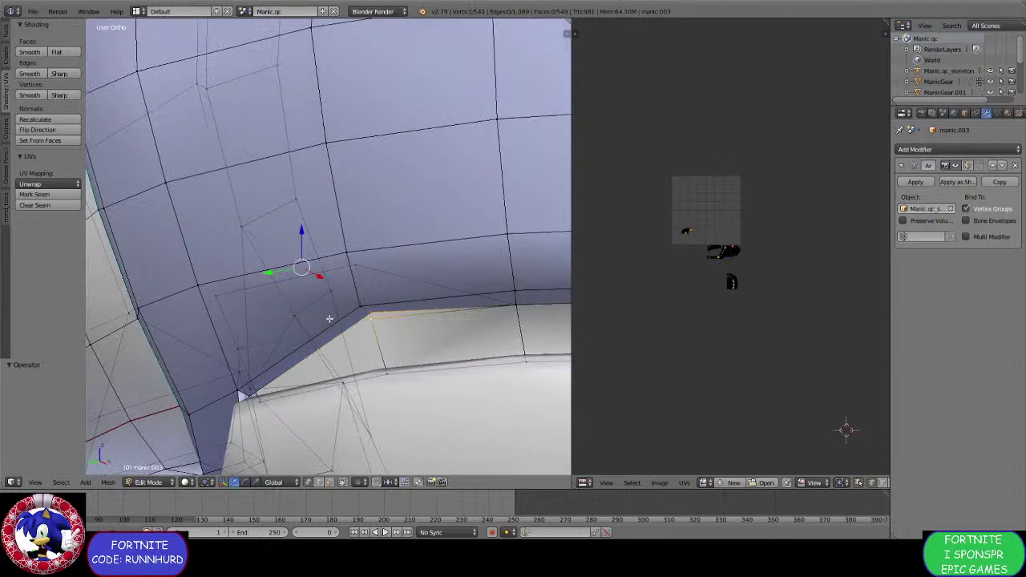
key("ctrl+z")
Add the missing rim vertex at the rear bend to the selection and merge at the last selected vertex.
right_click(361, 261, "shift")
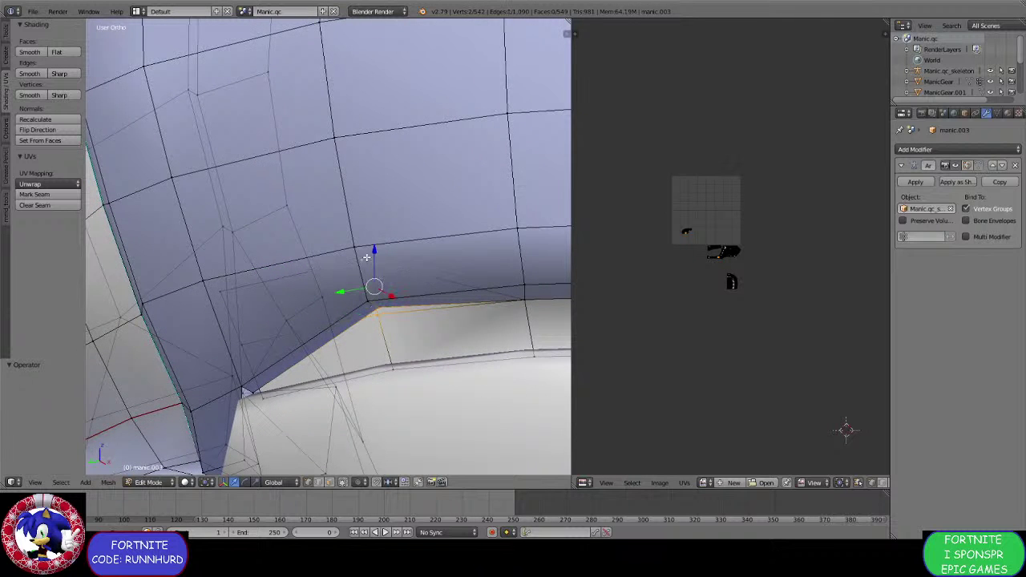
scroll(388, 304, "up", 2)
key("alt+m")
left_click(405, 339)
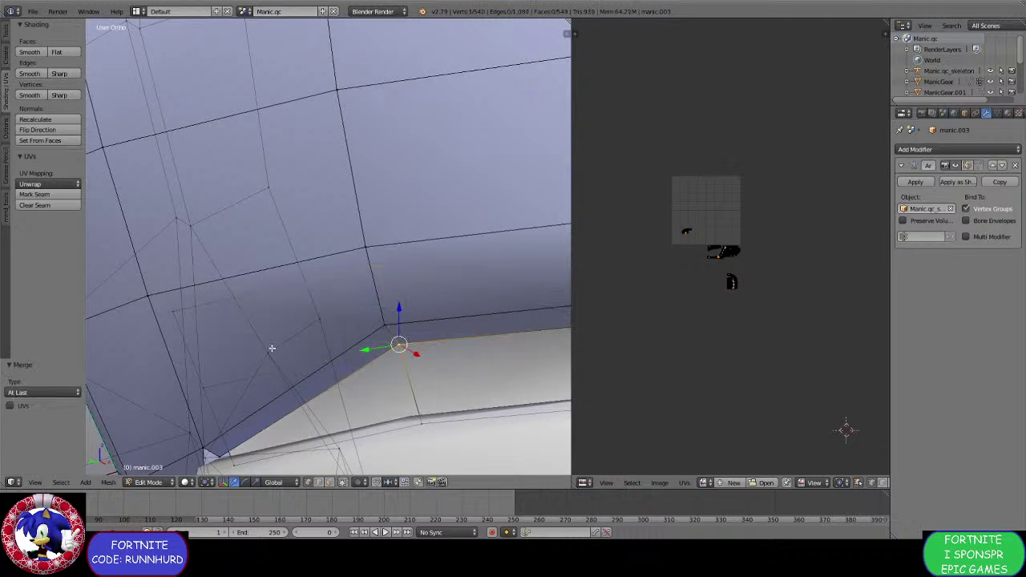
Merge the vertices at the rim's back corner at the last selected one and raise the merged vertex 0.030 along Z.
middle_click_drag(271, 346, 249, 248)
right_click(230, 265)
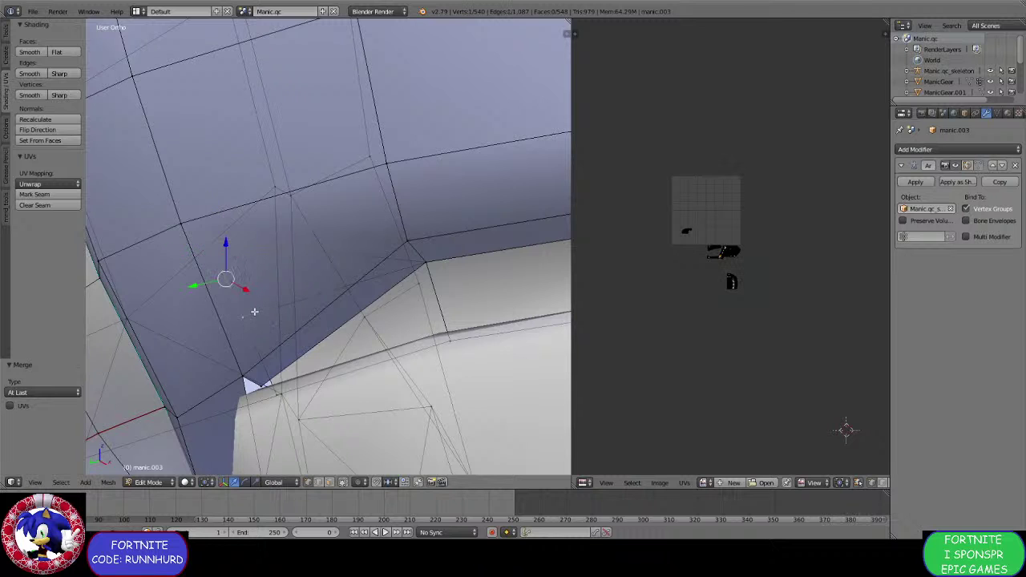
middle_click_drag(257, 308, 263, 255, "shift")
scroll(263, 261, "up", 2)
middle_click_drag(258, 374, 274, 275)
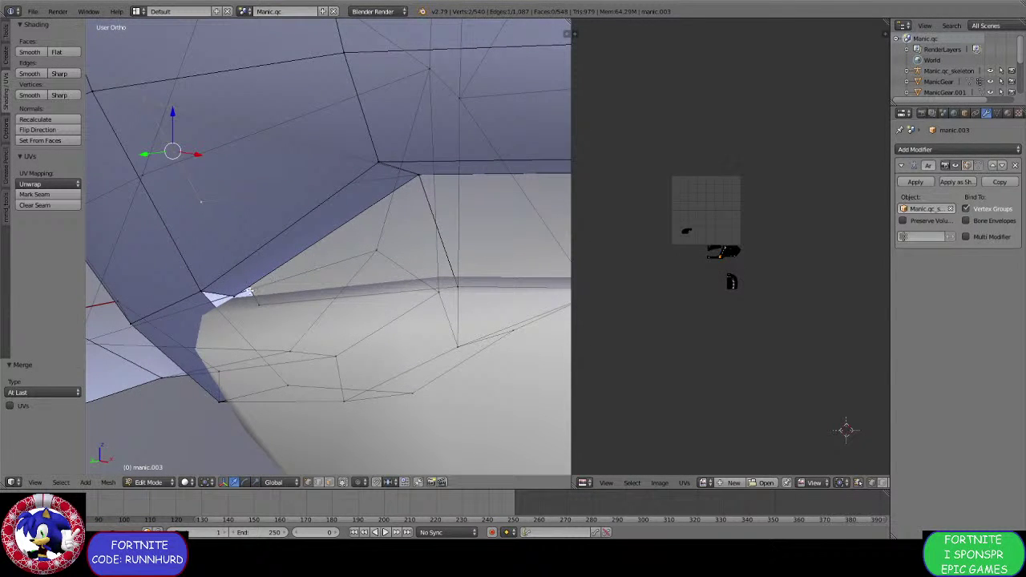
right_click(245, 294, "shift")
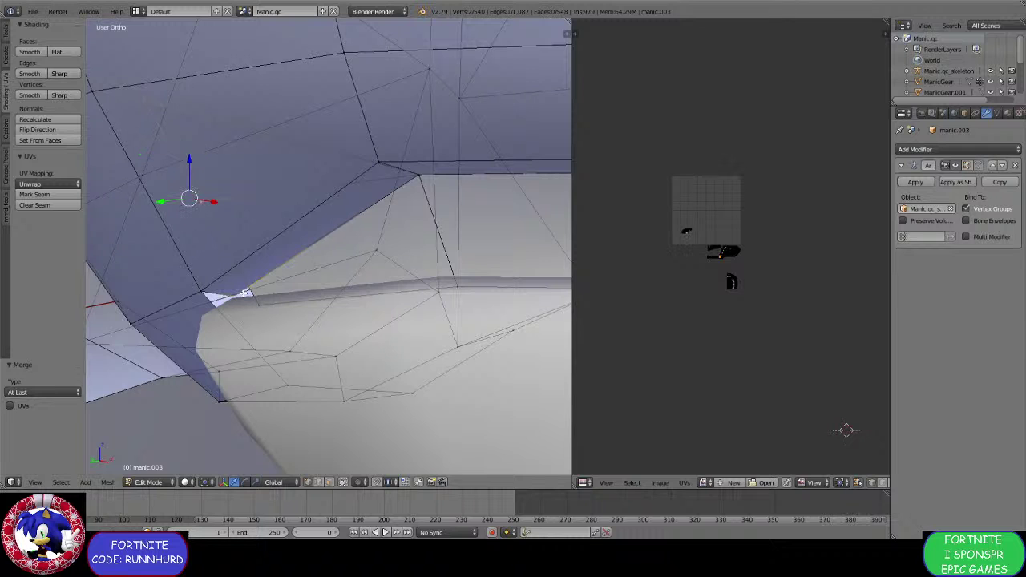
key("space")
key("Escape")
key("alt+m")
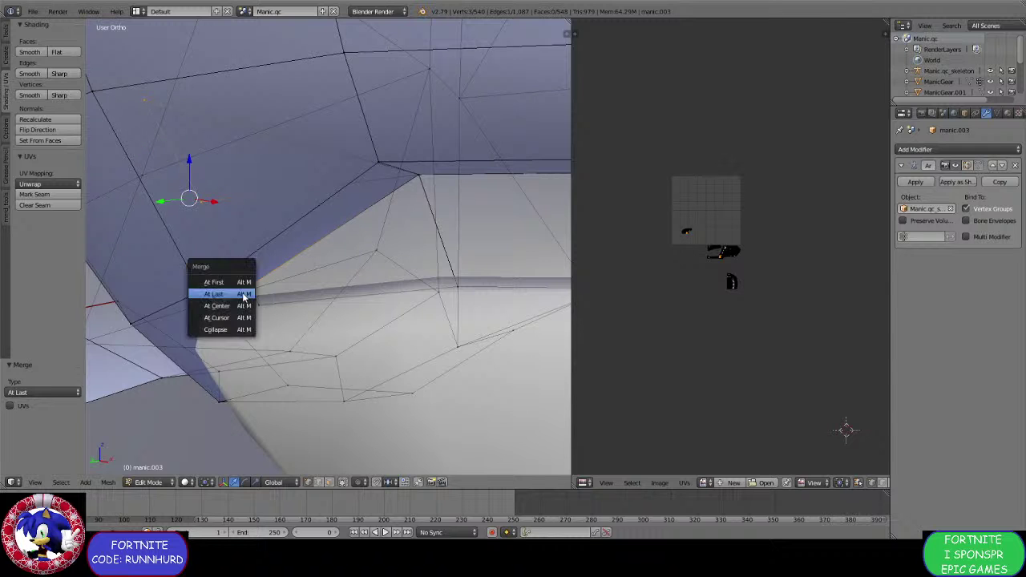
left_click(241, 294)
left_click_drag(232, 255, 228, 240)
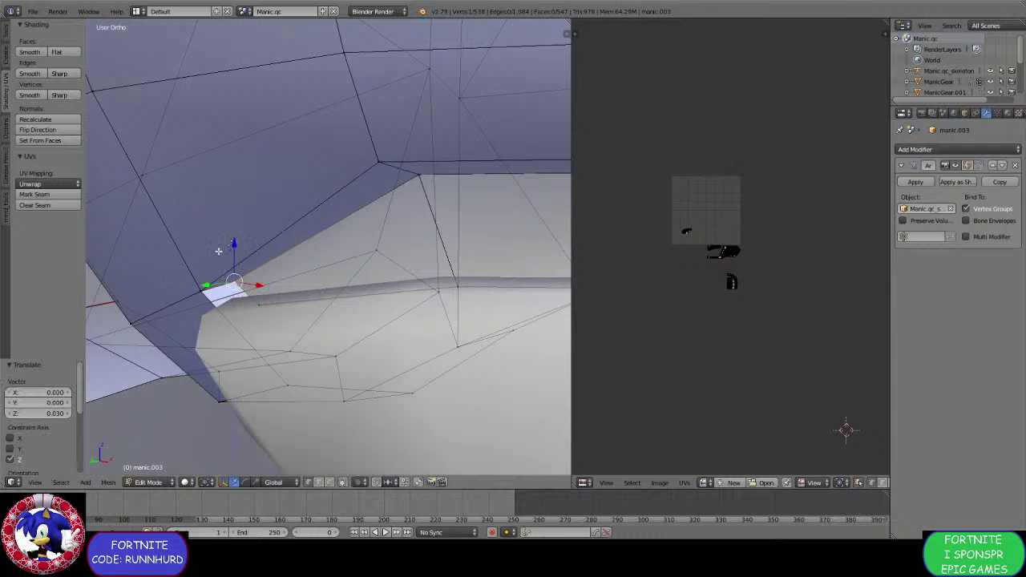
Select the vertices along the side panel's lower rim from the back corner to the front corner and mark those edges as a seam.
scroll(216, 250, "up", 1)
middle_click_drag(204, 273, 183, 253)
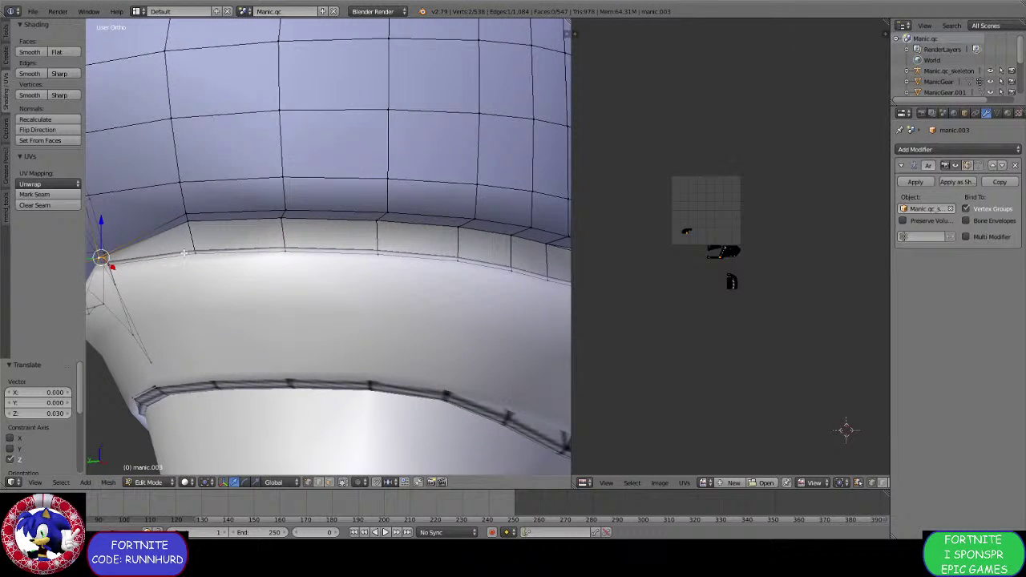
right_click(111, 257)
right_click(109, 258)
right_click(186, 222, "shift")
right_click(281, 219, "shift")
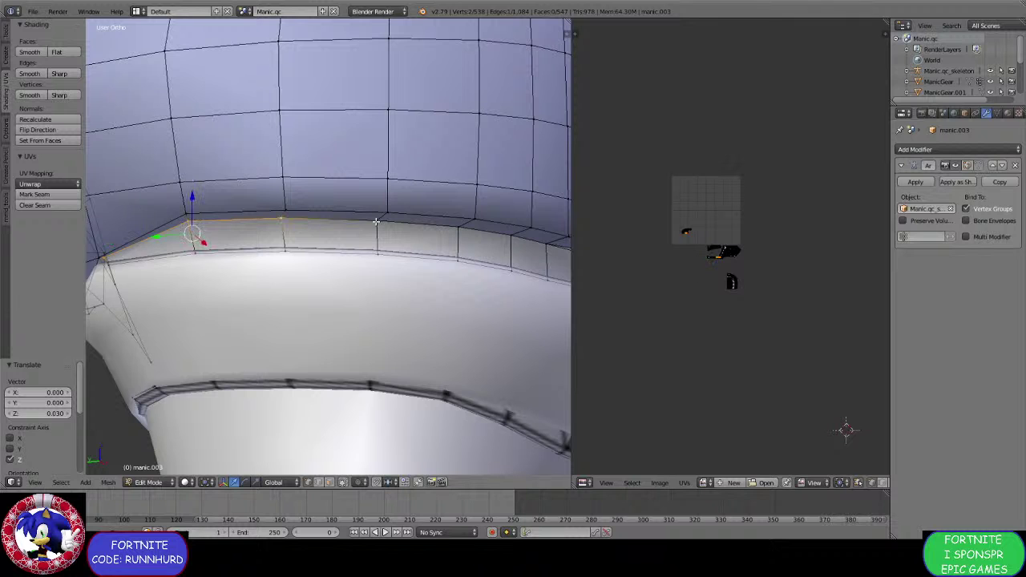
right_click(377, 219, "shift")
right_click(378, 218, "shift")
right_click(380, 217, "shift")
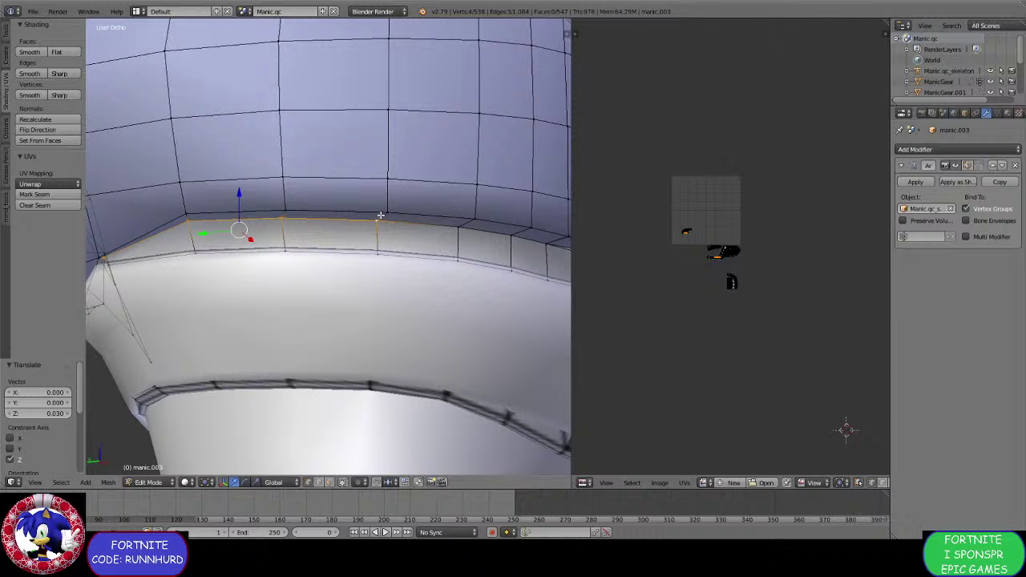
right_click(461, 235, "shift")
right_click(511, 240, "shift")
right_click(547, 244, "shift")
middle_click_drag(547, 244, 397, 224)
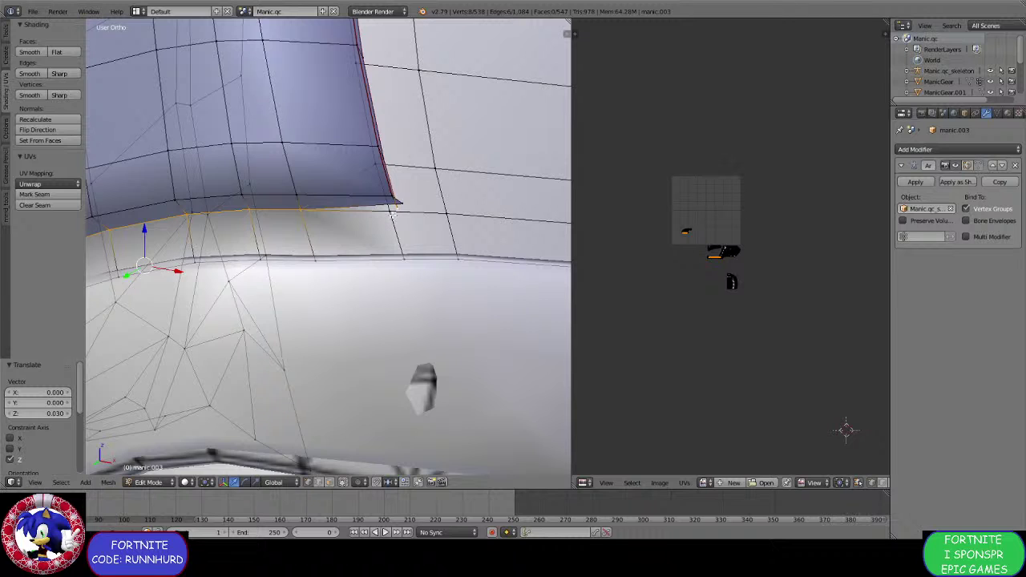
key("ctrl+e")
left_click(393, 219)
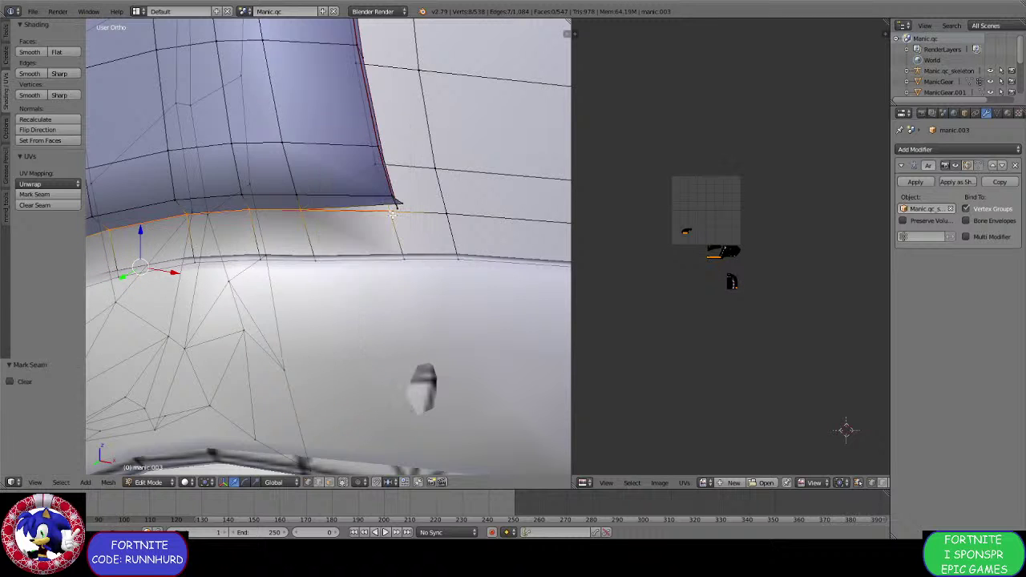
Merge the loose vertices at the panel's lower front corner at the last selected vertex.
middle_click_drag(393, 219, 382, 242)
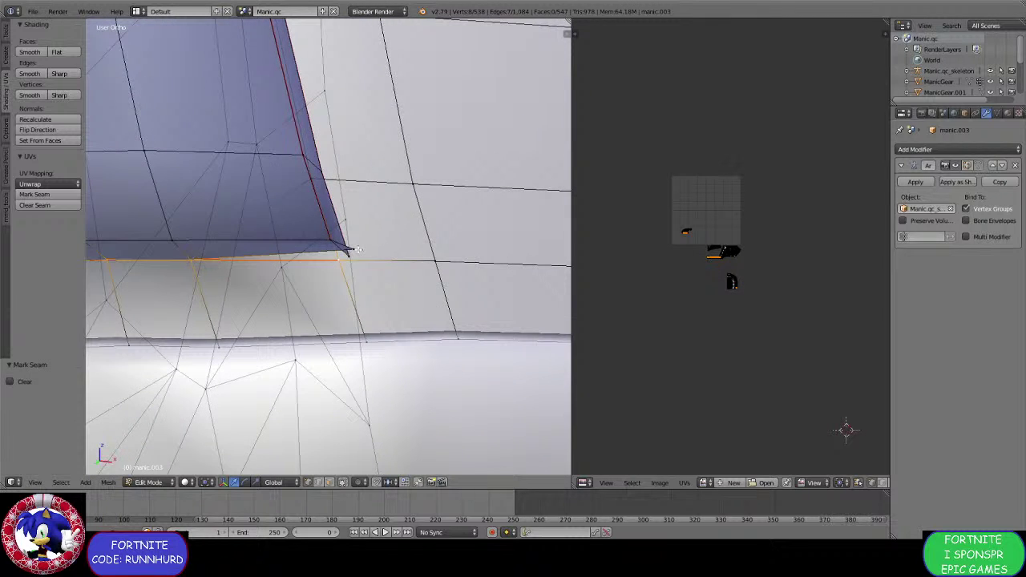
right_click(348, 251)
right_click(345, 259, "shift")
key("alt+m")
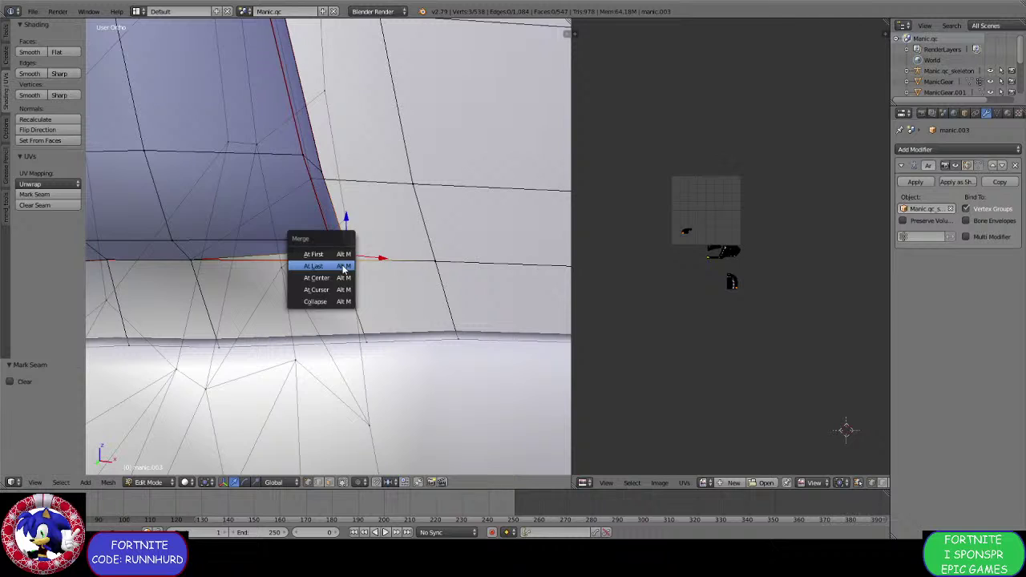
left_click(343, 268)
Merge the doubled vertices on the panel's outer front seam, one row above the lower corner, at the last selected one.
middle_click_drag(343, 268, 258, 353)
right_click(278, 356)
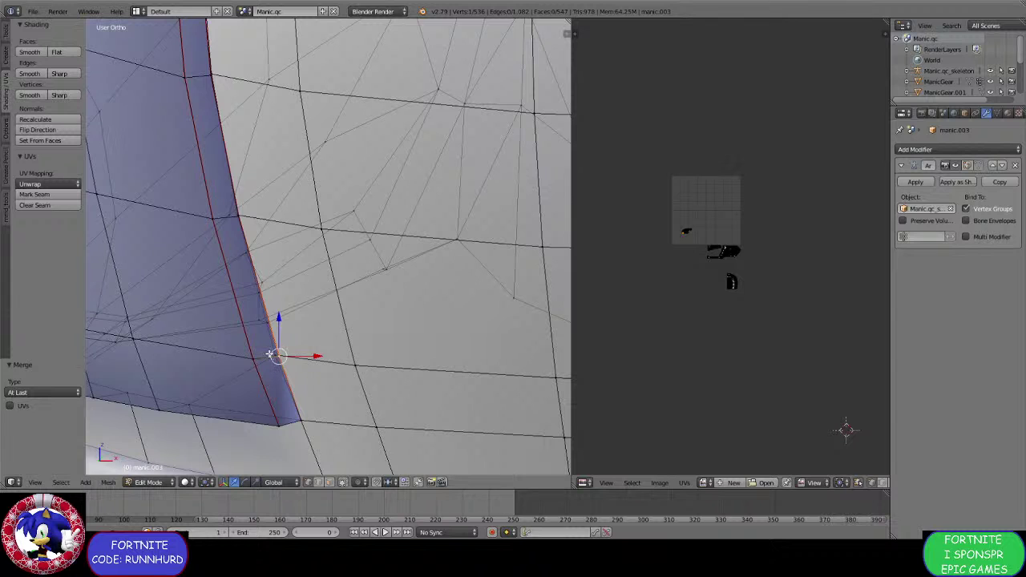
right_click(271, 354)
Select the three vertices of the stray face behind the panel's lower front corner and delete that face in face selection.
right_click(193, 403, "shift")
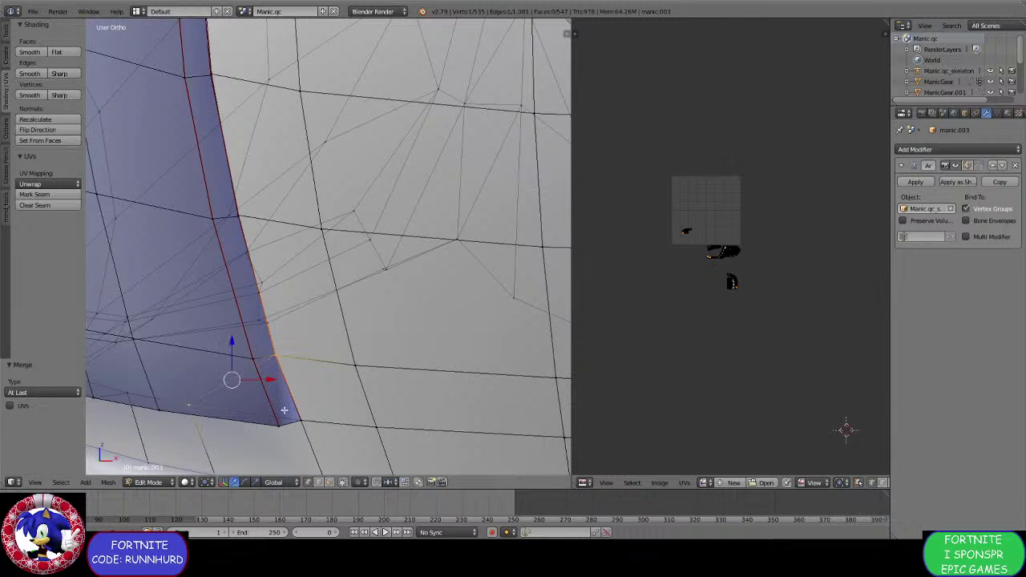
right_click(295, 411, "shift")
left_click(328, 482)
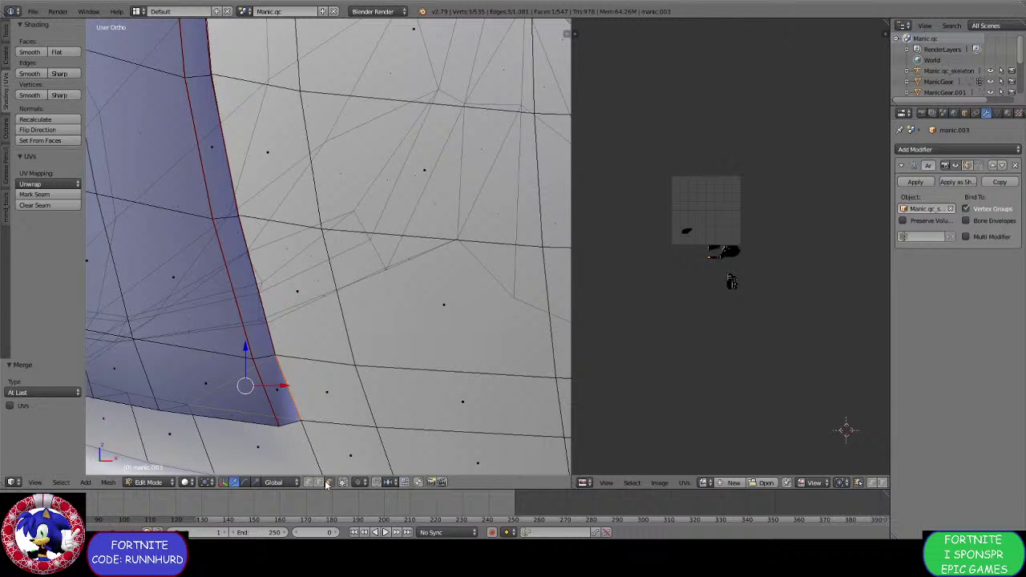
key("x")
left_click(309, 384)
Return to vertex selection and merge another doubled vertex pair on the outer front seam higher above the lower corner, at the last selected one.
scroll(309, 380, "down", 3)
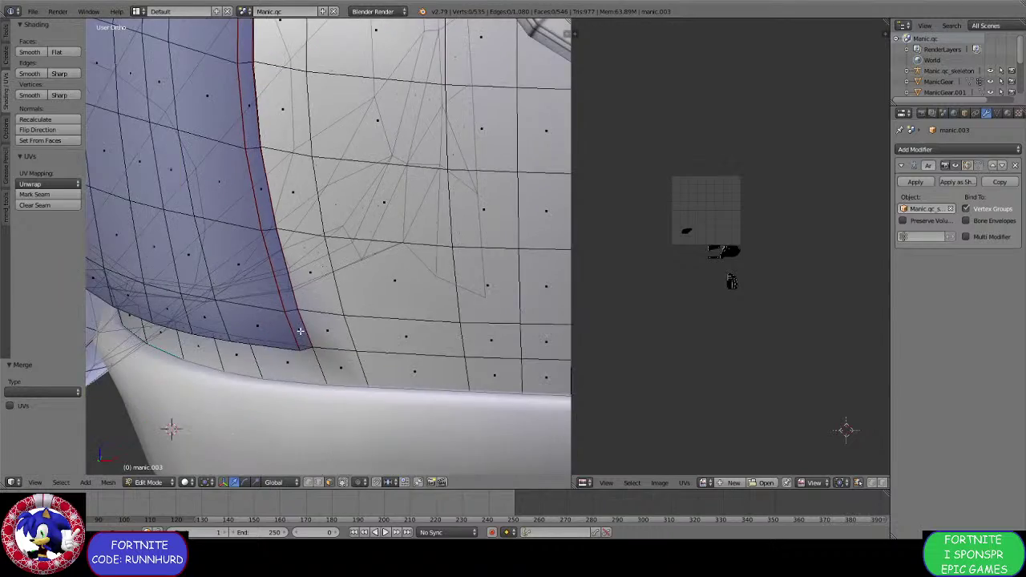
middle_click_drag(301, 333, 320, 350)
scroll(313, 333, "down", 4)
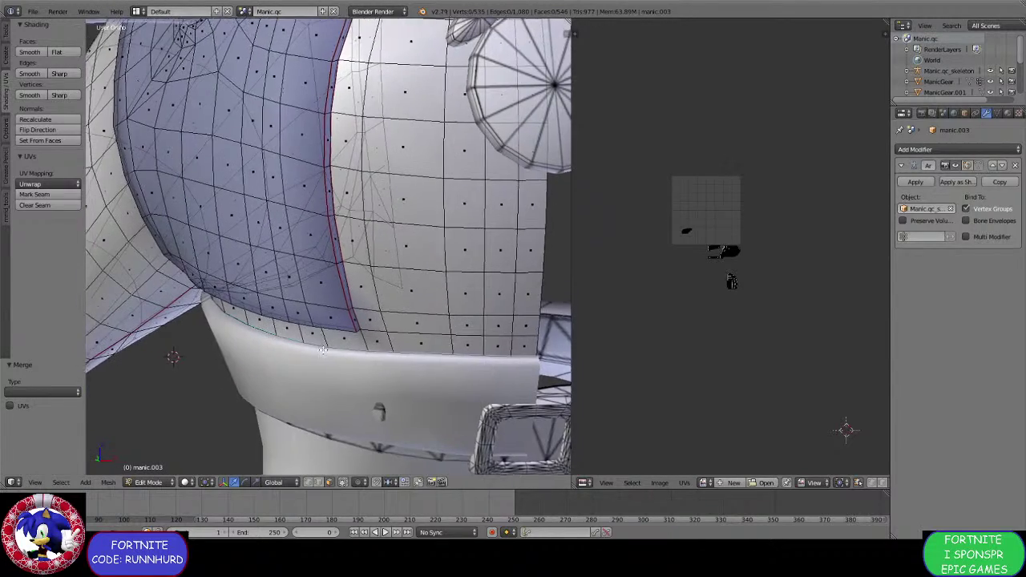
scroll(346, 360, "up", 3)
scroll(347, 360, "up", 5)
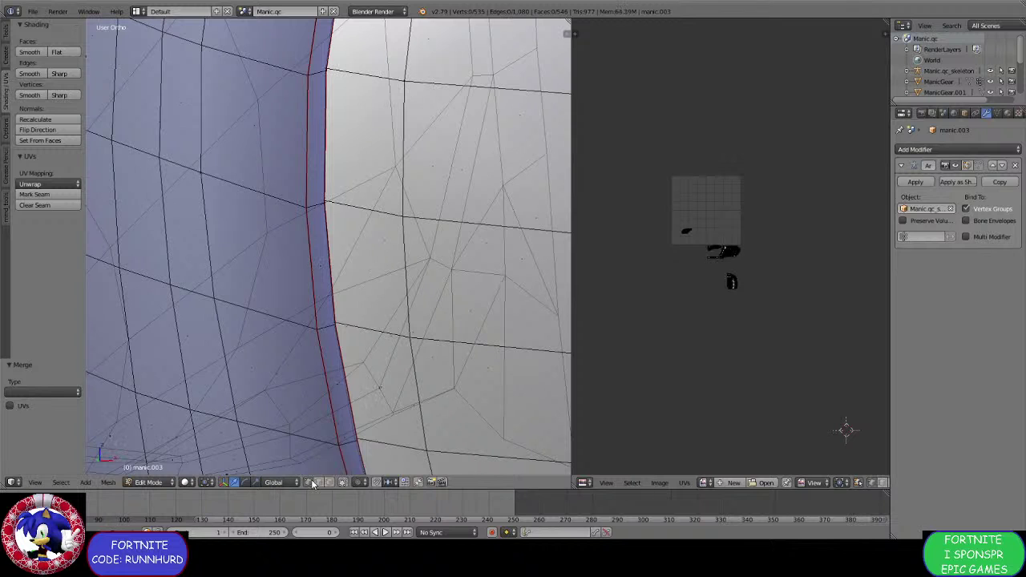
right_click(350, 438)
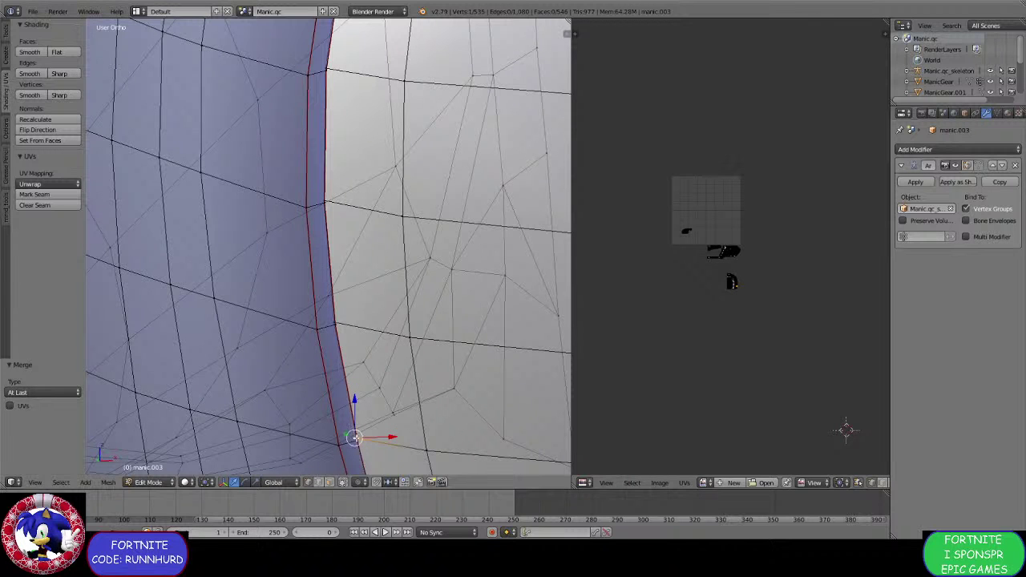
right_click(358, 442)
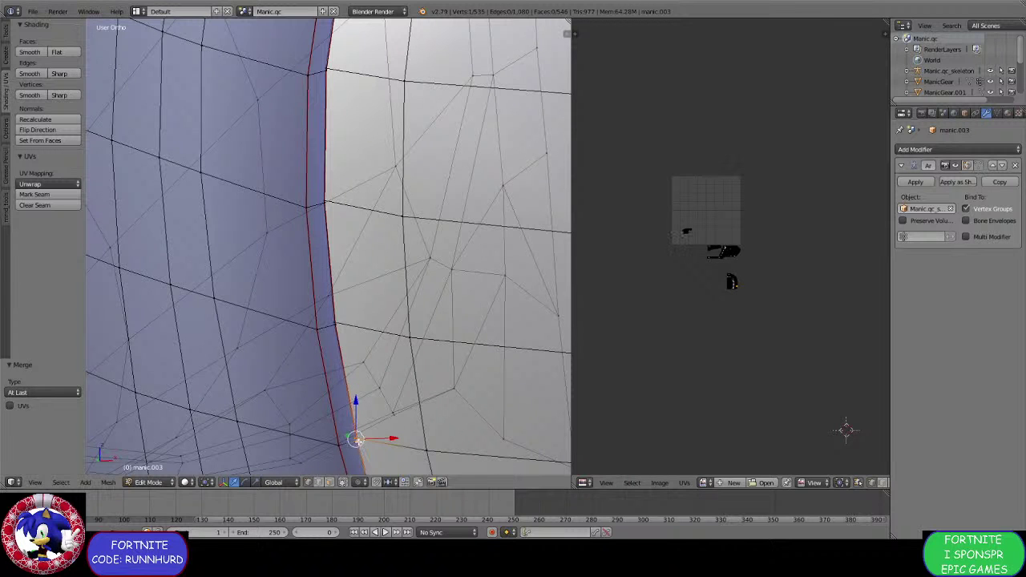
right_click(353, 438, "shift")
key("alt+m")
left_click(354, 438)
Merge the doubled vertex pair in the next row up the torso's outer front seam at the last selected vertex.
scroll(342, 369, "up", 1)
right_click(337, 346)
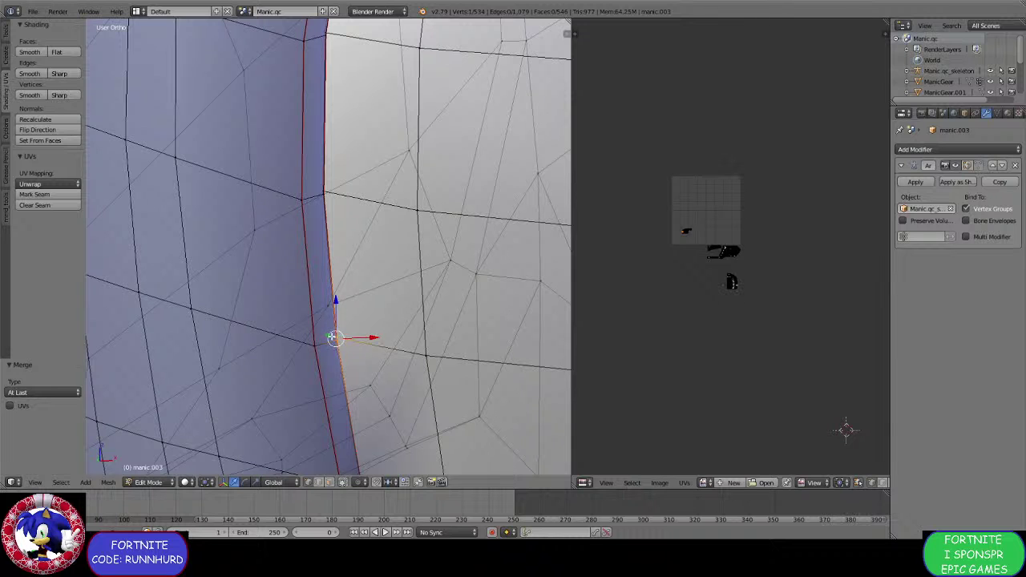
right_click(335, 338, "shift")
key("alt+m")
left_click(334, 337)
Select both overlapping vertices one row higher on the outer front seam and merge them at the last selected one.
right_click(324, 195)
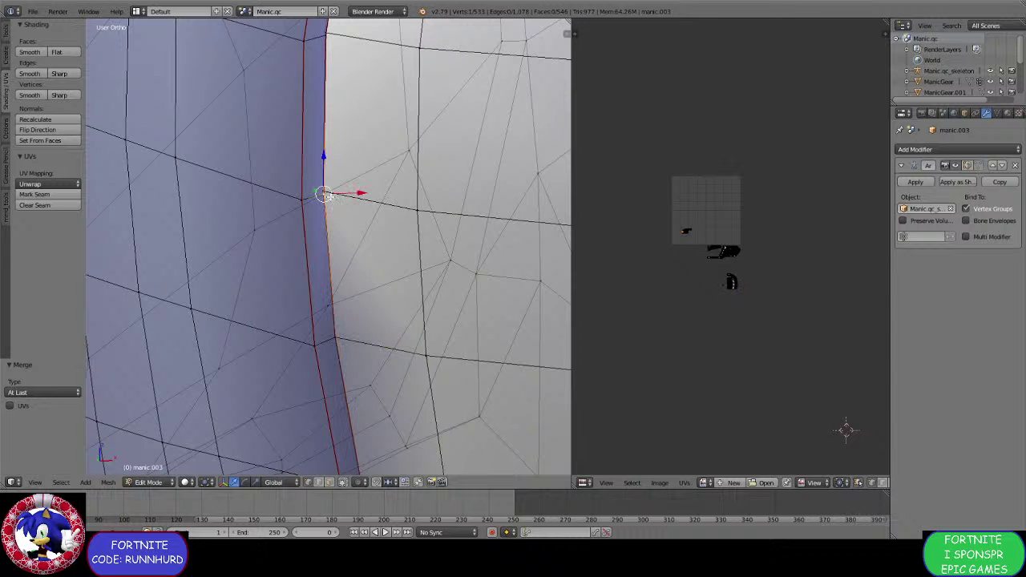
right_click(324, 195, "shift")
right_click(323, 192, "shift")
right_click(322, 191, "shift")
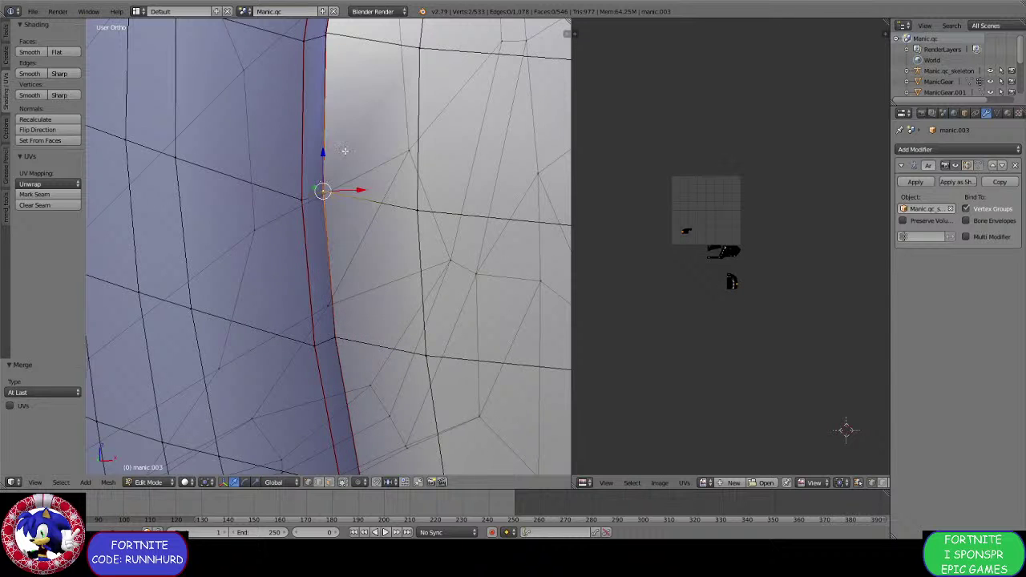
scroll(345, 151, "down", 2)
scroll(336, 337, "up", 2)
key("alt+m")
left_click(338, 239)
Merge the remaining doubled vertices up the outer front seam to the corner below the necklace cord, each at the last selected vertex.
mouse_move(338, 424)
middle_mouse_down("shift")
mouse_move(338, 239)
mouse_move(337, 417)
middle_mouse_up("shift")
right_click(345, 245)
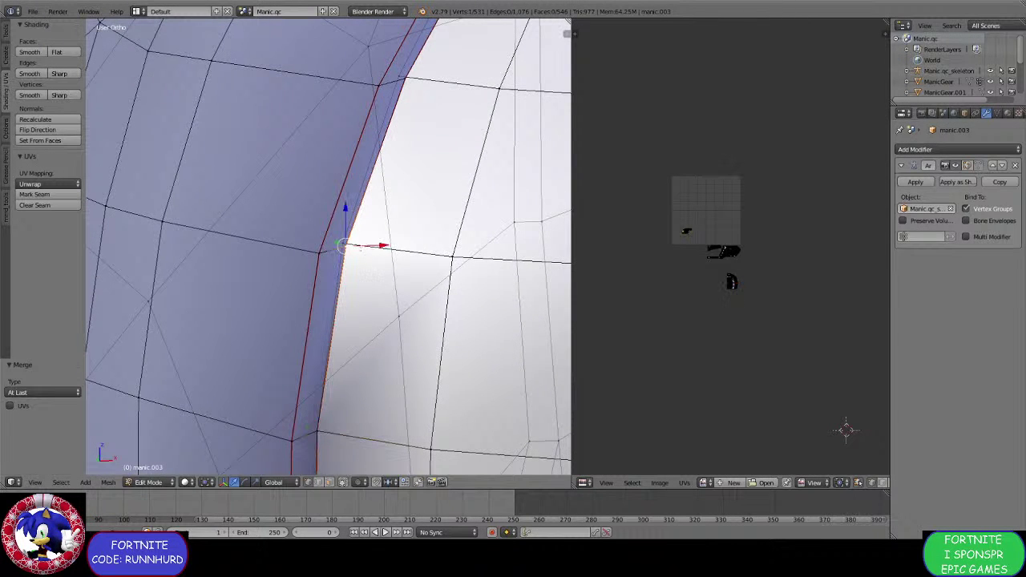
middle_click_drag(337, 240, 336, 366, "shift")
key("alt+m")
left_click(366, 277)
scroll(366, 276, "down", 2)
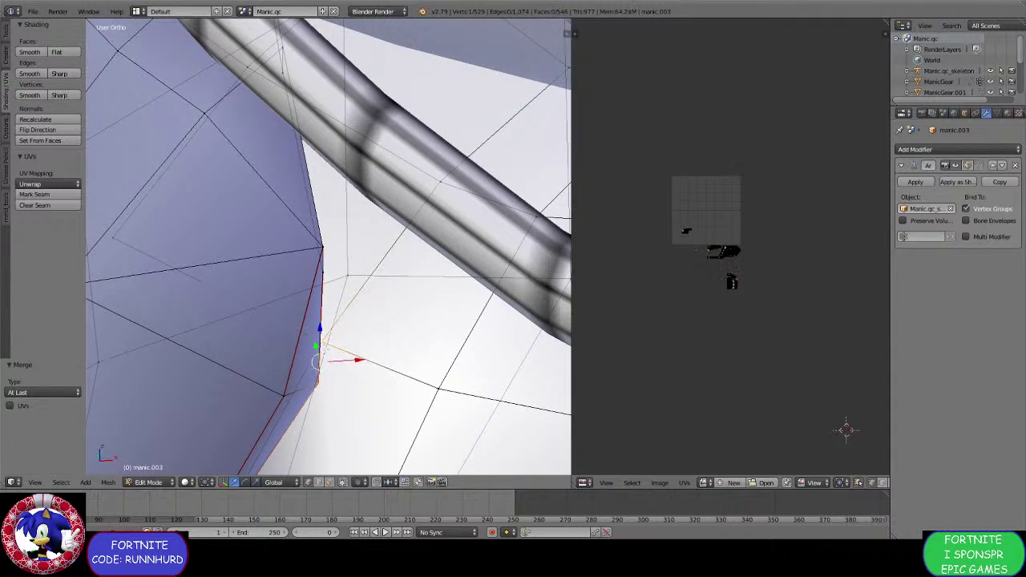
key("alt+m")
key("Return")
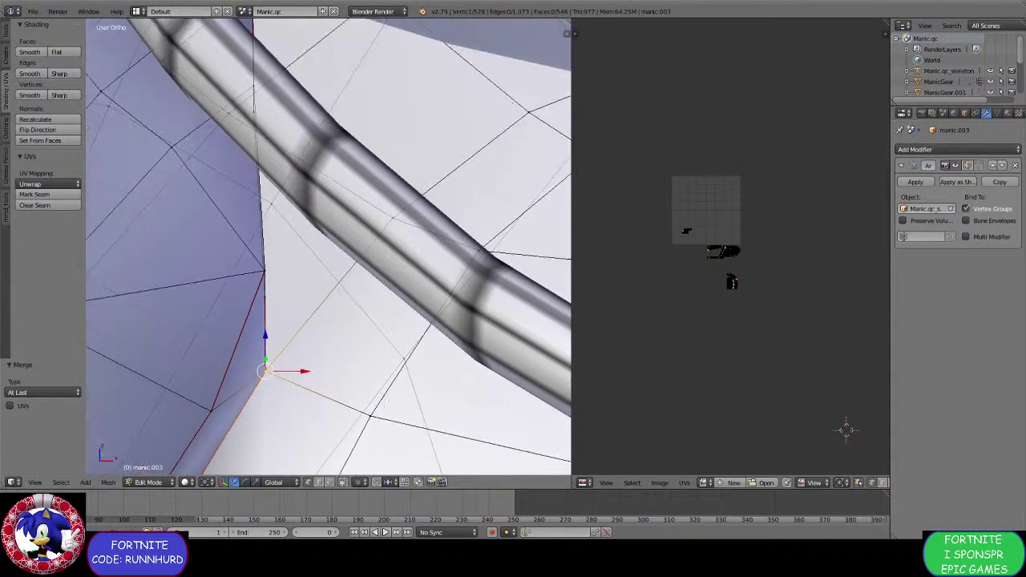
Switch to Object Mode and move the head mesh to another layer to clear the view of the shoulders.
scroll(329, 249, "down", 3)
middle_click_drag(328, 248, 385, 265)
scroll(328, 248, "up", 2)
scroll(329, 249, "down", 3)
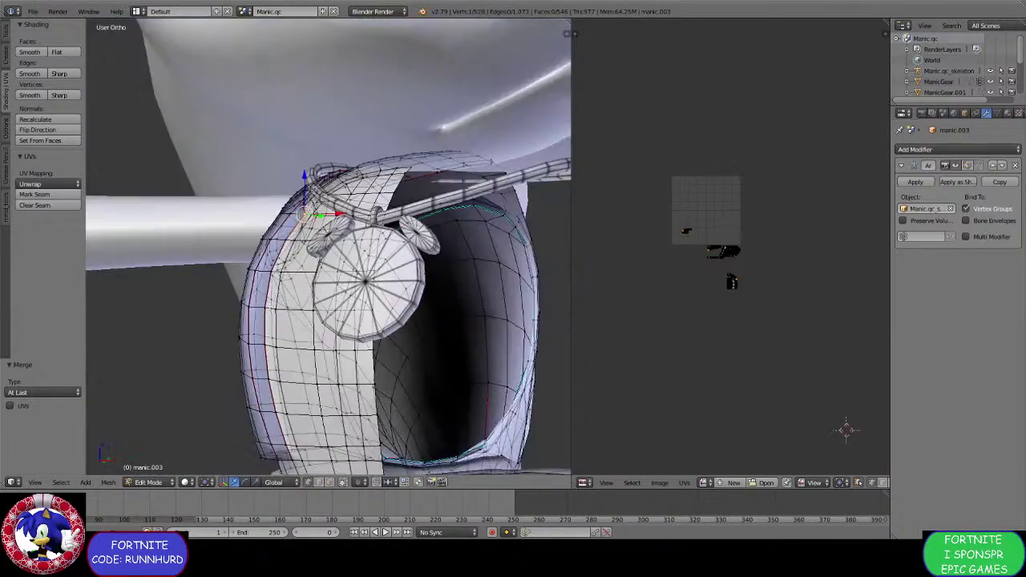
middle_click_drag(273, 321, 329, 241)
scroll(305, 316, "up", 2)
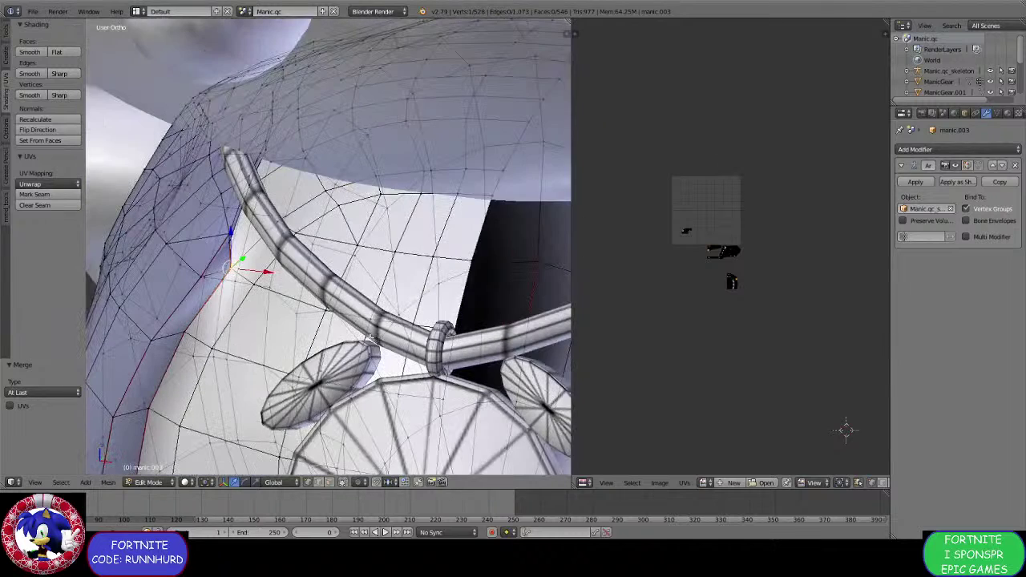
left_click(148, 482)
left_click(156, 469)
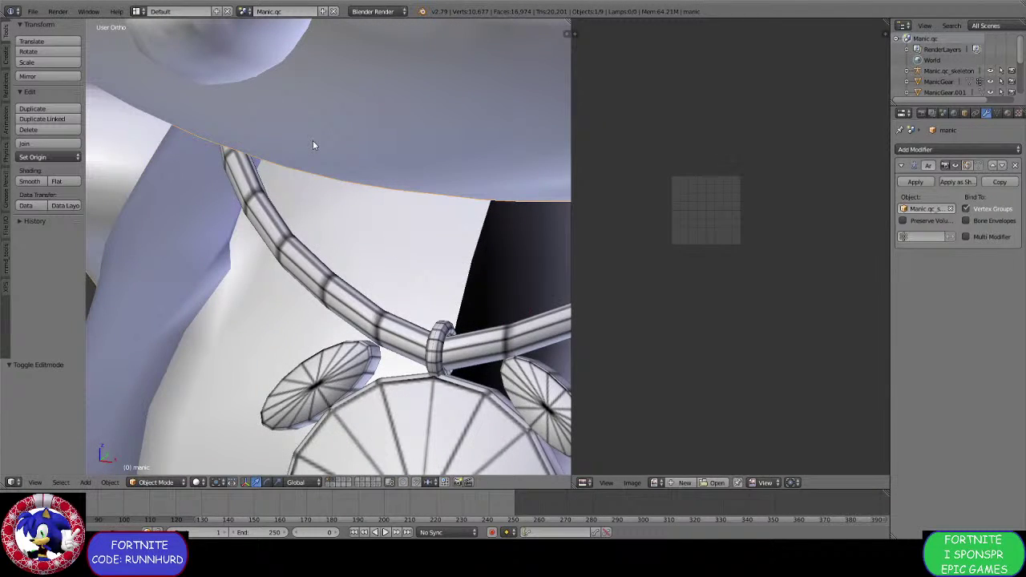
key("m")
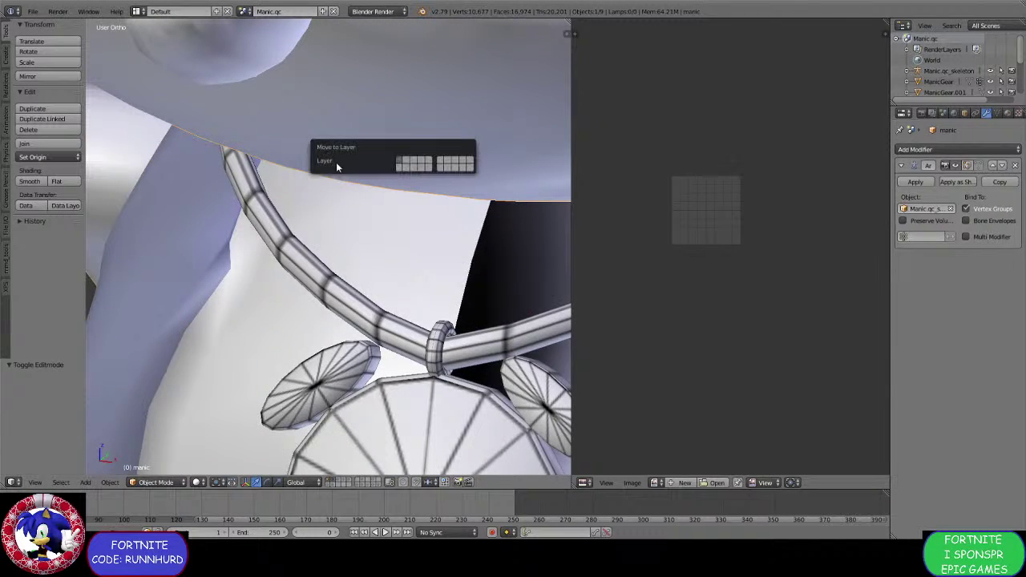
left_click(403, 166)
Return the torso mesh to Edit Mode and merge the vertex pair at the seam corner beside the necklace at the last selected one.
middle_click_drag(401, 165, 311, 391)
left_click(155, 482)
left_click(157, 455)
scroll(236, 309, "up", 3)
left_click_drag(332, 382, 445, 349, "shift")
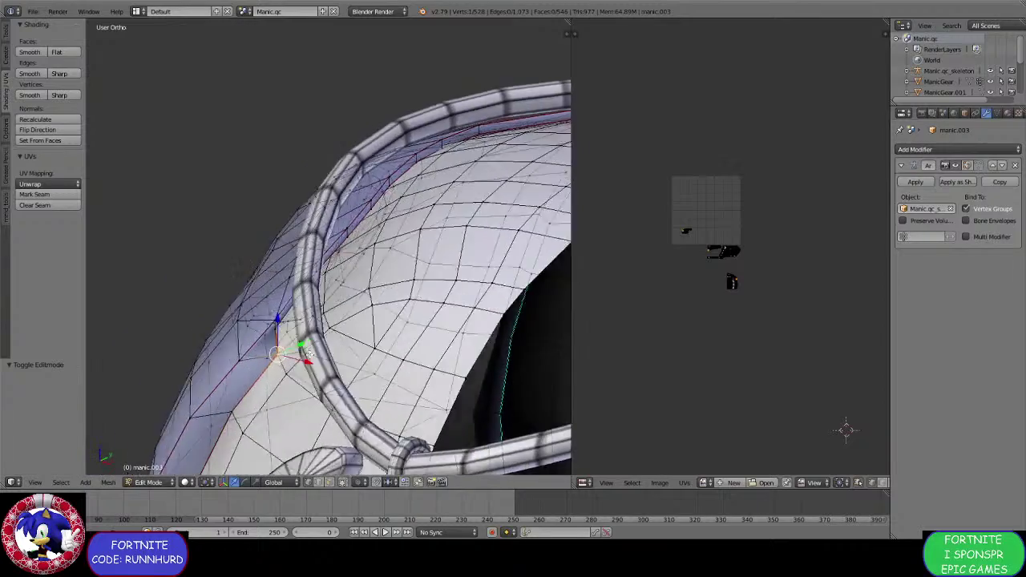
middle_click_drag(445, 348, 513, 337, "shift")
scroll(330, 355, "up", 5)
right_click(375, 402)
middle_click_drag(380, 410, 363, 313, "shift")
right_click(365, 375, "shift")
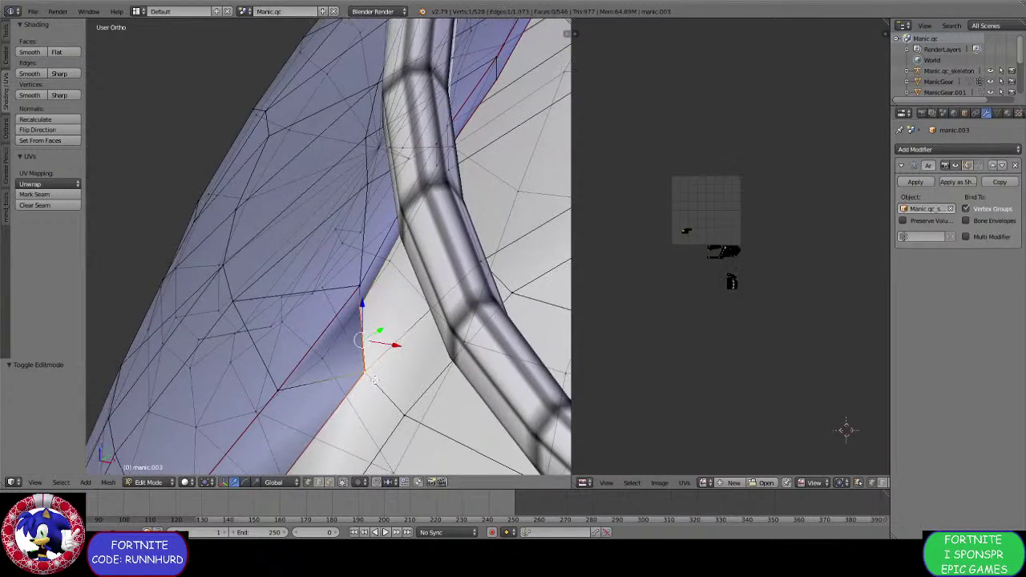
key("alt+m")
left_click(365, 381)
Switch to Object Mode and move the necklace object ManicGear to another layer.
middle_click_drag(364, 381, 385, 369)
left_click(149, 482)
left_click(154, 470)
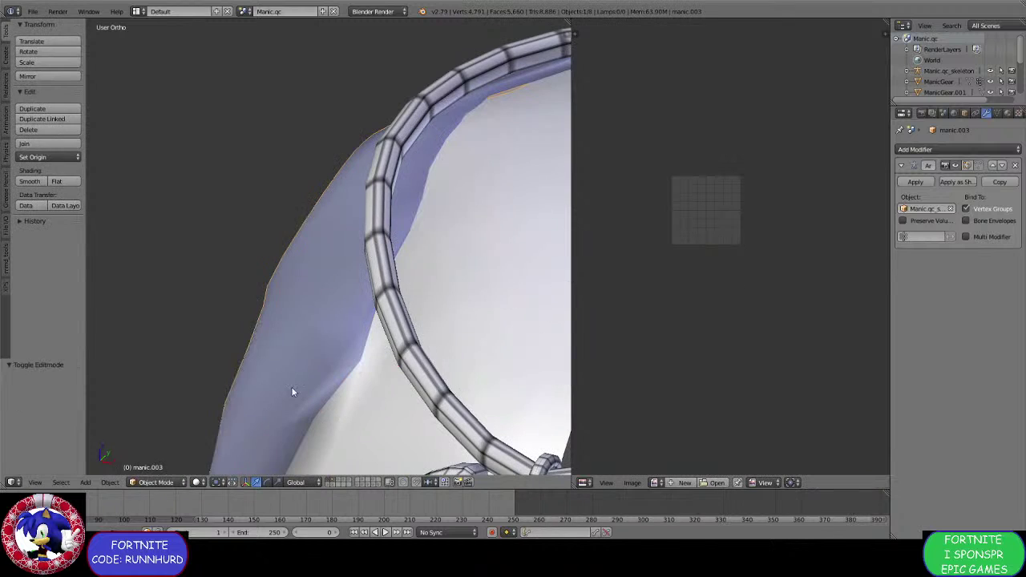
right_click(400, 342)
key("m")
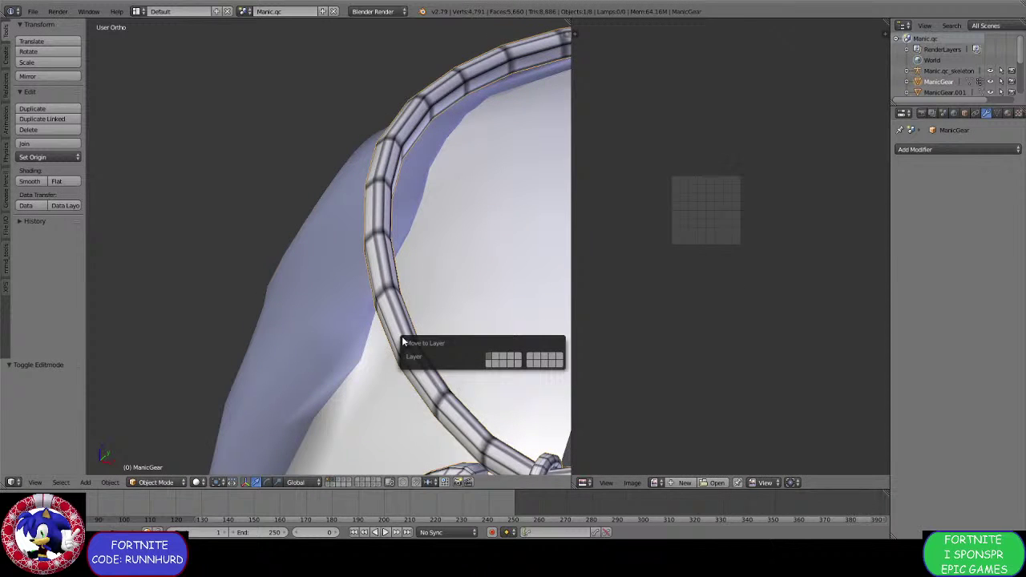
left_click(489, 362)
Put the torso mesh manic.003 back into Edit Mode and save the file.
right_click(277, 402)
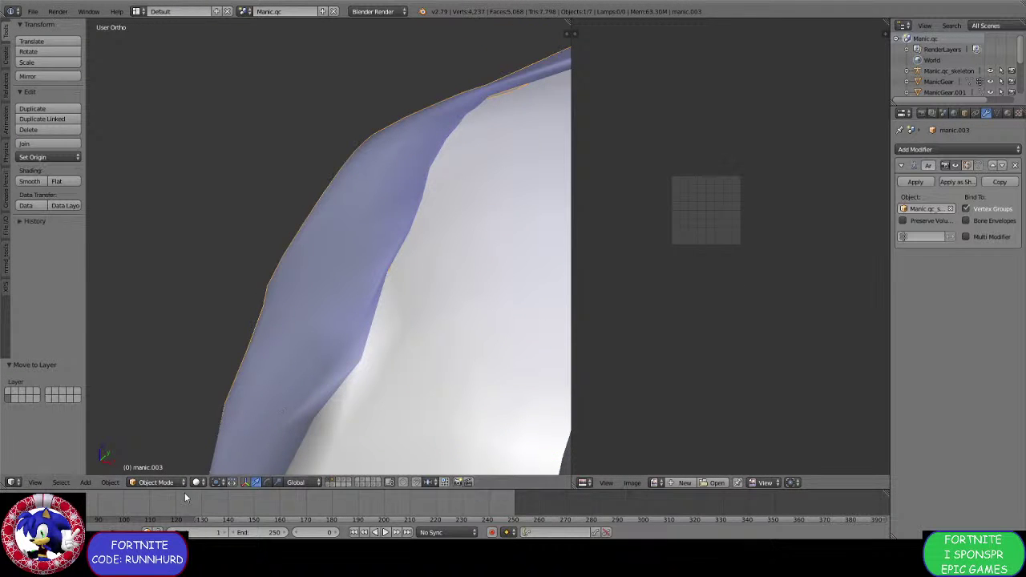
left_click(164, 482)
left_click(153, 459)
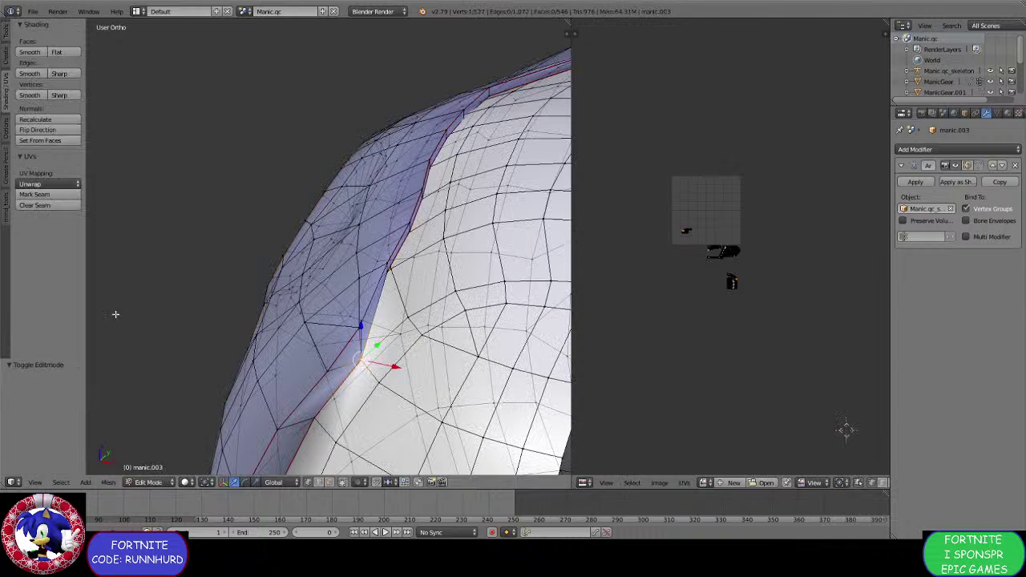
left_click(32, 12)
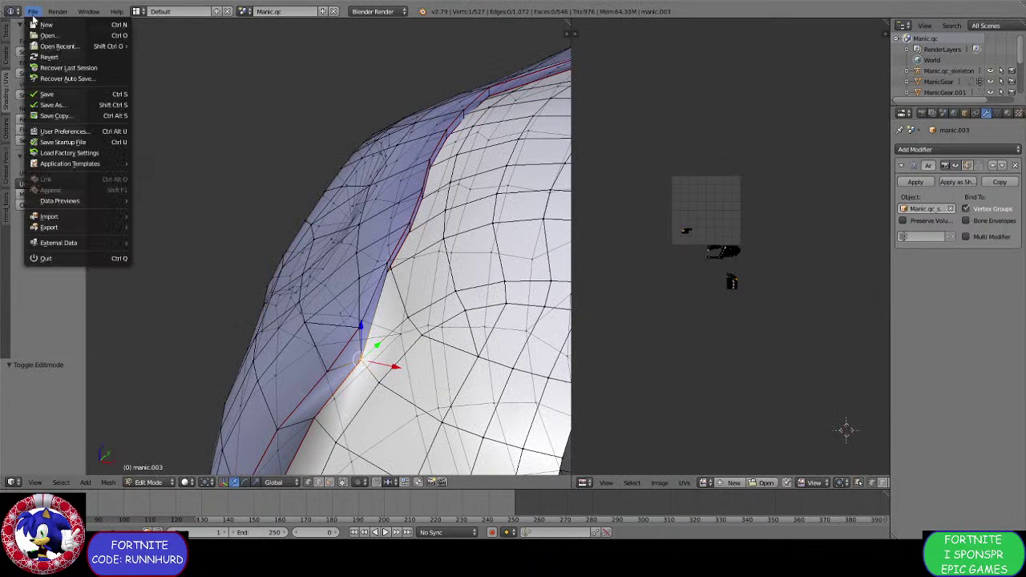
left_click(48, 94)
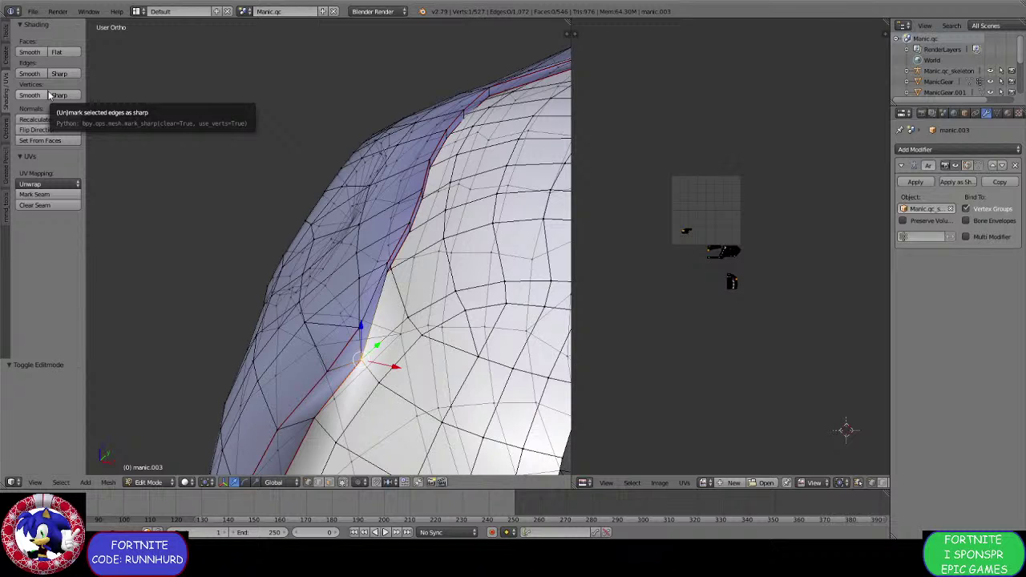
Merge the doubled vertices at the lower end of the shoulder seam at the last selected vertex.
scroll(360, 267, "up", 5)
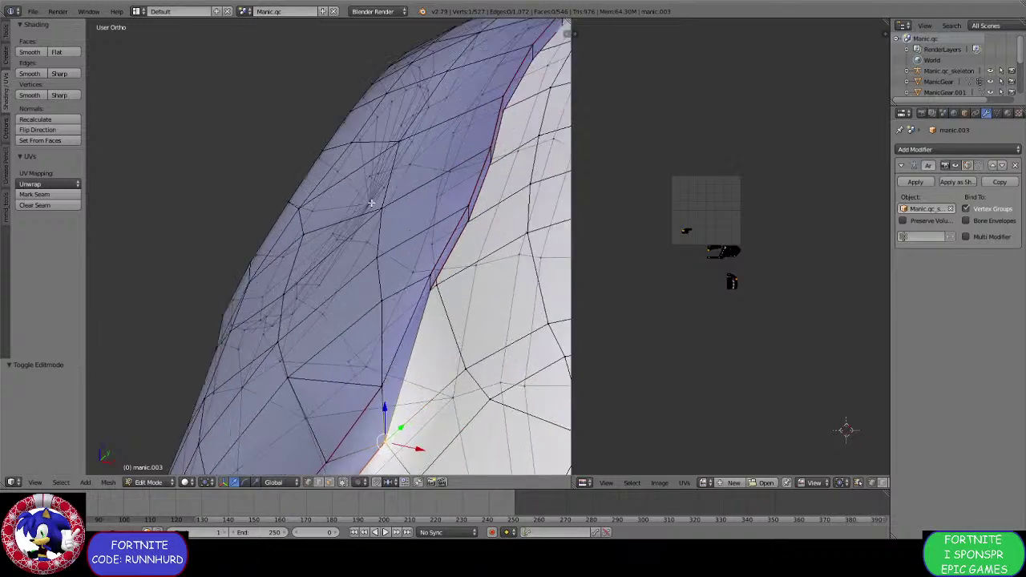
right_click(360, 275)
middle_click_drag(360, 275, 337, 247)
right_click(330, 263, "shift")
key("alt+m")
left_click(332, 263)
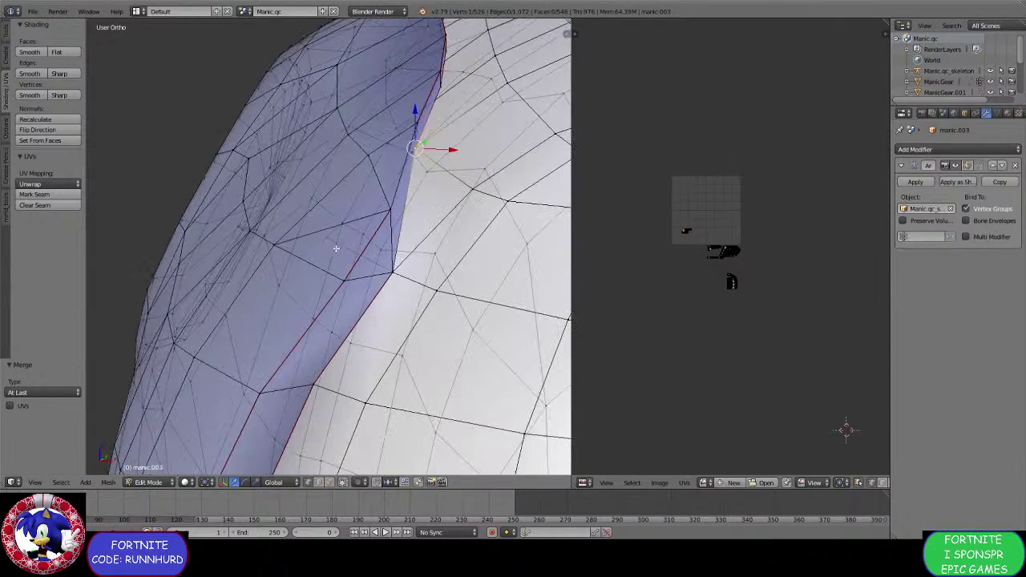
Merge the vertex pair at the seam corner just below the shoulder at the last selected vertex.
right_click(330, 236)
right_click(394, 274, "shift")
key("alt+m")
left_click(394, 274)
Extrude the vertex pair on either side of the shoulder seam in place and merge the new vertices at their center.
middle_click_drag(394, 274, 382, 351)
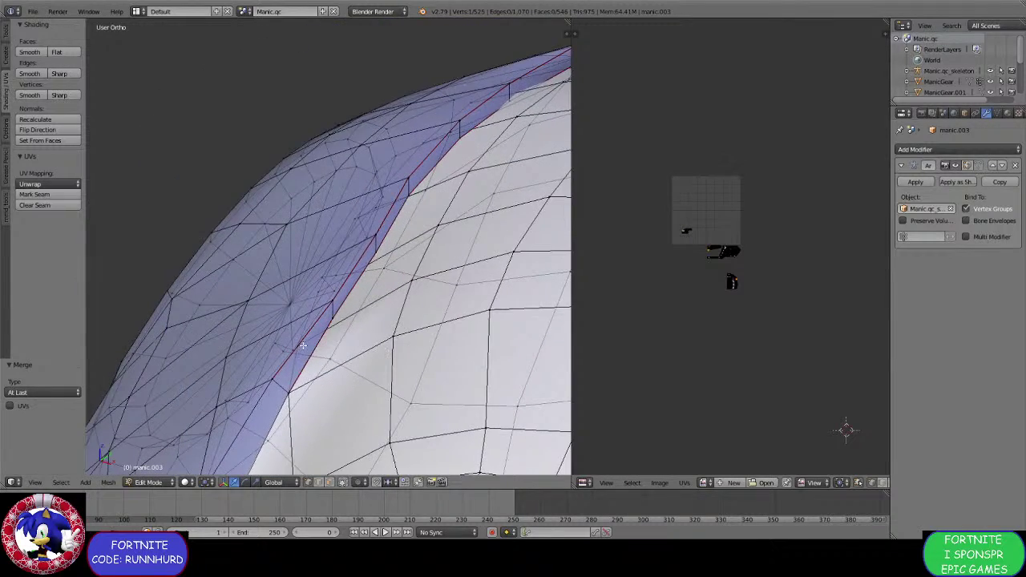
middle_click_drag(303, 345, 371, 337)
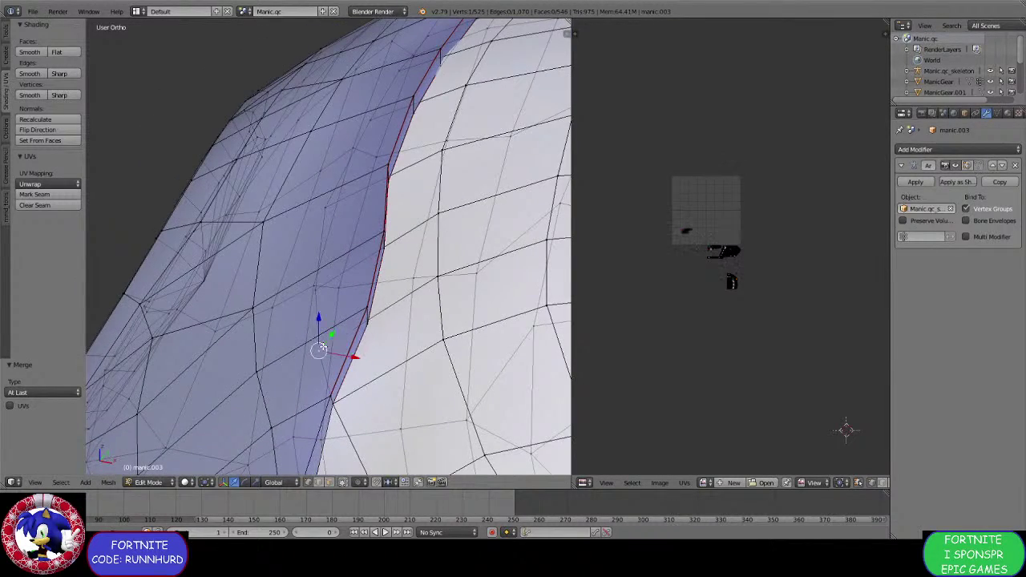
right_click(440, 288, "shift")
key("e")
right_click(427, 311)
key("alt+m")
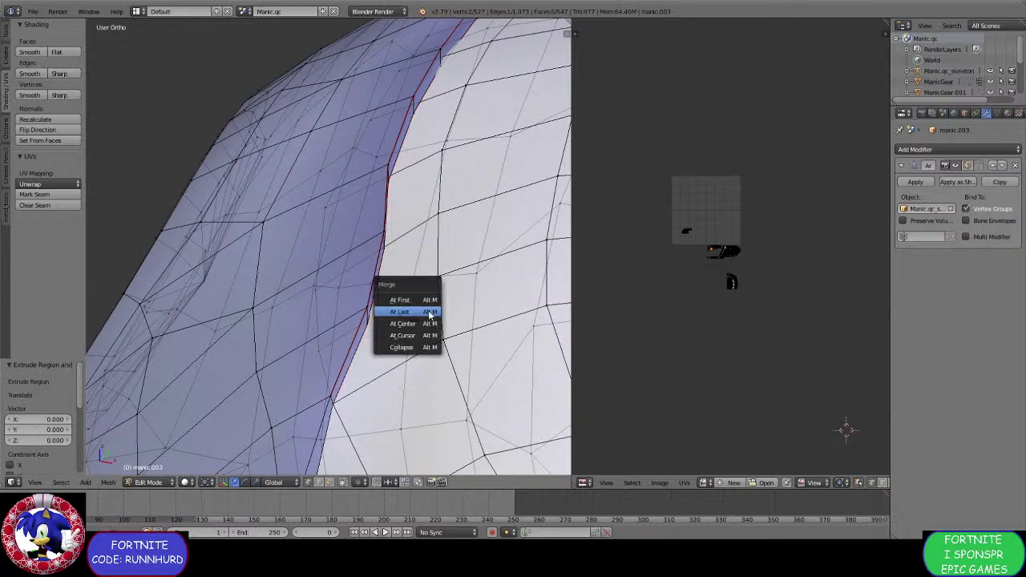
left_click(403, 323)
Create another midpoint vertex at the same shoulder seam row by extruding vertices in place and merging them at center.
middle_click_drag(420, 325, 329, 386)
right_click(347, 386)
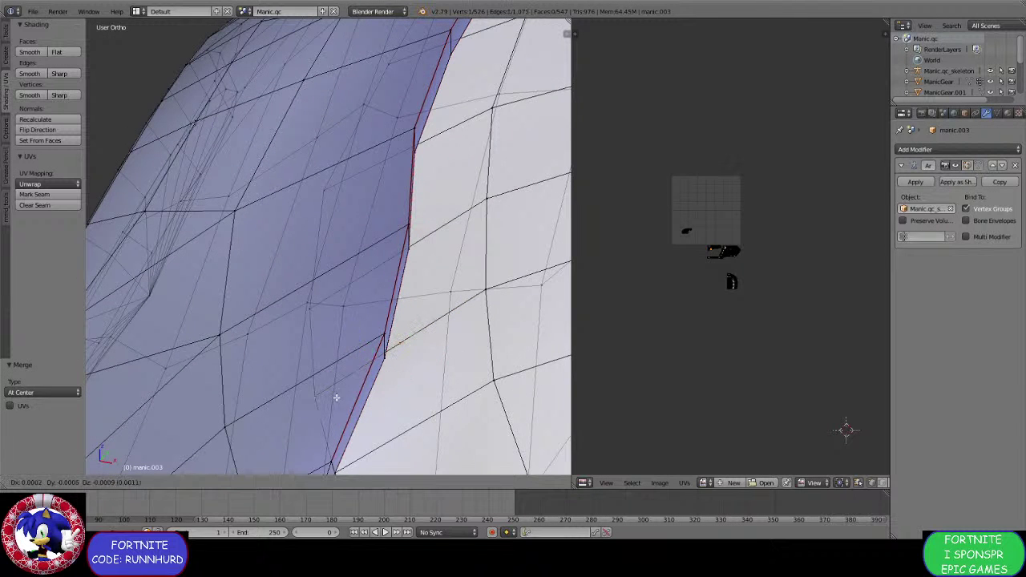
key("alt+m")
left_click(343, 402)
right_click(407, 359, "shift")
key("e")
right_click(408, 360)
key("alt+m")
left_click(408, 364)
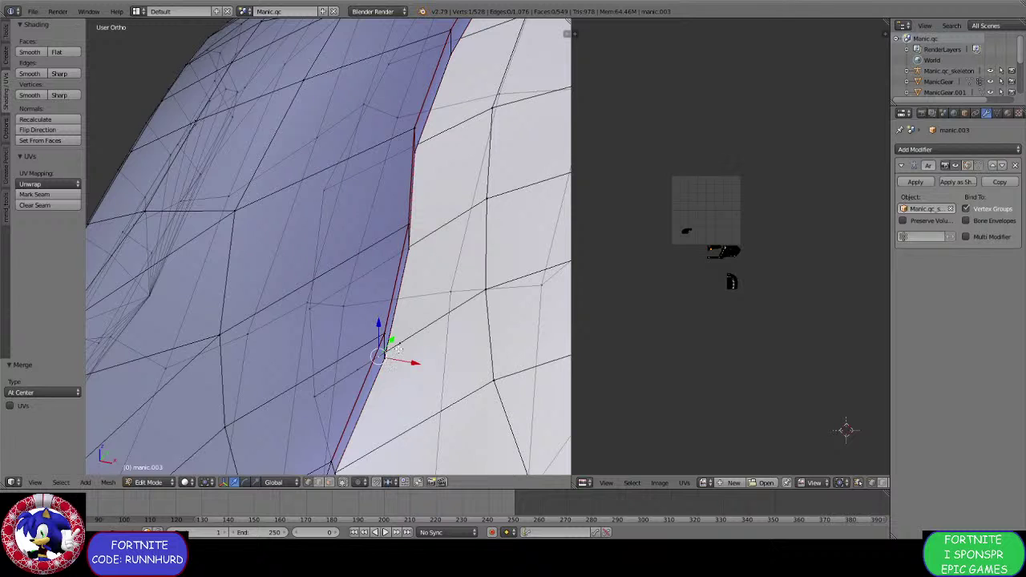
Select the midpoint vertices together with the doubled vertices on the shoulder seam and merge them all at the last selected one.
right_click(325, 391)
right_click(358, 373, "shift")
right_click(405, 343, "shift")
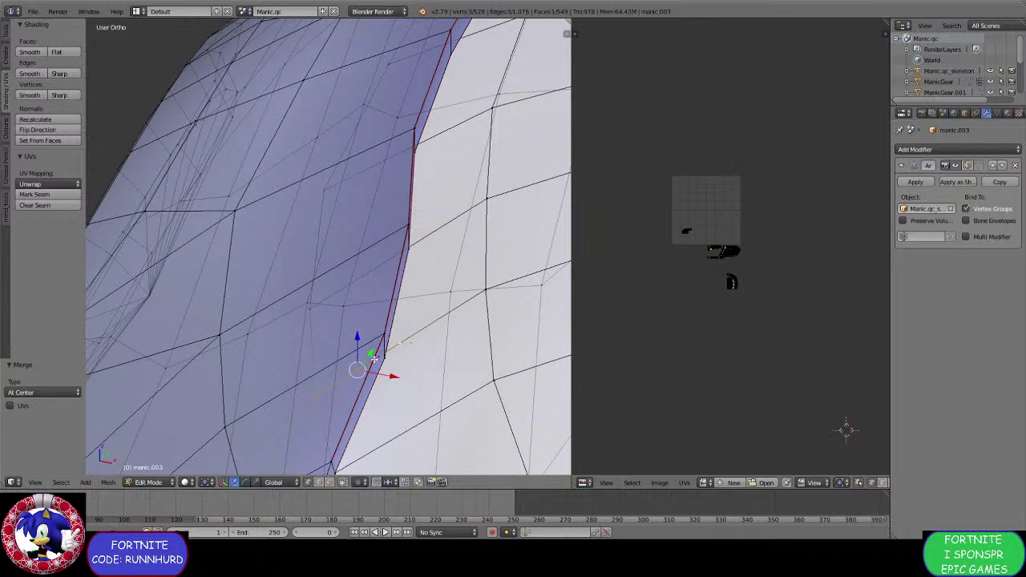
right_click(377, 356, "shift")
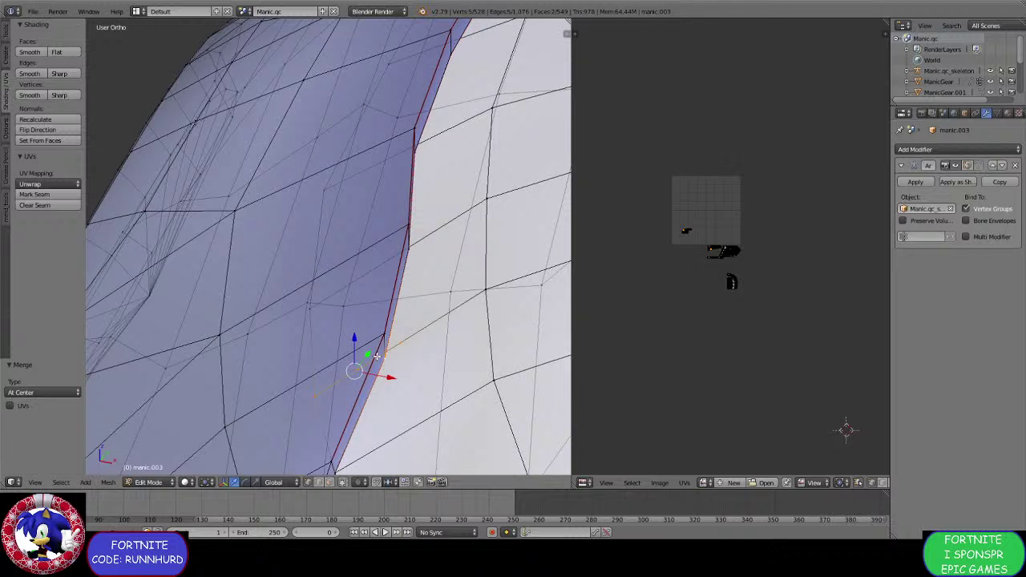
key("alt+m")
left_click(379, 345)
Extrude the vertex pair across the next shoulder seam row up in place and merge the new vertices at center.
middle_click_drag(379, 344, 373, 365)
right_click(296, 362)
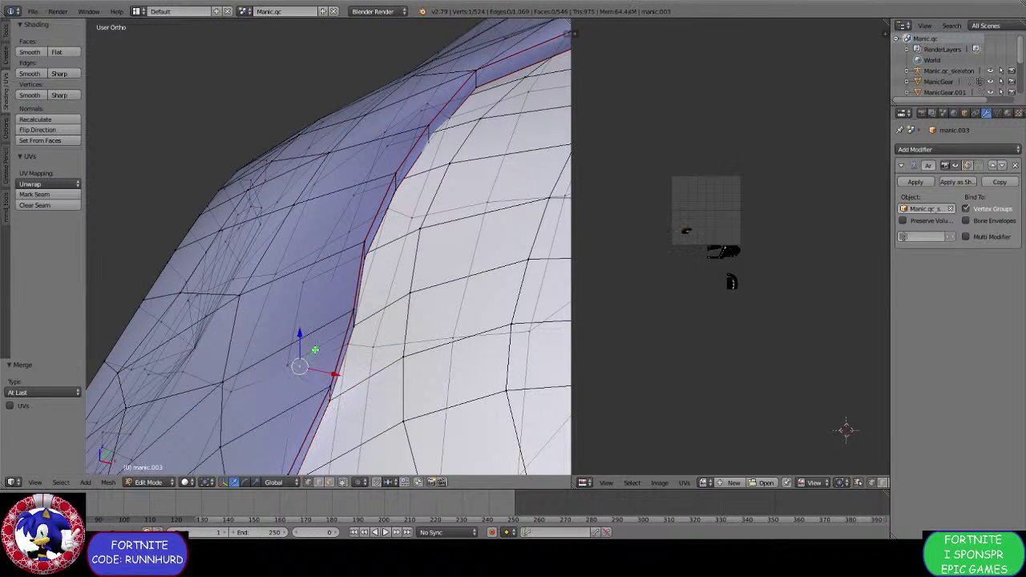
right_click(403, 304, "shift")
key("e")
left_click(404, 306)
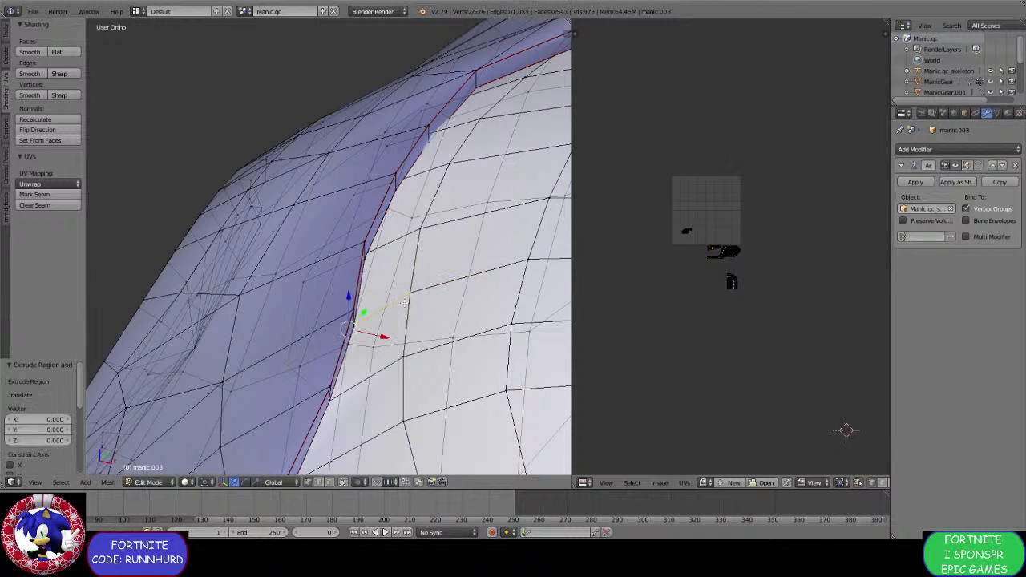
key("alt+m")
left_click(404, 316)
Merge this row's doubled shoulder seam vertices with the new midpoint vertex at the last selected one.
scroll(402, 313, "up", 2)
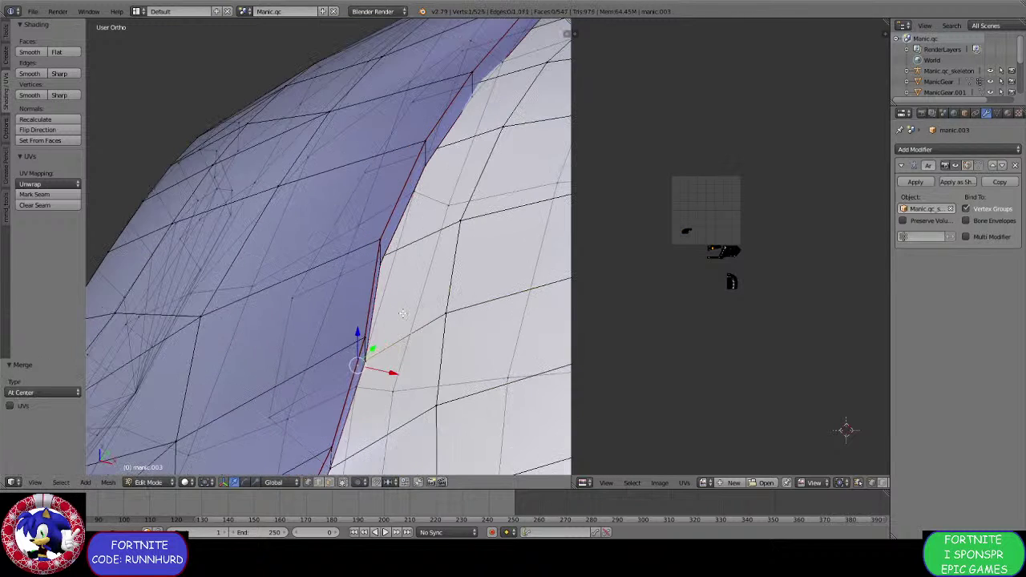
right_click(361, 364)
right_click(264, 400, "shift")
right_click(351, 368, "shift")
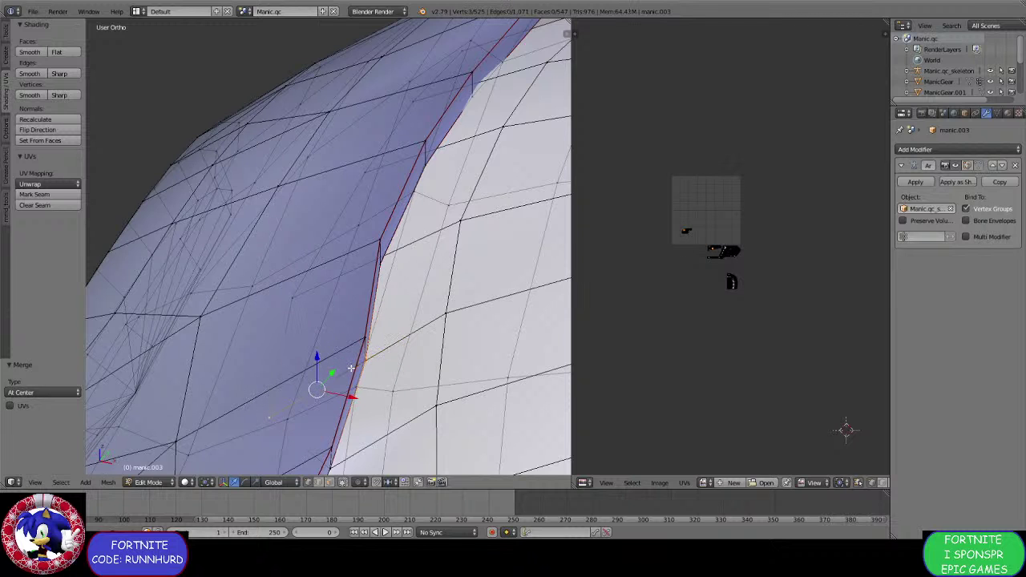
right_click(352, 367, "shift")
key("alt+m")
left_click(351, 367)
Extrude the vertices flanking the following shoulder seam row in place and merge the extruded pair at center.
middle_click_drag(374, 339, 359, 457)
right_click(441, 287, "shift")
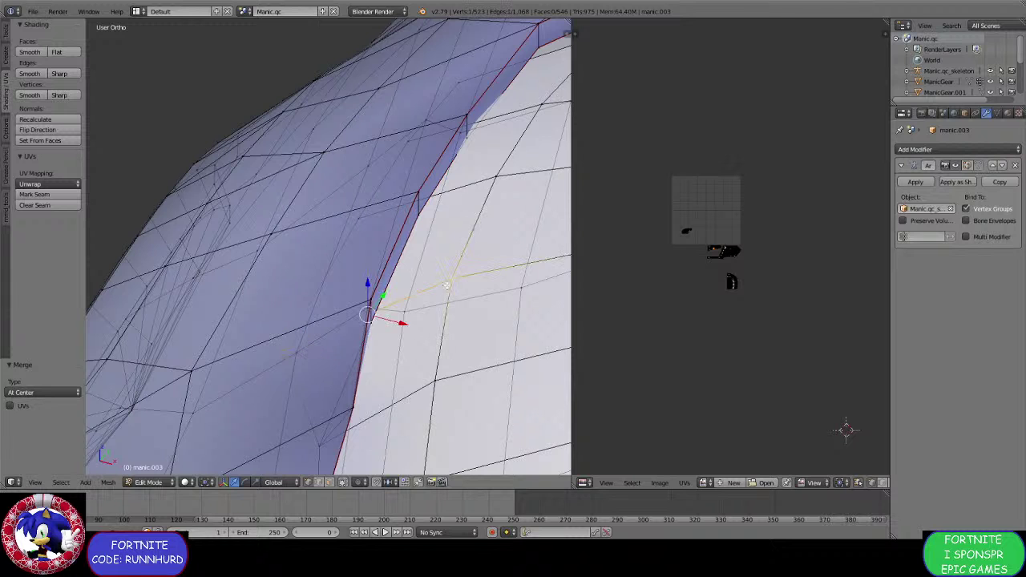
key("e")
key("Escape")
key("alt+m")
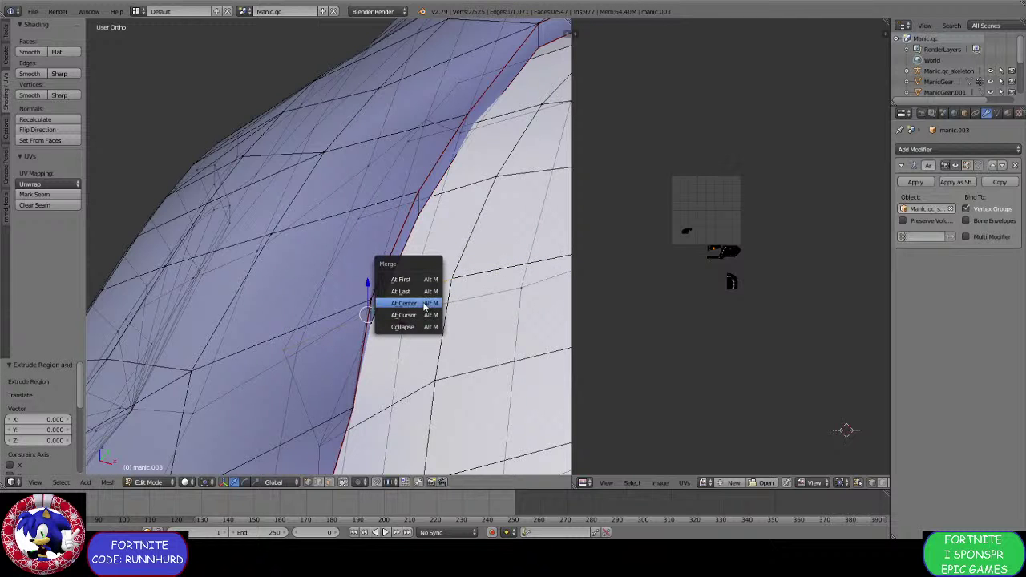
left_click(424, 303)
Merge the doubled seam vertices of that row into the centered vertex using At Last.
middle_click_drag(285, 346, 269, 324)
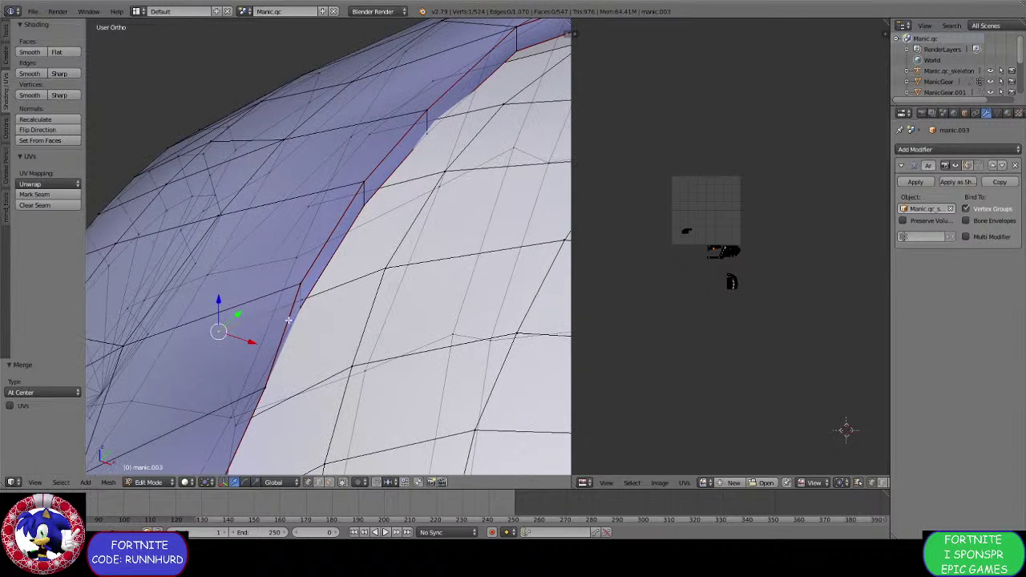
right_click(340, 281, "shift")
key("alt+m")
left_click(307, 287)
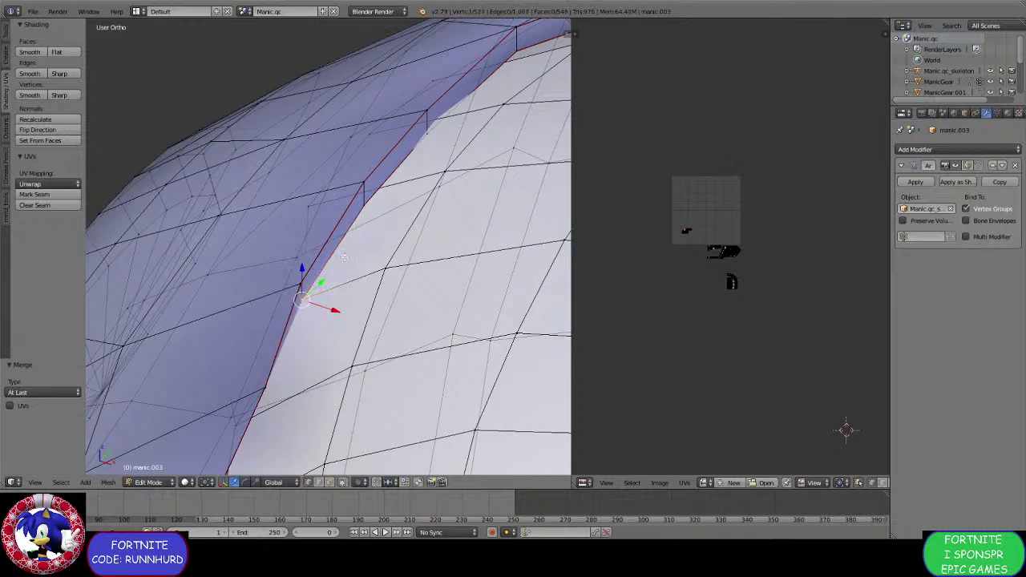
Extrude the vertices flanking the next shoulder seam row in place and merge the extruded pair at center.
middle_click_drag(307, 286, 357, 323)
right_click(344, 335)
right_click(406, 297, "shift")
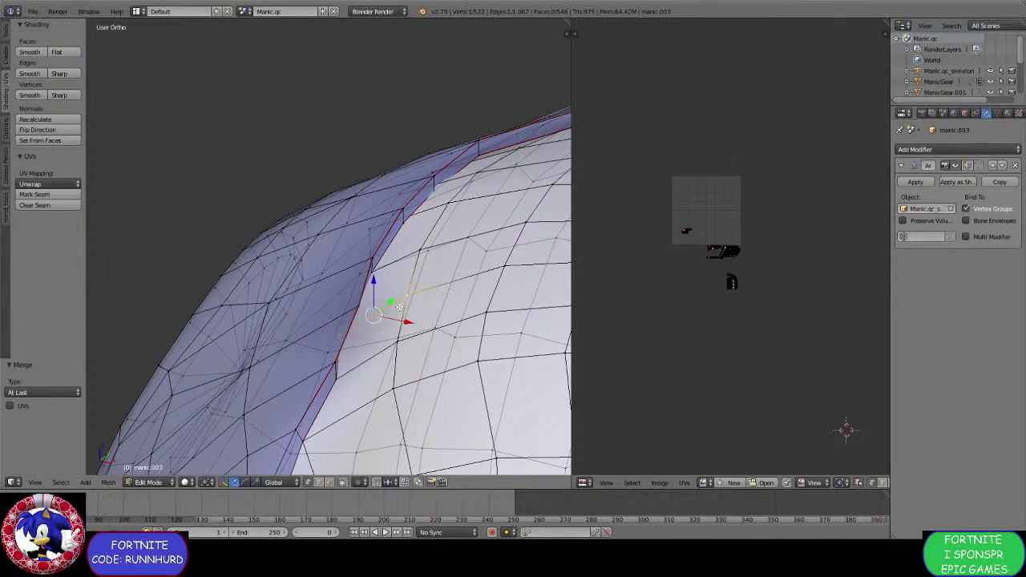
key("e")
right_click(404, 310)
key("alt+m")
left_click(377, 321)
Merge that row's first doubled seam vertex into the centered vertex using At Last.
middle_click_drag(377, 321, 383, 322)
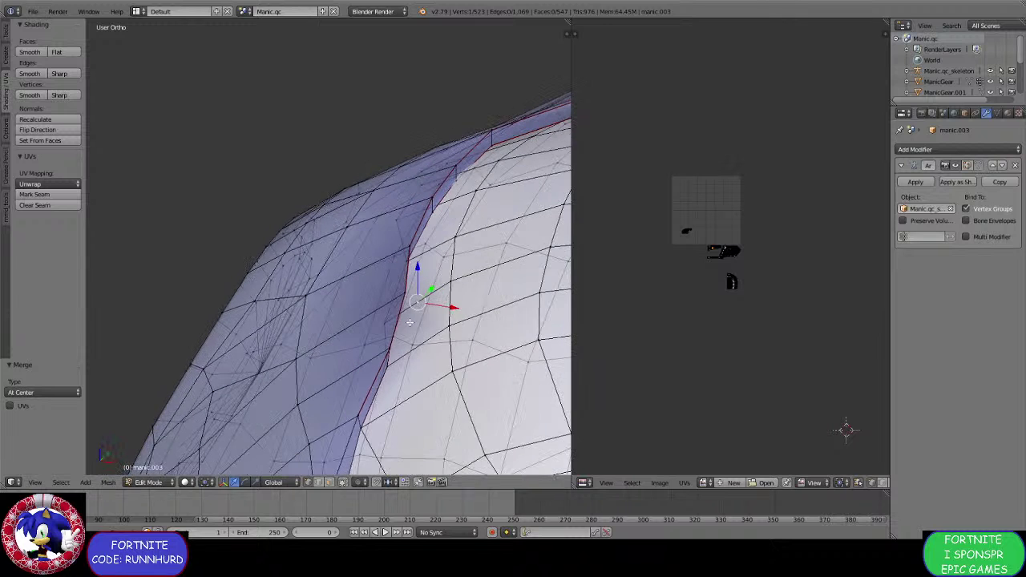
key("g")
left_click(383, 322)
key("alt+m")
left_click(383, 323)
key("alt+m")
left_click(401, 301)
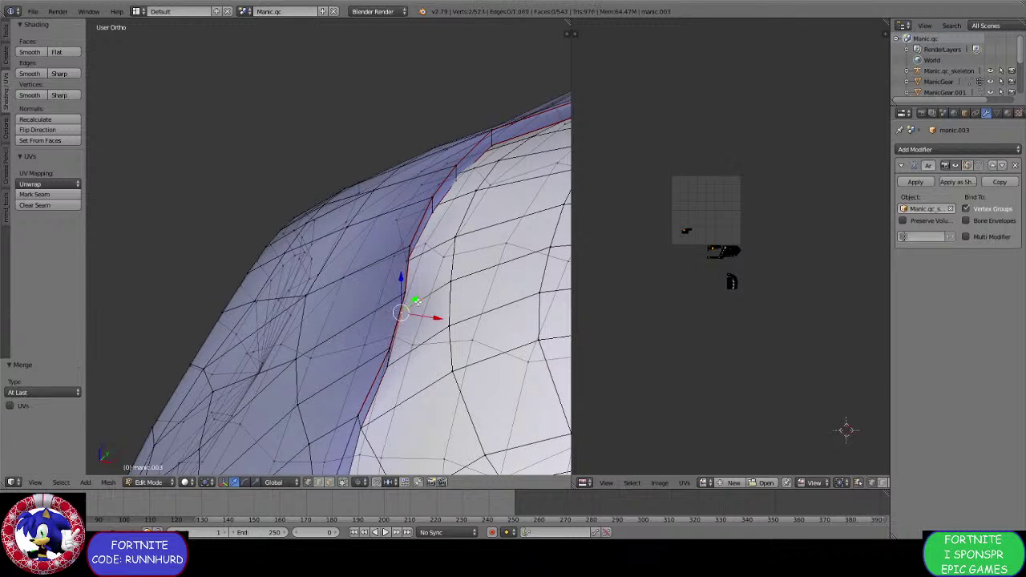
Merge the remaining doubled seam vertices of the same row At Last, redoing the merge once.
middle_click_drag(401, 315, 413, 315)
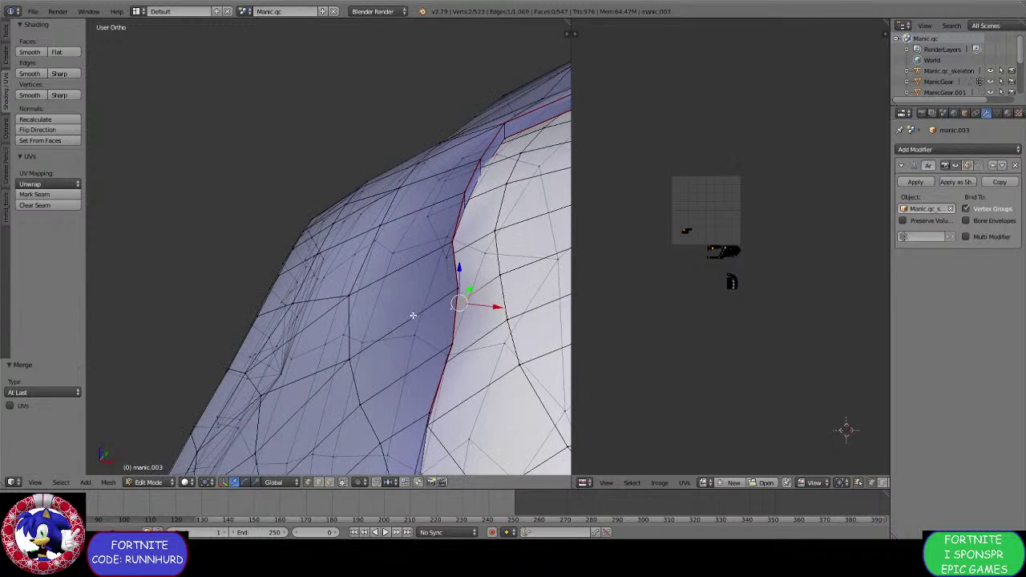
key("alt+m")
left_click(426, 324)
key("ctrl+z")
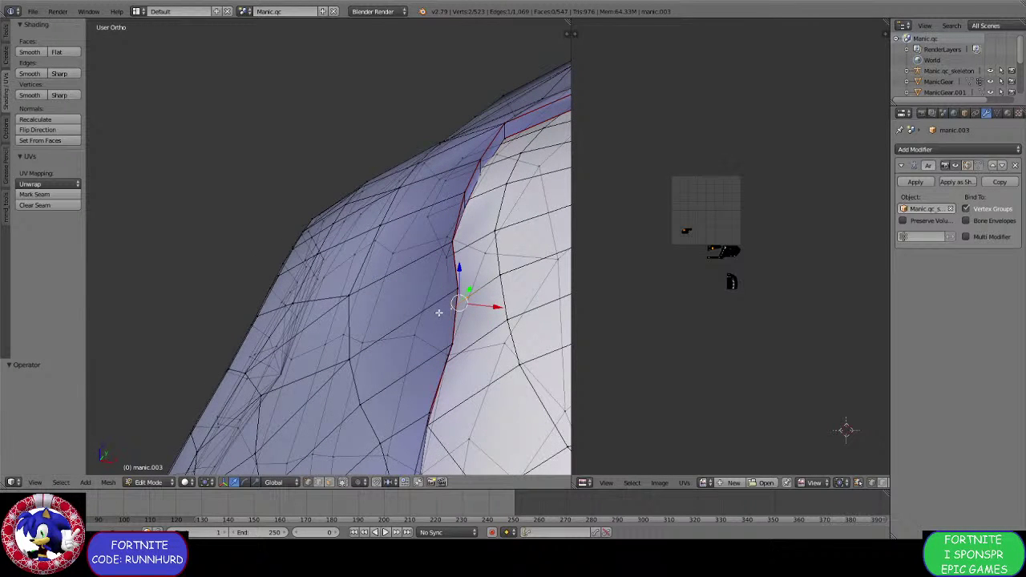
key("alt+m")
left_click(437, 301)
middle_click_drag(437, 300, 462, 330)
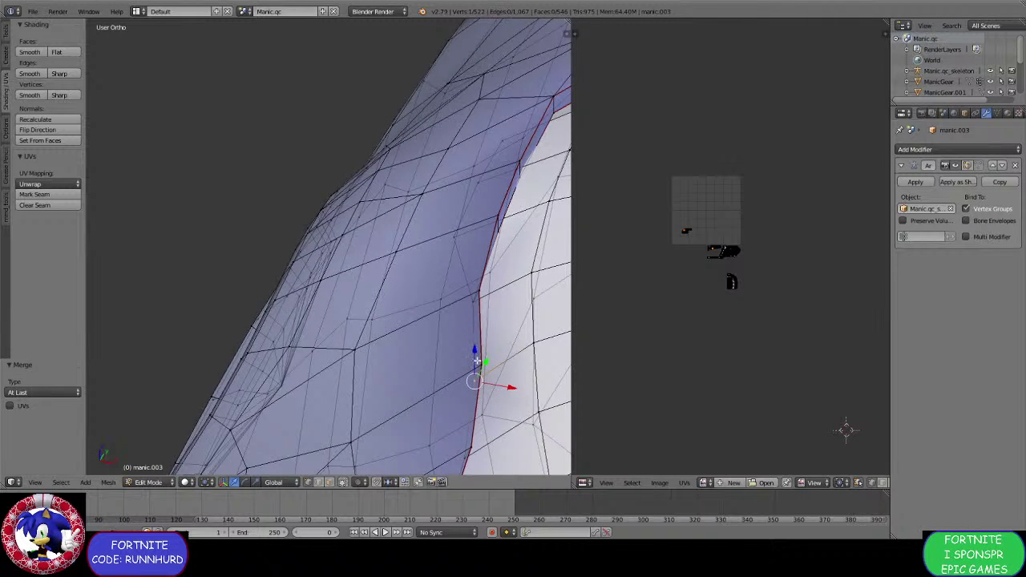
Move the two adjacent vertices on the merged shoulder seam by about -0.020 along X.
right_click(478, 363)
right_click(477, 302, "shift")
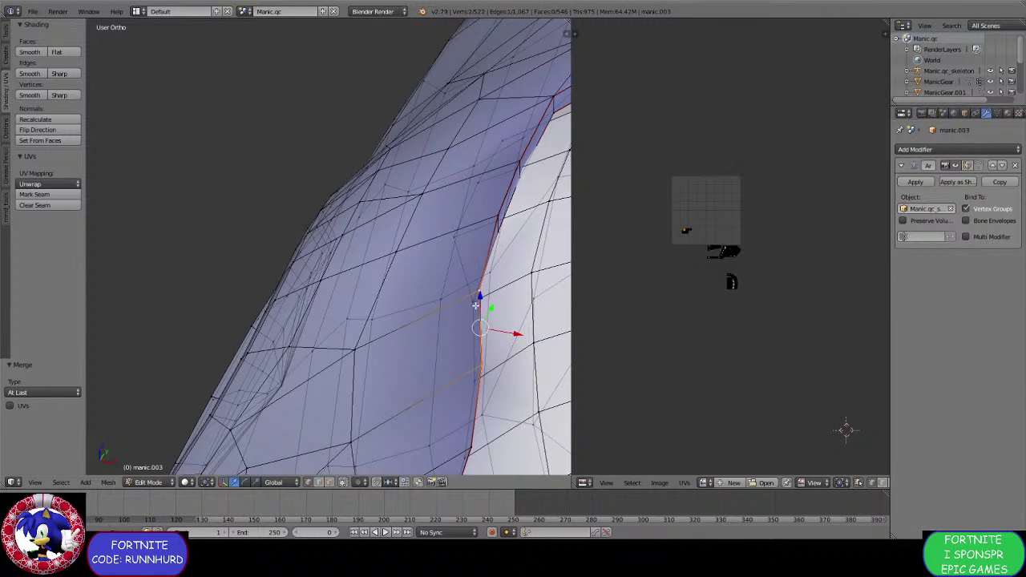
key("g")
key("x")
left_click(495, 351)
Move the next seam vertex below them by about -0.016 along X.
scroll(473, 377, "down", 5, "shift")
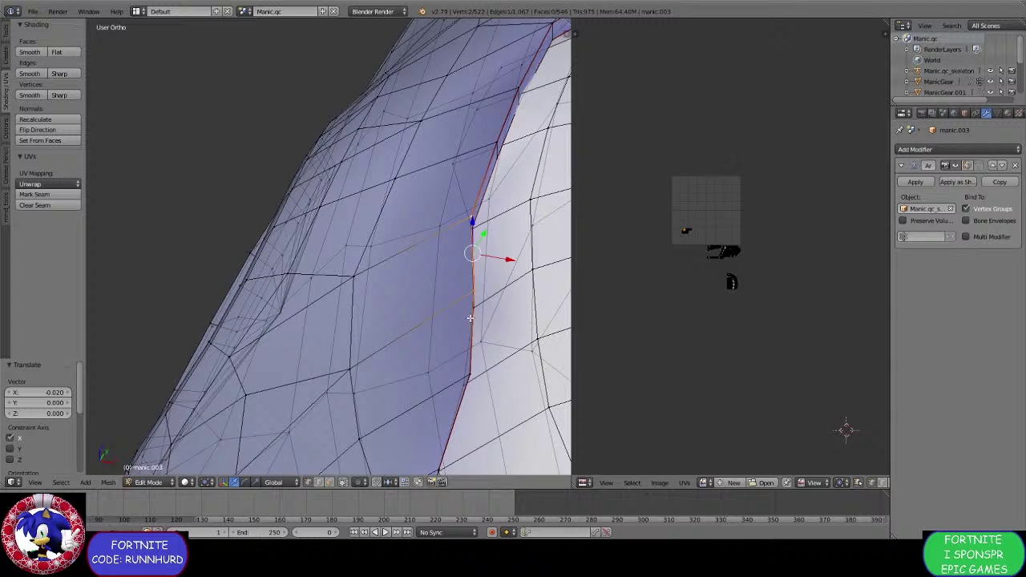
right_click(470, 361)
key("g")
key("x")
left_click(497, 359)
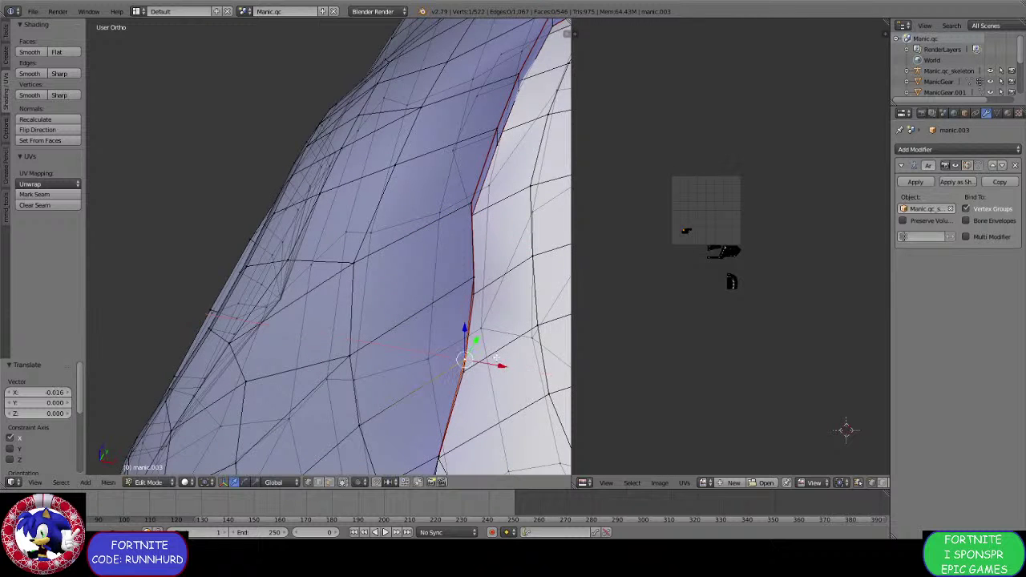
Extrude the vertex pair across the next open seam row above in place and merge the extruded vertices at center.
scroll(494, 353, "down", 4)
middle_click_drag(484, 296, 375, 355, "shift")
scroll(450, 369, "up", 4)
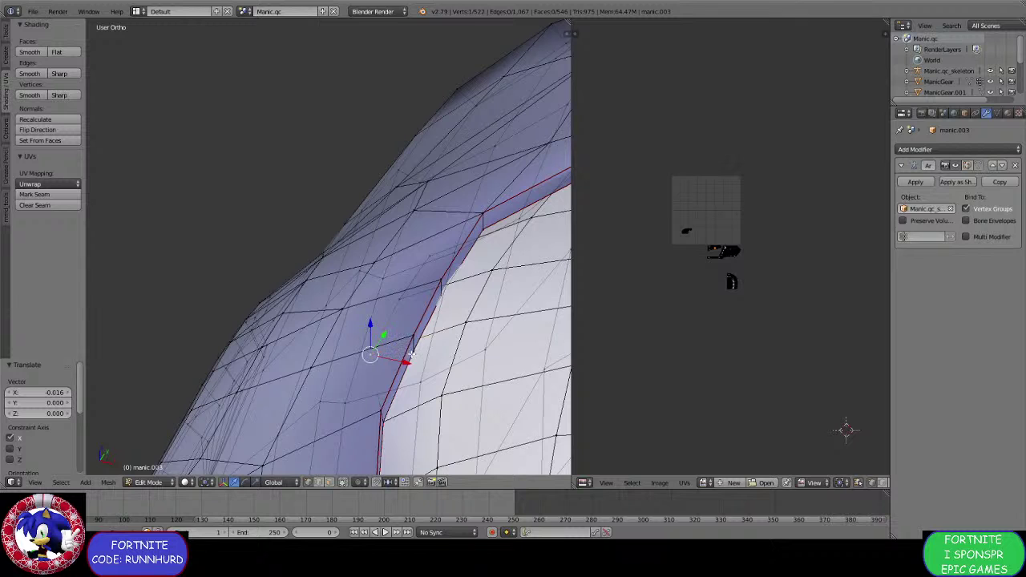
right_click(456, 329, "shift")
key("e")
left_click(457, 330)
key("alt+m")
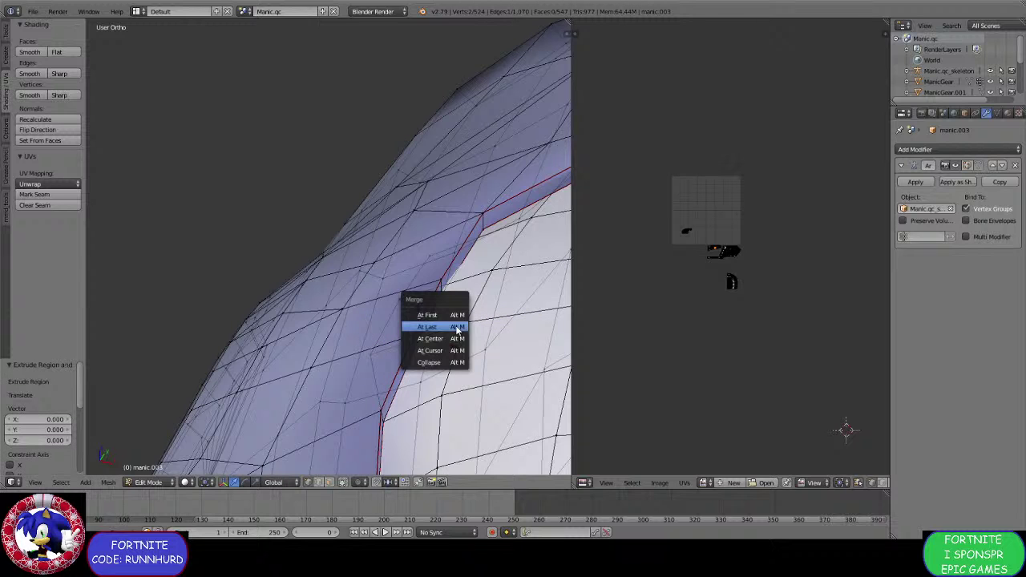
left_click(433, 338)
Merge this open row's doubled seam vertices into its new midpoint vertex At Last.
right_click(401, 353)
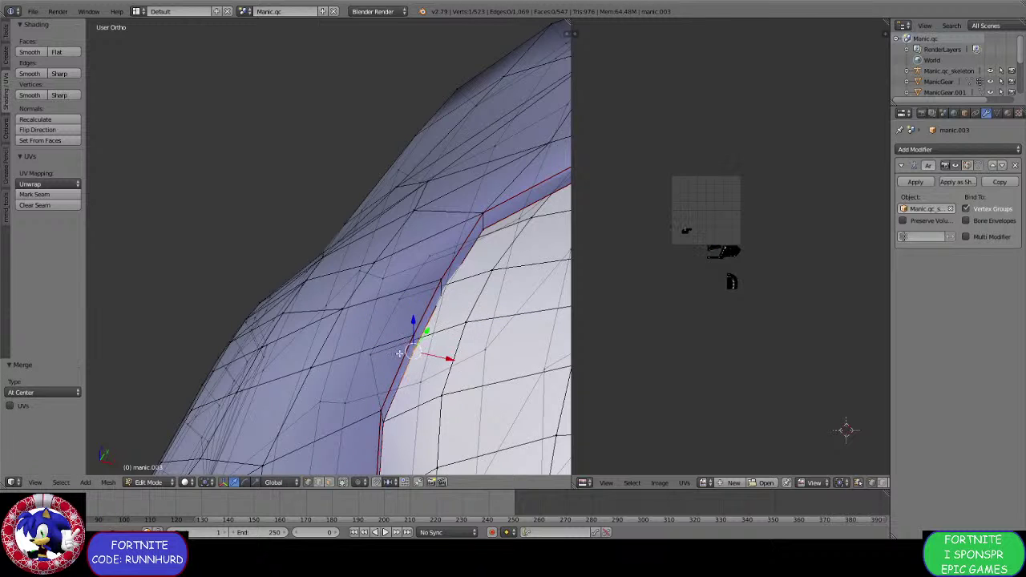
key("alt+m")
left_click(425, 331)
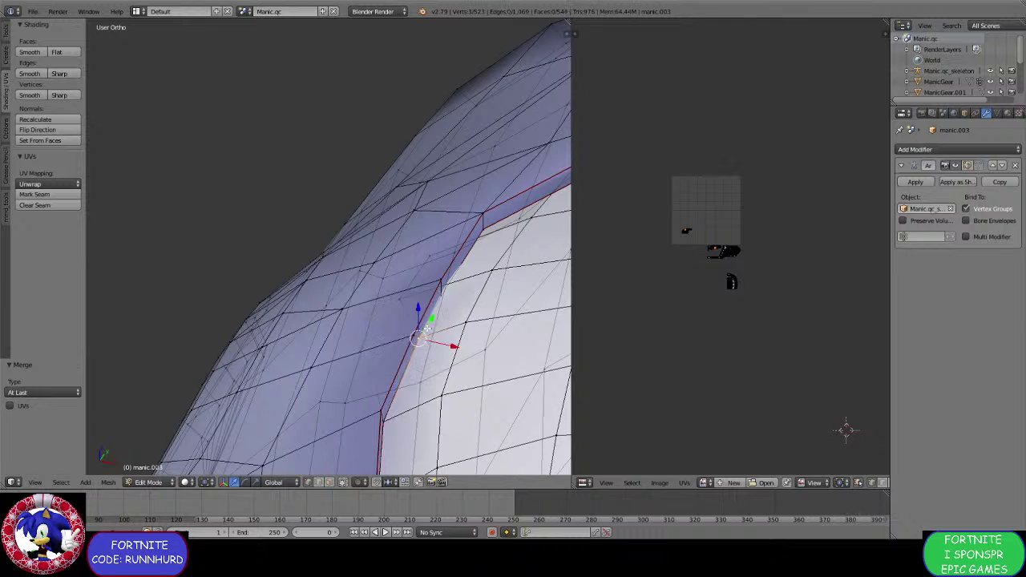
Extrude the vertices flanking the seam row just below the upper corner in place and merge the new pair at center.
middle_click_drag(425, 332, 396, 372)
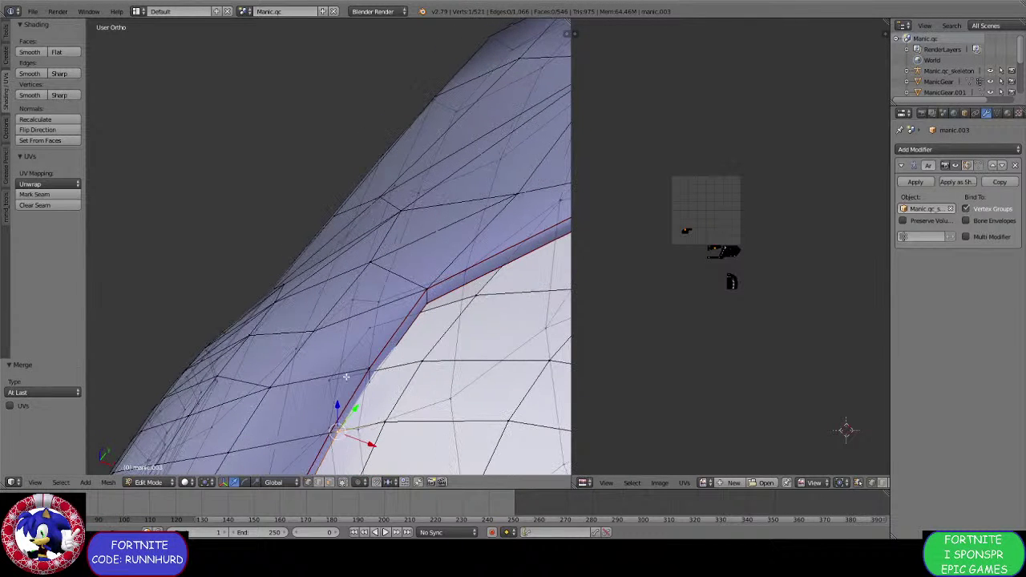
right_click(330, 383)
key("g")
right_click(429, 375)
key("ctrl+z")
key("alt+m")
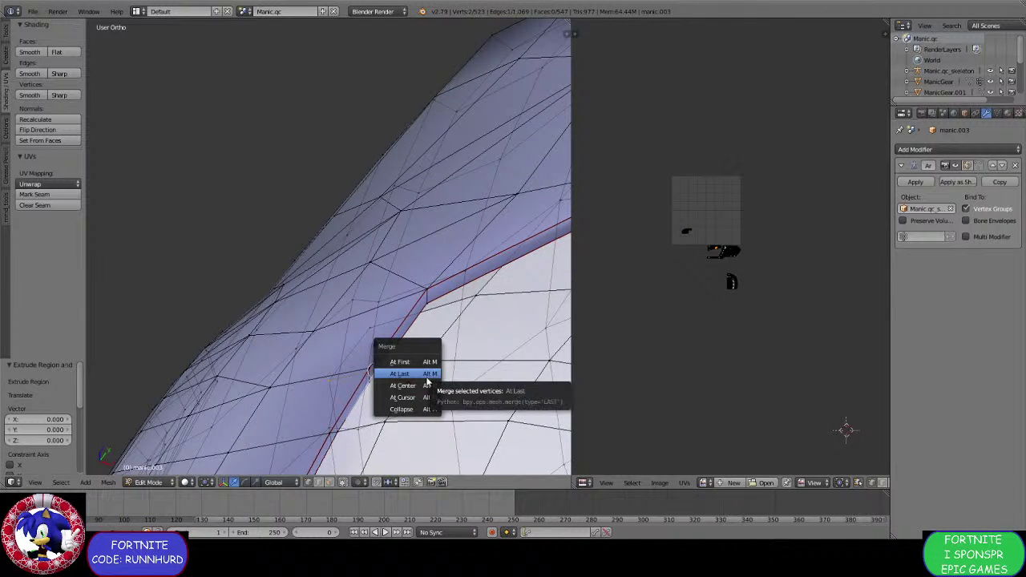
left_click(393, 382)
Merge the doubled seam vertices just below the corner with the centered vertex using At Last.
right_click(348, 377)
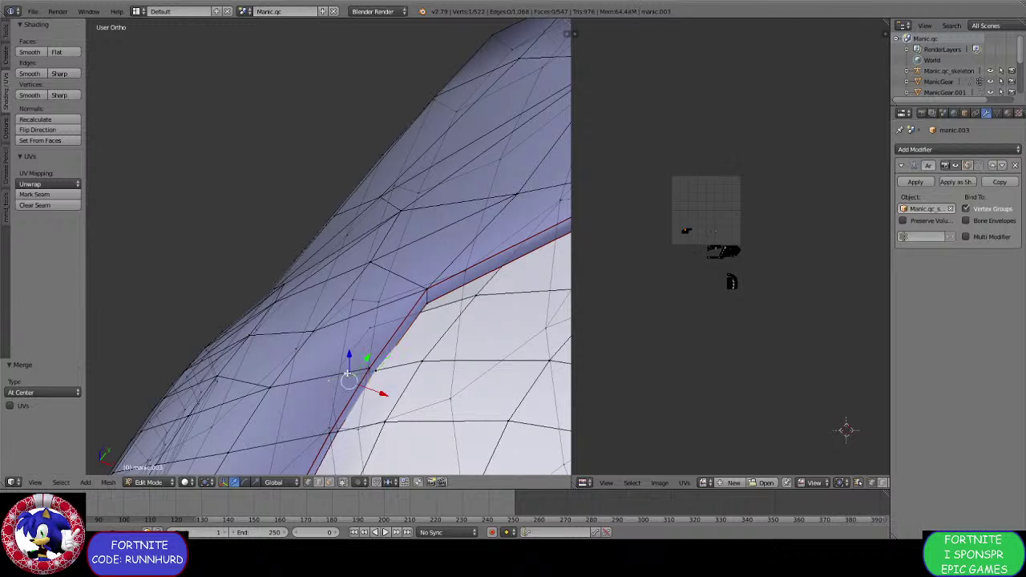
key("alt+m")
left_click(366, 357)
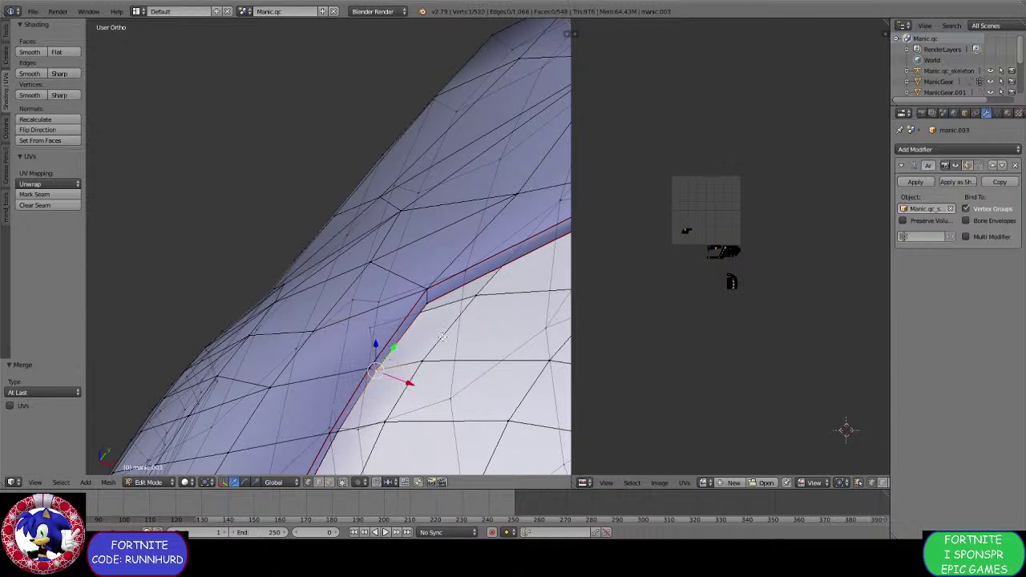
Extrude the vertices on either side of the seam corner in place and merge the extruded pair at center.
middle_click_drag(376, 357, 359, 380)
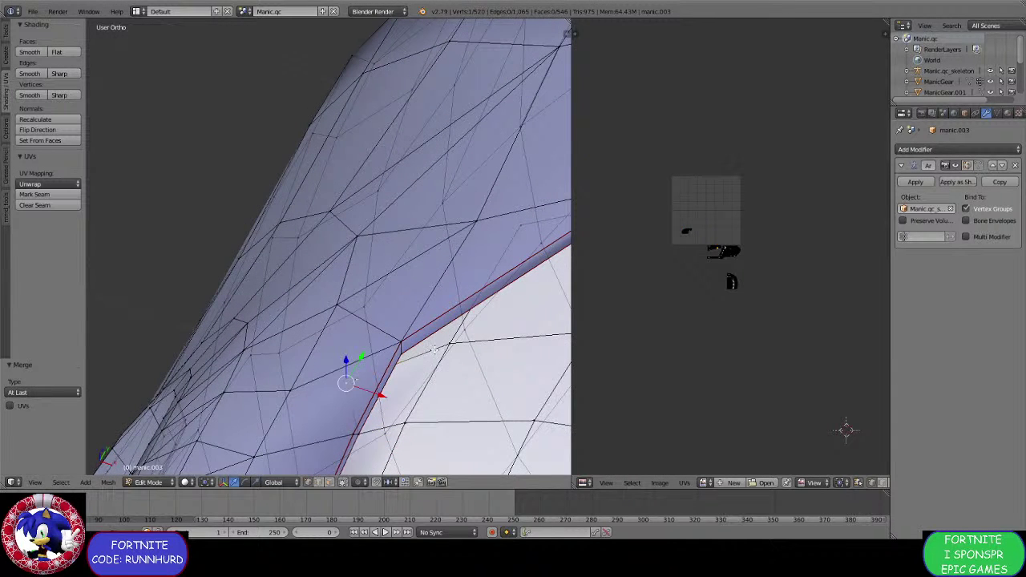
right_click(435, 349, "shift")
key("e")
left_click(435, 350)
key("alt+m")
left_click(389, 363)
Merge the seam corner's doubled vertices into the new center vertex At Last, redoing the merge after an undo.
right_click(348, 382)
right_click(400, 358, "shift")
key("alt+m")
left_click(406, 351)
middle_click_drag(407, 351, 385, 340)
key("ctrl+z")
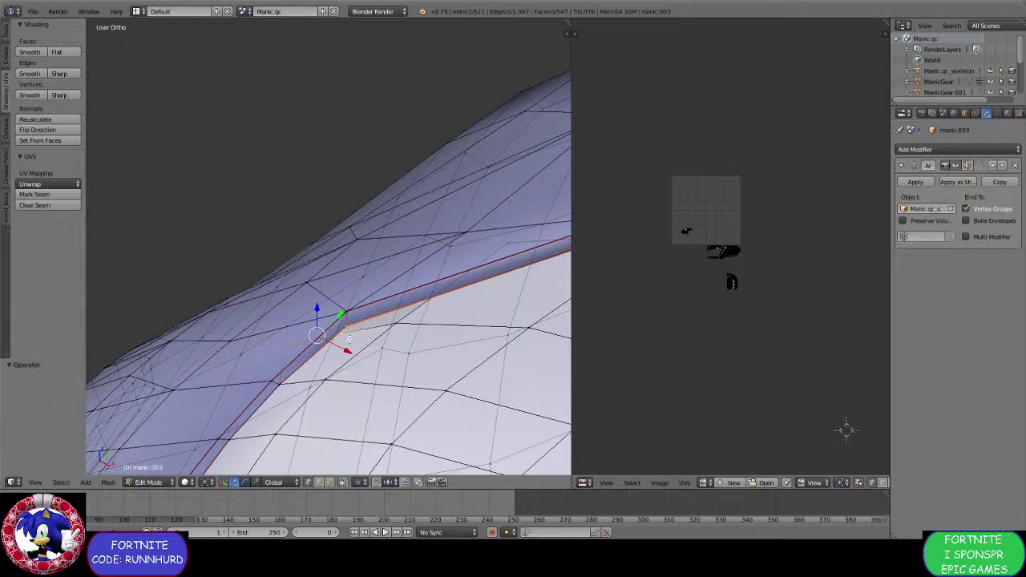
key("alt+m")
left_click(350, 329)
Move the merged seam corner vertex about 0.011 along Y.
middle_click_drag(350, 328, 333, 353)
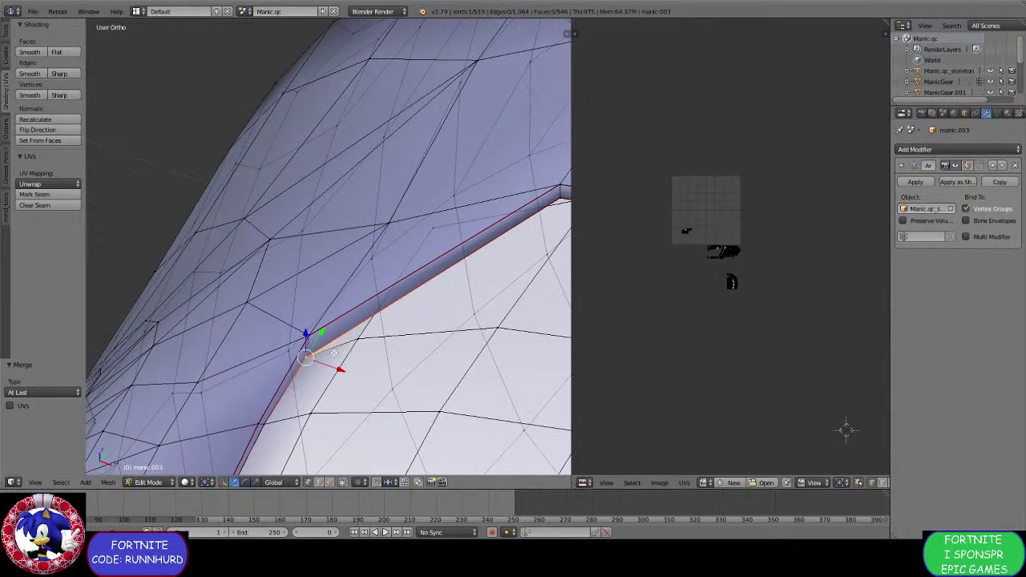
left_click_drag(325, 338, 330, 335)
middle_click_drag(330, 335, 342, 330)
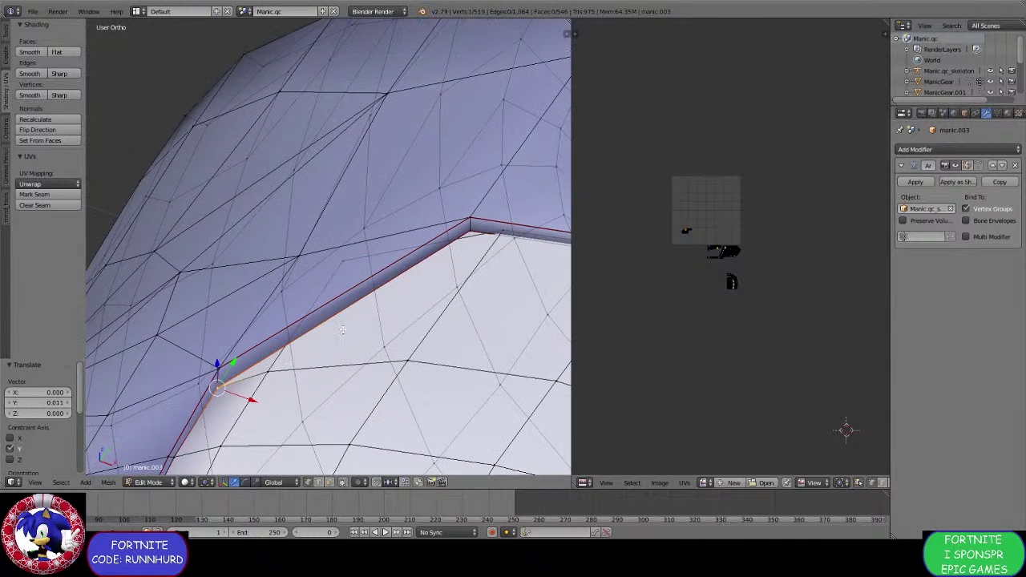
Merge the blue-side vertex near the next seam corner with the white panel's upper corner vertex At Last.
right_click(342, 270)
middle_click_drag(342, 270, 390, 319)
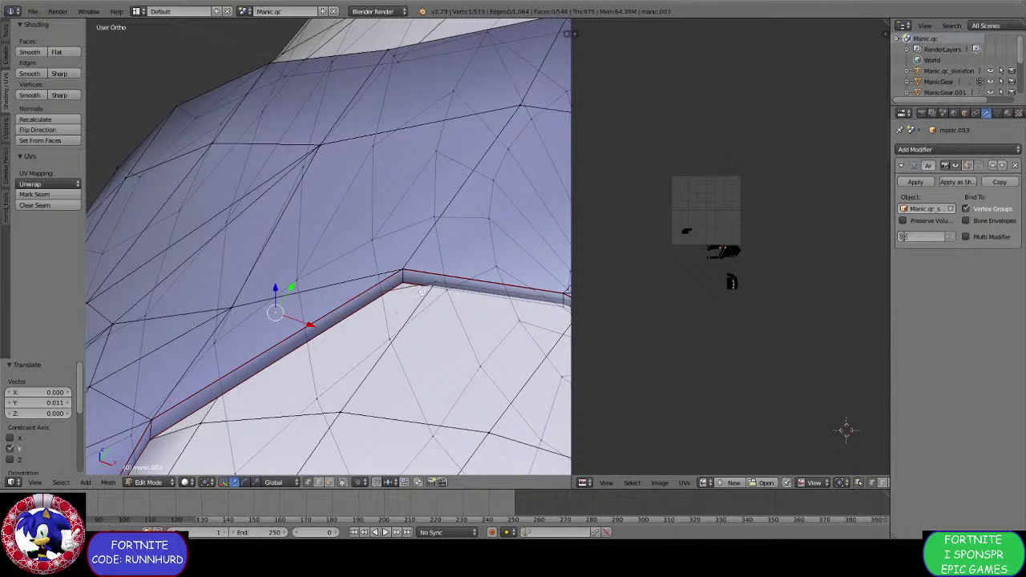
middle_click_drag(428, 286, 419, 321, "shift")
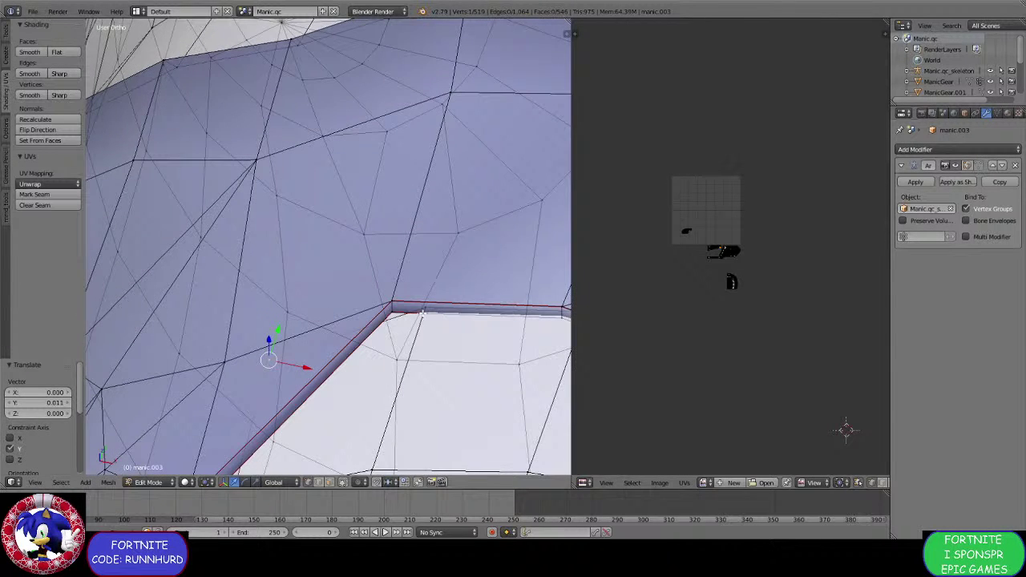
right_click(421, 312, "shift")
key("alt+m")
left_click(424, 308)
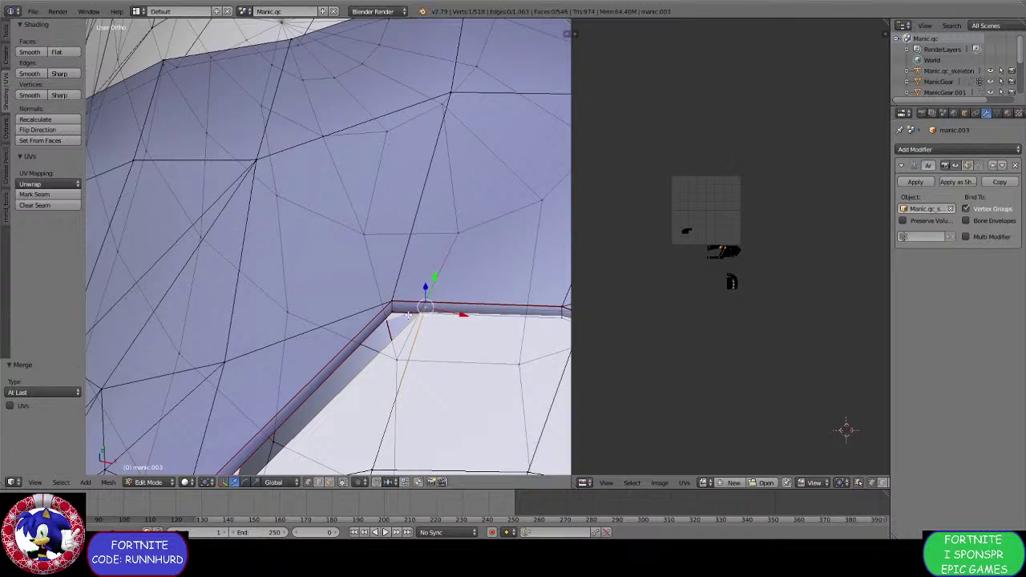
Try to merge the vertices at the upper seam corner At Last, undoing the merge.
scroll(408, 315, "down", 3)
right_click(370, 291, "shift")
key("alt+m")
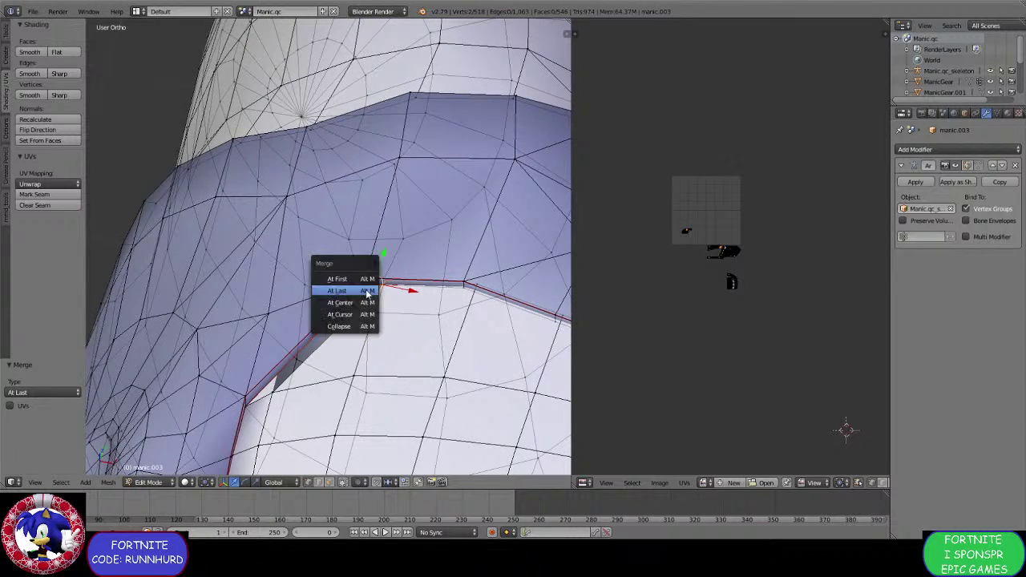
left_click(369, 292)
scroll(369, 291, "down", 3)
scroll(370, 291, "up", 5)
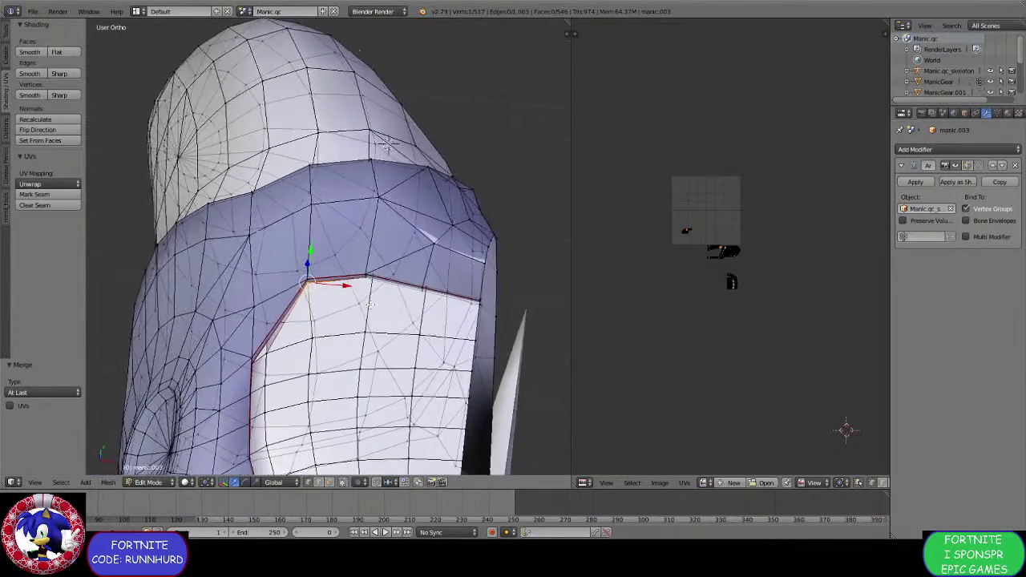
key("ctrl+z")
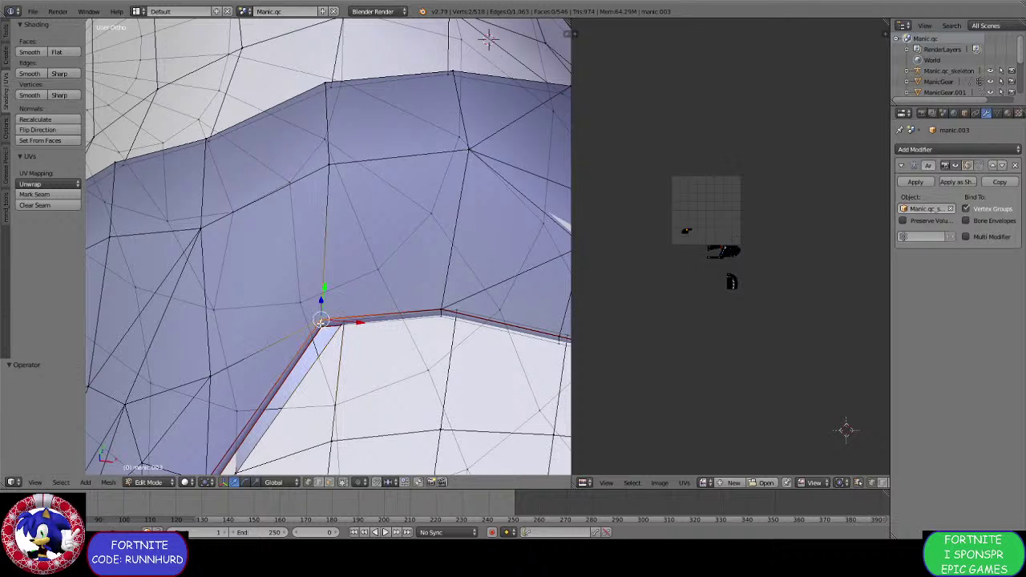
Move the selected upper seam corner vertices about 0.084 along X and 0.044 along Z.
key("g")
key("x")
left_click(363, 327)
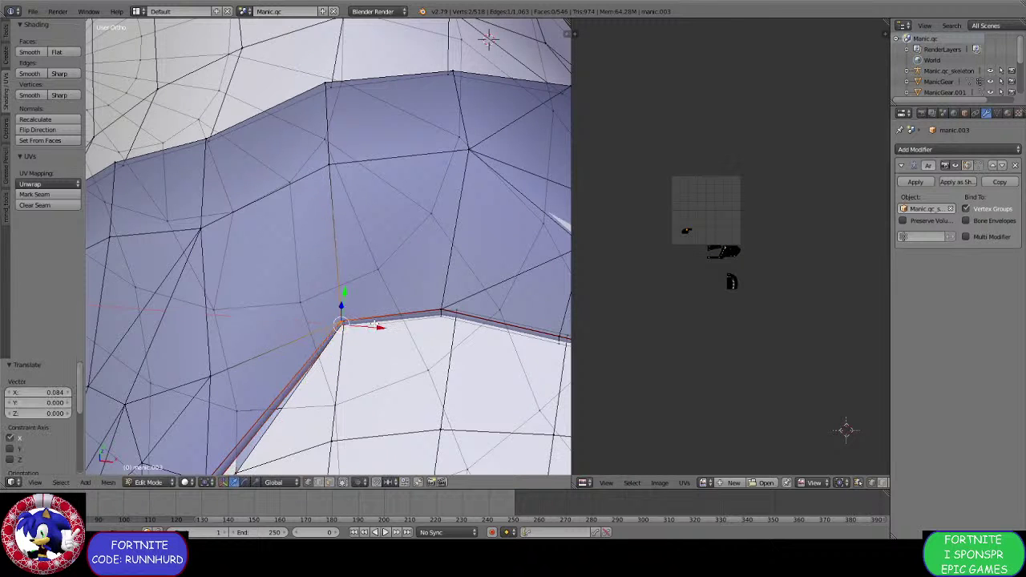
middle_click_drag(363, 327, 358, 260)
left_click_drag(349, 248, 349, 239)
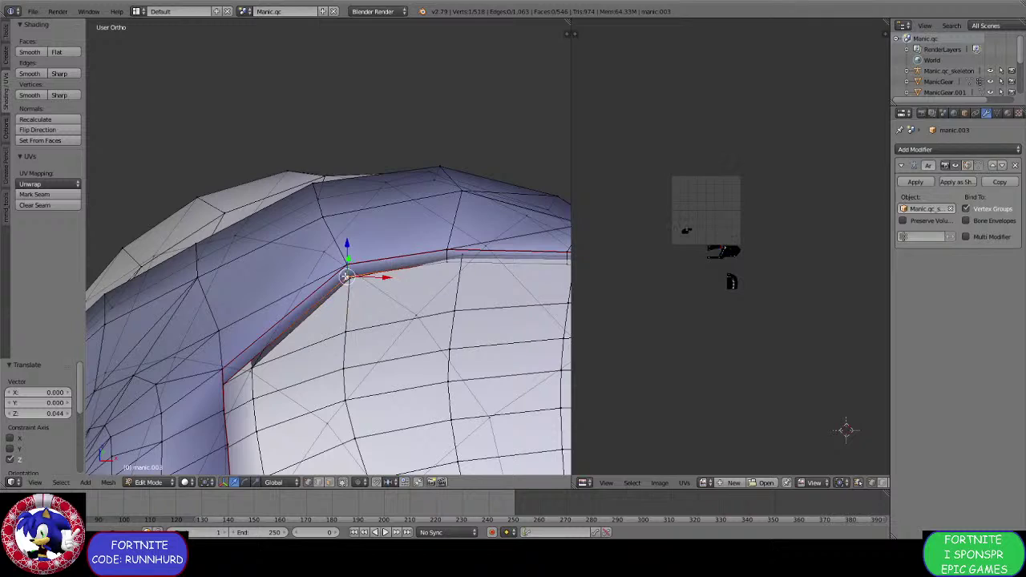
Merge the doubled vertices at the upper seam corner At Last.
right_click(350, 278, "shift")
key("alt+m")
left_click(350, 279)
Extrude the vertex pair at the lower seam corner toward the upper corner and merge the extruded vertices into the upper corner At Last.
middle_click_drag(351, 278, 407, 228)
middle_click_drag(288, 344, 291, 333)
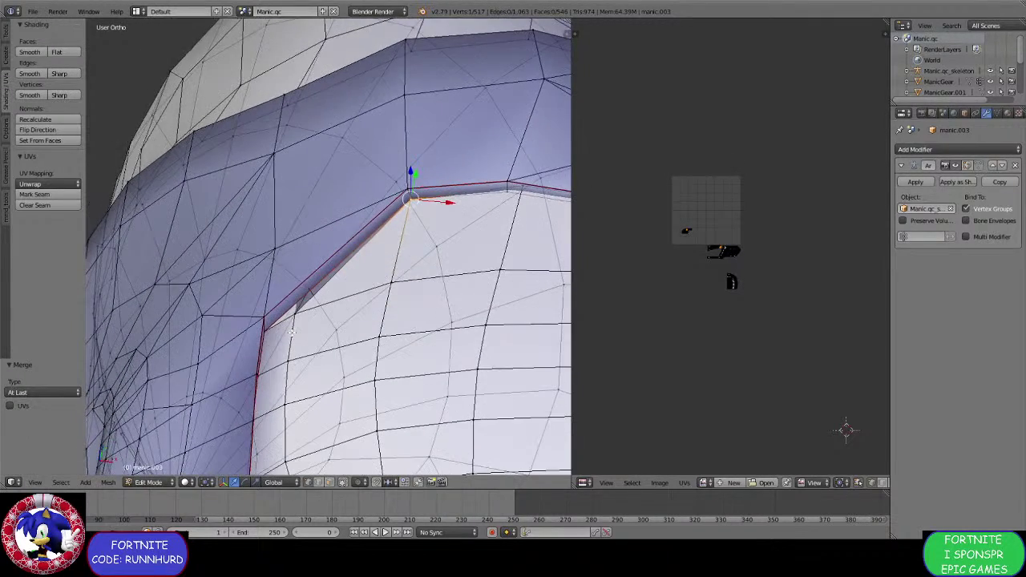
right_click(266, 328)
middle_click_drag(294, 316, 511, 196)
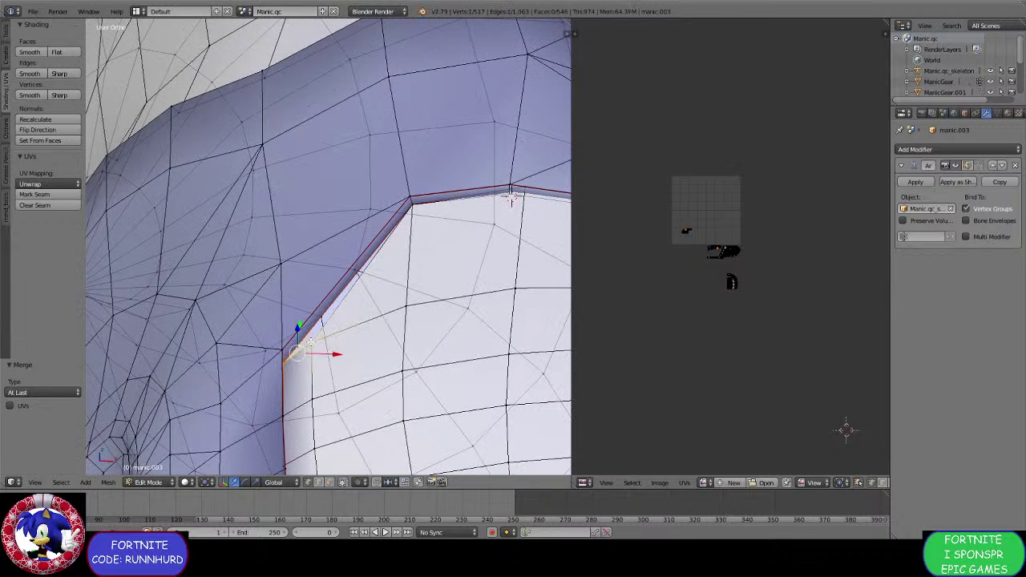
key("e")
left_click(422, 199)
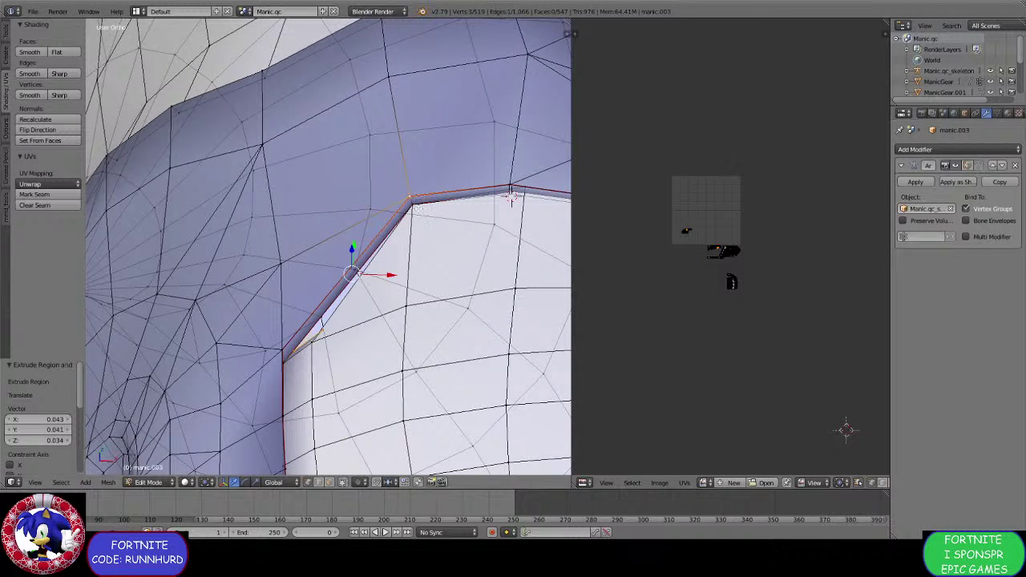
right_click(412, 198, "shift")
key("alt+m")
left_click(413, 192)
Merge the next doubled vertex pair along the seam's top edge At Last.
middle_click_drag(414, 192, 384, 283)
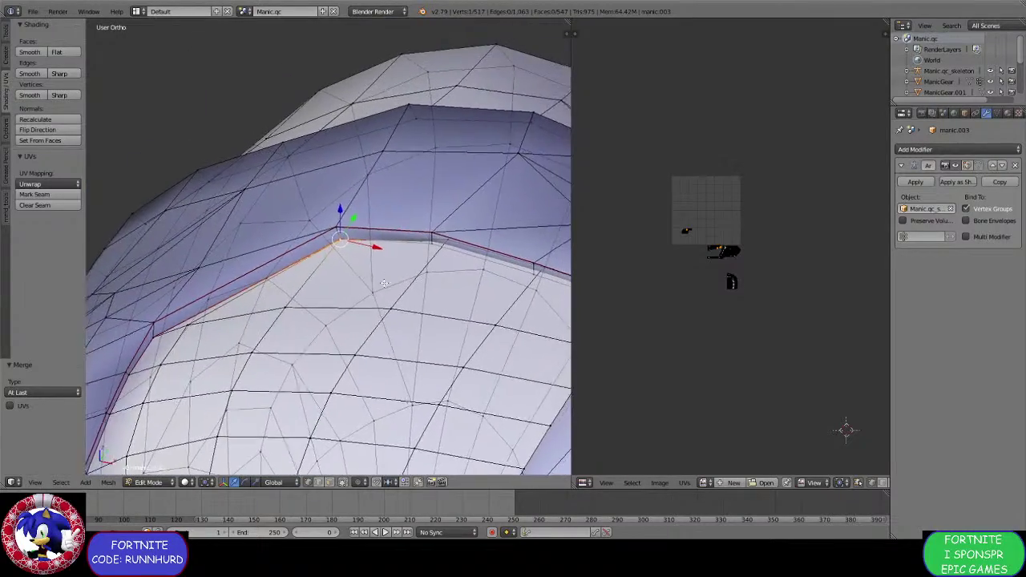
scroll(489, 220, "up", 2)
middle_click_drag(489, 221, 349, 291, "shift")
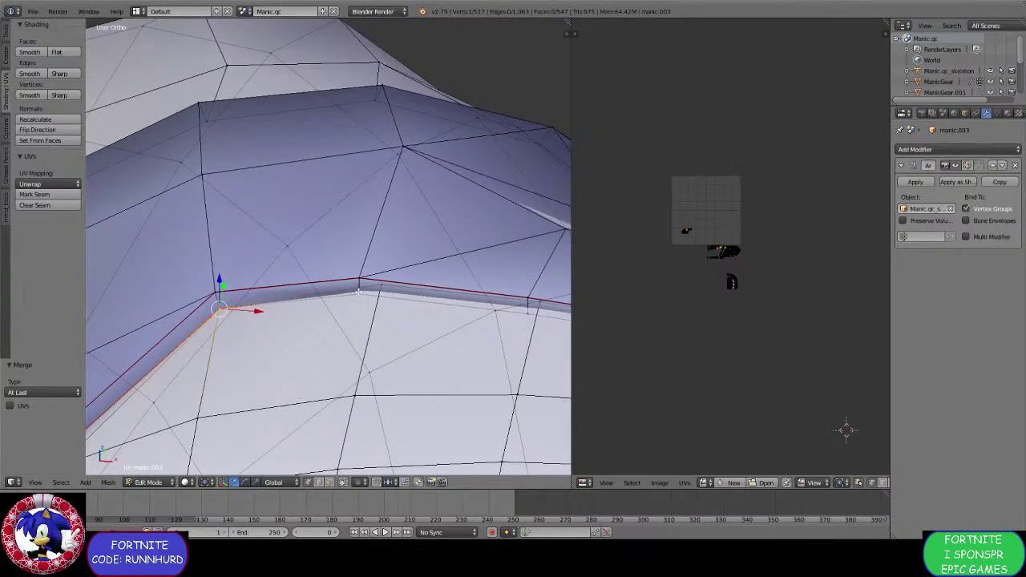
right_click(358, 291)
right_click(383, 285, "shift")
key("alt+m")
left_click(384, 286)
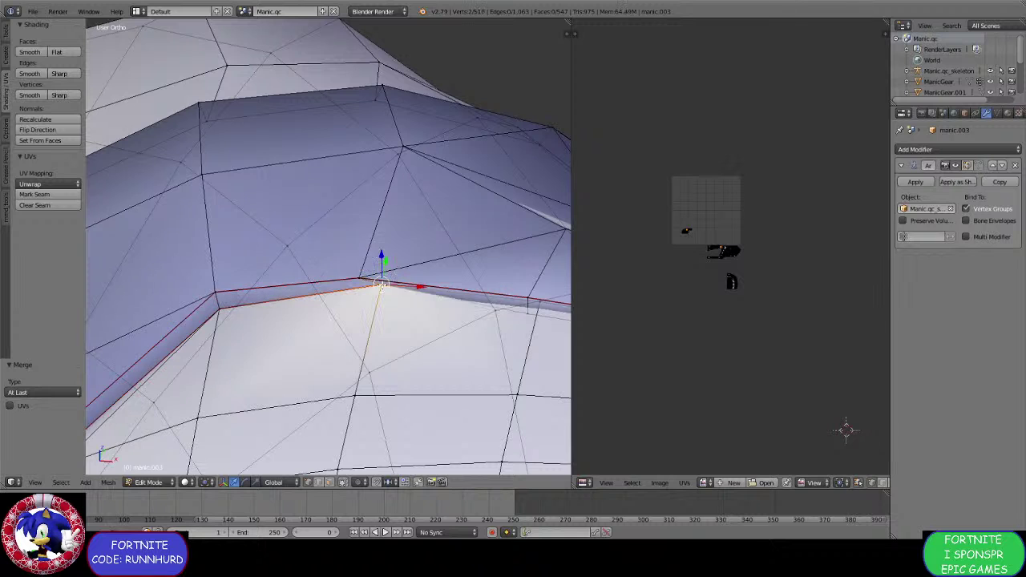
Shift the next two upper seam vertices along Y, the first by about 0.045 and the second by about 0.051.
right_click(371, 277)
left_click_drag(393, 280, 410, 280)
middle_click_drag(410, 280, 269, 257)
left_click_drag(243, 241, 258, 237)
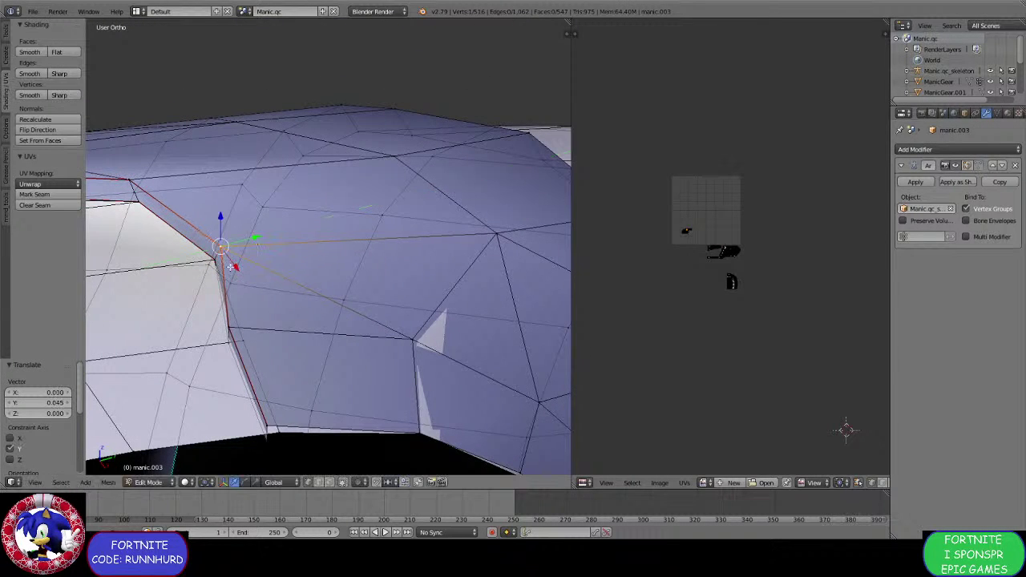
middle_click_drag(258, 238, 275, 338)
right_click(292, 338)
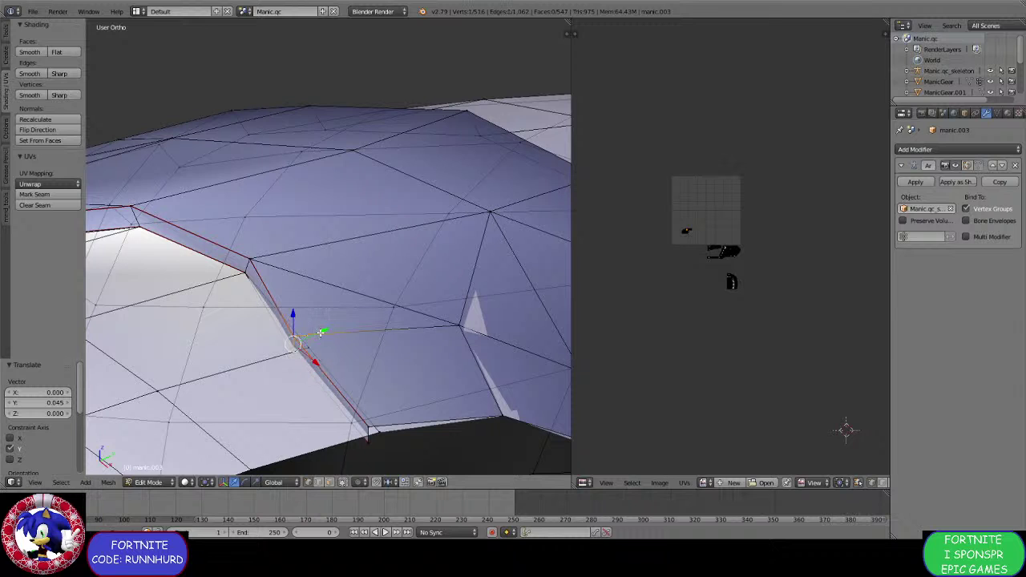
left_click_drag(320, 333, 335, 327)
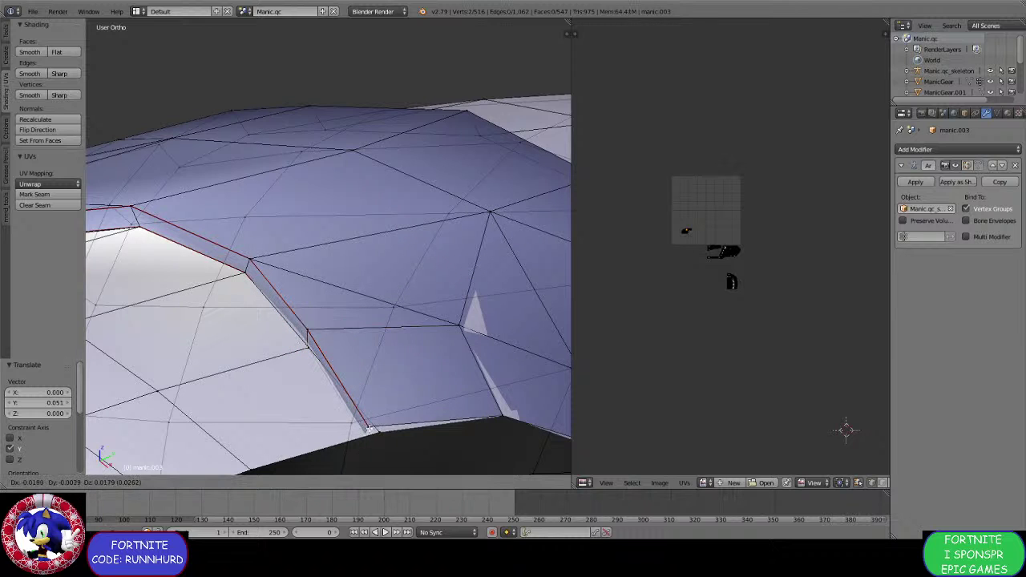
Move the end corner of the upper seam about 0.046 along Y and 0.024 along Z, then raise the neighbouring seam vertex about 0.010.
right_click(368, 432)
left_click_drag(400, 423, 384, 391)
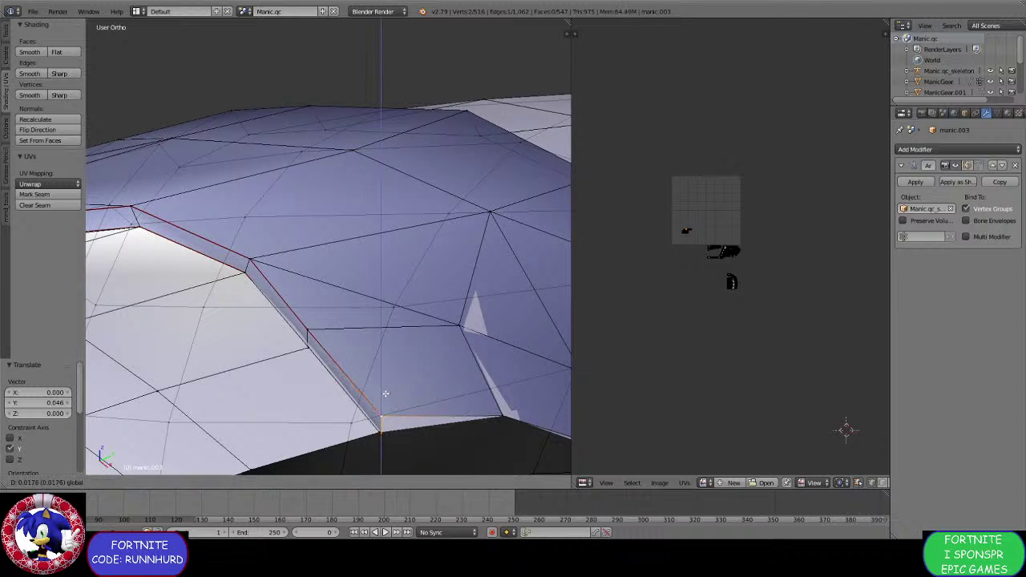
right_click(306, 345)
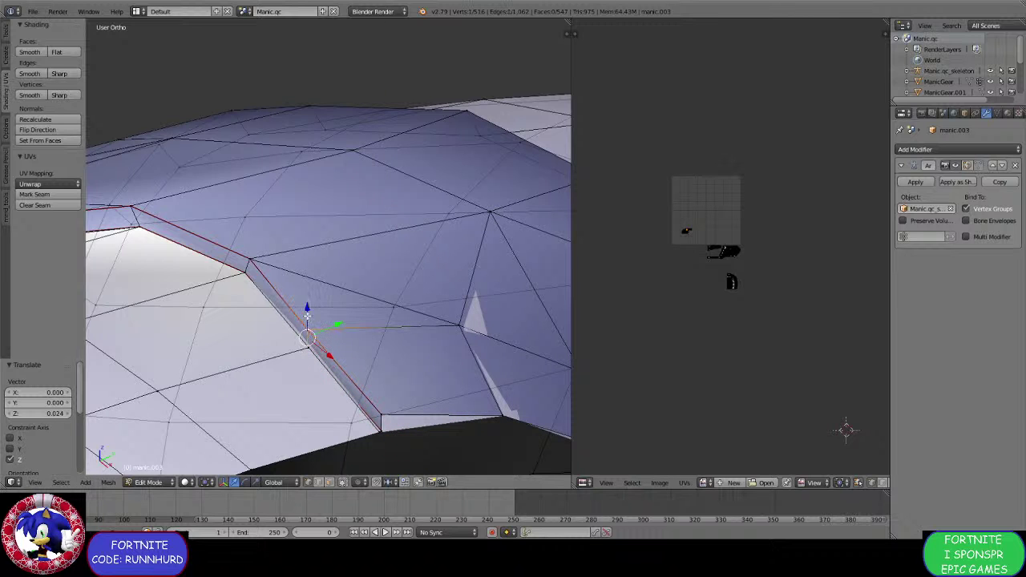
left_click_drag(307, 329, 306, 337)
Merge the doubled vertices on the lower seam edge At Last and shift the upper seam vertex above them about 0.034 along X.
middle_click_drag(306, 337, 408, 356)
right_click(410, 339)
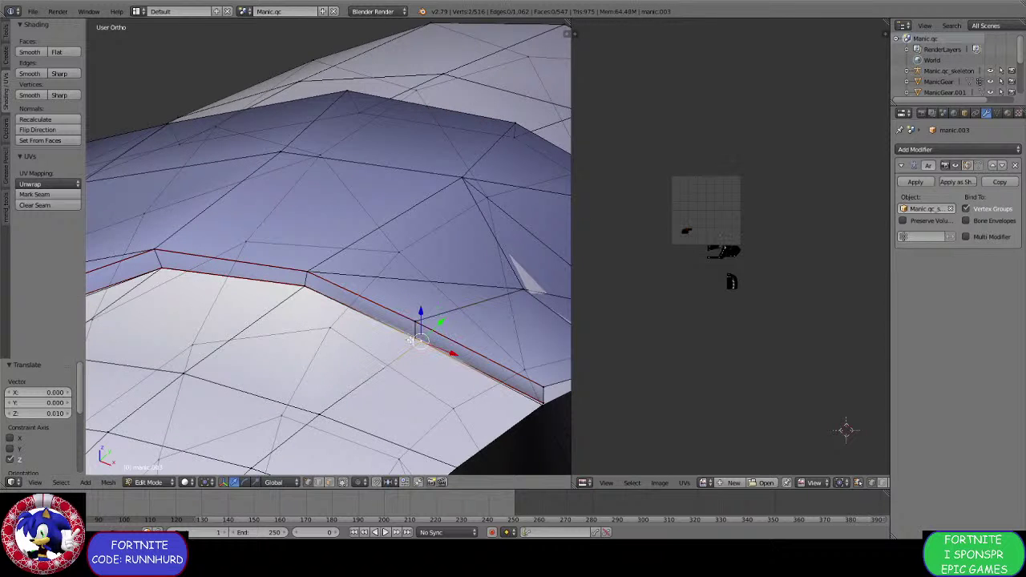
right_click(409, 339)
right_click(410, 340, "shift")
key("alt+m")
left_click(411, 340)
mouse_move(411, 340)
middle_mouse_down()
mouse_move(473, 338)
mouse_move(417, 336)
middle_mouse_up()
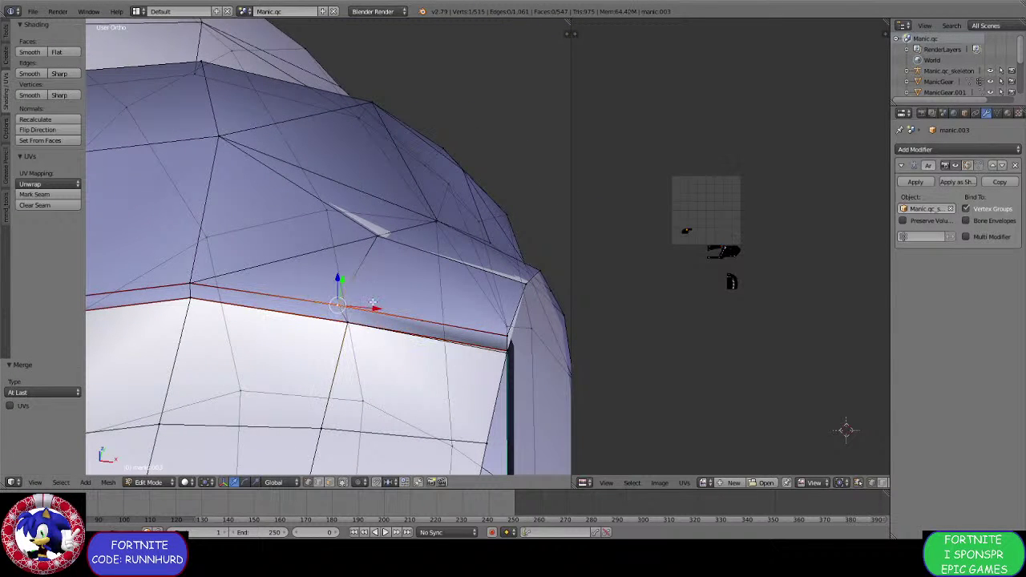
left_click_drag(375, 307, 433, 340)
Merge the doubled vertices at the lower seam's end corner At Last.
middle_click_drag(434, 340, 371, 363)
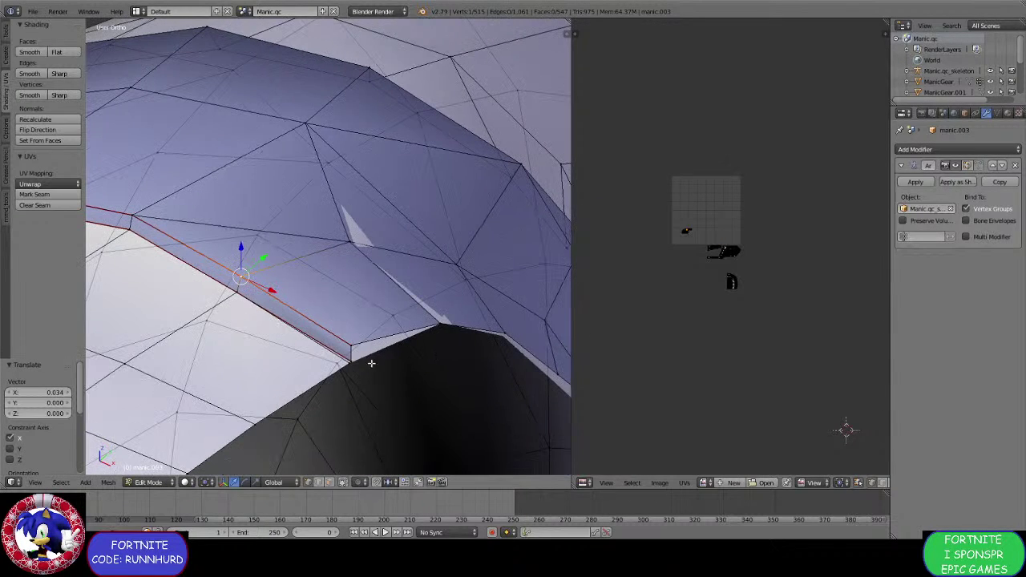
right_click(353, 364)
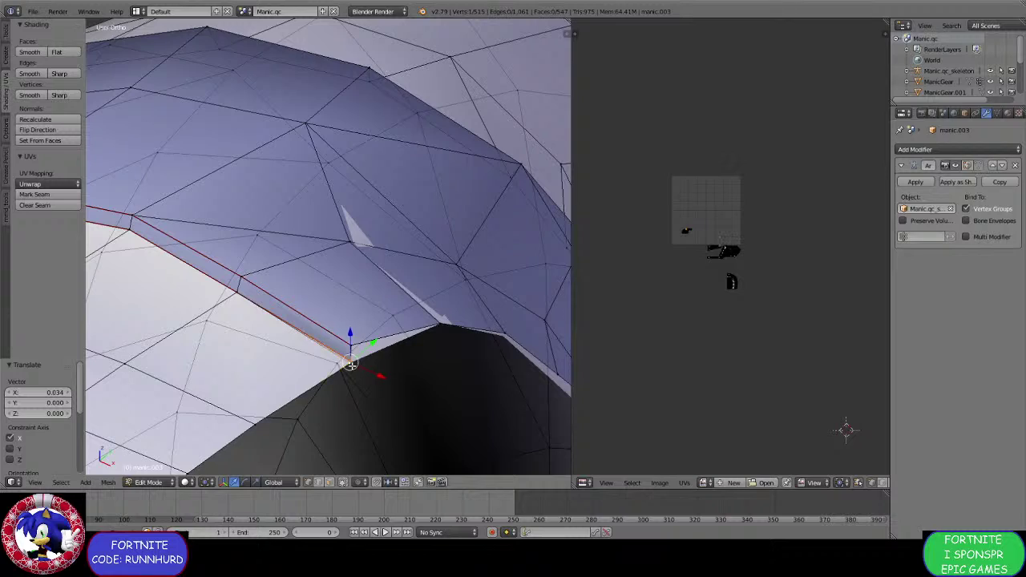
key("alt+m")
left_click(346, 363)
Mark the edge between the two selected vertices as a seam to connect the shoulder seam line.
scroll(346, 362, "down", 5)
middle_click_drag(346, 362, 317, 435)
middle_click_drag(351, 319, 424, 259)
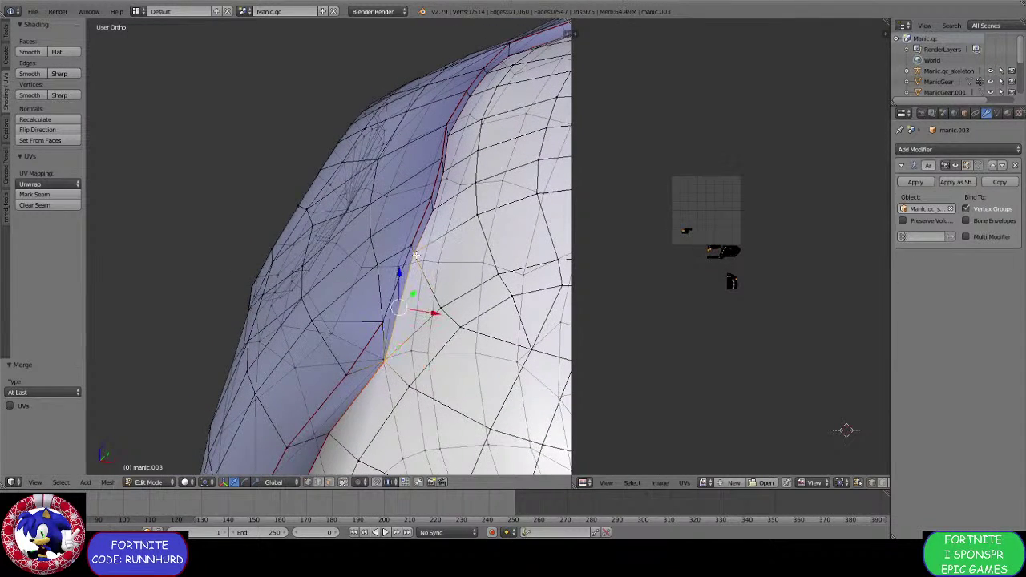
left_click(417, 259)
middle_click_drag(417, 259, 323, 340)
Try a centred single loop cut along the narrow strip between the two seam lines.
scroll(346, 284, "down", 5)
scroll(323, 340, "up", 5)
scroll(323, 340, "up", 4)
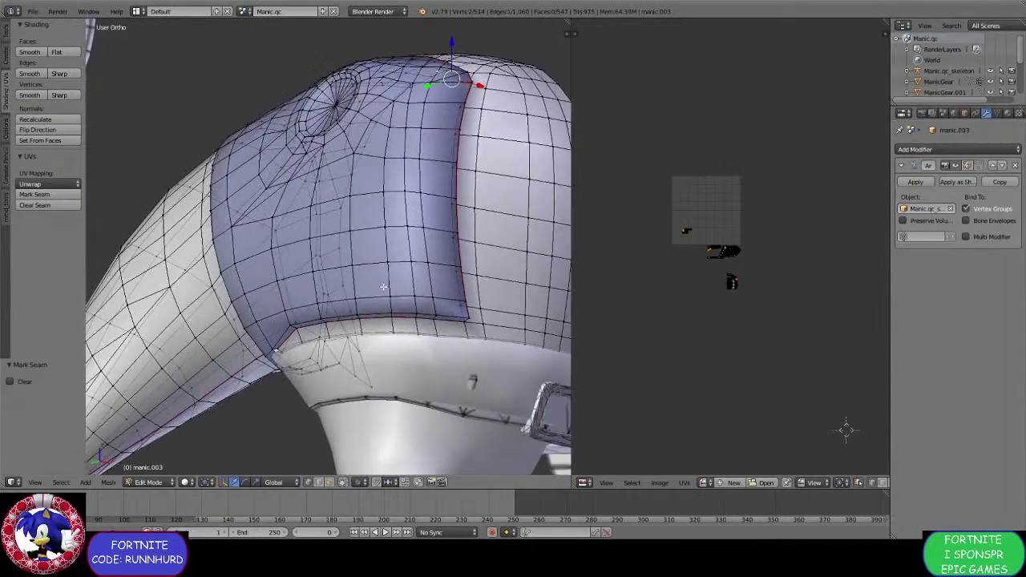
key("ctrl+r")
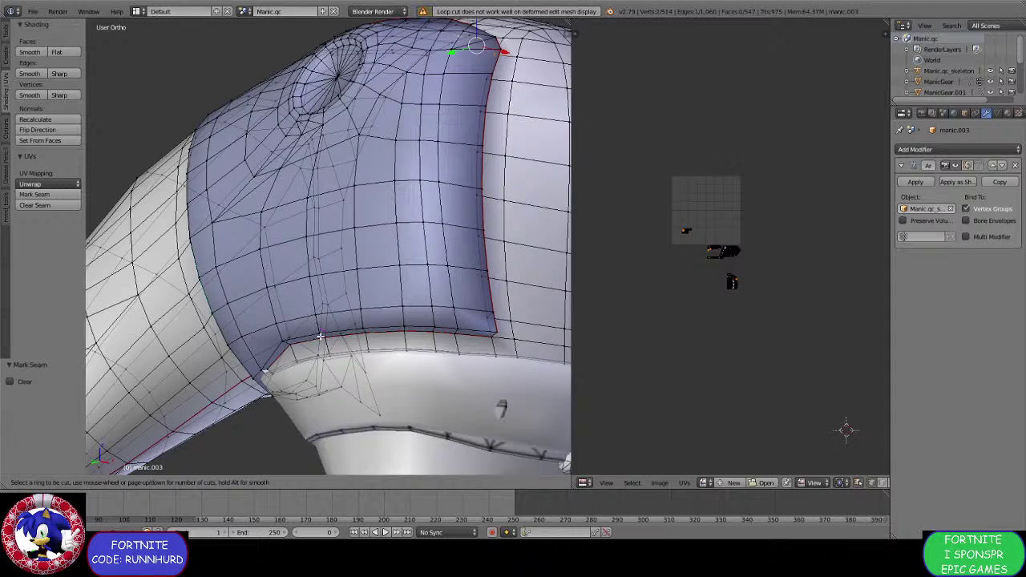
left_click(320, 335)
right_click(320, 335)
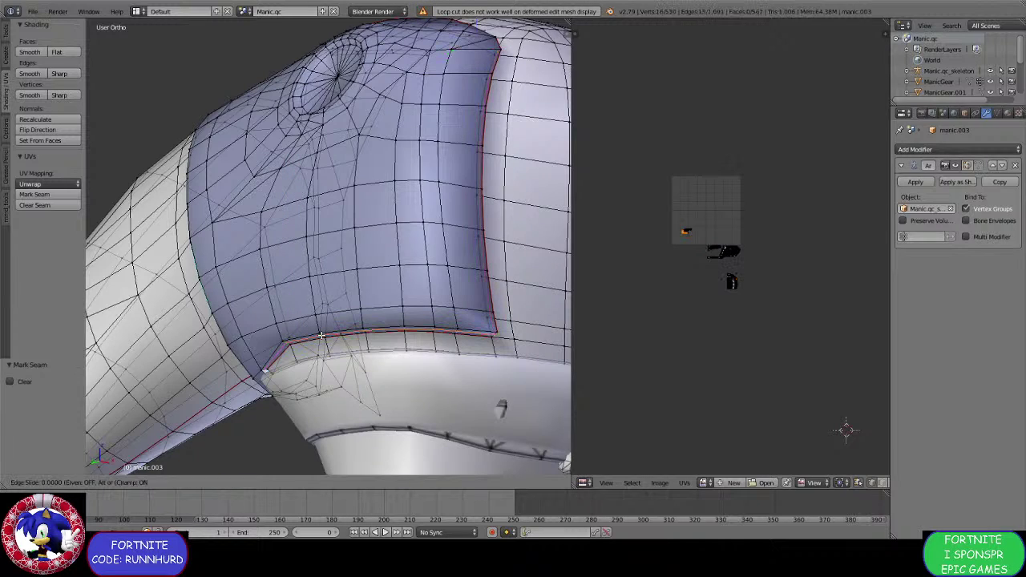
middle_click_drag(321, 335, 260, 294)
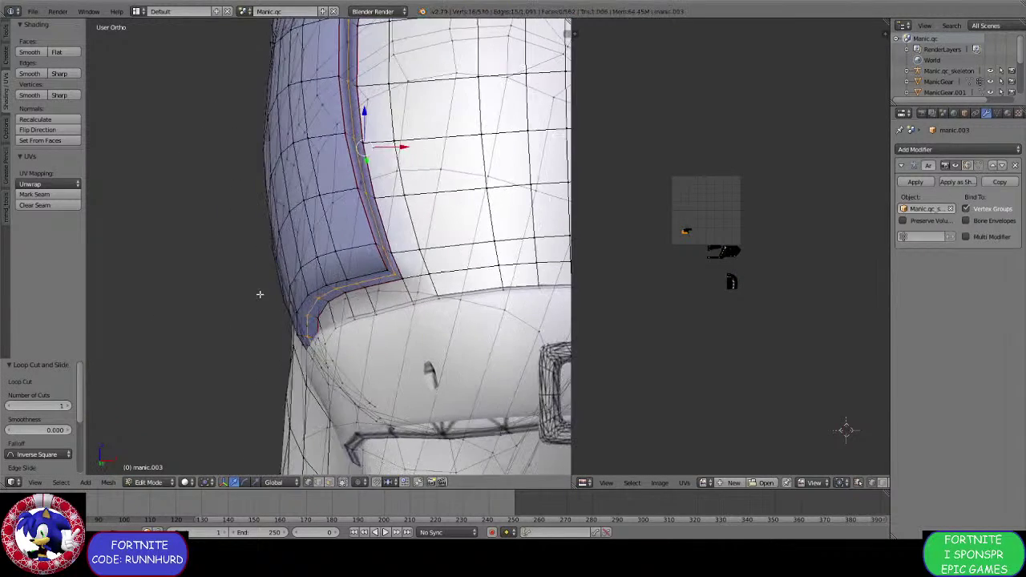
scroll(372, 286, "up", 2)
key("ctrl+z")
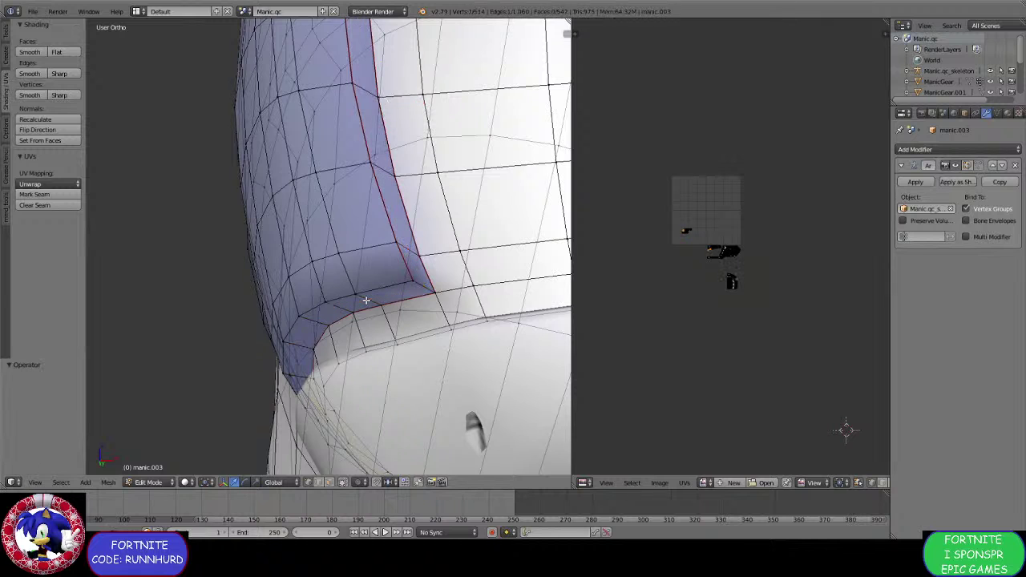
Add a loop cut along the strip between the seams, slid toward the outer seam, and lower it about 0.052 along Z.
key("ctrl+r")
left_click(366, 302)
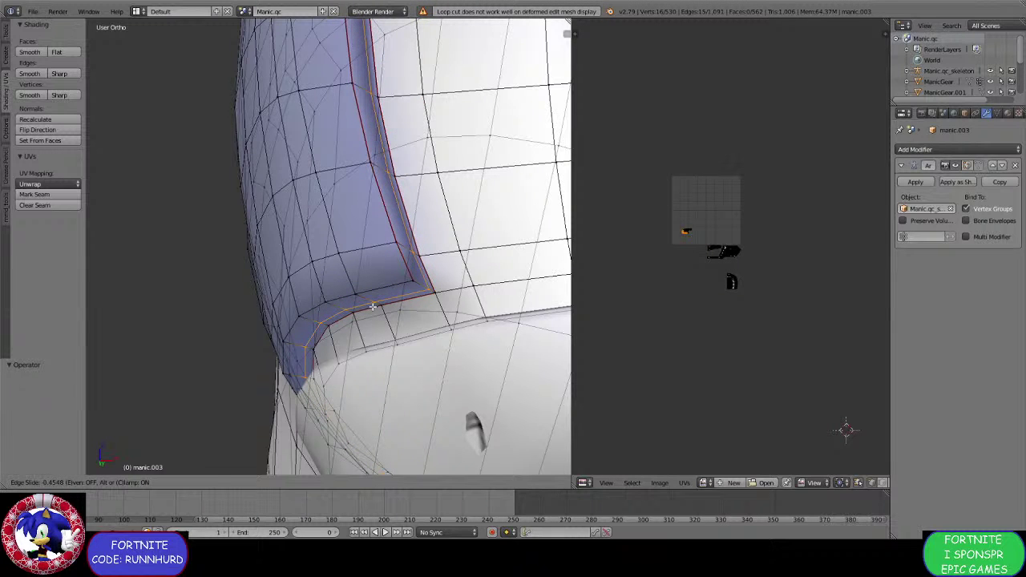
left_click(373, 306)
left_click_drag(394, 83, 389, 85)
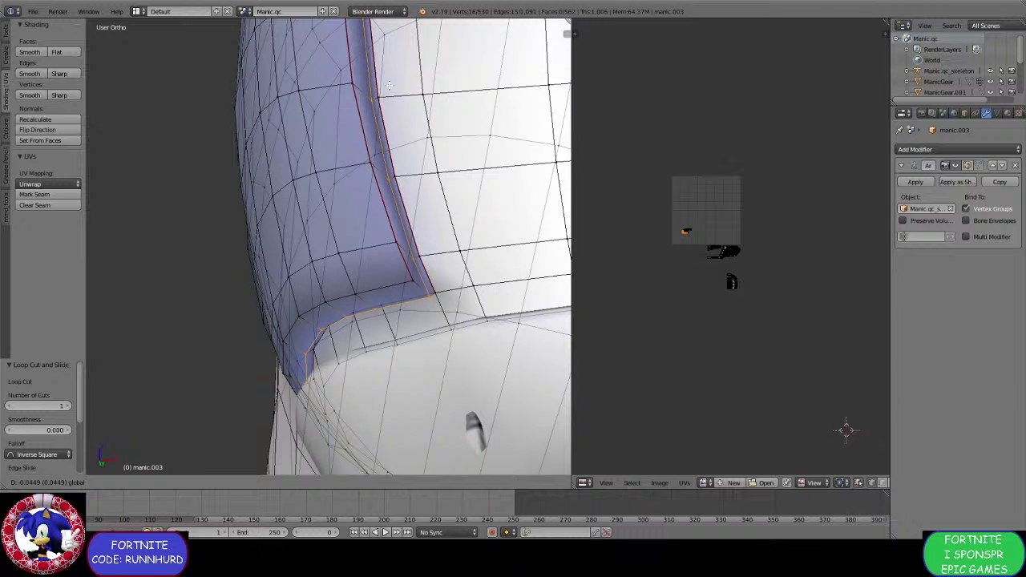
left_click(390, 86)
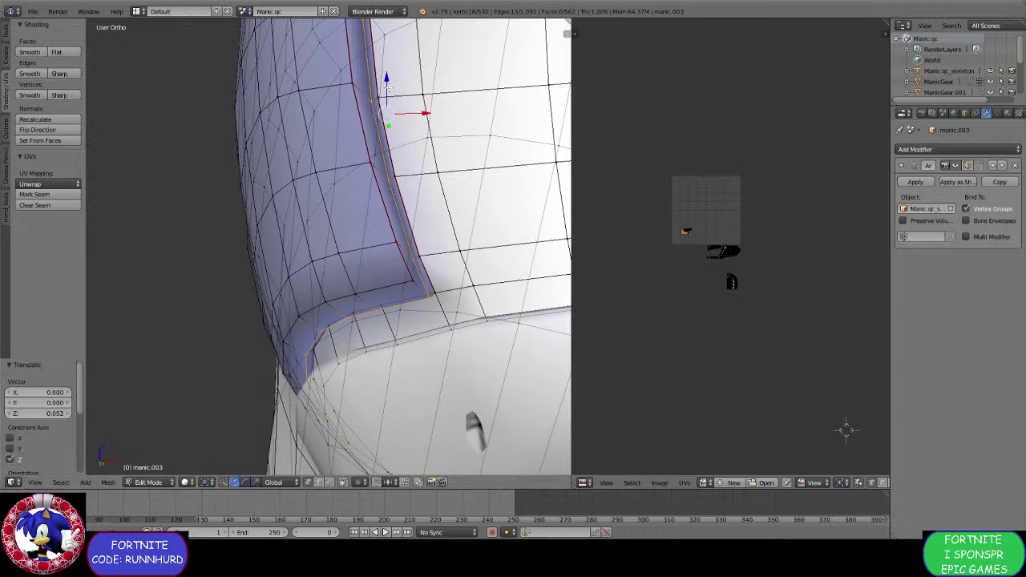
Deselect the loop's lower horizontal part and raise its remaining upright vertices about 0.050 along Z.
middle_click_drag(390, 86, 397, 390)
scroll(397, 389, "up", 2)
middle_click_drag(313, 372, 297, 373)
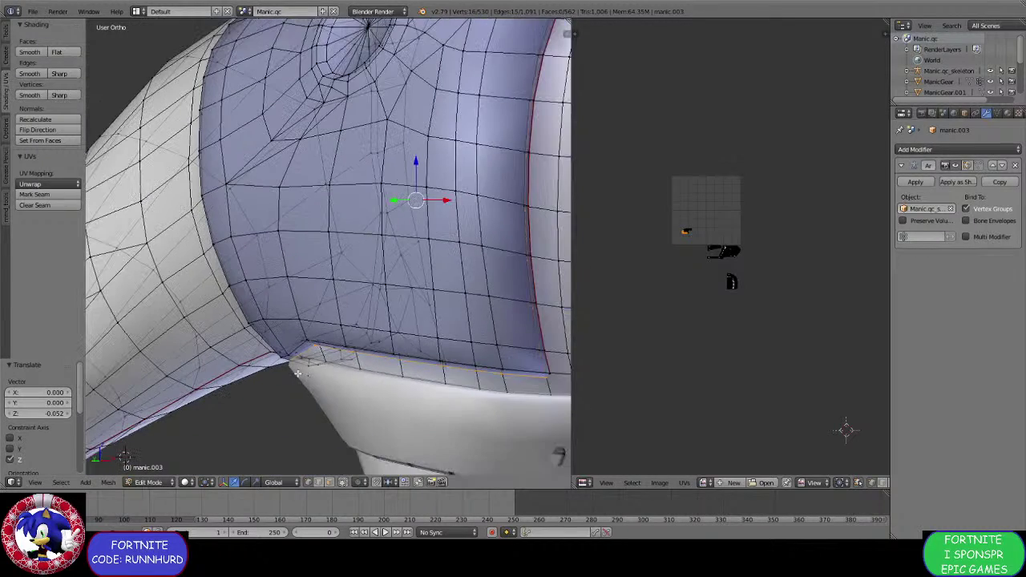
key("b")
left_click_drag(279, 379, 505, 299)
middle_click_drag(505, 299, 360, 267)
middle_click_drag(383, 346, 324, 305)
left_click_drag(307, 245, 307, 241)
middle_click_drag(307, 240, 377, 222)
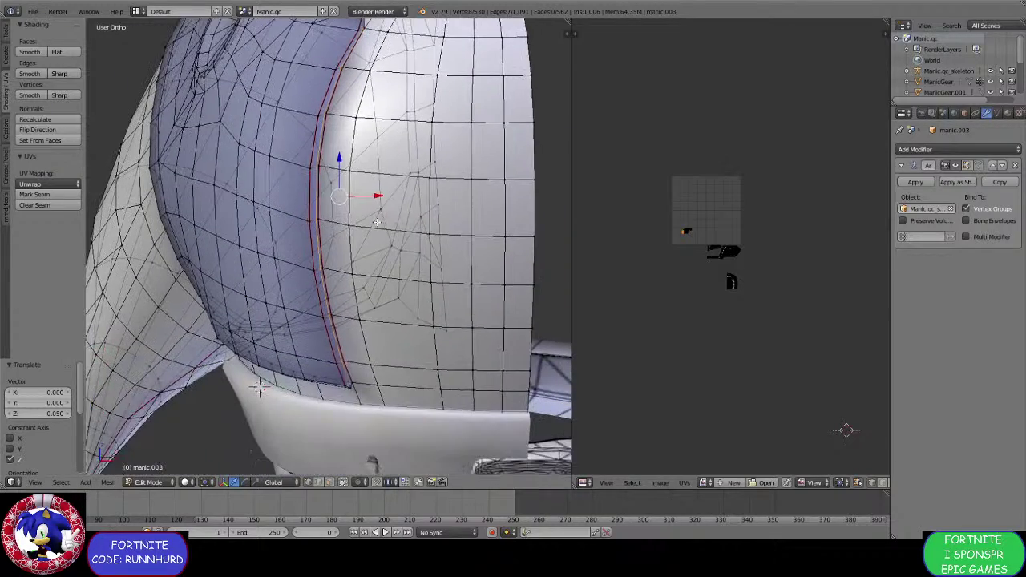
middle_click_drag(349, 384, 364, 314)
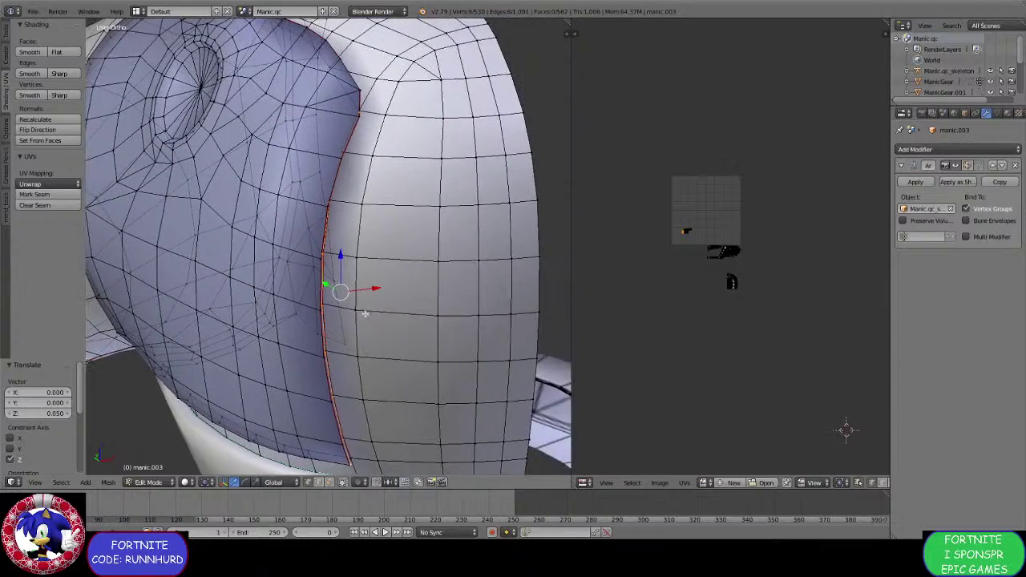
Move the loop's upright vertices about 0.055 along X and -0.032 along Y.
left_click_drag(369, 287, 373, 287)
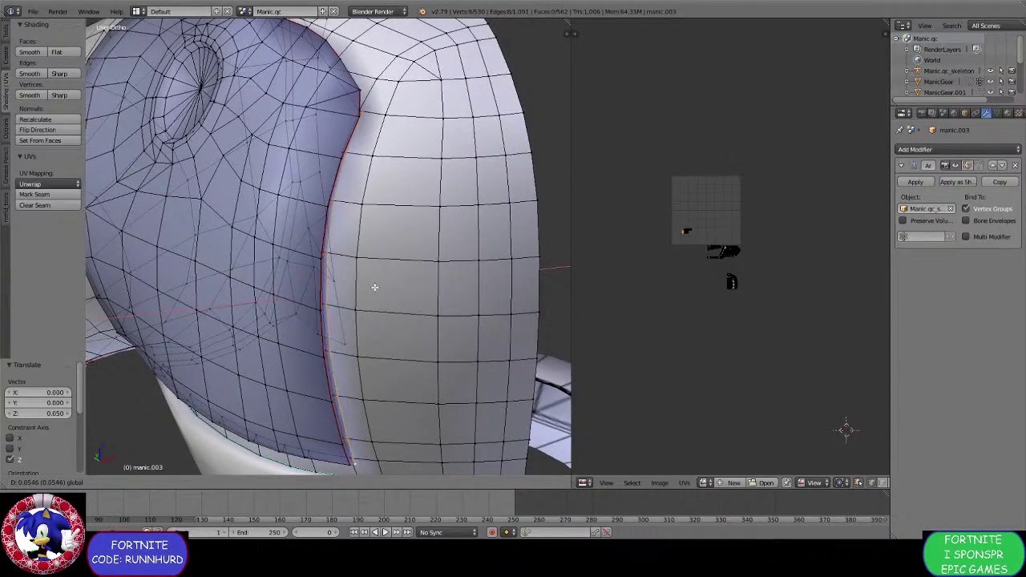
left_click(374, 287)
middle_click_drag(373, 287, 320, 324)
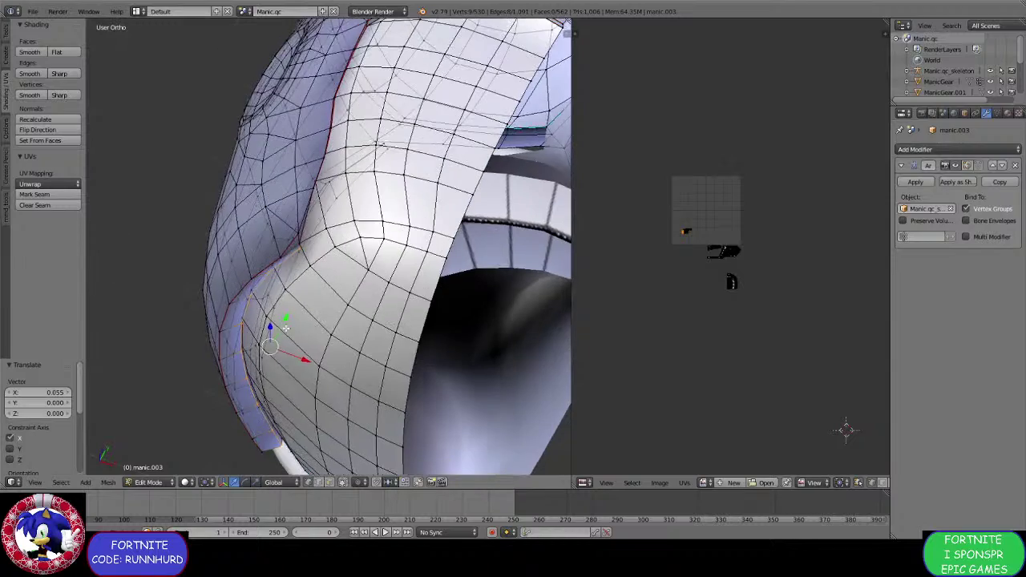
left_click_drag(285, 323, 281, 327)
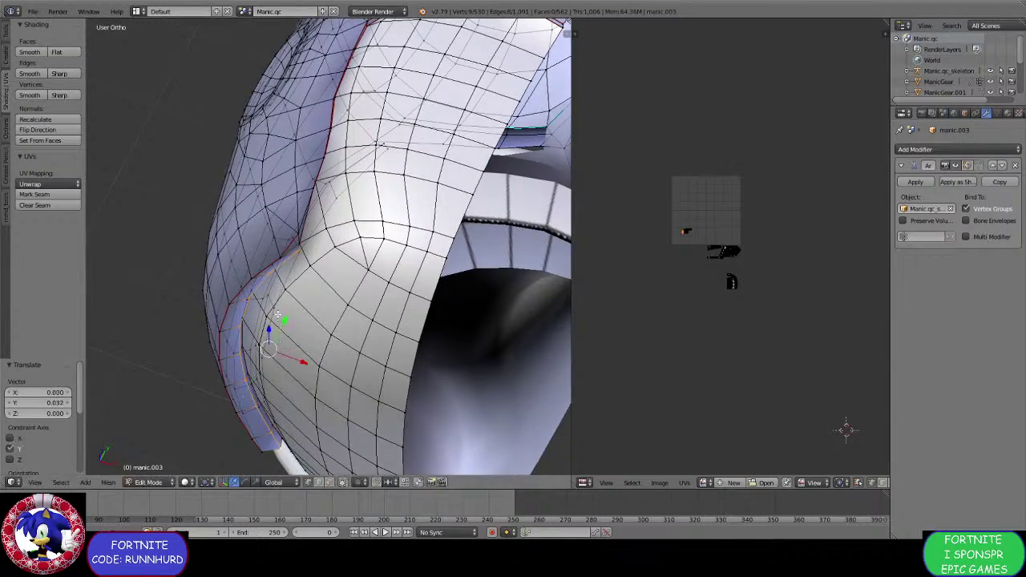
Move the single vertex at the new loop's upper end about -0.015 along Y.
middle_click_drag(281, 327, 337, 342)
scroll(363, 350, "up", 3)
scroll(364, 350, "up", 3)
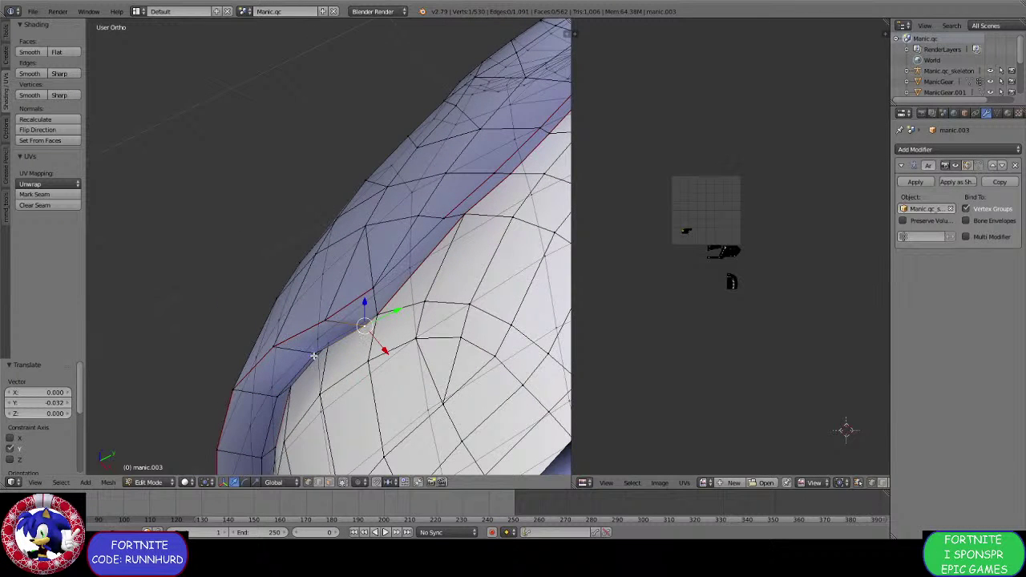
middle_click_drag(314, 355, 298, 345)
left_click_drag(307, 280, 303, 260)
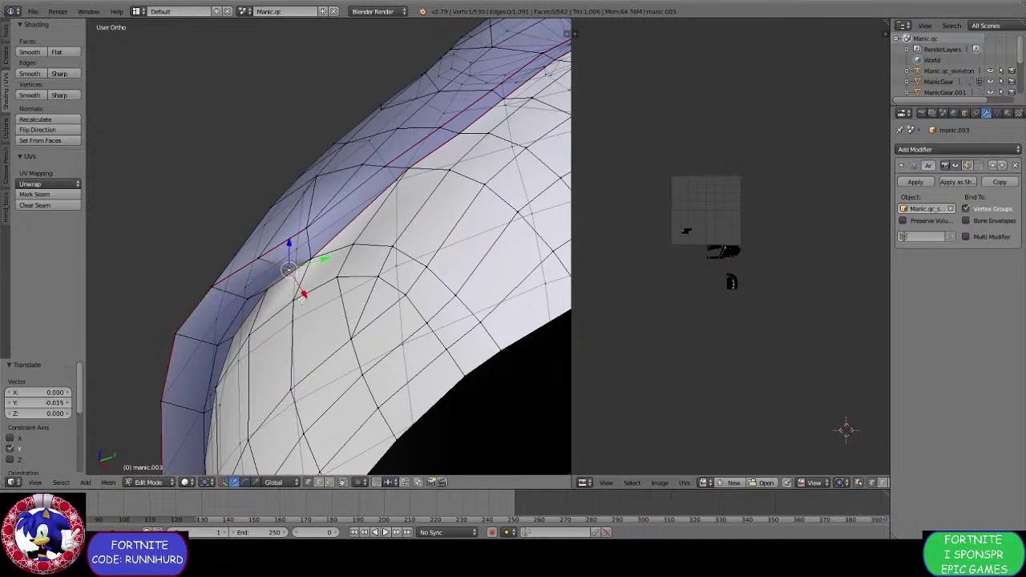
Try a loop cut along the upper part of the seam strip, slid toward the outer seam.
middle_click_drag(303, 260, 335, 361)
key("ctrl+r")
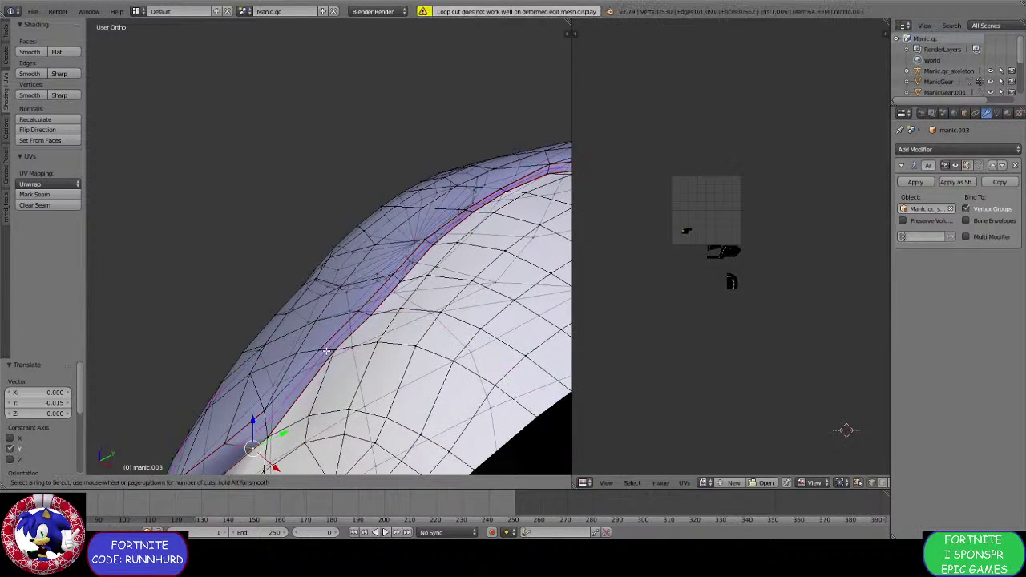
left_click(326, 349)
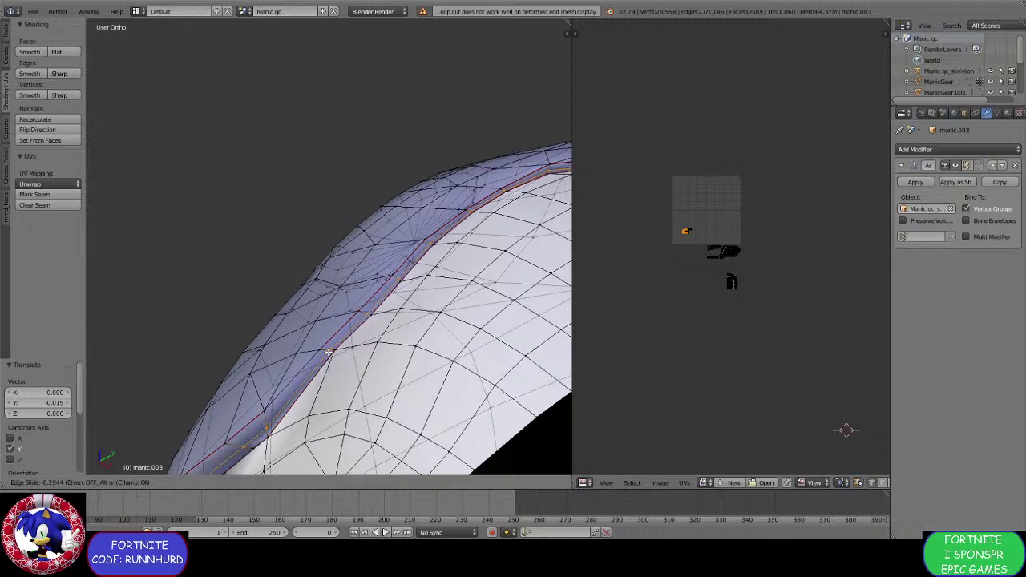
left_click(329, 351)
middle_click_drag(329, 351, 356, 336)
middle_click_drag(312, 388, 311, 381)
Extrude the four vertices around the strip's open end and merge the extruded vertices into the upper seam vertex At Last.
right_click(279, 353, "shift")
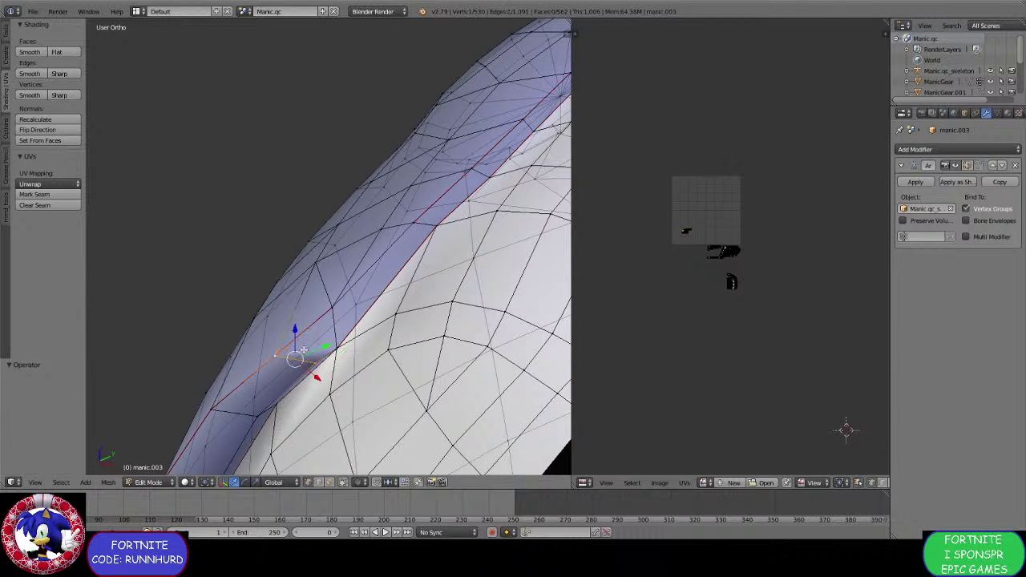
right_click(333, 347, "shift")
right_click(330, 312, "shift")
key("e")
left_click(327, 319)
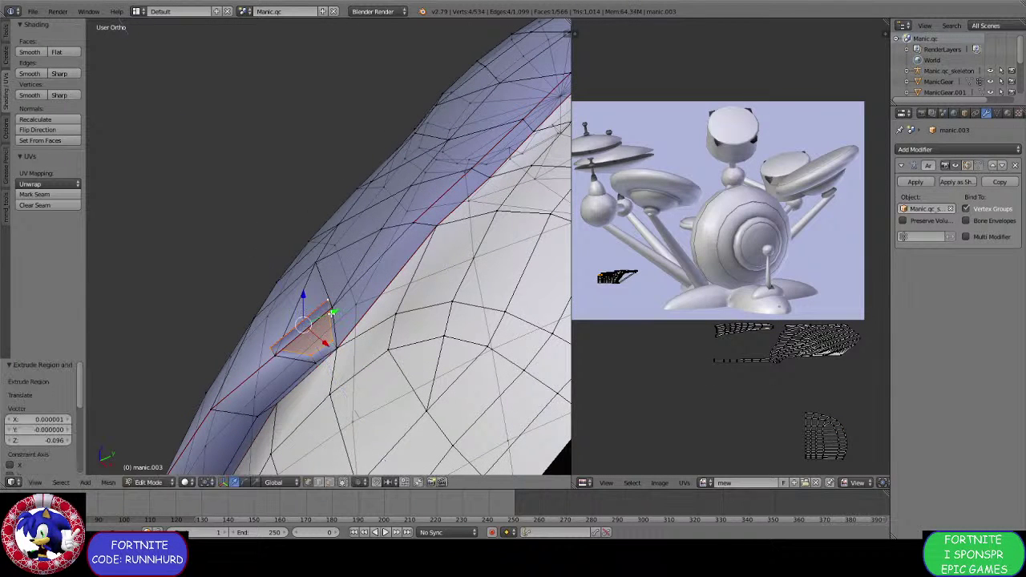
key("alt+m")
left_click(348, 313)
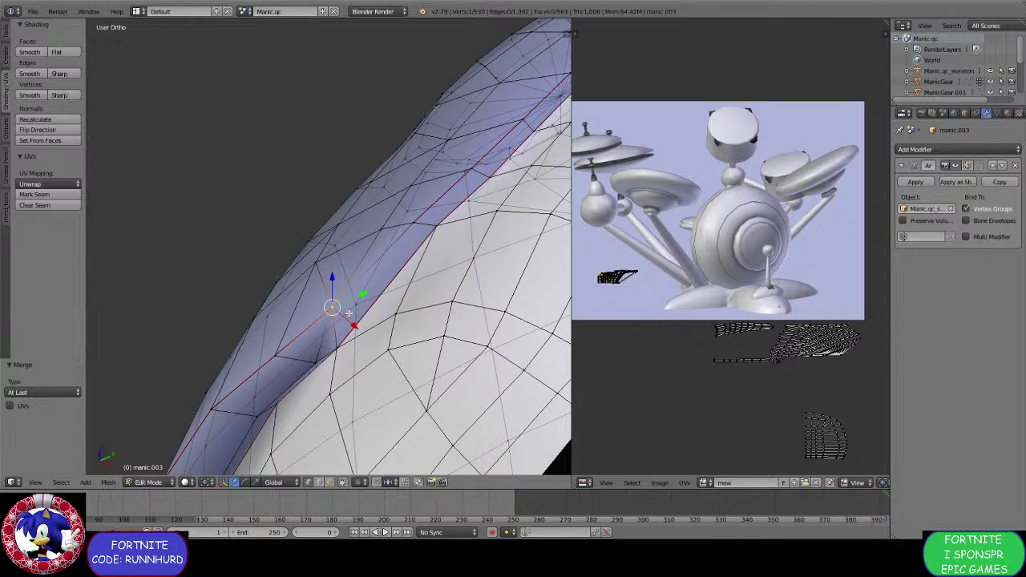
Try loop cuts across the faces where the upper seam strip meets the white panel.
key("ctrl+r")
left_click(431, 220)
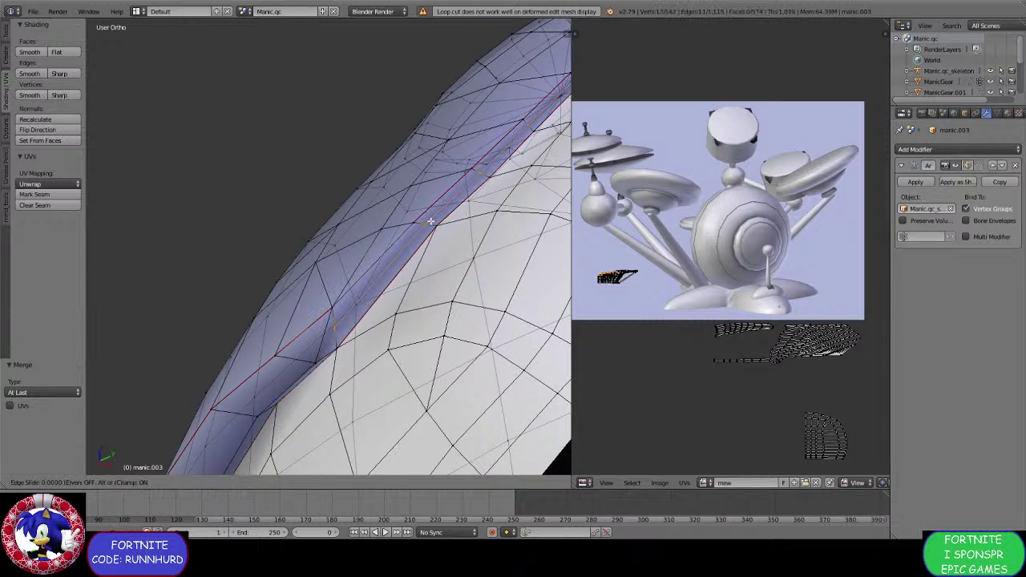
right_click(431, 221)
key("ctrl+r")
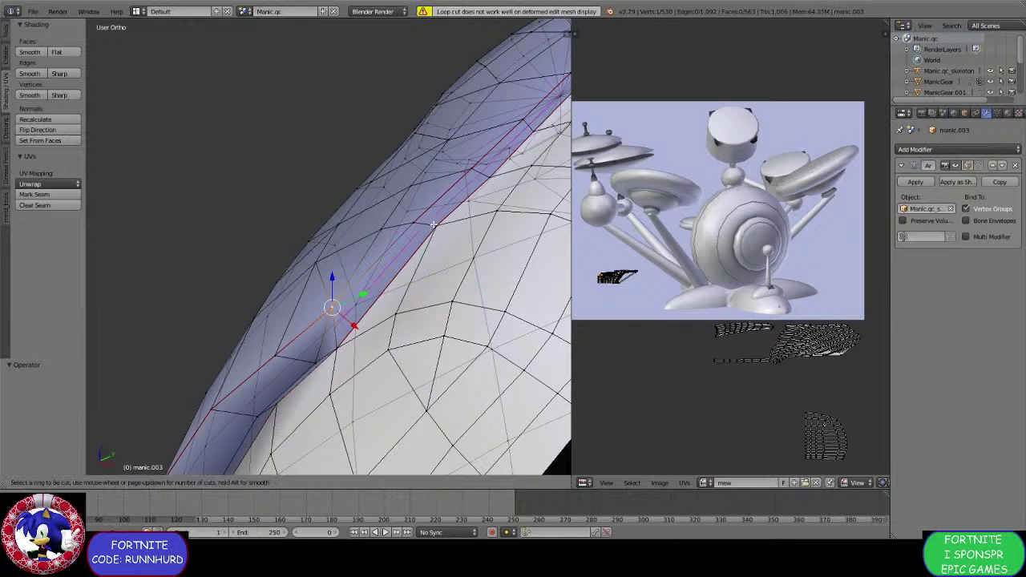
left_click(434, 226)
right_click(436, 226)
key("ctrl+z")
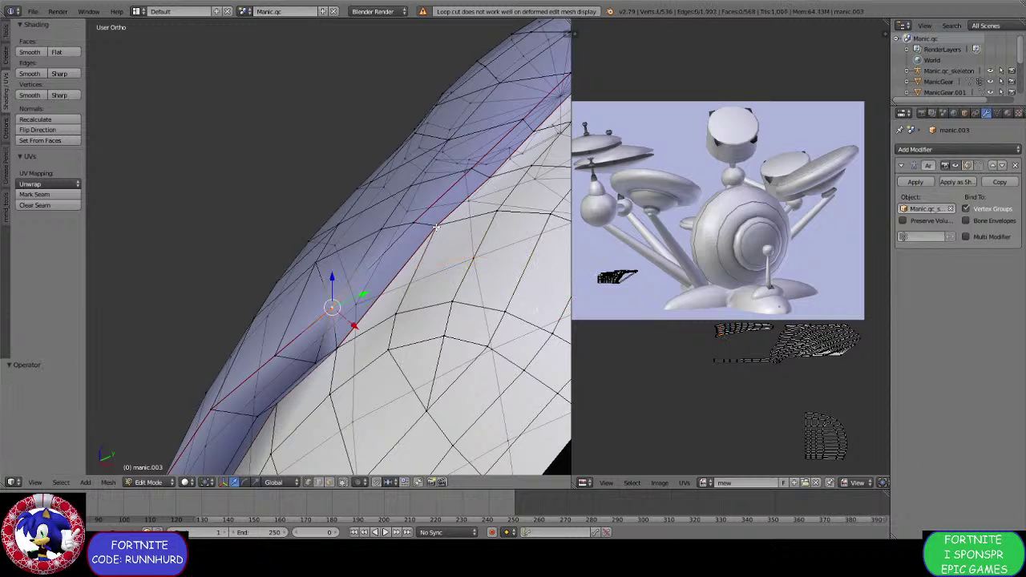
Add a centred loop cut along the narrow strip beside the upper seam and move it about -0.019 along Y.
key("ctrl+r")
left_click(434, 223)
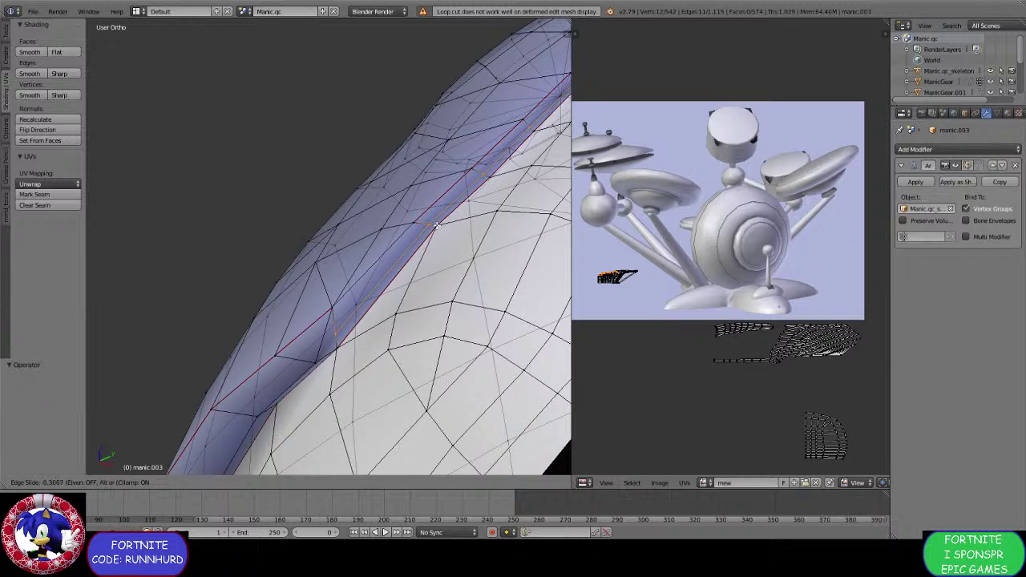
right_click(438, 227)
scroll(437, 227, "down", 3)
middle_click_drag(437, 227, 360, 345)
left_click_drag(345, 332, 345, 331)
middle_click_drag(346, 331, 432, 103)
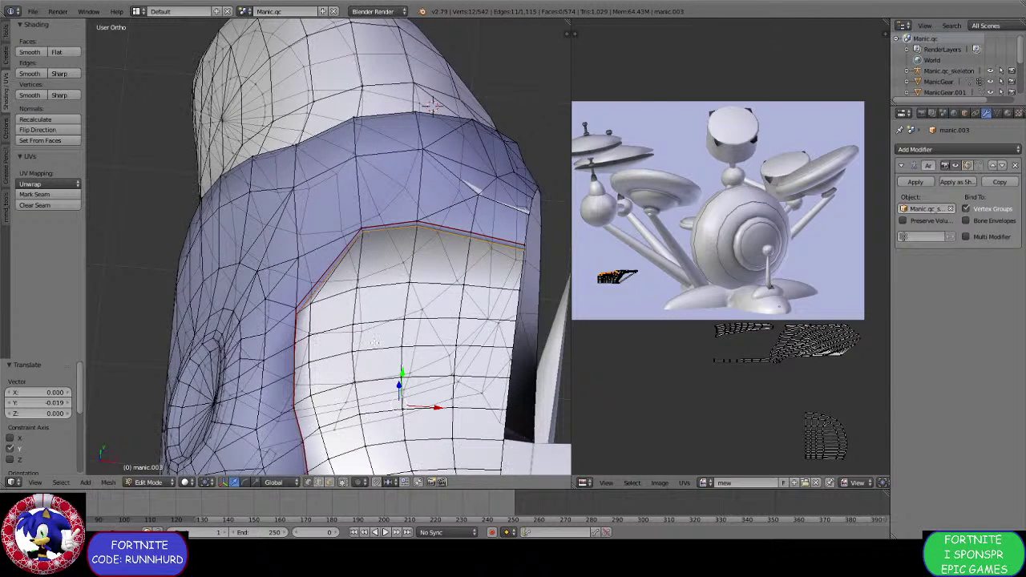
Deselect the new loop's inner-end vertices, then move the remaining eight about 0.023 along Y and 0.033 along X.
key("b")
middle_click_drag(389, 274, 544, 217)
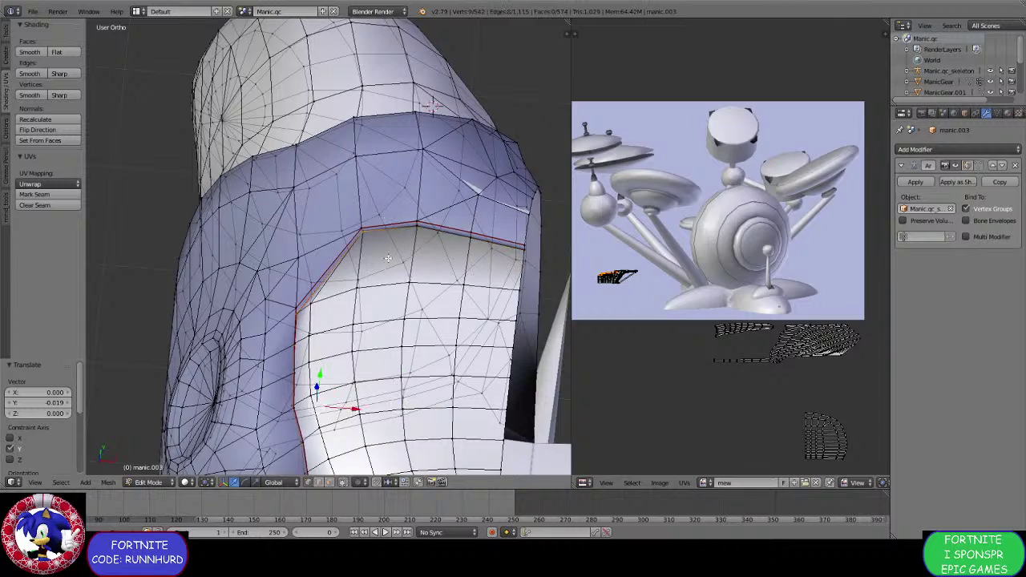
middle_click_drag(369, 206, 284, 175)
right_click(284, 319, "shift")
key("g")
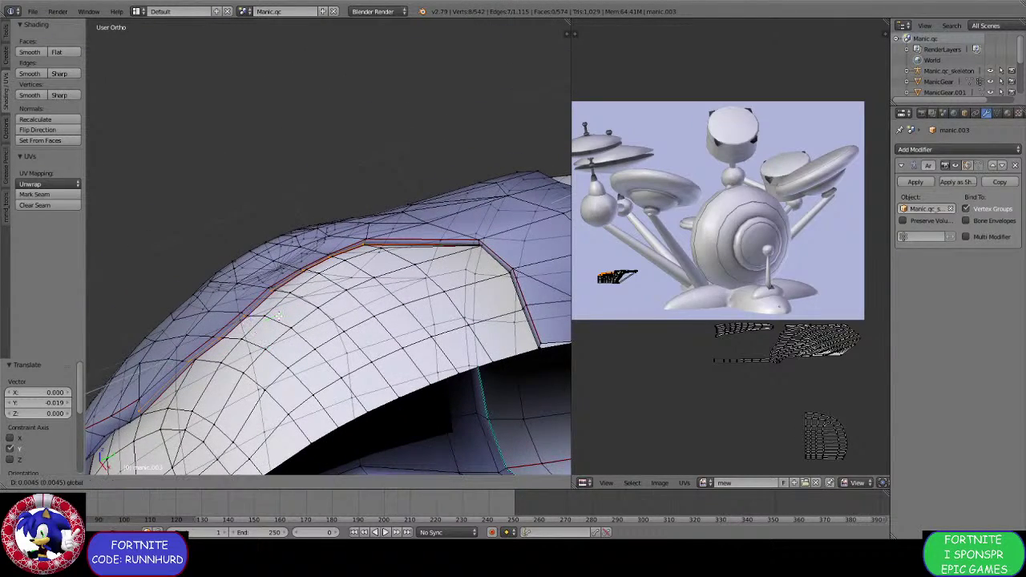
left_click(280, 315)
middle_click_drag(280, 315, 555, 461)
key("g")
key("x")
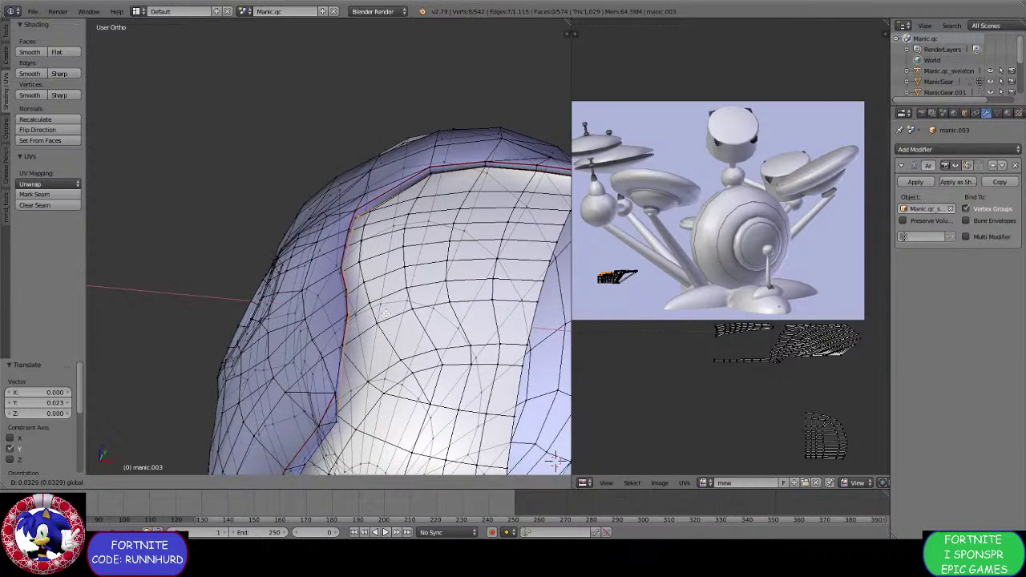
left_click(386, 314)
Adjust the height of the eight selected loop vertices along Z, finishing with a move of about -0.017.
mouse_move(386, 314)
middle_mouse_down()
mouse_move(376, 305)
mouse_move(381, 320)
middle_mouse_up()
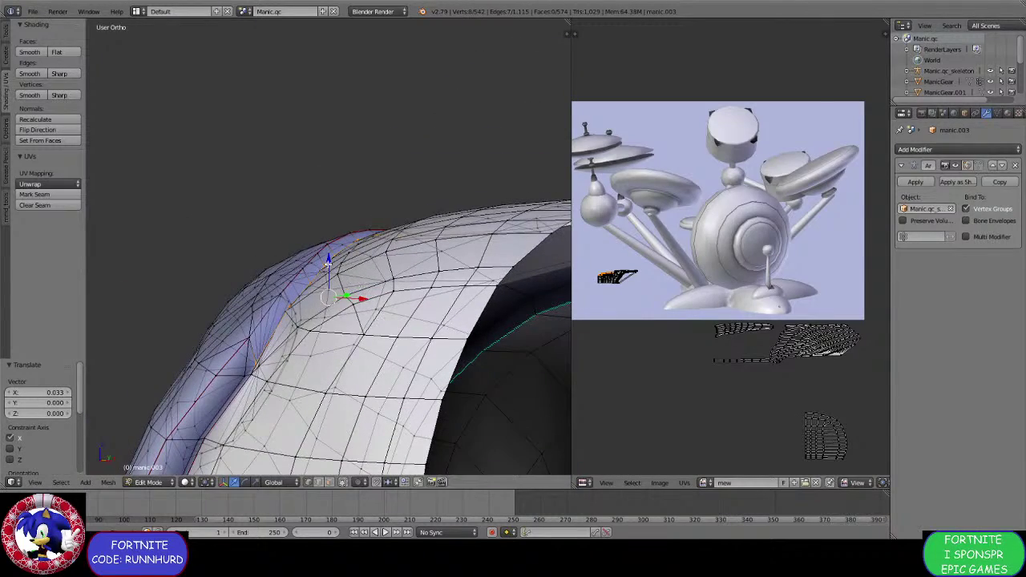
key("g")
key("z")
left_click(327, 259)
middle_click_drag(327, 259, 398, 318)
key("g")
key("z")
left_click(355, 295)
Try another loop cut along the strip between the upper seam and the adjusted loop.
key("ctrl+r")
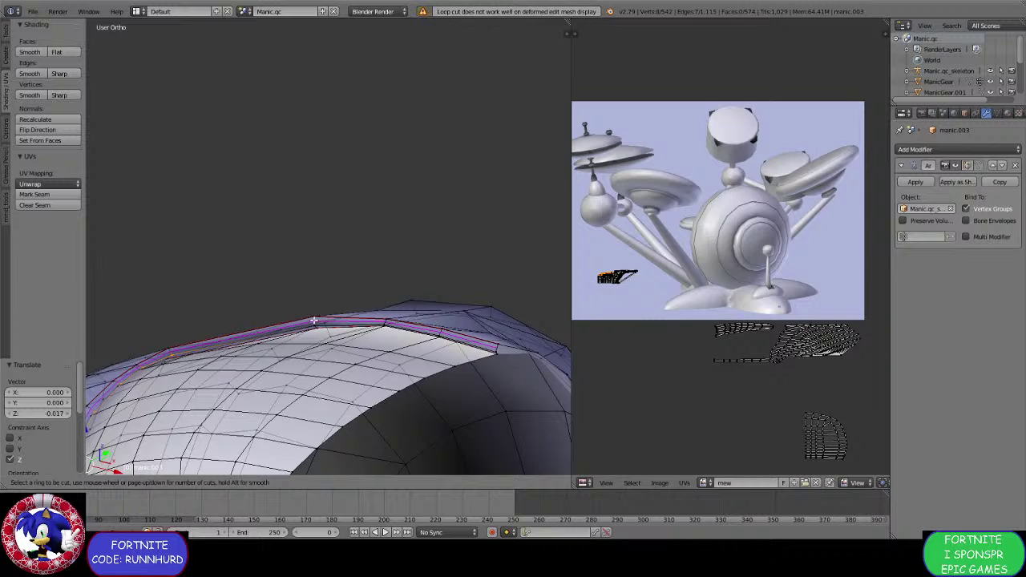
left_click(317, 320)
left_click(316, 320)
scroll(316, 321, "down", 3)
middle_click_drag(317, 320, 328, 361)
scroll(300, 339, "up", 2)
key("ctrl+z")
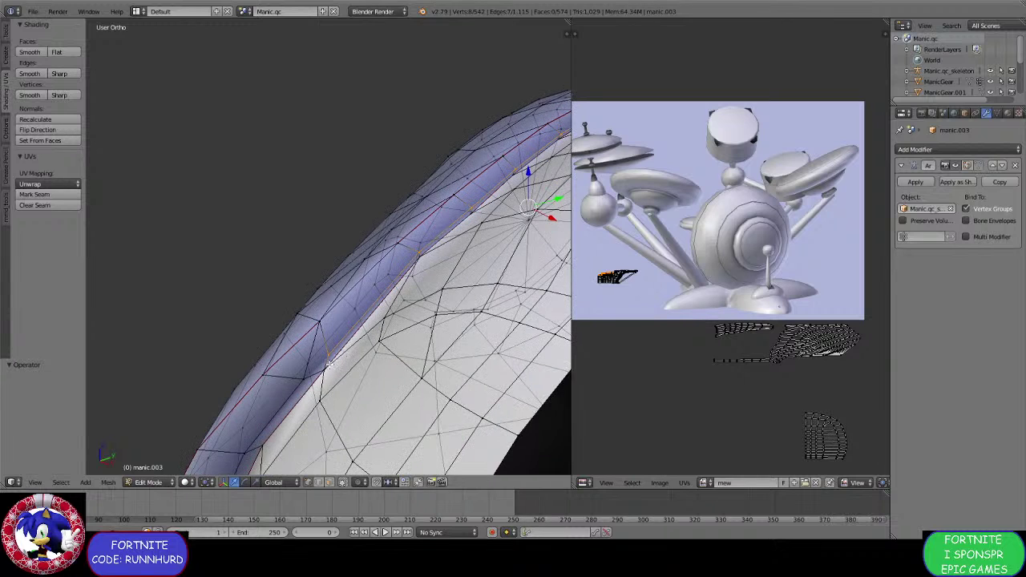
Extrude the four vertices around the strip's open end and merge the extruded ones At Last into the upper seam vertex.
right_click(321, 368)
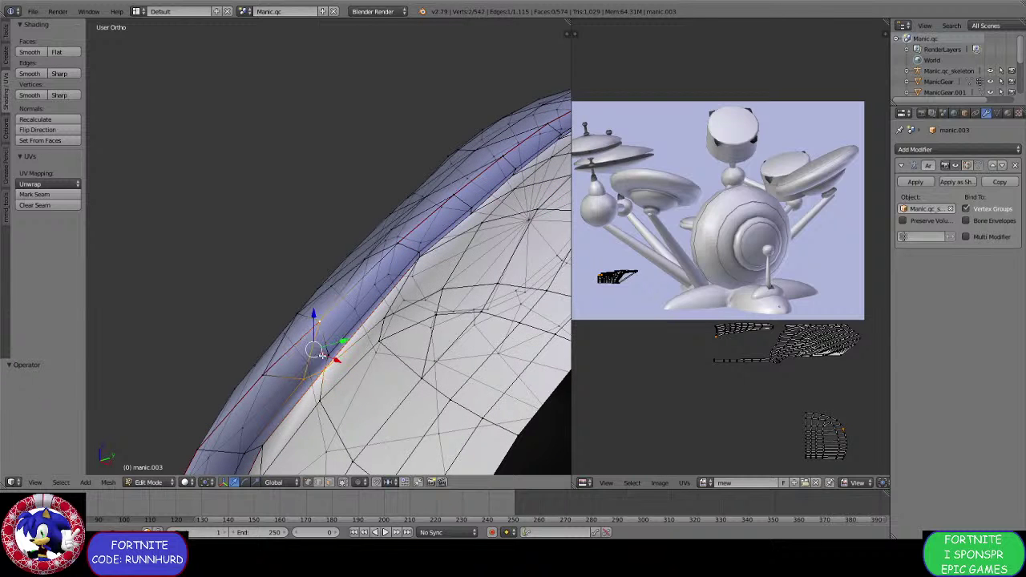
key("e")
left_click(314, 350)
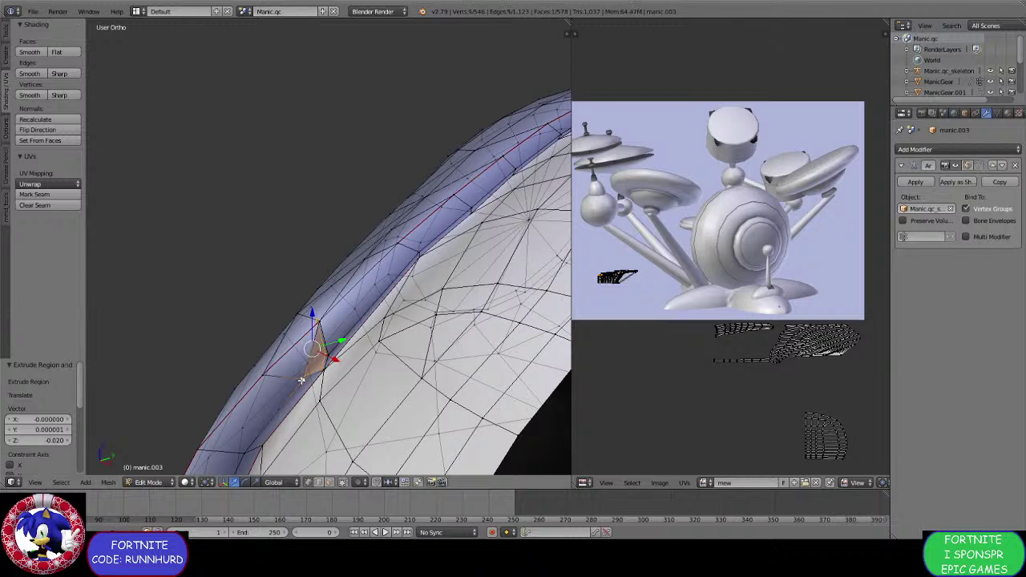
right_click(305, 375, "shift")
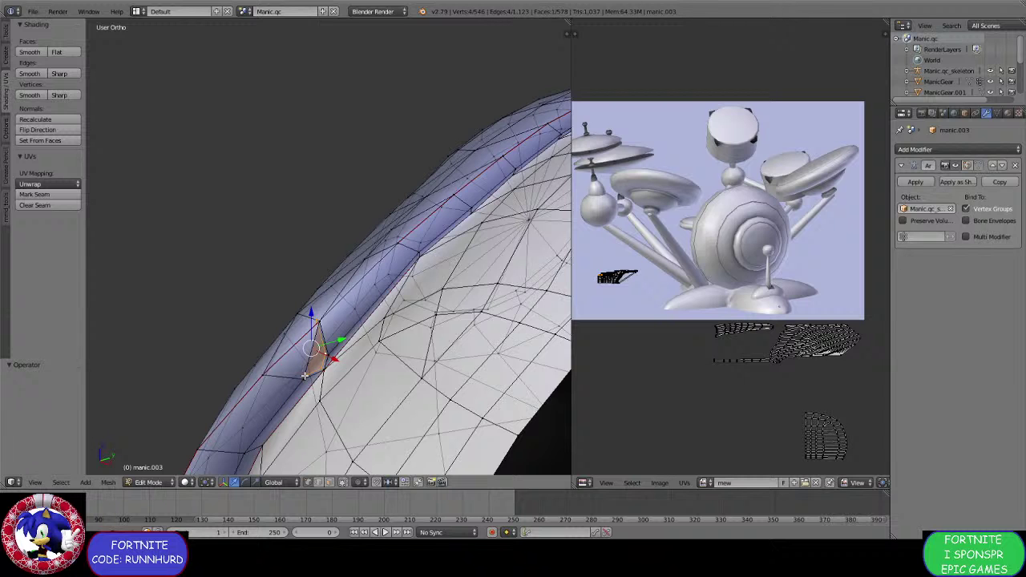
key("alt+m")
left_click(321, 321)
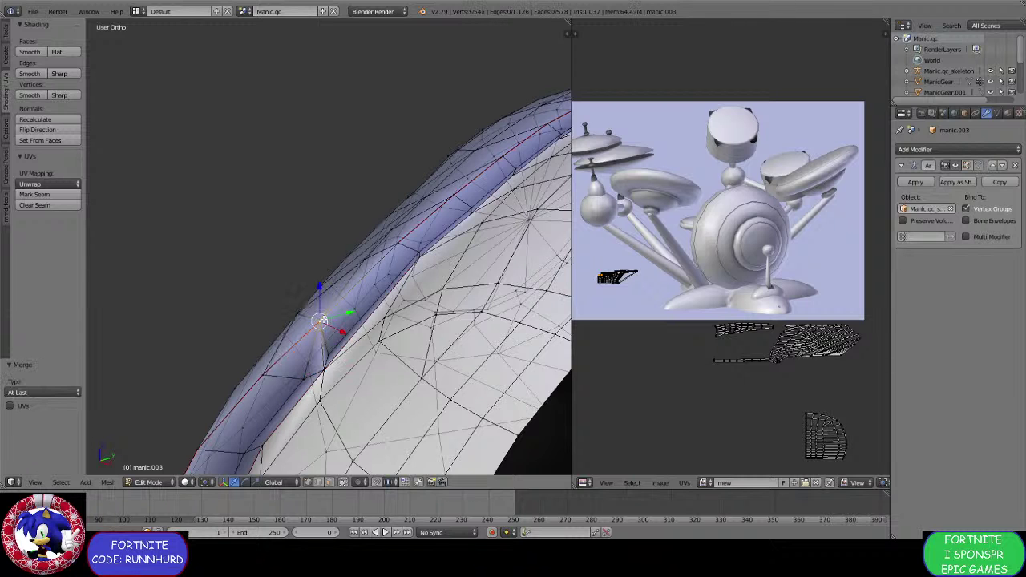
Add a loop cut along the upper seam strip and move it about -0.020 along Y and 0.008 along Z.
middle_click_drag(320, 321, 287, 282)
key("ctrl+r")
left_click(373, 310)
left_click(372, 311)
key("g")
left_click(273, 326)
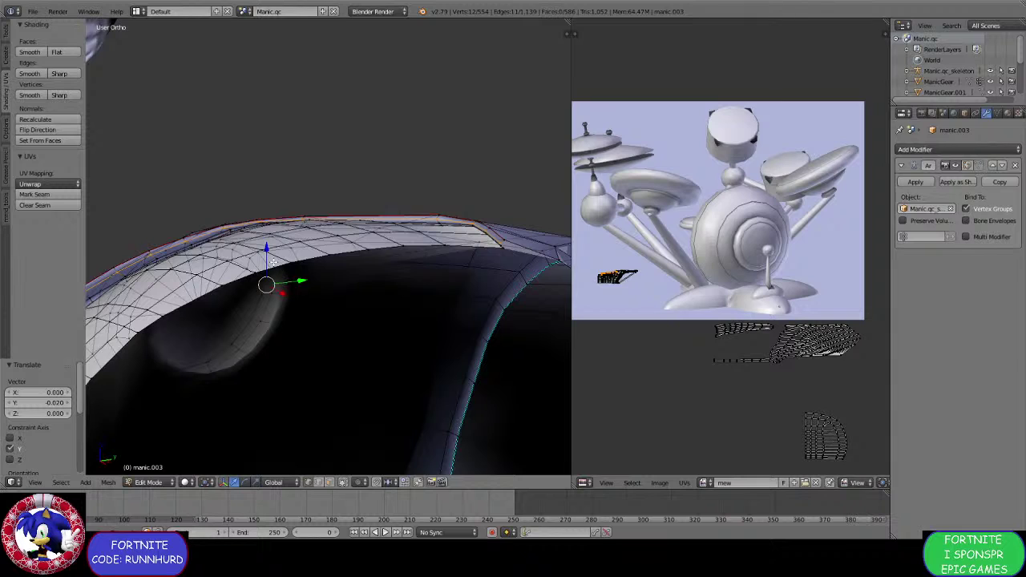
key("g")
key("z")
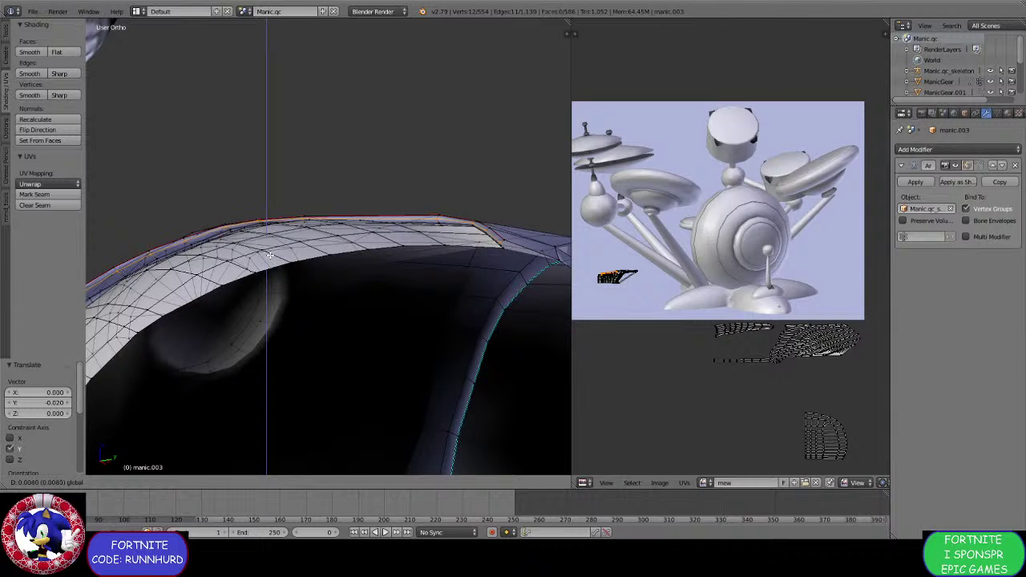
left_click(270, 254)
middle_click_drag(270, 255, 367, 326)
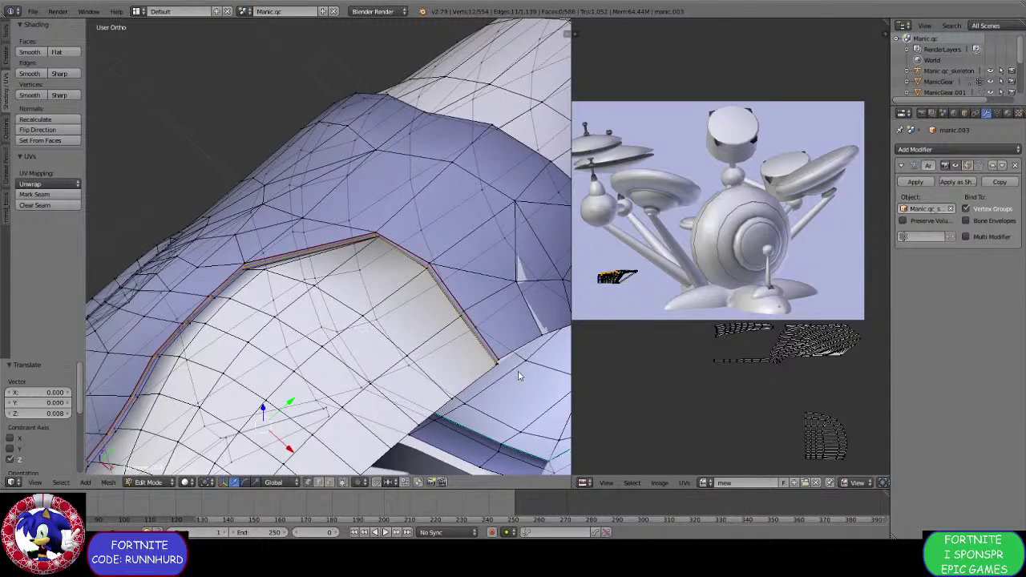
Deselect the new loop's vertices along the panel's far end and move the remaining eight about 0.012 along Y.
key("n")
key("n")
key("b")
left_click_drag(506, 376, 332, 222)
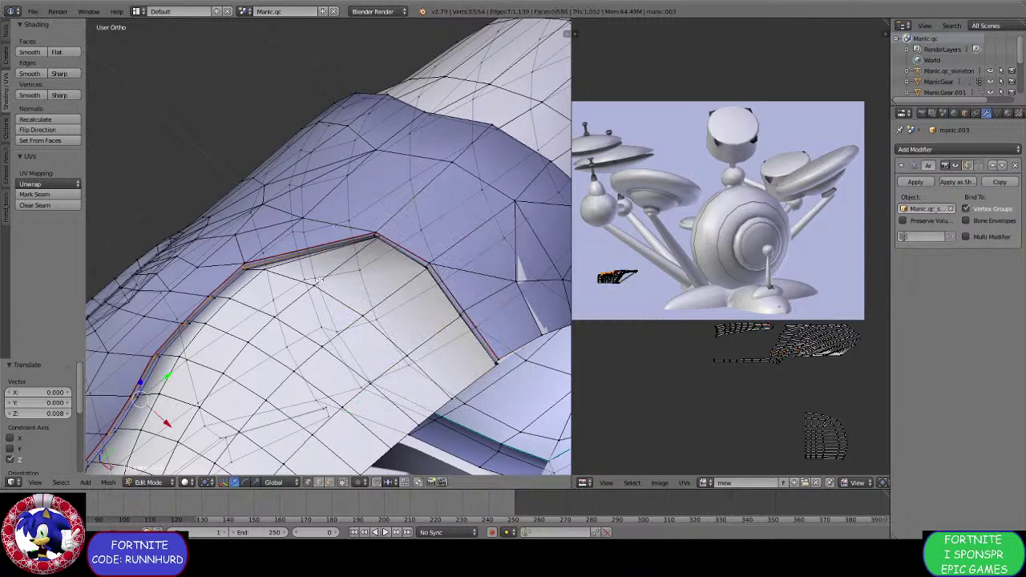
middle_click_drag(332, 223, 329, 305)
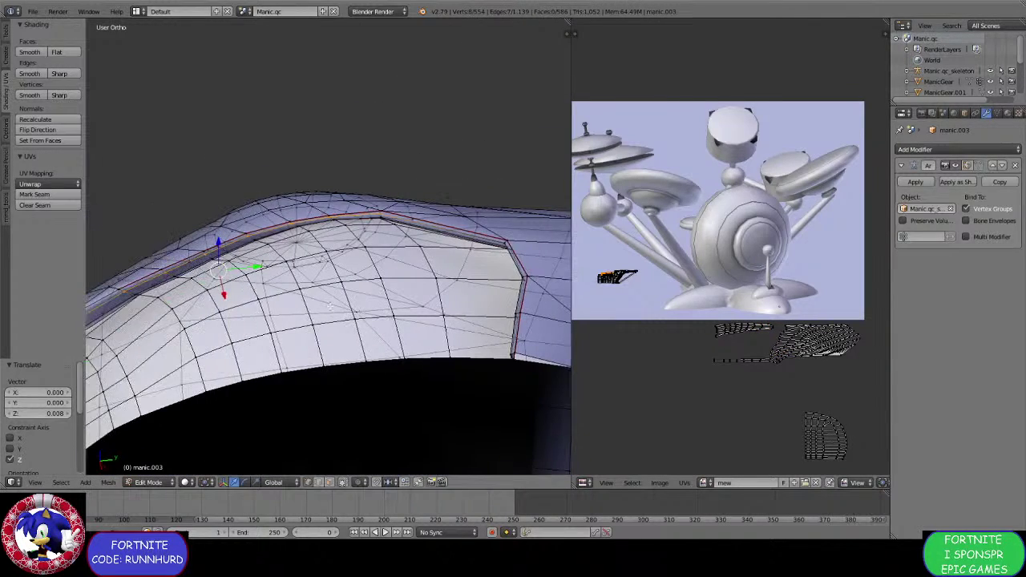
key("g")
key("y")
left_click(256, 267)
Shift the eight selected loop vertices about 0.016 along X, then fine-tune their X position with a second move.
middle_click_drag(255, 267, 382, 232)
key("g")
key("x")
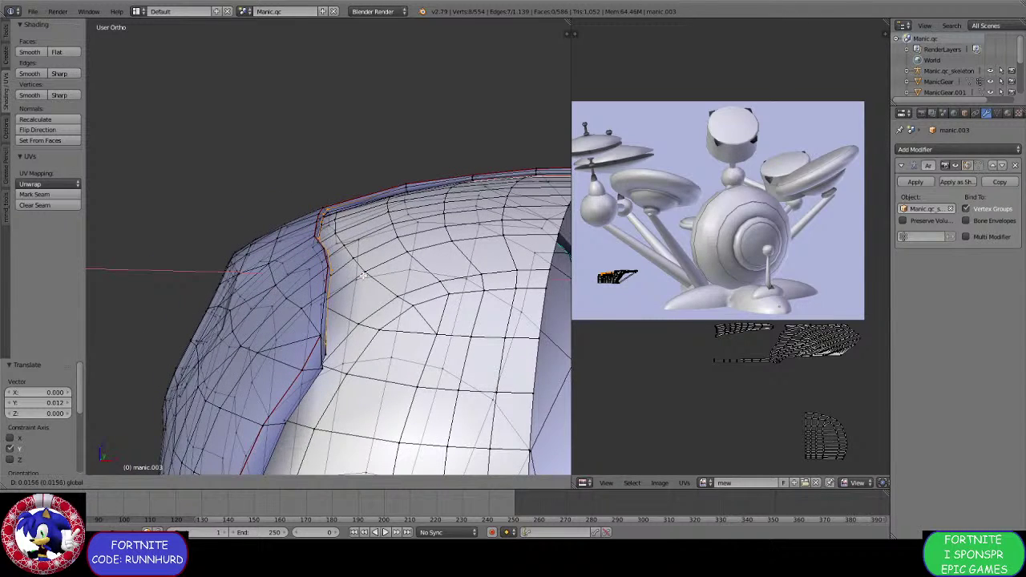
left_click(362, 275)
middle_click_drag(362, 275, 324, 312)
key("g")
key("x")
left_click(425, 276)
Add a centred loop cut along the side and lower seam strip and lower it about -0.034 along Z.
key("a")
key("ctrl+r")
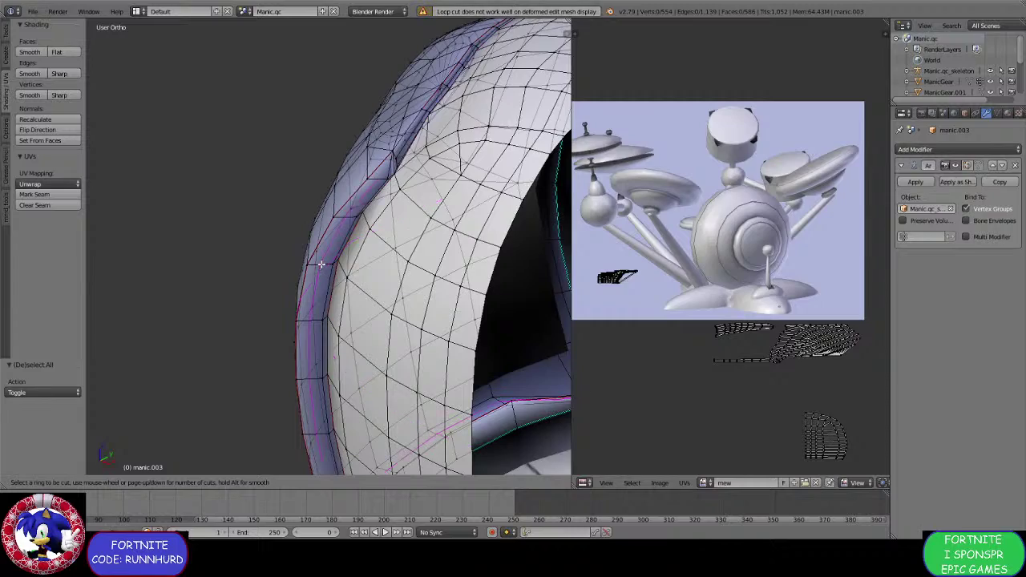
left_click(321, 264)
right_click(319, 265)
middle_click_drag(319, 265, 370, 174)
key("g")
left_click(303, 309)
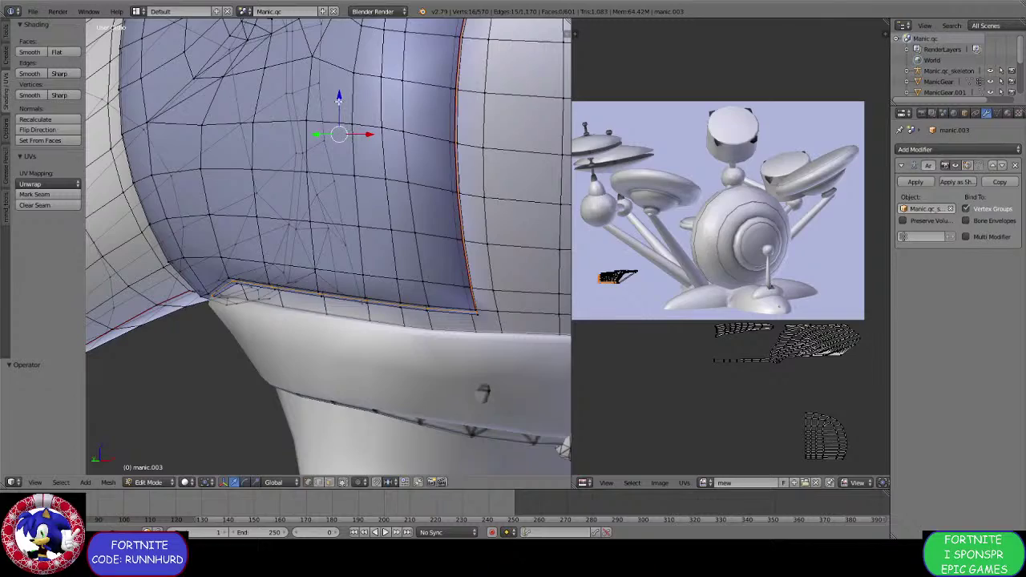
left_click_drag(339, 97, 340, 106)
middle_click_drag(340, 106, 267, 86)
middle_click_drag(278, 94, 322, 75)
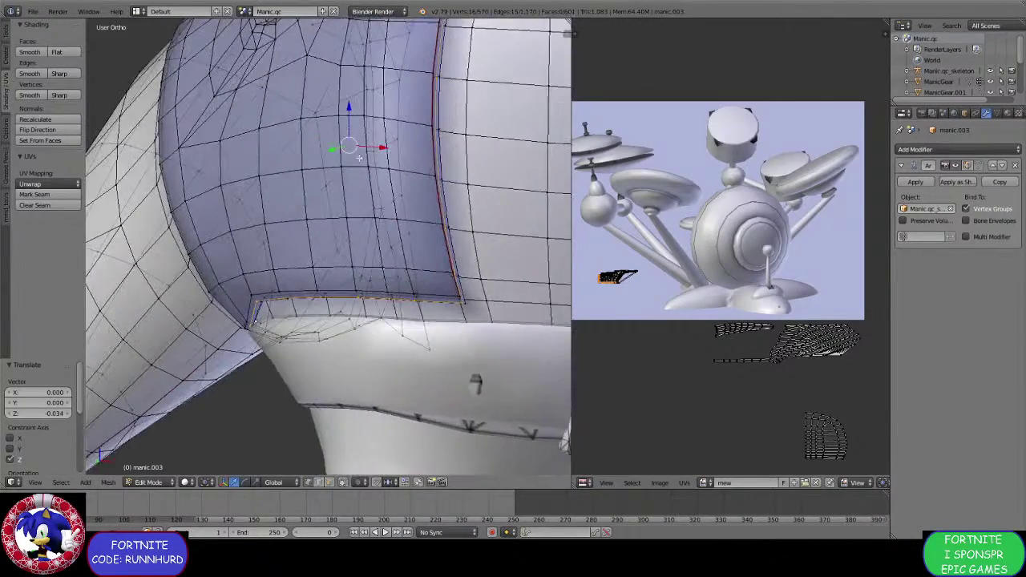
Deselect the loop's vertices along the lower edge and raise the remaining side vertices about 0.028 along Z.
key("b")
left_click_drag(476, 332, 212, 287)
middle_click_drag(212, 287, 213, 287)
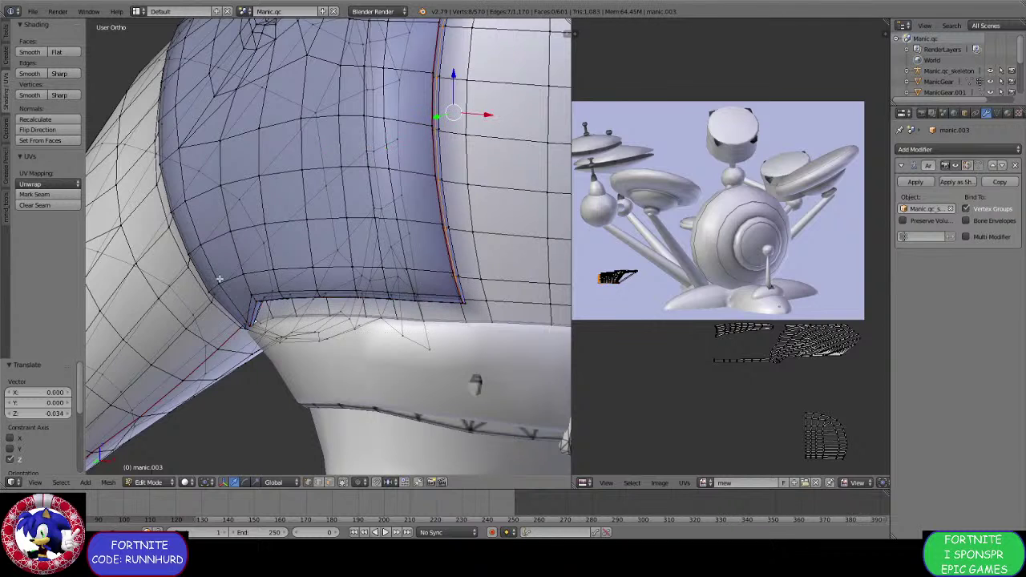
middle_click_drag(343, 251, 380, 248)
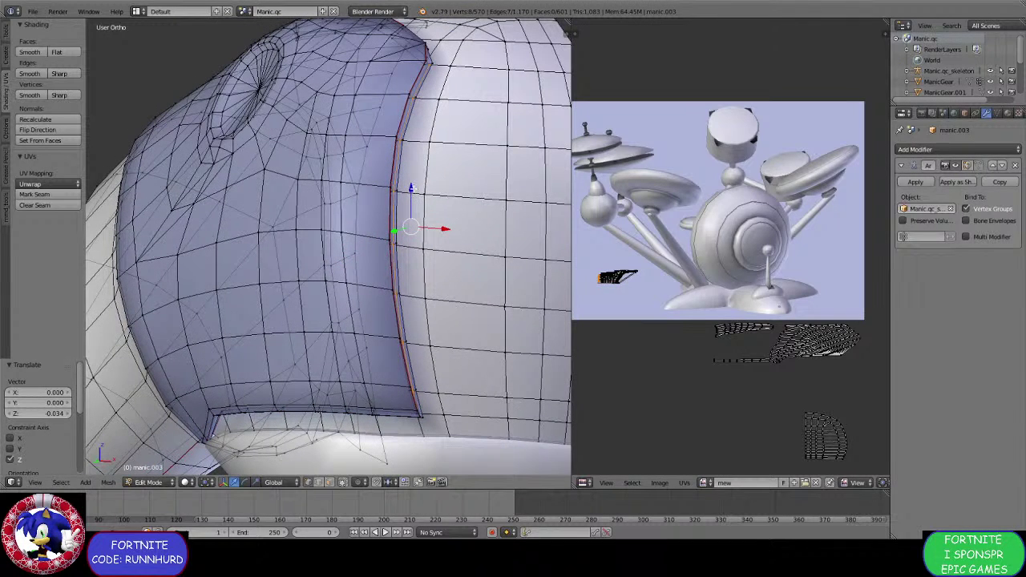
left_click_drag(410, 188, 414, 187)
middle_click_drag(411, 345, 413, 328)
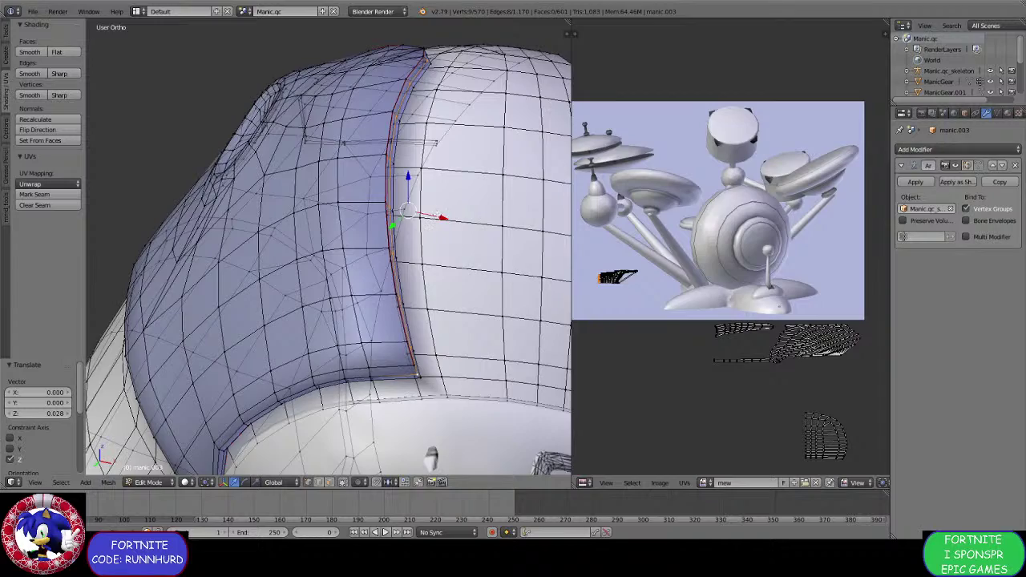
Move the selected side loop vertices about 0.053 along X and adjust their position along Y.
left_click_drag(437, 217, 442, 217)
middle_click_drag(442, 217, 324, 216)
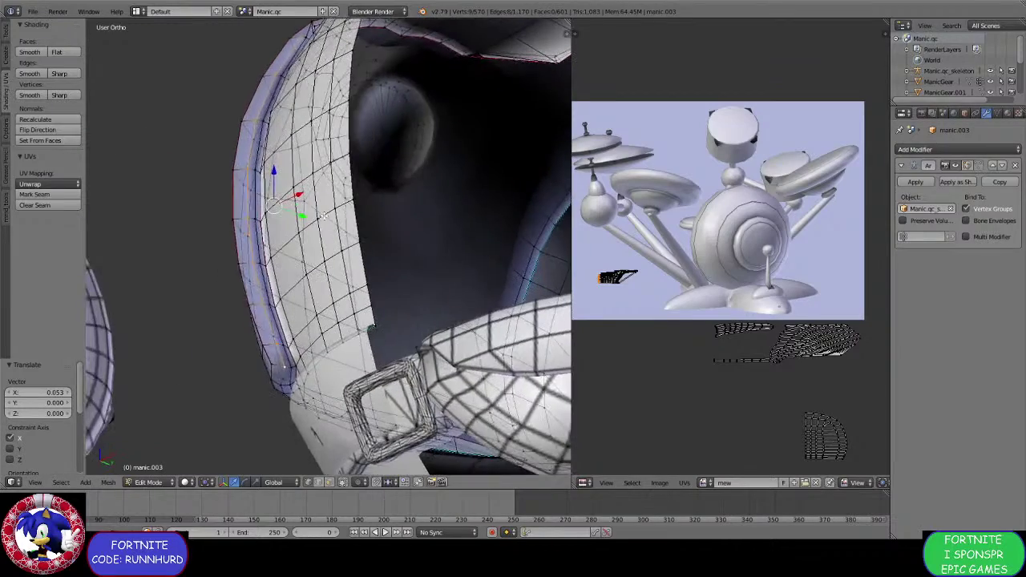
left_click_drag(296, 212, 311, 218)
middle_click_drag(311, 218, 251, 333)
Reposition the single vertex at the strip's corner along X, finishing with a move of about -0.060.
scroll(273, 242, "up", 2)
scroll(370, 362, "up", 4)
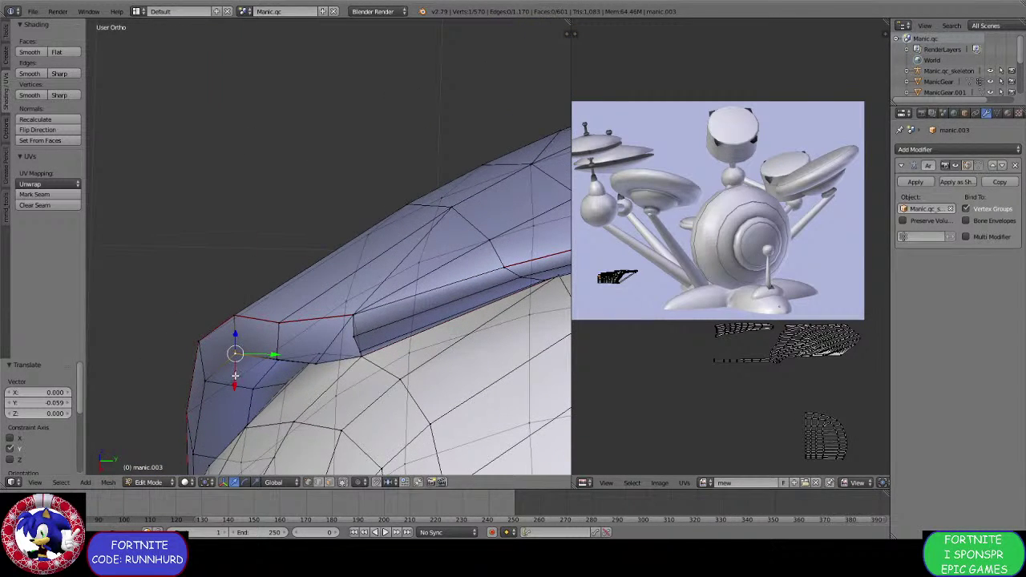
left_click_drag(235, 375, 271, 388)
middle_click_drag(271, 387, 347, 371)
left_click_drag(350, 373, 339, 367)
middle_click_drag(339, 367, 333, 308)
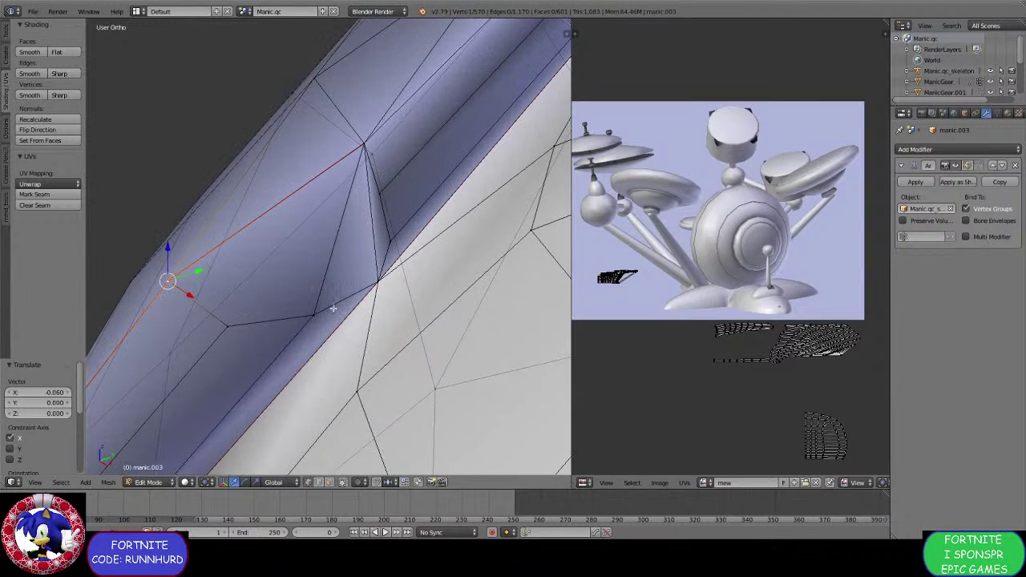
Select the seven vertices around the gap at the strip's junction and extrude them about 0.137.
right_click(333, 308)
right_click(365, 278, "shift")
right_click(380, 244, "shift")
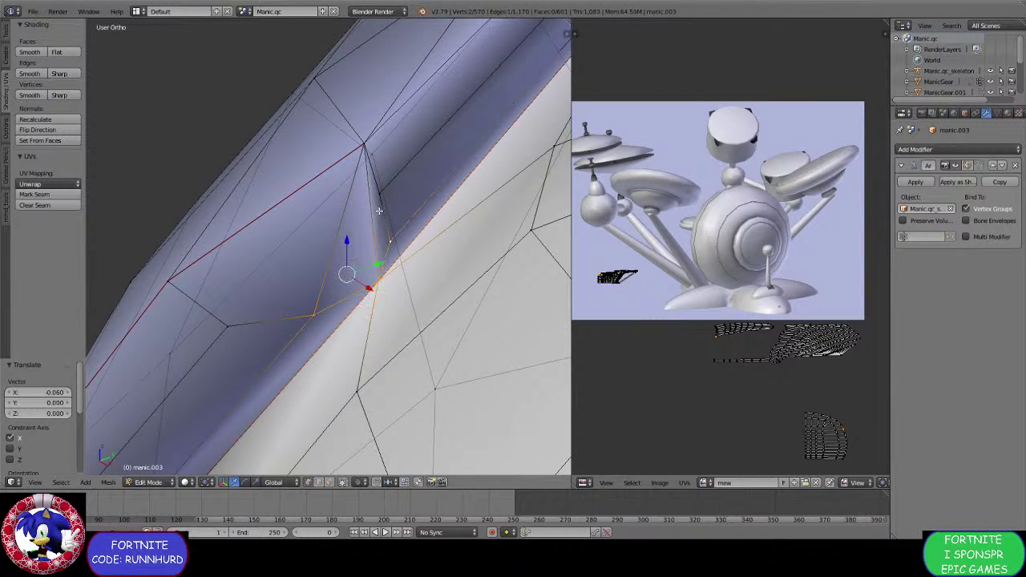
right_click(373, 178, "shift")
right_click(373, 178)
key("ctrl+z")
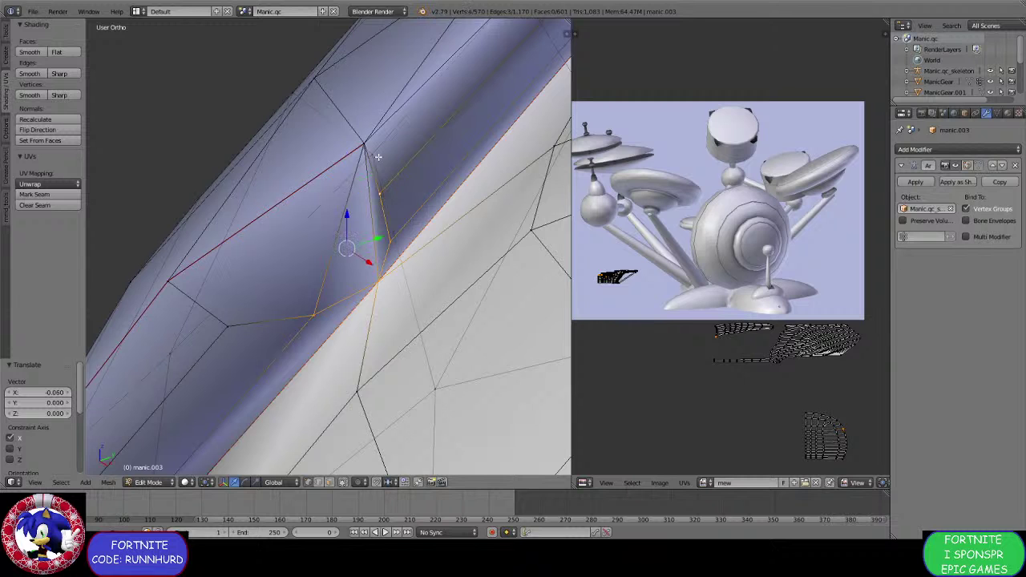
right_click(364, 146, "shift")
right_click(227, 322, "shift")
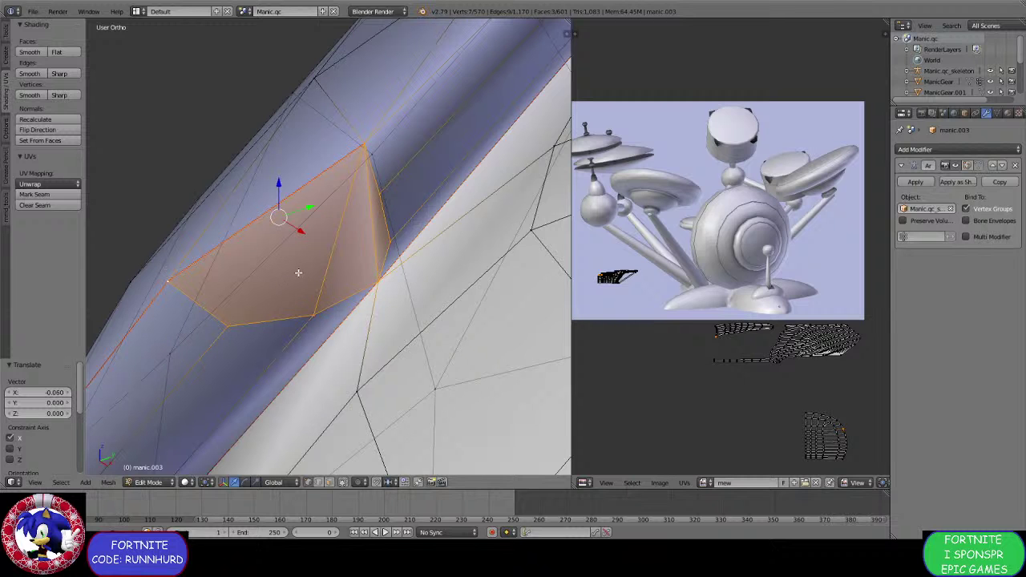
key("e")
left_click(274, 283)
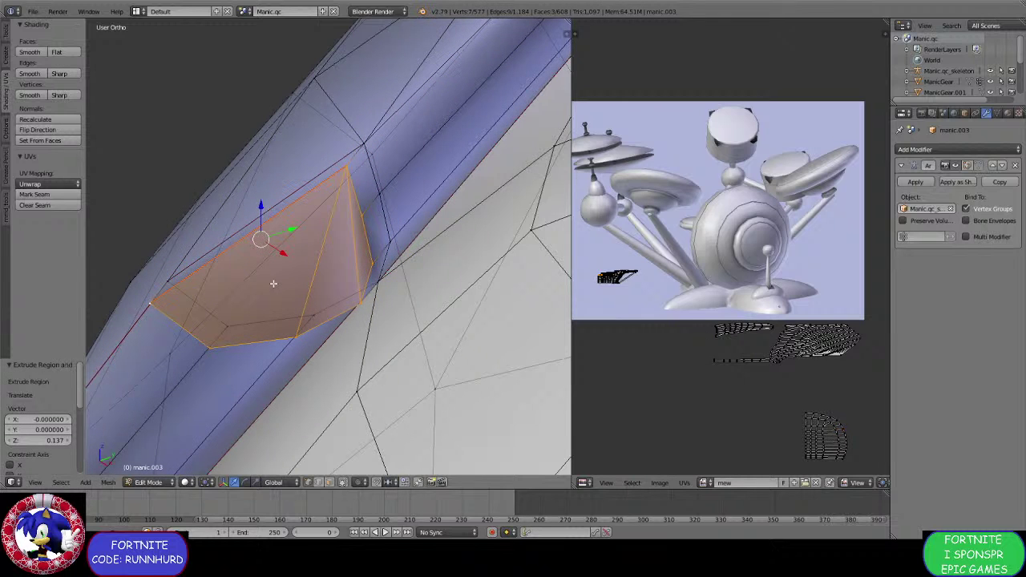
Try merging the two extruded upper-edge vertices At Last into the adjacent upper seam vertex.
right_click(141, 306)
right_click(344, 168, "shift")
right_click(362, 145, "shift")
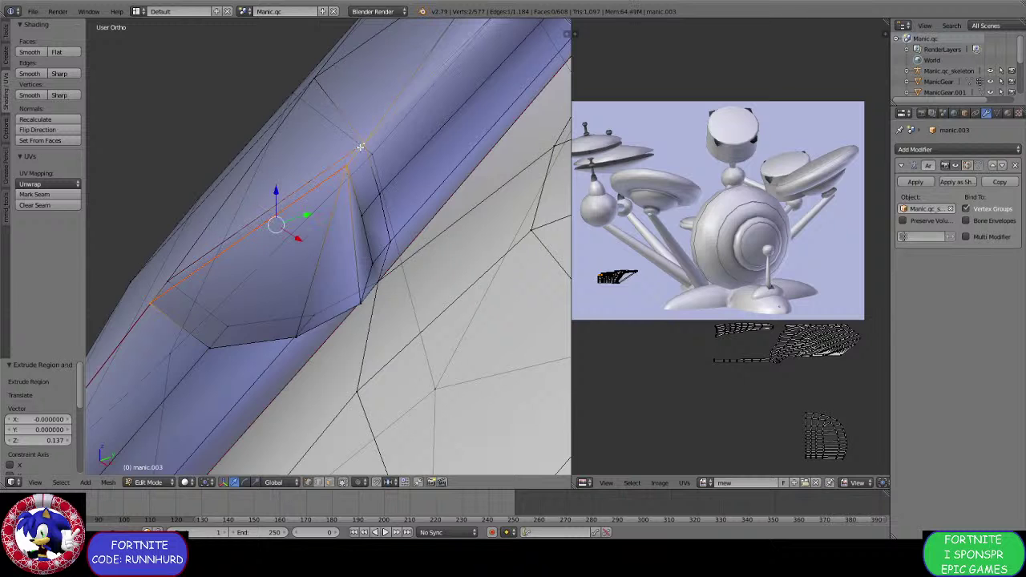
key("alt+m")
left_click(358, 147)
Try selecting the remaining extruded vertices, then undo back through the last merge into the upper seam vertex.
right_click(218, 343)
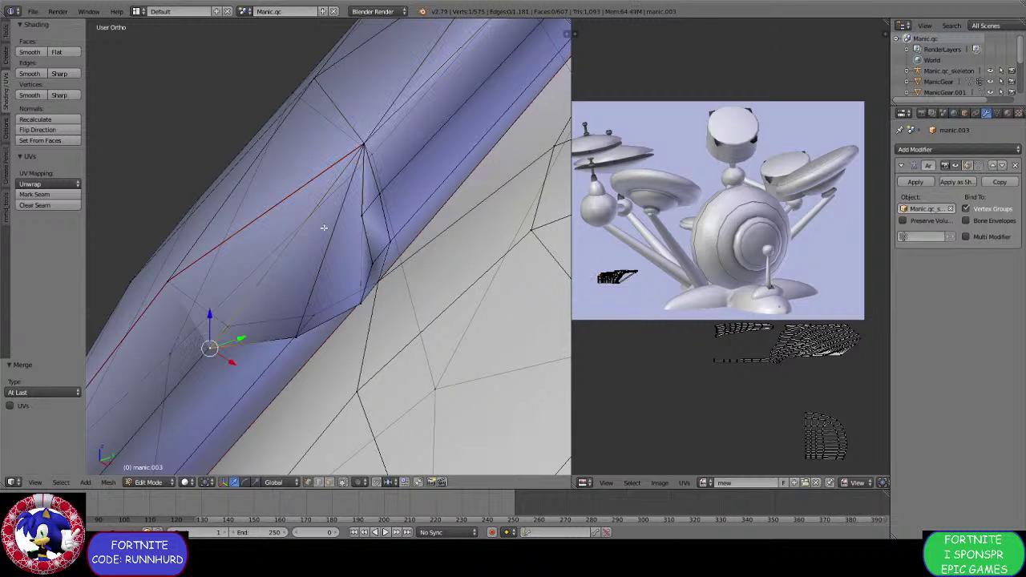
right_click(361, 211, "shift")
middle_click_drag(358, 177, 420, 228)
key("ctrl+z")
key("ctrl+z")
key("ctrl+z")
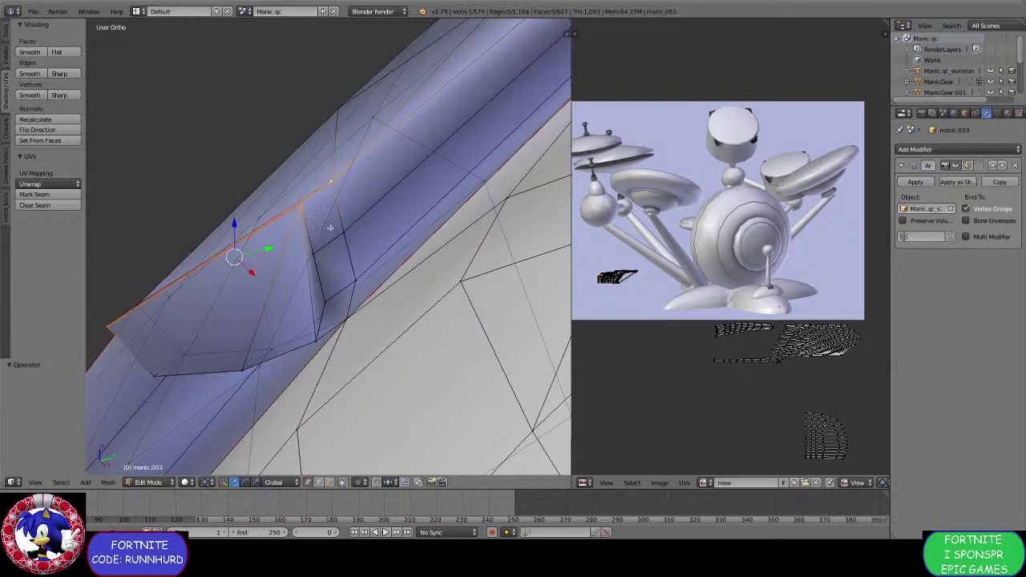
key("ctrl+z")
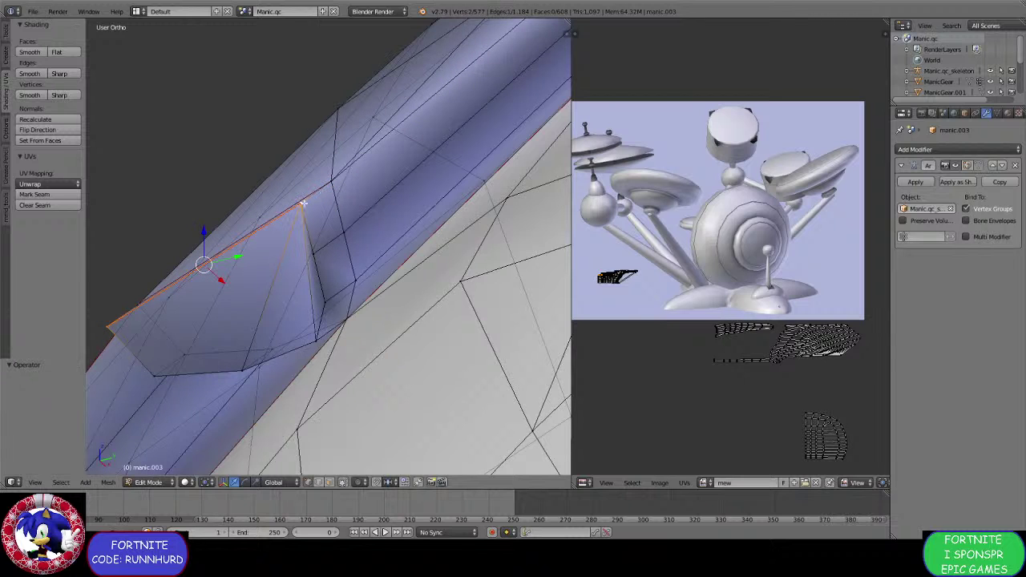
Select the extruded upper-edge and lower-edge vertices and merge them At Last into the adjacent vertex at the gap's side.
right_click(295, 212)
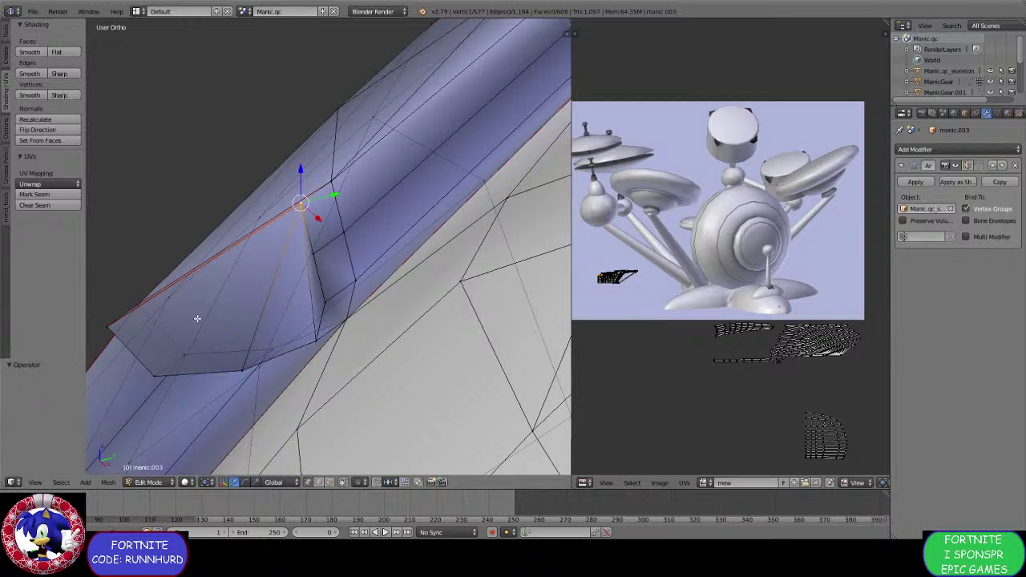
right_click(159, 369, "shift")
right_click(314, 255, "shift")
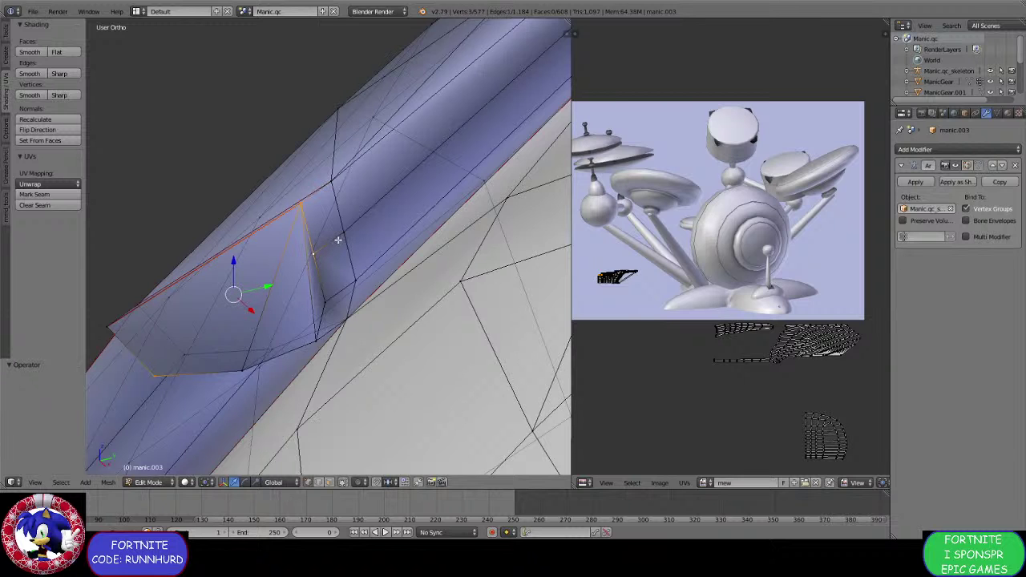
key("alt+m")
left_click(337, 239)
middle_click_drag(338, 240, 347, 242)
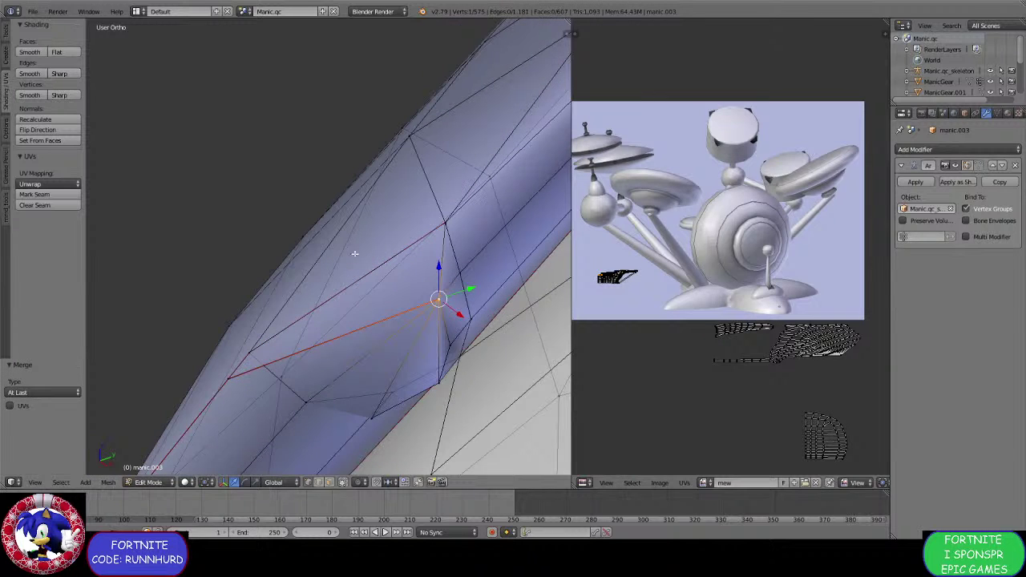
Merge the lower seam vertex At Last into the upper seam vertex, and the stray vertex below it into its neighbour likewise.
right_click(238, 367)
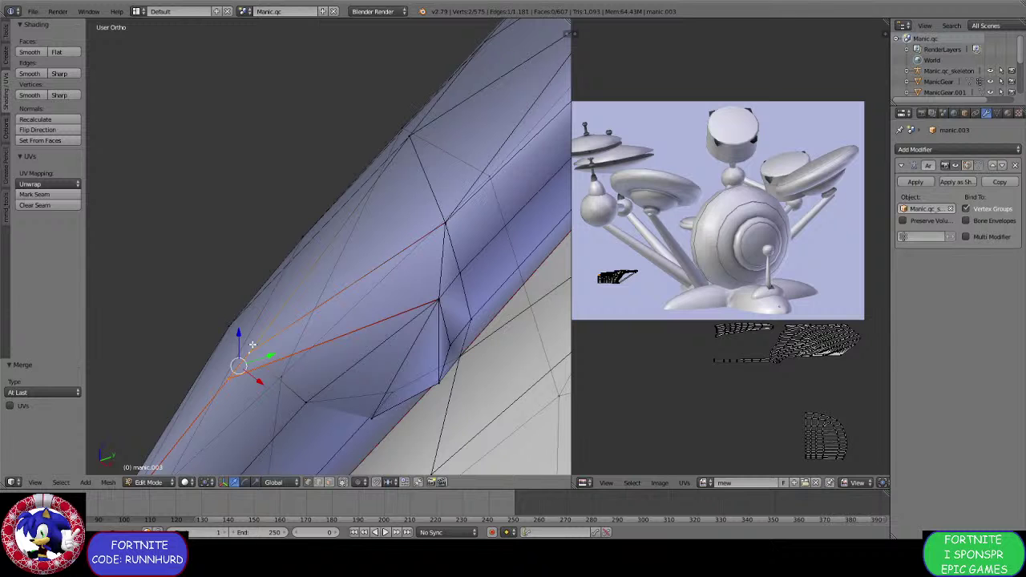
right_click(433, 228, "shift")
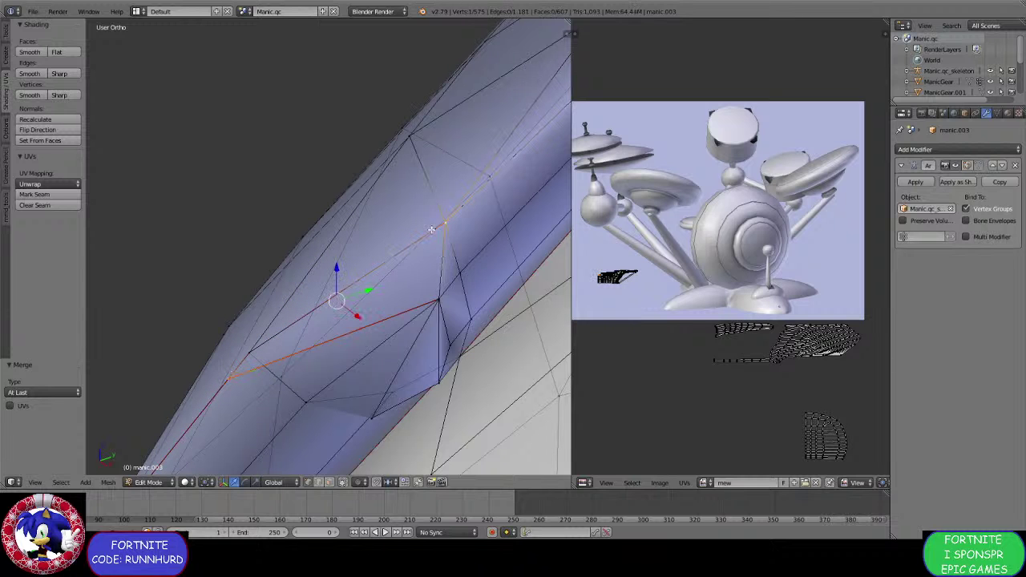
key("alt+m")
left_click(429, 227)
middle_click_drag(429, 228, 385, 249)
right_click(366, 276)
right_click(385, 252, "shift")
key("alt+m")
left_click(386, 252)
Select the remaining extruded vertices along the strip's lower edge and merge them At Last into the adjacent edge vertex.
right_click(281, 345)
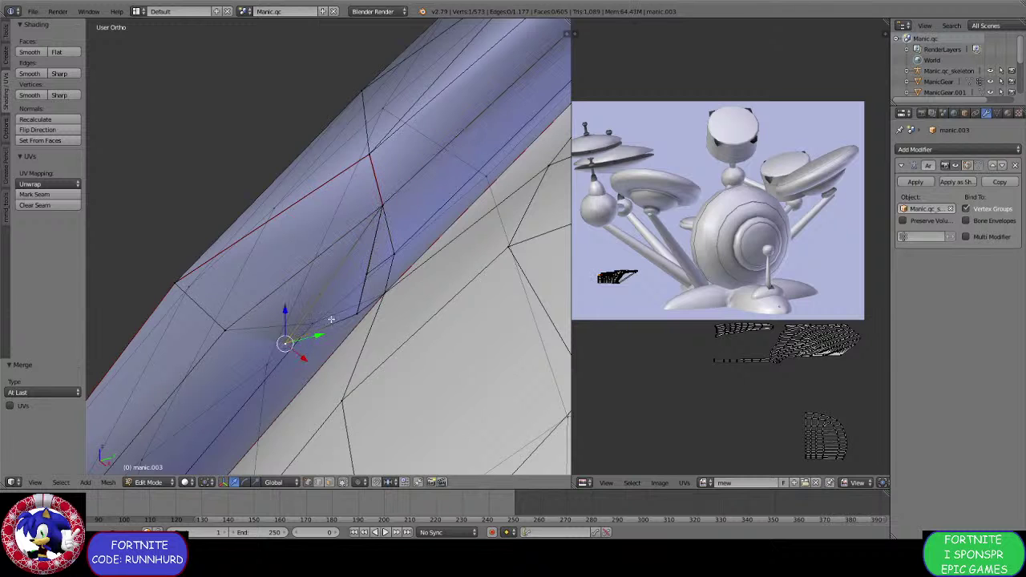
right_click(359, 309, "shift")
middle_click_drag(358, 309, 350, 310)
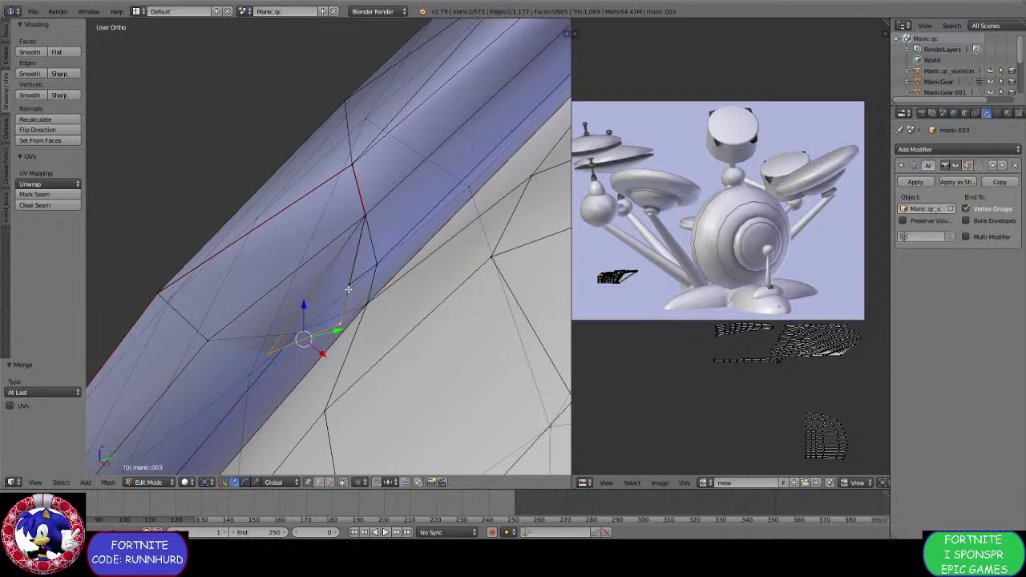
right_click(348, 289, "shift")
right_click(371, 269, "shift")
key("alt+m")
left_click(375, 266)
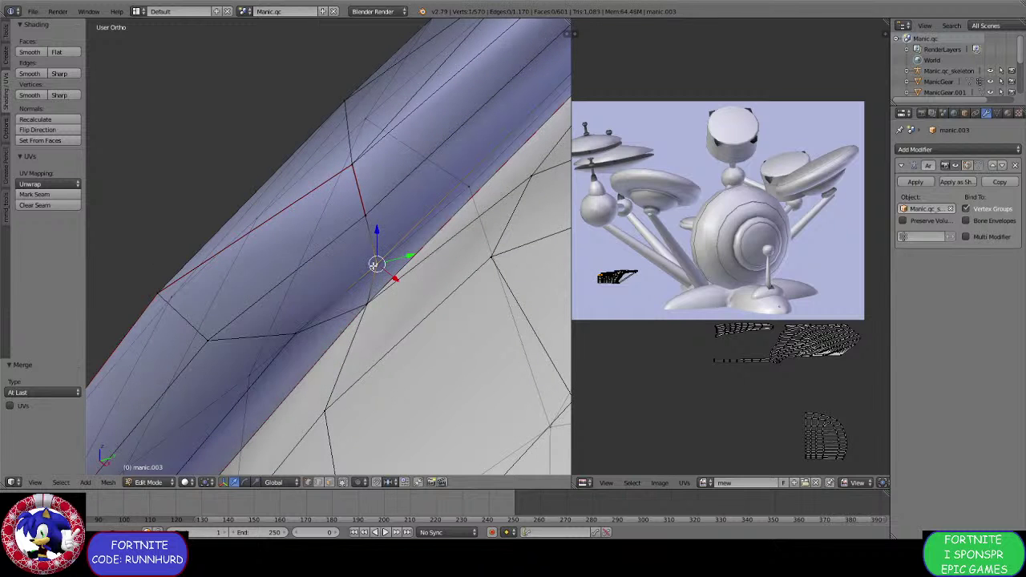
Nudge the merged junction vertices along Y, first by about -0.042 and finally by about -0.018.
middle_click_drag(375, 264, 368, 297)
scroll(365, 347, "down", 6)
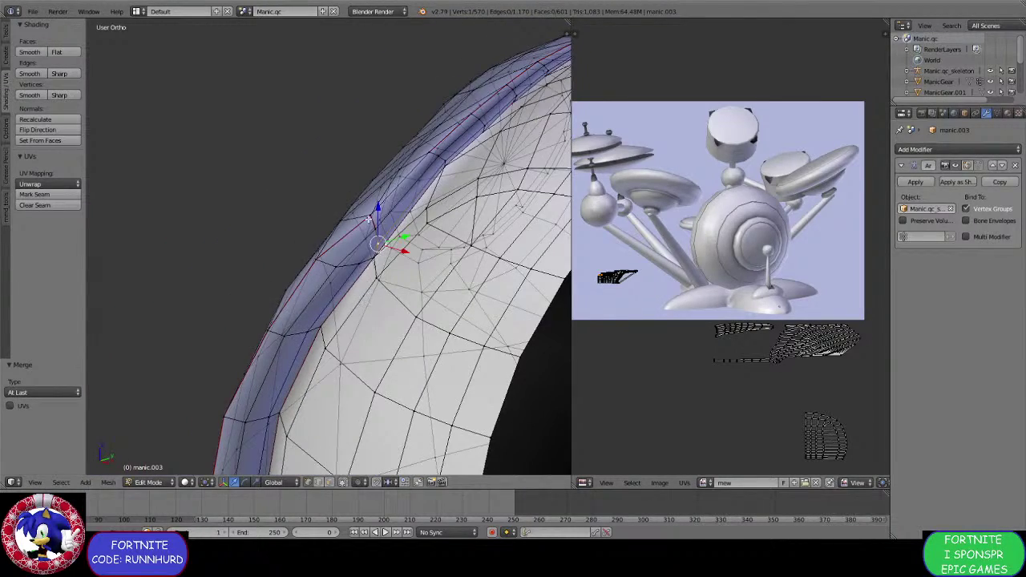
key("g")
key("y")
key("Return")
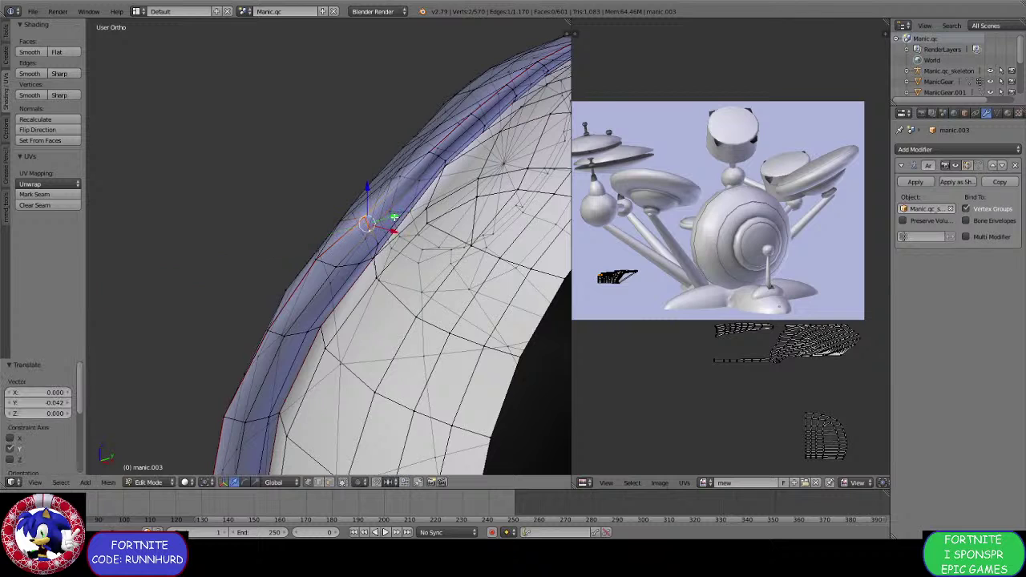
key("g")
key("y")
key("Return")
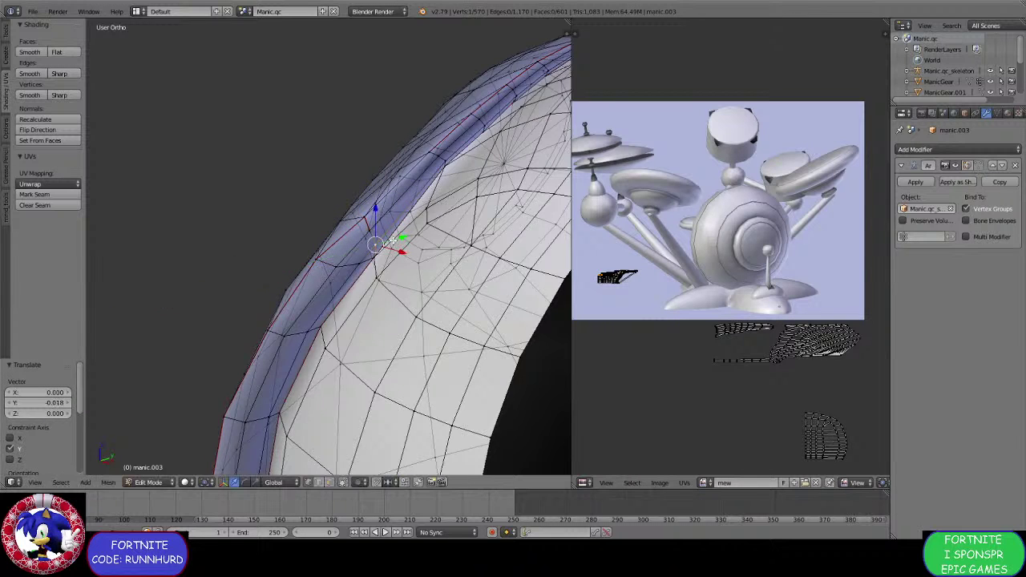
In face select mode, select the dark side panel's linked faces delimited by seam and unwrap them with the Angle Based method.
middle_click_drag(388, 238, 546, 284)
scroll(480, 281, "down", 4)
scroll(513, 286, "down", 4)
scroll(383, 307, "up", 4)
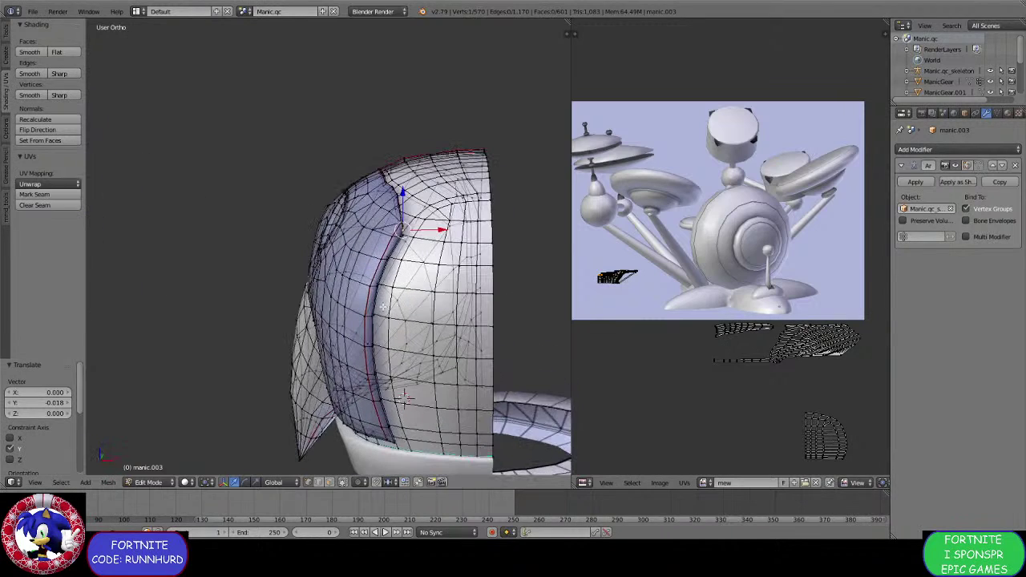
left_click(328, 482)
right_click(353, 292)
key("ctrl+l")
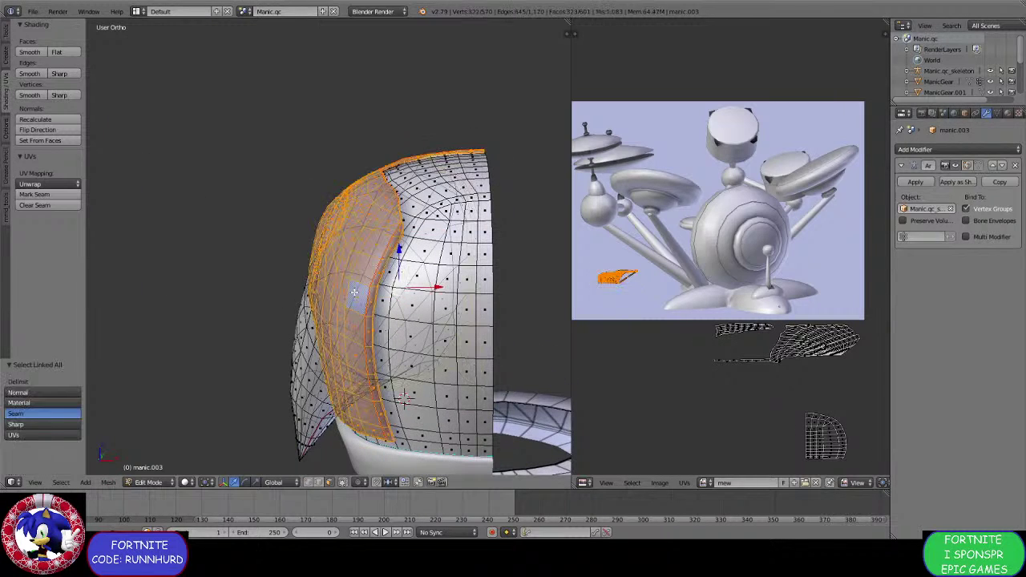
middle_click_drag(353, 292, 320, 306)
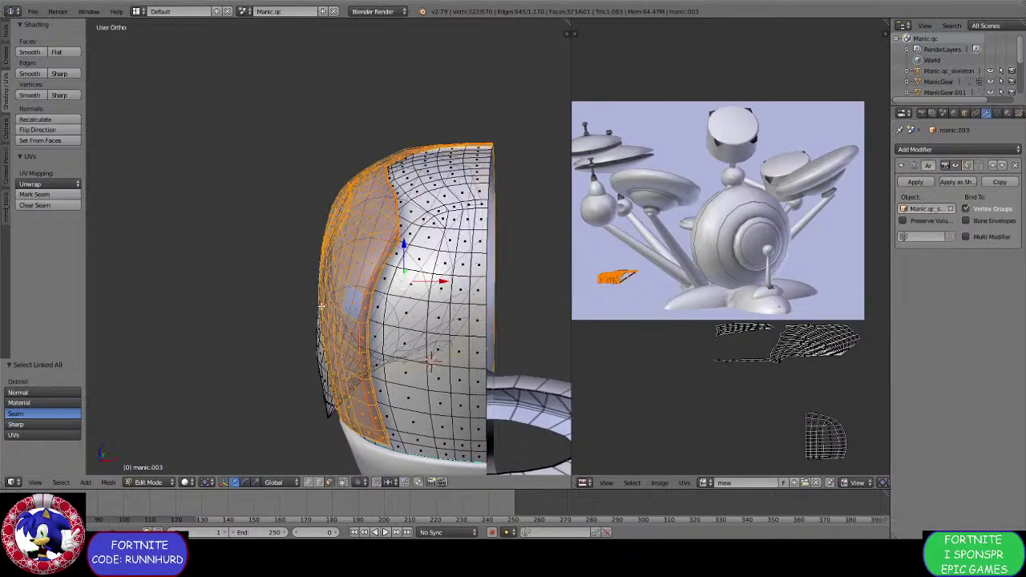
key("u")
left_click(322, 309)
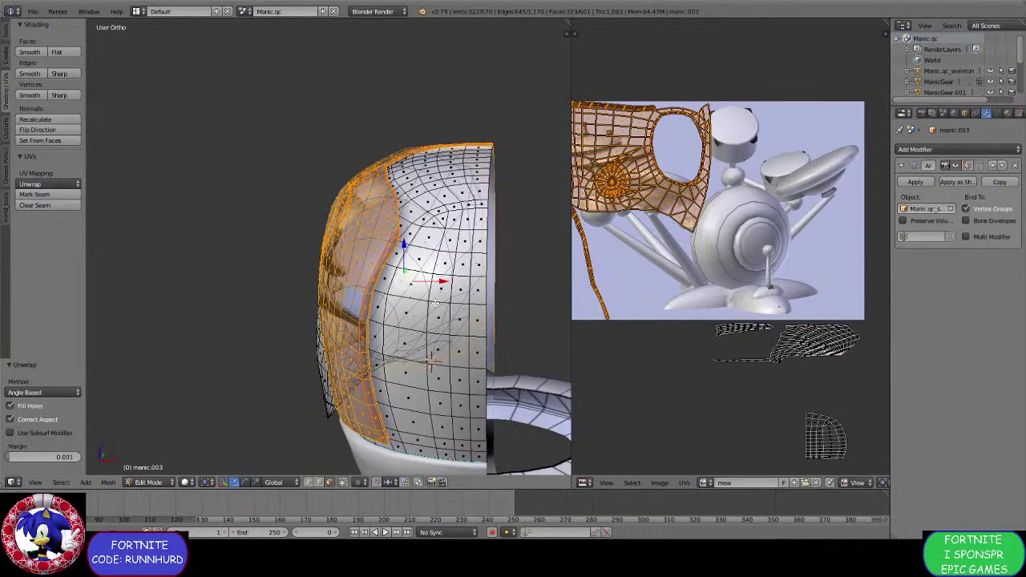
Clear the seams on the selected side panel faces and unwrap the panel again.
middle_click_drag(643, 278, 719, 312)
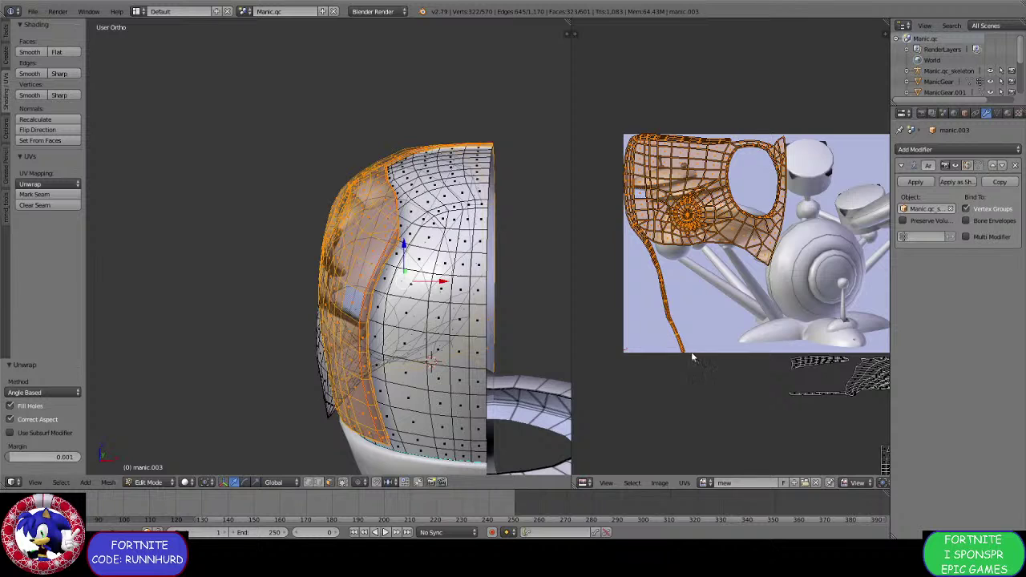
key("ctrl+e")
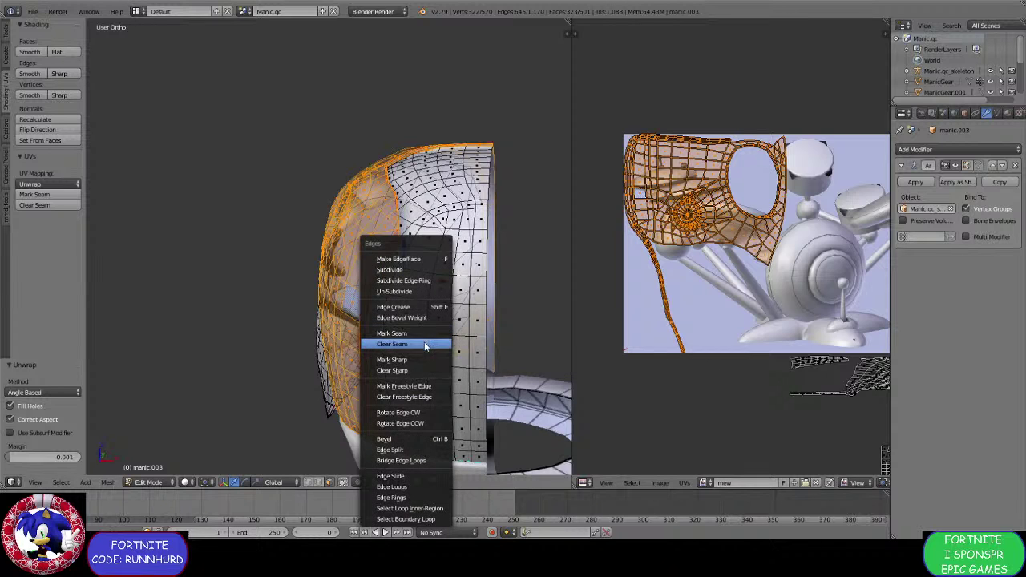
left_click(424, 343)
key("u")
left_click(409, 311)
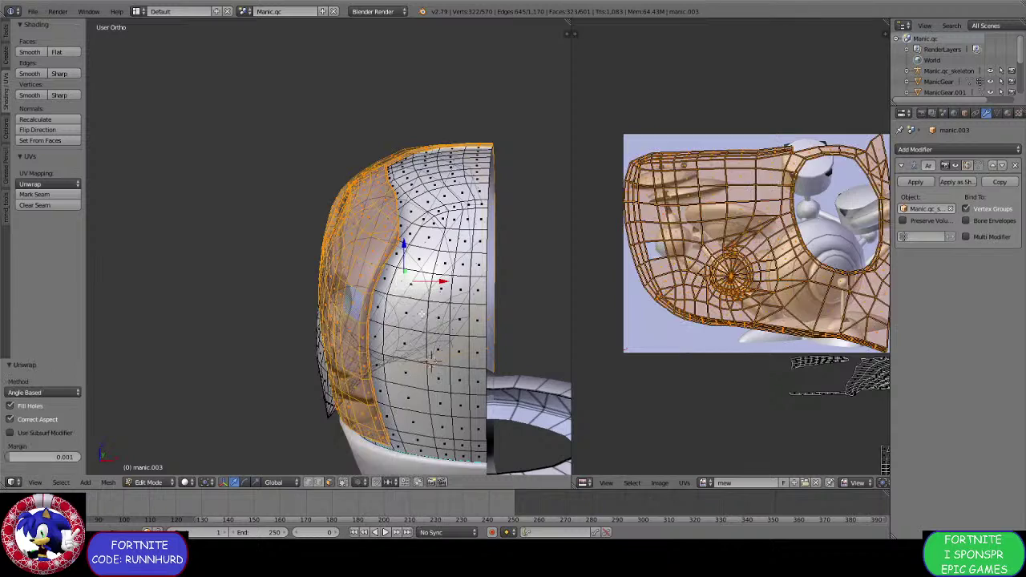
Scale the side panel's UV island by about 0.72.
middle_click_drag(749, 322, 704, 321)
key("s")
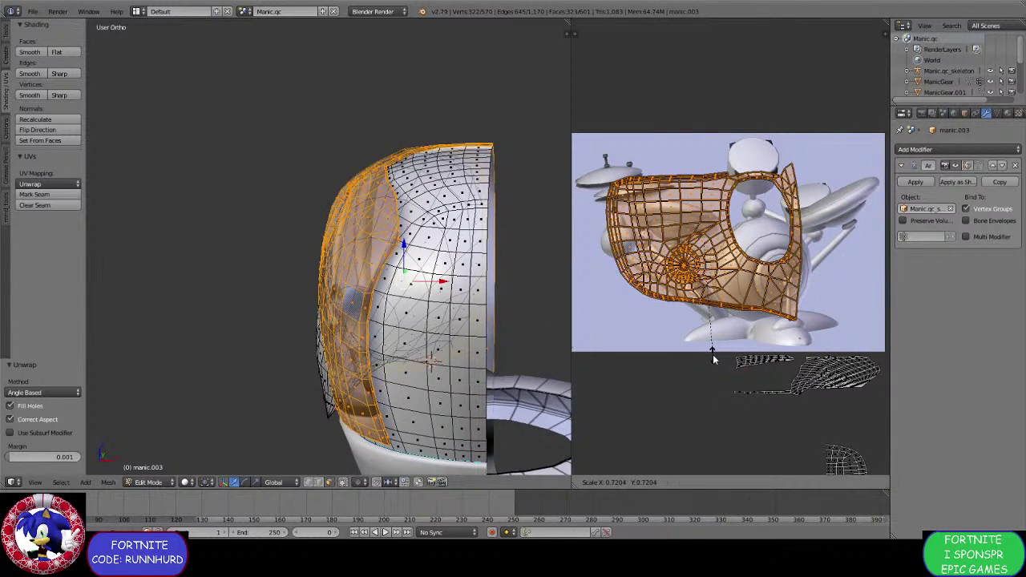
left_click(712, 358)
Select a face on the shell's inner surface and extend the selection to all linked faces delimited by seam.
middle_click_drag(526, 347, 352, 333)
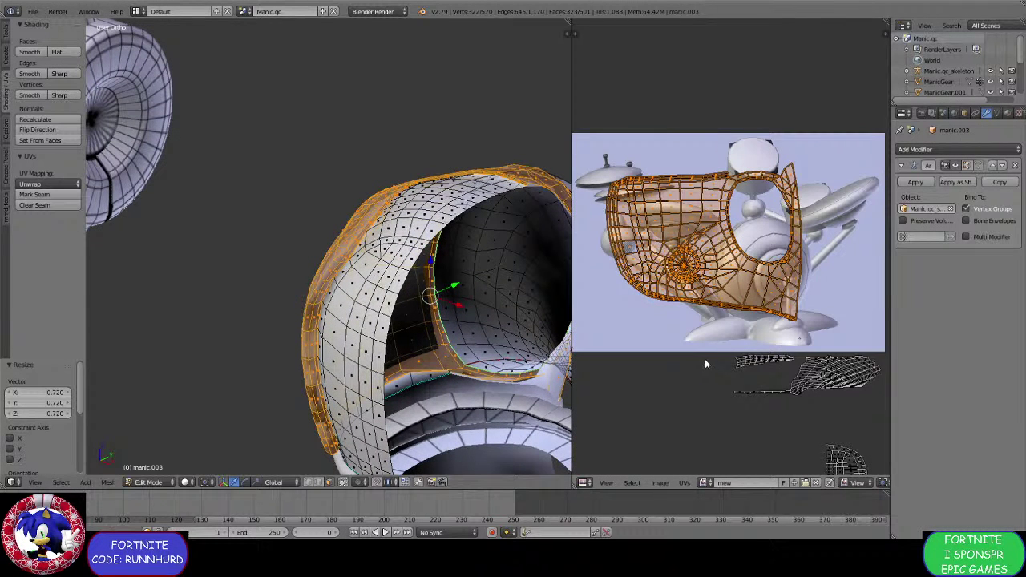
middle_click_drag(400, 343, 400, 347)
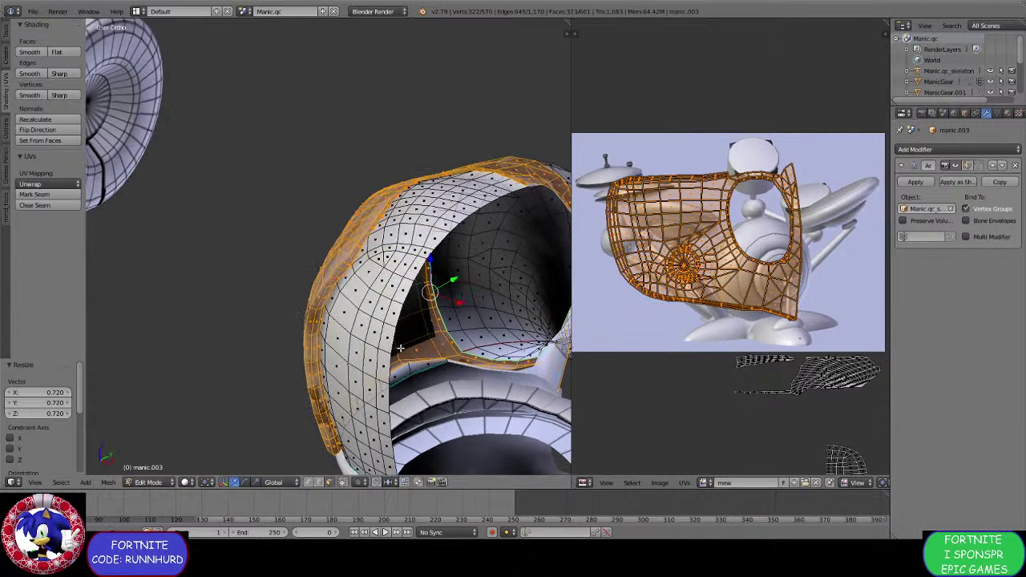
right_click(371, 392)
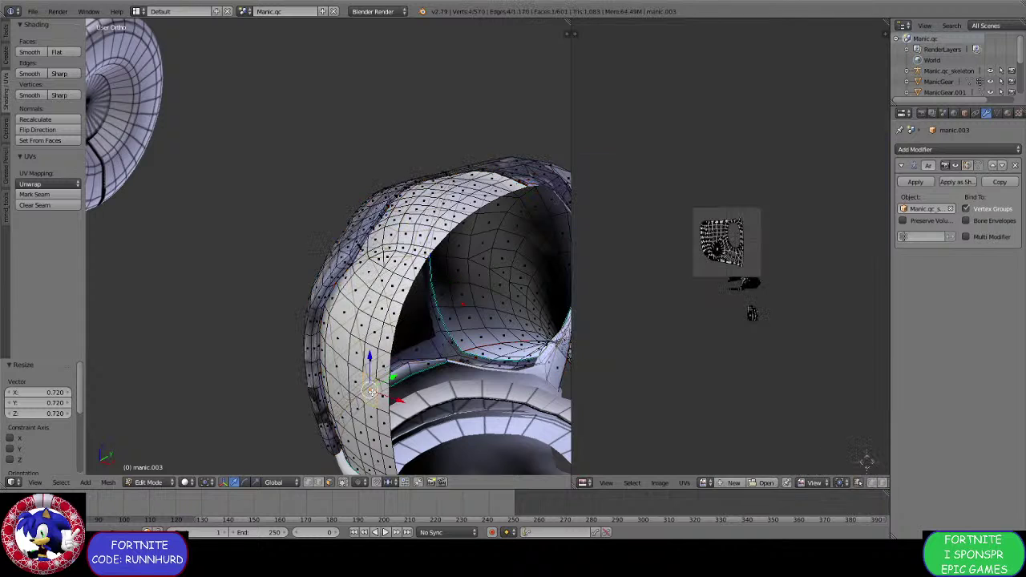
scroll(630, 389, "up", 2)
key("b")
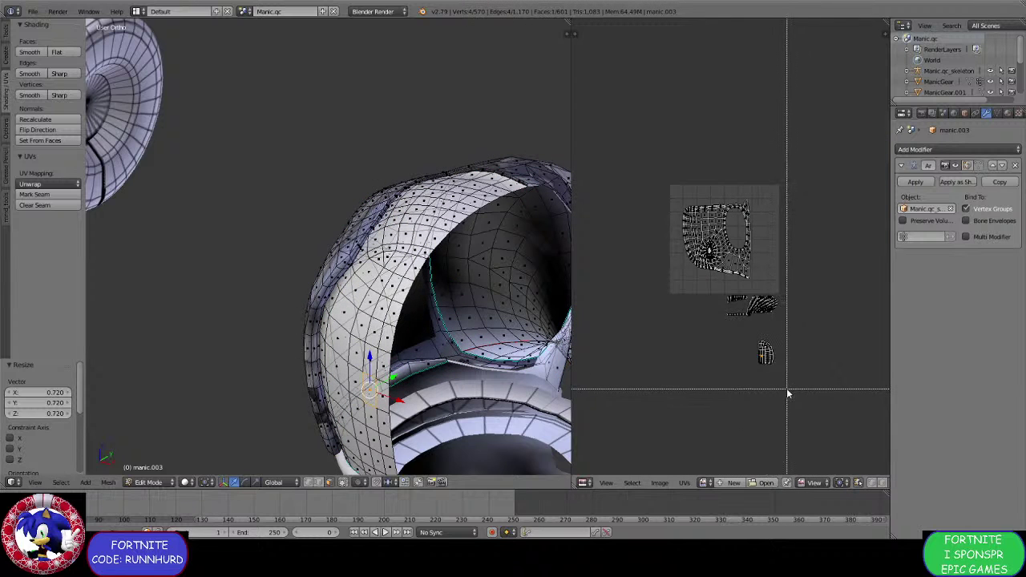
right_click(481, 333)
key("ctrl+l")
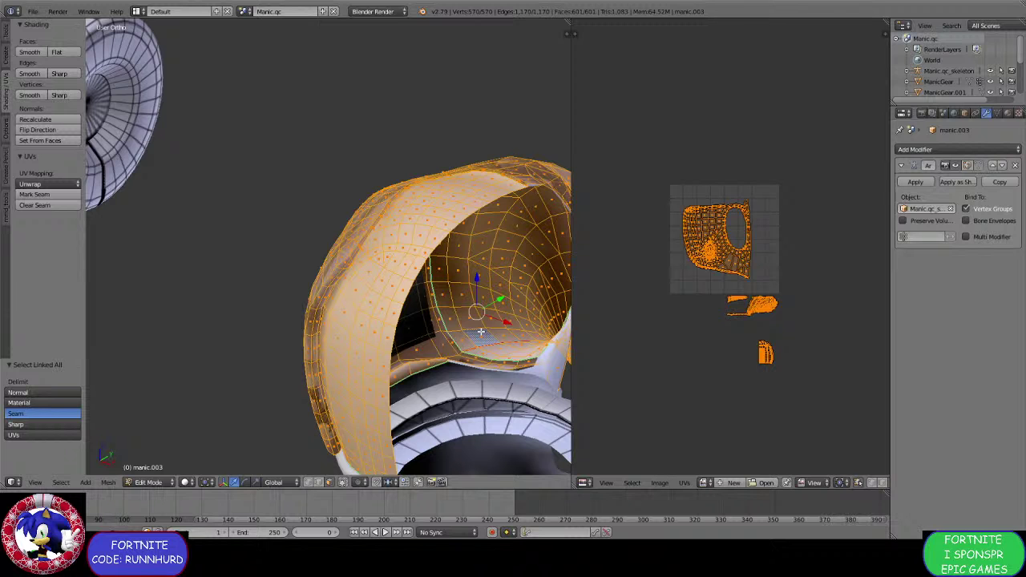
Box-select only the UV islands below the grid, then remove the small D-shaped island from the selection.
scroll(796, 366, "up", 5)
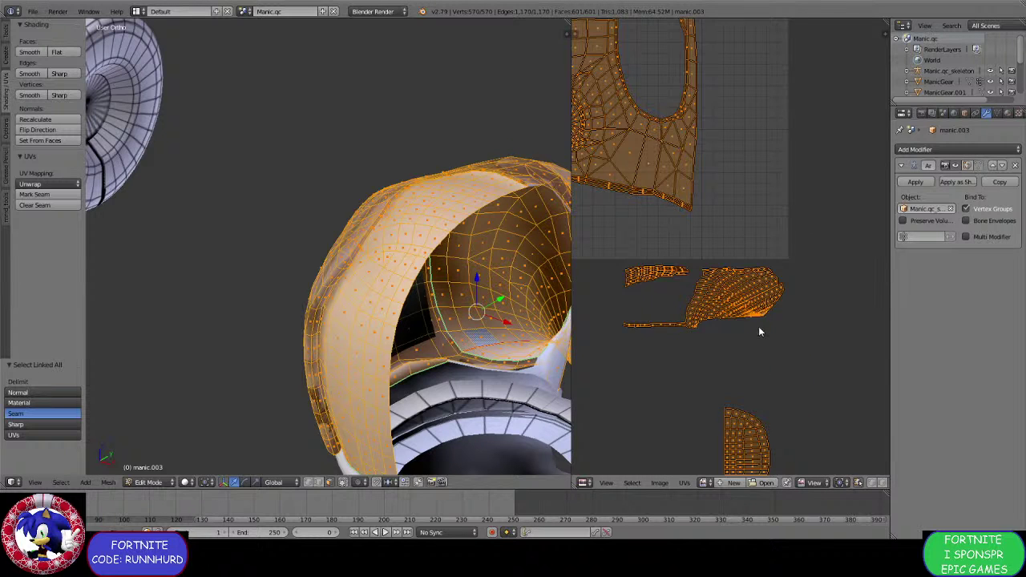
scroll(760, 331, "down", 3)
key("a")
key("b")
left_click_drag(784, 387, 663, 251)
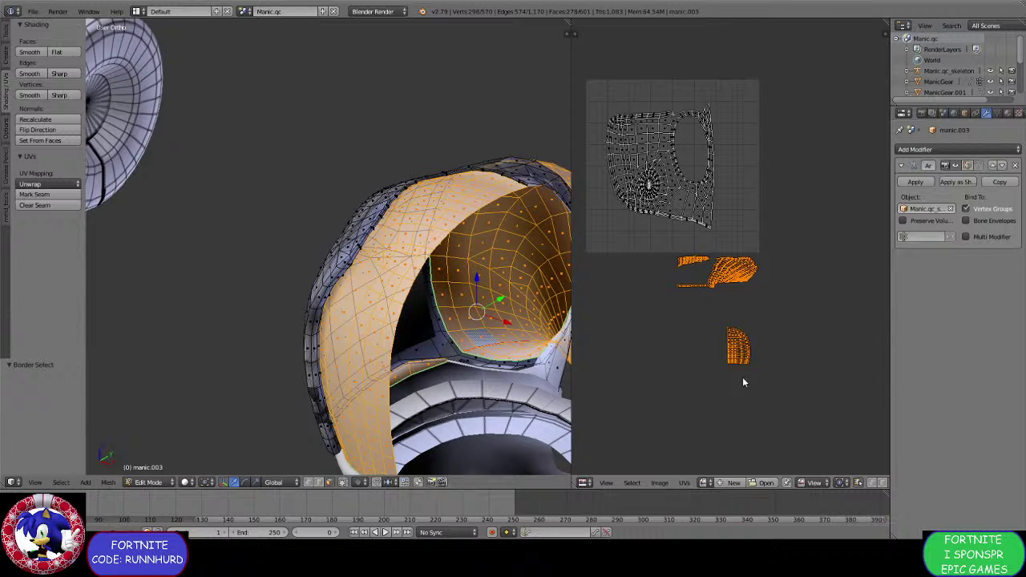
key("b")
middle_click_drag(756, 384, 700, 313)
Unwrap the selected outer and inner shell faces and move their islands below the UV grid, about -0.136 in X and -0.874 in Y.
scroll(543, 313, "down", 2)
middle_click_drag(543, 314, 405, 317)
scroll(405, 316, "up", 2)
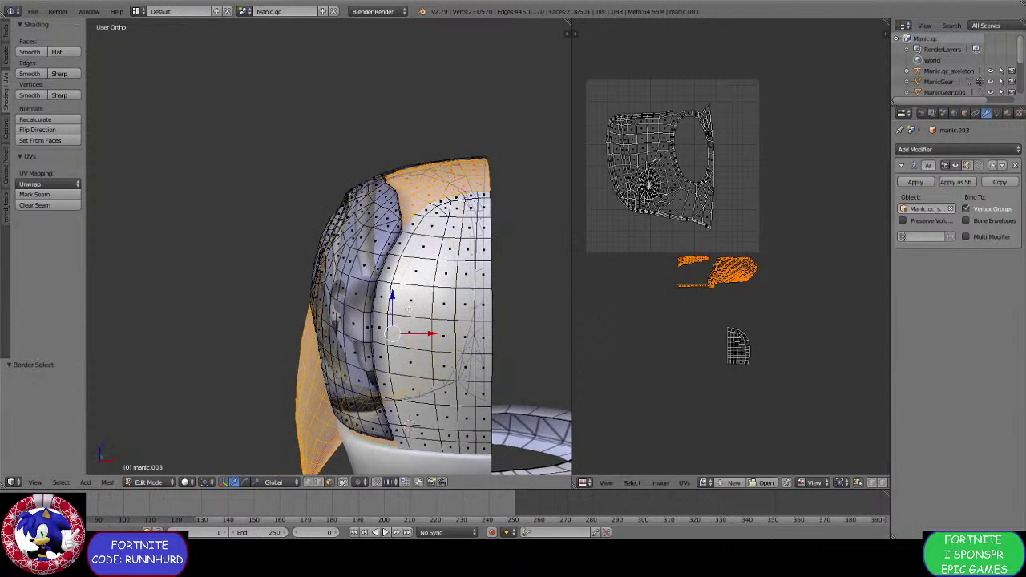
key("u")
left_click(409, 308)
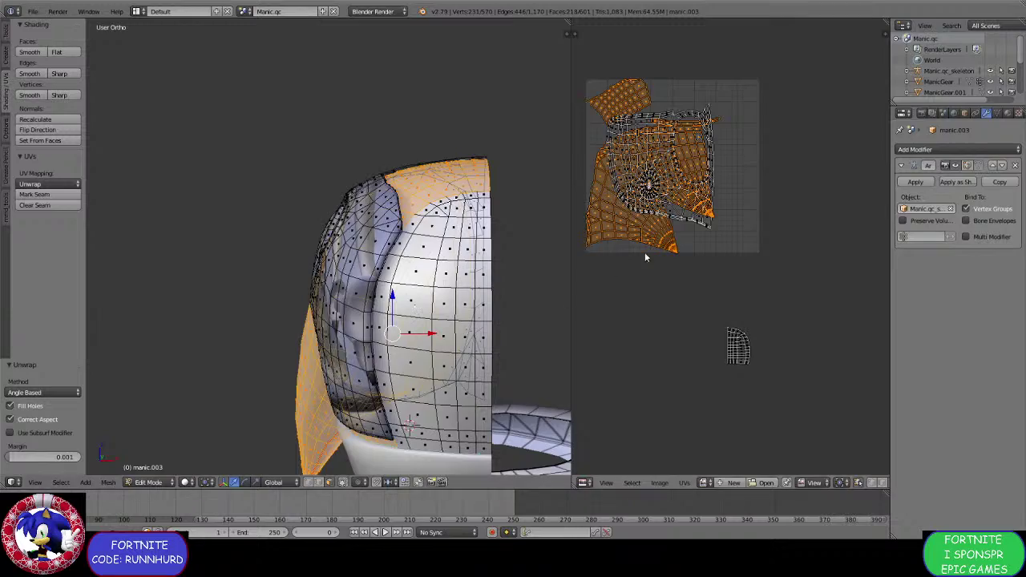
key("g")
left_click(632, 411)
Move the unwrapped shell islands beside the UV grid, about -0.679 in X and 0.753 in Y.
middle_click_drag(437, 328, 505, 329)
scroll(600, 324, "up", 1)
middle_click_drag(602, 326, 705, 348)
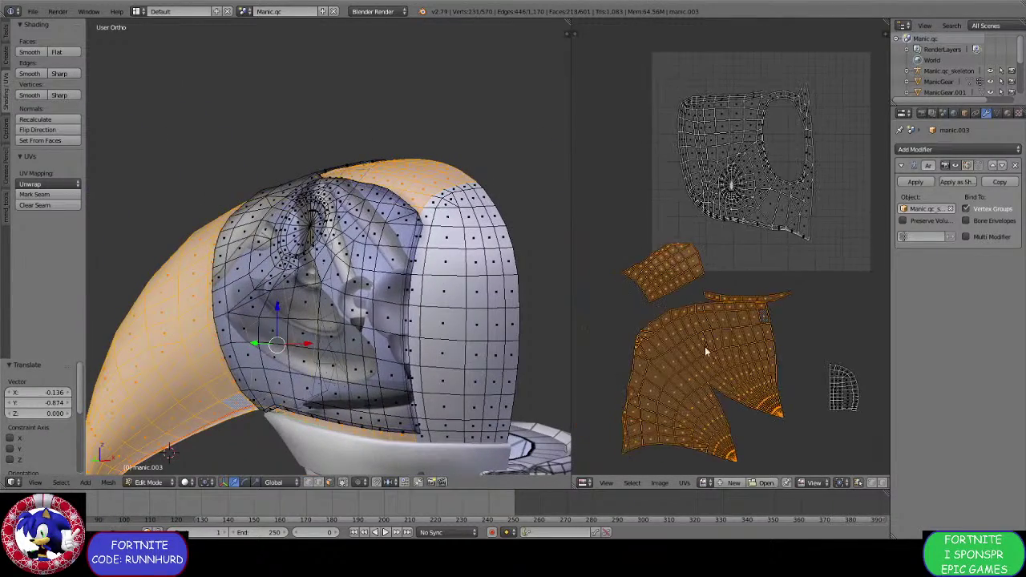
scroll(724, 372, "down", 2)
scroll(724, 369, "up", 3)
scroll(713, 362, "down", 4)
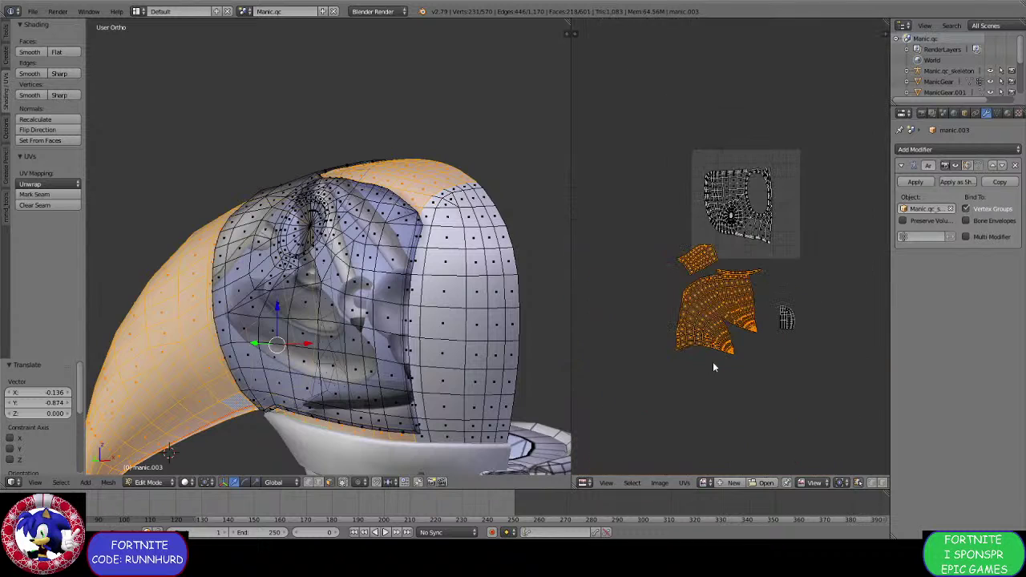
key("g")
left_click(671, 286)
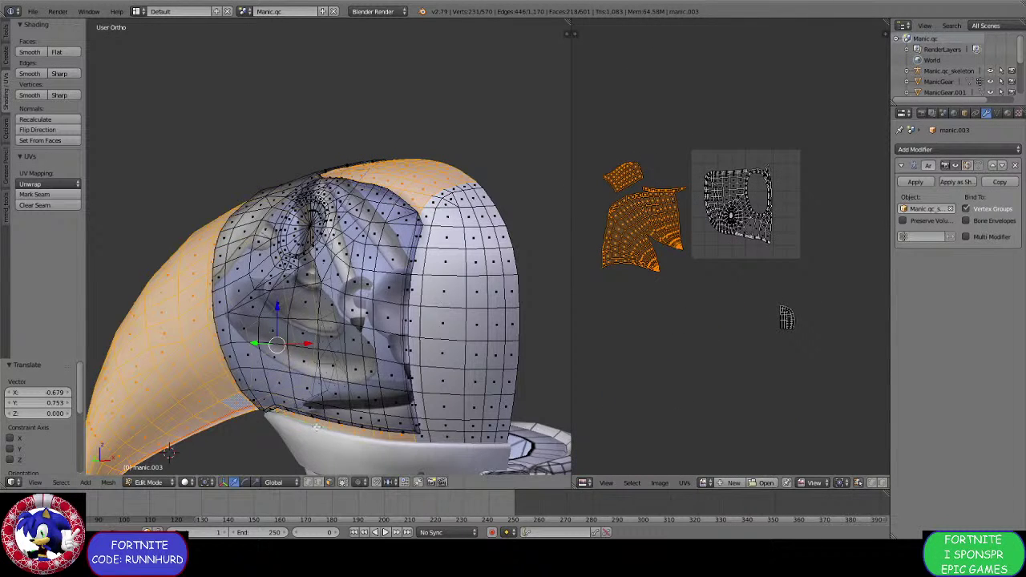
middle_click_drag(334, 397, 321, 367)
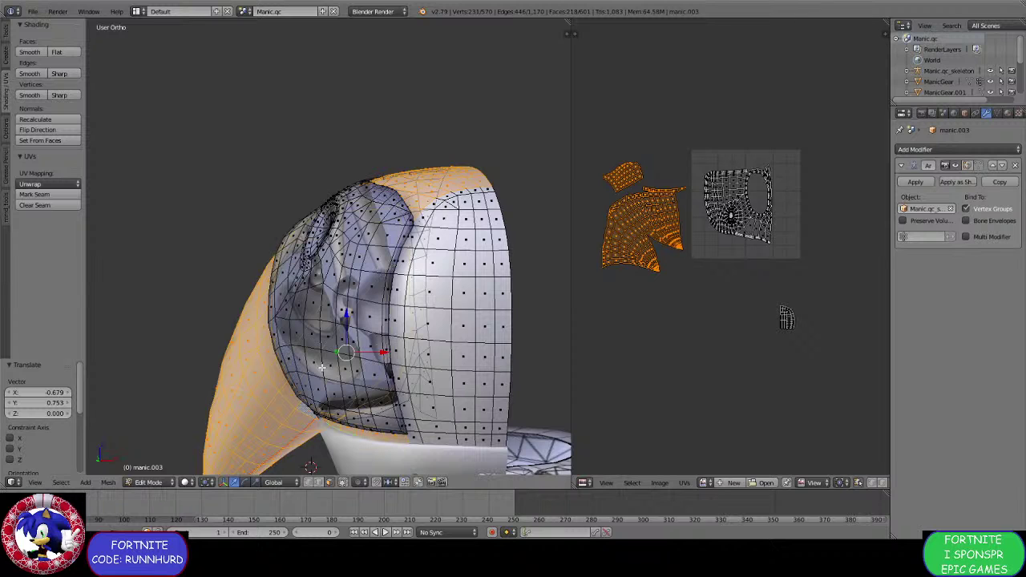
middle_click_drag(321, 368, 443, 322)
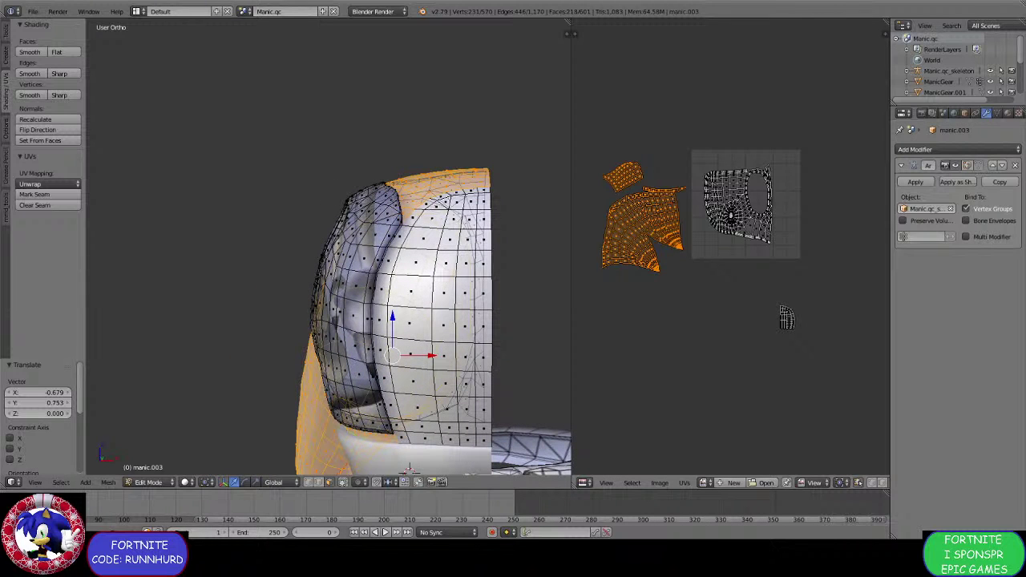
left_click(836, 439)
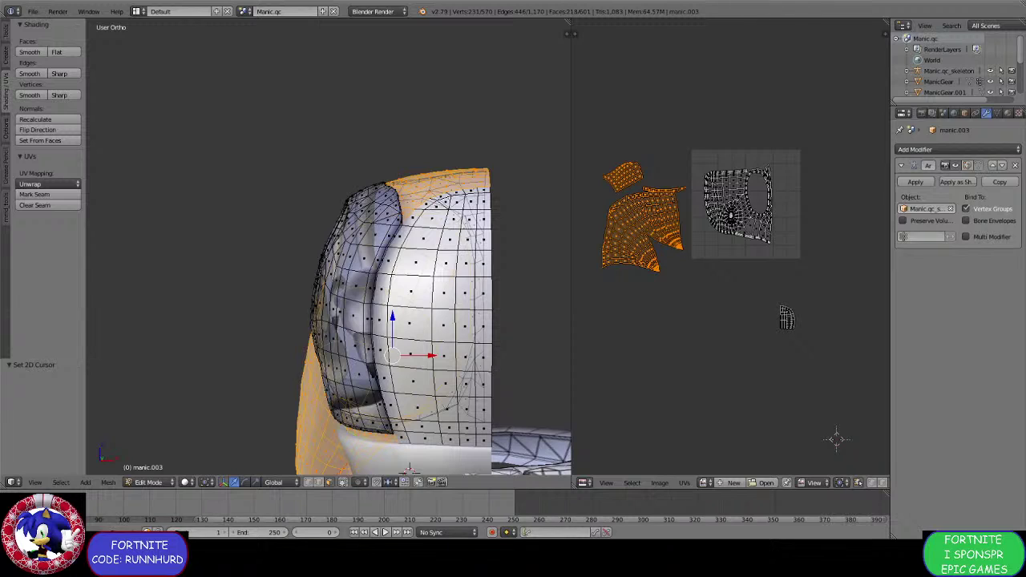
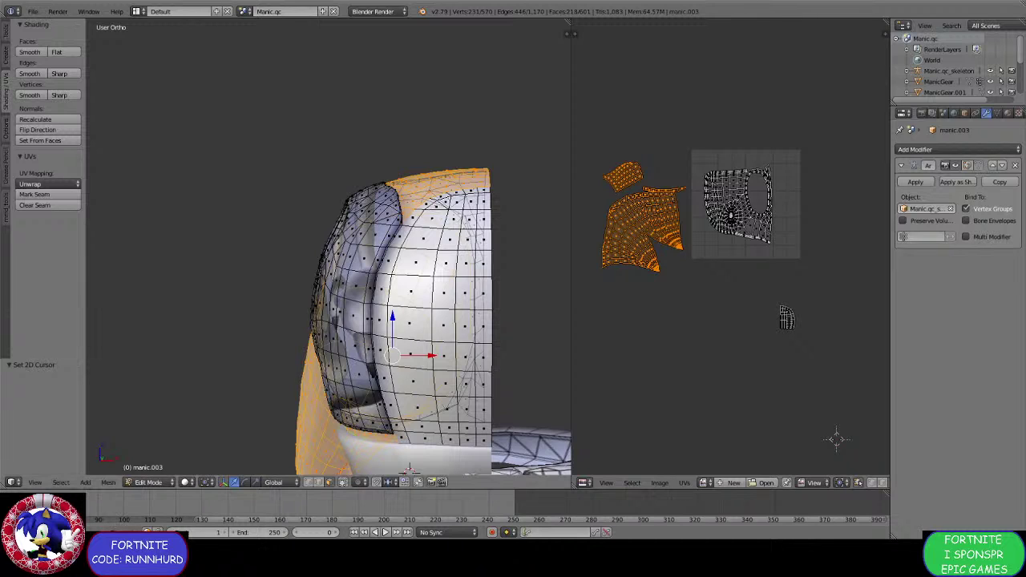
Leave mesh editing, select the lower collar-shaped piece together with the head shell, and join them into one object.
middle_click_drag(264, 433, 133, 422)
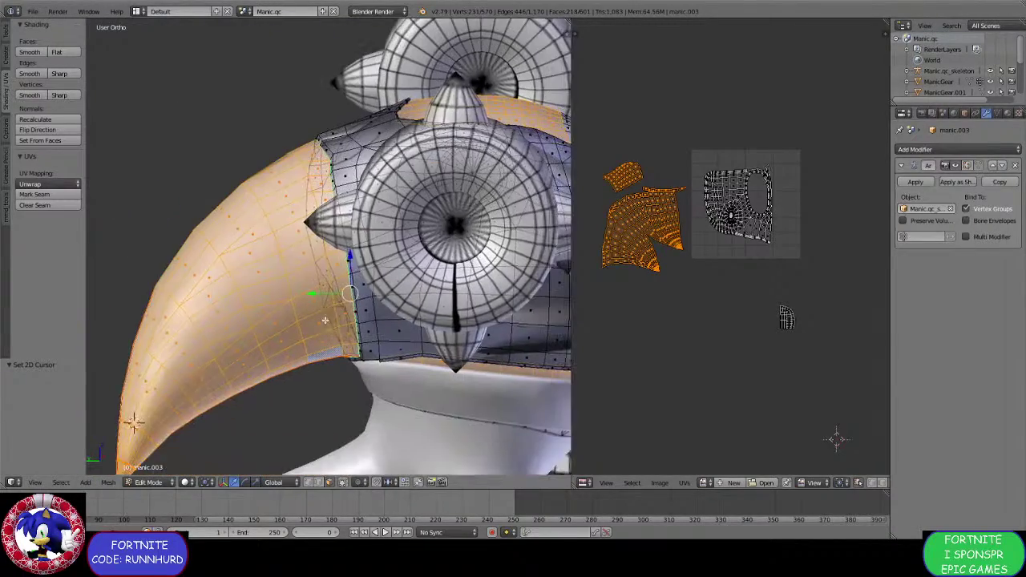
left_click(152, 482)
left_click(145, 471)
middle_click_drag(306, 416, 315, 354)
right_click(327, 344)
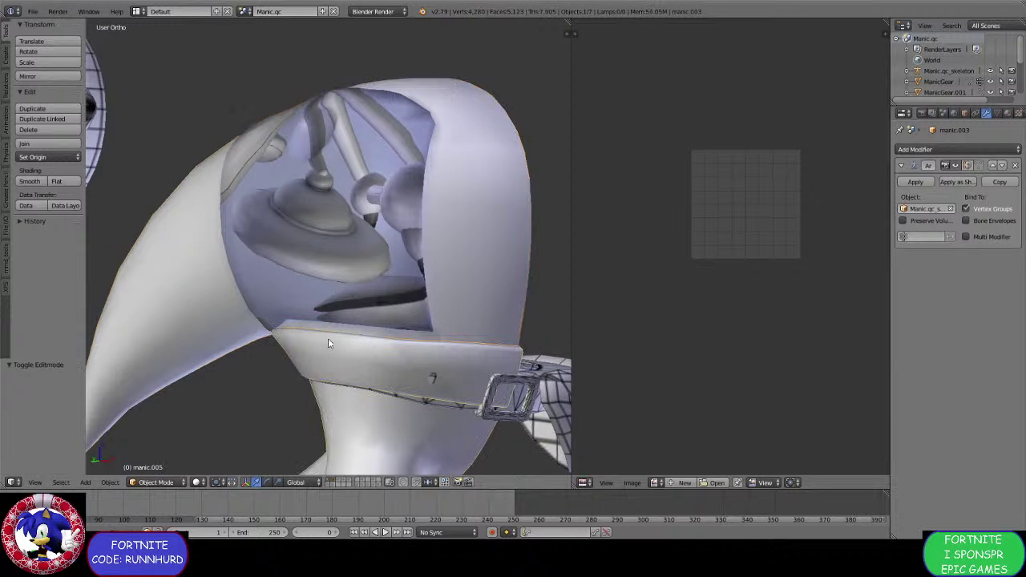
right_click(340, 273, "shift")
key("ctrl+j")
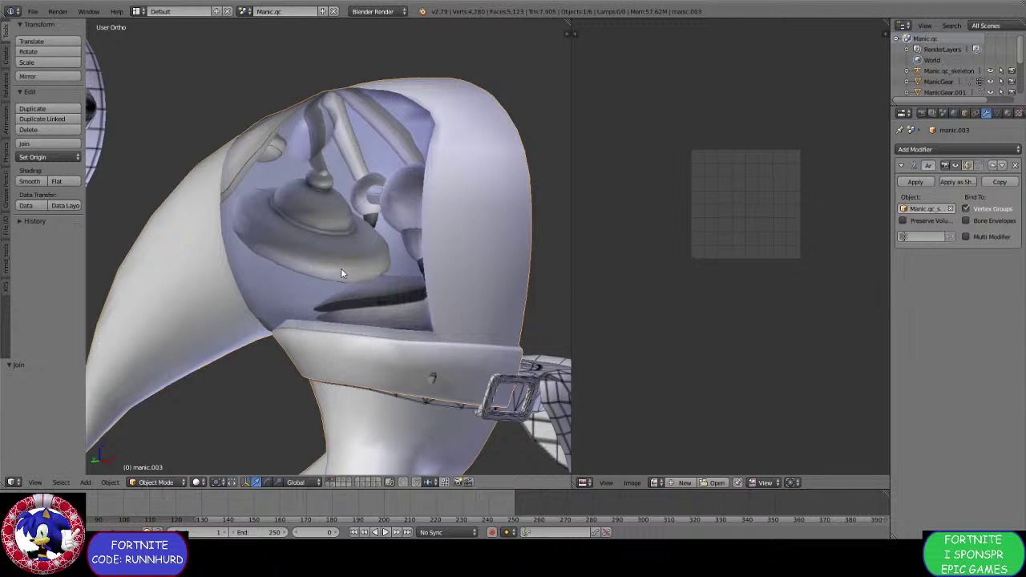
left_click(33, 11)
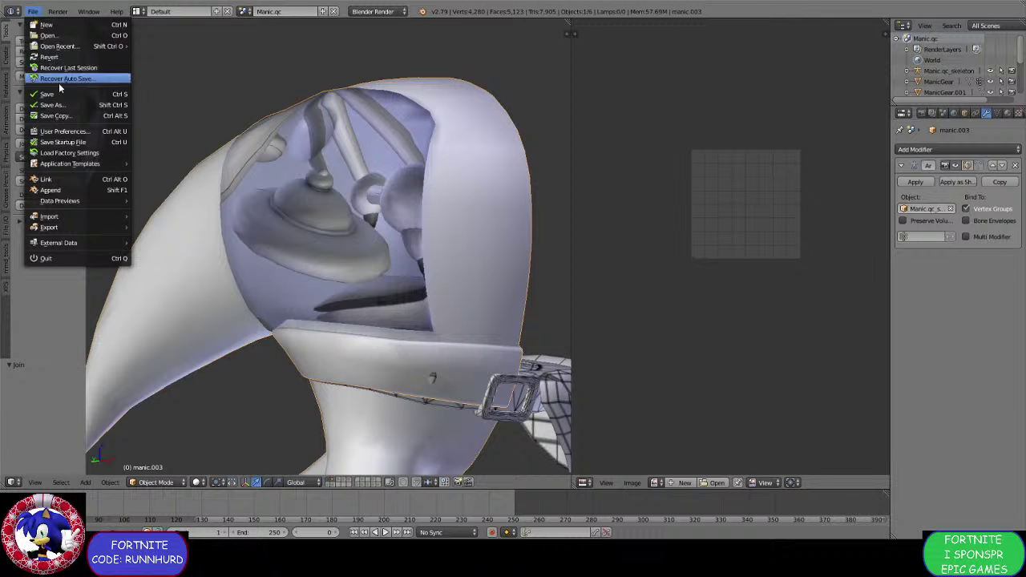
middle_click_drag(312, 253, 184, 208)
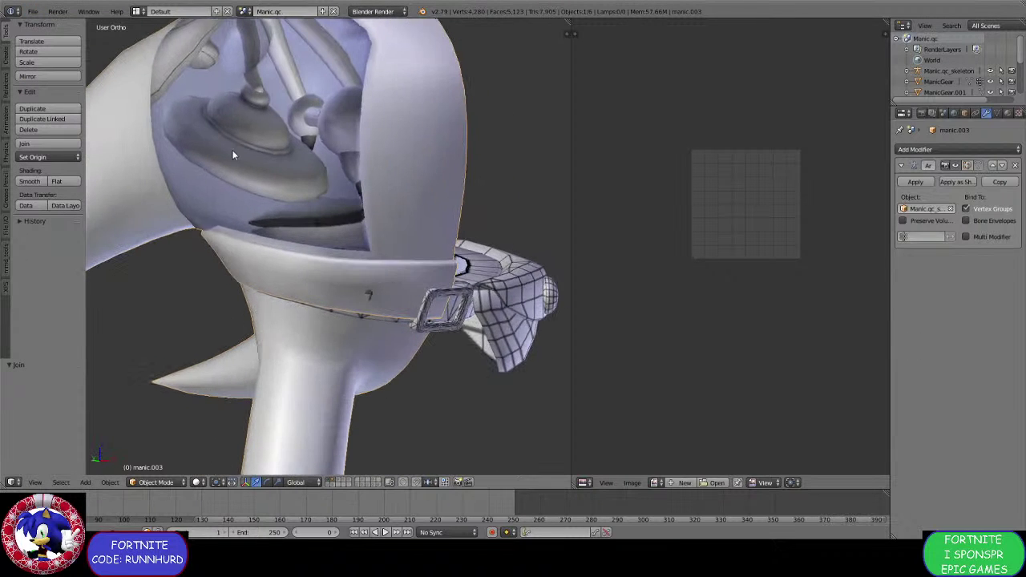
Reopen the joined mesh for vertex editing and merge the first vertex pair at the end of the inner rim at last.
left_click(143, 481)
left_click(146, 458)
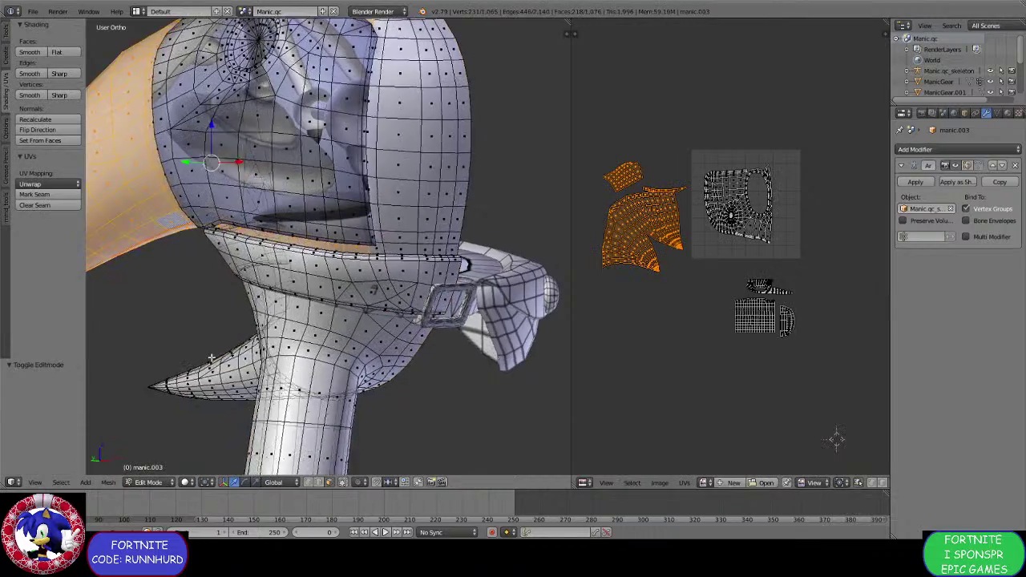
scroll(275, 303, "up", 4)
middle_click_drag(275, 303, 303, 304)
left_click(318, 482)
scroll(302, 304, "up", 3)
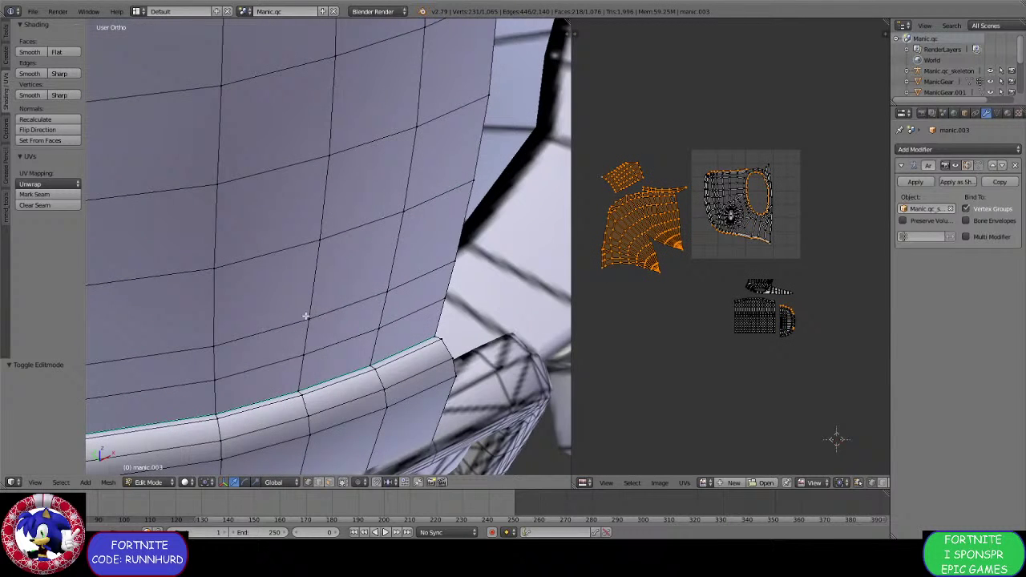
right_click(425, 330)
key("alt+m")
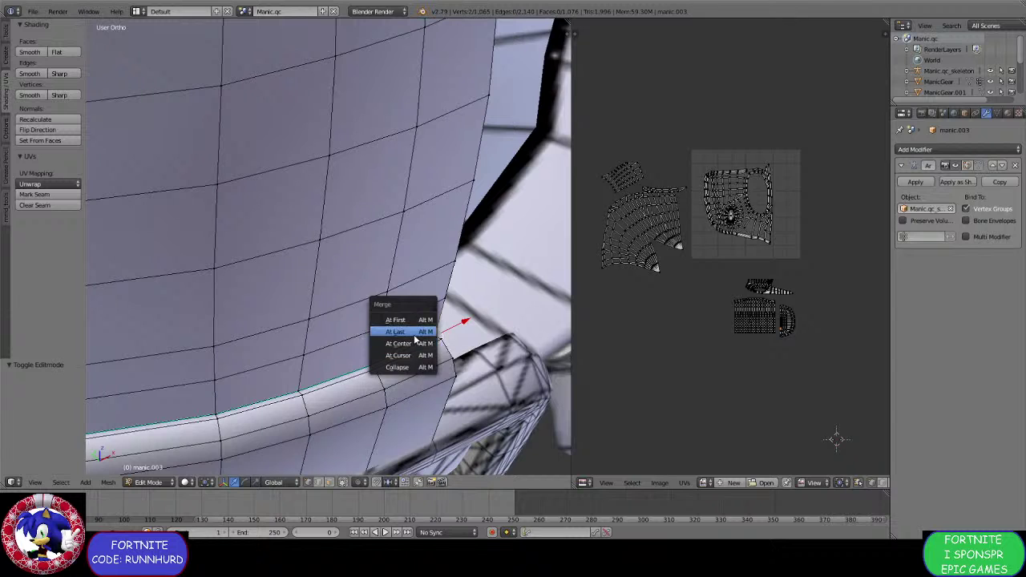
left_click(413, 332)
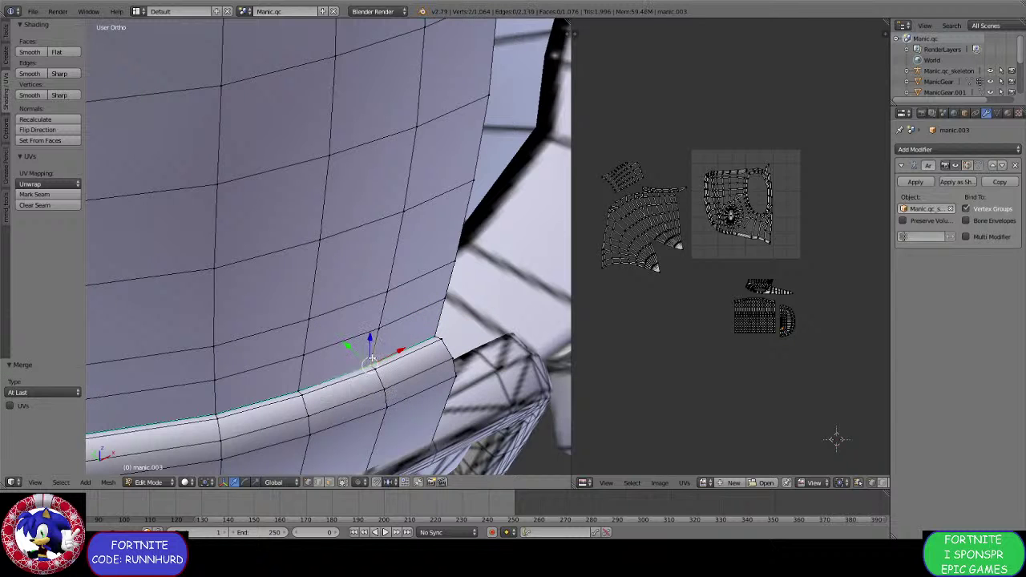
Merge the next two doubled vertex pairs along the inner rim's sharp edge at last.
right_click(303, 381)
right_click(302, 387, "shift")
key("alt+m")
left_click(302, 384)
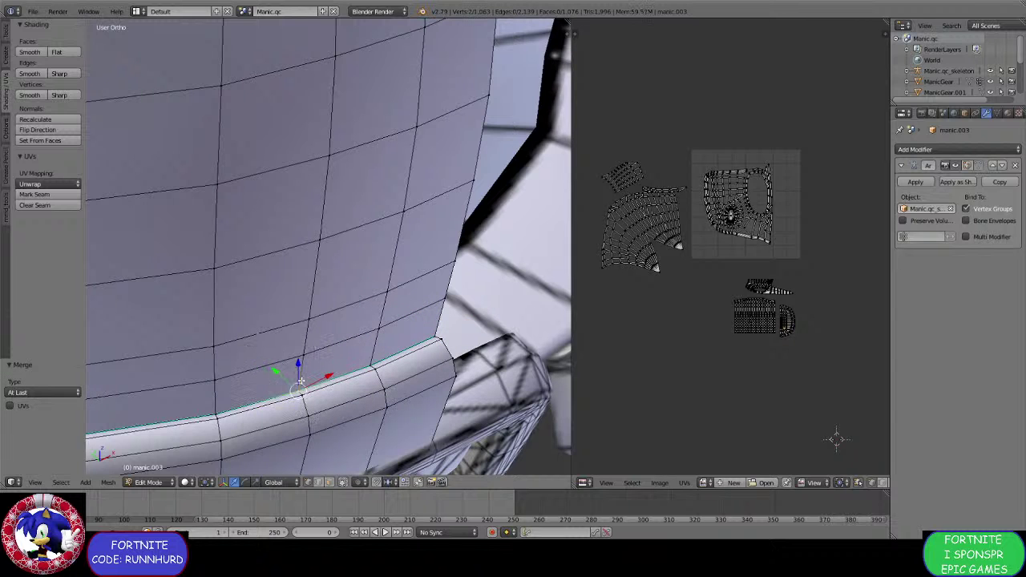
middle_click_drag(303, 370, 311, 365, "shift")
scroll(311, 365, "up", 2)
right_click(327, 398)
right_click(327, 400, "shift")
key("alt+m")
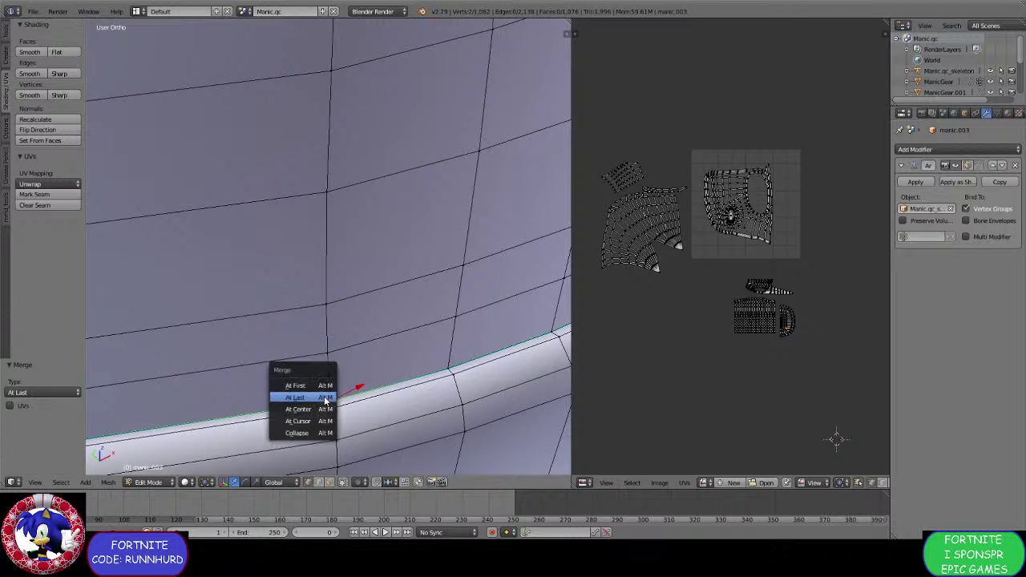
left_click(305, 396)
Merge the following doubled vertex pairs around the bend of the inner rim at last.
middle_click_drag(179, 392, 275, 334)
right_click(228, 369)
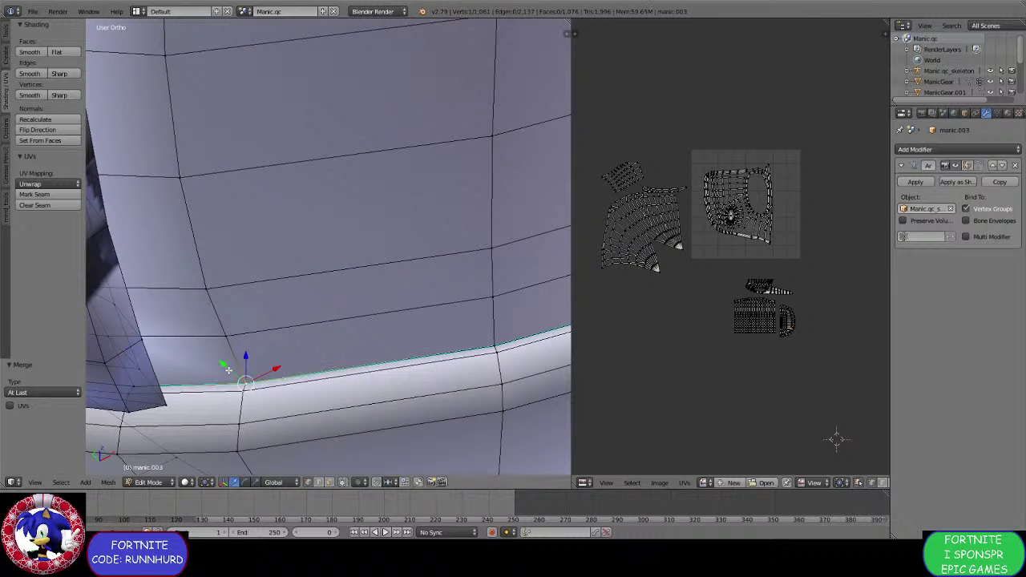
right_click(227, 371, "shift")
key("alt+m")
left_click(228, 374)
middle_click_drag(228, 373, 369, 272)
right_click(282, 379)
right_click(282, 378, "shift")
key("alt+m")
left_click(282, 374)
Continue merging the overlapping shell and collar vertices along the side of the rim at last.
right_click(374, 287)
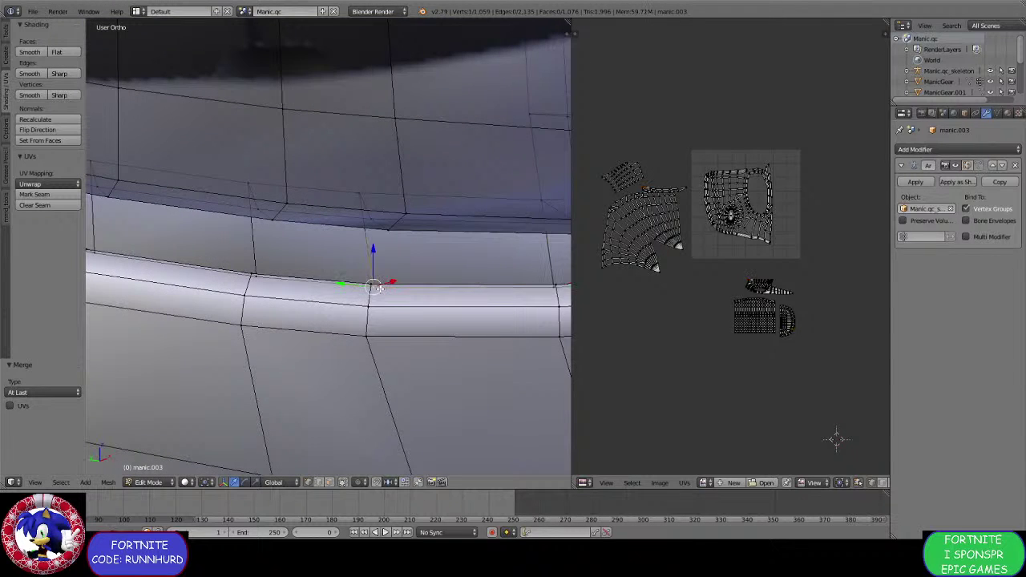
right_click(257, 275)
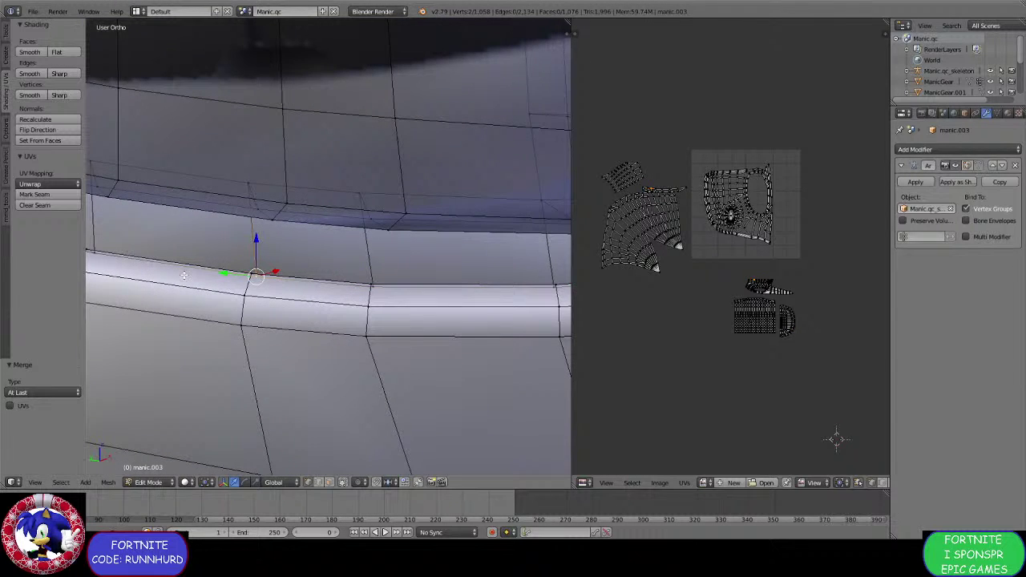
middle_click_drag(184, 275, 259, 351)
key("alt+m")
left_click(320, 286)
key("alt+m")
left_click(320, 286)
key("alt+m")
left_click(367, 399)
key("alt+m")
left_click(309, 366)
Merge the remaining vertex pairs at last up to the corner where the shell opening meets the collar rim.
right_click(264, 341, "shift")
key("alt+m")
left_click(265, 342)
key("alt+m")
left_click(417, 233)
right_click(327, 391, "shift")
key("alt+m")
left_click(328, 389)
right_click(228, 340)
right_click(258, 369, "shift")
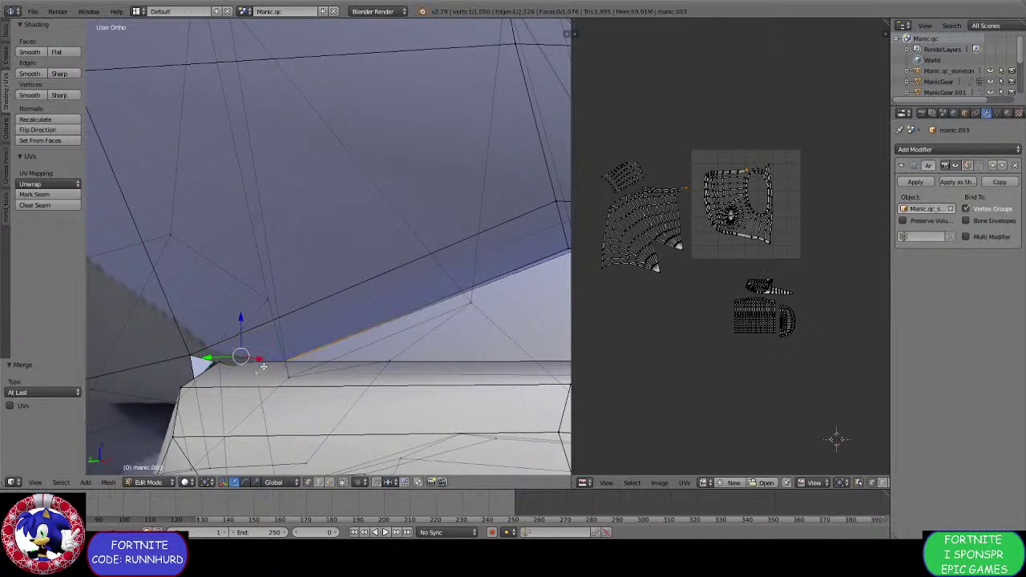
key("alt+m")
left_click(265, 370)
Select the edge at the shell-collar corner and mark it as both seam and sharp.
middle_click_drag(289, 361, 273, 330)
right_click(343, 179, "alt")
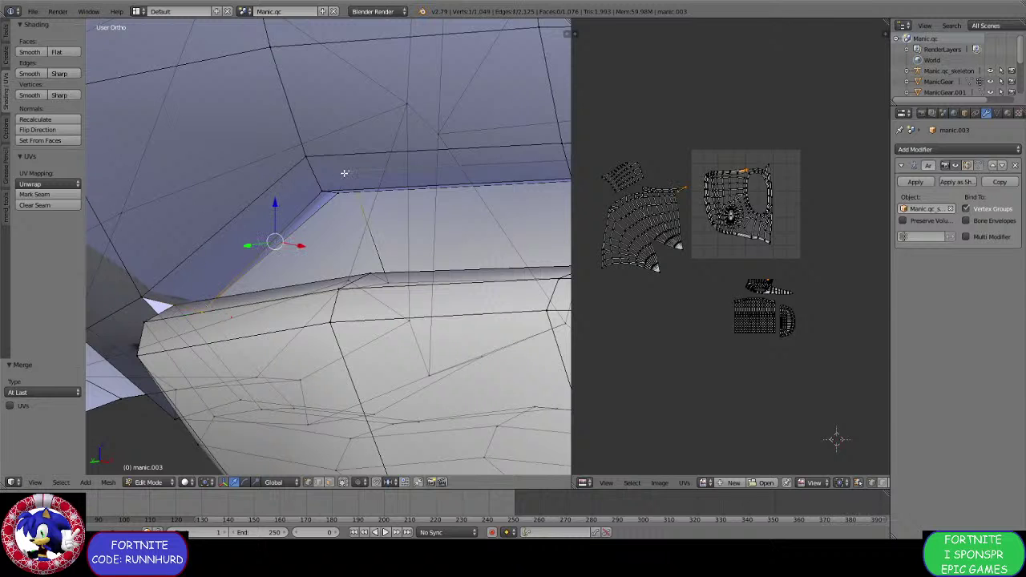
key("ctrl+e")
left_click(340, 163)
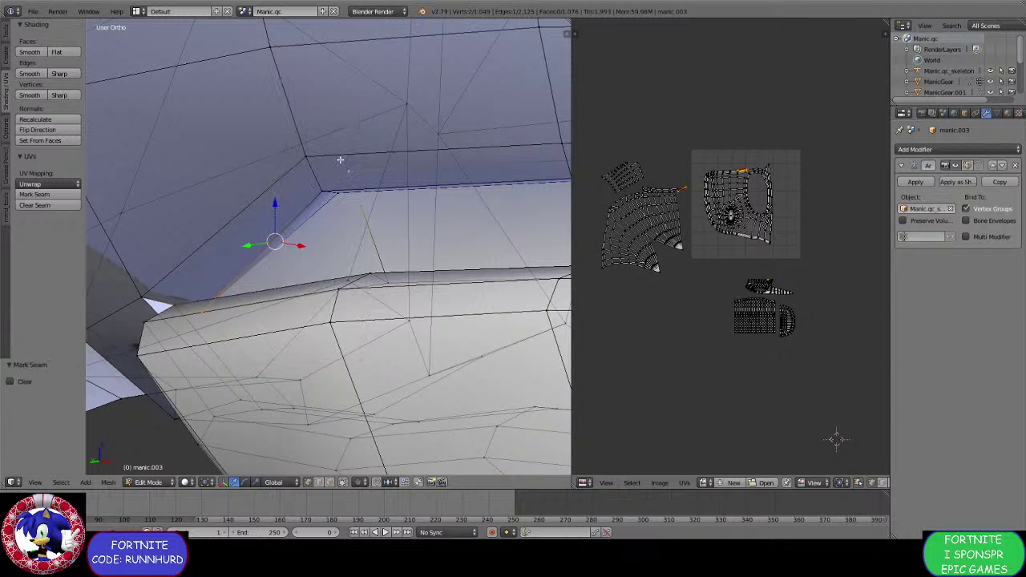
key("ctrl+e")
left_click(335, 189)
Adjust the vertices bordering the gap under the opening along Z, including a move of 0.014.
middle_click_drag(244, 265, 308, 341)
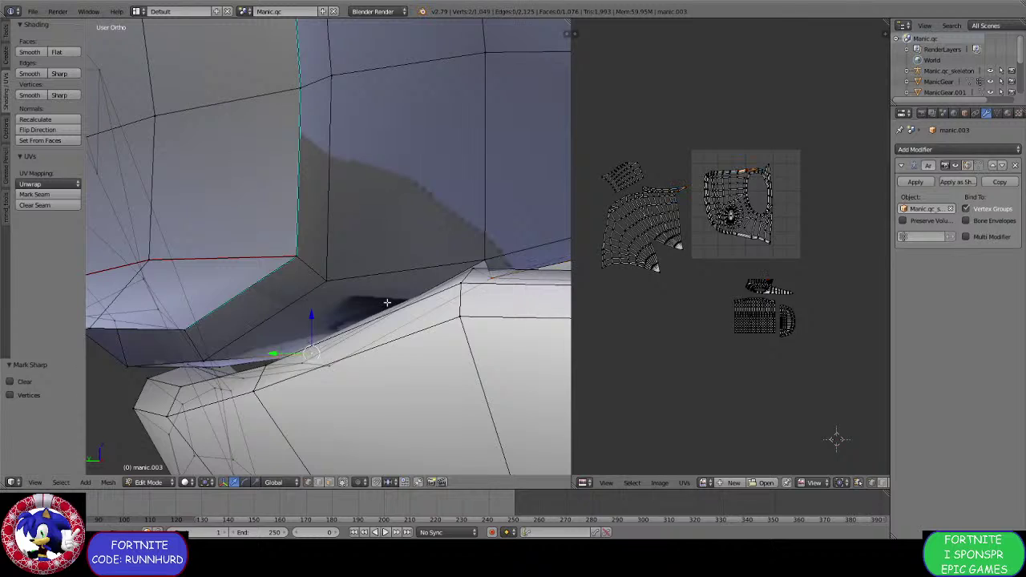
middle_click_drag(449, 263, 428, 260)
left_click_drag(307, 329, 312, 323)
middle_click_drag(312, 322, 390, 318)
left_click_drag(390, 318, 390, 318)
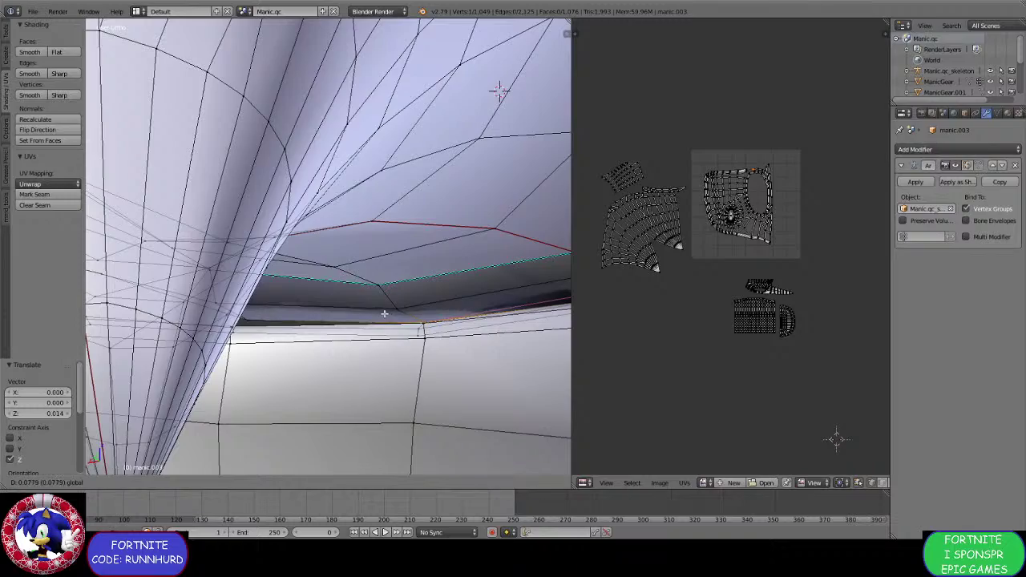
left_click(384, 314)
Shift a gap vertex 0.073 in X and merge the vertex pairs at the front end of the rim at last.
middle_click_drag(384, 313, 344, 325)
left_click_drag(331, 323, 325, 323)
middle_click_drag(324, 322, 212, 274)
left_click_drag(216, 289, 218, 291)
middle_click_drag(219, 291, 284, 356)
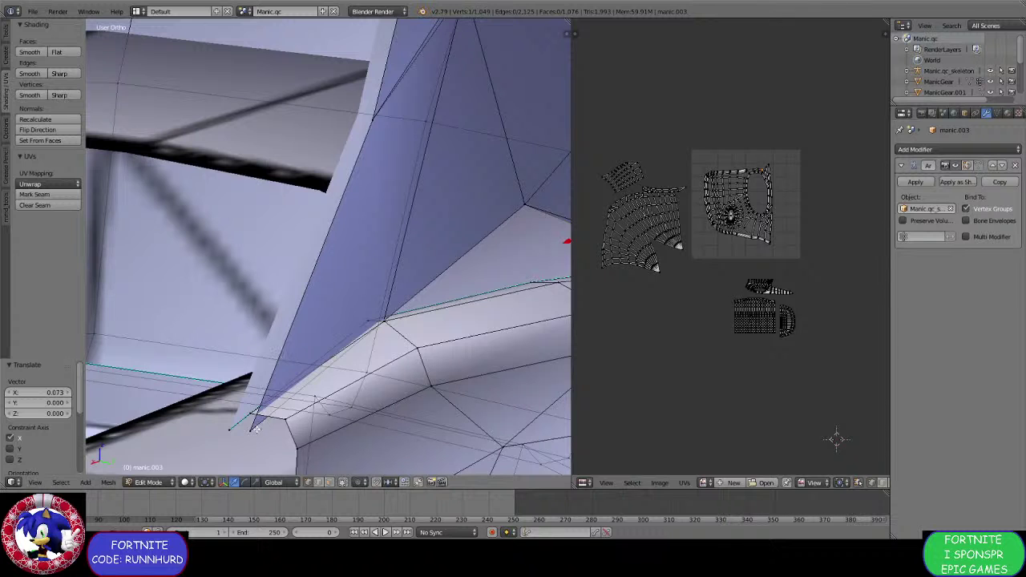
left_click(232, 427)
middle_click_drag(231, 429, 241, 388)
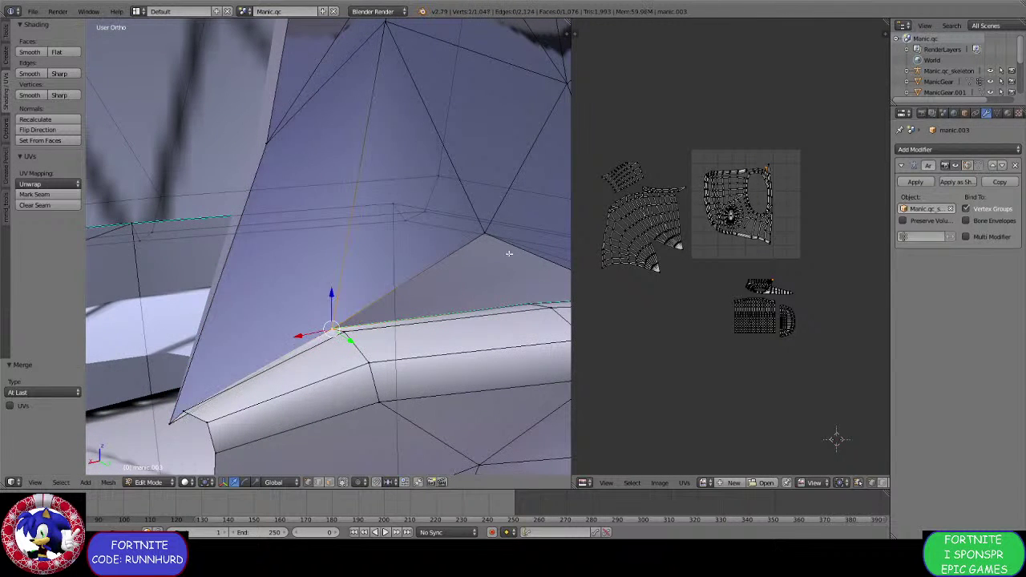
Extrude the edge above the front gap toward the collar rim and merge its new vertices at last with their neighbours.
middle_click_drag(509, 253, 323, 259)
key("e")
left_click(332, 275)
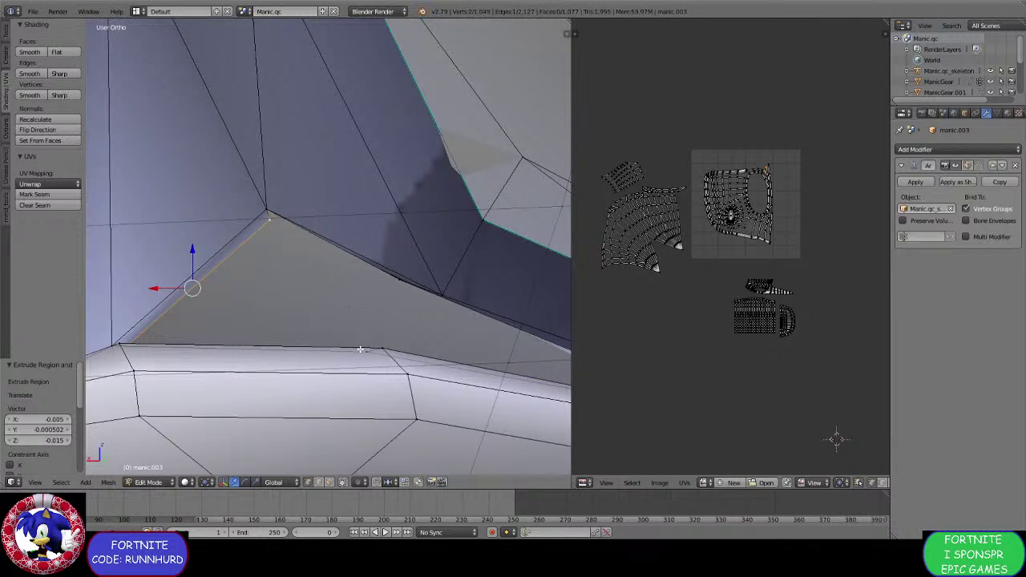
left_click(361, 354)
middle_click_drag(361, 353, 316, 303)
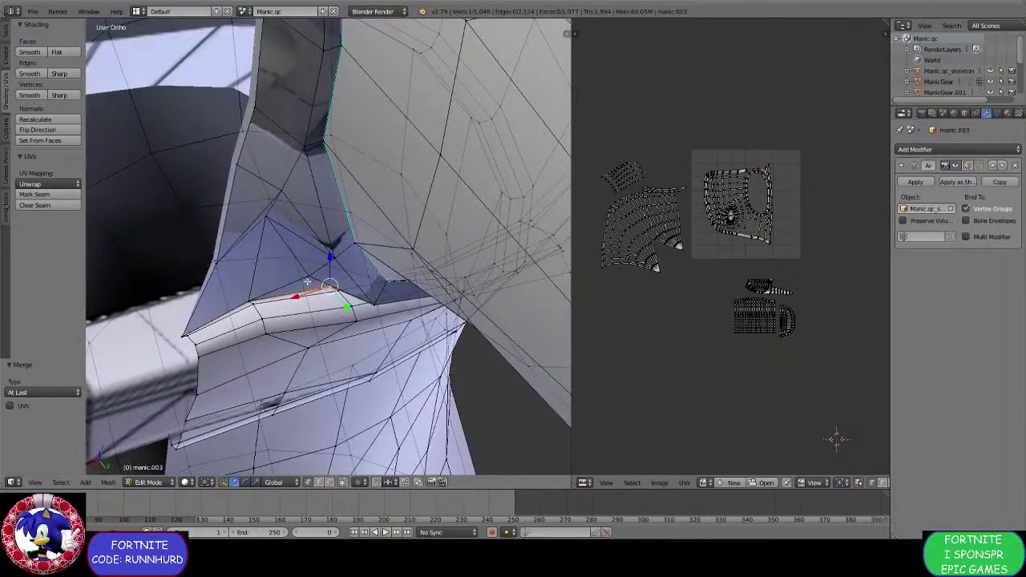
Smooth the front corner by moving its vertices along Y, by 0.061 and 0.155.
left_click(325, 301)
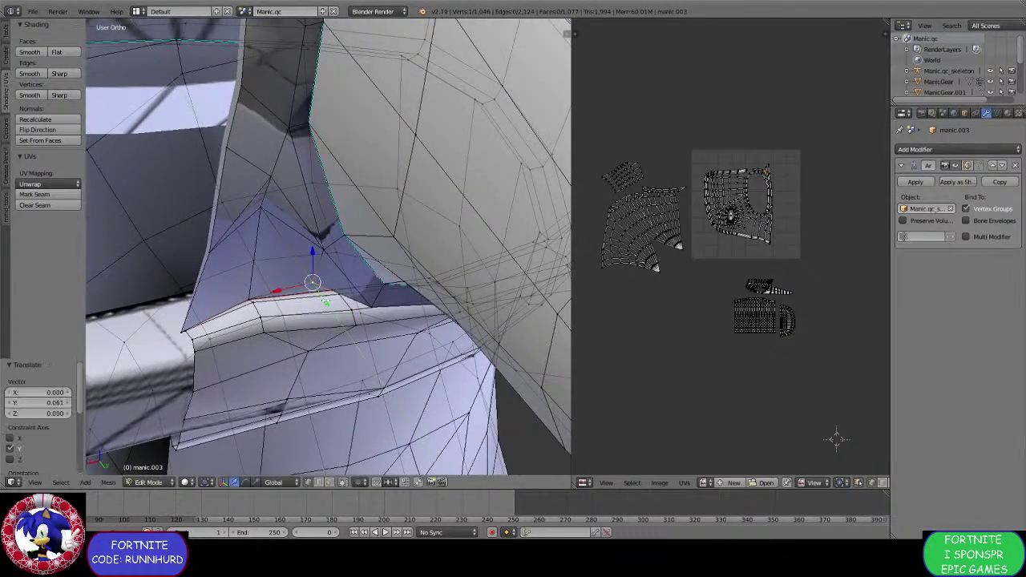
middle_click_drag(248, 177, 320, 231)
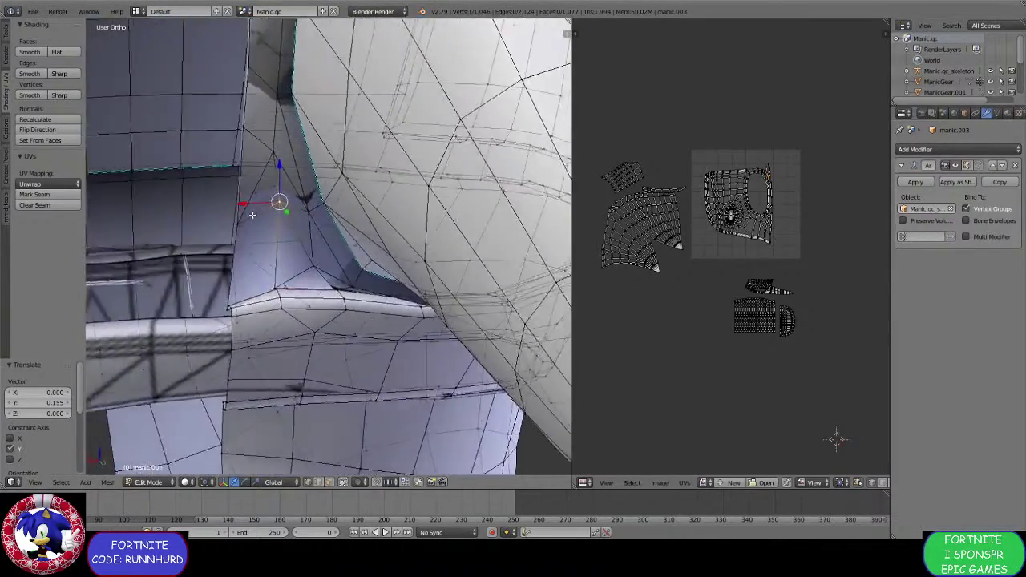
middle_click_drag(252, 215, 333, 245)
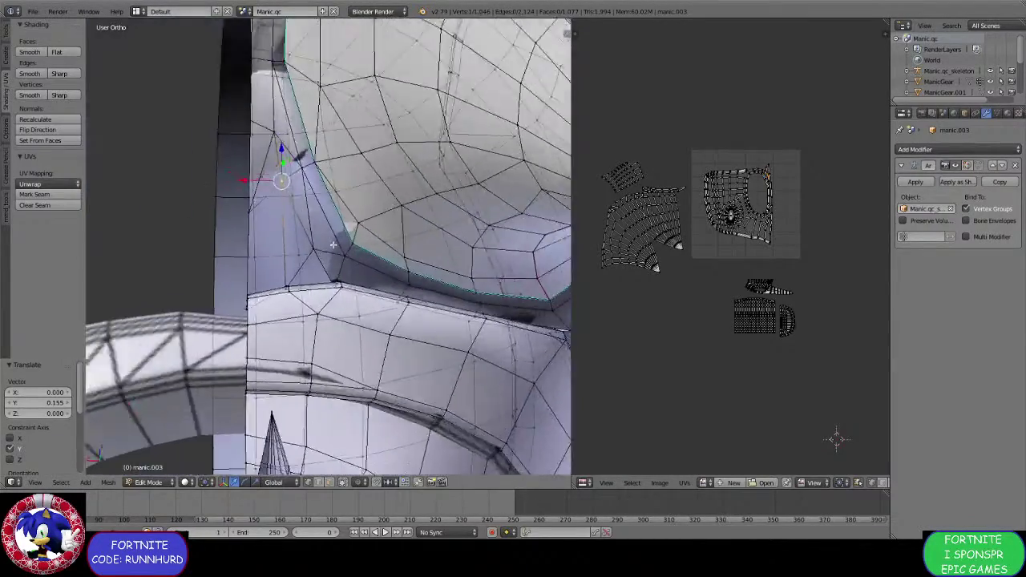
Merge the doubled vertices beneath the lower edge of the opening at last.
scroll(340, 272, "up", 4)
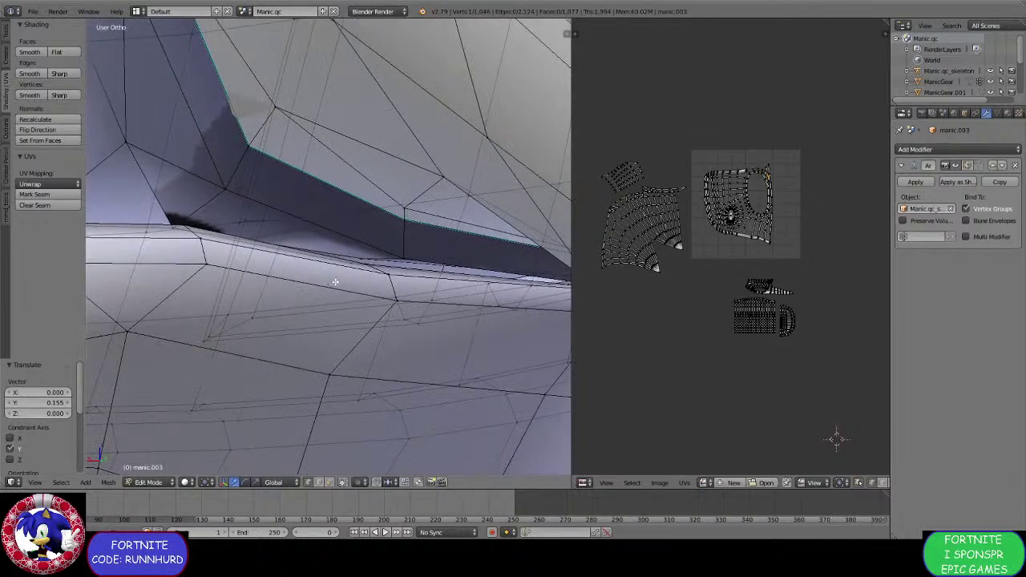
middle_click_drag(358, 258, 329, 239)
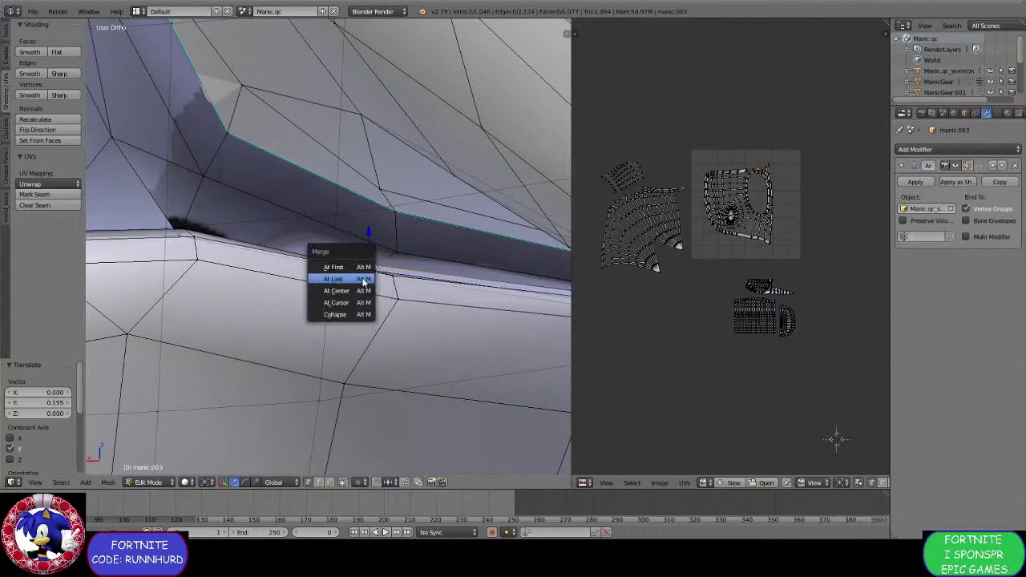
left_click(363, 280)
middle_click_drag(363, 280, 264, 245)
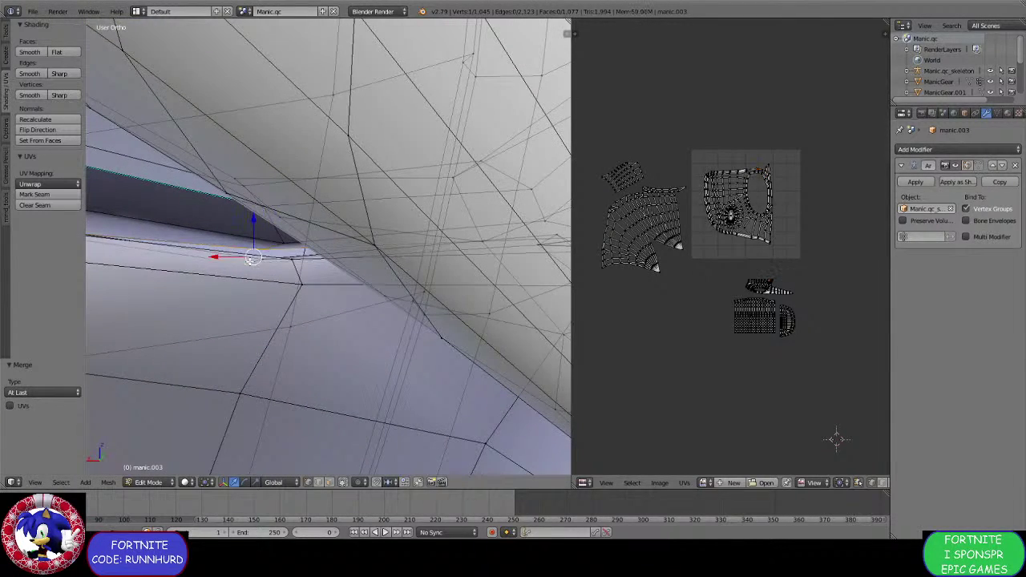
Extrude the short edge at the rear corner of the gap and merge it at last onto the adjacent rim vertex.
mouse_move(333, 267)
middle_mouse_down()
mouse_move(207, 294)
mouse_move(319, 264)
middle_mouse_up()
key("e")
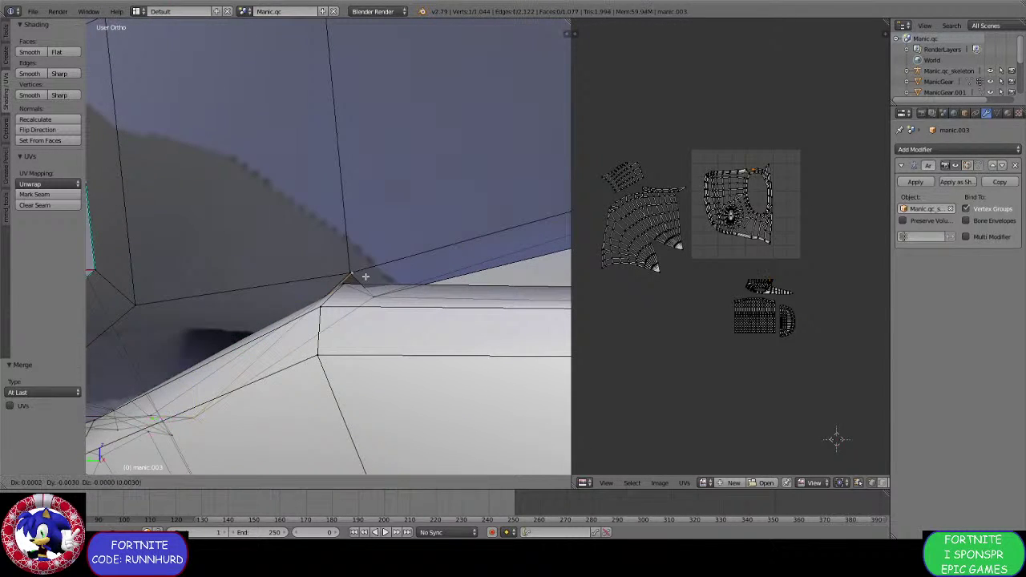
left_click(378, 294)
key("alt+m")
left_click(377, 293)
middle_click_drag(377, 294, 367, 297)
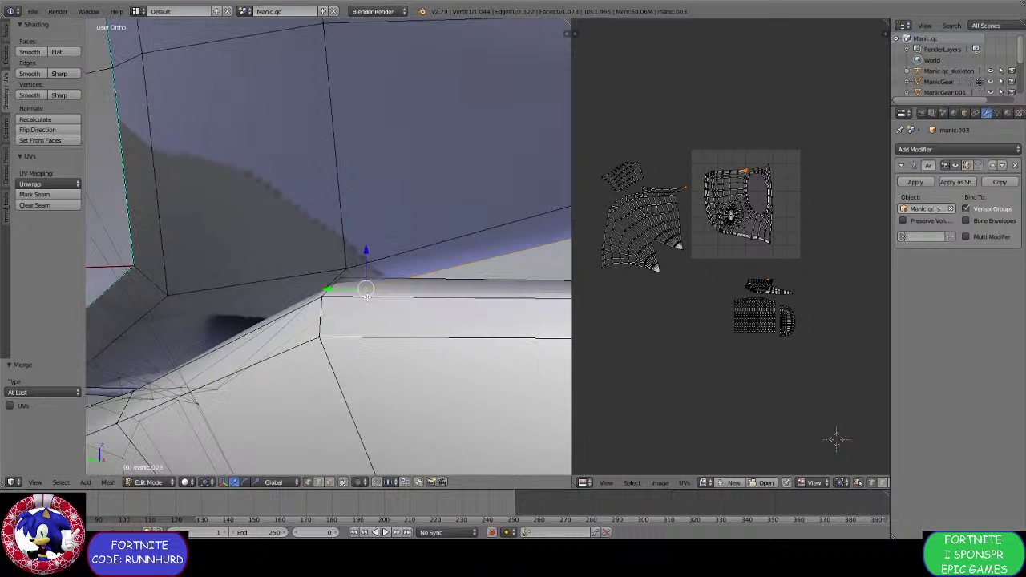
Select the edges running along the rim beneath the front gap to its pointed end and mark them as sharp and as a seam.
middle_click_drag(244, 356, 335, 345)
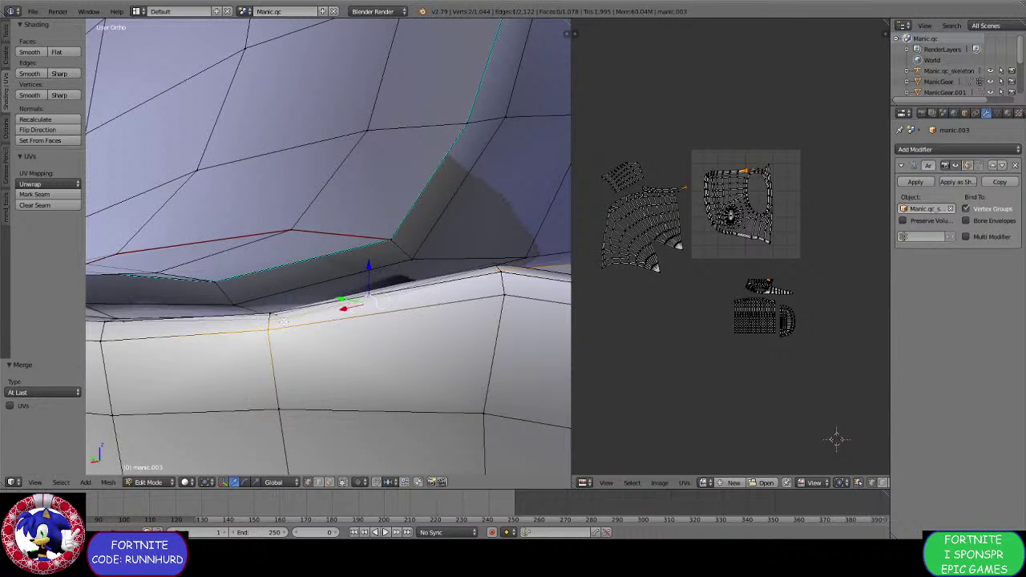
middle_click_drag(191, 341, 317, 257)
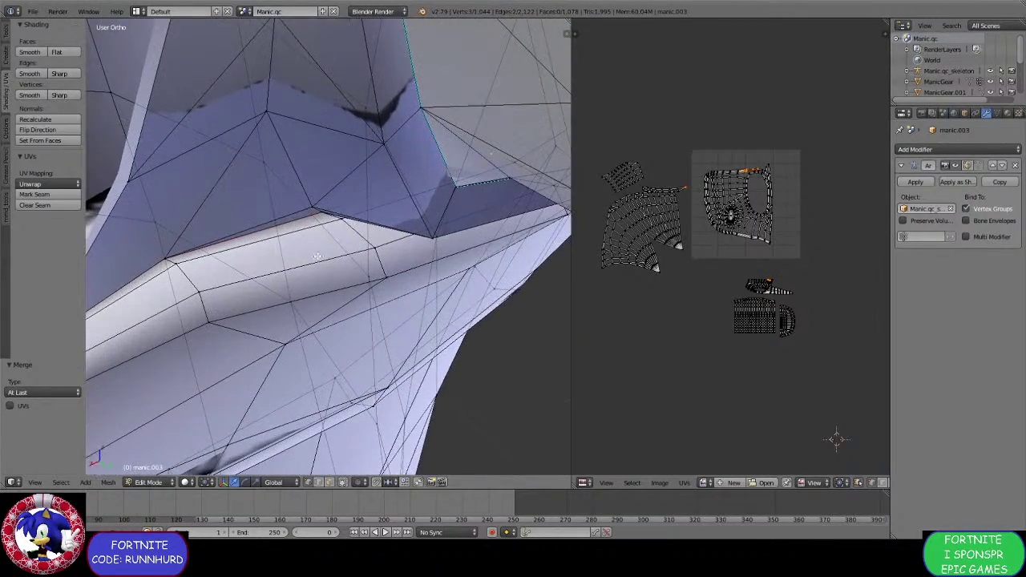
middle_click_drag(315, 214, 342, 327)
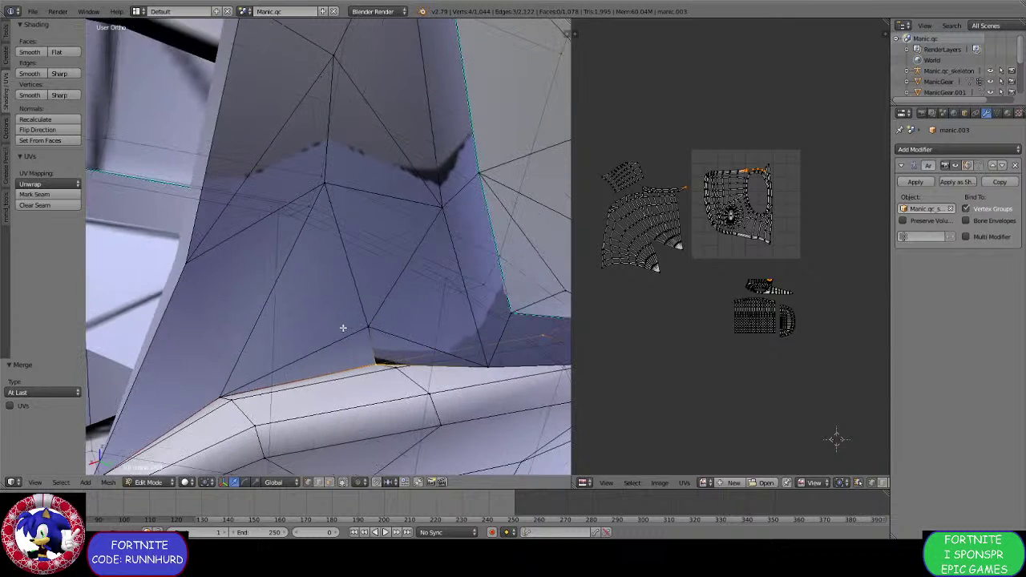
middle_click_drag(195, 395, 248, 343)
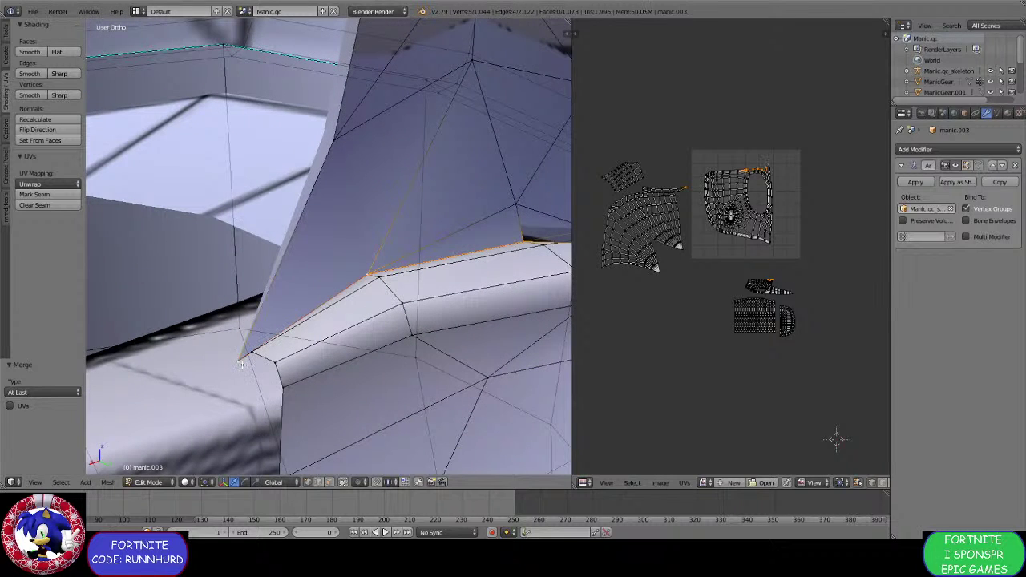
key("ctrl+e")
left_click(242, 368)
right_click(240, 362, "shift")
key("ctrl+e")
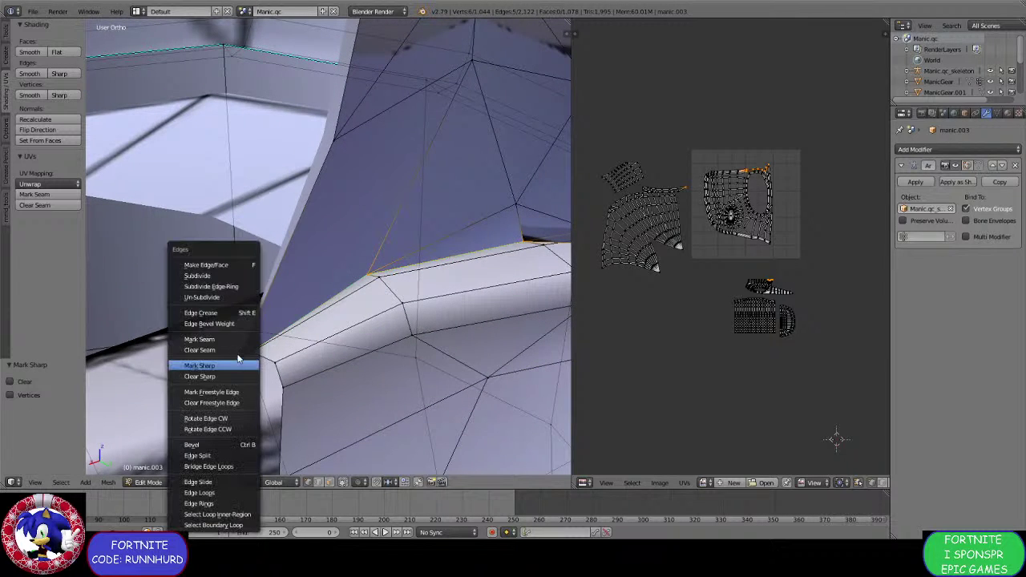
left_click(238, 364)
Extend the edge selection along the lower rim of the face opening in the head shell, up to its outer corner.
scroll(229, 337, "down", 6)
middle_click_drag(385, 320, 231, 269)
scroll(231, 269, "up", 3)
scroll(230, 268, "up", 3)
middle_click_drag(417, 264, 261, 228, "shift")
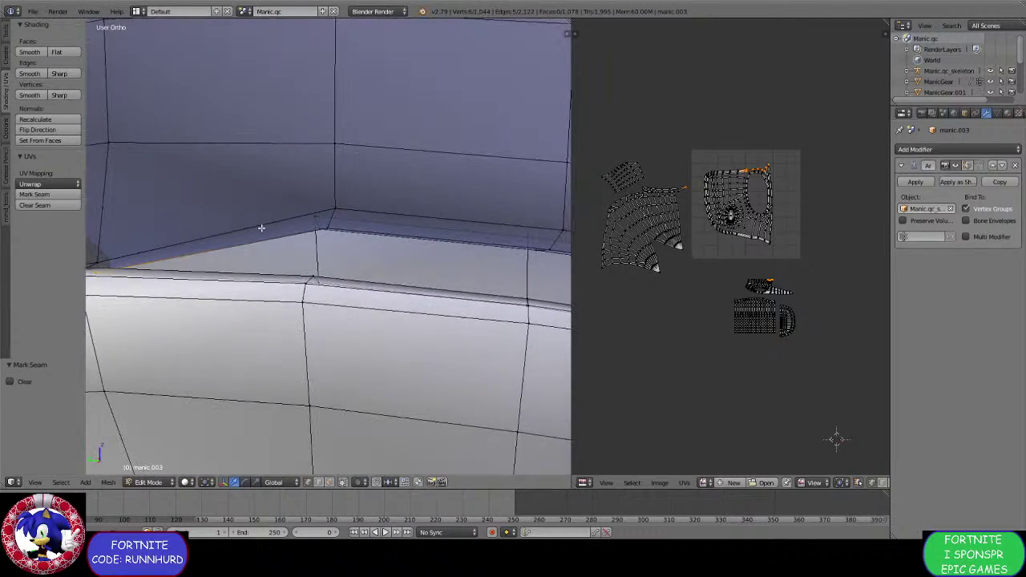
middle_click_drag(464, 241, 222, 249)
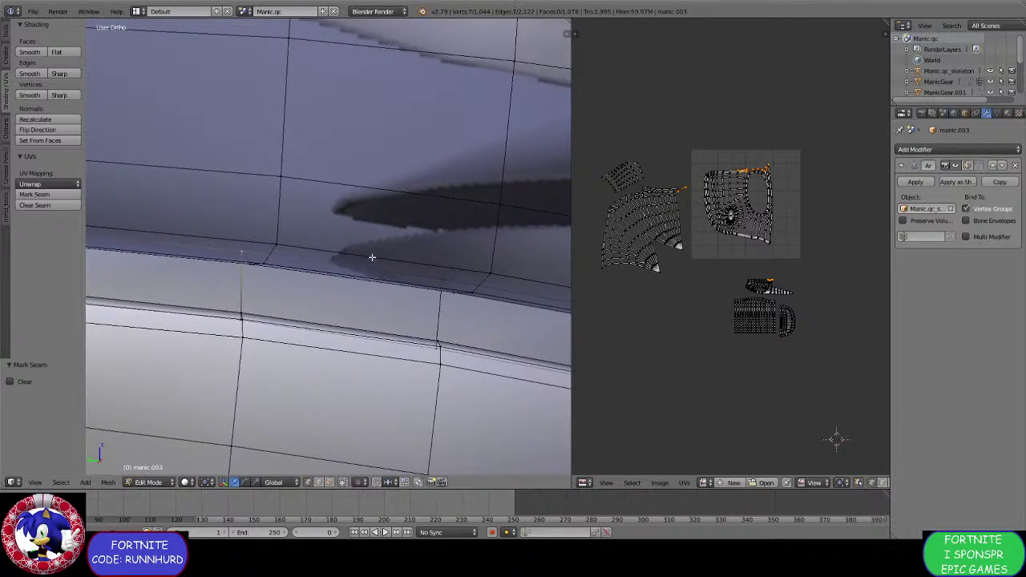
right_click(424, 269, "ctrl")
scroll(423, 268, "down", 5)
middle_click_drag(423, 268, 292, 281)
right_click(353, 276, "ctrl")
scroll(292, 280, "up", 3)
right_click(256, 313, "ctrl")
right_click(328, 321, "ctrl")
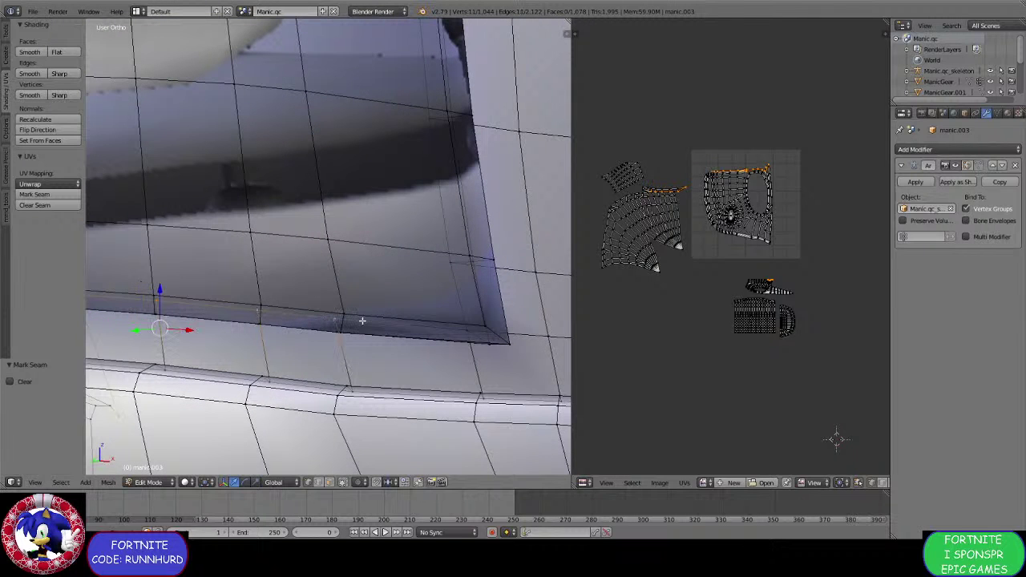
right_click(463, 326, "ctrl")
middle_click_drag(463, 325, 445, 337)
right_click(416, 306, "ctrl")
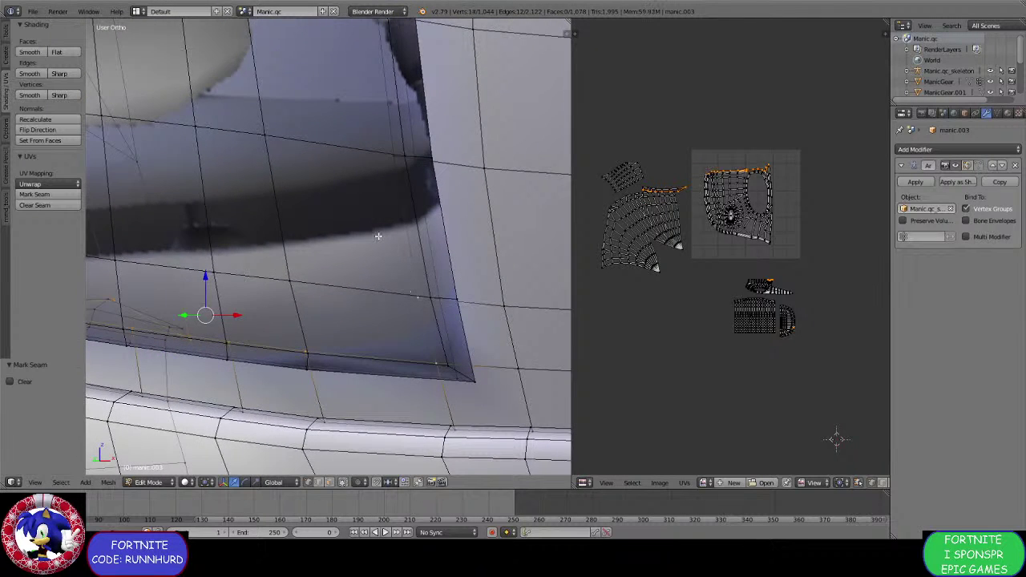
Continue the edge selection from the lower corner up the side rim of the face opening.
middle_click_drag(378, 236, 387, 288)
right_click(429, 394, "ctrl")
right_click(422, 315, "ctrl")
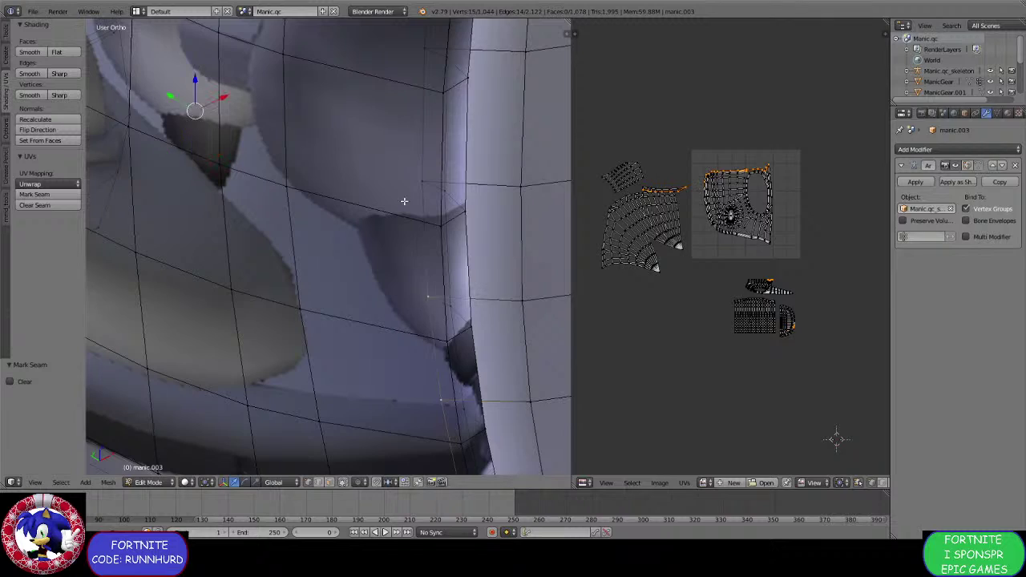
right_click(405, 200, "ctrl")
scroll(404, 193, "down", 4)
middle_click_drag(402, 161, 398, 191)
right_click(377, 270, "ctrl")
right_click(378, 222, "ctrl")
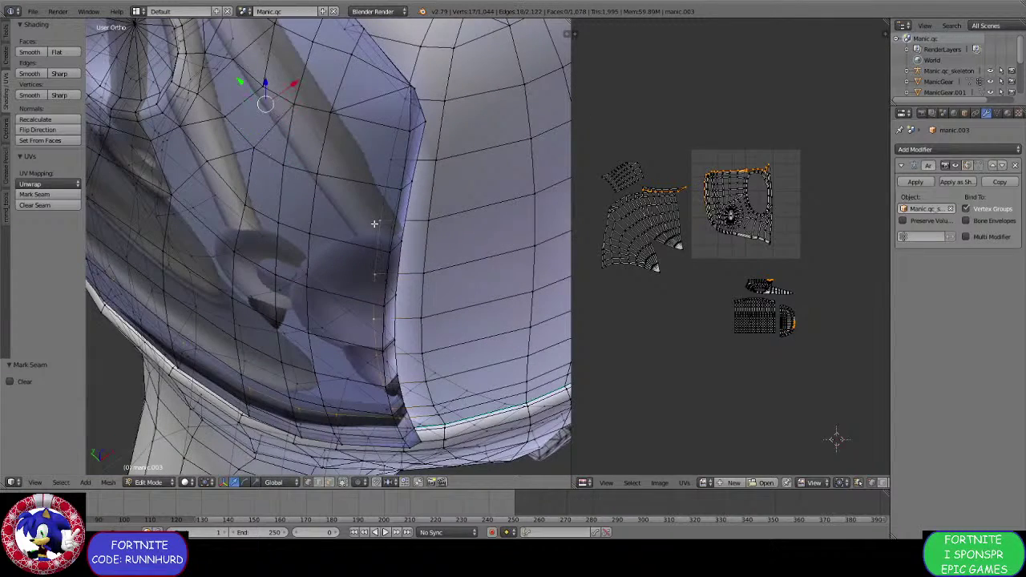
right_click(386, 153, "ctrl")
scroll(385, 152, "up", 3)
middle_click_drag(386, 153, 389, 295)
scroll(389, 295, "up", 2)
right_click(450, 243, "ctrl")
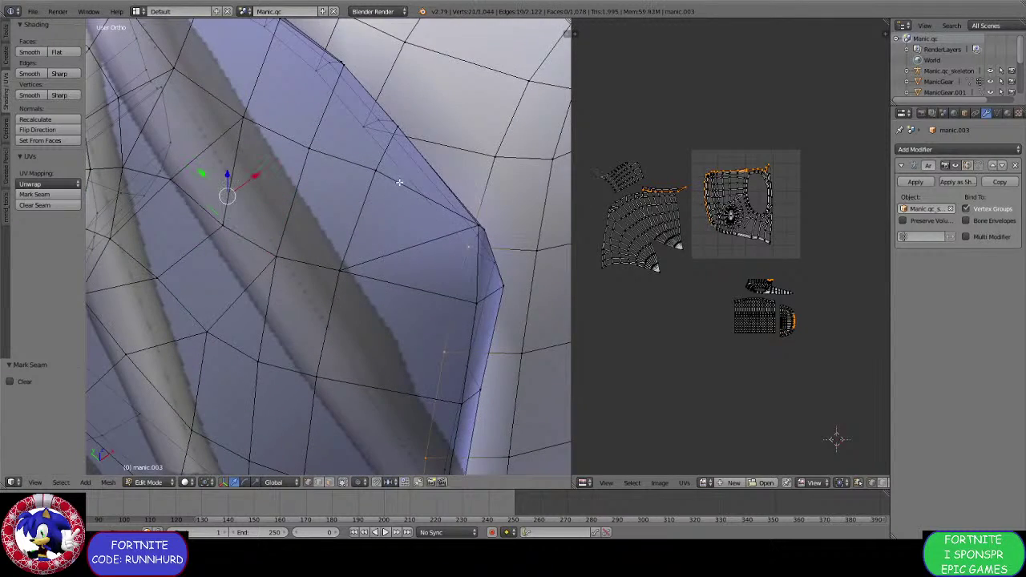
Continue the selection around the upper rim to the top of the head and mark the whole edge run as sharp.
right_click(363, 138, "ctrl")
middle_click_drag(360, 132, 417, 332, "shift")
right_click(376, 279, "ctrl")
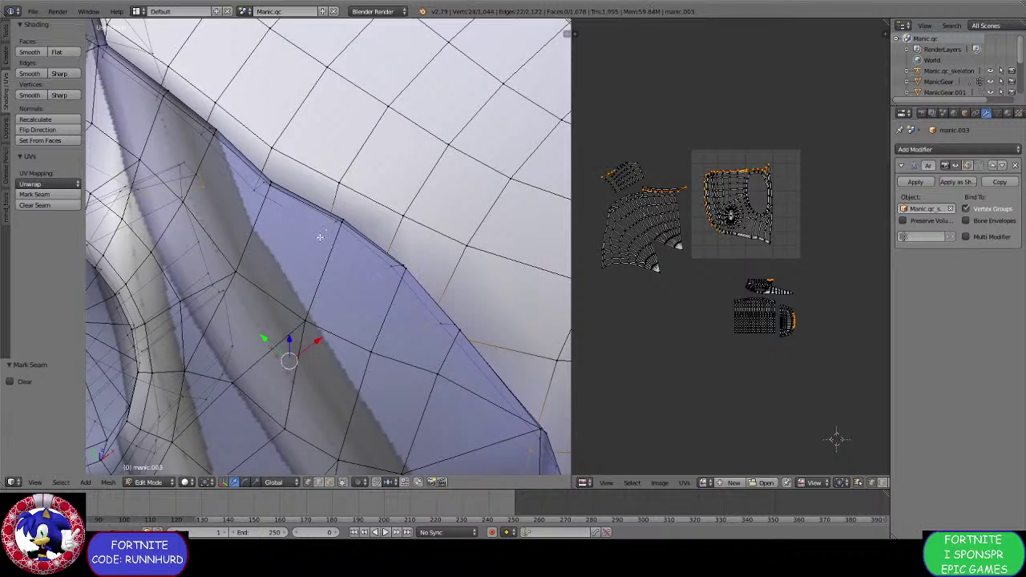
middle_click_drag(320, 237, 404, 349, "shift")
middle_click_drag(354, 323, 437, 400)
right_click(436, 401, "ctrl")
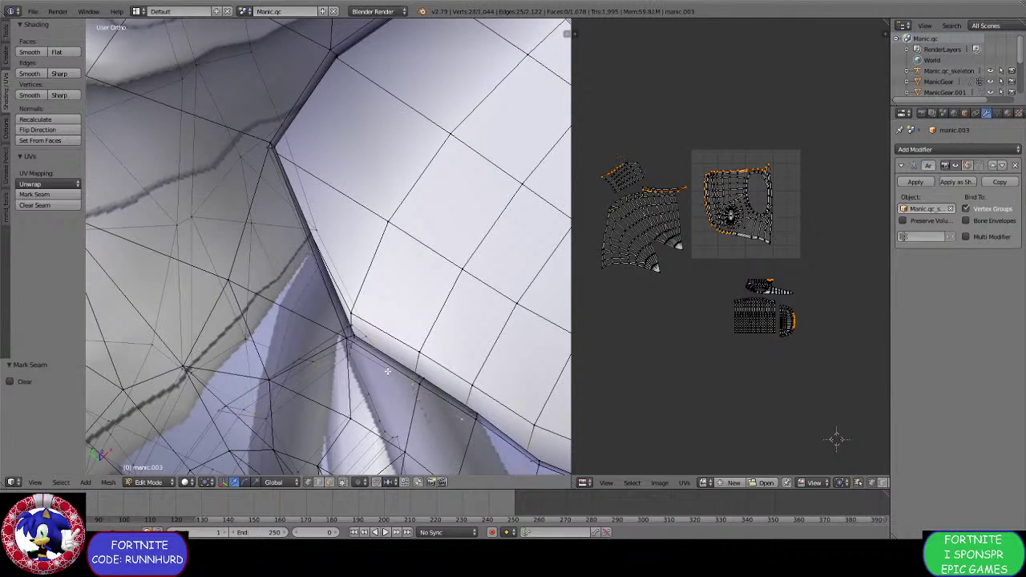
middle_click_drag(362, 355, 474, 399)
right_click(474, 399, "ctrl")
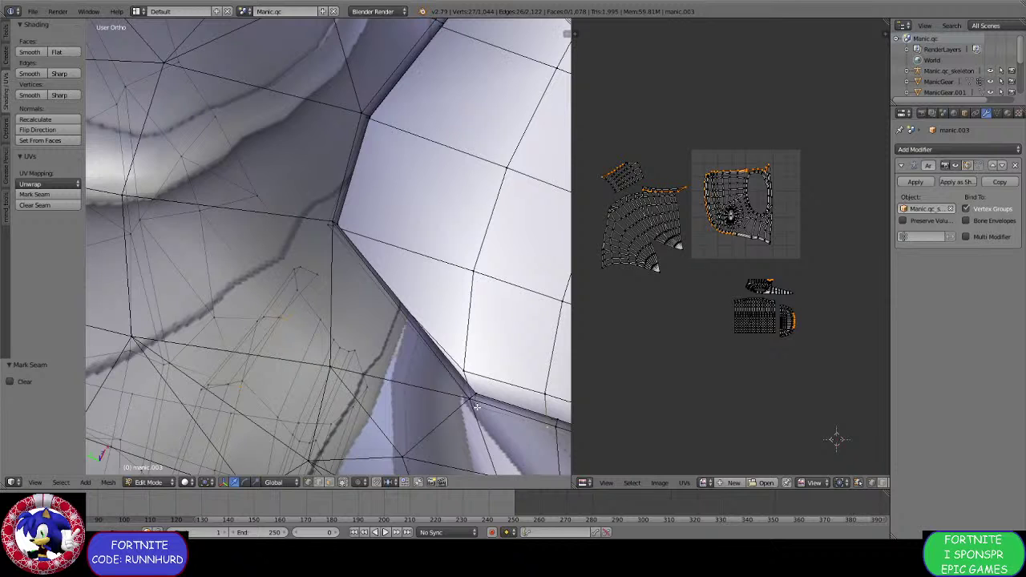
right_click(329, 226, "ctrl")
middle_click_drag(329, 226, 362, 427)
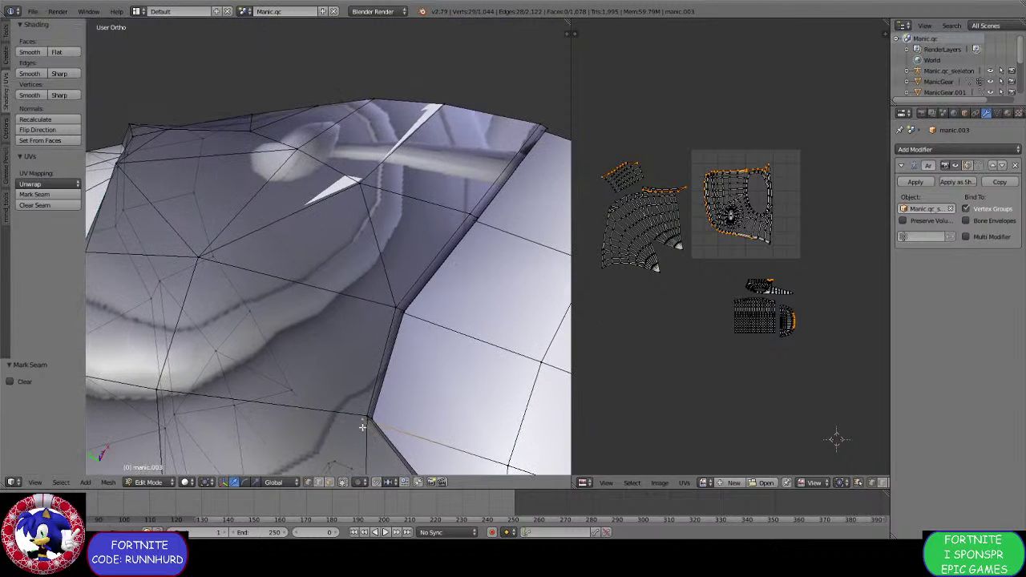
right_click(401, 315, "ctrl")
middle_click_drag(402, 315, 404, 414)
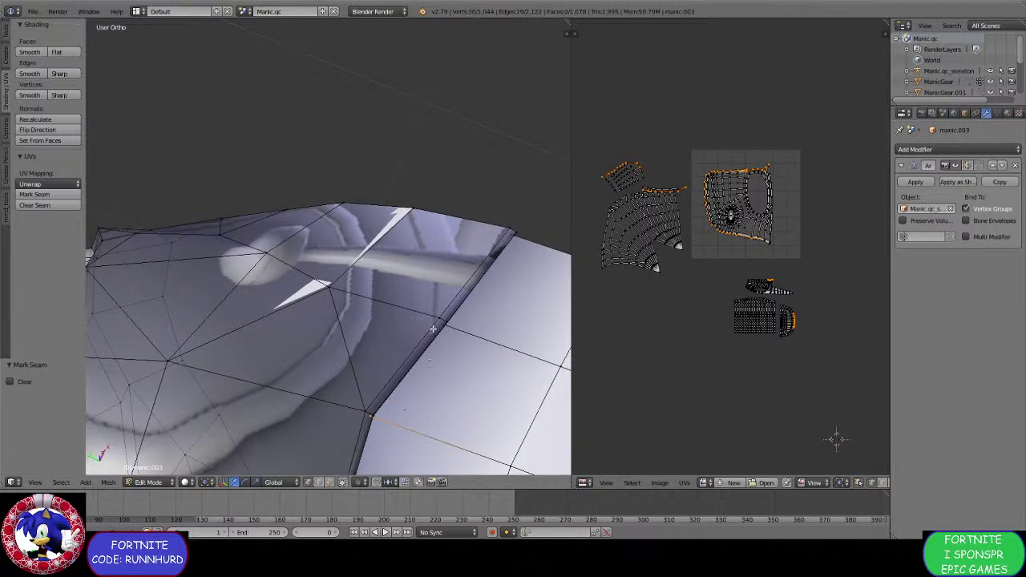
middle_click_drag(510, 234, 411, 342)
key("ctrl+e")
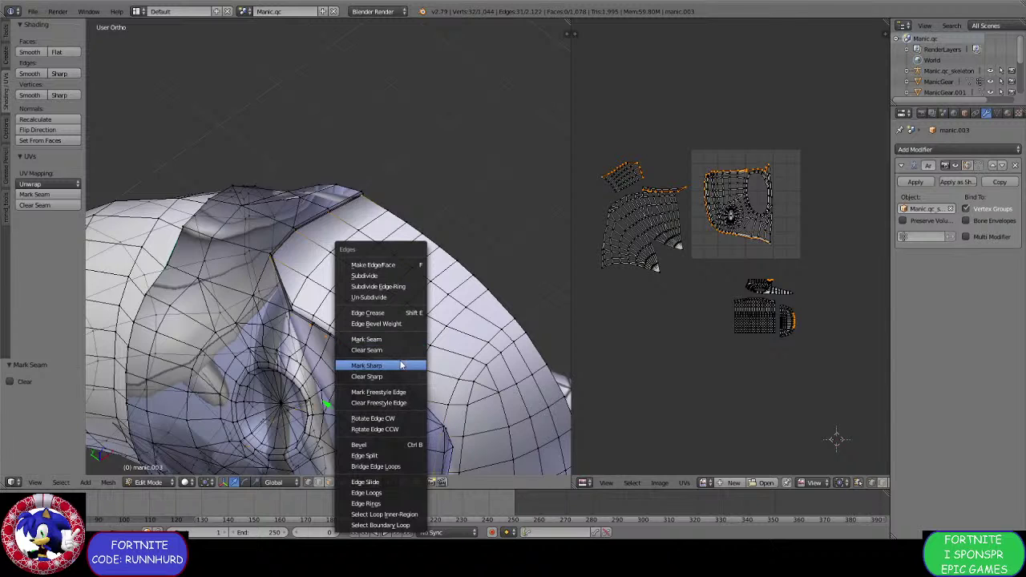
left_click(401, 365)
Leave editing of the head mesh and open the ManicGear.001 mask object in Edit Mode.
scroll(398, 365, "down", 5)
middle_click_drag(399, 366, 369, 319)
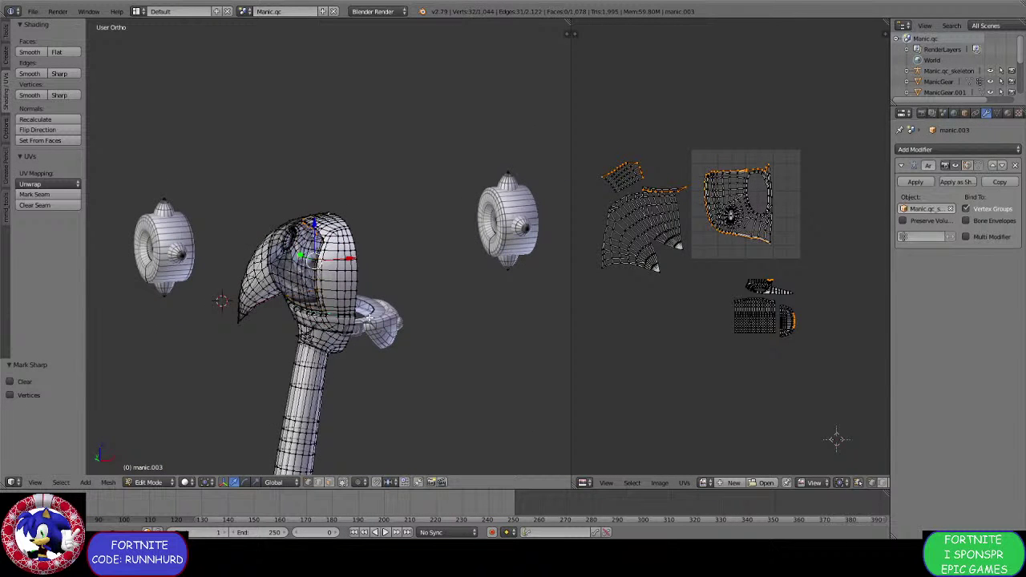
scroll(369, 319, "up", 7)
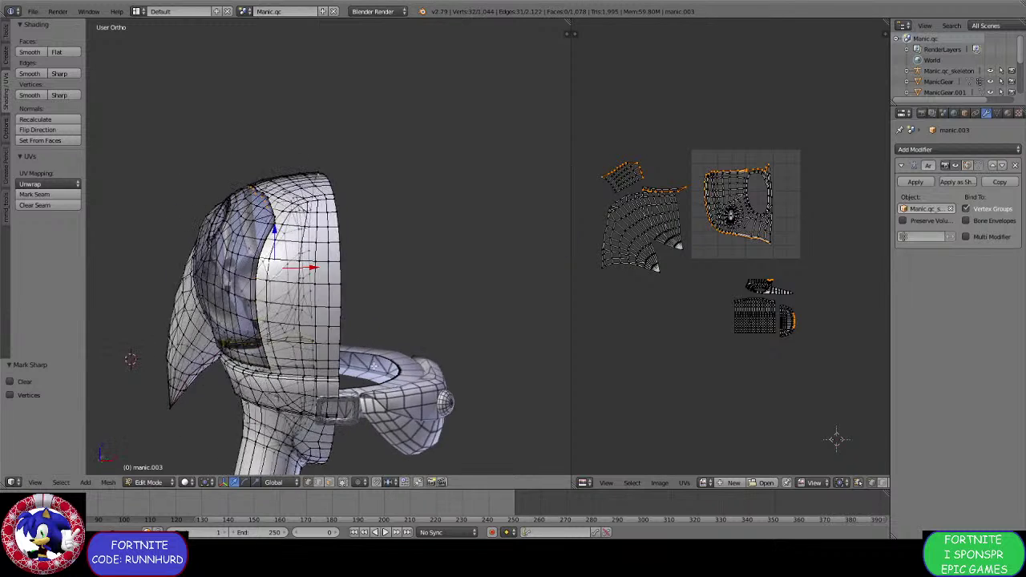
scroll(368, 319, "down", 6)
left_click(148, 482)
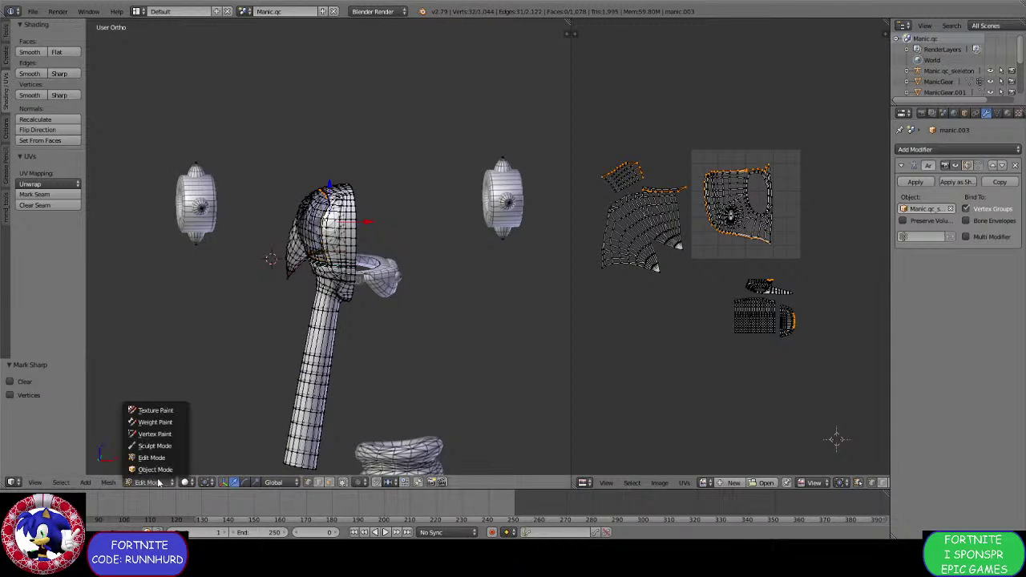
left_click(152, 471)
scroll(292, 339, "up", 3)
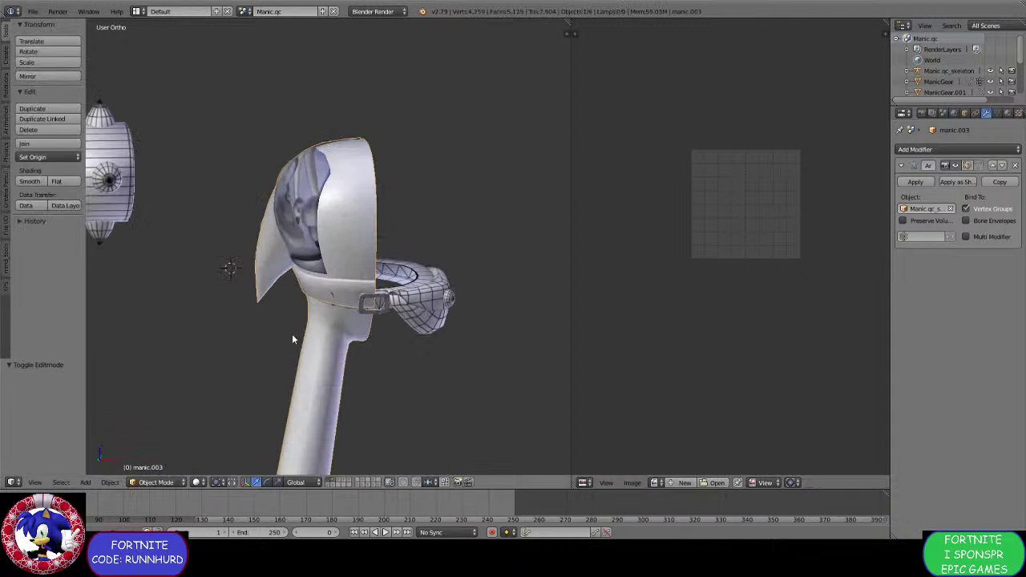
right_click(433, 278)
middle_click_drag(417, 267, 347, 379)
scroll(345, 381, "up", 2)
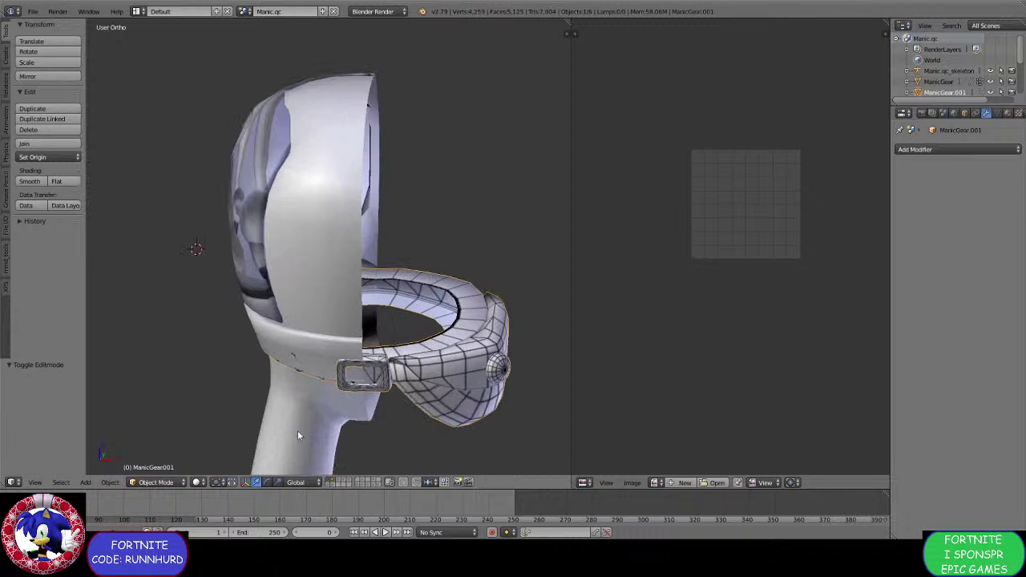
left_click(151, 482)
Select the linked geometry of the mask body and its round knob, and separate it into its own object.
middle_click_drag(352, 422, 494, 396)
scroll(449, 398, "up", 4)
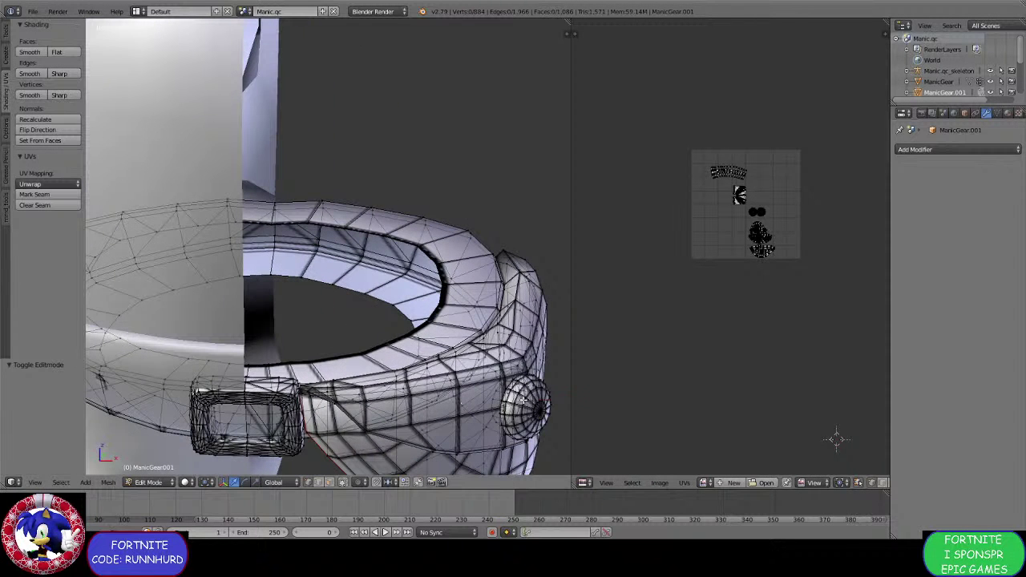
right_click(536, 351)
key("ctrl+l")
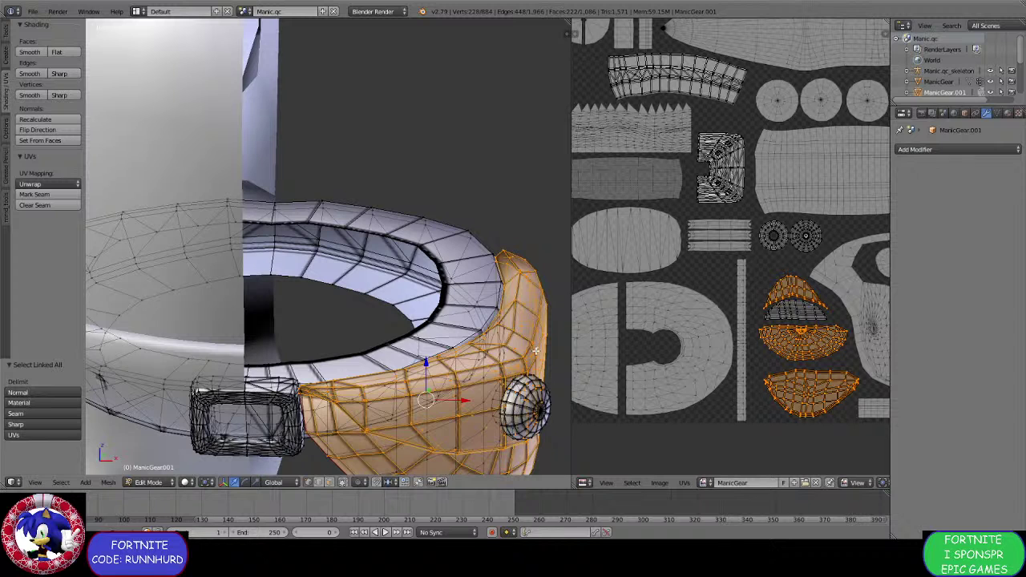
right_click(546, 415, "shift")
key("ctrl+l")
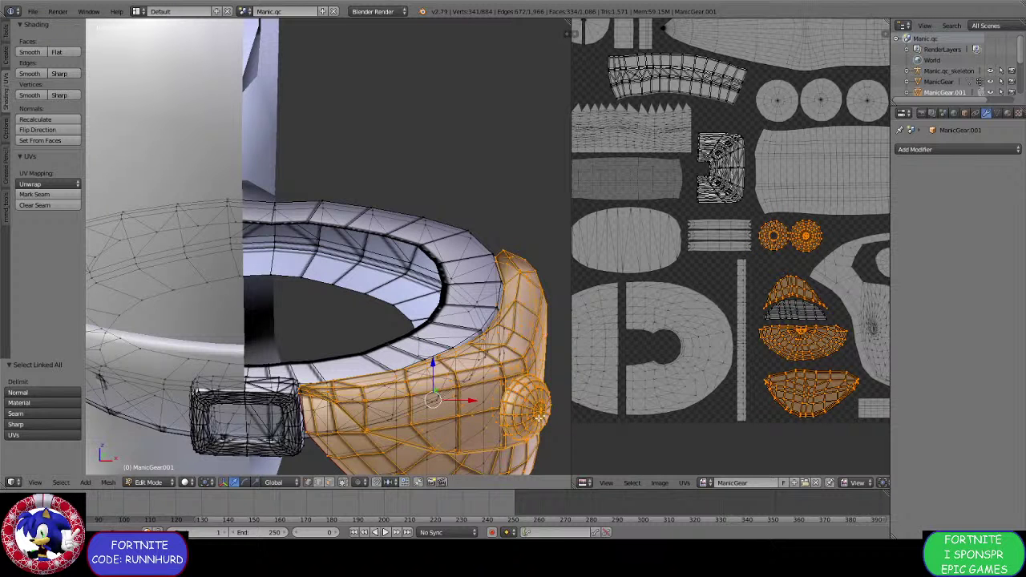
key("x")
left_click(505, 426)
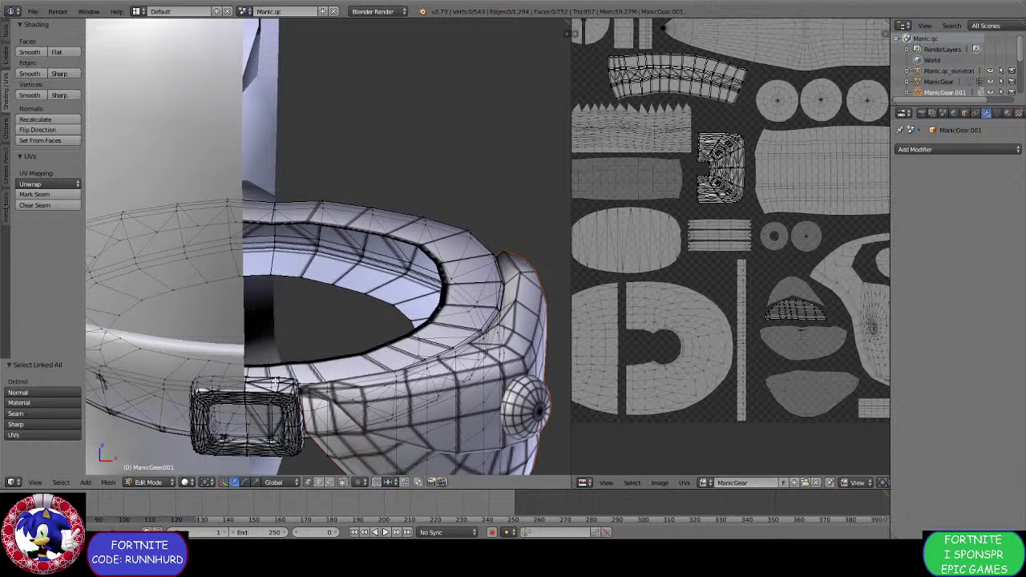
Select the whole linked ring-shaped strap and separate it into its own object.
right_click(275, 383)
key("ctrl+l")
scroll(275, 383, "down", 6)
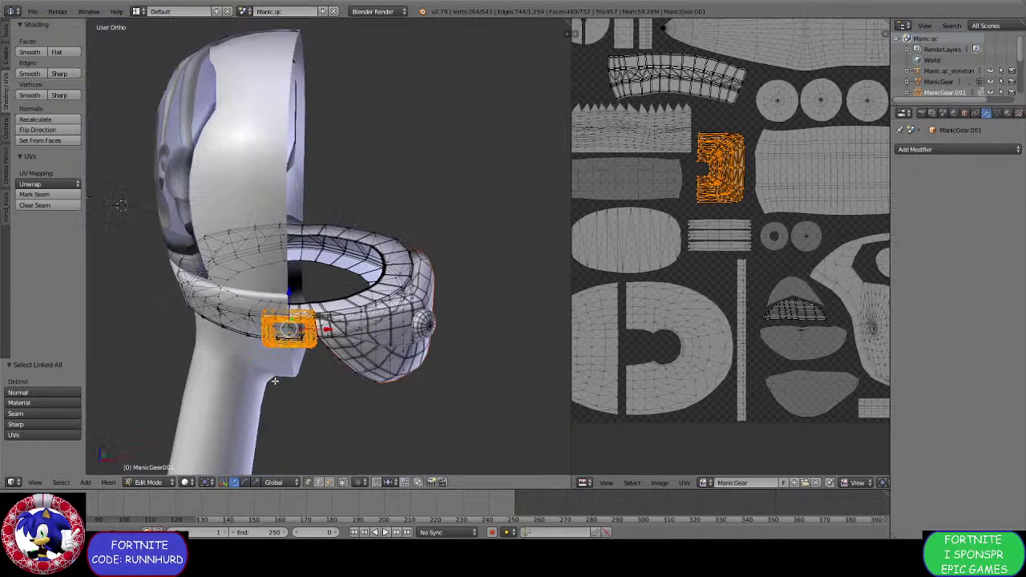
right_click(387, 261)
key("ctrl+l")
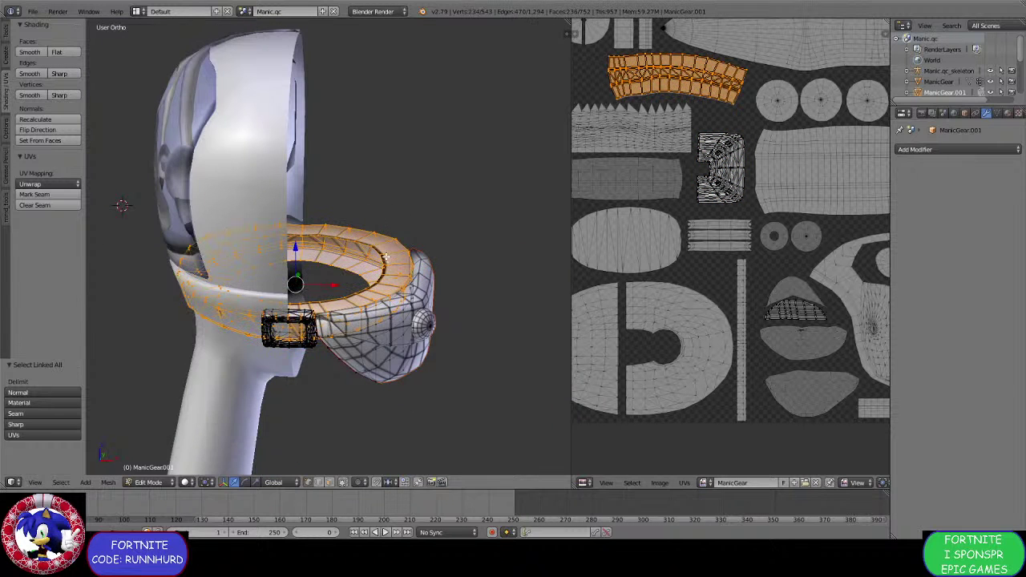
key("p")
left_click(365, 266)
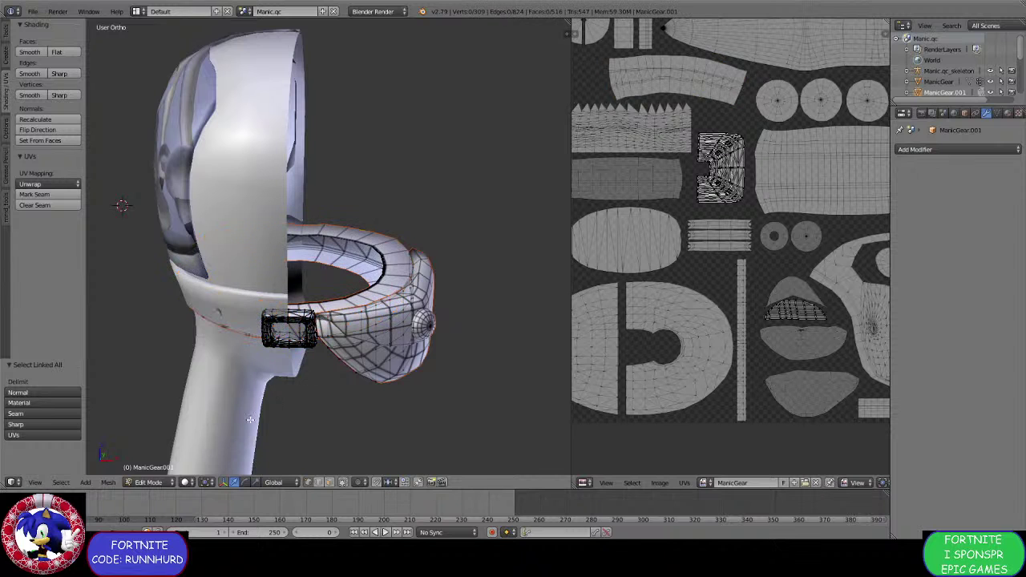
Return to Object Mode and move the separated ring-shaped strap to another layer.
left_click(149, 482)
left_click(148, 469)
right_click(347, 235)
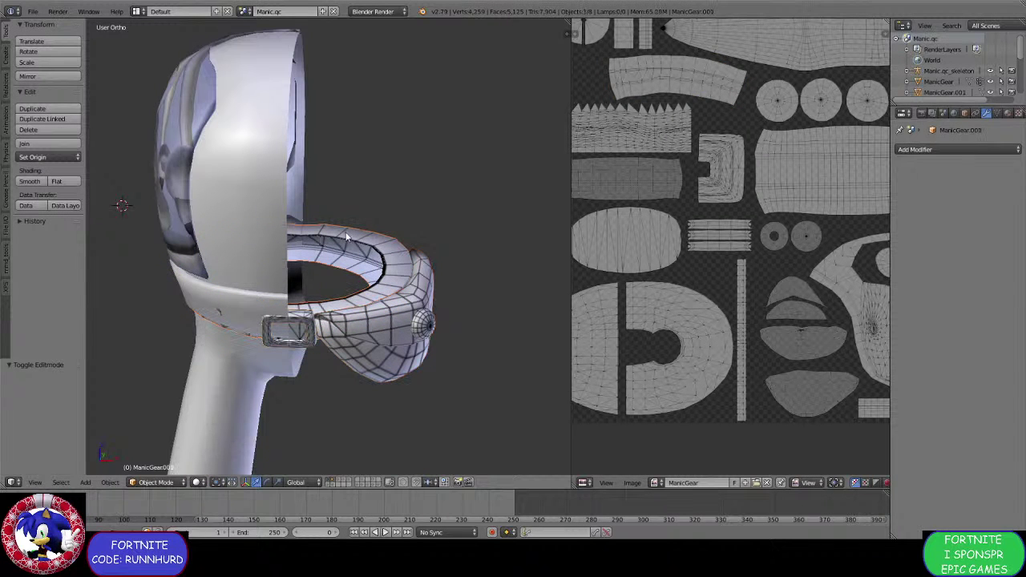
key("m")
left_click(475, 258)
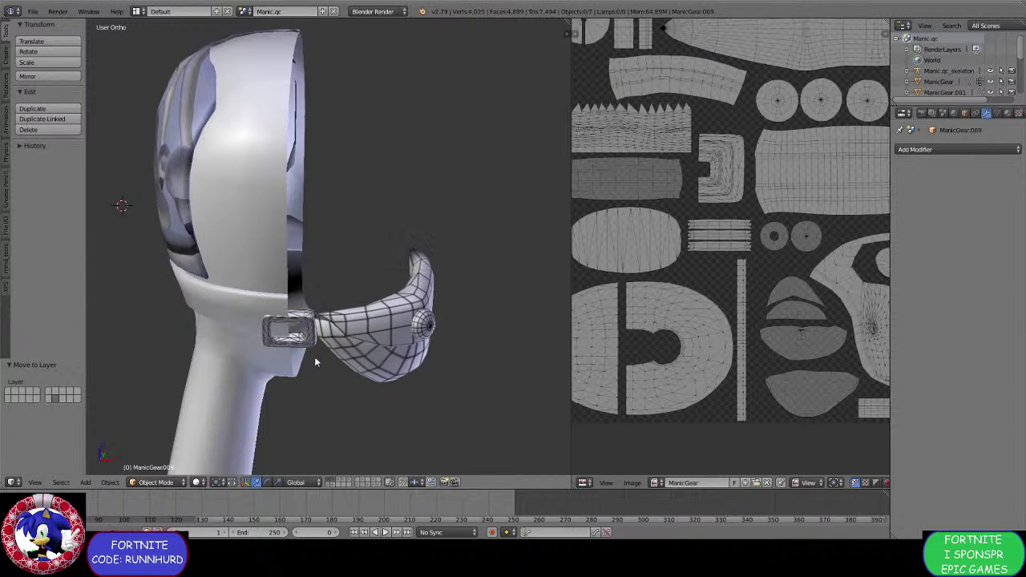
Open ManicGear.001 for mesh editing, select the linked inner faces of the mask and separate them into their own object.
middle_click_drag(315, 356, 330, 328)
right_click(290, 295)
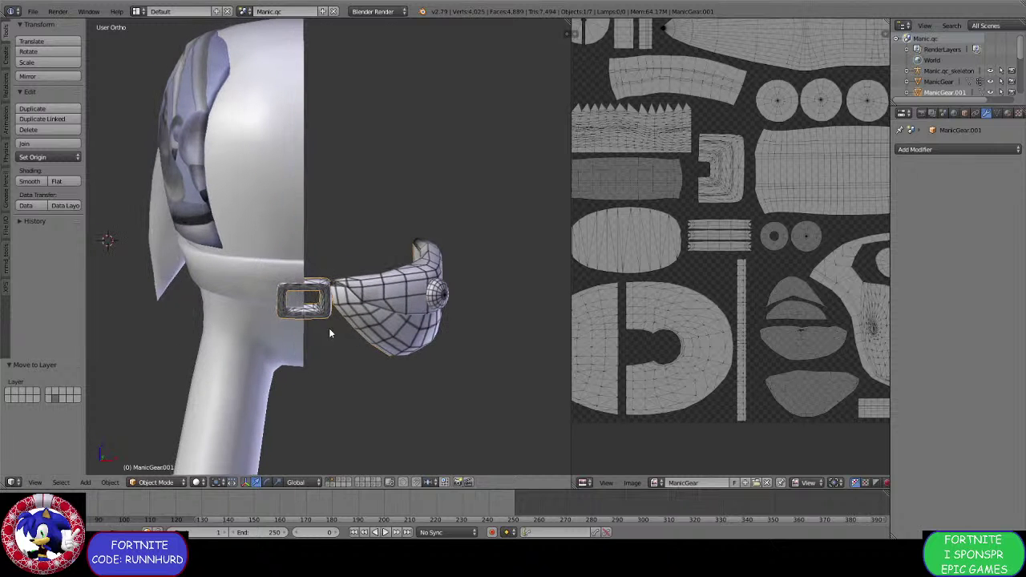
left_click(157, 482)
left_click(157, 458)
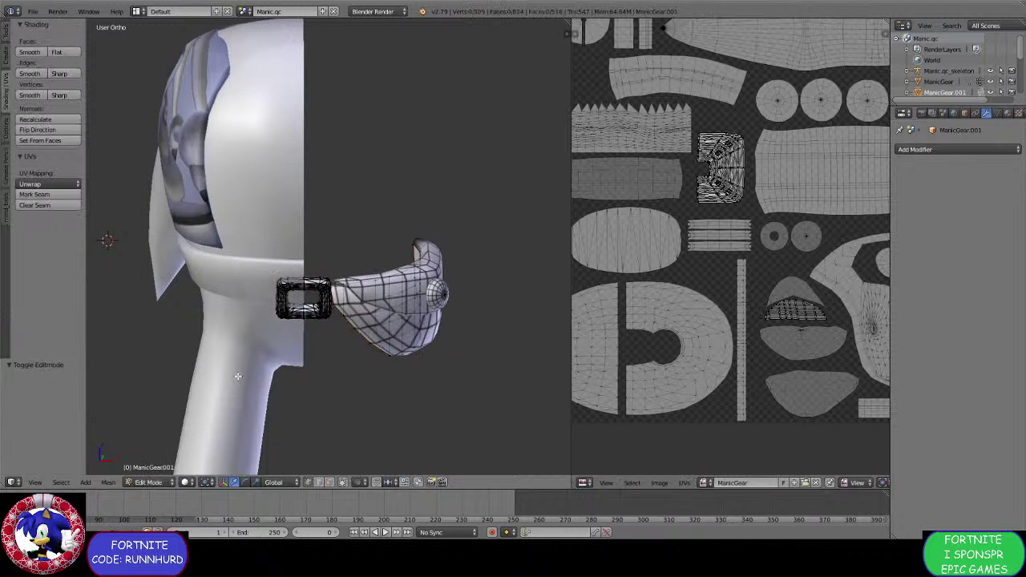
middle_click_drag(238, 378, 90, 233)
key("ctrl+l")
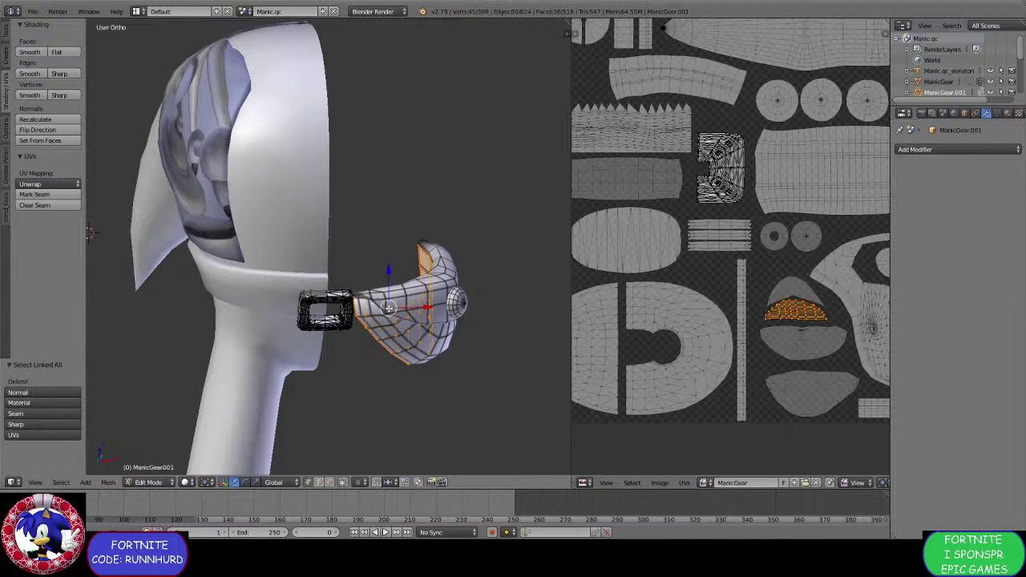
key("a")
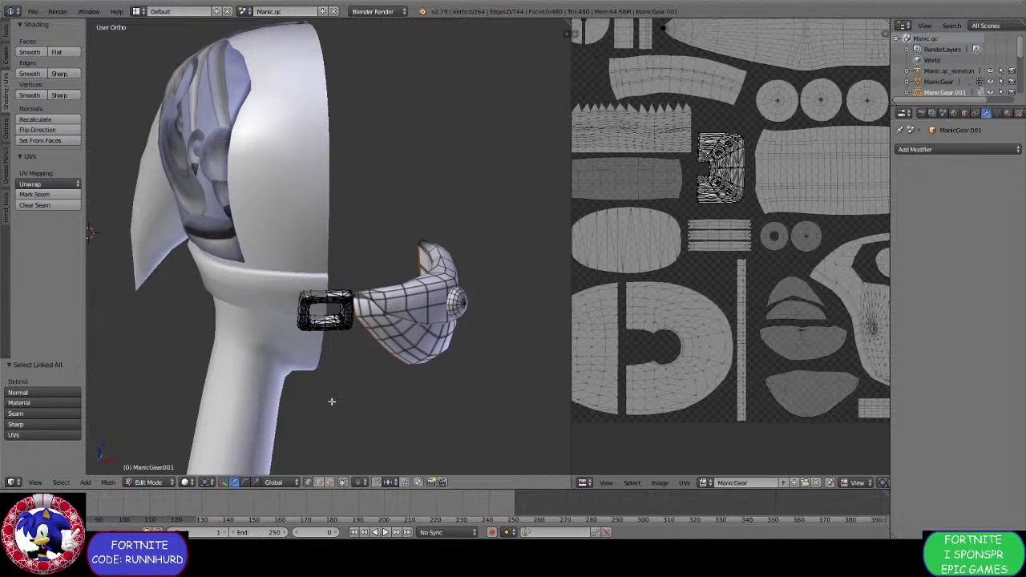
Return to Object Mode and join the separated inner faces with the mask body object ManicGear.008.
left_click(169, 482)
left_click(152, 471)
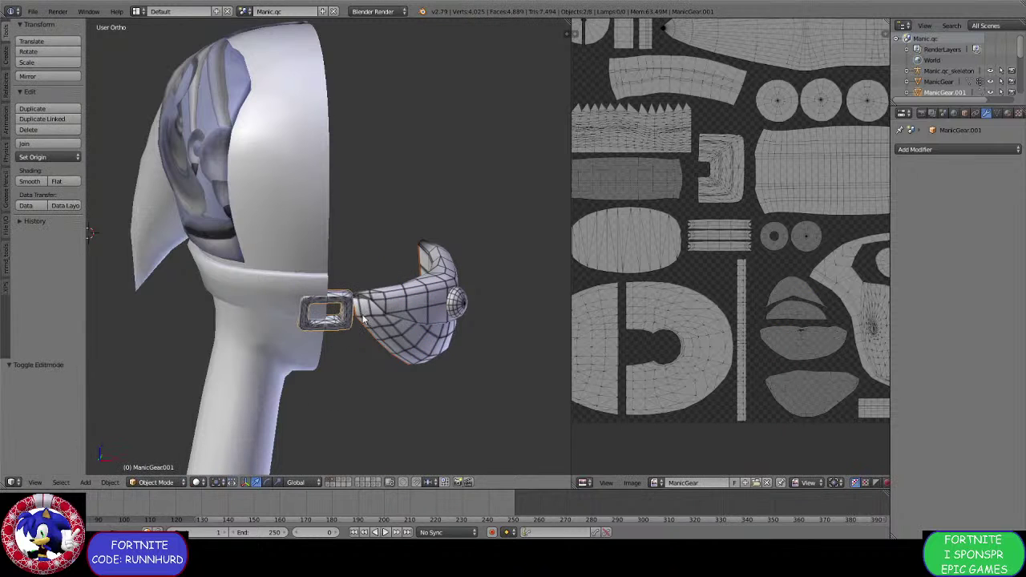
right_click(442, 263)
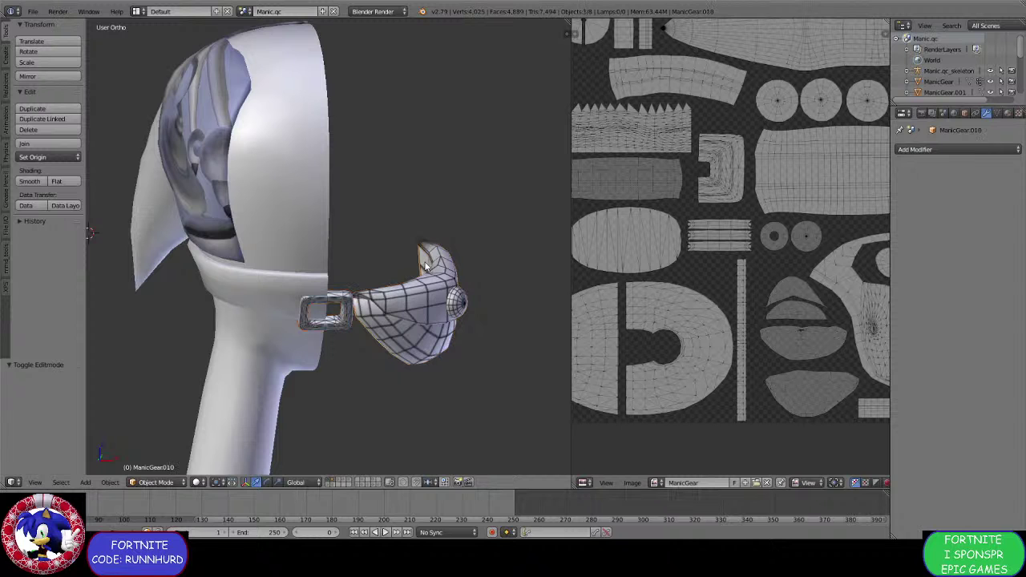
key("ctrl+j")
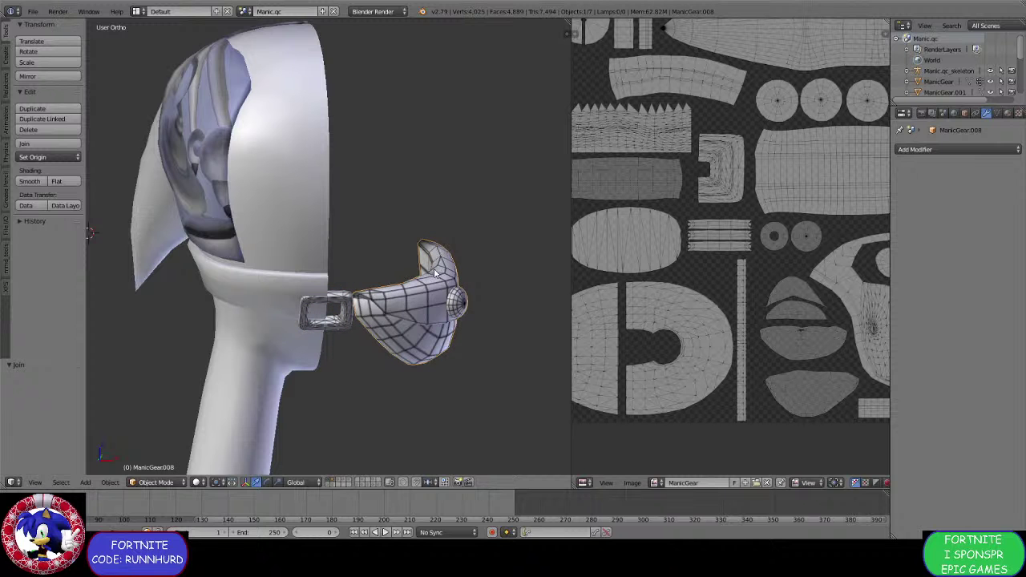
Check the joined mask's full geometry in Edit Mode, return to Object Mode and move the mask to another layer.
left_click(164, 483)
left_click(154, 457)
middle_click_drag(208, 361, 481, 348)
key("a")
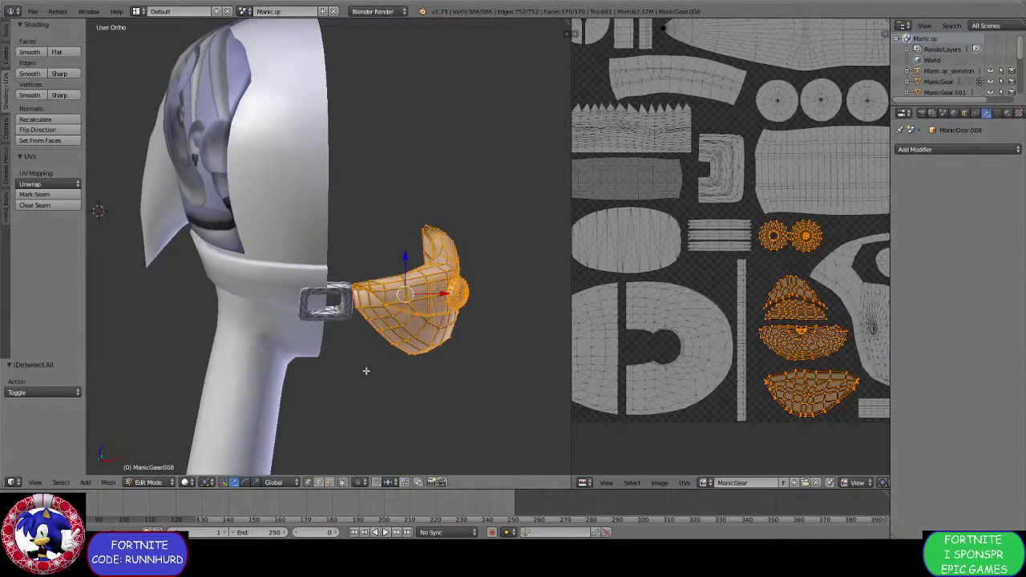
left_click(160, 482)
left_click(161, 464)
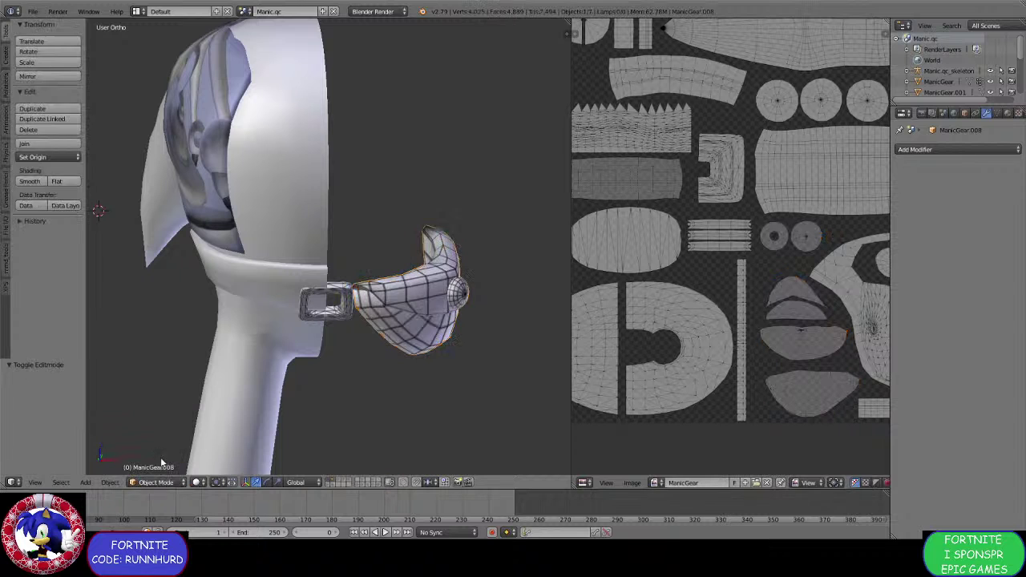
key("m")
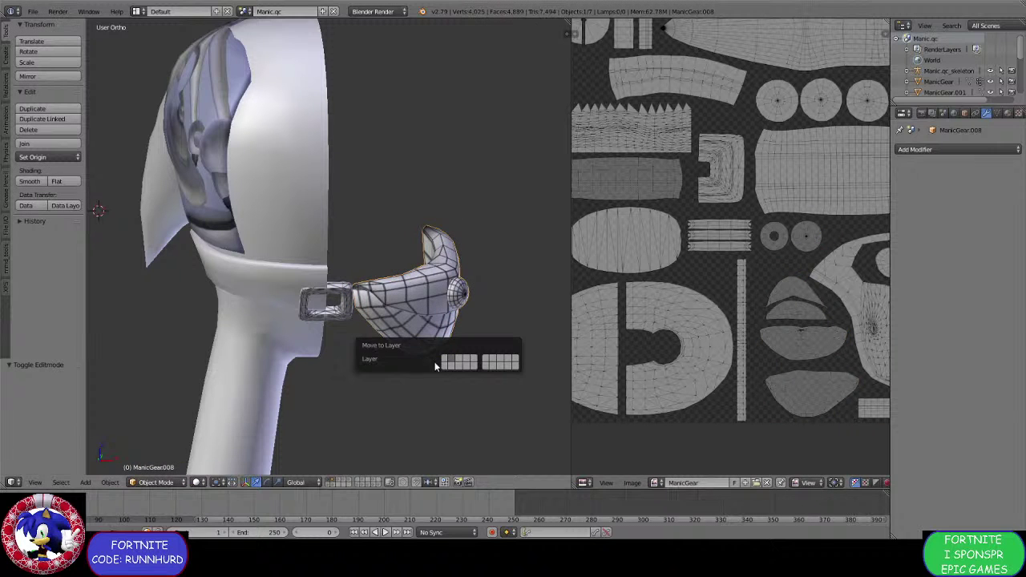
left_click(446, 366)
Scale the whole rectangular buckle mesh to about 1.5 times its size and convert its triangles to quads.
right_click(356, 303)
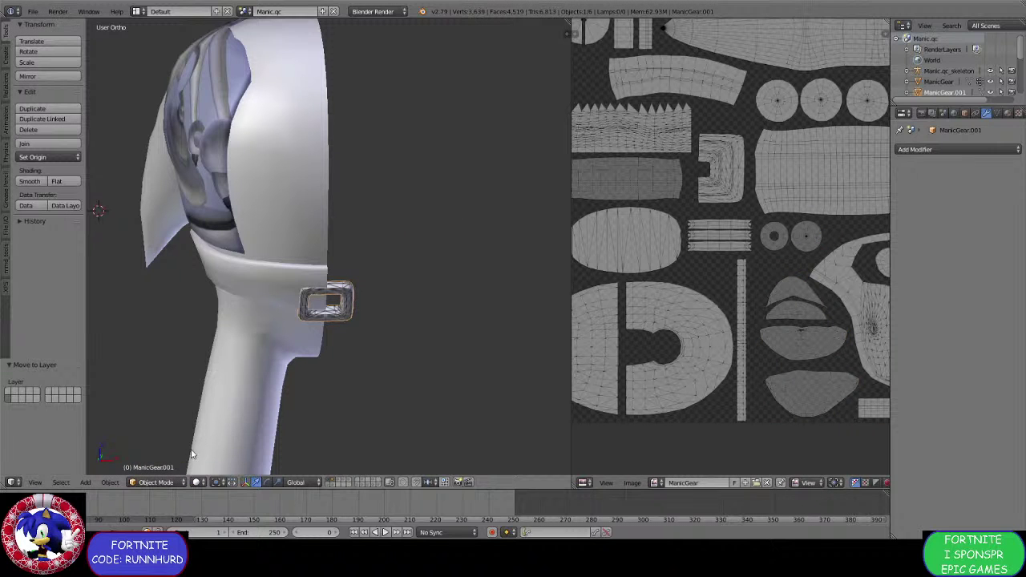
left_click(161, 482)
left_click(156, 458)
key("KP_4")
key("KP_4")
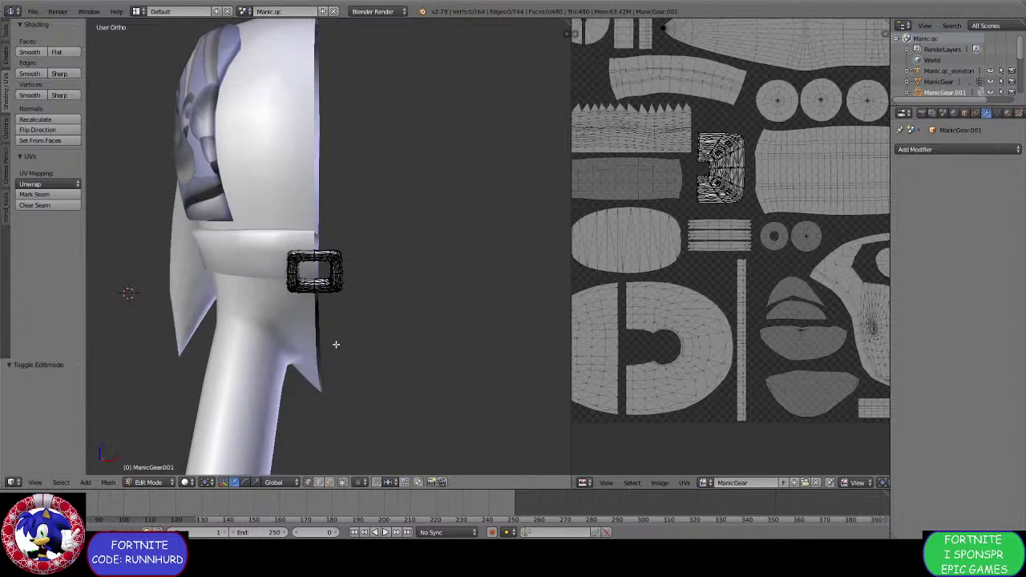
key("a")
key("s")
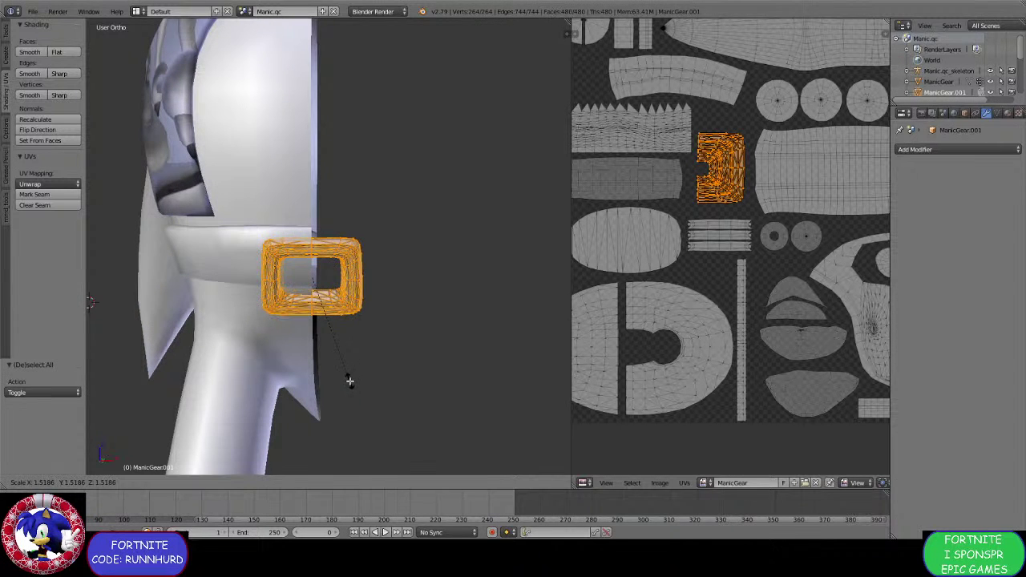
left_click(349, 381)
key("alt+j")
scroll(348, 380, "up", 3)
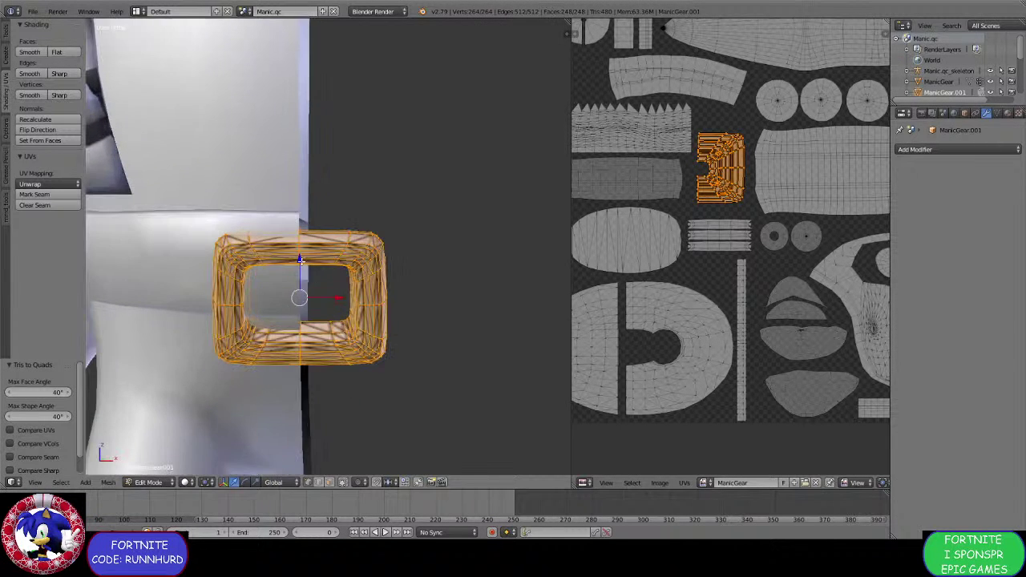
Move the buckle 0.332 along Z and -0.058 along Y onto the belt.
key("g")
left_click(305, 222)
middle_click_drag(304, 222, 431, 247)
middle_click_drag(431, 246, 280, 314, "shift")
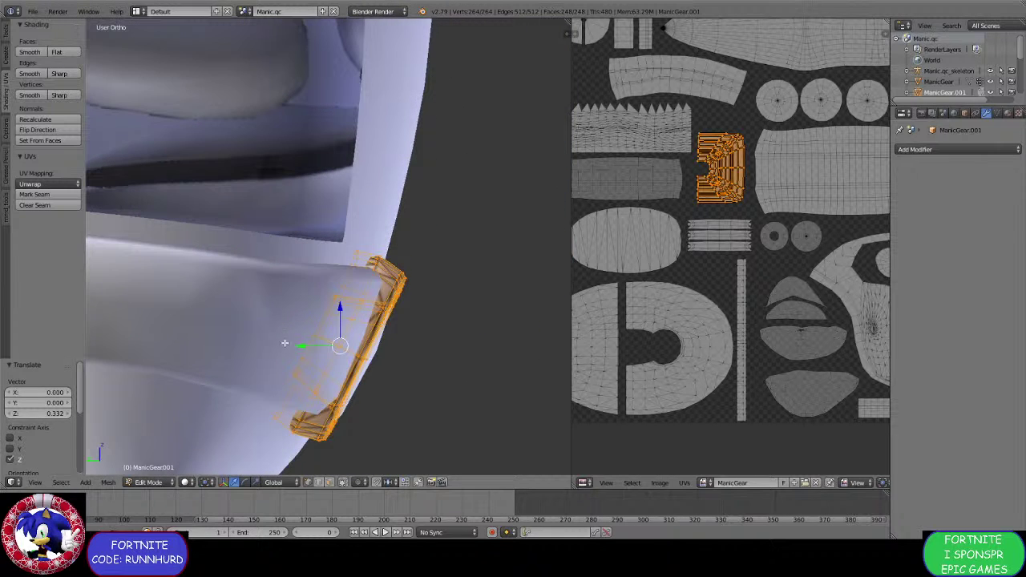
key("g")
key("y")
left_click(300, 346)
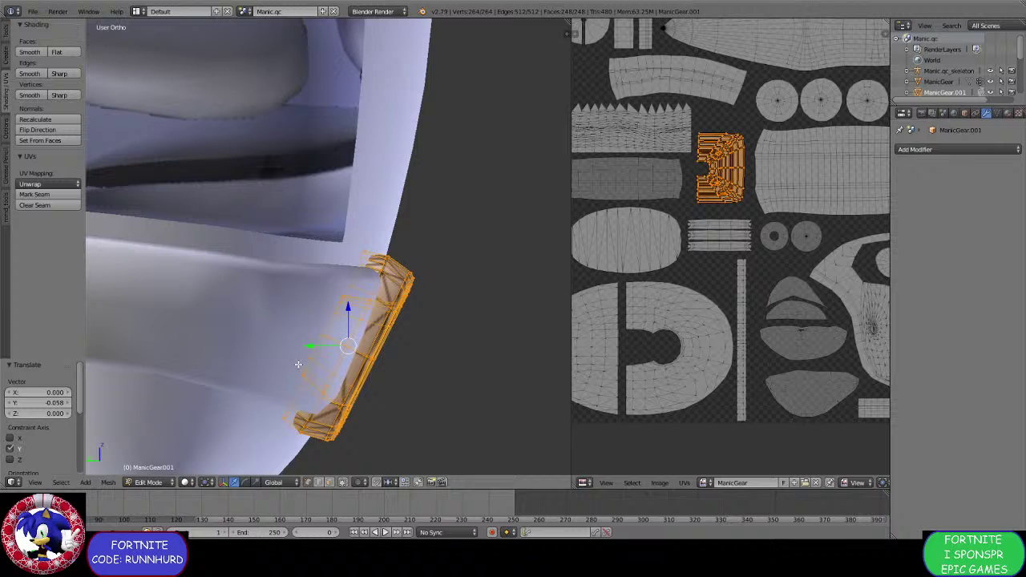
Rotate the buckle -4.31° about the X axis and move it 0.050 along Z to follow the belt's slope.
left_click(246, 479)
left_click_drag(378, 371, 384, 370)
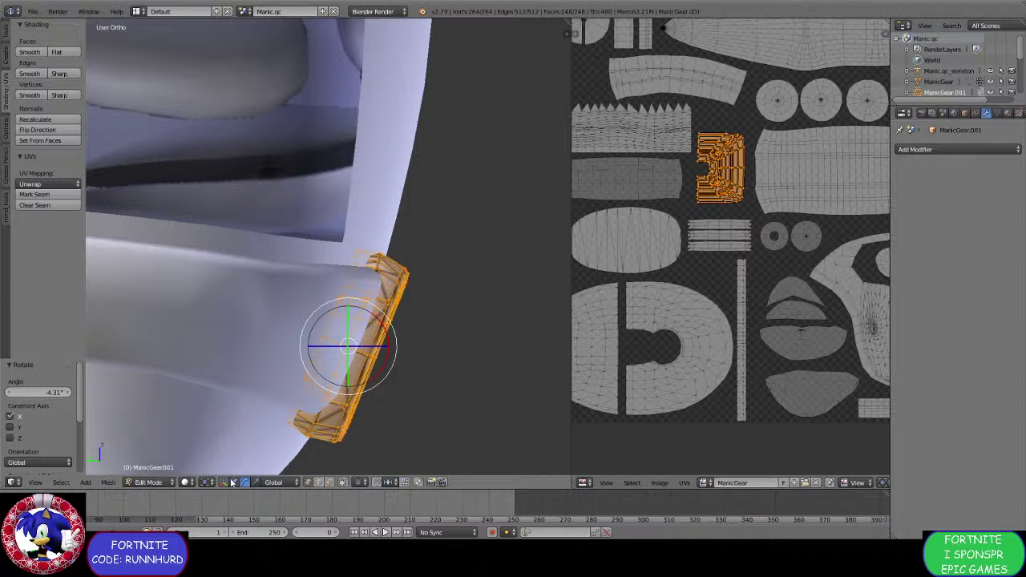
left_click(236, 483)
left_click_drag(350, 323, 354, 315)
middle_click_drag(354, 315, 241, 309)
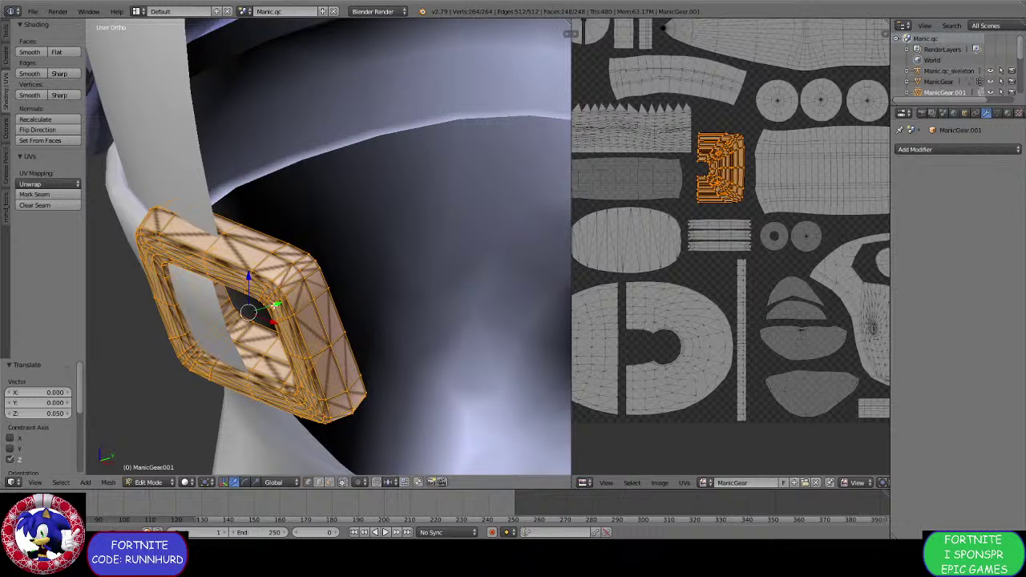
Shift the buckle -0.046 along Y and -0.021 along Z to seat it against the belt.
left_click_drag(275, 305, 269, 307)
middle_click_drag(270, 307, 229, 271)
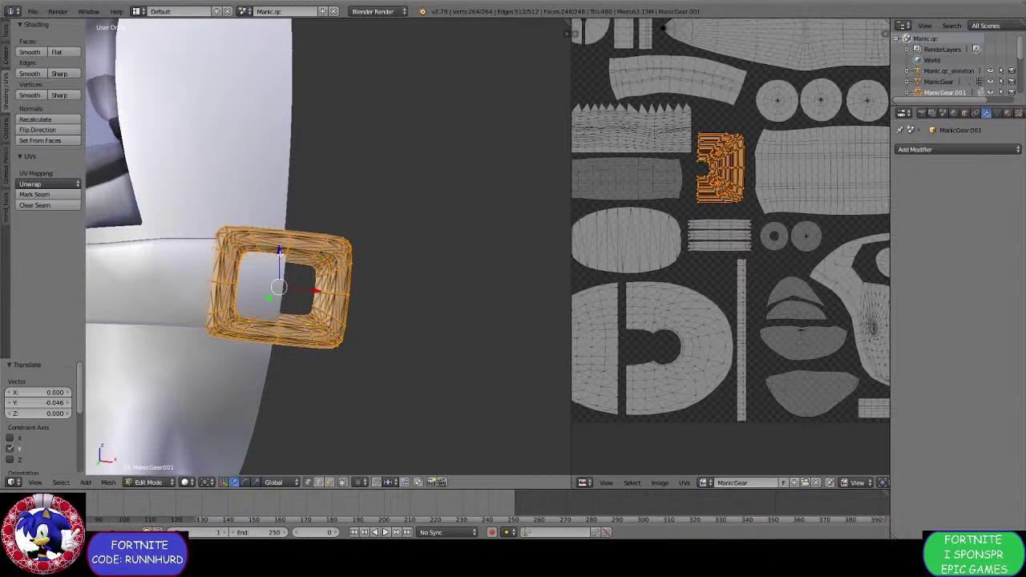
left_click_drag(278, 251, 280, 257)
middle_click_drag(280, 260, 339, 262)
left_click(147, 482)
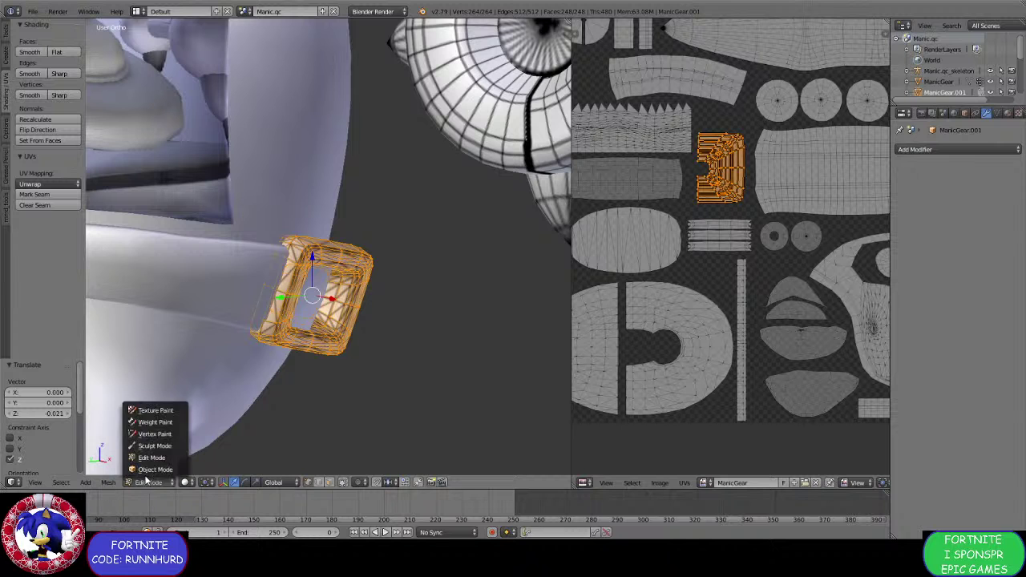
Select the half of the buckle that extends past the body's centre line and separate it into its own object.
middle_click_drag(337, 374, 321, 399)
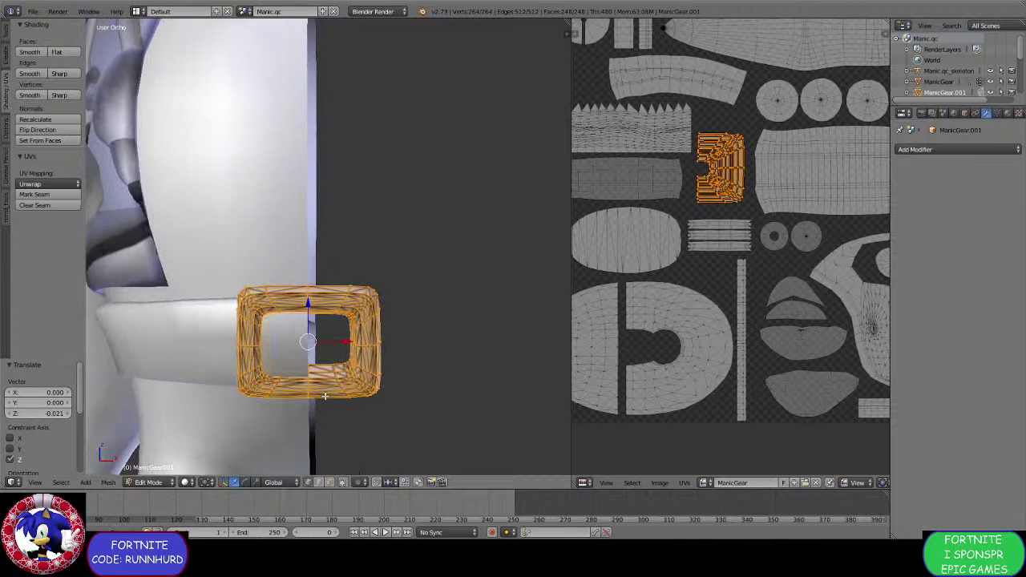
key("a")
key("b")
left_click_drag(307, 405, 420, 257)
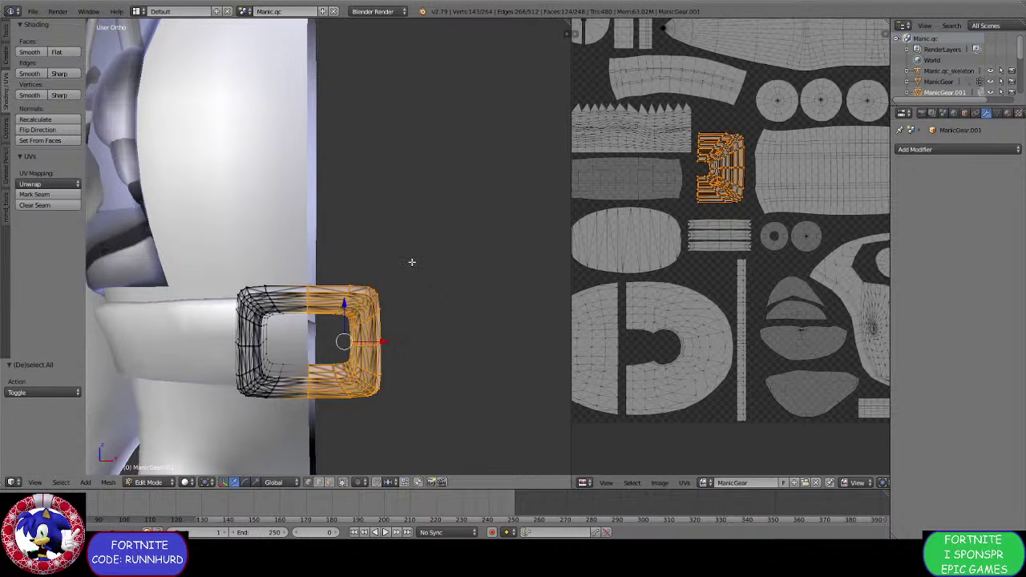
key("p")
left_click(413, 260)
Return to Object Mode and move the separated buckle half to another layer.
left_click(152, 482)
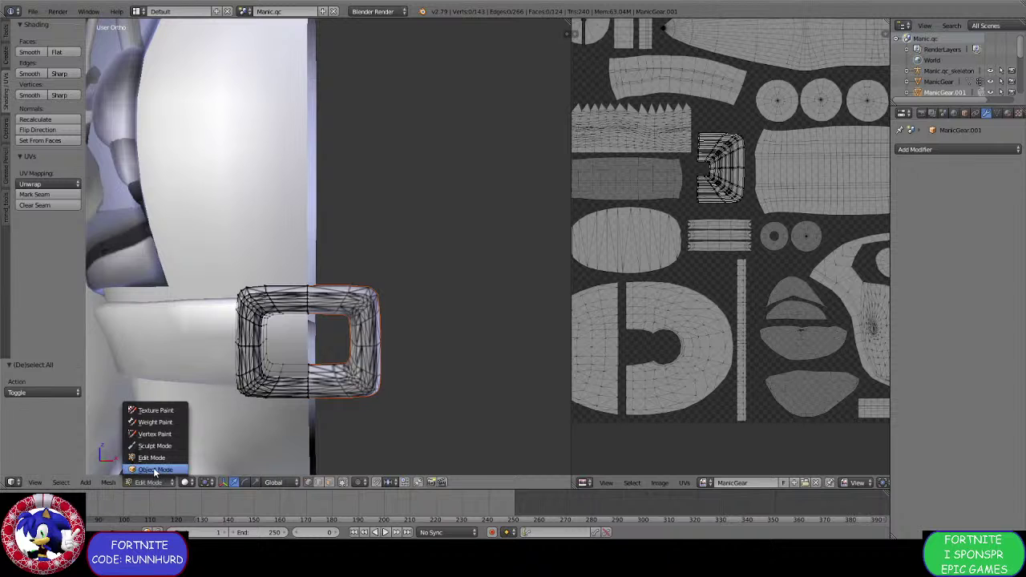
left_click(155, 469)
right_click(352, 382)
key("m")
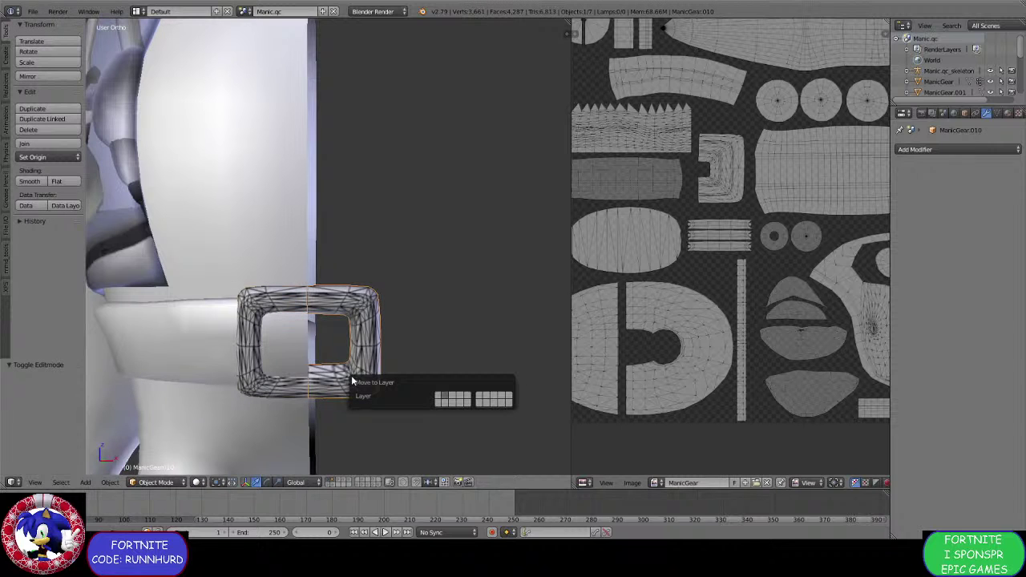
left_click(501, 395)
Join the remaining buckle half to the half-body mesh manic.003.
right_click(260, 340)
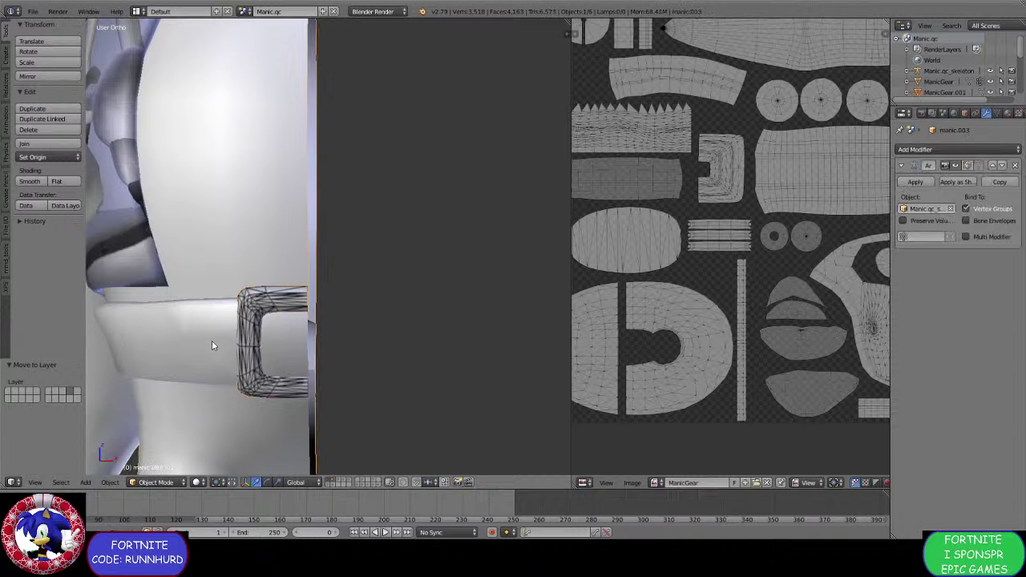
key("ctrl+j")
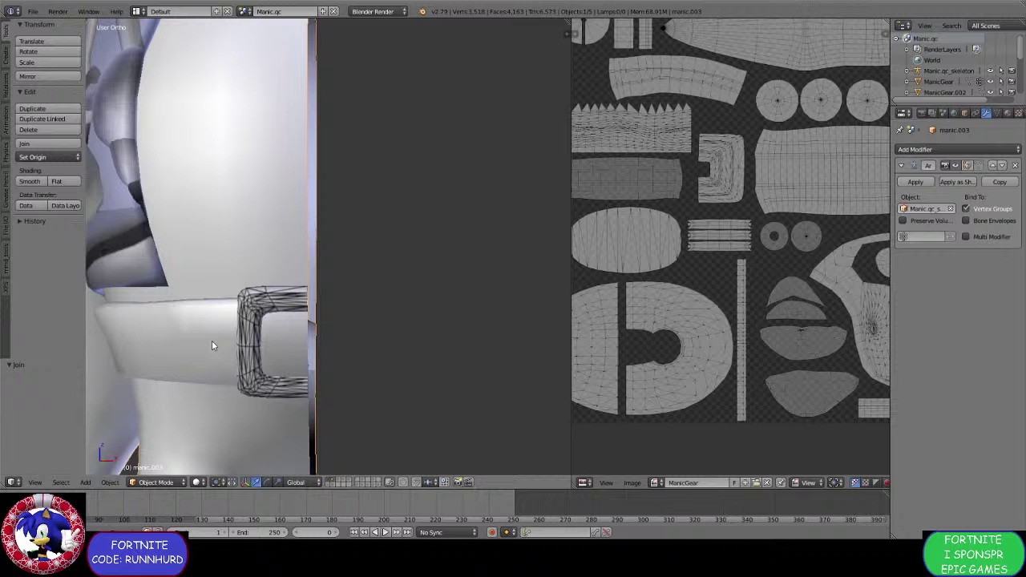
scroll(213, 346, "down", 9)
middle_click_drag(235, 354, 284, 262)
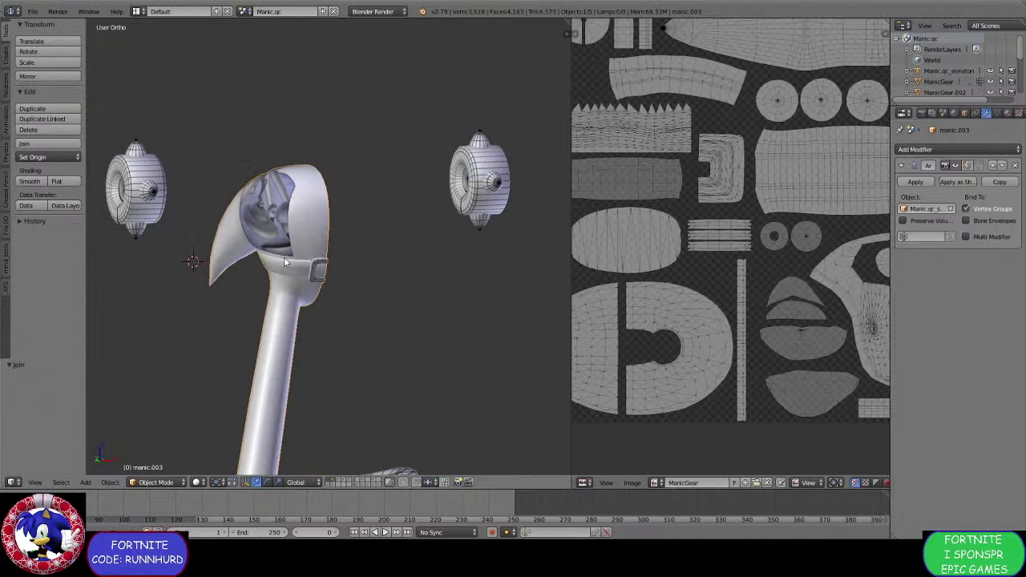
Add a Mirror modifier to manic.003 across the X axis and check the mirrored body from several angles.
left_click(949, 150)
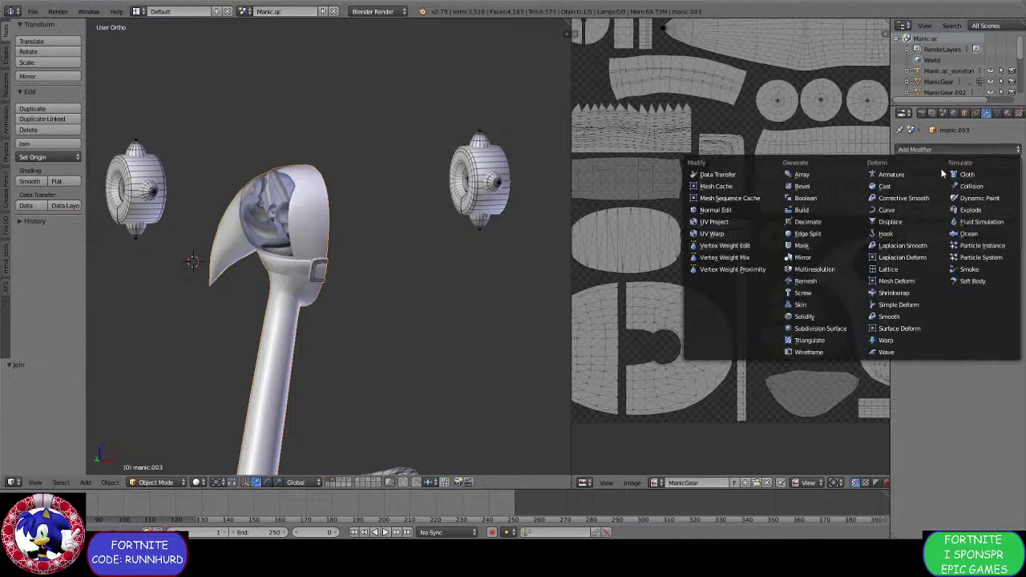
left_click(801, 257)
middle_click_drag(513, 273, 375, 265)
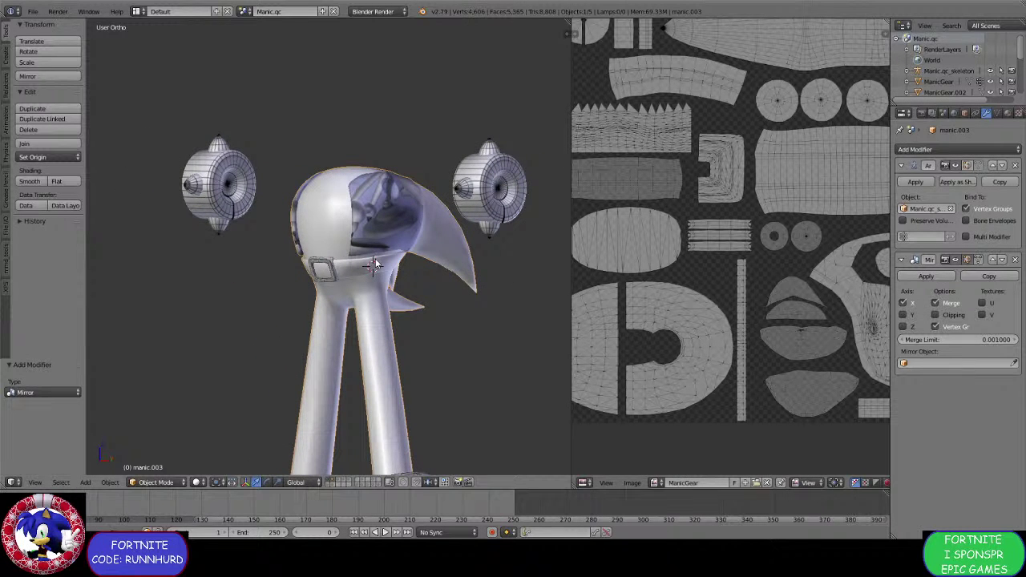
scroll(391, 264, "down", 3)
middle_click_drag(346, 312, 383, 319)
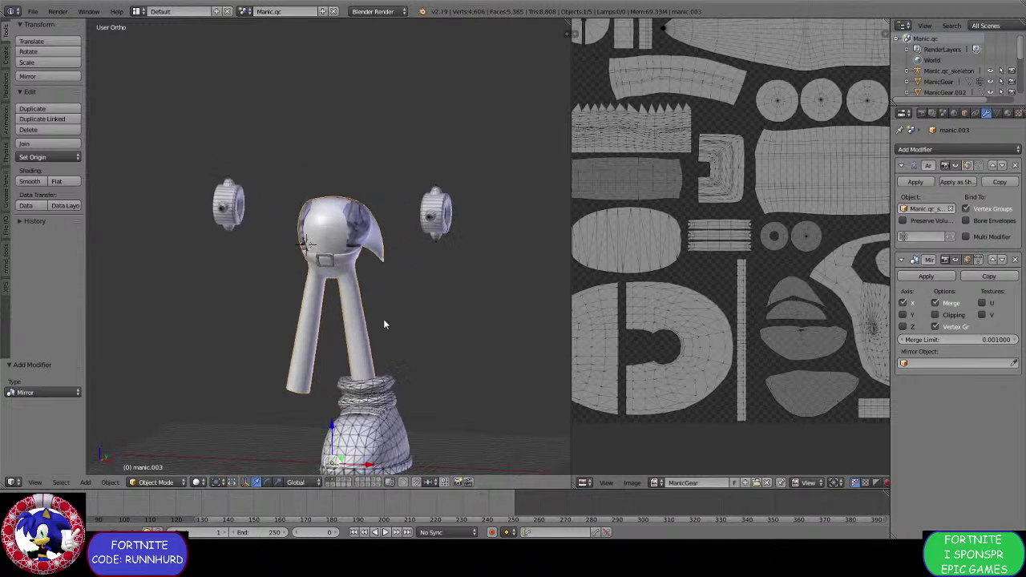
Show the layer with the skeleton and the manic head and arms mesh, and move that mesh to another layer.
left_click(331, 482)
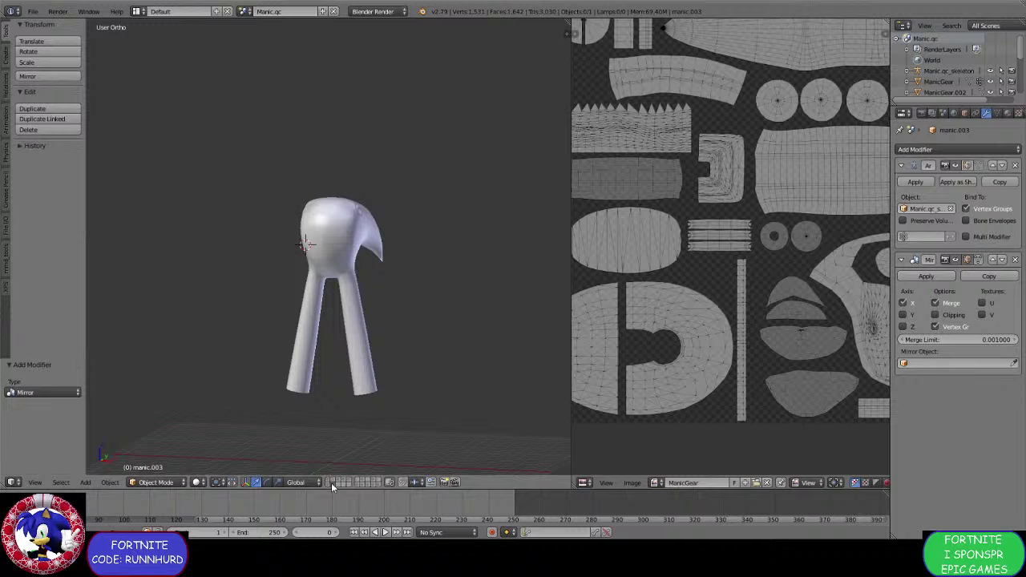
left_click(328, 483)
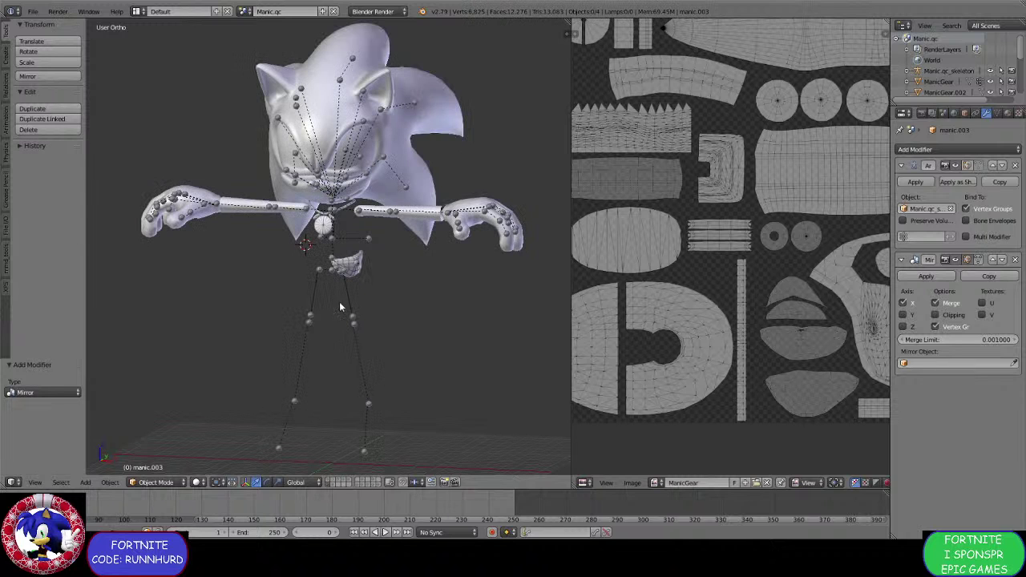
right_click(422, 218)
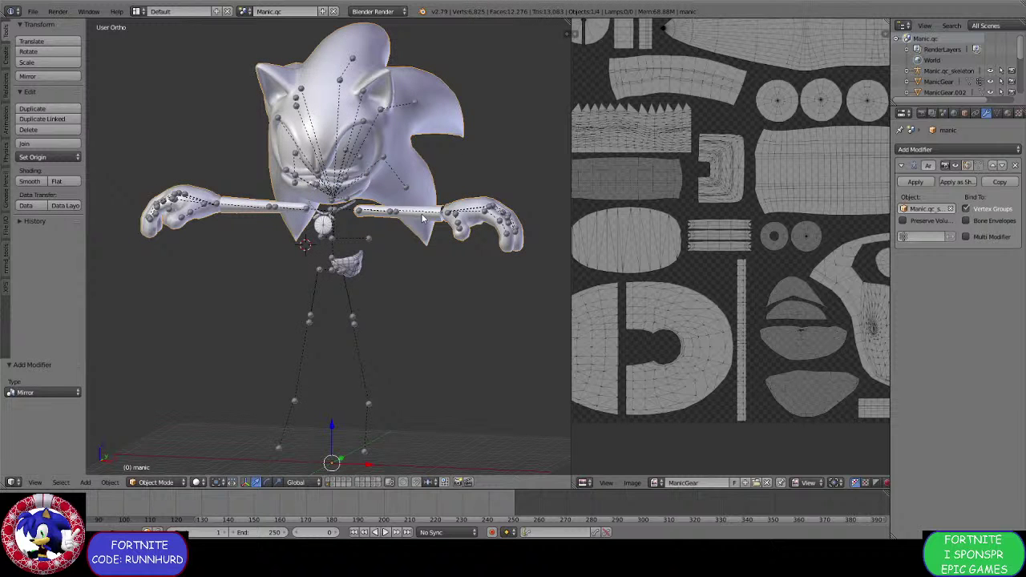
key("m")
left_click(506, 230)
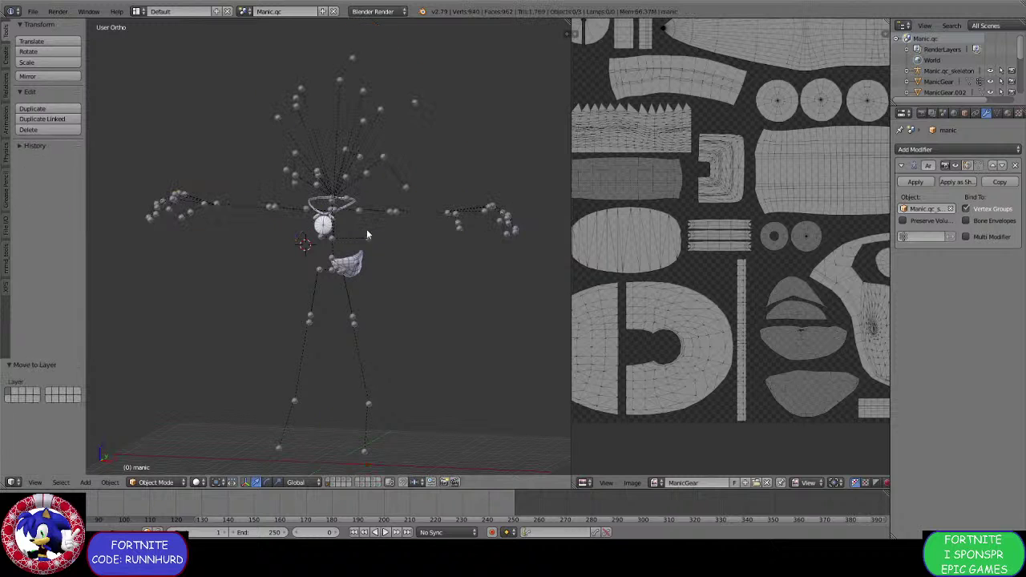
Move the necklace ManicGear onto the first layer and the hip piece ManicGear.008 onto a separate layer.
right_click(325, 225)
key("m")
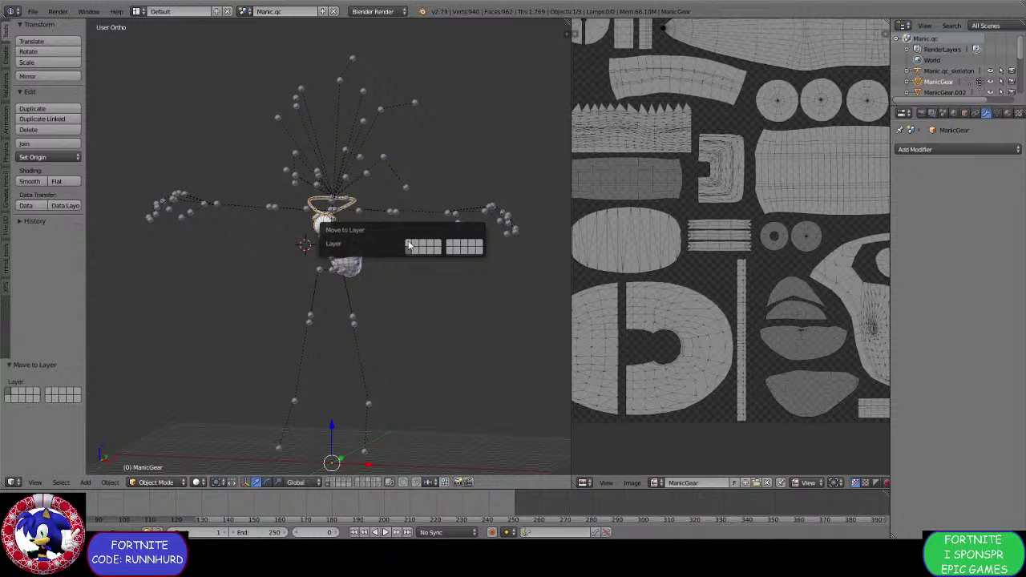
right_click(356, 264)
right_click(355, 265)
key("m")
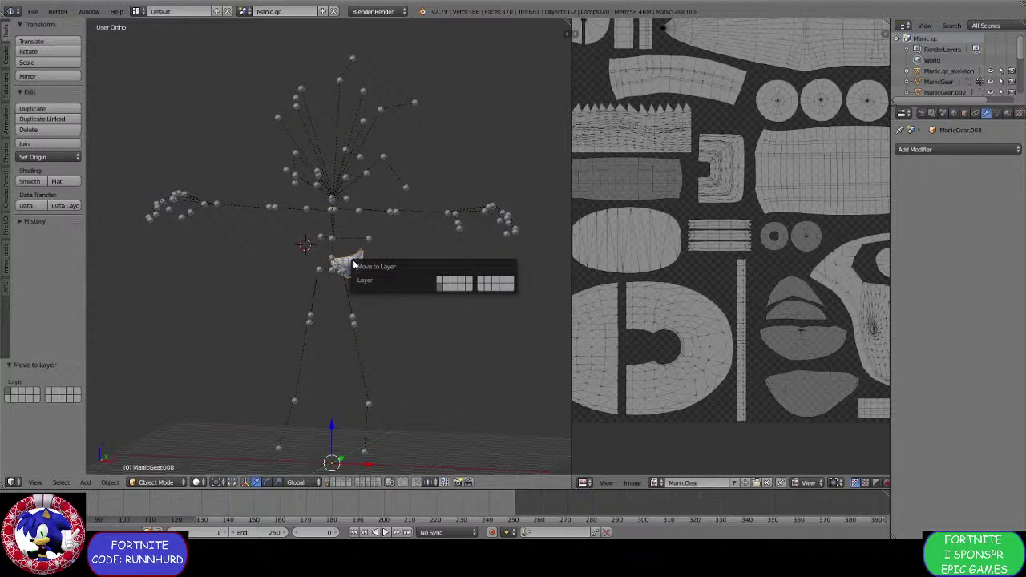
left_click(451, 288)
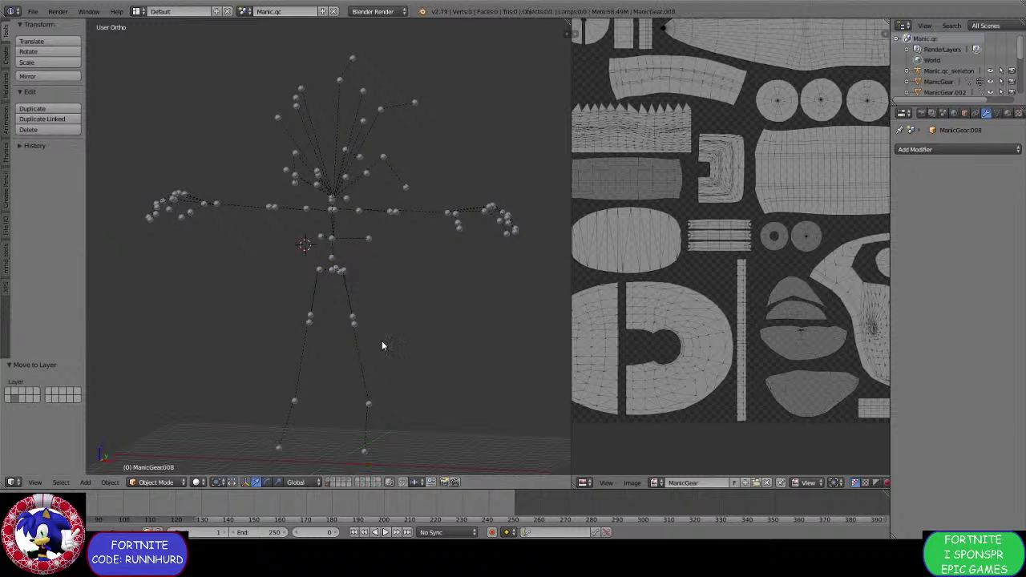
Show the layer with the mirrored body and move manic.003 to the first layer with the head and arms.
left_click(338, 478)
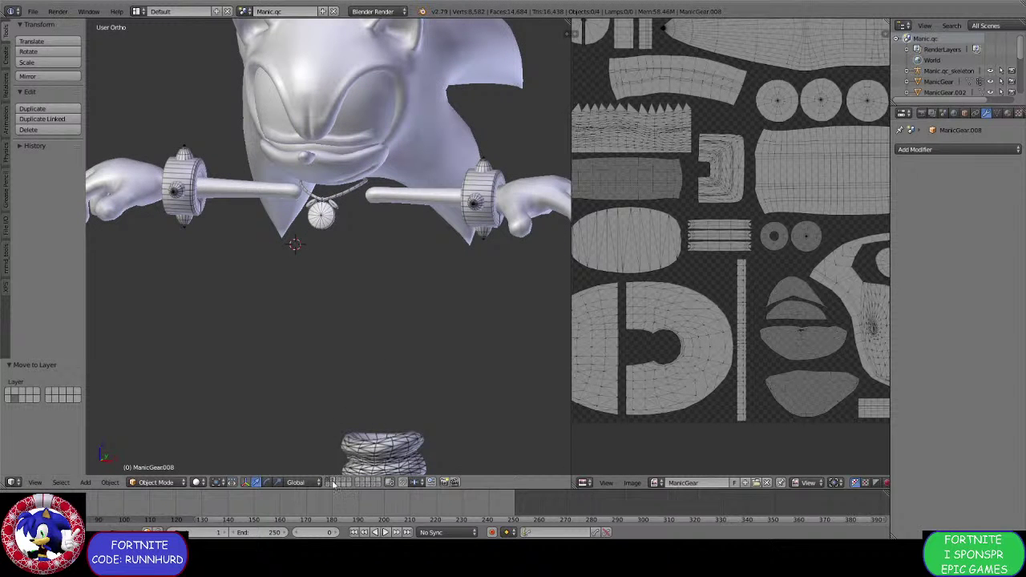
left_click(334, 482)
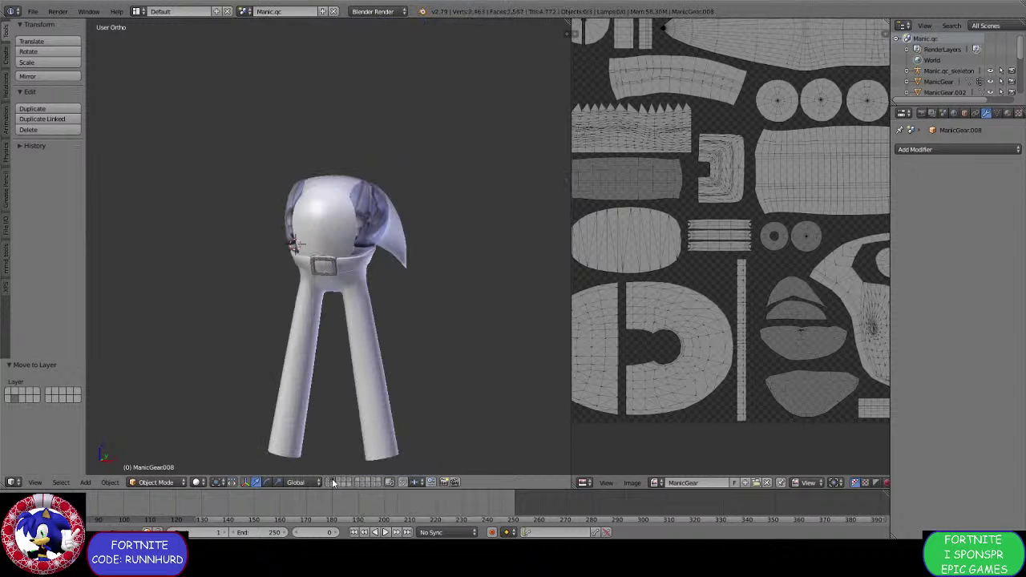
right_click(362, 373)
key("m")
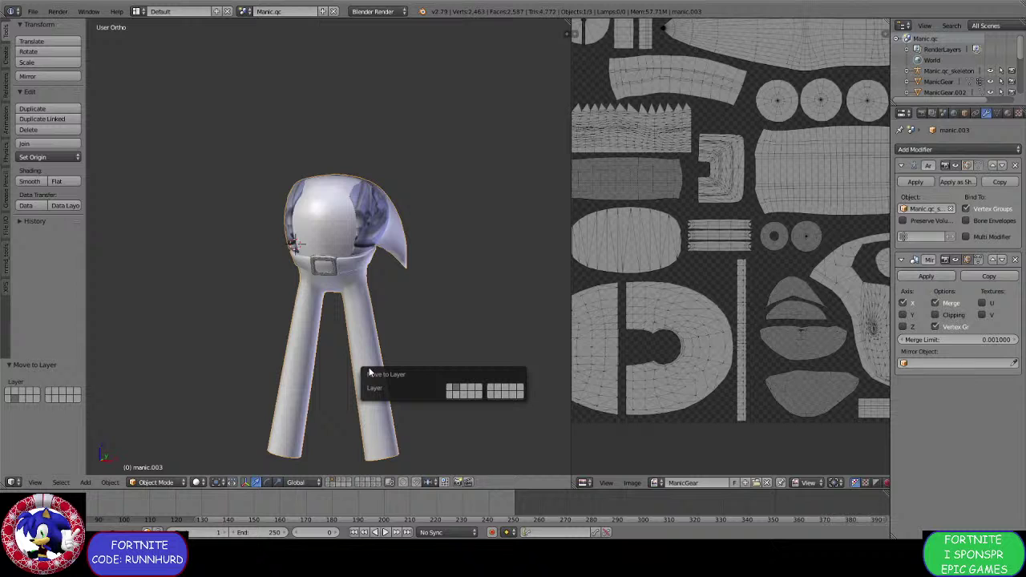
left_click(451, 390)
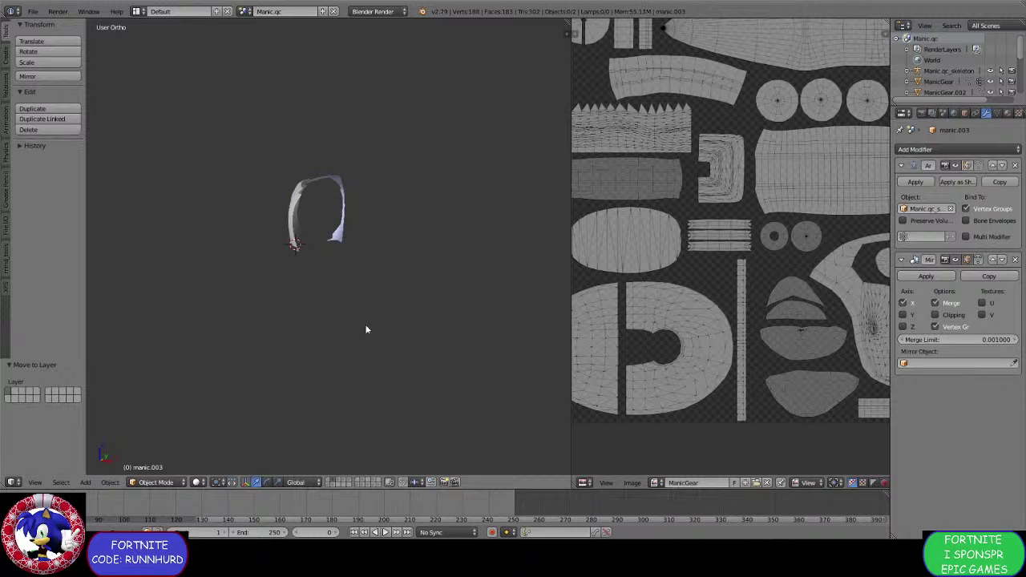
Select all leftover mesh pieces on the body's former layer and delete them.
middle_click_drag(365, 324, 326, 259)
key("a")
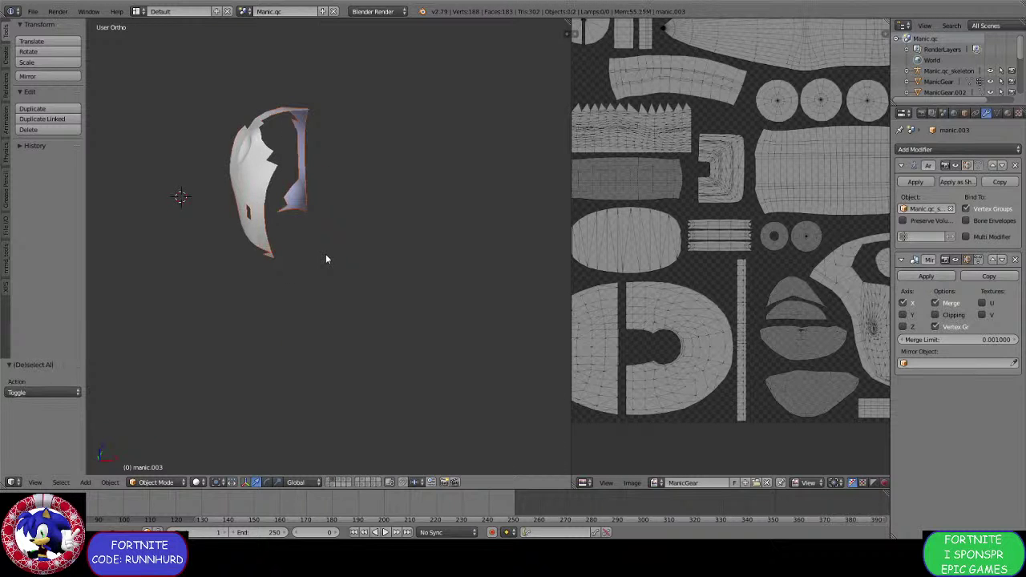
key("Delete")
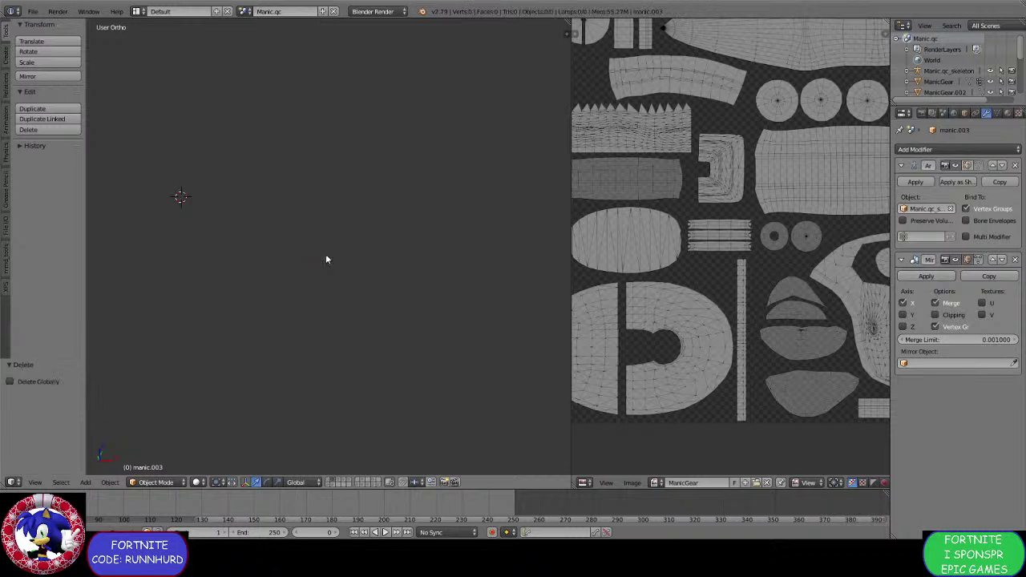
Show the first layer with the assembled character, clear the selection and examine the whole figure.
left_click(328, 480)
middle_click_drag(307, 382, 461, 352)
scroll(330, 308, "down", 3)
scroll(329, 308, "down", 2)
scroll(364, 292, "up", 5)
key("a")
scroll(381, 327, "down", 1)
scroll(441, 284, "down", 1)
scroll(435, 297, "up", 1)
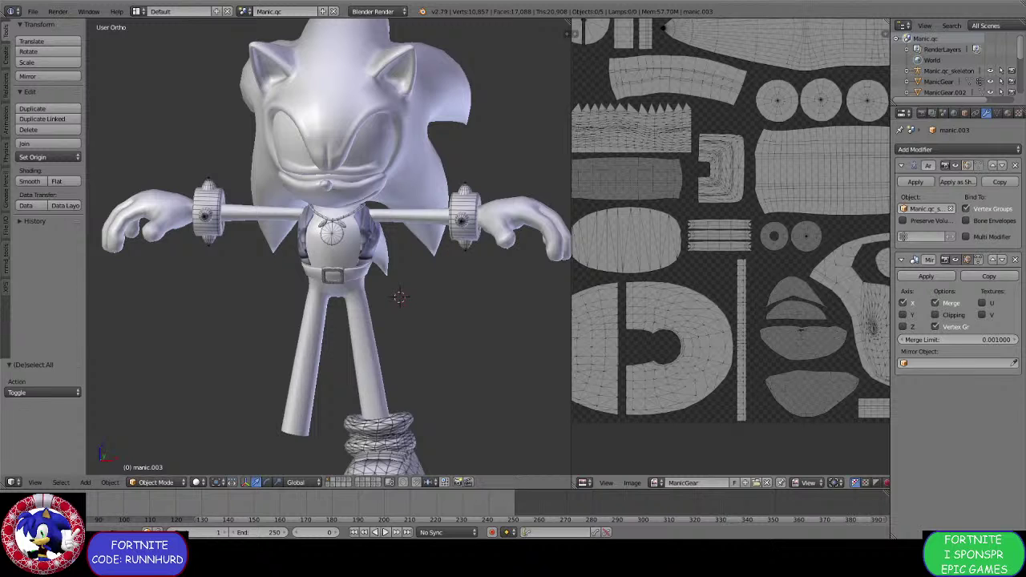
middle_click_drag(465, 360, 404, 287)
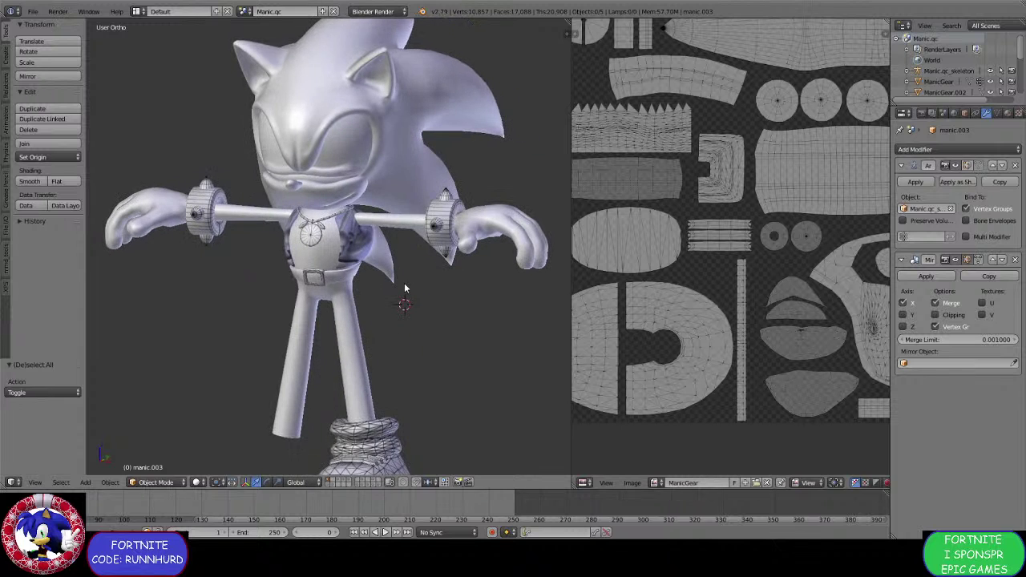
Examine the torso, necklace, belt and buckle of the assembled character up close from the front and sides.
scroll(404, 283, "up", 6)
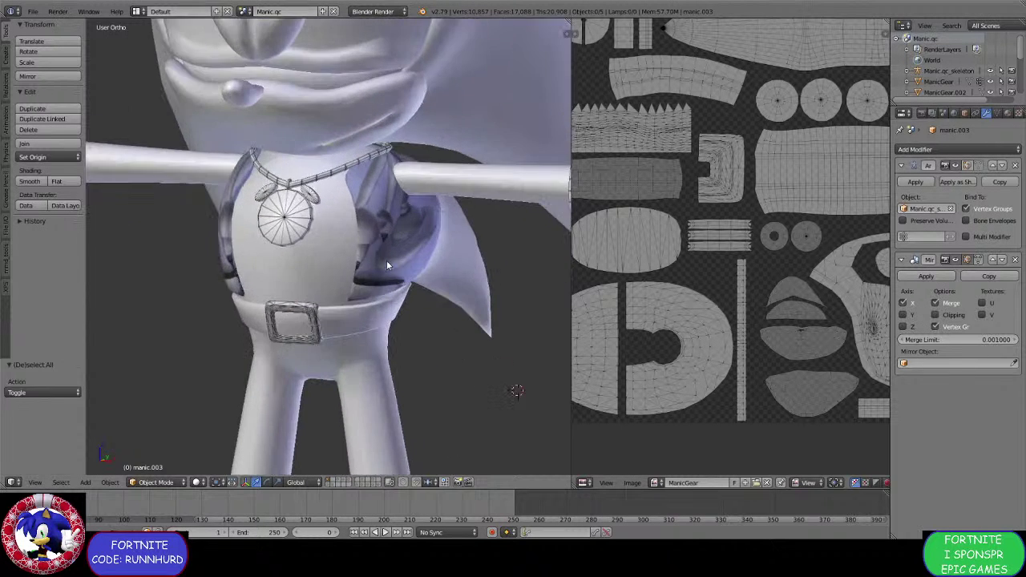
middle_click_drag(355, 253, 433, 248)
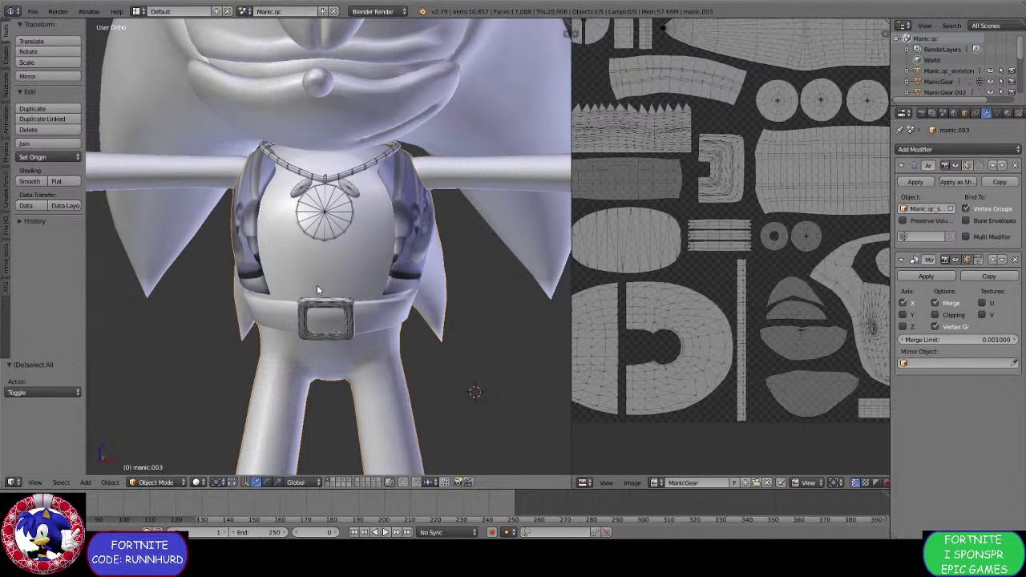
scroll(425, 309, "down", 5)
scroll(435, 270, "up", 3)
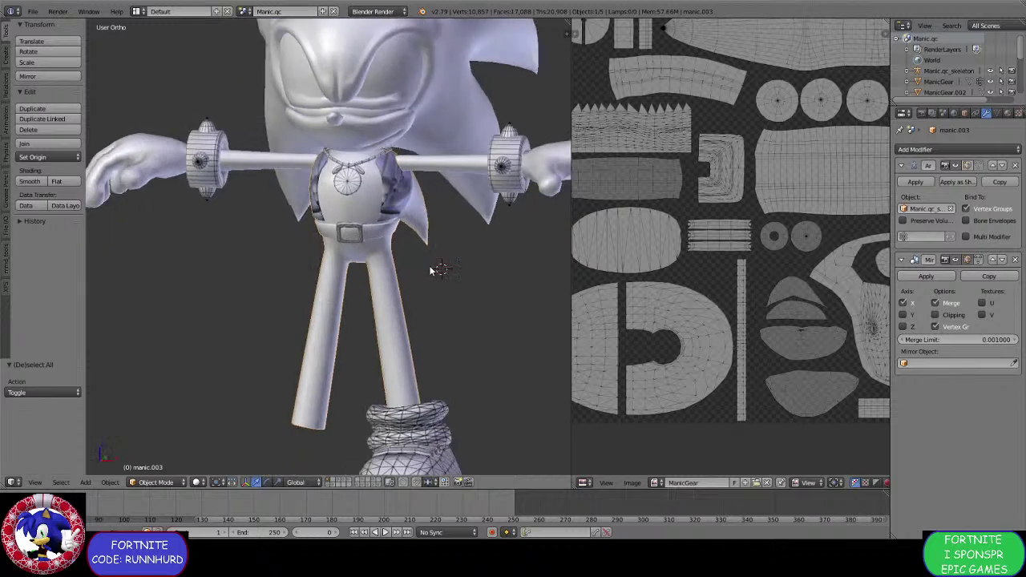
middle_click_drag(435, 270, 398, 287)
scroll(360, 259, "up", 4)
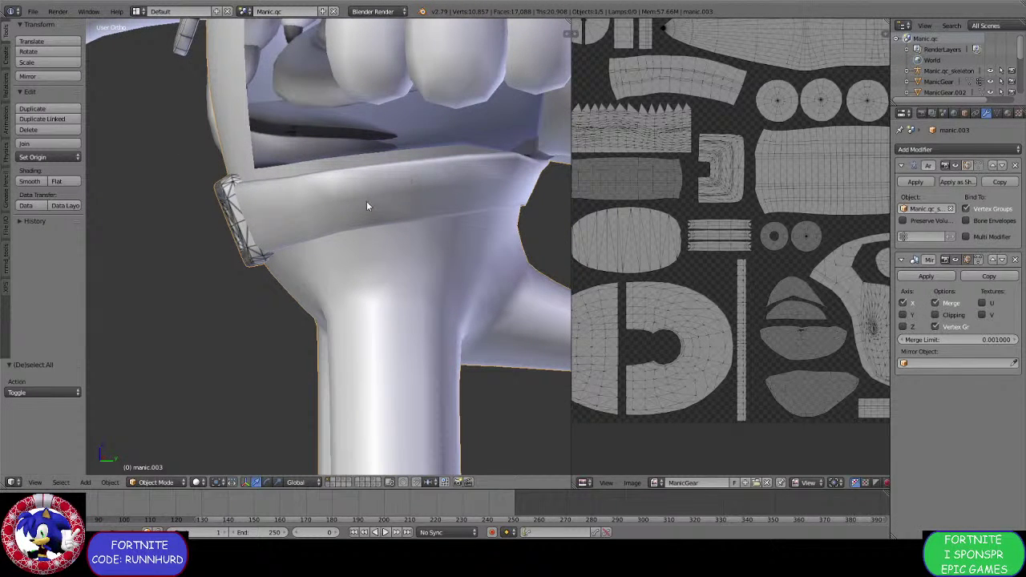
middle_click_drag(349, 230, 442, 232)
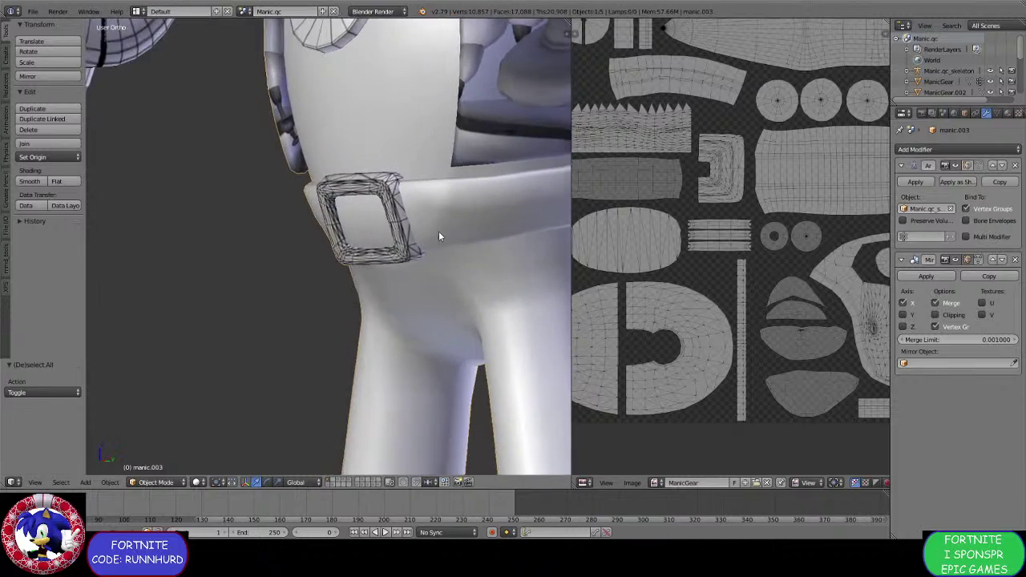
scroll(445, 228, "down", 4)
middle_click_drag(341, 299, 365, 254)
scroll(325, 306, "down", 5)
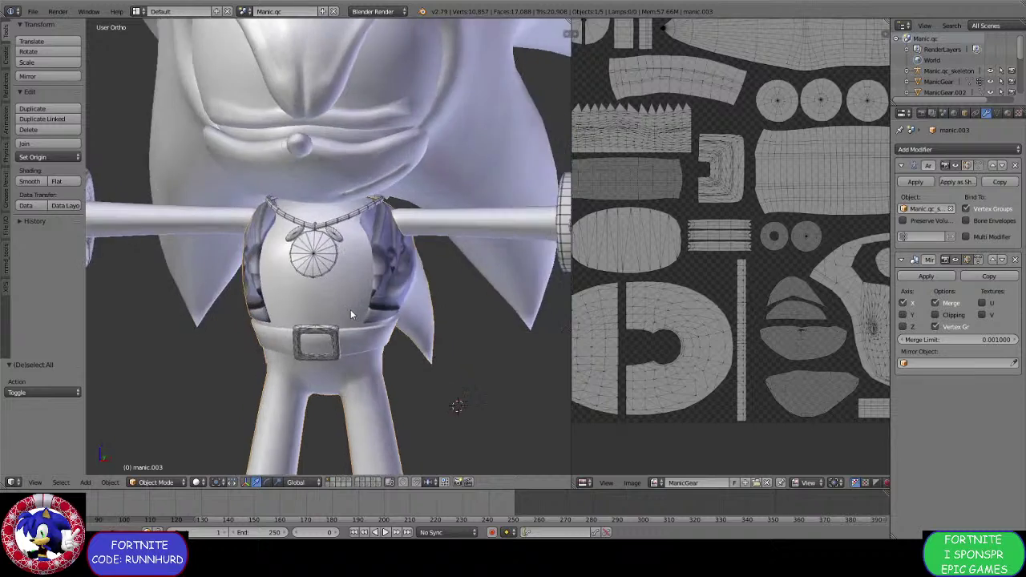
scroll(382, 285, "up", 5)
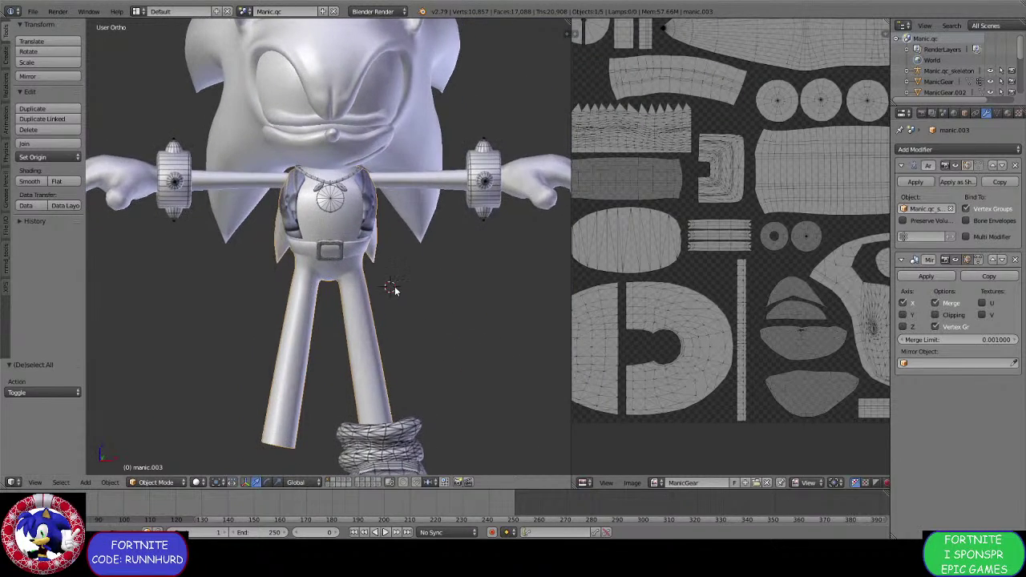
scroll(386, 287, "up", 4)
middle_click_drag(385, 290, 347, 291)
scroll(323, 282, "up", 3)
scroll(347, 292, "down", 6)
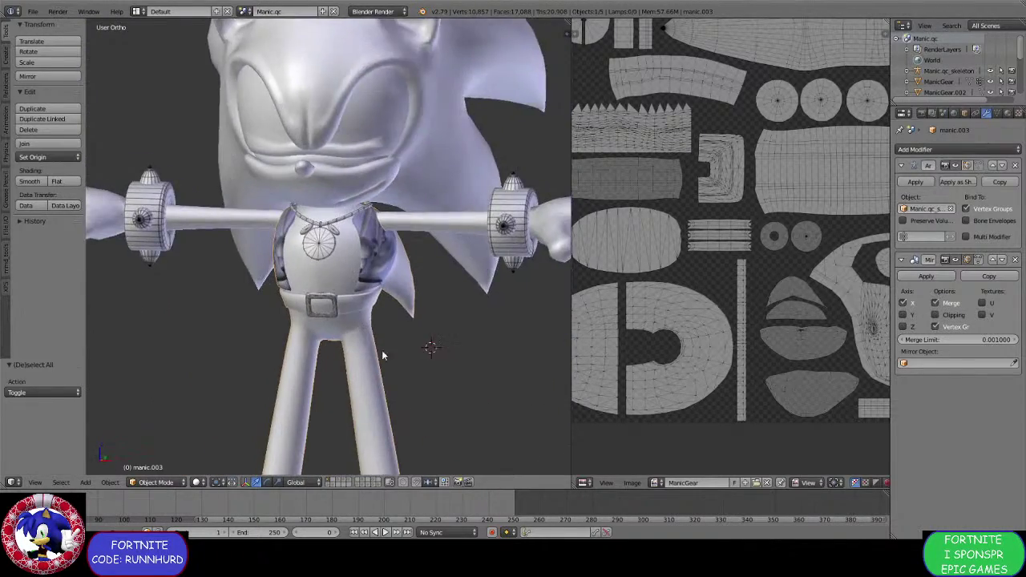
middle_click_drag(398, 259, 362, 314)
Look through the layers one by one up to the one holding the hair spikes and the ring.
left_click(331, 480)
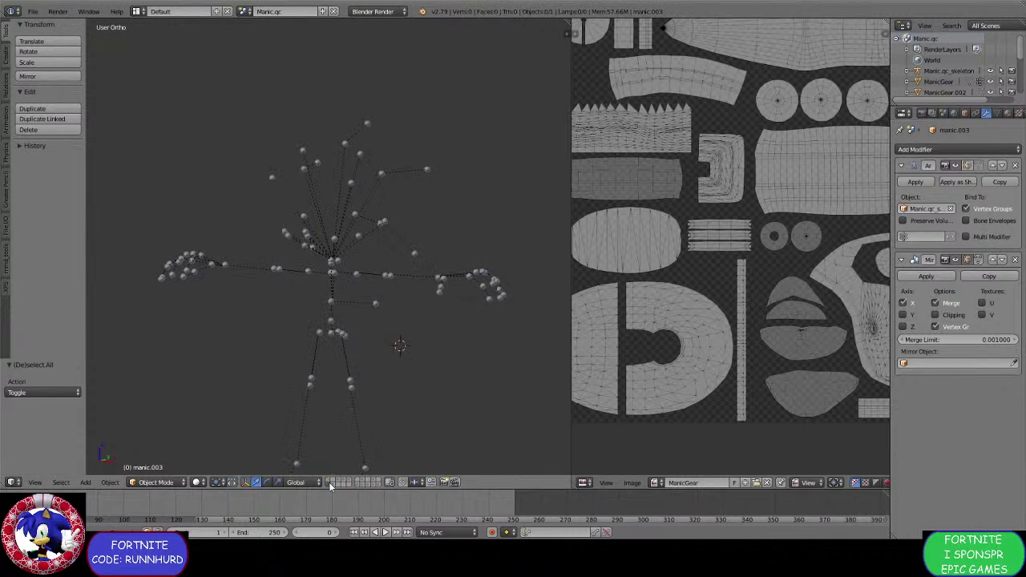
left_click(334, 480)
left_click(337, 482)
left_click(339, 480)
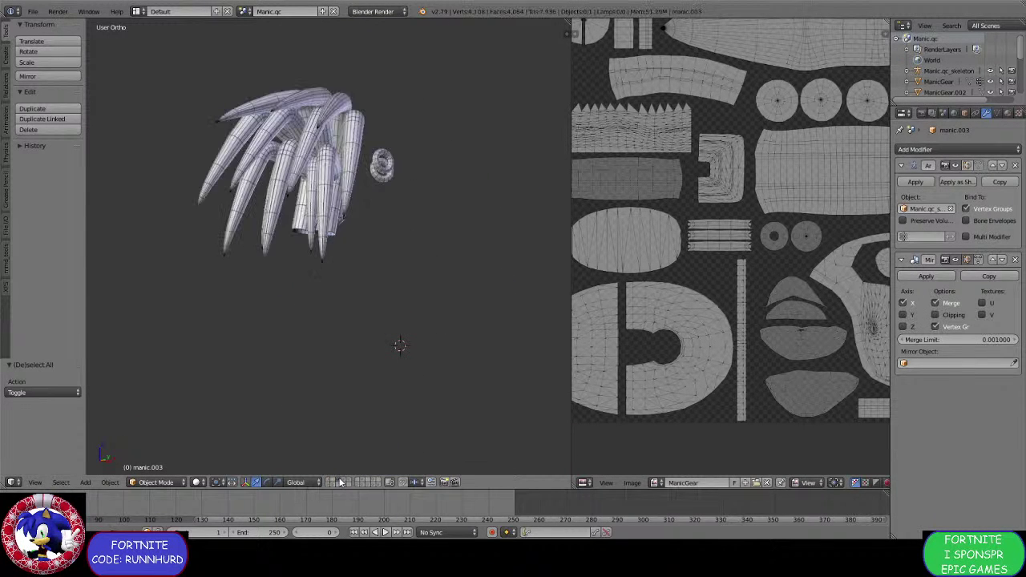
Move the quill parts to the first layer and display that layer.
middle_click_drag(302, 186, 321, 215)
right_click(255, 181)
key("m")
left_click(411, 234)
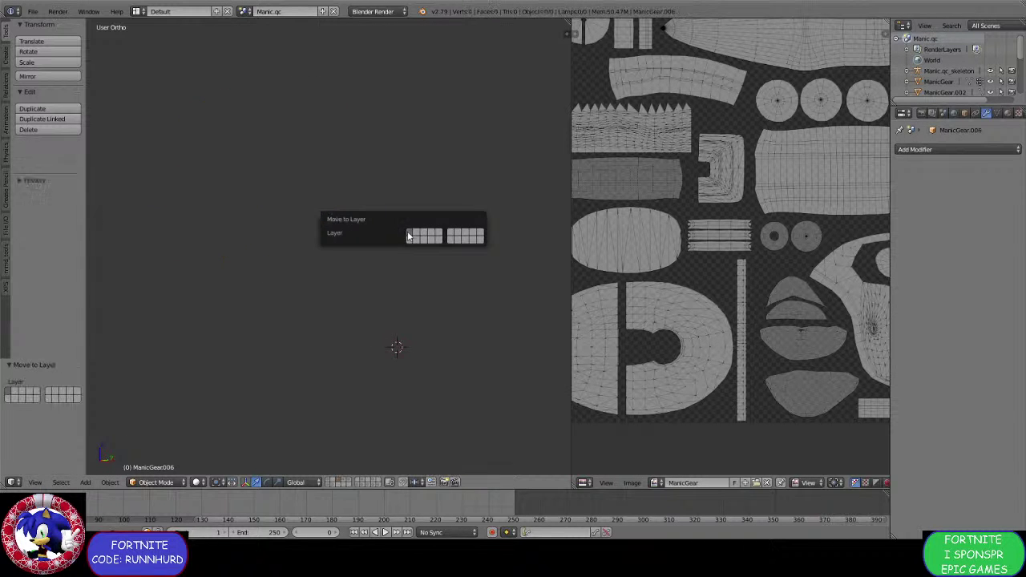
left_click(331, 480)
Select the shoe object ManicGear.002 and open its mesh in Edit Mode.
middle_click_drag(336, 390, 392, 364)
scroll(395, 365, "up", 2)
middle_click_drag(391, 300, 367, 337)
scroll(405, 301, "up", 2)
right_click(367, 337)
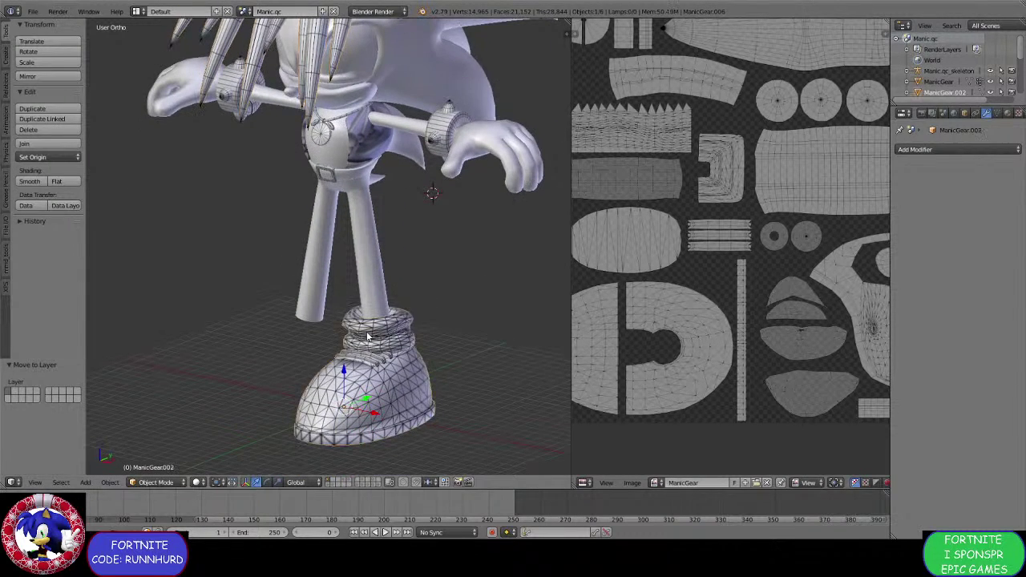
middle_click_drag(324, 389, 292, 365, "shift")
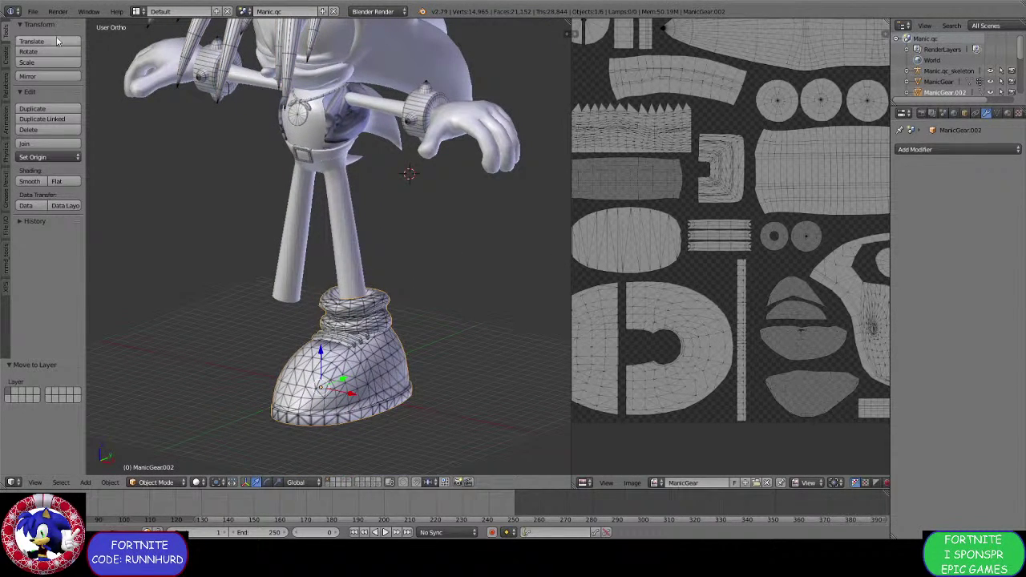
left_click(31, 12)
scroll(380, 302, "up", 6)
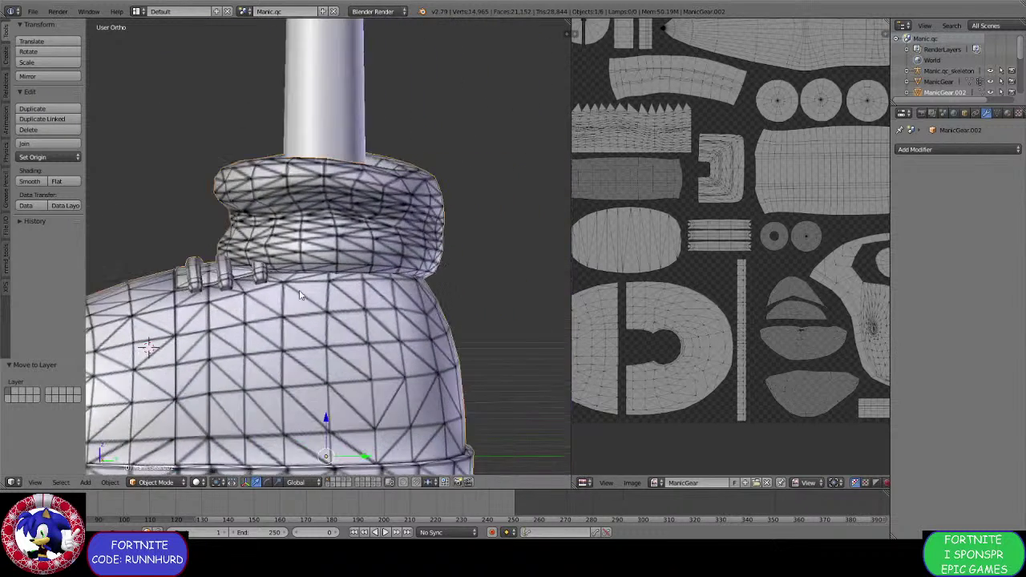
middle_click_drag(394, 255, 369, 283)
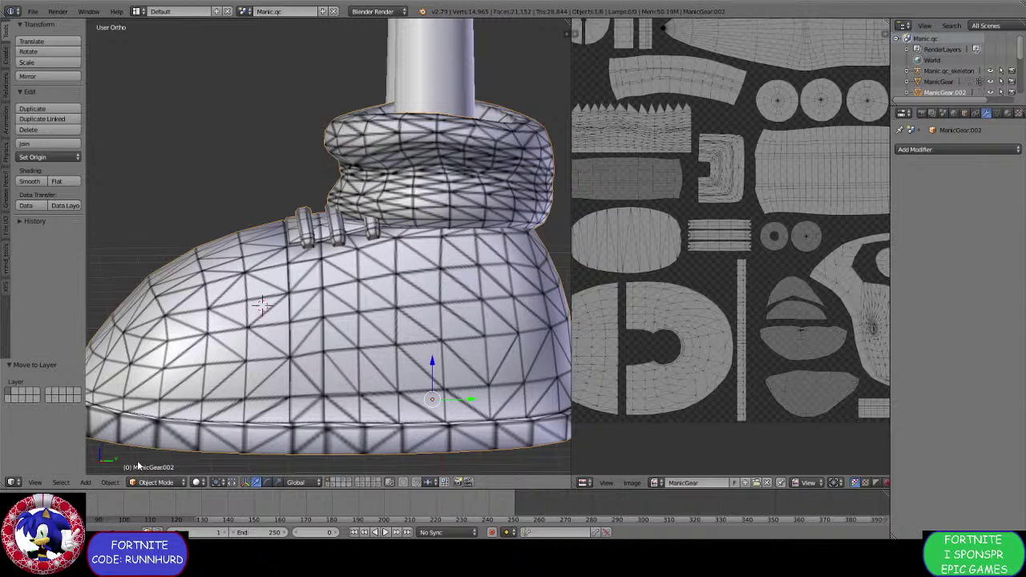
left_click(152, 482)
left_click(155, 457)
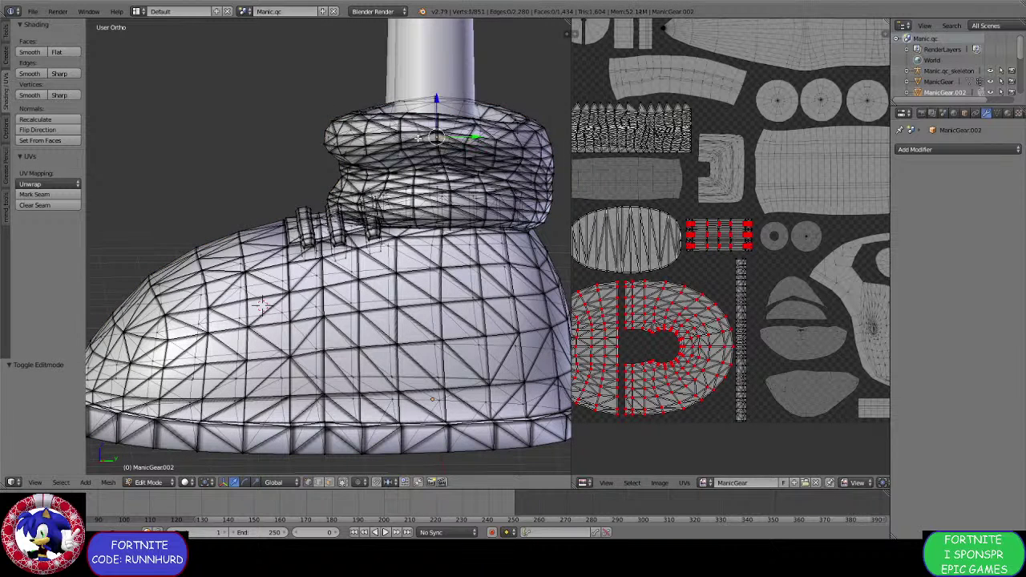
Select the whole sock cuff as linked geometry and separate it from the shoe mesh by selection.
key("ctrl+l")
key("p")
left_click(419, 138)
Convert all of the remaining shoe mesh's triangles to quads.
scroll(422, 152, "down", 3)
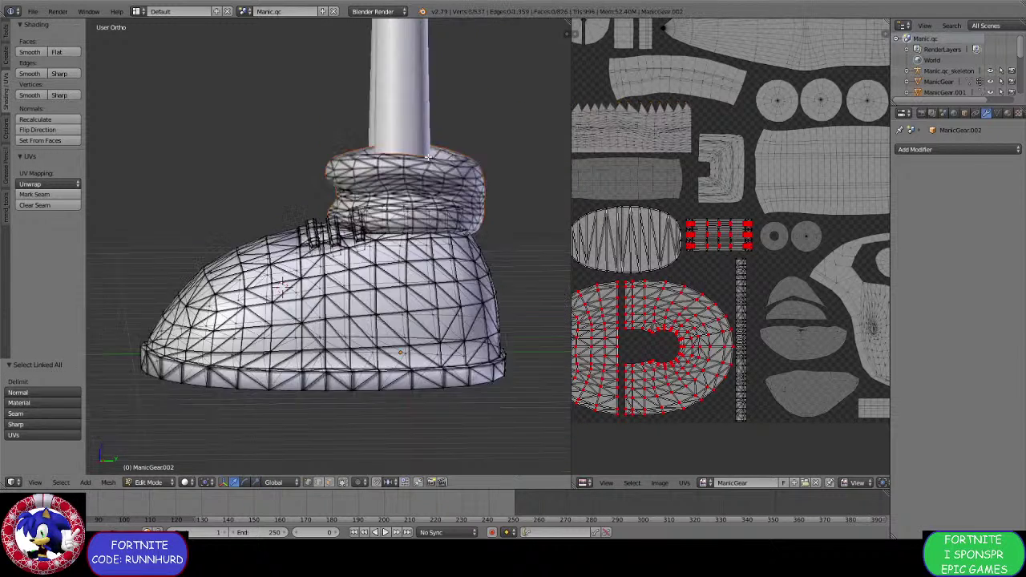
middle_click_drag(433, 200, 310, 249)
scroll(437, 209, "up", 3)
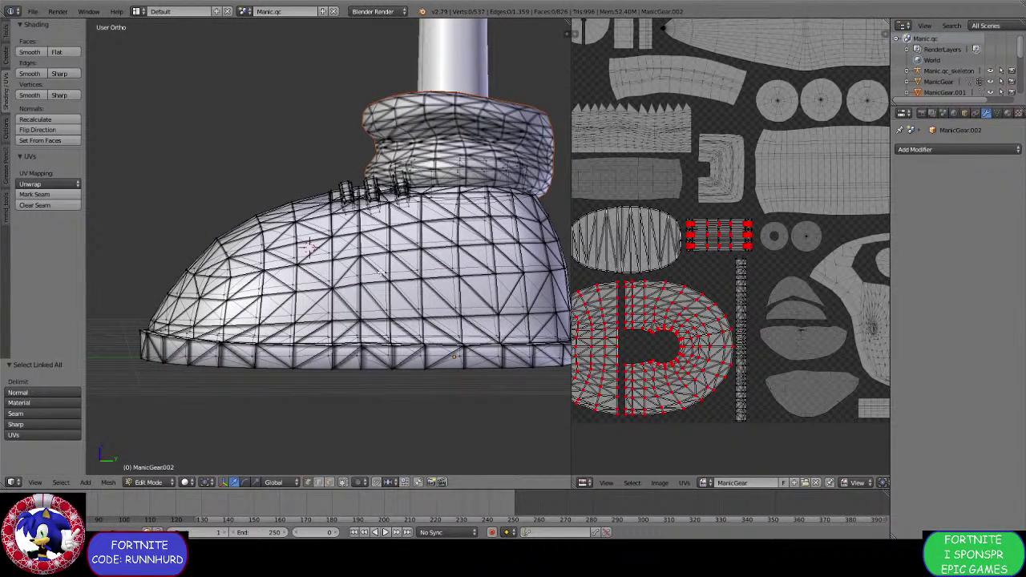
key("a")
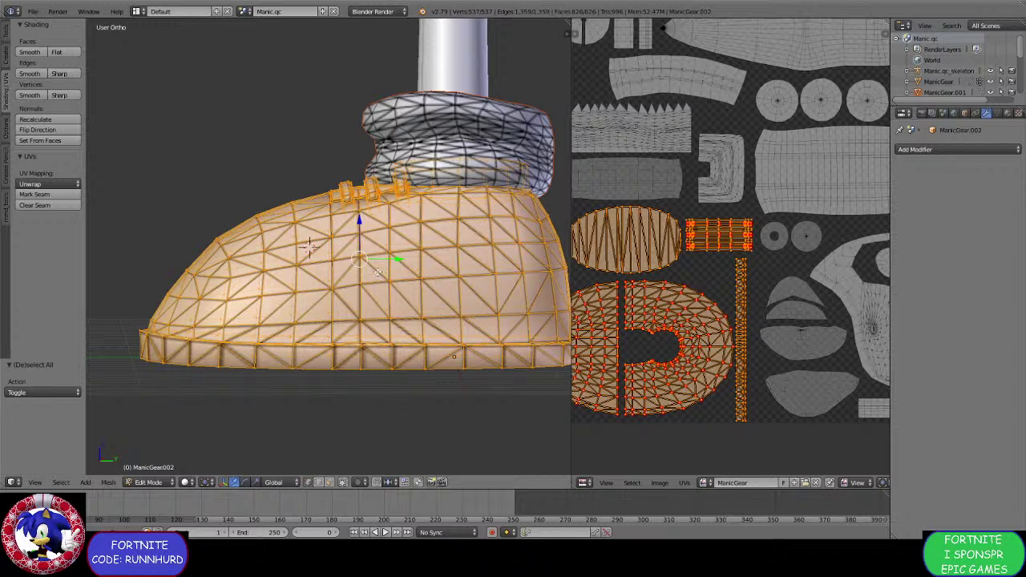
key("alt+j")
scroll(379, 283, "up", 2)
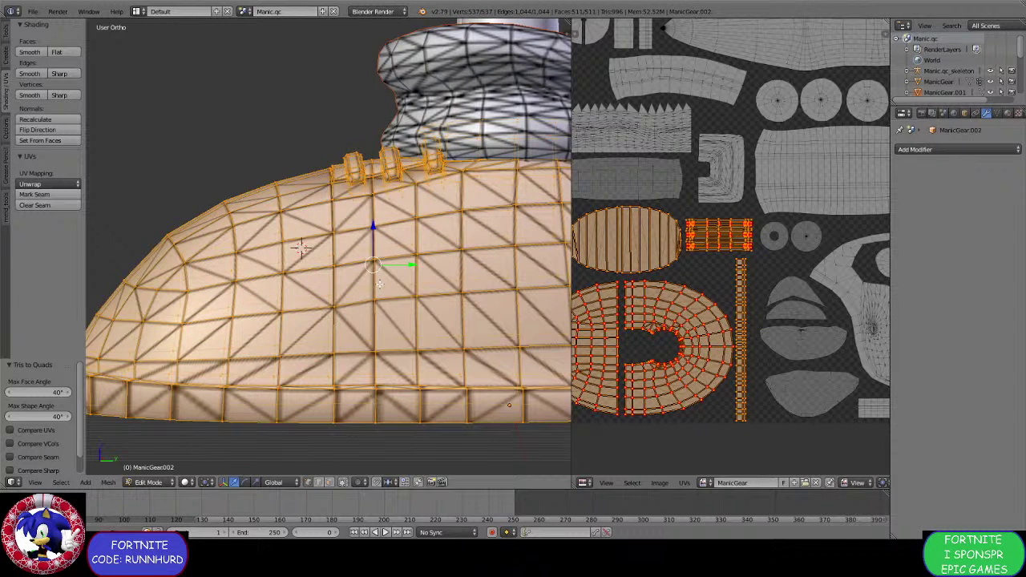
scroll(379, 283, "down", 3)
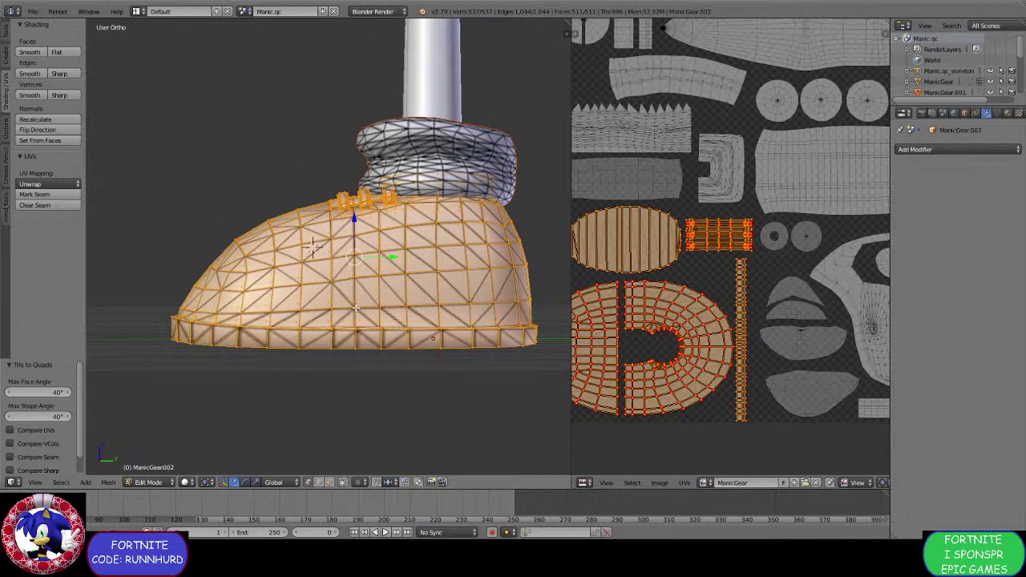
scroll(355, 307, "up", 2)
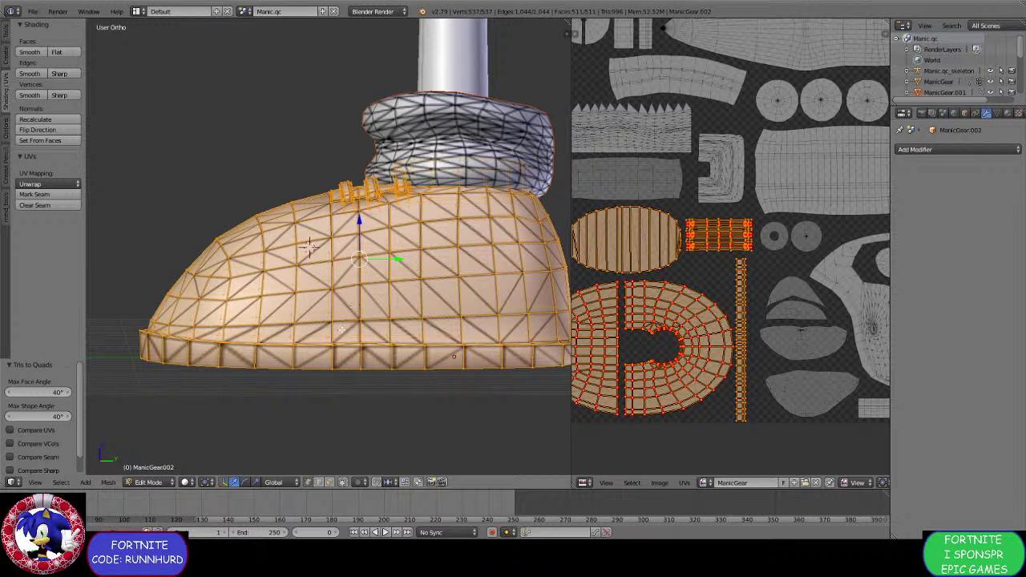
Select the three lace straps as linked geometry and separate them from the shoe mesh.
key("a")
key("b")
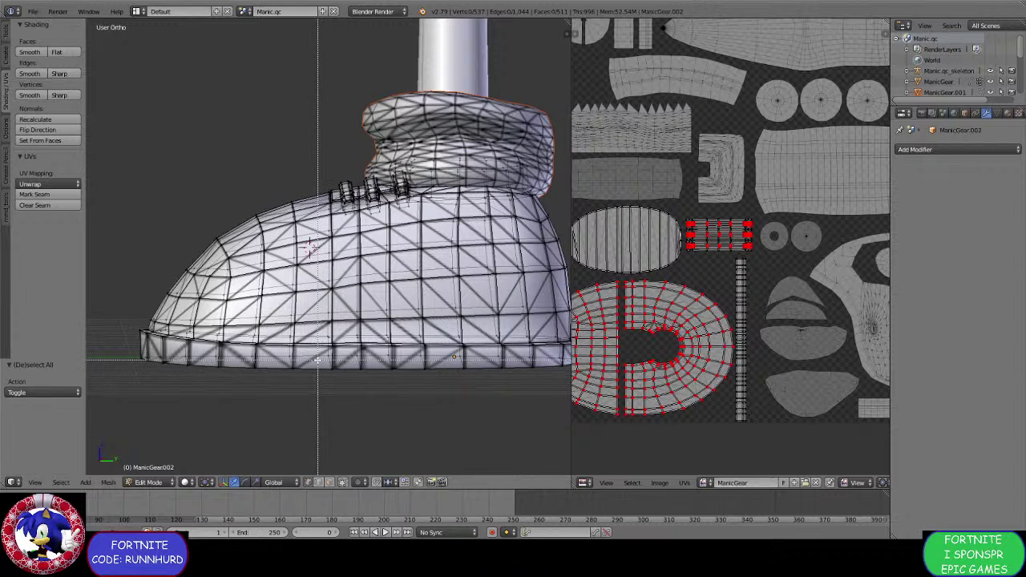
key("Escape")
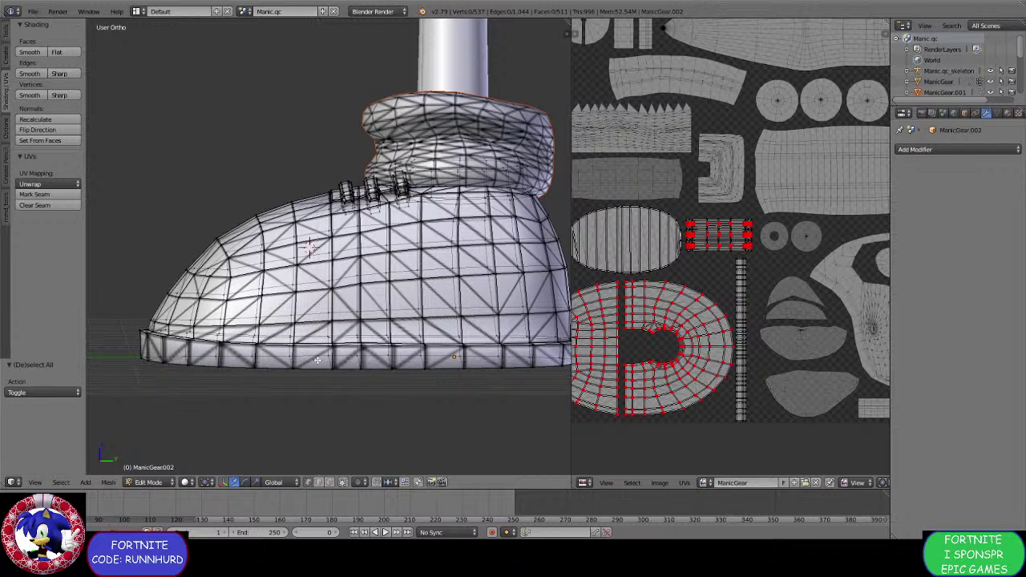
scroll(318, 359, "up", 1)
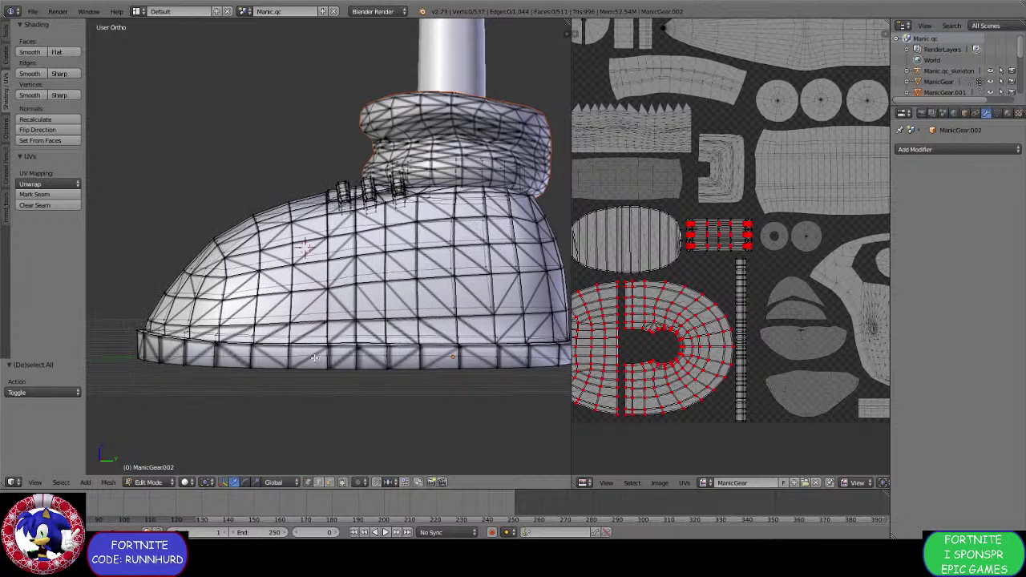
scroll(320, 373, "up", 3)
middle_click_drag(318, 360, 312, 301)
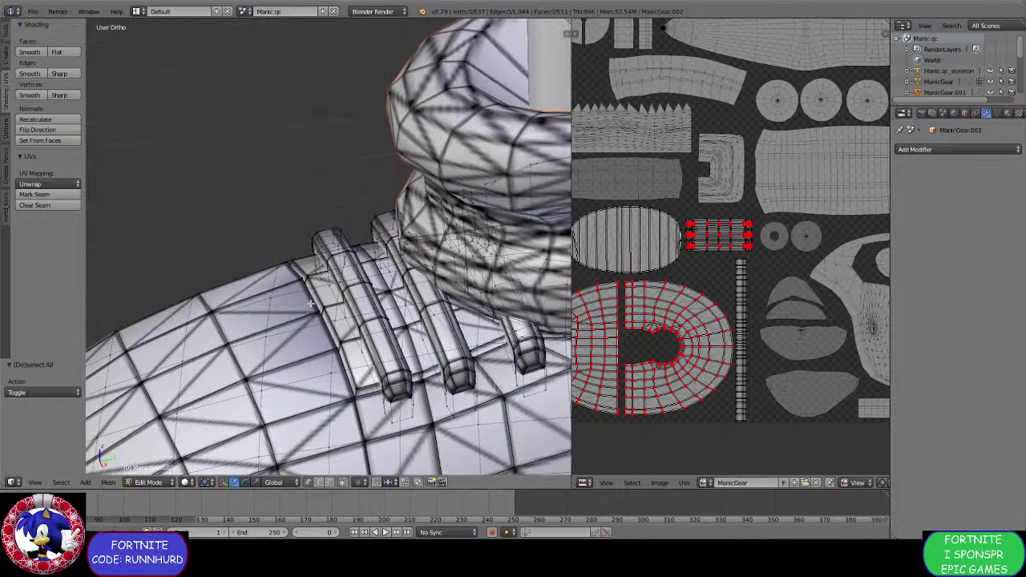
middle_click_drag(365, 206, 428, 303)
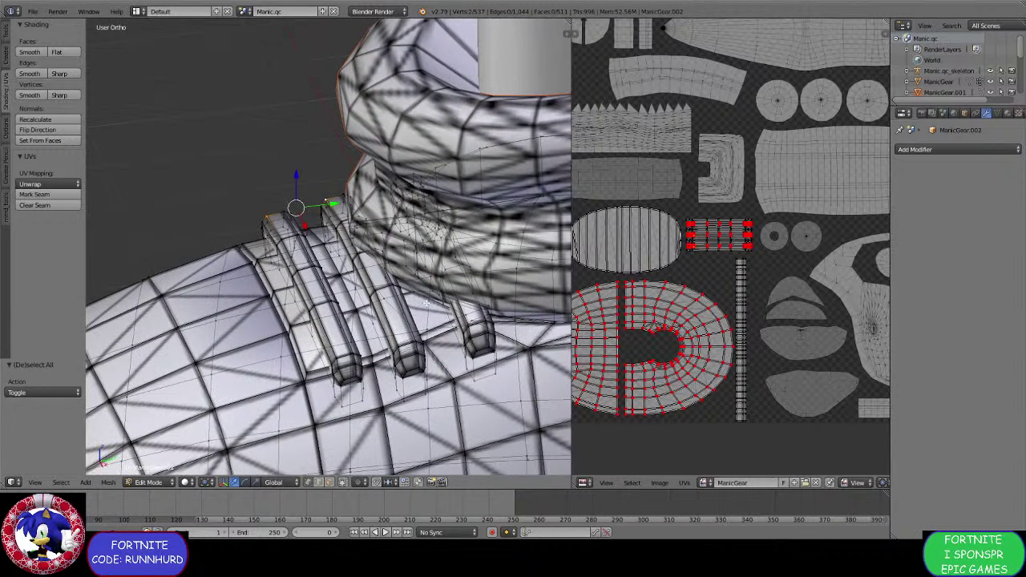
right_click(473, 360, "shift")
key("ctrl+l")
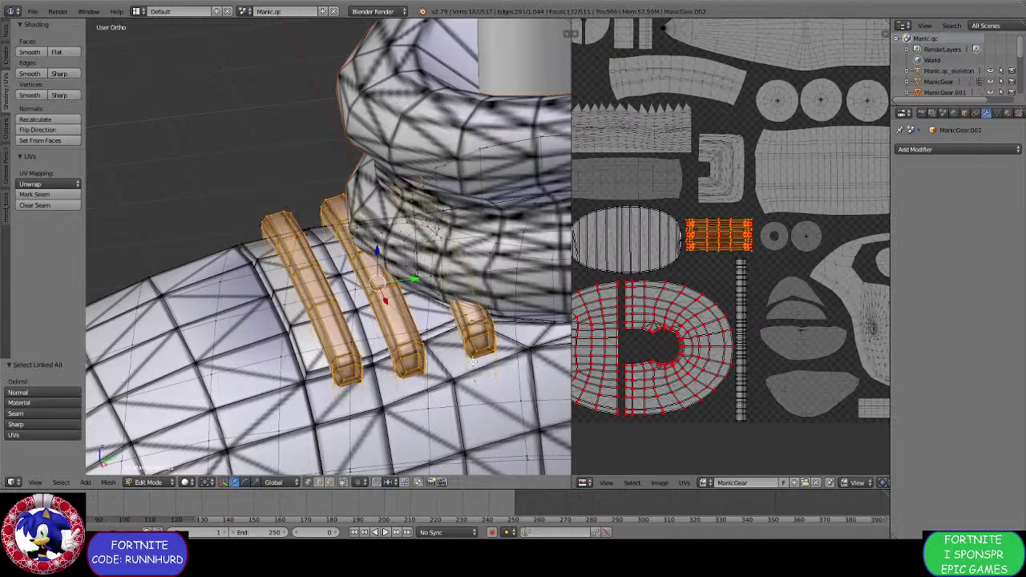
middle_click_drag(470, 362, 475, 364)
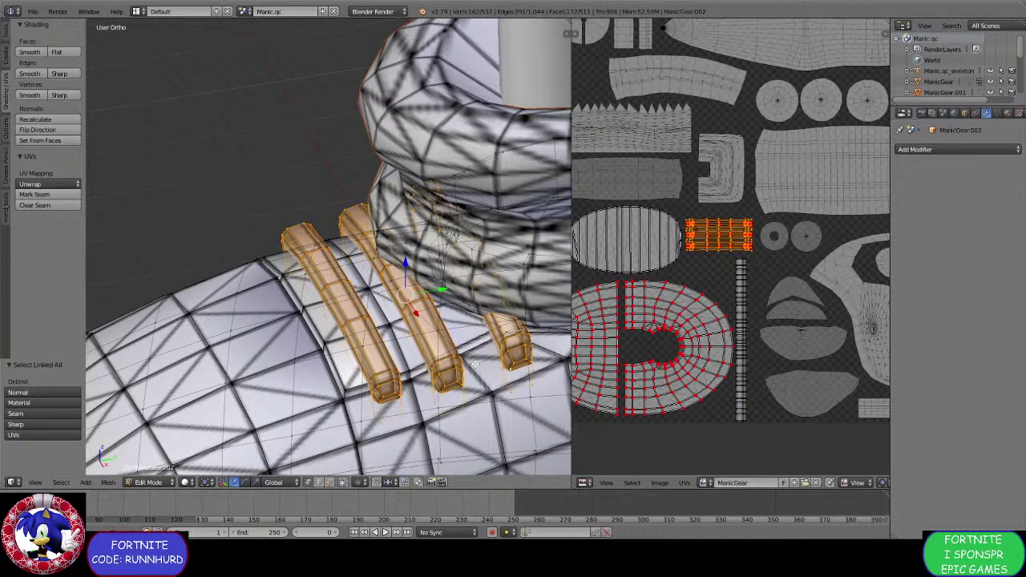
middle_click_drag(459, 362, 425, 382)
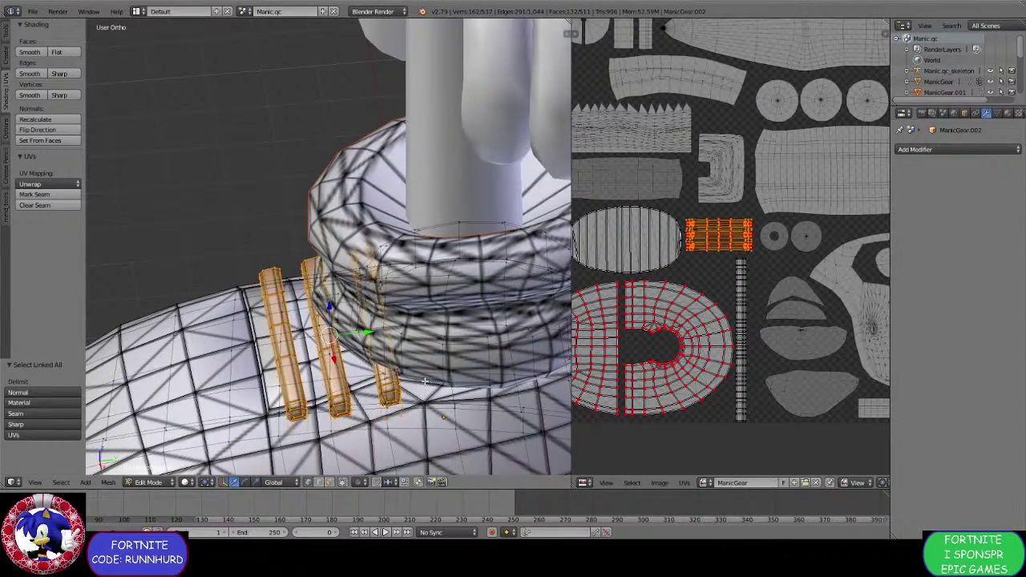
key("a")
Merge the doubled vertices at the near lower corner of the shoe's lace opening, using At Last.
scroll(422, 382, "down", 3)
middle_click_drag(422, 382, 402, 361)
scroll(359, 385, "up", 4)
scroll(357, 281, "up", 3)
scroll(380, 322, "up", 2)
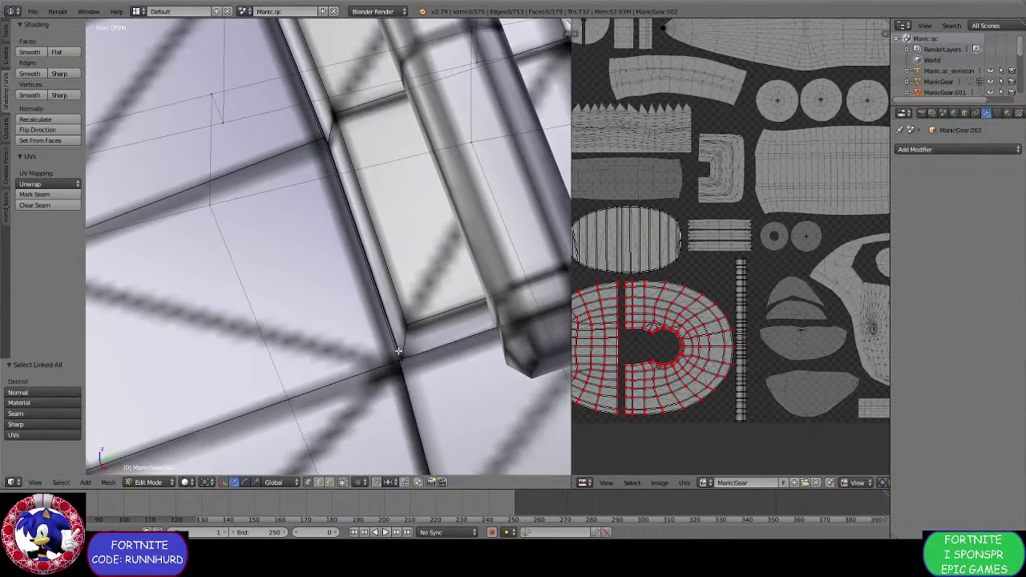
right_click(402, 360)
right_click(400, 362, "shift")
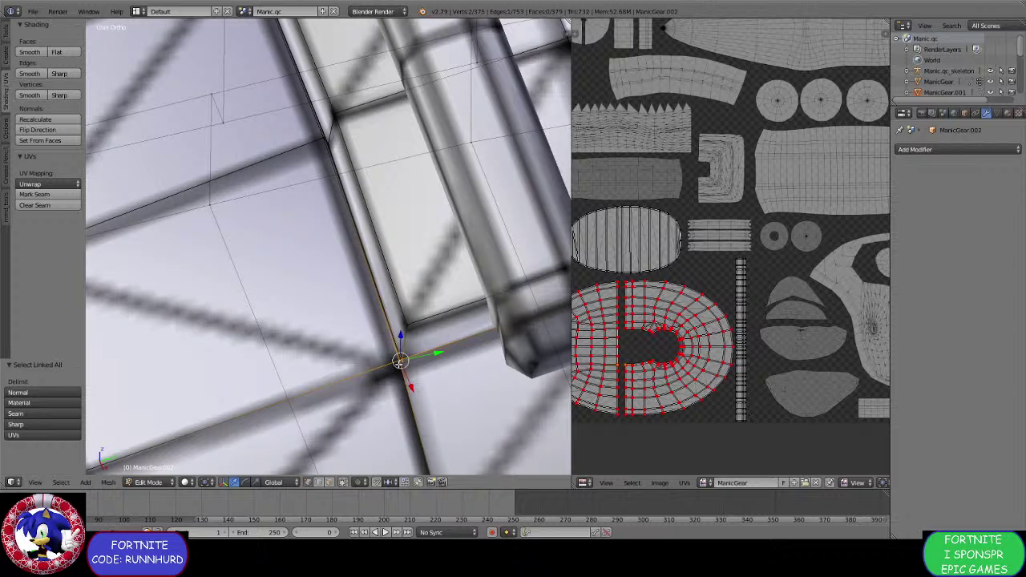
key("alt+m")
left_click(398, 362)
Merge the next two vertex pairs up the toe-side edge of the lace opening, each At Last.
middle_click_drag(340, 234, 392, 380, "shift")
right_click(381, 295)
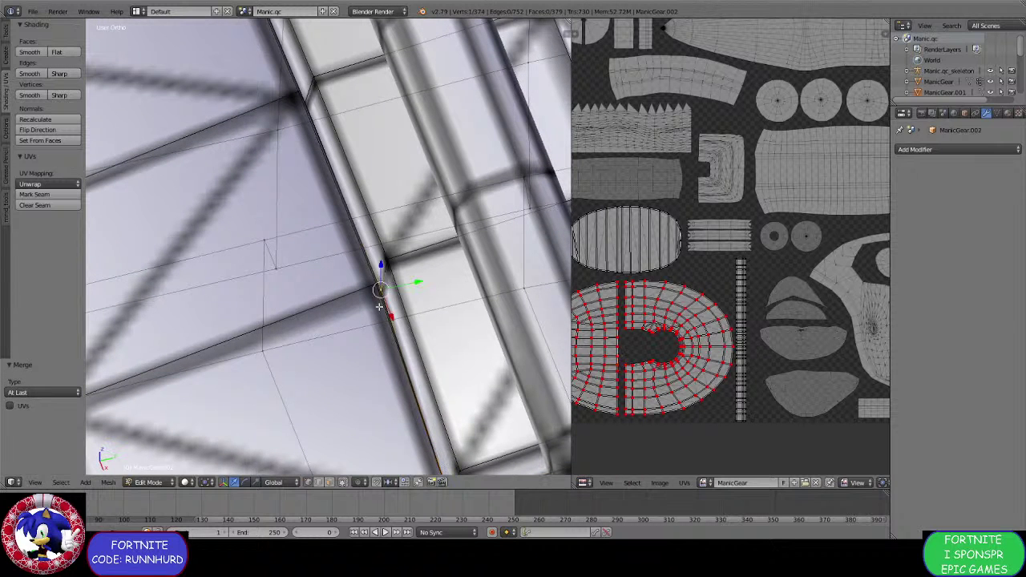
right_click(374, 285, "shift")
key("alt+m")
left_click(373, 285)
scroll(373, 285, "down", 2)
middle_click_drag(337, 217, 384, 374, "shift")
scroll(384, 374, "up", 3)
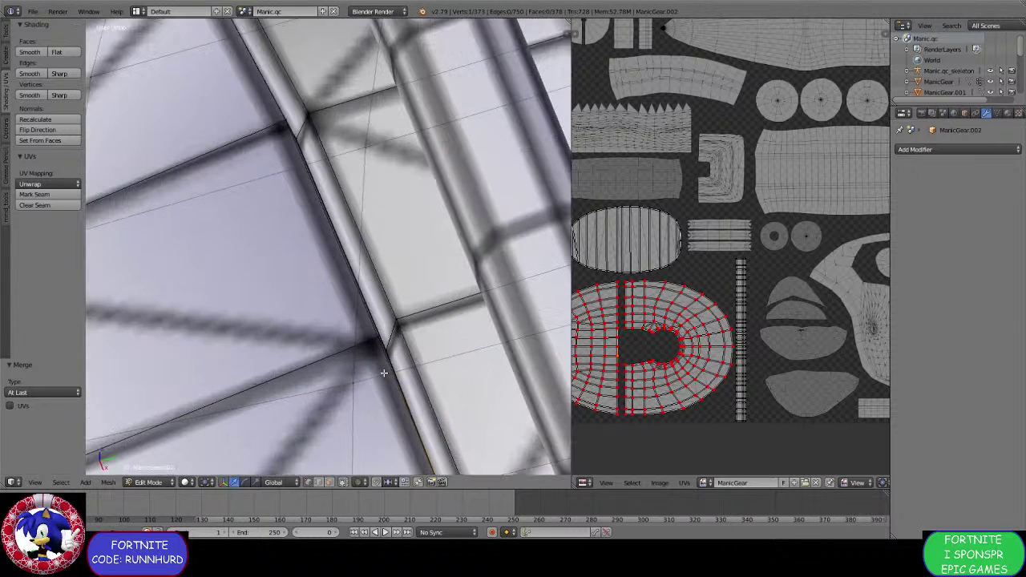
right_click(384, 351)
right_click(375, 342, "shift")
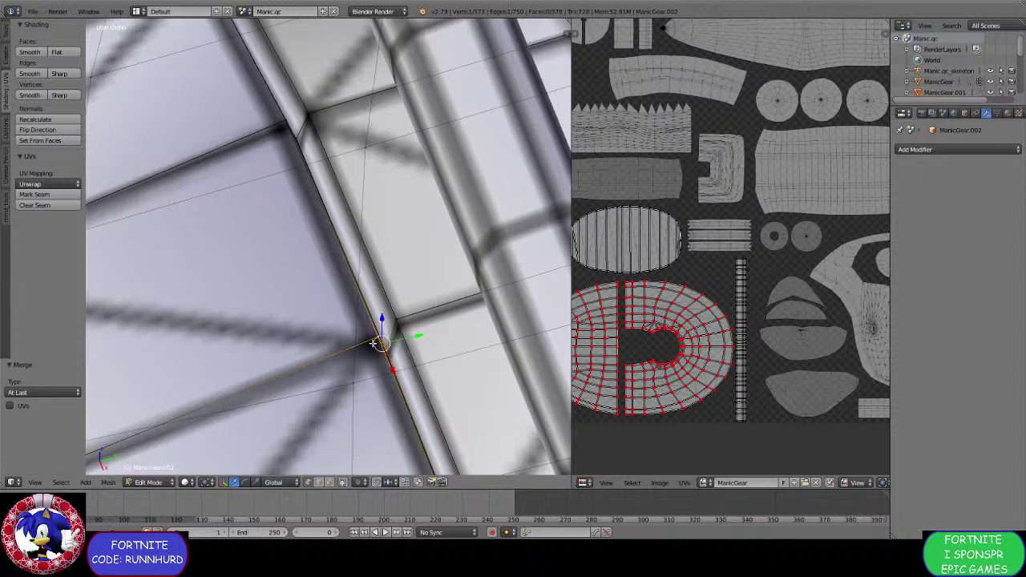
key("alt+m")
left_click(373, 340)
Merge the doubled vertices below and at the upper corner of the lace opening's toe-side edge, At Last.
middle_click_drag(323, 219, 374, 395, "shift")
right_click(349, 320)
right_click(337, 305, "shift")
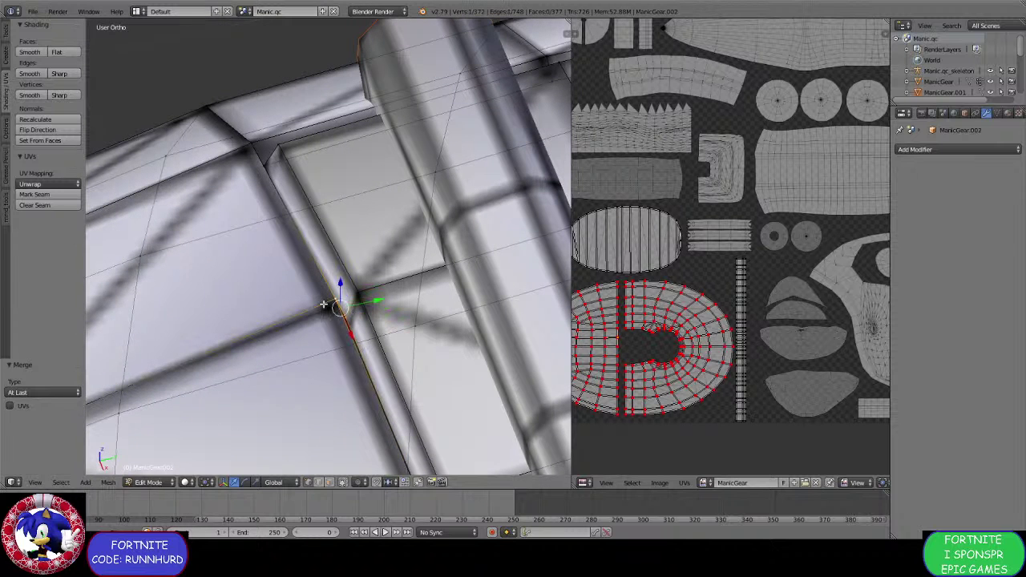
key("alt+m")
left_click(335, 302)
right_click(271, 170)
right_click(274, 151, "shift")
right_click(253, 149, "shift")
key("alt+m")
left_click(250, 151)
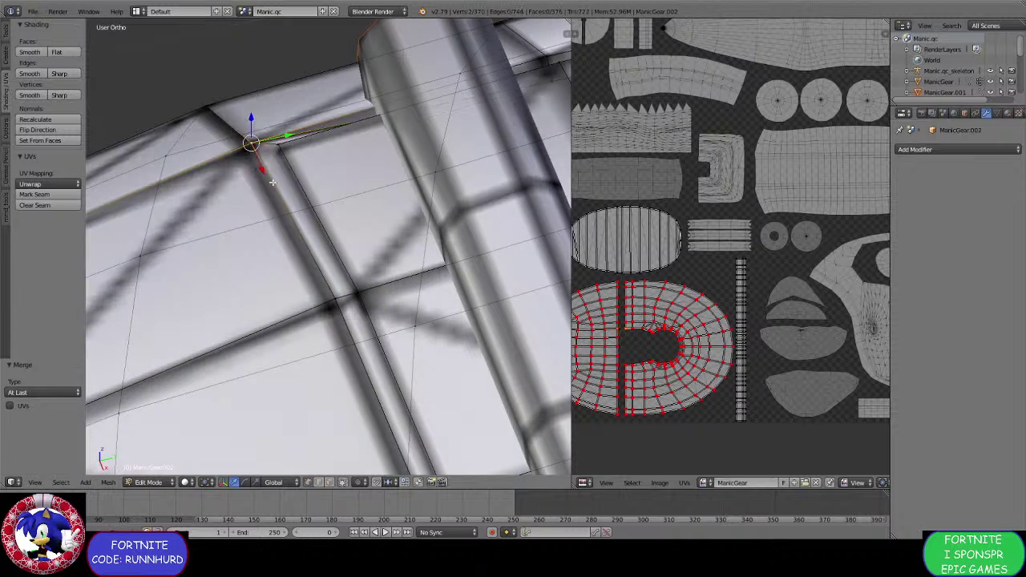
Merge the vertex pairs between the straps along the lace opening's edge up to the sock cuff, each At Last.
scroll(341, 207, "down", 4)
middle_click_drag(342, 207, 385, 356, "shift")
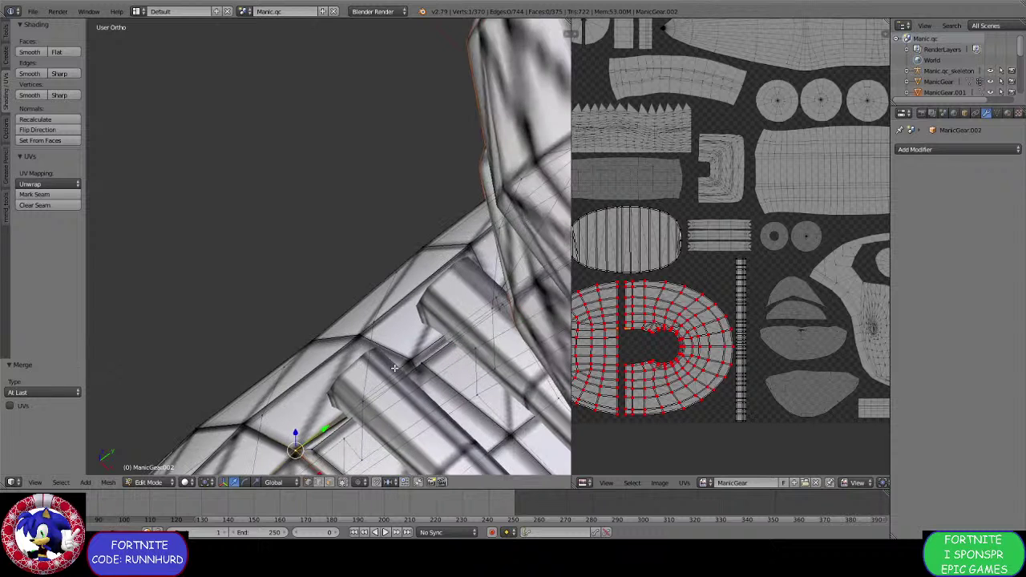
right_click(409, 362, "shift")
key("alt+m")
left_click(408, 362)
middle_click_drag(495, 355, 412, 354, "shift")
scroll(412, 355, "up", 2)
right_click(445, 338)
right_click(450, 342)
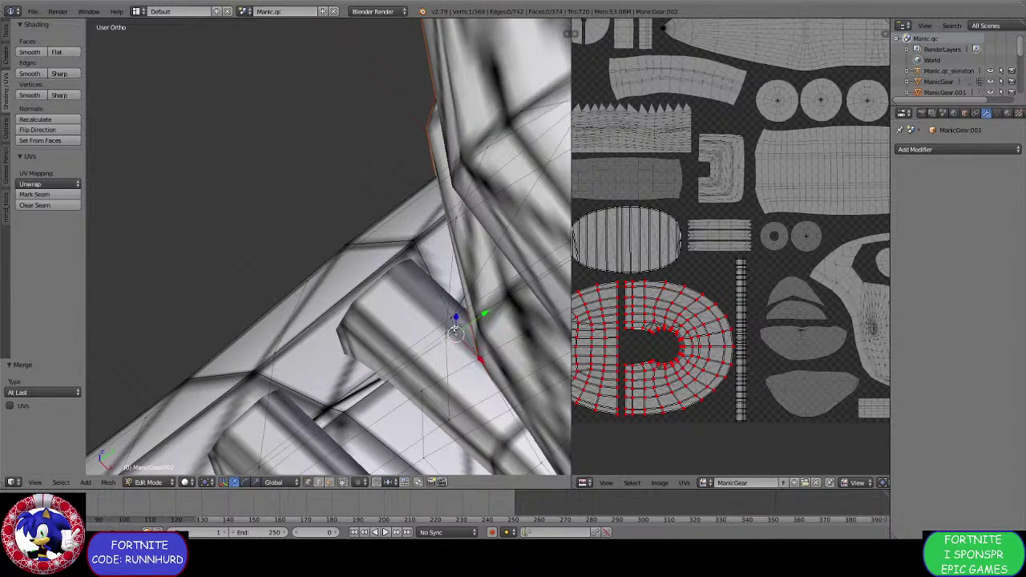
right_click(453, 323, "shift")
key("alt+m")
left_click(451, 321)
Merge the doubled shoe vertices hidden behind the sock cuff at the ankle end of the lace opening, At Last.
scroll(468, 332, "down", 3)
middle_click_drag(468, 332, 331, 367)
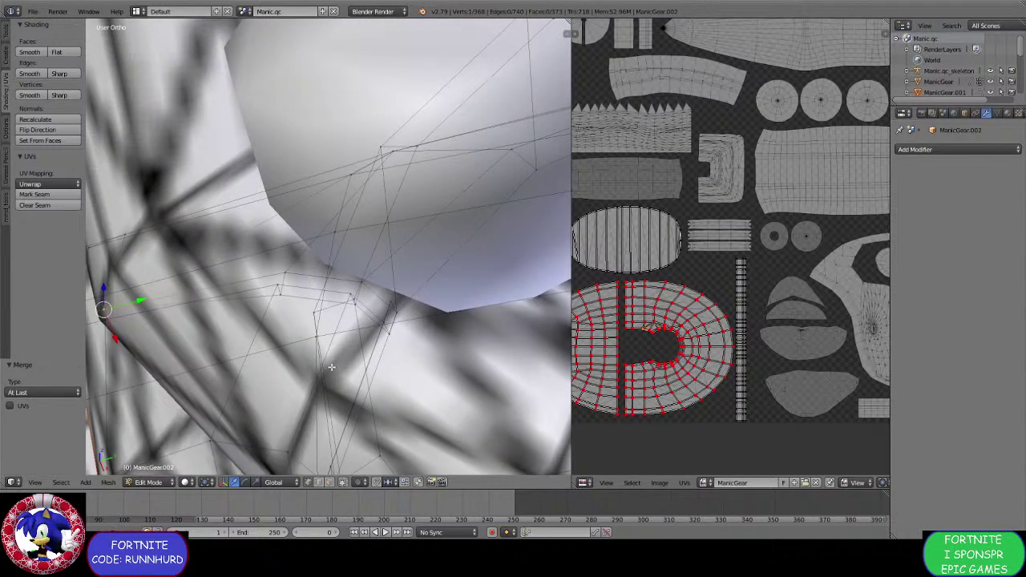
right_click(285, 273)
middle_click_drag(338, 299, 300, 292)
scroll(299, 292, "up", 2)
right_click(273, 239, "shift")
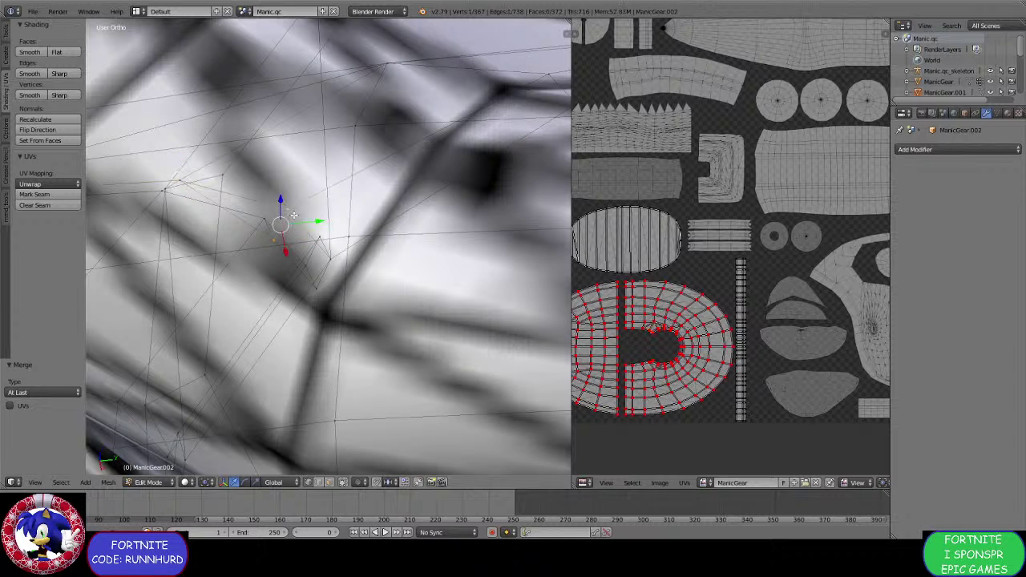
key("alt+m")
left_click(265, 217)
Merge the adjacent vertex pair further along the shoe's ankle edge behind the cuff, At Last.
middle_click_drag(265, 220, 384, 323)
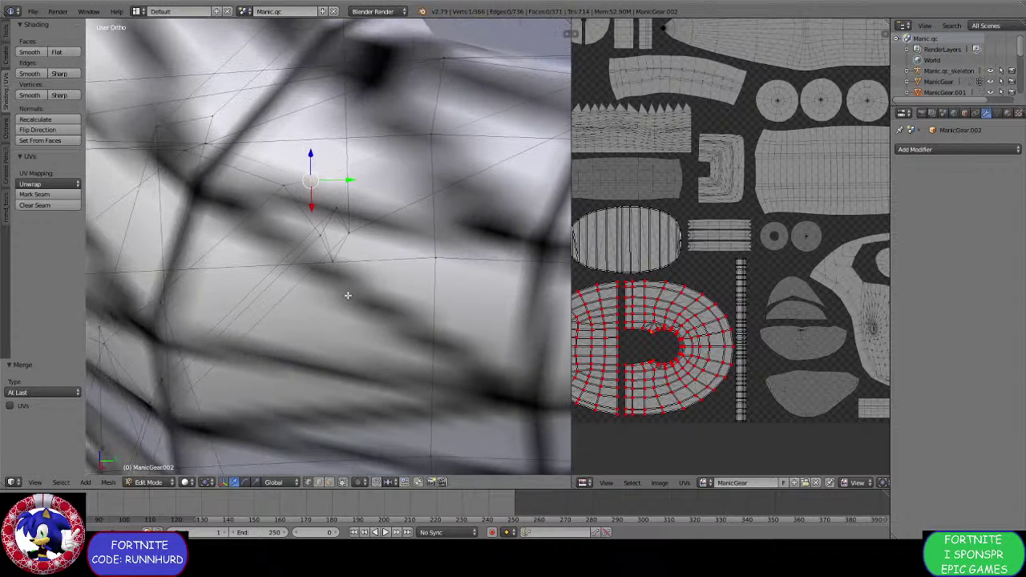
right_click(334, 263)
right_click(348, 236, "shift")
key("alt+m")
left_click(348, 238)
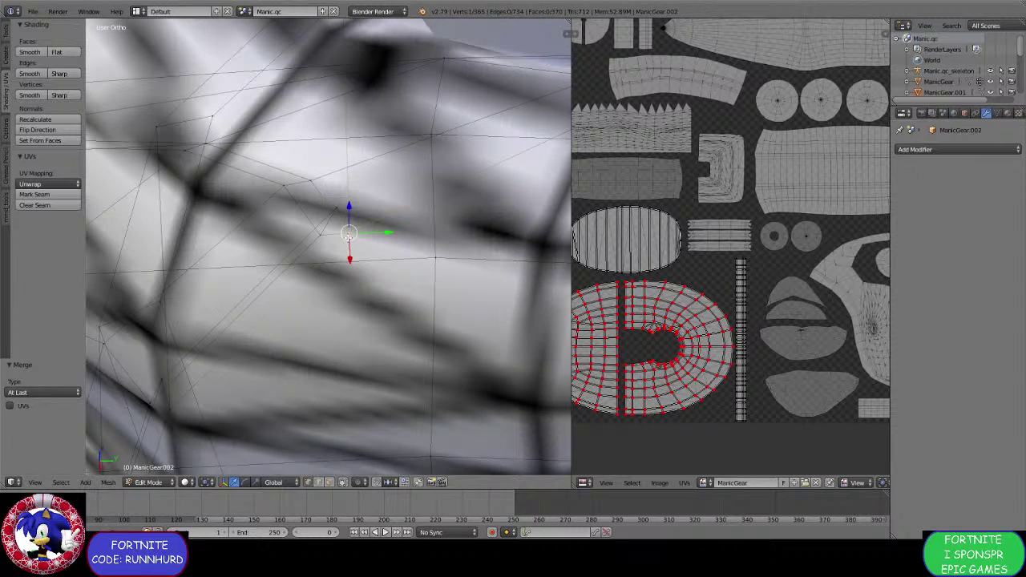
Merge the remaining doubled shoe vertices along the ankle edge behind the sock cuff, each pair At Last.
scroll(349, 235, "down", 9)
middle_click_drag(349, 236, 399, 310)
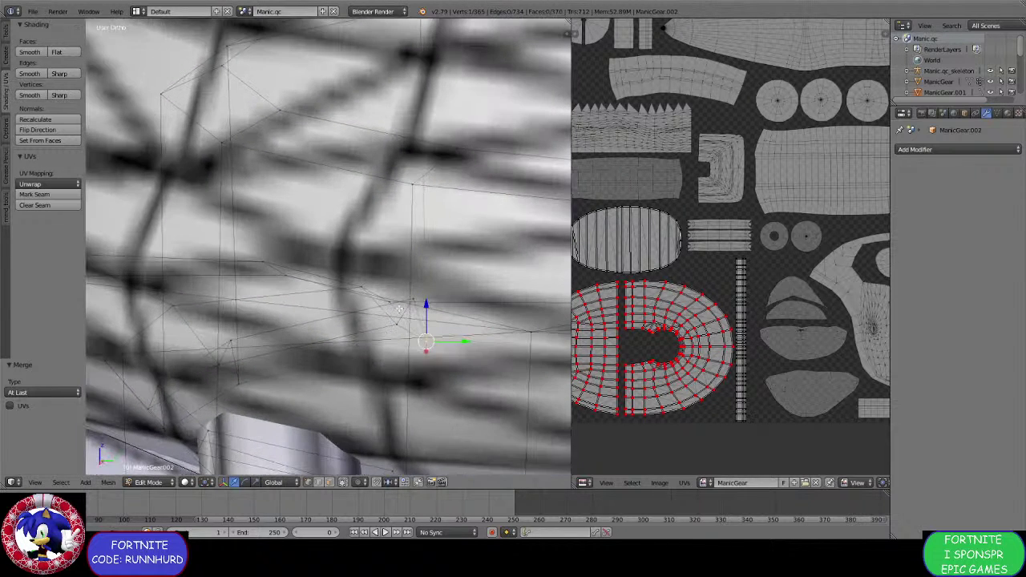
left_click(409, 297)
right_click(230, 341)
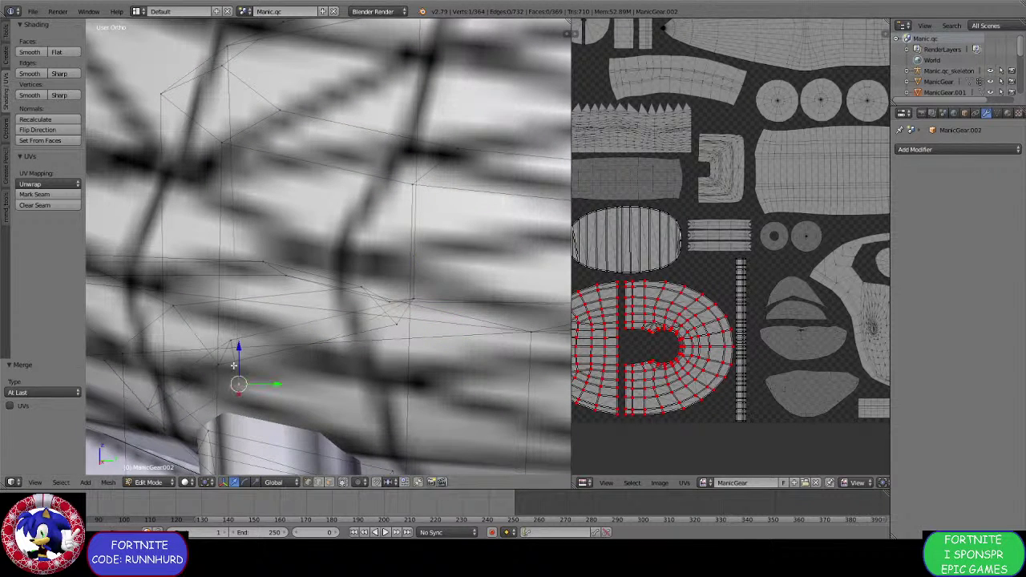
middle_click_drag(230, 342, 425, 379)
key("alt+m")
left_click(329, 290)
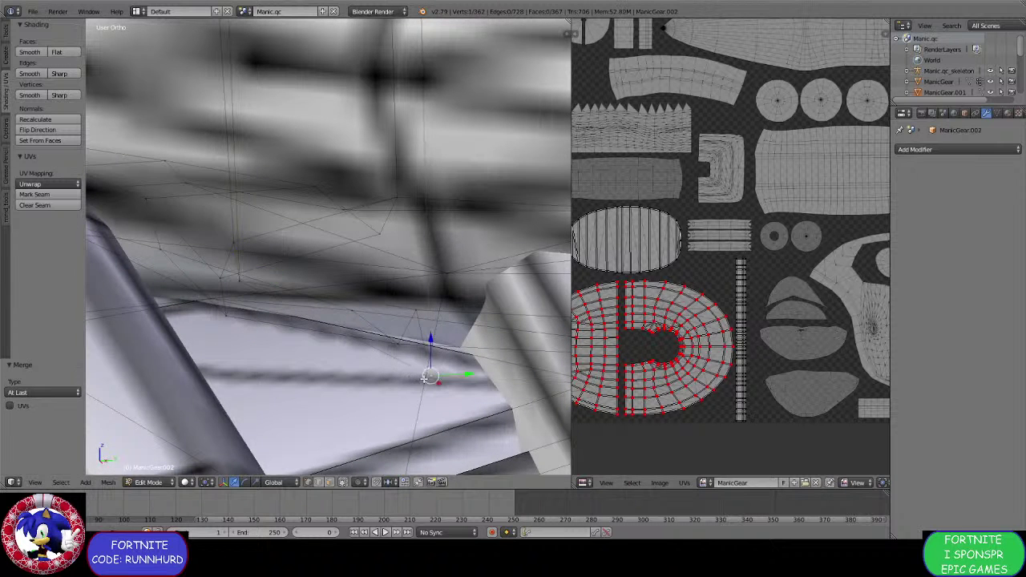
left_click(415, 305)
Merge the doubled vertex pairs between the straps and up to the cuff along the lace opening's other edge, At Last.
middle_click_drag(415, 304, 513, 345)
scroll(320, 359, "down", 8)
middle_click_drag(497, 241, 421, 351, "shift")
scroll(307, 332, "up", 10)
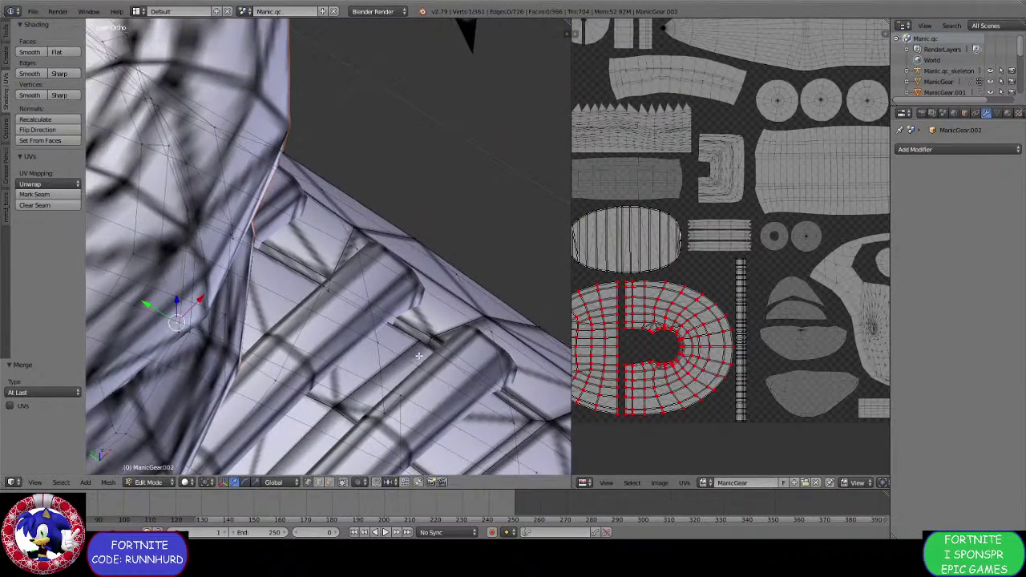
left_click(426, 347)
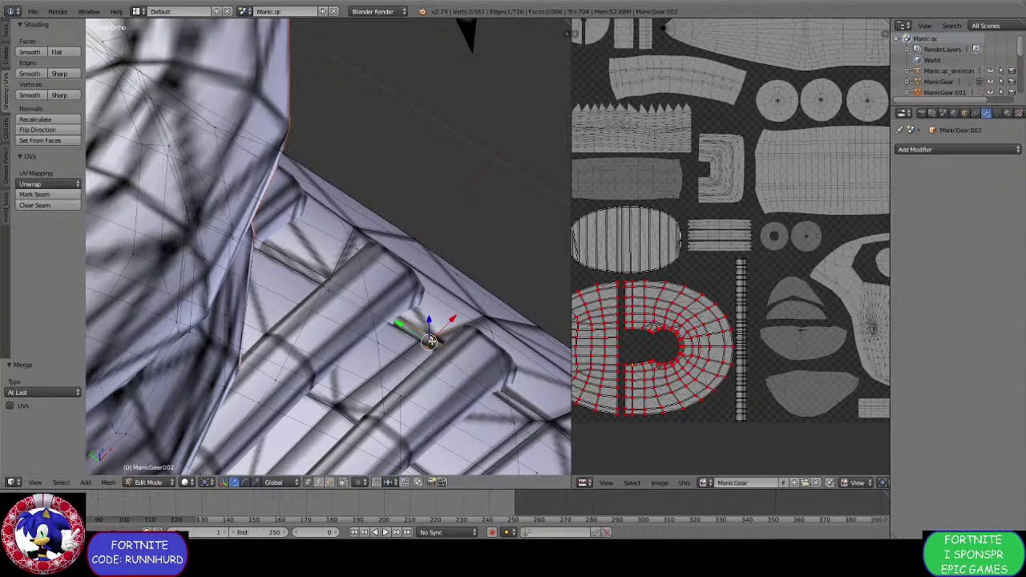
middle_click_drag(430, 342, 375, 371)
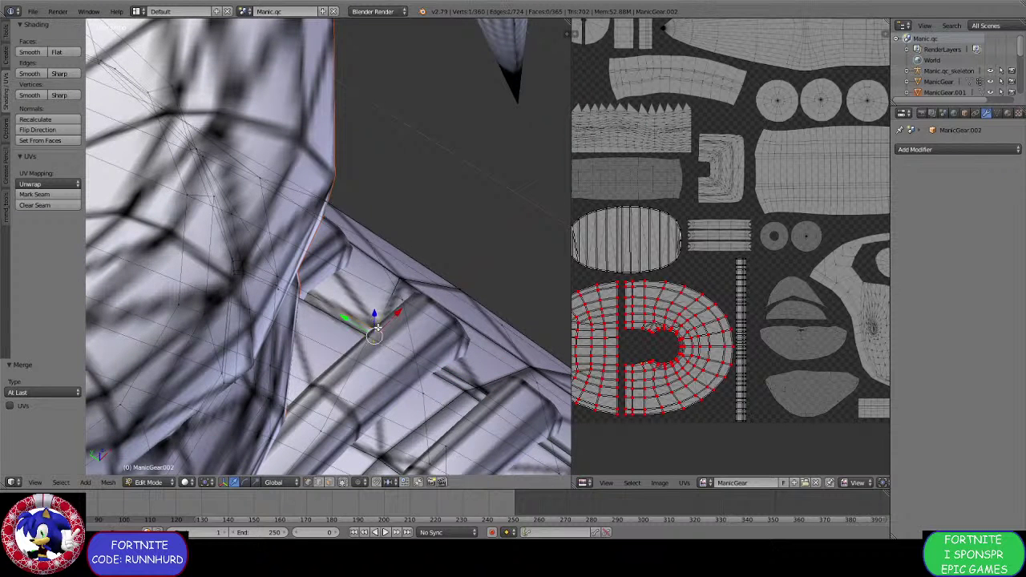
middle_click_drag(301, 293, 354, 344)
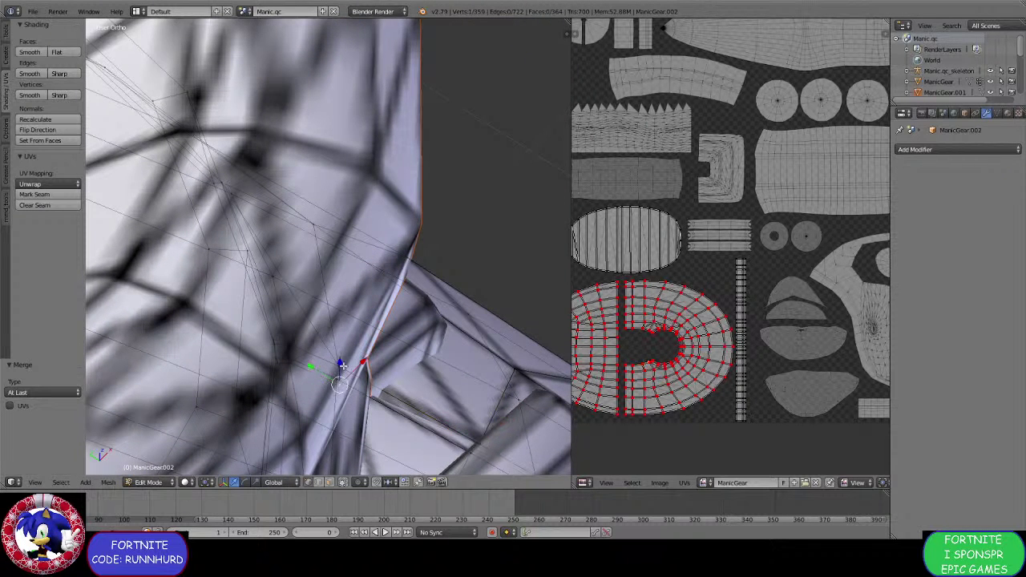
middle_click_drag(295, 362, 339, 393)
left_click(416, 364)
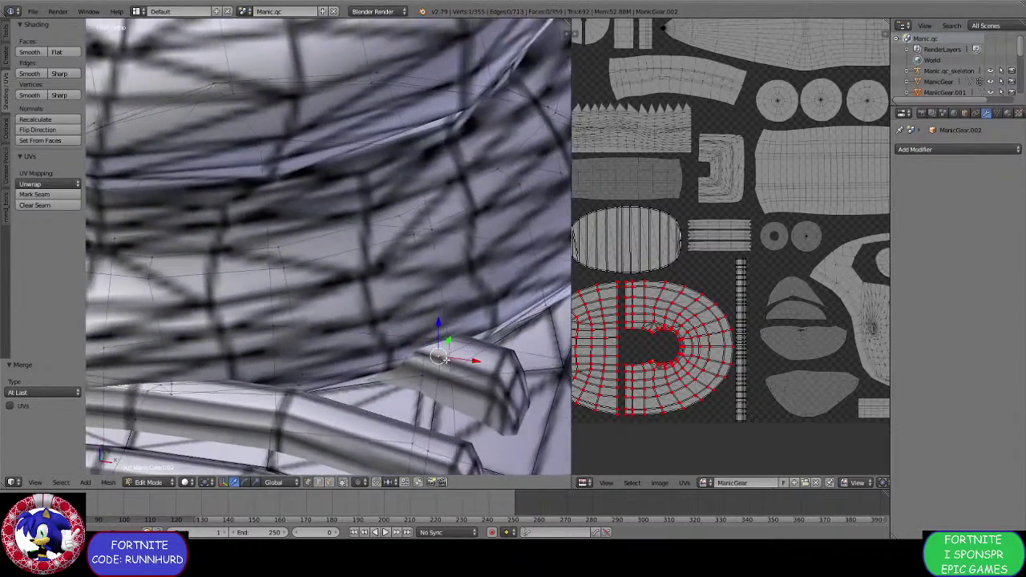
Try merging the vertices at the ankle opening beside the cuff At Last and moving a vertex there.
middle_click_drag(445, 360, 440, 314)
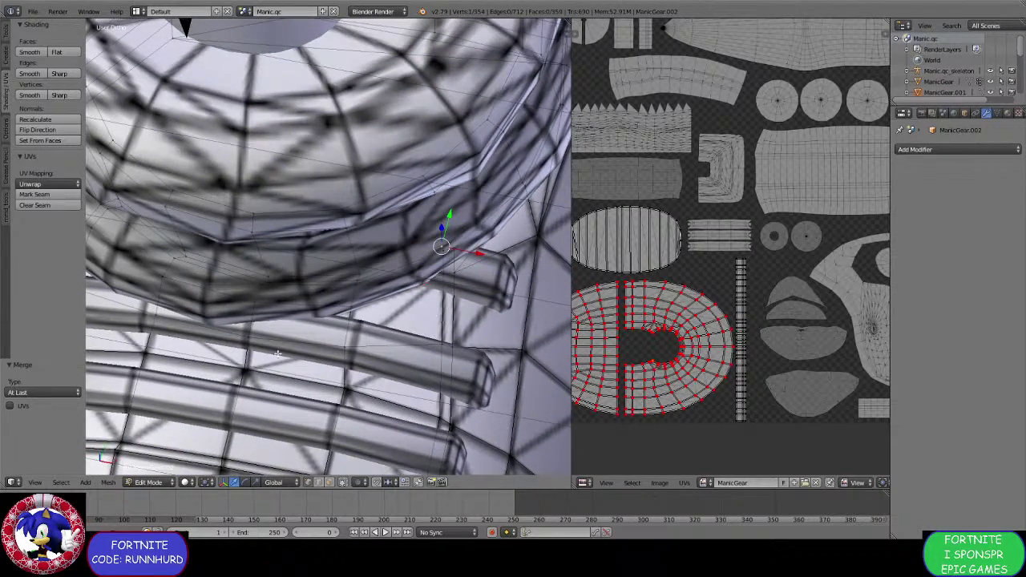
middle_click_drag(277, 354, 412, 359)
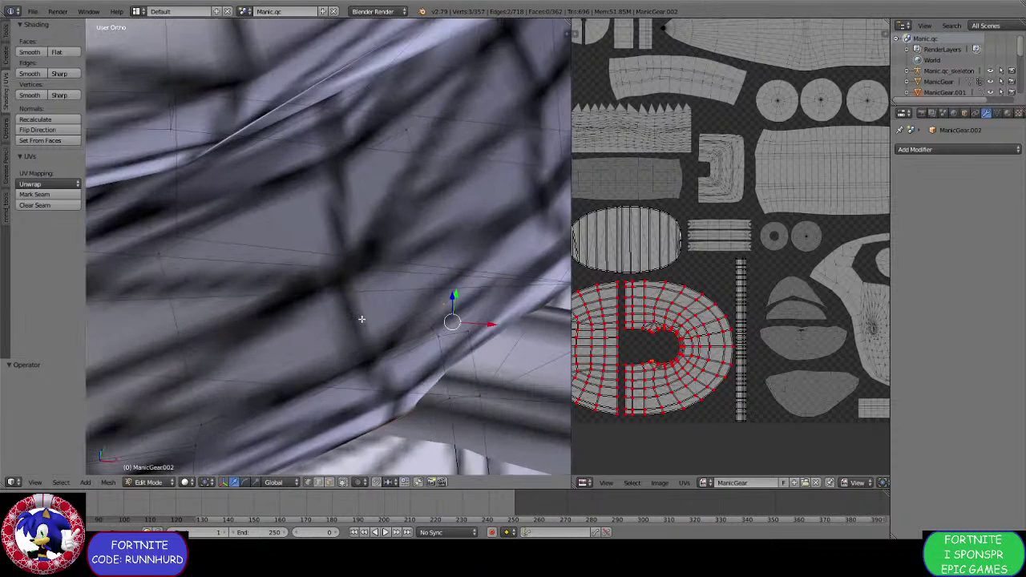
key("alt+m")
left_click(435, 347)
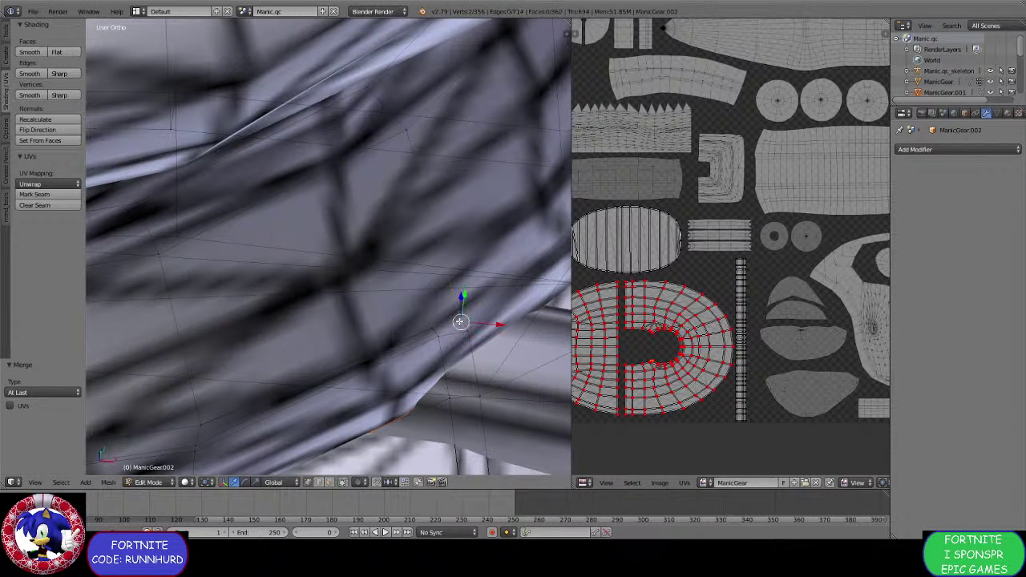
middle_click_drag(449, 324, 303, 356)
key("g")
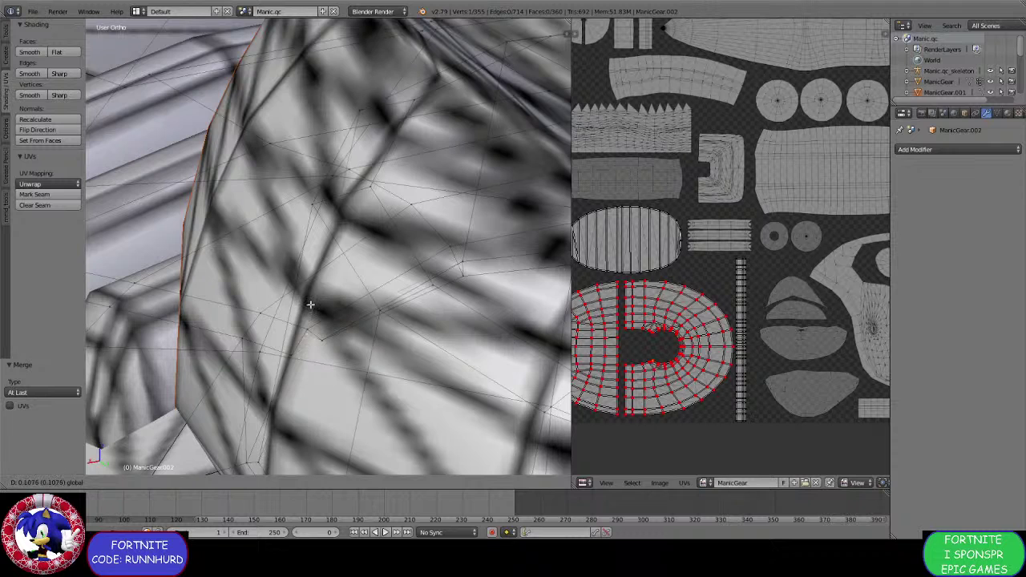
left_click(306, 374)
mouse_move(306, 374)
middle_mouse_down()
mouse_move(305, 348)
mouse_move(317, 362)
mouse_move(301, 385)
middle_mouse_up()
key("ctrl+z")
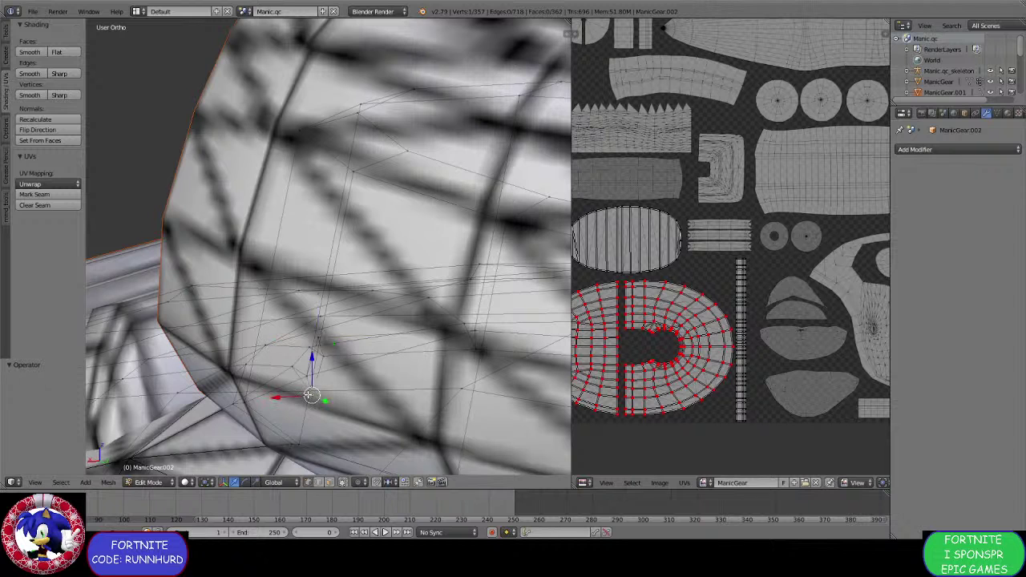
Merge the two doubled vertex pairs at the ankle opening behind the cuff, each At Last.
left_click(313, 376)
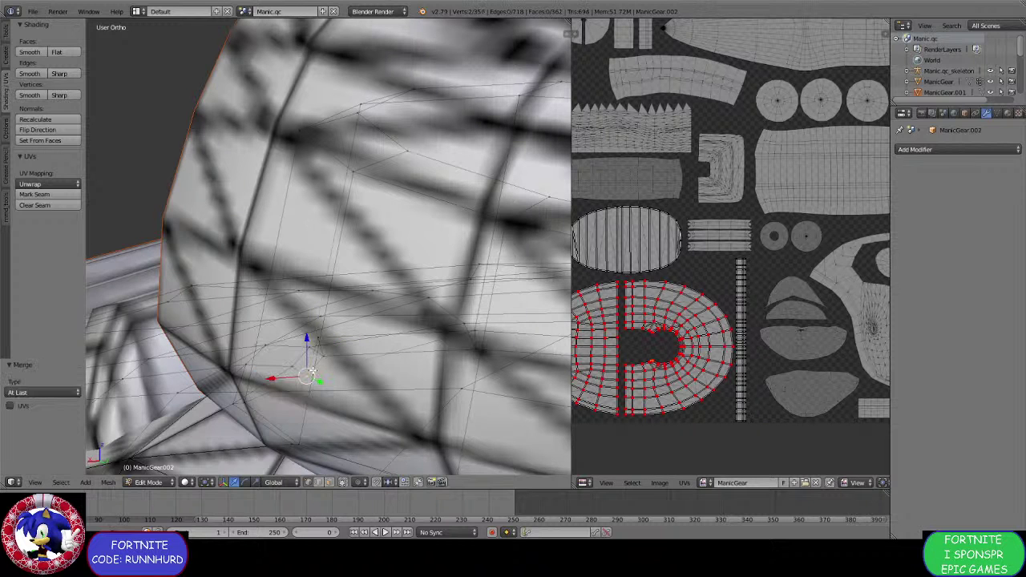
middle_click_drag(313, 376, 295, 350)
key("alt+m")
left_click(316, 354)
scroll(296, 350, "down", 8)
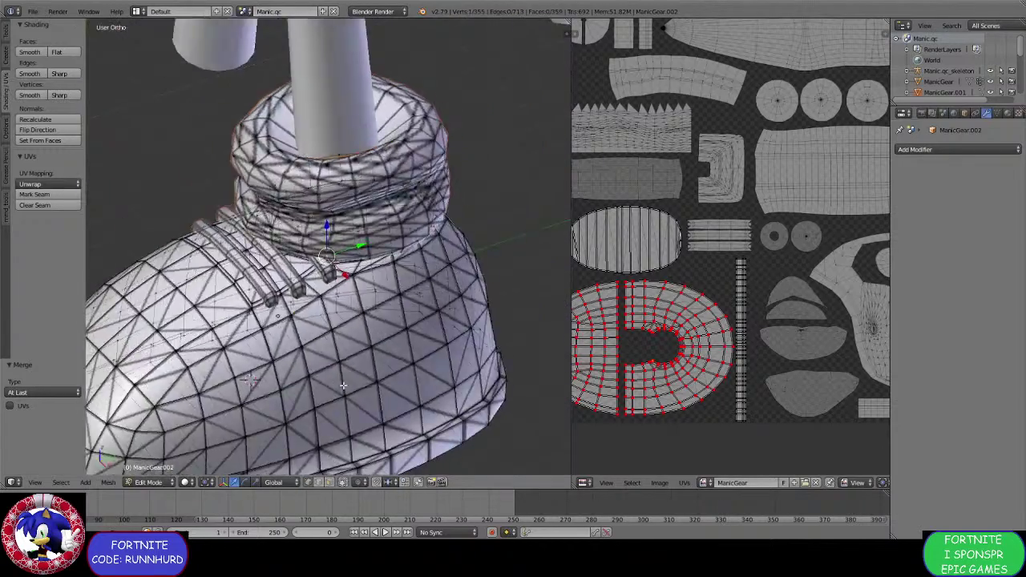
Try adding a crosswise loop cut around the shoe just ahead of the front strap.
middle_click_drag(342, 386, 370, 277)
scroll(348, 310, "up", 2)
key("ctrl+r")
left_click(347, 298)
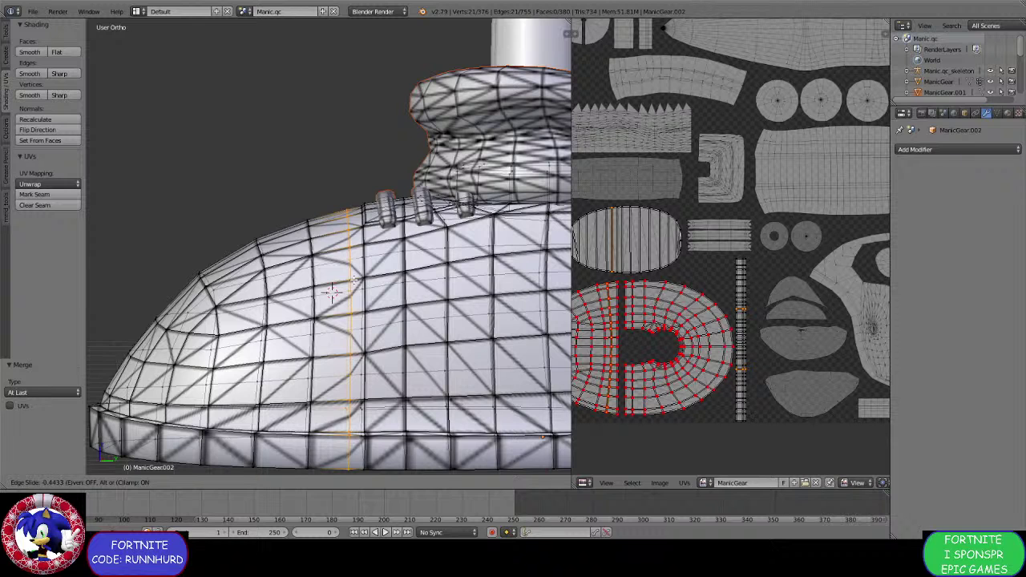
left_click(333, 294)
key("ctrl+z")
Select the toe half of the shoe ahead of the front strap and move it about -0.389 along Y.
scroll(354, 278, "down", 4)
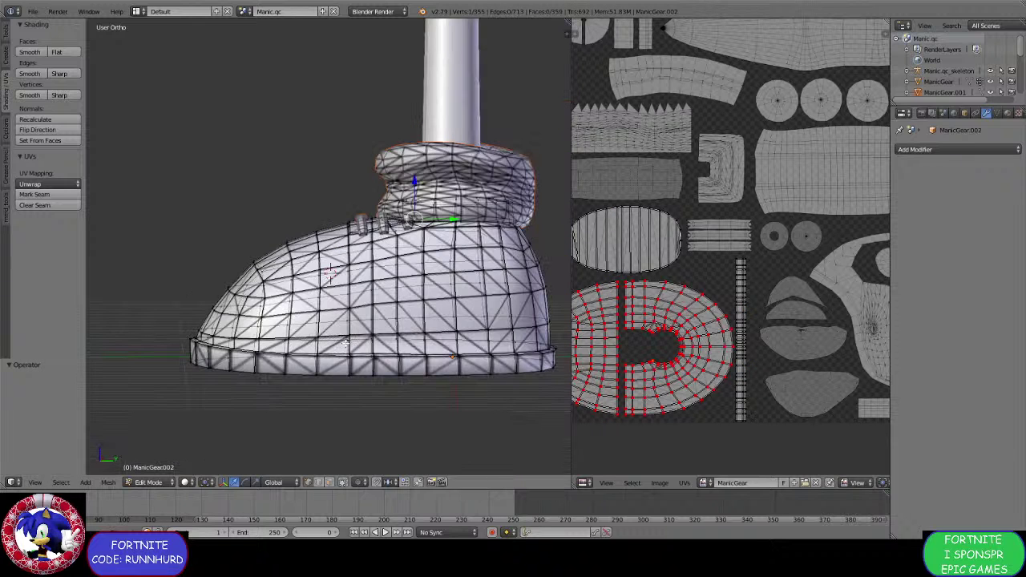
key("b")
left_click_drag(352, 373, 175, 186)
scroll(330, 282, "up", 2)
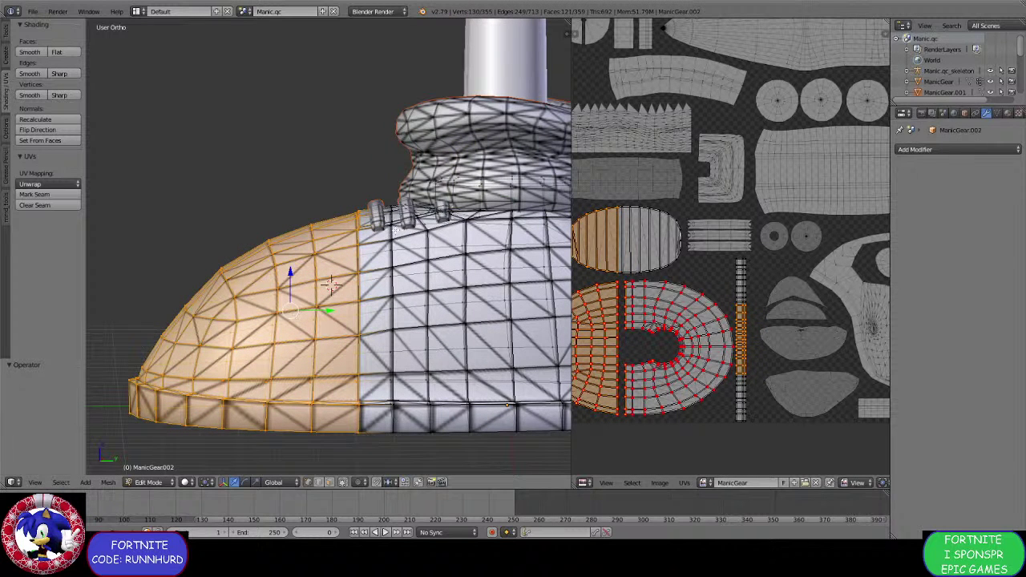
key("b")
middle_click_drag(408, 236, 478, 188)
key("g")
key("y")
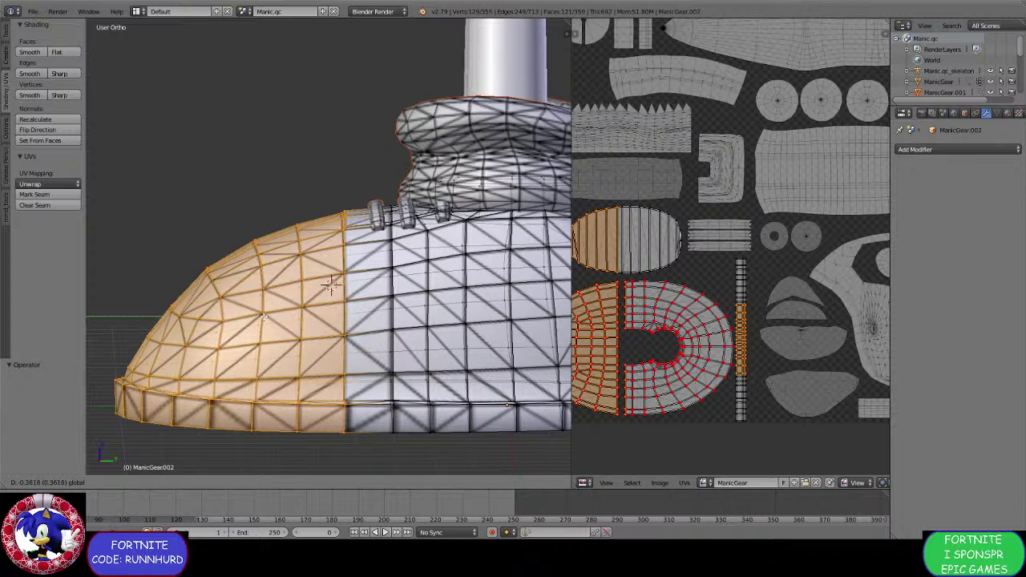
key("Return")
Scale the selected toe half to 0.954 along Y and shift it about 0.083 along Y.
key("s")
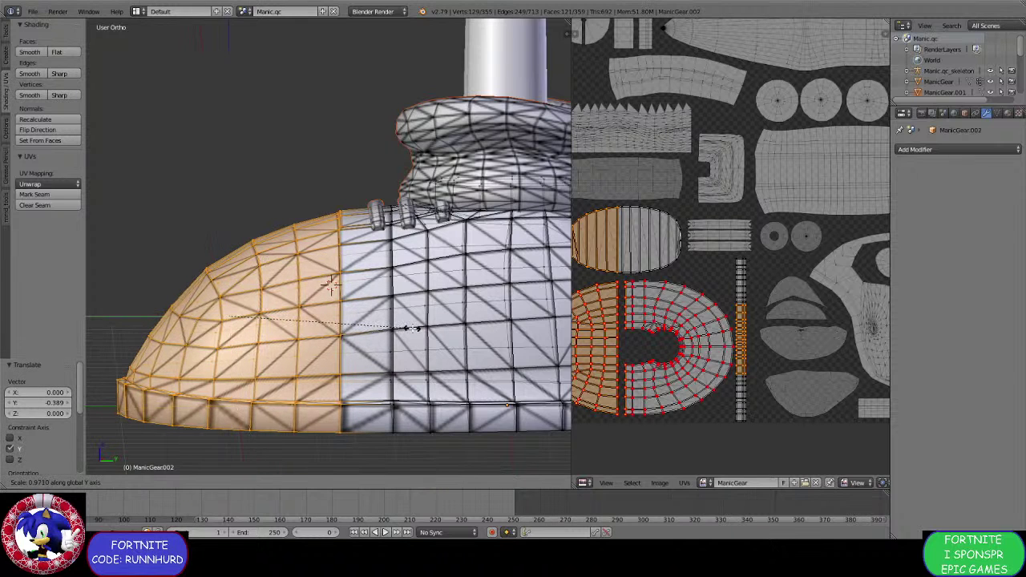
key("Return")
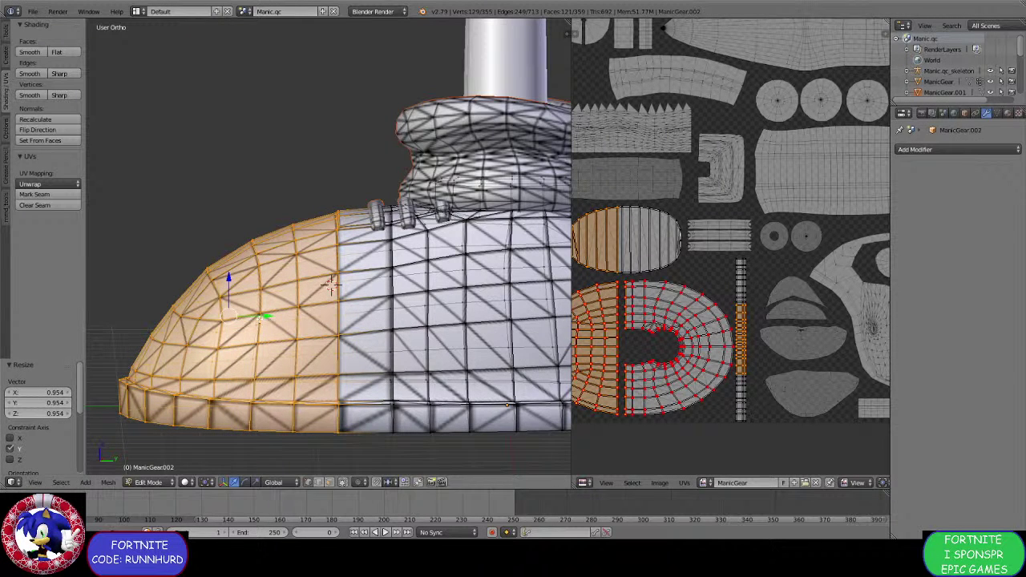
key("g")
key("y")
key("Return")
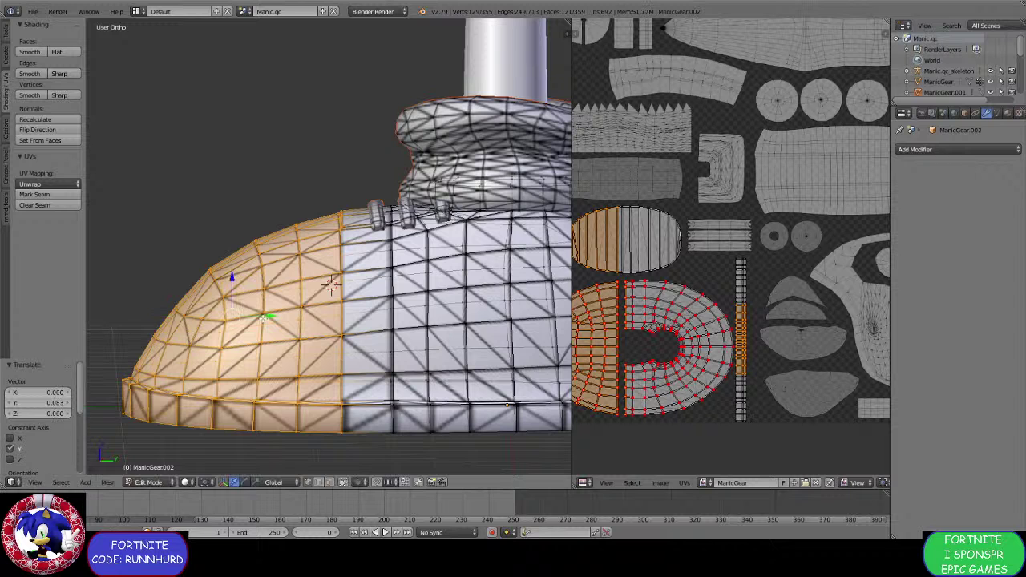
Scale the selected toe half by 1.050 along the Y axis.
key("s")
key("y")
left_click(357, 310)
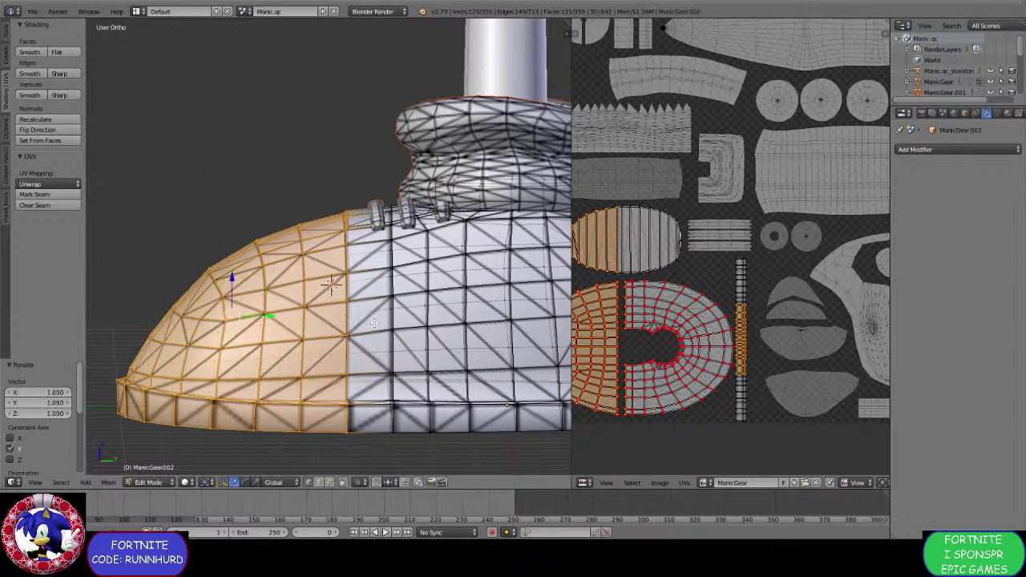
Select only the crosswise edge loop beneath the front strap and move it -0.195 along Y.
key("a")
key("b")
left_click_drag(403, 441, 375, 208)
key("g")
key("y")
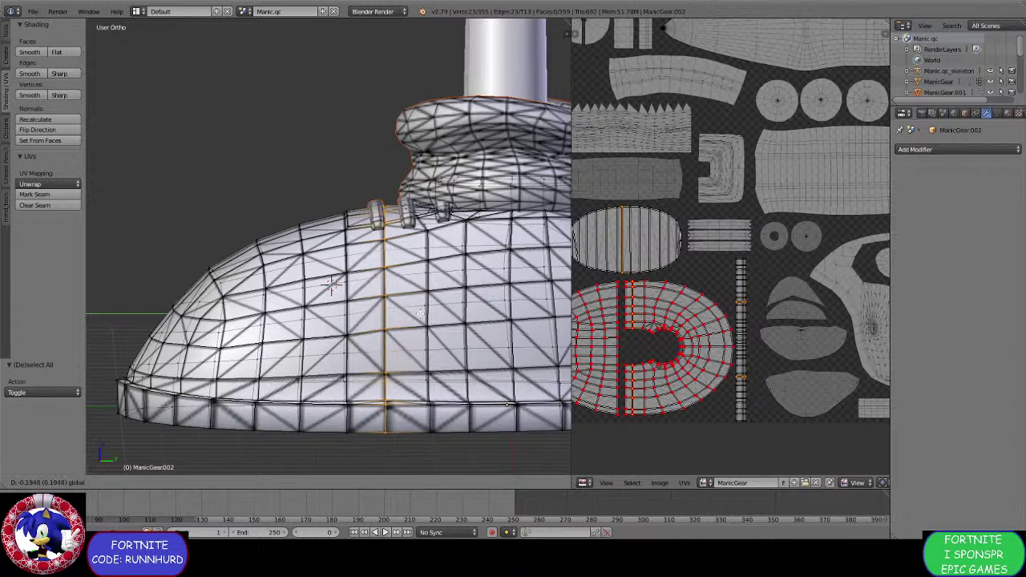
left_click(420, 313)
middle_click_drag(420, 313, 412, 303)
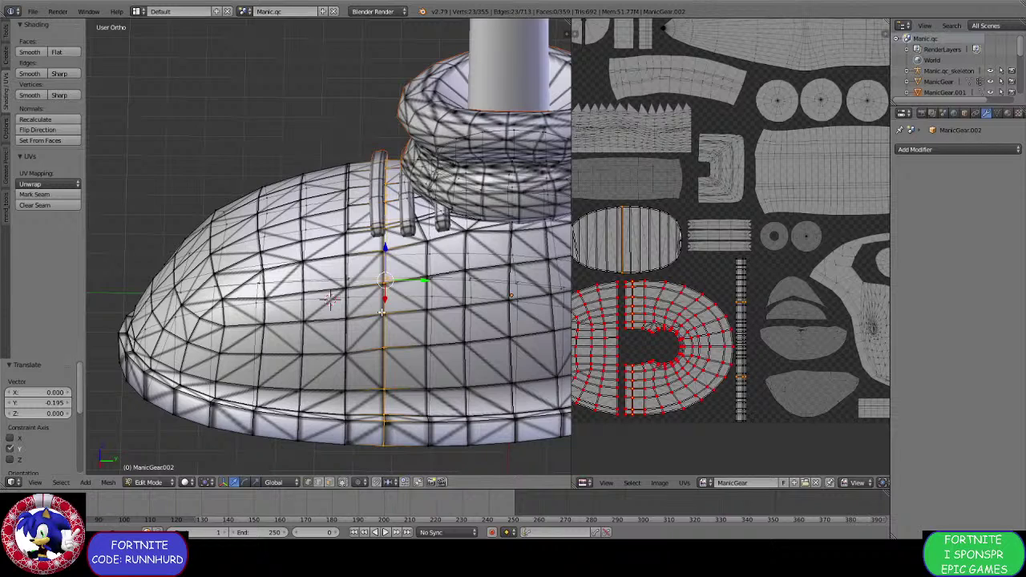
Select the entire shoe mesh and examine its toe topology and UV layout.
middle_click_drag(382, 313, 419, 360)
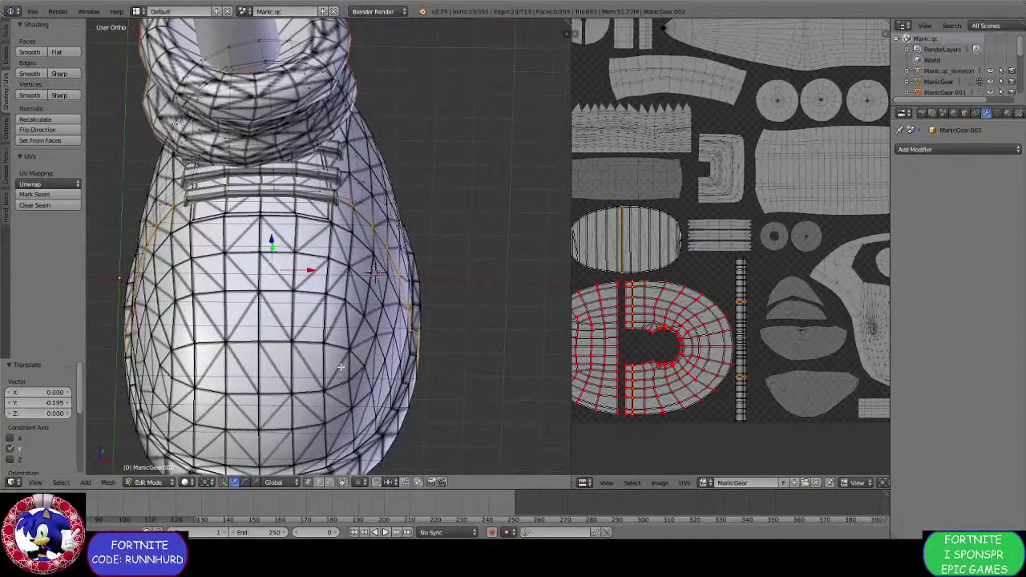
key("a")
key("a")
middle_click_drag(340, 367, 368, 308, "shift")
scroll(373, 304, "up", 1)
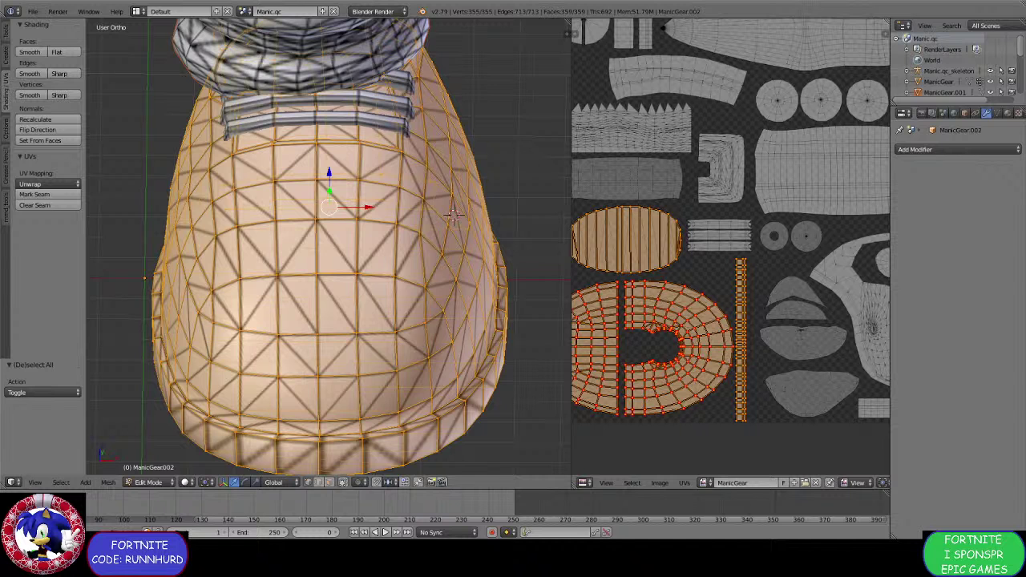
left_click(772, 455)
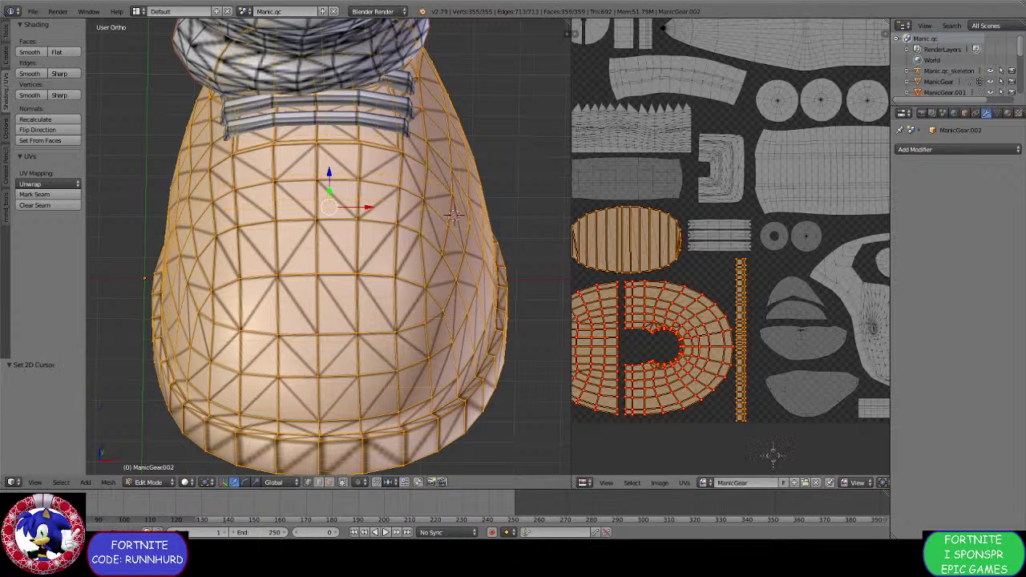
Try adding a lengthwise loop cut through the shoe's sole faces.
middle_click_drag(363, 368, 392, 391)
scroll(361, 368, "up", 1)
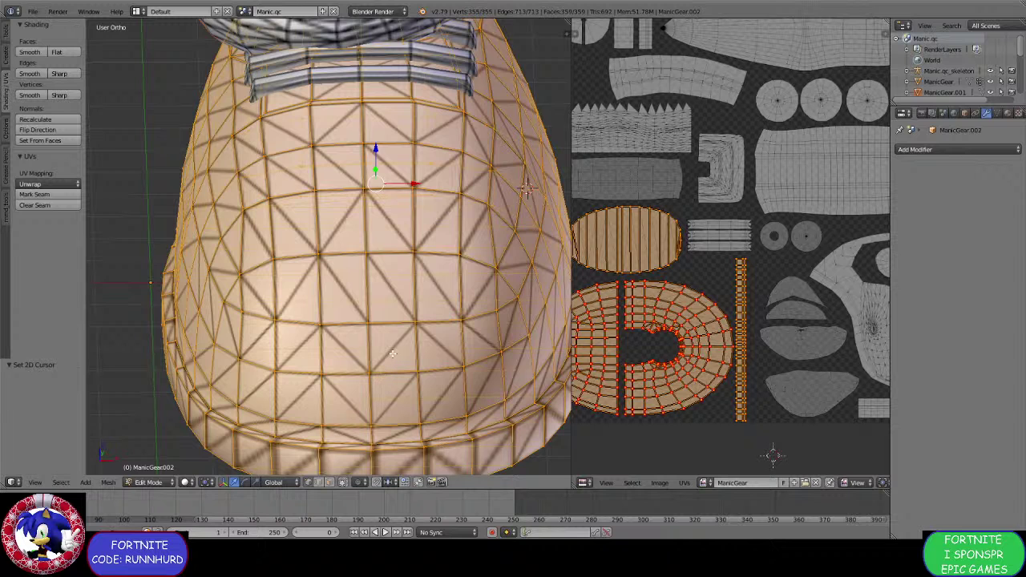
key("ctrl+r")
left_click(393, 356)
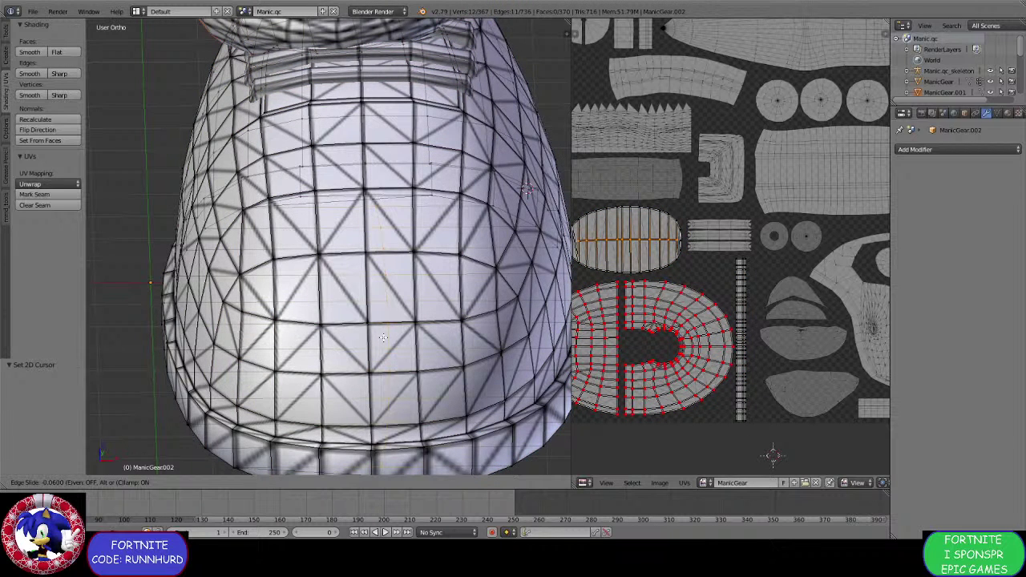
left_click(383, 337)
key("a")
scroll(383, 337, "up", 3)
Add one lengthwise loop cut over the top of the toe, slid by about 0.9 to run down the shoe's middle.
key("ctrl+r")
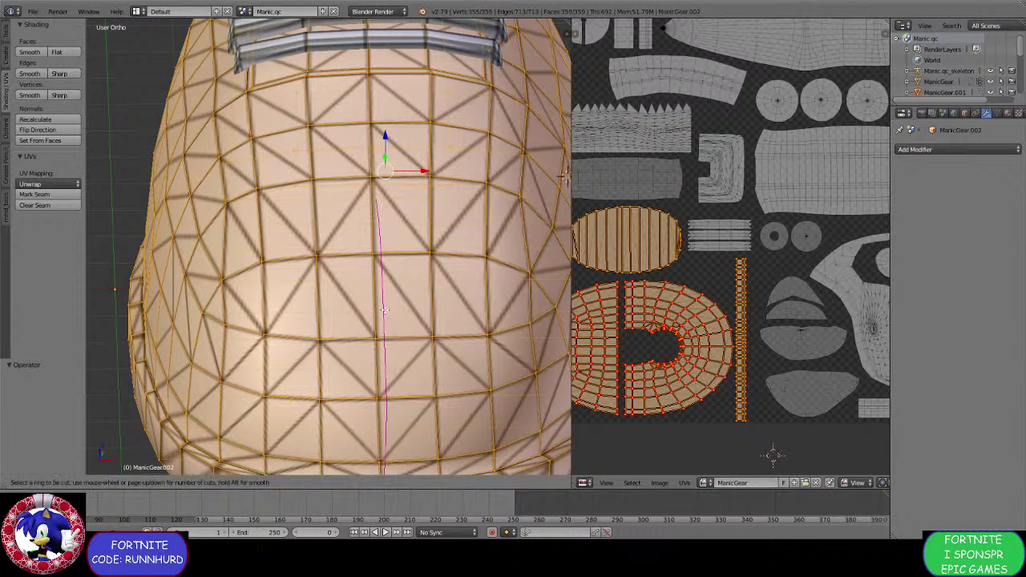
left_click(377, 254)
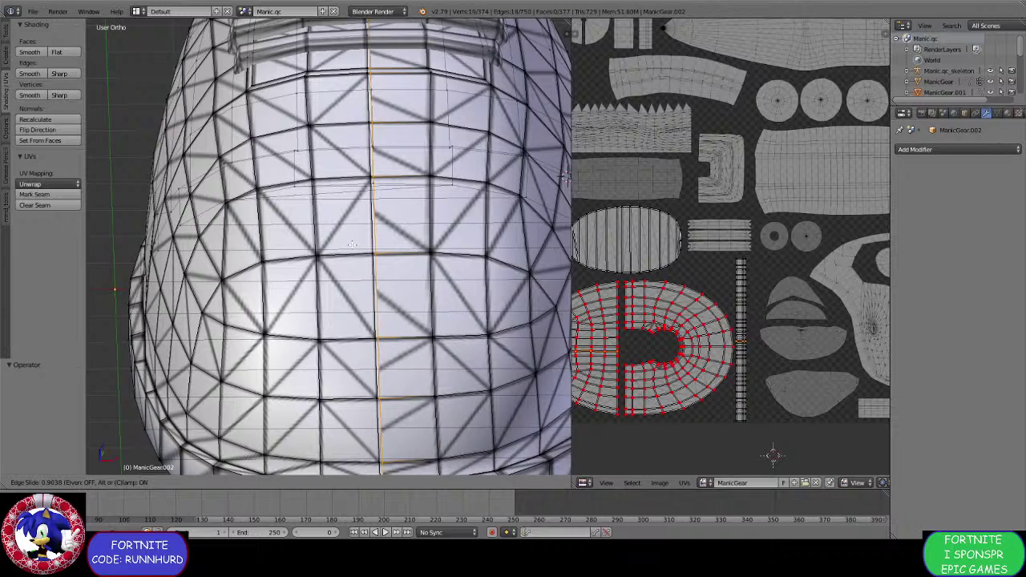
left_click(355, 246)
scroll(358, 250, "down", 3)
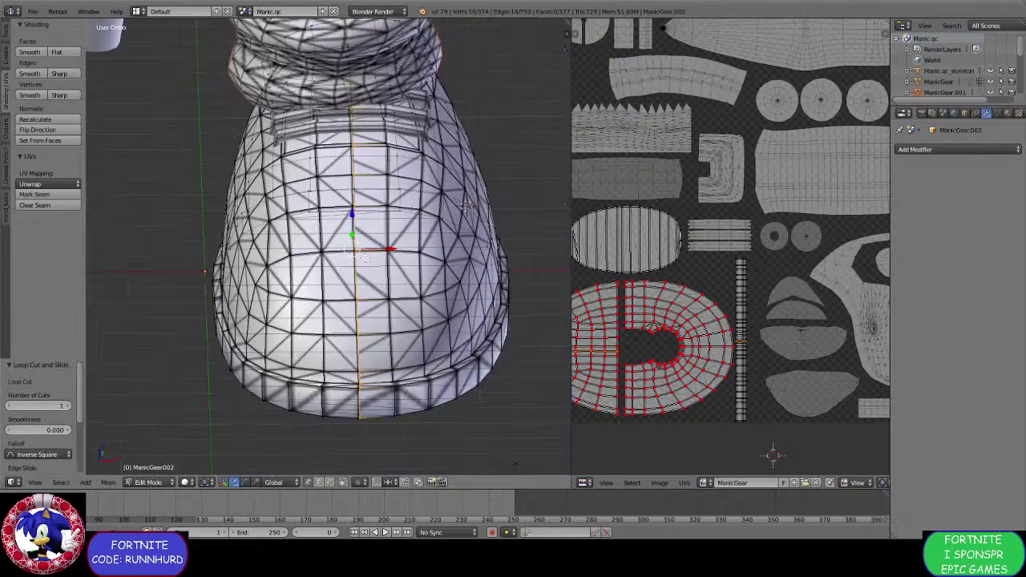
middle_click_drag(368, 260, 377, 306)
scroll(376, 305, "up", 3)
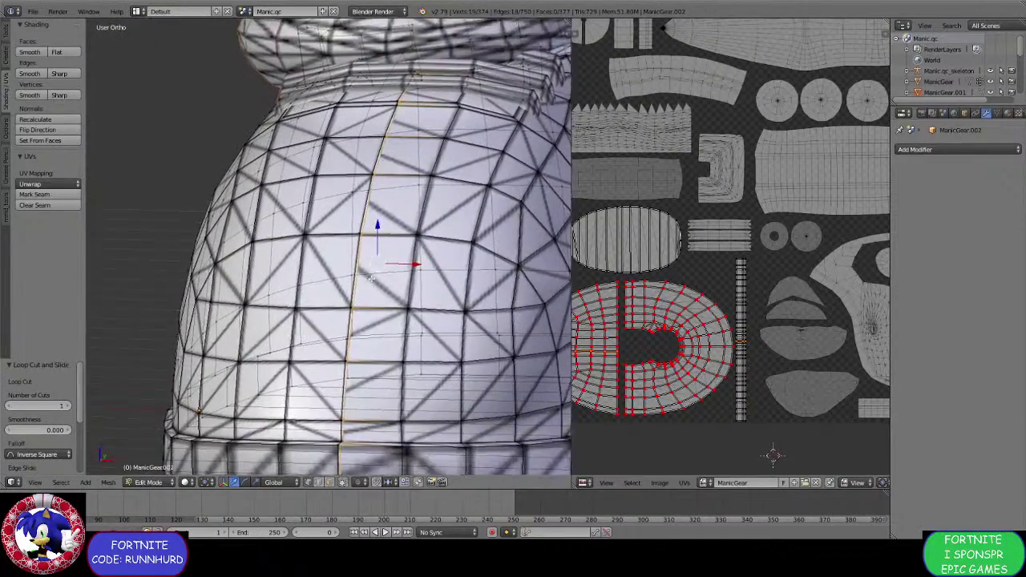
scroll(360, 280, "up", 2)
middle_click_drag(362, 282, 371, 294)
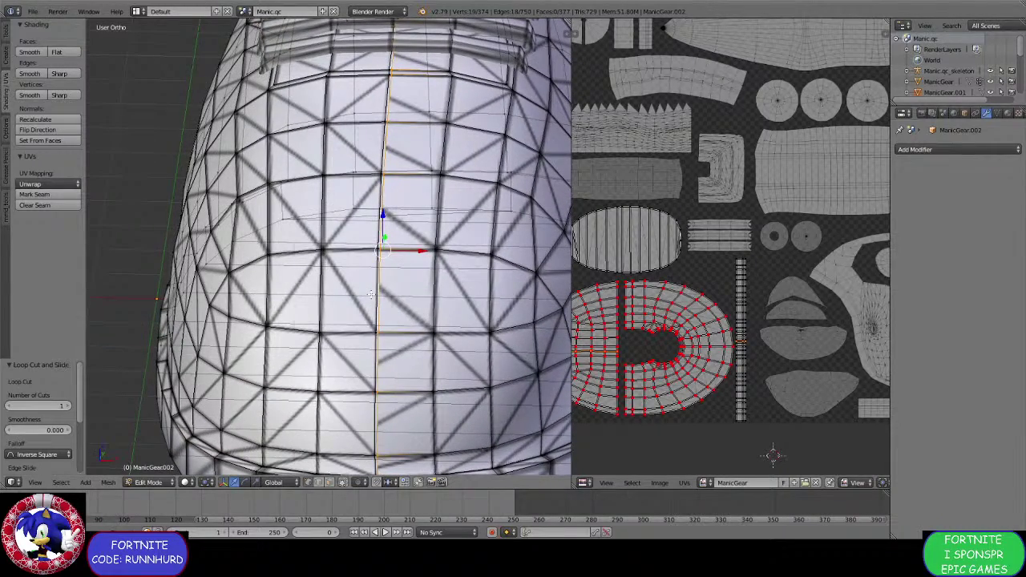
Mark the toe's centre loop as a seam and add a second lengthwise loop cut slid to -1.0 against it.
key("ctrl+e")
left_click(369, 278)
middle_click_drag(369, 280, 365, 292)
key("ctrl+r")
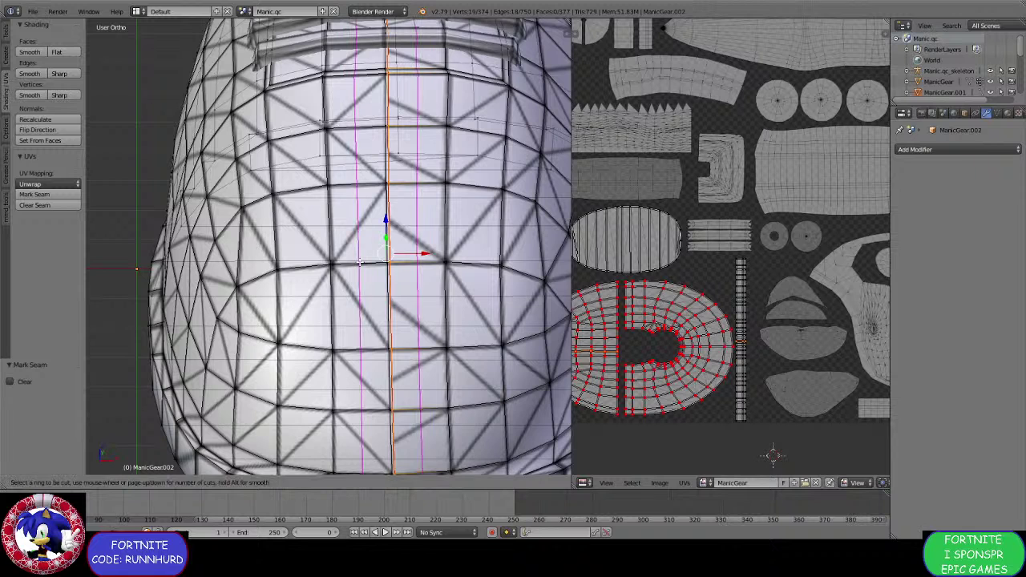
left_click(359, 263)
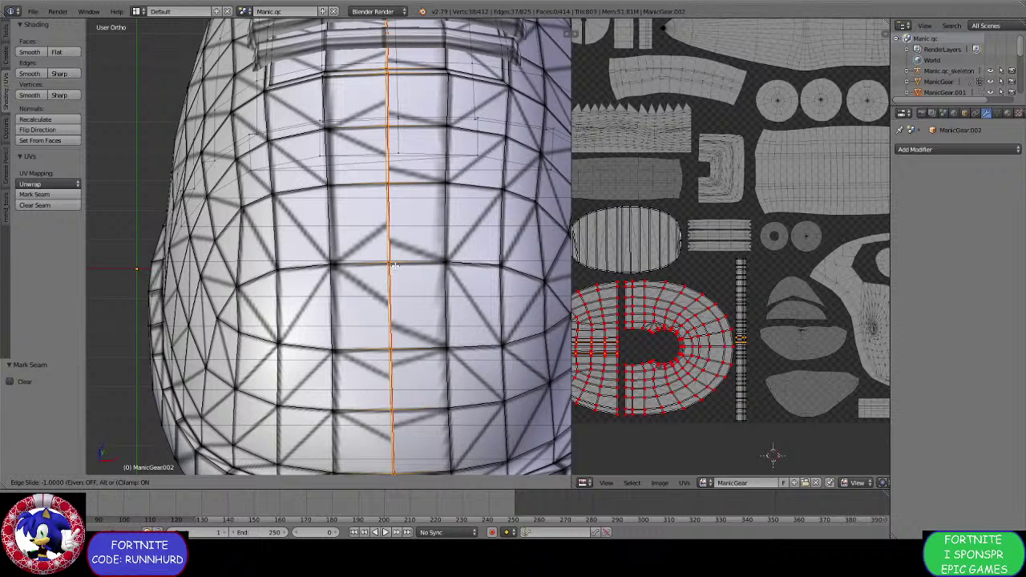
left_click(395, 262)
Try merging the doubled centre-loop vertices at centre where the toe meets the upper edge of the sole rim.
scroll(395, 263, "up", 4)
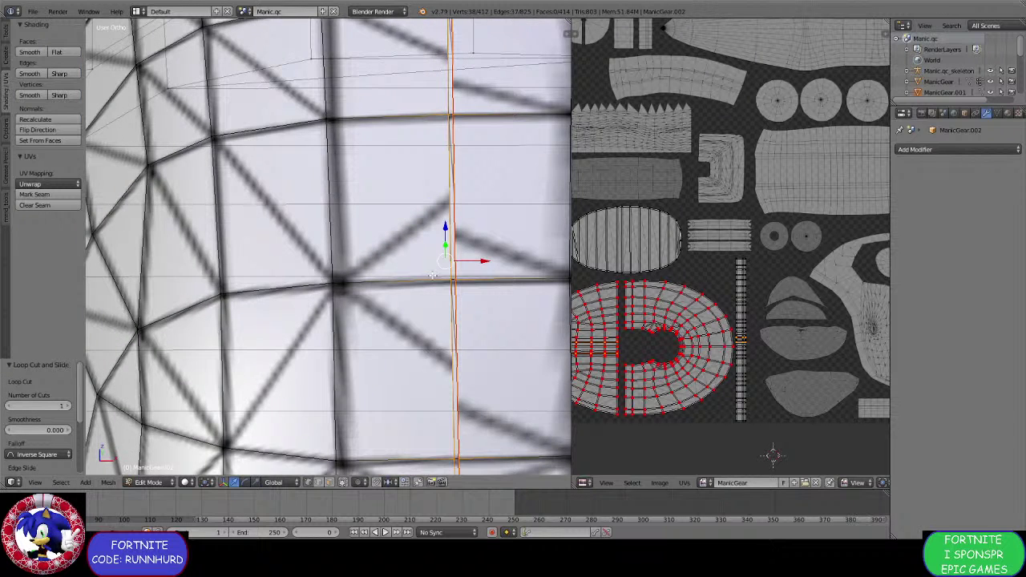
middle_click_drag(454, 306, 383, 286, "shift")
scroll(383, 286, "up", 1)
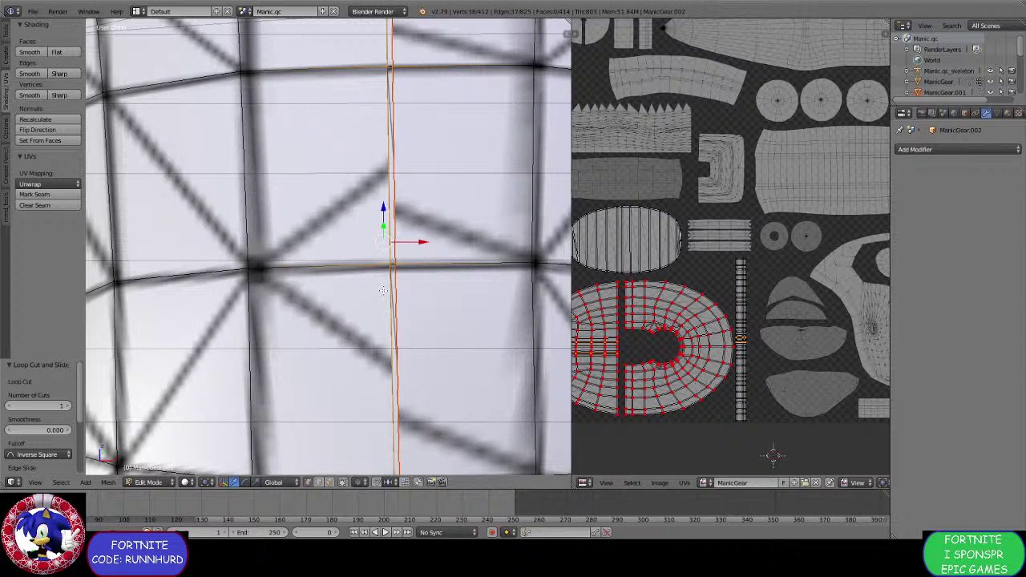
scroll(393, 315, "down", 5)
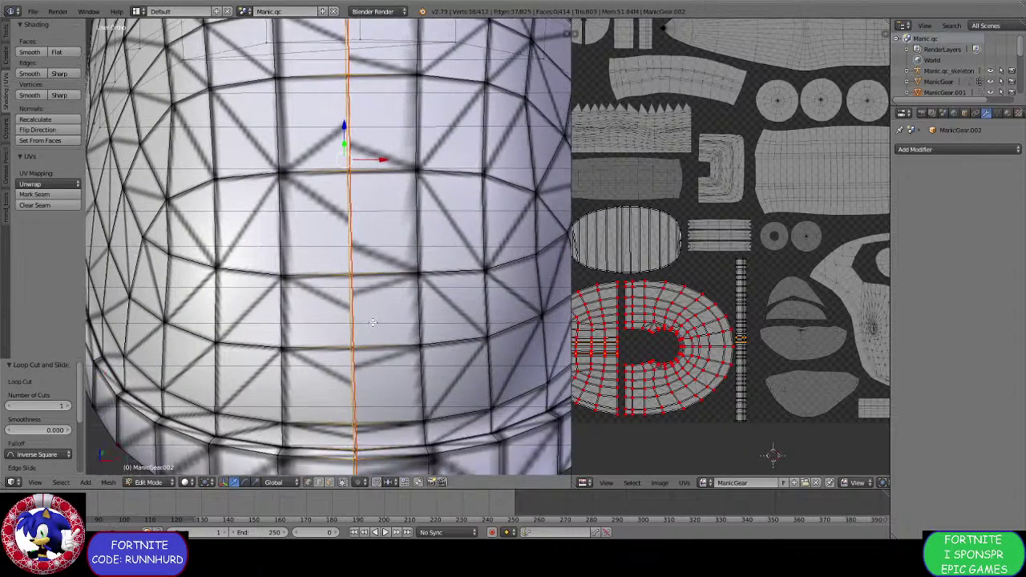
scroll(357, 406, "up", 7)
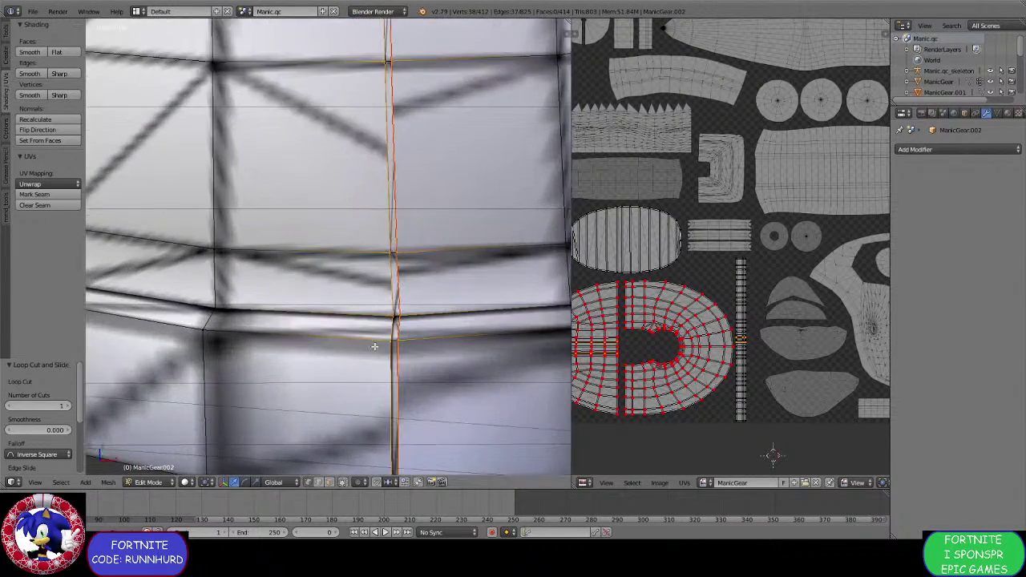
scroll(352, 325, "up", 2)
right_click(357, 335)
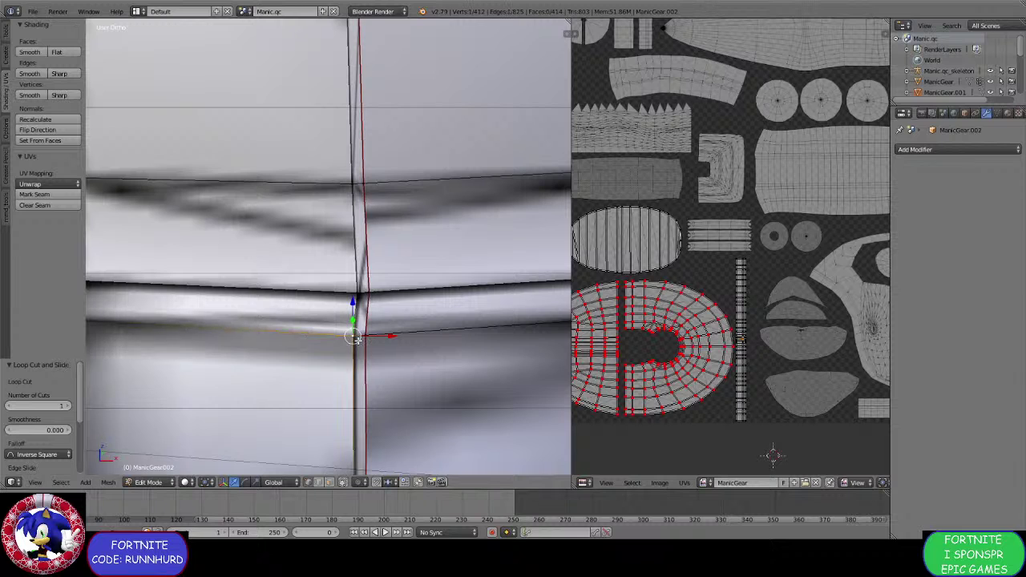
right_click(370, 337, "alt")
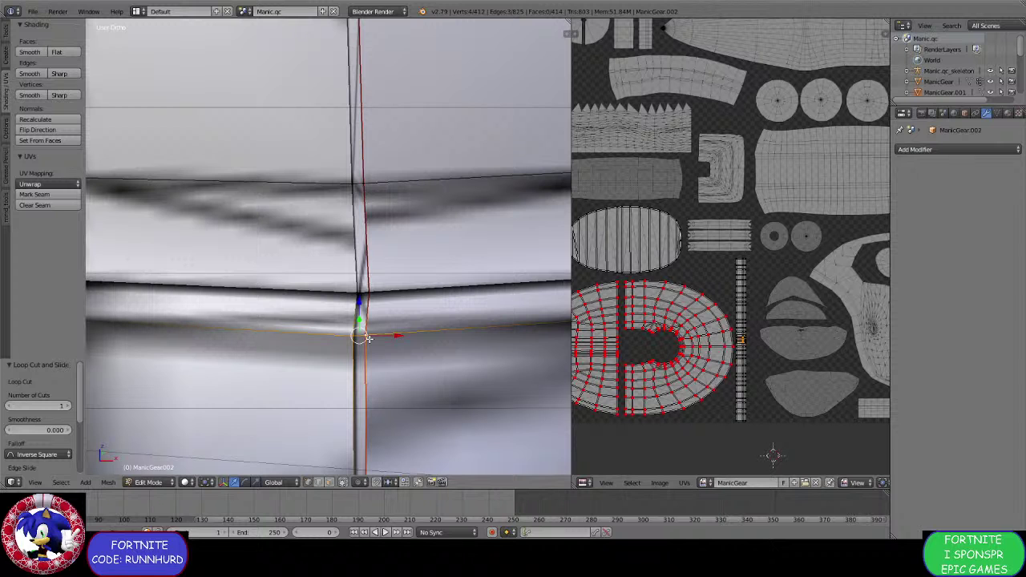
key("alt+m")
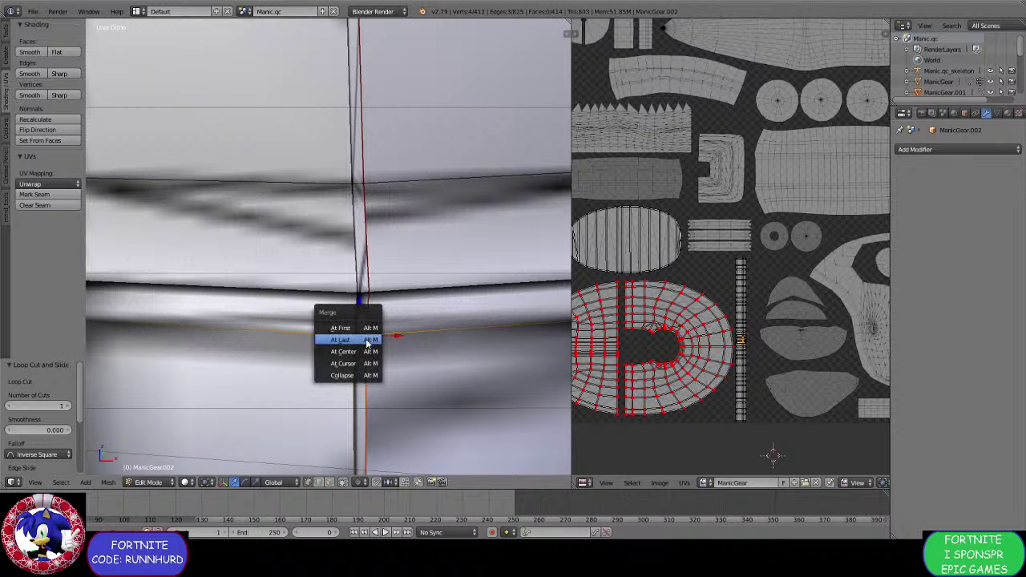
left_click(356, 352)
scroll(356, 352, "up", 5)
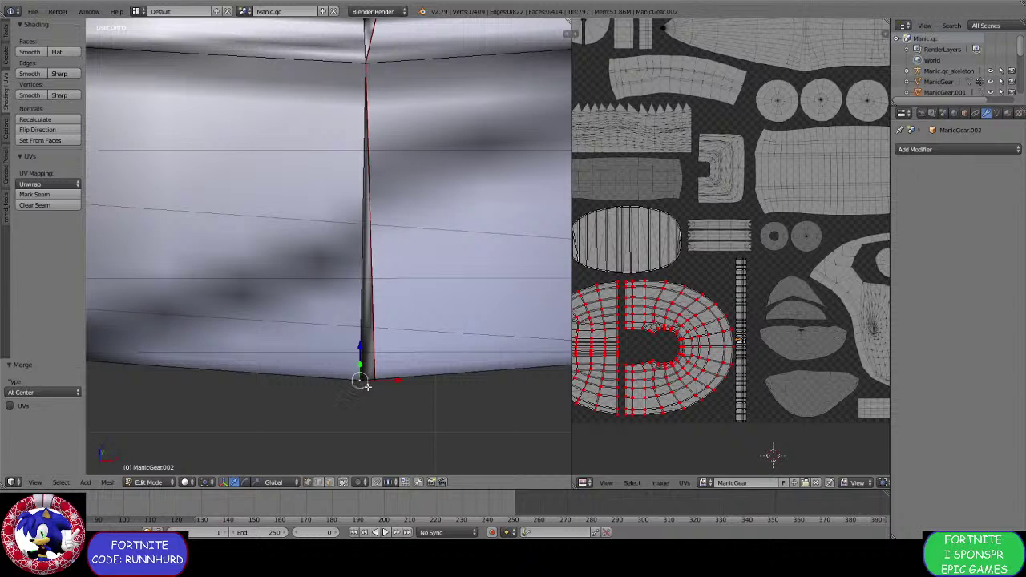
right_click(359, 385)
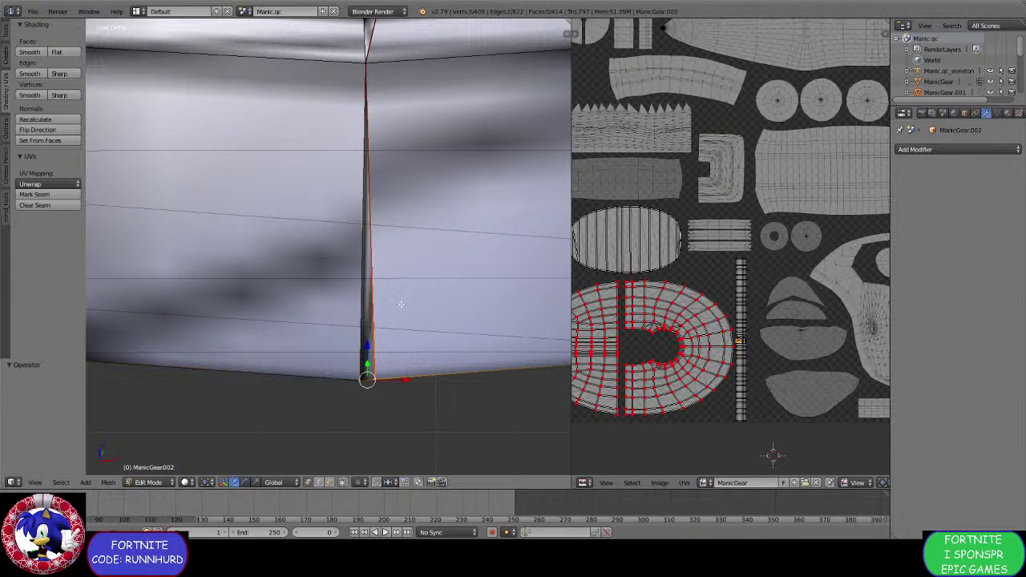
key("ctrl+z")
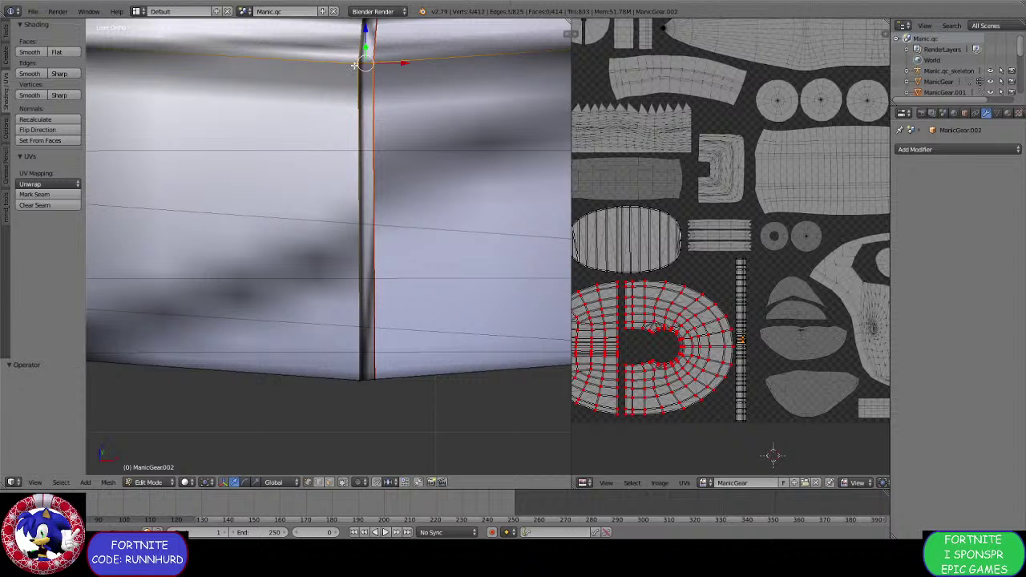
Try merging the same upper-rim vertices with At Last and undo that merge.
key("alt+m")
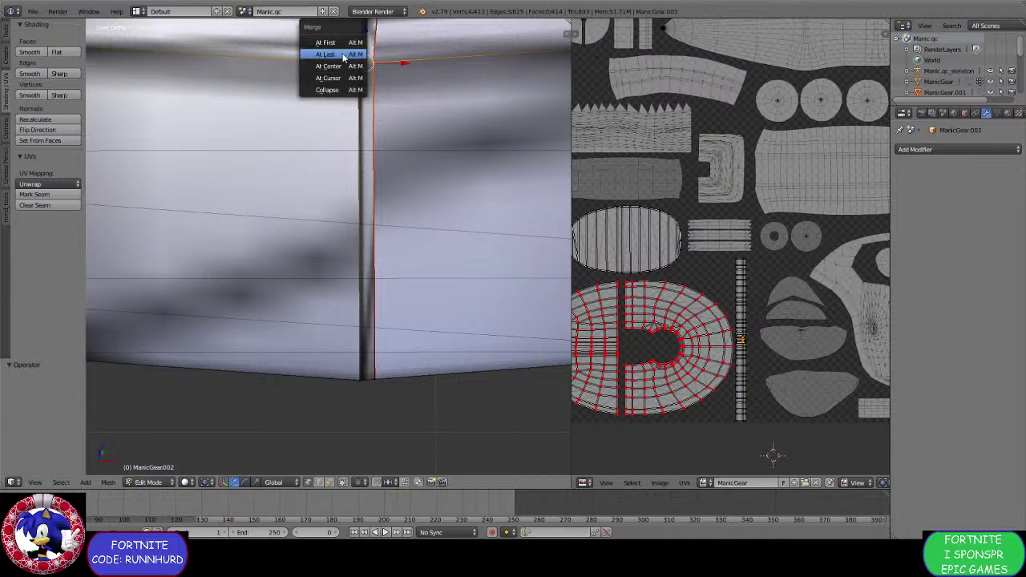
left_click(343, 53)
scroll(363, 101, "down", 5)
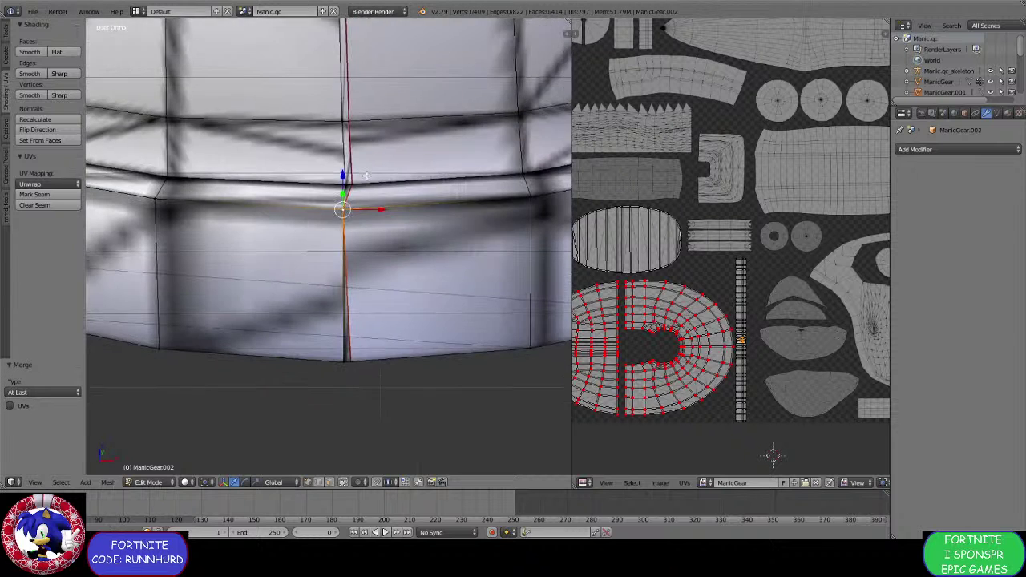
scroll(368, 301, "down", 4, "shift")
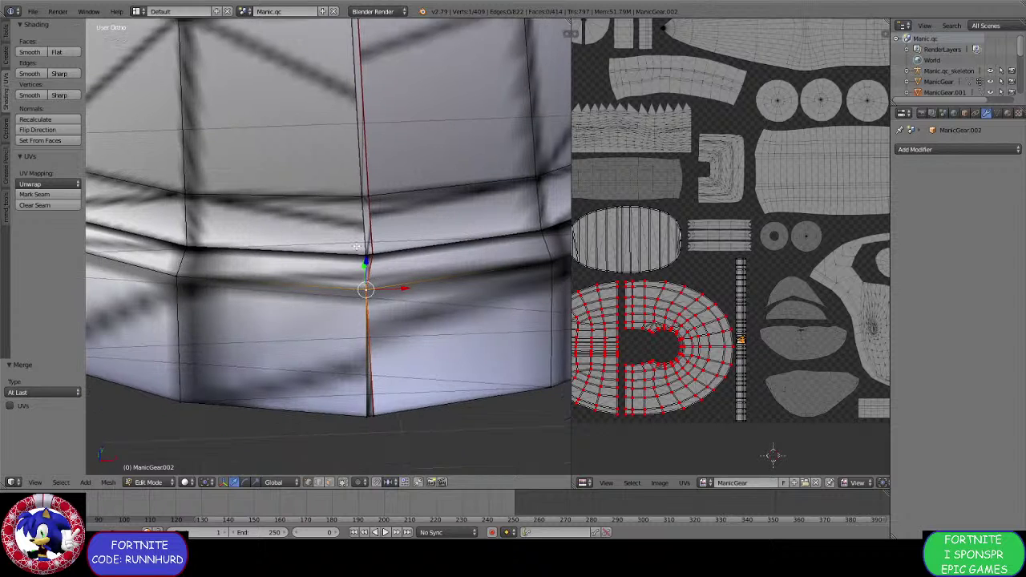
key("ctrl+z")
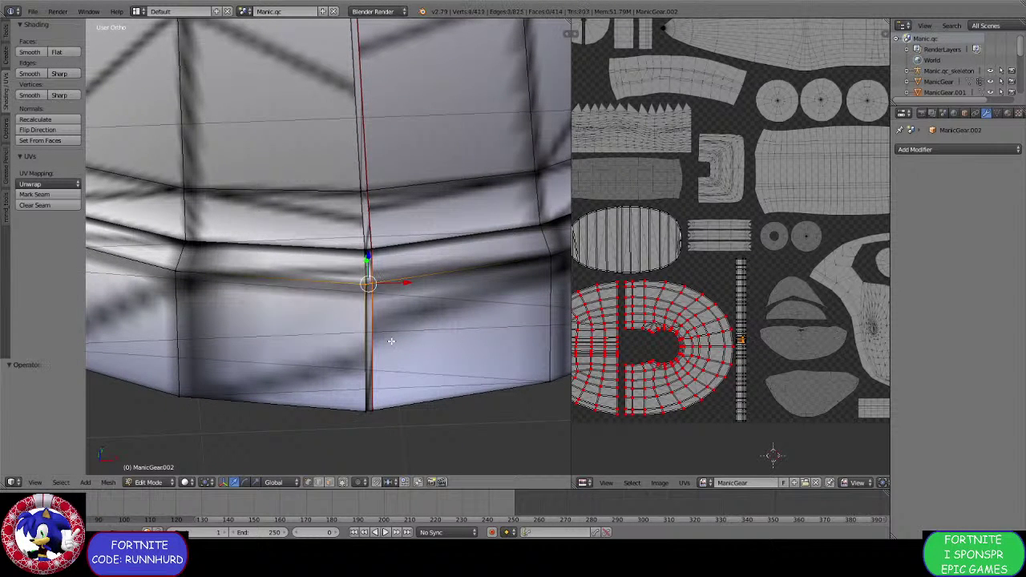
Merge the doubled centre-loop vertices with At Last at both the upper and lower edges of the toe's sole rim.
key("alt+m")
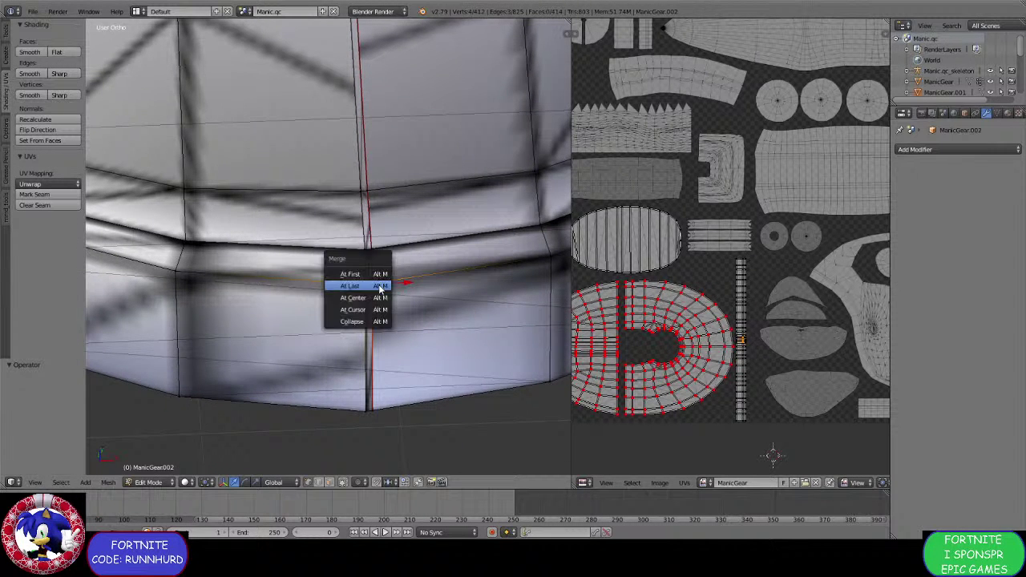
left_click(375, 284)
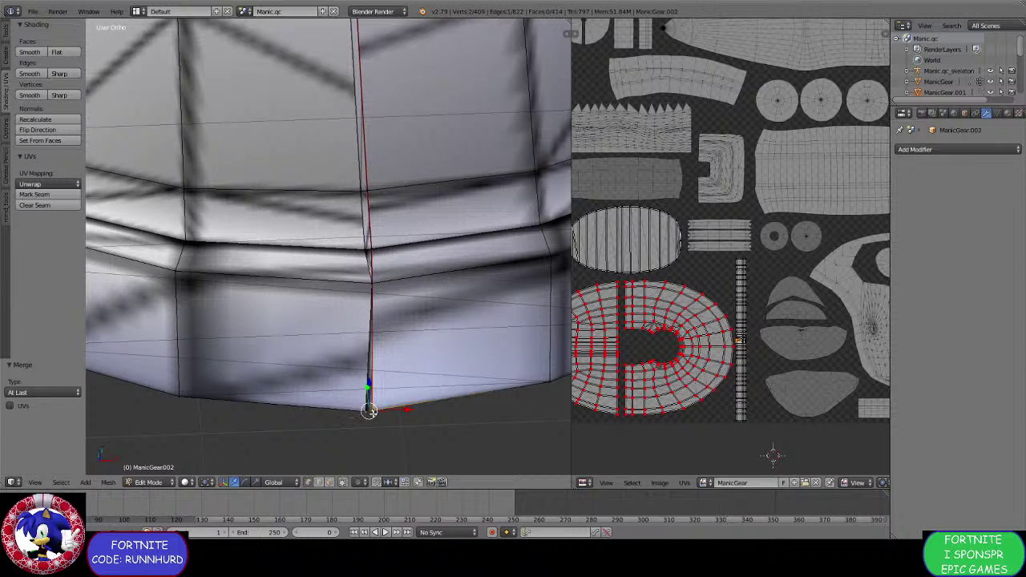
right_click(364, 415, "shift")
scroll(371, 405, "down", 2)
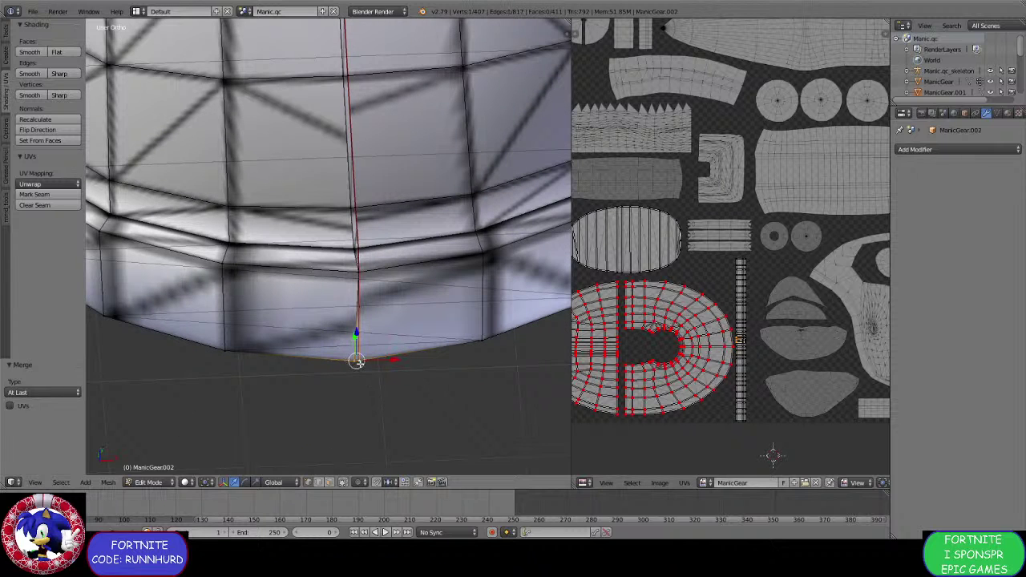
key("alt+m")
left_click(356, 360)
scroll(355, 362, "down", 3)
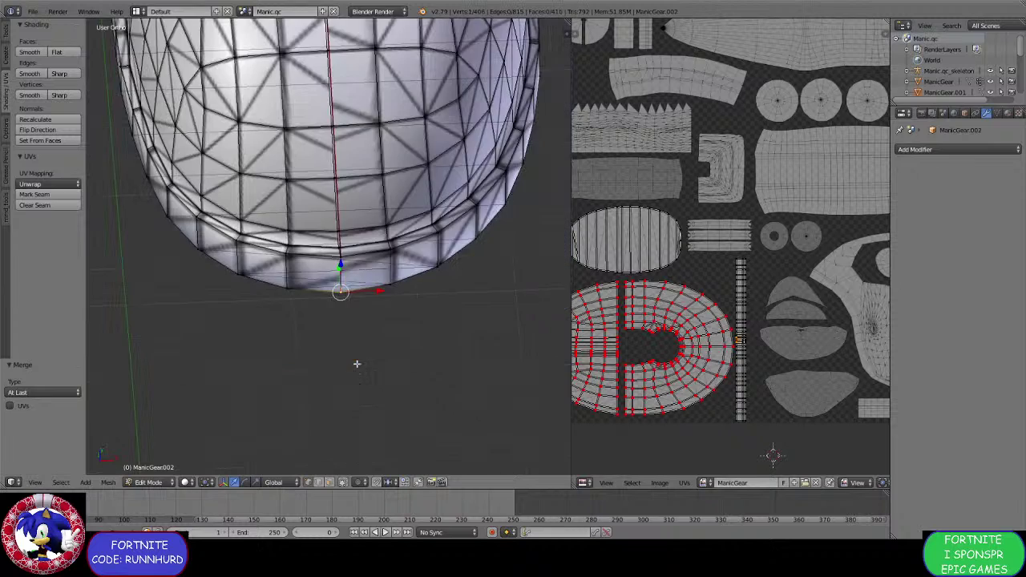
middle_click_drag(369, 417, 377, 385)
Undo the rim merges, the seam and both lengthwise centre loop cuts, back to the fully selected shoe mesh.
key("ctrl+z")
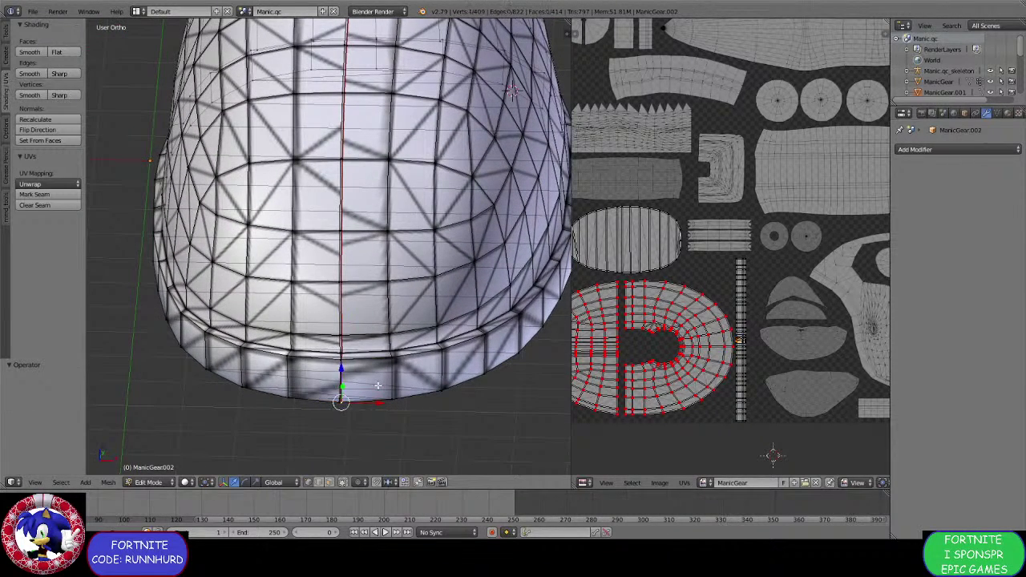
key("ctrl+z")
key("ctrl+z")
key("ctrl+z")
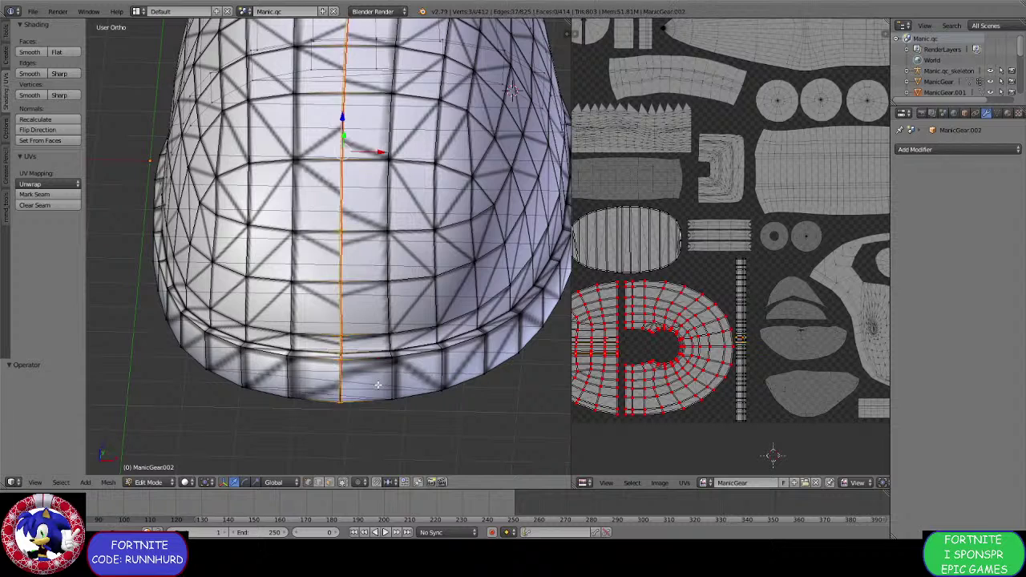
key("a")
Add one lengthwise loop cut on the +X side of the toe, slid to about -0.95 against the neighbouring outer edge loop.
middle_click_drag(378, 344, 422, 366)
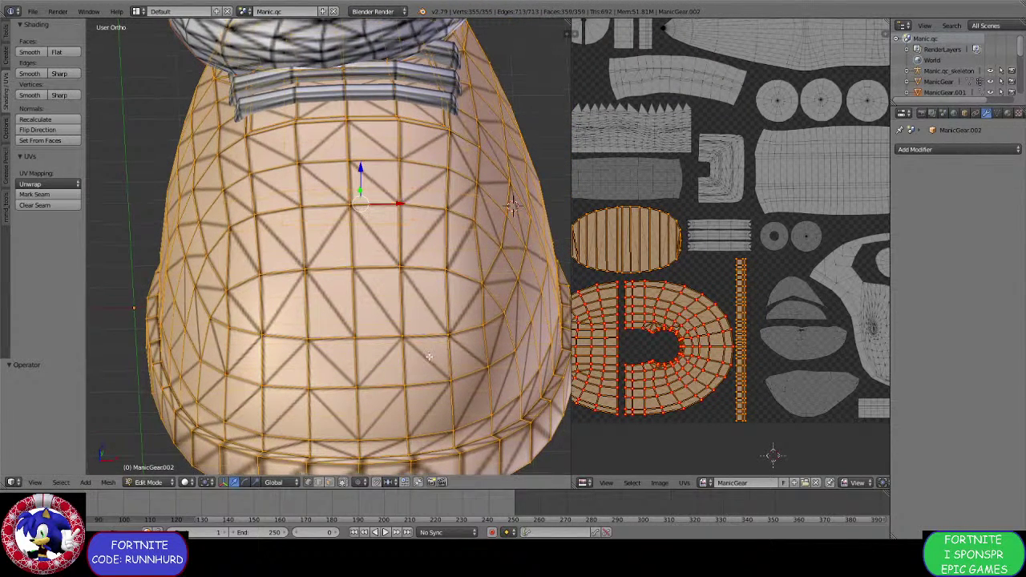
key("ctrl+r")
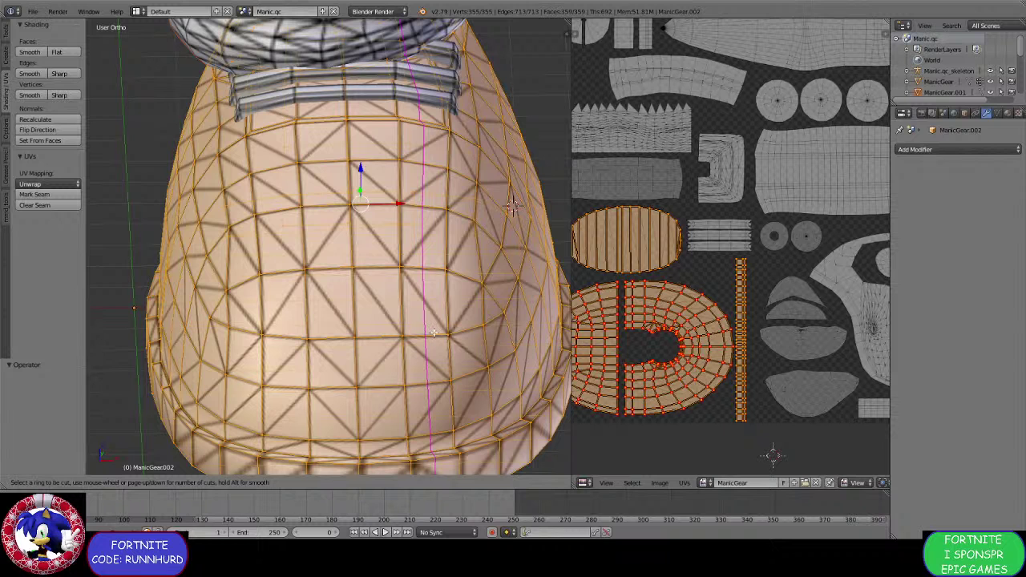
left_click(438, 331)
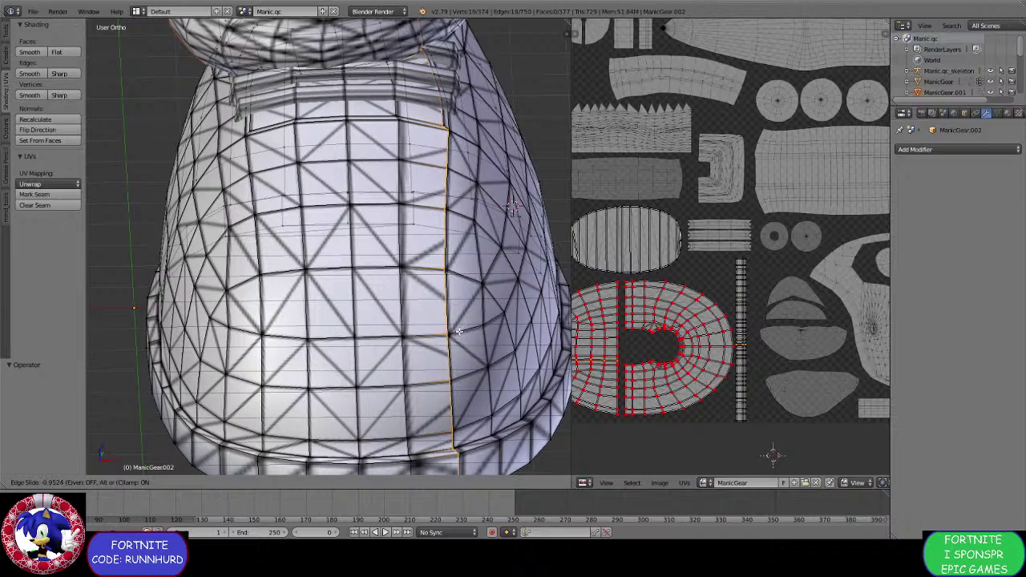
left_click(457, 331)
Add a matching lengthwise loop cut on the -X side of the toe, slid to about -0.93 against the outer edge loop.
middle_click_drag(457, 331, 339, 331)
scroll(415, 300, "up", 4)
scroll(473, 261, "down", 4)
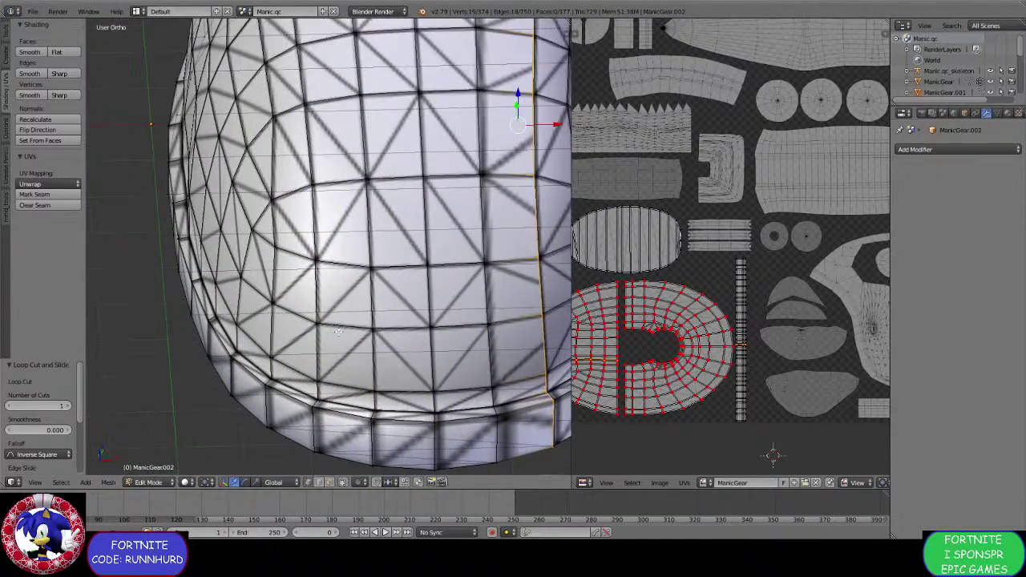
key("ctrl+r")
left_click(328, 329)
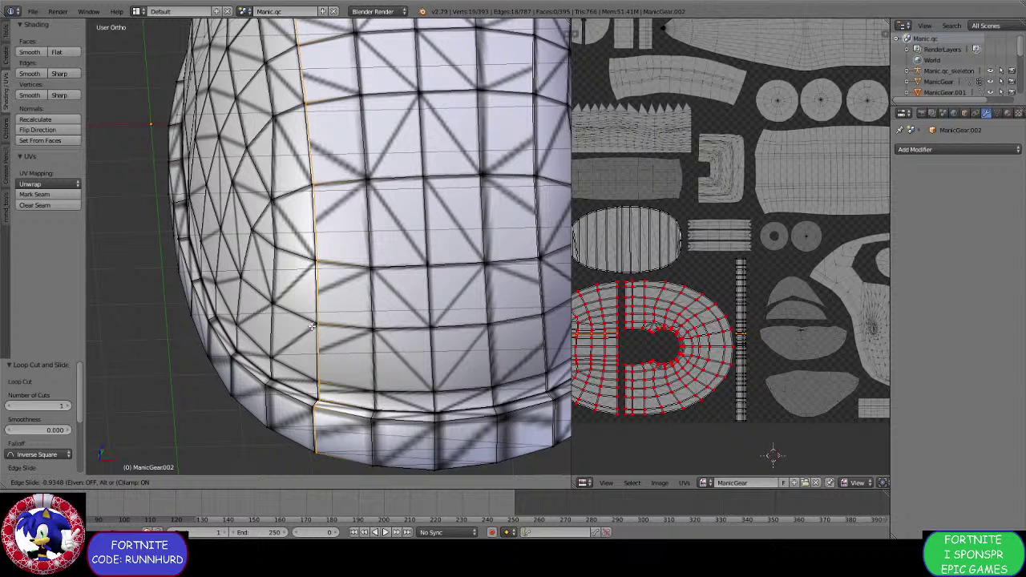
left_click(313, 328)
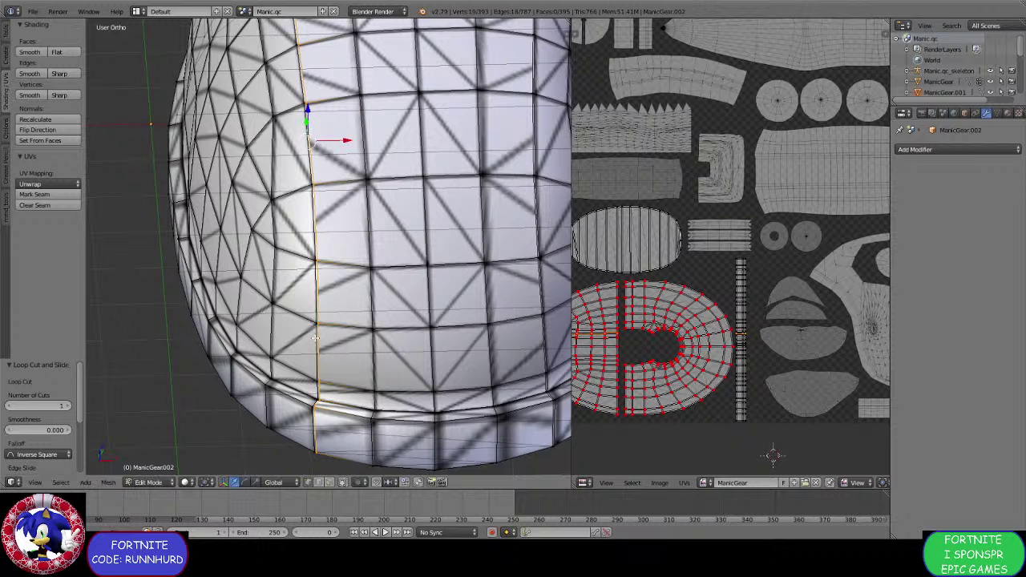
Set the mesh selection mode to edges for working on the new loop at the toe's rim.
middle_click_drag(346, 406, 330, 425, "shift")
scroll(349, 369, "up", 3)
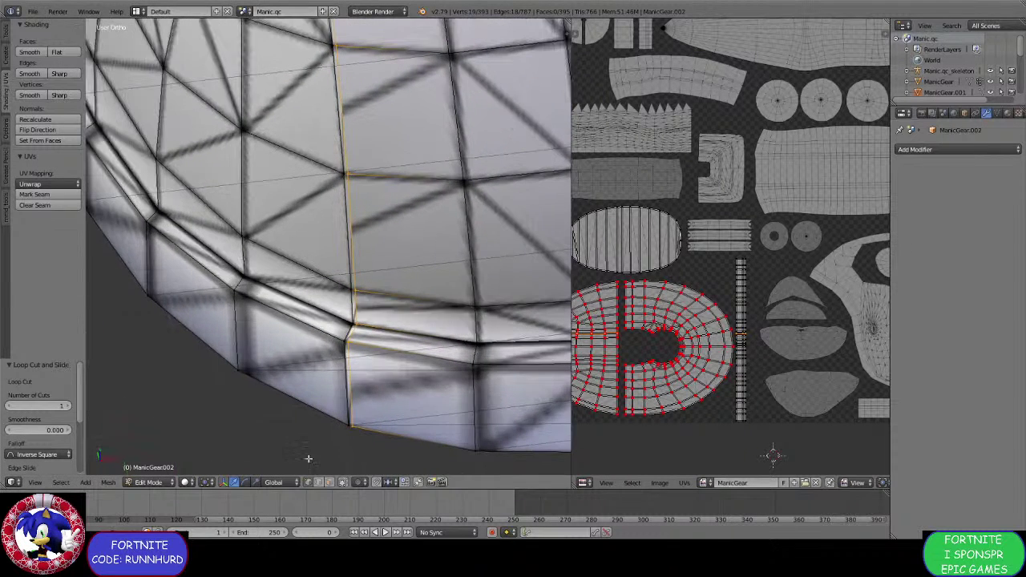
left_click(330, 482)
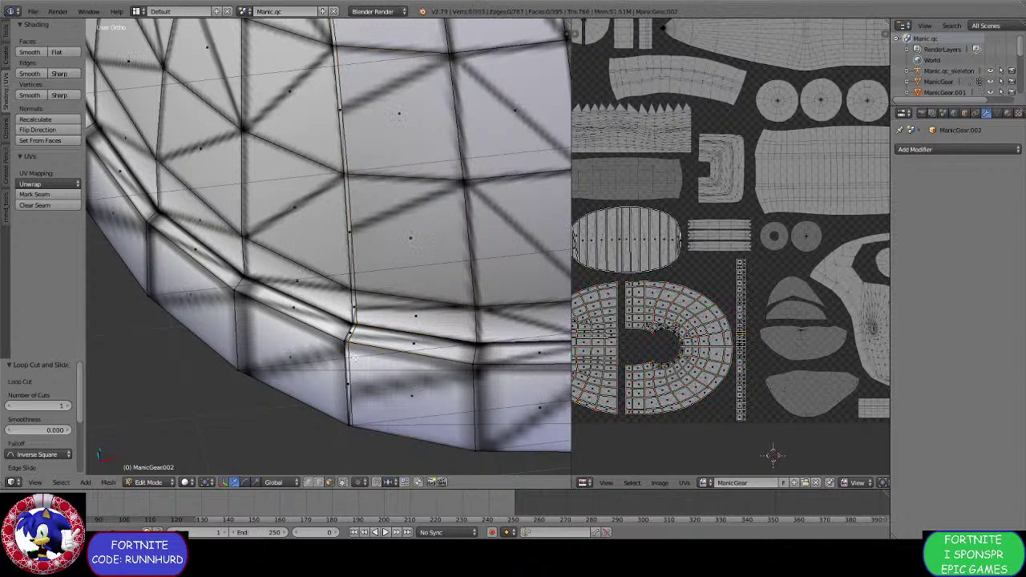
middle_click_drag(355, 358, 313, 436)
left_click(318, 483)
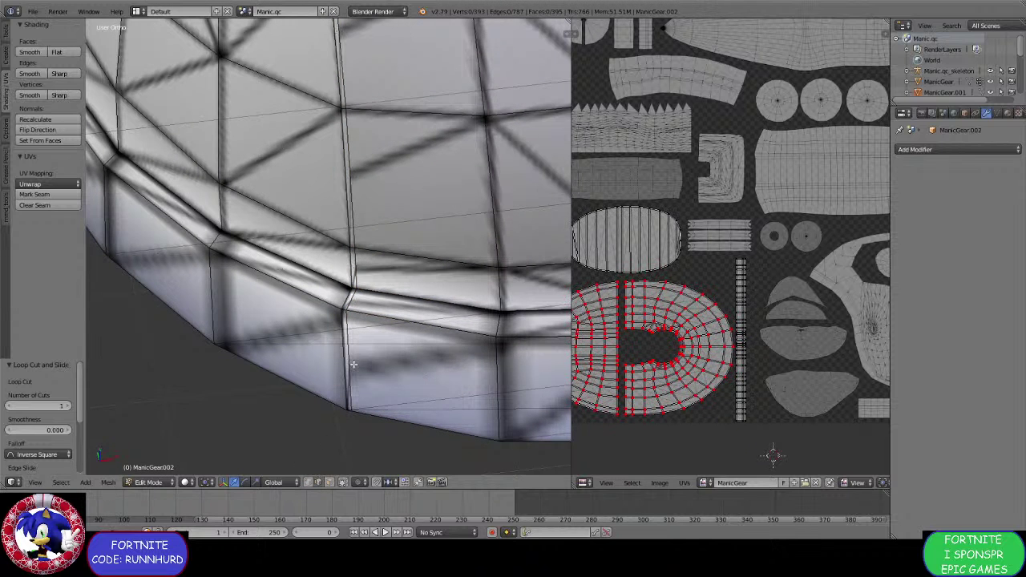
Try dissolving the short vertical sole-rim edges next to the new loop cuts on both sides of the toe.
right_click(352, 302)
scroll(359, 374, "down", 2)
middle_click_drag(361, 392, 338, 309)
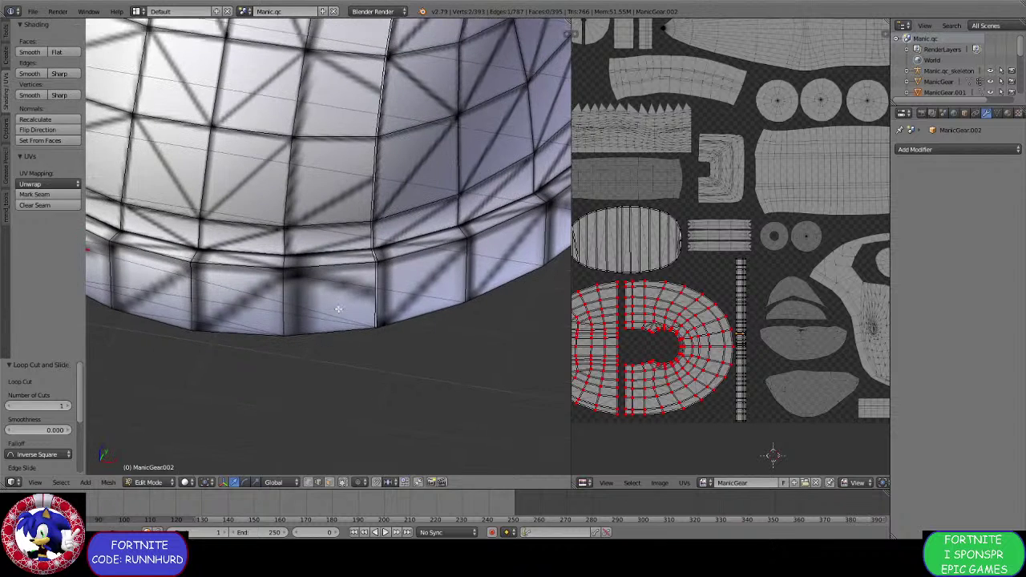
right_click(371, 287)
key("ctrl+z")
right_click(378, 295, "shift")
middle_click_drag(366, 294, 373, 302)
scroll(372, 302, "up", 2)
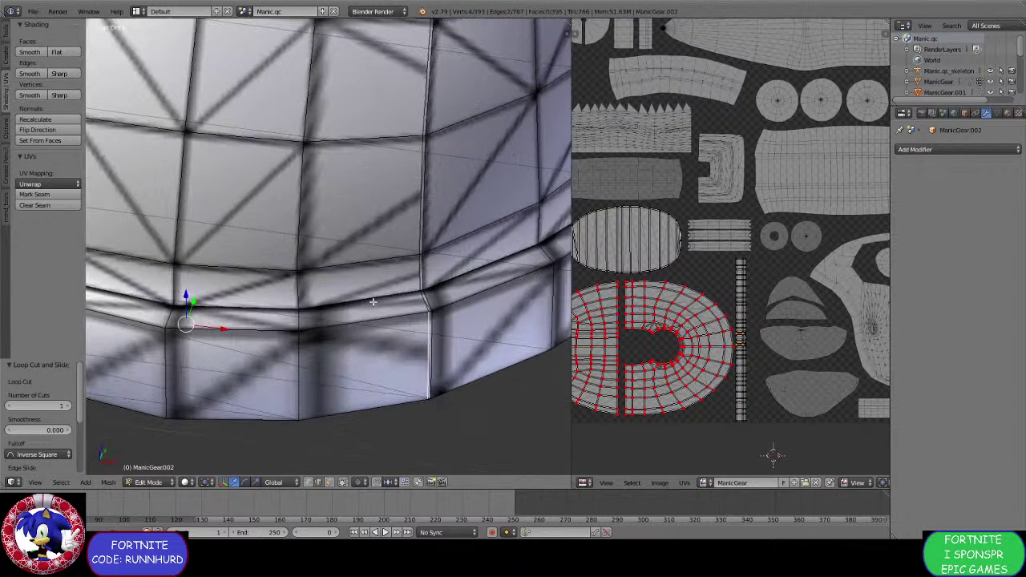
key("ctrl+x")
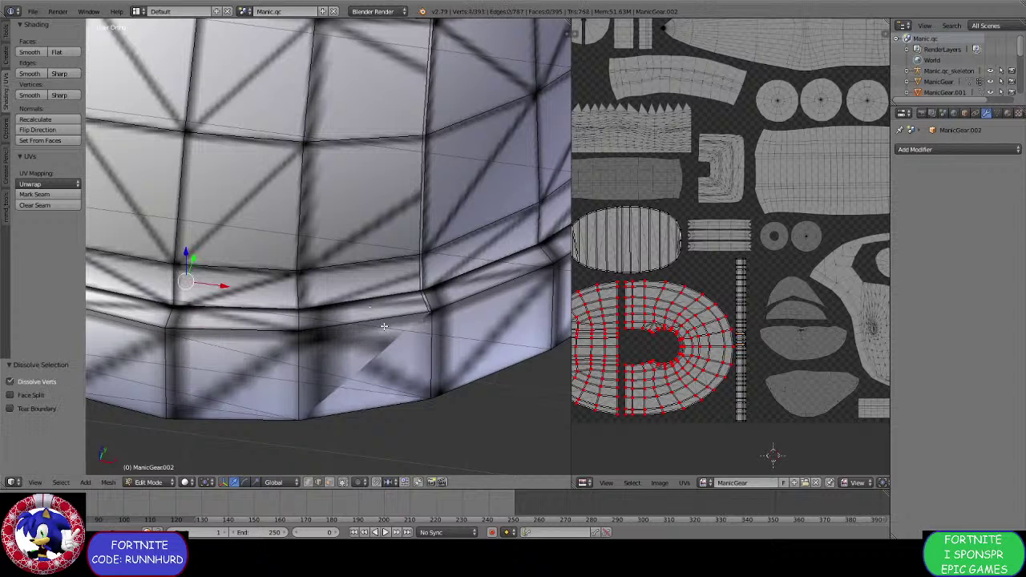
key("ctrl+z")
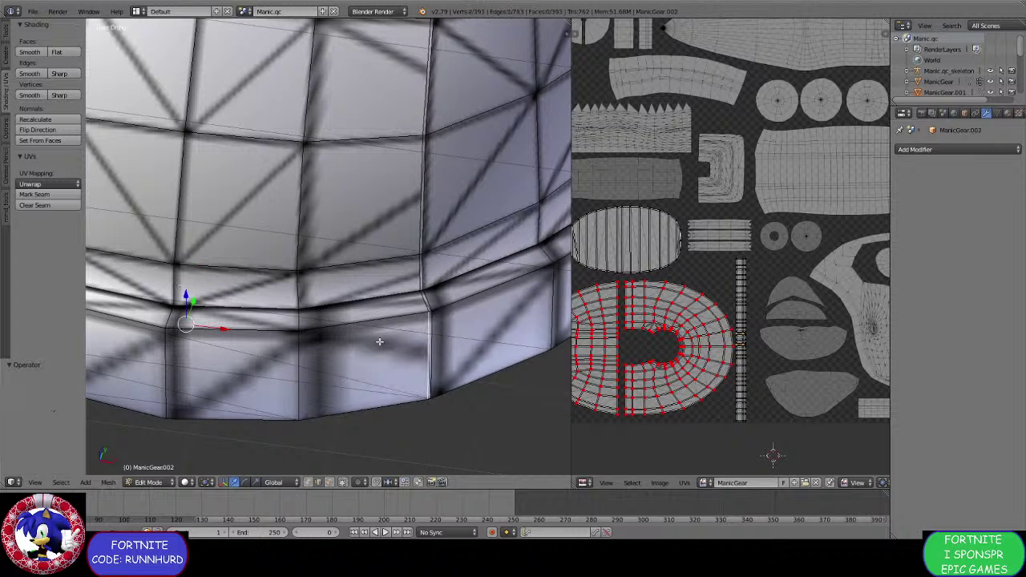
In vertex selection mode, merge the doubled sole-rim vertices on the +X side of the toe using At Last.
left_click(314, 485)
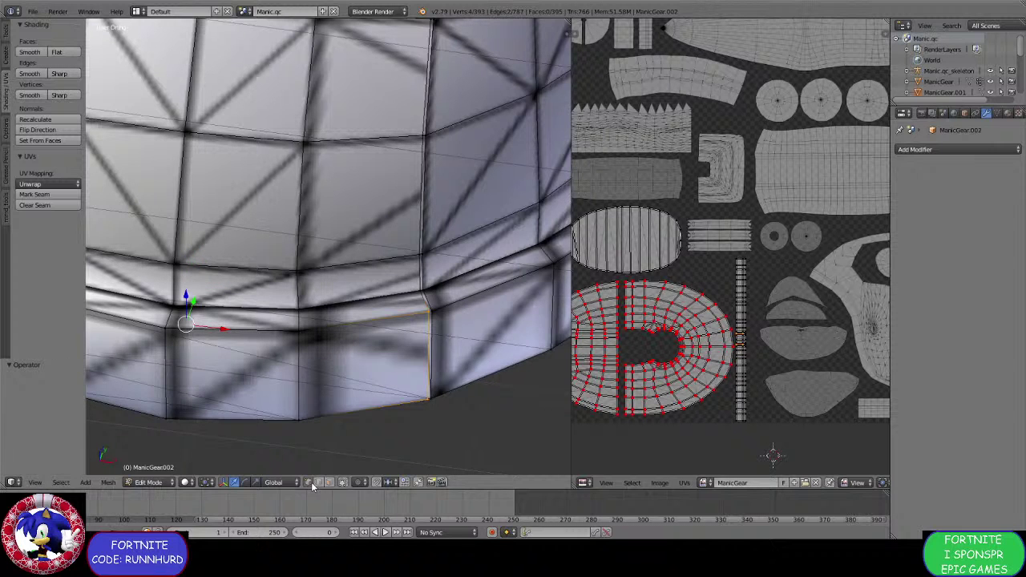
scroll(432, 422, "up", 1)
right_click(452, 432, "shift")
key("alt+m")
left_click(451, 431)
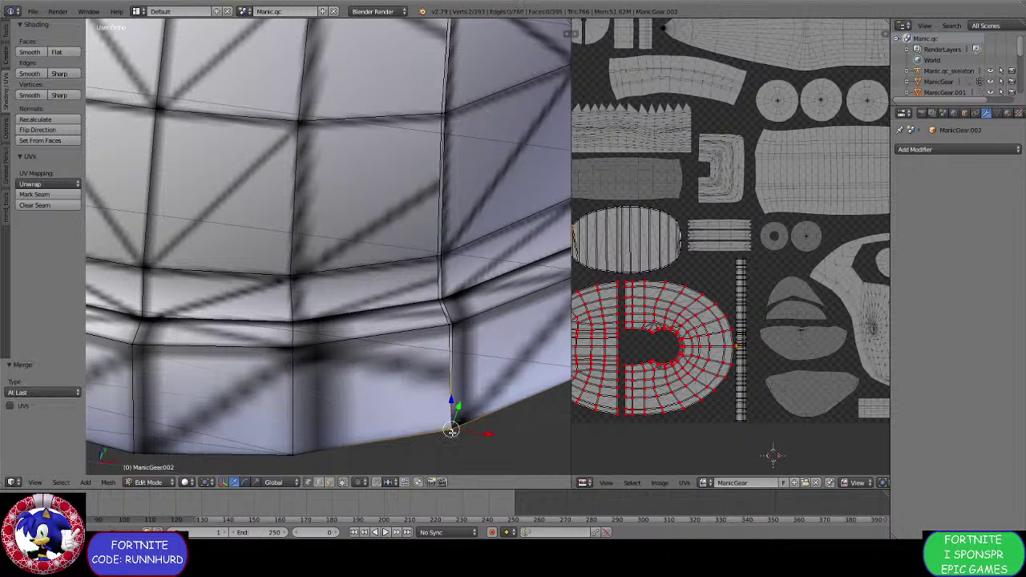
middle_click_drag(452, 431, 478, 340)
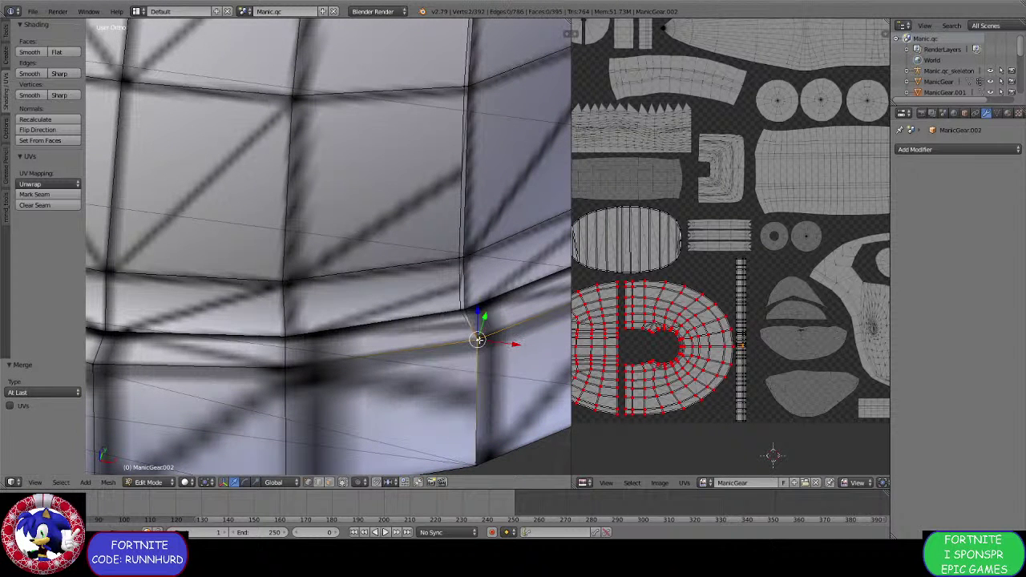
right_click(467, 314)
right_click(458, 316, "shift")
key("alt+m")
left_click(457, 318)
scroll(453, 318, "down", 4)
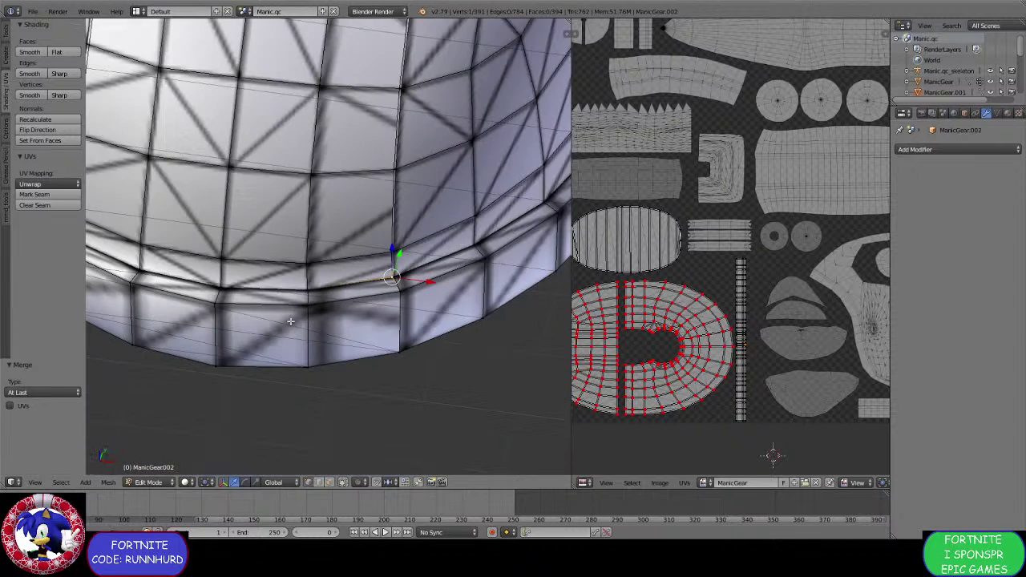
Merge the doubled sole-rim vertices on the -X side of the toe using At Last.
middle_click_drag(291, 320, 388, 322)
right_click(281, 416, "shift")
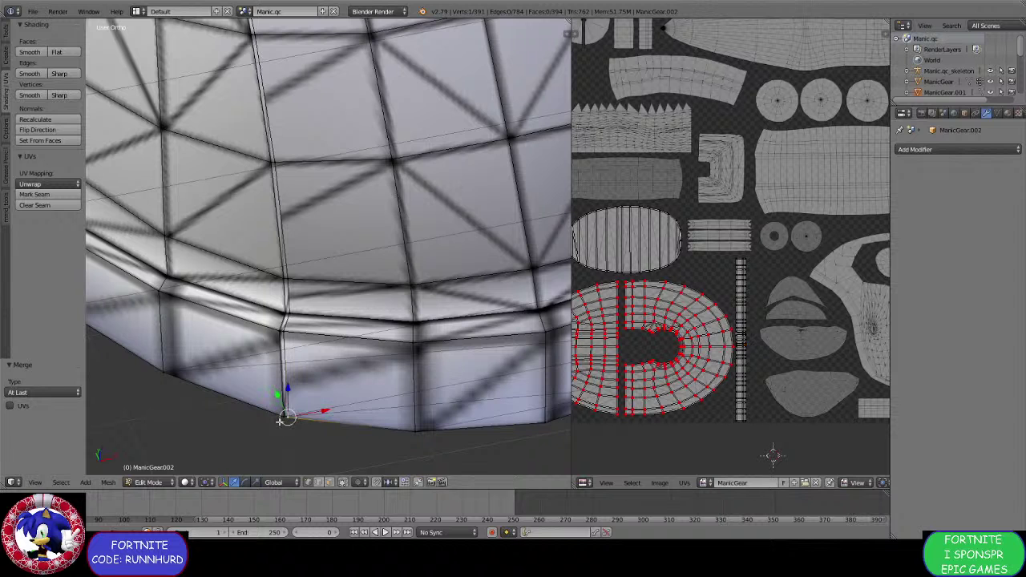
key("alt+m")
left_click(281, 414)
middle_click_drag(281, 414, 287, 351)
right_click(257, 362, "shift")
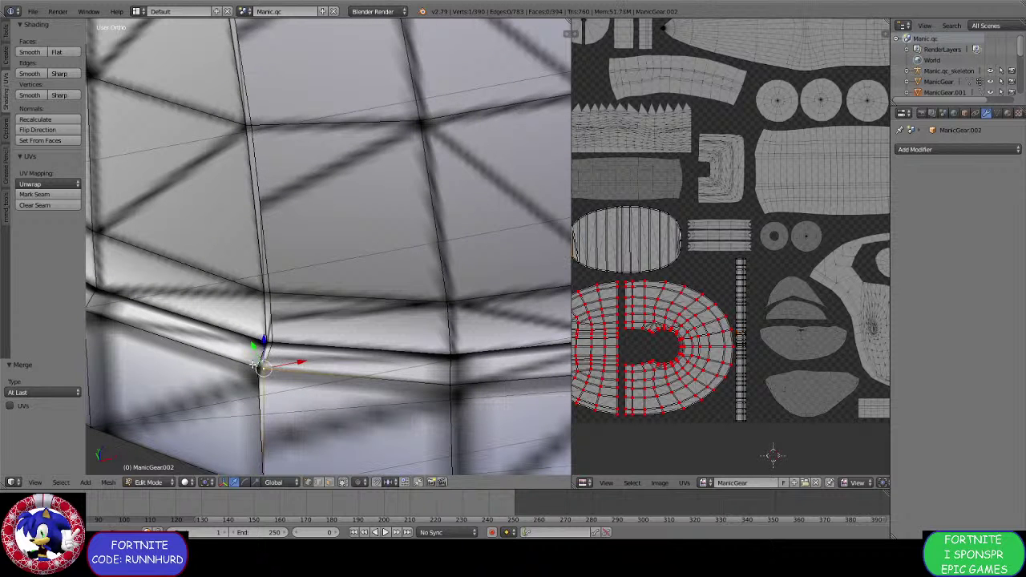
key("alt+m")
left_click(251, 367)
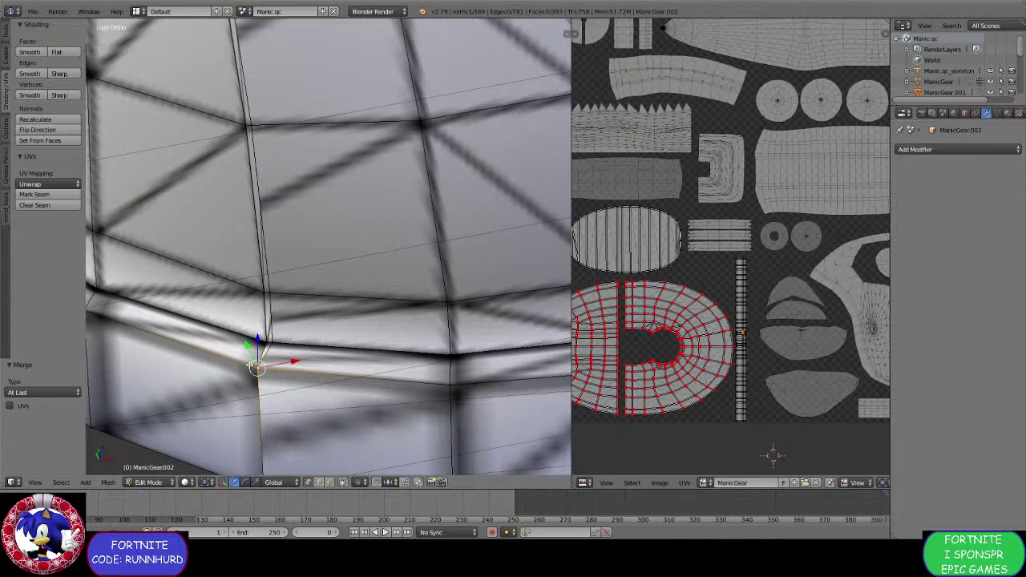
Merge the doubled vertices at the -X corner of the crosswise seam below the laces using At Last.
scroll(251, 365, "down", 4)
middle_click_drag(291, 330, 263, 401)
scroll(277, 351, "down", 3)
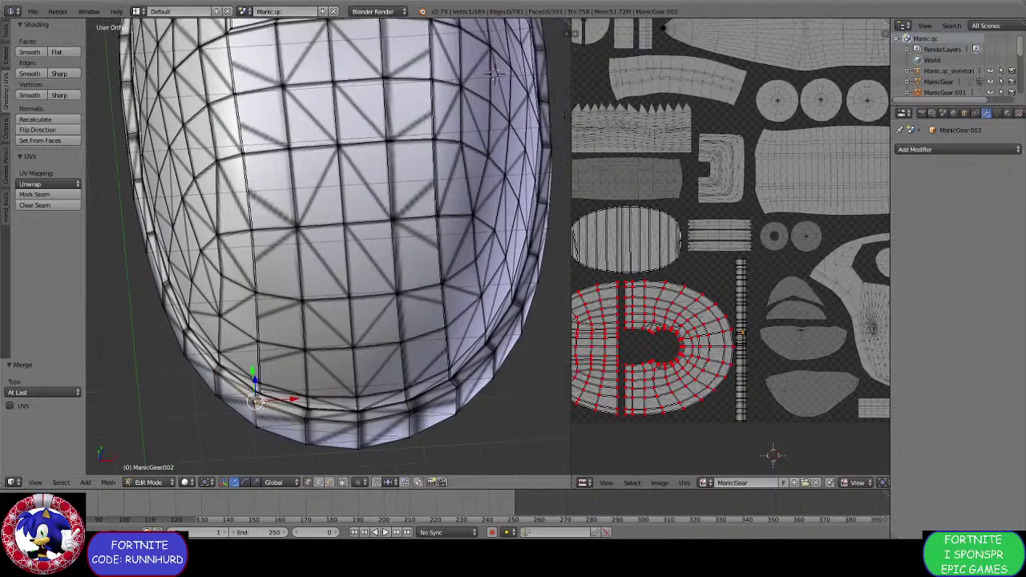
middle_click_drag(277, 253, 281, 393, "shift")
middle_click_drag(289, 309, 351, 339)
scroll(351, 339, "up", 1)
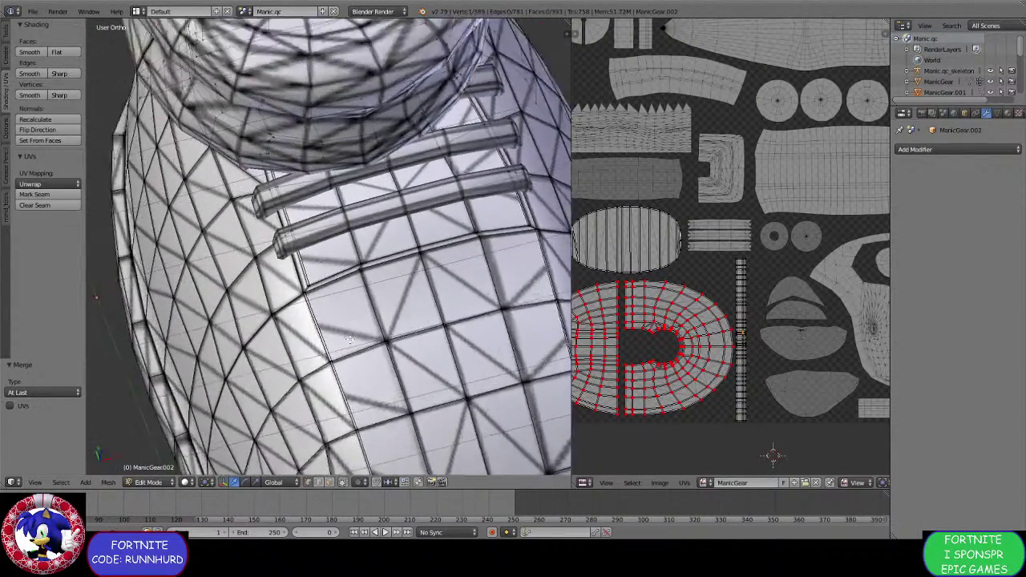
scroll(303, 345, "up", 4)
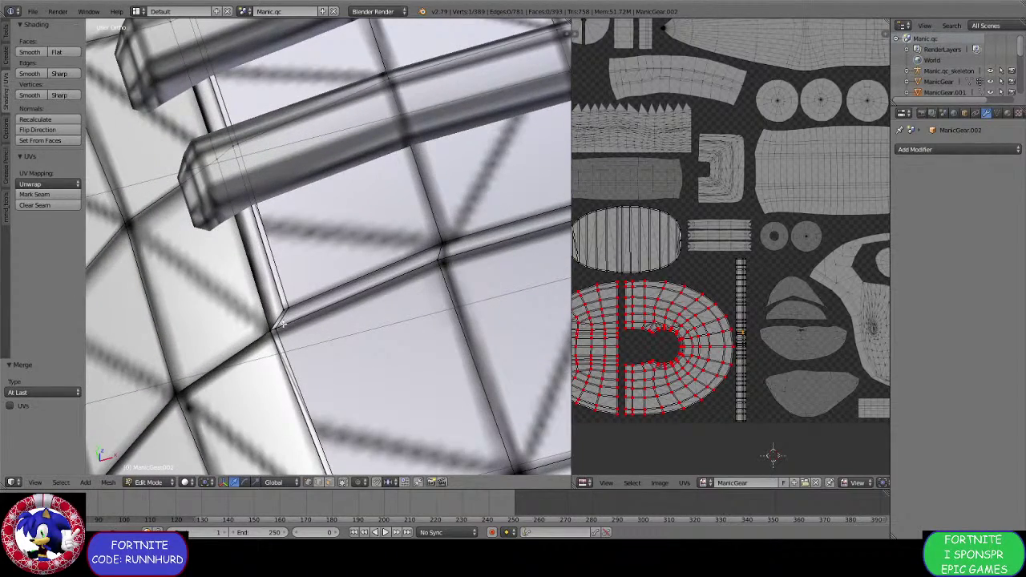
right_click(285, 309, "shift")
key("alt+m")
left_click(275, 295)
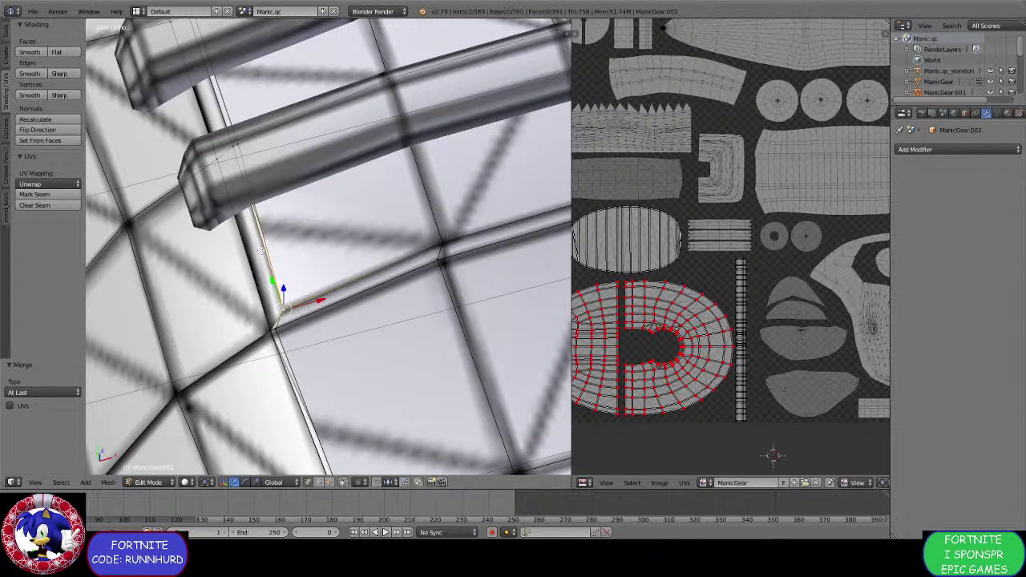
Merge the doubled vertex pairs beneath the laces on the -X side of the shoe using At Last.
middle_click_drag(275, 295, 329, 359)
right_click(317, 280)
right_click(310, 284, "shift")
key("alt+m")
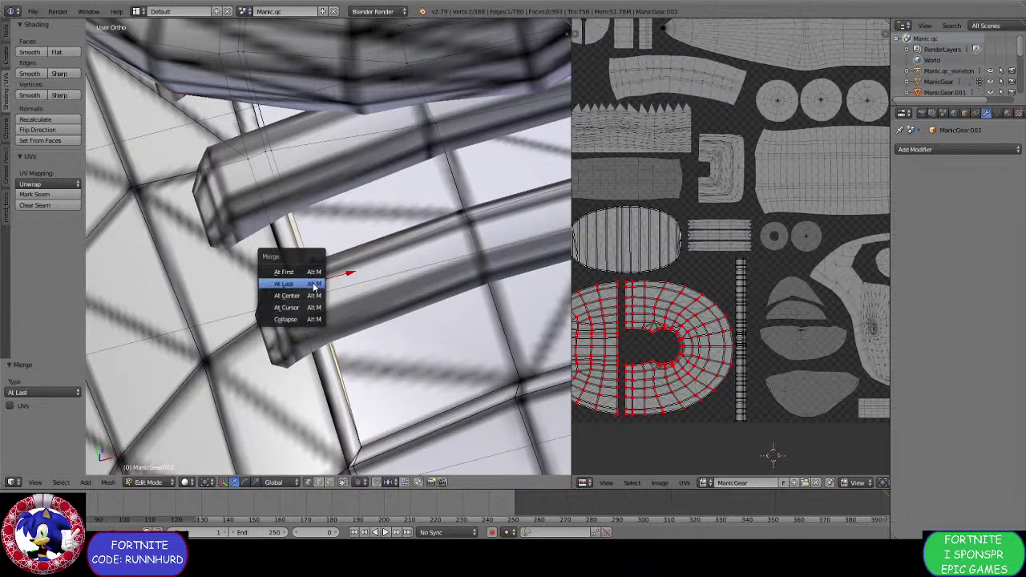
left_click(314, 285)
middle_click_drag(296, 164, 338, 308, "shift")
right_click(314, 291)
right_click(305, 294, "shift")
key("alt+m")
left_click(304, 294)
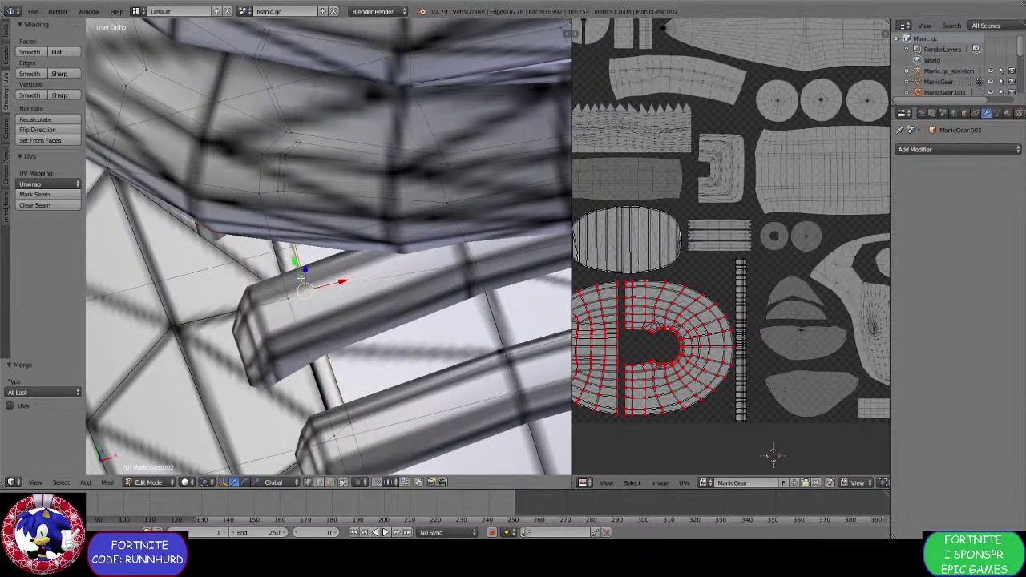
Merge the doubled vertices hidden behind the ankle cuff, above the laces on the -X side, using At Last.
middle_click_drag(299, 202, 329, 323, "shift")
scroll(326, 324, "up", 2)
right_click(307, 345)
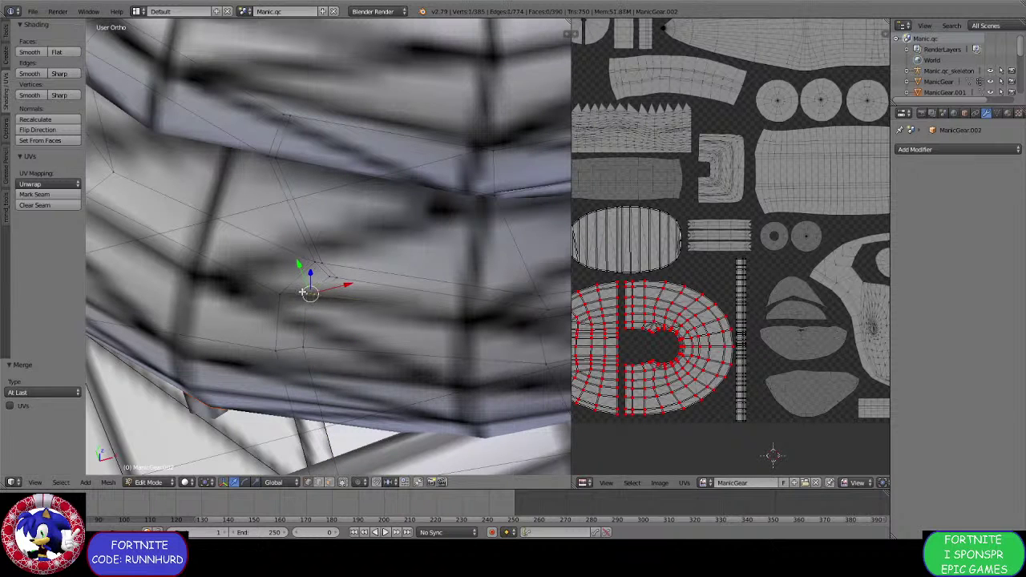
right_click(314, 260, "shift")
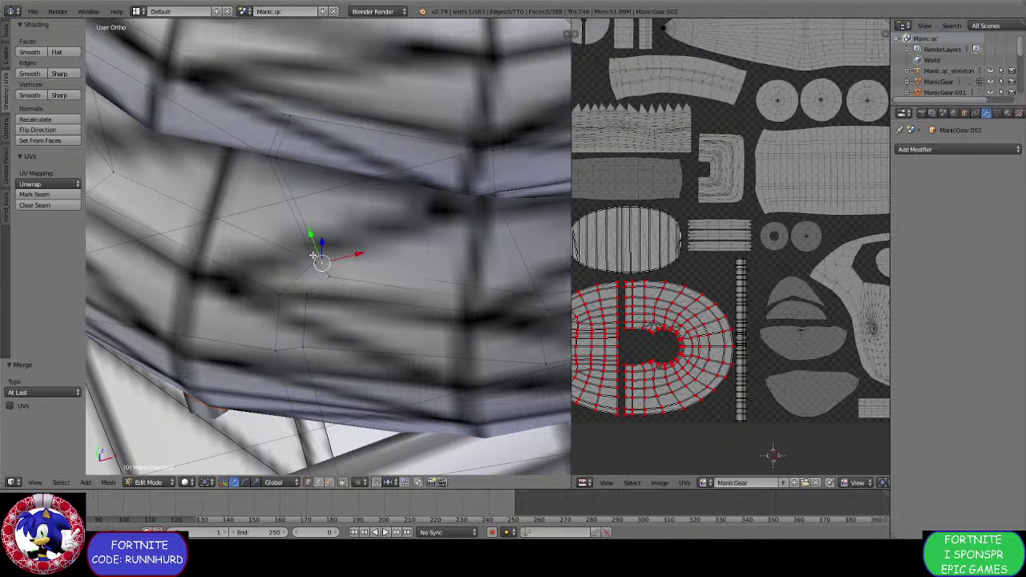
key("alt+m")
left_click(314, 252)
Merge the two remaining doubled vertex pairs at the upper end of the -X loop behind the cuff using At Last.
middle_click_drag(327, 192, 357, 313, "shift")
right_click(306, 279)
right_click(297, 279, "shift")
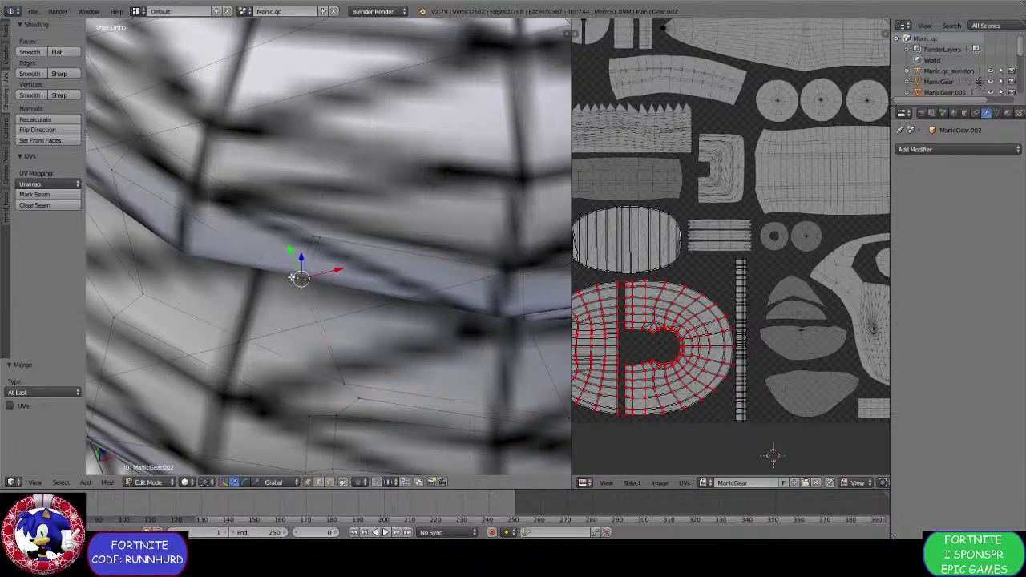
key("alt+m")
left_click(296, 278)
right_click(322, 237)
right_click(313, 235, "shift")
key("alt+m")
left_click(315, 231)
Merge the doubled vertices at the +X corner of the crosswise seam below the laces using At Last.
scroll(463, 372, "down", 6)
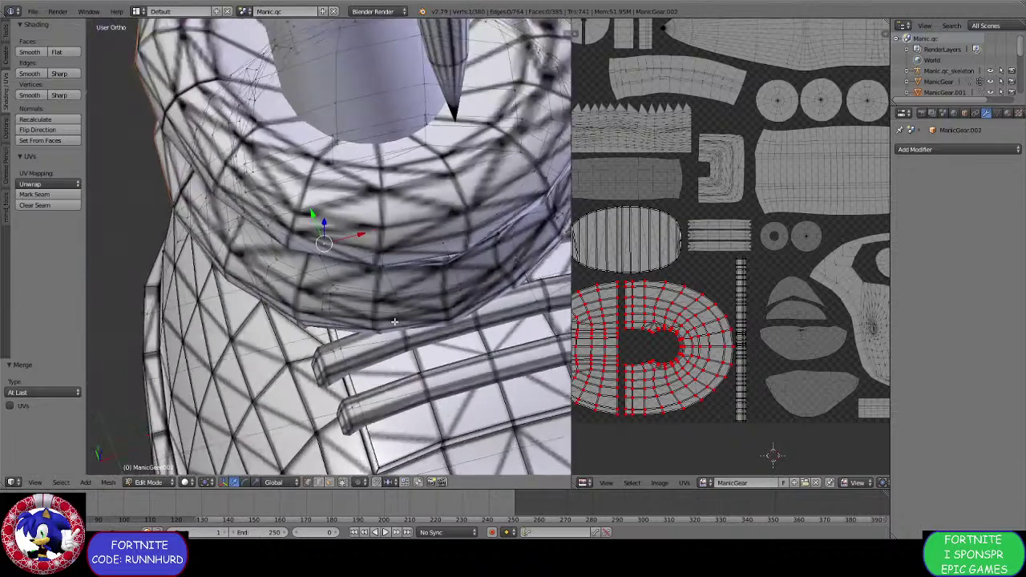
scroll(374, 354, "up", 8)
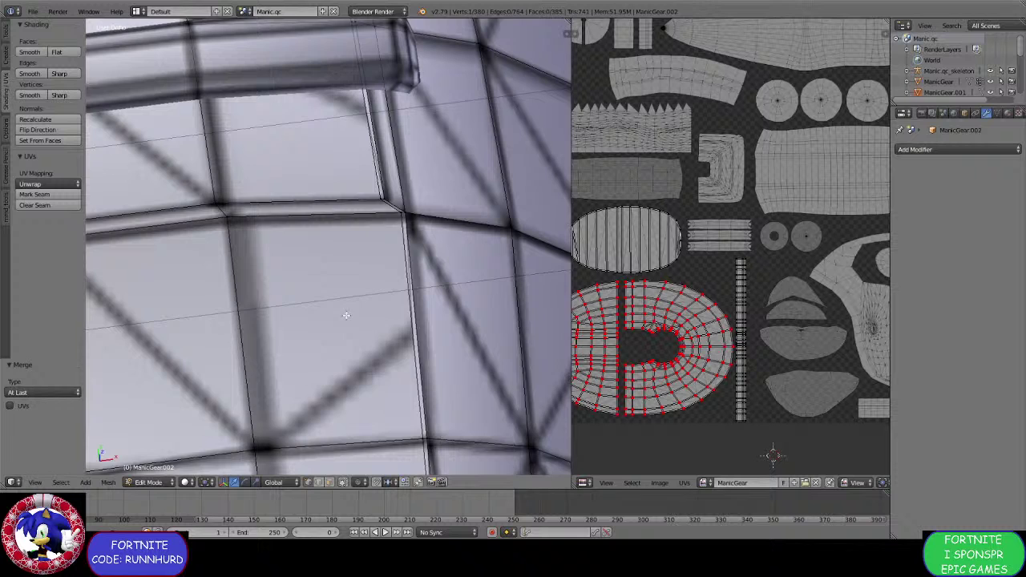
middle_click_drag(373, 236, 377, 355, "shift")
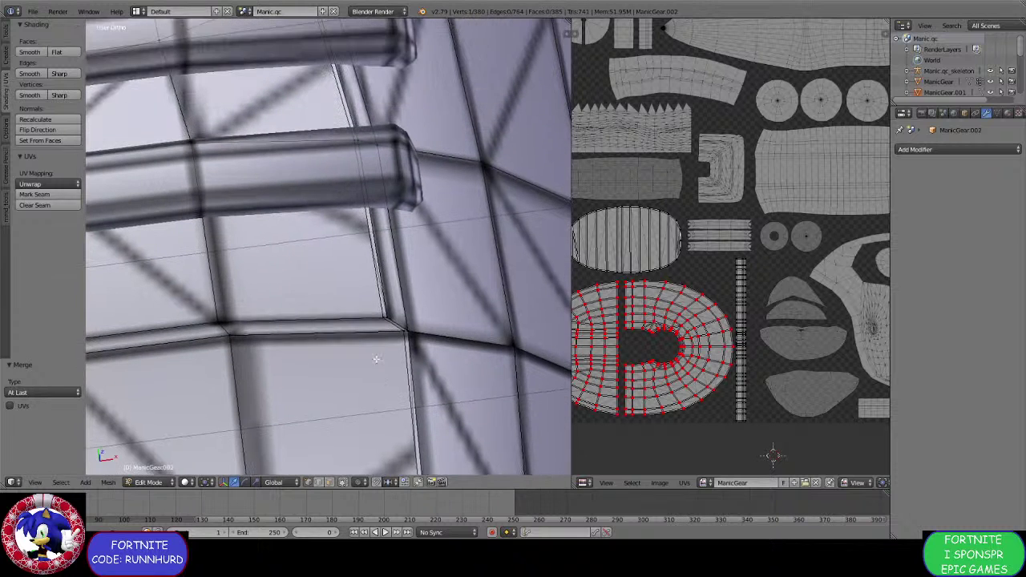
right_click(371, 324)
right_click(389, 314, "shift")
key("alt+m")
left_click(387, 311)
Merge the doubled vertex pairs beneath the laces along the +X loop, up to the ankle cuff, using At Last.
middle_click_drag(370, 255, 389, 390)
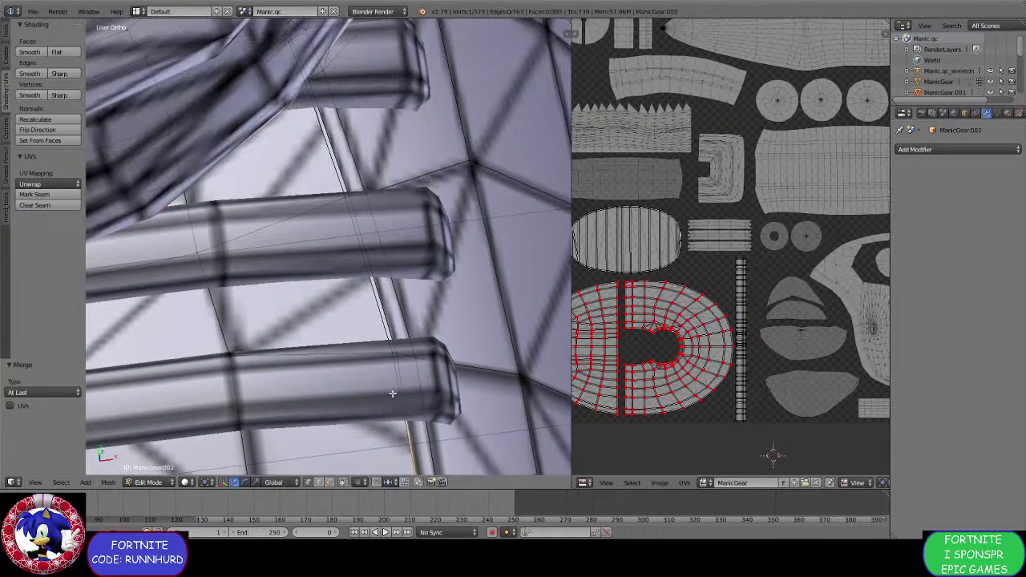
key("alt+m")
left_click(394, 353)
middle_click_drag(393, 352, 350, 347)
key("alt+m")
left_click(364, 324)
key("alt+m")
left_click(365, 351)
key("alt+m")
left_click(357, 341)
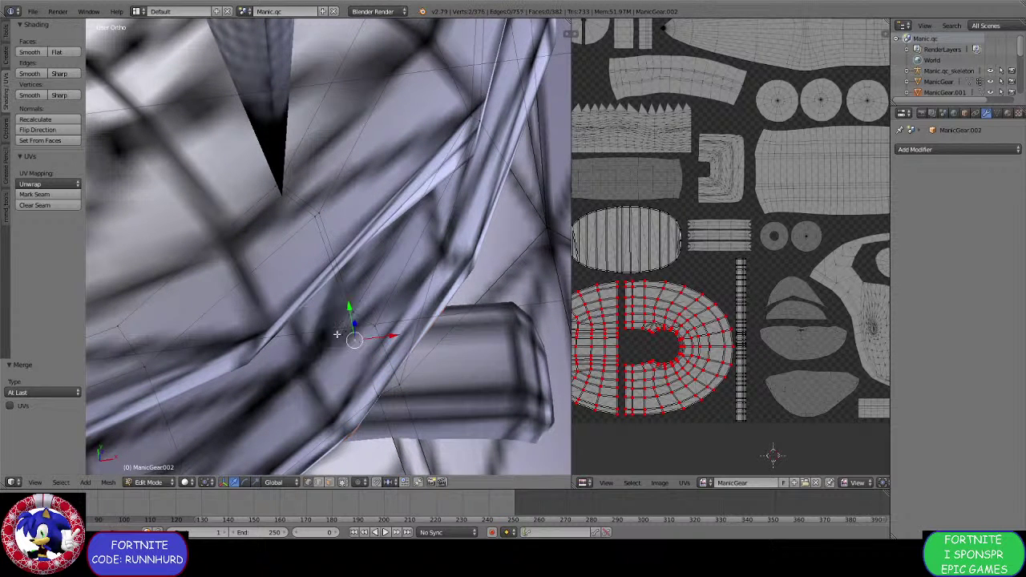
Merge the remaining doubled vertices at the upper end of the +X loop behind the ankle cuff using At Last.
key("alt+m")
left_click(343, 331)
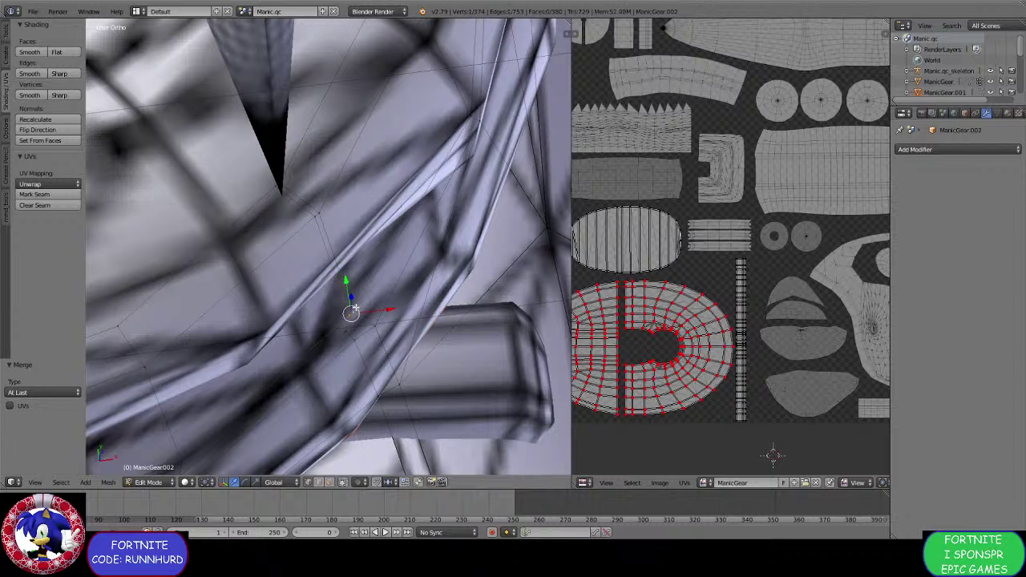
right_click(355, 307, "shift")
key("alt+m")
left_click(353, 309)
right_click(313, 216)
right_click(319, 211, "shift")
key("alt+m")
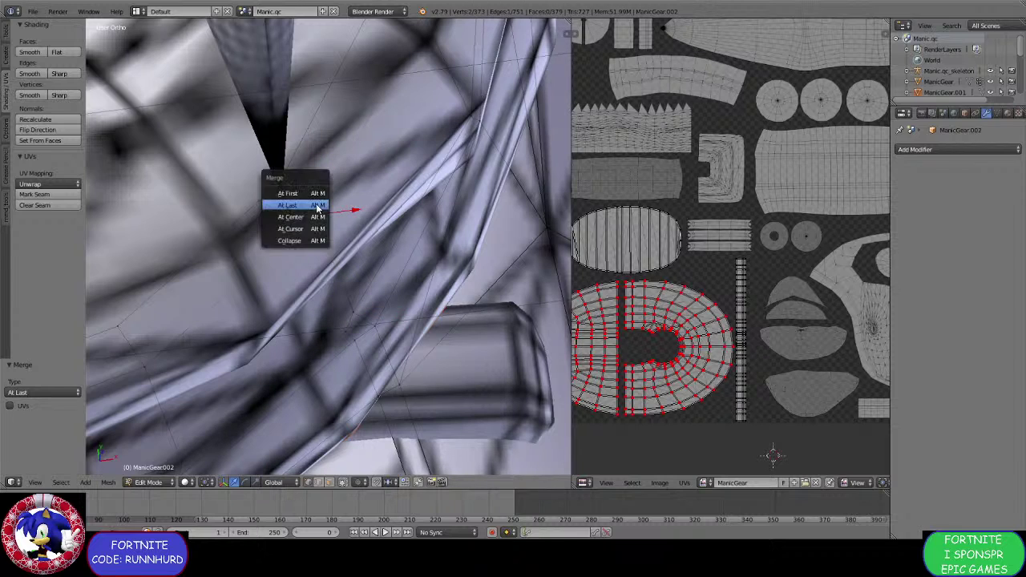
left_click(318, 206)
In face selection mode, select the narrow lengthwise strip of faces along the -X side of the toe.
scroll(322, 344, "down", 5)
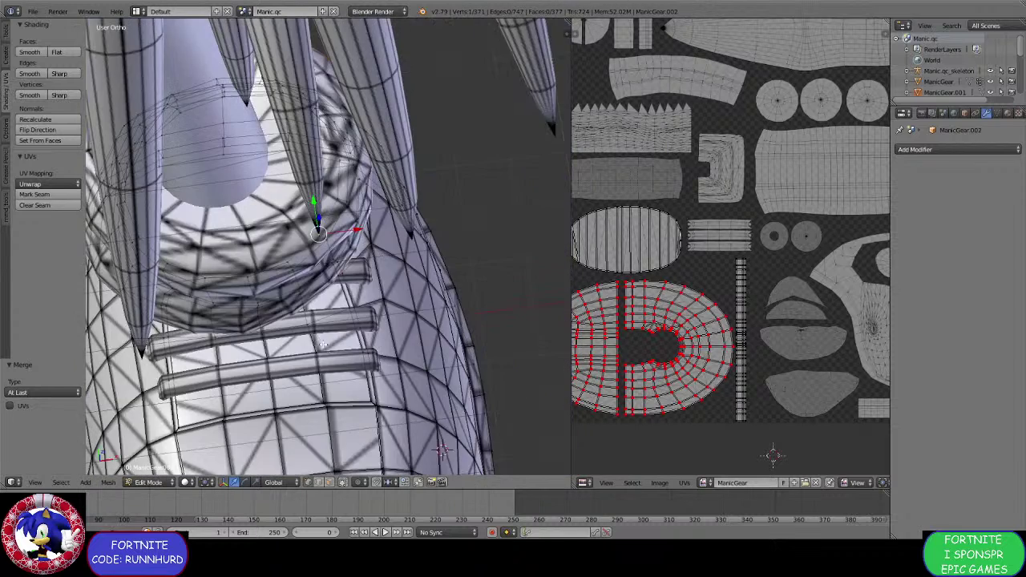
scroll(324, 345, "down", 3)
middle_click_drag(323, 345, 401, 386)
scroll(398, 289, "up", 3)
scroll(399, 290, "down", 3)
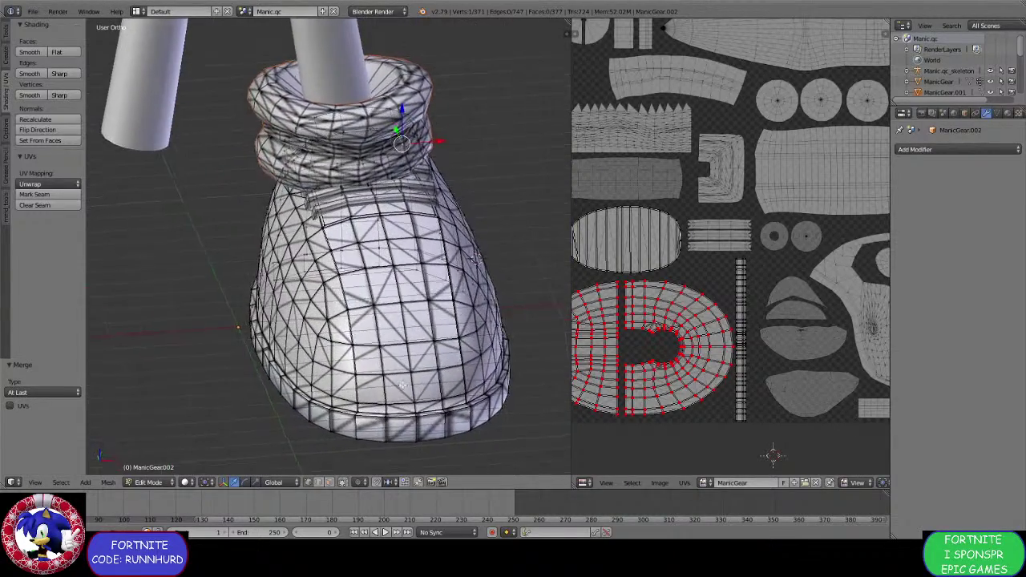
scroll(402, 385, "up", 4)
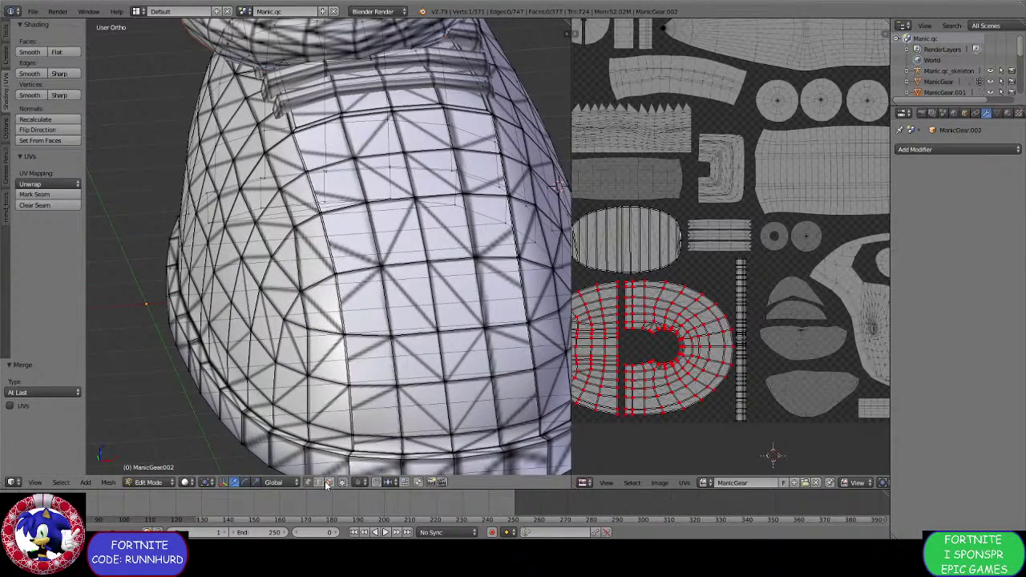
left_click(325, 483)
right_click(352, 442)
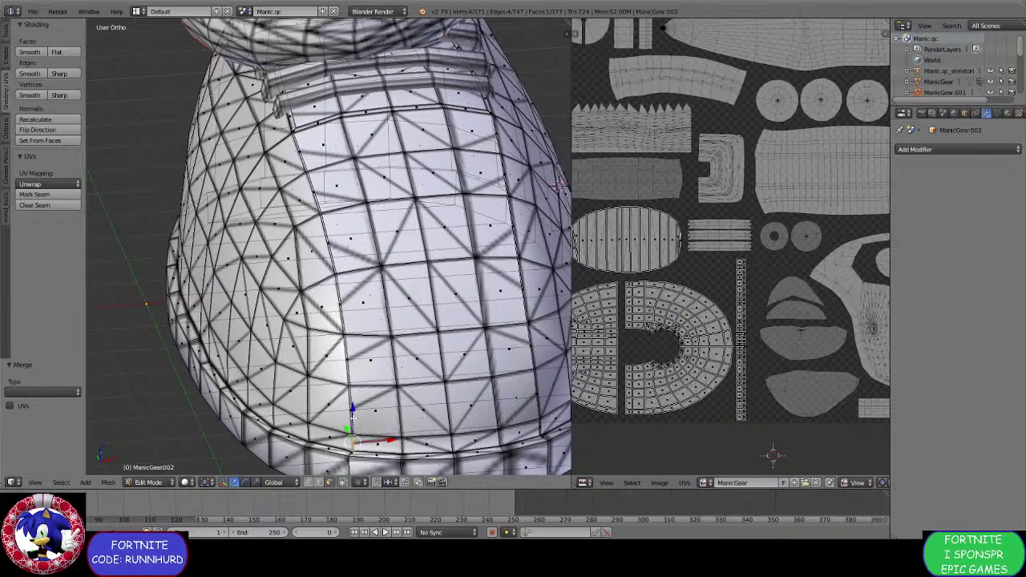
right_click(340, 321, "alt")
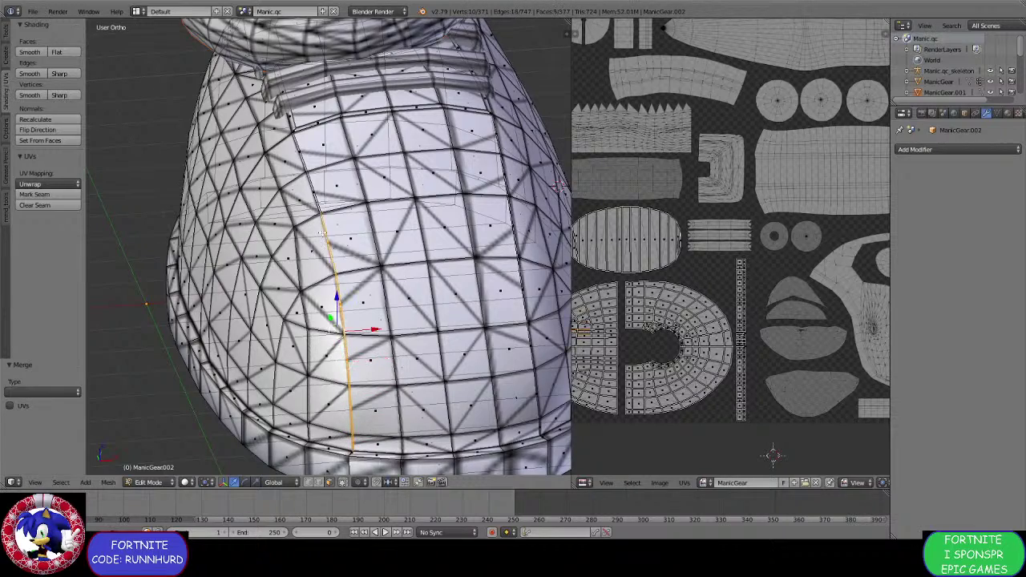
middle_click_drag(329, 248, 393, 345)
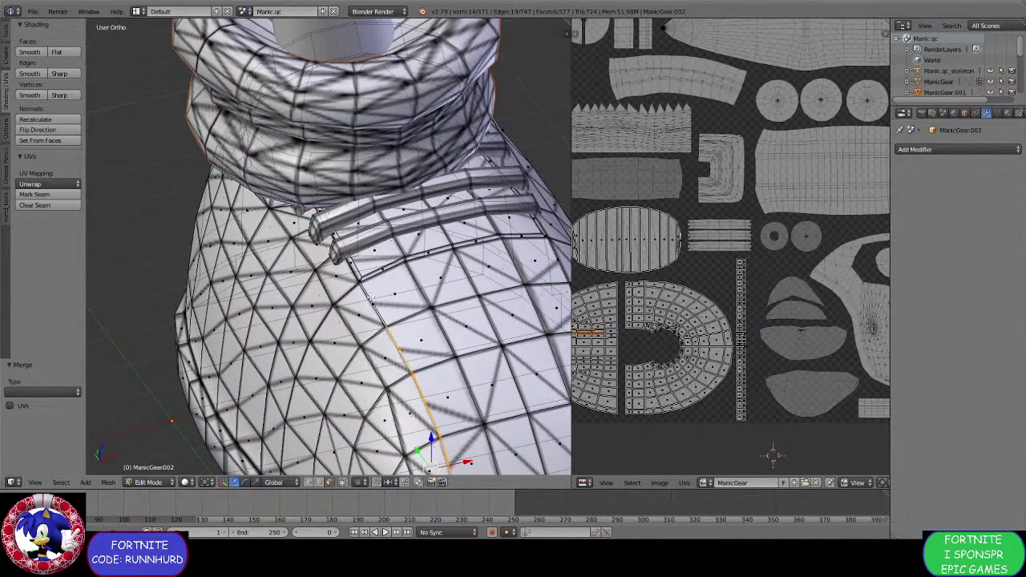
middle_click_drag(371, 298, 395, 317)
scroll(416, 412, "down", 1)
middle_click_drag(416, 412, 360, 344)
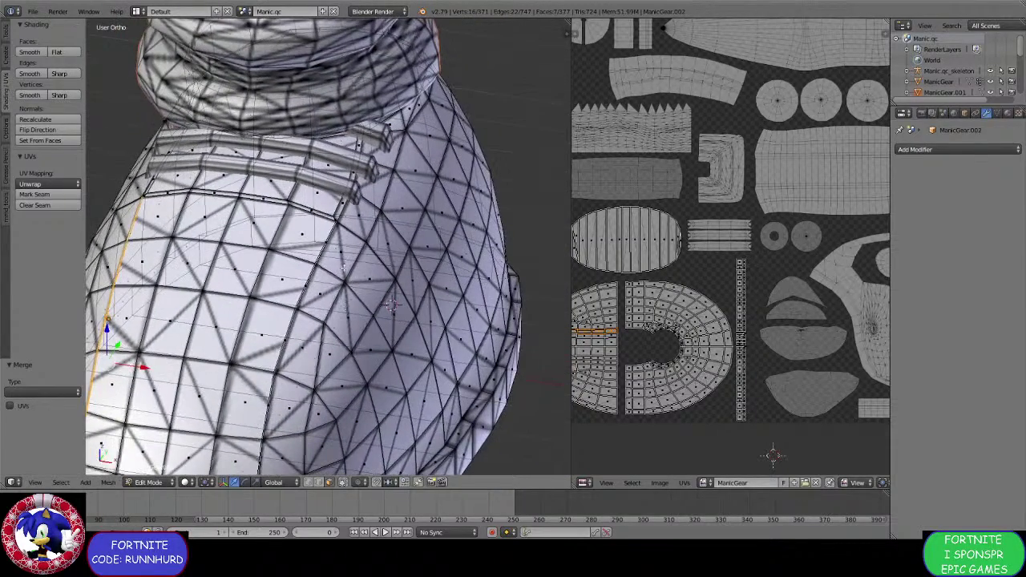
Add the matching narrow strip of faces along the +X side of the toe, from seam to sole rim, to the selection.
right_click(328, 250, "shift")
right_click(312, 306, "shift")
right_click(322, 292, "shift")
right_click(310, 286, "shift")
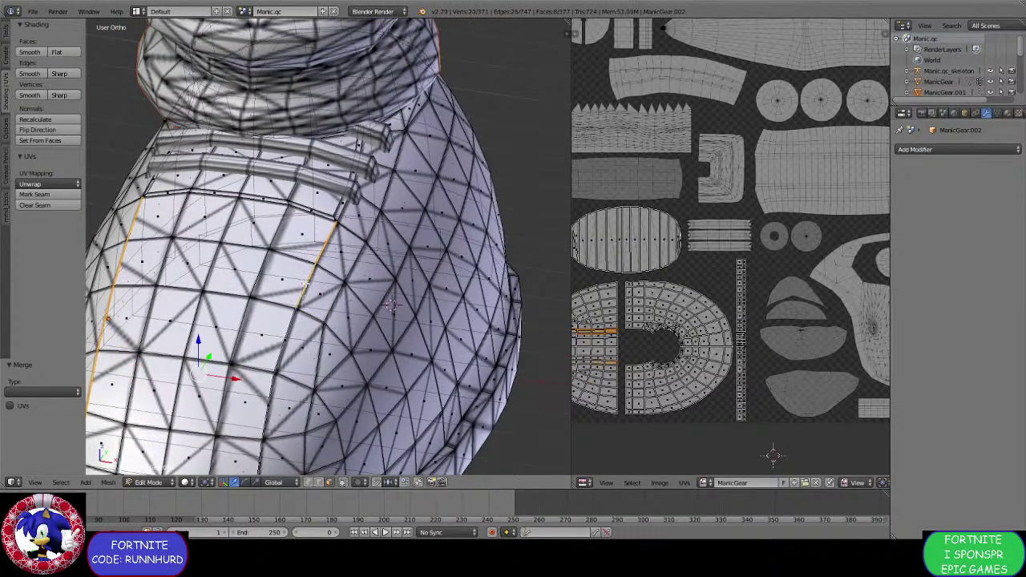
right_click(287, 344, "shift")
middle_click_drag(256, 388, 306, 273, "shift")
scroll(305, 273, "up", 1)
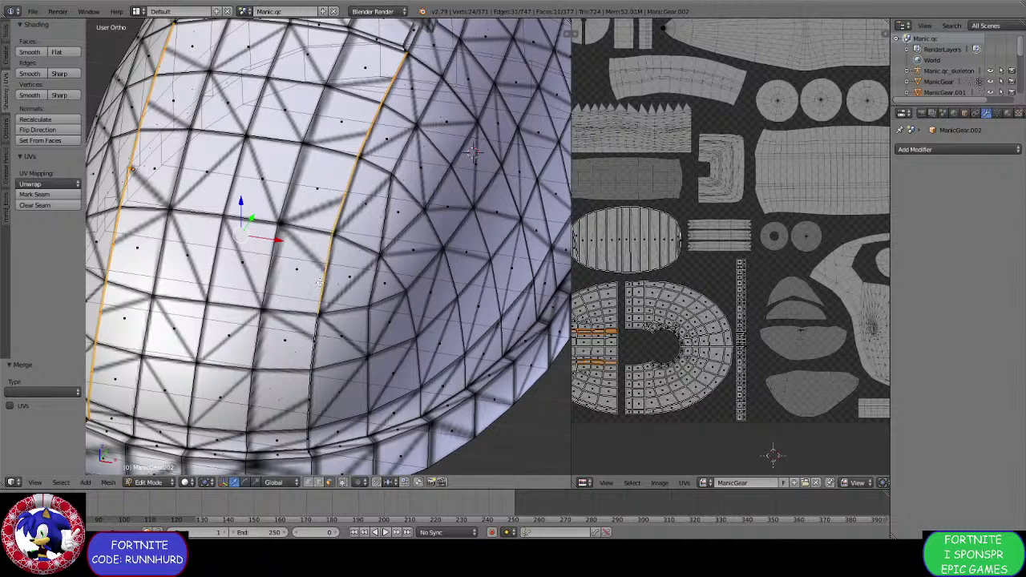
right_click(315, 346, "shift")
right_click(304, 416, "shift")
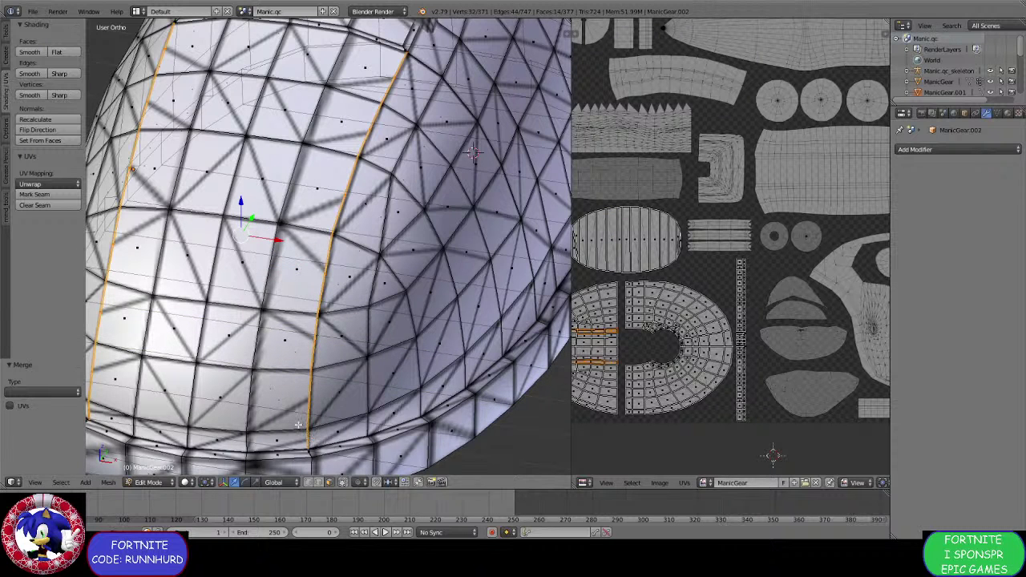
scroll(299, 425, "down", 4)
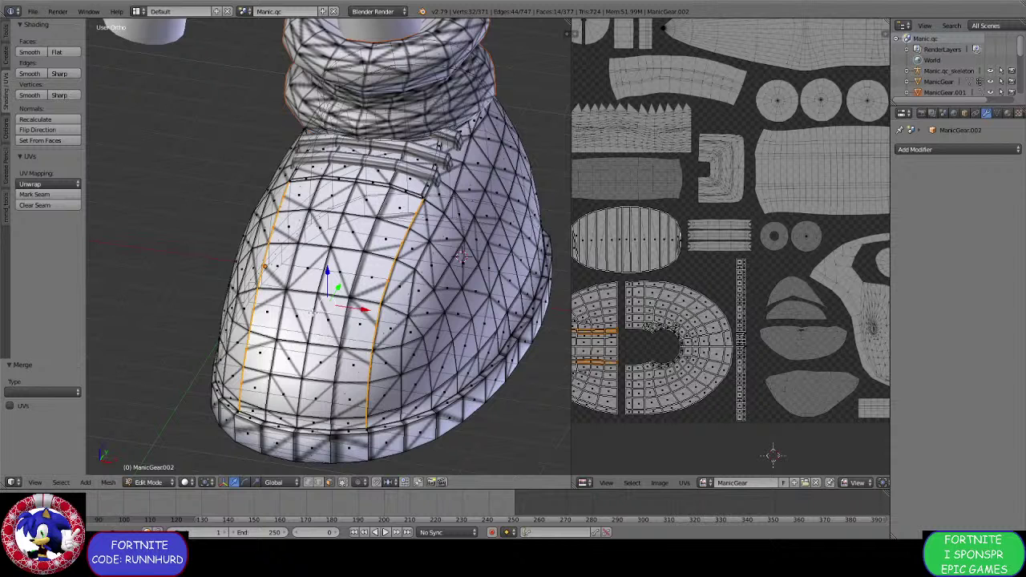
scroll(664, 345, "down", 2)
middle_click_drag(662, 346, 674, 325)
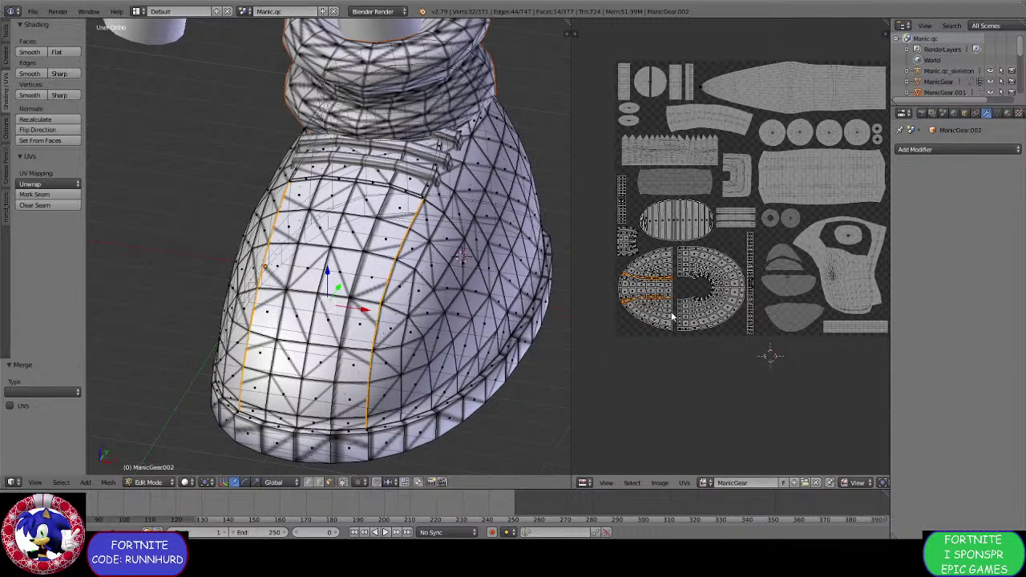
Move the UVs of the two selected toe strips -0.248 along Y, out below the texture layout.
key("g")
key("y")
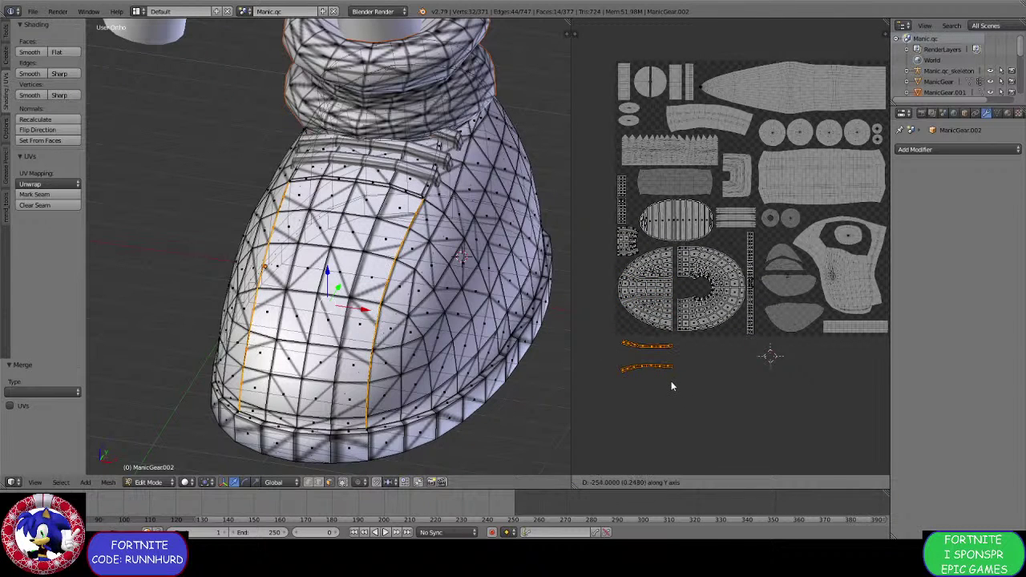
left_click(671, 380)
scroll(333, 333, "down", 1)
middle_click_drag(333, 332, 349, 338)
scroll(349, 337, "up", 2)
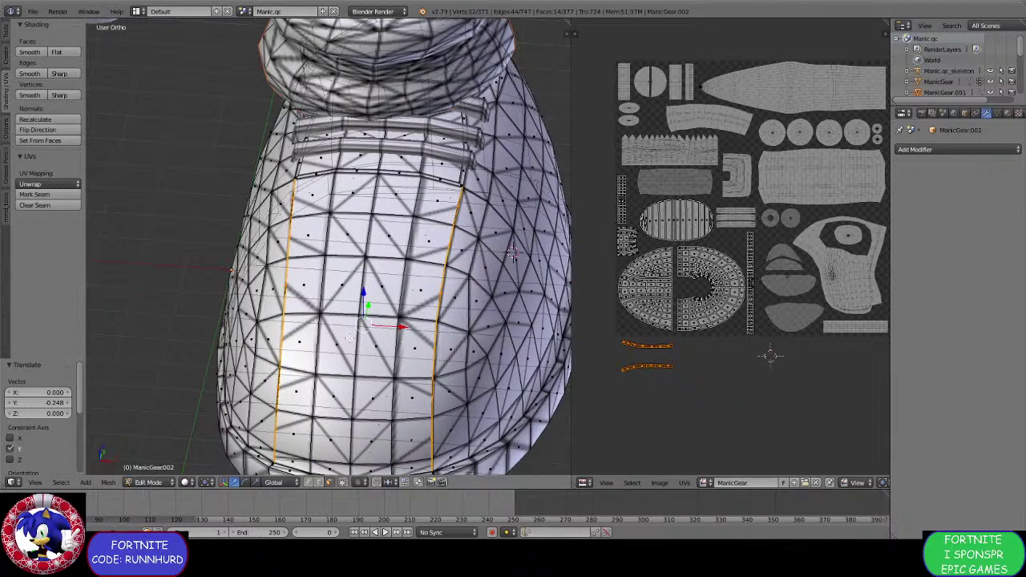
In edge selection mode, select the crosswise edge loop over the toe in front of the laces, from sole rim upward, and mark it as a seam.
middle_click_drag(379, 326, 404, 316)
scroll(410, 317, "up", 3)
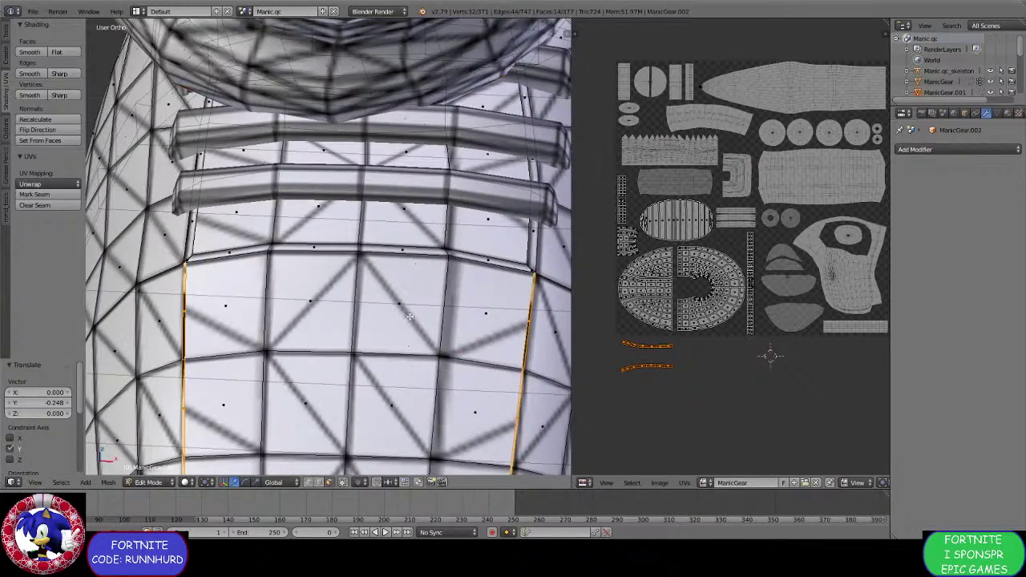
scroll(410, 318, "down", 3)
middle_click_drag(408, 317, 406, 291)
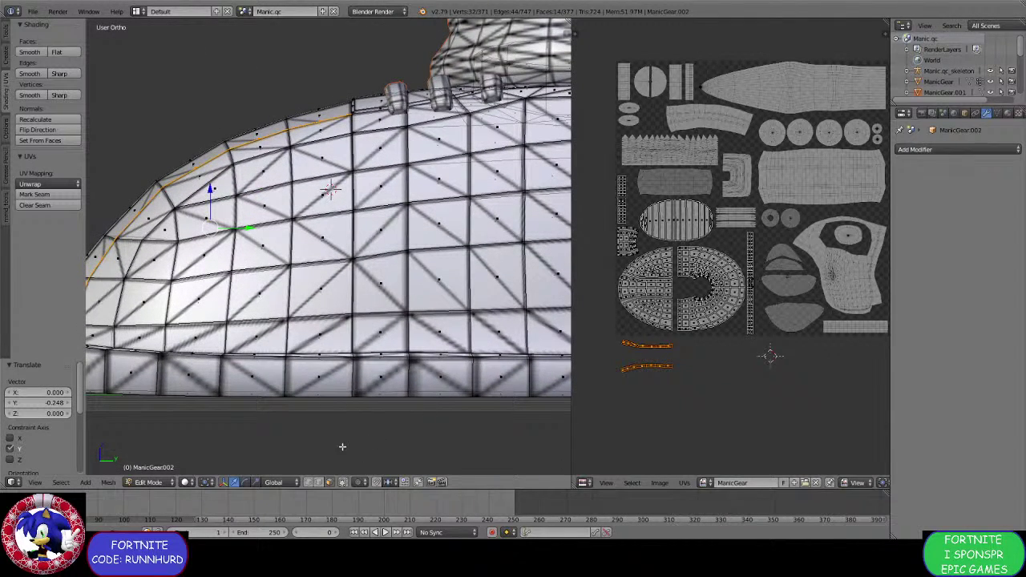
left_click(318, 482)
right_click(350, 335)
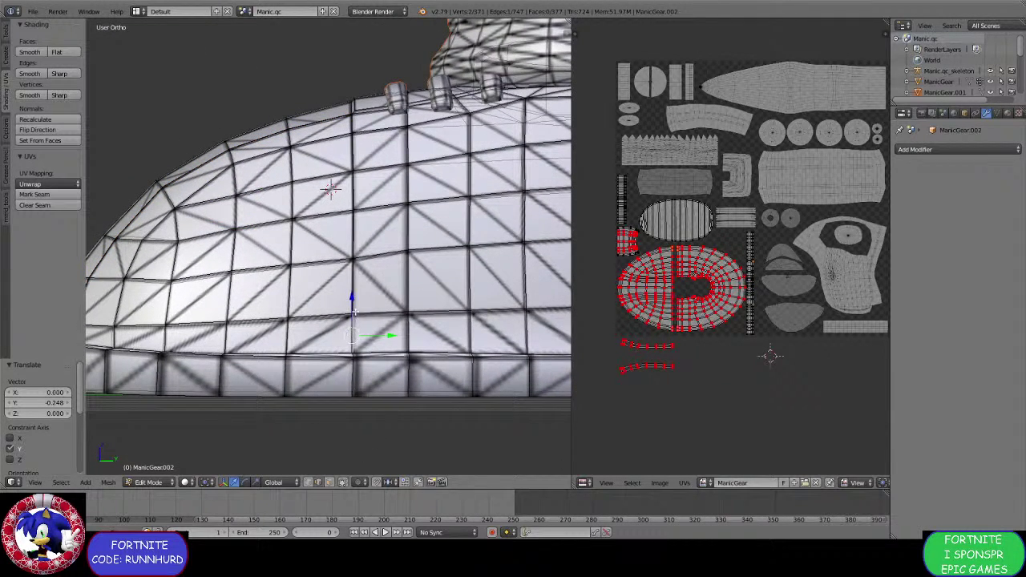
right_click(354, 196, "ctrl")
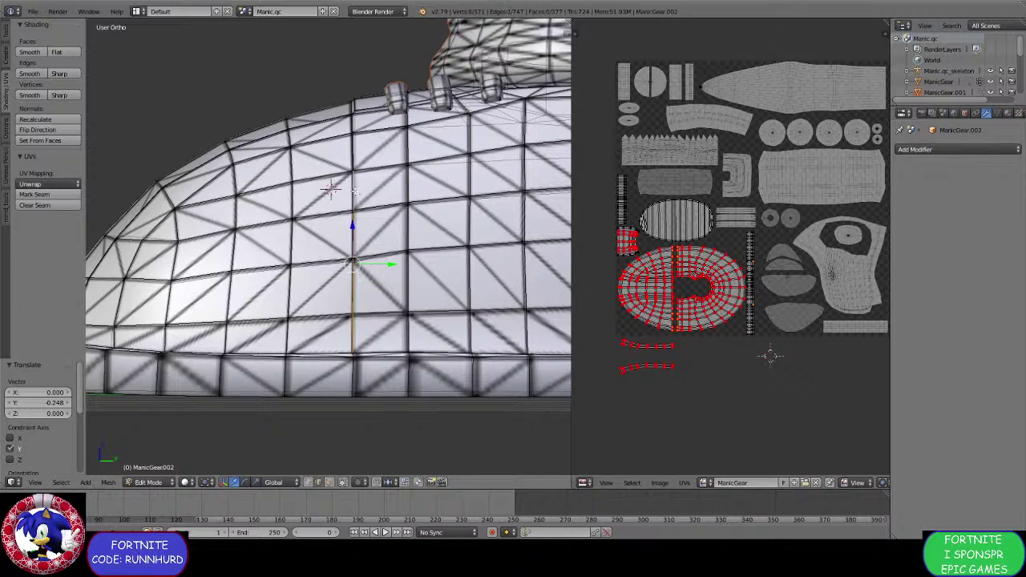
right_click(353, 154, "ctrl")
scroll(354, 154, "up", 2)
middle_click_drag(353, 154, 370, 358)
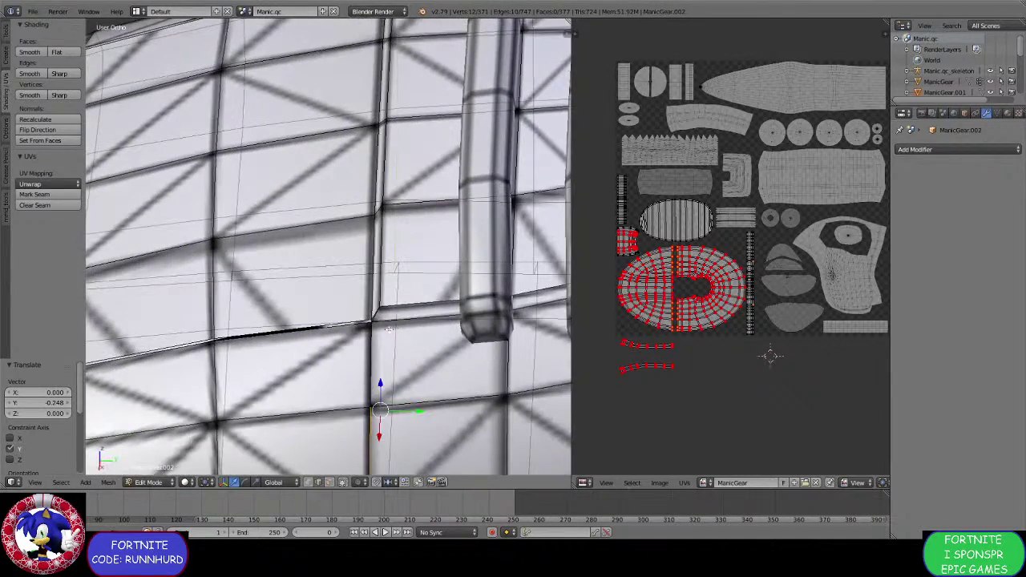
scroll(347, 300, "up", 1)
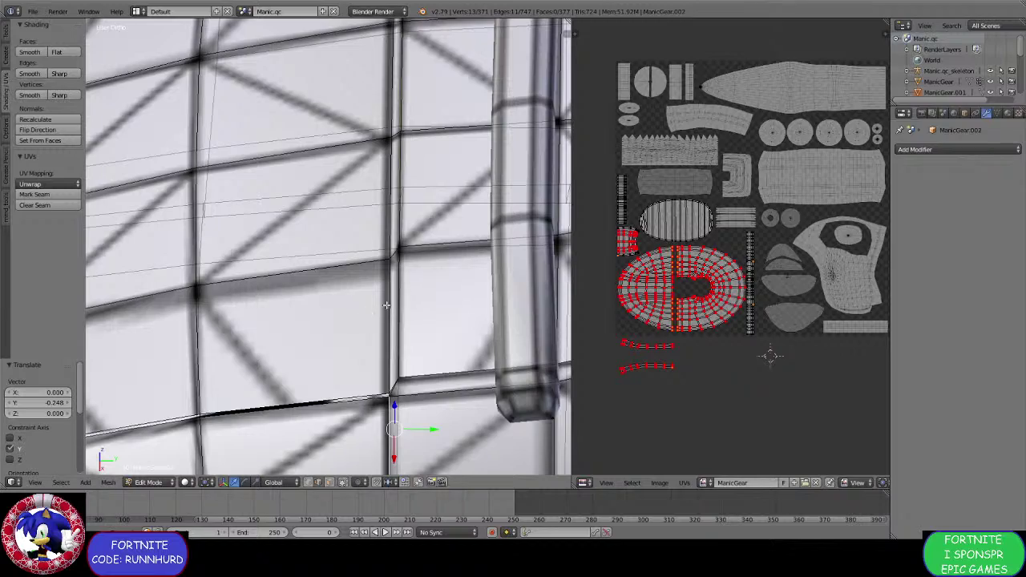
middle_click_drag(386, 306, 357, 262)
middle_click_drag(329, 220, 285, 281)
key("ctrl+e")
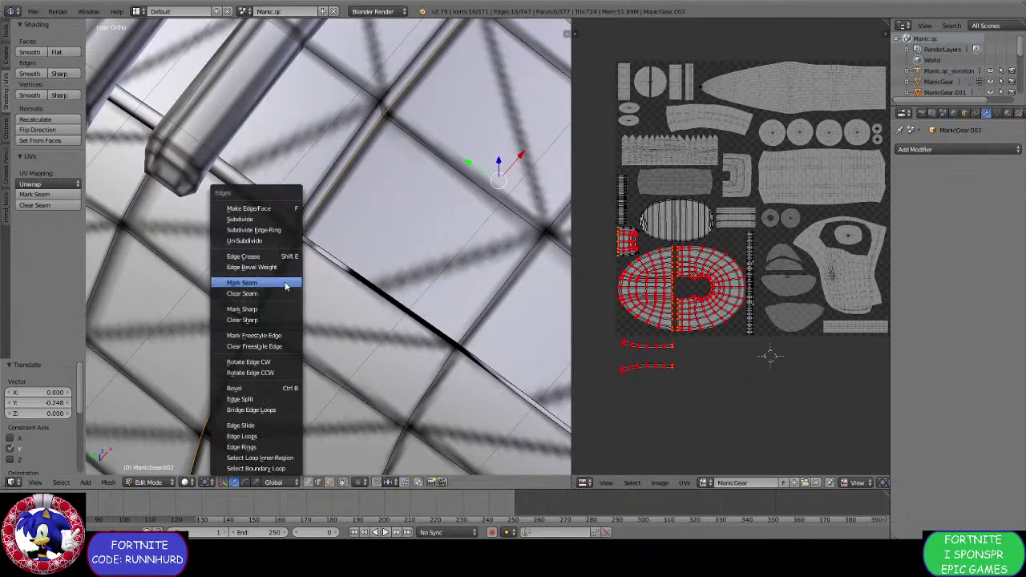
Examine the marked seam, the laces and the upper shoe surface from both sides.
scroll(285, 282, "down", 8)
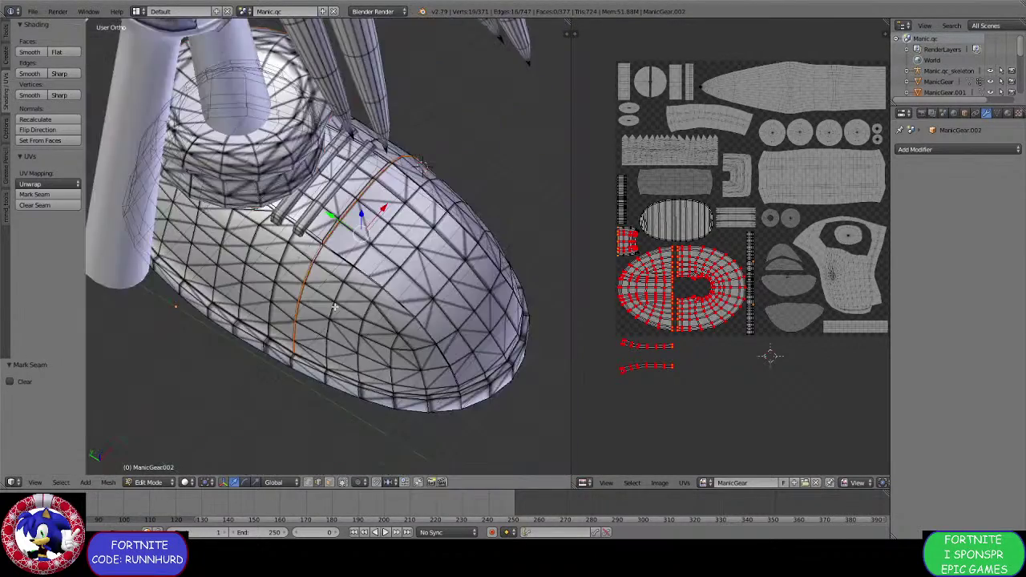
middle_click_drag(284, 283, 290, 352)
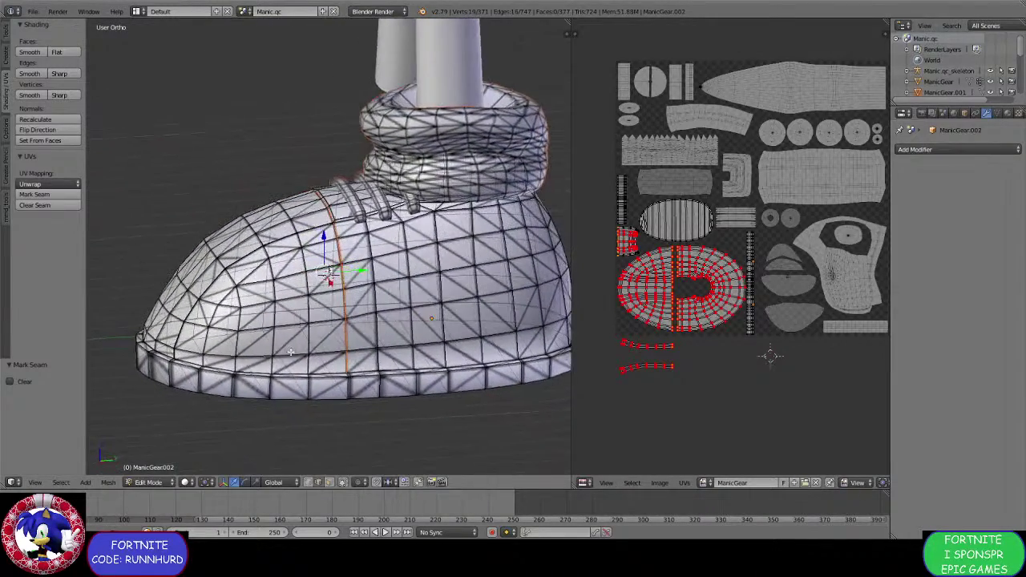
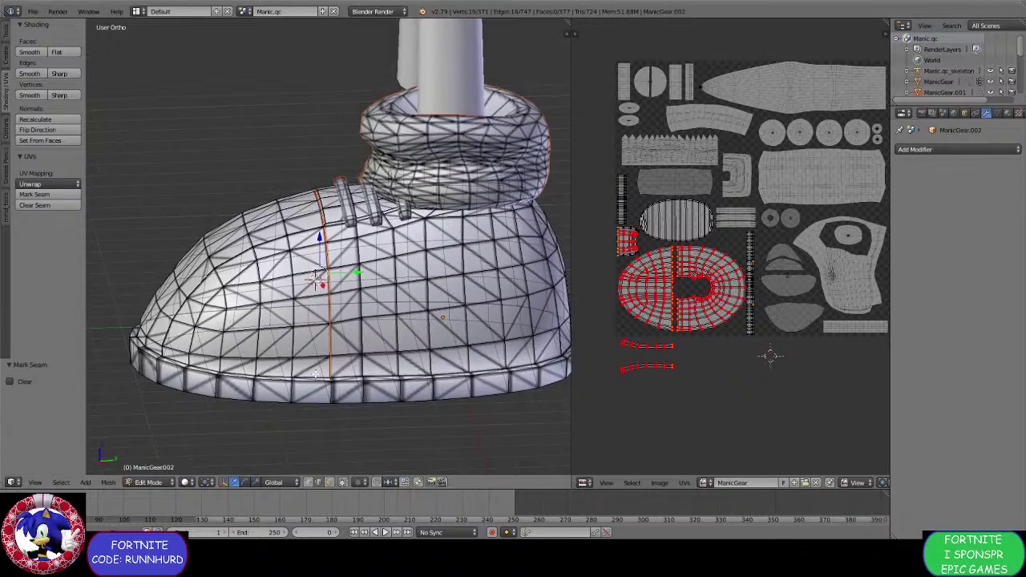
scroll(315, 373, "up", 2)
middle_click_drag(315, 374, 458, 360)
scroll(308, 349, "down", 2)
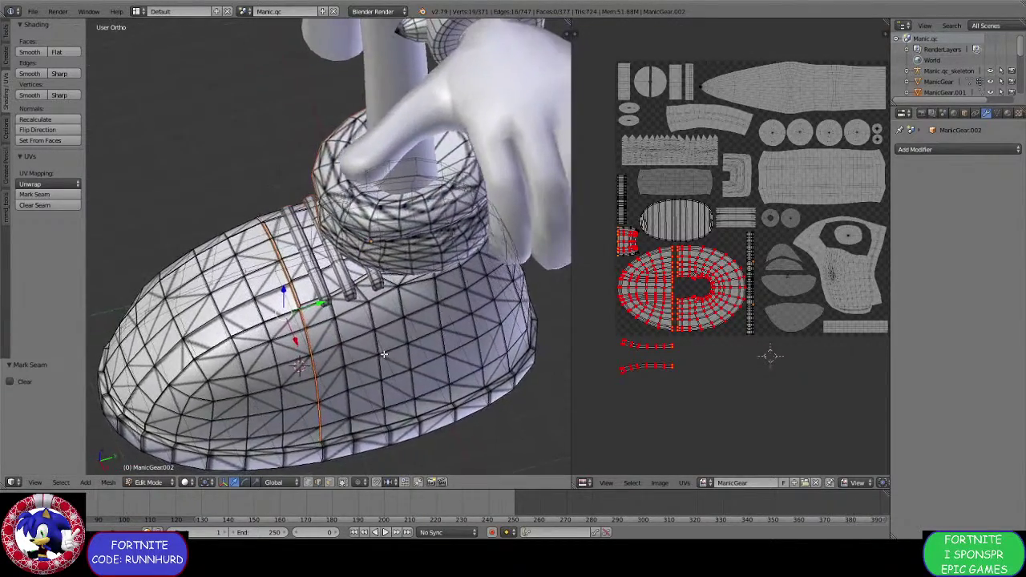
scroll(373, 350, "up", 3)
middle_click_drag(366, 323, 424, 369)
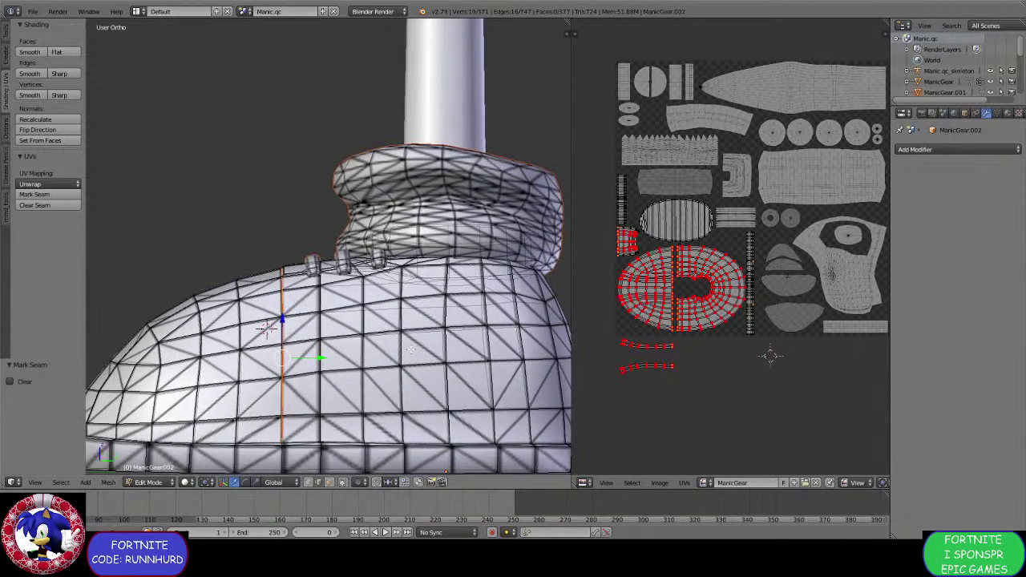
scroll(410, 350, "up", 2)
mouse_move(410, 350)
middle_mouse_down()
mouse_move(412, 363)
mouse_move(489, 341)
mouse_move(427, 344)
middle_mouse_up()
Select the three vertices across the shoe beneath the middle lace and line them up by scaling them down along Y.
key("a")
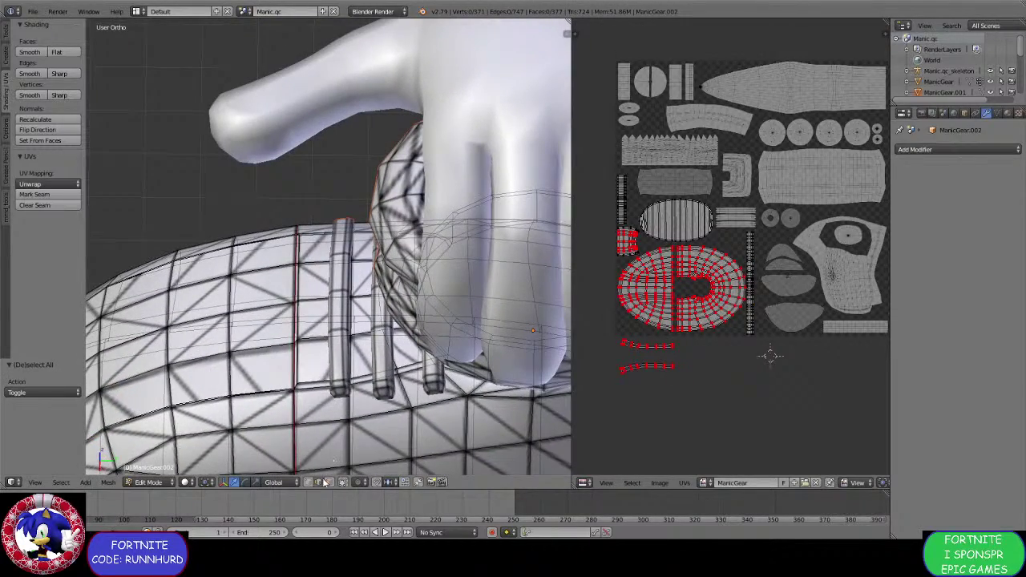
middle_click_drag(346, 398, 393, 357)
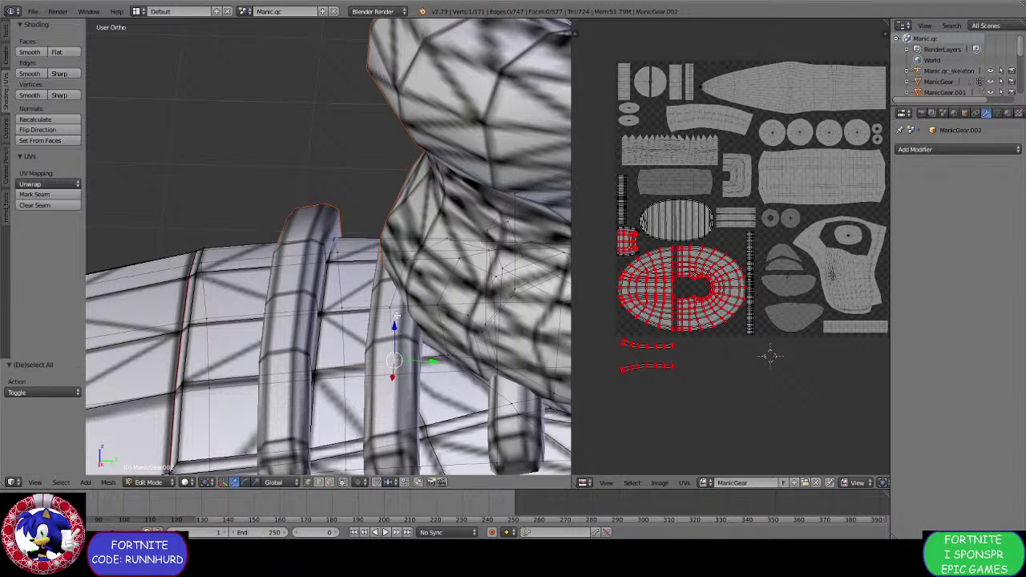
middle_click_drag(514, 306, 455, 298, "shift")
key("s")
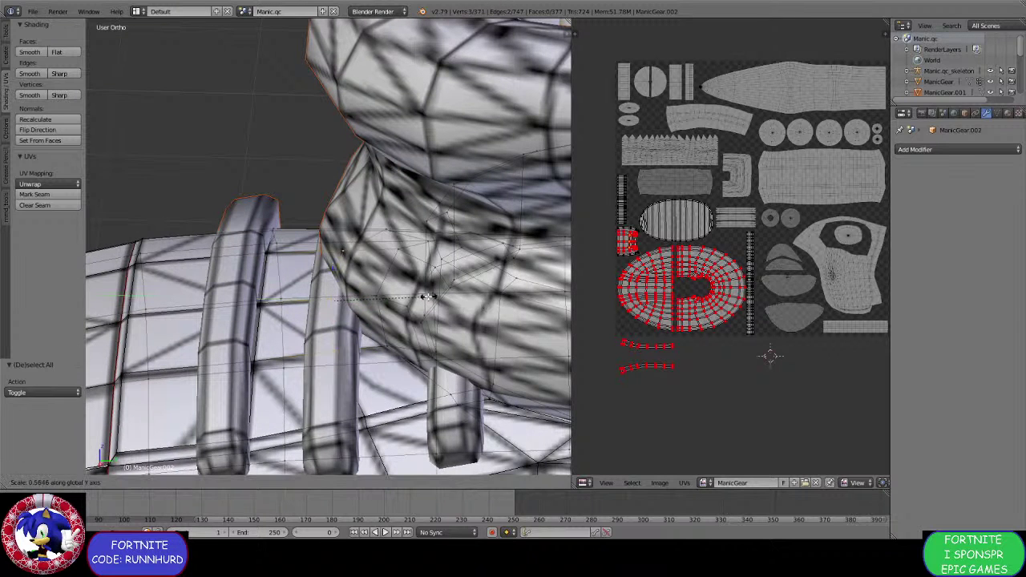
left_click(356, 292)
key("s")
key("y")
left_click(346, 294)
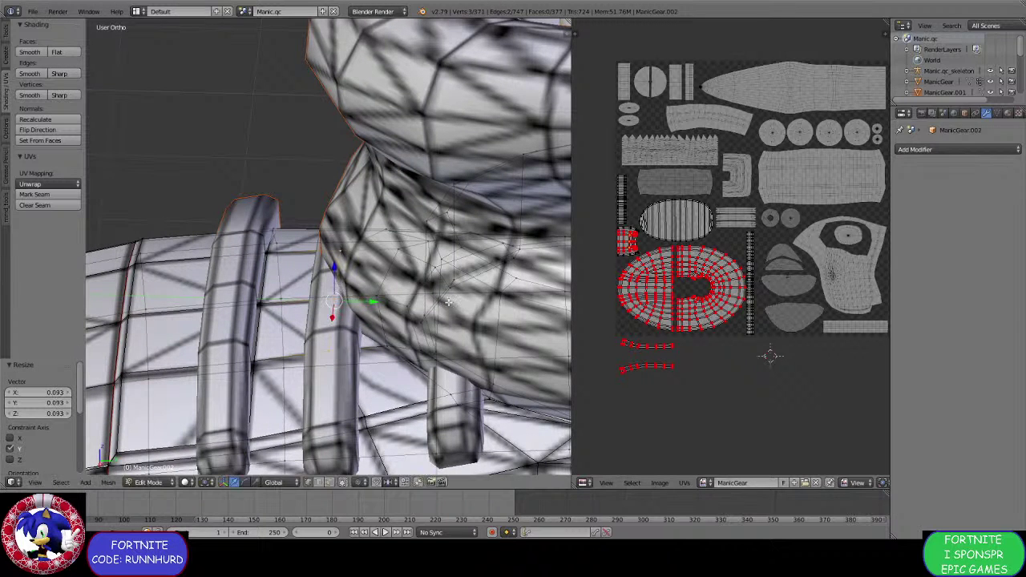
key("s")
key("y")
left_click(337, 294)
key("s")
key("y")
left_click(365, 303)
Move the three aligned vertices 0.198 along Y and 0.020 along Z, and return to Object Mode.
left_click_drag(367, 301, 395, 302)
middle_click_drag(395, 302, 398, 321)
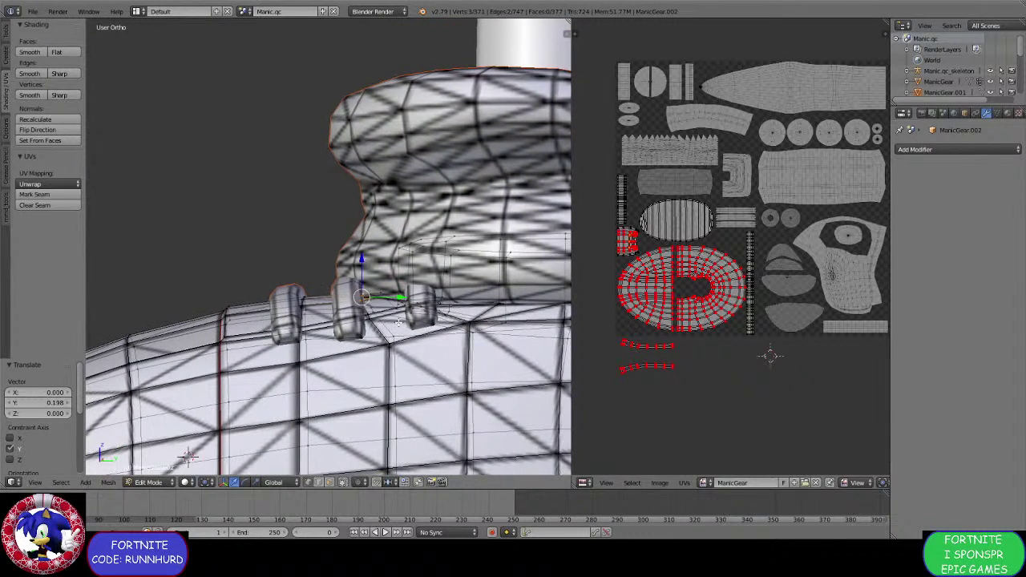
left_click_drag(361, 267, 364, 266)
scroll(365, 277, "down", 5)
middle_click_drag(362, 352, 385, 401)
left_click(148, 482)
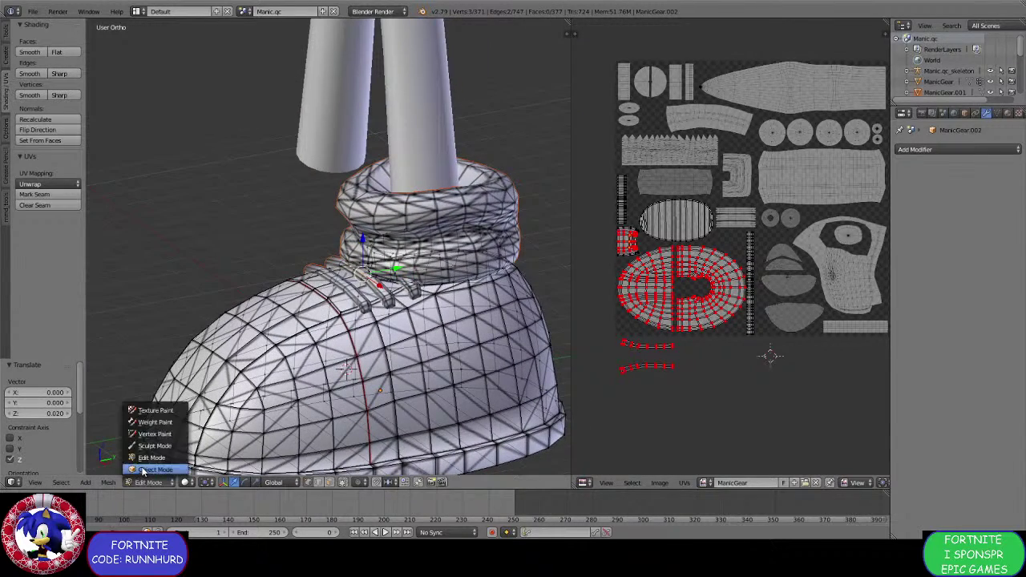
left_click(171, 465)
Select the laces object and enter Edit Mode on it.
scroll(309, 388, "down", 2)
scroll(385, 348, "up", 2)
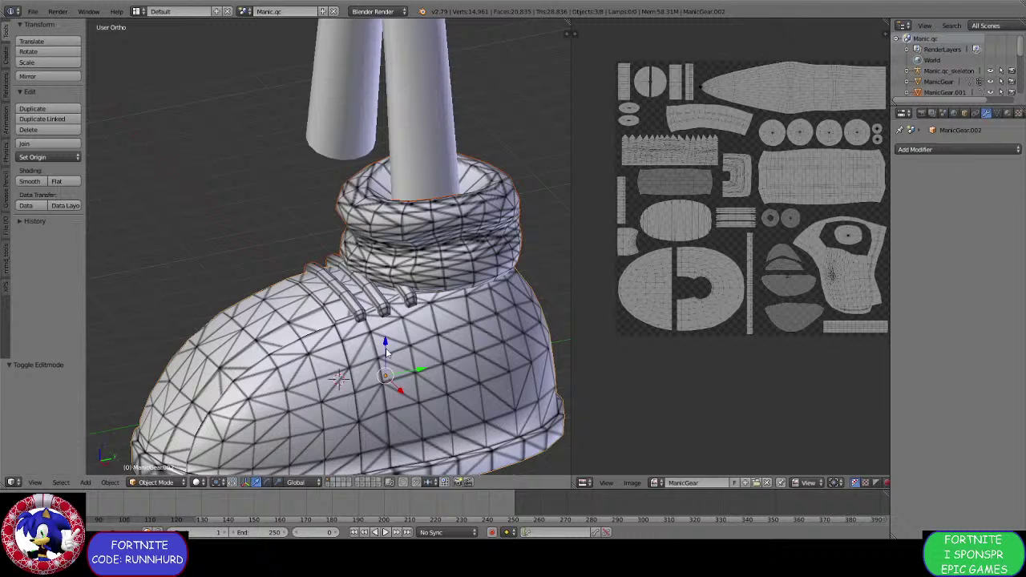
right_click(329, 278)
middle_click_drag(329, 279, 305, 297)
left_click(149, 482)
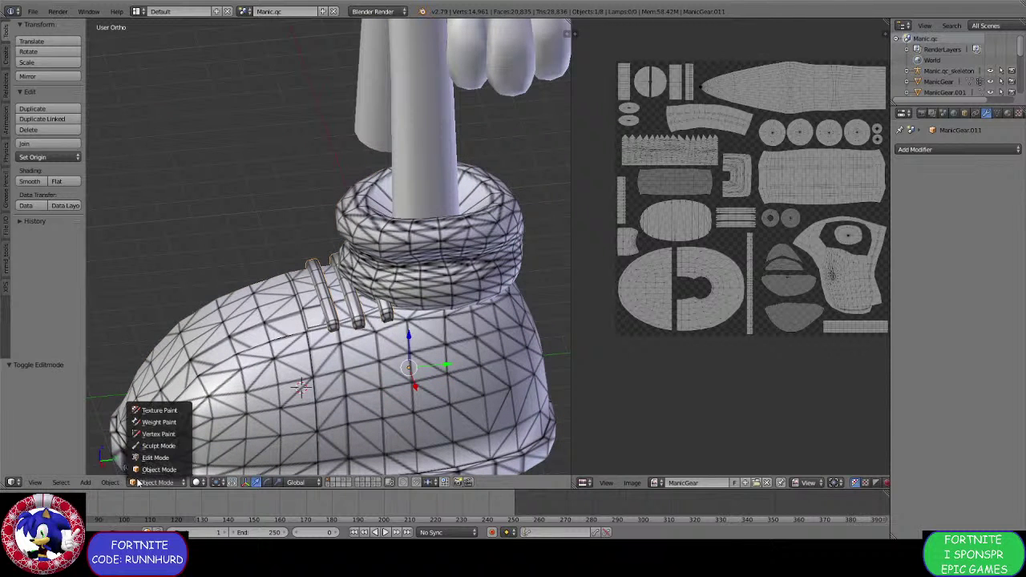
left_click(155, 457)
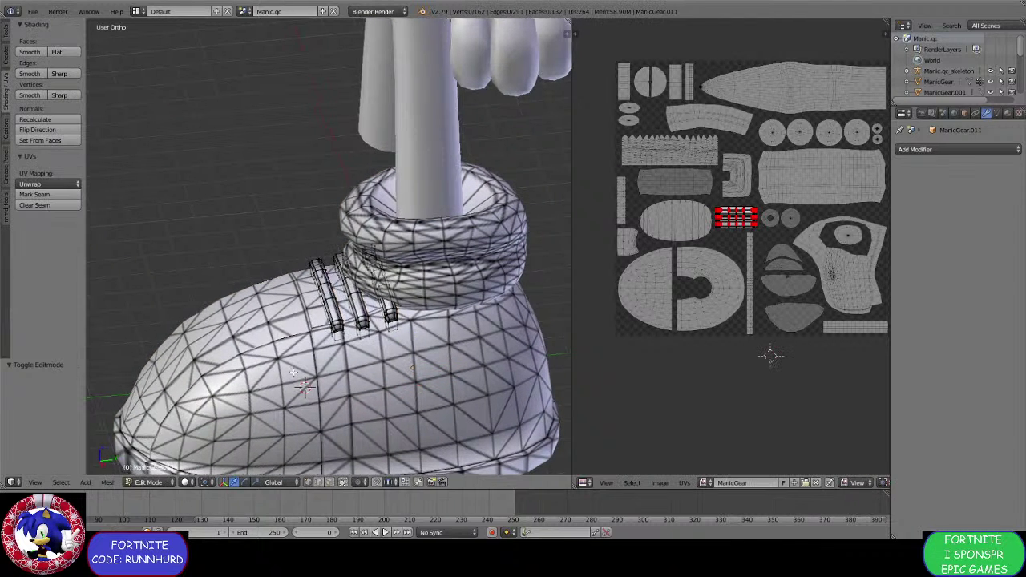
key("KP_Decimal")
middle_click_drag(444, 362, 368, 353, "shift")
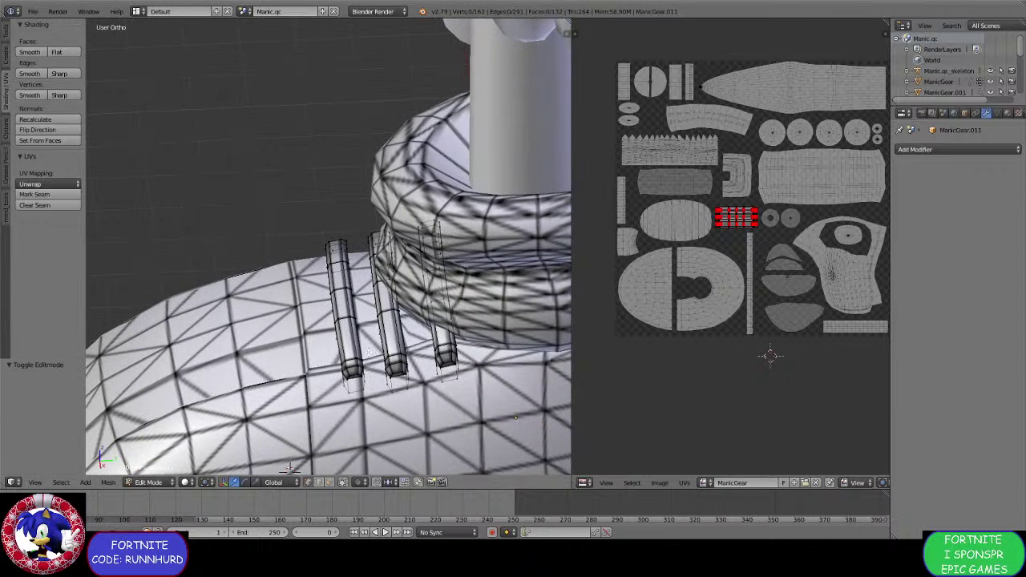
Select the whole front lace, scale it by 1.446 along Y and move it -0.298 along Y toward the toe.
key("ctrl+l")
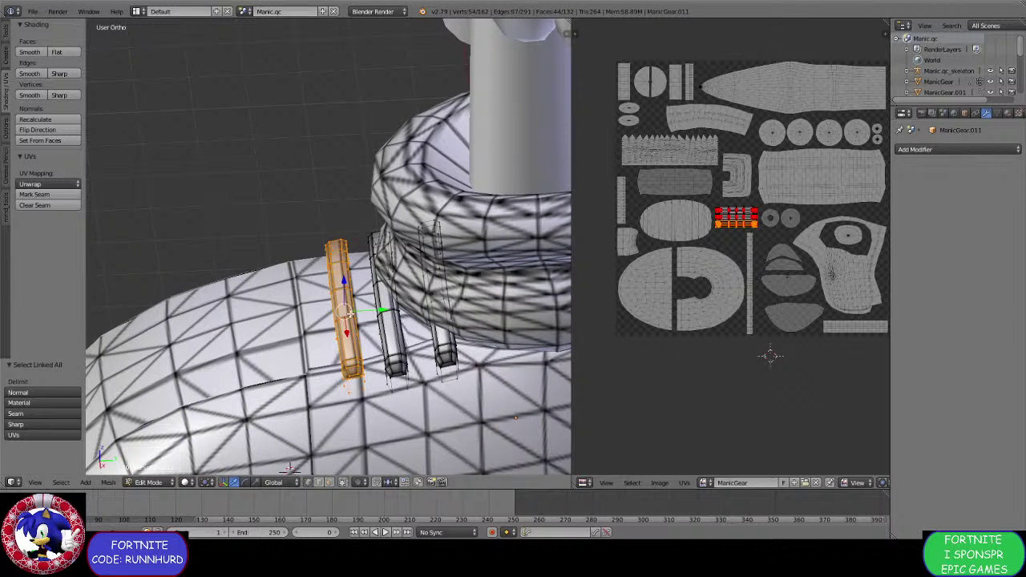
middle_click_drag(351, 314, 412, 356)
key("s")
key("y")
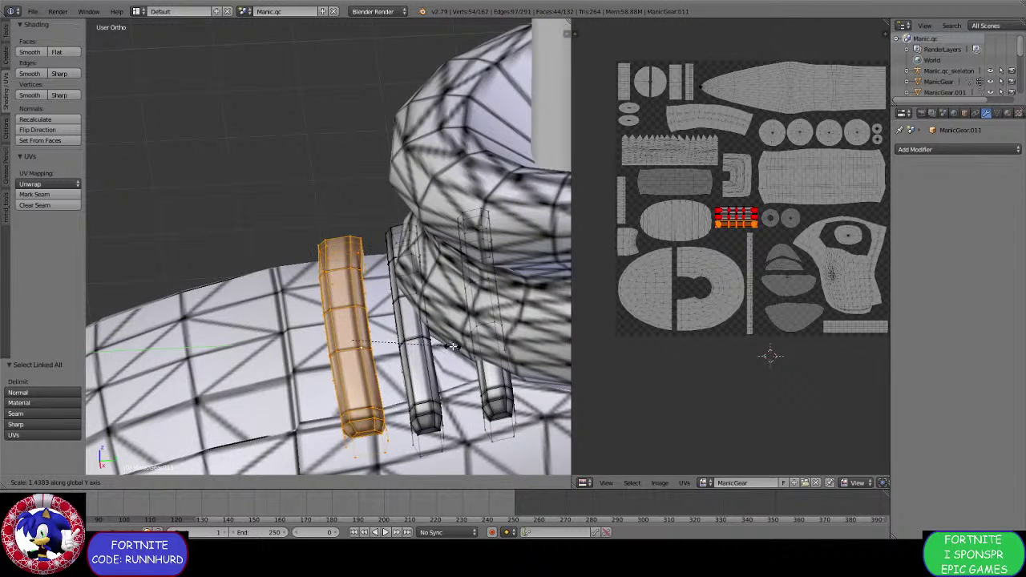
left_click(453, 347)
key("g")
key("x")
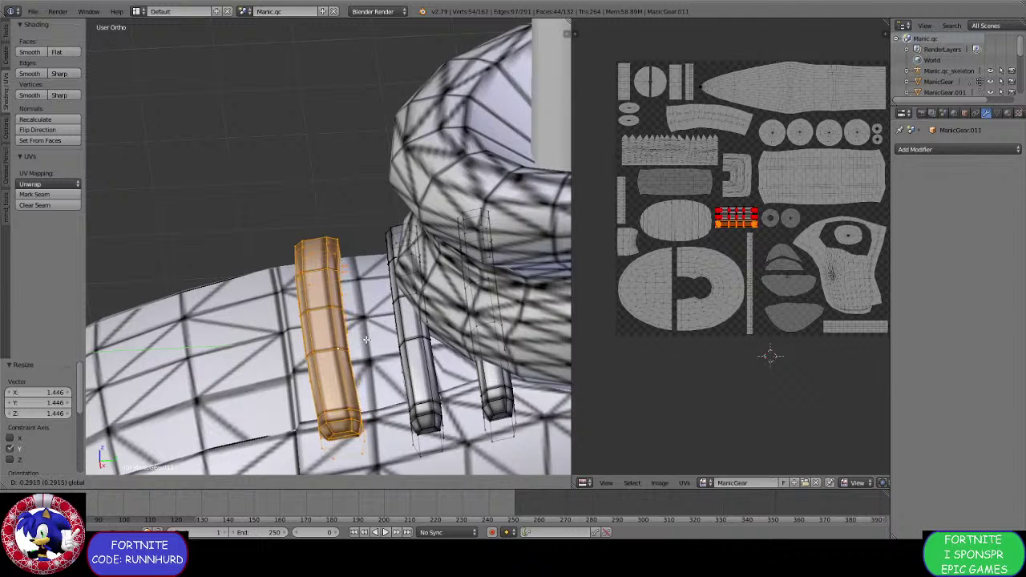
left_click(366, 340)
Select the whole middle lace, move it along Y toward the front lace and scale it by 1.323 along Y.
right_click(395, 339)
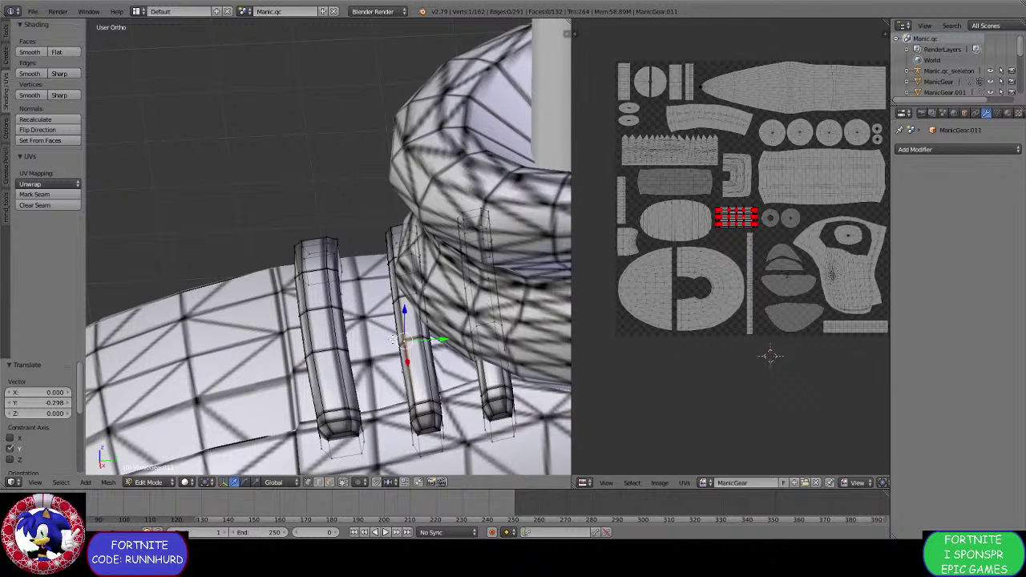
key("ctrl+l")
key("g")
key("y")
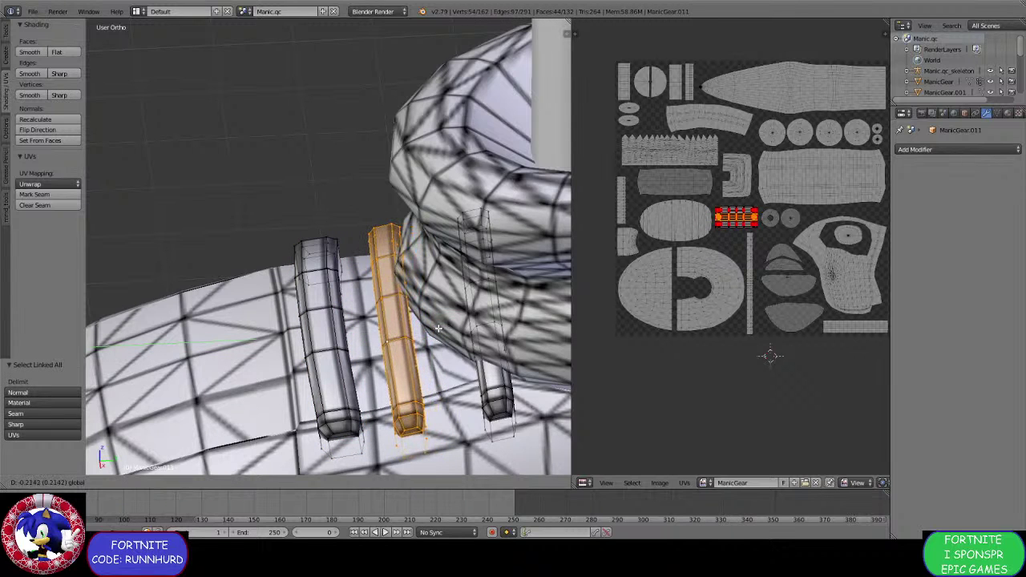
left_click(454, 329)
key("s")
key("y")
left_click(454, 329)
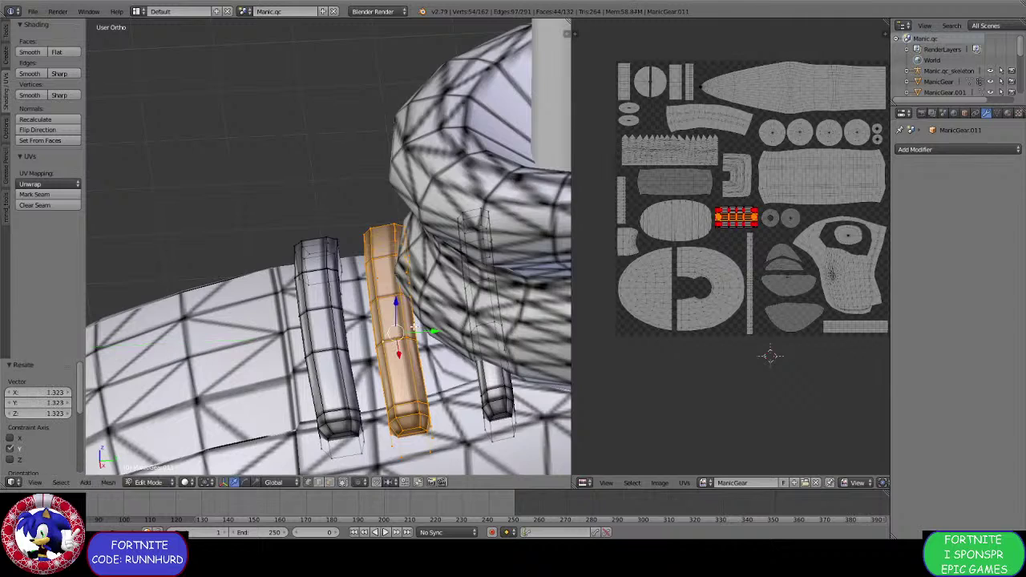
middle_click_drag(412, 328, 404, 320)
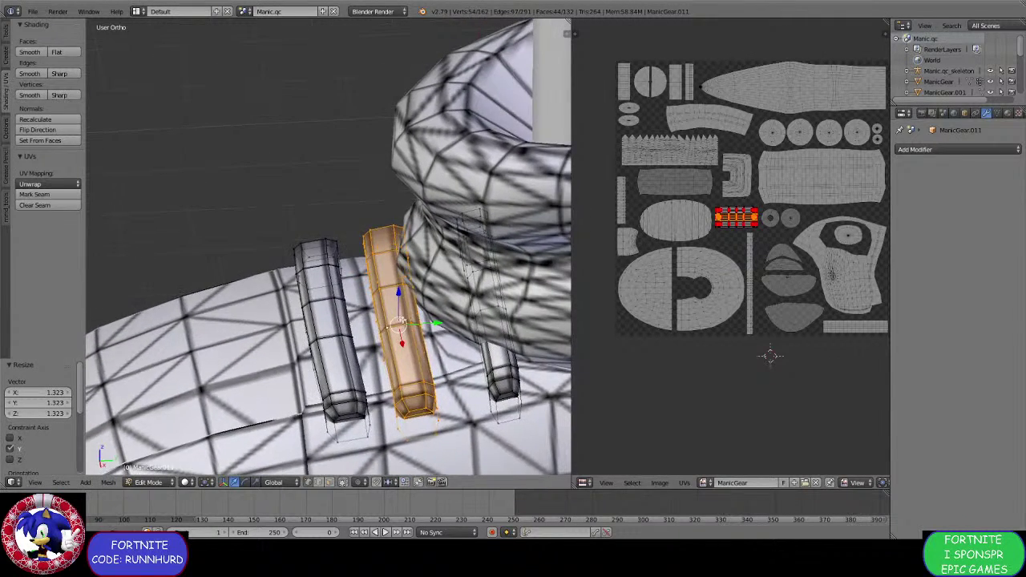
Delete all vertices of the rear lace beside the ankle cuff and return to Object Mode.
scroll(375, 335, "down", 4)
right_click(410, 313)
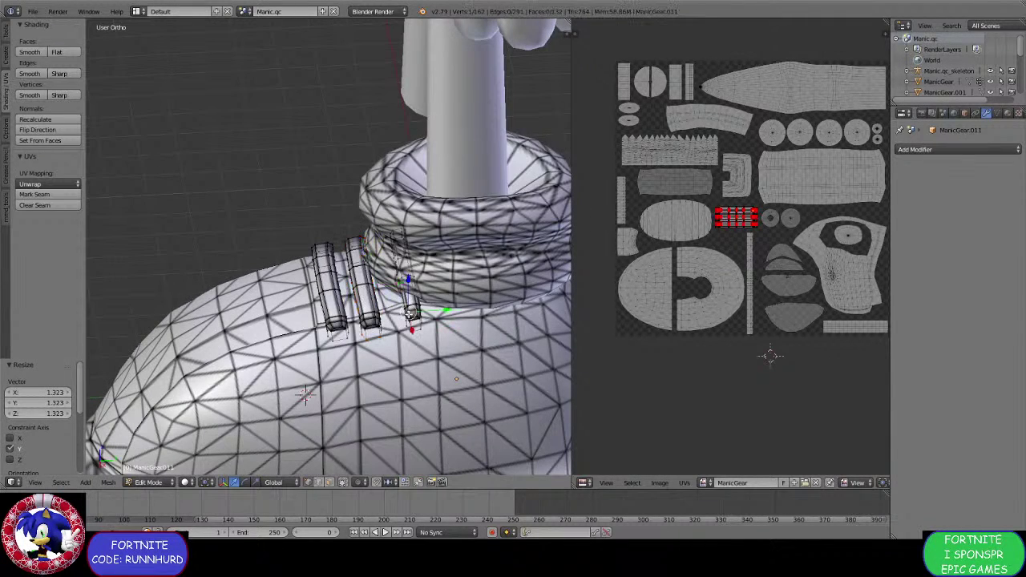
key("ctrl+l")
key("x")
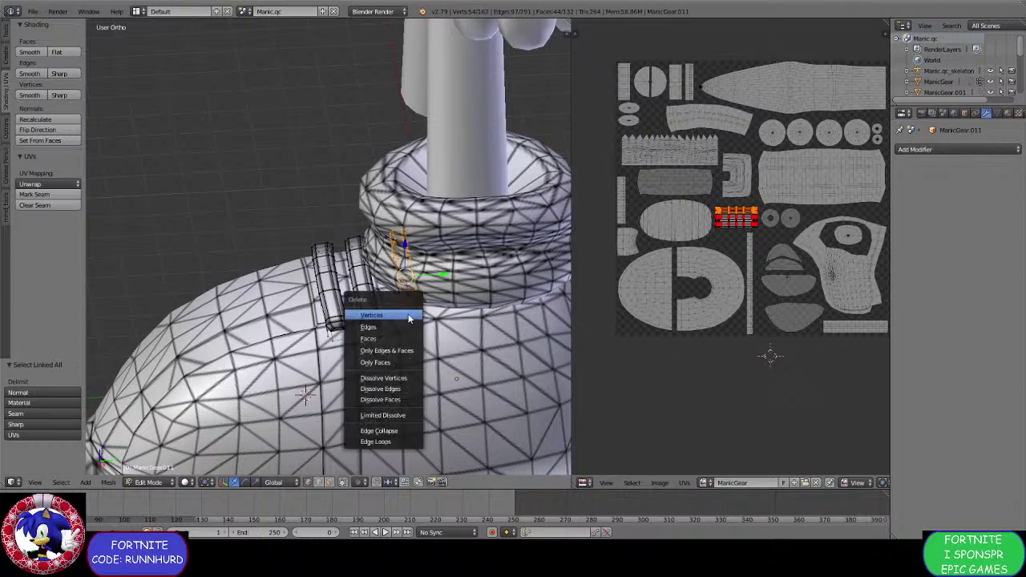
left_click(405, 314)
middle_click_drag(282, 405, 327, 403)
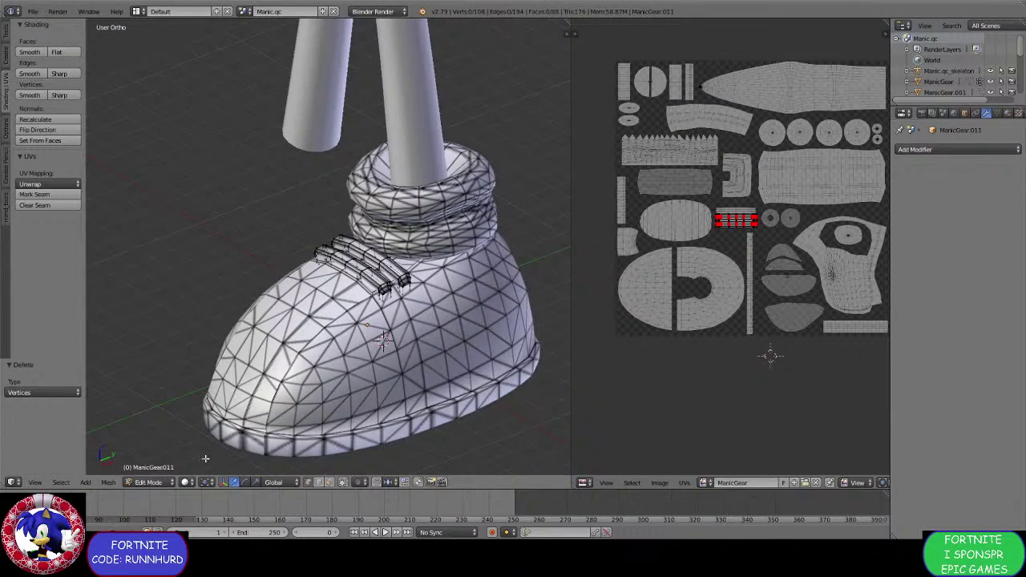
middle_click_drag(205, 458, 188, 469)
left_click(149, 482)
left_click(152, 473)
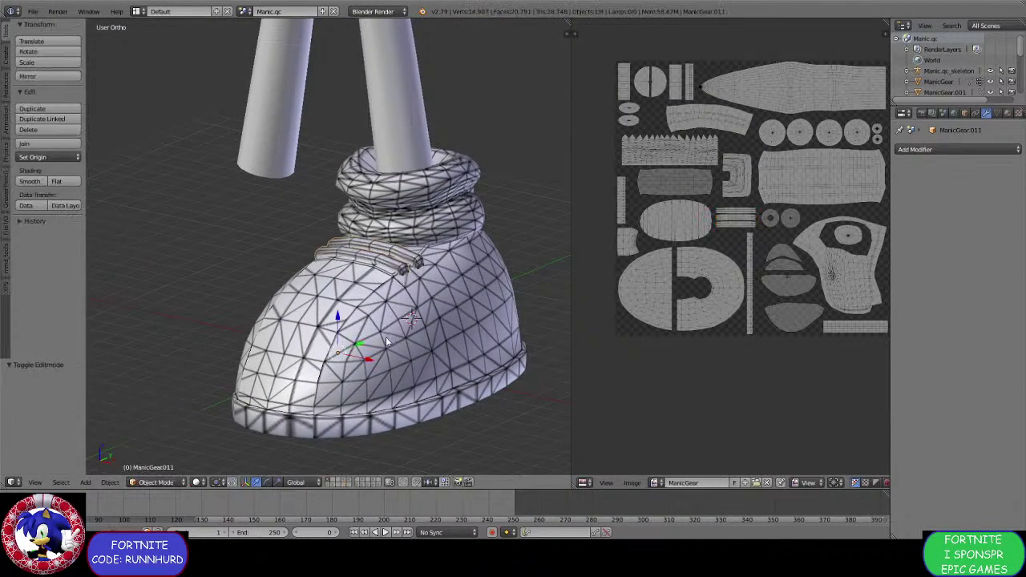
Select the ribbed ankle cuff and move it to the second layer.
scroll(388, 338, "up", 4)
middle_click_drag(414, 298, 349, 284)
scroll(343, 293, "up", 2)
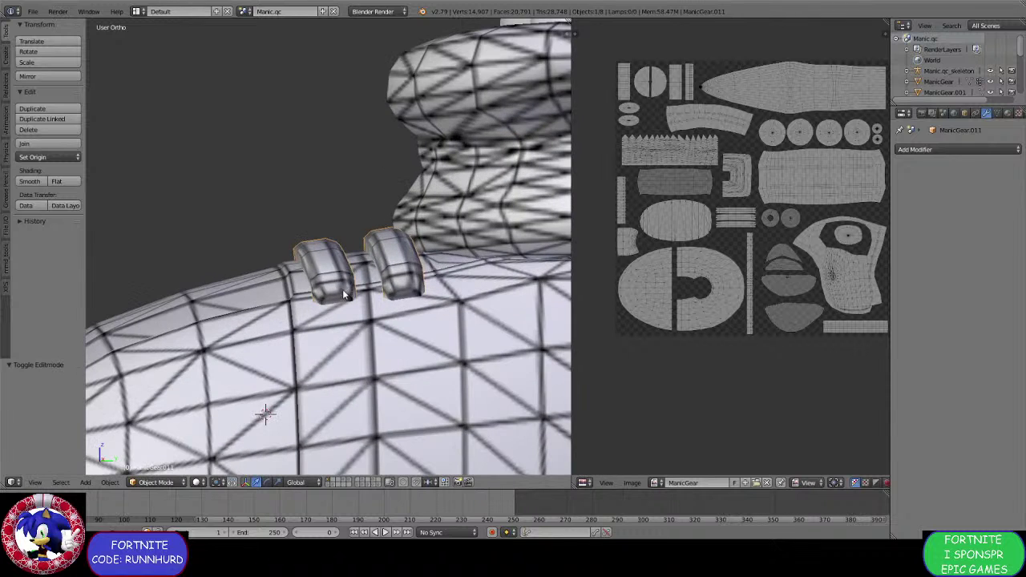
scroll(345, 295, "down", 3)
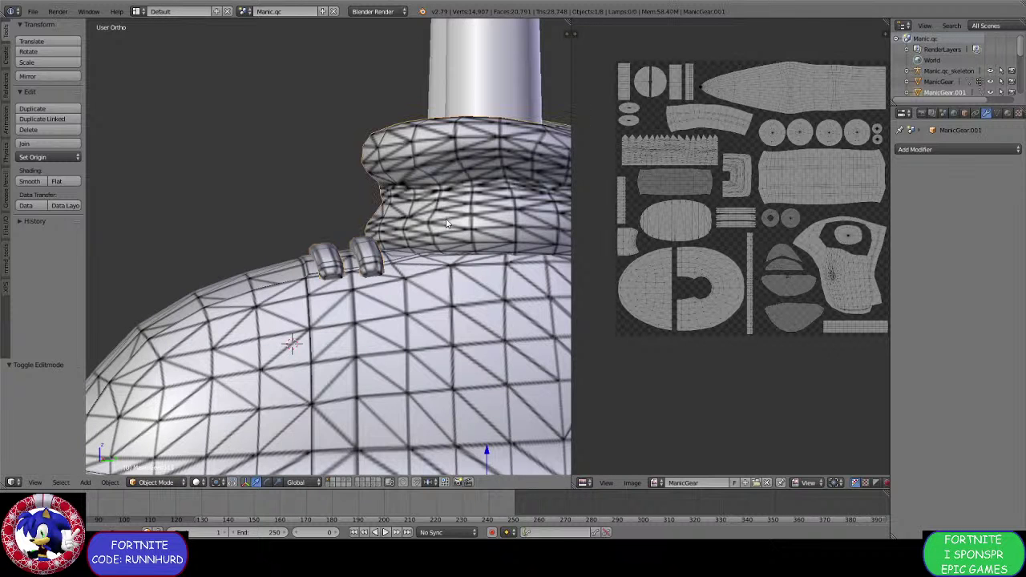
middle_click_drag(402, 277, 433, 287)
key("m")
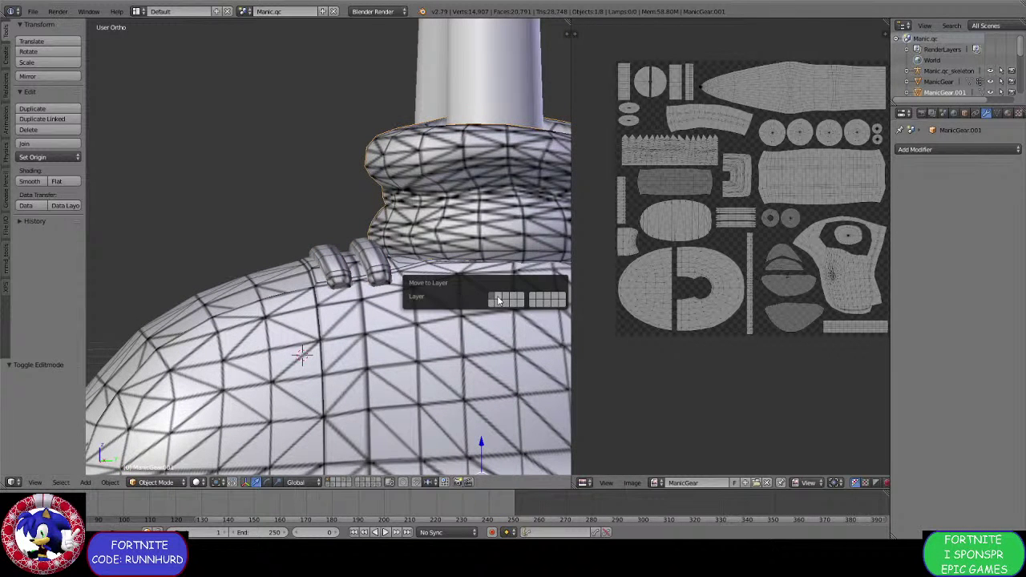
left_click(498, 300)
Select the shoe body, enter Edit Mode on it and deselect all its vertices.
middle_click_drag(498, 300, 356, 401)
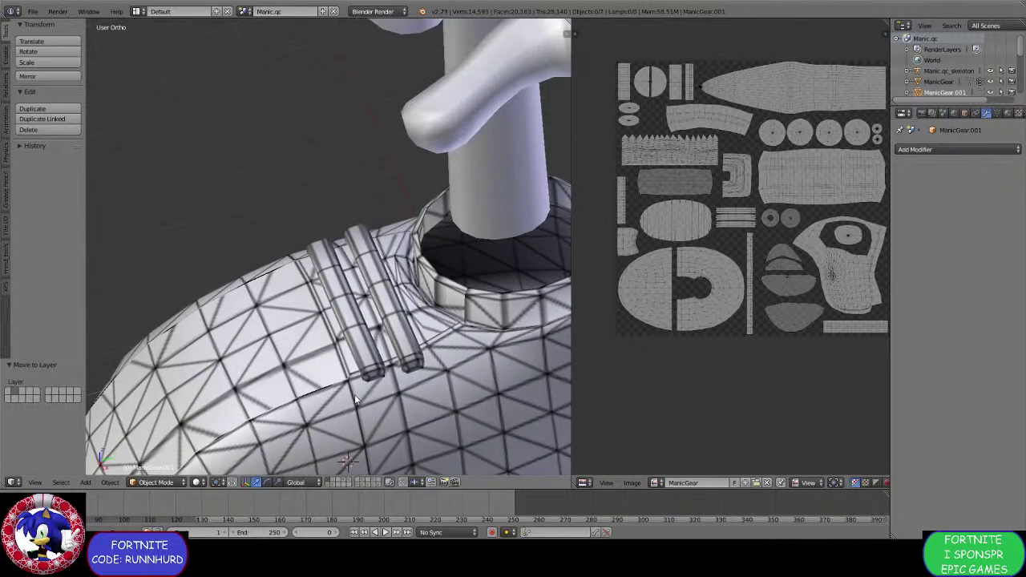
middle_click_drag(437, 343, 365, 325)
right_click(371, 335)
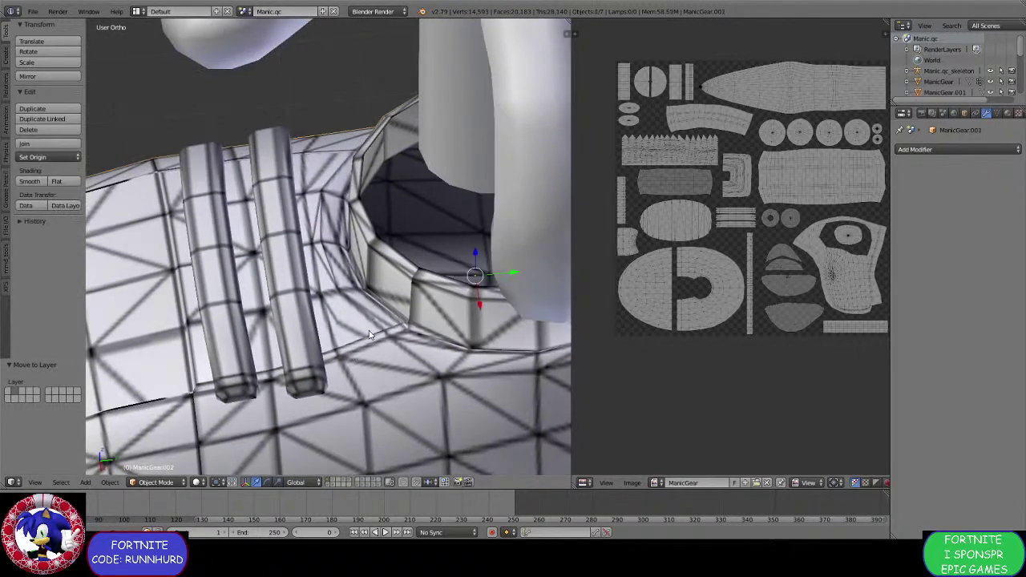
left_click(155, 481)
left_click(160, 458)
middle_click_drag(353, 272, 384, 301)
key("a")
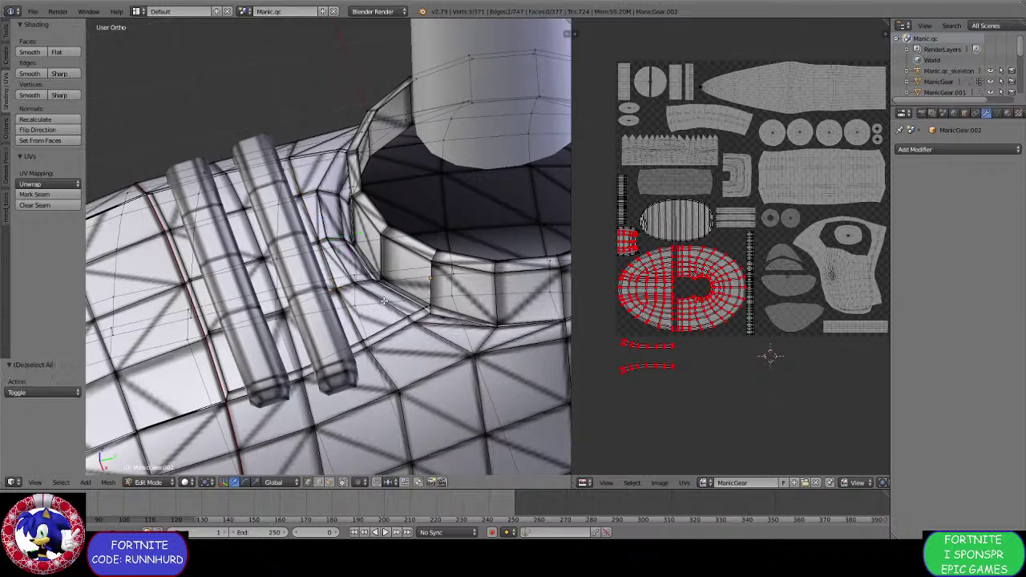
Merge two pairs of close vertices at the outer corner of the collar base using At Last.
scroll(384, 302, "up", 6)
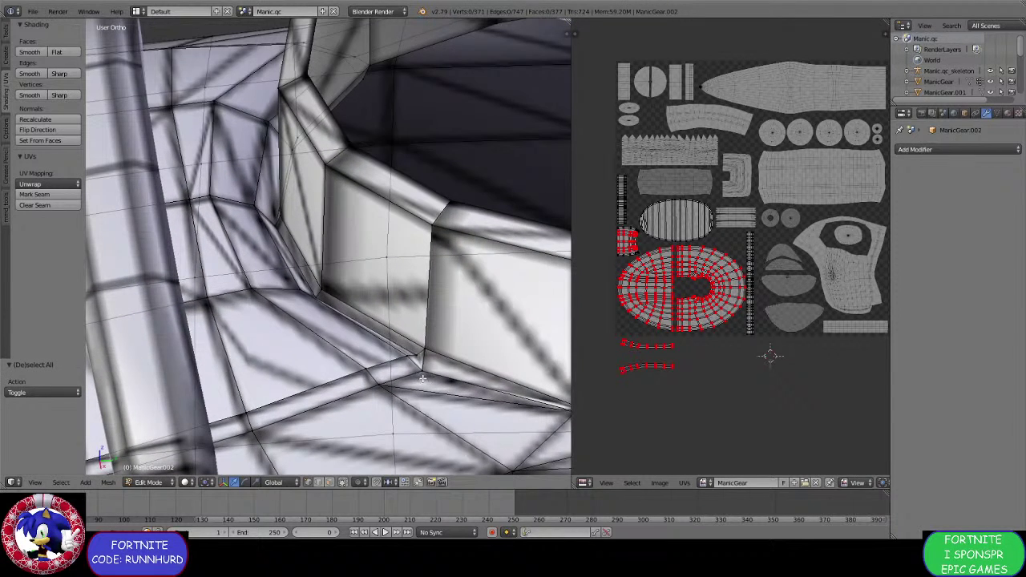
right_click(422, 371)
right_click(415, 355)
right_click(318, 296, "shift")
key("alt+m")
left_click(401, 343)
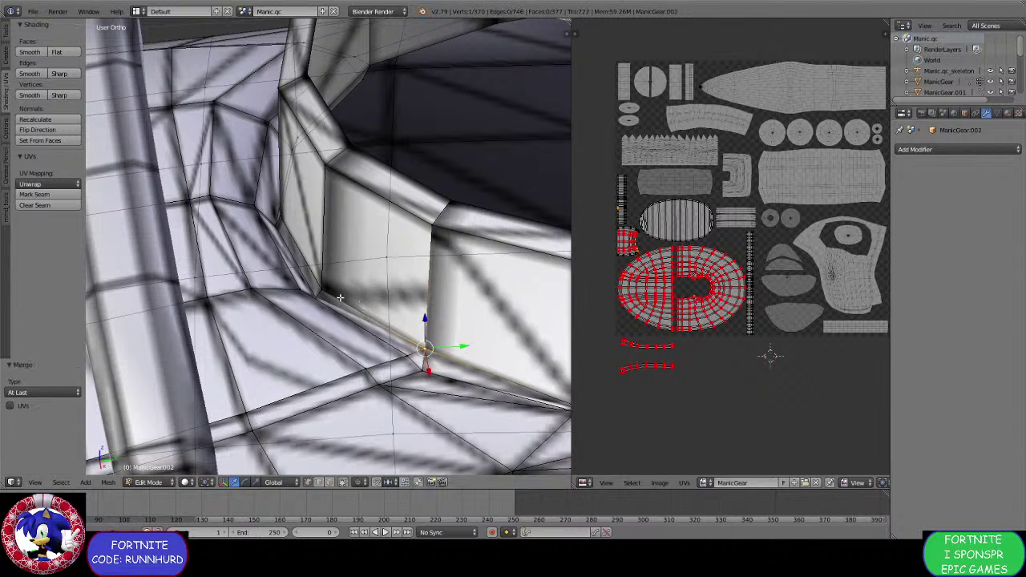
right_click(323, 295, "shift")
key("alt+m")
left_click(322, 293)
Merge three more pairs of close vertices around the front of the collar base using At Last.
middle_click_drag(323, 291, 372, 395, "shift")
right_click(371, 392)
right_click(374, 386, "shift")
key("alt+m")
left_click(373, 385)
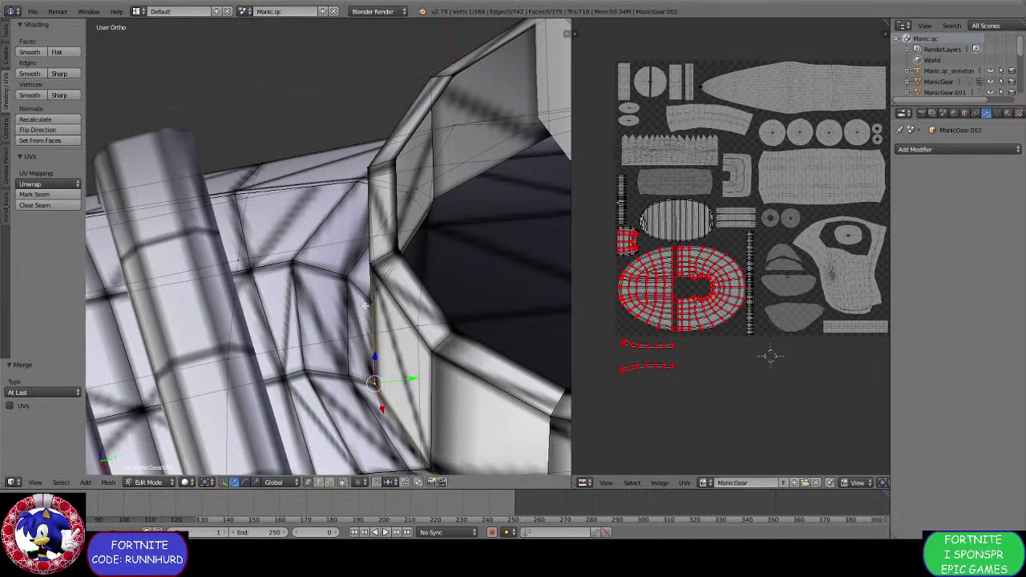
right_click(374, 305)
middle_click_drag(372, 303, 299, 299)
right_click(380, 271, "shift")
key("alt+m")
left_click(380, 271)
right_click(244, 320, "shift")
key("alt+m")
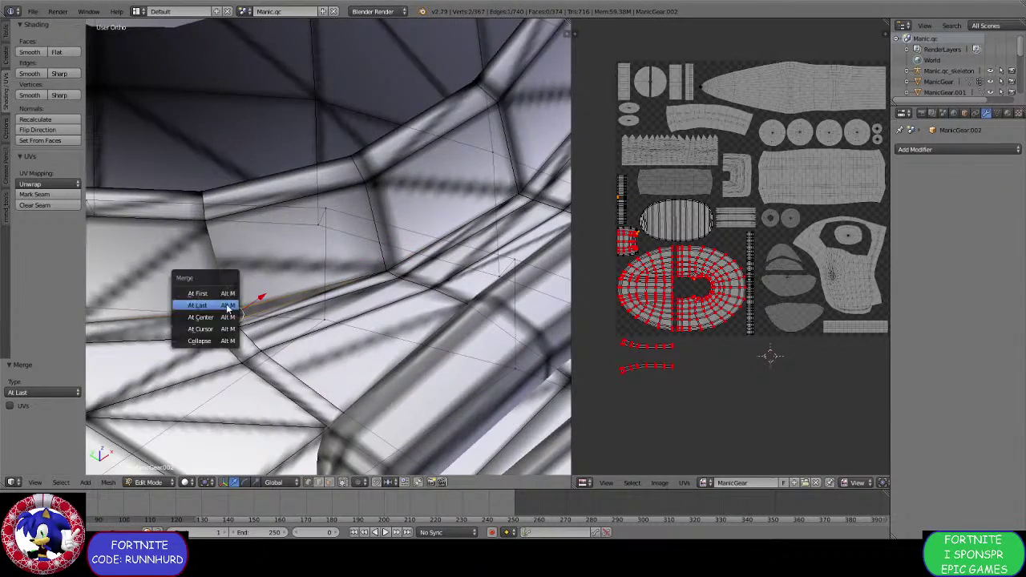
left_click(232, 295)
Select the three vertices between the rear lace and the collar and move them 0.088 along Y toward the collar.
middle_click_drag(233, 295, 315, 346)
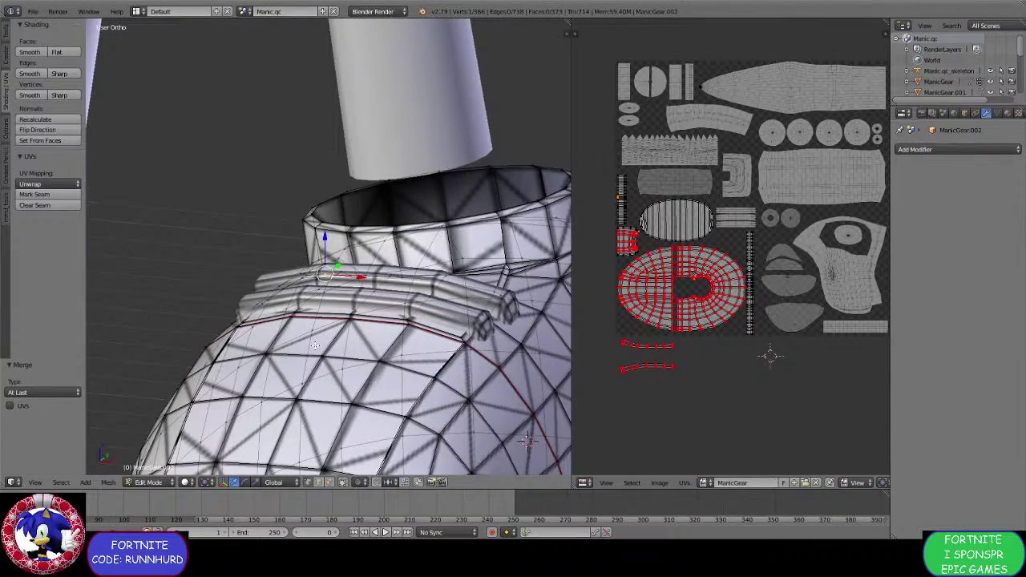
middle_click_drag(526, 441, 219, 391)
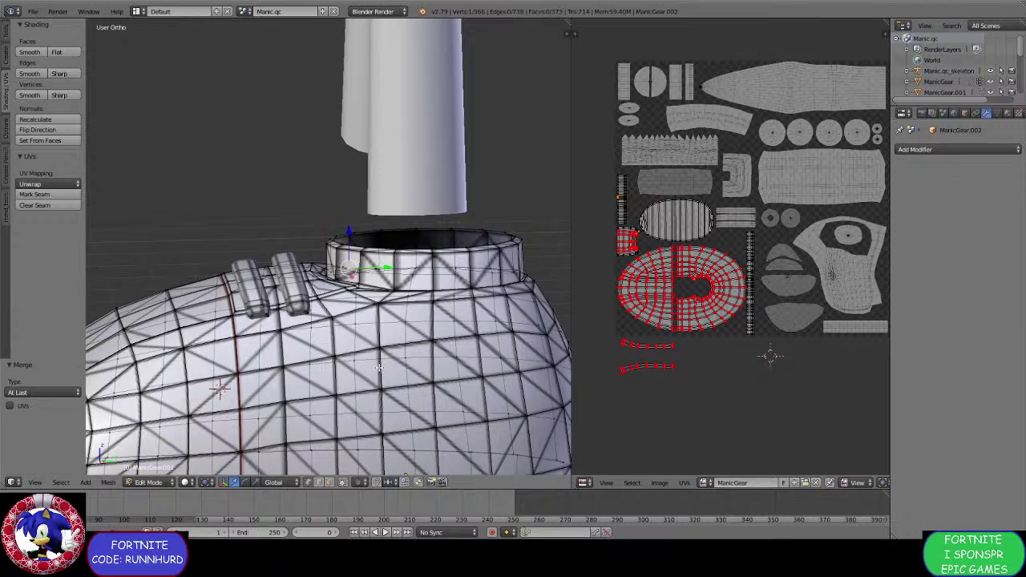
middle_click_drag(391, 368, 347, 312)
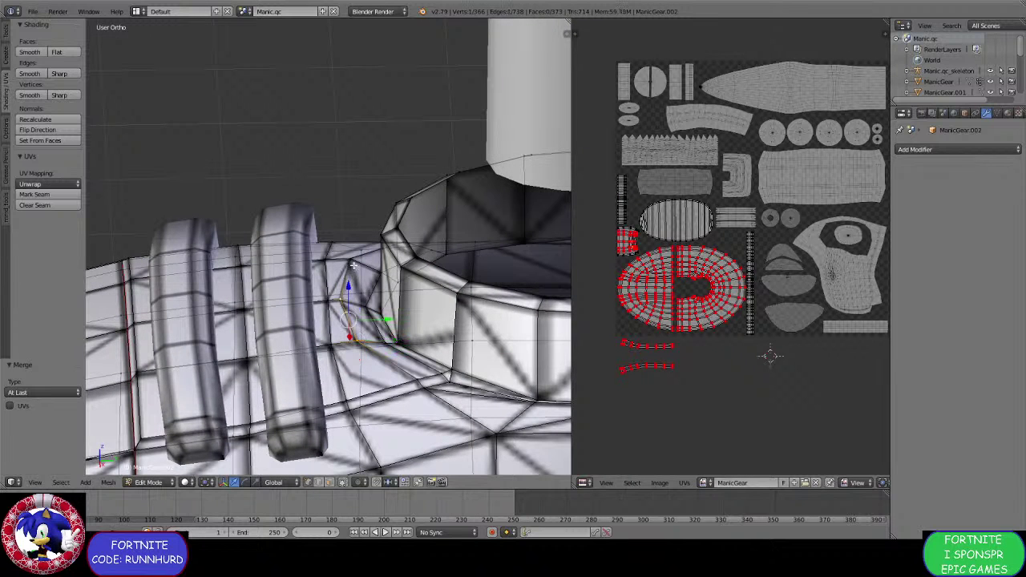
middle_click_drag(347, 265, 377, 276)
key("g")
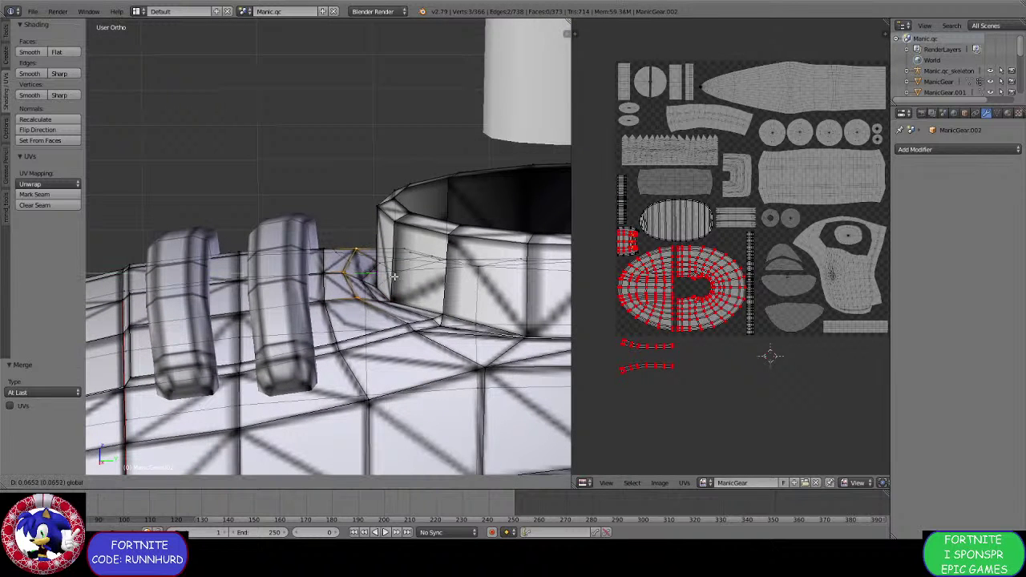
left_click(396, 277)
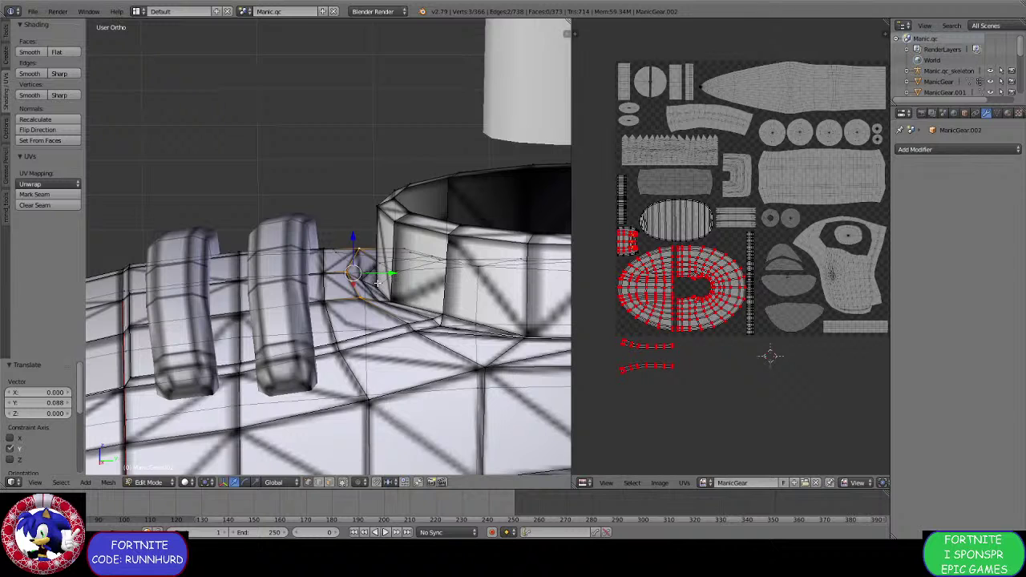
Shift the neighbouring vertices at the front of the collar base along Y by 0.029, 0.055 and 0.019.
mouse_move(377, 283)
middle_mouse_down("shift")
mouse_move(353, 302)
mouse_move(348, 346)
mouse_move(359, 293)
middle_mouse_up("shift")
right_click(396, 355, "shift")
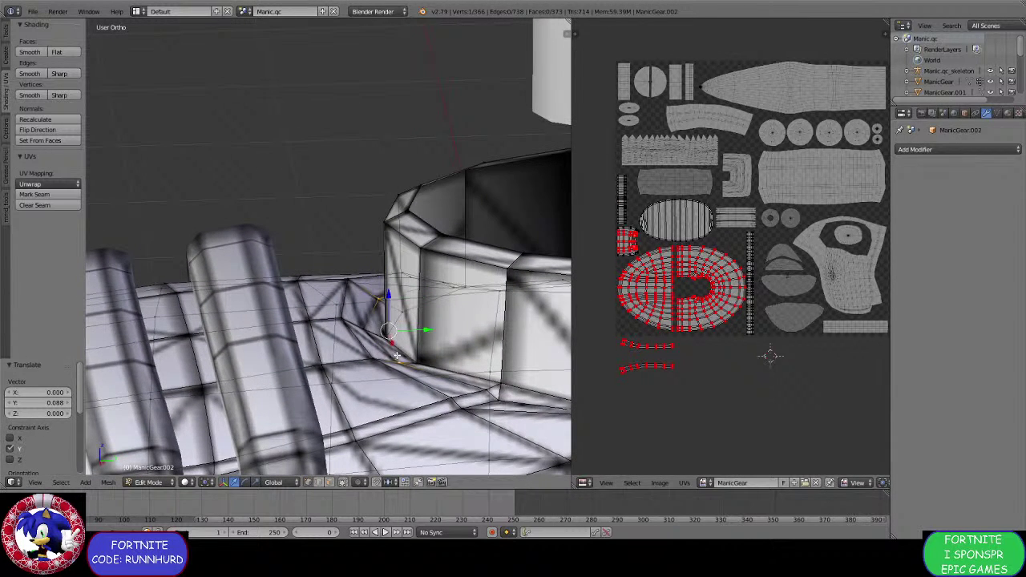
key("g")
key("y")
left_click(390, 329)
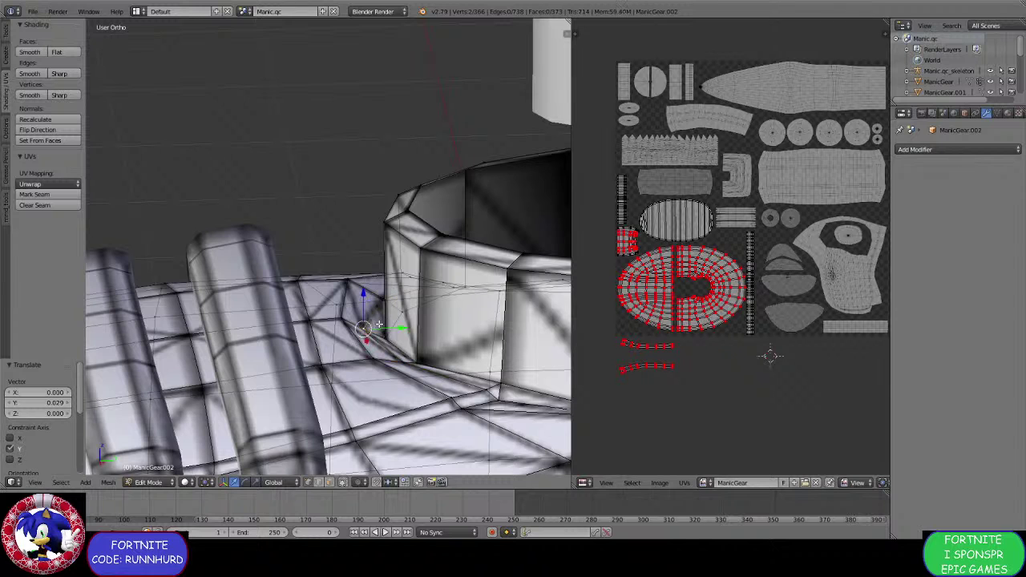
key("g")
key("y")
left_click(398, 327)
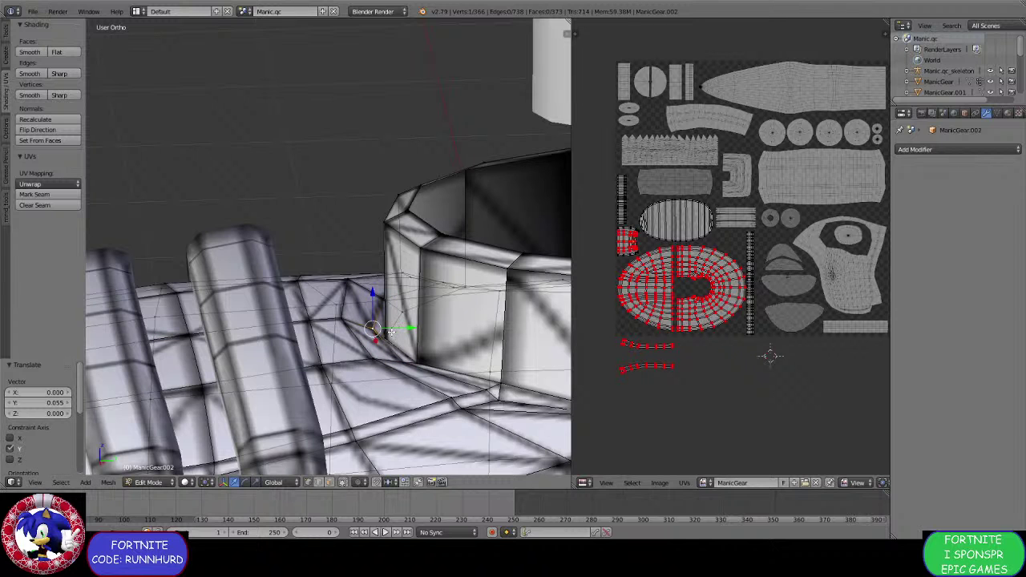
left_click_drag(366, 318, 374, 319)
Select the three vertices directly behind the rear lace and move them 0.045 along Y toward the collar.
scroll(363, 321, "down", 3)
middle_click_drag(349, 324, 318, 397)
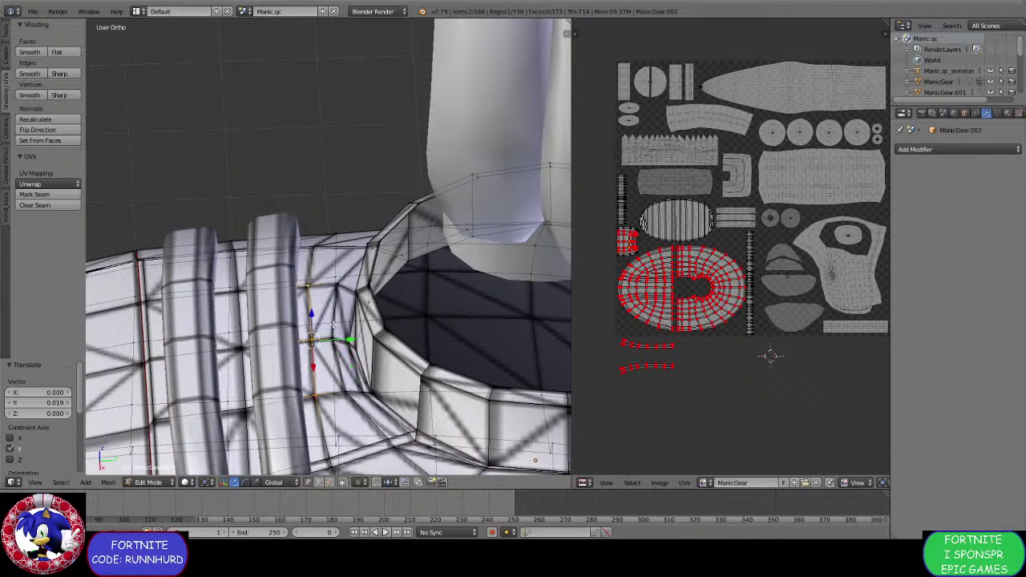
left_click_drag(350, 339, 354, 335)
middle_click_drag(354, 336, 238, 353)
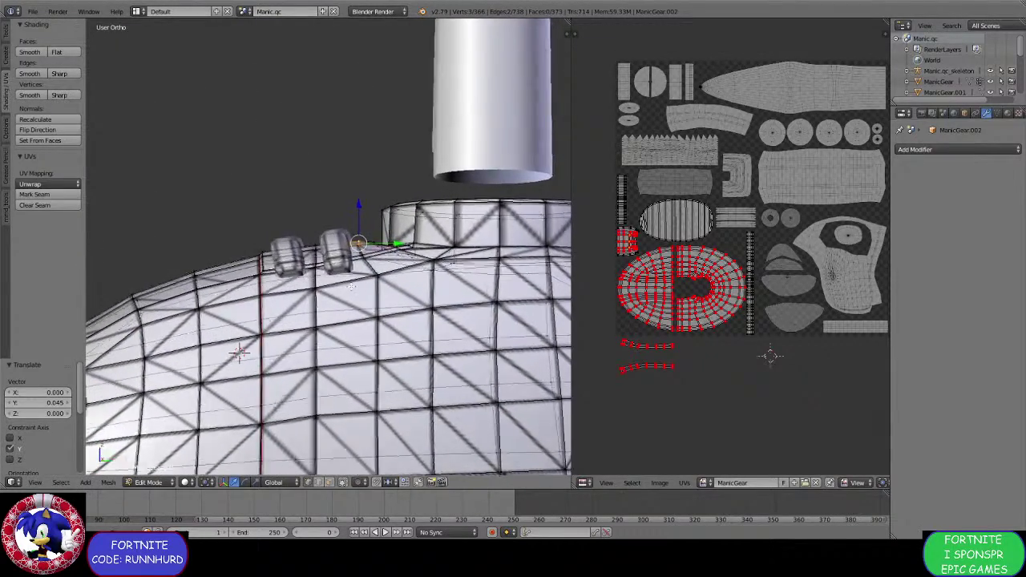
Deselect everything and examine the vertices along the toe edge of the shoe sole.
middle_click_drag(352, 285, 389, 241)
key("a")
scroll(439, 369, "down", 4)
scroll(251, 401, "up", 2)
middle_click_drag(251, 400, 291, 356)
scroll(291, 355, "up", 2)
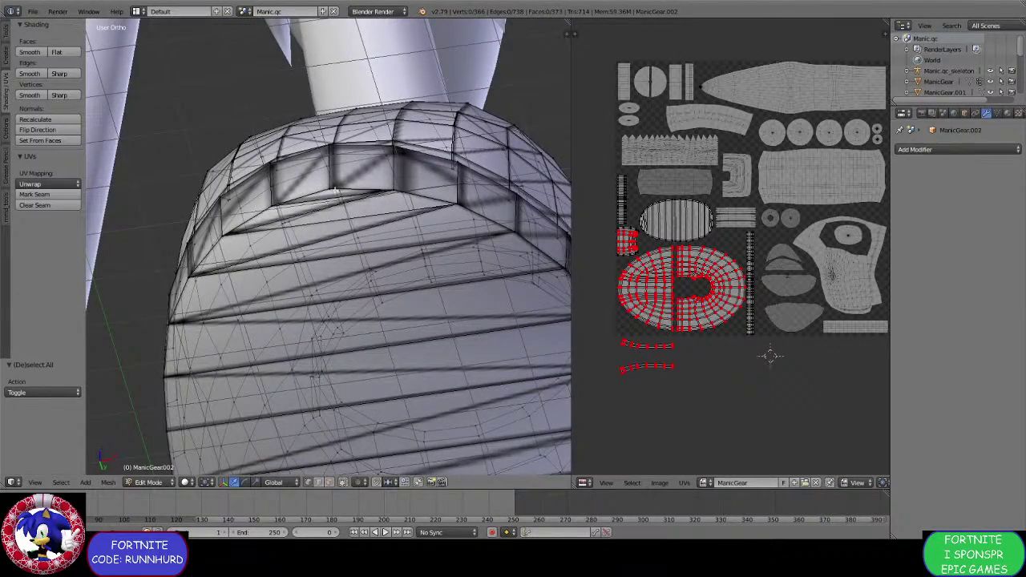
right_click(387, 186)
right_click(335, 184)
right_click(293, 206)
right_click(272, 203)
middle_click_drag(272, 203, 385, 409)
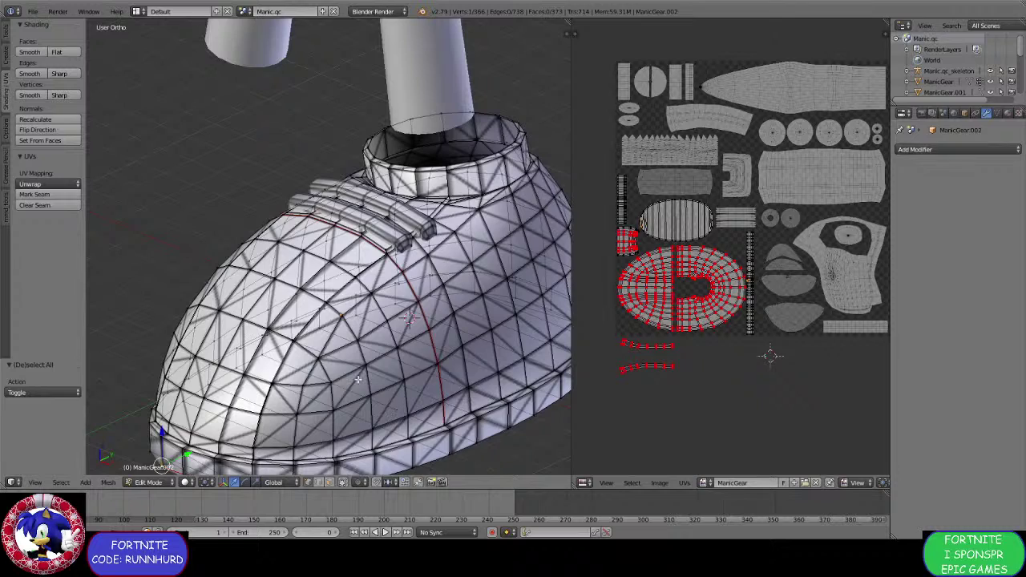
middle_click_drag(358, 376, 350, 392)
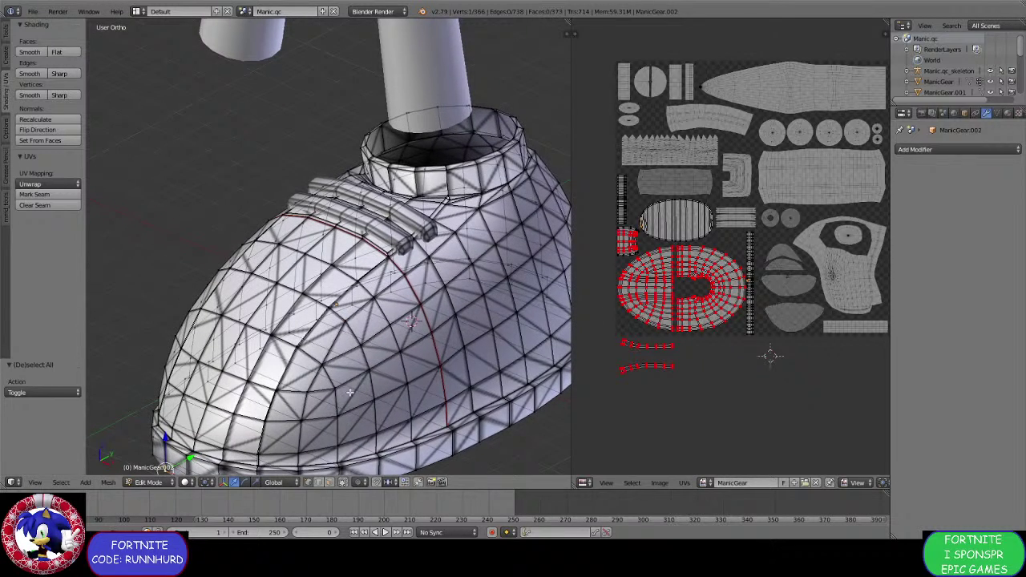
Switch the shoe mesh to face selection and return to Object Mode.
left_click(328, 481)
middle_click_drag(329, 469, 278, 389)
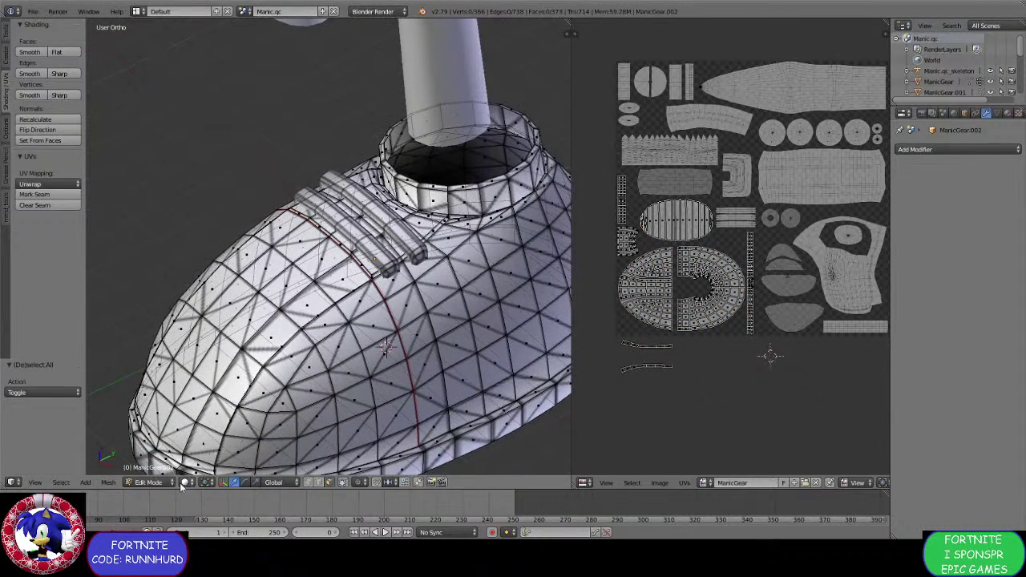
left_click(148, 482)
left_click(149, 469)
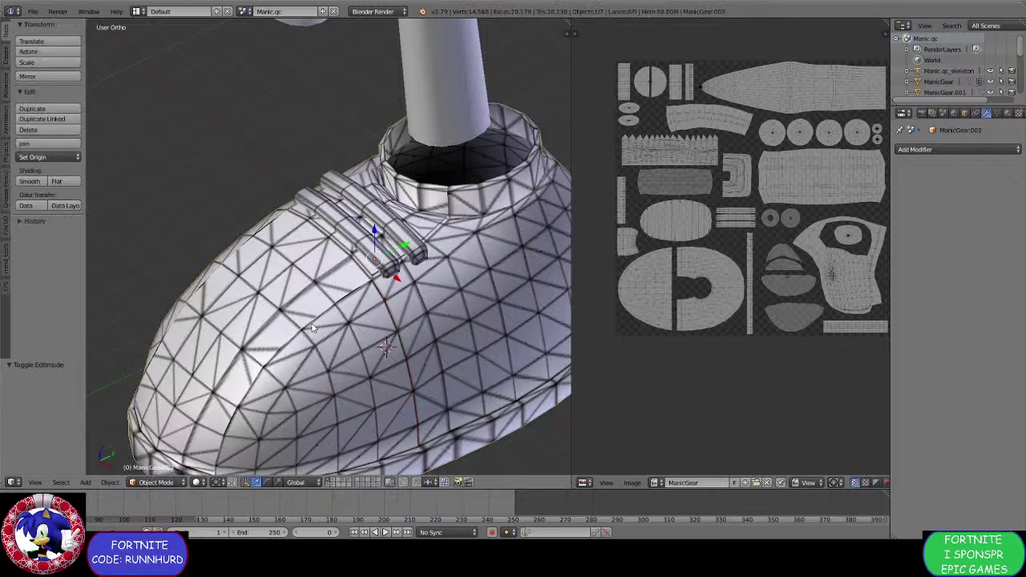
Select the laces object, remove its Subsurf modifier and enter Edit Mode on it.
middle_click_drag(377, 240, 338, 303)
right_click(332, 225)
scroll(328, 217, "up", 3)
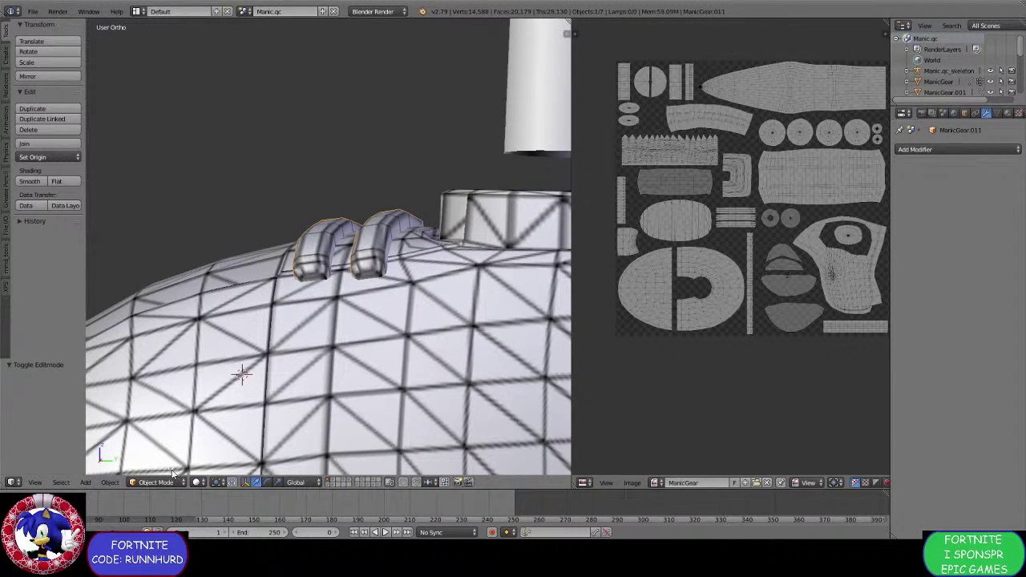
middle_click_drag(343, 305, 331, 311)
left_click(1015, 166)
middle_click_drag(477, 292, 383, 388)
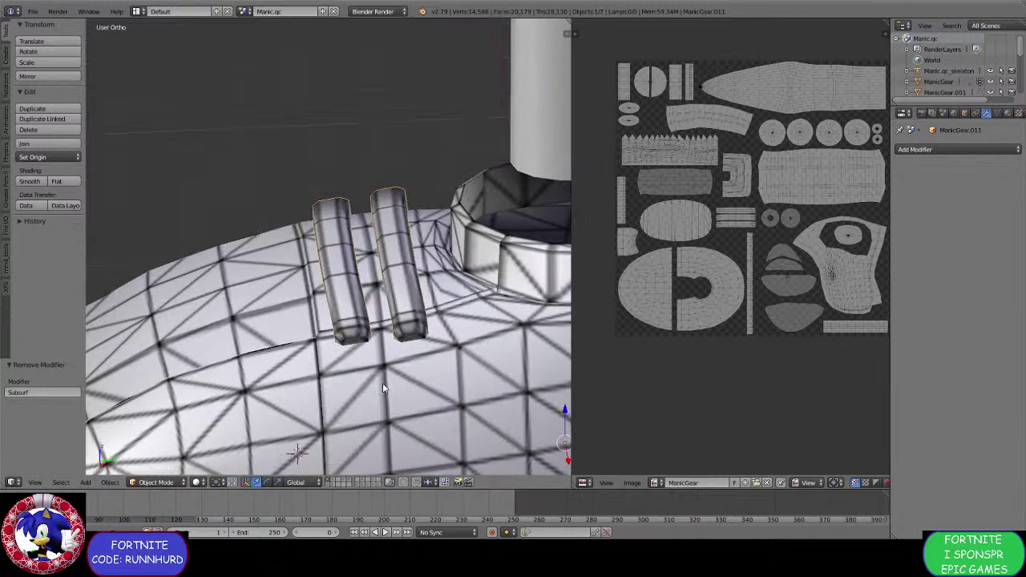
left_click(156, 482)
left_click(160, 458)
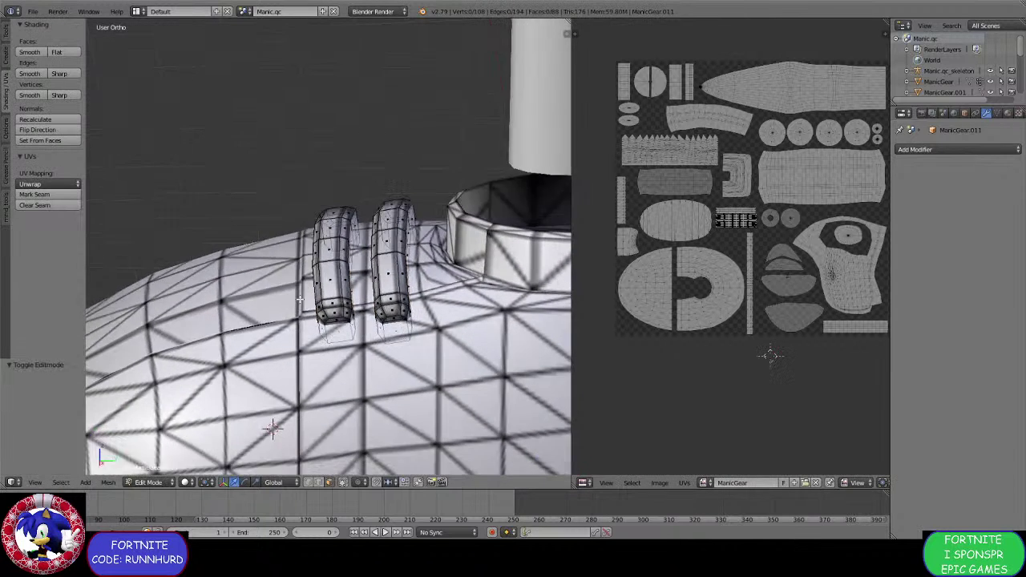
middle_click_drag(292, 288, 419, 277)
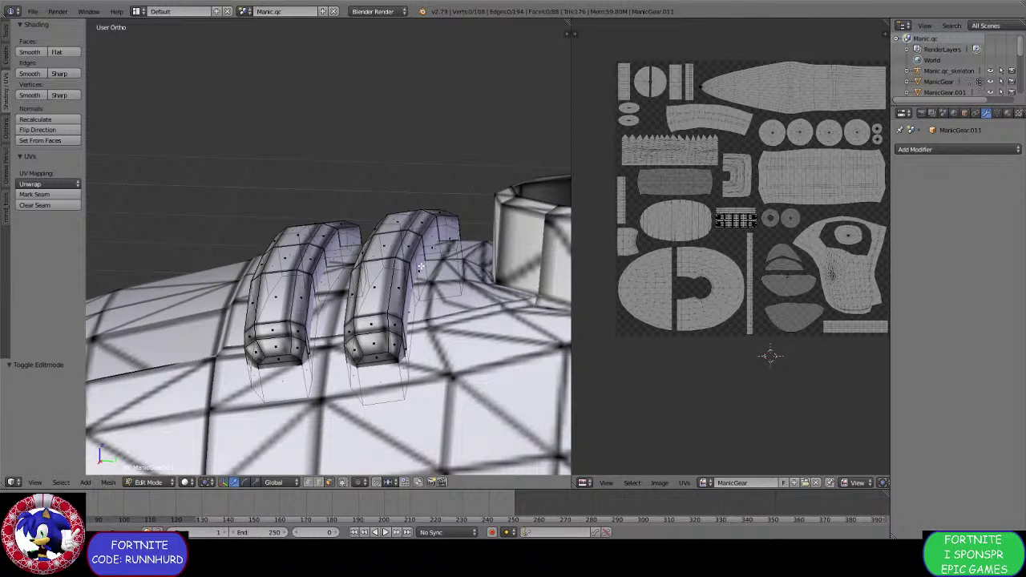
Add a centred lengthwise loop cut to the rear lace and scale it by 1.150 along Y.
key("ctrl+r")
left_click(420, 267)
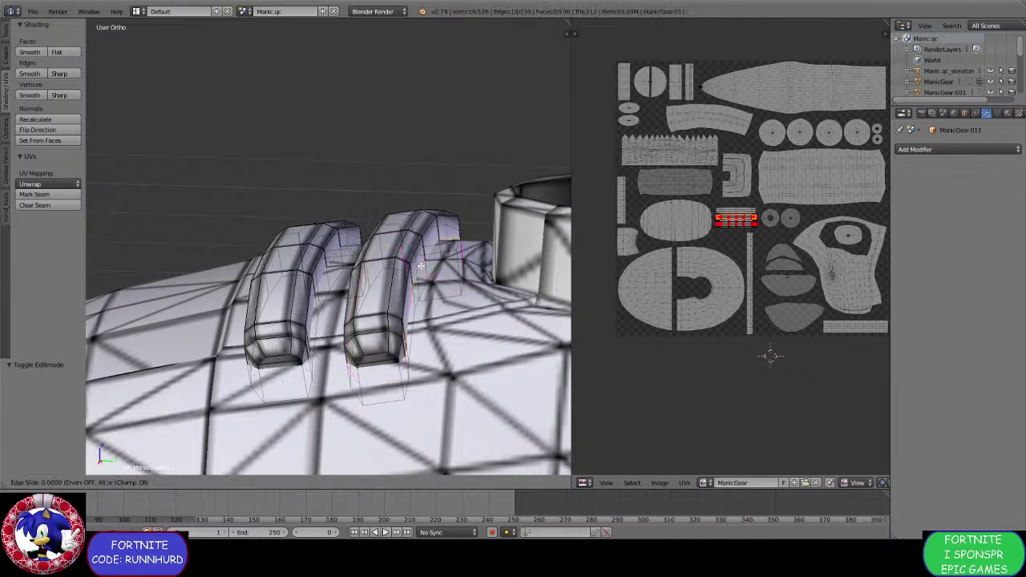
right_click(446, 240)
middle_click_drag(445, 241, 324, 303)
key("s")
key("x")
key("y")
left_click(465, 255)
Add a lengthwise loop cut to the front lace, scale it by 1.114 along Y and return to Object Mode.
key("ctrl+r")
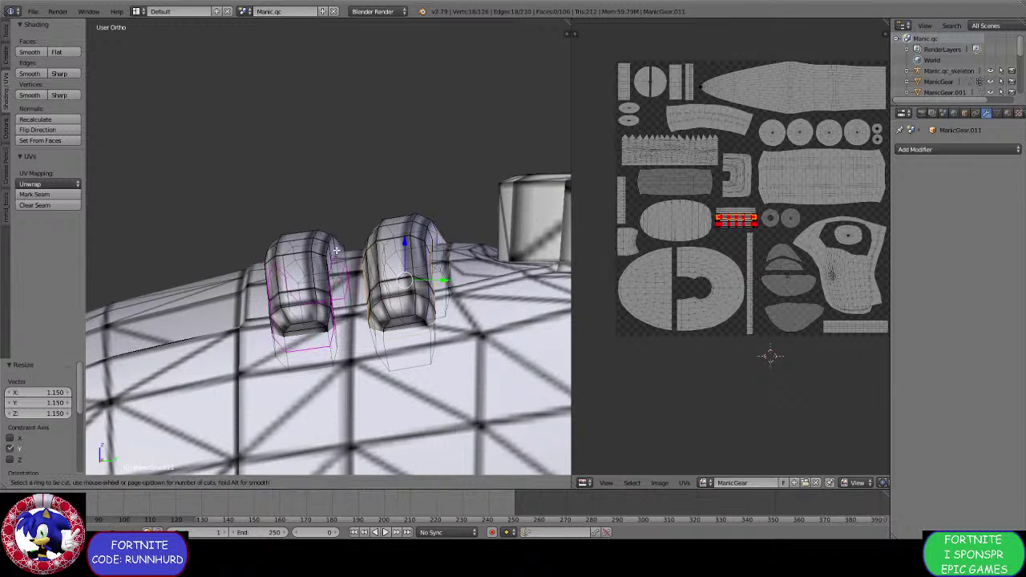
left_click(336, 249)
left_click(356, 271)
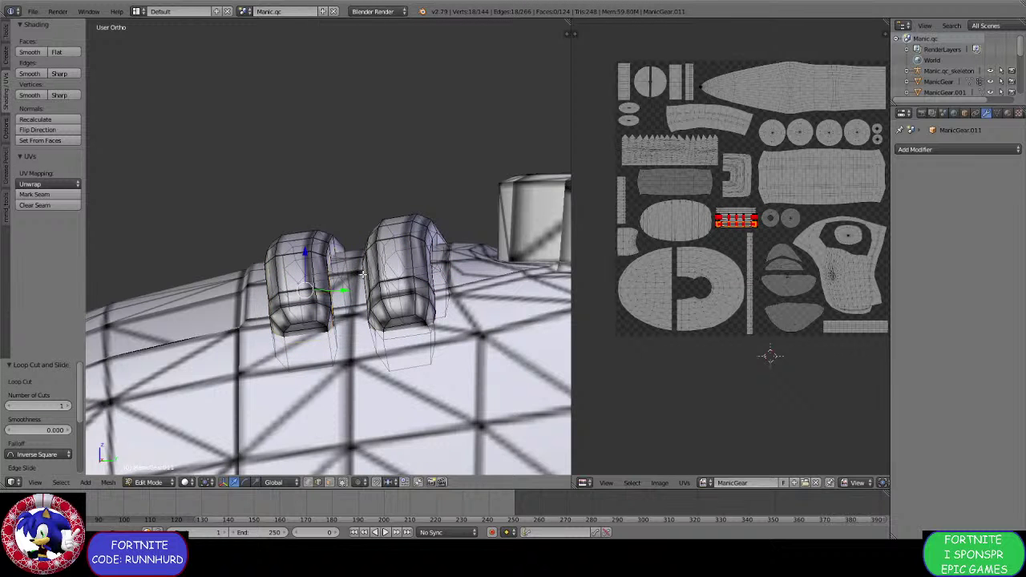
middle_click_drag(363, 274, 278, 351)
key("s")
left_click(376, 276)
left_click(148, 481)
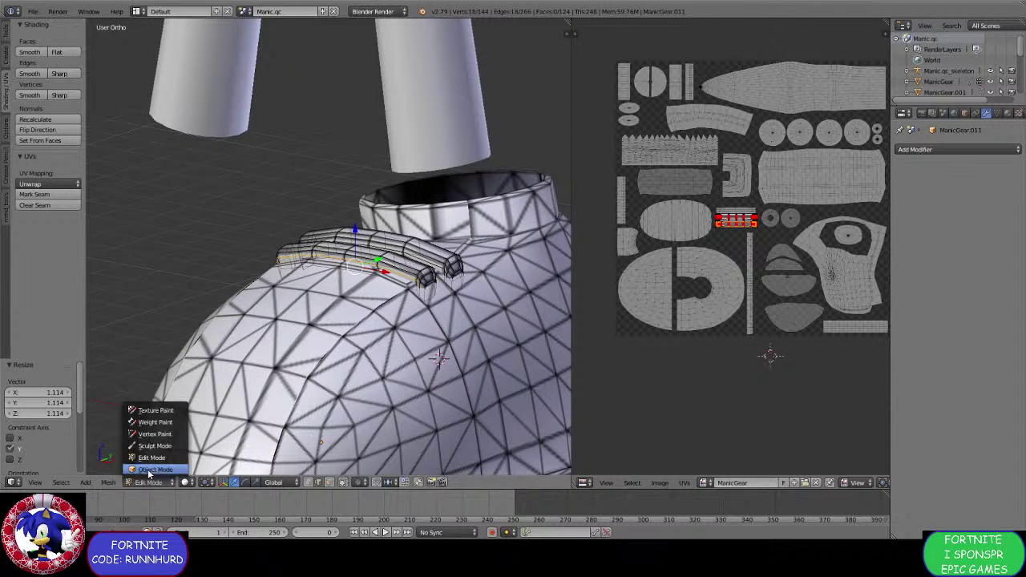
left_click(149, 470)
Add a Boolean modifier to the shoe object.
middle_click_drag(350, 323, 222, 302)
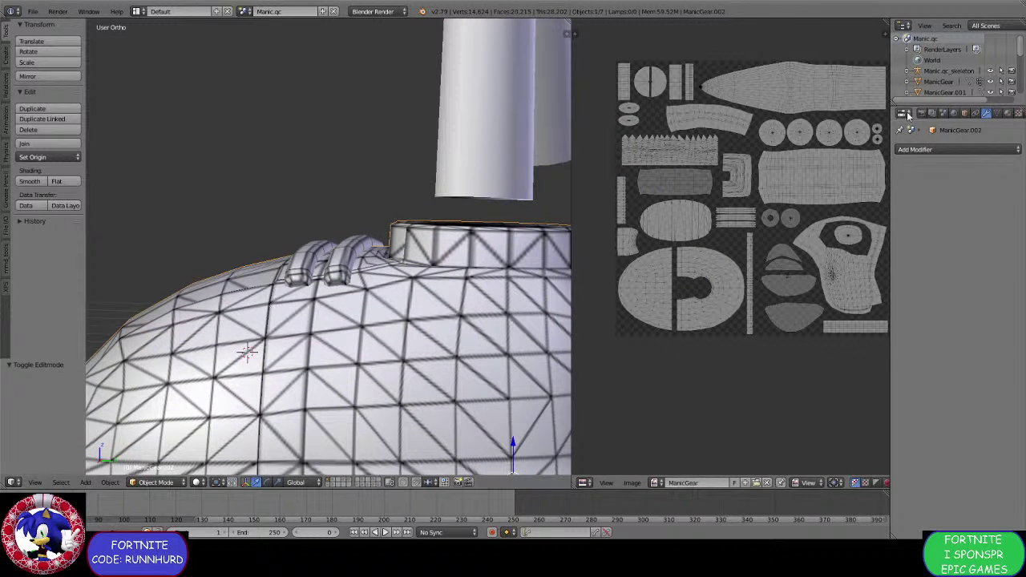
left_click(919, 150)
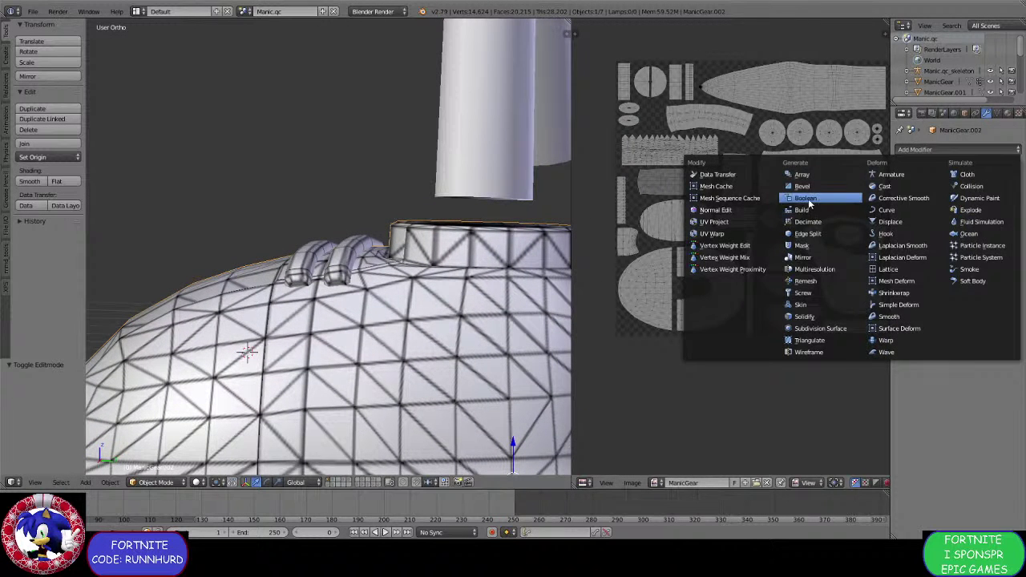
left_click(808, 199)
middle_click_drag(543, 233, 489, 263)
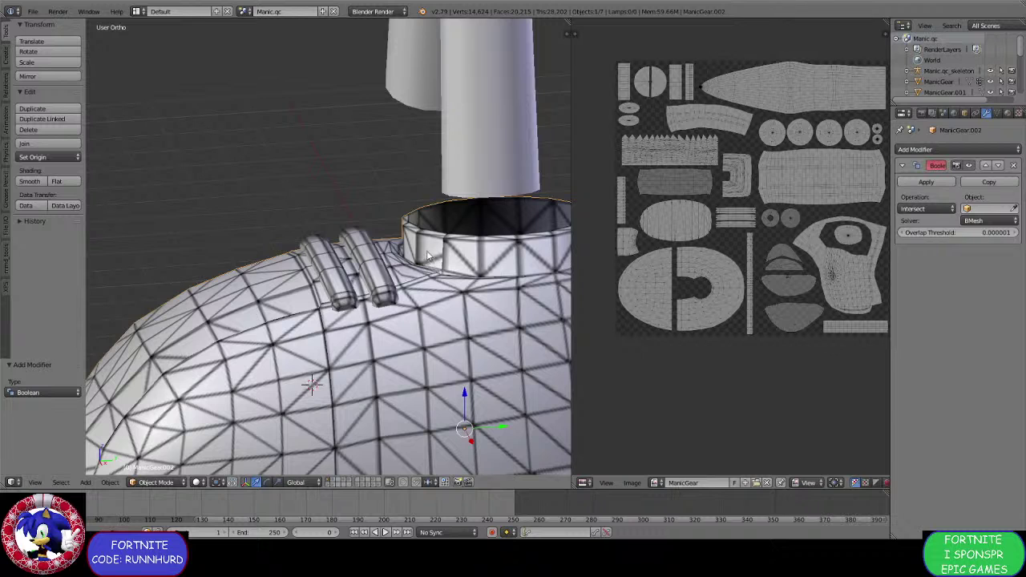
Rename the laces object as moop.
right_click(346, 241)
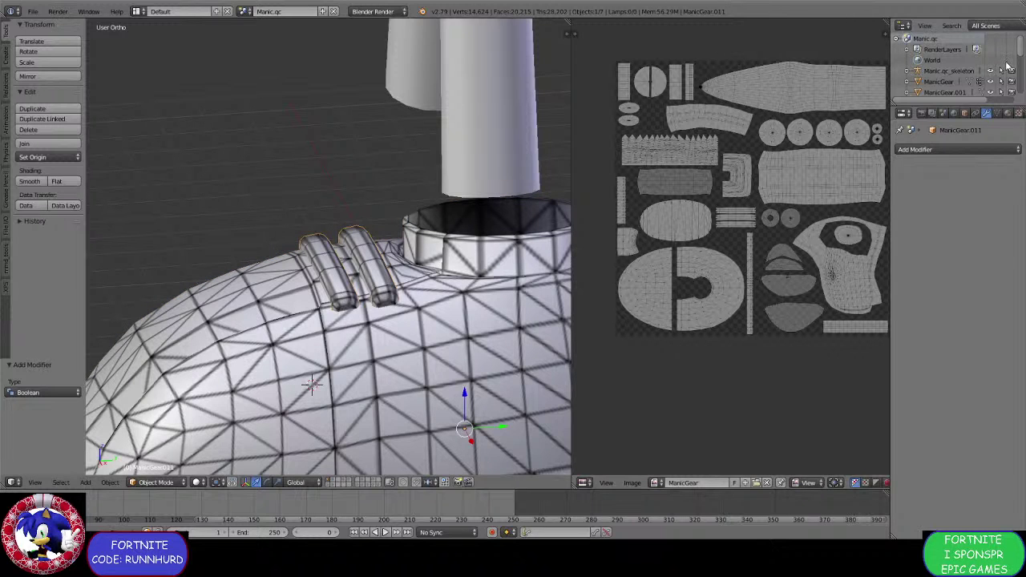
left_click_drag(961, 104, 954, 234)
double_click(937, 201)
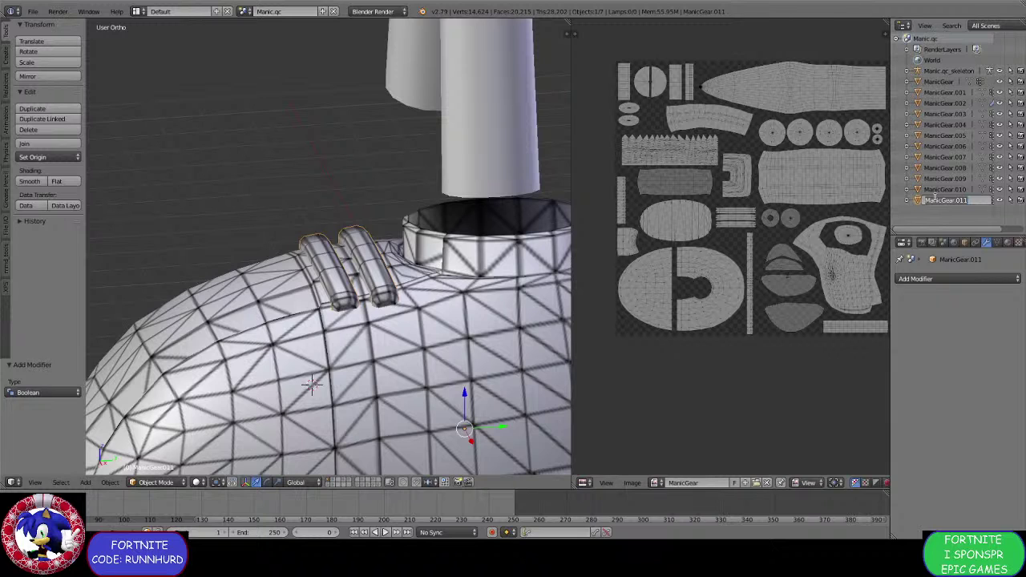
type("Ba")
key("Return")
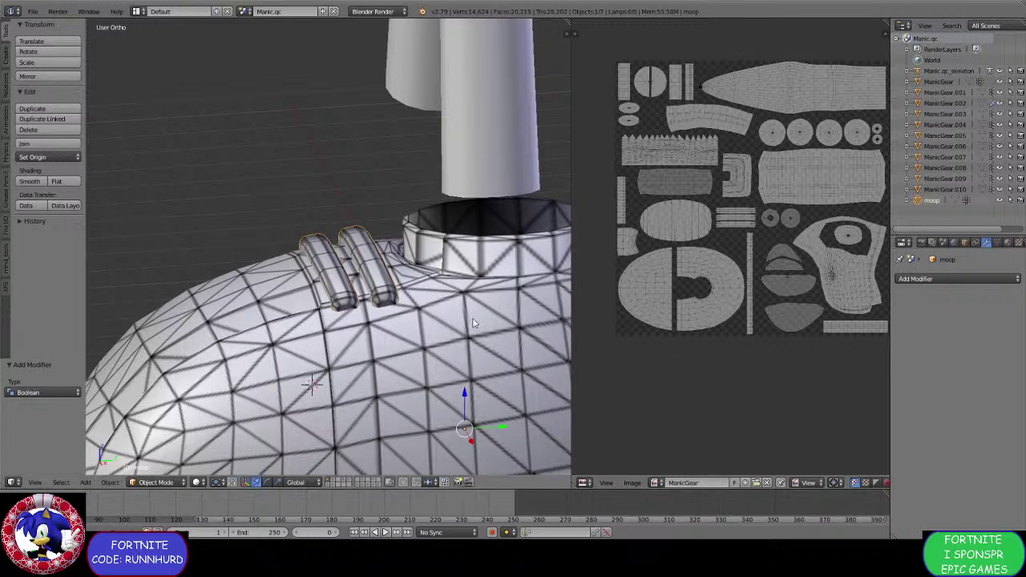
Set the shoe's Boolean modifier to use moop as its object with the Difference operation.
right_click(429, 321)
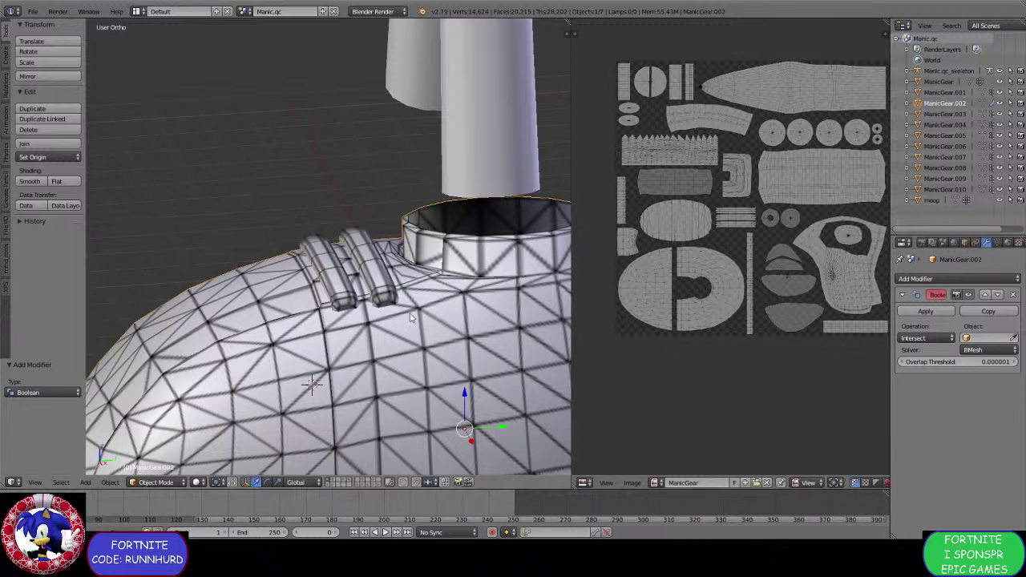
right_click(372, 262)
right_click(427, 295)
left_click(977, 337)
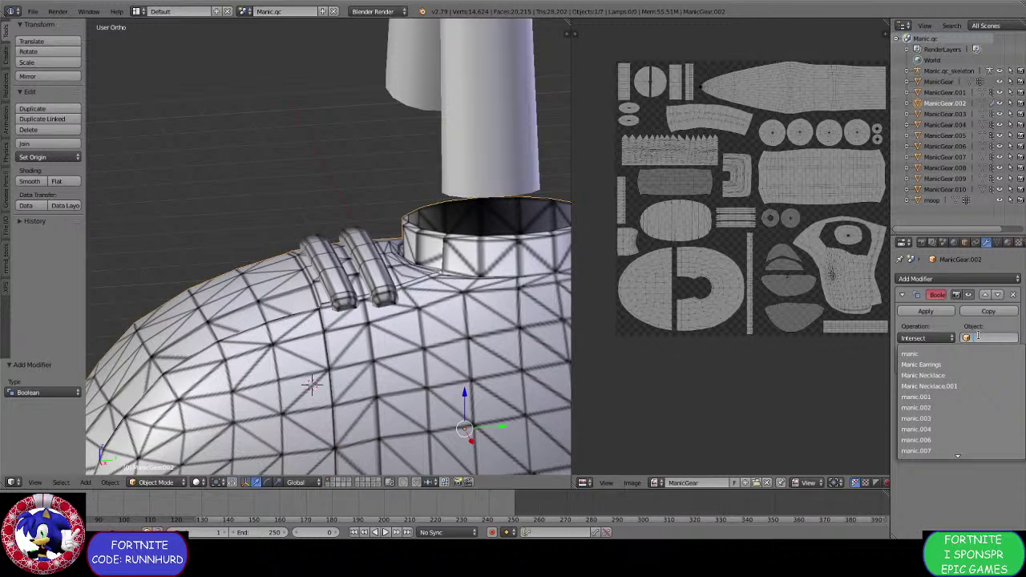
type("moop")
left_click(957, 354)
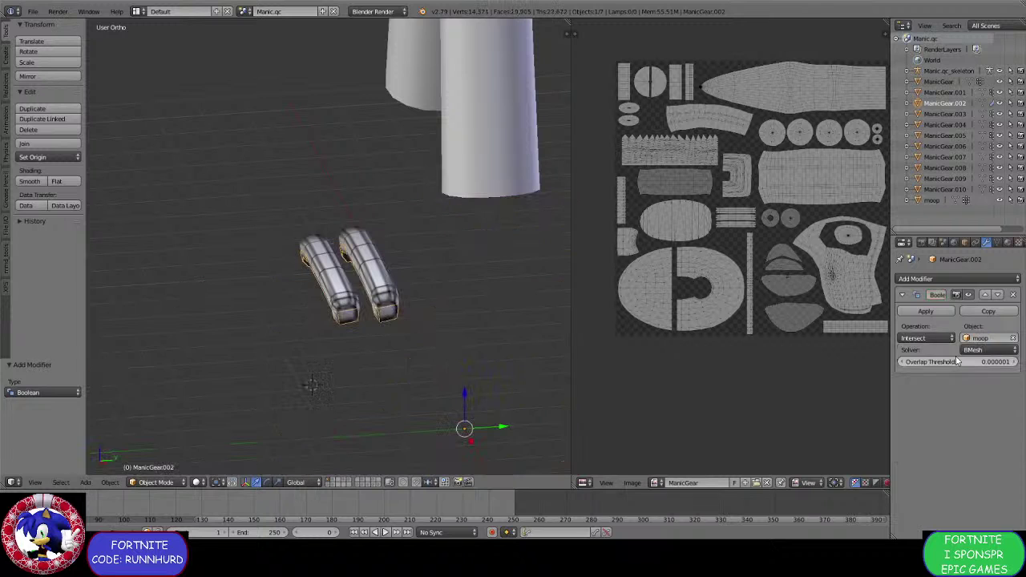
left_click(928, 337)
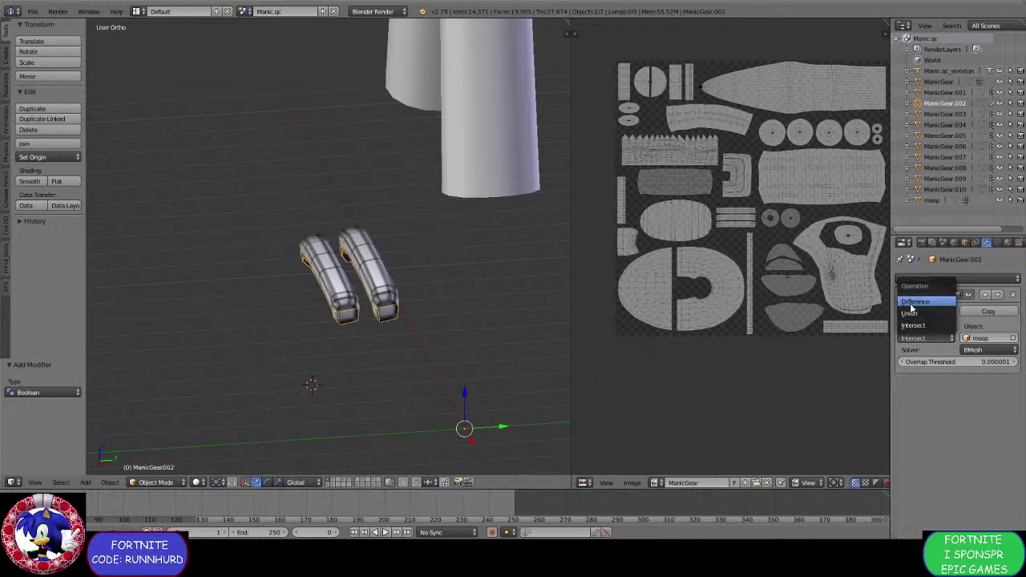
left_click(914, 302)
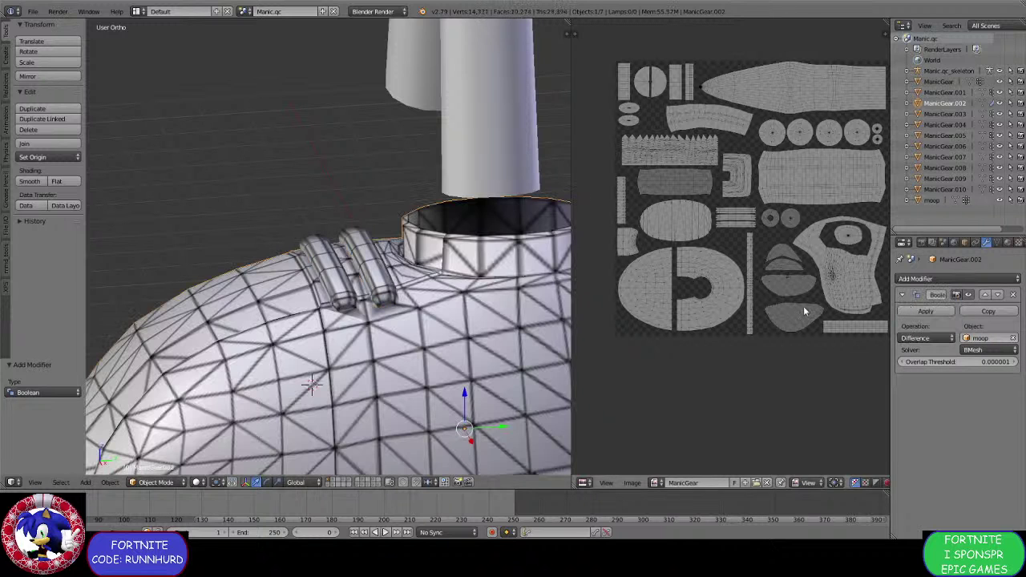
Apply the Boolean modifier to the shoe and enter Edit Mode on its mesh.
left_click(925, 311)
scroll(467, 306, "down", 3)
middle_click_drag(482, 302, 332, 417)
scroll(468, 332, "up", 3)
scroll(428, 292, "up", 2)
left_click(156, 484)
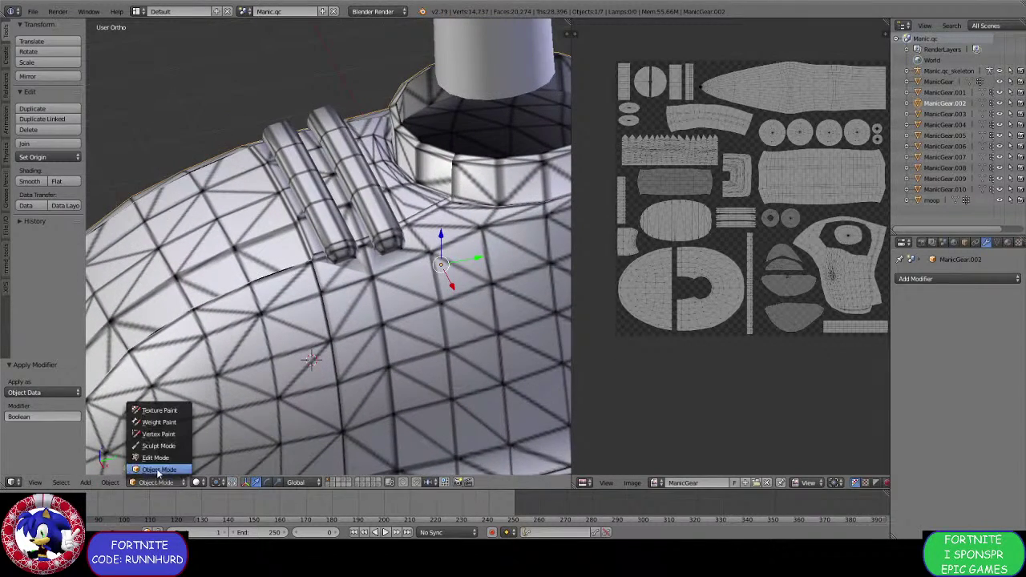
left_click(158, 456)
scroll(240, 332, "up", 3)
middle_click_drag(289, 313, 324, 391)
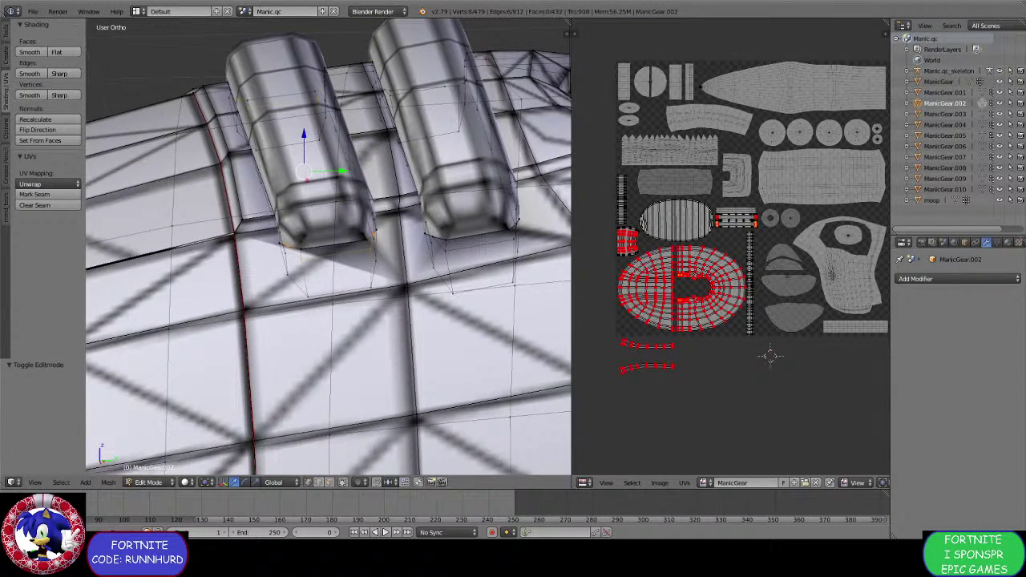
left_click(854, 431)
Merge the stray cut vertices below the lower corner of the front lace's near end at the last selected one.
scroll(335, 408, "up", 3)
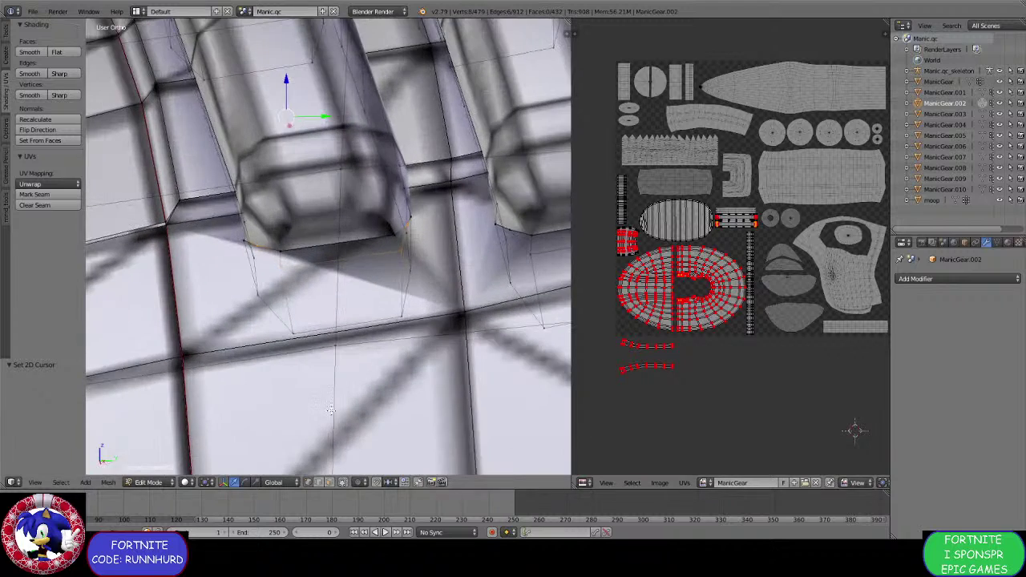
middle_click_drag(391, 384, 450, 385, "shift")
middle_click_drag(450, 384, 392, 359)
scroll(390, 358, "up", 2)
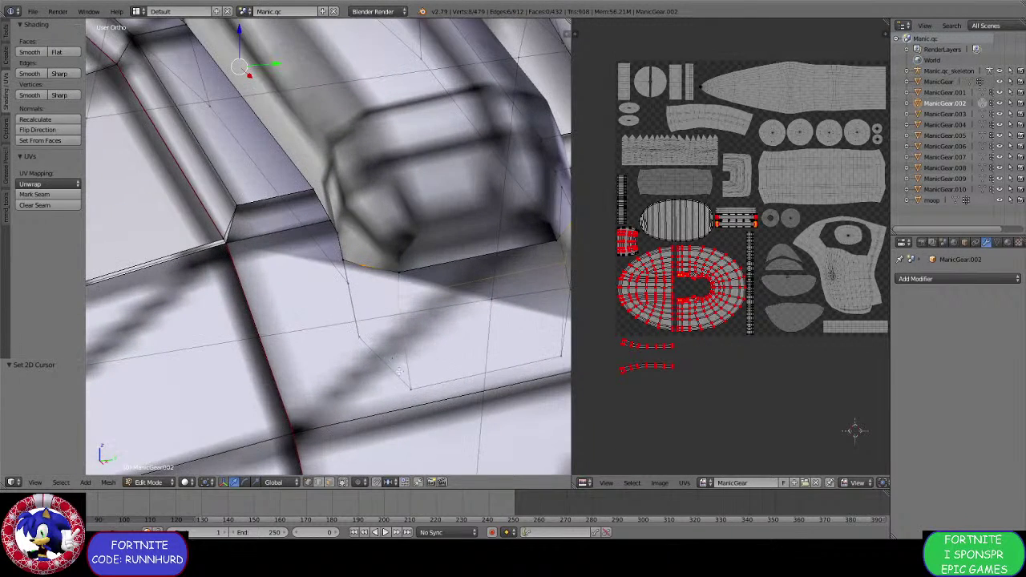
right_click(411, 380)
right_click(394, 308, "shift")
right_click(399, 274, "shift")
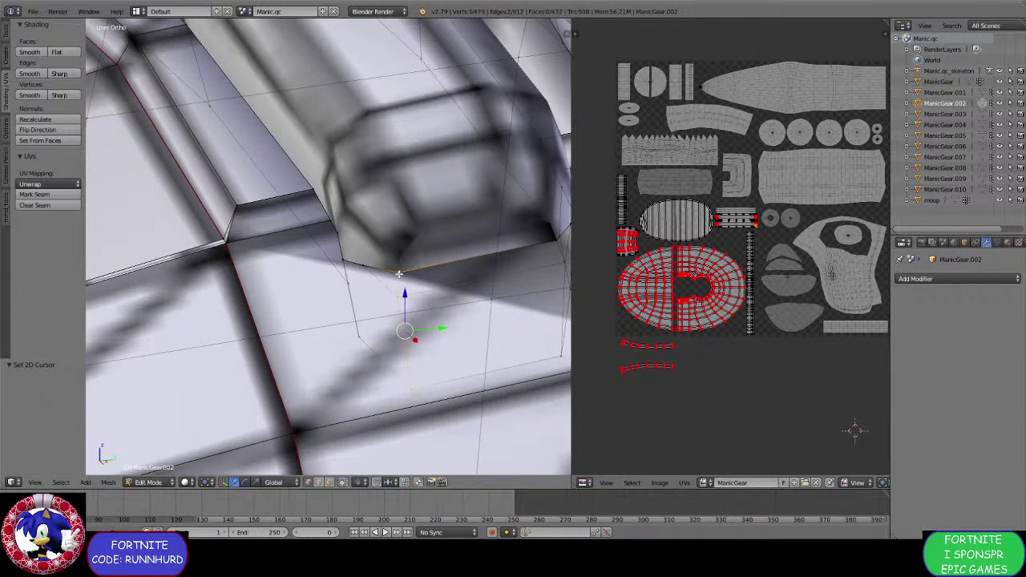
key("alt+m")
left_click(398, 270)
Merge the cut vertices at the adjacent corner of the front lace's end at the last selected vertex.
middle_click_drag(399, 269, 405, 366)
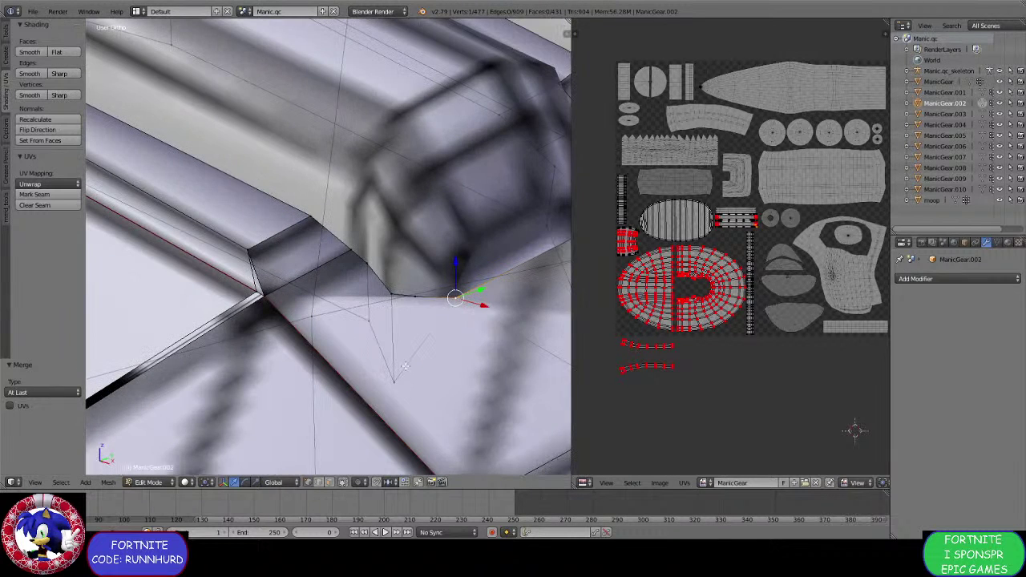
right_click(393, 379)
right_click(395, 298, "shift")
right_click(418, 297, "shift")
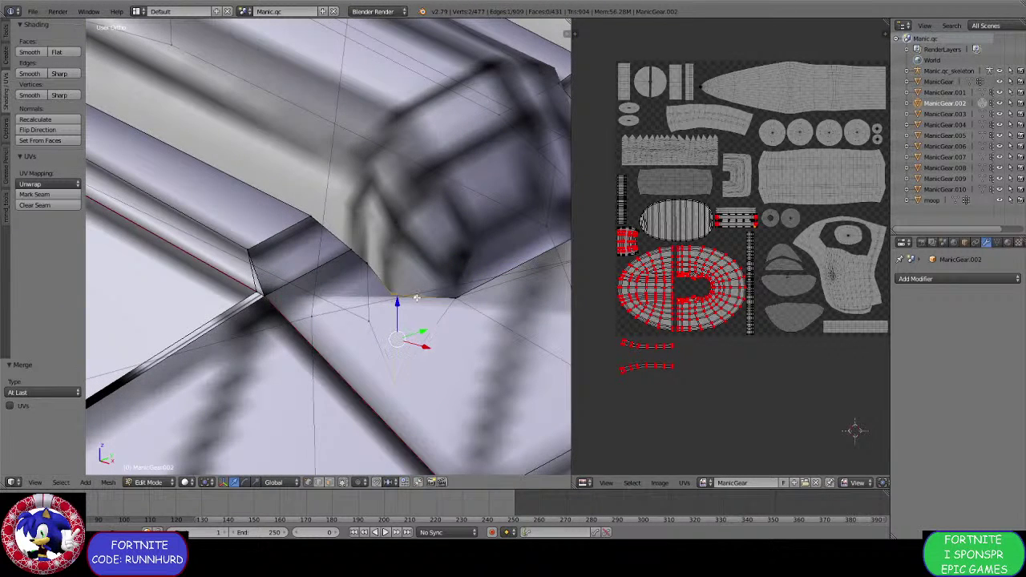
right_click(400, 296, "shift")
right_click(400, 296, "shift")
key("alt+m")
left_click(368, 296)
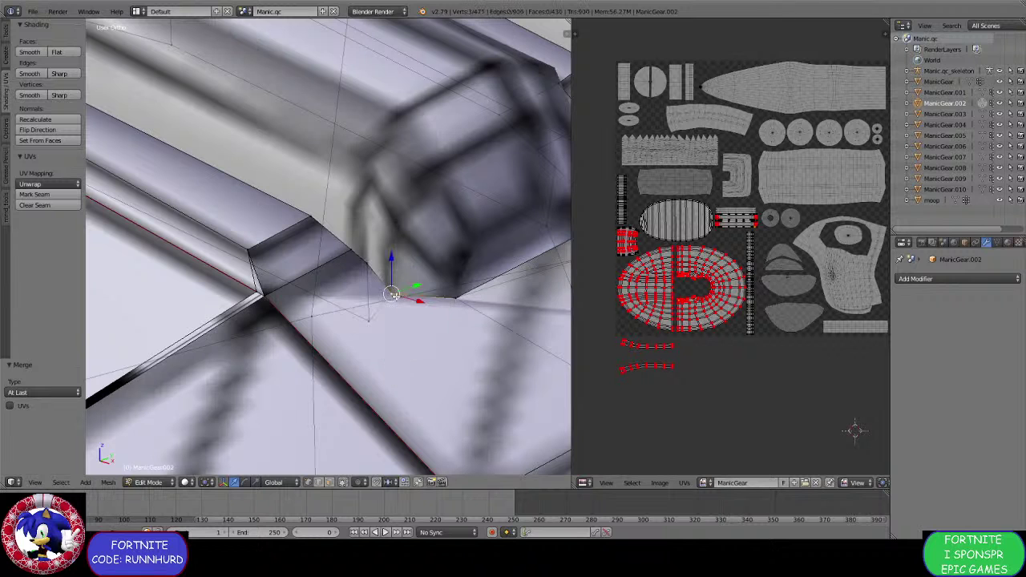
Merge the cut vertices on the side of the front lace's end into the shoe-panel edge vertex, At Last.
right_click(371, 321)
middle_click_drag(371, 321, 155, 282)
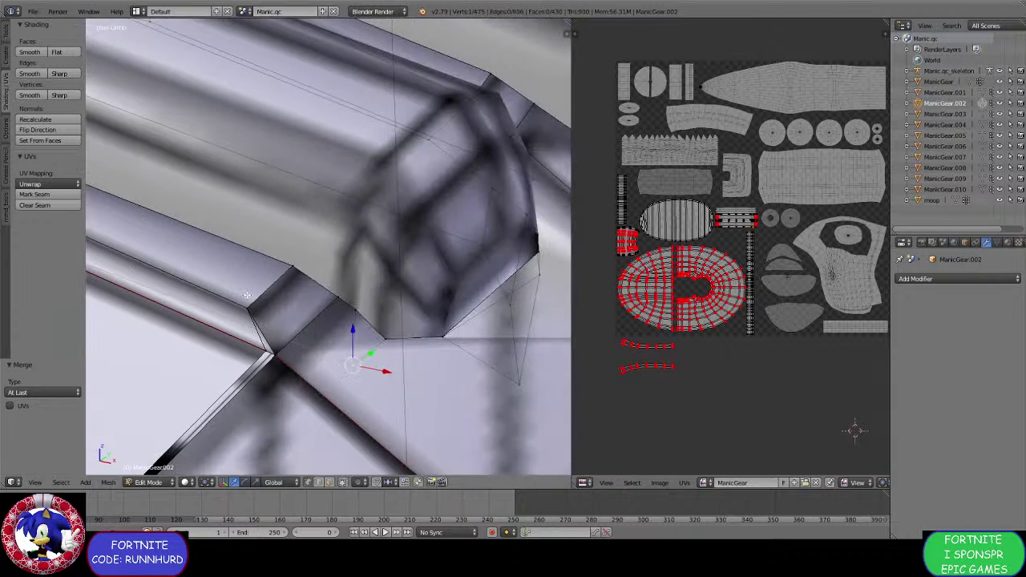
scroll(277, 308, "up", 2)
right_click(362, 340, "shift")
right_click(342, 320, "shift")
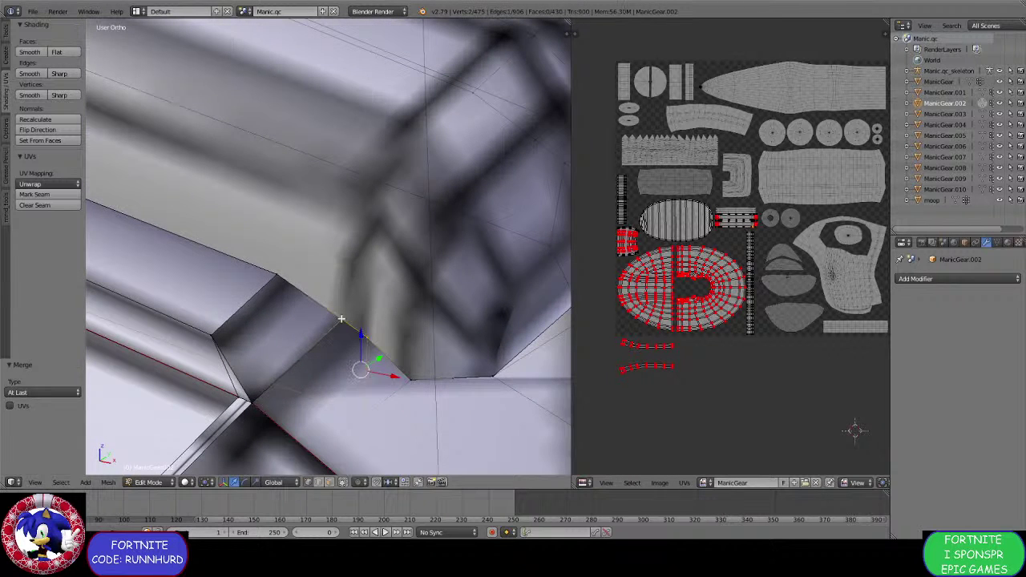
key("alt+m")
left_click(340, 320)
Merge the two vertices at the first bend along the front lace's lower edge, At Last.
scroll(313, 313, "down", 3)
middle_click_drag(314, 313, 330, 318)
scroll(329, 318, "down", 3)
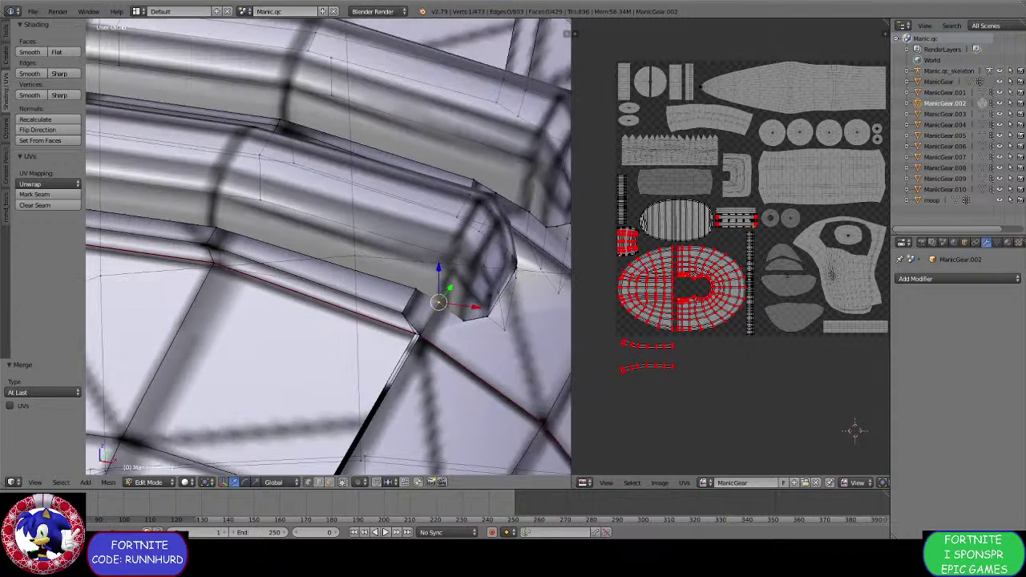
middle_click_drag(241, 303, 268, 310)
scroll(270, 312, "up", 2)
right_click(354, 337)
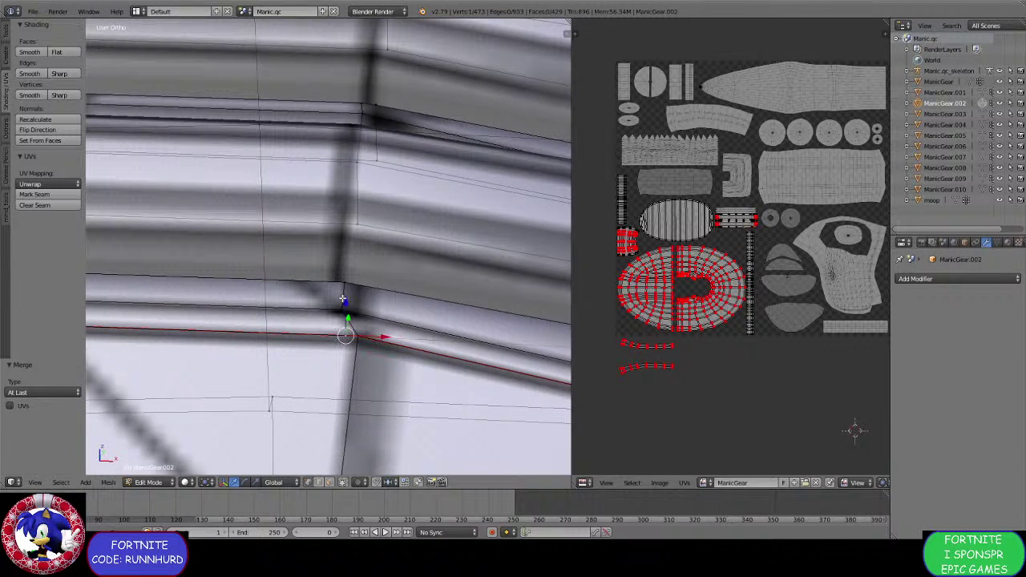
right_click(340, 285, "shift")
key("alt+m")
left_click(338, 287)
Merge the clustered cut vertices beside the front lace's middle bend at the last selected vertex.
scroll(338, 286, "down", 2)
middle_click_drag(337, 287, 373, 300)
right_click(463, 318)
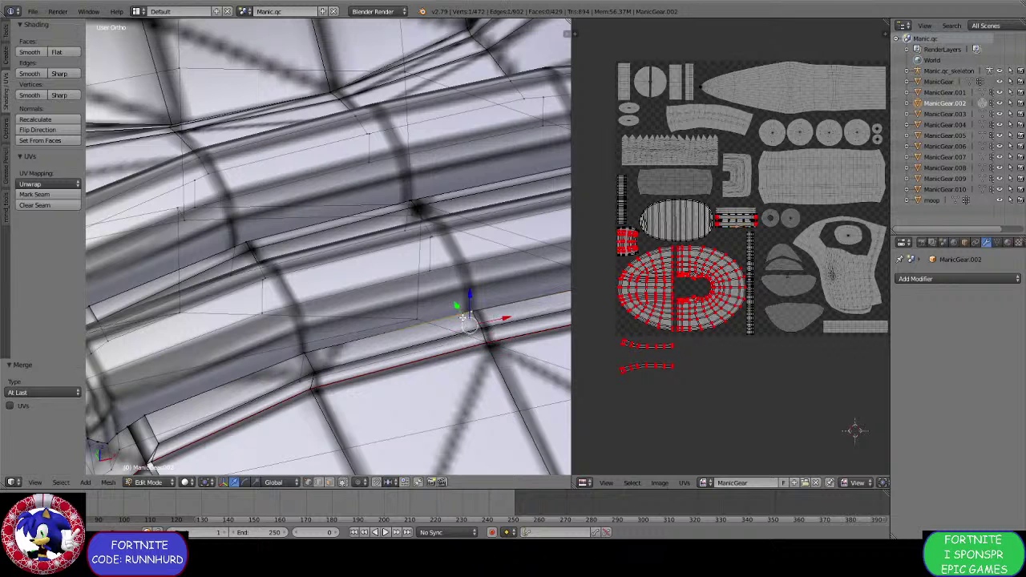
right_click(466, 317, "shift")
right_click(468, 315, "shift")
key("alt+m")
left_click(468, 315)
Merge the cut vertices at the next bend toward the front lace's opposite end, At Last.
scroll(449, 316, "down", 1)
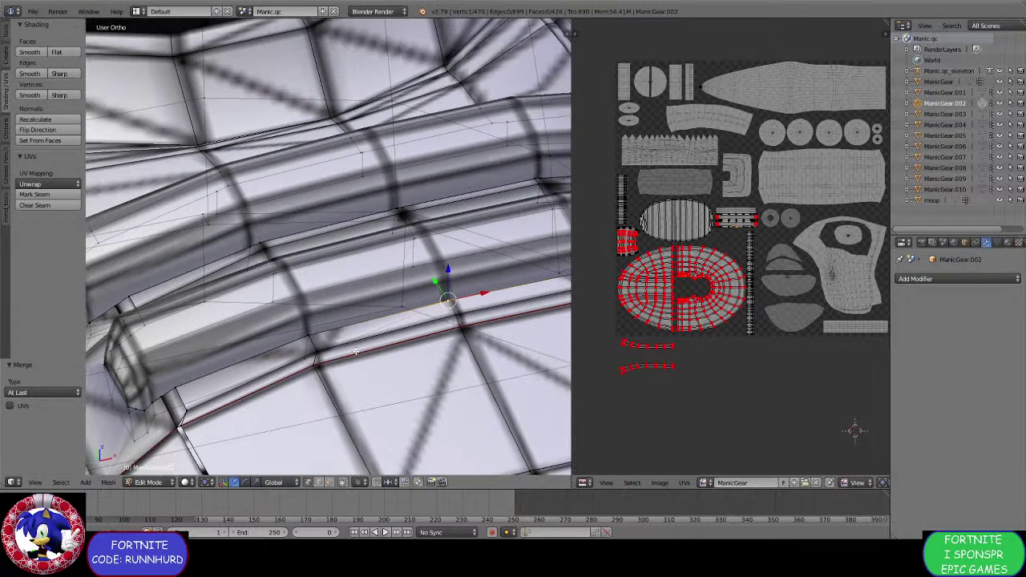
middle_click_drag(347, 351, 429, 301, "shift")
scroll(428, 302, "up", 1)
right_click(402, 319)
right_click(401, 300, "shift")
right_click(401, 300, "shift")
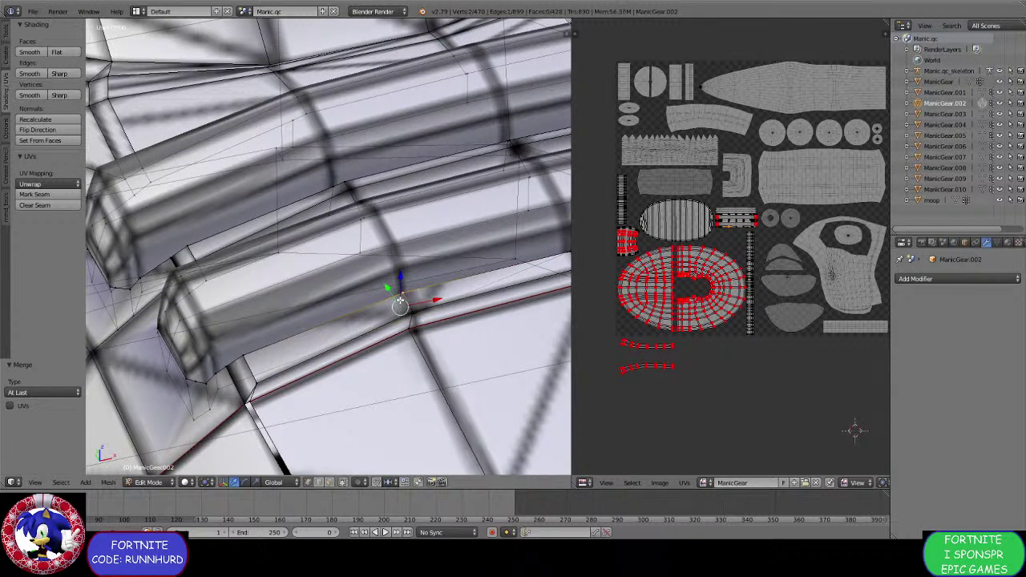
key("alt+m")
left_click(400, 301)
Merge the stray vertices below the opposite end of the front lace into its lower corner, At Last.
middle_click_drag(268, 342, 367, 291, "shift")
scroll(362, 329, "up", 3)
middle_click_drag(360, 355, 409, 365)
right_click(409, 365)
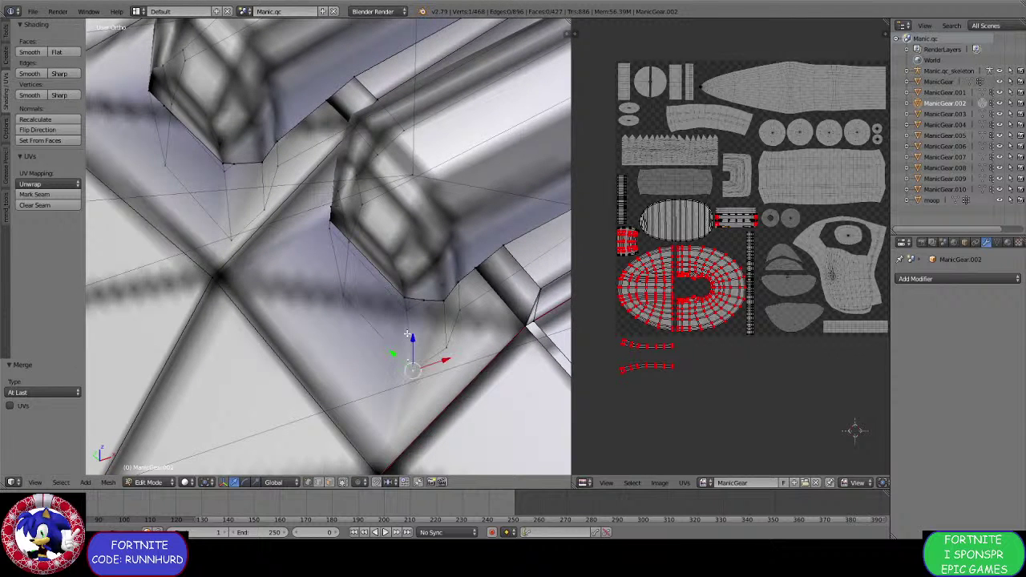
right_click(405, 313, "shift")
key("alt+m")
left_click(405, 297)
Merge the three cut vertices at the second lower corner of the front lace's opposite end, At Last.
middle_click_drag(404, 297, 418, 300)
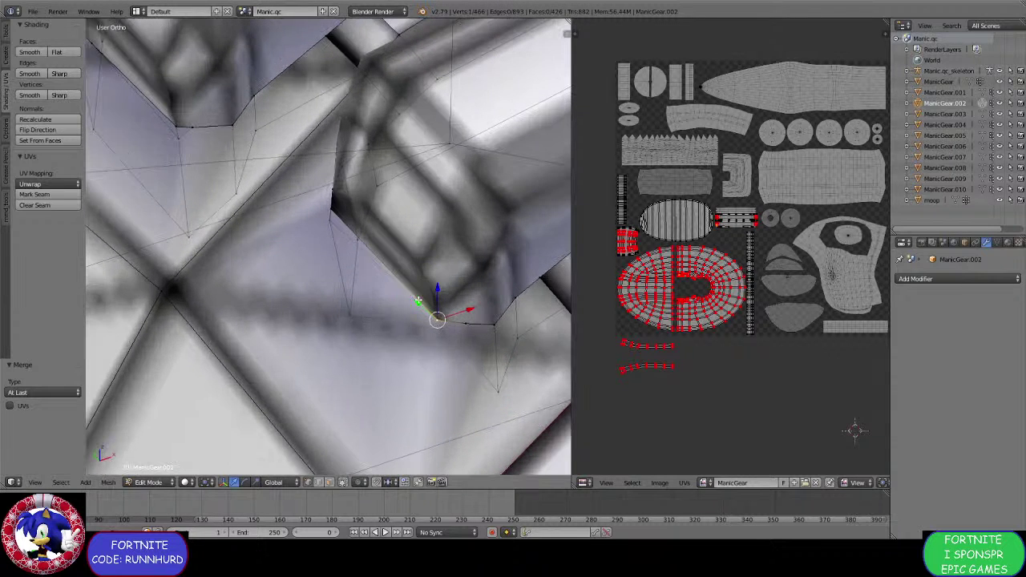
right_click(465, 323)
right_click(494, 390, "shift")
right_click(491, 323, "shift")
key("alt+m")
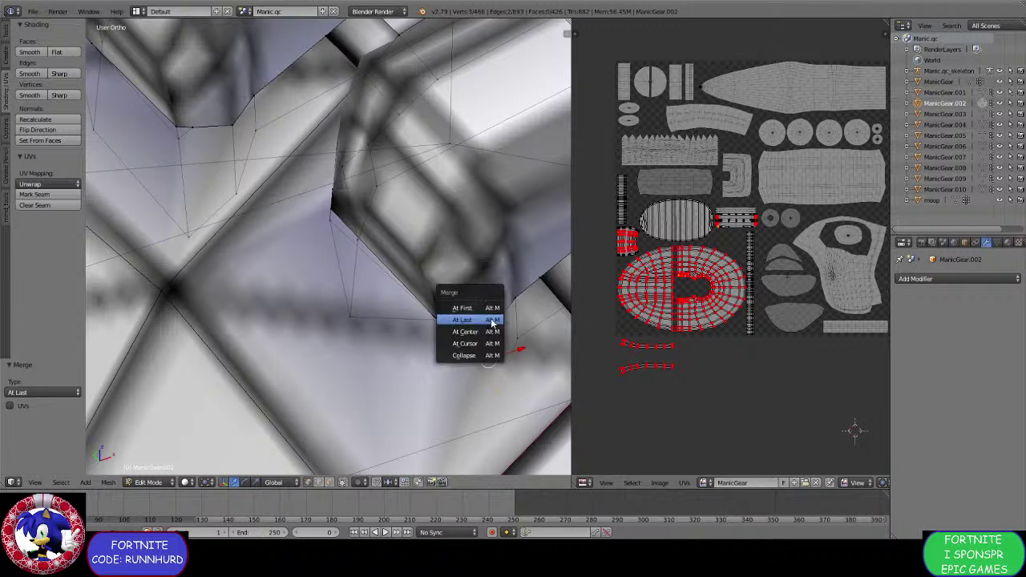
left_click(492, 321)
Merge the remaining cut vertices beside the front lace's opposite end into the shoe-panel edge vertex, At Last.
middle_click_drag(493, 321, 365, 317)
right_click(361, 359)
right_click(360, 317, "shift")
key("alt+m")
left_click(361, 317)
middle_click_drag(277, 314, 360, 323, "shift")
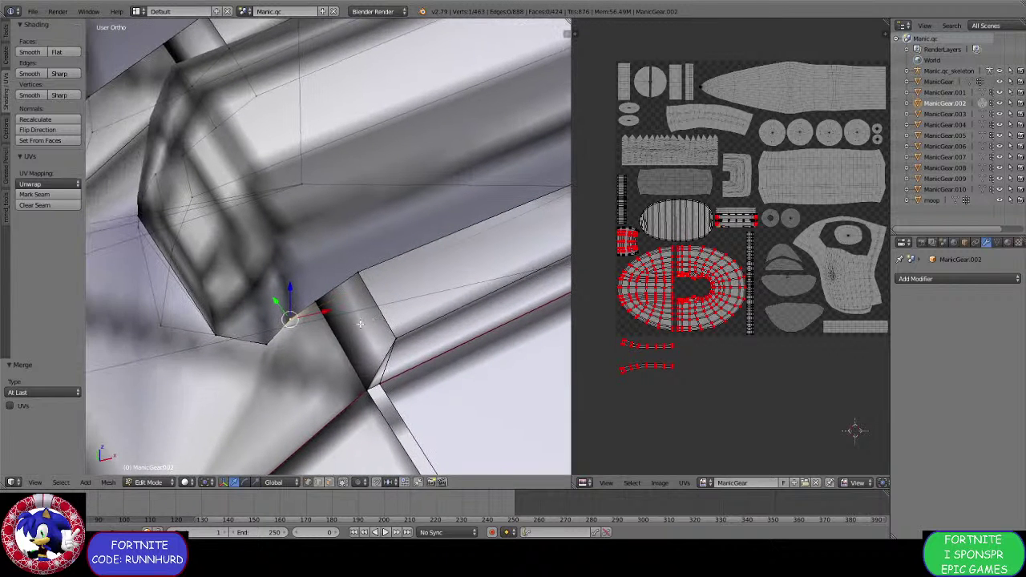
right_click(317, 311, "shift")
key("alt+m")
left_click(321, 308)
Select the vertices of the thin face along the front lace's lower edge and separate the selection into its own object.
scroll(323, 306, "down", 3)
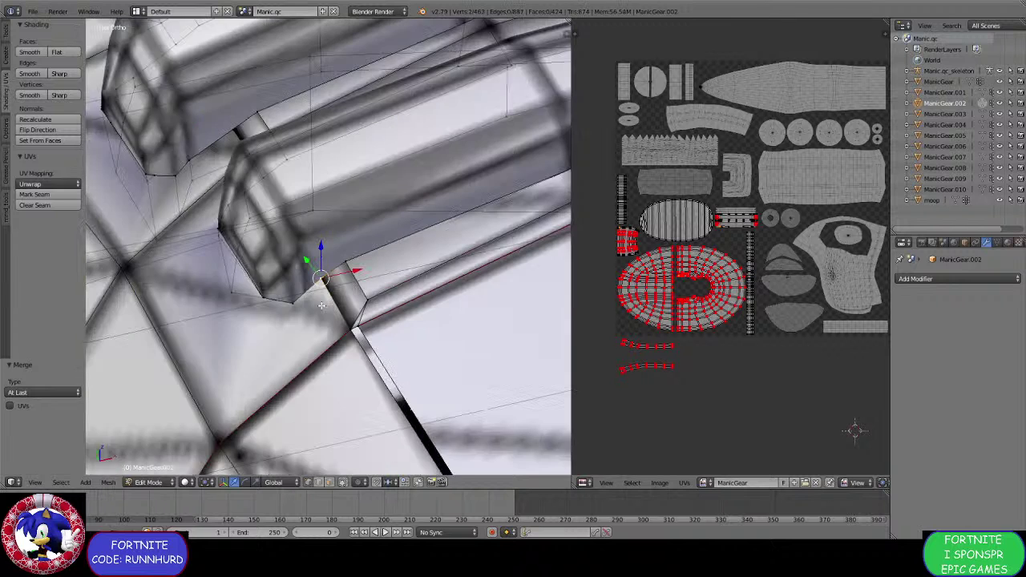
middle_click_drag(417, 274, 249, 325, "shift")
right_click(199, 307, "shift")
middle_click_drag(413, 227, 367, 264, "shift")
right_click(370, 263, "shift")
middle_click_drag(241, 329, 355, 312, "shift")
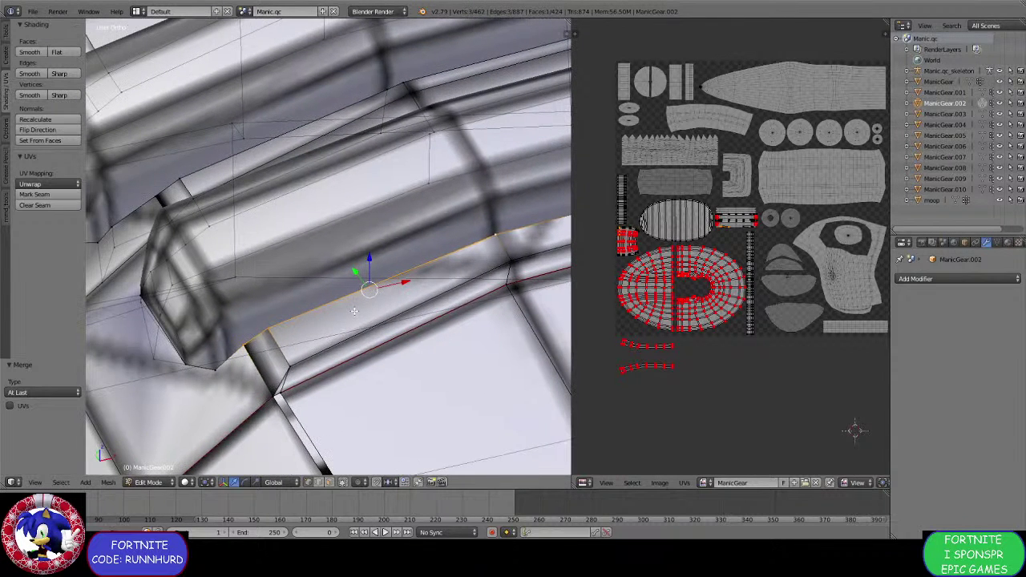
key("p")
left_click(355, 313)
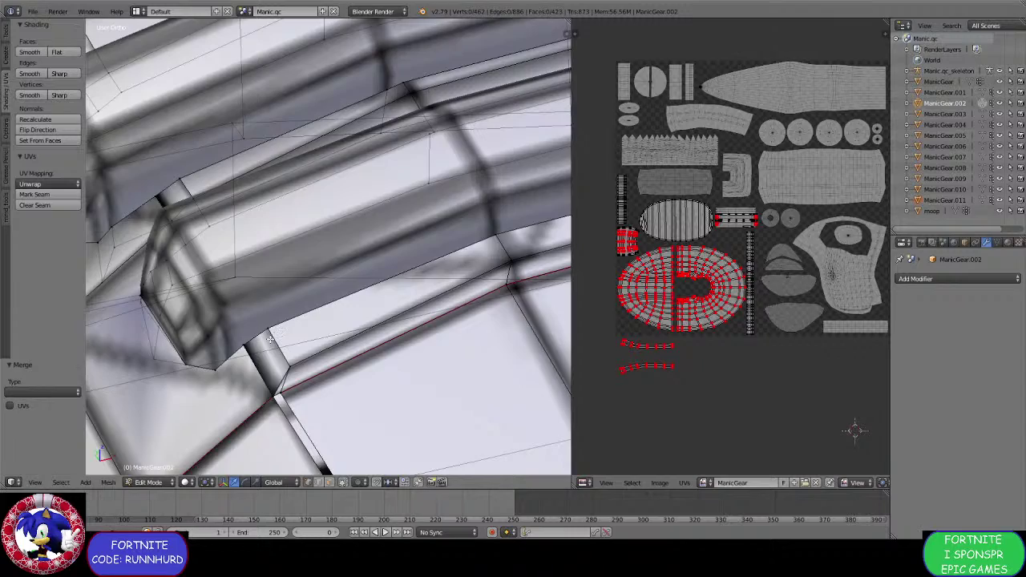
Box-select the leftover lace faces of the shoe mesh in the UV layout, separate them into their own object, and return to Object Mode.
scroll(270, 339, "down", 2)
middle_click_drag(286, 338, 341, 357)
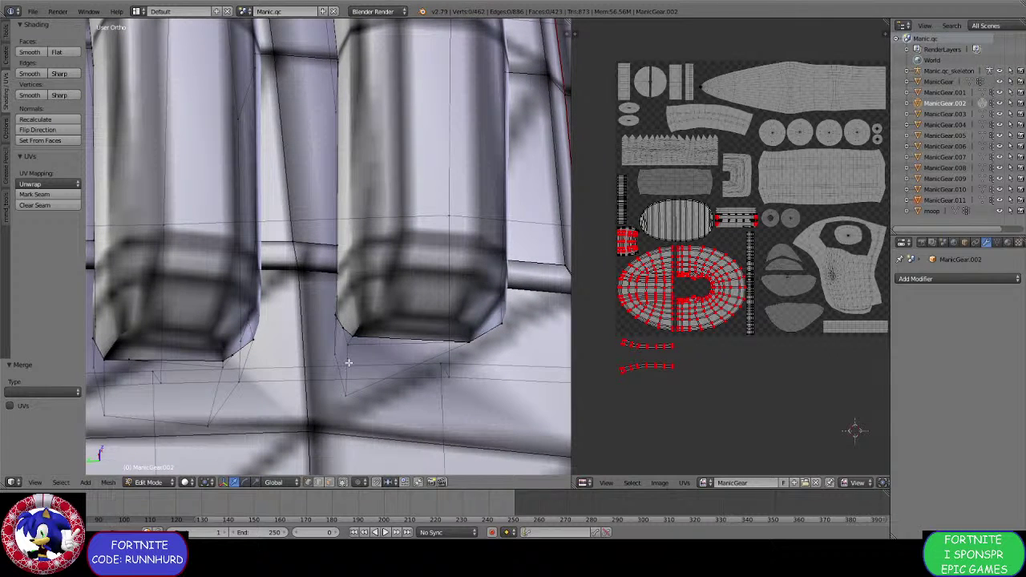
right_click(343, 393)
scroll(783, 311, "up", 4)
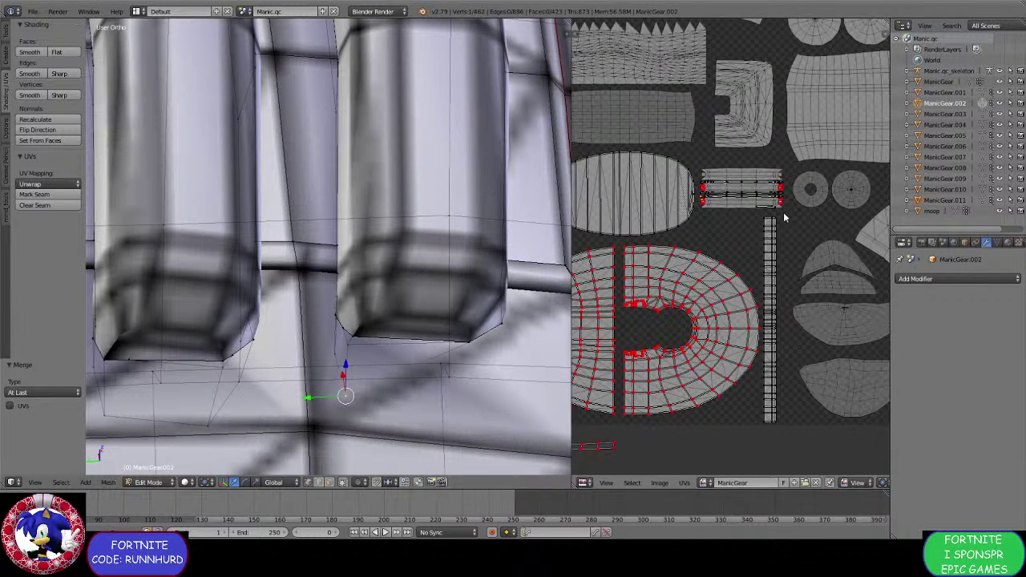
key("b")
left_click_drag(803, 314, 683, 247)
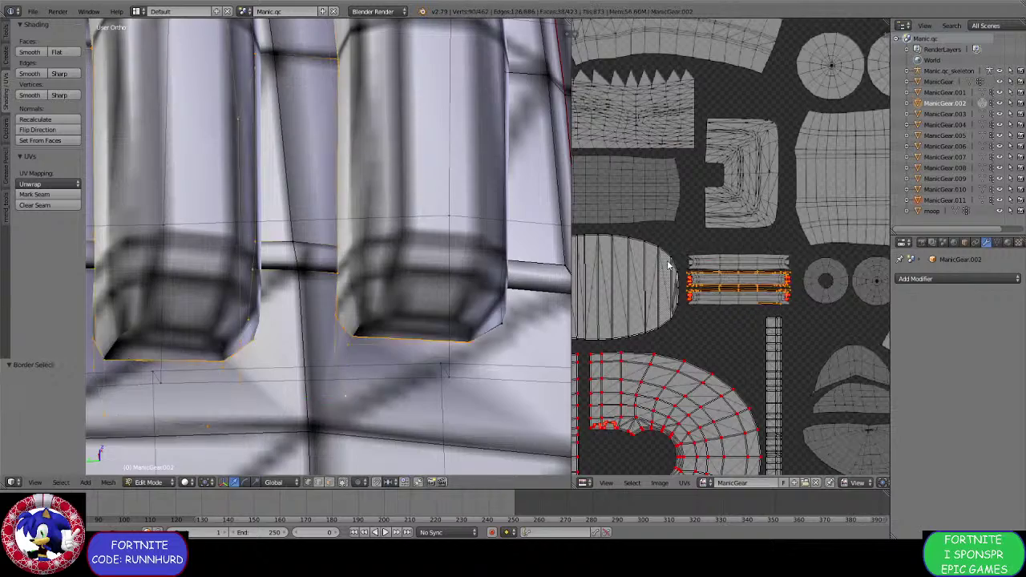
middle_click_drag(481, 329, 355, 353)
key("p")
left_click(299, 309)
left_click(151, 482)
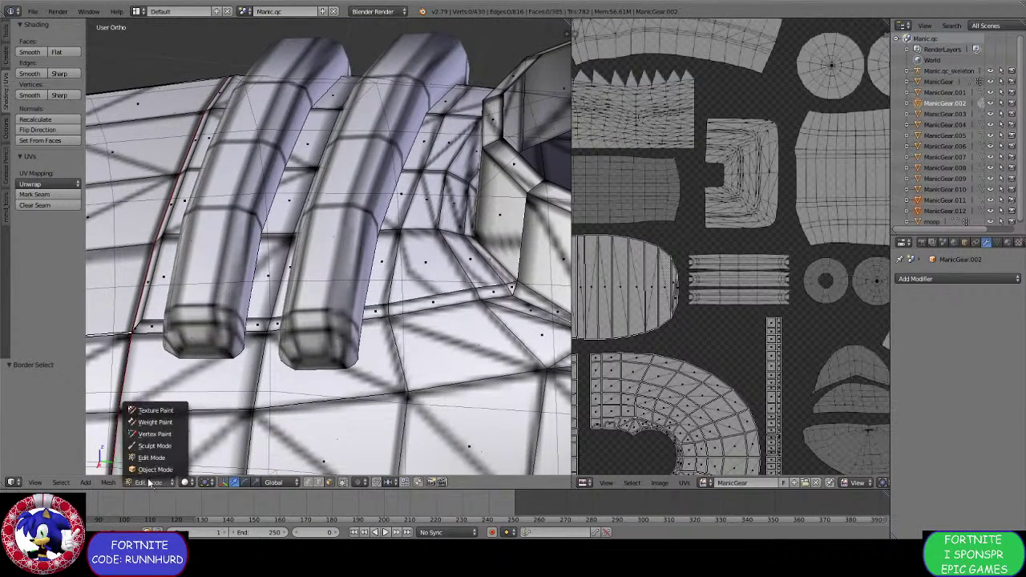
left_click(147, 465)
scroll(229, 373, "down", 4)
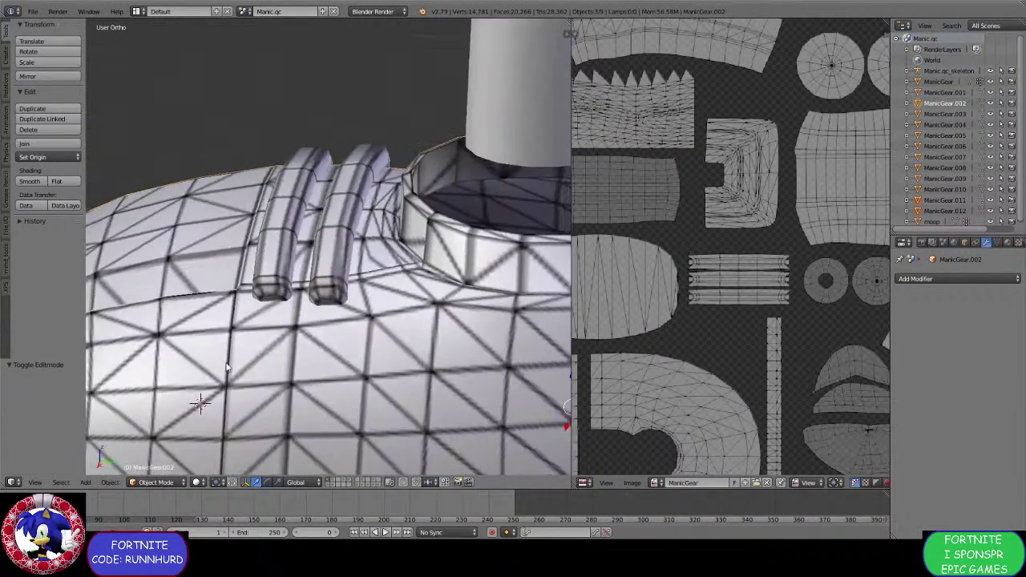
Join the moop laces object into the ManicGear.002 shoe and open the combined mesh in Edit Mode.
middle_click_drag(201, 403, 289, 351)
key("a")
right_click(192, 211)
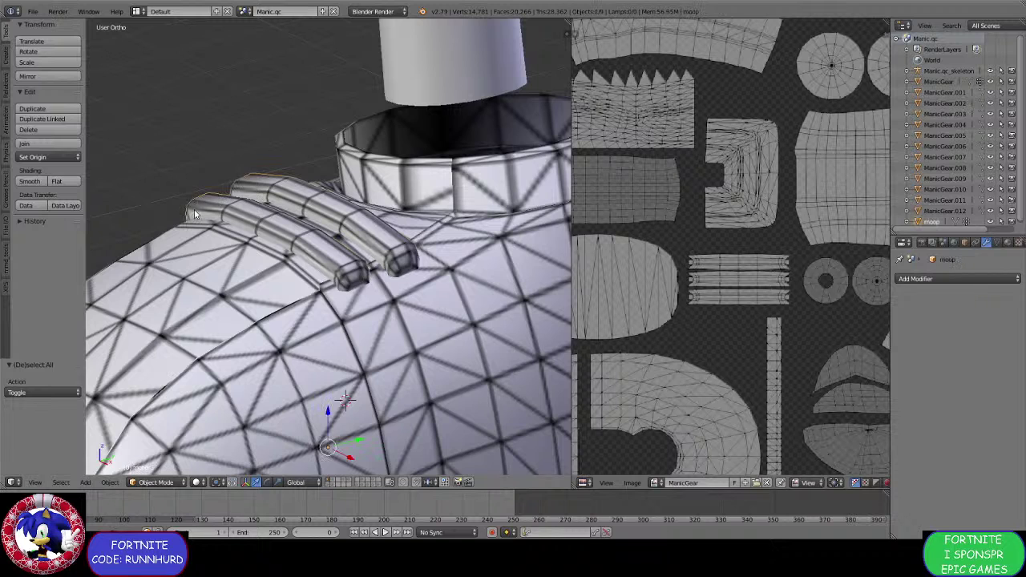
key("ctrl+j")
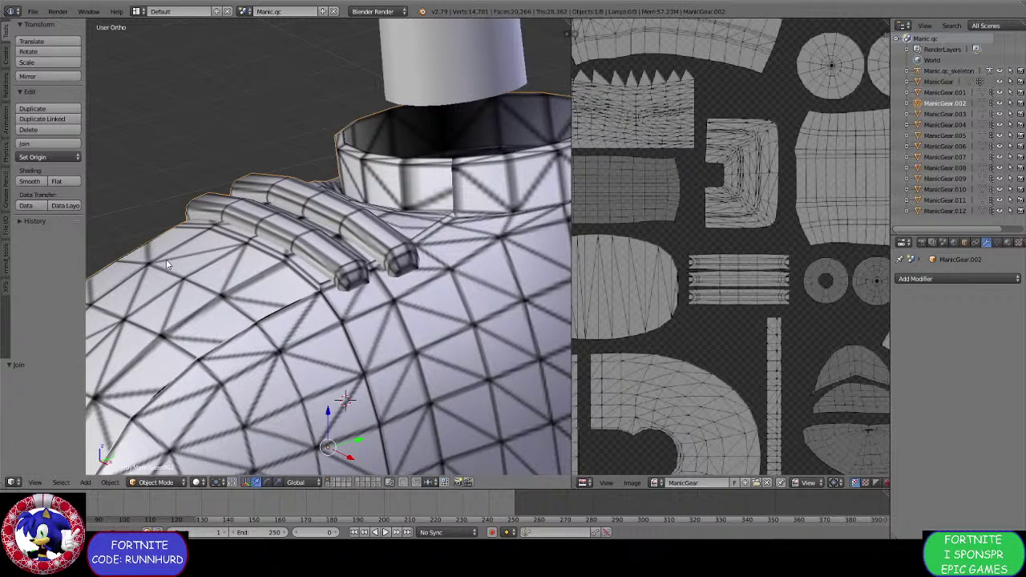
left_click(157, 481)
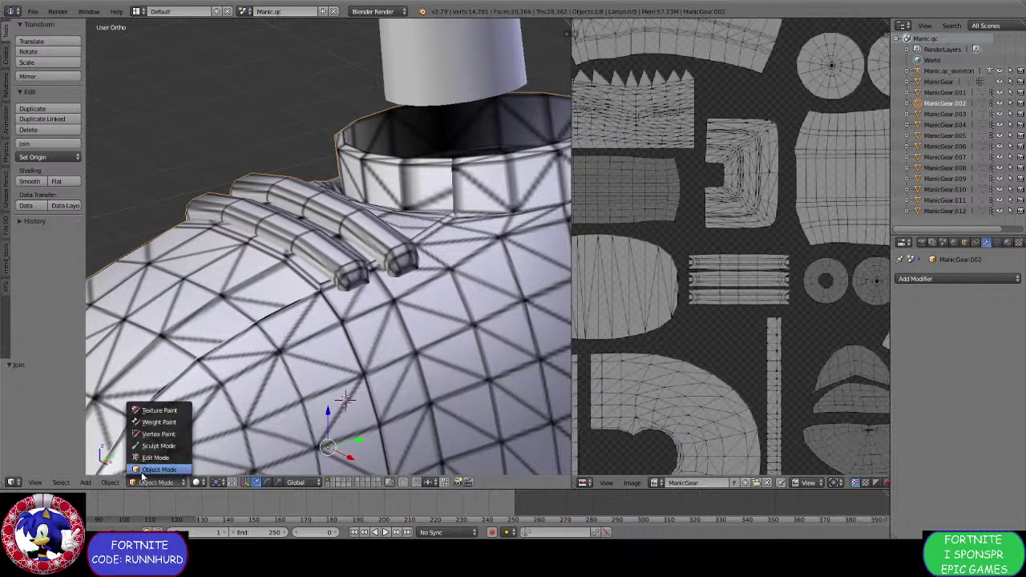
left_click(152, 454)
left_click(161, 482)
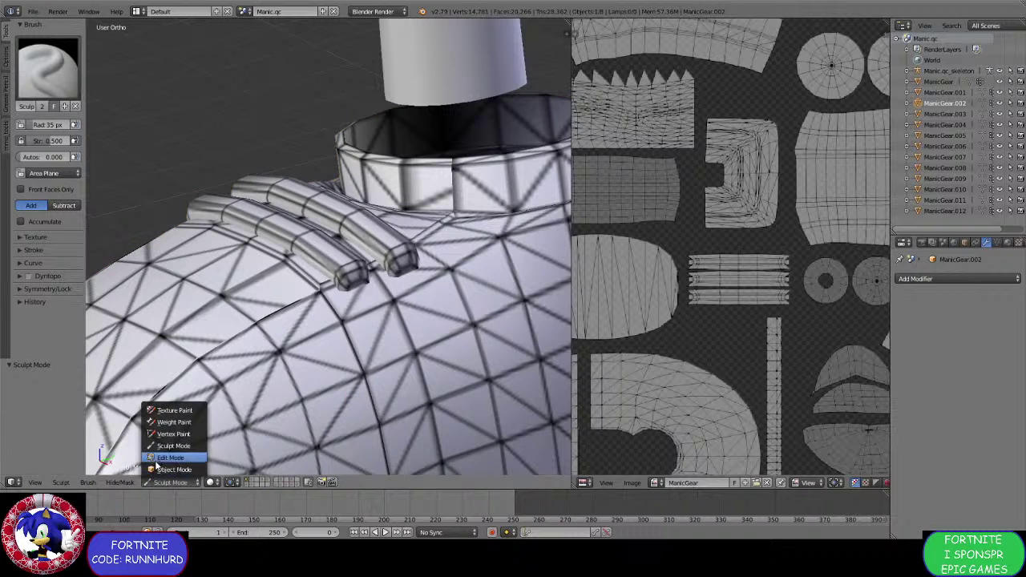
left_click(154, 457)
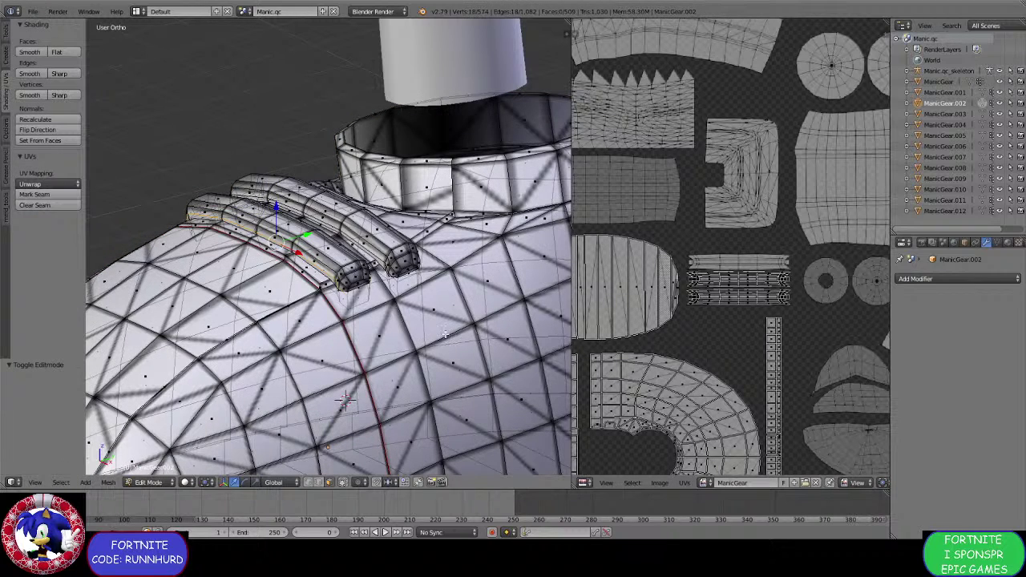
In vertex selection mode, merge the stray cut vertex below the front lace end's lower corner into that corner, At Last.
middle_click_drag(445, 334, 413, 344)
scroll(357, 344, "up", 2)
scroll(377, 345, "up", 2)
middle_click_drag(349, 352, 349, 329)
key("a")
scroll(406, 338, "up", 4)
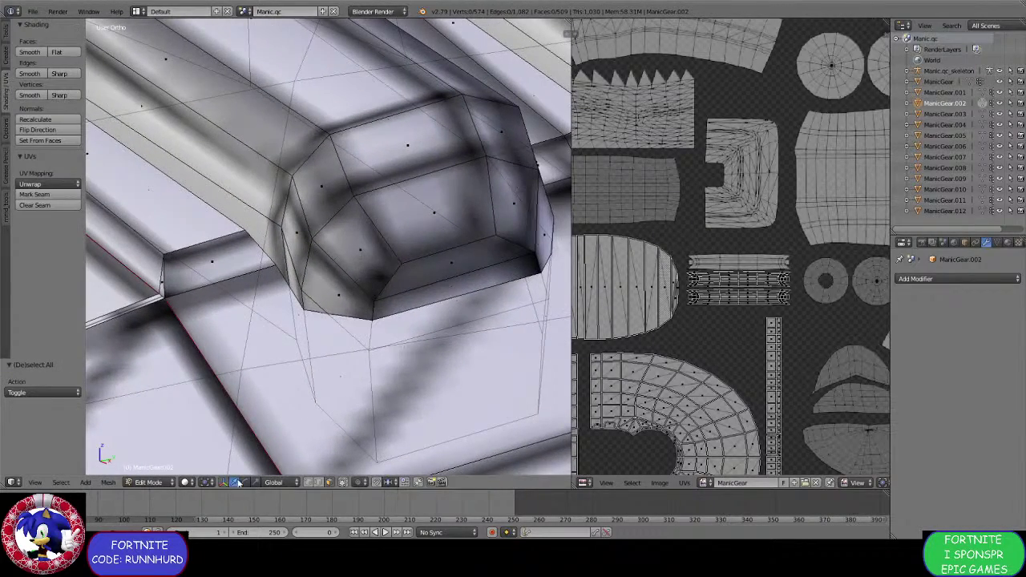
left_click(238, 483)
left_click(310, 482)
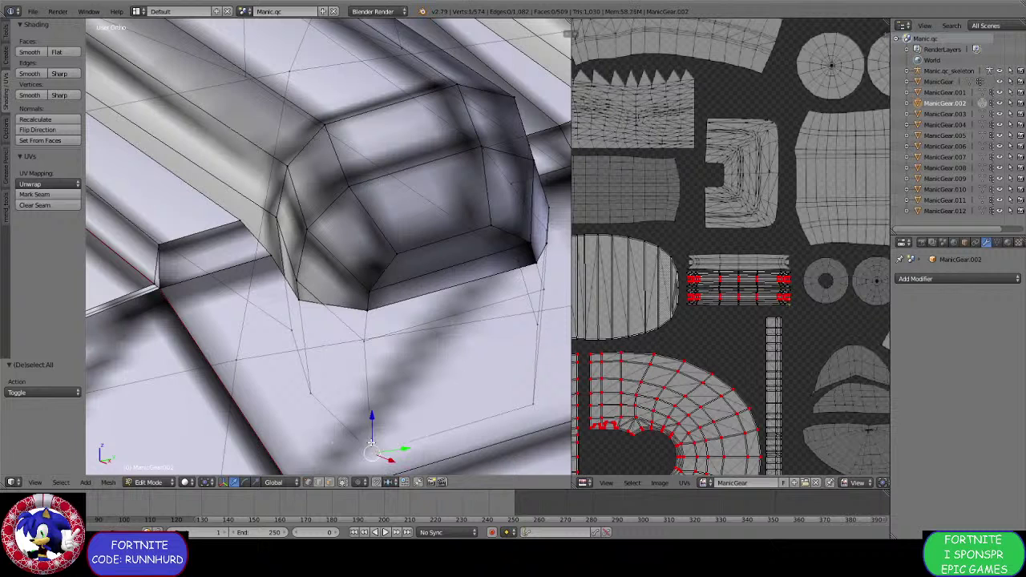
right_click(365, 304, "shift")
key("alt+m")
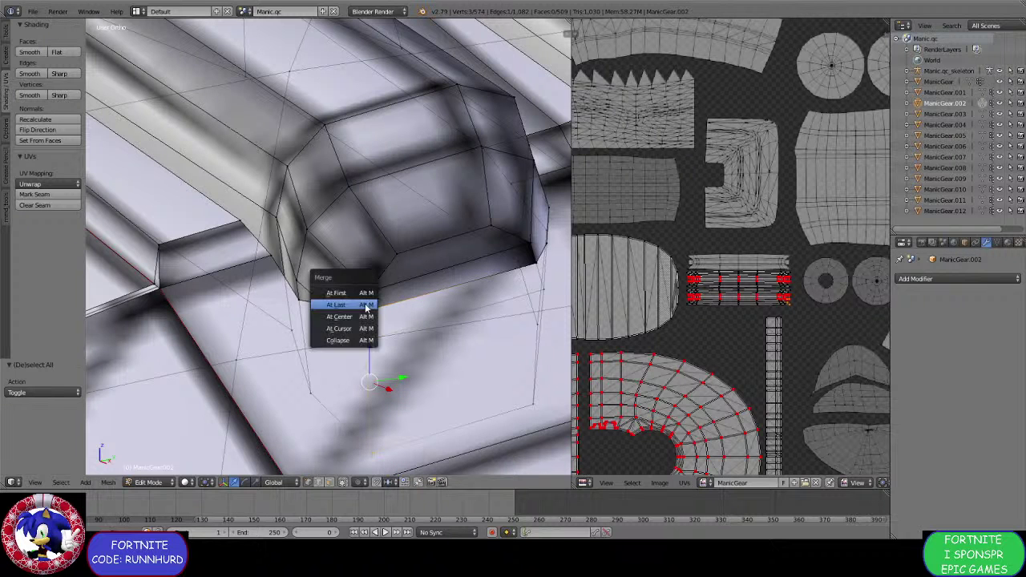
left_click(365, 303)
Merge the cut vertices at the front lace end's neighbouring lower corner and at the next joint along its outer edge, At Last.
middle_click_drag(365, 304, 353, 389)
right_click(352, 386, "shift")
key("alt+m")
left_click(343, 319)
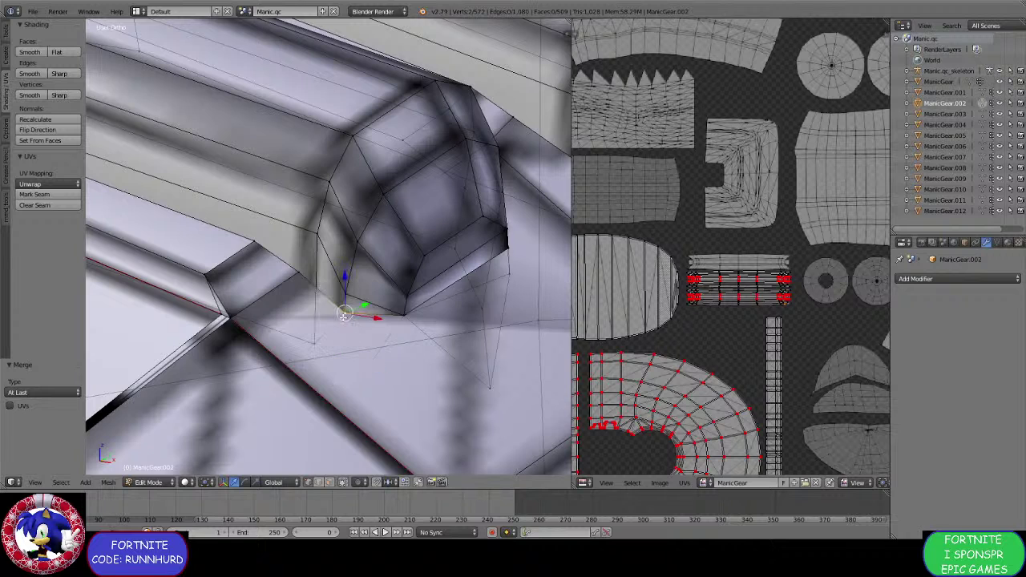
middle_click_drag(314, 345, 346, 340)
left_click(382, 312)
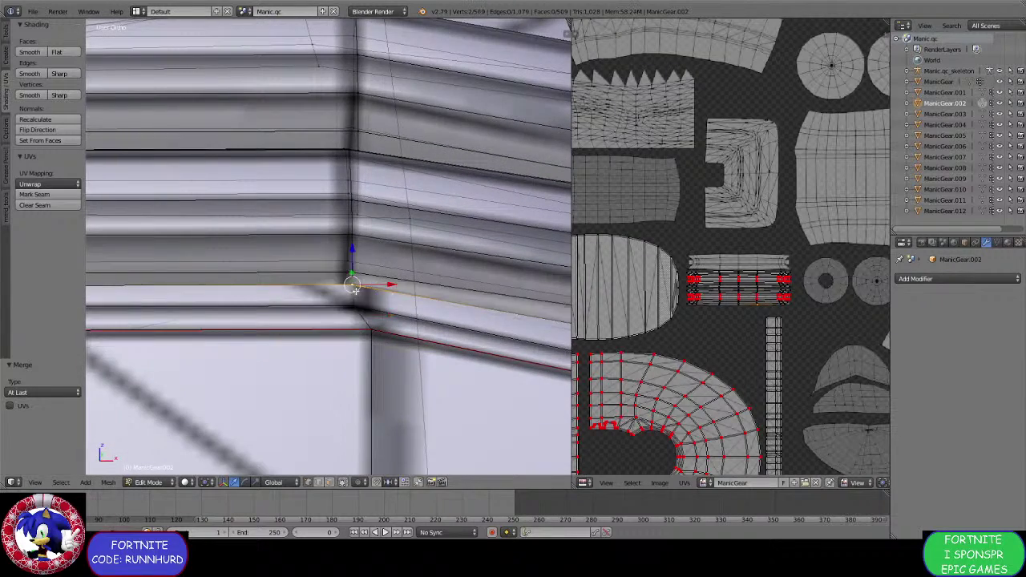
Select the thin gap along the front lace's outer lower edge, extrude it, and merge the extruded vertices into the adjoining panel vertex, At Last.
middle_click_drag(343, 291, 357, 318)
right_click(388, 335, "shift")
right_click(395, 308, "shift")
right_click(362, 315, "shift")
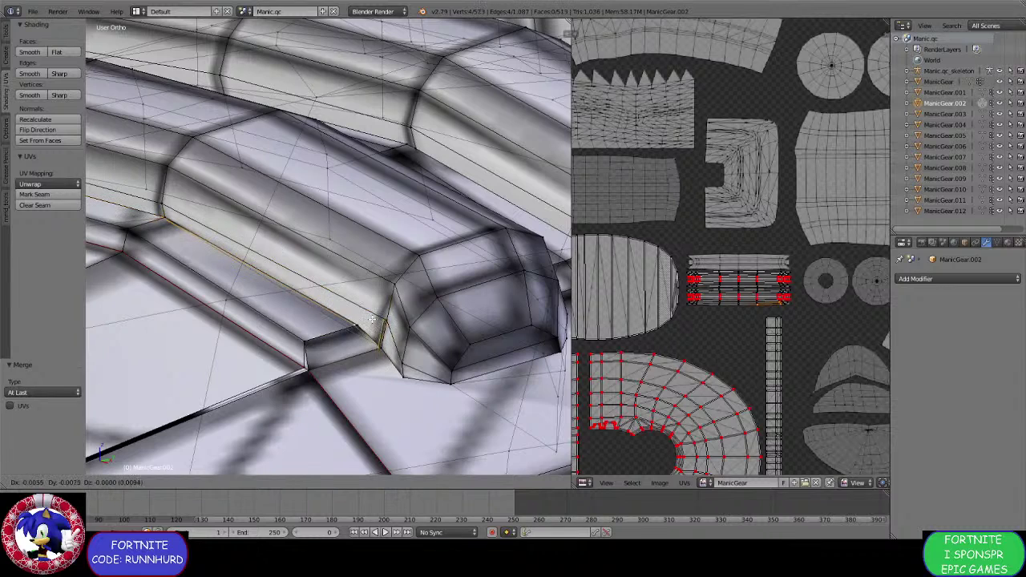
key("e")
left_click(360, 320)
key("ctrl+z")
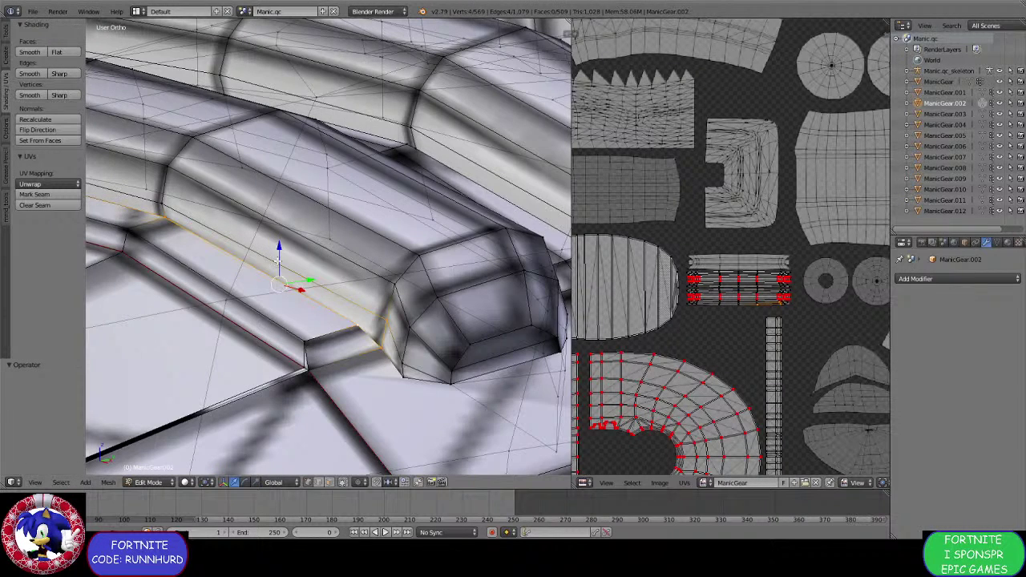
right_click(161, 205, "shift")
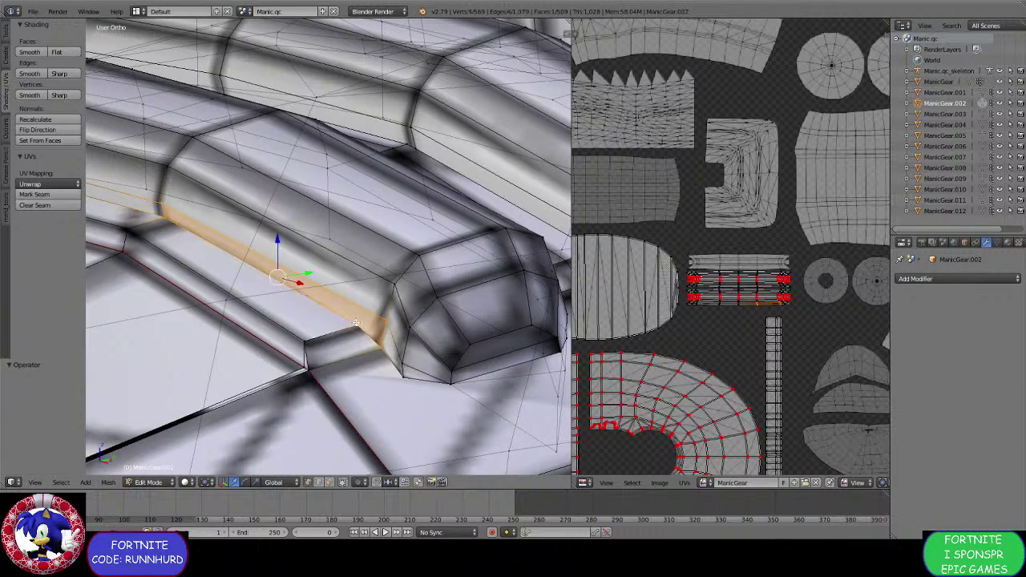
middle_click_drag(356, 322, 389, 323)
key("e")
left_click(384, 324)
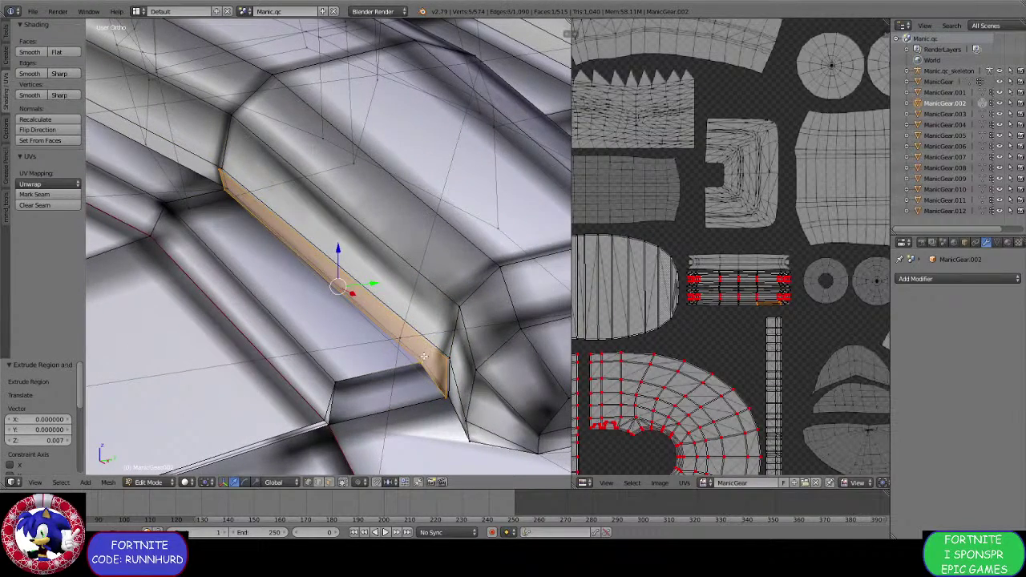
left_click(425, 357)
Merge the stray vertices below the front lace's middle segment joints into the joints' lower corners, At Last.
middle_click_drag(424, 361, 349, 373)
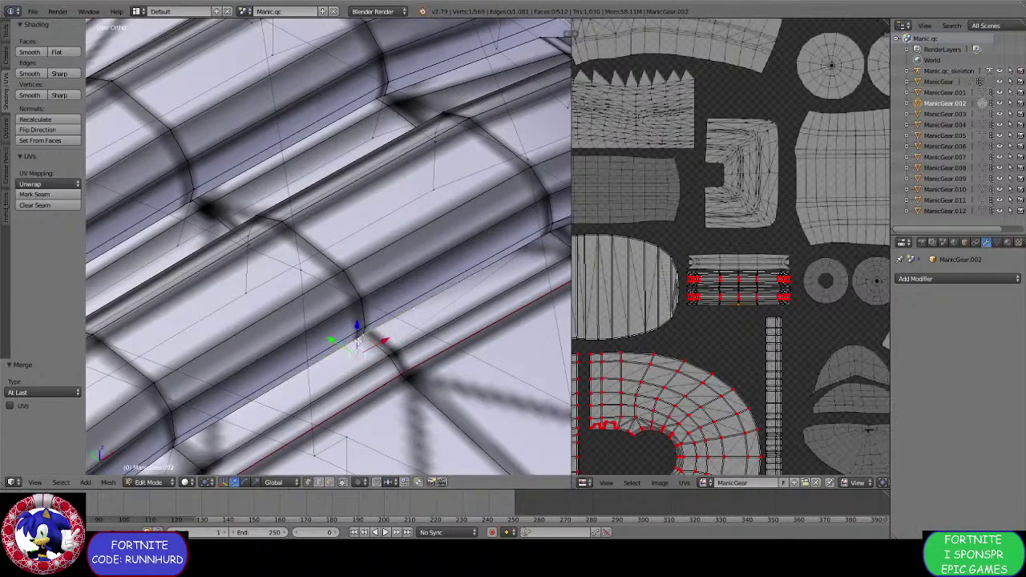
left_click(358, 342)
middle_click_drag(360, 339, 335, 424)
right_click(349, 374, "shift")
key("alt+m")
left_click(350, 392)
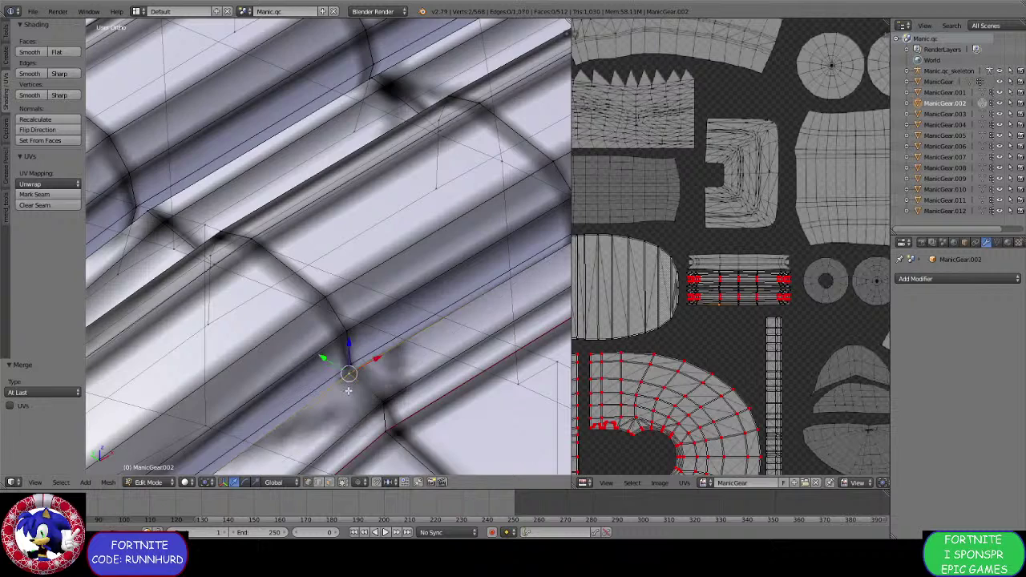
middle_click_drag(351, 388, 370, 347)
key("ctrl+z")
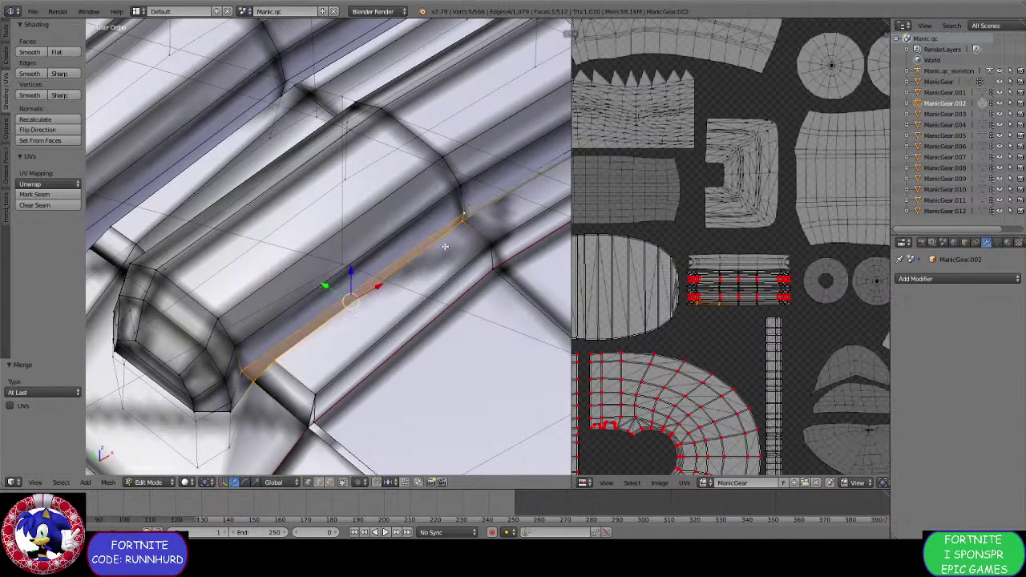
Extrude the thin face along the lower edge of the front lace's opposite end and merge the extruded vertices, At Last.
scroll(445, 246, "up", 2)
middle_click_drag(444, 246, 494, 197, "shift")
key("e")
left_click(486, 210)
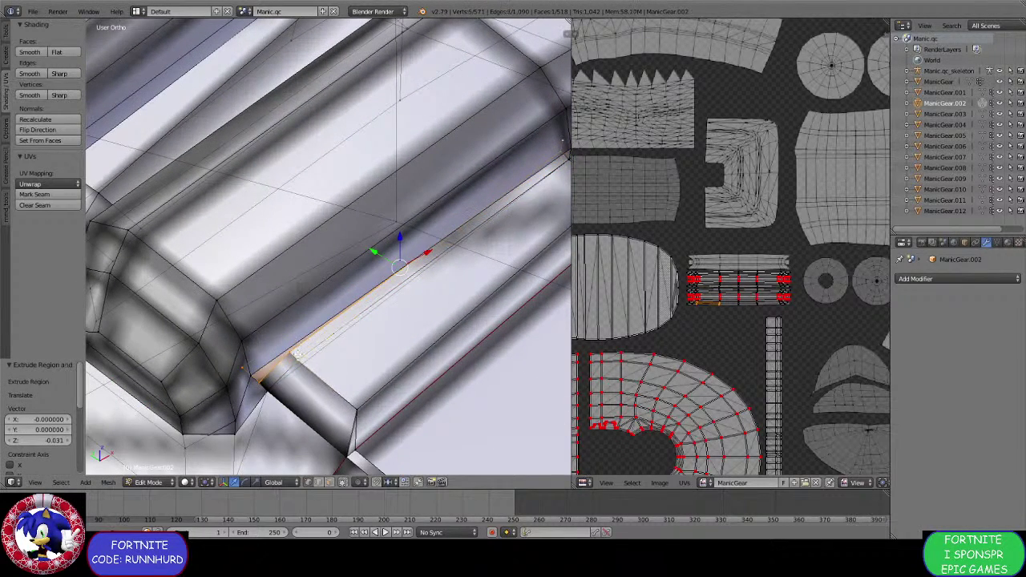
key("alt+m")
left_click(286, 375)
Select the vertices of the thin leftover faces along the front lace's outer lower edge and separate them into their own object.
middle_click_drag(279, 387, 226, 290)
left_click(349, 294)
right_click(198, 291)
right_click(424, 348, "shift")
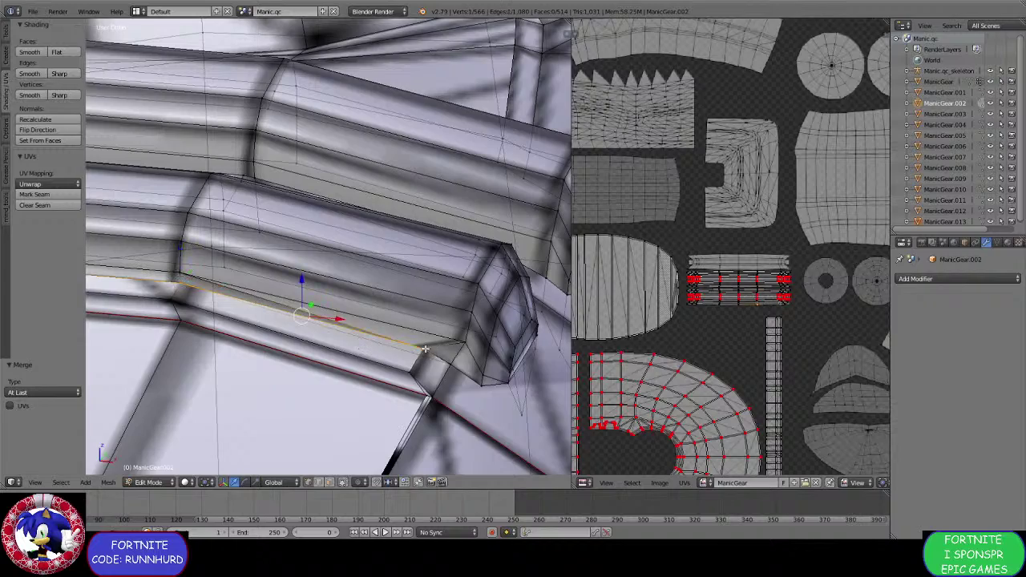
Merge the stray vertices below the front lace end's inner side into its lower corners, At Last.
middle_click_drag(444, 363, 329, 390)
key("alt+m")
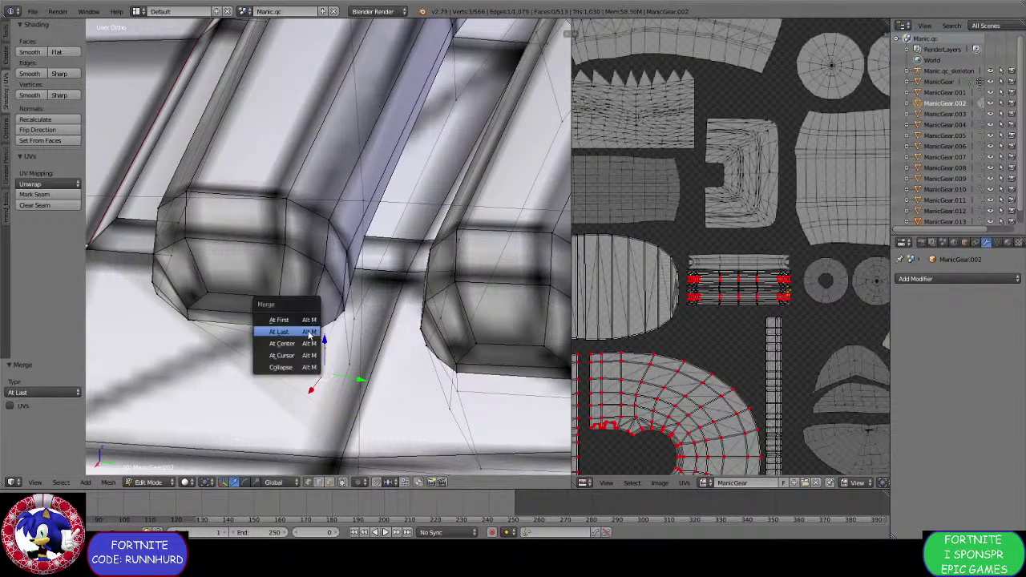
left_click(311, 332)
middle_click_drag(311, 332, 338, 418)
scroll(337, 349, "up", 3)
right_click(337, 417, "shift")
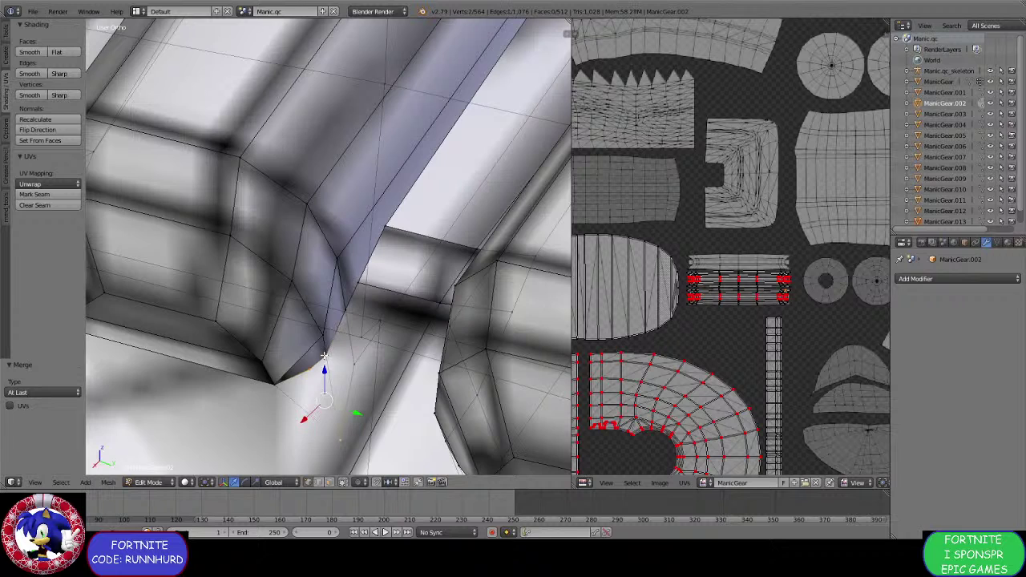
key("alt+m")
left_click(325, 357)
Merge the cut vertices beside the front lace's inner end and the stray vertex below the next segment joint, At Last.
middle_click_drag(325, 357, 419, 268)
left_click(346, 346)
left_click(312, 341)
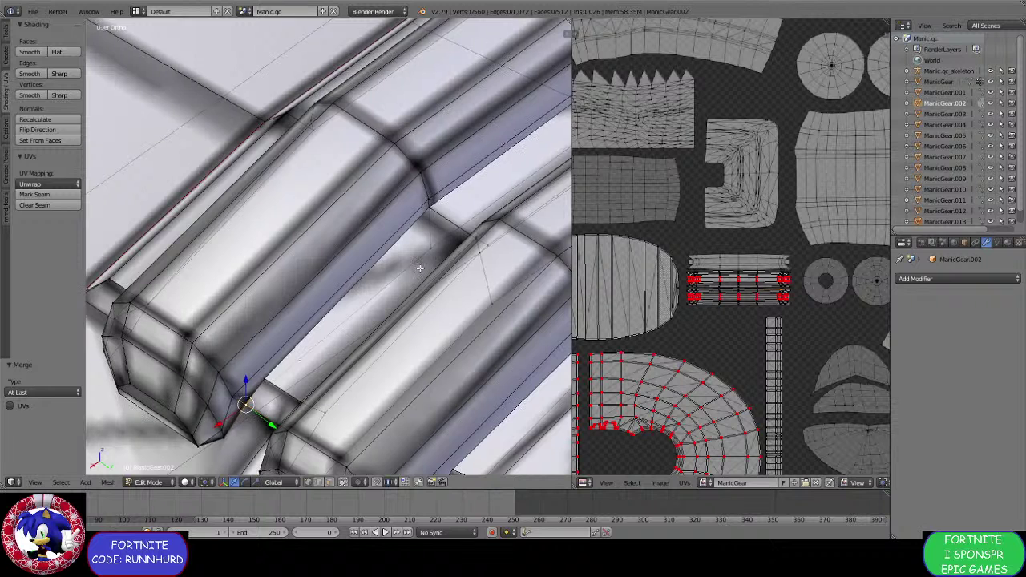
key("alt+m")
left_click(428, 212)
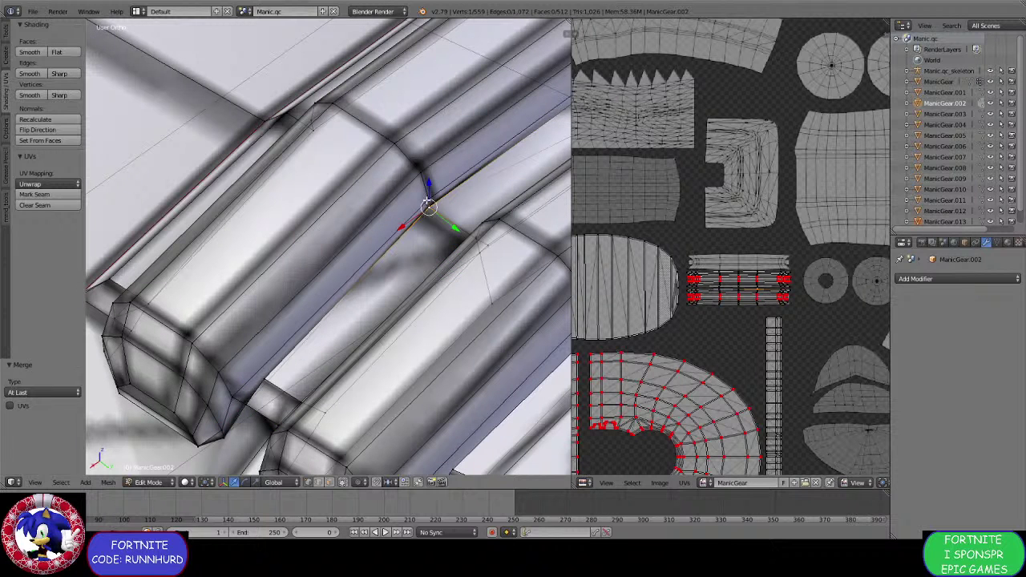
Extrude the thin face along the front lace's inner lower edge and merge the extruded vertices into the panel corner between the laces, At Last.
right_click(346, 289)
right_click(242, 392, "shift")
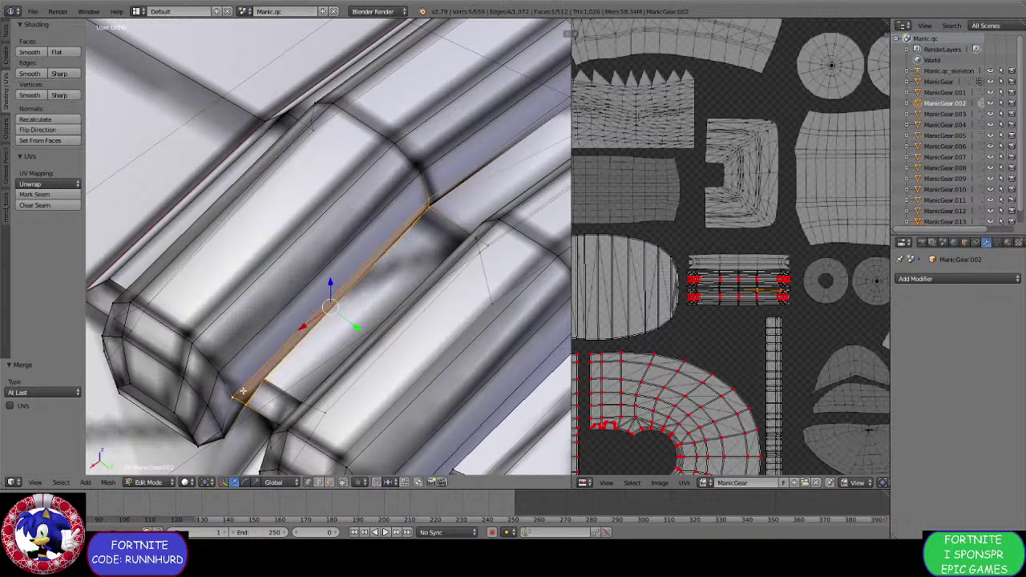
key("e")
left_click(293, 364)
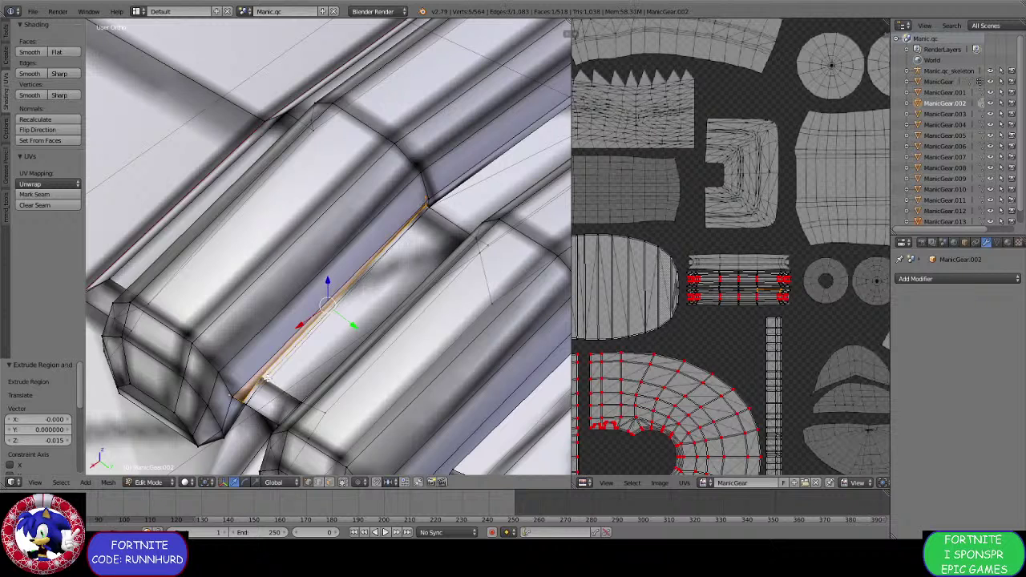
key("alt+m")
left_click(265, 379)
Select the three vertices of the leftover thin face along the front lace's inner lower edge for separation.
right_click(250, 402)
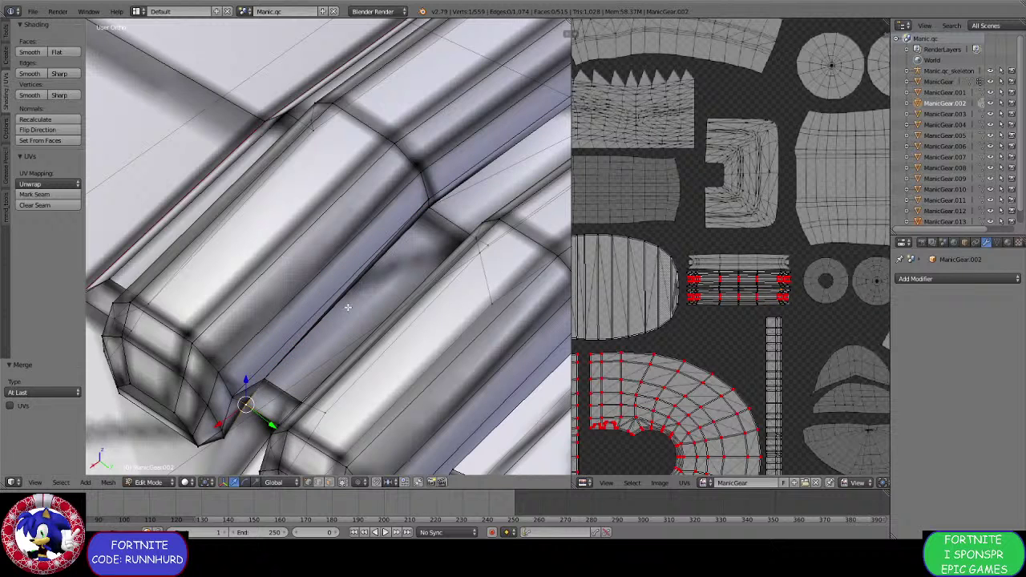
right_click(265, 377, "shift")
right_click(429, 213, "shift")
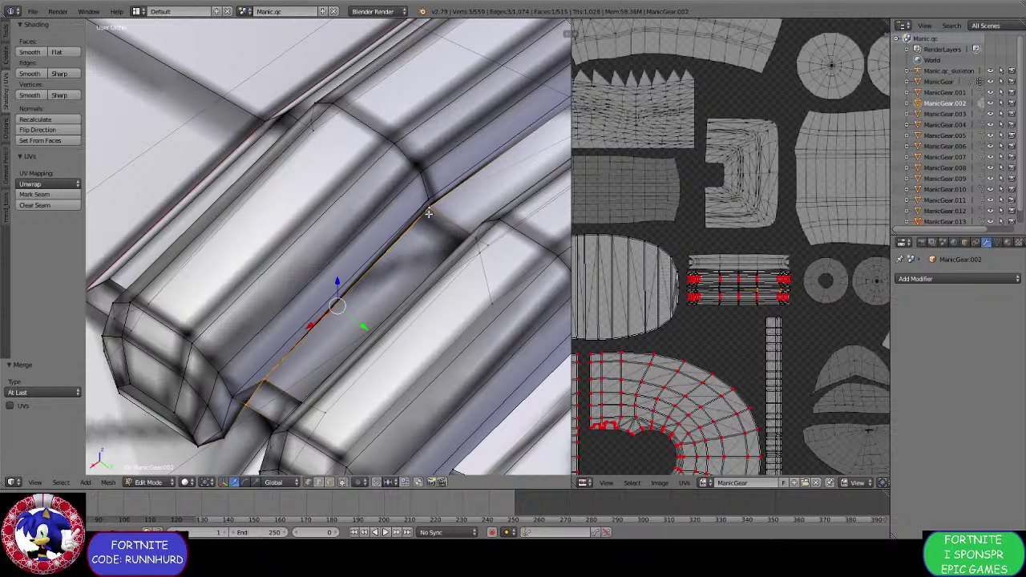
Merge the stray vertex between the laces into the front lace's next inner segment joint, At Last.
middle_click_drag(428, 213, 338, 323)
right_click(341, 355)
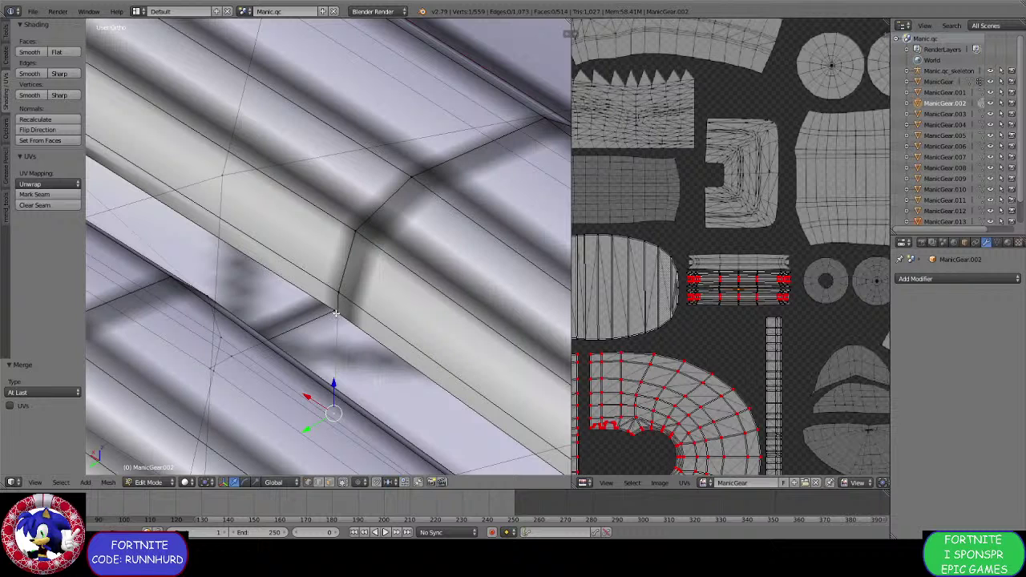
right_click(335, 313, "shift")
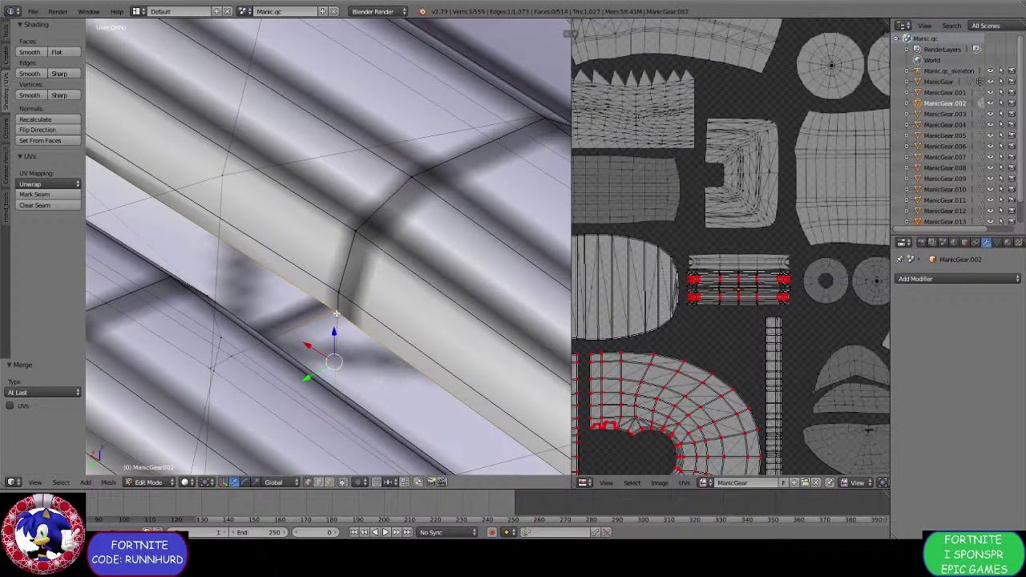
key("alt+m")
left_click(335, 312)
middle_click_drag(335, 312, 333, 285)
middle_click_drag(438, 367, 437, 440)
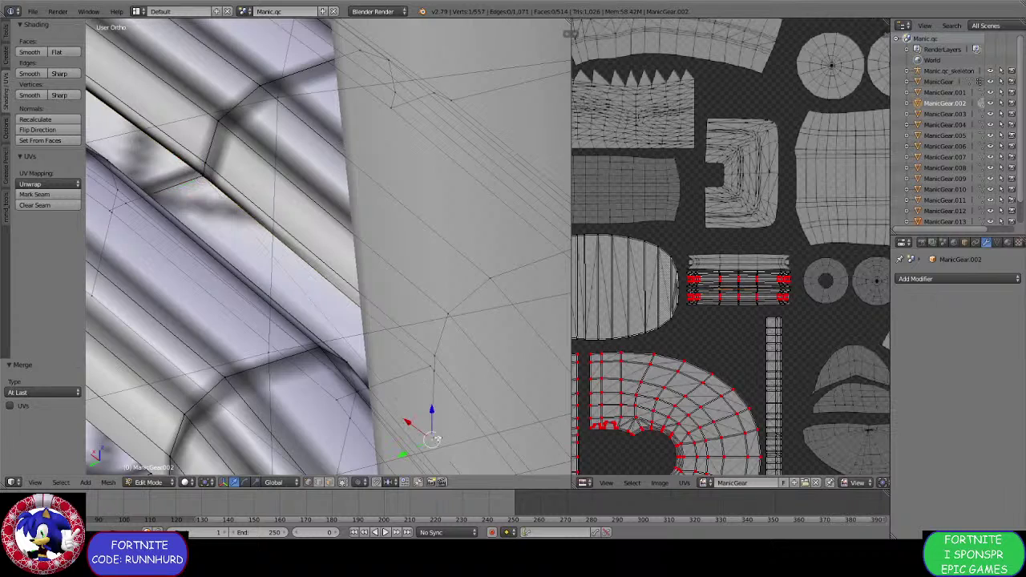
Merge the stray vertex between the laces into the front lace's last inner segment joint before its end, At Last.
middle_click_drag(430, 387, 356, 325)
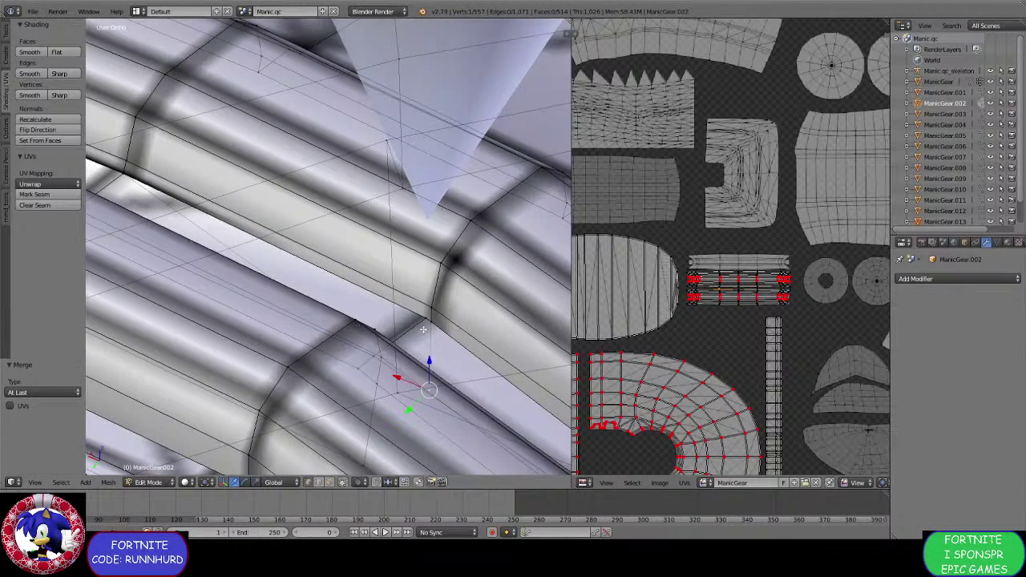
key("alt+m")
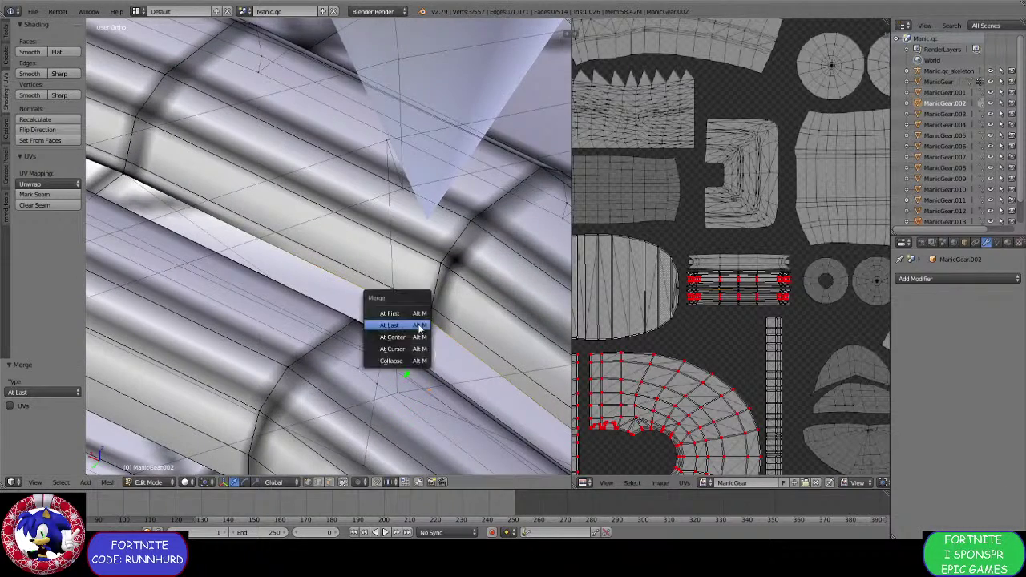
left_click(419, 326)
Merge the cut vertices beside the front lace's end into the lower panel crease corner between the laces, At Last.
middle_click_drag(419, 326, 366, 298)
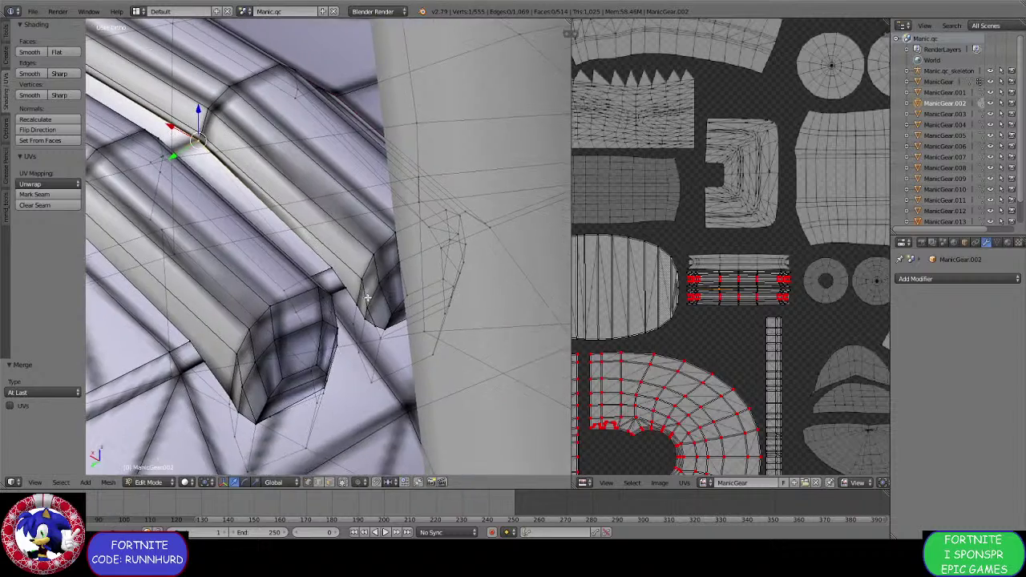
scroll(366, 298, "up", 5)
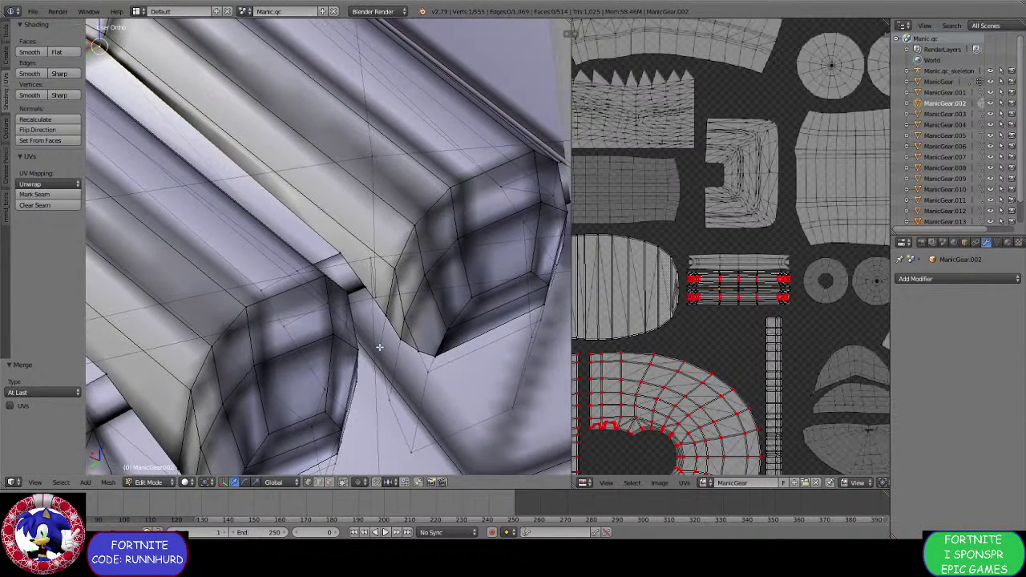
left_click(380, 348)
right_click(387, 320, "shift")
right_click(368, 290, "shift")
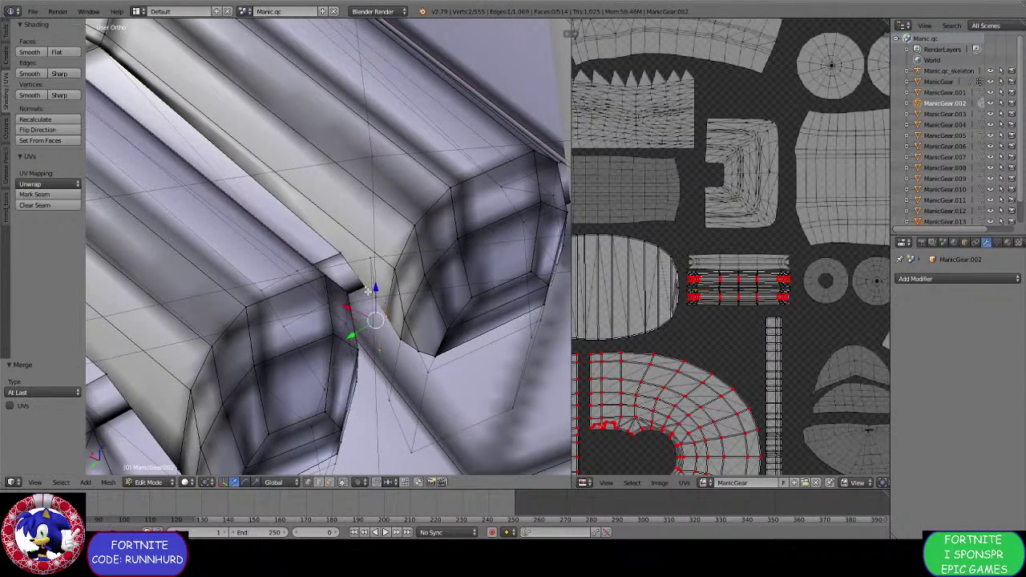
key("alt+m")
left_click(368, 290)
Extrude the thin face along the last inner section of the front lace and merge the extruded vertices into the panel corner, At Last.
middle_click_drag(351, 259, 264, 239)
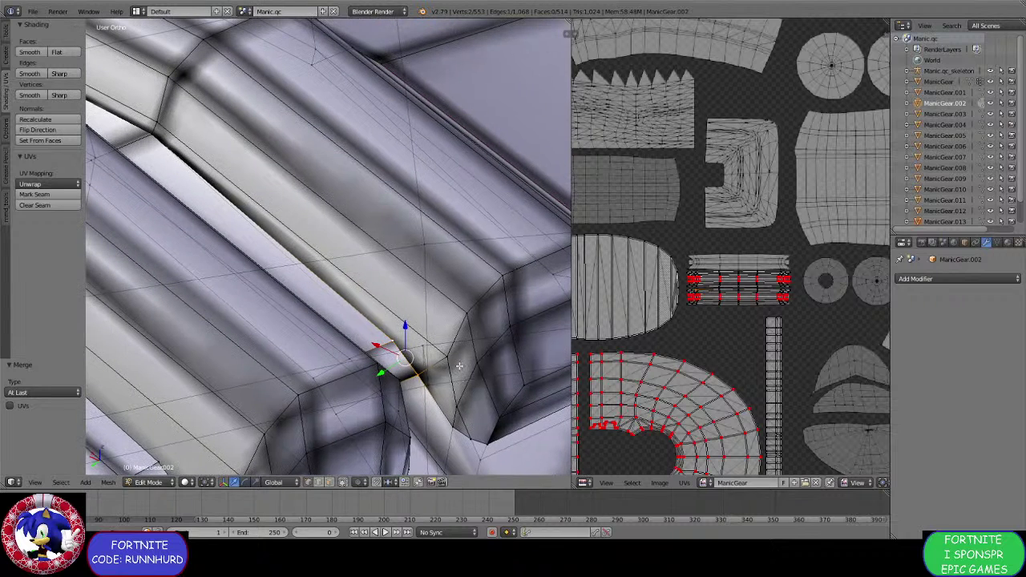
right_click(260, 238, "shift")
right_click(162, 137, "shift")
right_click(157, 125, "shift")
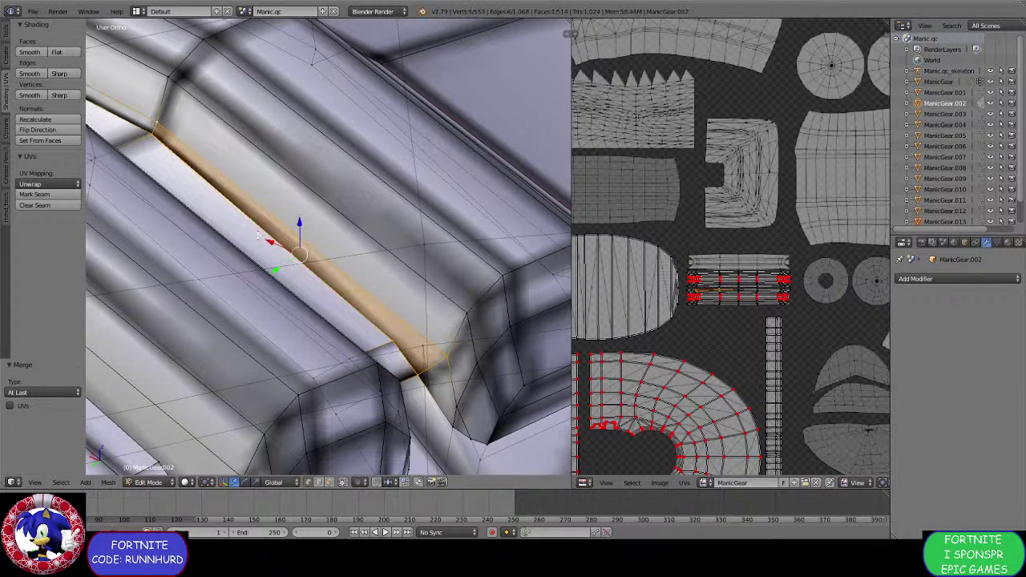
key("e")
left_click(158, 123)
right_click(391, 341, "shift")
key("alt+m")
left_click(400, 357)
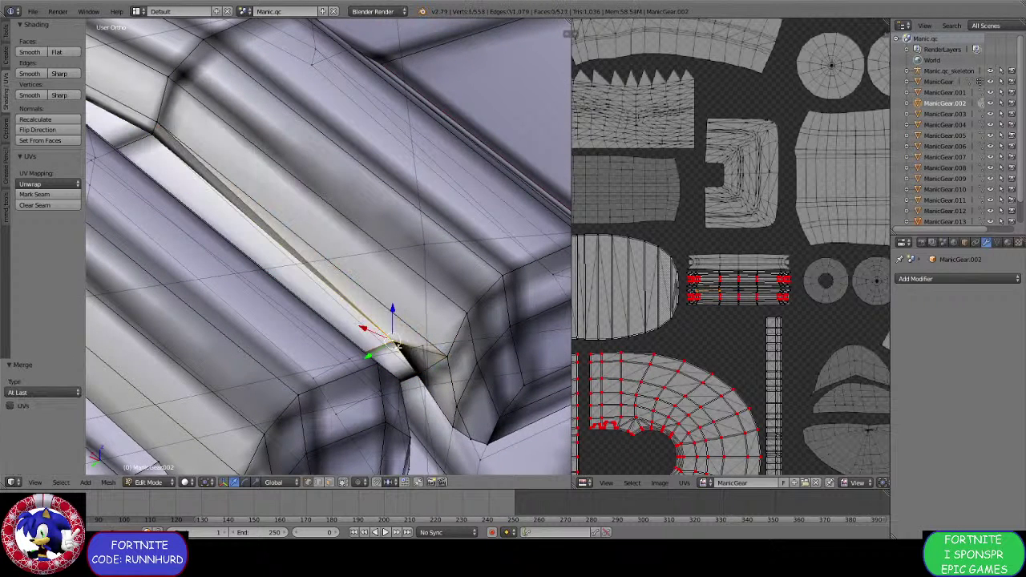
Fill a face between the three vertices bordering the thin gap along the front lace's last inner section, and return to vertex selection.
right_click(156, 138, "shift")
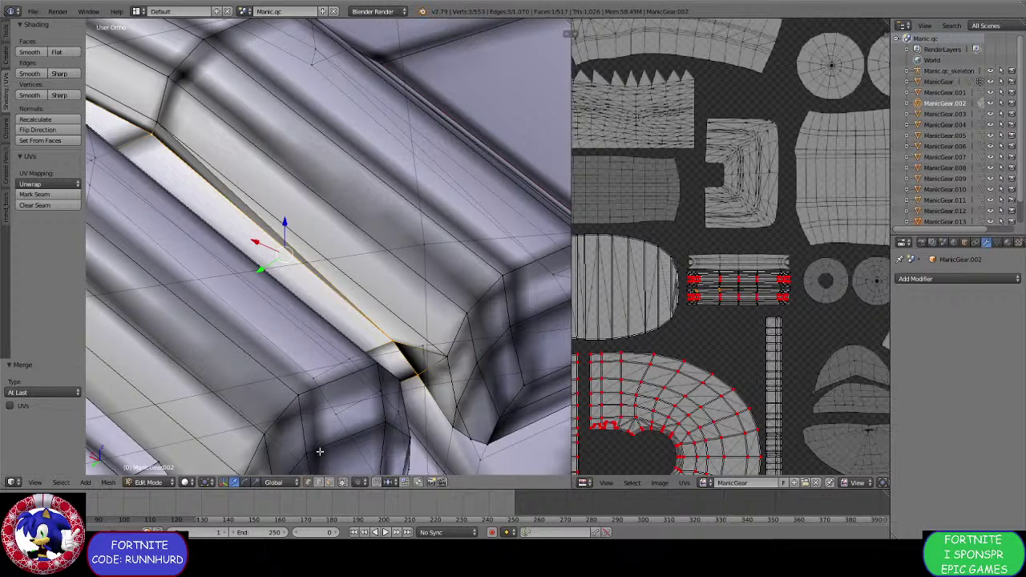
left_click(329, 485)
key("p")
left_click(379, 361)
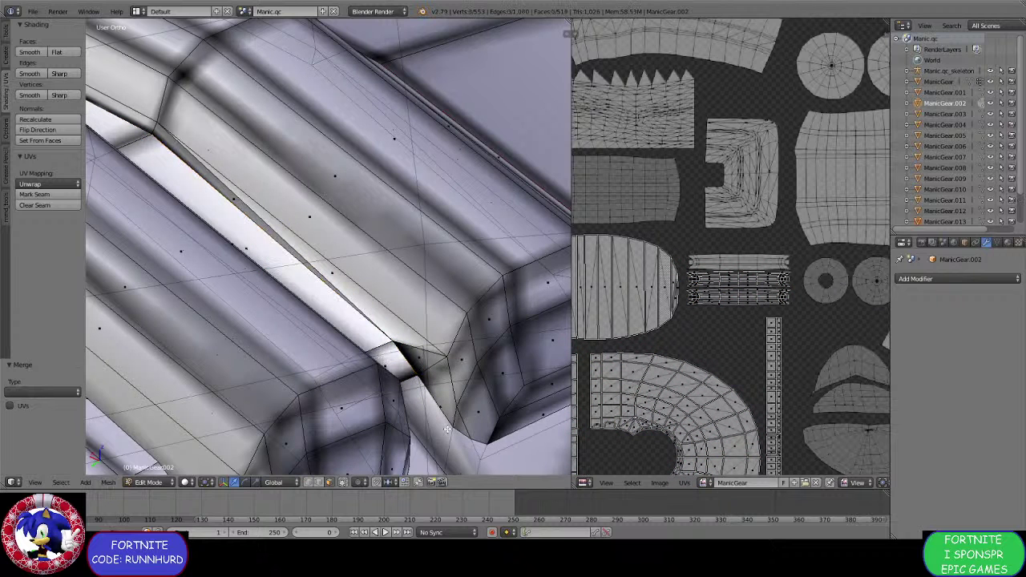
left_click(309, 483)
Merge the stray vertices on the inner side and below the front lace's end into its lower inner corners, At Last.
middle_click_drag(422, 425, 325, 315, "shift")
right_click(362, 374)
key("alt+m")
left_click(315, 344)
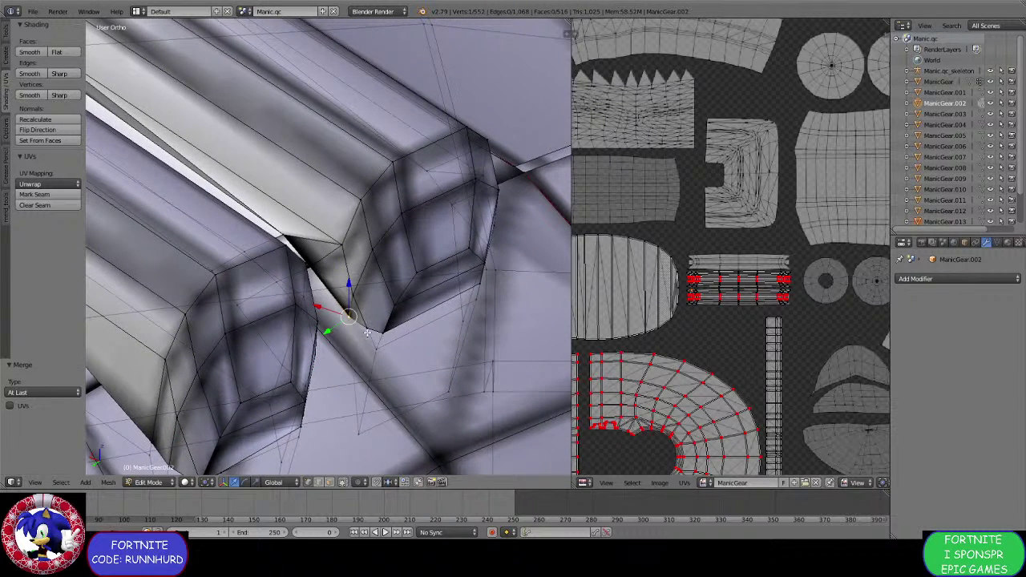
right_click(367, 332)
right_click(368, 429, "shift")
right_click(377, 351, "shift")
right_click(383, 335, "shift")
key("alt+m")
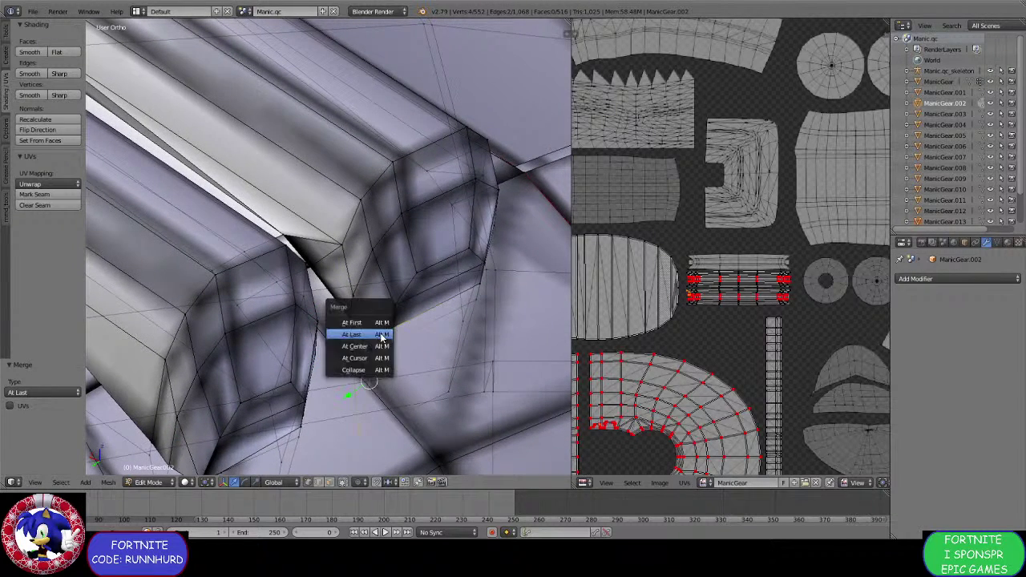
left_click(382, 336)
Merge the remaining cut vertex below the front lace's end into the end's lower outer corner, At Last.
middle_click_drag(380, 337, 327, 415)
middle_click_drag(341, 346, 380, 402)
right_click(304, 413)
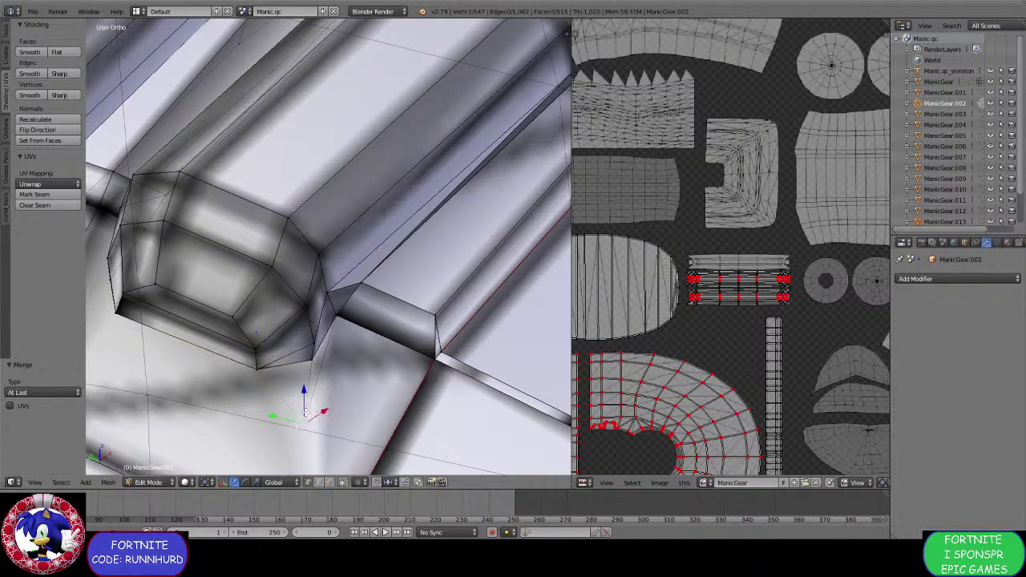
key("alt+m")
left_click(309, 357)
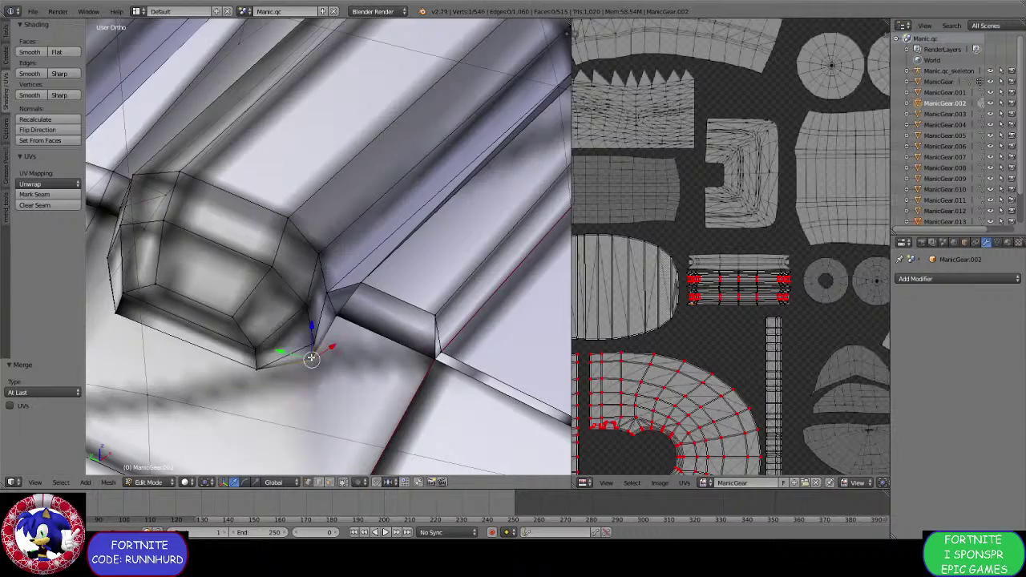
Select the vertices along the front lace's outer lower edge from one end to the other.
scroll(310, 357, "down", 4)
middle_click_drag(353, 325, 380, 322)
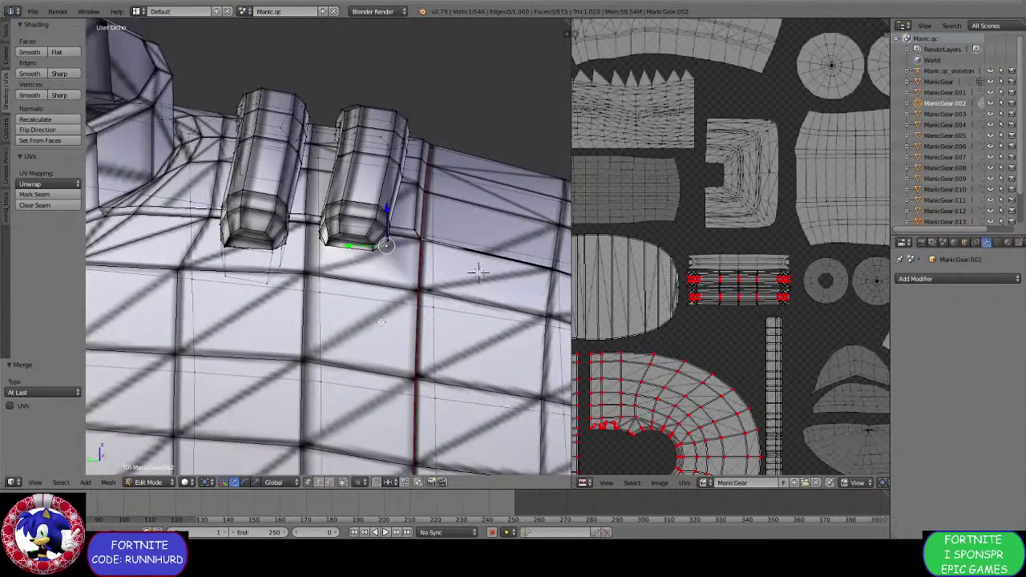
scroll(383, 367, "down", 1)
middle_click_drag(383, 367, 396, 281)
scroll(396, 281, "up", 4)
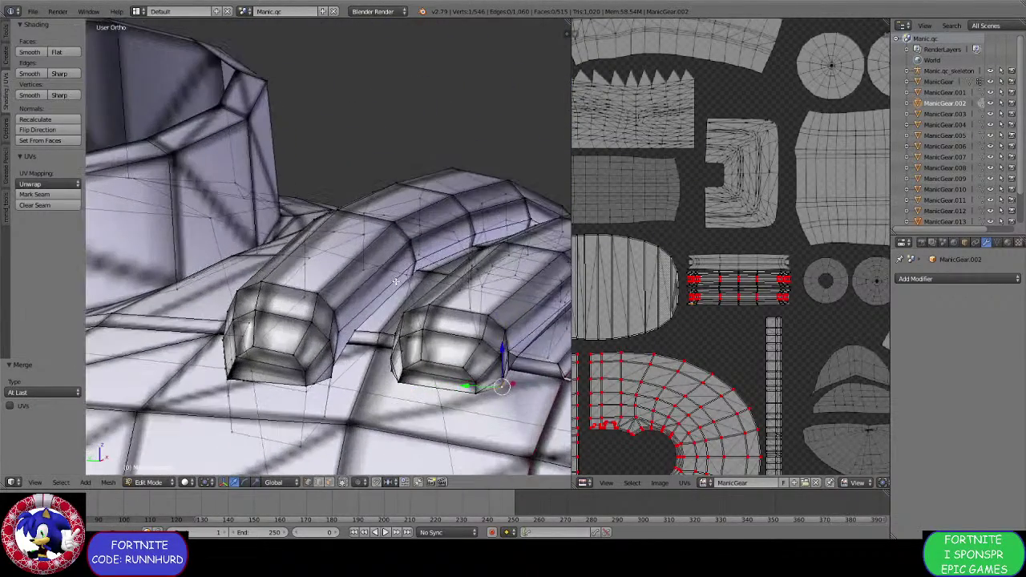
middle_click_drag(474, 396, 311, 392)
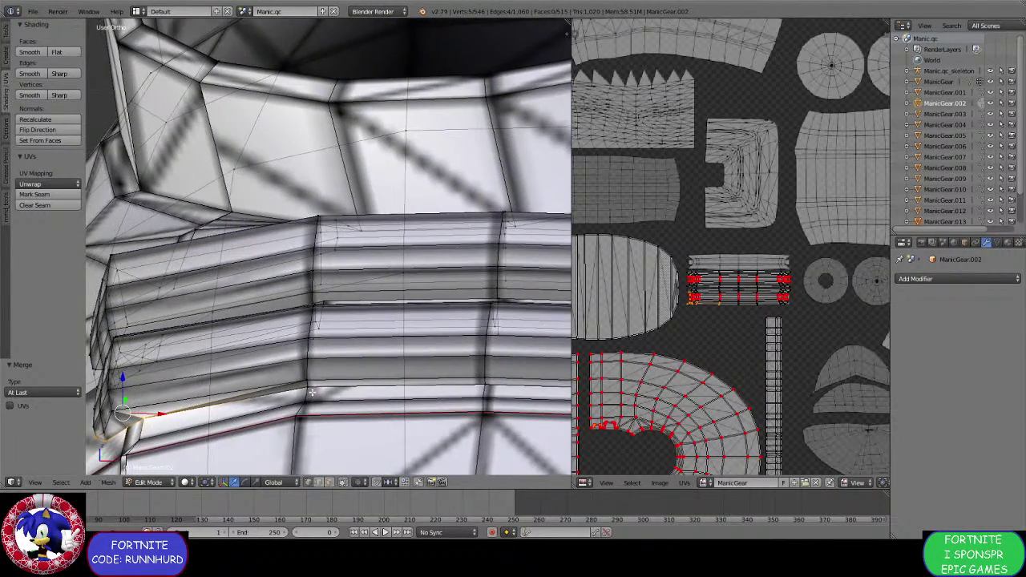
right_click(311, 392, "shift")
right_click(490, 386, "shift")
middle_click_drag(489, 386, 289, 349, "shift")
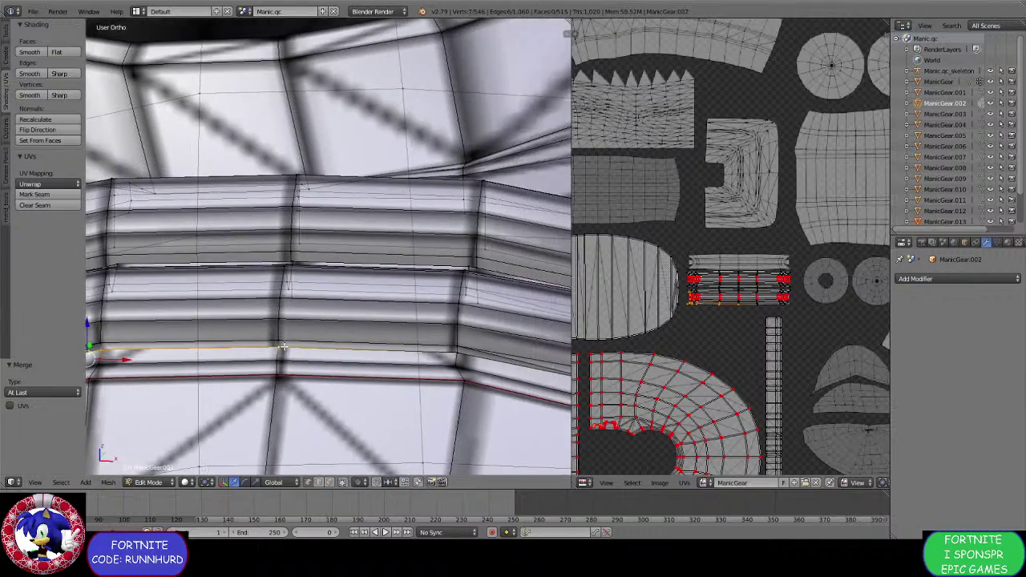
right_click(467, 347, "shift")
middle_click_drag(474, 340, 311, 292, "shift")
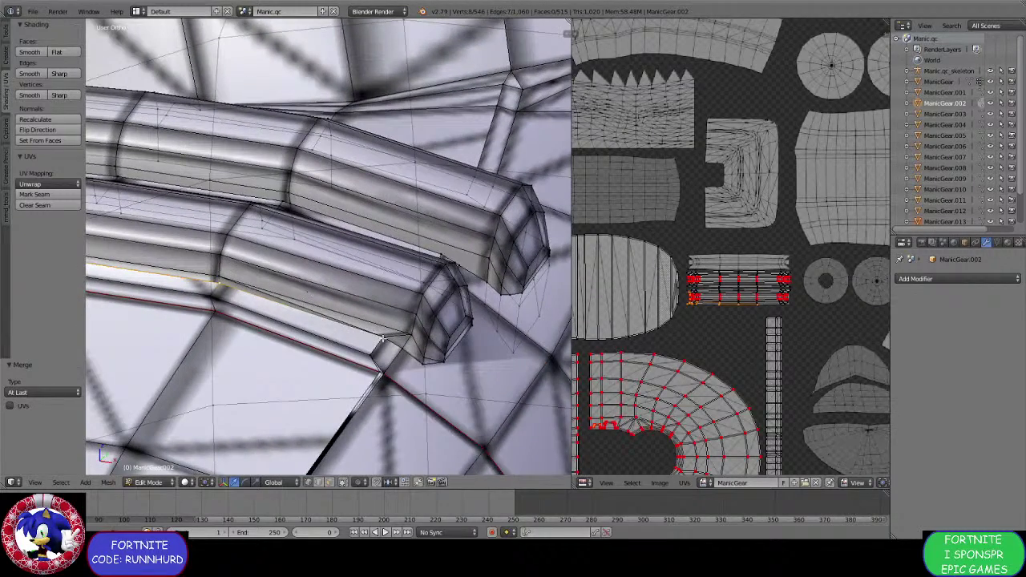
right_click(409, 358, "shift")
right_click(426, 367, "shift")
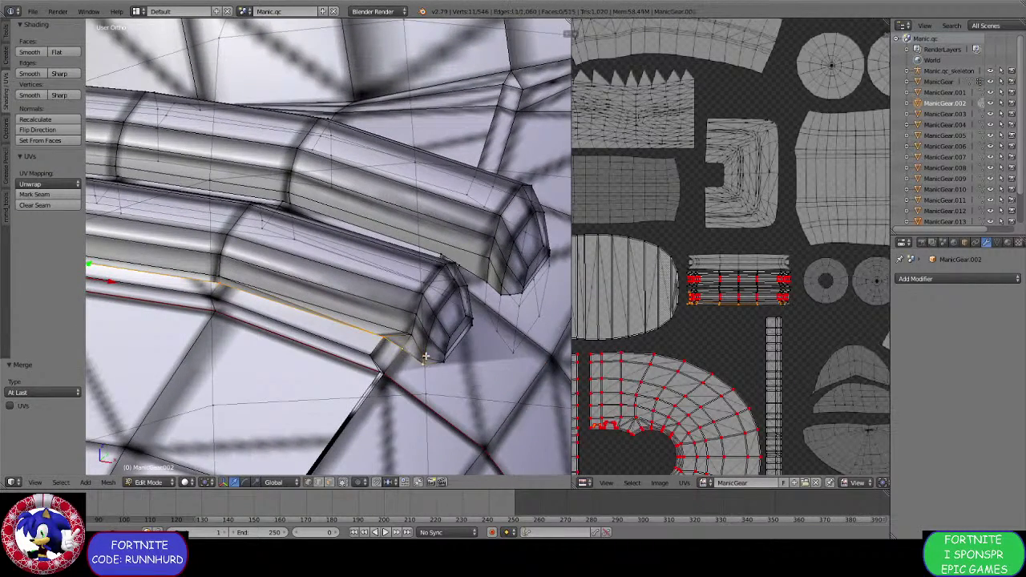
Extend the selection around the front lace's end and along its inner lower edge, and mark the loop as a seam.
mouse_move(456, 345)
middle_mouse_down()
mouse_move(409, 381)
mouse_move(456, 331)
middle_mouse_up()
right_click(398, 396, "shift")
right_click(386, 367, "shift")
middle_click_drag(386, 367, 351, 357)
right_click(302, 341, "shift")
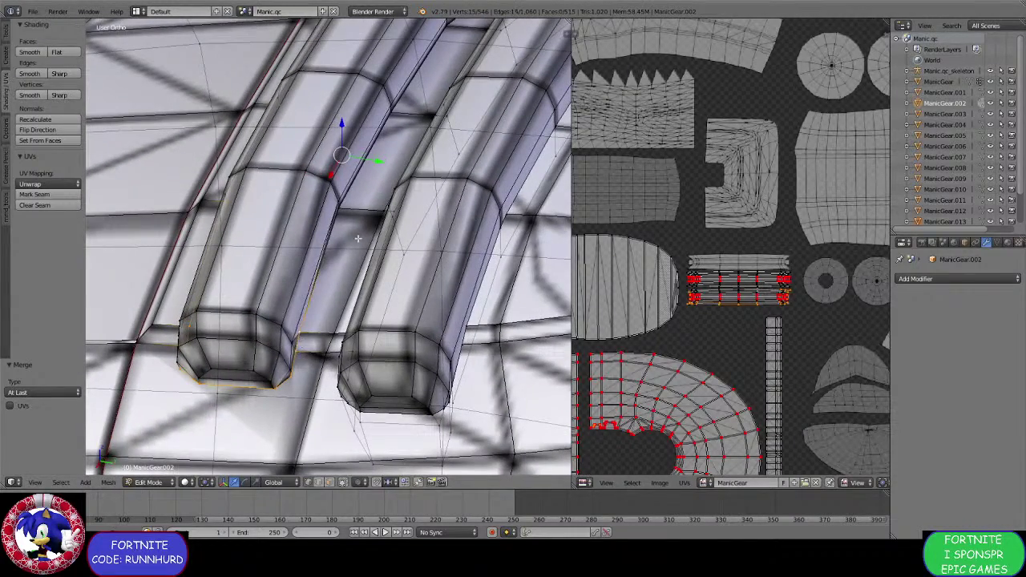
right_click(349, 210, "shift")
middle_click_drag(365, 192, 315, 374, "shift")
right_click(345, 297, "shift")
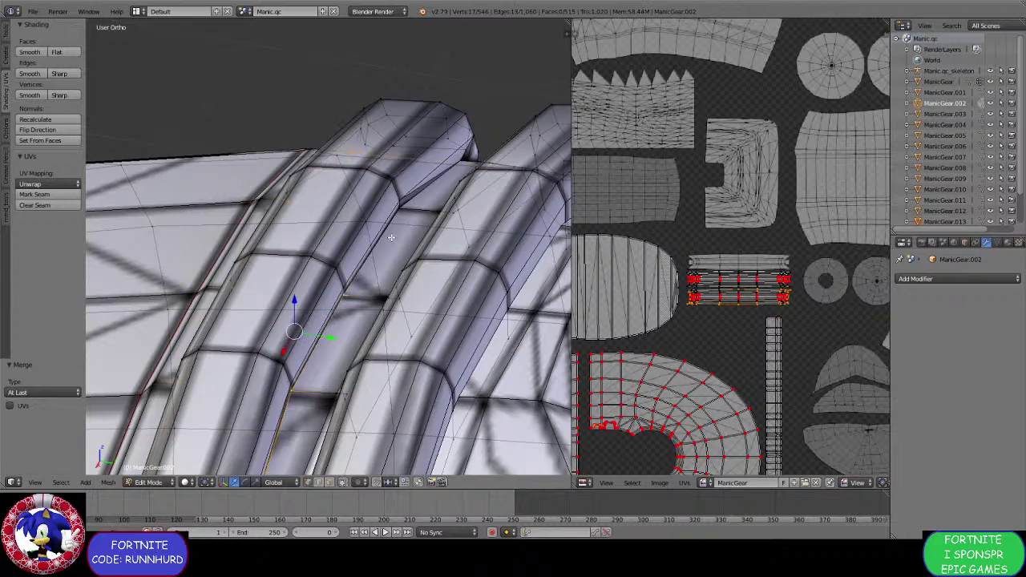
right_click(405, 208, "shift")
middle_click_drag(404, 209, 241, 313)
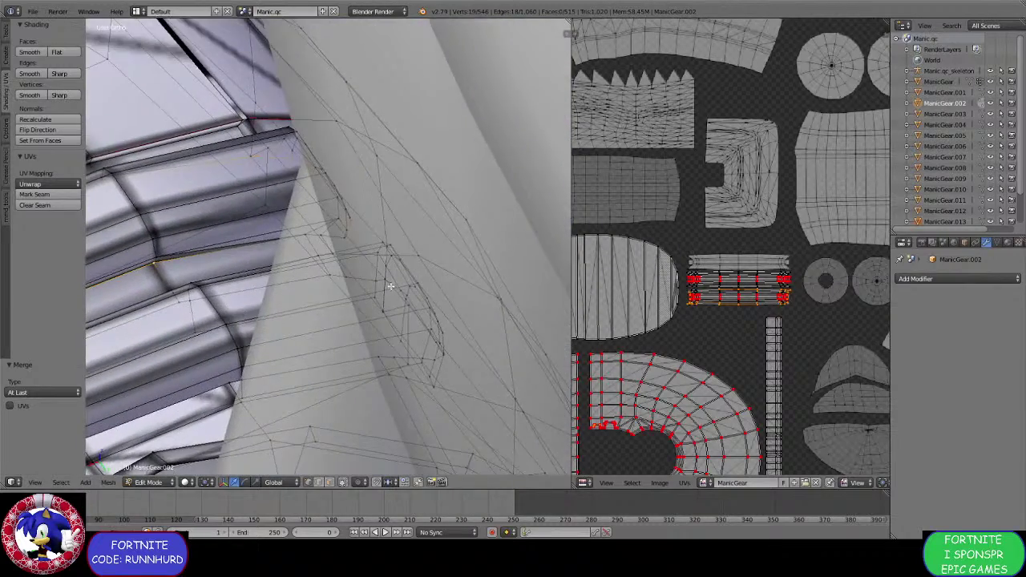
middle_click_drag(393, 287, 365, 335)
right_click(331, 328, "shift")
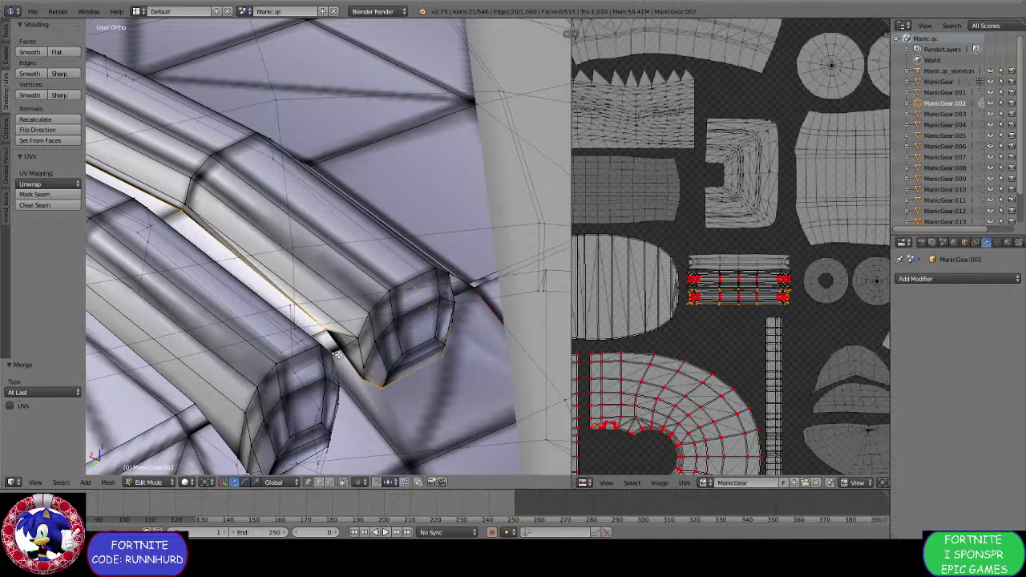
key("ctrl+e")
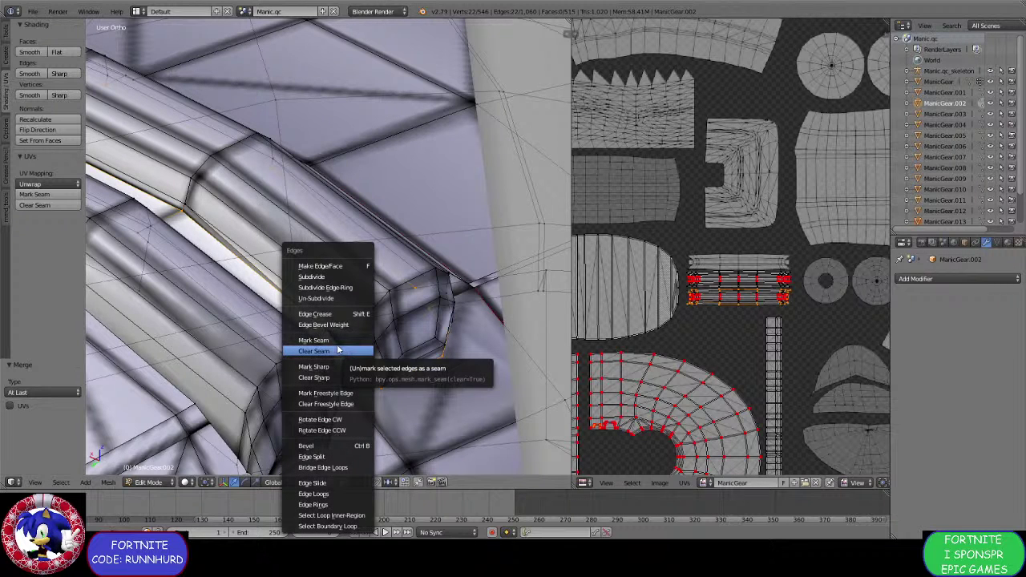
left_click(329, 340)
Merge the stray vertices below the middle of the back lace's end into the lower corner above them, At Last.
middle_click_drag(329, 339, 296, 255)
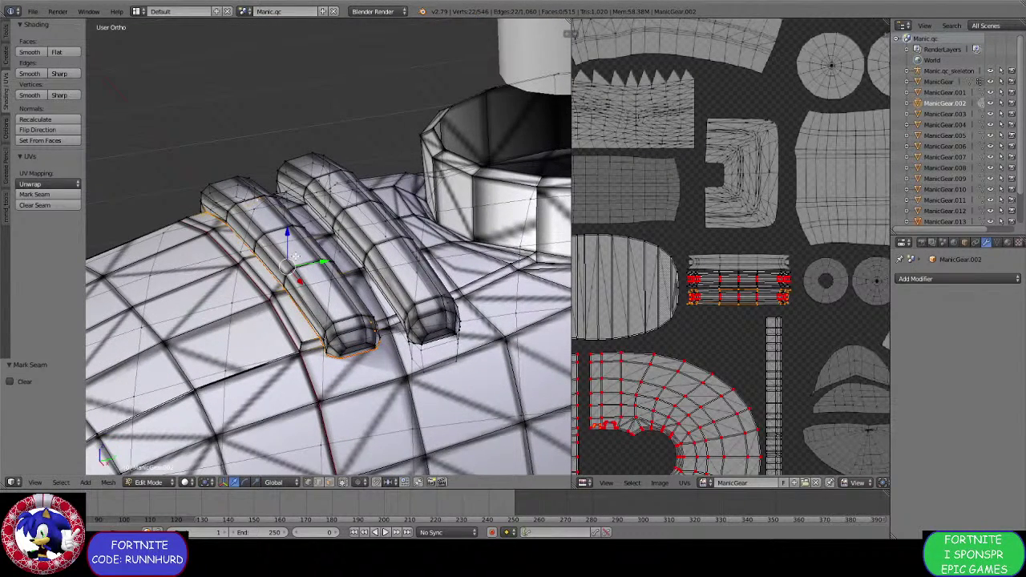
scroll(398, 321, "up", 5)
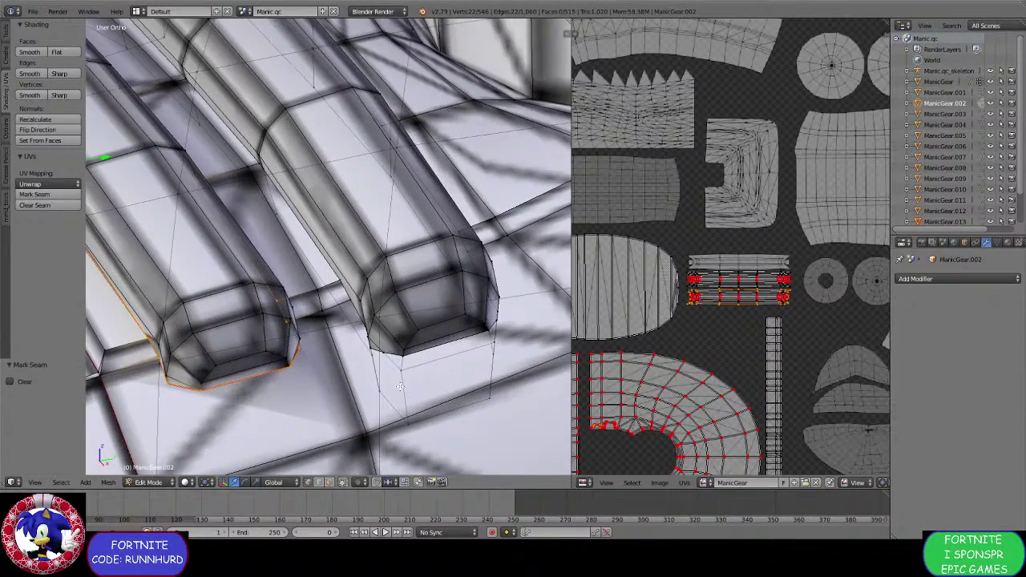
middle_click_drag(400, 387, 385, 353)
scroll(386, 361, "up", 2)
right_click(392, 403)
right_click(401, 304, "shift")
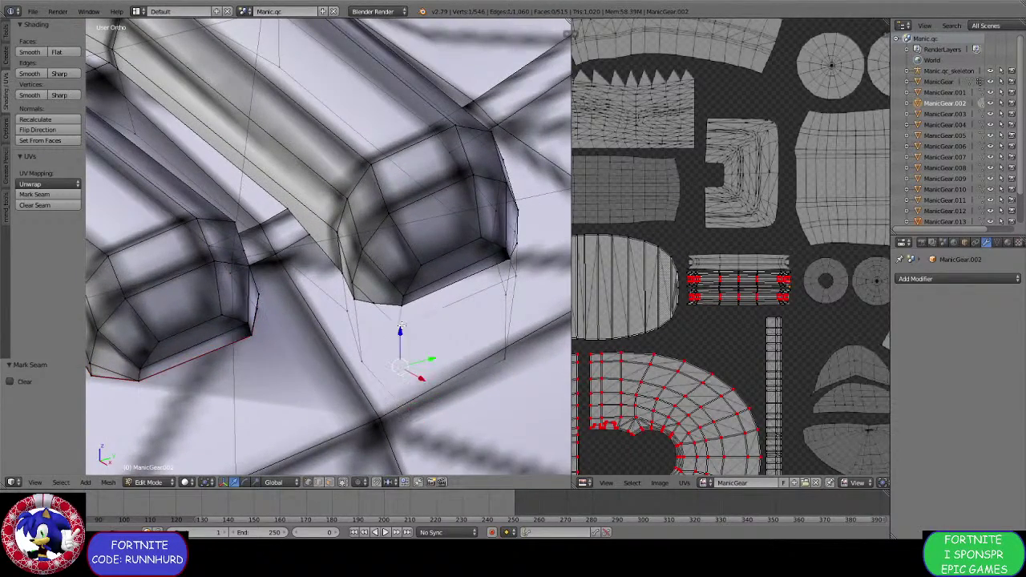
key("alt+m")
left_click(400, 306)
Merge the stray vertices below the back lace's end into its lower corner on the side facing the front lace, At Last.
right_click(362, 359)
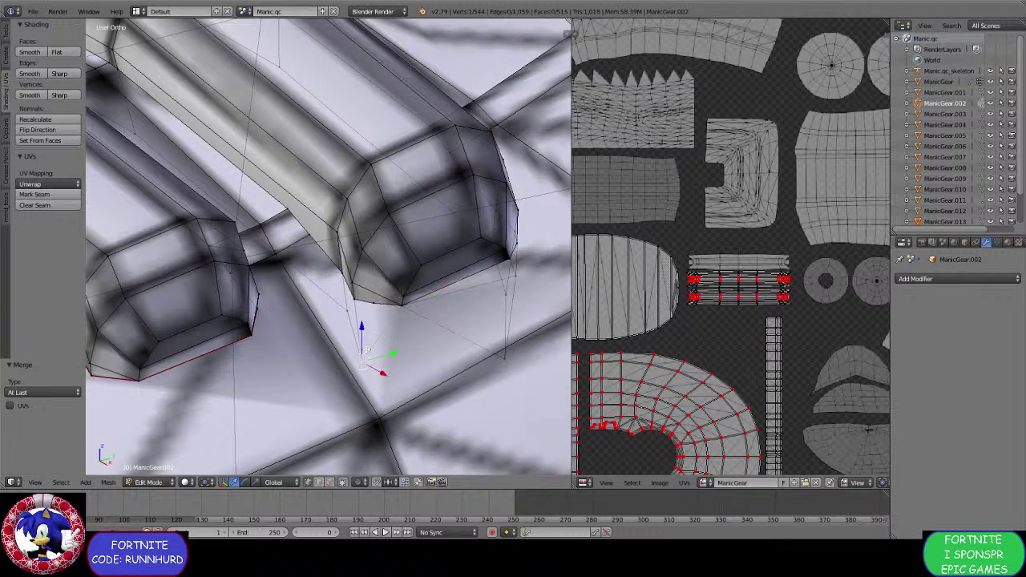
right_click(375, 305, "shift")
right_click(355, 300, "shift")
key("alt+m")
left_click(355, 297)
Merge the cut vertices beside the back lace's end into the vertex on the panel crease between the laces, At Last.
middle_click_drag(355, 299, 305, 292)
right_click(426, 334)
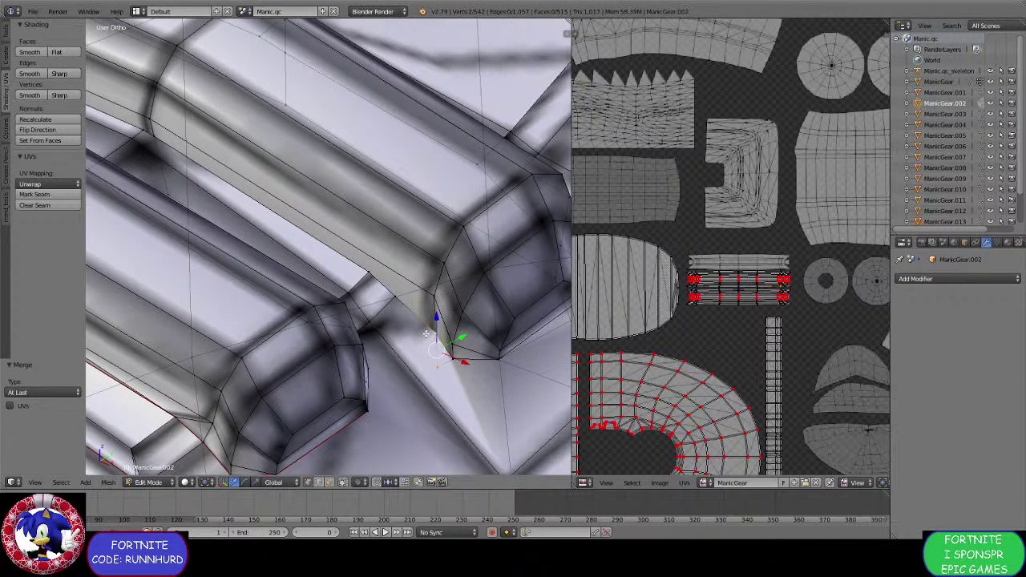
key("alt+m")
left_click(427, 336)
right_click(394, 297, "shift")
key("alt+m")
left_click(392, 297)
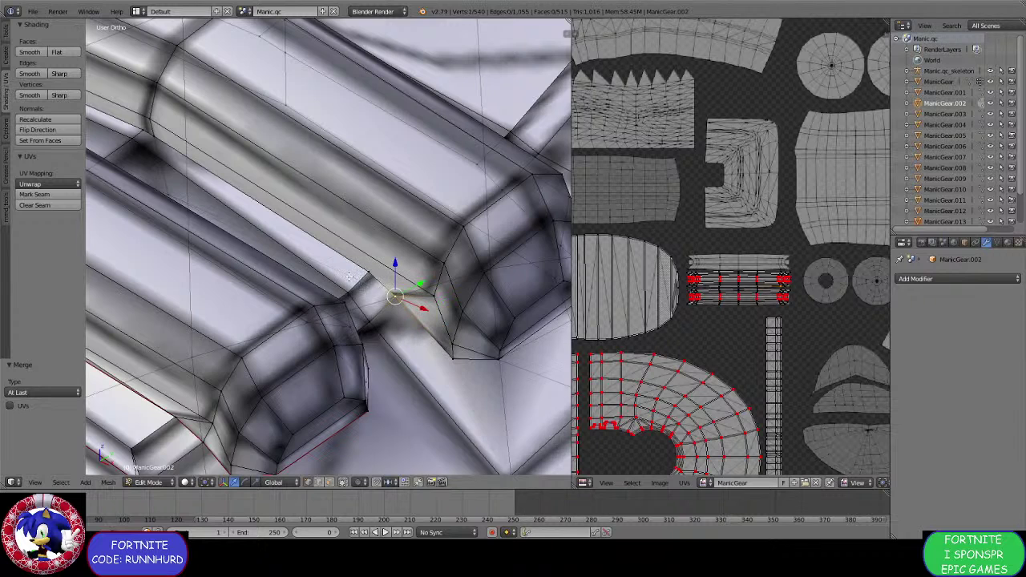
Merge the stray vertices at the back lace's next segment joint into its lower edge facing the front lace, At Last.
middle_click_drag(349, 276, 243, 288)
right_click(235, 240, "shift")
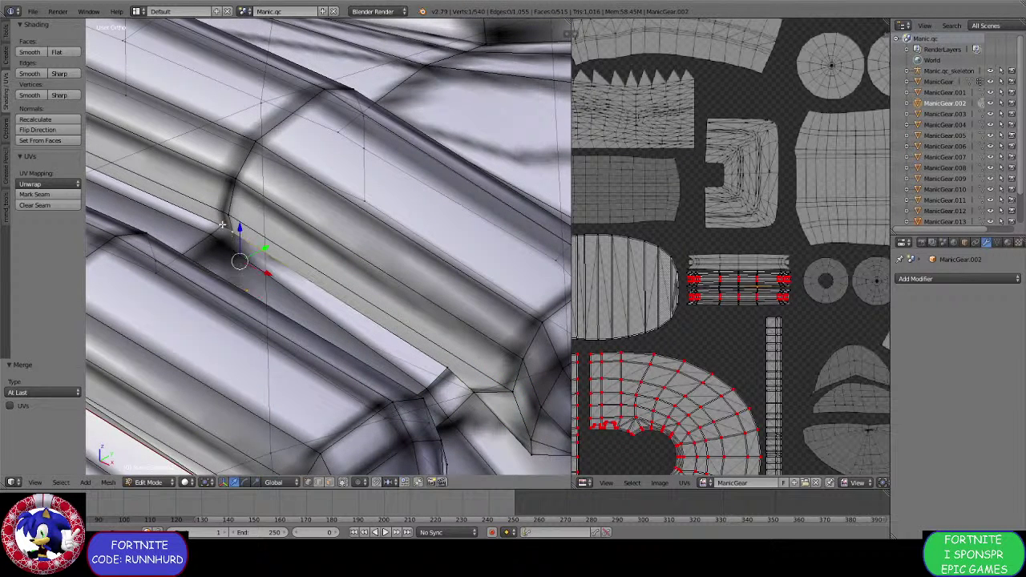
key("alt+m")
left_click(226, 218)
Extrude the thin face along the back lace's lower edge facing the front lace and merge the extruded vertices into the panel corner, At Last.
right_click(437, 355, "shift")
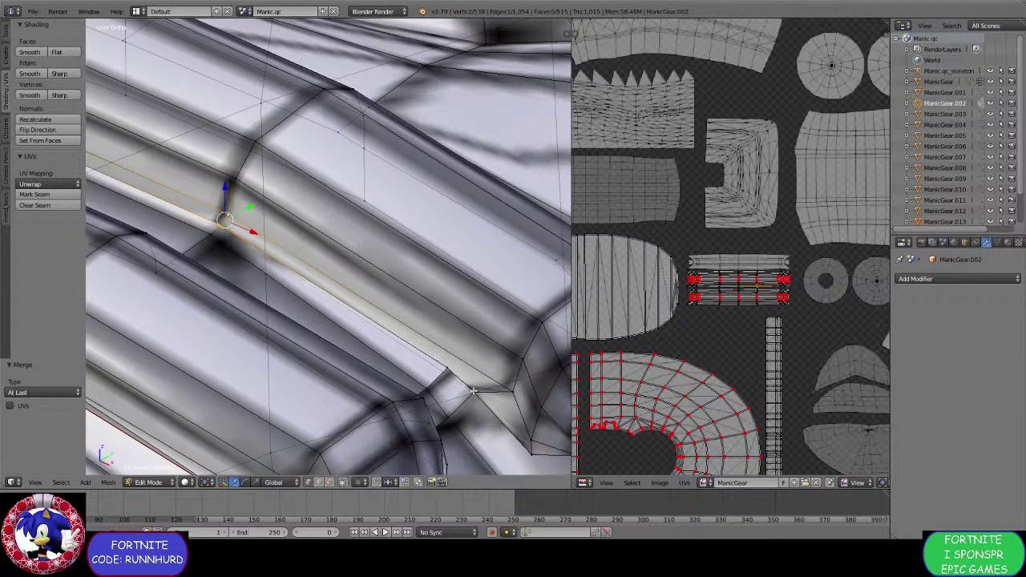
key("e")
left_click(453, 365)
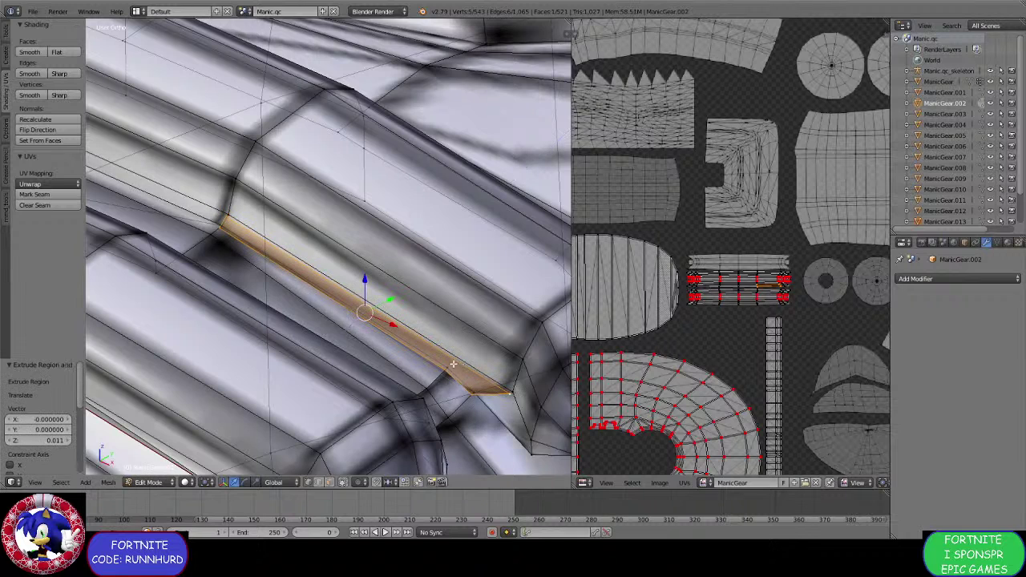
key("alt+m")
left_click(449, 366)
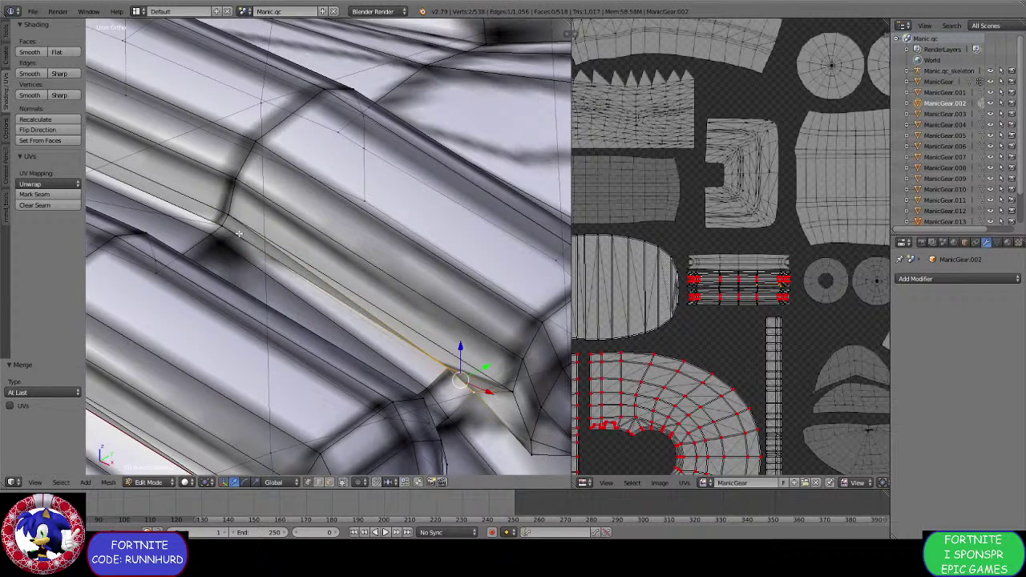
Merge the remaining stray vertices at the back lace's middle joint into its lower edge facing the front lace, At Last.
scroll(238, 233, "down", 2)
middle_click_drag(230, 229, 316, 362)
right_click(297, 328)
right_click(303, 337, "shift")
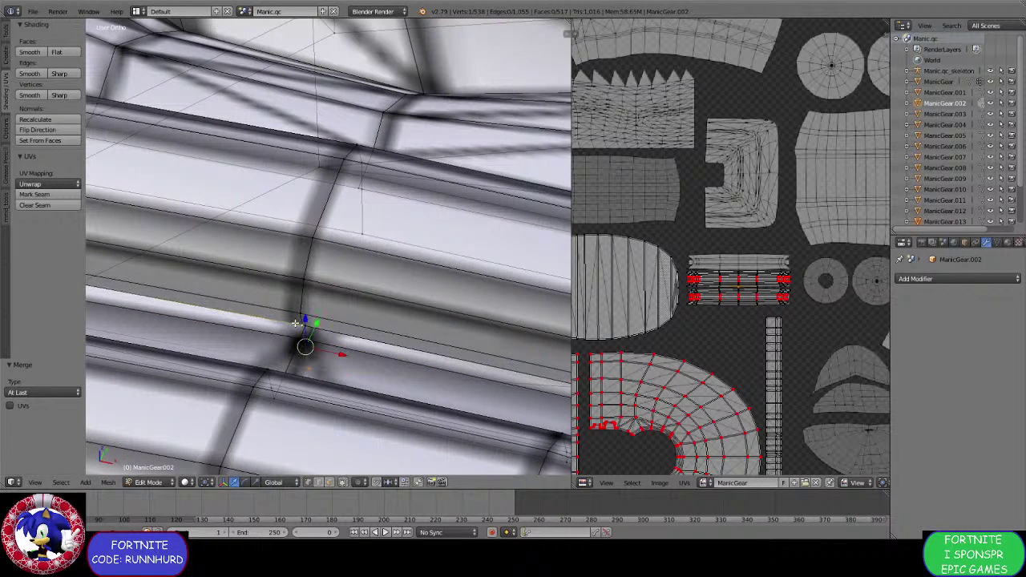
key("alt+m")
left_click(291, 323)
middle_click_drag(291, 323, 293, 392)
right_click(290, 375)
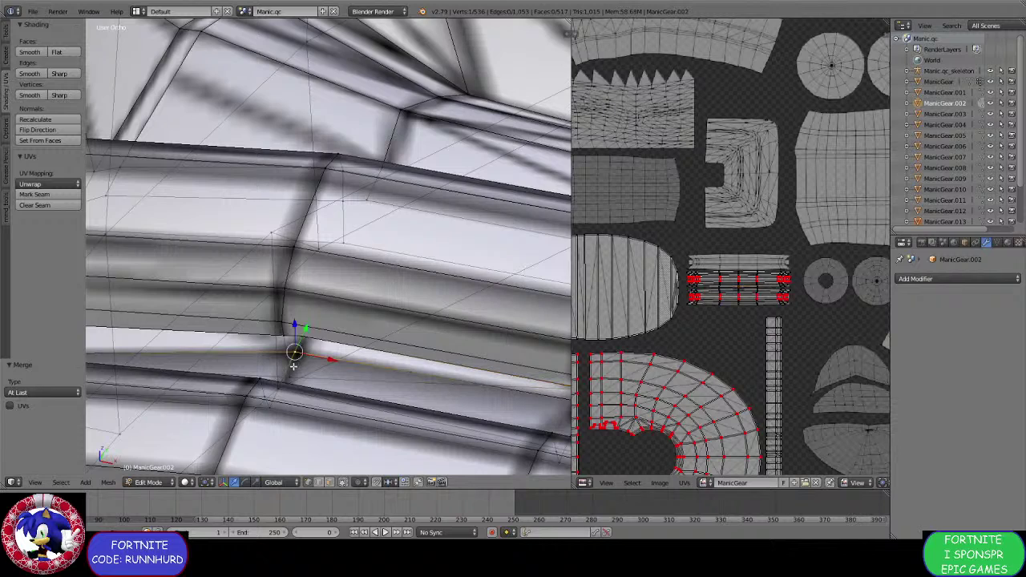
right_click(275, 338, "shift")
key("alt+m")
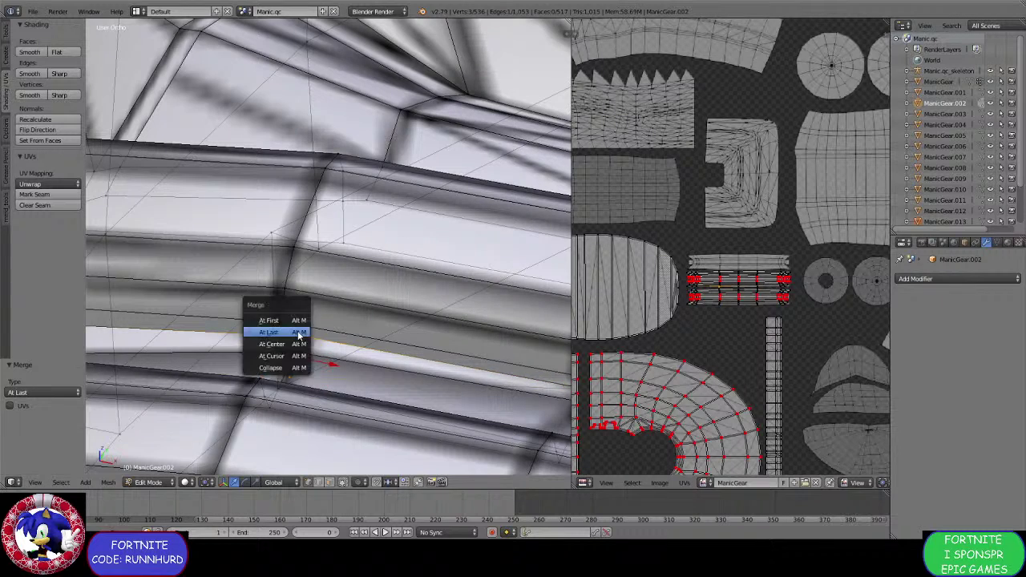
left_click(274, 333)
Merge the stray vertices at the back lace's opposite end into the panel crease and the end's corner facing the front lace, At Last.
middle_click_drag(274, 333, 332, 354)
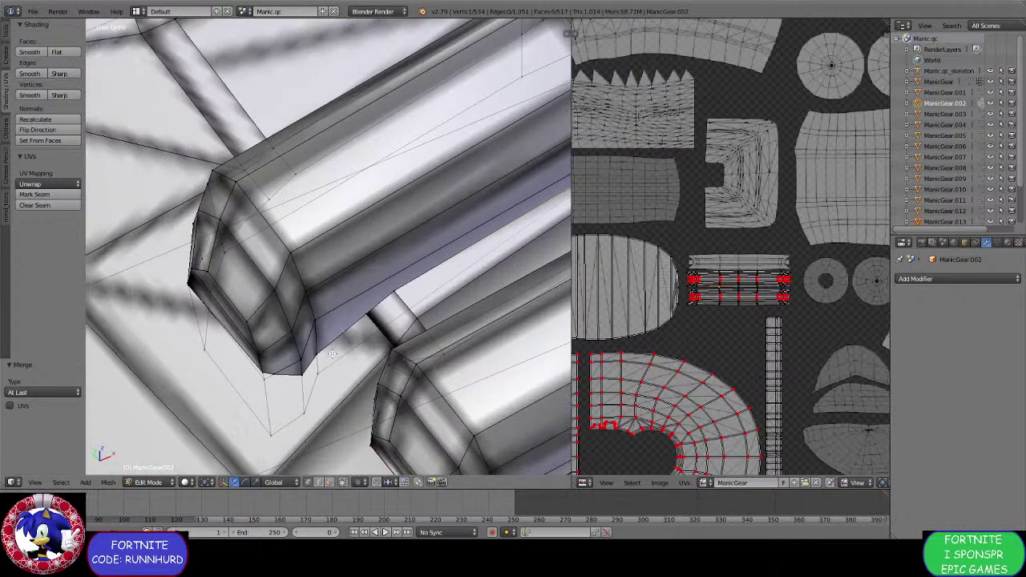
key("alt+m")
left_click(365, 315)
right_click(302, 410)
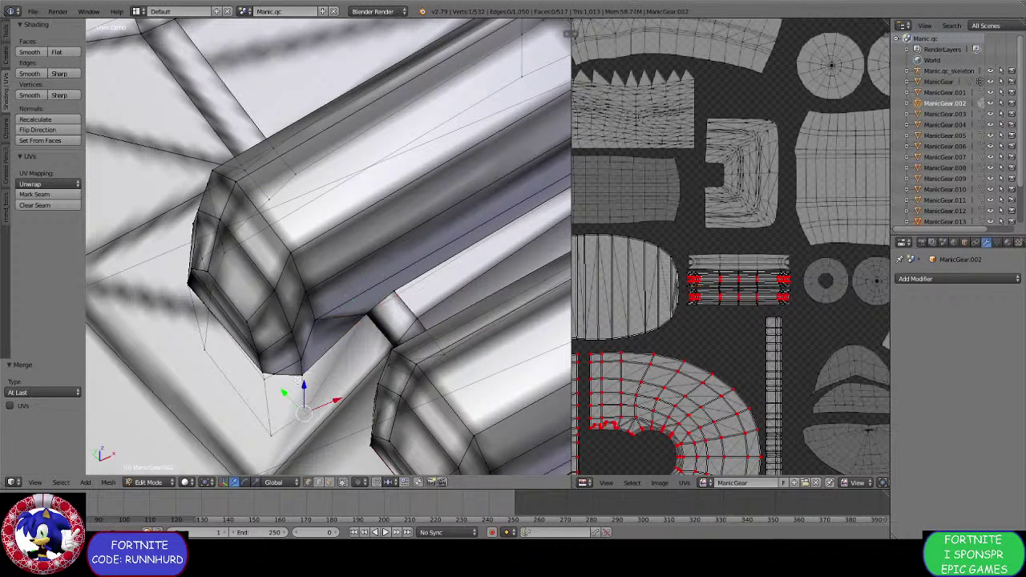
key("alt+m")
left_click(305, 367)
middle_click_drag(305, 367, 304, 366)
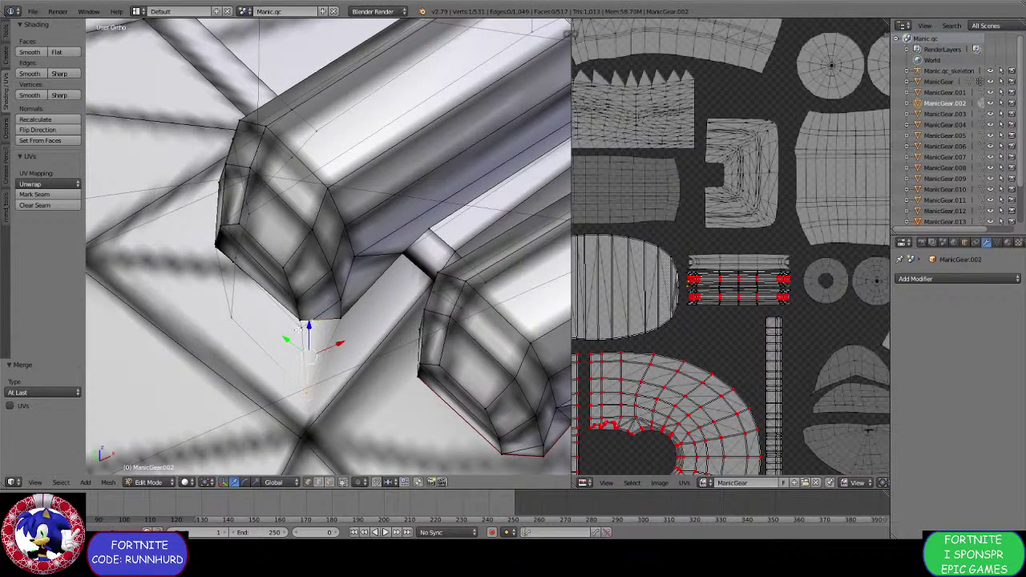
key("alt+m")
left_click(299, 292)
Merge the leftover vertices below that lace end into its bottom corner on the side away from the front lace, At Last.
middle_click_drag(309, 303, 324, 372)
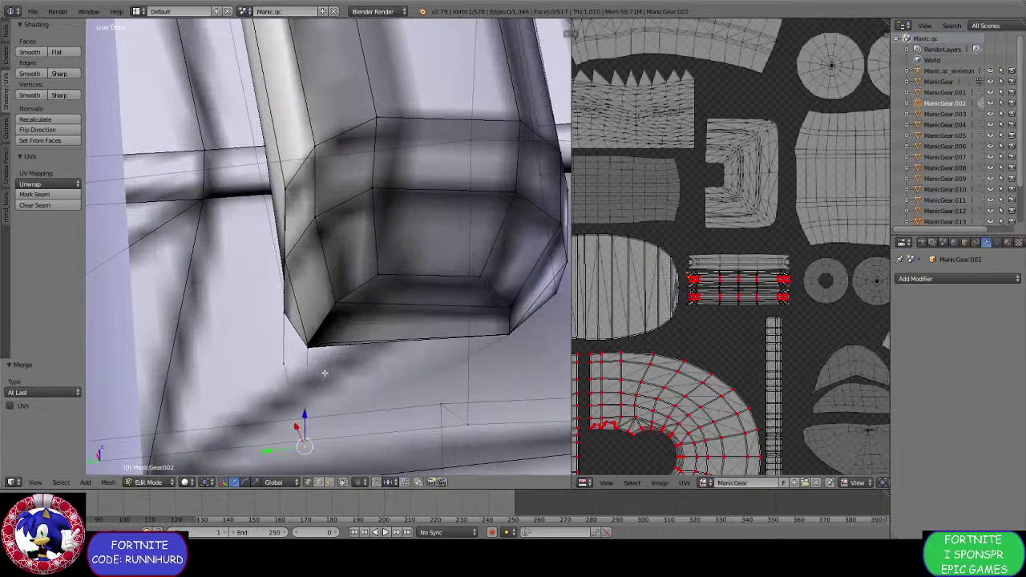
right_click(309, 344, "shift")
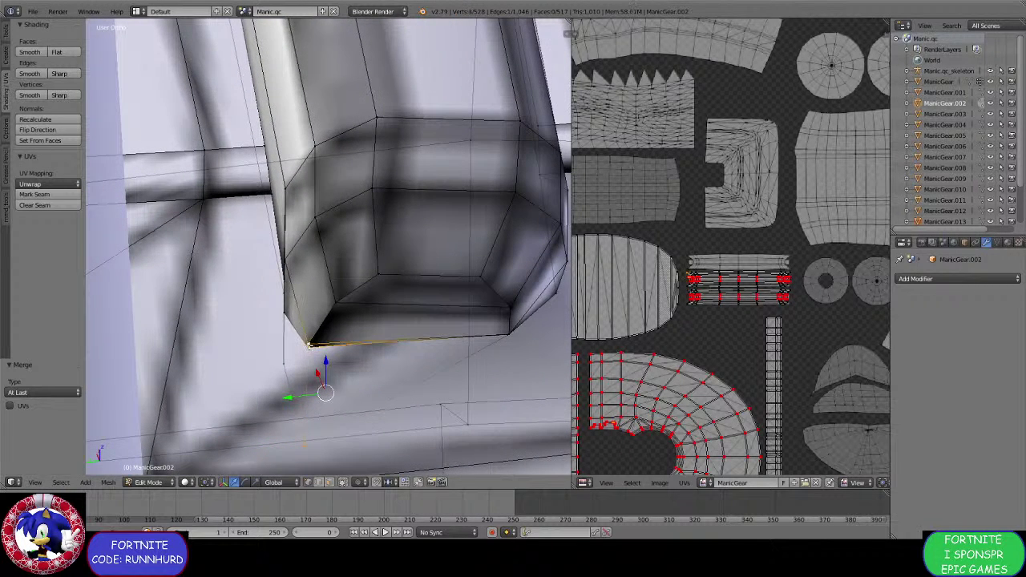
key("alt+m")
left_click(315, 348)
Try to merge the stray vertices beside the lace end on the side away from the front lace, and undo the merges.
right_click(351, 370)
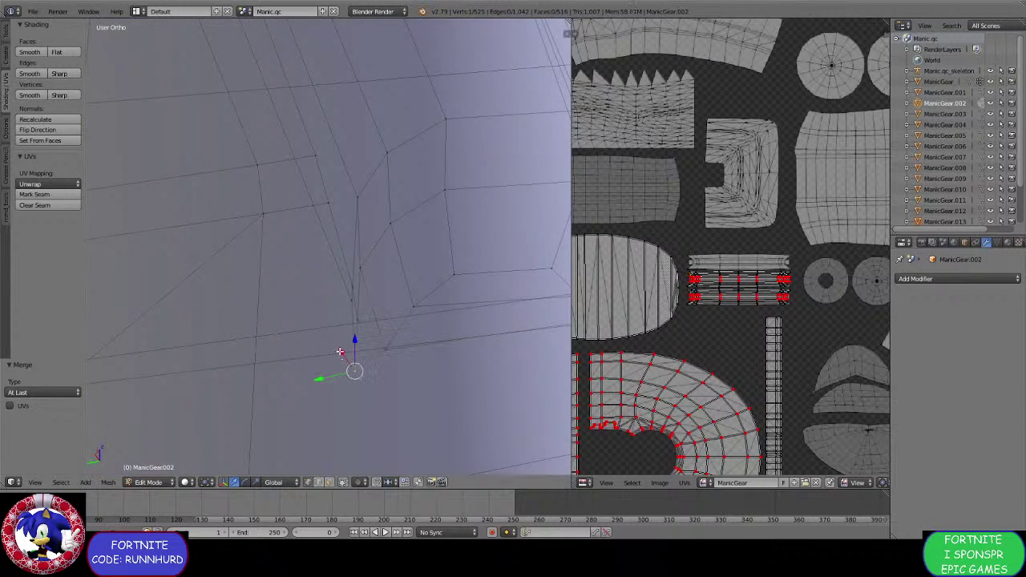
middle_click_drag(342, 352, 319, 327)
key("alt+m")
left_click(319, 327)
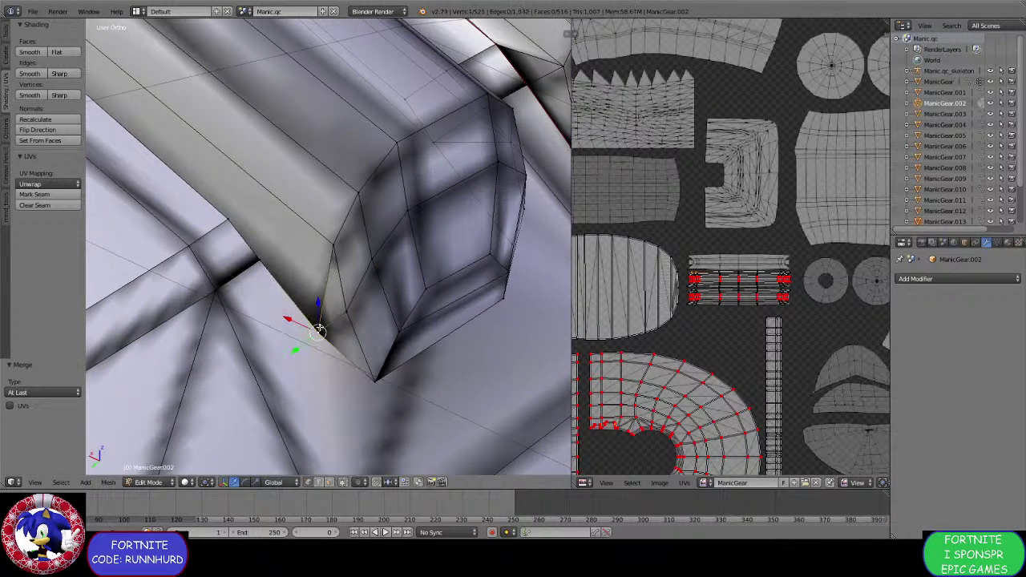
scroll(320, 327, "down", 3)
middle_click_drag(282, 274, 359, 352, "shift")
scroll(365, 353, "up", 1)
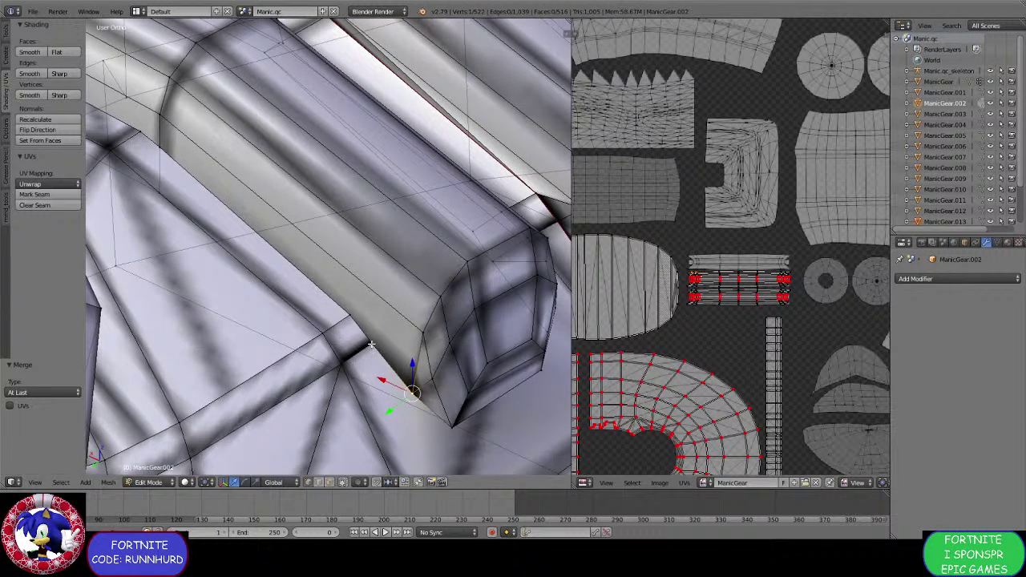
right_click(369, 342)
key("ctrl+z")
key("ctrl+z")
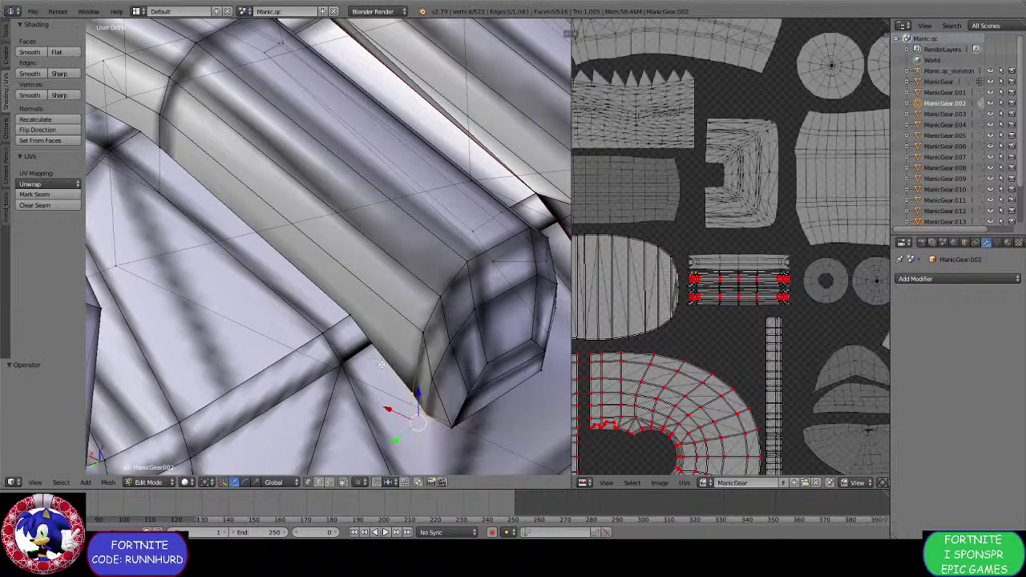
key("ctrl+z")
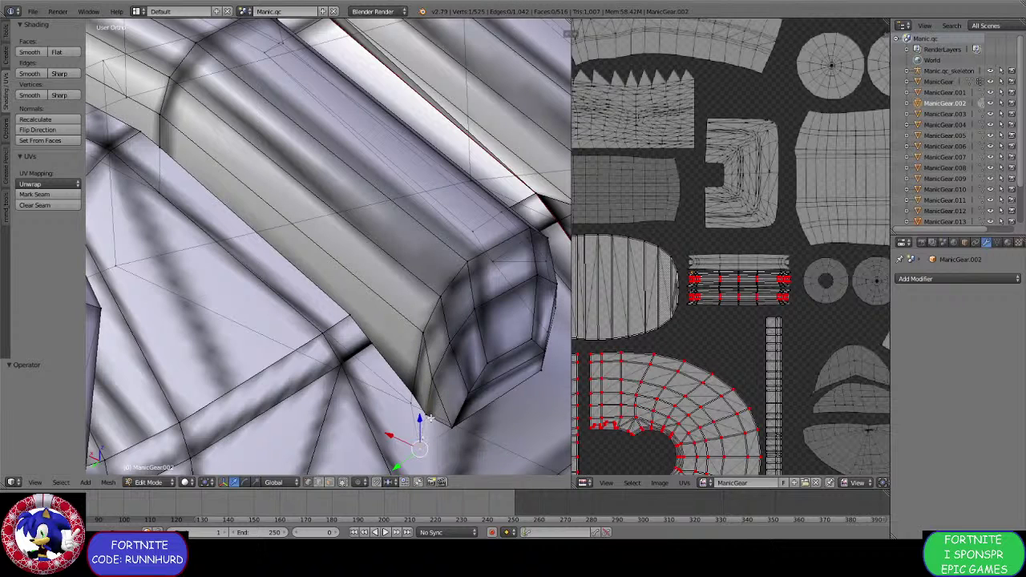
Merge the stray vertices beside the lace end into its lower outer edge and the panel crease corner, At Last.
right_click(410, 390, "shift")
key("alt+m")
left_click(409, 392)
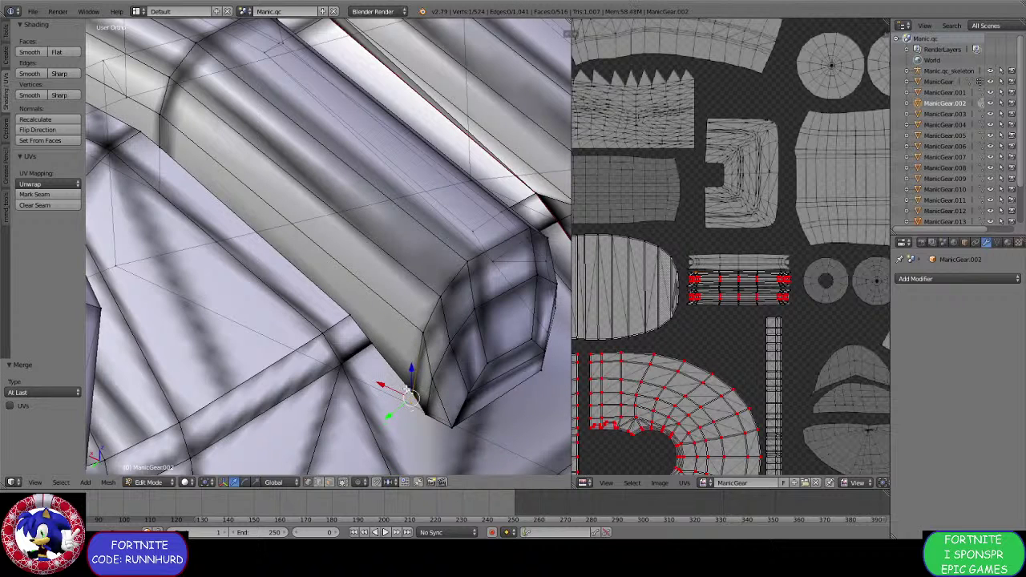
middle_click_drag(353, 345, 340, 321)
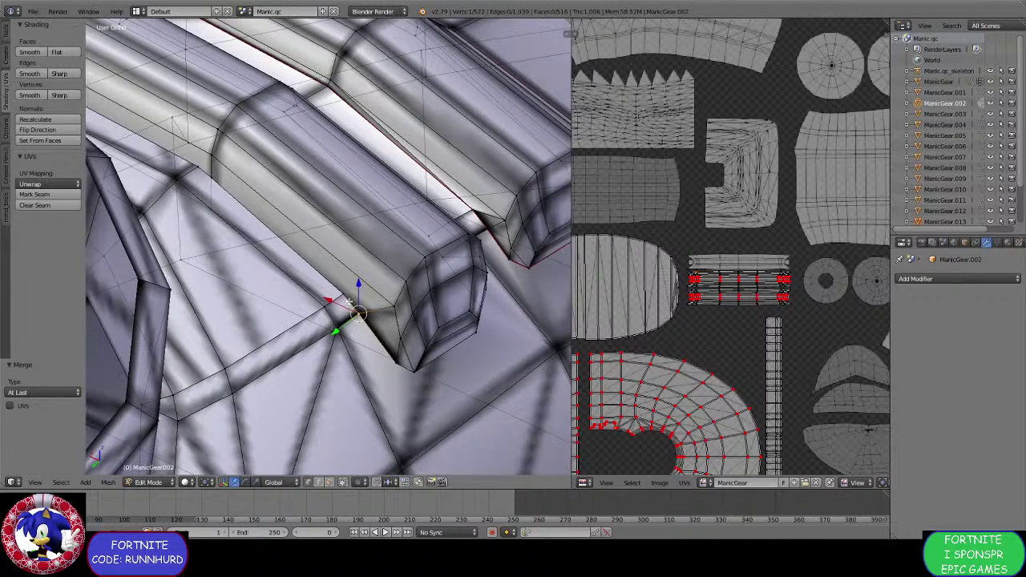
Merge the stray vertex at the end segment's inner joint into the lace's lower edge away from the front lace.
right_click(396, 306, "shift")
right_click(213, 162, "ctrl")
middle_click_drag(240, 213, 255, 248)
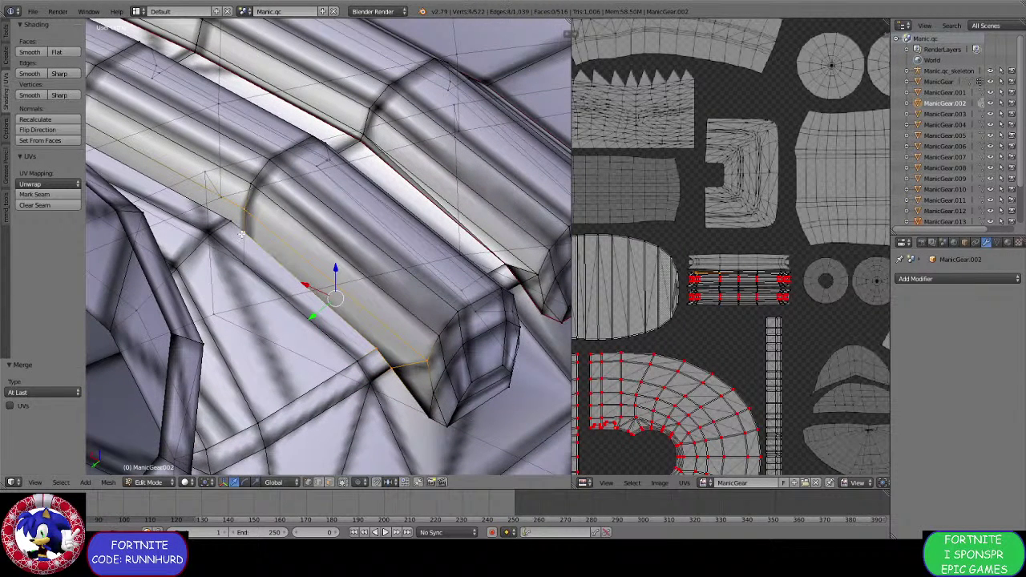
right_click(244, 241)
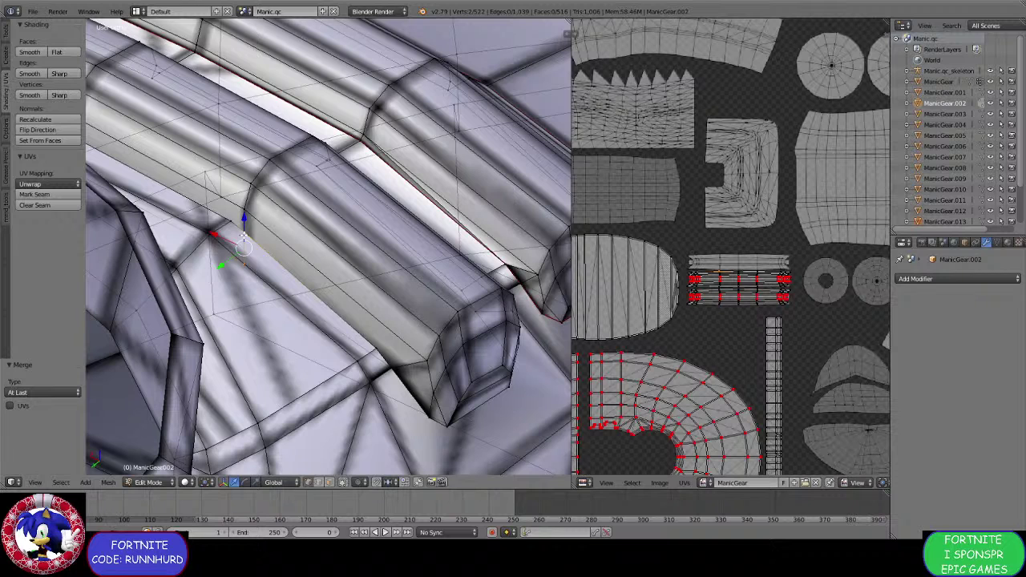
Extrude the thin face along the end segment's lower outer edge, merge it into the panel crease corner, and dissolve the leftover edge.
right_click(262, 233)
right_click(417, 350, "ctrl")
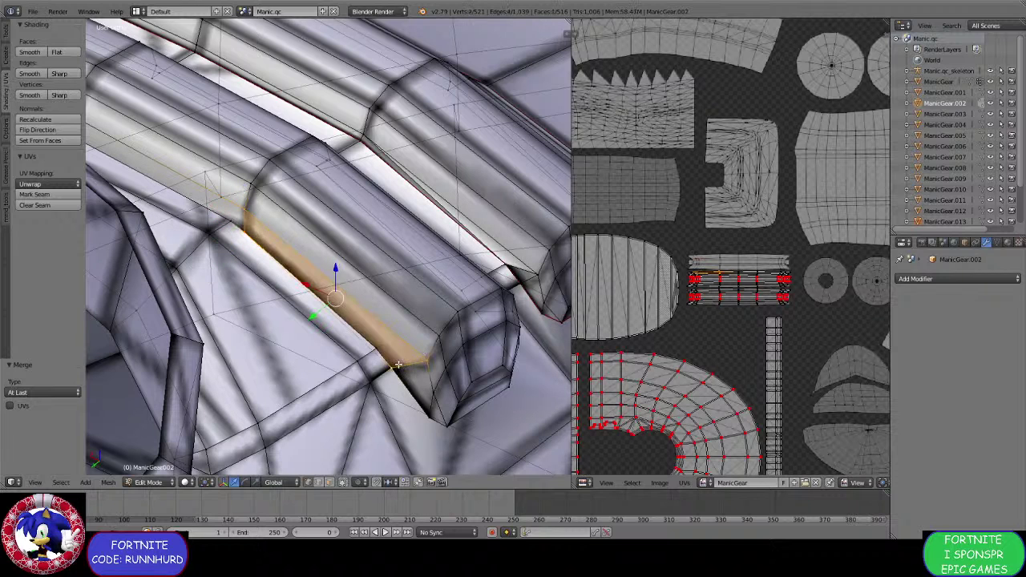
key("e")
left_click(374, 341)
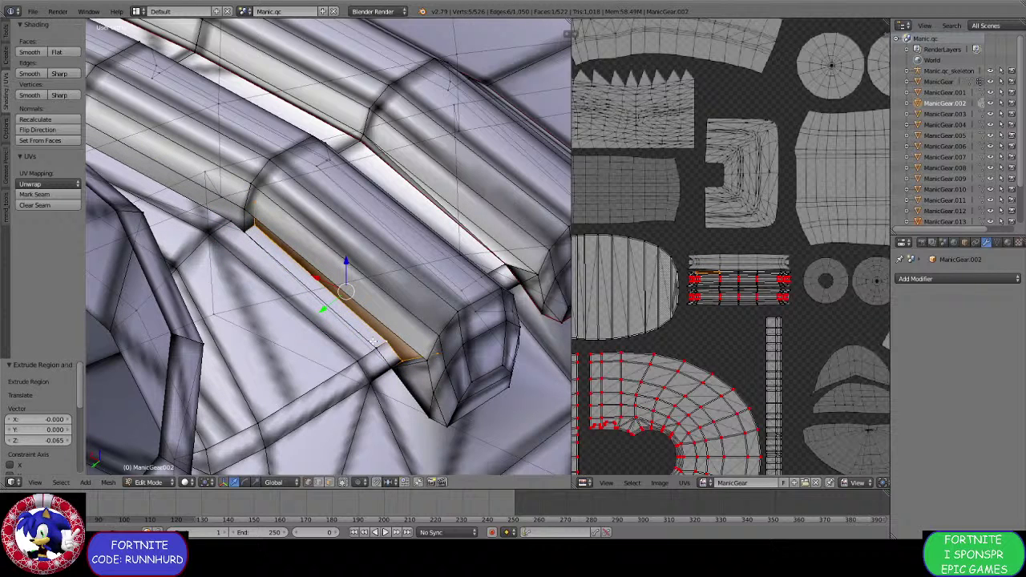
key("alt+m")
left_click(378, 357)
right_click(244, 233, "shift")
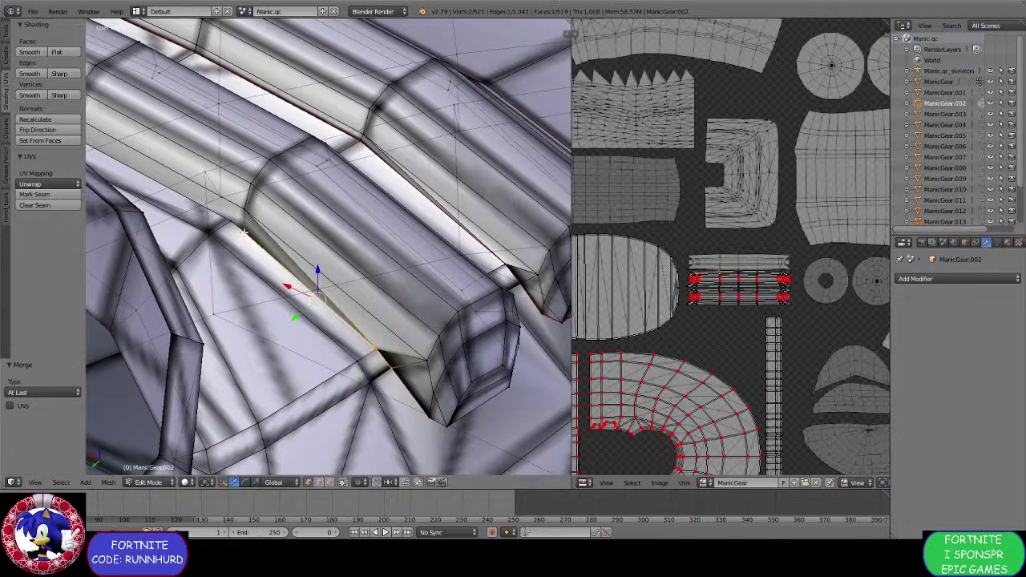
key("ctrl+x")
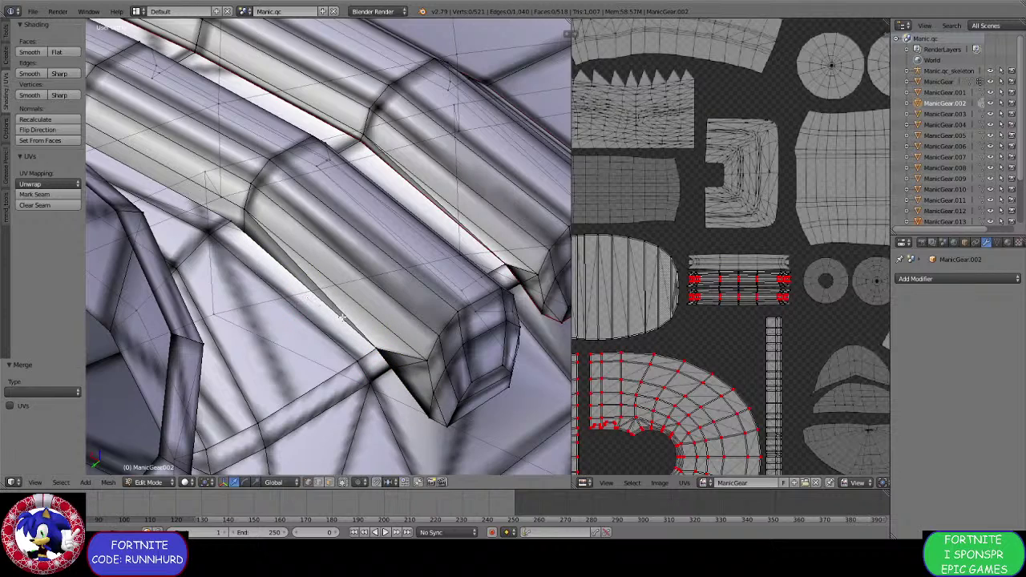
Merge the stray vertices at the next joint on the back lace's outer side into the panel crease vertex, At Last.
scroll(345, 319, "down", 1)
scroll(343, 318, "up", 2)
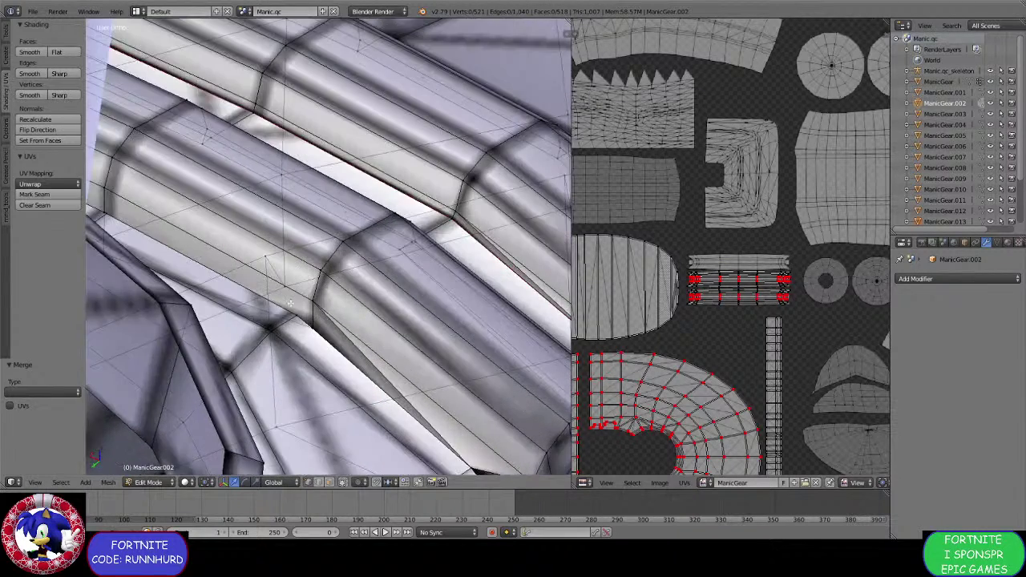
scroll(336, 325, "up", 2)
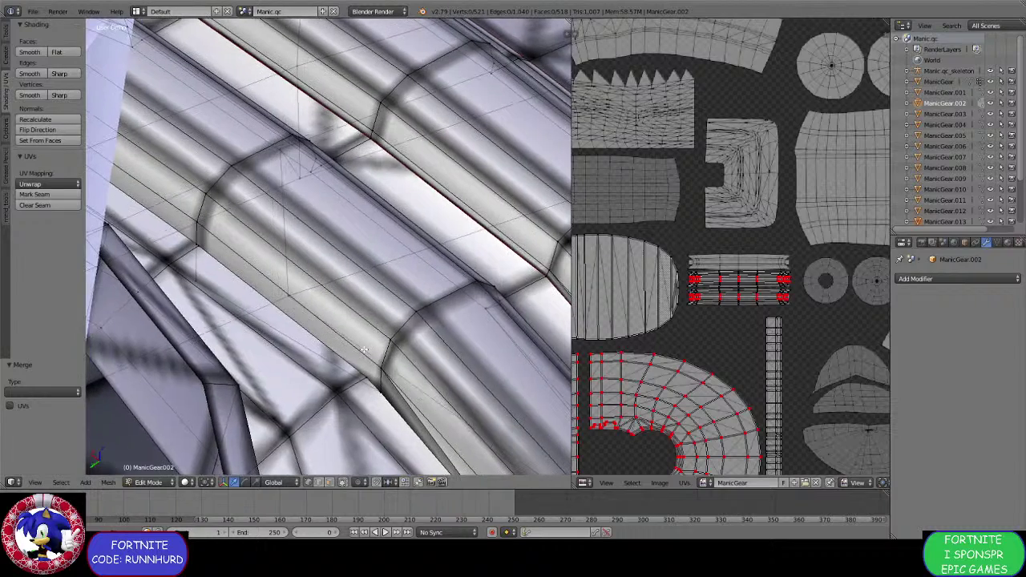
scroll(288, 330, "up", 2)
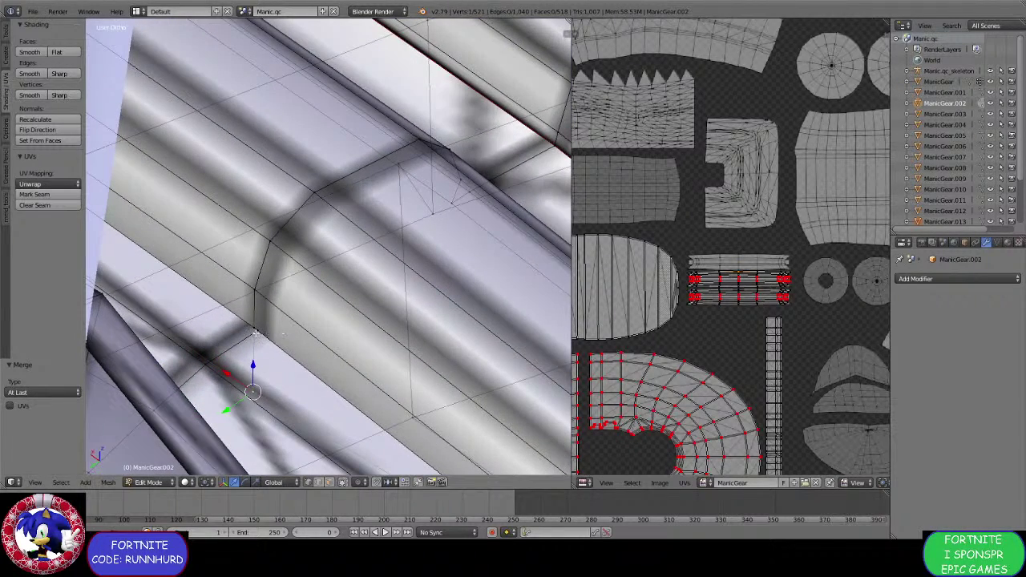
right_click(255, 332)
key("alt+m")
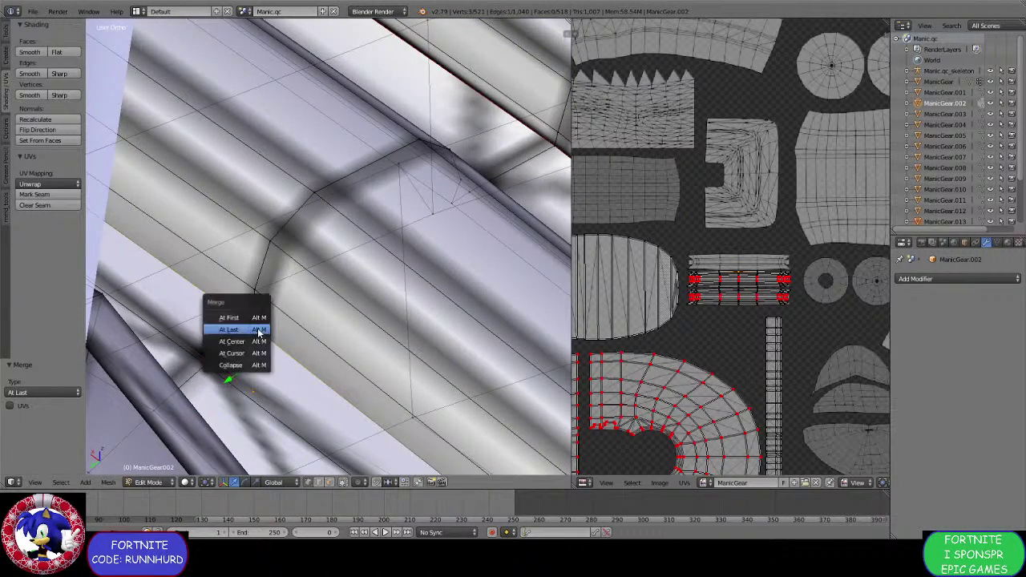
left_click(255, 330)
Merge the stray vertices at the following joint on the back lace's outer side with the lace's lower edge, At Center.
middle_click_drag(254, 329, 291, 367)
scroll(291, 367, "up", 3)
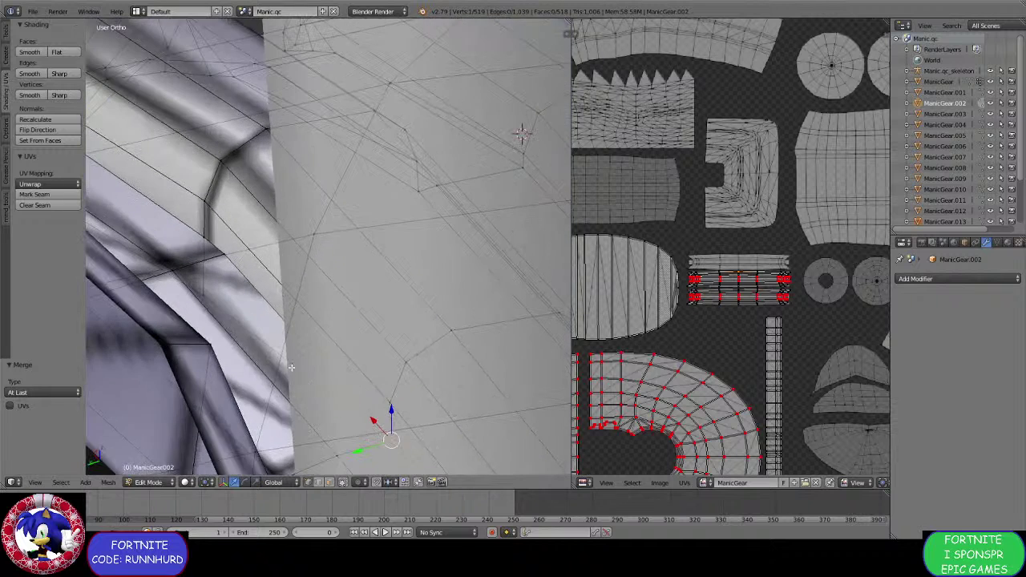
middle_click_drag(214, 299, 278, 362, "shift")
right_click(277, 362)
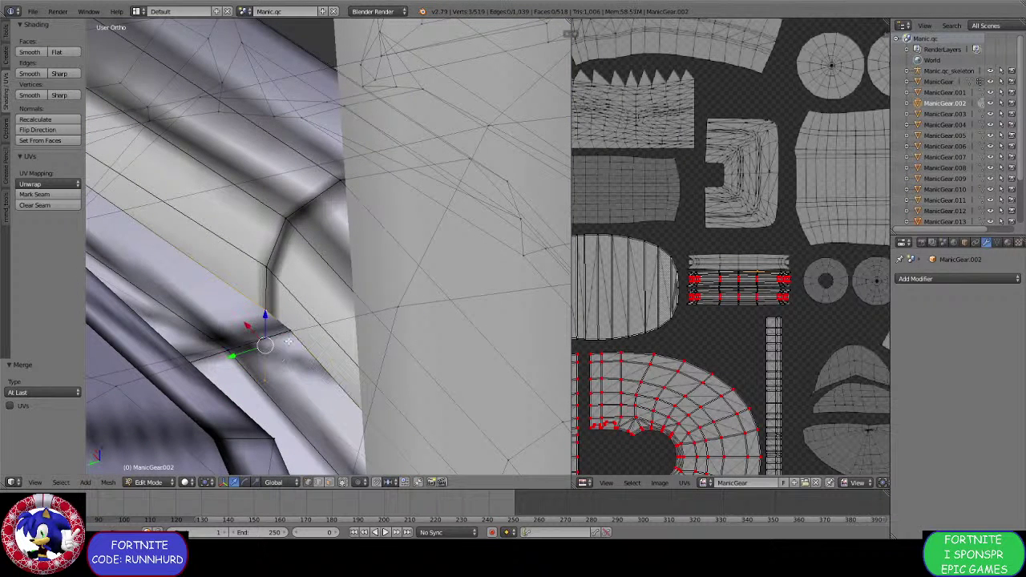
key("alt+m")
left_click(279, 327)
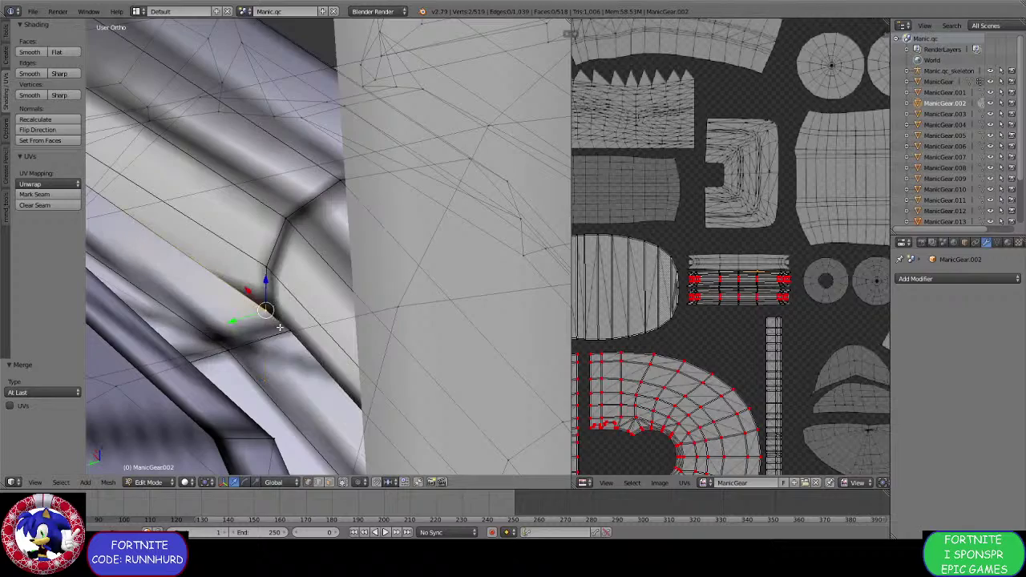
left_click(282, 342)
Merge the stray vertex beside the back lace's other end with the cut vertex near the panel crease, At Center.
scroll(281, 338, "down", 4)
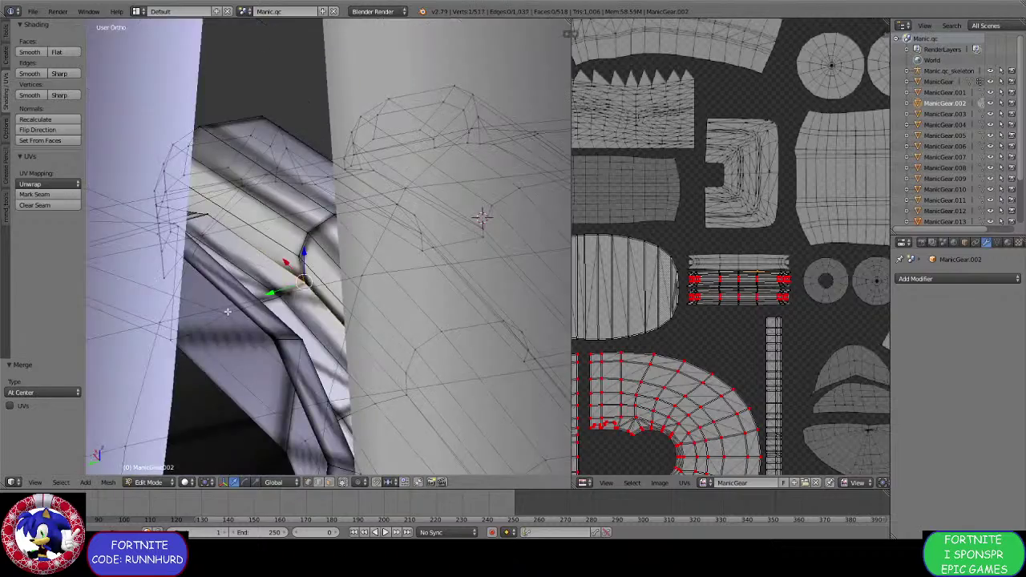
middle_click_drag(231, 314, 311, 321)
scroll(240, 345, "down", 2)
middle_click_drag(120, 359, 308, 350, "shift")
scroll(244, 351, "up", 3)
scroll(308, 350, "up", 2)
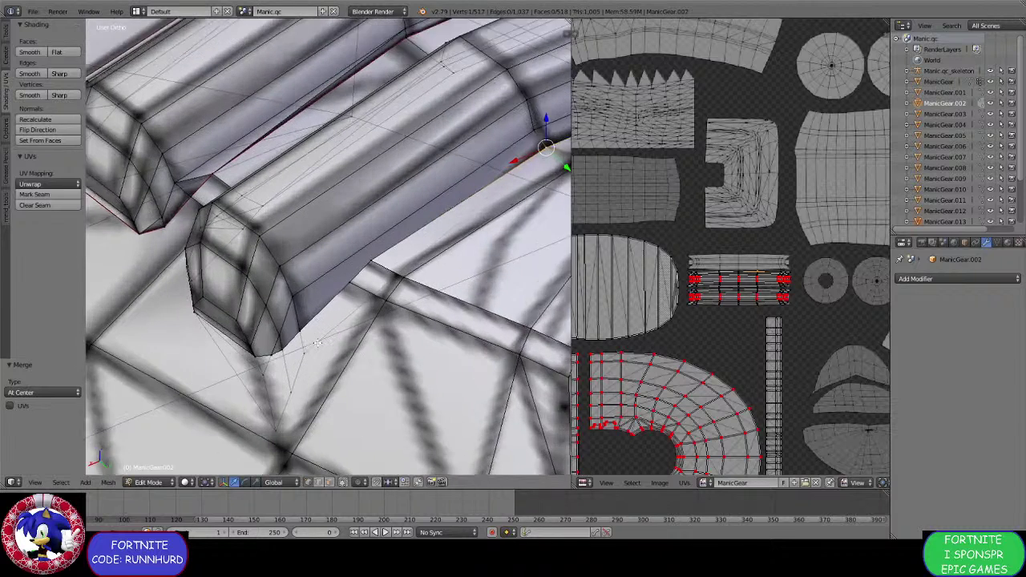
right_click(308, 369)
right_click(351, 299, "shift")
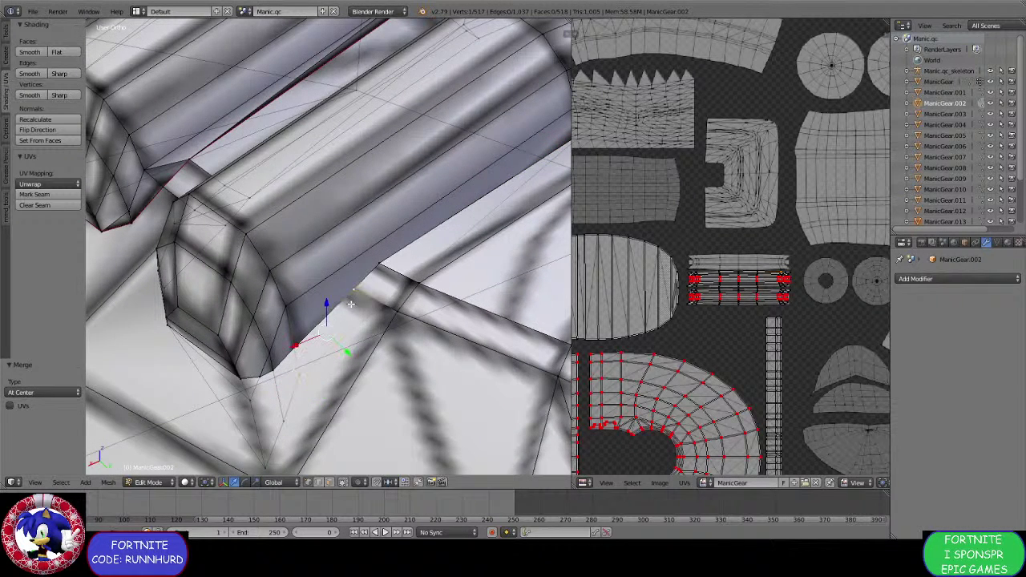
key("alt+m")
left_click(347, 304)
Try to merge the stray vertices below this lace end into its lower outer corner, and undo the merges.
middle_click_drag(322, 339, 351, 291, "shift")
right_click(301, 361)
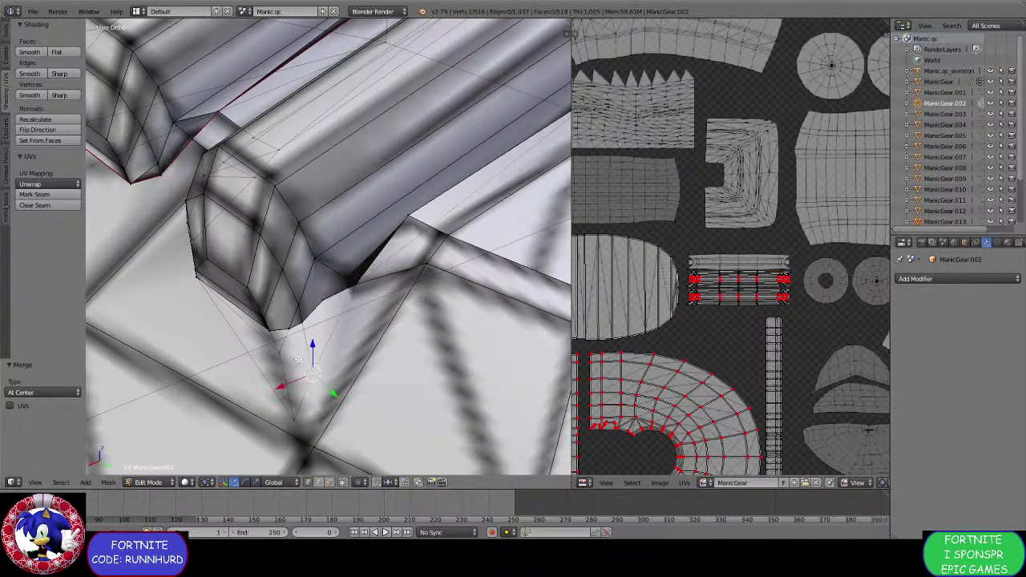
key("alt+m")
left_click(297, 329)
middle_click_drag(297, 331, 275, 293)
right_click(288, 422)
right_click(278, 360, "shift")
key("alt+m")
left_click(273, 353)
key("alt+m")
left_click(267, 339)
key("ctrl+z")
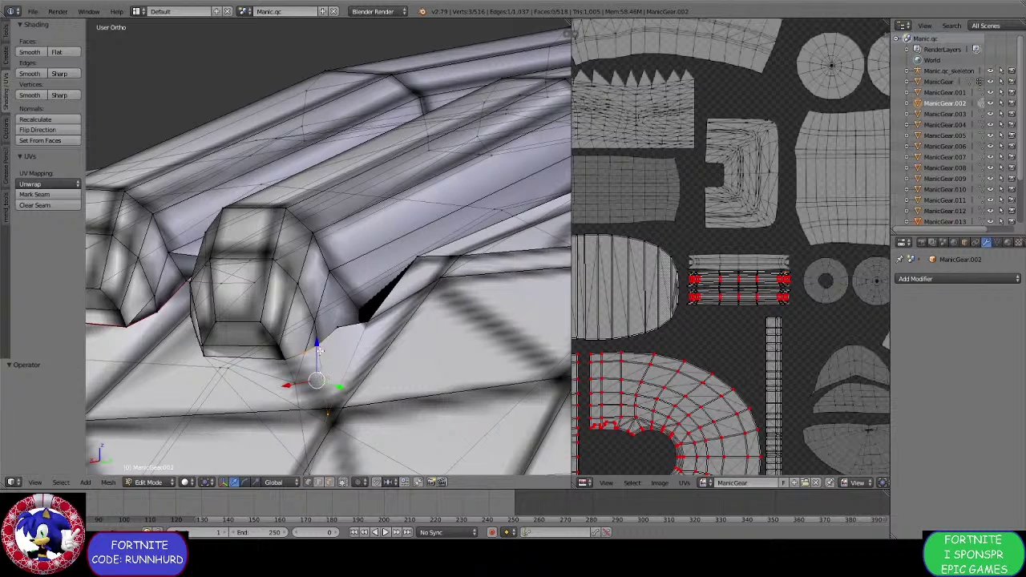
Merge the stray vertices below this lace end into its lower corners on the outer side, At Last.
middle_click_drag(305, 351, 340, 356)
left_click(311, 353)
middle_click_drag(318, 319, 264, 341)
key("alt+m")
left_click(321, 297)
Move the vertex between the lace end and the panel crease up about 0.062 along Z.
key("g")
key("z")
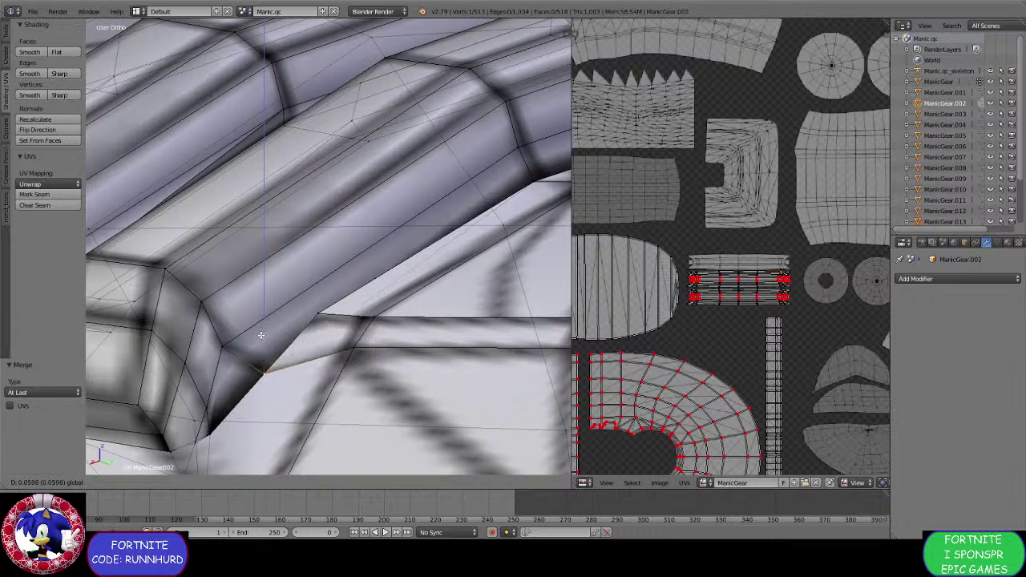
left_click(254, 331)
Extrude the lace's lower side edge, from the lace end to the cross crease, down about 0.028 along Z.
right_click(228, 345, "shift")
right_click(319, 314, "shift")
middle_click_drag(385, 240, 346, 320, "shift")
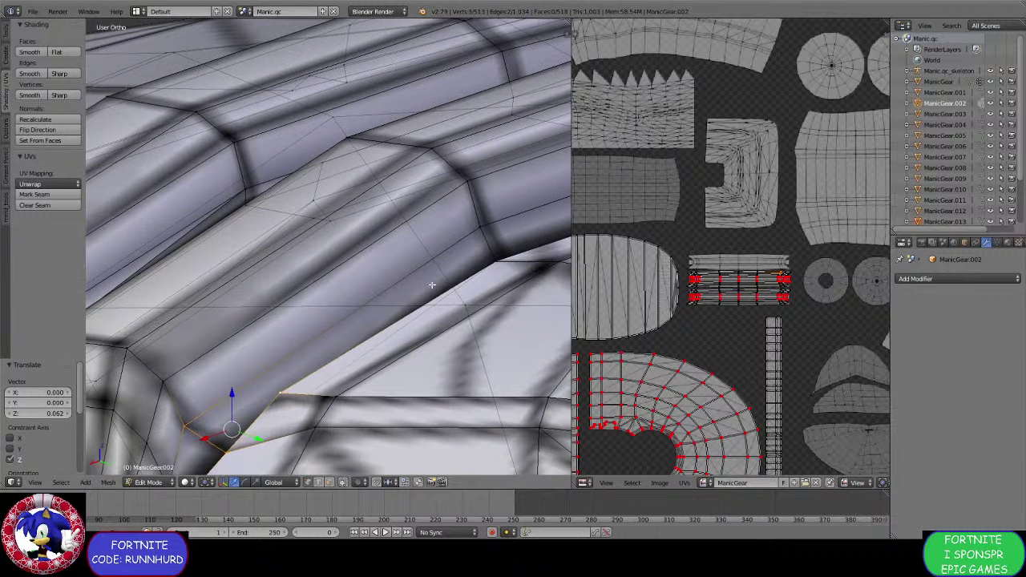
right_click(490, 263, "shift")
right_click(483, 231, "shift")
key("e")
left_click(349, 341)
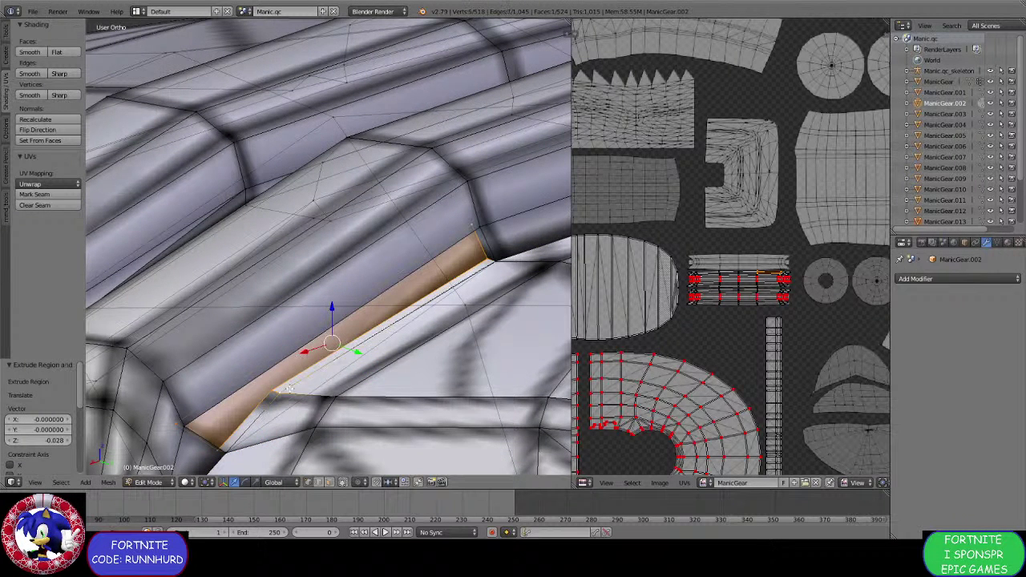
Merge the extruded edge's vertices into the panel crease vertices at both ends of the gap, At Last.
key("alt+m")
left_click(280, 390)
right_click(247, 437)
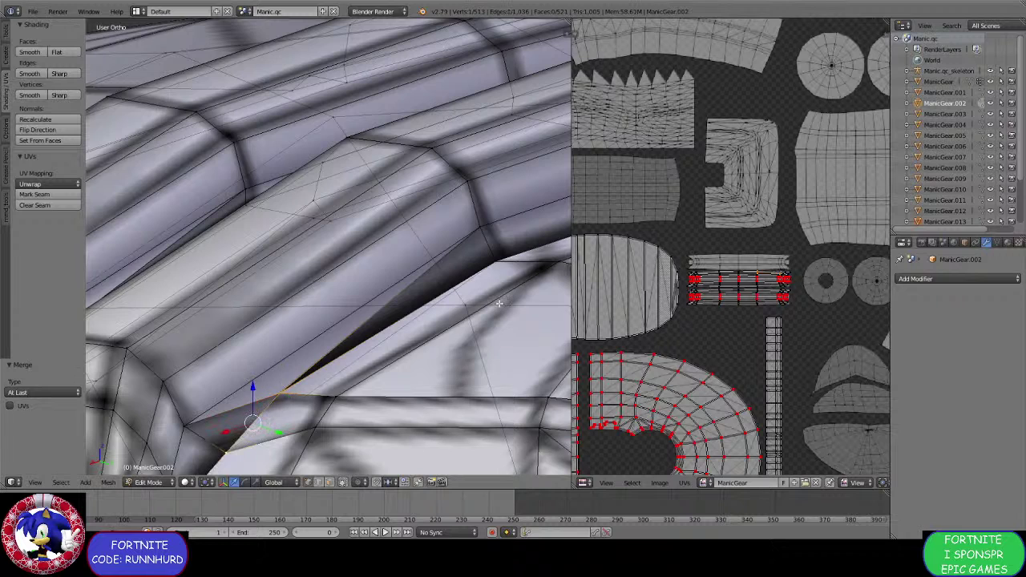
right_click(491, 259, "shift")
key("alt+m")
left_click(461, 294)
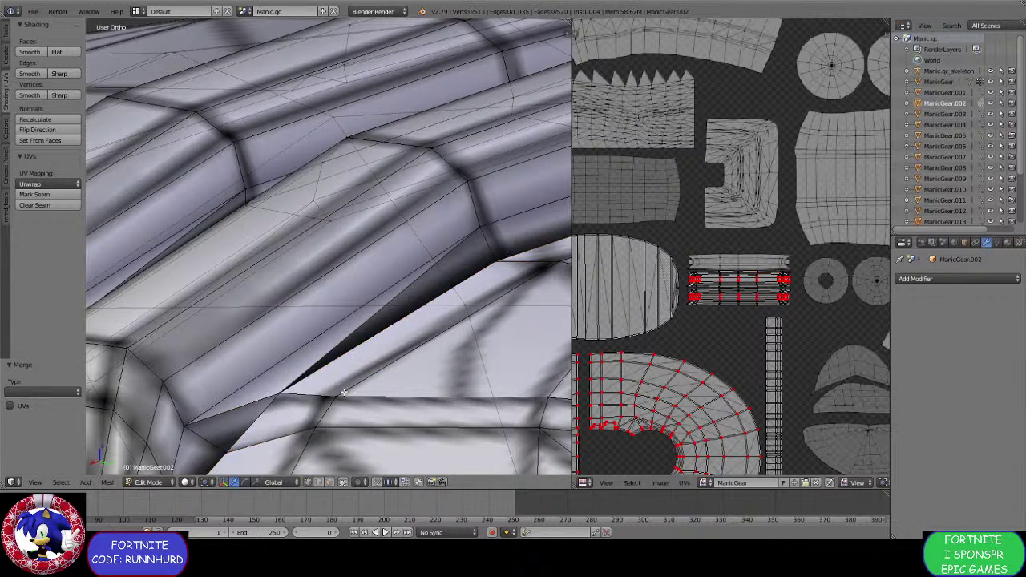
Merge the stray vertex below the lace end into its lower outer corner, At Last.
middle_click_drag(461, 294, 399, 291)
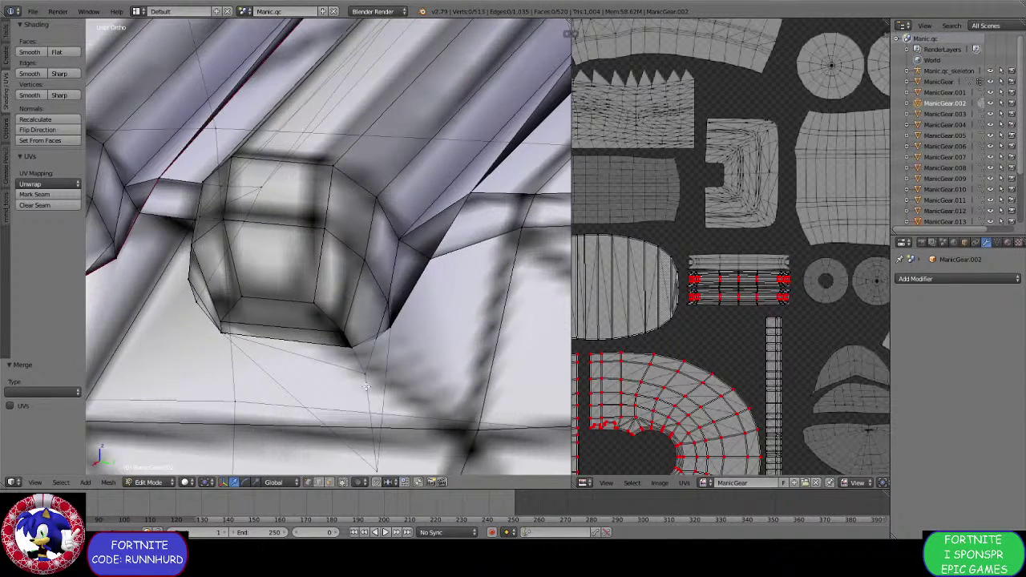
right_click(363, 459)
right_click(352, 360, "shift")
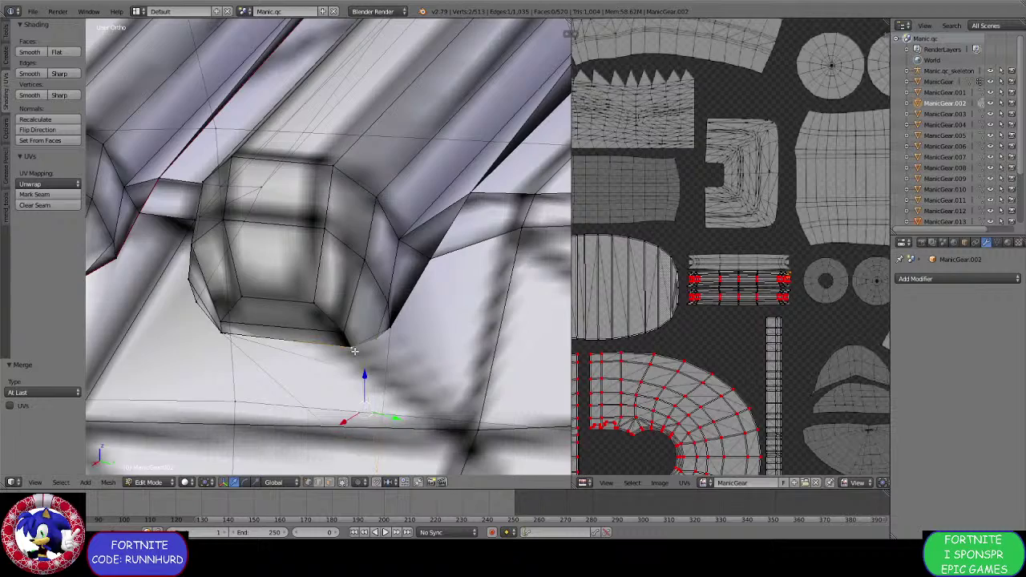
key("alt+m")
left_click(352, 360)
Reshape both lace ends by moving the back one's outer vertices up about 0.019 and the front one's about 0.026 along Z.
middle_click_drag(352, 359, 357, 287)
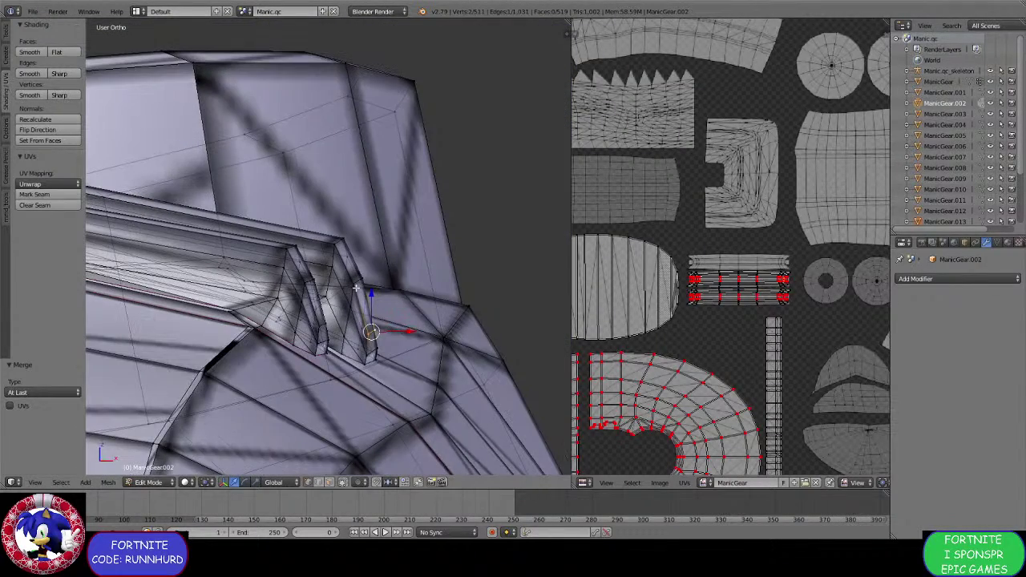
left_click_drag(364, 277, 397, 295)
left_click_drag(373, 258, 374, 265)
right_click(310, 276)
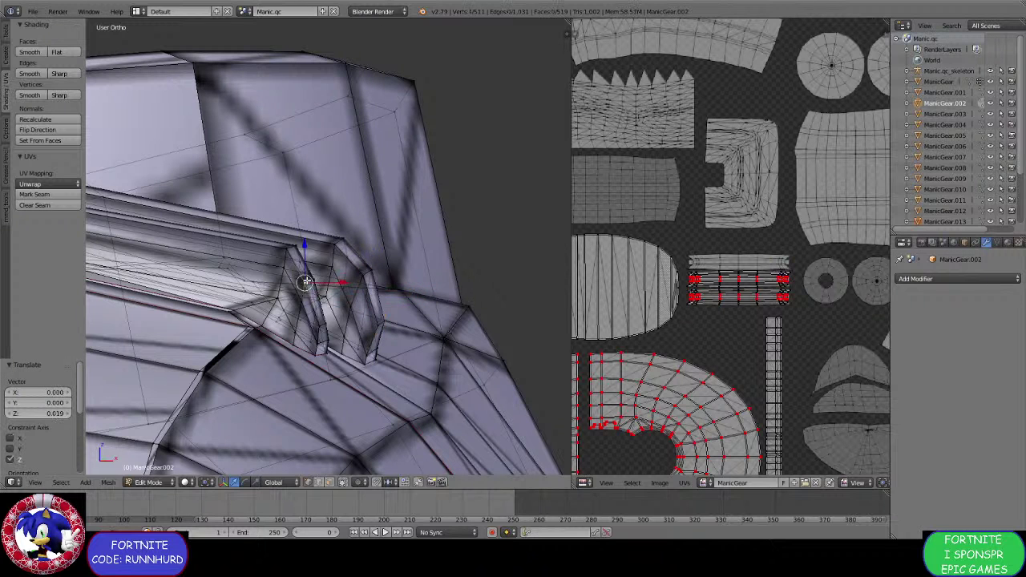
right_click(324, 328, "shift")
middle_click_drag(324, 328, 371, 322)
left_click_drag(370, 306, 355, 273)
On the laces' opposite side, move the back lace's end face about 0.021 along X, 0.039 along Z and -0.011 along X.
middle_click_drag(355, 273, 406, 325)
scroll(338, 385, "up", 3)
scroll(407, 324, "up", 1)
right_click(241, 289)
right_click(274, 309, "shift")
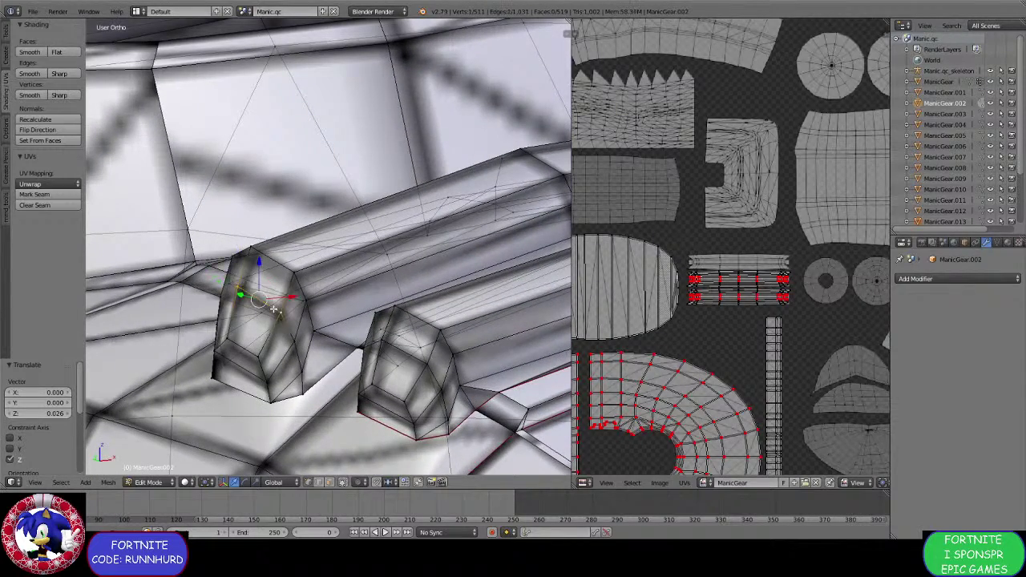
right_click(251, 348, "shift")
right_click(229, 336, "shift")
middle_click_drag(229, 337, 324, 362)
left_click_drag(340, 336, 333, 333)
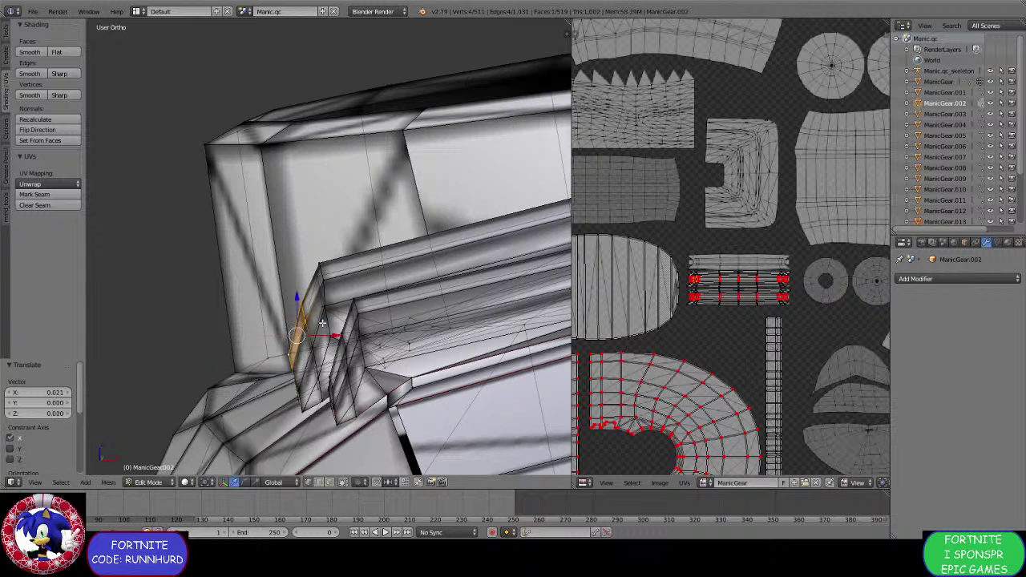
left_click_drag(296, 296, 301, 291)
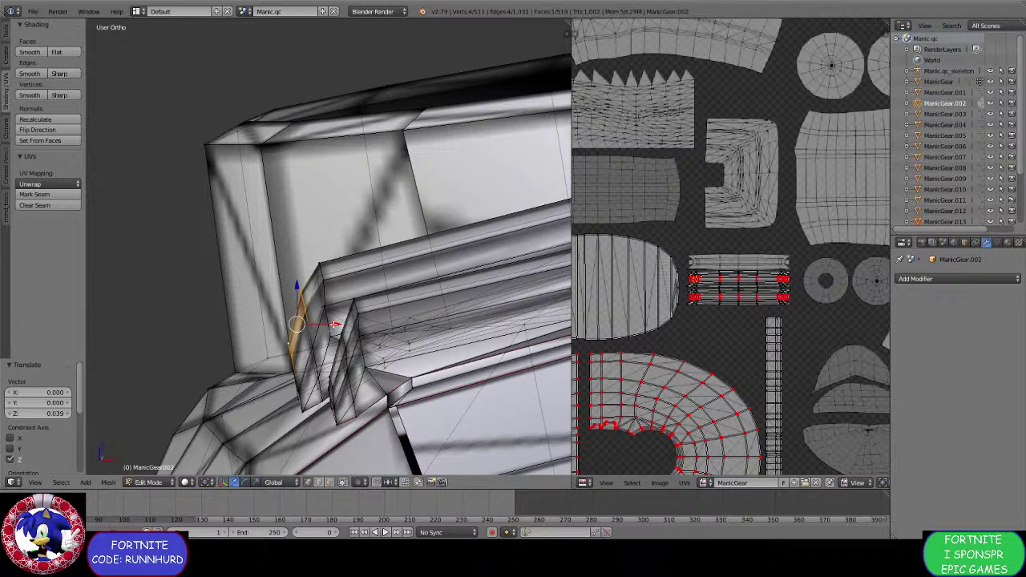
left_click_drag(335, 324, 327, 336)
Move the lower outer vertices of this back lace end about -0.025 along X.
middle_click_drag(327, 336, 324, 351)
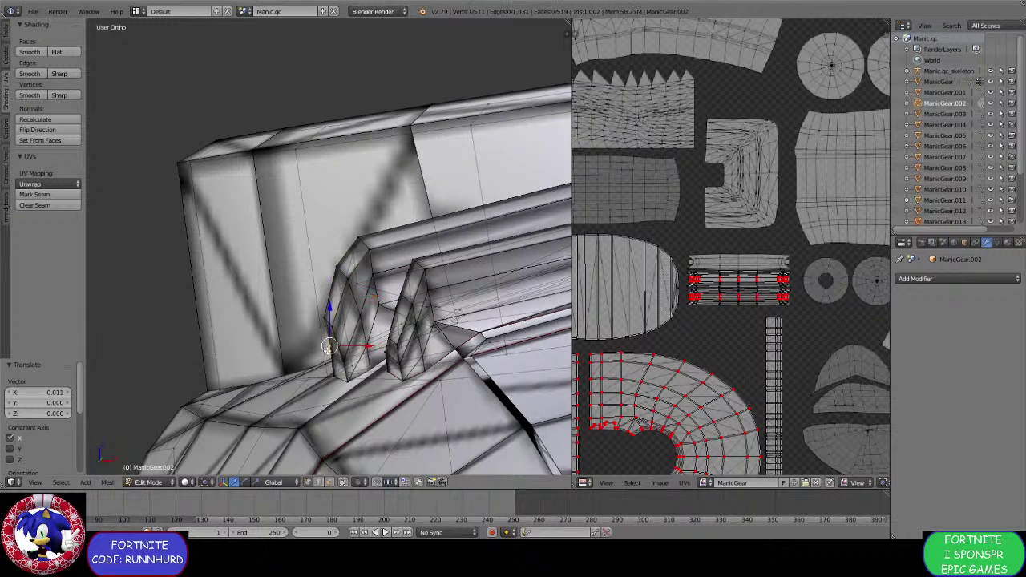
right_click(343, 357, "shift")
left_click_drag(374, 355, 366, 353)
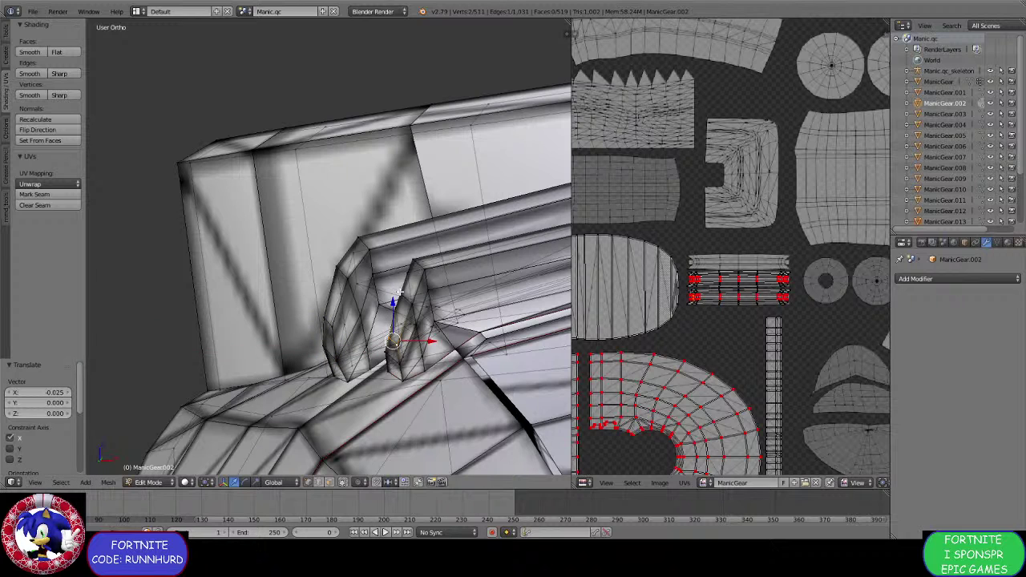
Raise the front lace end's outer vertices about 0.021 along Z and move its lower outer vertex about -0.015 along X.
right_click(402, 294, "shift")
right_click(412, 302, "shift")
left_click_drag(441, 321, 391, 288)
right_click(387, 346)
right_click(394, 362)
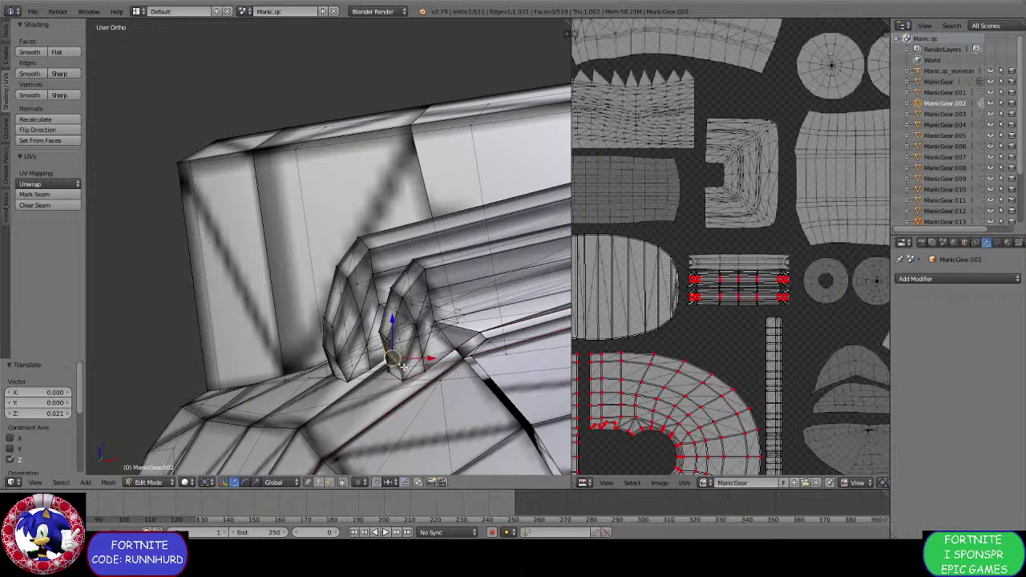
key("g")
key("x")
left_click_drag(420, 359, 422, 360)
Mark a UV seam on the edges between the front lace end and the adjacent panel crease.
scroll(422, 360, "down", 2)
middle_click_drag(423, 360, 457, 362)
scroll(457, 384, "up", 1)
scroll(456, 385, "down", 1)
scroll(317, 364, "up", 3)
scroll(353, 383, "down", 6)
scroll(350, 355, "up", 4)
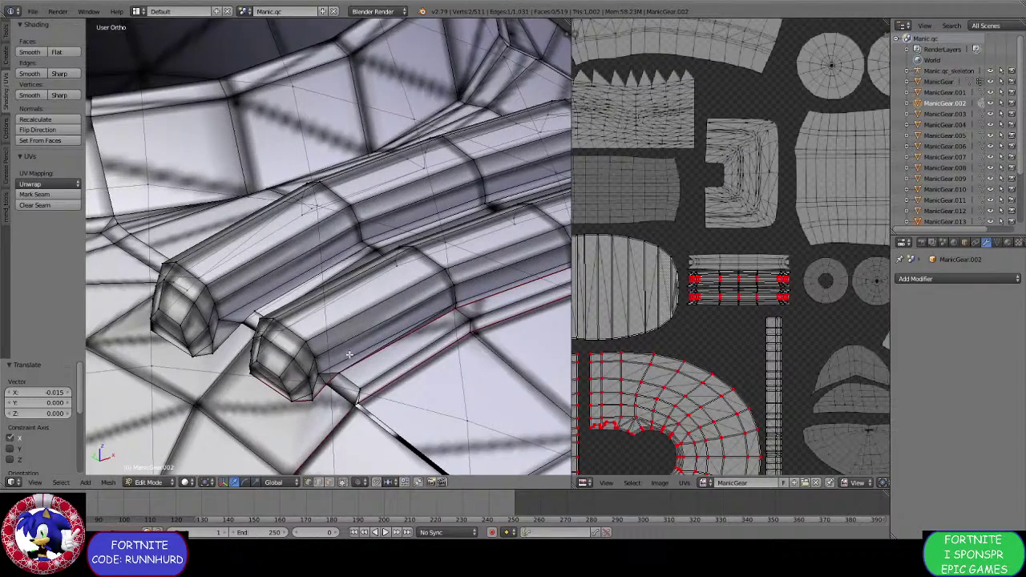
right_click(373, 407, "shift")
key("ctrl+e")
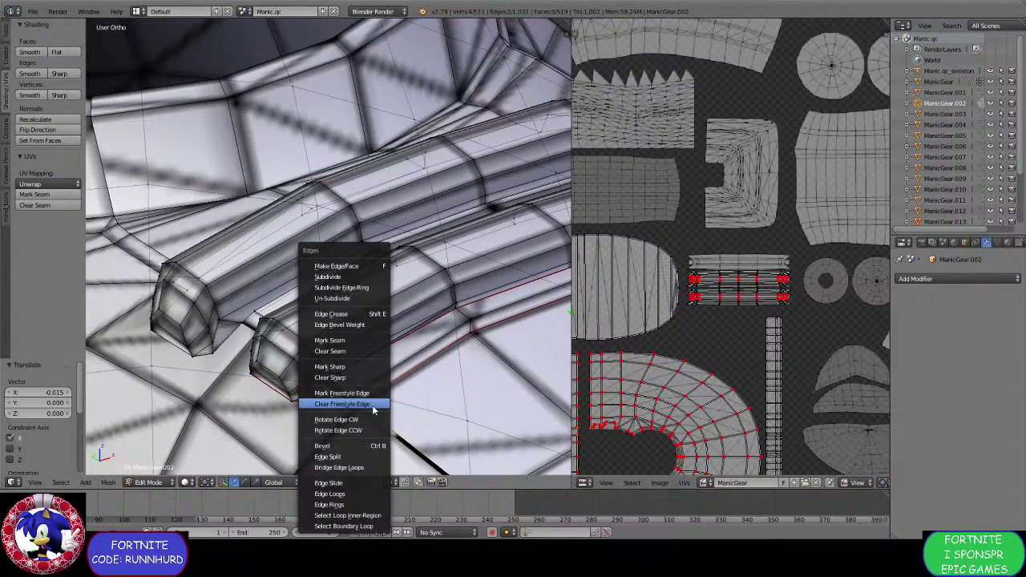
left_click(360, 351)
Move the crease vertex between the two lace ends against the side of the neighbouring lace.
mouse_move(359, 351)
middle_mouse_down()
mouse_move(328, 341)
mouse_move(379, 354)
mouse_move(349, 363)
mouse_move(364, 366)
middle_mouse_up()
scroll(377, 357, "up", 4)
middle_click_drag(298, 404, 401, 323)
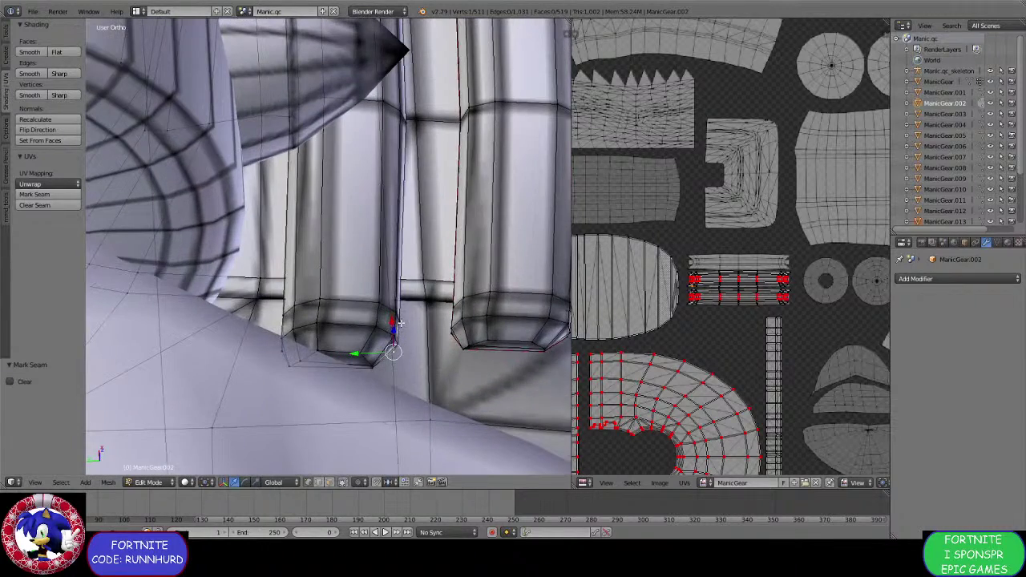
key("g")
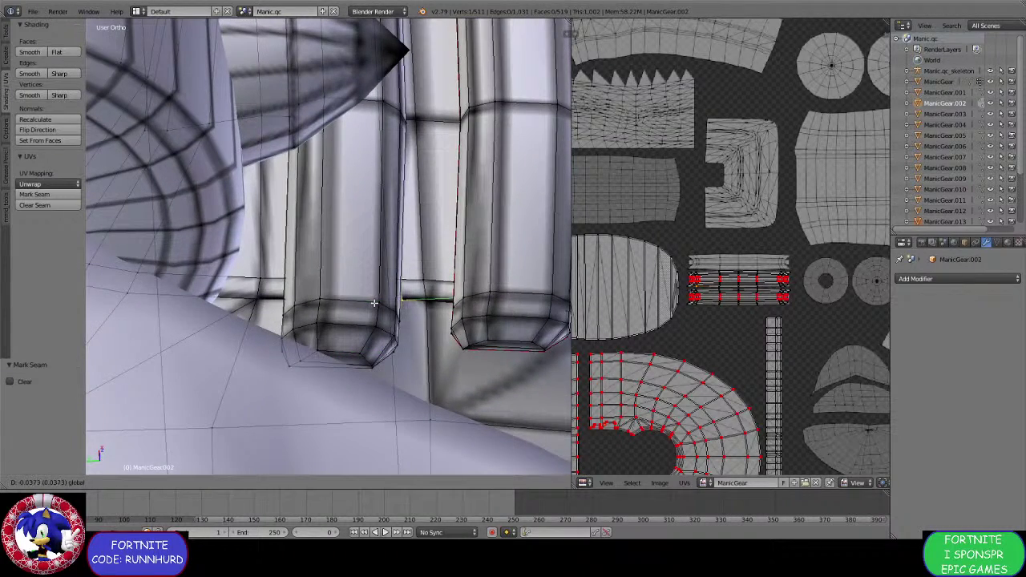
Shift the selected vertex beside the strap's end by -0.032 along the Y axis.
key("y")
left_click(373, 303)
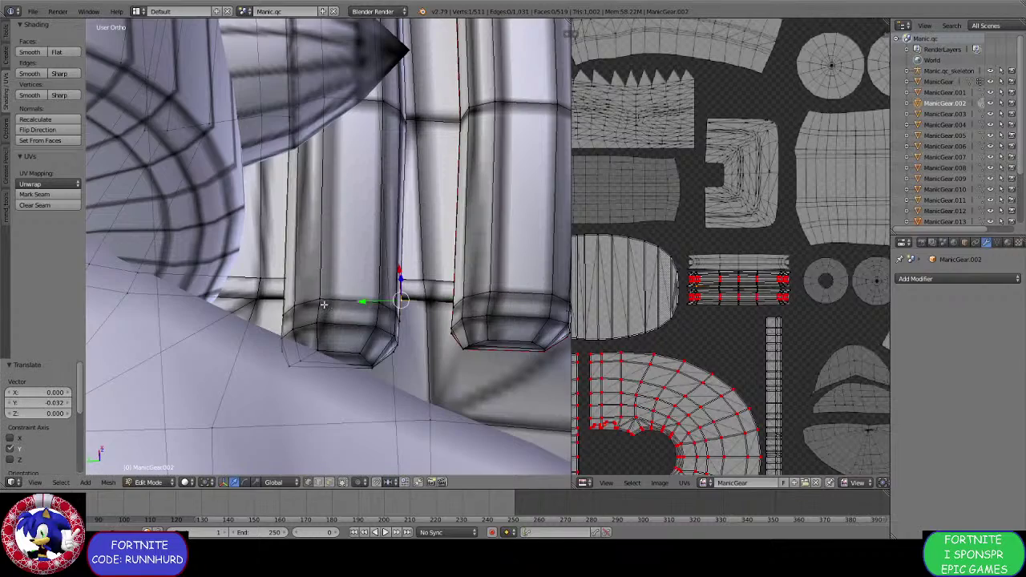
right_click(298, 303)
right_click(288, 302)
middle_click_drag(381, 260, 336, 336, "shift")
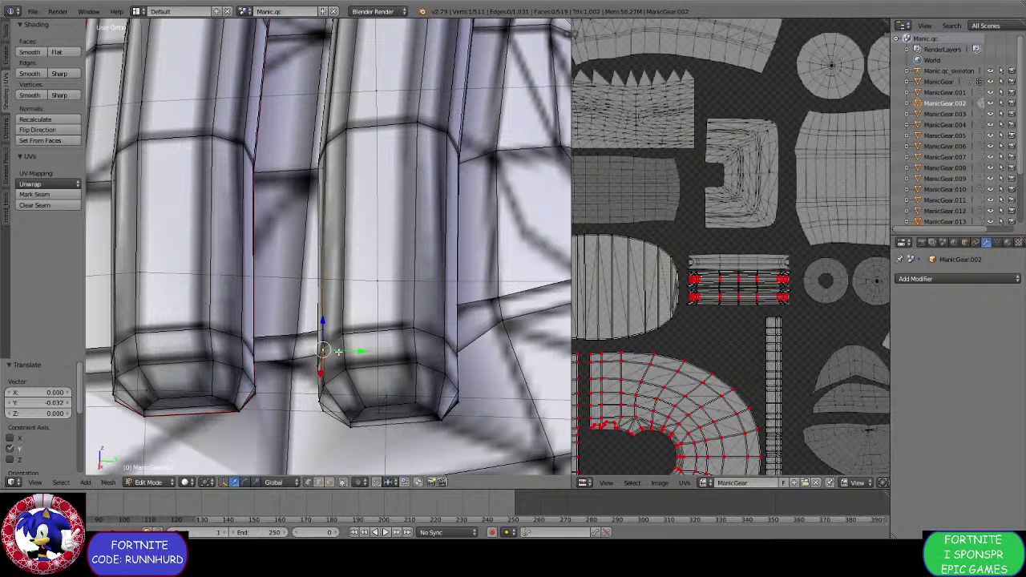
left_click_drag(338, 352, 342, 354)
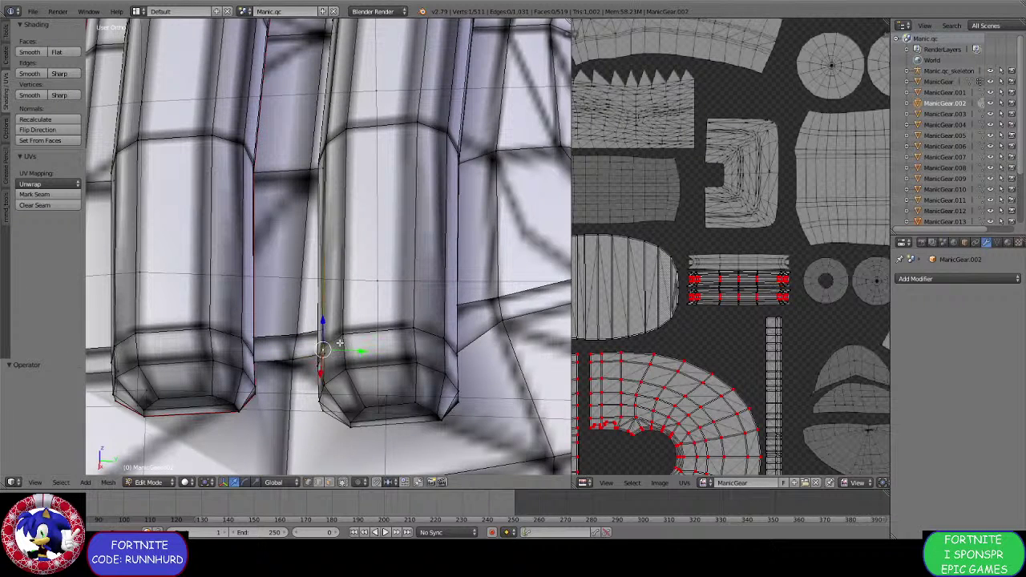
mouse_move(344, 343)
middle_mouse_down()
mouse_move(333, 332)
mouse_move(333, 353)
middle_mouse_up()
scroll(328, 323, "down", 5)
key("ctrl+z")
scroll(336, 375, "up", 5)
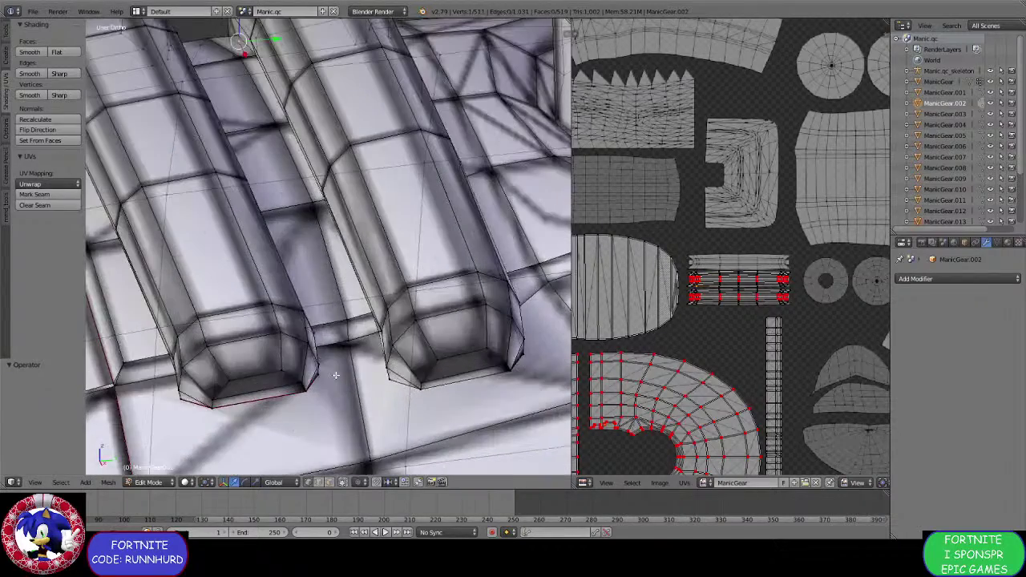
Mark a seam along the whole base outline of the strap nearest the shoe's collar, including both ends.
right_click(409, 387)
middle_click_drag(389, 365, 449, 341)
right_click(494, 311, "shift")
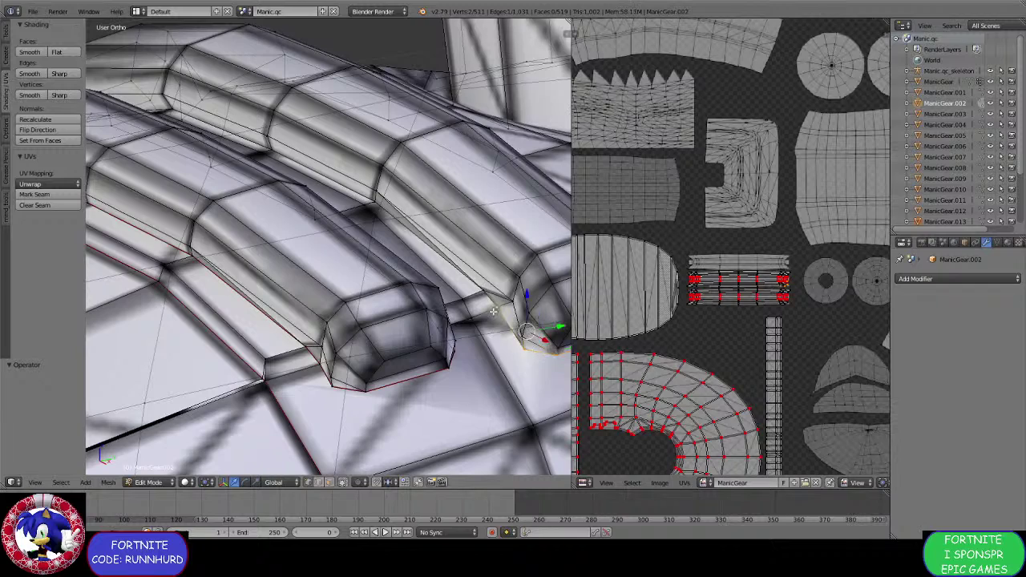
middle_click_drag(492, 313, 459, 311)
right_click(459, 311, "shift")
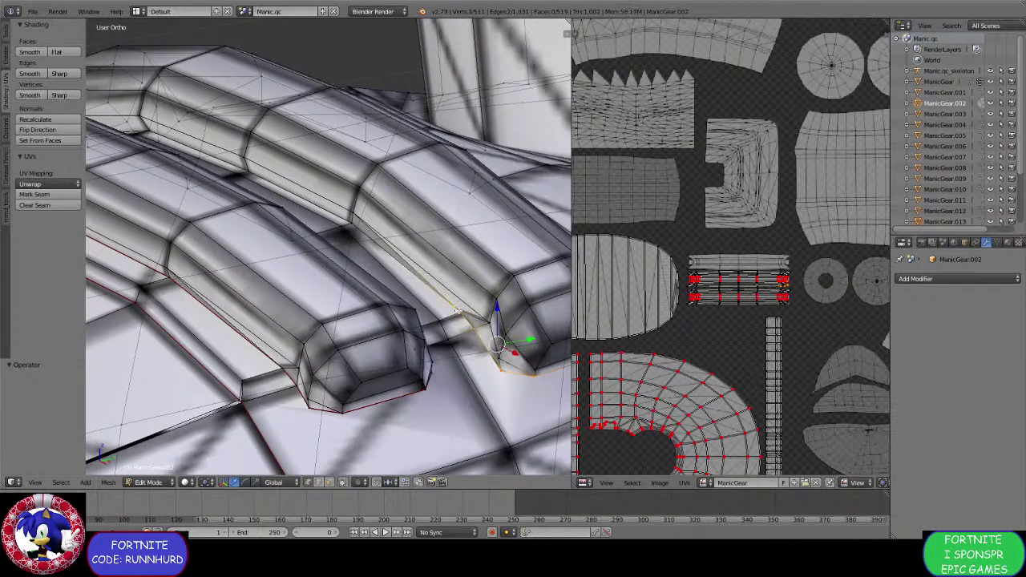
middle_click_drag(359, 229, 360, 282)
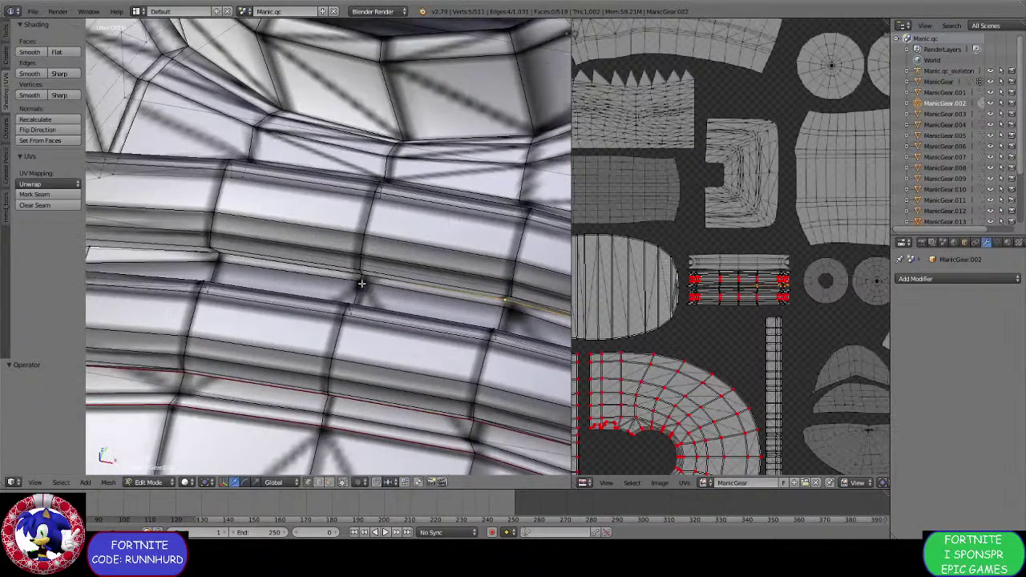
right_click(361, 282, "shift")
right_click(358, 284, "shift")
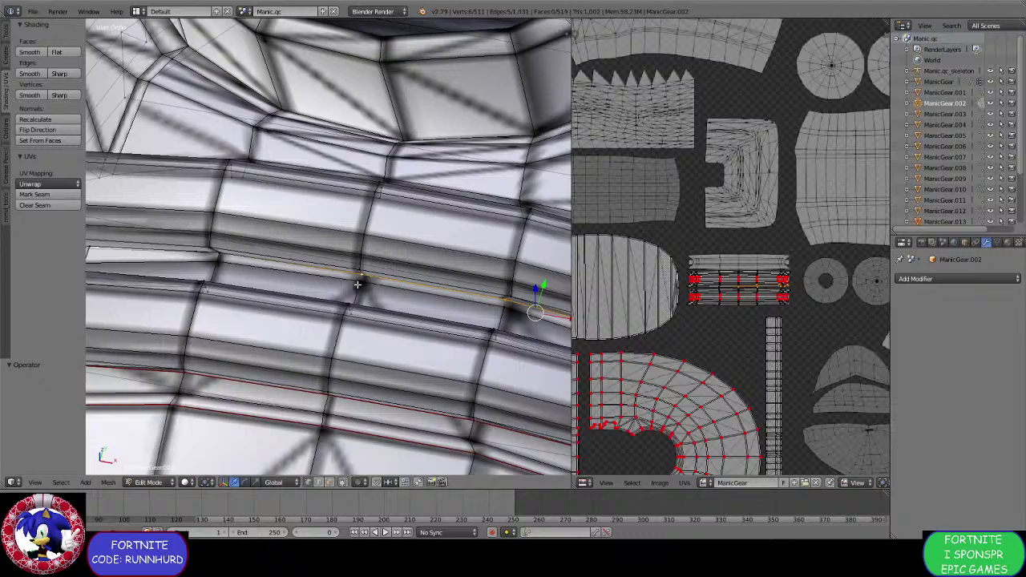
right_click(221, 261, "shift")
middle_click_drag(222, 262, 307, 351)
right_click(285, 329, "shift")
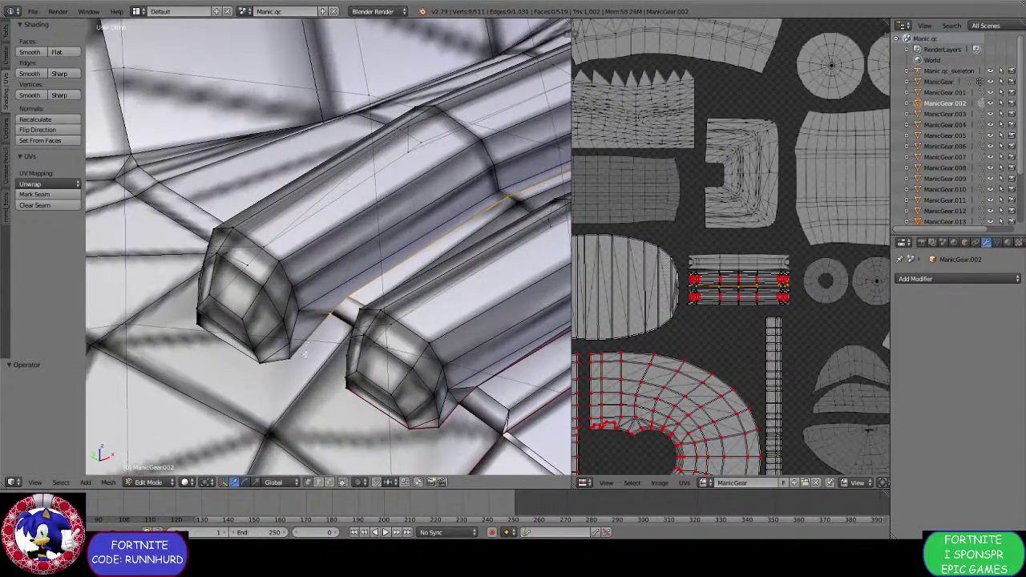
right_click(266, 361, "shift")
right_click(198, 334, "shift")
middle_click_drag(199, 334, 340, 322)
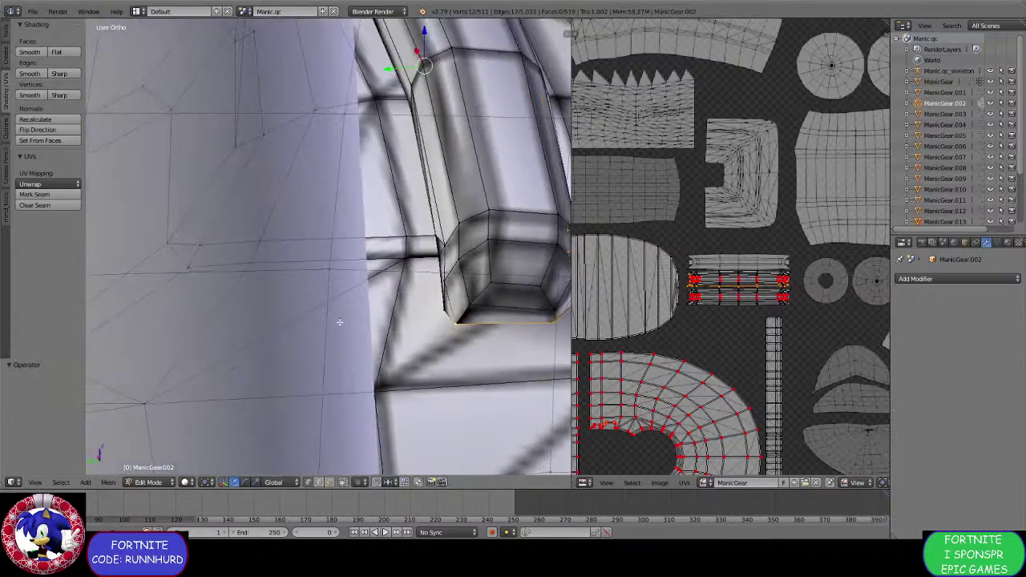
right_click(432, 311, "shift")
middle_click_drag(432, 311, 295, 382)
right_click(287, 370, "shift")
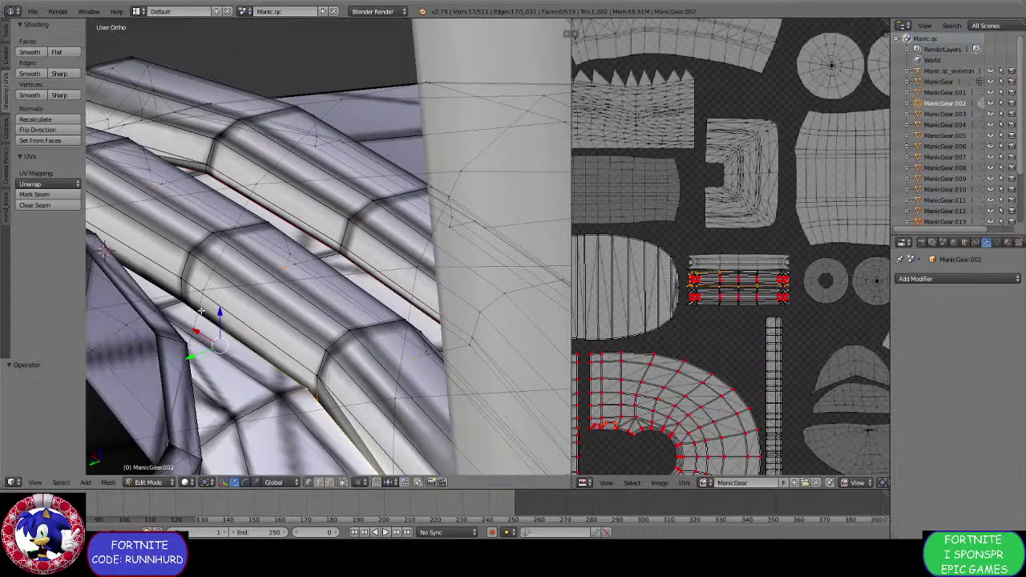
middle_click_drag(200, 311, 311, 343)
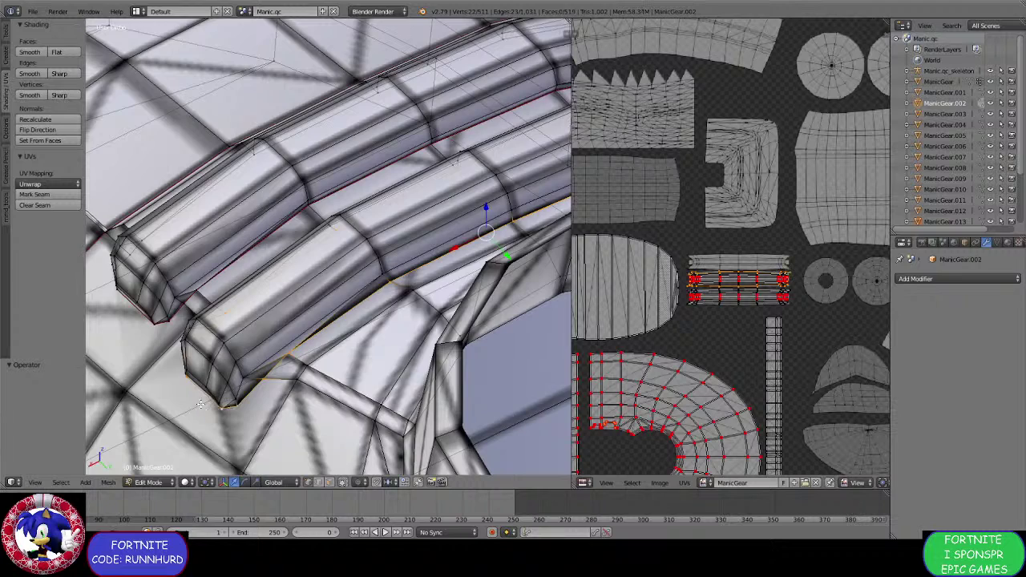
middle_click_drag(201, 403, 230, 385)
key("ctrl+e")
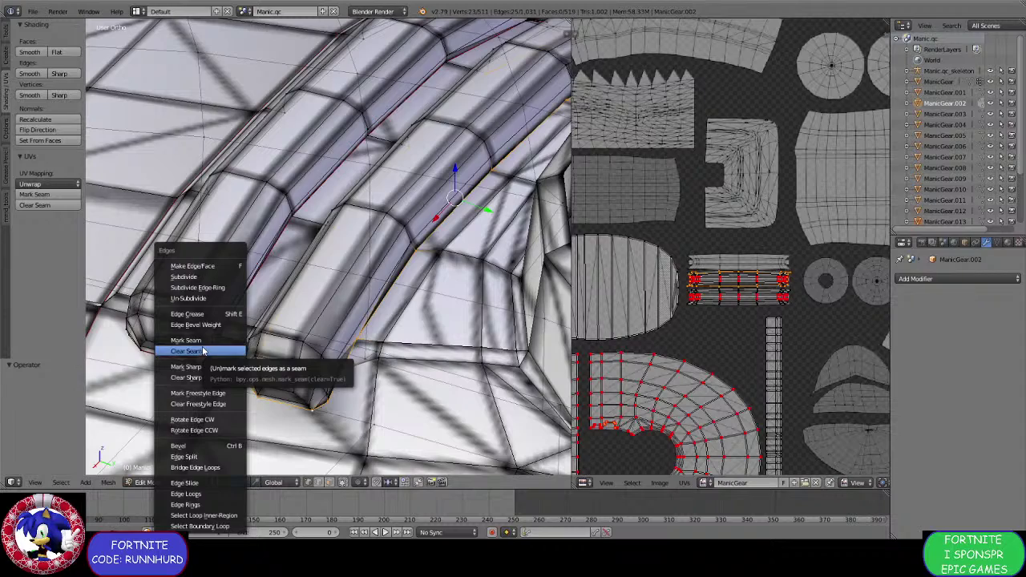
left_click(205, 351)
Merge the stray vertex beside the collar-side strap's end into its neighbour using the At Last option.
middle_click_drag(204, 351, 356, 363)
right_click(334, 389)
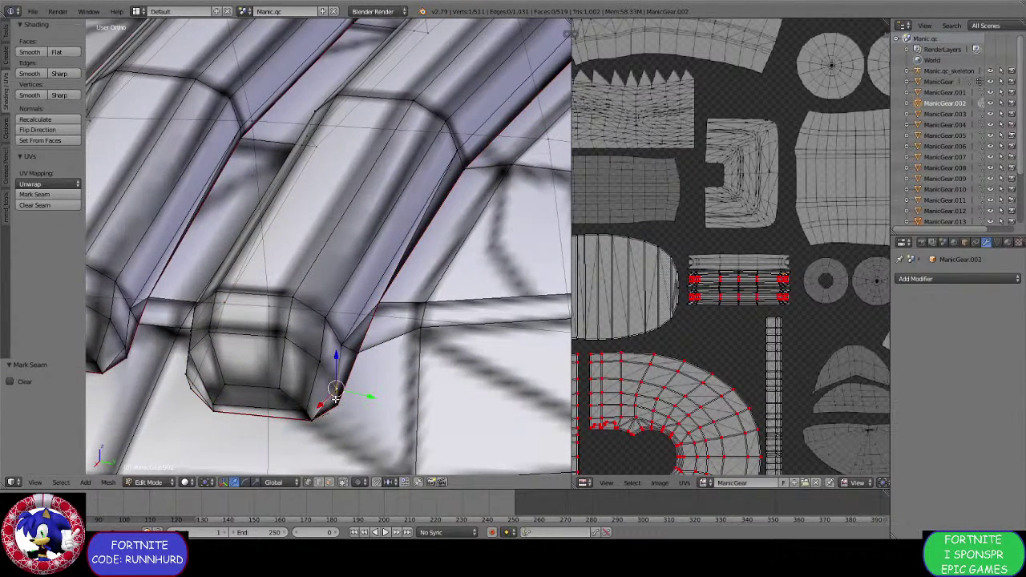
middle_click_drag(361, 349, 403, 353)
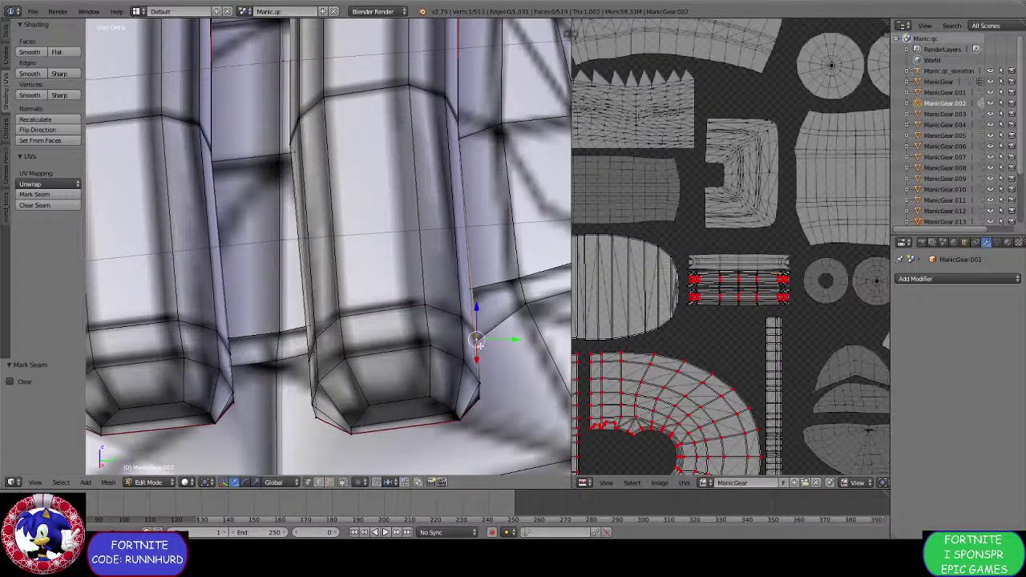
middle_click_drag(476, 340, 275, 376)
left_click(369, 307)
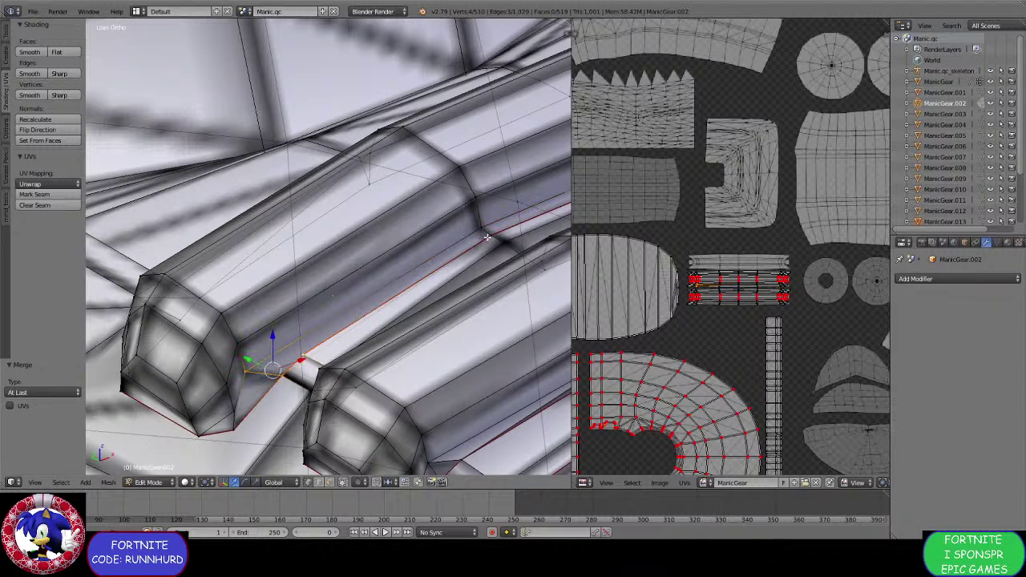
Extrude the open edges along the collar-side strap's base by -0.051 on Z and merge the new vertices into the adjacent ones at last.
key("e")
left_click(332, 327)
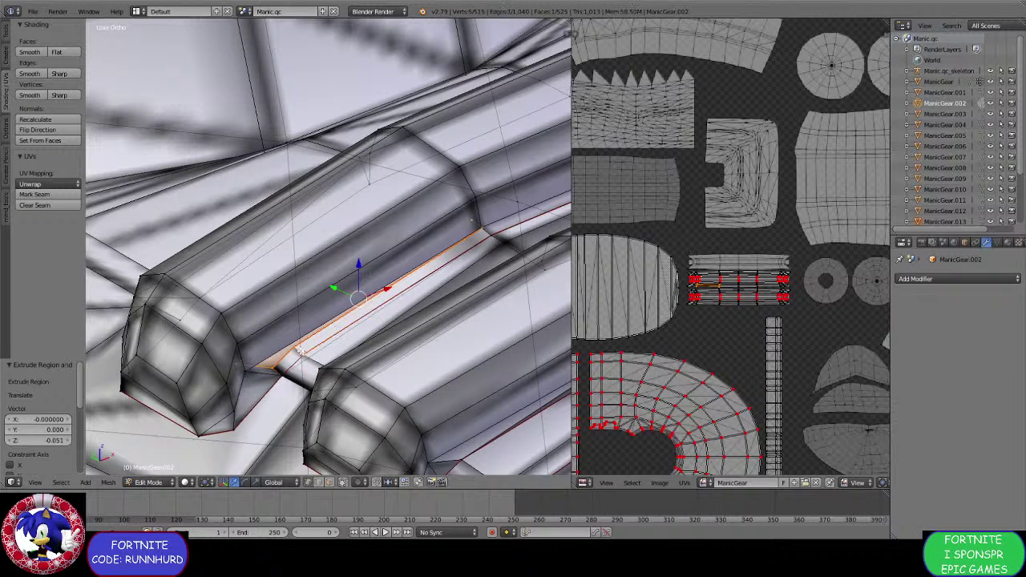
left_click(302, 353)
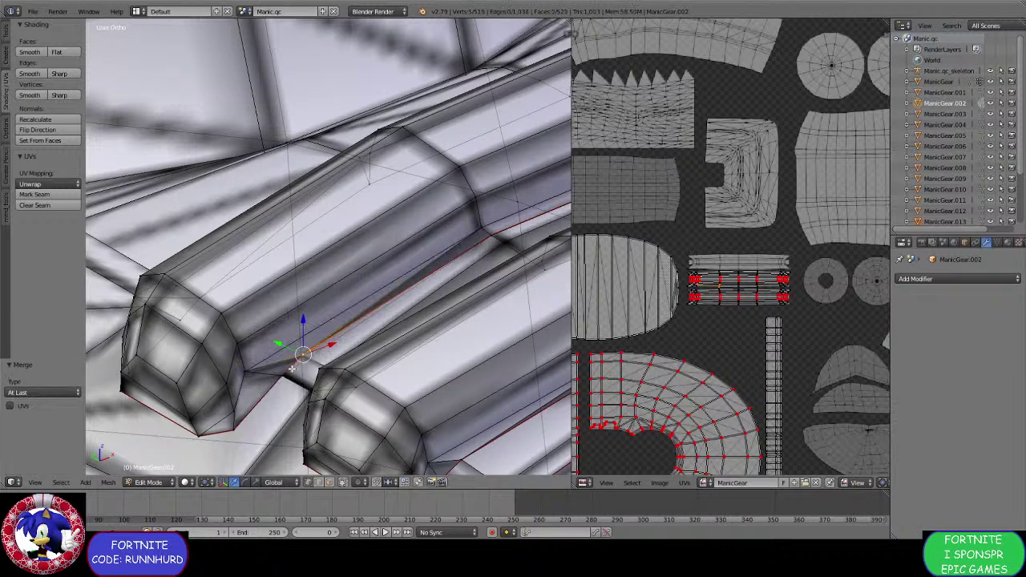
key("alt+m")
left_click(485, 243)
scroll(481, 246, "down", 7)
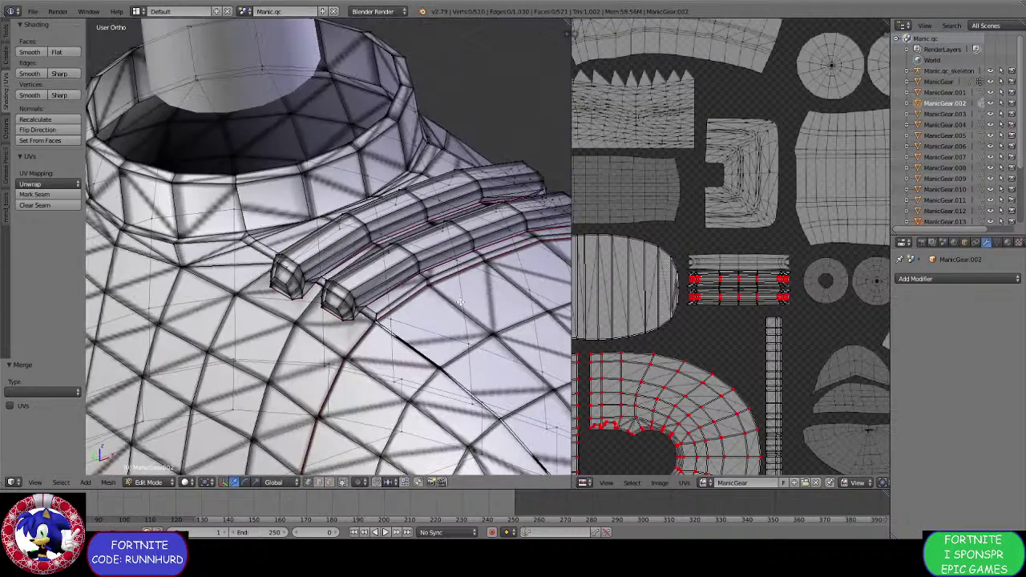
Mark the edge line running from the toe seam past the strap ends and up the collar to its rim as sharp and as a seam.
middle_click_drag(280, 351, 365, 395)
scroll(365, 395, "up", 4)
middle_click_drag(321, 317, 347, 362)
right_click(311, 390)
right_click(340, 380, "shift")
scroll(348, 361, "up", 3)
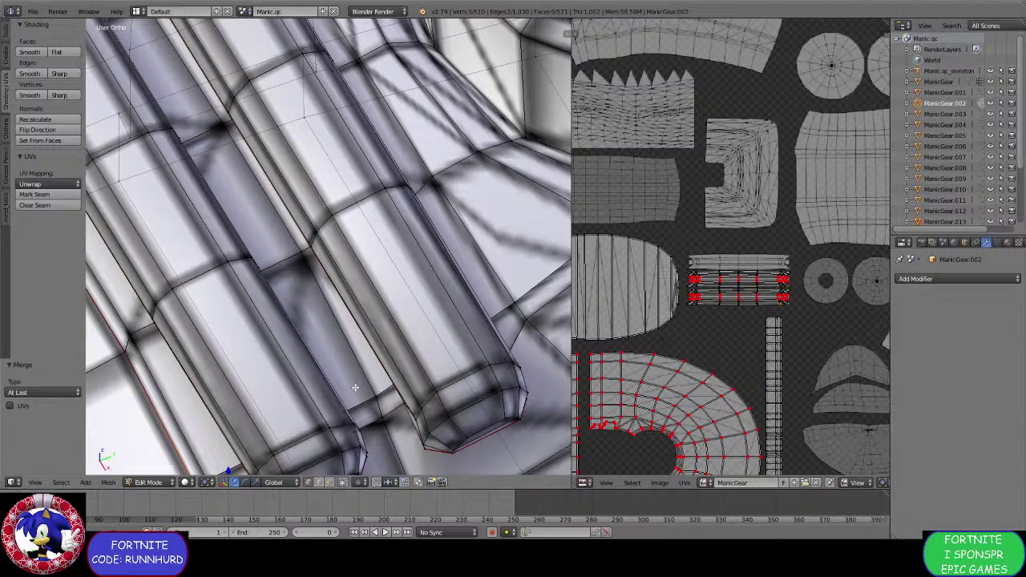
right_click(350, 431, "shift")
right_click(373, 424, "shift")
right_click(397, 406, "shift")
middle_click_drag(482, 342, 313, 394, "shift")
middle_click_drag(198, 367, 190, 387)
middle_click_drag(362, 371, 375, 428)
right_click(474, 269, "shift")
middle_click_drag(473, 276, 381, 435)
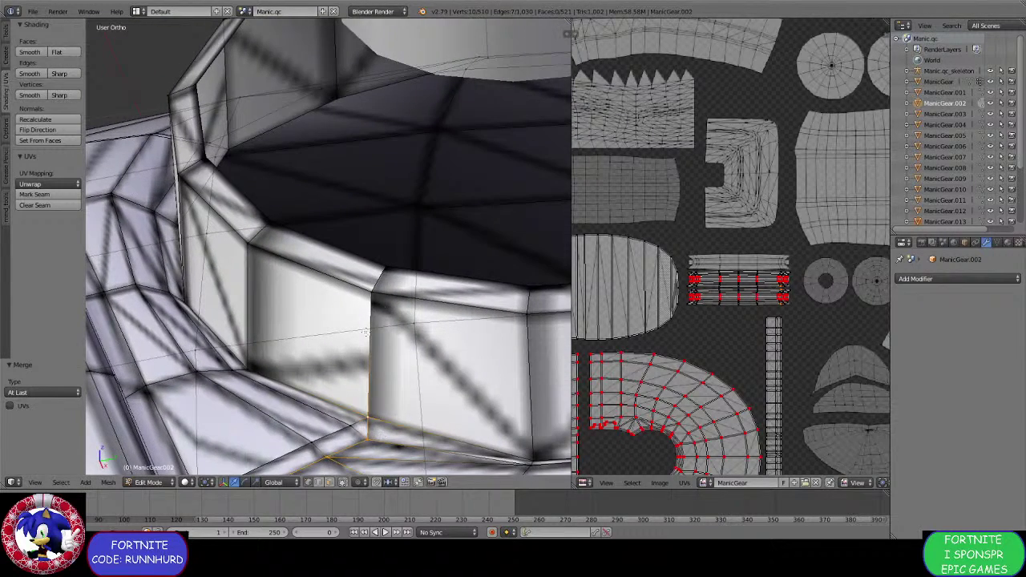
right_click(370, 294, "shift")
right_click(384, 269, "shift")
scroll(353, 353, "down", 3)
middle_click_drag(344, 366, 423, 325, "shift")
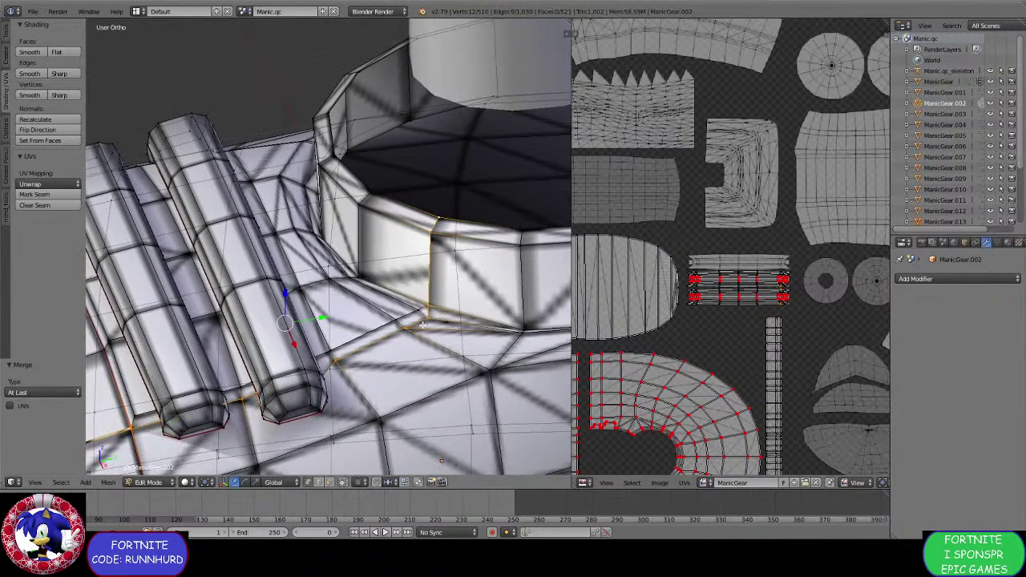
key("ctrl+e")
left_click(401, 345)
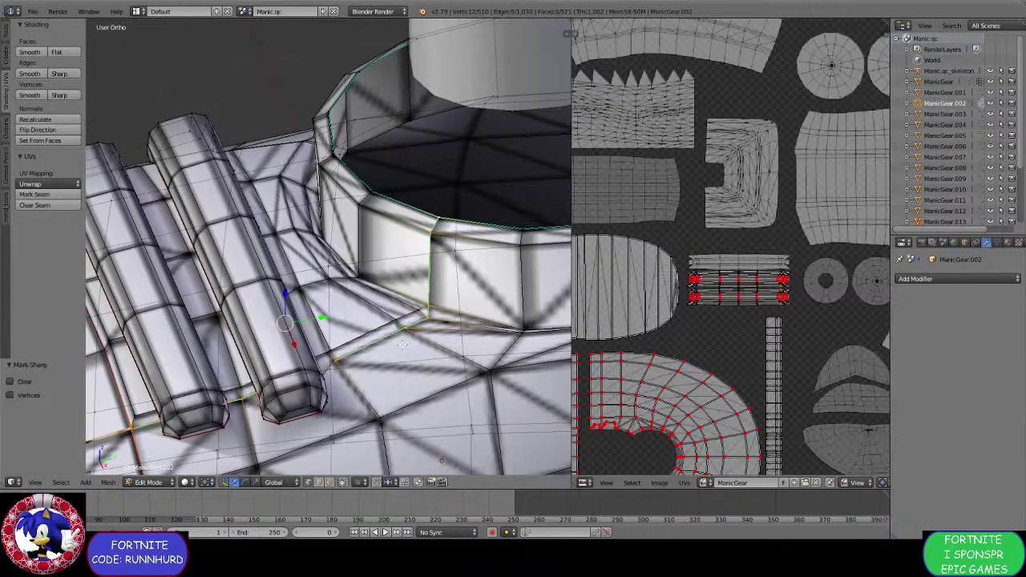
key("ctrl+e")
left_click(396, 325)
Move the vertex at the strap's end corner by -0.092 along the X axis.
middle_click_drag(397, 324, 538, 403)
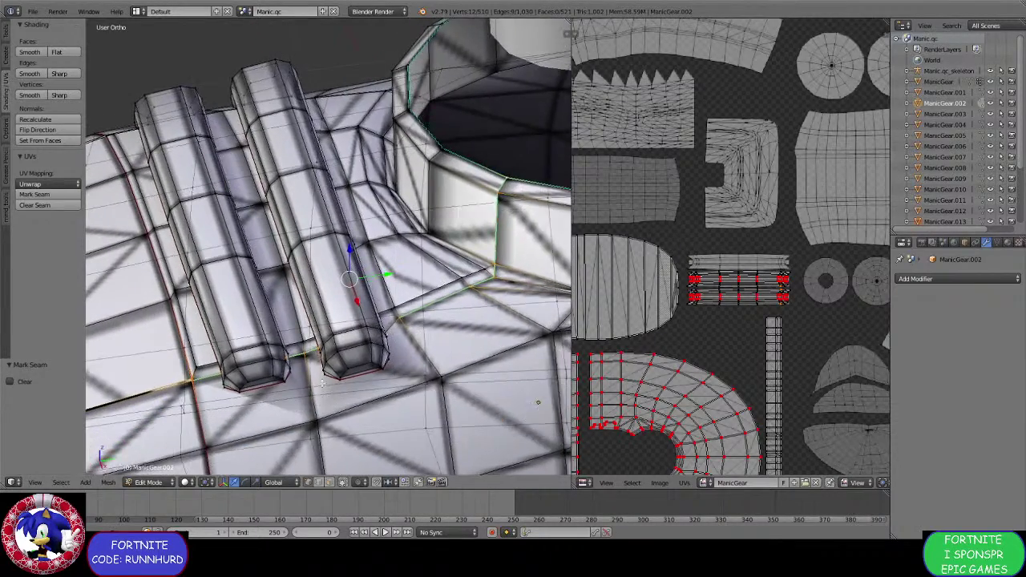
scroll(372, 355, "up", 3)
middle_click_drag(322, 383, 348, 371, "shift")
scroll(303, 365, "up", 5)
scroll(220, 370, "down", 4)
right_click(180, 345)
key("g")
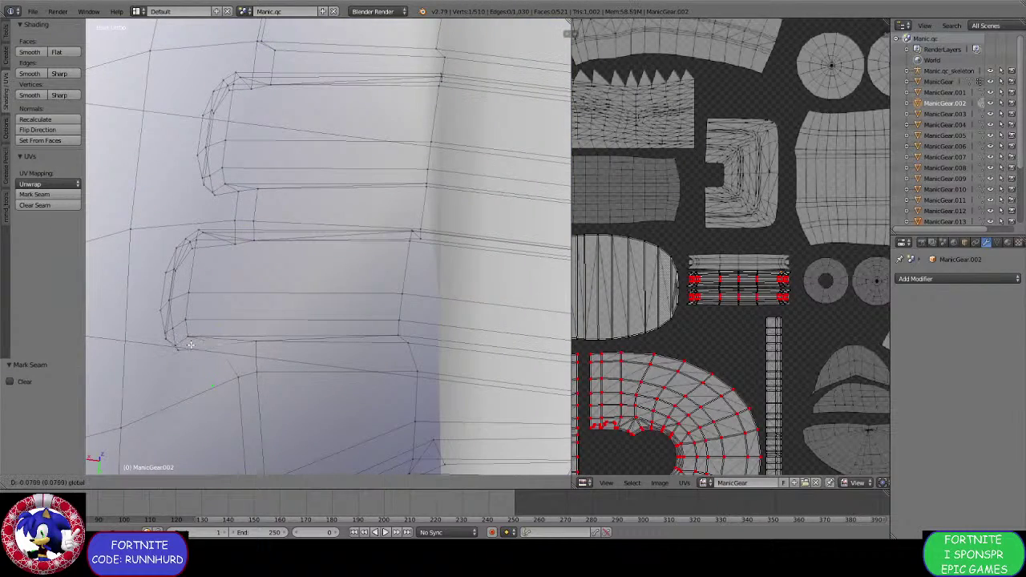
left_click(192, 345)
Mark the edges in front of the straps and along the other side up to the collar rim as a seam and as sharp.
scroll(344, 371, "down", 4)
middle_click_drag(343, 371, 344, 240)
scroll(292, 259, "up", 2)
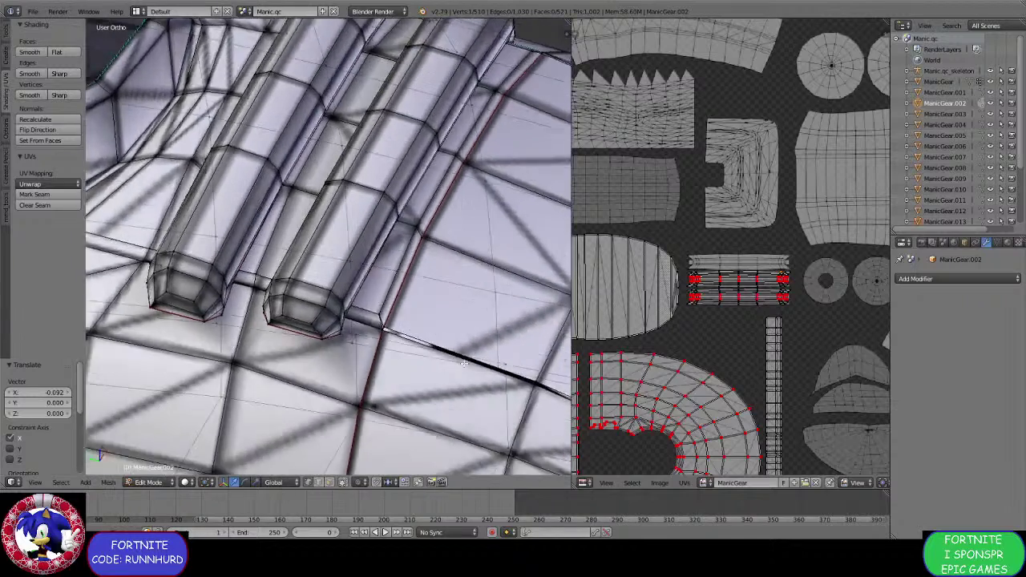
scroll(345, 241, "up", 3)
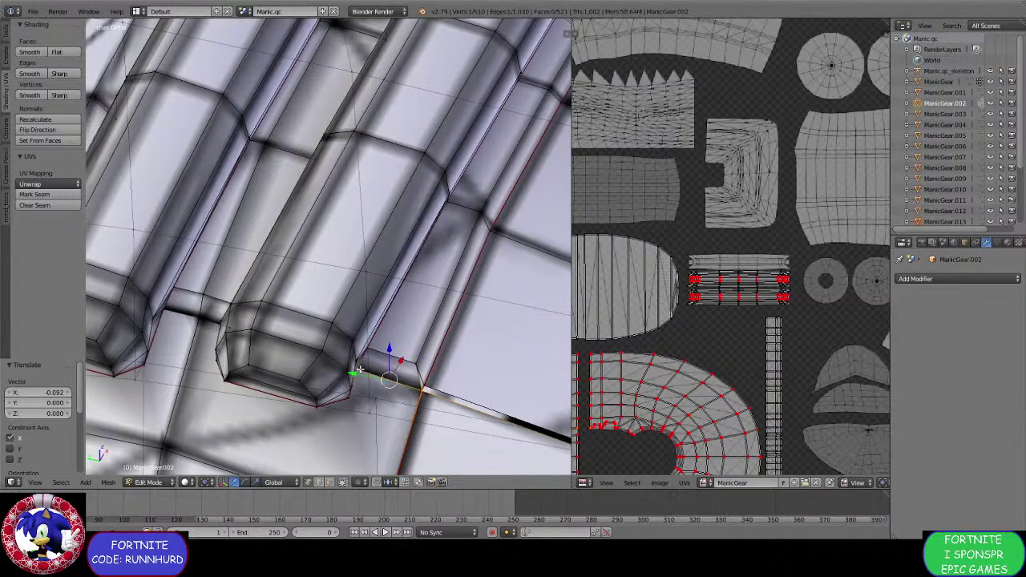
middle_click_drag(449, 343, 389, 406, "shift")
right_click(364, 444, "shift")
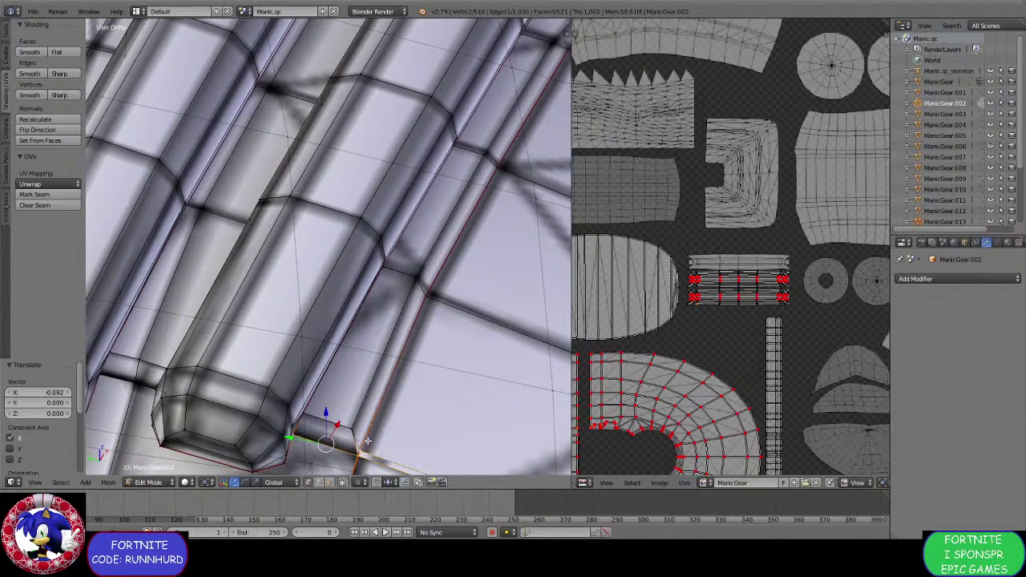
right_click(434, 296, "shift")
scroll(455, 290, "down", 3)
middle_click_drag(462, 233, 416, 380, "shift")
right_click(393, 364, "shift")
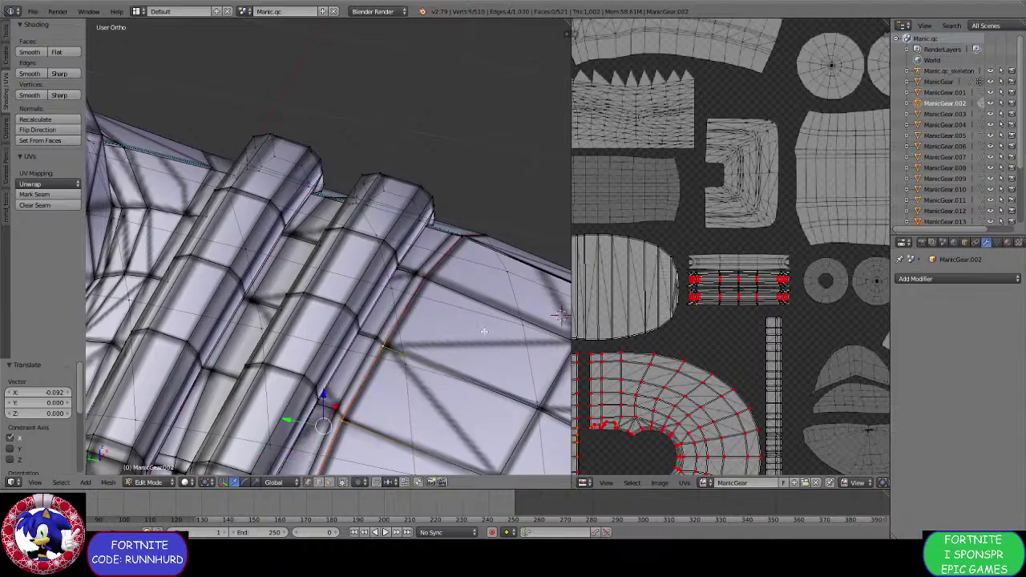
middle_click_drag(483, 332, 386, 357)
right_click(322, 338, "shift")
right_click(403, 339, "shift")
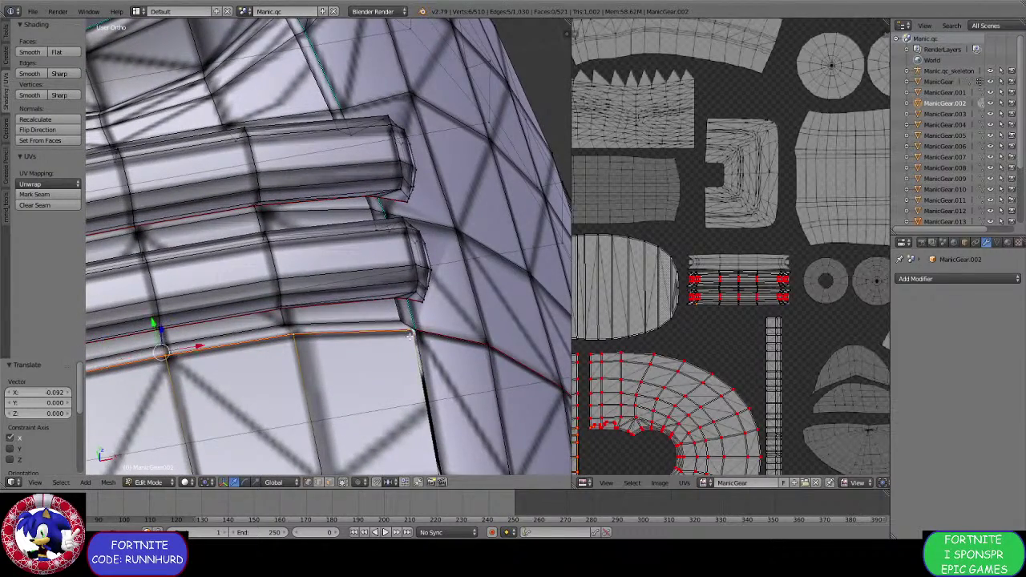
right_click(414, 336, "shift")
scroll(416, 332, "down", 1)
middle_click_drag(315, 344, 402, 379)
right_click(475, 346, "shift")
right_click(438, 343, "shift")
right_click(438, 342, "shift")
right_click(415, 343, "shift")
right_click(211, 367, "shift")
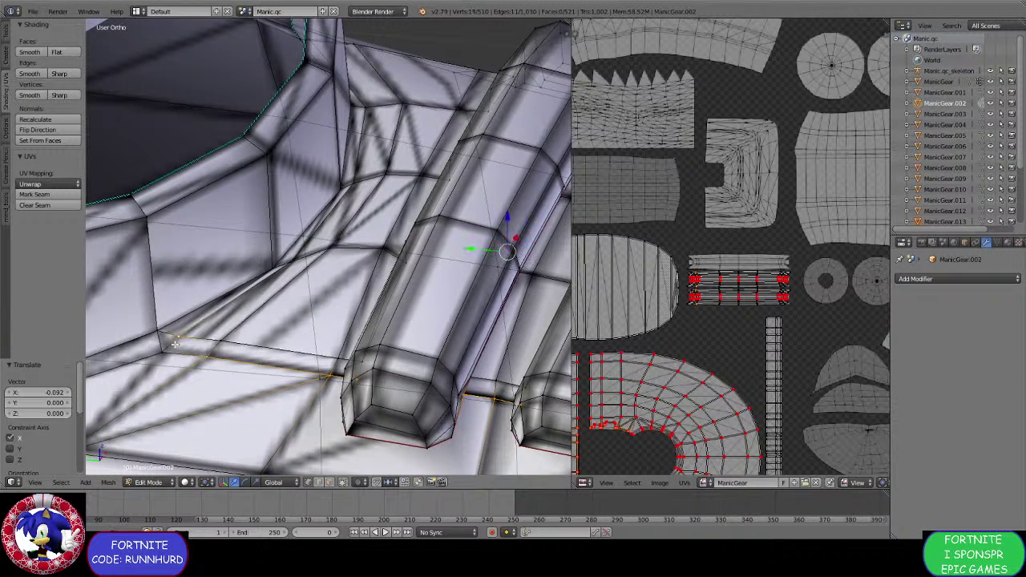
right_click(164, 351, "shift")
right_click(158, 330, "shift")
right_click(146, 217, "shift")
right_click(131, 196, "shift")
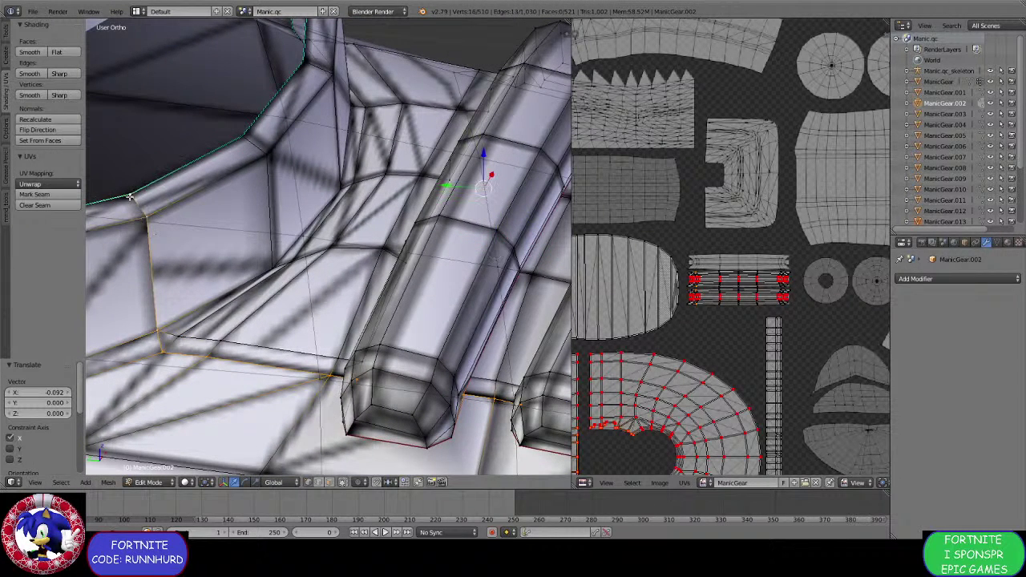
key("ctrl+e")
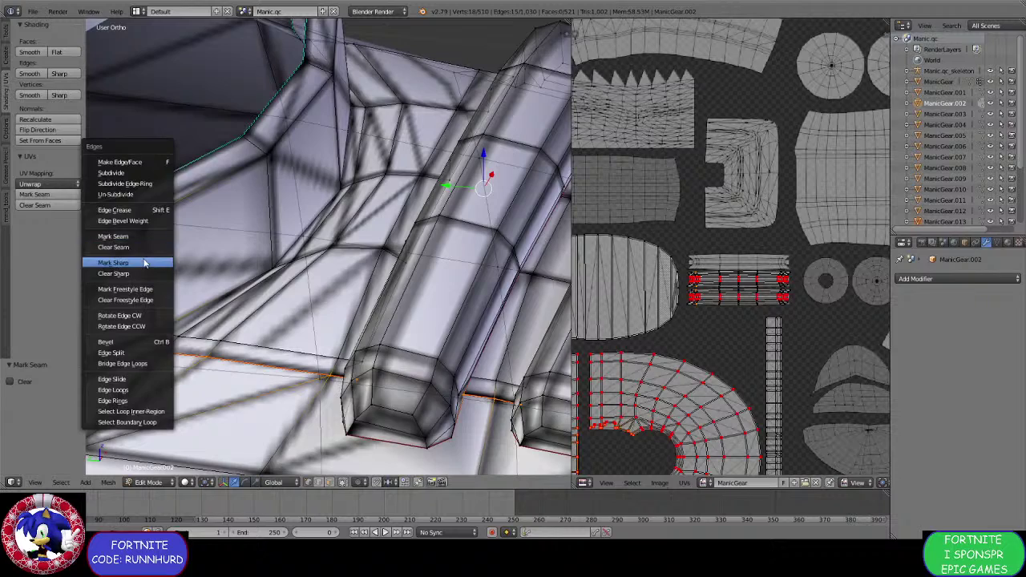
left_click(145, 260)
scroll(211, 295, "down", 6)
middle_click_drag(211, 295, 243, 349)
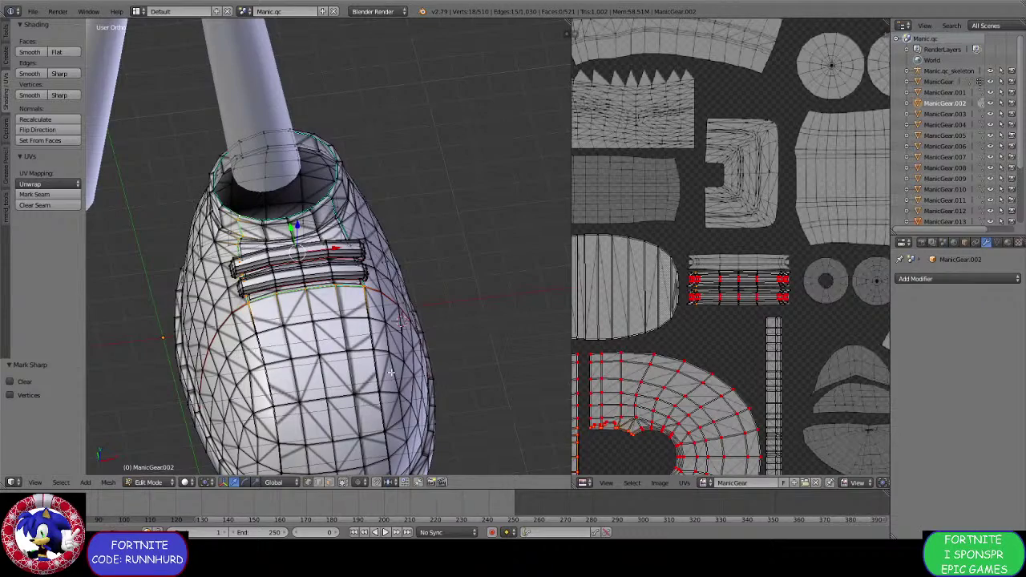
middle_click_drag(391, 372, 368, 370)
scroll(473, 336, "up", 5)
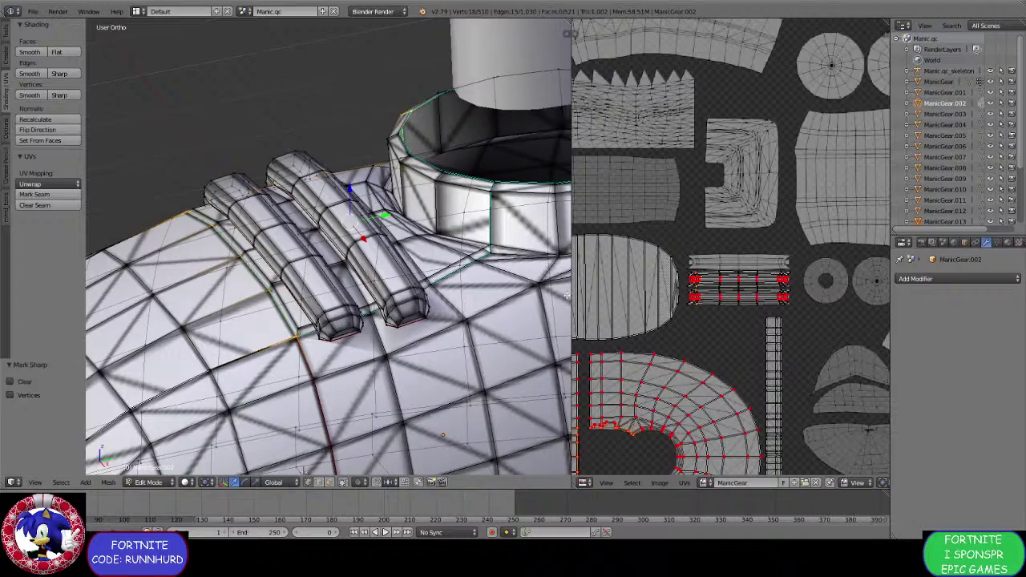
Move the toe-side strap's end cap by 0.127 on X and -0.019 on Y, and lower it by about 0.04 on Z.
middle_click_drag(378, 283, 348, 292)
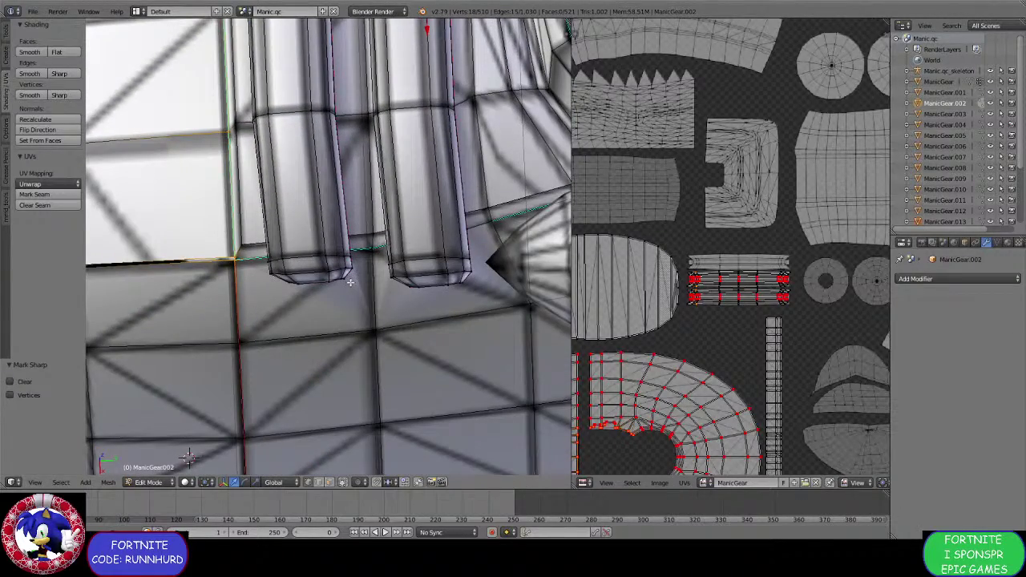
key("a")
key("a")
key("a")
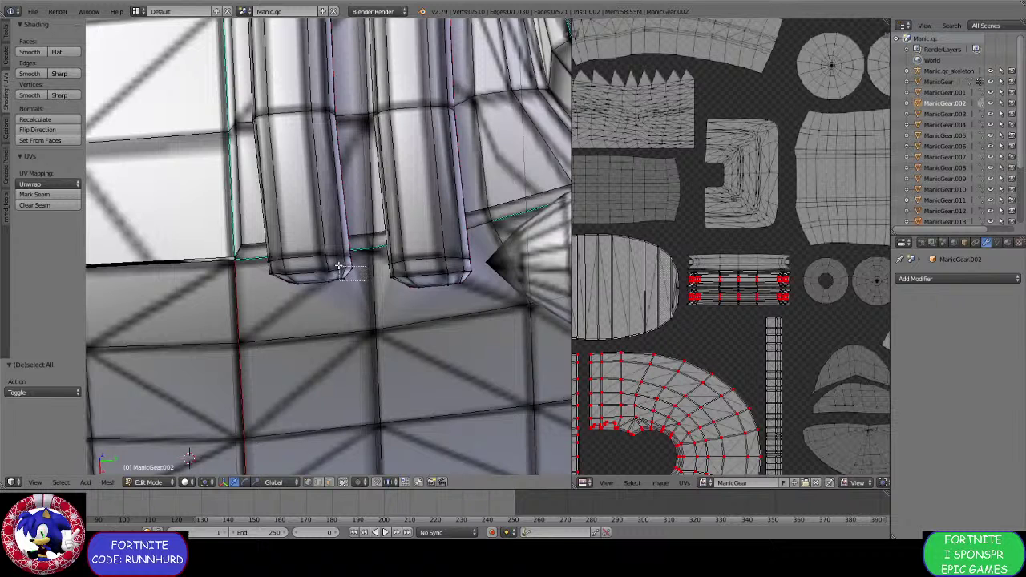
left_click(339, 267, "alt")
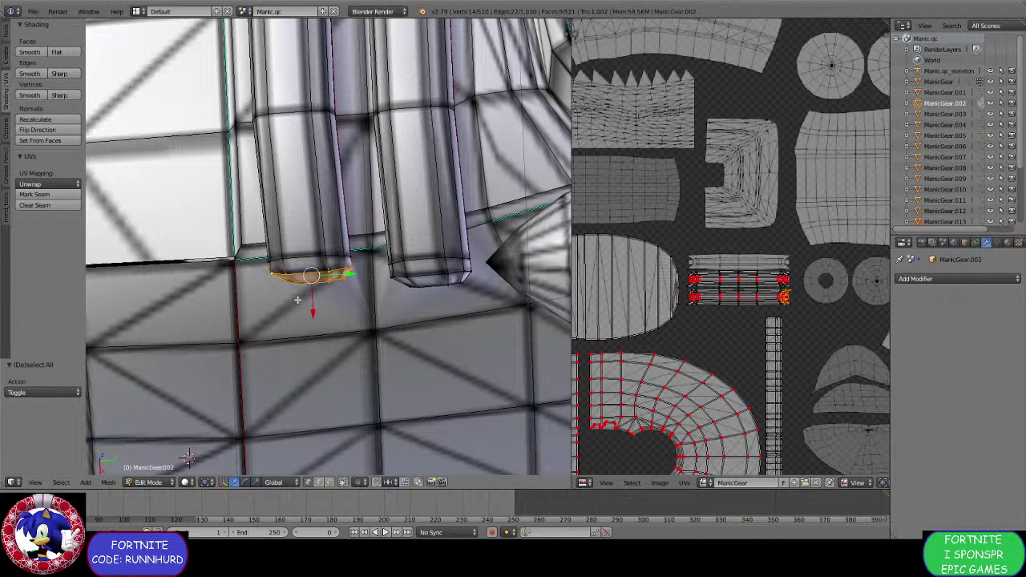
left_click_drag(314, 304, 314, 320)
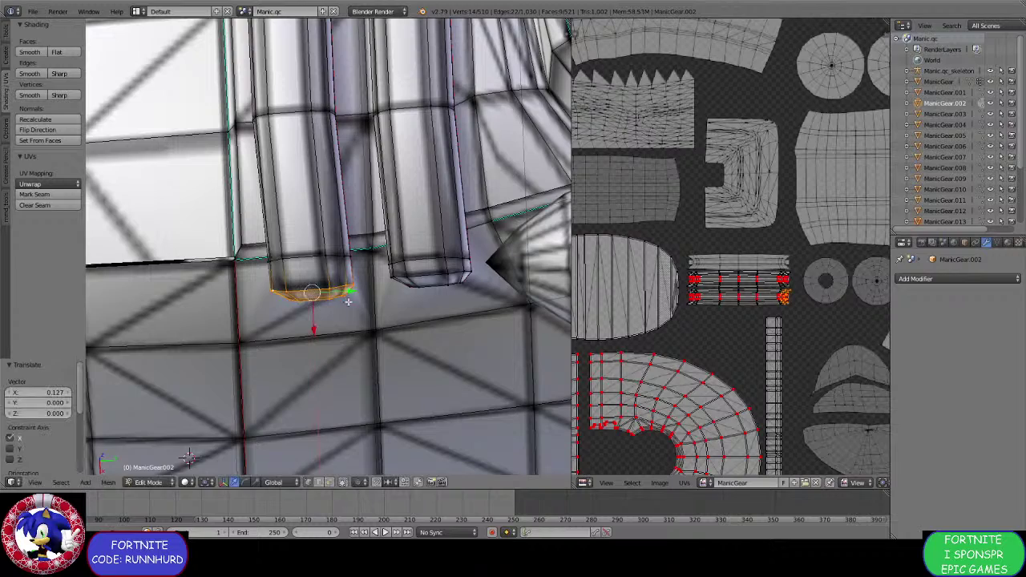
left_click_drag(349, 290, 349, 291)
middle_click_drag(359, 290, 424, 295)
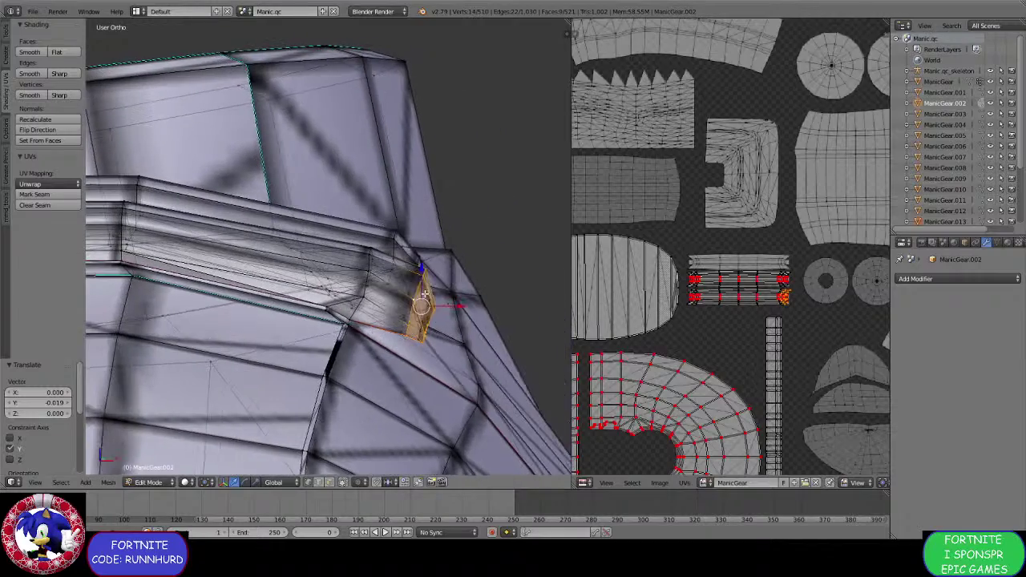
key("g")
key("z")
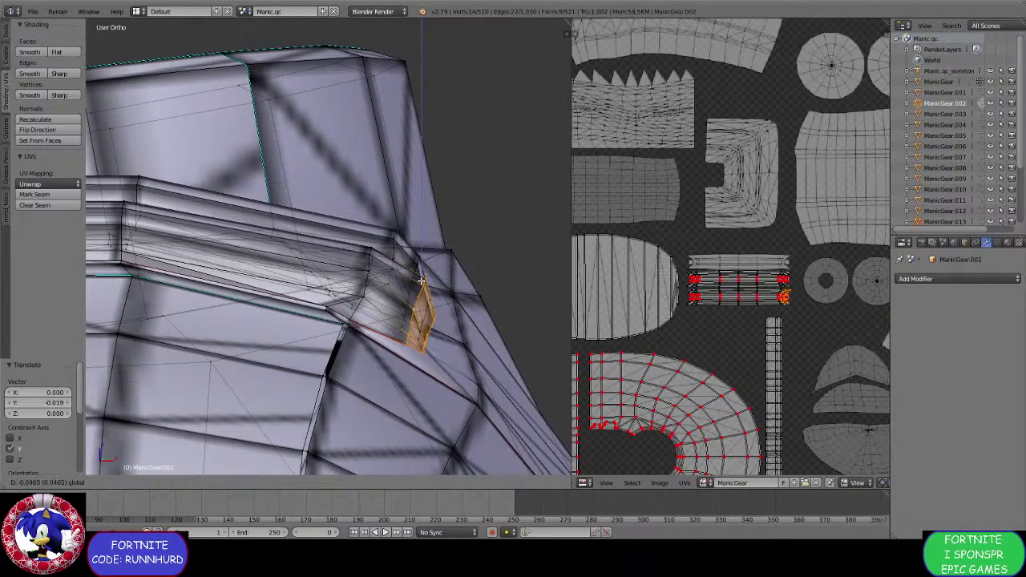
left_click(421, 281)
Reposition the end cap at the opposite end of the toe-side strap, moving it by -0.070 on Z and -0.052 on Y.
scroll(422, 281, "down", 4)
middle_click_drag(419, 282, 278, 276)
scroll(403, 385, "up", 4)
key("a")
left_click_drag(367, 305, 367, 304)
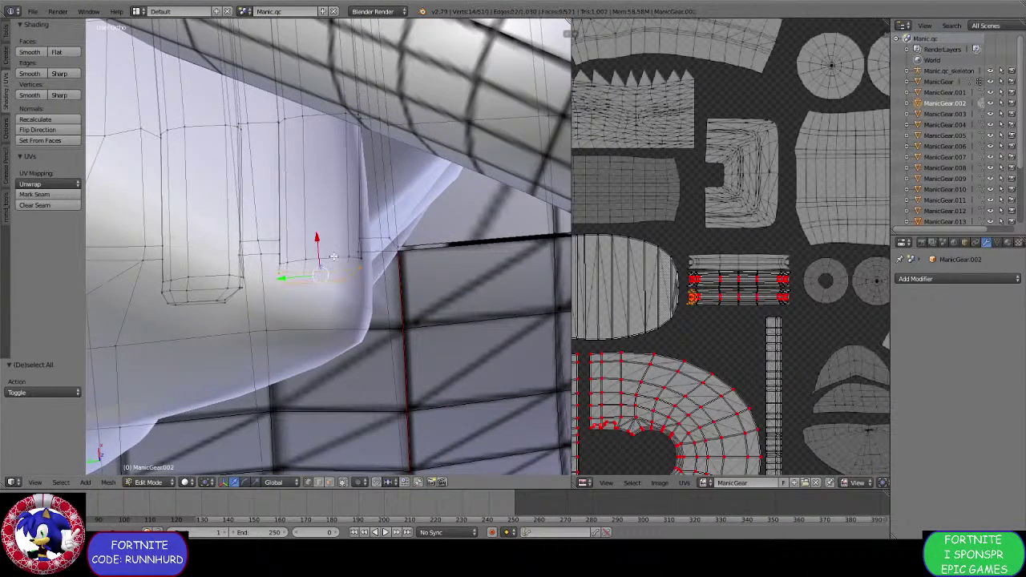
key("g")
left_click(321, 267)
middle_click_drag(322, 267, 253, 225)
left_click_drag(285, 263, 290, 276)
middle_click_drag(291, 277, 513, 214)
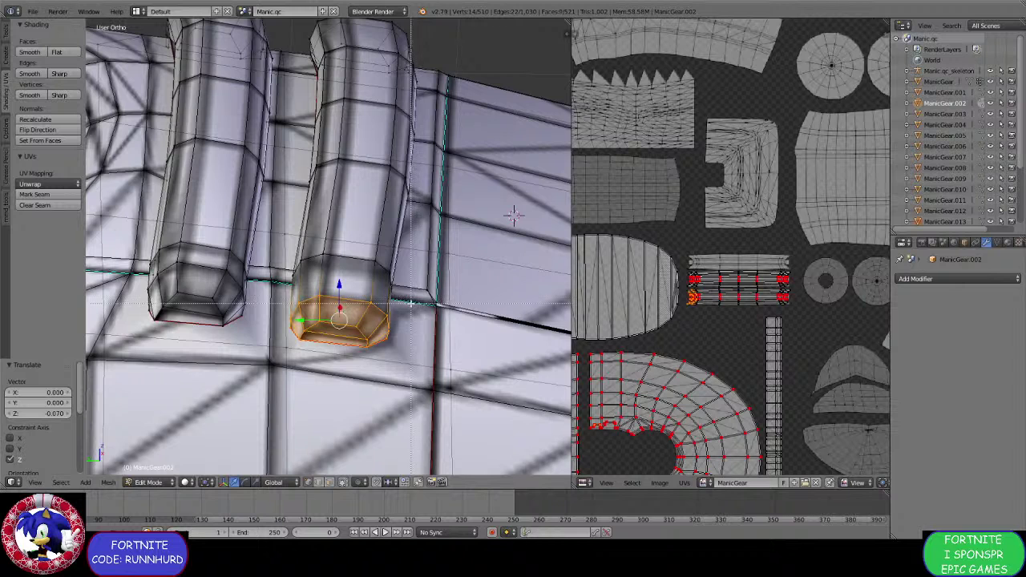
left_click_drag(282, 250, 280, 249)
left_click_drag(301, 298, 310, 307)
middle_click_drag(310, 305, 258, 394)
Select the vertices of the shoe face surrounding the toe-side strap's end and extrude that face by -0.281 on Z.
middle_click_drag(270, 324, 278, 289)
right_click(257, 283)
middle_click_drag(375, 347, 272, 321)
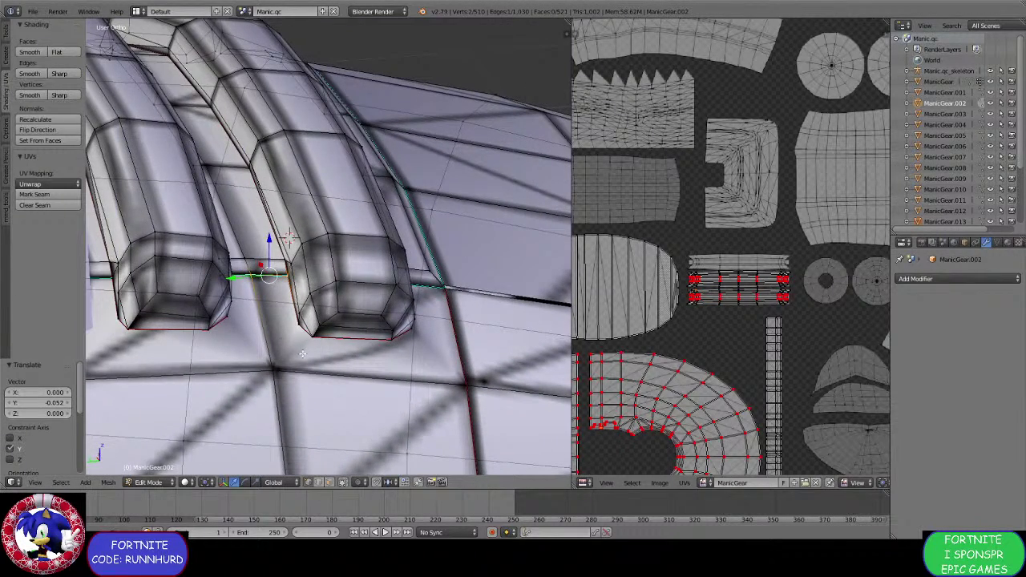
right_click(270, 364, "shift")
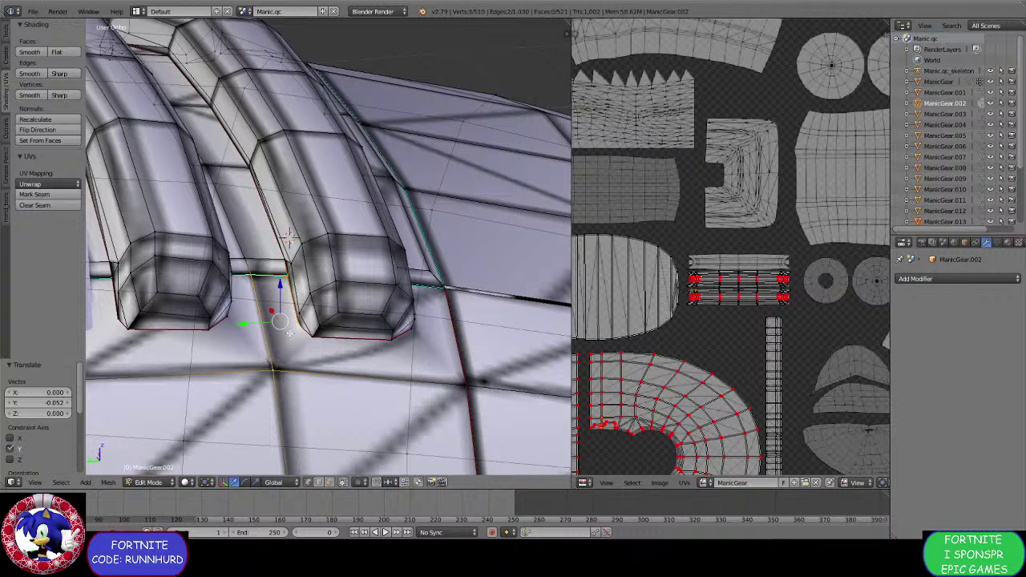
right_click(311, 351, "shift")
right_click(458, 383, "shift")
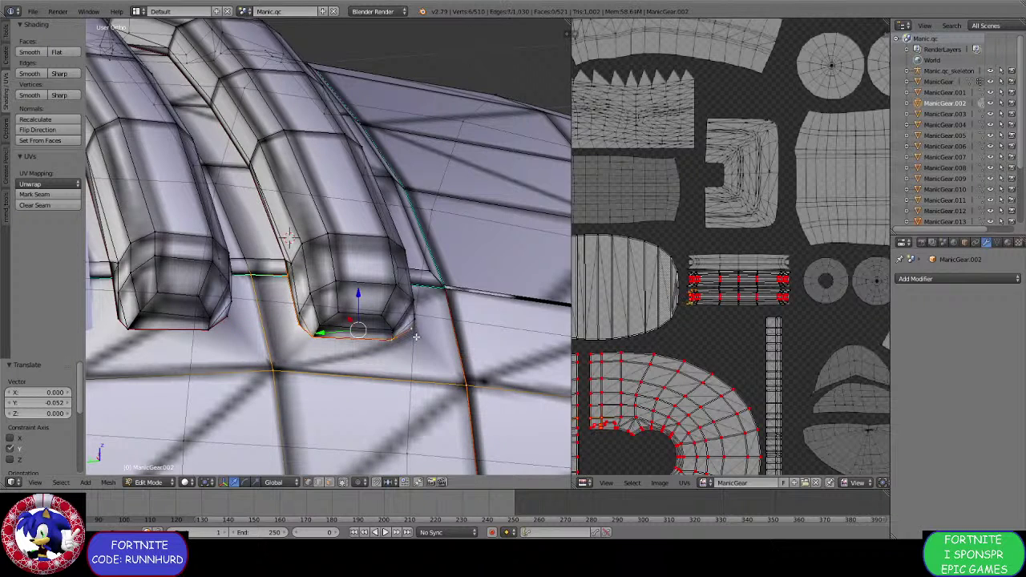
middle_click_drag(416, 337, 363, 334)
right_click(440, 310, "shift")
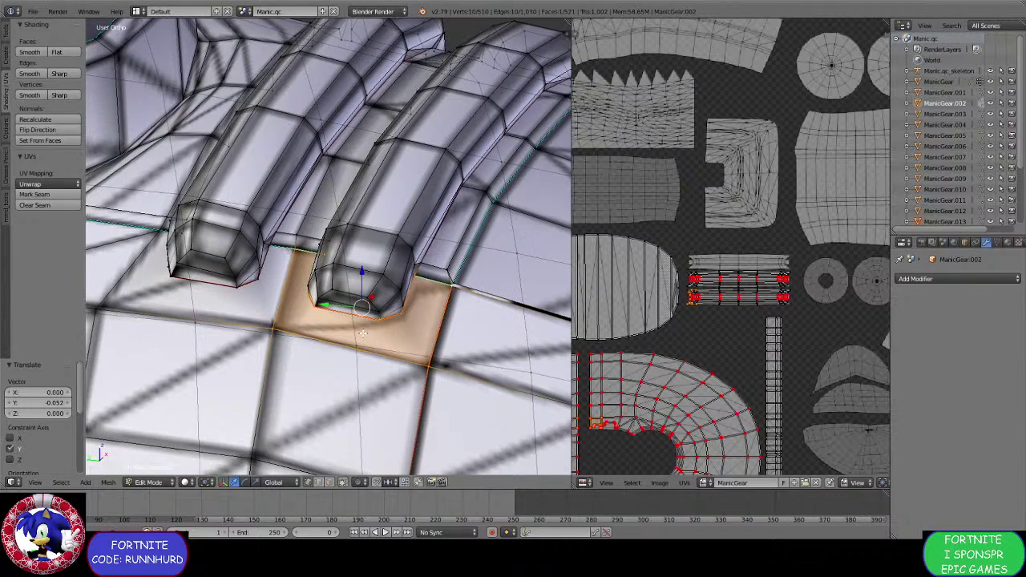
key("e")
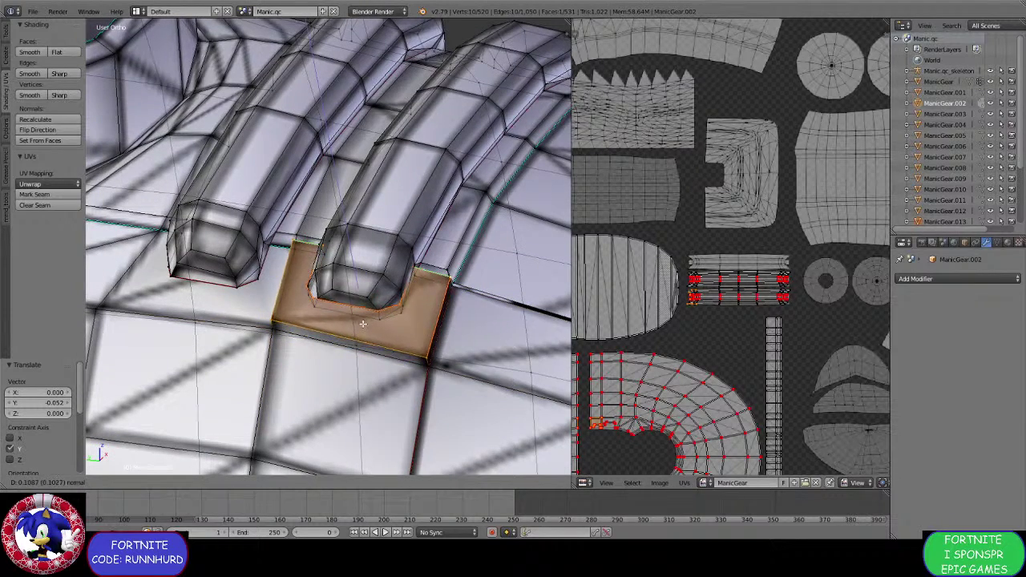
left_click(339, 365)
middle_click_drag(339, 365, 353, 345)
scroll(393, 293, "up", 5)
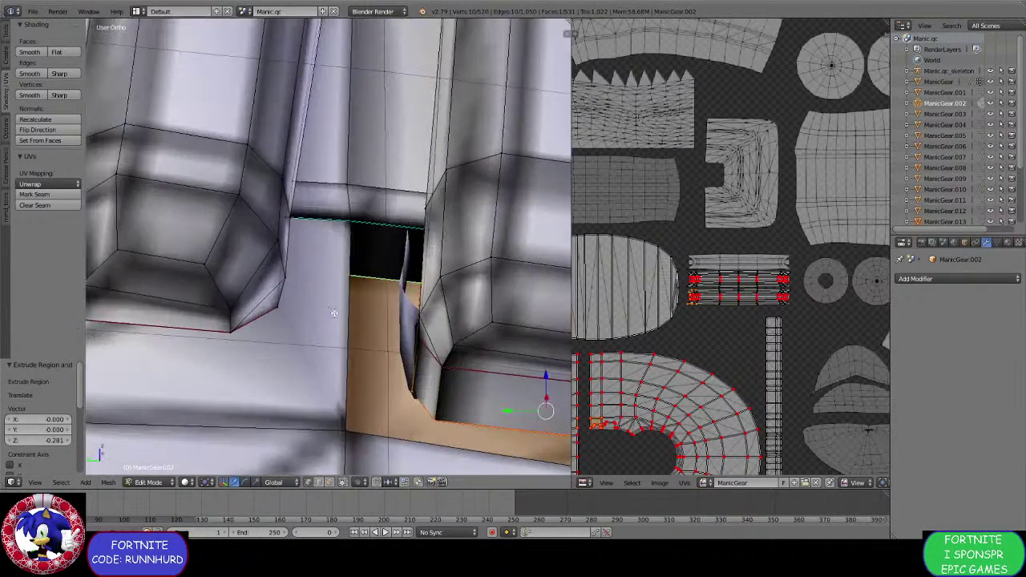
Merge the first extruded vertices around the toe-side strap's end, starting in the gap between the straps, into their neighbours at last.
right_click(329, 281)
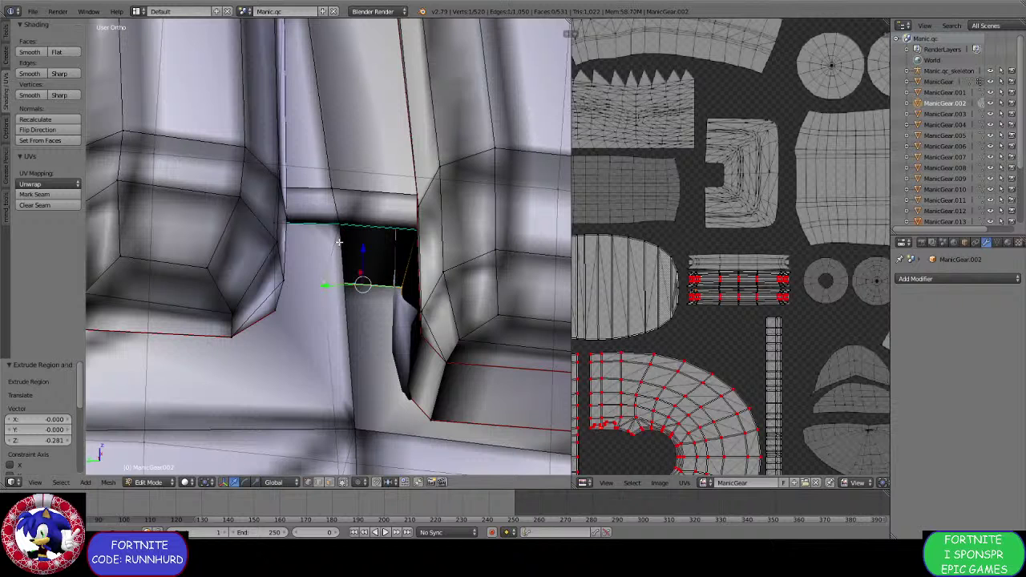
right_click(329, 253, "shift")
key("alt+m")
left_click(329, 243)
middle_click_drag(367, 323, 231, 329)
right_click(306, 309)
key("alt+m")
left_click(306, 298)
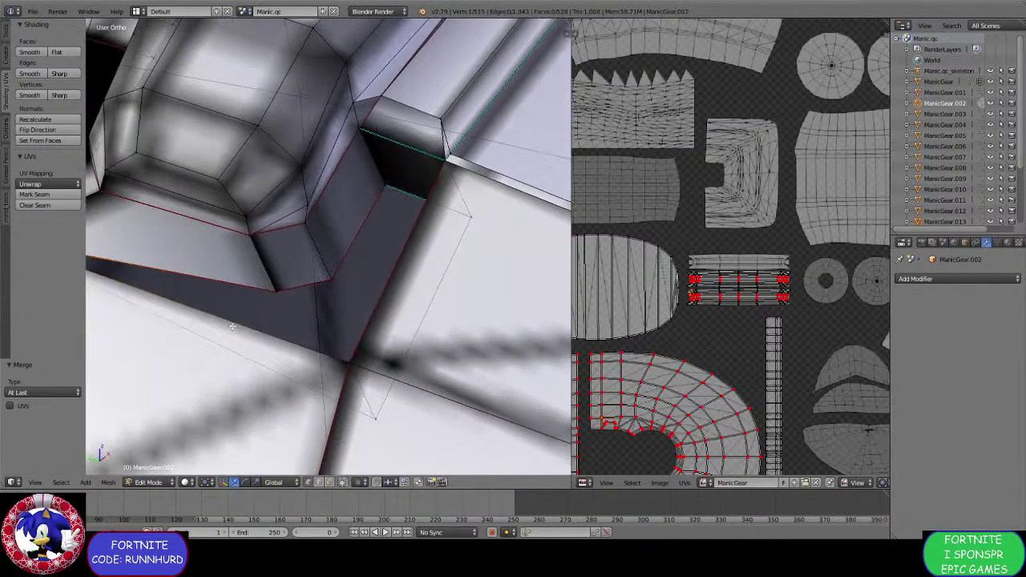
Merge the remaining extruded vertices on the seam side of the toe-side strap's end into the front and upper seam corners at last.
right_click(262, 295)
right_click(346, 360, "shift")
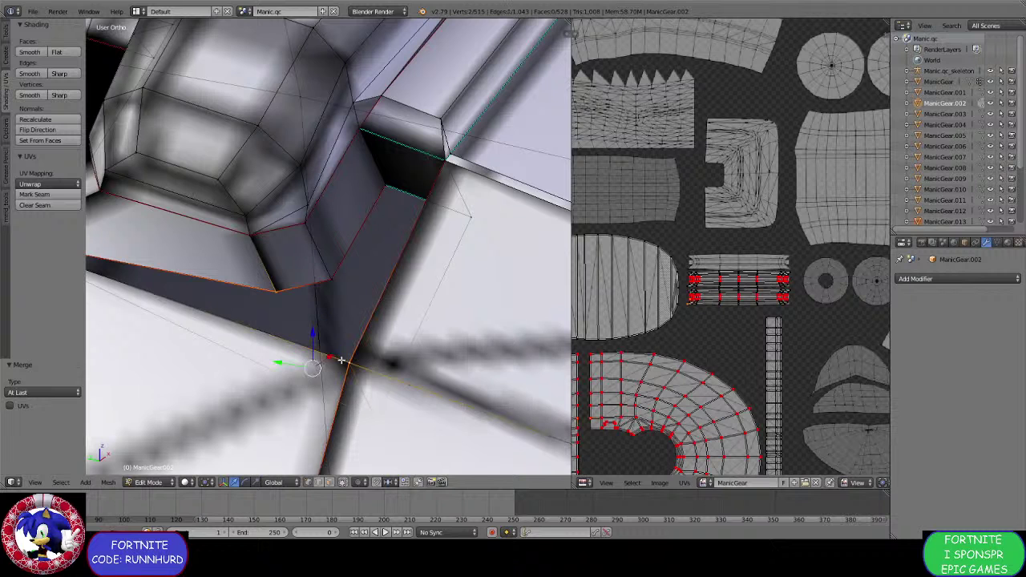
key("alt+m")
left_click(339, 360)
right_click(305, 224)
right_click(331, 278)
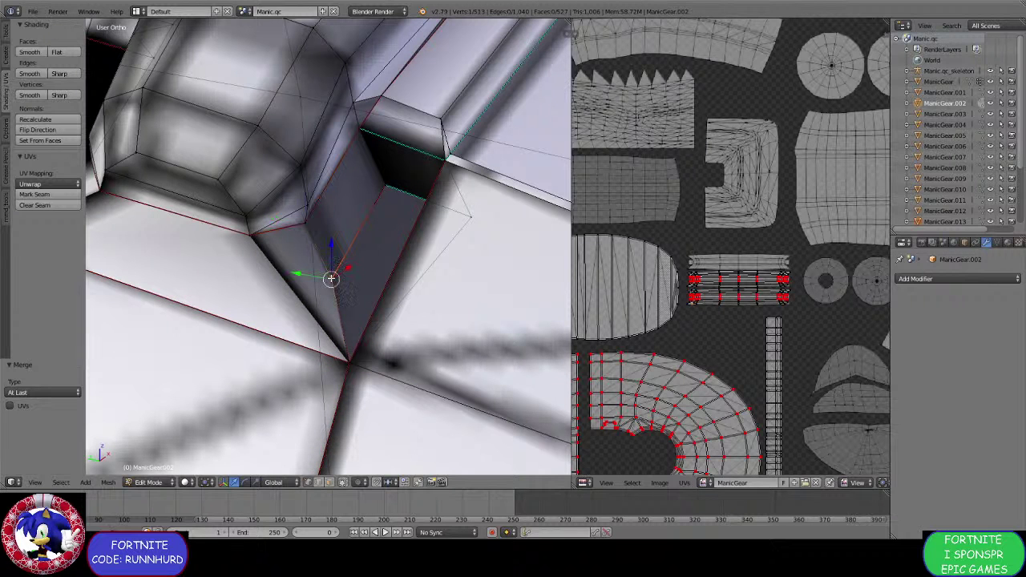
key("alt+m")
left_click(347, 360)
middle_click_drag(347, 360, 443, 323)
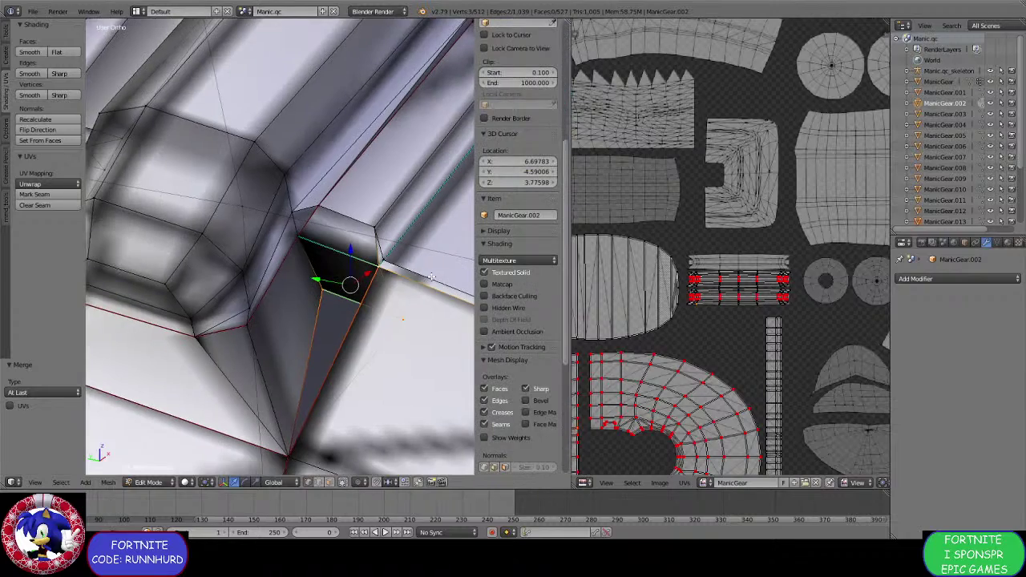
key("alt+m")
left_click(410, 272)
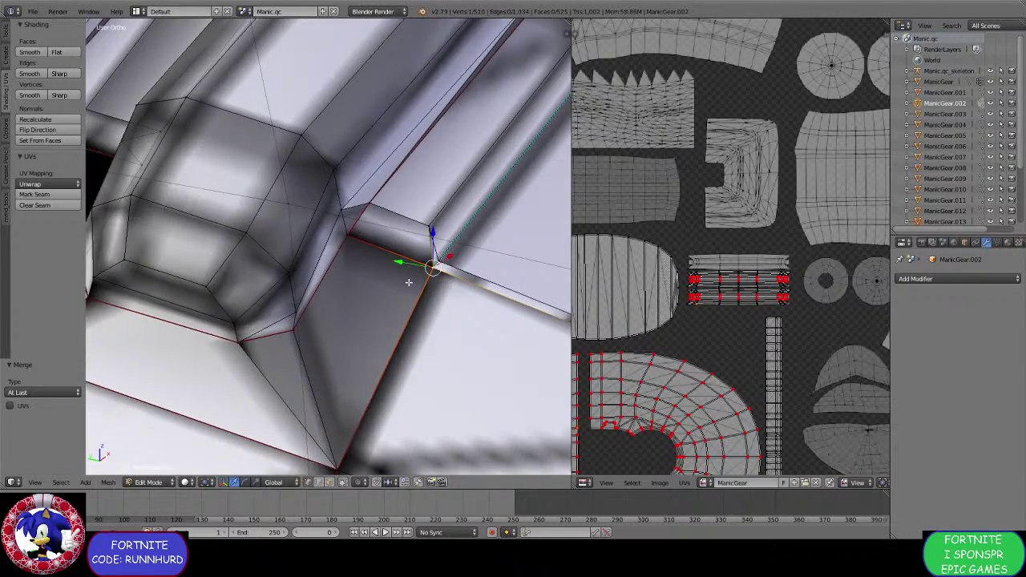
Clear the seam from the edges between the two straps and in front of the toe-side strap's end.
middle_click_drag(408, 282, 353, 295)
right_click(412, 355)
right_click(233, 290, "shift")
middle_click_drag(233, 290, 290, 346)
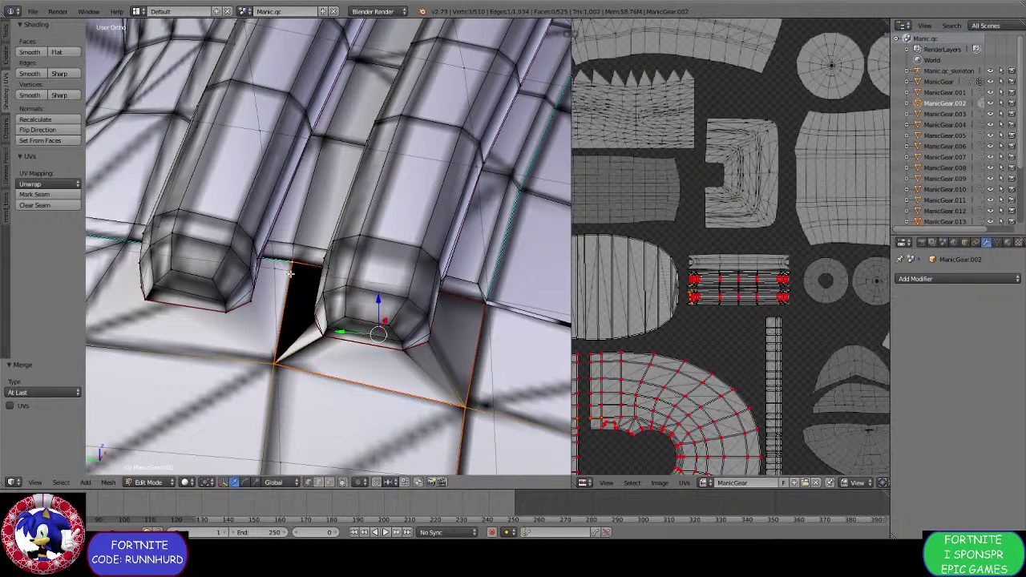
key("ctrl+e")
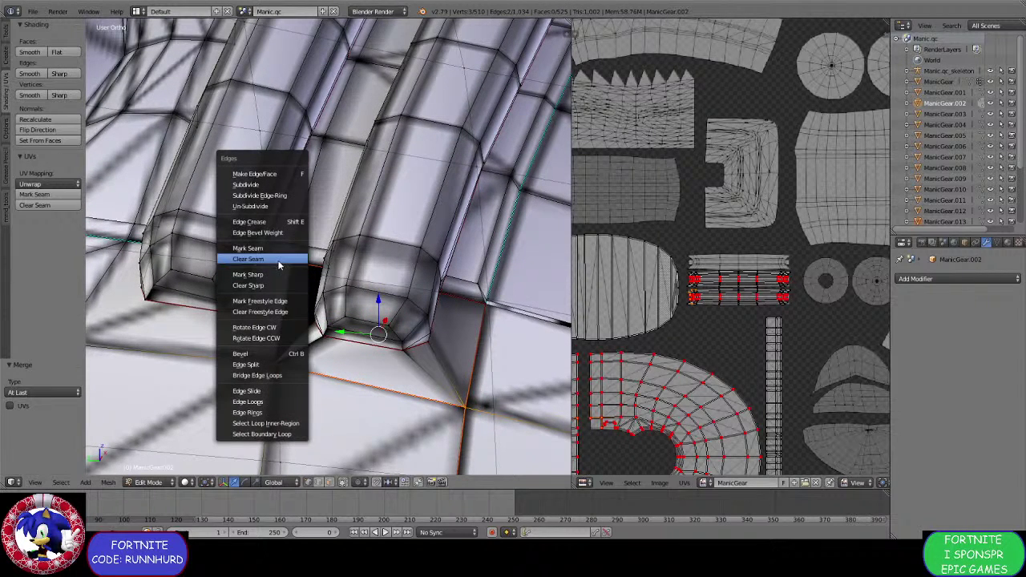
left_click(279, 265)
middle_click_drag(279, 265, 395, 295)
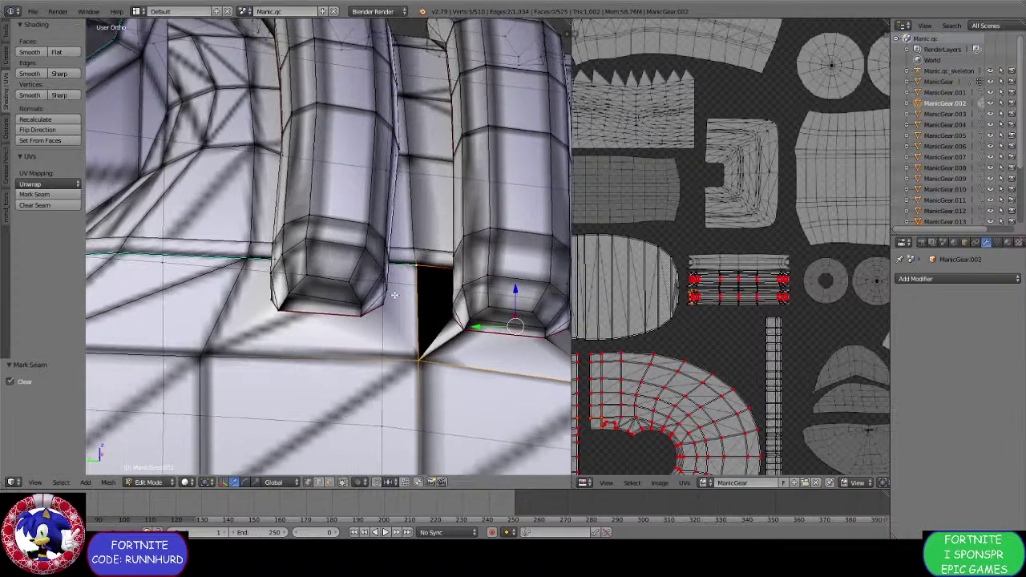
Select the vertices of the shoe face surrounding the collar-side strap's end and extrude that face by -0.080 on Z.
right_click(252, 273)
right_click(201, 355)
middle_click_drag(202, 355, 311, 332)
scroll(230, 307, "up", 2)
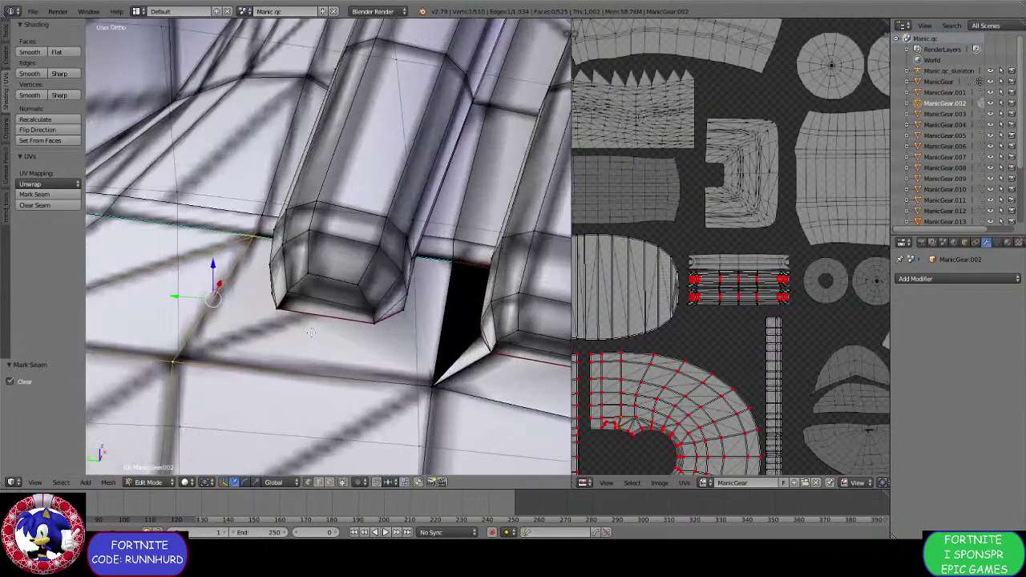
middle_click_drag(429, 276, 417, 271)
right_click(417, 271, "shift")
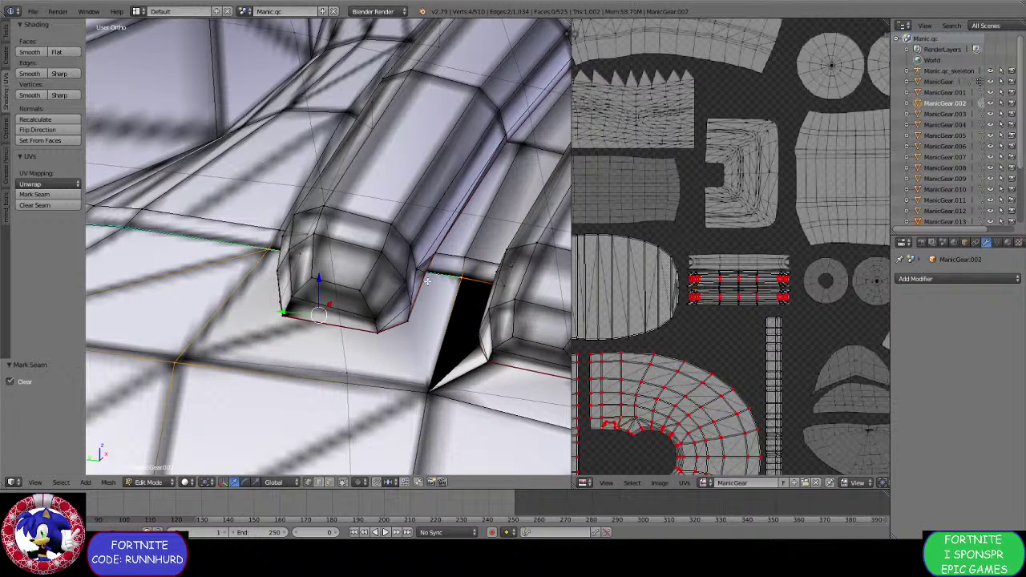
right_click(422, 379, "shift")
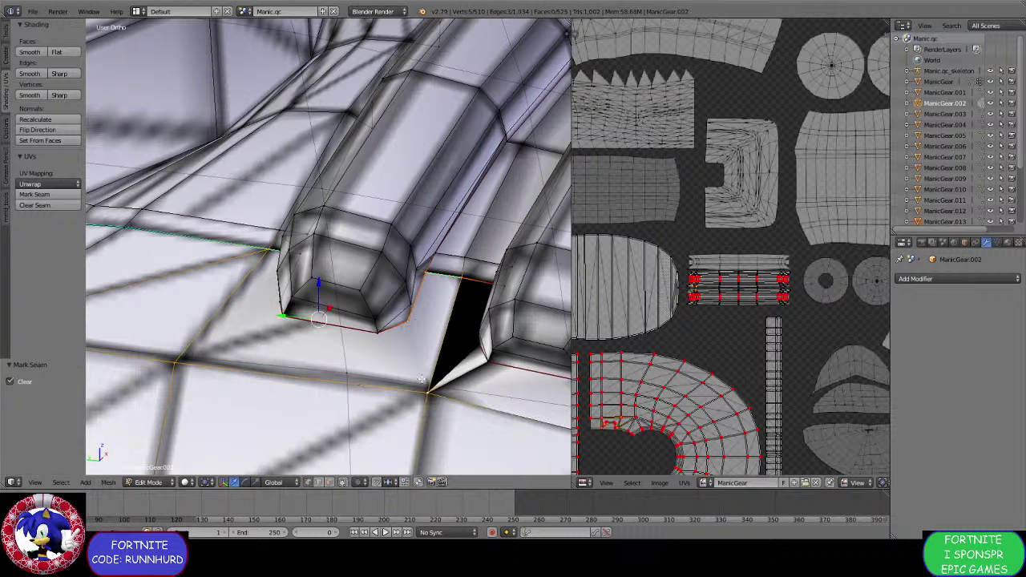
middle_click_drag(263, 304, 326, 309)
right_click(263, 291, "shift")
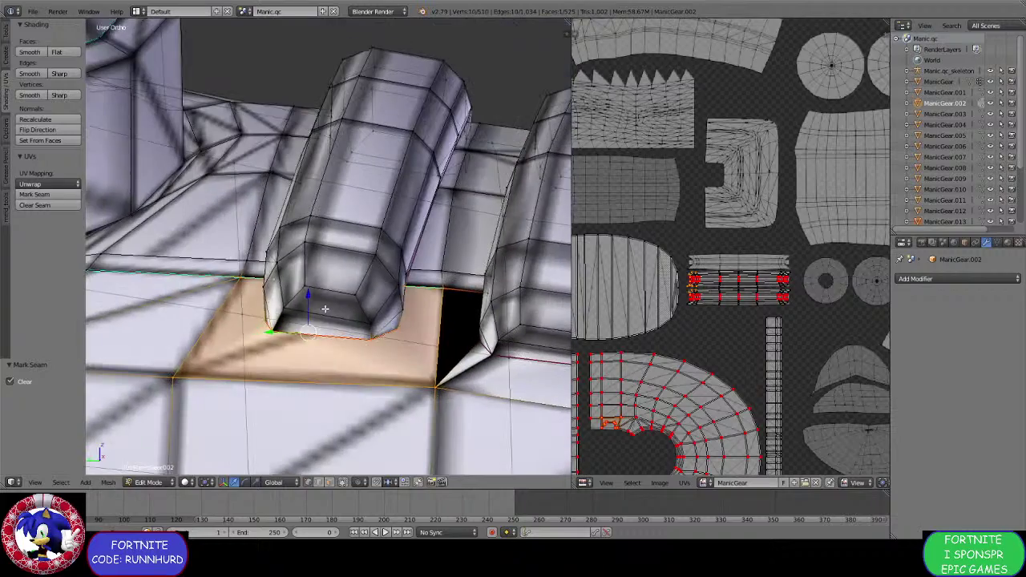
key("e")
left_click(327, 338)
Merge the extruded vertices at the outer corner of the collar-side strap's end into the face's front corner at last.
middle_click_drag(192, 360, 180, 377)
right_click(174, 387)
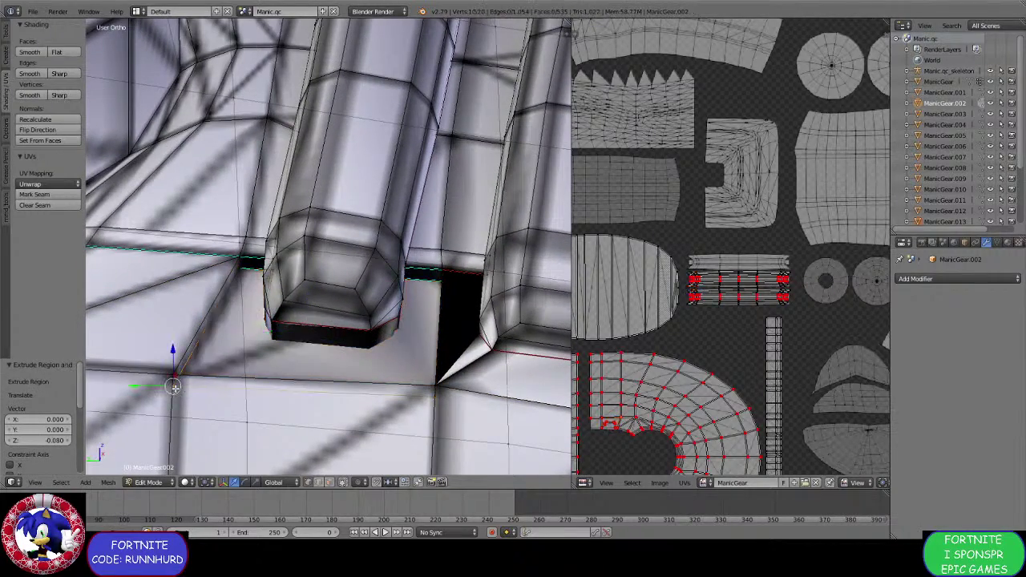
right_click(261, 349, "shift")
middle_click_drag(260, 349, 240, 256)
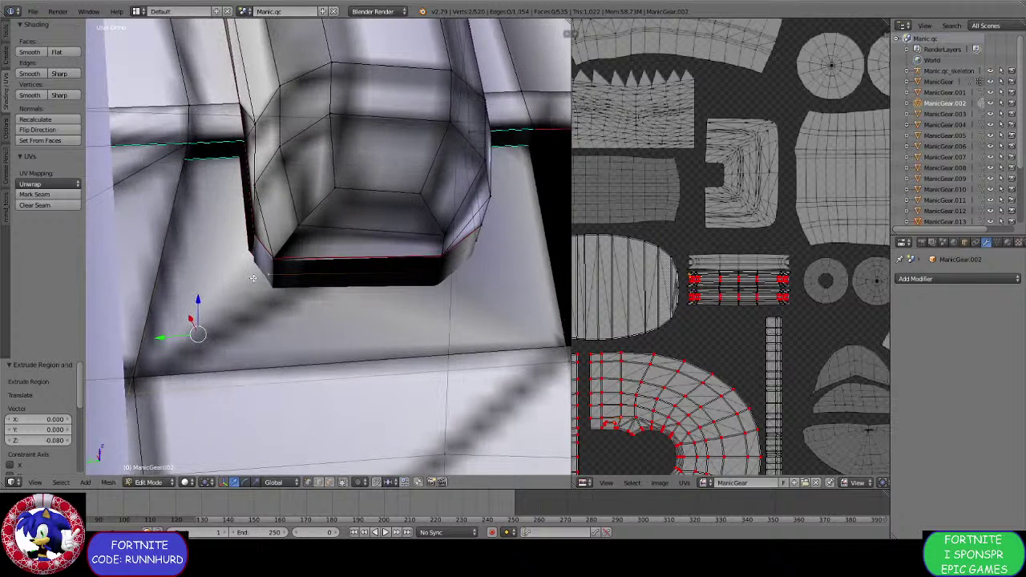
key("alt+m")
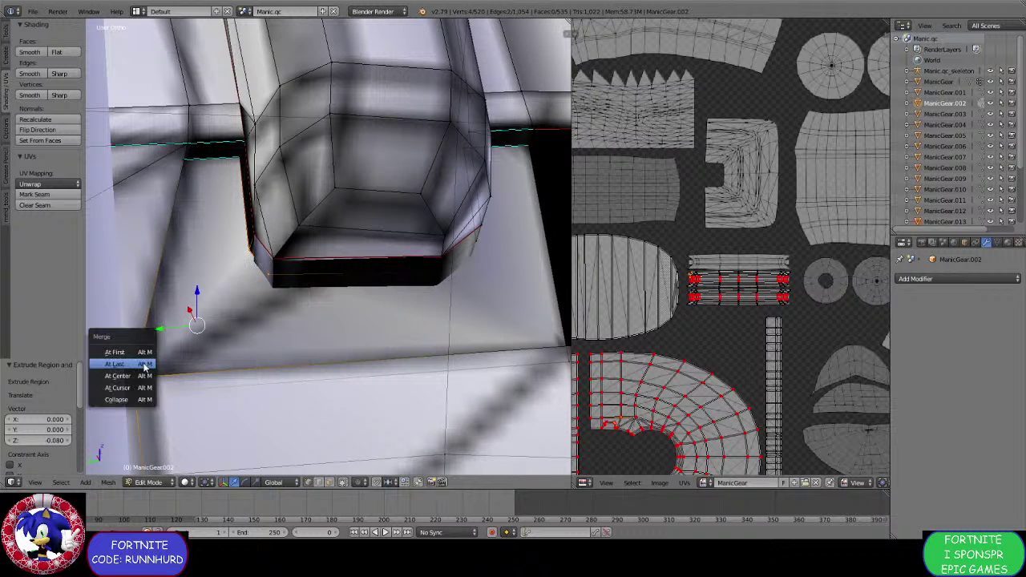
left_click(142, 362)
Merge the extruded upper vertices beside the collar-side strap into the shoe vertex on the sharp line at last.
middle_click_drag(172, 281, 274, 288)
right_click(288, 274)
right_click(248, 273, "shift")
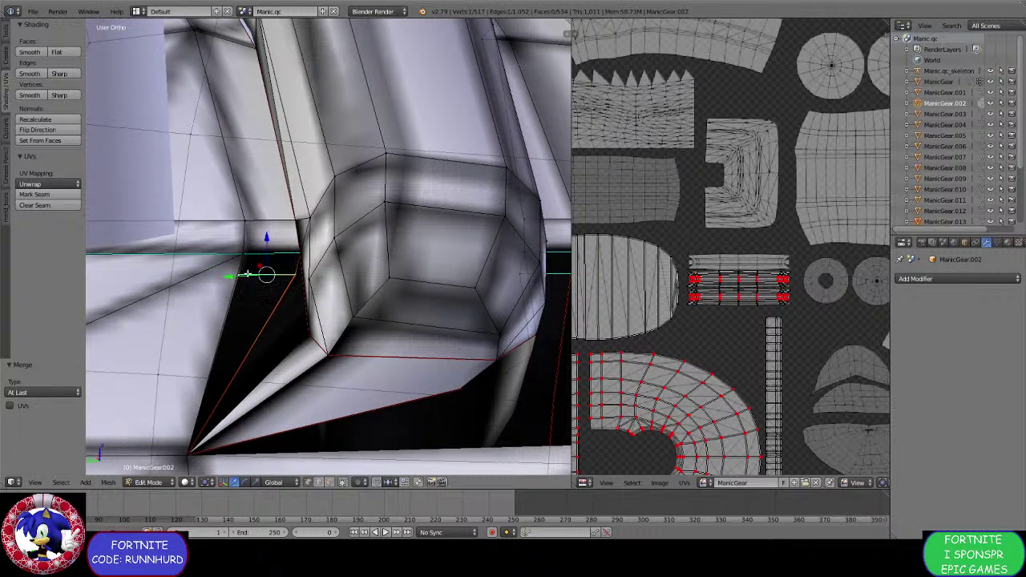
right_click(238, 254, "shift")
key("alt+m")
left_click(238, 254)
Merge the extruded vertices on the inner side of the collar-side strap's end into the front corner between the straps at last.
middle_click_drag(439, 396, 423, 265)
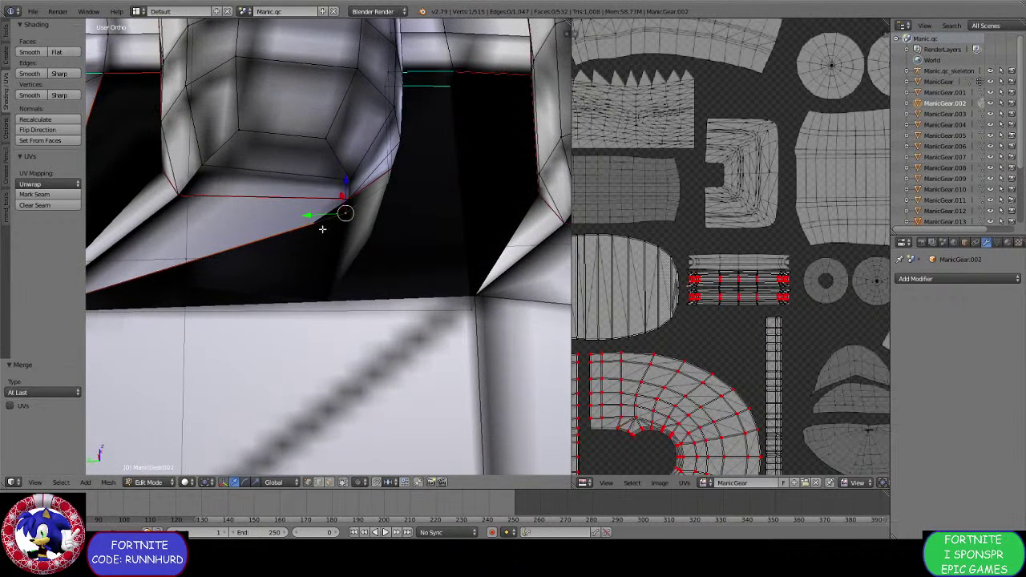
right_click(353, 197)
right_click(479, 297, "shift")
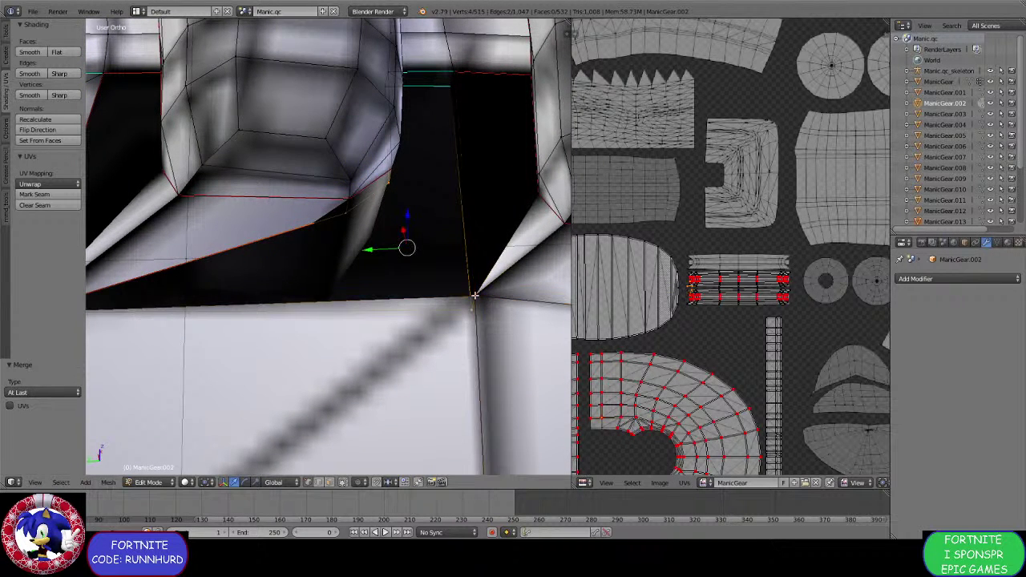
right_click(475, 295, "shift")
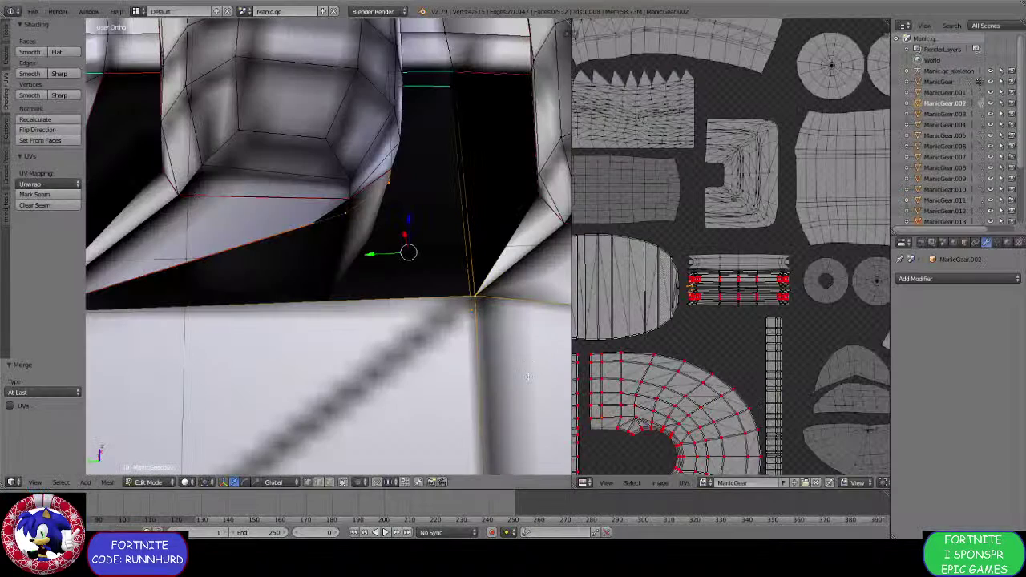
key("alt+m")
left_click(474, 375)
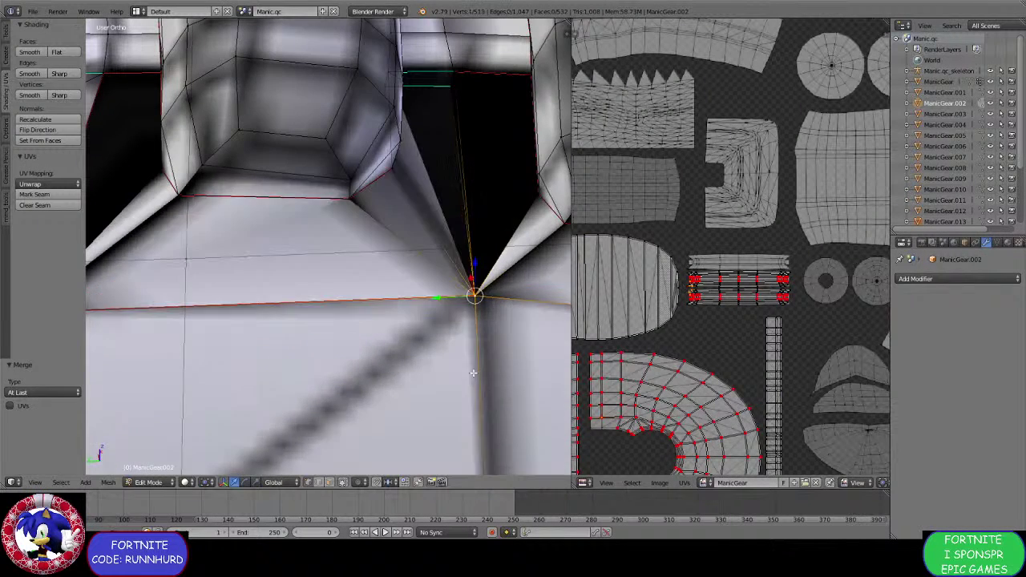
Merge the extruded upper vertices between the straps into the shoe vertex on the sharp line at last.
middle_click_drag(474, 376, 383, 331)
scroll(384, 331, "up", 2)
right_click(374, 237)
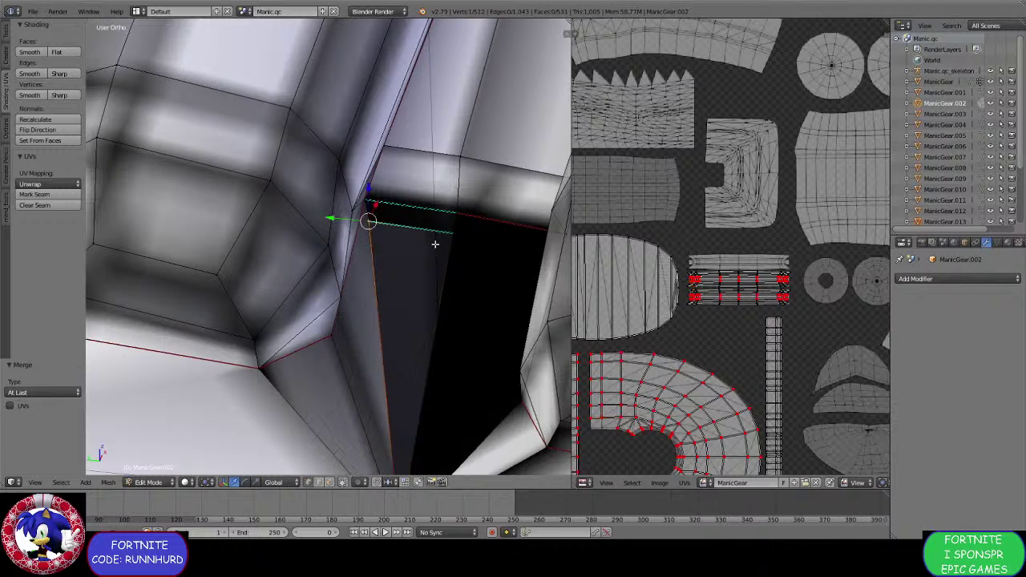
right_click(457, 224, "shift")
key("alt+m")
left_click(460, 227)
middle_click_drag(459, 227, 418, 243)
scroll(293, 267, "down", 1)
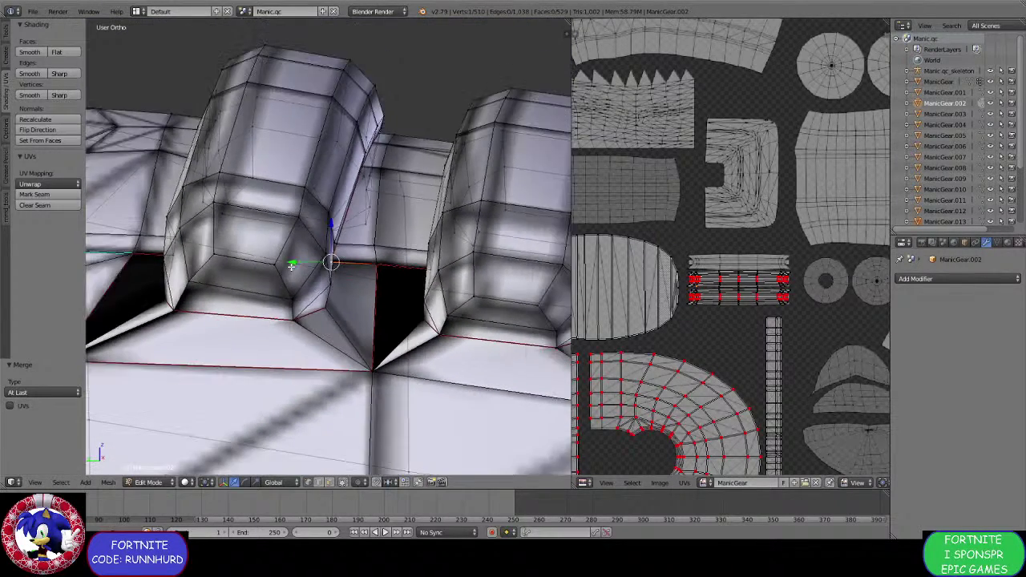
Adjust the vertices on the inner side of the collar-side strap's end by -0.009 on Y and 0.029 on Z.
middle_click_drag(293, 266, 289, 266)
left_click_drag(298, 264, 302, 267)
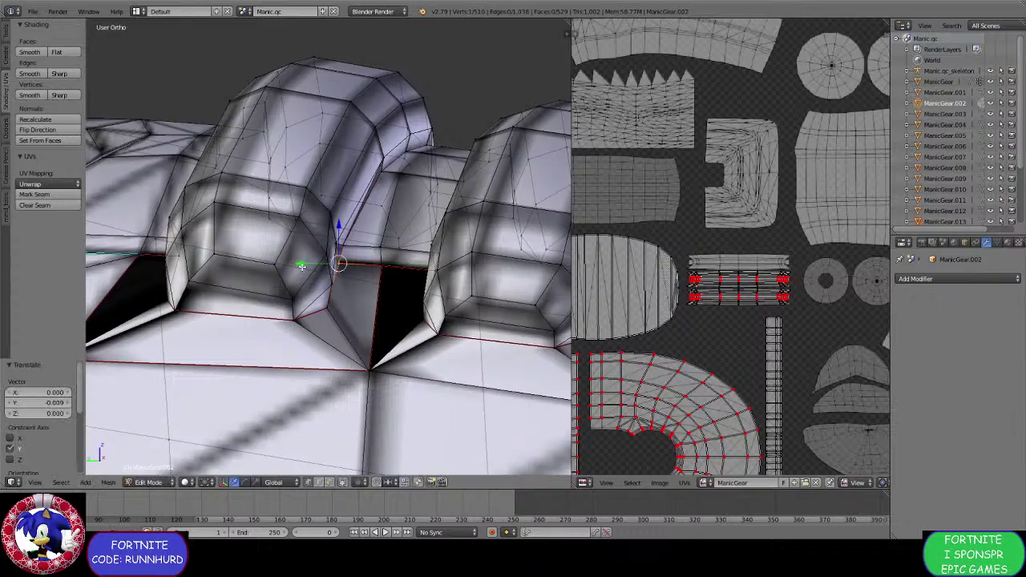
middle_click_drag(302, 267, 344, 321)
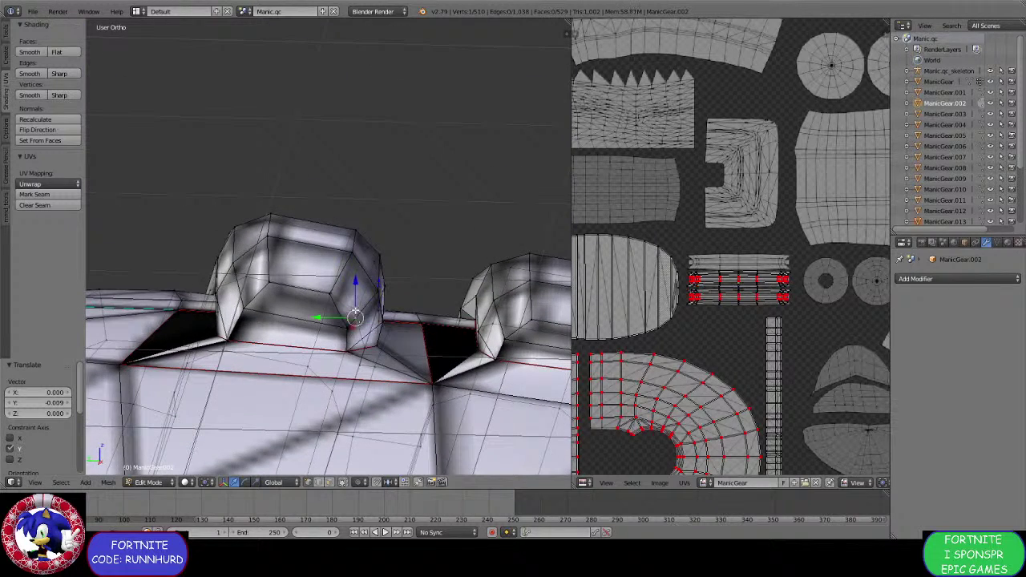
mouse_move(349, 300)
left_mouse_down()
mouse_move(348, 280)
mouse_move(332, 290)
left_mouse_up()
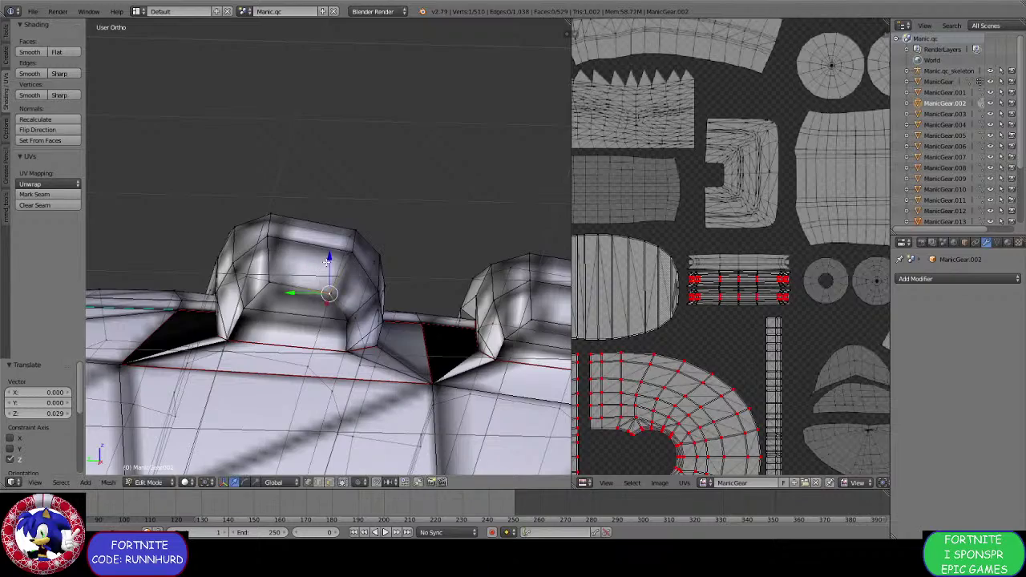
Move the collar-side strap's lower end face by -0.025 on X and the neighbouring strap's by -0.013 on X.
middle_click_drag(327, 259, 346, 338)
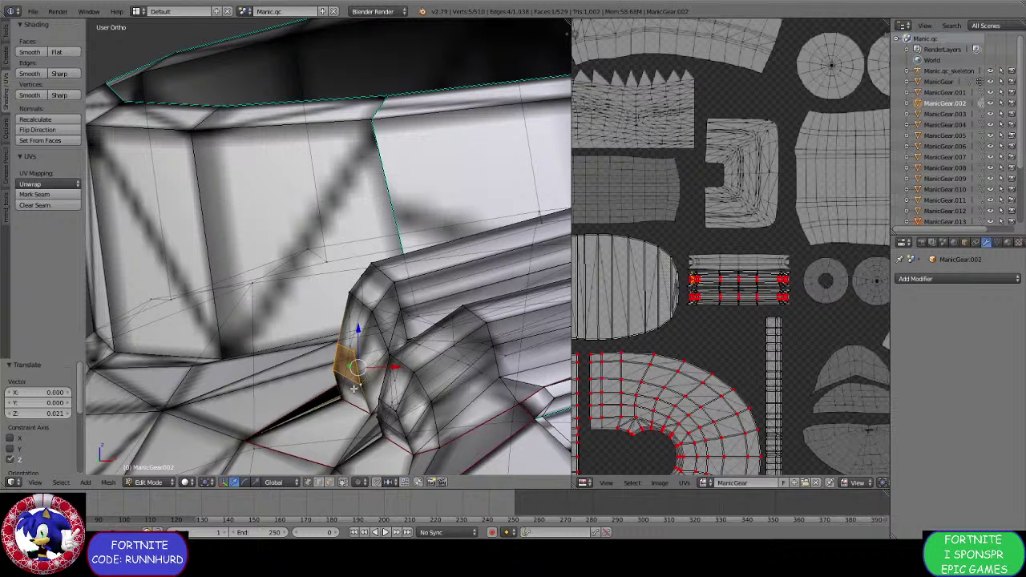
left_click_drag(380, 365, 374, 365)
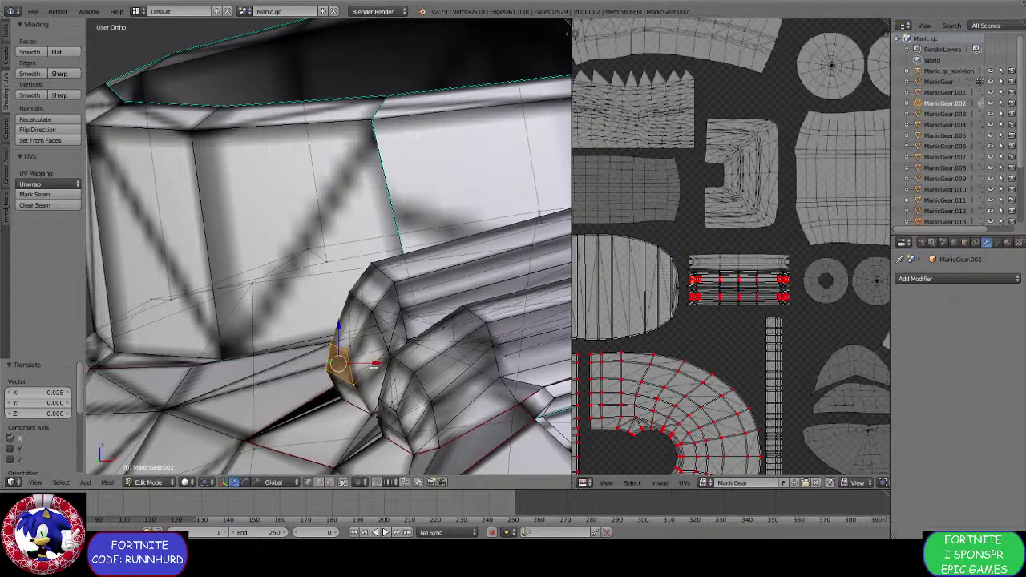
middle_click_drag(373, 367, 358, 383)
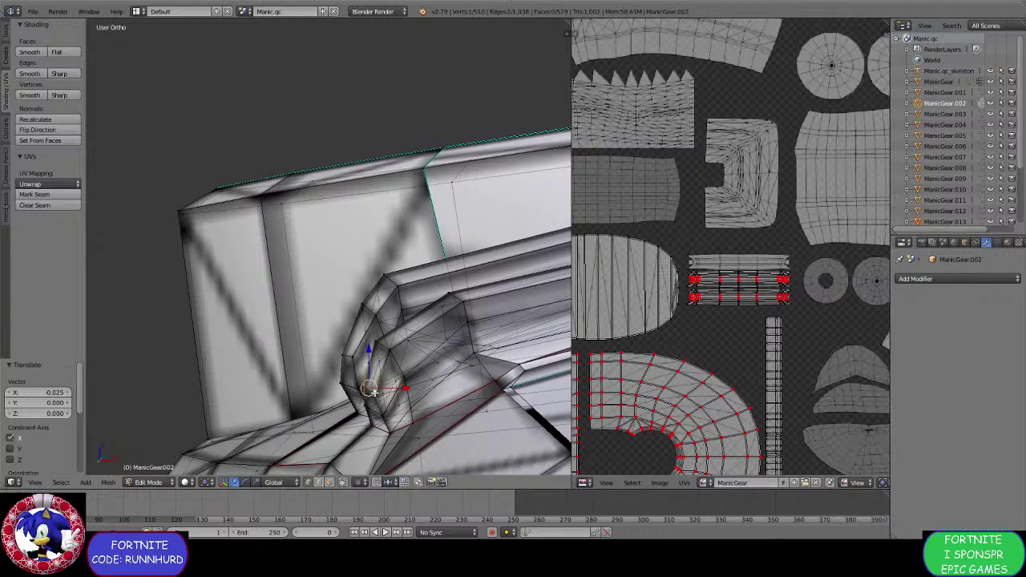
left_click_drag(405, 401, 410, 402)
Select the lower end face's vertices at the toe-side strap's opposite end and move them outward by 0.021 along X.
middle_click_drag(411, 401, 374, 369)
scroll(303, 347, "up", 2)
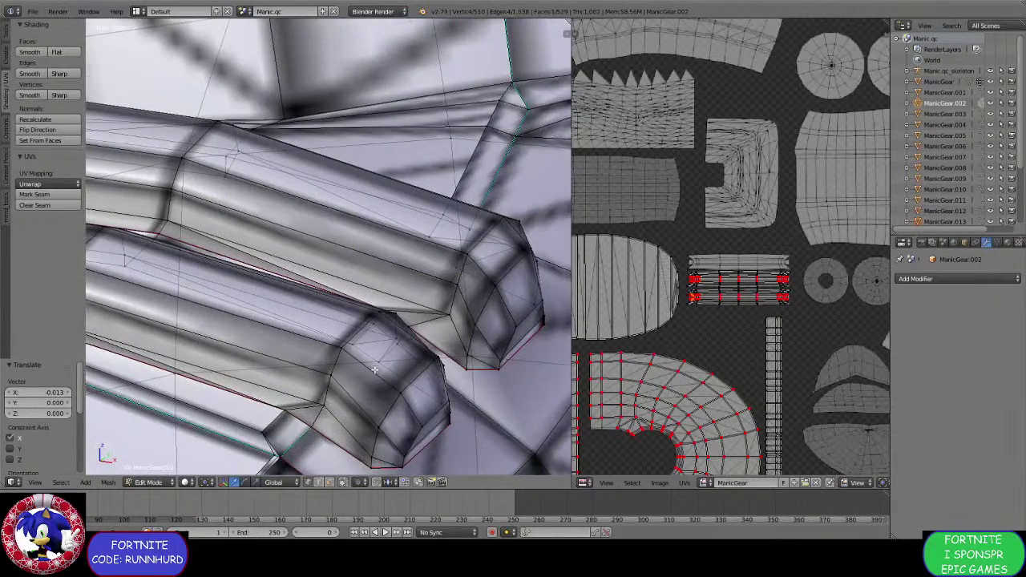
right_click(450, 418, "shift")
right_click(450, 406, "shift")
left_click_drag(465, 430, 471, 437)
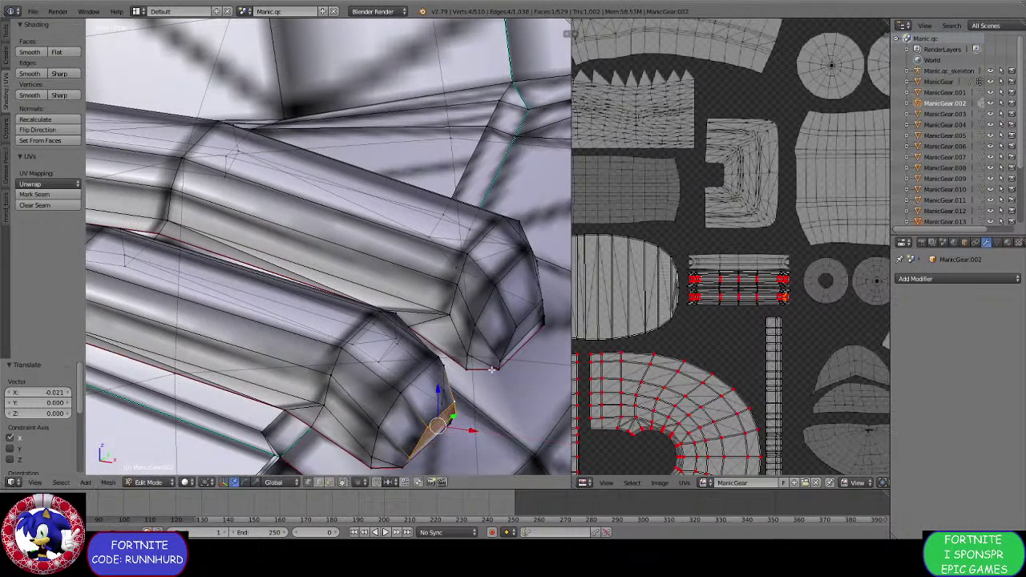
Select the lower vertices at the collar-side strap's opposite end, move them slightly outward along X, and clear the selection.
middle_click_drag(492, 369, 459, 364)
right_click(458, 364)
right_click(489, 329, "shift")
right_click(503, 329, "shift")
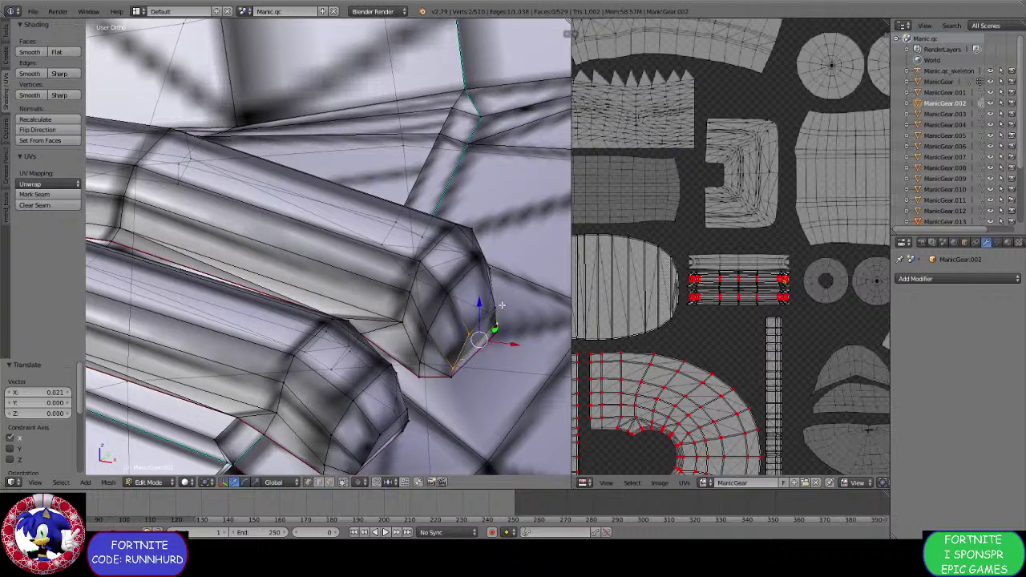
right_click(502, 310, "shift")
left_click_drag(514, 339, 520, 344)
scroll(481, 363, "down", 3)
middle_click_drag(459, 371, 353, 465)
key("a")
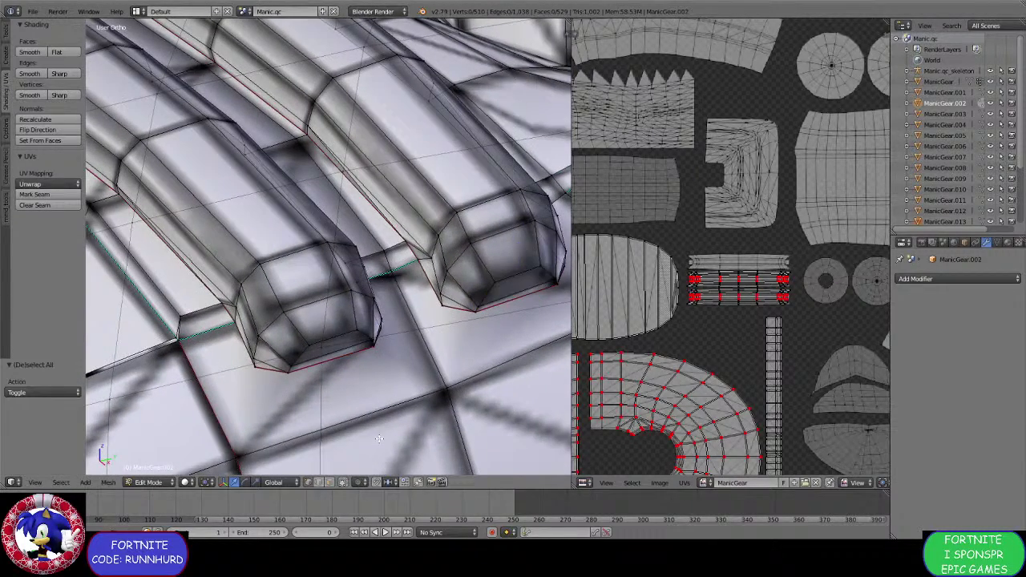
Select the shoe face surrounding the toe-side strap's opposite end and extrude it by -0.133 on Z.
left_click(329, 483)
right_click(329, 385)
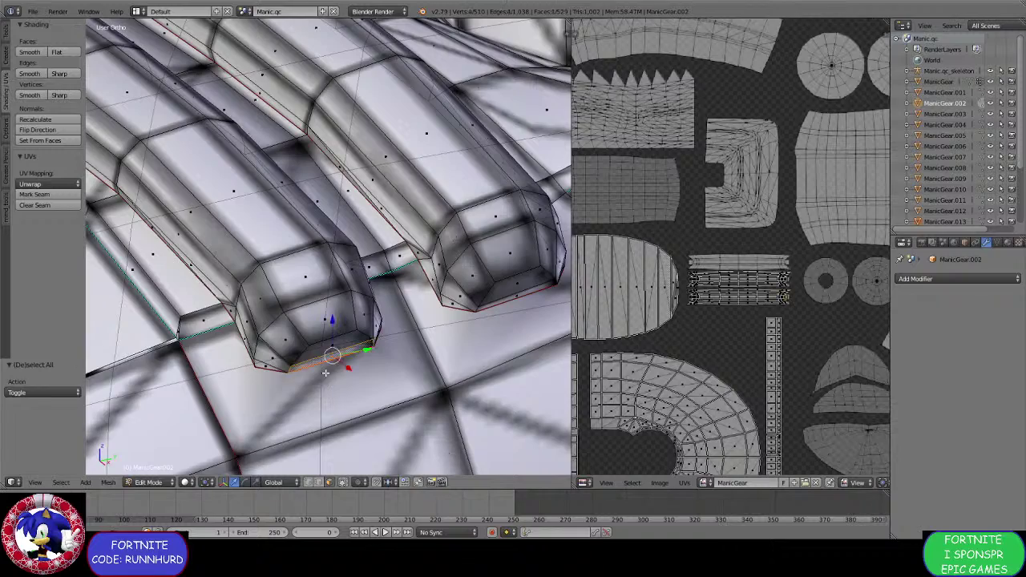
right_click(326, 377)
middle_click_drag(322, 384, 303, 476)
key("e")
left_click(325, 385)
left_click(308, 483)
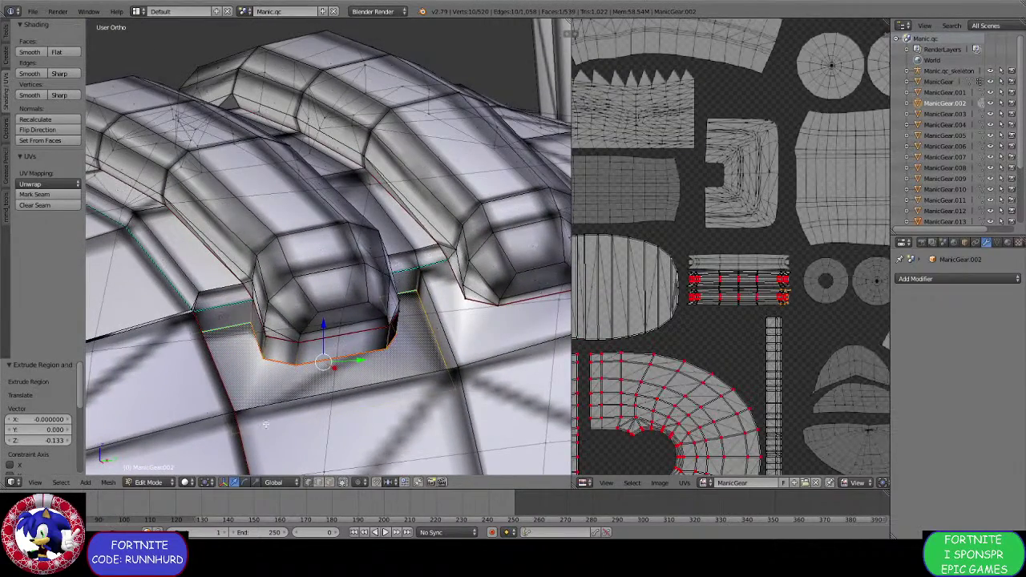
Merge the extruded upper vertices on the outer side of the toe-side strap into the shoe's upper outer corner at last.
middle_click_drag(267, 426, 306, 415)
scroll(305, 415, "up", 2)
right_click(292, 343)
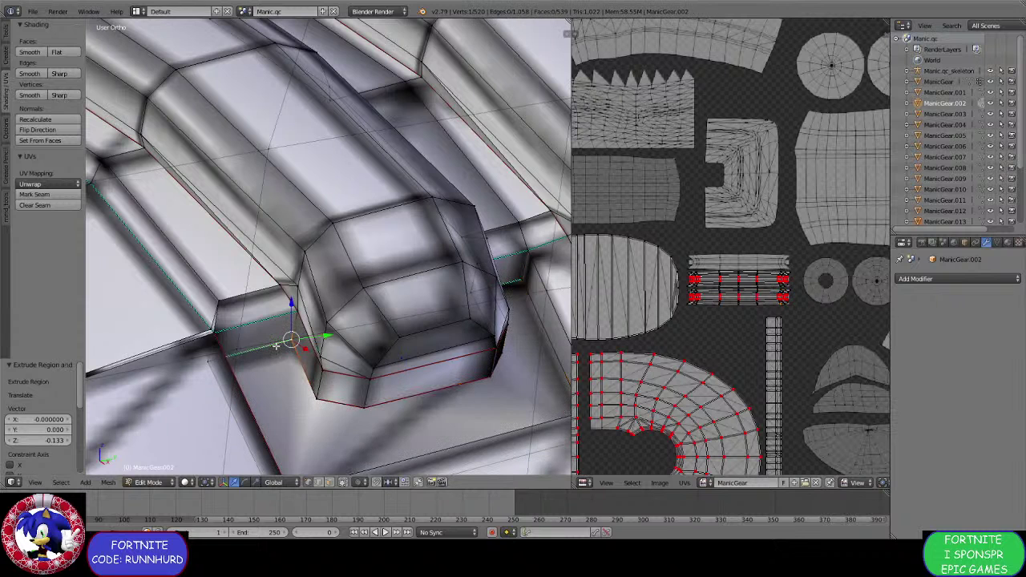
right_click(216, 362, "shift")
right_click(214, 338, "shift")
key("alt+m")
left_click(214, 340)
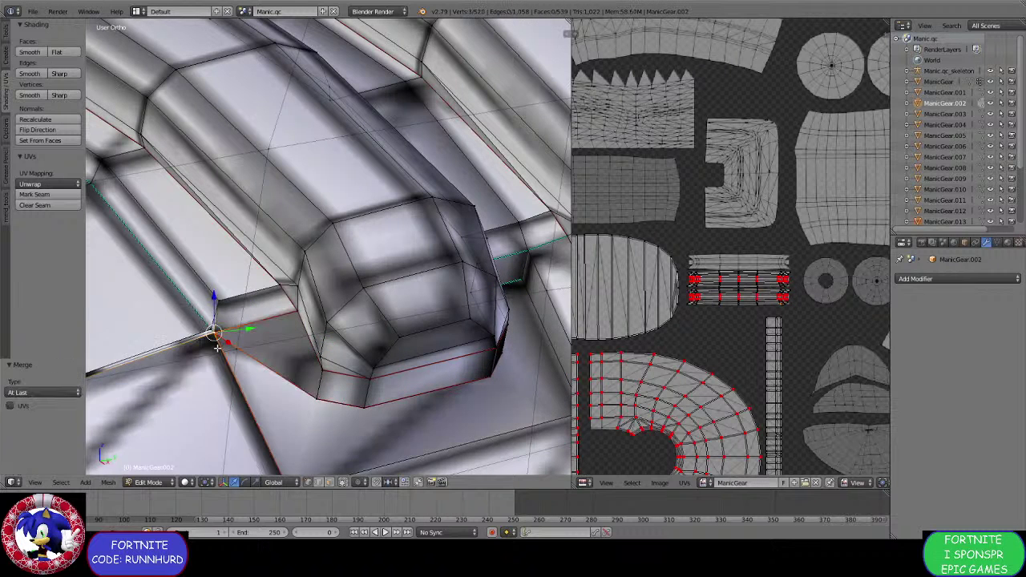
Merge the extruded vertices at the outer corner of the toe-side strap's end into the face's front outer corner at last.
middle_click_drag(214, 343, 291, 427)
right_click(306, 396, "shift")
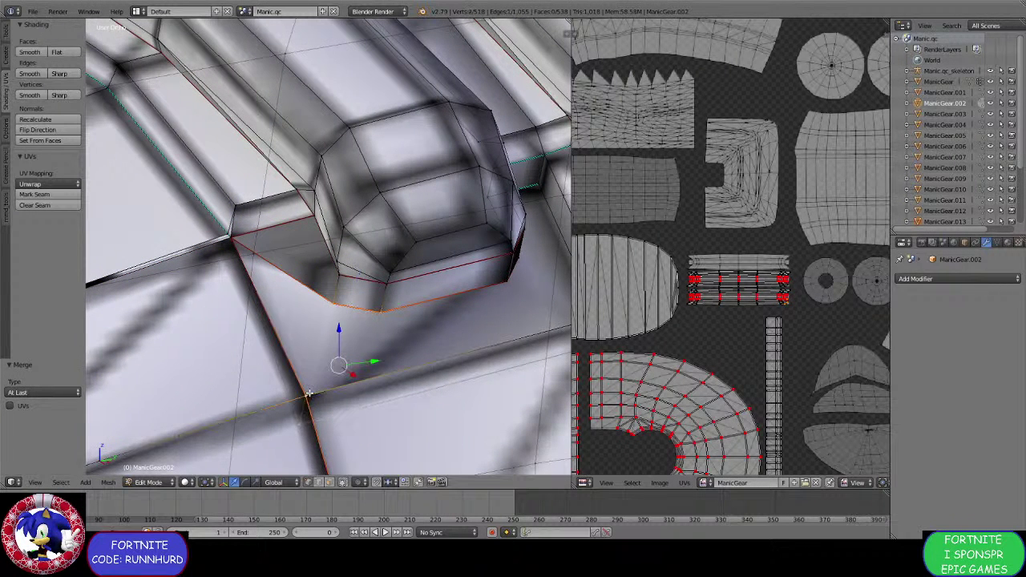
key("alt+m")
left_click(317, 376)
Merge the extruded vertices on the inner side of the toe-side strap's end into the front corner between the straps at last.
middle_click_drag(317, 376, 330, 355)
right_click(327, 326)
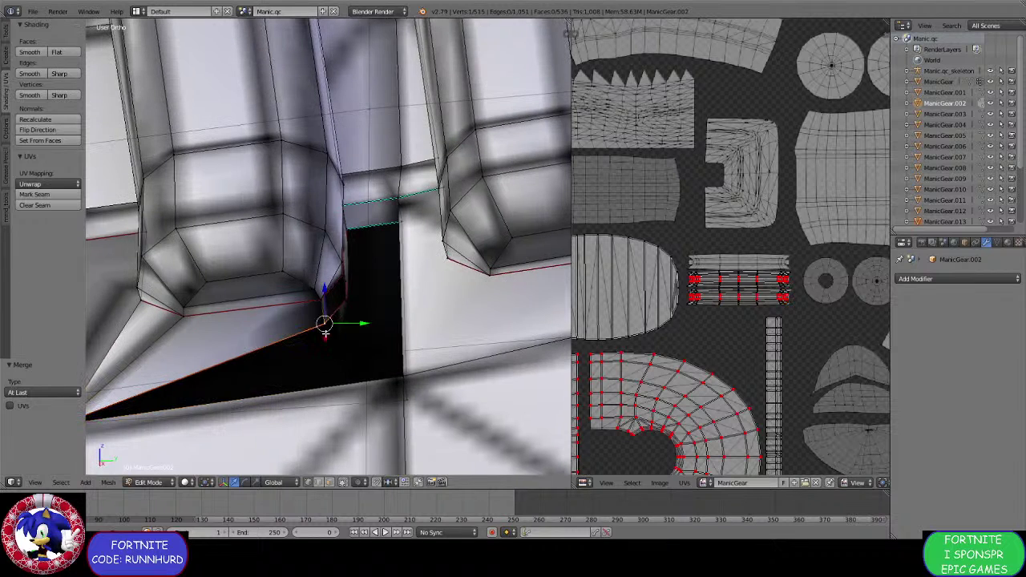
right_click(347, 304, "shift")
right_click(412, 395, "shift")
right_click(402, 377, "shift")
key("alt+m")
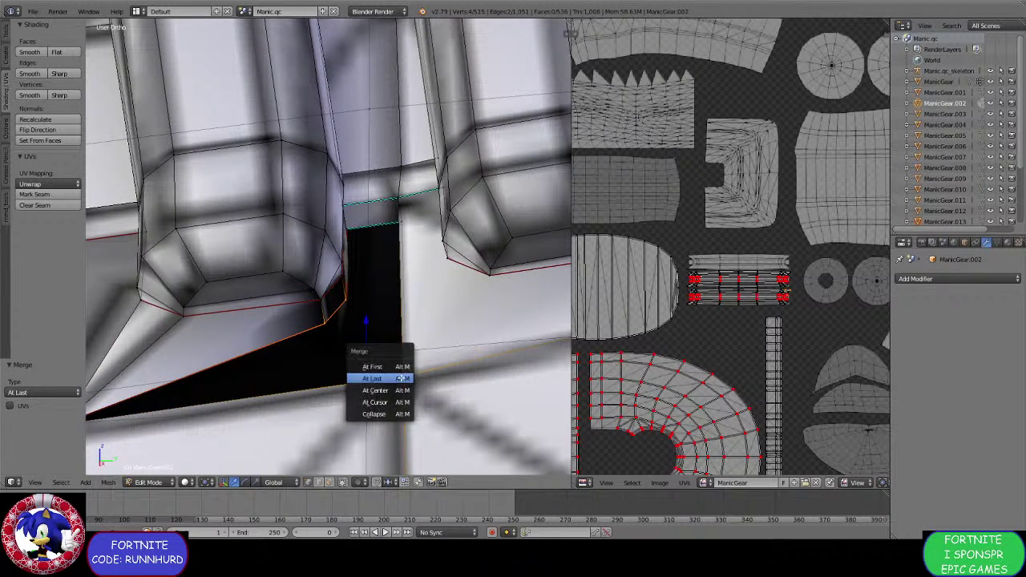
left_click(402, 378)
Merge the extruded upper vertices on the inner side of the toe-side strap into the shoe vertex on the sharp line at last.
right_click(346, 230)
right_click(400, 226, "shift")
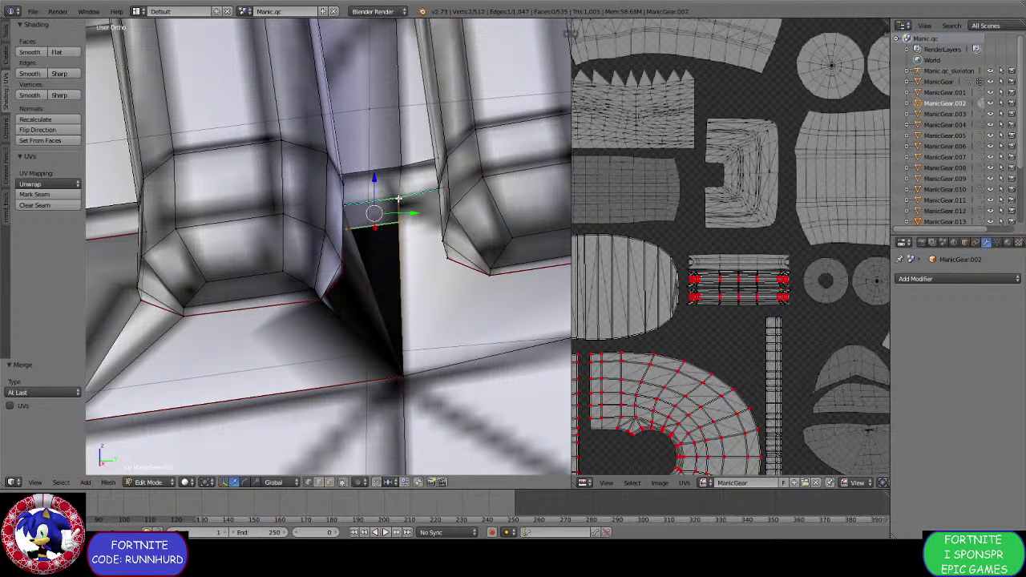
key("alt+m")
left_click(394, 201)
middle_click_drag(395, 200, 361, 245)
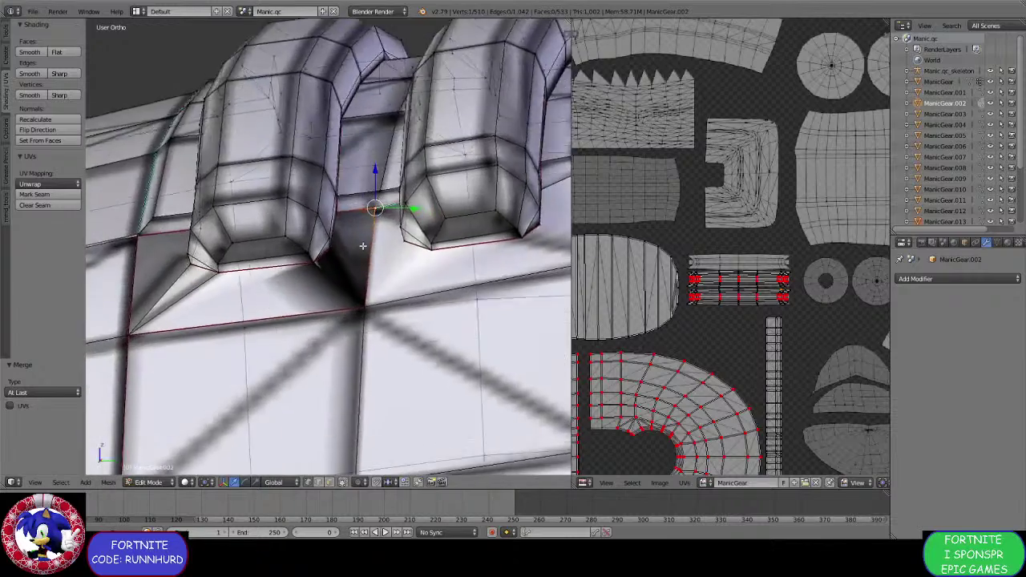
scroll(338, 277, "up", 3)
middle_click_drag(338, 278, 306, 279)
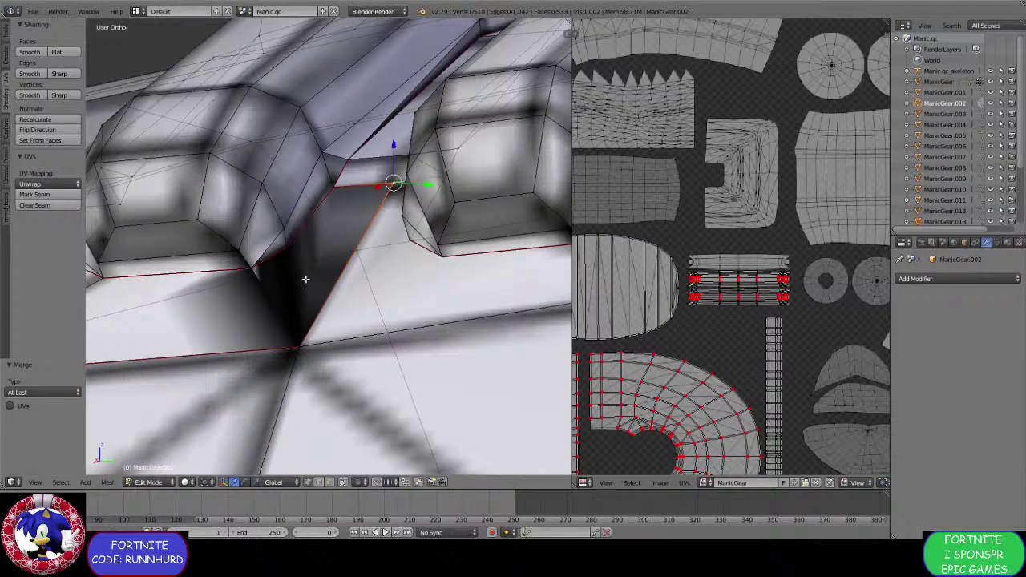
right_click(251, 273, "ctrl")
right_click(303, 329, "ctrl")
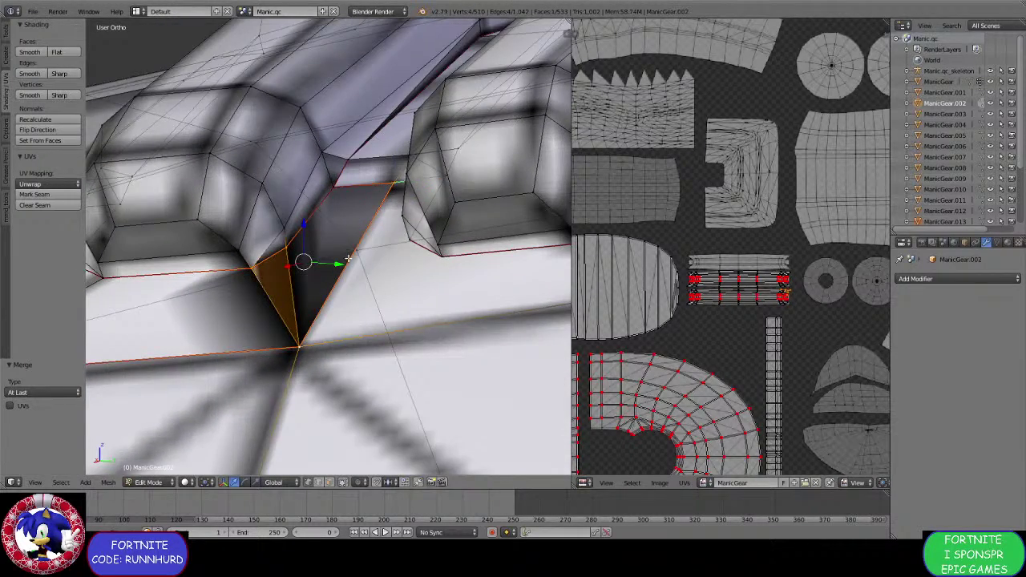
middle_click_drag(348, 258, 321, 298)
right_click(331, 221, "shift")
Select the vertices of the shoe face surrounding the collar-side strap's opposite end and extrude that face by -0.131 on Z.
right_click(238, 243)
right_click(280, 224, "shift")
right_click(312, 290, "shift")
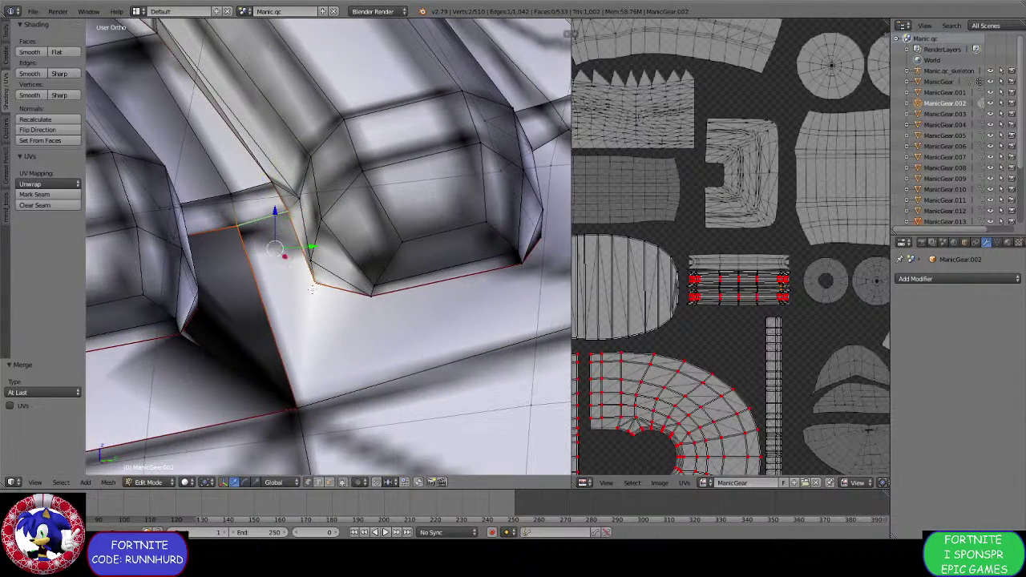
right_click(293, 397, "shift")
right_click(374, 302, "shift")
middle_click_drag(454, 285, 318, 338, "shift")
right_click(392, 325, "shift")
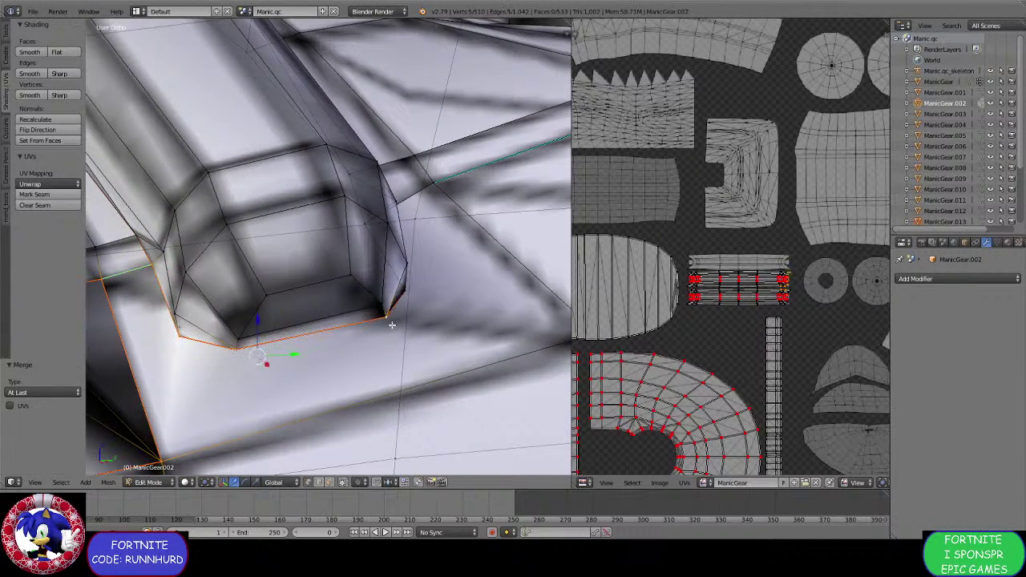
middle_click_drag(479, 330, 362, 362, "shift")
right_click(458, 382, "shift")
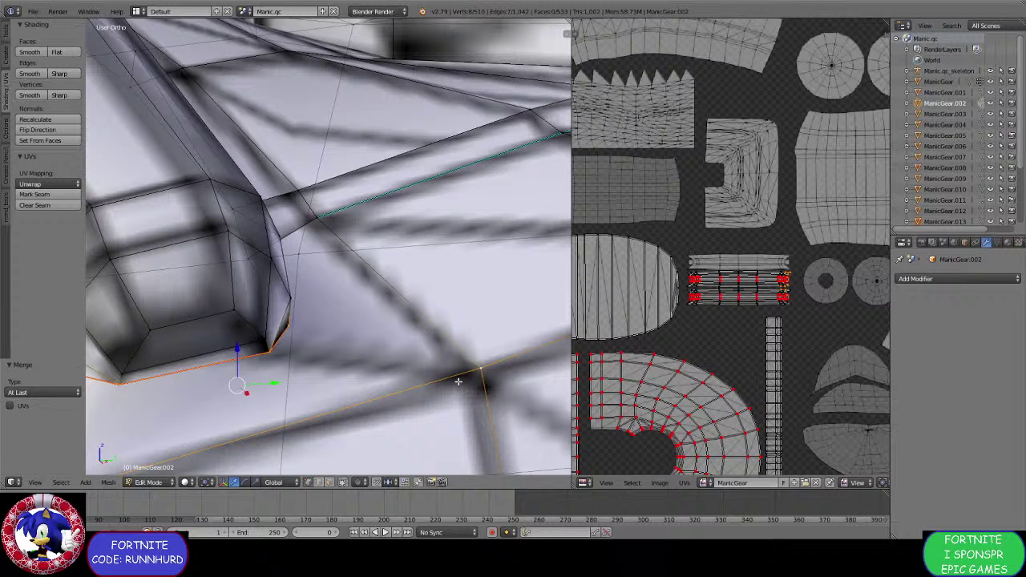
right_click(328, 242, "shift")
right_click(270, 246, "shift")
key("f")
scroll(240, 275, "down", 3)
middle_click_drag(240, 275, 294, 300, "shift")
key("e")
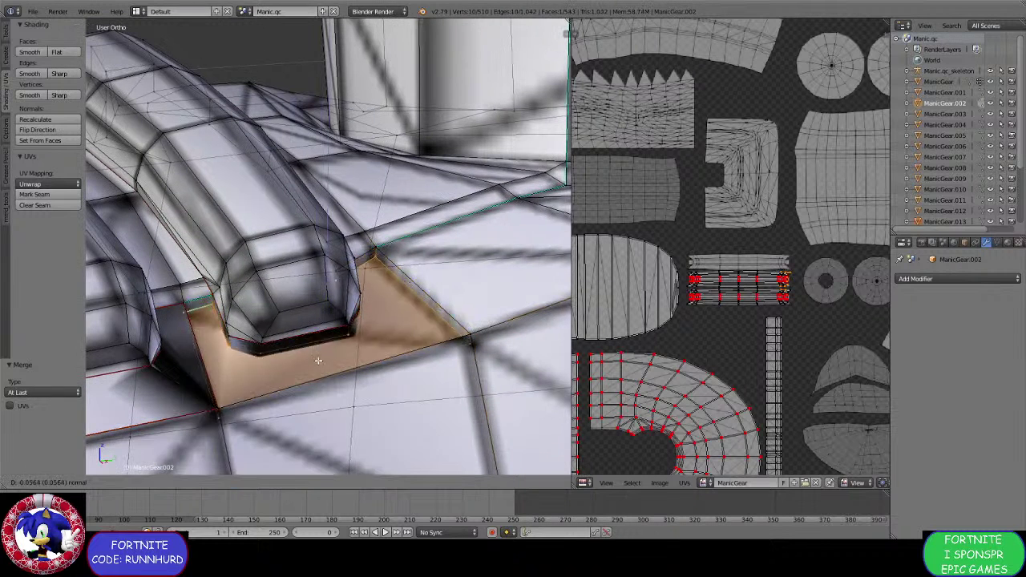
left_click(312, 378)
Merge the extruded upper vertices on the inner side of the collar-side strap into the shoe vertex between the straps at last.
middle_click_drag(272, 422, 374, 393, "shift")
scroll(318, 457, "up", 1)
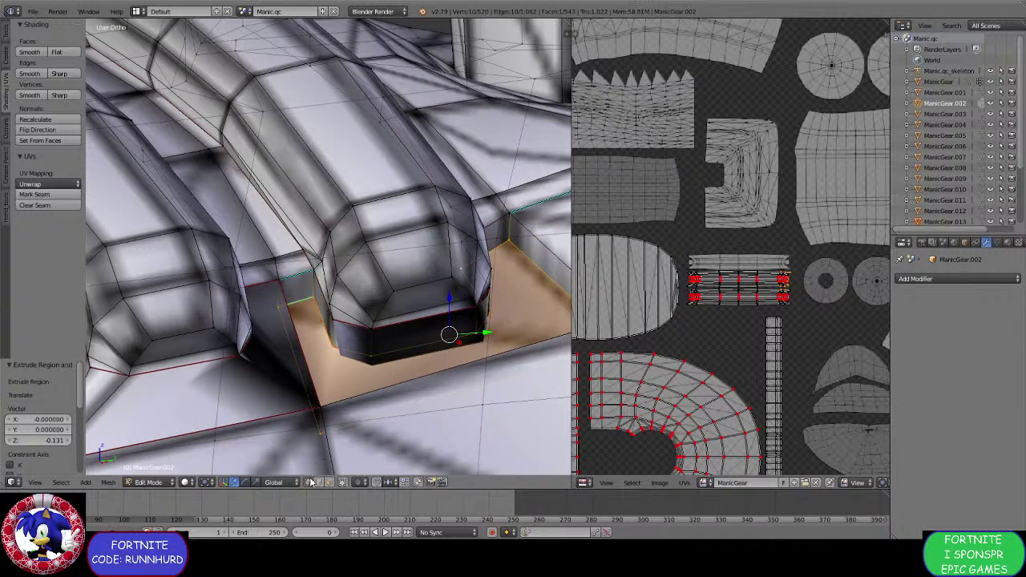
right_click(312, 307)
key("alt+m")
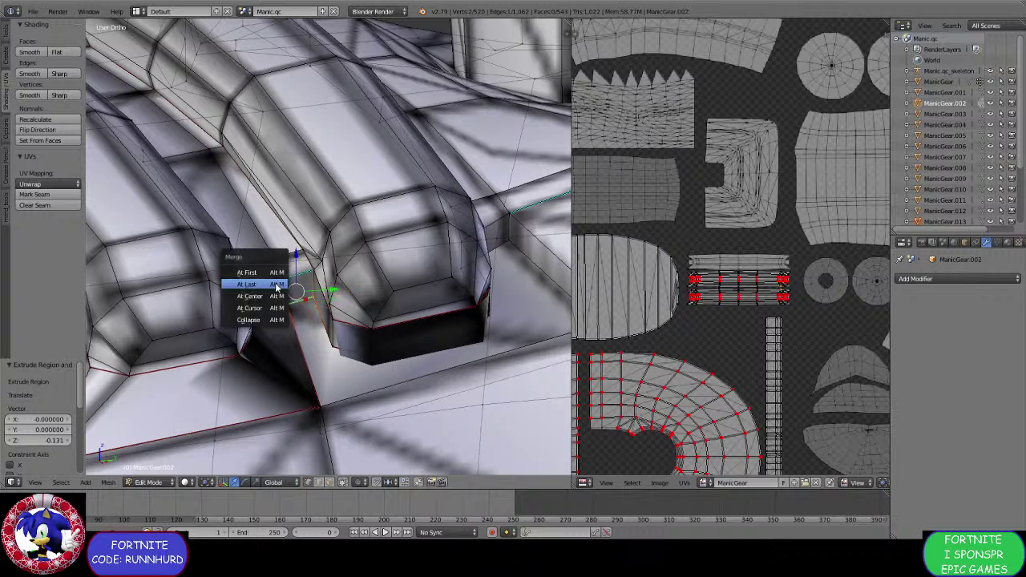
left_click(272, 282)
Merge the extruded vertices at the inner corner of the collar-side strap's opposite end into the front corner between the straps at last.
right_click(324, 433, "shift")
right_click(323, 412, "shift")
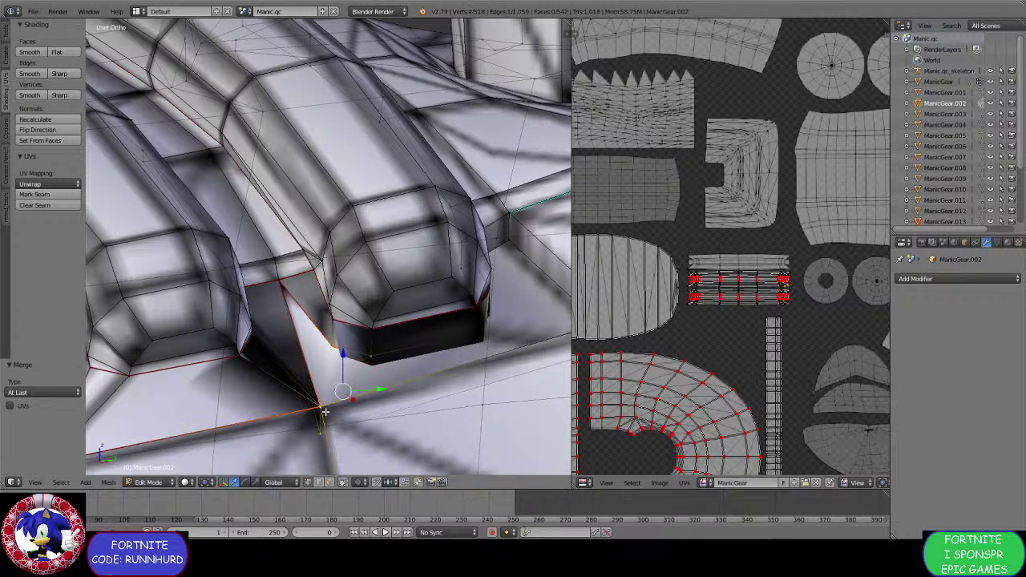
key("alt+m")
left_click(328, 406)
Merge the extruded vertices on the outer side of the collar-side strap's opposite end into the face's front outer corner at last.
middle_click_drag(497, 355, 339, 376, "shift")
right_click(308, 364)
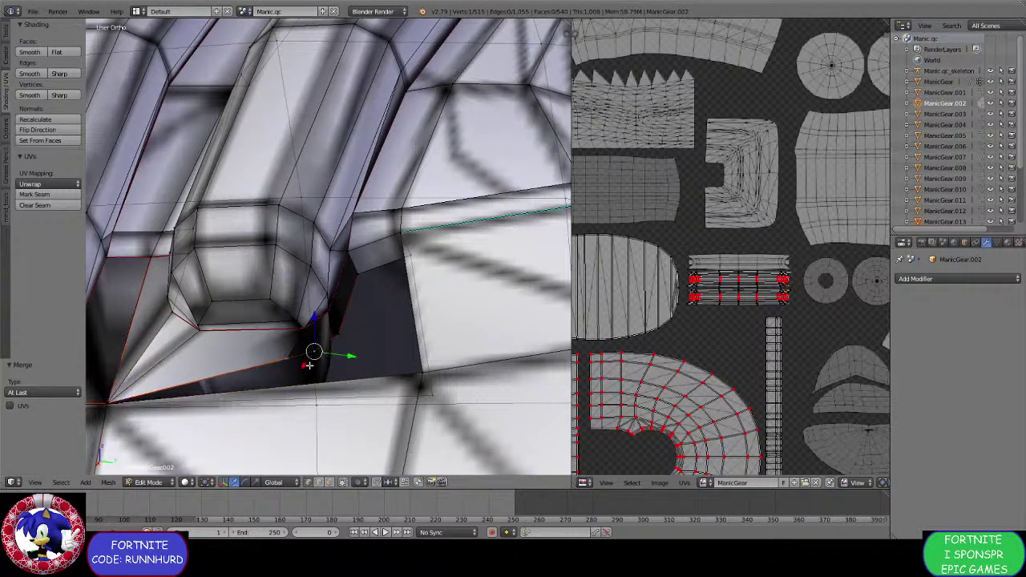
right_click(418, 374, "shift")
key("alt+m")
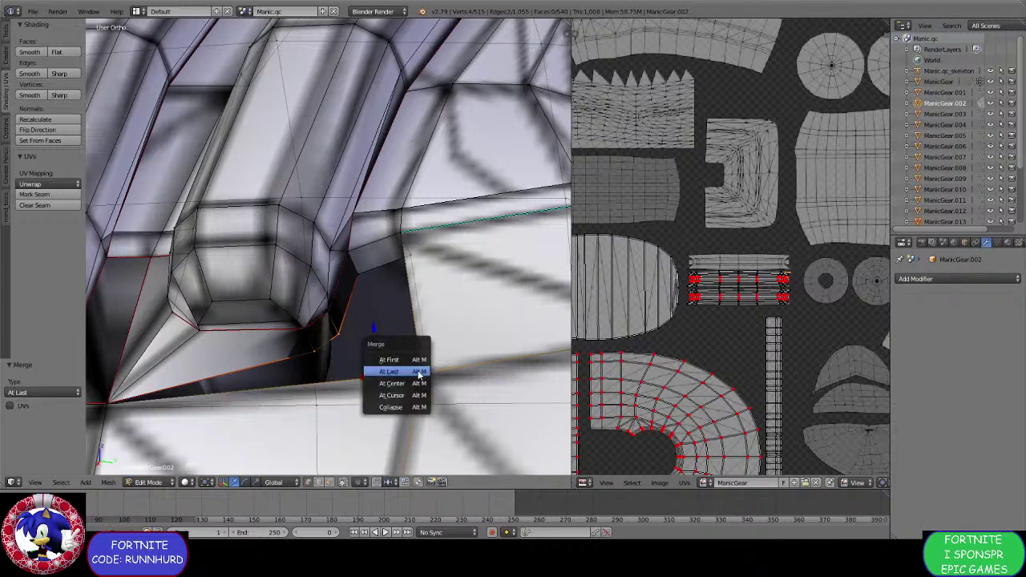
left_click(389, 356)
Merge the extruded upper vertices on the outer side of the collar-side strap into the shoe vertex on the sharp line at last.
middle_click_drag(389, 356, 347, 309)
right_click(355, 286)
right_click(398, 246, "shift")
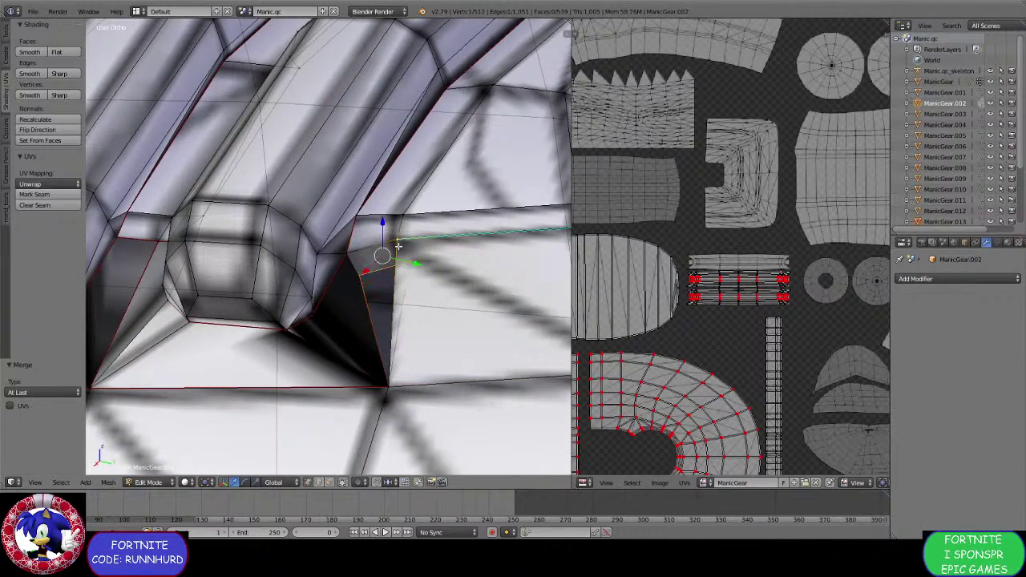
key("alt+m")
left_click(398, 247)
Select the upper gap edges beside both straps' near ends and mark them as seam and sharp.
middle_click_drag(377, 256, 304, 293)
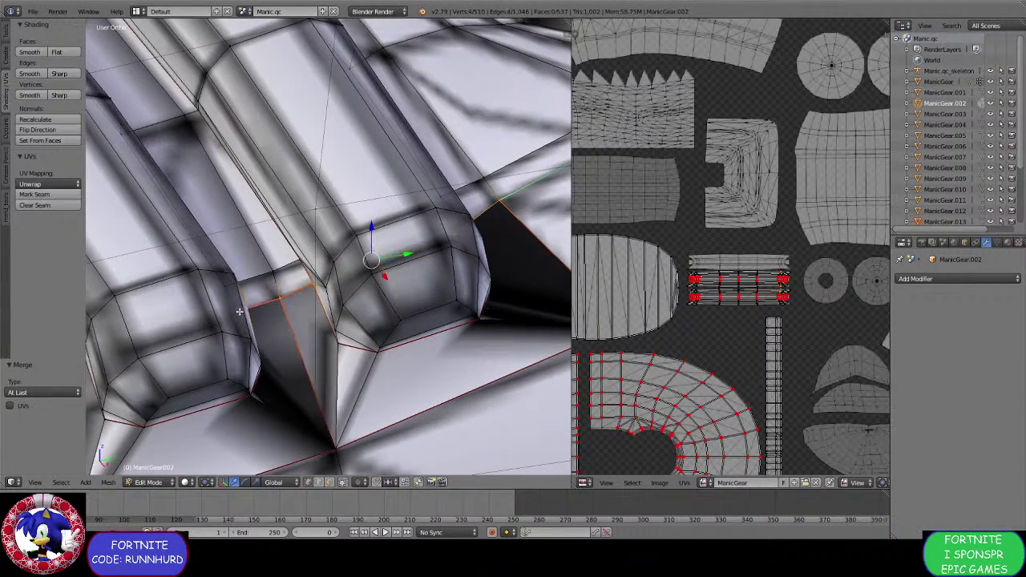
middle_click_drag(241, 299, 283, 349)
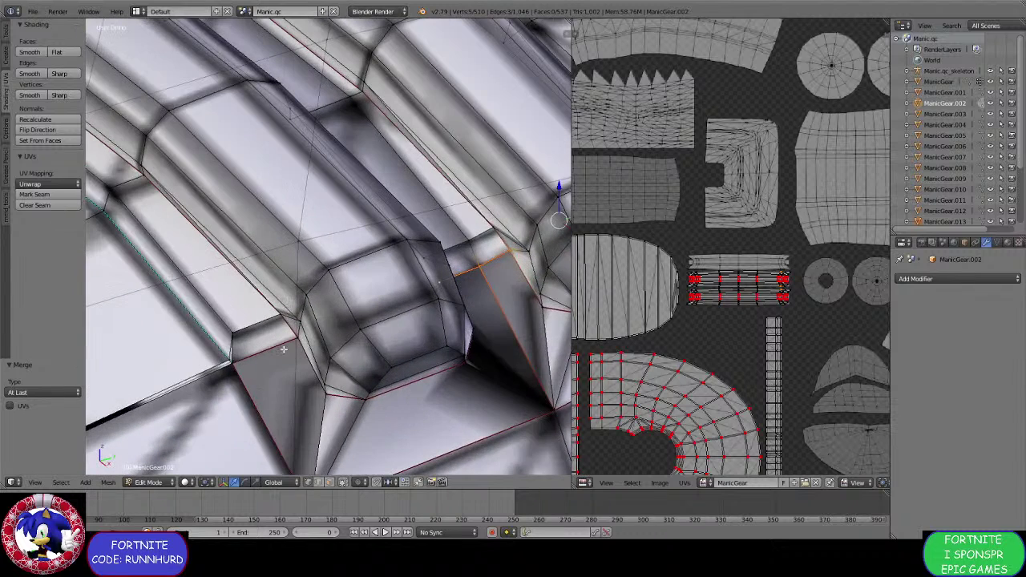
right_click(242, 362, "shift")
key("ctrl+e")
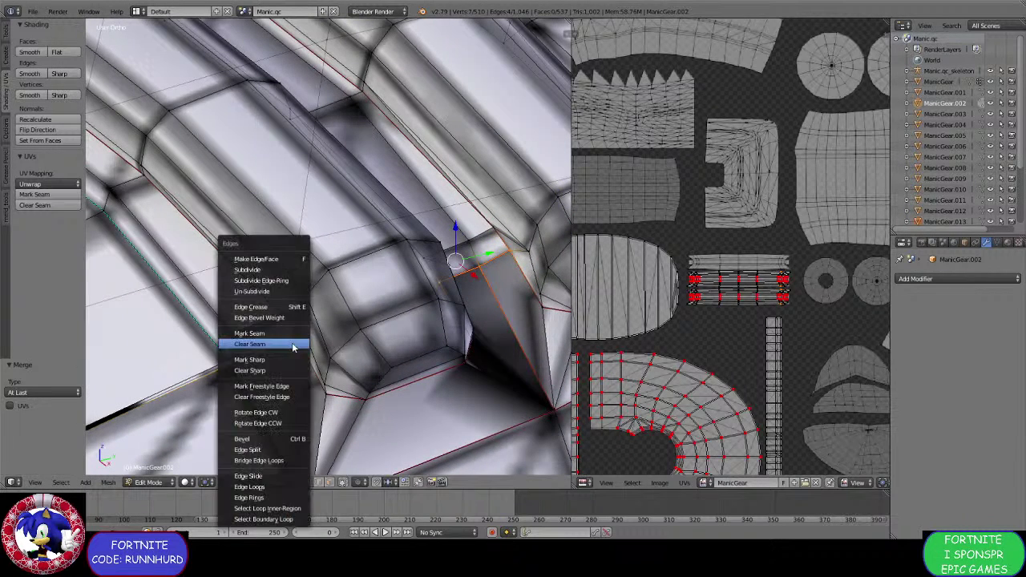
left_click(291, 340)
key("ctrl+e")
left_click(290, 335)
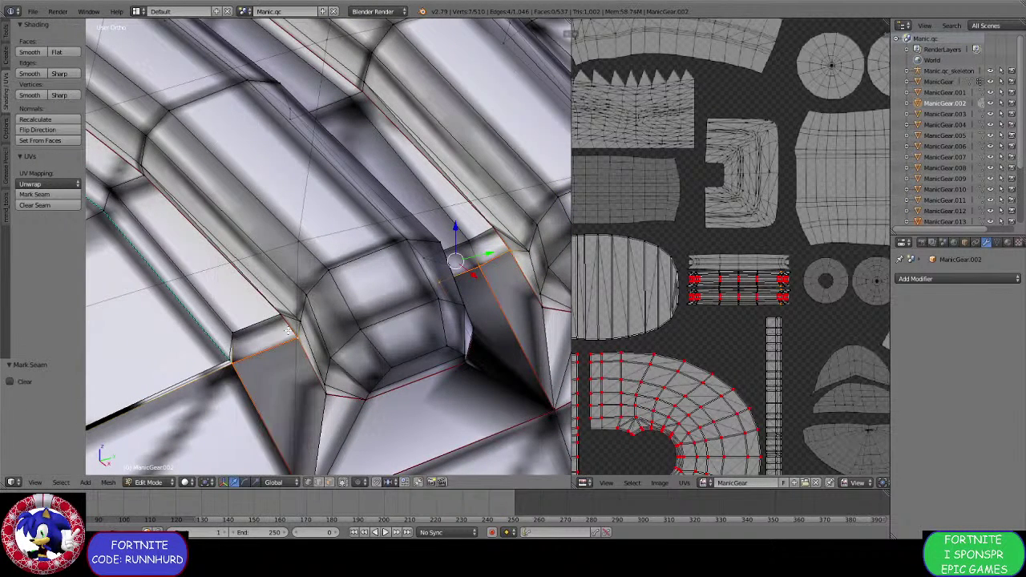
key("ctrl+e")
left_click(275, 359)
Clear the sharp and seam marks from the shoe edges below the toe-side strap's near end and between the straps.
scroll(275, 359, "down", 2)
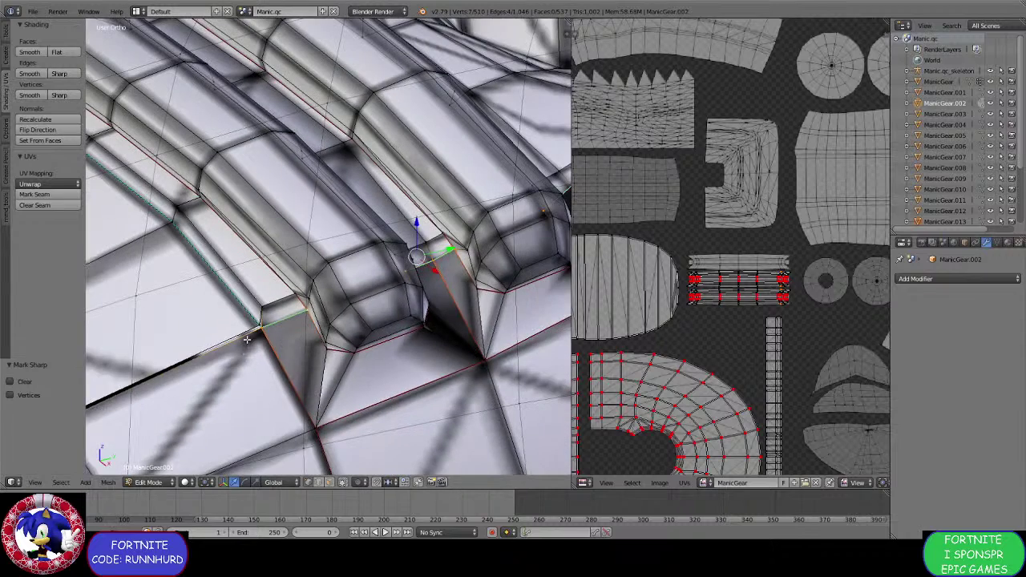
right_click(260, 333)
scroll(375, 414, "down", 5)
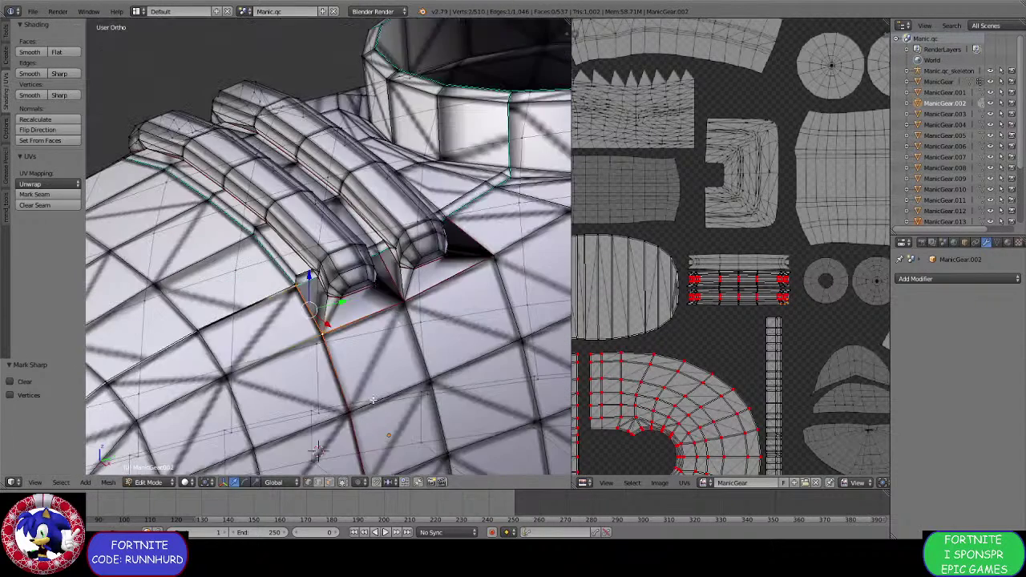
middle_click_drag(371, 407, 313, 374)
right_click(350, 326, "shift")
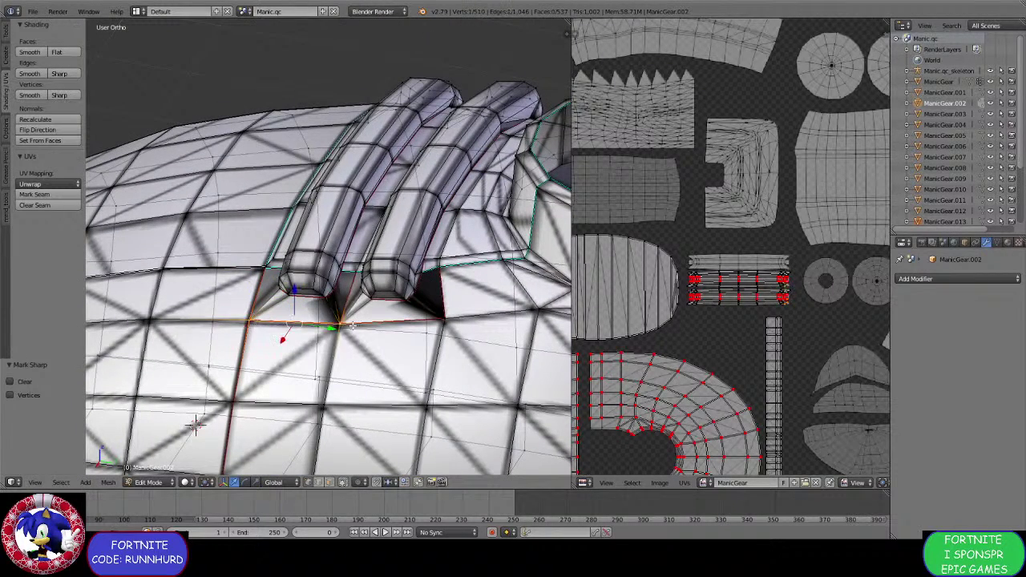
scroll(354, 280, "up", 4)
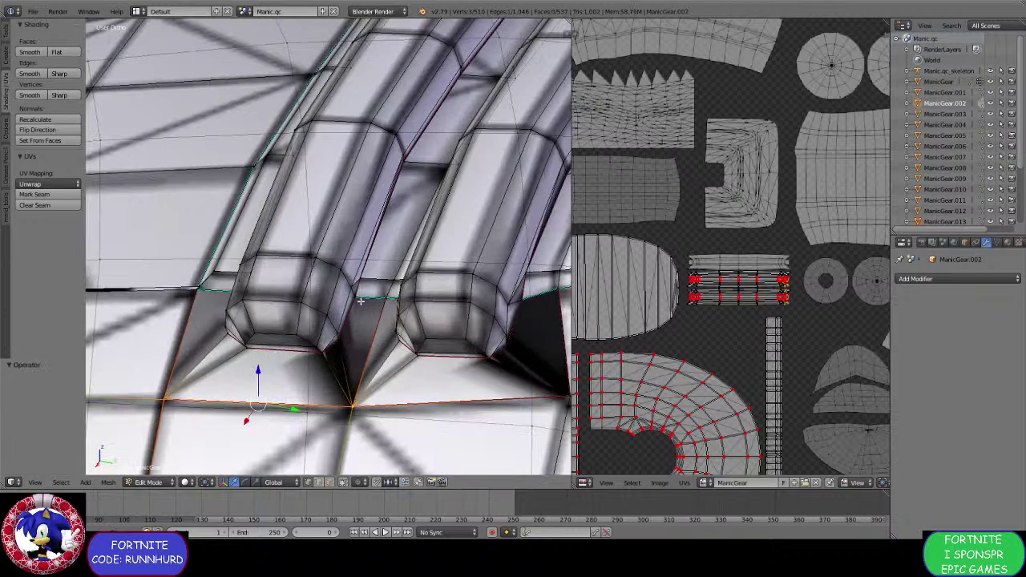
key("ctrl+e")
left_click(374, 319)
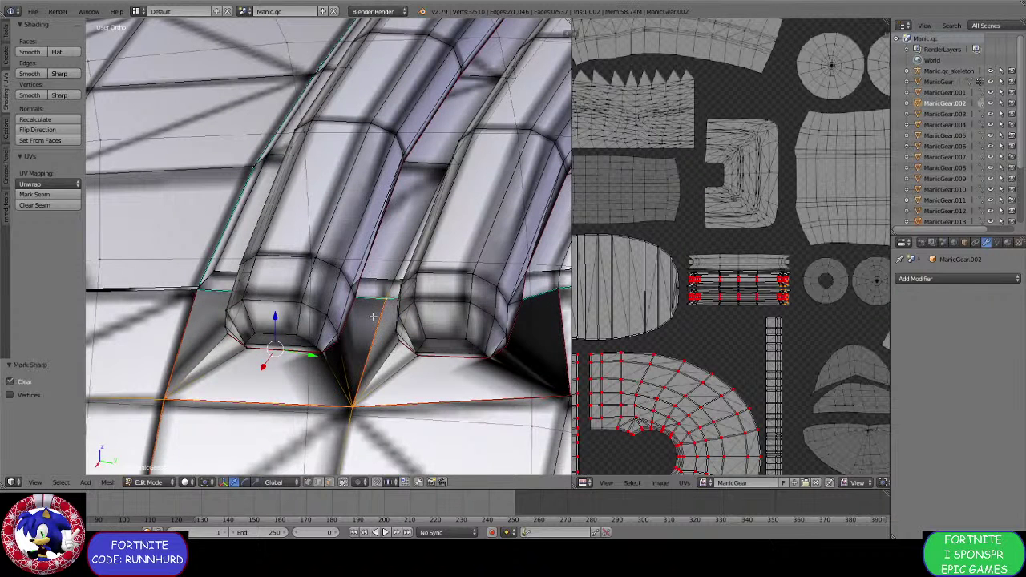
key("ctrl+e")
left_click(341, 358)
Clear the seam from the shoe edges below and on the outer side of the collar-side strap's near end.
right_click(352, 405)
mouse_move(352, 405)
middle_mouse_down()
mouse_move(335, 393)
mouse_move(347, 396)
middle_mouse_up()
right_click(384, 387, "shift")
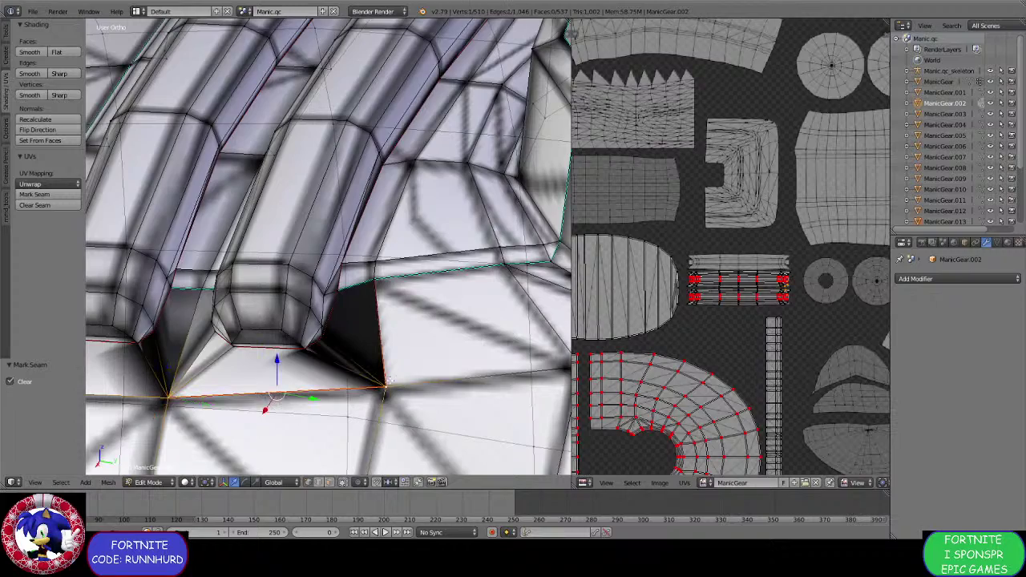
middle_click_drag(383, 287, 385, 285)
key("ctrl+e")
left_click(385, 283)
Start a new selection with the base edges along the toe-facing side of the toe-side strap, from the near end to the opposite end.
scroll(385, 289, "down", 6)
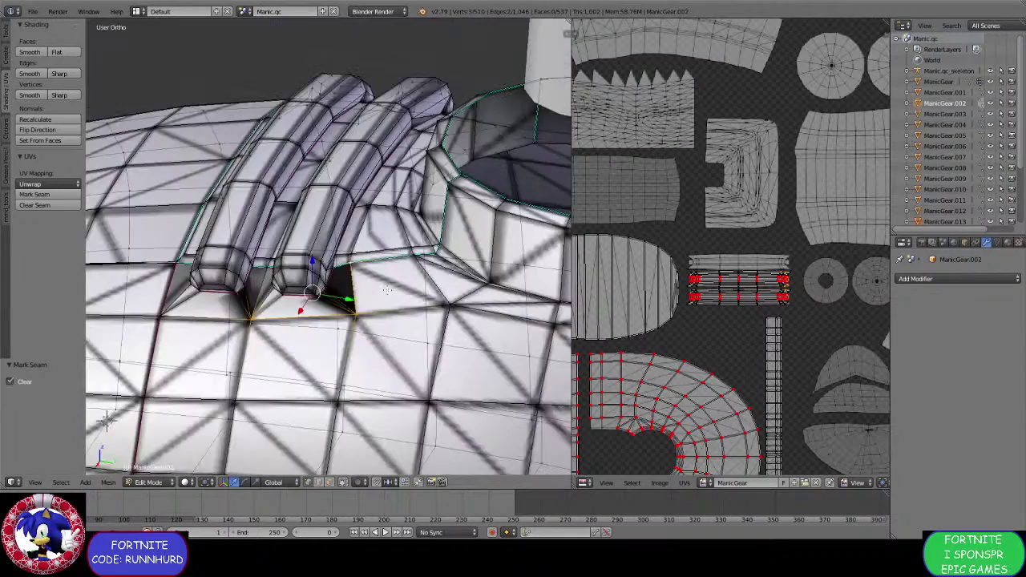
middle_click_drag(200, 345, 265, 352)
scroll(264, 352, "down", 3)
scroll(320, 357, "up", 4)
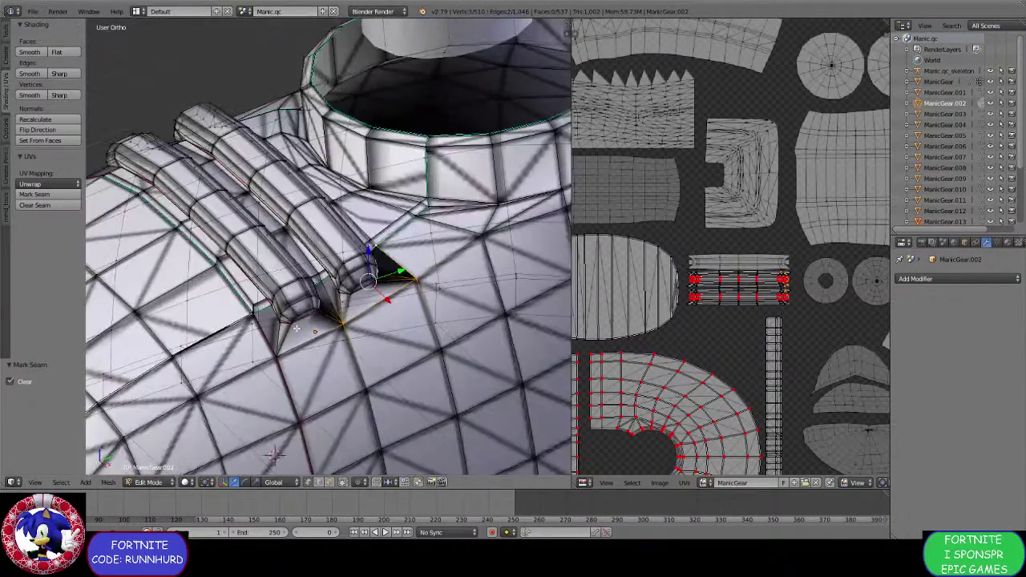
middle_click_drag(337, 360, 392, 375)
scroll(390, 350, "up", 3)
key("a")
scroll(420, 431, "up", 2)
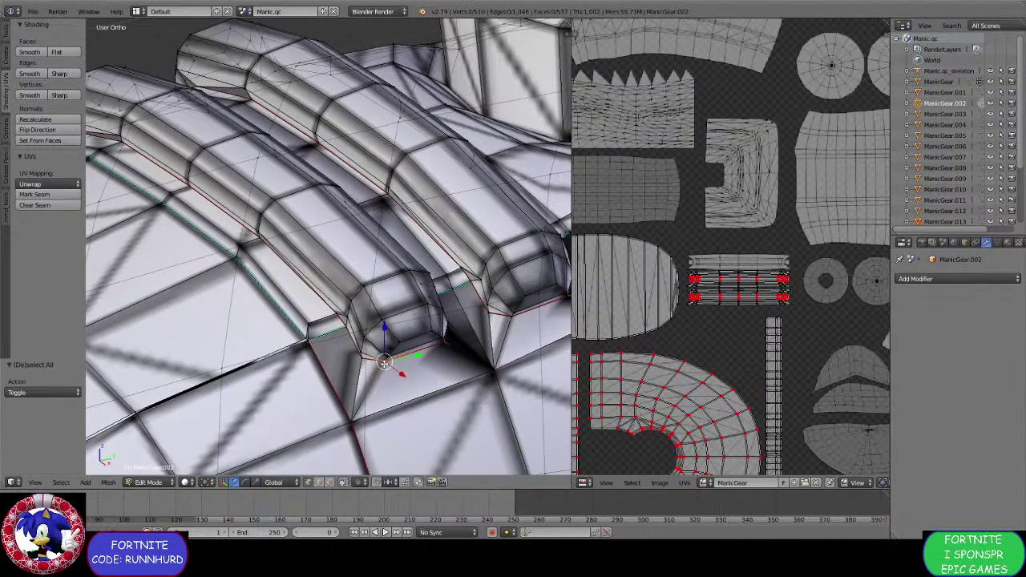
middle_click_drag(332, 314, 404, 404)
right_click(320, 335, "shift")
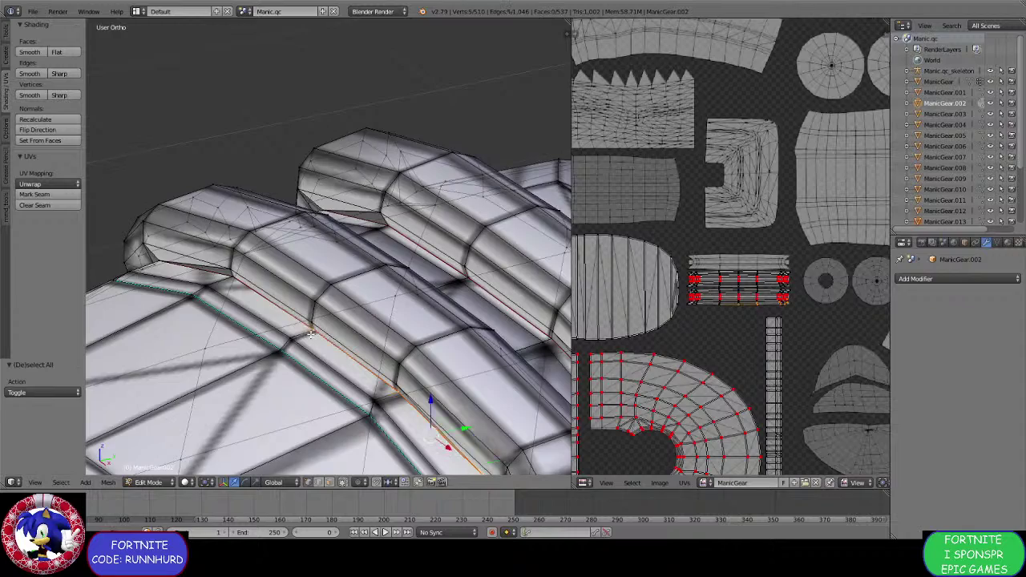
middle_click_drag(309, 328, 160, 404)
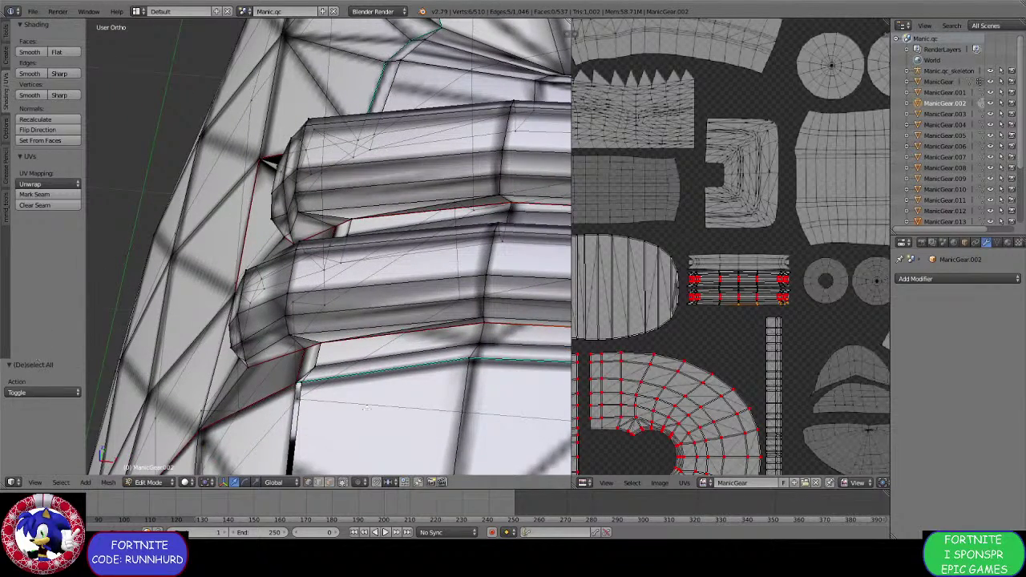
right_click(485, 328, "shift")
middle_click_drag(484, 329, 364, 355)
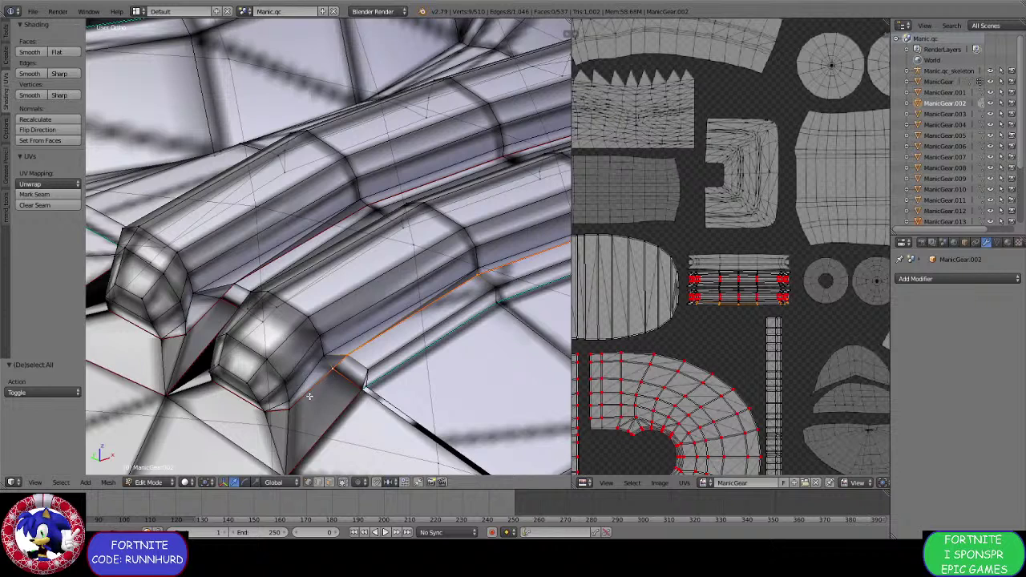
Extend the edge selection around the base of the toe-side strap's opposite end to the gap between the straps.
middle_click_drag(309, 396, 363, 348)
right_click(411, 338, "shift")
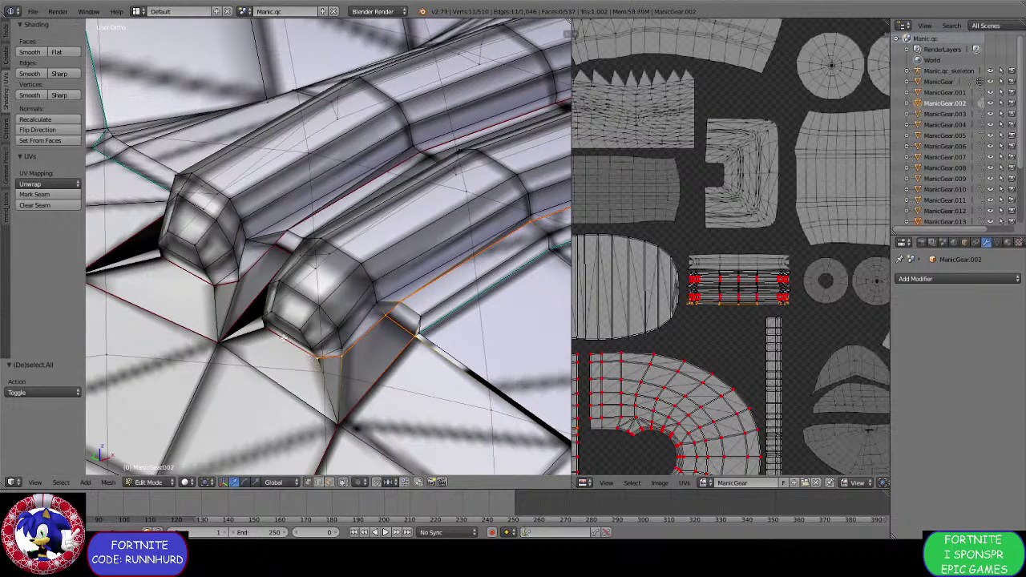
middle_click_drag(285, 337, 215, 379)
right_click(215, 379, "shift")
right_click(198, 340, "shift")
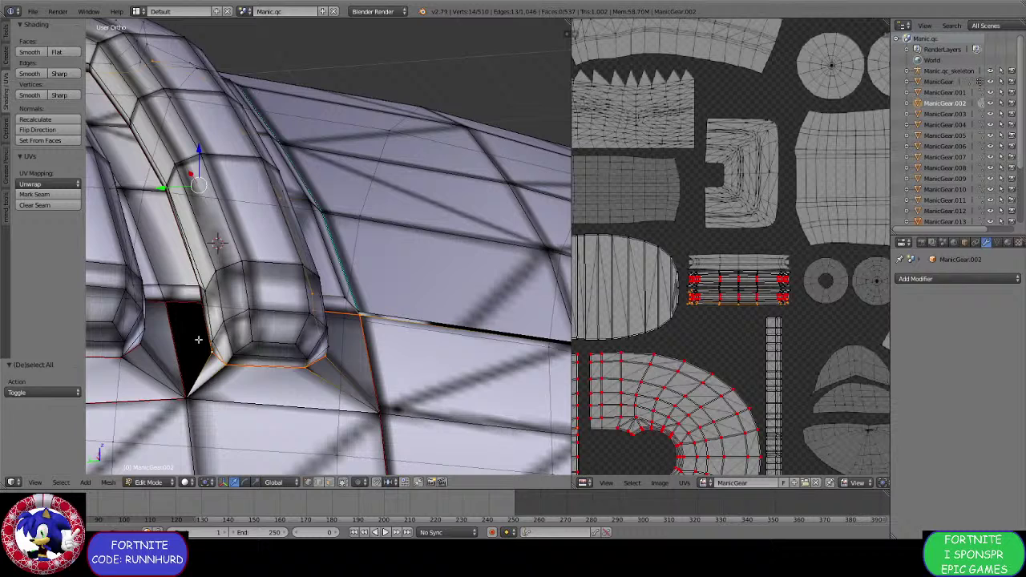
right_click(175, 299, "shift")
Add the base edges around the collar-side strap's opposite end and along its inner side to the selection.
middle_click_drag(136, 300, 287, 355)
right_click(265, 366, "shift")
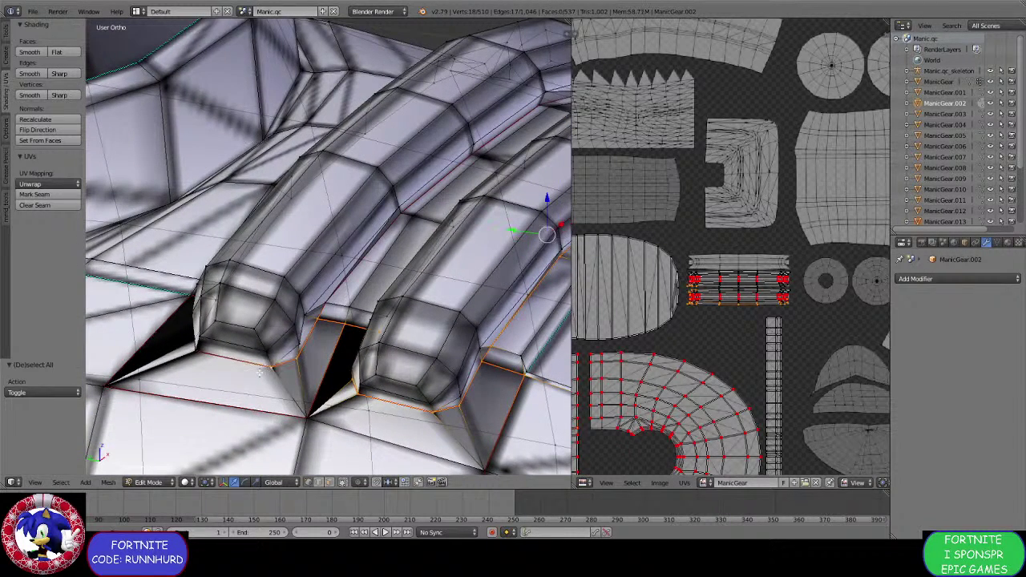
right_click(203, 353, "shift")
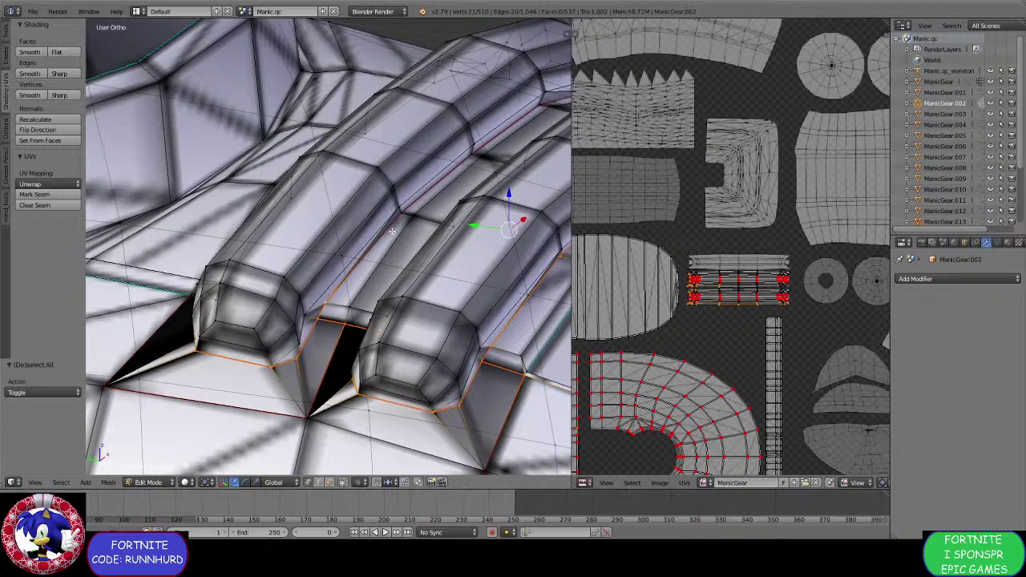
right_click(461, 164, "shift")
Add the base edges along the collar-facing side of the collar-side strap to the selection.
middle_click_drag(240, 300, 437, 351)
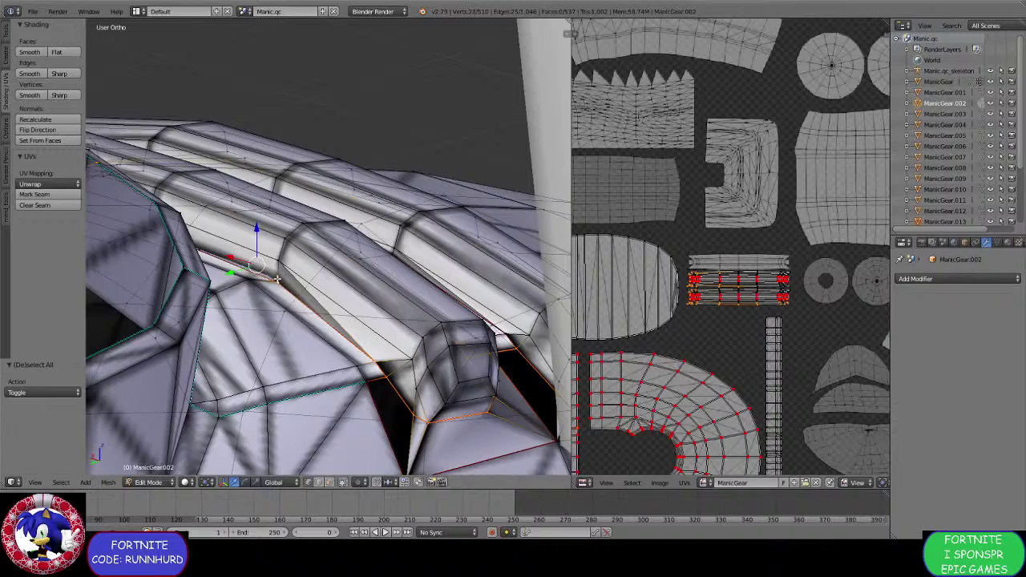
middle_click_drag(276, 279, 237, 341)
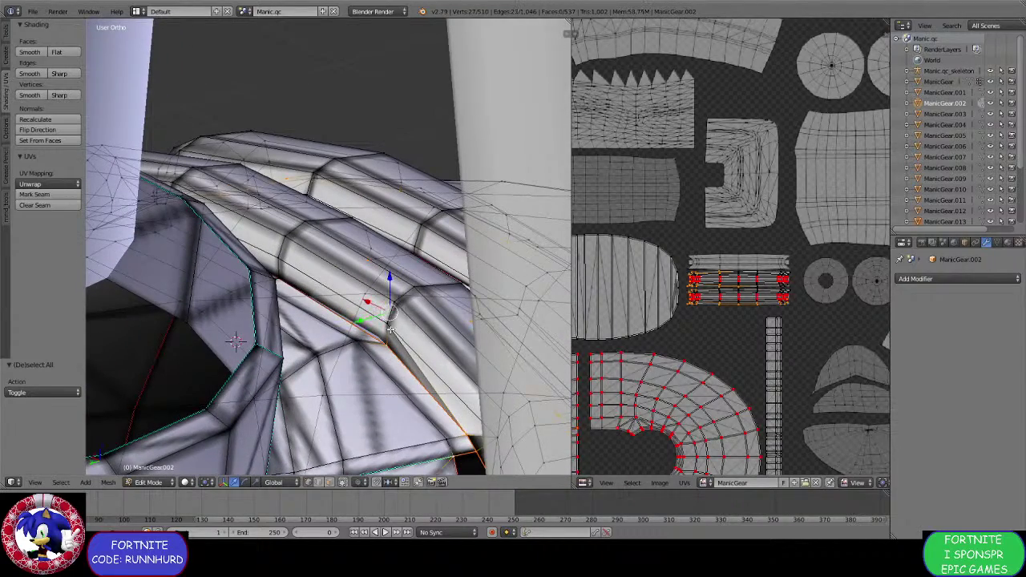
middle_click_drag(280, 280, 423, 343)
right_click(425, 354, "shift")
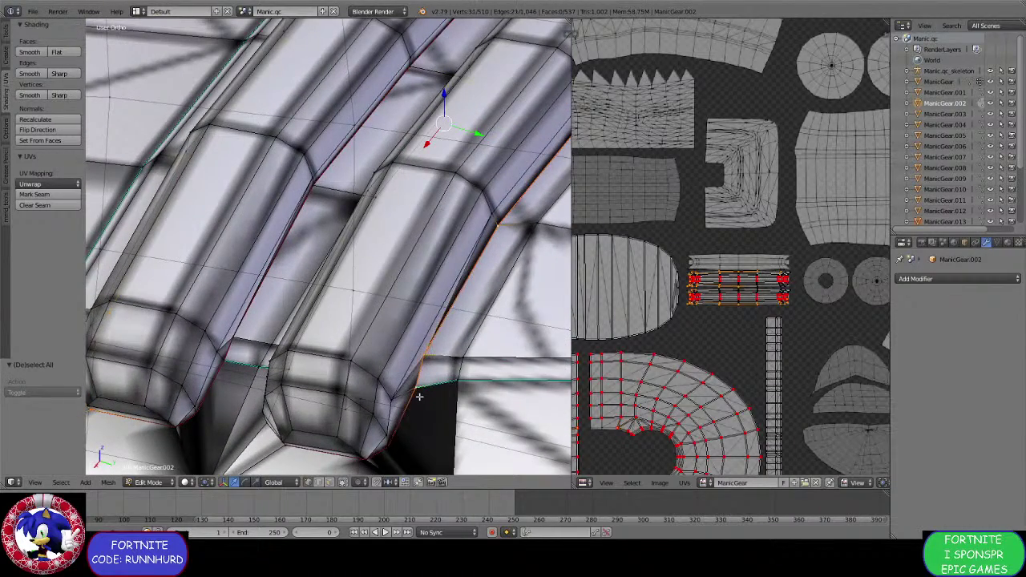
Extend the selection around the base of the collar-side strap's near end and up along its inner side.
middle_click_drag(399, 441, 375, 346)
right_click(374, 346, "shift")
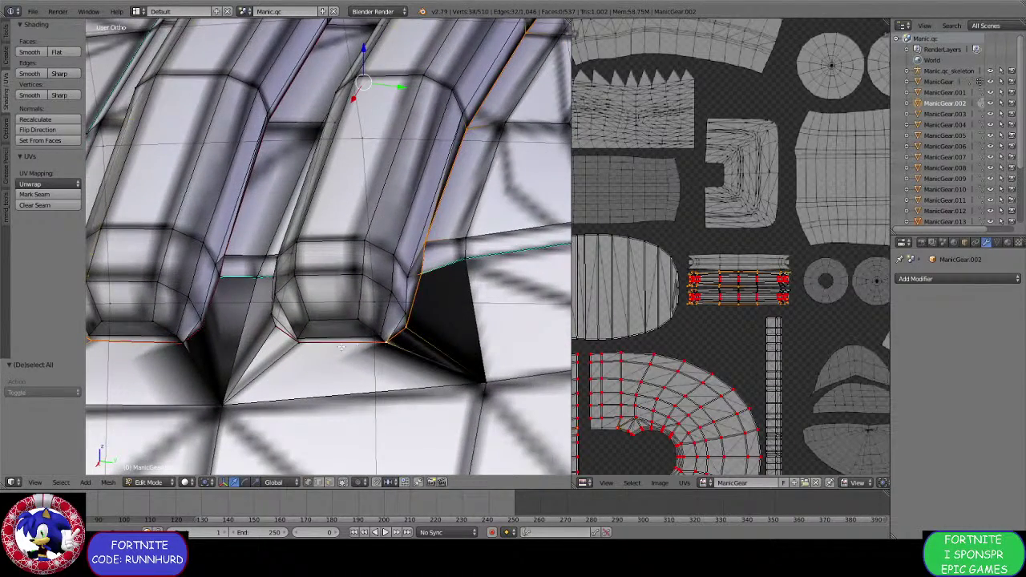
middle_click_drag(271, 331, 353, 313)
right_click(355, 290, "shift")
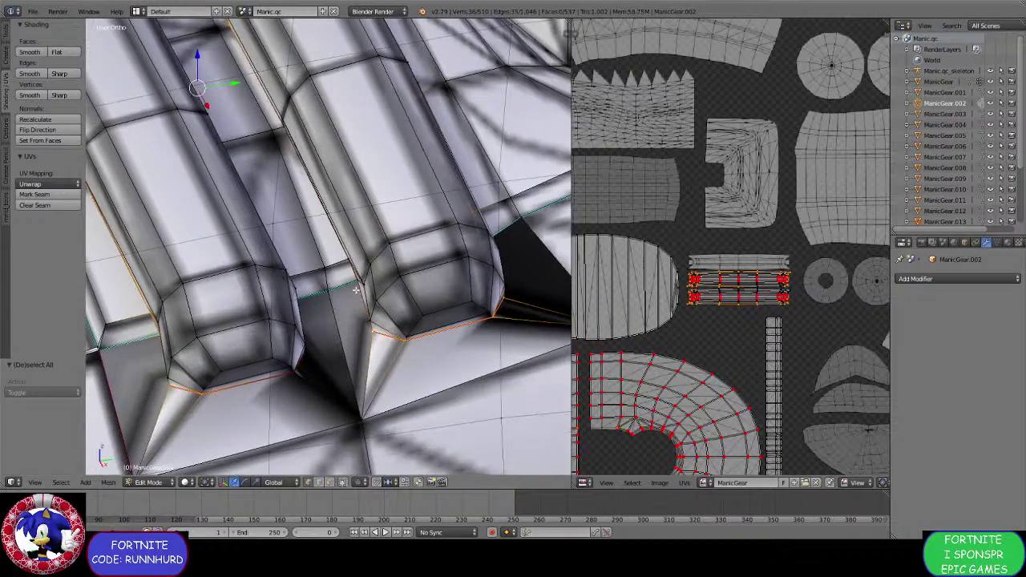
middle_click_drag(348, 274, 387, 354)
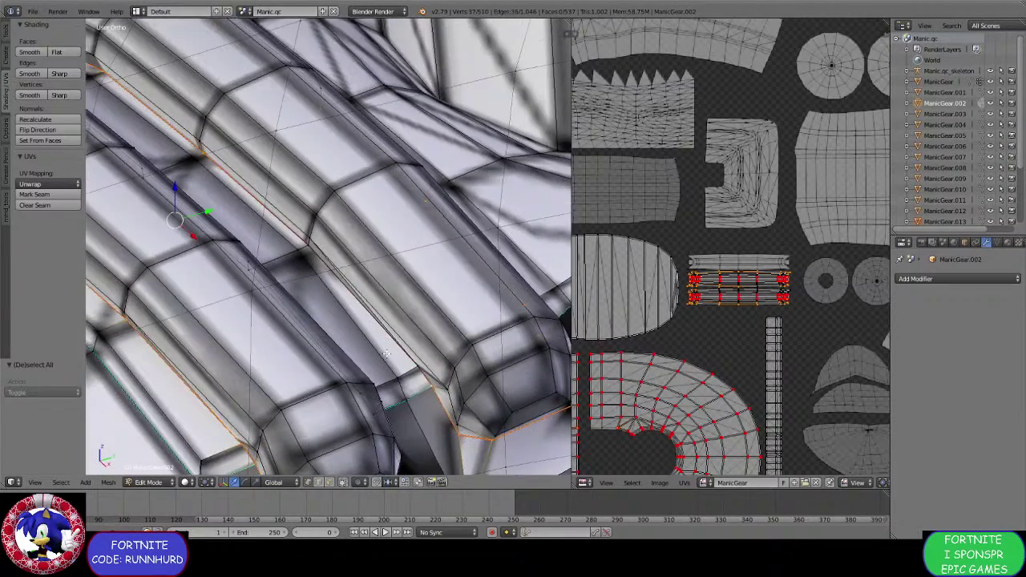
right_click(312, 254, "shift")
Add the toe-side strap's inner base edges to the selection and mark the selected outlines of both straps as seam and sharp.
middle_click_drag(311, 253, 428, 431, "shift")
scroll(378, 390, "down", 2)
middle_click_drag(384, 403, 283, 413)
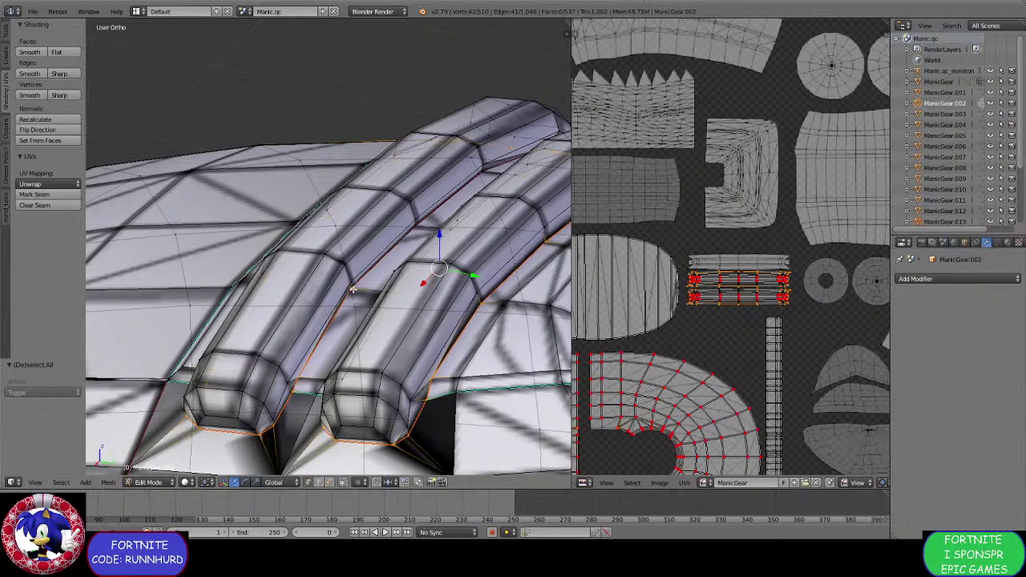
middle_click_drag(353, 290, 369, 308)
scroll(385, 304, "up", 3)
right_click(404, 272, "shift")
middle_click_drag(404, 272, 374, 315)
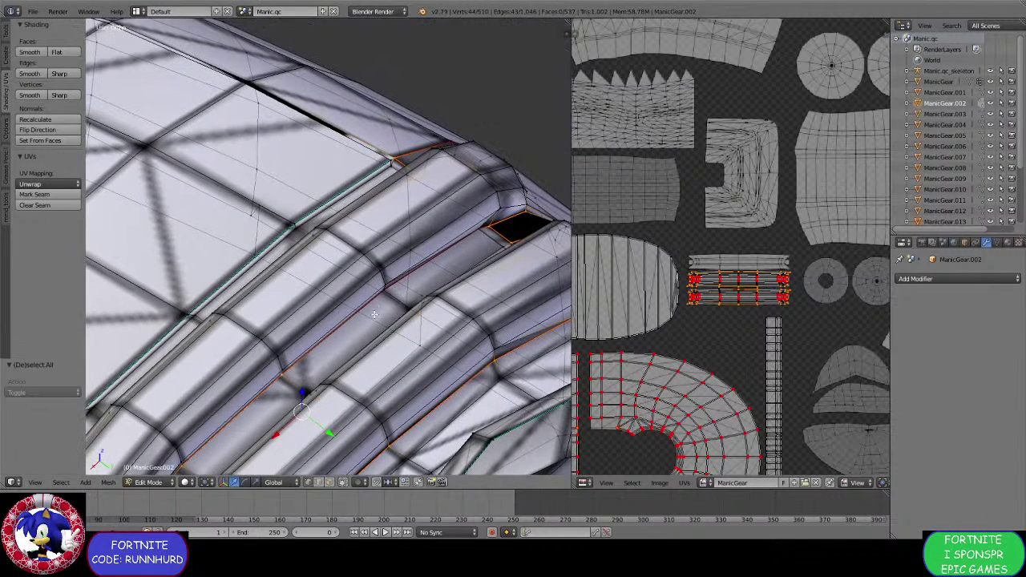
key("ctrl+e")
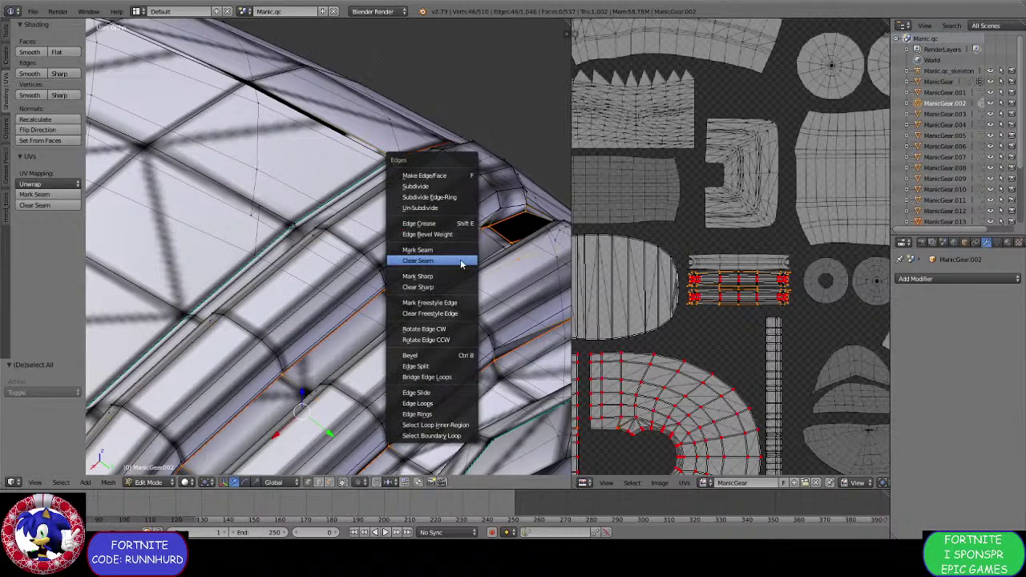
left_click(455, 258)
key("ctrl+e")
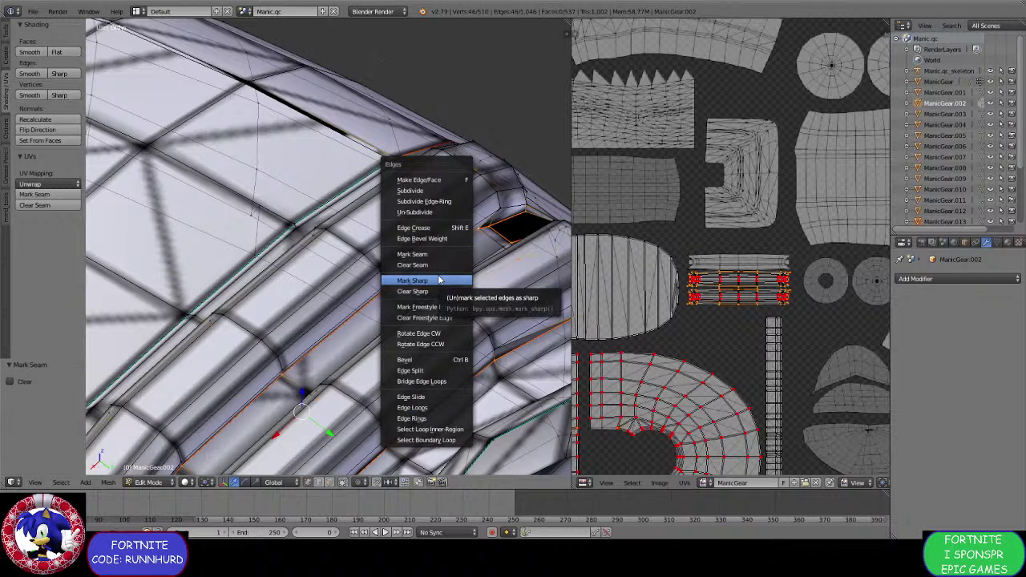
left_click(439, 280)
Deselect all of the shoe mesh's edges.
scroll(438, 280, "down", 6)
middle_click_drag(425, 289, 525, 232)
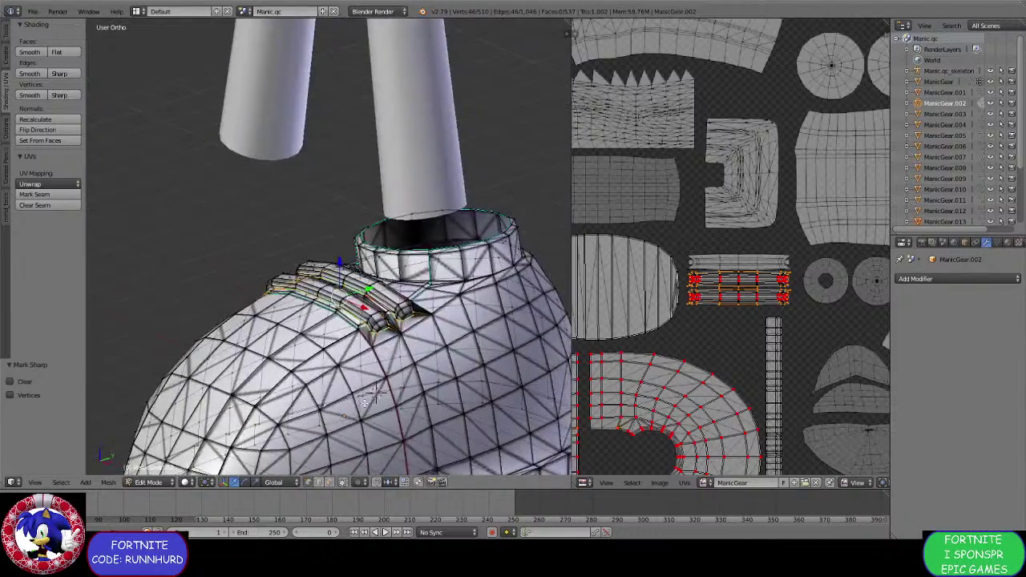
scroll(371, 339, "down", 1)
mouse_move(373, 441)
middle_mouse_down("shift")
mouse_move(371, 339)
mouse_move(360, 361)
mouse_move(370, 421)
middle_mouse_up("shift")
scroll(371, 339, "down", 3)
key("a")
scroll(369, 422, "up", 1)
scroll(431, 315, "up", 4)
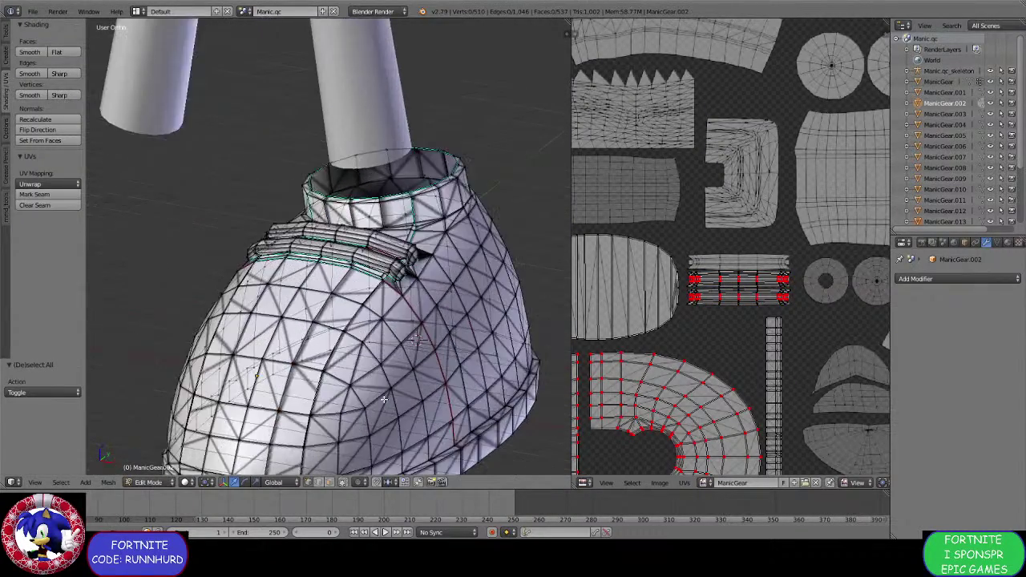
Try adding a loop cut around the upper rim of the sole and shifting it slightly, and undo both changes.
scroll(431, 316, "up", 5)
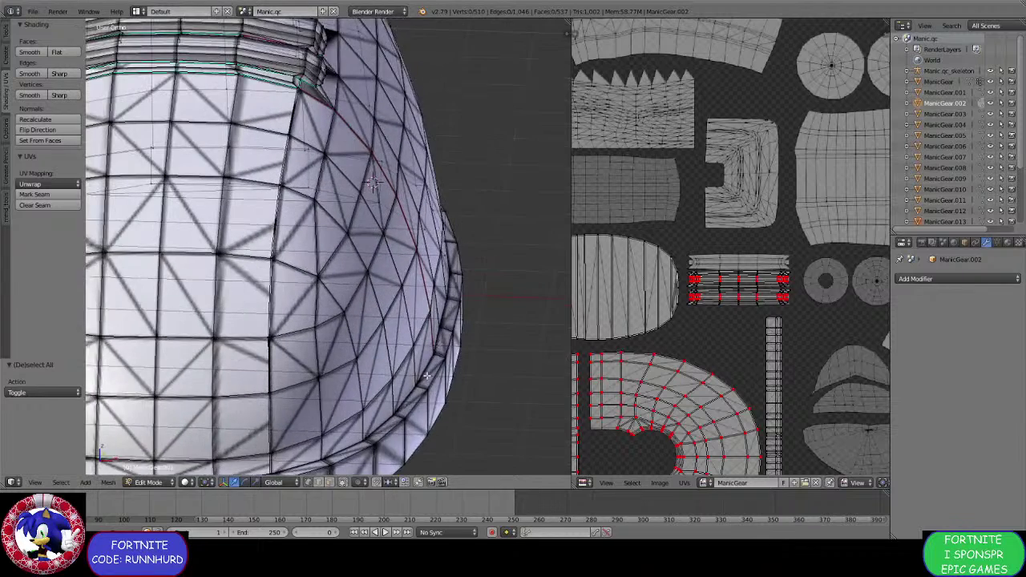
middle_click_drag(430, 372, 419, 331, "shift")
key("ctrl+e")
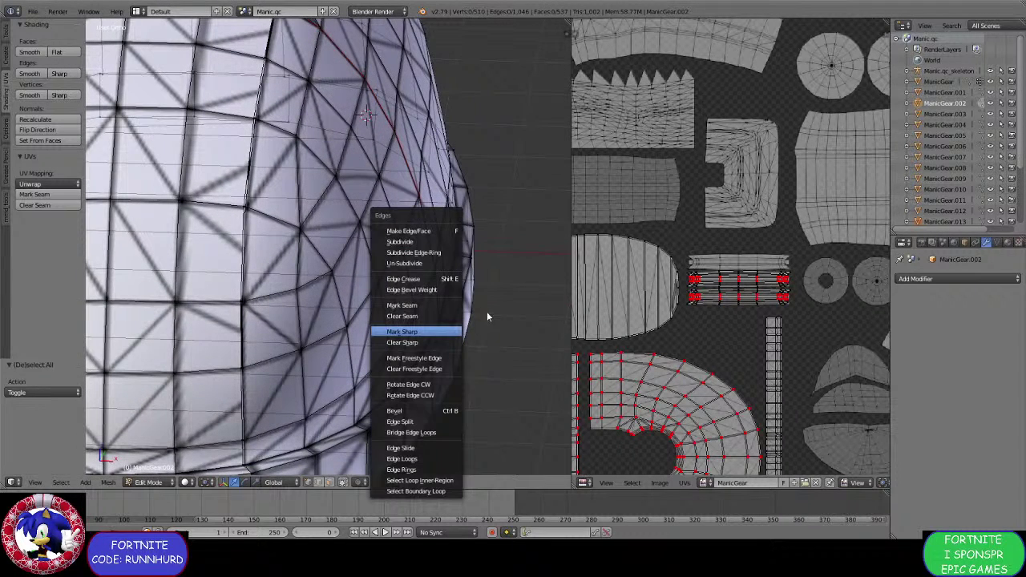
left_click(444, 331)
key("ctrl+r")
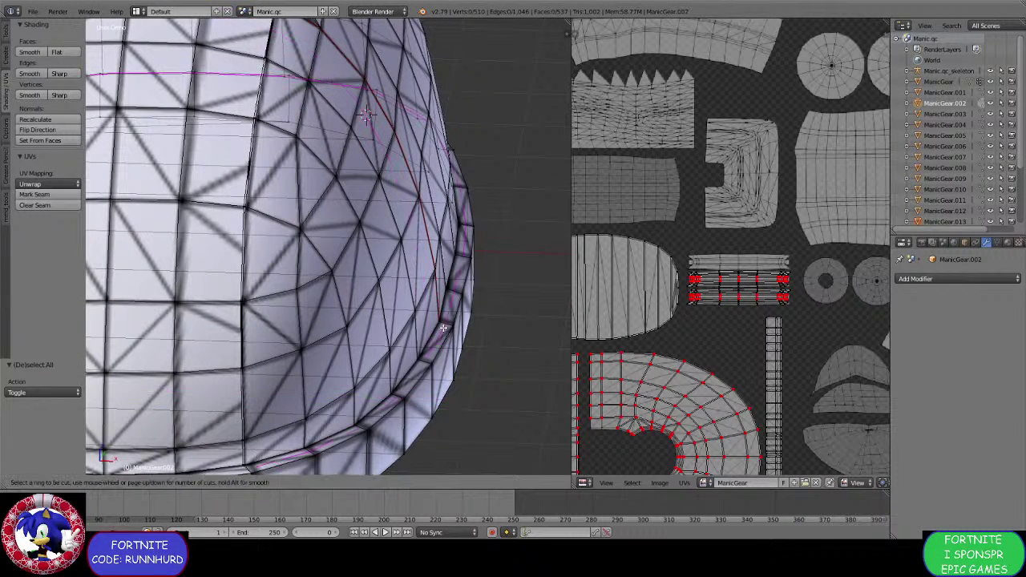
left_click(443, 328)
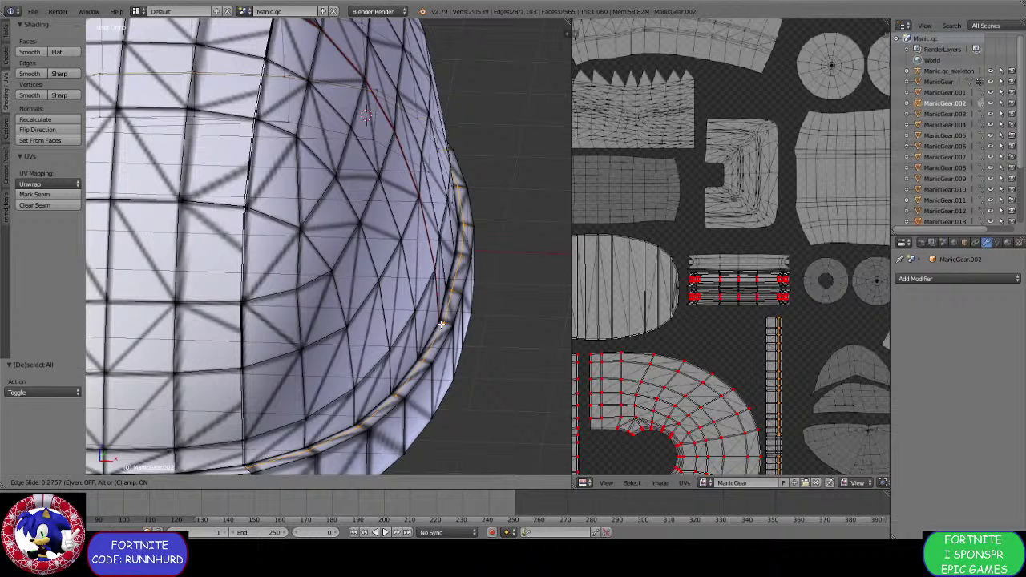
left_click(440, 324)
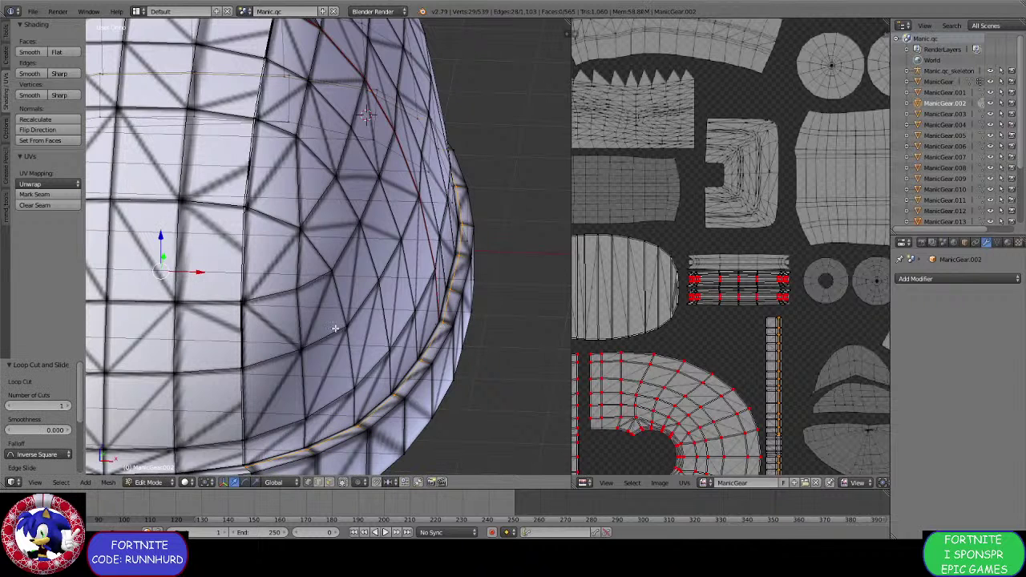
middle_click_drag(335, 329, 384, 352)
key("g")
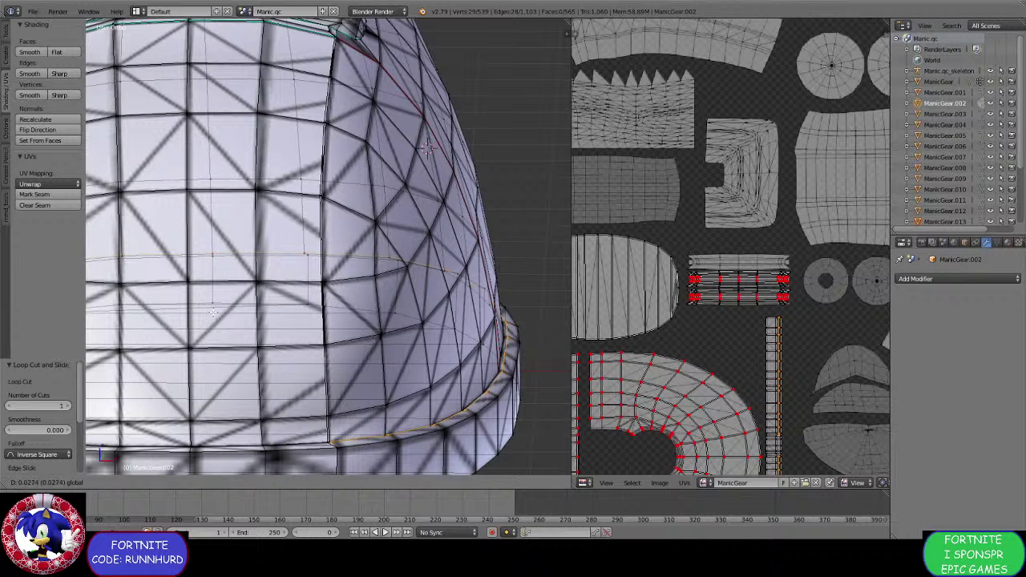
left_click(213, 311)
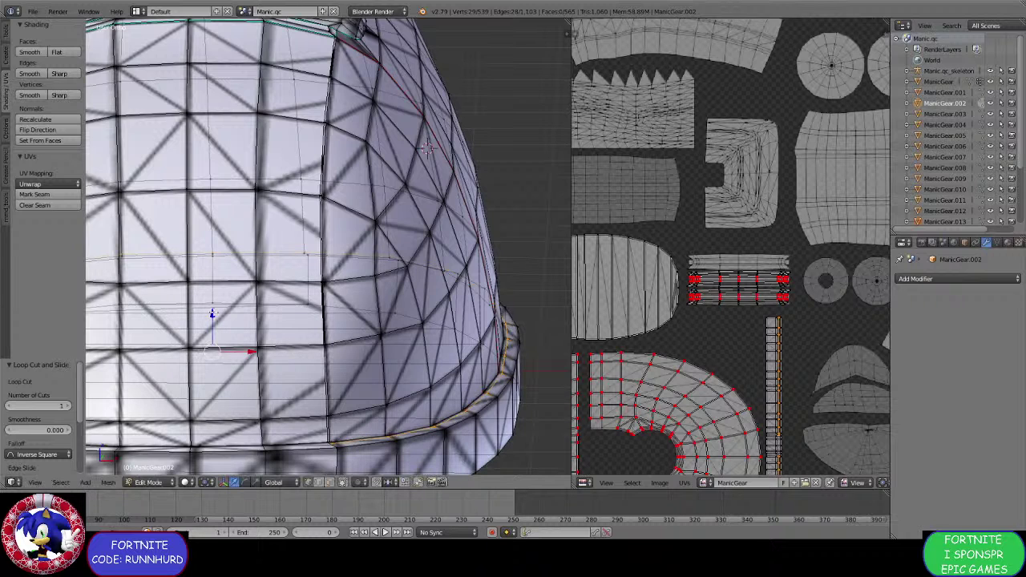
middle_click_drag(373, 377, 387, 283)
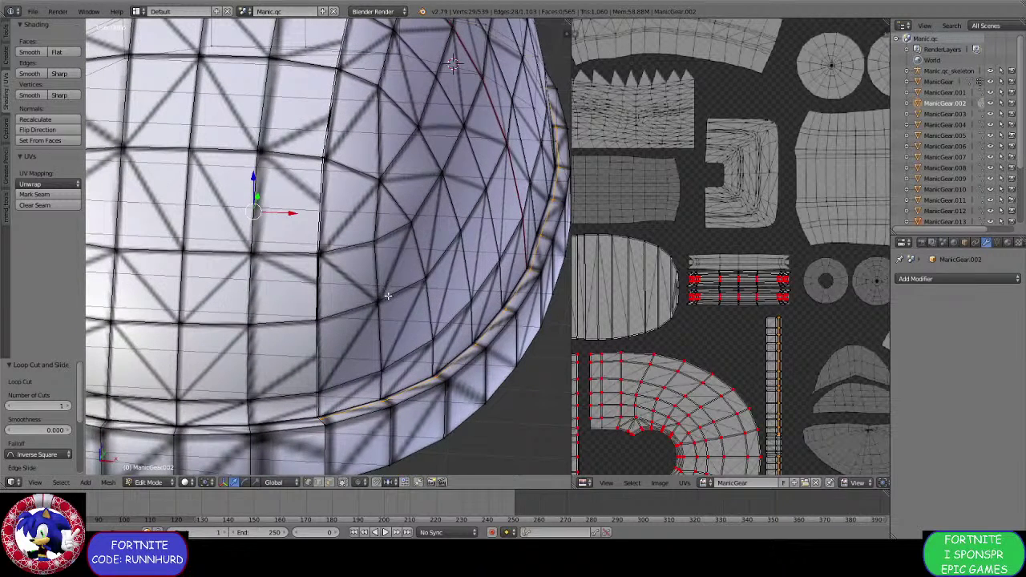
key("ctrl+z")
Examine the shoe's seams from both sides and from above, and compare the shoe with the whole character.
scroll(396, 317, "down", 8)
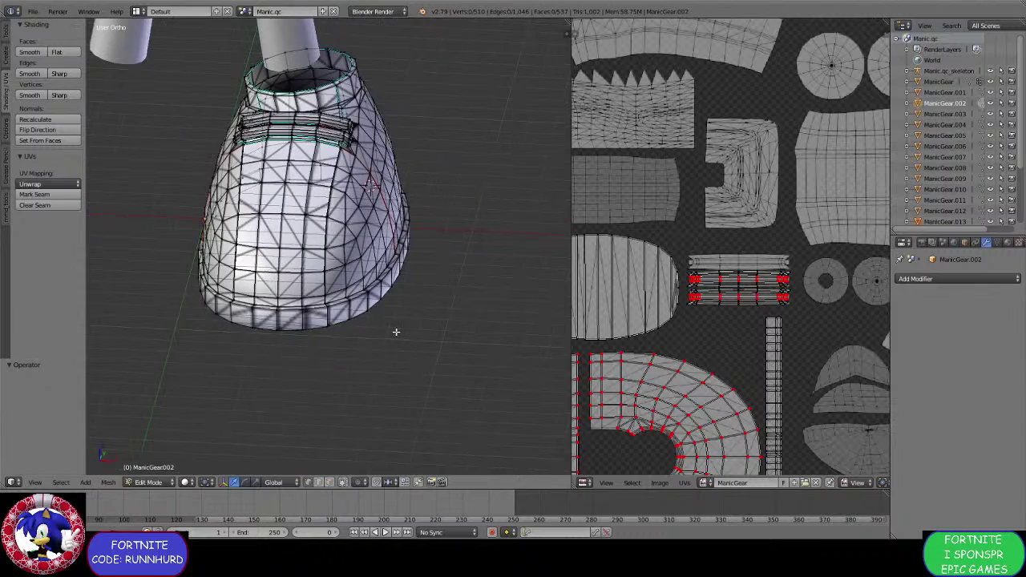
middle_click_drag(398, 332, 334, 337)
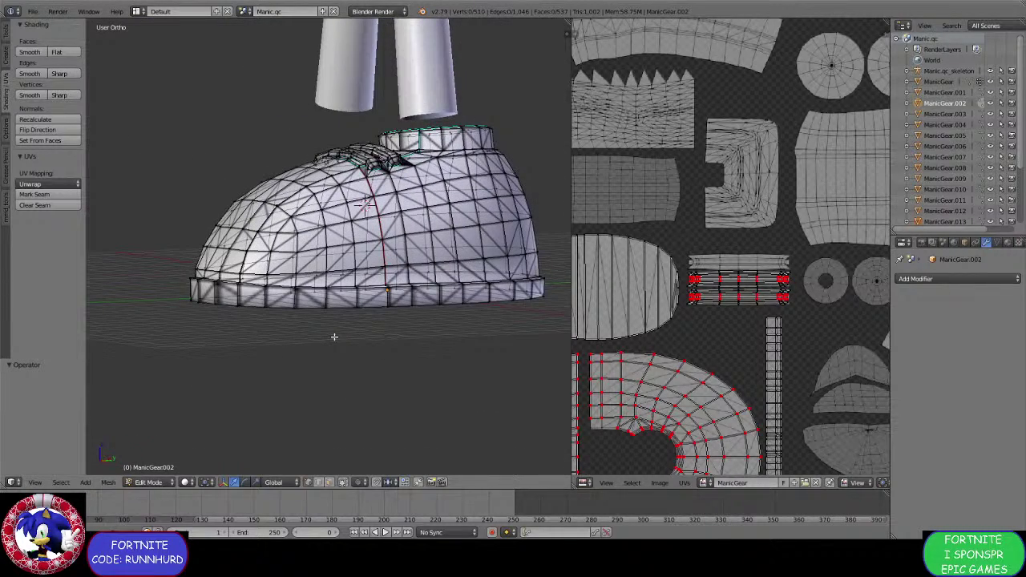
scroll(447, 338, "down", 4)
scroll(392, 258, "up", 5)
middle_click_drag(359, 210, 353, 264)
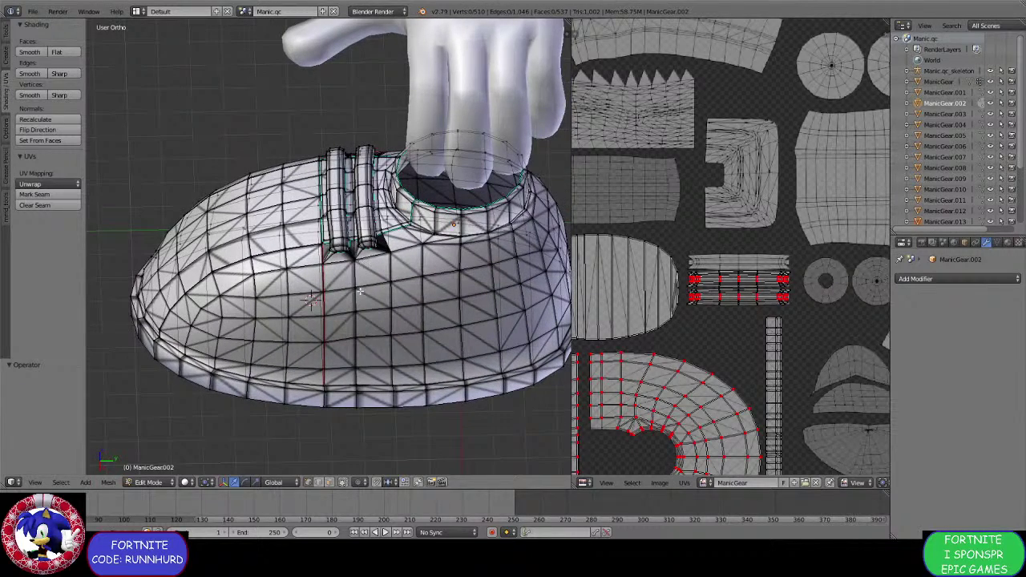
scroll(641, 316, "down", 3)
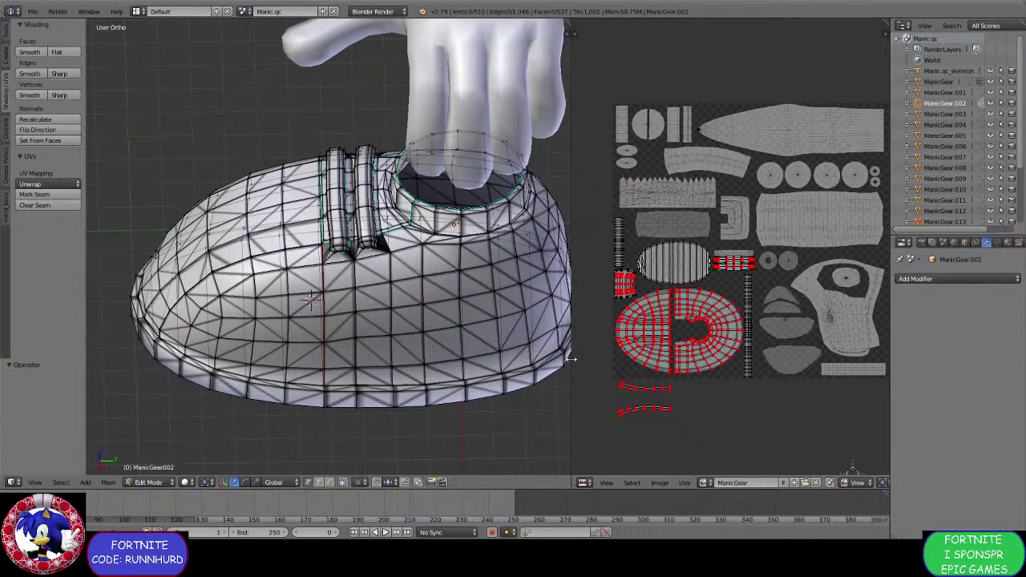
scroll(396, 220, "down", 7)
middle_click_drag(396, 220, 413, 316)
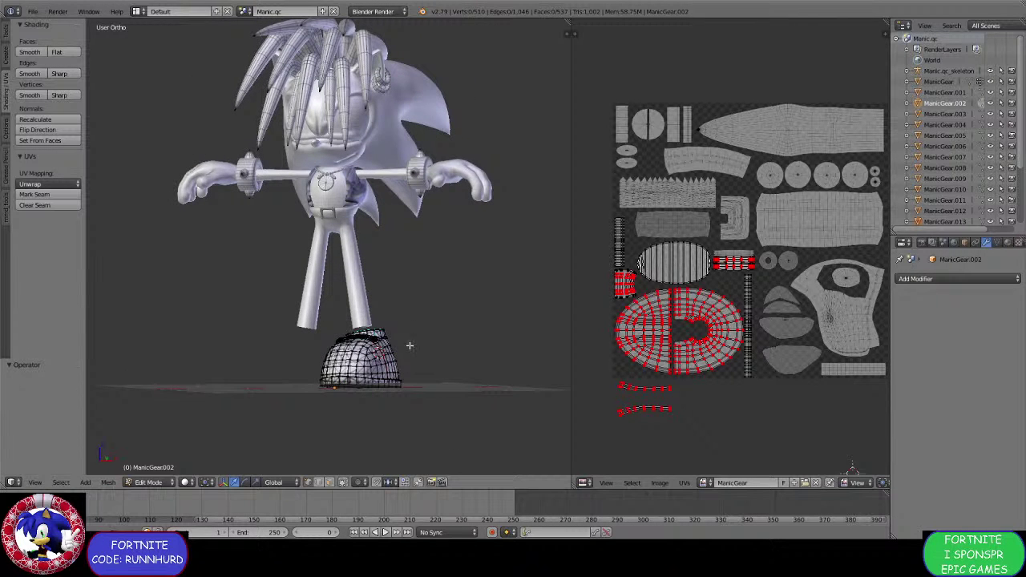
middle_click_drag(391, 324, 370, 341)
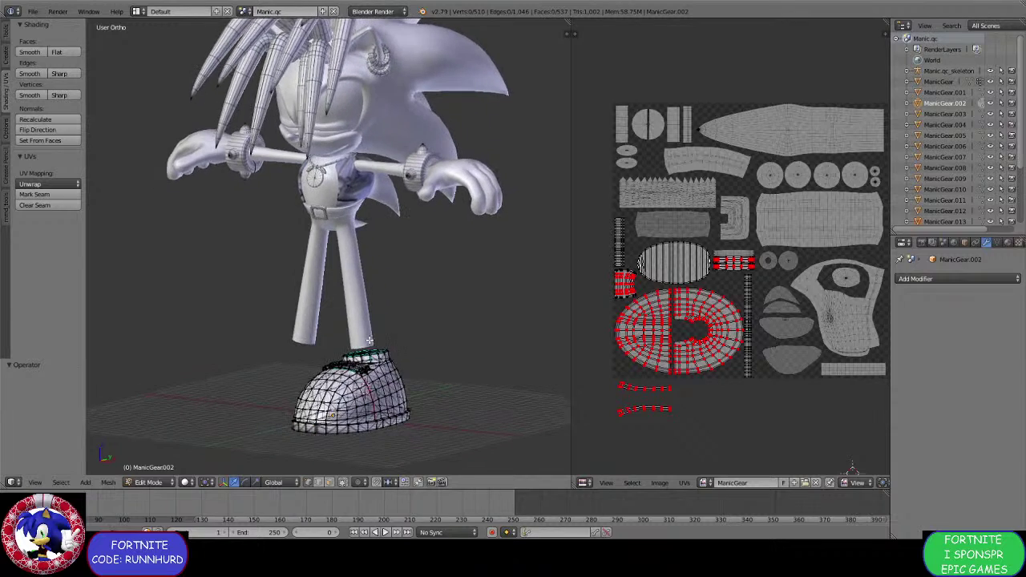
Box-select the faces beside and between the straps through their curved island in the UV layout.
scroll(662, 359, "up", 2)
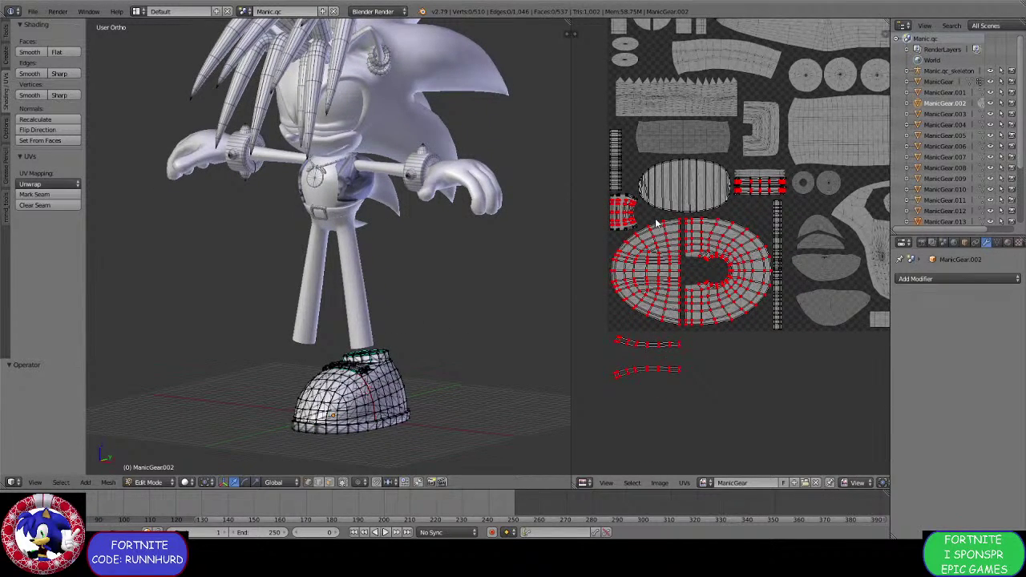
scroll(656, 224, "up", 5)
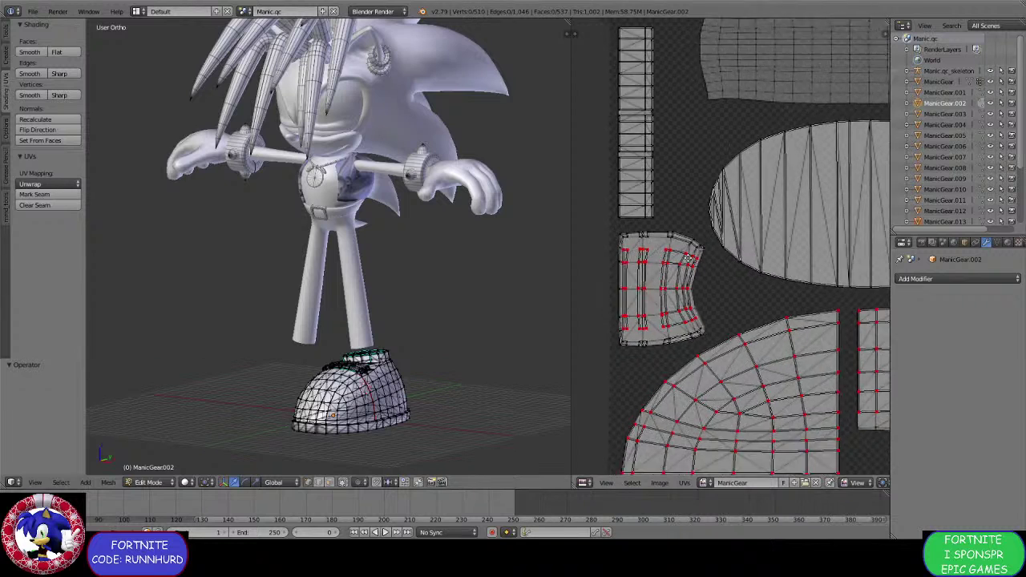
scroll(690, 257, "up", 2)
middle_click_drag(686, 251, 733, 251)
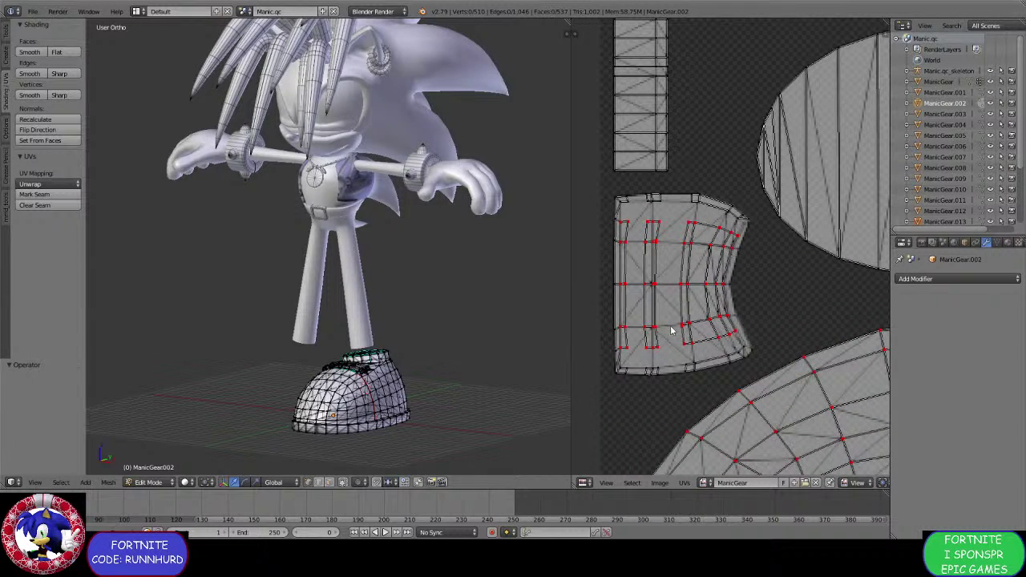
key("a")
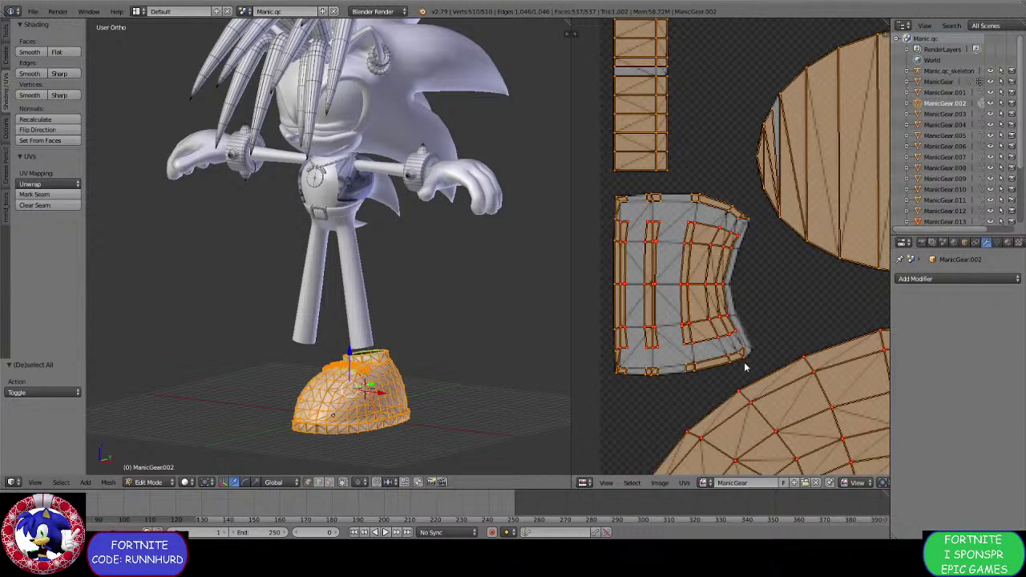
key("a")
key("b")
left_click_drag(747, 372, 607, 190)
key("b")
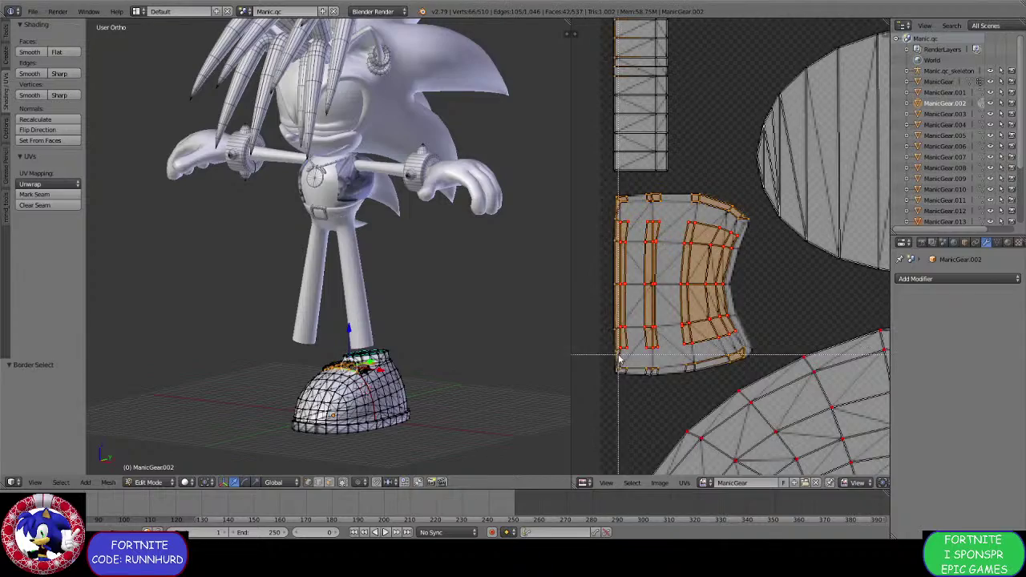
left_click_drag(603, 394, 704, 326)
Add the collar's front faces directly above the selected strap area to the face selection.
middle_click_drag(271, 353, 333, 385)
scroll(334, 385, "up", 3)
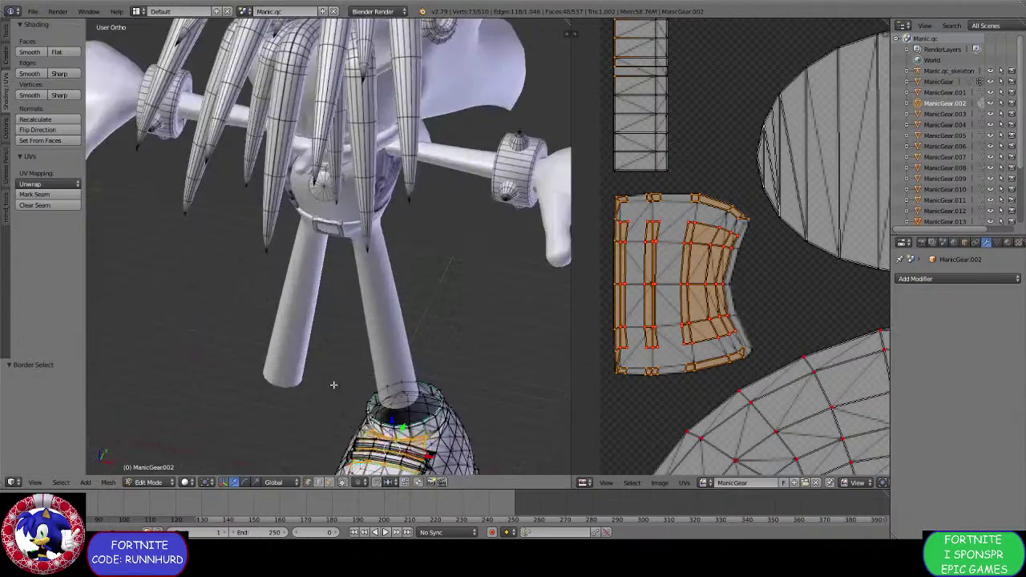
key("KP_Decimal")
scroll(333, 385, "up", 5)
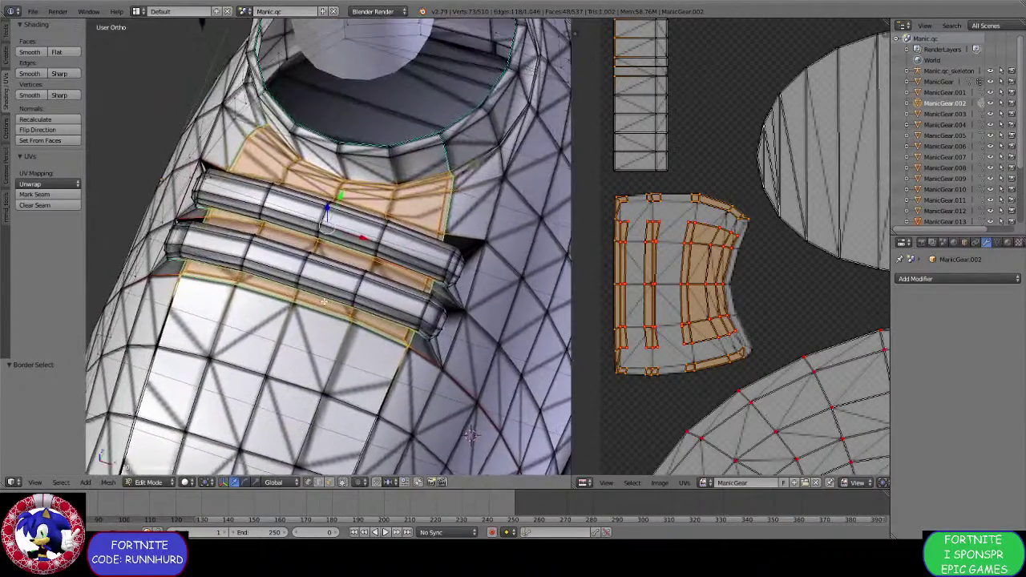
middle_click_drag(323, 301, 324, 291)
middle_click_drag(377, 186, 382, 202)
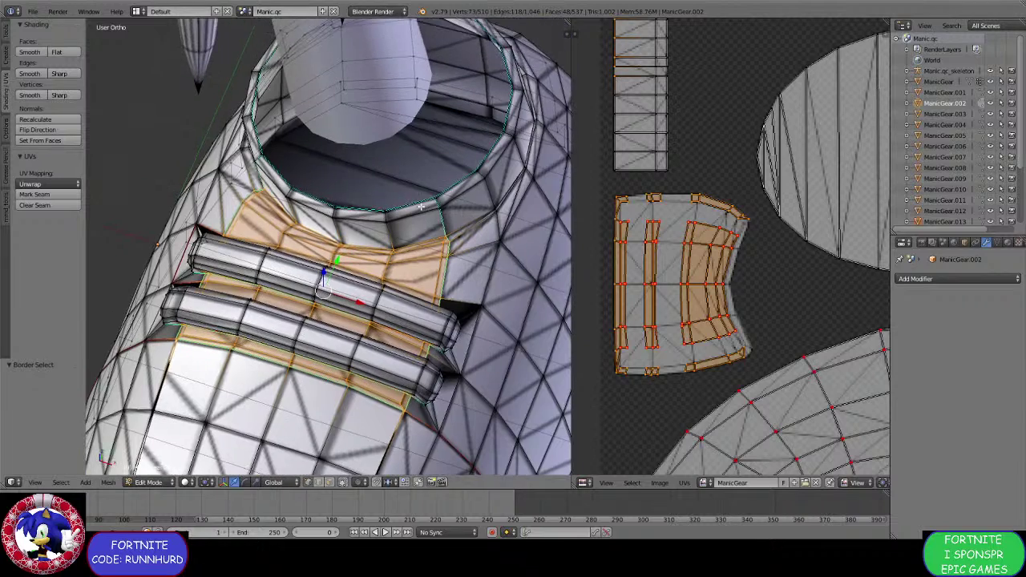
right_click(427, 206, "shift")
right_click(383, 206, "shift")
right_click(342, 218, "shift")
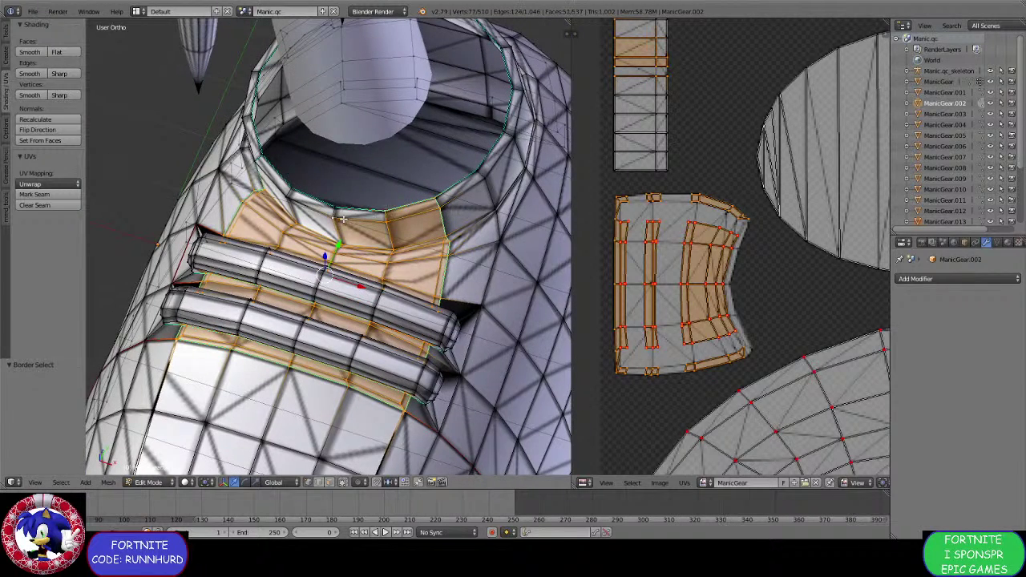
right_click(308, 204, "shift")
middle_click_drag(296, 185, 325, 169)
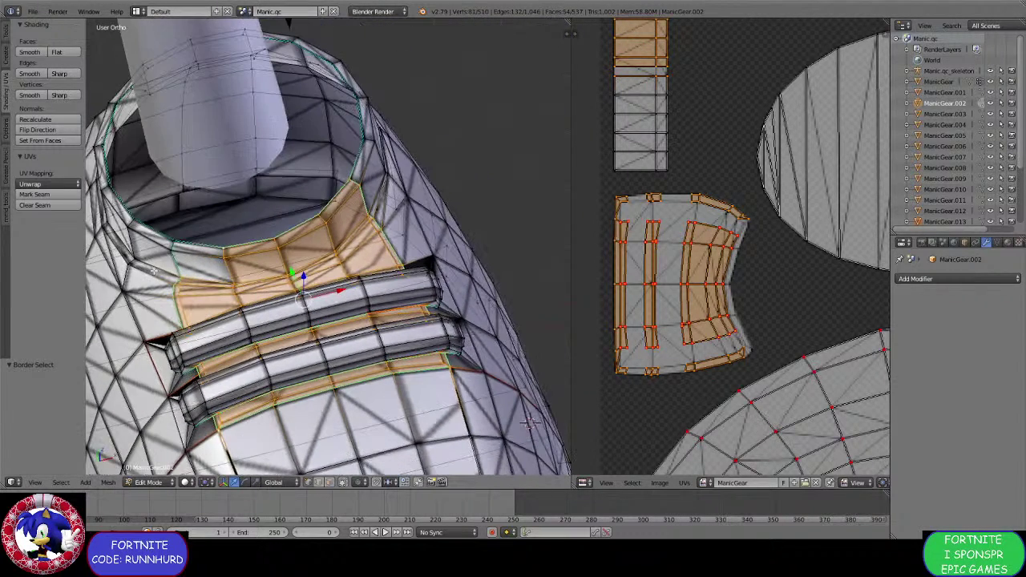
right_click(172, 231, "shift")
Switch to face selection mode and unwrap the selected strap-area and collar faces.
scroll(338, 287, "down", 5)
scroll(687, 241, "down", 4)
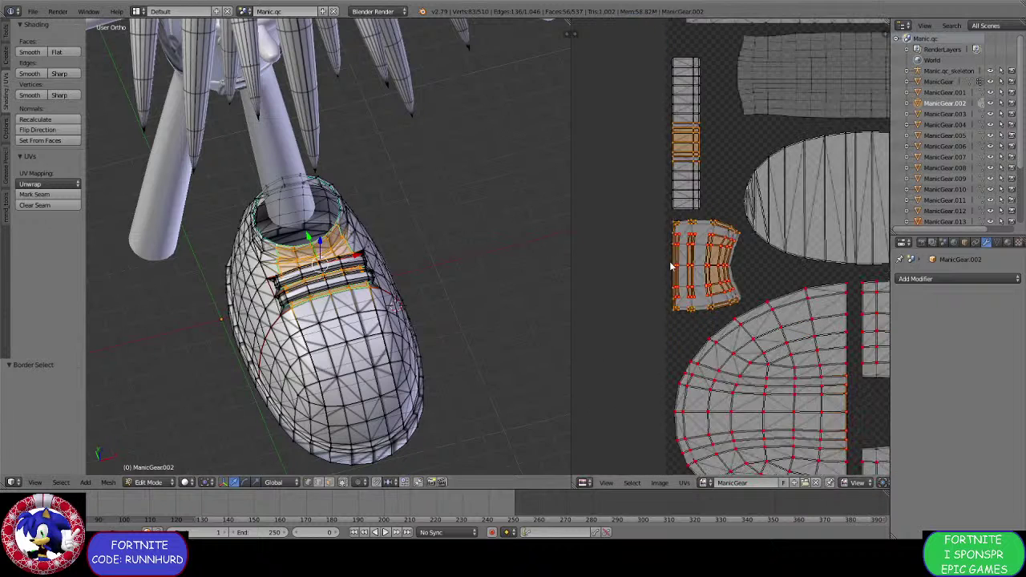
scroll(686, 265, "up", 5)
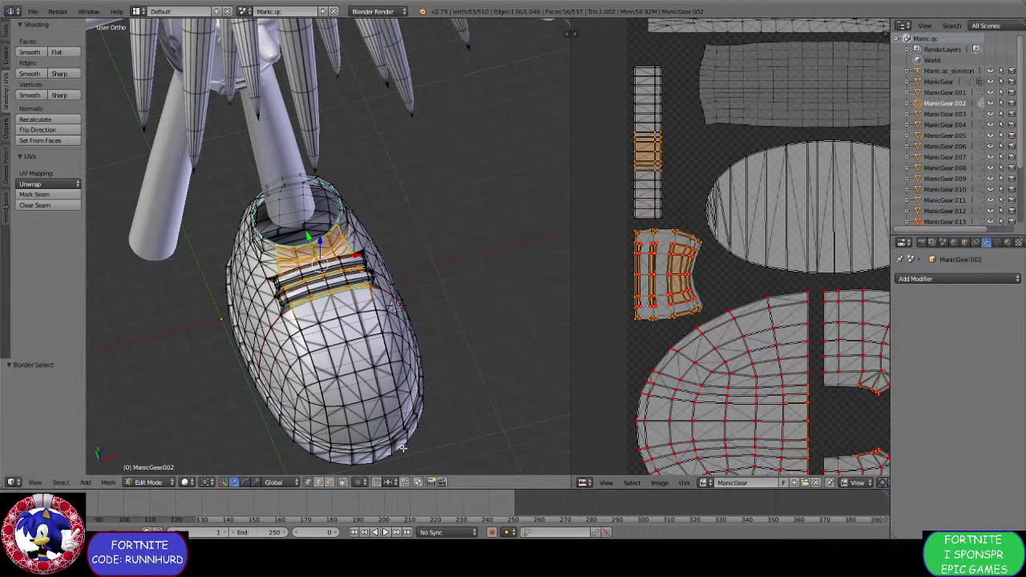
left_click(329, 482)
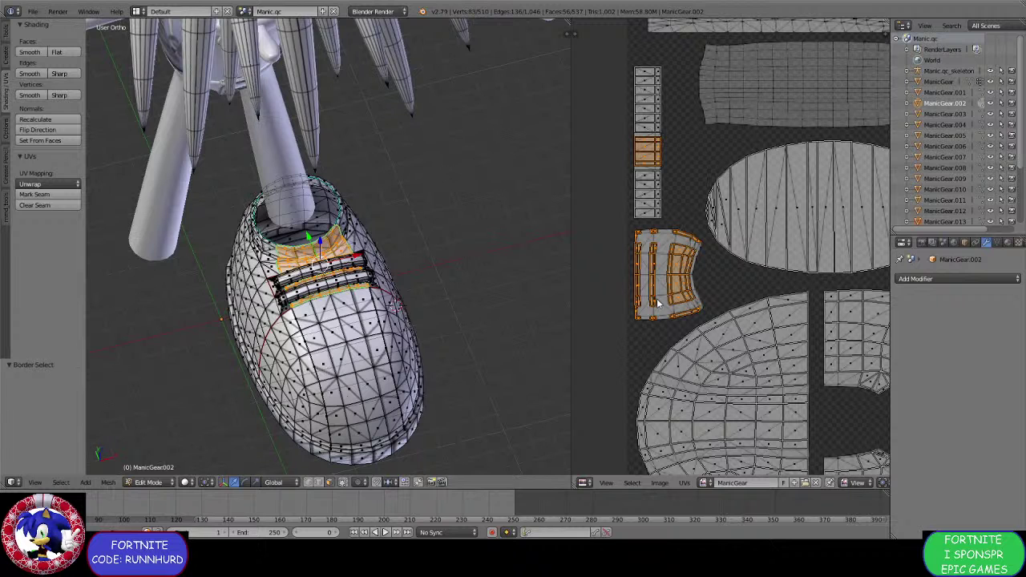
key("u")
left_click(432, 275)
Move the unwrapped islands by X -0.999 and Y -0.281 to clear the UV layout and rotate them by -57.5 degrees.
scroll(749, 268, "down", 5)
key("g")
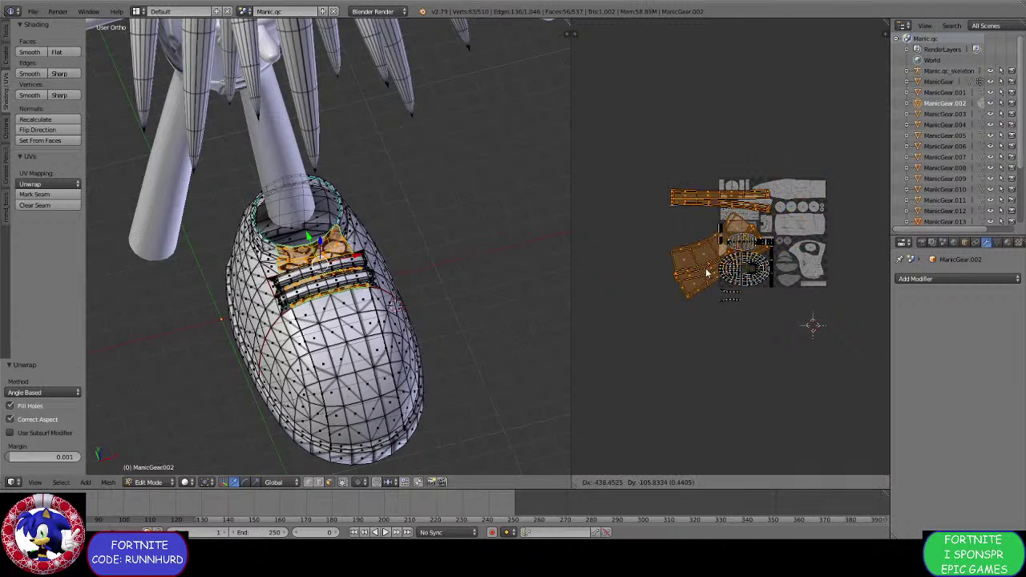
left_click(641, 274)
scroll(722, 297, "up", 5)
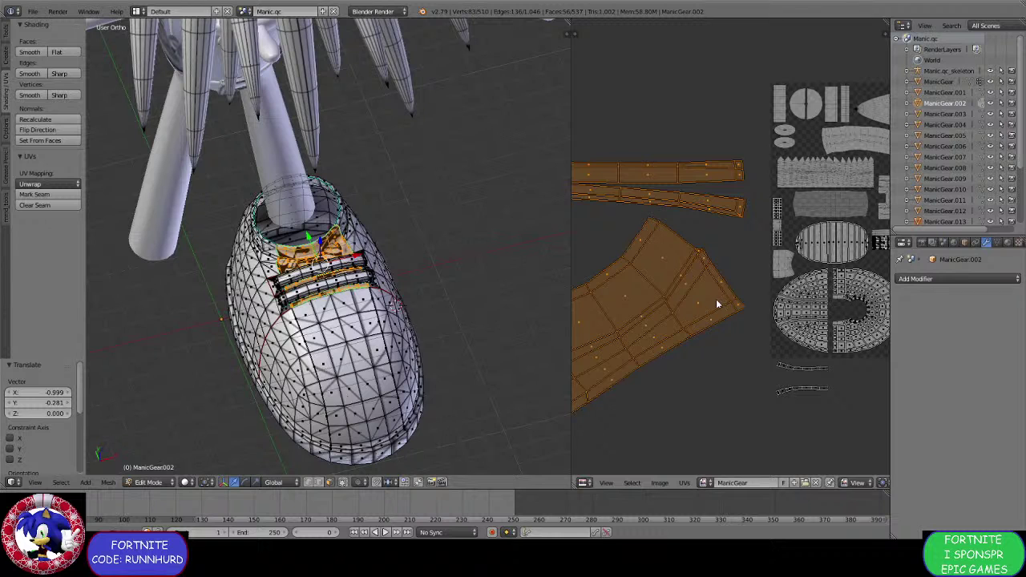
key("r")
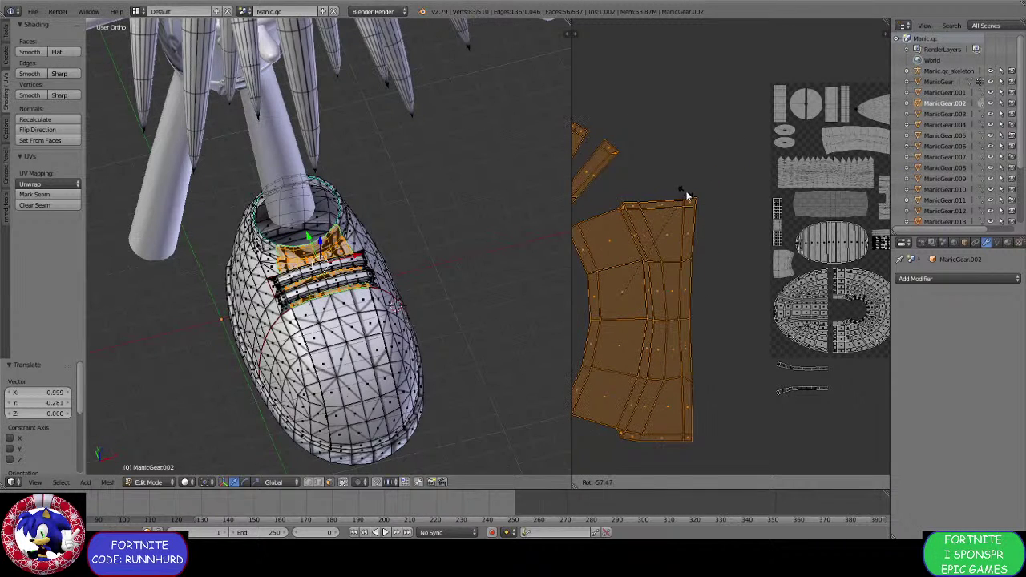
left_click(687, 195)
middle_click_drag(607, 323, 730, 323)
scroll(723, 322, "down", 1)
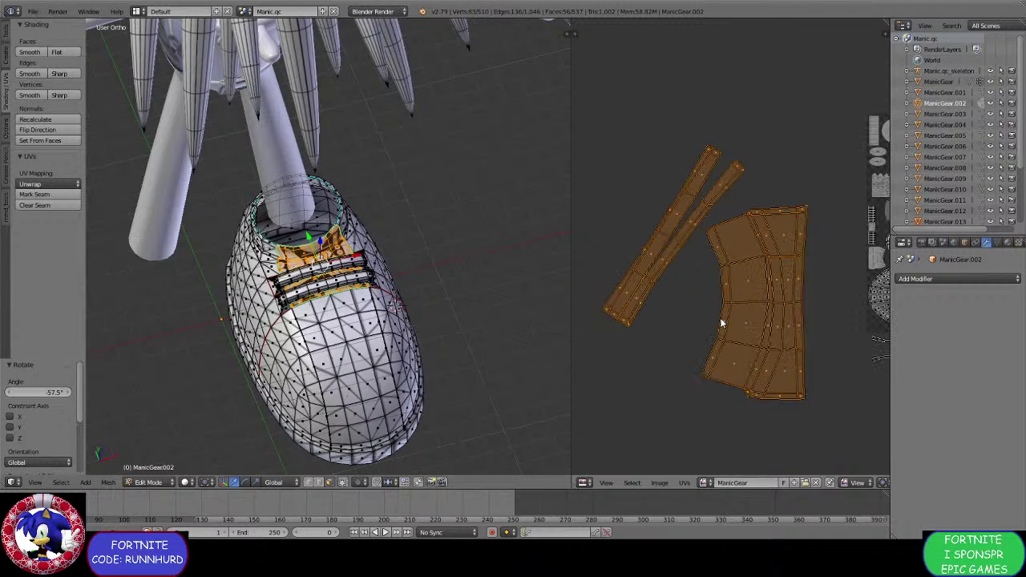
Select all faces of the slanted strip island nearest the curved island in the UV layout.
scroll(641, 311, "up", 3)
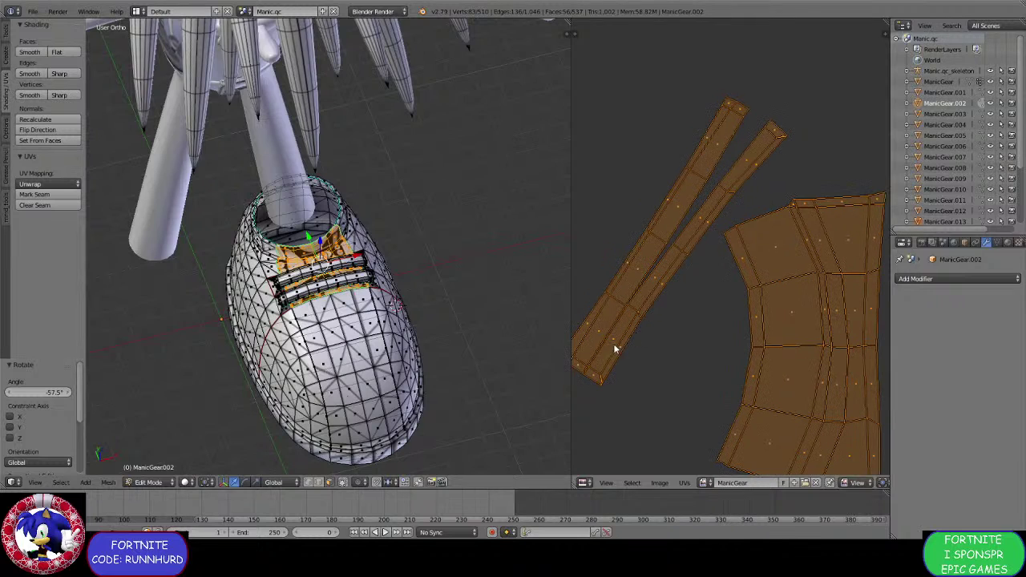
middle_click_drag(423, 324, 427, 343)
right_click(596, 379)
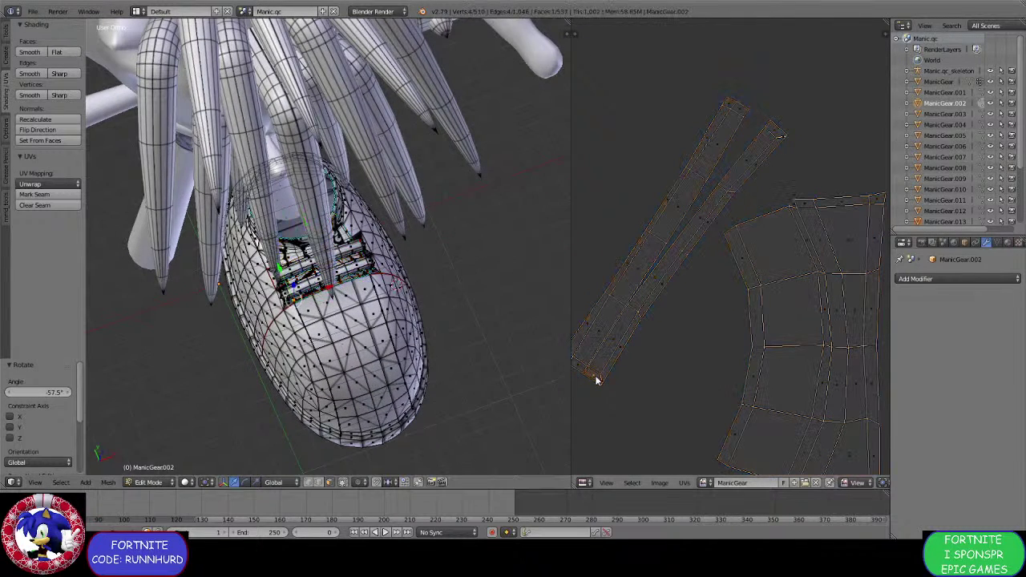
right_click(622, 348)
right_click(634, 323, "shift")
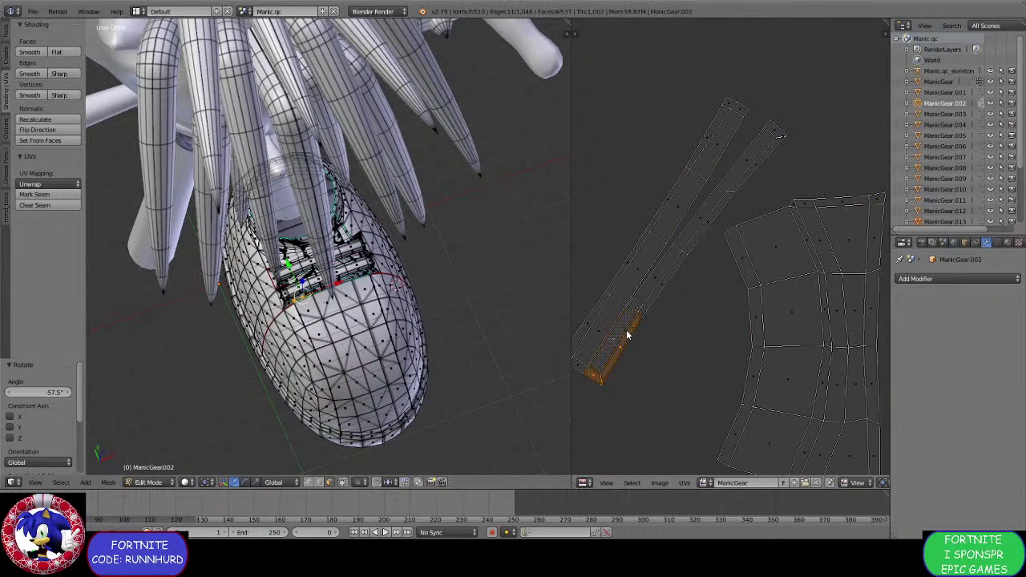
right_click(668, 281, "shift")
right_click(686, 259, "shift")
right_click(699, 225, "shift")
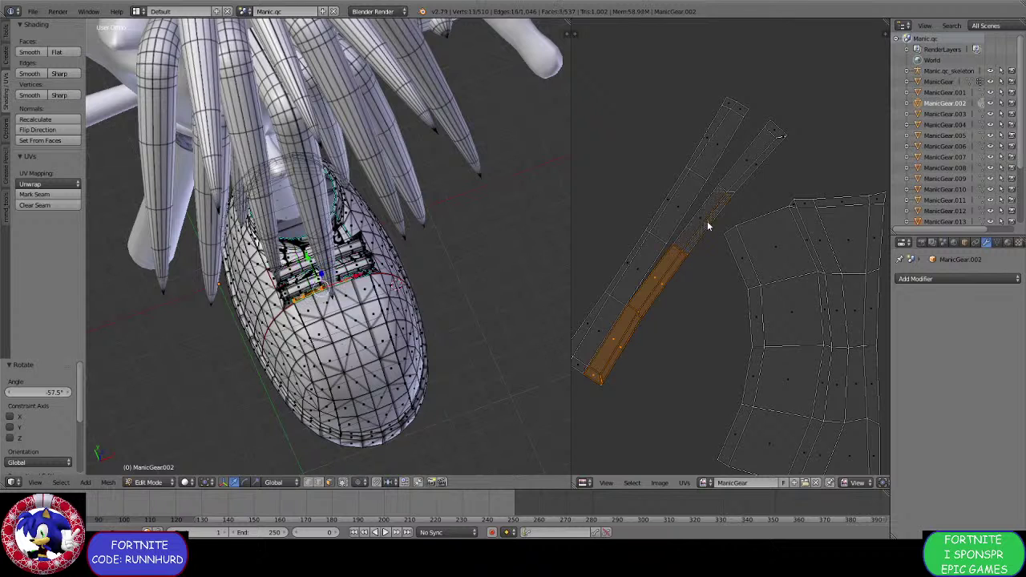
right_click(707, 232, "shift")
right_click(752, 160, "shift")
right_click(765, 165, "shift")
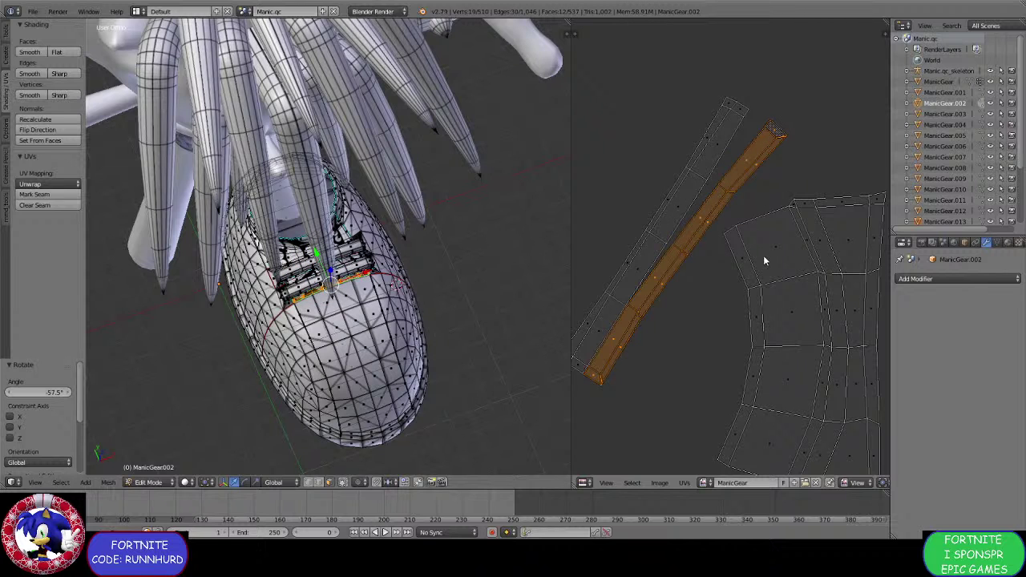
Rotate the strip island by -36.6 degrees, move it by X 0.629 and Y -0.277 beside the curved island, and scale it to 0.967.
scroll(762, 252, "down", 2)
key("r")
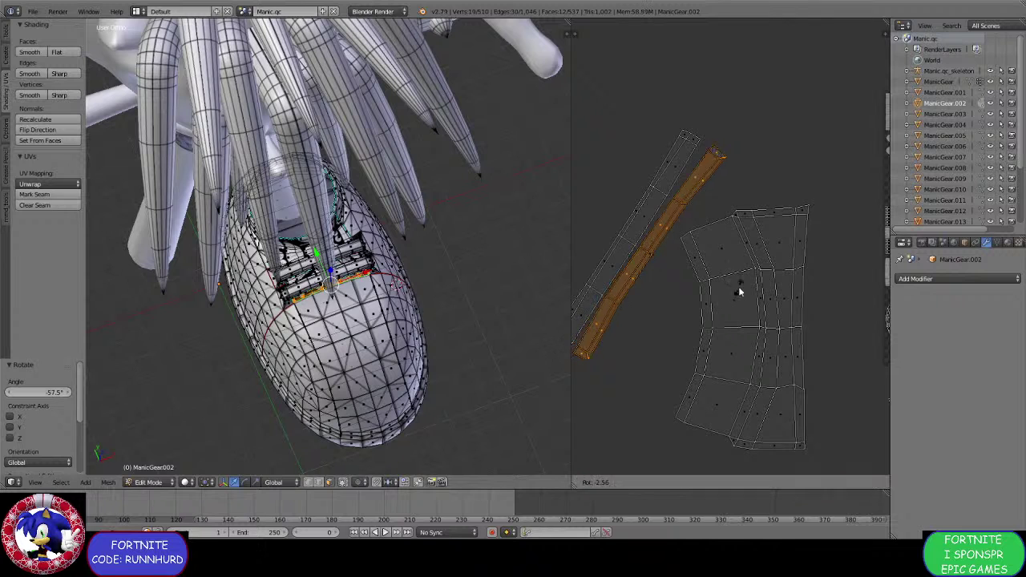
left_click(755, 232)
key("g")
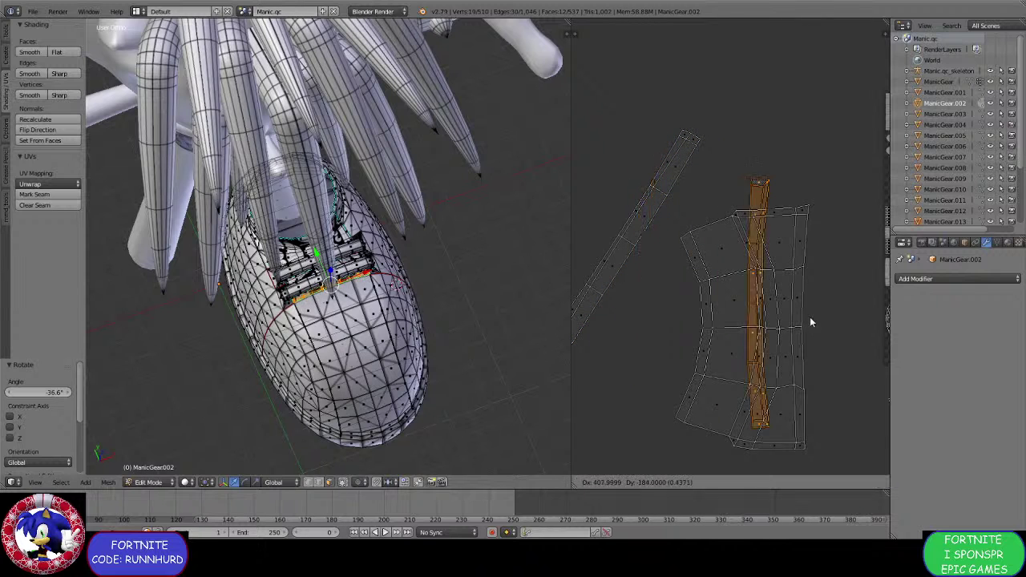
left_click(865, 357)
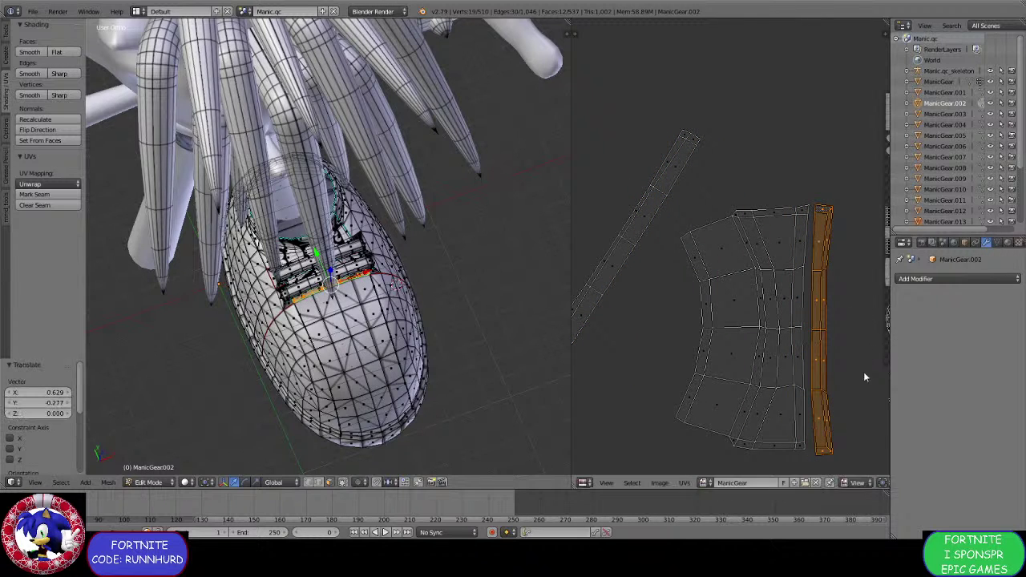
key("s")
left_click(860, 383)
key("g")
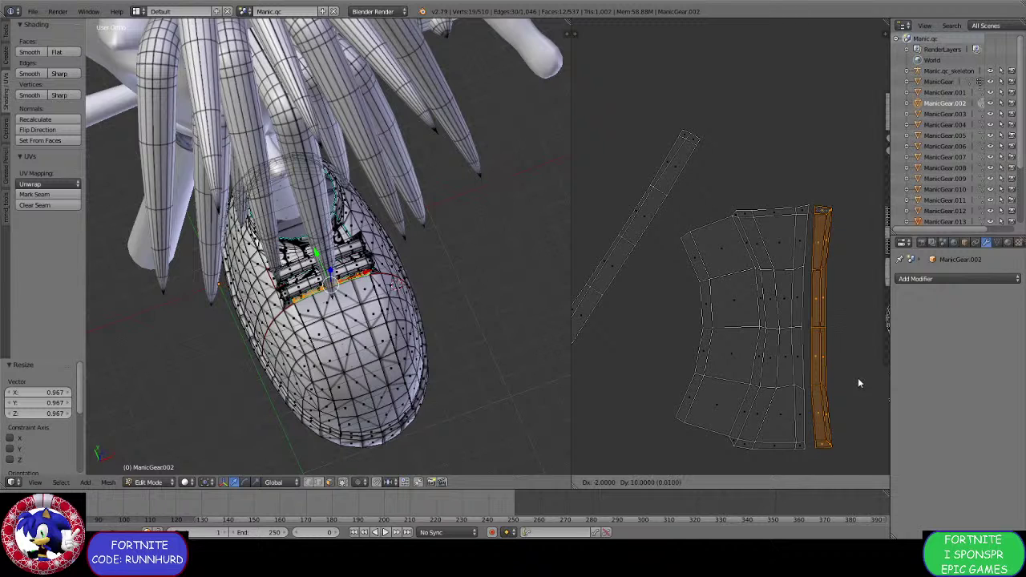
left_click(857, 377)
Box-select only the remaining slanted strip island and rotate it upright by -32.7 degrees.
scroll(750, 311, "down", 2)
scroll(750, 313, "up", 3)
key("a")
key("b")
left_click_drag(699, 393, 619, 293)
key("b")
left_click_drag(745, 206, 659, 295)
key("r")
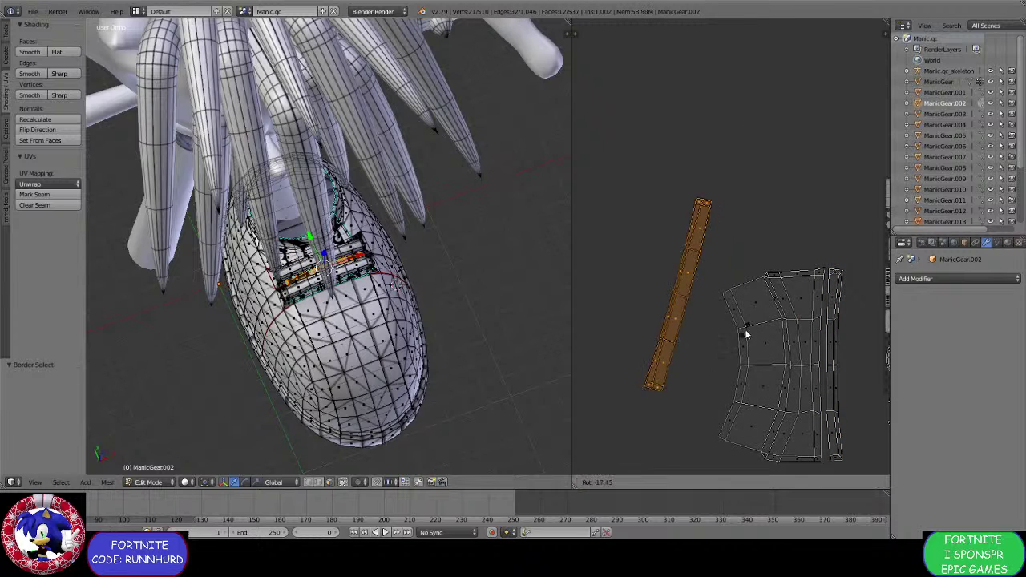
left_click(744, 336)
middle_click_drag(745, 337, 647, 268)
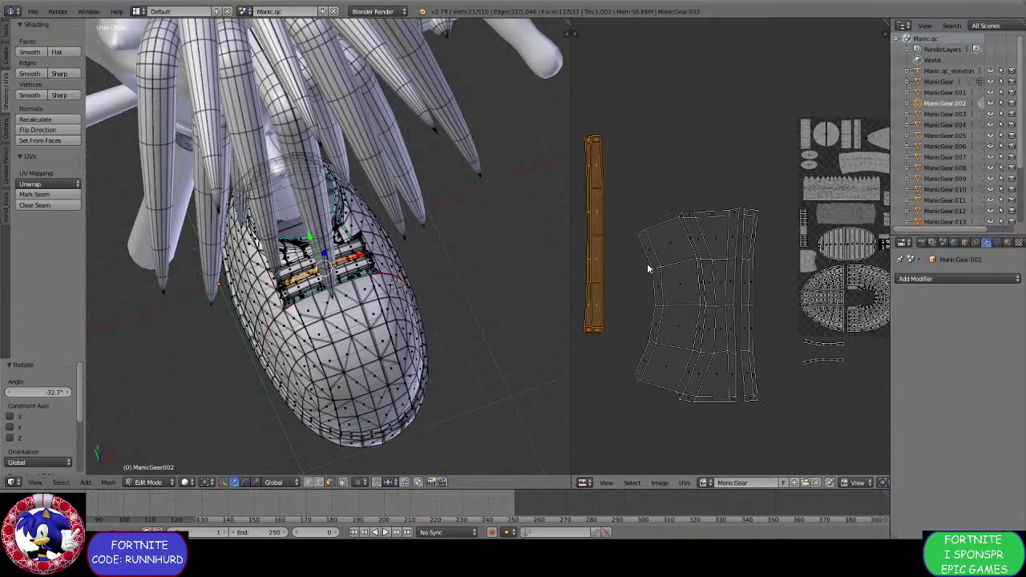
Move the upright strip by X 0.807 and Y -0.327 beside the other strip and scale it to about 0.97.
key("g")
left_click(831, 343)
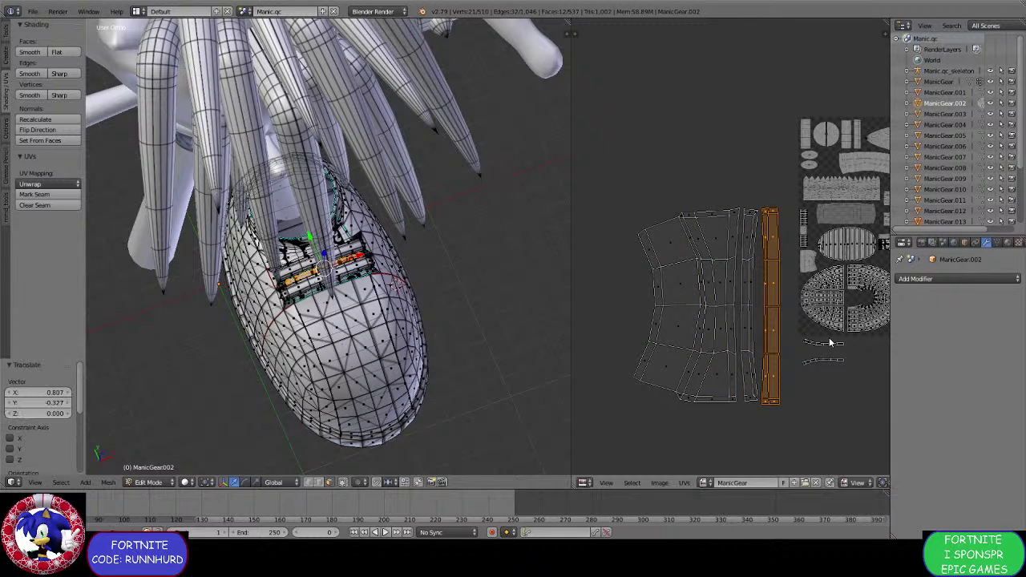
key("s")
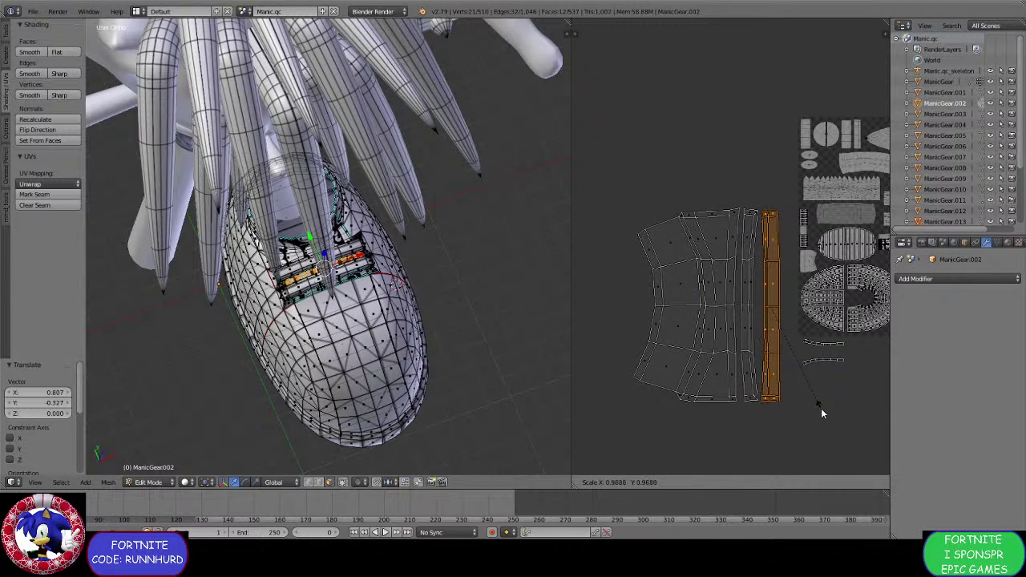
left_click(821, 408)
key("g")
right_click(822, 406)
Box-select the curved island and both strips together and scale them to 0.331.
middle_click_drag(811, 404, 757, 394)
key("a")
key("b")
left_click_drag(756, 407, 587, 181)
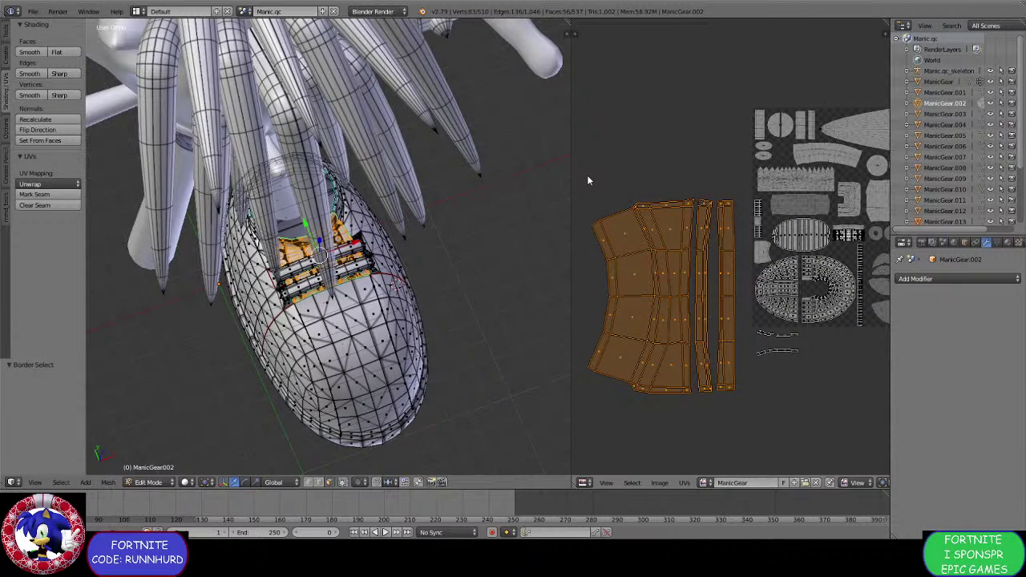
key("s")
left_click(705, 331)
Replace the selection with the lower and upper faces of the long vertical sole-rim strip in the UV layout.
scroll(705, 331, "up", 2)
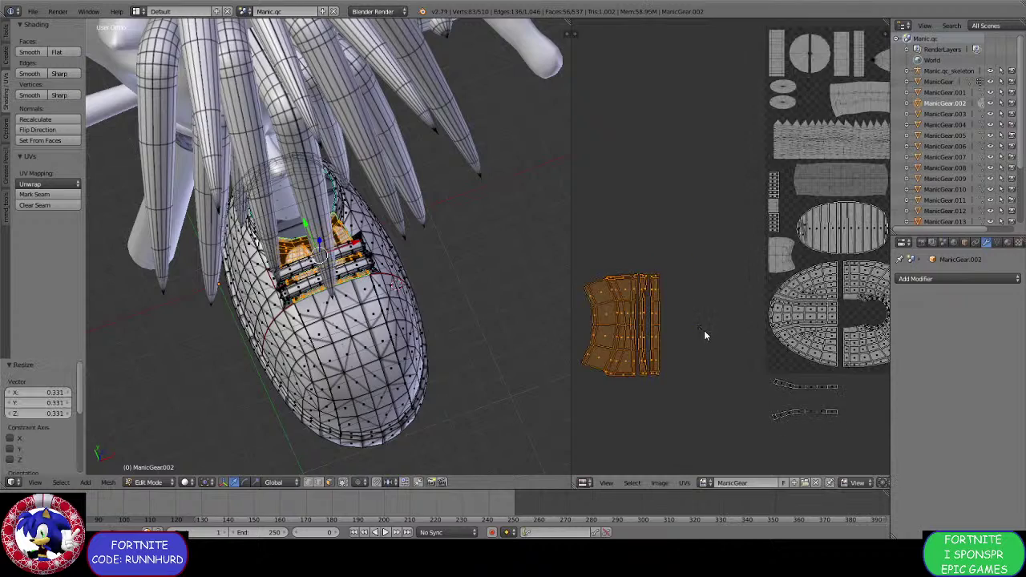
middle_click_drag(796, 400, 689, 391)
scroll(751, 386, "up", 2)
scroll(689, 391, "down", 2)
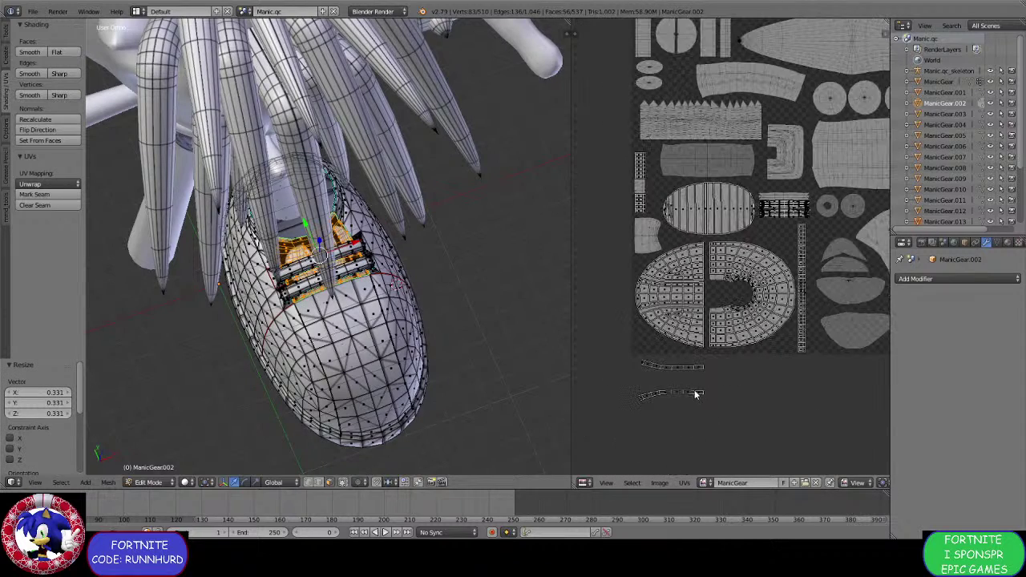
middle_click_drag(769, 388, 631, 415)
scroll(649, 410, "up", 1)
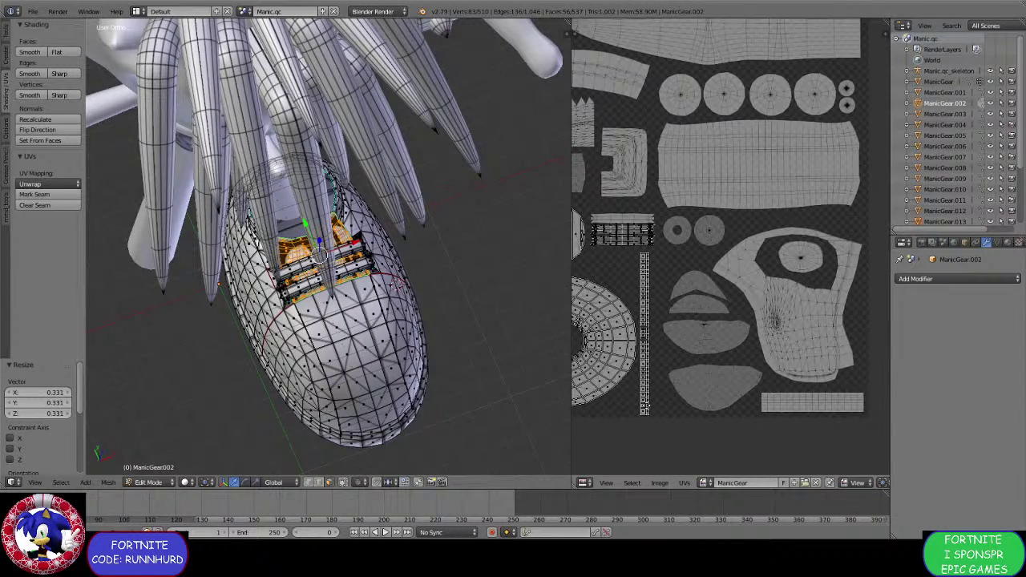
scroll(687, 373, "up", 3)
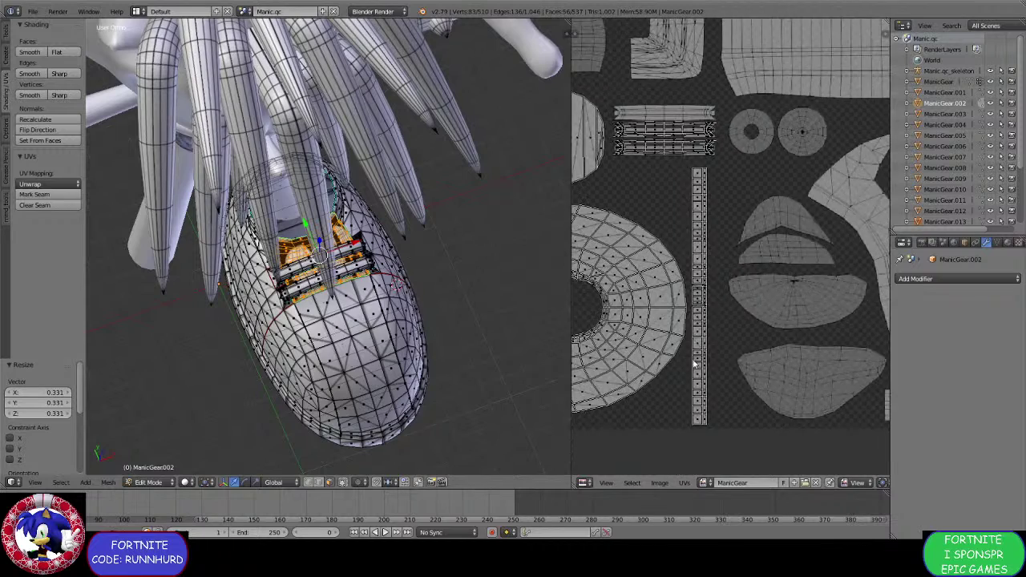
scroll(697, 393, "up", 2)
key("a")
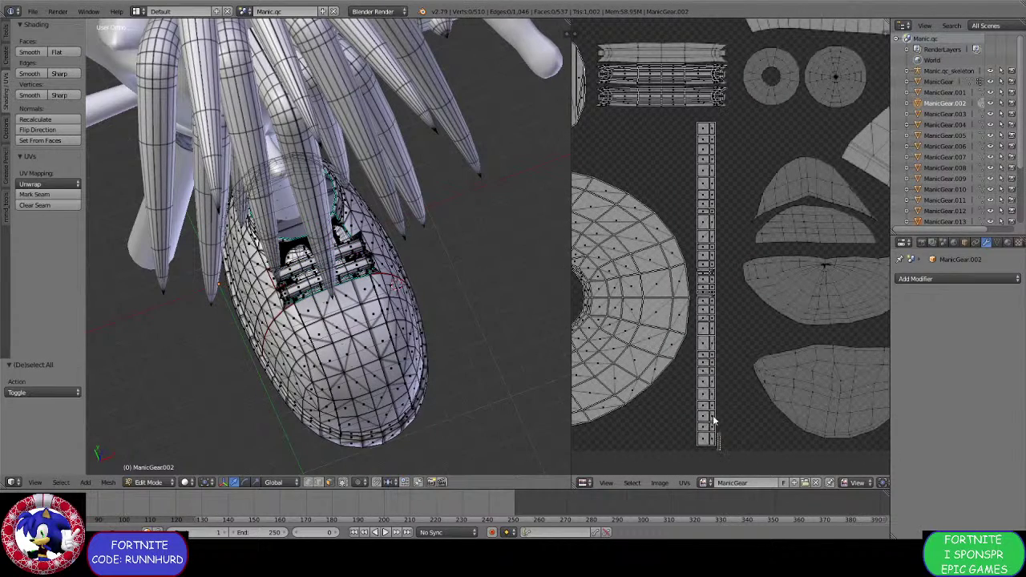
left_click_drag(715, 420, 694, 296)
middle_click_drag(714, 264, 719, 302)
key("b")
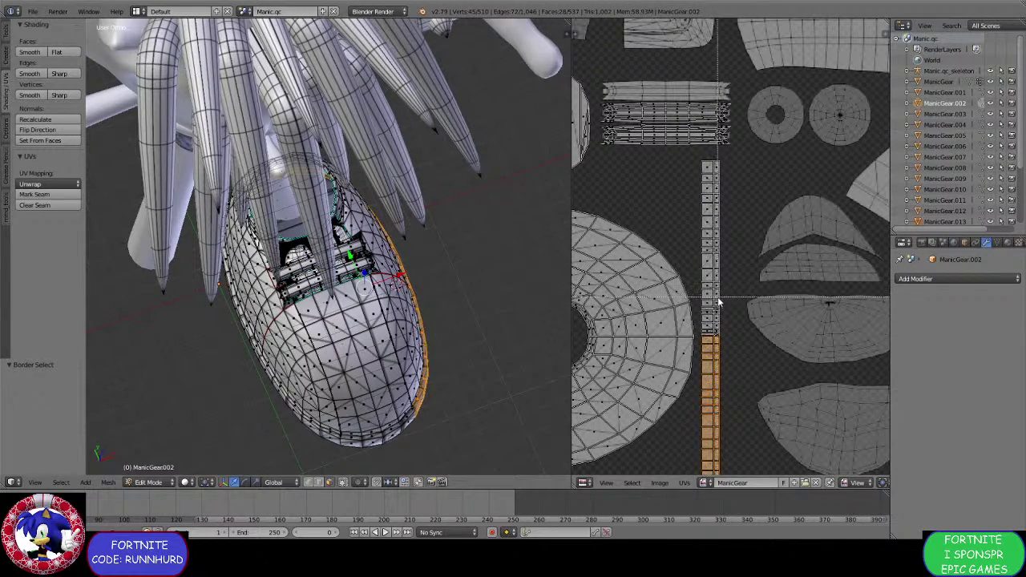
left_click_drag(723, 308, 696, 156)
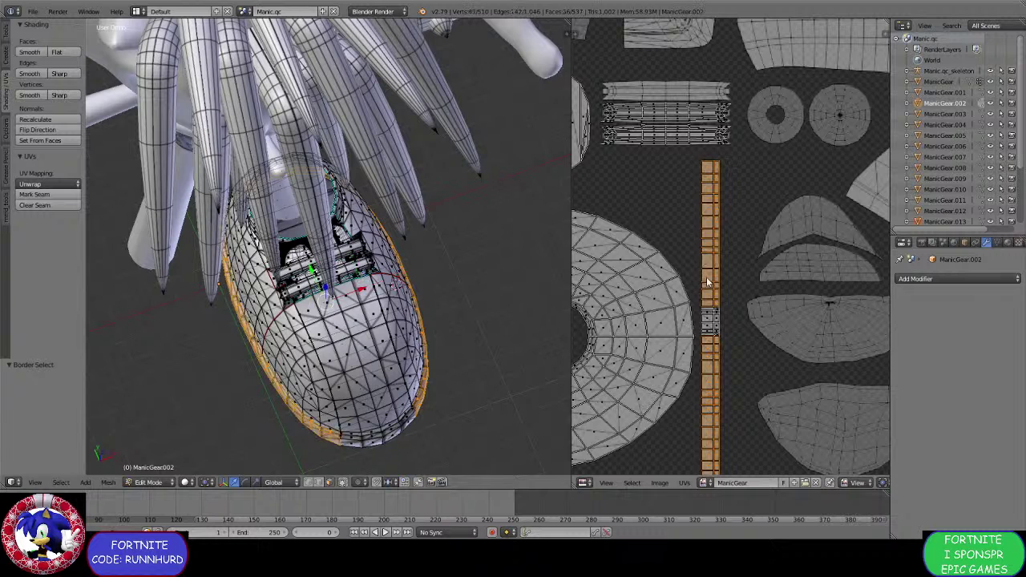
Add the skipped middle faces of the long vertical strip to the selection and pin the selected UVs.
scroll(708, 282, "up", 3)
key("b")
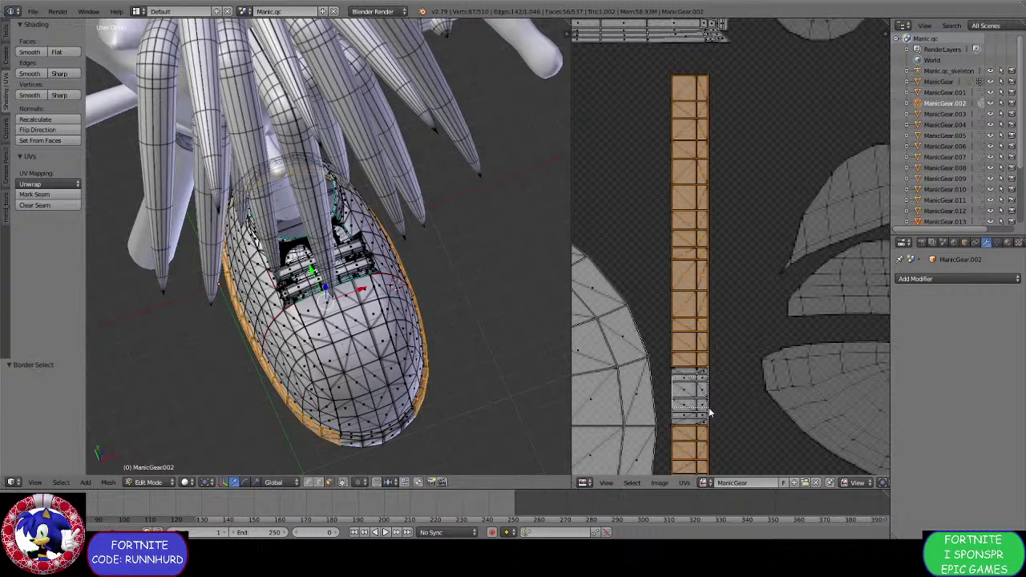
left_click_drag(709, 412, 719, 420)
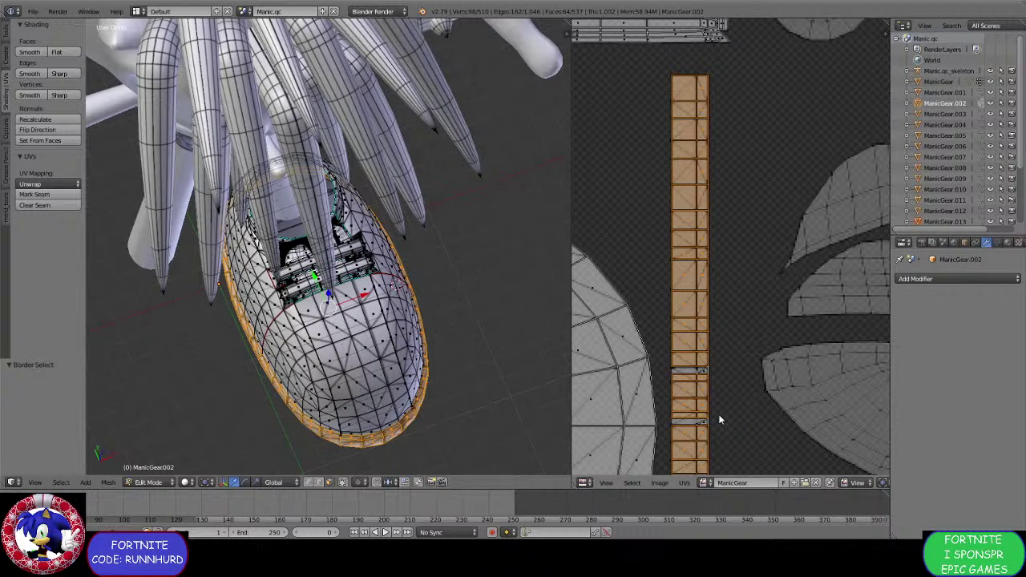
key("n")
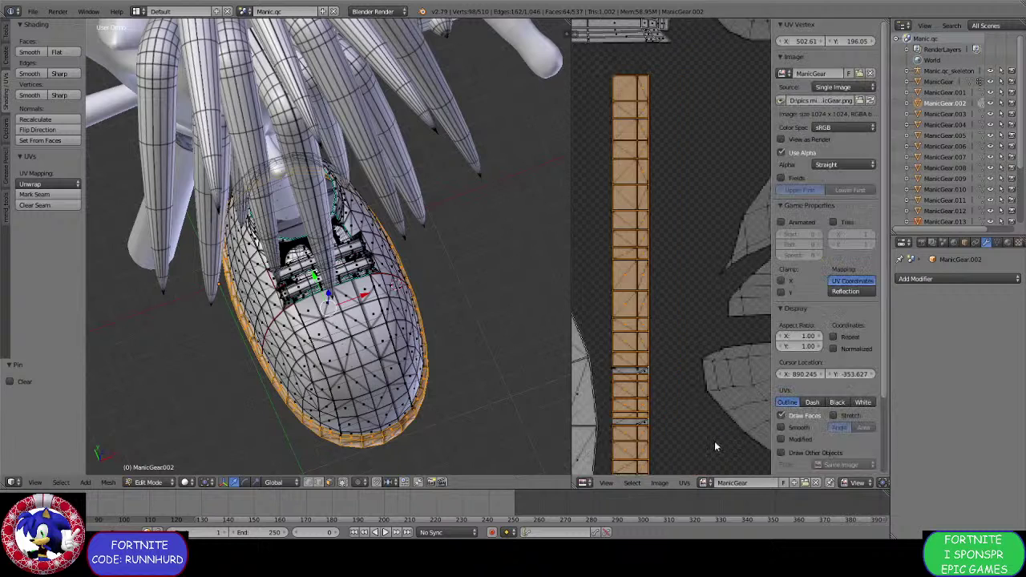
left_click(714, 438)
key("n")
key("b")
left_click_drag(712, 436, 670, 351)
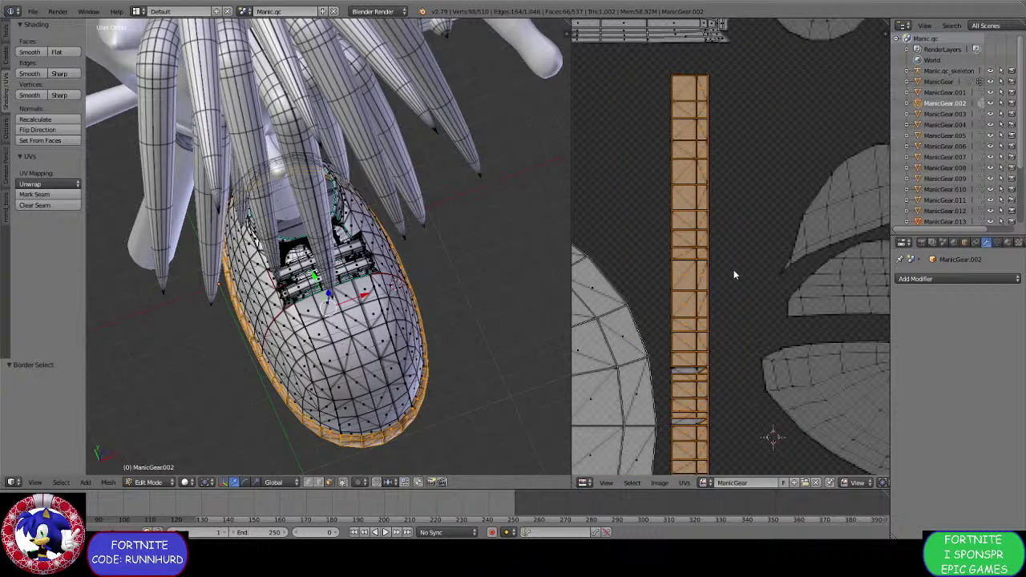
Remove the faces at the ends of the long vertical strip from the selection.
key("n")
key("n")
key("b")
left_click_drag(717, 97, 660, 63)
scroll(686, 90, "down", 3)
right_click(719, 183, "shift")
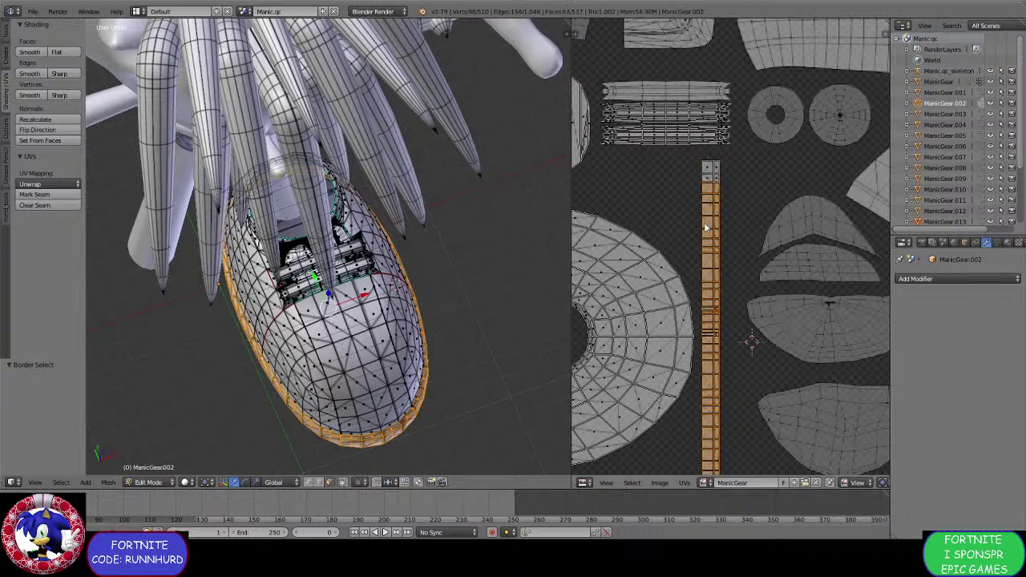
middle_click_drag(706, 242, 714, 158)
key("b")
middle_click_drag(733, 415, 702, 377)
Unwrap the selected sole-rim faces of the shoe.
scroll(702, 383, "up", 4)
middle_click_drag(478, 281, 497, 233)
middle_click_drag(216, 364, 242, 349)
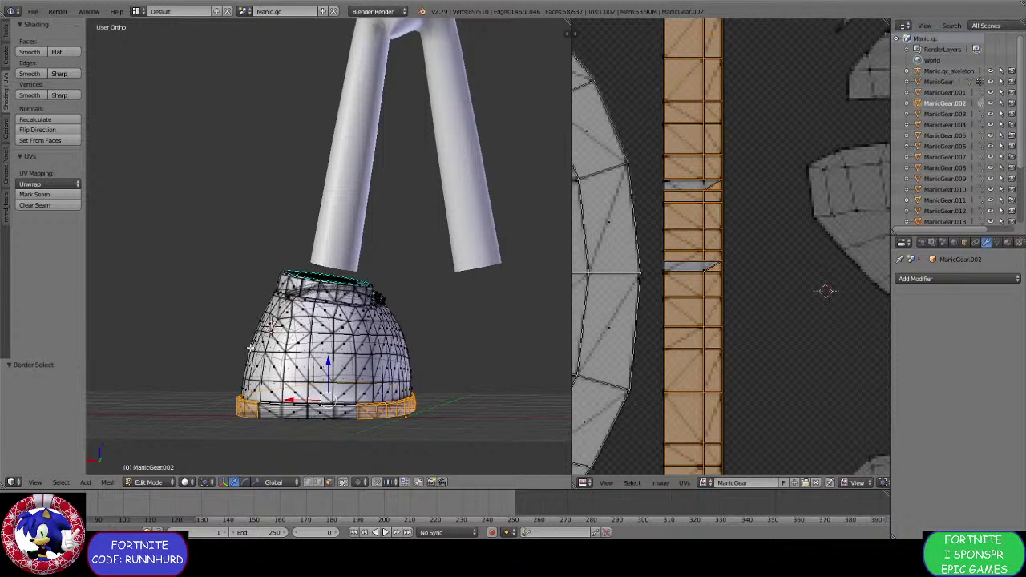
key("u")
left_click(492, 299)
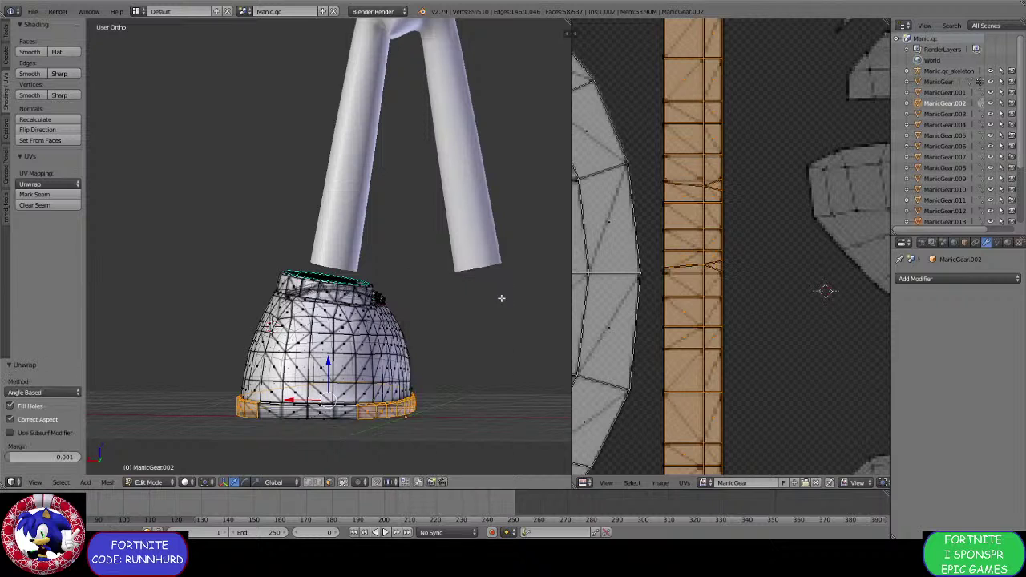
Clear the selection and box-select the two strap islands above the long vertical strip in the UV layout.
scroll(527, 310, "down", 3)
scroll(753, 277, "down", 6)
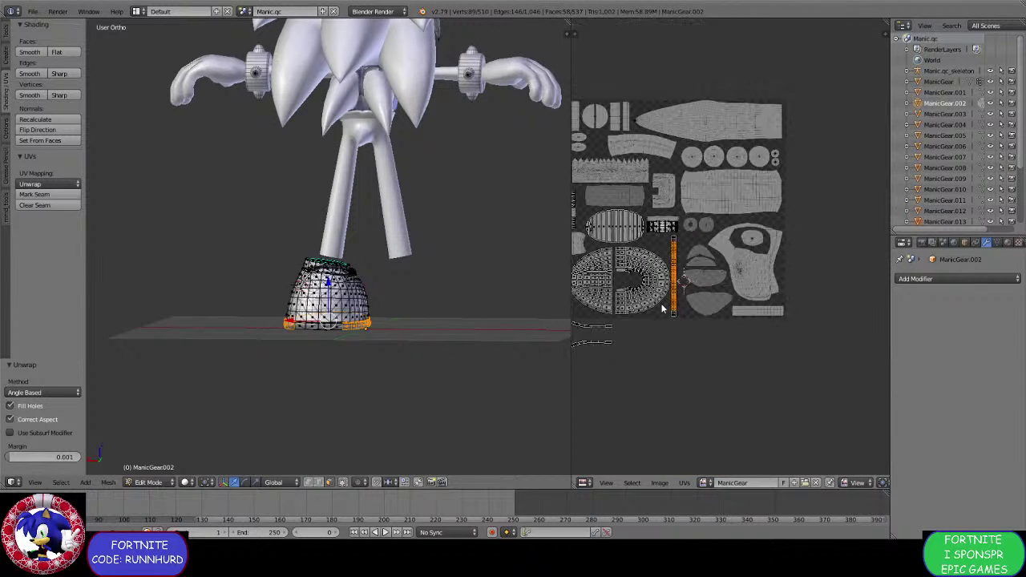
key("a")
scroll(754, 377, "up", 4)
key("b")
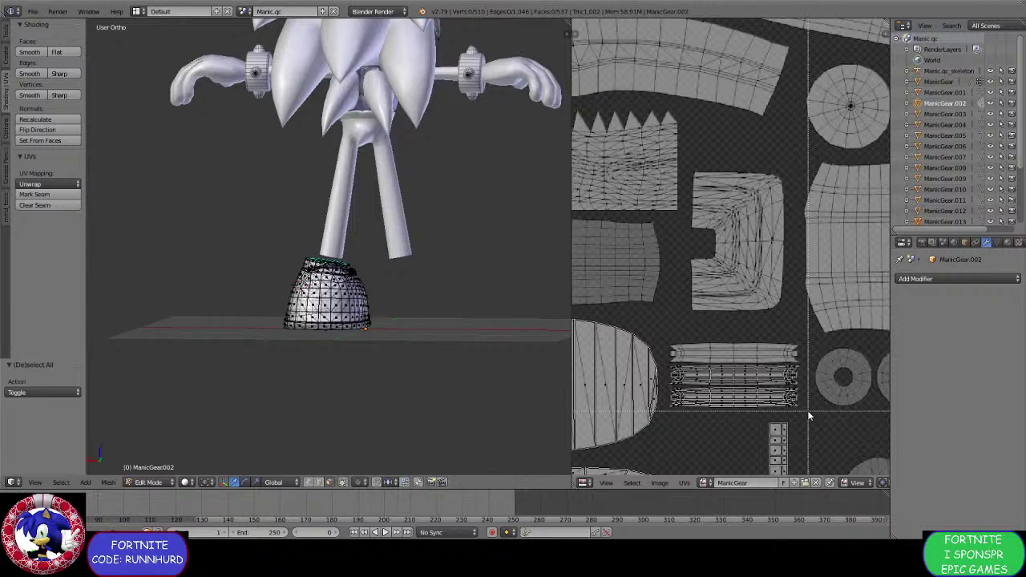
left_click_drag(806, 414, 666, 340)
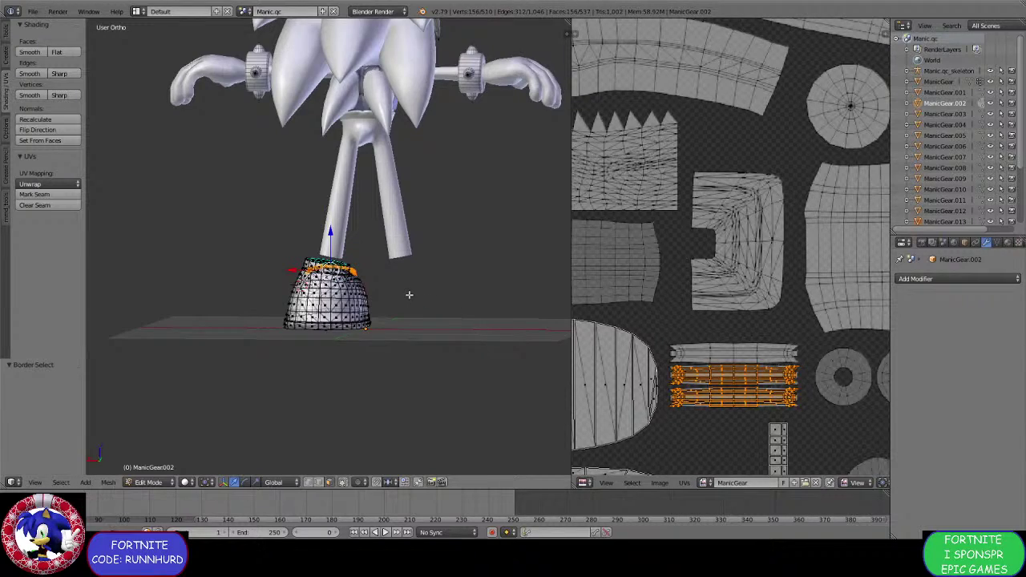
Unwrap the selected strap faces and move their UVs by 0.045 along Y.
scroll(405, 351, "up", 8)
middle_click_drag(409, 295, 405, 255)
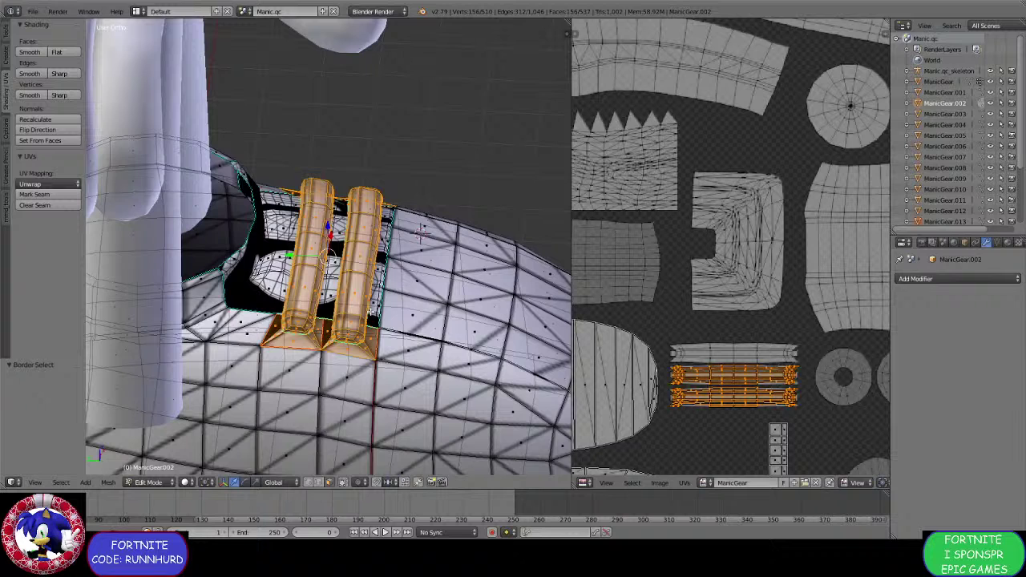
key("u")
left_click(332, 321)
right_click(724, 409)
key("g")
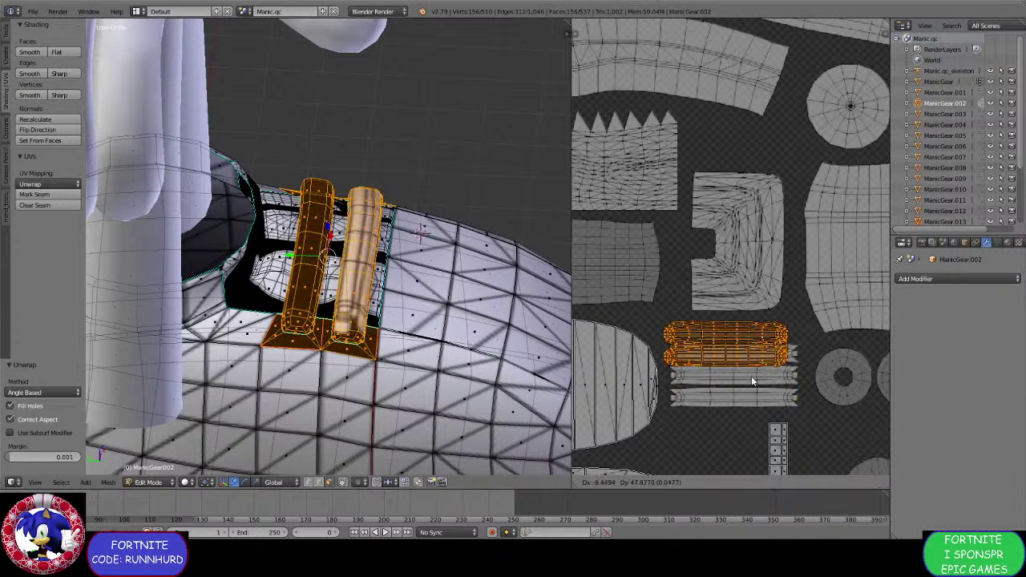
left_click(758, 377)
Select both tube-shaped strap parts with all linked faces delimited by seams and unwrap them.
key("KP_Decimal")
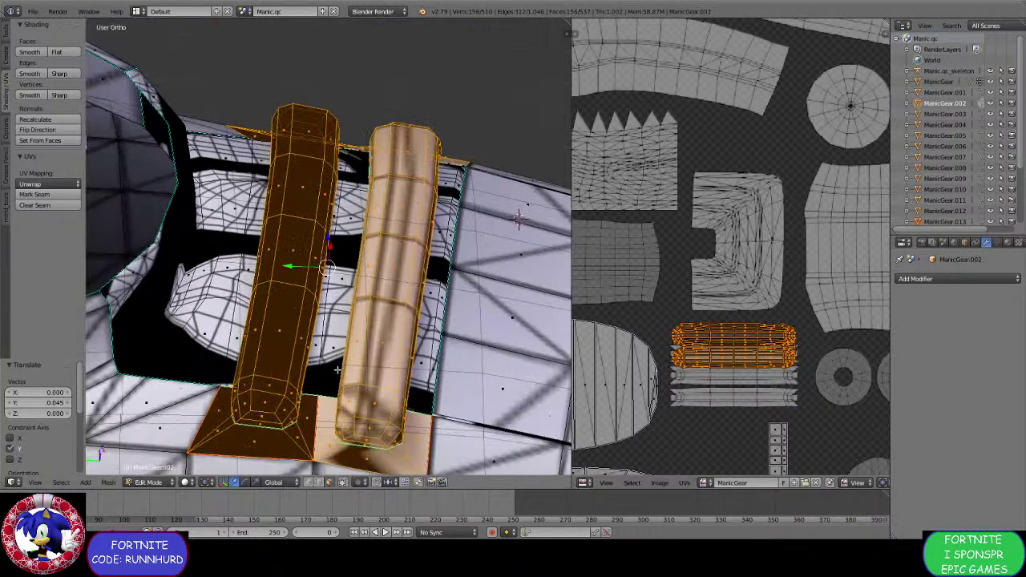
right_click(378, 344, "alt")
right_click(288, 332, "alt+shift")
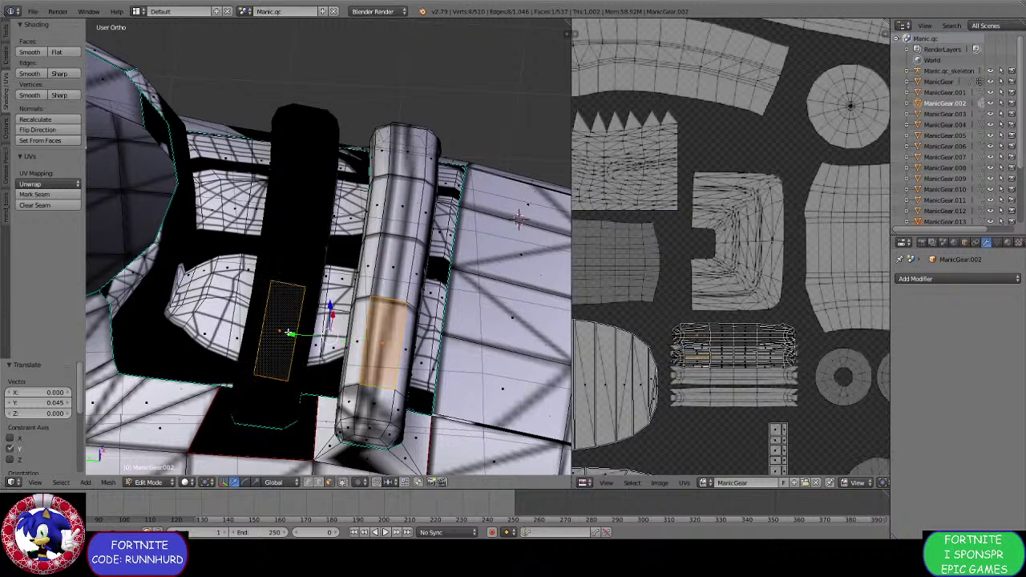
key("ctrl+l")
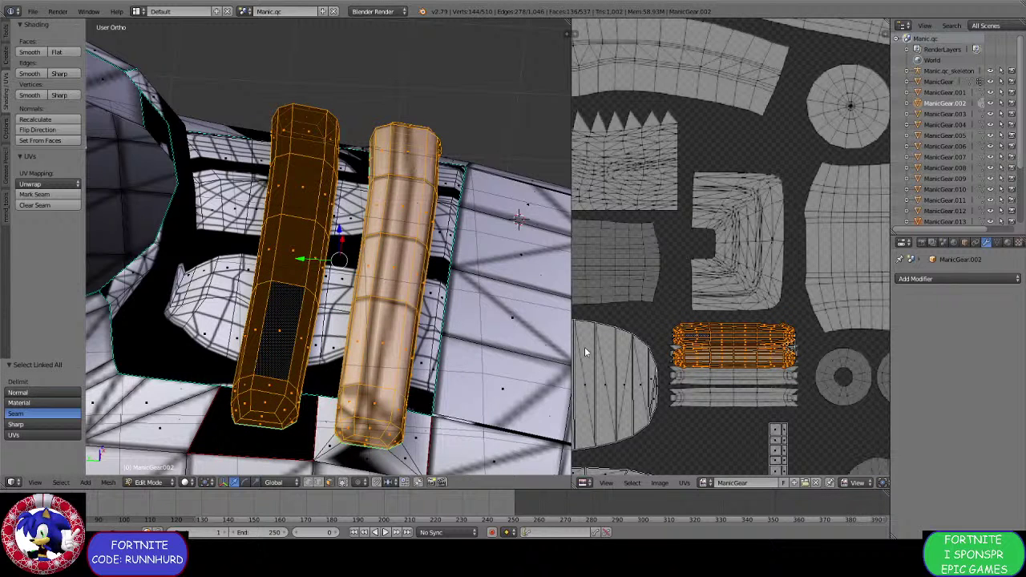
key("ctrl+z")
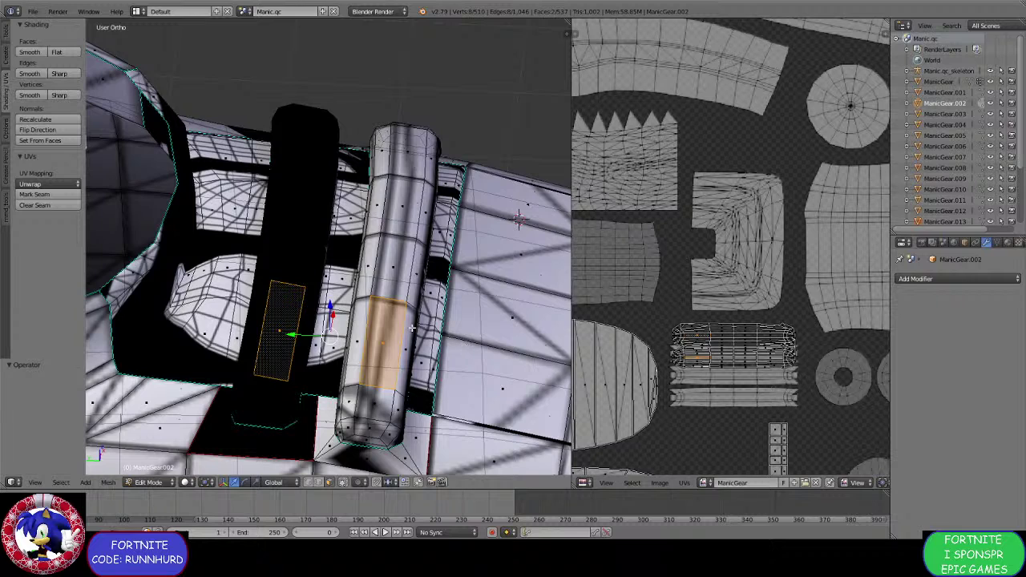
key("ctrl+l")
key("u")
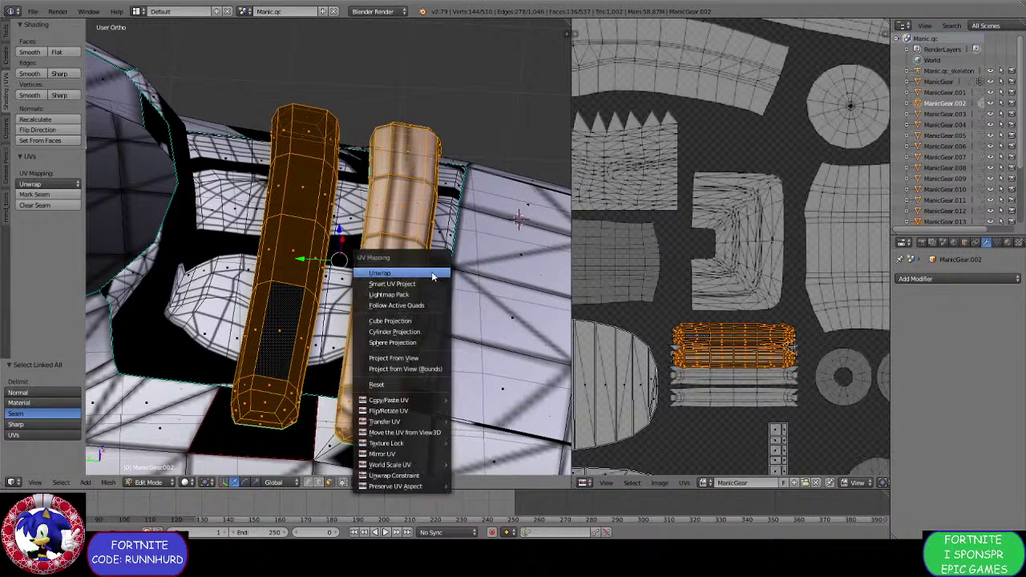
left_click(431, 271)
Hide and reveal the unwrapped straps, and move their UVs by -0.030 along X and -0.578 along Y, below the layout.
key("h")
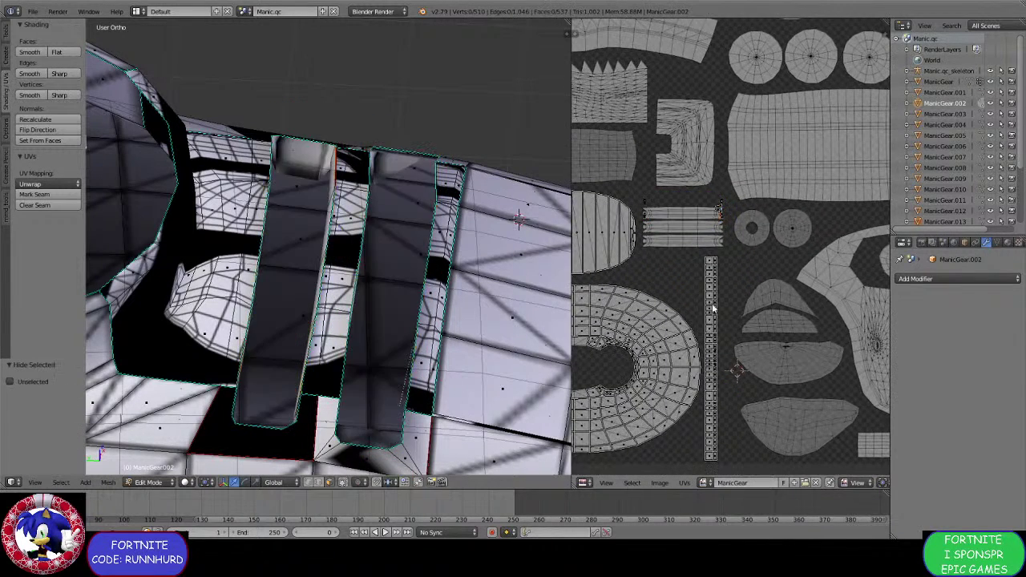
key("alt+h")
scroll(698, 313, "down", 5)
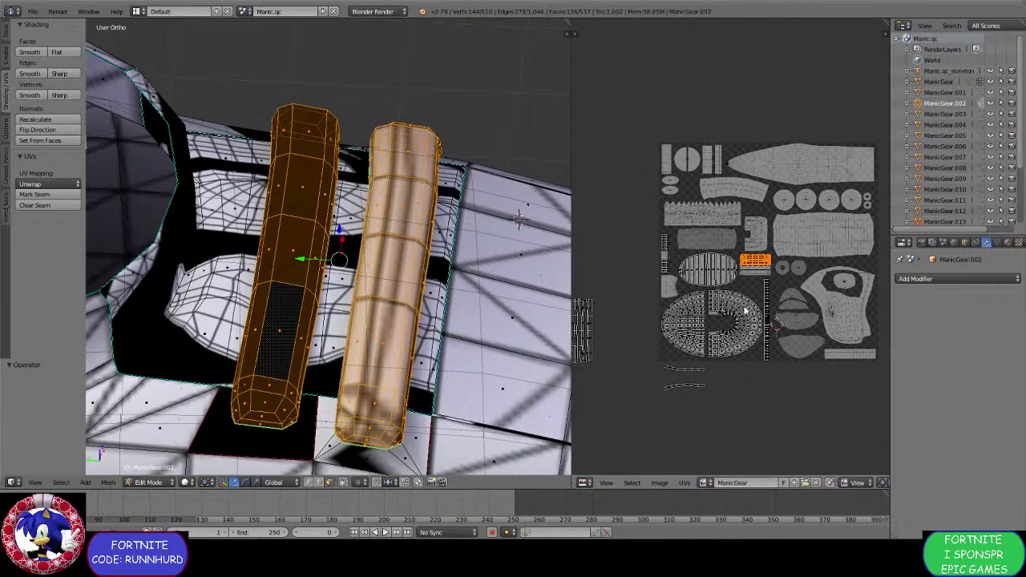
key("g")
left_click(736, 437)
scroll(801, 337, "up", 4)
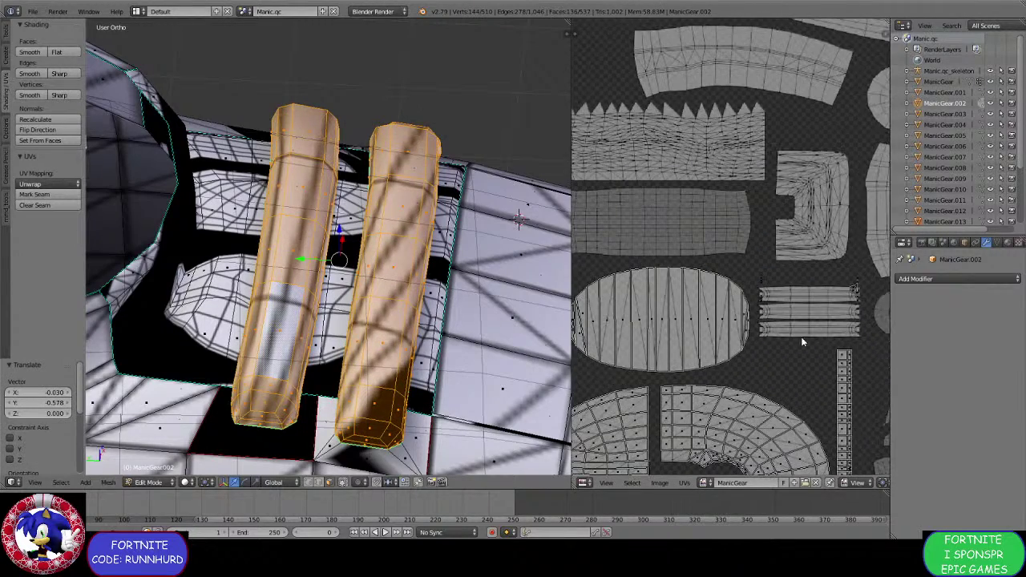
key("a")
key("b")
left_click_drag(870, 319, 745, 243)
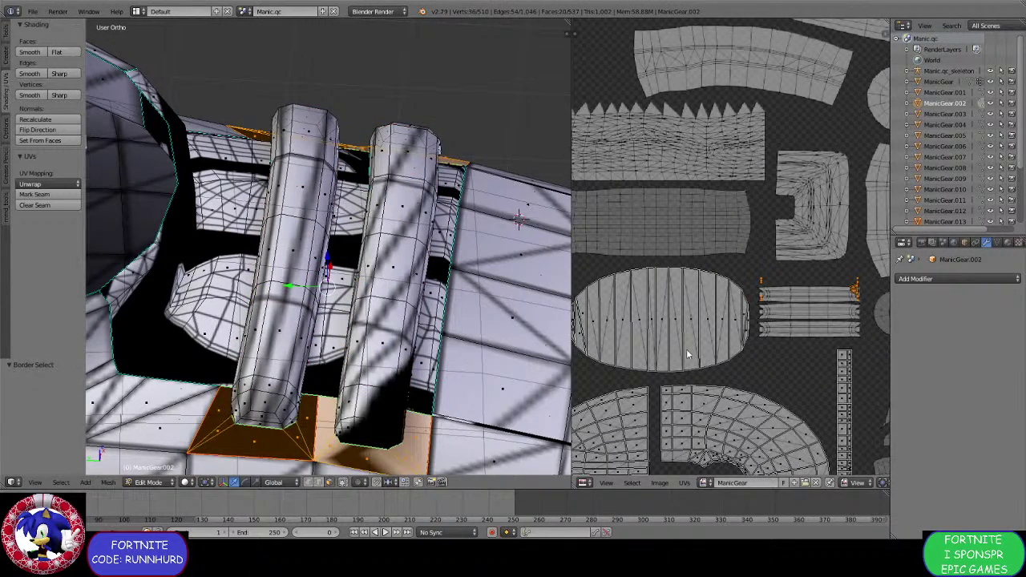
scroll(672, 369, "down", 2)
scroll(671, 369, "up", 4)
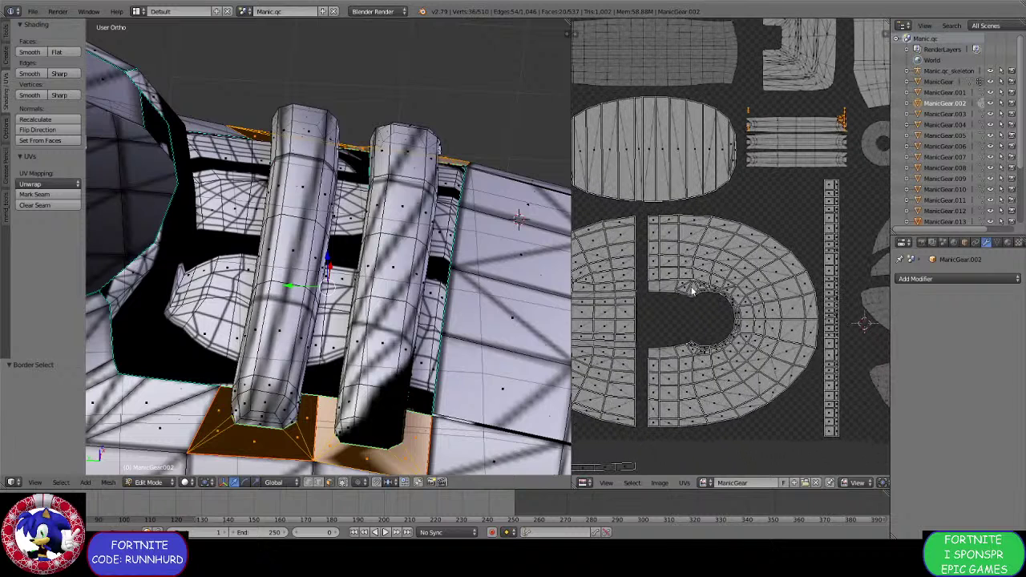
key("g")
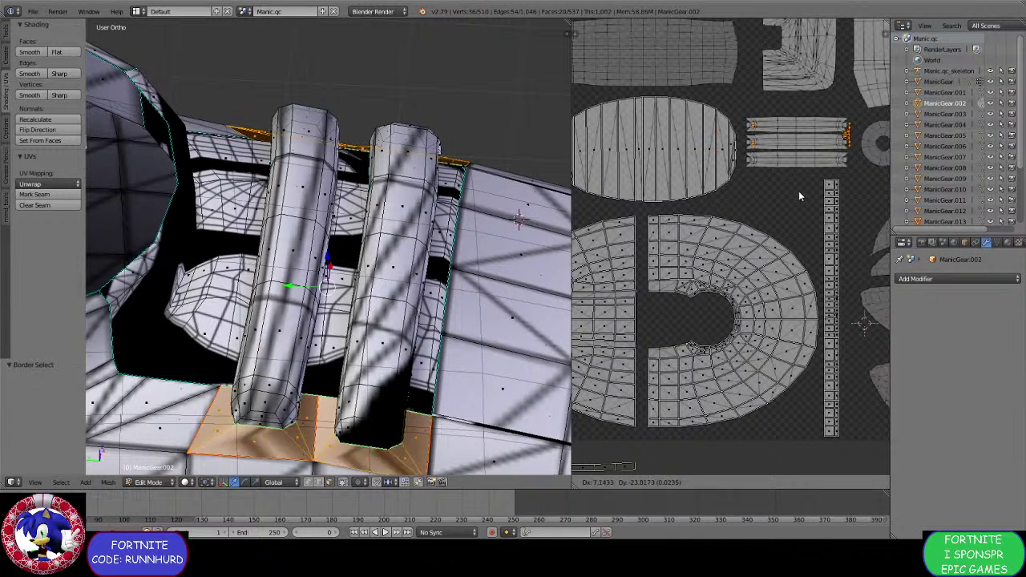
right_click(799, 191)
Clear the selection and box-select the large U-shaped island in the UV layout, including the faces along its outer curve.
key("a")
key("b")
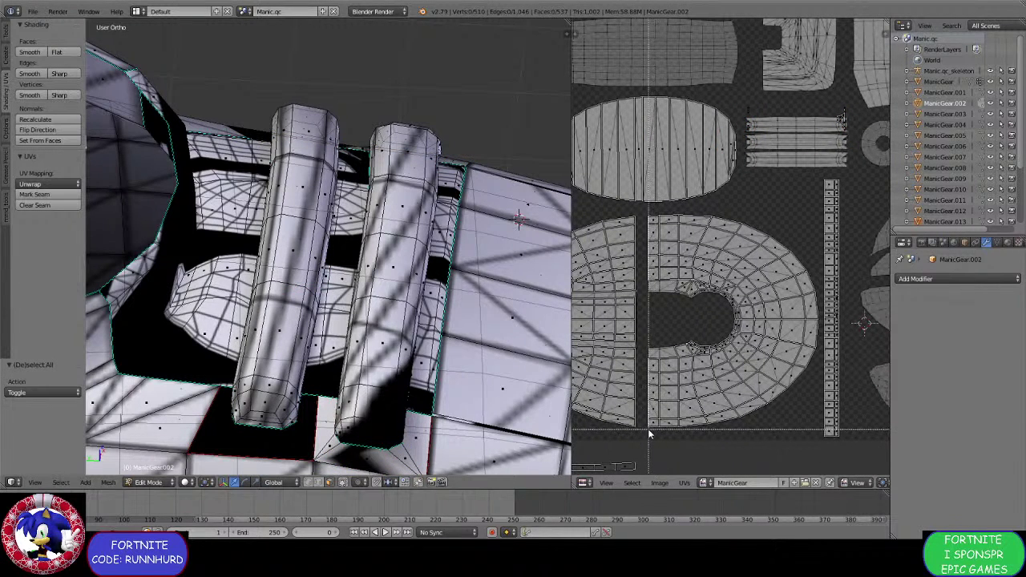
left_click_drag(648, 429, 806, 207)
scroll(740, 295, "up", 3)
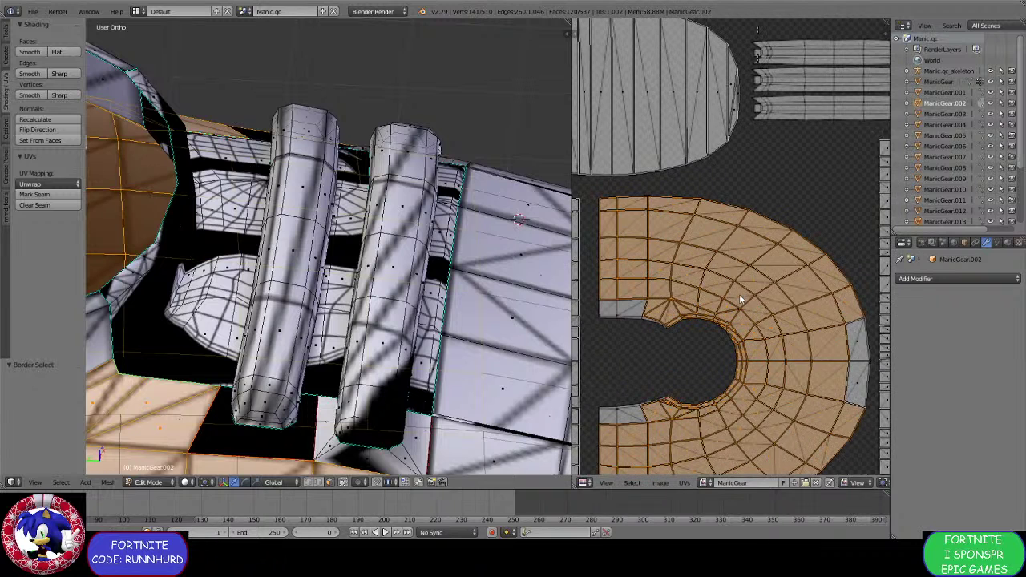
key("b")
left_click_drag(861, 312, 882, 449)
Deselect the faces along the inner curve of the U-shaped island and pin the UVs that remain selected.
key("b")
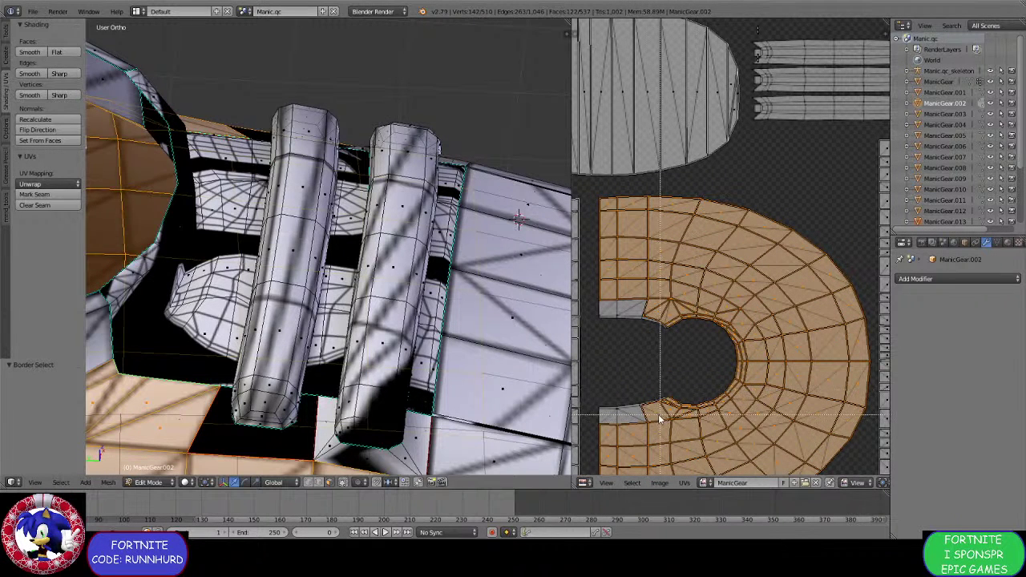
left_click_drag(643, 417, 710, 307)
key("b")
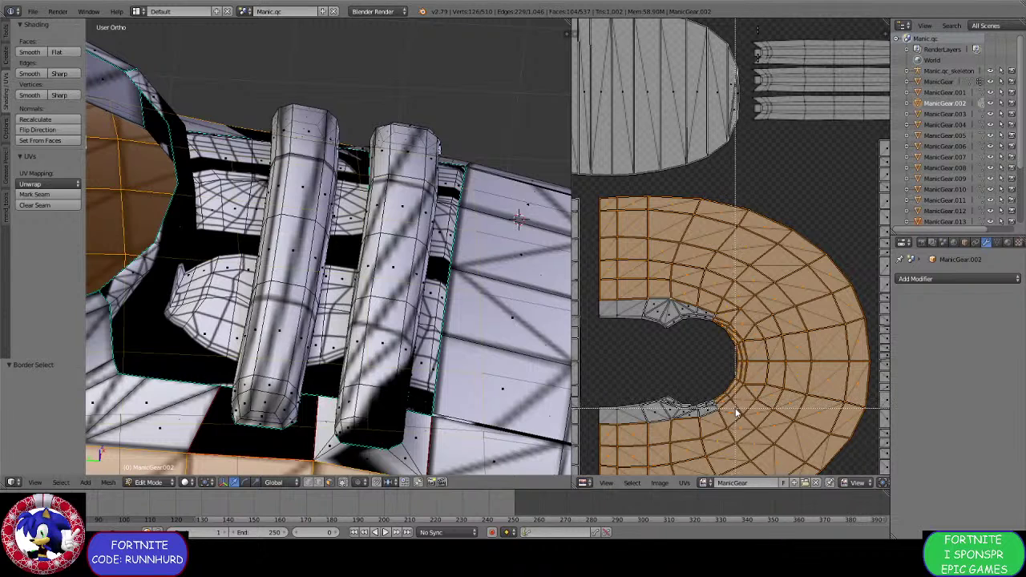
middle_click_drag(739, 411, 694, 319)
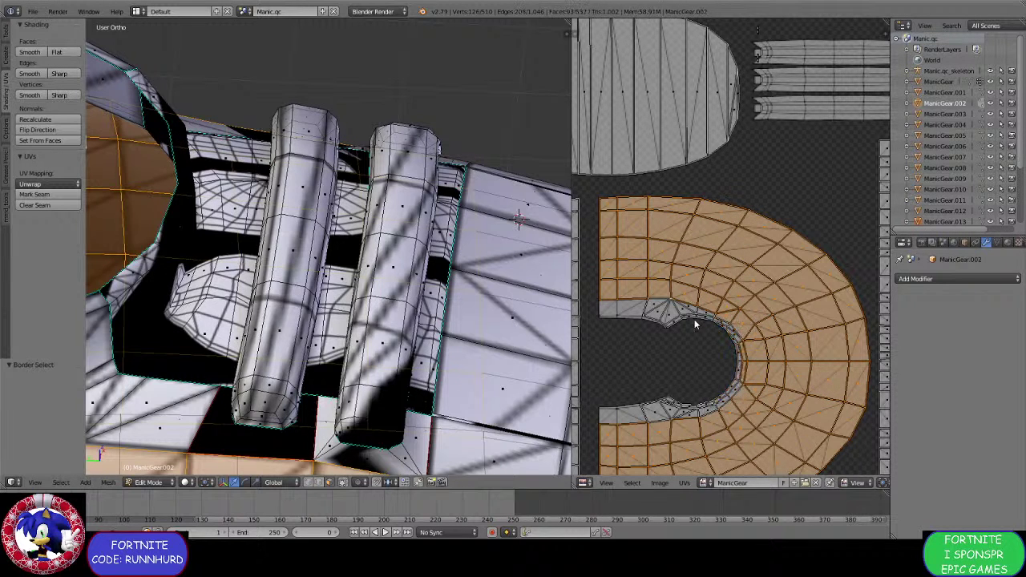
key("b")
middle_click_drag(738, 383, 730, 347)
key("p")
Try to unwrap the small strap-base faces together with the pinned U-shaped island, and undo that unwrap.
scroll(742, 367, "down", 2)
middle_click_drag(811, 293, 796, 324)
key("b")
left_click_drag(846, 183, 726, 115)
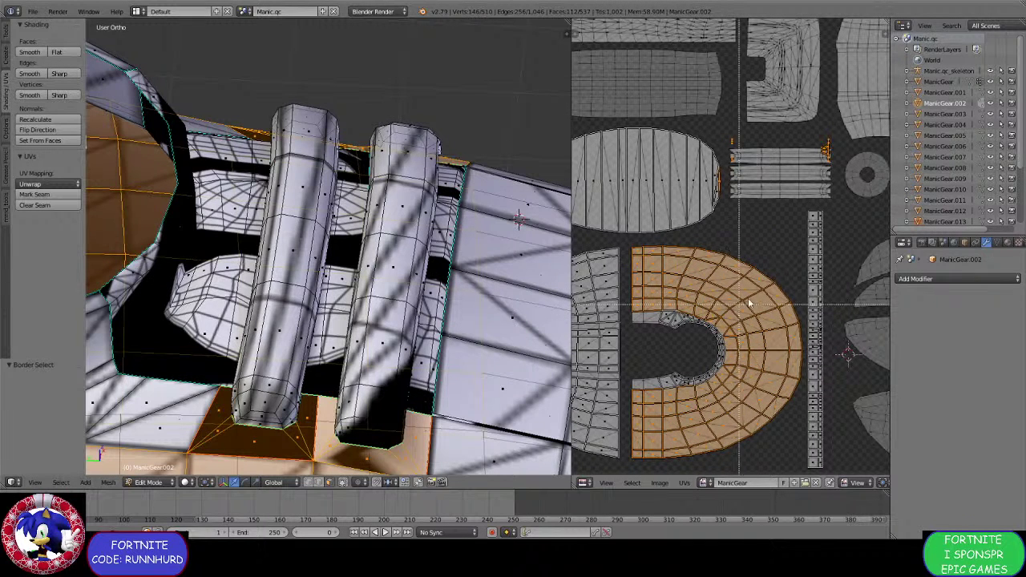
key("u")
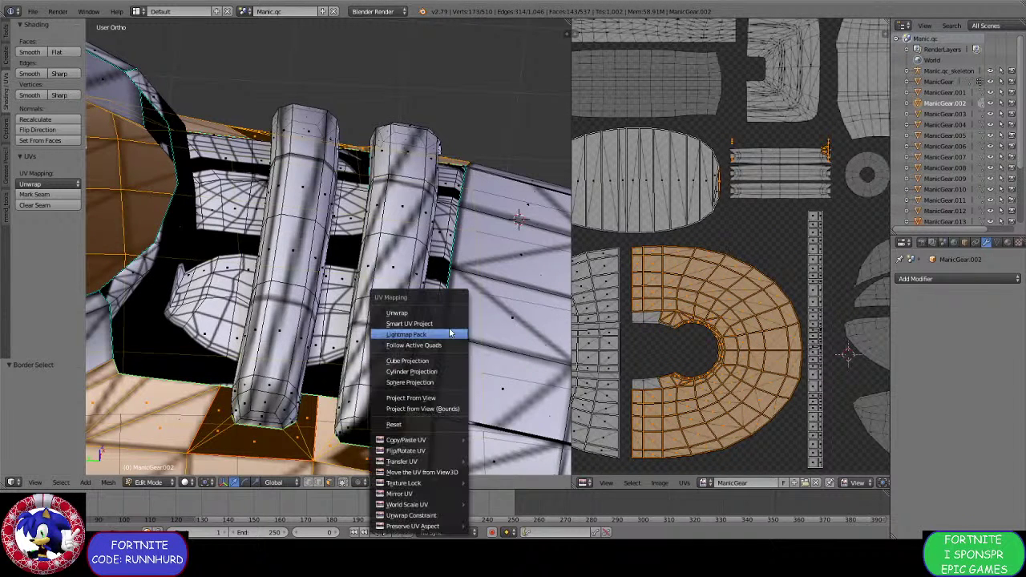
left_click(445, 313)
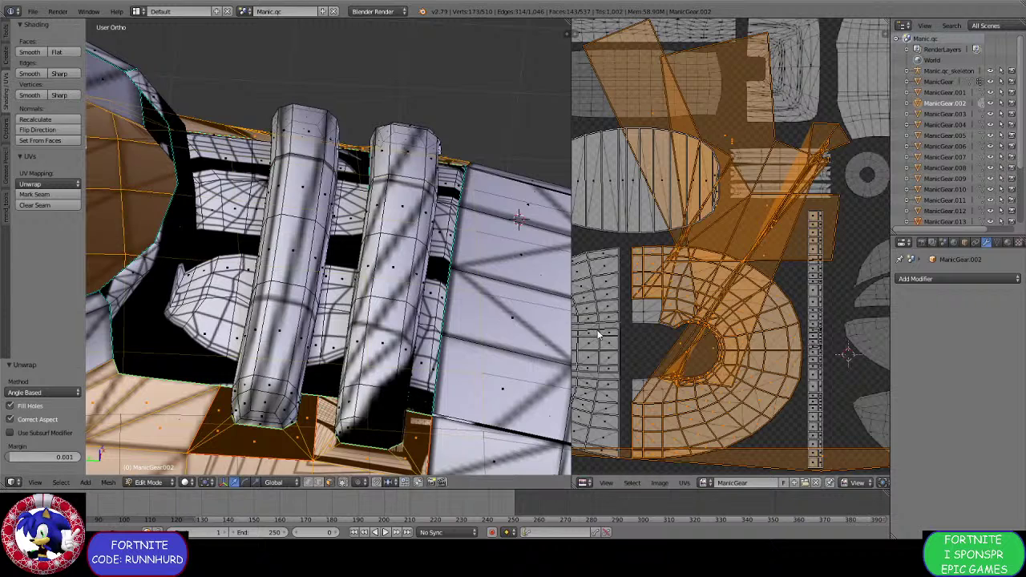
key("ctrl+z")
Select only the small strap-base UVs at the ends of the stacked strap islands and clear their pins.
scroll(681, 324, "down", 5)
scroll(731, 295, "up", 2)
scroll(789, 246, "up", 1)
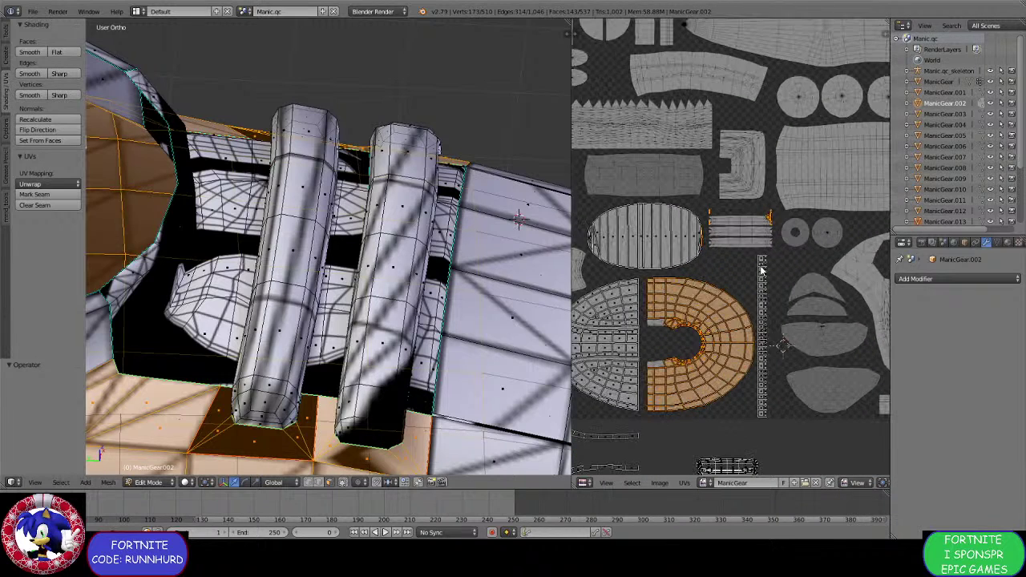
key("a")
left_click_drag(779, 238, 710, 201)
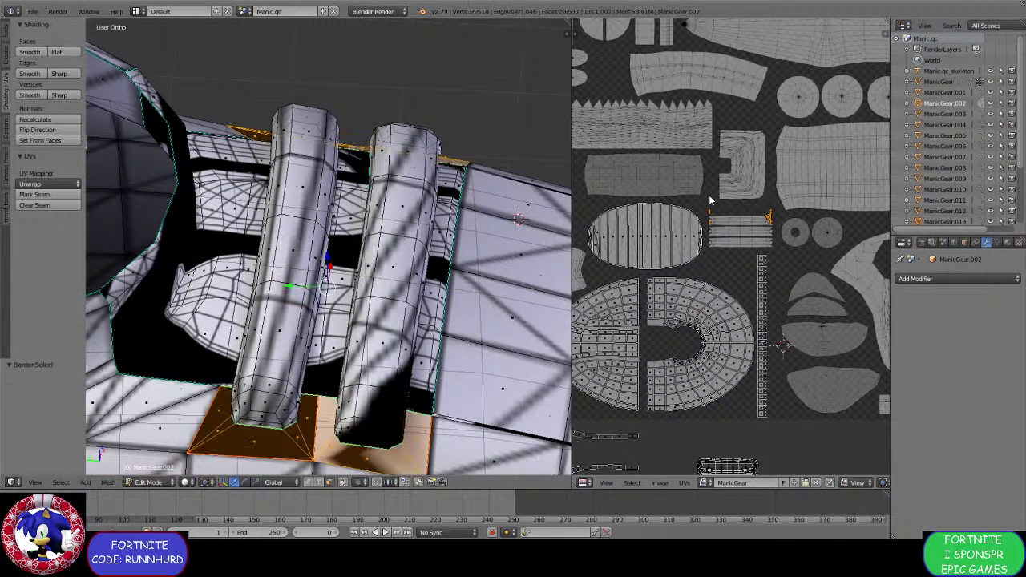
key("alt+p")
Add the U-shaped island to the strap-base selection and unwrap these faces together.
key("b")
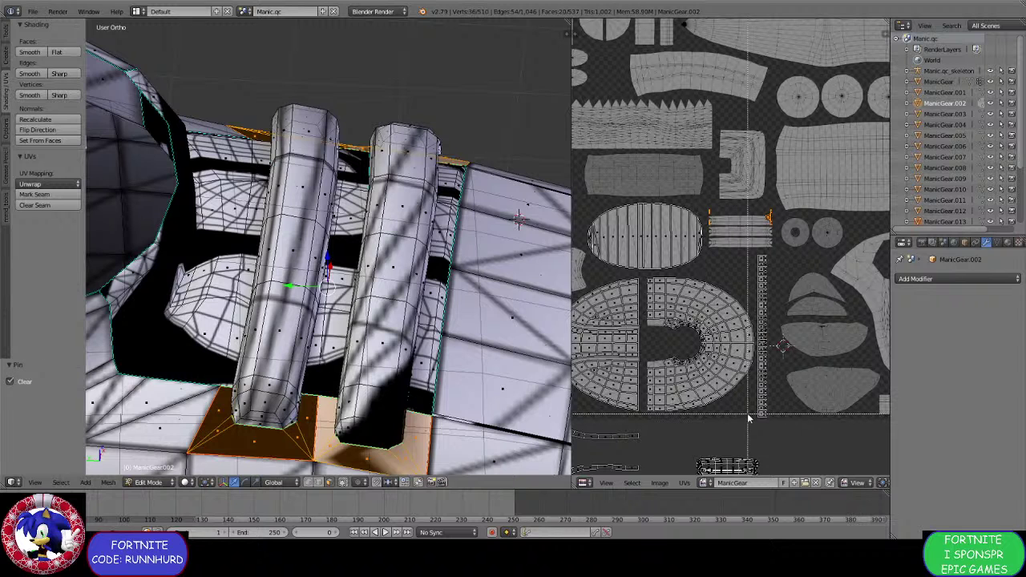
left_click_drag(754, 418, 640, 280)
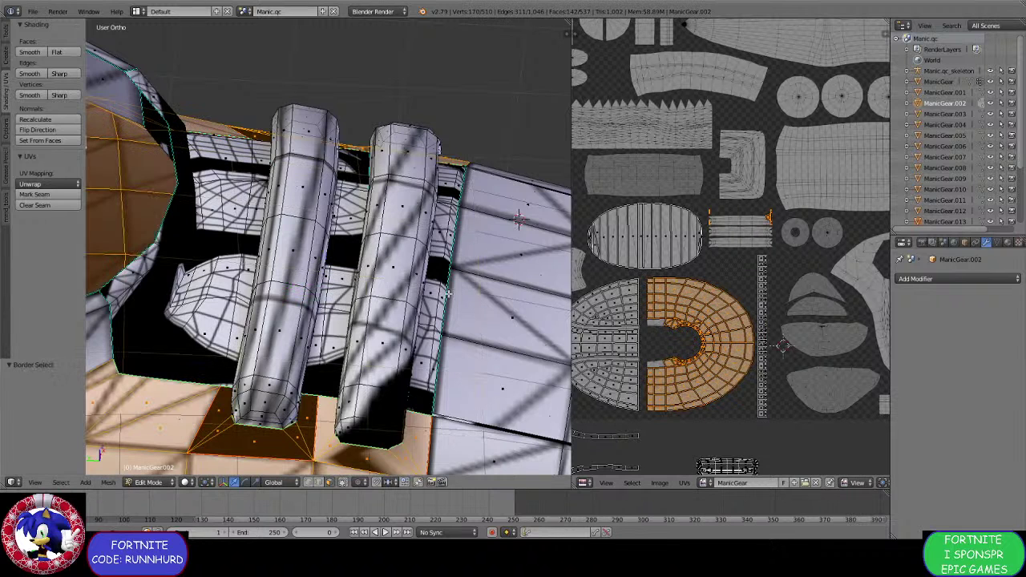
key("u")
left_click(439, 287)
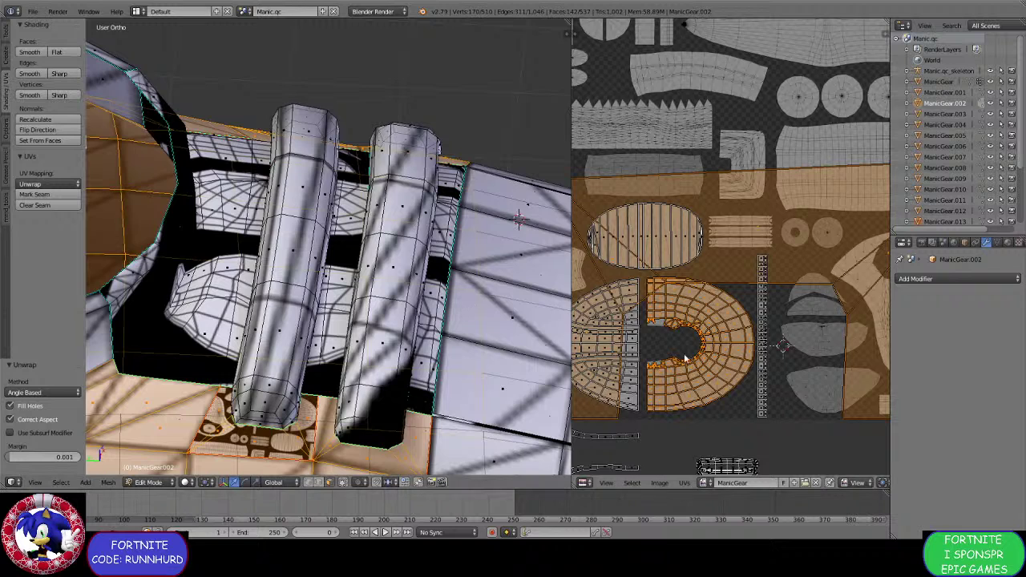
Clear the seams from the lower and strap-facing side edges of the distorted face beneath the strap nearest the ankle opening.
scroll(742, 321, "down", 3)
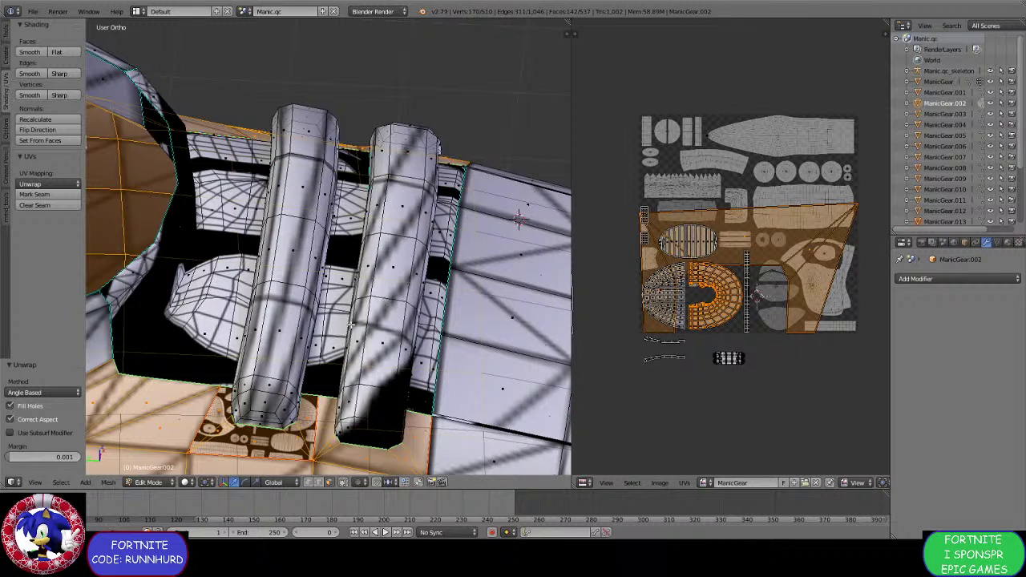
middle_click_drag(288, 429, 366, 306)
scroll(316, 355, "up", 2)
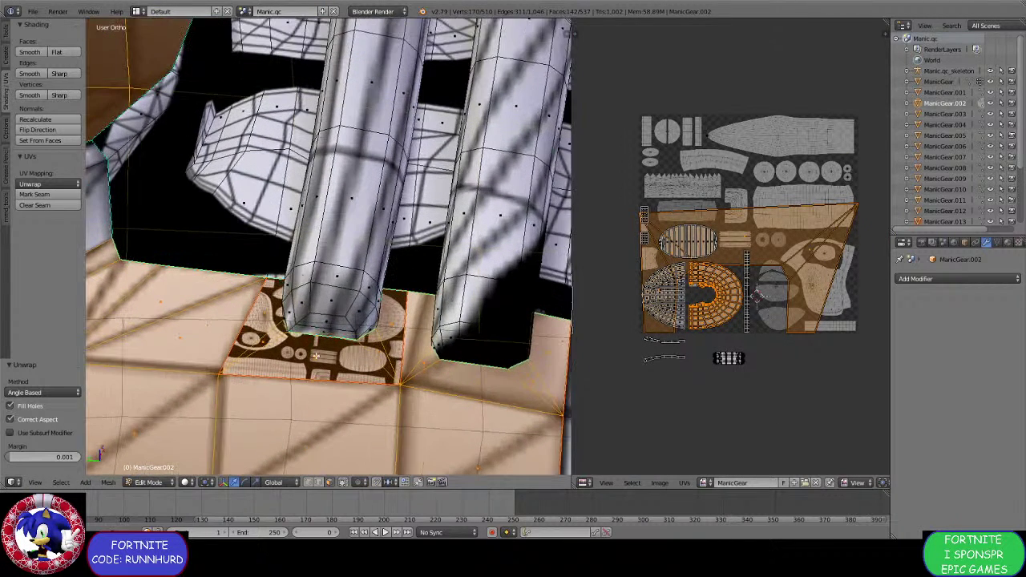
left_click(318, 483)
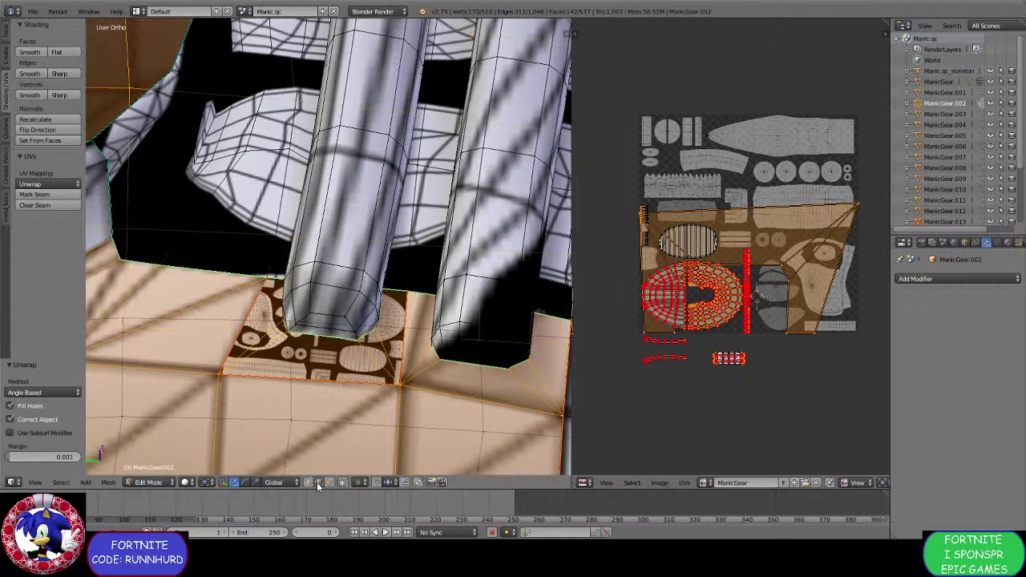
right_click(247, 343)
right_click(295, 382, "shift")
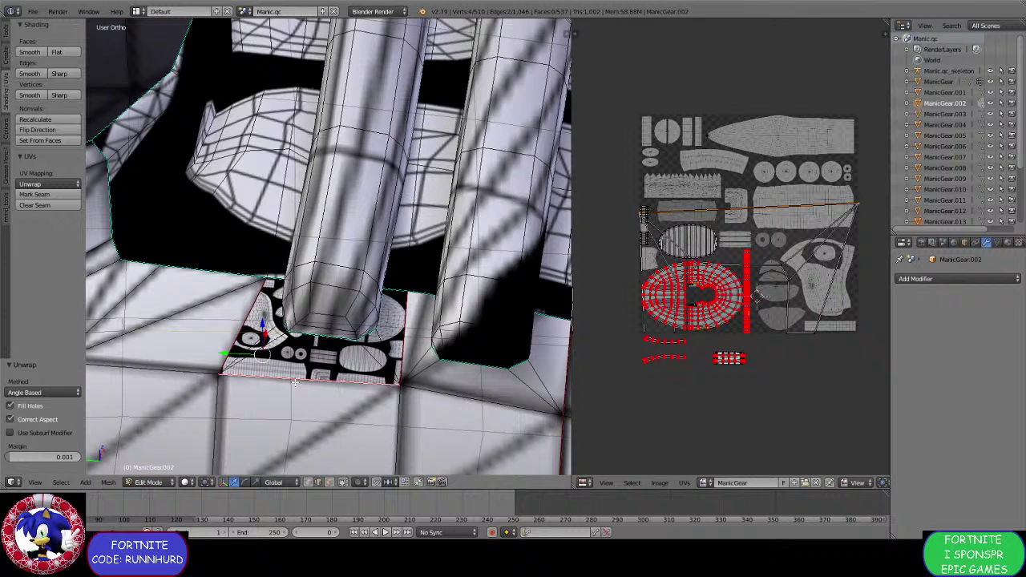
right_click(404, 345, "shift")
key("ctrl+x")
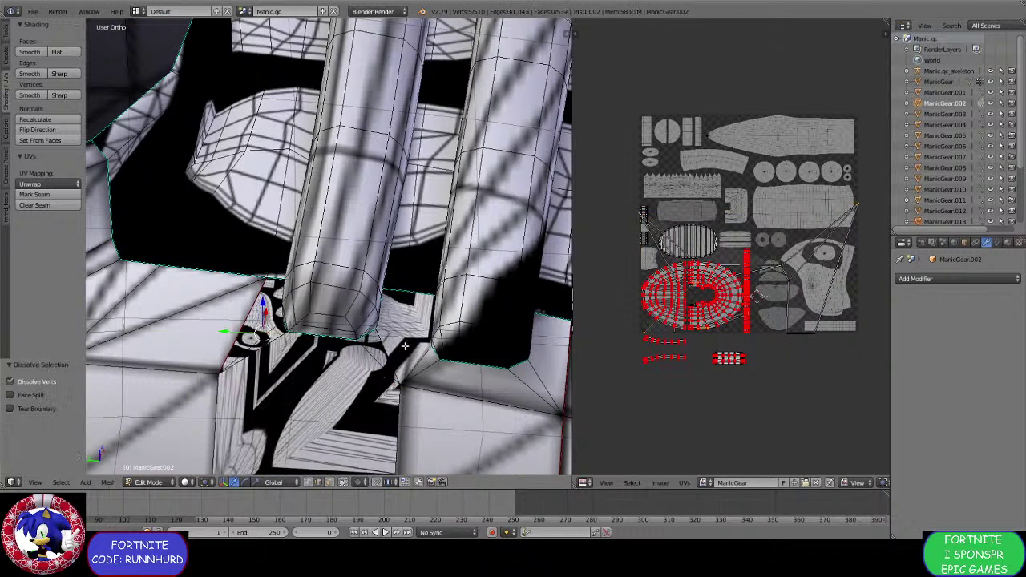
key("ctrl+z")
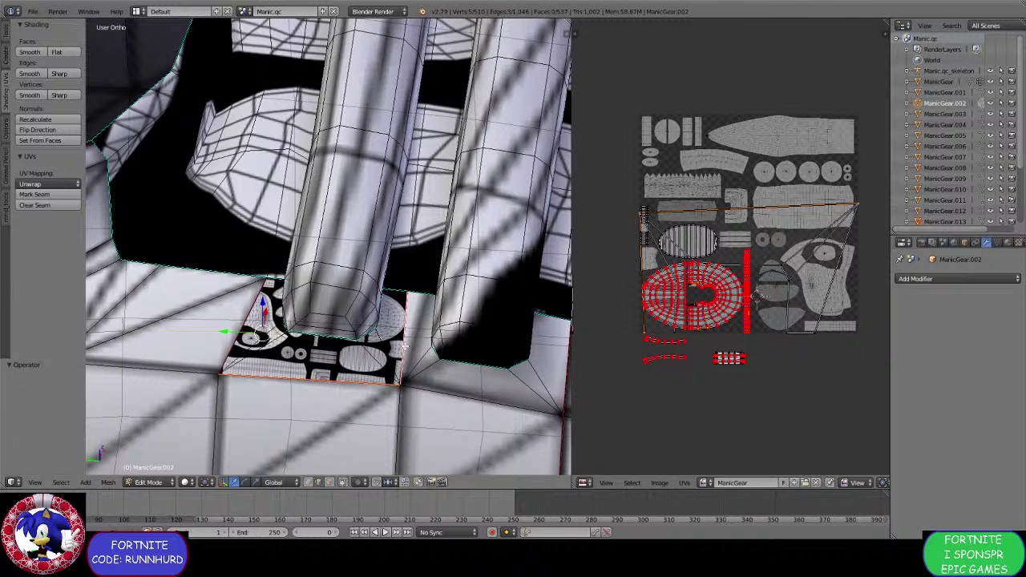
key("ctrl+e")
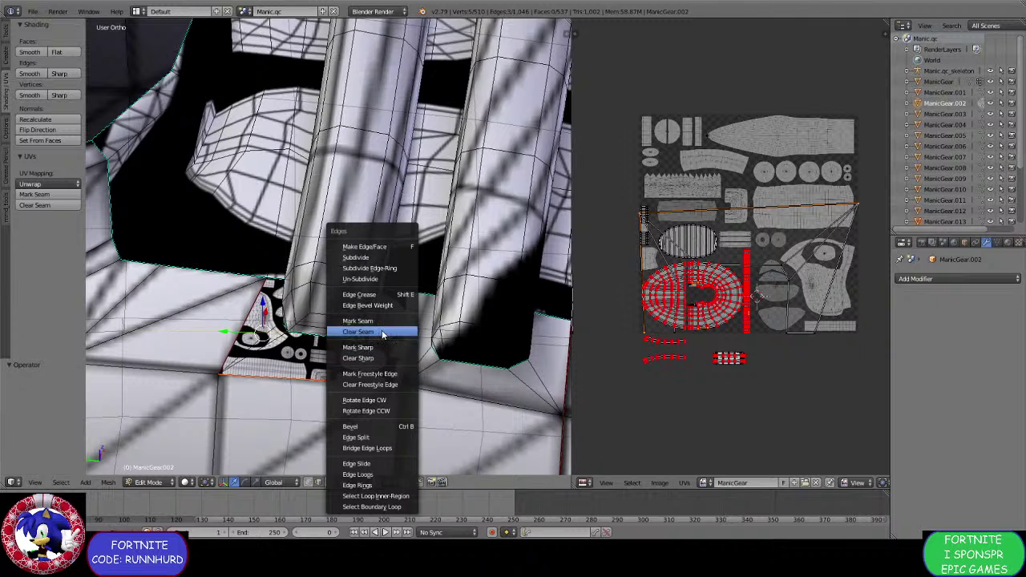
left_click(380, 331)
Clear the seam from the remaining slanted side edge of the distorted strap-base face.
right_click(237, 329)
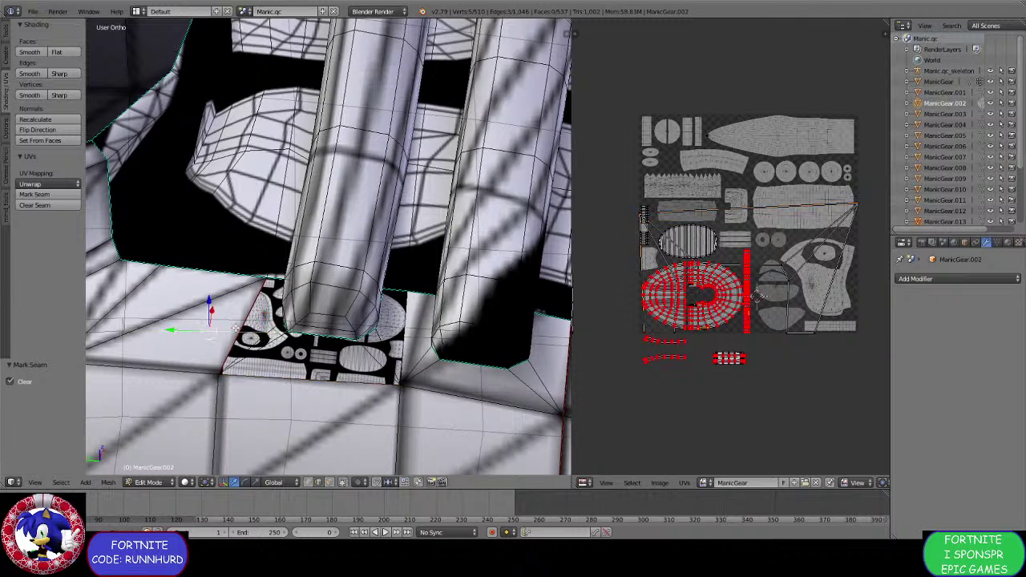
right_click(236, 335)
key("ctrl+e")
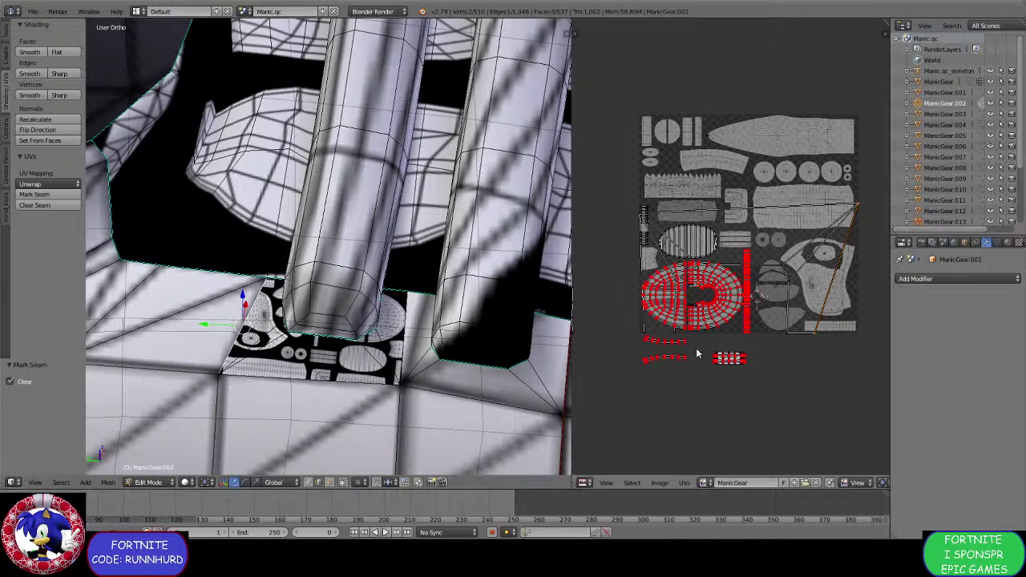
Return to face selection and select the face below the strap base with all linked faces delimited by seams.
left_click(338, 482)
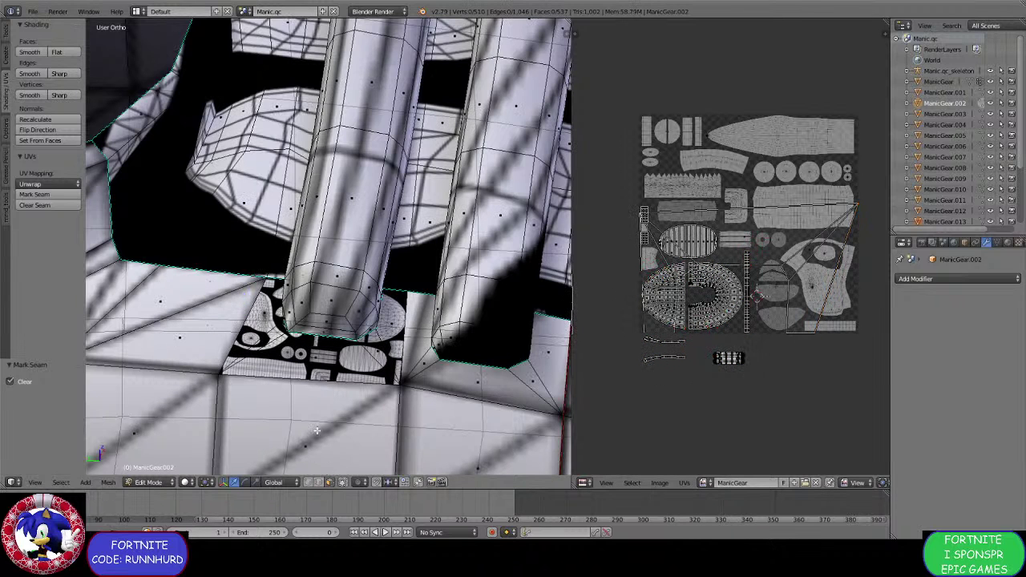
right_click(309, 425)
key("ctrl+l")
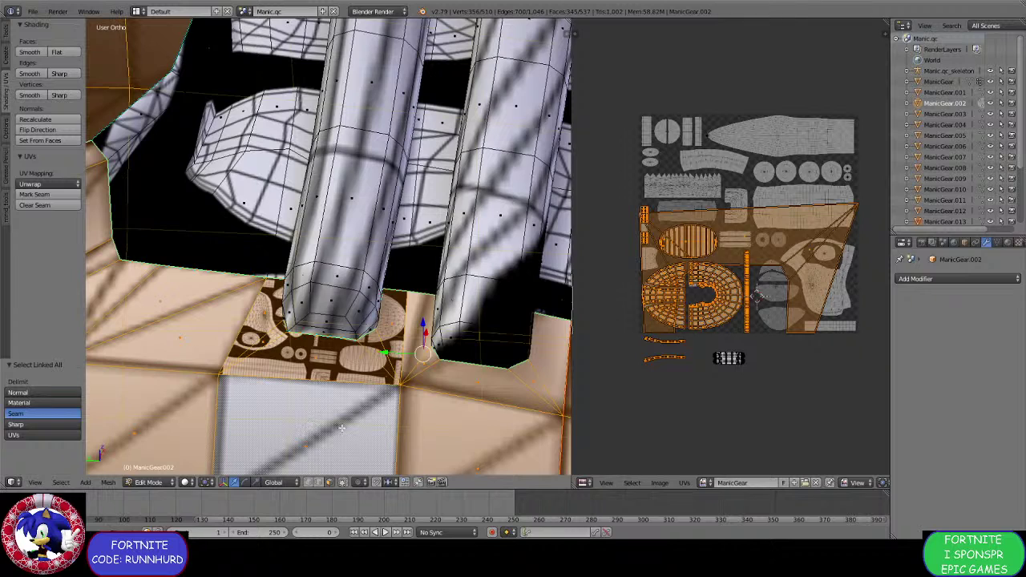
Replace the selection with the U-shaped island's faces and add two stretched faces that lie outside it.
scroll(585, 378, "up", 5)
key("a")
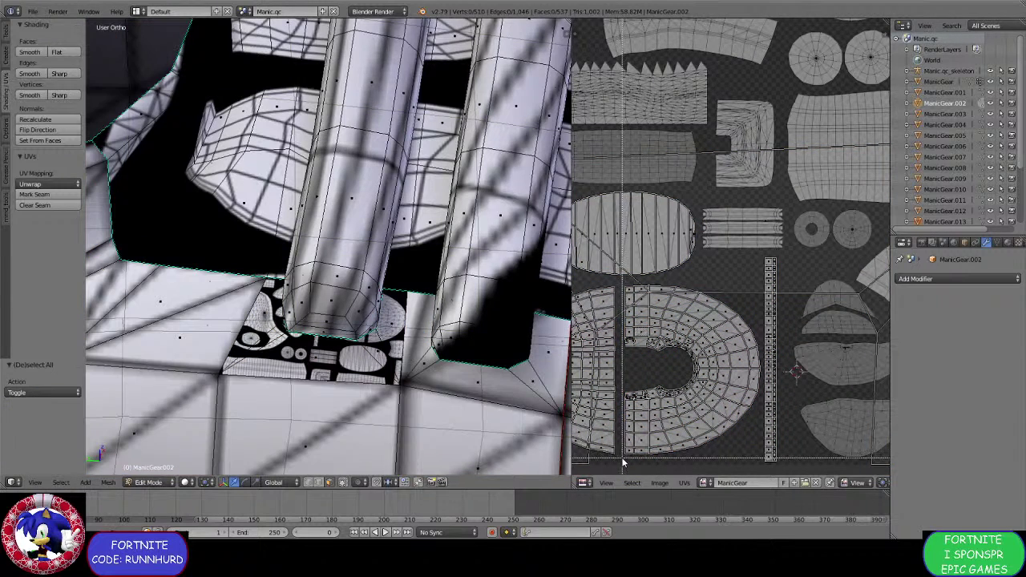
left_click_drag(624, 462, 762, 295)
scroll(731, 239, "down", 2)
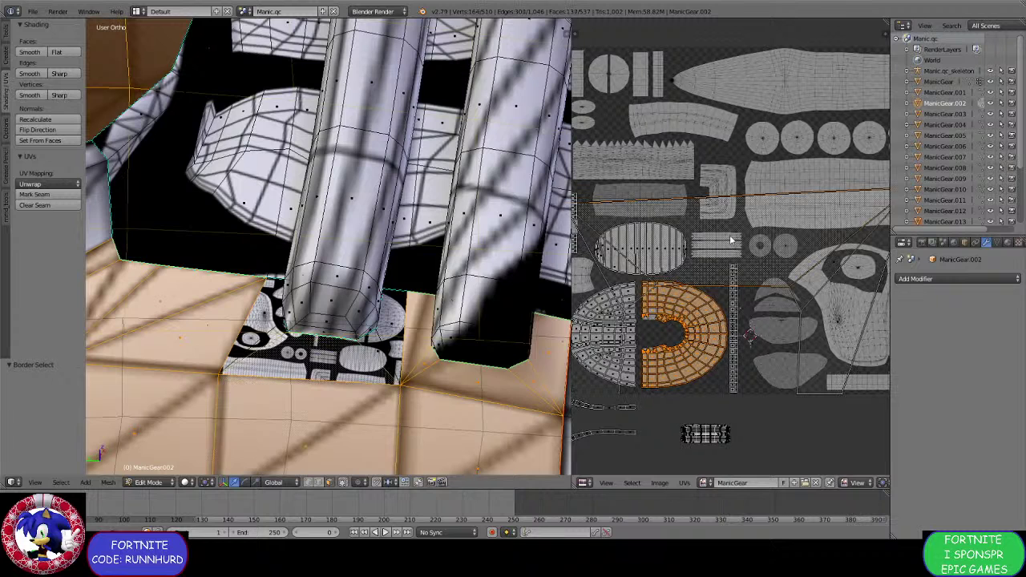
right_click(846, 290, "shift")
right_click(835, 261, "shift")
Add the remaining distorted faces around the strap base to the selection and unwrap them together.
middle_click_drag(599, 278, 720, 283)
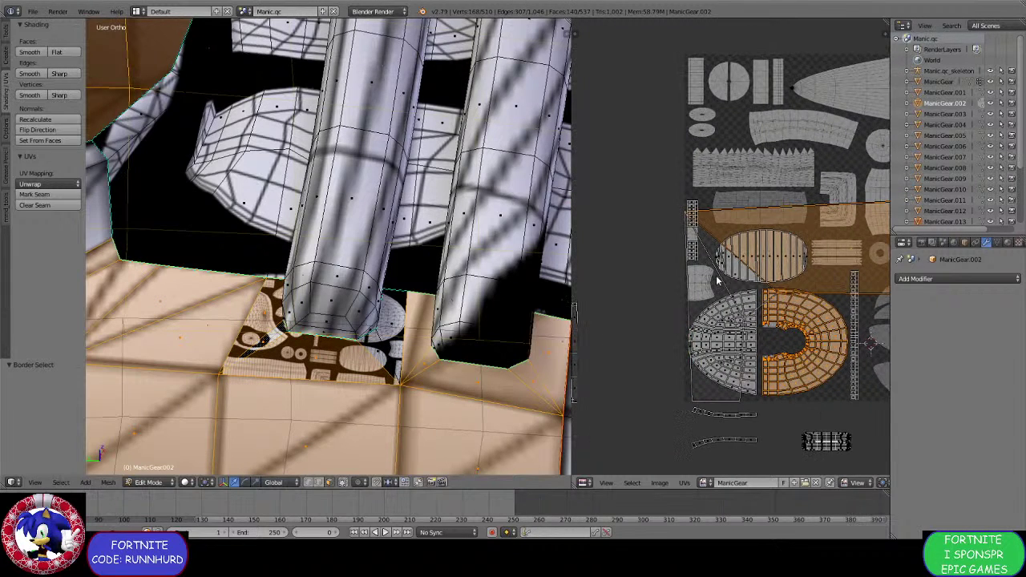
right_click(728, 274, "shift")
scroll(728, 277, "up", 4)
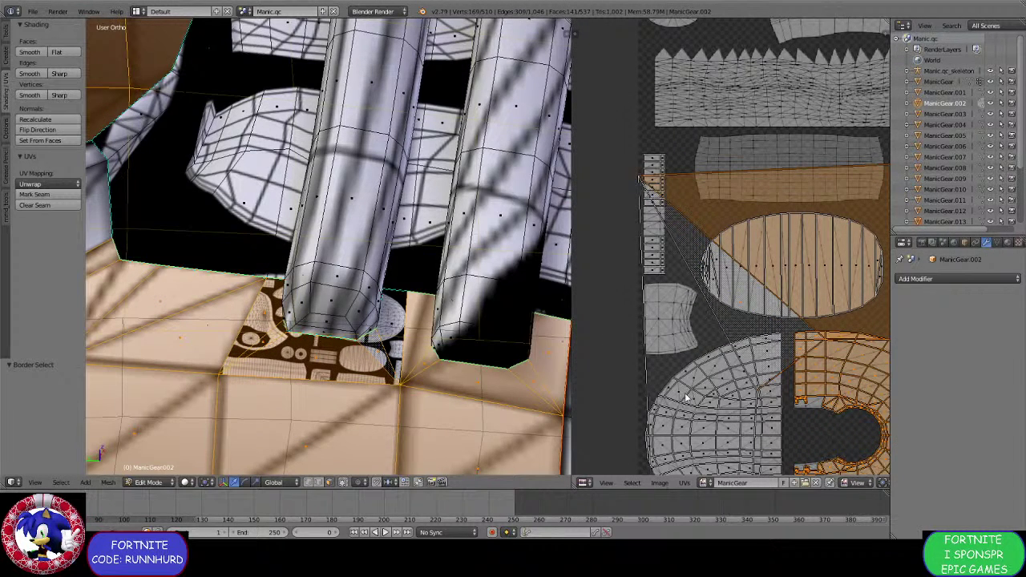
right_click(392, 326, "shift")
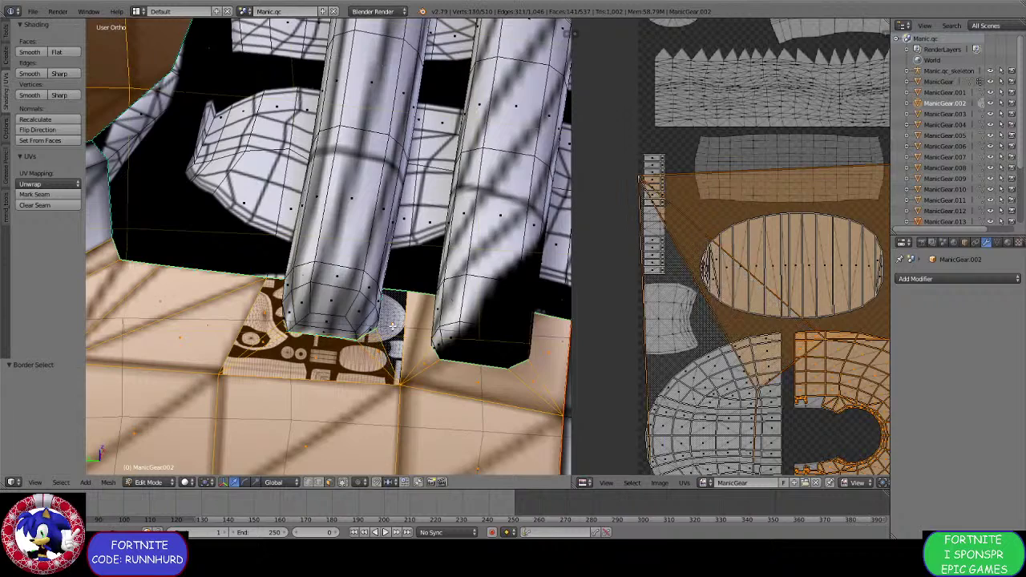
key("u")
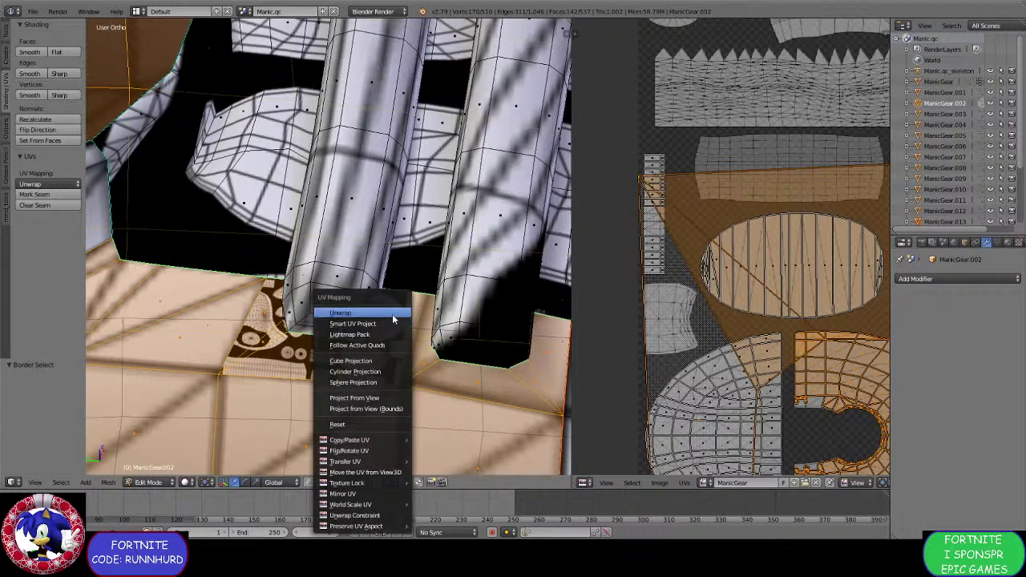
left_click(391, 313)
scroll(709, 301, "up", 3)
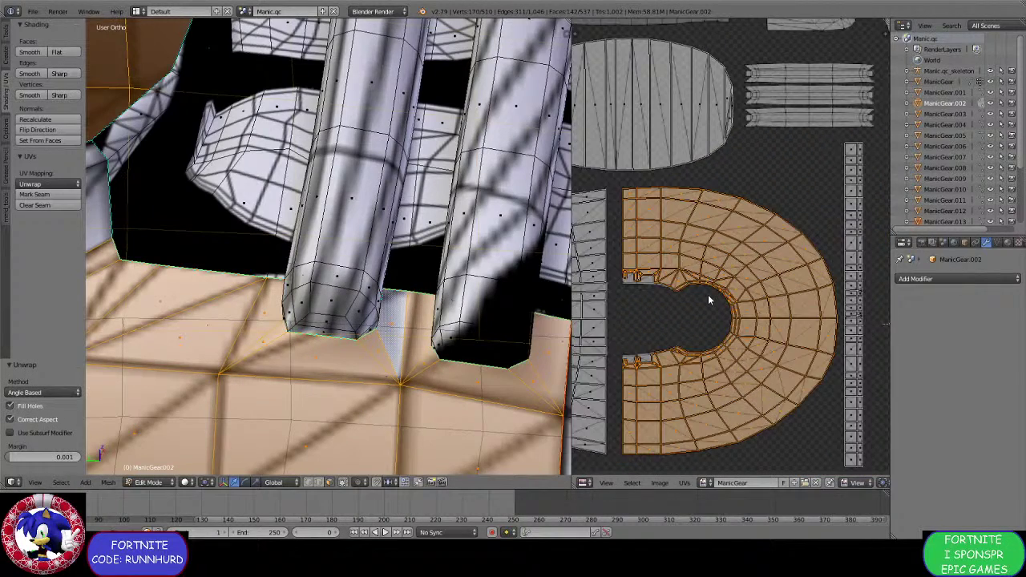
Select the narrow strip islands at the UV area's side edge and check which part of the shoe they cover.
scroll(403, 259, "down", 7)
middle_click_drag(404, 259, 521, 392)
scroll(727, 303, "down", 2)
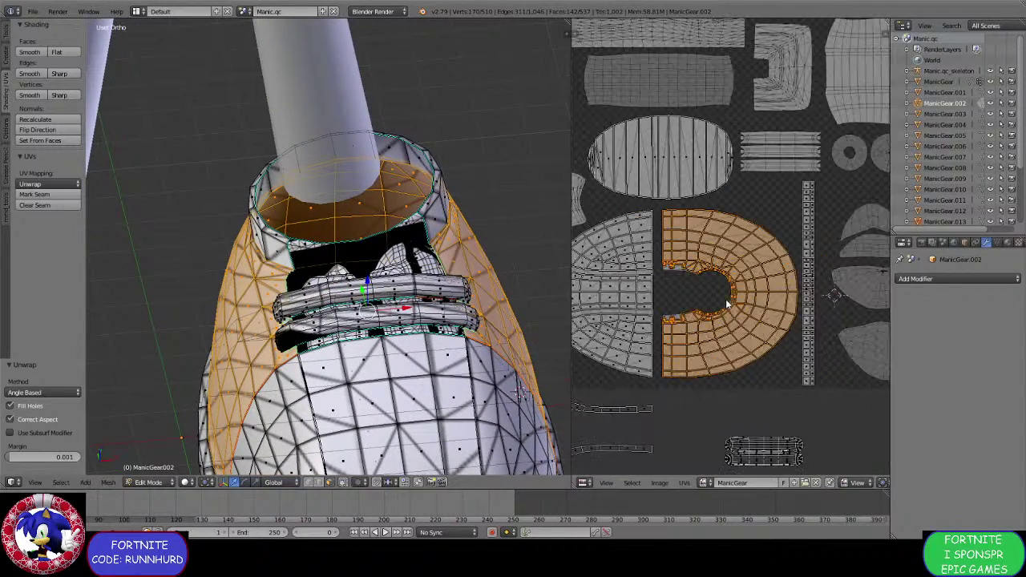
scroll(727, 303, "down", 4)
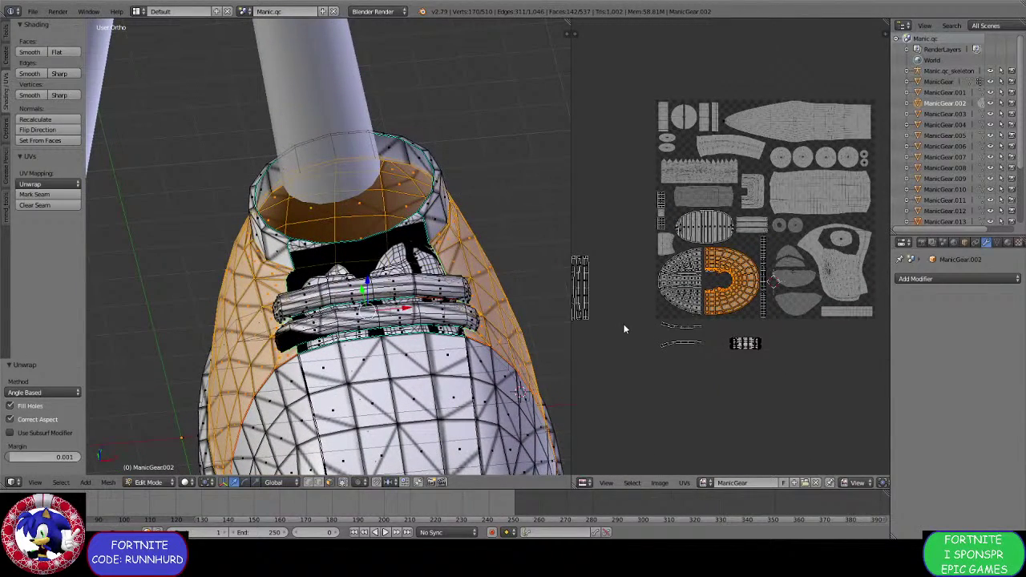
key("a")
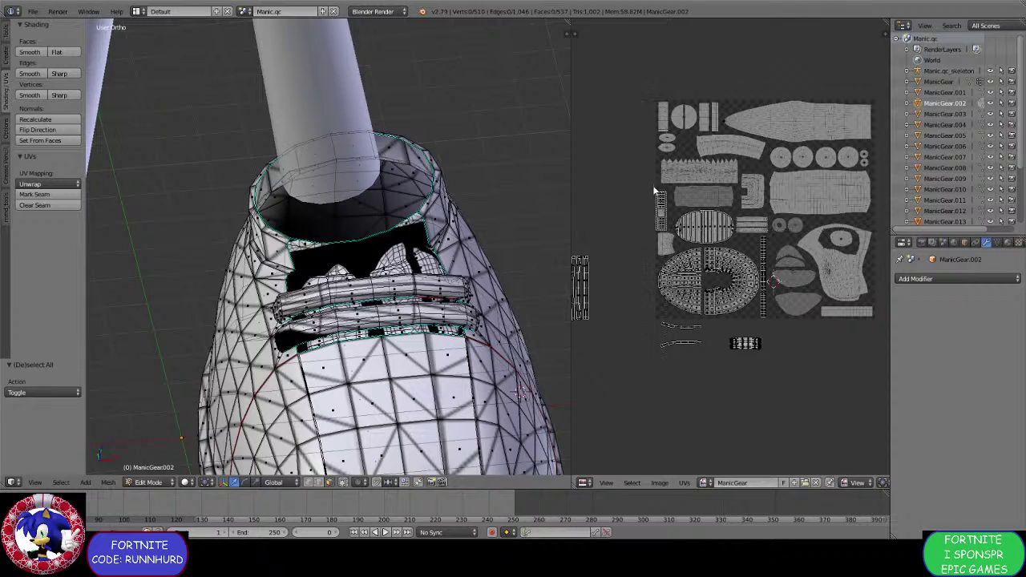
key("b")
left_click_drag(655, 191, 670, 234)
middle_click_drag(469, 265, 372, 225)
scroll(387, 242, "down", 4)
middle_click_drag(391, 285, 378, 288)
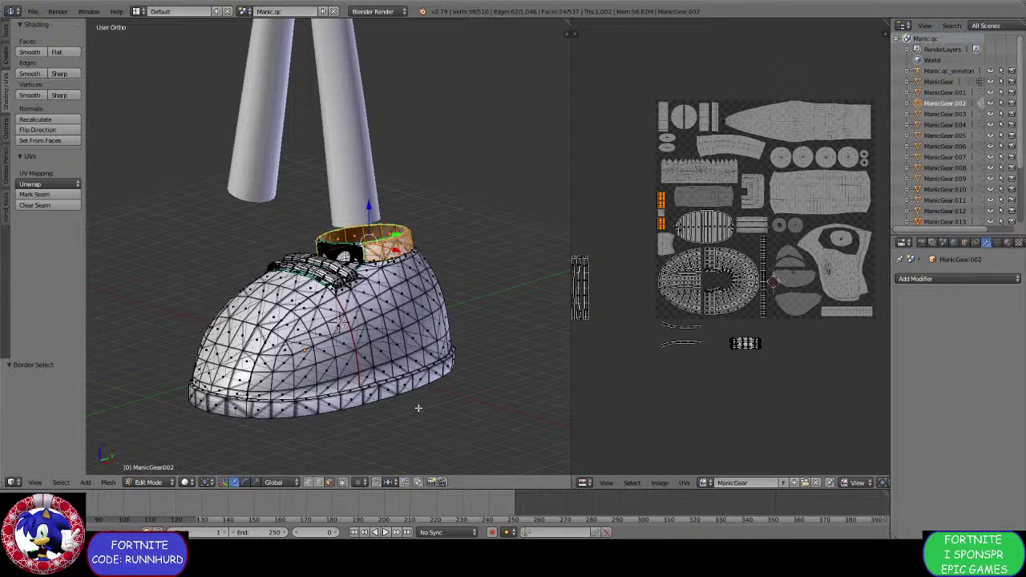
middle_click_drag(418, 408, 454, 404)
Deselect everything, return to Object Mode and move the shoe object to layer 2.
key("a")
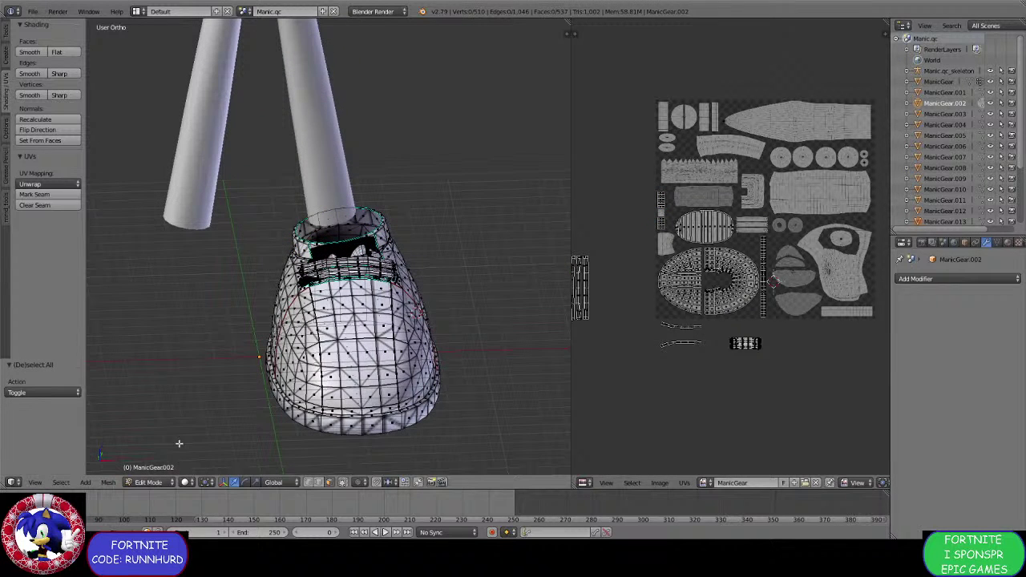
left_click(151, 482)
left_click(148, 465)
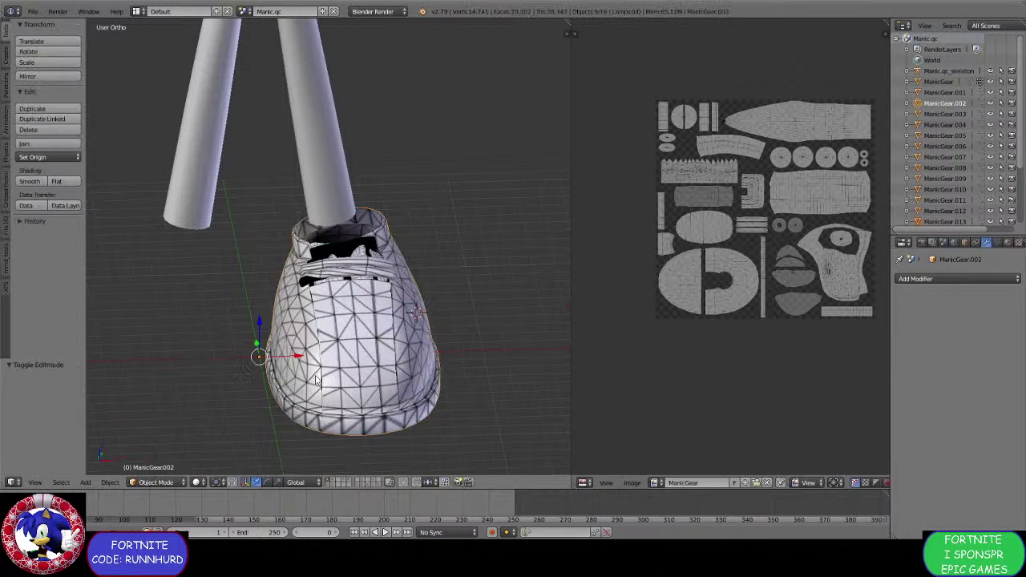
right_click(388, 373)
key("m")
left_click(482, 390)
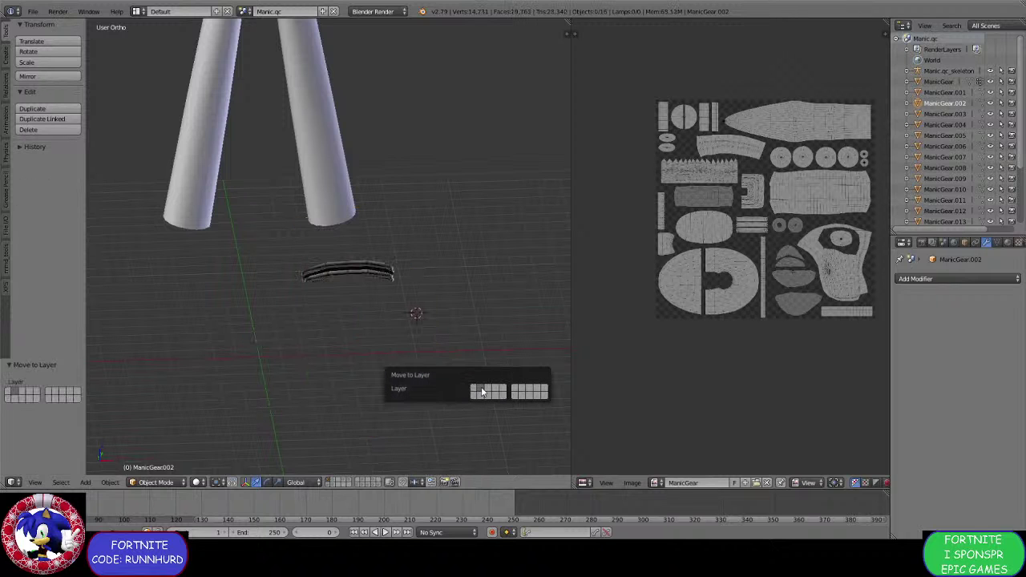
Box-select the leftover strap objects below the legs and delete them.
right_click(388, 274)
middle_click_drag(388, 275, 324, 323)
key("b")
left_click_drag(385, 394, 172, 262)
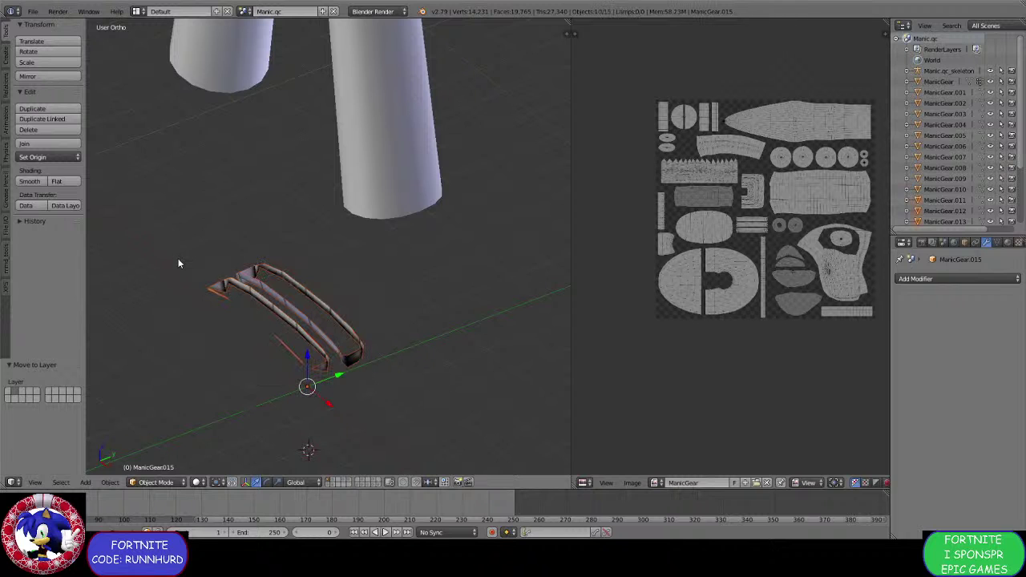
key("x")
left_click(178, 259)
Select the body and leg mesh manic.003 and enter Edit Mode.
key("a")
middle_click_drag(276, 307, 308, 309)
middle_click_drag(323, 267, 376, 377, "shift")
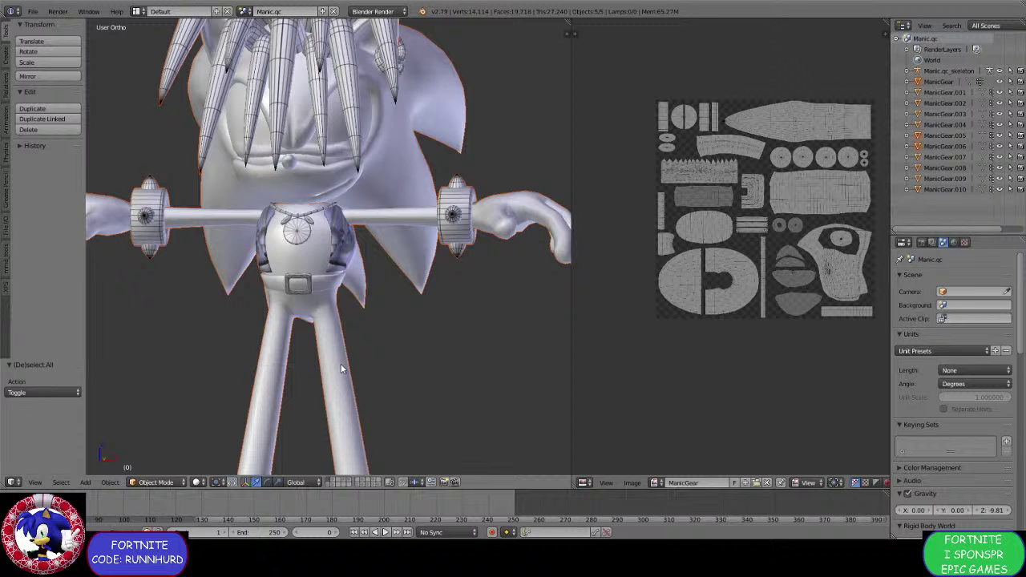
right_click(340, 365)
middle_click_drag(335, 354, 273, 355)
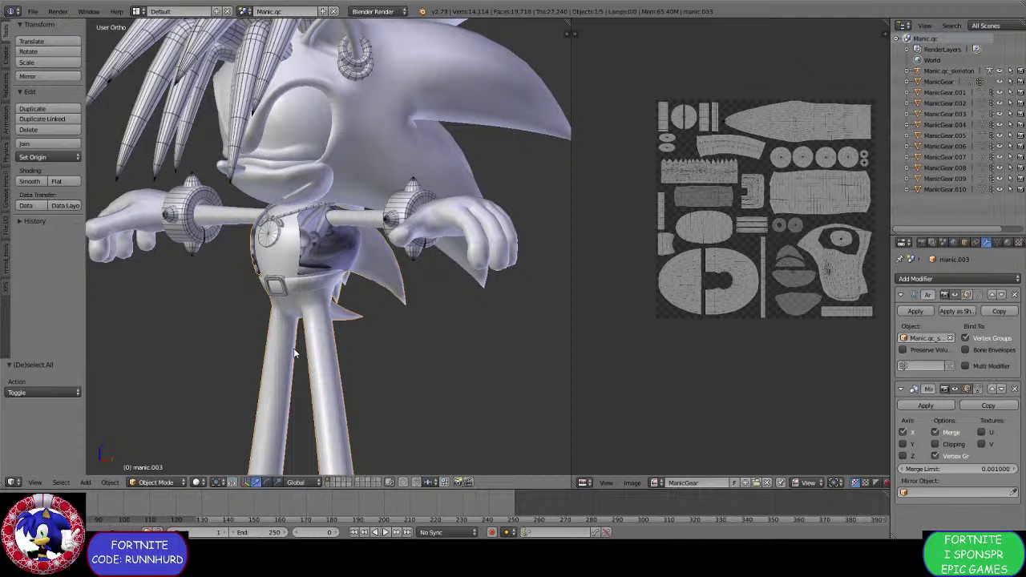
middle_click_drag(299, 347, 350, 351)
left_click(155, 482)
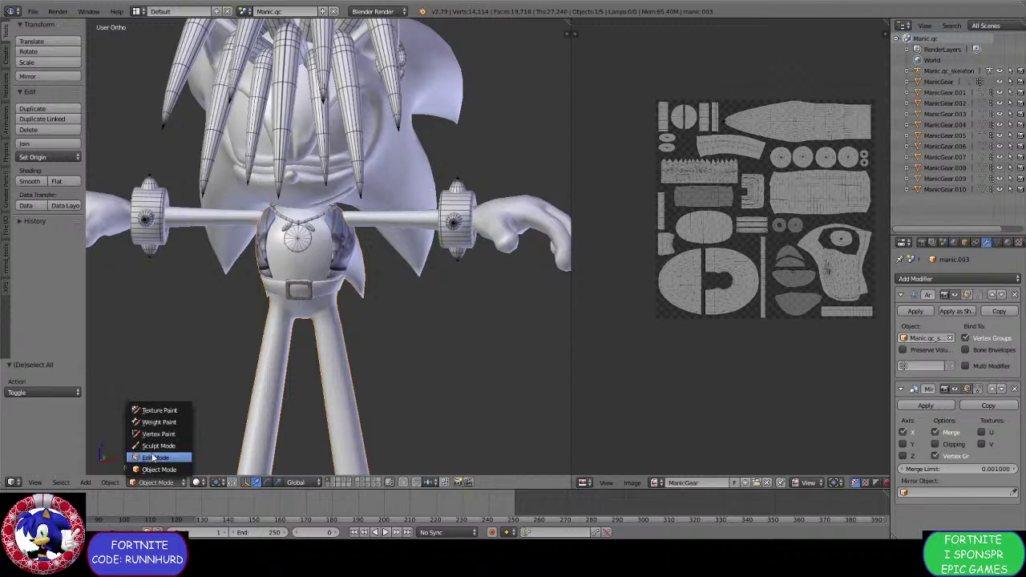
left_click(170, 458)
Examine the UV islands of the body and legs against the mesh.
scroll(781, 203, "up", 4)
middle_click_drag(783, 208, 658, 278)
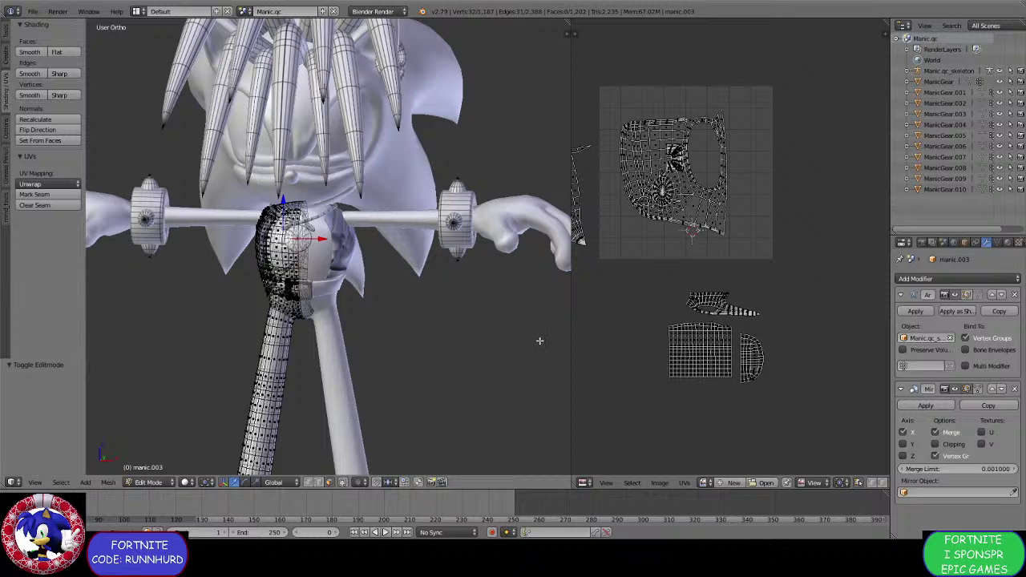
middle_click_drag(647, 248, 679, 316)
scroll(682, 327, "up", 3)
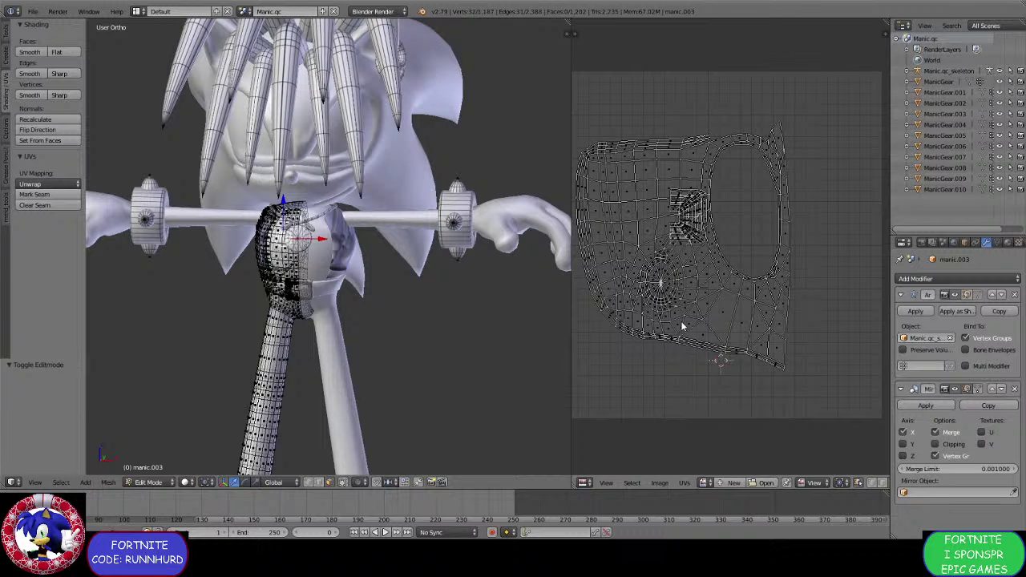
scroll(388, 287, "down", 4)
middle_click_drag(255, 295, 308, 301)
scroll(308, 300, "up", 4)
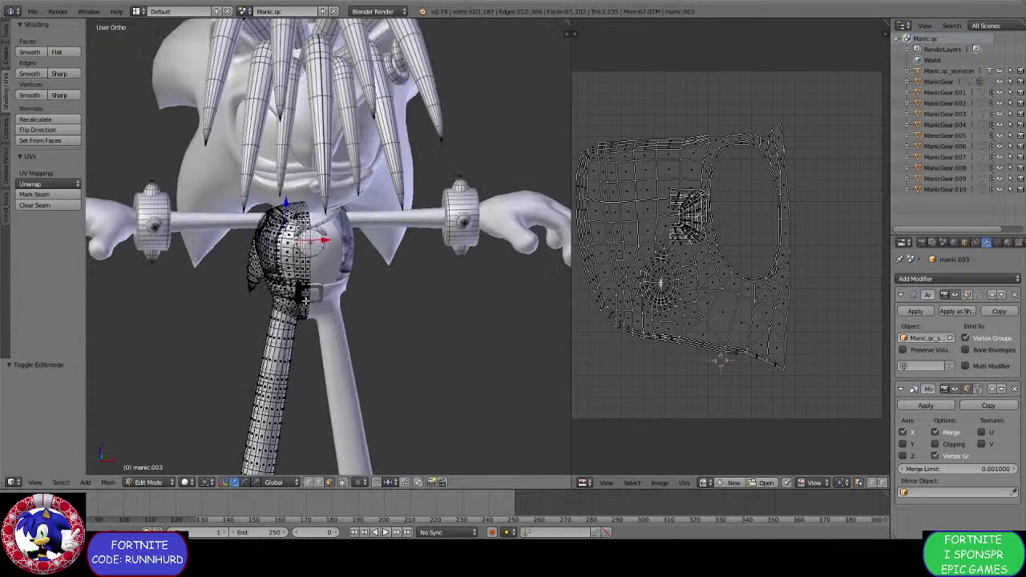
Select the leg with all linked faces delimited by seams and inspect its UV islands.
right_click(273, 319)
key("ctrl+l")
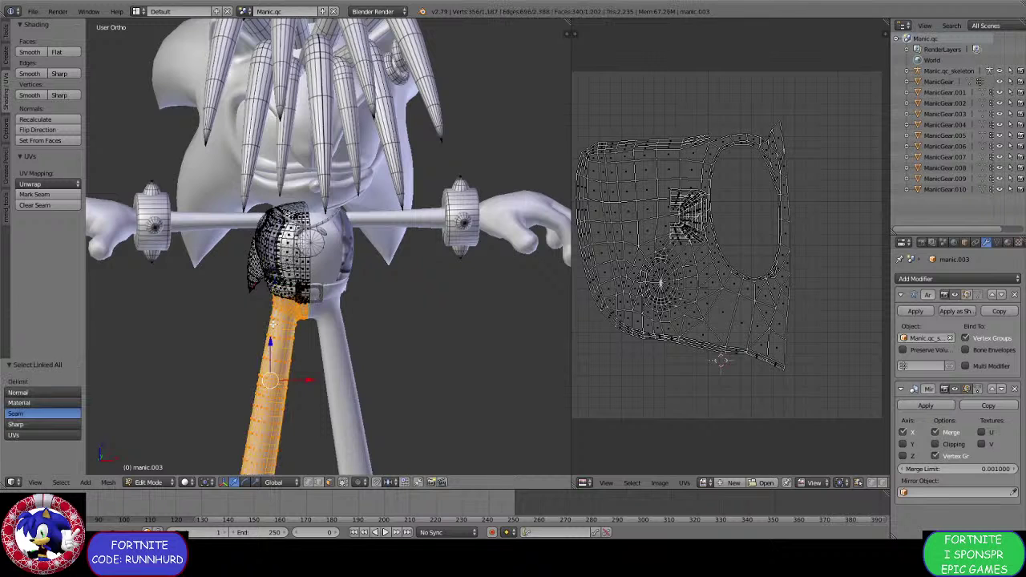
scroll(400, 241, "up", 3)
scroll(754, 273, "down", 5)
scroll(758, 268, "up", 3)
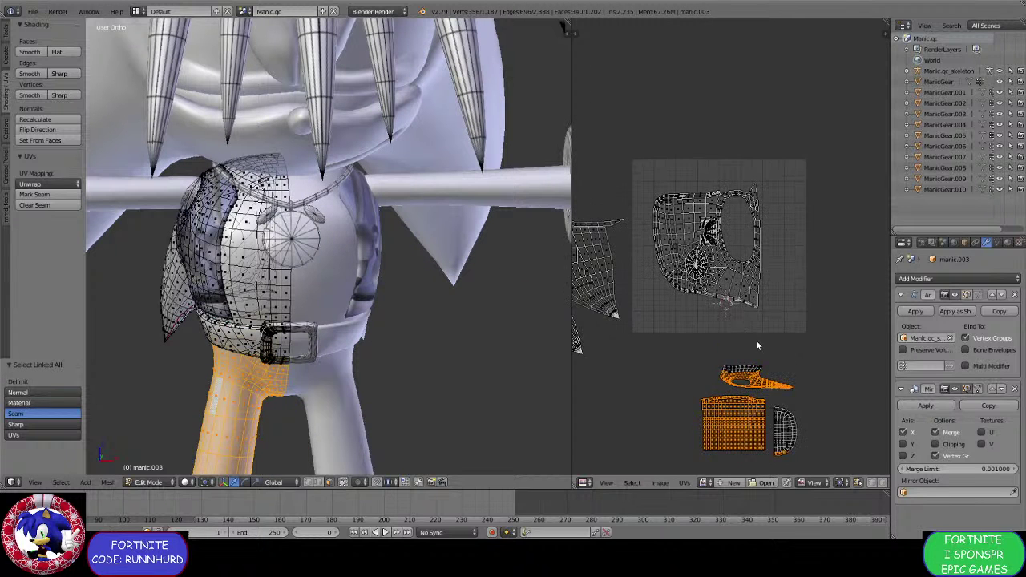
scroll(757, 273, "up", 1)
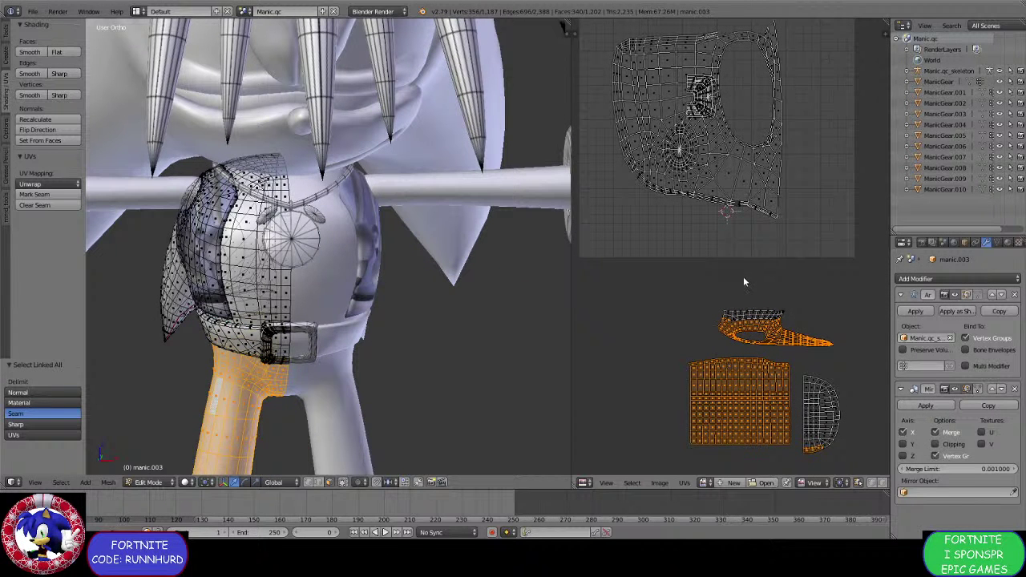
scroll(743, 282, "down", 2)
scroll(732, 290, "up", 5)
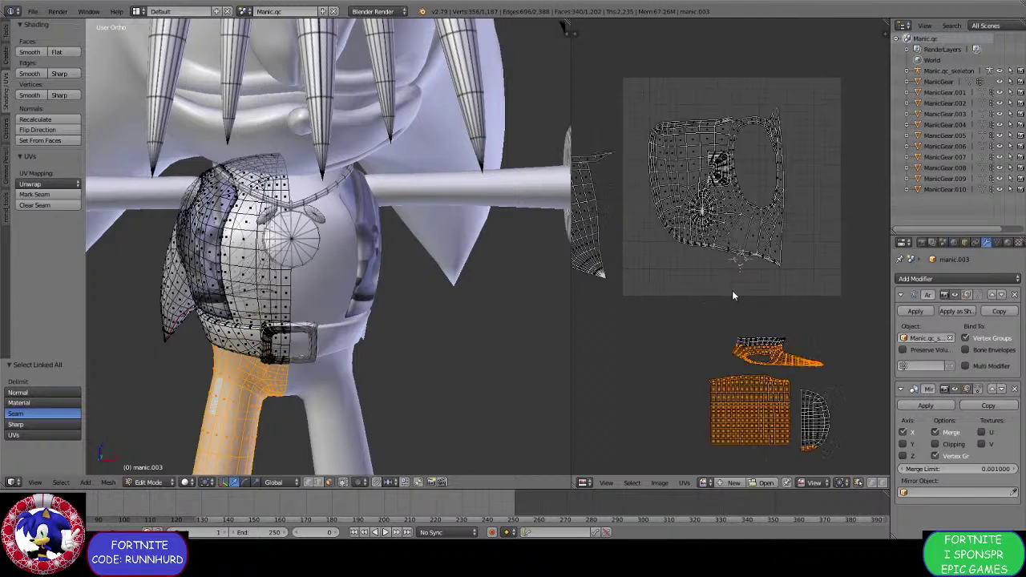
scroll(676, 260, "up", 2)
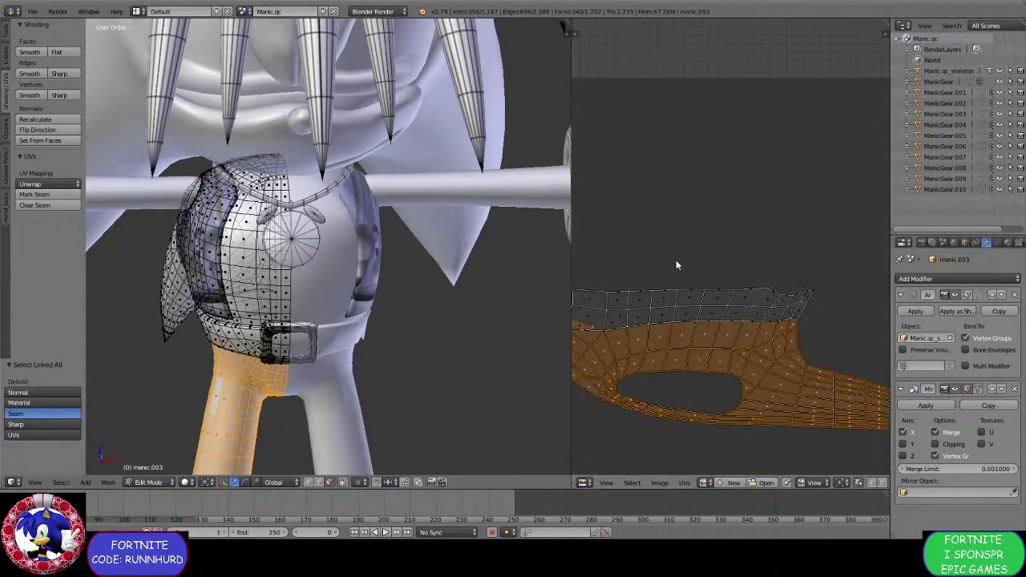
scroll(676, 260, "down", 2)
scroll(661, 281, "up", 2)
scroll(656, 297, "up", 1)
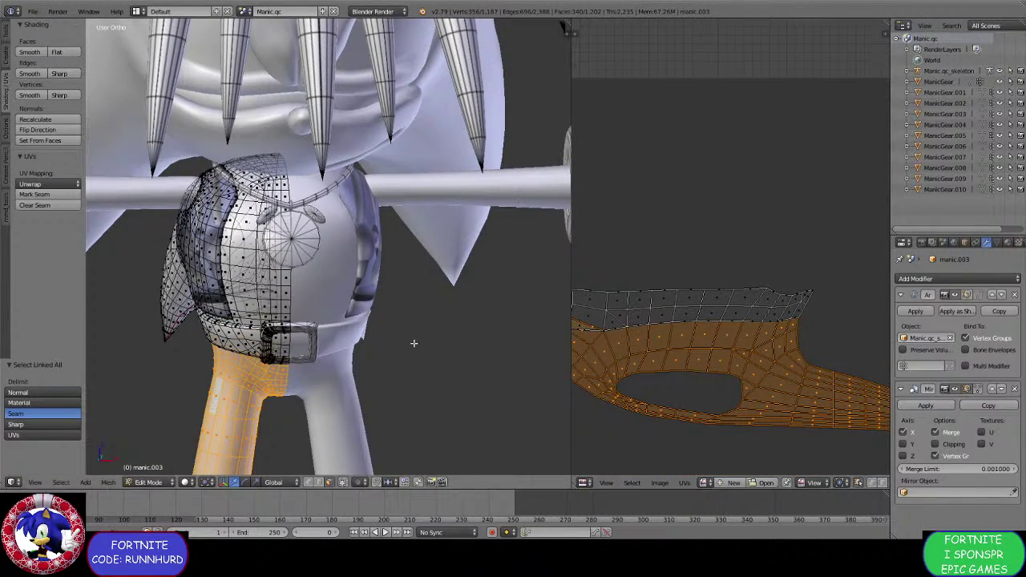
Try to hide the selected leg and hip faces.
middle_click_drag(360, 350, 378, 338)
middle_click_drag(444, 355, 554, 367)
scroll(554, 366, "down", 2)
scroll(687, 378, "down", 3)
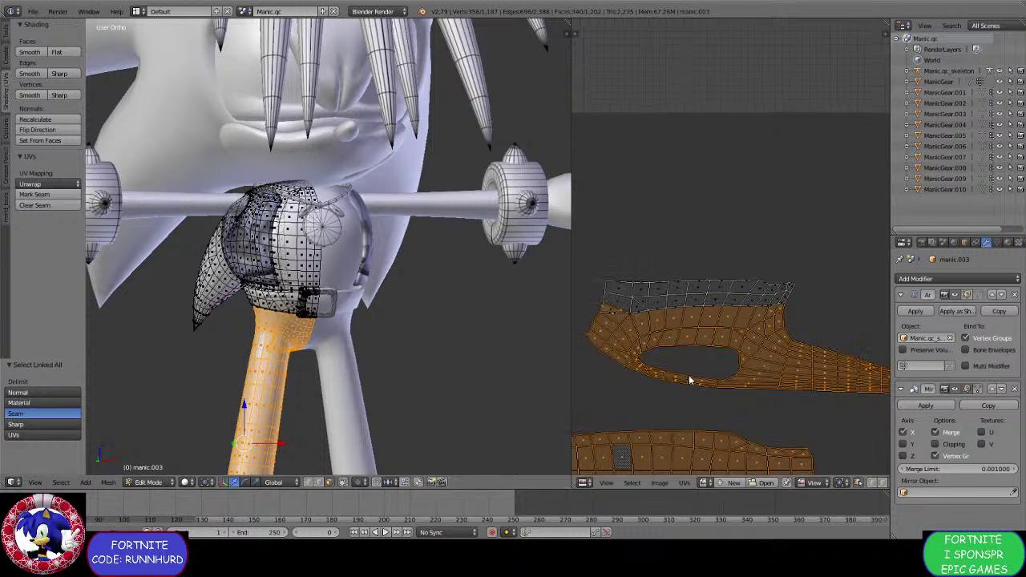
key("h")
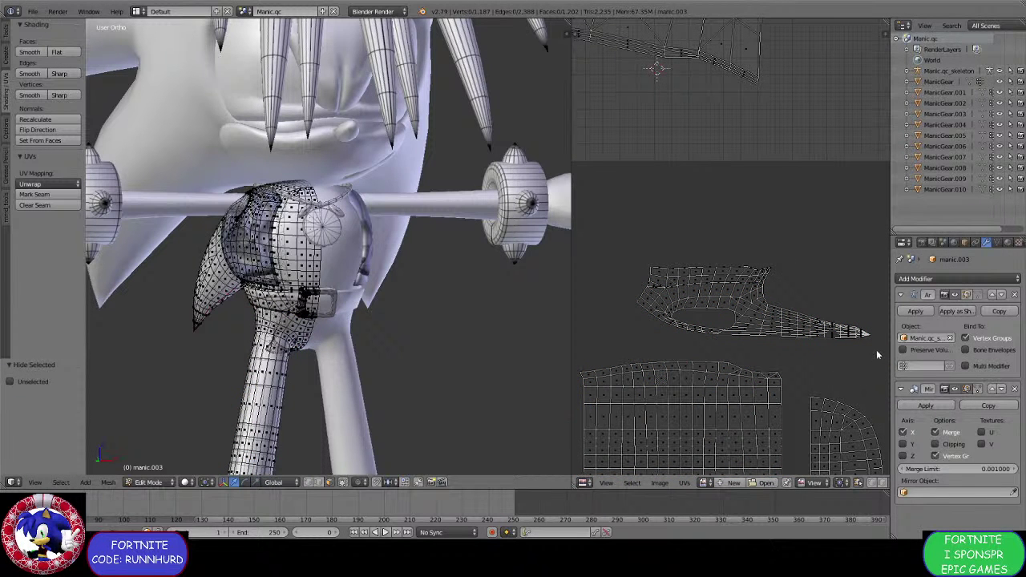
Box-select the tapered tip and the faces around the hole in the hip's UV island.
scroll(870, 351, "up", 4)
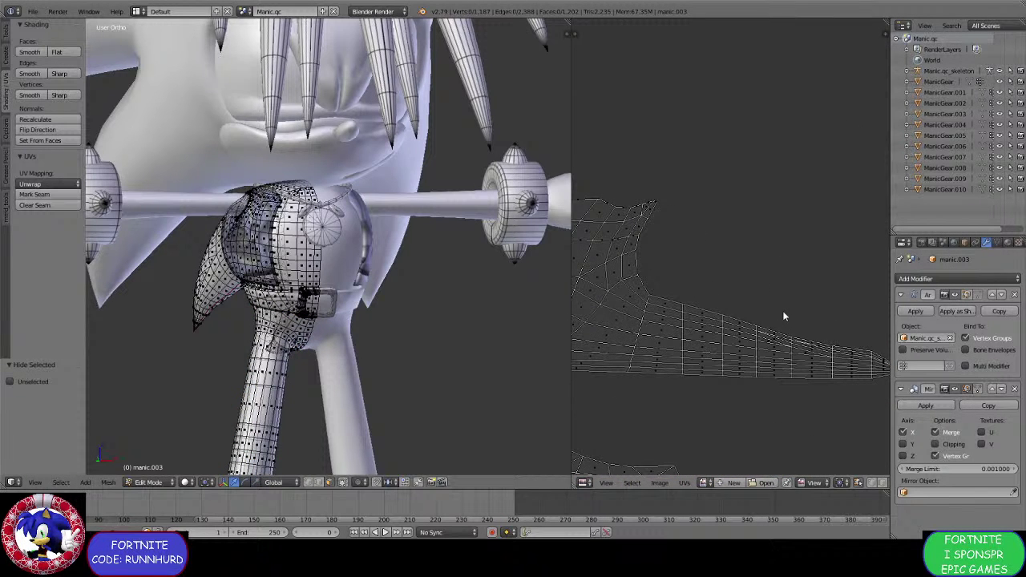
scroll(783, 314, "down", 2)
key("b")
left_click_drag(827, 330, 605, 265)
scroll(604, 265, "up", 2)
key("b")
left_click_drag(742, 373, 597, 315)
Add the hip island's remaining faces below its belt strip to the selection and pin them.
scroll(596, 315, "up", 2)
key("b")
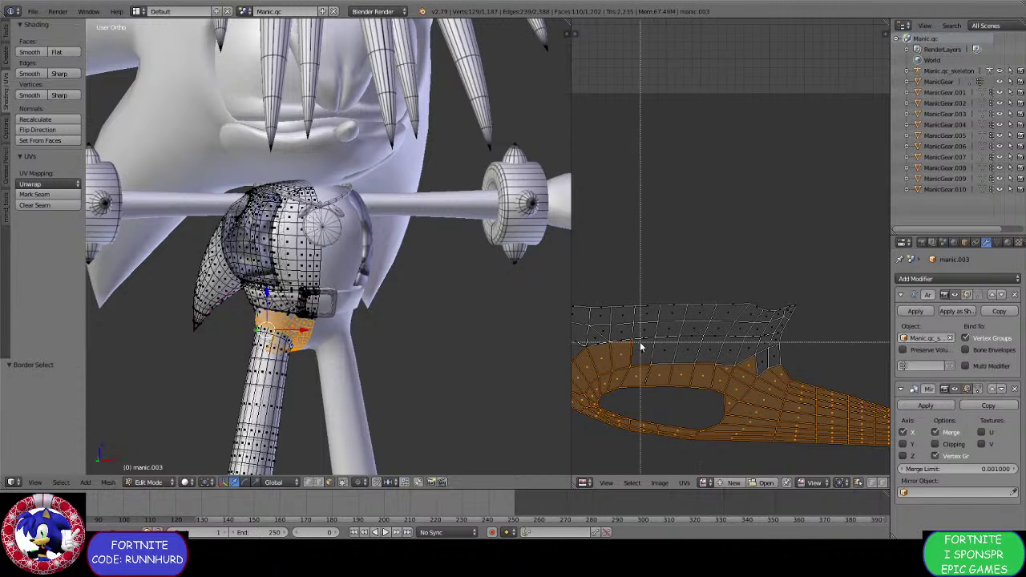
left_click_drag(641, 346, 790, 394)
key("b")
left_click_drag(774, 348, 776, 347)
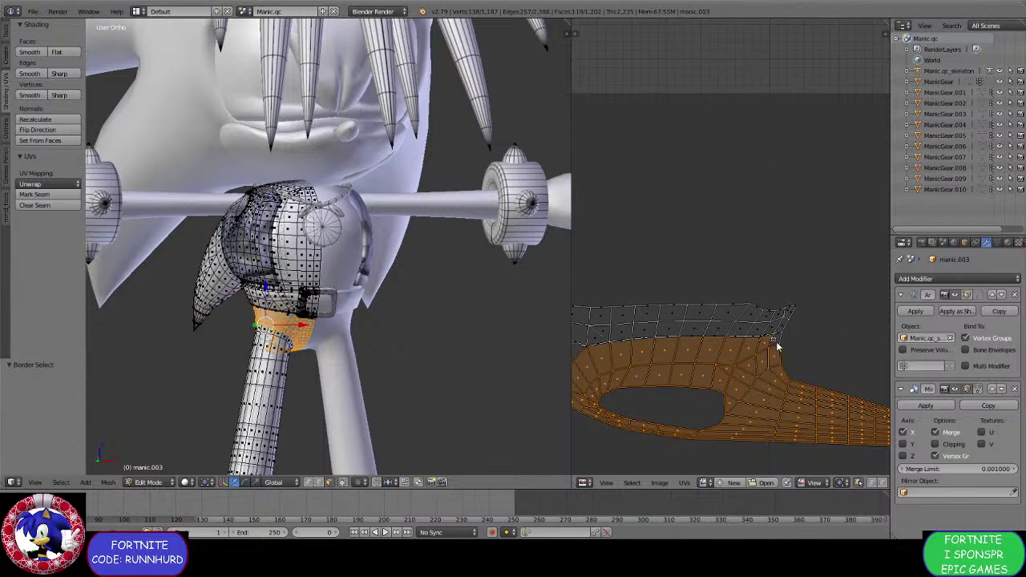
key("p")
scroll(788, 352, "down", 2)
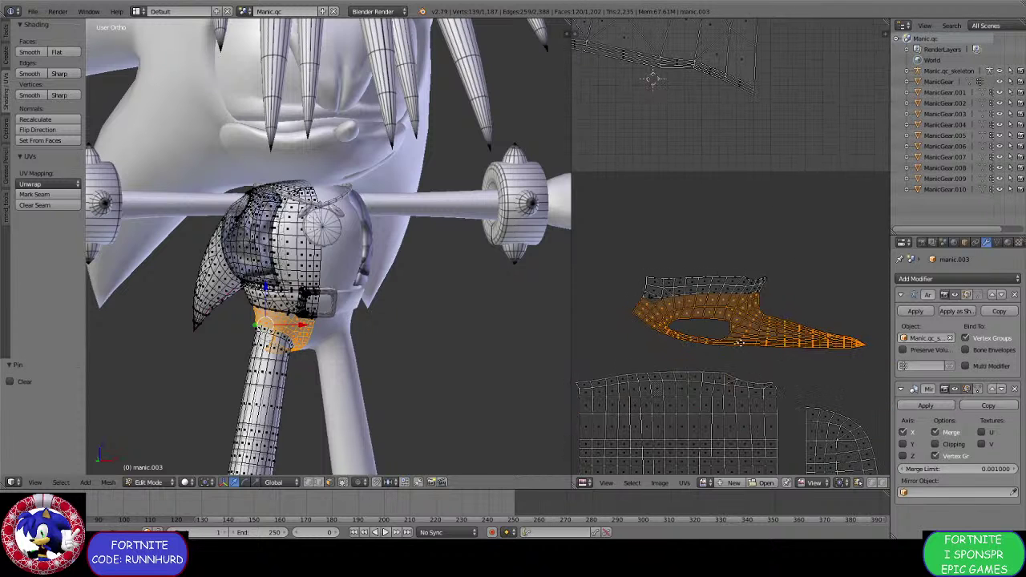
Box-select the entire hip UV island together with its belt strip and unwrap it.
scroll(753, 352, "up", 2)
key("b")
left_click_drag(818, 358, 572, 264)
scroll(370, 305, "up", 2)
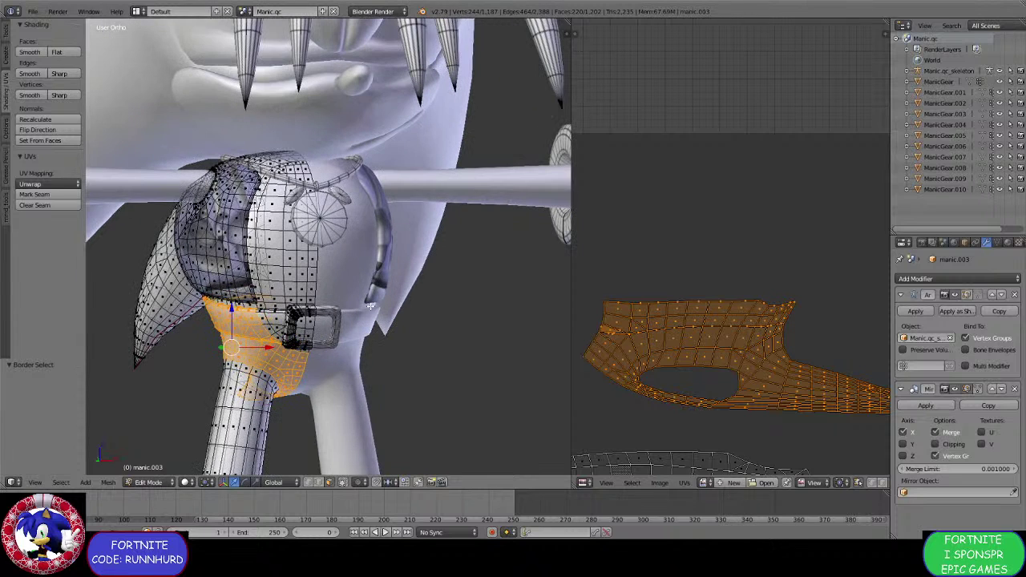
key("u")
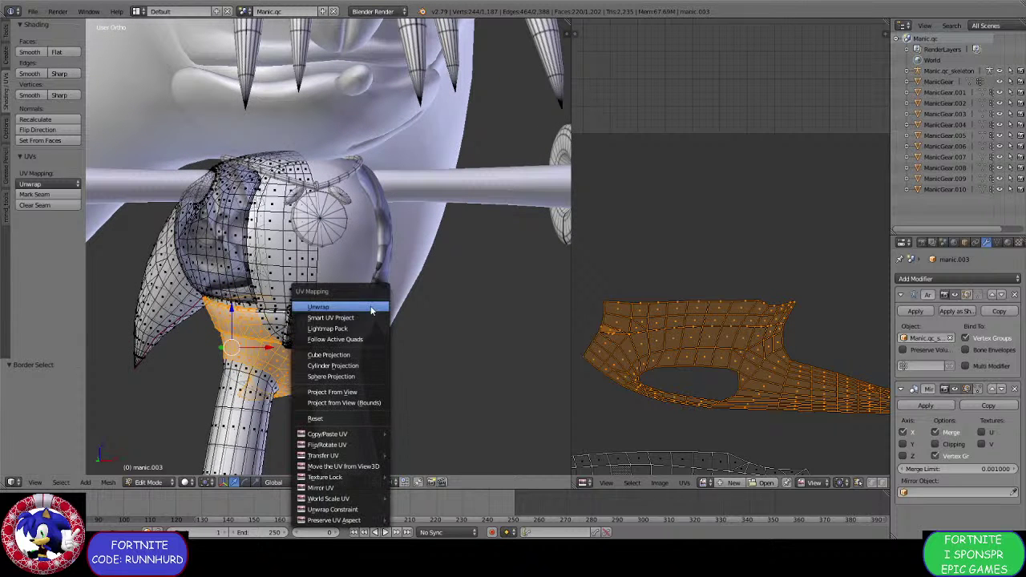
left_click(370, 307)
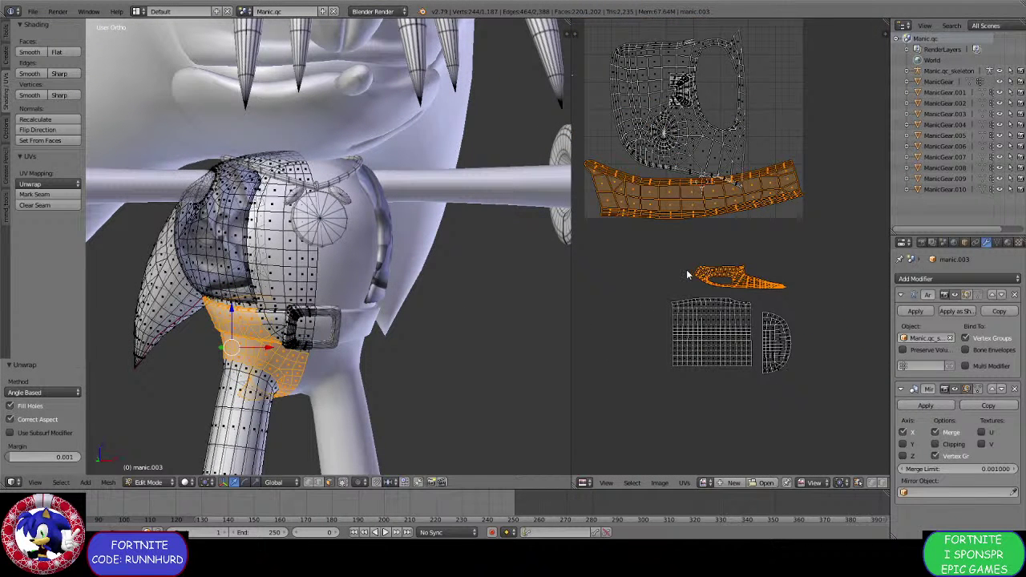
scroll(686, 274, "up", 4)
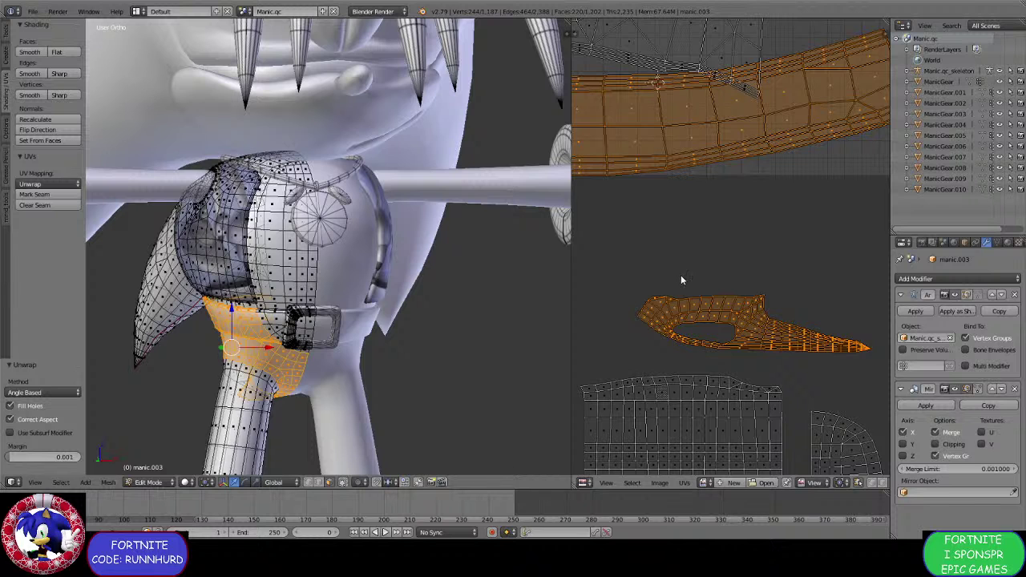
scroll(651, 248, "down", 5)
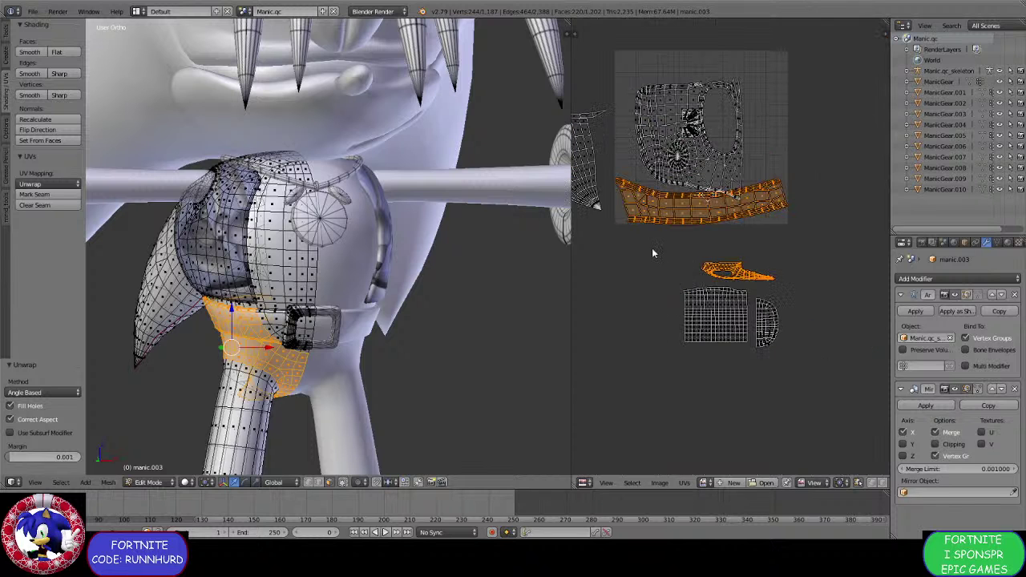
Select only the belt's linked faces delimited by seams and unwrap them separately from the hip.
key("a")
key("ctrl+l")
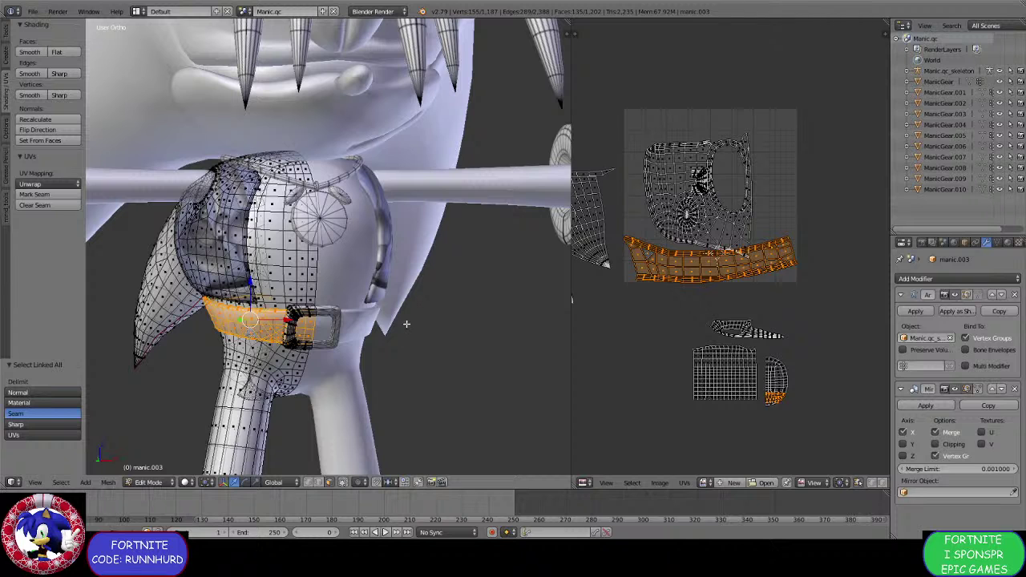
key("u")
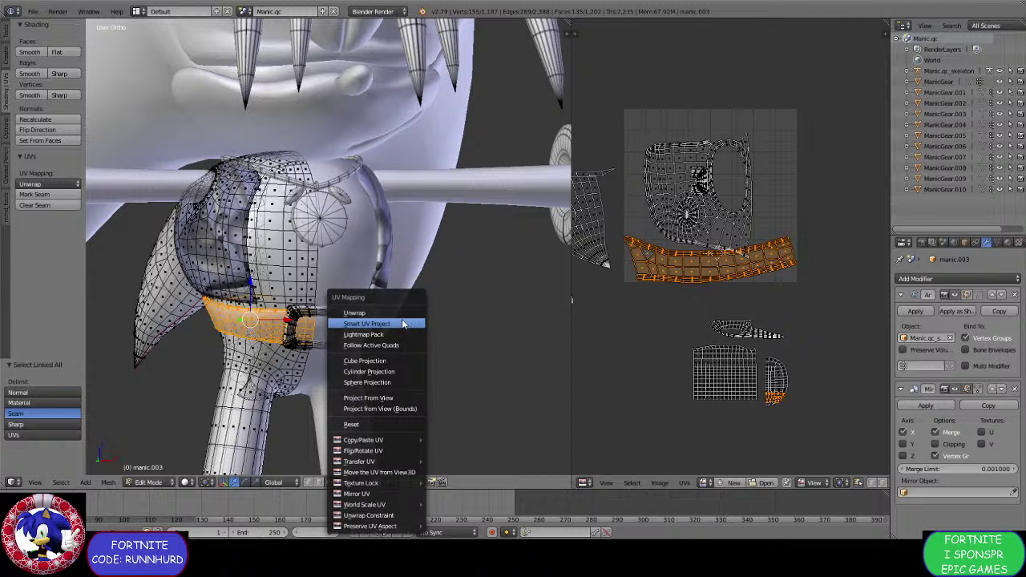
left_click(404, 313)
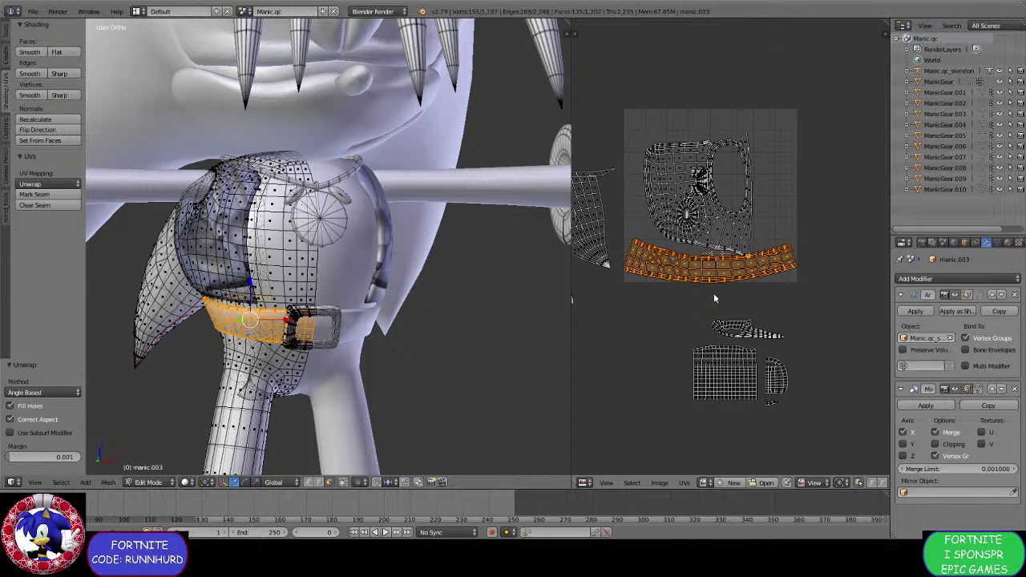
Move the belt's UV island out of the texture square into the empty area below the spiked islands.
key("g")
left_click(610, 386)
middle_click_drag(611, 385, 869, 335)
key("g")
left_click(807, 350)
scroll(807, 351, "up", 3)
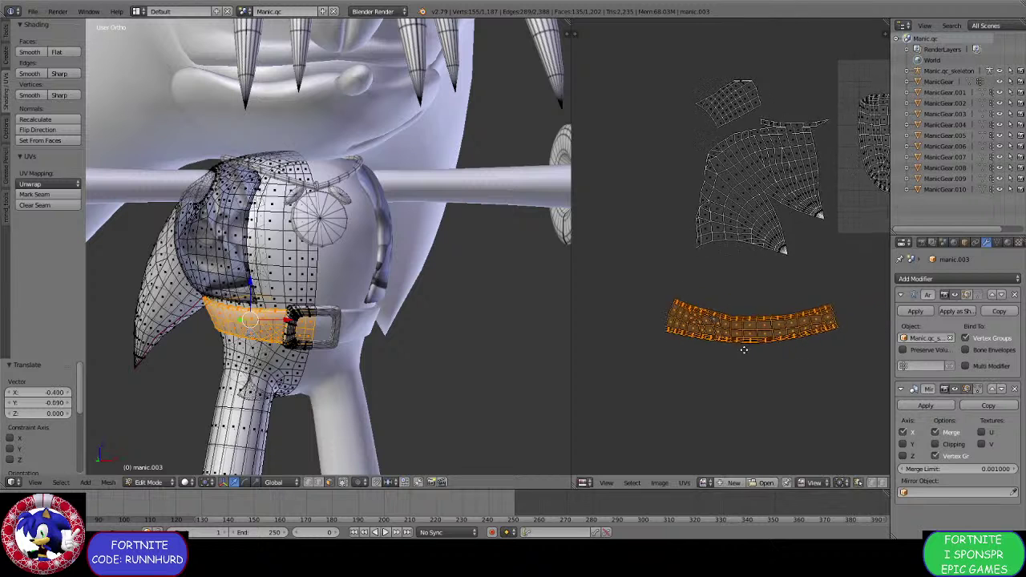
Turn off UV sync selection and widen the UV editor for working on the belt island.
left_click(860, 483)
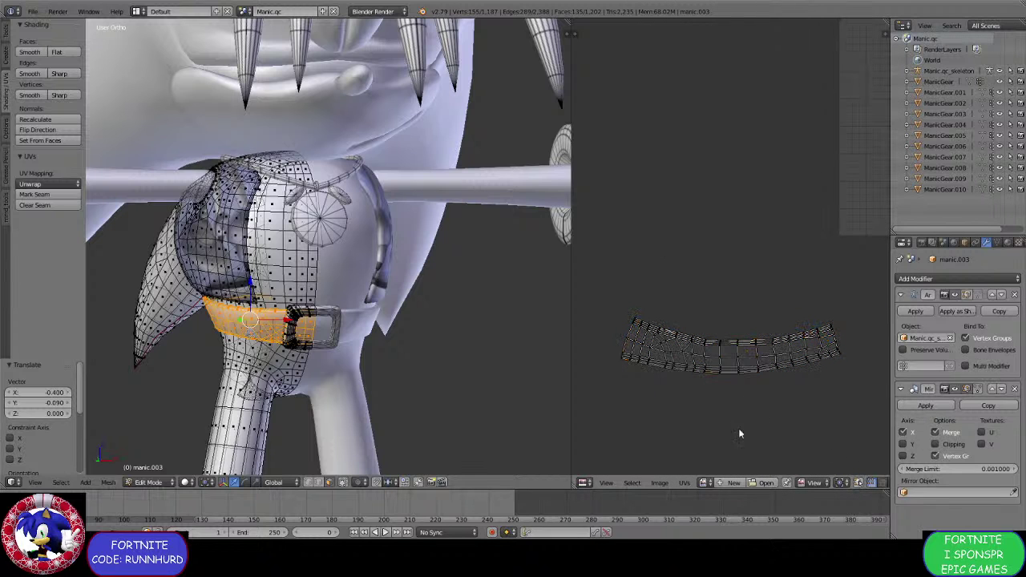
scroll(610, 365, "up", 3)
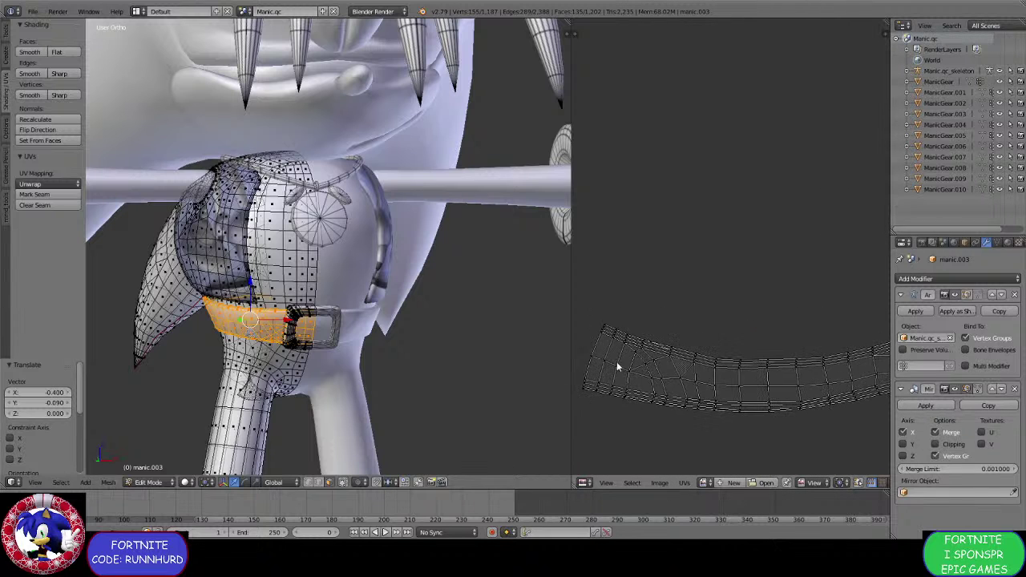
left_click_drag(571, 360, 405, 361)
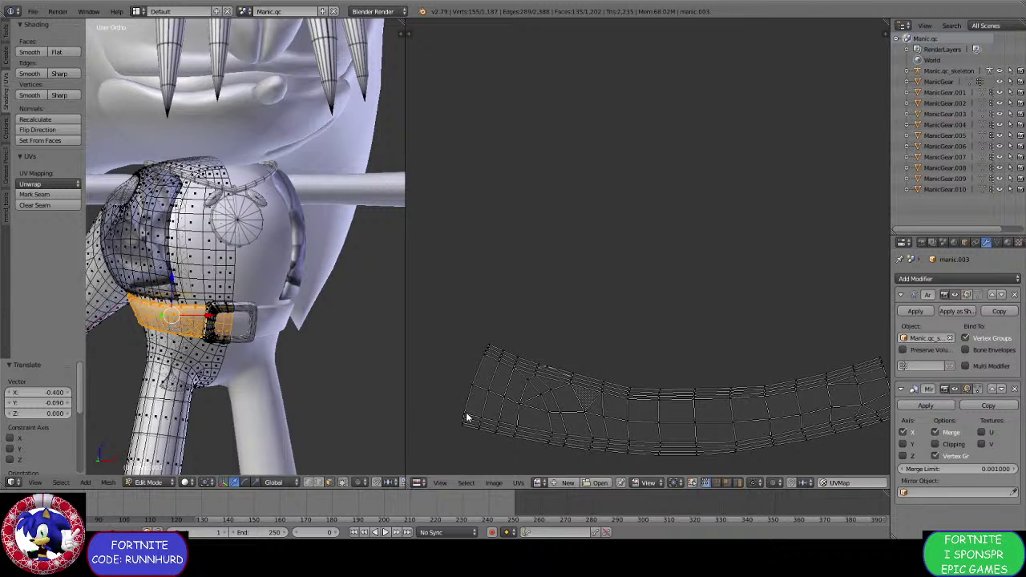
Select the lower lengthwise row of vertices just inside the belt island's border, from one end to the other.
right_click(466, 417)
right_click(483, 418, "shift")
right_click(496, 419, "shift")
right_click(566, 434, "shift")
right_click(632, 437, "shift")
right_click(686, 437, "shift")
right_click(724, 436, "shift")
middle_click_drag(781, 418, 651, 401)
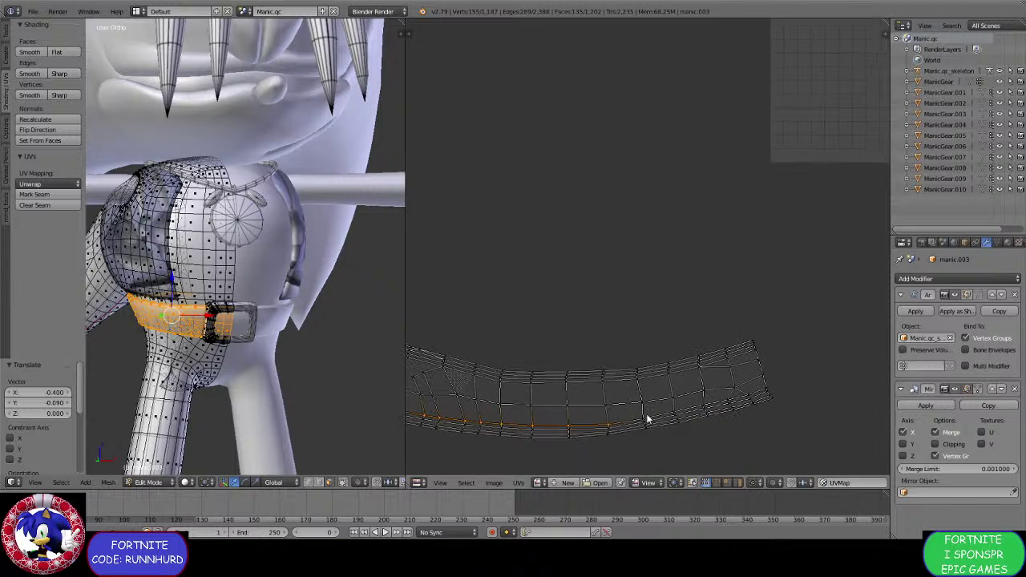
right_click(648, 417, "shift")
right_click(677, 412, "shift")
right_click(707, 405, "shift")
right_click(729, 400, "shift")
right_click(749, 397, "shift")
Flatten the selected lower vertex row into a straight horizontal line by repeatedly scaling along Y, and pin it.
scroll(772, 383, "down", 1)
key("s")
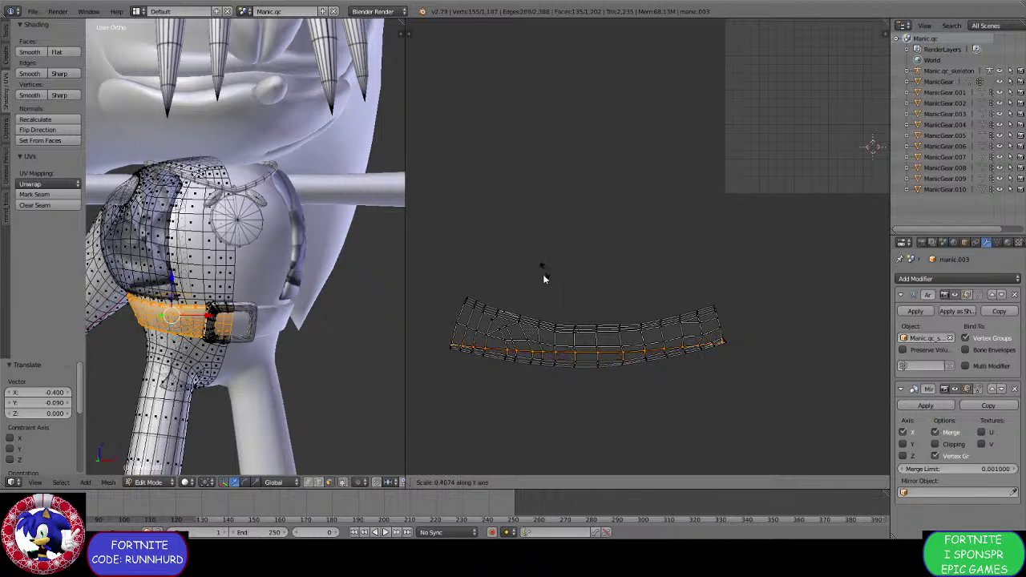
key("y")
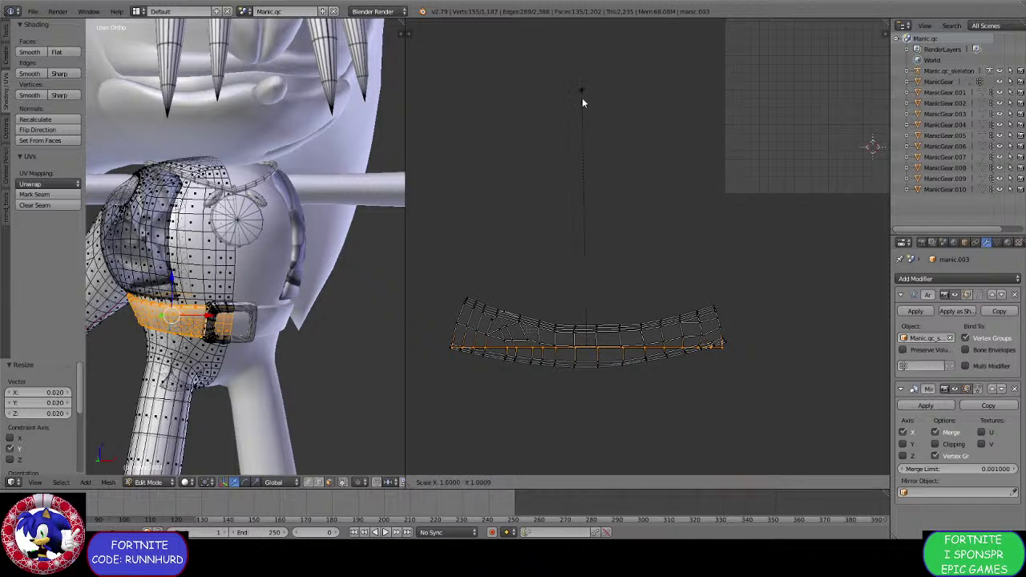
left_click(576, 257)
key("s")
key("y")
left_click(579, 328)
key("s")
key("y")
left_click(566, 311)
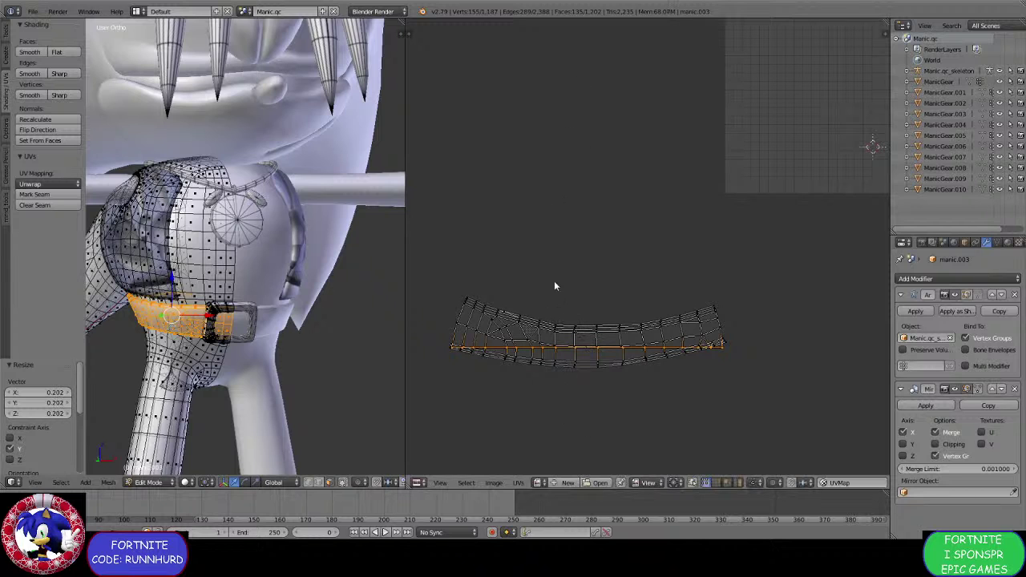
key("s")
key("y")
left_click(566, 302)
key("p")
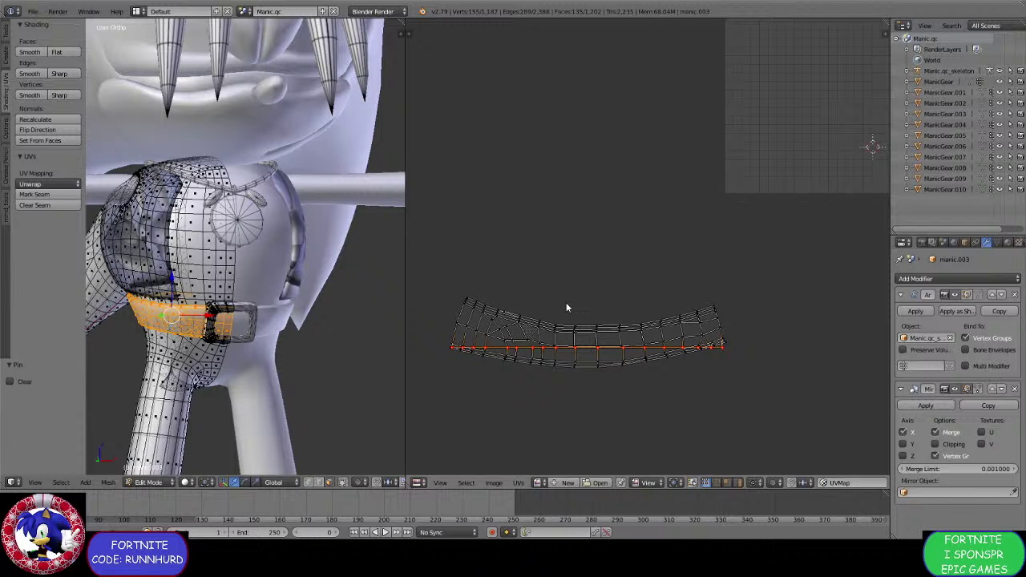
Box-select the whole belt UV island and unwrap it around the pinned lower row.
key("b")
left_click_drag(746, 392, 409, 225)
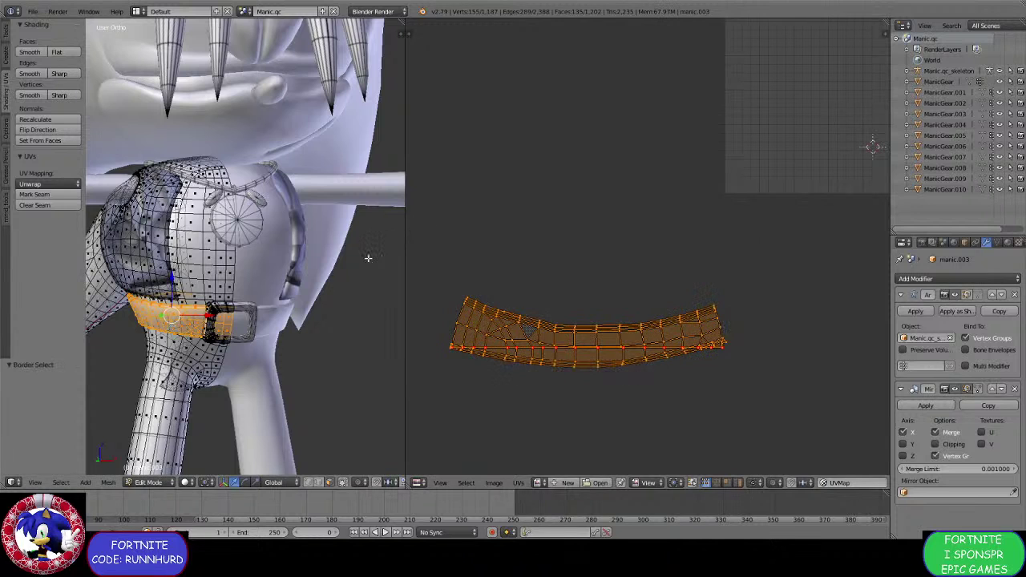
key("u")
left_click(368, 257)
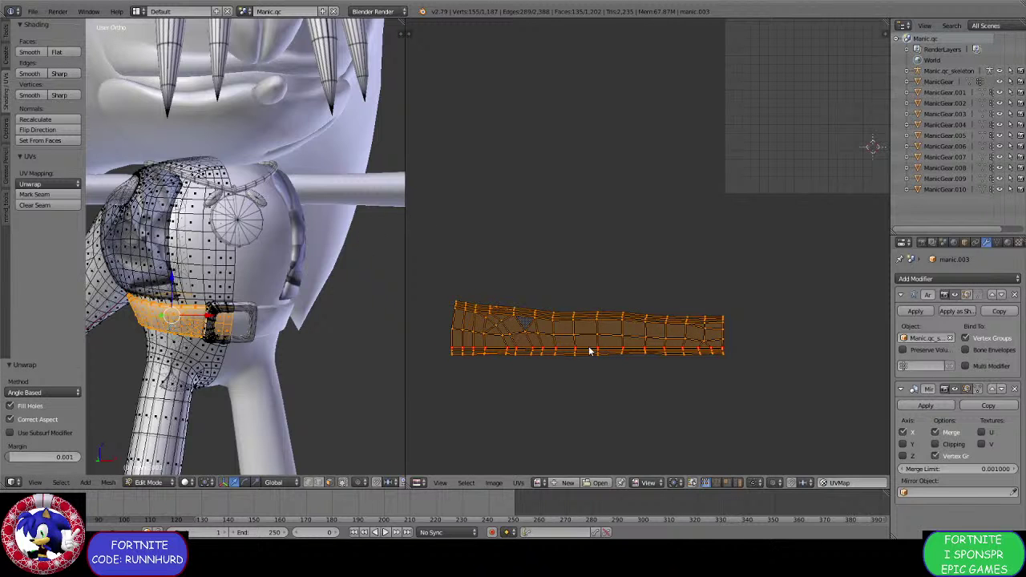
Select the upper lengthwise row of vertices just inside the belt island's border, from one end to the other.
scroll(481, 343, "up", 1)
key("a")
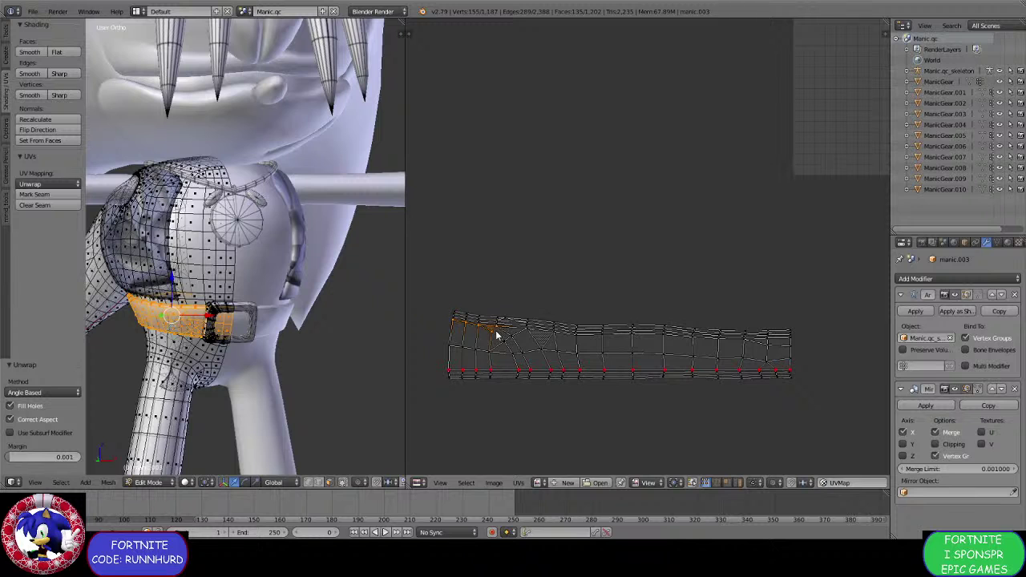
scroll(512, 332, "up", 3)
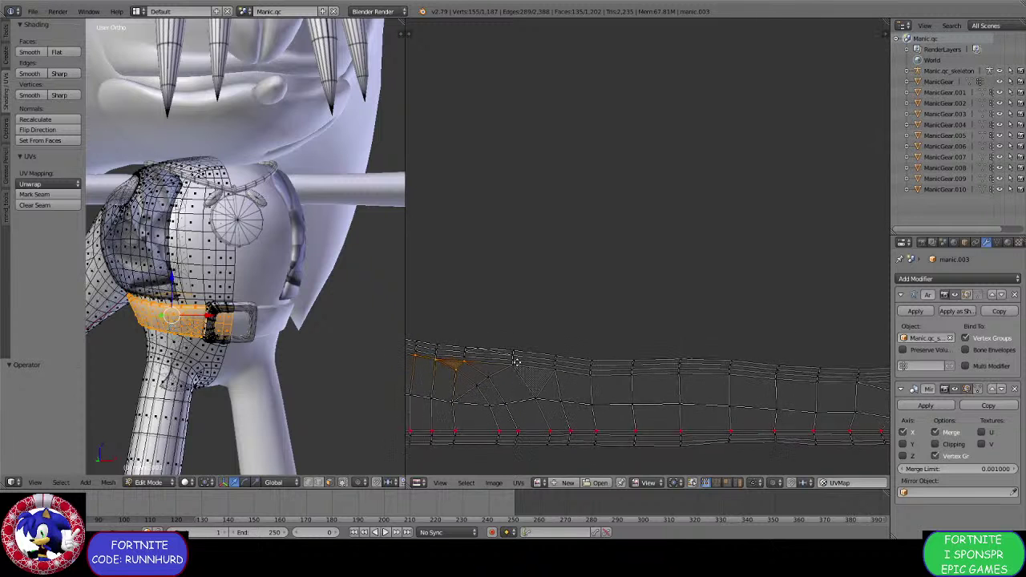
left_click(459, 372, "shift")
right_click(553, 371, "shift")
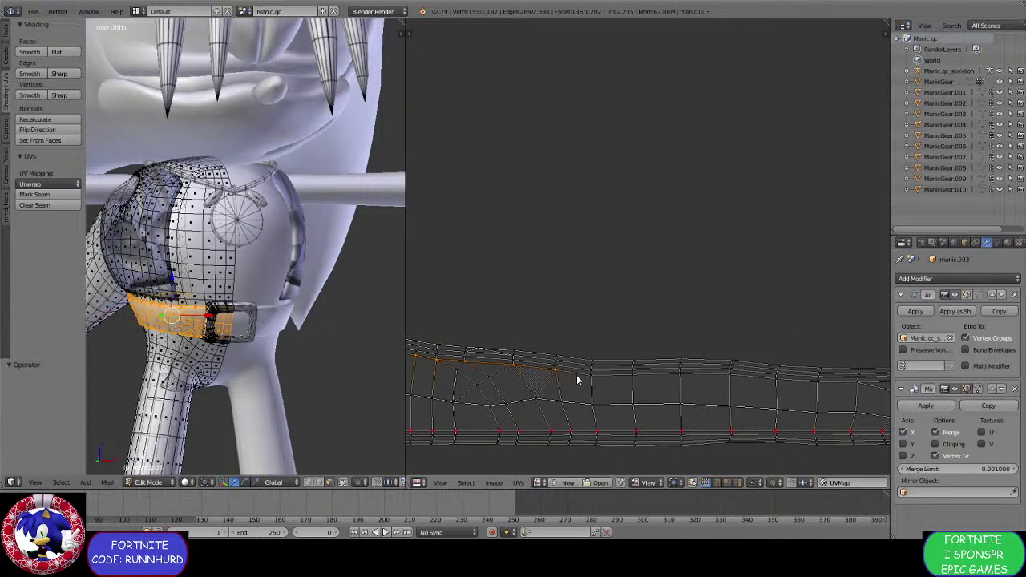
right_click(624, 376, "shift")
right_click(673, 379, "shift")
right_click(733, 382, "shift")
middle_click_drag(759, 383, 655, 365)
right_click(676, 368, "shift")
right_click(768, 368, "shift")
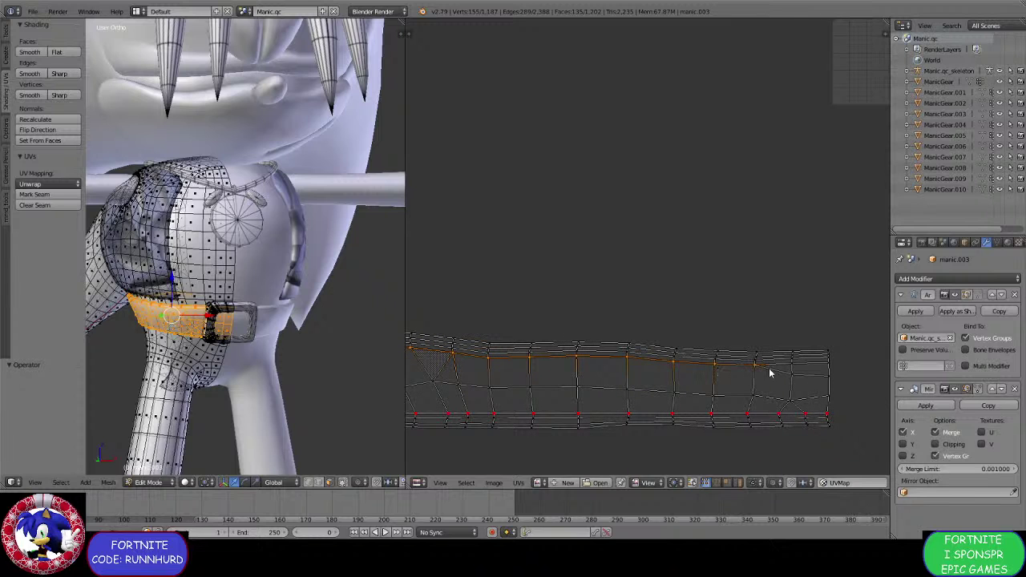
right_click(792, 370, "shift")
right_click(821, 367, "shift")
scroll(633, 172, "down", 2)
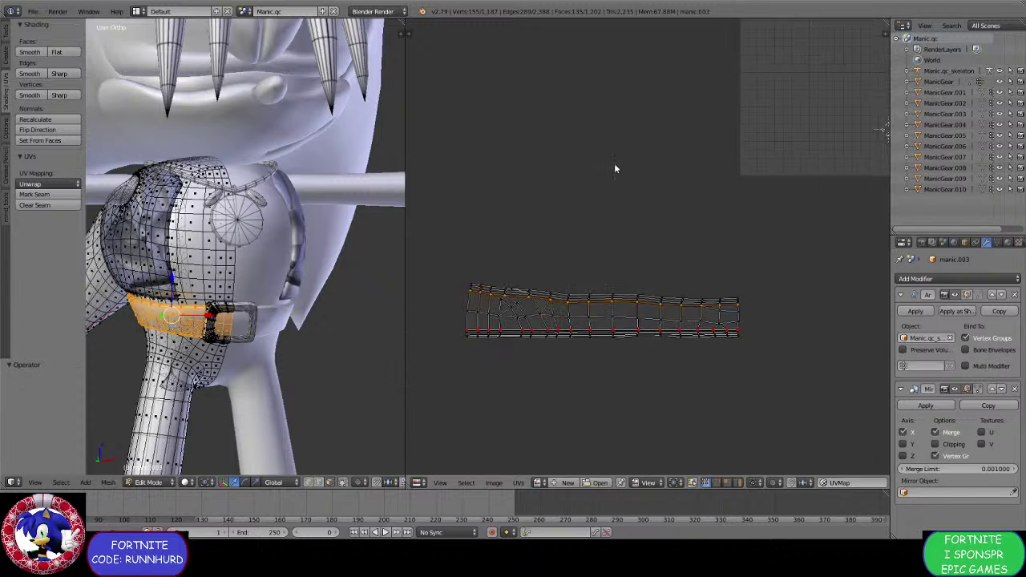
Flatten the selected upper vertex row into a straight horizontal line by repeatedly scaling along Y.
key("s")
key("y")
left_click(621, 242)
key("s")
key("y")
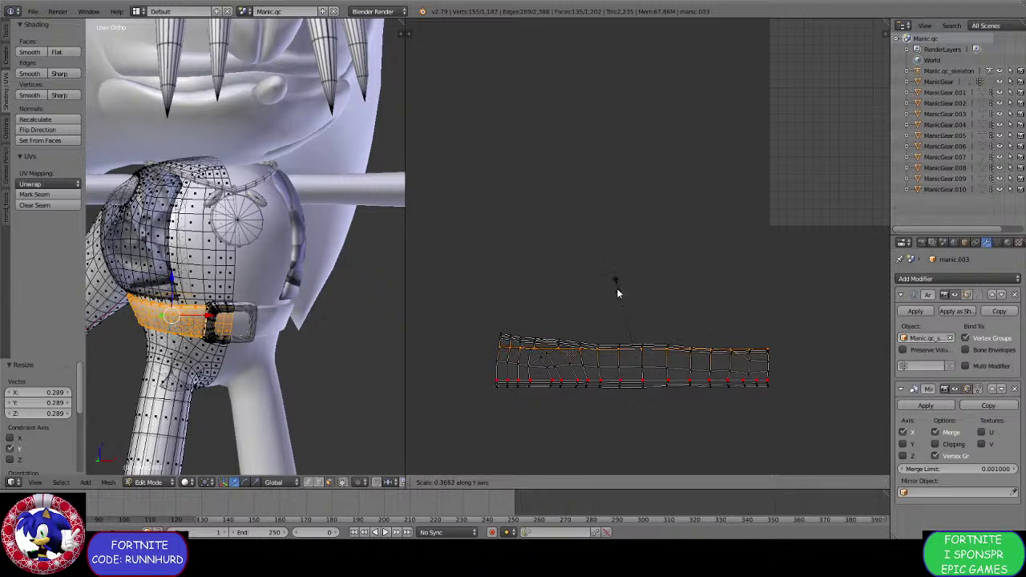
left_click(613, 272)
key("s")
key("y")
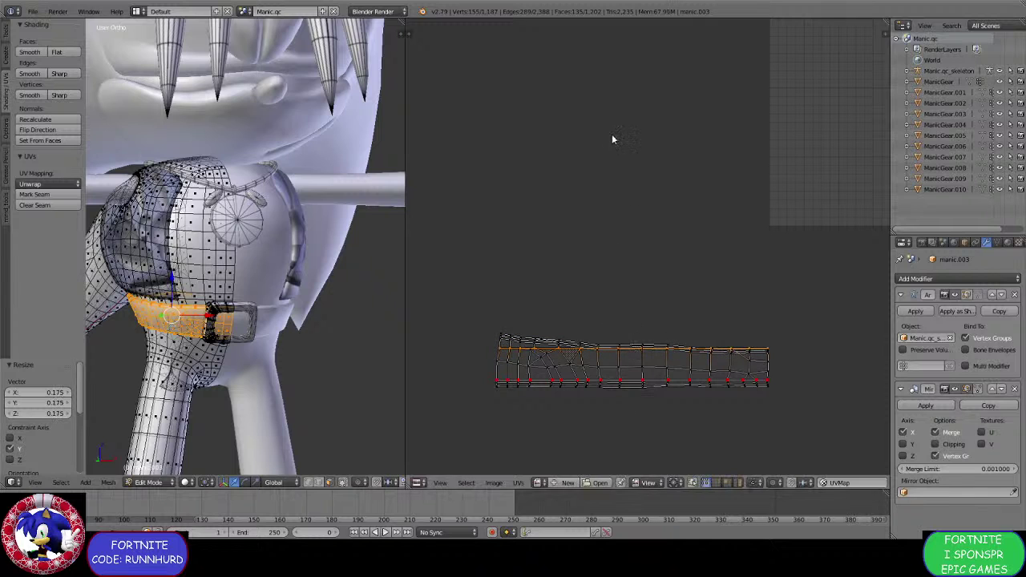
left_click(622, 270)
Pin the straightened upper row slightly lower along Y and unwrap the belt again.
key("g")
key("y")
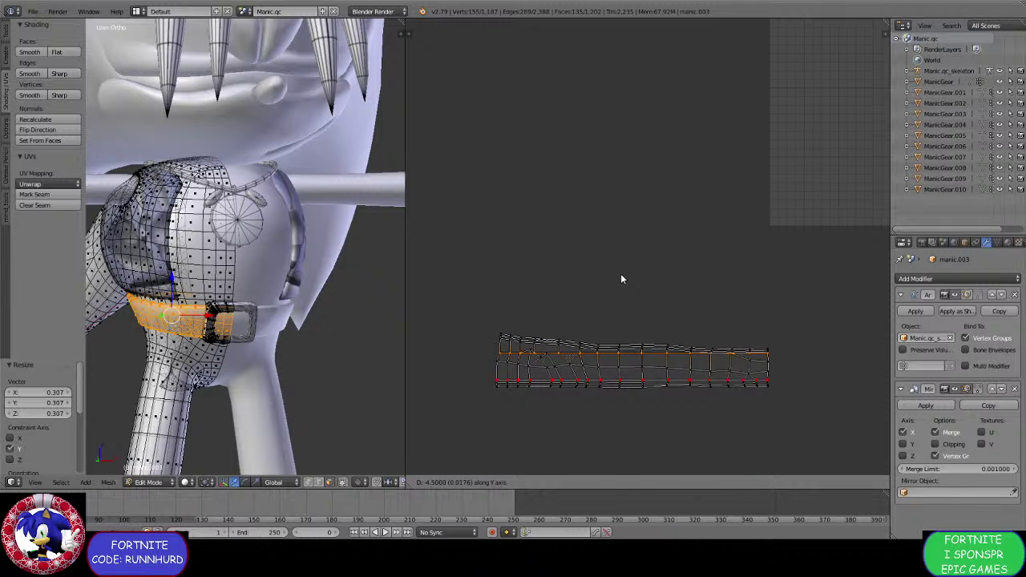
left_click(622, 275)
key("p")
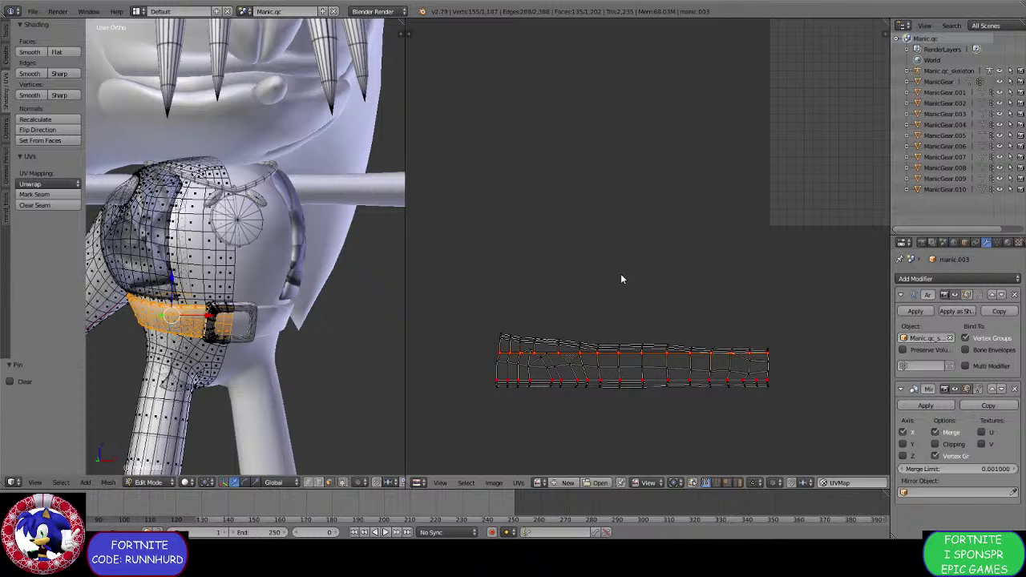
key("u")
left_click(332, 284)
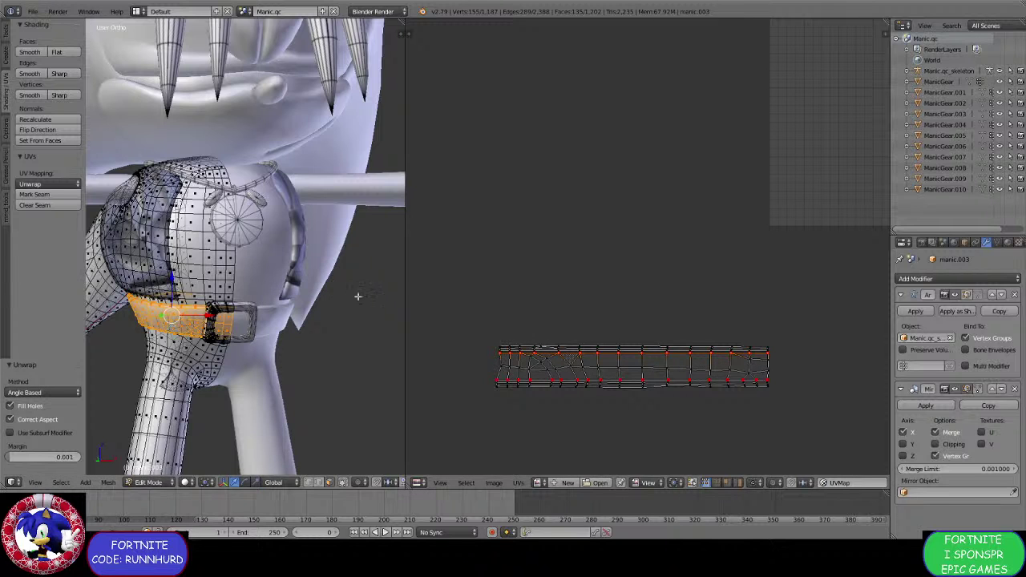
Straighten the vertices at the belt island's left end into a vertical line by scaling along X, and pin them.
scroll(522, 325, "up", 1)
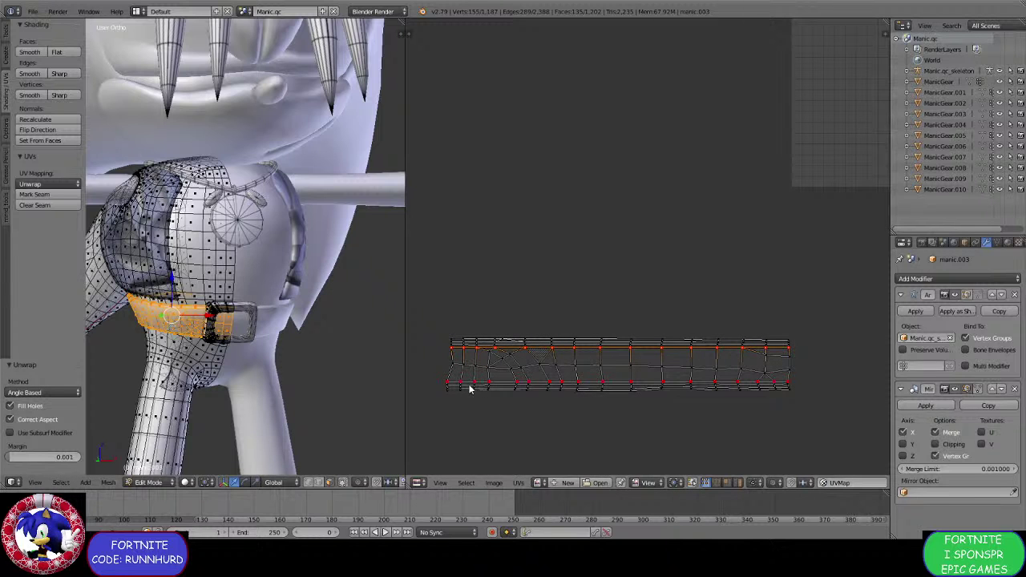
key("b")
left_click_drag(456, 396, 417, 316)
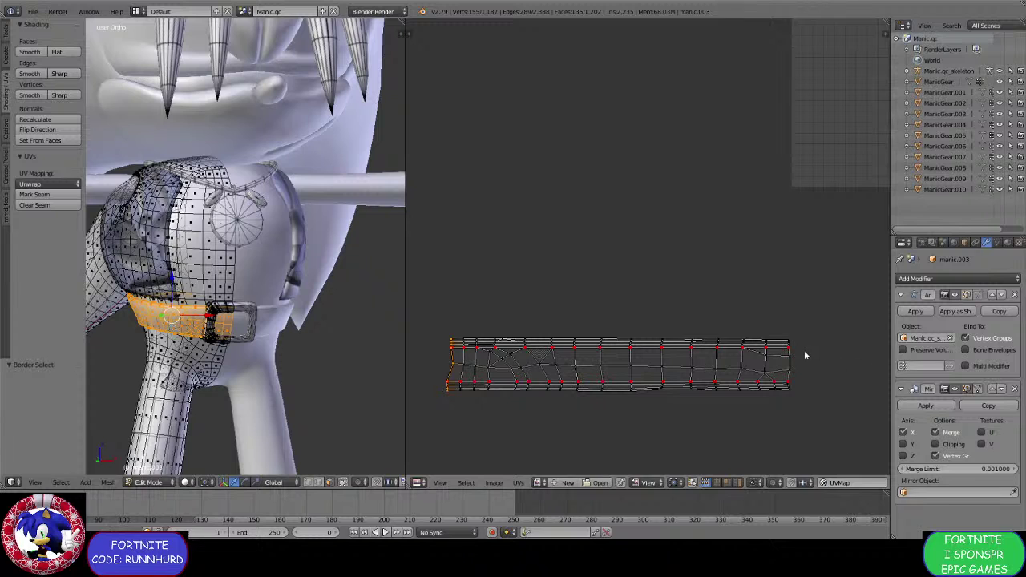
key("s")
key("x")
left_click(561, 356)
key("s")
key("x")
left_click(504, 357)
key("s")
key("x")
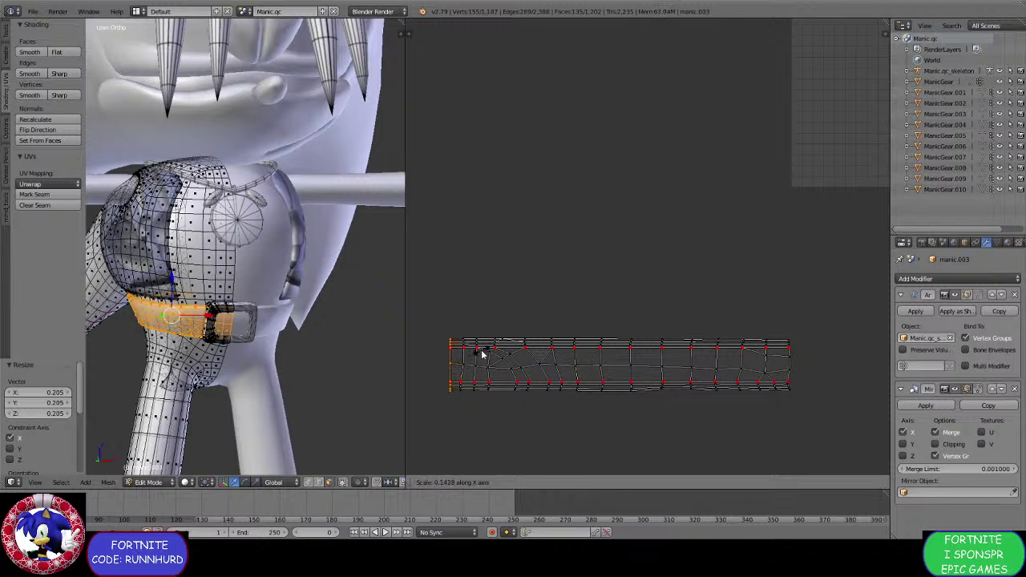
left_click(525, 360)
key("p")
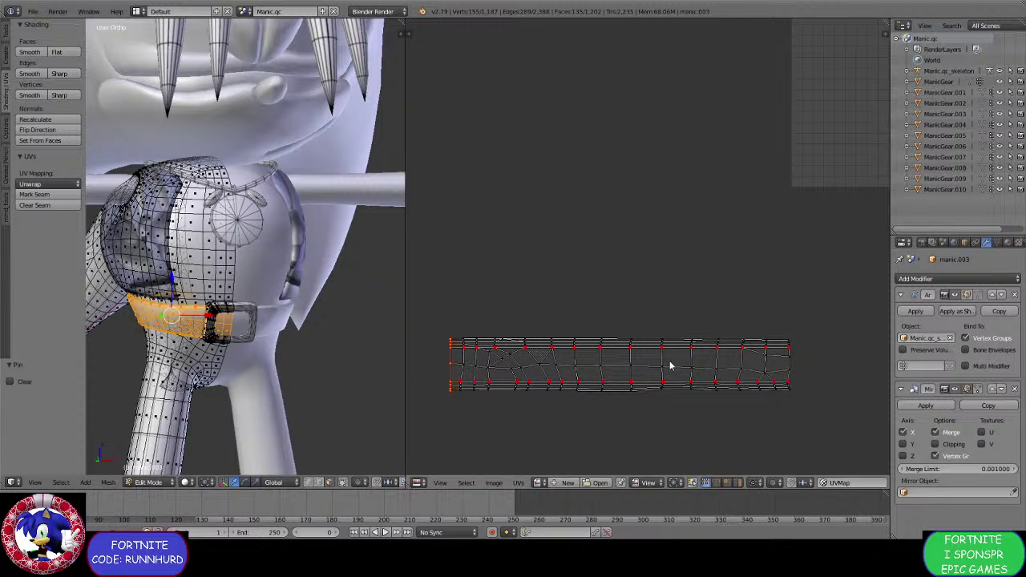
Straighten the vertices at the belt island's right end into a vertical line by repeatedly scaling along X, and pin them.
key("b")
left_click_drag(777, 391, 845, 333)
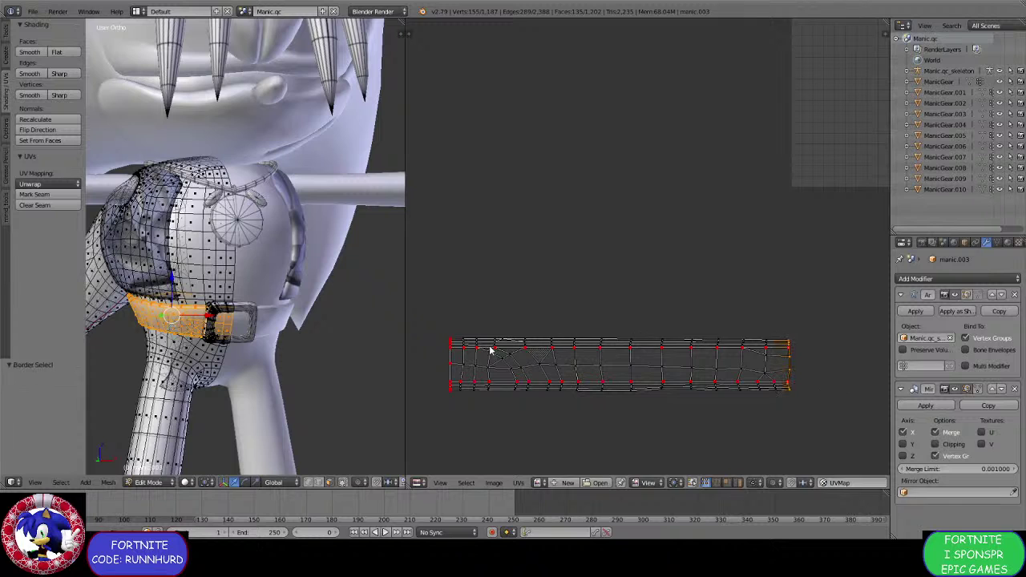
key("s")
key("x")
left_click(687, 355)
key("s")
key("x")
left_click(740, 364)
key("s")
key("x")
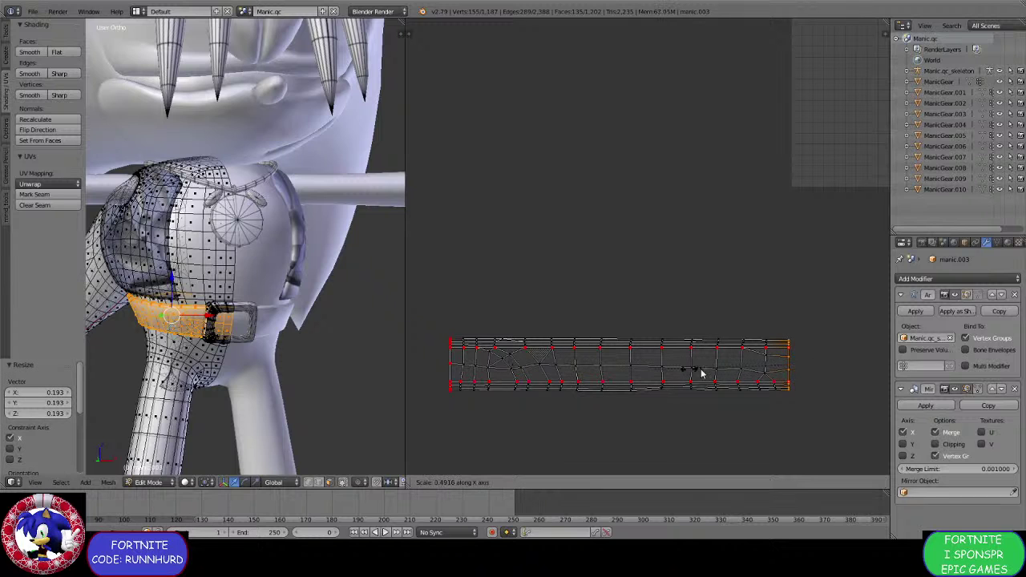
left_click(700, 373)
key("p")
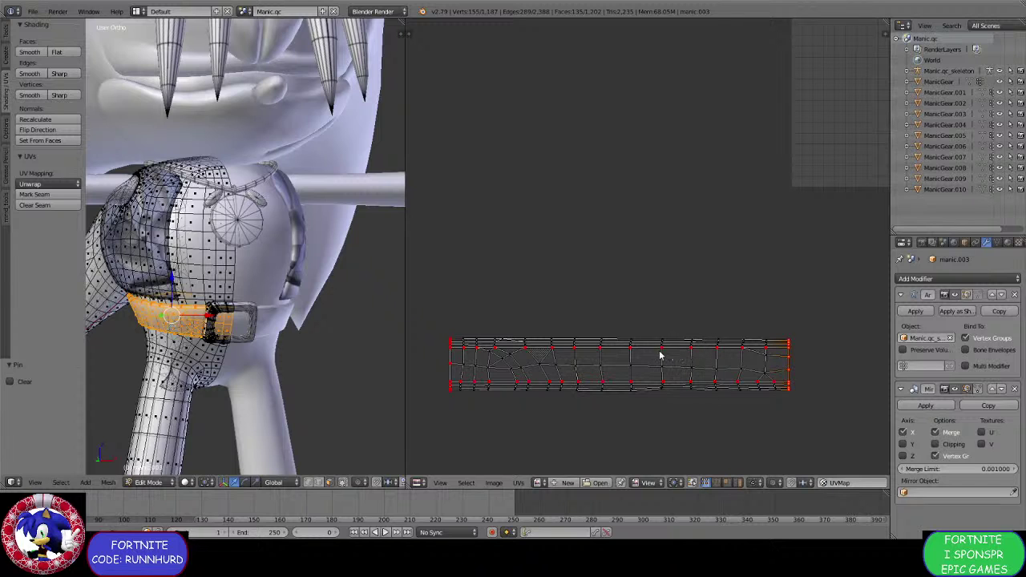
Unwrap the belt again with its pinned borders and turn on UV and mesh selection sync.
key("u")
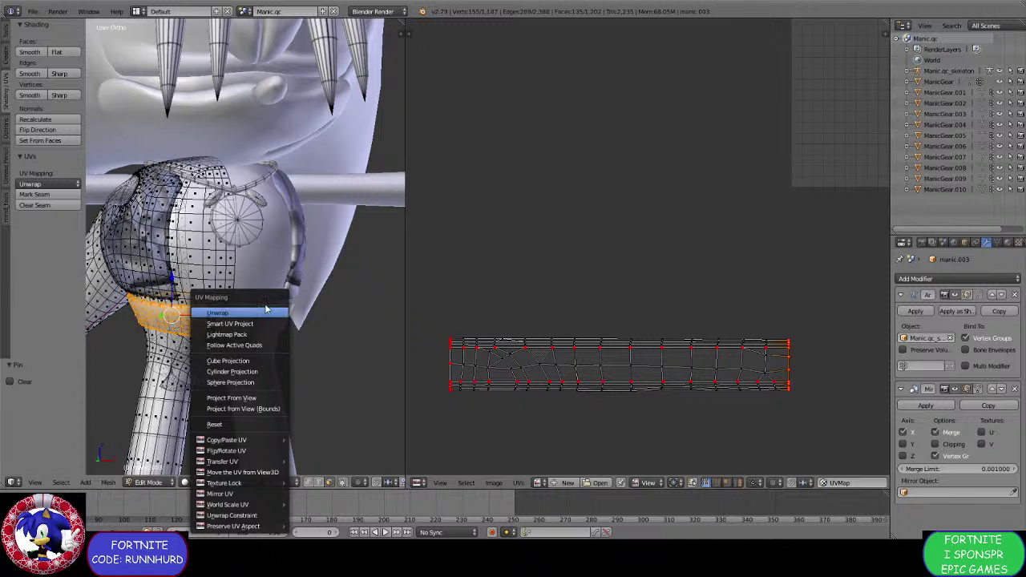
left_click(218, 313)
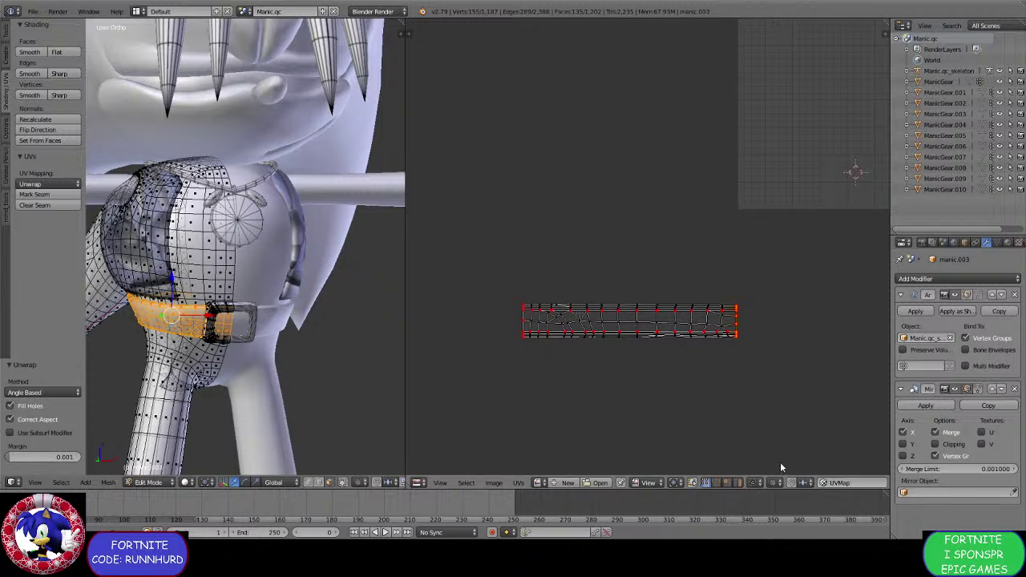
left_click(696, 484)
scroll(680, 425, "down", 2)
scroll(666, 334, "up", 4)
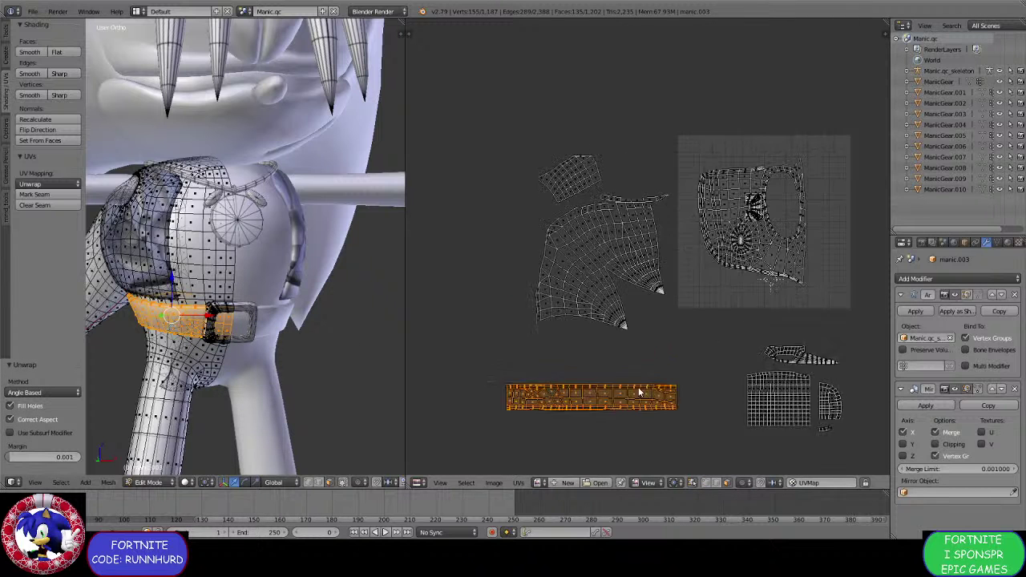
middle_click_drag(630, 389, 633, 396)
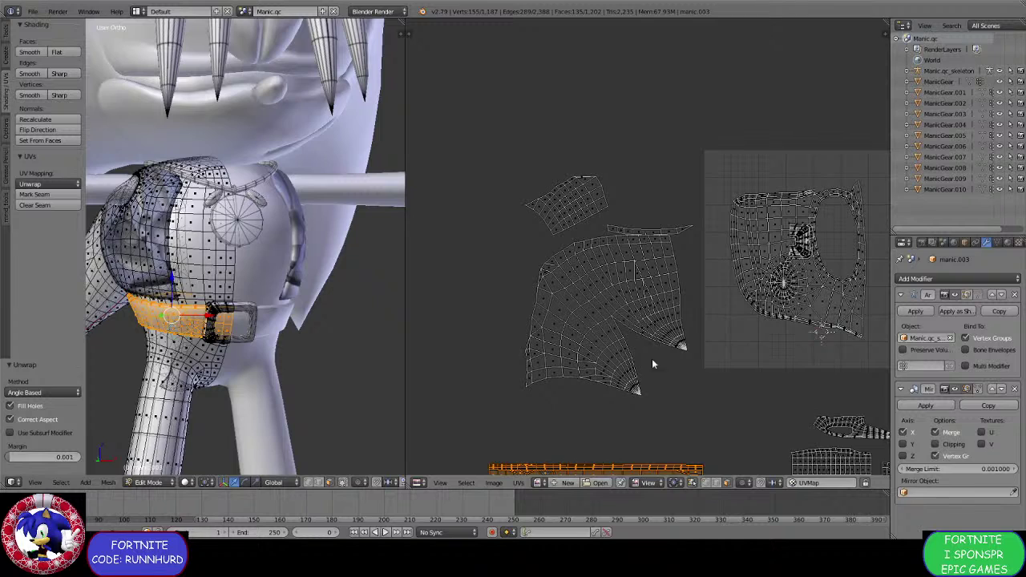
Select a torso face and extend the selection to all linked faces delimited by seams.
scroll(652, 360, "down", 2)
middle_click_drag(611, 308, 559, 323)
scroll(249, 320, "down", 2)
middle_click_drag(244, 323, 313, 305)
scroll(178, 343, "down", 3)
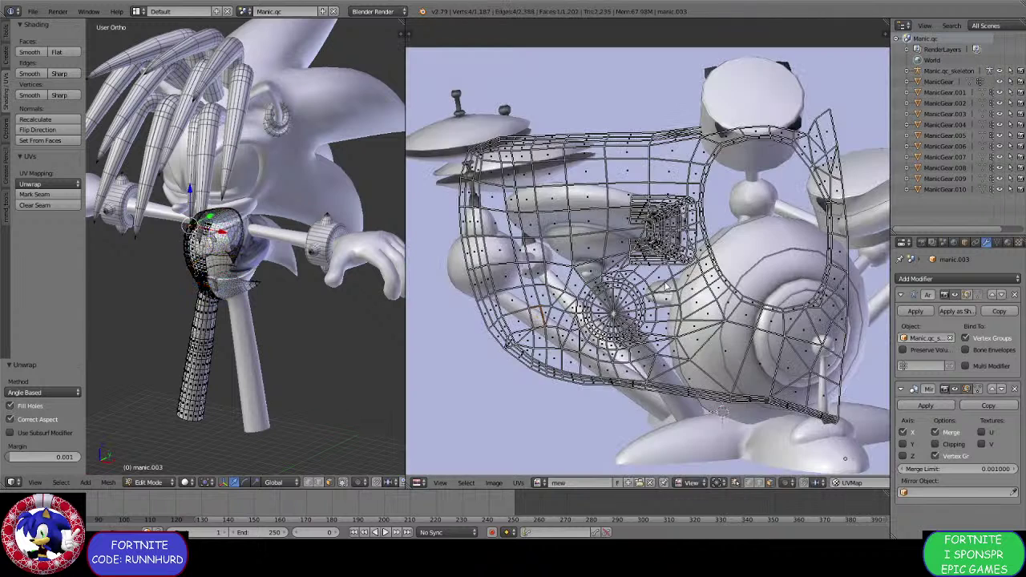
scroll(645, 281, "down", 2)
right_click(548, 268)
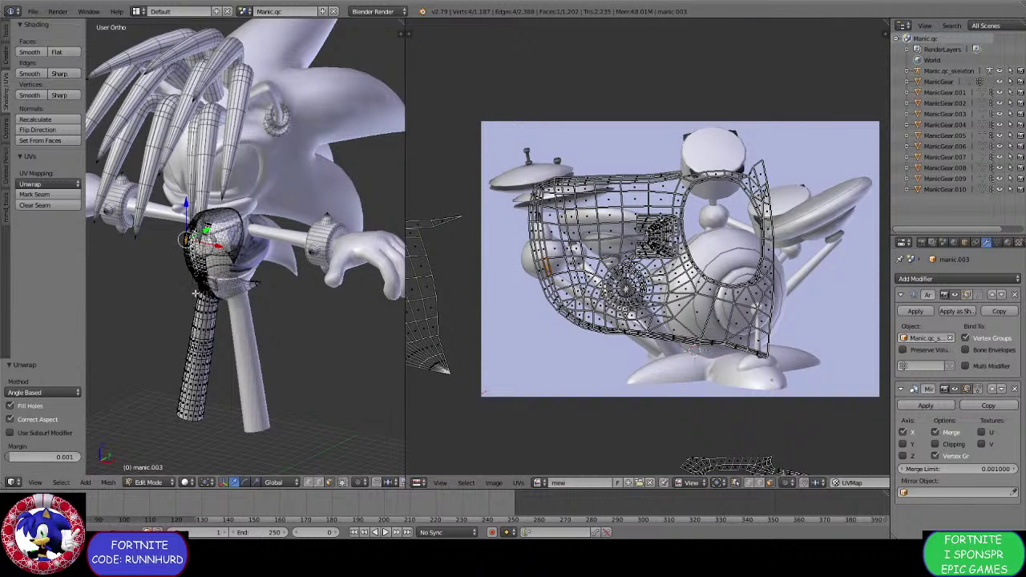
key("ctrl+l")
scroll(195, 294, "down", 2)
scroll(581, 325, "down", 4)
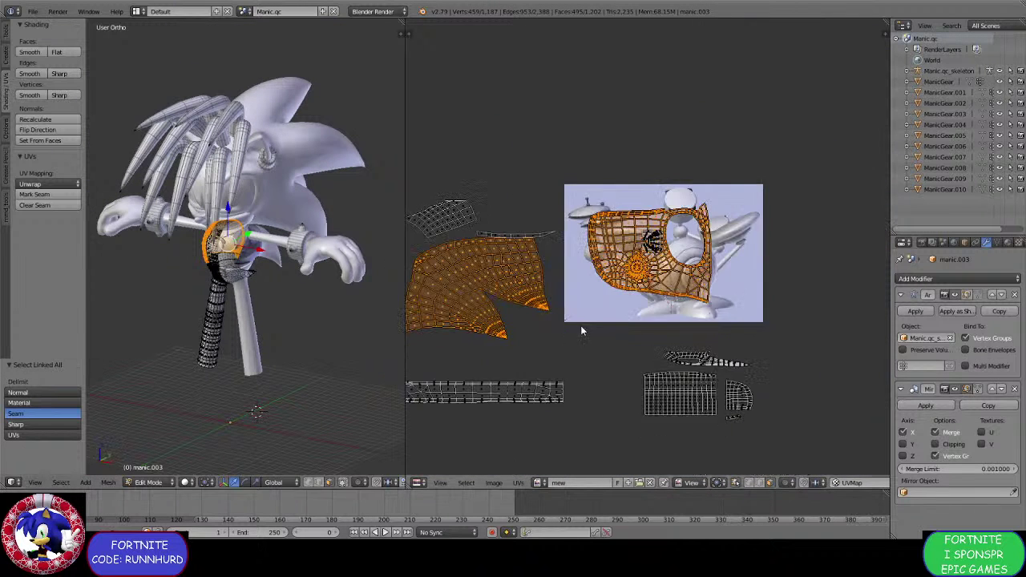
middle_click_drag(648, 308, 659, 326)
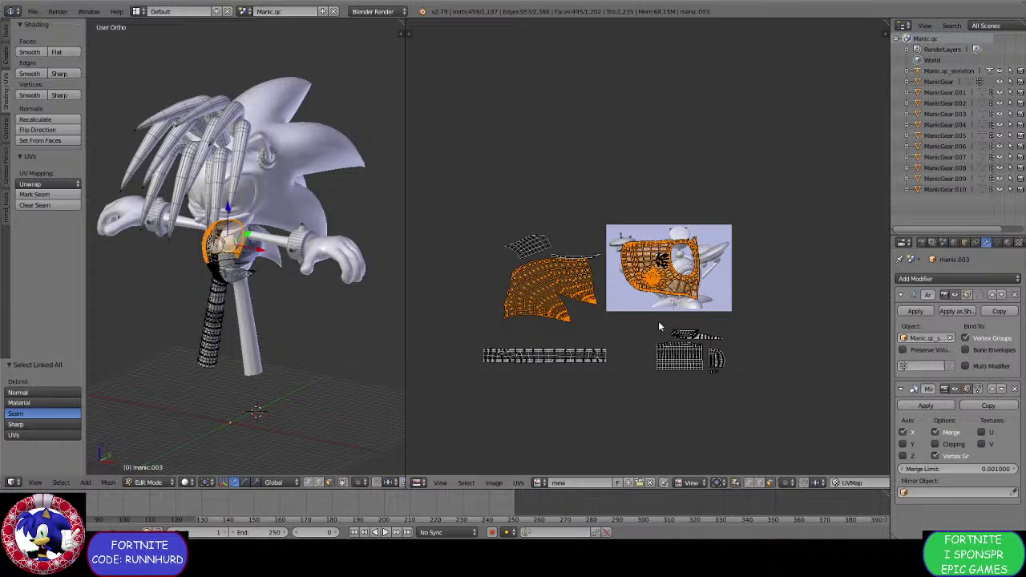
Select the entire mesh and assign a new 1024 × 1024 px Color Grid image named ManicBodyUpgrade.
key("a")
key("a")
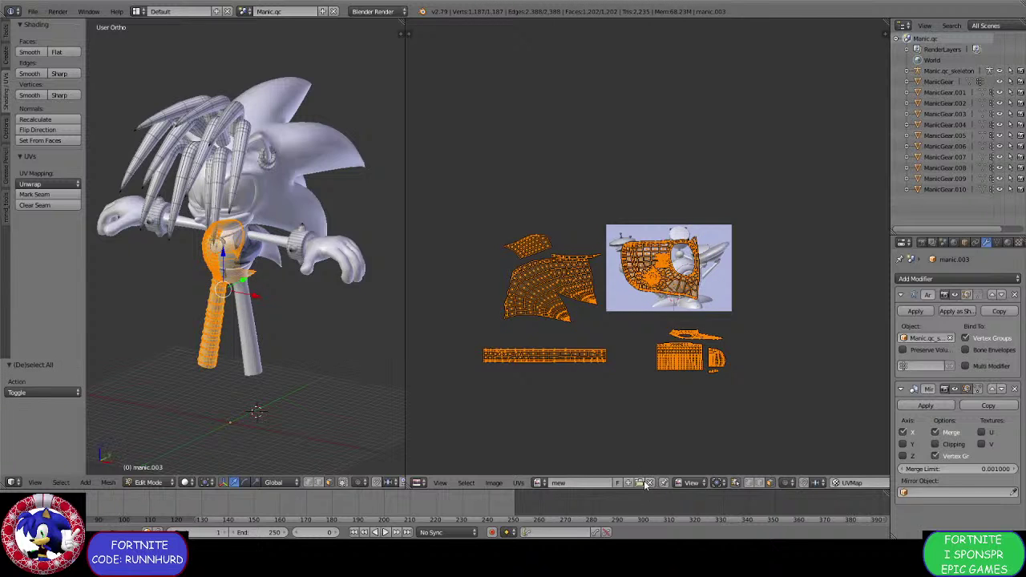
left_click(630, 482)
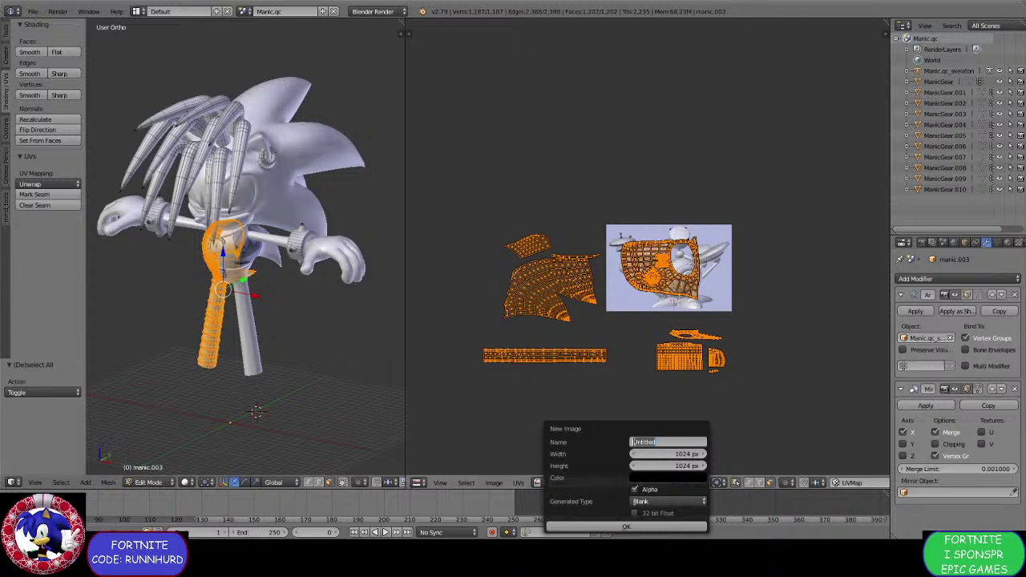
key("BackSpace")
key("Return")
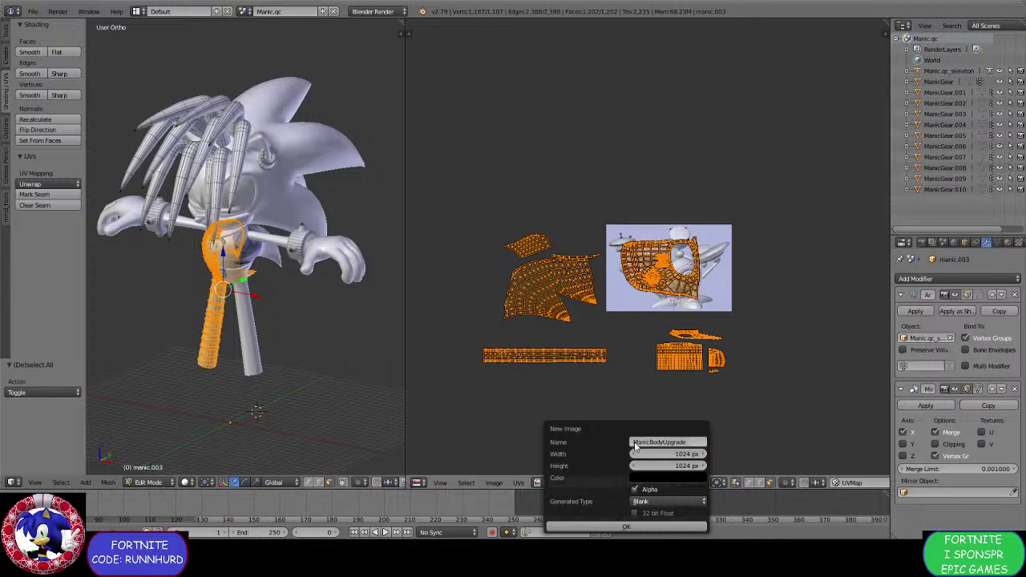
left_click(665, 501)
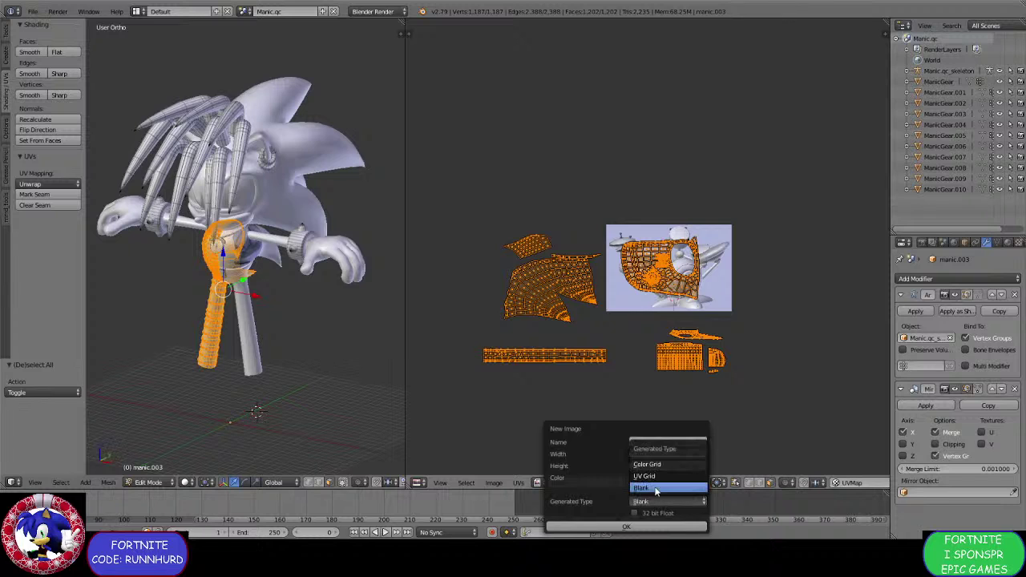
left_click(646, 465)
left_click(626, 527)
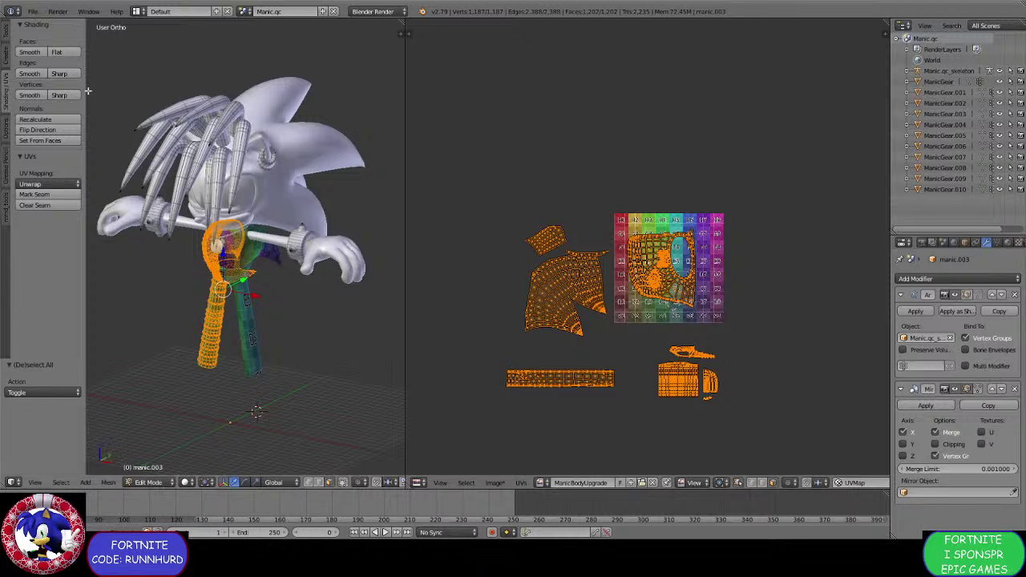
Save the Blender file.
left_click(33, 12)
left_click(37, 94)
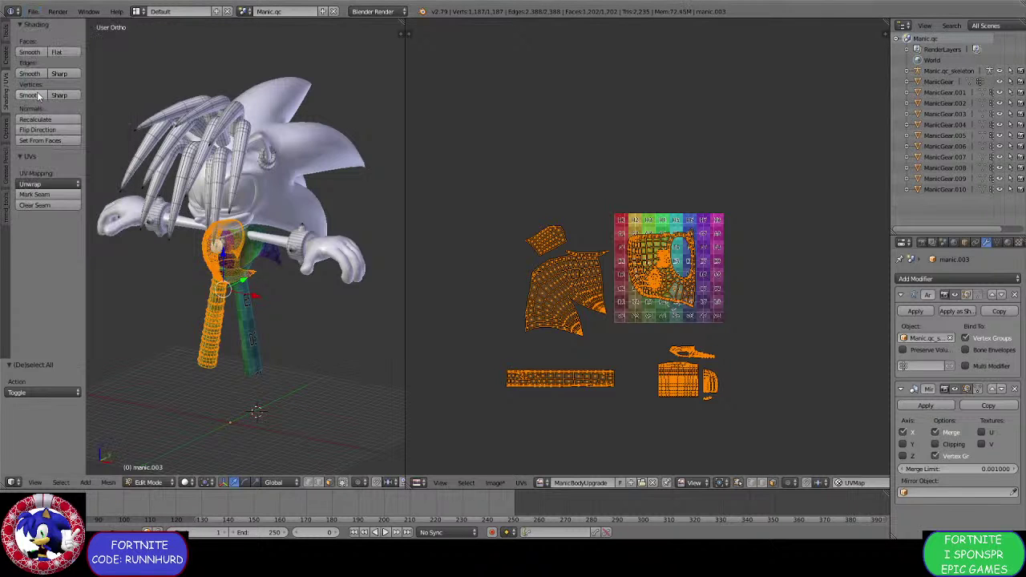
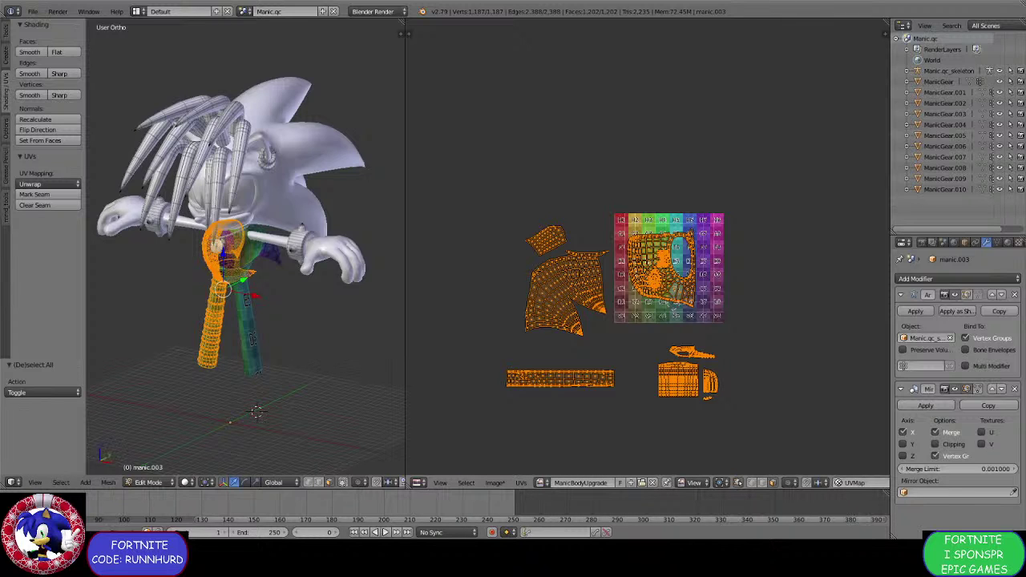
left_click(837, 434)
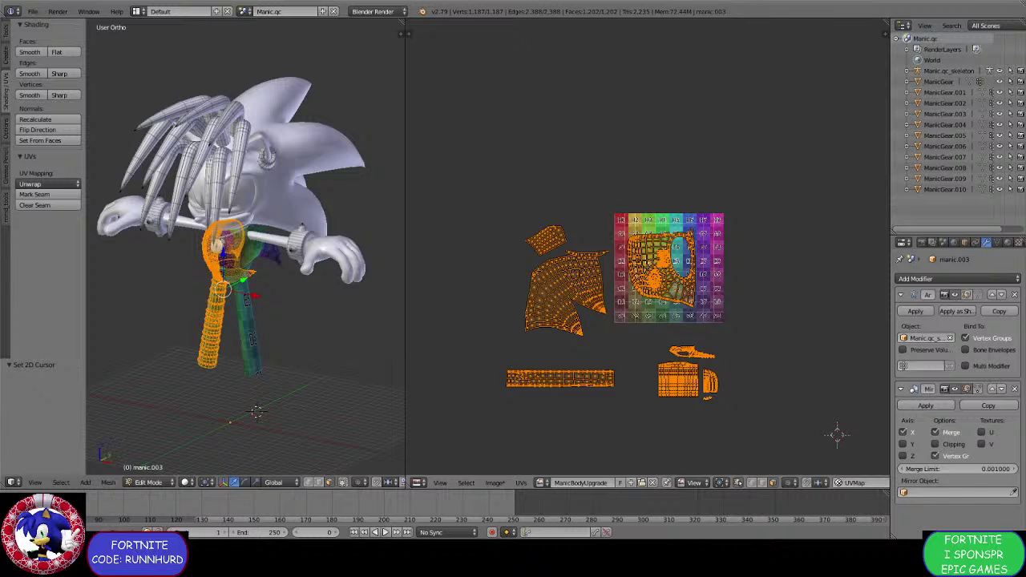
Select the belt buckle up to its seams and move its UV island just below the color grid's first columns.
scroll(658, 303, "up", 4)
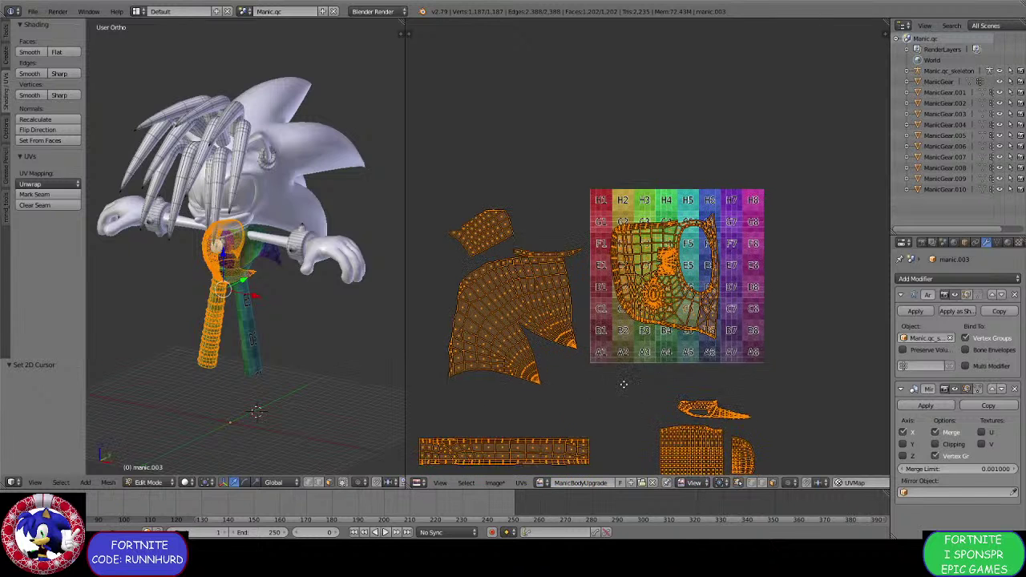
scroll(362, 227, "up", 8)
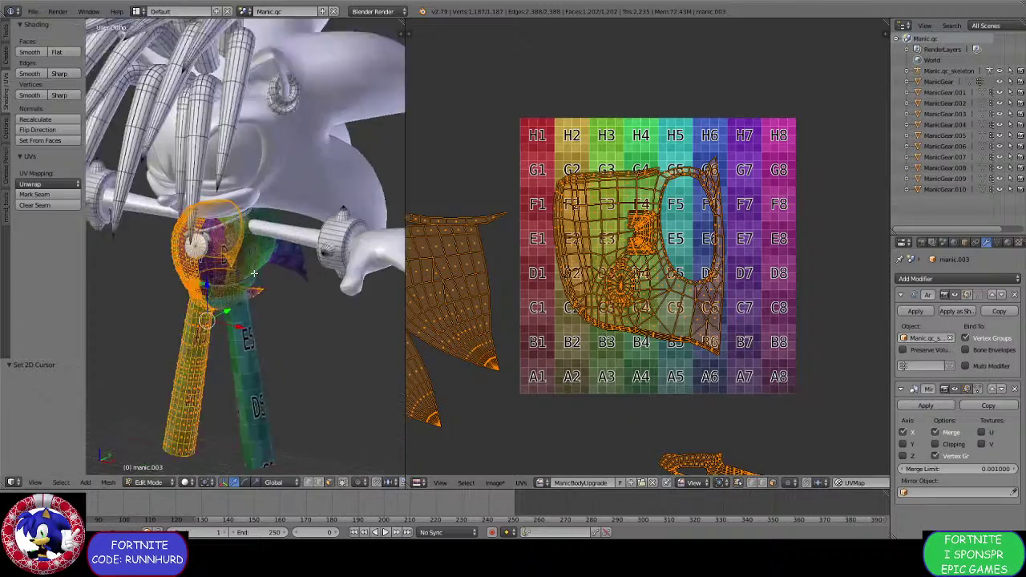
middle_click_drag(362, 228, 401, 241)
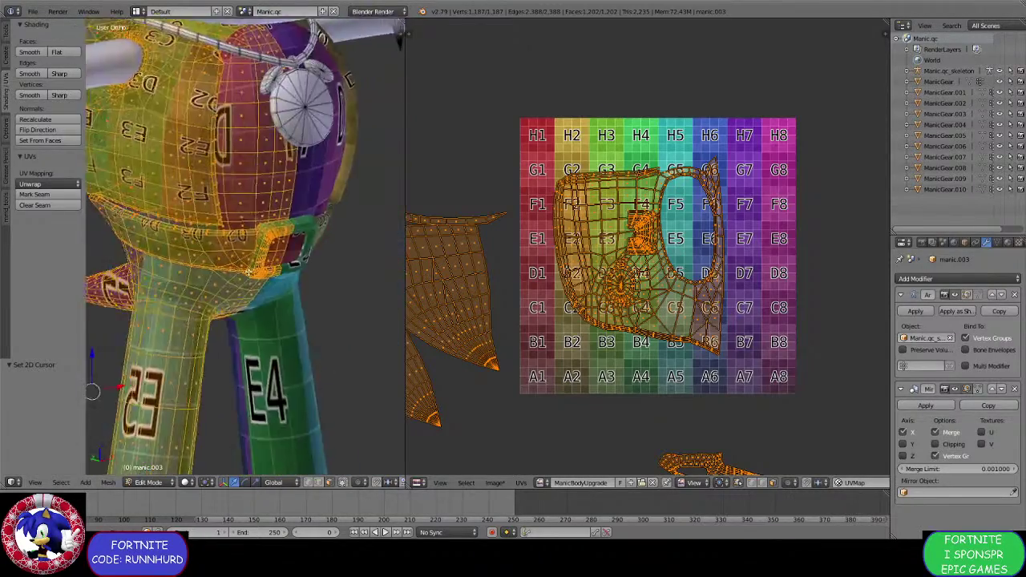
scroll(348, 209, "up", 3)
middle_click_drag(348, 207, 300, 251, "shift")
right_click(300, 251)
key("ctrl+l")
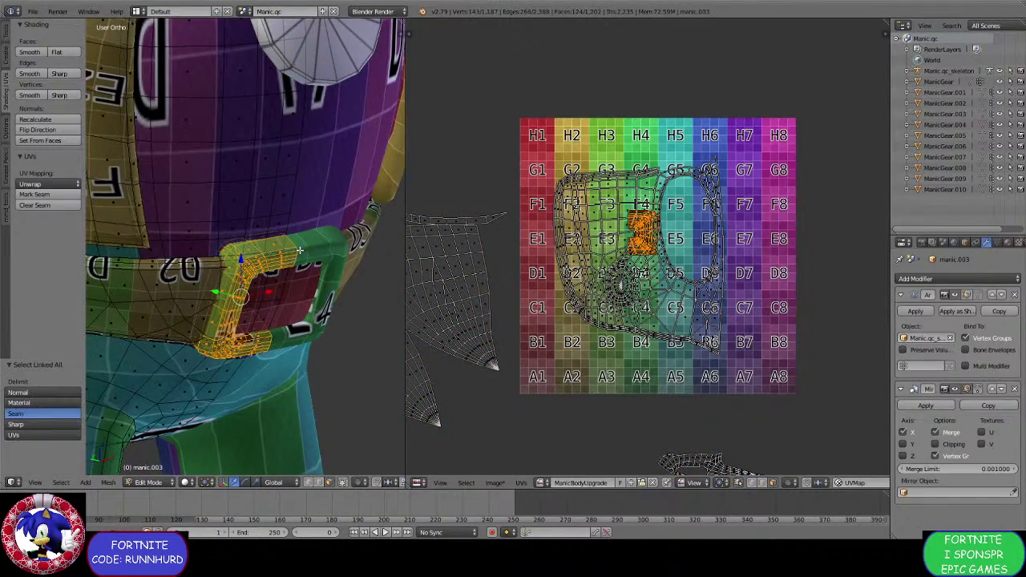
scroll(328, 254, "down", 3)
scroll(641, 241, "down", 2)
key("g")
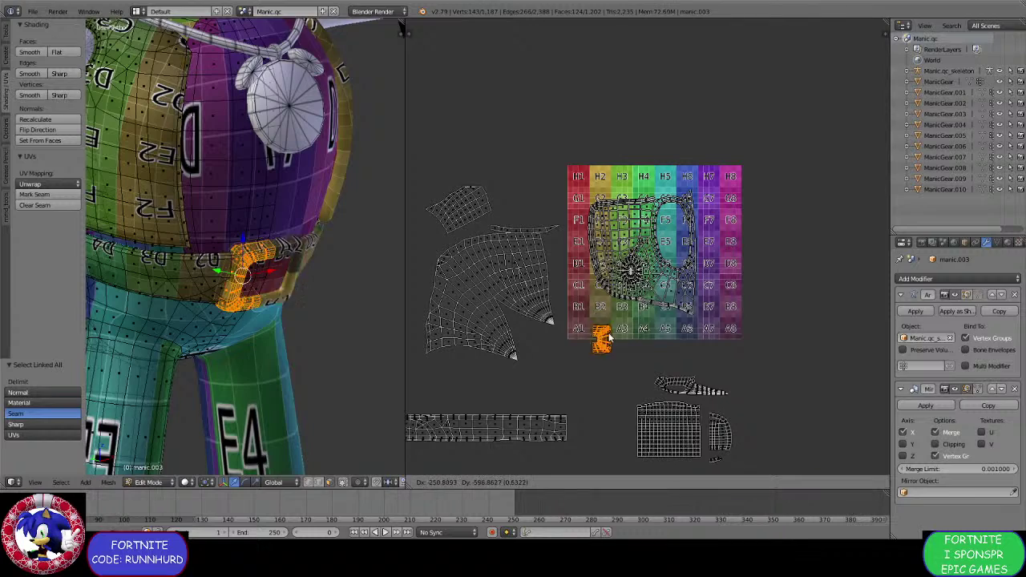
left_click(593, 358)
scroll(593, 359, "up", 2)
Select the linked torso faces up to their seams, and deselect the large two-pointed island outside the color grid.
key("a")
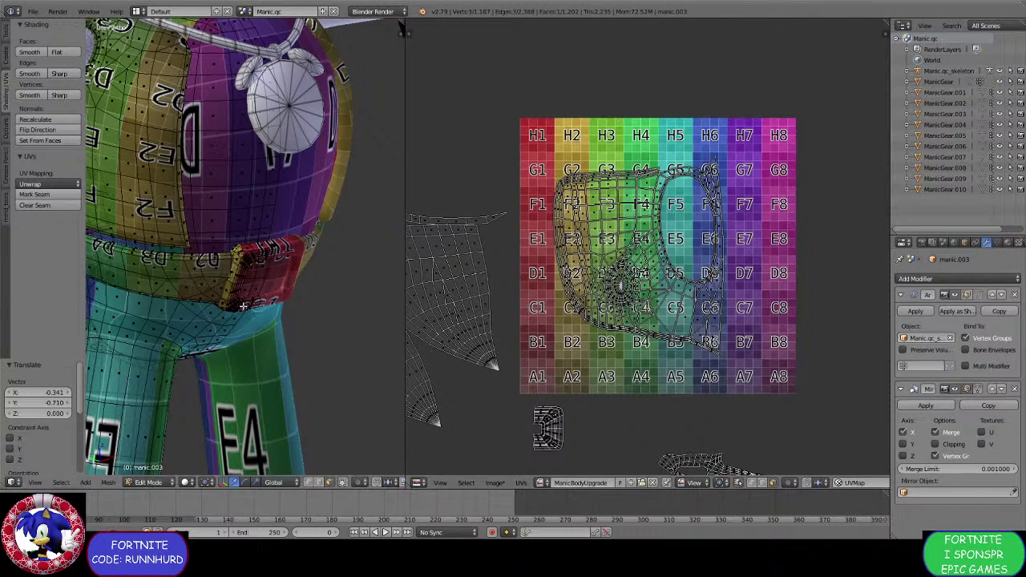
key("ctrl+l")
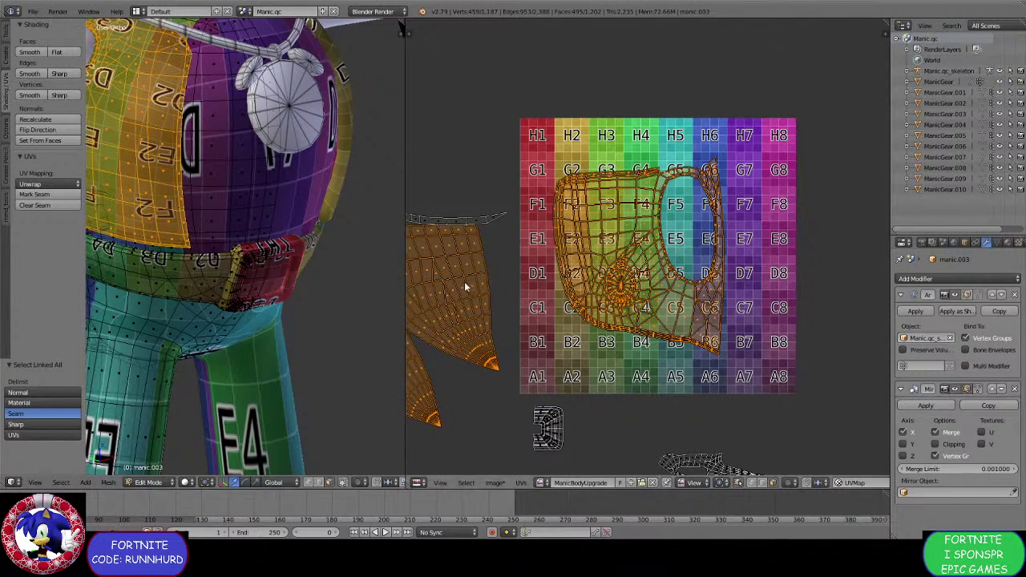
scroll(473, 290, "down", 4)
scroll(513, 326, "up", 3)
scroll(229, 323, "down", 3)
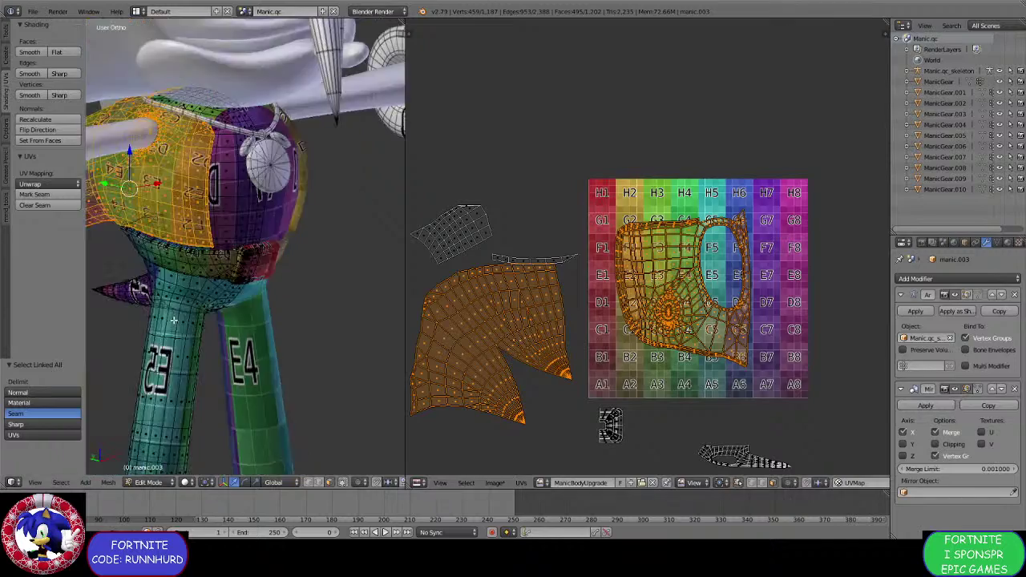
middle_click_drag(221, 323, 336, 319)
scroll(337, 319, "up", 2)
key("b")
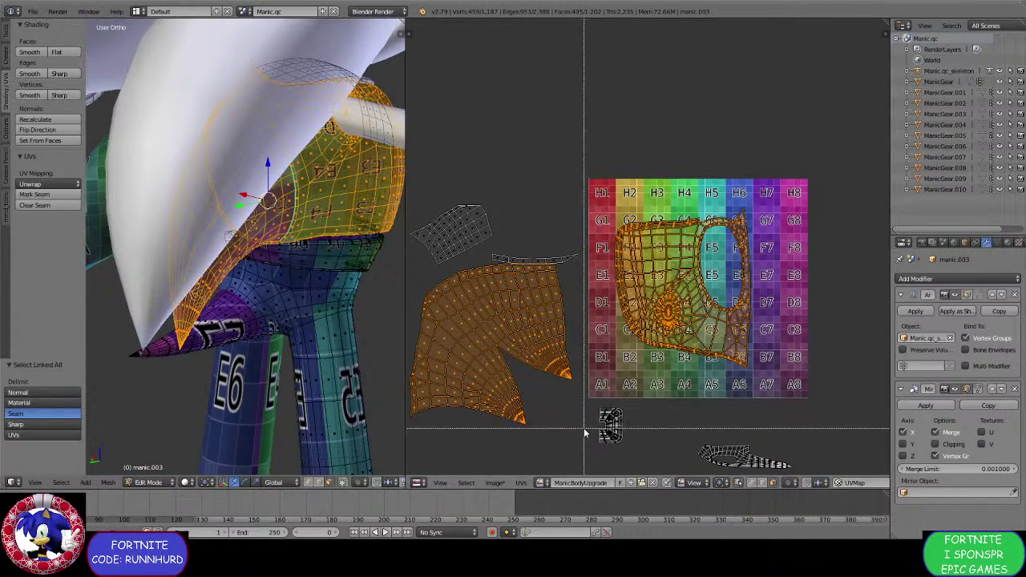
middle_click_drag(584, 431, 381, 259)
Unwrap the selected torso island with the arm hole again.
middle_click_drag(240, 264, 250, 225)
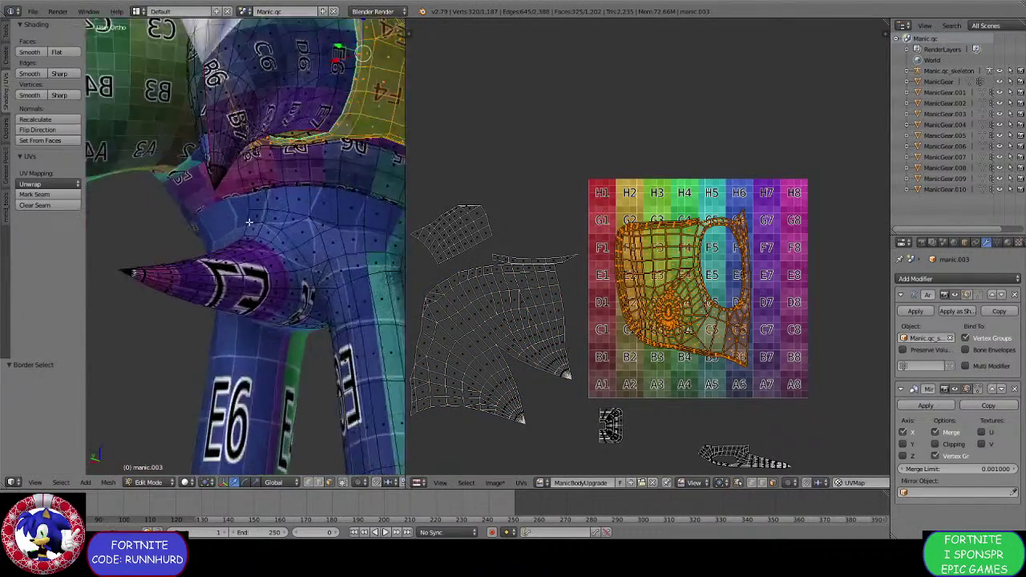
scroll(251, 223, "up", 2)
middle_click_drag(265, 179, 270, 213)
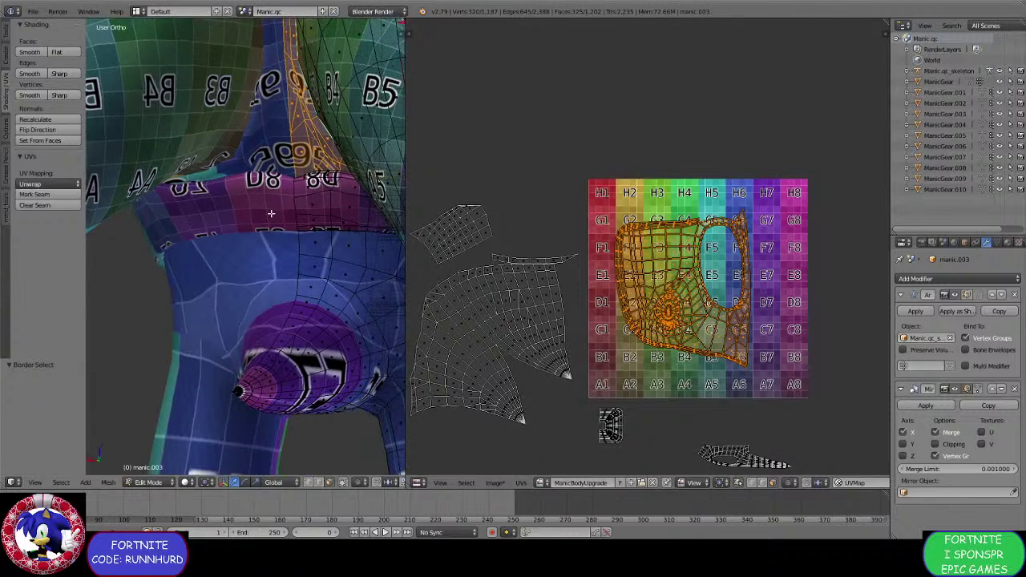
key("u")
left_click(269, 219)
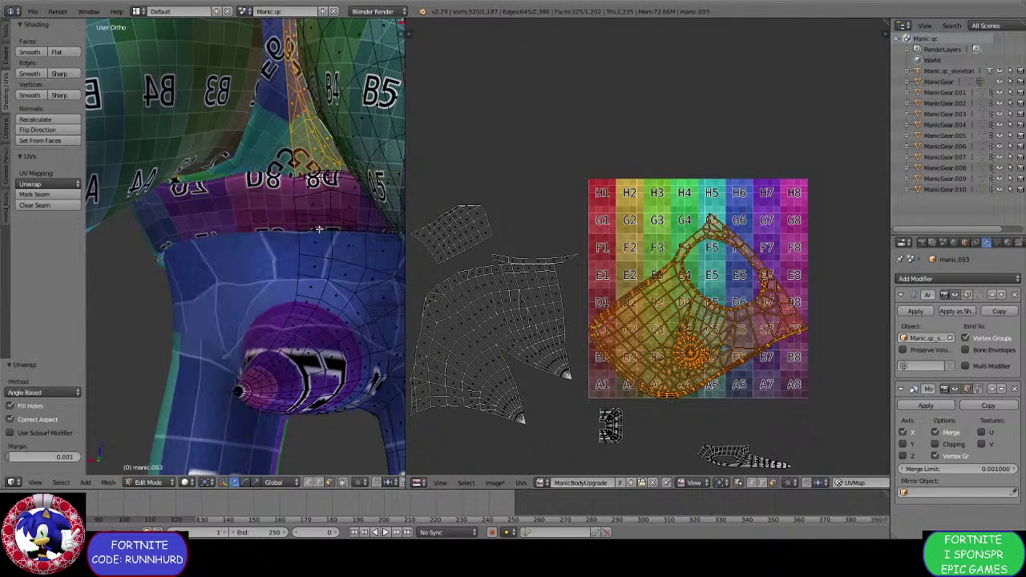
Rotate the torso island upright and scale it down by a factor of about 0.63.
key("r")
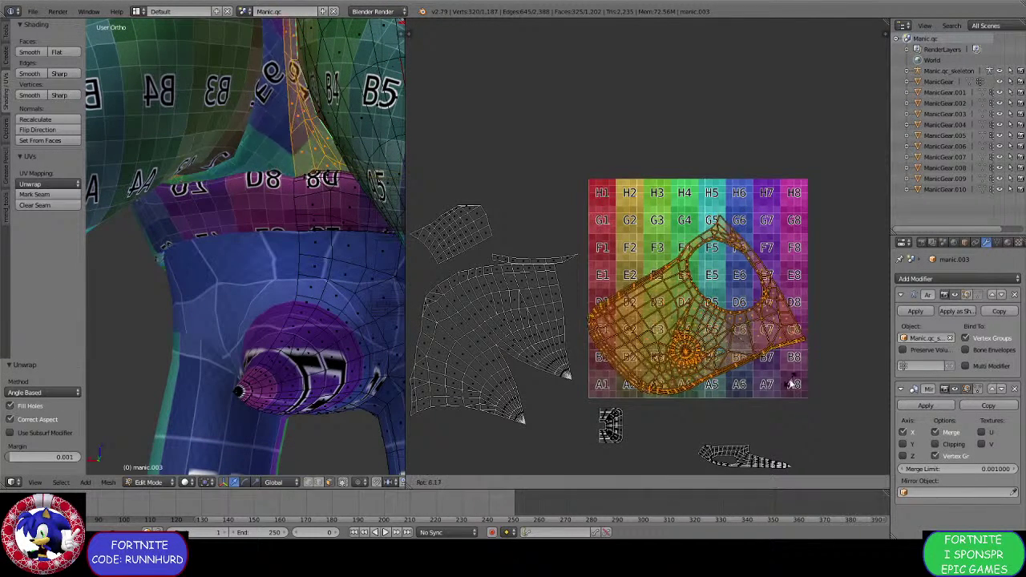
left_click(736, 406)
key("s")
left_click(728, 377)
Move the torso island into the grid's H1 corner and shrink it further by a factor of about 0.85.
key("g")
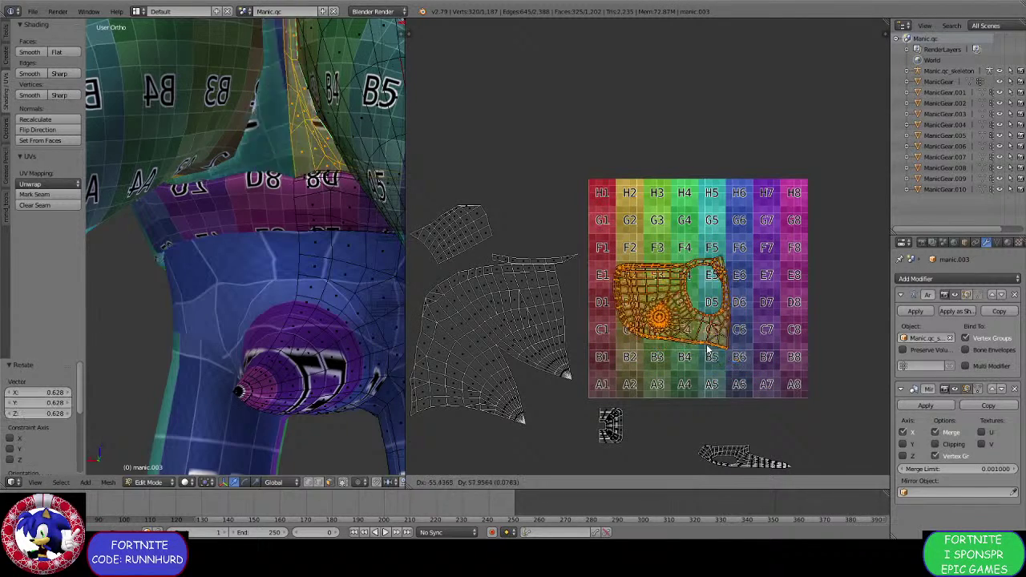
left_click(686, 289)
key("s")
left_click(705, 327)
key("g")
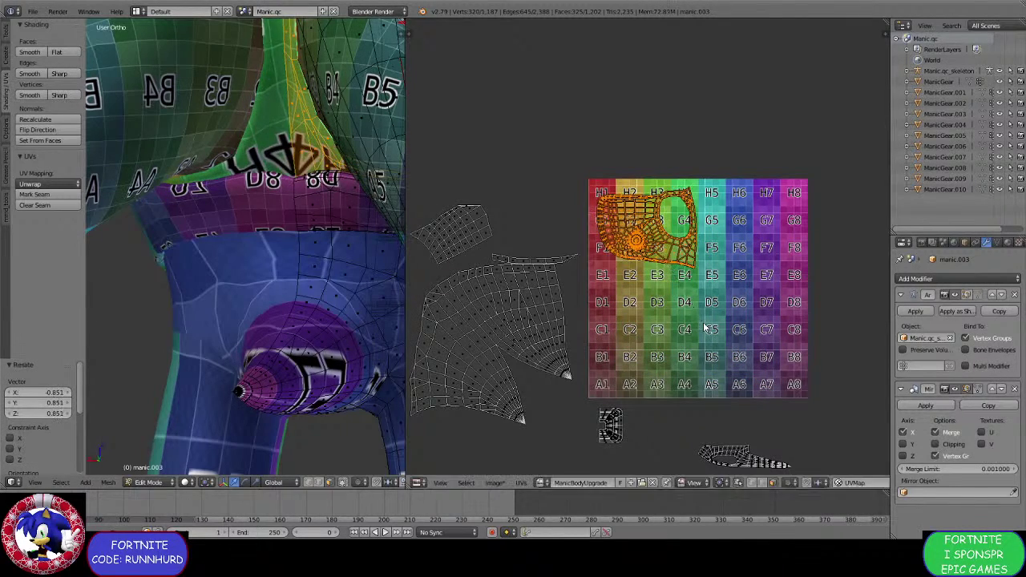
left_click(696, 318)
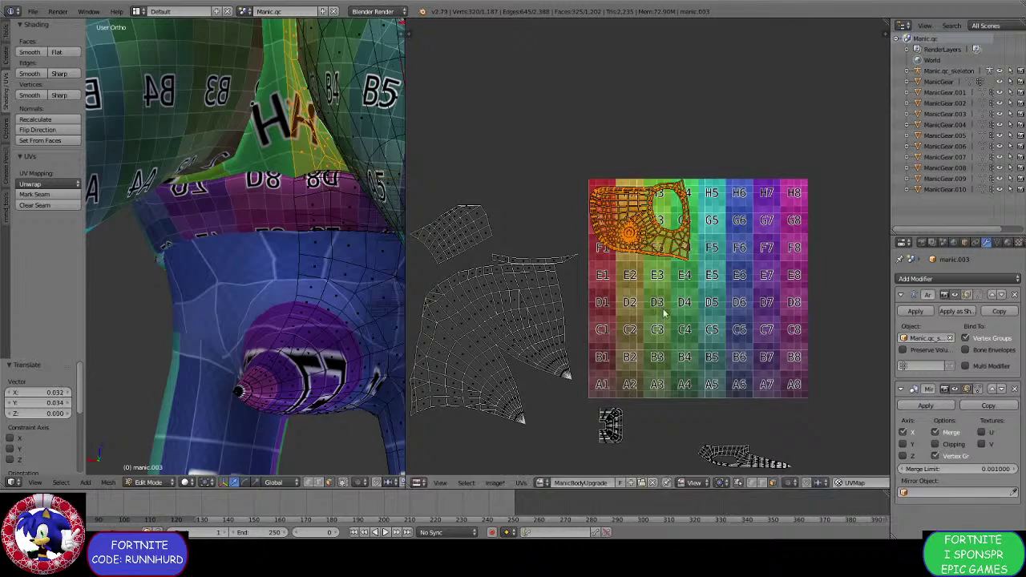
scroll(662, 312, "up", 2)
key("r")
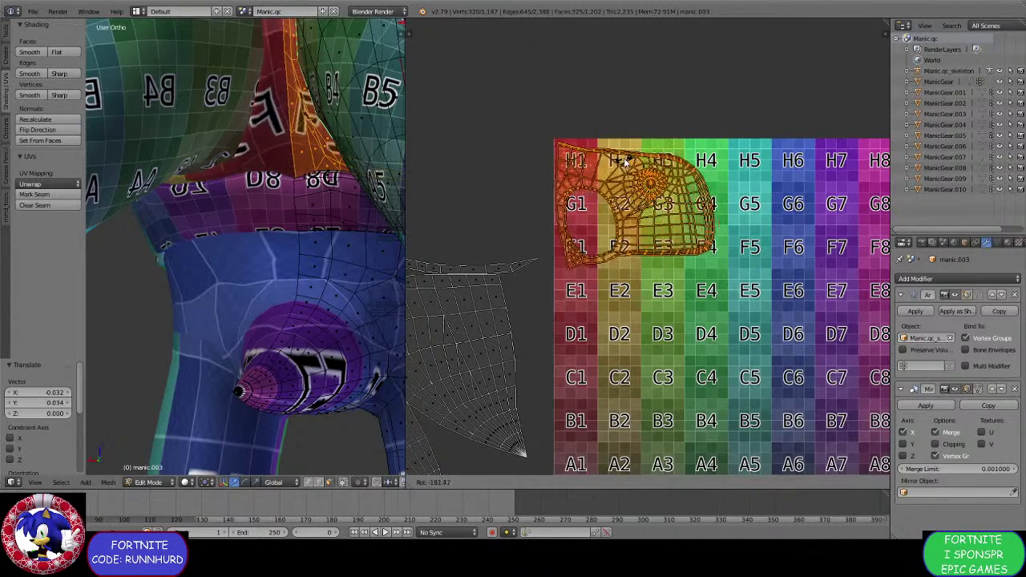
left_click(577, 296)
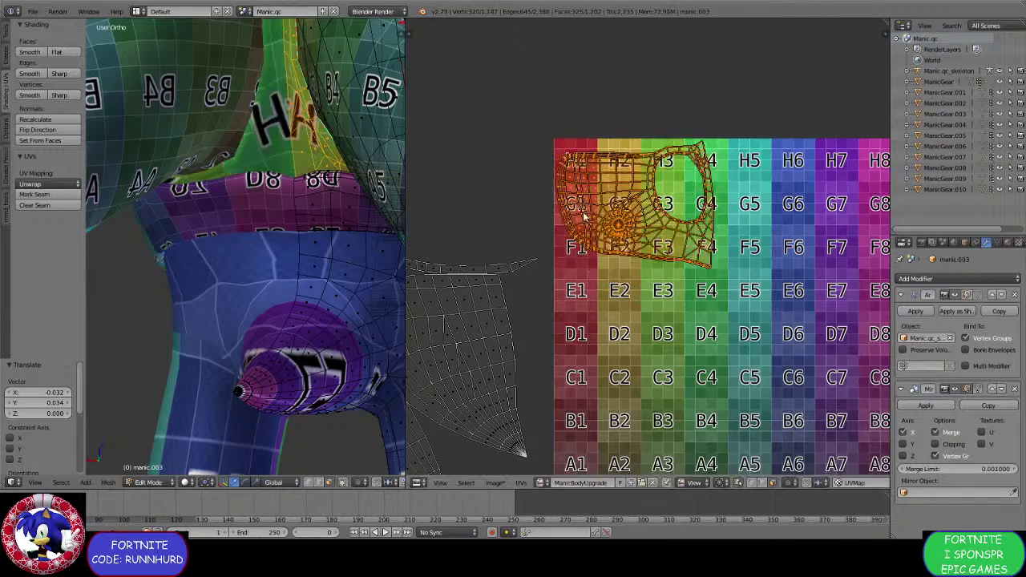
Deselect the torso island, select the thin curved strip island above the two-pointed island, and inspect where the strip lies on the model.
scroll(577, 296, "down", 2)
middle_click_drag(576, 296, 618, 266)
key("a")
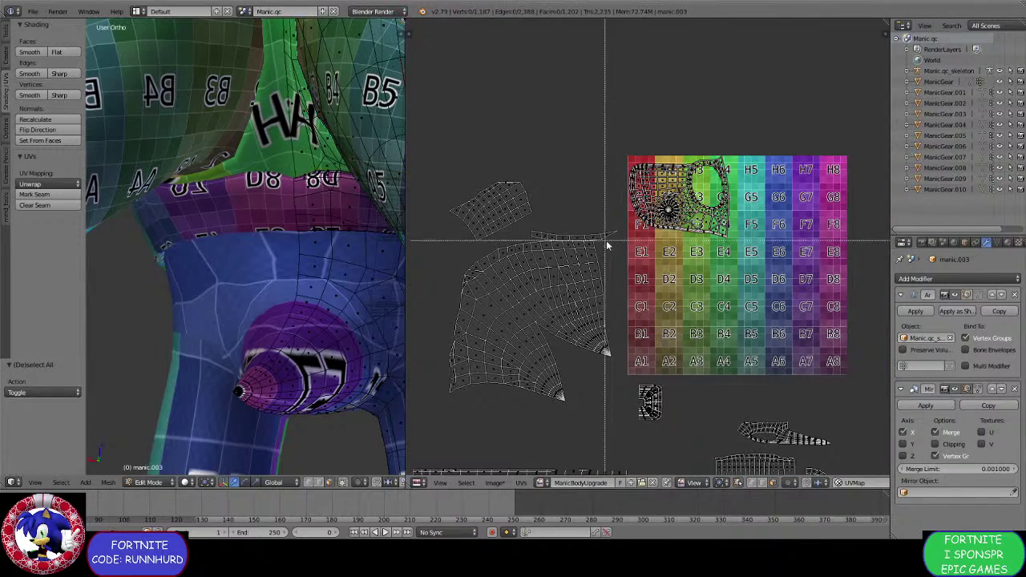
key("b")
left_click_drag(613, 240, 522, 222)
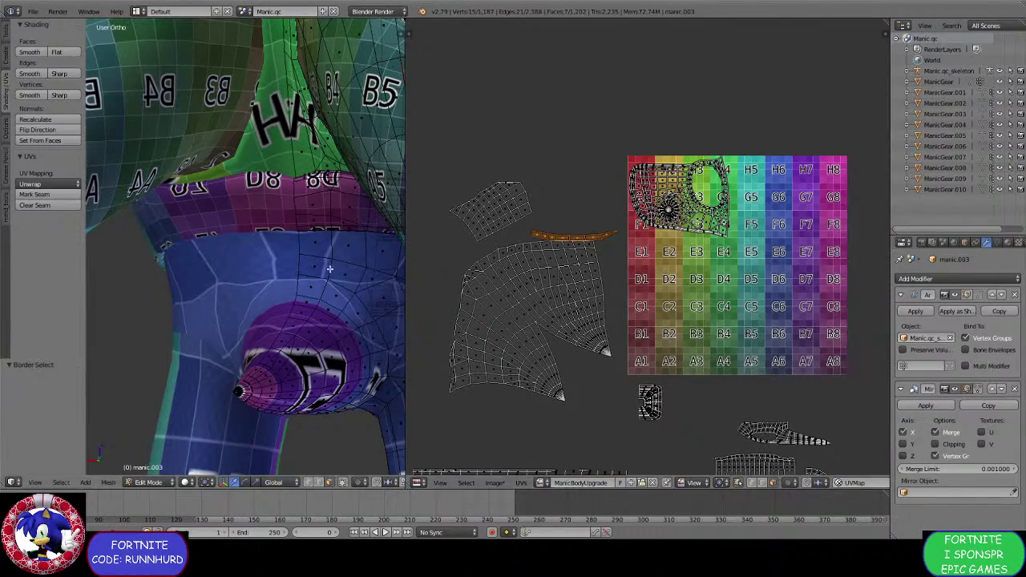
scroll(329, 271, "down", 4)
middle_click_drag(329, 274, 161, 270)
scroll(440, 266, "up", 2)
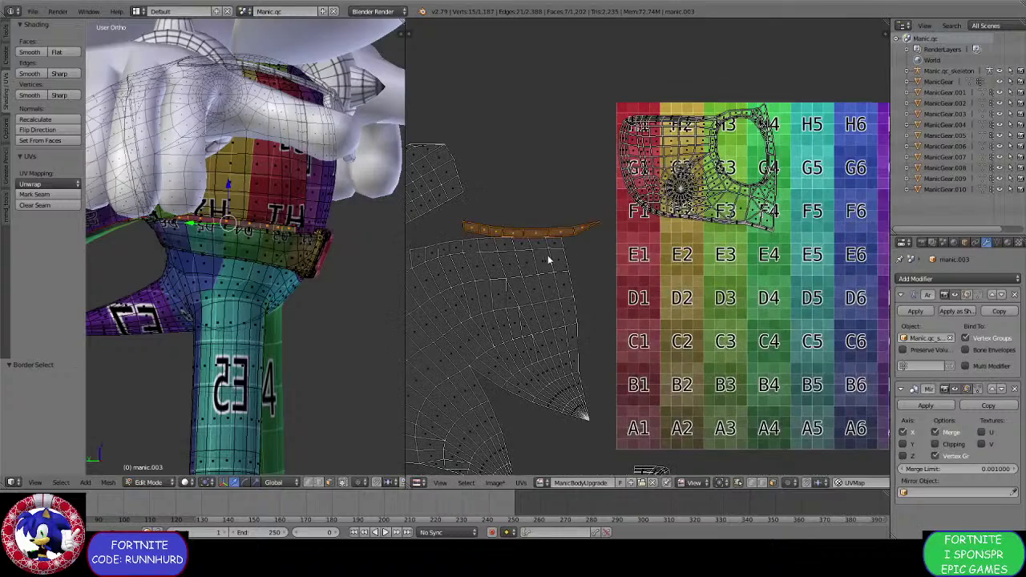
Move the thin strip island into the color grid, scale it by 0.694, and place it along the lower edge under A1 and A2.
key("g")
left_click(713, 455)
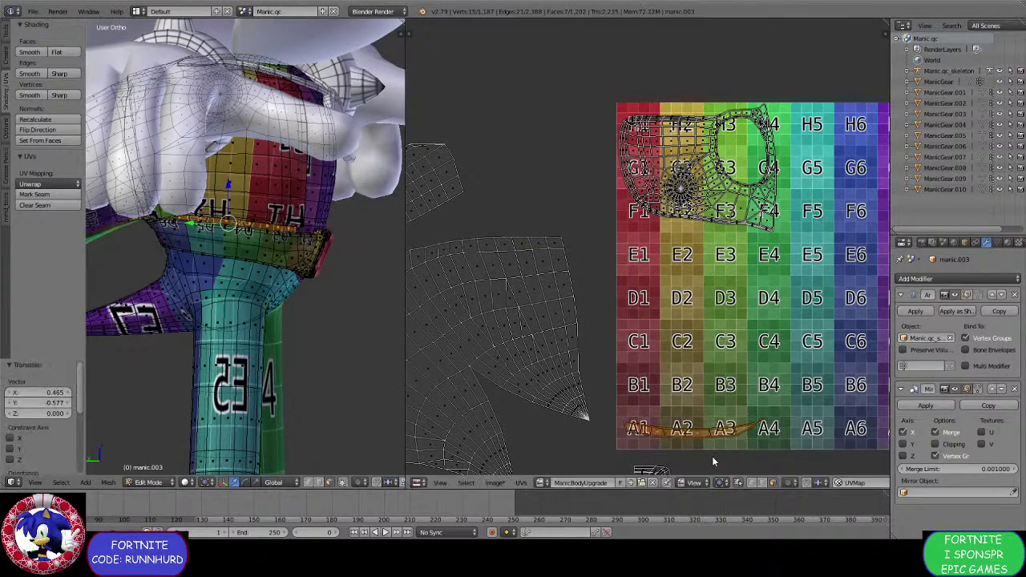
middle_click_drag(712, 457, 692, 354)
key("s")
left_click(794, 358)
key("g")
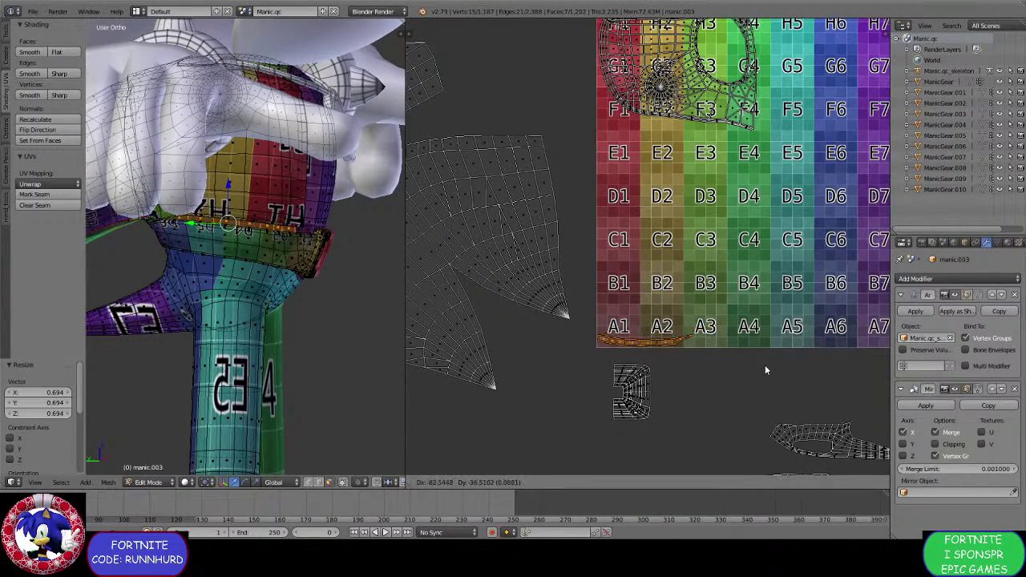
left_click(766, 363)
Select only the large two-pointed island and rotate it by -74.8°.
scroll(582, 385, "down", 2)
key("a")
key("b")
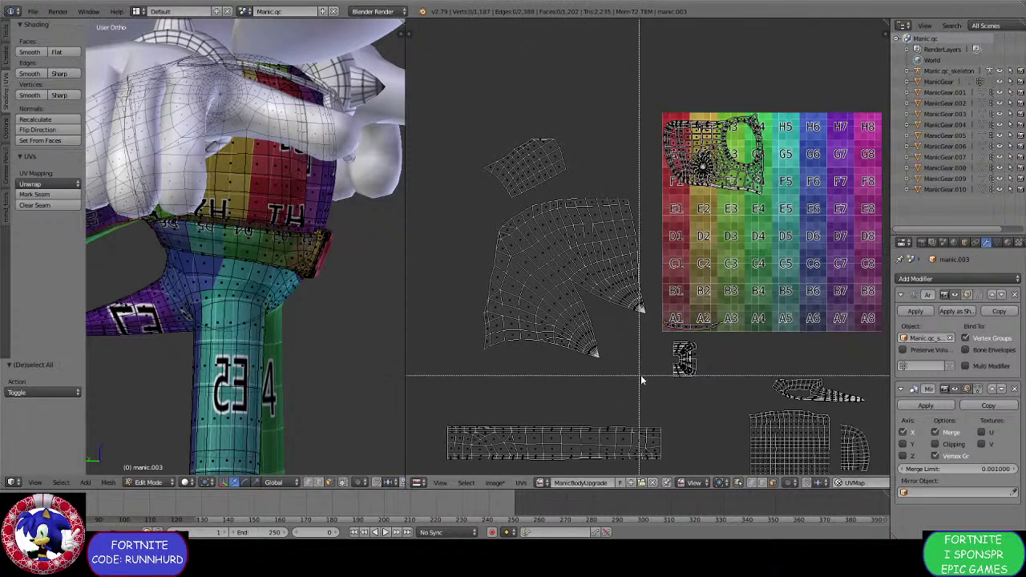
left_click_drag(648, 377, 461, 206)
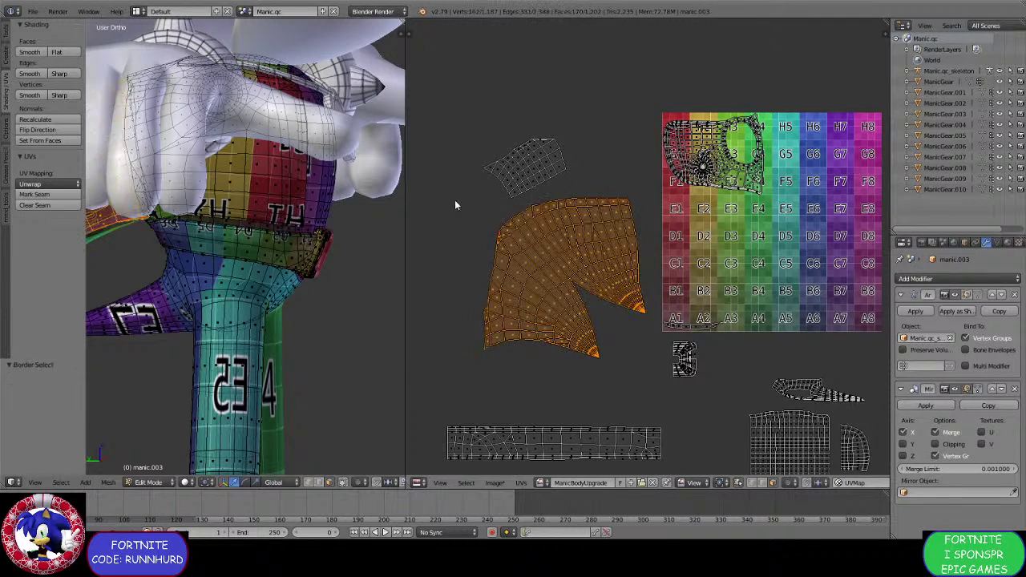
key("r")
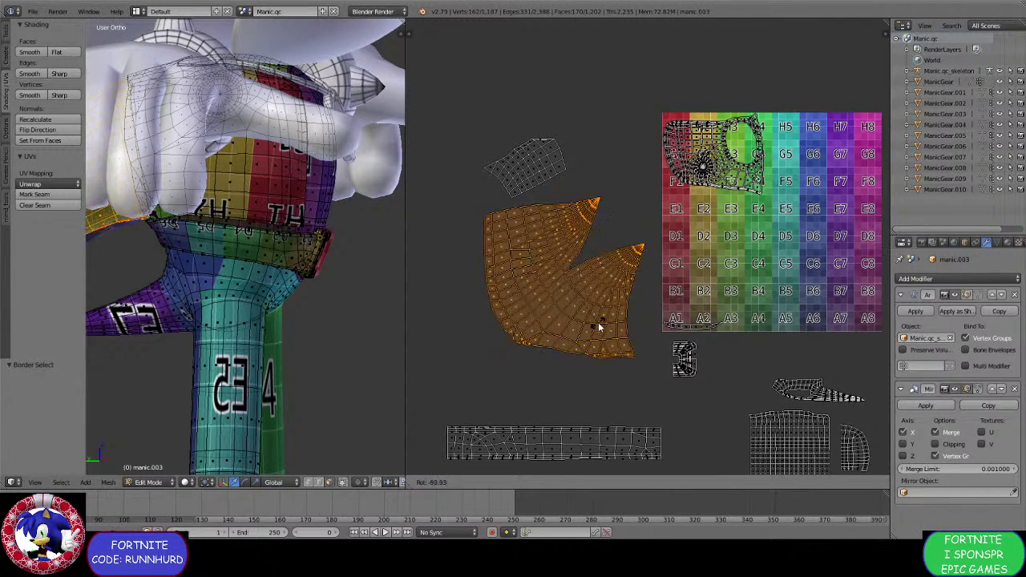
left_click(589, 367)
Shrink the two-pointed island, move it into the grid, scale it by a further 0.745, and place it directly under the torso island.
key("g")
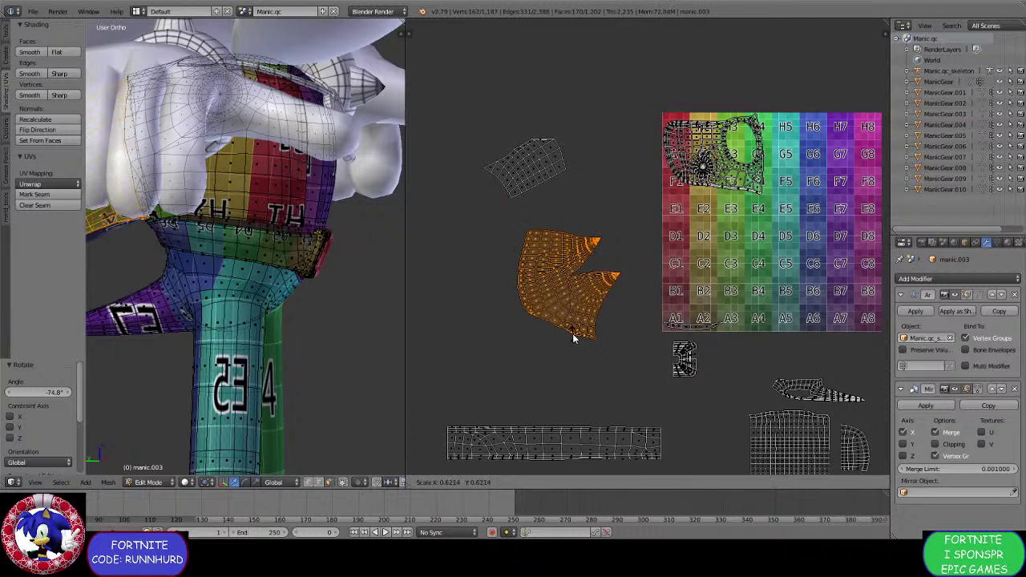
left_click(732, 340)
key("s")
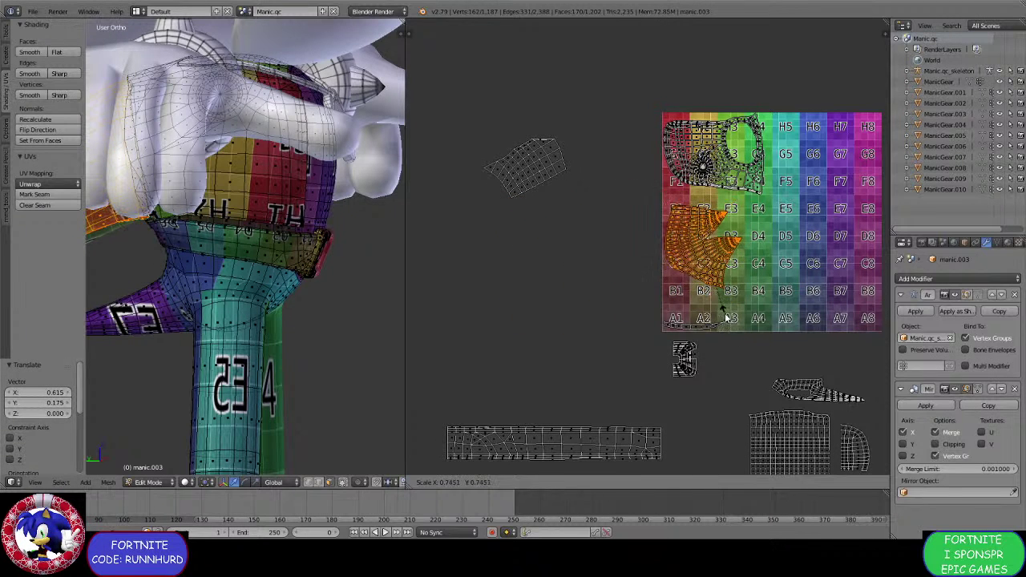
left_click(720, 303)
key("g")
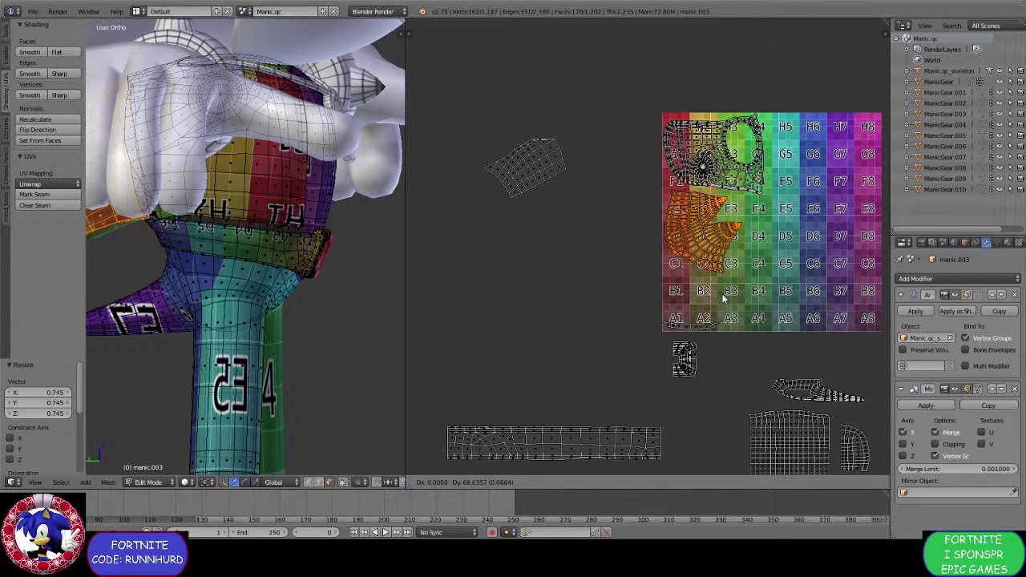
left_click(721, 293)
Select the small tilted island outside the grid, straighten it by rotating 29.3°, and move it over the grid's A1 and B1 cells.
key("a")
key("b")
left_click_drag(611, 238, 485, 117)
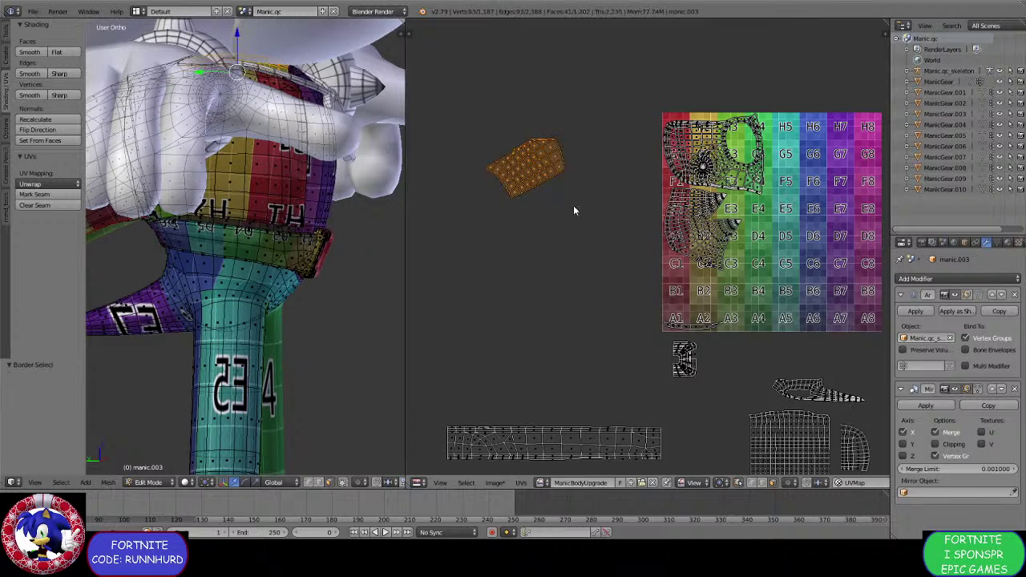
key("r")
left_click(560, 254)
key("g")
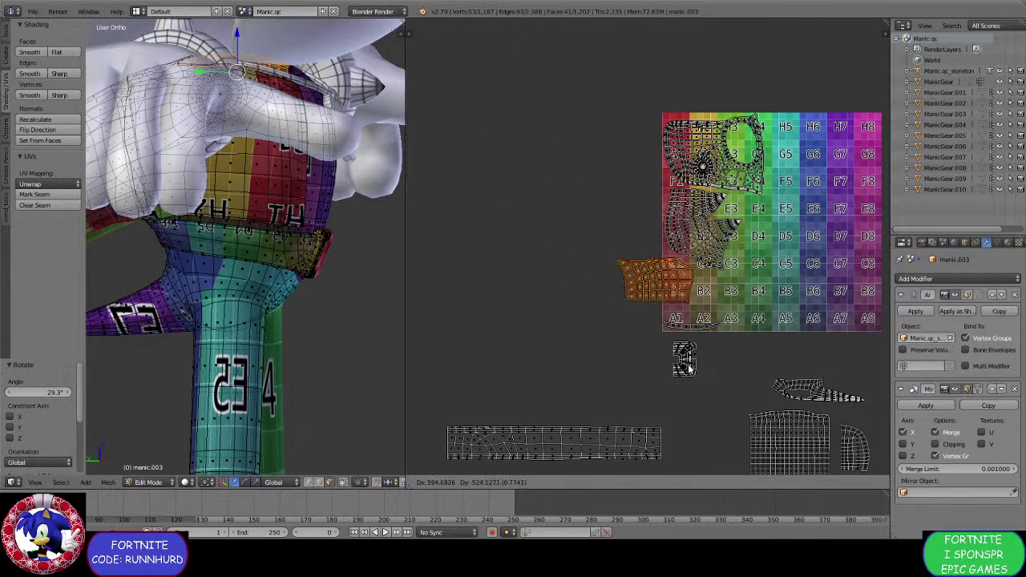
left_click(736, 391)
Scale the straightened island by 0.726 and again by 0.828, and position it under the two-pointed island around B1 and B2.
key("s")
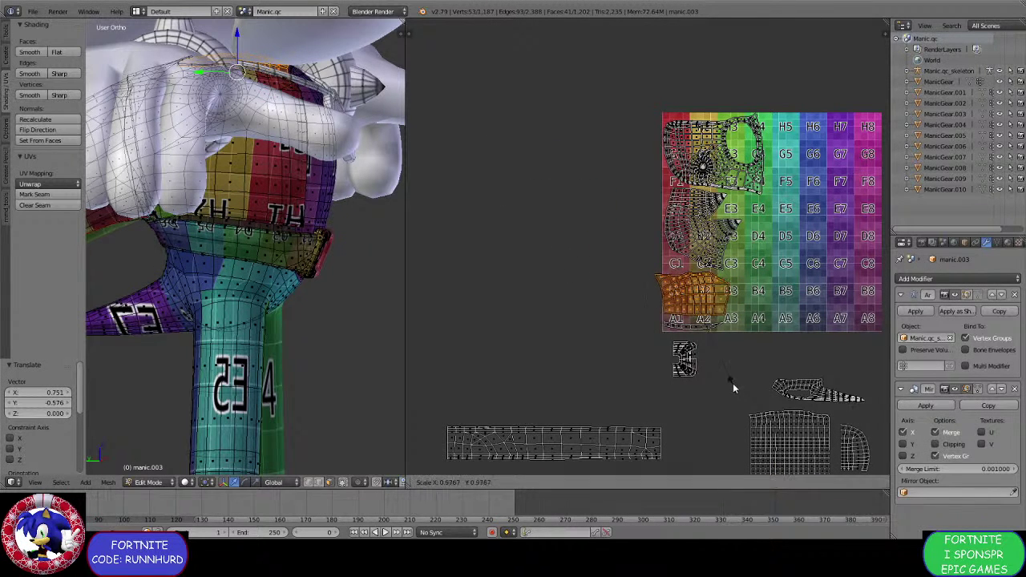
left_click(727, 365)
scroll(727, 365, "up", 2)
key("g")
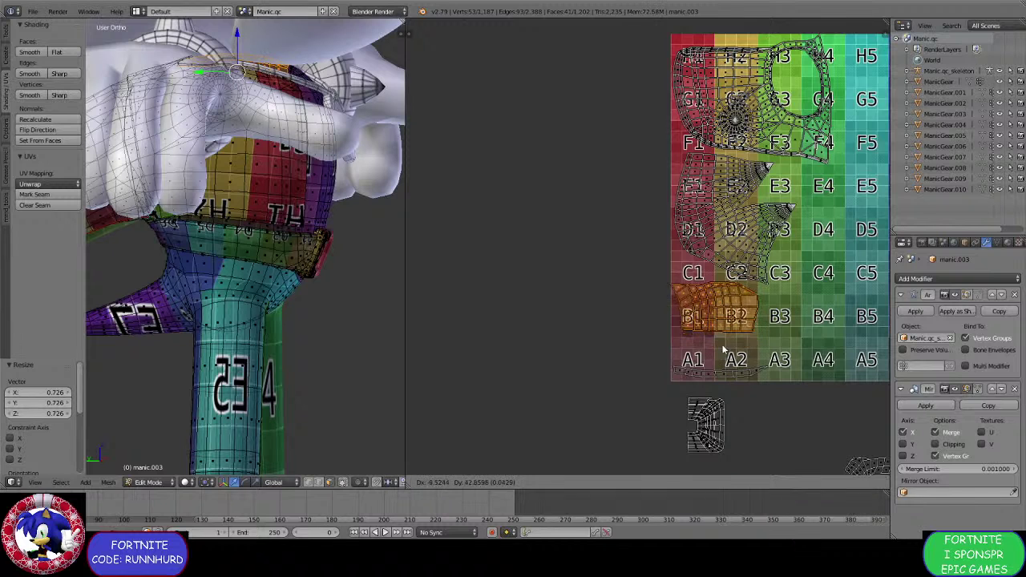
left_click(724, 348)
key("s")
left_click(742, 367)
key("g")
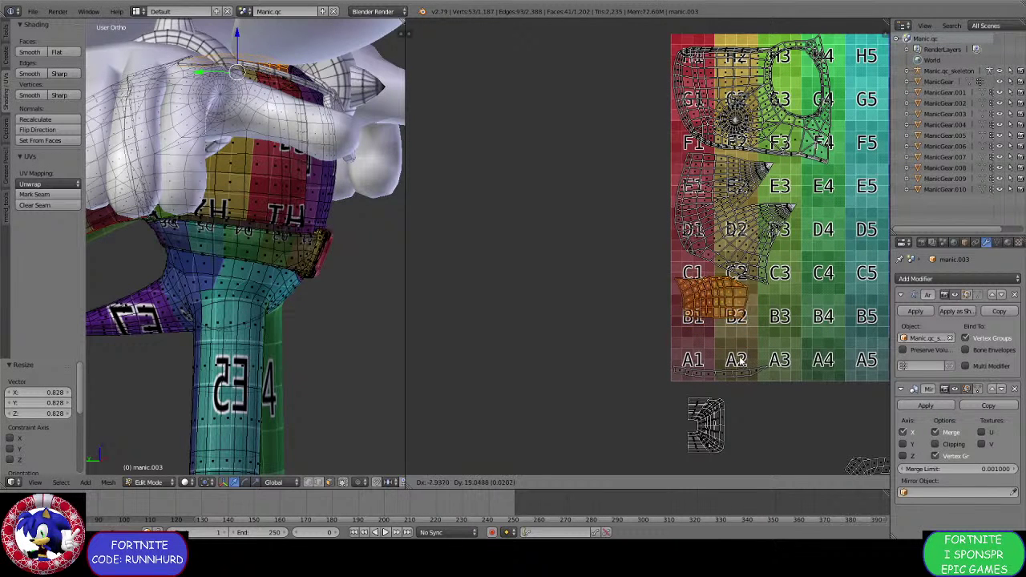
left_click(743, 362)
Select the thin strip island, move it up by 0.133 to sit beneath the small island, and scale it by 0.920.
key("a")
left_click_drag(777, 383, 685, 347)
key("g")
left_click(710, 331)
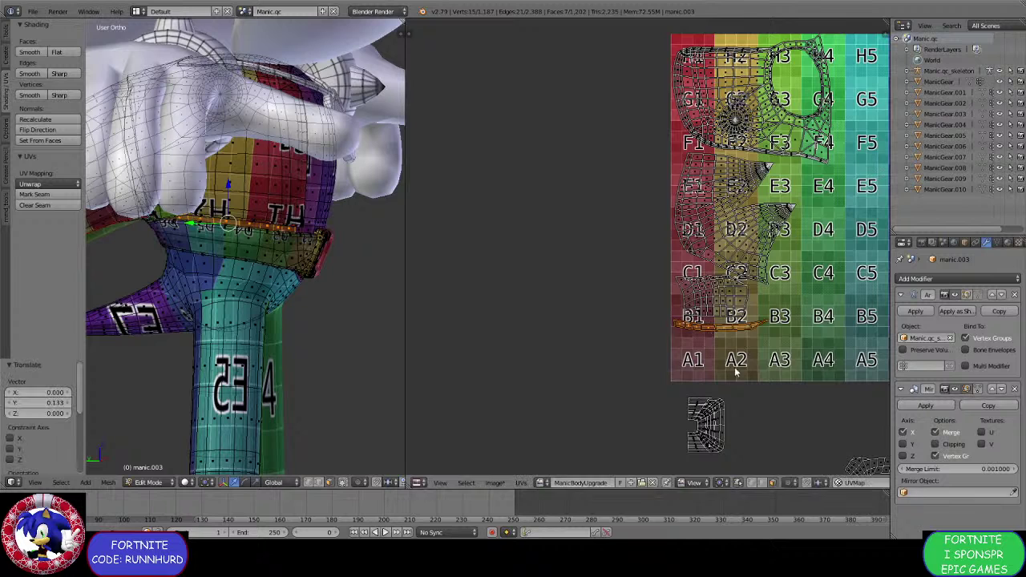
key("s")
left_click(734, 367)
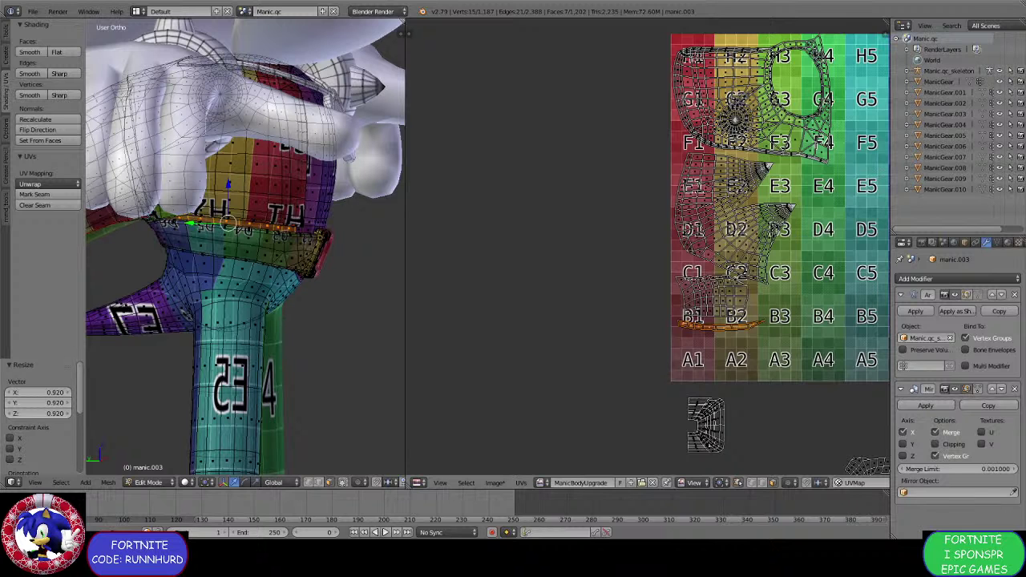
left_click(527, 447)
Select only the small notched island below the grid and move it into the H5 cell beside the torso island.
scroll(550, 408, "down", 3)
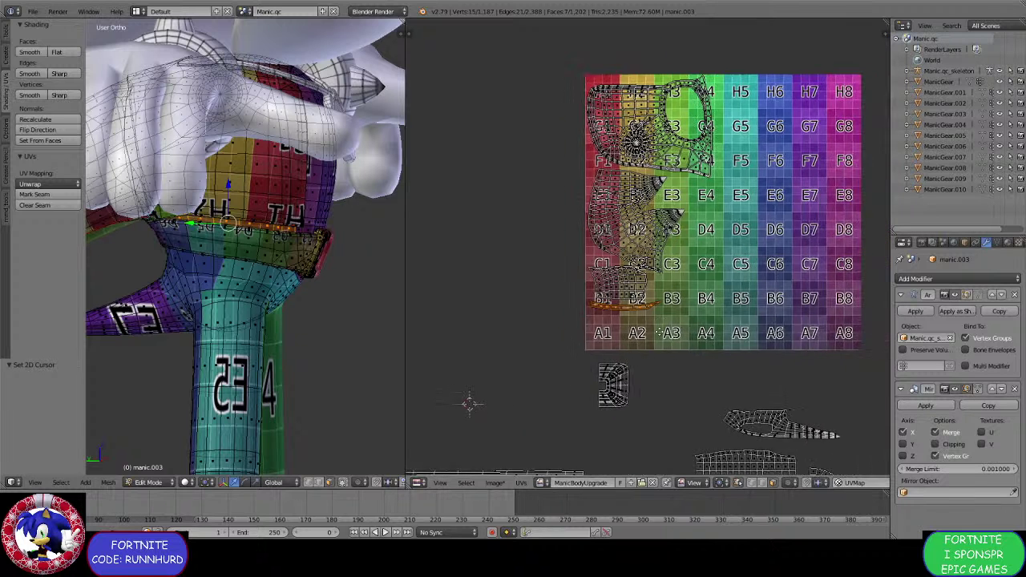
scroll(469, 406, "right", 2, "ctrl")
key("b")
left_click_drag(602, 416, 544, 360)
key("g")
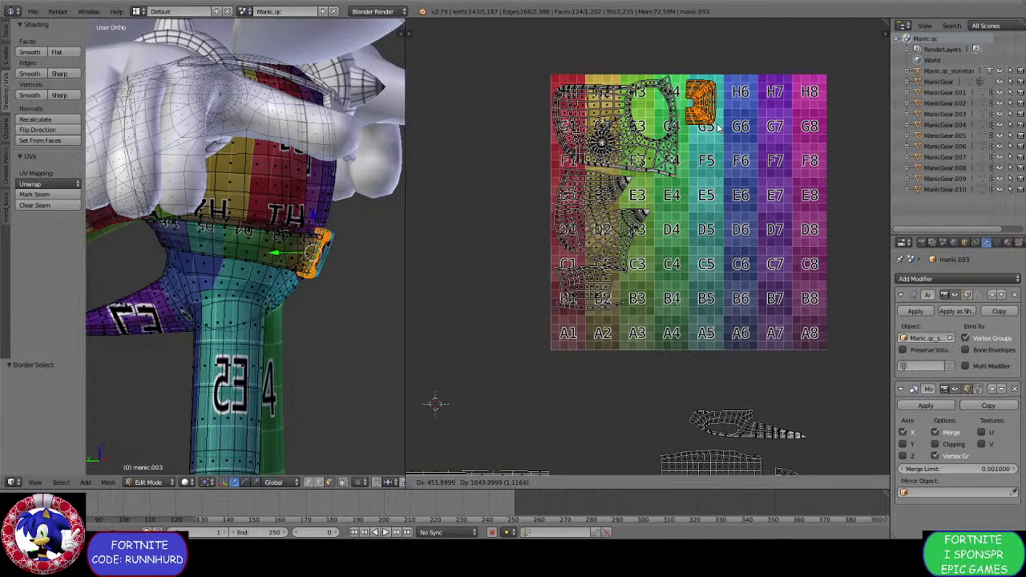
left_click(717, 124)
Select only the long pointed island with the oval hole and move it into the grid's A1 corner.
scroll(716, 240, "down", 1)
scroll(724, 373, "up", 1)
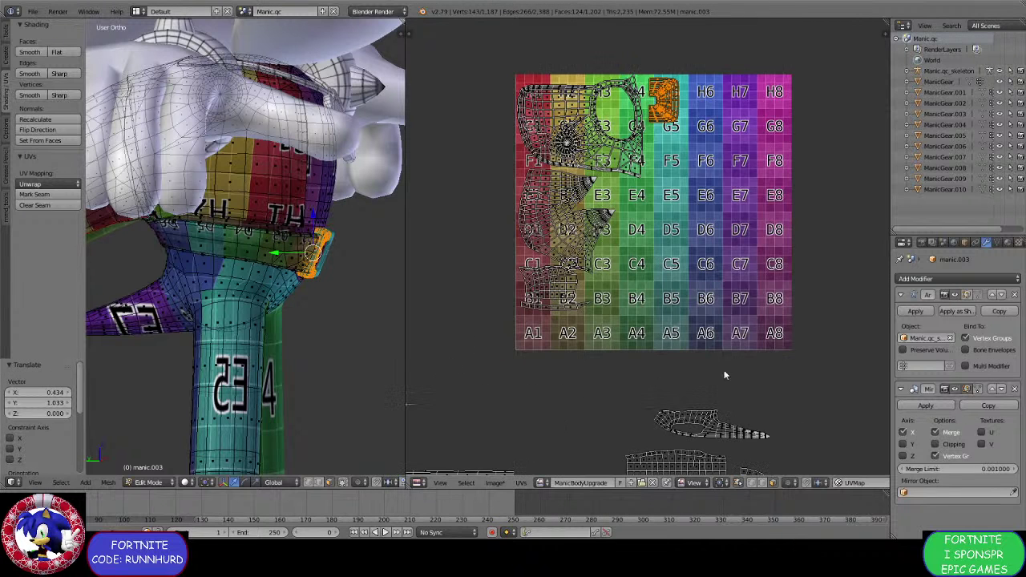
key("a")
key("b")
left_click_drag(778, 449, 711, 413)
key("g")
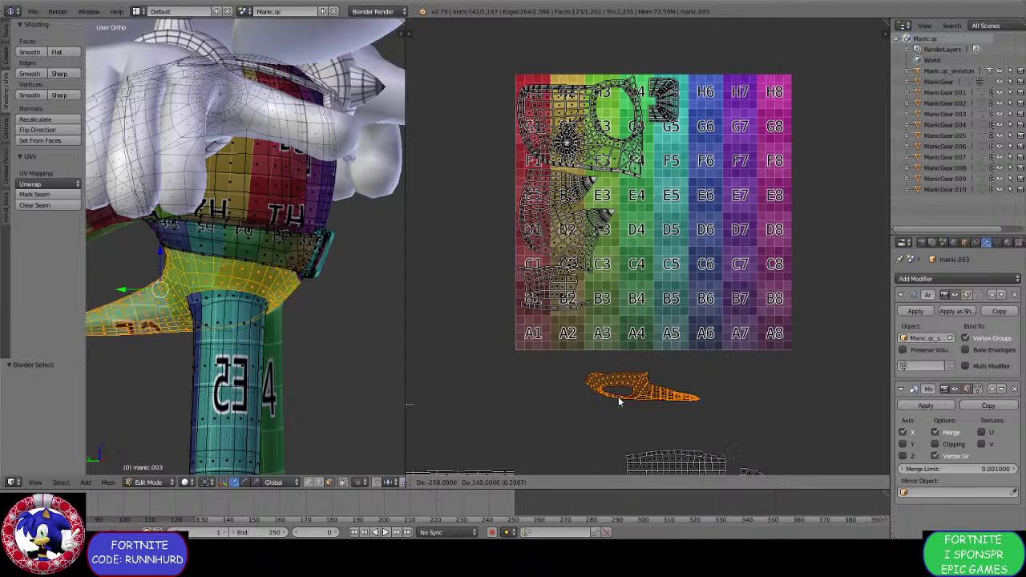
left_click(563, 347)
Select only the large rectangular leg island and move it into the grid's A8 corner, covering rows A and B of columns 6 to 8.
scroll(631, 367, "down", 3)
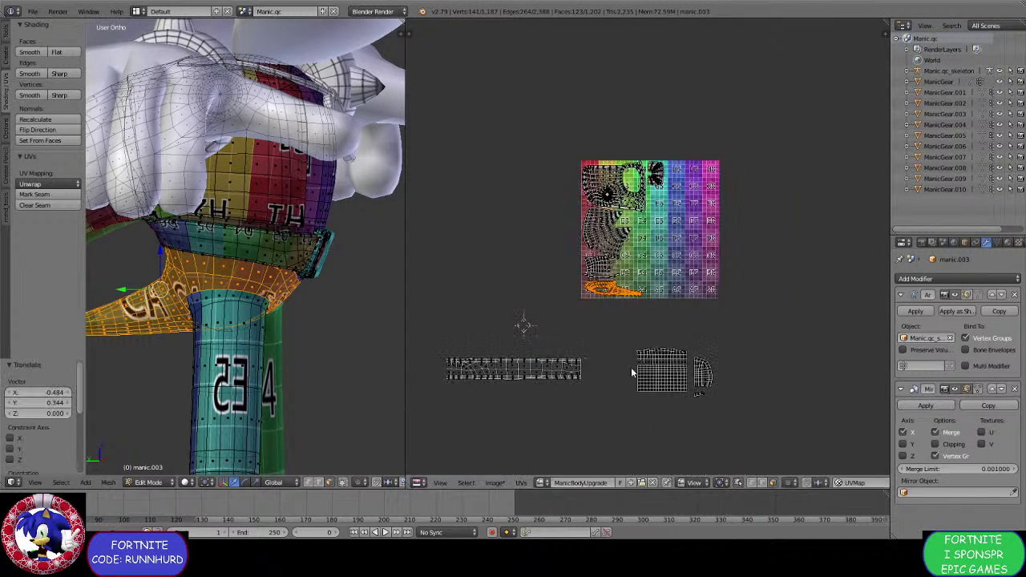
scroll(631, 344, "up", 2)
key("a")
left_click_drag(680, 436, 591, 350)
key("g")
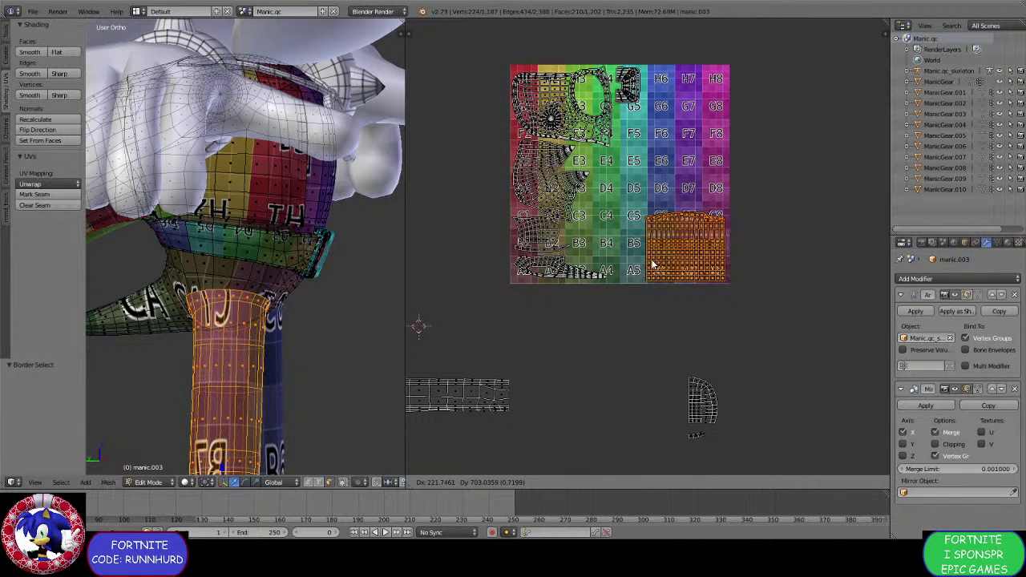
left_click(652, 266)
Deselect the leg island and select the half-round island together with the tiny piece beneath it.
key("a")
key("b")
left_click_drag(727, 440, 666, 371)
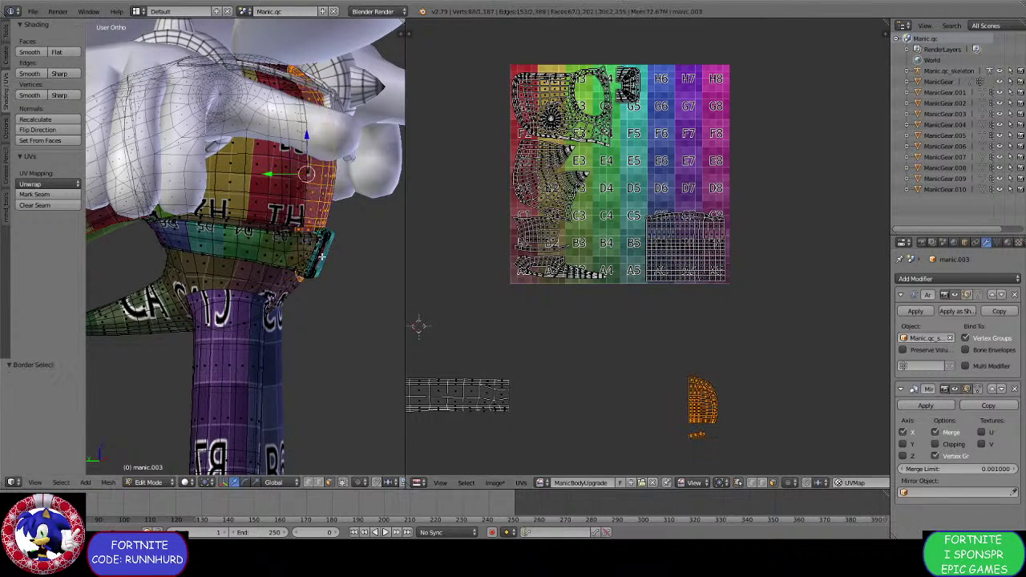
Pin the first faces of the small strip below the front torso UV island and unwrap the whole strip again.
scroll(607, 426, "up", 4)
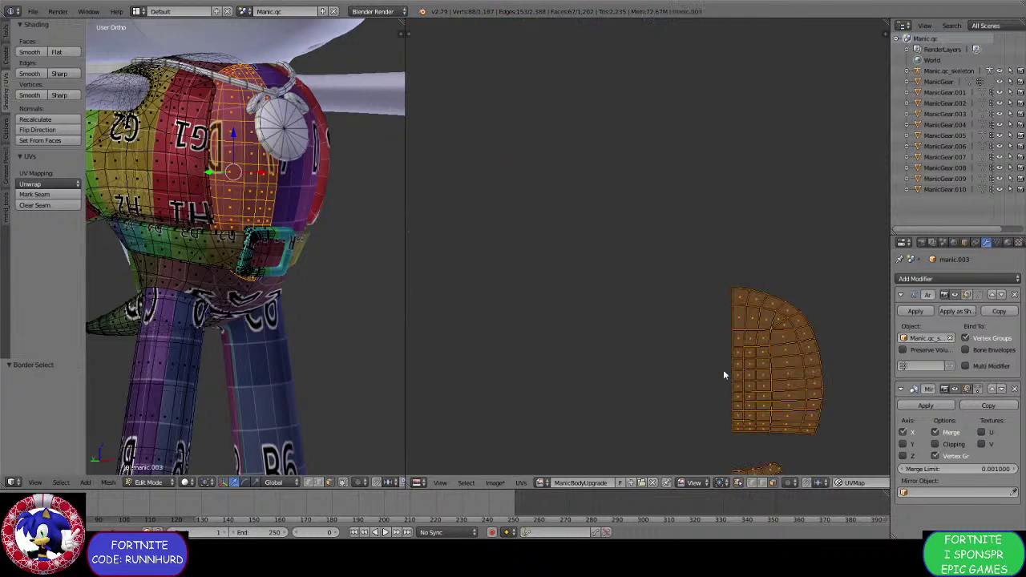
middle_click_drag(724, 373, 630, 277)
scroll(630, 278, "up", 2)
left_click(623, 414)
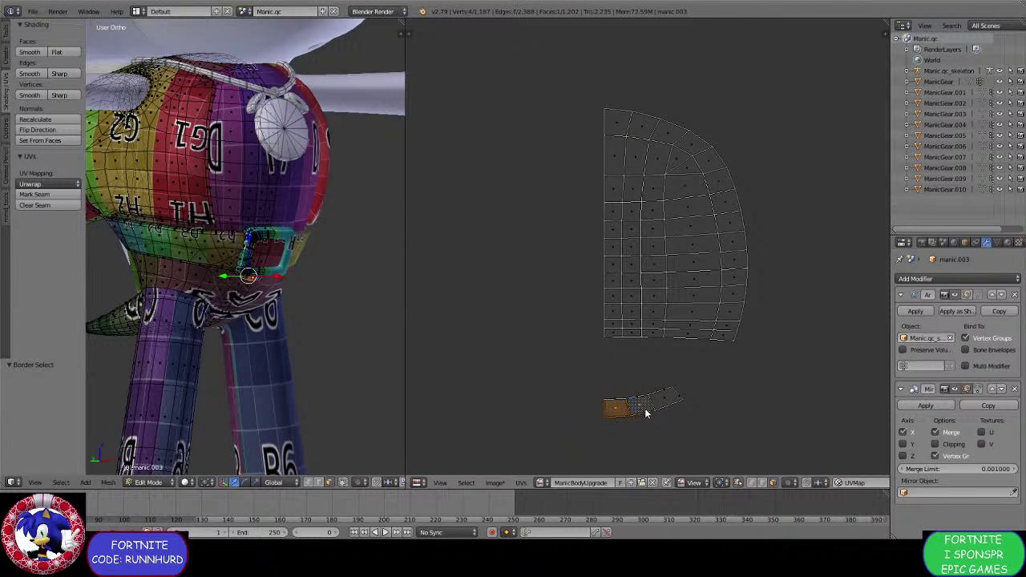
left_click(644, 408, "shift")
key("b")
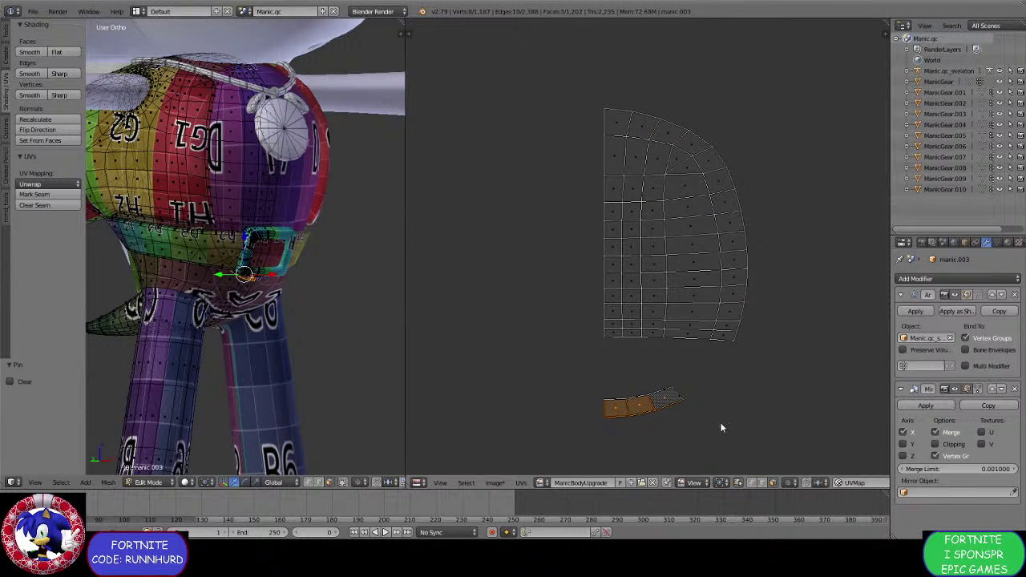
left_click_drag(725, 431, 592, 359)
key("u")
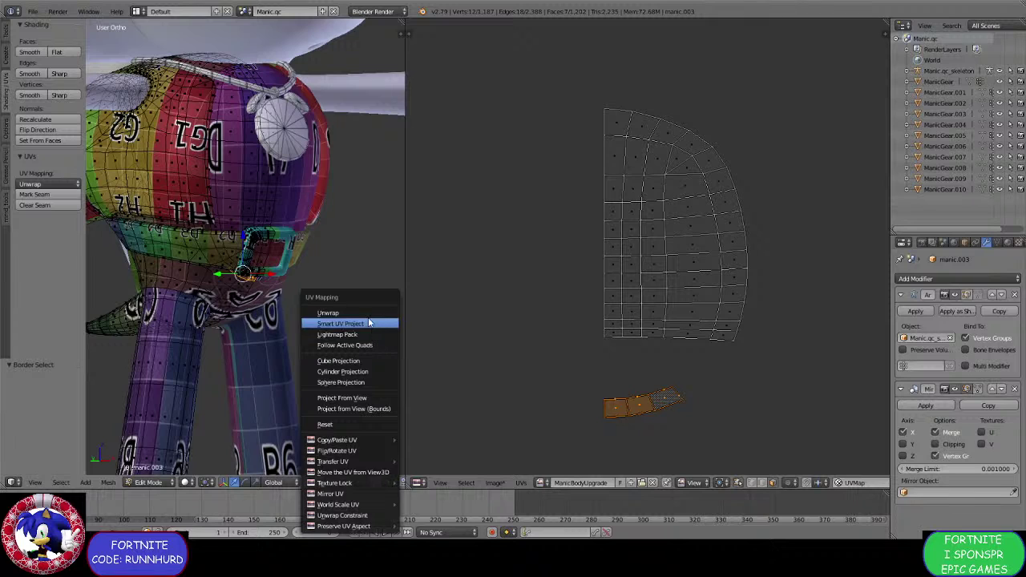
left_click(368, 312)
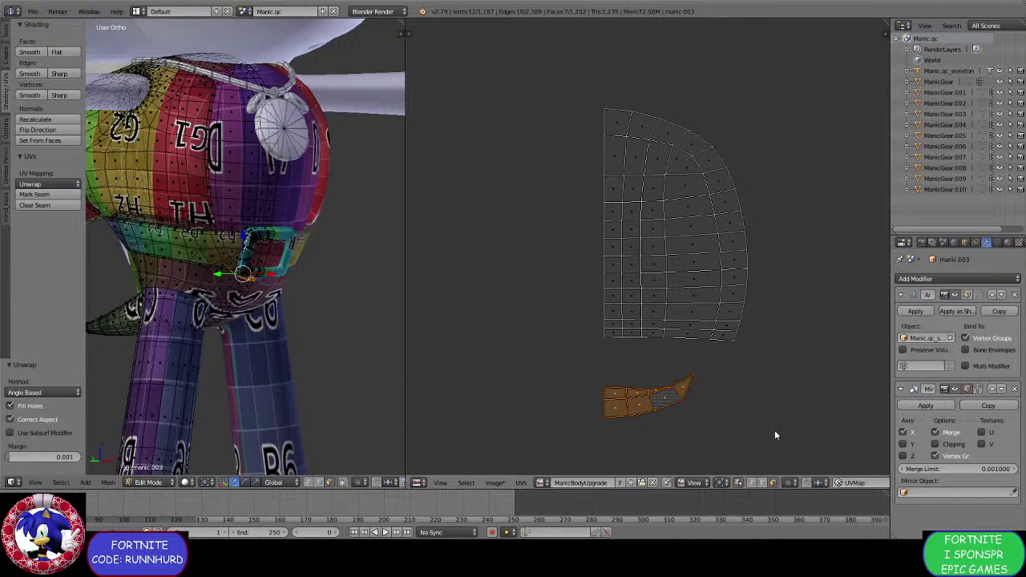
Flatten the small strip's top edge vertices with successive Y-axis scalings of about 0.248, -0.178 and 0.337.
left_click(731, 482)
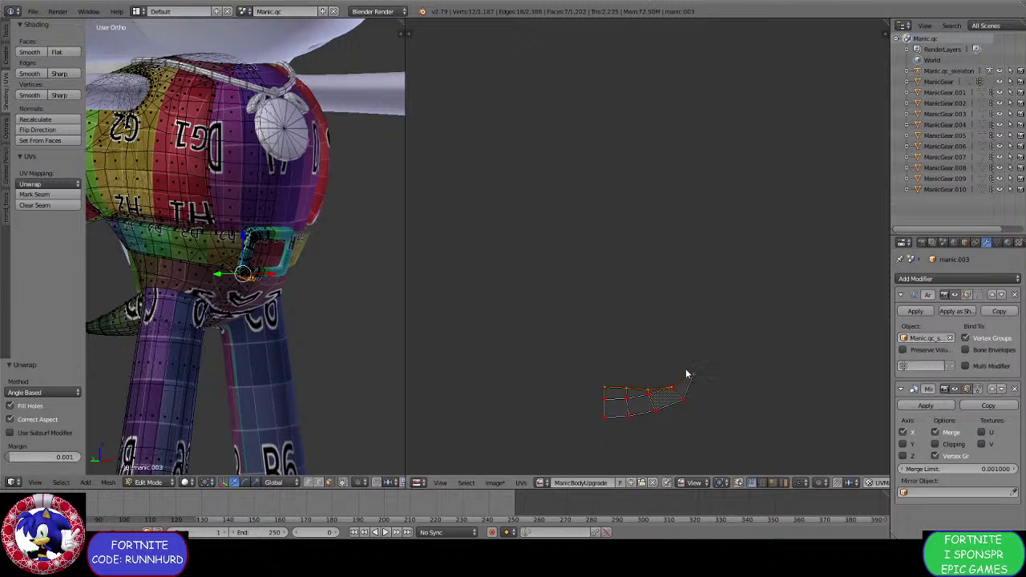
key("s")
key("y")
left_click(601, 361)
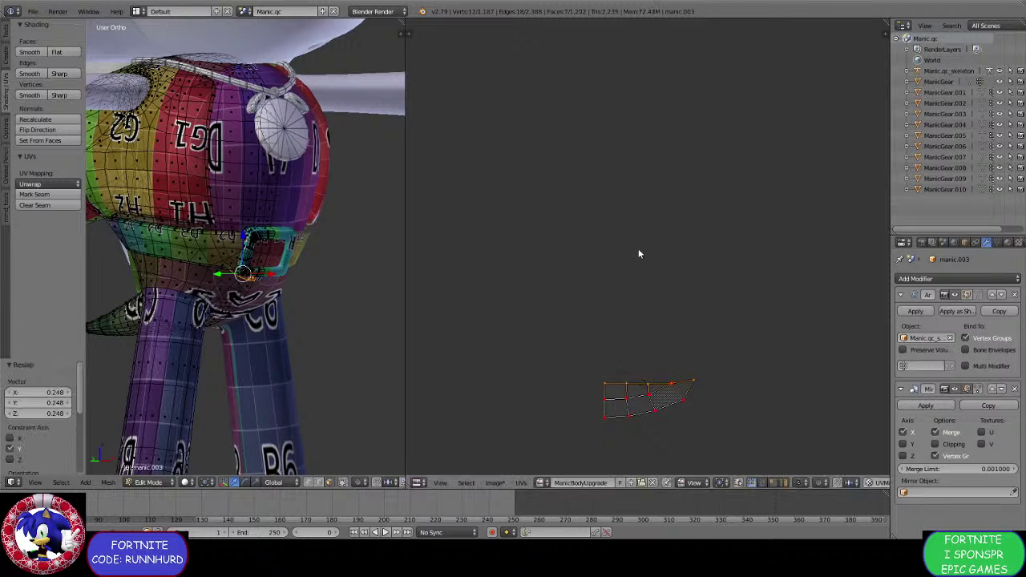
key("s")
key("y")
left_click(636, 265)
middle_click_drag(637, 268, 630, 325)
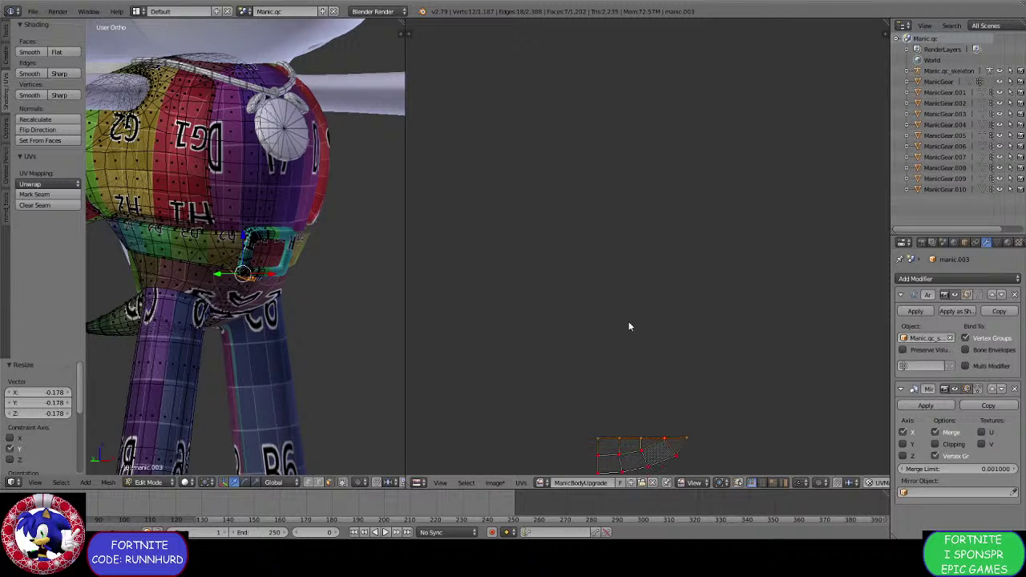
key("s")
key("y")
left_click(630, 399)
Move the whole small strip up by about 0.021 so it sits close below the front torso UV island.
scroll(739, 473, "down", 6)
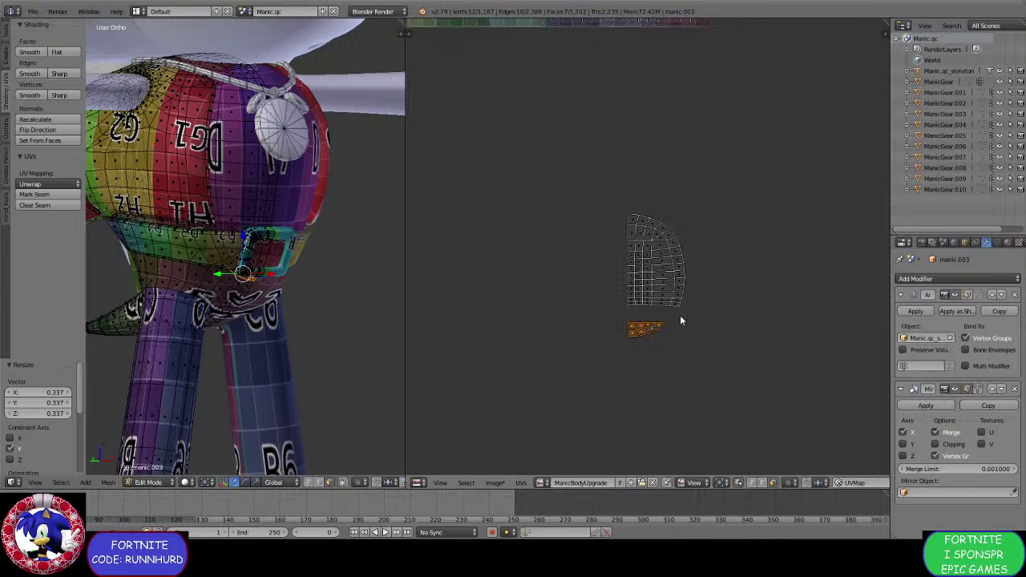
middle_click_drag(675, 302, 691, 374)
scroll(685, 425, "up", 4)
key("g")
left_click(688, 358)
Move the front torso island and its small strip together onto the texture grid, around cells C3 to A4.
key("b")
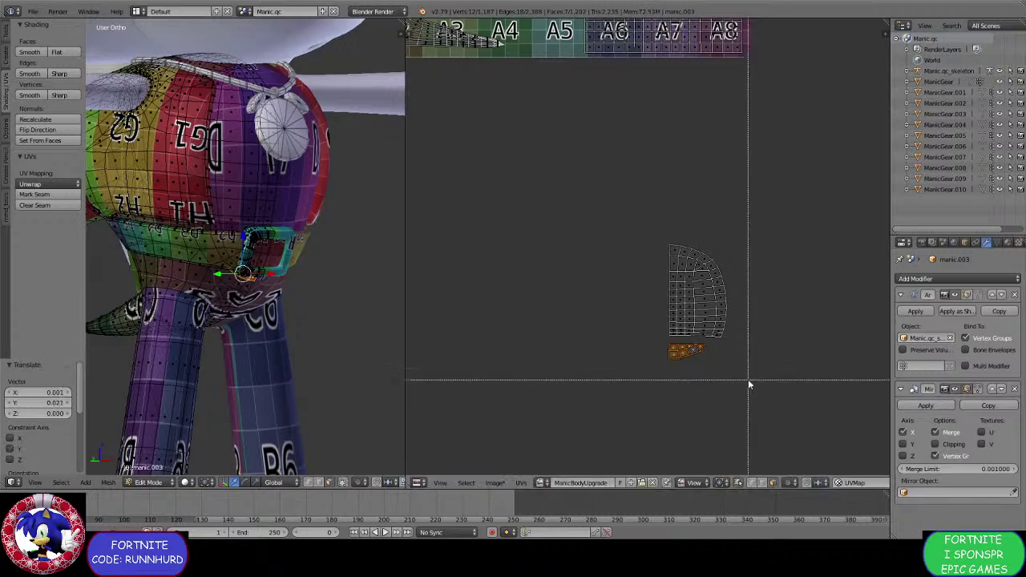
left_click_drag(748, 379, 662, 217)
scroll(662, 217, "down", 3)
middle_click_drag(686, 296, 696, 413)
key("g")
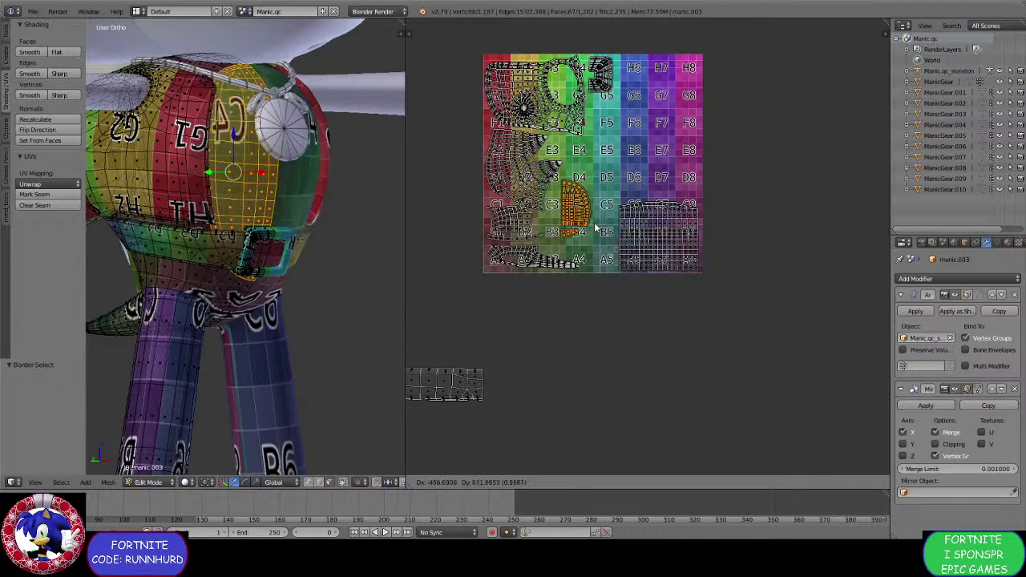
left_click(586, 234)
scroll(586, 234, "up", 3)
middle_click_drag(570, 248, 633, 292)
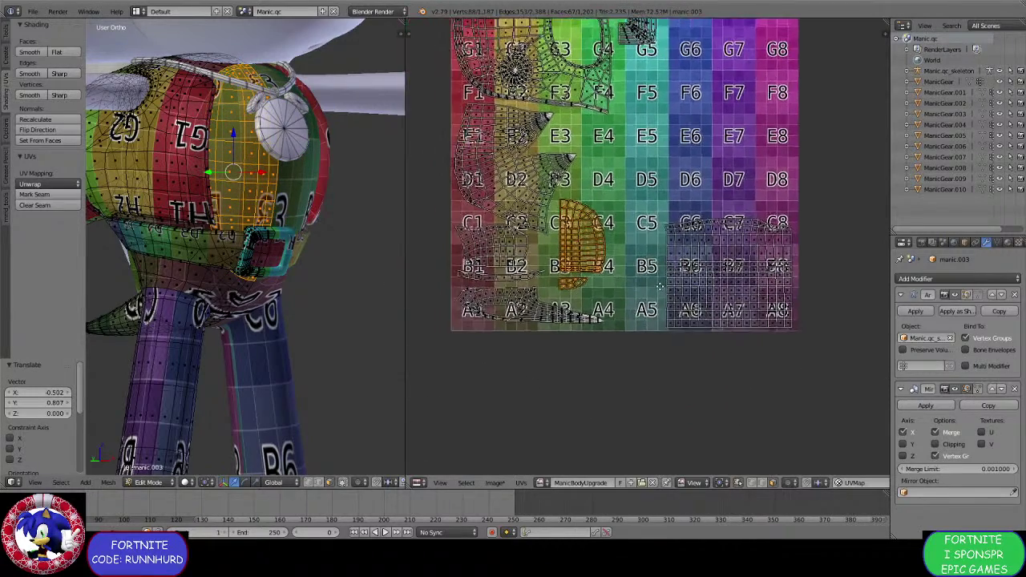
key("g")
left_click(623, 300)
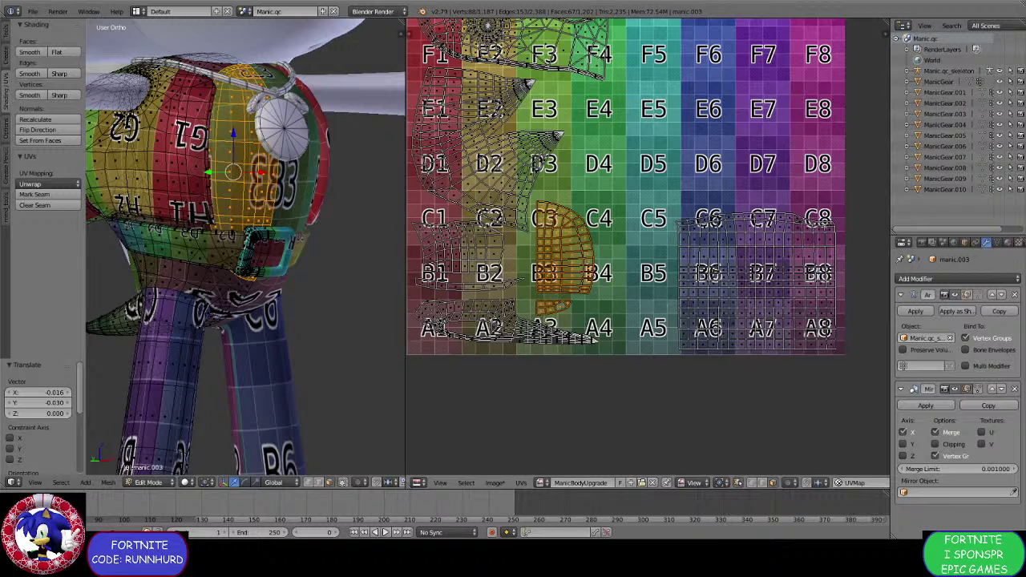
left_click(751, 441)
Select only the long belt UV strip outside the texture grid and move it over the grid's right half.
scroll(712, 411, "down", 5)
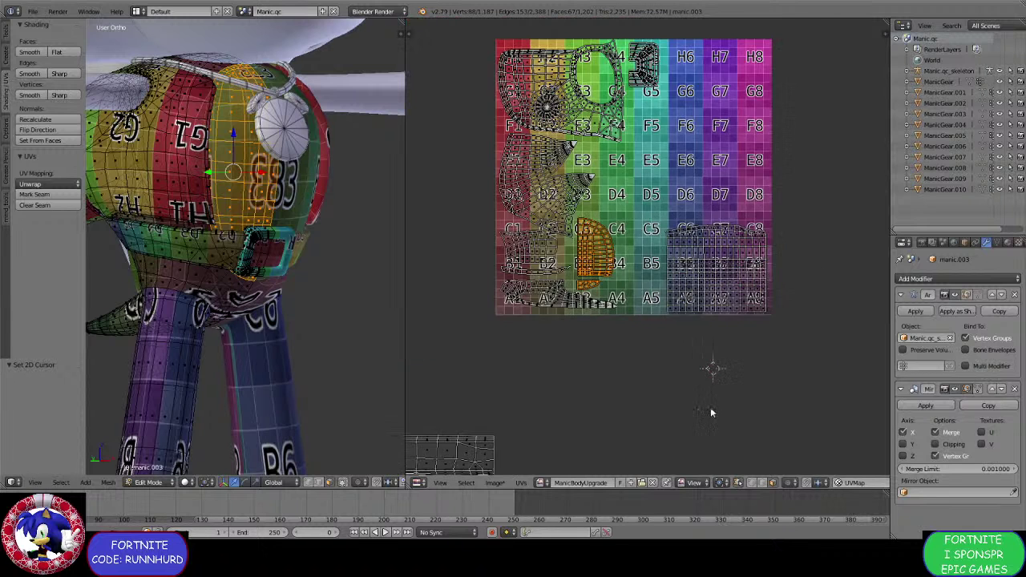
scroll(701, 401, "up", 1)
middle_click_drag(596, 386, 675, 402)
key("a")
key("b")
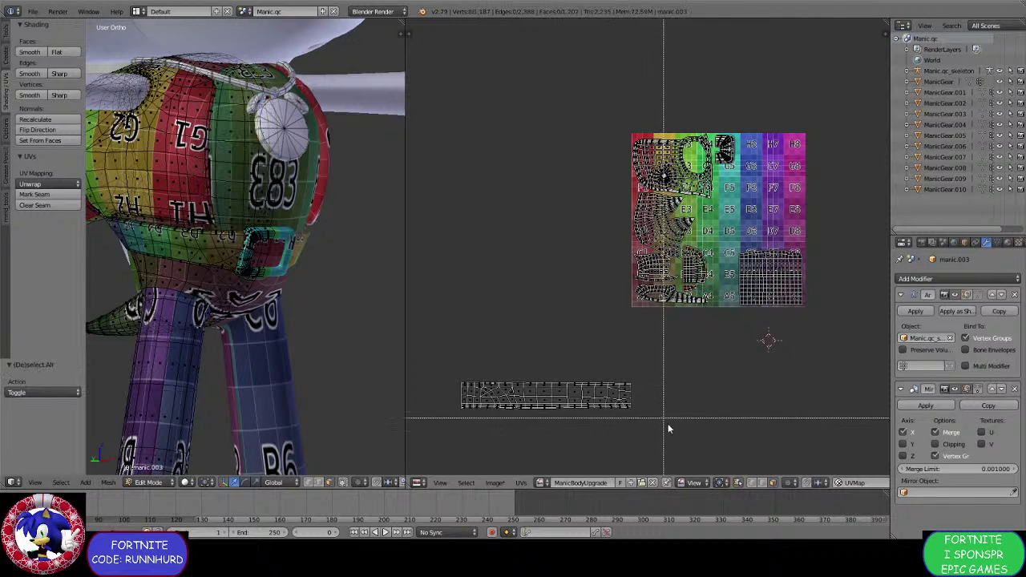
left_click_drag(669, 430, 407, 358)
scroll(473, 418, "down", 2)
scroll(275, 339, "down", 3)
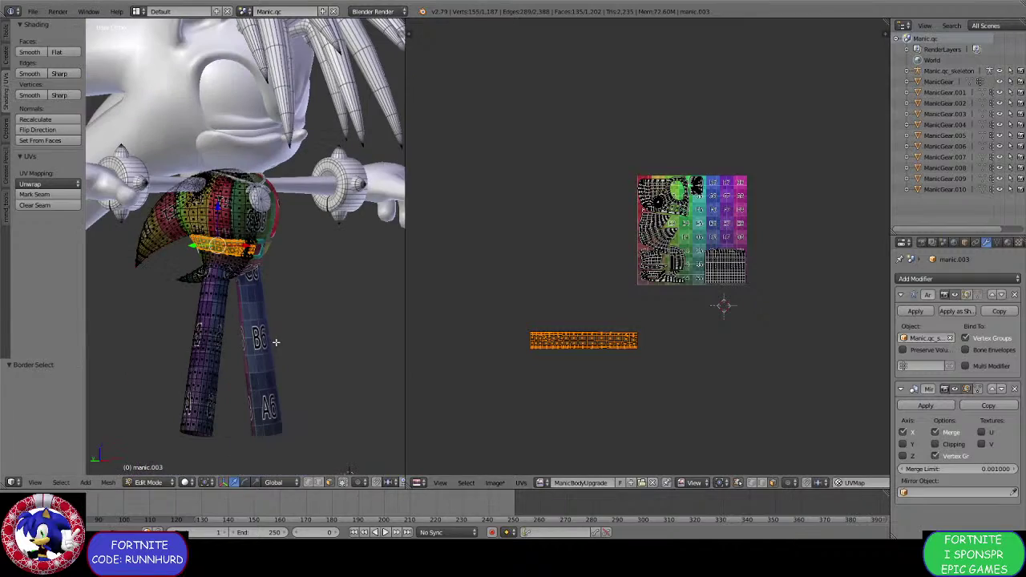
scroll(596, 364, "up", 3)
key("g")
left_click(739, 370)
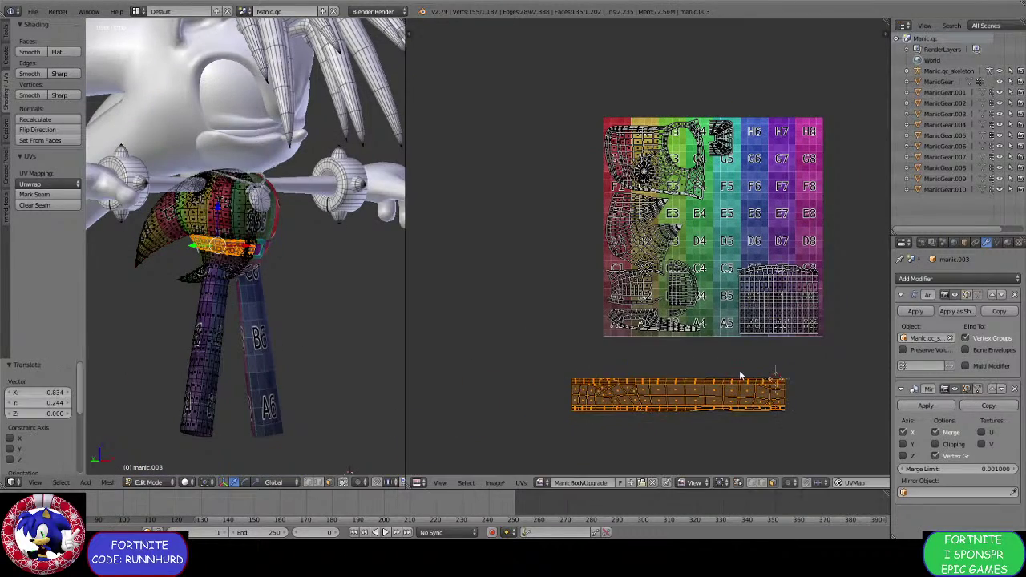
middle_click_drag(736, 370, 654, 413)
key("g")
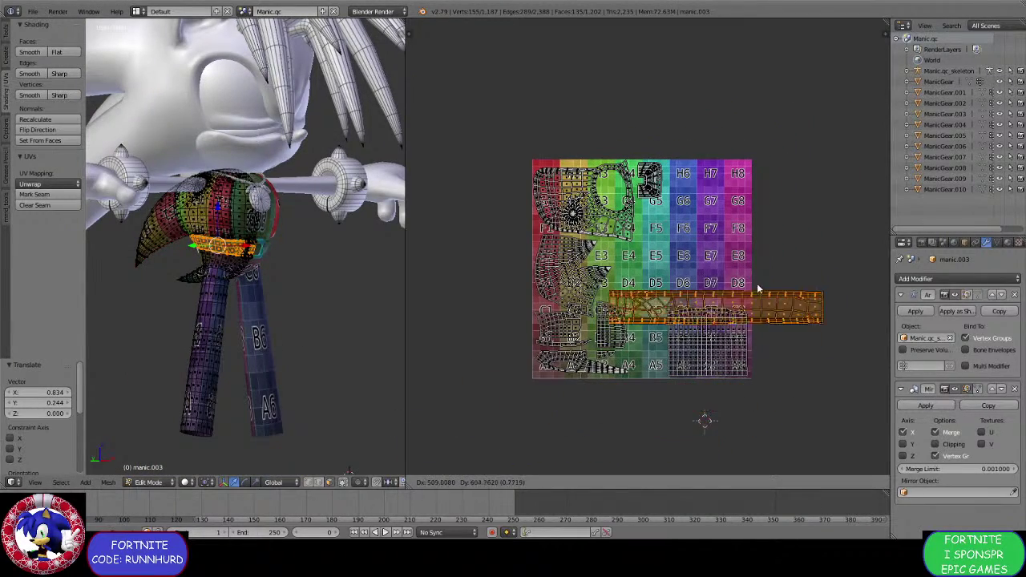
left_click(764, 261)
Rotate the belt UV strip by about -90° and move it over to column 5 of the texture grid.
key("r")
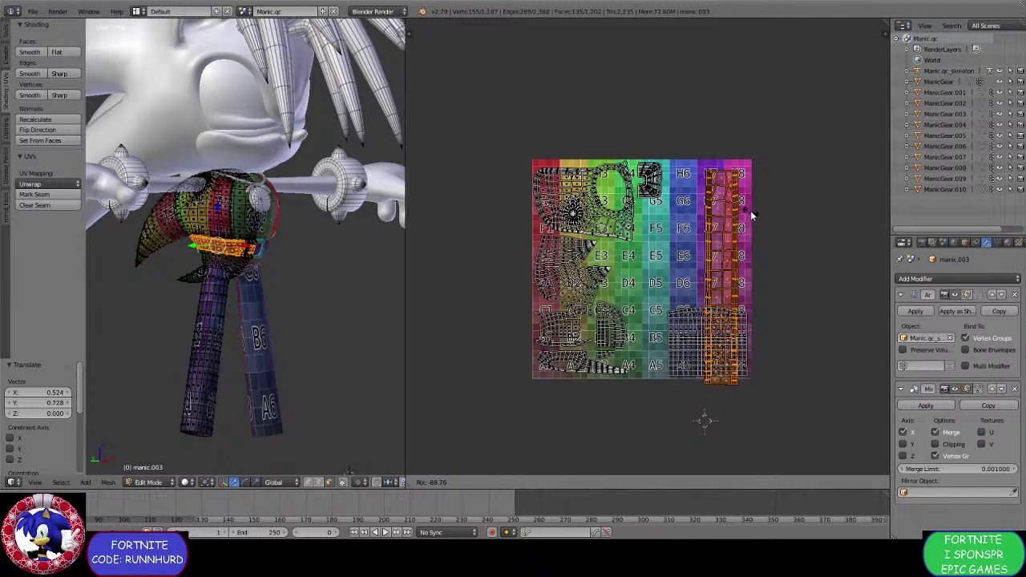
left_click(751, 212)
scroll(729, 335, "up", 1)
key("g")
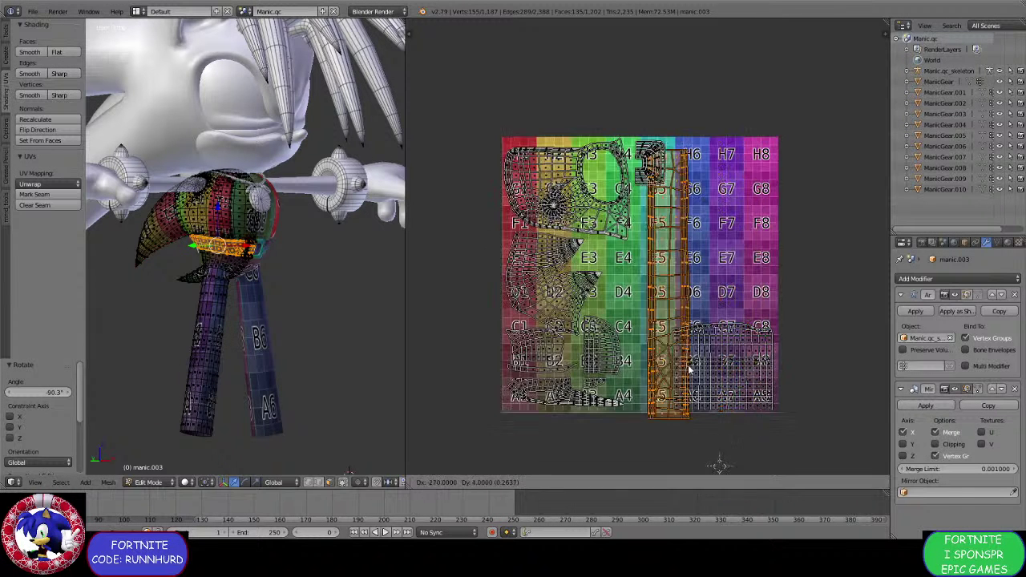
left_click(634, 345)
Scale the belt UV strip by about -0.618 and fit it into the lower part of column 5.
key("s")
left_click(667, 391)
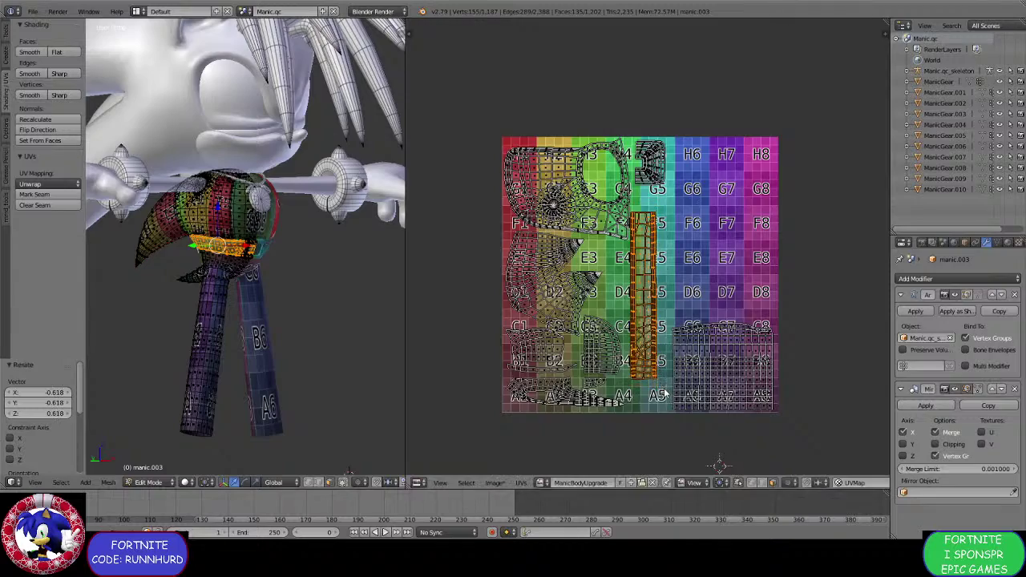
scroll(730, 337, "up", 2)
key("g")
left_click(731, 341)
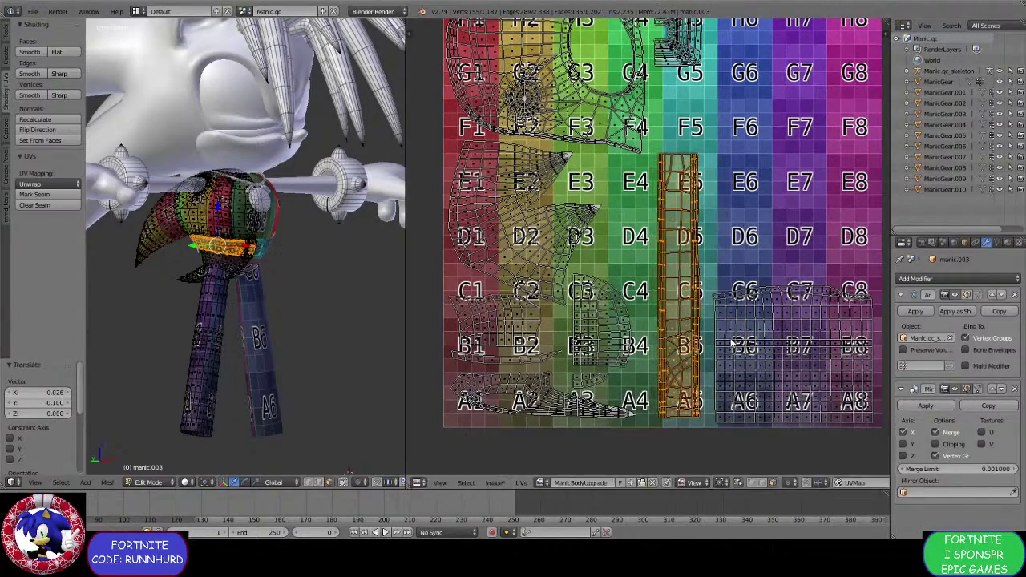
Scale the belt UV strip by about 1.238 along X and about 0.813 along Y.
key("s")
key("x")
left_click(755, 343)
key("s")
key("y")
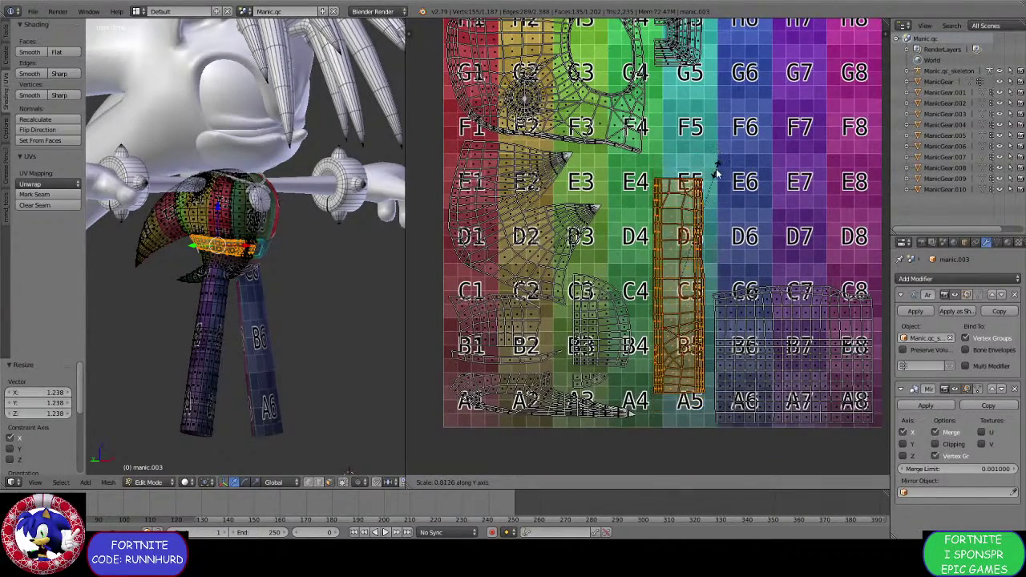
left_click(718, 200)
Lower the belt UV strip along Y by about 0.069 to the bottom edge of the texture grid.
key("g")
key("y")
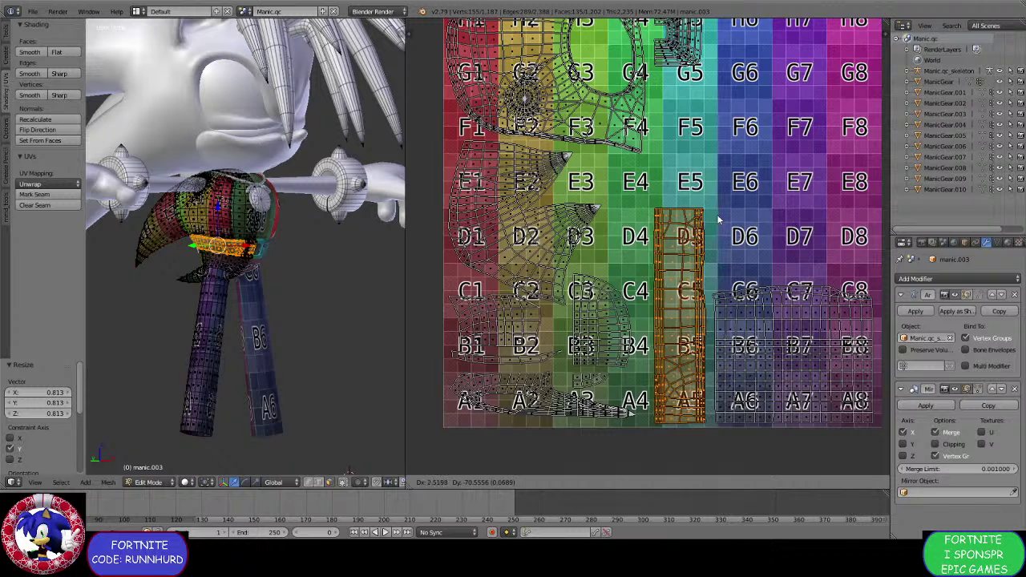
left_click(717, 214)
scroll(681, 231, "down", 3)
scroll(690, 257, "down", 3)
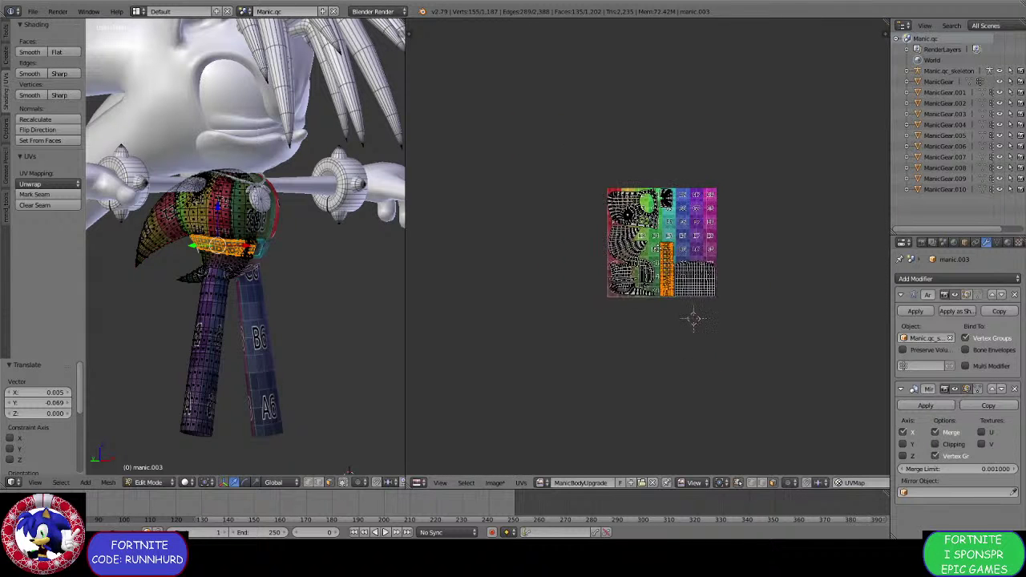
In Object Mode, select the ManicGear.005 wristbands together with the manic.003 body and join them into manic.003.
left_click(144, 482)
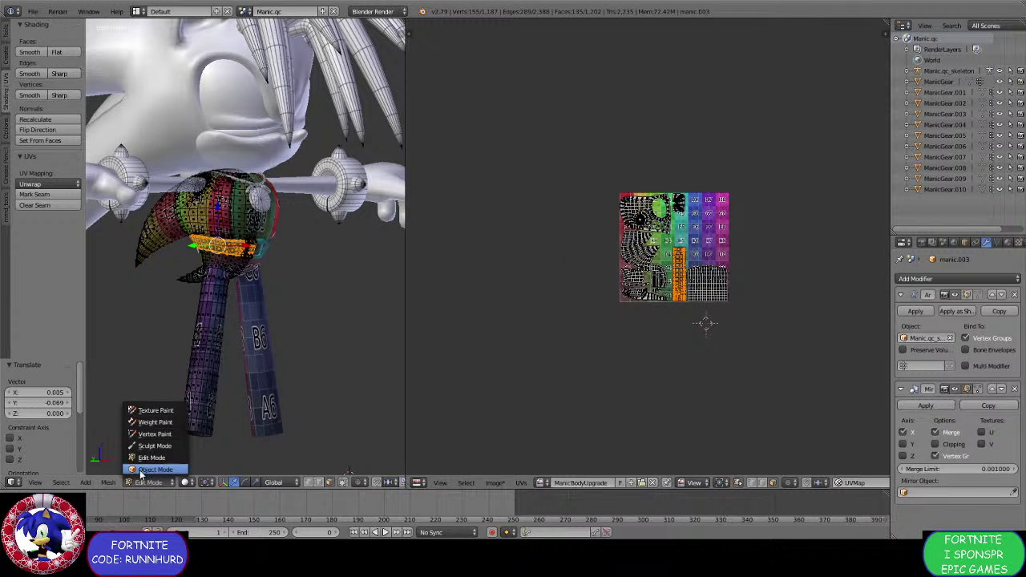
left_click(151, 469)
middle_click_drag(201, 339, 179, 243)
right_click(180, 244)
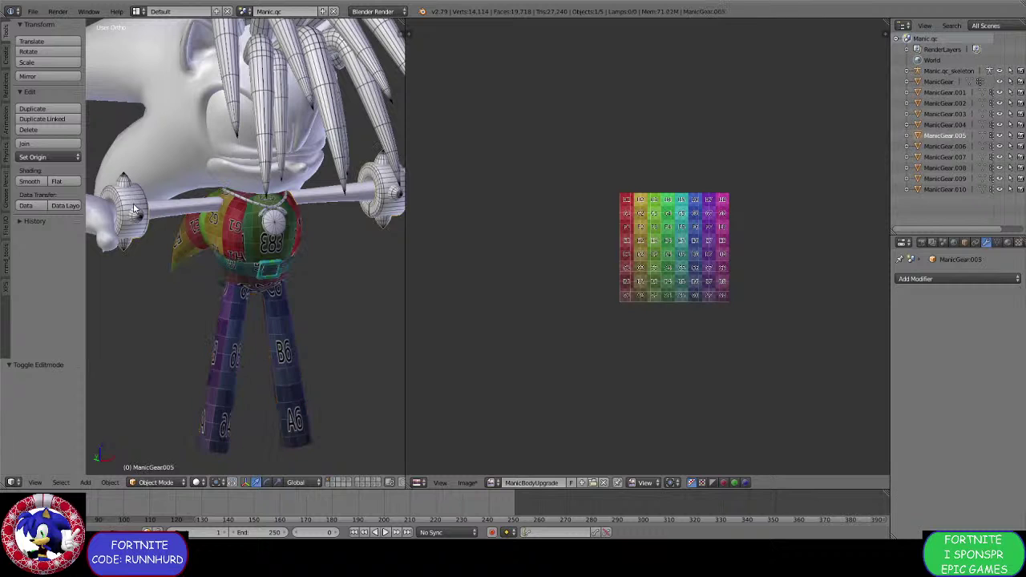
right_click(222, 337)
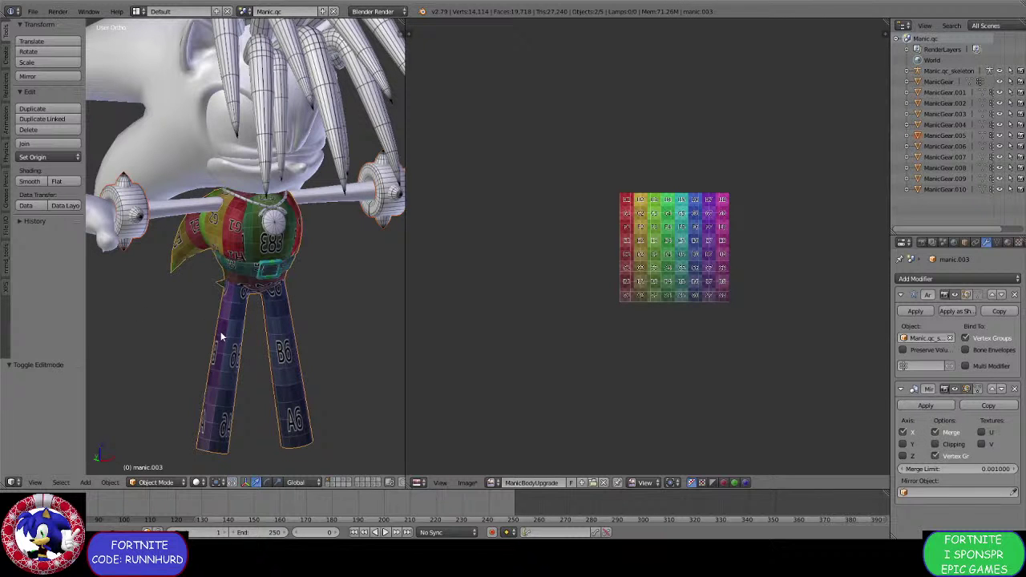
key("ctrl+j")
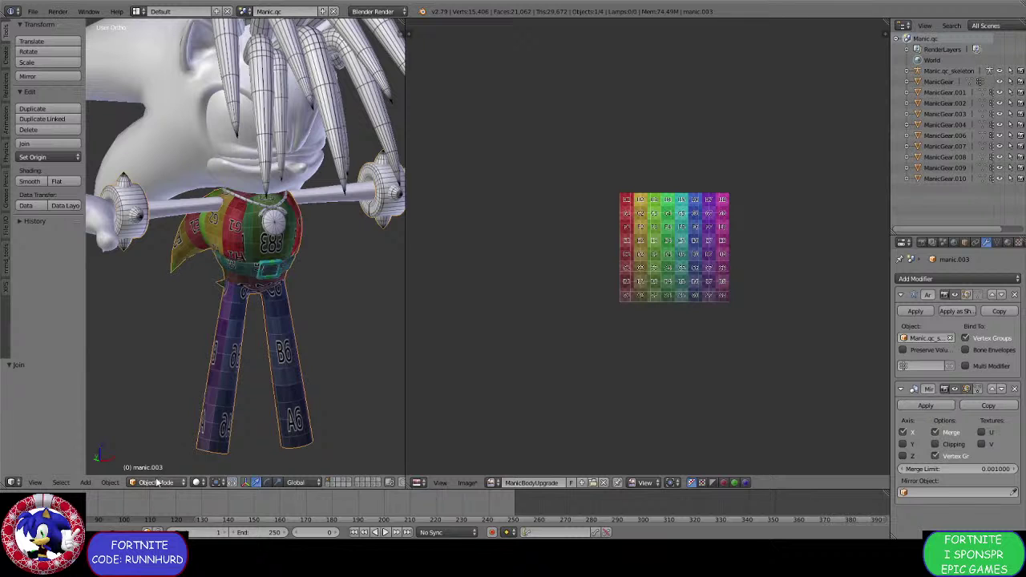
In Edit Mode, select all linked geometry of the wristband on the character's left arm and separate it by selection.
left_click(155, 482)
left_click(157, 456)
middle_click_drag(282, 229, 344, 291)
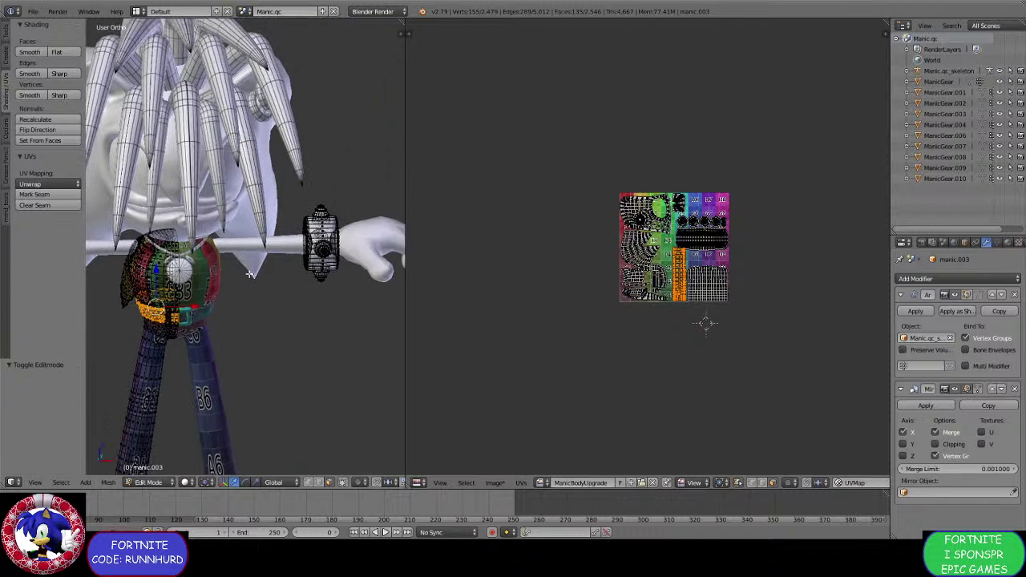
key("a")
key("b")
left_click_drag(365, 306, 291, 166)
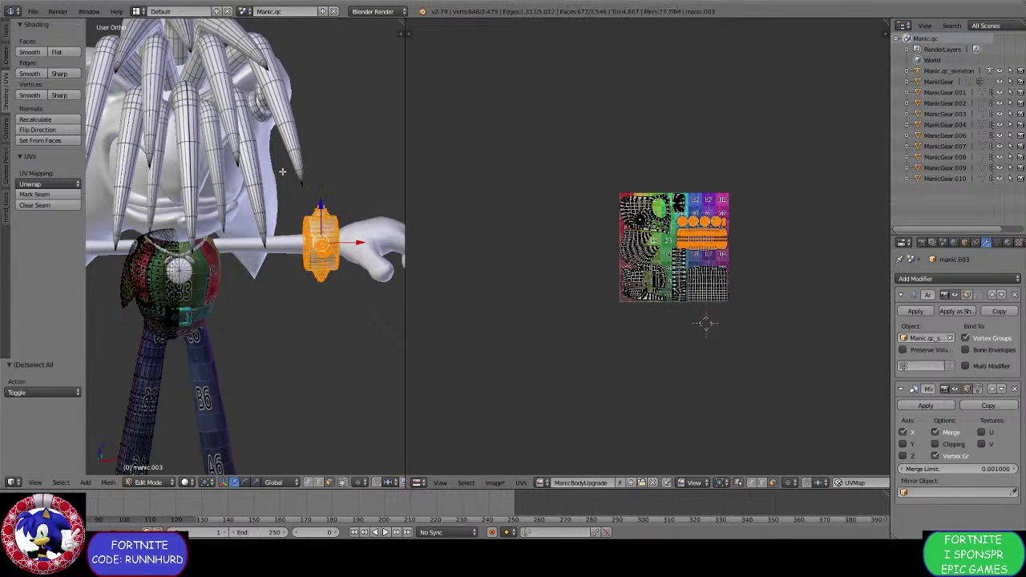
key("ctrl+l")
key("p")
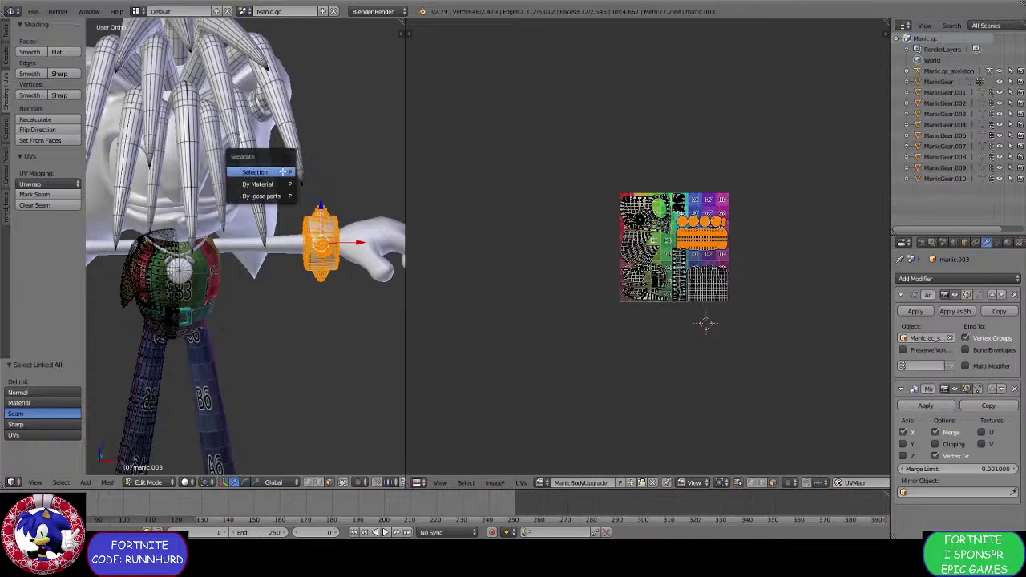
left_click(282, 171)
Select the remaining wristband's geometry and move its UV islands by about 0.064 along X and 0.034 along Y.
middle_click_drag(282, 170, 175, 290)
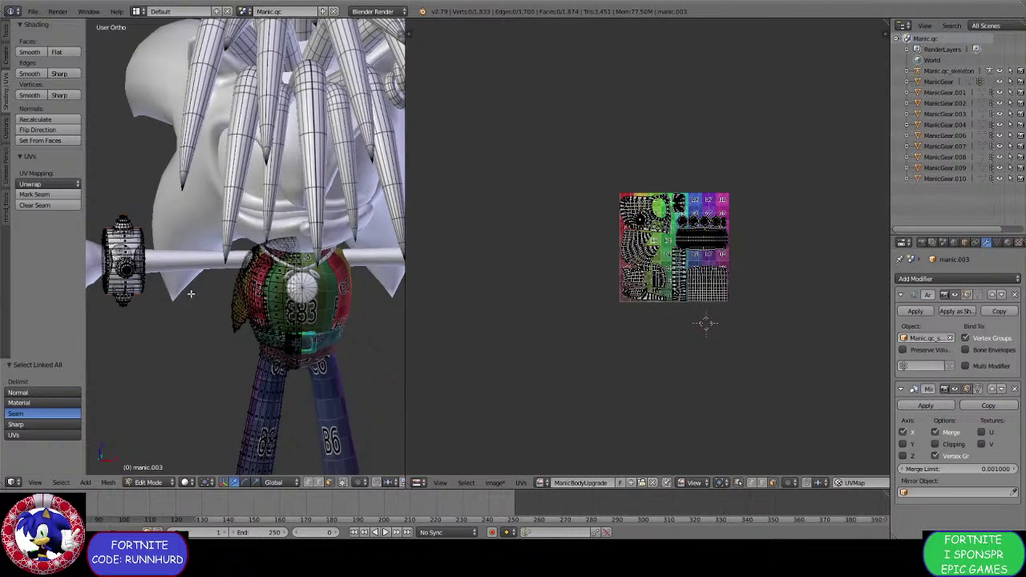
key("a")
scroll(752, 258, "up", 4)
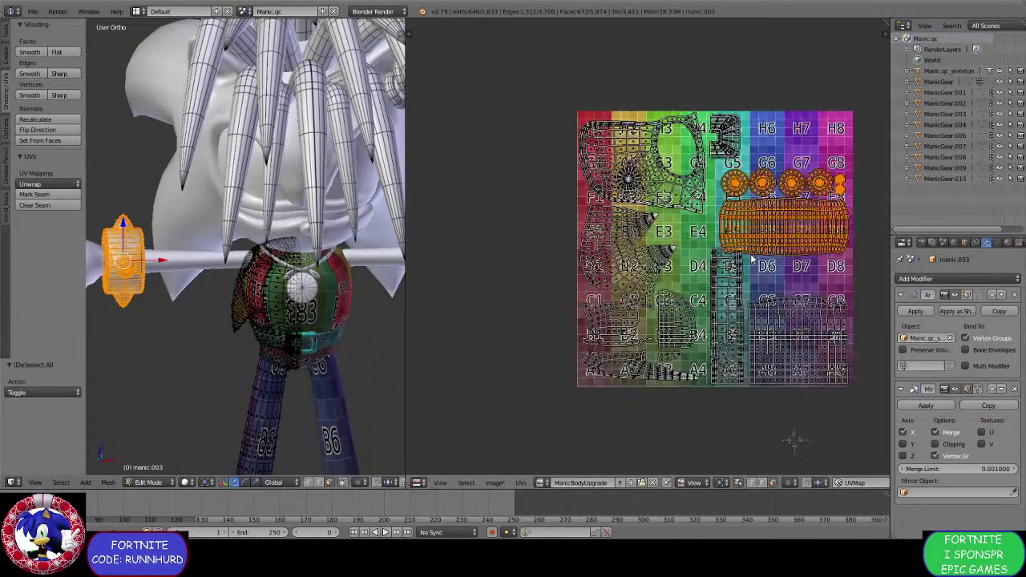
scroll(752, 258, "up", 2)
key("g")
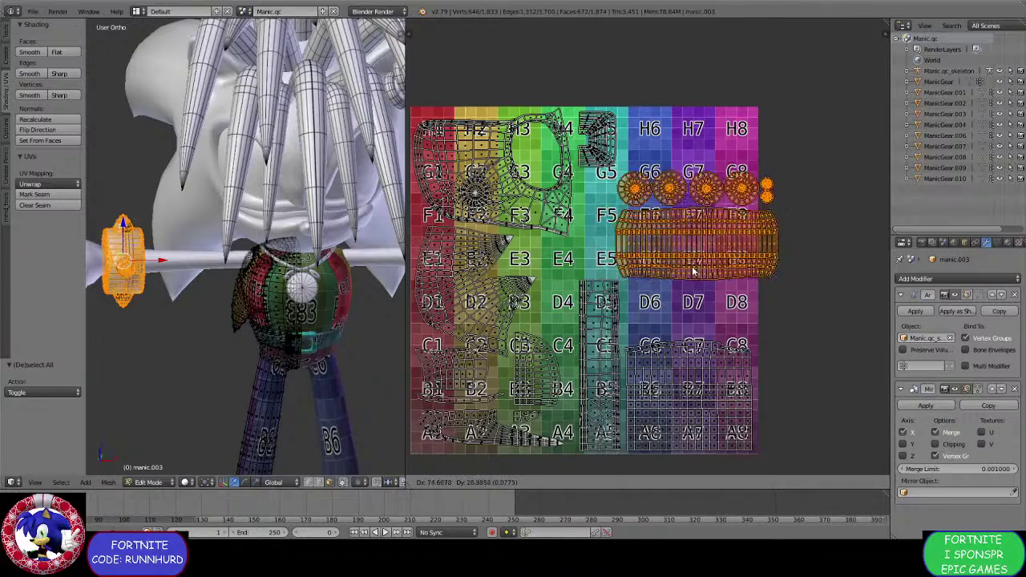
left_click(690, 269)
Rotate the wristband's UV islands by about -90.3° and shift them by about 0.009 along X and 0.057 along Y.
key("r")
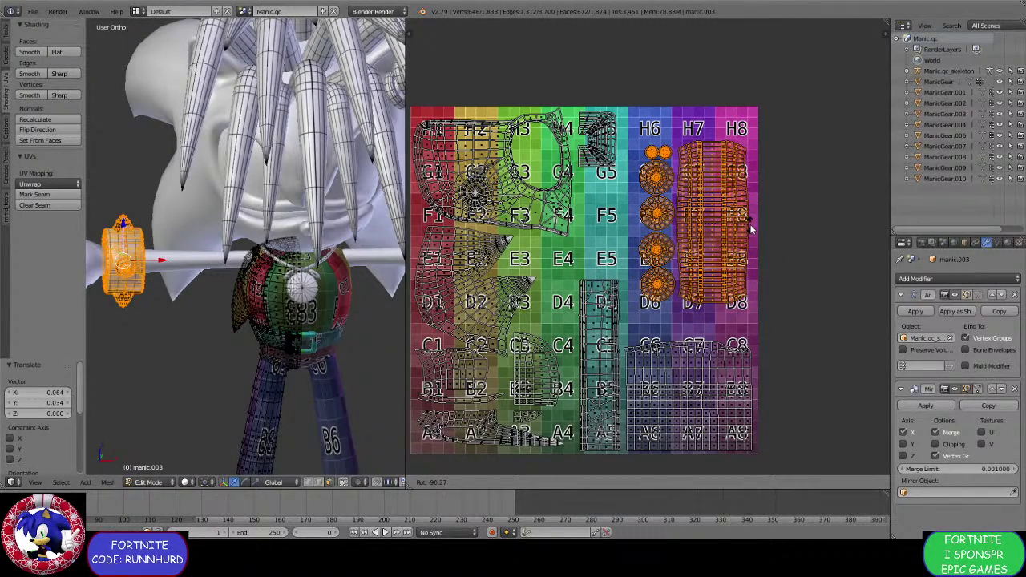
left_click(752, 230)
key("g")
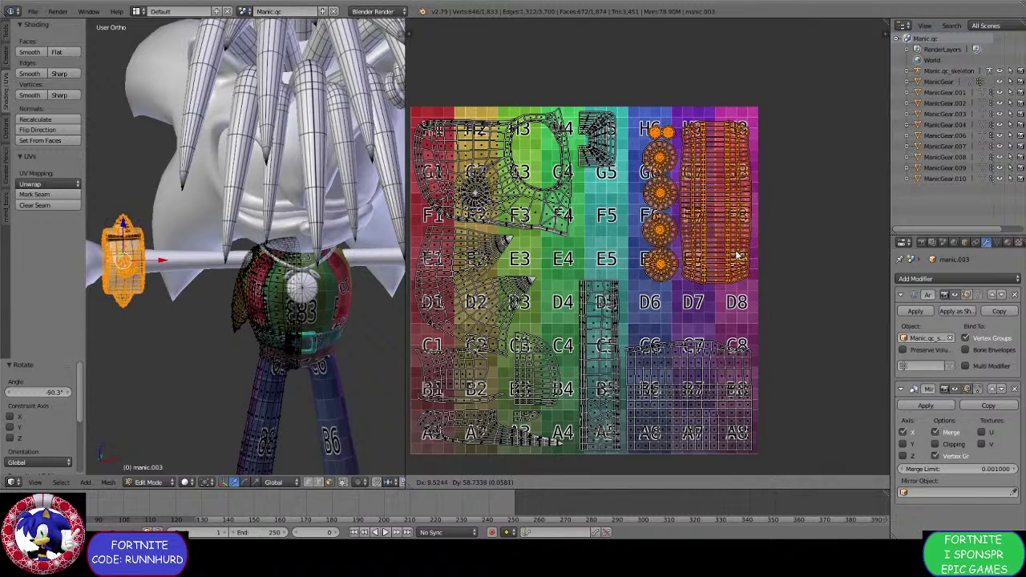
left_click(738, 255)
Scale the wristband's UV islands by about 1.170 and shift them by about -0.029 along X and -0.014 along Y.
scroll(703, 223, "up", 1)
scroll(698, 223, "down", 4)
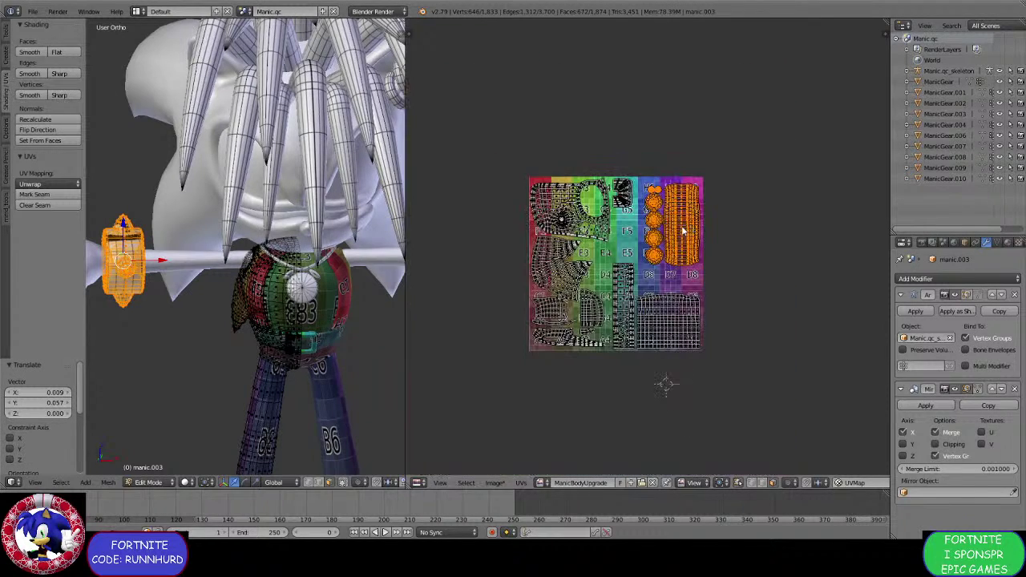
scroll(292, 280, "down", 4)
middle_click_drag(293, 265, 292, 263)
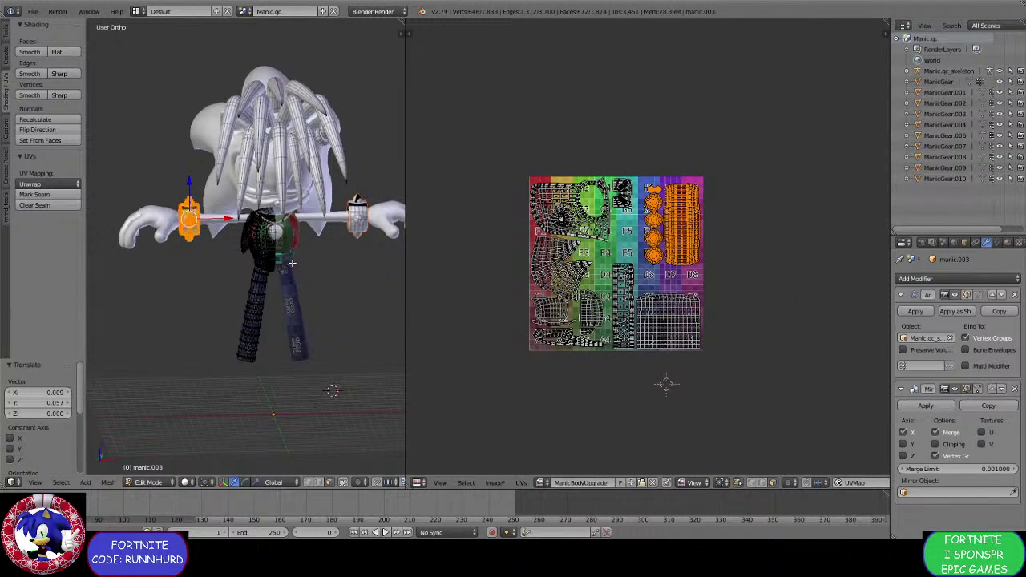
scroll(609, 268, "up", 3)
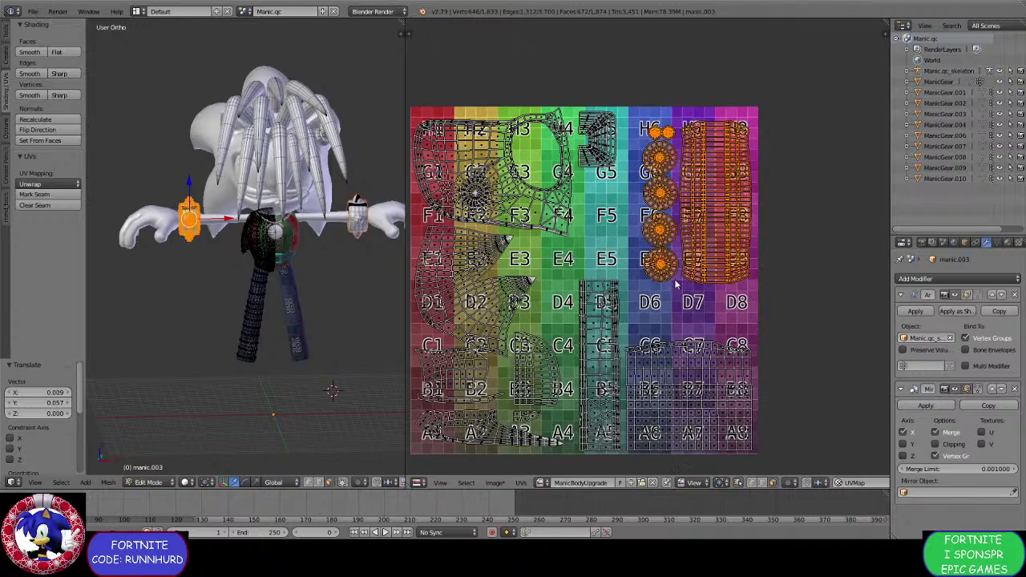
key("s")
left_click(731, 341)
key("g")
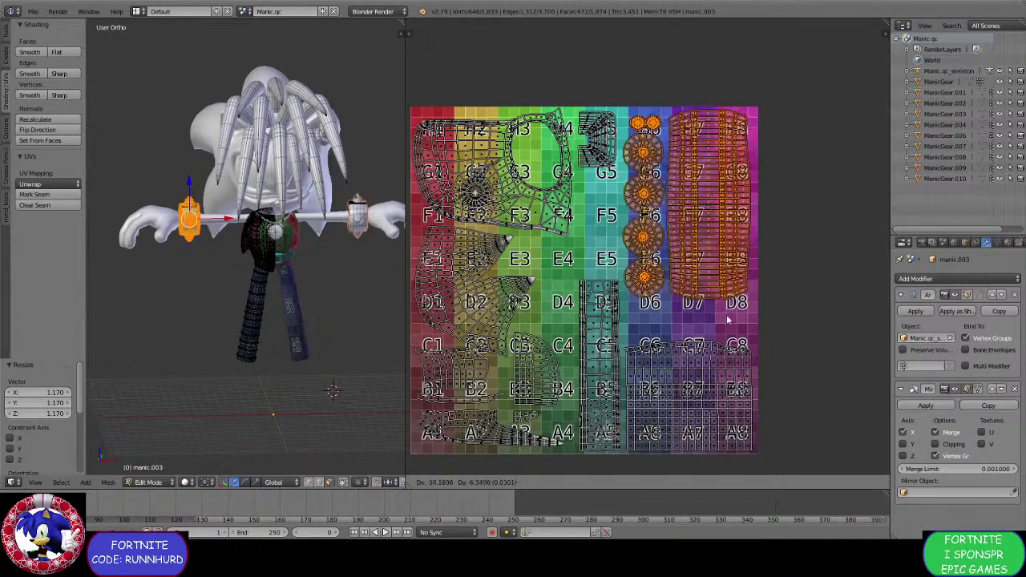
left_click(729, 324)
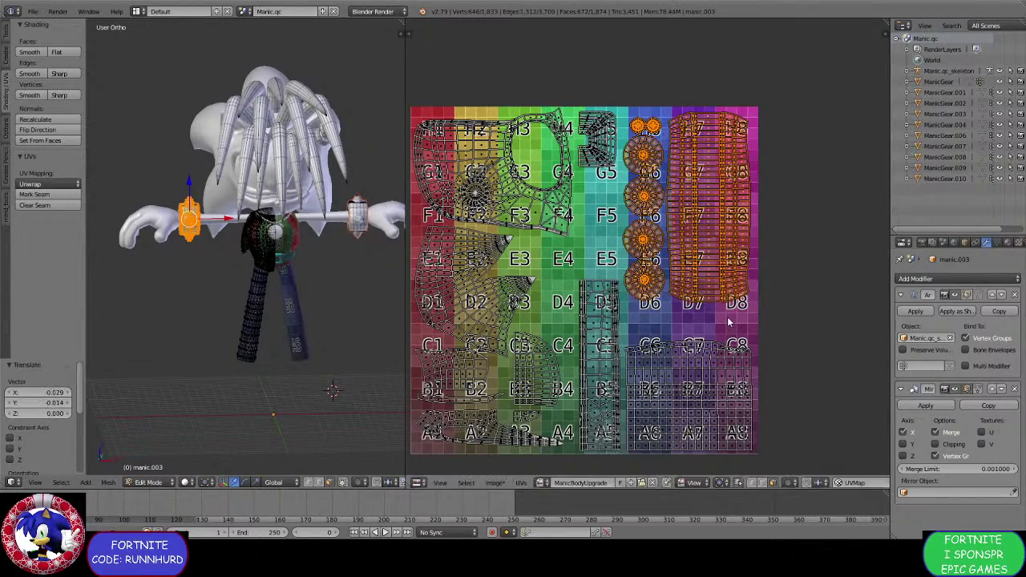
scroll(631, 300, "up", 1)
scroll(597, 195, "down", 2)
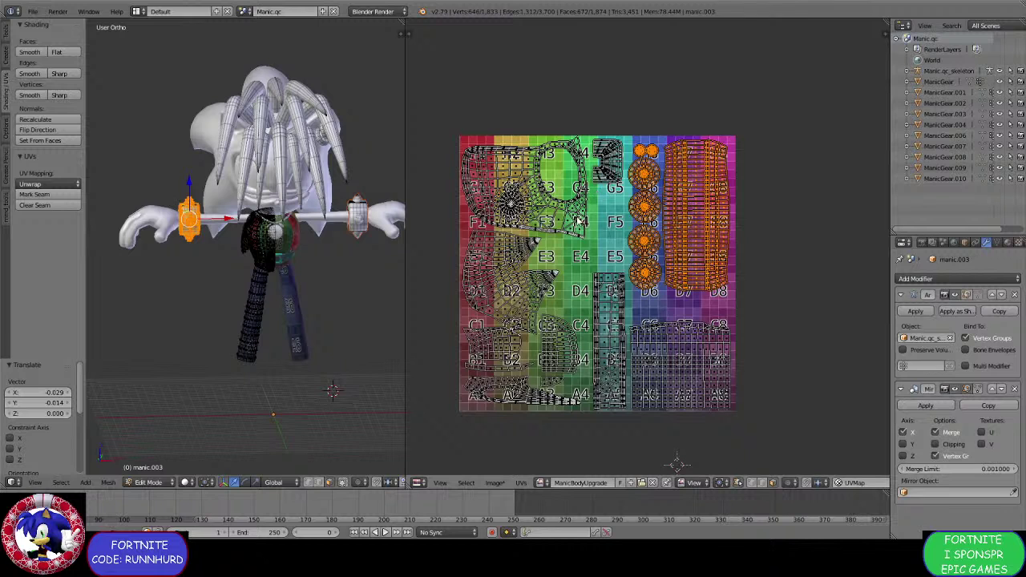
Select all geometry of manic.003 and export its UV layout as ManicBodyUG.png in the Manic's Drumset folder.
key("a")
key("a")
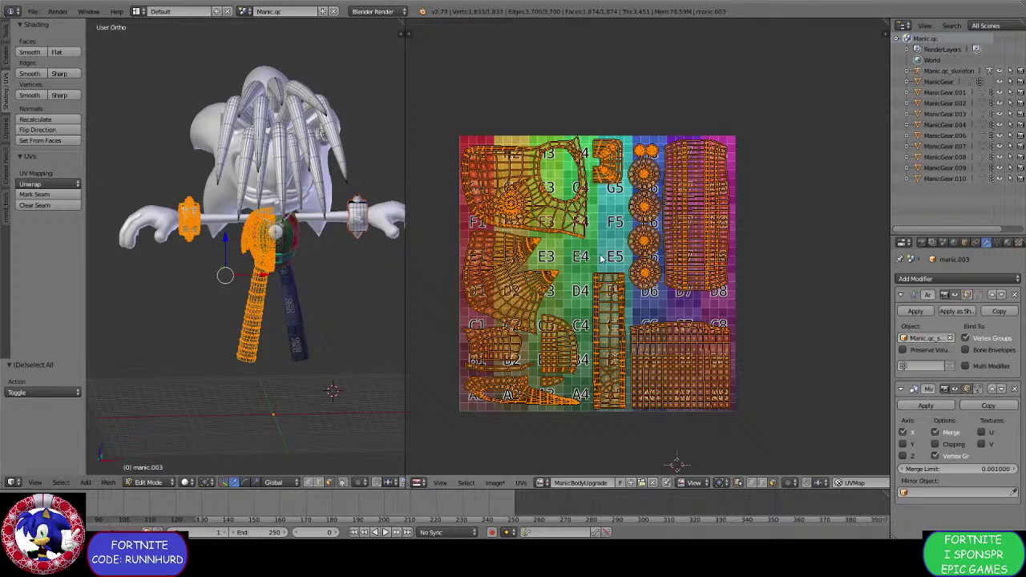
left_click(523, 484)
left_click(550, 215)
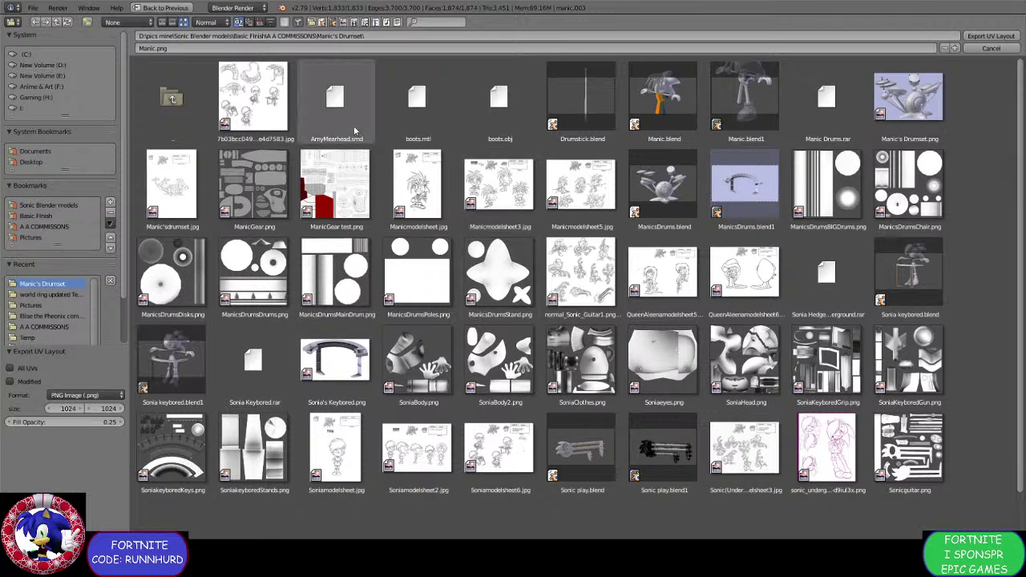
left_click(299, 47)
type("Ma")
key("Return")
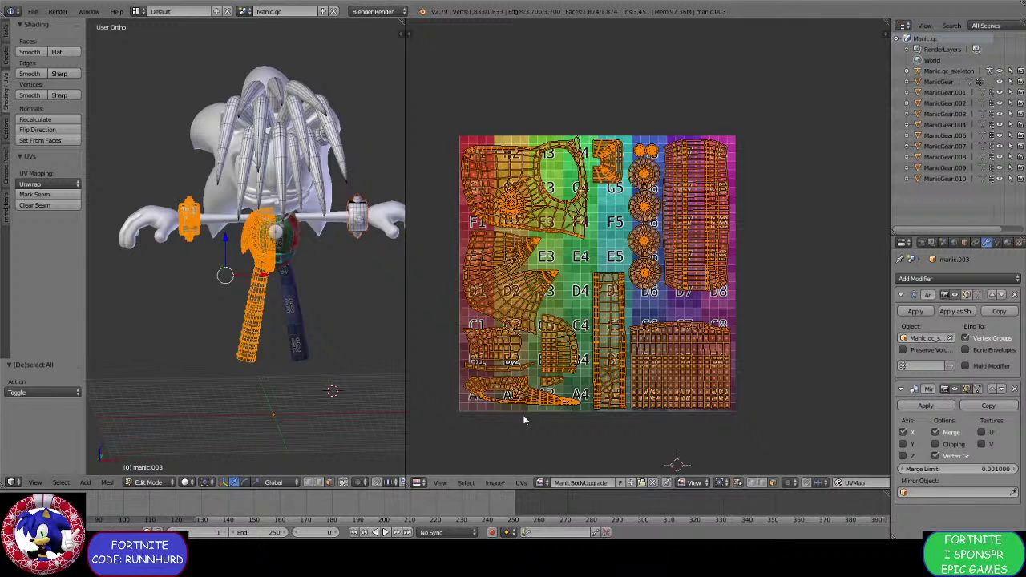
Export the UV layout again as ManicUpgradebody.png in the Manic's Drumset folder.
left_click(521, 482)
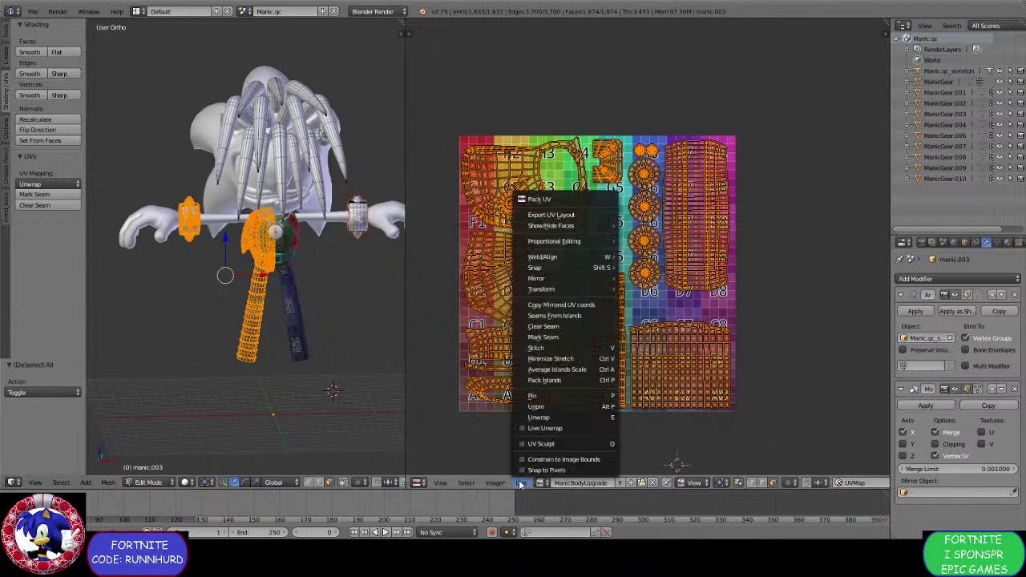
left_click(535, 217)
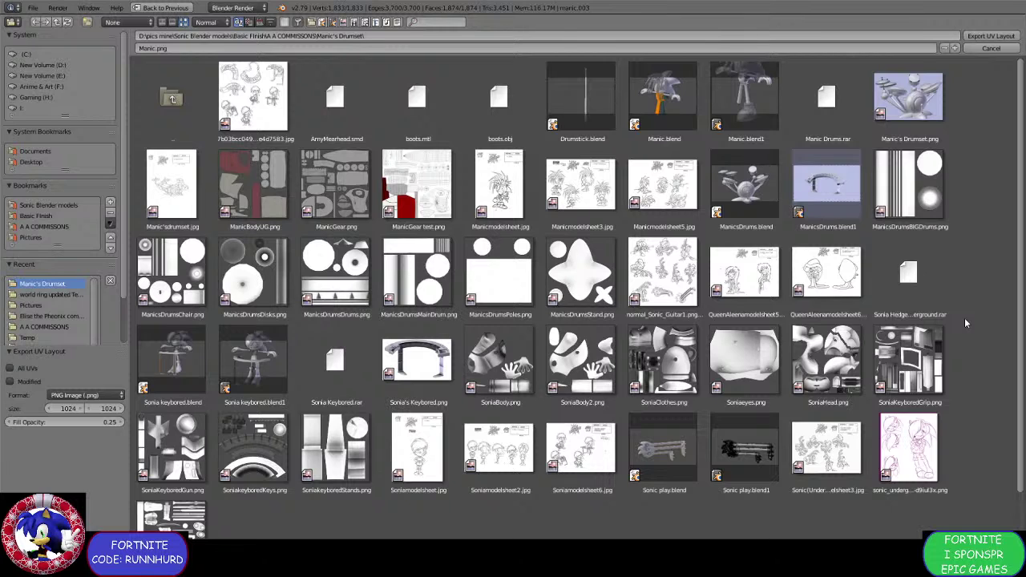
scroll(964, 318, "down", 1)
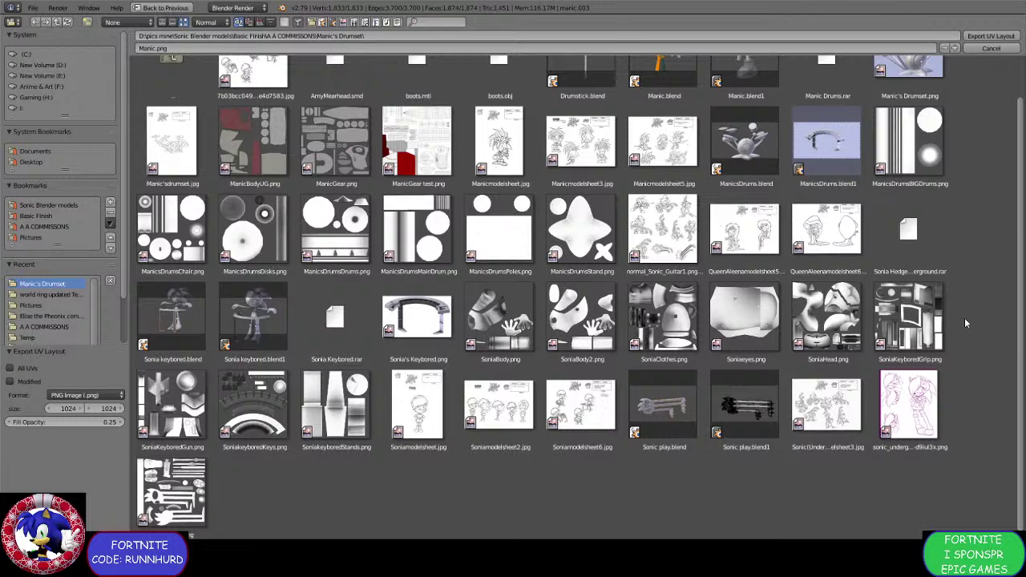
scroll(696, 272, "up", 1)
left_click(371, 49)
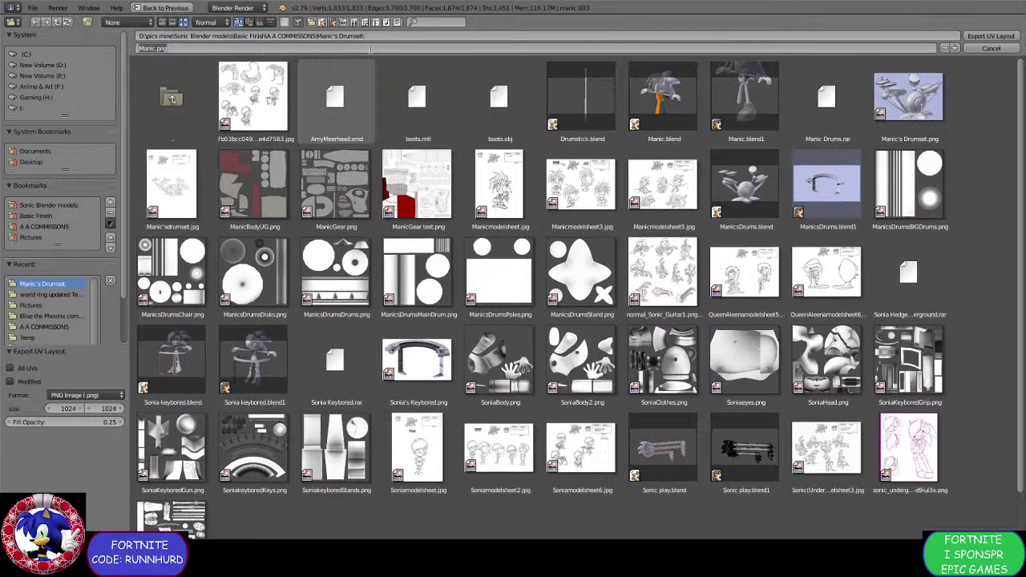
type("Ma")
key("Return")
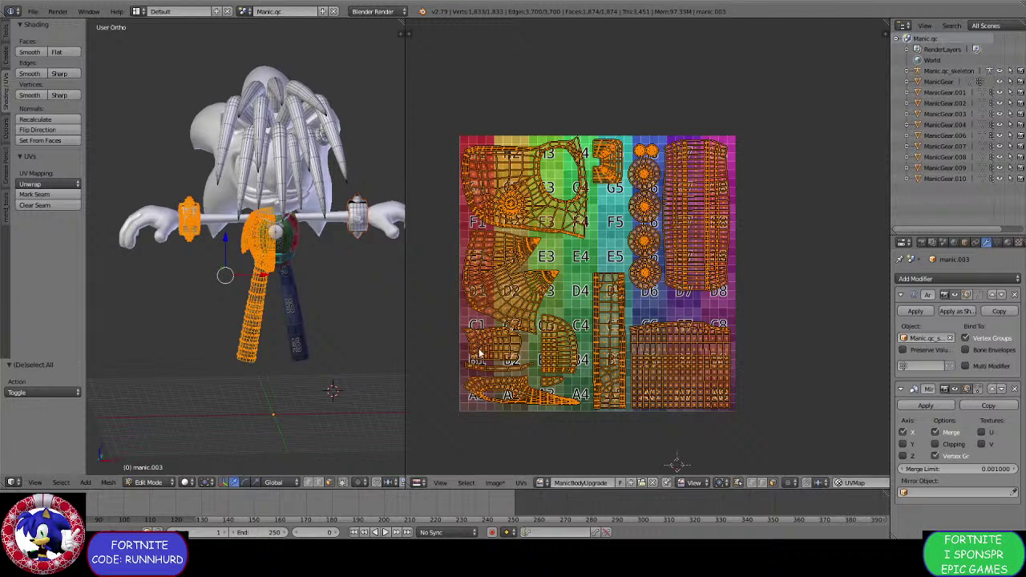
Export another UV layout, basing its name on the existing ManicUpgradebody.png file, as ManicUpgradebodyN.png.
left_click(521, 482)
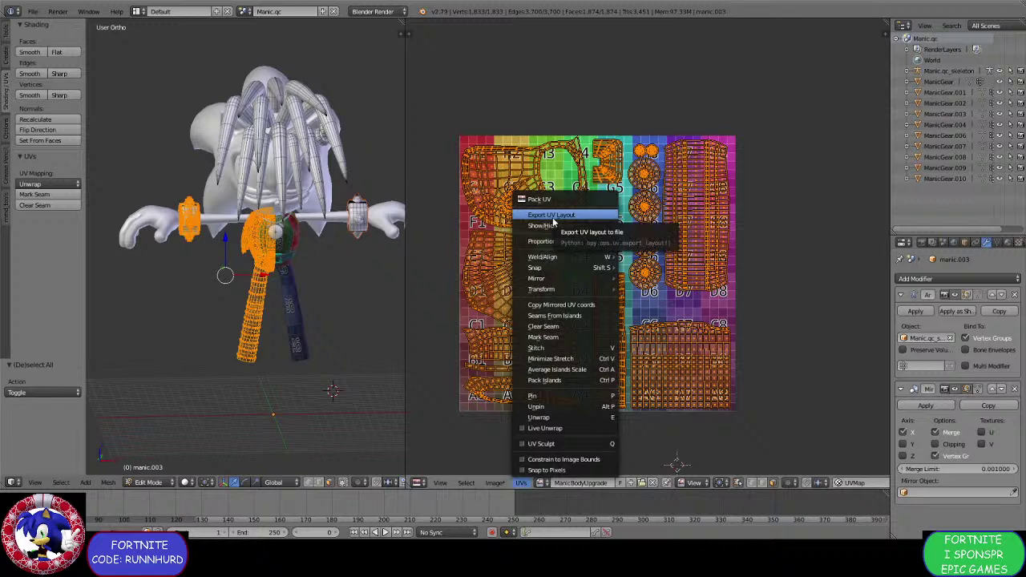
left_click(553, 218)
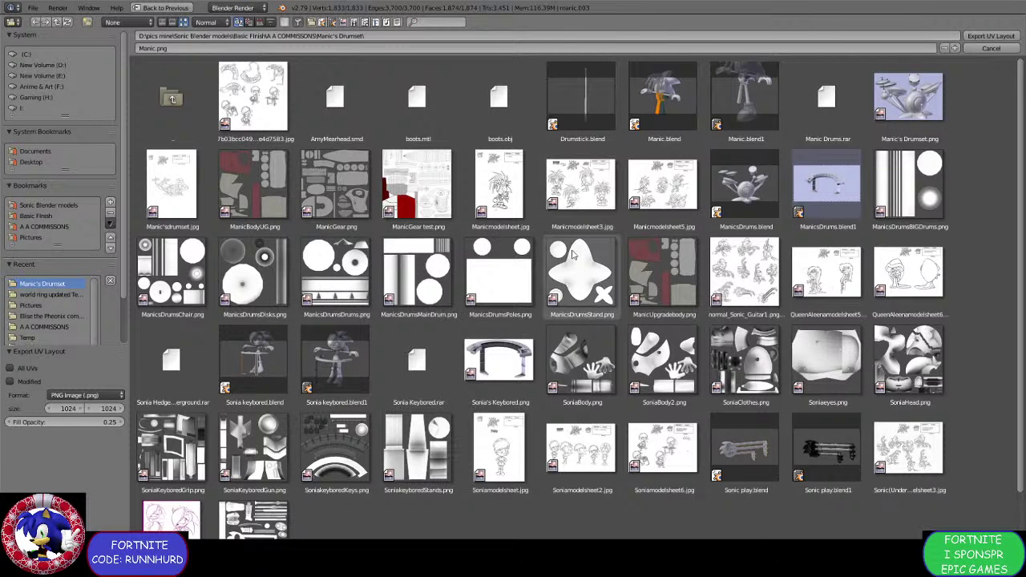
left_click(663, 283)
left_click(586, 48)
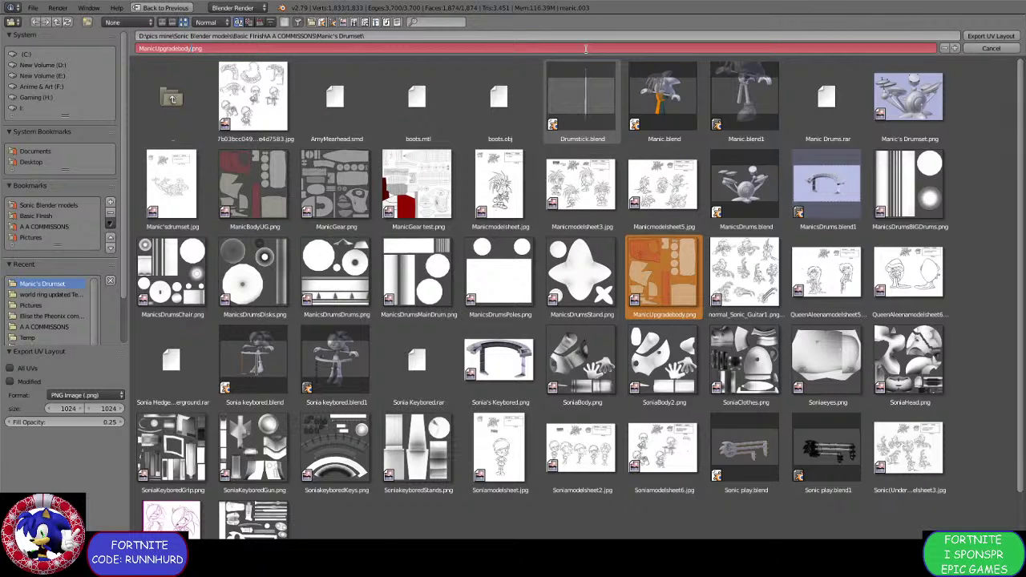
type("N")
key("Return")
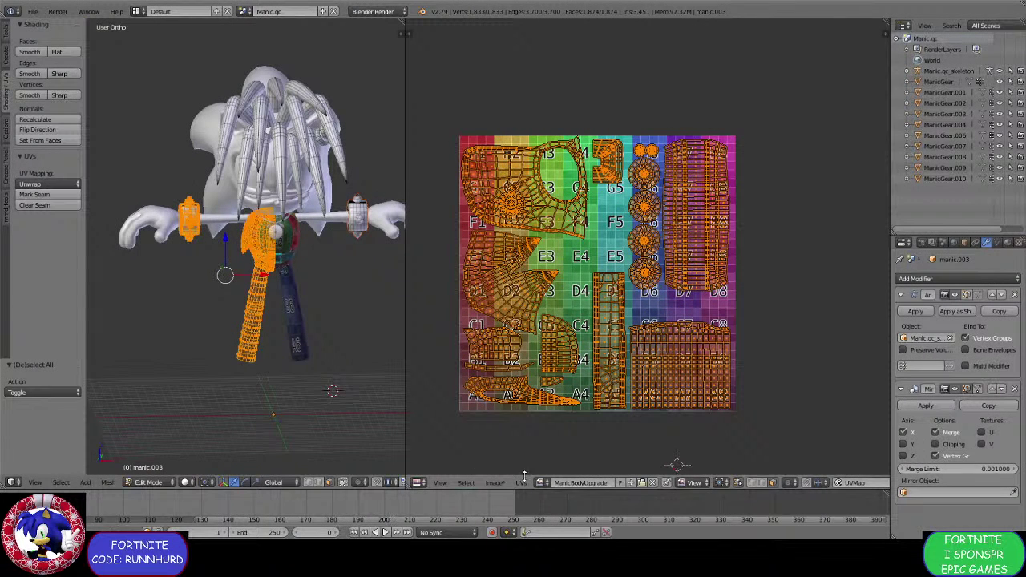
Export one more copy of the UV layout with a file name based on ManicUpgradebody.png.
left_click(521, 481)
left_click(543, 224)
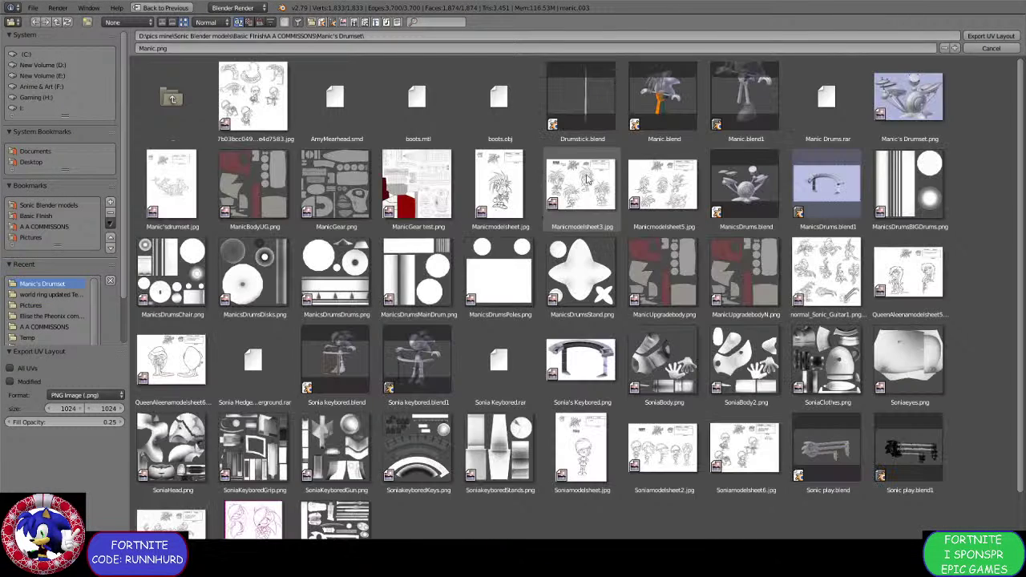
left_click(664, 273)
left_click(573, 45)
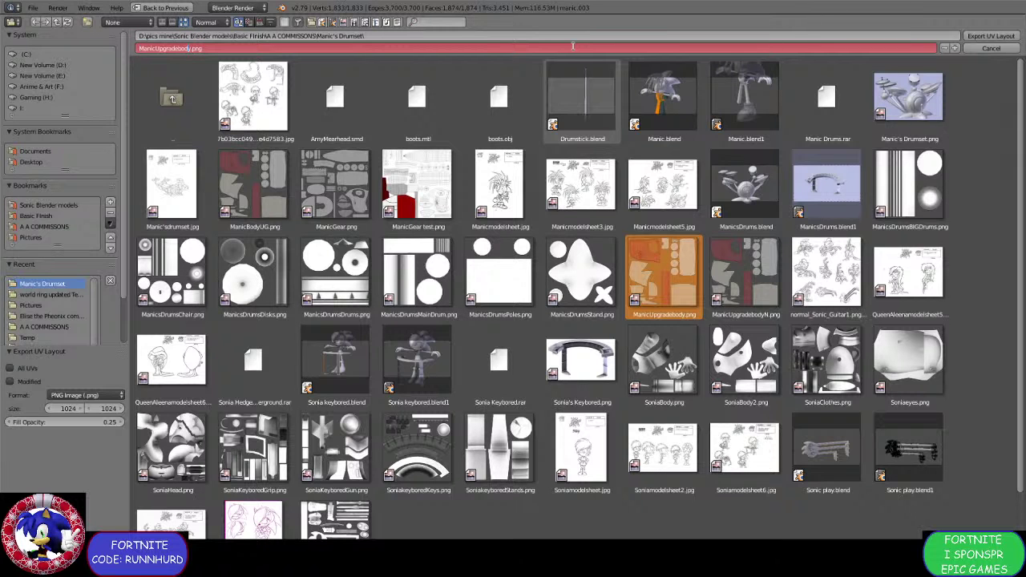
key("Return")
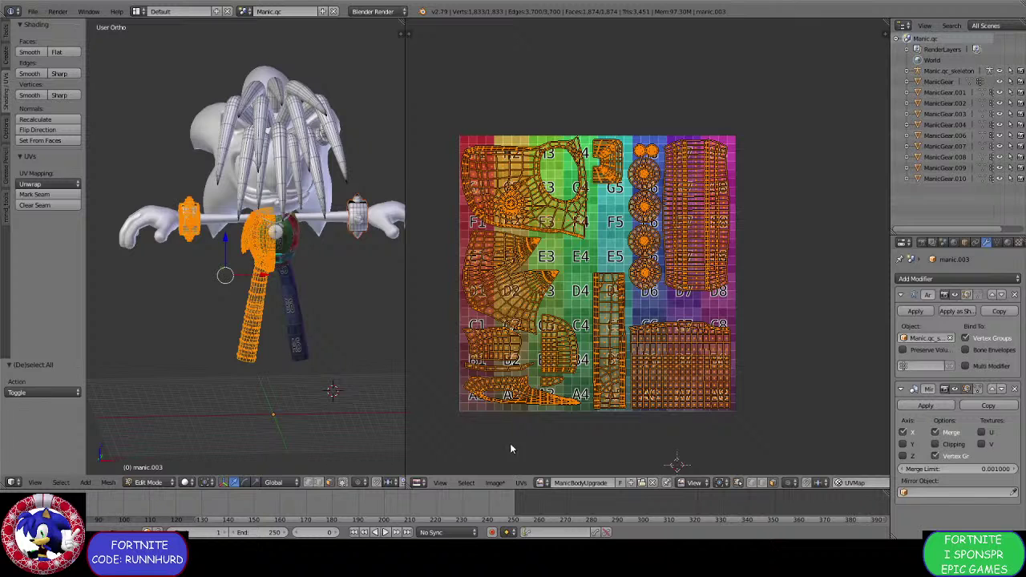
Replace the ManicBodyUpgrade test grid image with the exported UV layout and return to Object Mode.
left_click(493, 473)
left_click(494, 482)
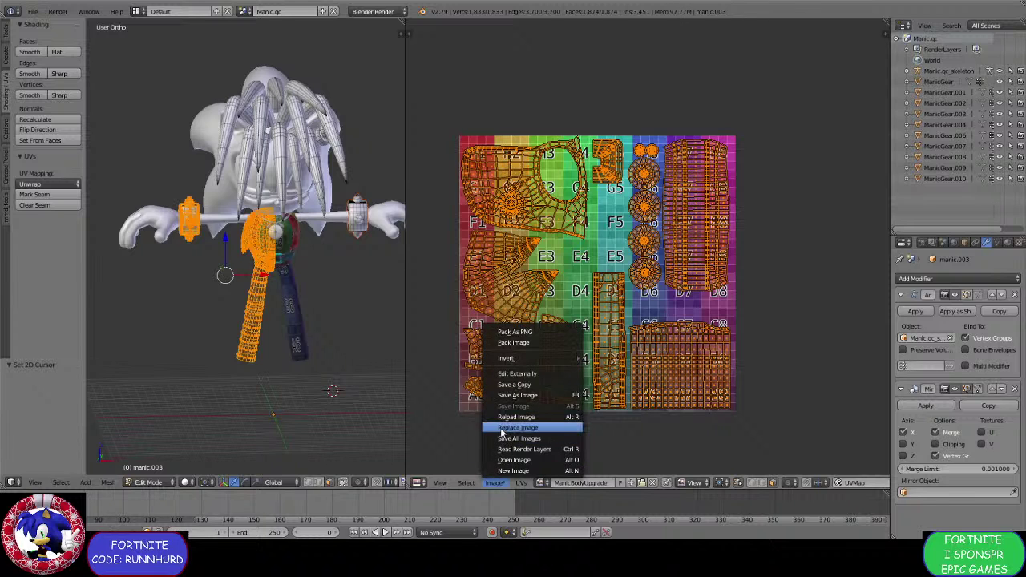
left_click(505, 428)
double_click(828, 183)
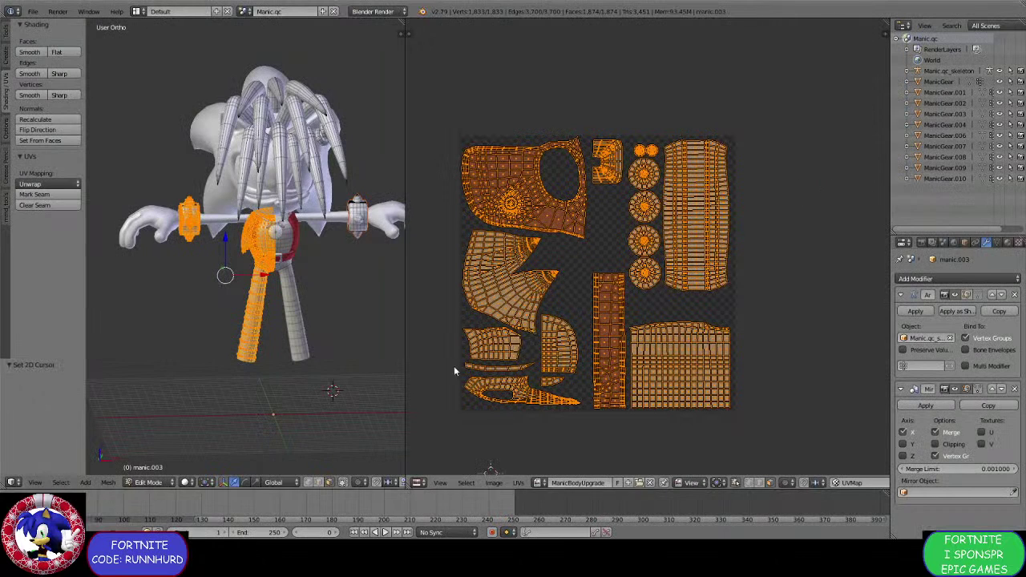
left_click(156, 481)
left_click(160, 466)
scroll(222, 325, "up", 4)
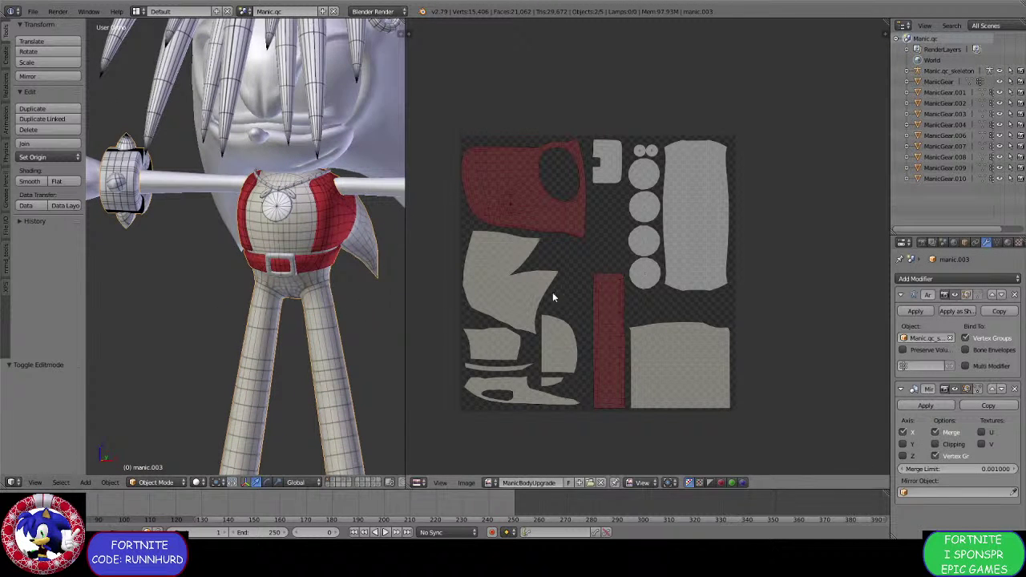
Remove all material slots from the manic.003 object.
left_click(997, 242)
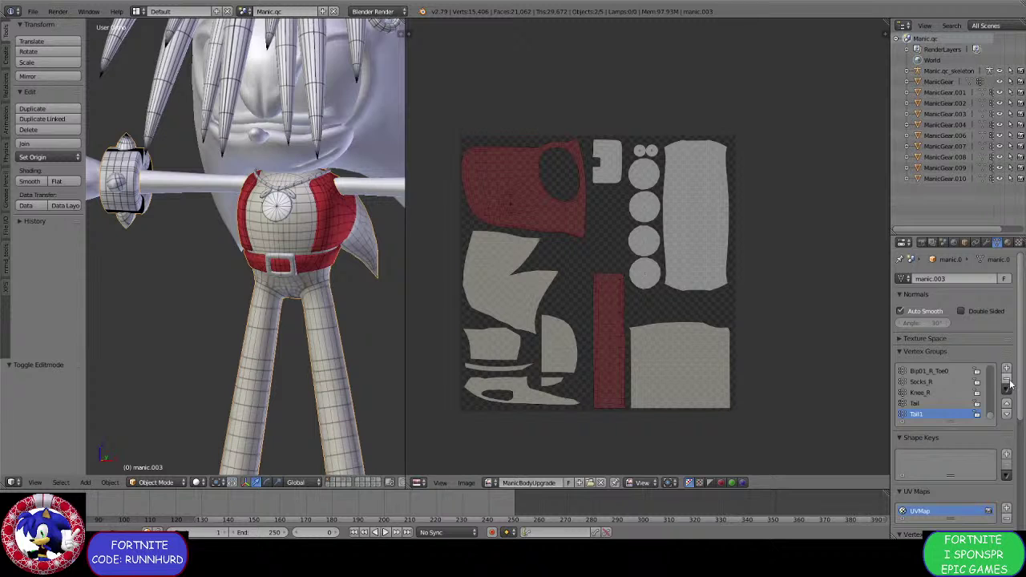
left_click(1007, 242)
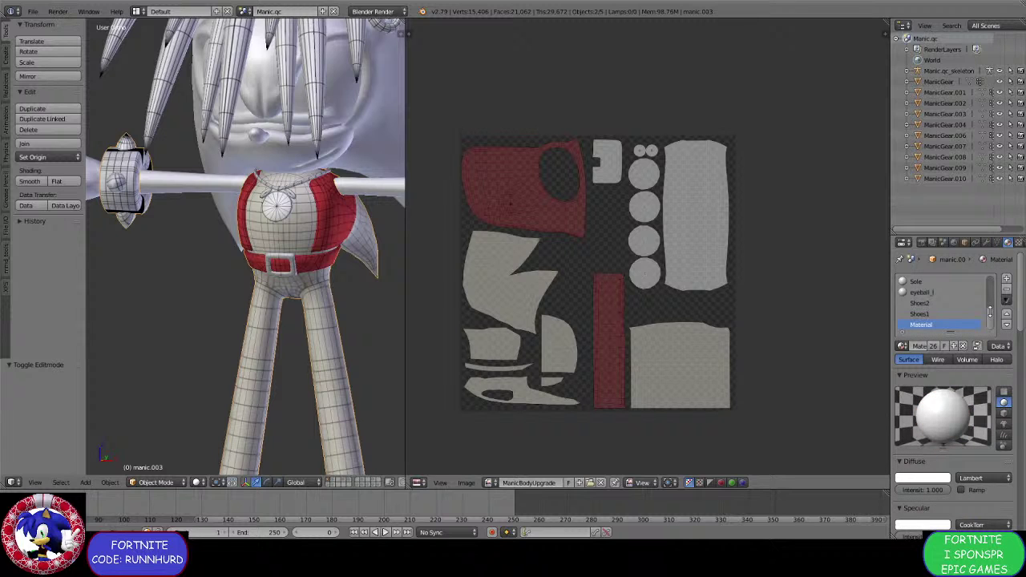
left_click(1007, 295)
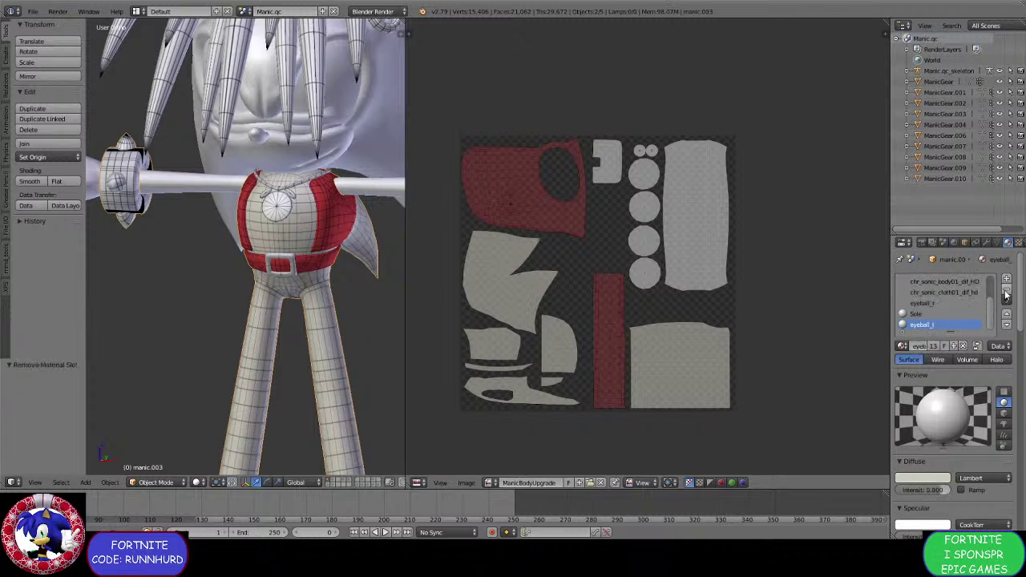
left_click(1007, 295)
left_click(1006, 295)
left_click(1007, 295)
left_click(1007, 295)
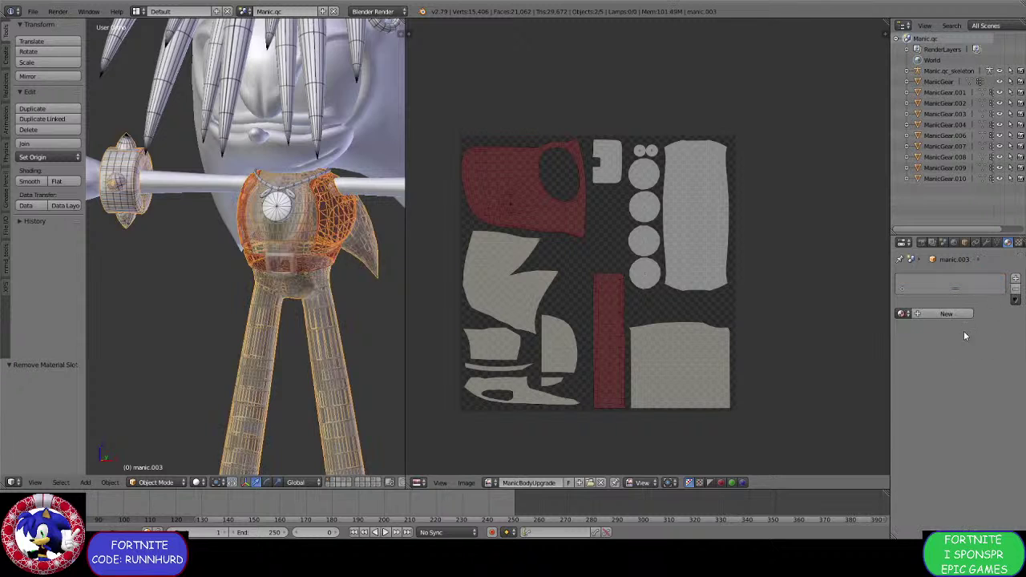
Add a new material to manic.003 with a diffuse intensity of 1 and a white diffuse color.
left_click(946, 313)
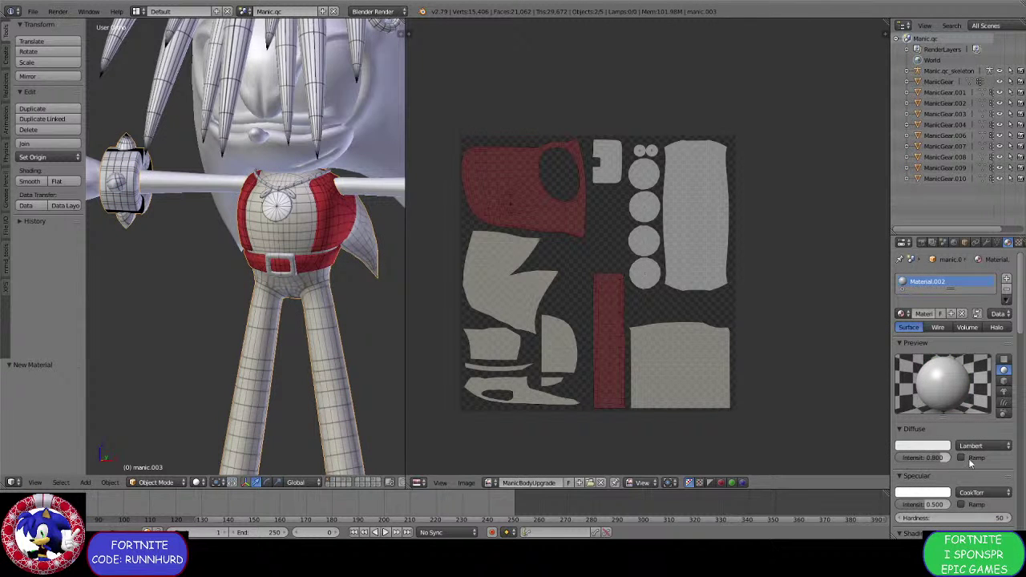
left_click(925, 458)
type("1")
key("Return")
left_click(932, 448)
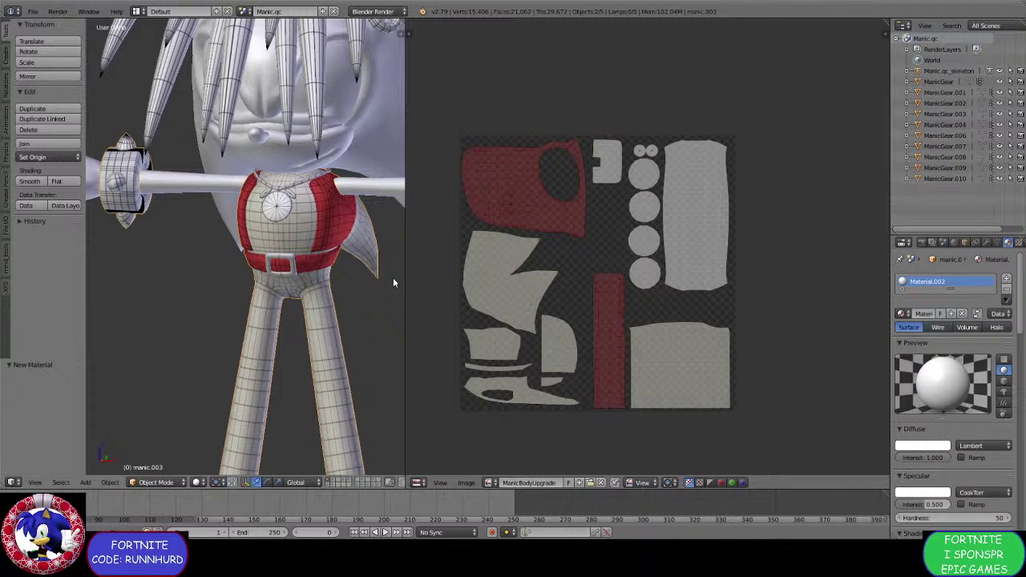
Select the ManicGear necklace object and enter Edit Mode with its UV layout in full view.
left_click_drag(404, 281, 607, 274)
scroll(450, 264, "down", 3)
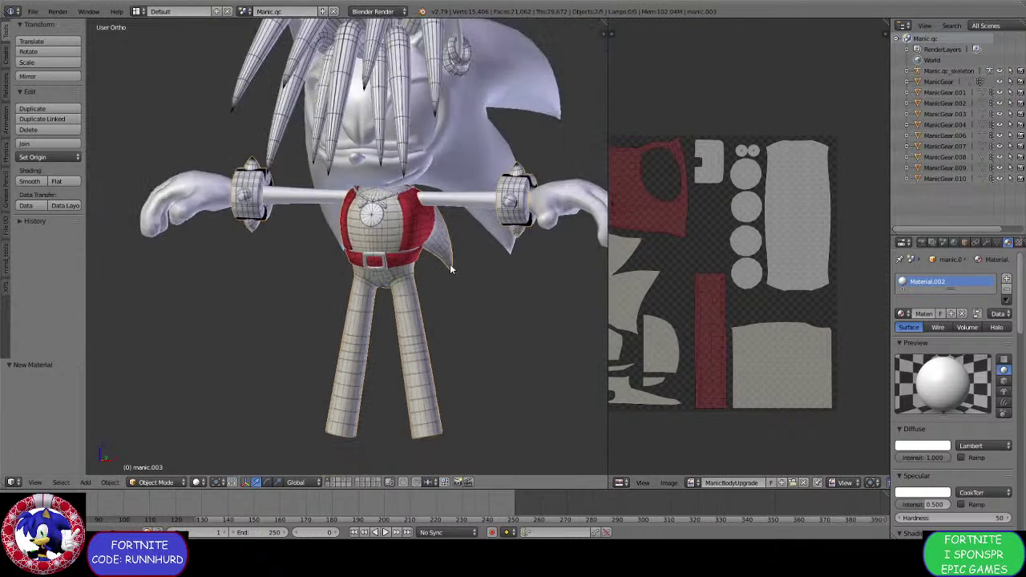
middle_click_drag(398, 265, 347, 262)
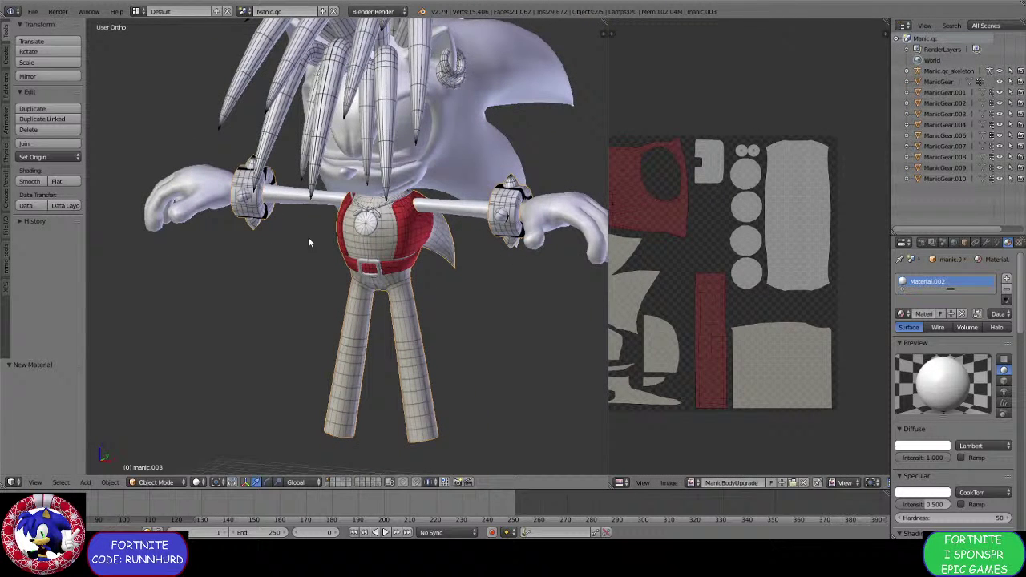
right_click(356, 220, "shift")
left_click(164, 481)
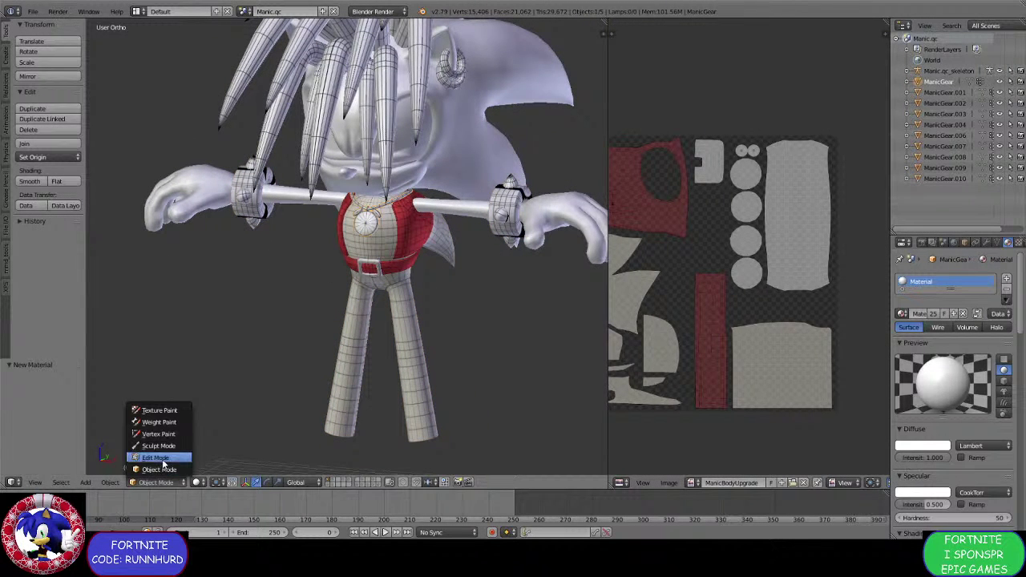
left_click(165, 460)
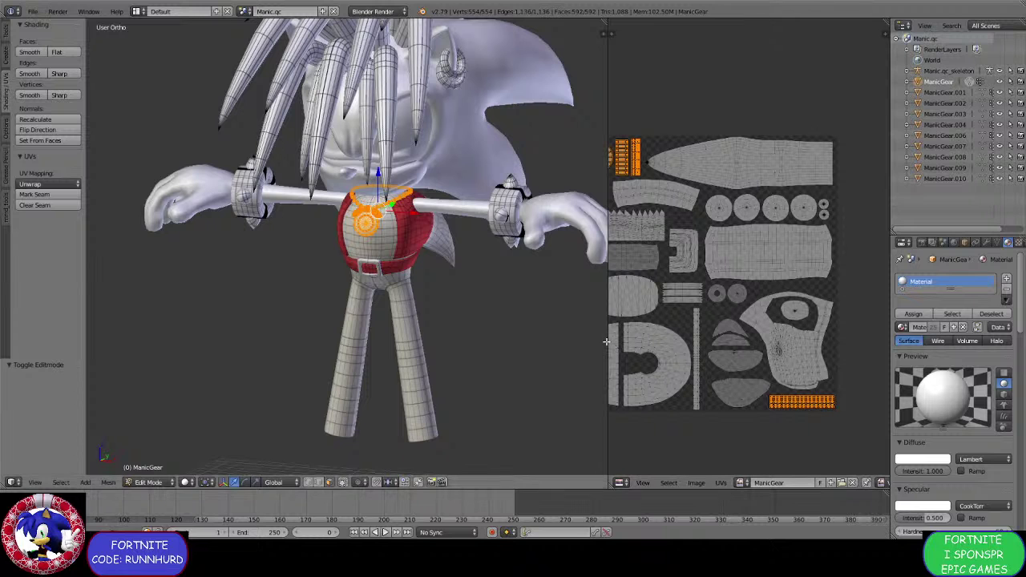
left_click(609, 340)
left_click_drag(610, 340, 404, 340)
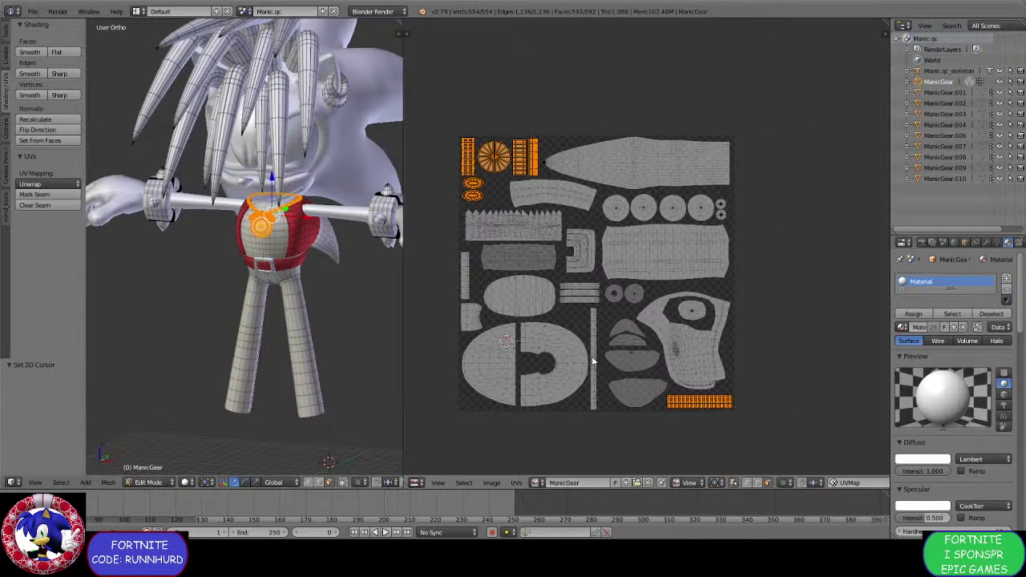
Enlarge the necklace pendant's UV islands in the upper-left corner about 3 times and move them into the middle of the UV space.
scroll(616, 369, "down", 1)
key("a")
key("b")
left_click_drag(623, 248, 448, 117)
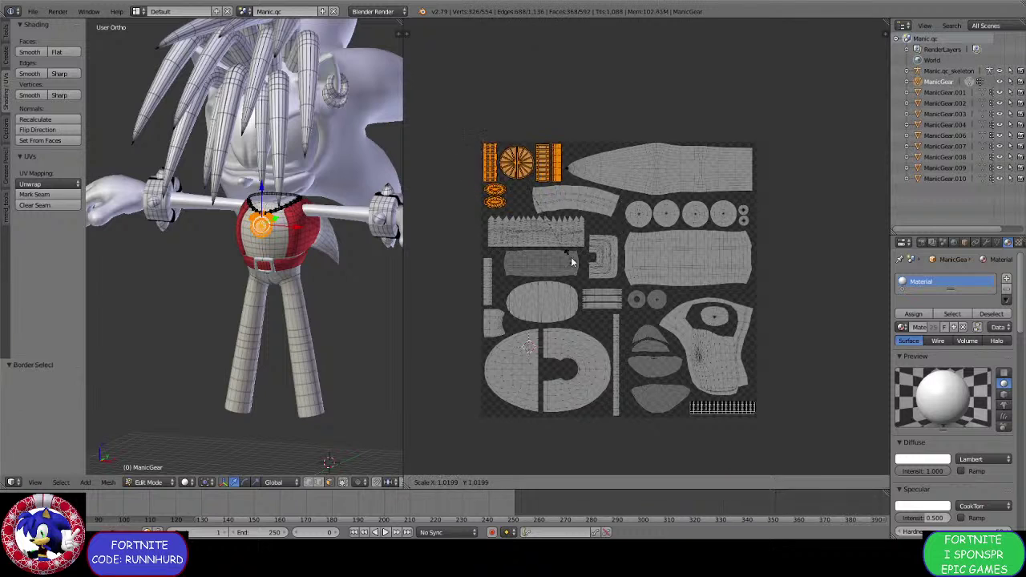
key("s")
left_click(603, 247)
key("g")
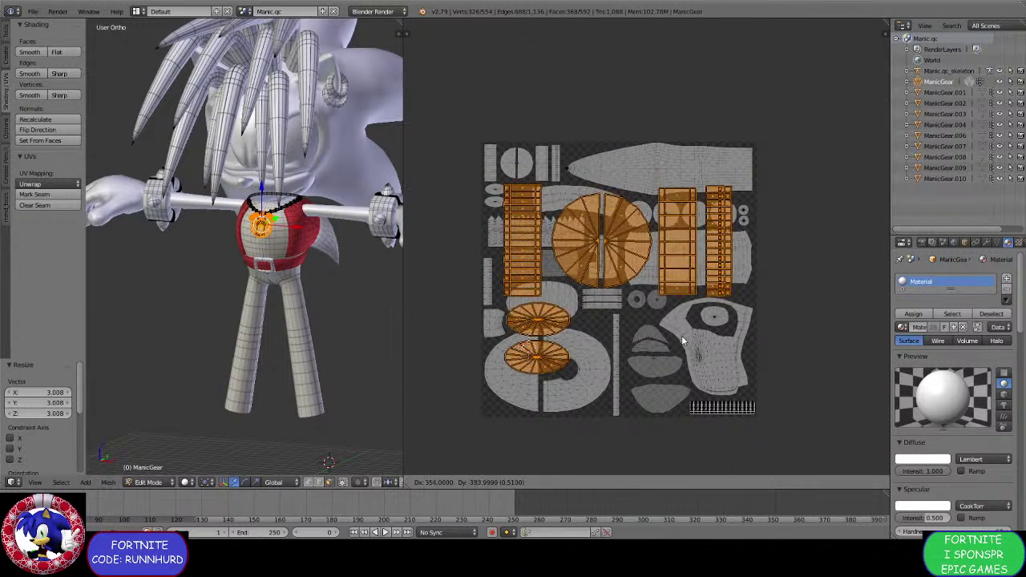
left_click(682, 340)
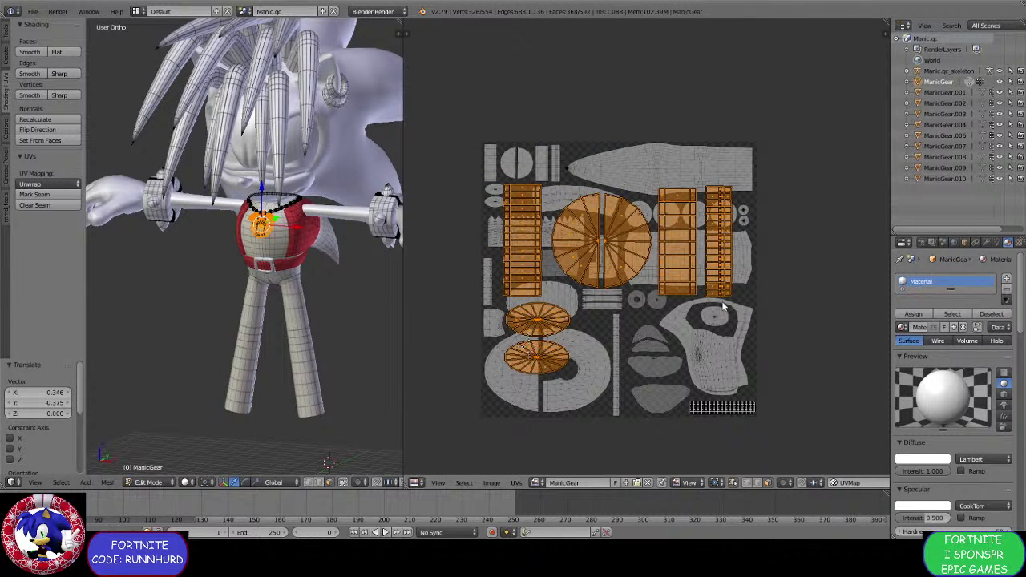
Scale the split circle and strip islands of the pendant by about 1.165 and fit them into the upper half of the UV space.
key("a")
key("b")
left_click_drag(731, 302, 491, 163)
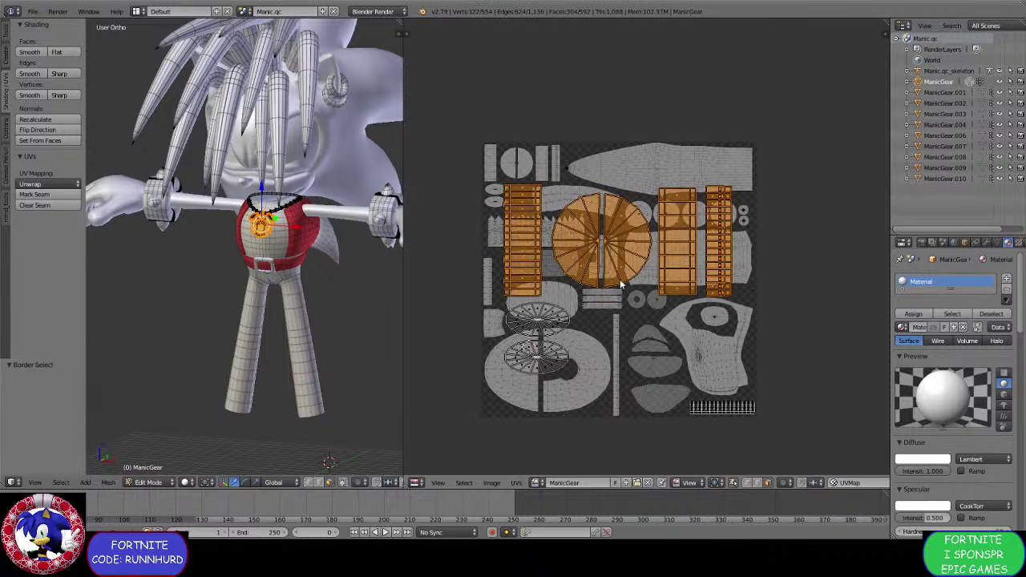
key("g")
left_click(623, 269)
key("s")
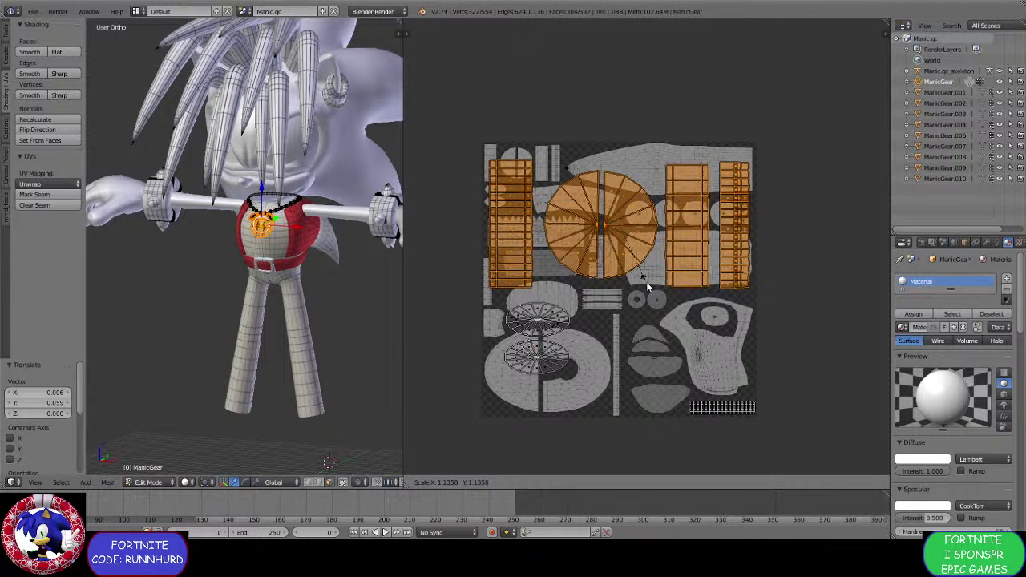
left_click(647, 282)
key("g")
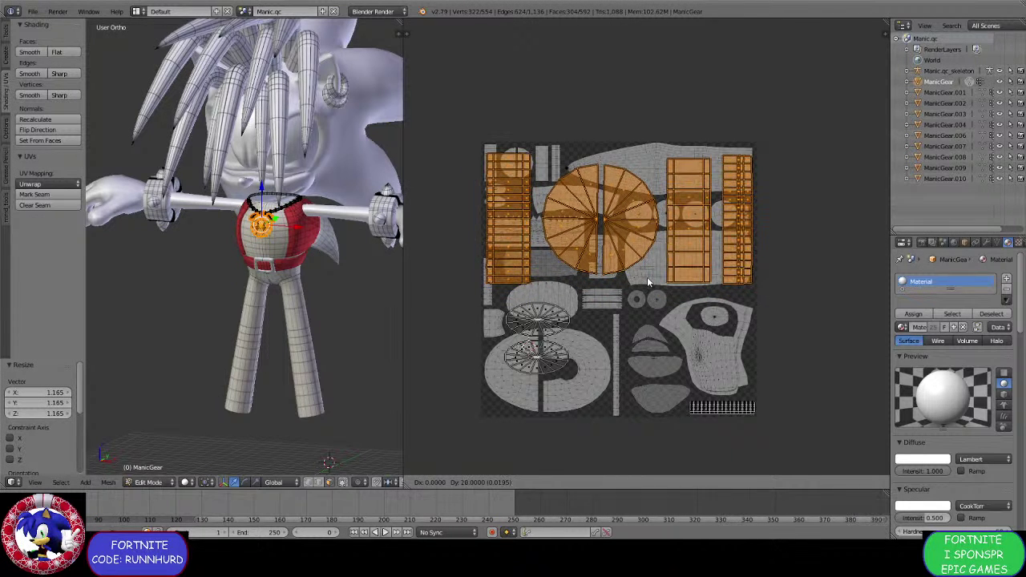
left_click(647, 277)
Enlarge the two oval UV islands by about 1.49 and again by about 1.05, placing them in the lower-left quarter of the UV space.
key("a")
key("b")
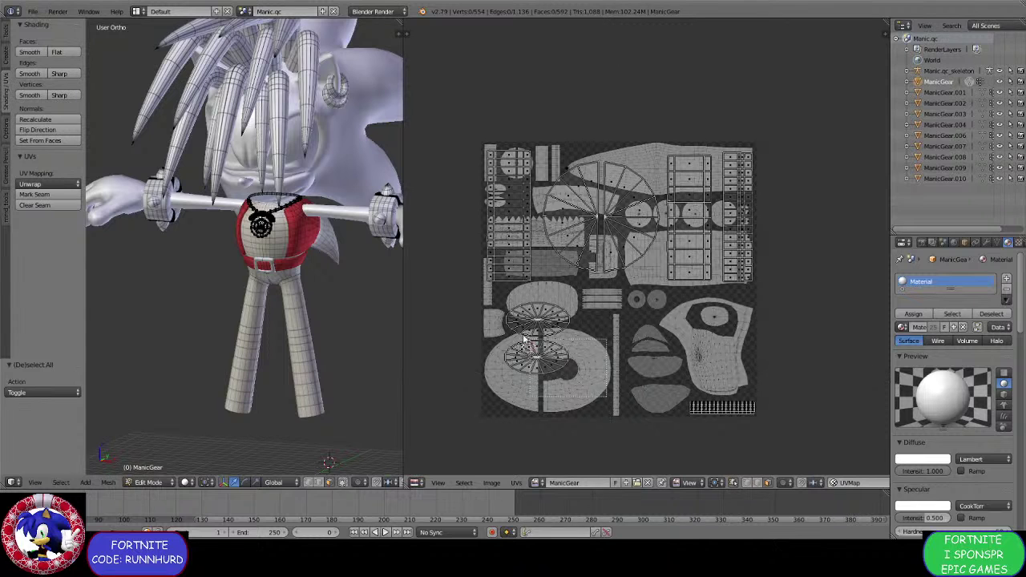
left_click_drag(609, 396, 499, 318)
key("s")
left_click(670, 430)
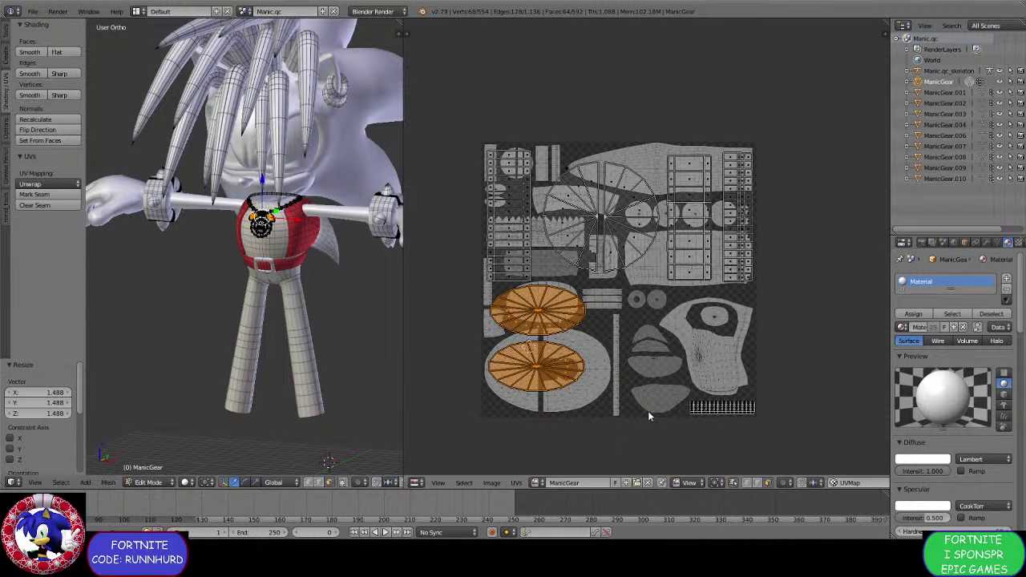
key("g")
left_click(656, 422)
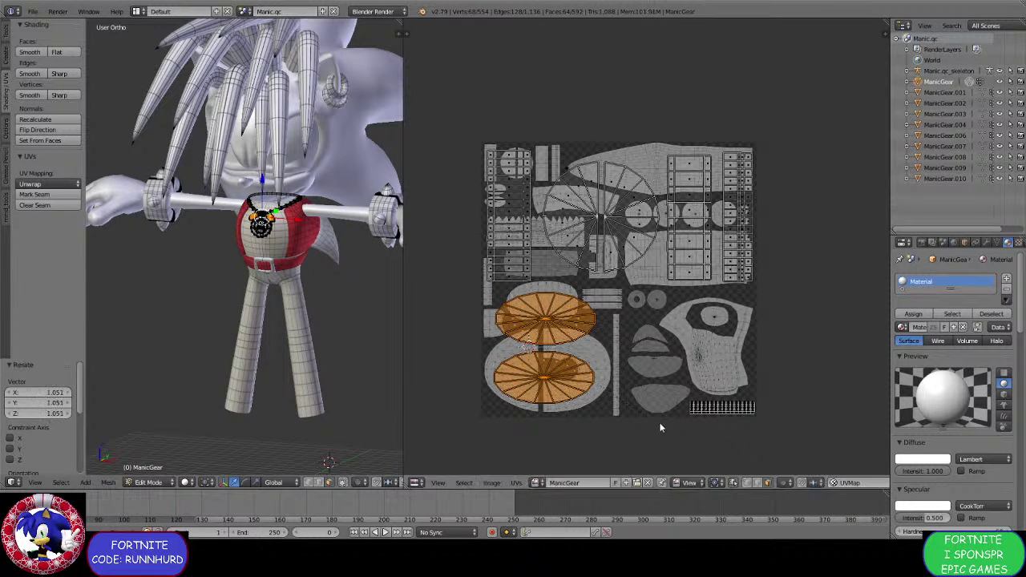
Move the neck chain's UV island out of the lower-right corner and enlarge it about 2.26 times.
key("a")
key("b")
left_click_drag(757, 424, 686, 397)
key("g")
left_click(697, 384)
key("s")
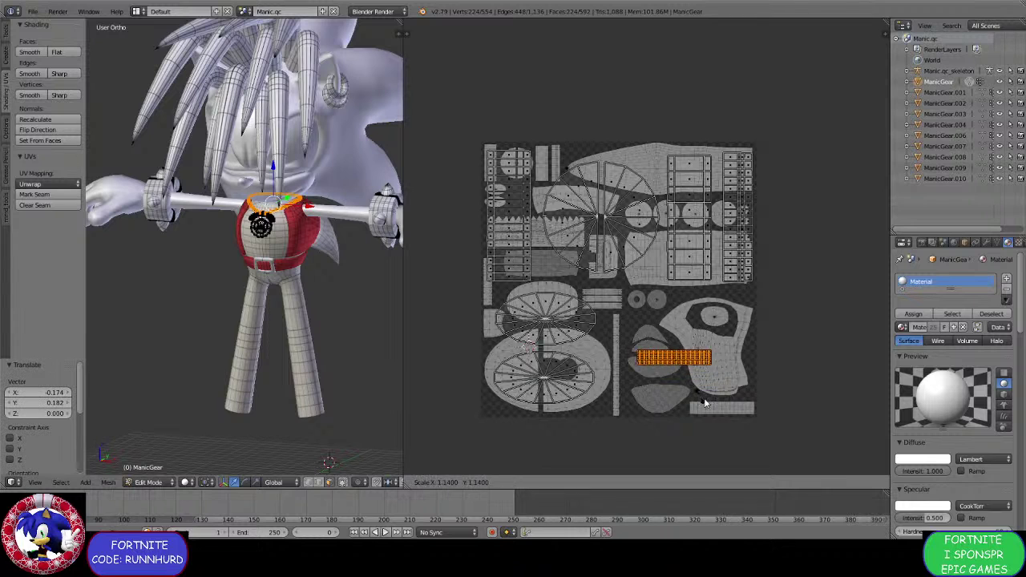
left_click(718, 419)
Stretch the chain's UV island about 2.8 times along Y and position it in the lower-right quarter of the UV space.
key("s")
key("y")
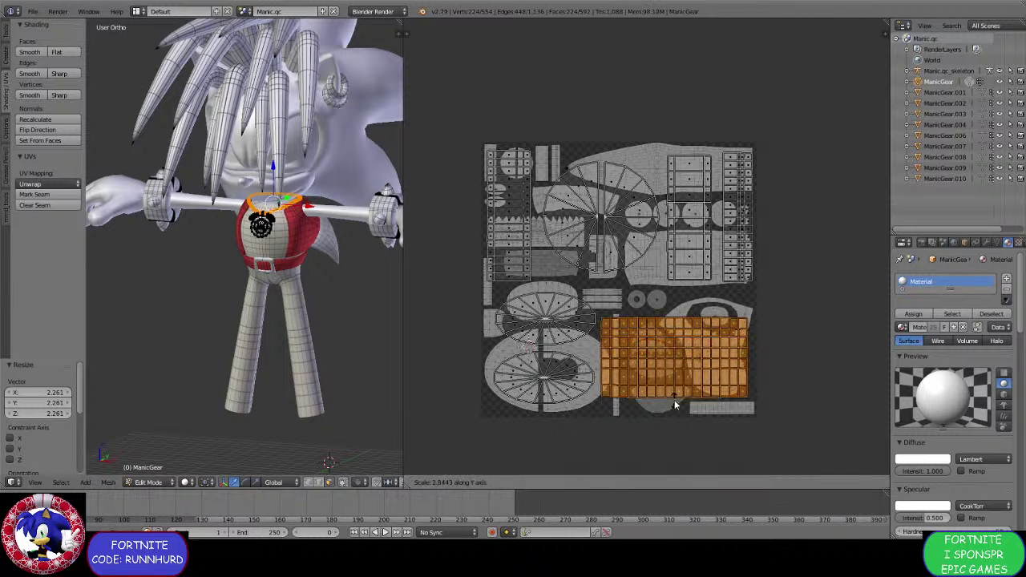
left_click(676, 404)
key("g")
left_click(687, 394)
key("s")
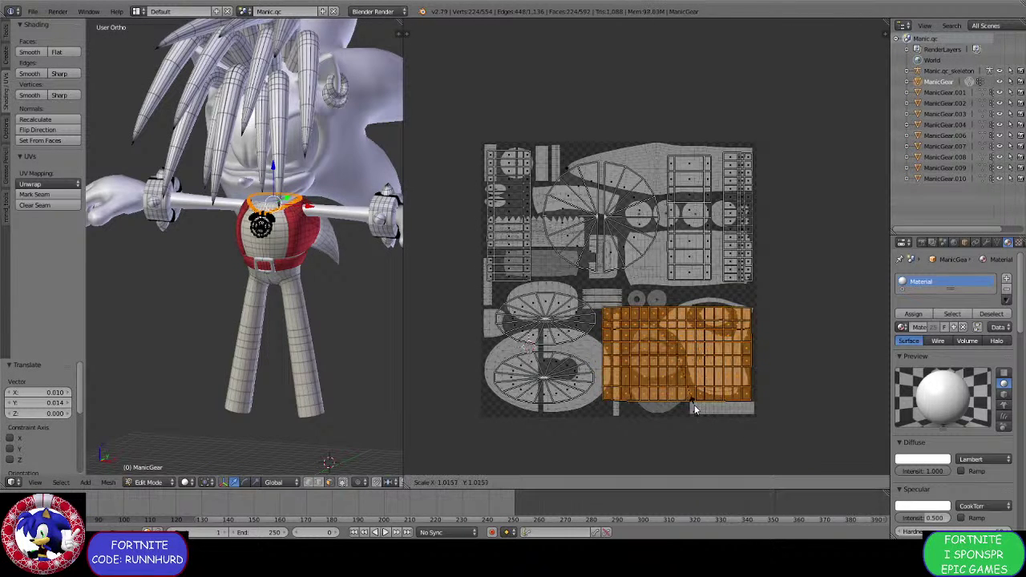
right_click(694, 408)
Select all necklace UVs and assign a new 1024 × 1024 Color Grid image named Manicneckless.
key("a")
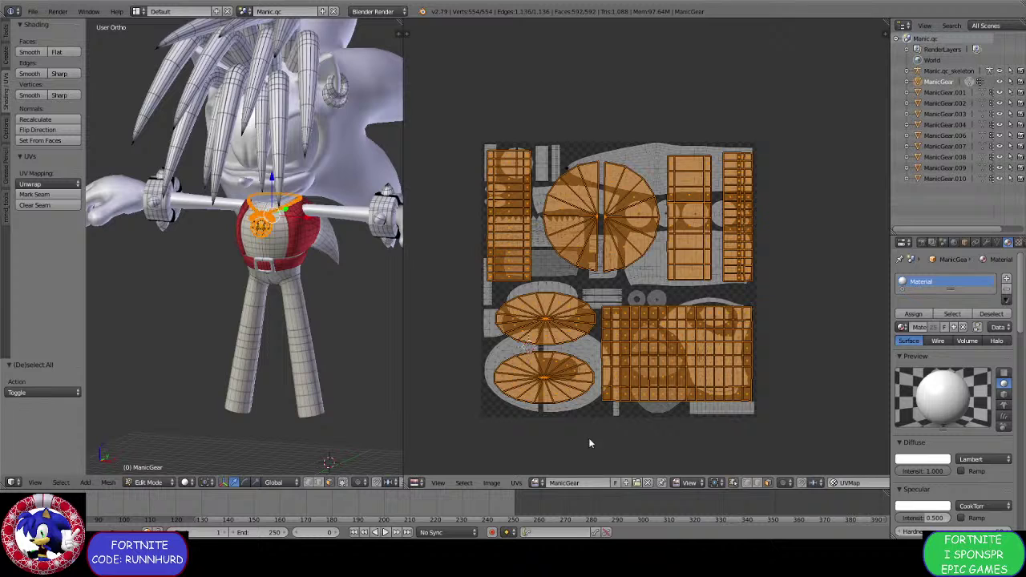
left_click(627, 483)
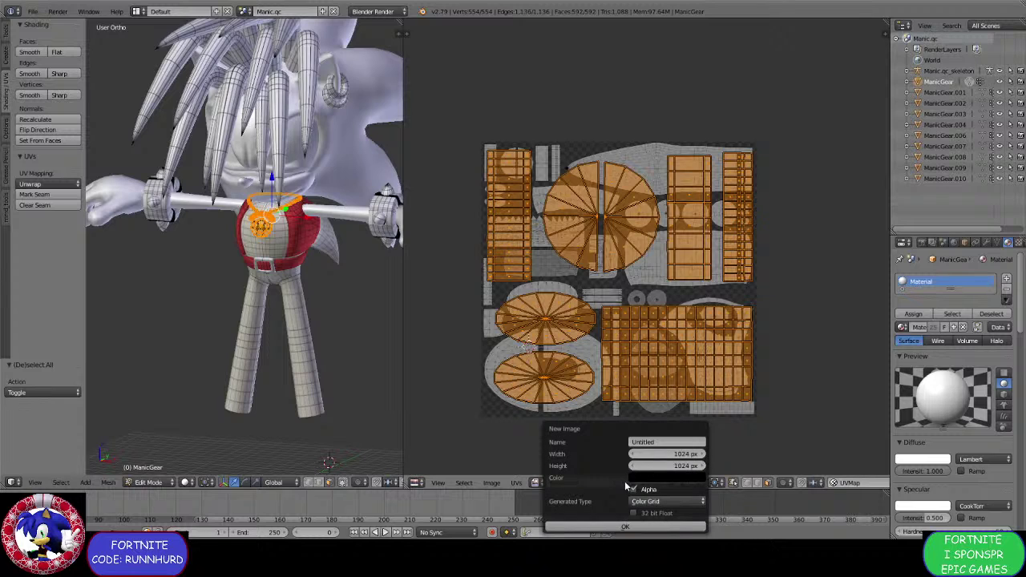
left_click(647, 441)
type("Manicneckless")
key("Return")
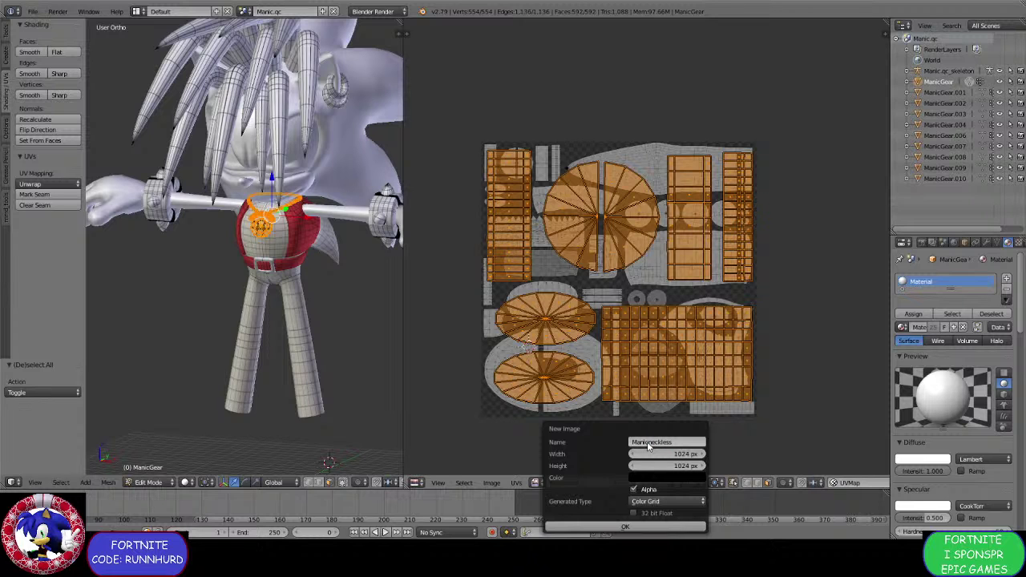
left_click(625, 526)
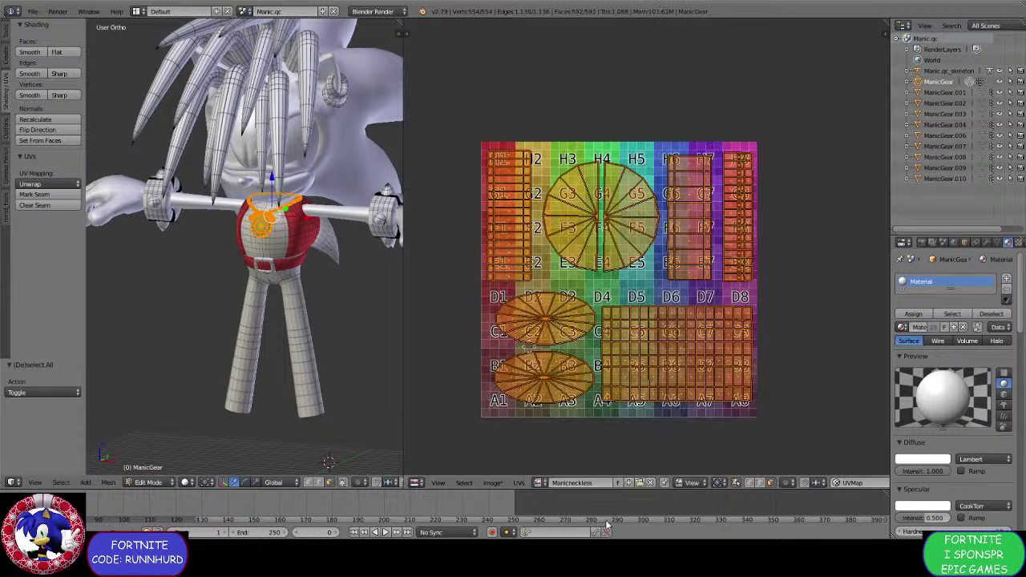
Export the necklace's UV layout as manicNeckless.png in the Manic's Drumset folder.
left_click(517, 481)
left_click(553, 225)
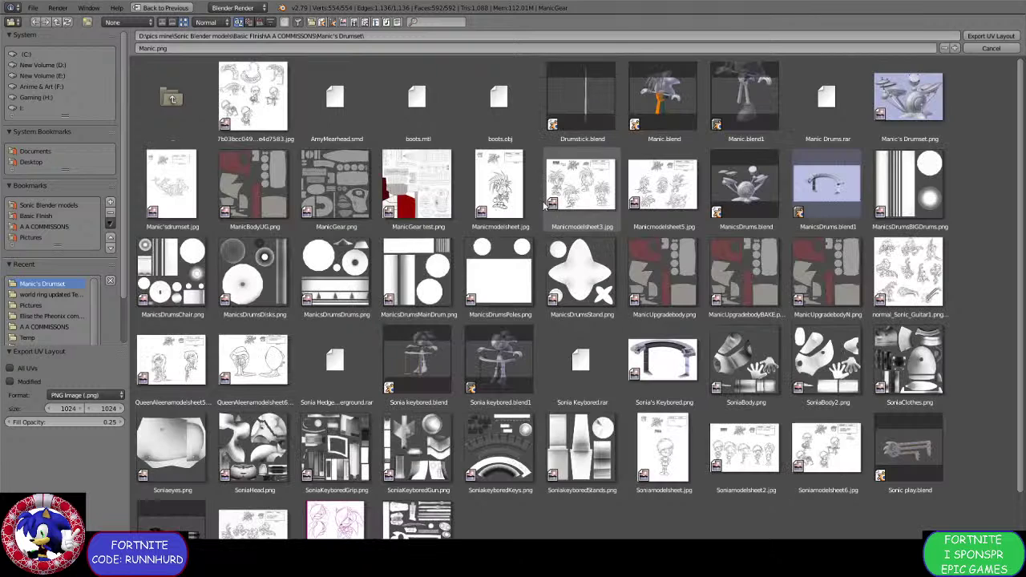
left_click(455, 47)
type("manicNeck")
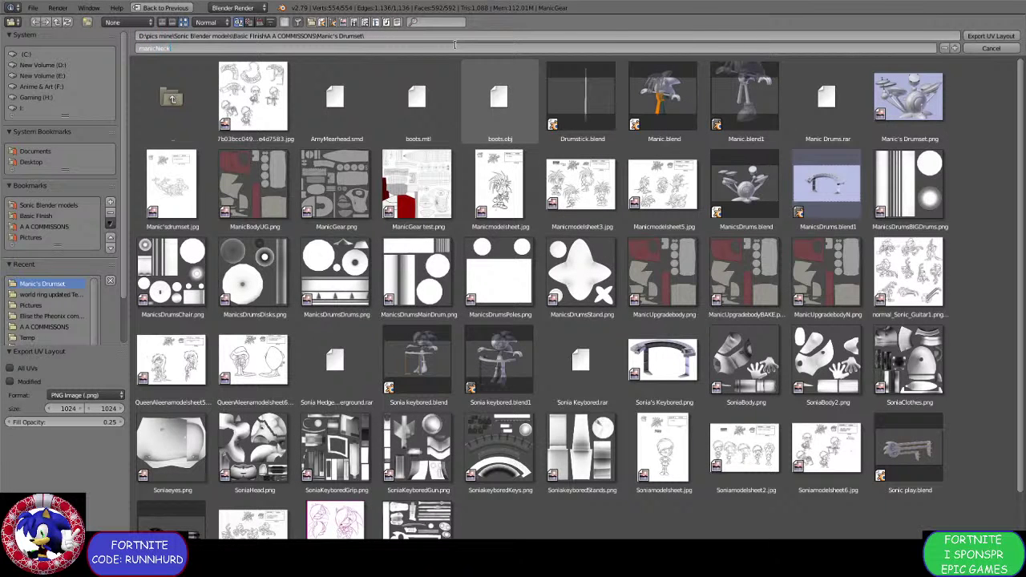
type("less")
key("Return")
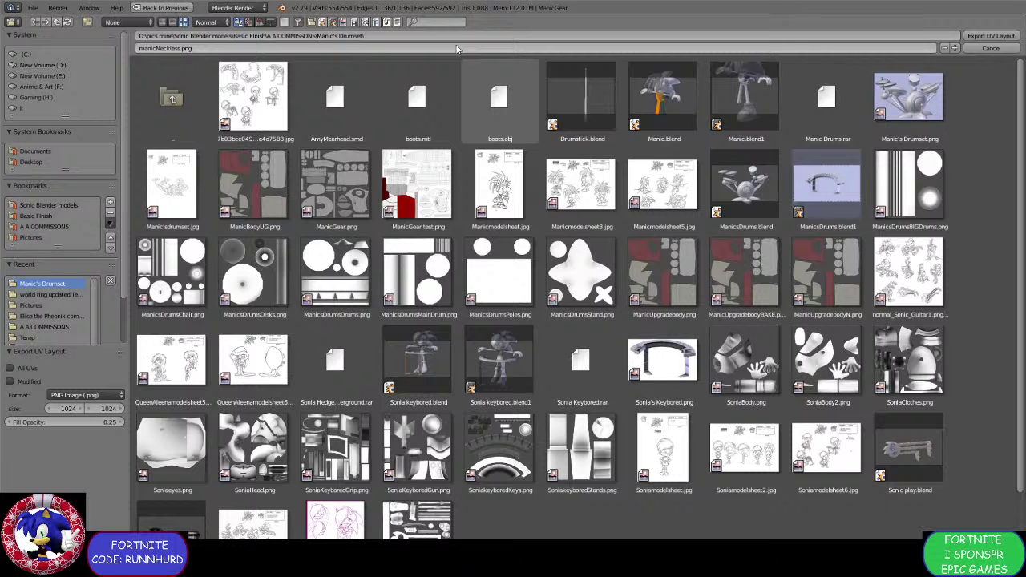
left_click(978, 37)
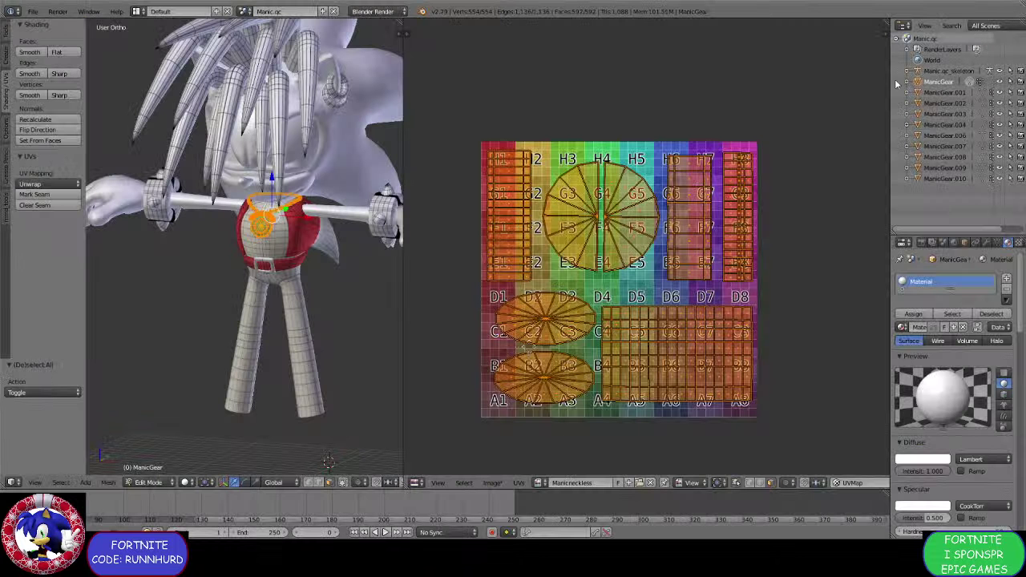
Export a second copy of the necklace's UV layout as manicNecklessBAKE.png.
left_click(518, 483)
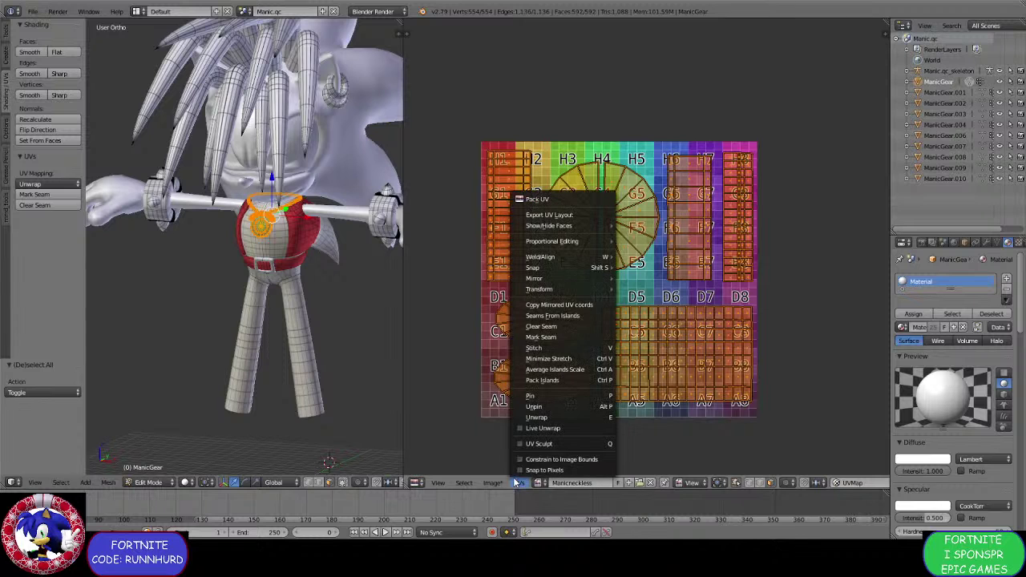
left_click(554, 215)
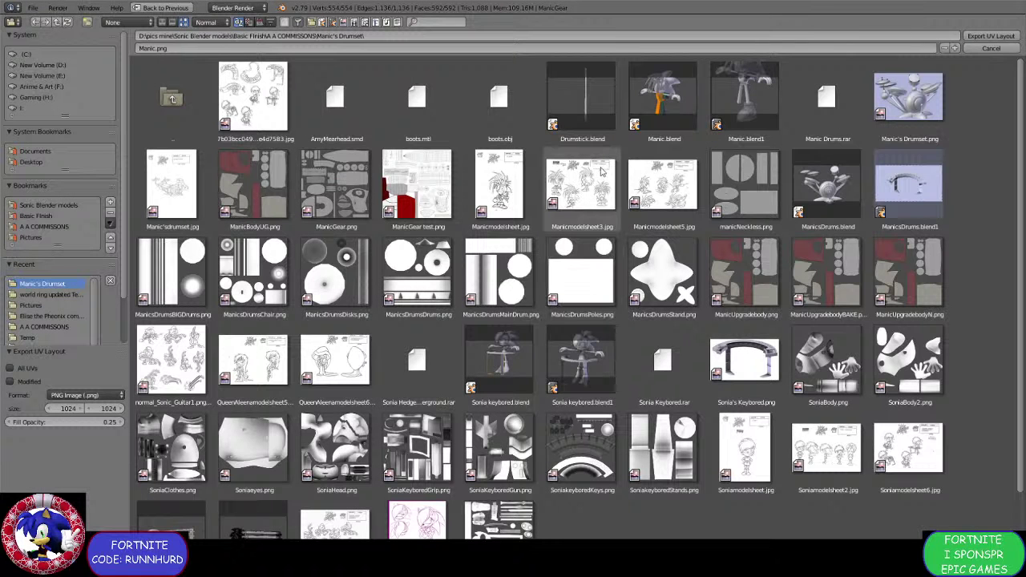
left_click(735, 178)
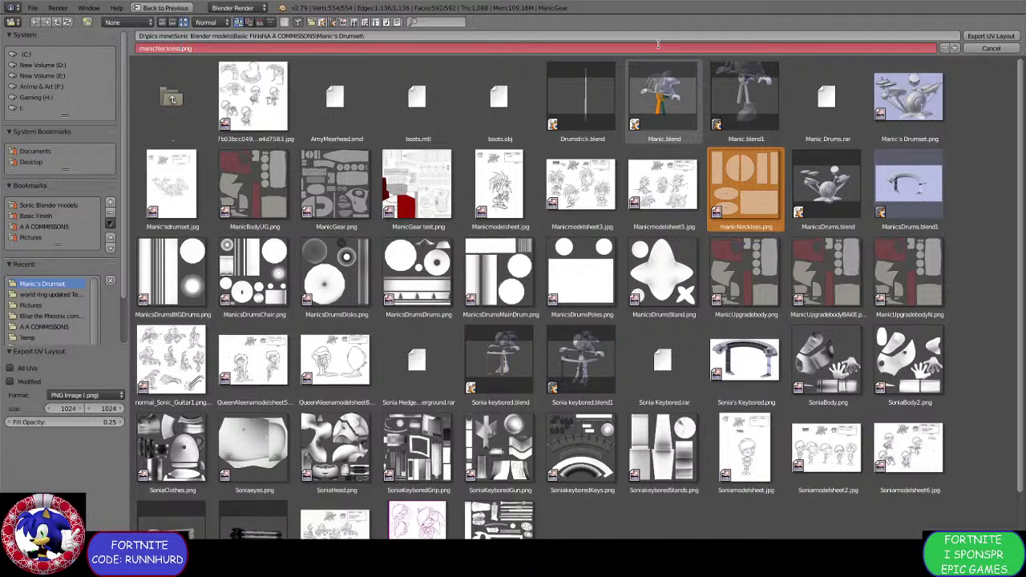
type("BAKE")
key("Return")
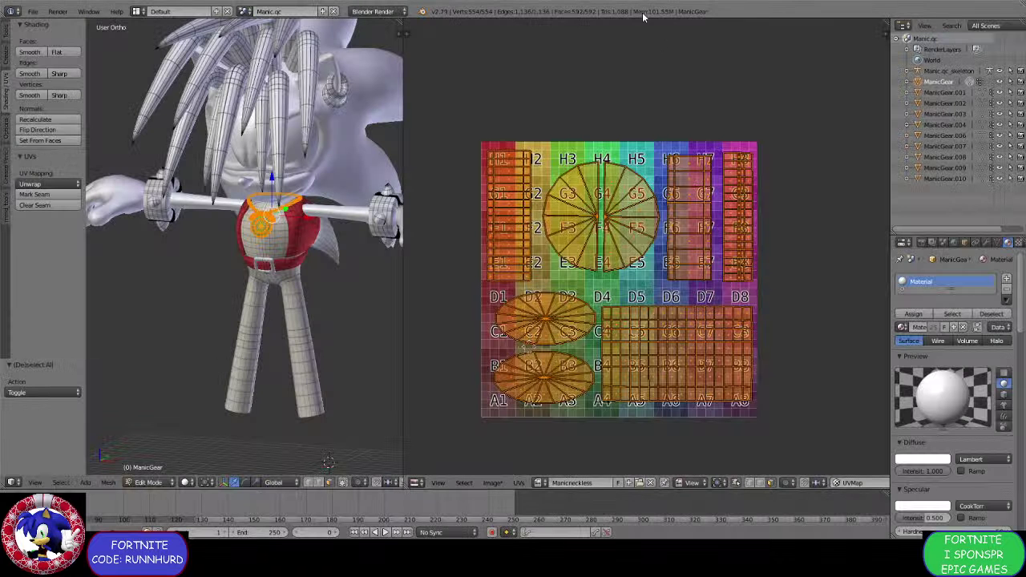
Replace the Manicneckless test grid image with manicNecklessBAKE.png and return to Object Mode.
left_click(492, 481)
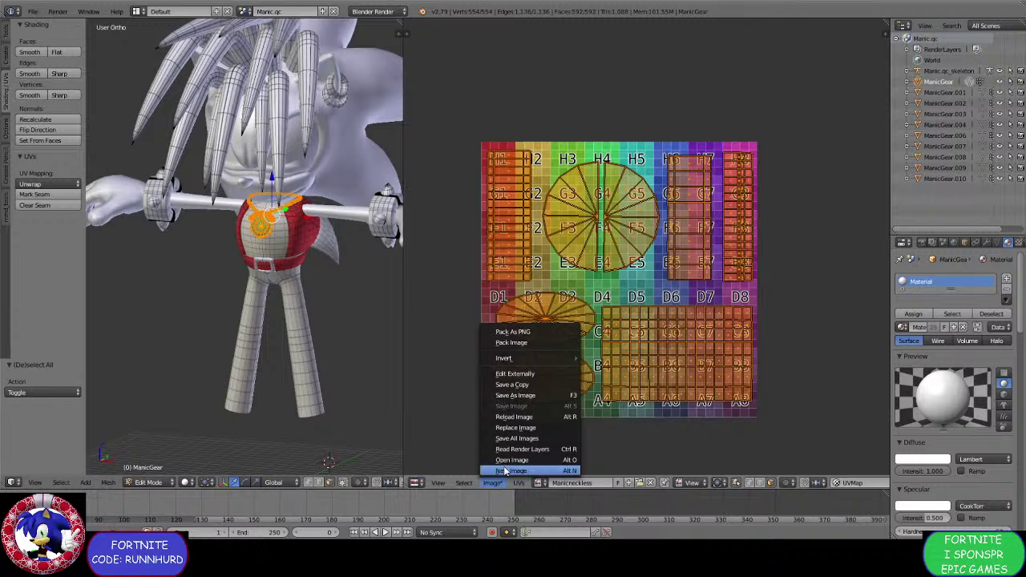
left_click(497, 424)
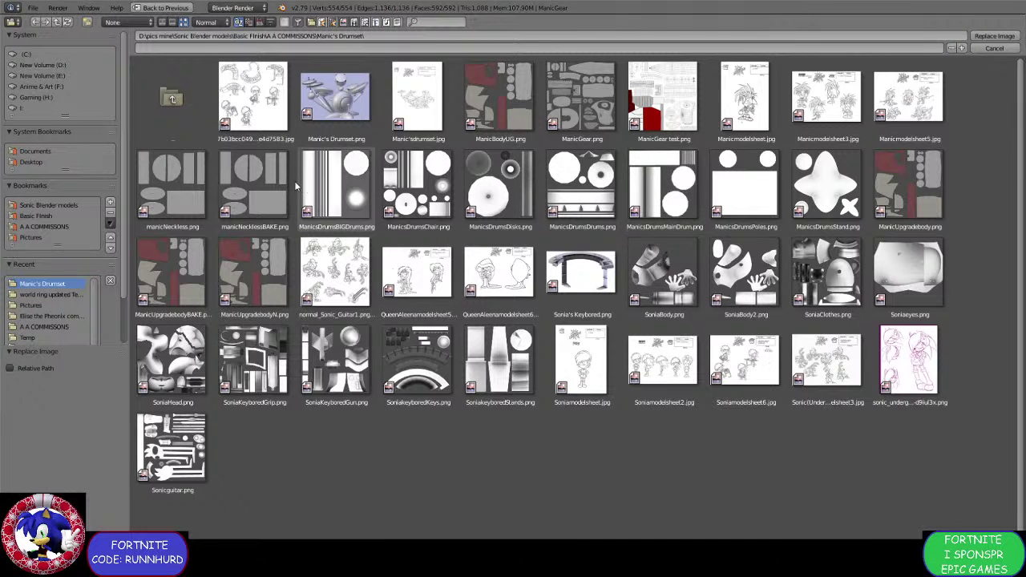
double_click(253, 178)
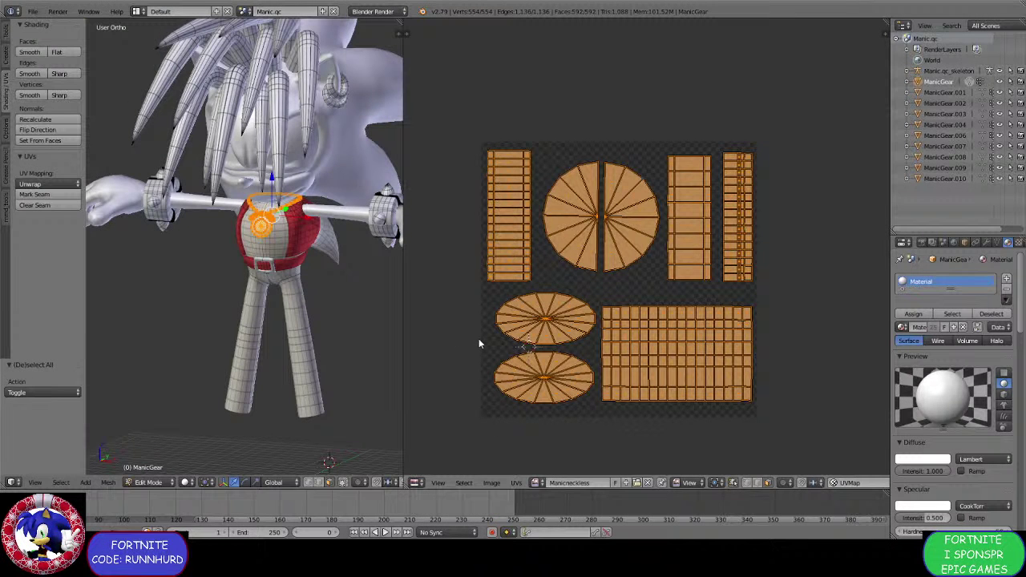
left_click(149, 482)
left_click(153, 469)
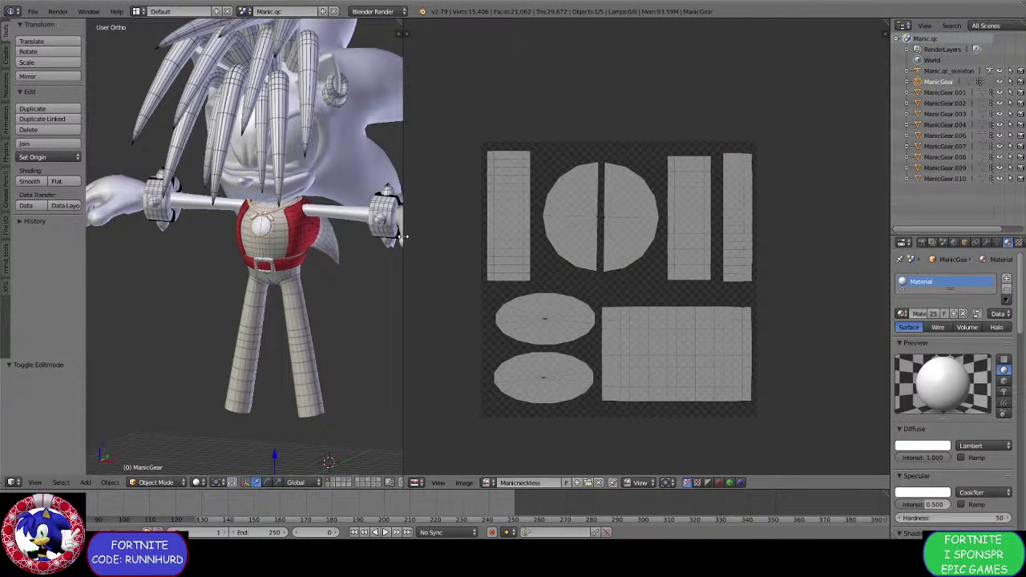
Enlarge the 3D view and select the manic.003 body object.
left_click_drag(406, 237, 622, 240)
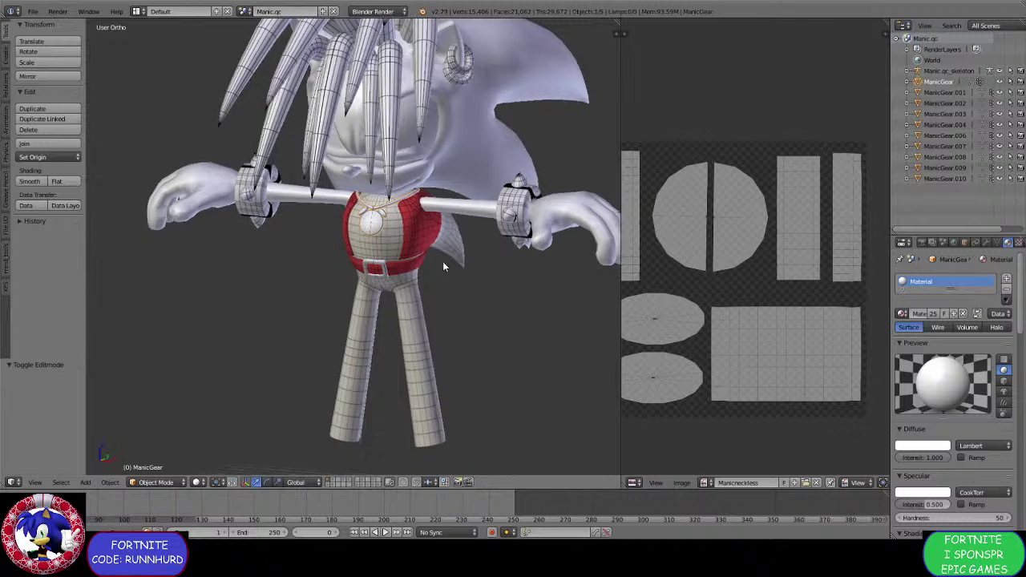
mouse_move(442, 261)
middle_mouse_down()
mouse_move(383, 247)
mouse_move(406, 253)
mouse_move(406, 282)
mouse_move(435, 277)
middle_mouse_up()
right_click(403, 261)
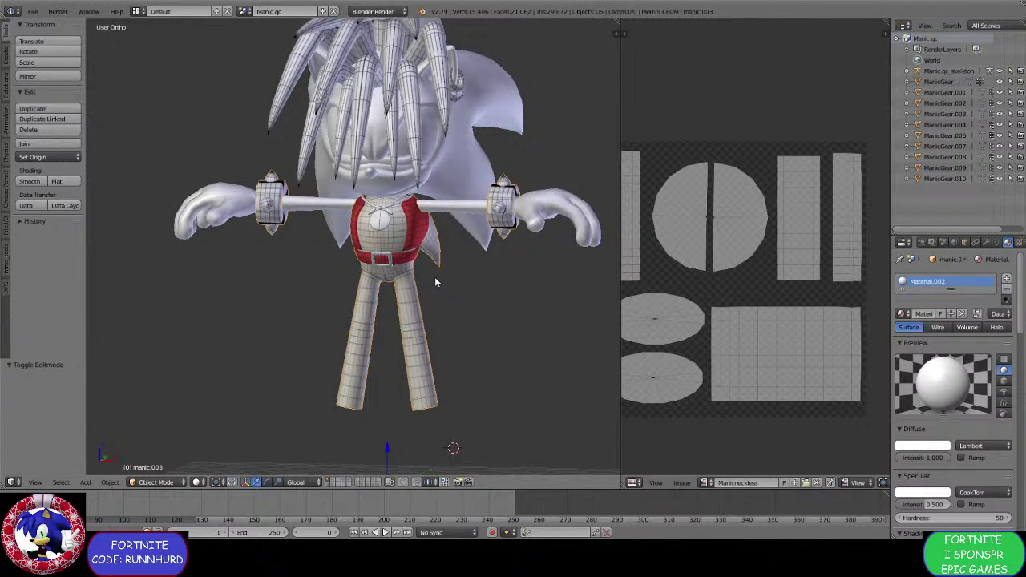
Move the belt pouch from its separate layer to the main character's layer and show that layer.
left_click(336, 480)
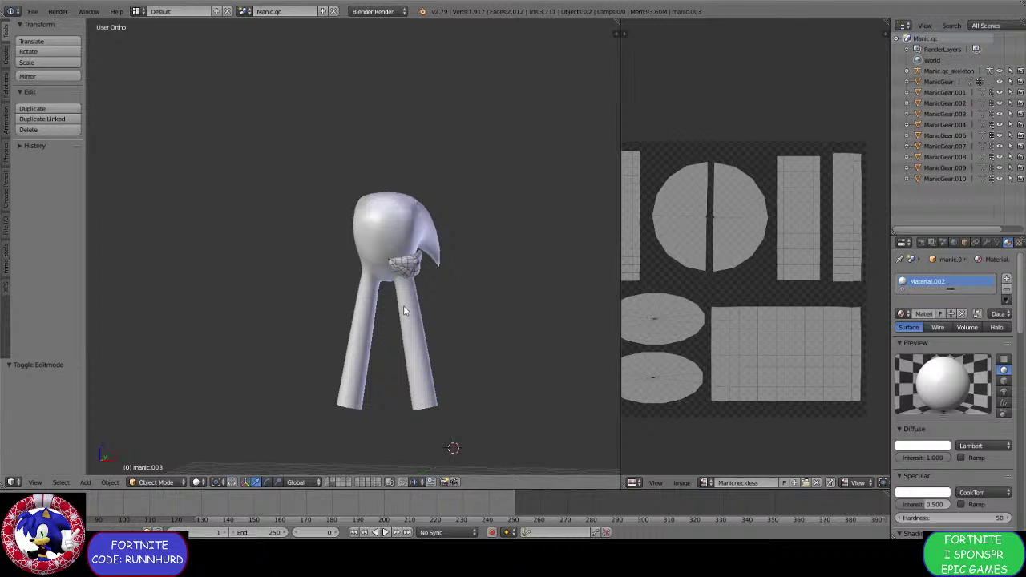
right_click(417, 270)
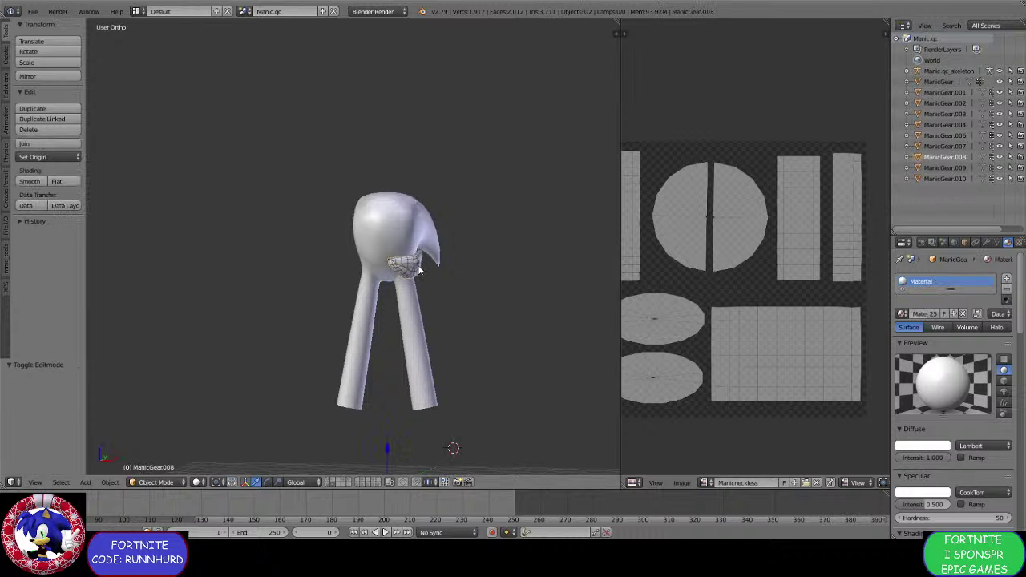
key("m")
left_click(522, 291)
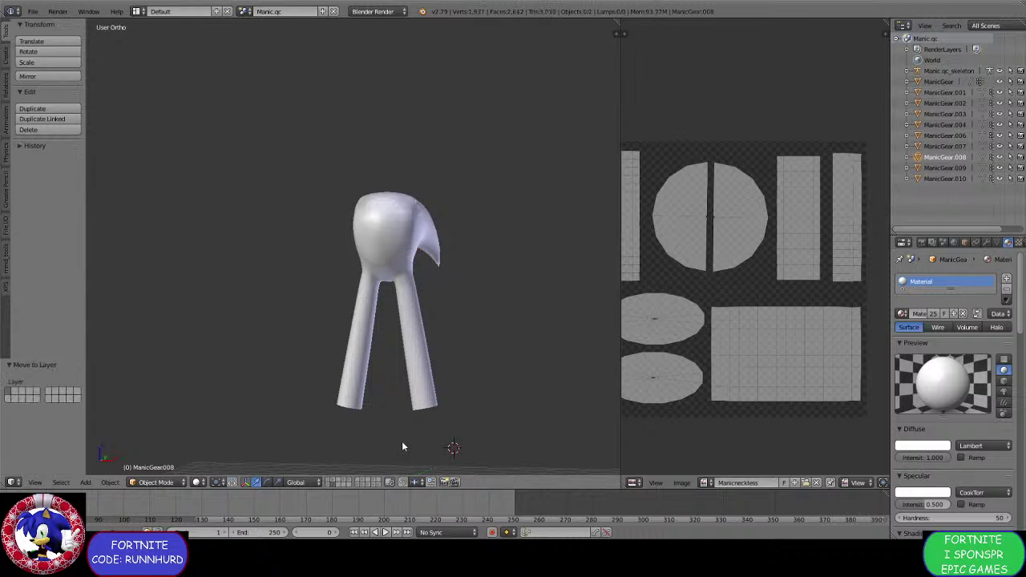
left_click(335, 481)
scroll(363, 269, "up", 5)
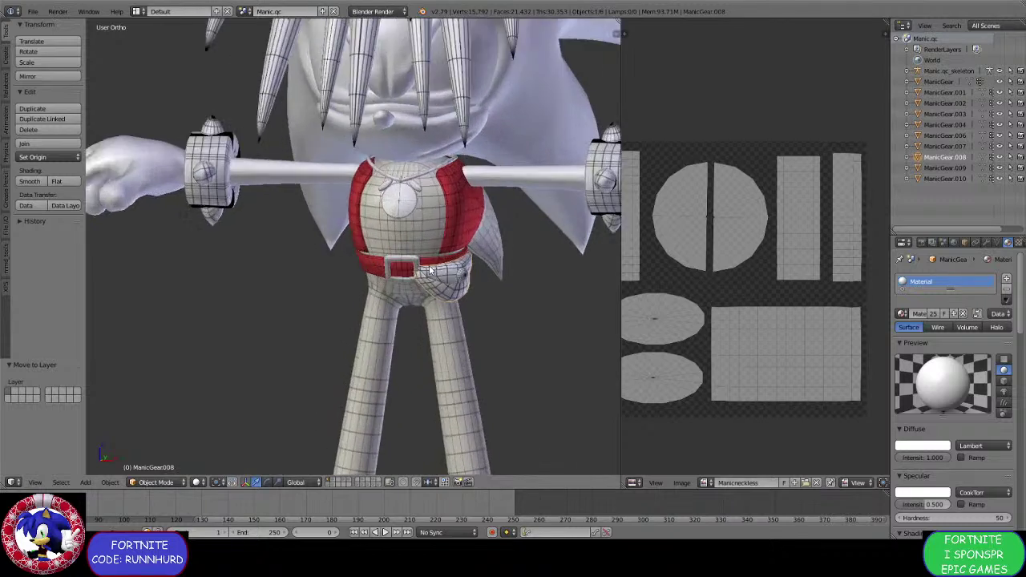
Open the manic.003 body mesh for editing with the belt side on the opposite hip from the pouch in view.
middle_click_drag(336, 305, 394, 269)
scroll(385, 268, "up", 3)
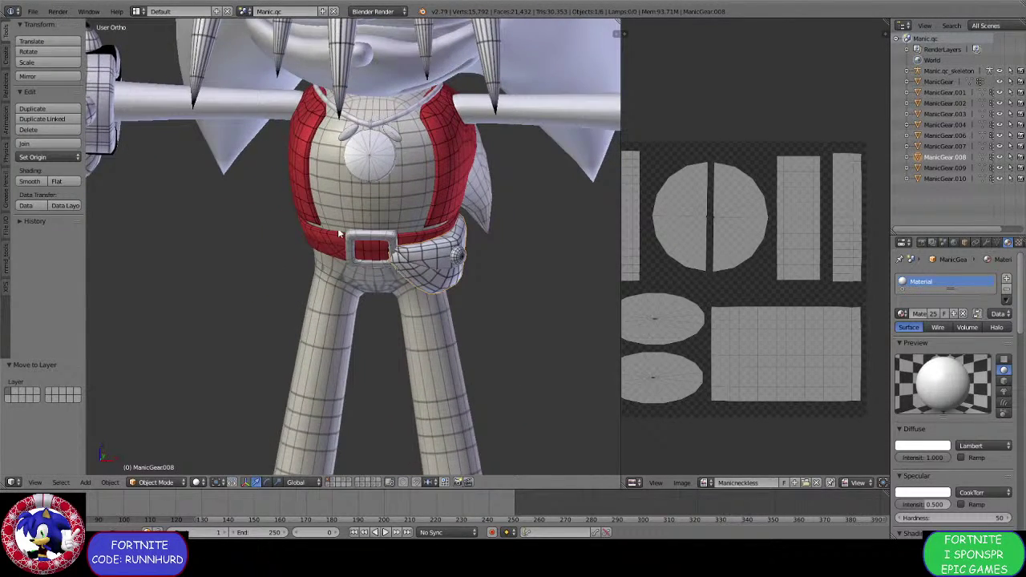
right_click(322, 249)
left_click(156, 482)
left_click(157, 463)
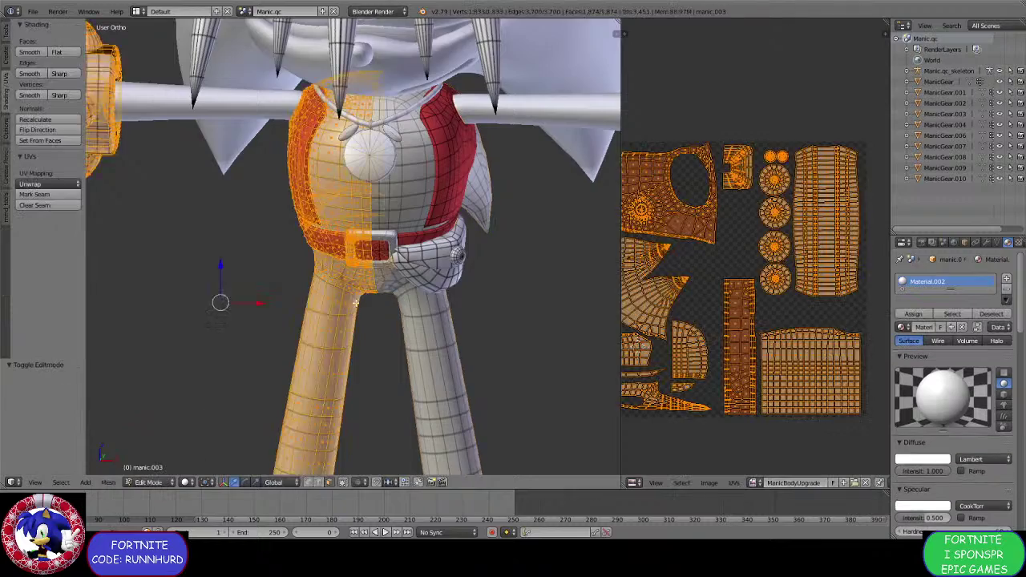
scroll(385, 240, "up", 2)
middle_click_drag(385, 240, 402, 239)
mouse_move(447, 239)
middle_mouse_down()
mouse_move(486, 236)
mouse_move(440, 249)
middle_mouse_up()
scroll(440, 249, "up", 4)
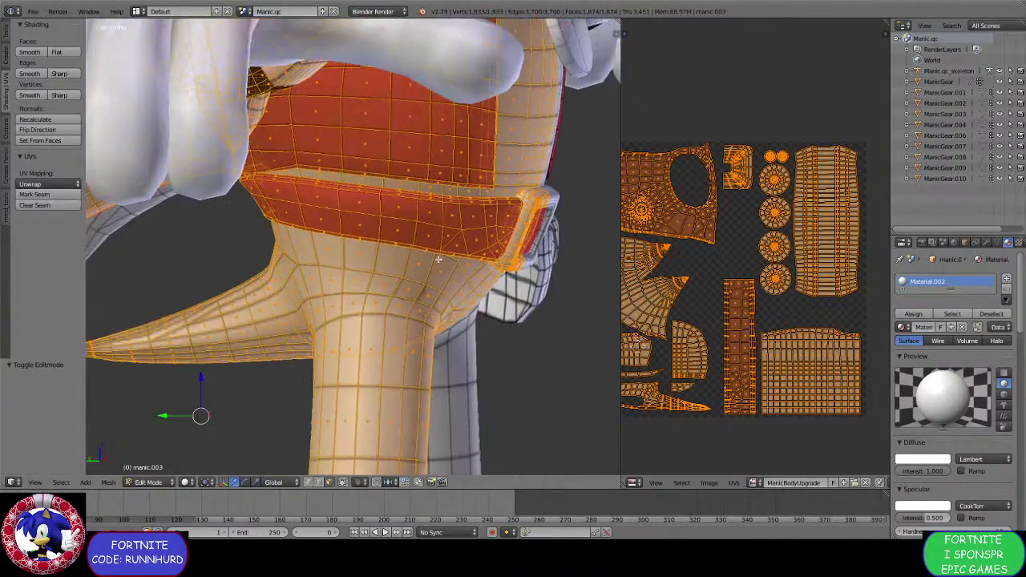
Select the two rows of red belt faces along the hip, from near the tail towards the buckle.
right_click(260, 173)
right_click(296, 209, "shift")
right_click(311, 178, "shift")
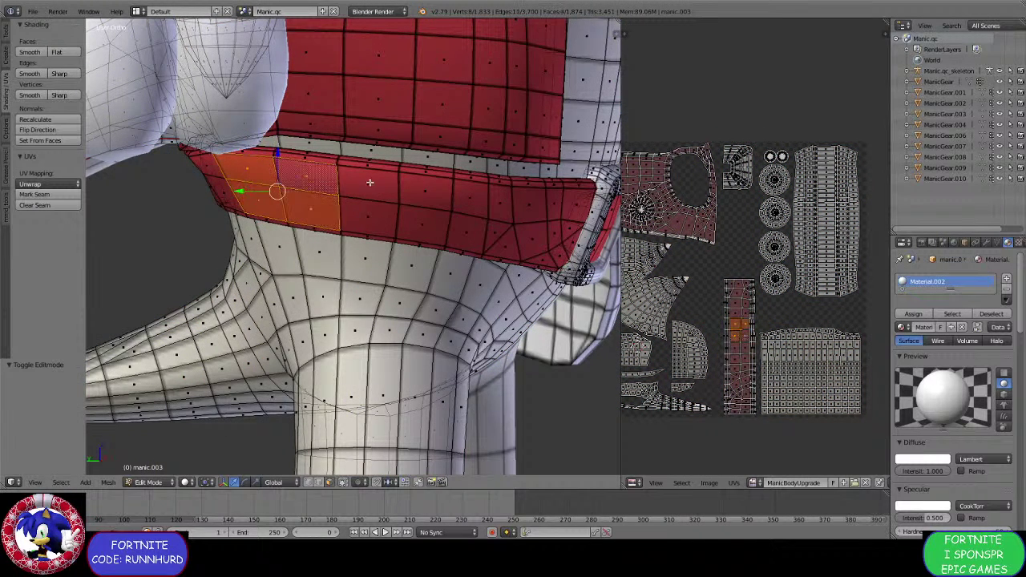
right_click(367, 178, "shift")
right_click(367, 215, "shift")
right_click(419, 210, "shift")
right_click(425, 185, "shift")
right_click(470, 195, "shift")
right_click(470, 232, "shift")
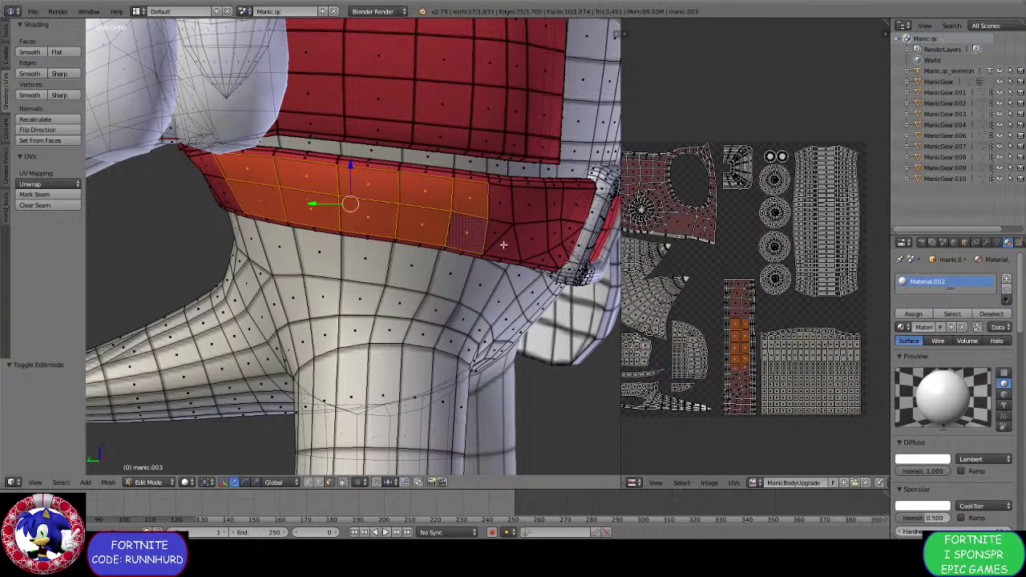
right_click(503, 241, "shift")
right_click(508, 203, "shift")
middle_click_drag(507, 202, 382, 264)
right_click(404, 226, "shift")
right_click(407, 242, "shift")
Duplicate the selected belt faces in place, separate them into their own object, and select it in Object Mode.
key("shift+d")
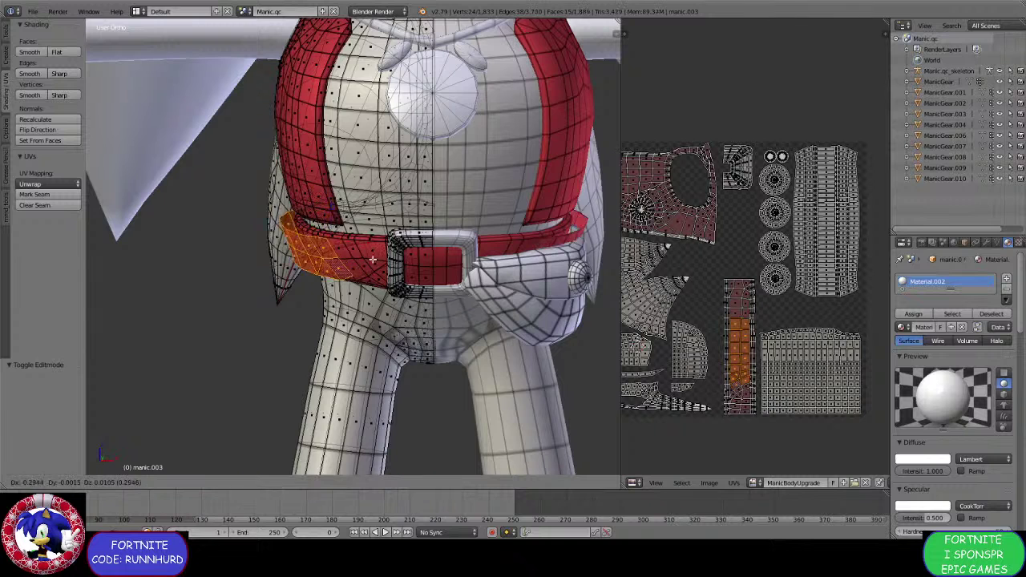
right_click(365, 263)
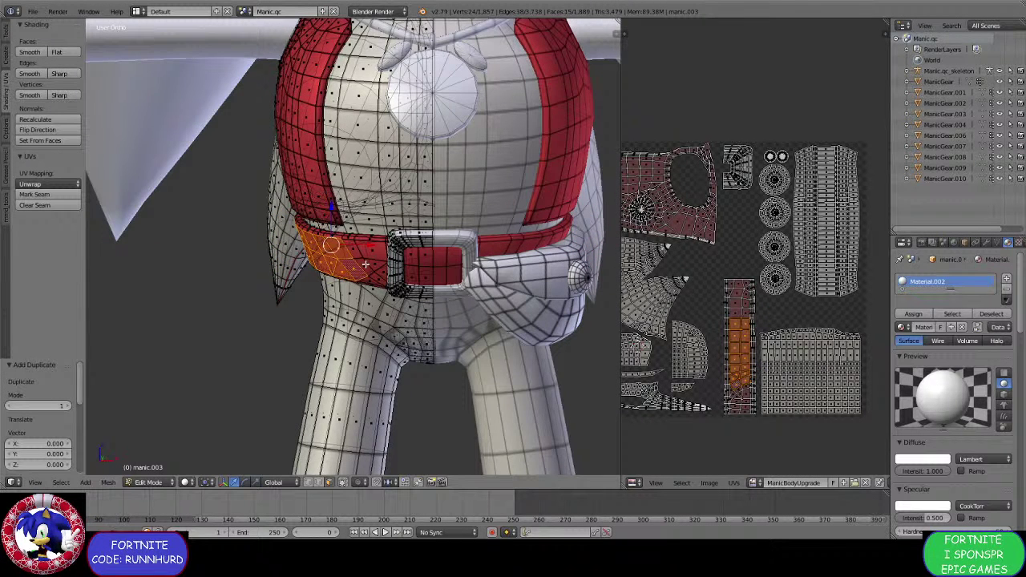
key("x")
left_click(365, 263)
left_click(161, 483)
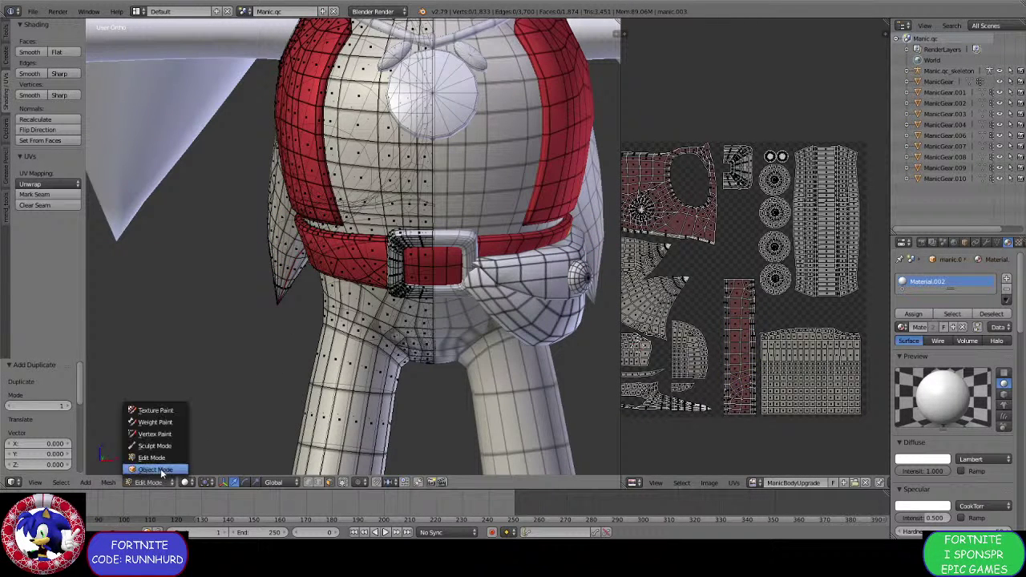
left_click(154, 470)
right_click(317, 253)
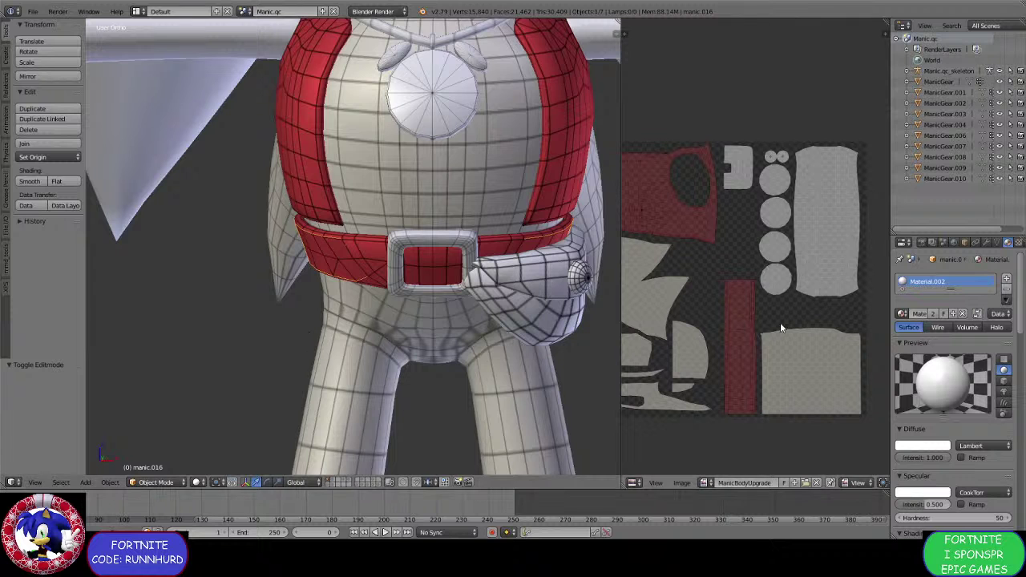
Extrude all faces of the separated belt piece and move them -0.667 along X, away from the hip.
left_click(156, 482)
left_click(157, 454)
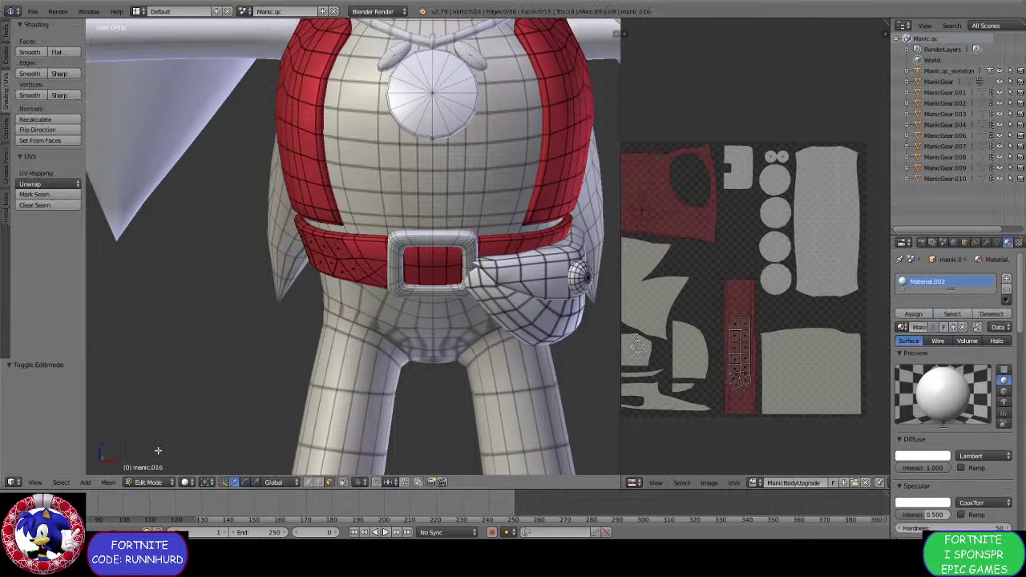
key("a")
middle_click_drag(230, 348, 327, 319)
scroll(414, 262, "up", 2)
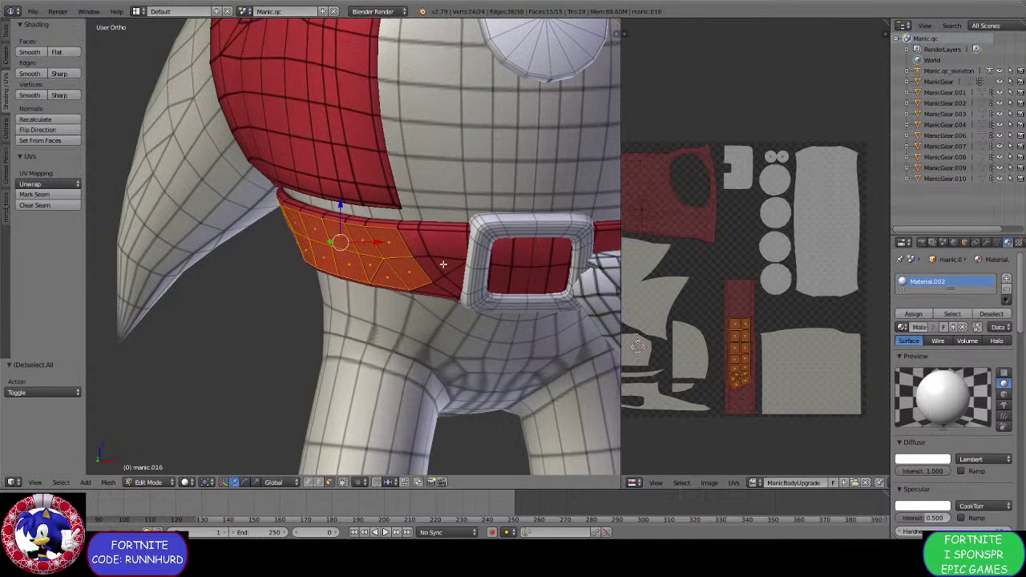
key("e")
right_click(393, 249)
key("g")
key("x")
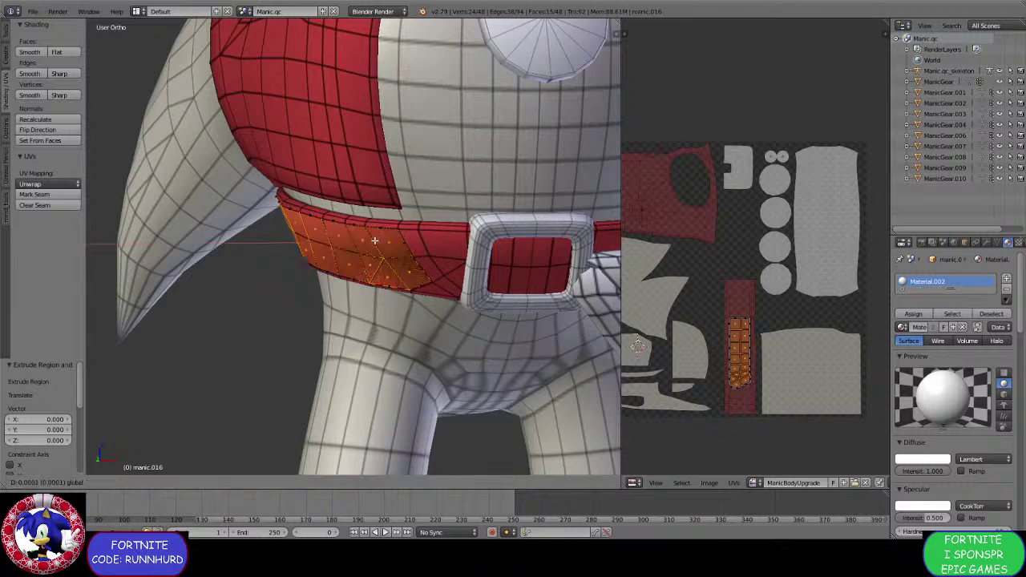
left_click(334, 244)
Scale the extruded outer faces along Y by 1.130.
scroll(329, 247, "down", 5)
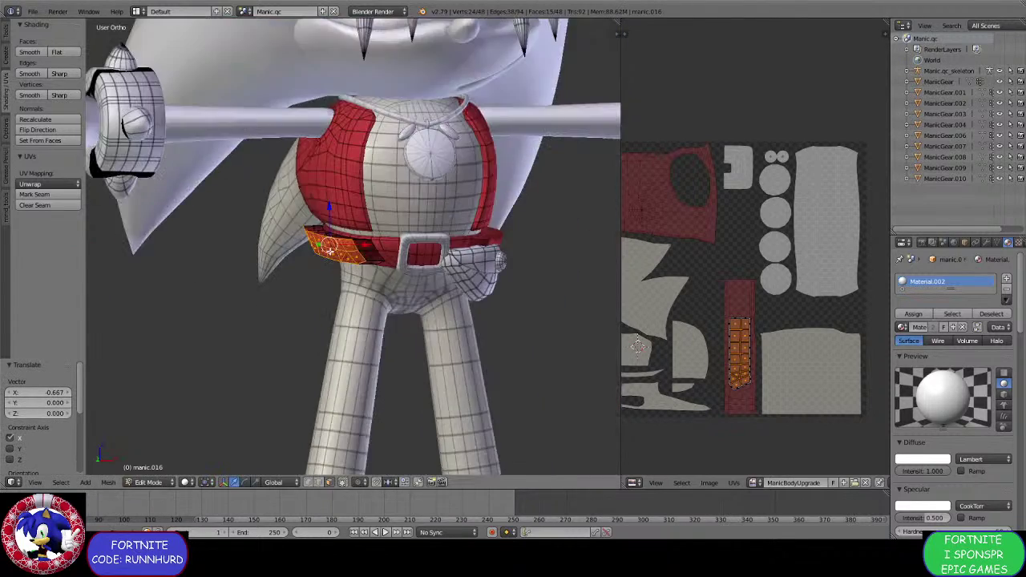
middle_click_drag(308, 252, 411, 315)
scroll(387, 304, "up", 3)
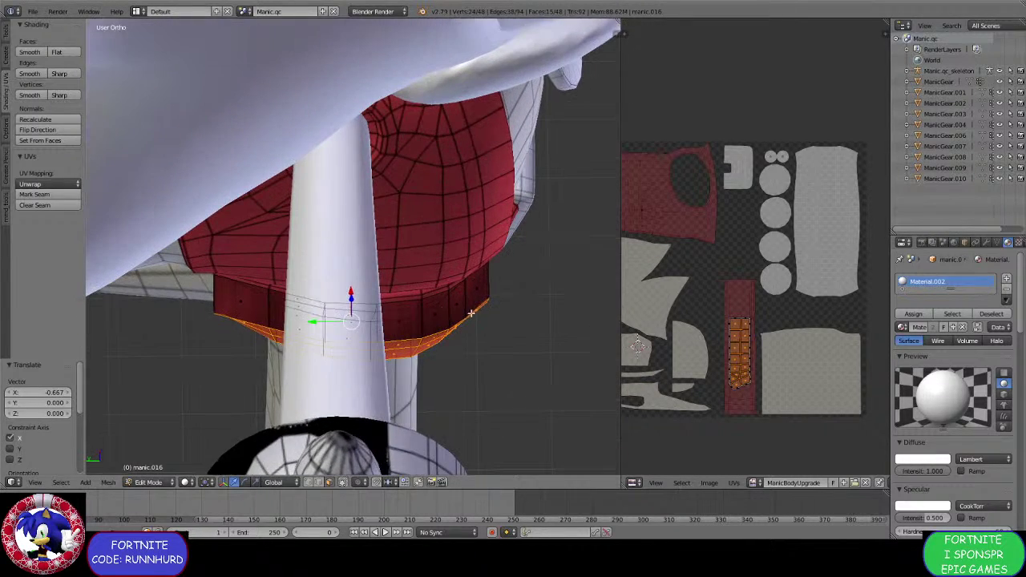
key("s")
key("y")
left_click(483, 307)
Select the underside faces of the belt piece and extrude them 0.515 downward.
middle_click_drag(483, 307, 313, 304)
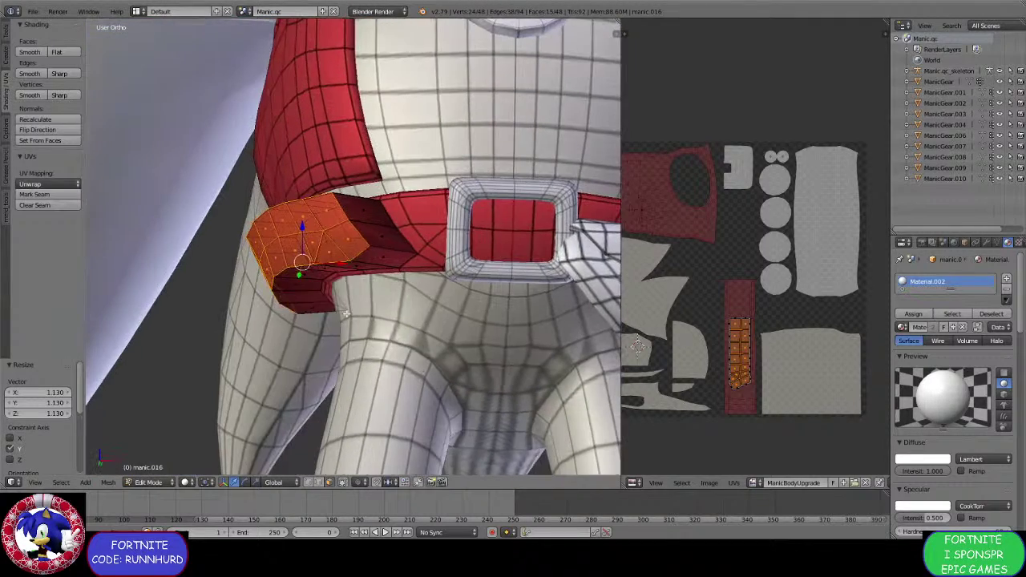
right_click(311, 305)
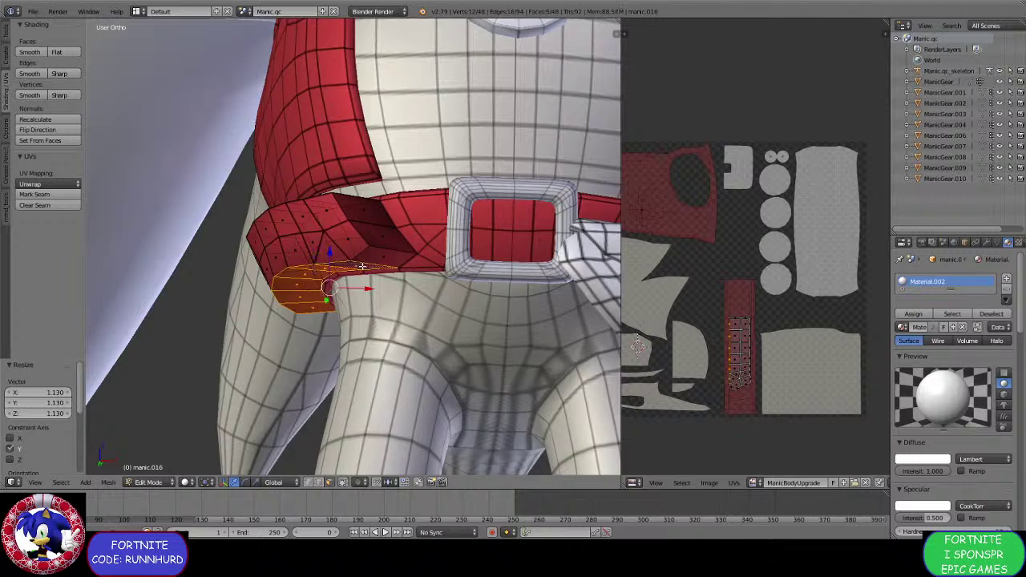
middle_click_drag(363, 267, 367, 308)
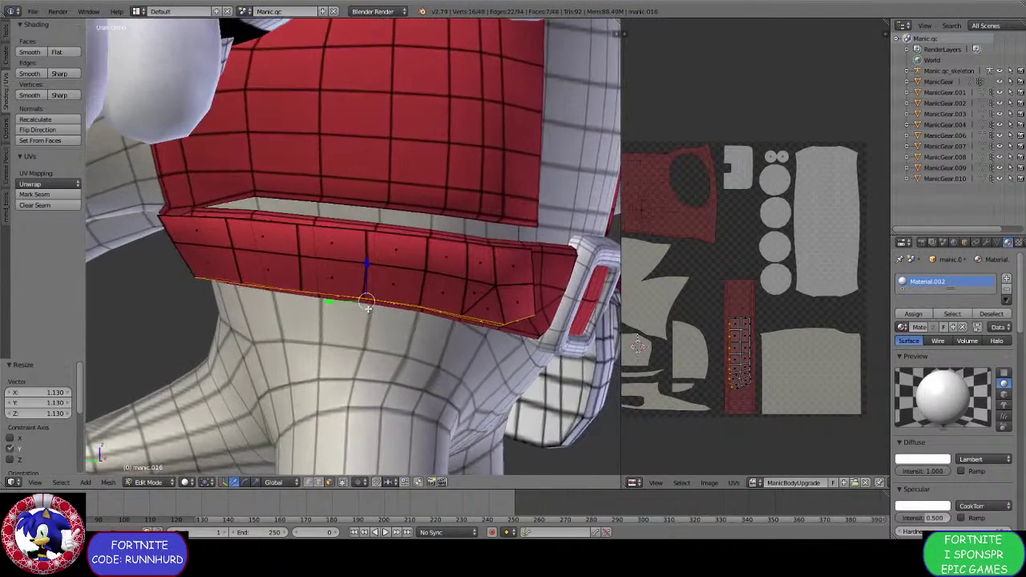
key("e")
key("z")
left_click(340, 343)
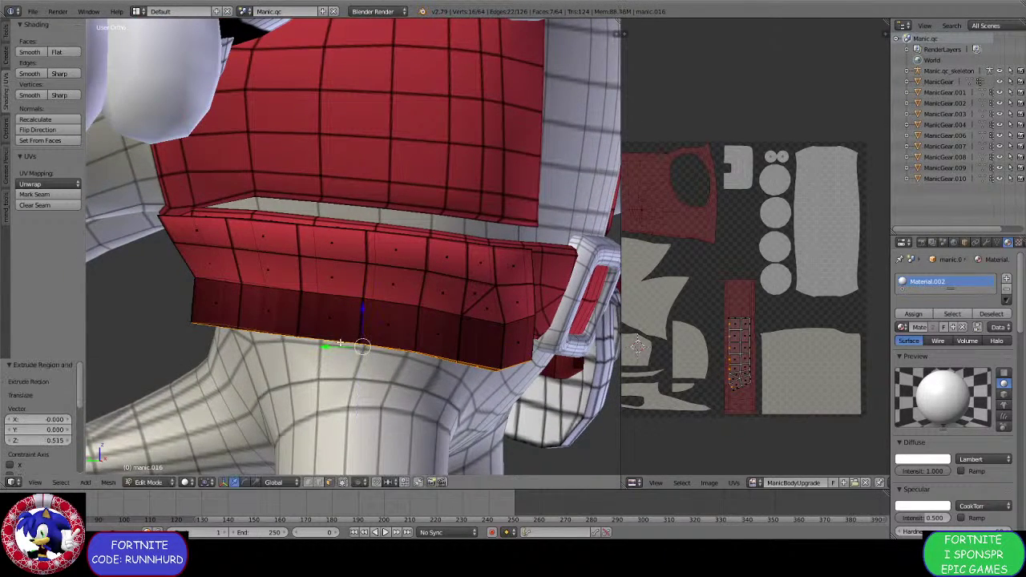
Shift the extruded bottom faces about 0.29 along Y and raise them 0.088 along Z.
key("g")
key("y")
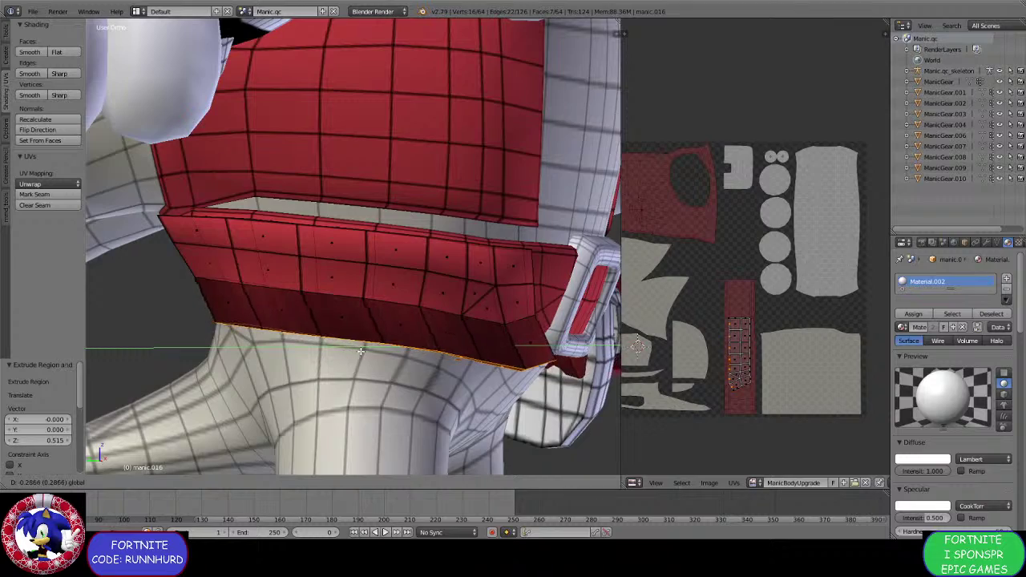
left_click(361, 350)
middle_click_drag(360, 350, 315, 277)
scroll(195, 339, "down", 2)
left_click_drag(334, 276, 342, 272)
Extrude the bottom faces of the new pouch a further 0.419 downward.
key("e")
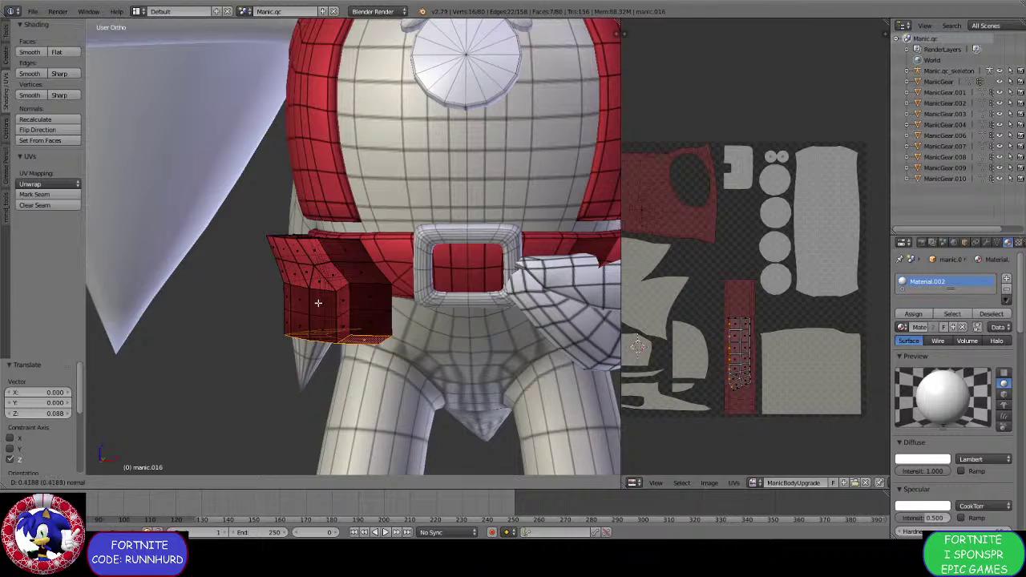
left_click(318, 302)
middle_click_drag(318, 302, 347, 481)
scroll(338, 313, "up", 3)
scroll(332, 308, "up", 4)
middle_click_drag(292, 426, 171, 291)
middle_click_drag(243, 331, 270, 416)
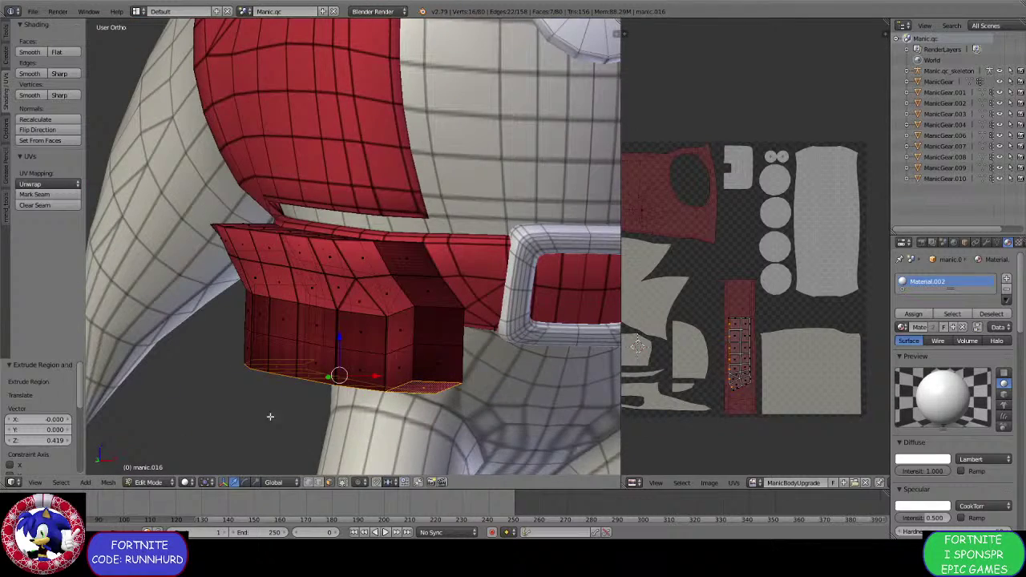
Select the edge loop between the pouch's upper and lower sections and move it -0.169 along X.
left_click(309, 483)
middle_click_drag(224, 303, 337, 293)
right_click(239, 280)
key("g")
key("x")
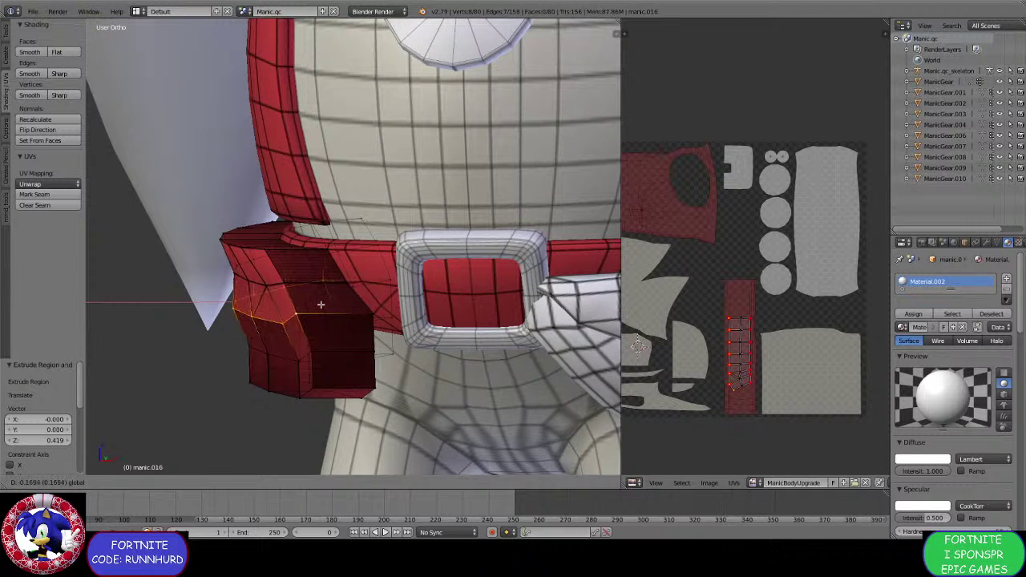
left_click(320, 305)
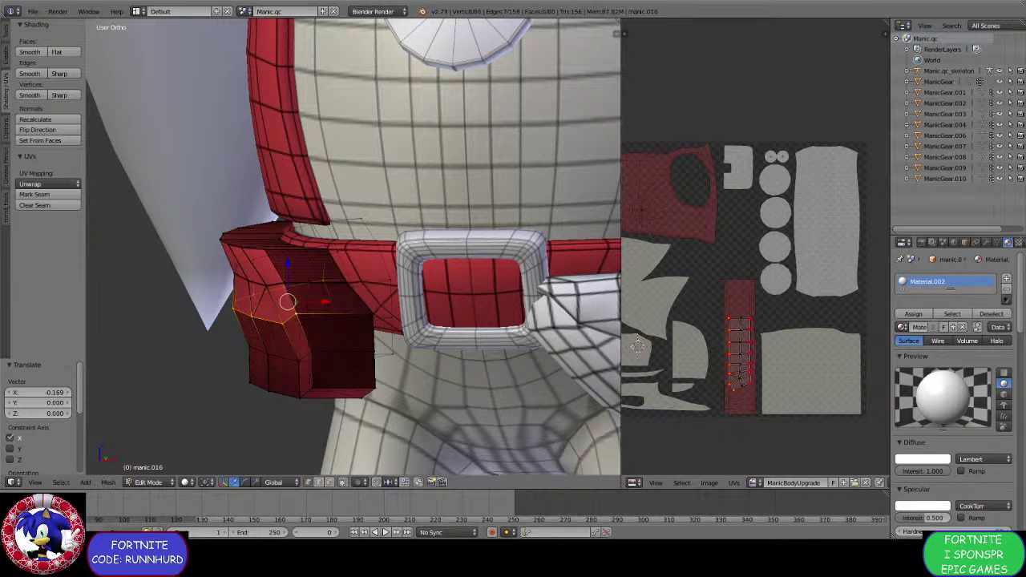
Add the vertex row above the loop to the selection and move the whole band -0.208 along X.
middle_click_drag(325, 302, 324, 322)
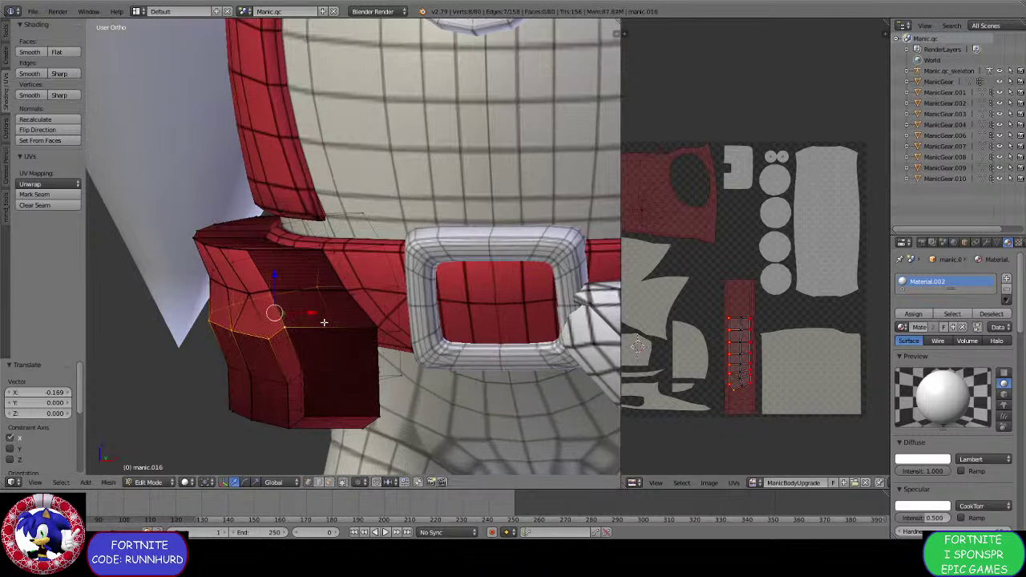
left_click(246, 293, "shift")
left_click(228, 287, "shift")
left_click(209, 268, "shift")
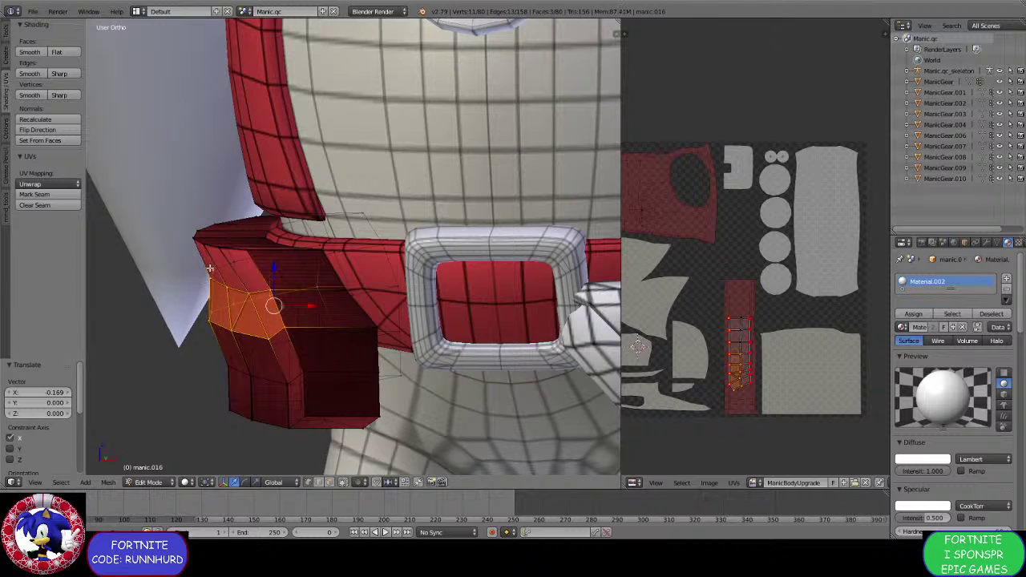
middle_click_drag(227, 263, 308, 268)
right_click(184, 245, "shift")
right_click(156, 239, "shift")
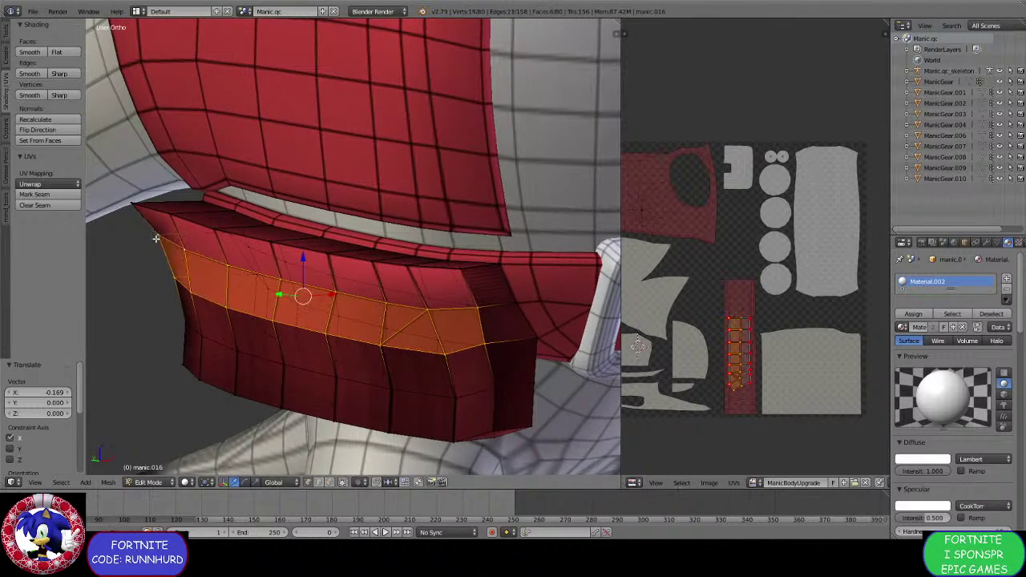
middle_click_drag(155, 239, 274, 287)
key("g")
key("x")
left_click(409, 288)
Try to extrude the edge at the pouch's upper rear corner and merge its vertices at the last one.
middle_click_drag(212, 287, 313, 334)
right_click(286, 299)
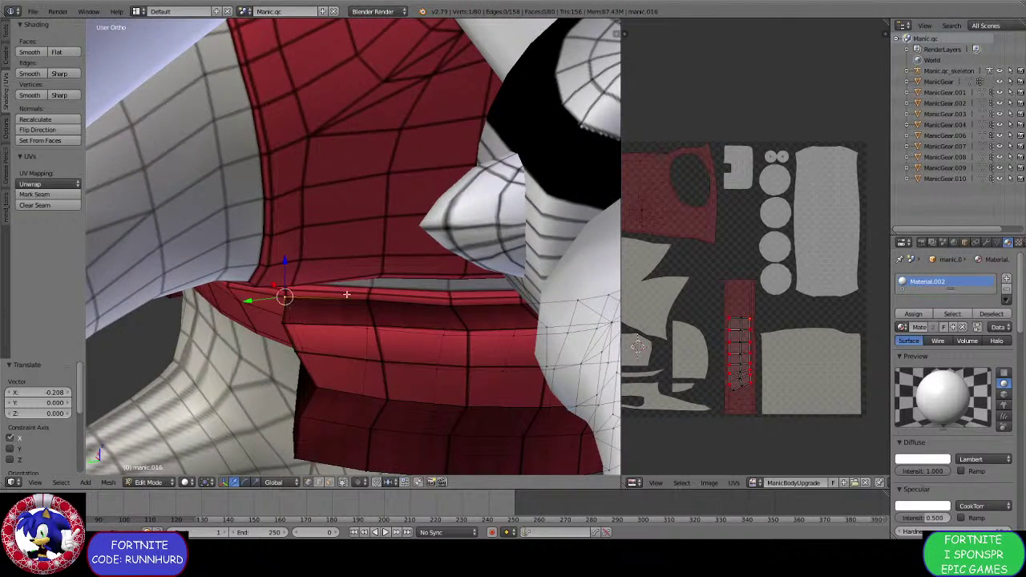
key("e")
key("Escape")
key("alt+m")
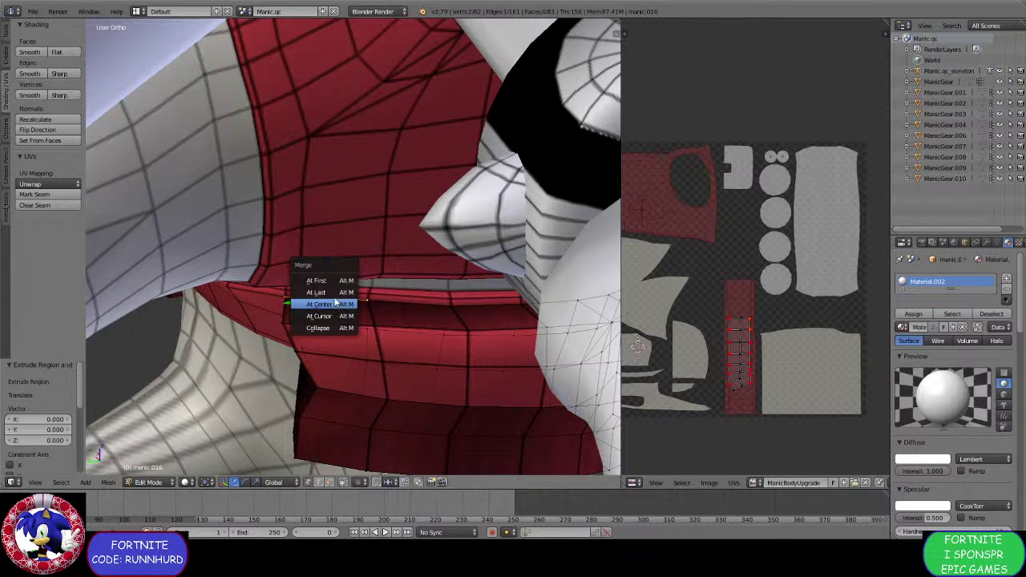
left_click(335, 302)
key("alt+m")
left_click(296, 297)
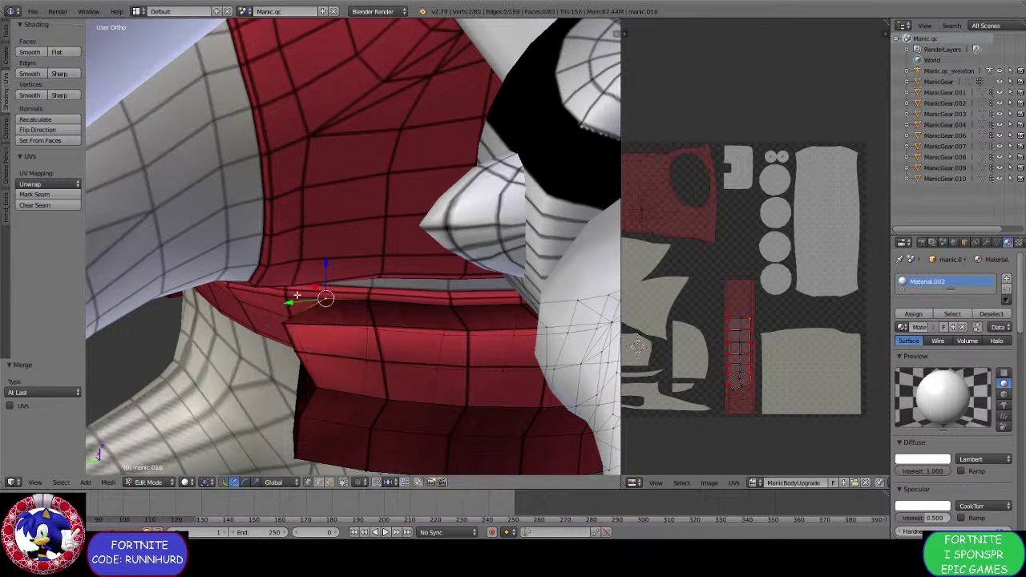
Try extruding at the rear corner again and merging the vertices at their center.
middle_click_drag(373, 334, 376, 341)
key("e")
key("Escape")
key("alt+m")
left_click(365, 348)
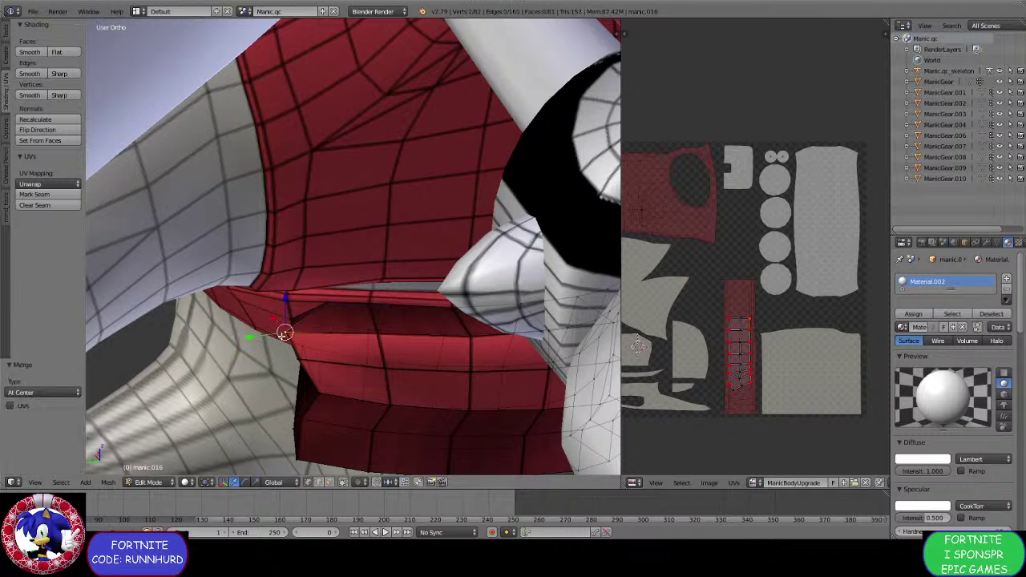
left_click(337, 336)
middle_click_drag(336, 336, 315, 333)
key("e")
key("Escape")
Select the vertex near the pouch's rear corner, where the upper band meets the lower section, and move it 0.231 along Y.
left_click(358, 317)
left_click(322, 329)
left_click_drag(291, 337, 357, 342)
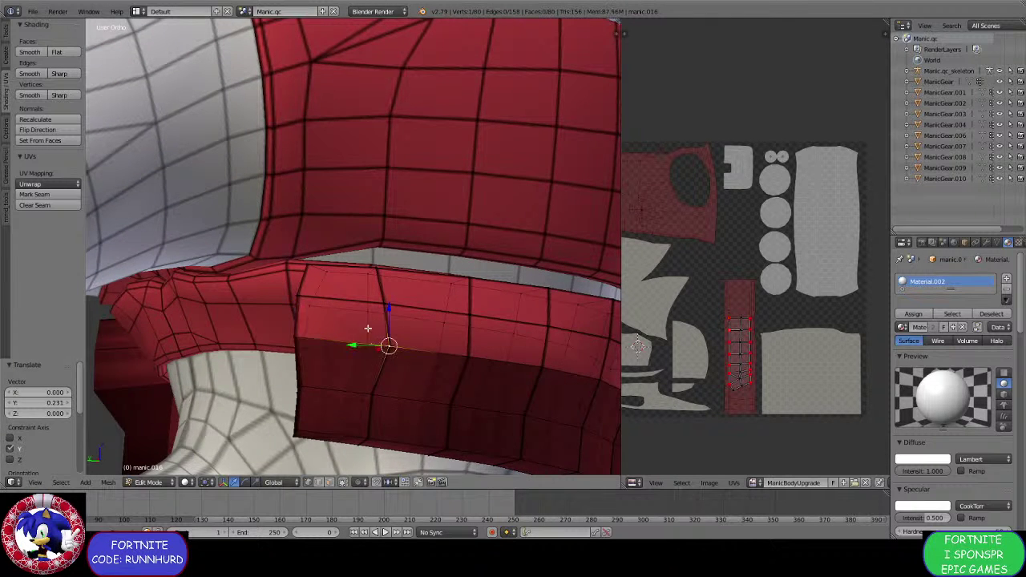
Move the vertex beneath the upper band at the pouch's rear end 0.085 along Y and its front-end counterpart -0.077.
middle_click_drag(368, 329, 291, 260)
left_click_drag(275, 272, 264, 277)
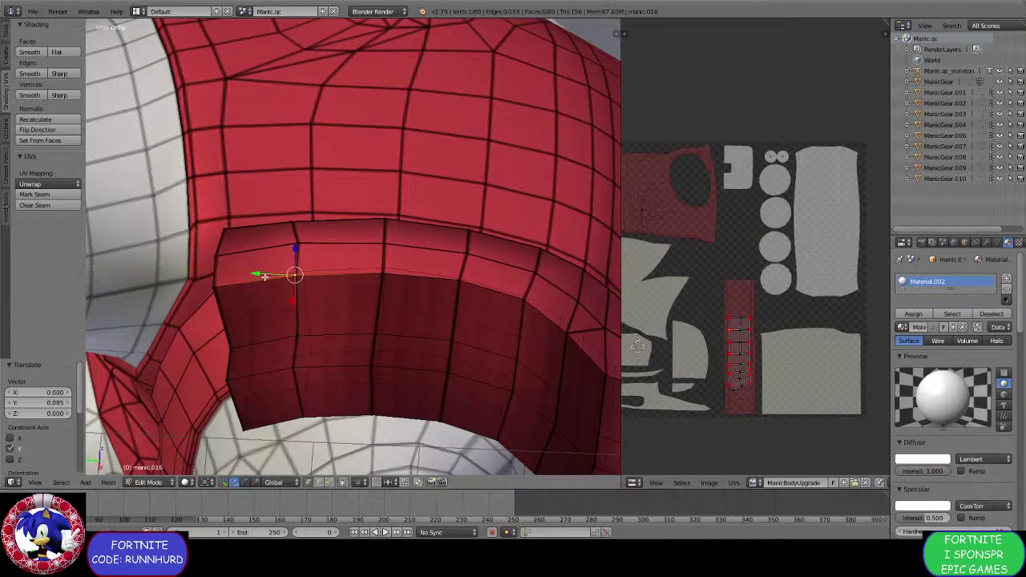
middle_click_drag(265, 277, 303, 340)
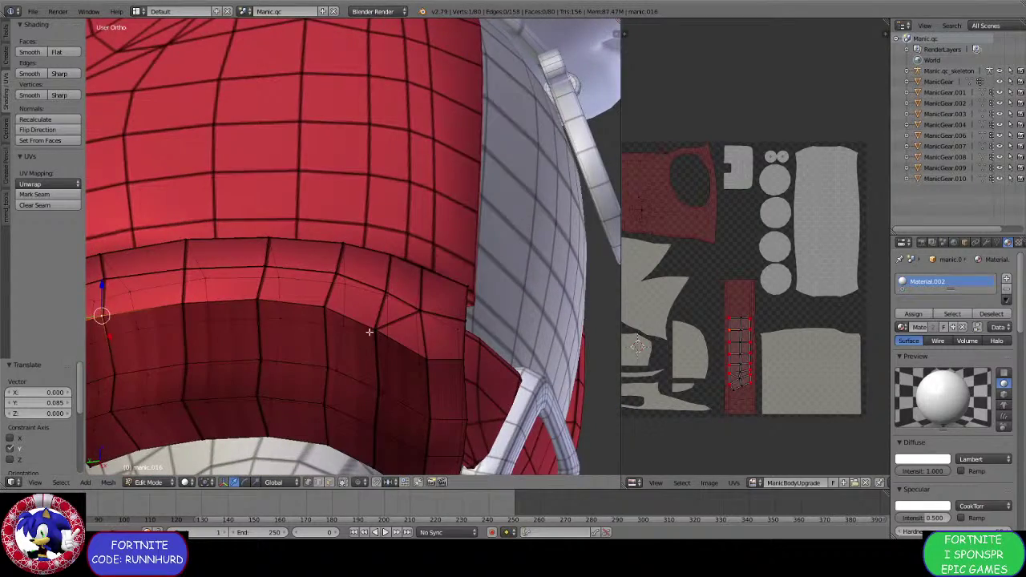
left_click_drag(360, 334, 351, 334)
middle_click_drag(350, 334, 370, 340)
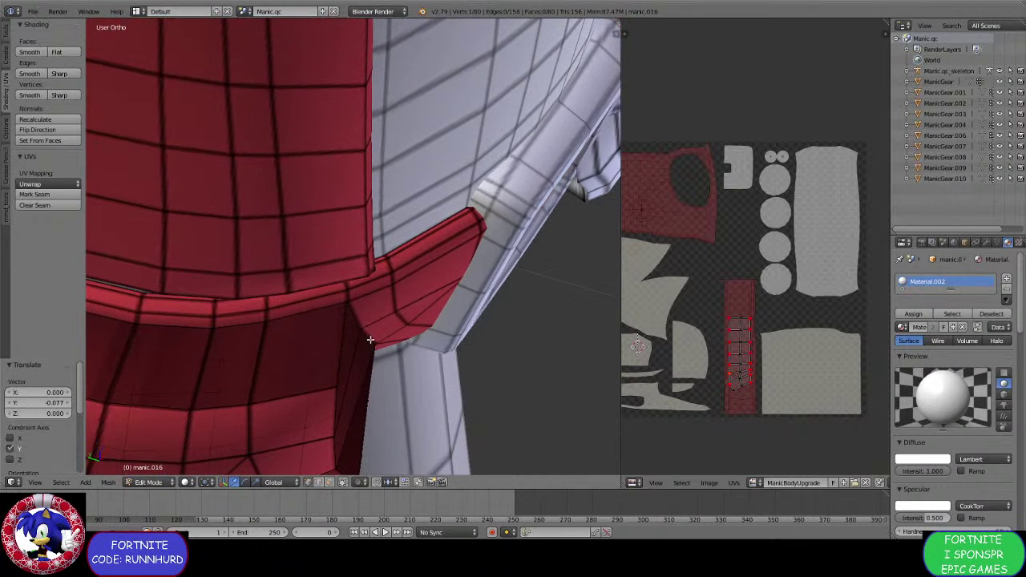
Merge the vertices at the pouch's front corner near the buckle at center, and merge the next pair at last.
key("alt+m")
left_click(313, 391)
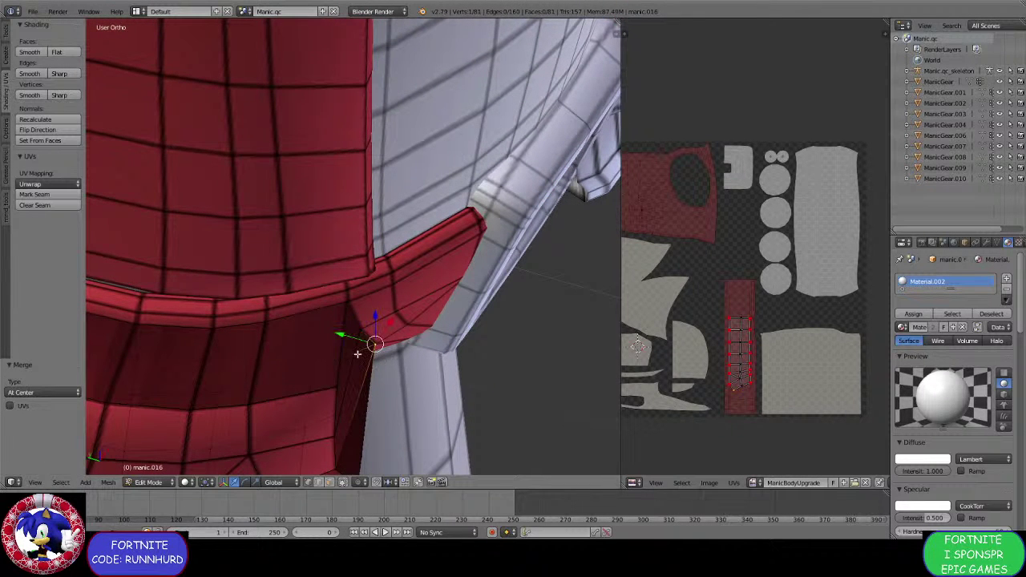
left_click(347, 343)
middle_click_drag(347, 343, 362, 318)
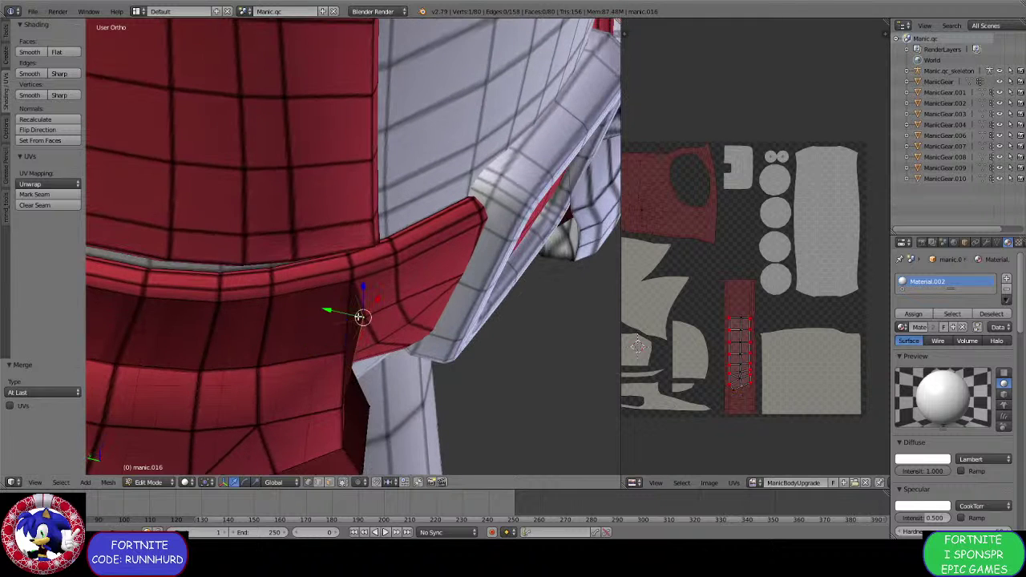
Extrude the edge below the upper band at the pouch's front corner and merge the selected vertices at center.
right_click(306, 328, "shift")
key("e")
right_click(309, 337)
key("alt+m")
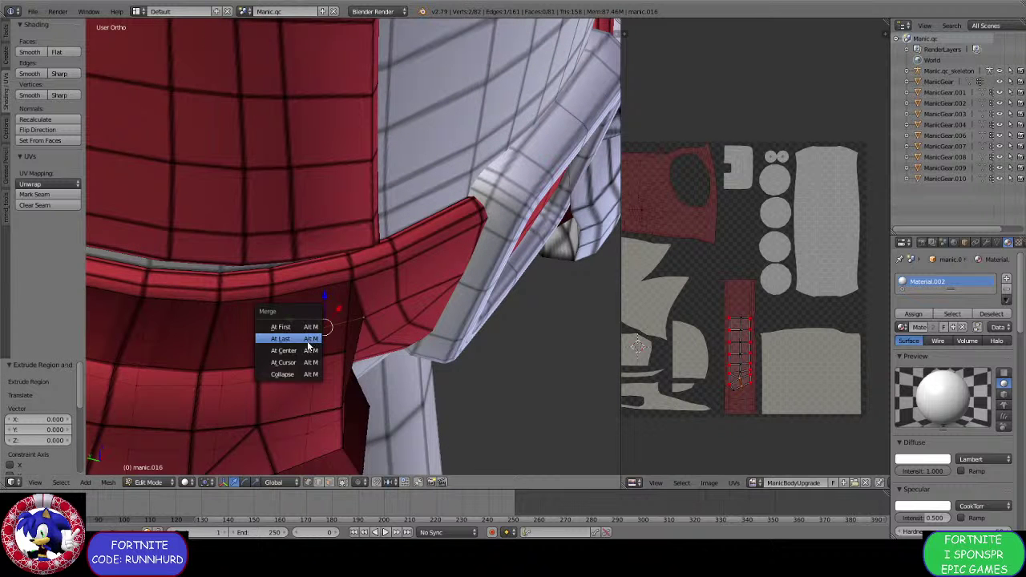
left_click(309, 351)
Try merging the lower section's front corner vertices at their centers, and undo those merges.
middle_click_drag(344, 321, 417, 290)
right_click(420, 294)
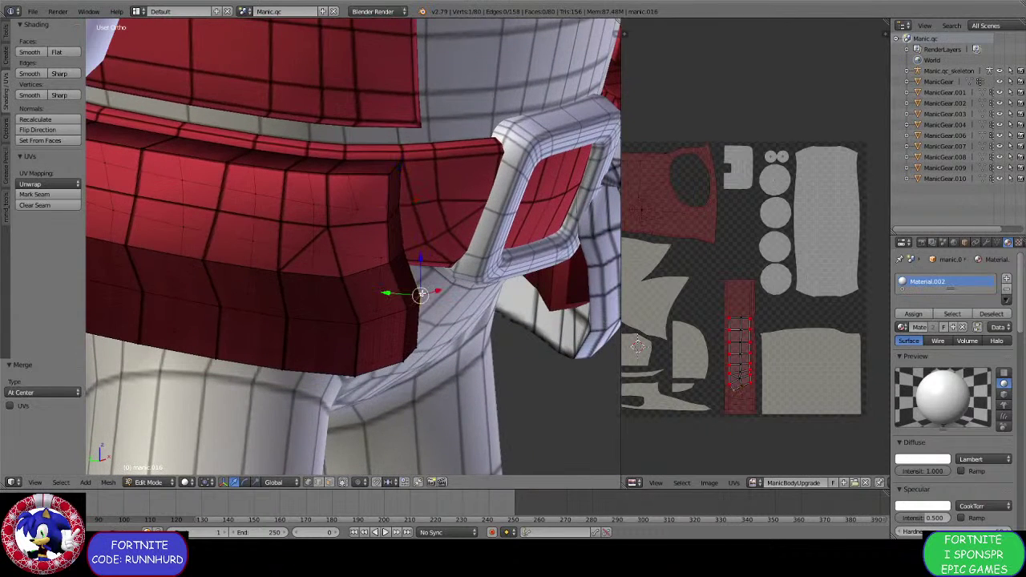
key("alt+m")
left_click(373, 307)
right_click(402, 311)
key("alt+m")
left_click(370, 317)
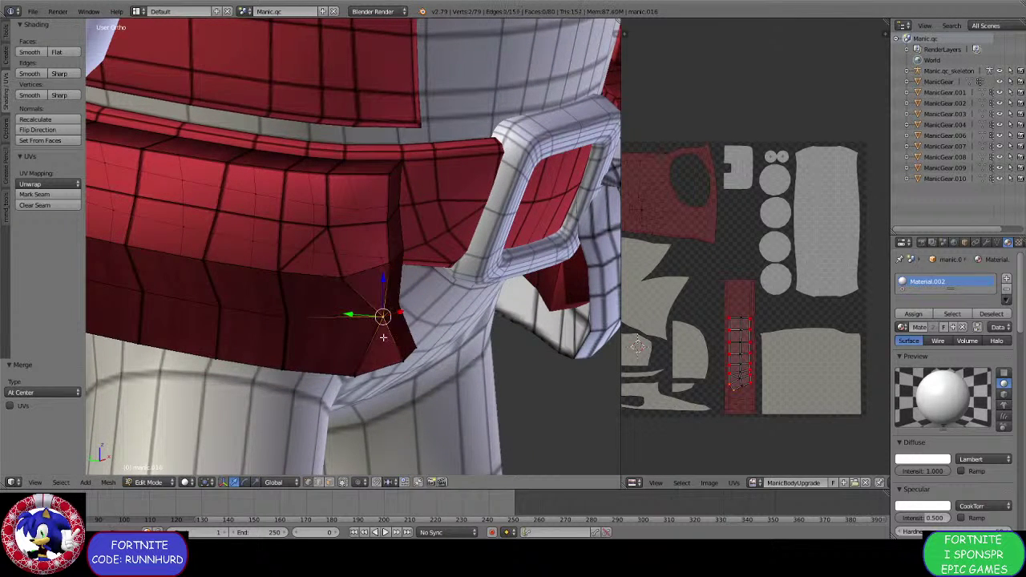
middle_click_drag(370, 317, 389, 327)
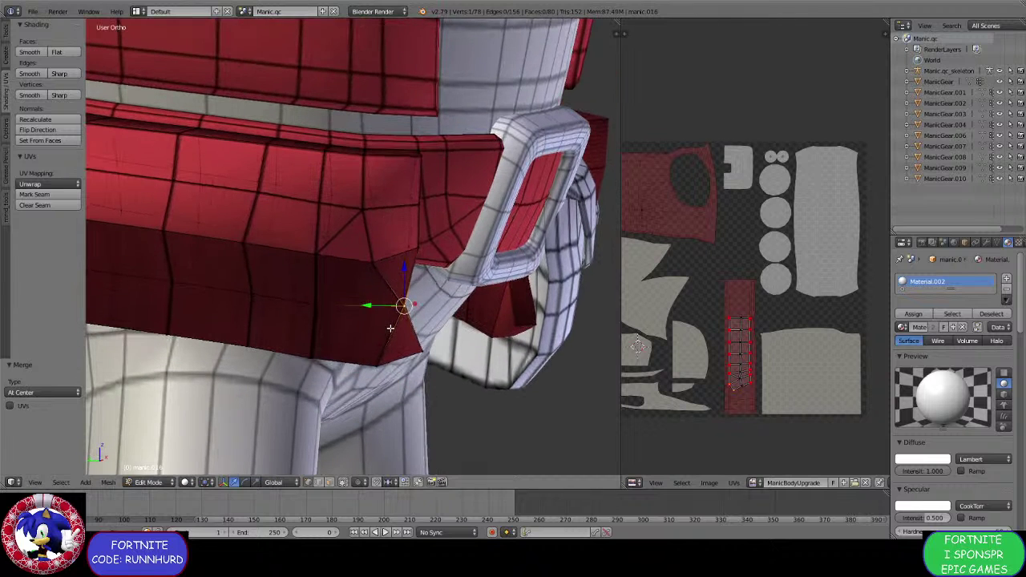
key("ctrl+z")
key("ctrl+z")
key("ctrl+z")
key("ctrl+z")
Merge the vertex pairs at the lower section's front corner, first at center and then at last.
key("alt+m")
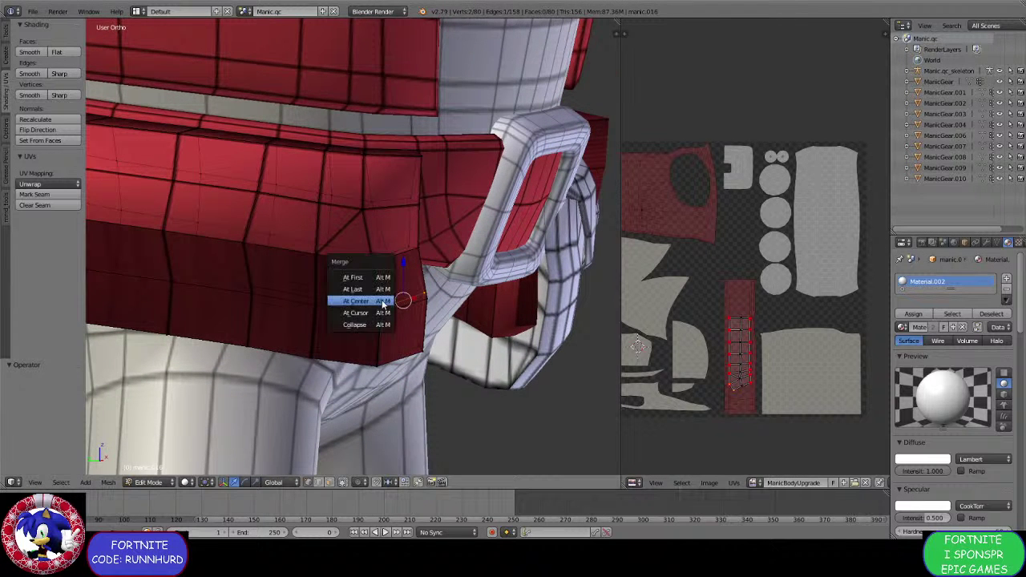
left_click(380, 302)
middle_click_drag(380, 305, 374, 325)
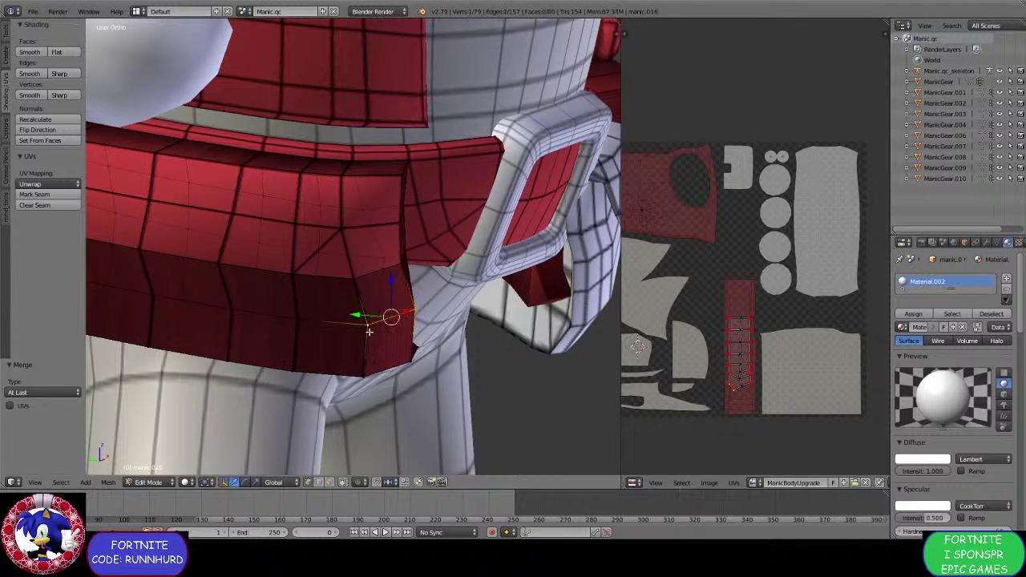
key("alt+m")
left_click(377, 314)
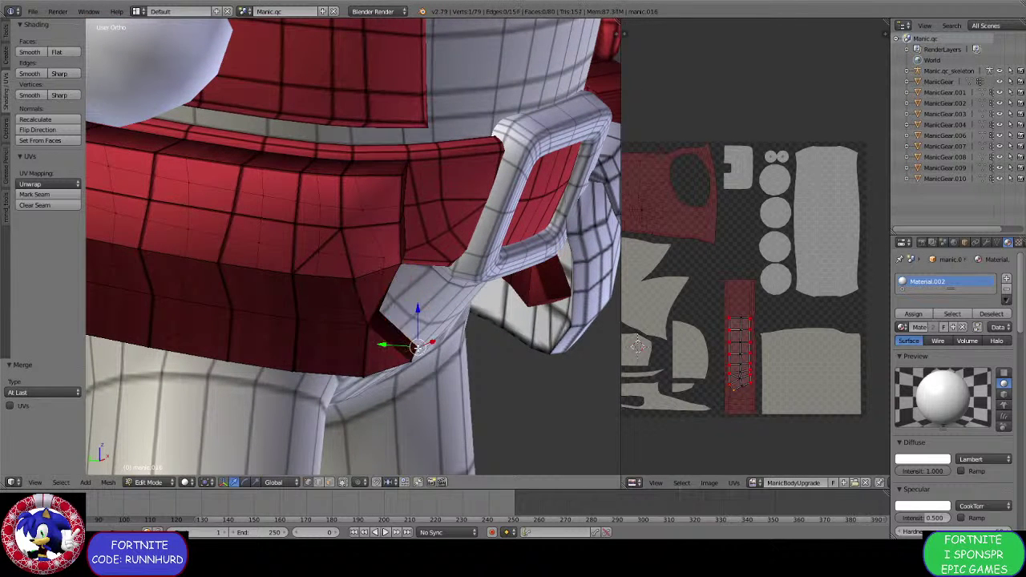
key("alt+m")
left_click(369, 340)
Merge the vertices along the bottom edge at the pouch's front corner at the last selected one.
right_click(372, 376, "shift")
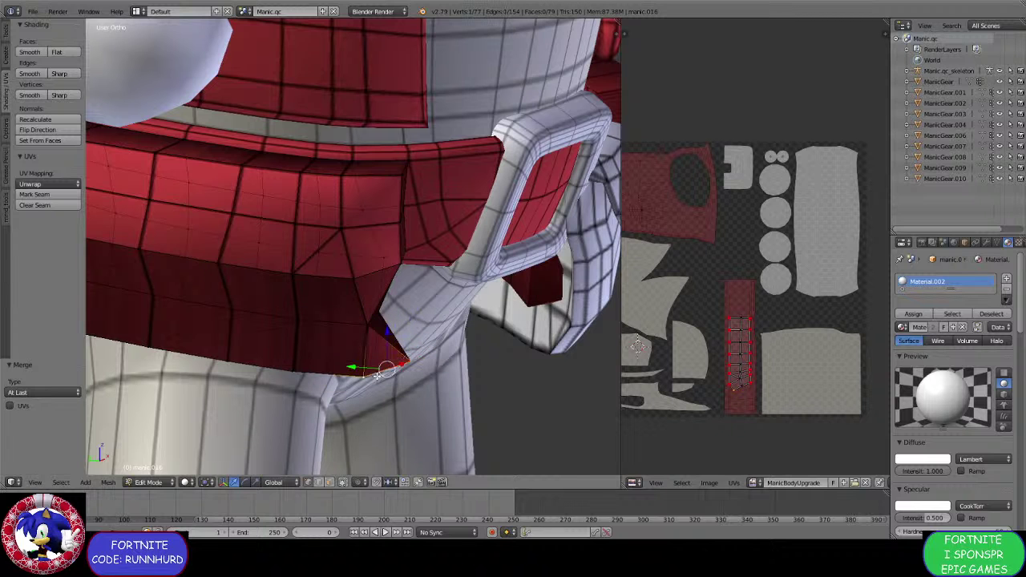
key("n")
key("n")
key("alt+m")
left_click(373, 376)
middle_click_drag(351, 375, 390, 345)
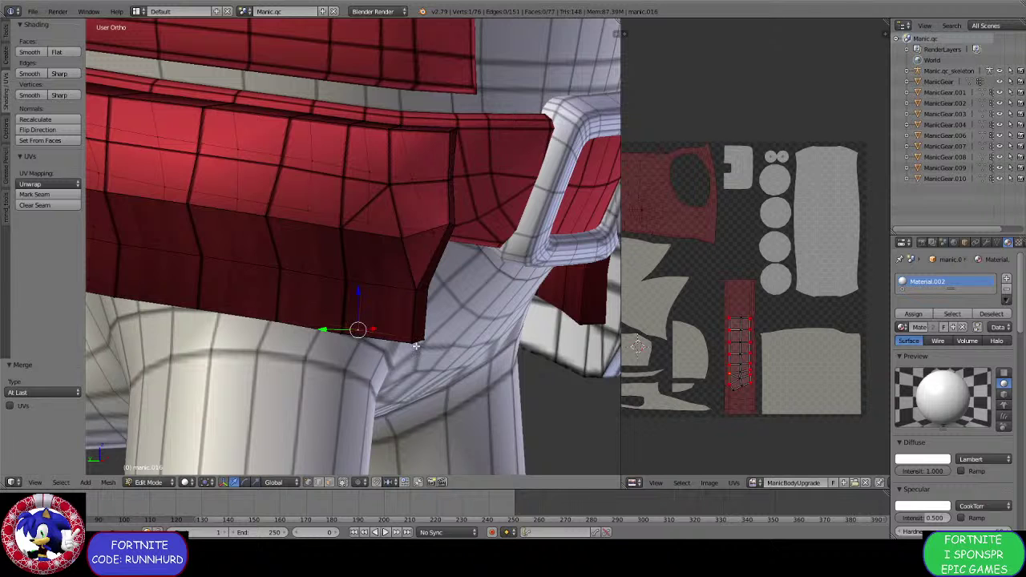
right_click(369, 317, "shift")
key("alt+m")
left_click(367, 318)
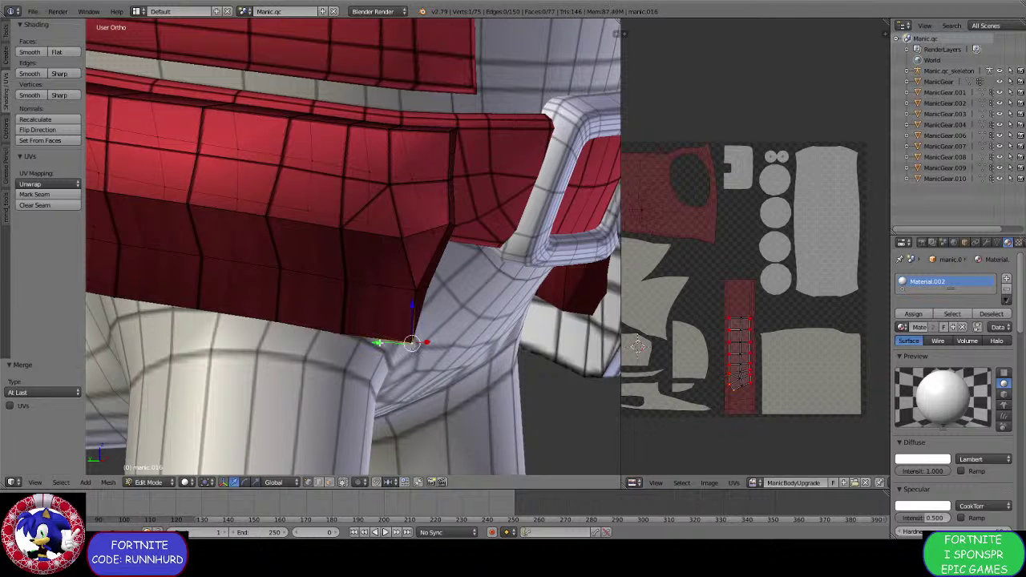
Try another merge at the pouch's bottom front corner and undo it.
key("alt+m")
left_click(342, 338)
middle_click_drag(343, 338, 438, 361)
key("ctrl+z")
key("ctrl+z")
Add a centered loop cut through the pouch's lower section.
key("ctrl+r")
left_click(420, 362)
right_click(419, 361)
Merge the vertices of the new loop at the pouch's front corner, using At Center for both merges.
mouse_move(373, 364)
middle_mouse_down()
mouse_move(366, 371)
mouse_move(381, 360)
middle_mouse_up()
right_click(380, 360)
right_click(435, 365, "shift")
key("alt+m")
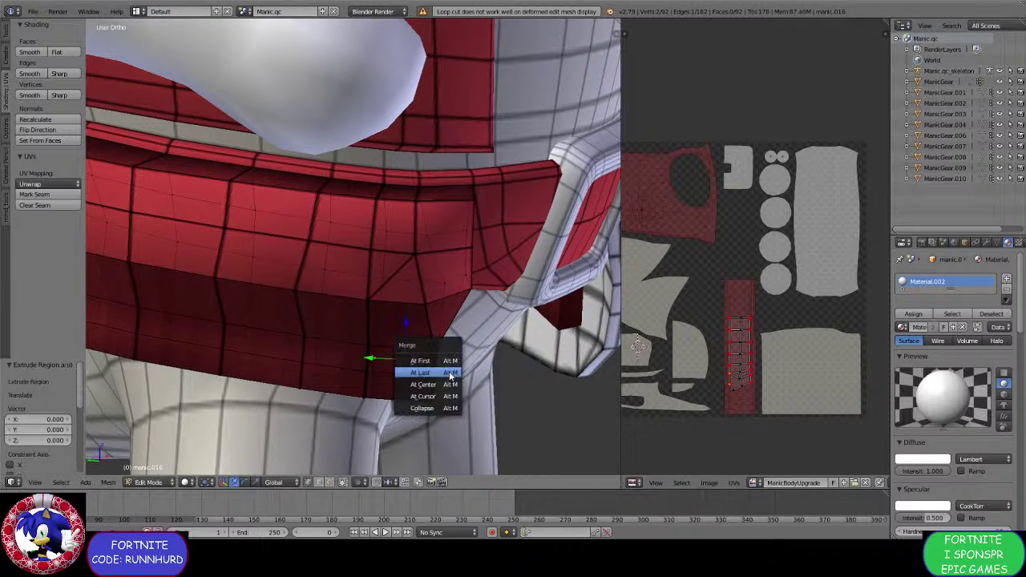
left_click(436, 371)
key("alt+m")
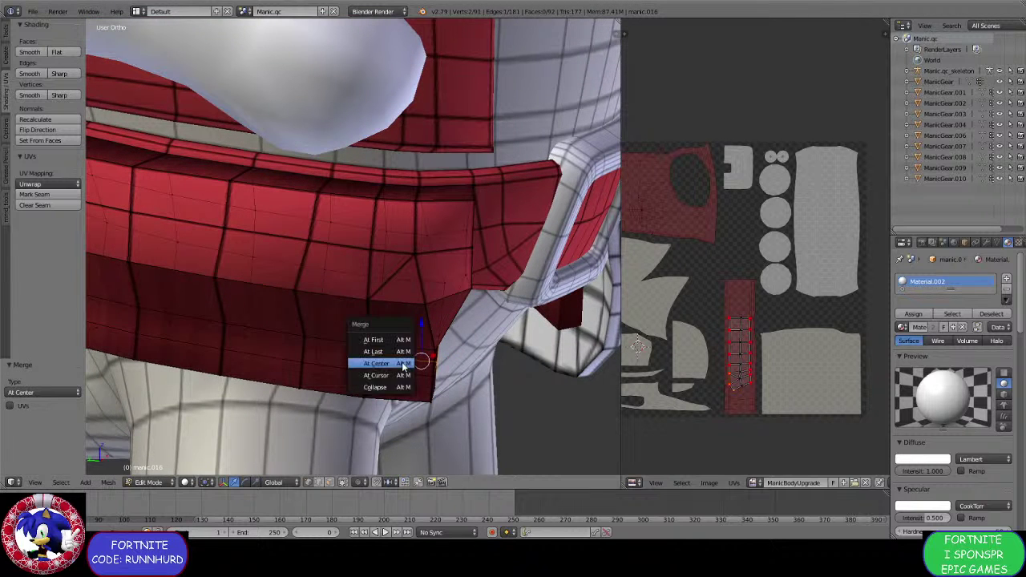
left_click(404, 365)
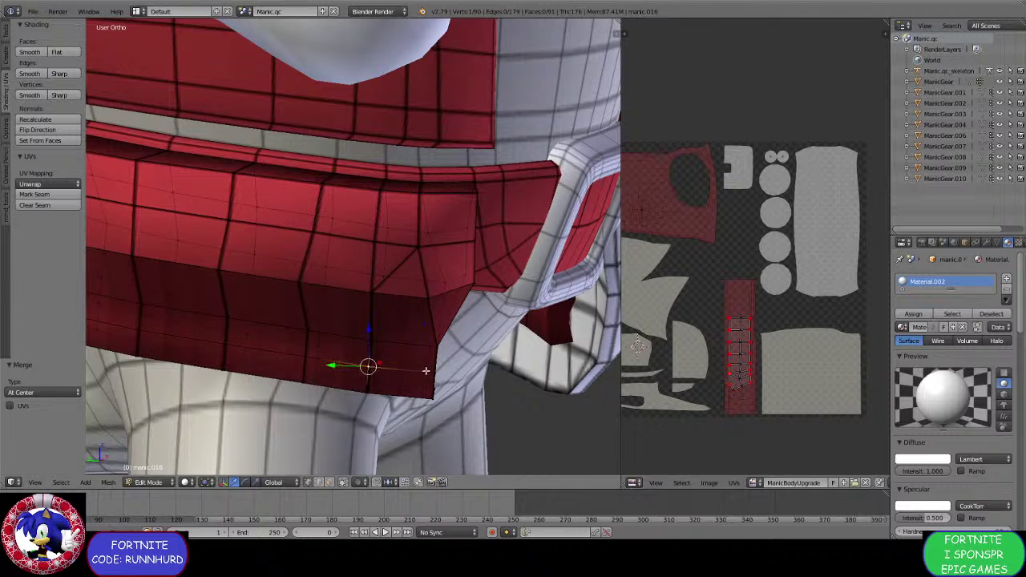
Extrude the next edge at the lower front corner and merge its vertices at center.
key("ctrl+r")
left_click(431, 377)
left_click(435, 383)
key("alt+m")
left_click(437, 385)
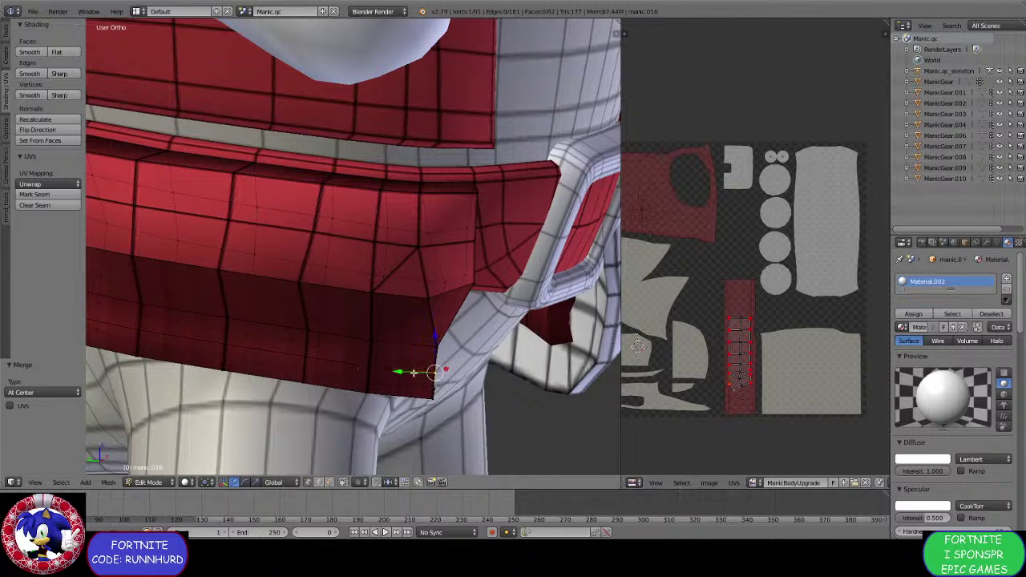
key("alt+m")
left_click(421, 384)
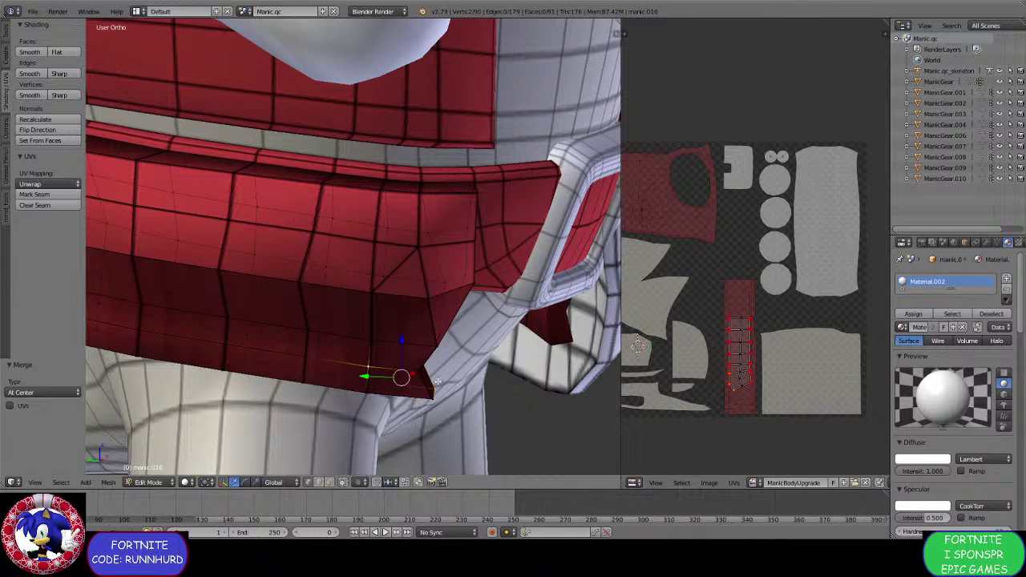
Merge the remaining lower and bottom vertices of the pouch's front corner at the last selected one.
key("alt+m")
left_click(373, 368)
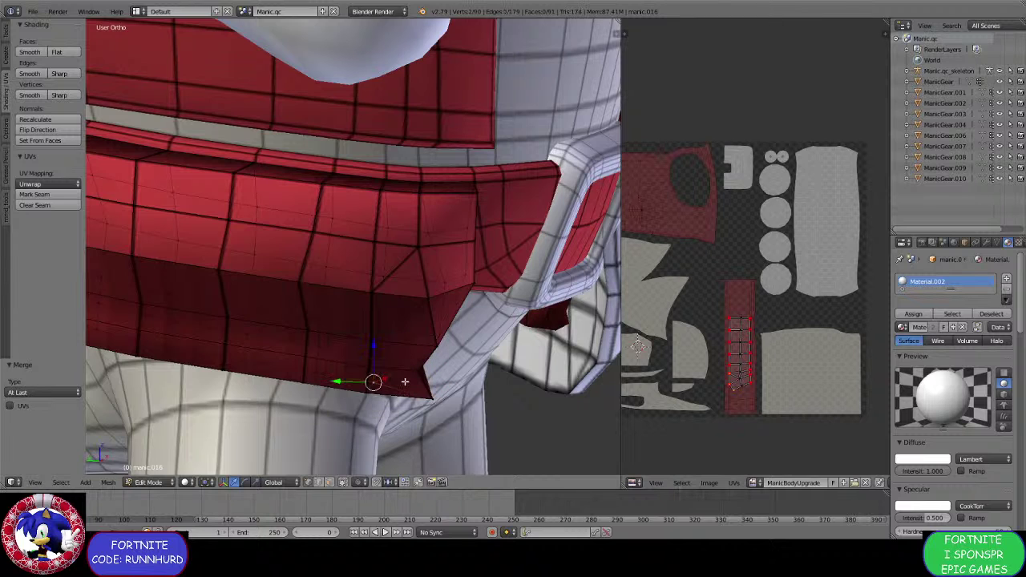
key("alt+m")
left_click(371, 398)
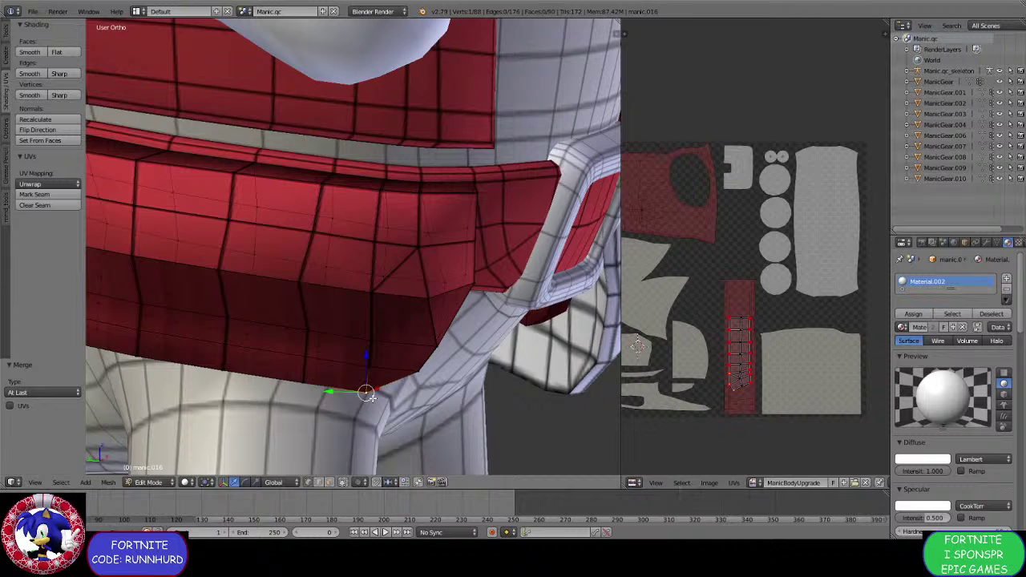
Extrude the lower section's upper loop edge at the pouch's rear corner and merge its vertices at center.
middle_click_drag(371, 399, 427, 340)
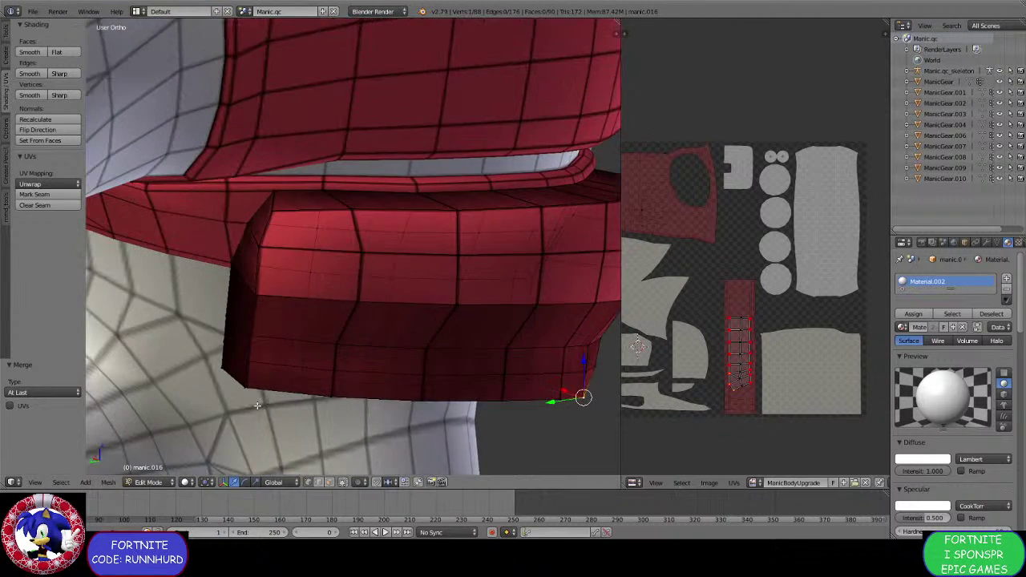
middle_click_drag(258, 405, 273, 338)
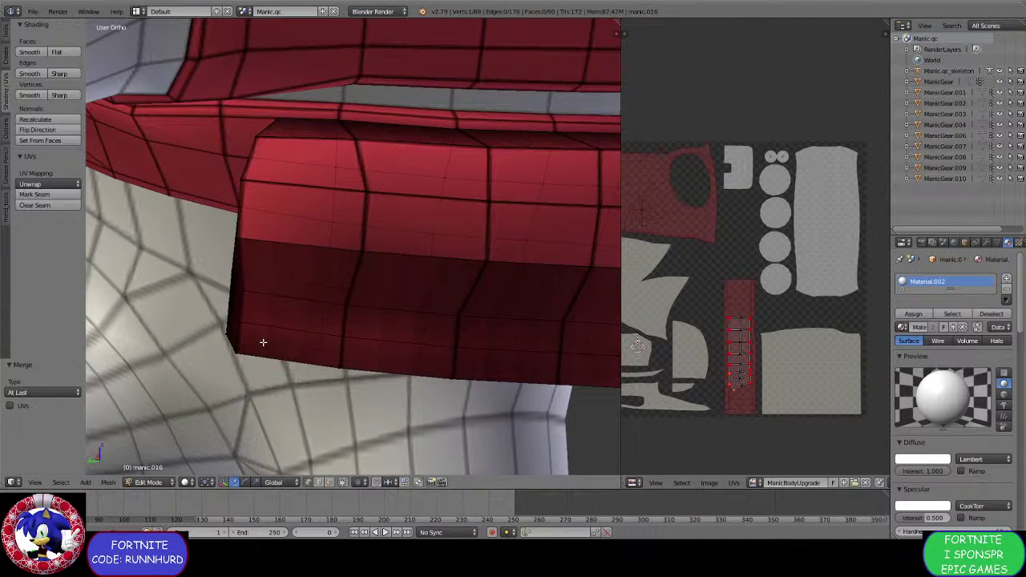
middle_click_drag(263, 342, 279, 364, "shift")
right_click(323, 337, "shift")
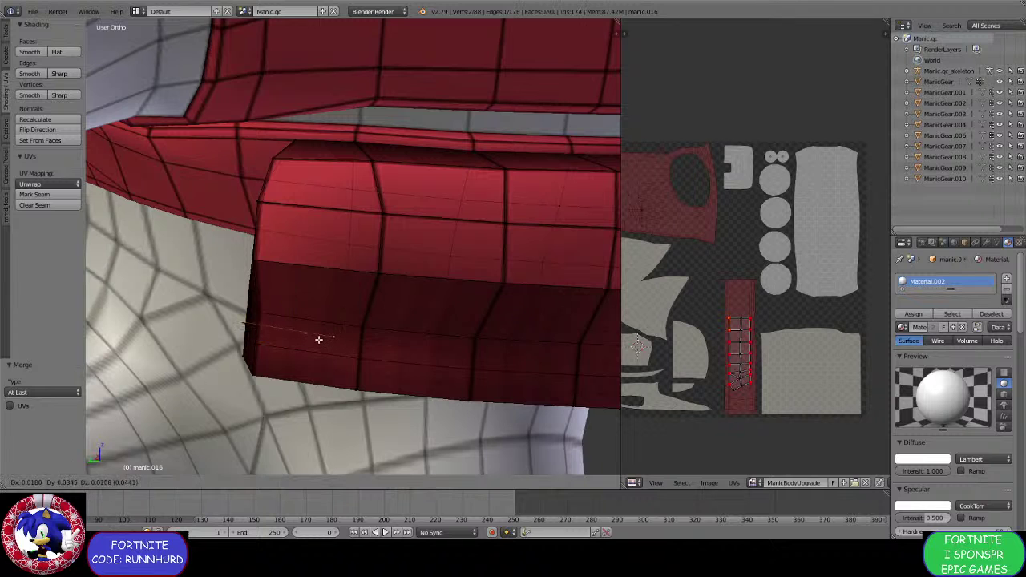
key("alt+m")
left_click(311, 348)
right_click(246, 318, "shift")
key("alt+m")
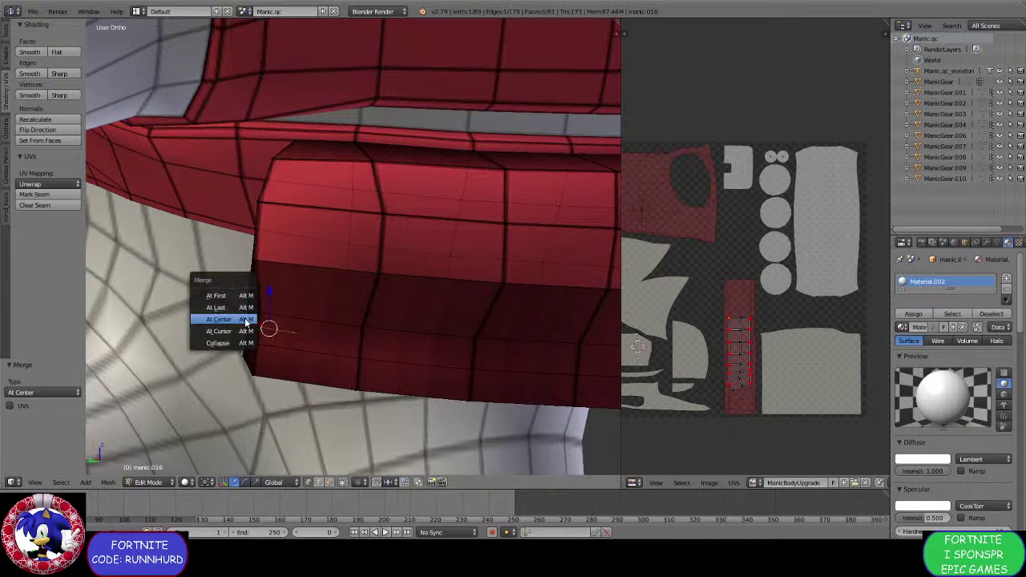
left_click(270, 327)
Extrude the loop edge just above the bottom at the rear corner and merge its vertices at center.
middle_click_drag(258, 340, 250, 335, "shift")
right_click(346, 357, "shift")
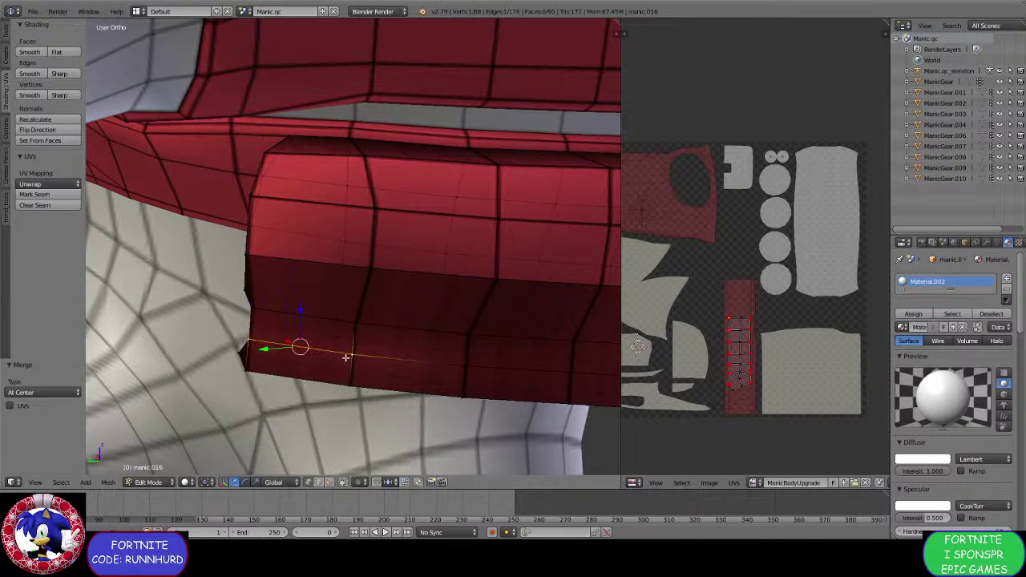
key("e")
right_click(348, 364)
key("alt+m")
left_click(348, 366)
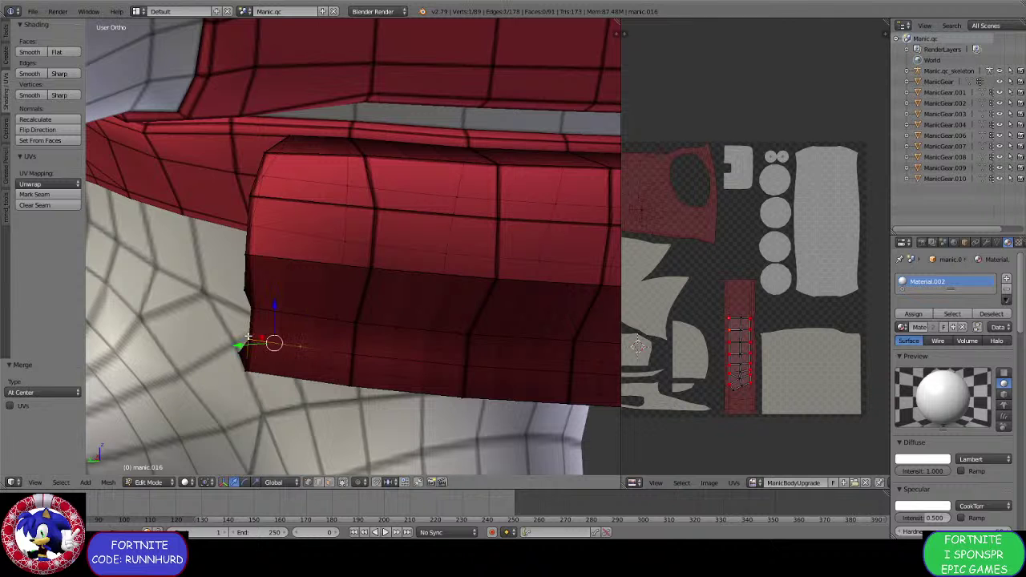
key("alt+m")
left_click(248, 335)
Merge the remaining lower and bottom vertices of the pouch's rear corner at the last selected one.
right_click(327, 370, "shift")
key("alt+m")
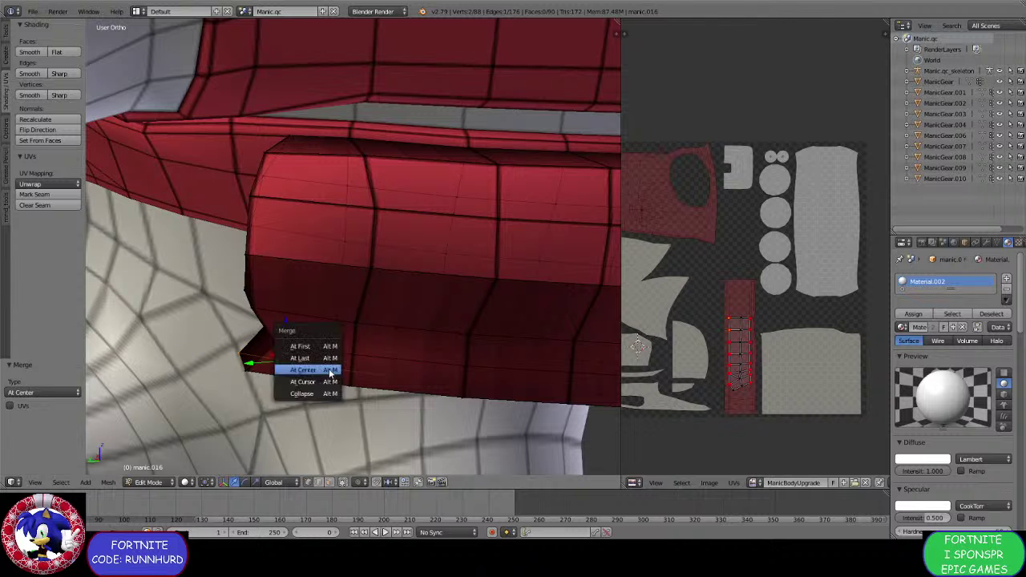
left_click(315, 359)
right_click(320, 396, "shift")
key("alt+m")
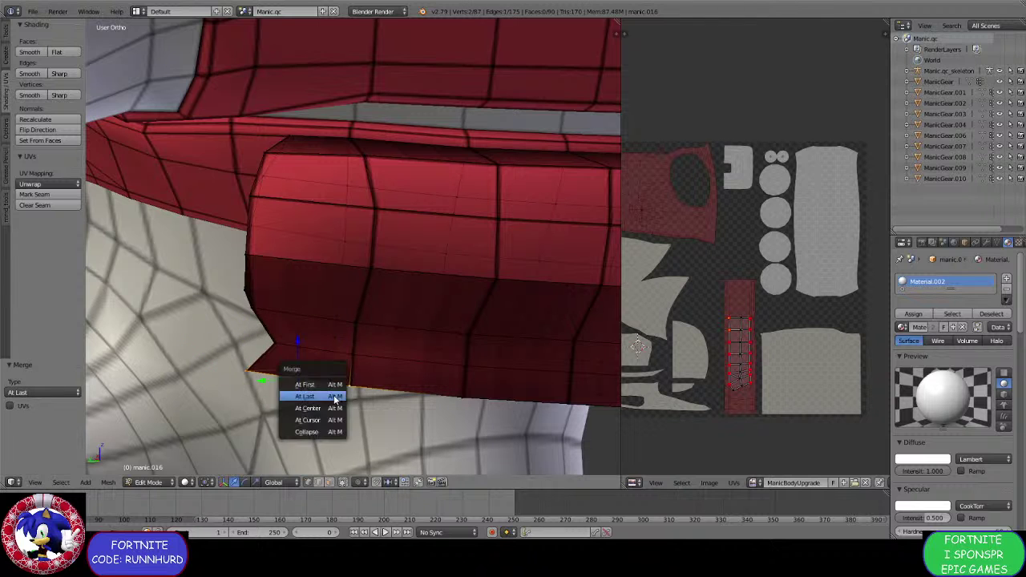
left_click(325, 394)
Select the upper vertex row running around the pouch's lower section and move it -0.234 along X.
middle_click_drag(324, 395, 416, 363)
right_click(416, 363, "shift")
key("alt+m")
left_click(416, 364)
right_click(384, 363, "shift")
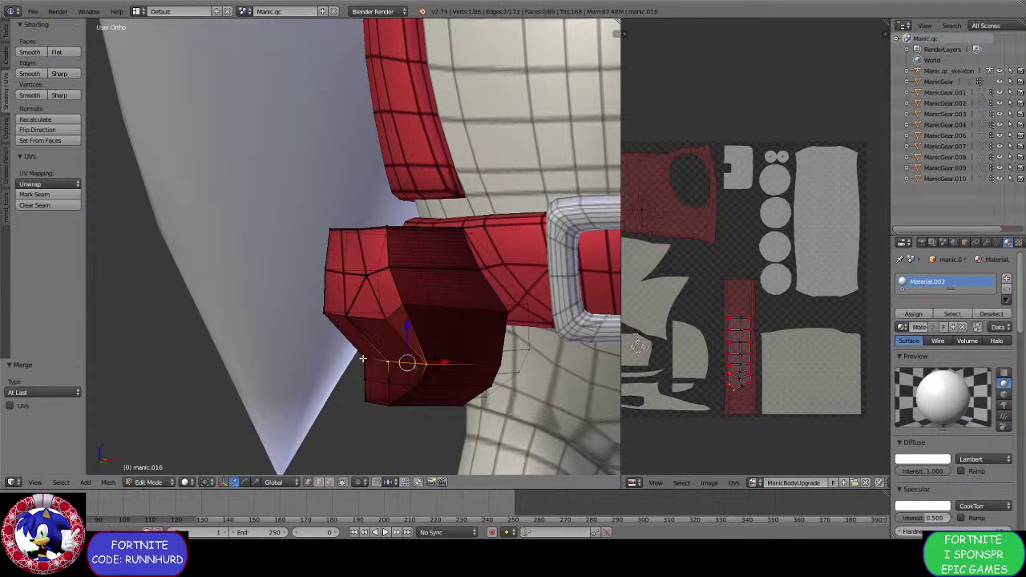
middle_click_drag(375, 358, 451, 377)
right_click(345, 363, "shift")
middle_click_drag(340, 359, 417, 373)
middle_click_drag(373, 400, 340, 365)
right_click(171, 348, "shift")
middle_click_drag(172, 348, 250, 362)
right_click(217, 376, "shift")
left_click_drag(252, 361, 277, 365)
Select the seven-vertex row just above the pouch's bottom edge and move it -0.107 along X.
middle_click_drag(278, 365, 284, 385)
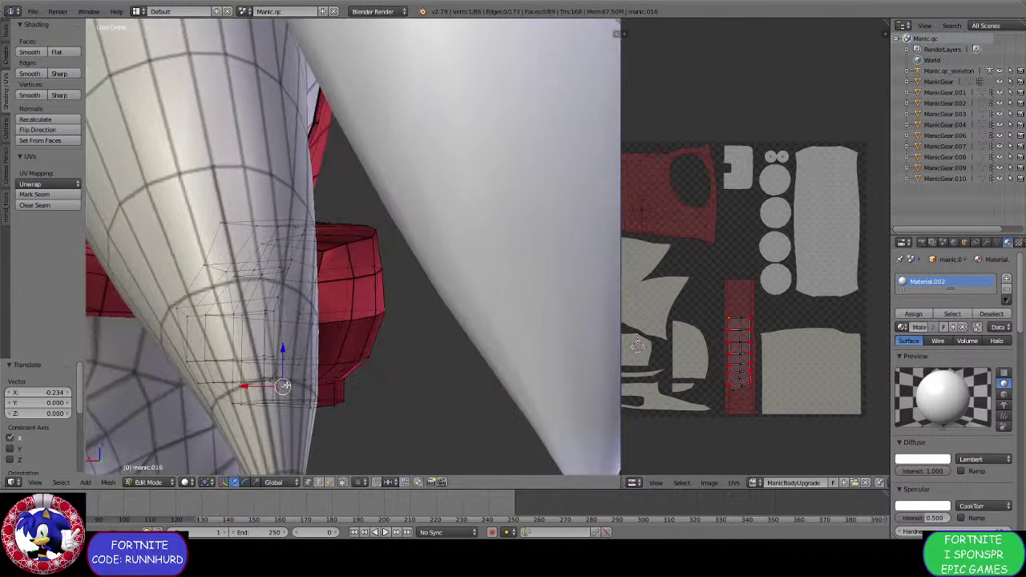
left_click_drag(320, 385, 349, 380)
middle_click_drag(338, 377, 372, 374)
key("g")
key("x")
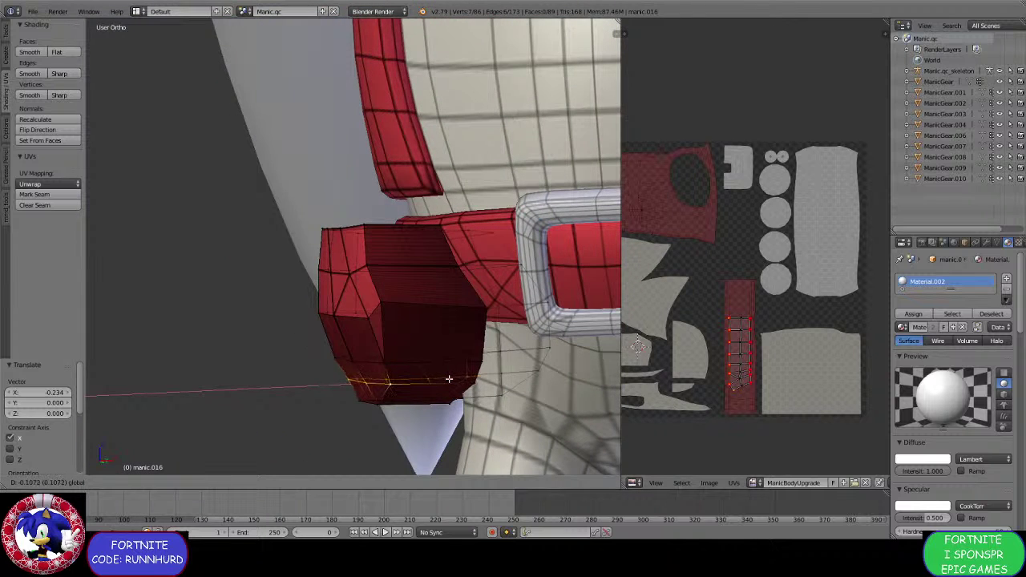
left_click(449, 378)
Select the five-vertex row along the middle of the pouch's bottom edge and move it 0.153 along X.
middle_click_drag(357, 413, 397, 421)
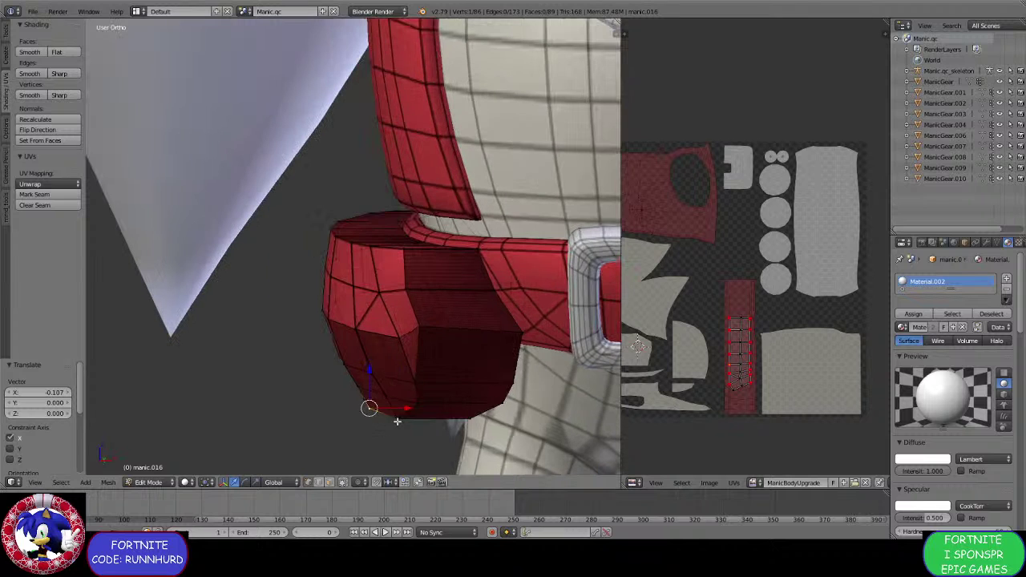
middle_click_drag(349, 396, 226, 389)
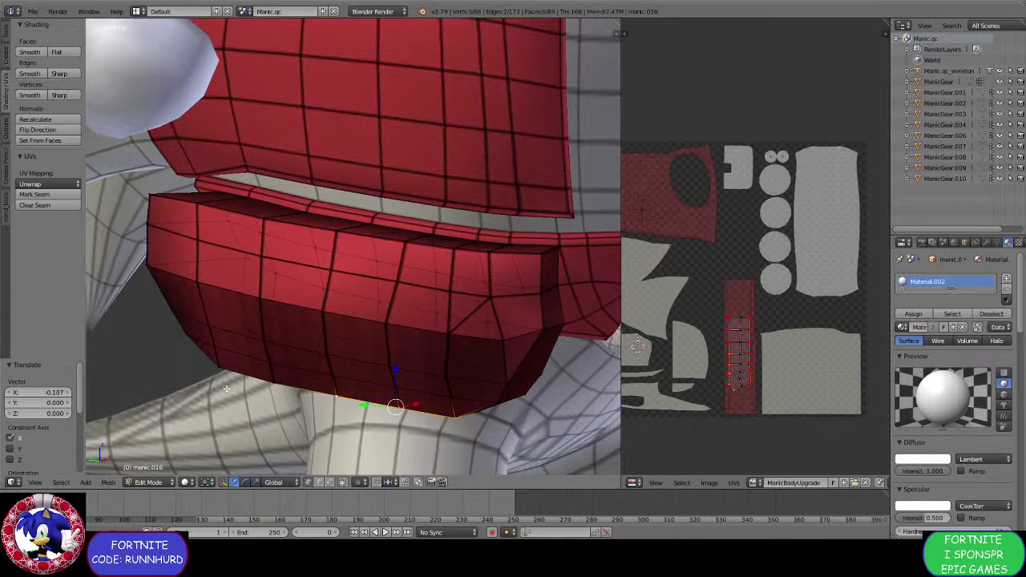
middle_click_drag(190, 342, 210, 328)
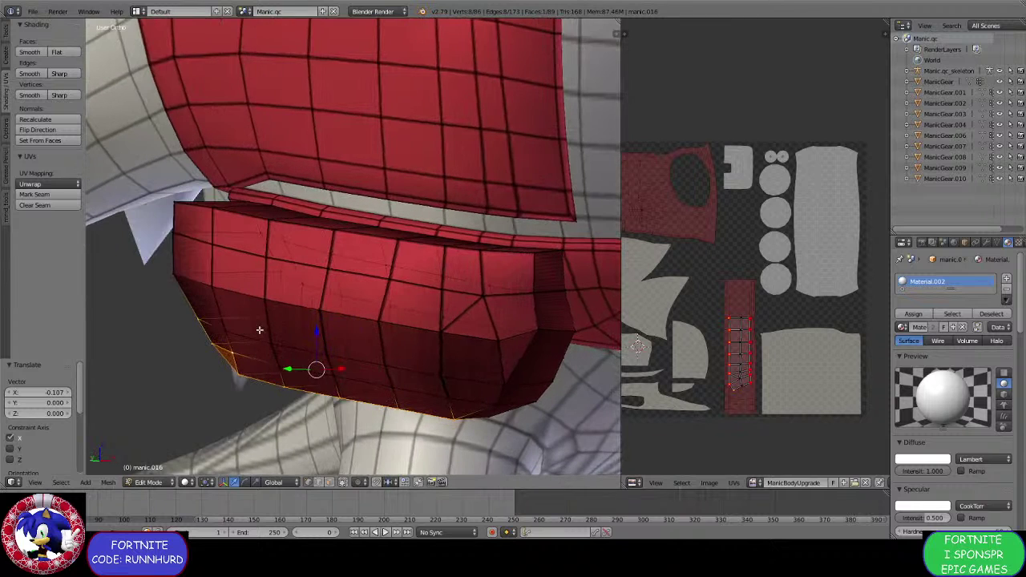
middle_click_drag(305, 392, 268, 396)
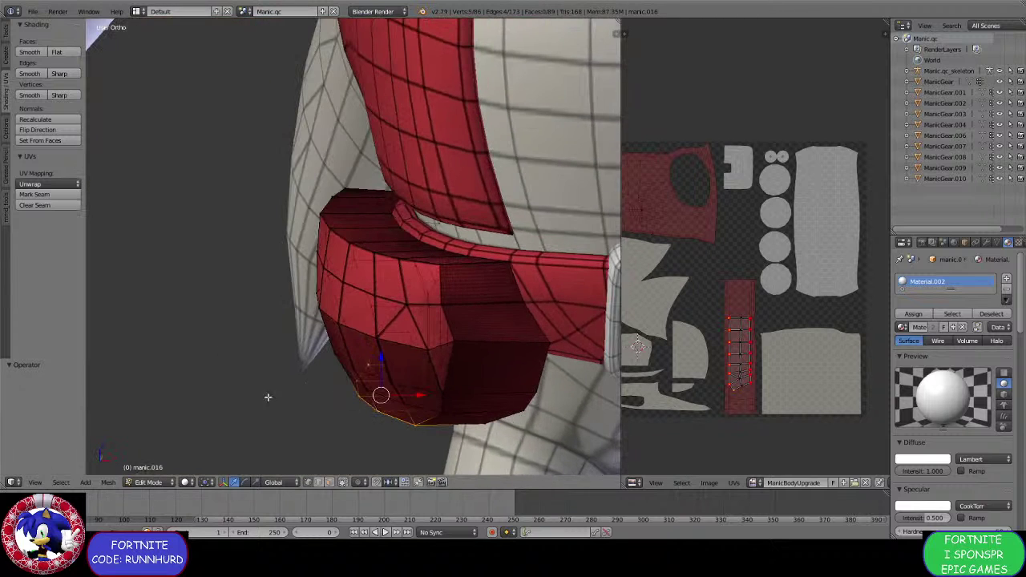
left_click_drag(422, 395, 440, 390)
scroll(449, 396, "down", 3)
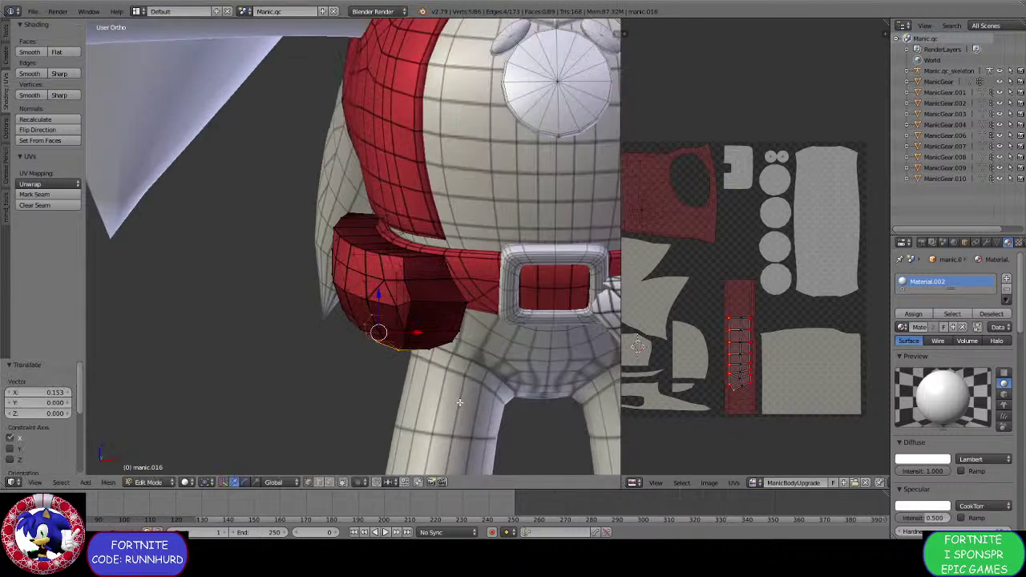
Select the pouch's top edge loop and extrude it 0.190 along Z.
middle_click_drag(457, 404, 436, 341)
middle_click_drag(436, 341, 414, 322)
scroll(465, 366, "down", 3)
scroll(433, 337, "up", 2)
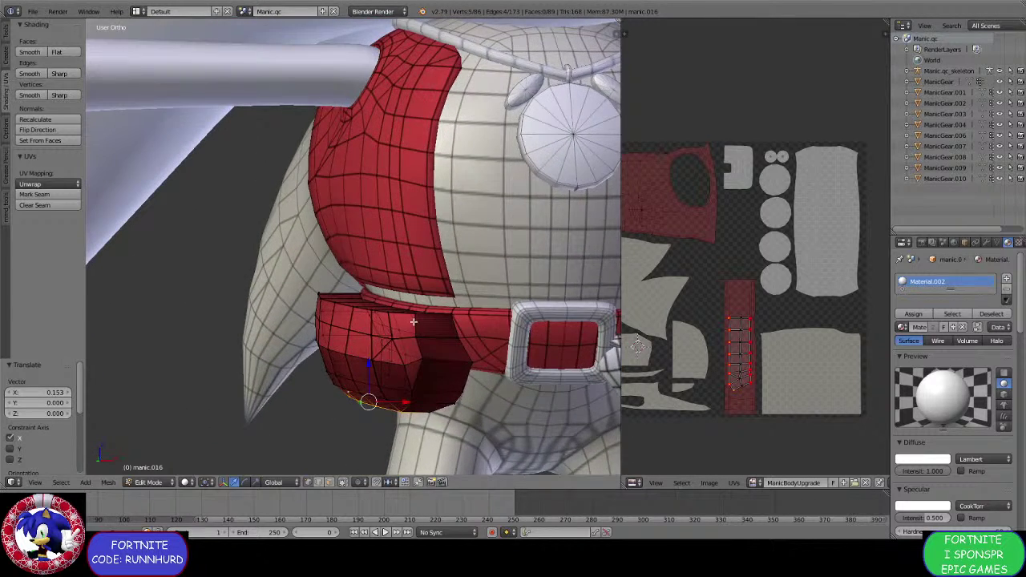
scroll(413, 322, "up", 3)
scroll(430, 337, "down", 1)
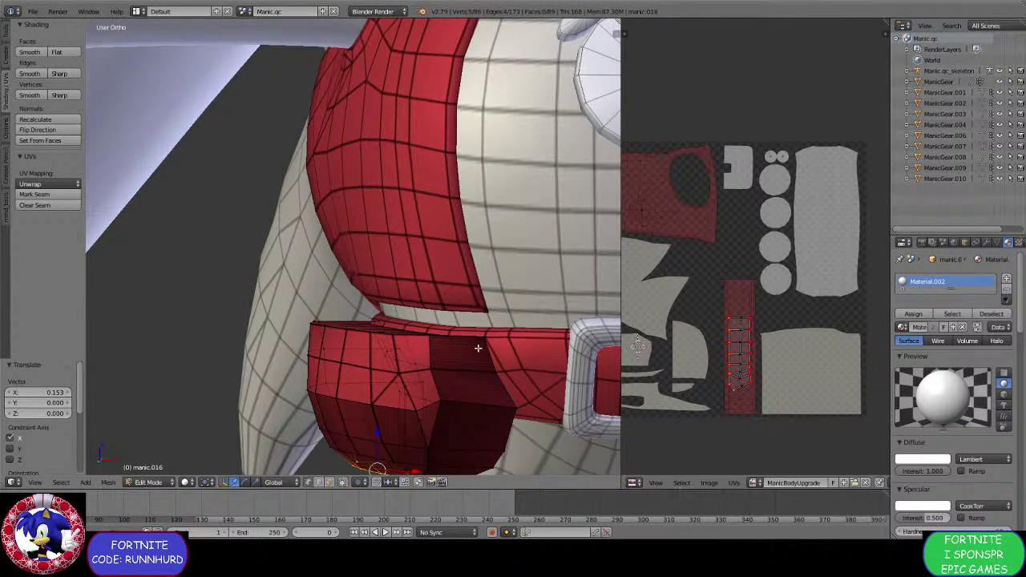
key("l")
key("a")
key("b")
left_click_drag(497, 345, 316, 264)
middle_click_drag(337, 300, 451, 308)
key("e")
left_click(382, 304)
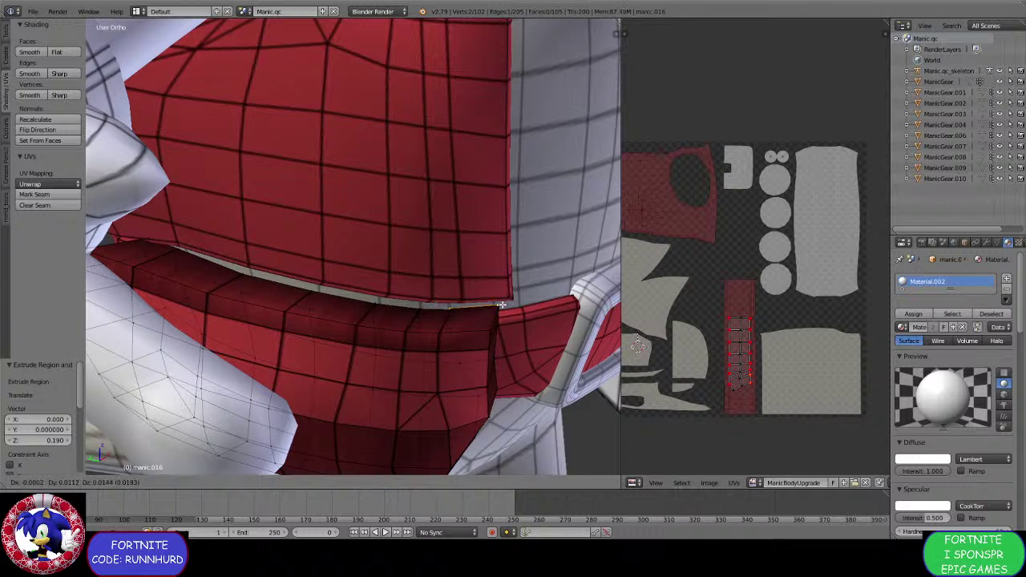
Merge the extruded inner edge at the pouch's front top corner at center, and merge the corner vertex into it at last.
key("alt+m")
left_click(487, 327)
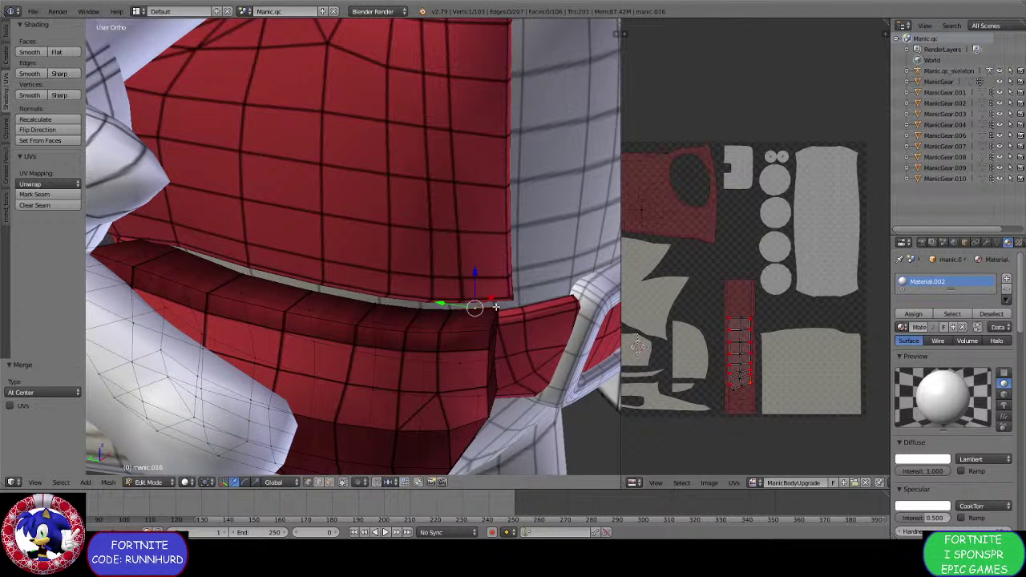
right_click(496, 308)
right_click(478, 309, "shift")
key("alt+m")
left_click(480, 287)
middle_click_drag(484, 340, 486, 321)
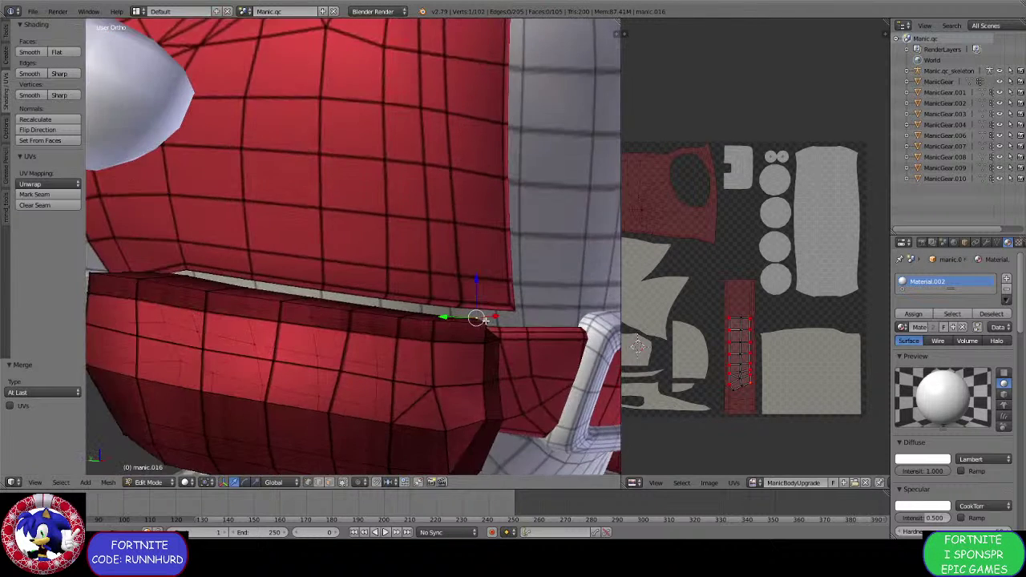
scroll(485, 320, "up", 4)
Extrude the outer edge at the pouch's front top corner in place, merge it at center, and merge the corner vertex at last.
key("ctrl+z")
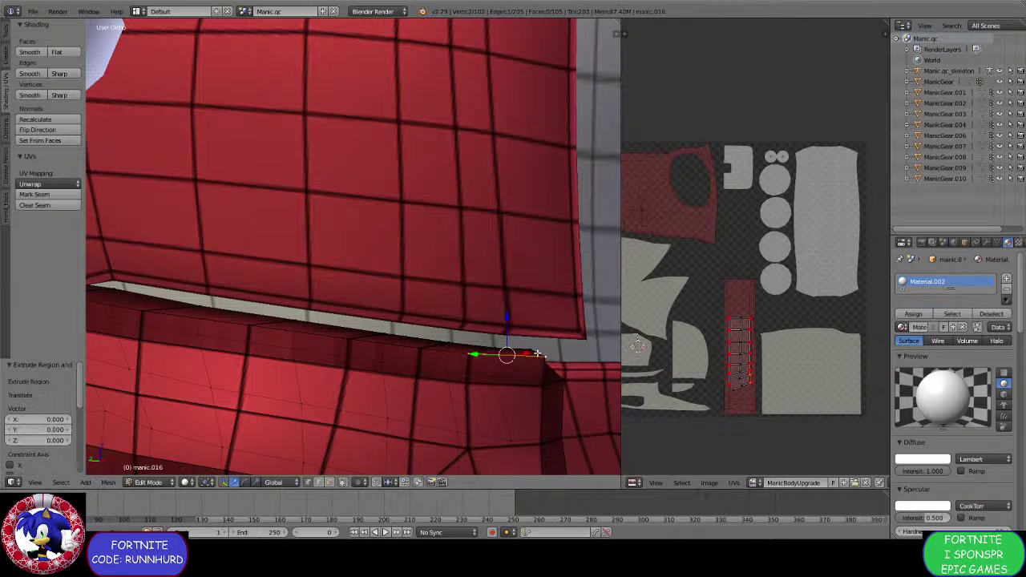
key("alt+m")
left_click(535, 366)
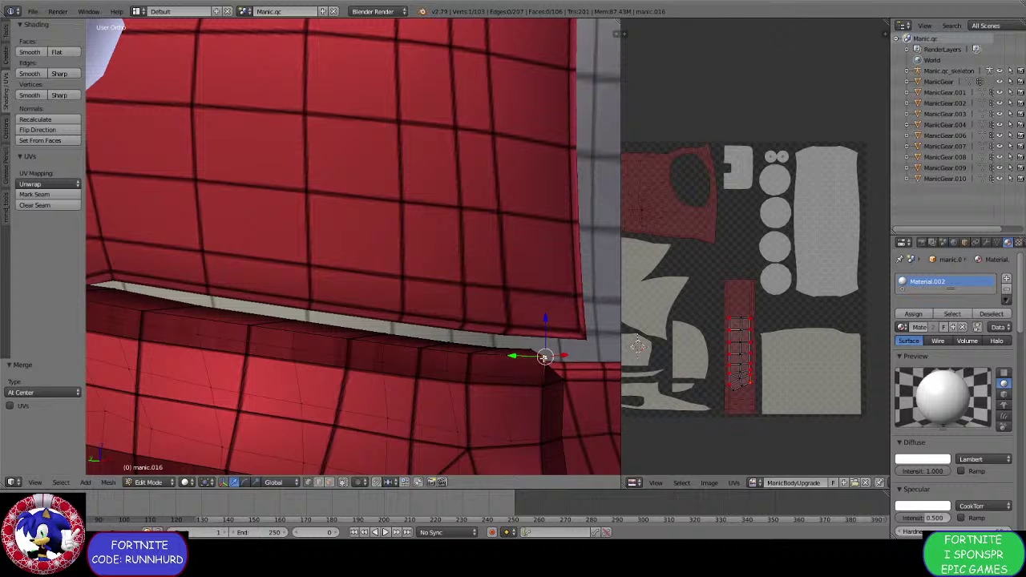
key("alt+m")
left_click(497, 356)
Extrude the inner edge at the pouch's rear top corner in place and merge its vertices at center, finishing the corner at last.
middle_click_drag(497, 356, 287, 344)
key("alt+m")
left_click(424, 334)
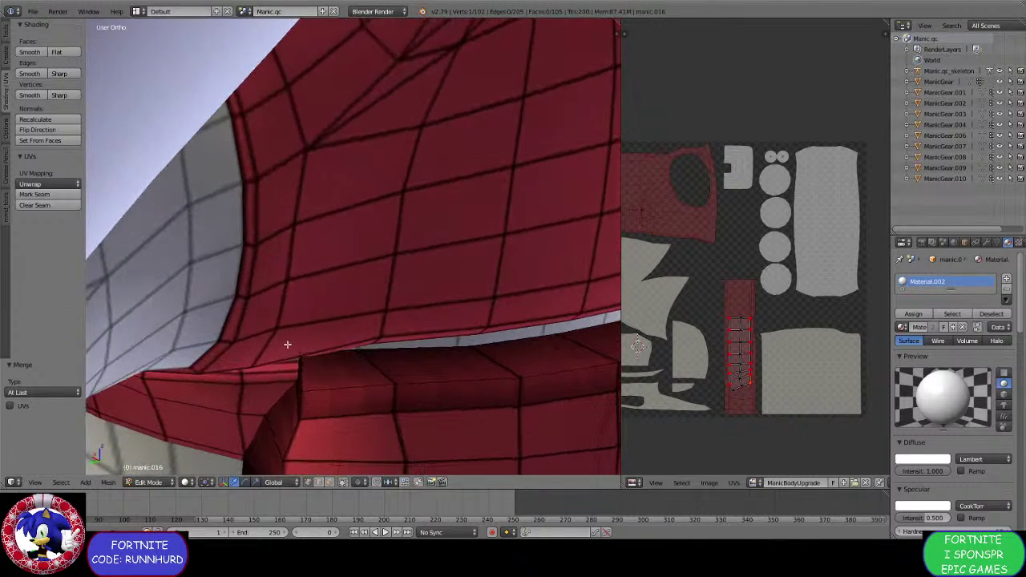
key("ctrl+z")
key("ctrl+z")
key("alt+m")
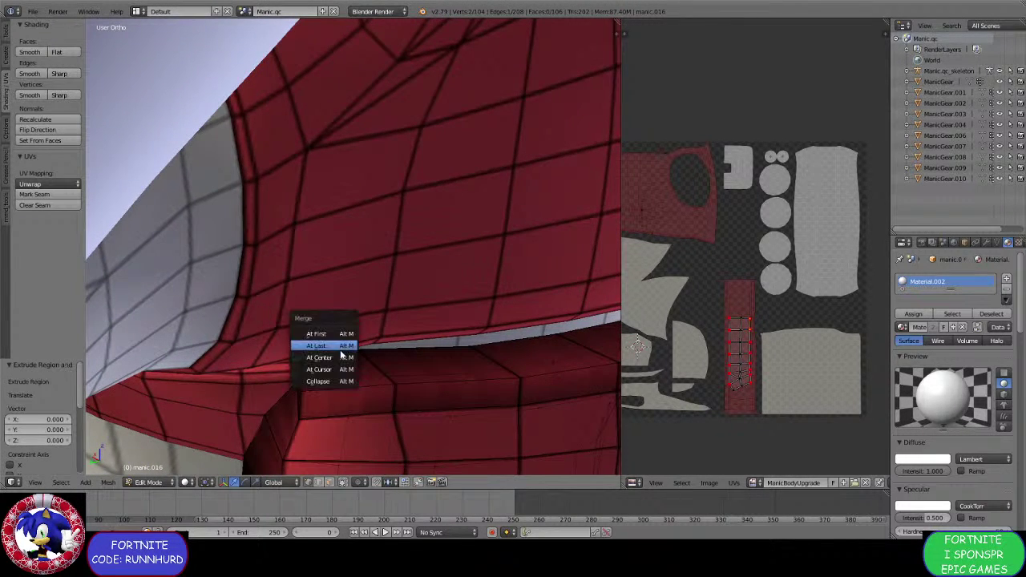
left_click(341, 354)
key("ctrl+z")
key("alt+m")
left_click(305, 338)
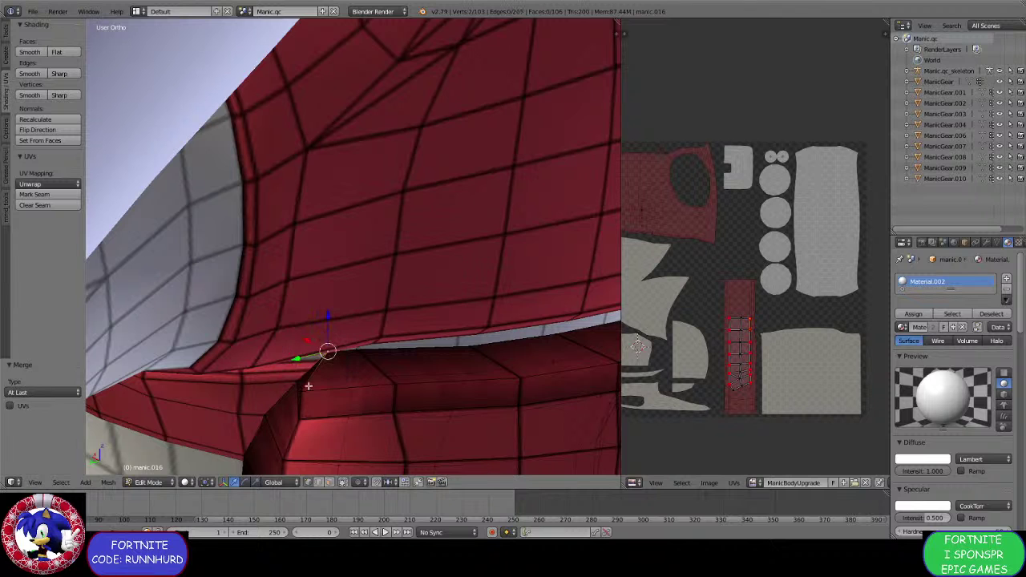
Extrude the outer edge at the rear top corner in place, merge its vertices at center, and merge the corner vertex at last.
key("e")
right_click(385, 388)
key("alt+m")
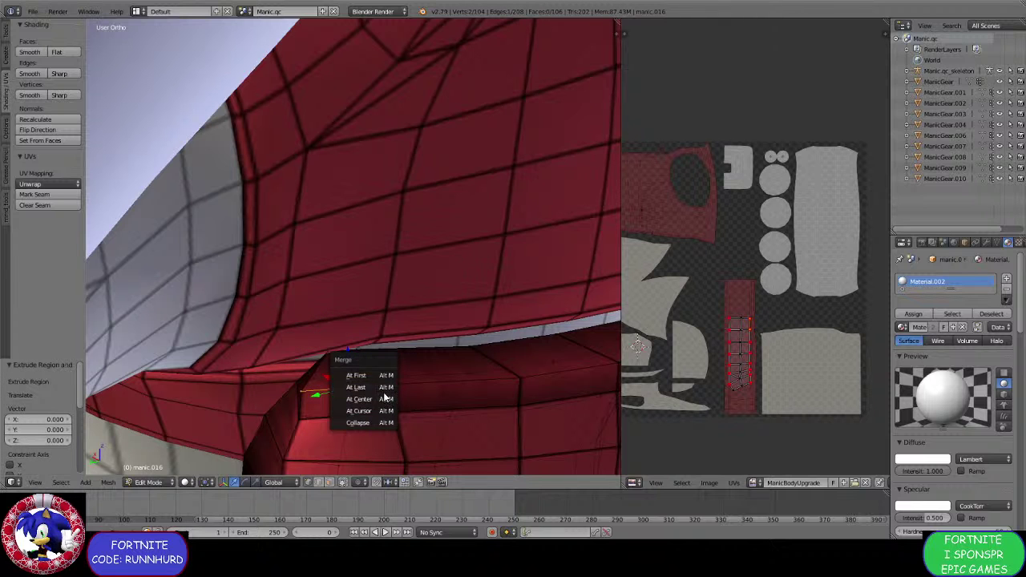
left_click(341, 397)
key("alt+m")
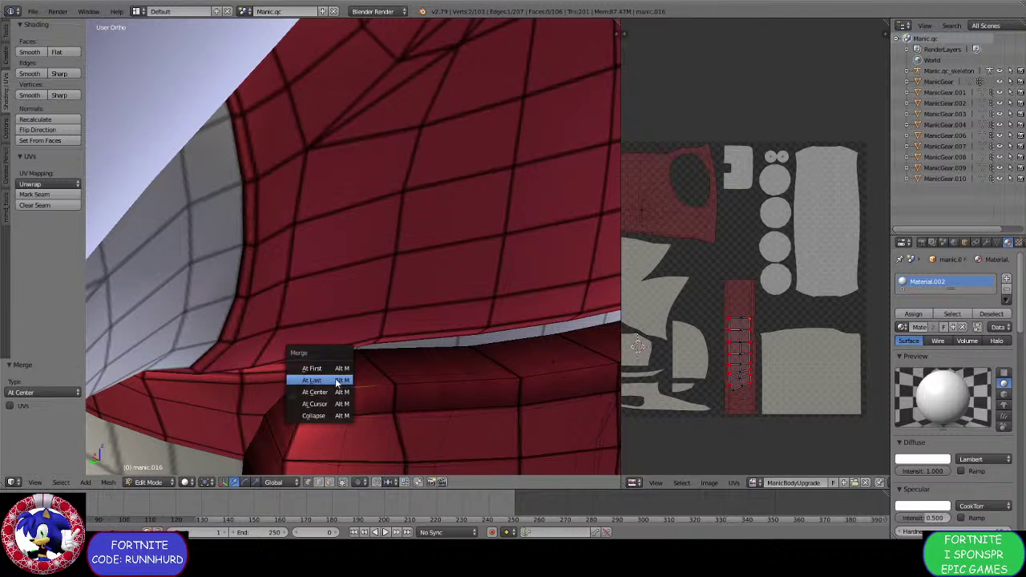
left_click(341, 376)
Move the outer vertex at the pouch's rear top corner 0.030 along X.
scroll(341, 376, "down", 5)
middle_click_drag(341, 376, 389, 389)
left_click_drag(358, 358, 346, 358)
middle_click_drag(346, 358, 451, 346)
left_click_drag(392, 337, 396, 337)
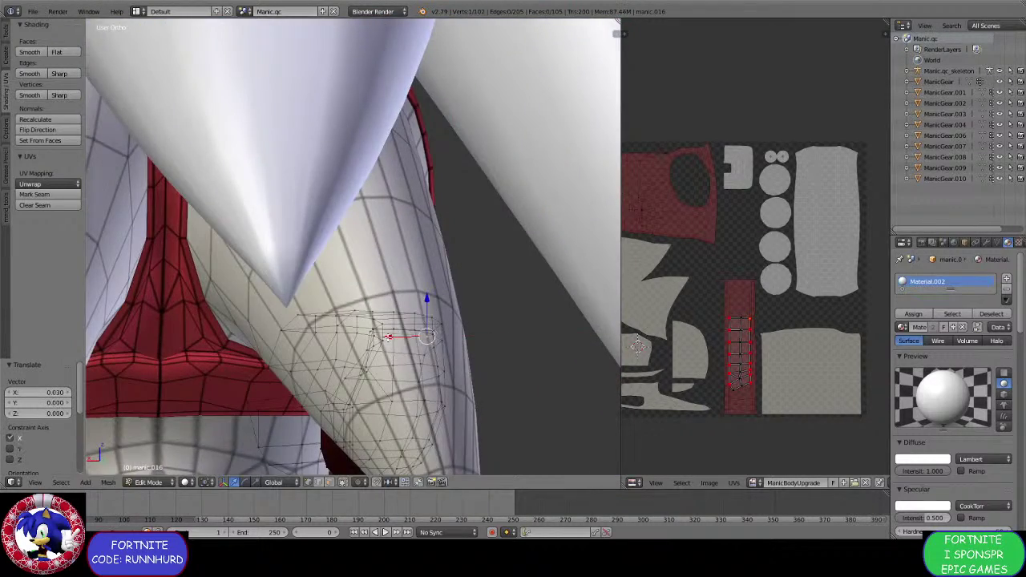
middle_click_drag(396, 338, 347, 335)
Select the eight-vertex outer row along the pouch's top, move it 0.175 along X, and scale it to 0.984.
middle_click_drag(450, 346, 265, 301)
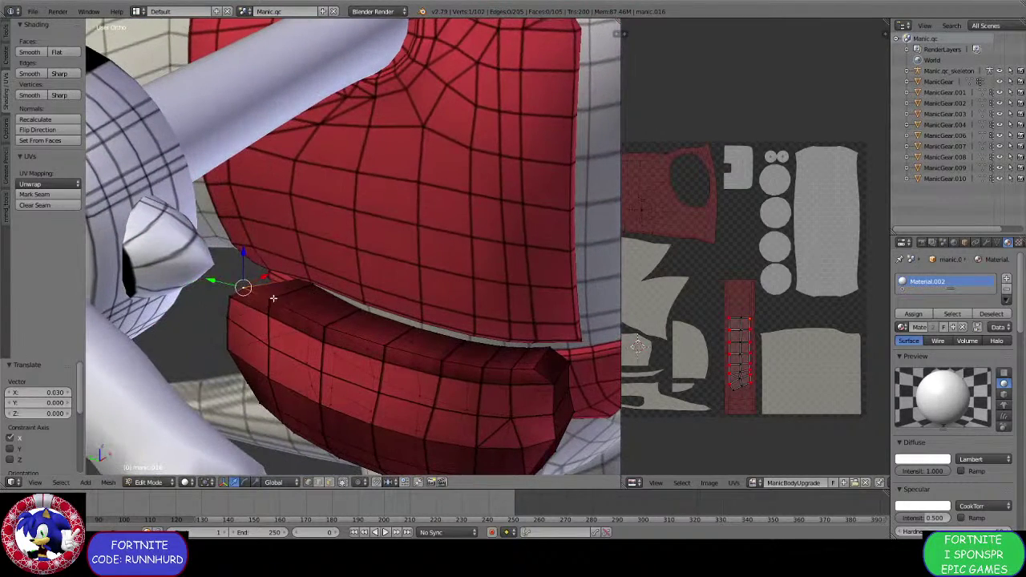
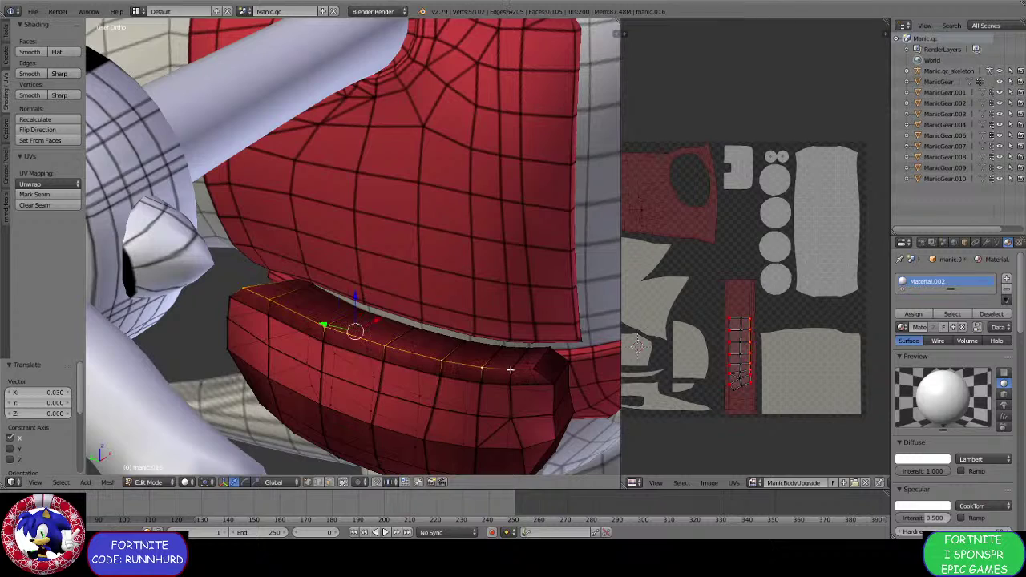
middle_click_drag(531, 369, 431, 360)
key("g")
key("x")
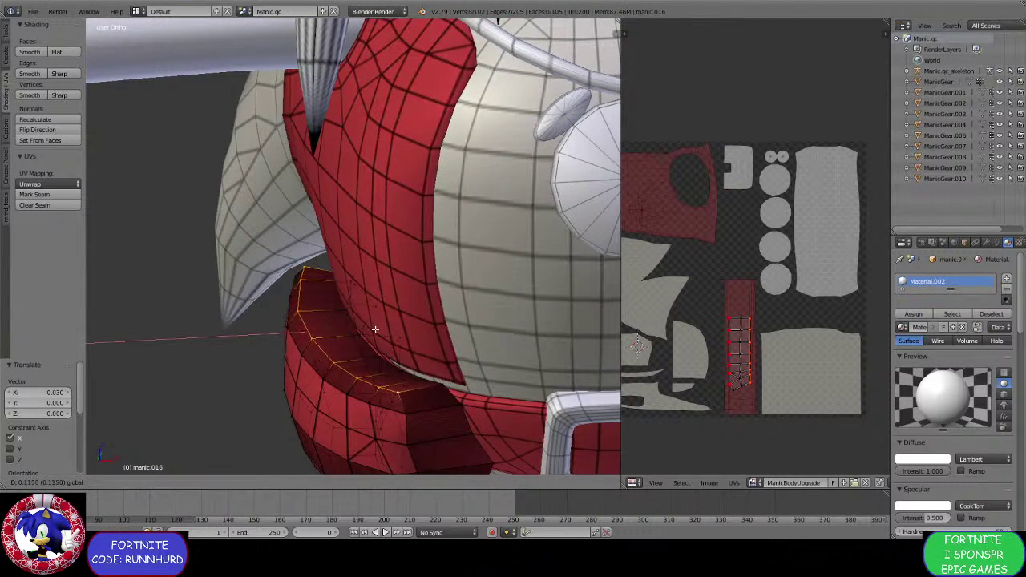
left_click(381, 330)
middle_click_drag(380, 330, 545, 364)
key("s")
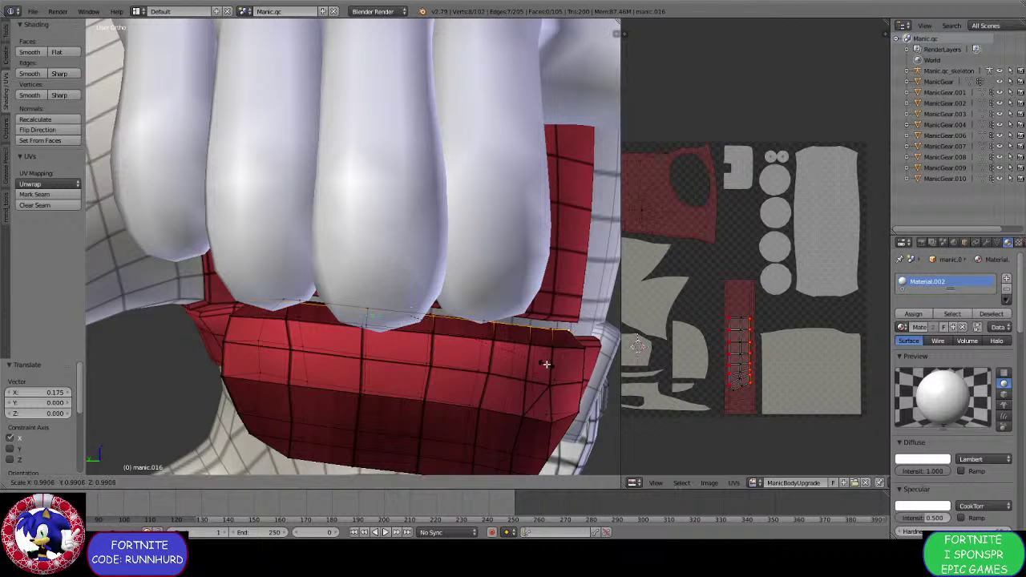
left_click(545, 364)
Move the vertex near the rear end of the pouch's middle row 0.074 along Y.
middle_click_drag(389, 359, 403, 358)
right_click(297, 350)
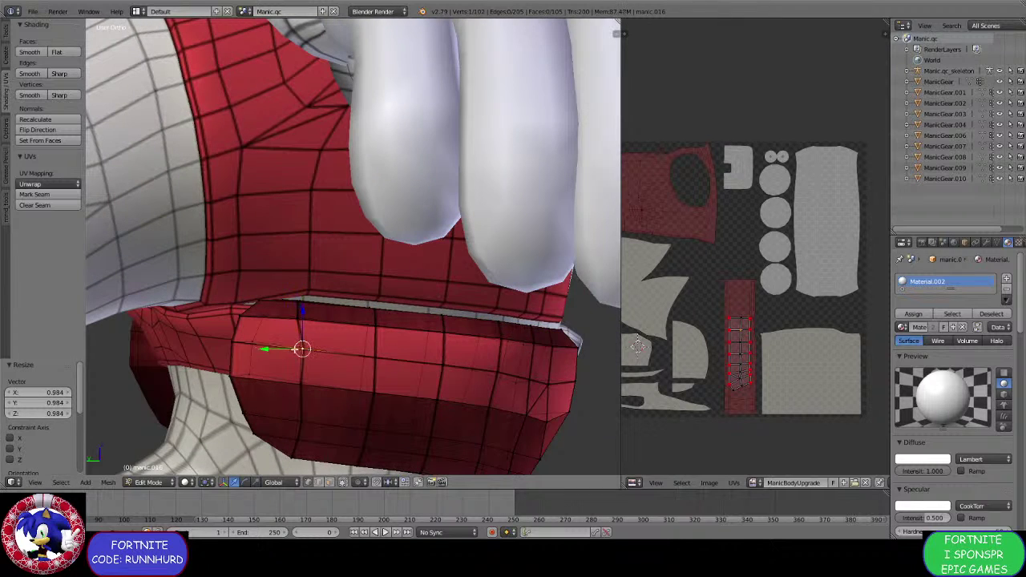
left_click_drag(284, 350, 281, 349)
left_click(279, 350)
middle_click_drag(279, 349, 362, 315)
left_click(373, 324)
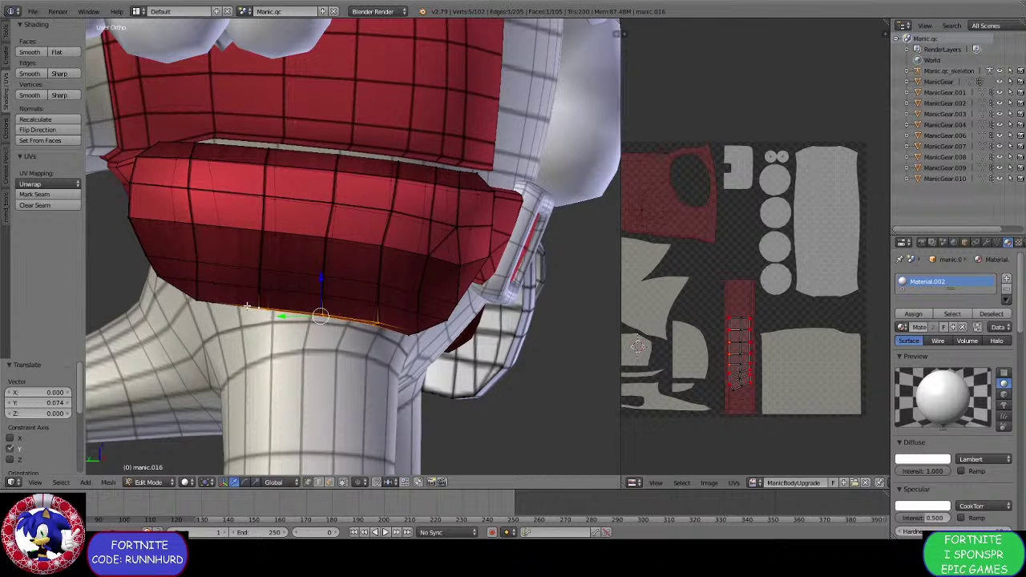
Move the six vertices of the two middle bottom faces -0.169 along Z and the central two-vertex bottom edge -0.074 along Z.
middle_click_drag(322, 279, 323, 265)
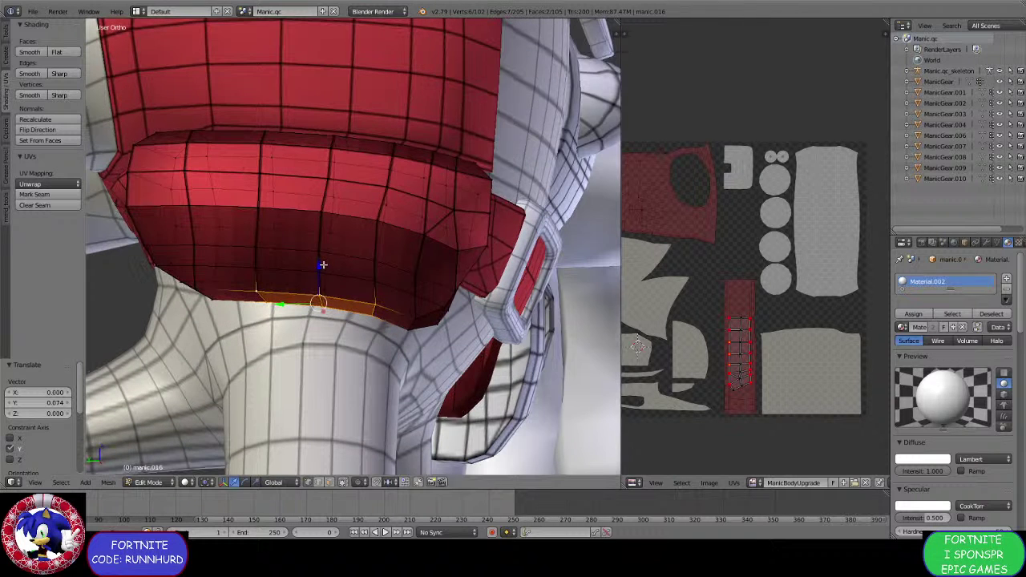
left_click_drag(314, 265, 316, 282)
middle_click_drag(316, 282, 321, 290)
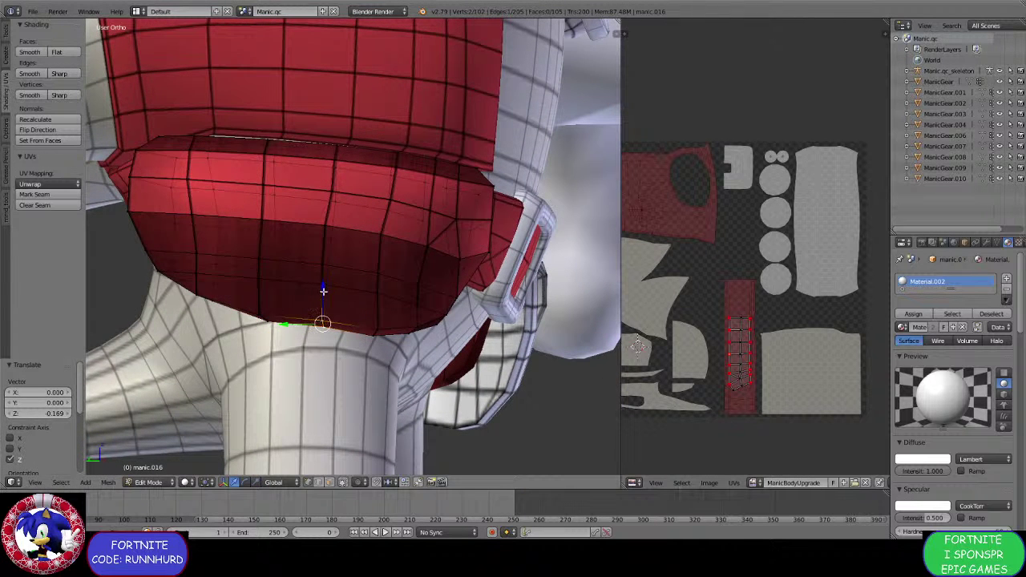
left_click_drag(324, 291, 323, 297)
Move the next two bottom edges toward the pouch's rear down along Z, by -0.043 and -0.110.
middle_click_drag(323, 297, 266, 308)
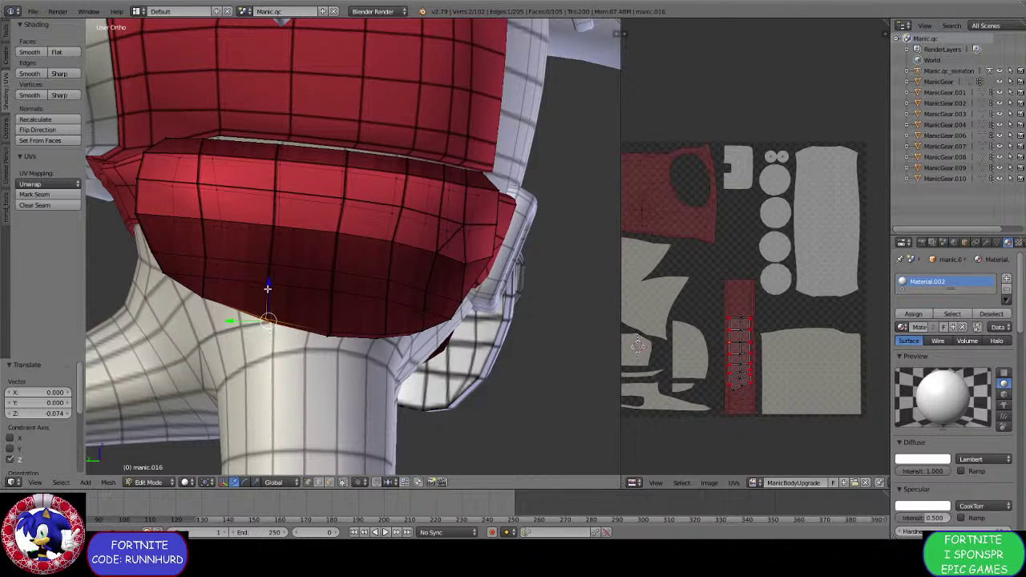
left_click_drag(267, 289, 267, 293)
right_click(228, 294)
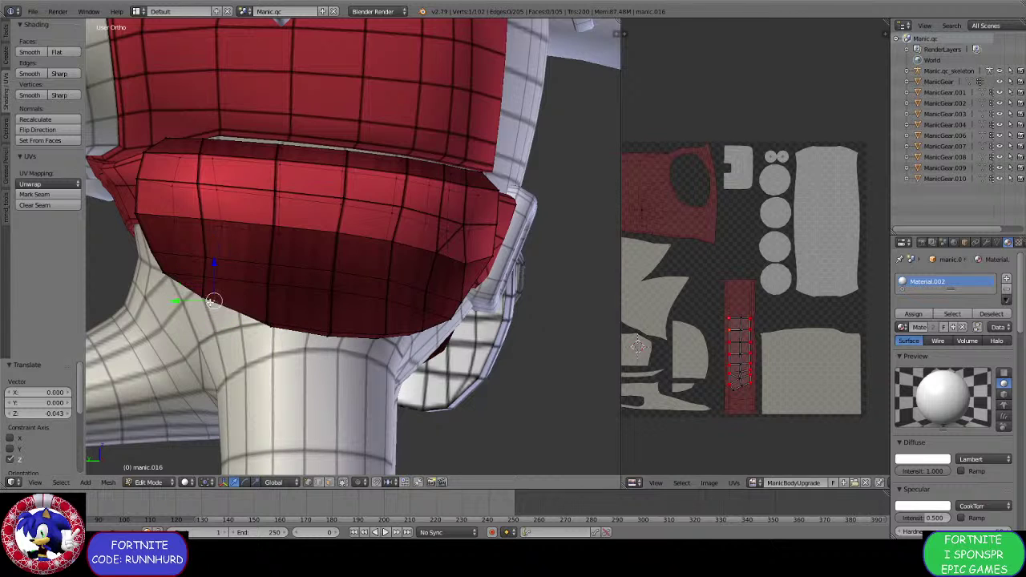
left_click_drag(210, 277, 204, 273)
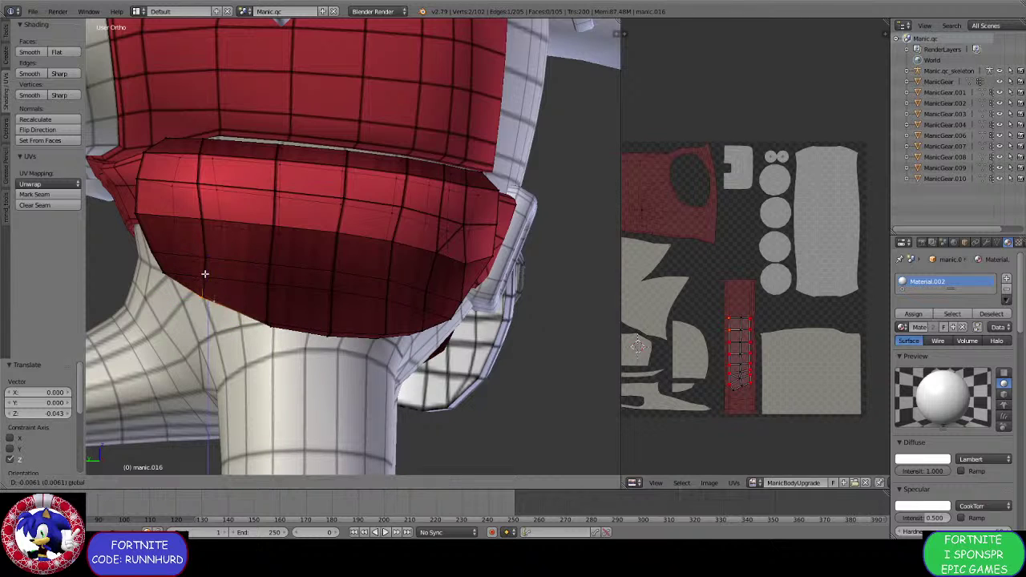
left_click(208, 283)
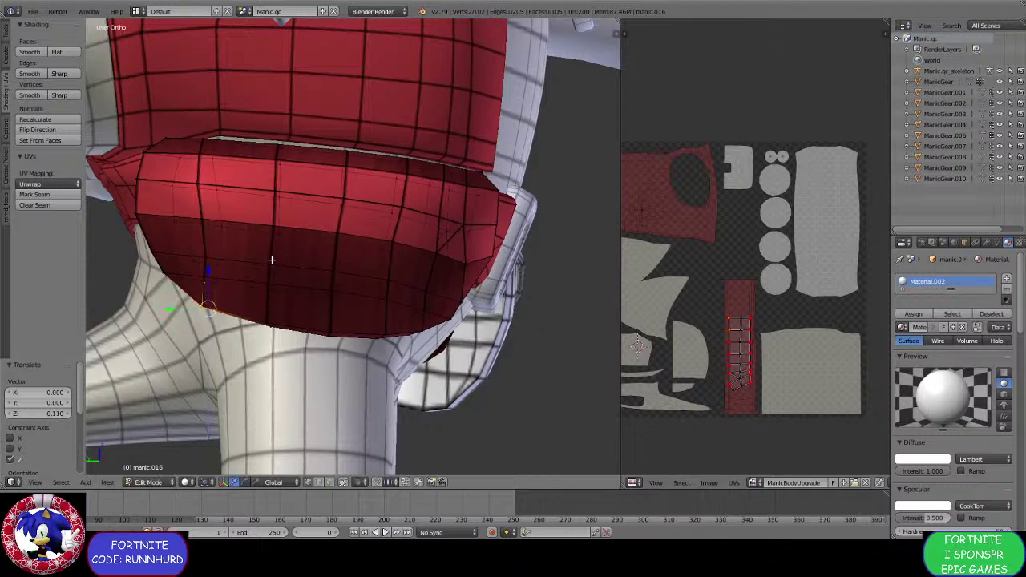
Move the vertex at the pouch's front lower corner -0.137 along Z and 0.146 along Y.
middle_click_drag(270, 259, 420, 305)
right_click(430, 301)
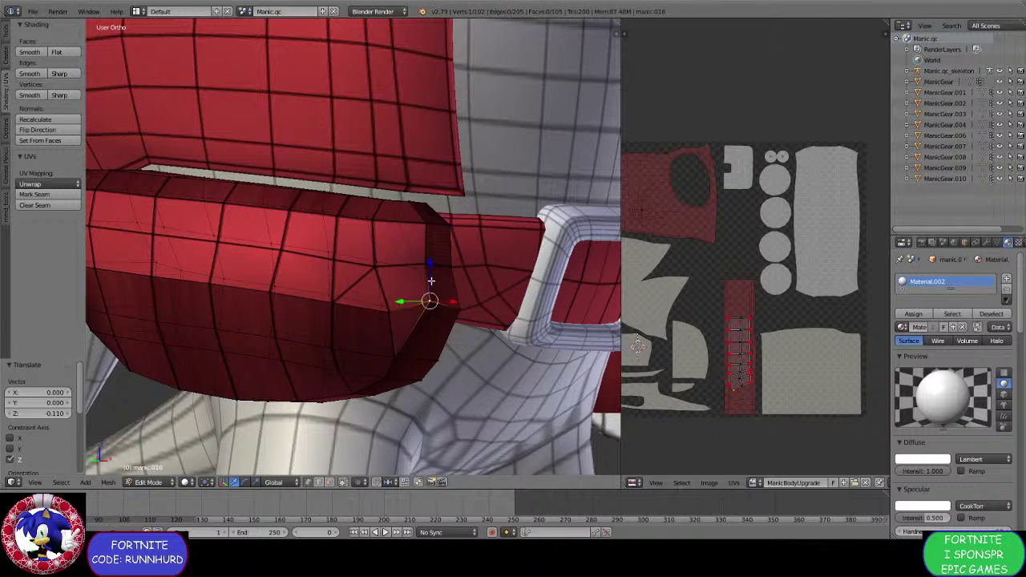
left_click_drag(430, 281, 428, 305)
middle_click_drag(428, 305, 439, 325)
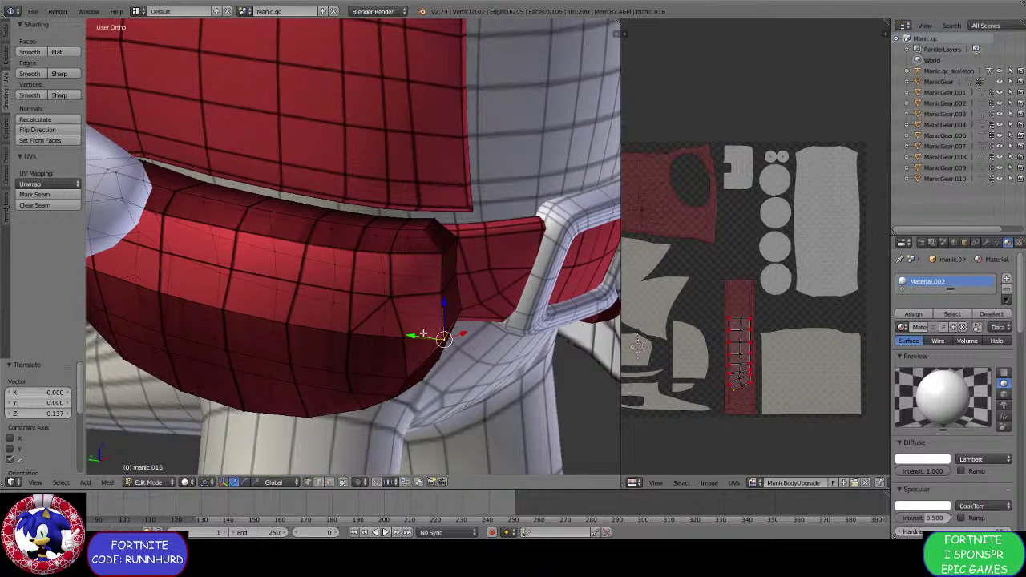
left_click_drag(423, 332, 405, 335)
middle_click_drag(405, 335, 304, 329)
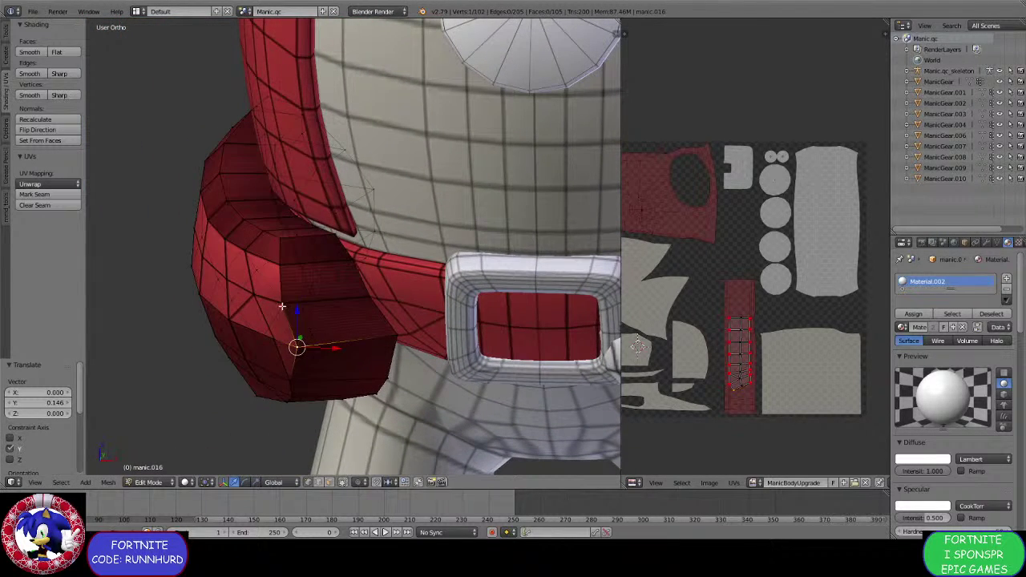
Move the vertex at the pouch's front upper corner 0.060 along X and 0.047 along Y.
right_click(282, 307)
left_click_drag(309, 303, 317, 302)
middle_click_drag(317, 301, 440, 270)
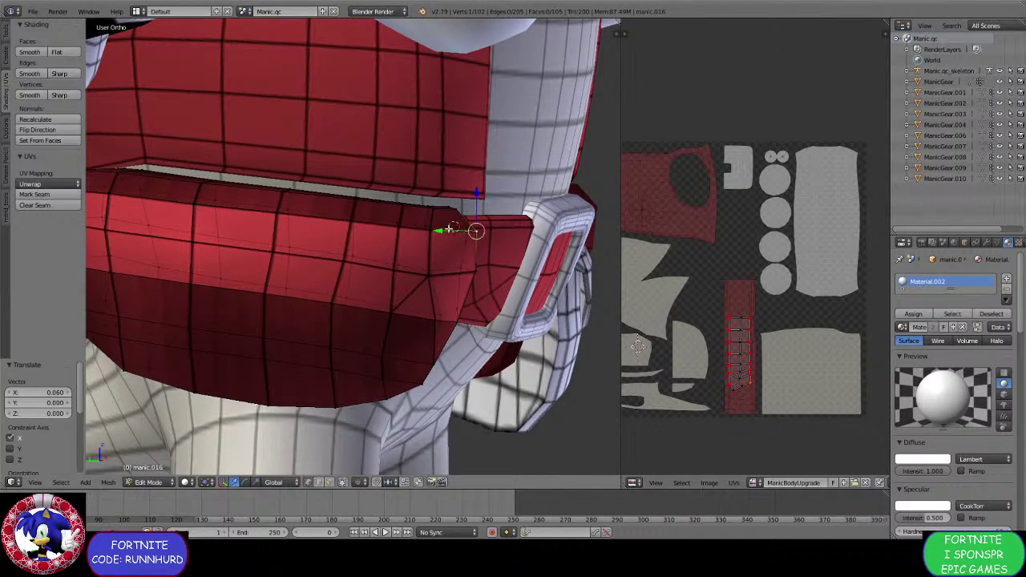
left_click_drag(451, 229, 452, 231)
middle_click_drag(452, 231, 255, 273)
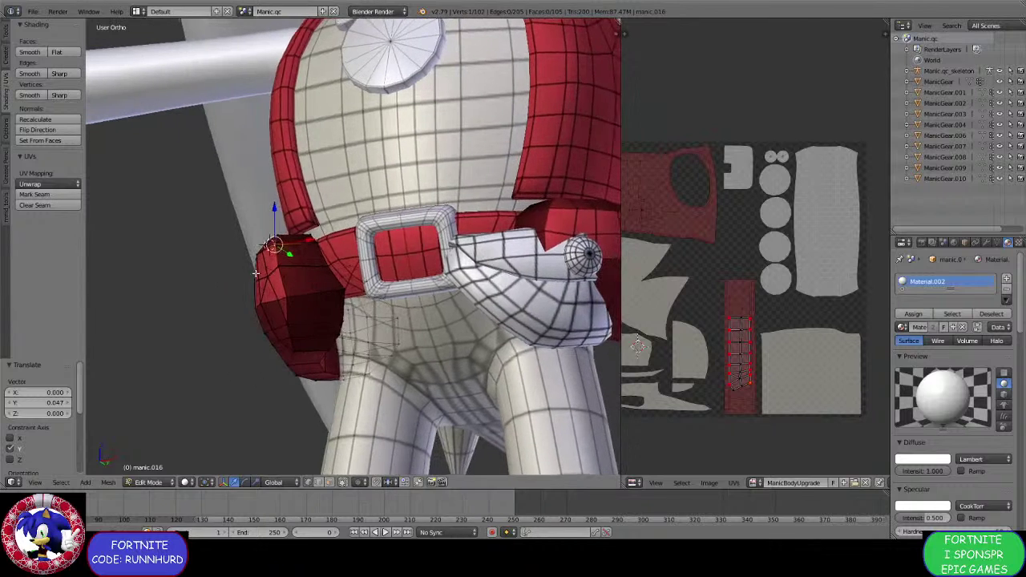
Move the vertex on the pouch's front outer edge -0.071 along X and the vertex just above it -0.040 along X.
key("g")
key("x")
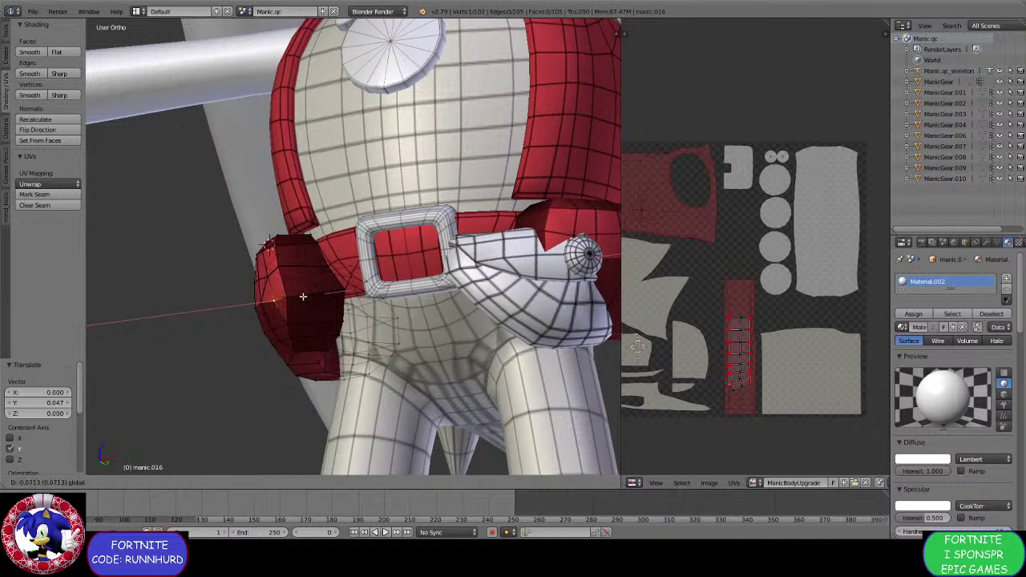
left_click(303, 297)
right_click(282, 277)
key("g")
key("x")
right_click(288, 277)
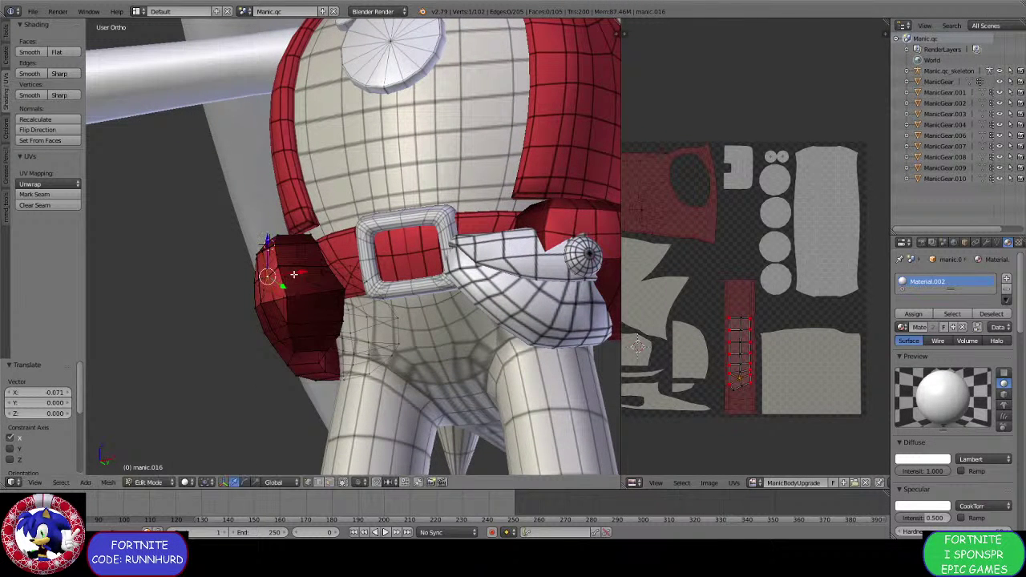
key("g")
key("x")
left_click(291, 276)
Extrude the four-vertex outer face nearest the pouch's front end 0.071 and merge the extruded vertices at the last one.
middle_click_drag(291, 275, 331, 329)
scroll(412, 319, "down", 2)
scroll(270, 305, "up", 3)
scroll(331, 329, "up", 2)
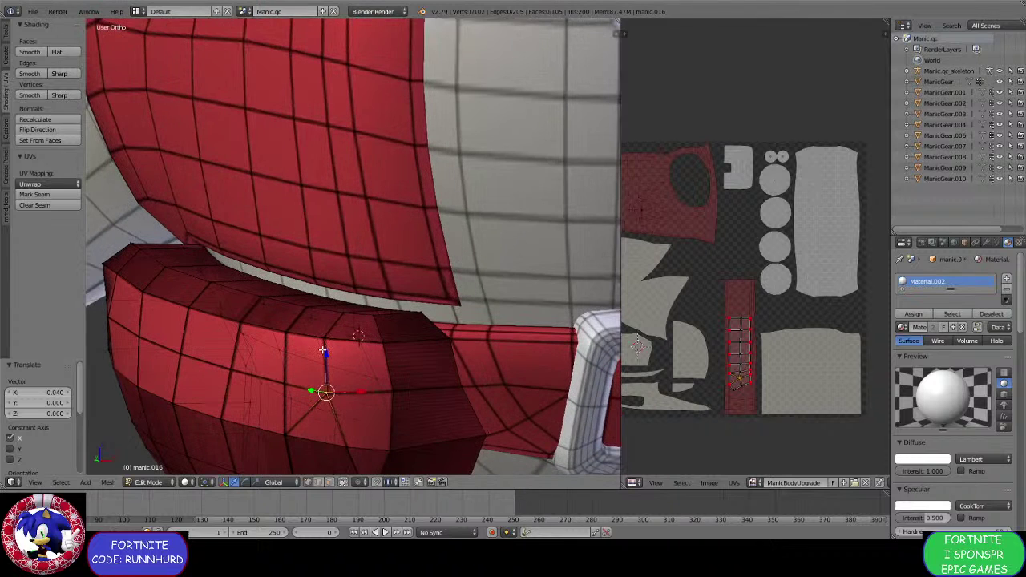
right_click(322, 351)
right_click(334, 388)
mouse_move(334, 388)
middle_mouse_down()
mouse_move(335, 401)
mouse_move(337, 384)
middle_mouse_up()
right_click(337, 386)
right_click(396, 386, "shift")
right_click(404, 423, "shift")
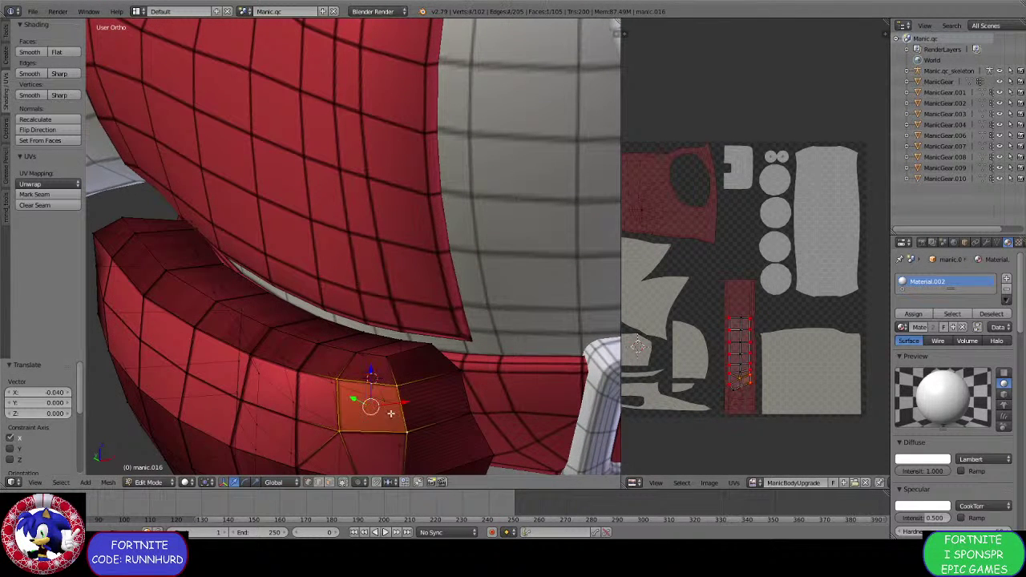
key("e")
left_click(380, 410)
key("alt+m")
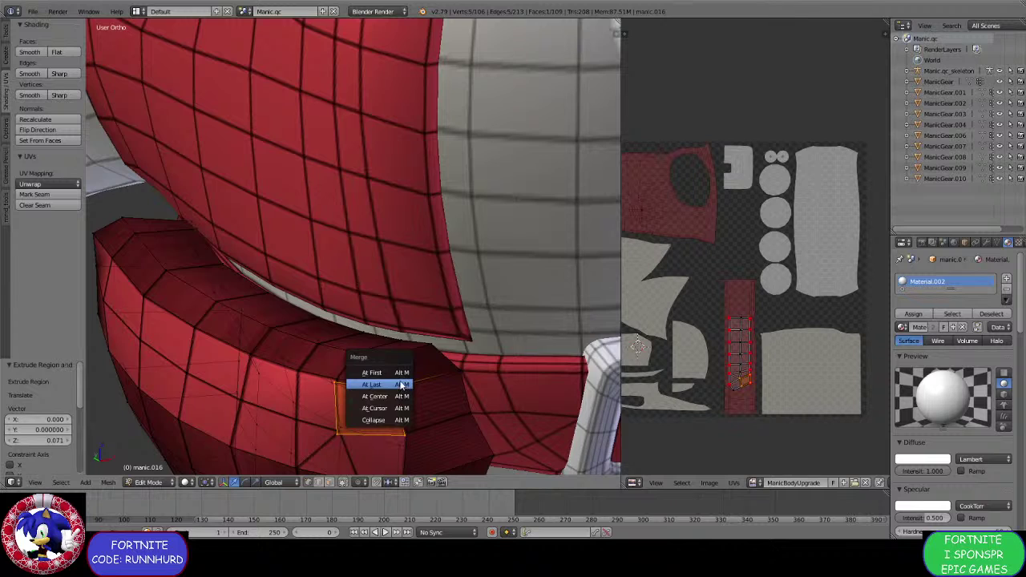
left_click(401, 385)
Lower the two frontmost vertices of the outer side's middle edge loop by -0.175 and -0.219 along Z.
middle_click_drag(402, 386, 431, 346)
scroll(429, 340, "up", 2)
right_click(432, 343)
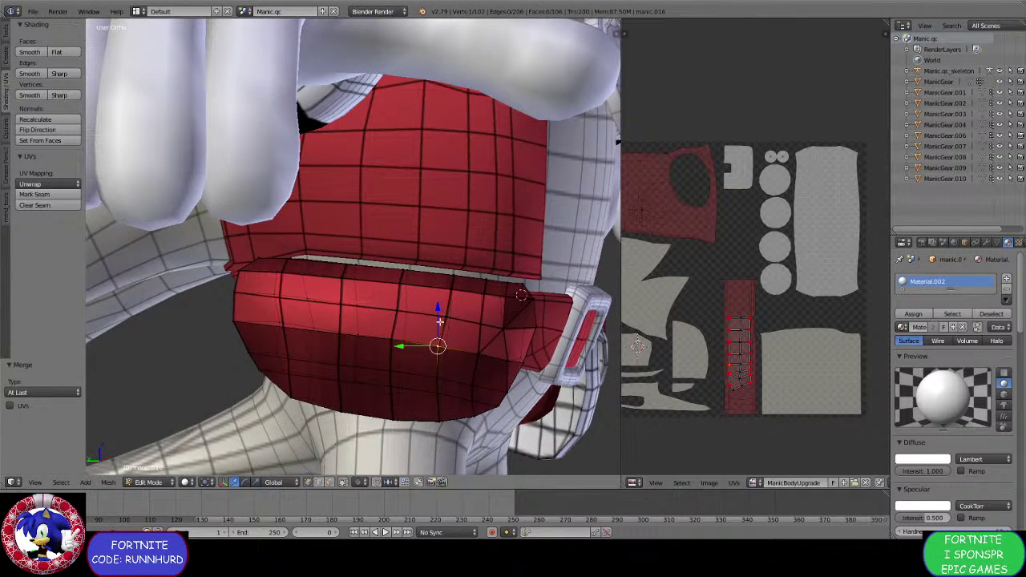
key("g")
key("z")
left_click(439, 329)
right_click(390, 339)
key("g")
key("z")
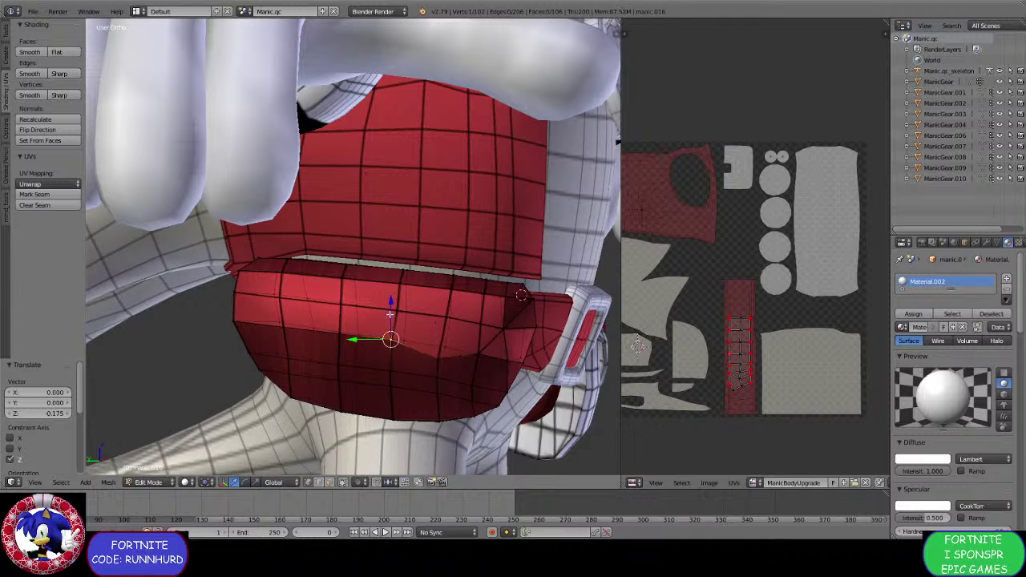
left_click(391, 329)
Lower the next two vertices toward the rear on the same edge loop by -0.219 and -0.073 along Z.
right_click(340, 329)
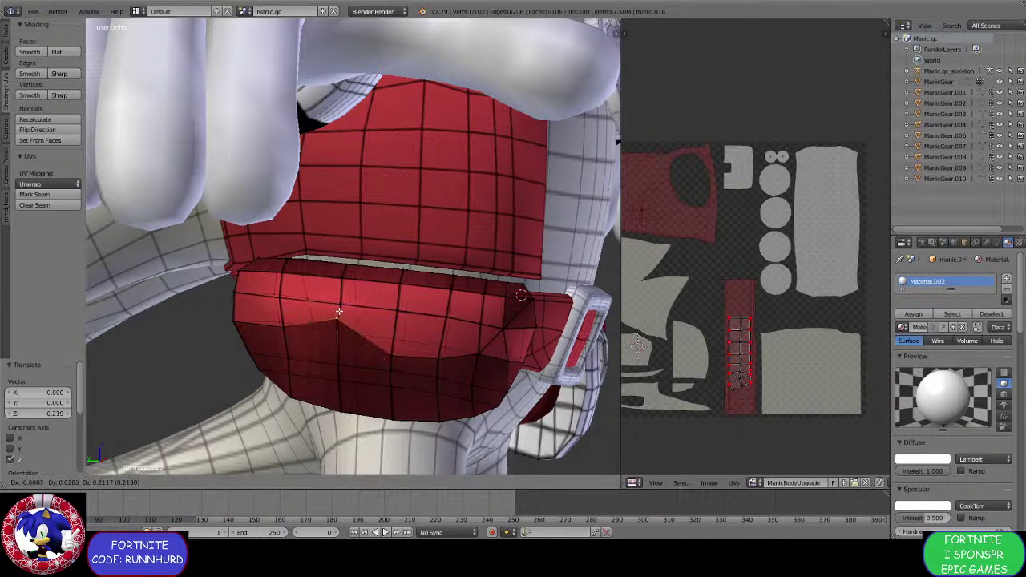
key("g")
key("z")
left_click(339, 319)
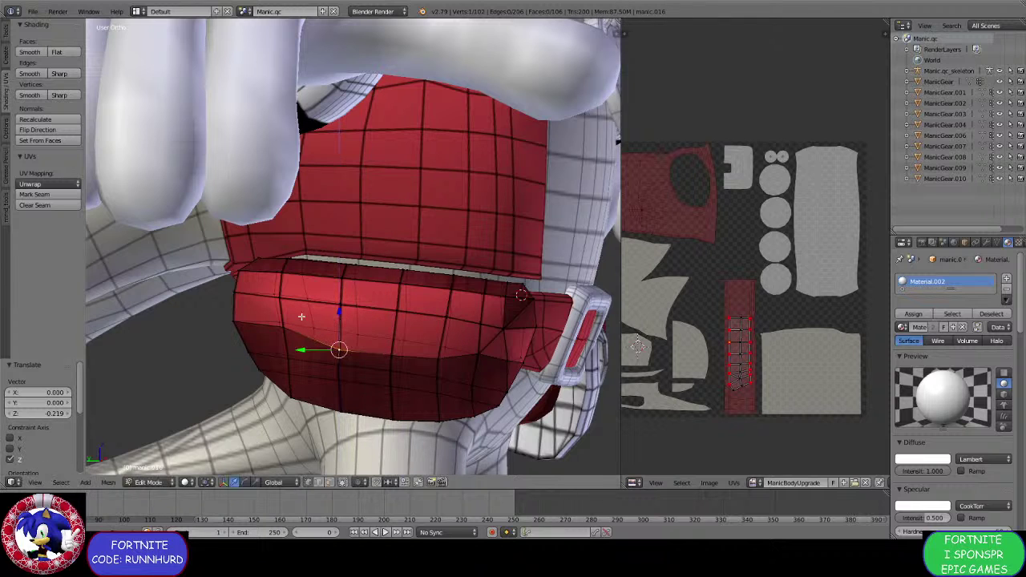
right_click(285, 327)
key("g")
key("z")
left_click(284, 313)
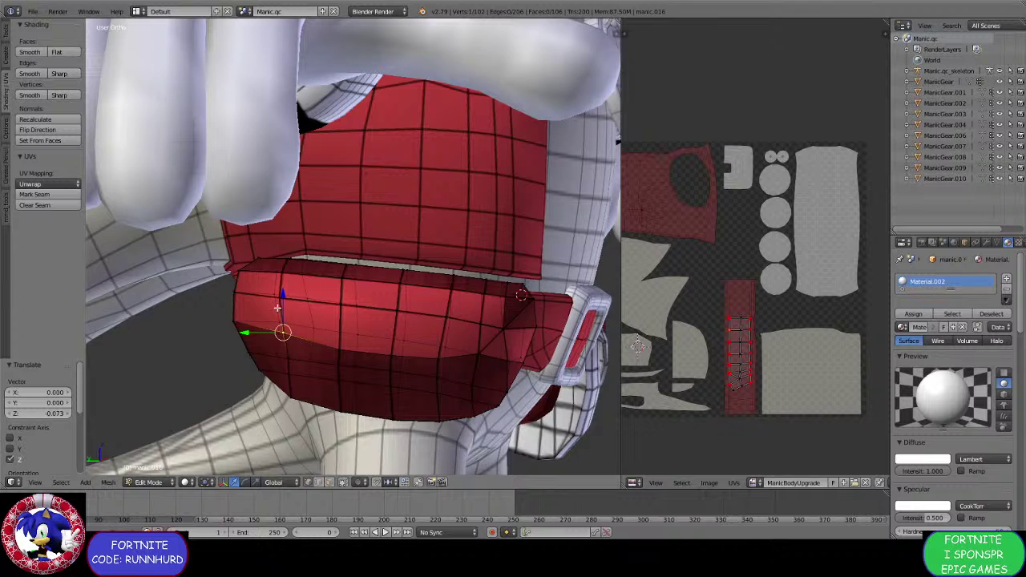
Extrude the two-vertex horizontal edge at the pouch's rear end in place and merge the new vertices at their center.
middle_click_drag(276, 307, 194, 324)
scroll(253, 328, "up", 3)
right_click(185, 346)
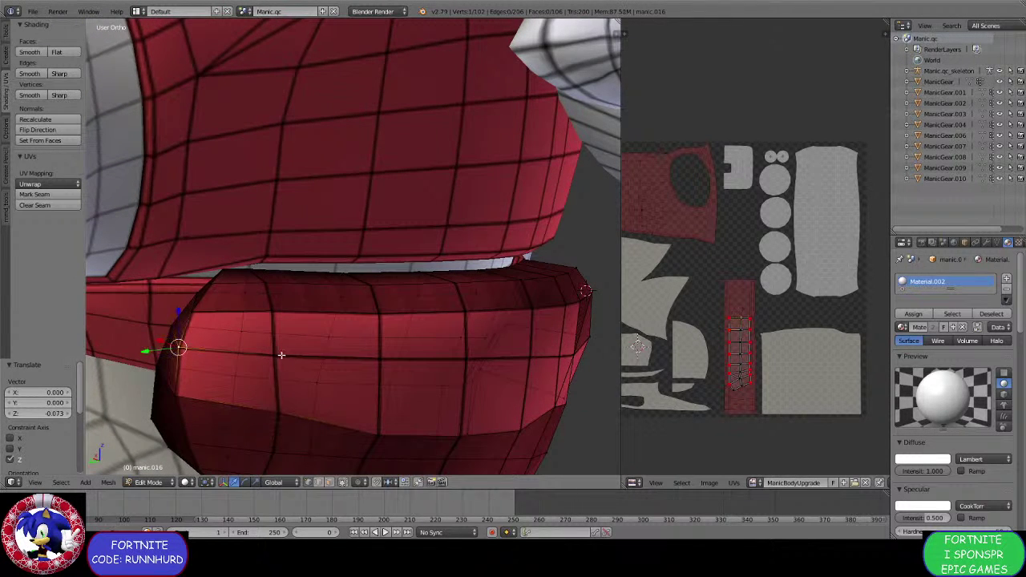
right_click(280, 355, "shift")
key("e")
right_click(280, 357)
key("alt+m")
left_click(258, 373)
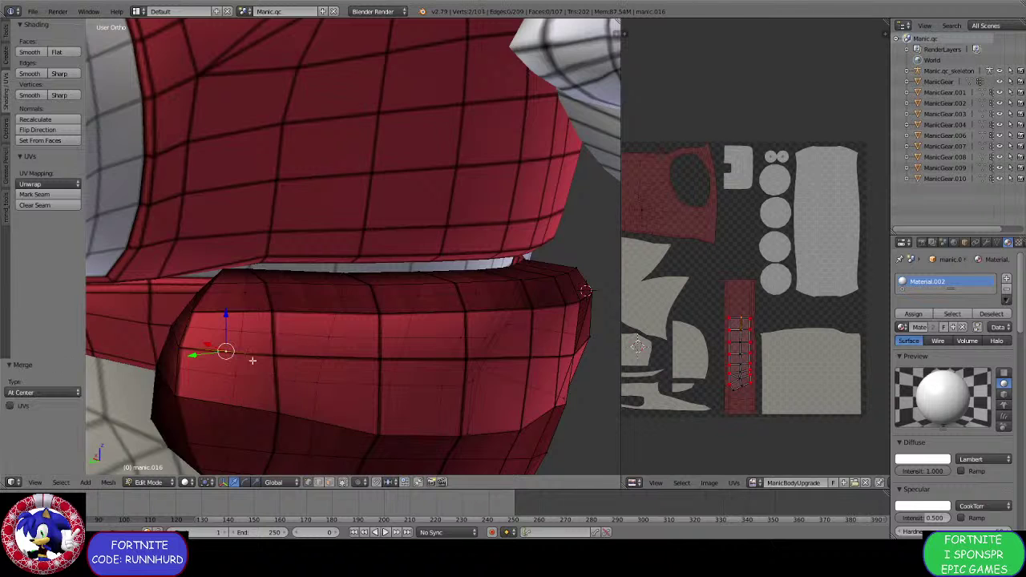
Extrude the two faces around that merged vertex by -0.039 and merge the extruded vertices into a single one.
middle_click_drag(257, 372, 280, 329)
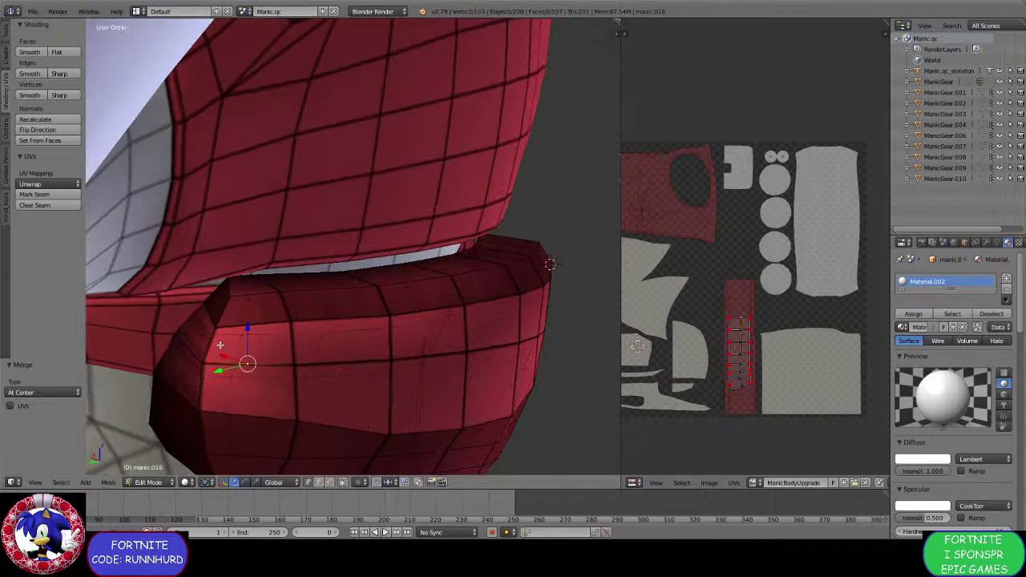
right_click(292, 362, "shift")
right_click(297, 419, "shift")
right_click(200, 411, "shift")
key("e")
left_click(227, 380)
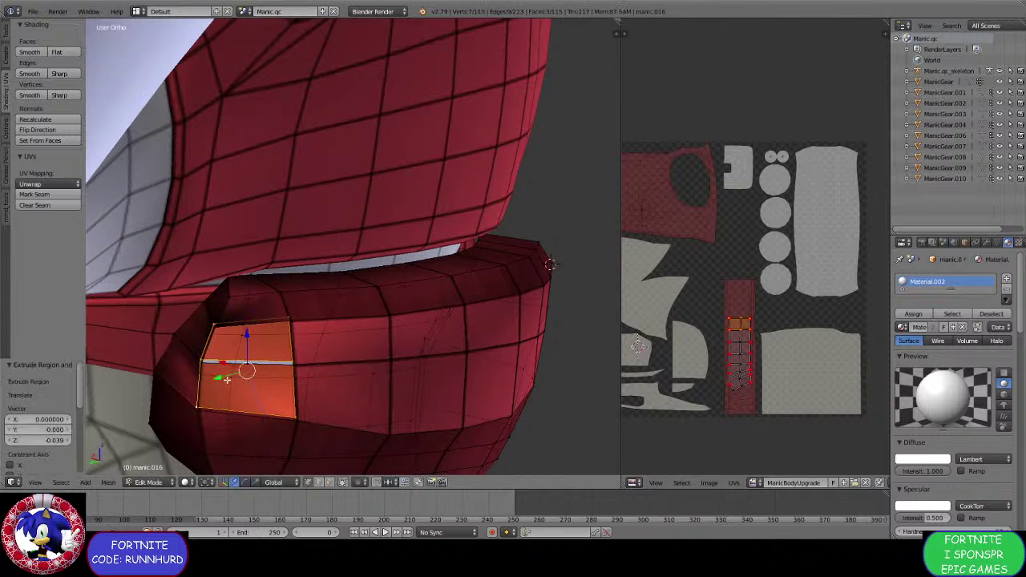
key("alt+m")
middle_click_drag(262, 354, 246, 389)
Raise the two rearmost vertices below the pouch's outer faces by 0.102 and 0.067 along Z.
left_click_drag(260, 375, 271, 351)
scroll(324, 379, "down", 2)
middle_click_drag(330, 379, 326, 361)
right_click(349, 366)
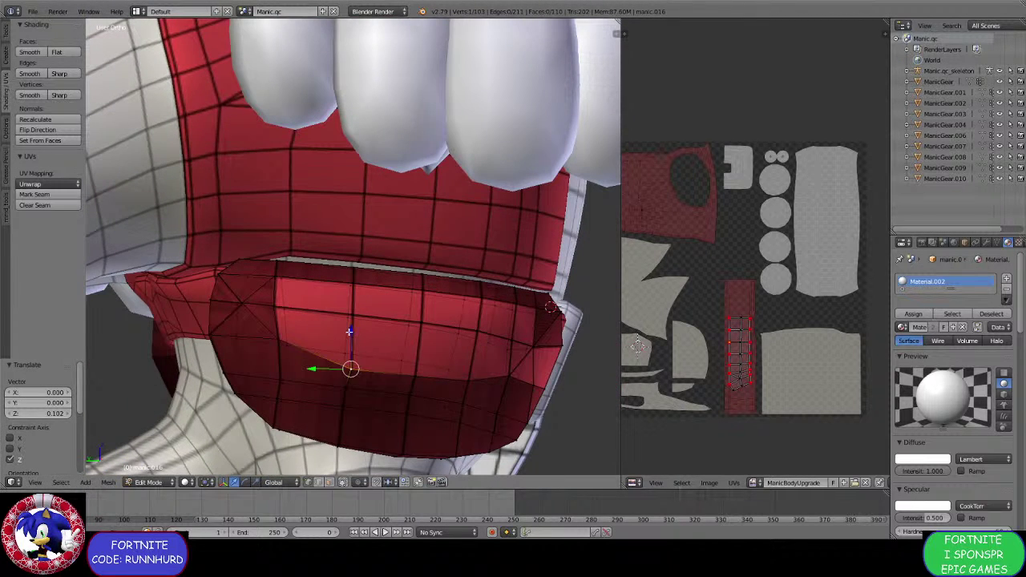
left_click_drag(349, 331, 348, 323)
Move the vertical edge at the pouch's lower rear 0.047 along Y and shift the bottom rear vertex along positive Y.
middle_click_drag(348, 323, 282, 358)
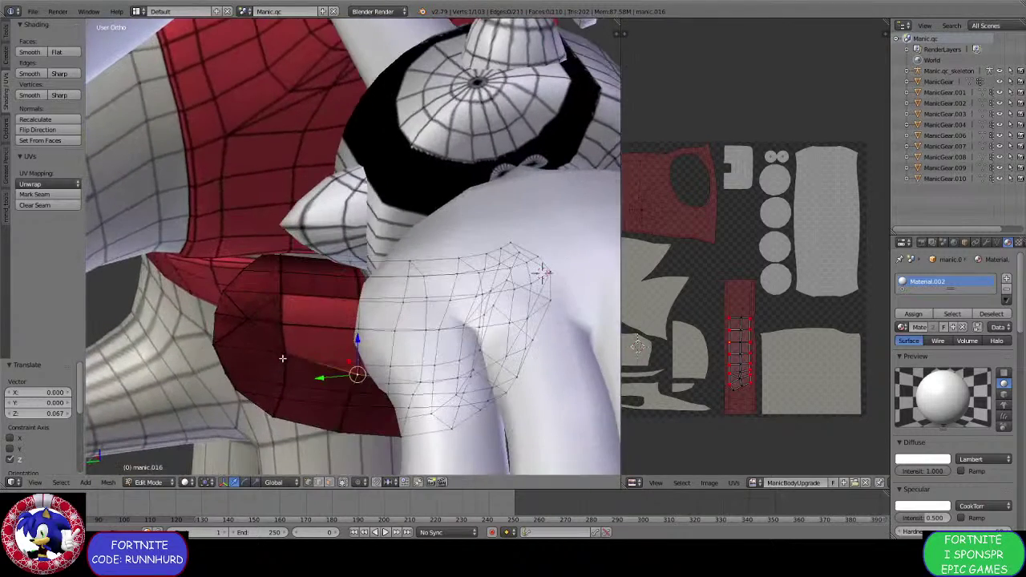
right_click(283, 357)
key("g")
key("y")
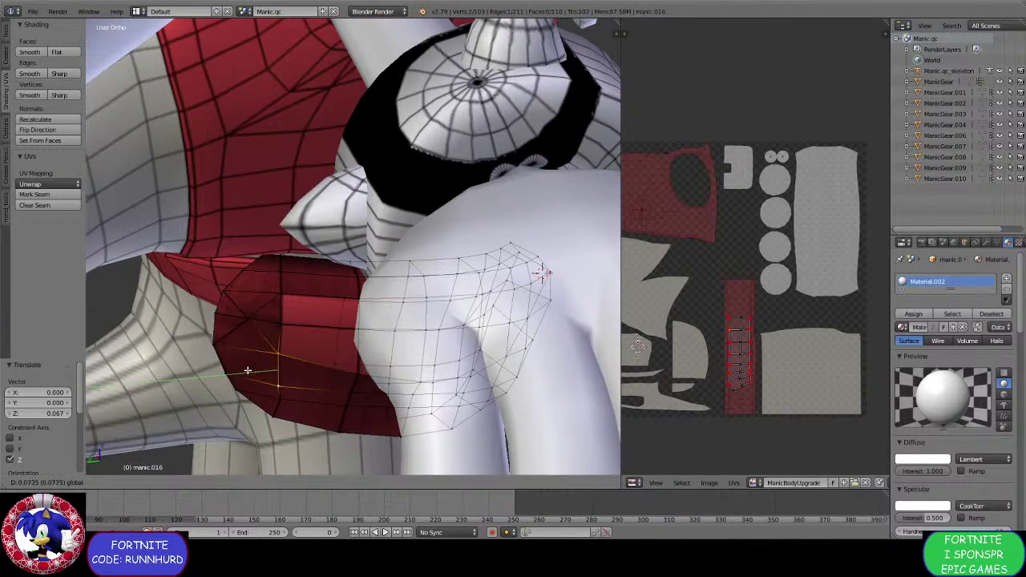
left_click(271, 400)
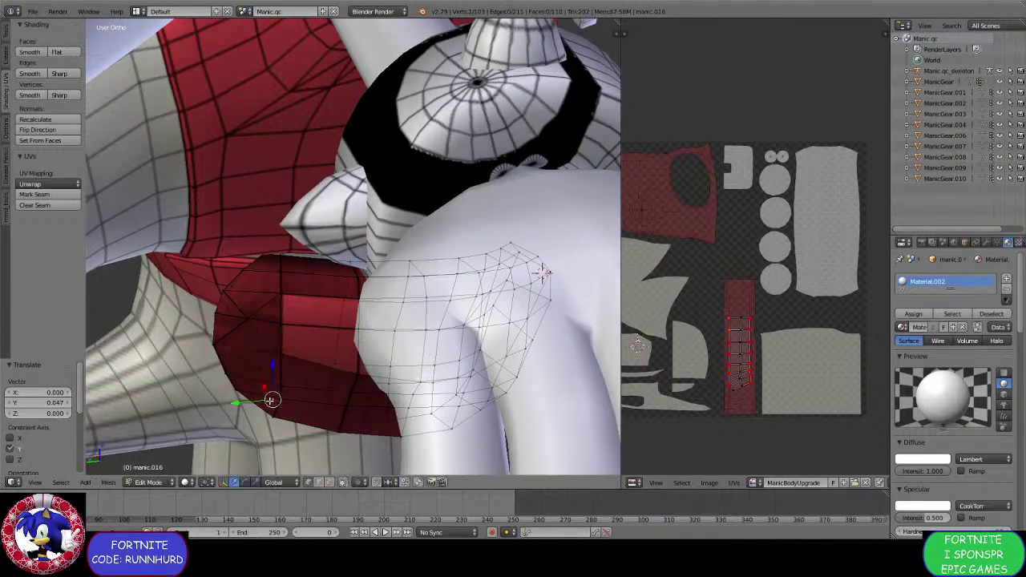
key("g")
key("y")
left_click(263, 400)
Move the vertex where the rear end's triangular faces meet 0.045 along Y.
middle_click_drag(262, 400, 198, 329)
scroll(267, 336, "up", 3)
key("g")
key("y")
left_click(174, 359)
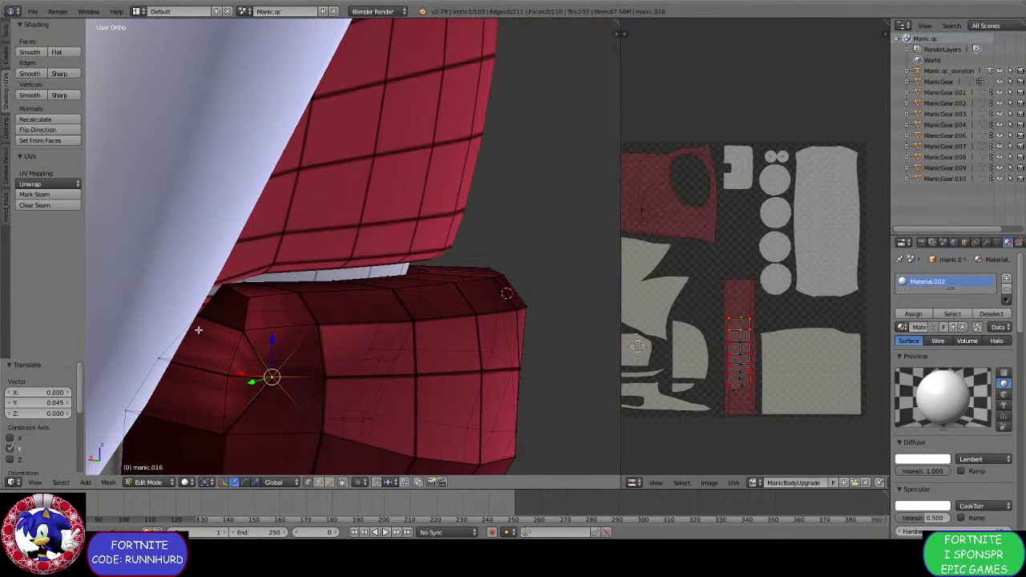
Select the pouch's upper rear corner faces together with the whole row of faces along its top.
right_click(244, 331, "shift")
right_click(298, 300, "shift")
right_click(317, 324, "shift")
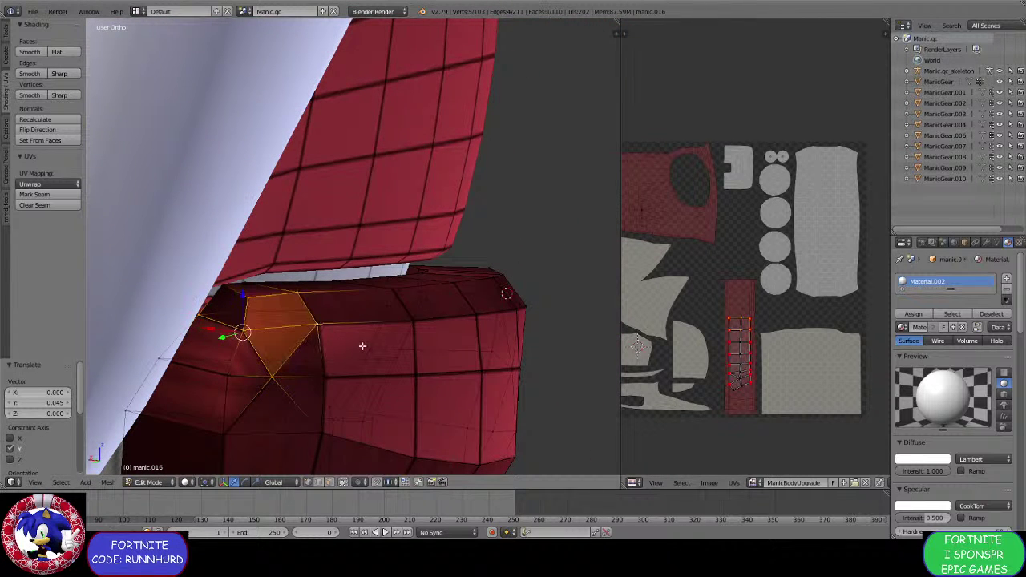
middle_click_drag(360, 344, 251, 309, "shift")
right_click(141, 233, "shift")
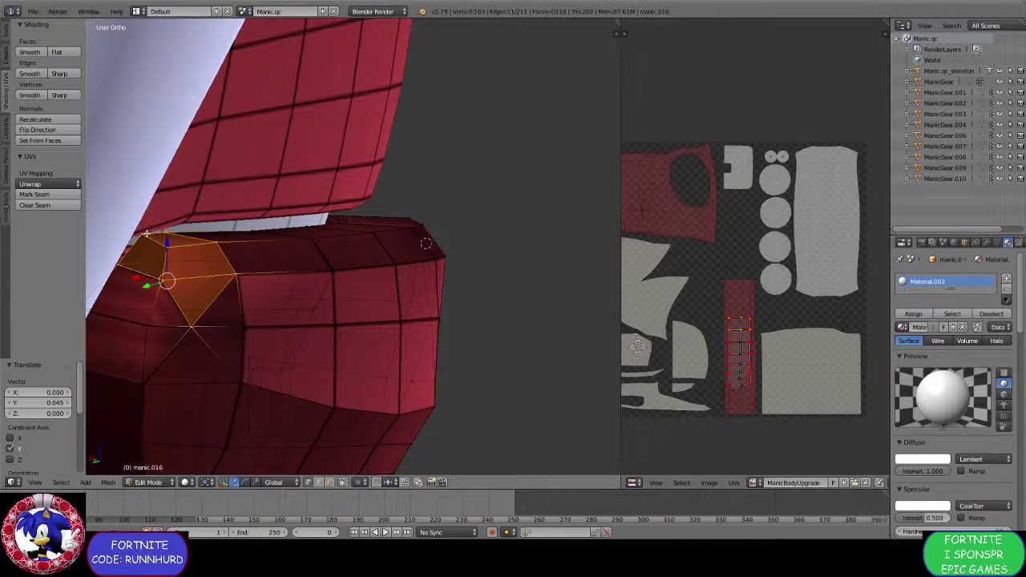
middle_click_drag(140, 233, 417, 325)
key("b")
left_click_drag(425, 305, 212, 233)
middle_click_drag(213, 233, 499, 305)
key("b")
left_click_drag(551, 319, 399, 263)
Add the upper outer-side faces to the selection and extrude the selected faces 0.089 to form the pouch's flap.
right_click(484, 350, "shift")
right_click(456, 377, "shift")
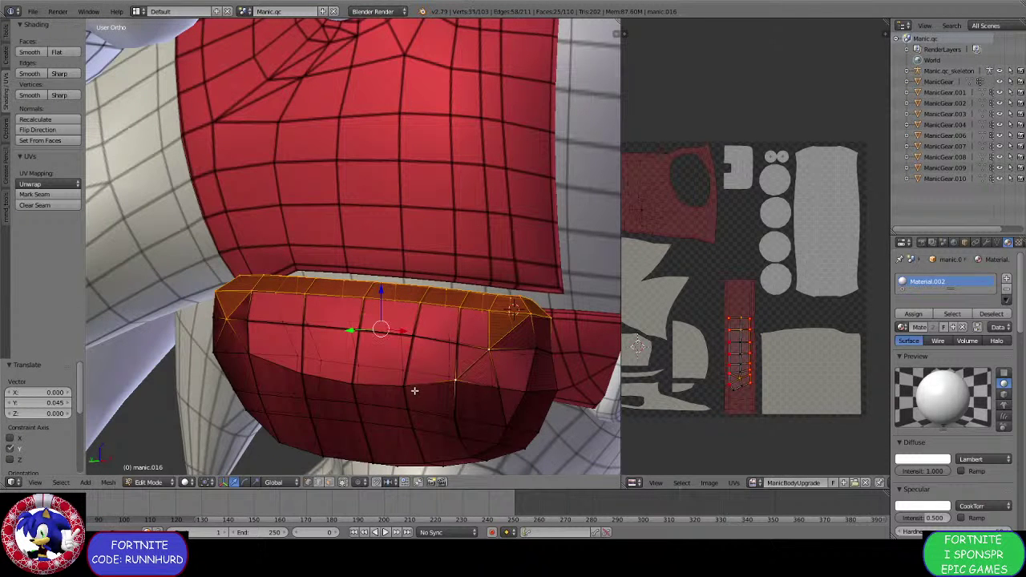
right_click(407, 388, "shift")
right_click(355, 384, "shift")
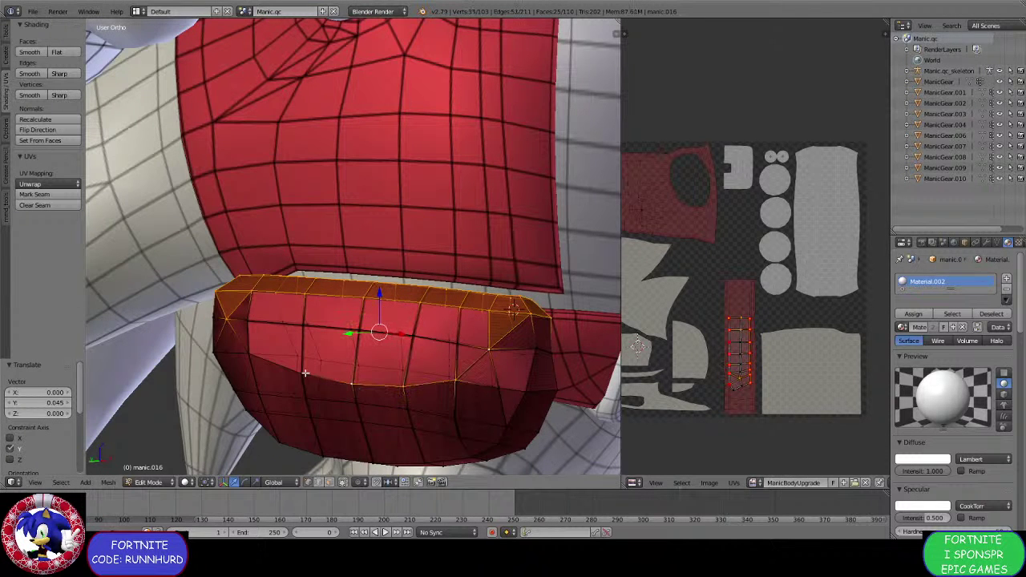
right_click(250, 329, "shift")
middle_click_drag(284, 336, 297, 339)
right_click(299, 329, "shift")
right_click(346, 335, "shift")
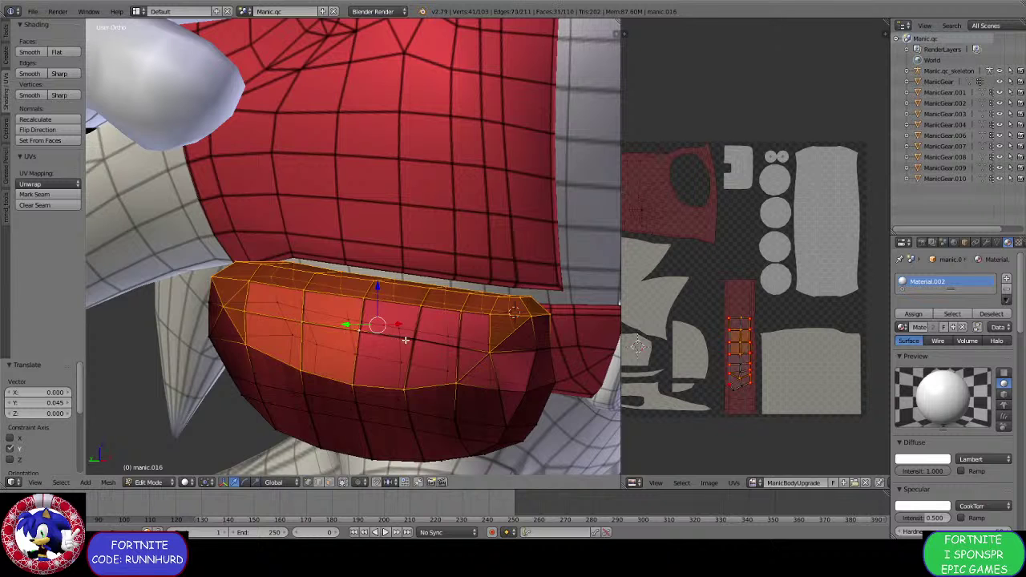
right_click(405, 353, "shift")
right_click(456, 353, "shift")
mouse_move(416, 344)
middle_mouse_down()
mouse_move(396, 343)
mouse_move(403, 335)
middle_mouse_up()
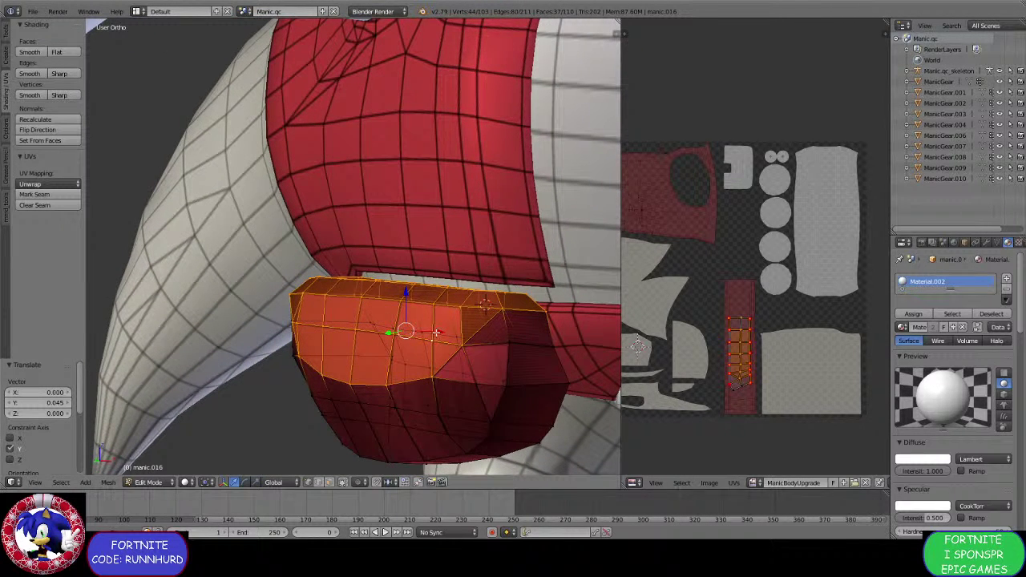
key("e")
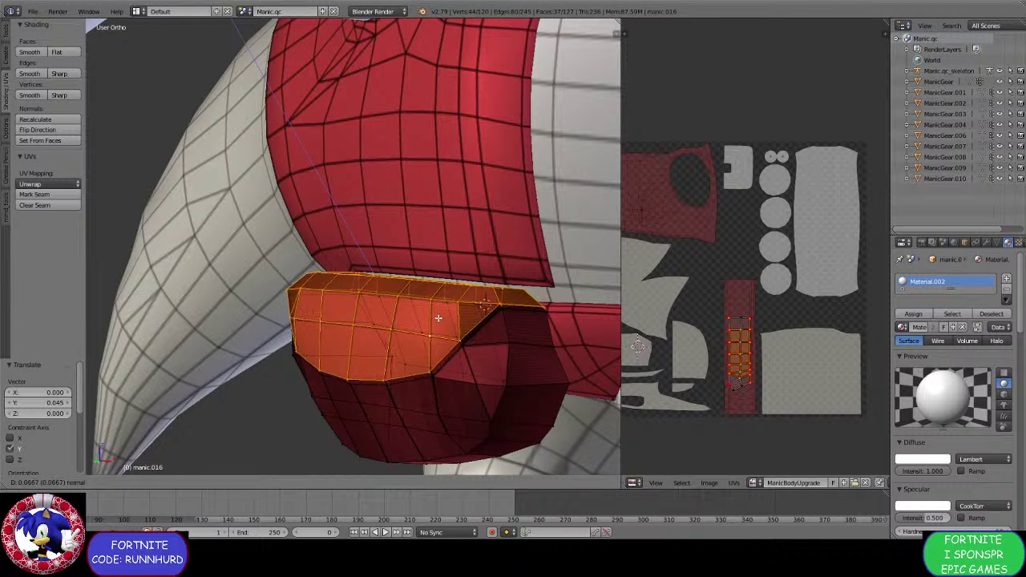
left_click(417, 317)
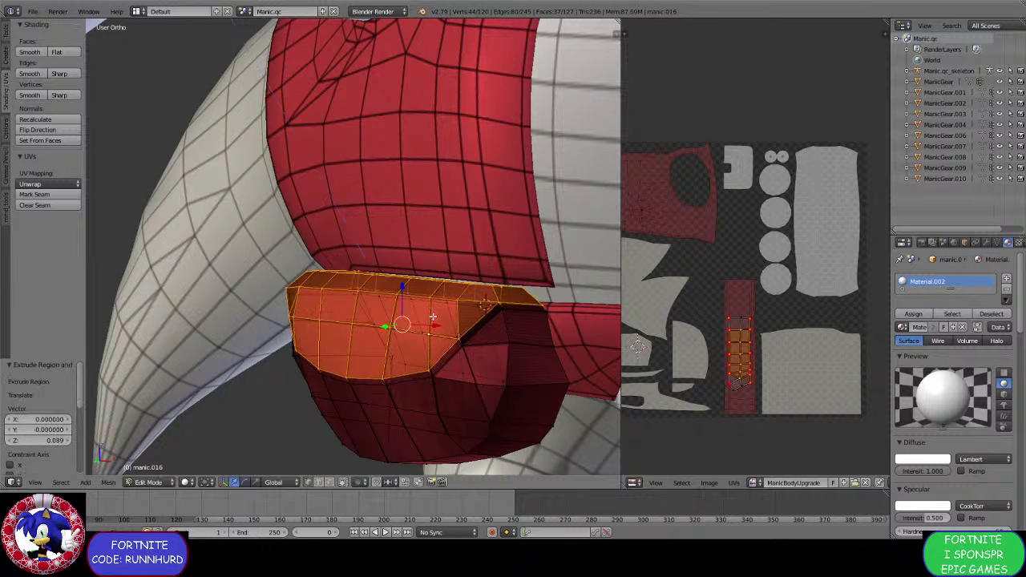
Move the extruded flap -0.037 along Z.
middle_click_drag(416, 317, 450, 308)
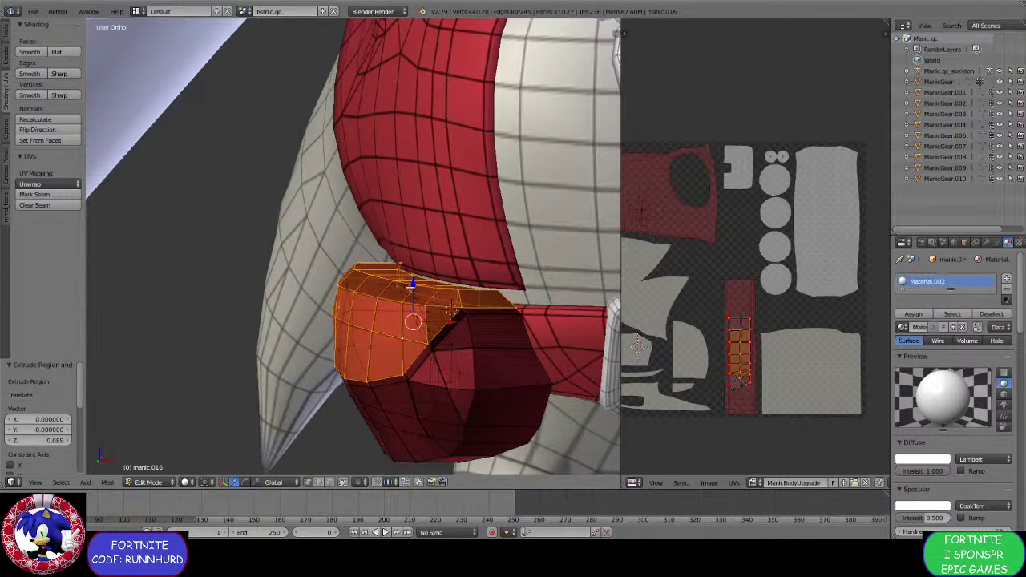
key("e")
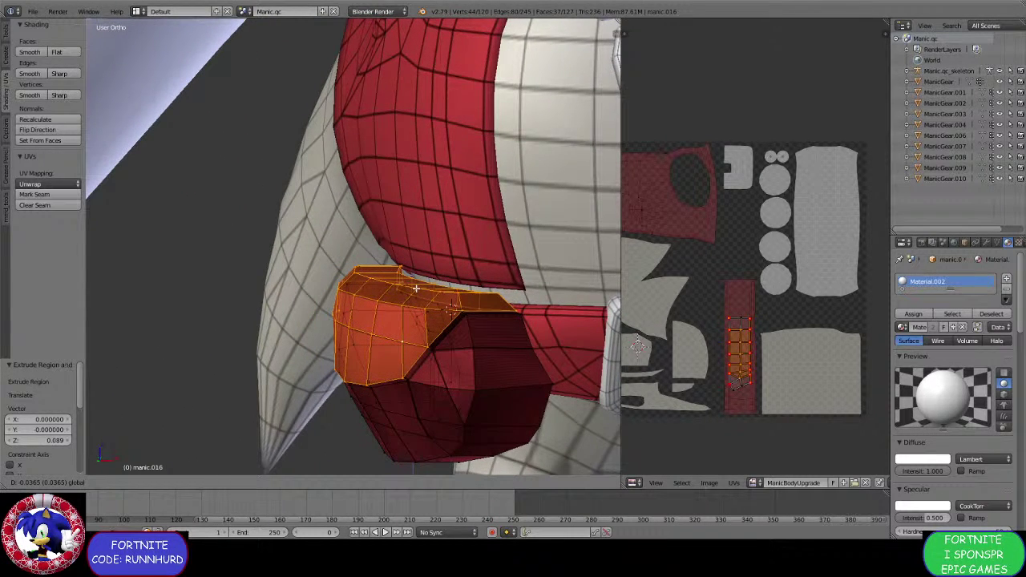
left_click(416, 288)
middle_click_drag(416, 288, 517, 303)
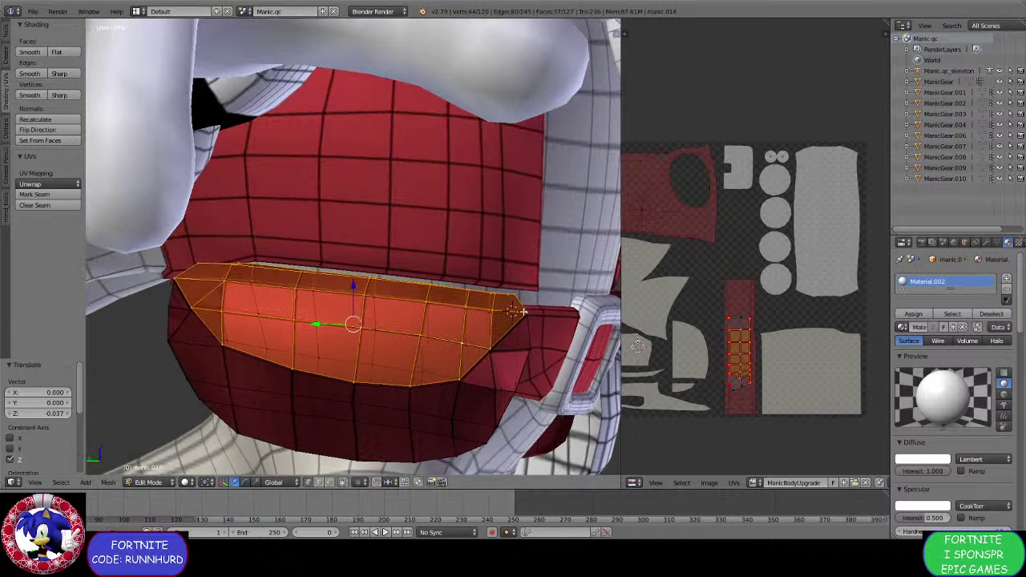
Scale the flap by about 1.023 along Y and 1.046 along Z.
key("s")
key("y")
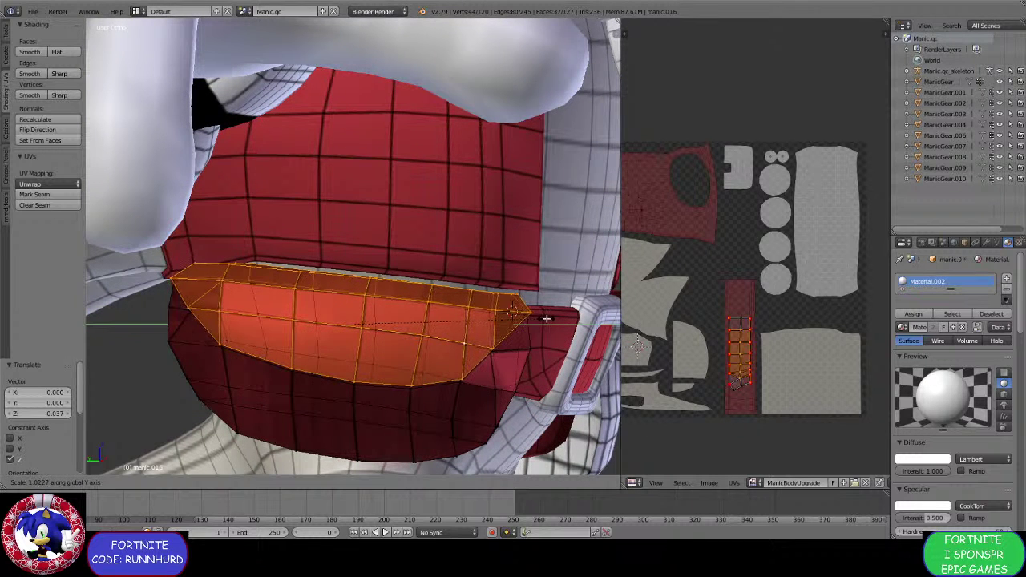
left_click(546, 319)
key("s")
key("z")
left_click(318, 384)
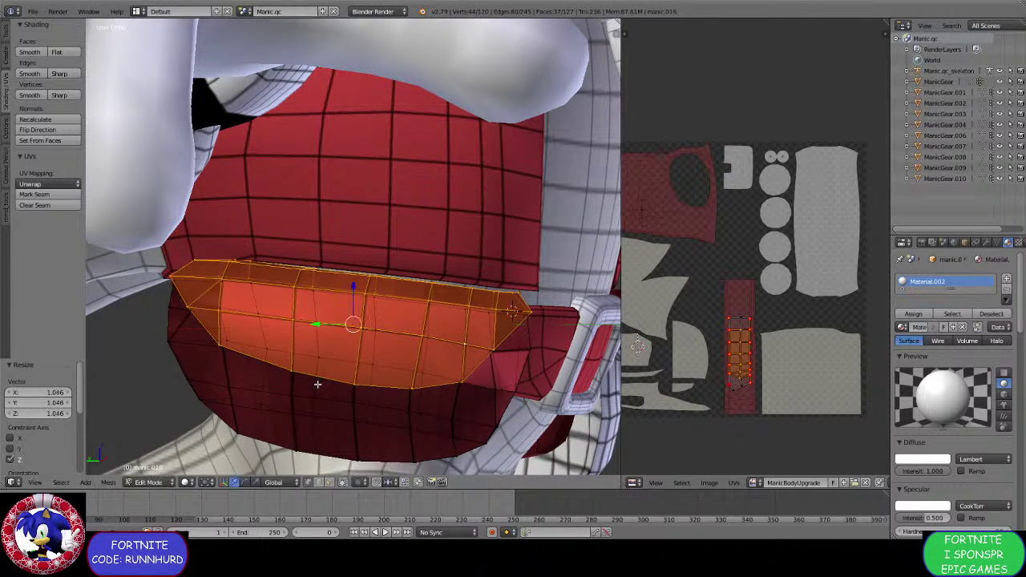
Move the pouch's flap 0.012 along Z and 0.023 along X.
left_click_drag(353, 292, 354, 290)
middle_click_drag(368, 292, 283, 302)
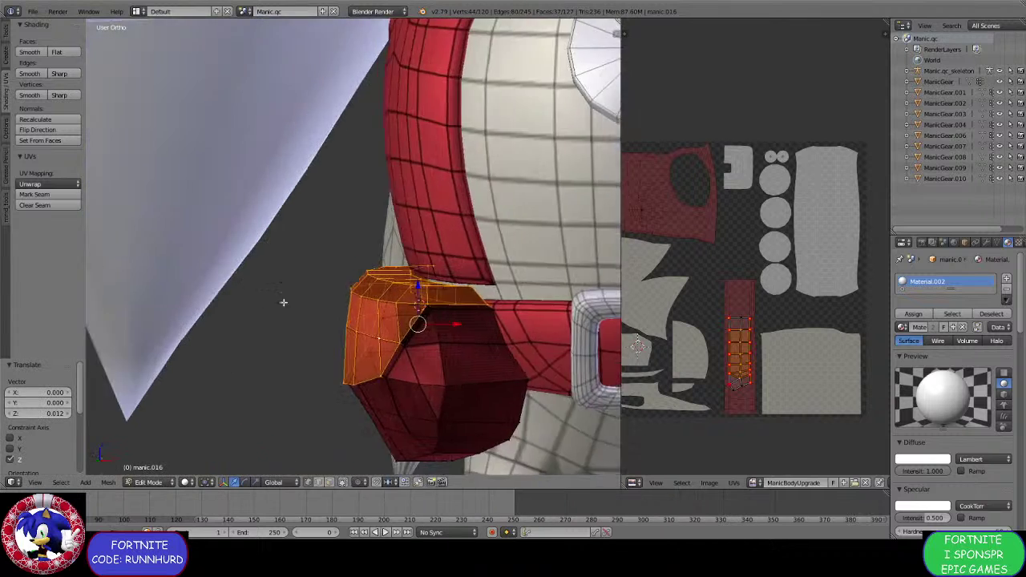
scroll(284, 302, "up", 2)
middle_click_drag(422, 337, 321, 304)
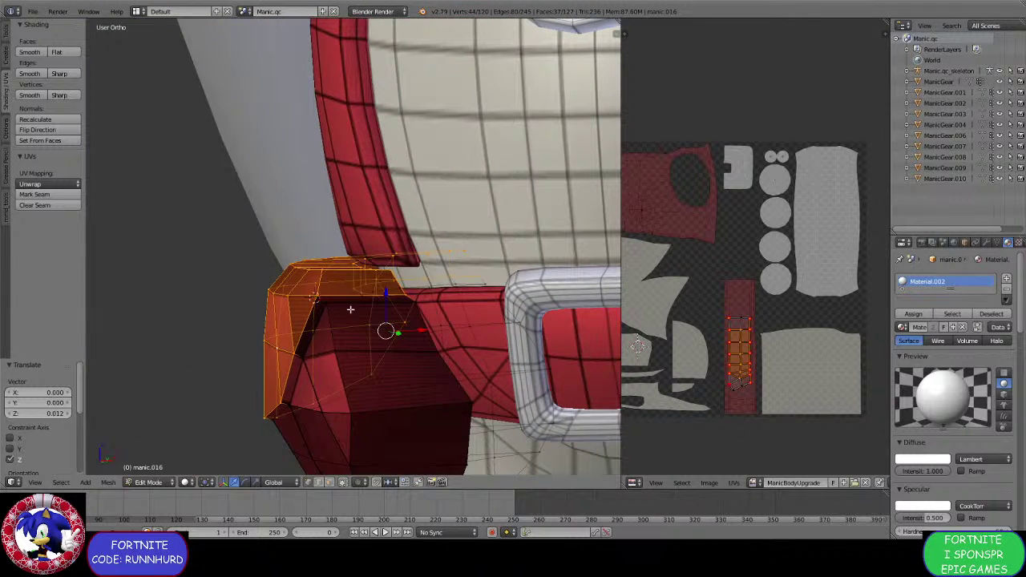
key("g")
key("x")
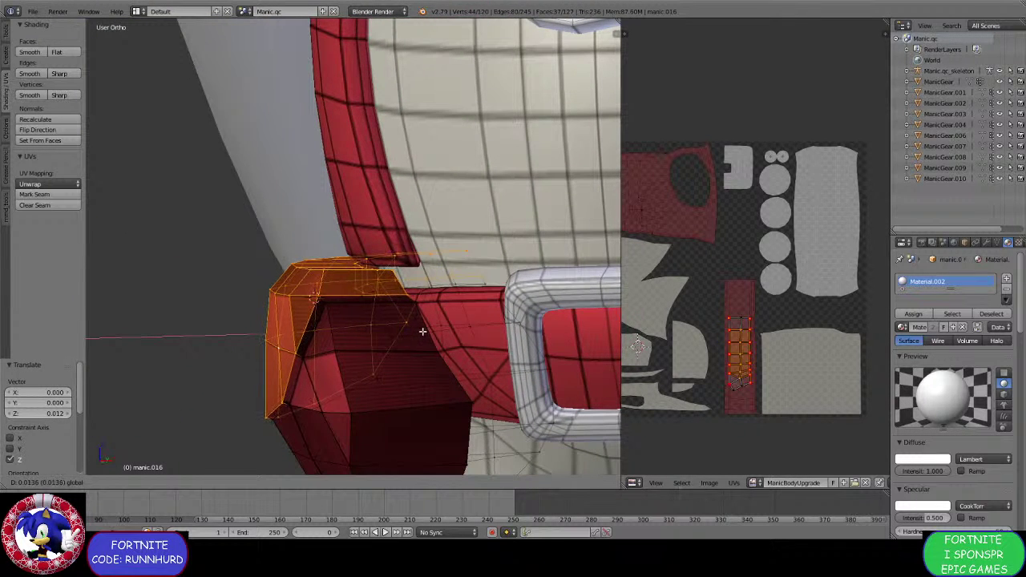
left_click(352, 328)
Add a centred loop cut around the thickness of the flap's rim.
middle_click_drag(353, 327, 309, 330)
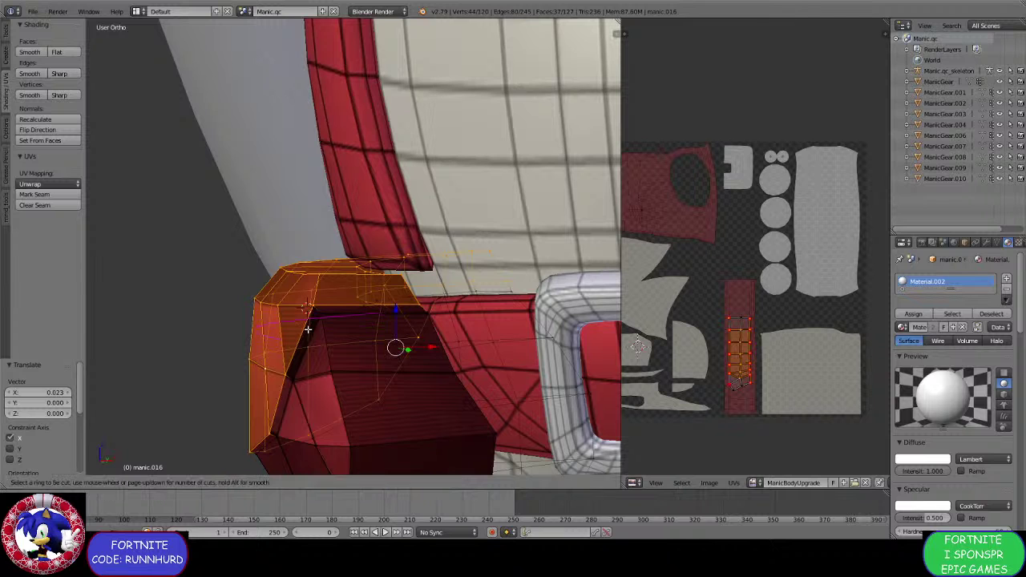
key("ctrl+r")
left_click(317, 310)
left_click(317, 310)
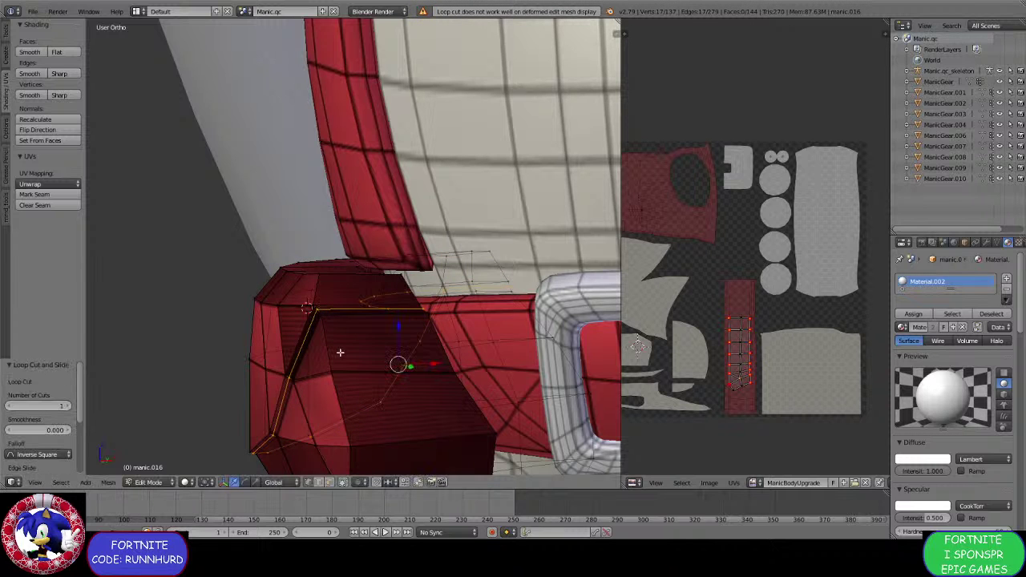
Resize the new rim loop, lower it slightly along Z, and scale it by 1.011 along Y.
middle_click_drag(341, 353, 373, 346)
key("s")
left_click(415, 416)
left_click_drag(396, 329, 396, 336)
middle_click_drag(396, 335, 228, 308)
key("s")
left_click(517, 352)
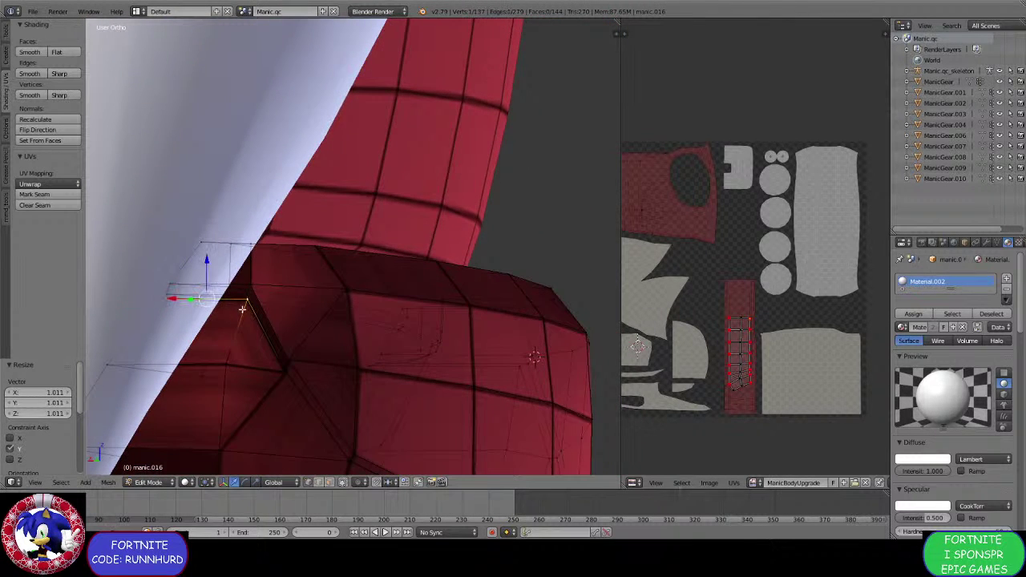
Select the edges where the underside of the flap's rim meets the pouch, along its far side and front.
middle_click_drag(276, 371, 225, 228)
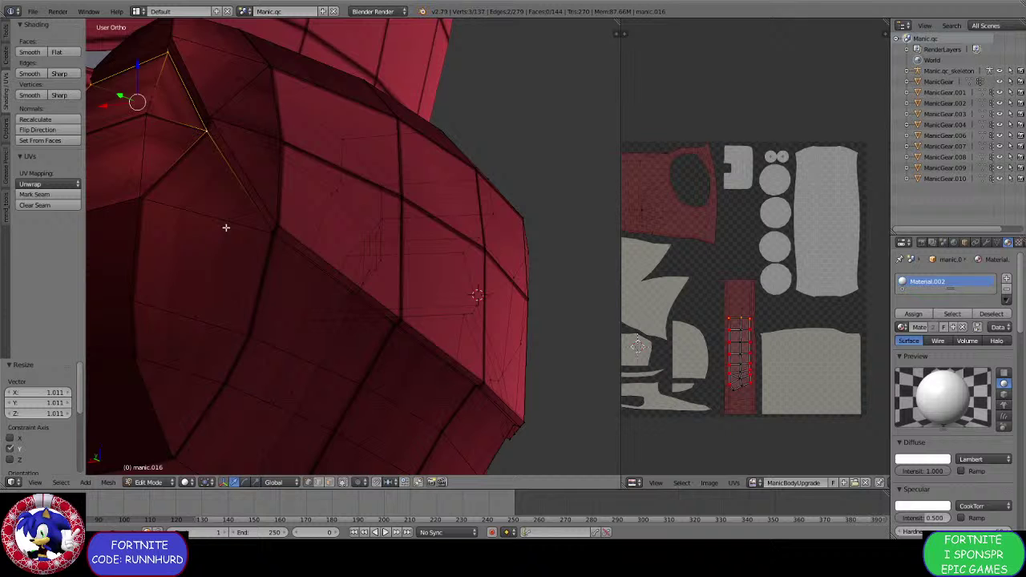
right_click(268, 233, "shift")
right_click(388, 327, "shift")
right_click(478, 392, "shift")
middle_click_drag(478, 392, 366, 358)
right_click(491, 294, "shift")
middle_click_drag(492, 293, 333, 350)
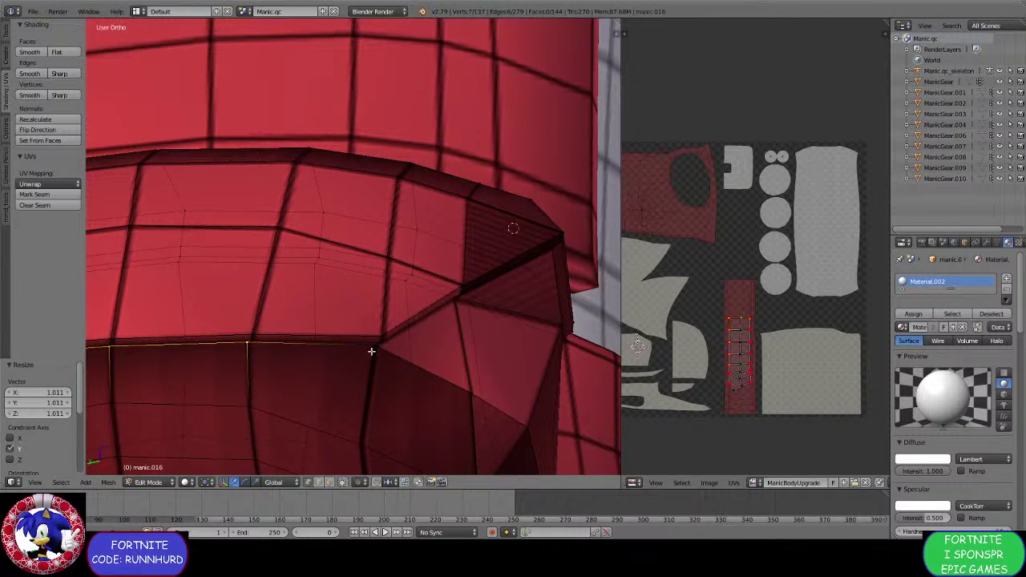
Extend the edge selection up the pouch's near side to its upper back corner and mark the edges as seam and sharp.
middle_click_drag(414, 340, 327, 357)
right_click(343, 304, "shift")
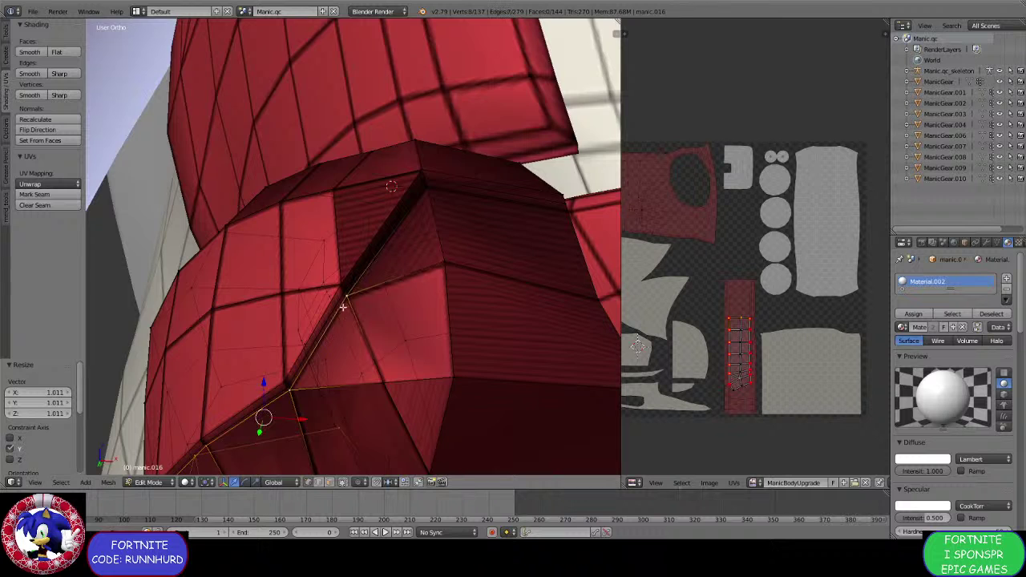
middle_click_drag(344, 302, 353, 302)
right_click(369, 269, "shift")
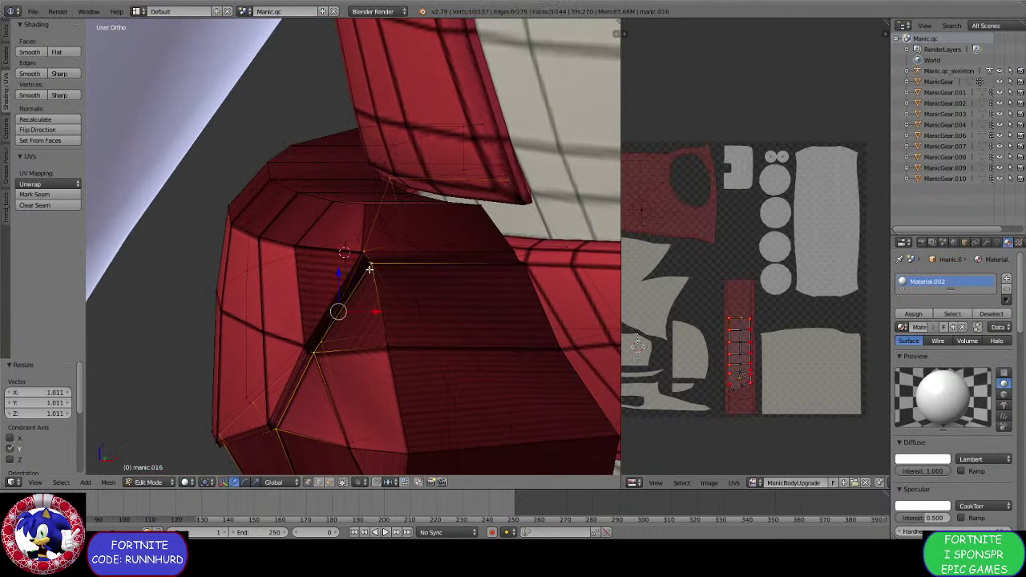
right_click(521, 265, "shift")
middle_click_drag(521, 264, 501, 301)
key("ctrl+e")
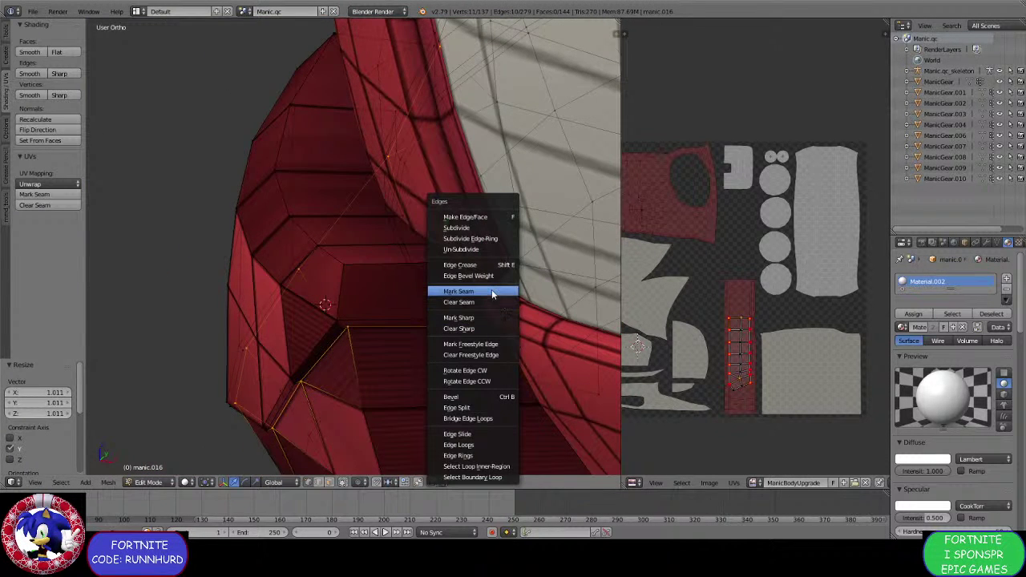
left_click(491, 292)
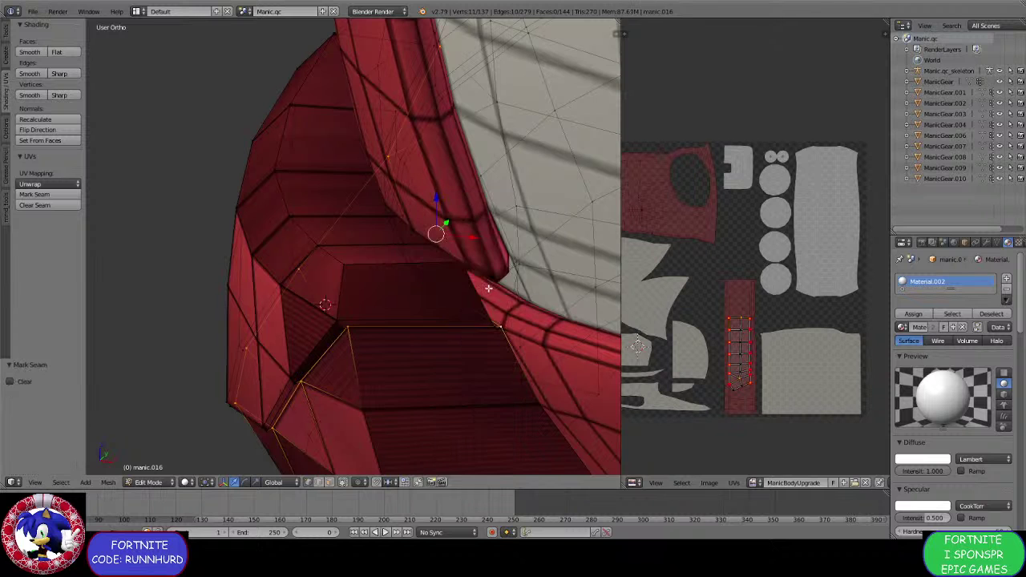
key("ctrl+e")
left_click(473, 319)
Merge the doubled vertices at the pouch's near-side upper back corner, using At Last.
middle_click_drag(474, 320, 438, 357)
right_click(470, 367)
right_click(465, 366, "shift")
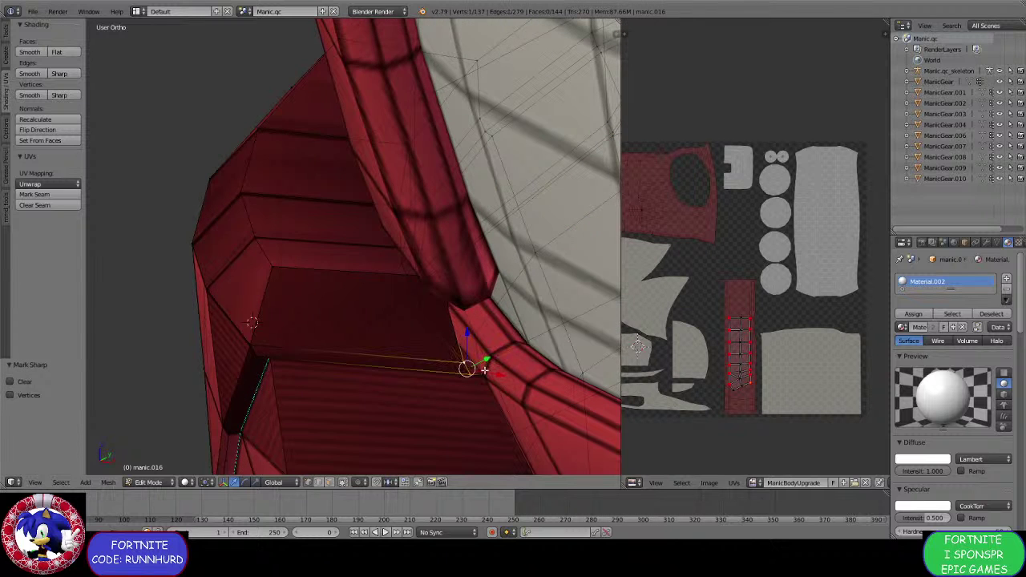
key("alt+m")
left_click(484, 371)
middle_click_drag(442, 318, 422, 356)
right_click(448, 380)
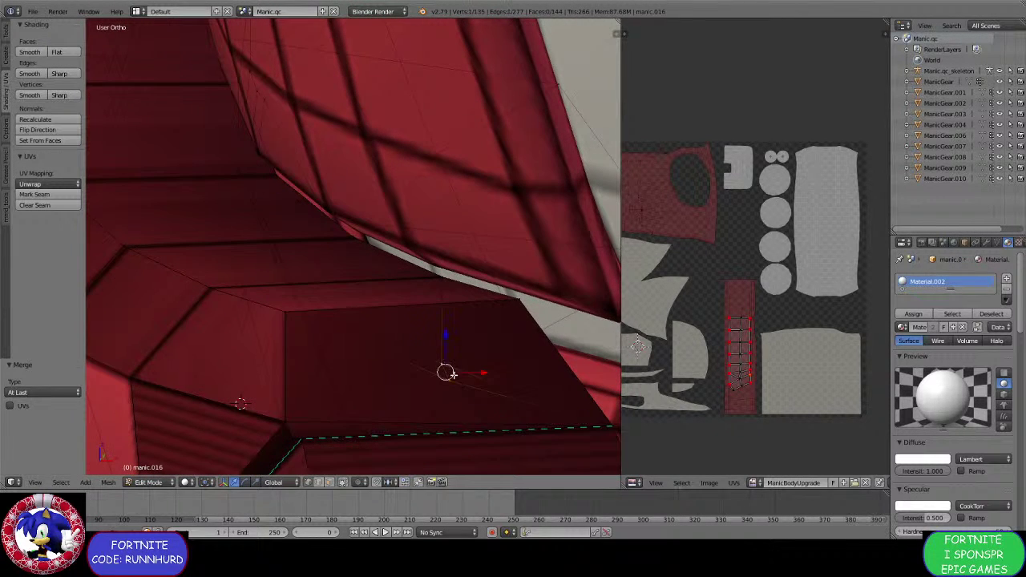
right_click(357, 333)
key("alt+m")
left_click(370, 344)
Merge the remaining vertex pairs At Last along the inside of the pouch's top toward the far side.
middle_click_drag(273, 303, 316, 368)
right_click(313, 355)
key("alt+m")
left_click(306, 367)
right_click(157, 347)
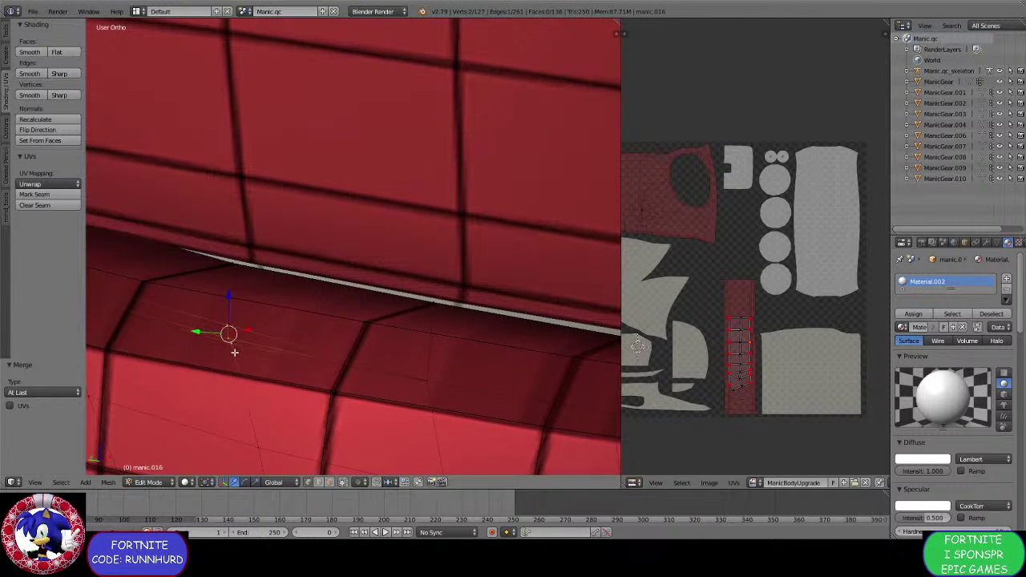
middle_click_drag(171, 320, 260, 354)
right_click(201, 320)
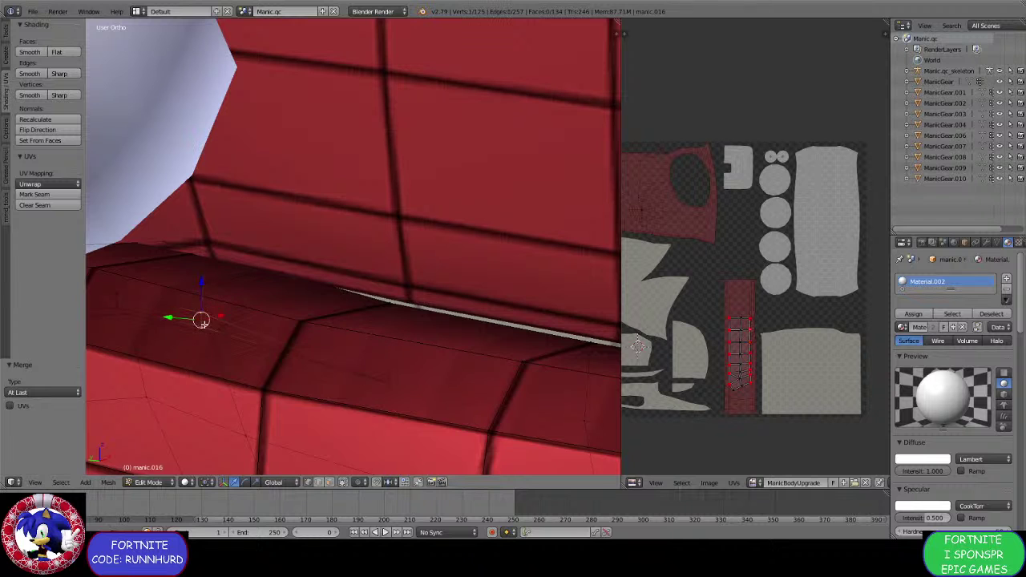
key("alt+m")
left_click(216, 337)
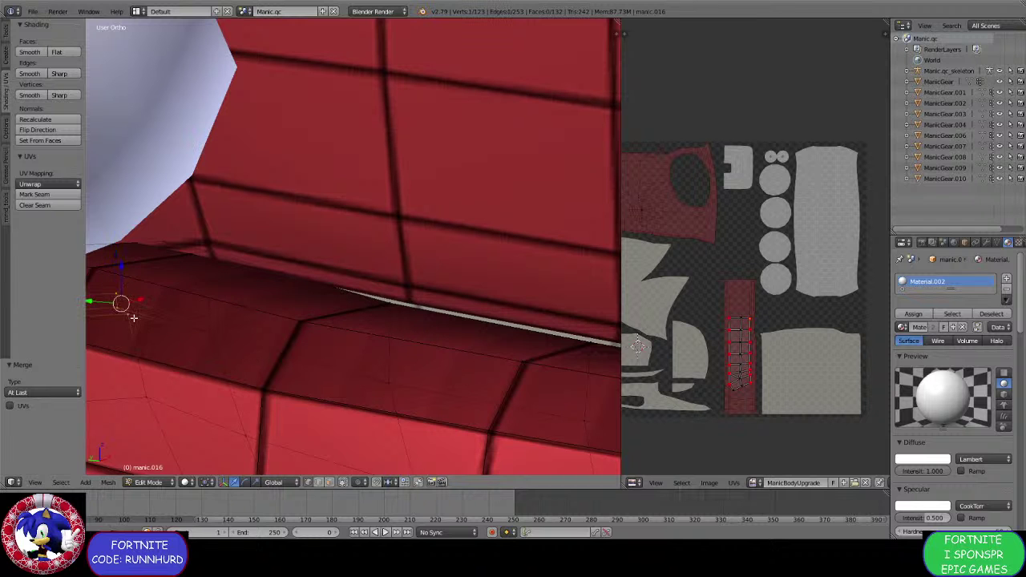
Move the selected lower near-side corner of the pouch 0.056 along Y.
middle_click_drag(132, 318, 399, 350)
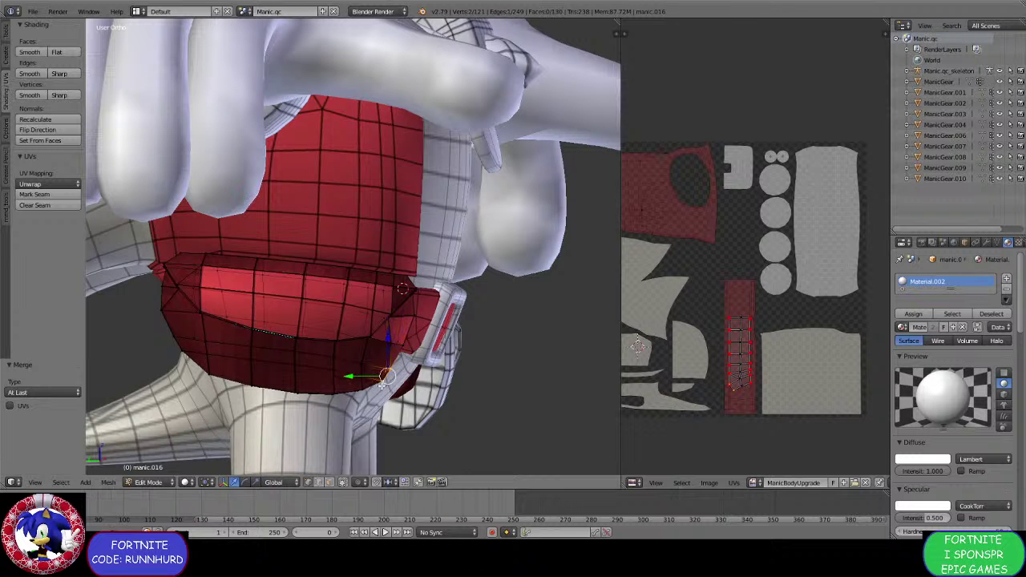
middle_click_drag(378, 386, 374, 410)
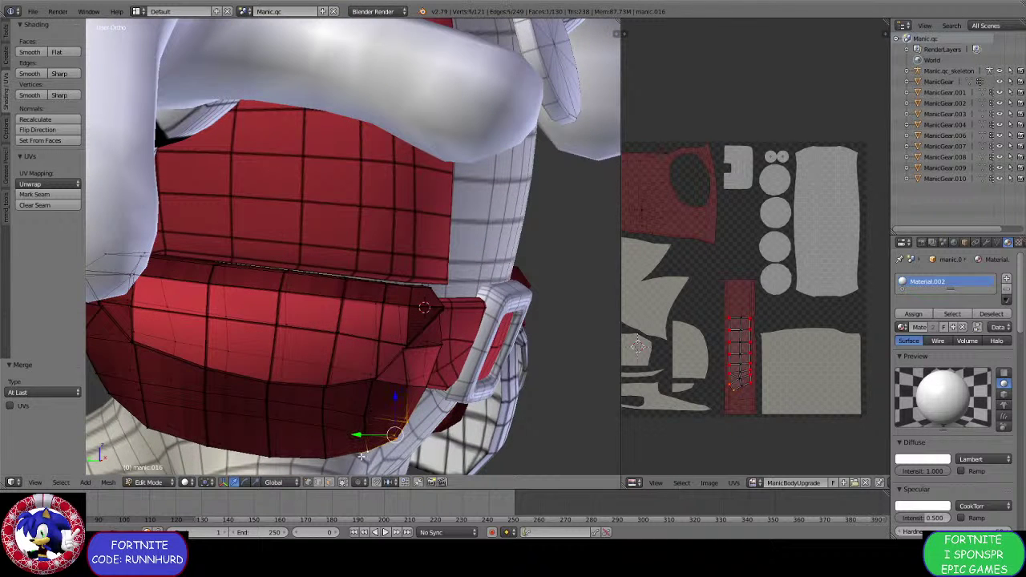
left_click_drag(353, 437, 310, 451)
Select the vertex on the pouch's near-side face and move it 0.040 along X.
middle_click_drag(337, 399, 200, 405)
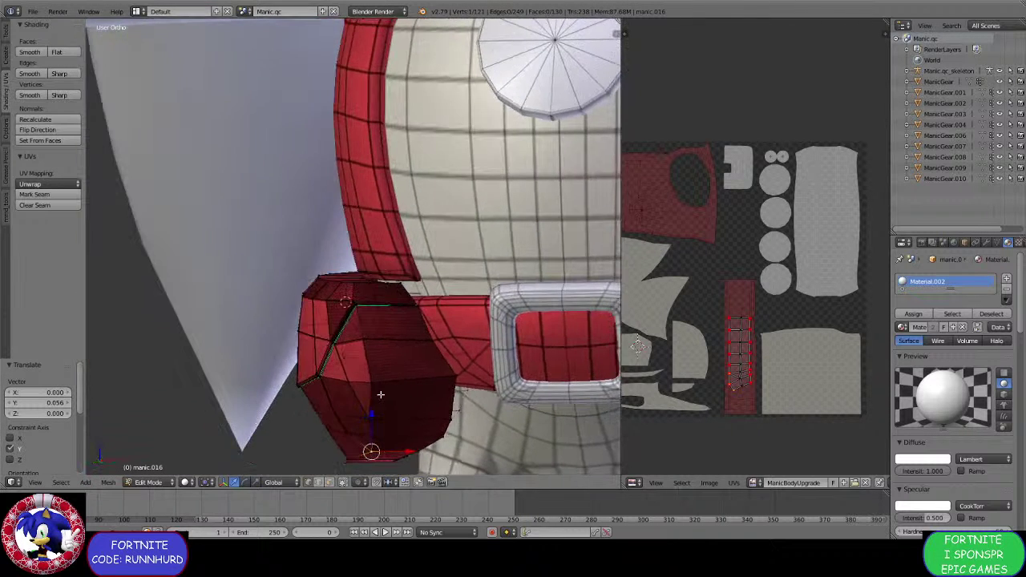
middle_click_drag(380, 393, 356, 376, "shift")
mouse_move(356, 376)
middle_mouse_down()
mouse_move(343, 368)
mouse_move(339, 384)
middle_mouse_up()
right_click(329, 368)
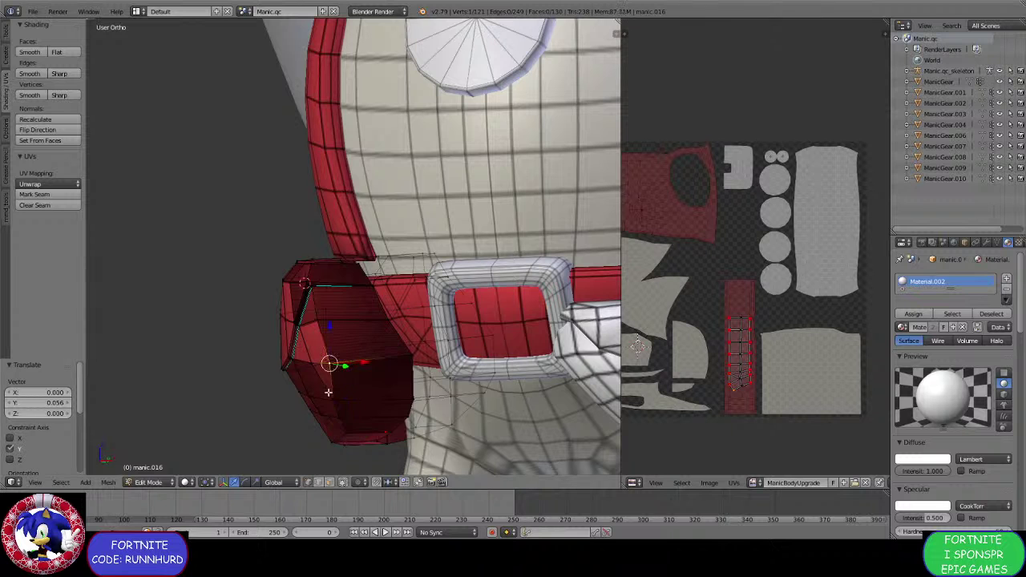
right_click(331, 401)
left_click_drag(367, 399, 371, 398)
middle_click_drag(418, 371, 411, 385)
right_click(412, 374)
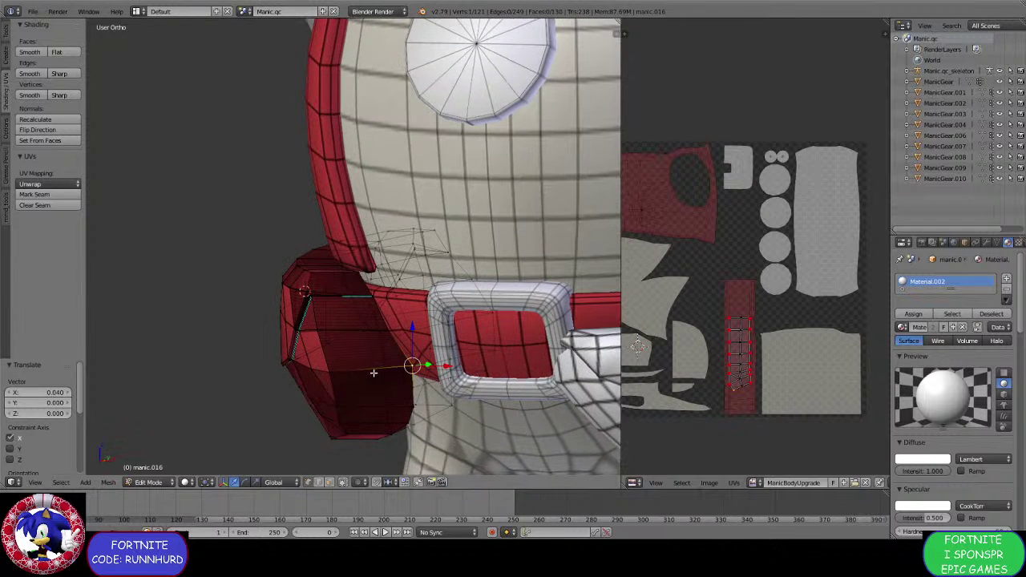
key("ctrl+e")
key("ctrl+r")
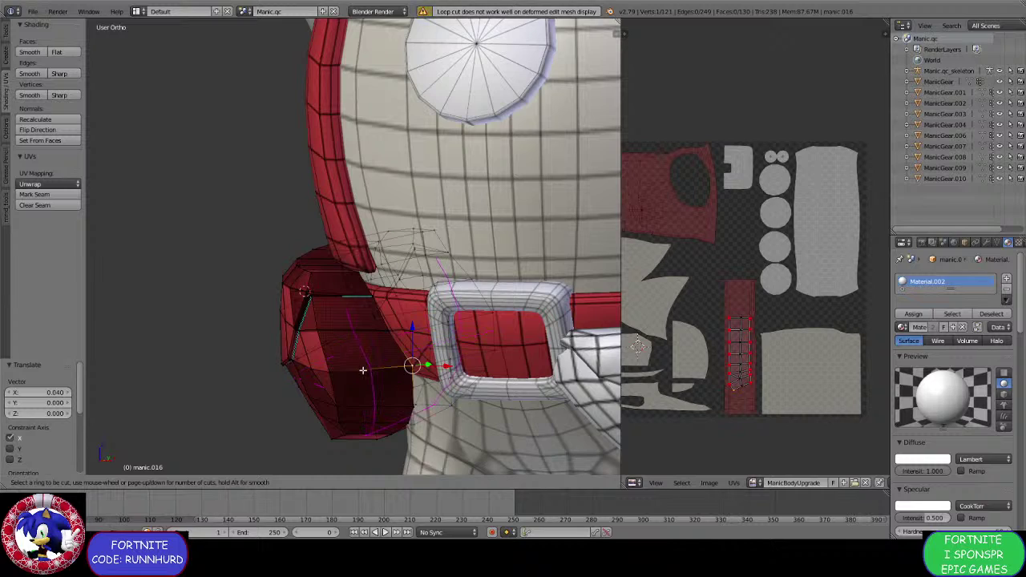
right_click(364, 370)
middle_click_drag(283, 388, 334, 344)
scroll(362, 394, "down", 2)
scroll(418, 362, "down", 3)
scroll(335, 344, "up", 3)
scroll(406, 353, "up", 1)
Add a centred loop cut around the sides and bottom of the pouch body and scale it by 1.037.
middle_click_drag(405, 354, 366, 350)
key("ctrl+r")
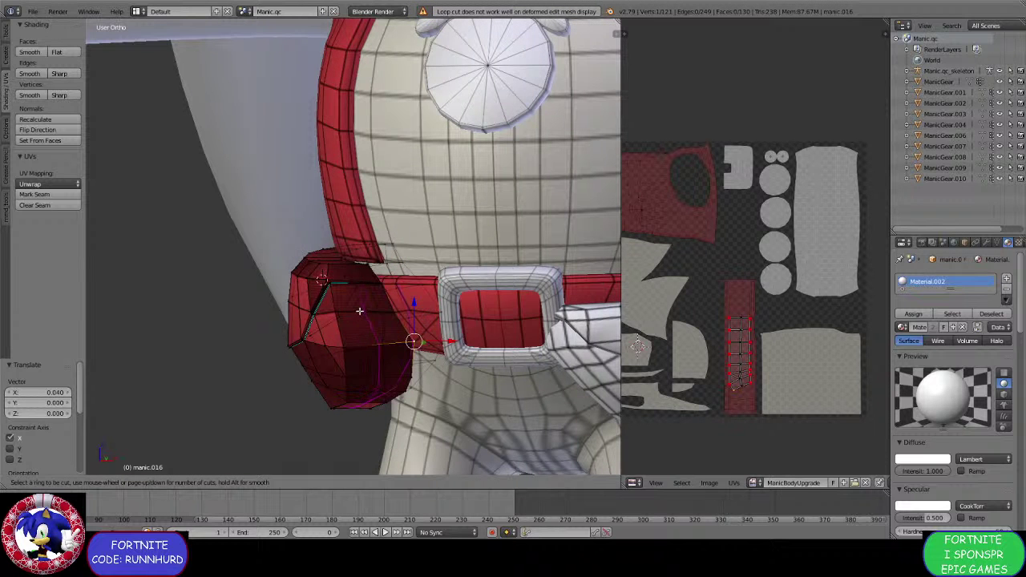
left_click(359, 311)
left_click(359, 311)
middle_click_drag(359, 311, 461, 355)
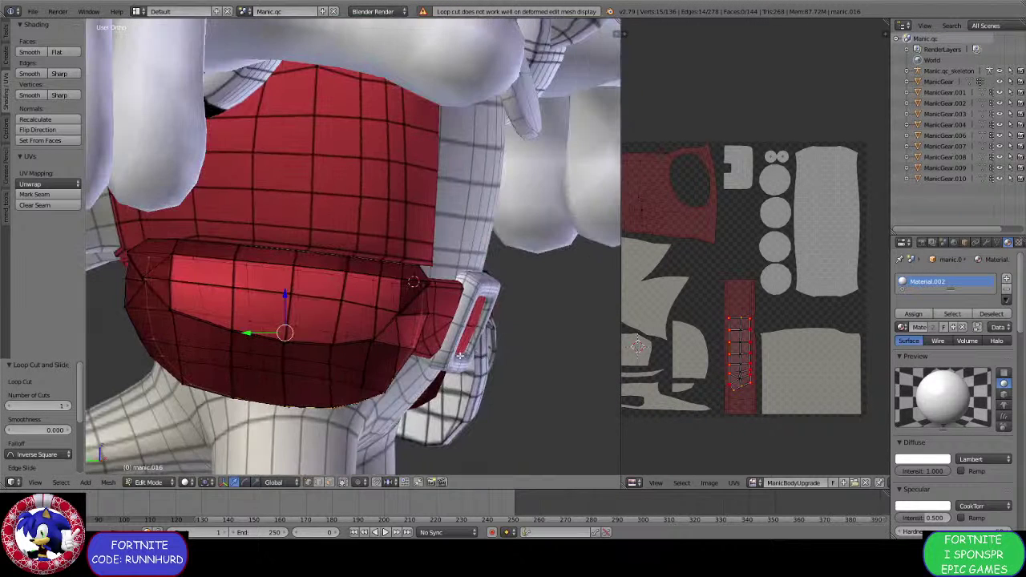
key("s")
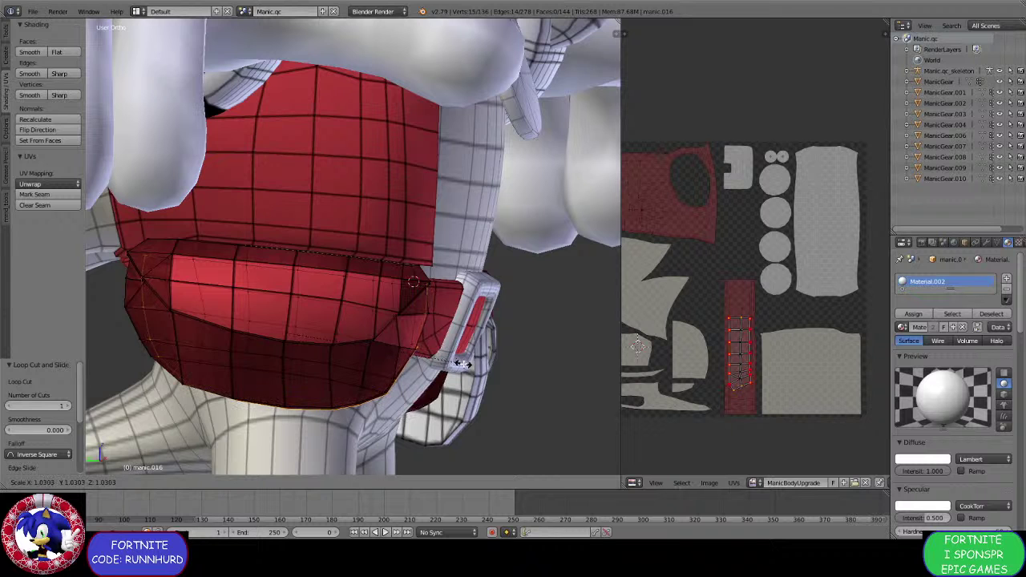
left_click(464, 365)
Move the new body loop -0.044 along Z and 0.015 along Y.
key("g")
key("z")
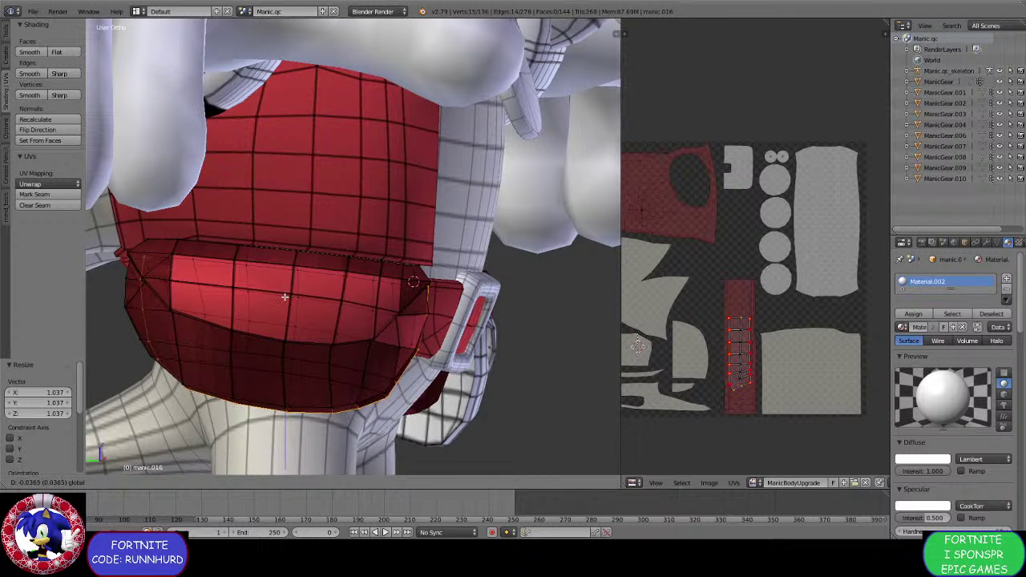
left_click(316, 309)
middle_click_drag(316, 309, 356, 332)
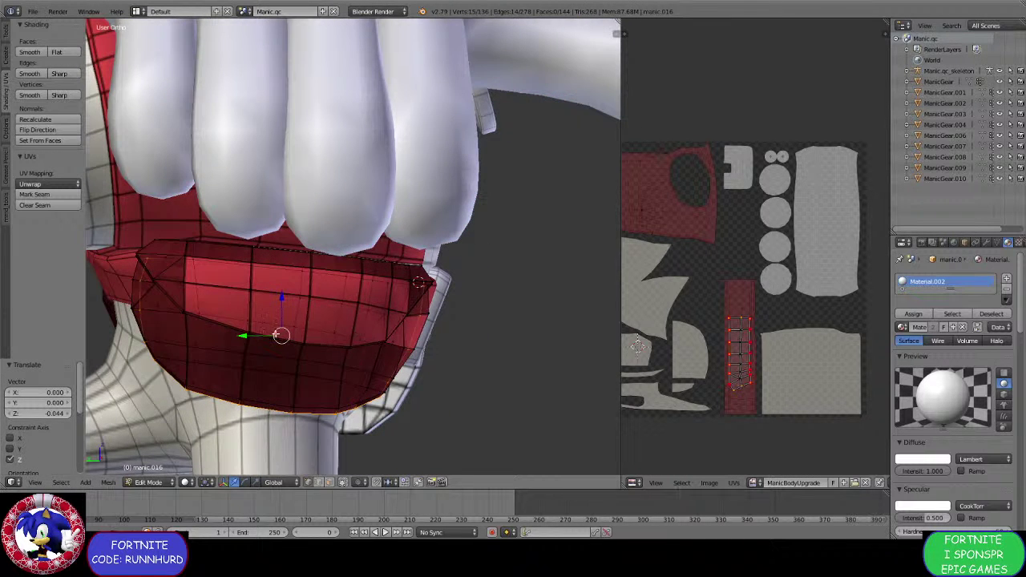
left_click_drag(259, 334, 254, 335)
Add a centred loop cut lengthwise along the flap's top and raise it 0.021 along Z.
middle_click_drag(281, 325, 200, 317)
scroll(200, 317, "up", 3)
middle_click_drag(368, 298, 346, 313)
key("ctrl+r")
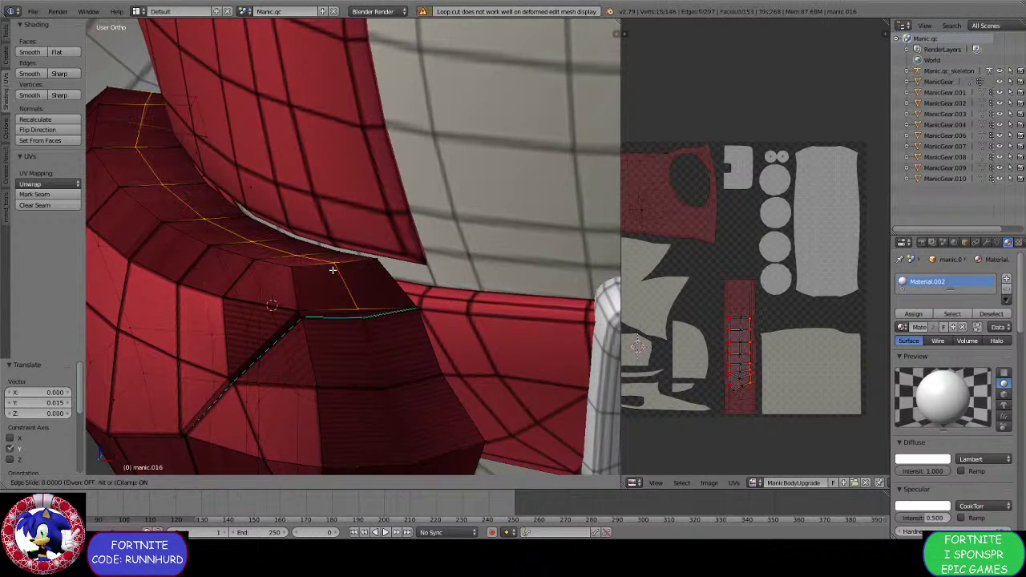
left_click(240, 204)
right_click(242, 205)
key("g")
key("z")
left_click(228, 164)
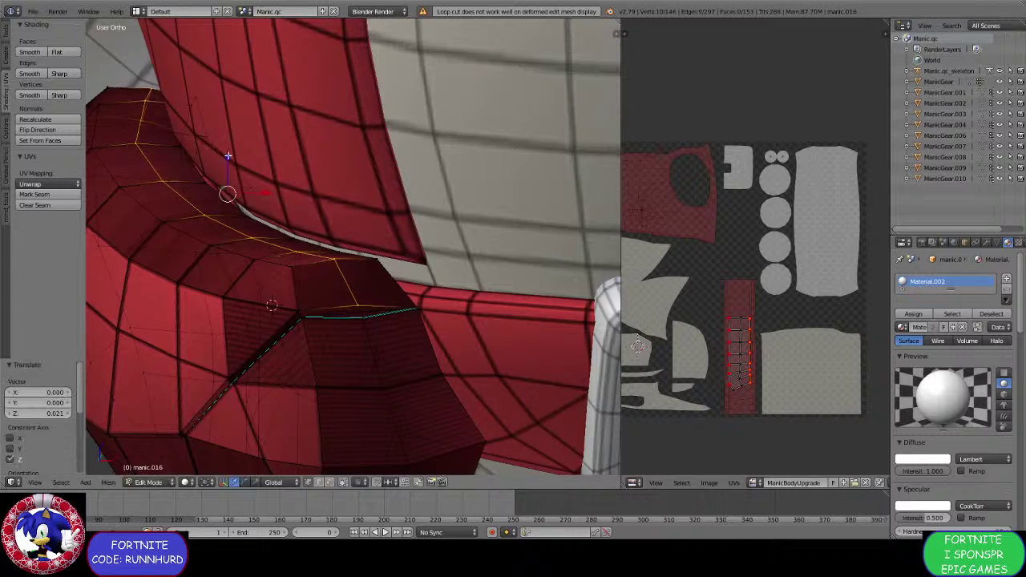
Scale the flap's top loop by 1.008 along Y and raise it 0.012 along Z.
middle_click_drag(228, 164, 422, 272)
key("s")
key("y")
left_click(489, 268)
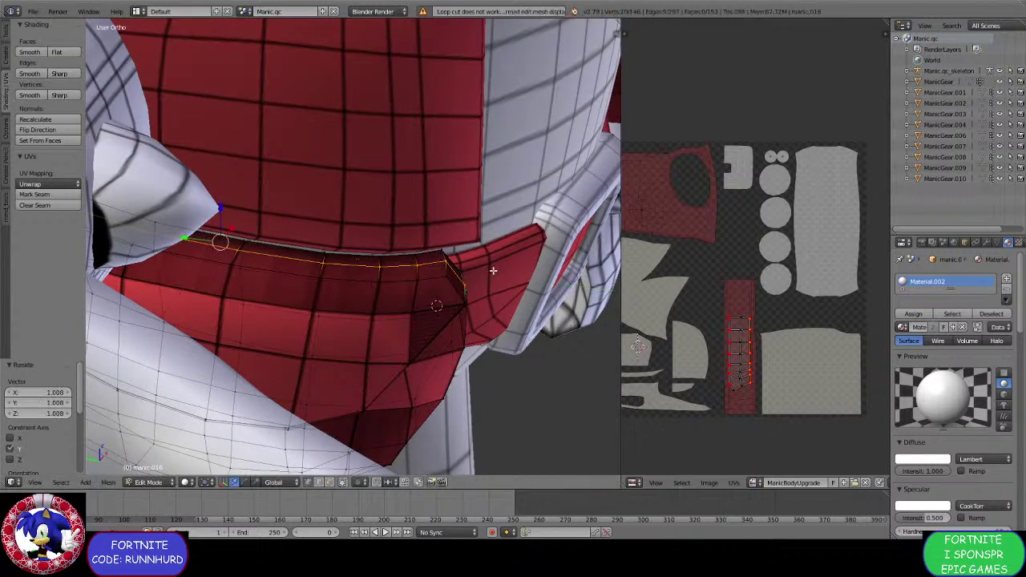
middle_click_drag(489, 268, 360, 321)
scroll(306, 235, "up", 2)
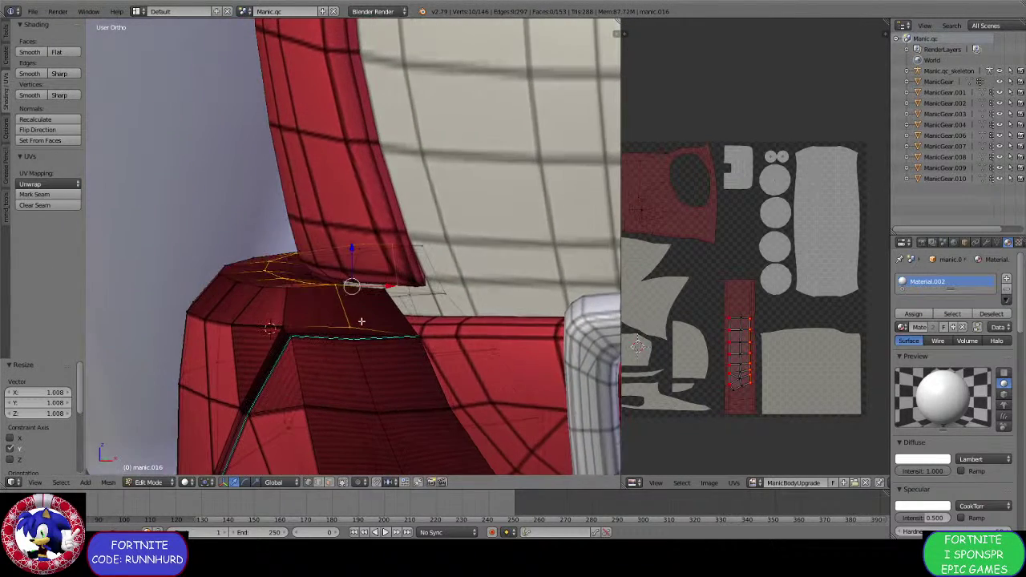
key("g")
key("z")
left_click(348, 248)
Extrude the narrow face under one end of the flap and merge its vertices into the adjacent middle edge vertex.
middle_click_drag(348, 248, 324, 321)
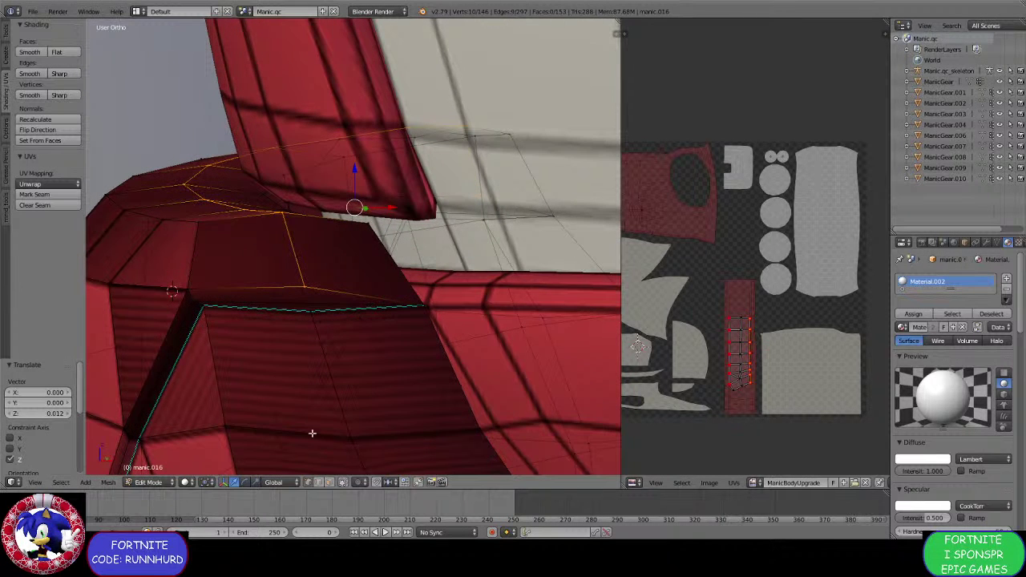
middle_click_drag(303, 383, 293, 339)
right_click(123, 326, "shift")
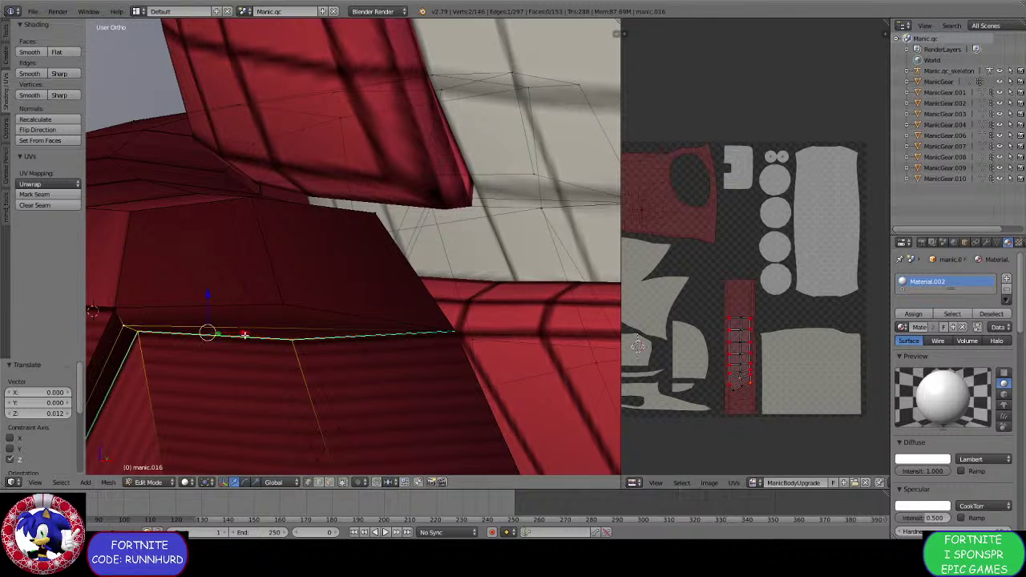
right_click(450, 331, "shift")
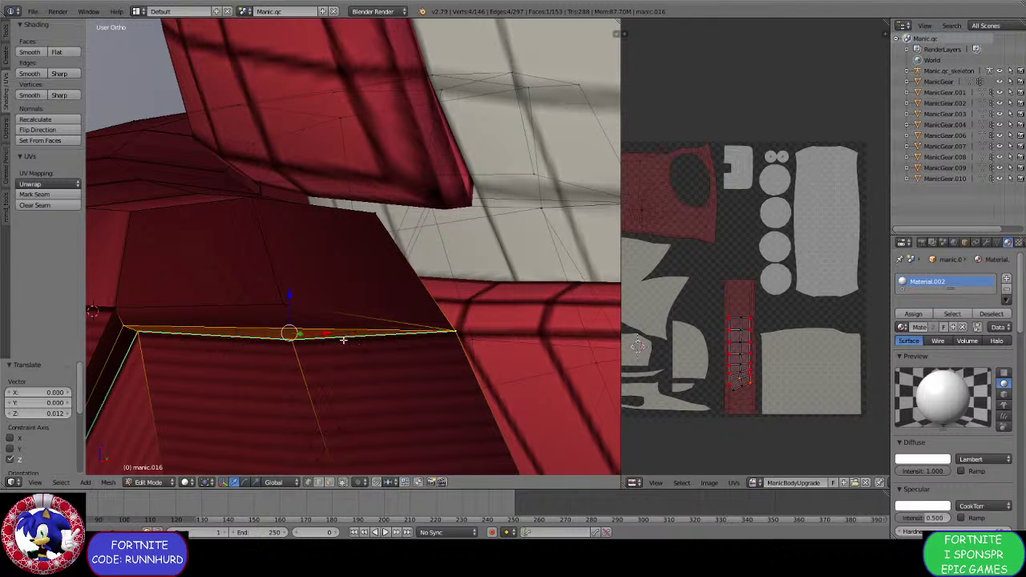
middle_click_drag(343, 340, 310, 331)
key("e")
left_click(308, 329)
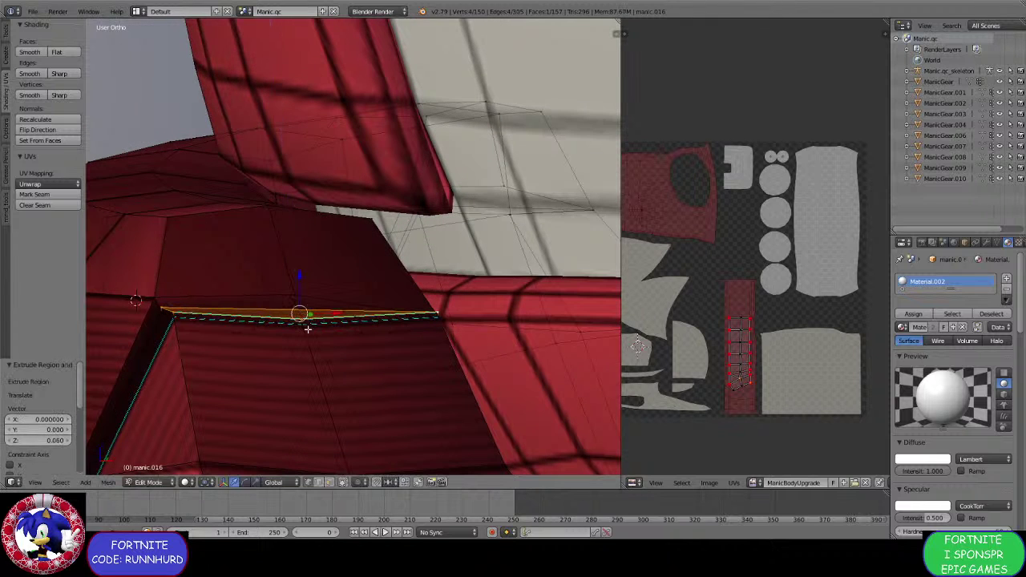
key("alt+m")
left_click(311, 327)
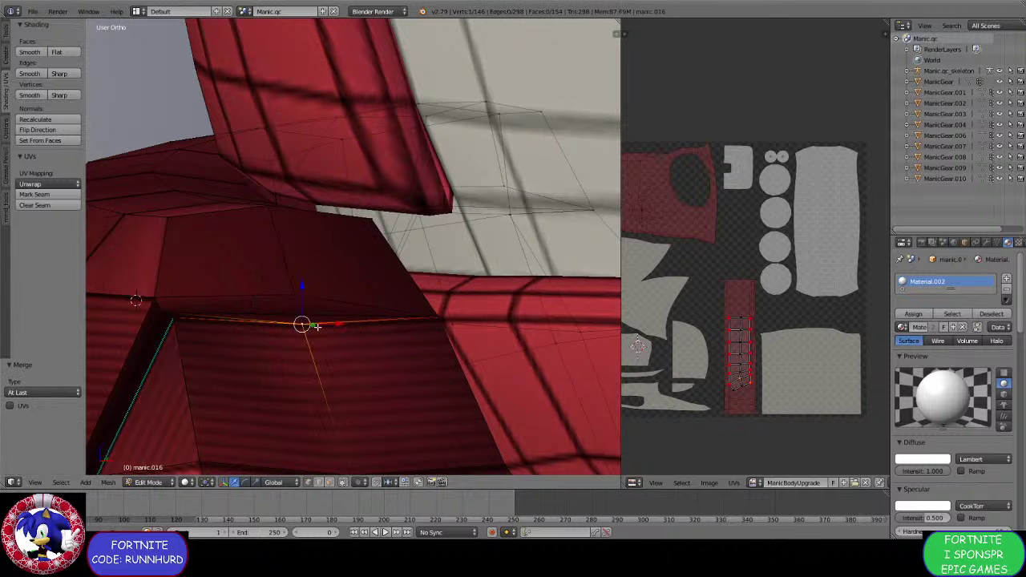
Mark the two edges on either side of the merged middle vertex as sharp.
right_click(417, 319, "shift")
right_click(184, 324, "shift")
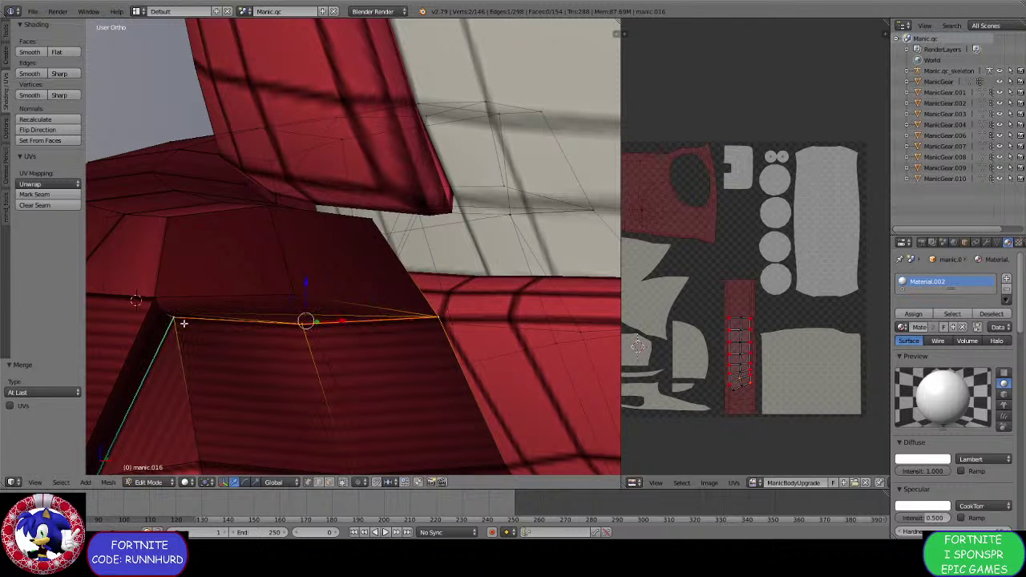
key("ctrl+e")
left_click(178, 323)
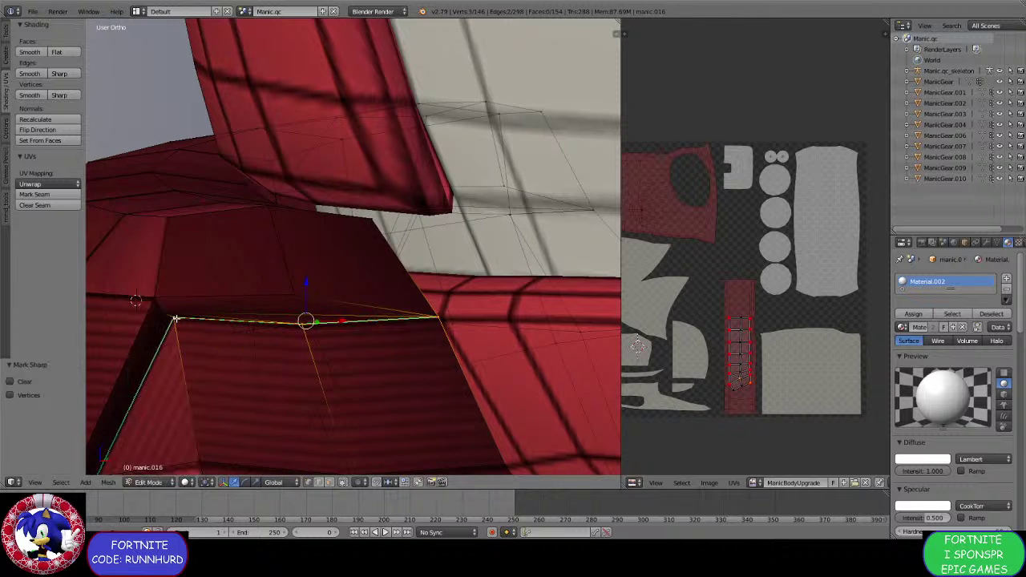
Extrude the matching narrow face under the flap's opposite end and merge its vertices into the adjacent middle vertex.
middle_click_drag(178, 323, 429, 347)
middle_click_drag(349, 349, 273, 373, "shift")
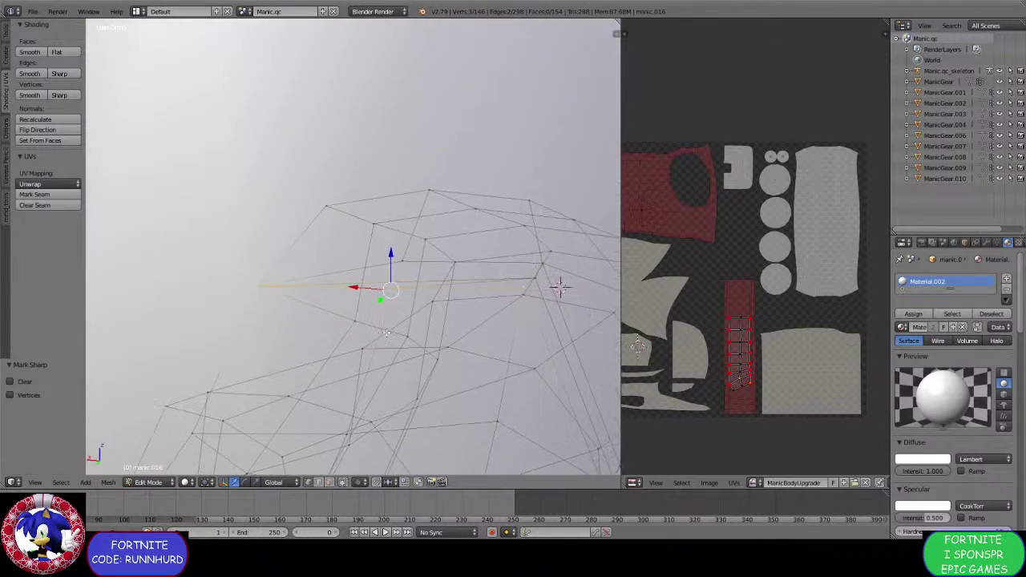
middle_click_drag(394, 345, 377, 312)
middle_click_drag(222, 318, 405, 372, "shift")
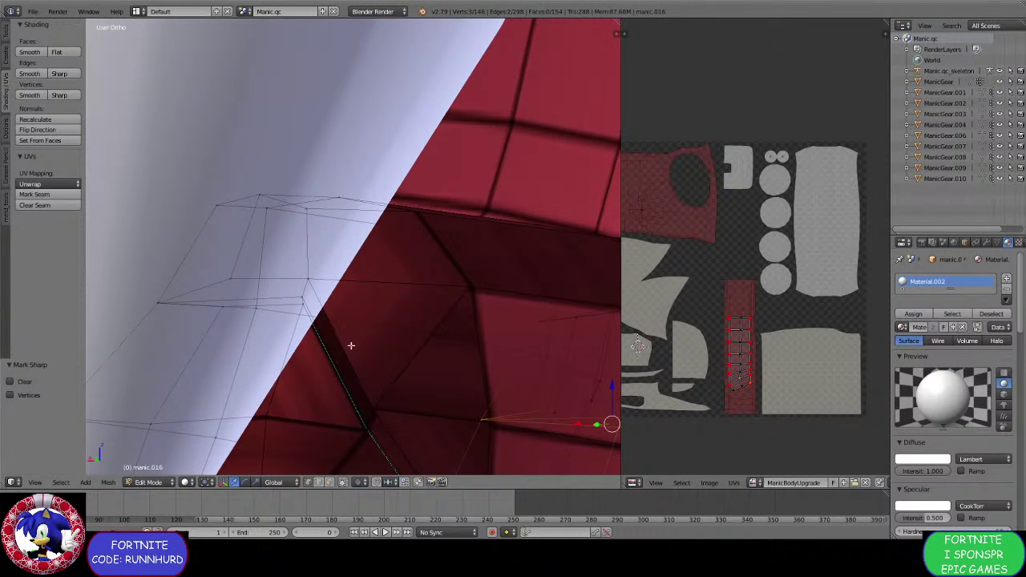
right_click(299, 311)
right_click(296, 299, "shift")
right_click(225, 306, "shift")
right_click(164, 299, "shift")
key("y")
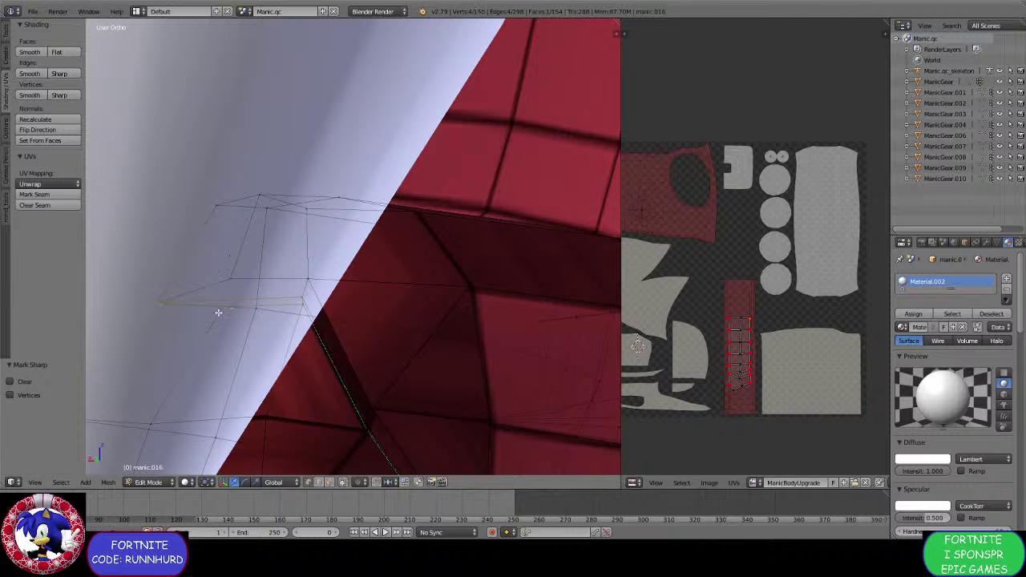
right_click(221, 307, "shift")
key("alt+m")
left_click(190, 295)
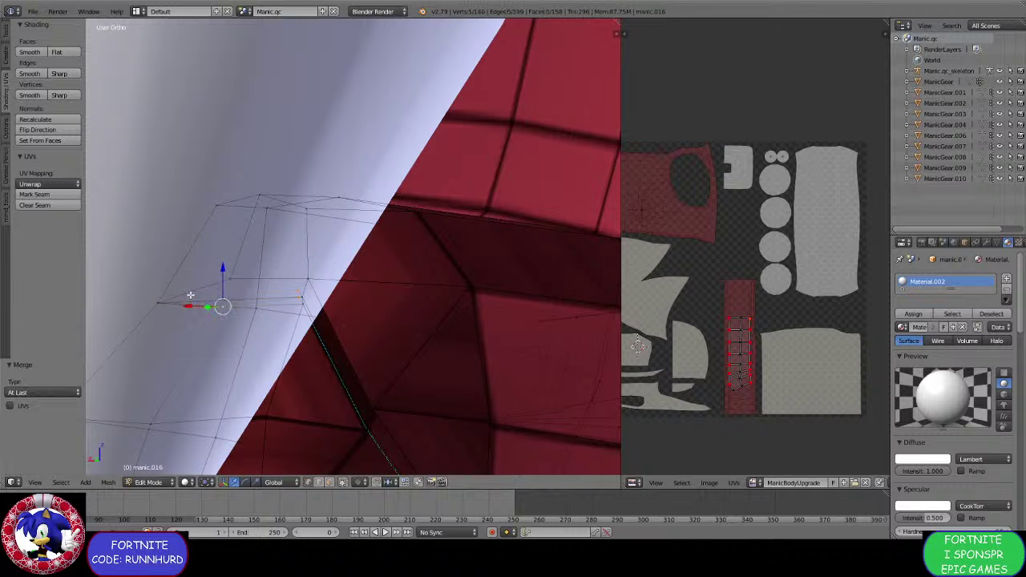
Mark the two merged edges at the flap's opposite end as sharp and select the whole pouch mesh.
right_click(181, 301)
right_click(299, 308, "shift")
key("ctrl+e")
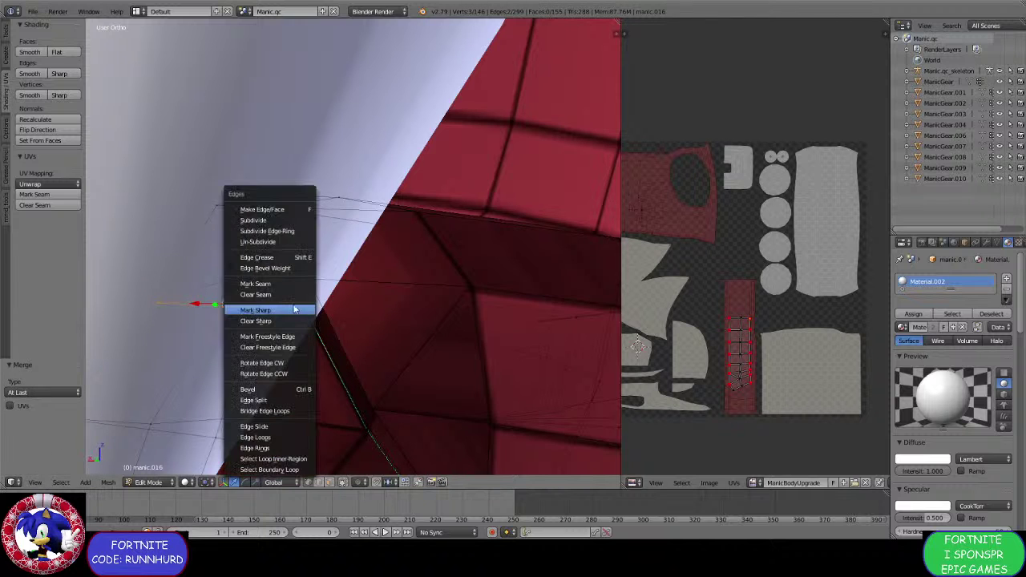
left_click(267, 304)
scroll(267, 304, "down", 5)
middle_click_drag(267, 303, 340, 304)
key("a")
key("a")
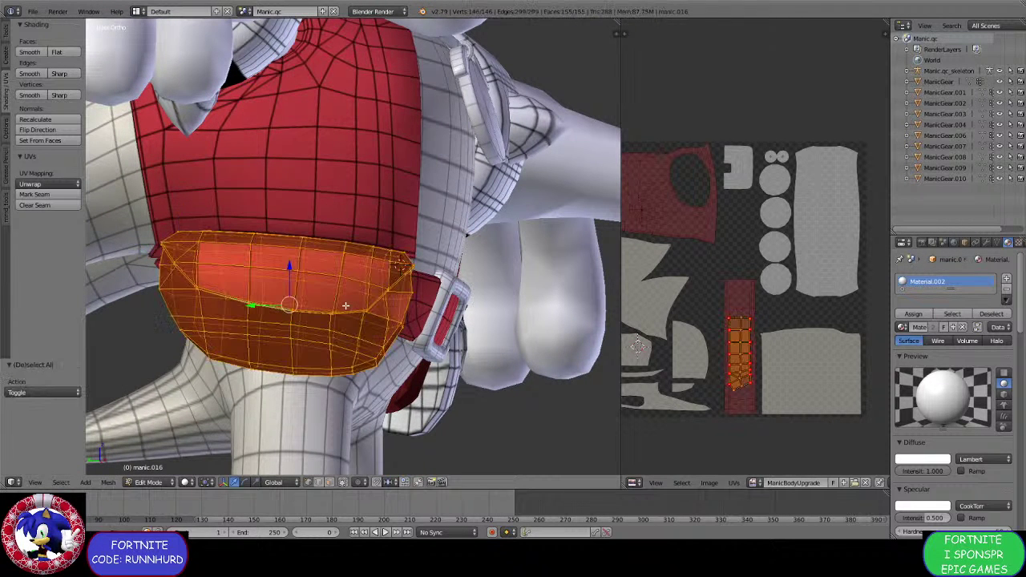
key("ctrl+f")
left_click(345, 305)
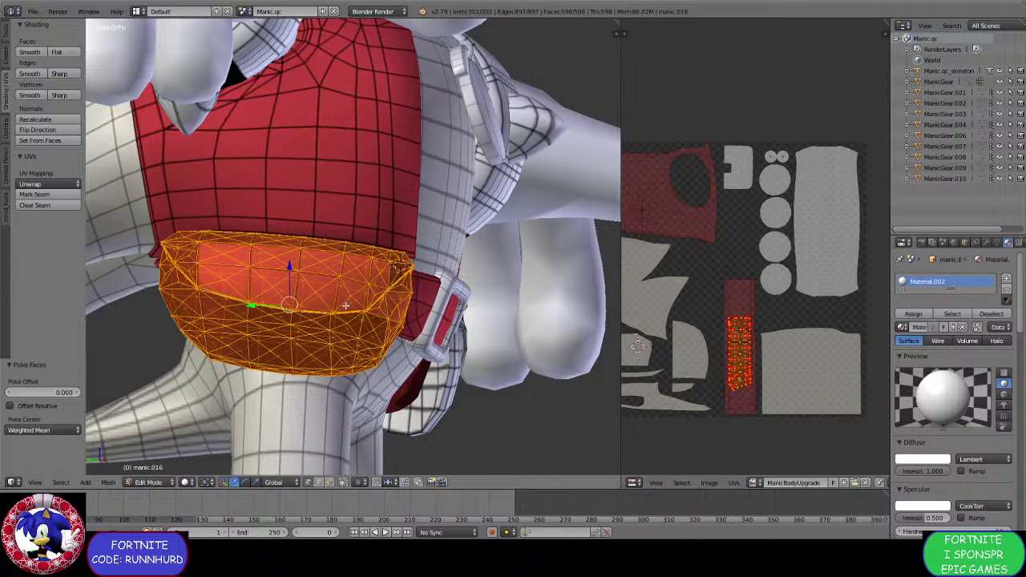
key("ctrl+z")
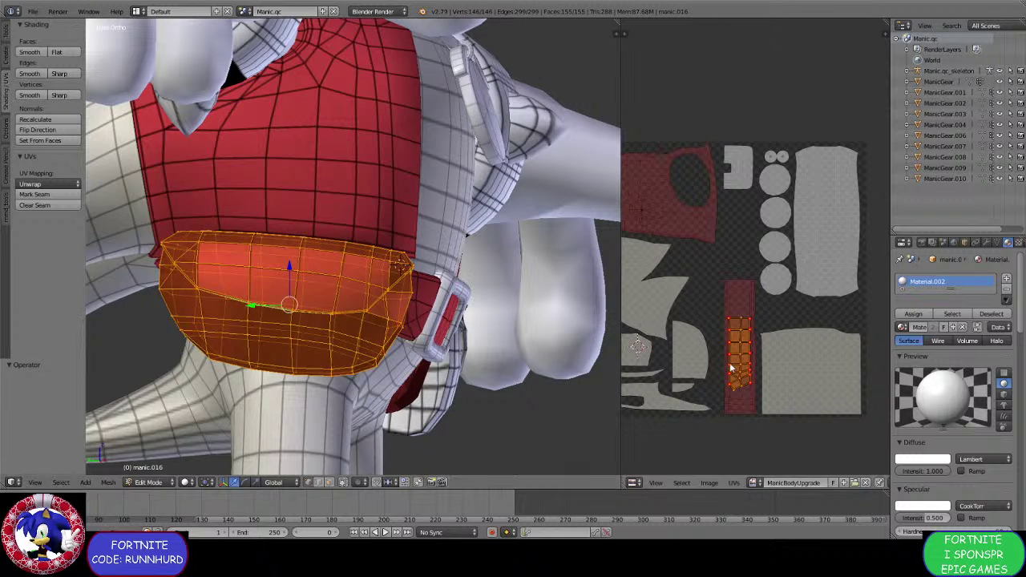
Clear the pins on the pouch's UVs, unwrap the whole pouch with the Angle Based method, and return to Object Mode.
key("ctrl+p")
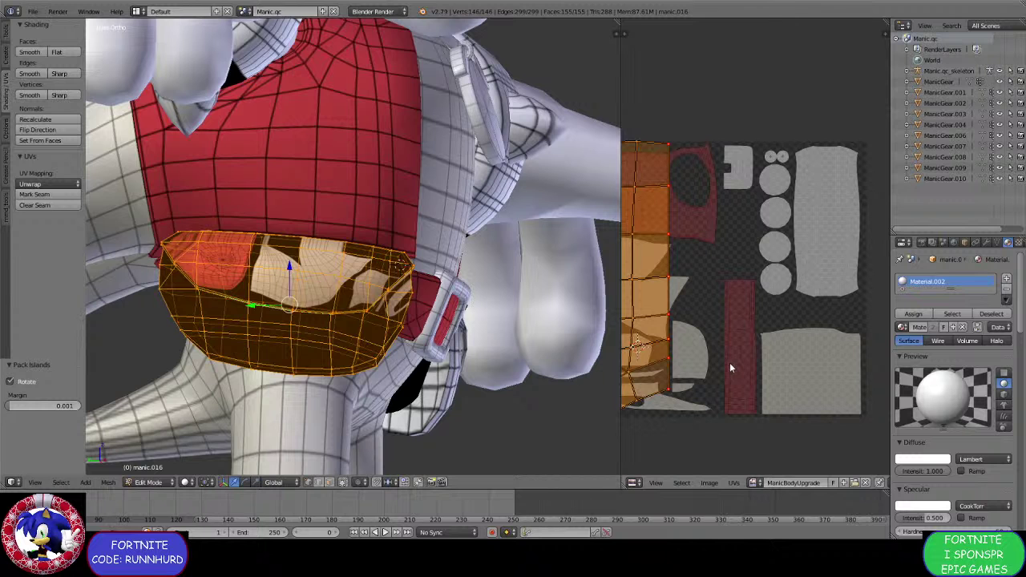
key("p")
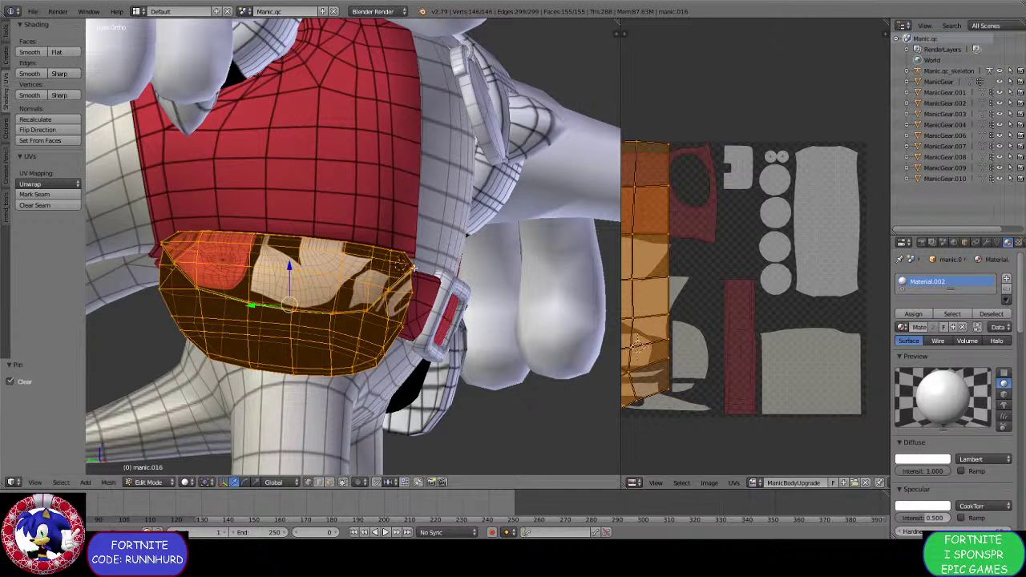
middle_click_drag(449, 240, 401, 257)
middle_click_drag(353, 281, 336, 288)
key("u")
left_click(321, 285)
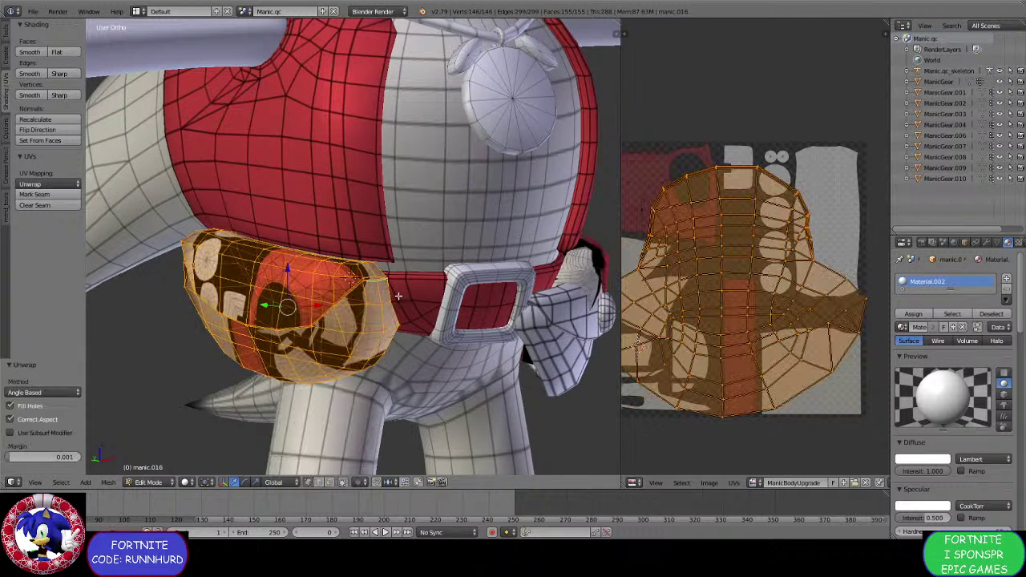
middle_click_drag(448, 361, 384, 388)
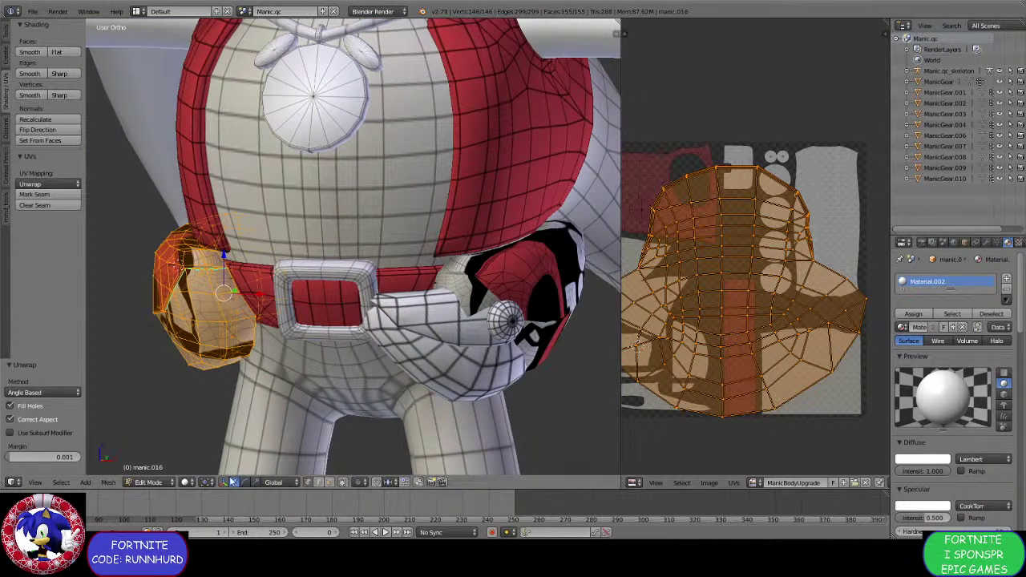
left_click(140, 481)
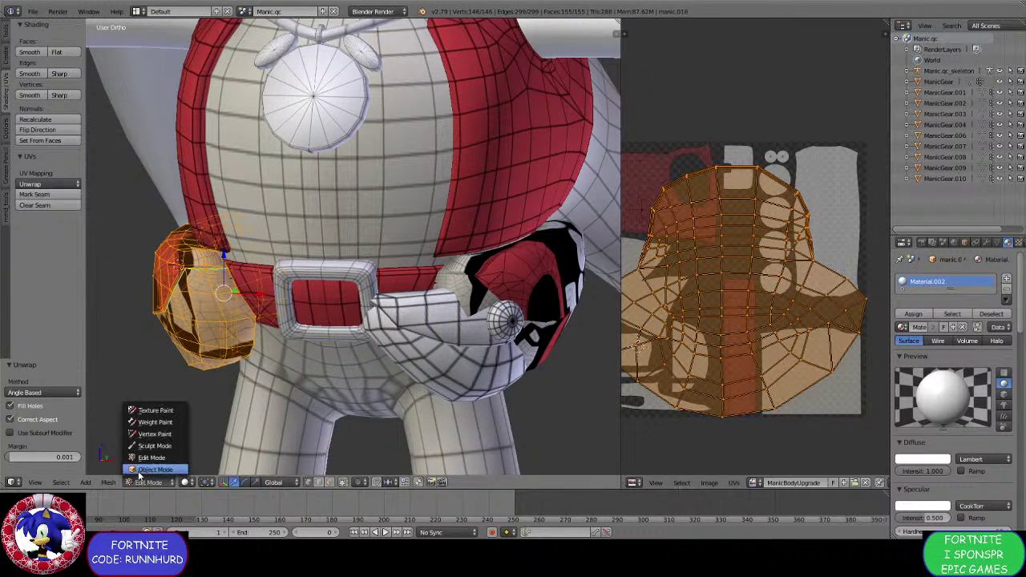
left_click(152, 469)
middle_click_drag(449, 289, 469, 274)
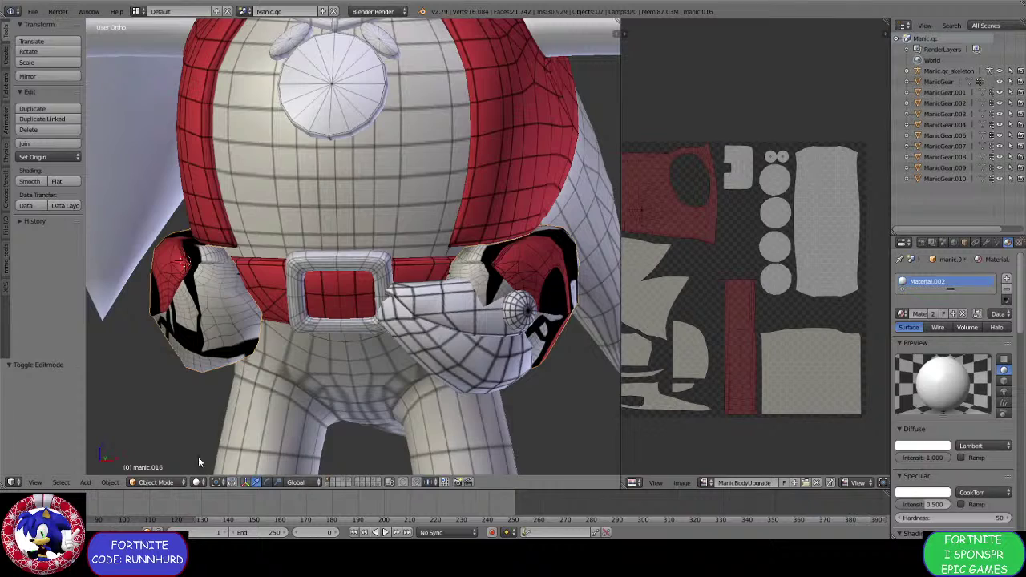
left_click(157, 482)
left_click(153, 464)
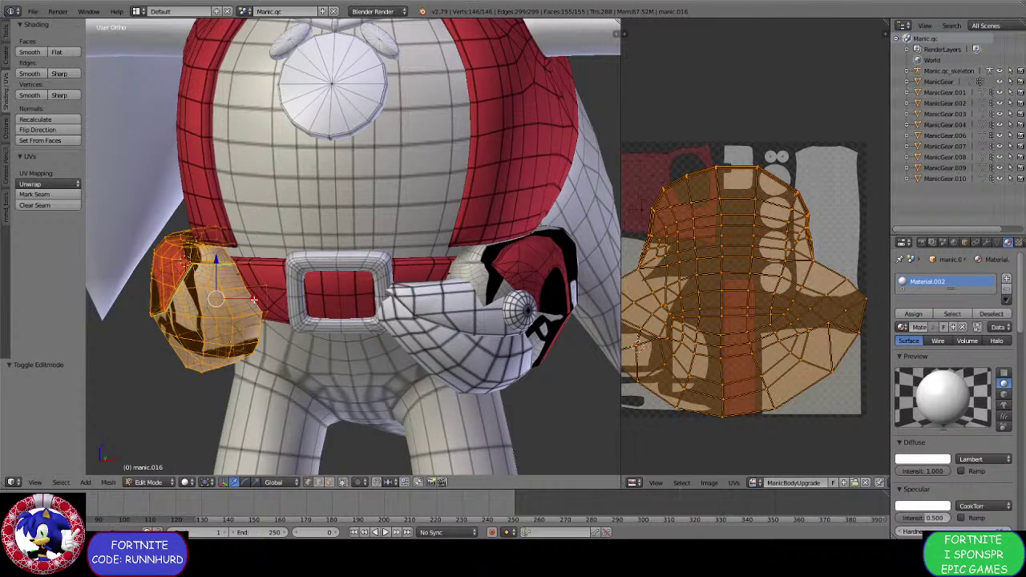
key("g")
key("x")
left_click(241, 299)
middle_click_drag(241, 299, 158, 457)
scroll(201, 309, "up", 3)
left_click(148, 482)
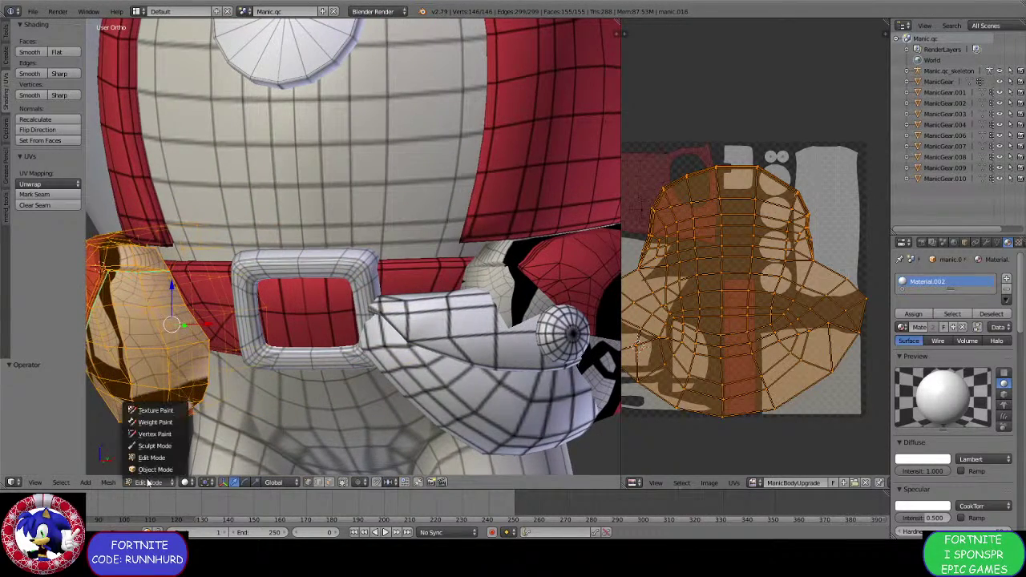
left_click(148, 465)
Apply the Mirror modifier on the pouch object.
scroll(497, 377, "down", 4)
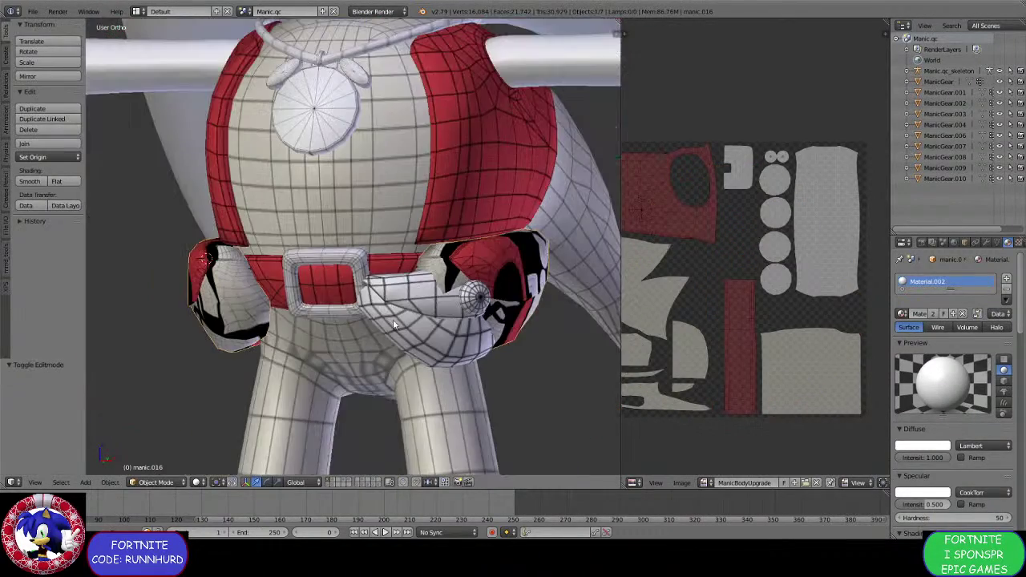
left_click(987, 244)
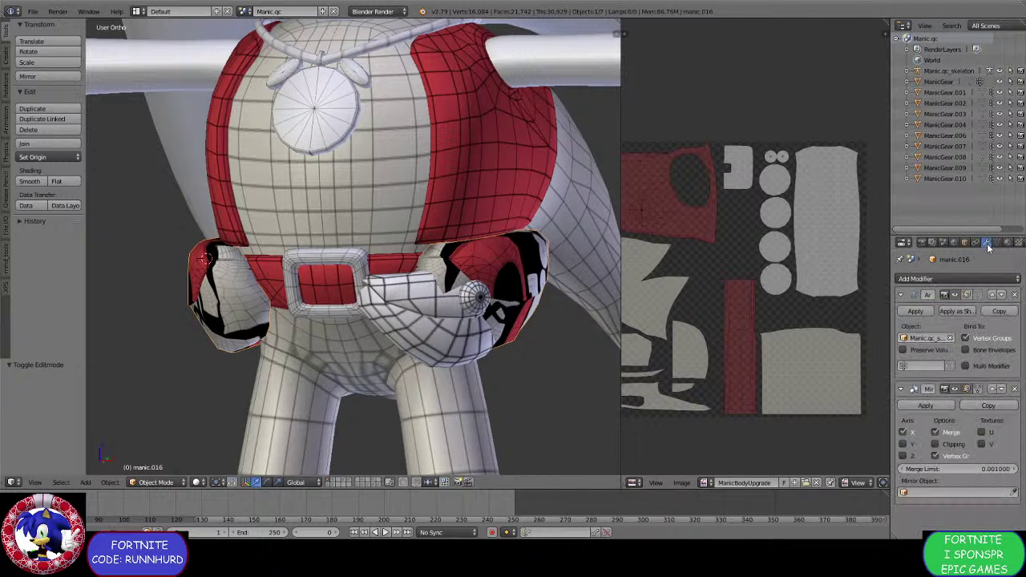
left_click(938, 406)
Delete the entire linked pouch on the character's right hip and return to Object Mode.
left_click(154, 482)
left_click(150, 466)
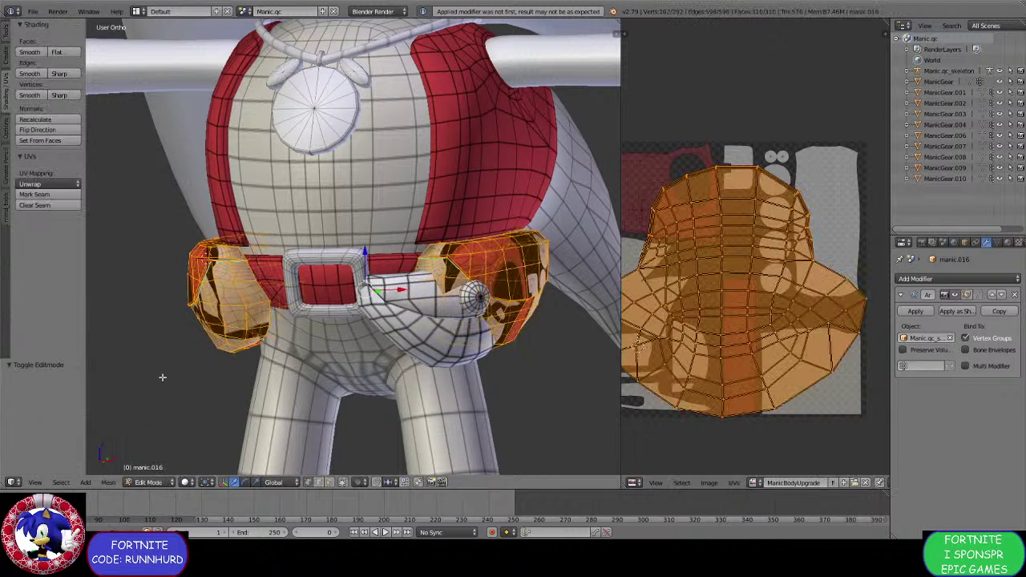
right_click(192, 298)
key("ctrl+l")
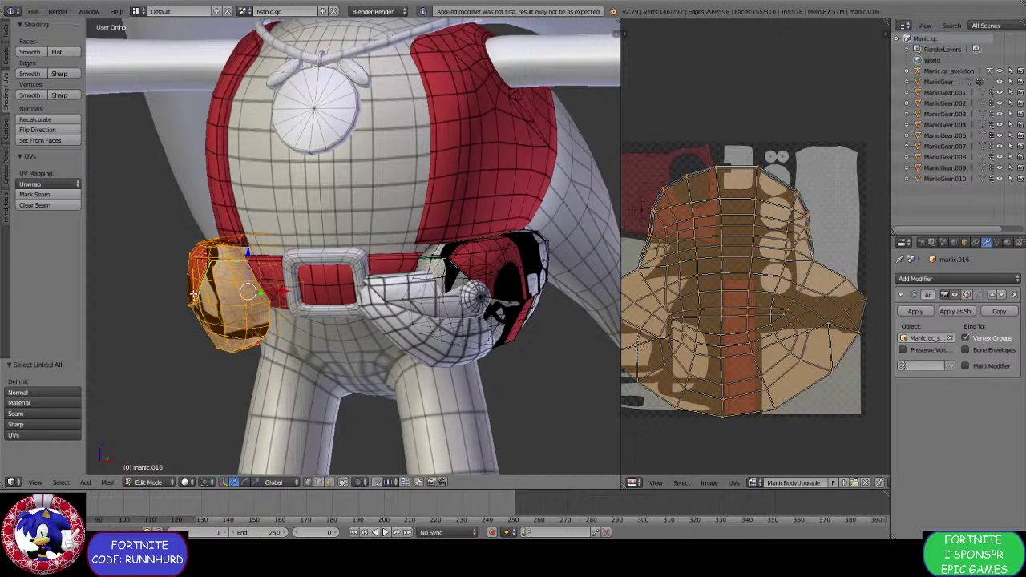
key("x")
left_click(194, 295)
middle_click_drag(195, 295, 169, 463)
left_click(156, 482)
key("Tab")
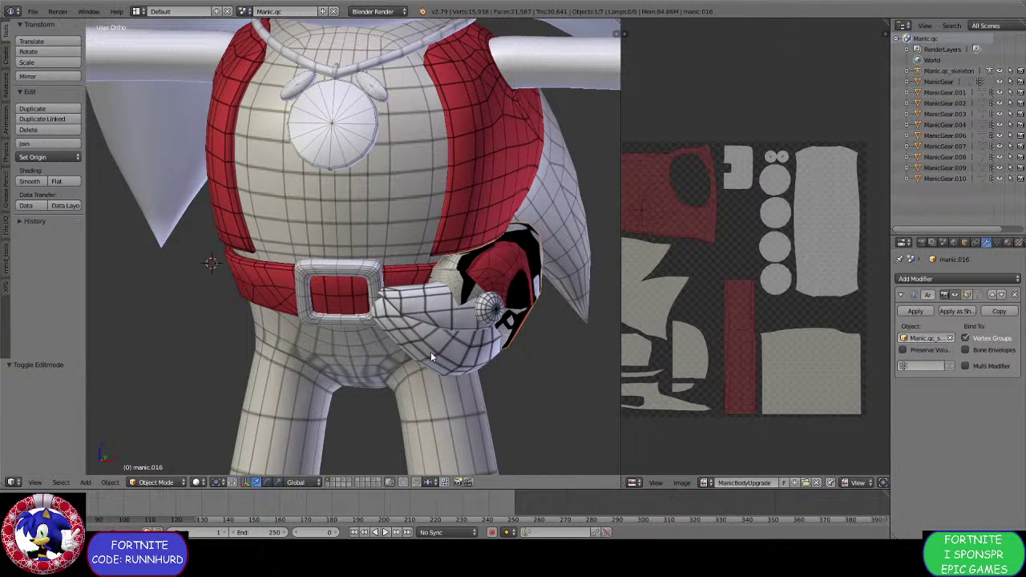
Select all linked parts of the old ManicGear.008 pouch except its round button and separate them into their own object.
right_click(484, 316)
left_click(155, 482)
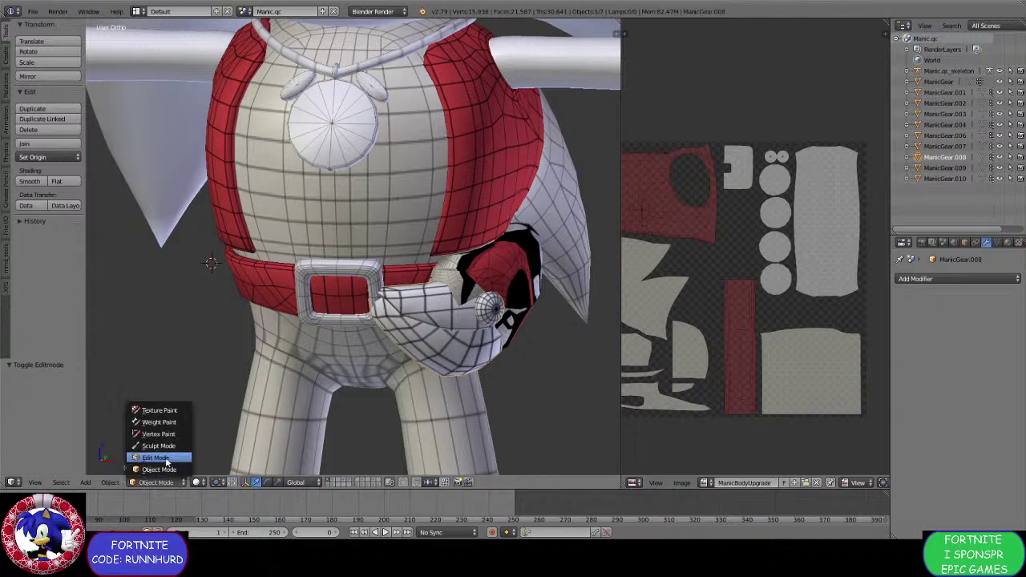
left_click(160, 457)
key("ctrl+l")
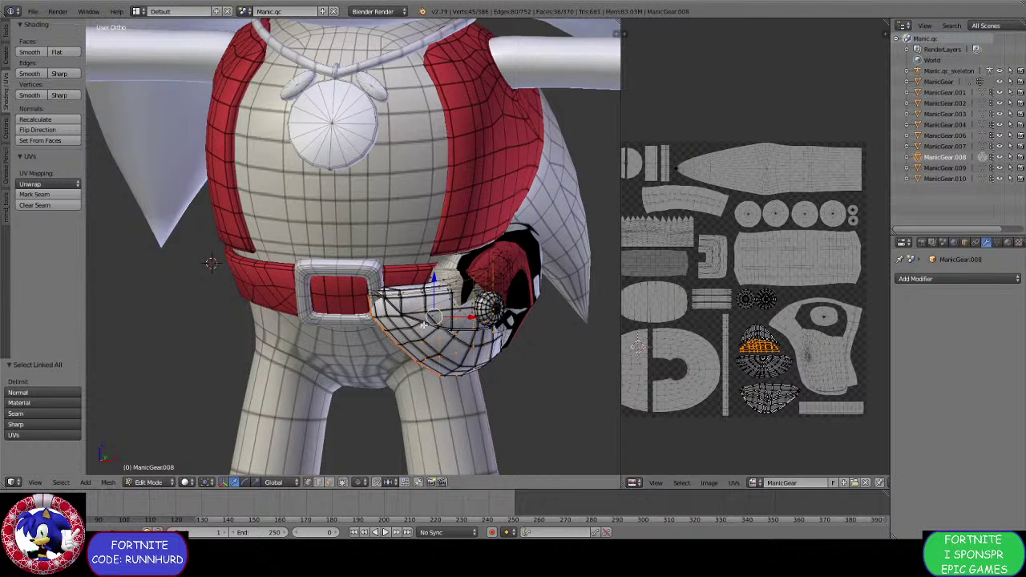
right_click(384, 281, "shift")
key("ctrl+l")
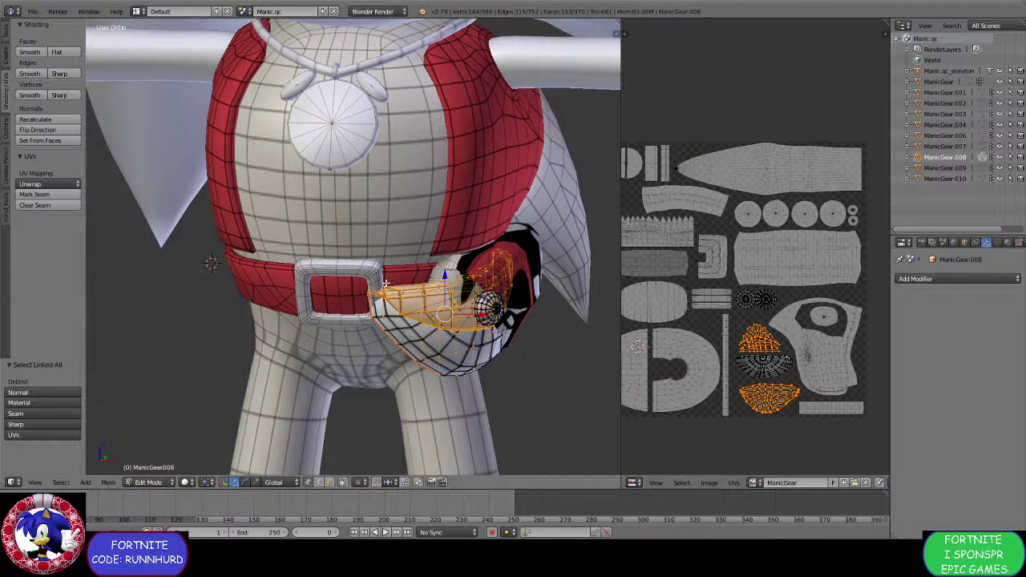
right_click(439, 356, "shift")
key("ctrl+l")
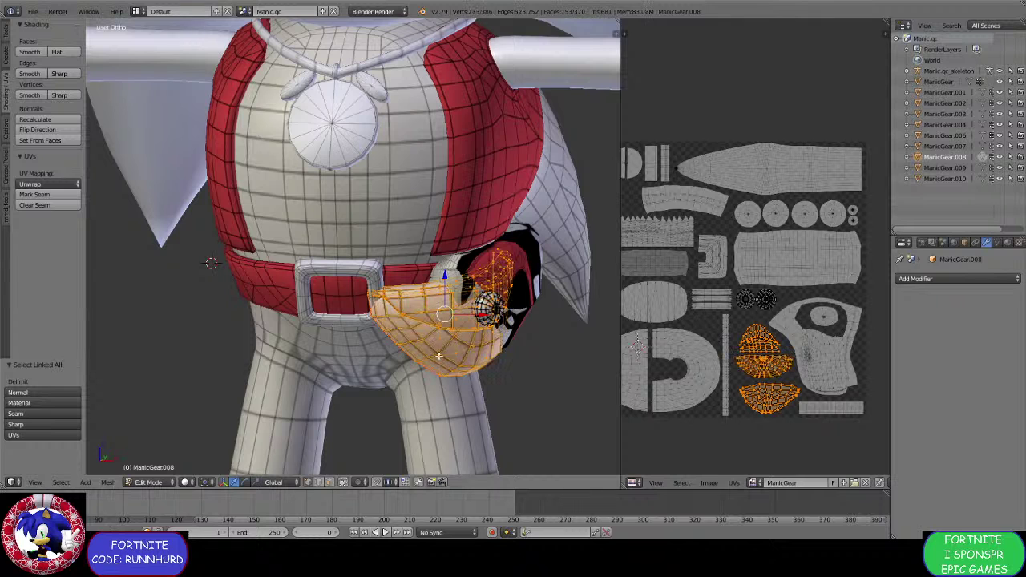
key("p")
left_click(438, 356)
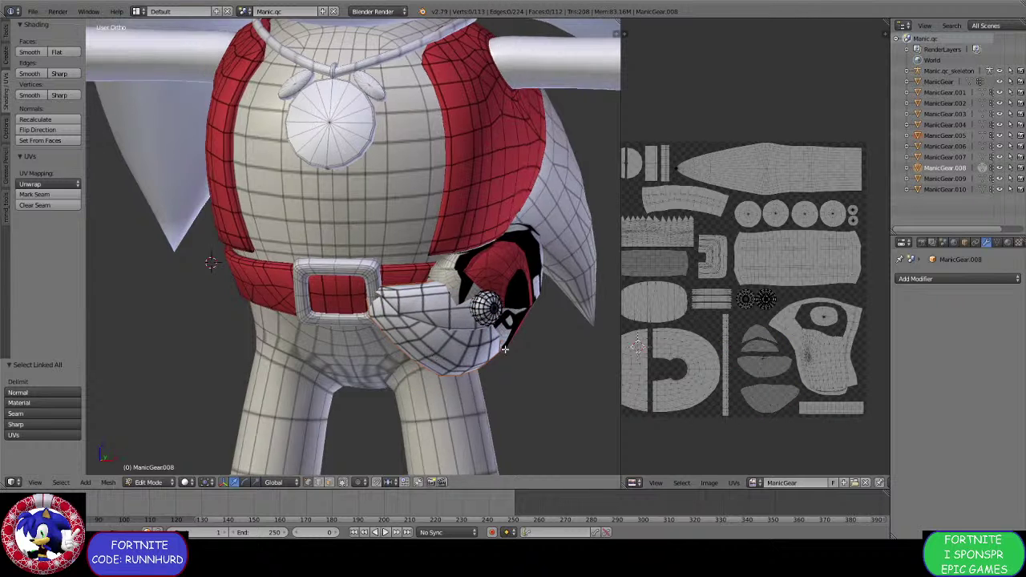
Select the old pouch button's entire mesh and move it along Y toward the new pouch and about 0.629 along X.
middle_click_drag(438, 356, 366, 375)
key("a")
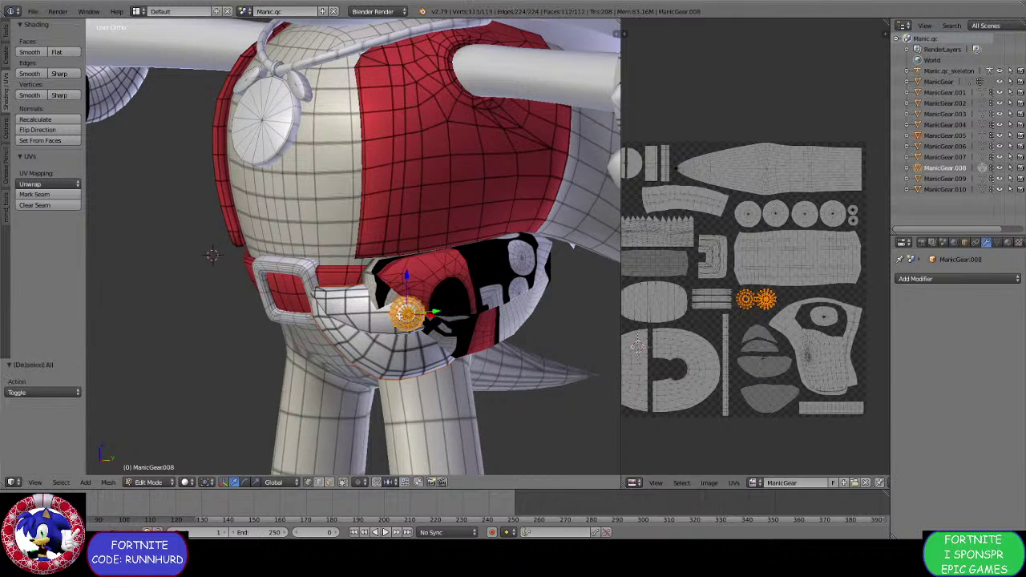
middle_click_drag(402, 313, 358, 324)
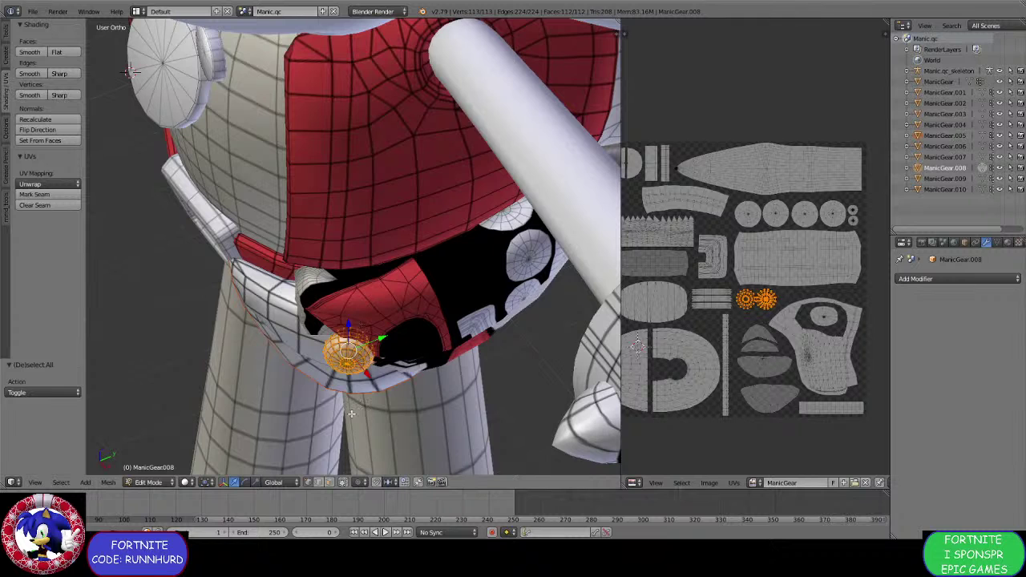
left_click(247, 482)
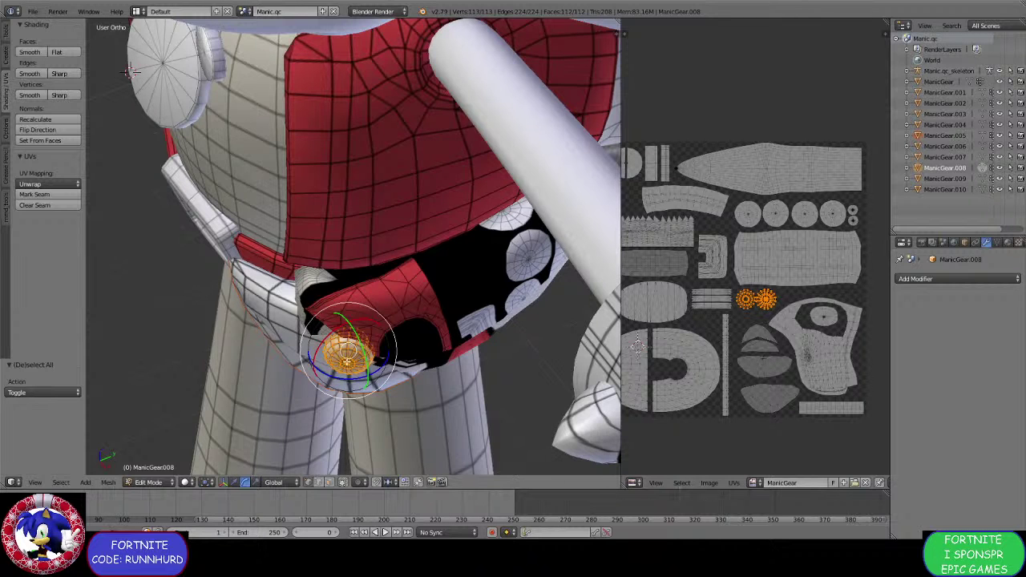
left_click(236, 482)
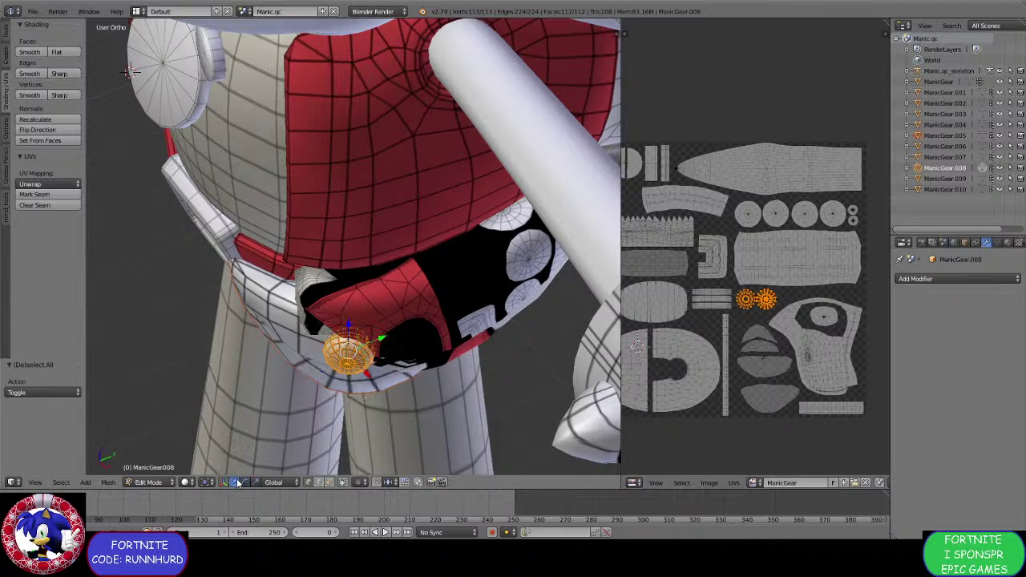
left_click_drag(379, 339, 485, 297)
middle_click_drag(428, 317, 499, 266)
left_click_drag(503, 242, 581, 243)
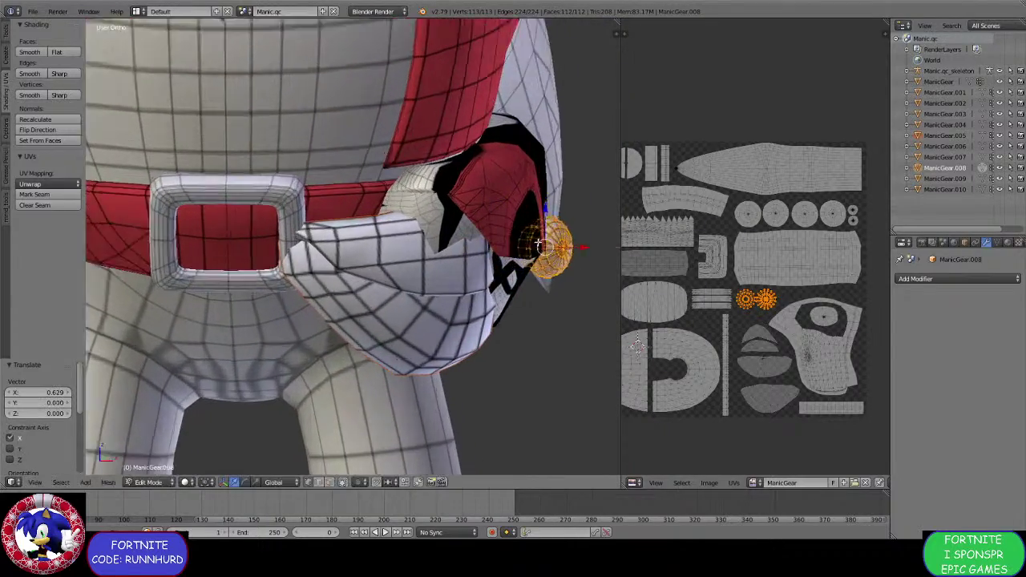
Raise the button about 0.539 along Z and shift it about -0.093 along Y on the new pouch's flap.
middle_click_drag(581, 243, 419, 223)
left_click_drag(418, 186, 419, 150)
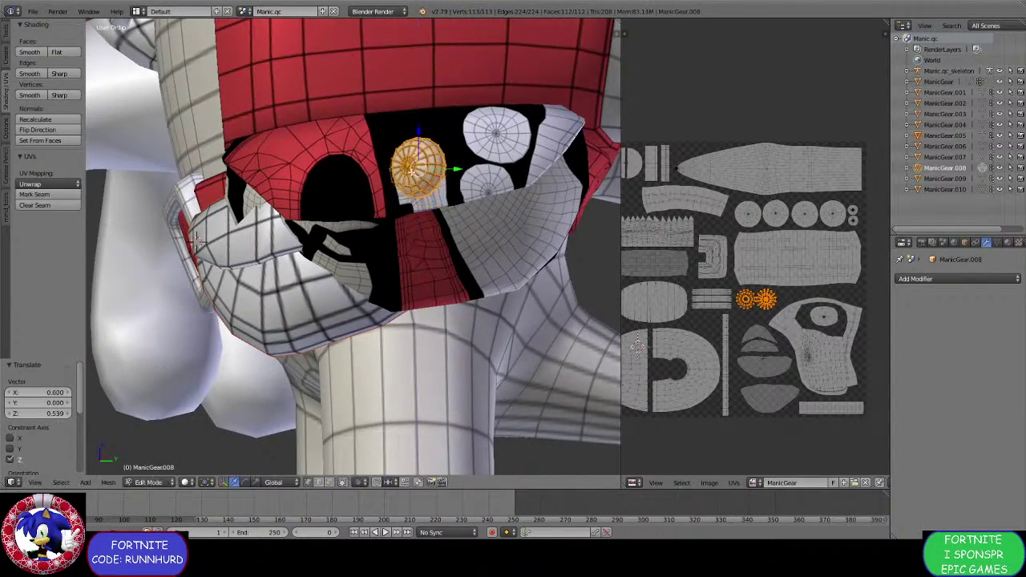
middle_click_drag(417, 178, 426, 268, "shift")
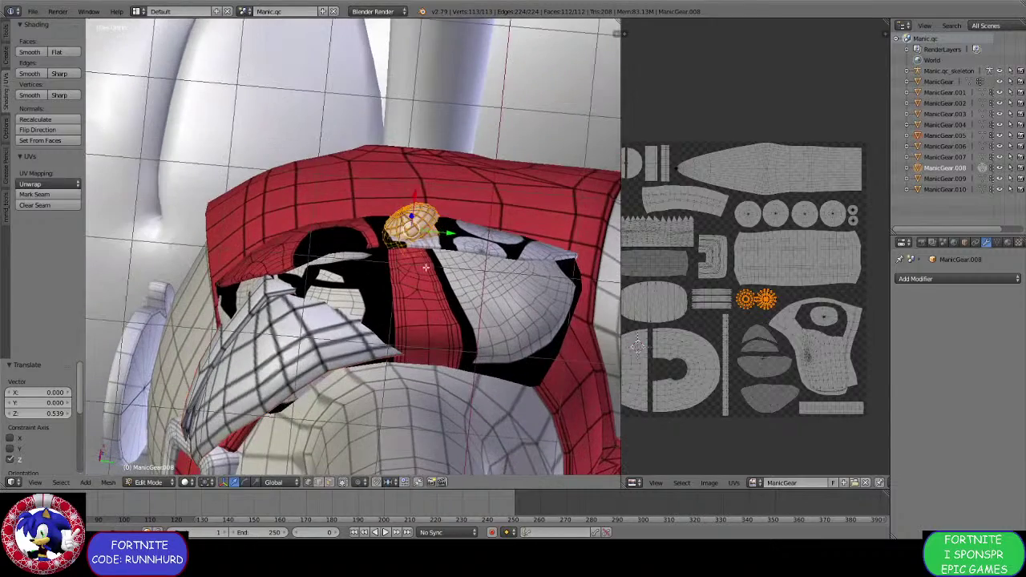
left_click_drag(451, 234, 441, 233)
Rotate the button about 37.4° around Z and -2.3° around Y to align it with the pouch's outer face.
left_click(245, 481)
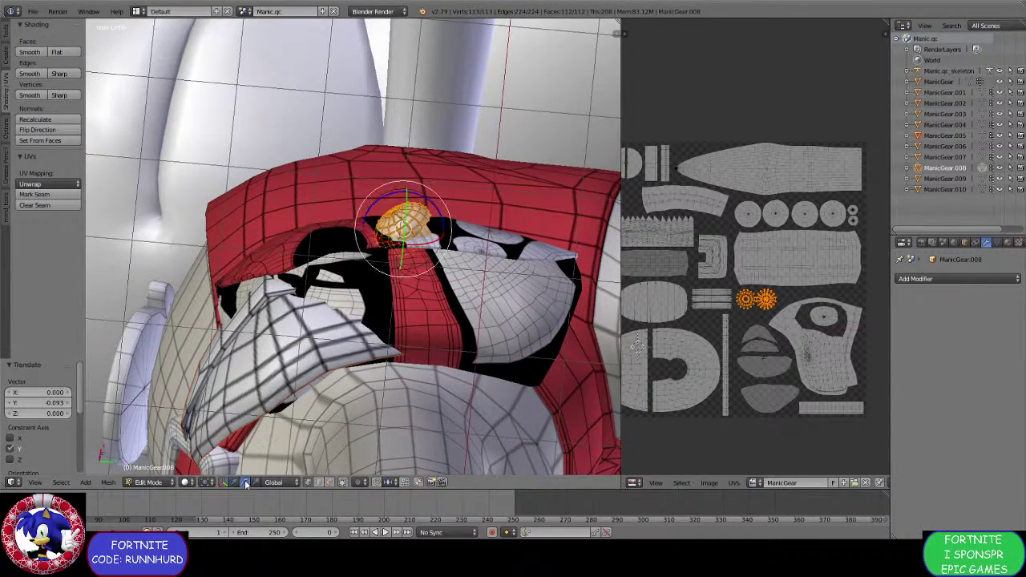
middle_click_drag(390, 322, 366, 343)
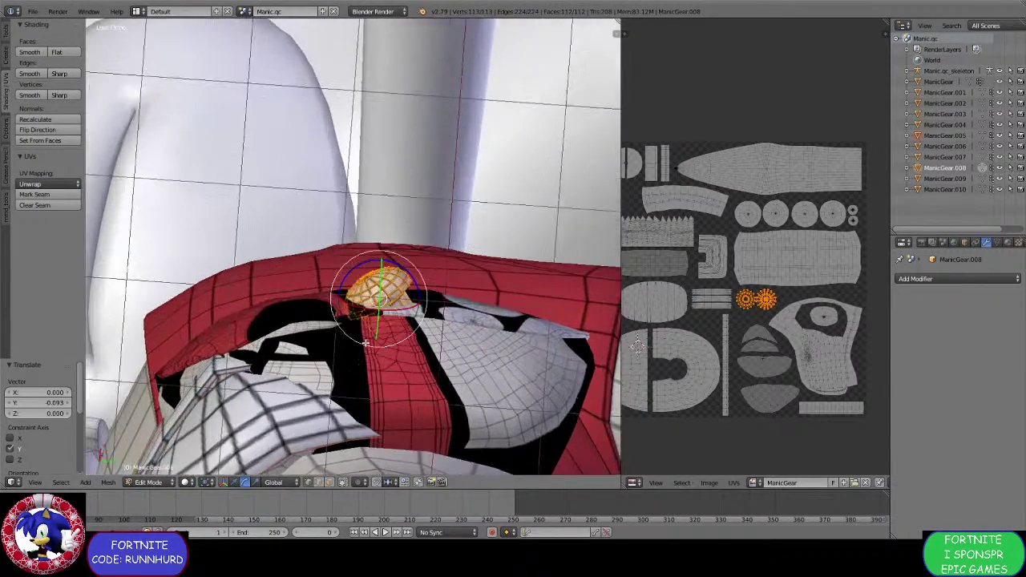
left_click_drag(393, 273, 411, 289)
middle_click_drag(411, 289, 383, 249)
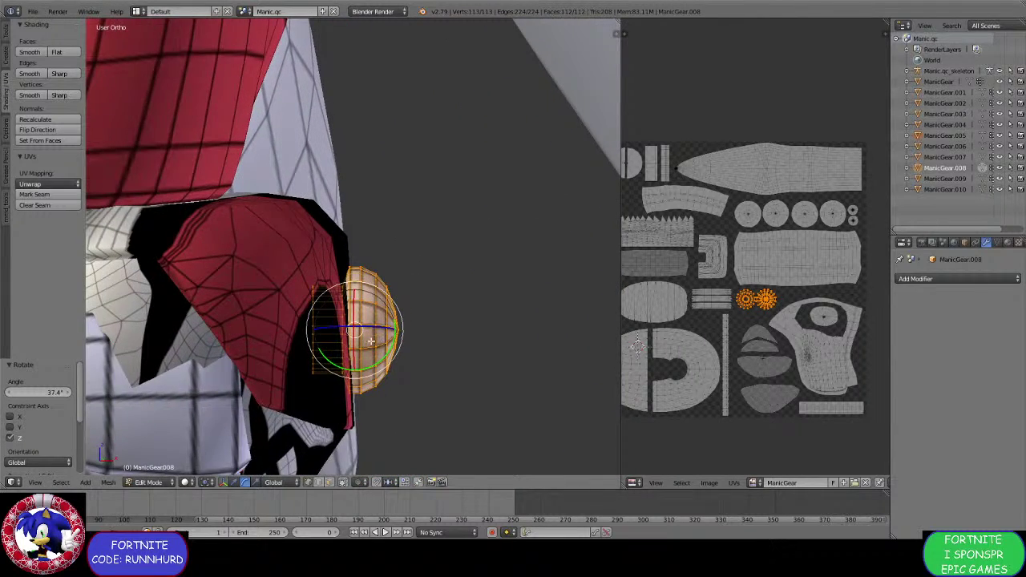
middle_click_drag(371, 340, 367, 376)
key("r")
key("y")
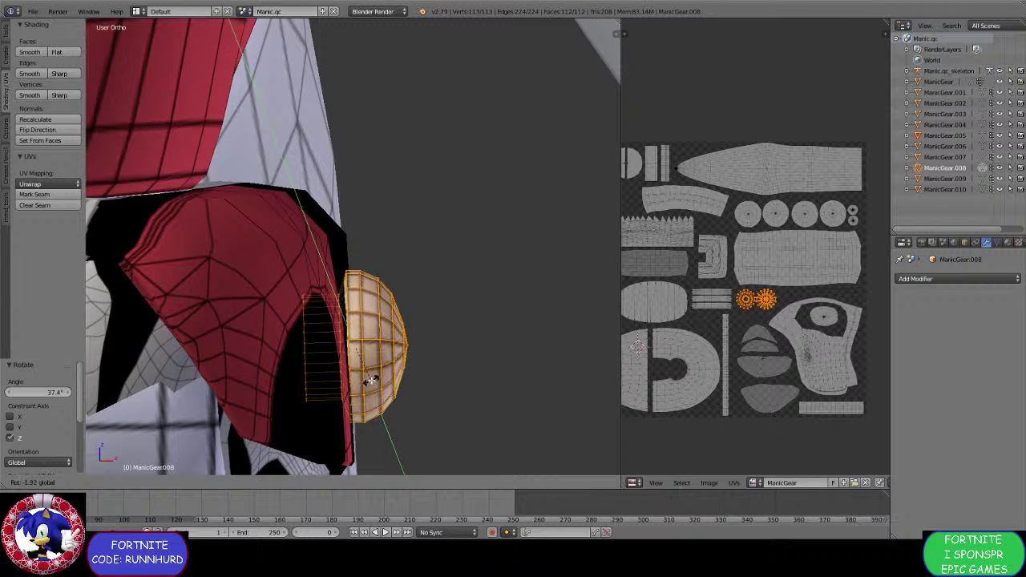
left_click(371, 382)
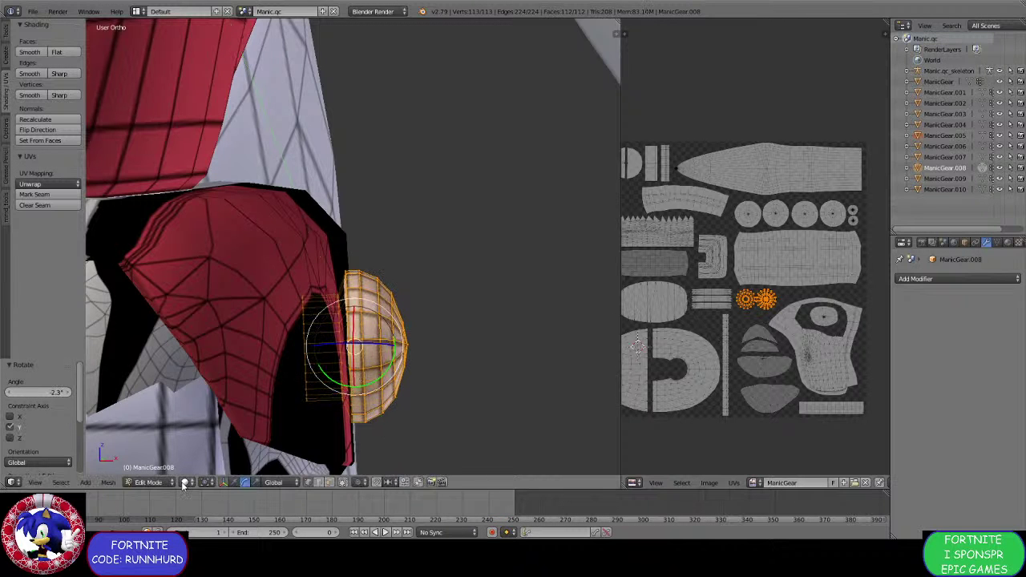
Nudge the button about 0.02 along X and -0.037 along Y, and return to Object Mode.
left_click(234, 481)
left_click_drag(390, 346, 395, 346)
mouse_move(393, 346)
middle_mouse_down()
mouse_move(260, 340)
mouse_move(388, 337)
middle_mouse_up()
scroll(297, 340, "down", 3)
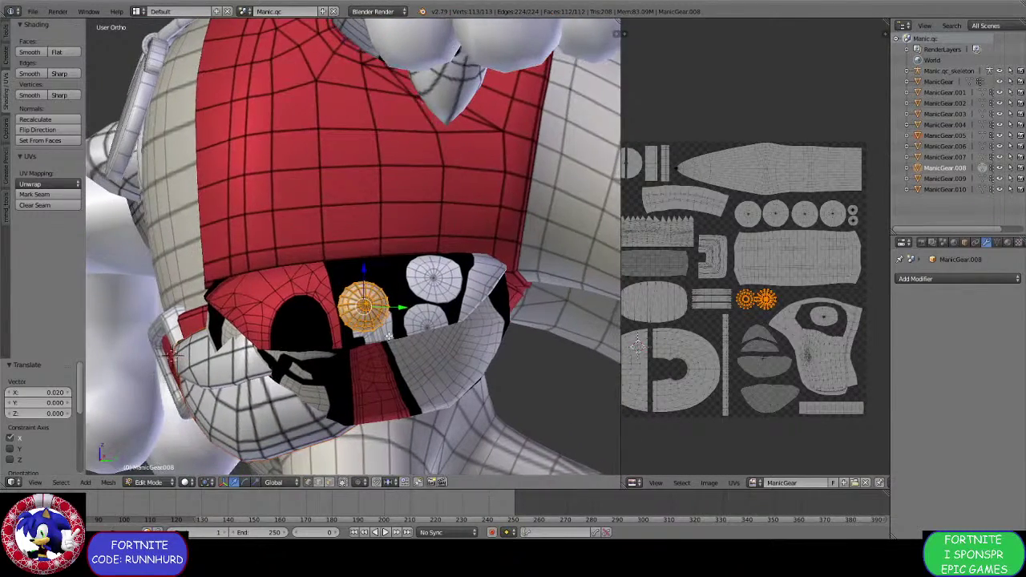
left_click_drag(402, 308, 397, 312)
middle_click_drag(397, 313, 317, 361)
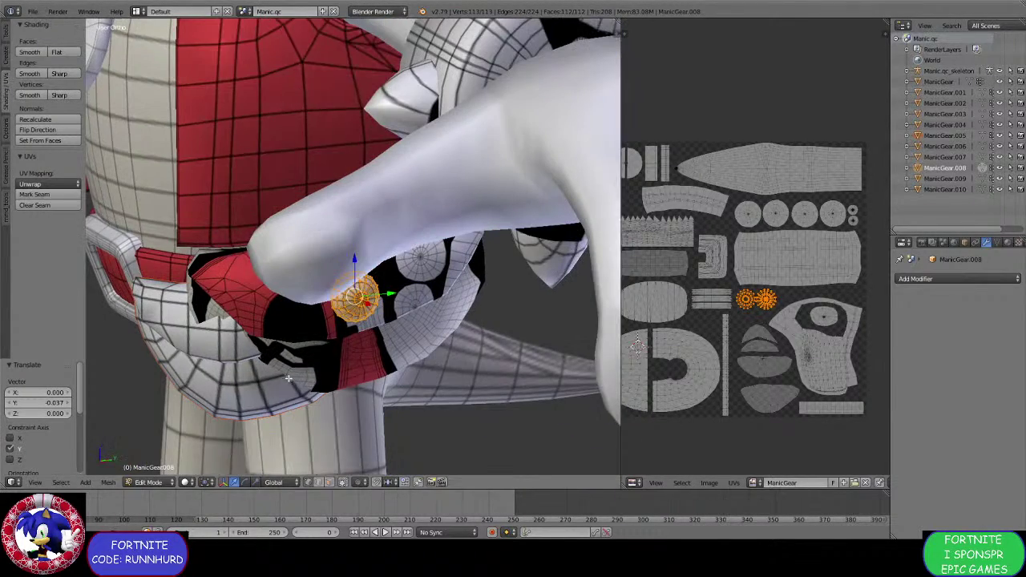
left_click(149, 482)
left_click(152, 468)
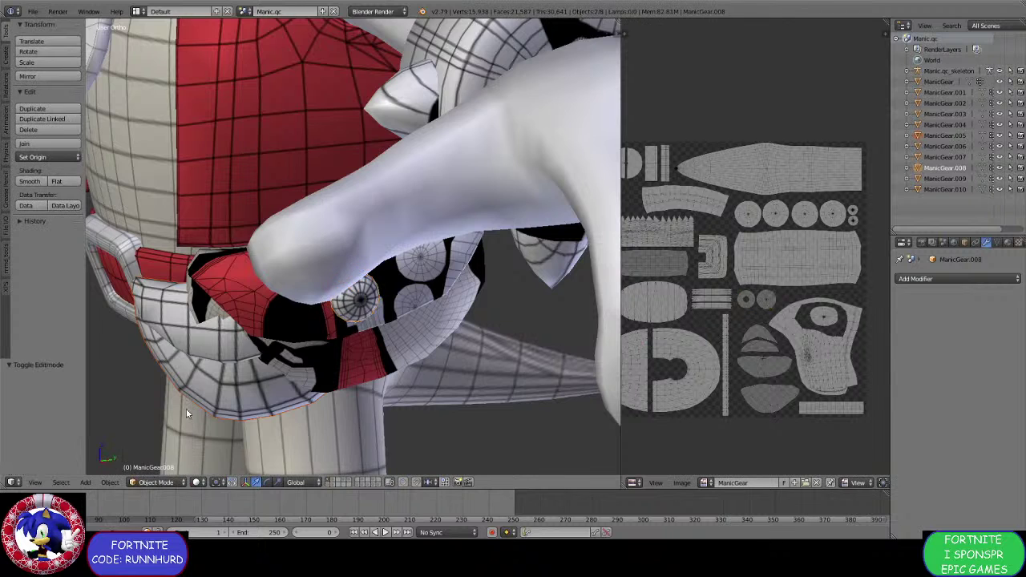
Add the new pouch to the selection and join the selected pouch and button objects into it.
middle_click_drag(186, 409, 345, 244)
right_click(345, 244)
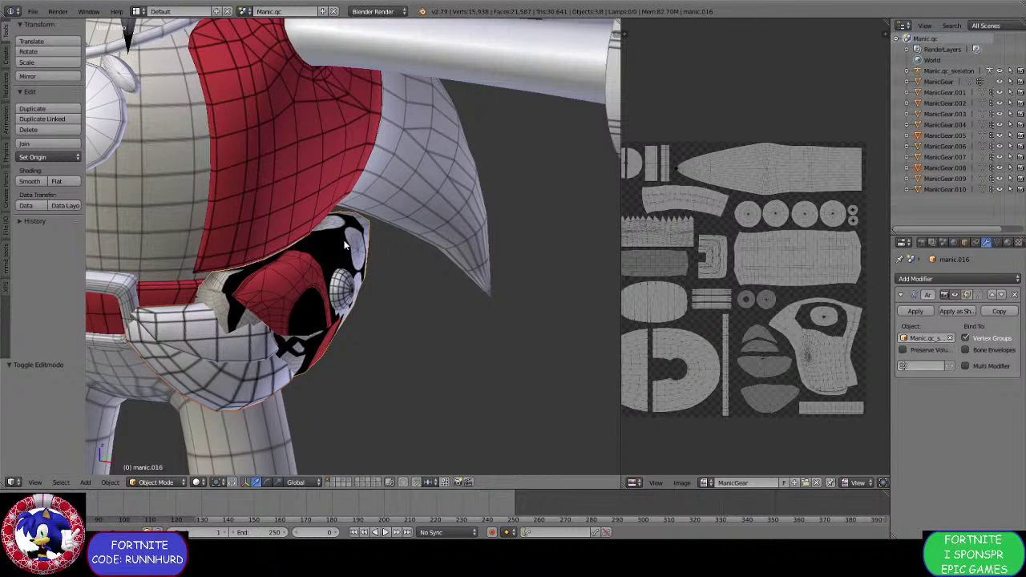
key("ctrl+j")
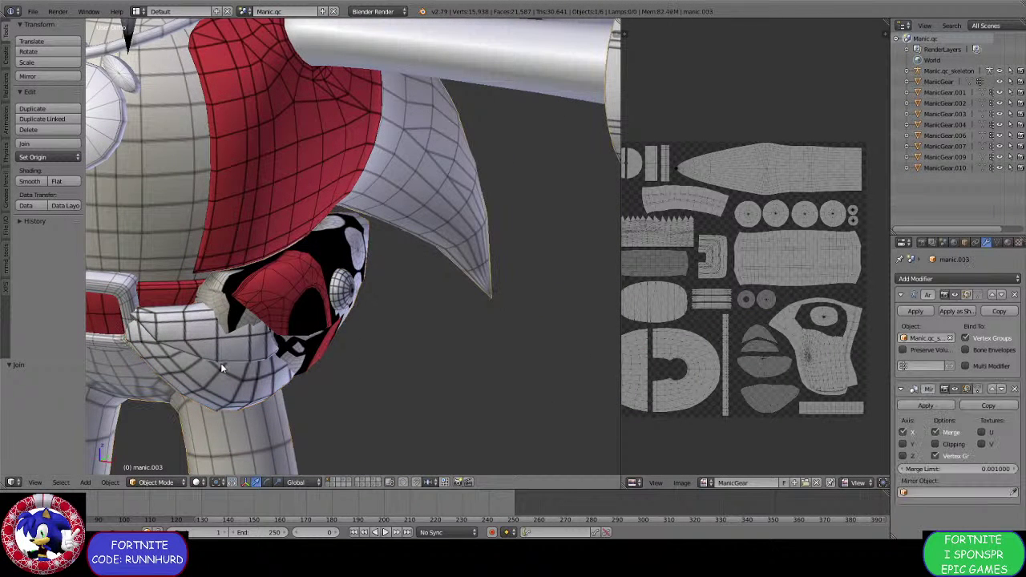
Try to move the joined pouch object to another layer.
key("m")
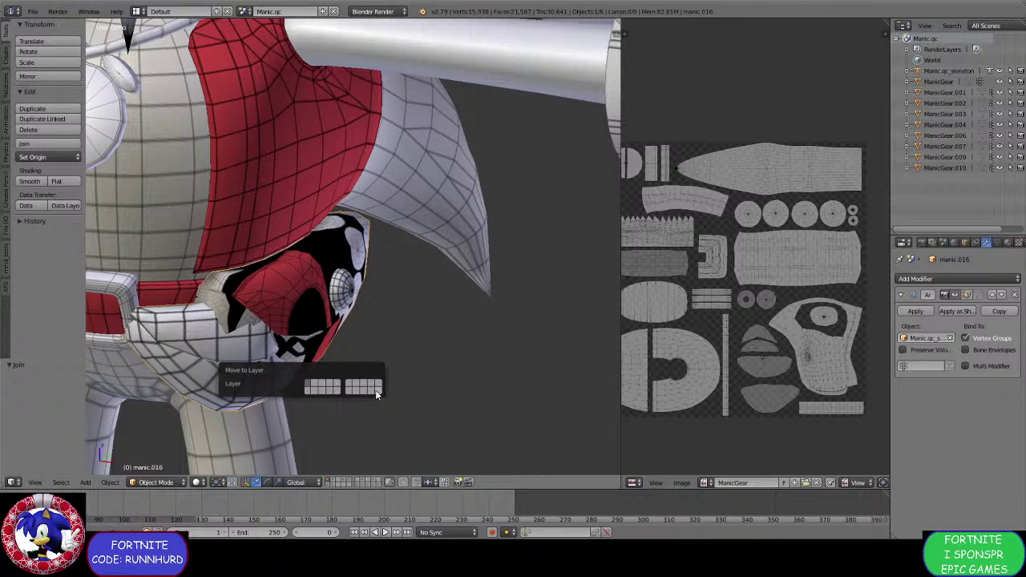
left_click(376, 392)
key("ctrl+z")
Reselect the joined pouch object and enter Edit Mode.
right_click(215, 377)
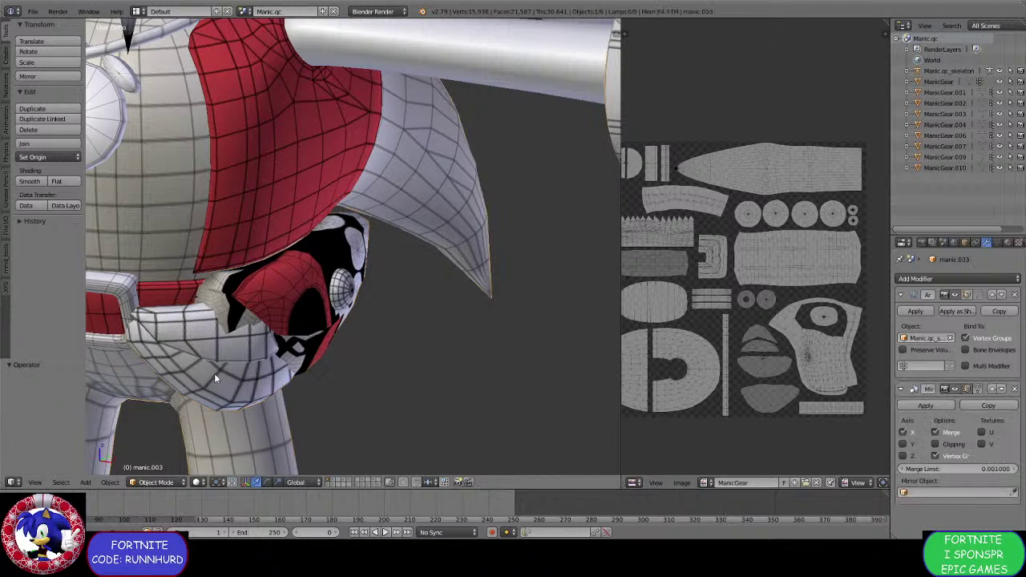
right_click(215, 378)
mouse_move(215, 378)
middle_mouse_down()
mouse_move(193, 380)
mouse_move(195, 366)
mouse_move(241, 369)
mouse_move(217, 395)
middle_mouse_up()
left_click(157, 482)
left_click(156, 459)
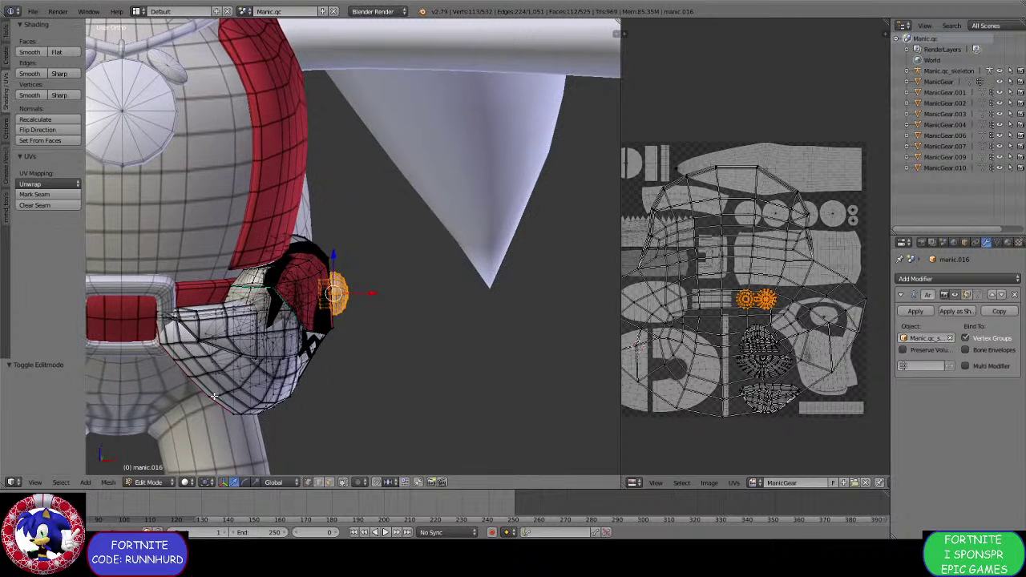
Select all linked parts of the old pouch, separate them into their own object, and return to Object Mode.
right_click(216, 397)
middle_click_drag(789, 436, 745, 372)
scroll(745, 372, "up", 3)
right_click(732, 391, "shift")
right_click(713, 337, "shift")
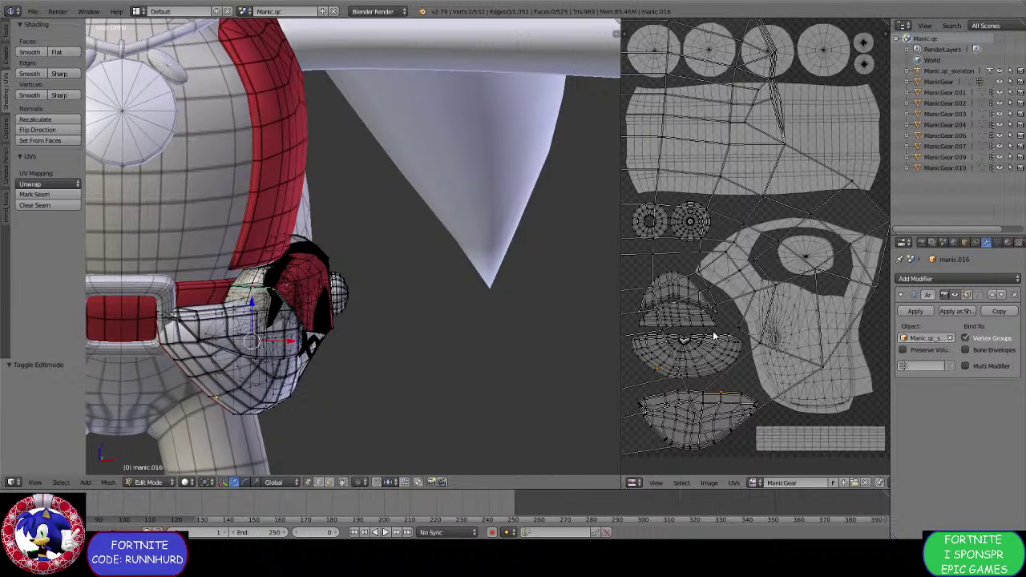
key("ctrl+l")
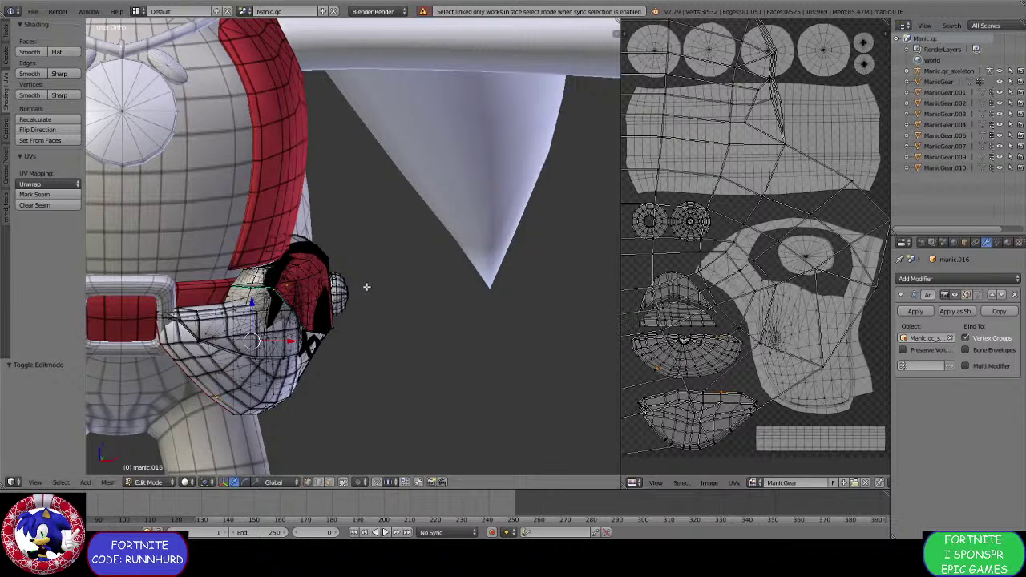
key("ctrl+l")
middle_click_drag(225, 335, 210, 399)
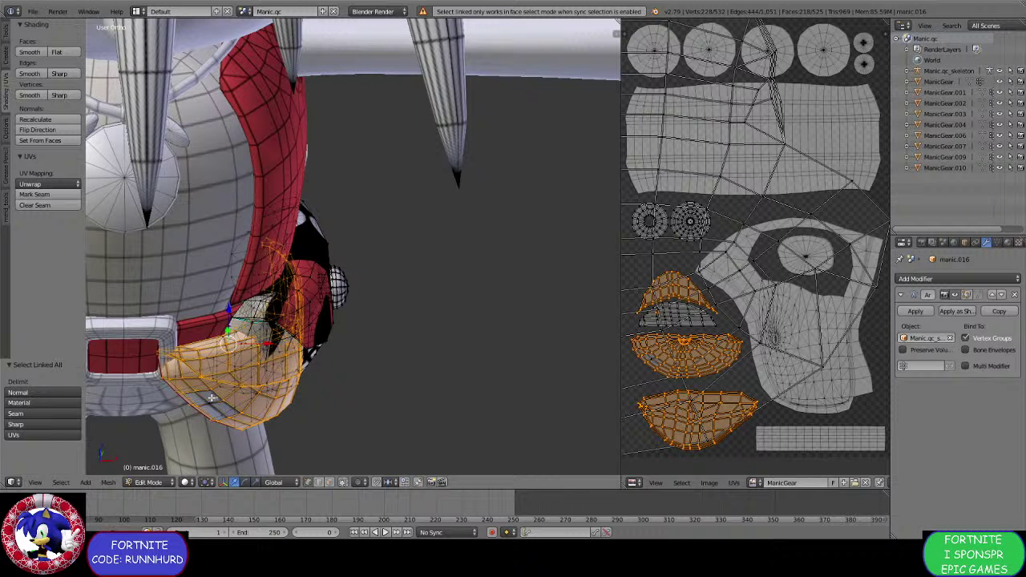
key("p")
left_click(205, 395)
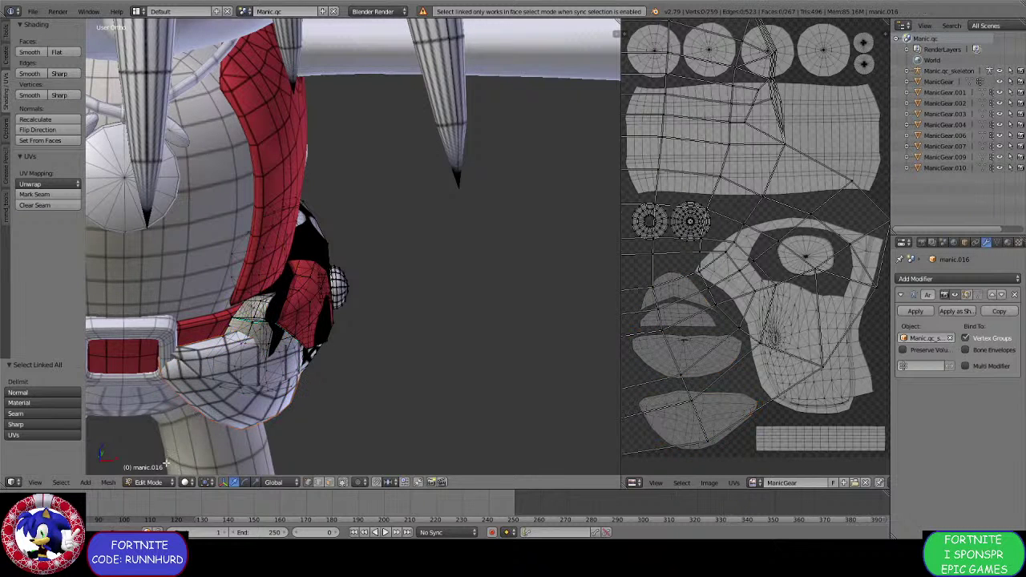
left_click(149, 482)
left_click(154, 469)
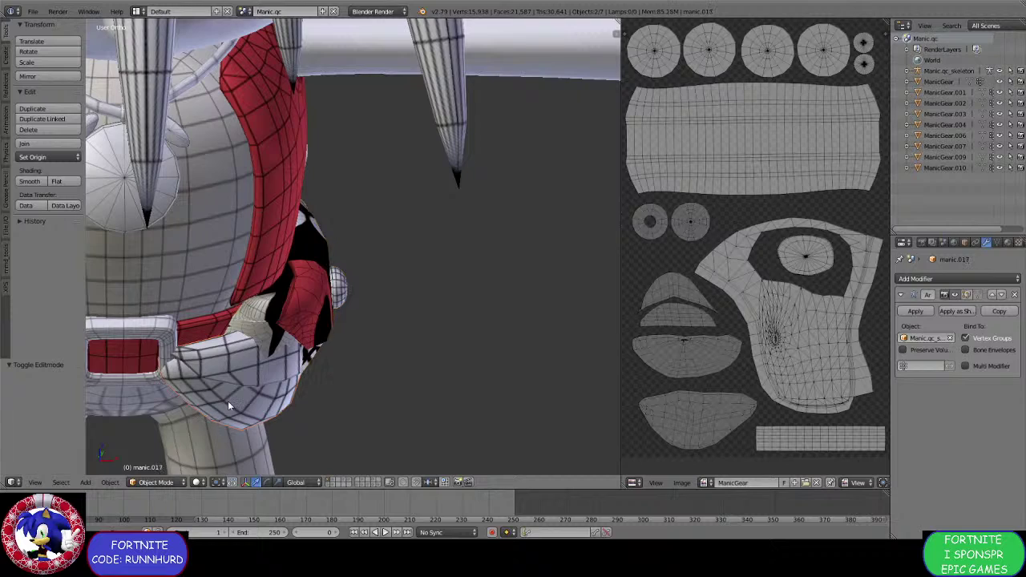
Move the separated old pouch to a hidden layer.
key("m")
left_click(385, 420)
scroll(383, 340, "down", 2)
middle_click_drag(385, 339, 445, 299)
scroll(351, 314, "up", 2)
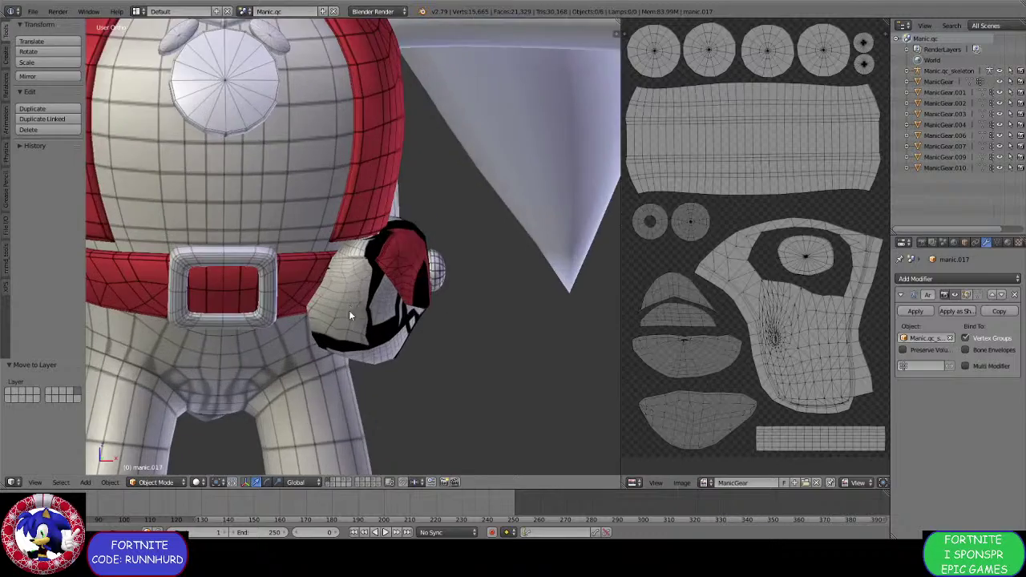
Try a level 1 Subdivision Surface modifier on the new pouch with its button, and remove it.
middle_click_drag(351, 313, 452, 308)
right_click(339, 314)
key("ctrl+1")
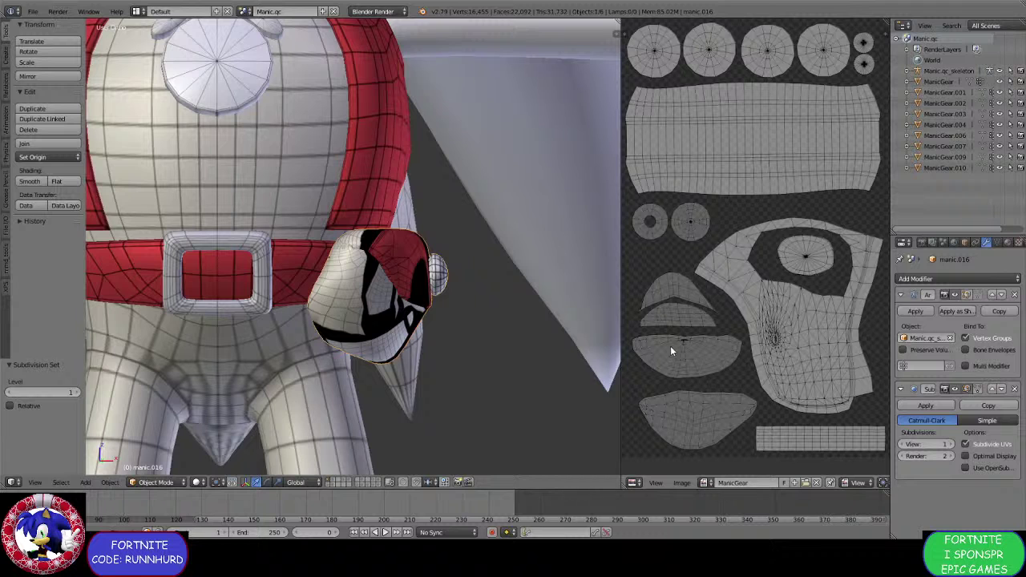
left_click(1014, 388)
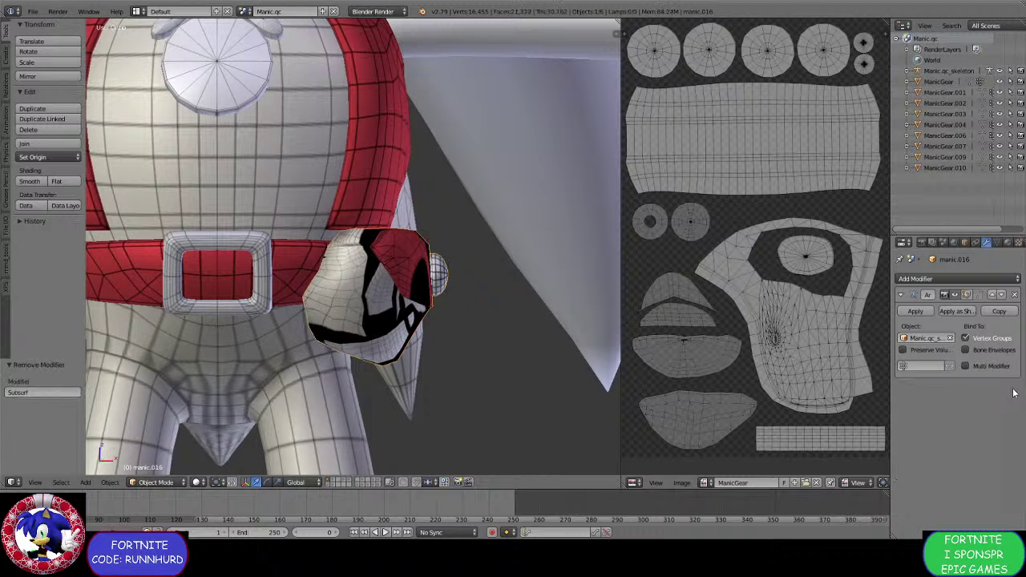
Duplicate the new pouch in place, move the copy to layer 13, and display only that layer.
key("shift+d")
right_click(502, 355)
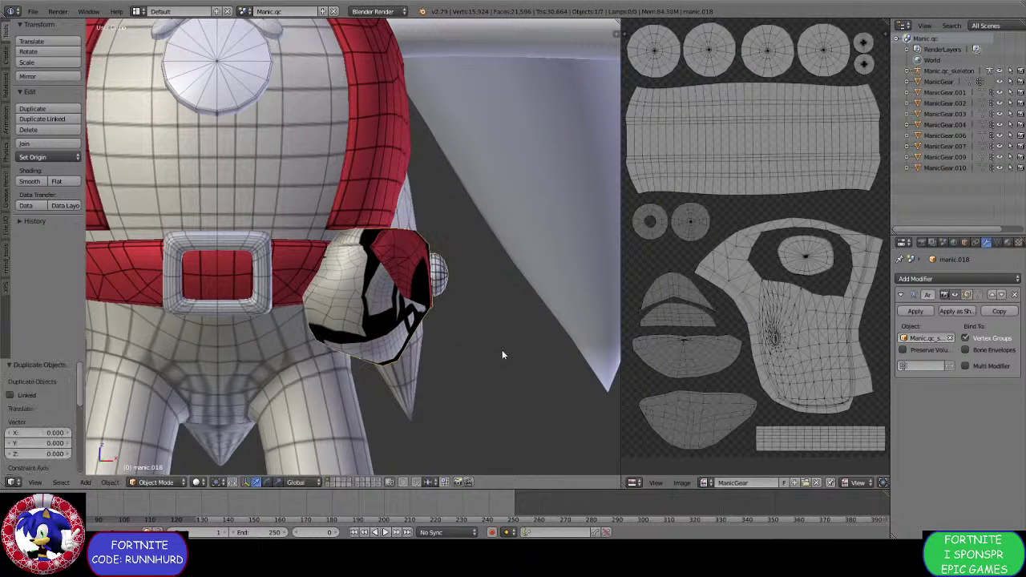
key("m")
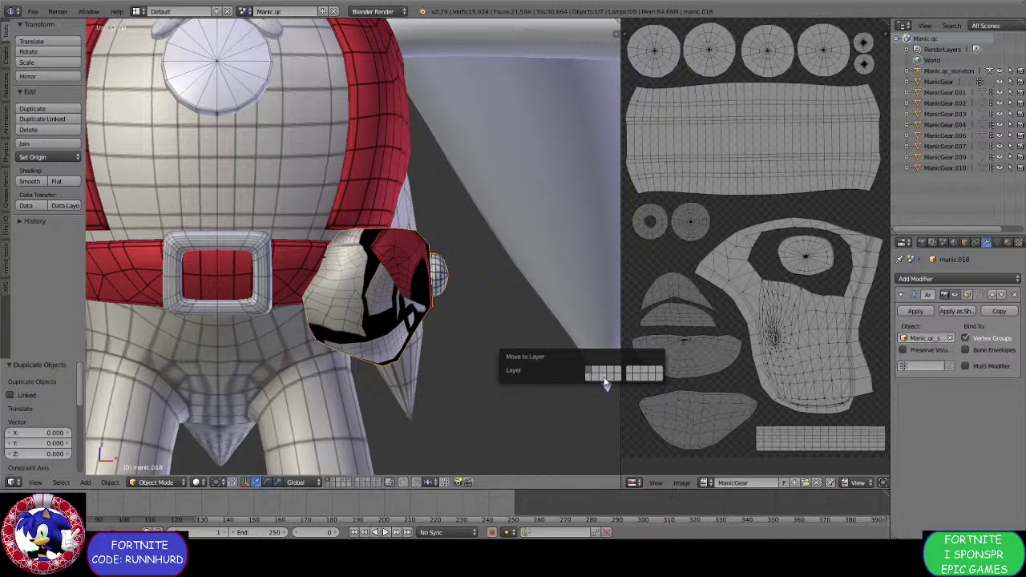
left_click(605, 379)
left_click(337, 485)
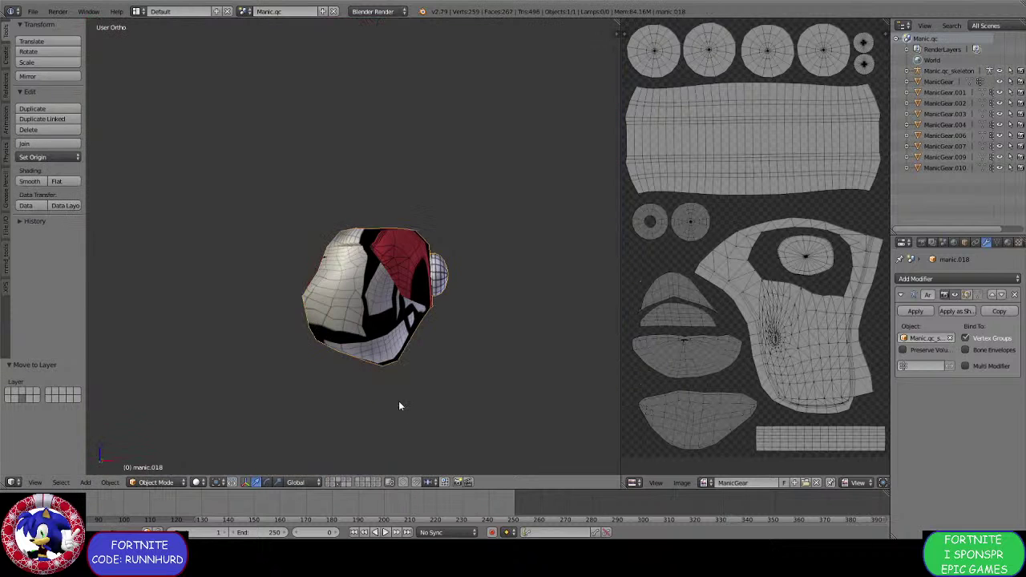
Add a level 1 Subdivision Surface modifier to the duplicated pouch and apply it.
middle_click_drag(399, 401, 345, 372)
key("ctrl+1")
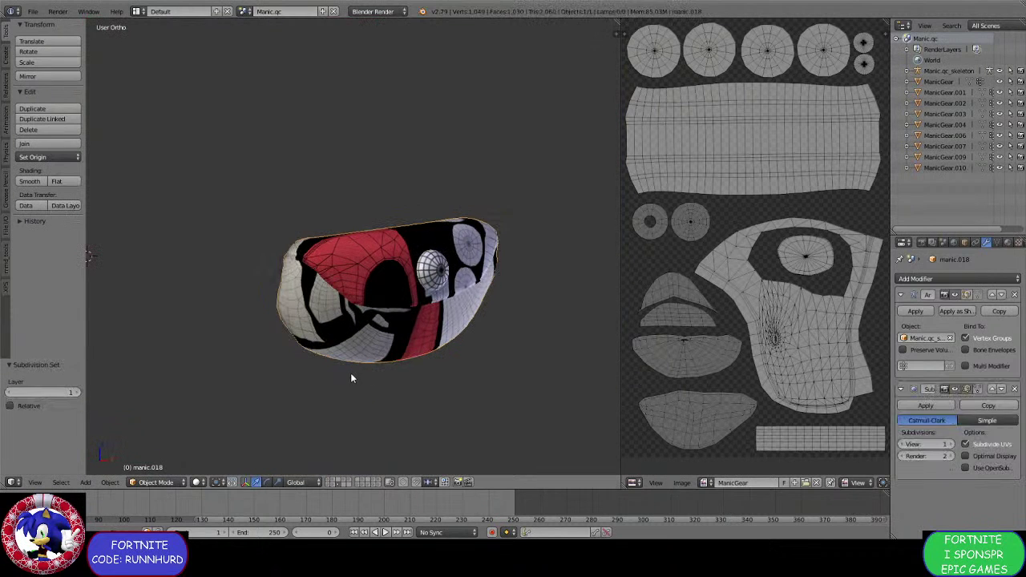
left_click(925, 406)
Delete all vertices of the button from the subdivided pouch copy and return to Object Mode.
left_click(157, 481)
left_click(157, 458)
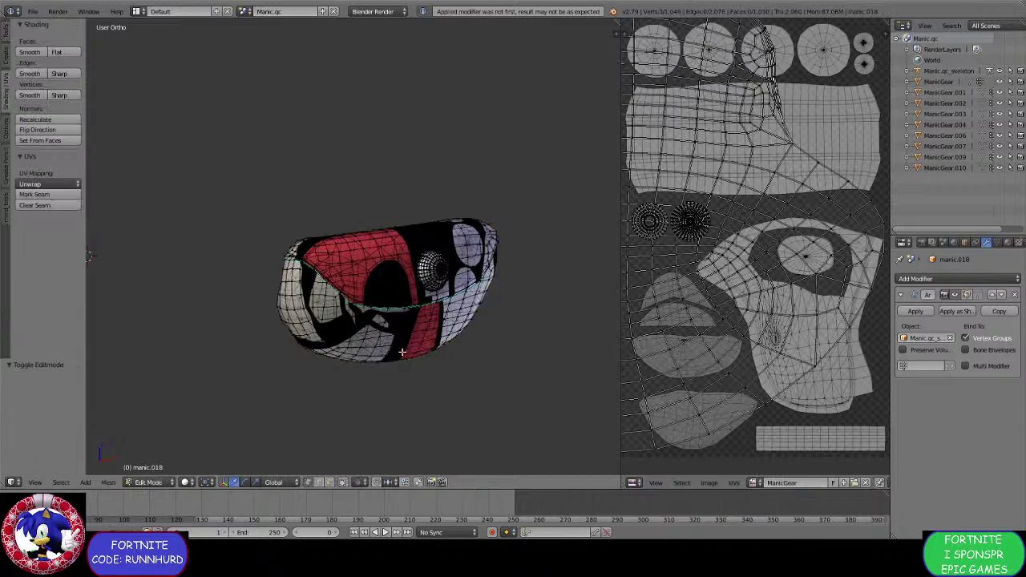
scroll(403, 352, "up", 5)
middle_click_drag(433, 286, 462, 332)
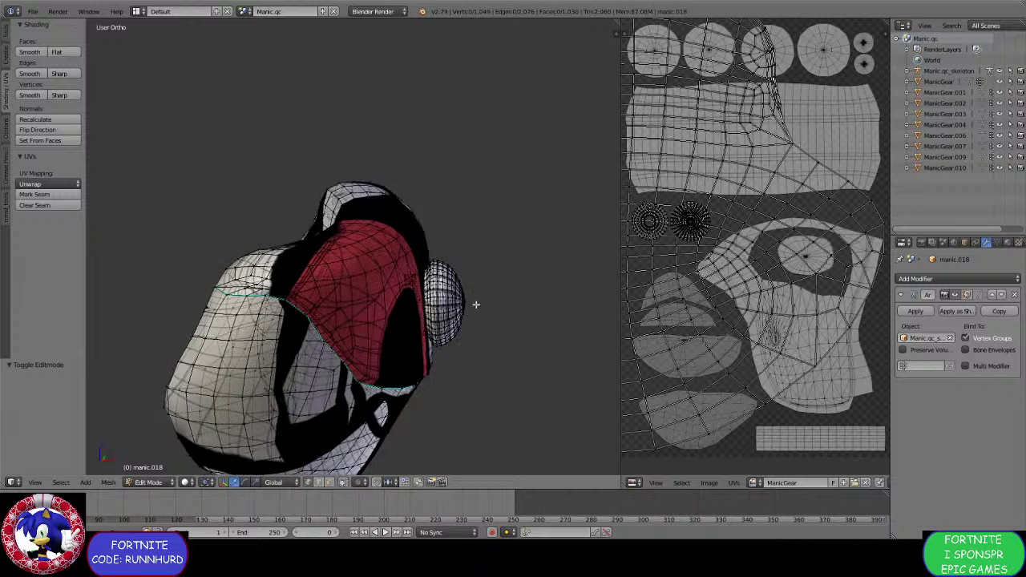
key("ctrl+l")
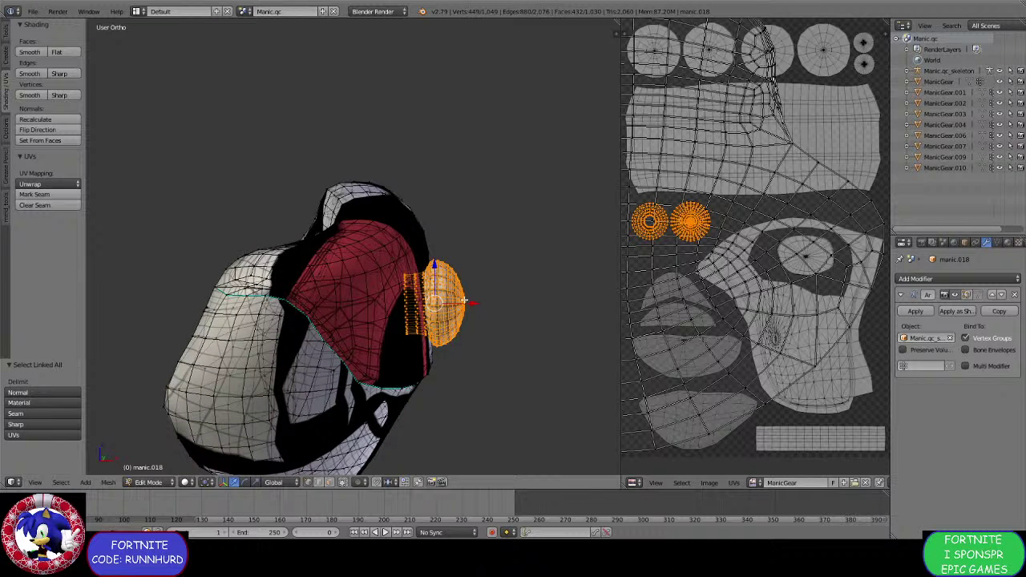
key("x")
left_click(463, 299)
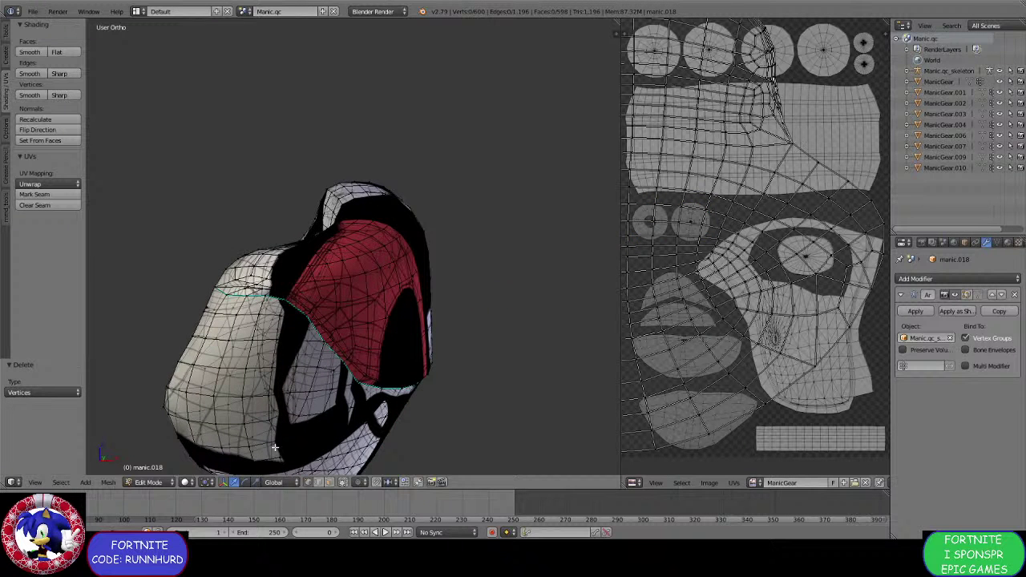
left_click(149, 482)
left_click(149, 465)
Display layer 1 and separate the button of the unsubdivided pouch into its own object.
left_click(330, 483)
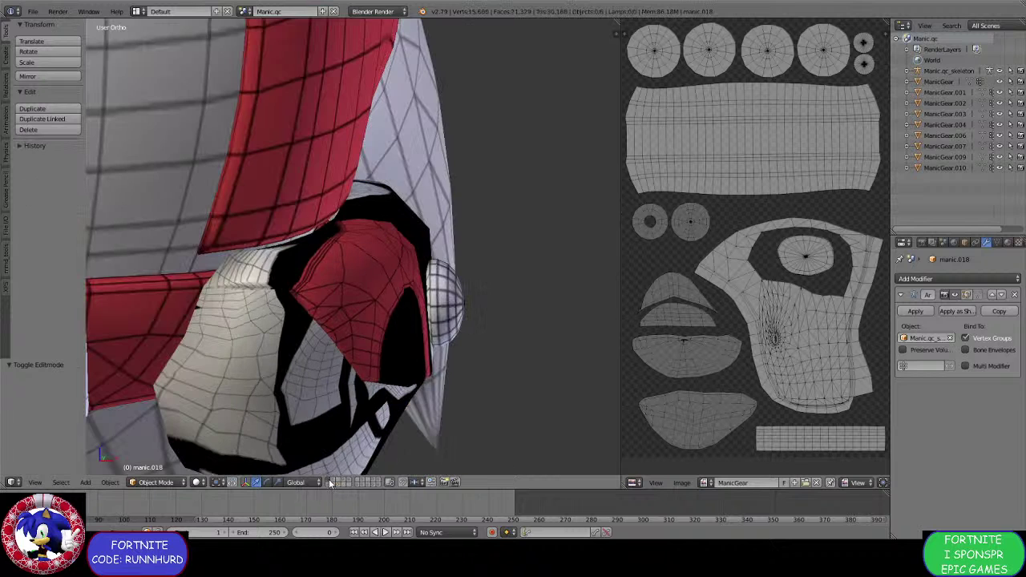
right_click(445, 307)
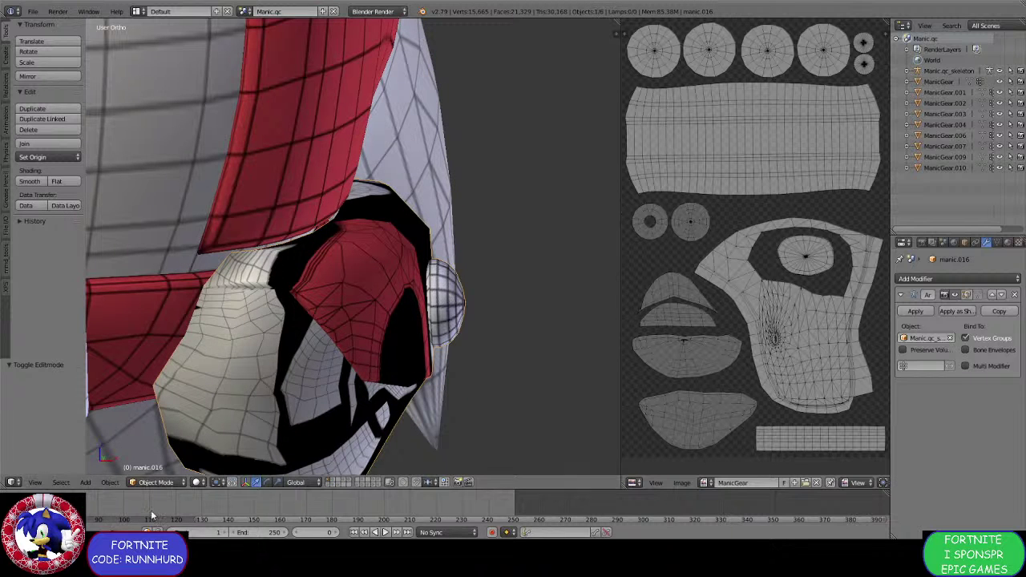
left_click(152, 481)
left_click(156, 457)
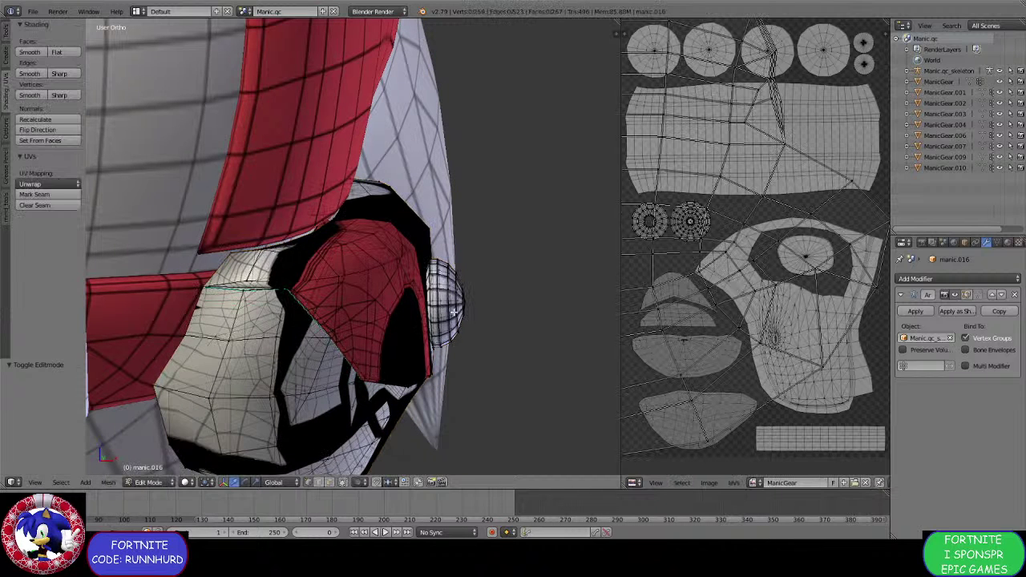
key("ctrl+l")
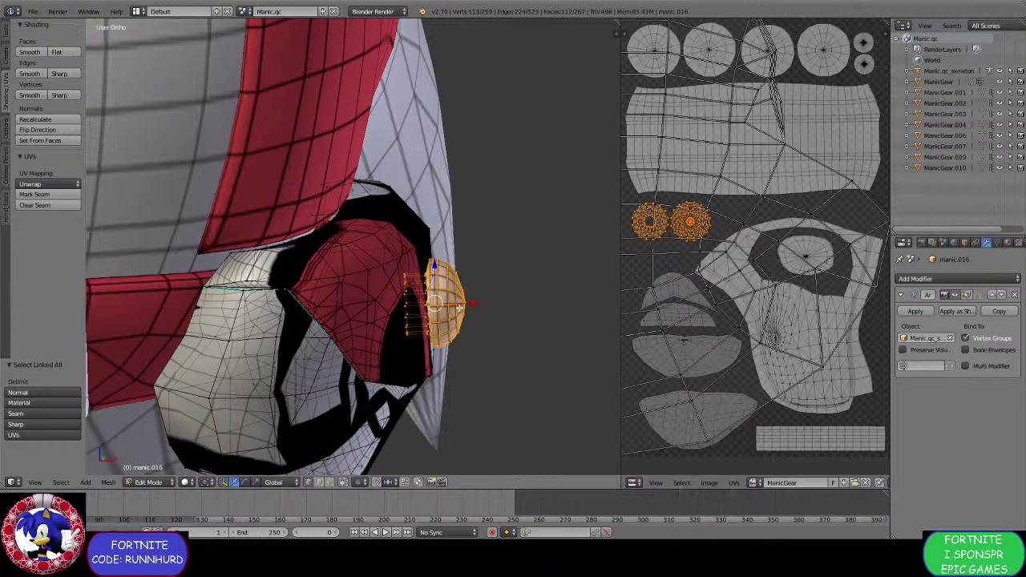
key("a")
left_click(149, 482)
left_click(153, 469)
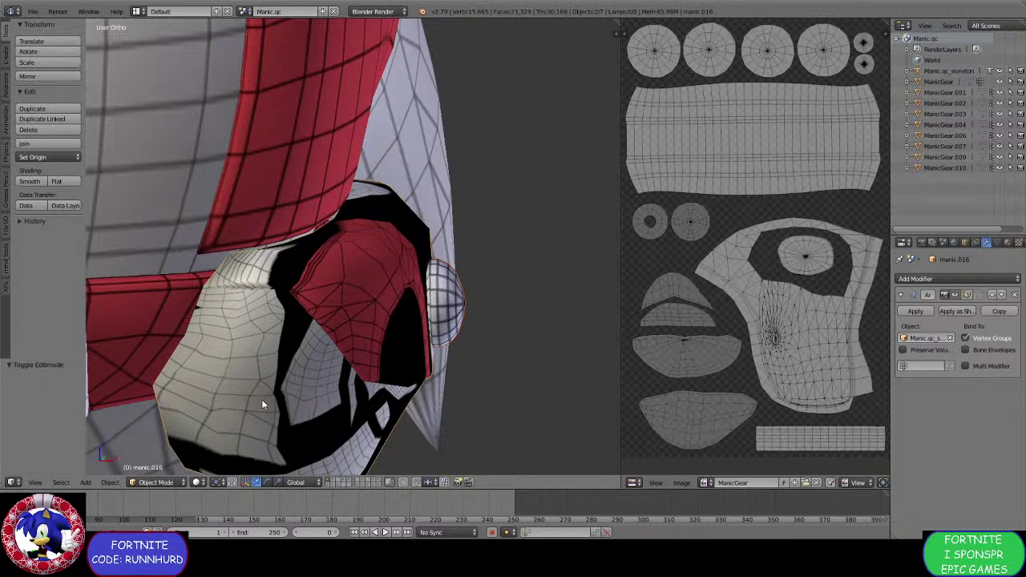
Move the unsubdivided pouch body without its button to layer 15.
right_click(263, 398)
middle_click_drag(336, 407, 347, 411)
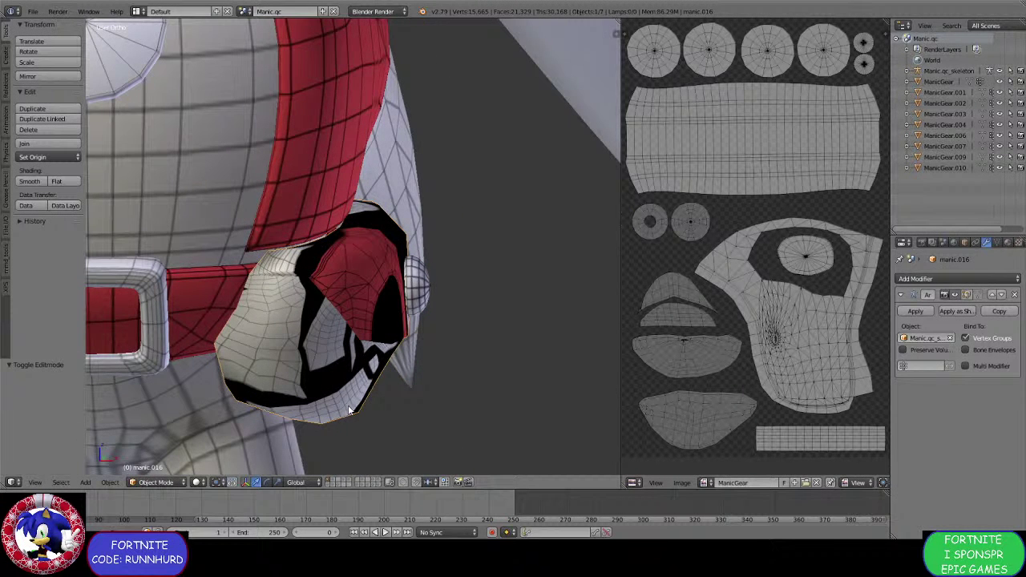
key("m")
left_click(466, 432)
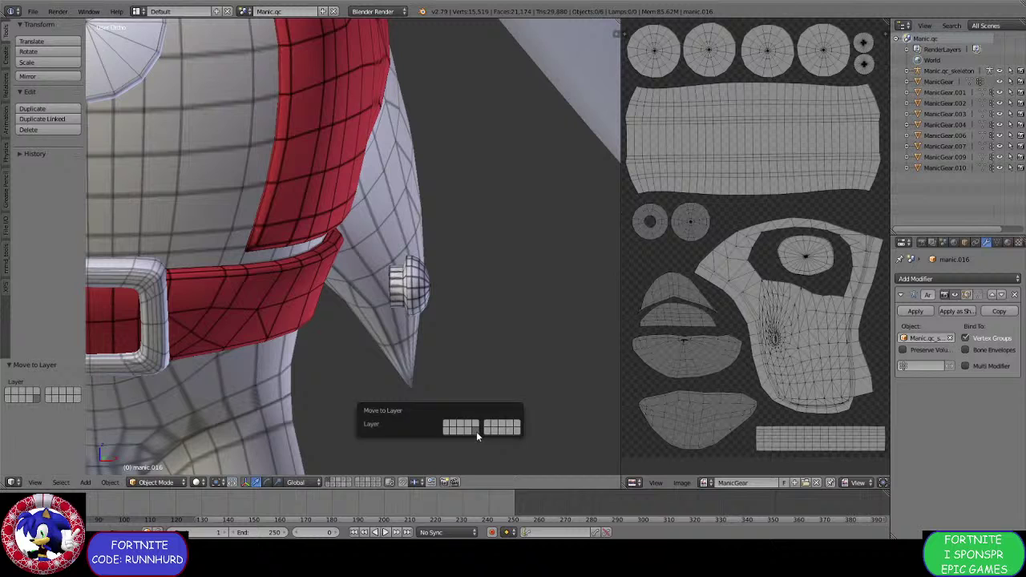
Move the subdivided pouch body from layer 13 to layer 1 and display layer 1.
left_click(339, 481)
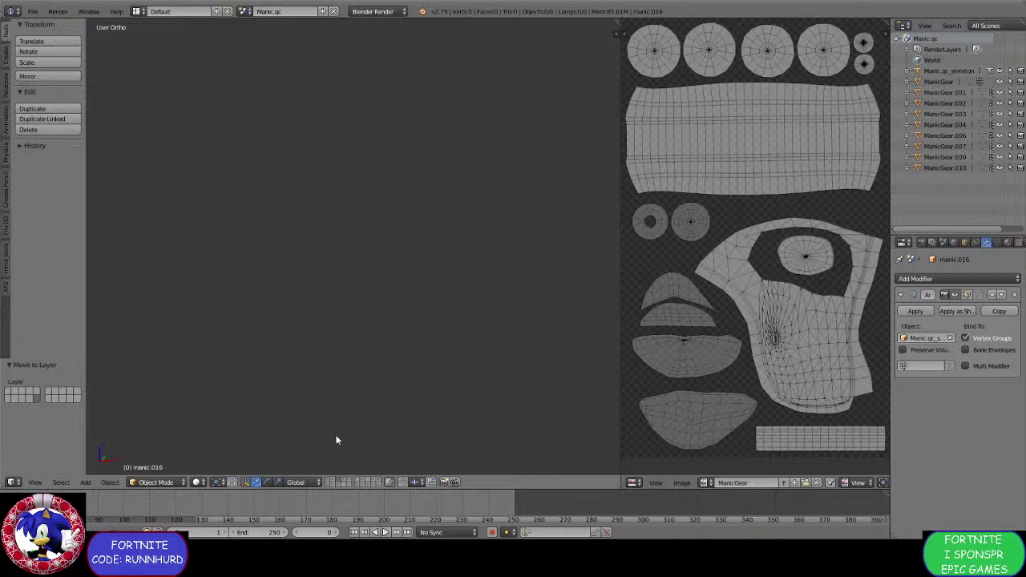
left_click(337, 482)
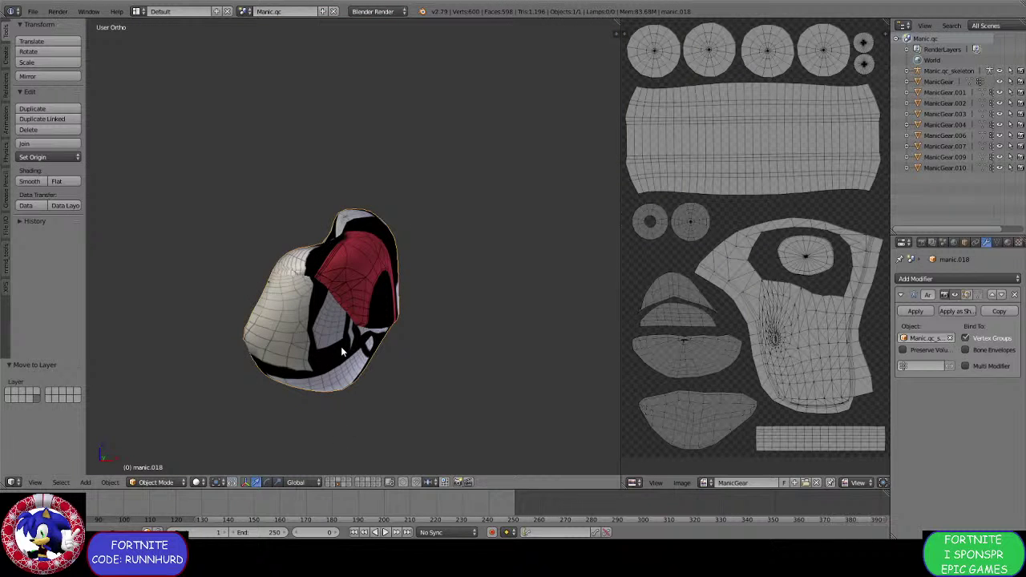
key("m")
left_click(430, 367)
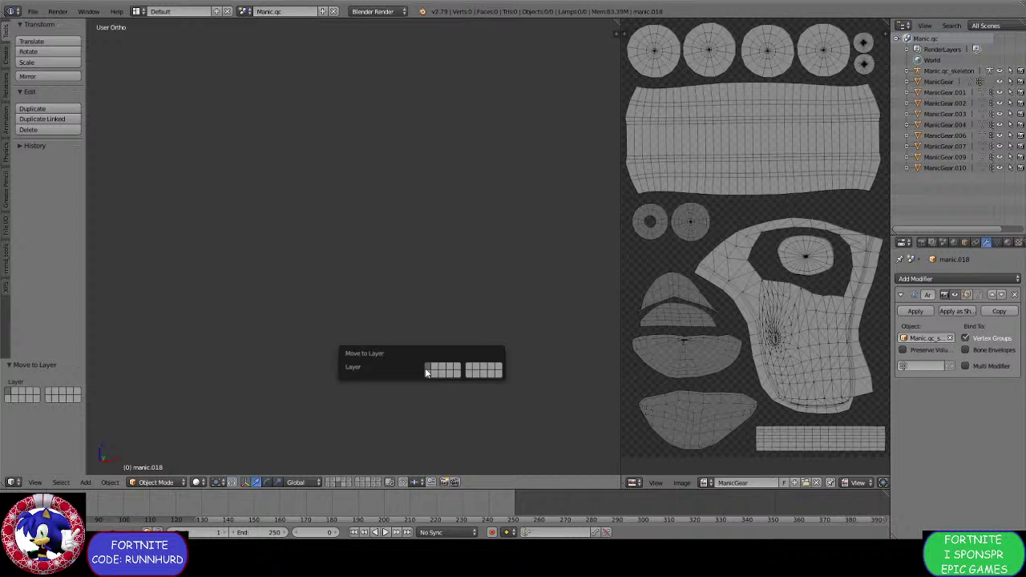
left_click(329, 482)
Join the separated button with the subdivided pouch body into one object.
middle_click_drag(362, 306, 305, 311)
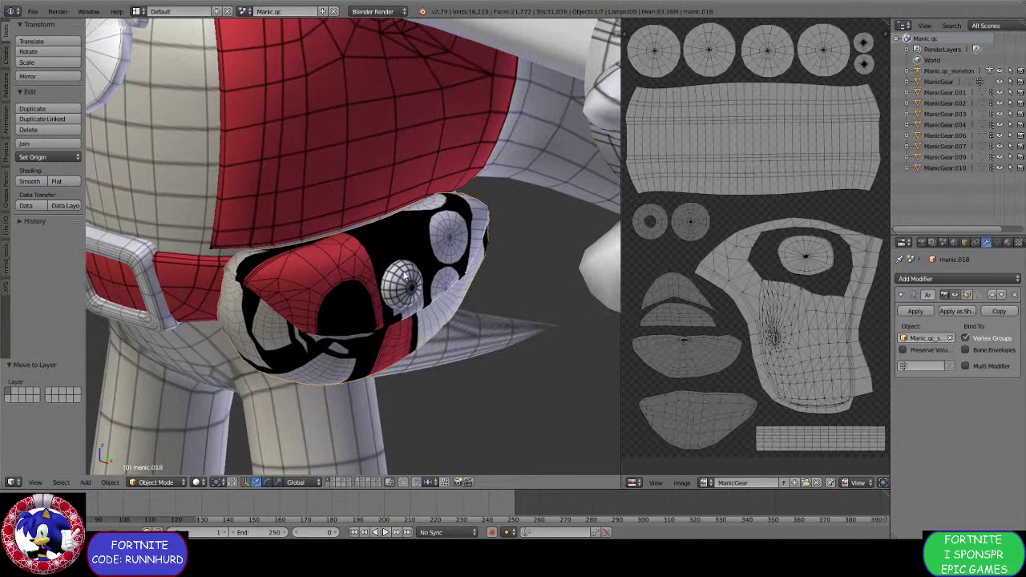
right_click(403, 274)
right_click(363, 279)
key("ctrl+j")
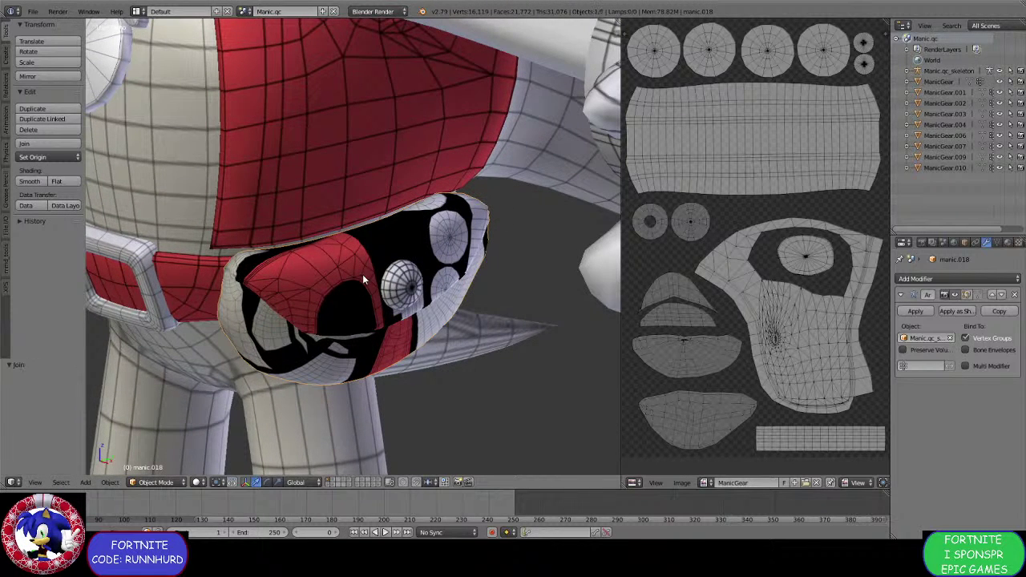
scroll(363, 279, "down", 8)
middle_click_drag(363, 279, 424, 349)
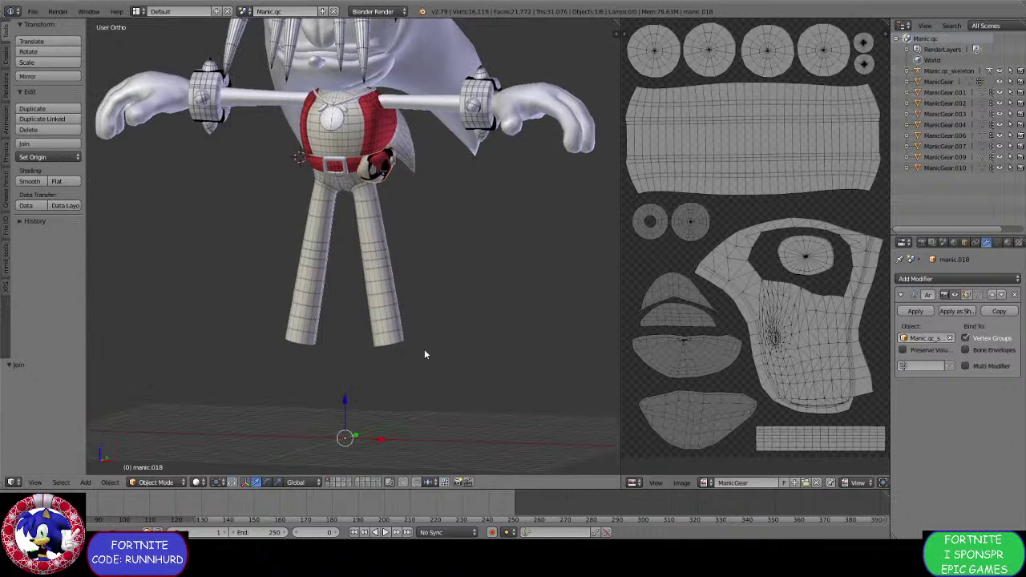
Find the layer holding the shoe and sock, move both to layer 1, and display that layer together with the character.
left_click(331, 482)
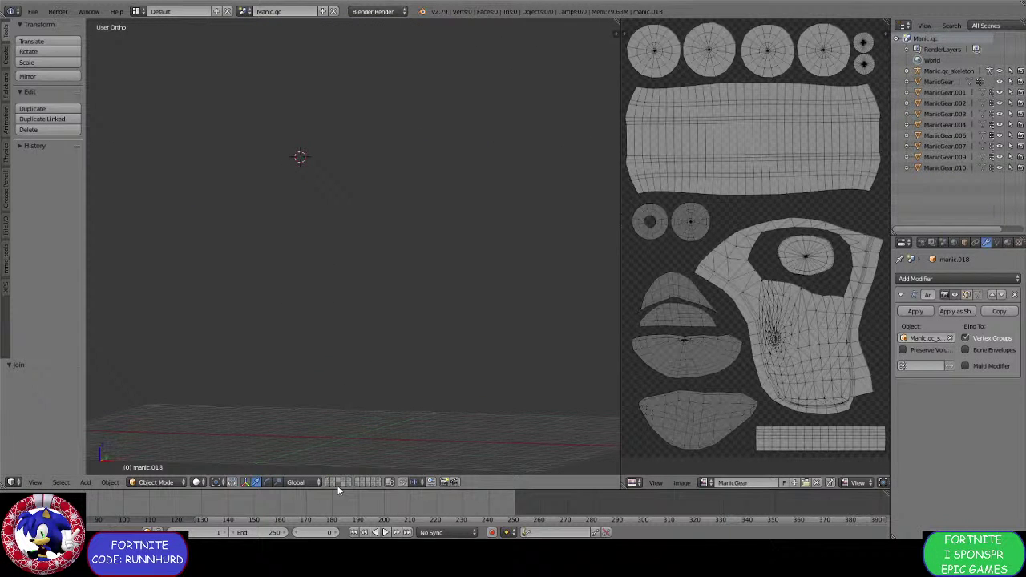
left_click(333, 485)
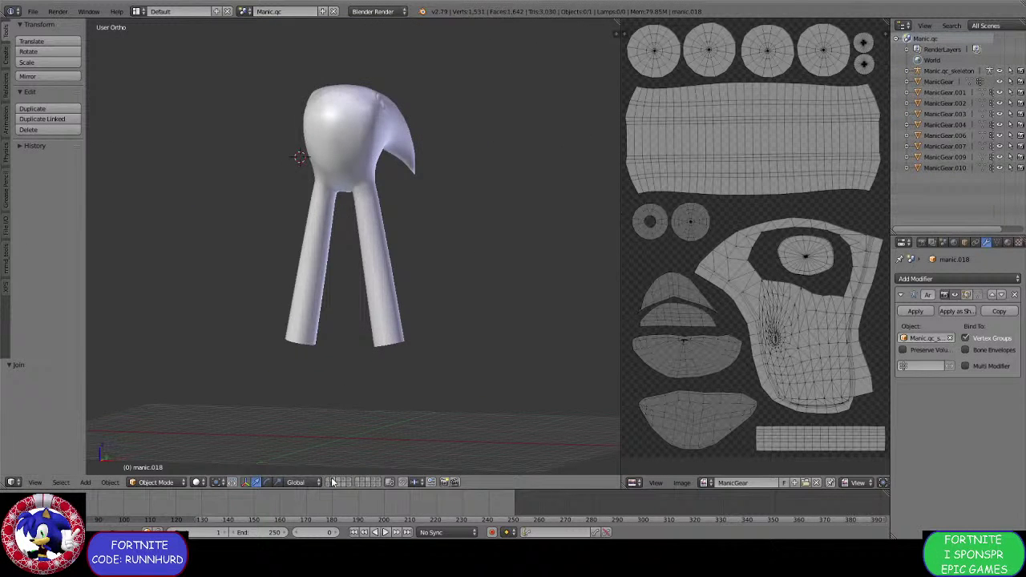
left_click(334, 481)
right_click(353, 417)
middle_click_drag(353, 417, 425, 345)
right_click(424, 345)
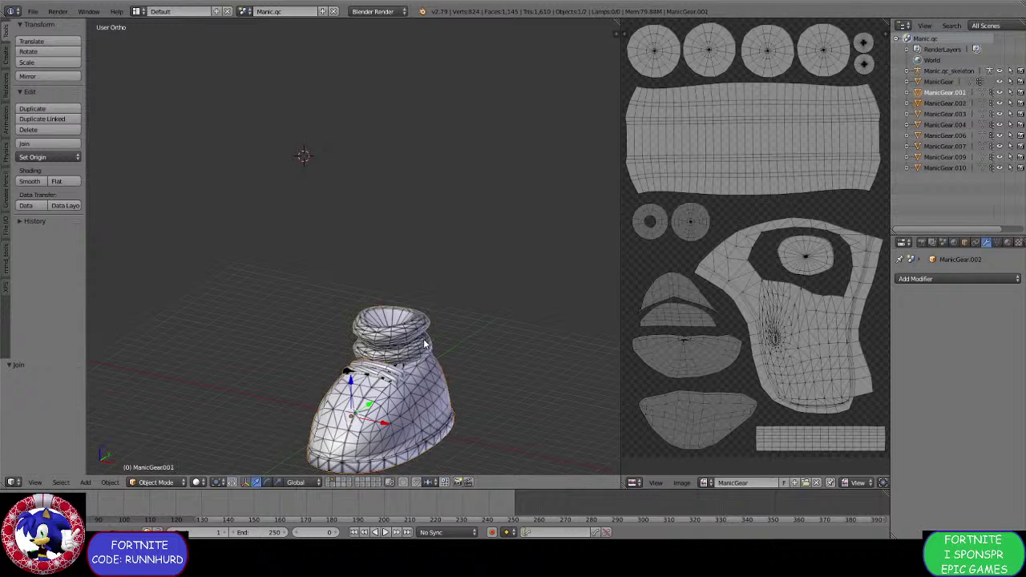
key("m")
left_click(511, 363)
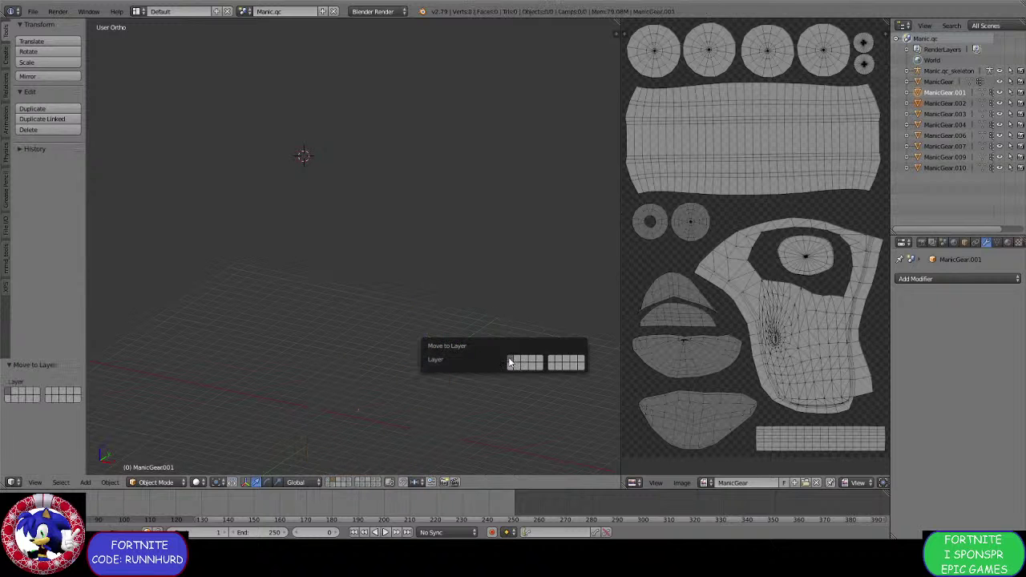
left_click(330, 480, "shift")
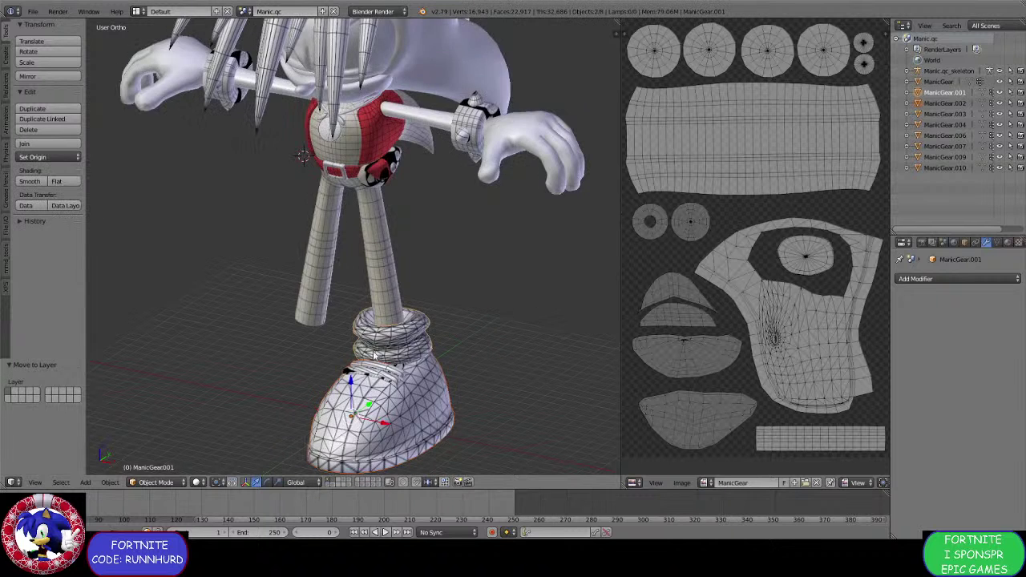
Join the selected shoe and sock into a single object.
middle_click_drag(376, 359, 386, 335)
scroll(386, 331, "down", 1)
middle_click_drag(597, 301, 581, 331, "shift")
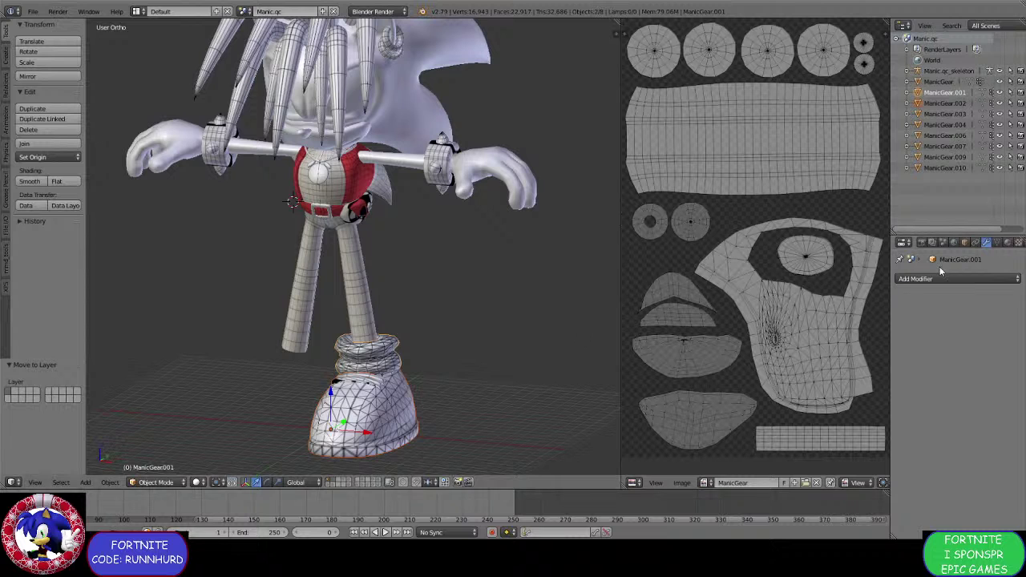
key("ctrl+j")
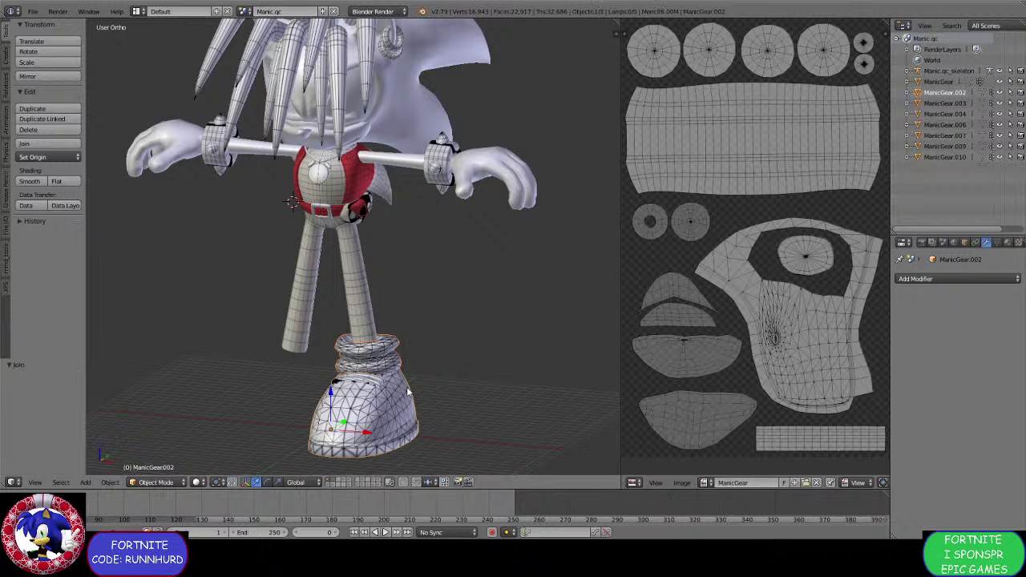
Add a Mirror modifier on the X axis to the joined shoe and sock.
left_click(956, 279)
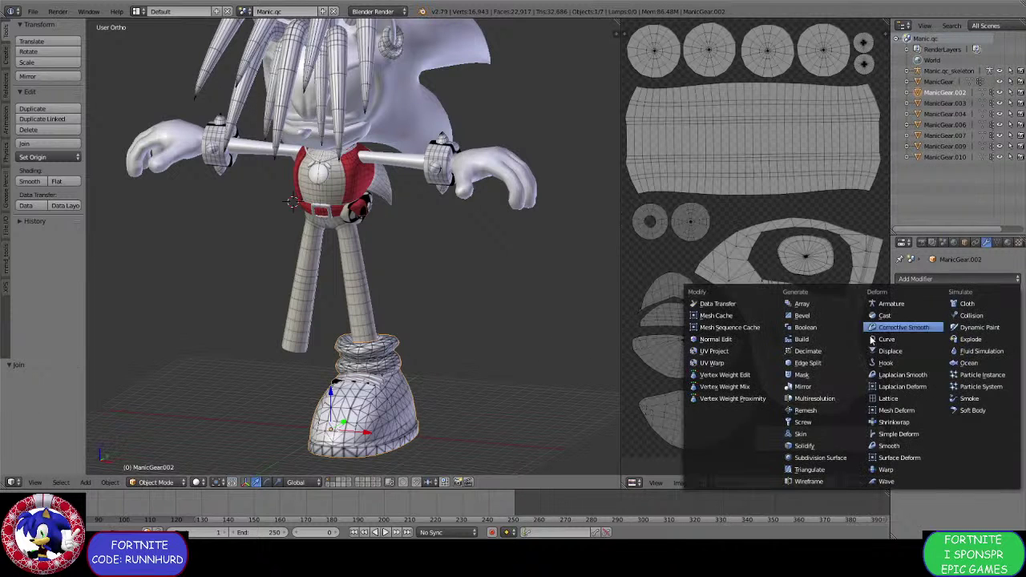
left_click(803, 386)
middle_click_drag(458, 318, 438, 292)
scroll(467, 305, "down", 2)
scroll(486, 332, "up", 4)
scroll(426, 316, "up", 2)
scroll(424, 322, "down", 3)
scroll(459, 316, "up", 2)
Deselect all objects and save the Blender file.
key("a")
scroll(447, 293, "down", 1)
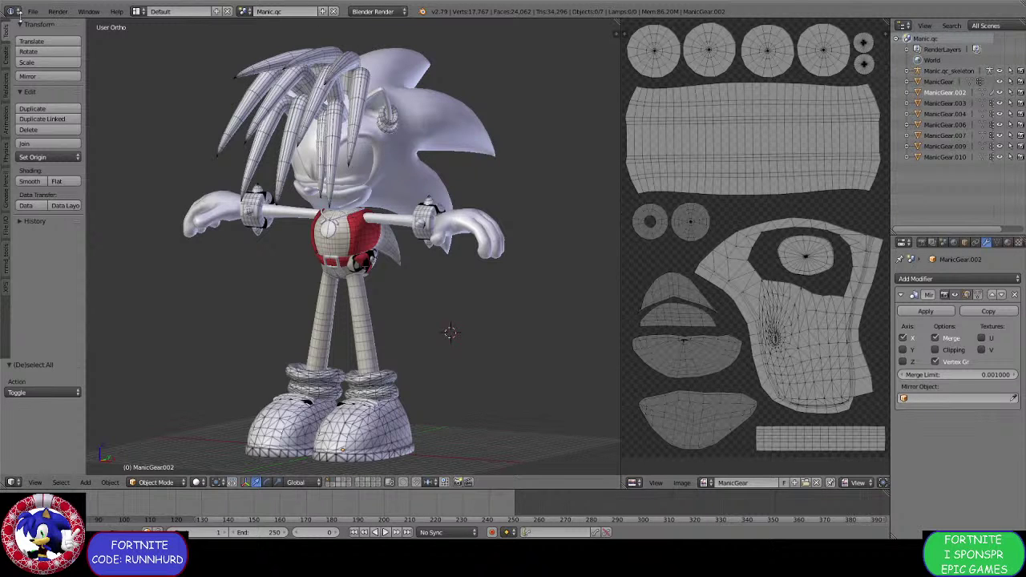
left_click(33, 11)
left_click(45, 95)
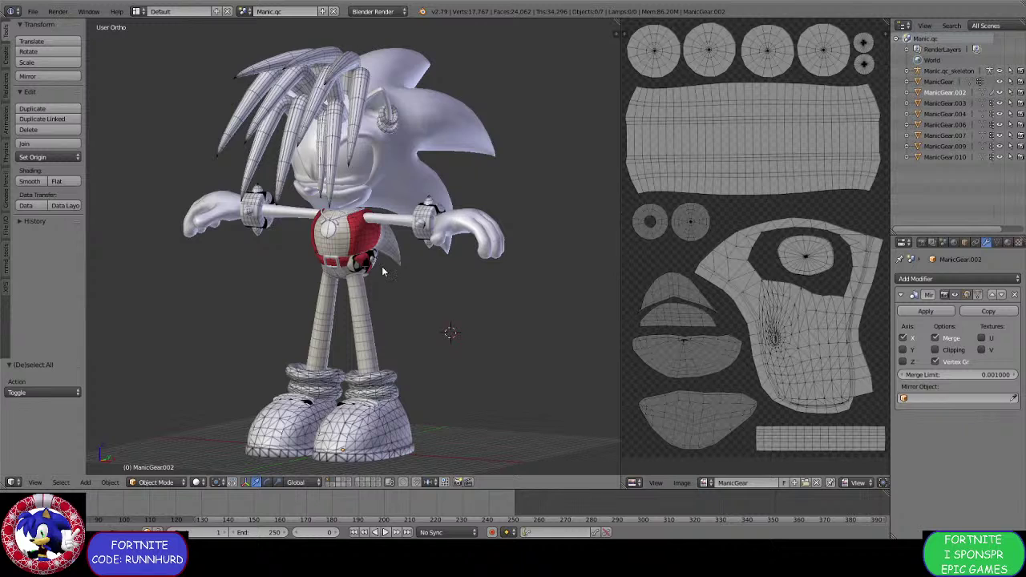